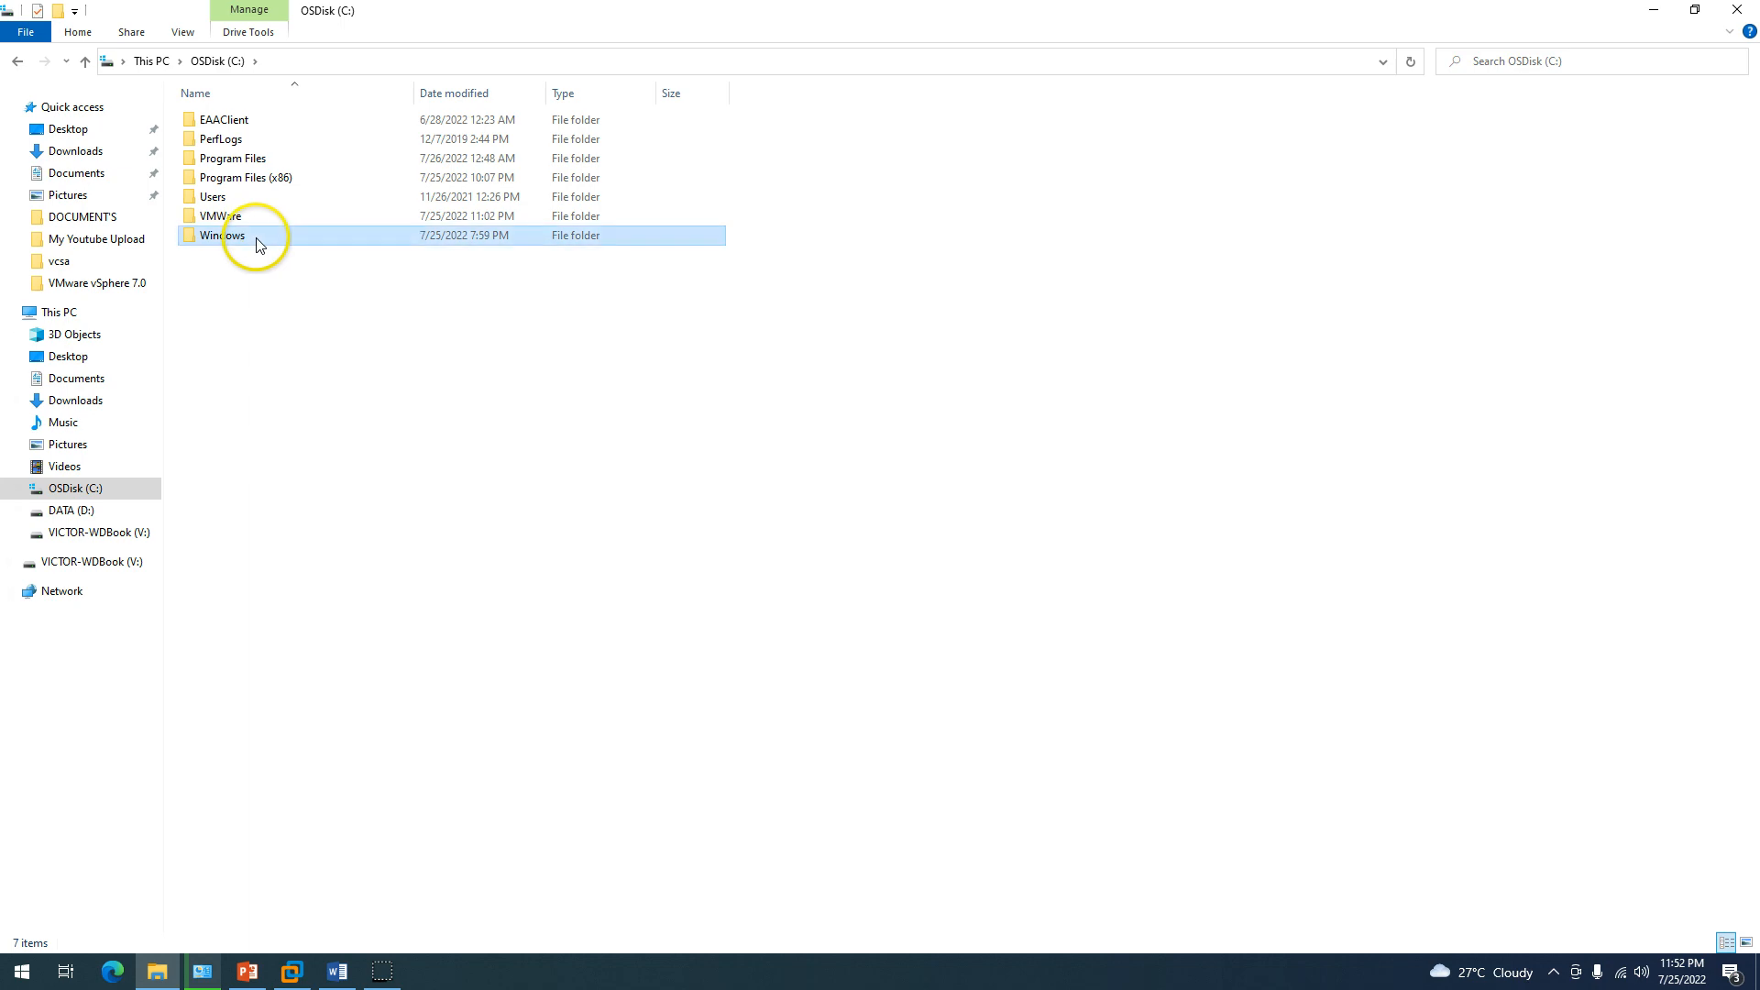
Confirm the C:\VMware folder is empty, then close File Explorer and the Preferences dialog.
double_click(266, 219)
drag(561, 11, 647, 359)
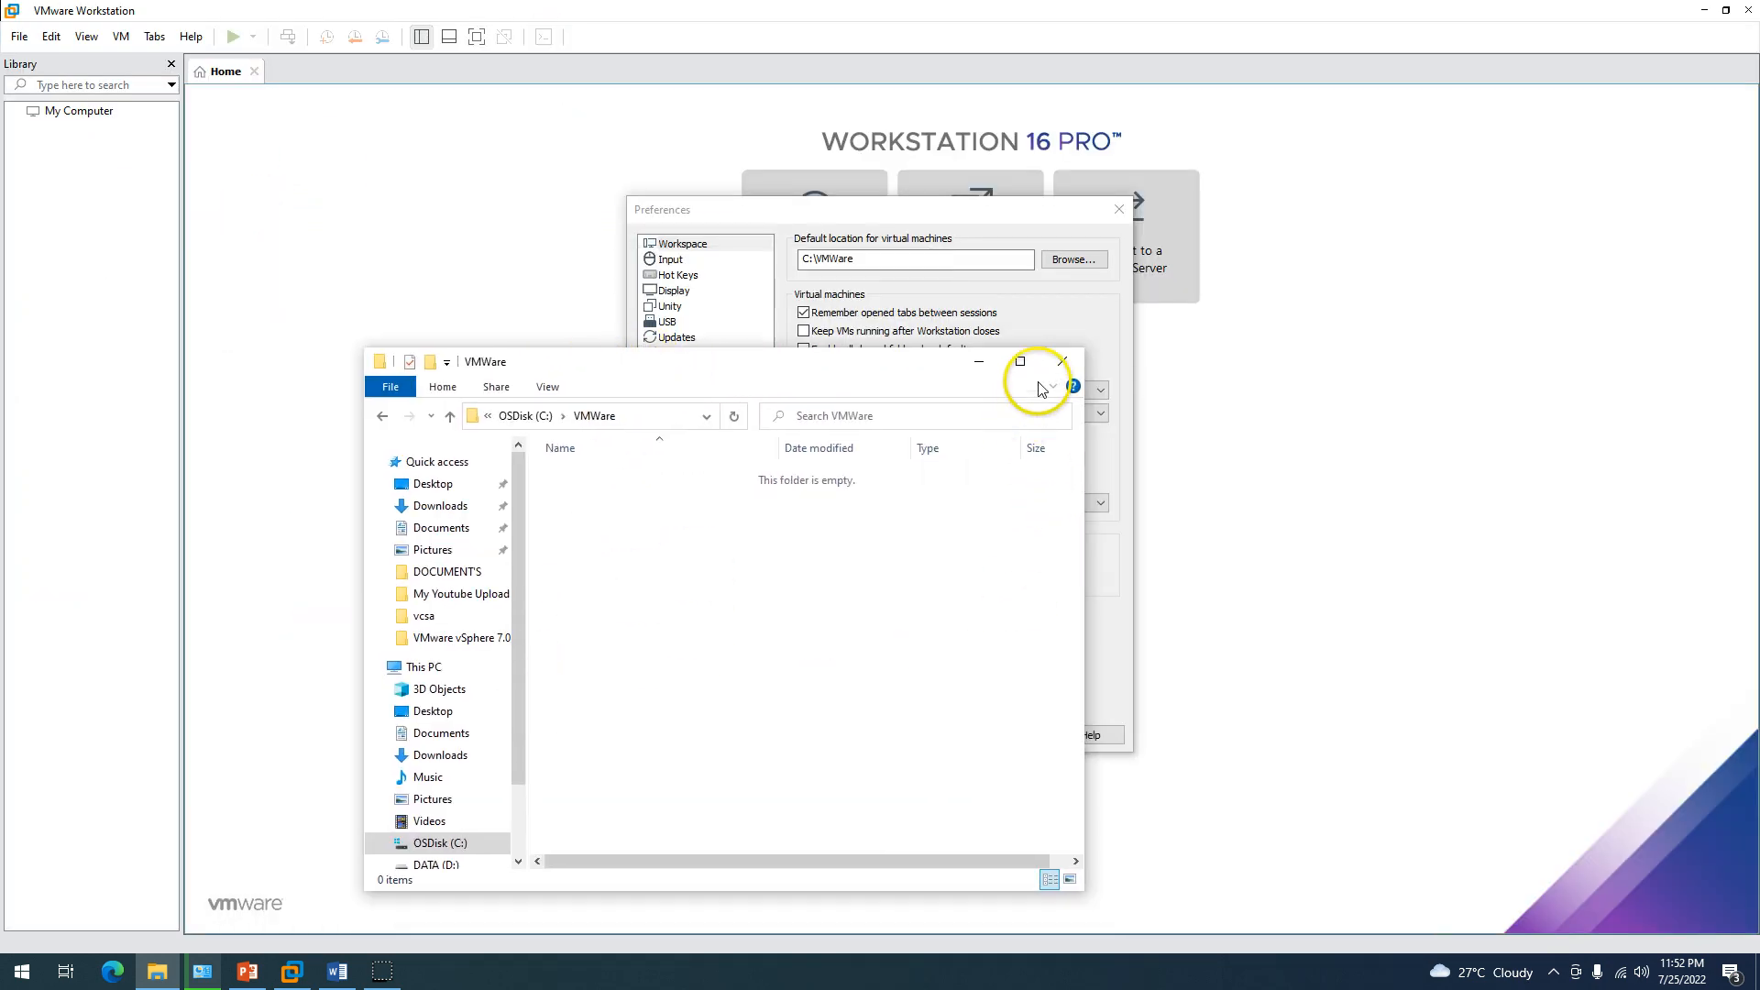
click(1063, 361)
click(1122, 211)
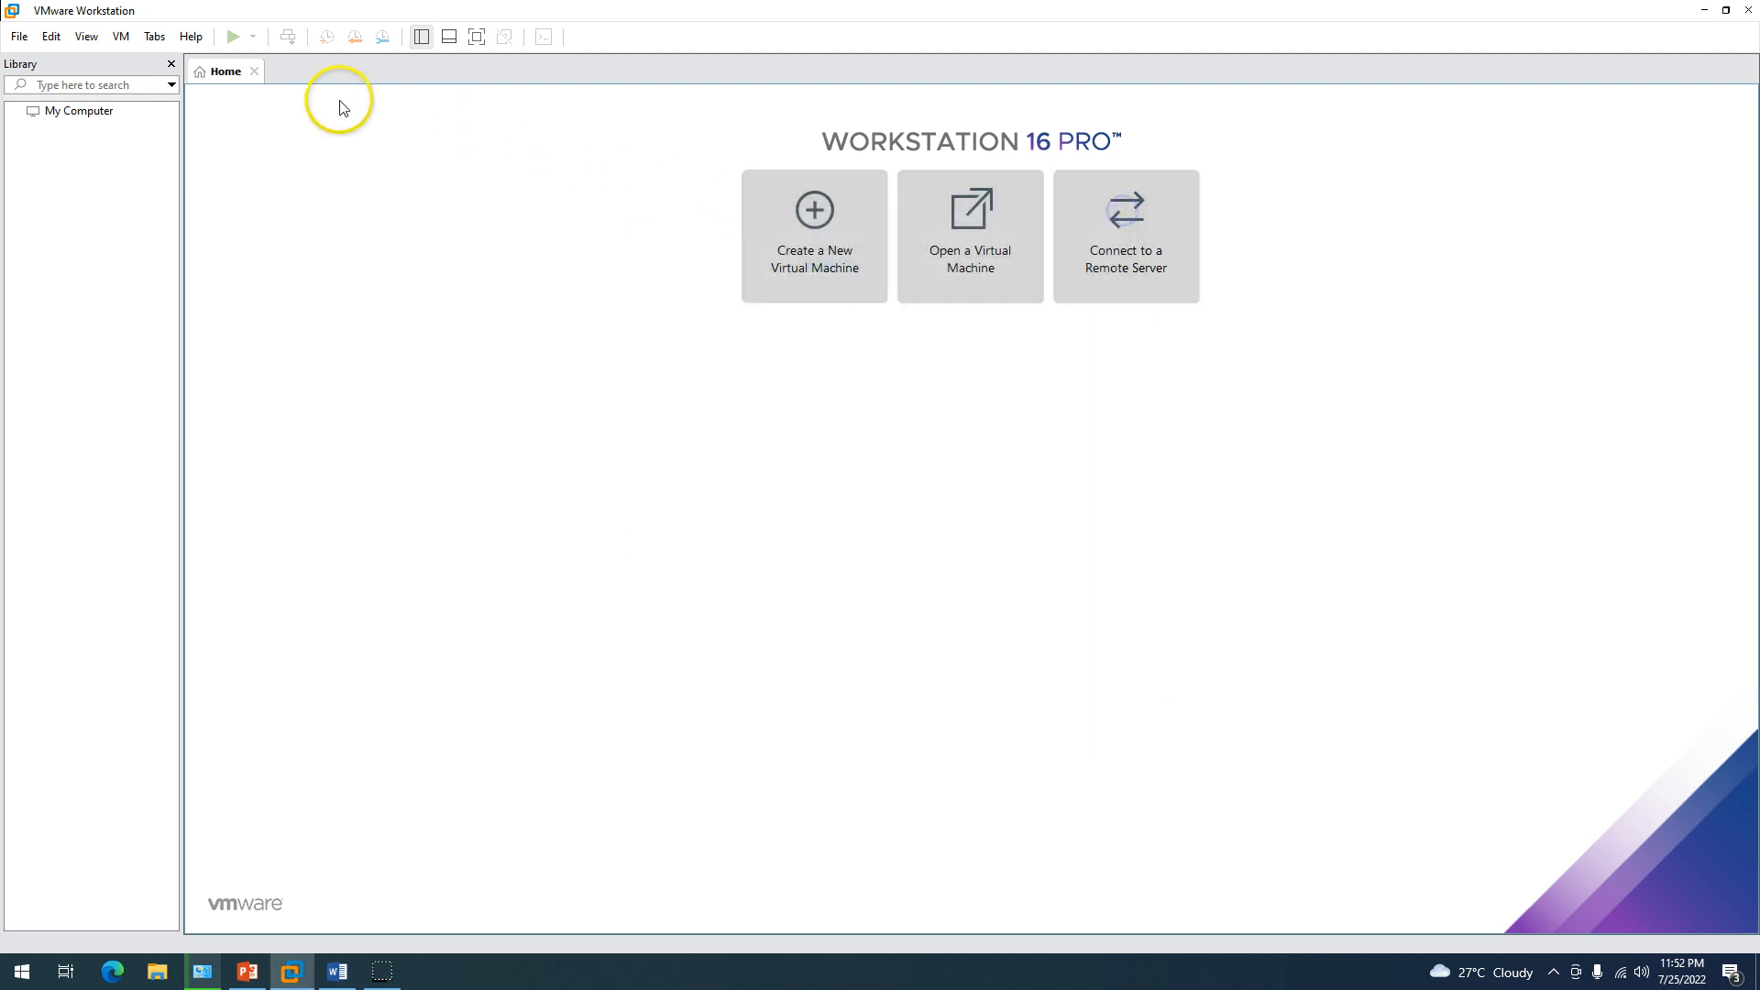
click(51, 35)
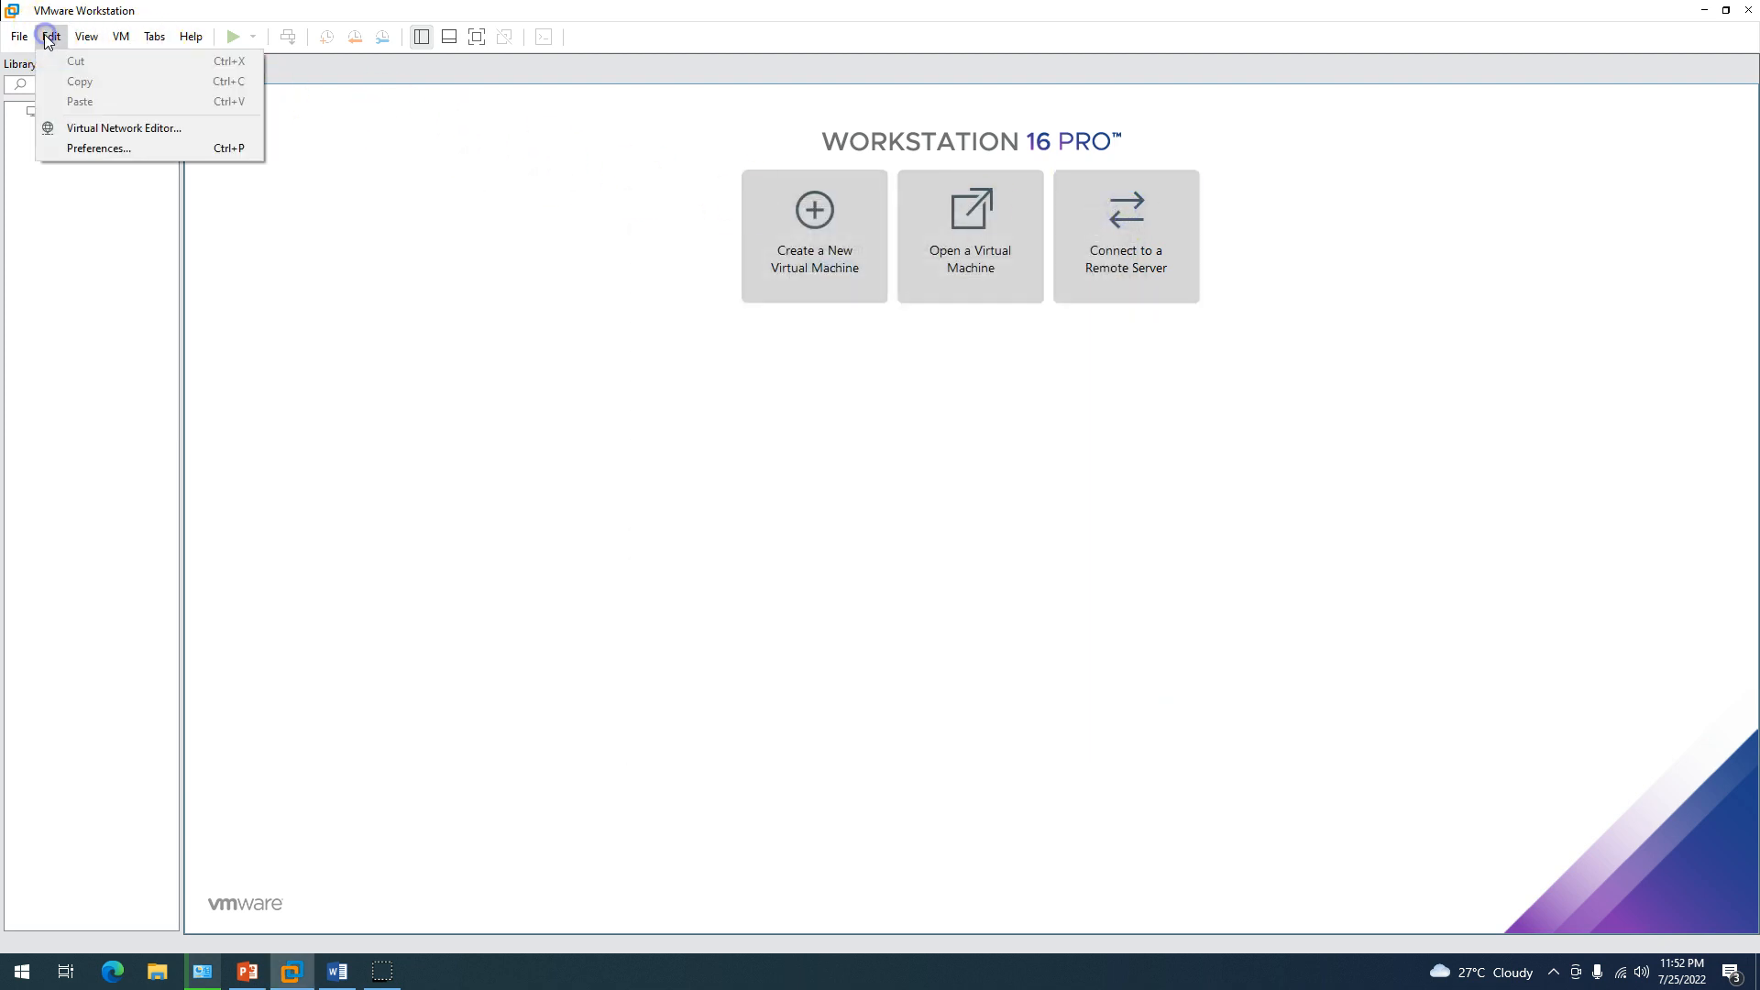
Open the Virtual Network Editor with administrator rights, abandoning a new VMnet2 network.
click(103, 127)
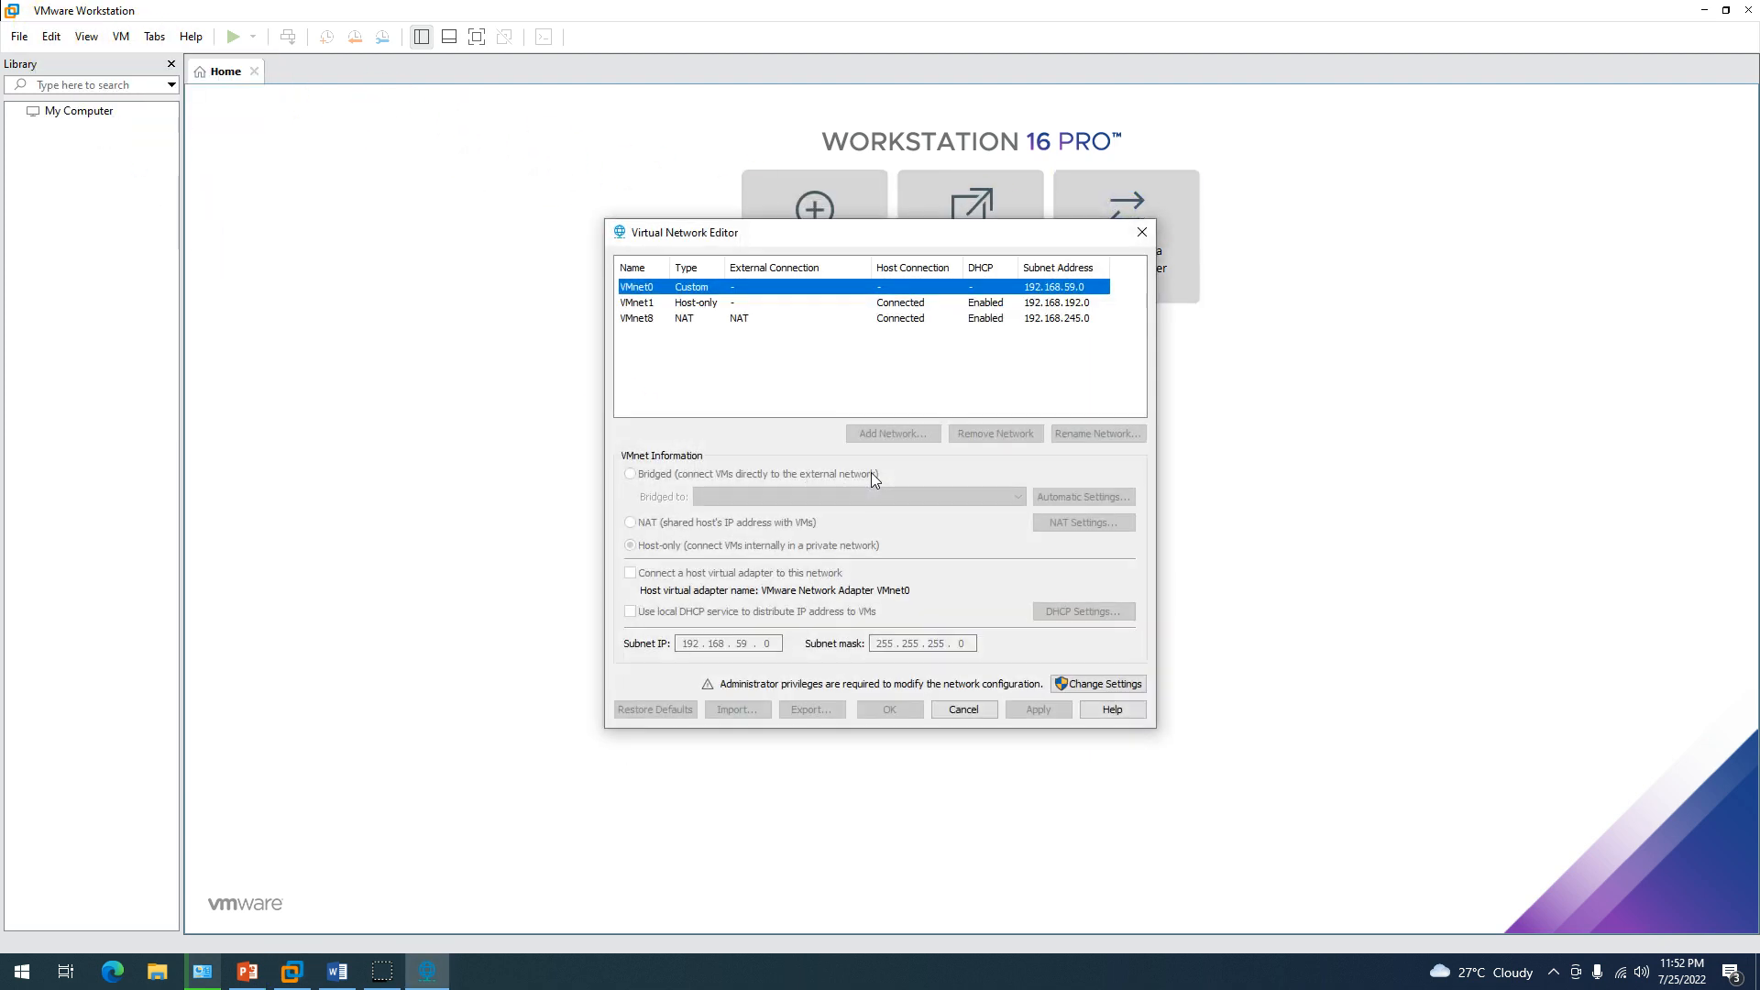
click(1101, 686)
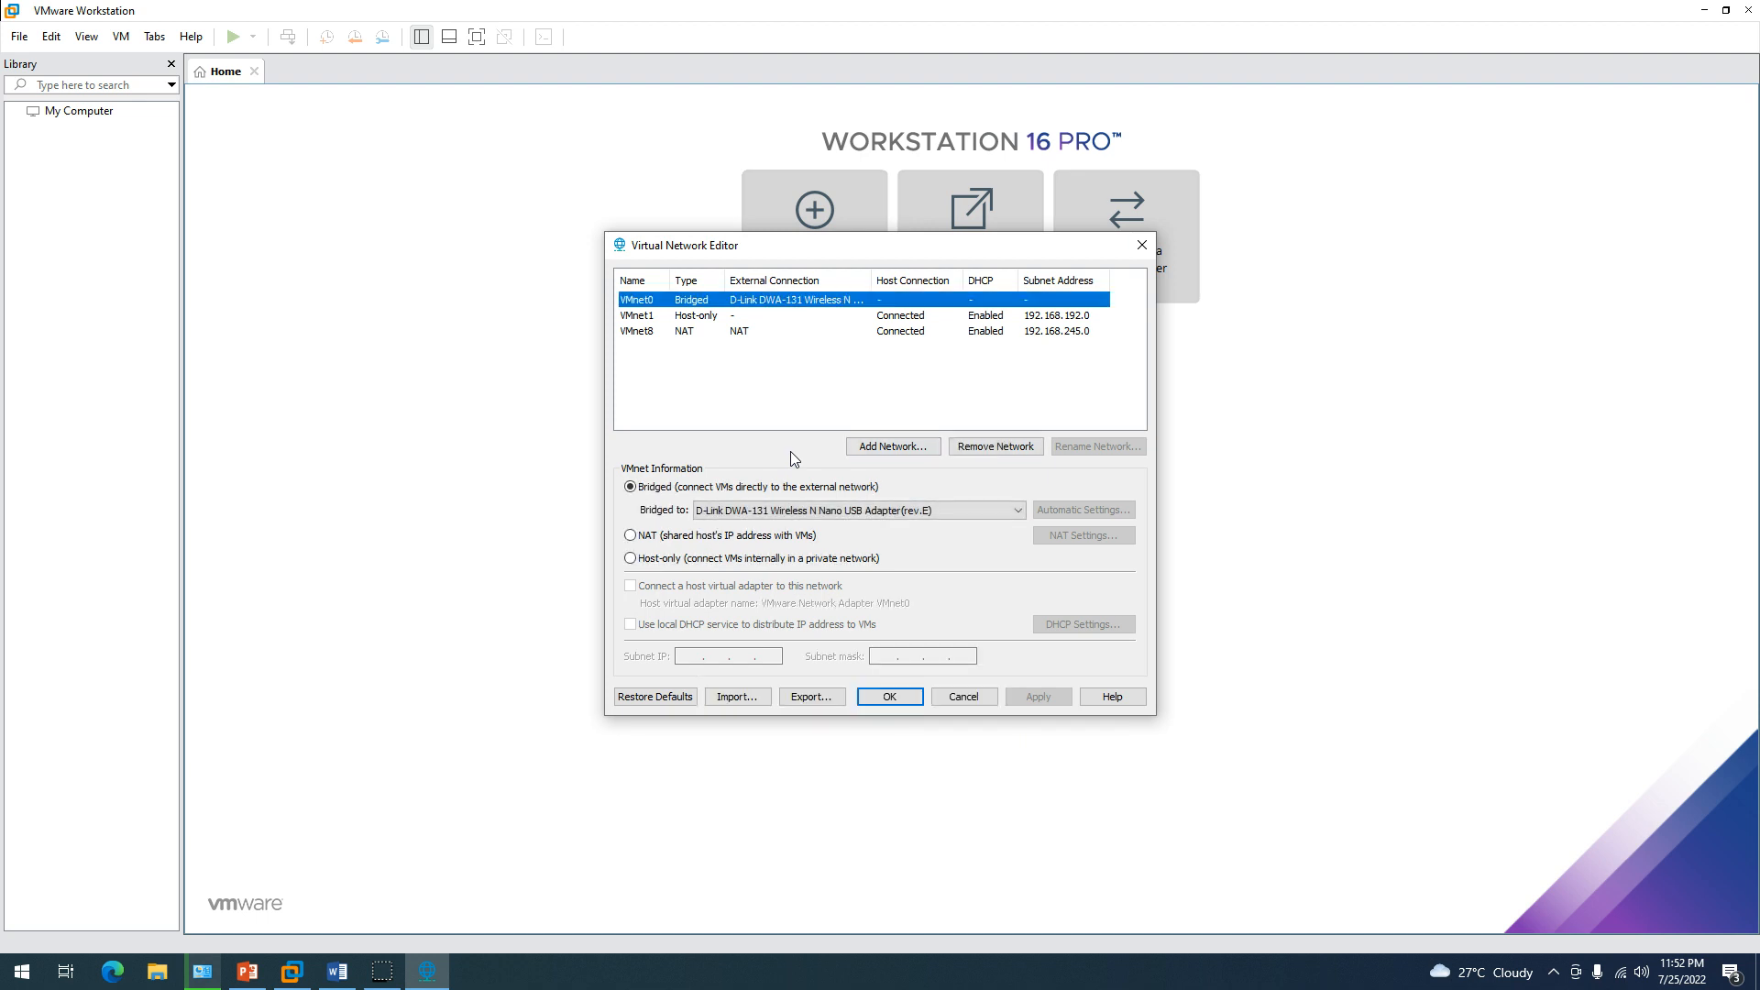
click(902, 453)
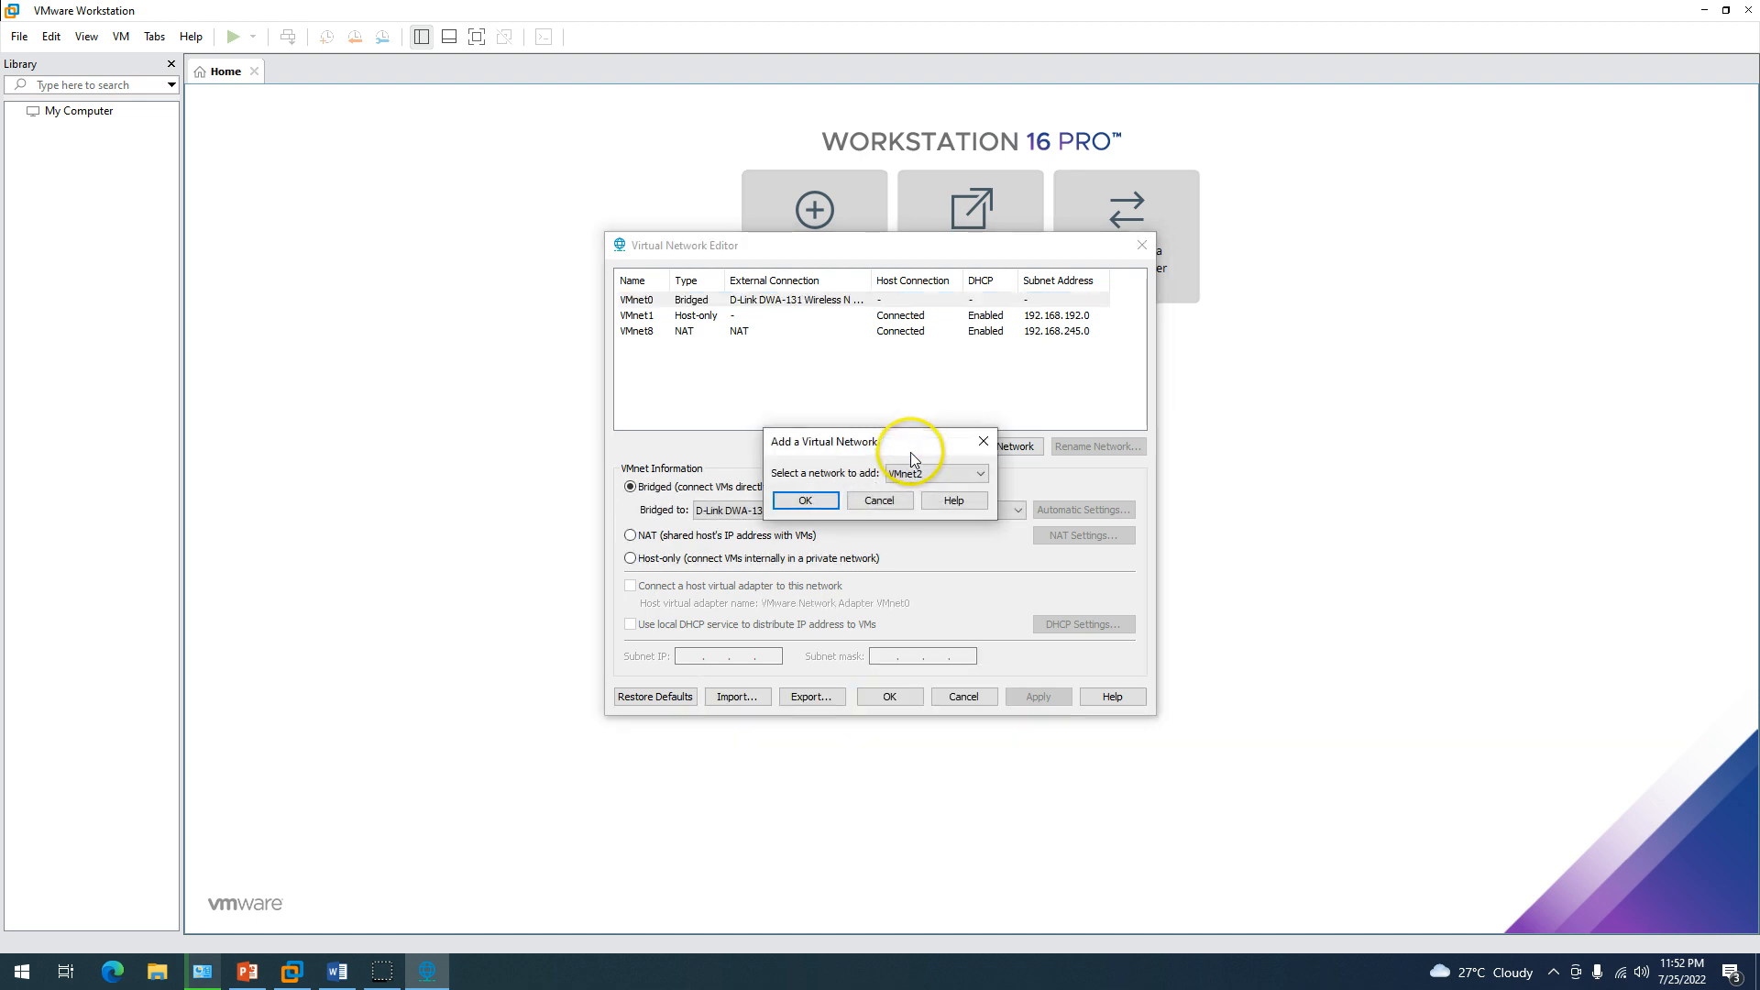
click(945, 473)
click(943, 490)
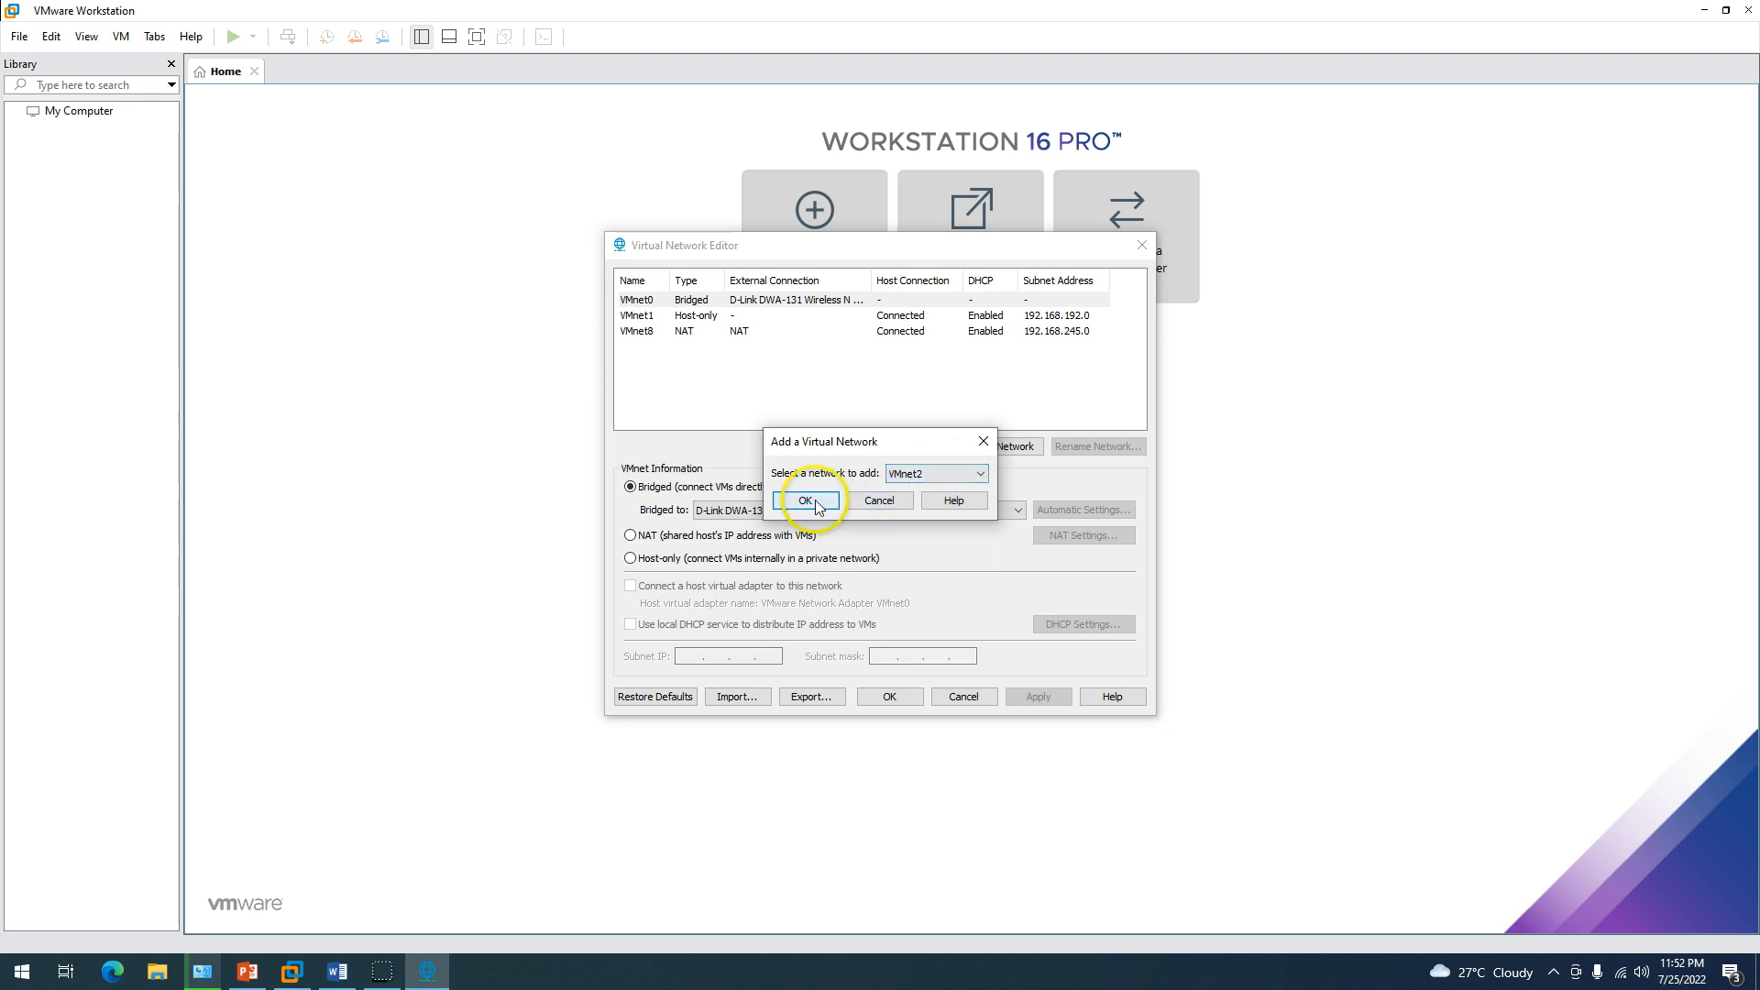
click(884, 501)
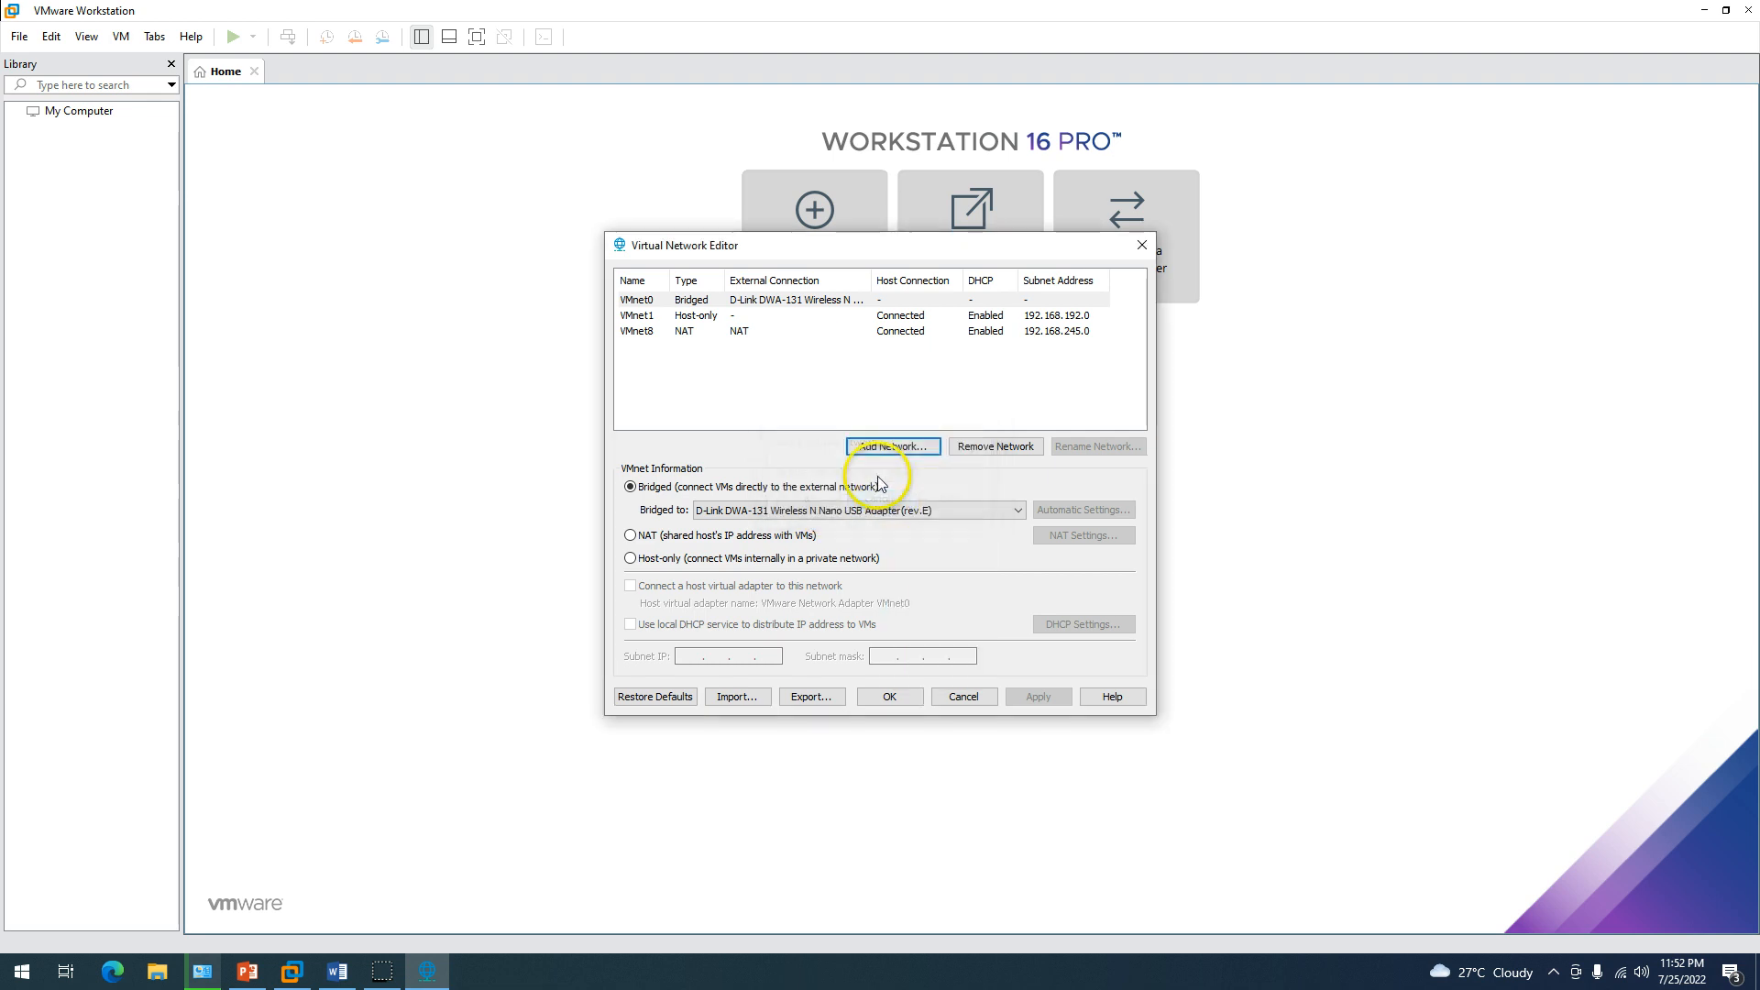
Bridge VMnet0 to the D-Link DWA-131 wireless adapter and save the network settings.
click(695, 301)
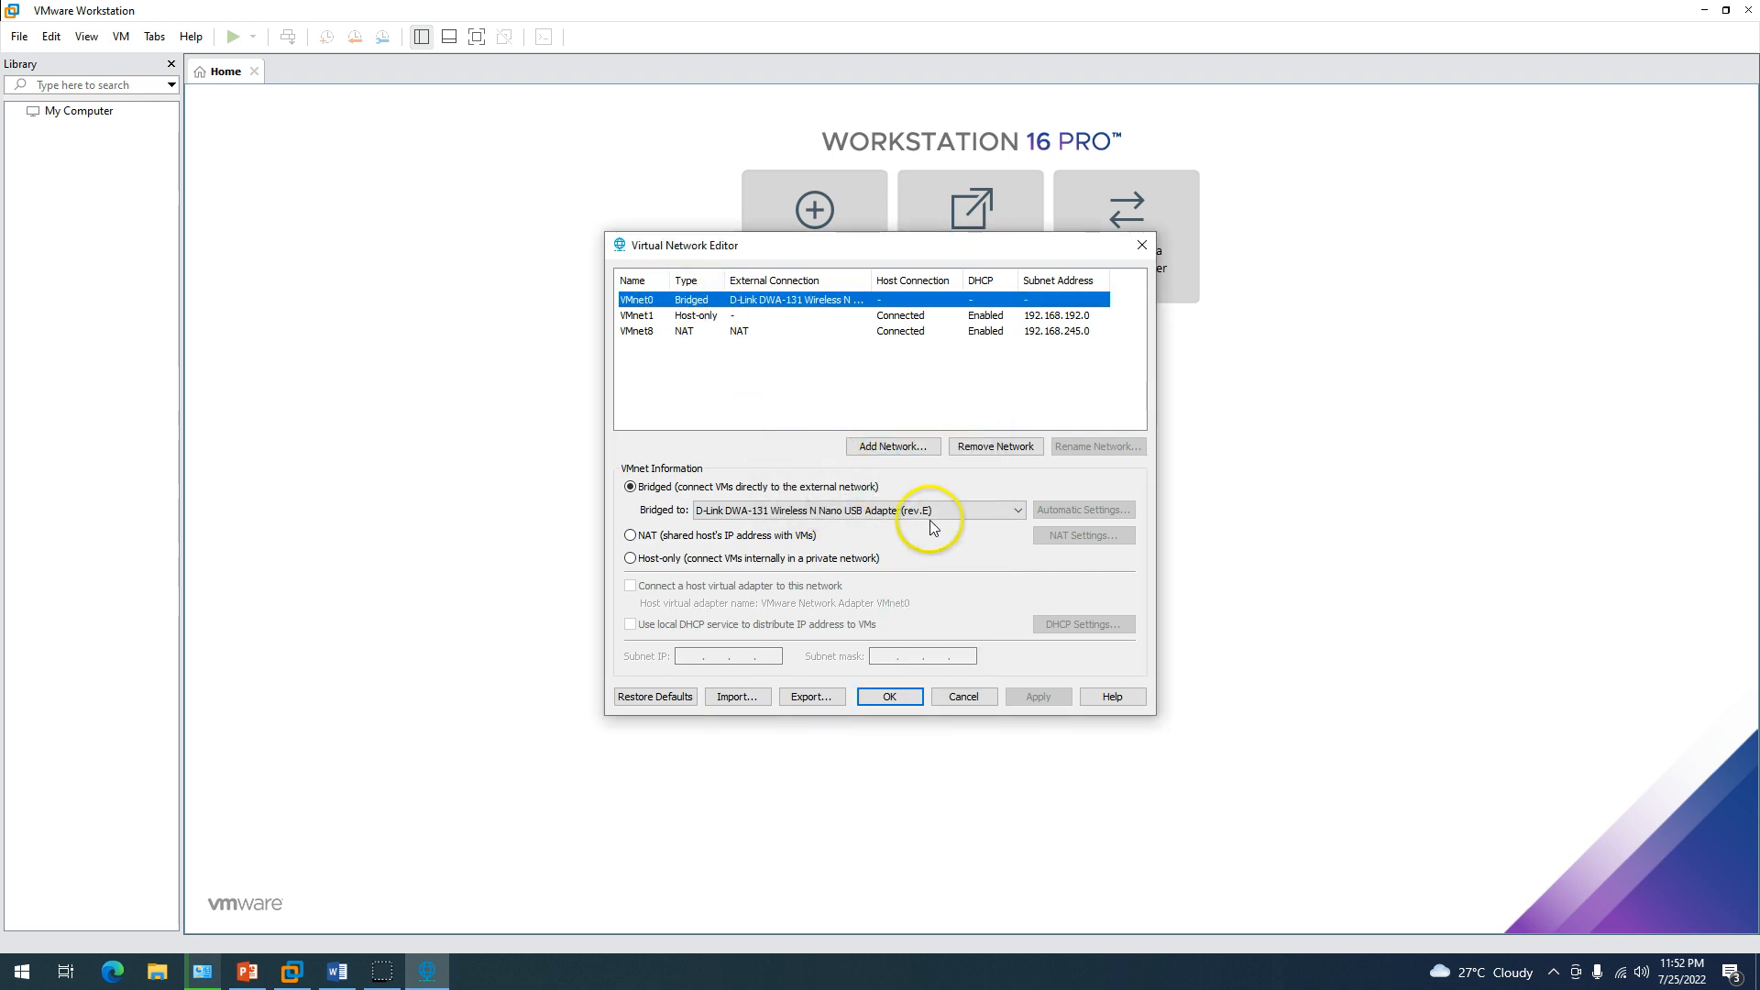
click(770, 512)
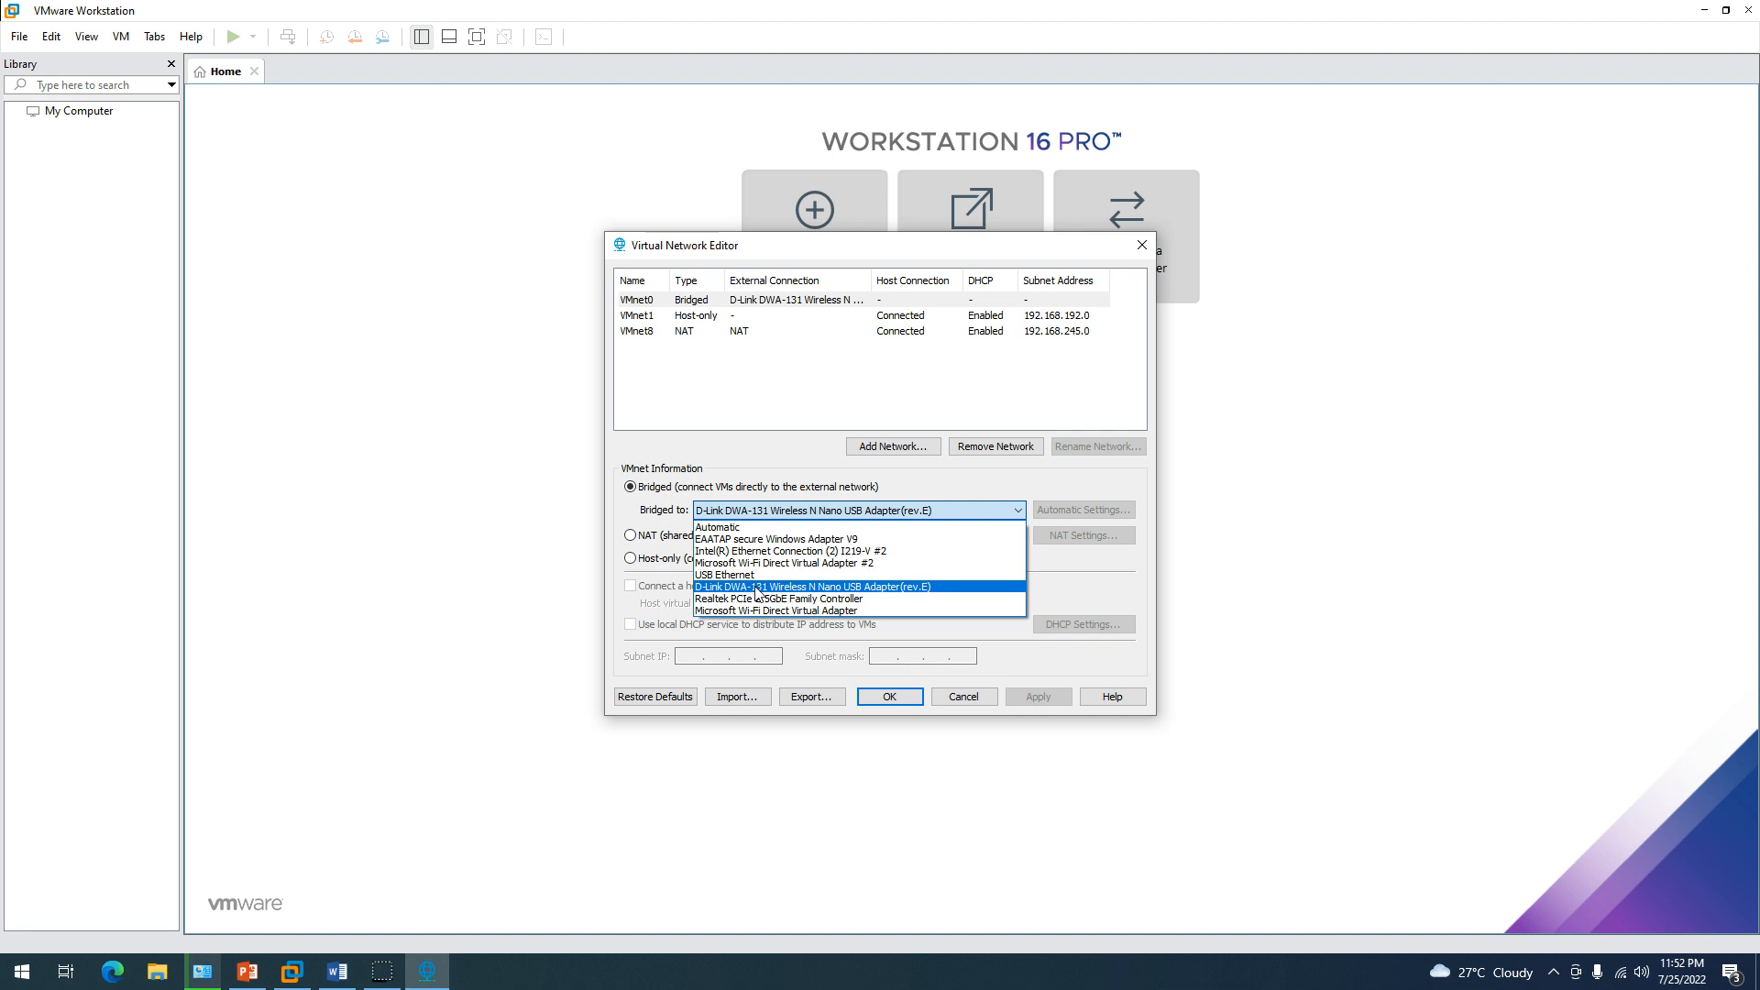
click(757, 588)
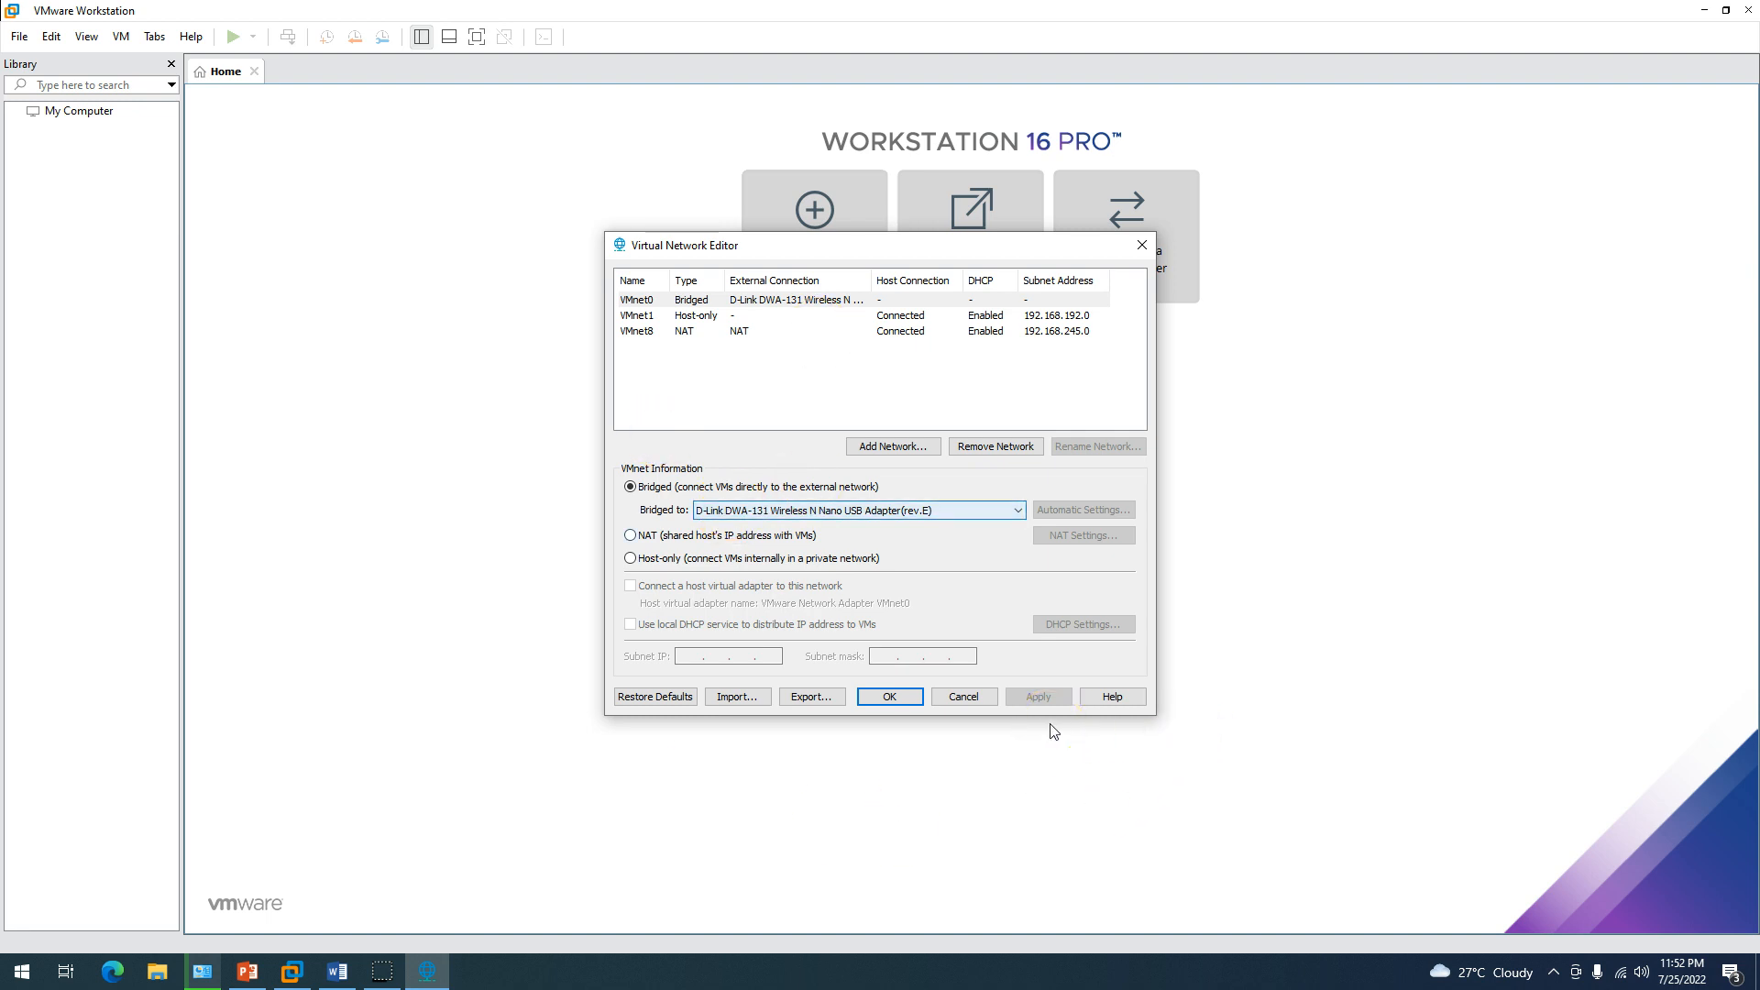
click(715, 318)
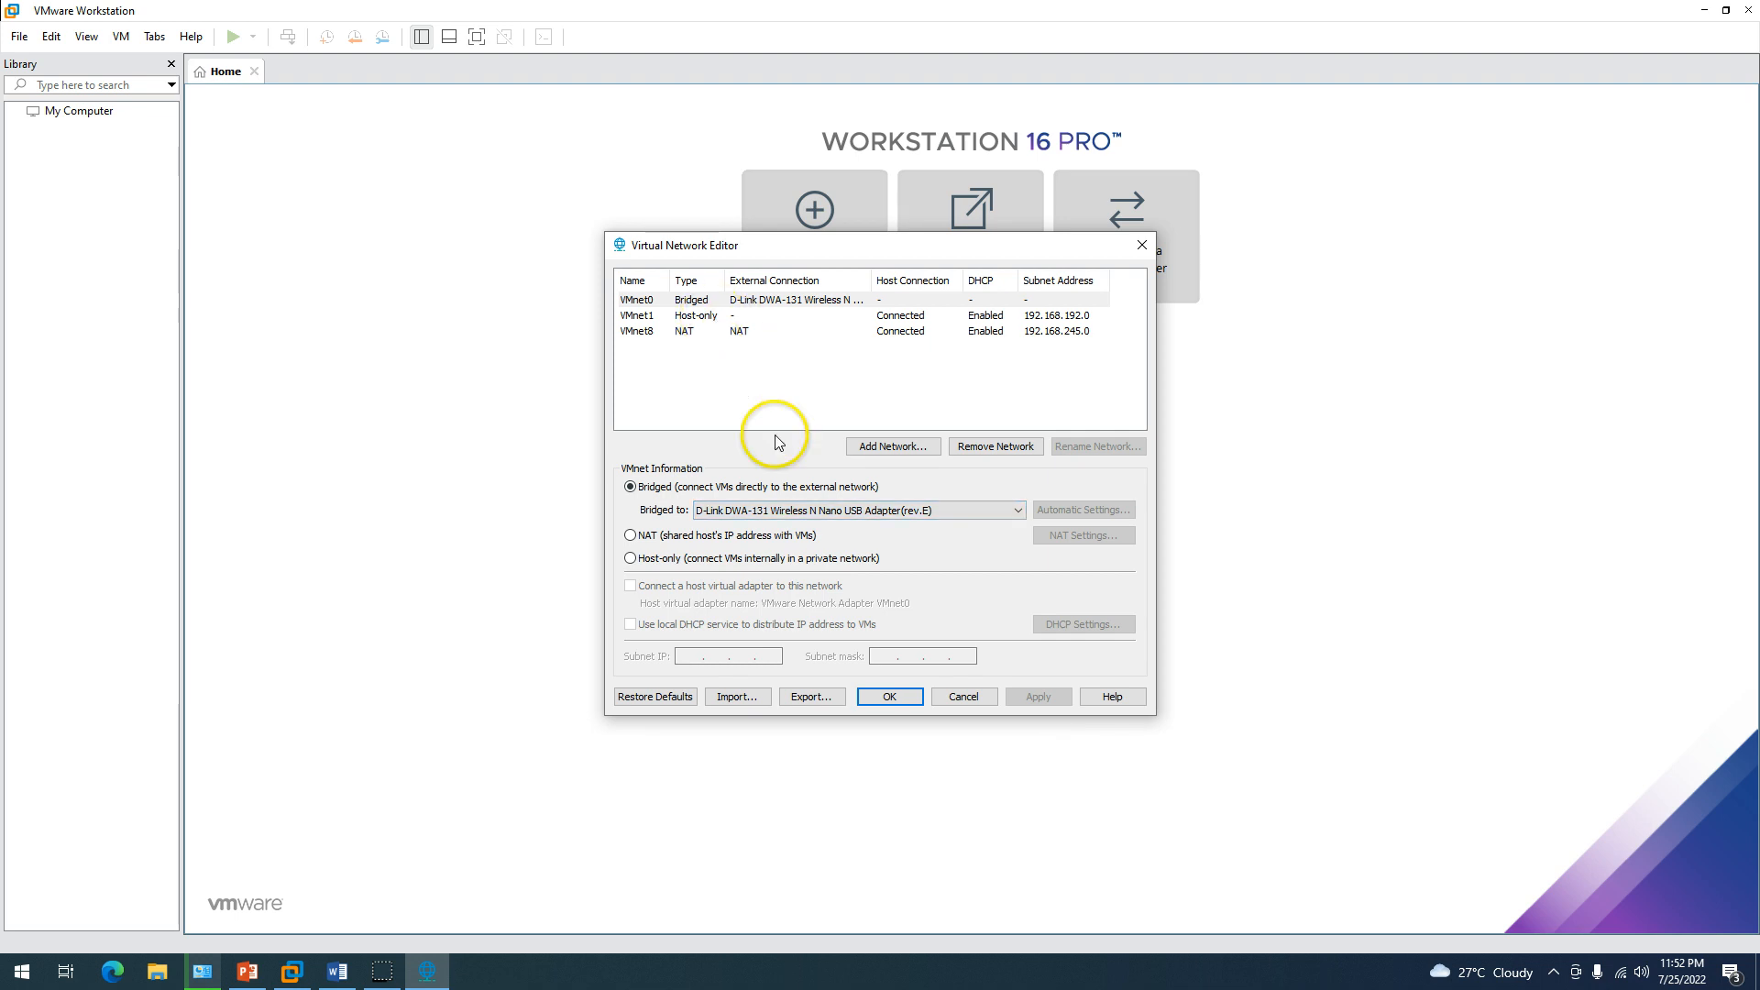
click(765, 511)
click(761, 519)
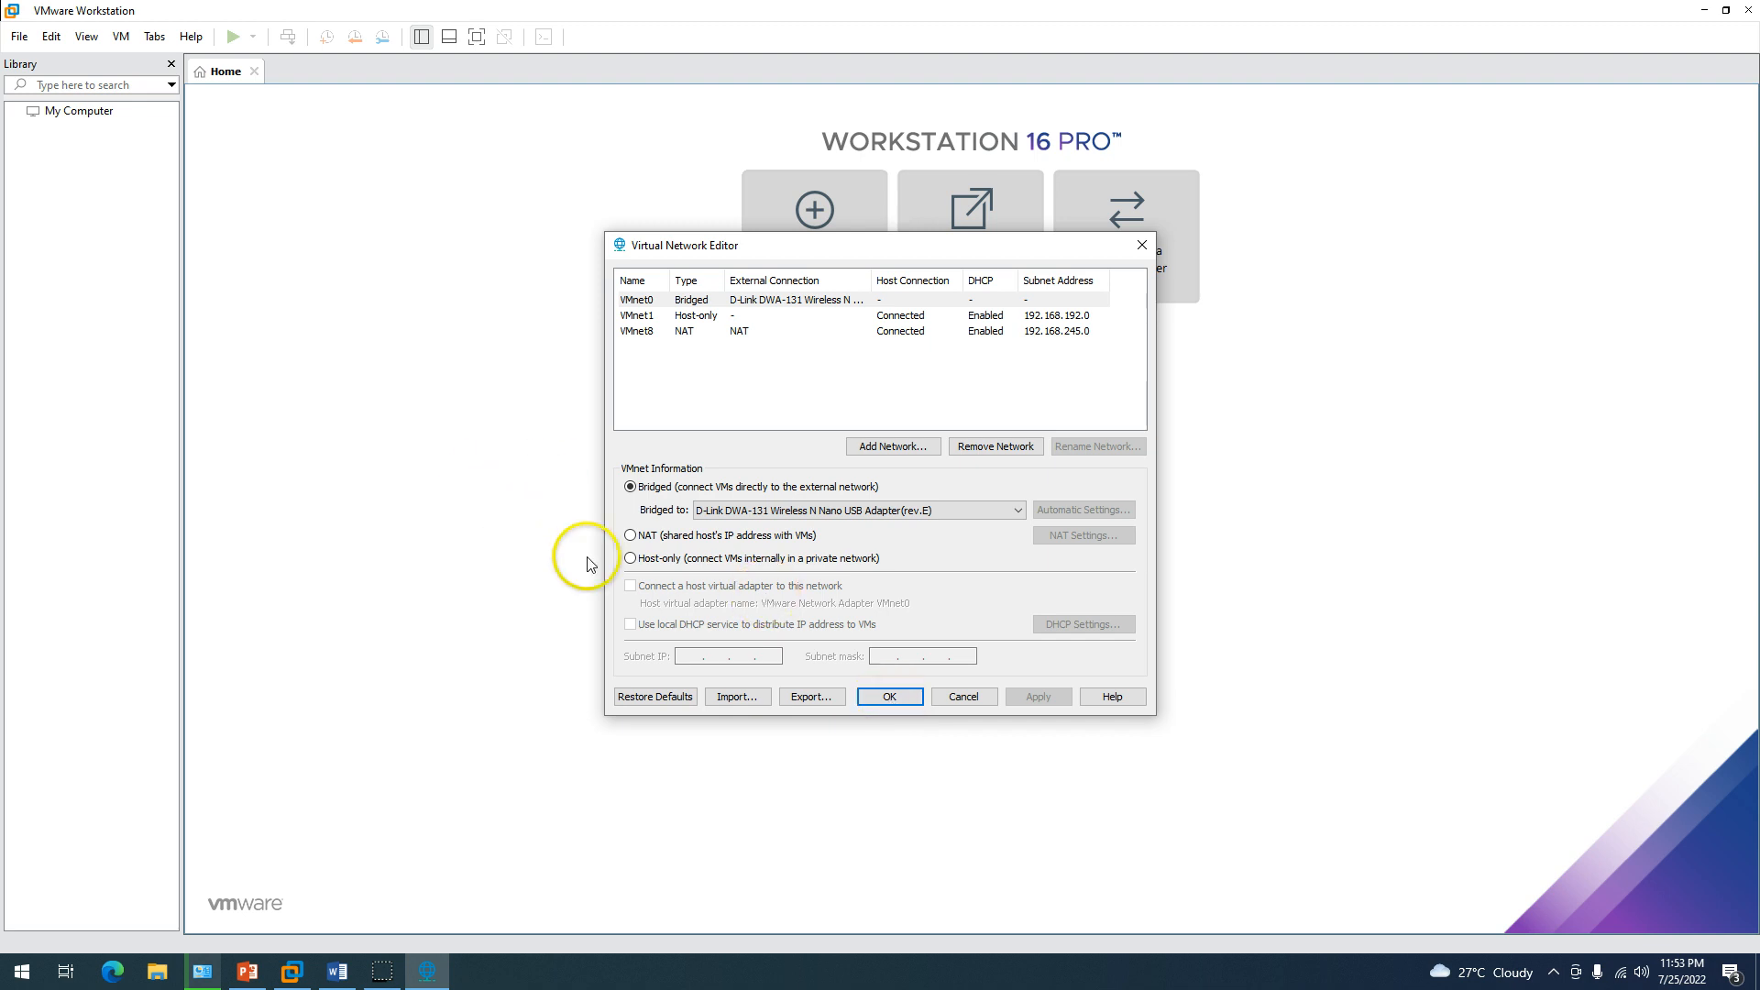
click(889, 697)
Start a Typical new VM with the OS installed later, guest Microsoft Windows Server 2019.
click(828, 233)
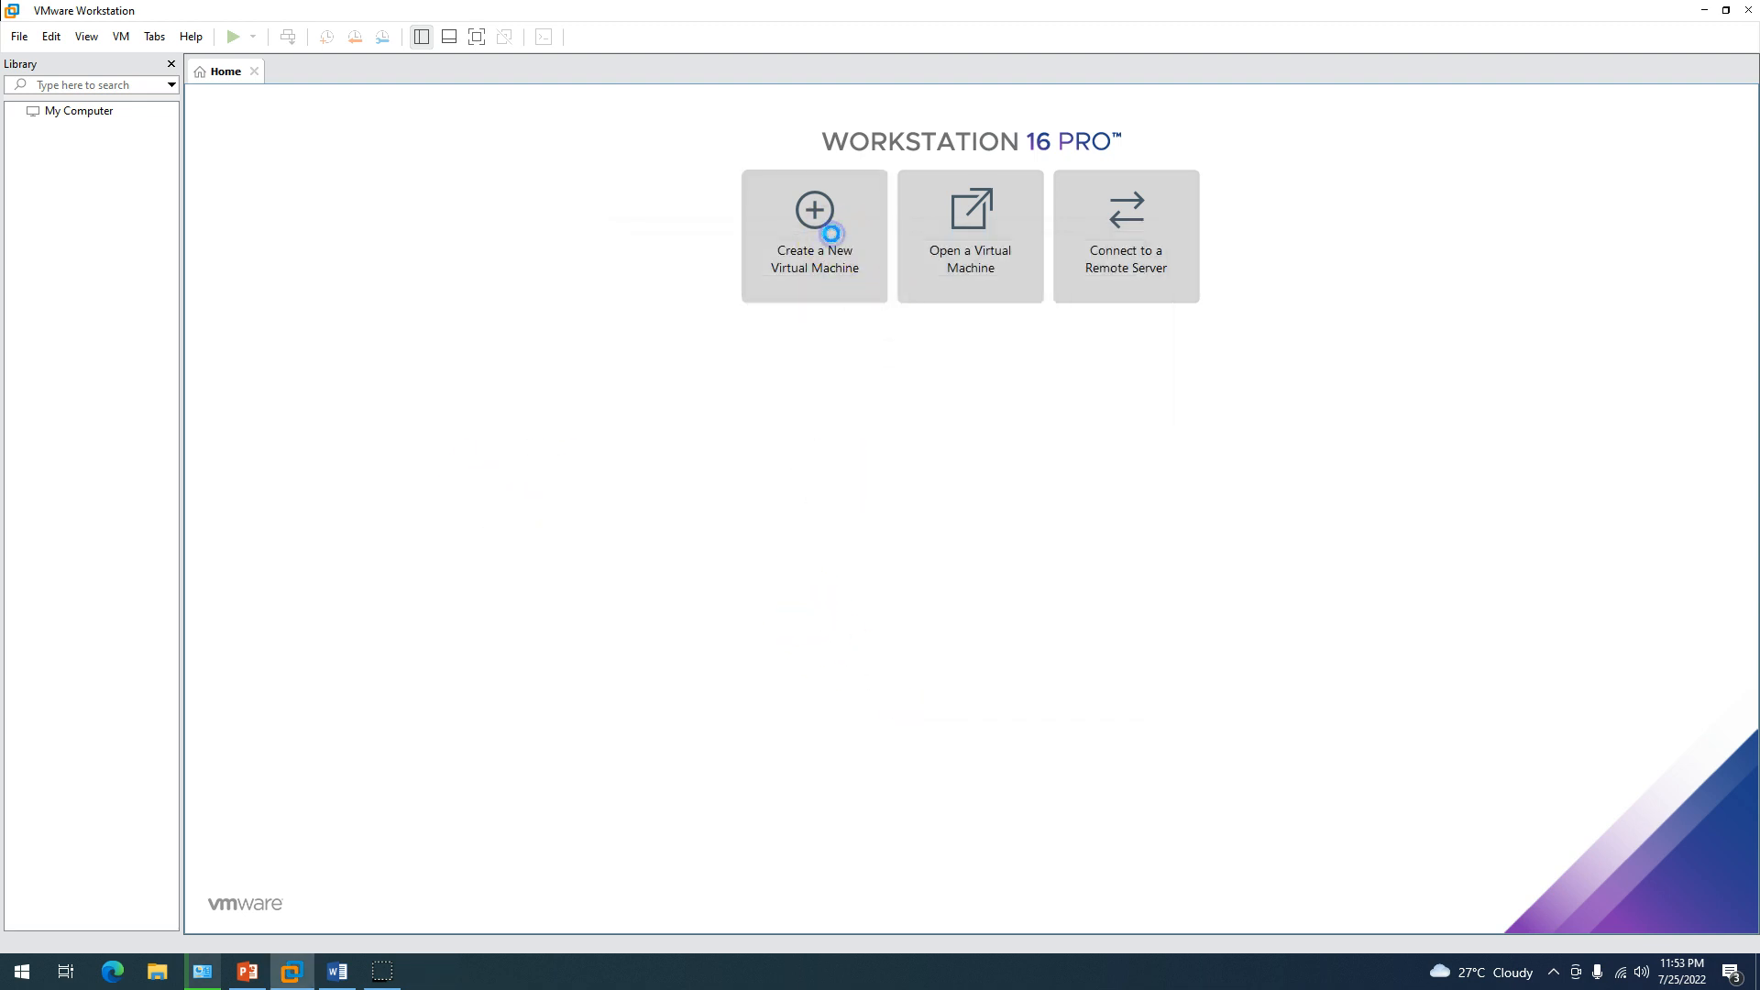
click(966, 662)
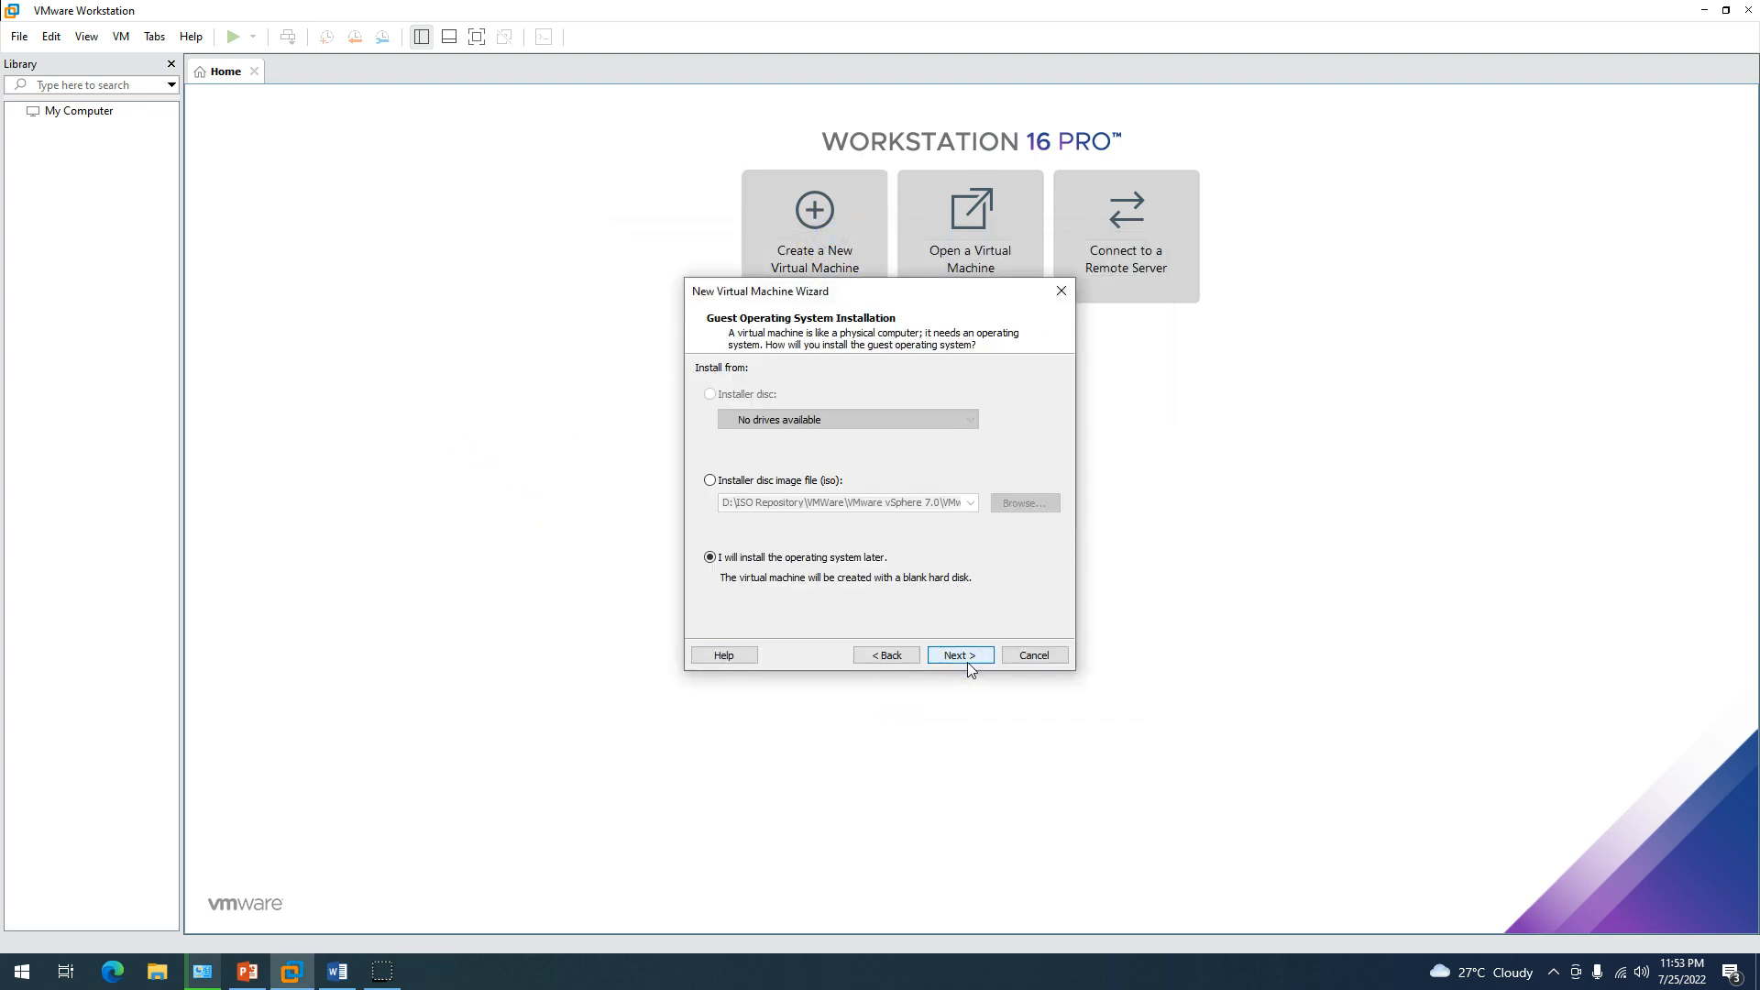
click(907, 658)
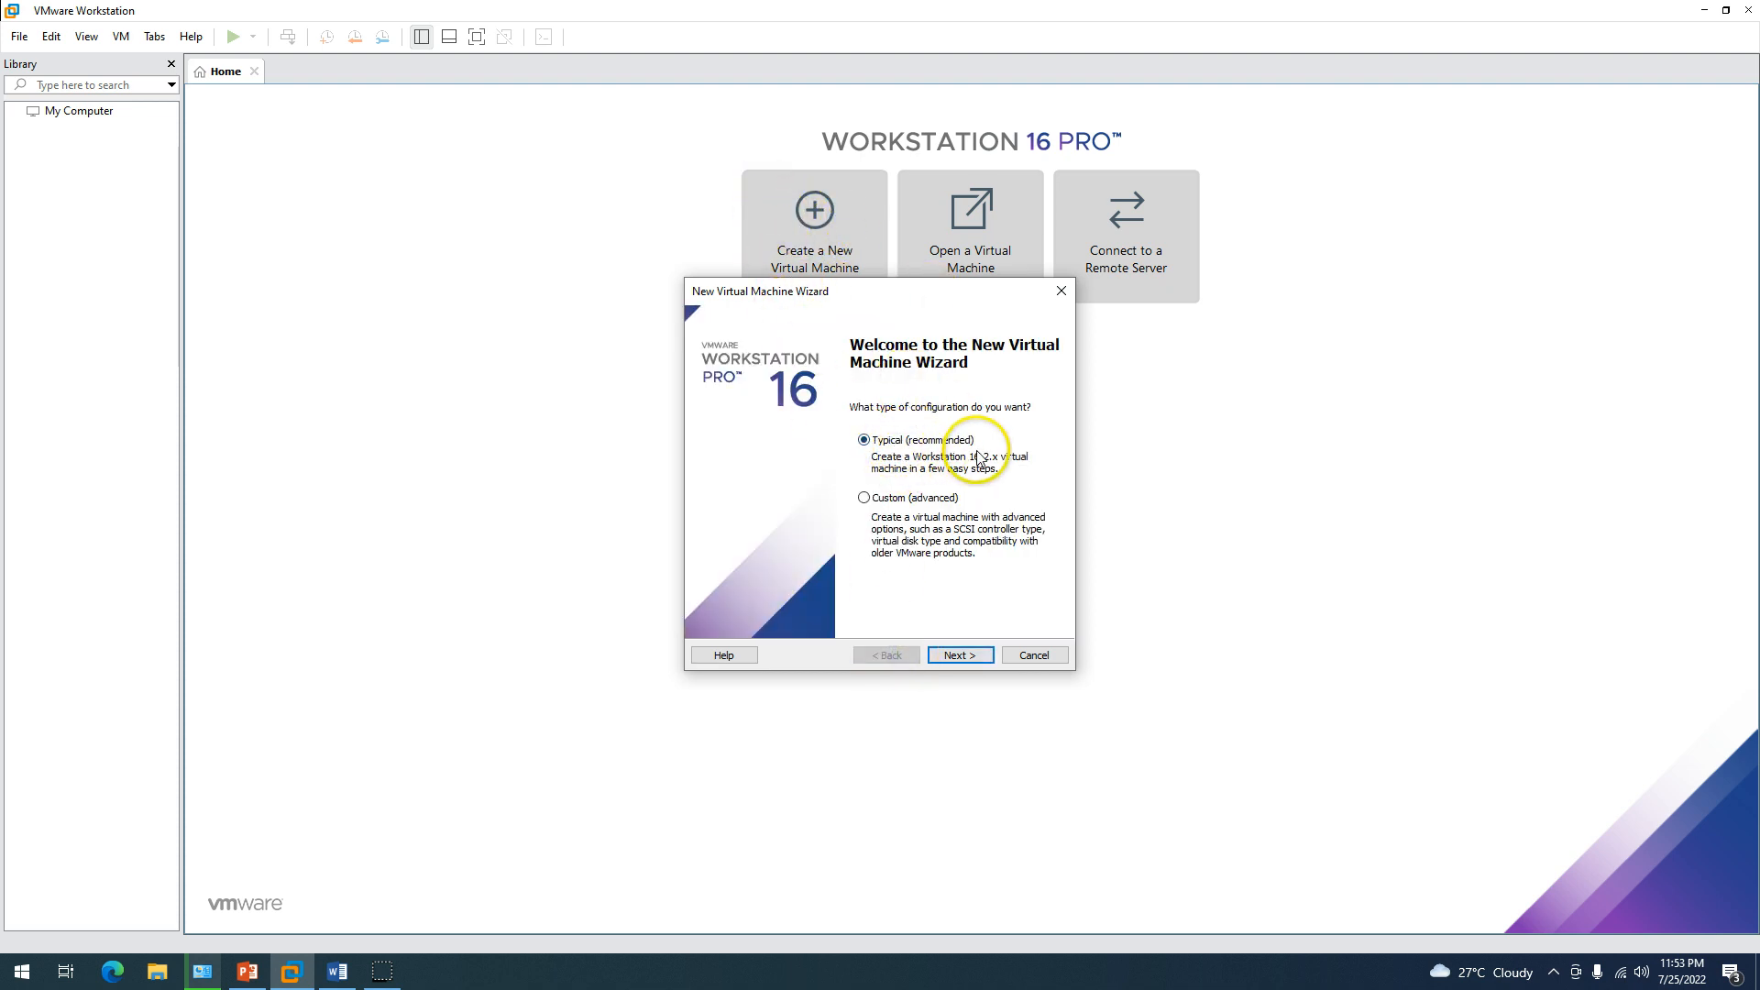
click(959, 655)
click(737, 561)
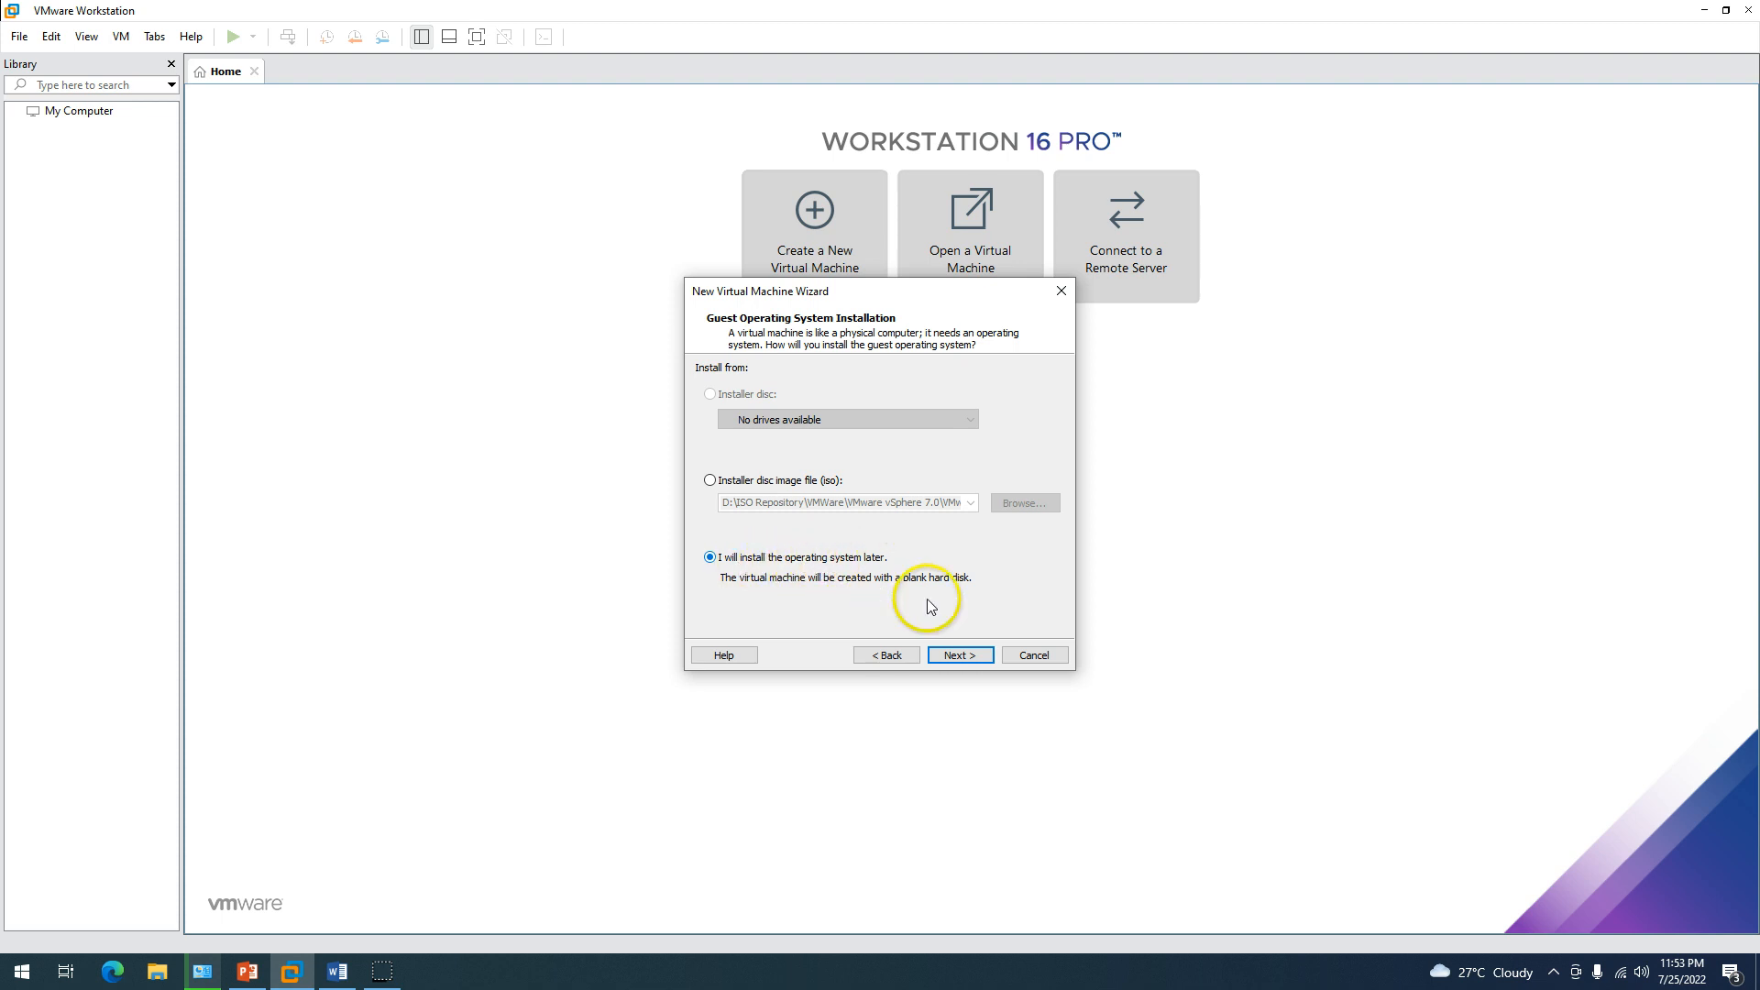
click(966, 652)
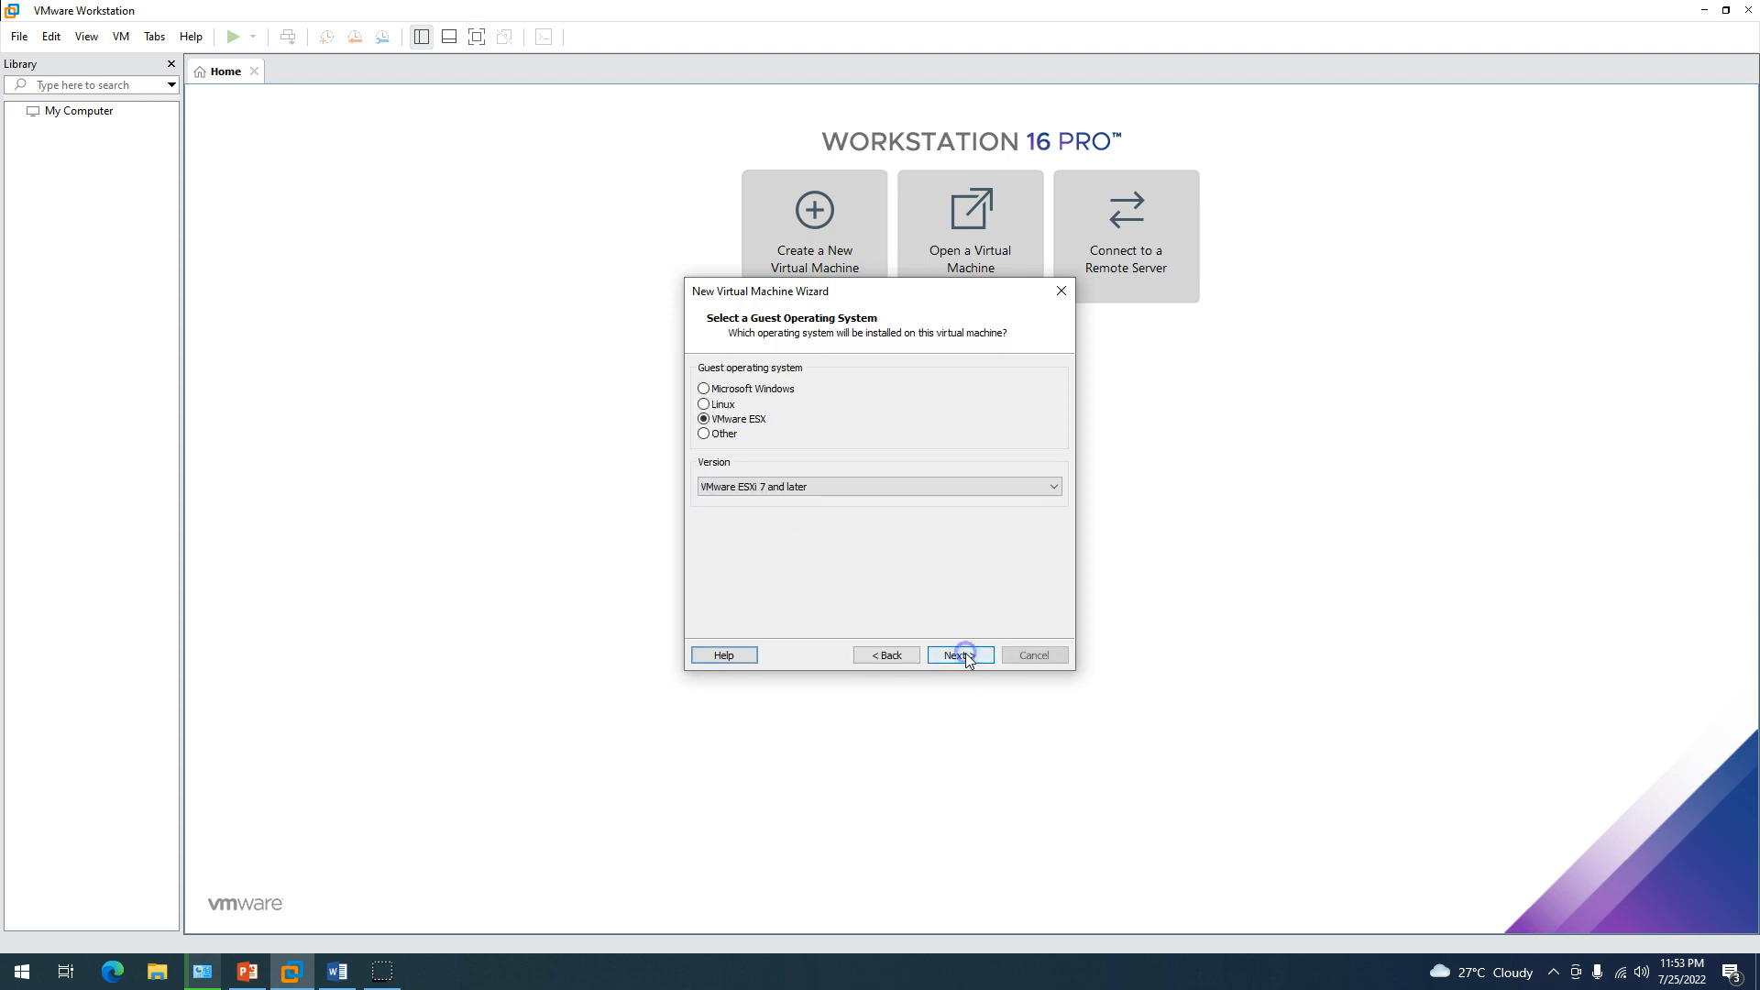
click(730, 389)
click(801, 487)
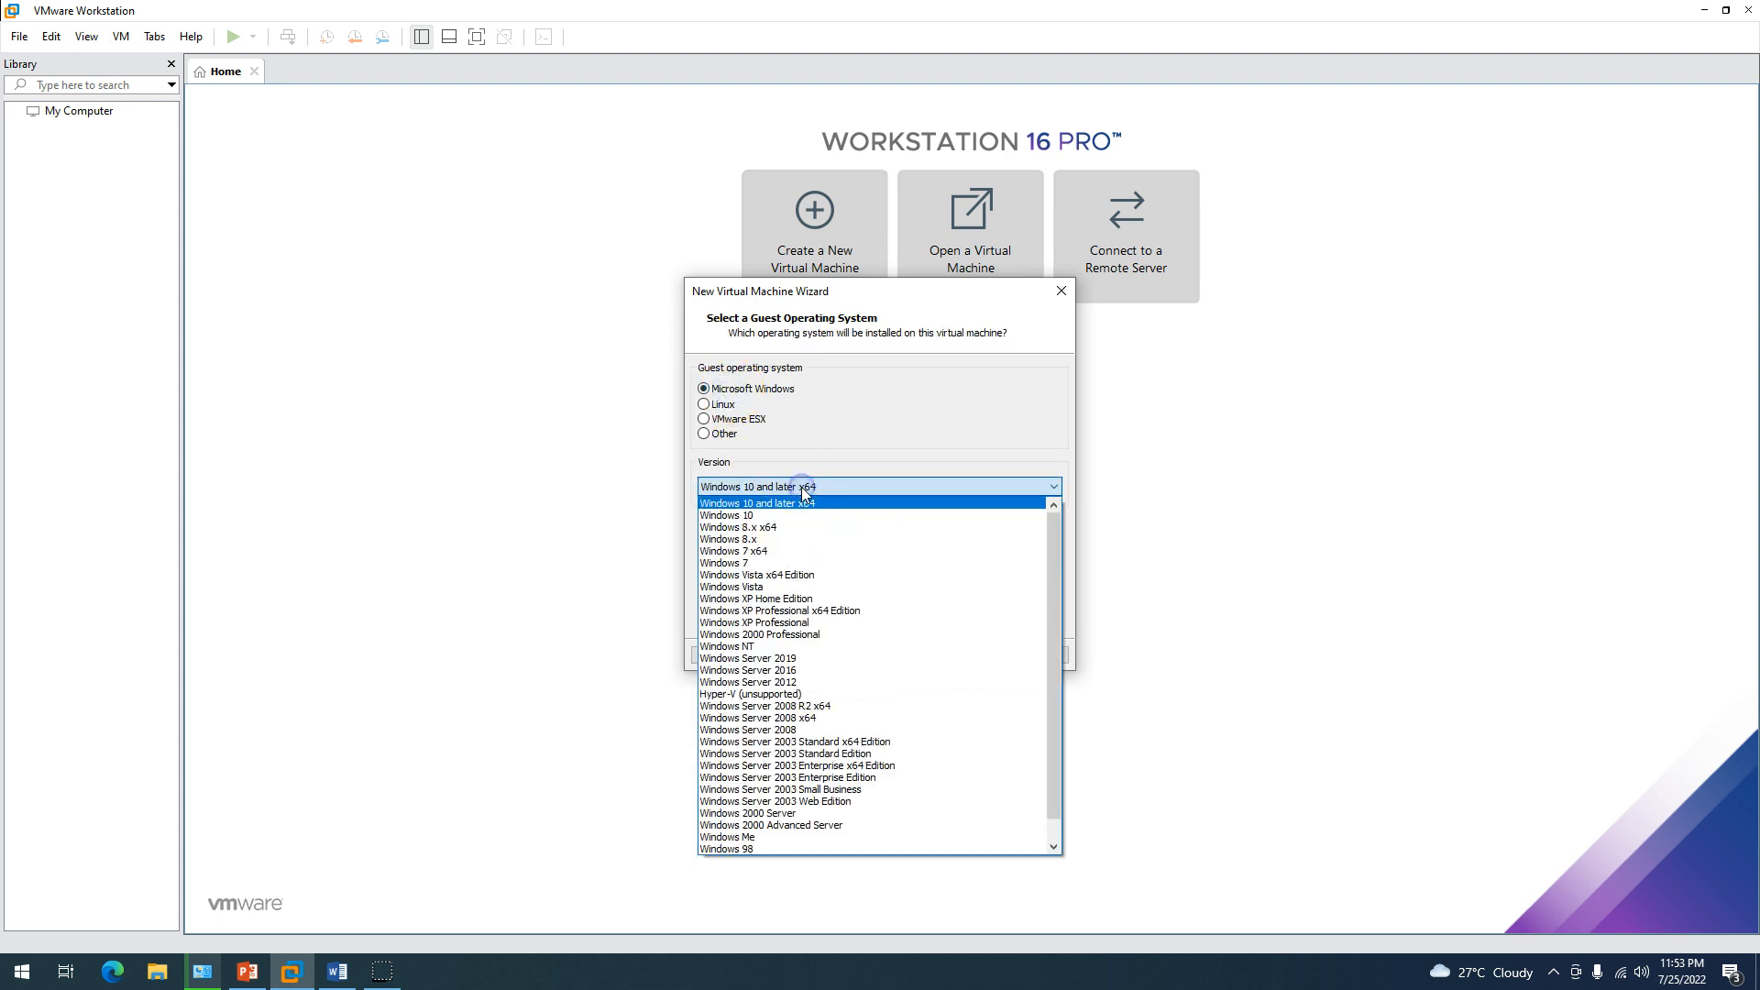
click(794, 659)
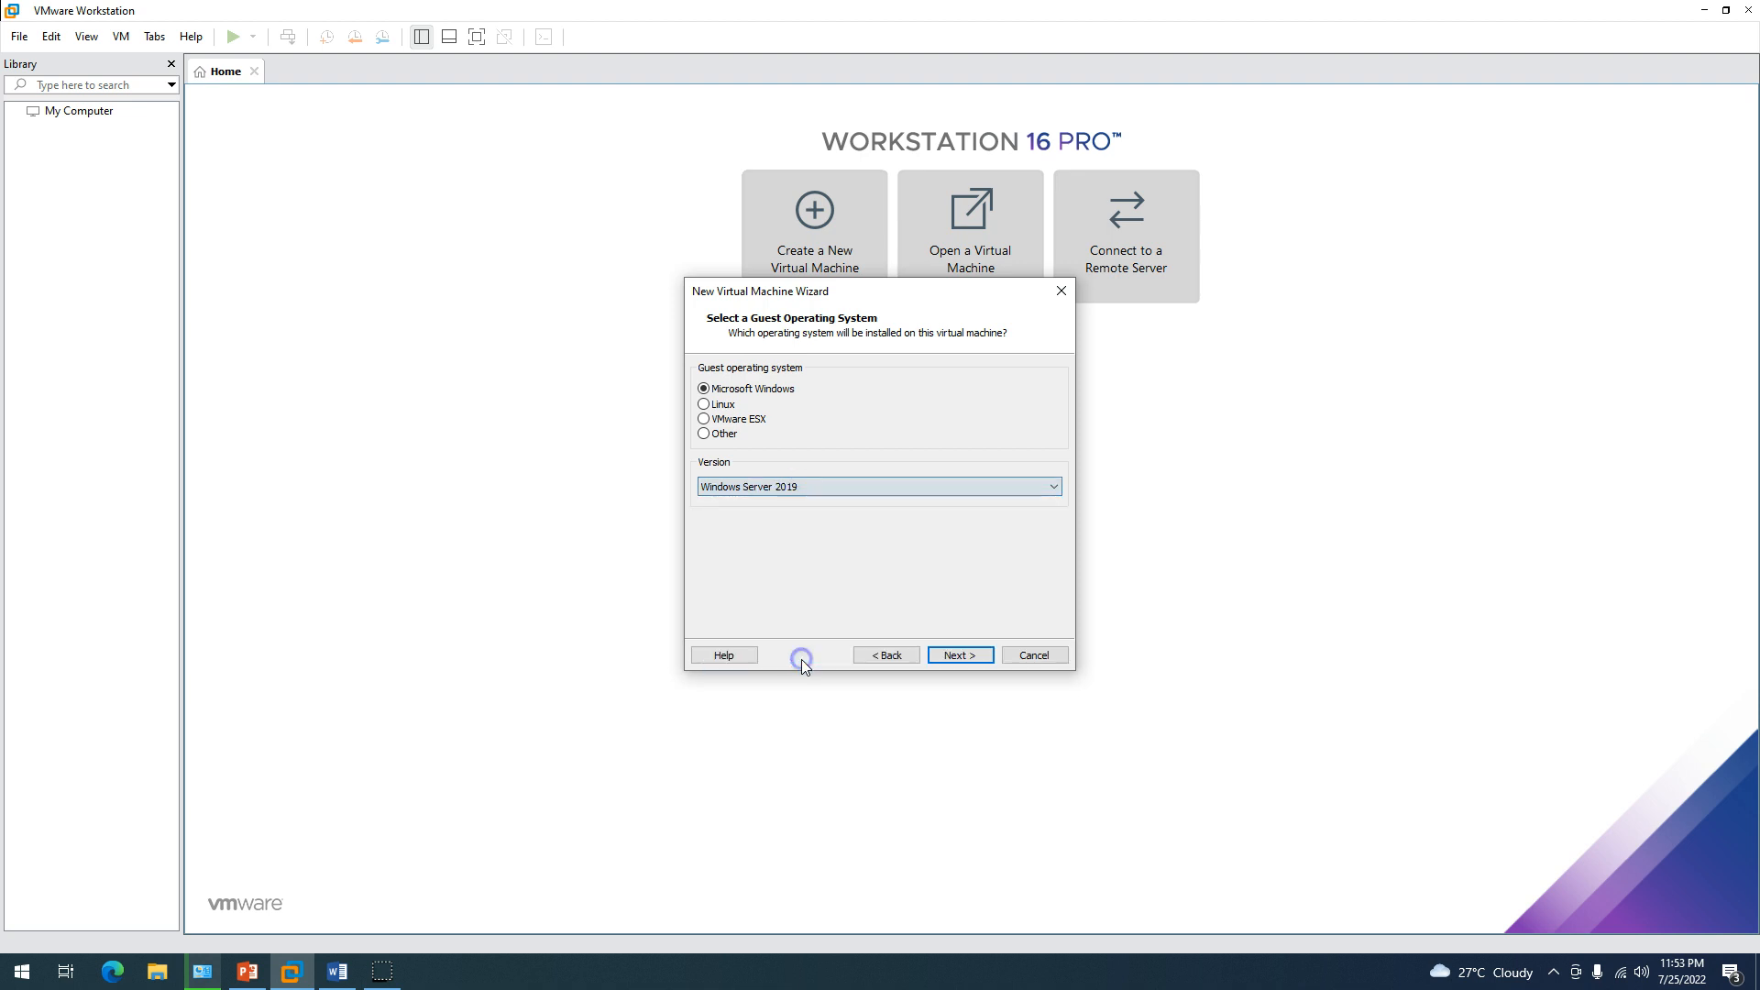
Name the VM Win2K22-DC01, store its 60 GB disk as a single file, and finish.
click(954, 656)
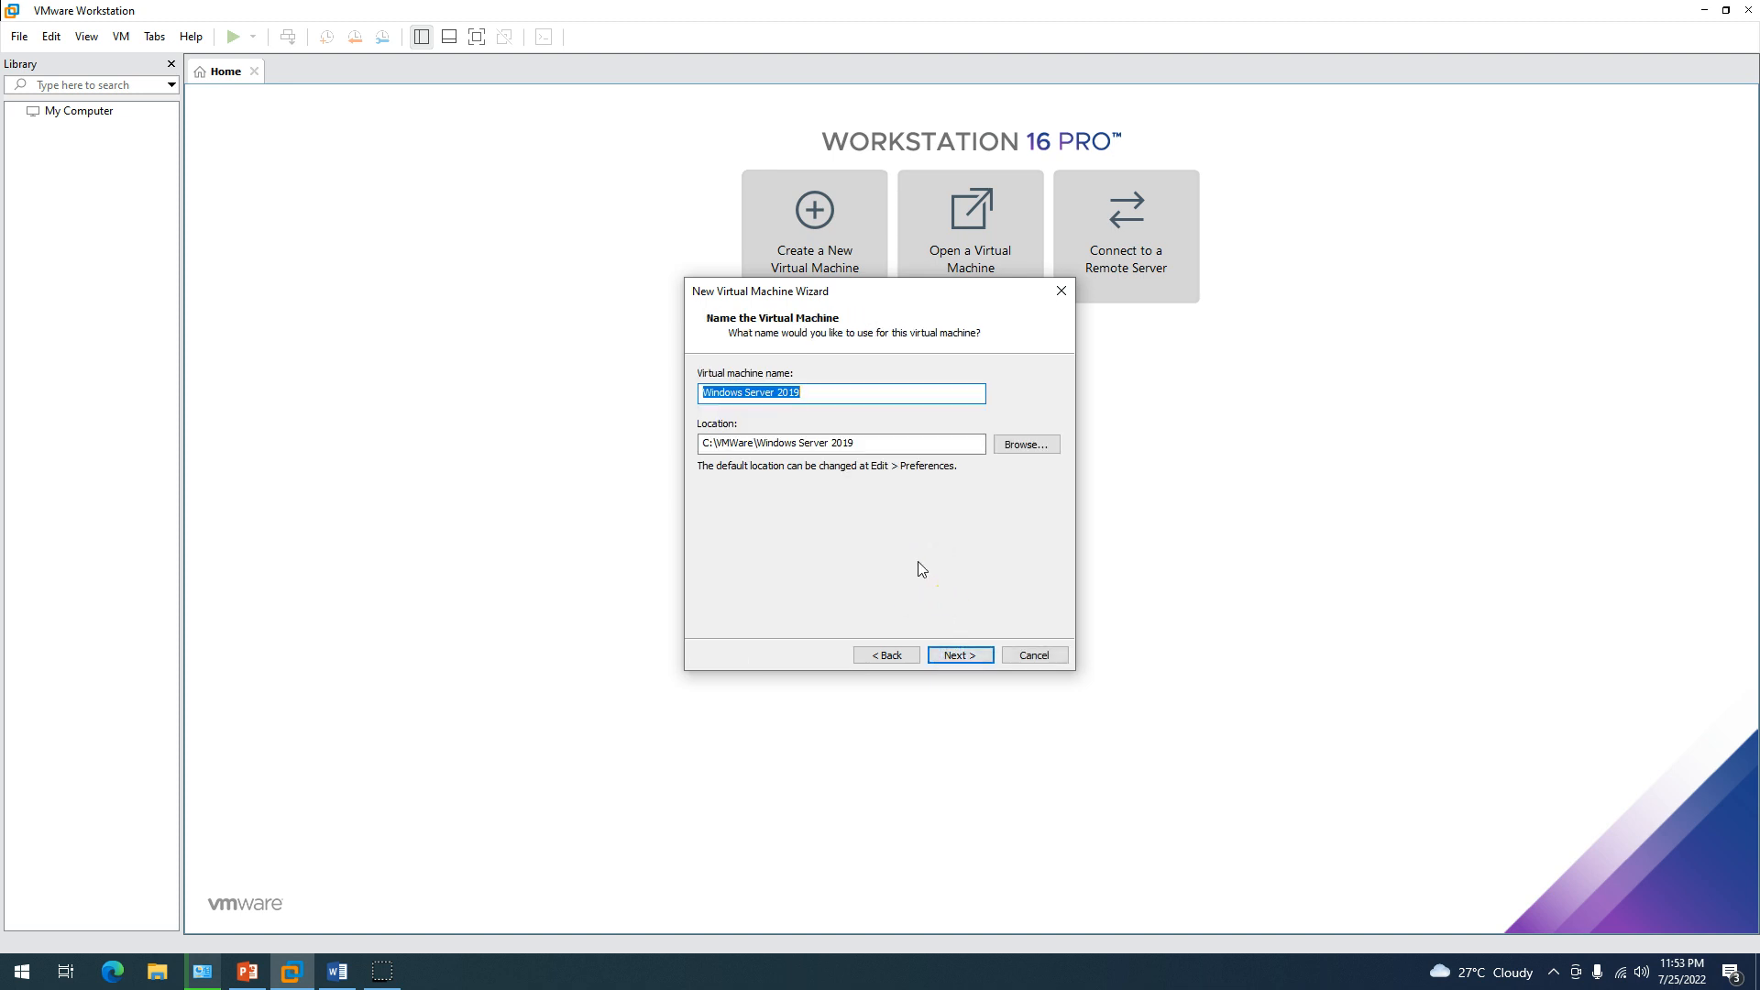
text(w)
text(Win2K22-DC01)
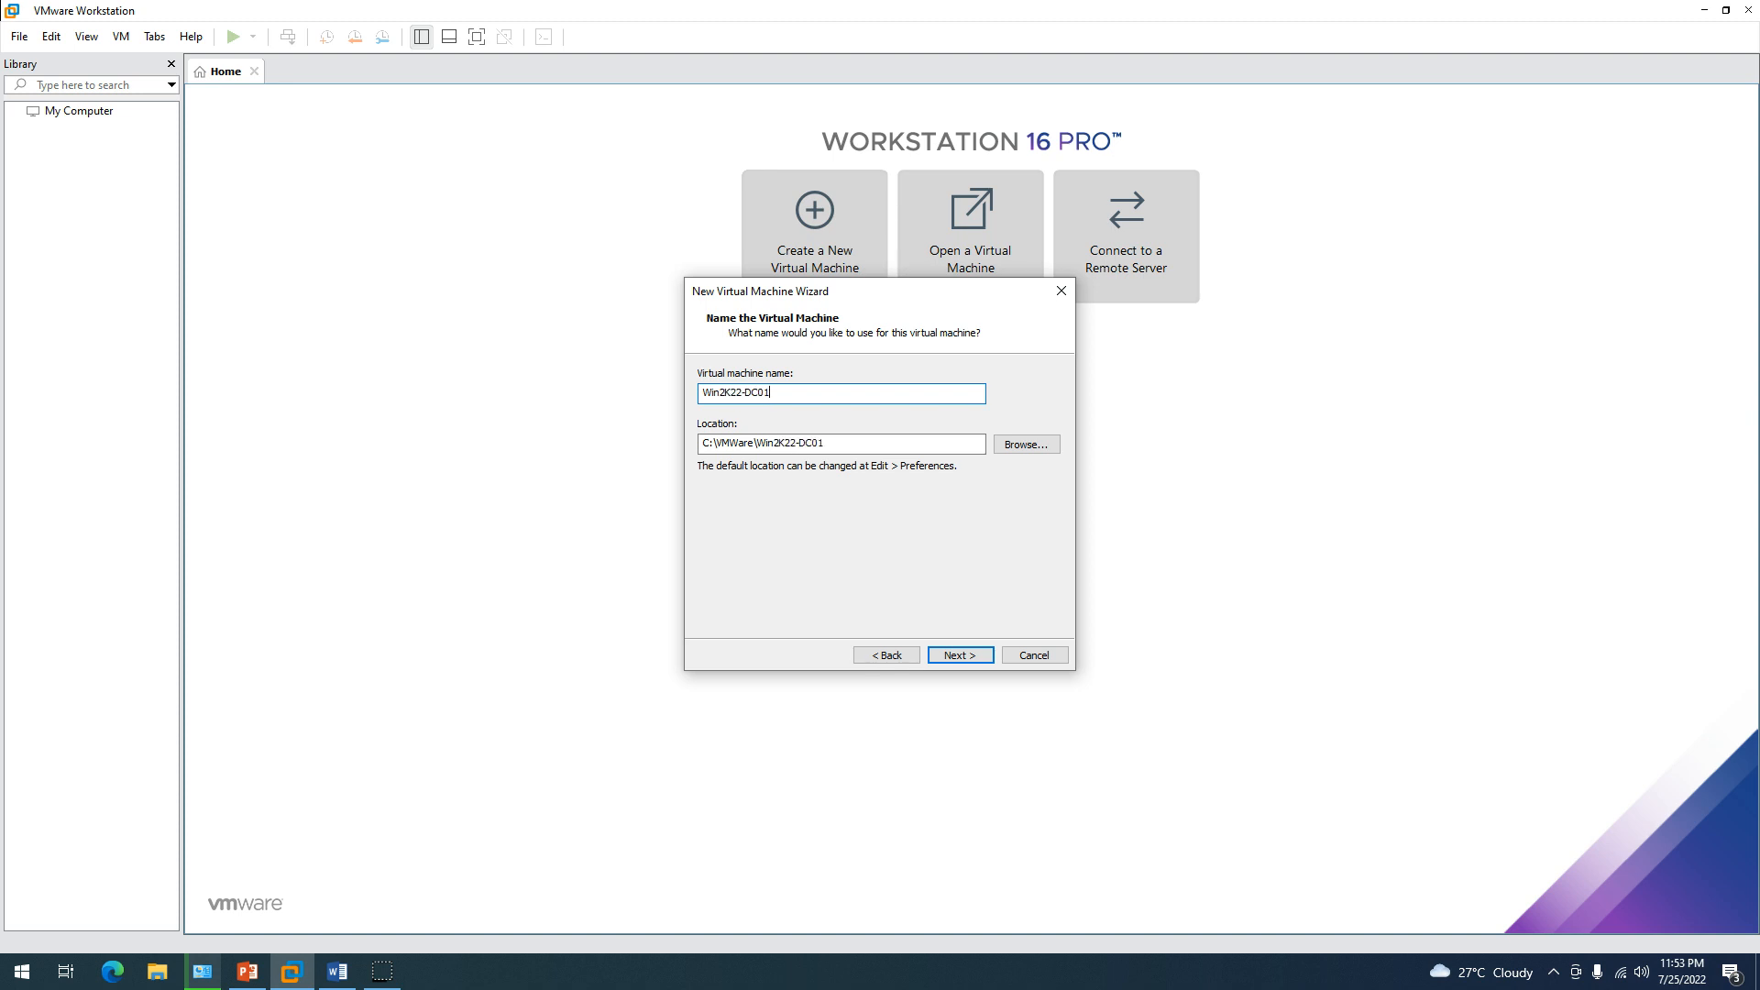
click(960, 655)
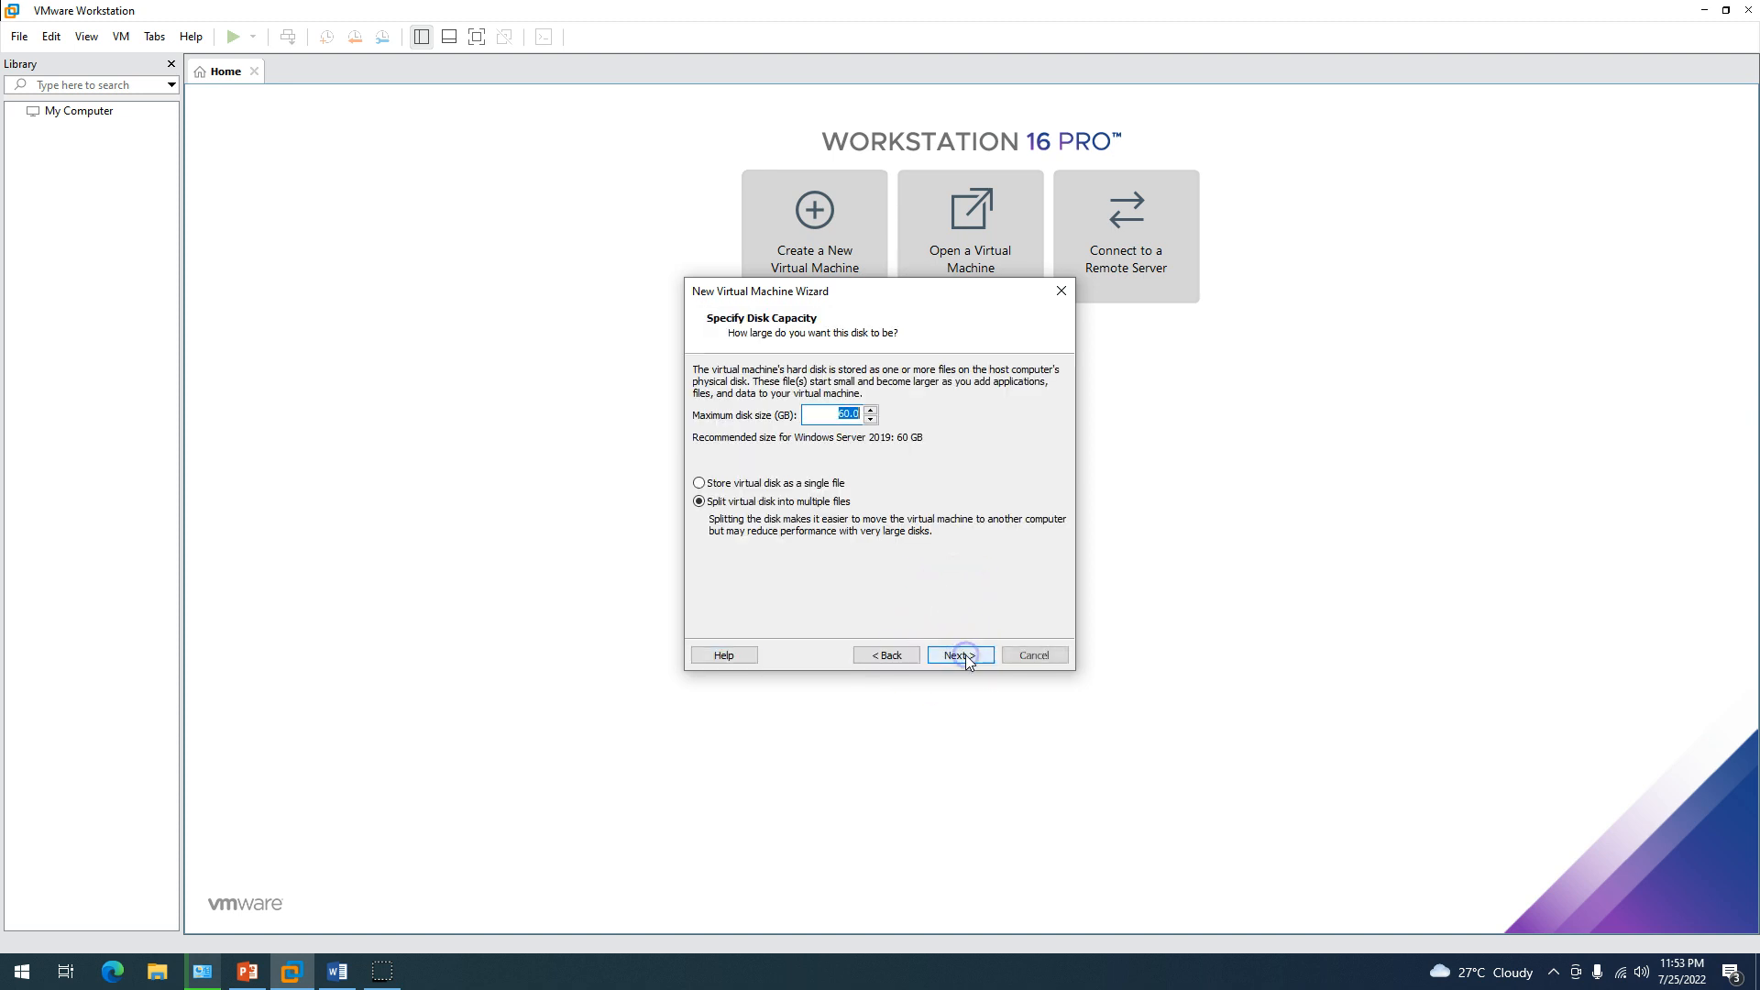
click(741, 485)
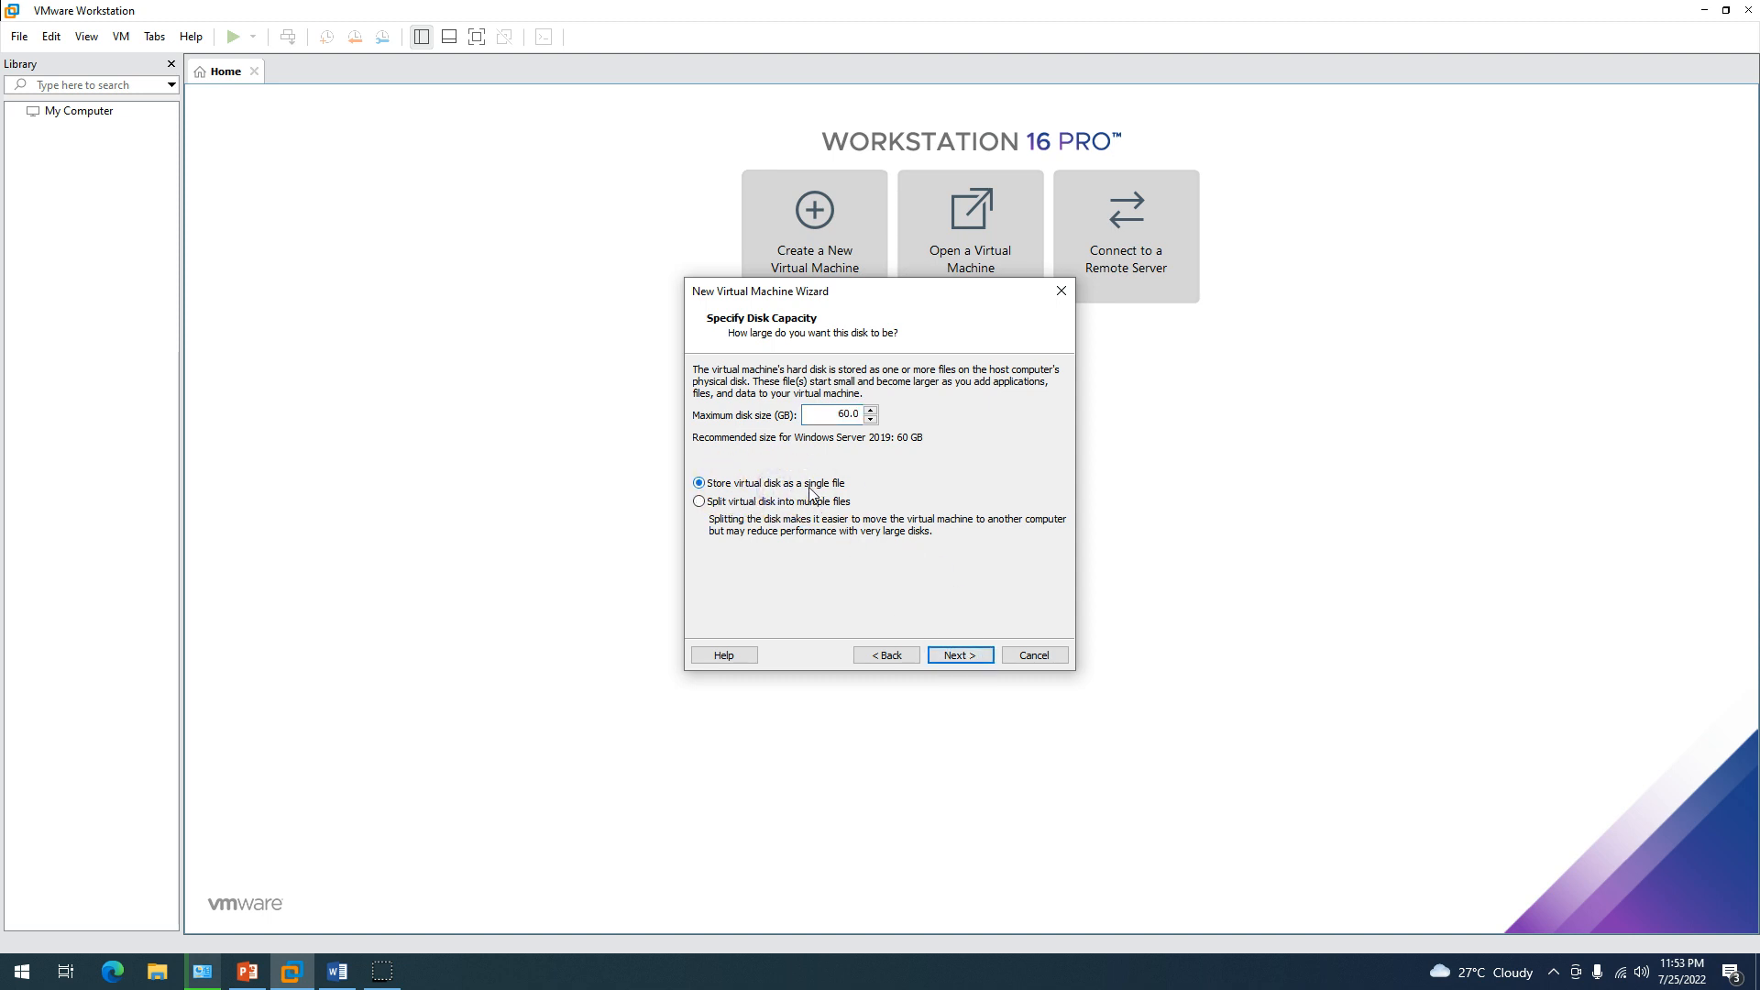
click(962, 656)
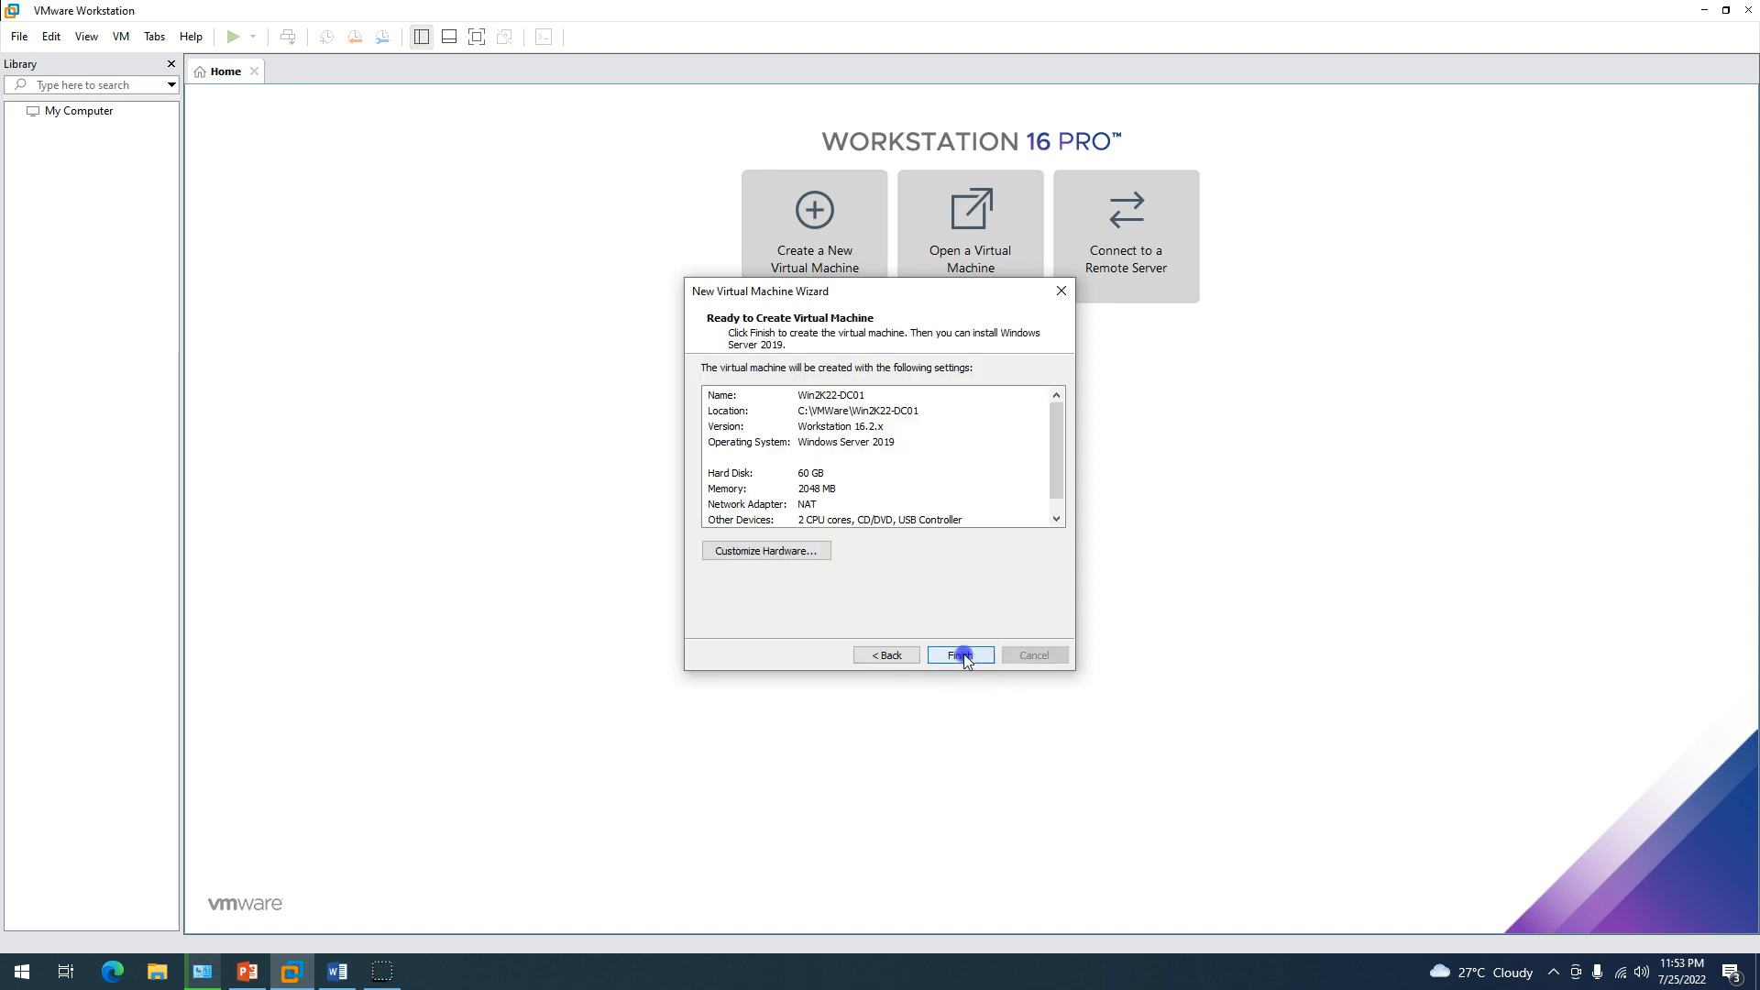
click(961, 656)
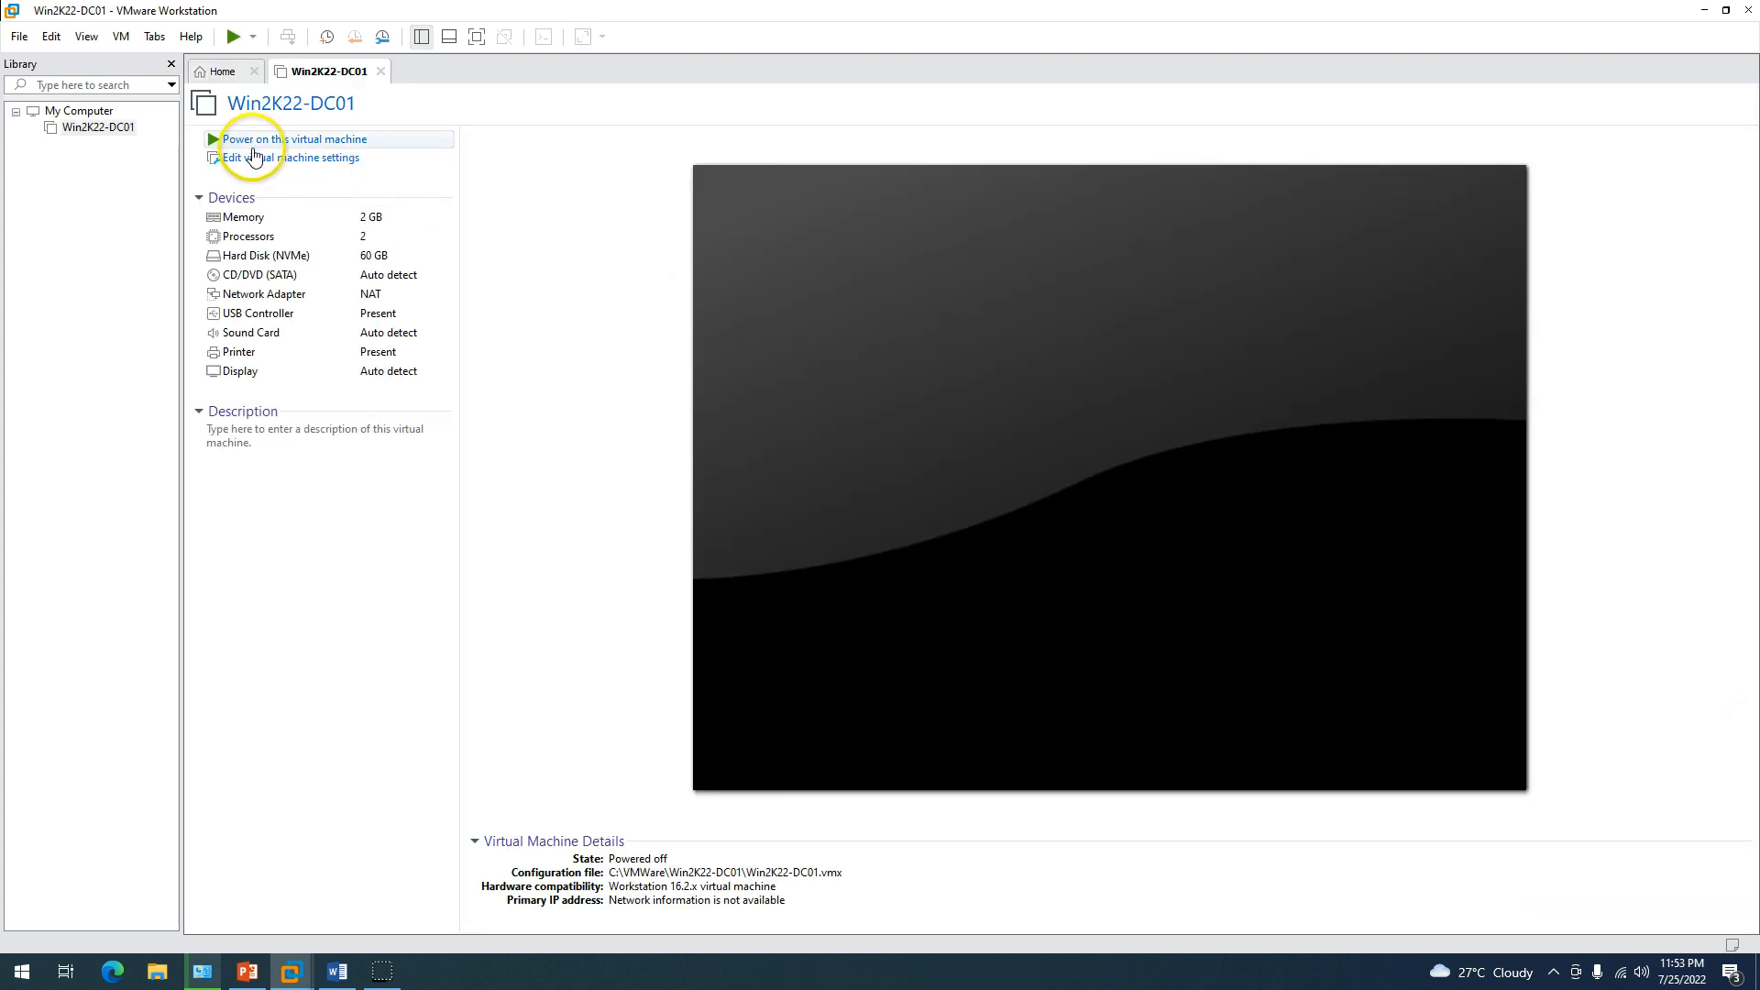
Give Win2K22-DC01 8 GB of memory and 2 cores per processor.
click(272, 159)
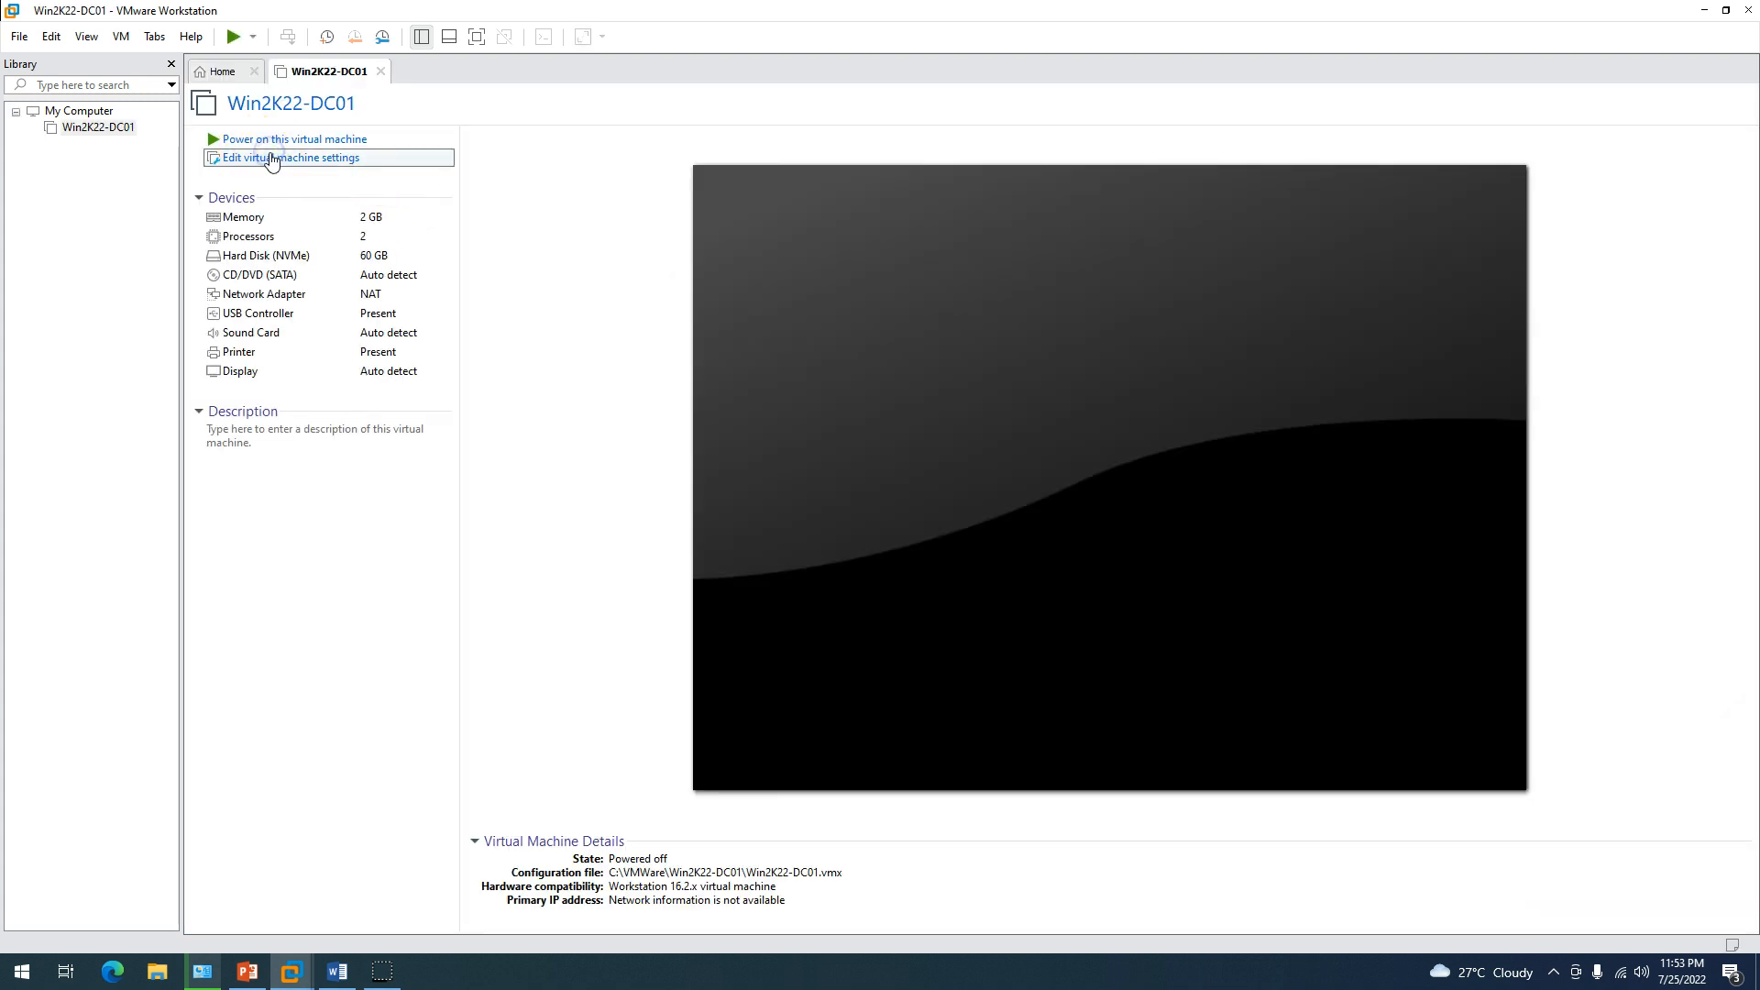
drag(908, 376, 909, 363)
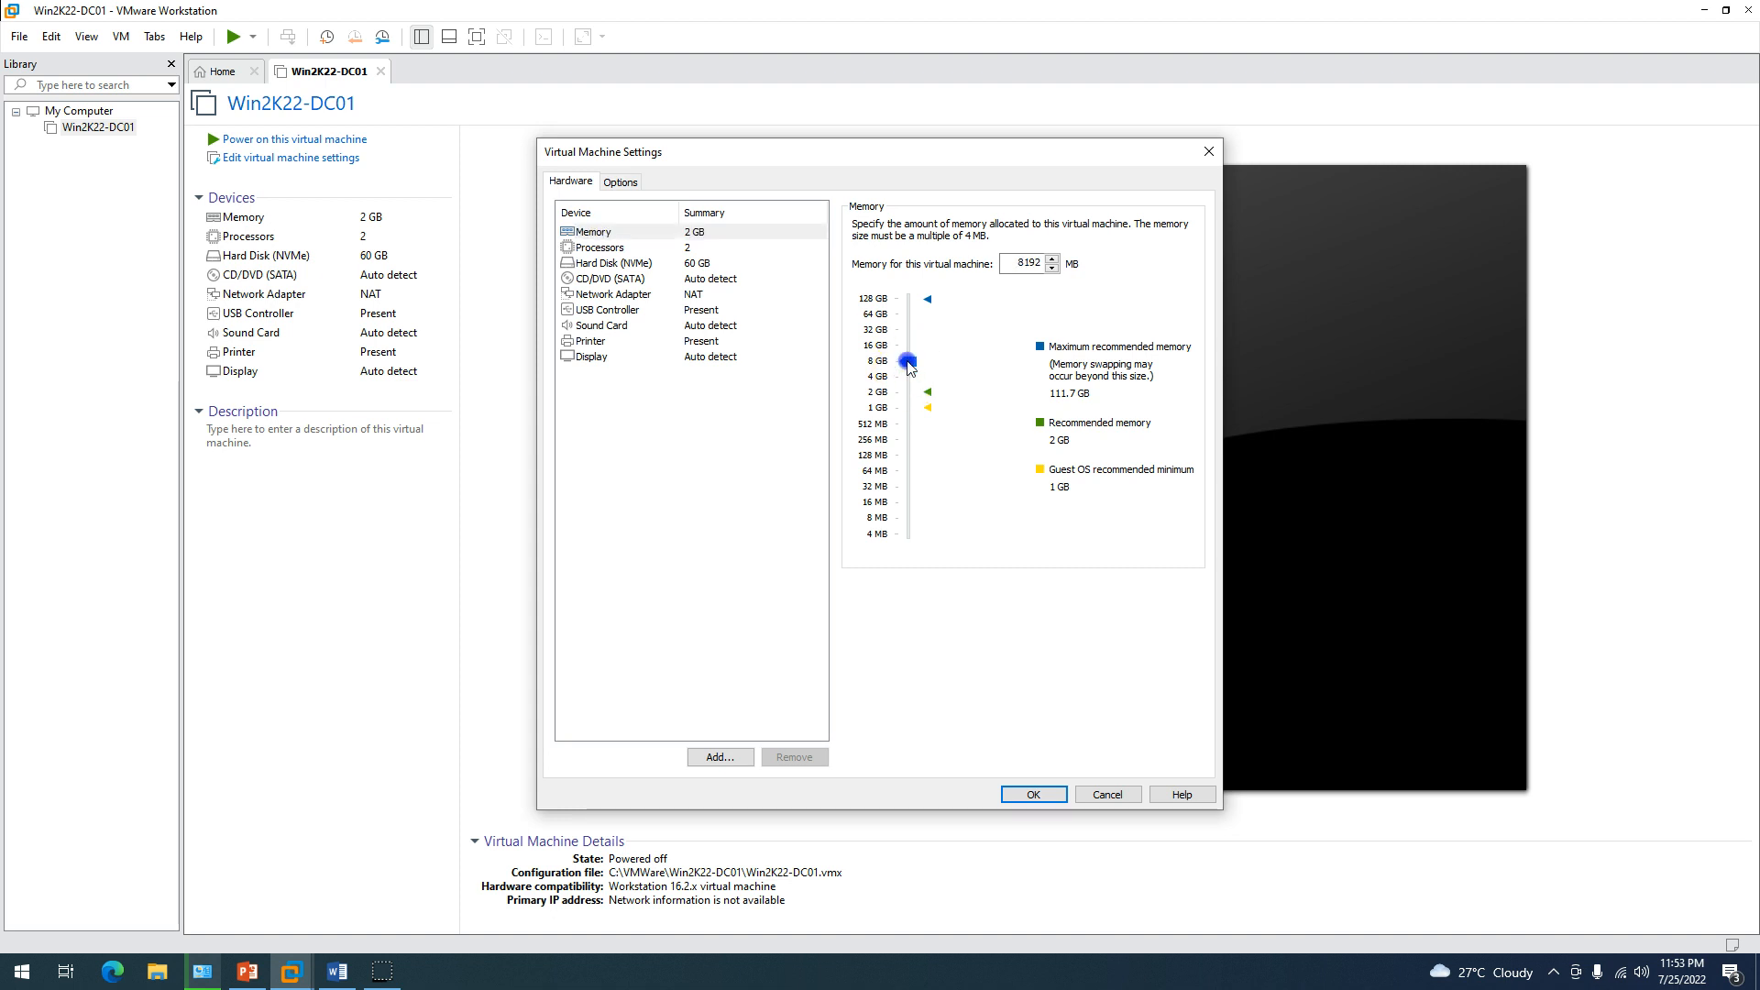
click(706, 248)
click(1064, 249)
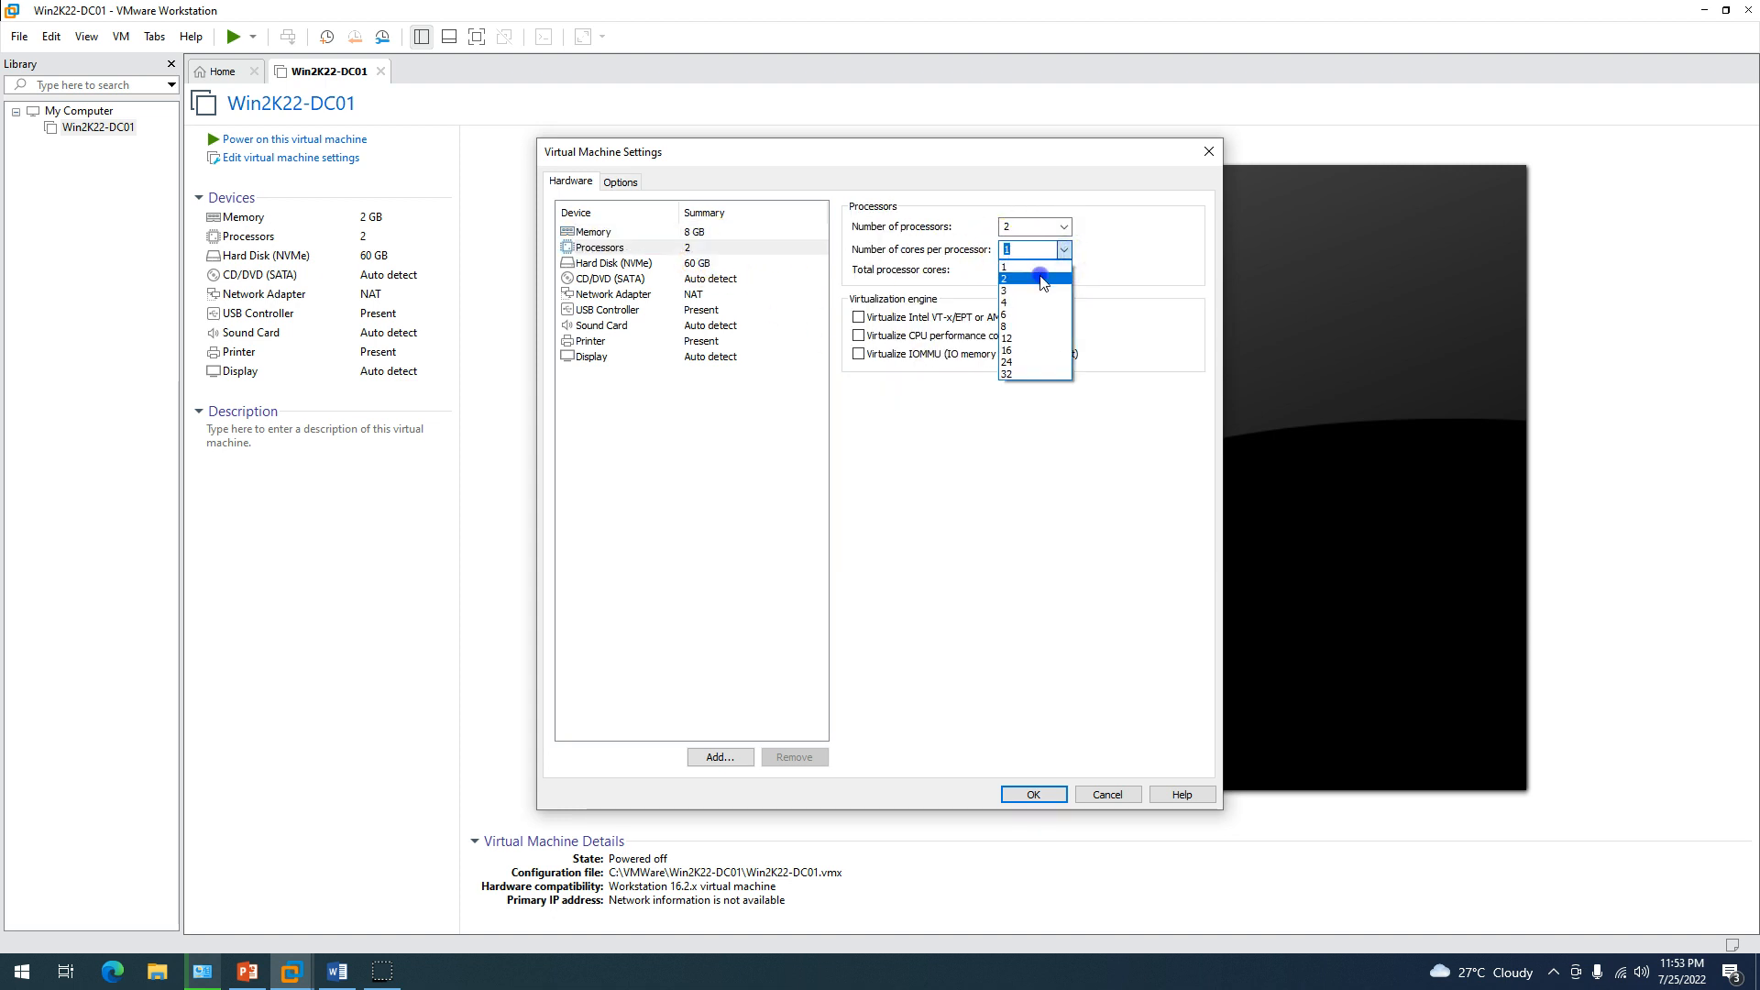
click(1053, 279)
Set the CD/DVD drive to use an ISO image file and browse for it.
click(711, 263)
click(712, 278)
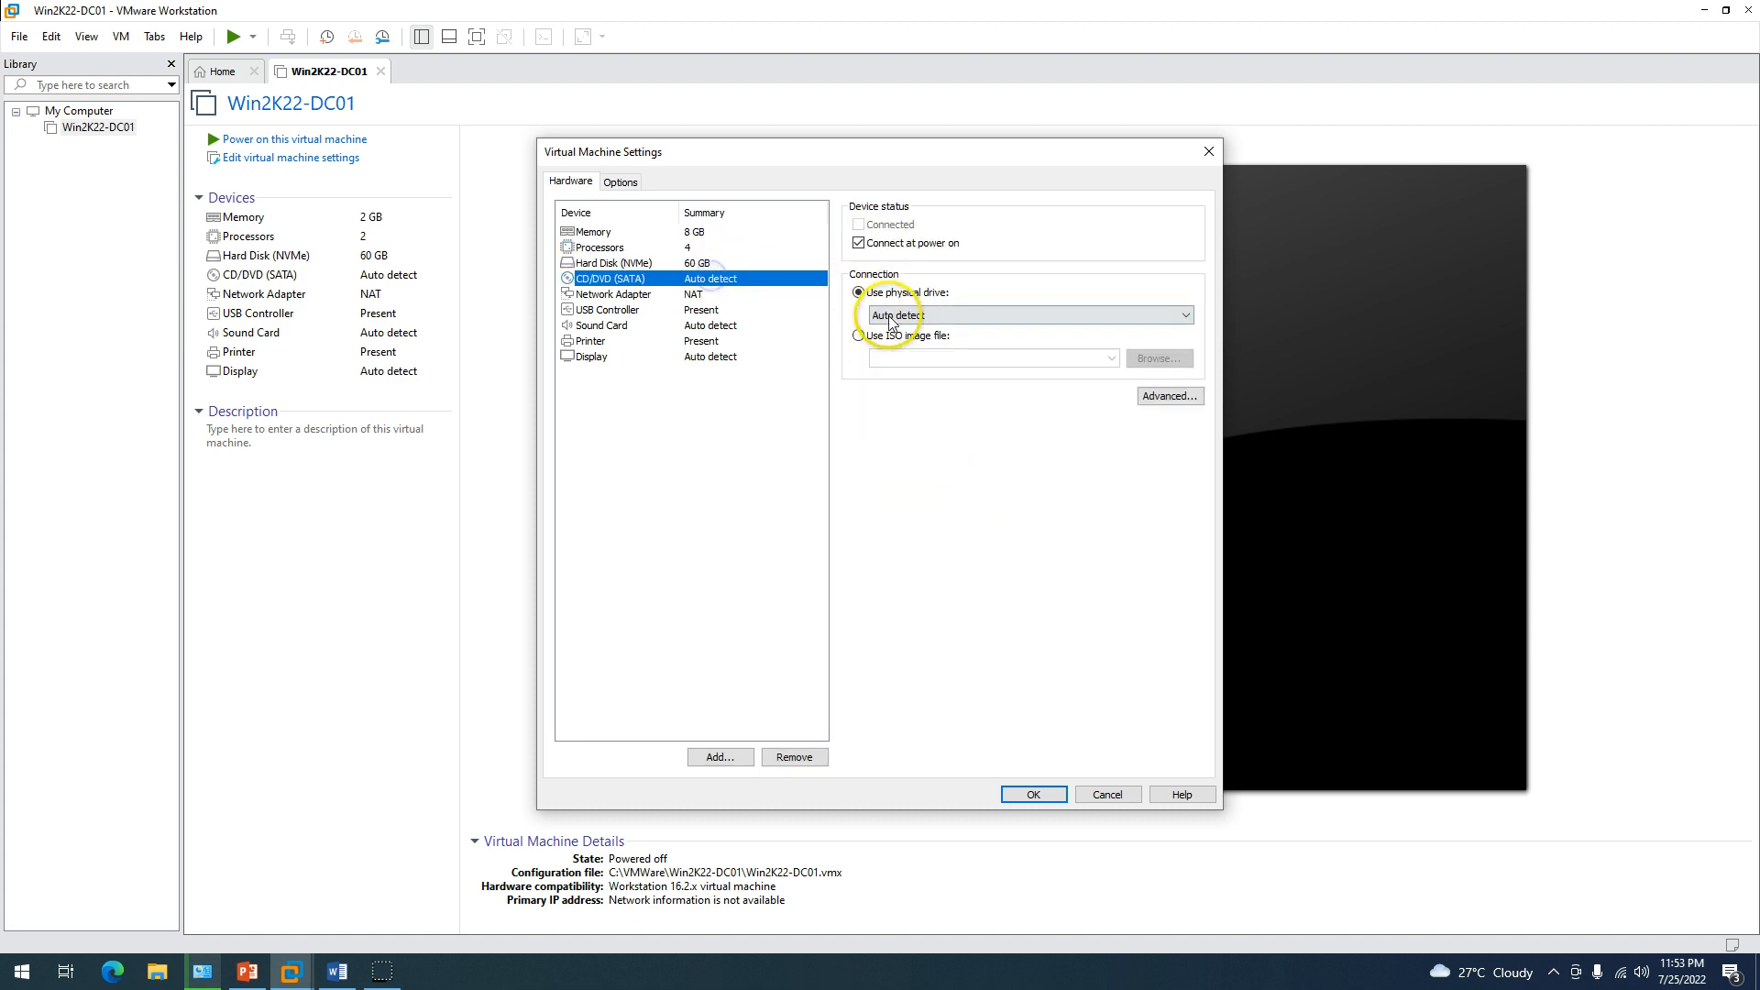
click(858, 335)
click(1160, 359)
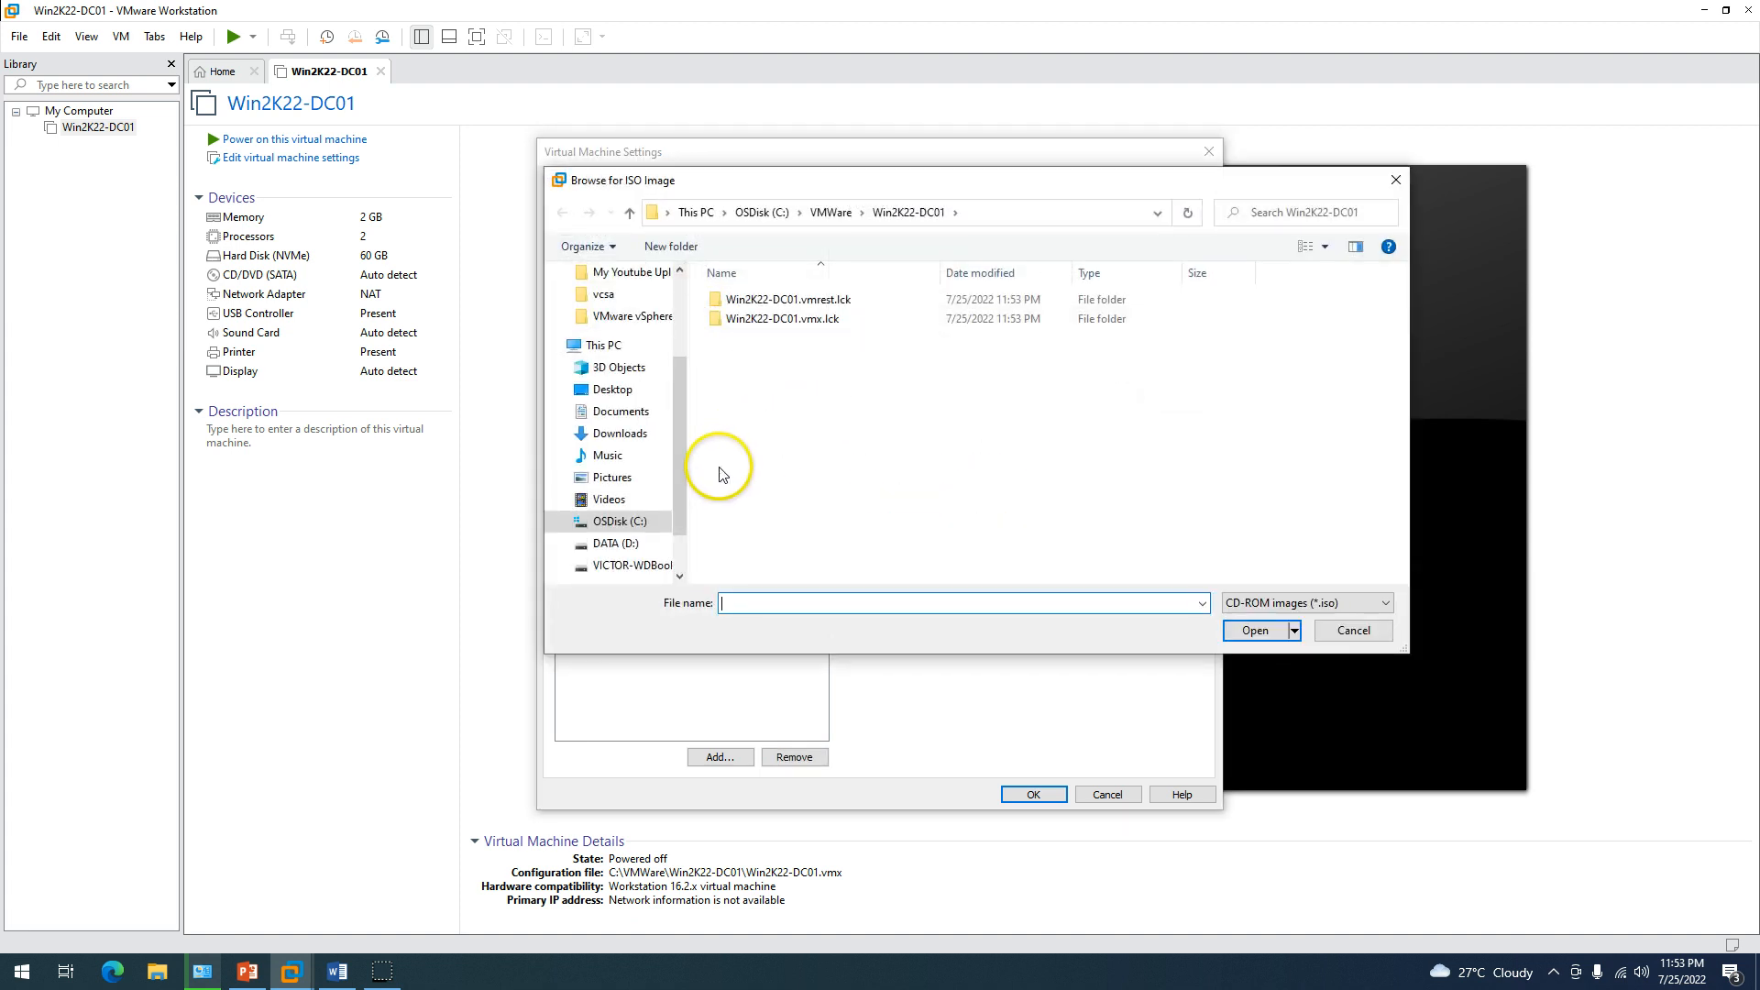
Select the Windows Server 2022 ISO from D:\ISO Repository\Microsoft\Windows Server\2022.
click(612, 542)
click(764, 417)
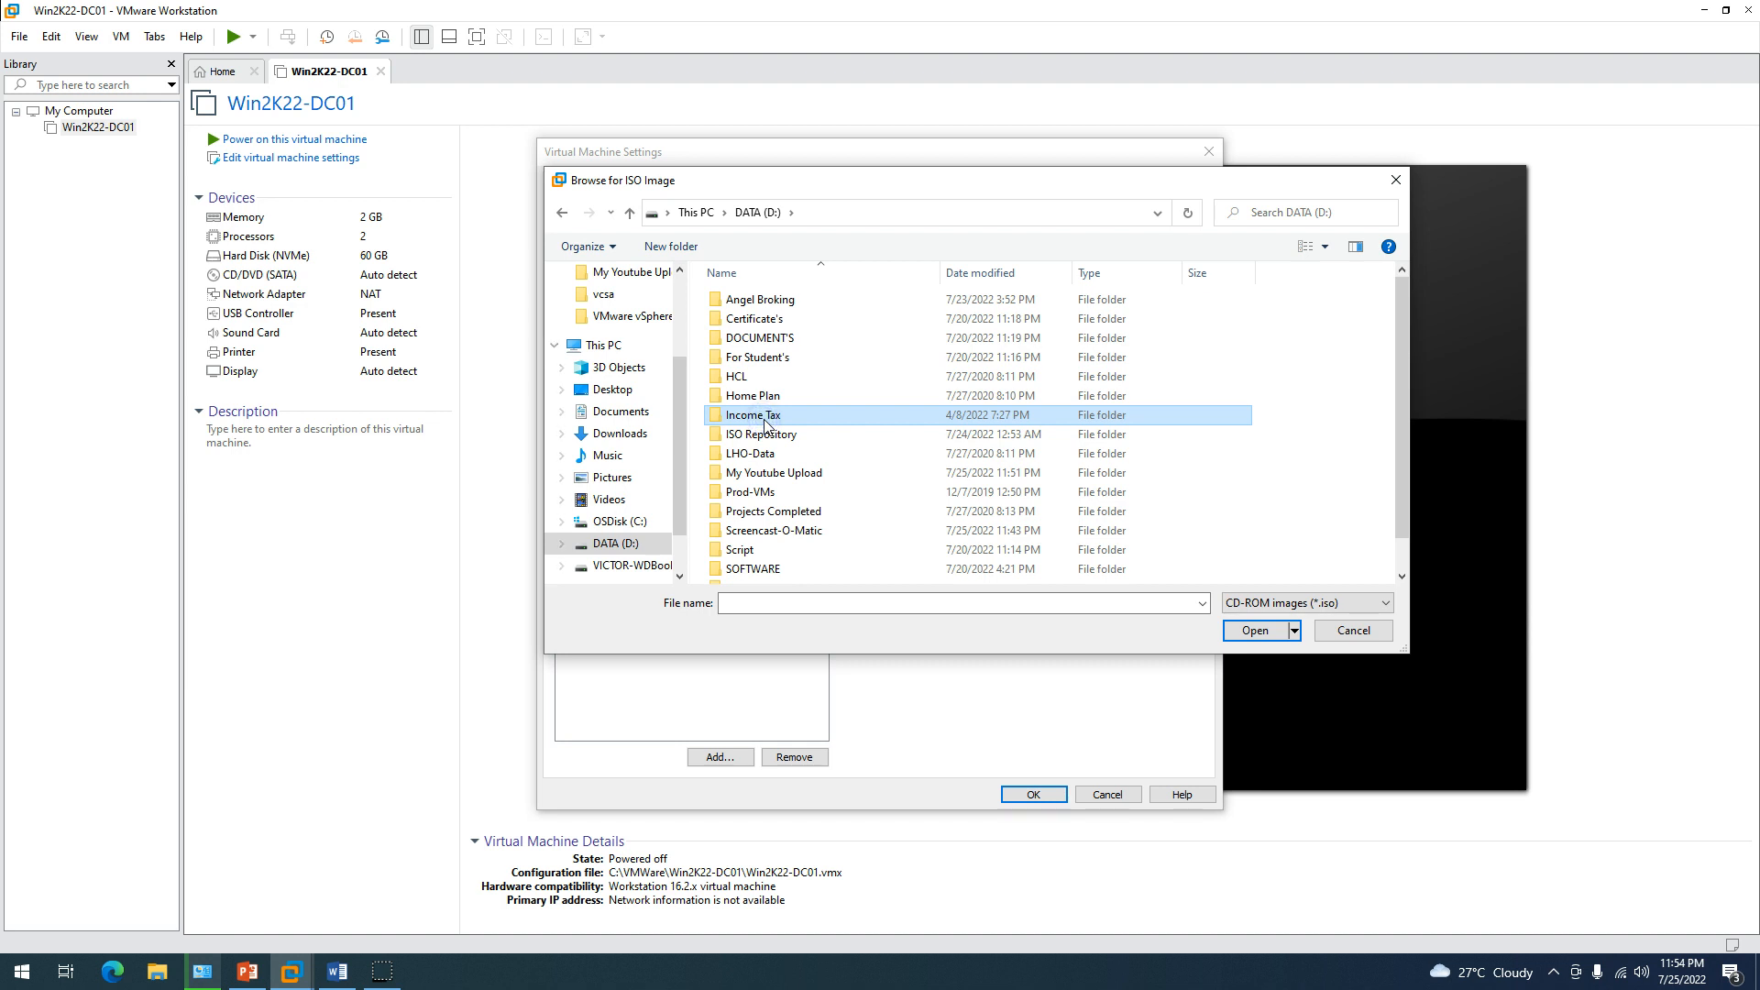
double_click(767, 432)
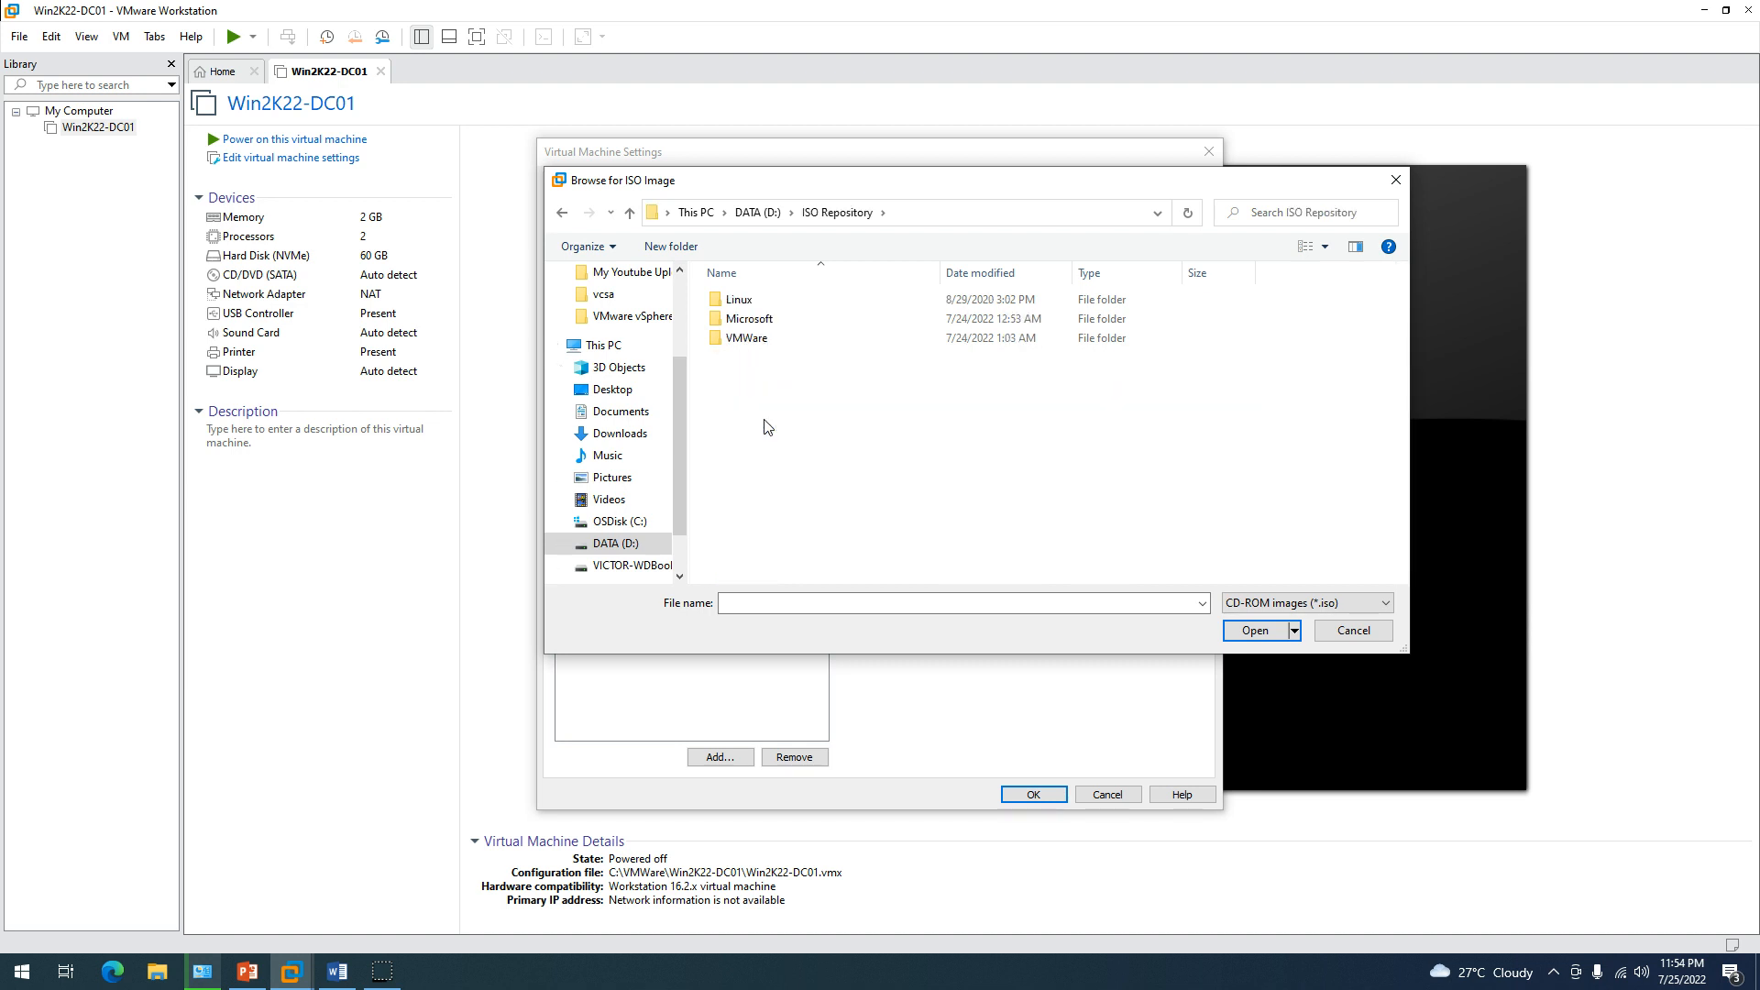
double_click(750, 321)
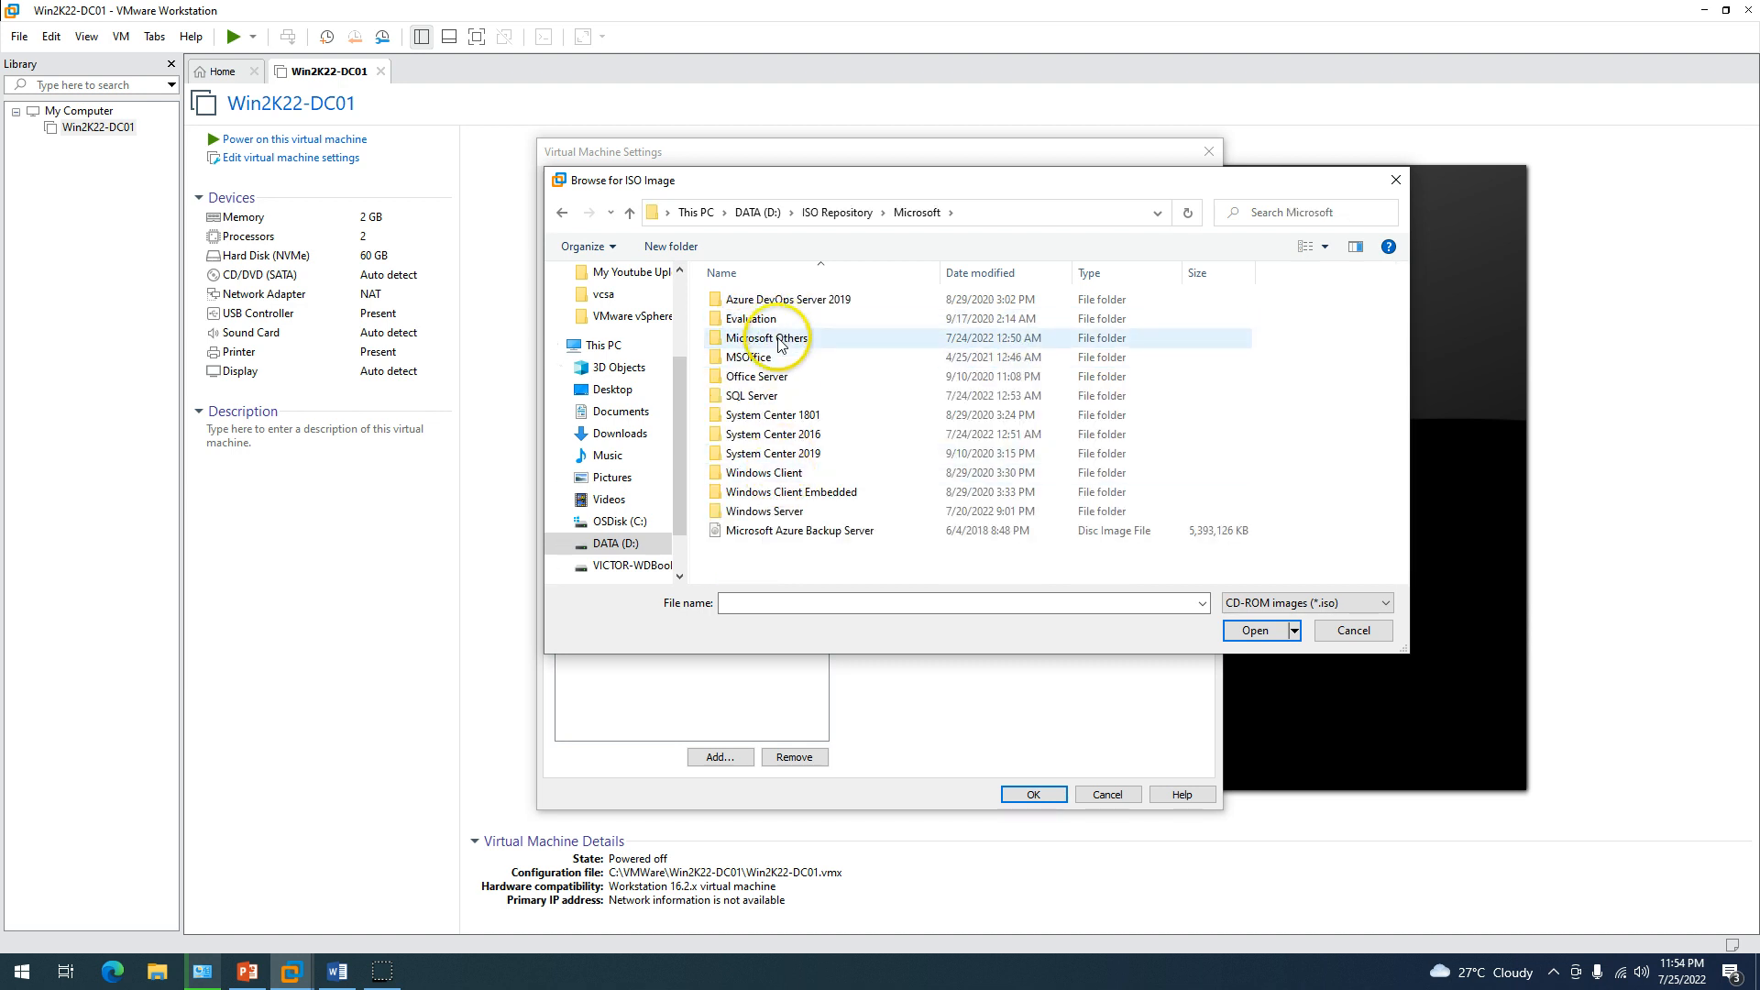
click(797, 513)
double_click(797, 513)
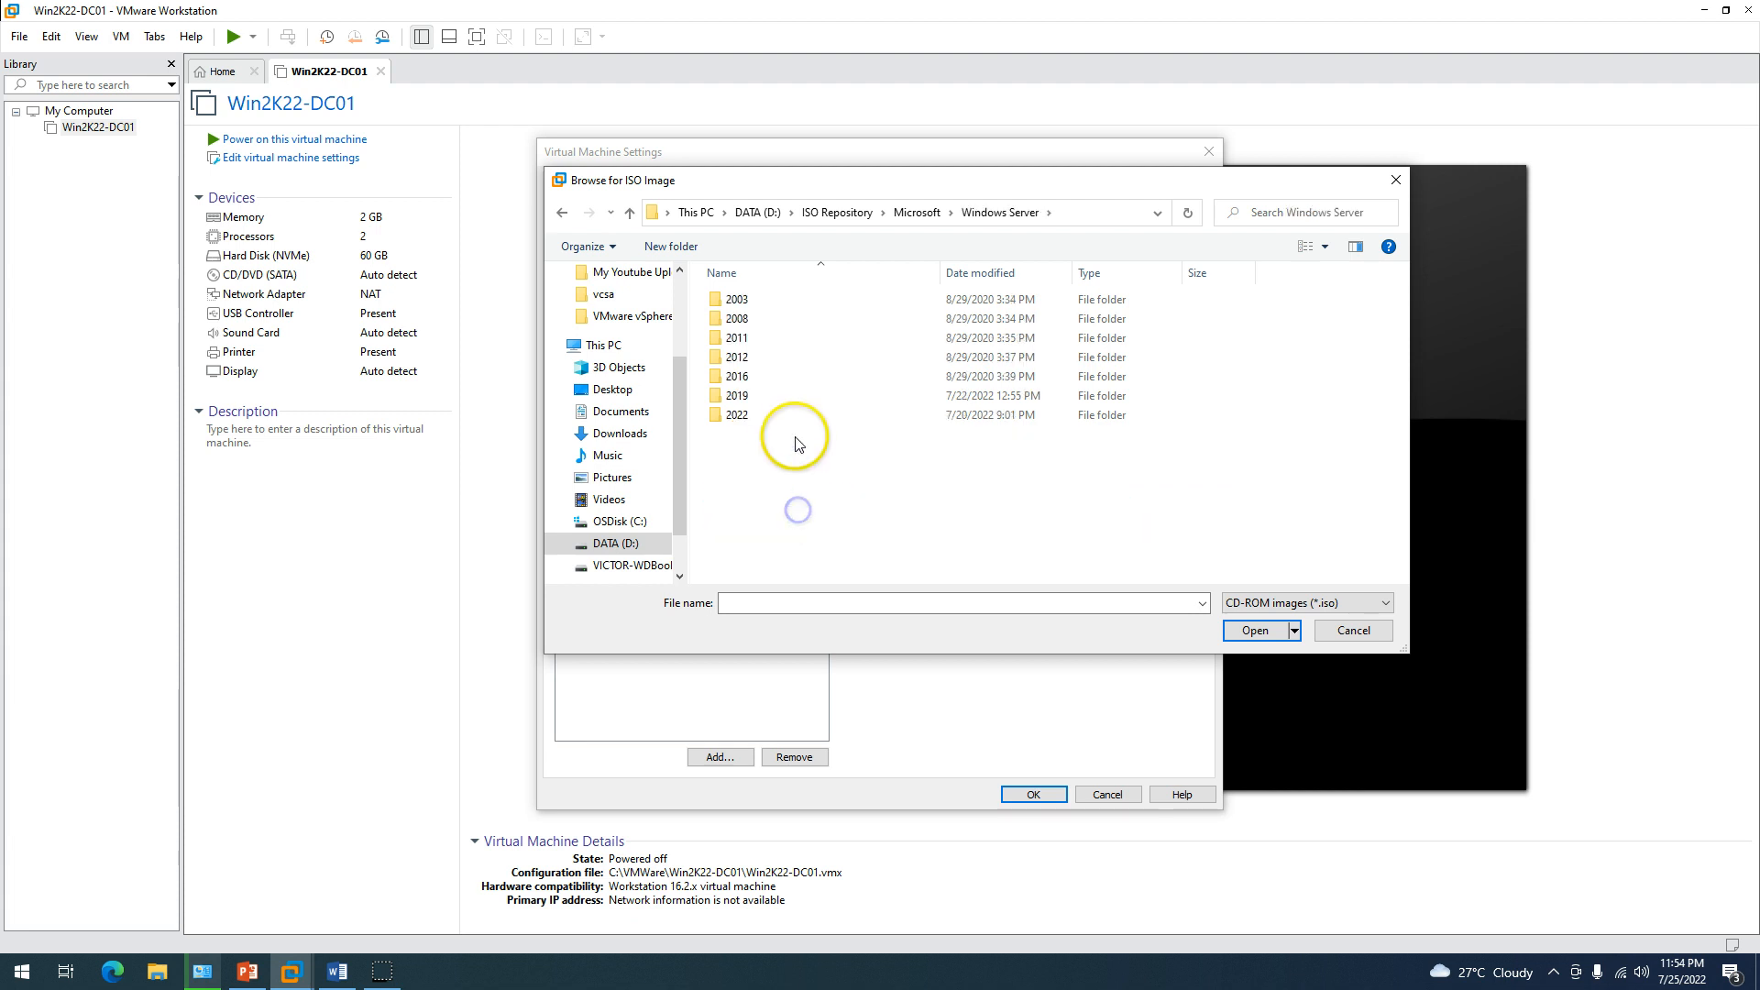
double_click(763, 415)
click(847, 305)
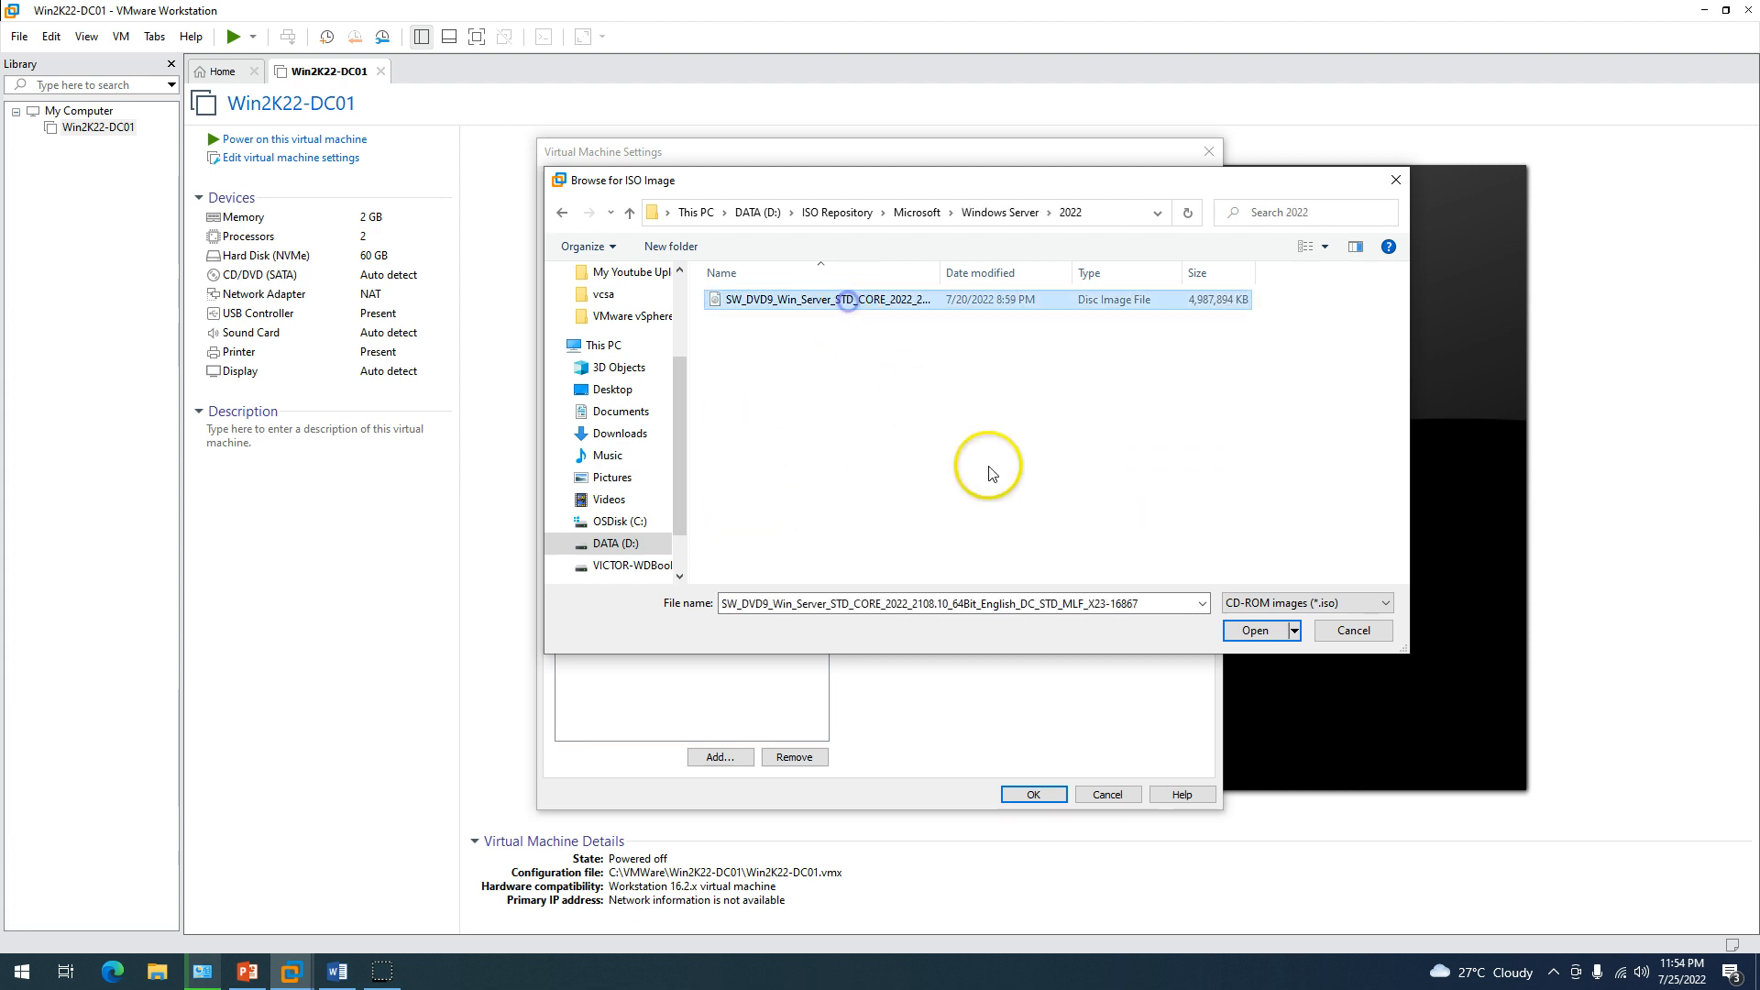
click(1252, 629)
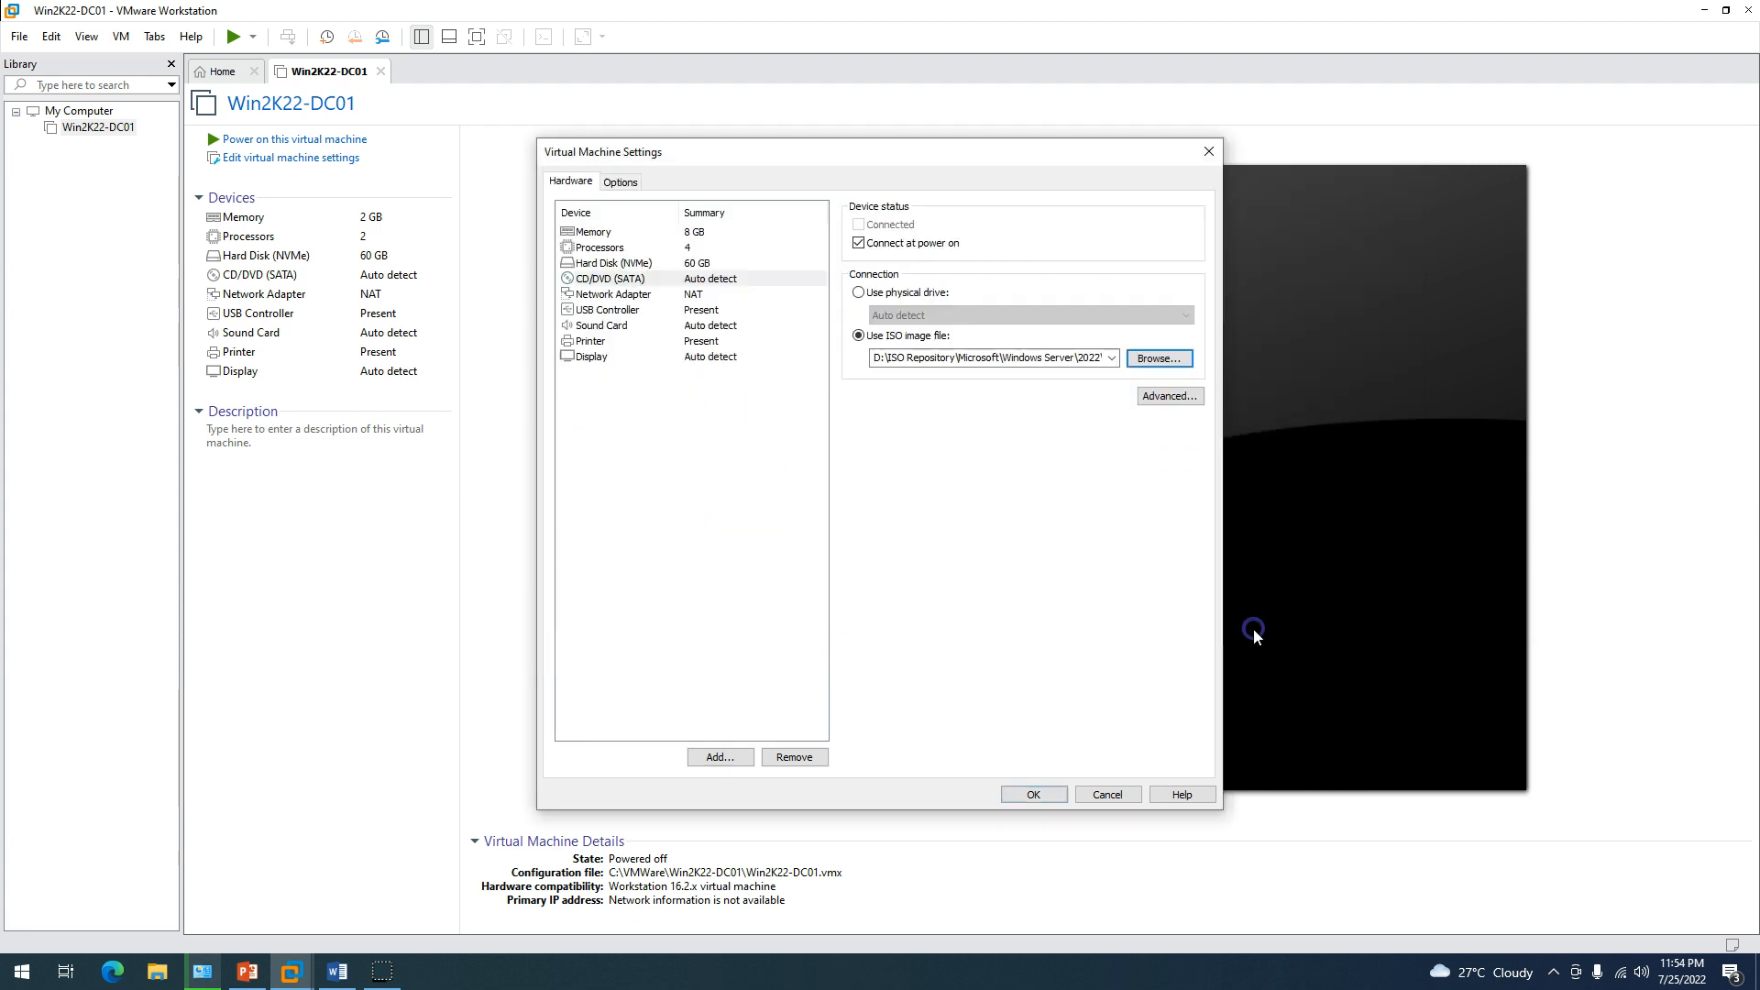
Set the network adapter to Bridged, remove the USB Controller and Printer, and save.
click(702, 294)
click(894, 292)
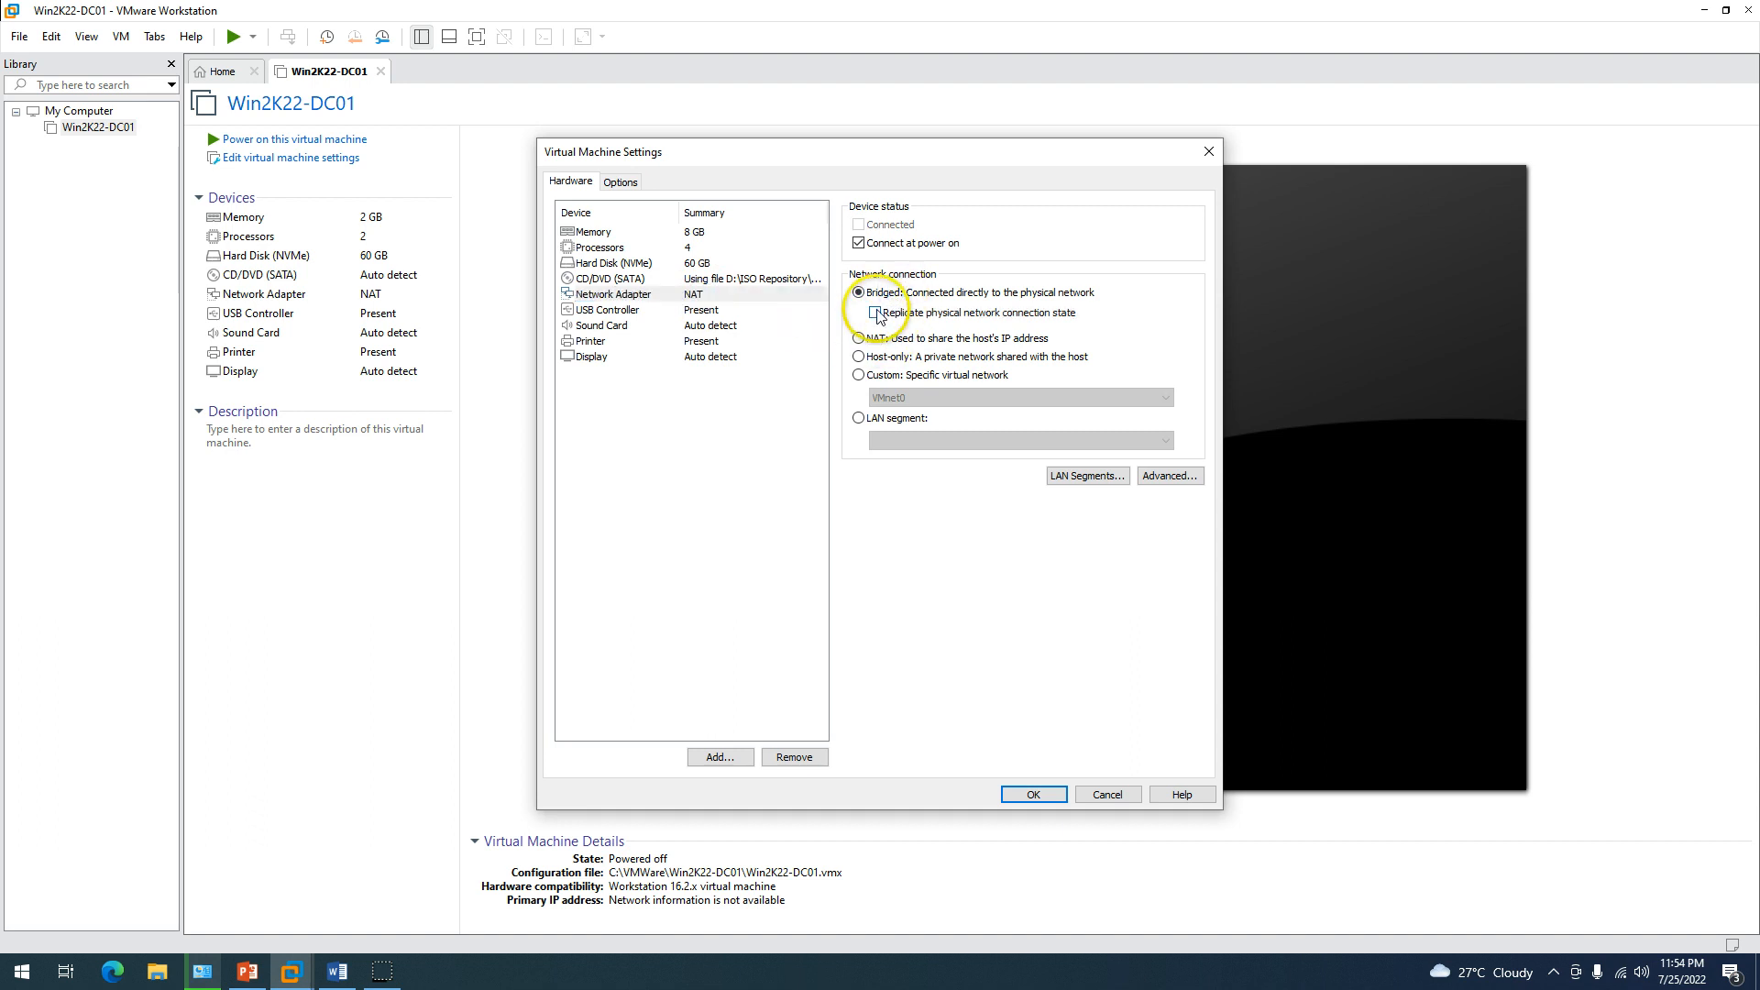
click(702, 311)
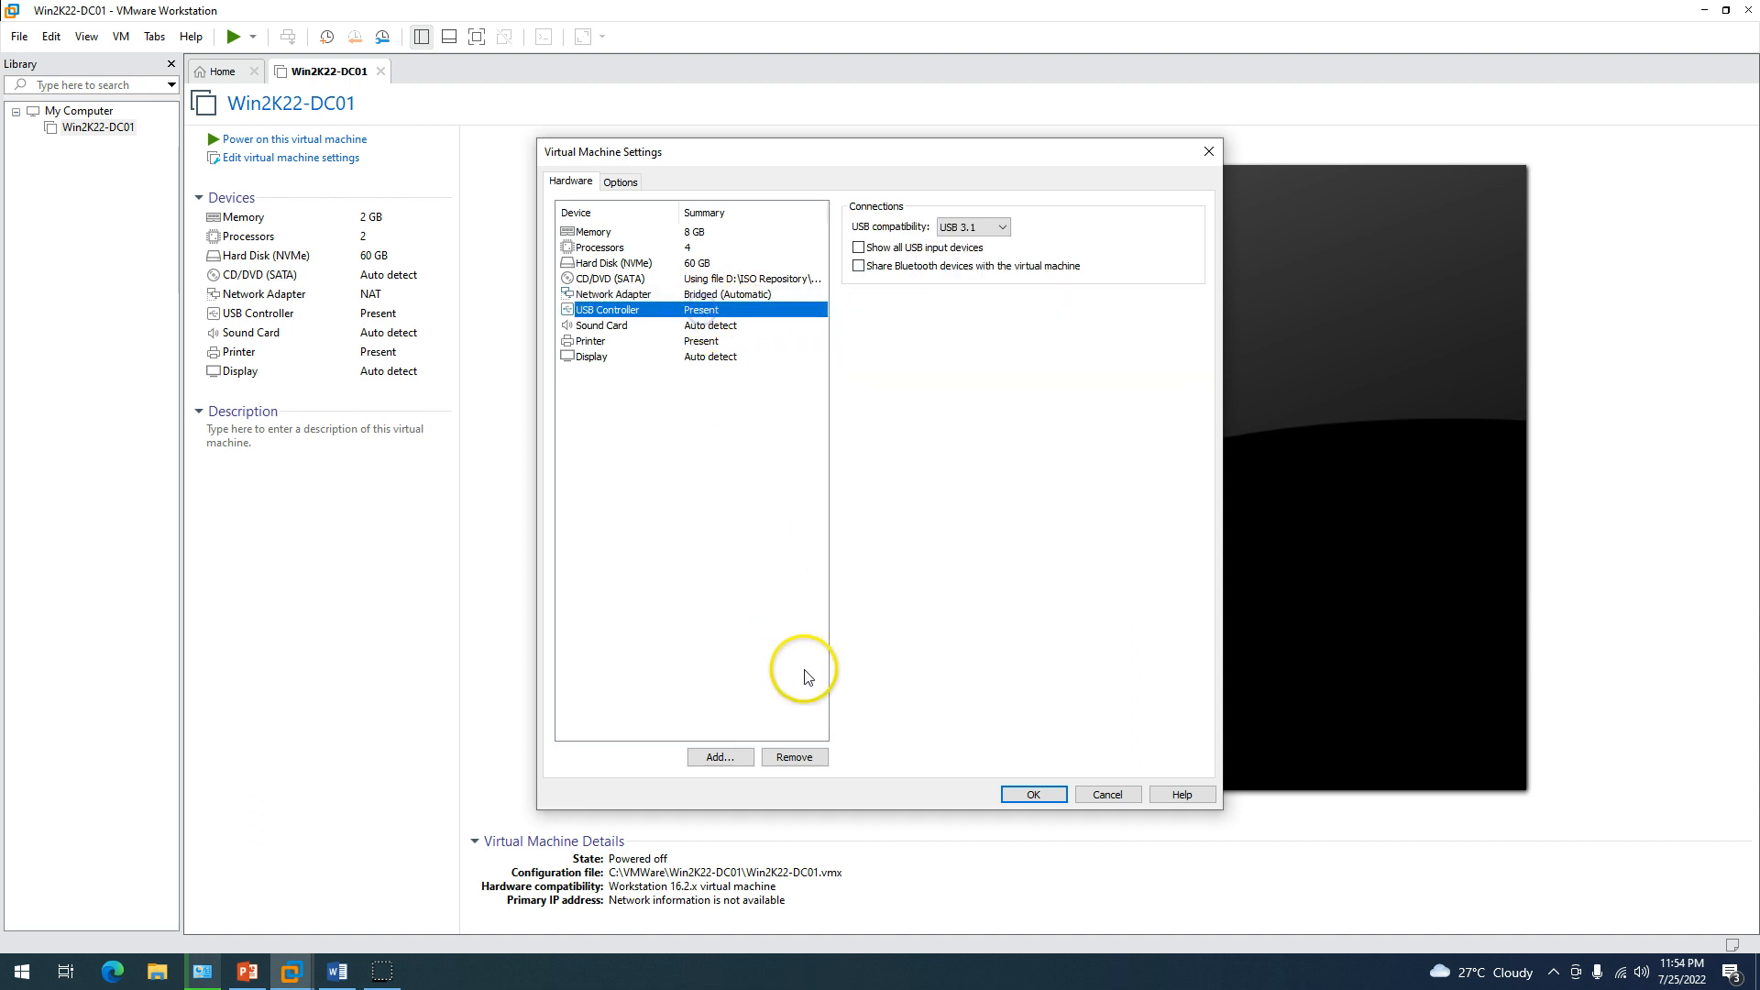
click(796, 757)
click(711, 327)
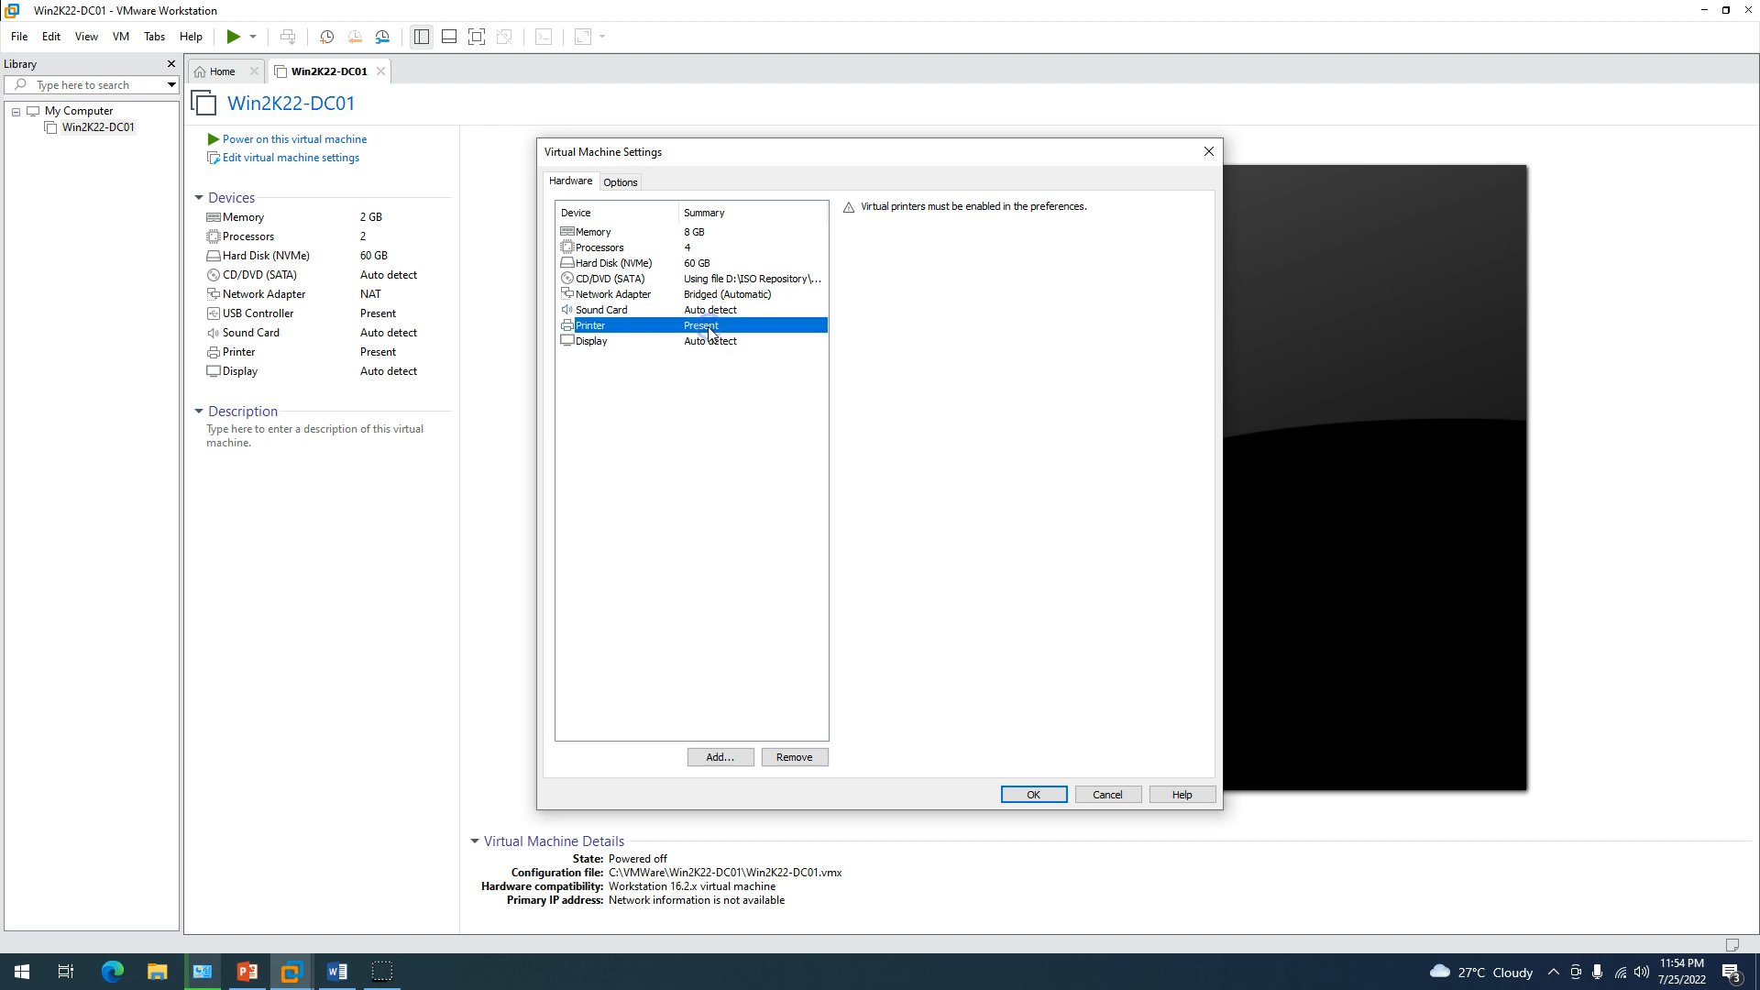
click(662, 311)
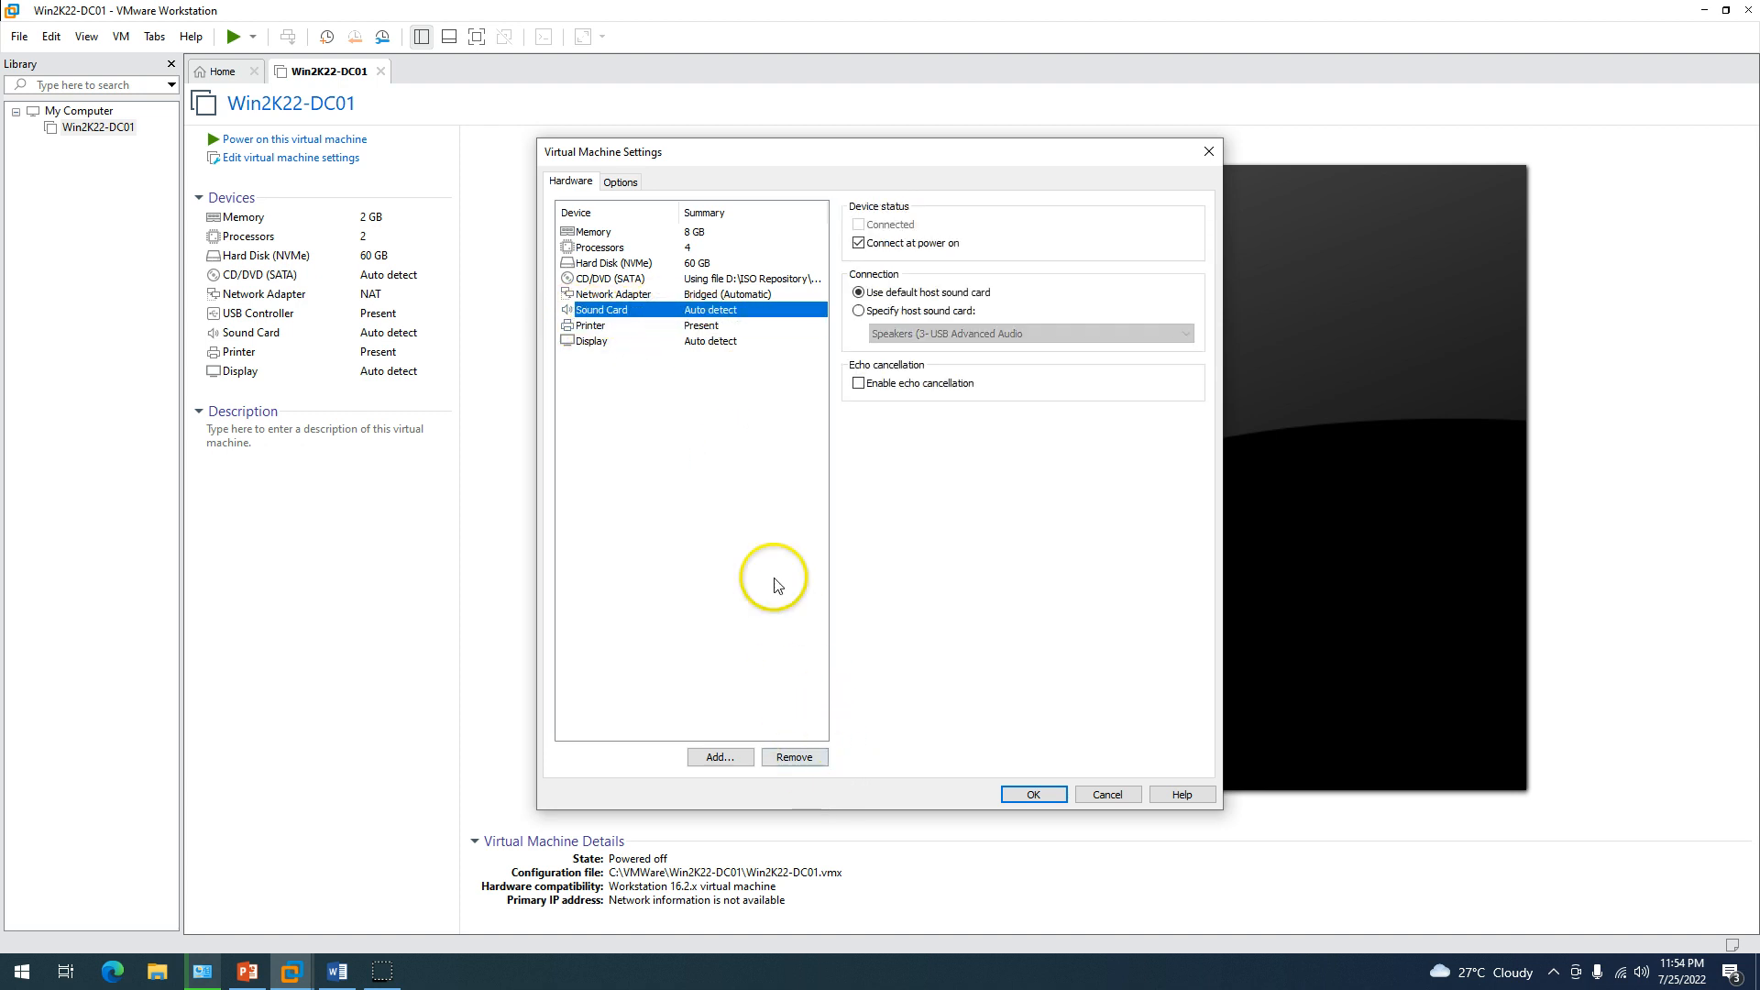
click(702, 327)
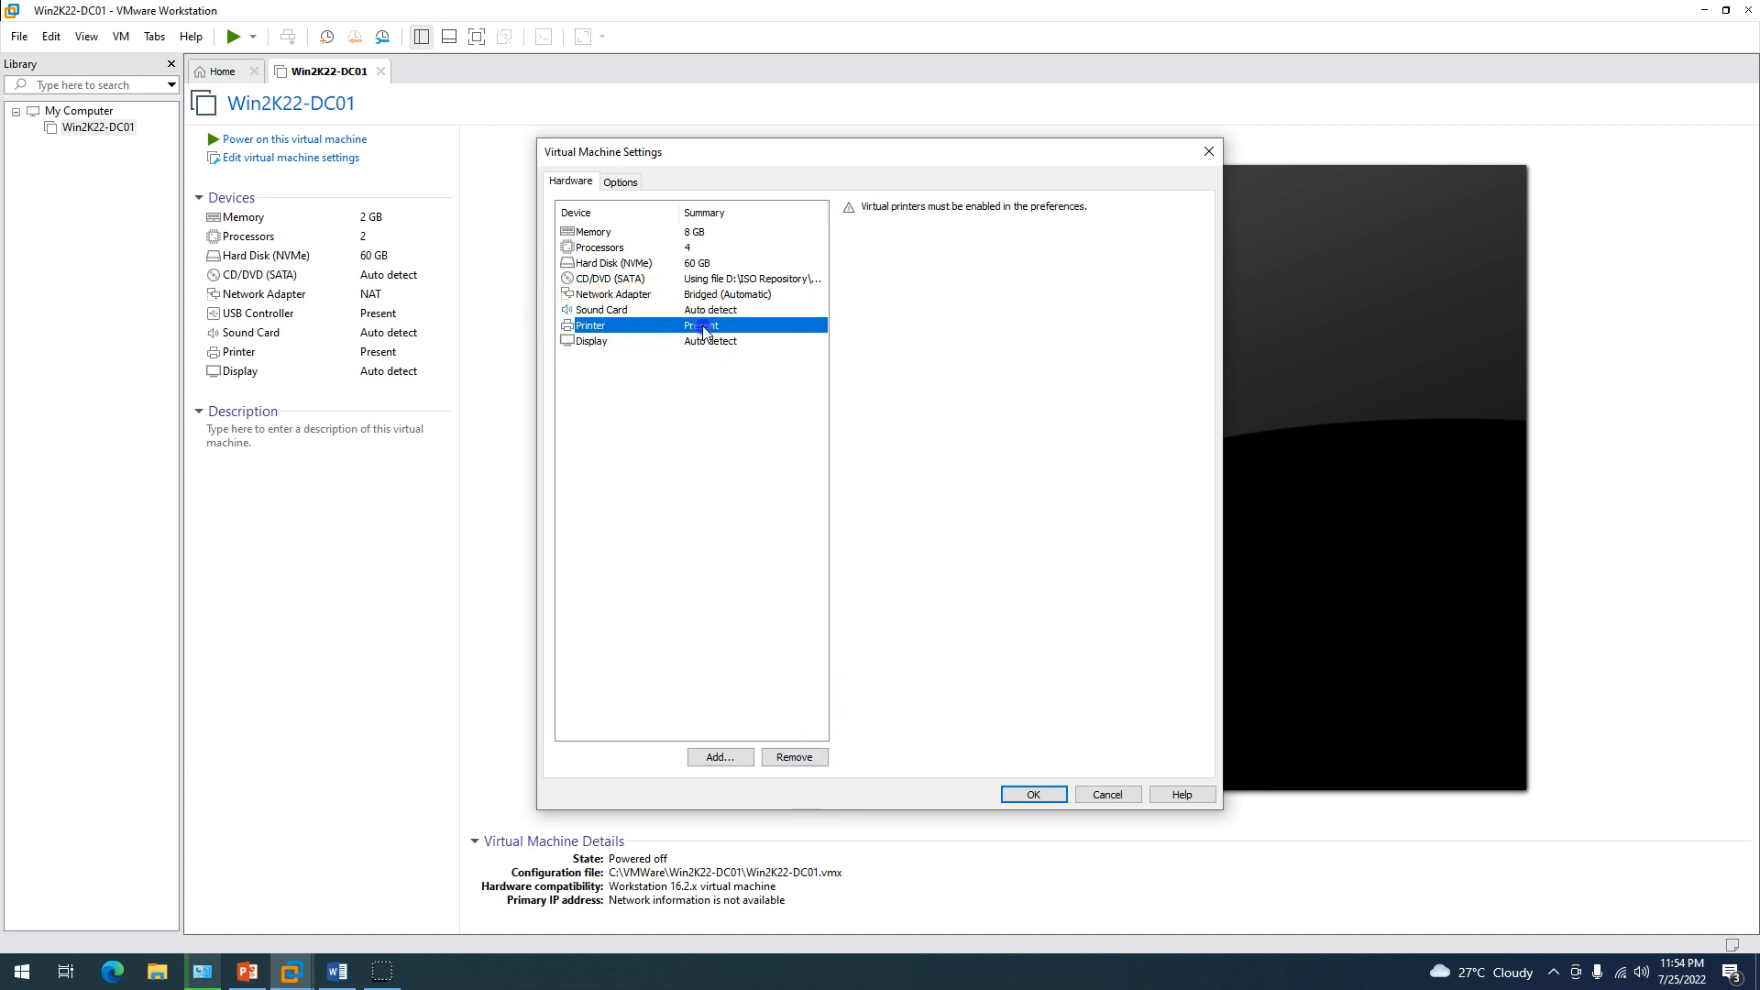
click(794, 758)
click(1033, 795)
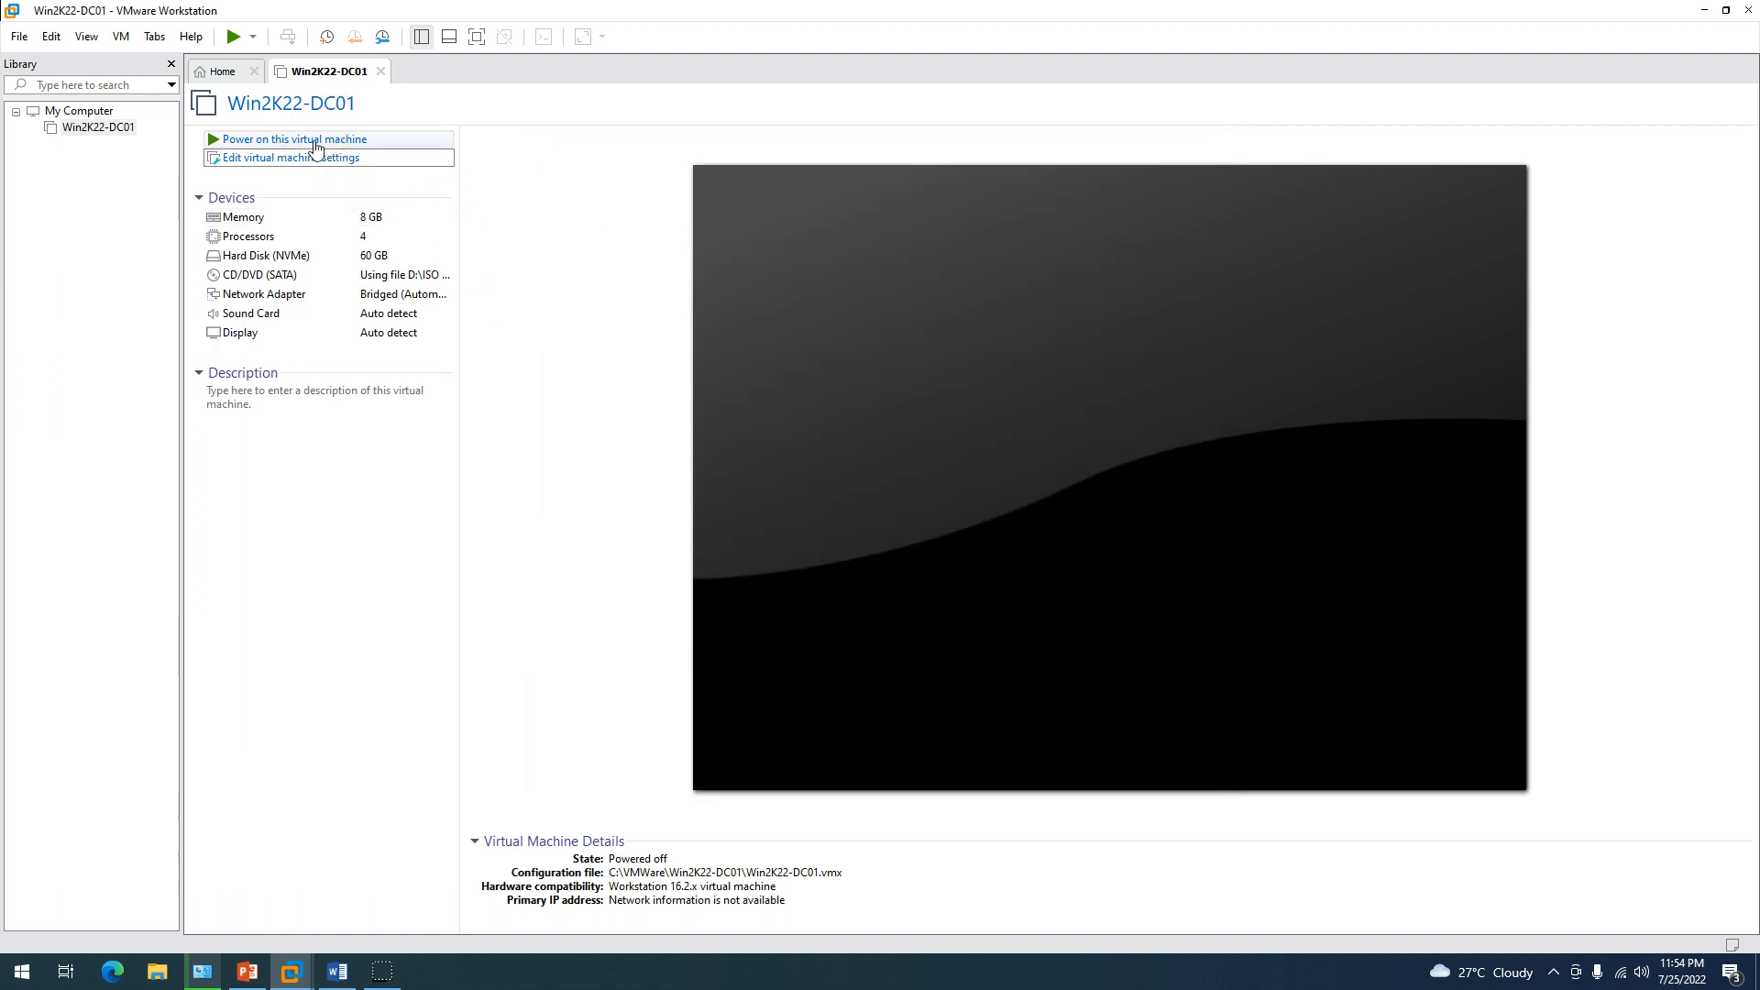
Power on Win2K22-DC01 and press a key to boot from the Windows Server ISO.
click(315, 140)
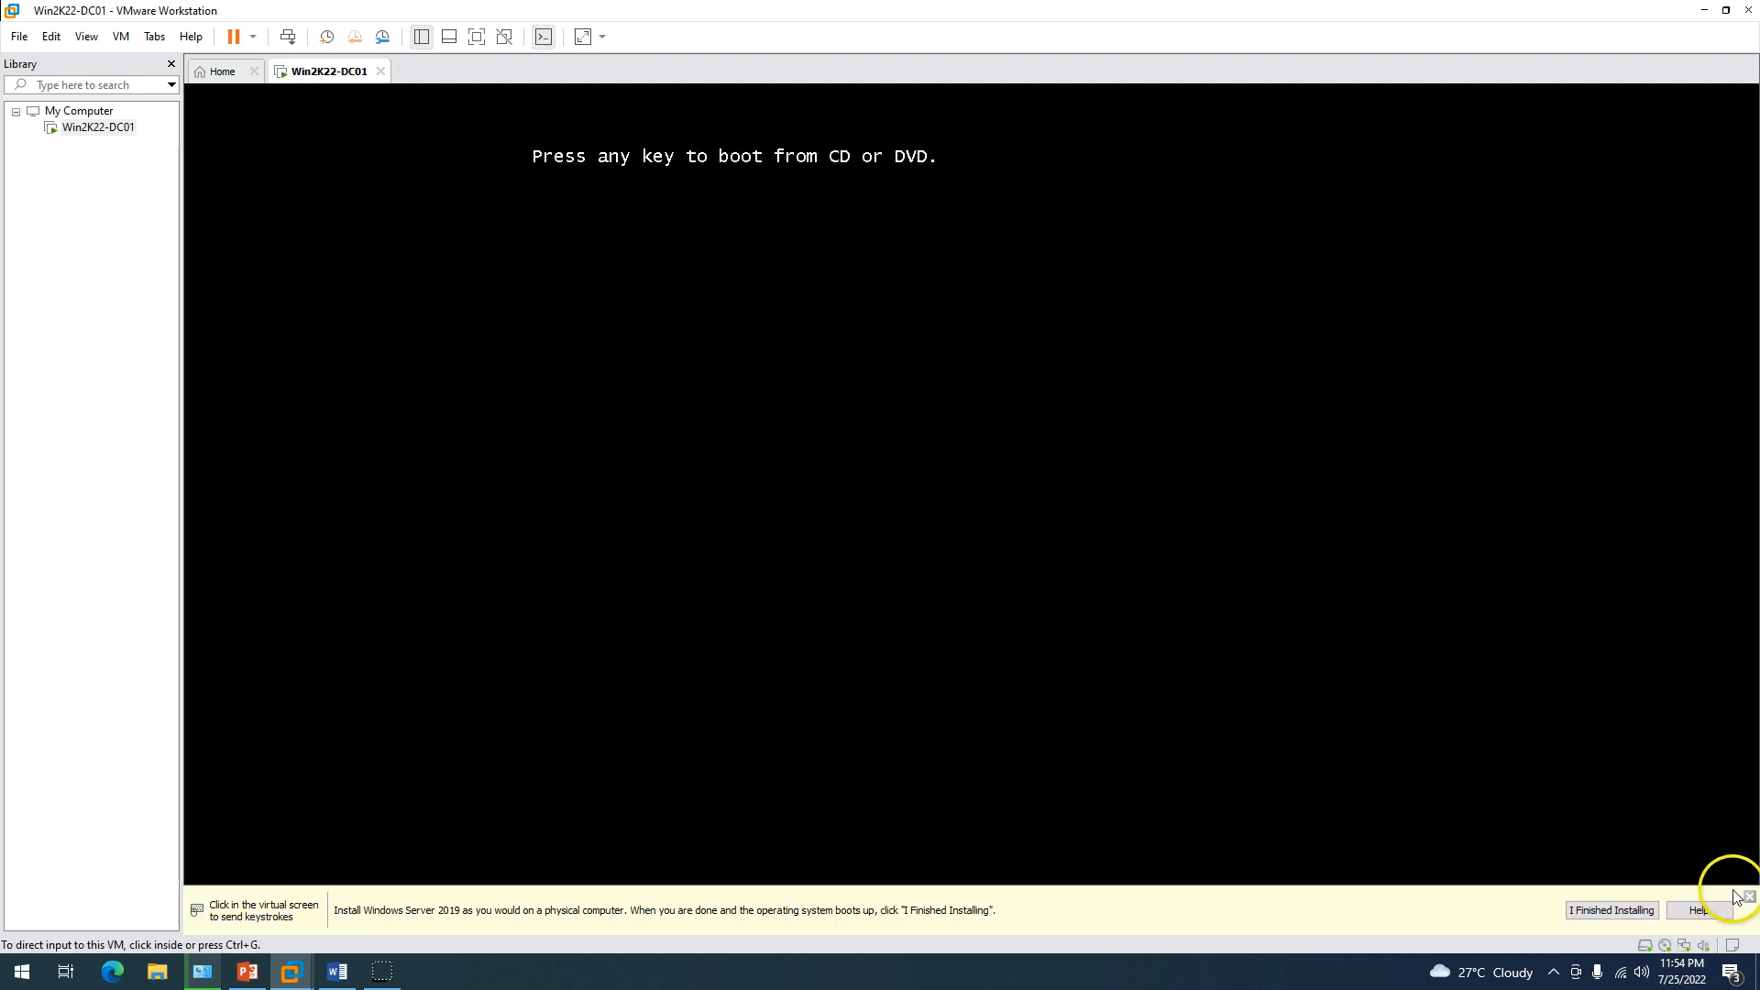
click(1749, 897)
click(1454, 619)
key(Return)
key(Return)
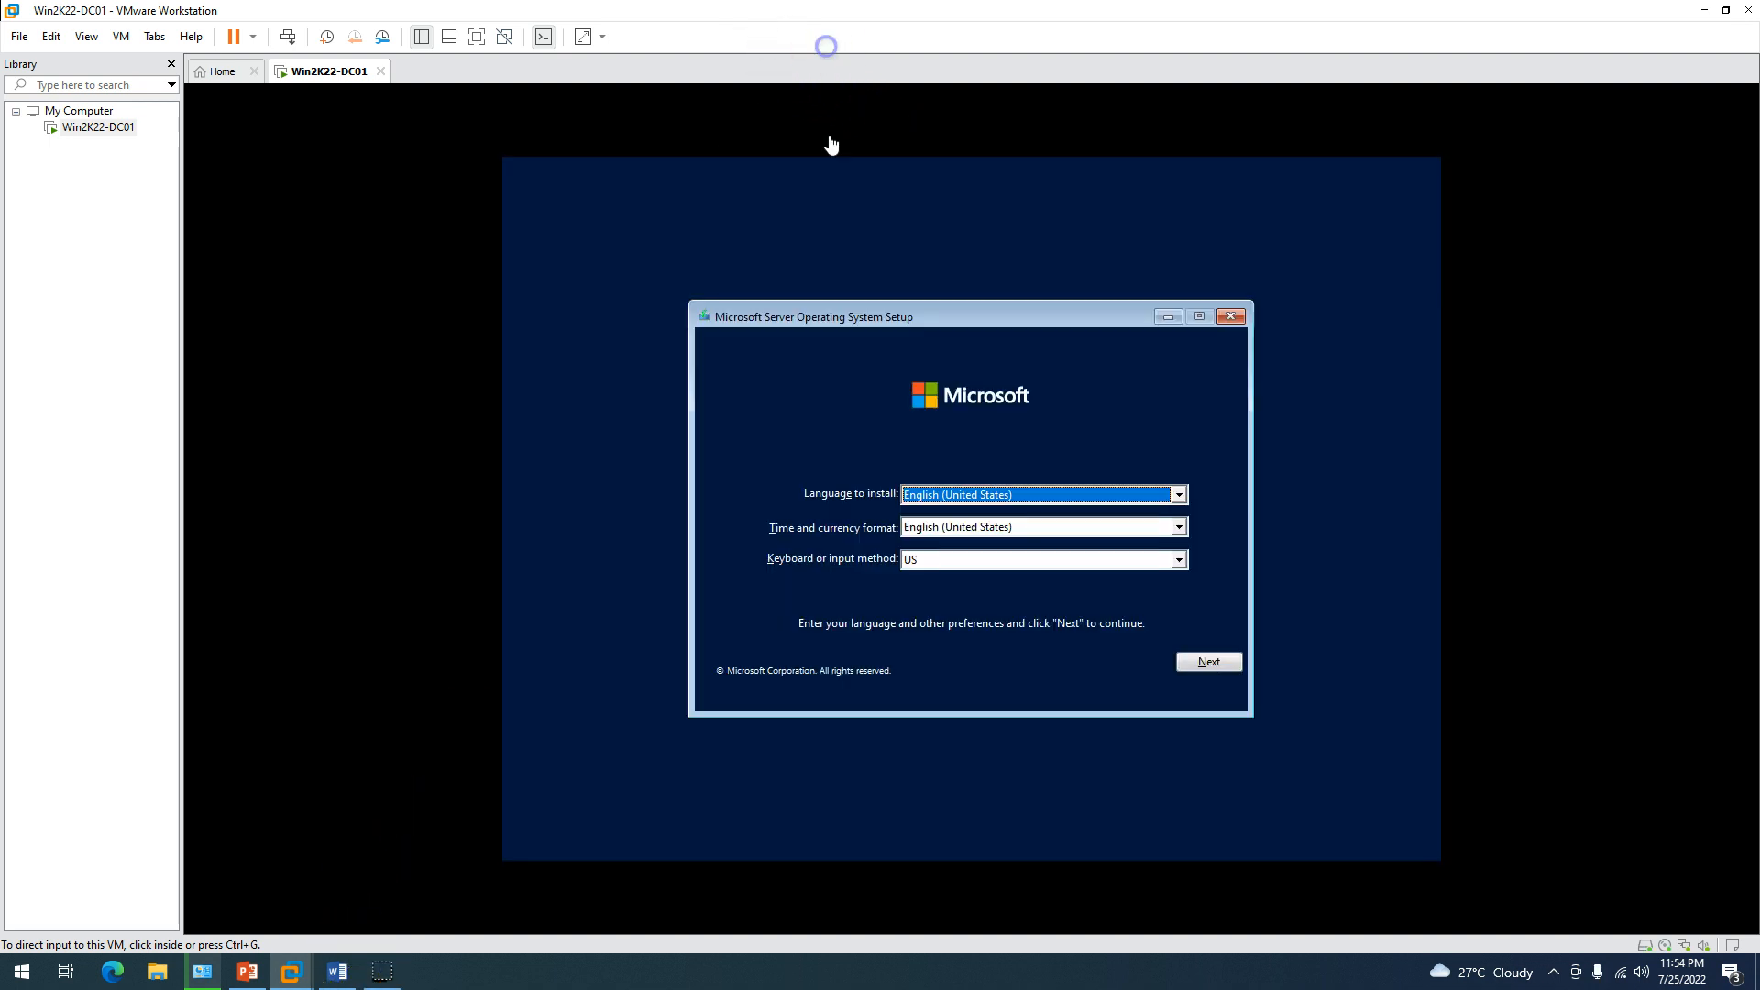
click(830, 146)
Keep English/US defaults, choose Windows Server 2022 Standard (Desktop Experience), and accept the license.
click(1210, 664)
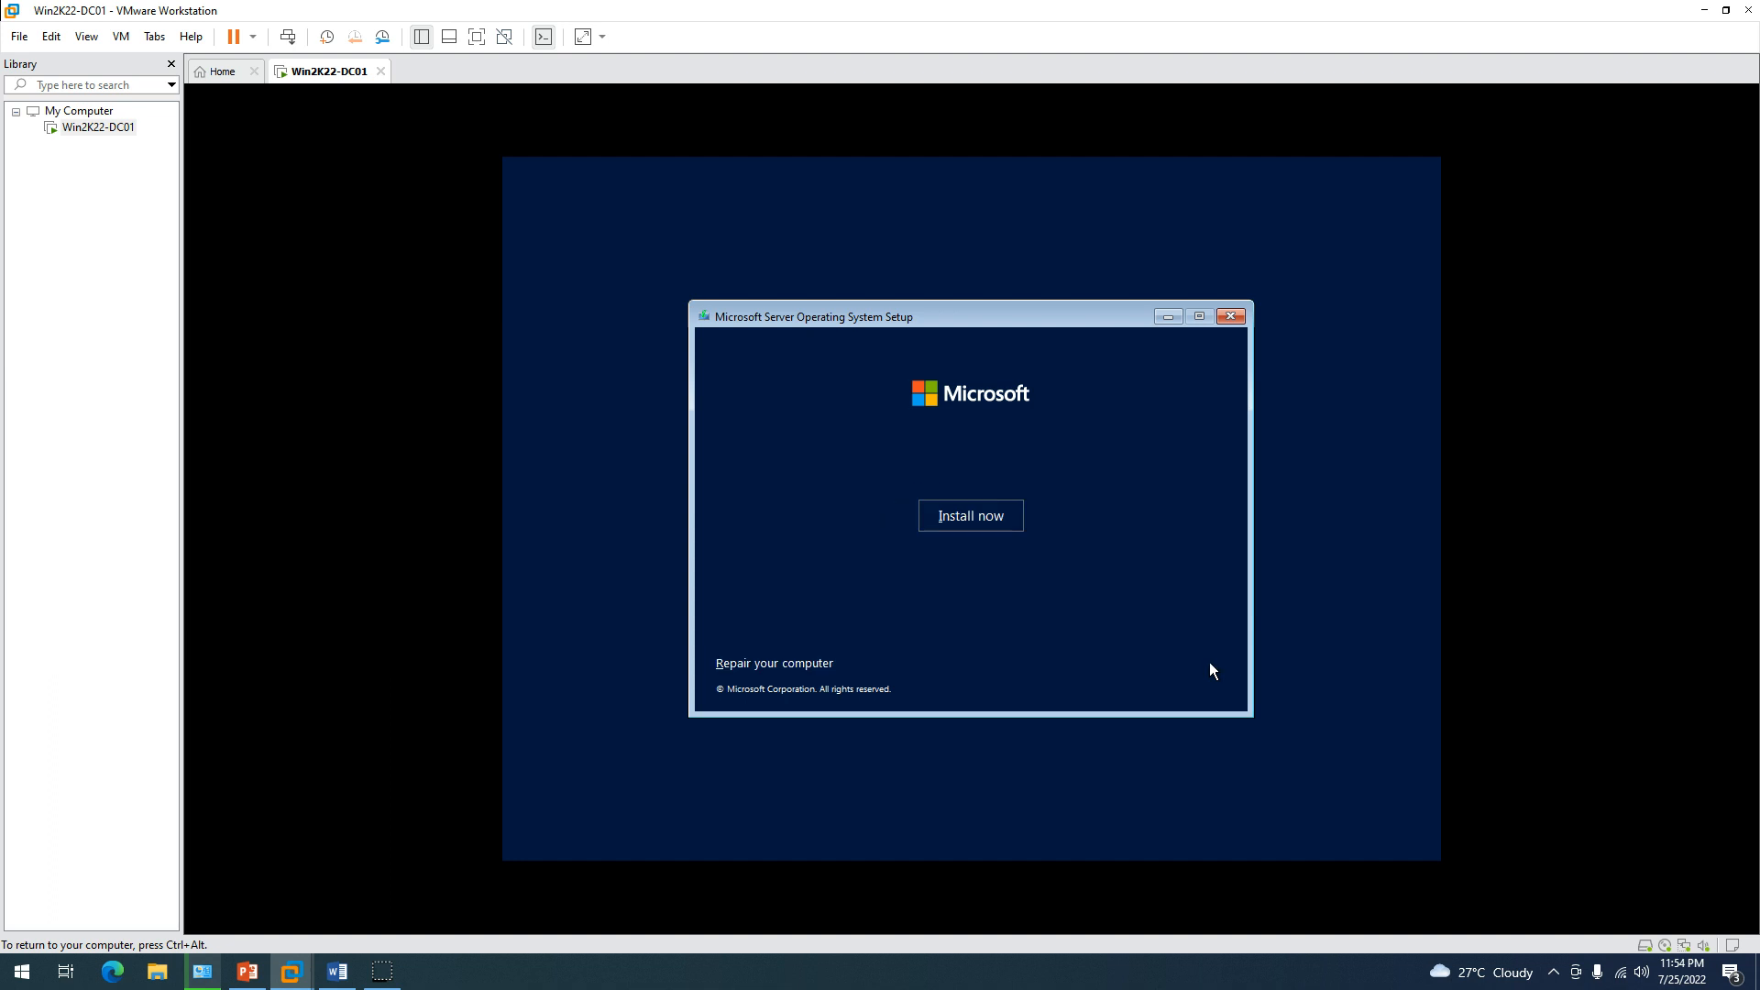
click(997, 521)
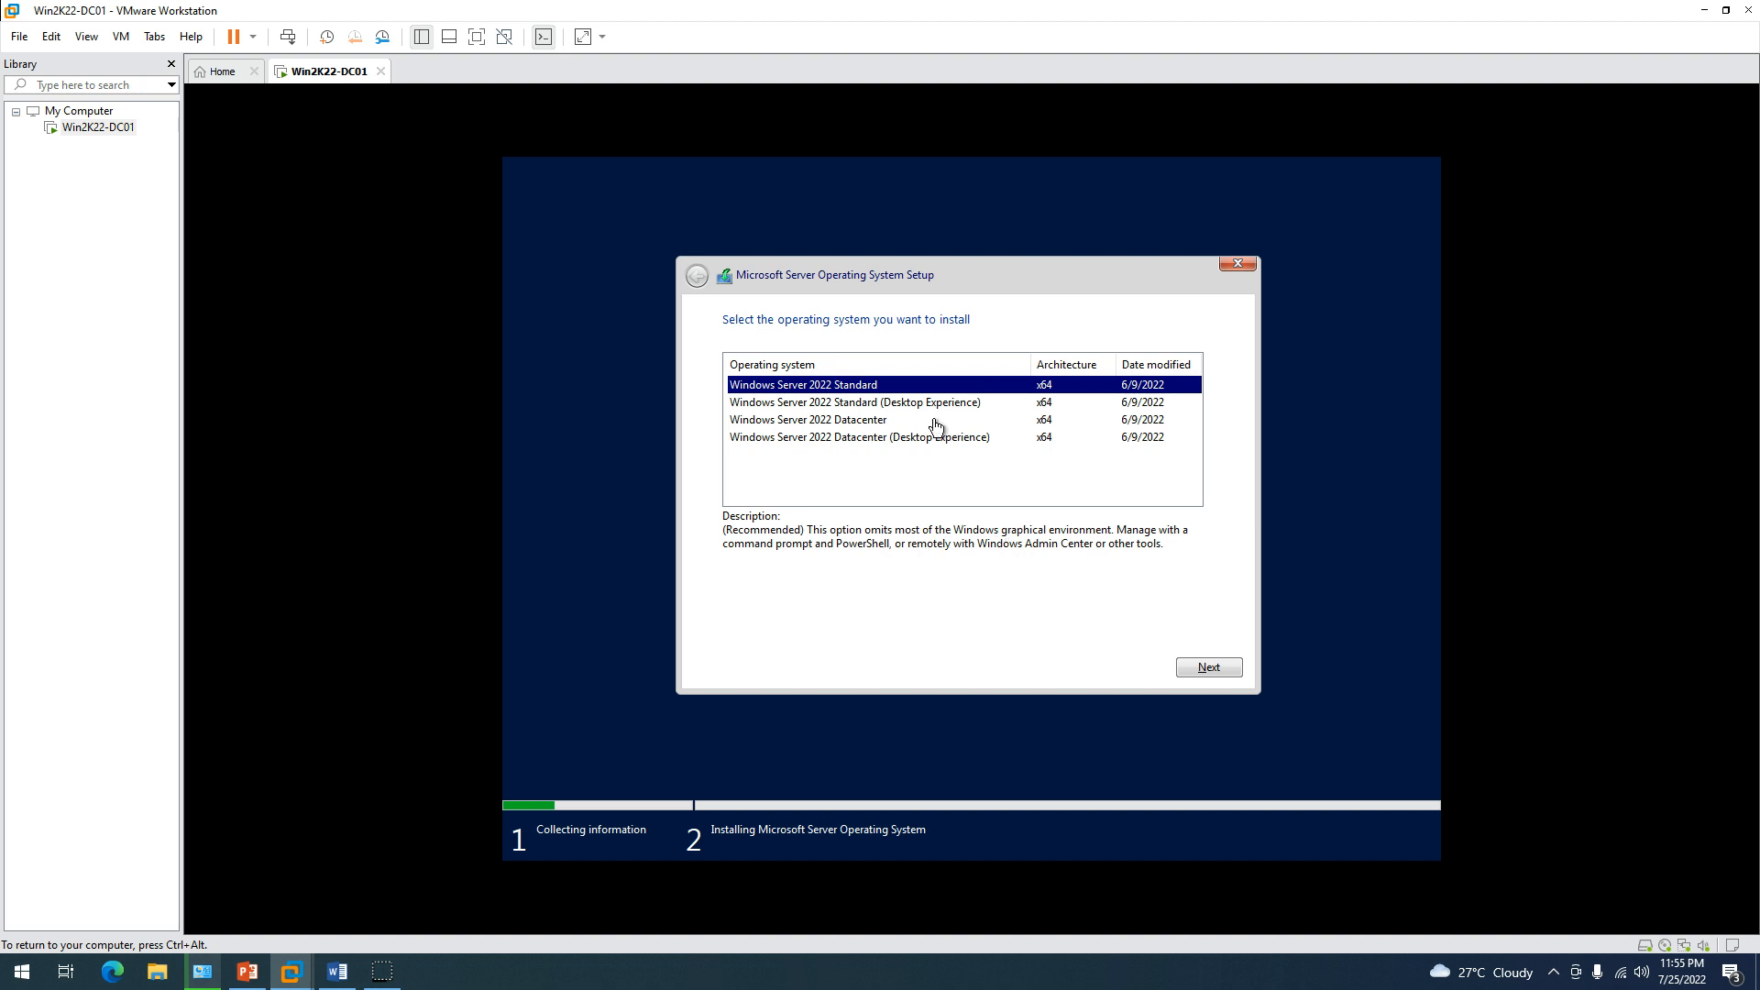
click(909, 404)
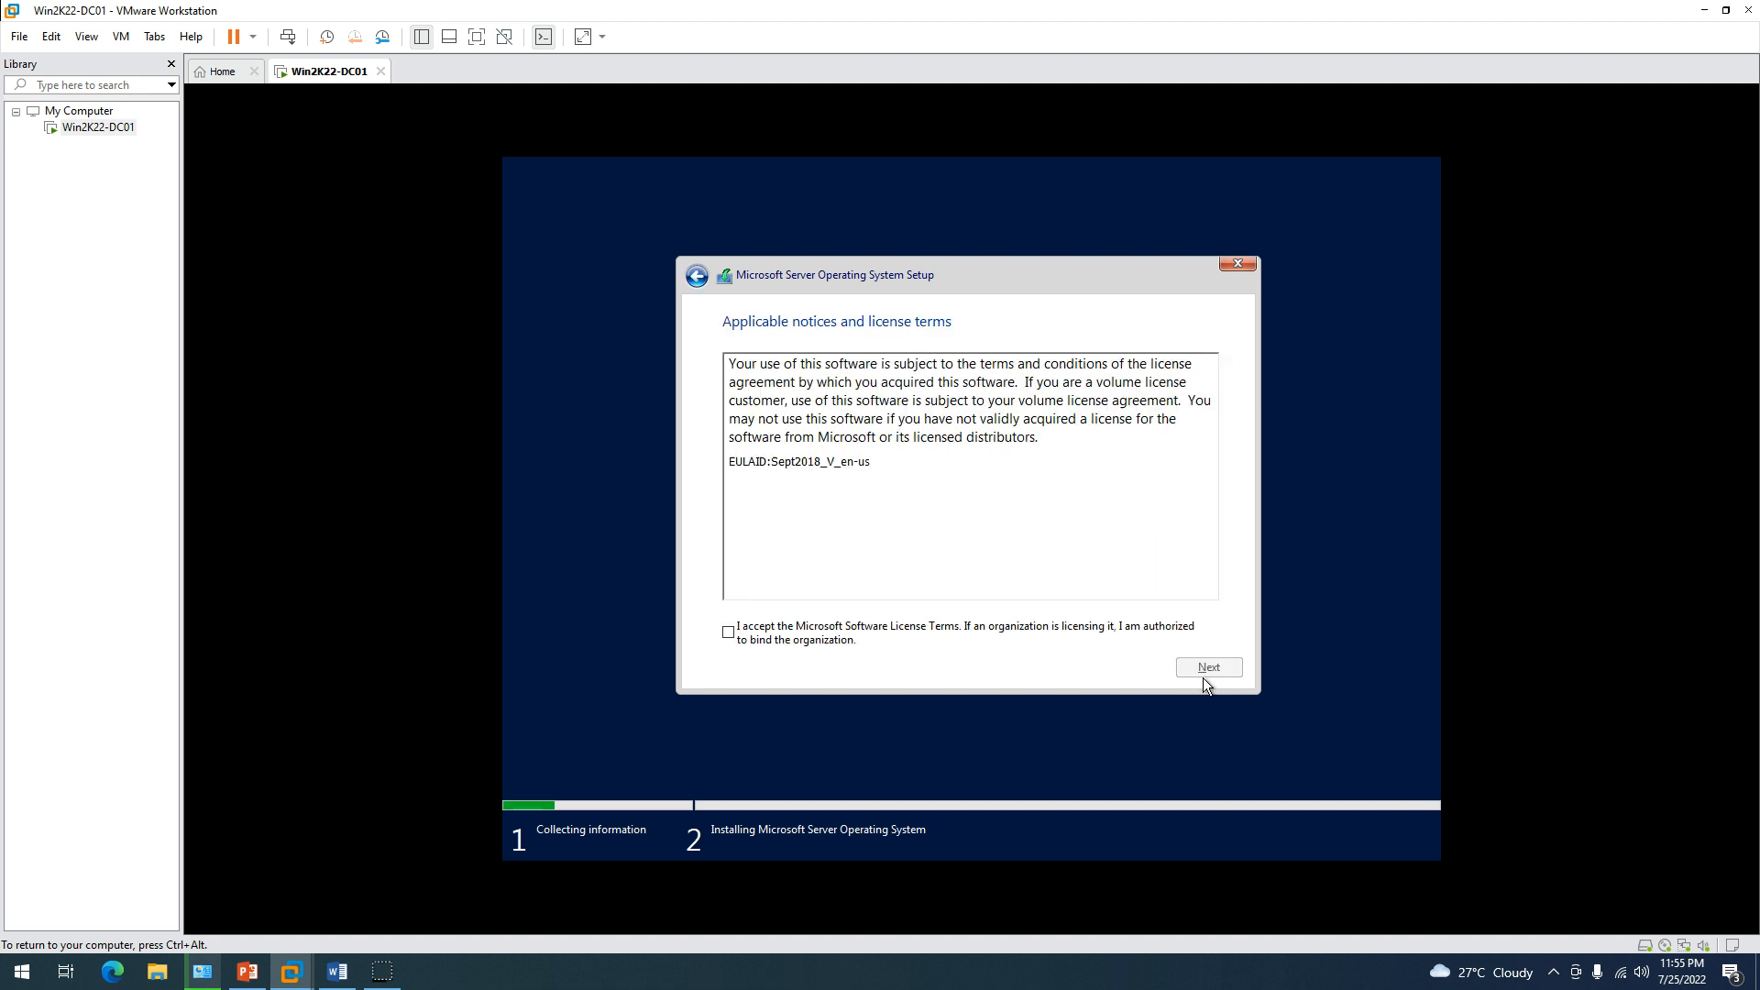
click(919, 633)
Run a Custom install onto Drive 0 Unallocated Space, then release input with Ctrl+Alt.
click(1210, 667)
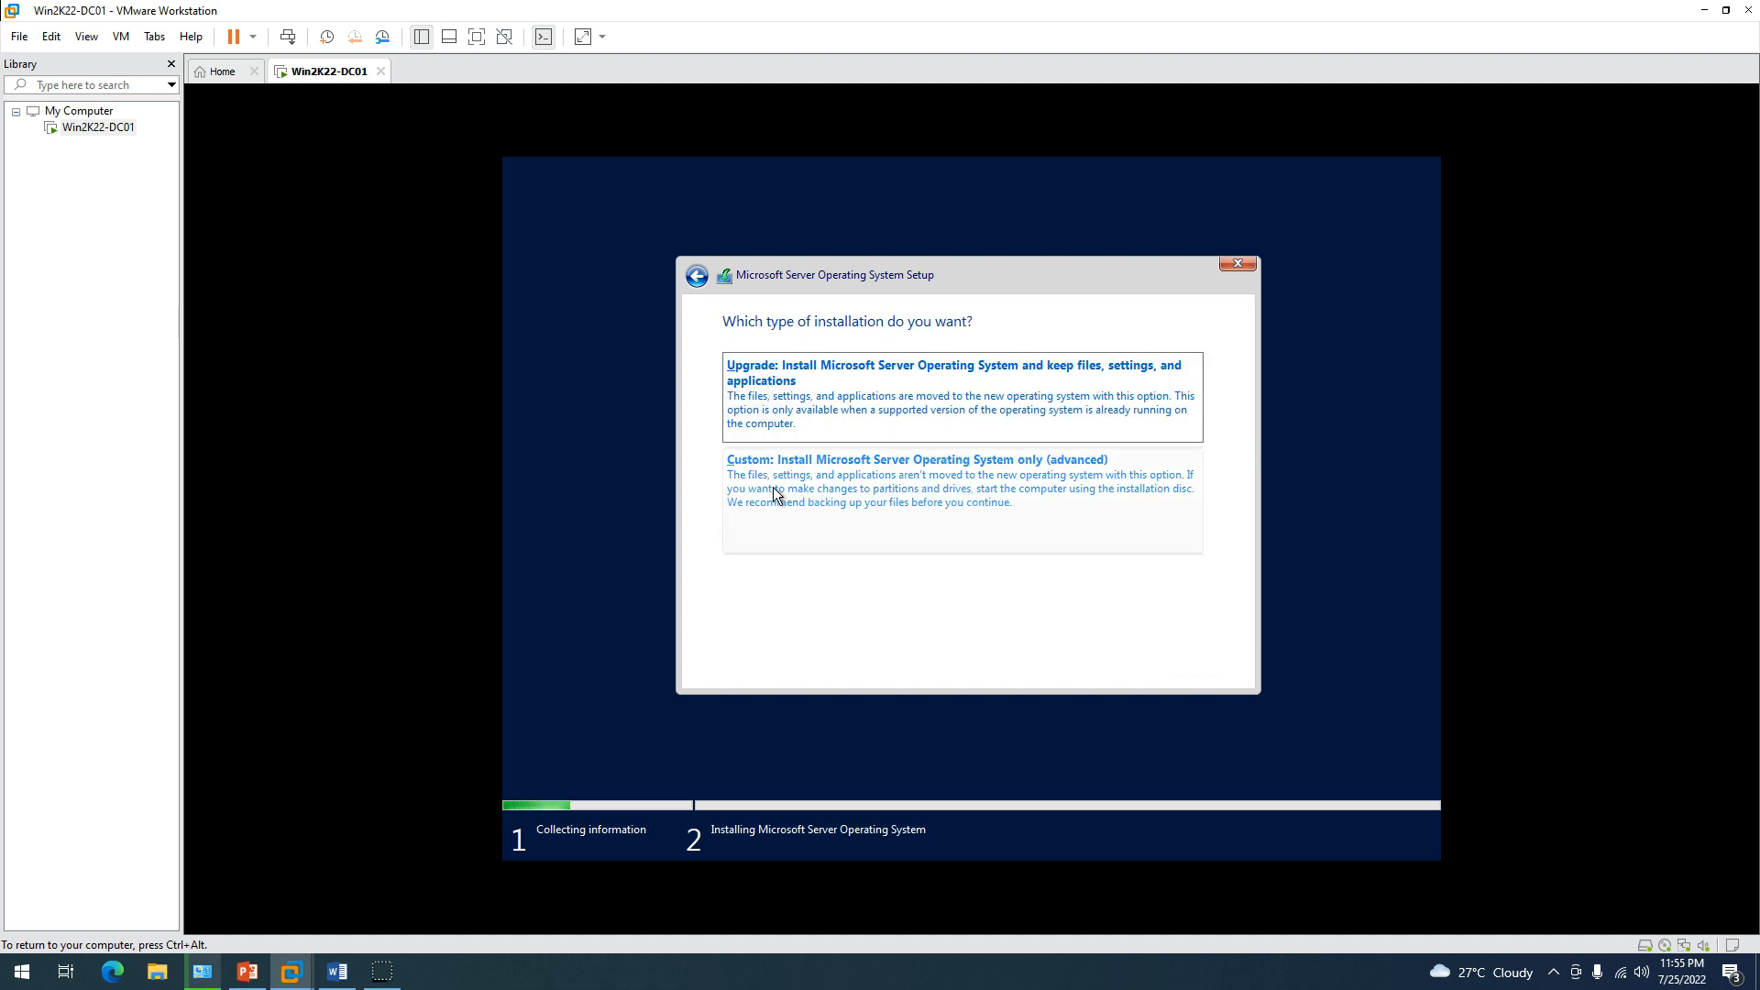
click(962, 498)
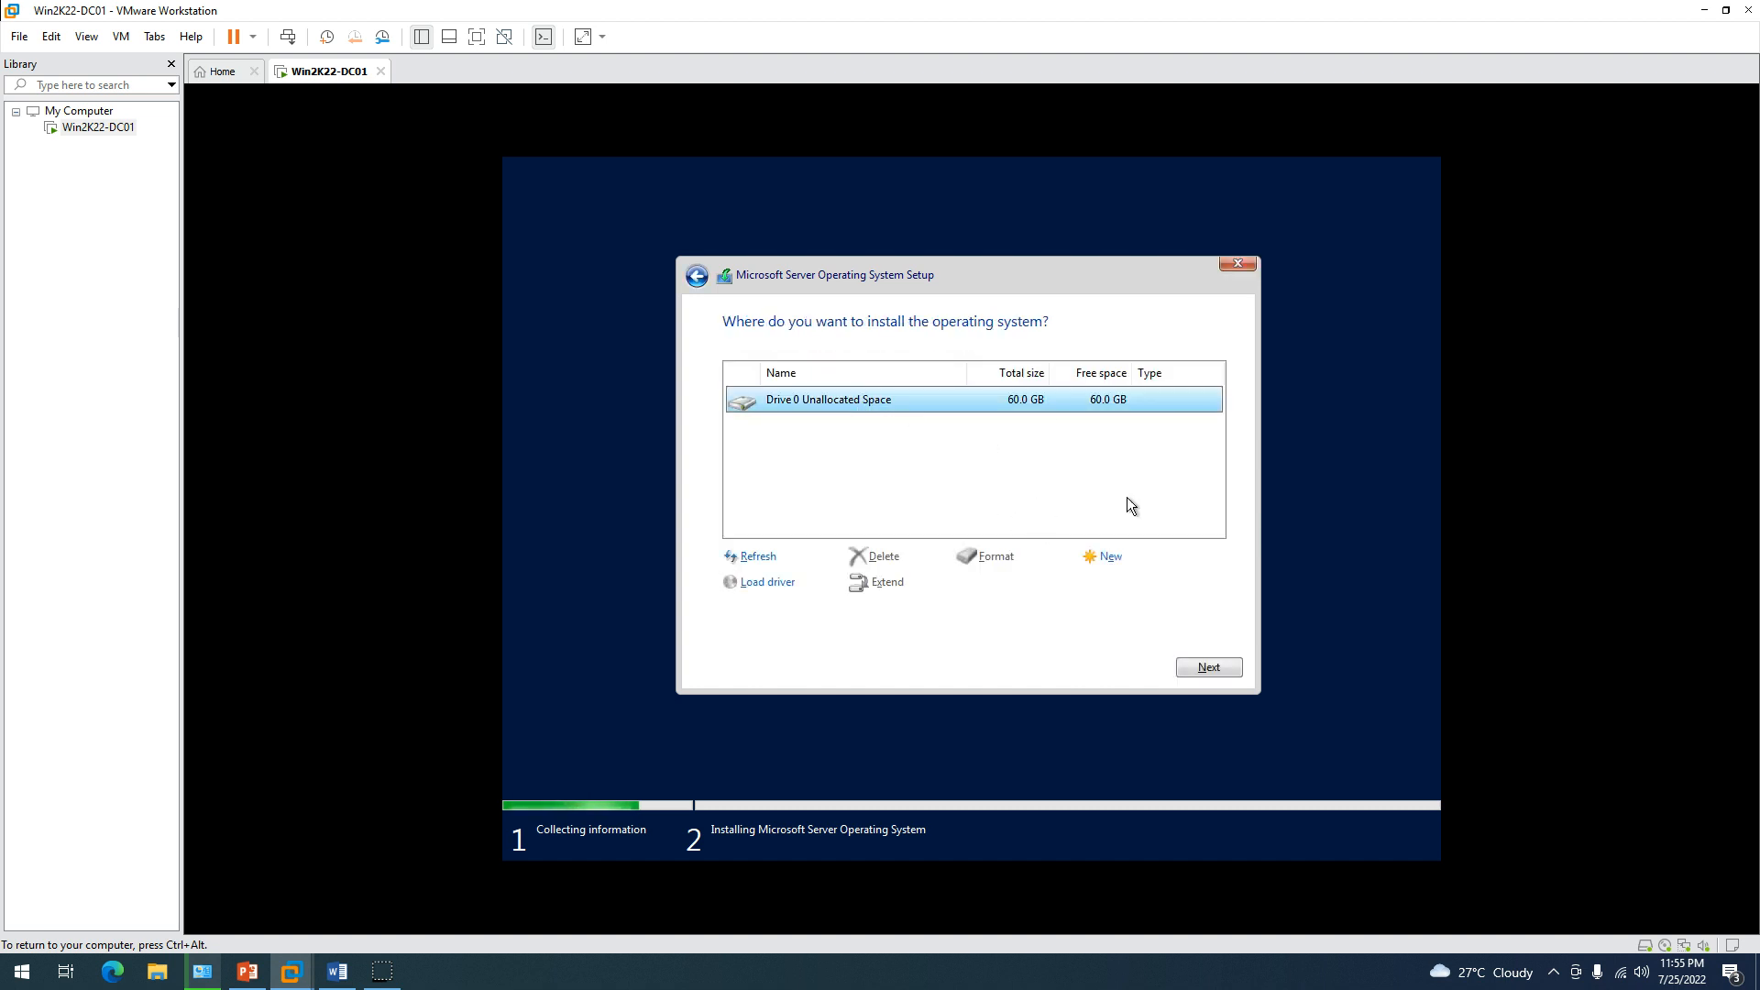
click(1193, 667)
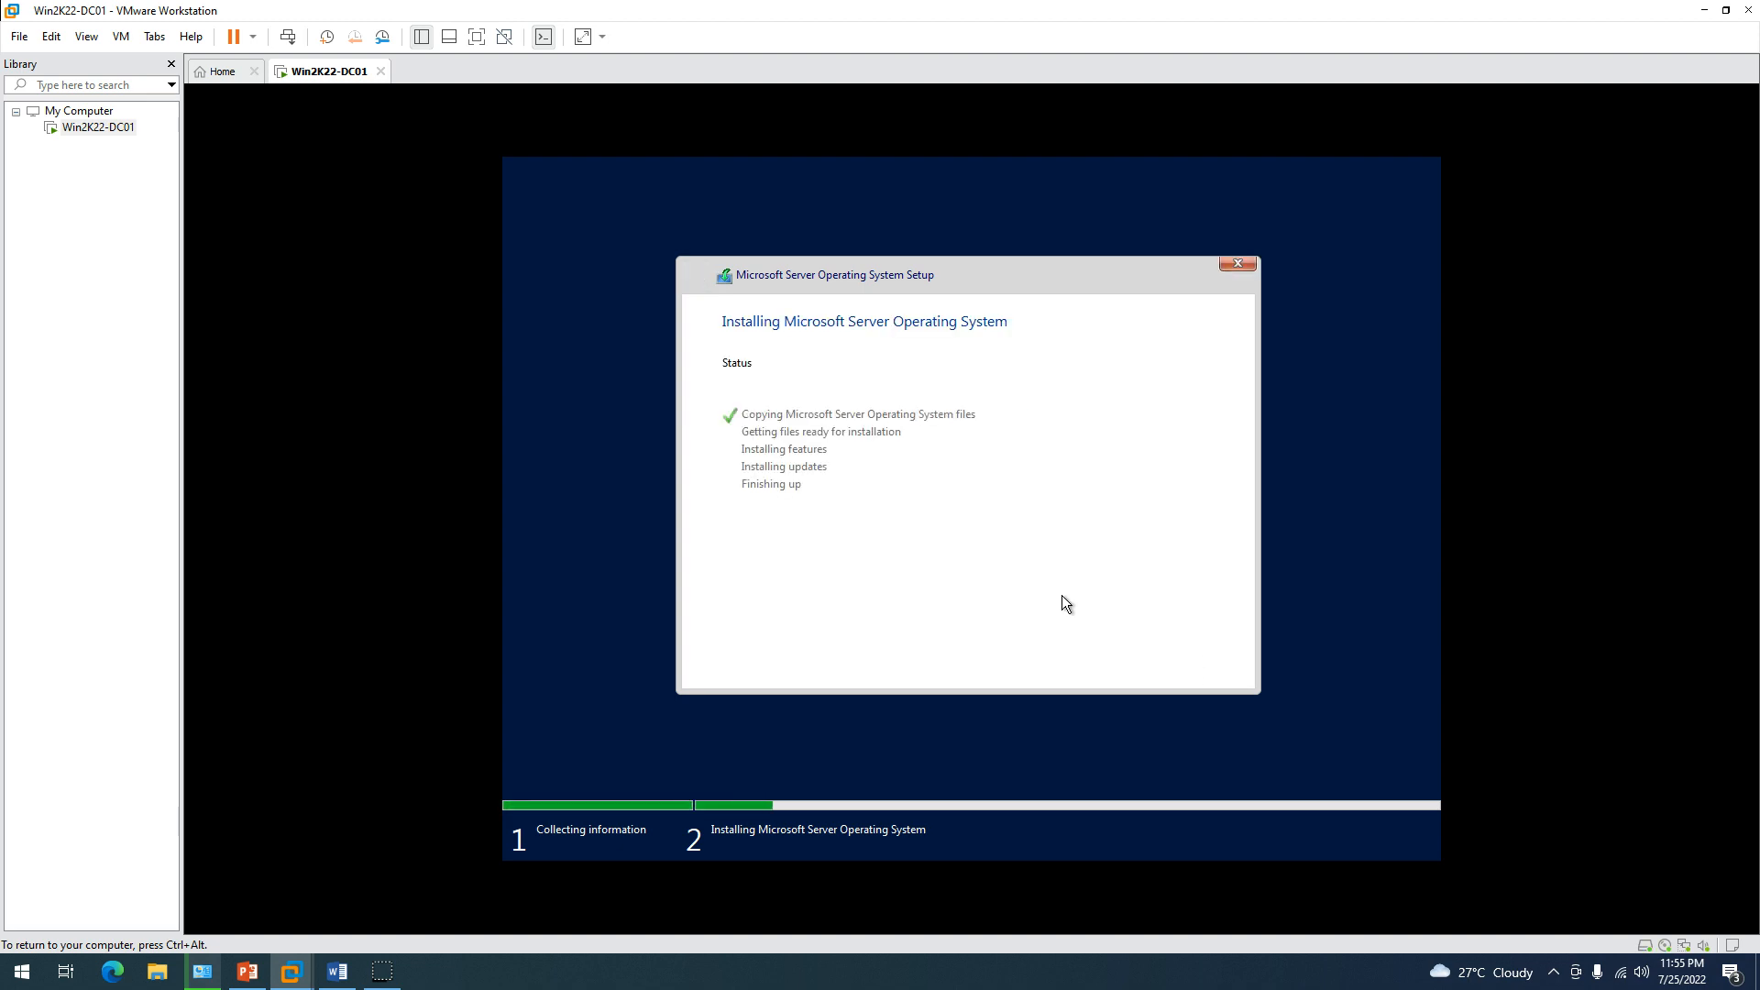
key(ctrl+alt)
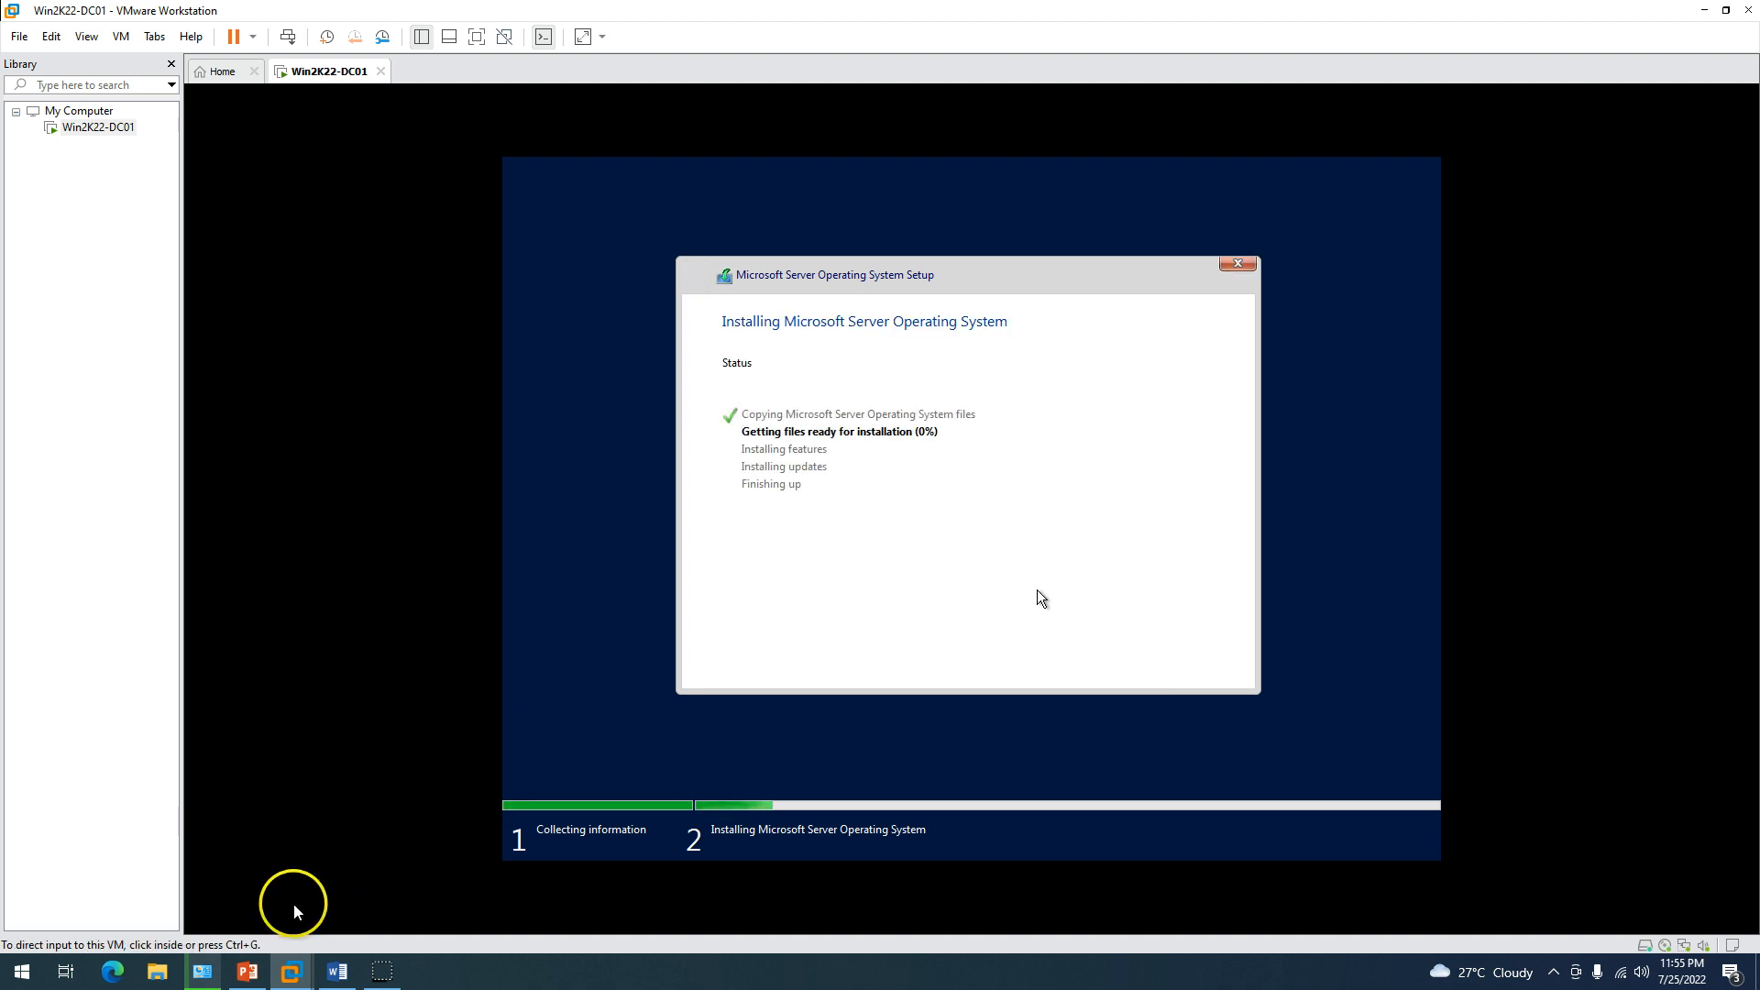
click(248, 972)
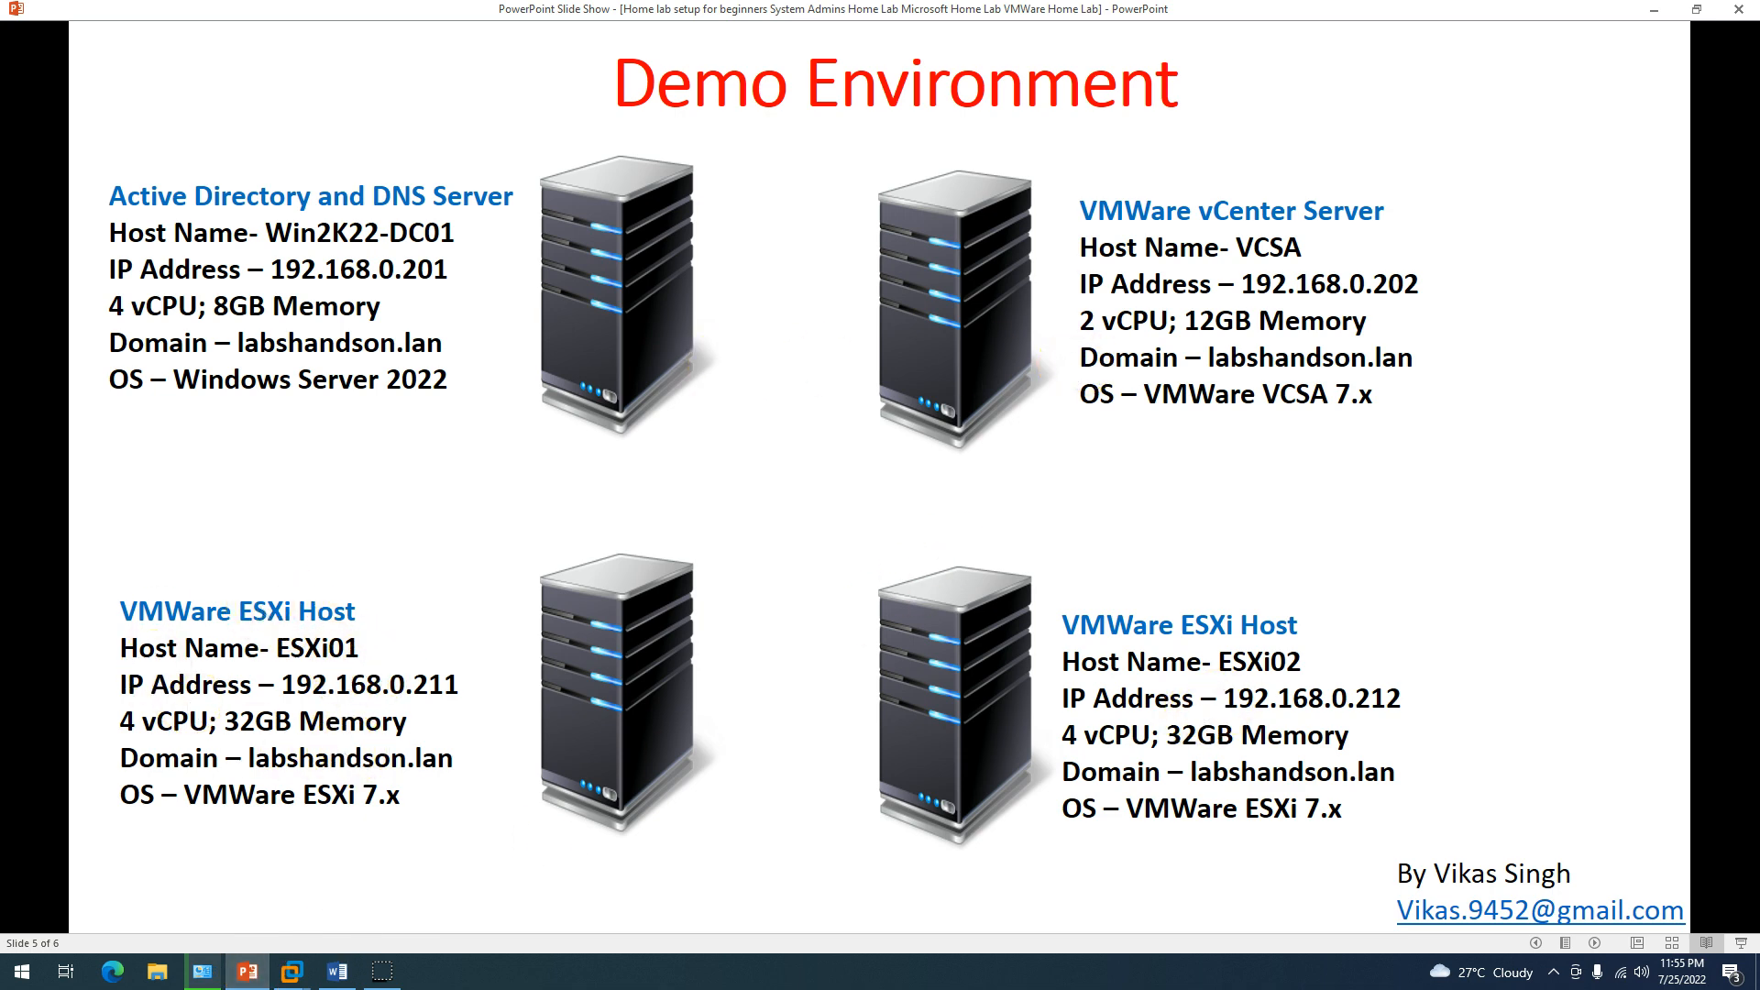
click(1654, 9)
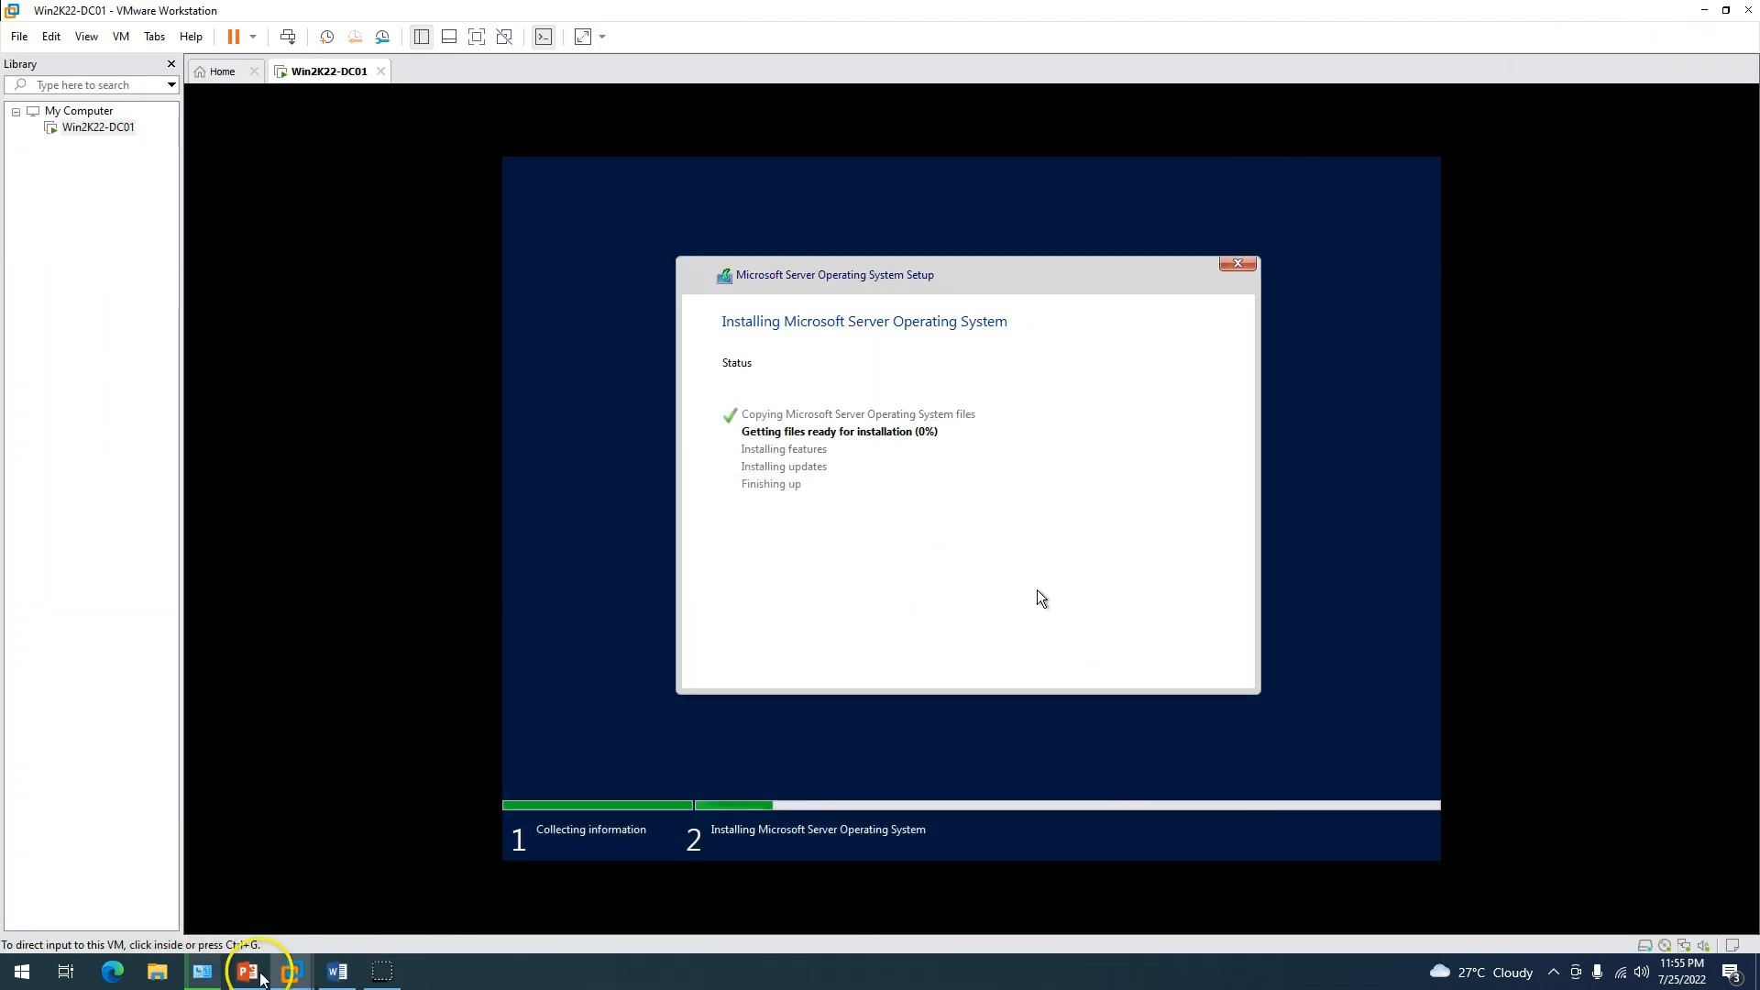
click(261, 977)
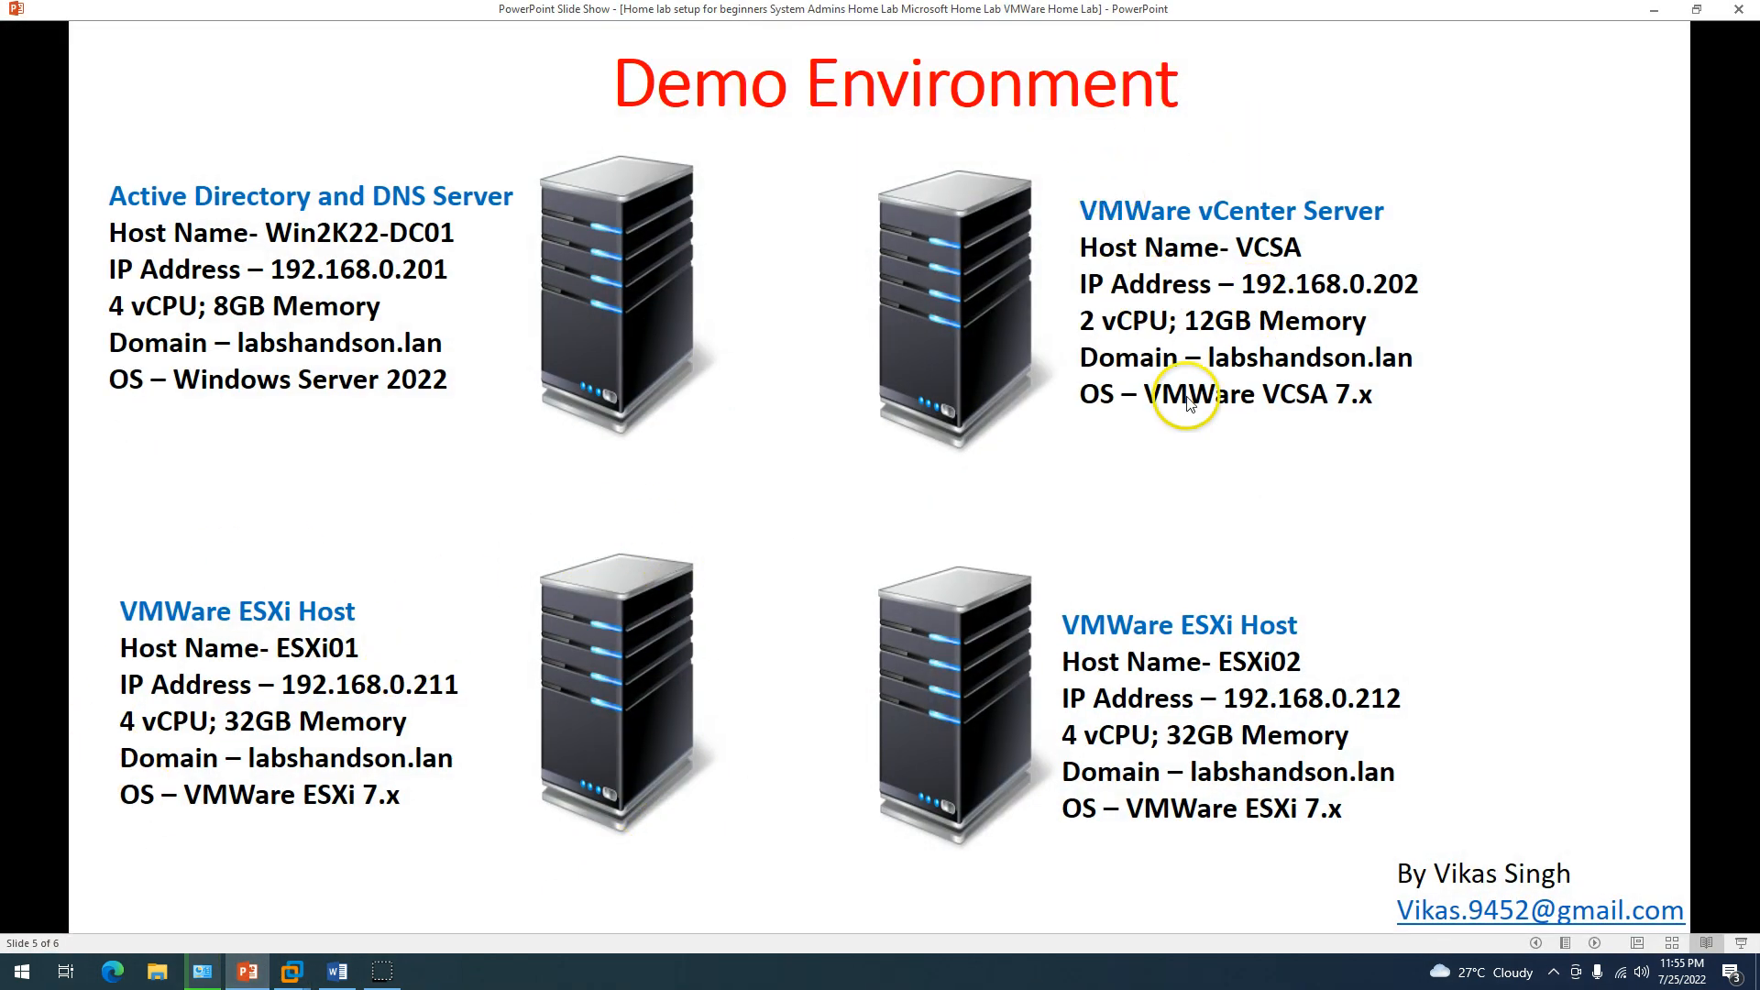
click(1653, 9)
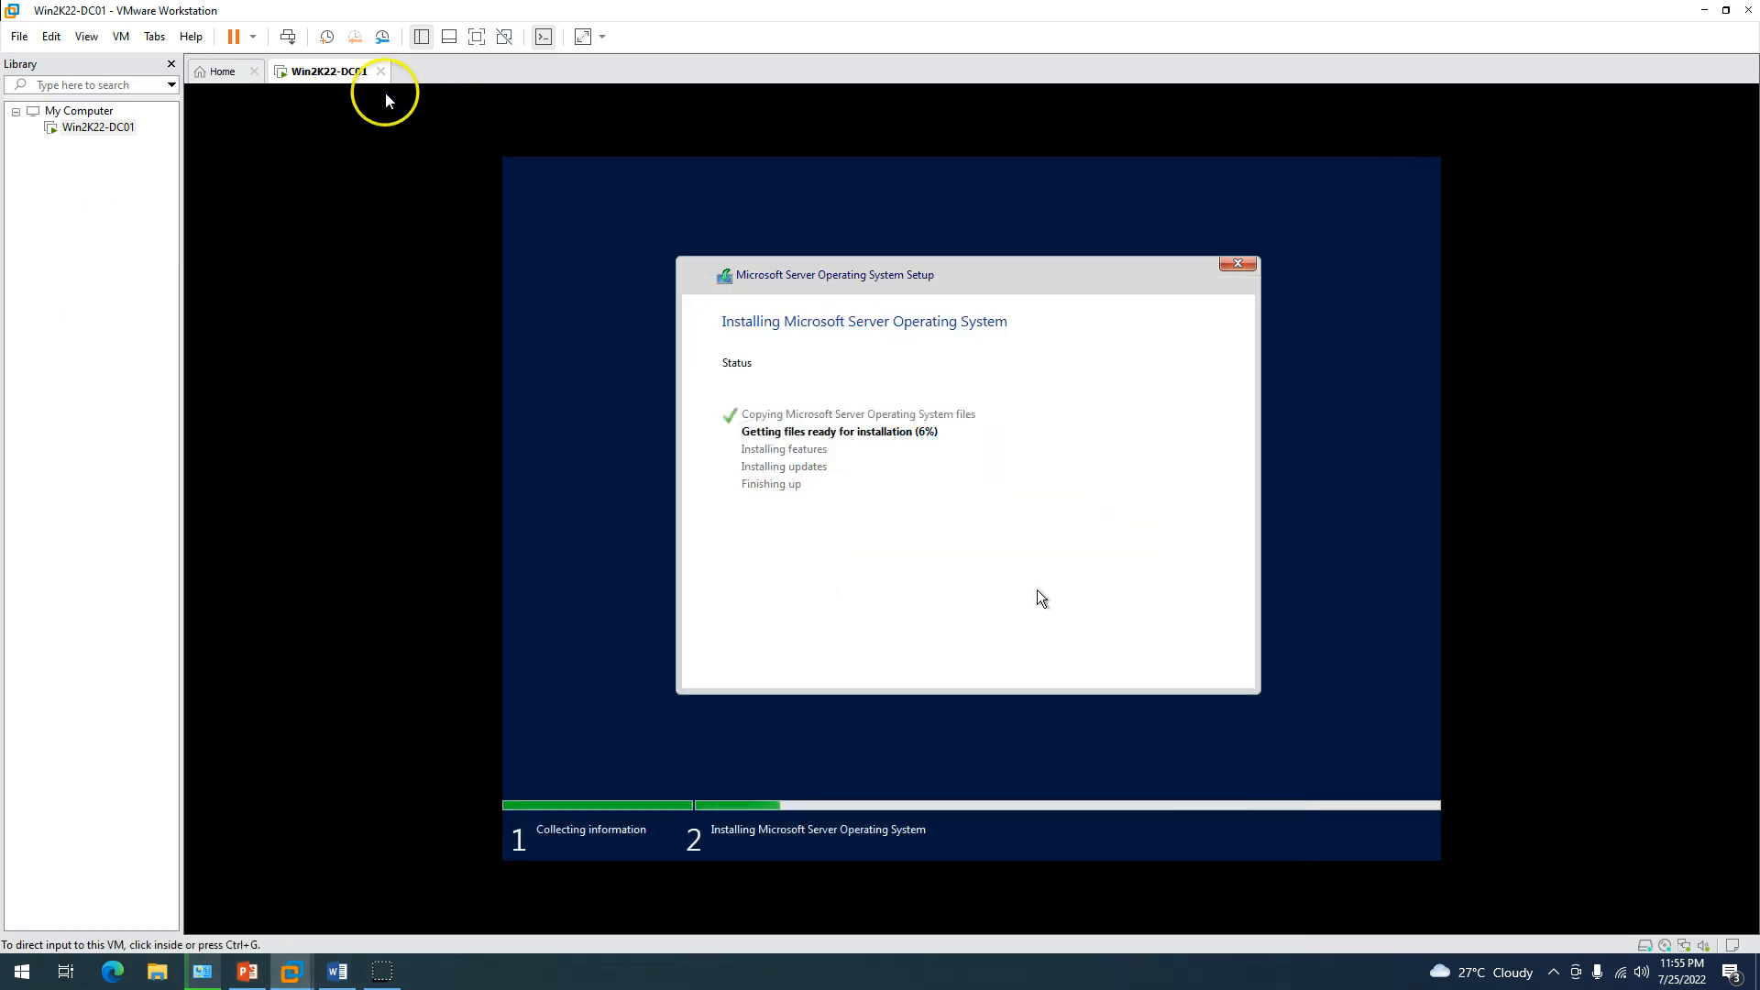
Start a Typical new VM with the OS installed later, guest VMware ESXi 7 and later.
click(218, 71)
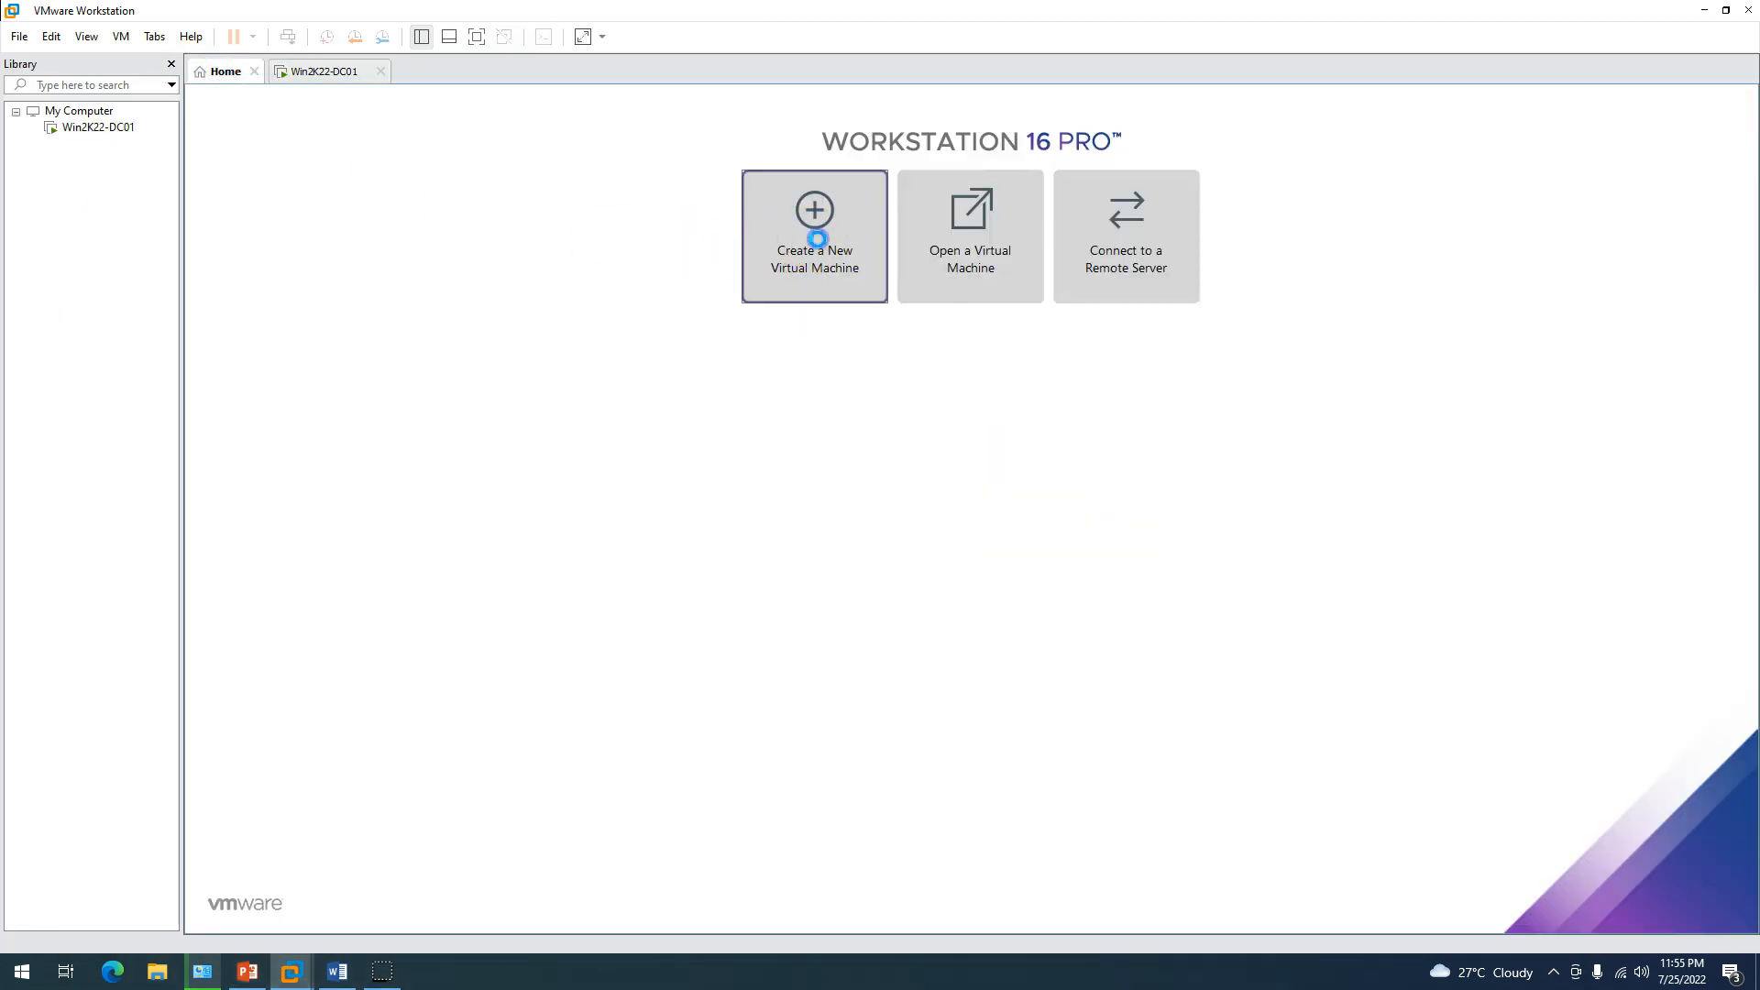
click(814, 237)
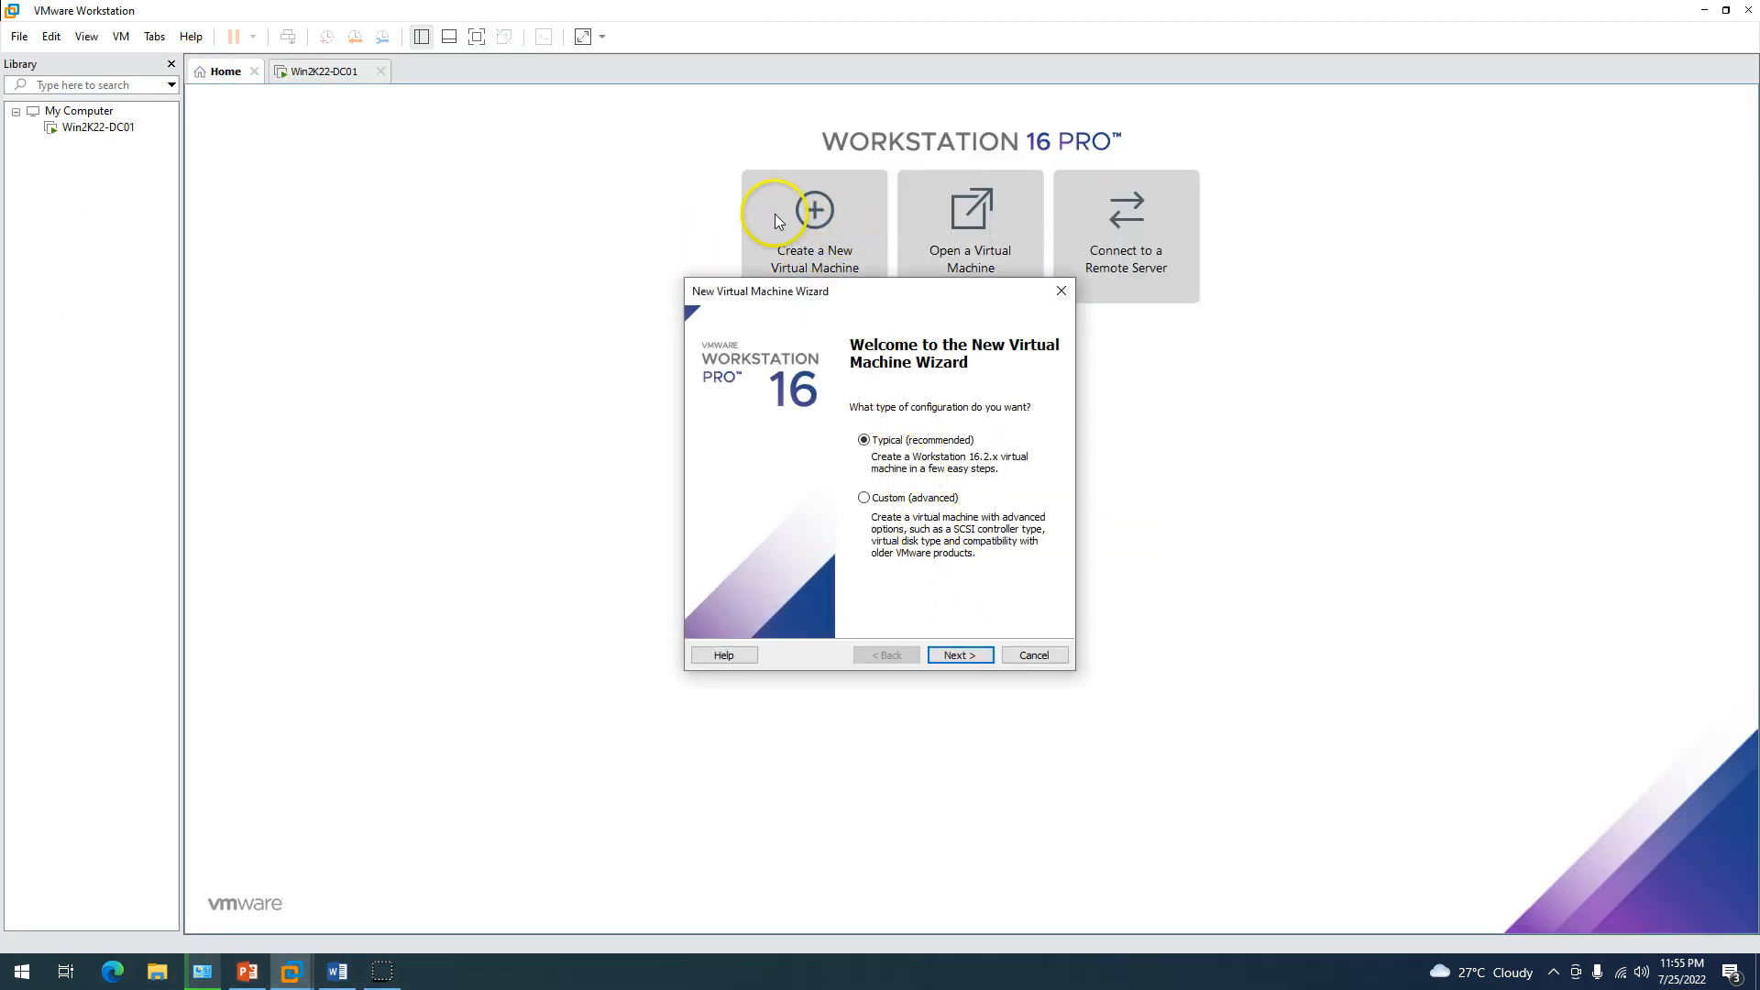
click(960, 656)
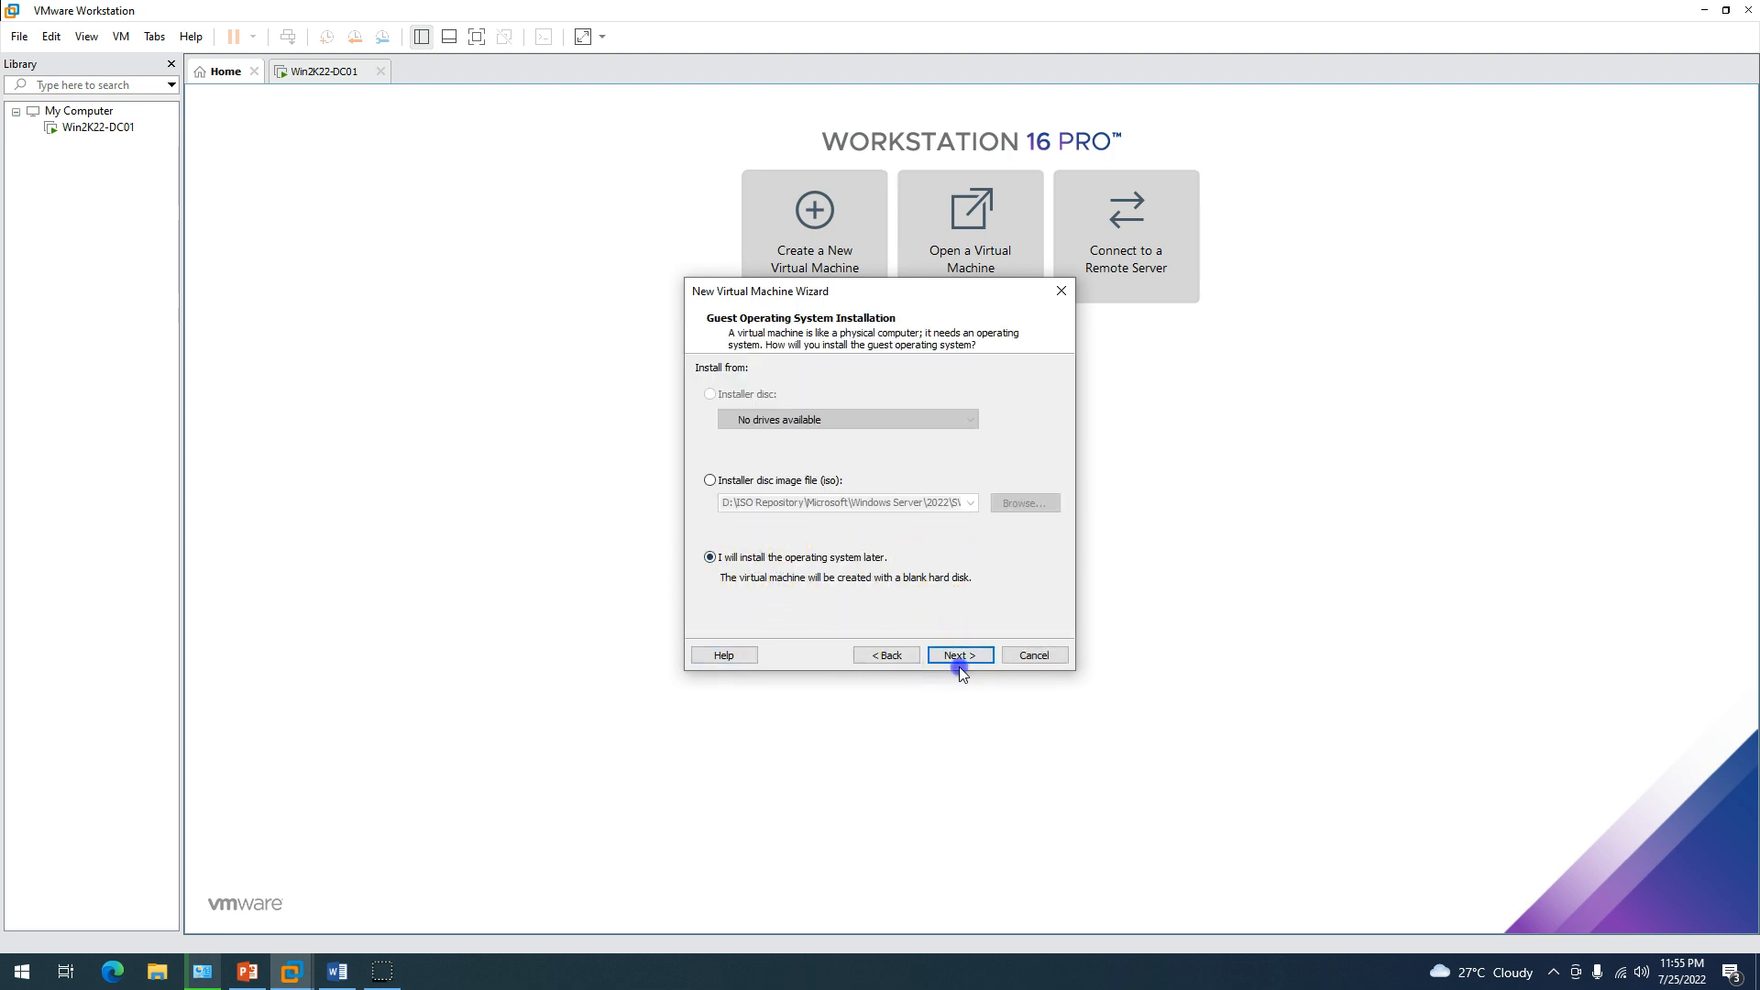
click(981, 654)
click(727, 420)
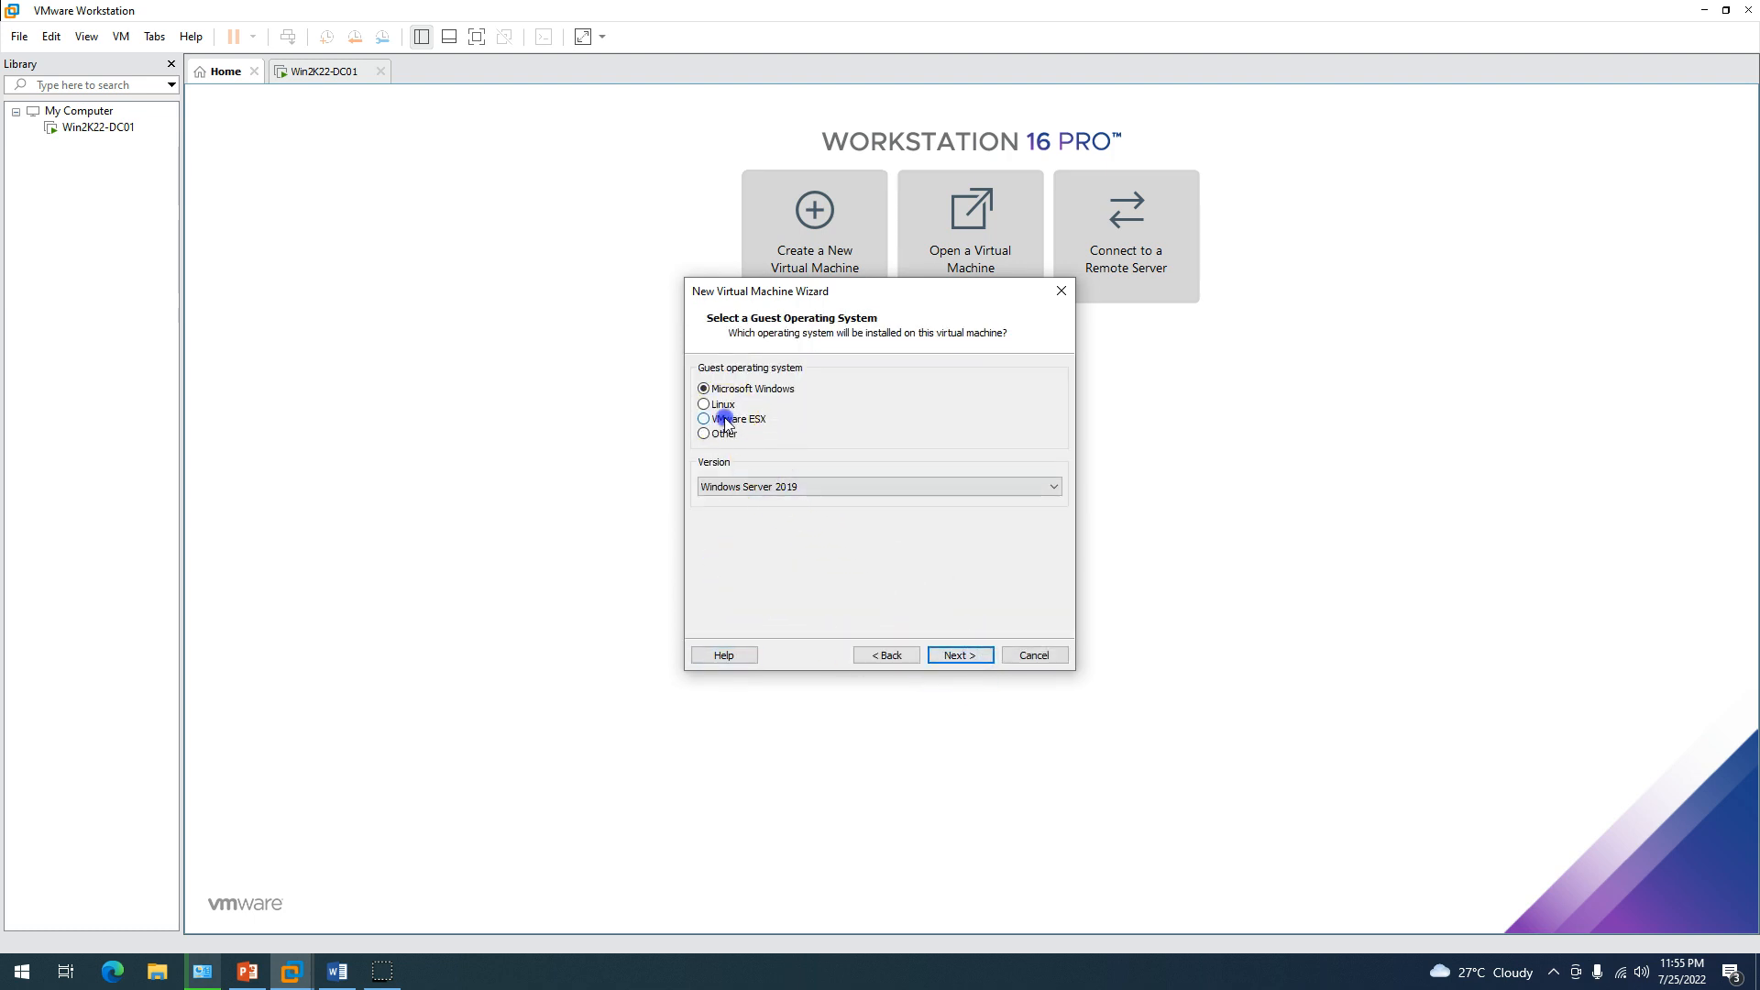
click(784, 484)
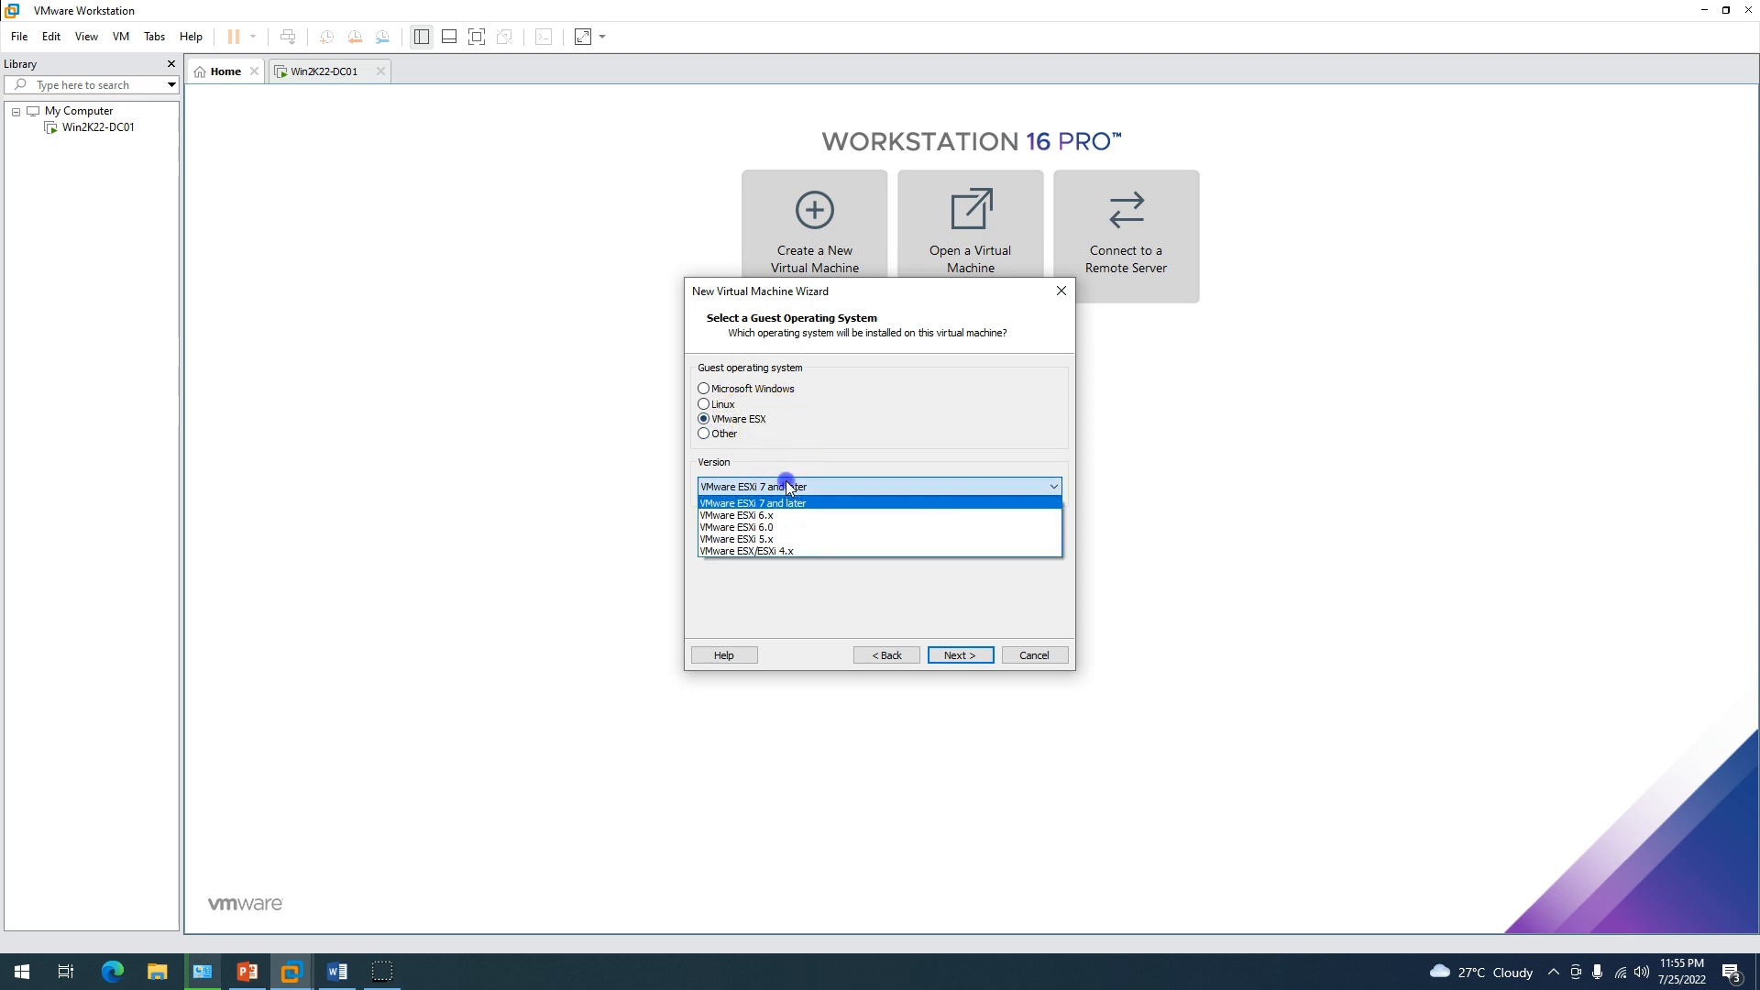
click(784, 482)
click(958, 655)
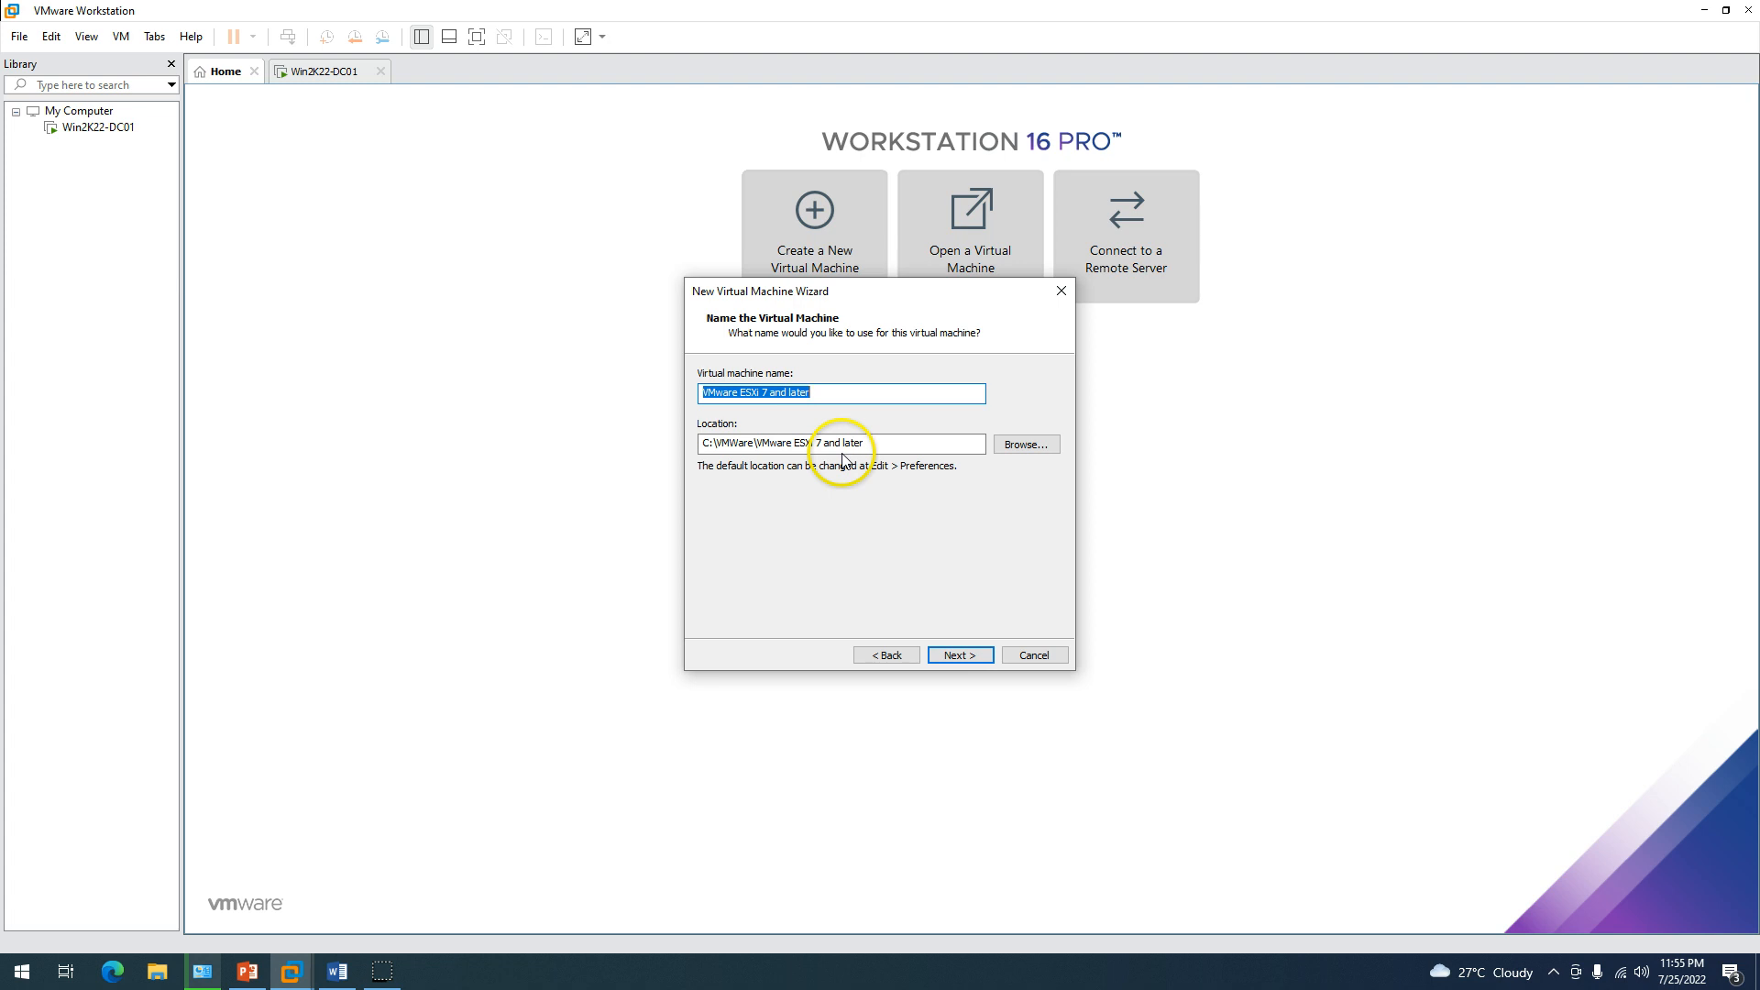
Name the VM ESXi01, give it a 50 GB single-file disk, and finish.
text(ESXi01)
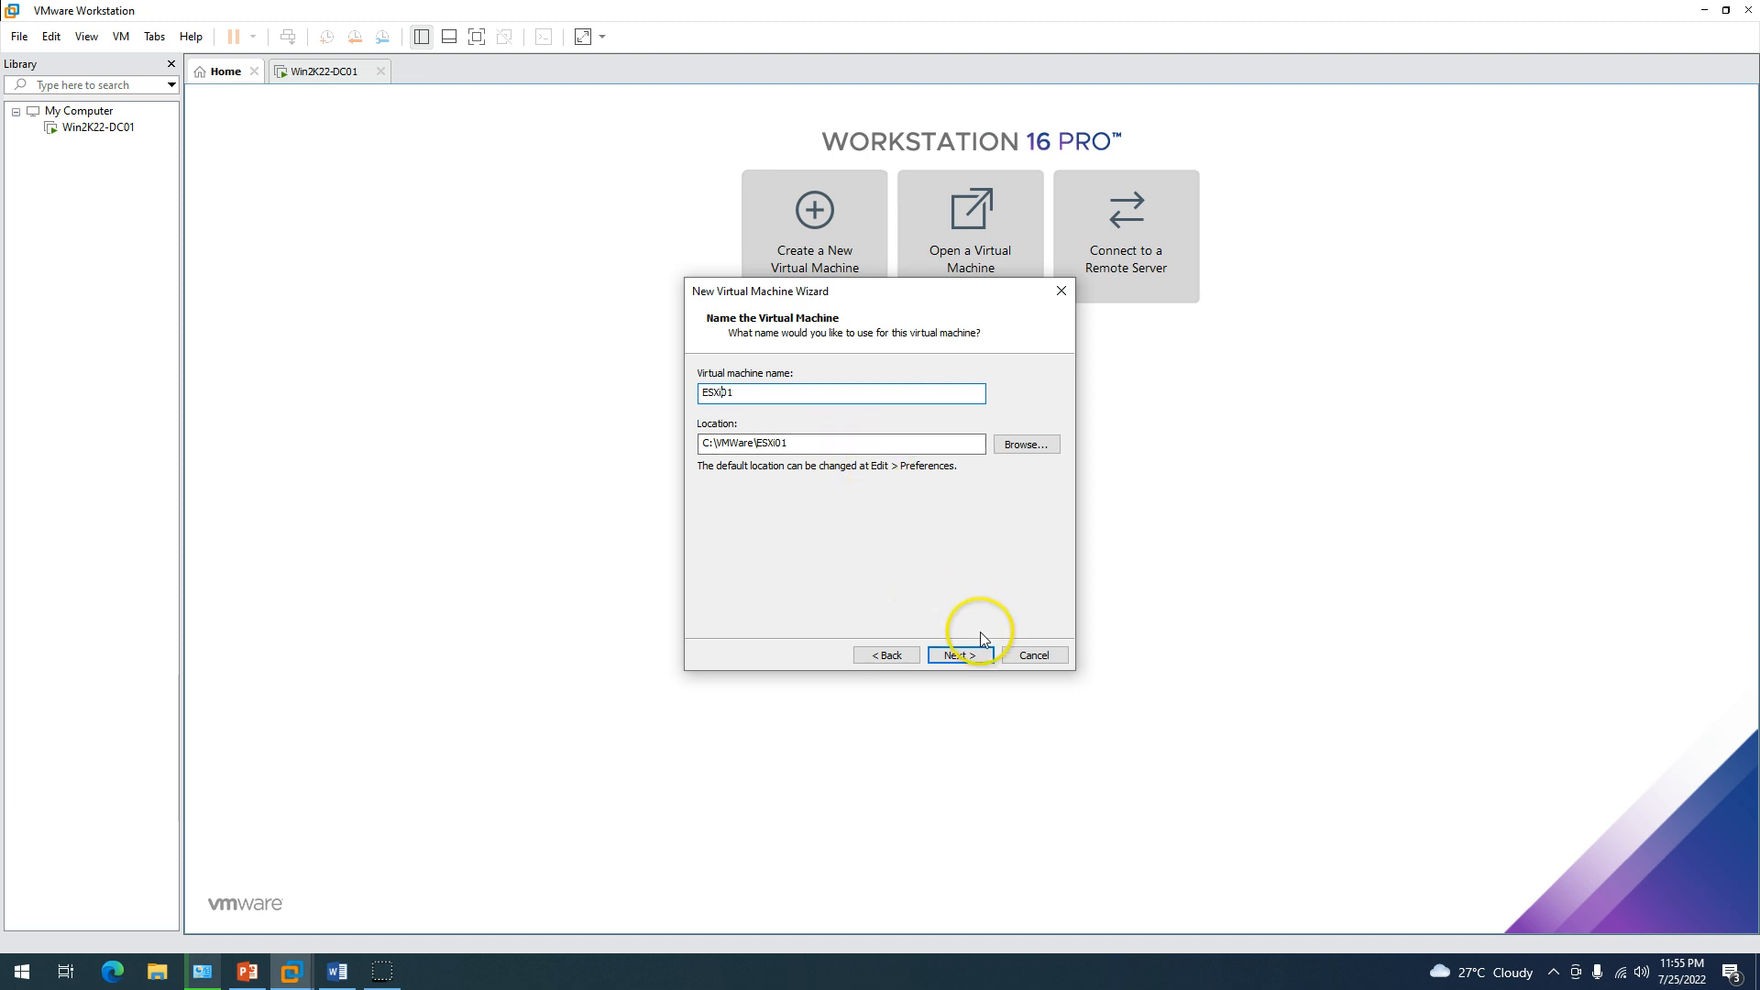
click(951, 656)
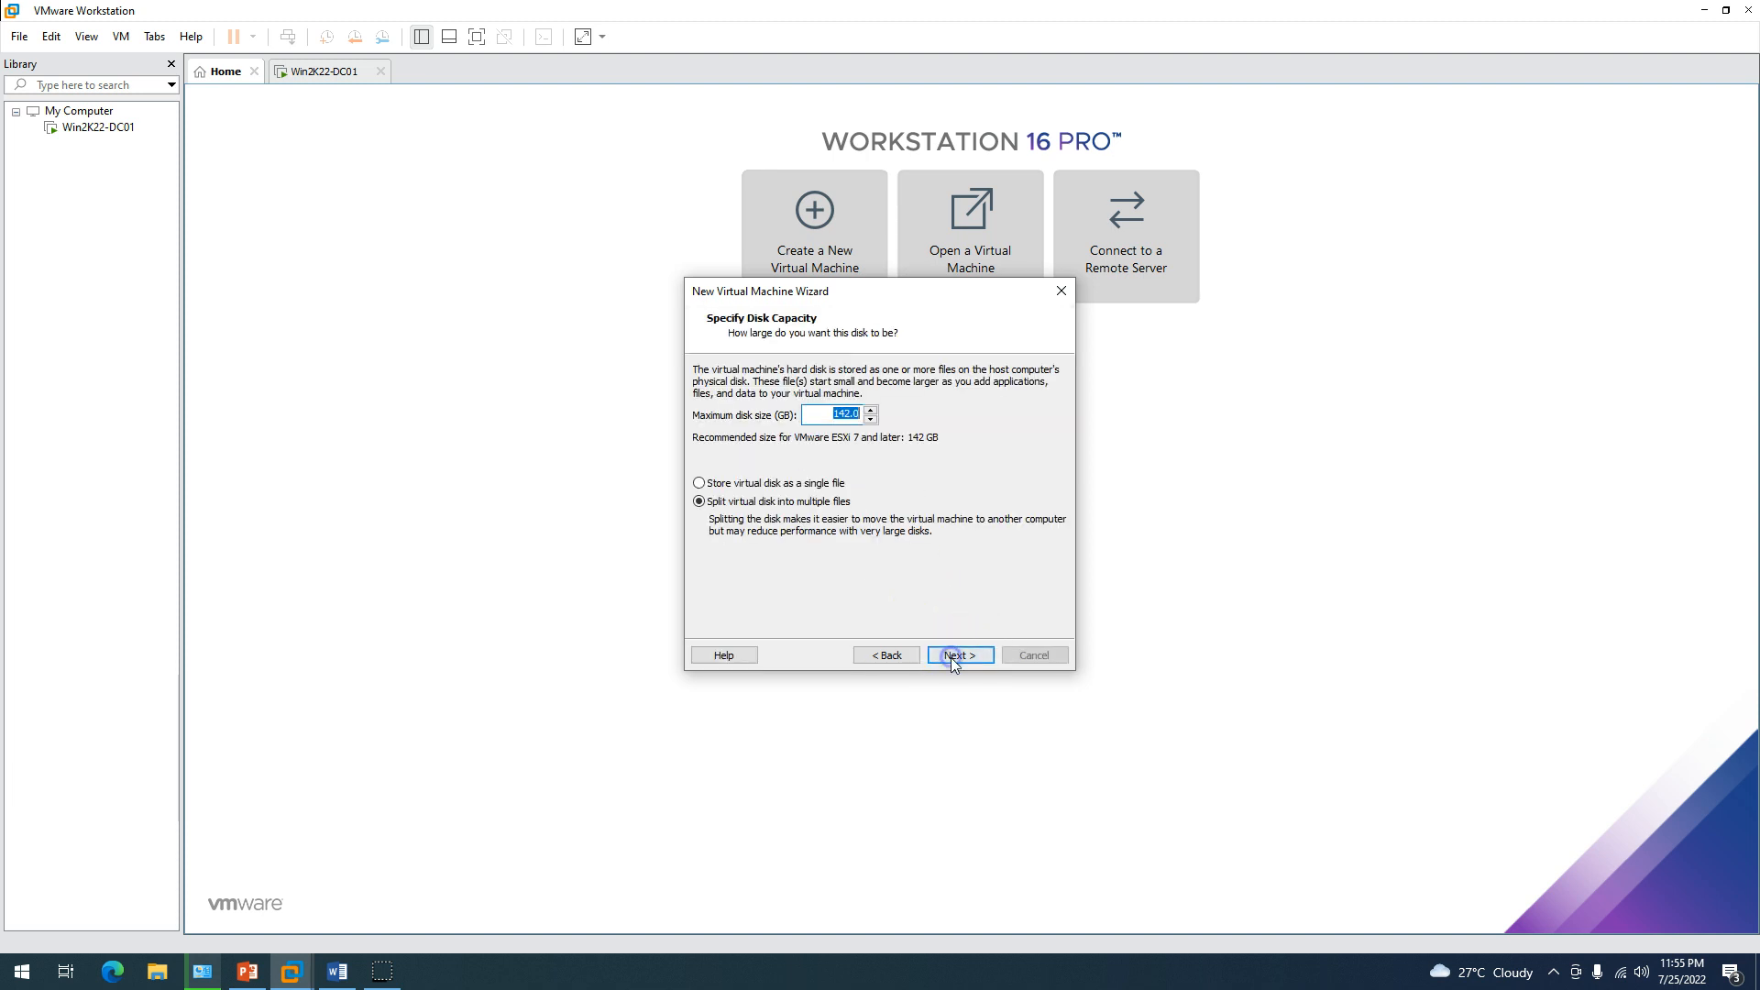
click(770, 483)
drag(835, 418, 1044, 410)
text(50)
click(970, 662)
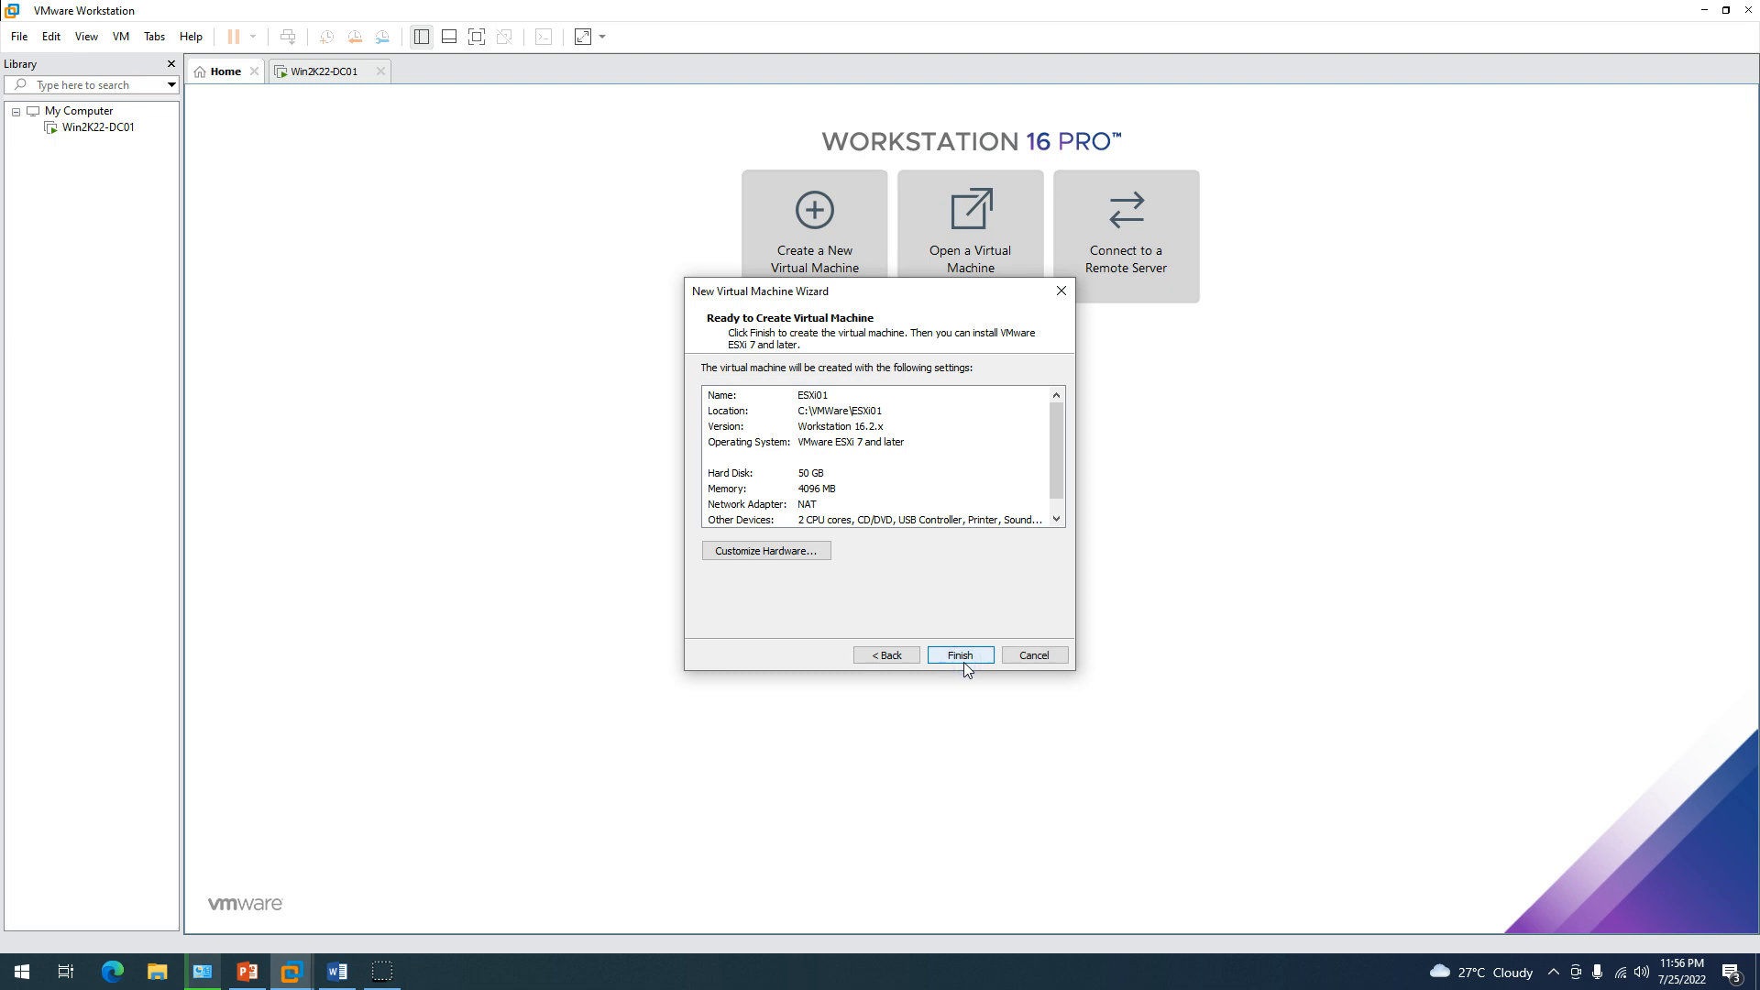
click(968, 657)
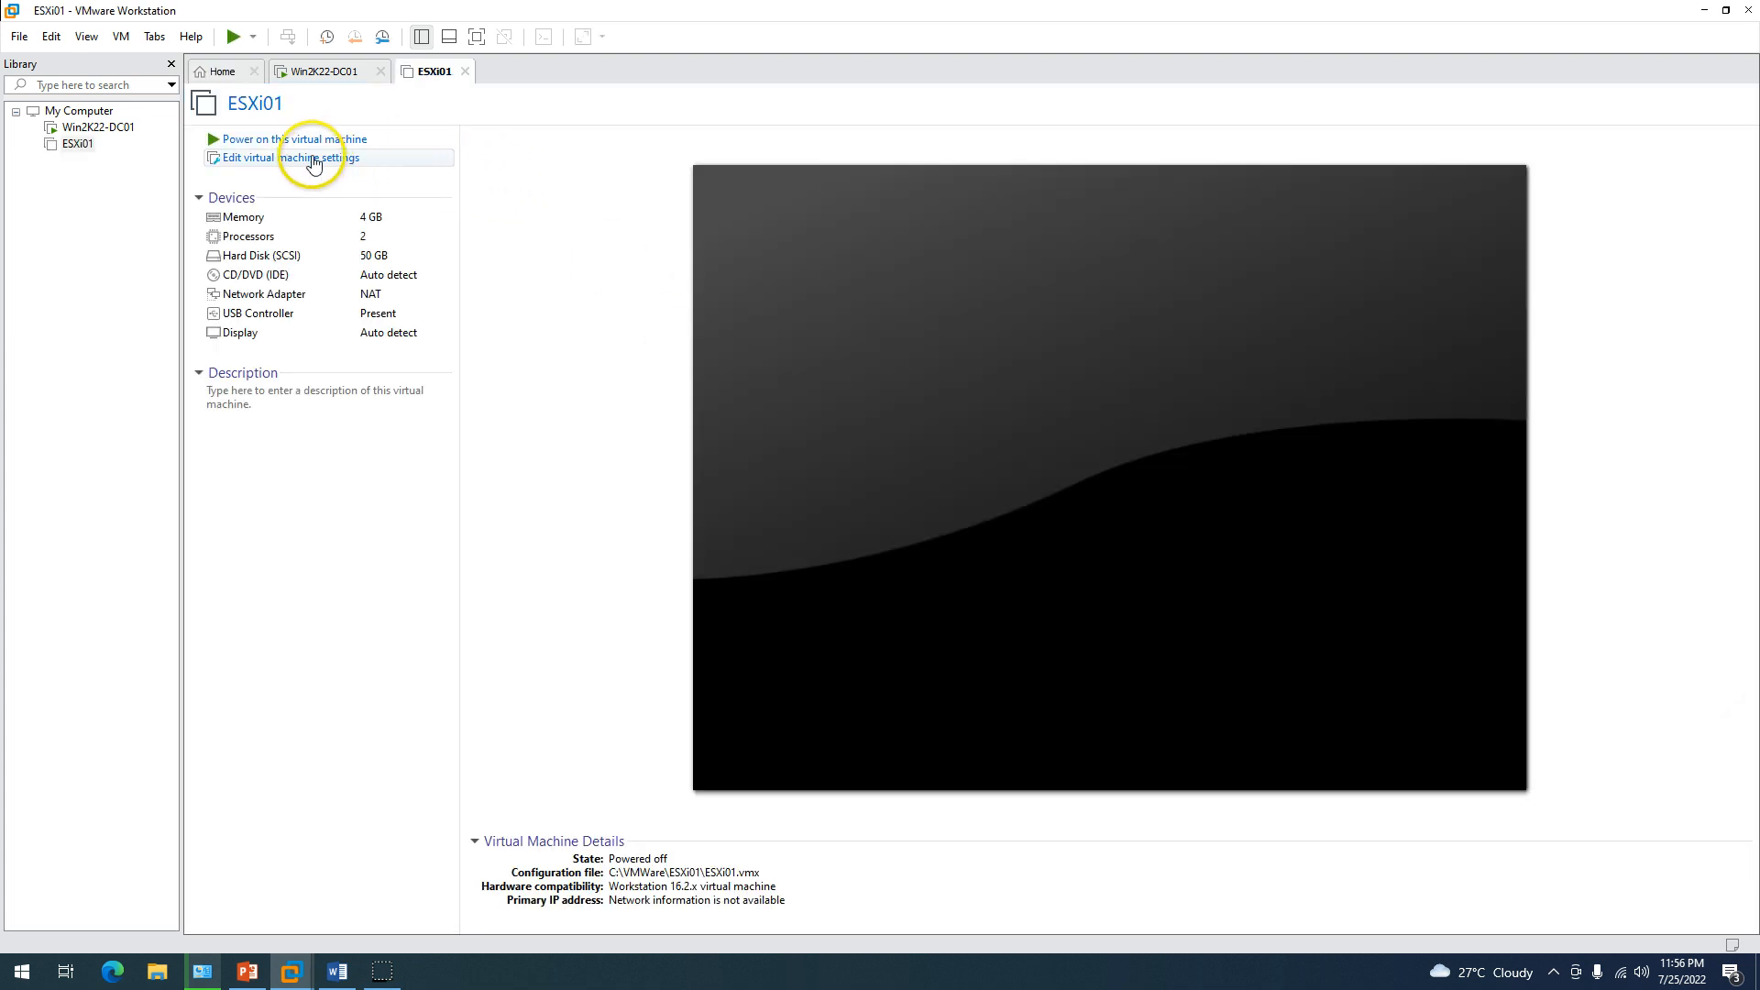
Give ESXi01 32 GB of memory and 2 cores per processor.
click(313, 158)
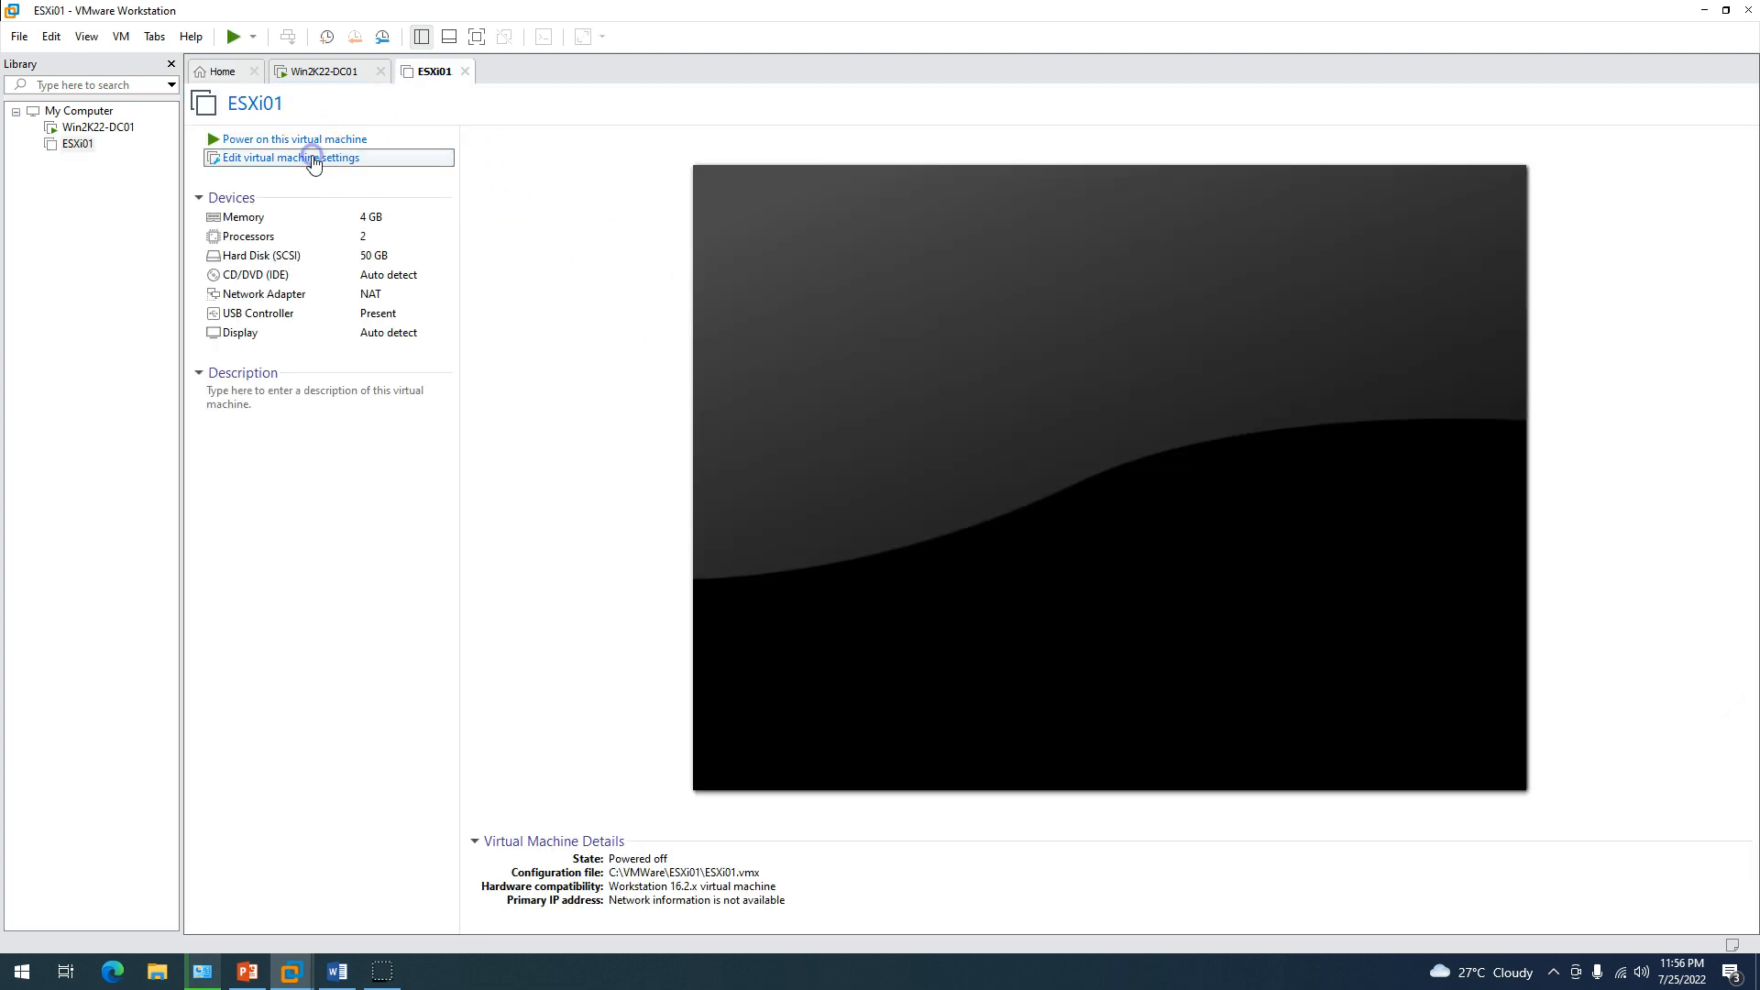
click(912, 362)
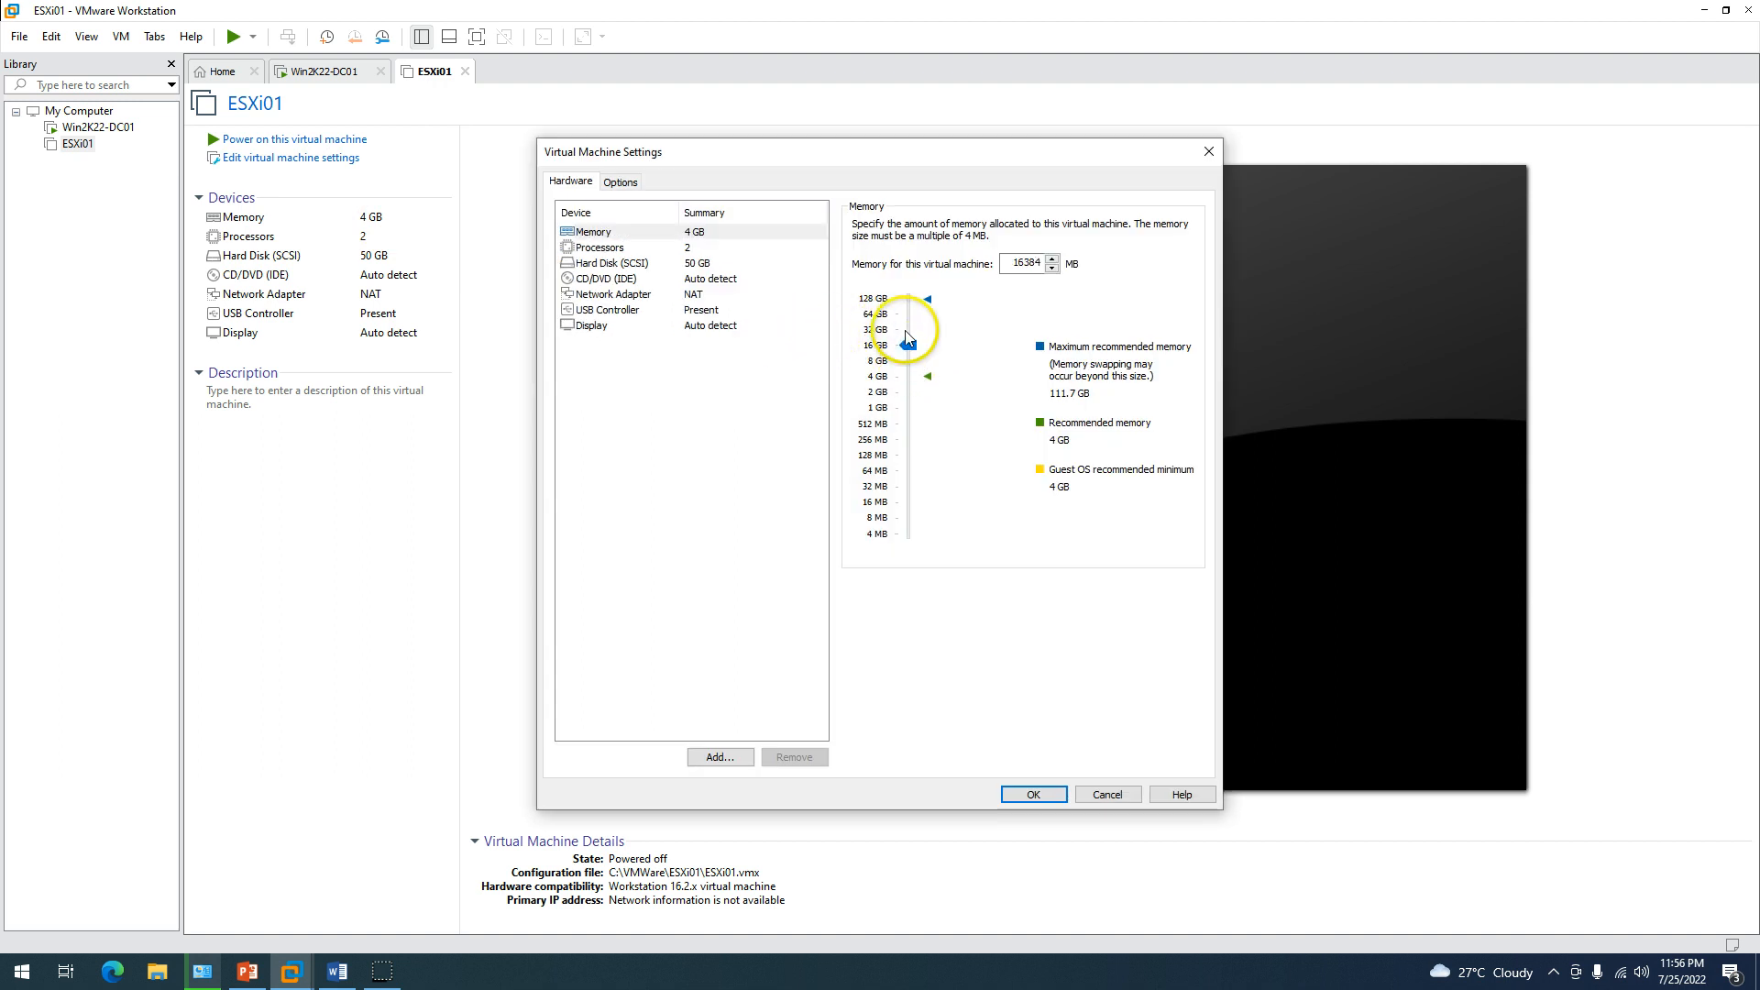
drag(907, 336, 907, 330)
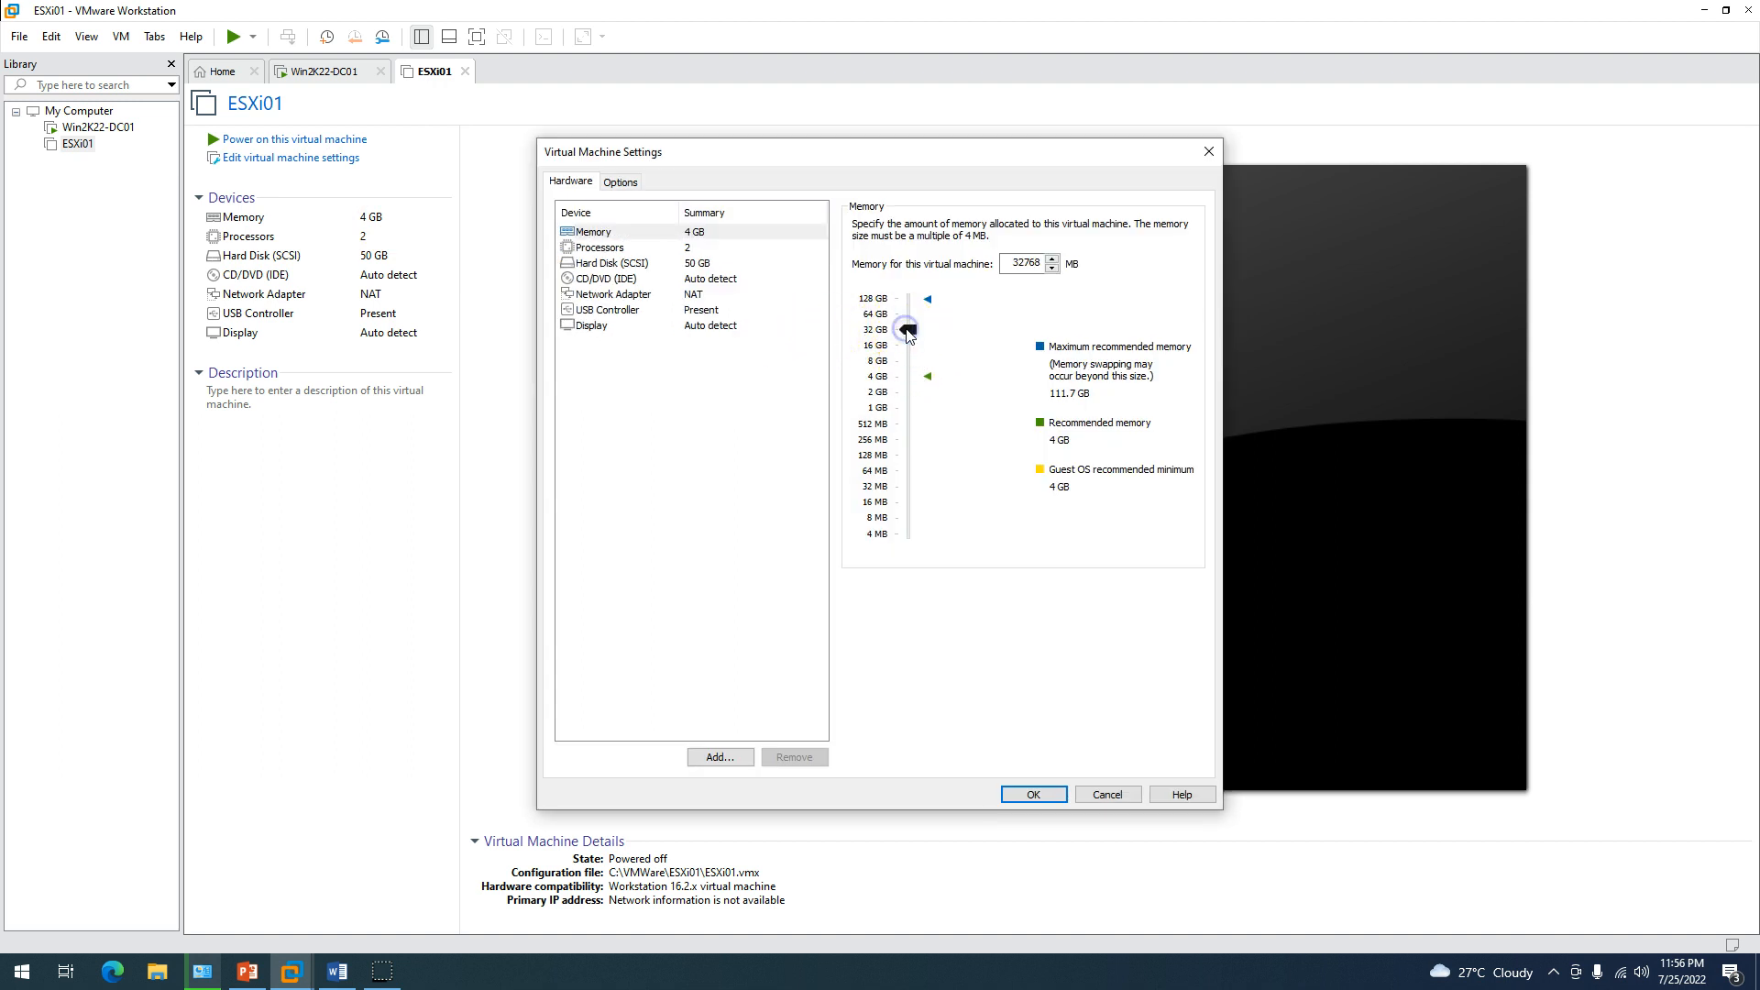
click(704, 250)
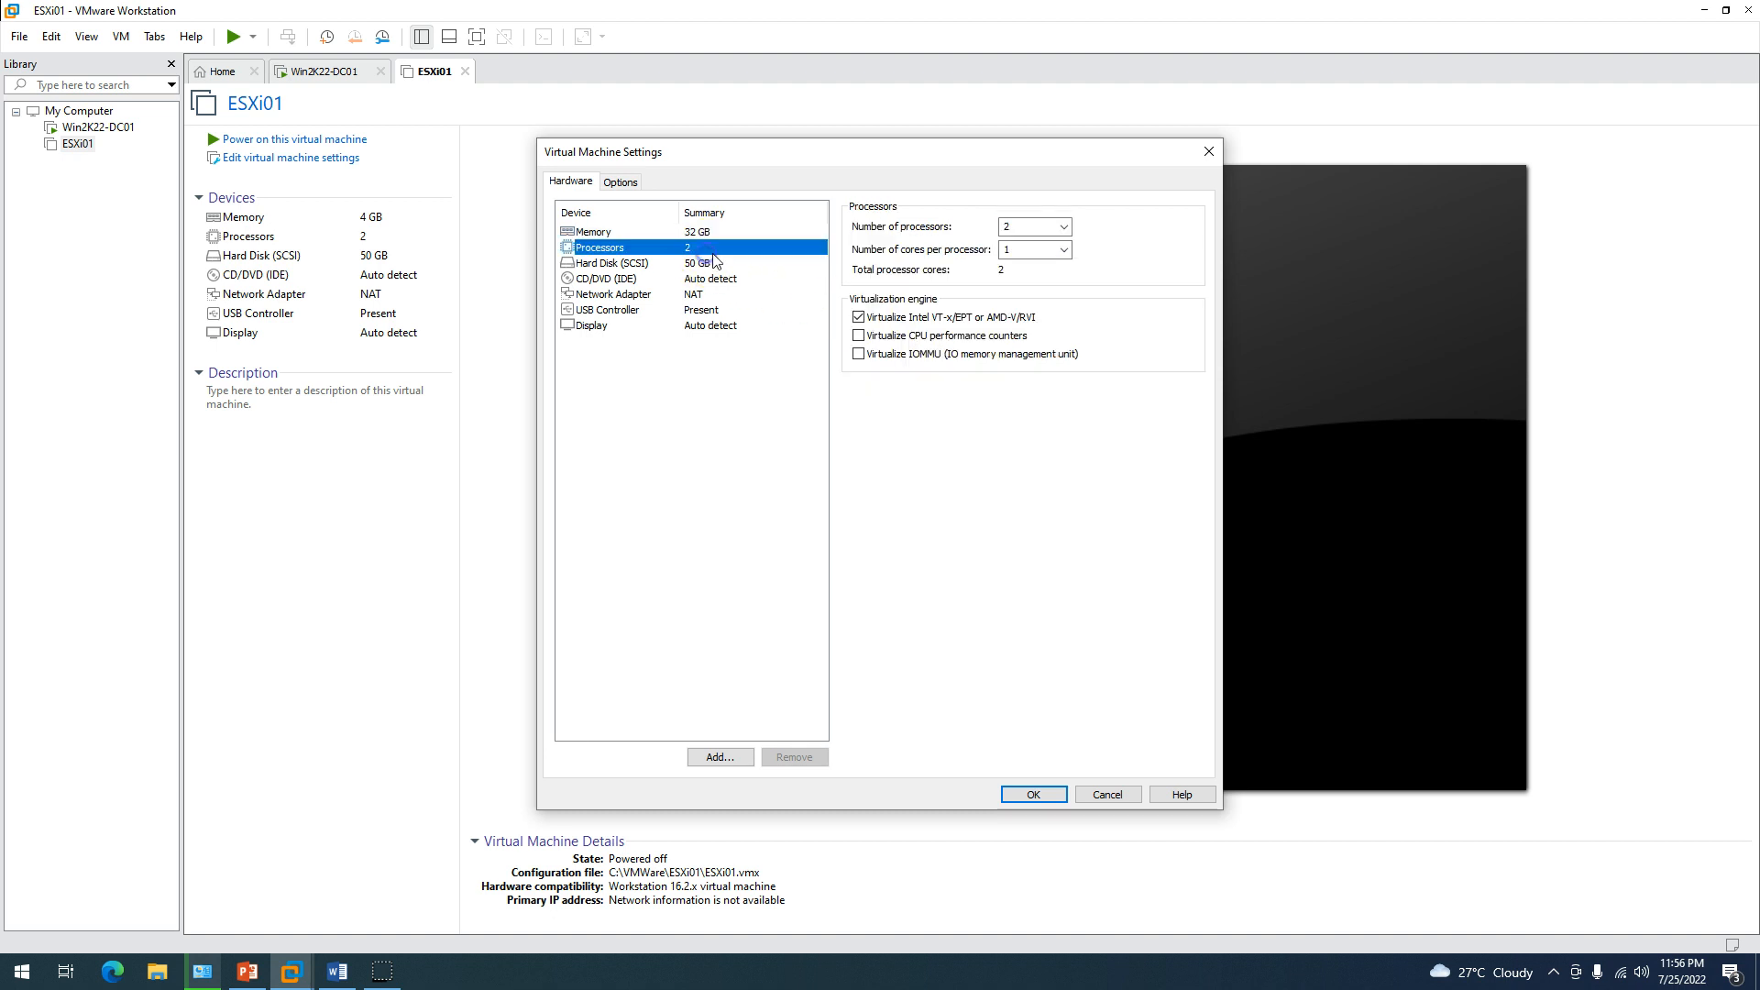
click(1059, 253)
click(1064, 251)
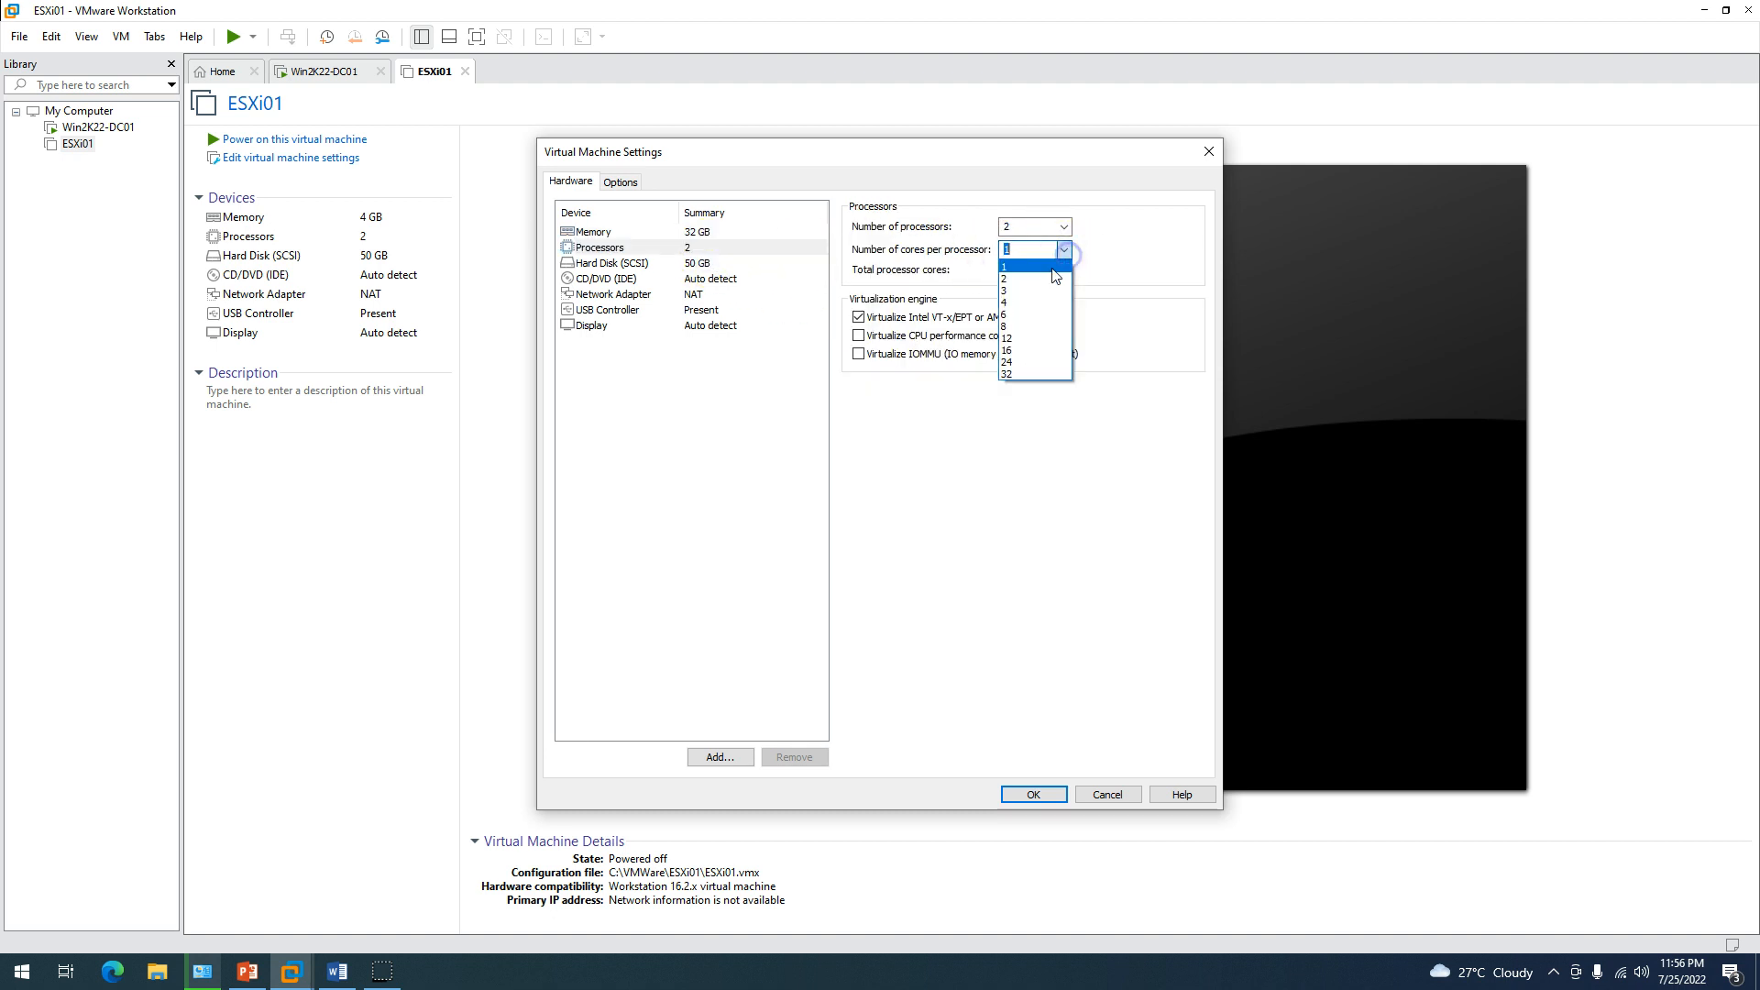
click(1033, 280)
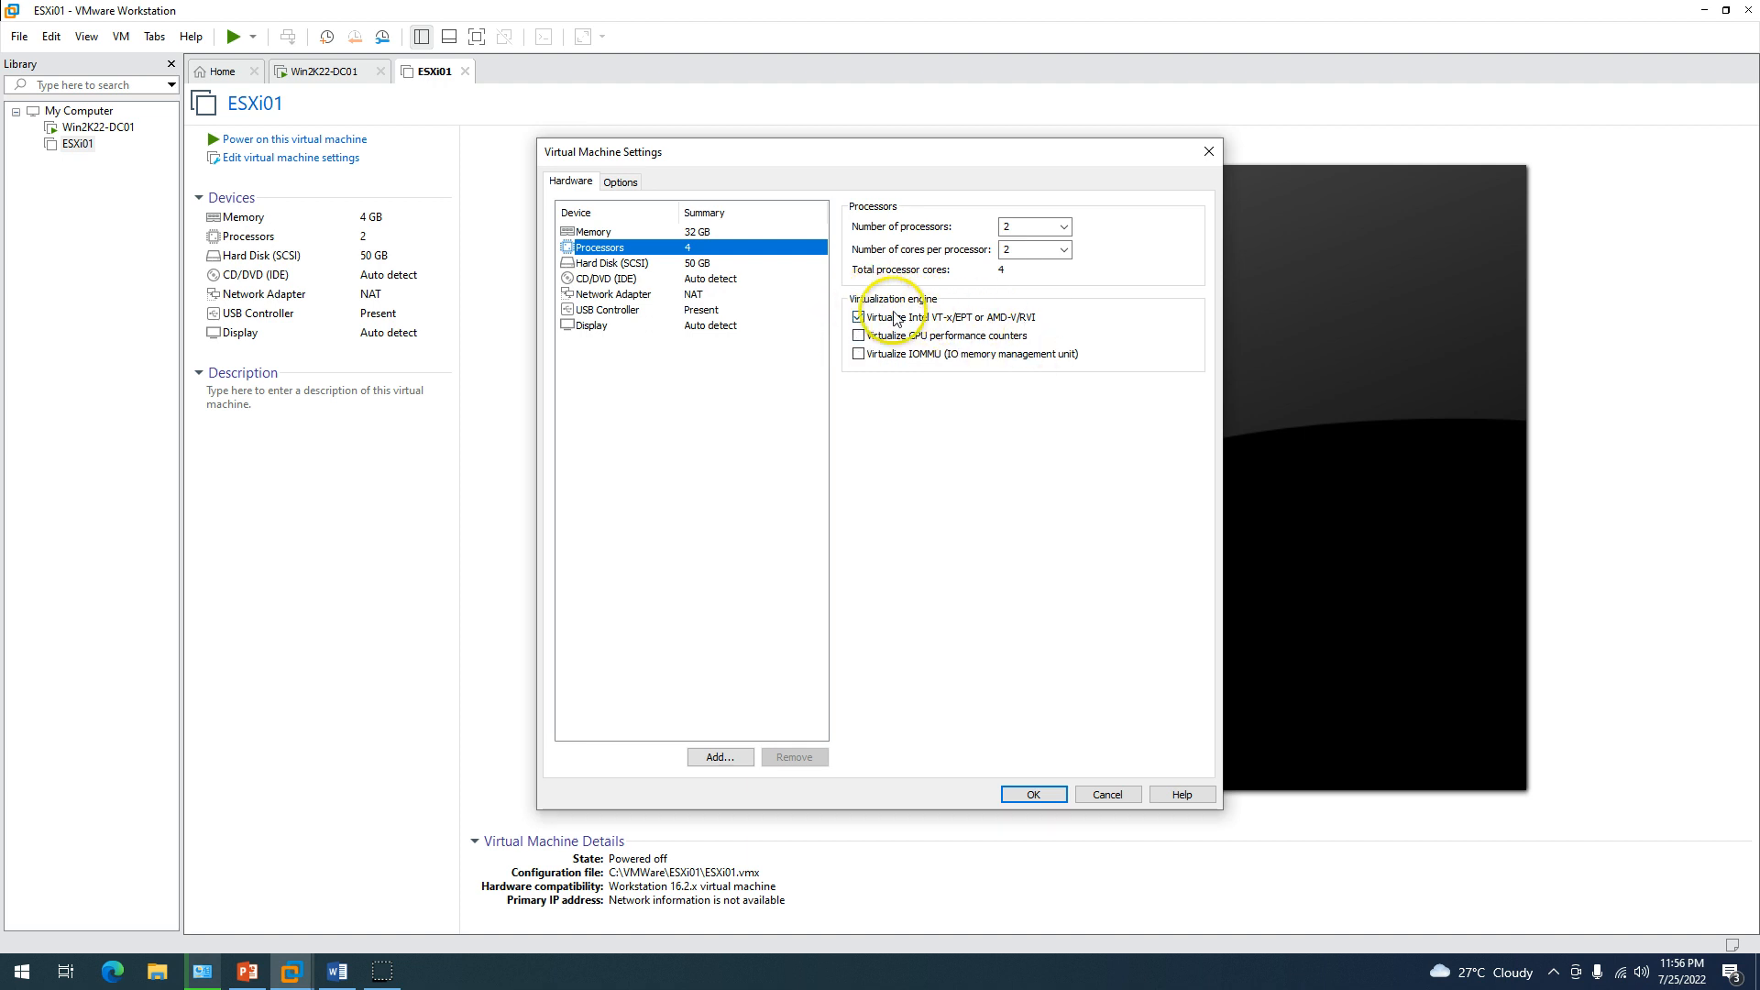
Set ESXi01's CD/DVD drive to use an ISO image file.
click(703, 266)
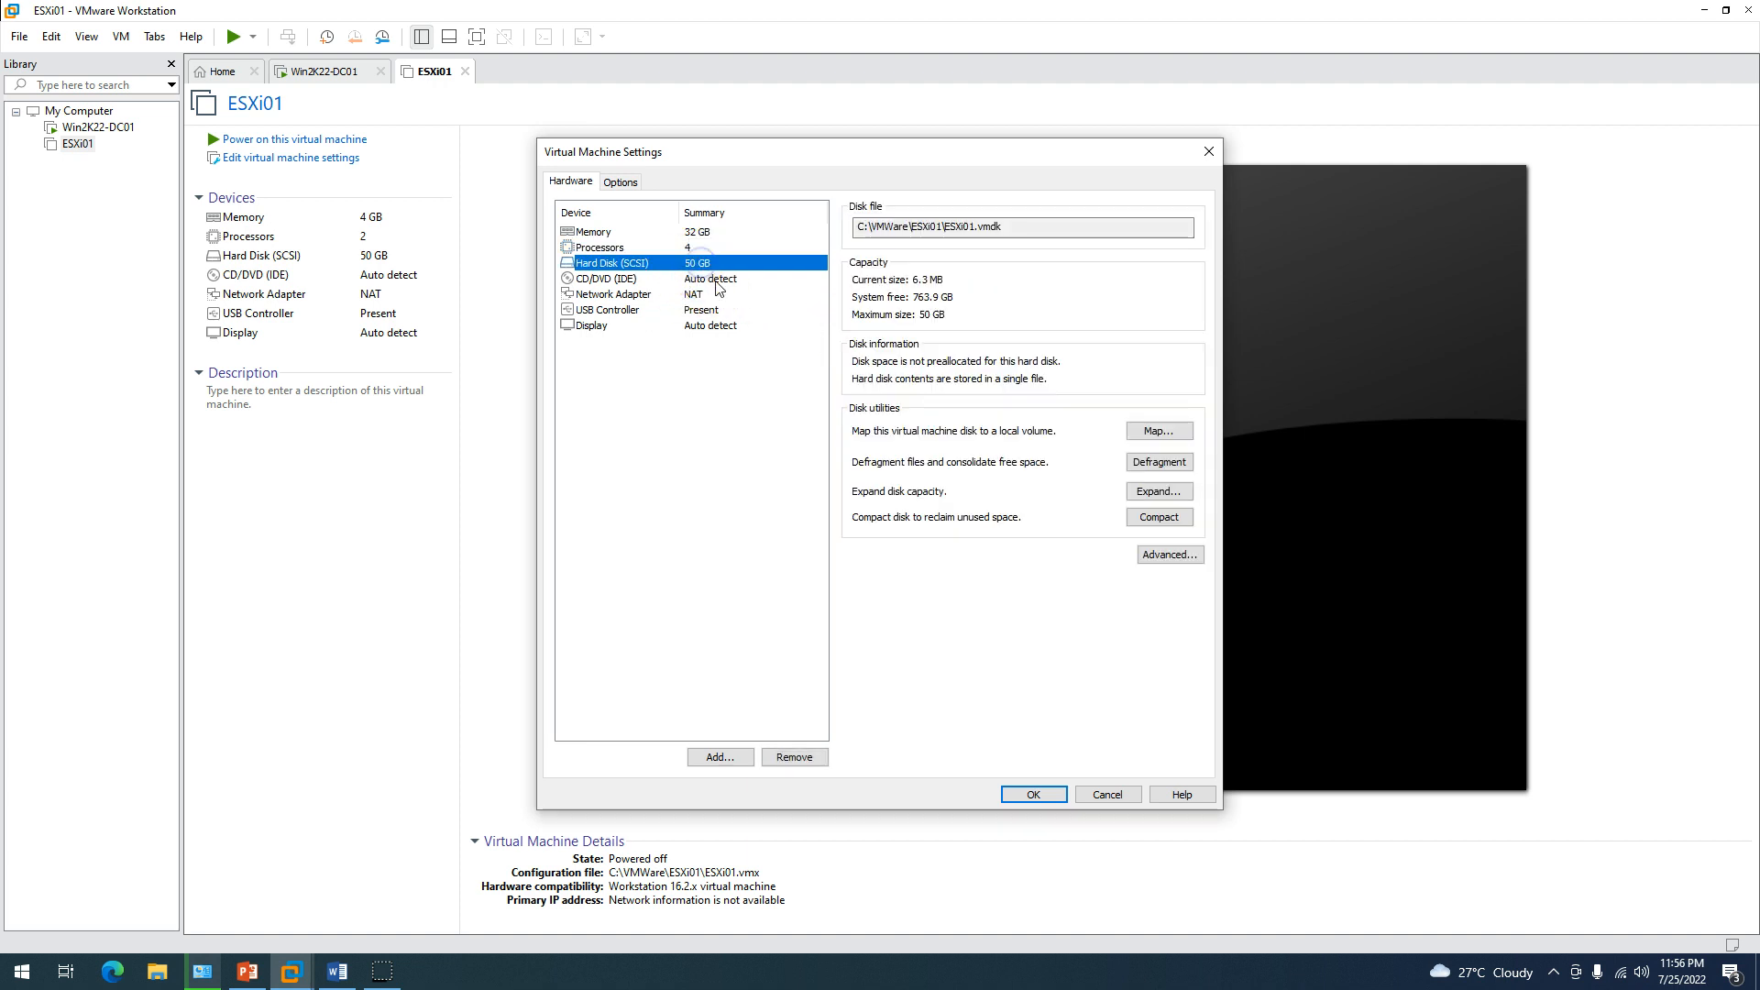
click(717, 281)
click(859, 336)
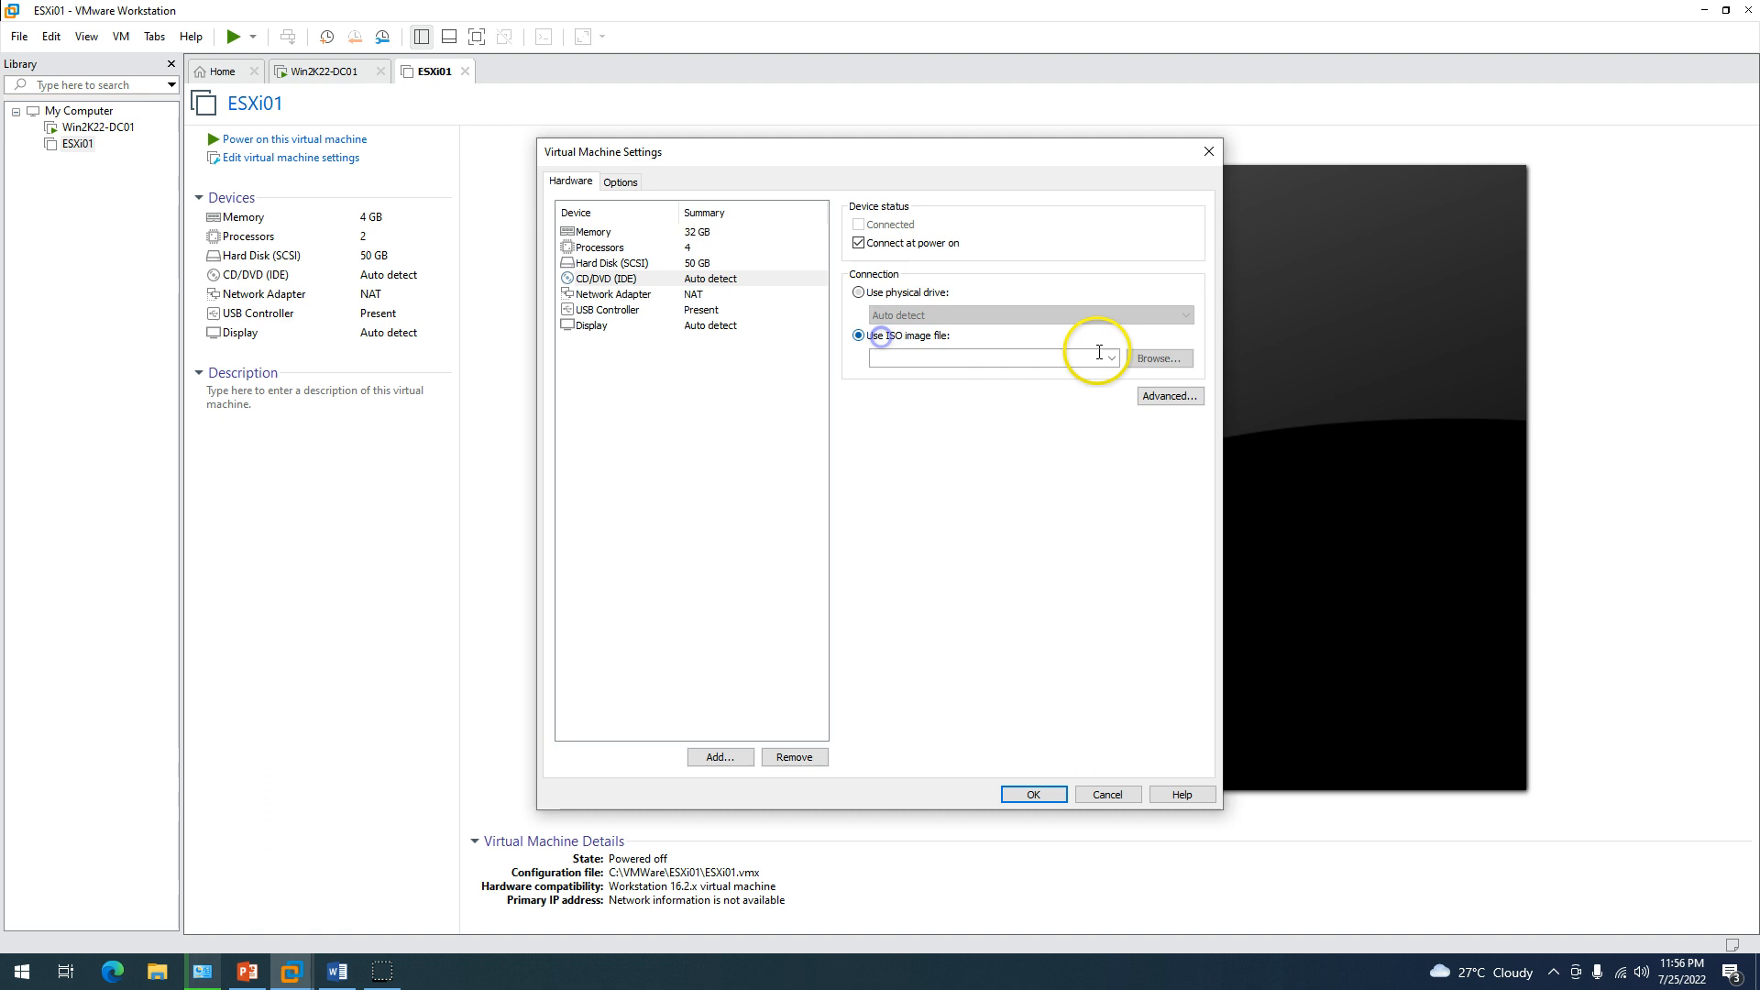
Attach the VMware-VMvisor-Installer-7.0U3f ISO from D:\ISO Repository to ESXi01's CD/DVD drive.
click(1150, 361)
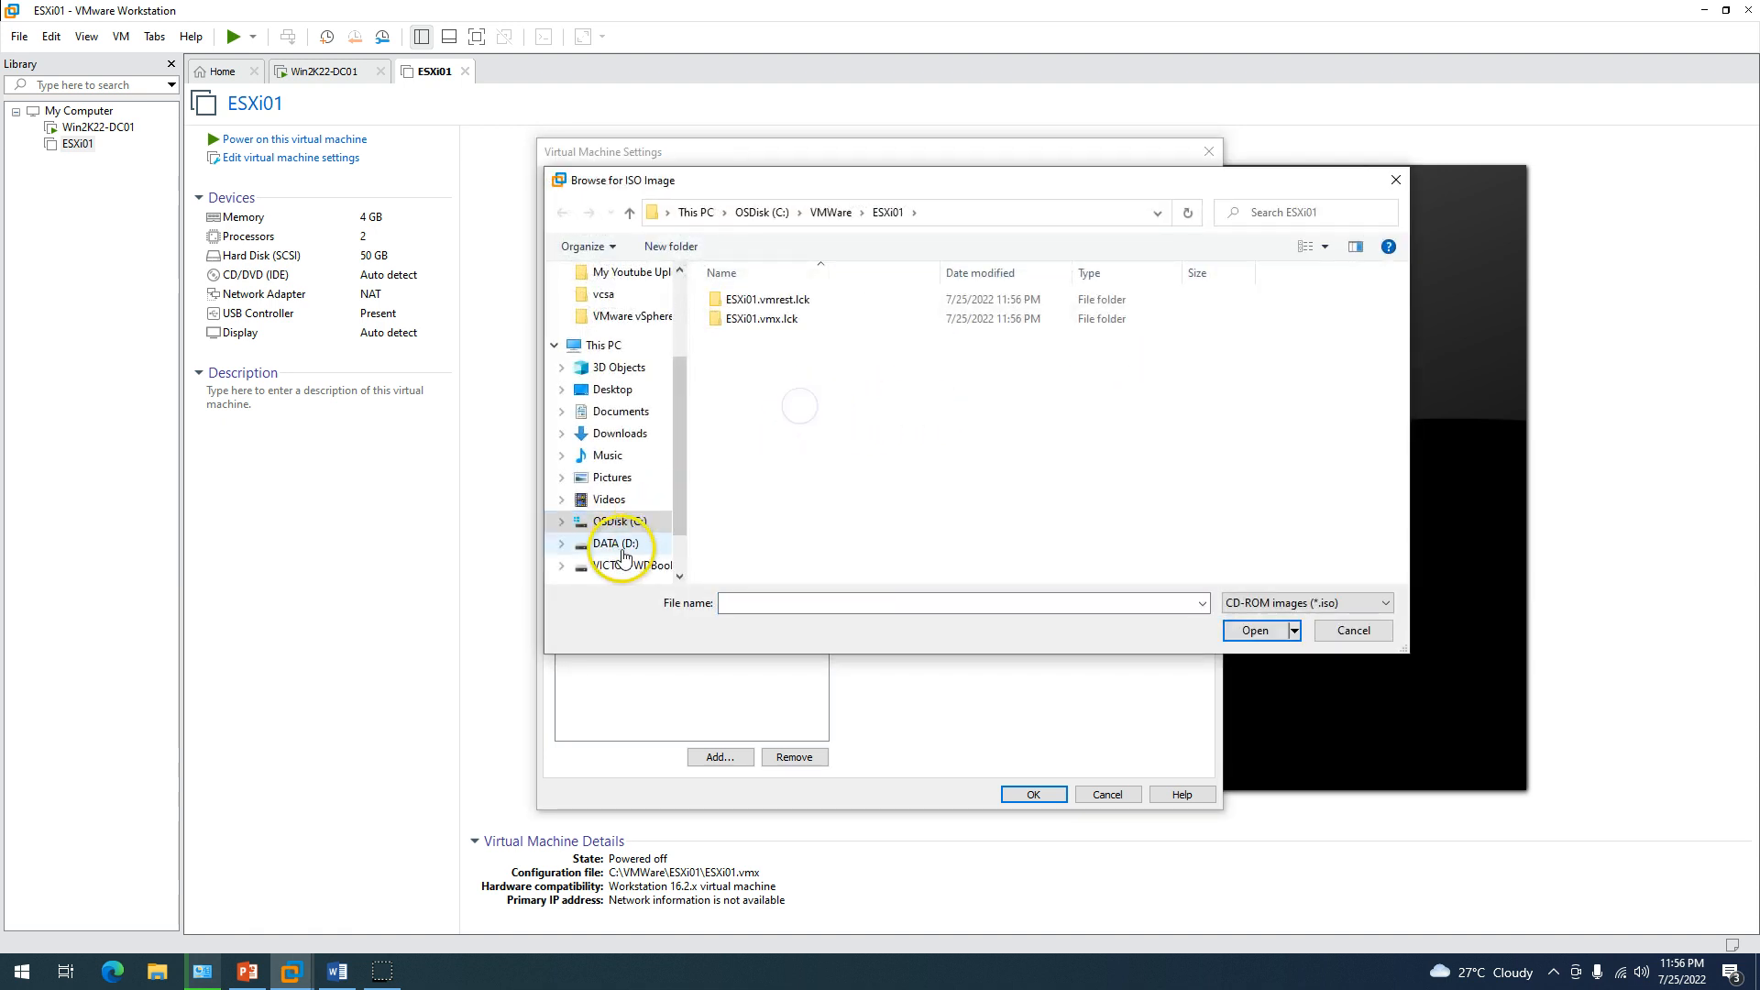
click(616, 544)
click(827, 435)
double_click(825, 429)
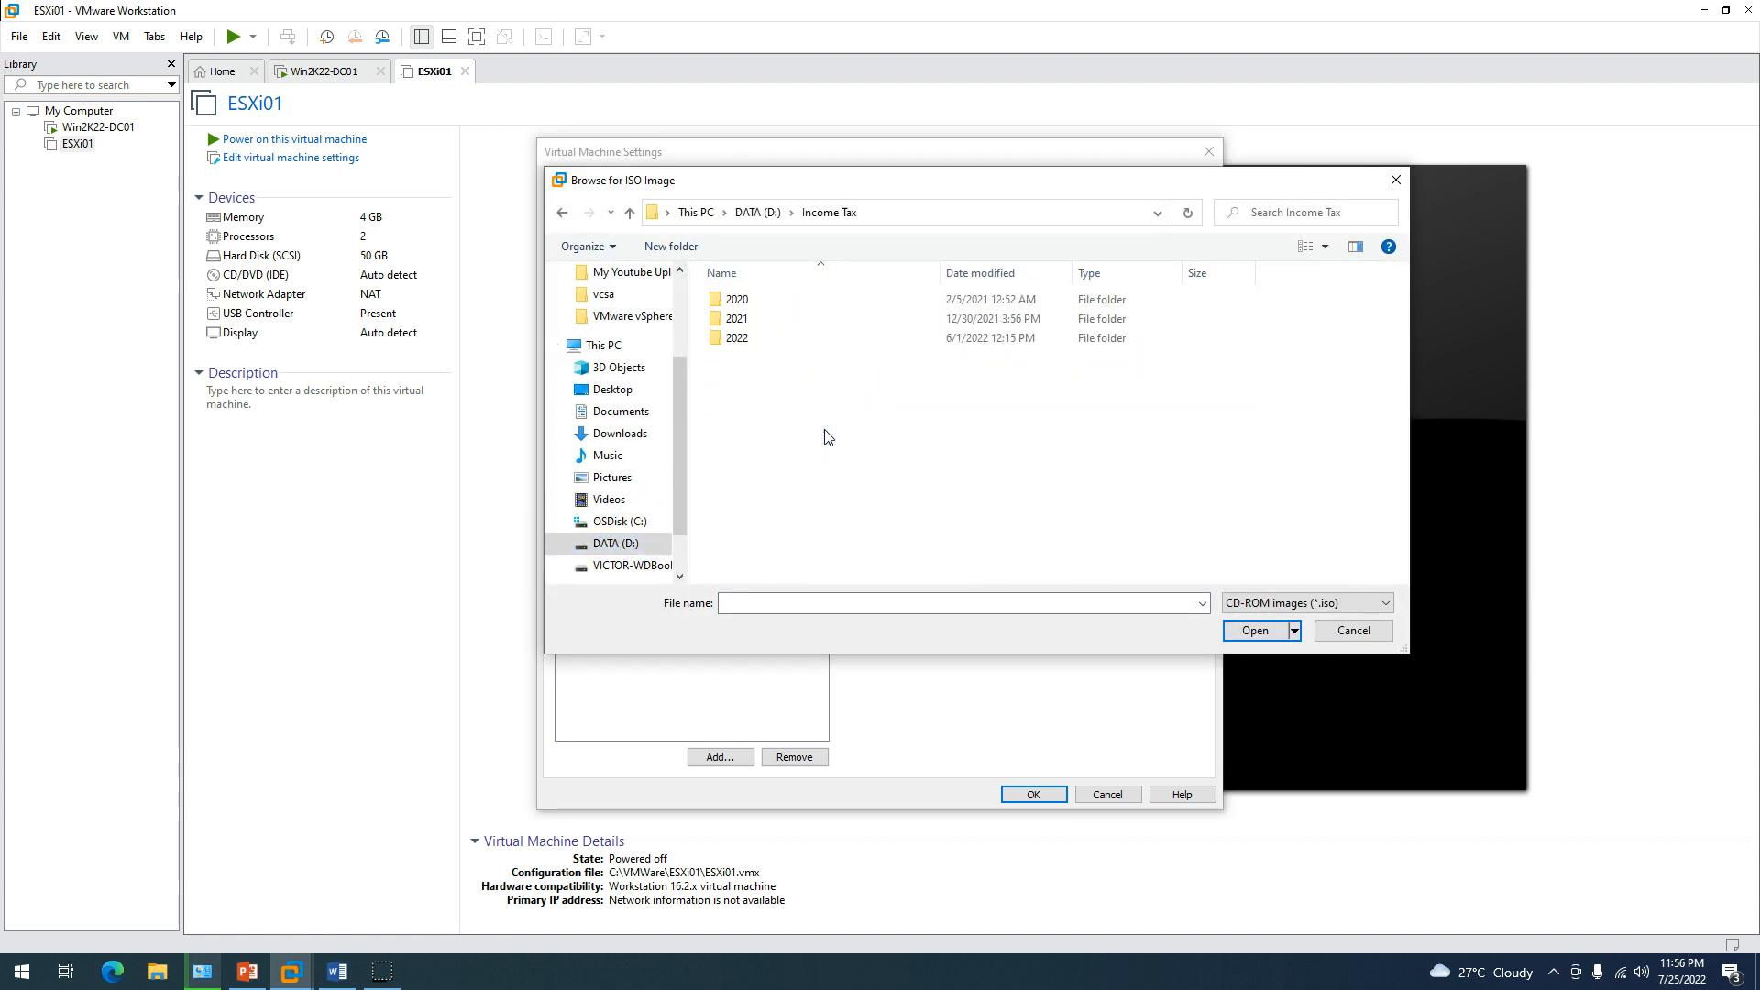
key(alt+Left)
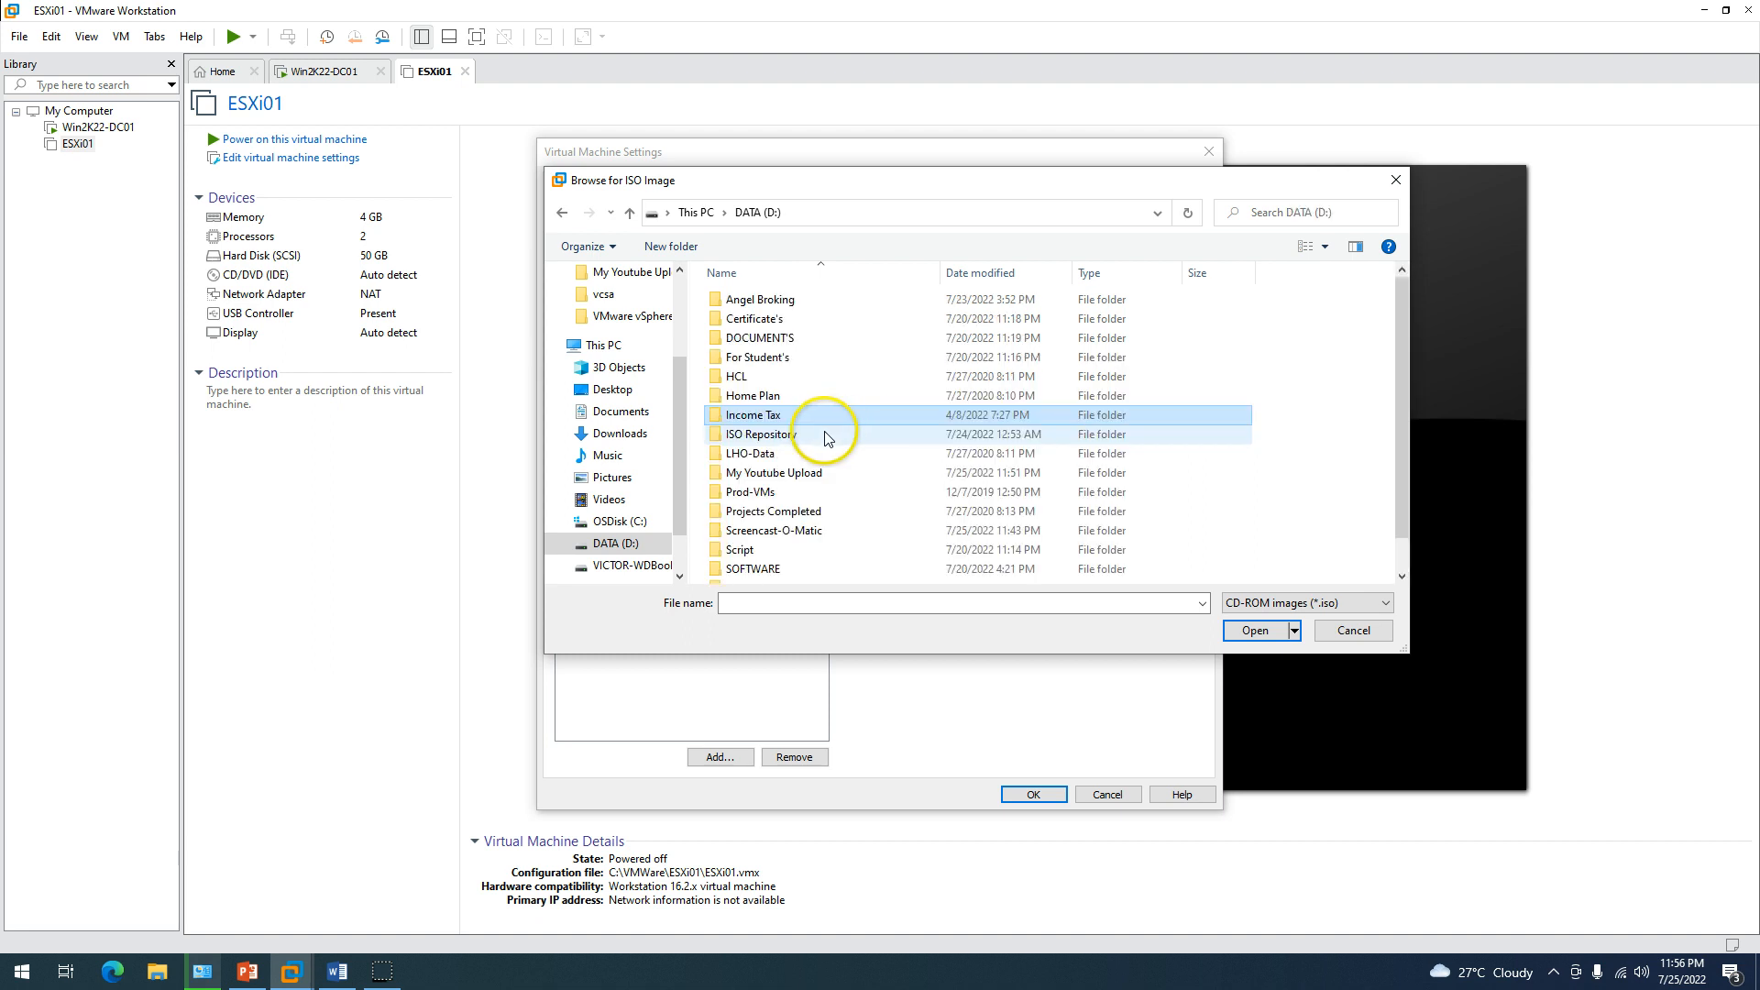
double_click(780, 440)
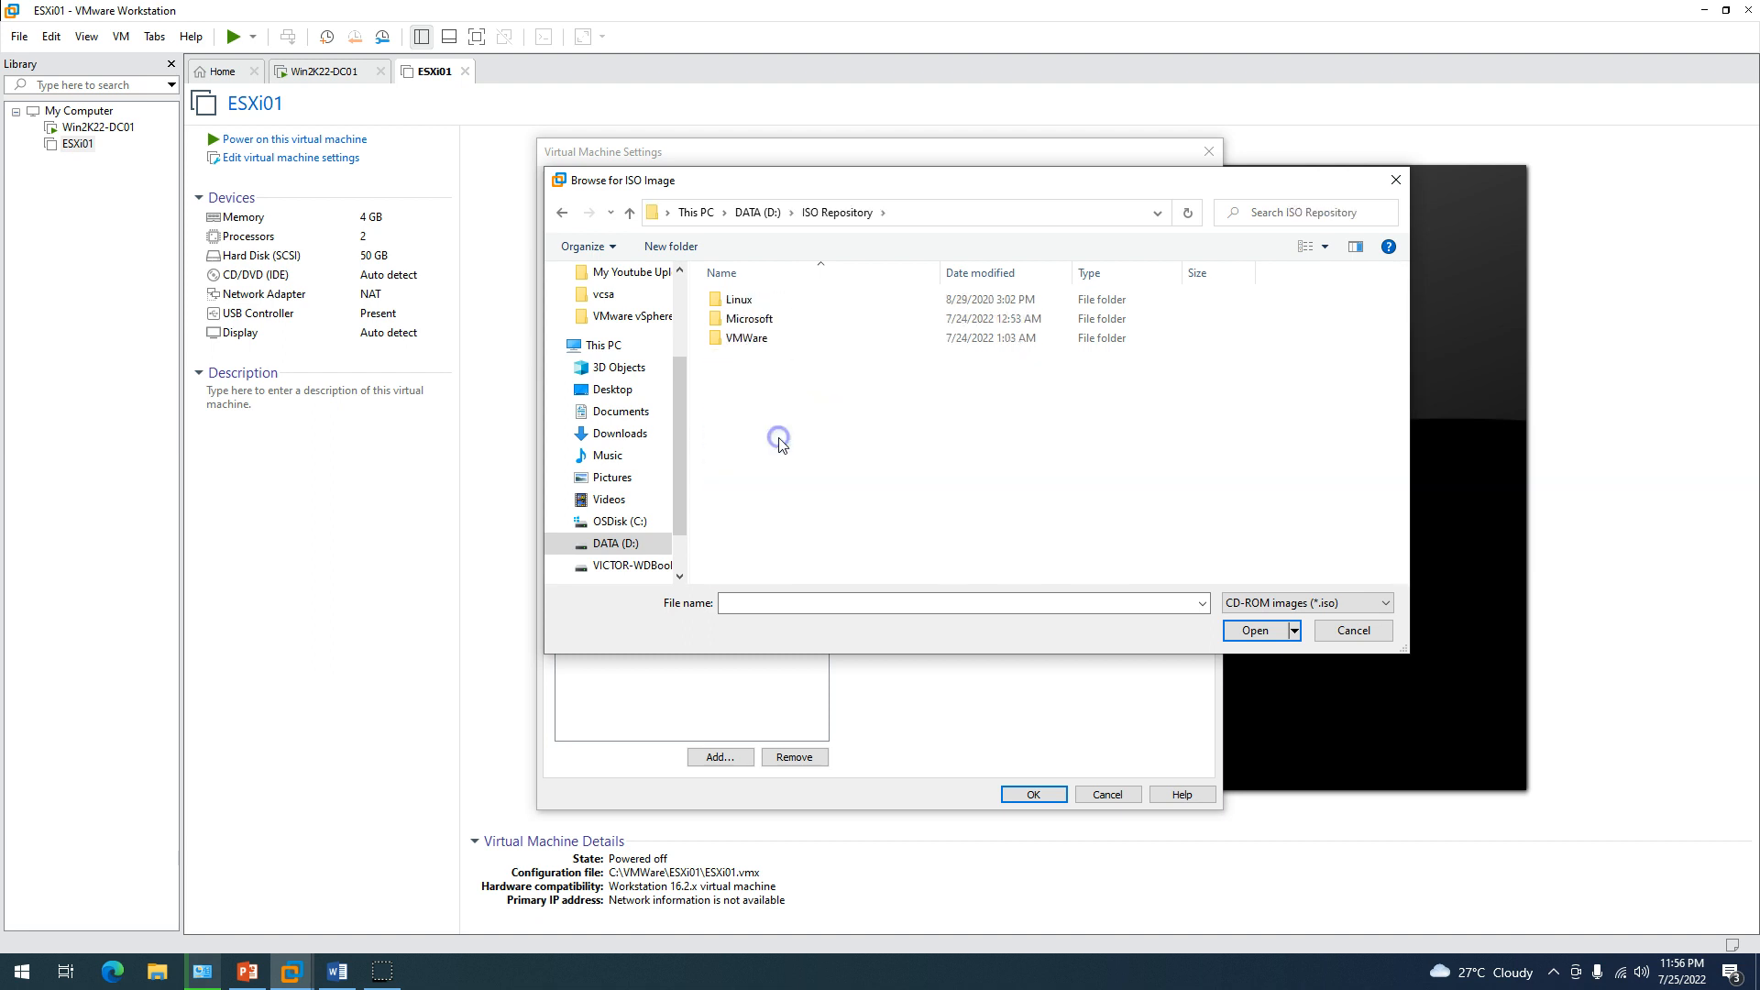
double_click(747, 341)
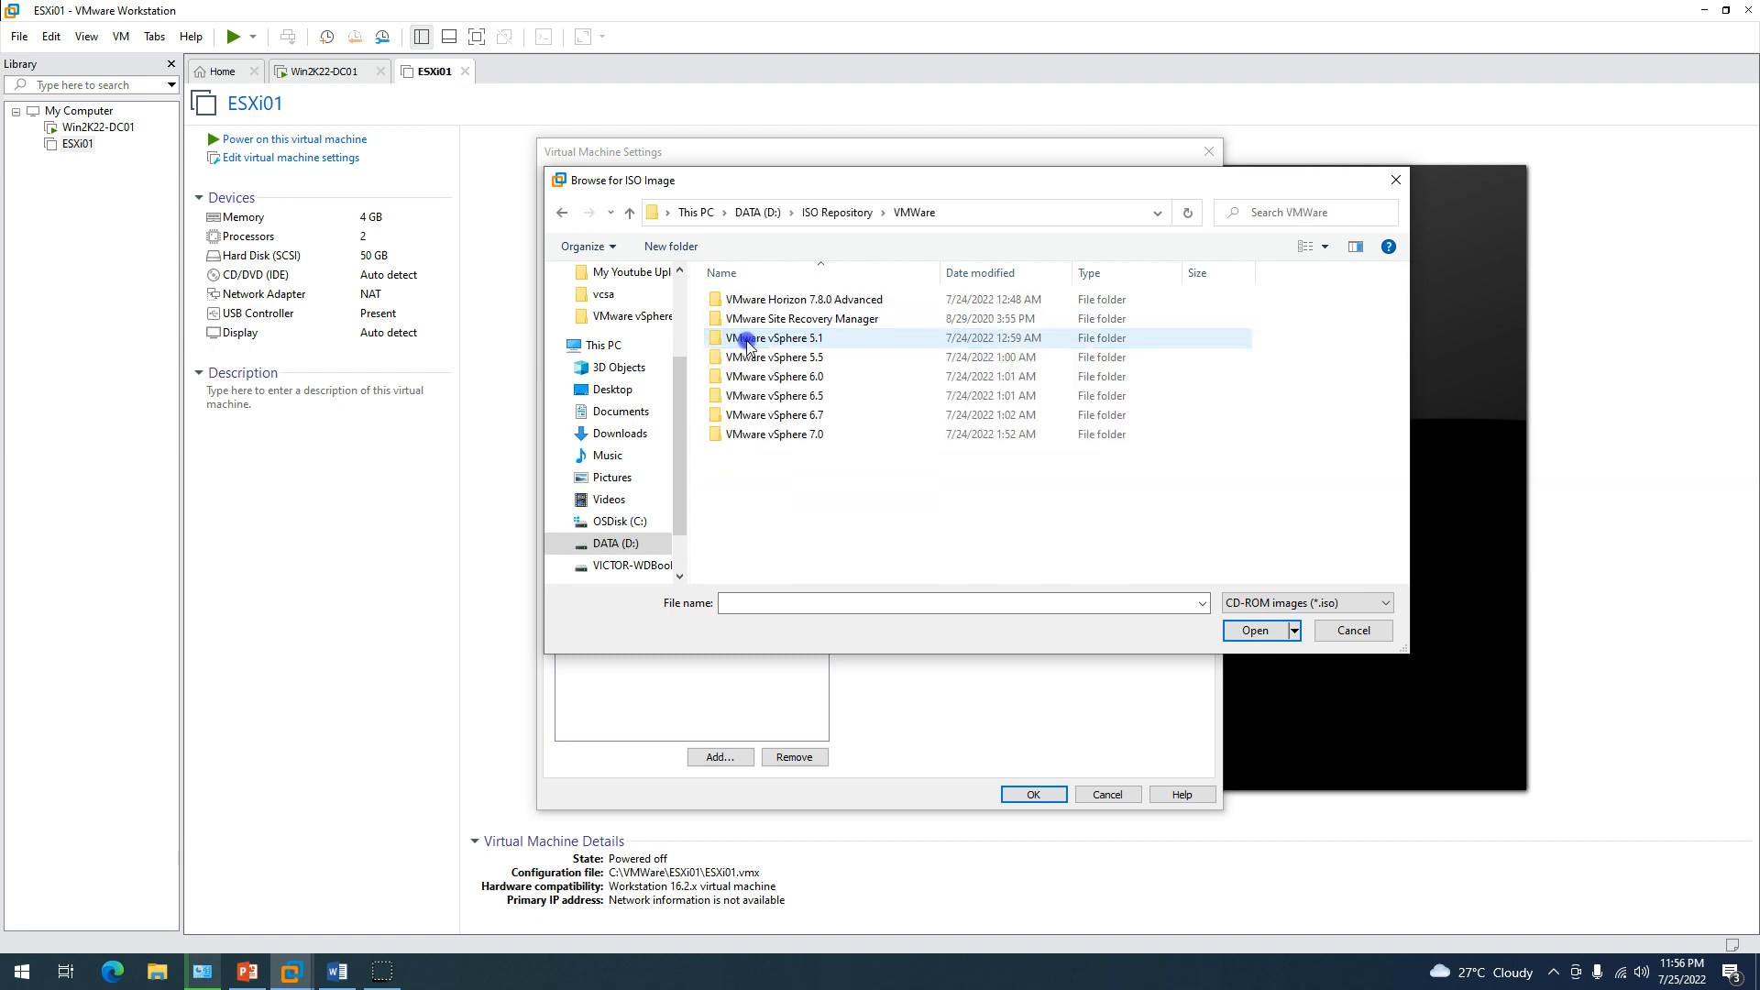
double_click(798, 441)
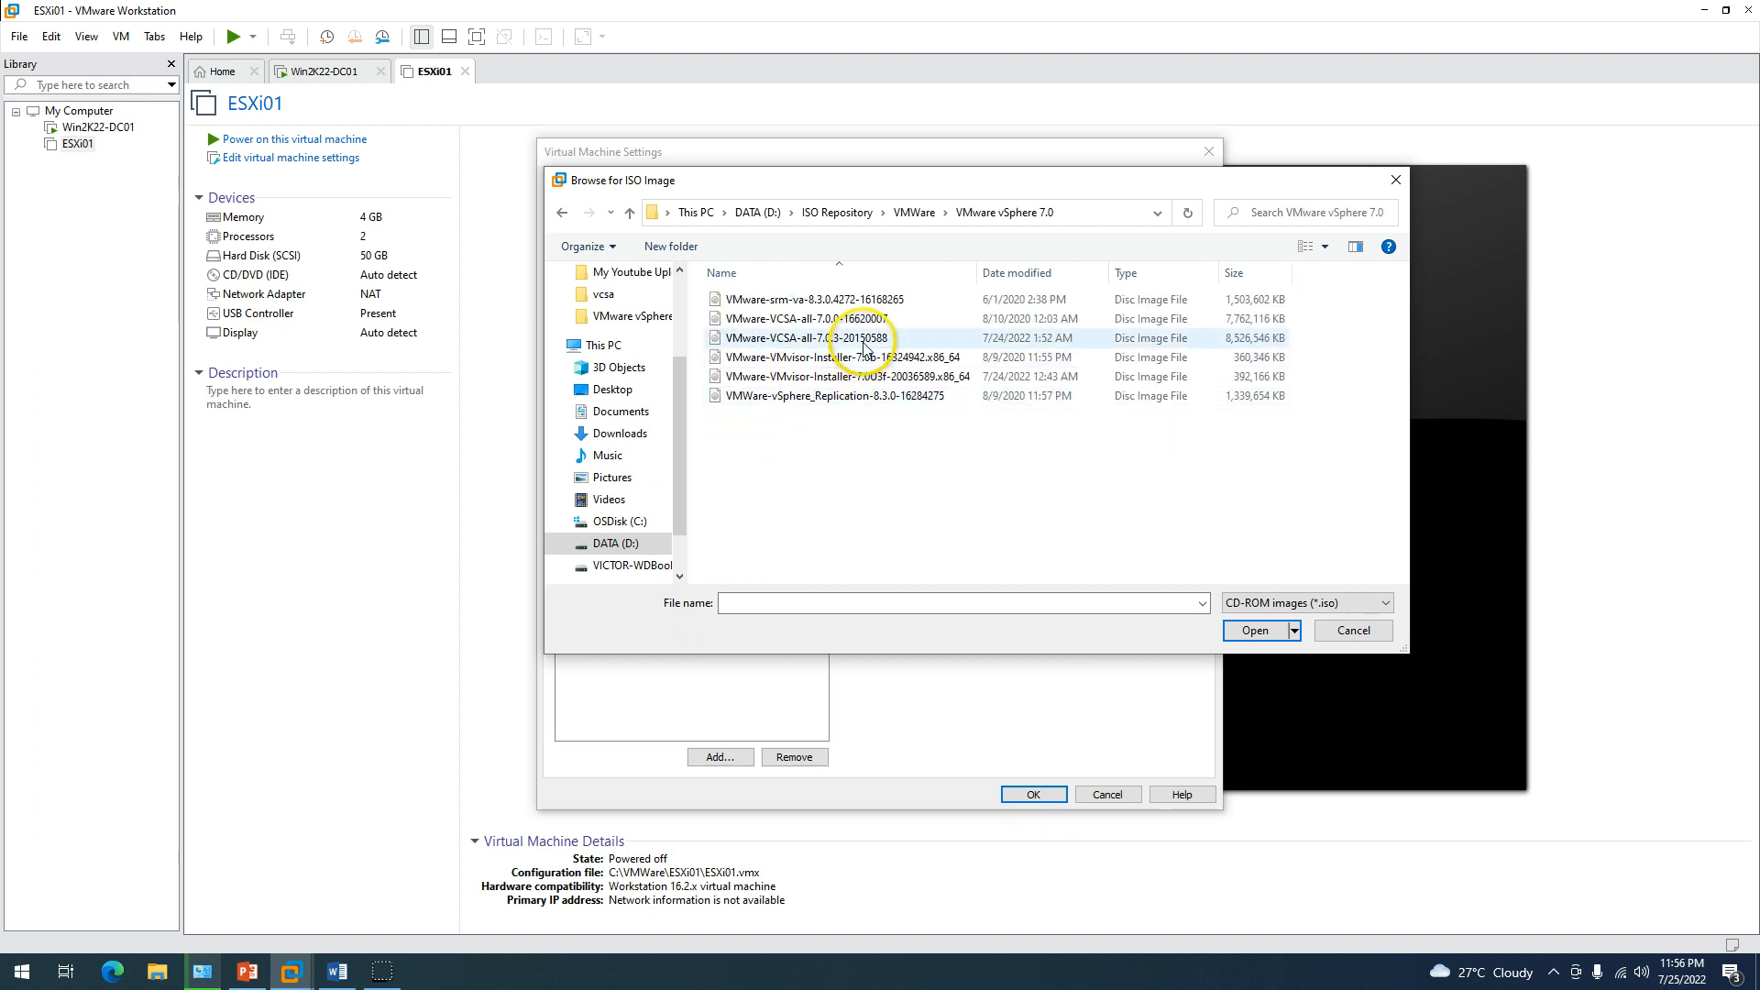
click(935, 375)
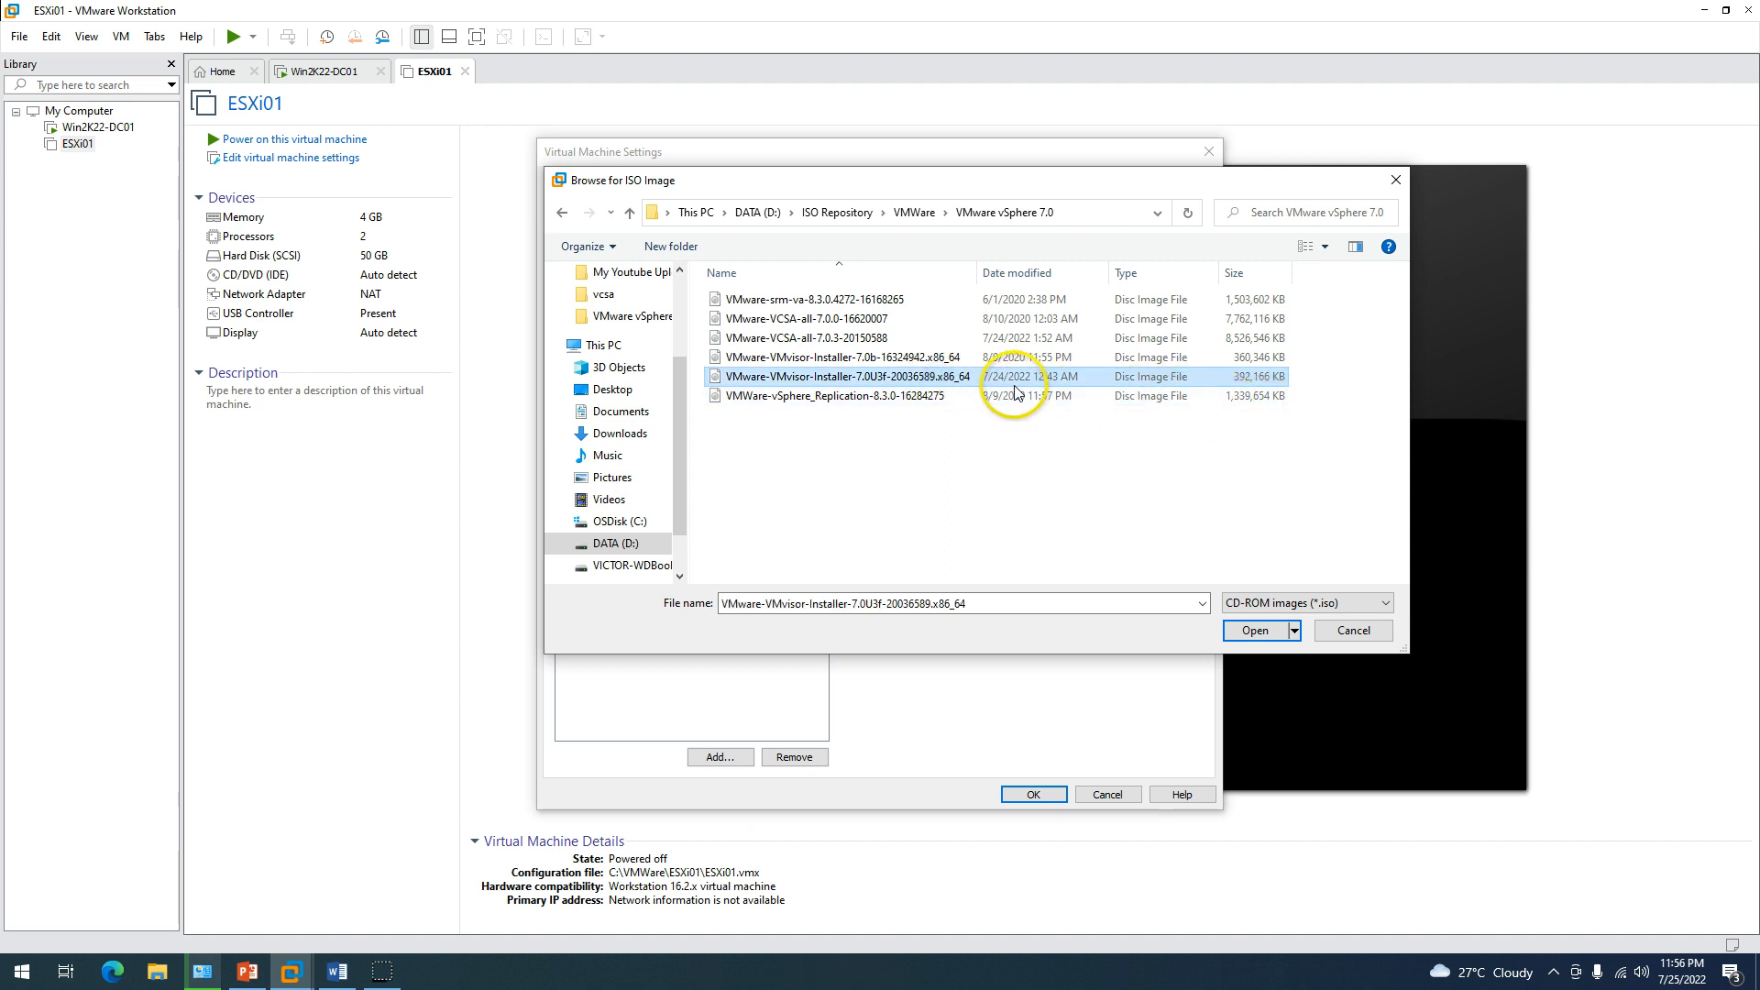
click(1255, 632)
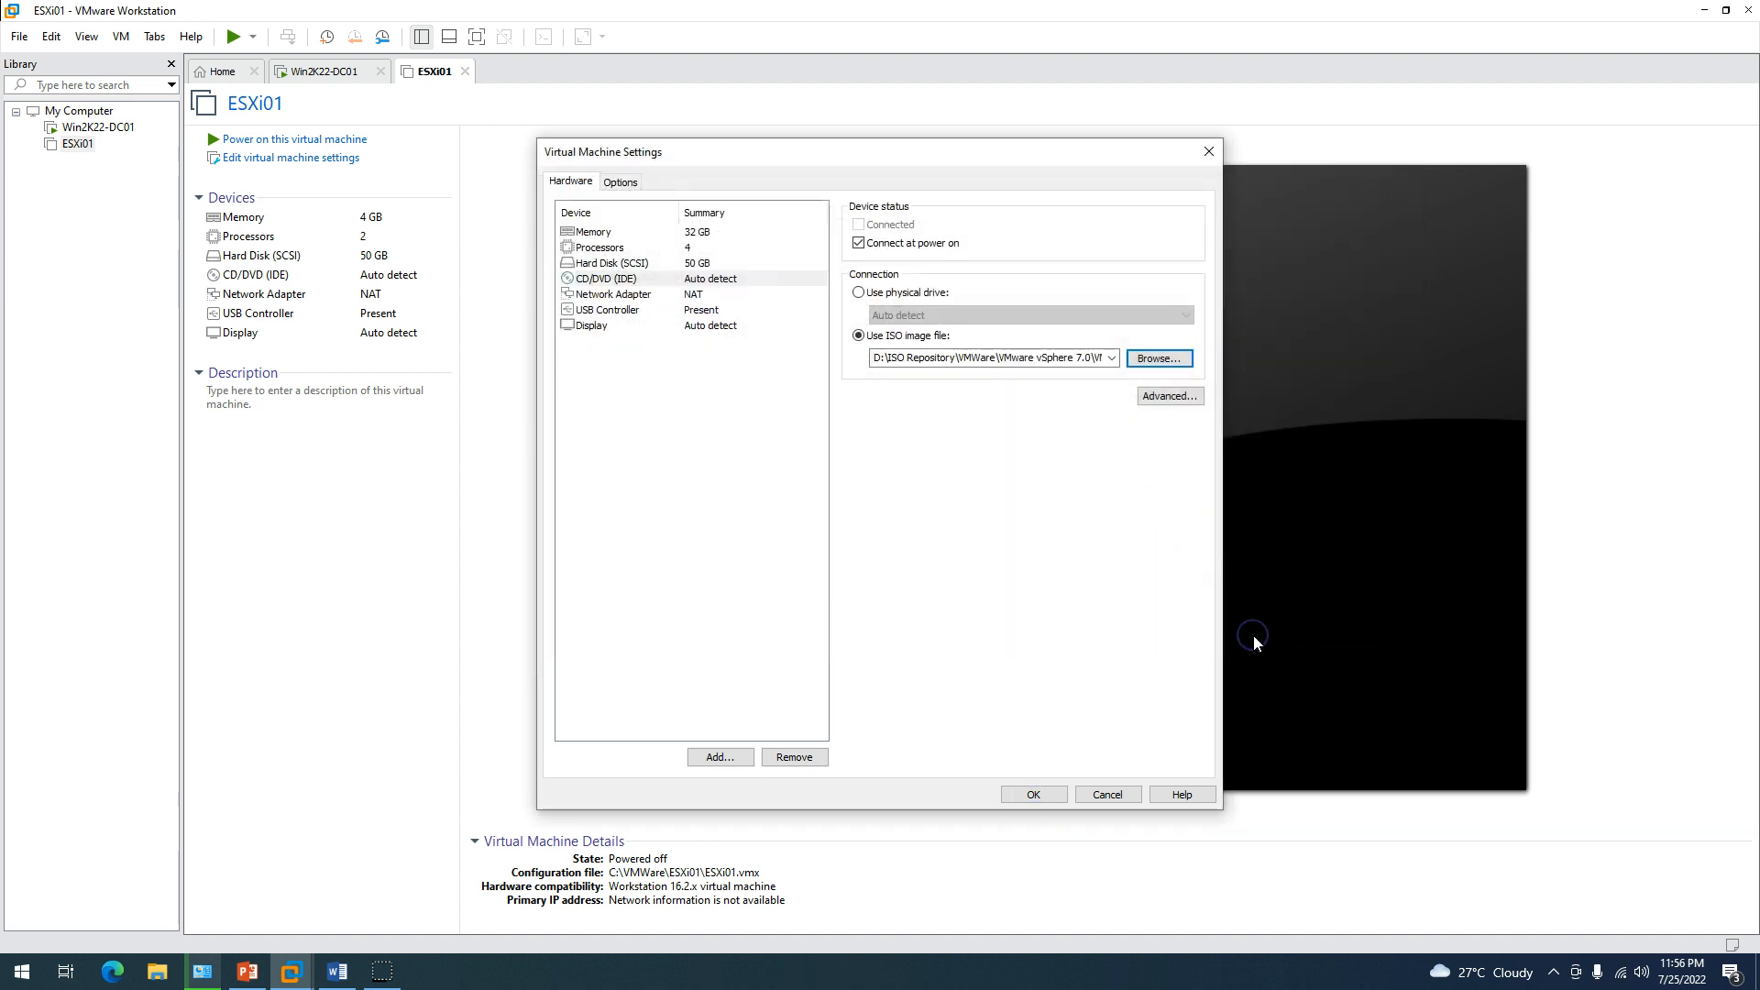
Switch ESXi01's network to bridged, remove the USB controller, and save the hardware settings.
click(704, 296)
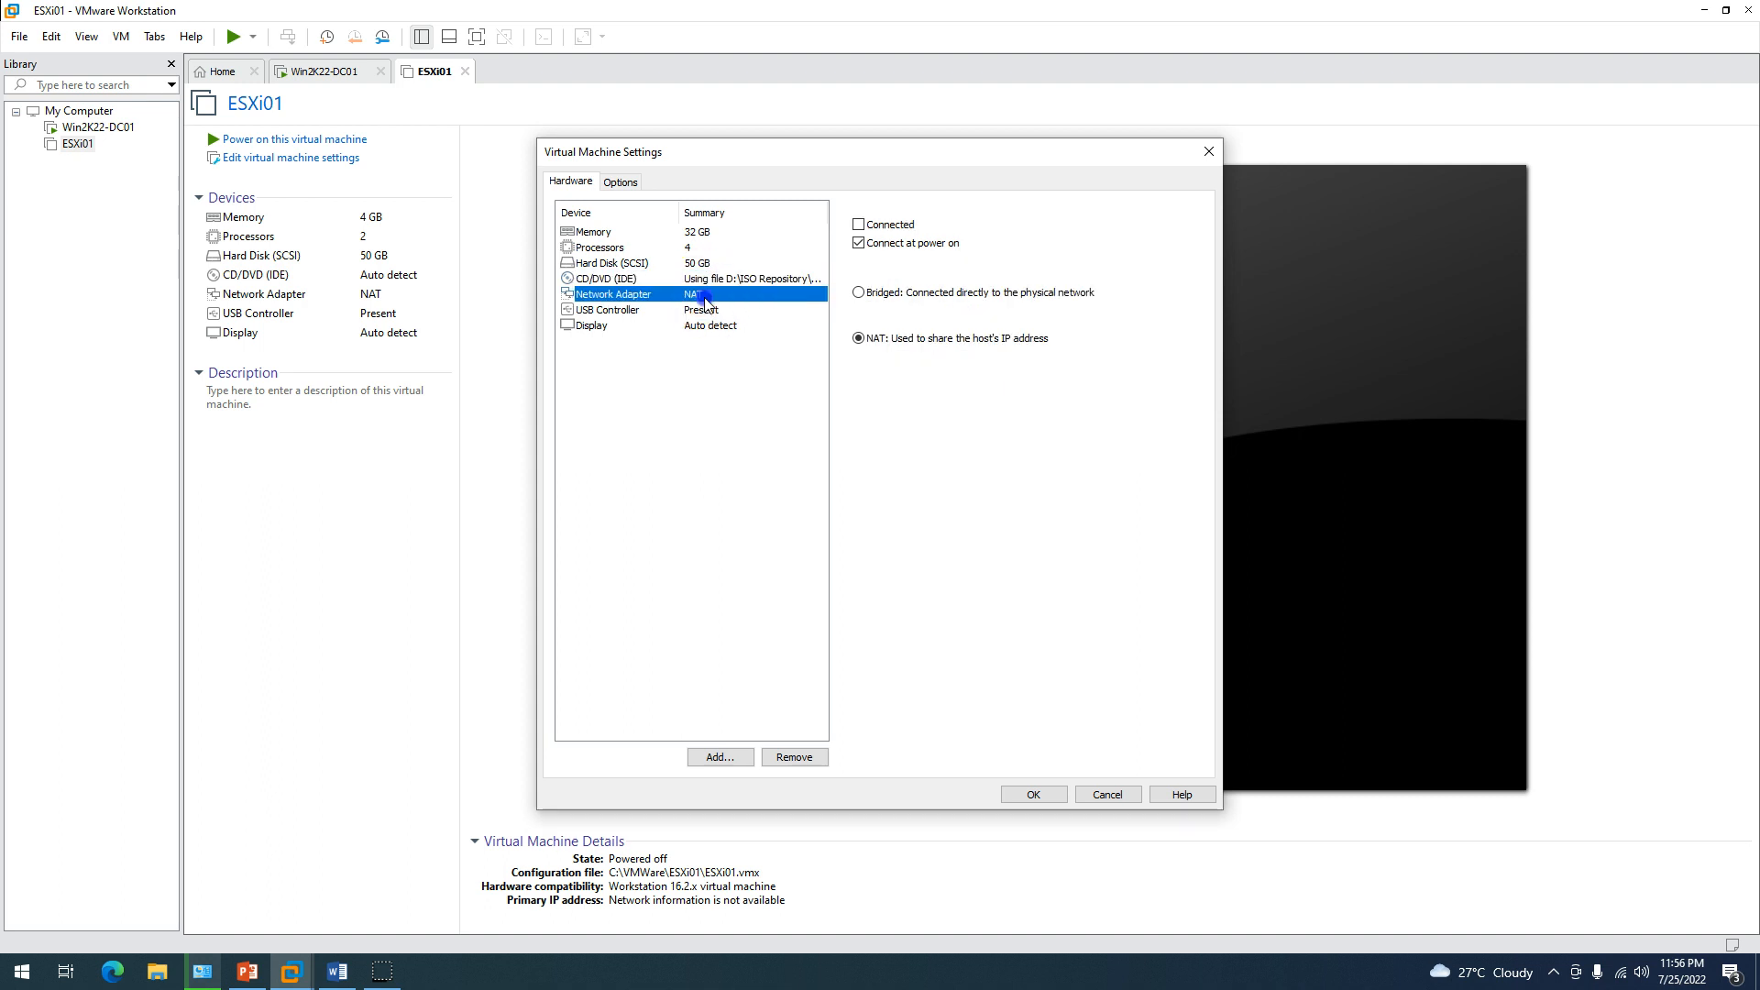
click(858, 292)
click(724, 311)
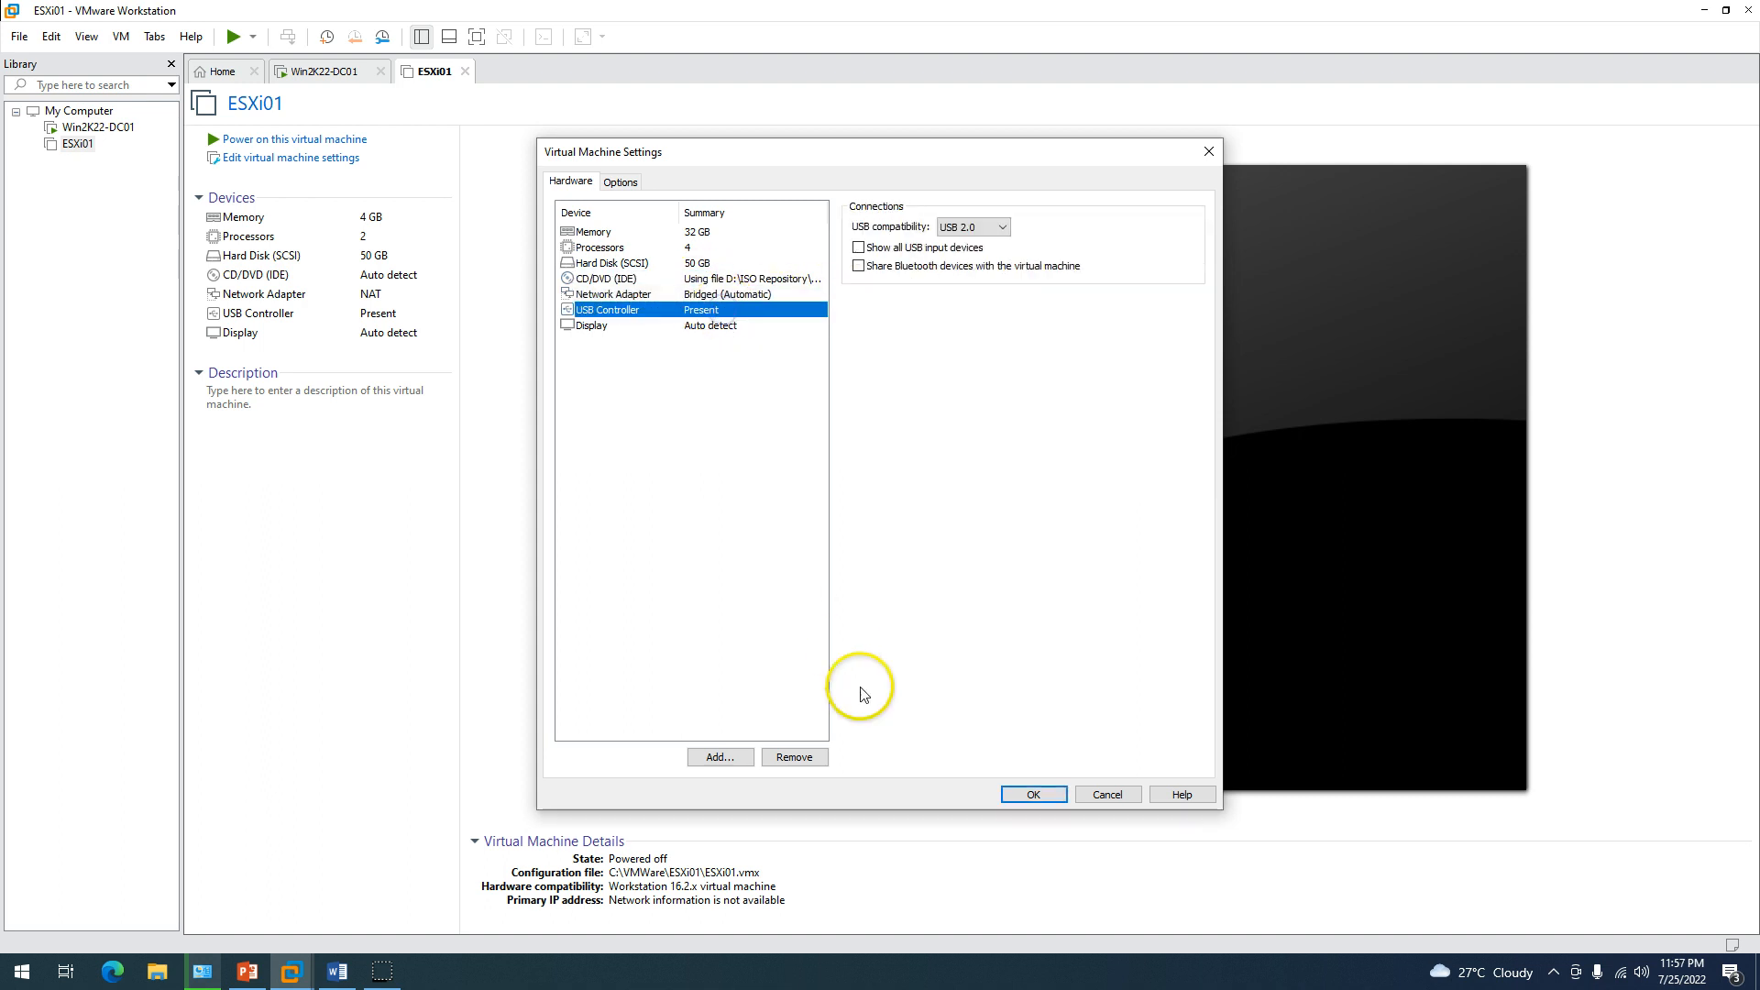
click(794, 757)
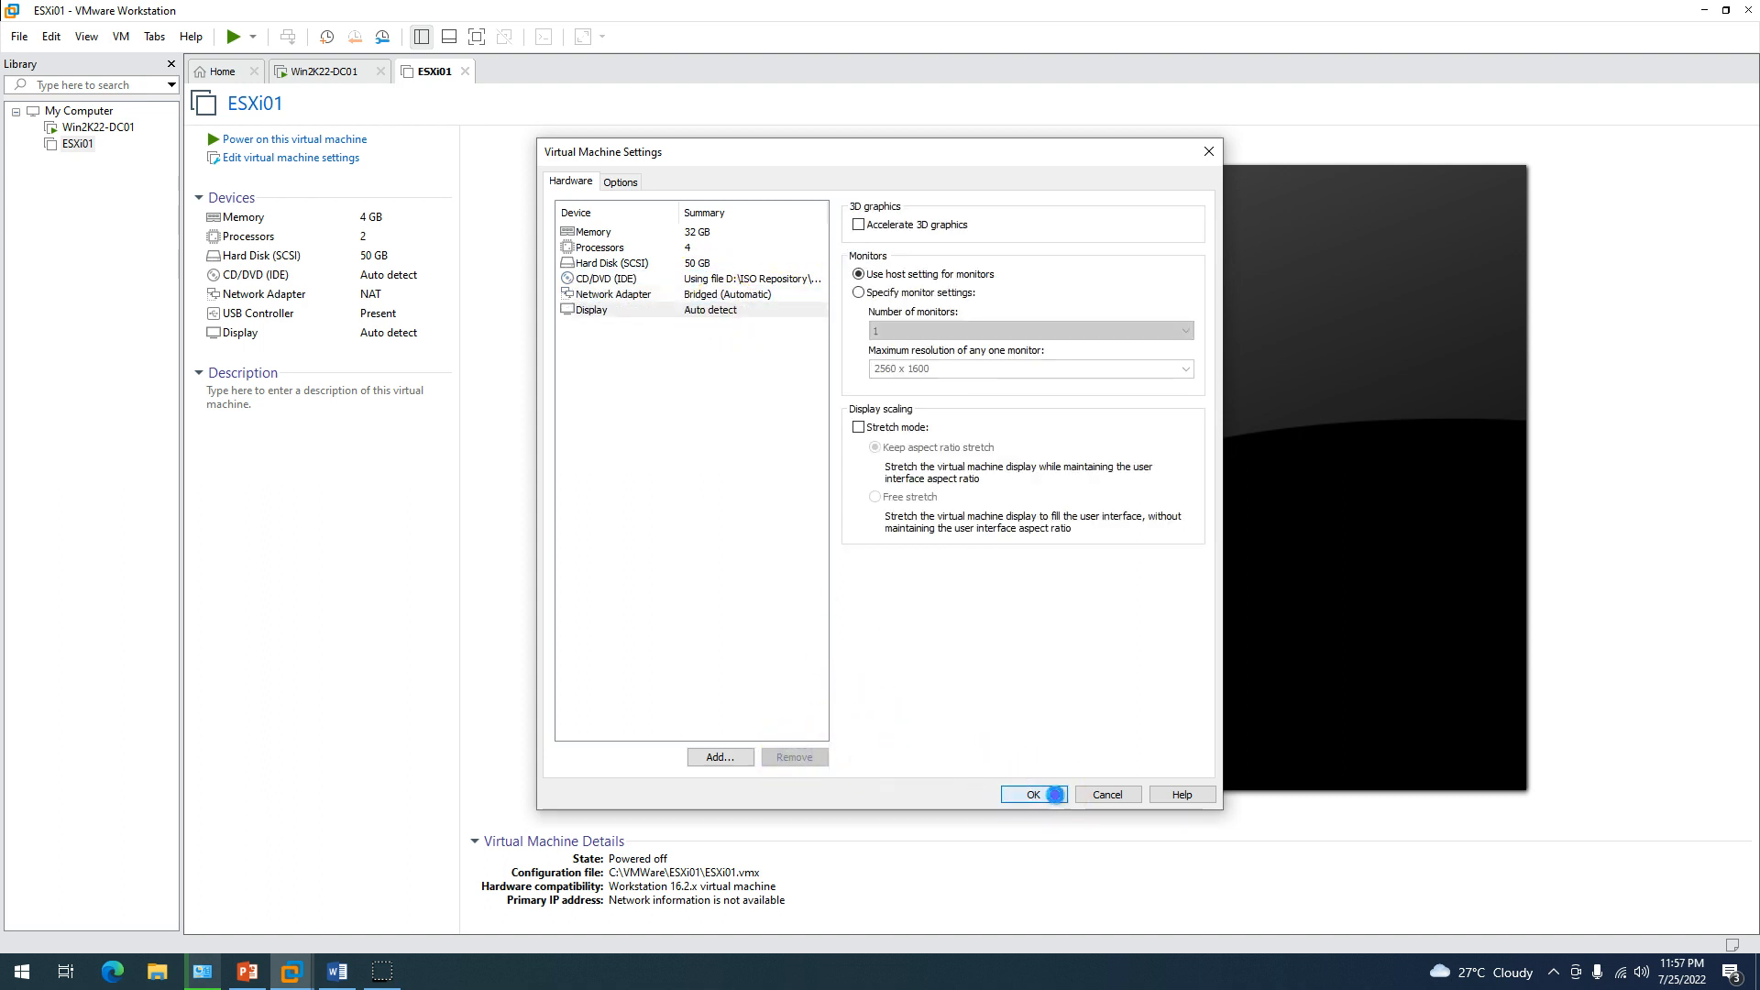
click(1054, 794)
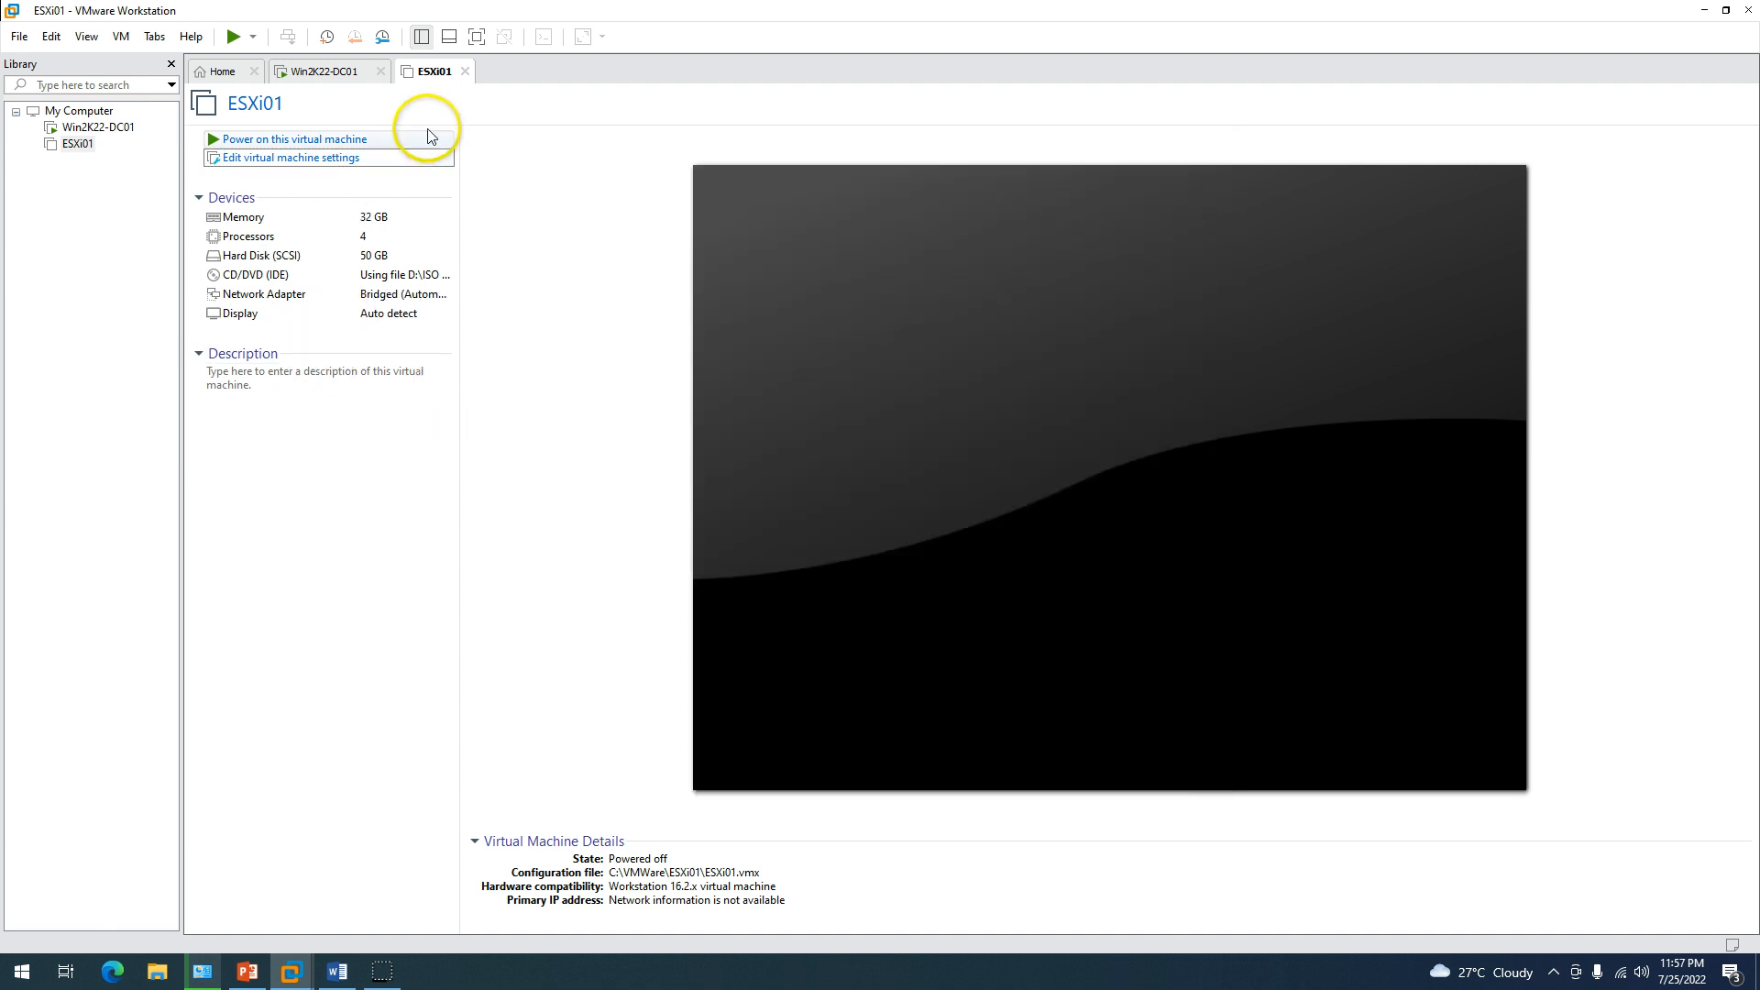
Start a full clone of ESXi01 from its current state via Manage > Clone.
right_click(432, 71)
mouse_move(487, 276)
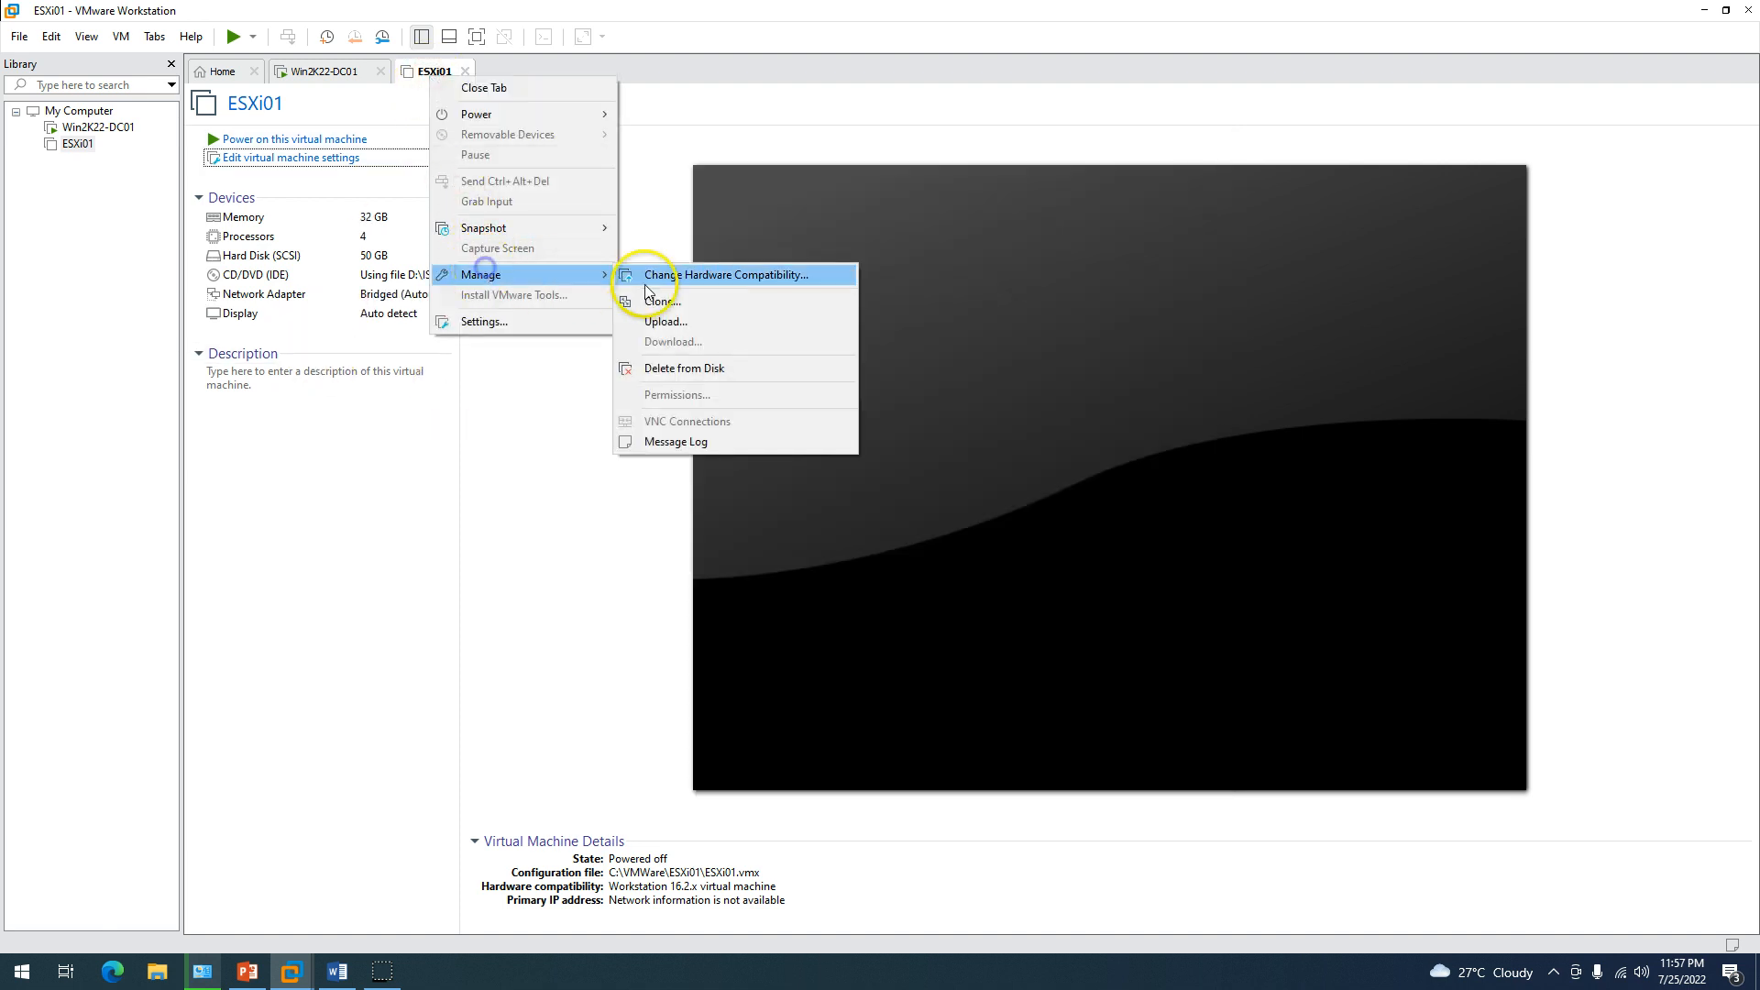
click(701, 306)
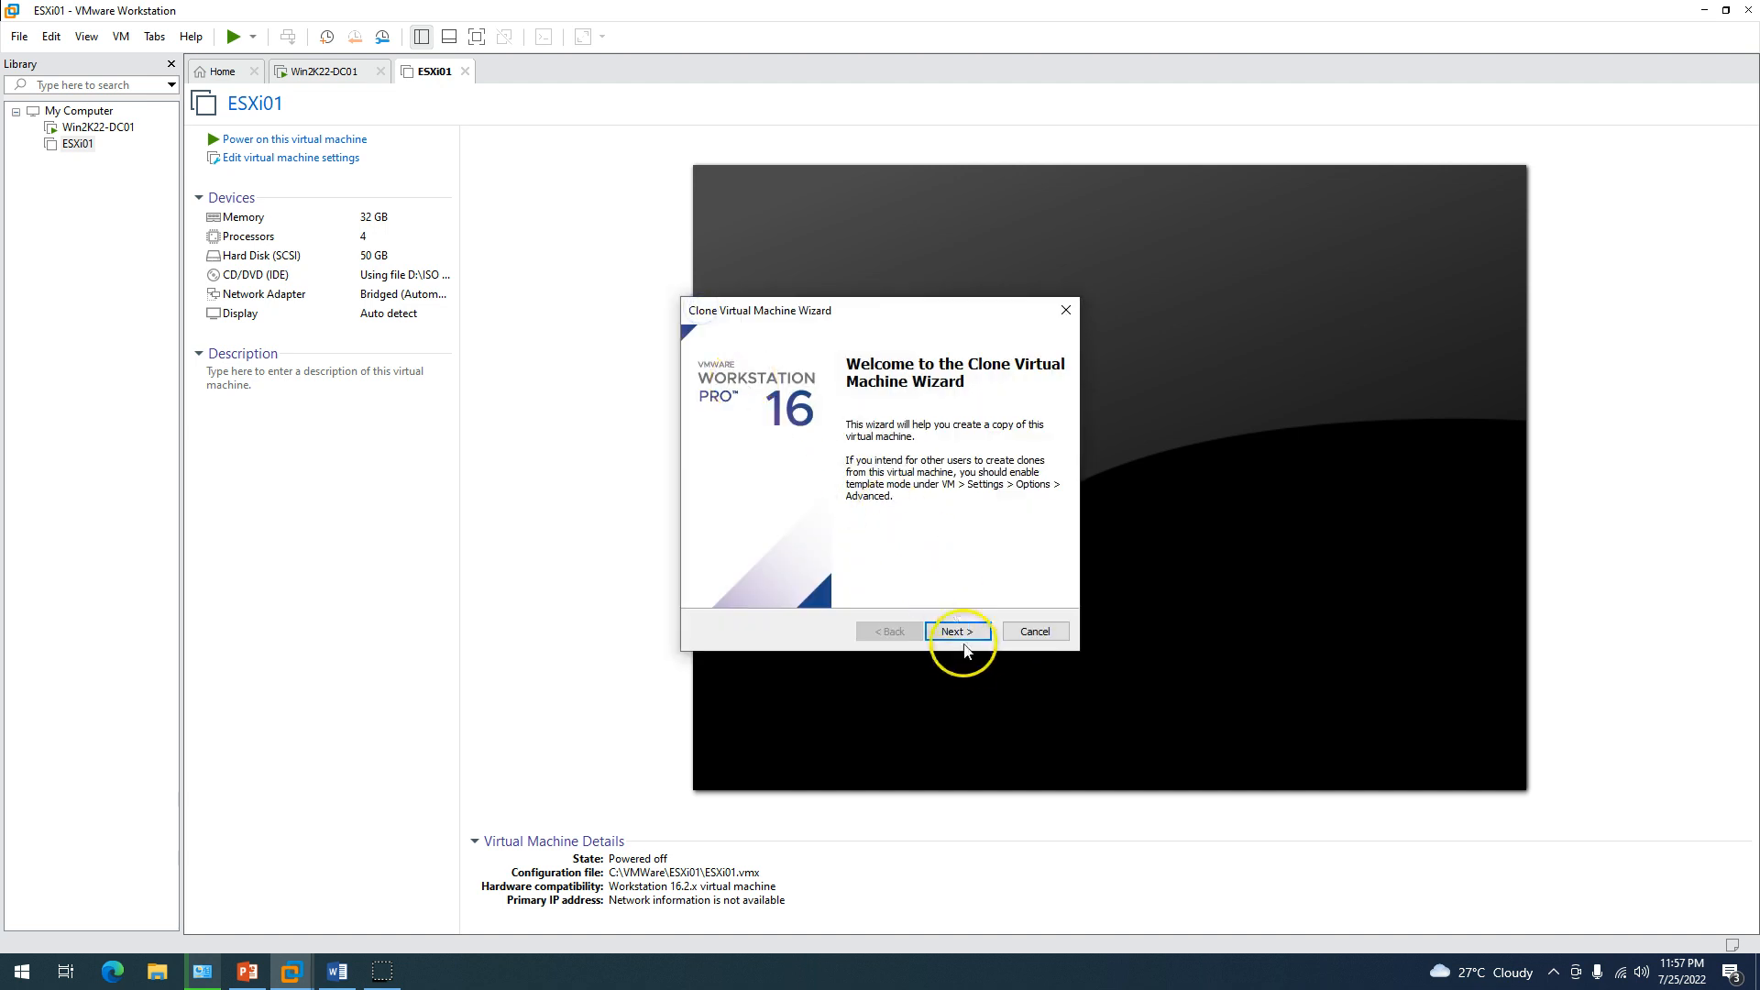
click(956, 630)
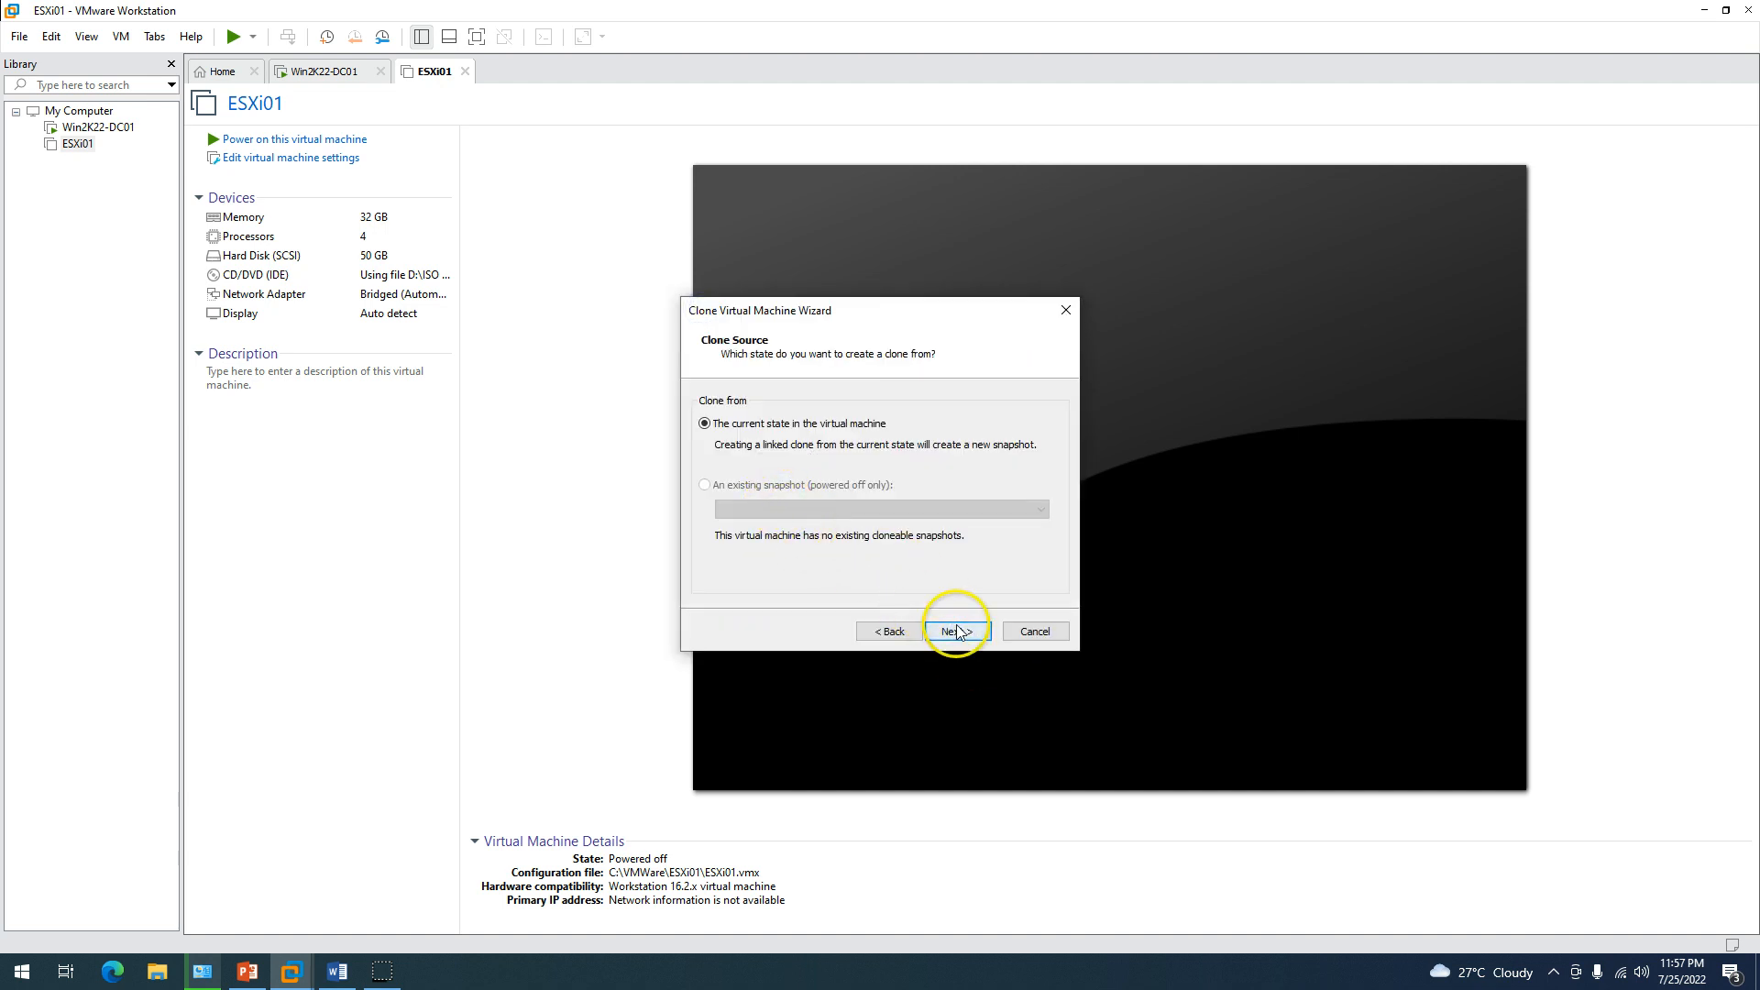
click(956, 630)
click(719, 488)
Cancel the clone wizard at the naming page without creating a clone.
click(954, 631)
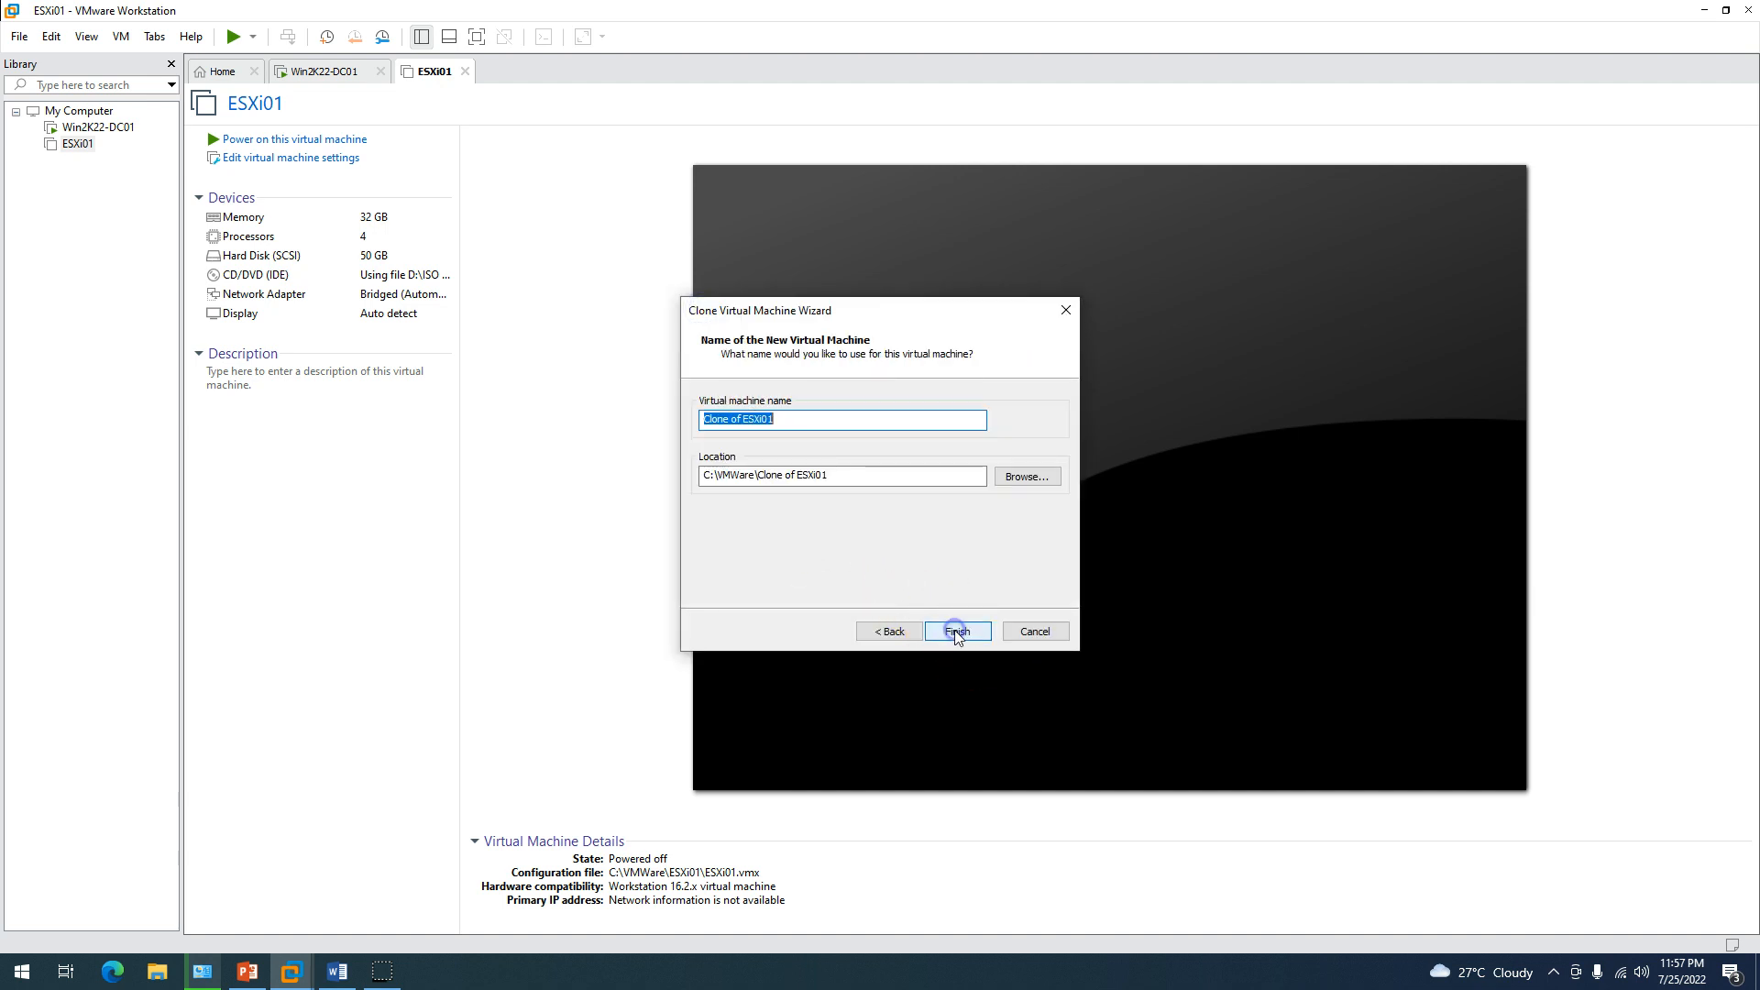
drag(788, 425, 593, 404)
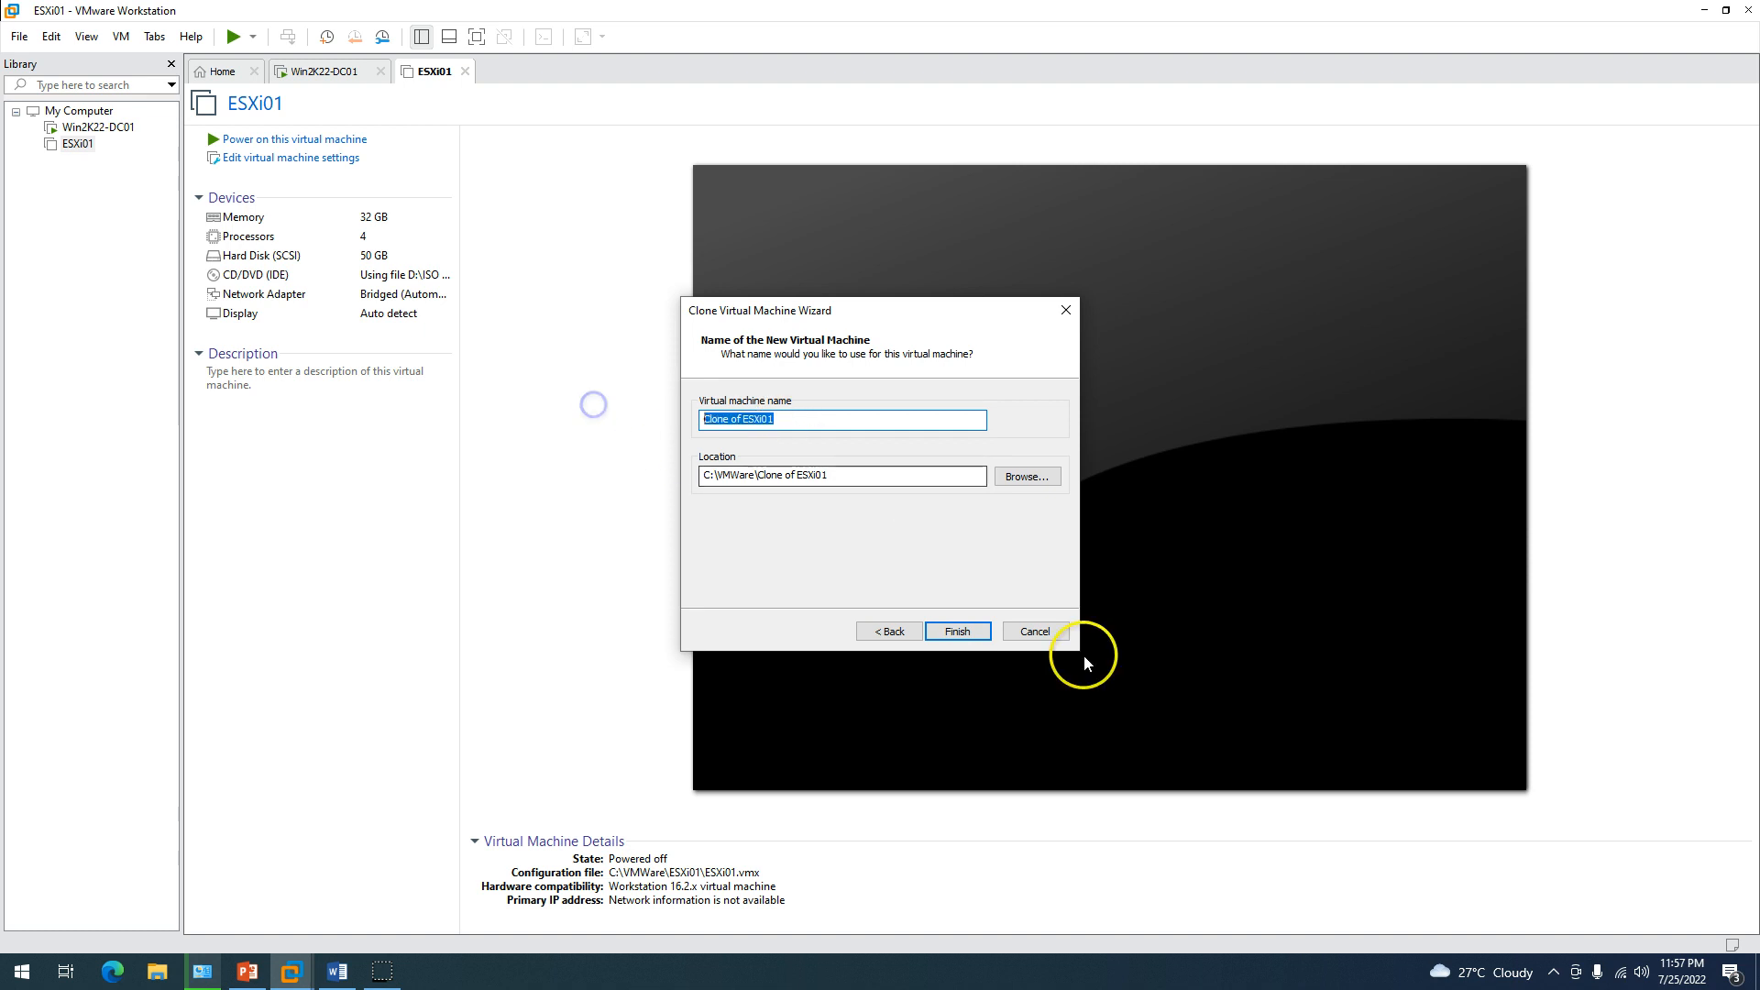
click(1034, 630)
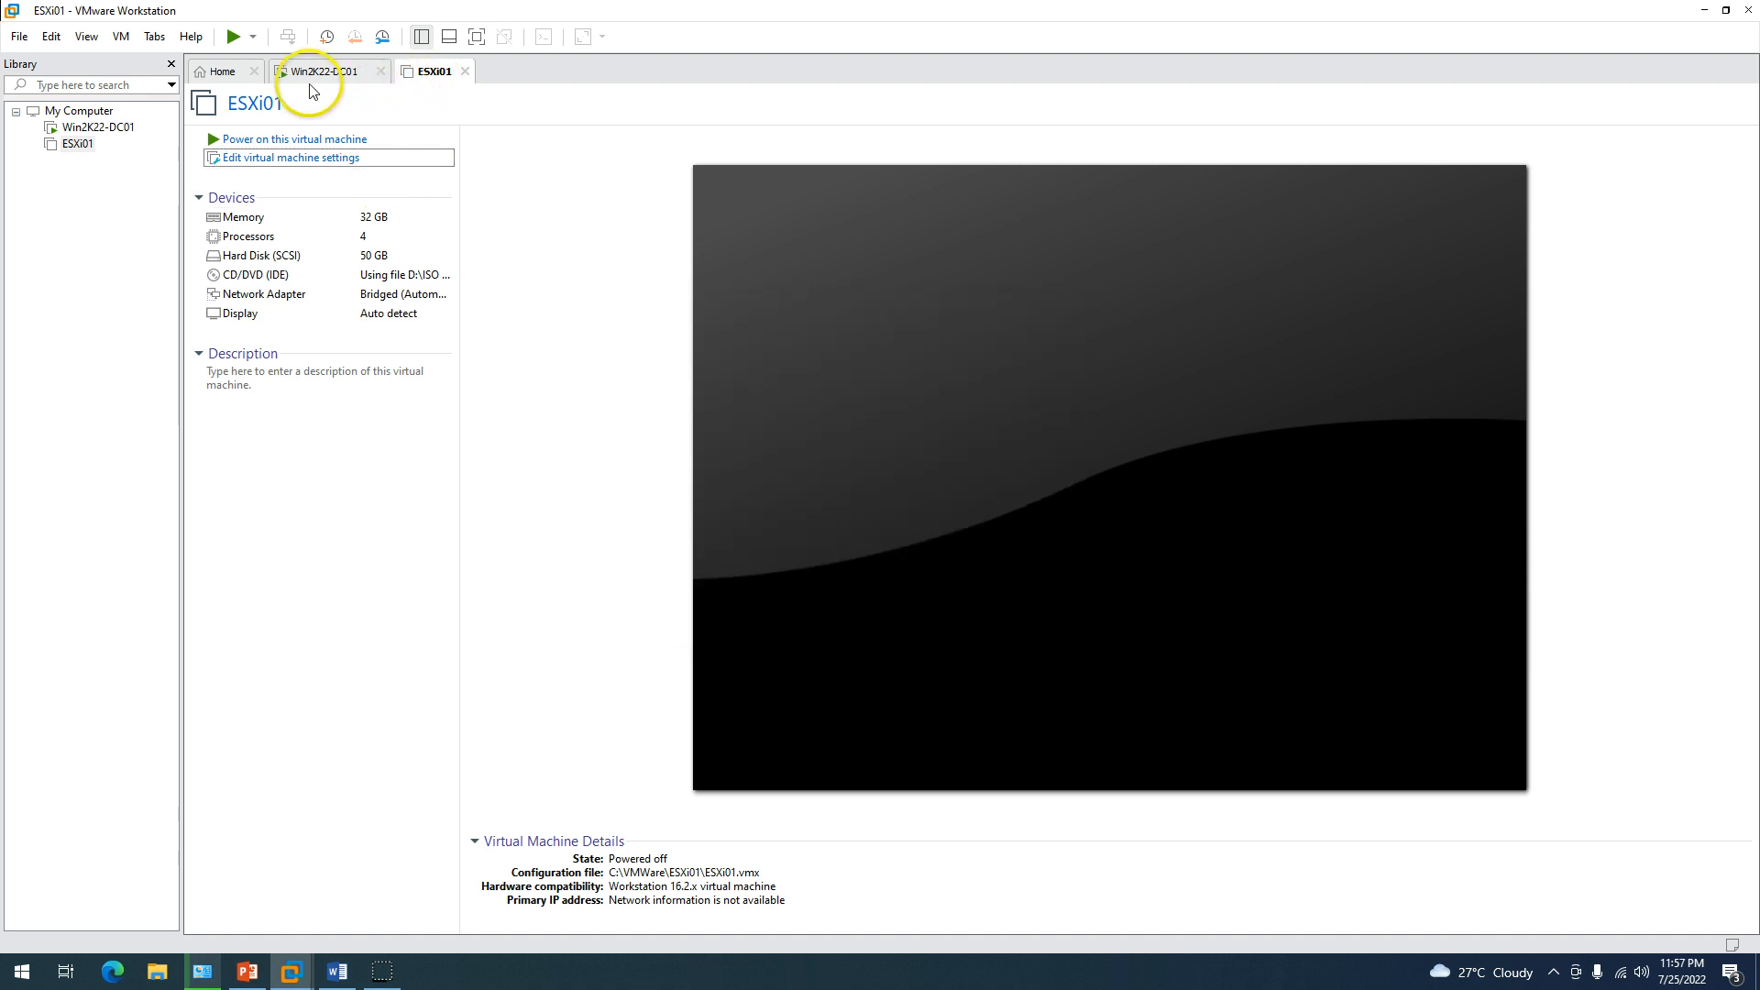
Create a new VMware ESXi 7 virtual machine named ESXi02 with a 50 GB single-file disk.
click(220, 70)
click(807, 246)
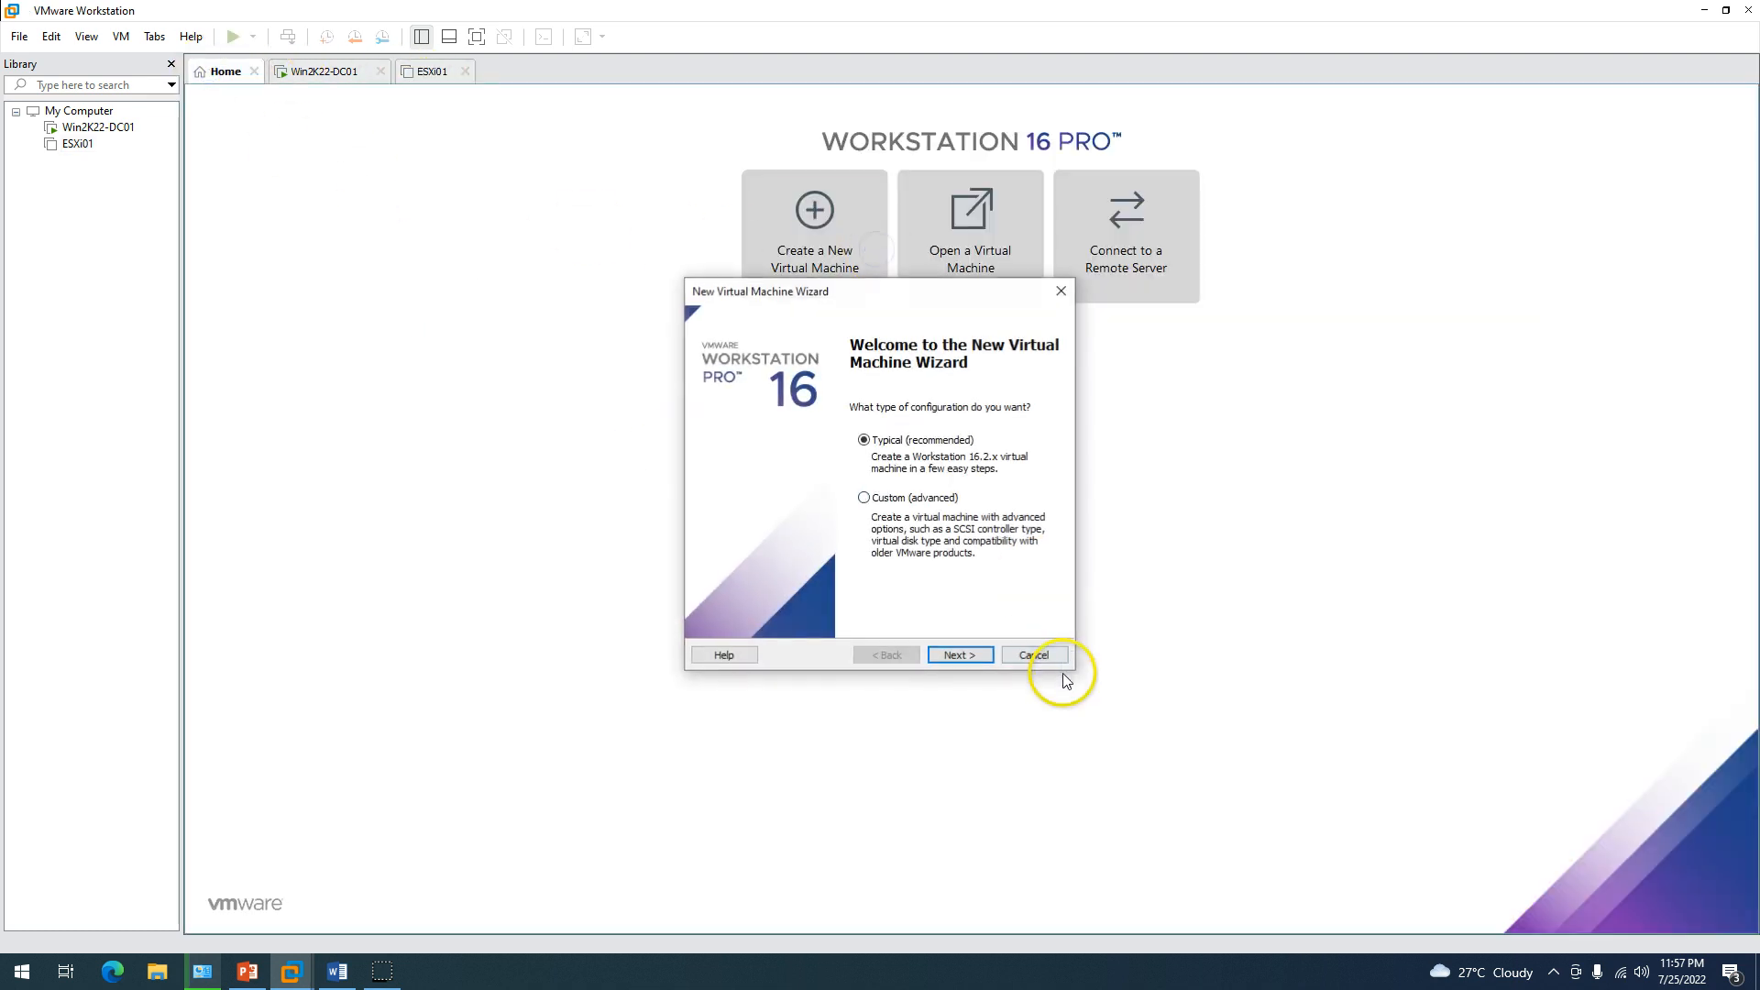
click(977, 659)
click(977, 658)
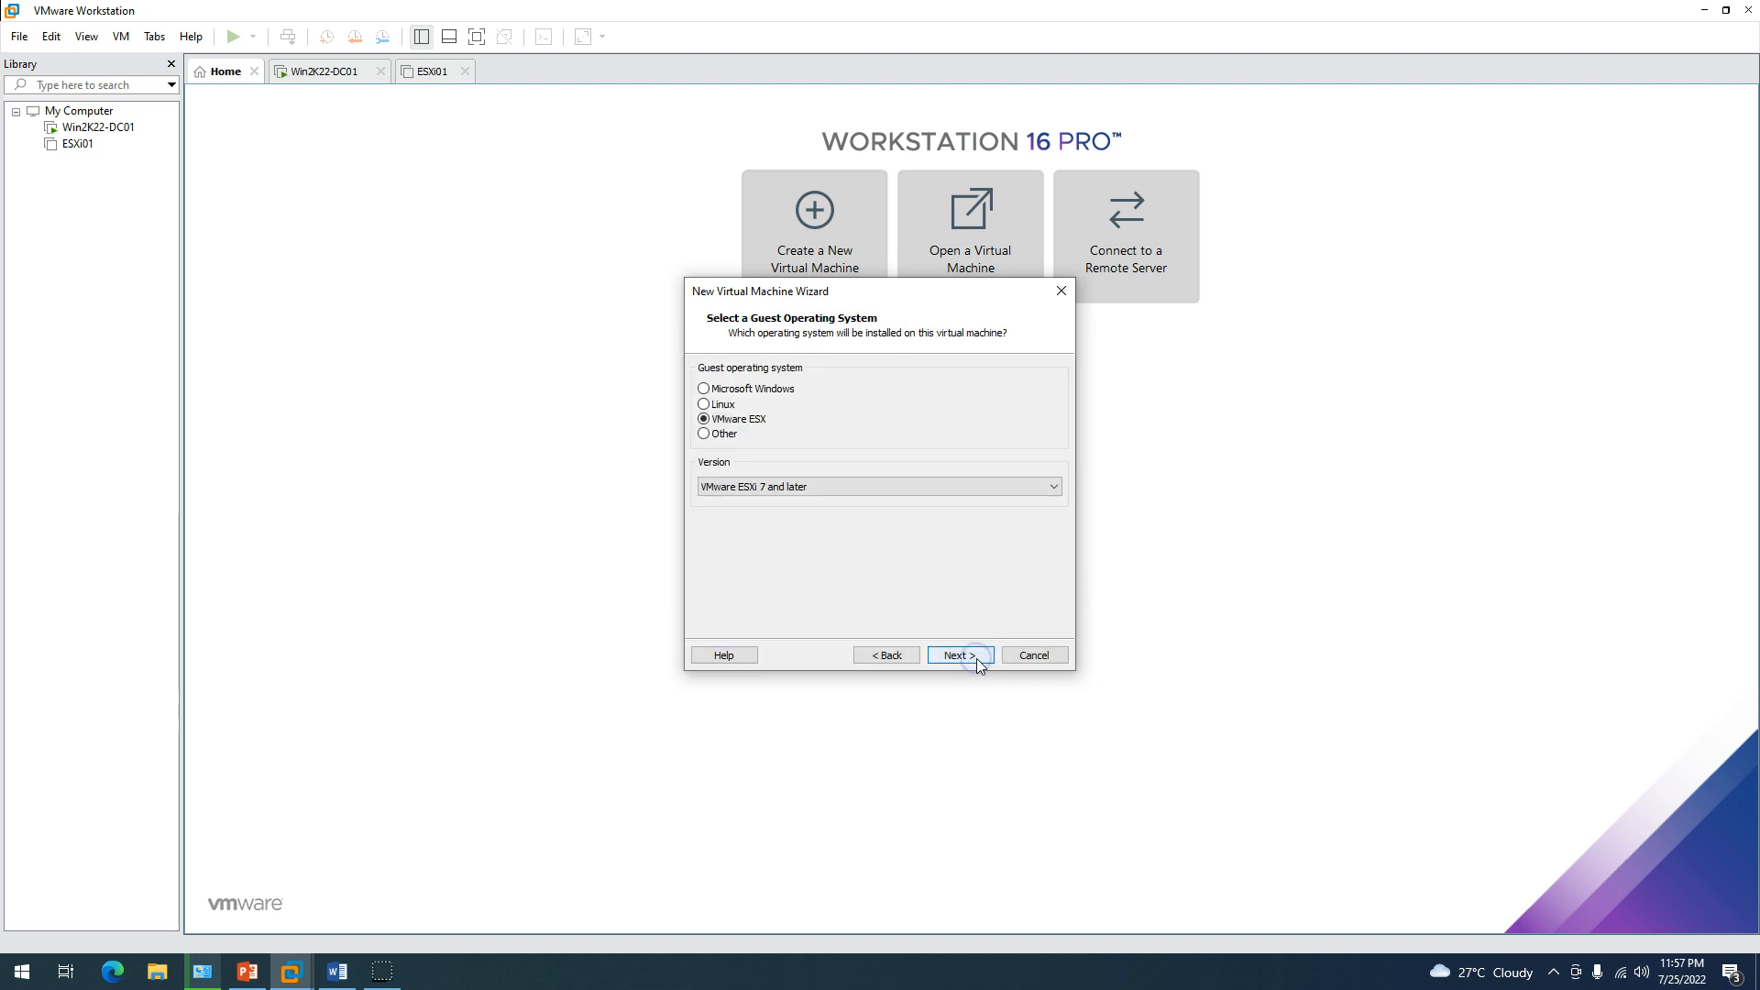
click(976, 659)
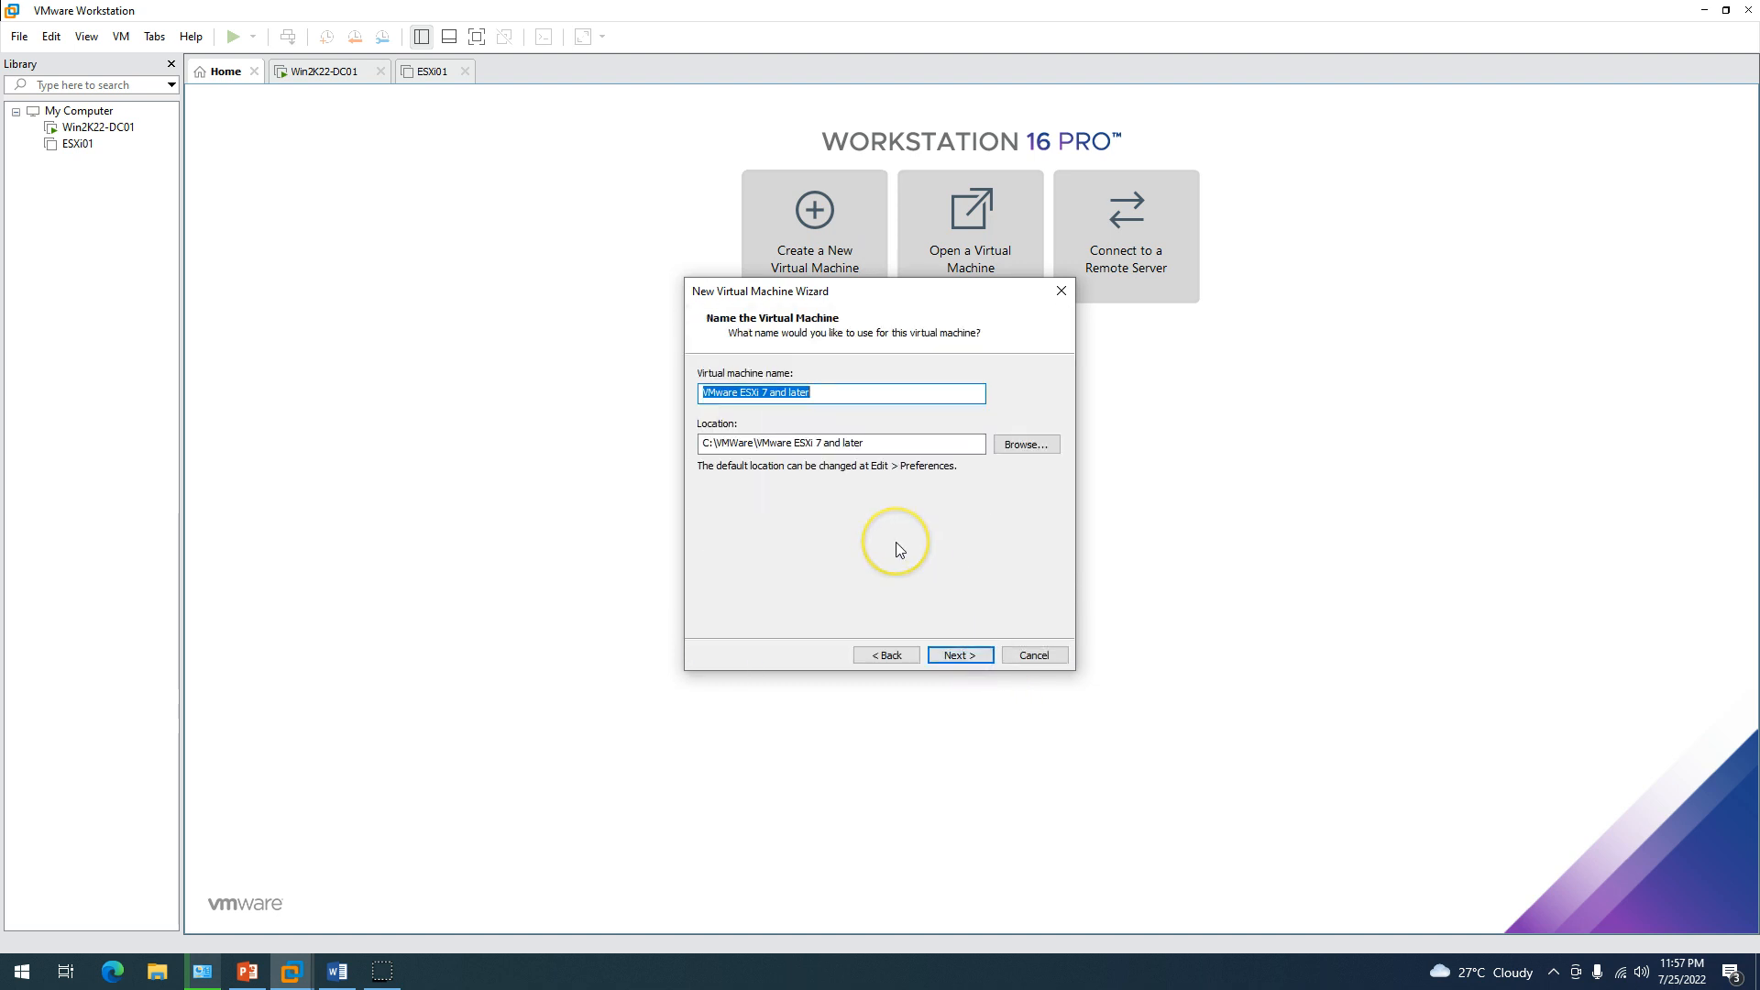
text(ESXi02)
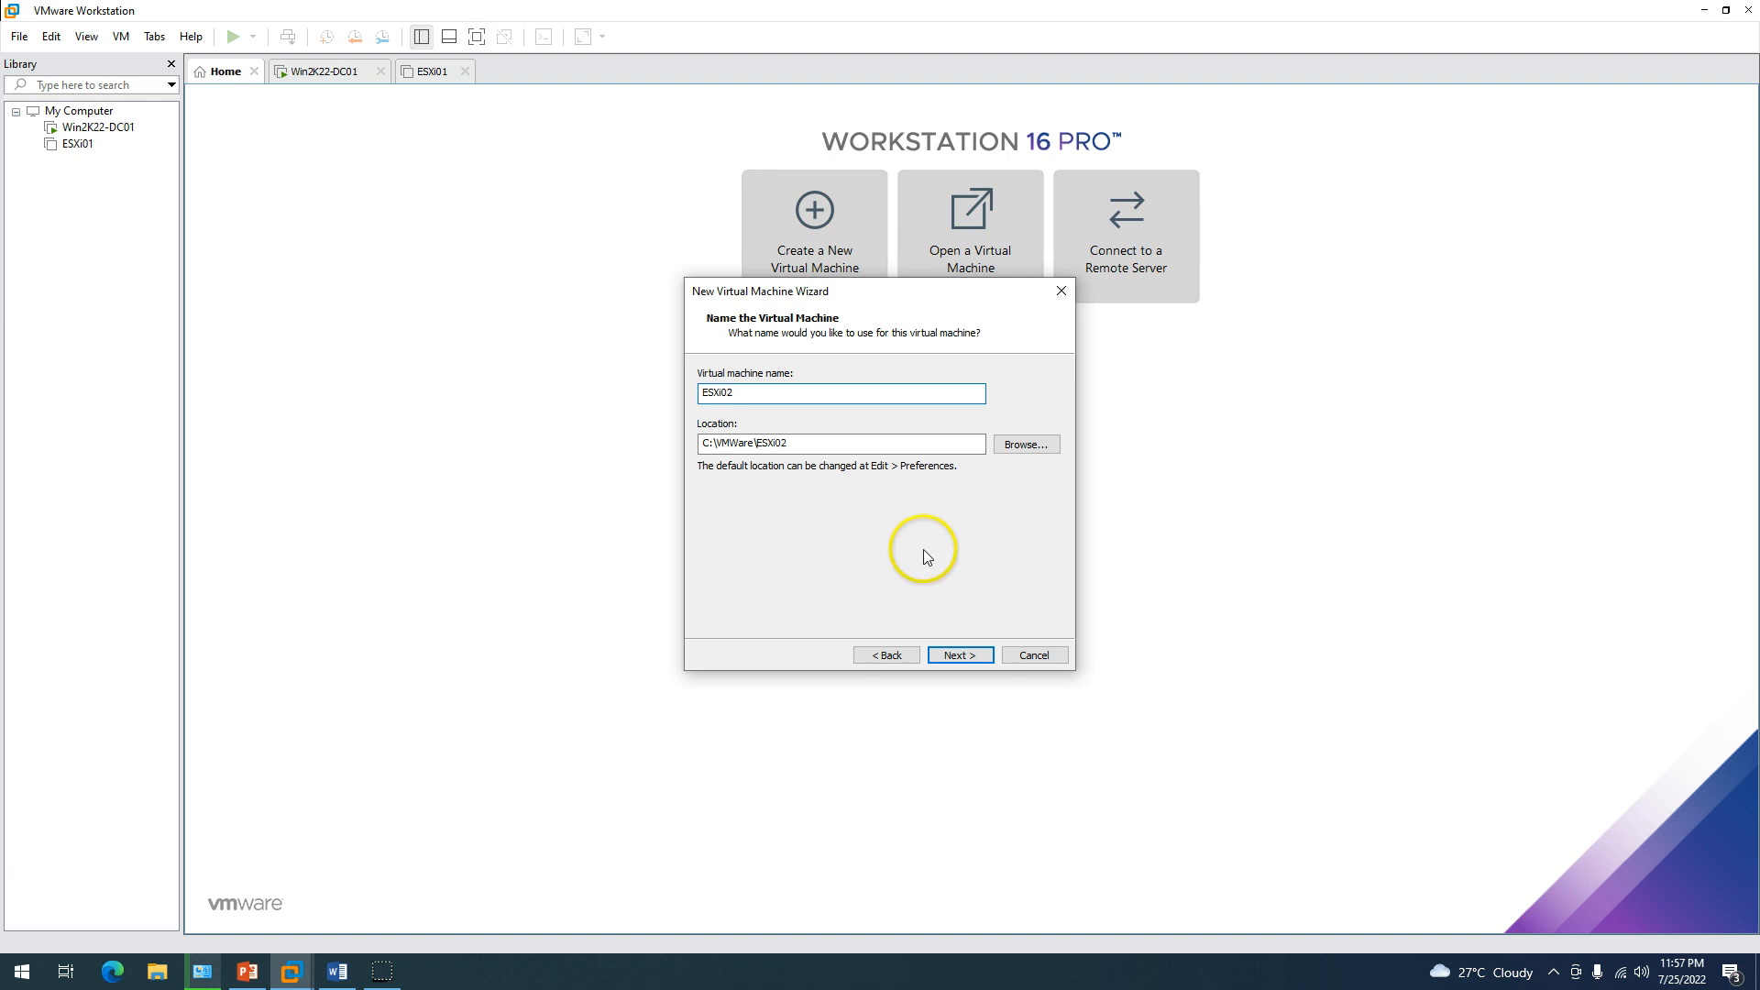
click(959, 655)
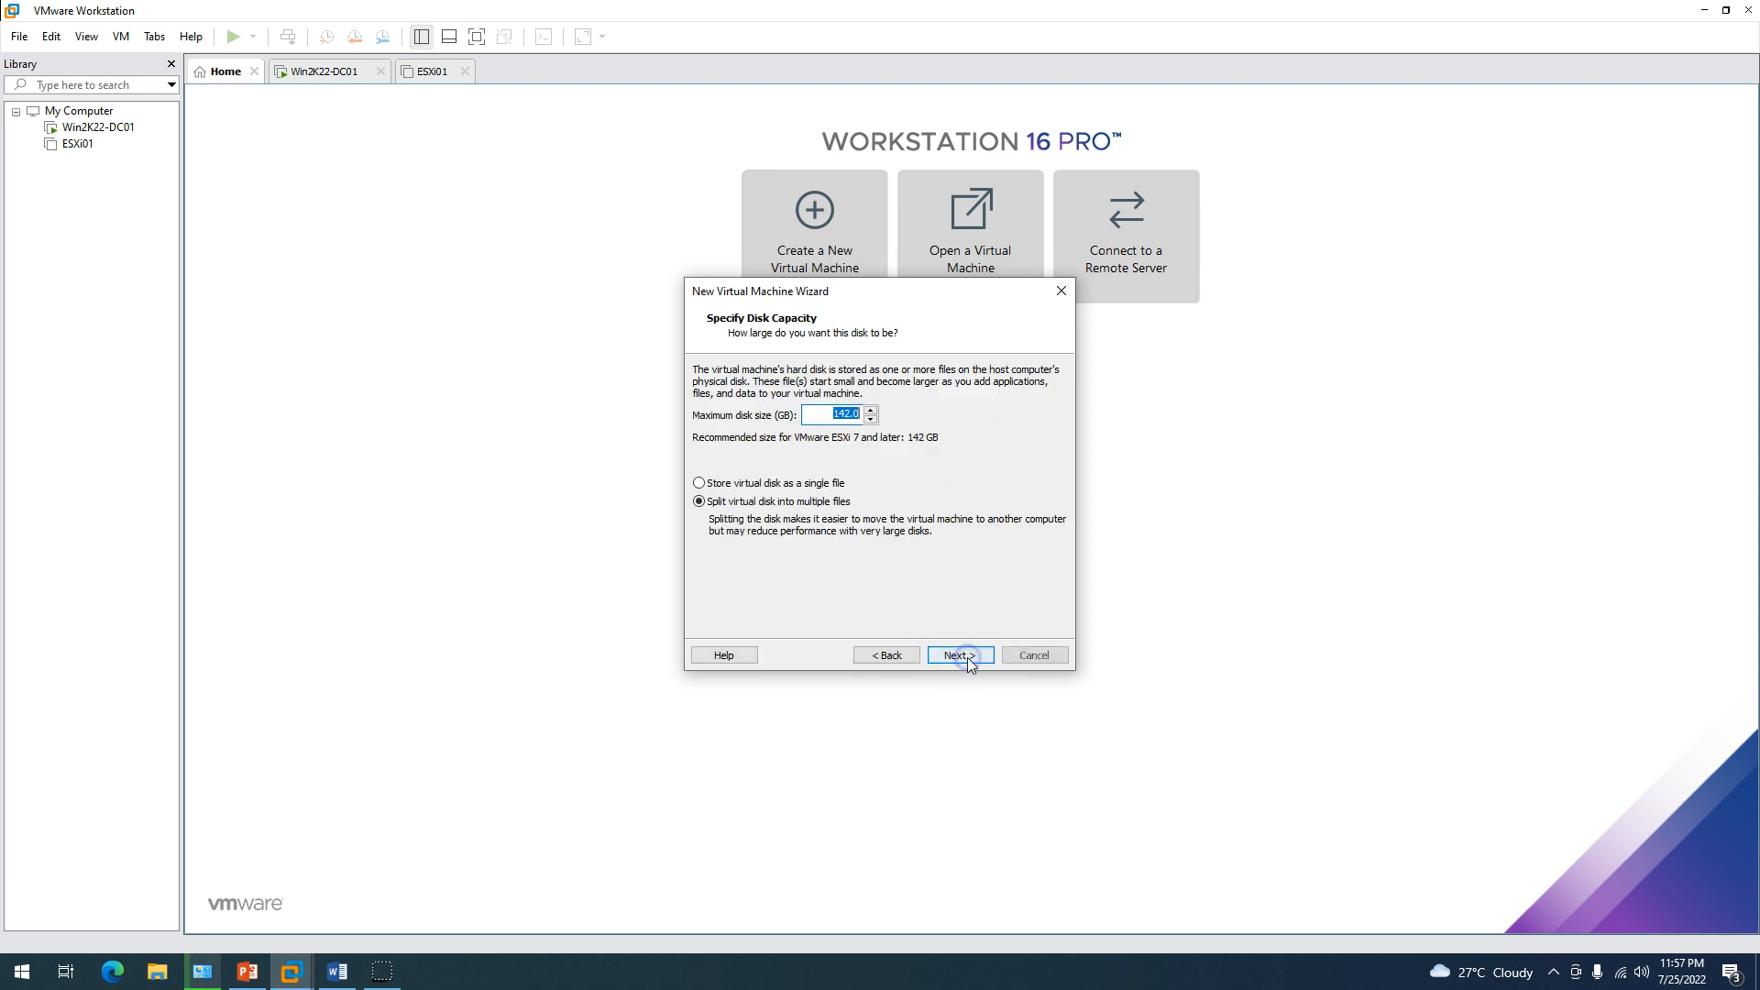
click(776, 486)
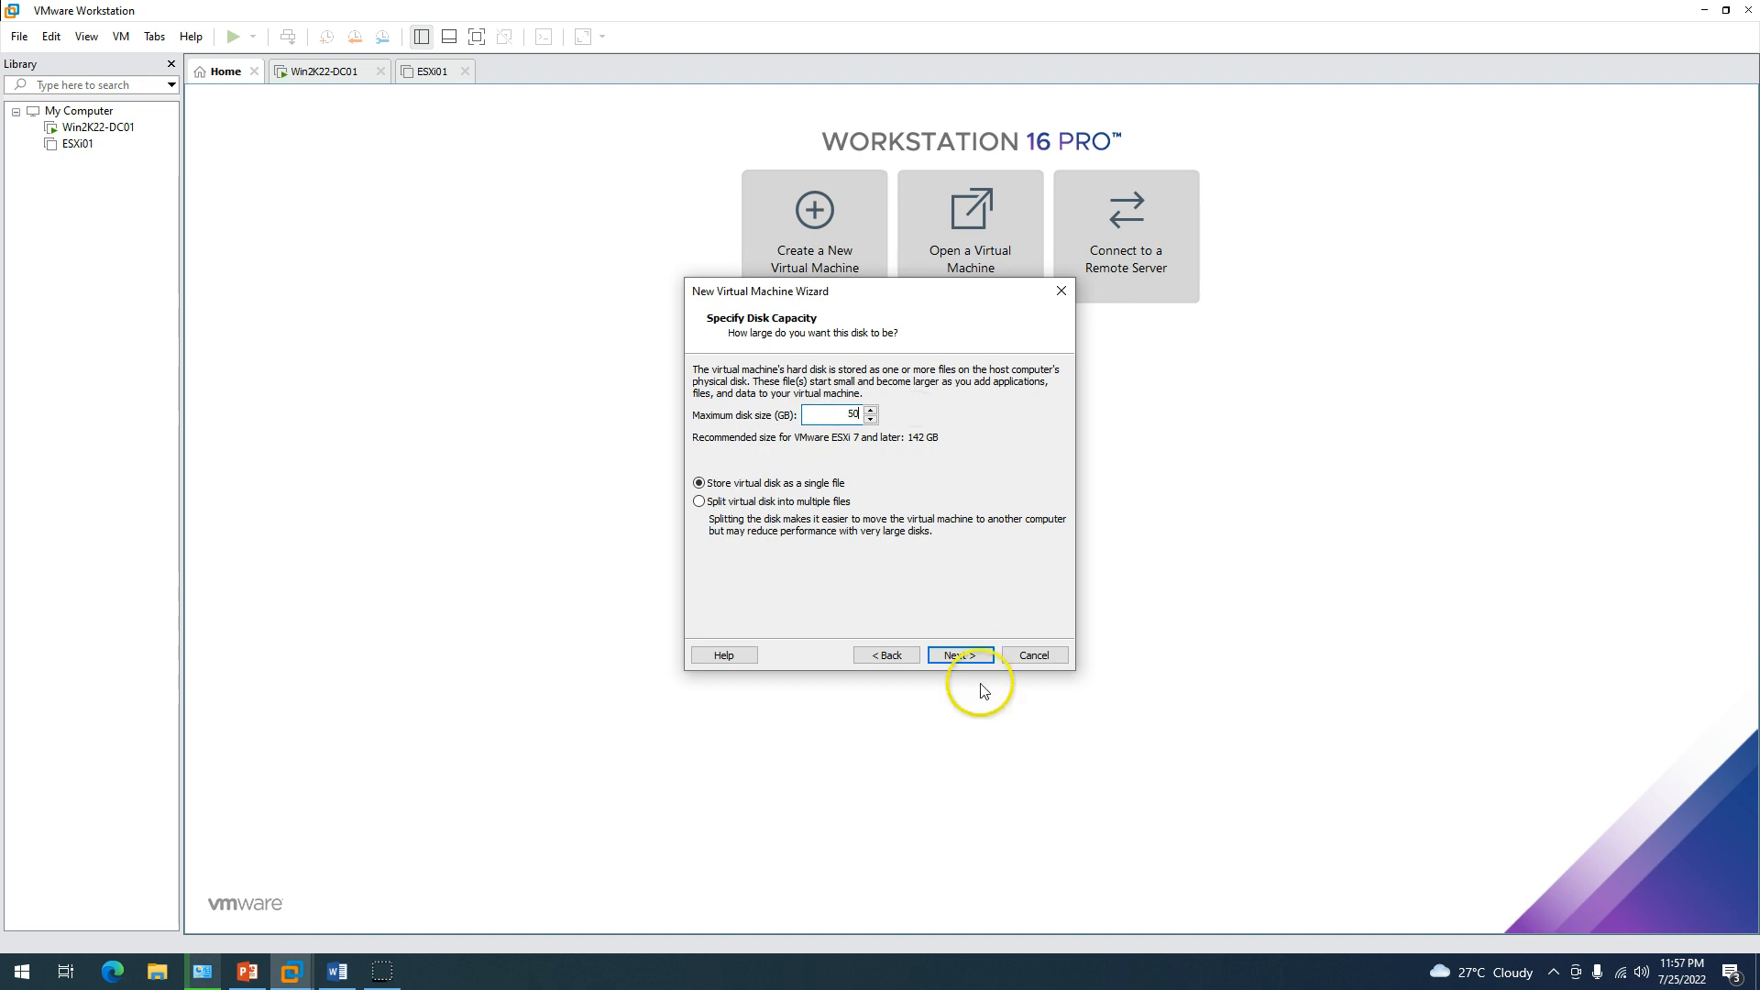
click(972, 660)
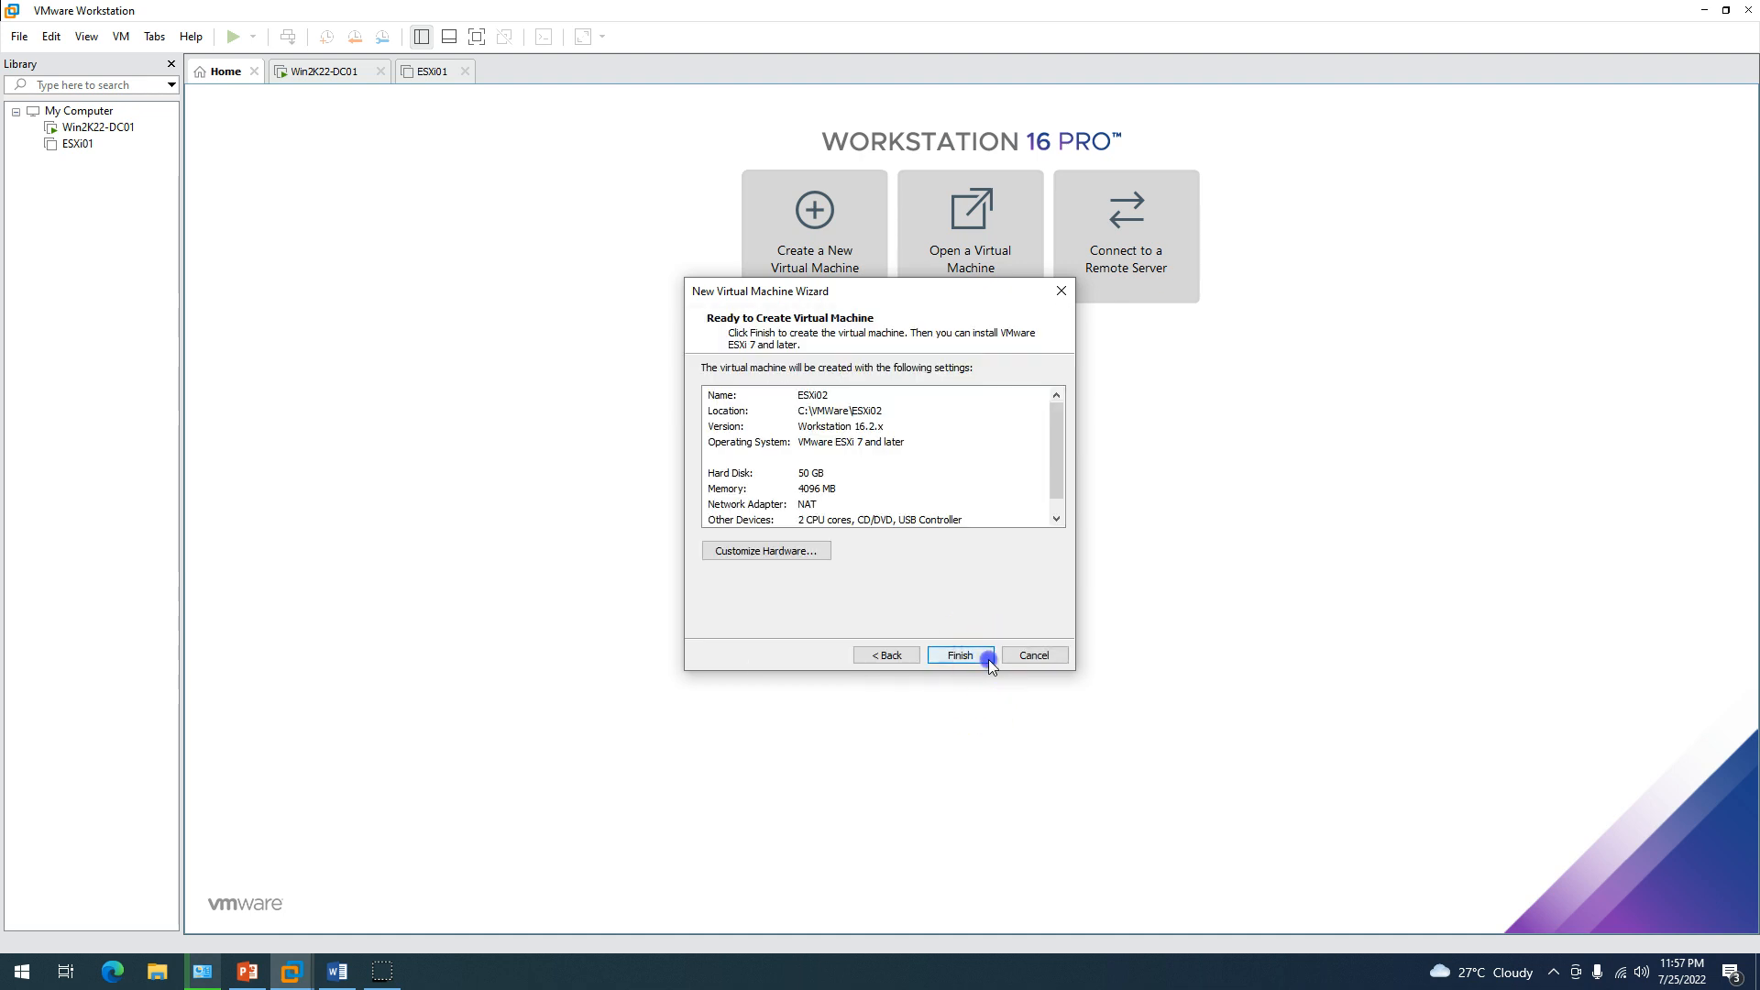
click(960, 654)
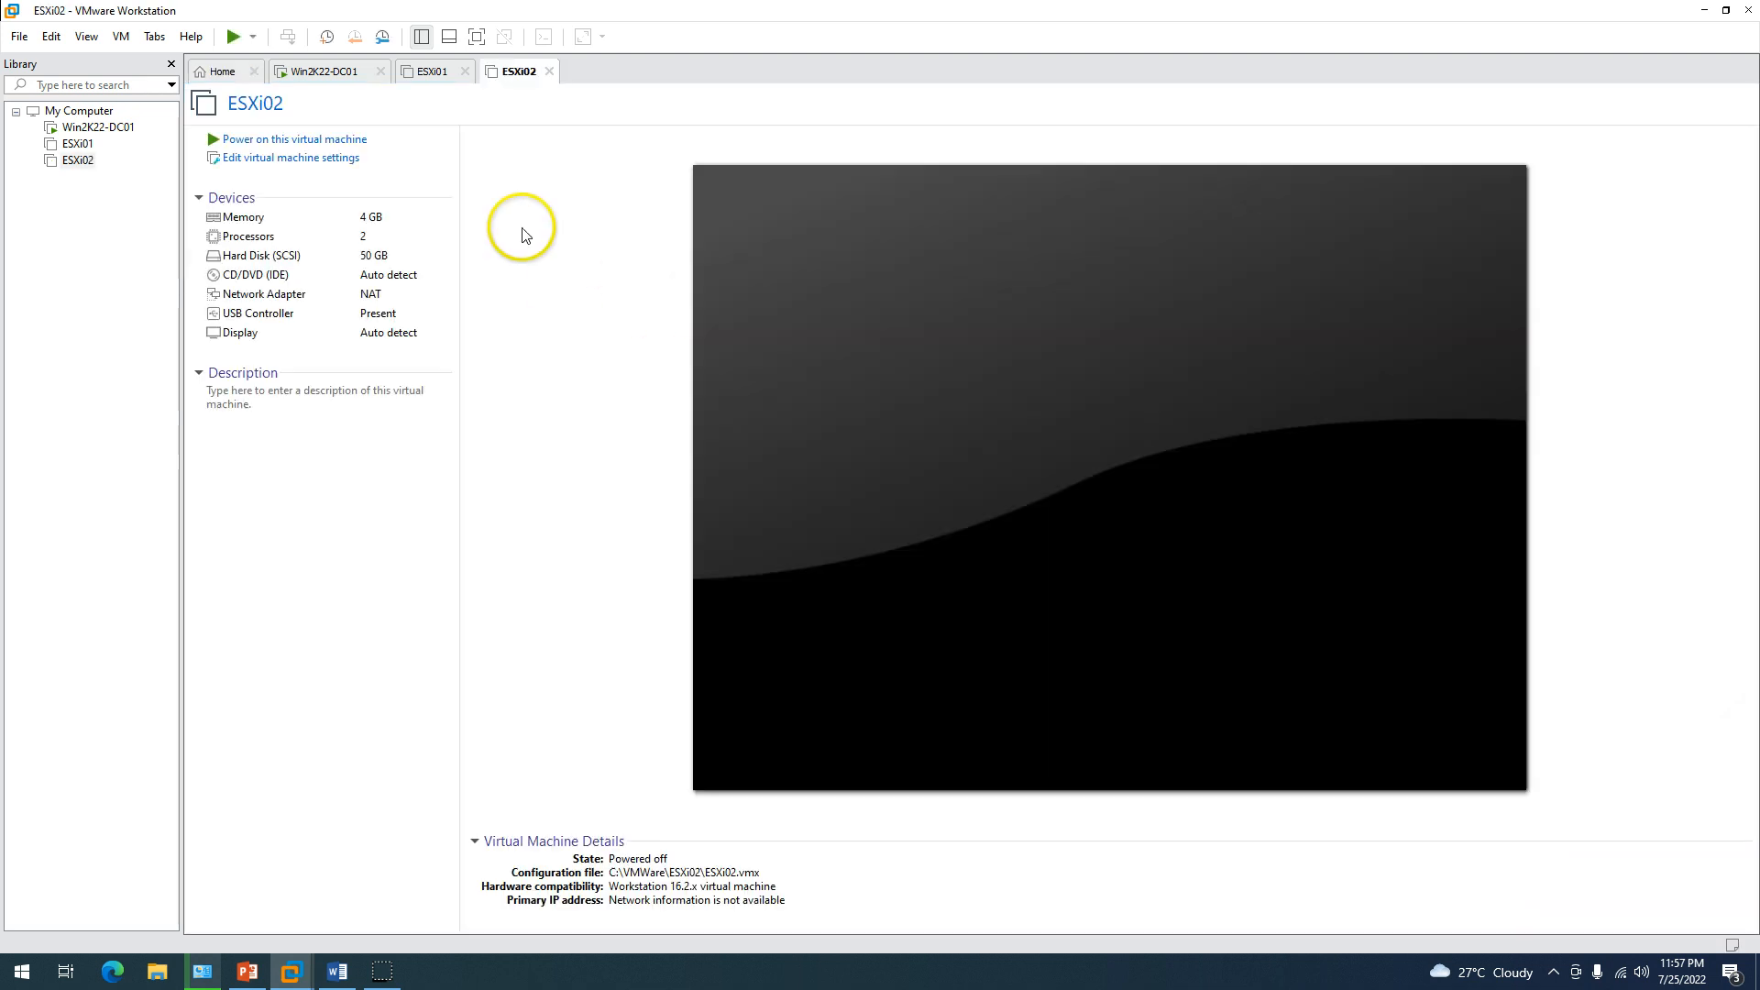
Give ESXi02 32 GB memory and 4 processor cores (2 cores per processor).
click(313, 157)
drag(934, 367, 913, 329)
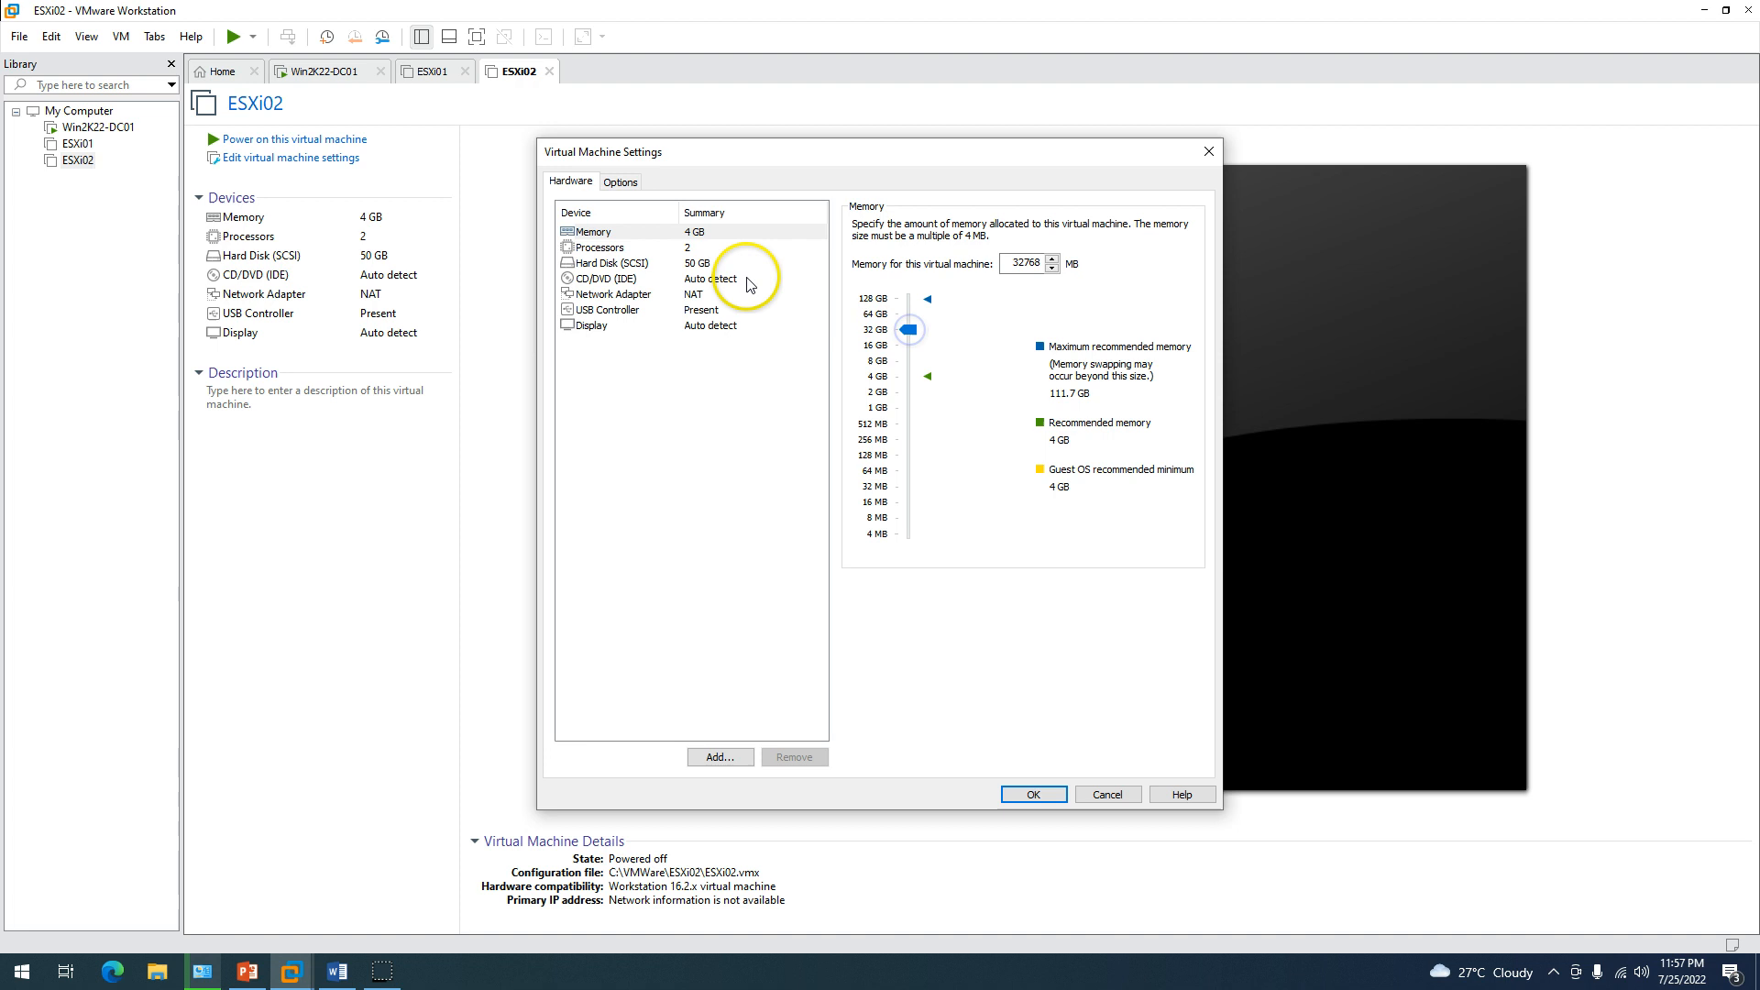
click(695, 248)
click(1066, 251)
click(1027, 273)
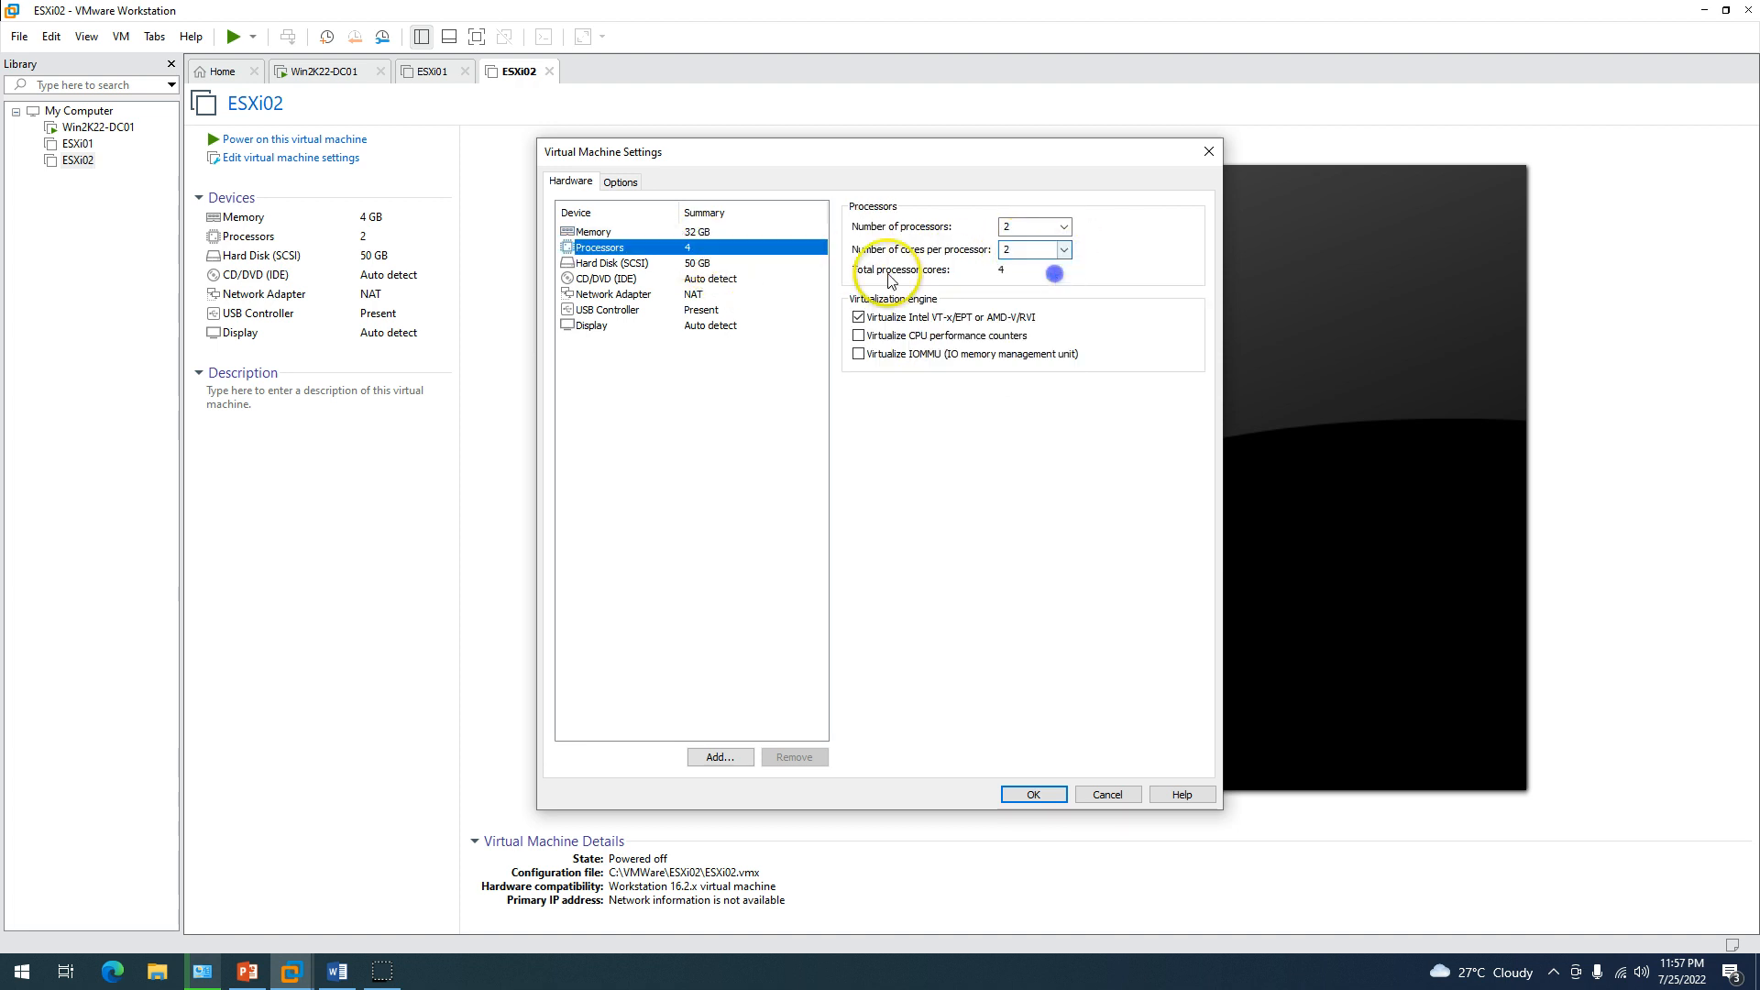
click(697, 264)
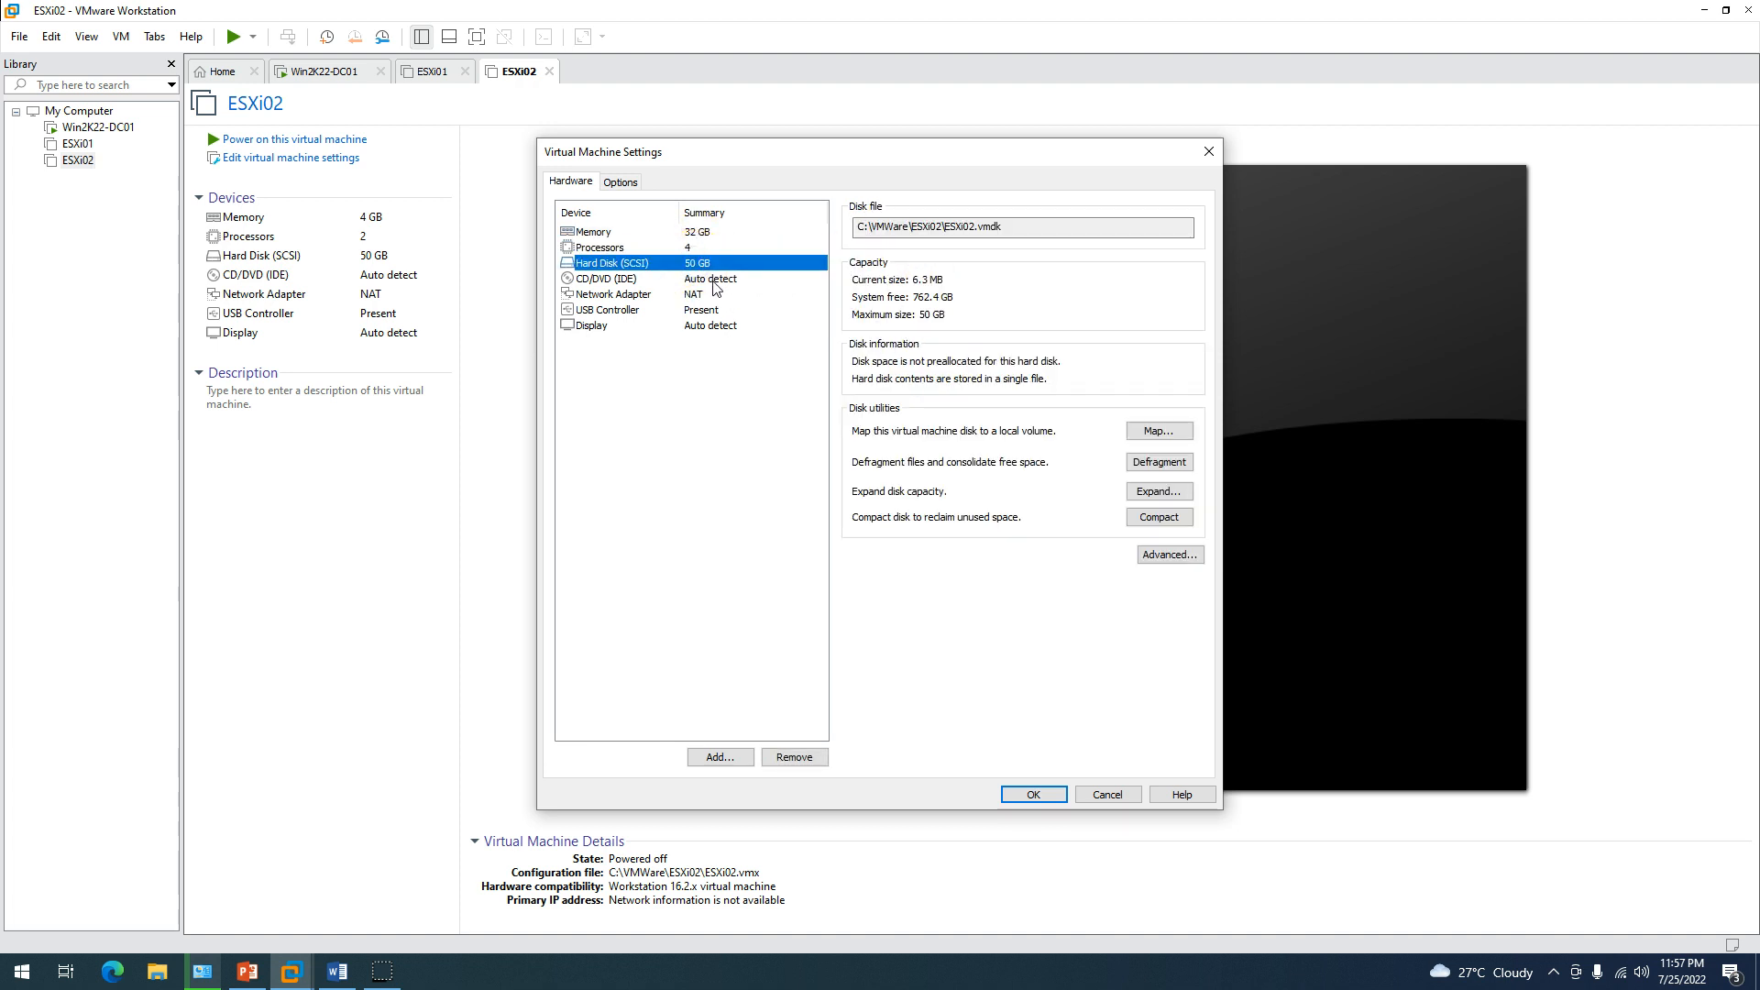
Attach the ESXi 7.0U3f installer ISO to ESXi02's CD/DVD drive.
click(711, 279)
click(882, 332)
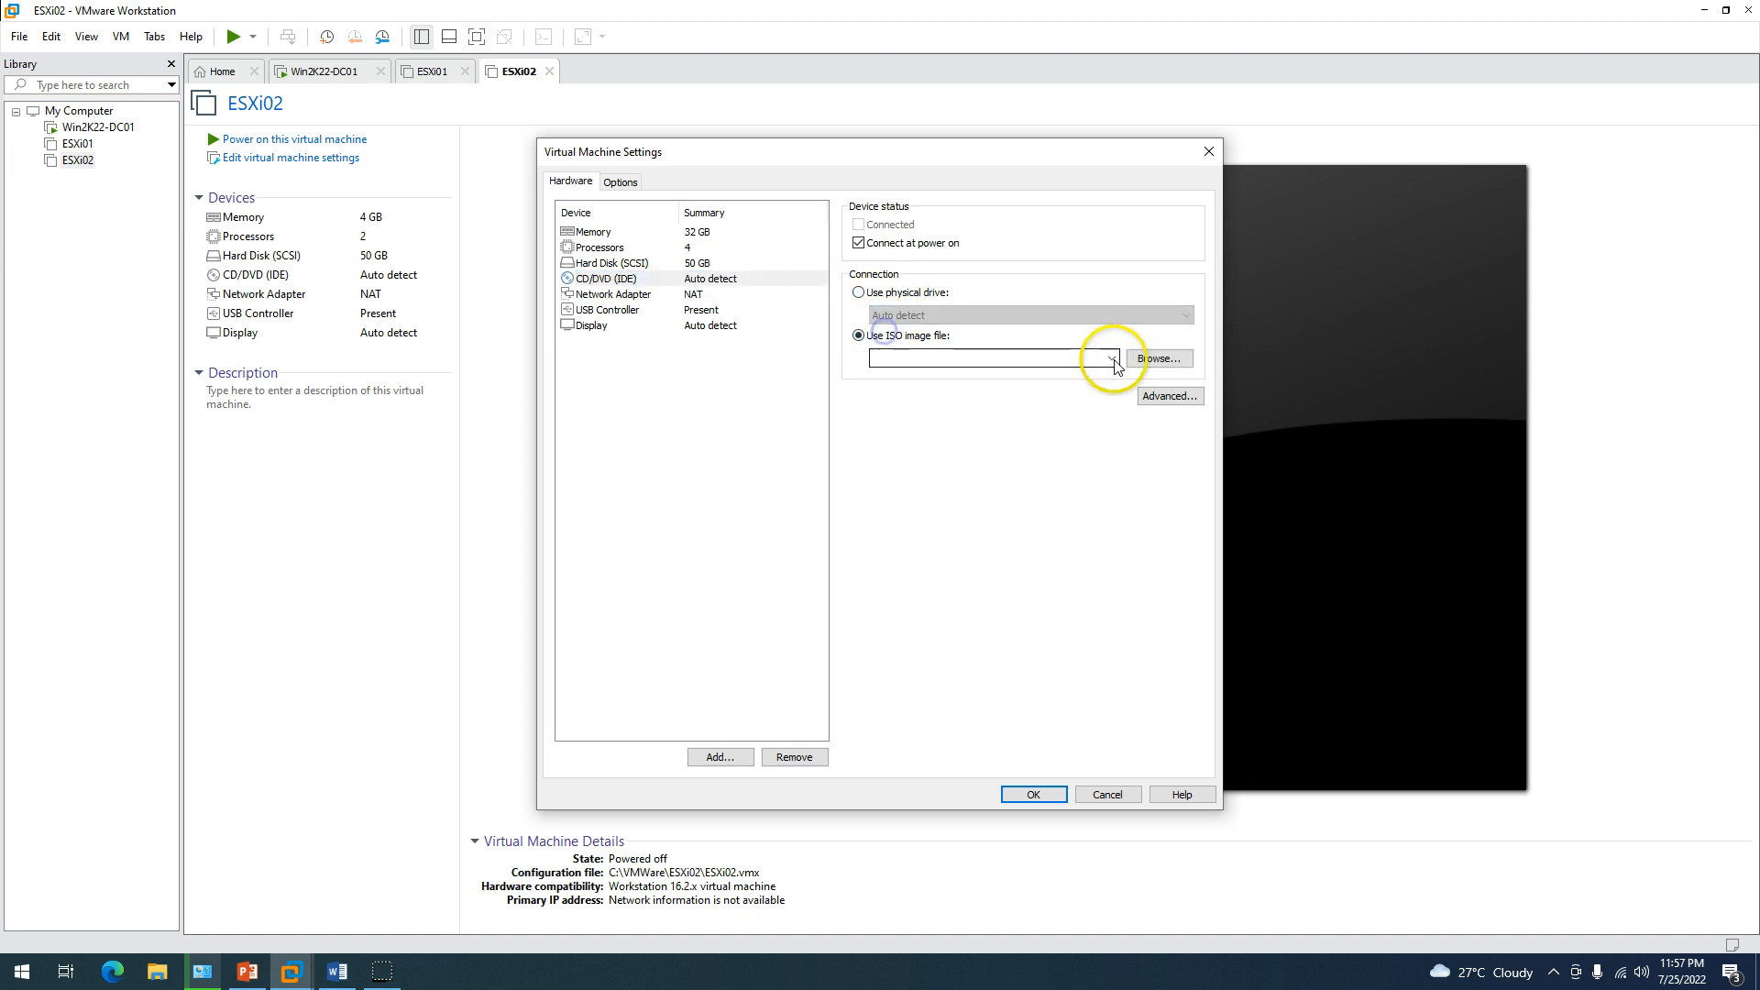
click(1157, 359)
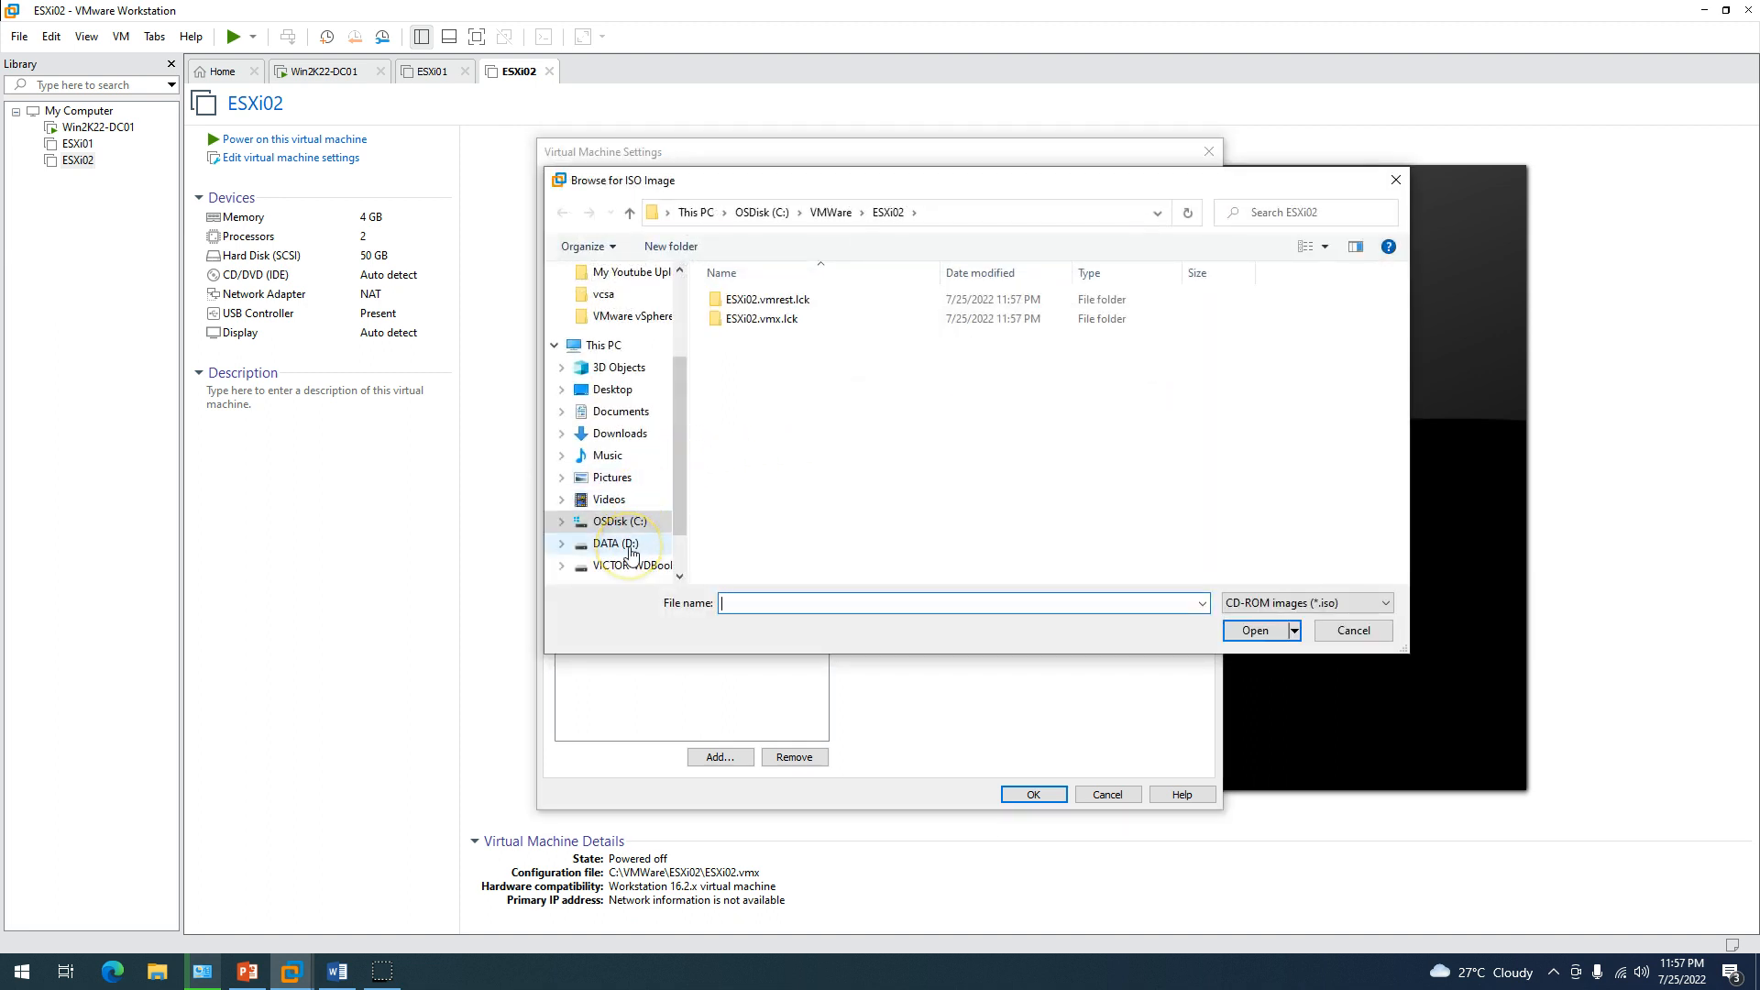
click(656, 316)
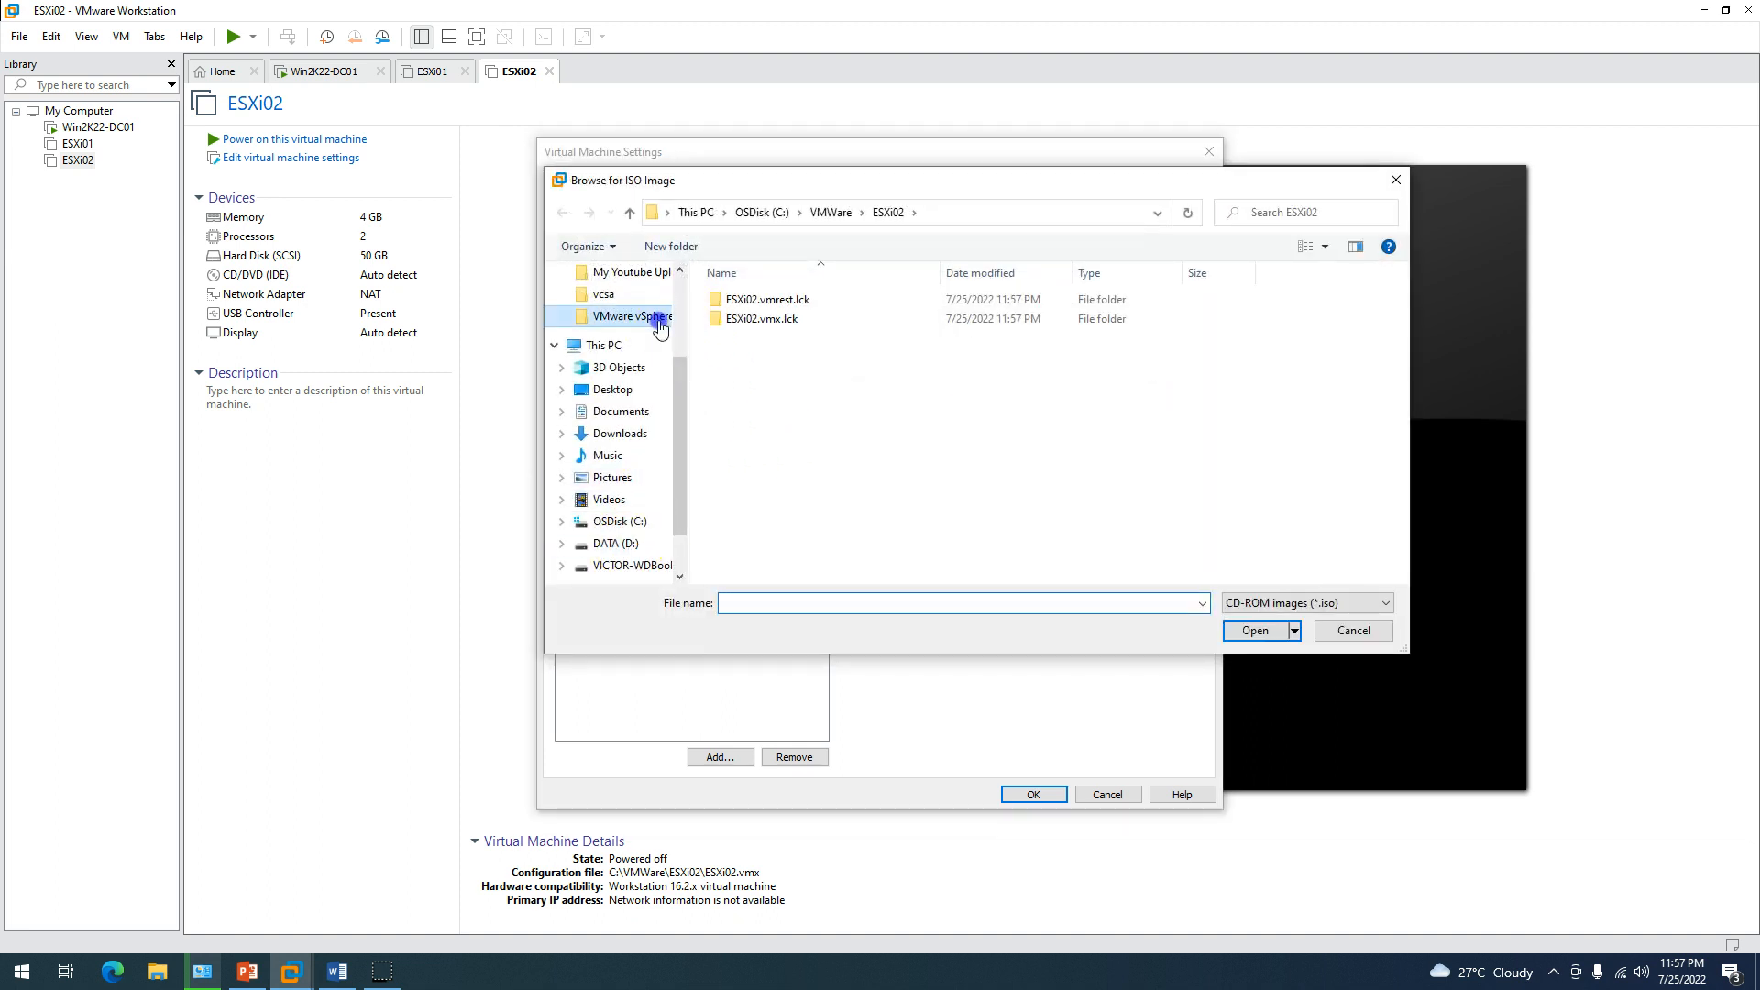
click(882, 377)
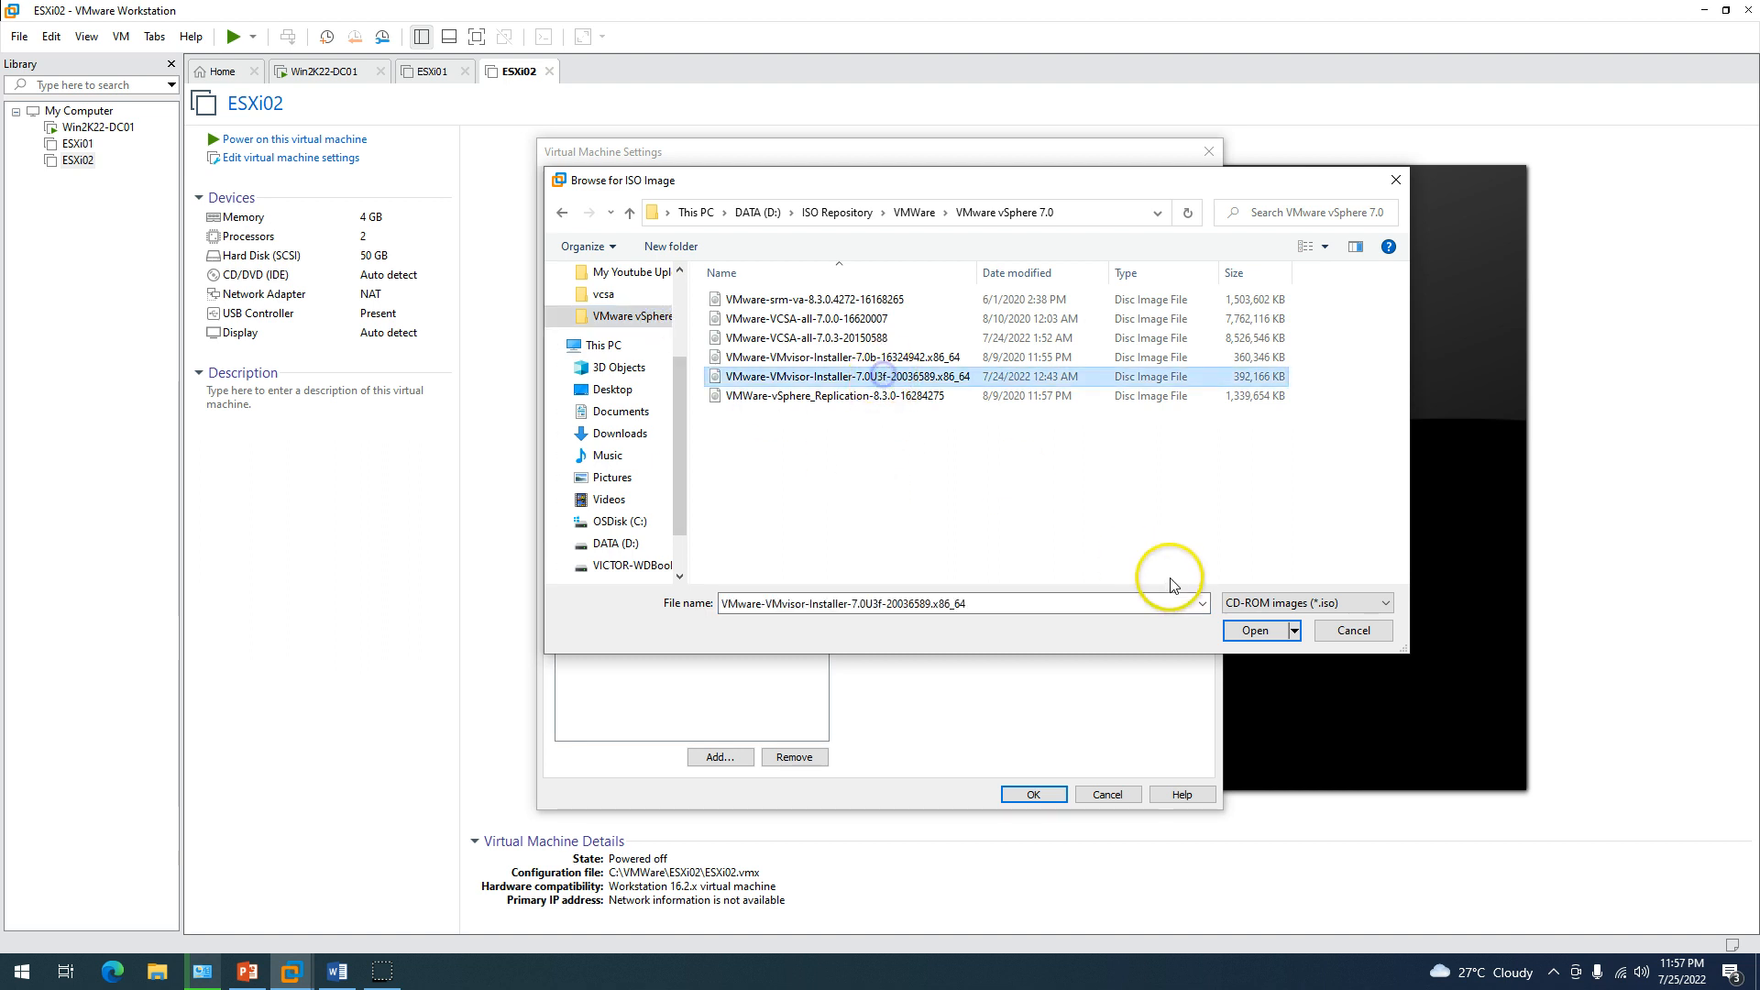
click(1234, 629)
Set ESXi02's network to bridged, remove its USB controller, save, and return to ESXi01.
click(701, 294)
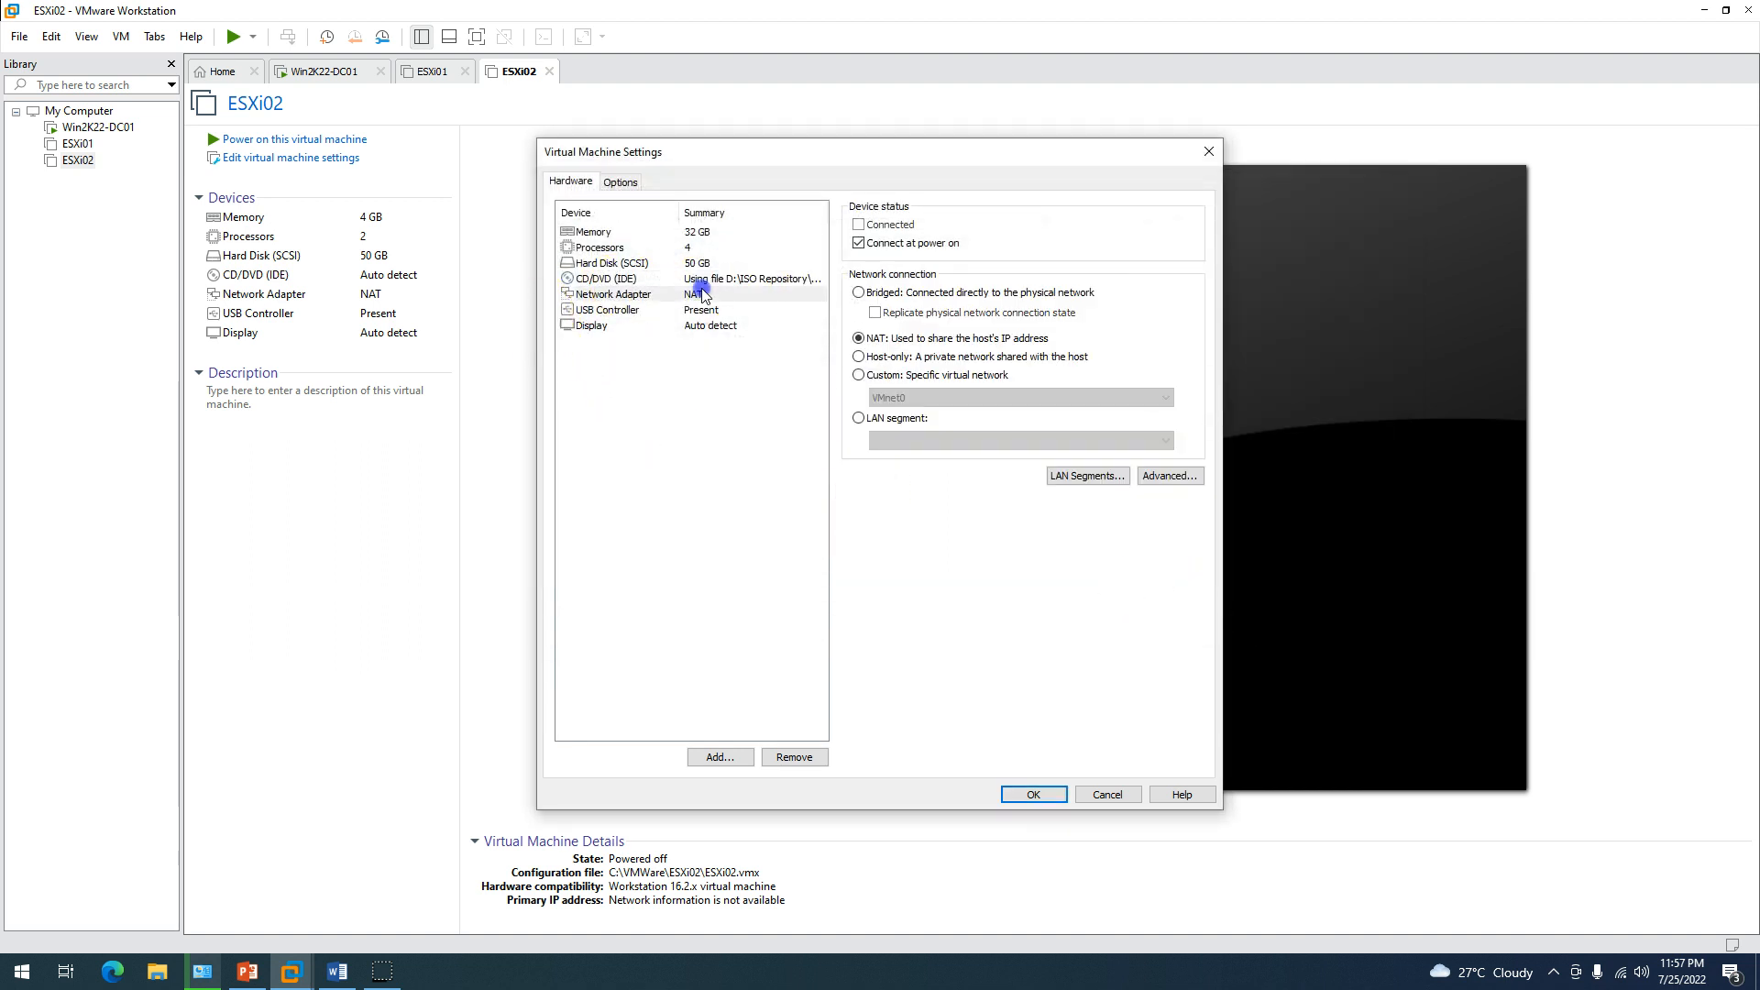
click(867, 292)
click(717, 310)
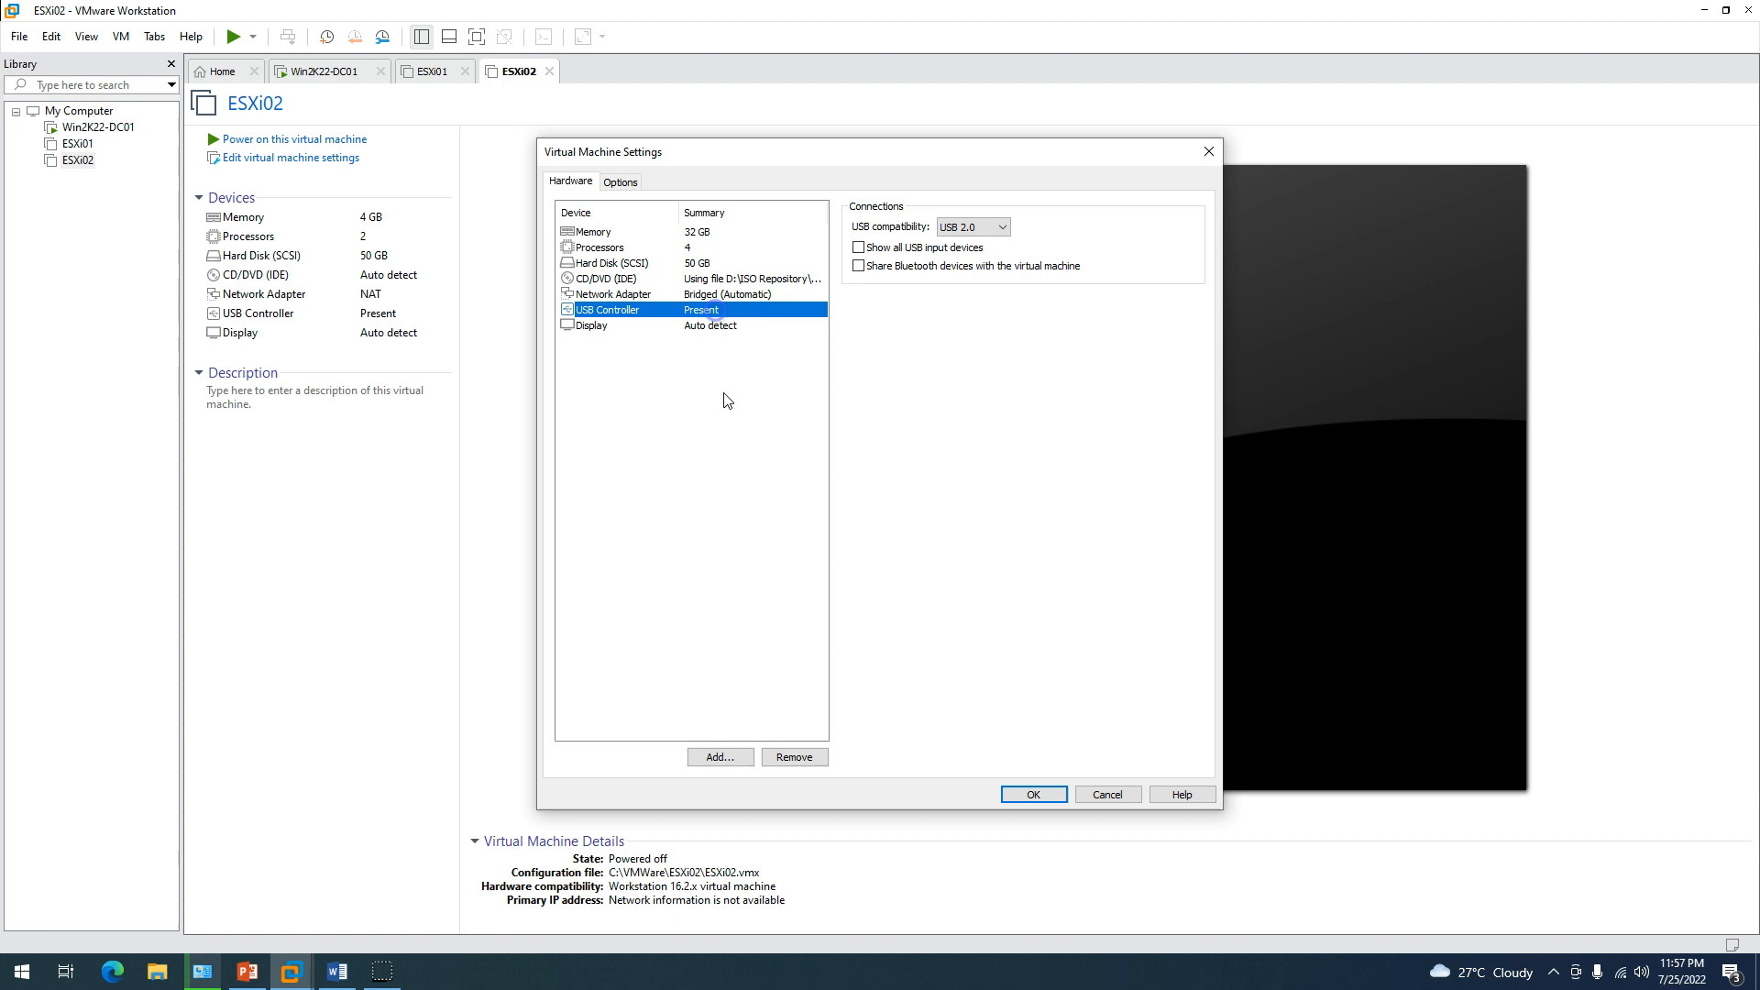
click(796, 759)
click(1034, 794)
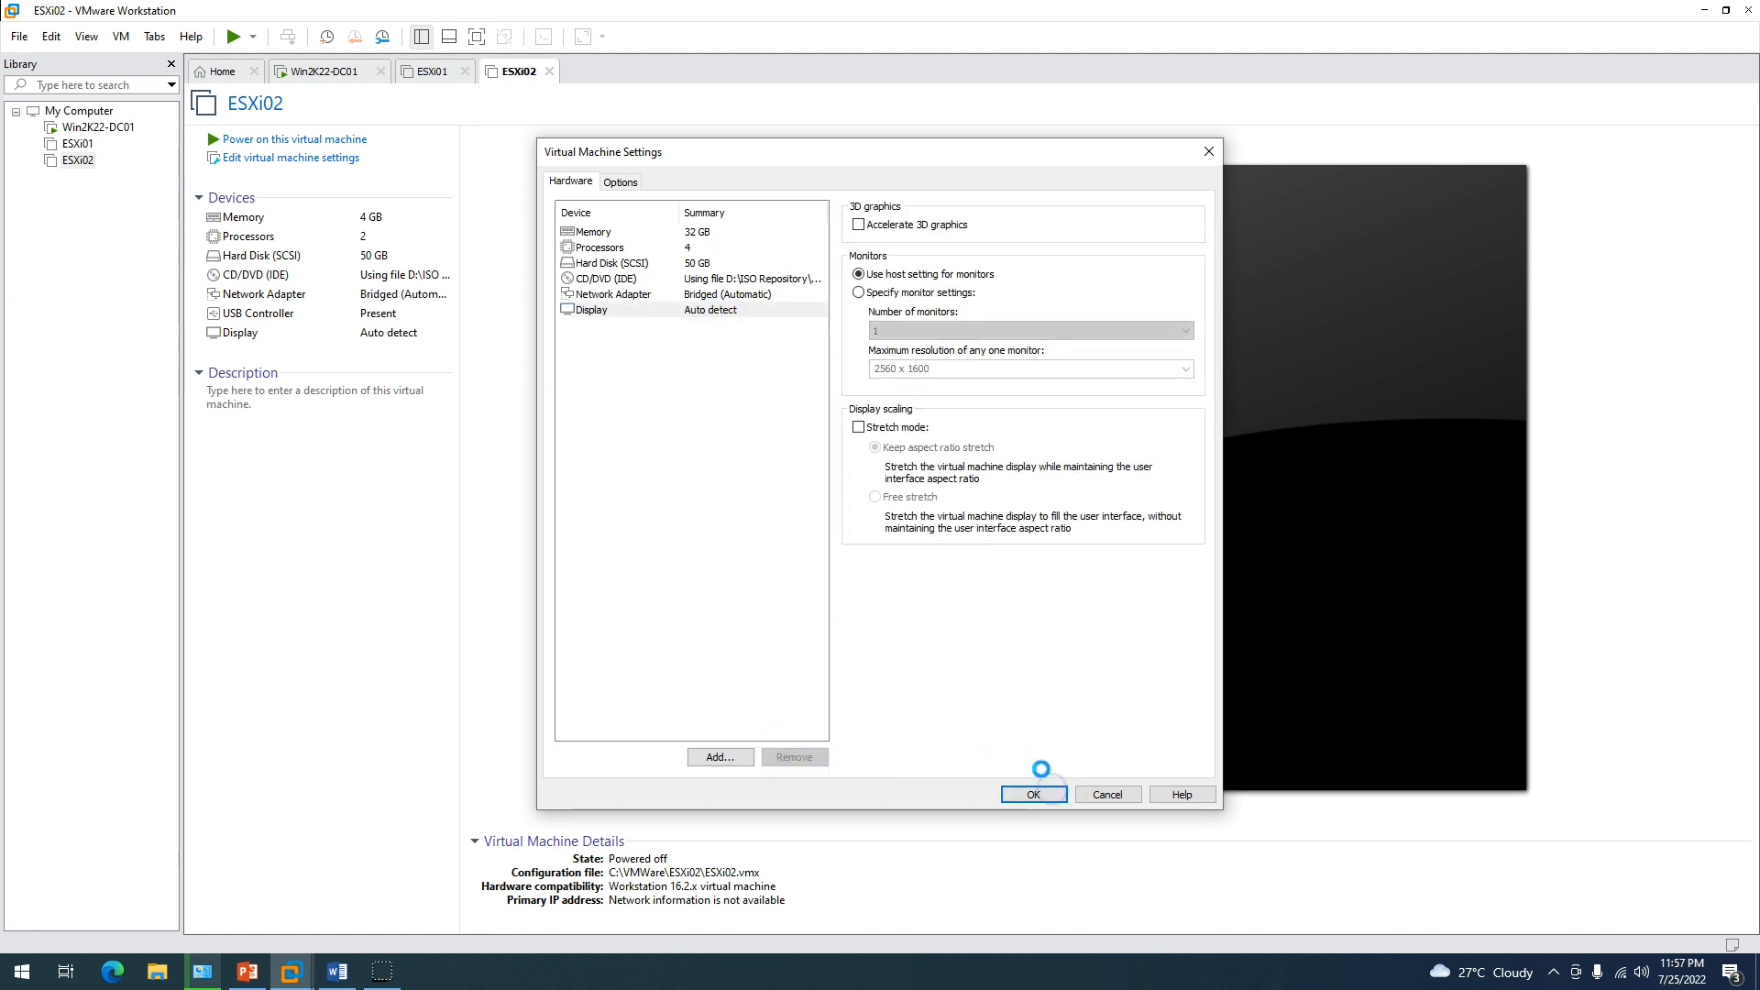
click(428, 71)
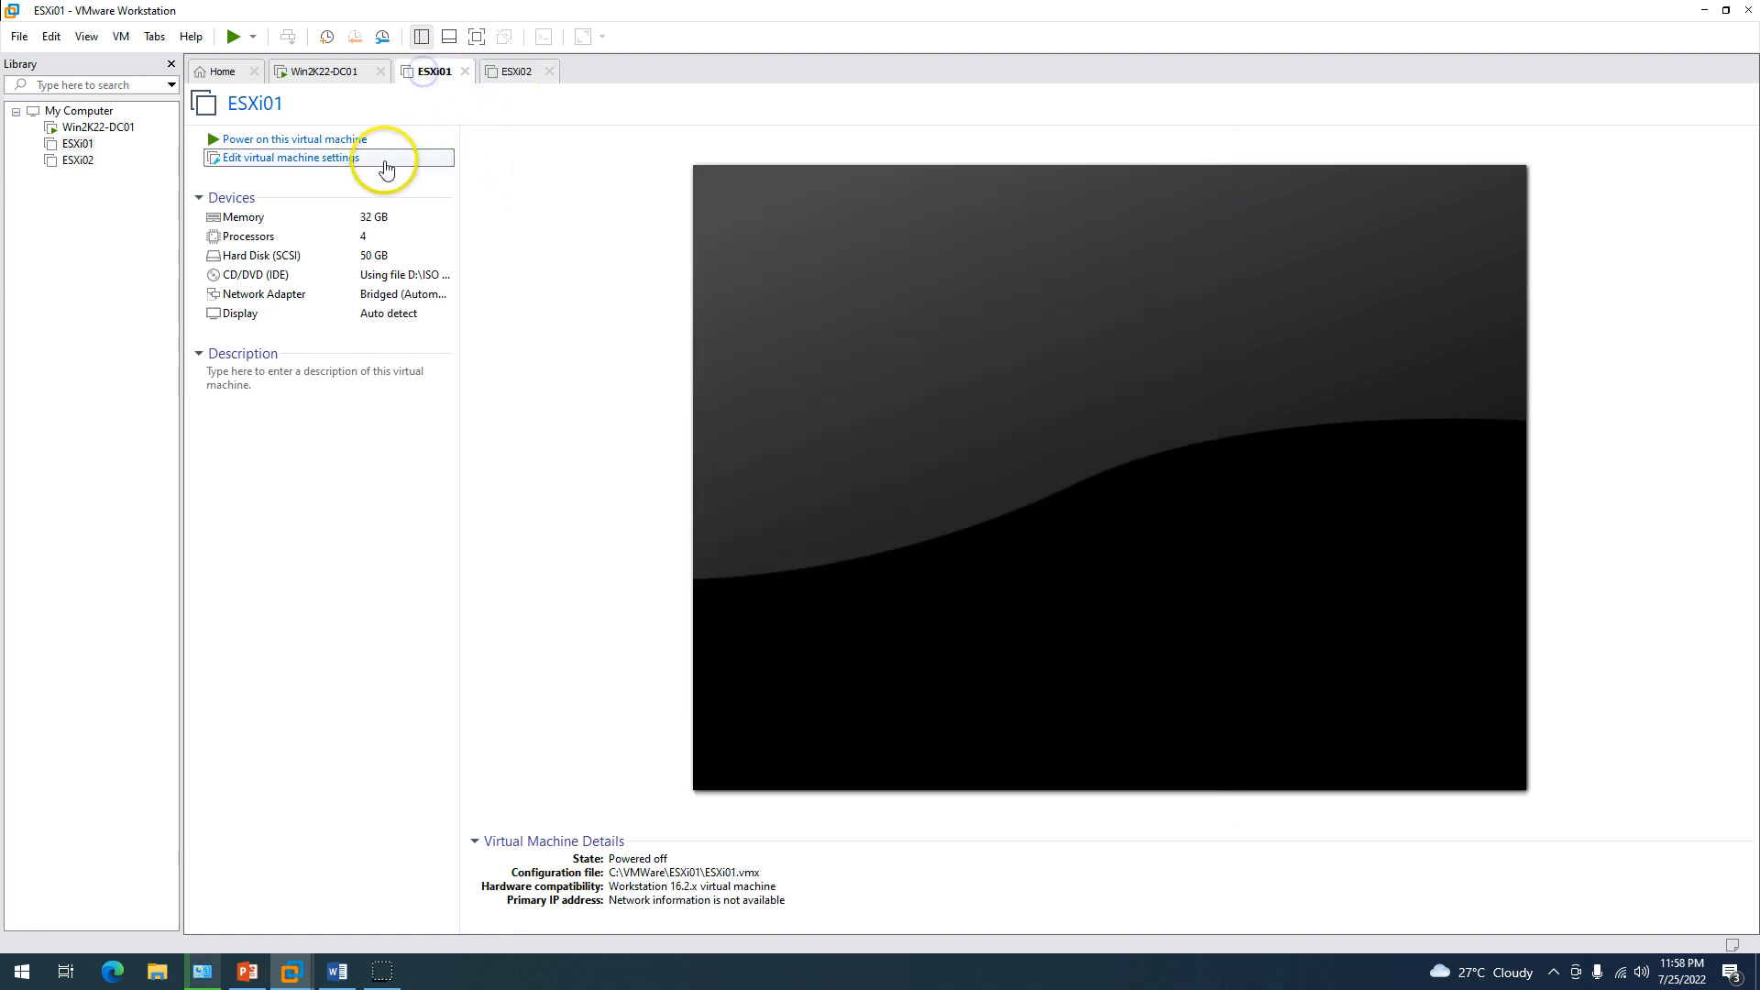
Power on ESXi01 and ESXi02 to boot the ESXi installer, then switch to Win2K22-DC01.
click(338, 140)
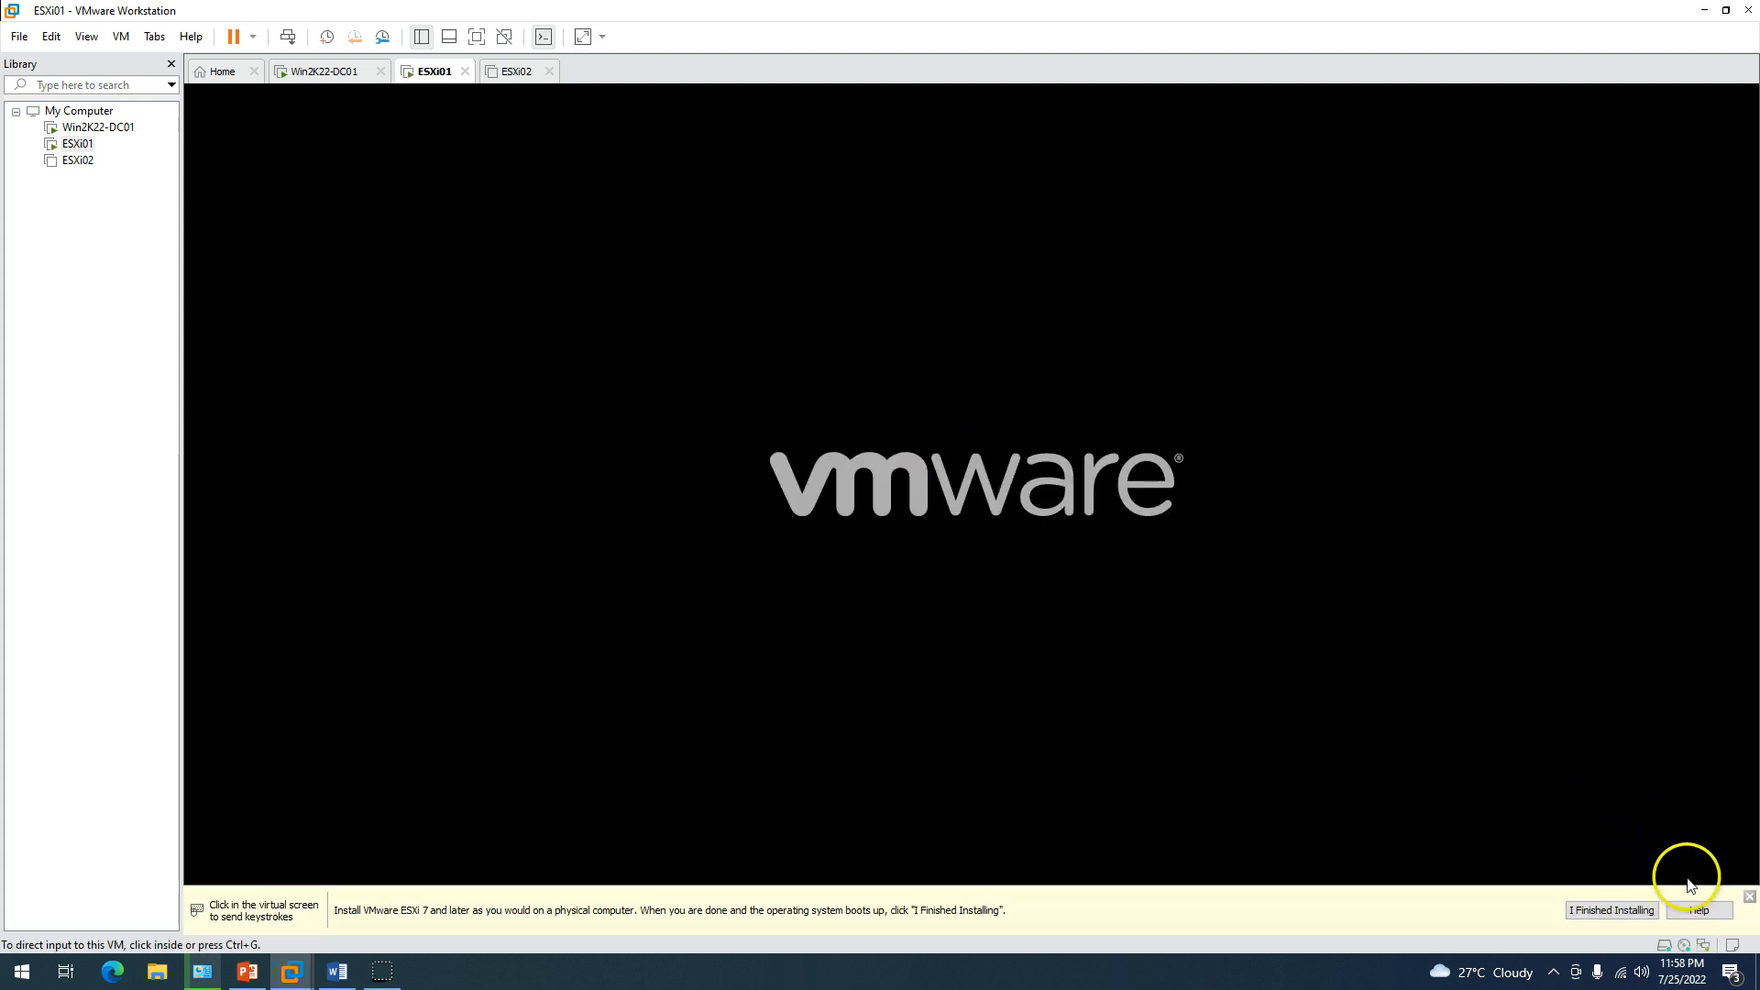
click(513, 71)
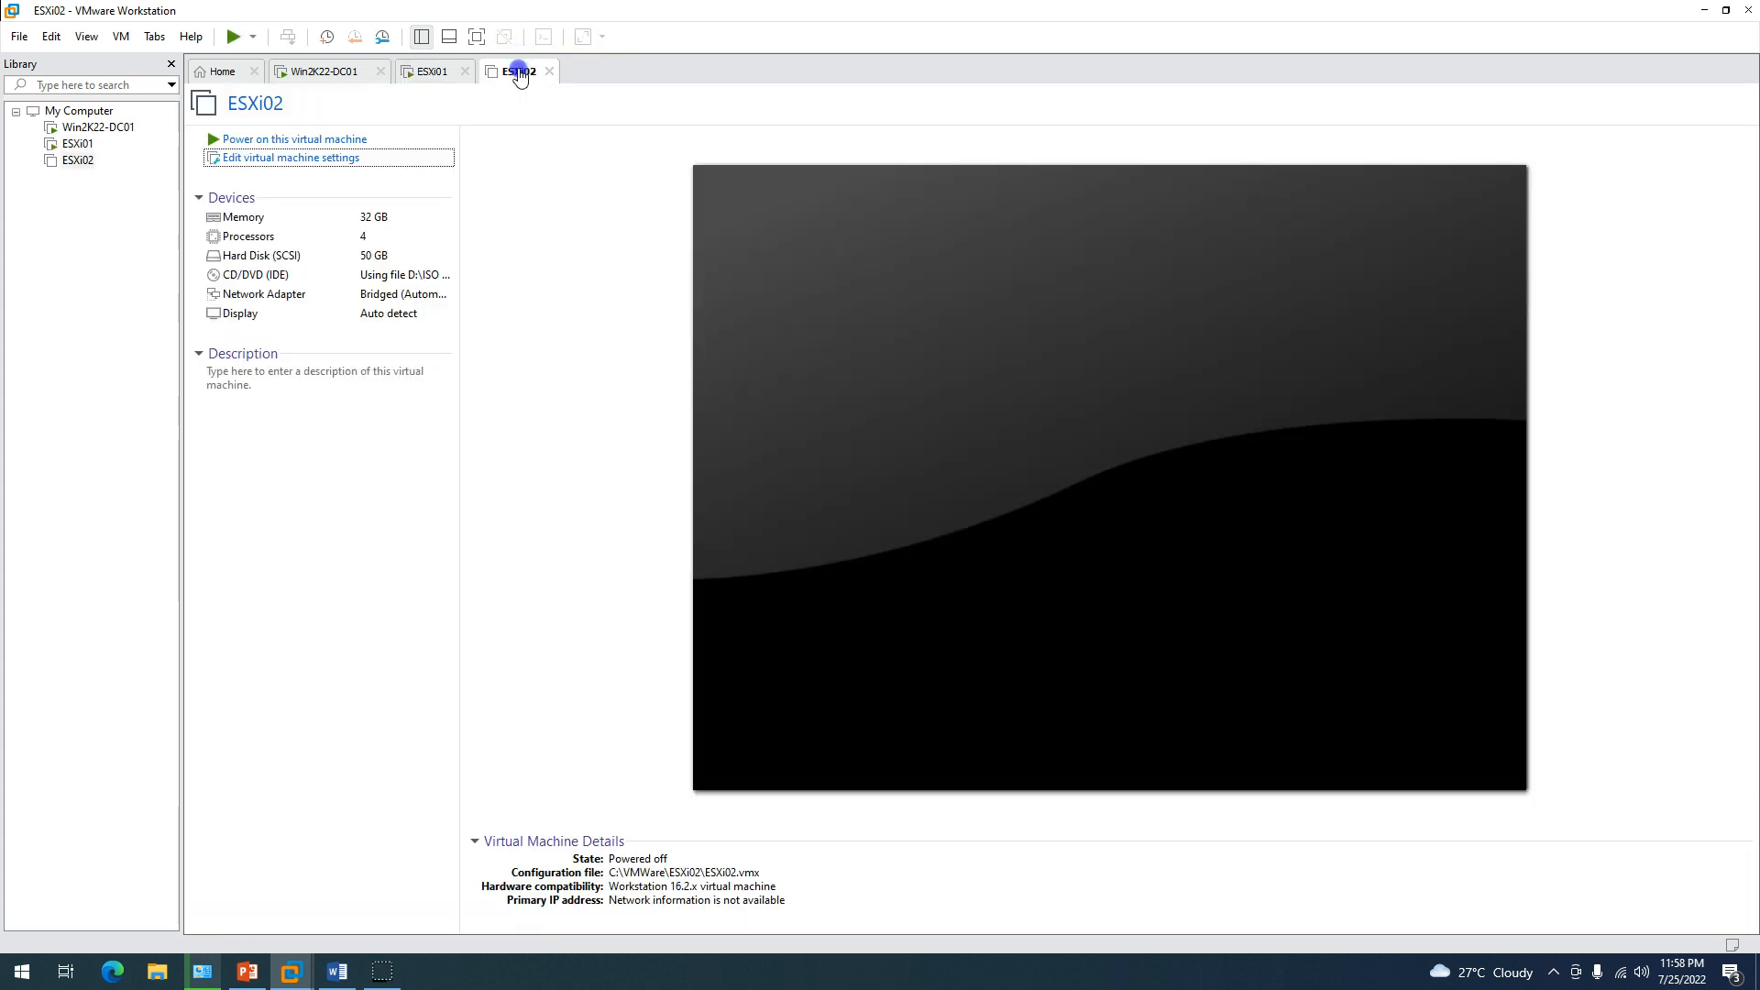
click(321, 138)
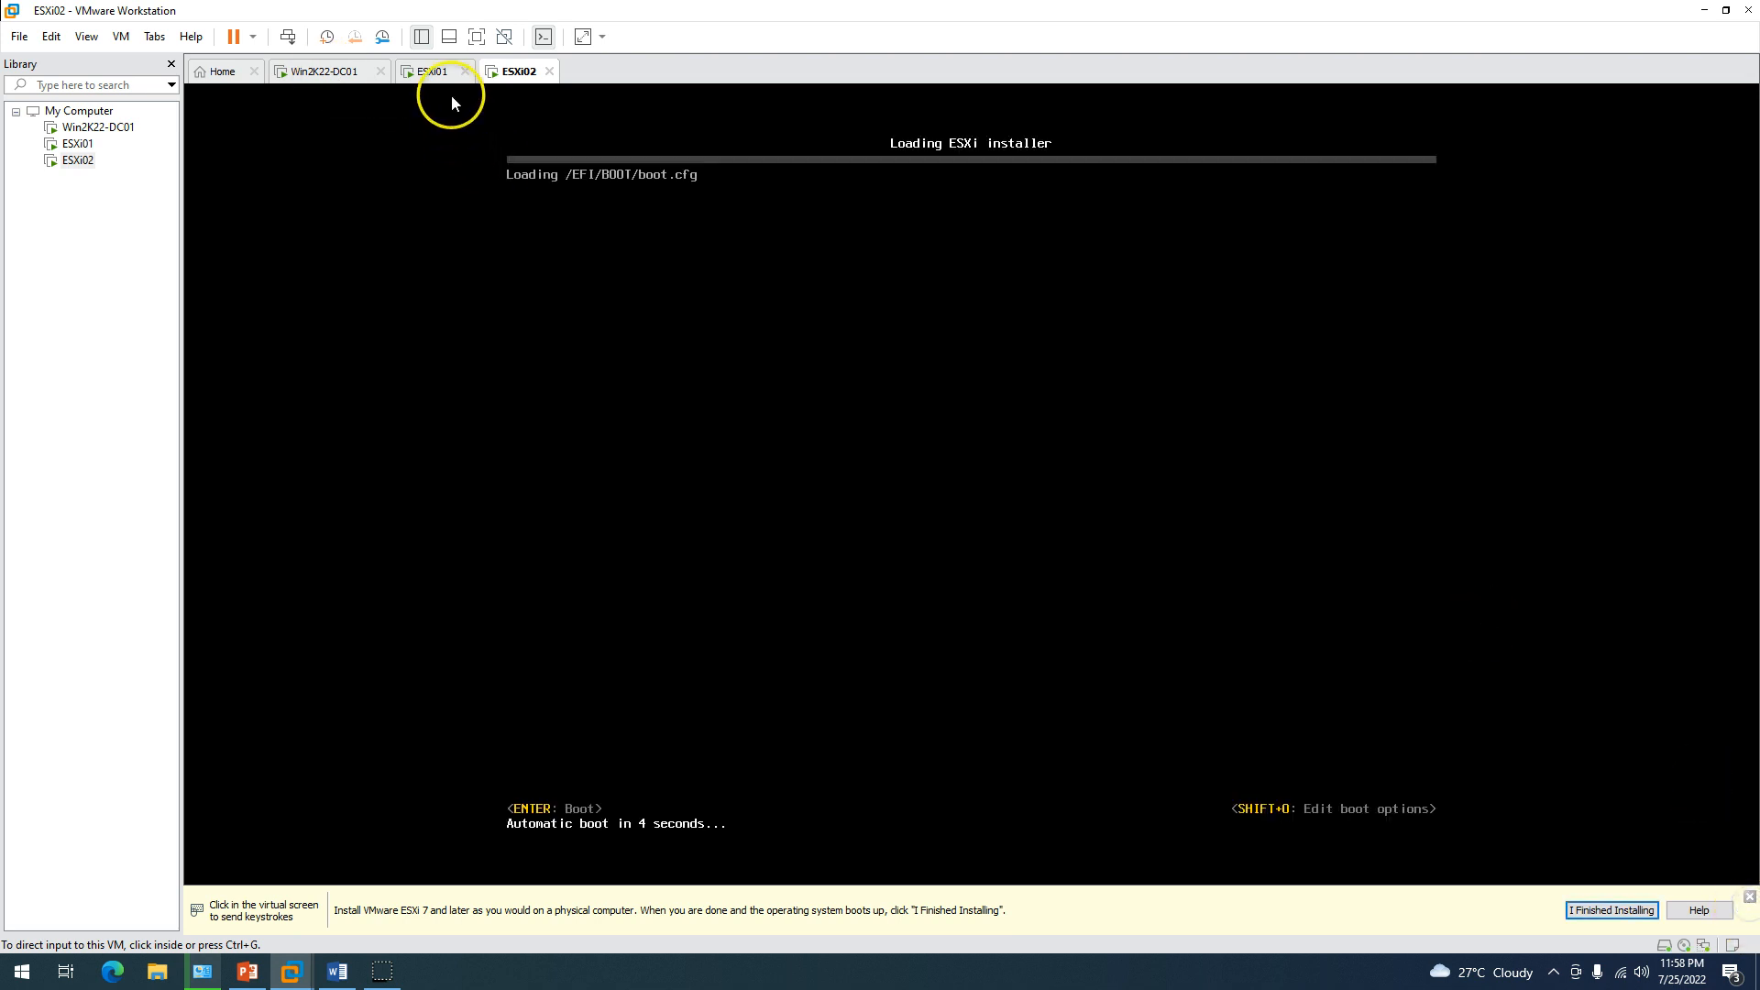
click(429, 73)
click(343, 70)
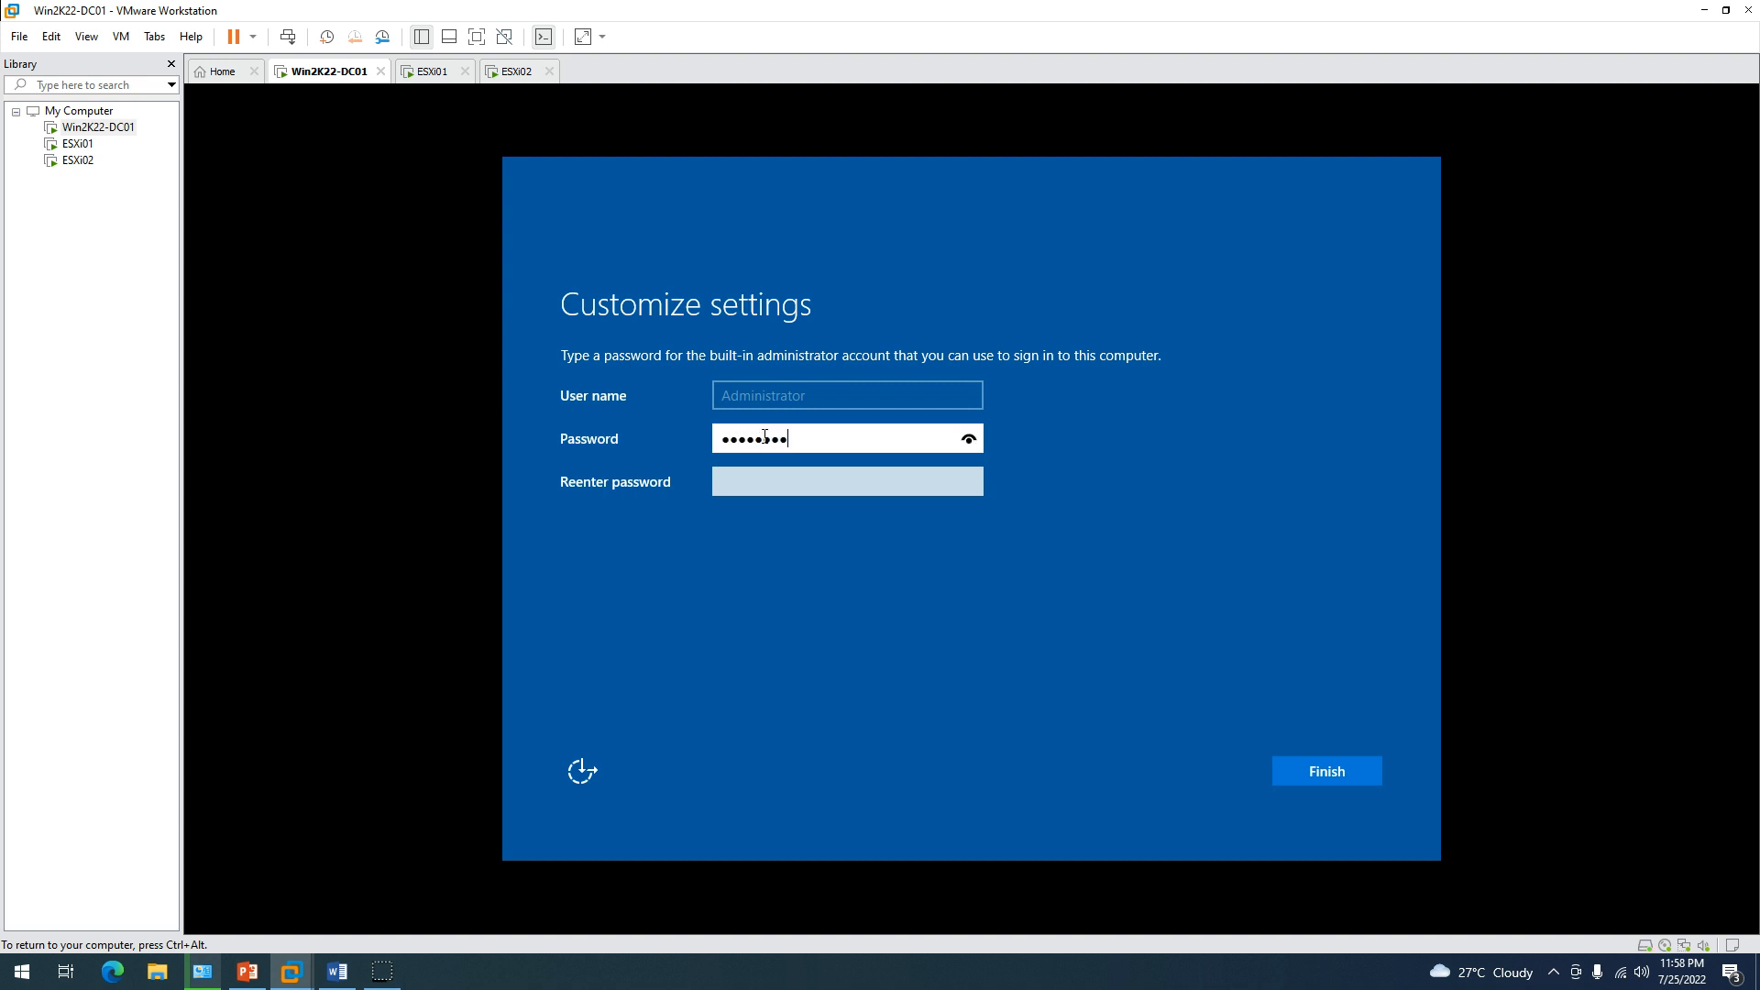
Confirm the built-in Administrator password on Win2K22-DC01's Customize settings screen.
key(Tab)
text(P)
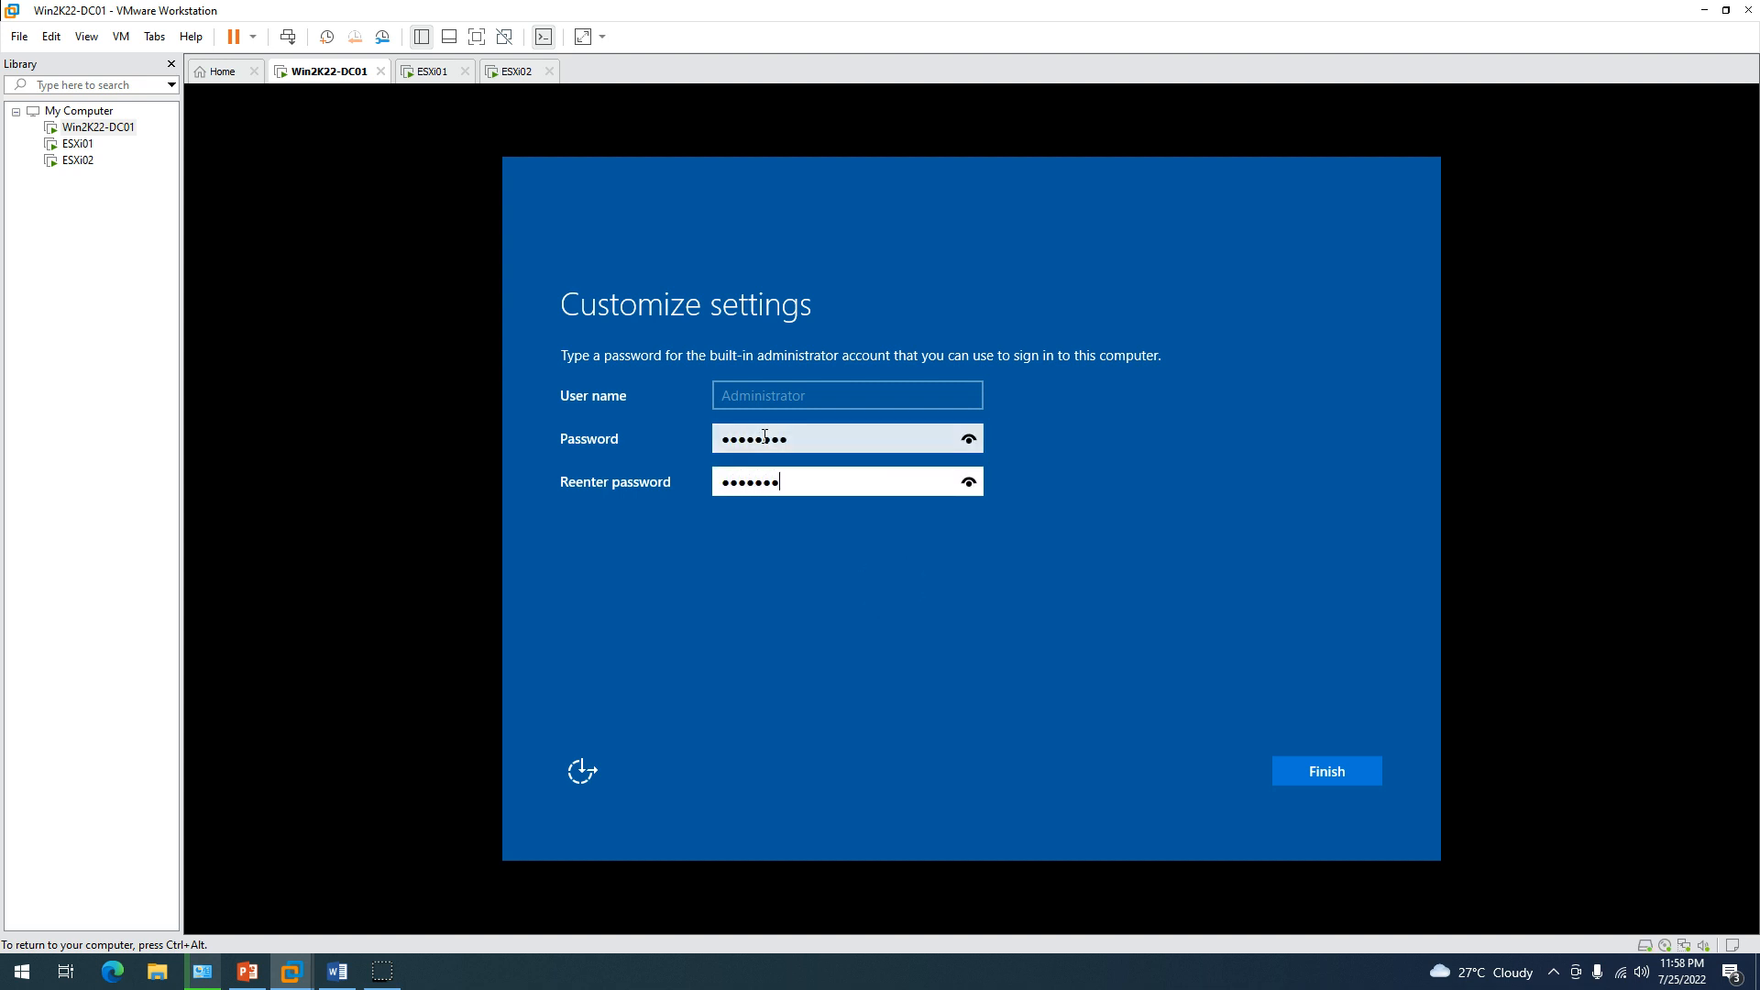
key(Return)
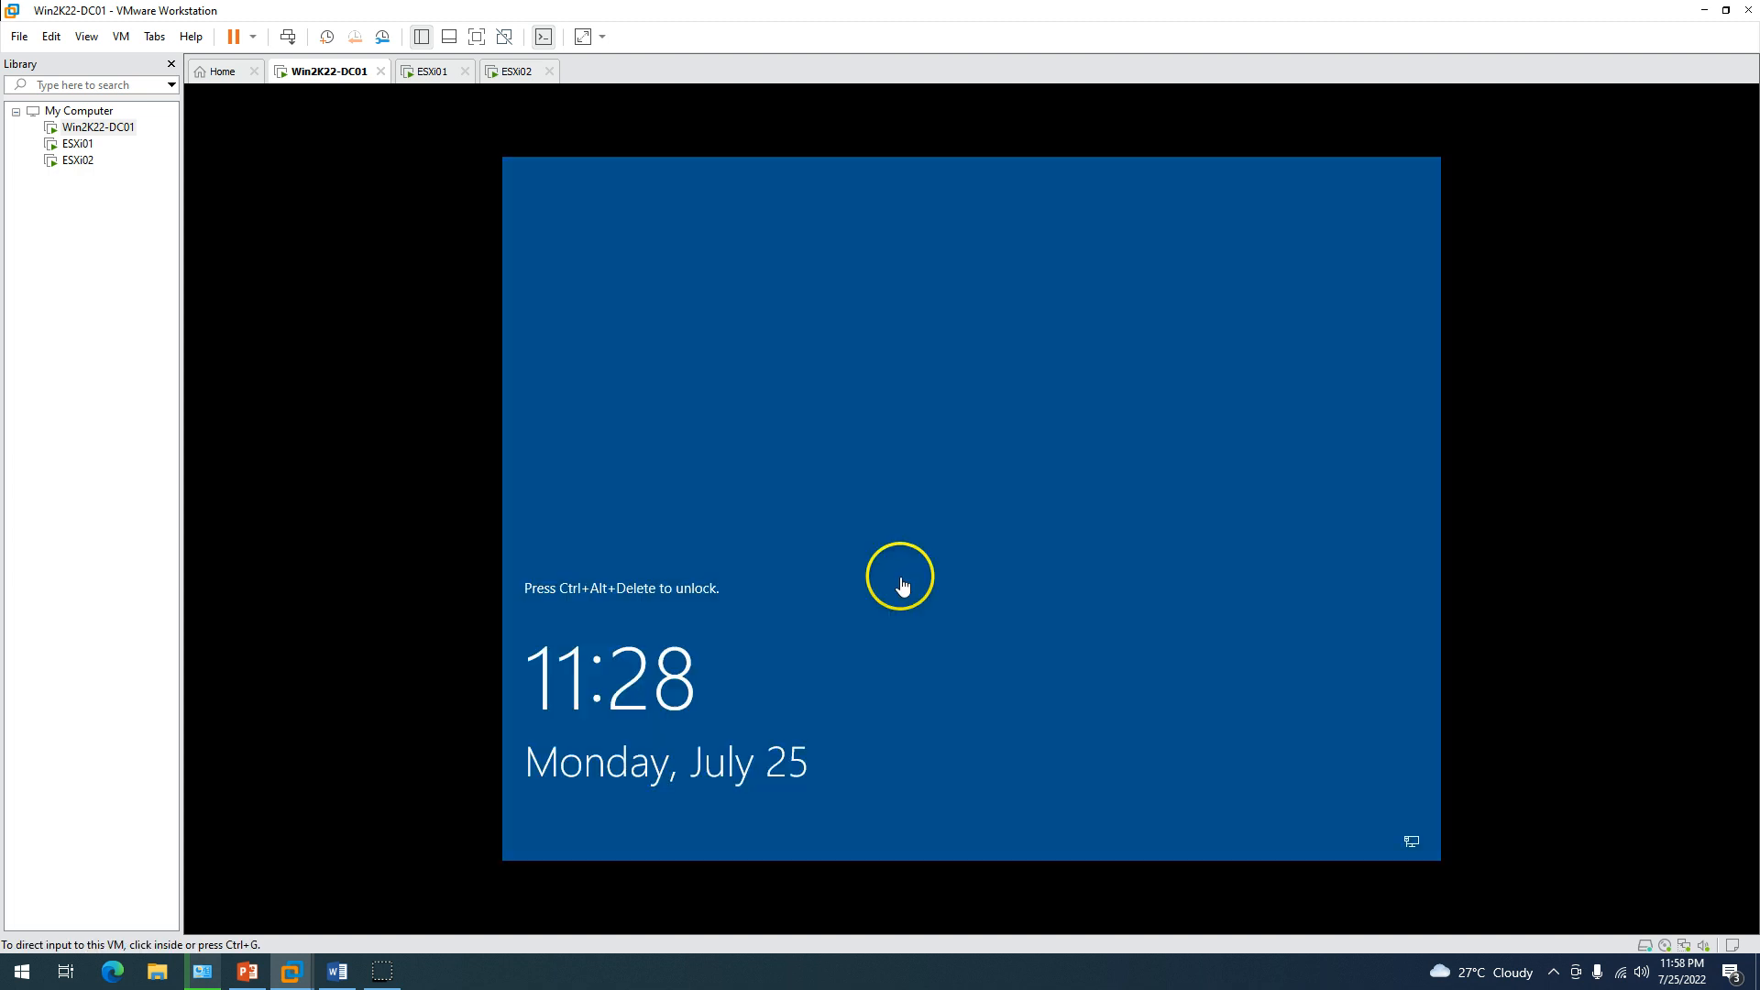
Start the VMware Tools install and sign in to Windows as Administrator.
right_click(316, 71)
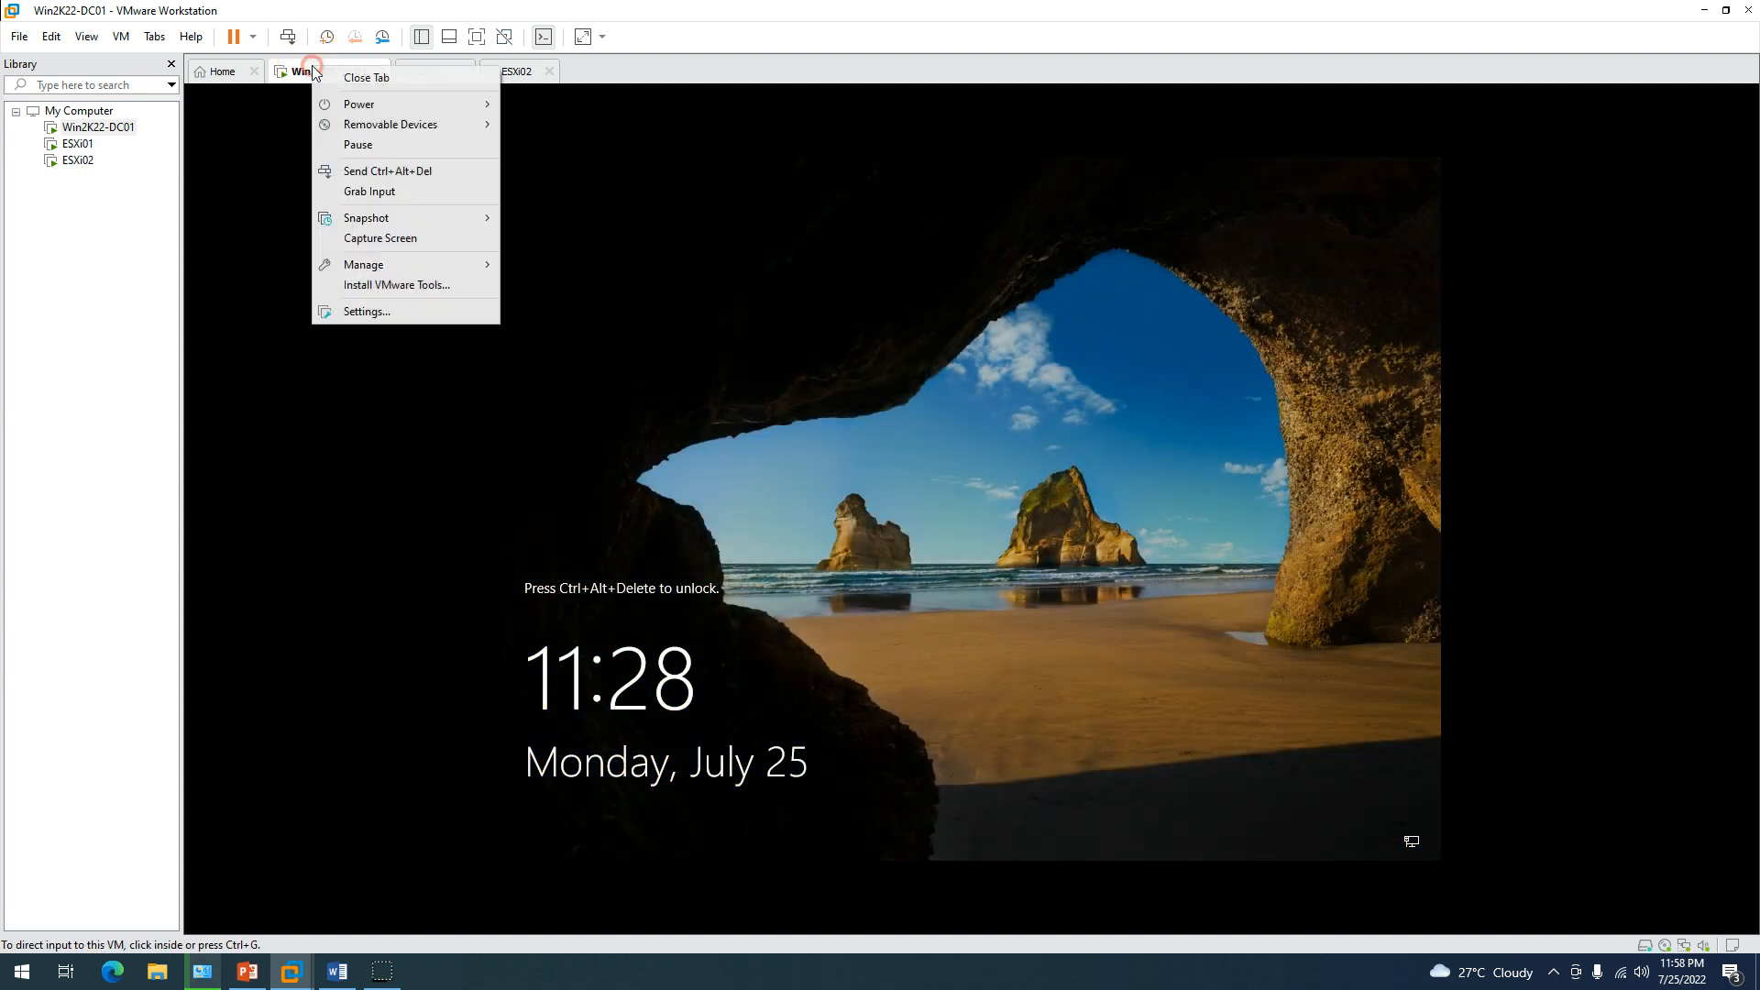
click(389, 286)
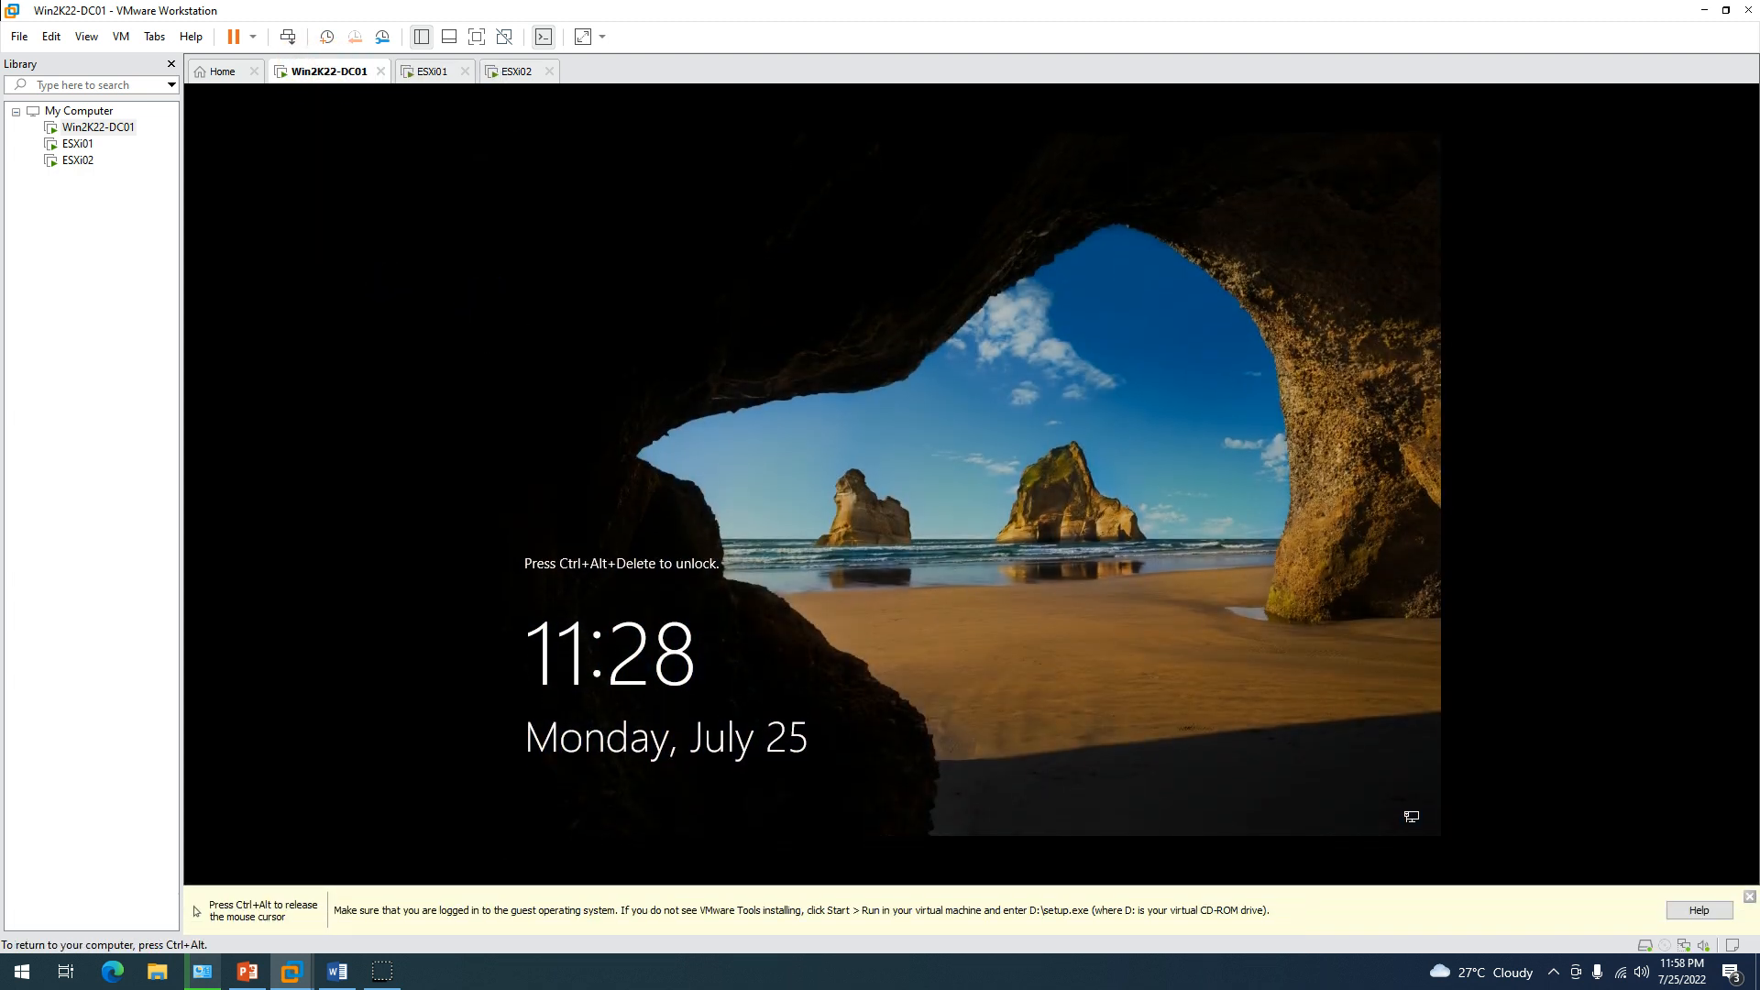
click(287, 37)
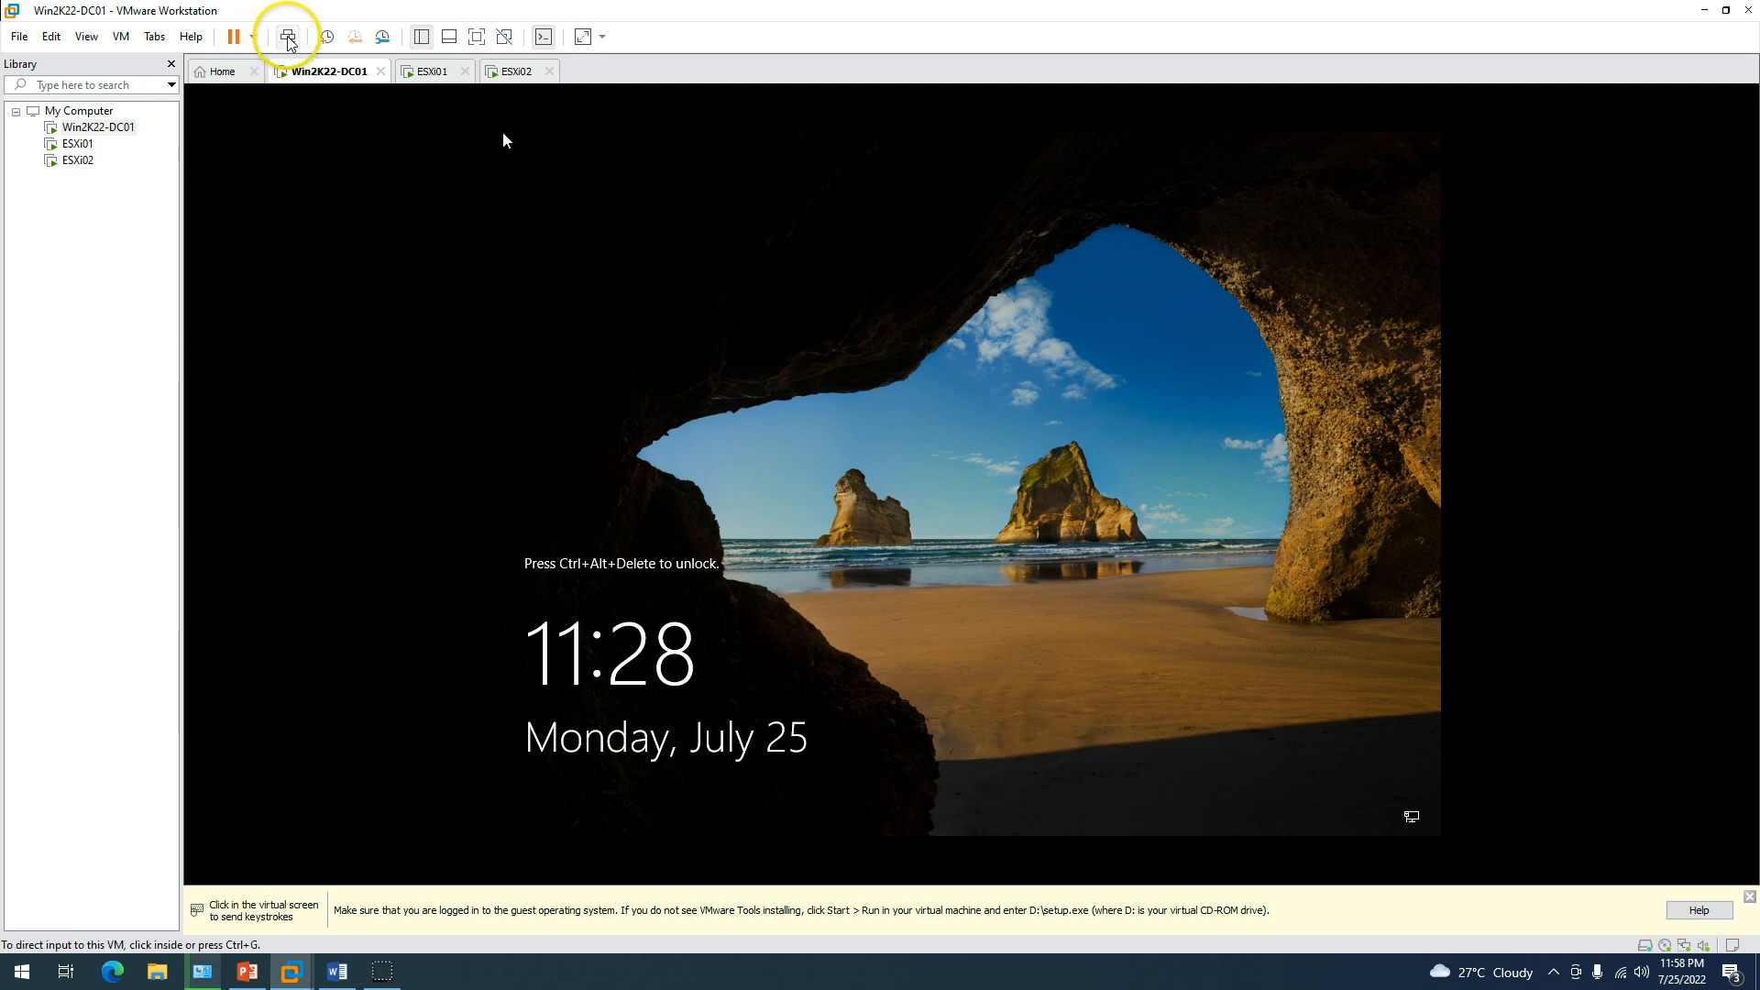
click(486, 246)
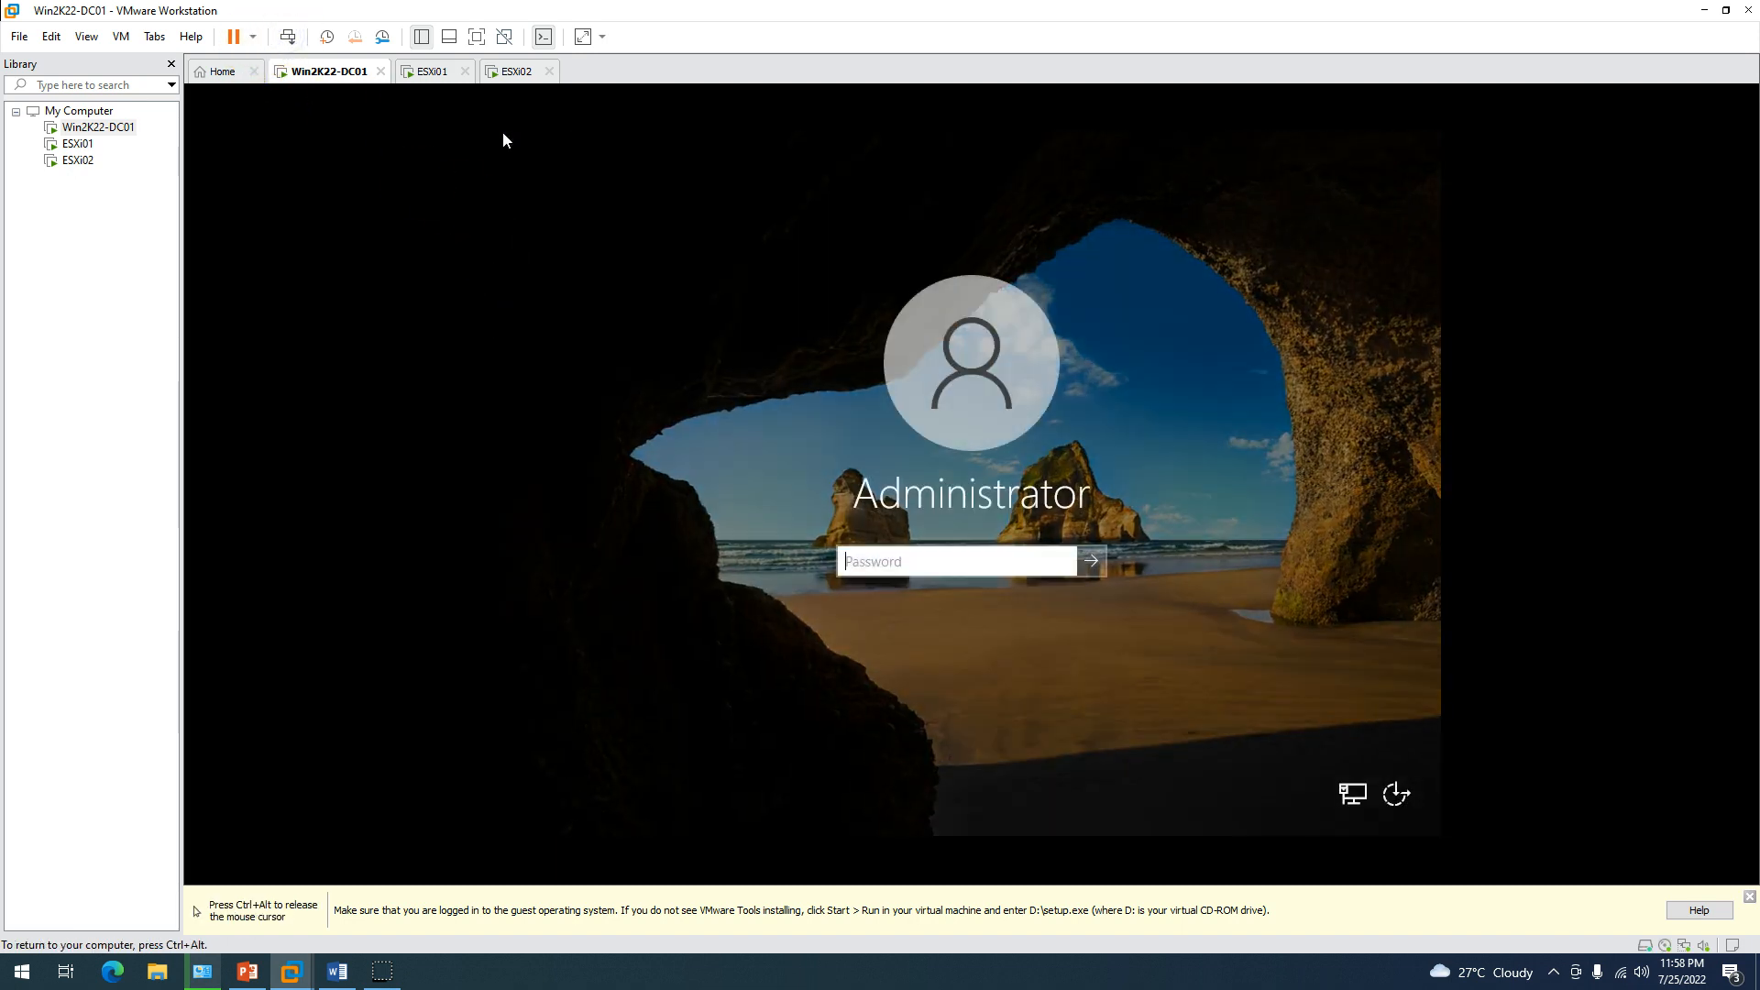
key(Return)
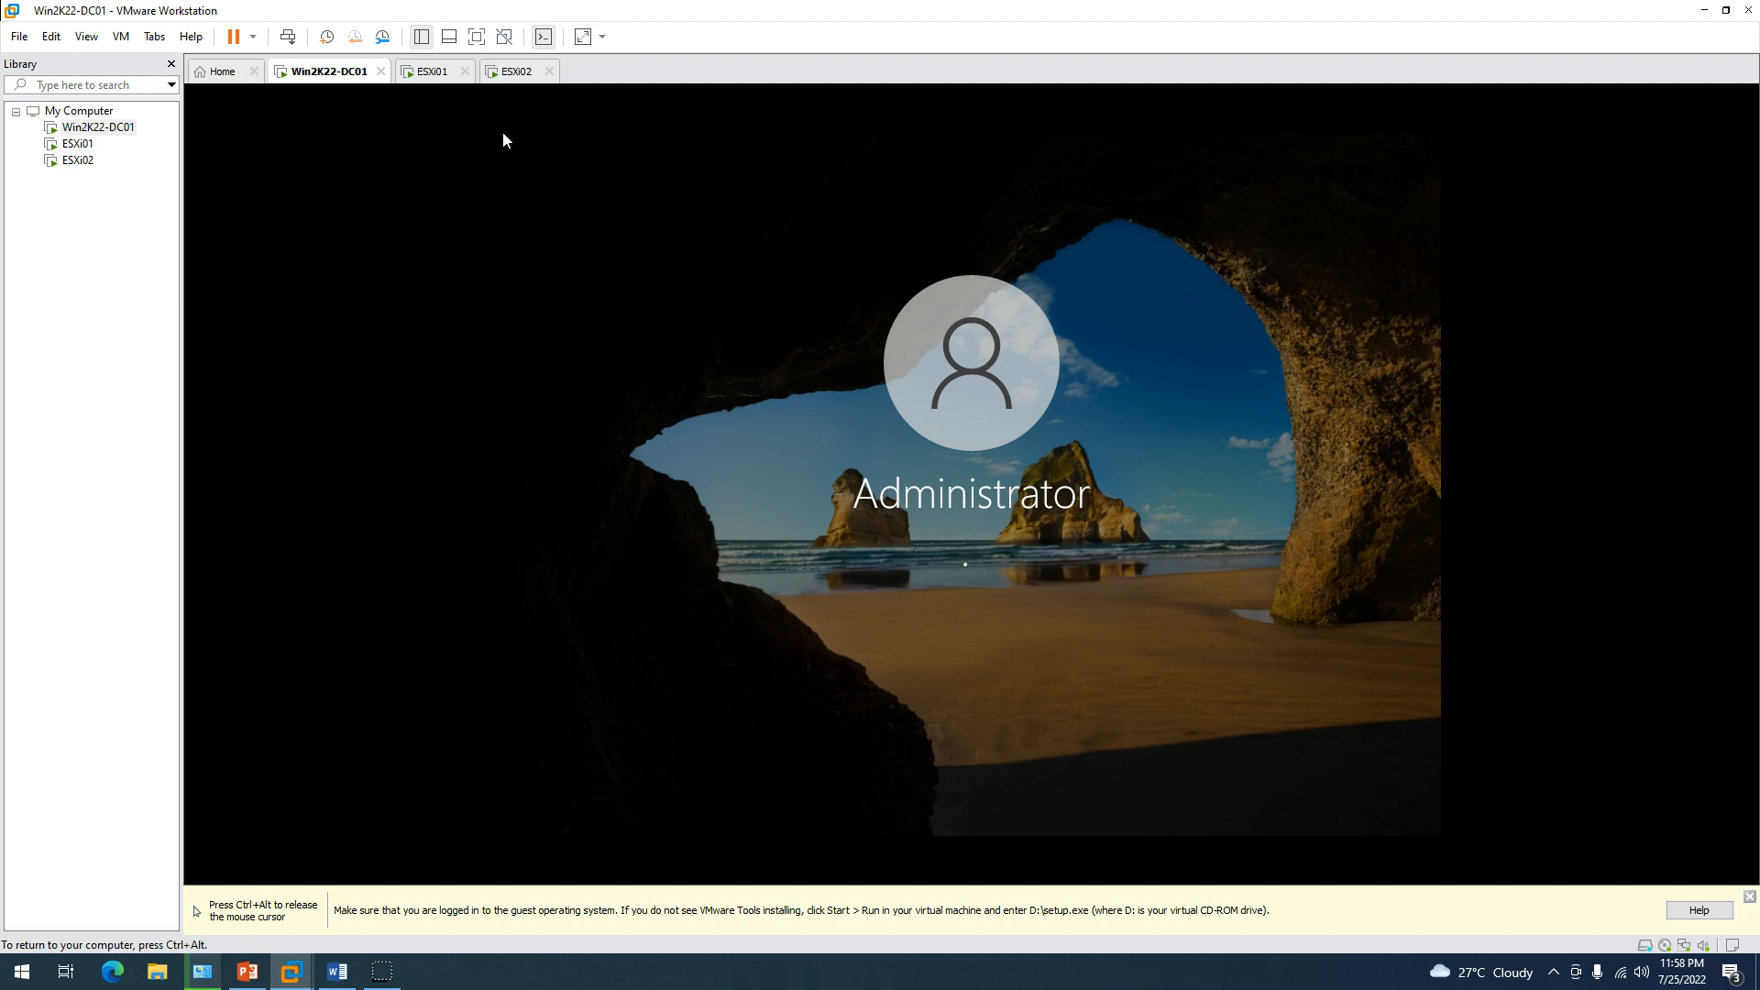
key(ctrl+alt)
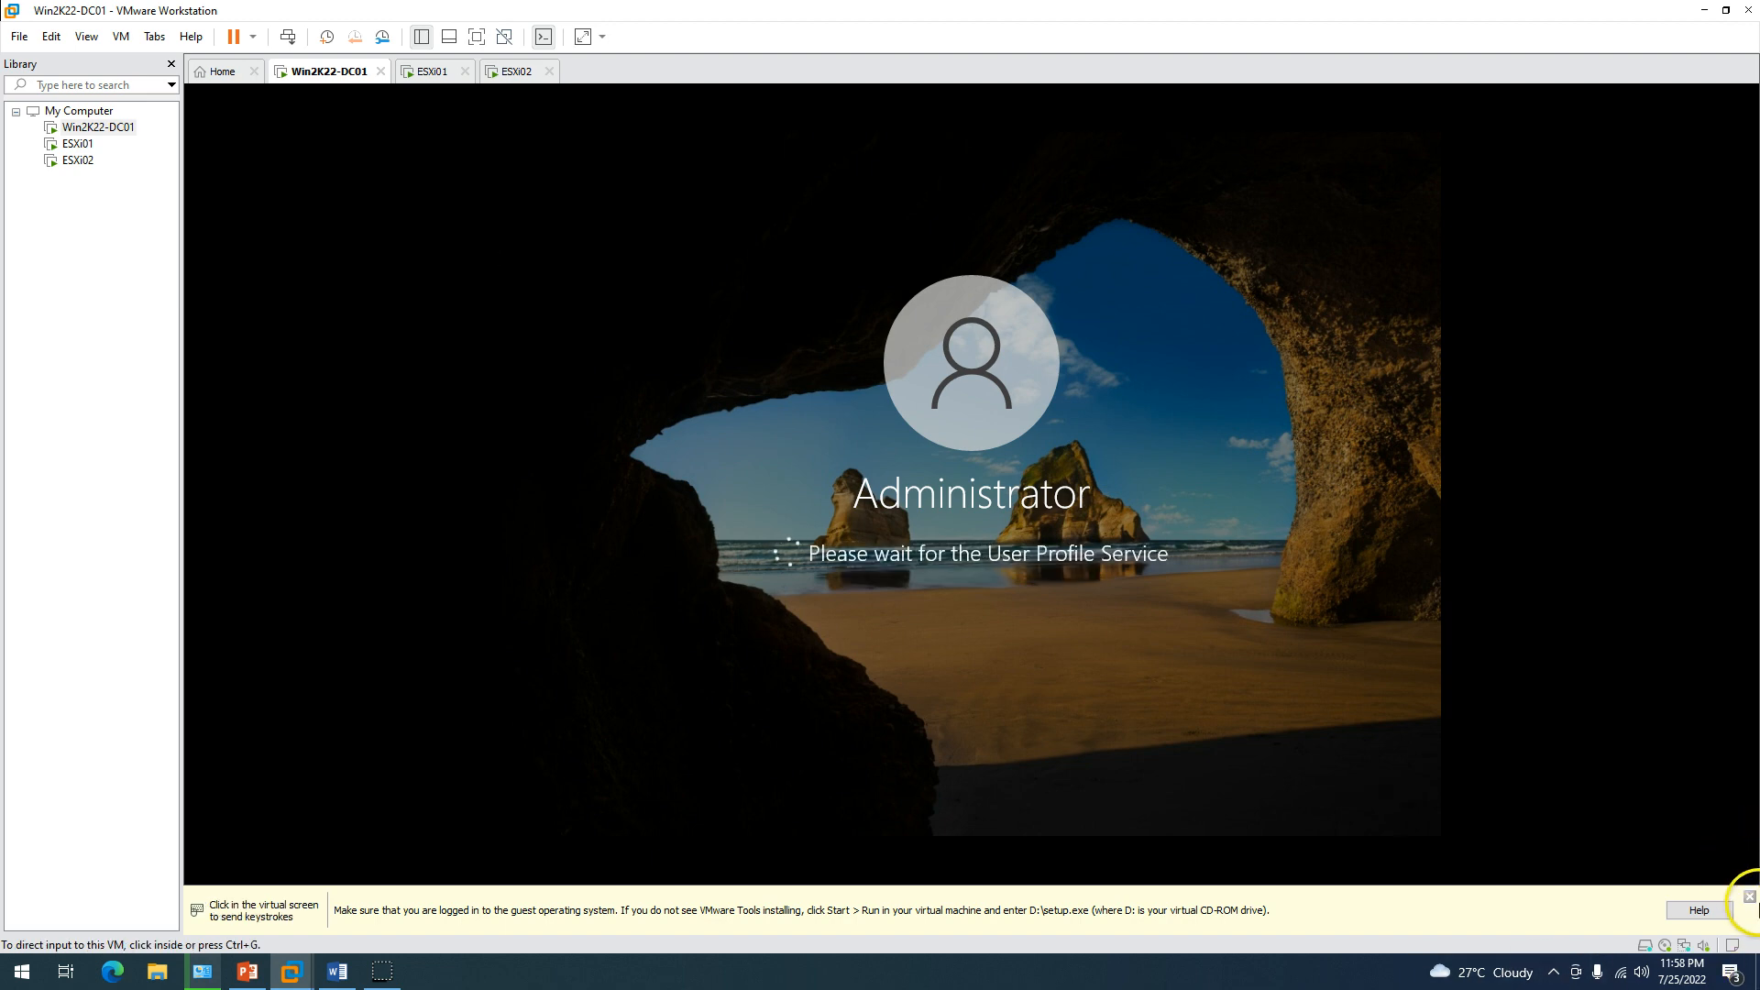
click(1750, 897)
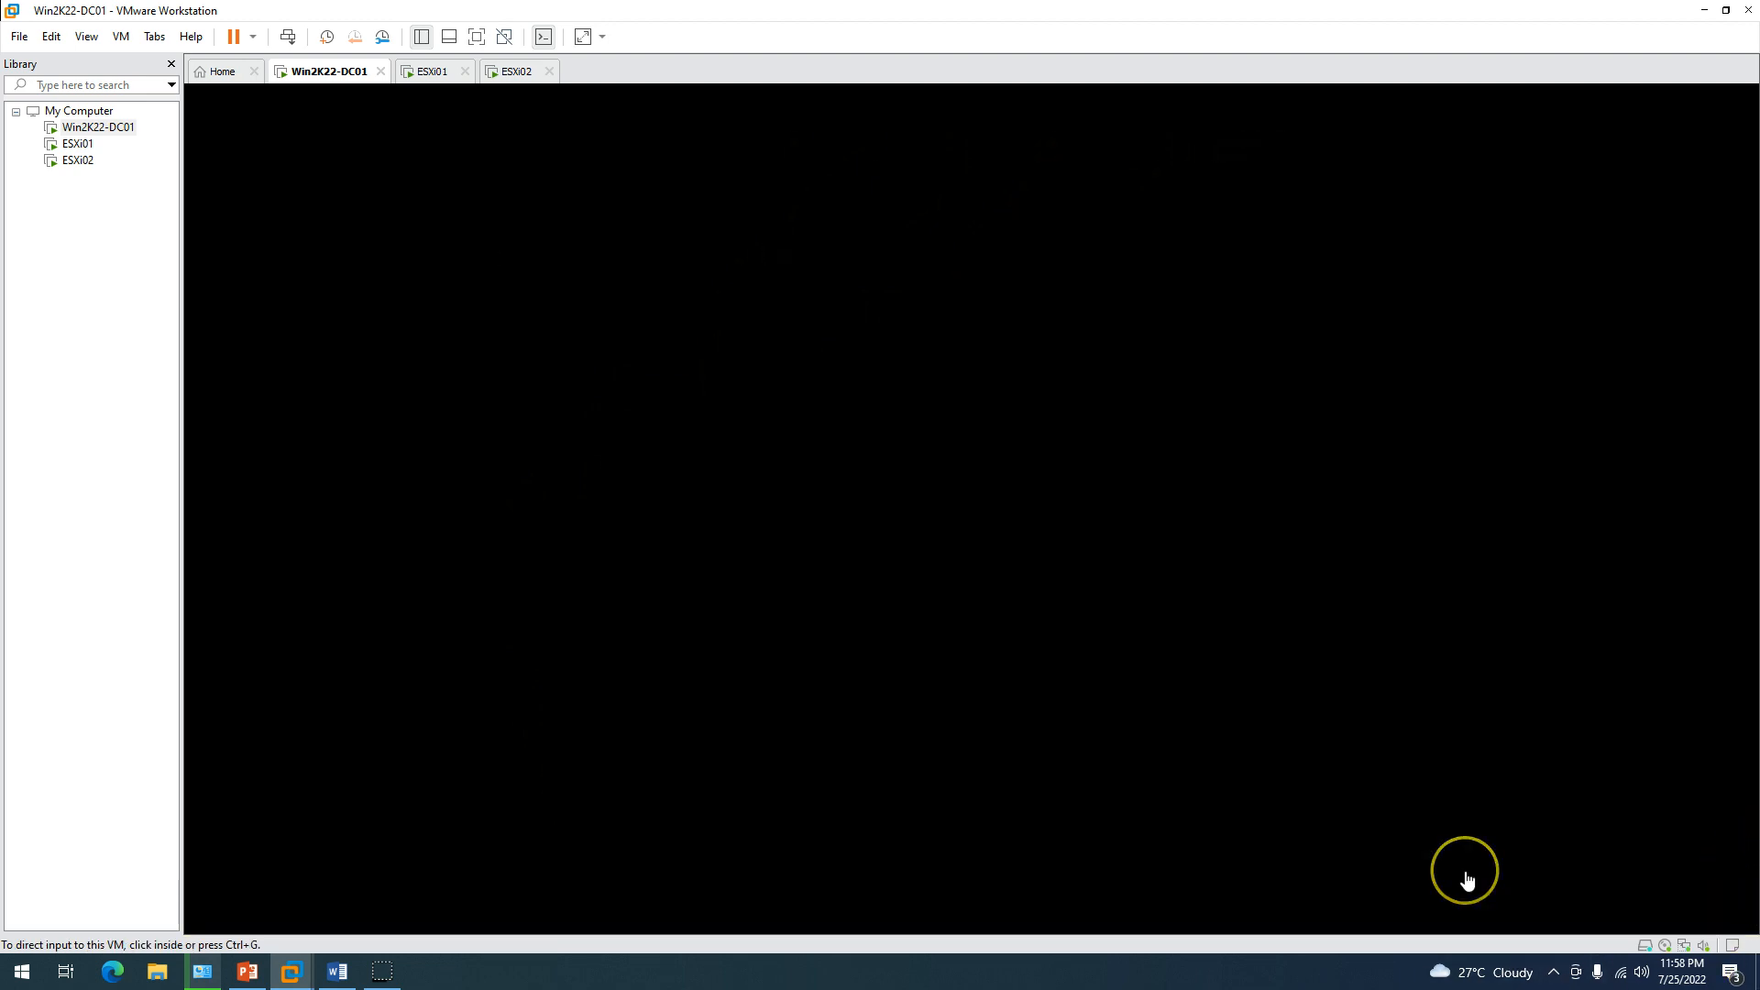
Check both ESXi VMs' boot progress, then run setup64 from the VMware Tools DVD in Win2K22-DC01.
click(429, 73)
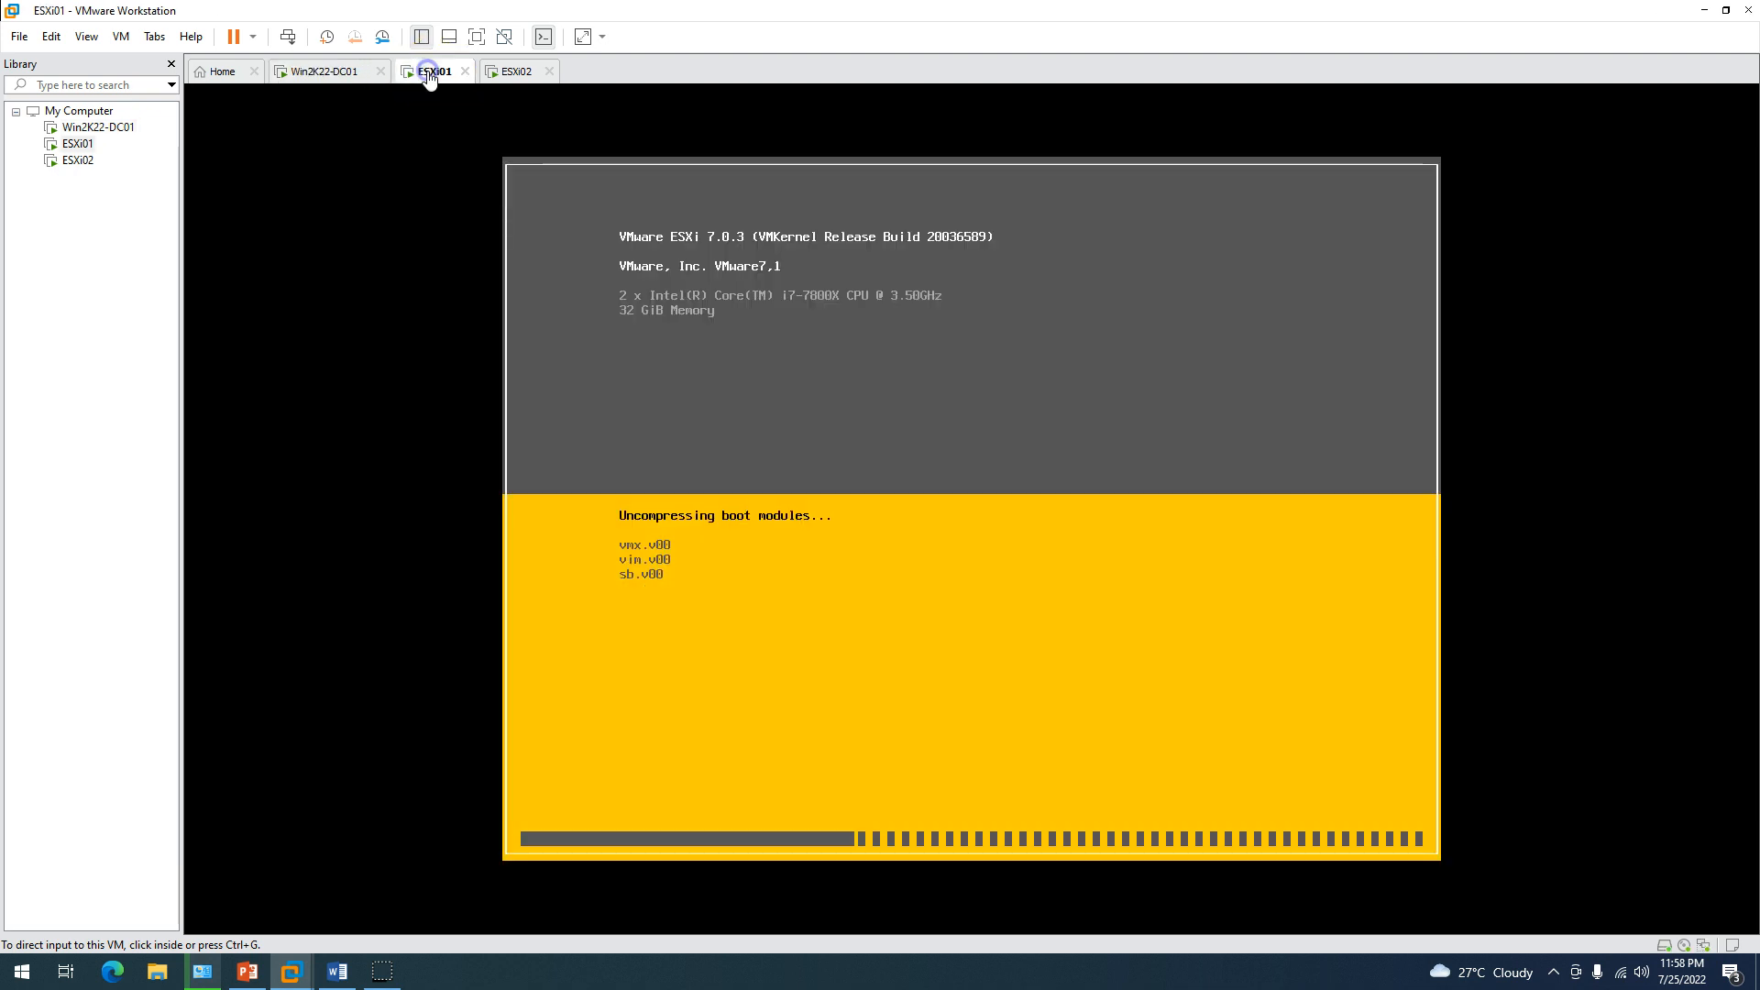
click(514, 71)
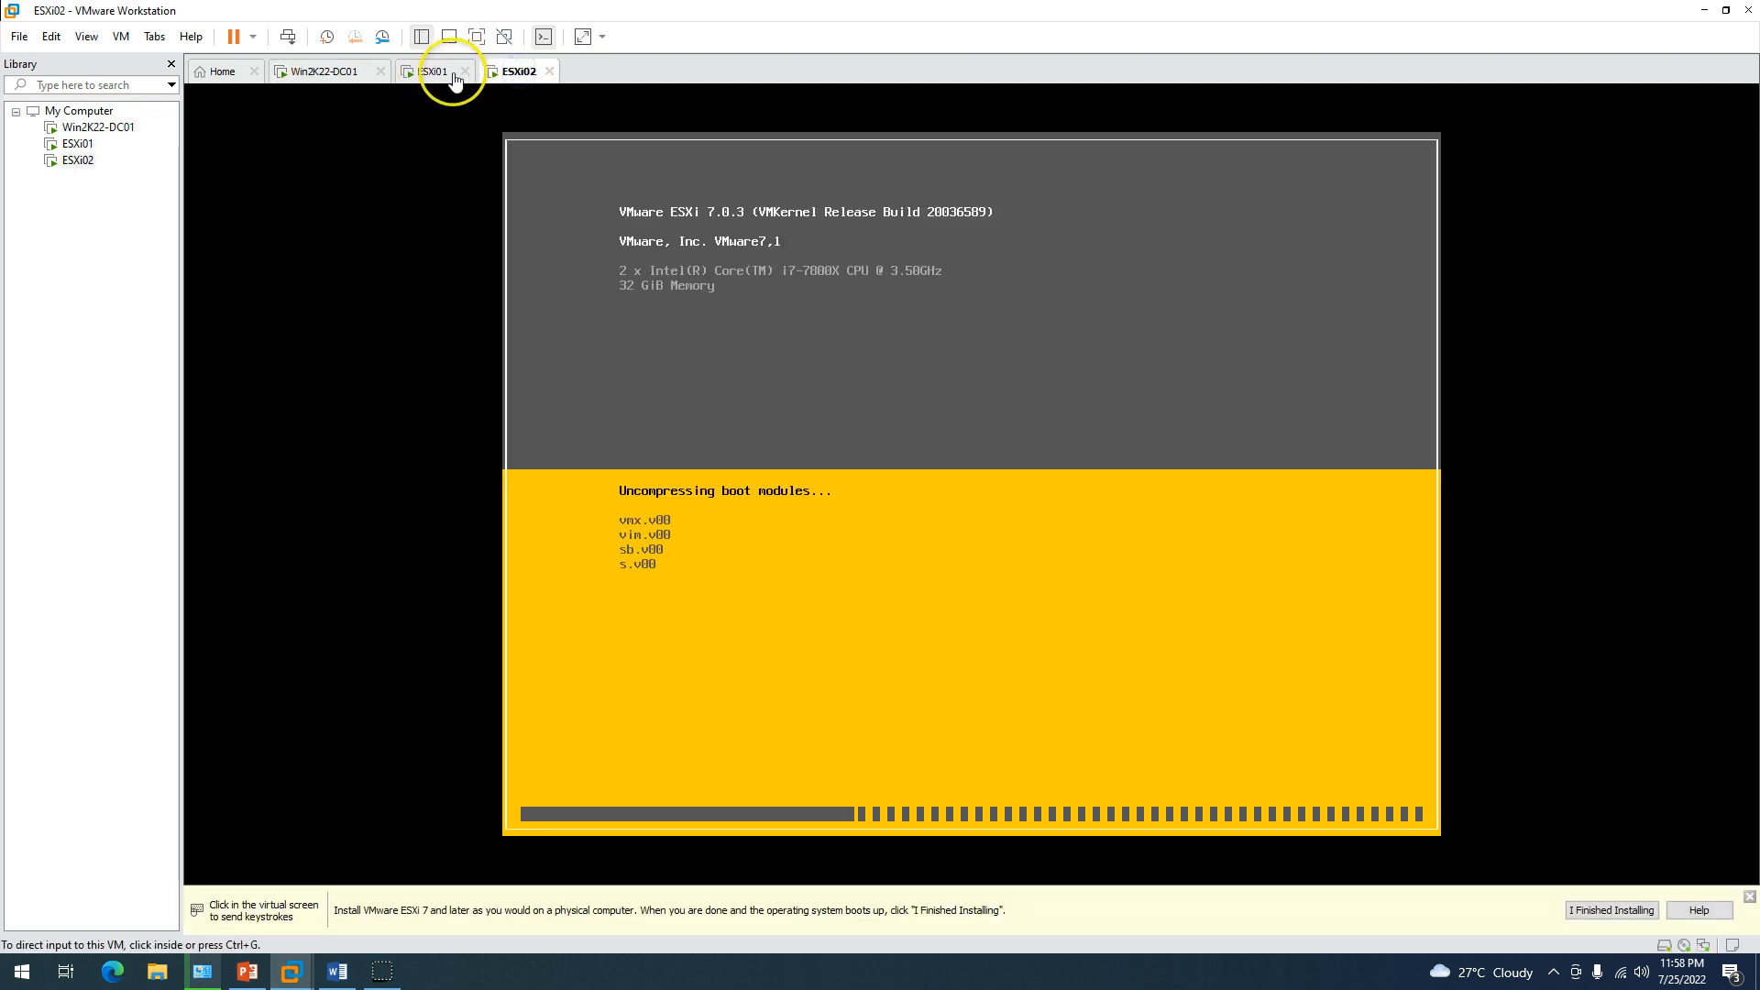
click(1749, 897)
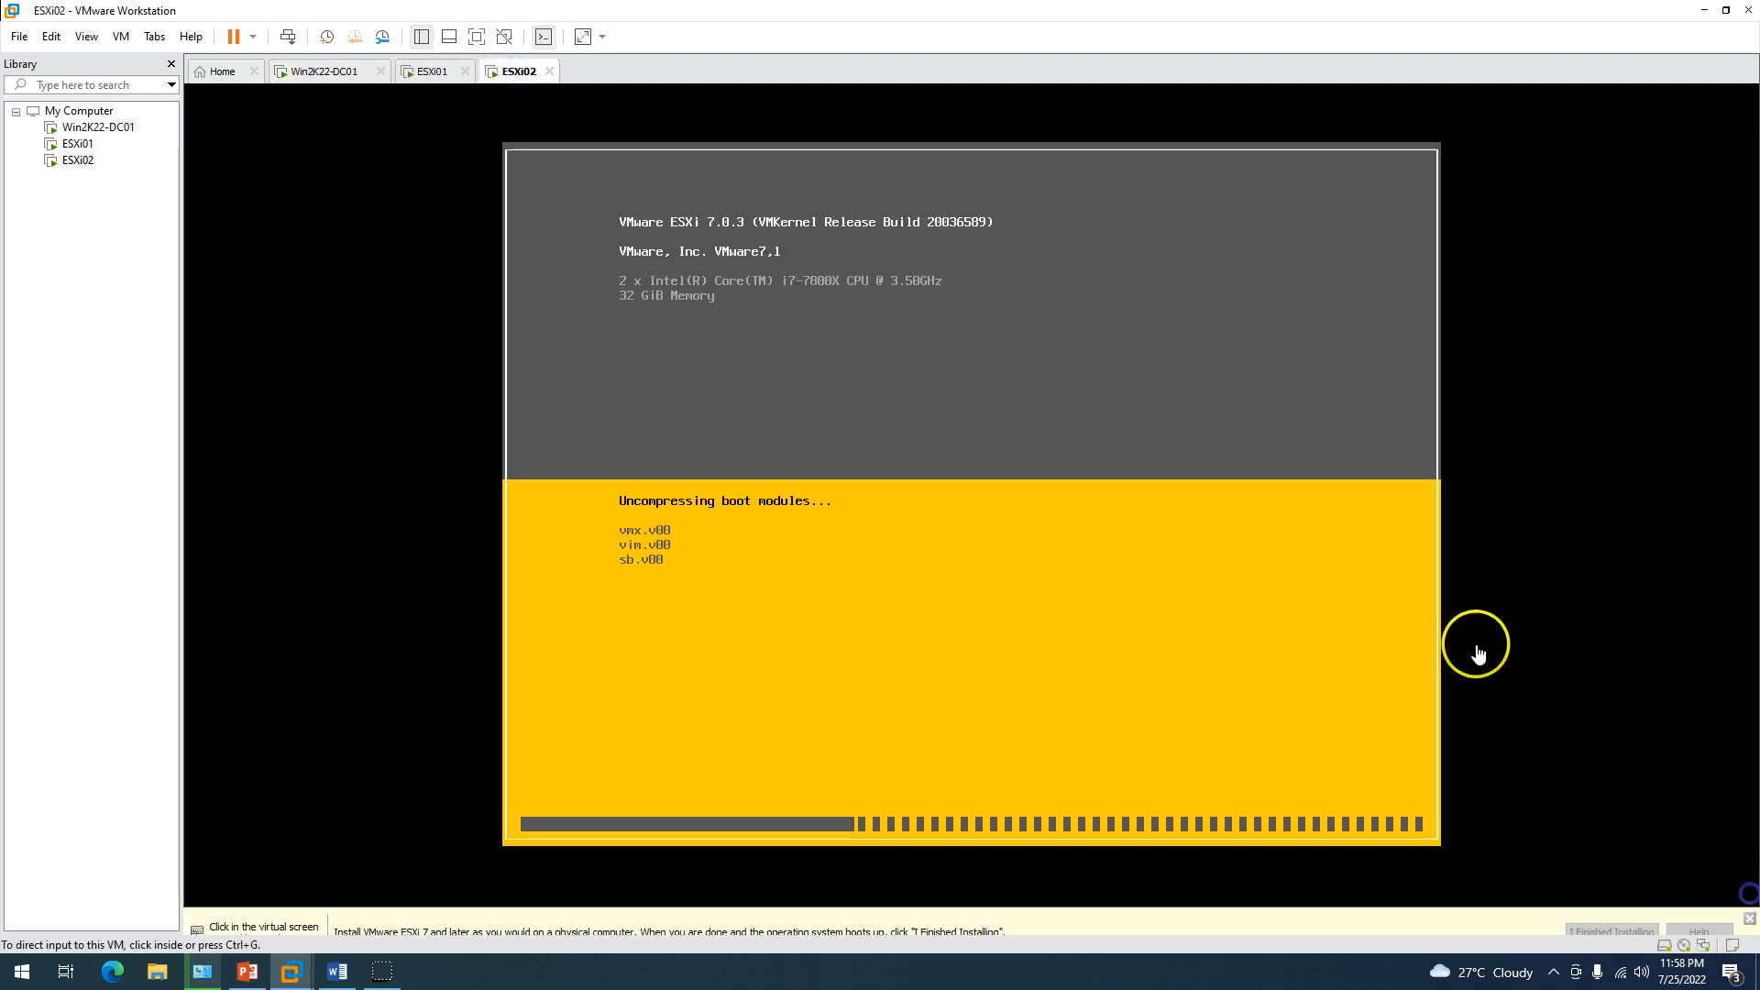
click(432, 75)
click(349, 73)
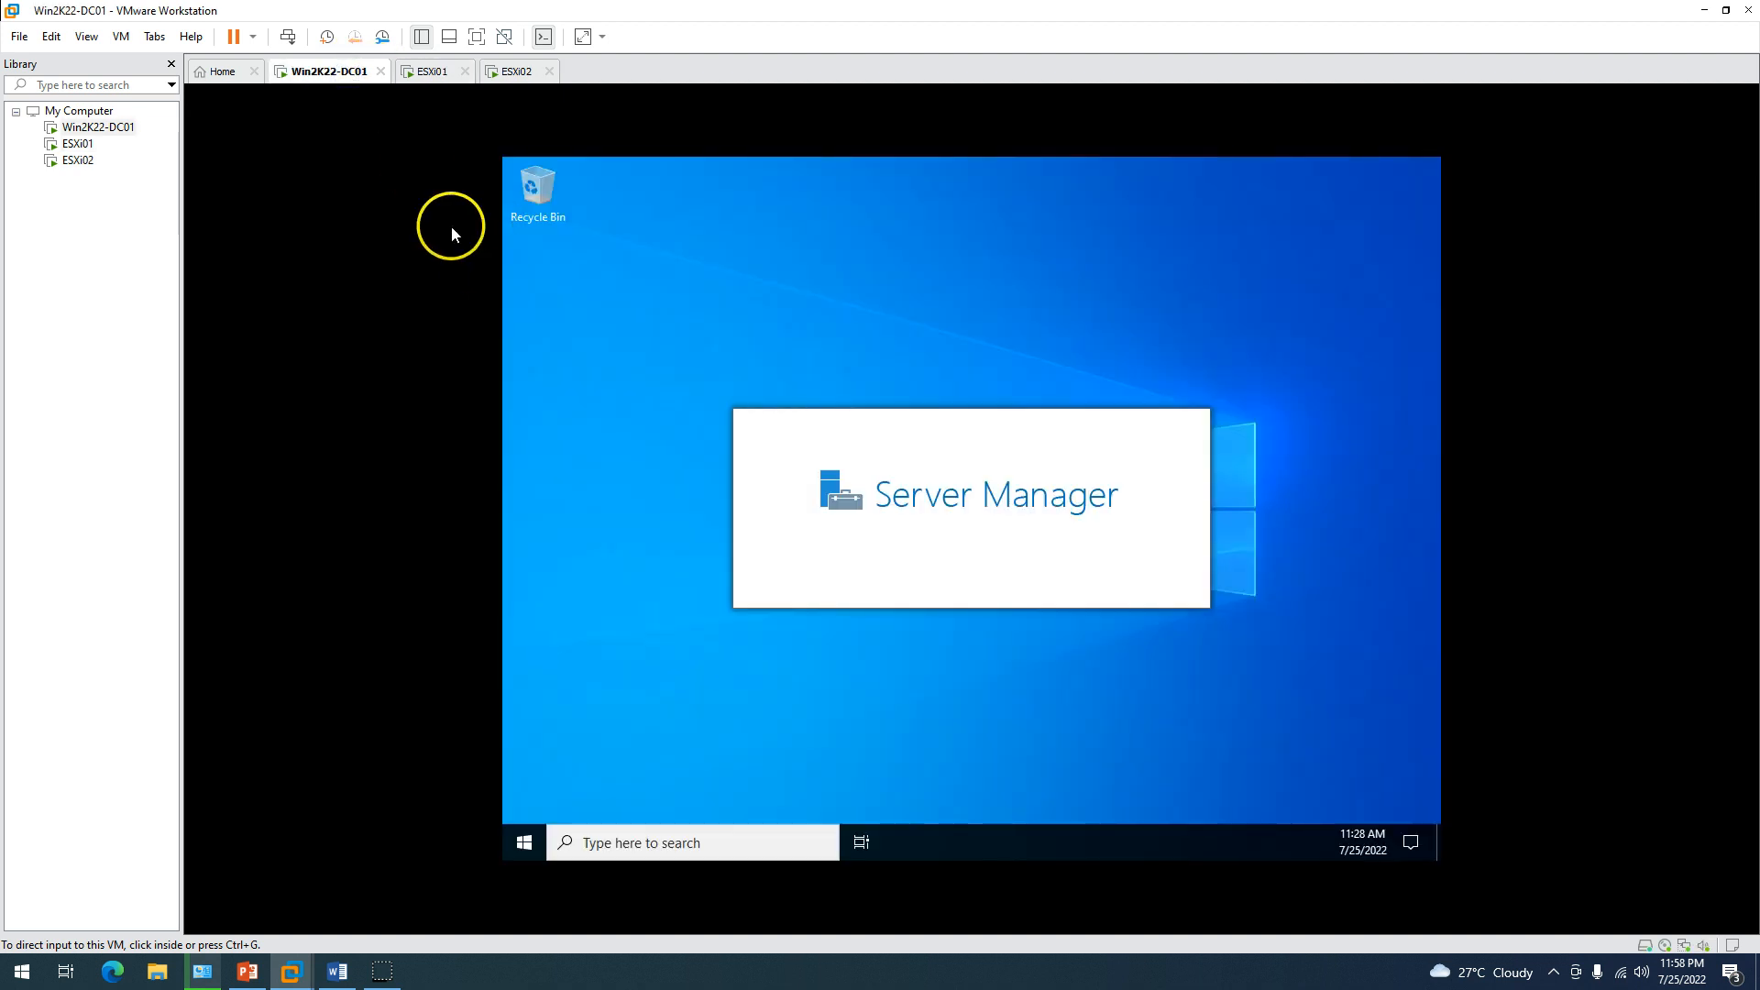
click(484, 245)
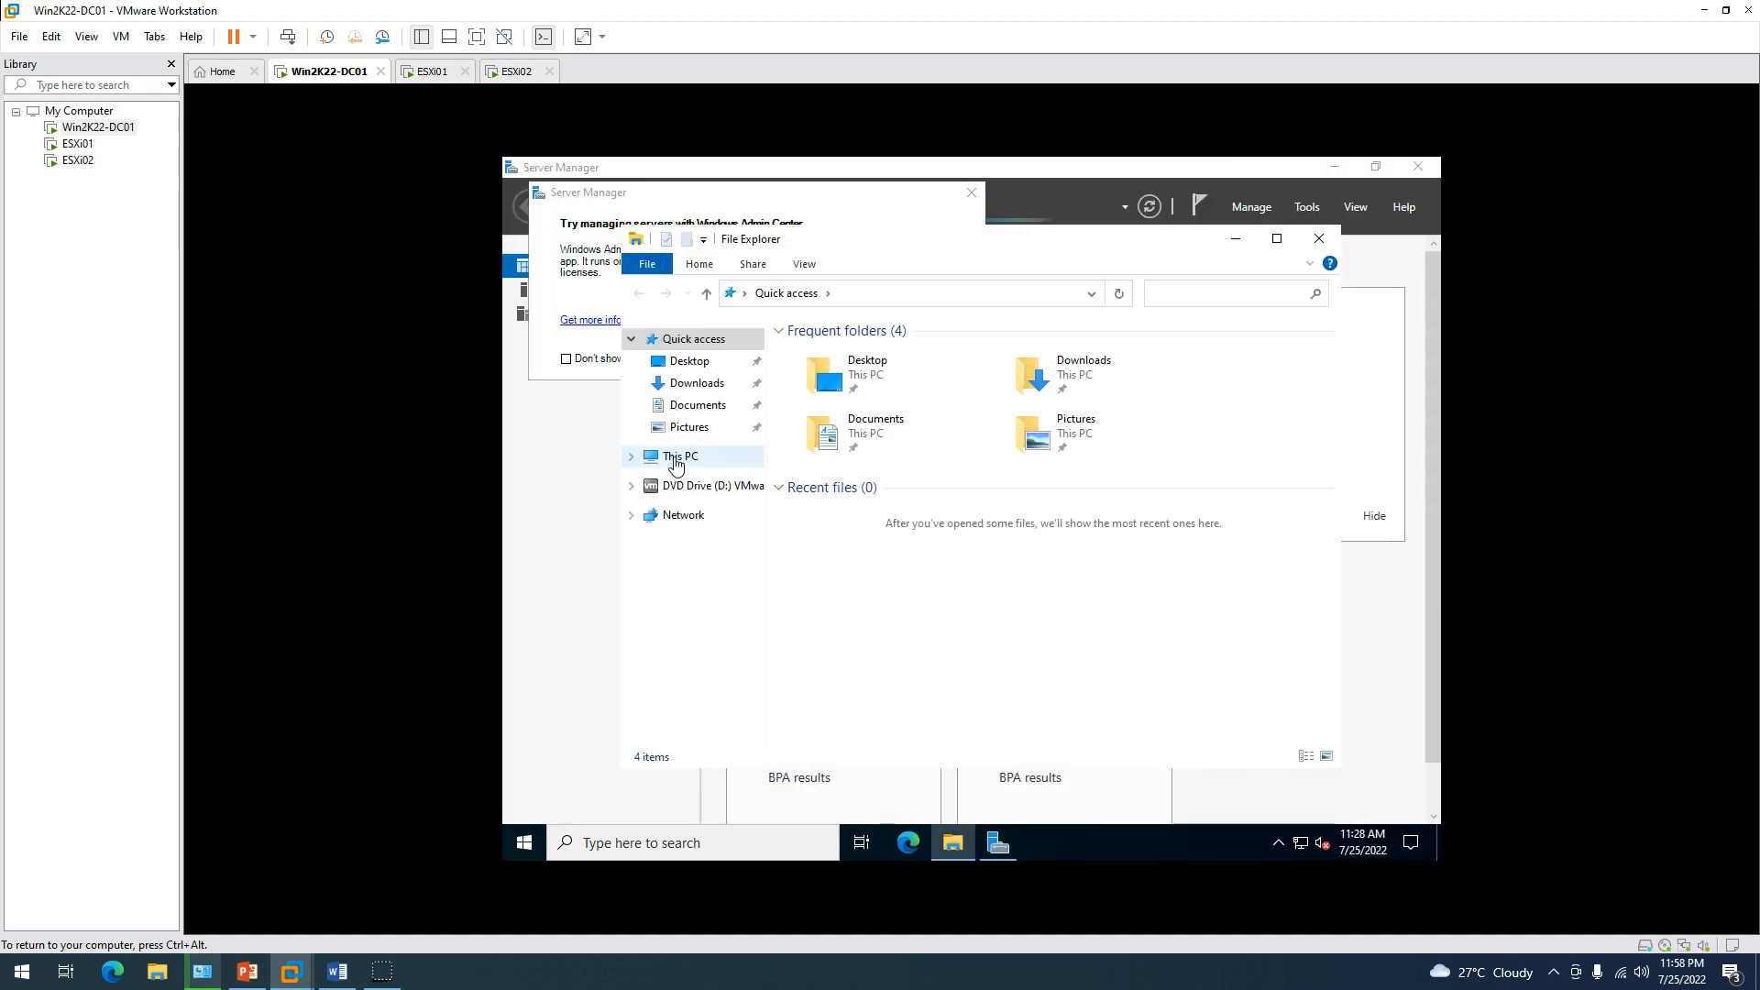
double_click(1077, 614)
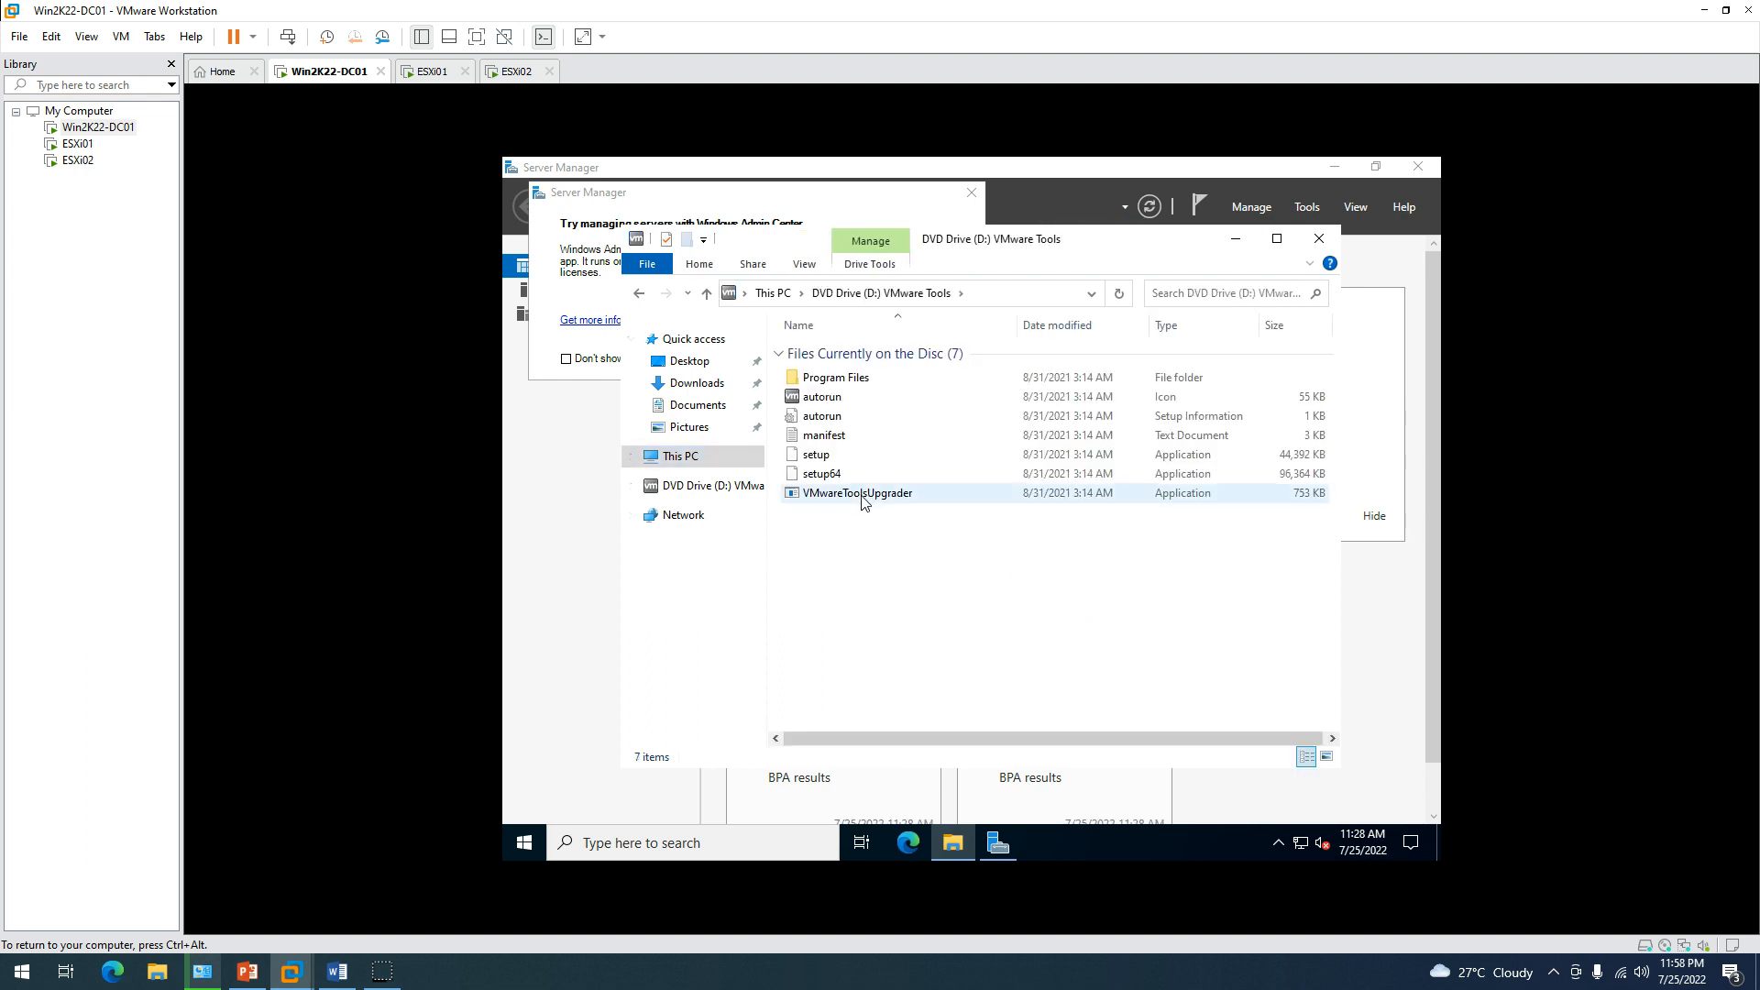
click(836, 480)
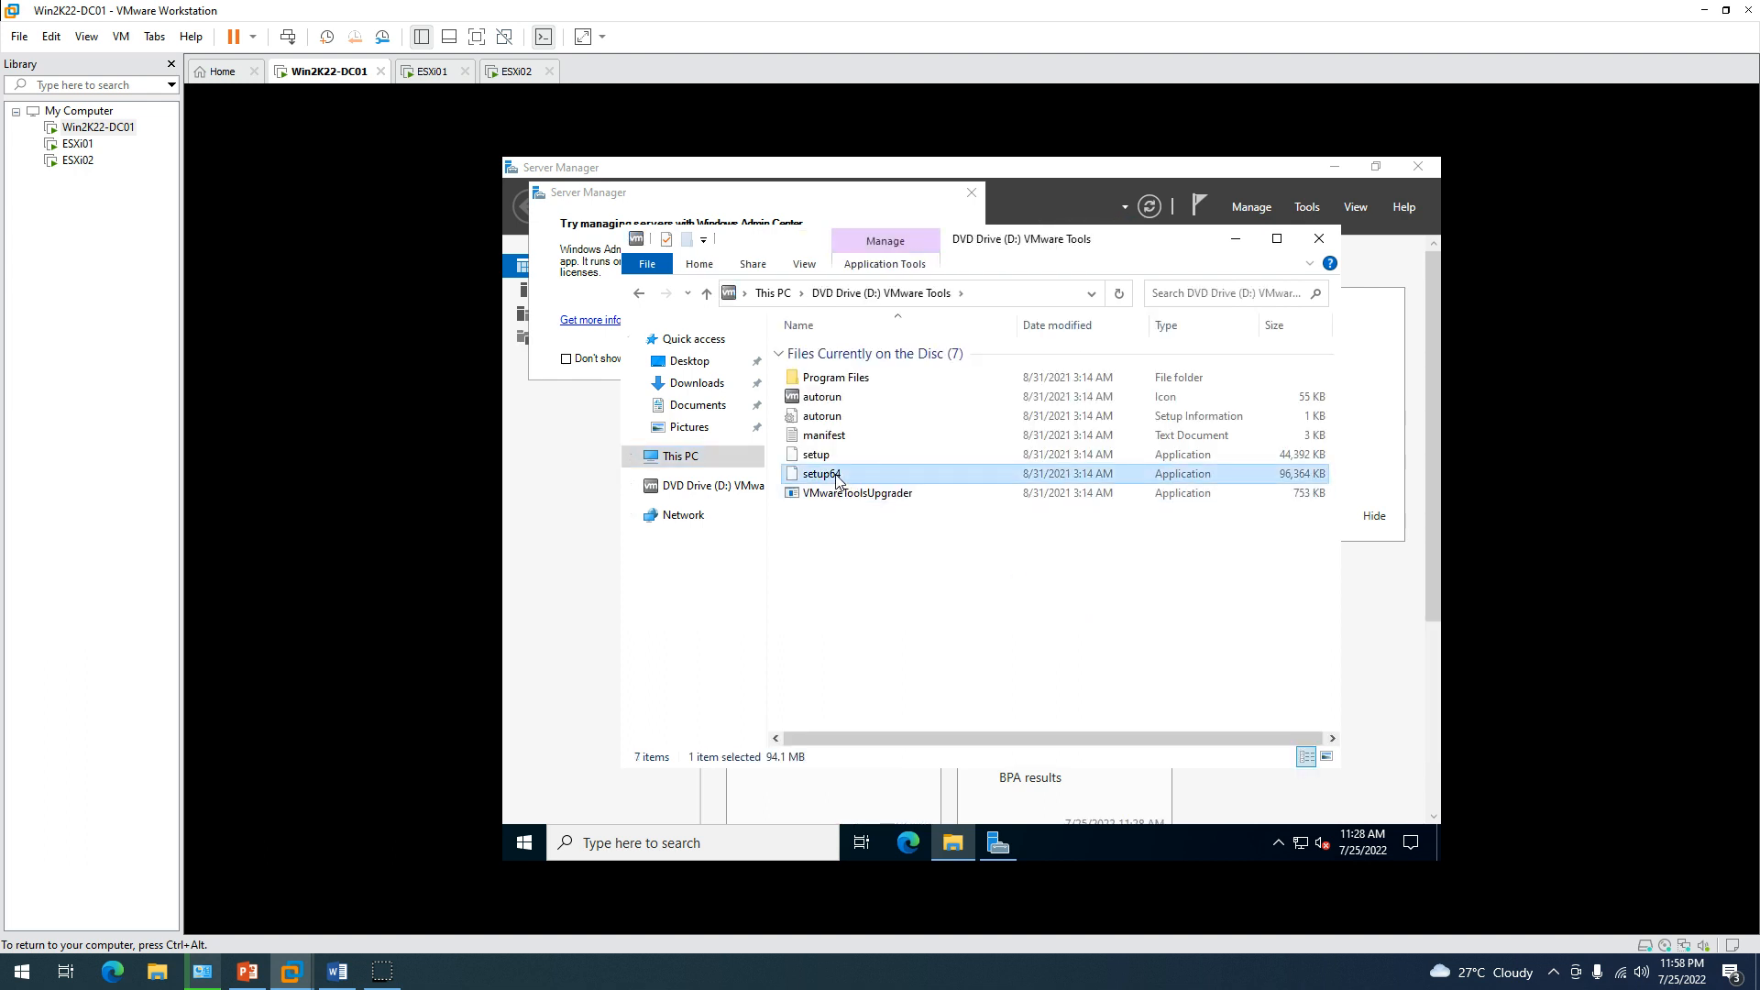
Close the Windows Admin Center prompt and open System Properties from Server Manager's Local Server page.
click(598, 368)
click(972, 195)
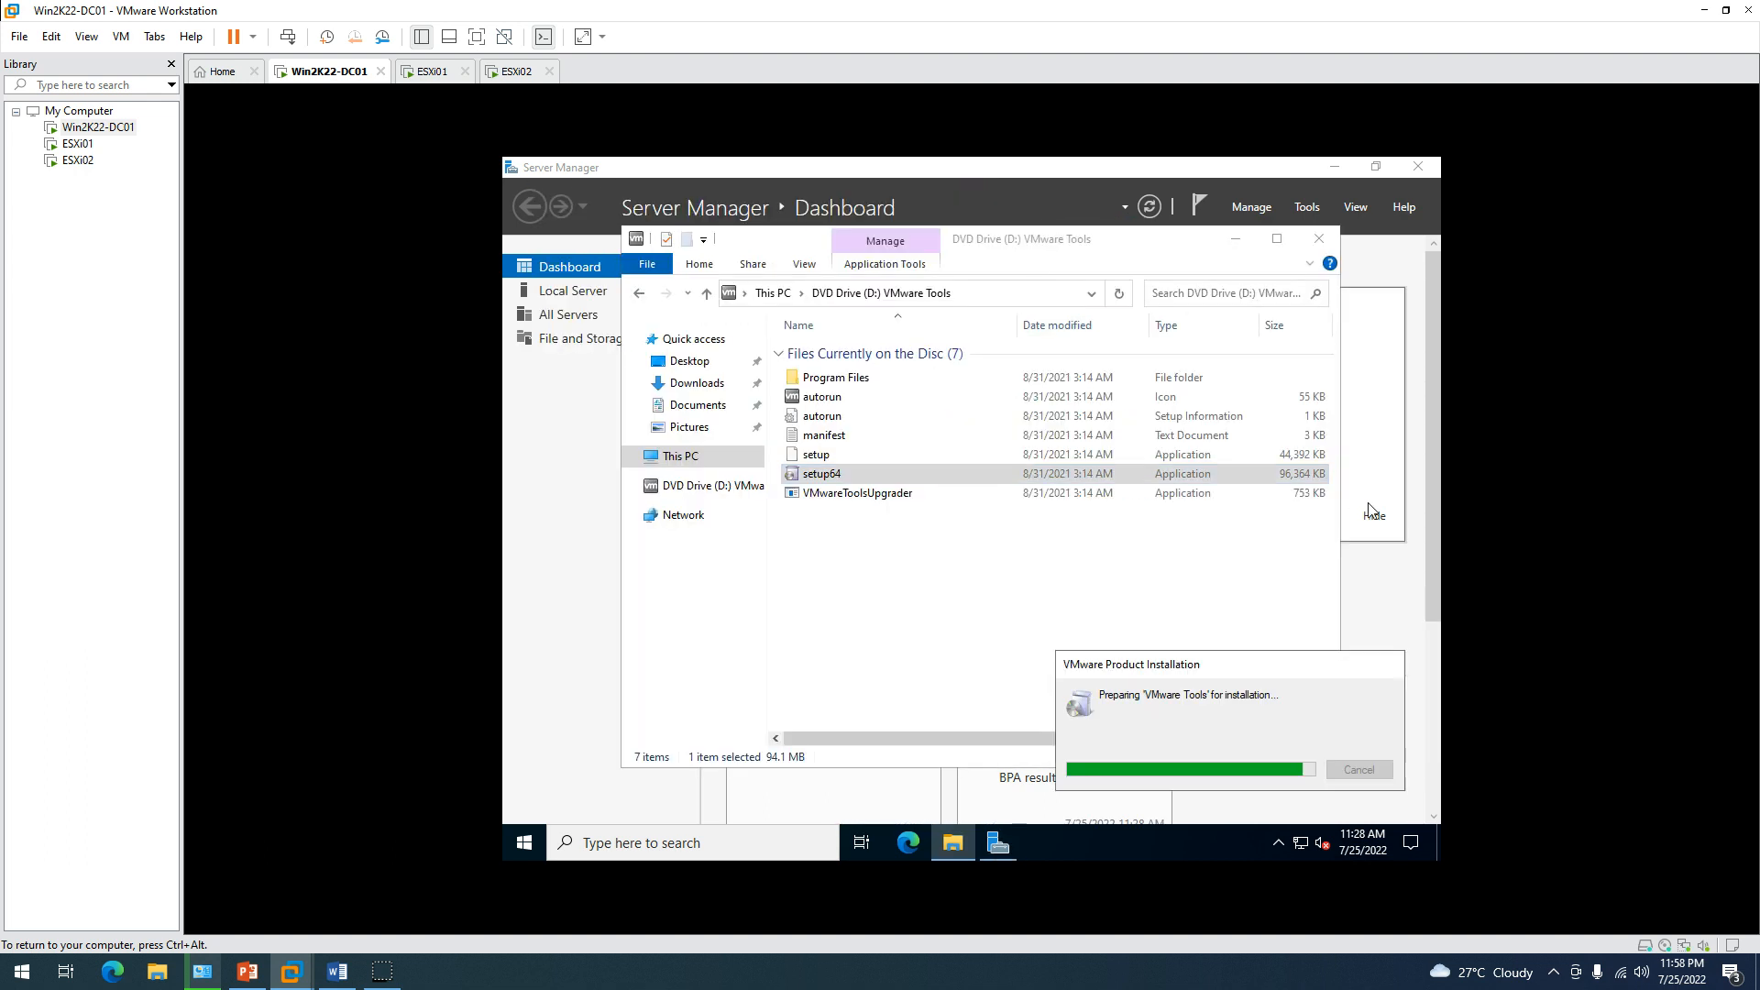
click(1375, 530)
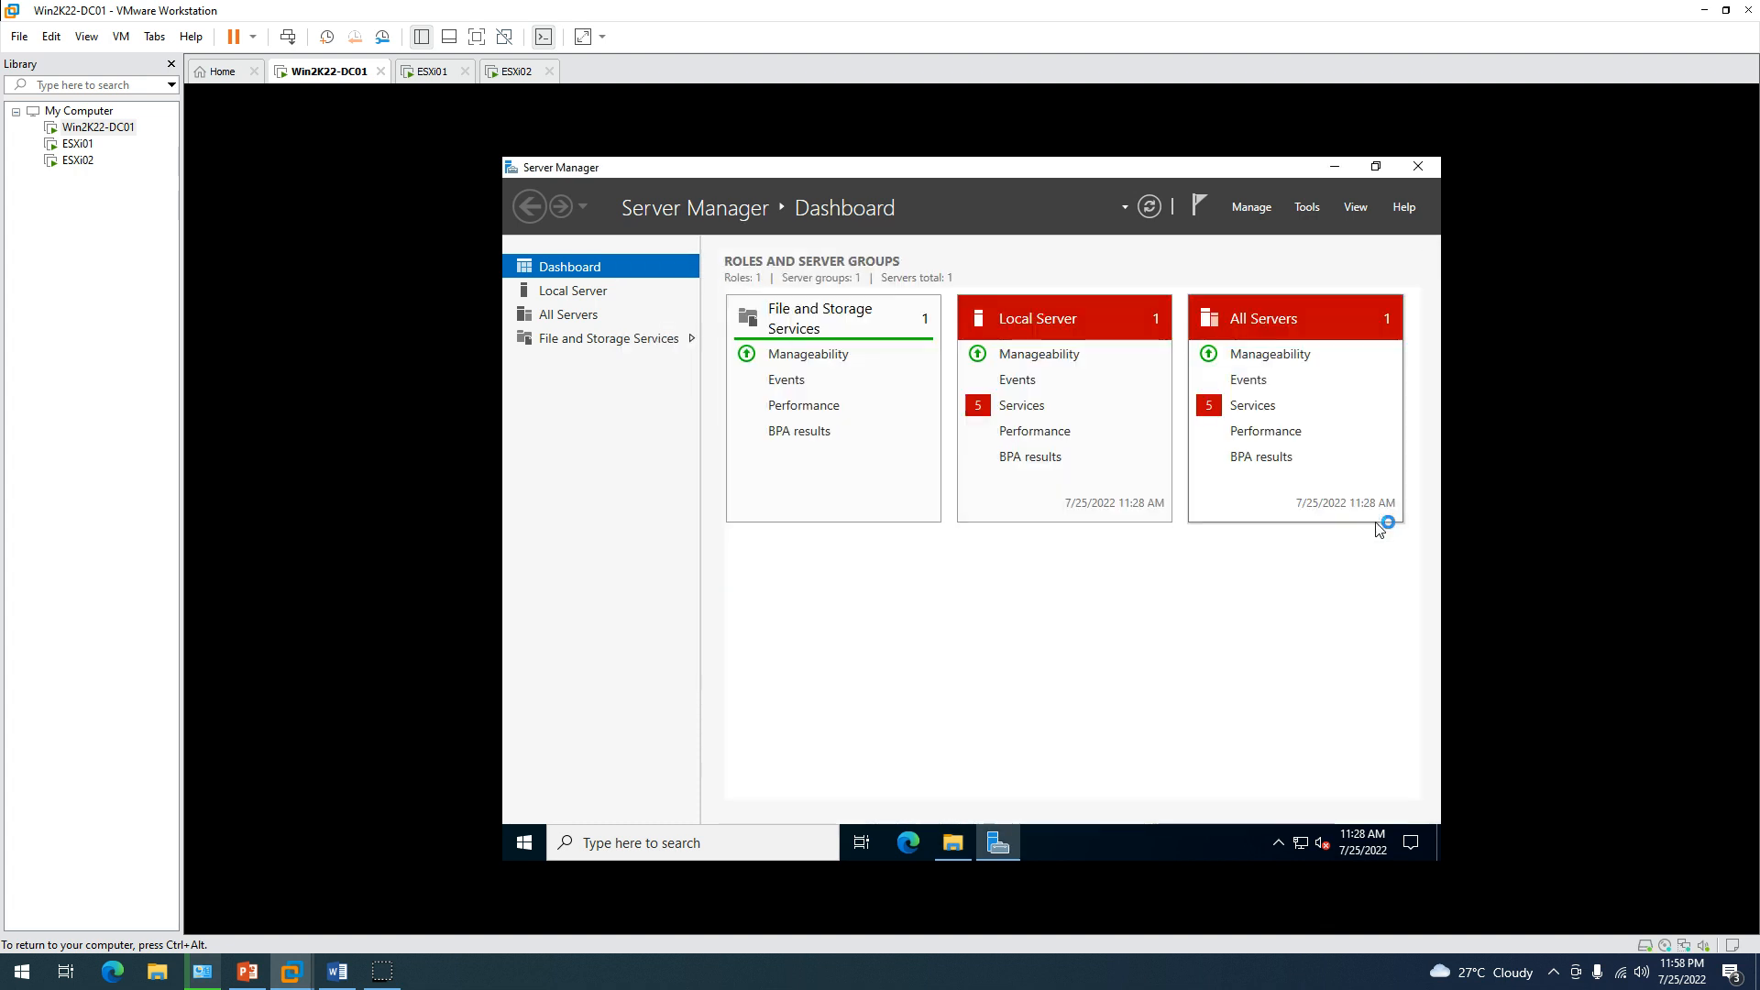
click(554, 292)
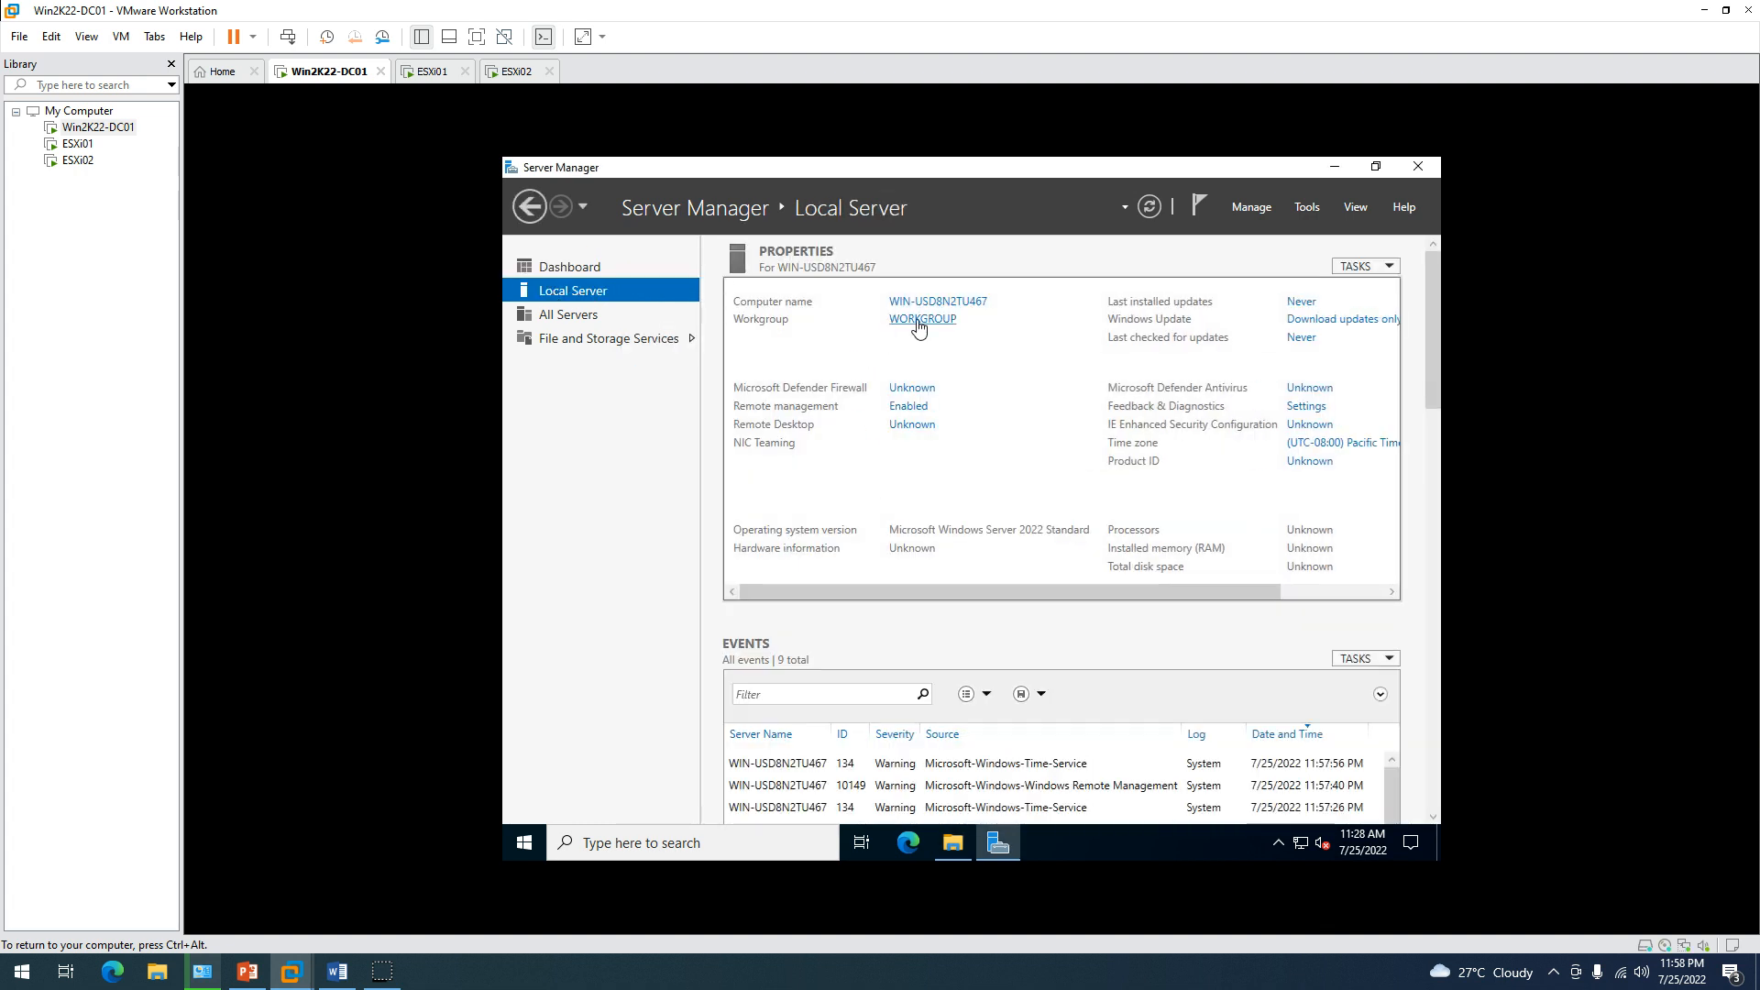
click(920, 320)
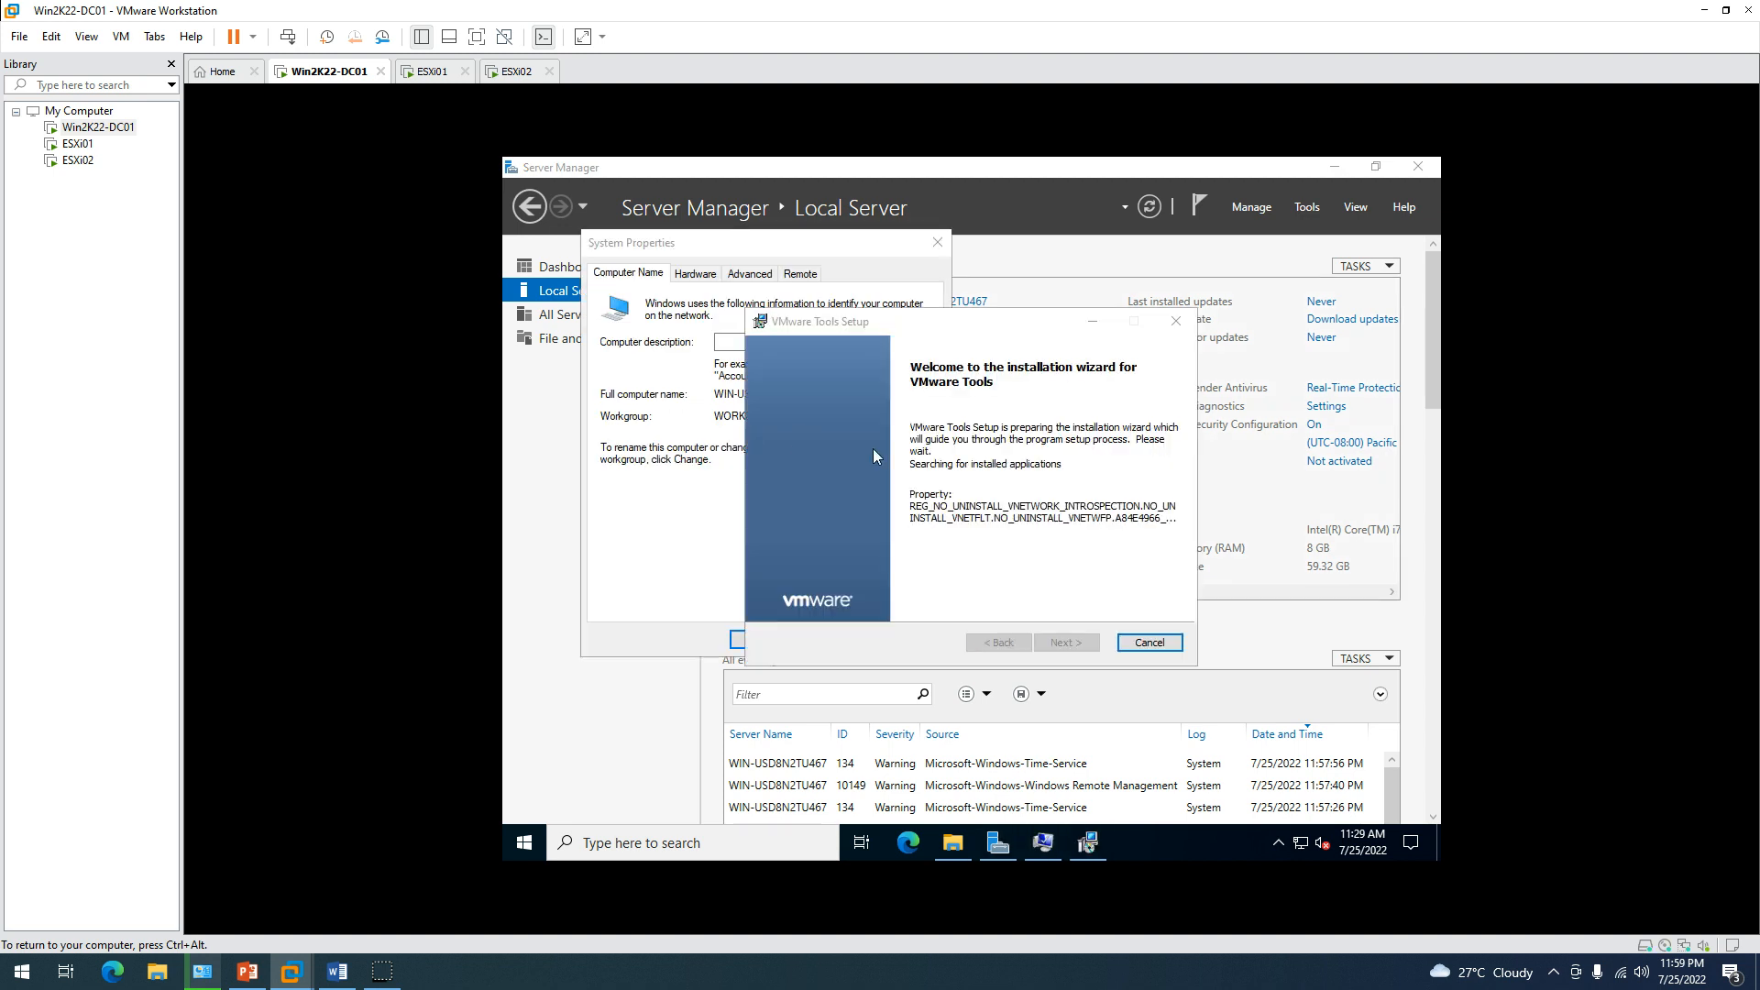
Begin the VMware Tools installation and change the computer name to Win2K22-DC01.
click(1063, 641)
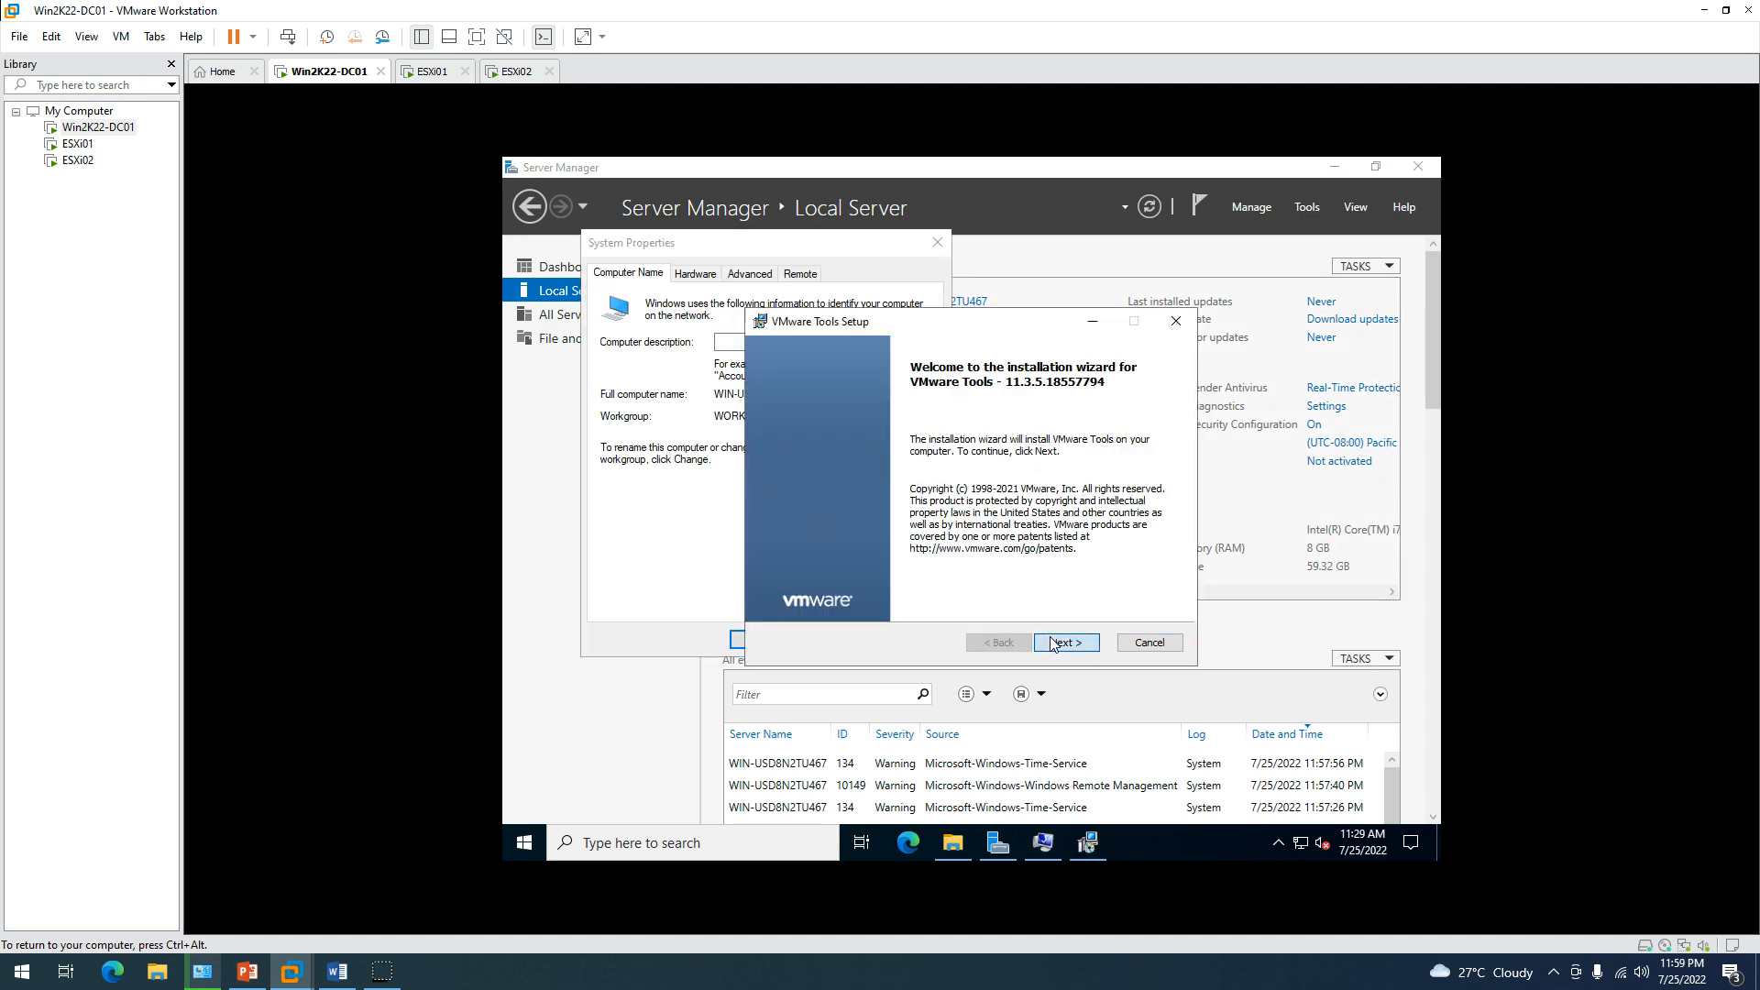
click(1063, 642)
click(1064, 641)
click(713, 493)
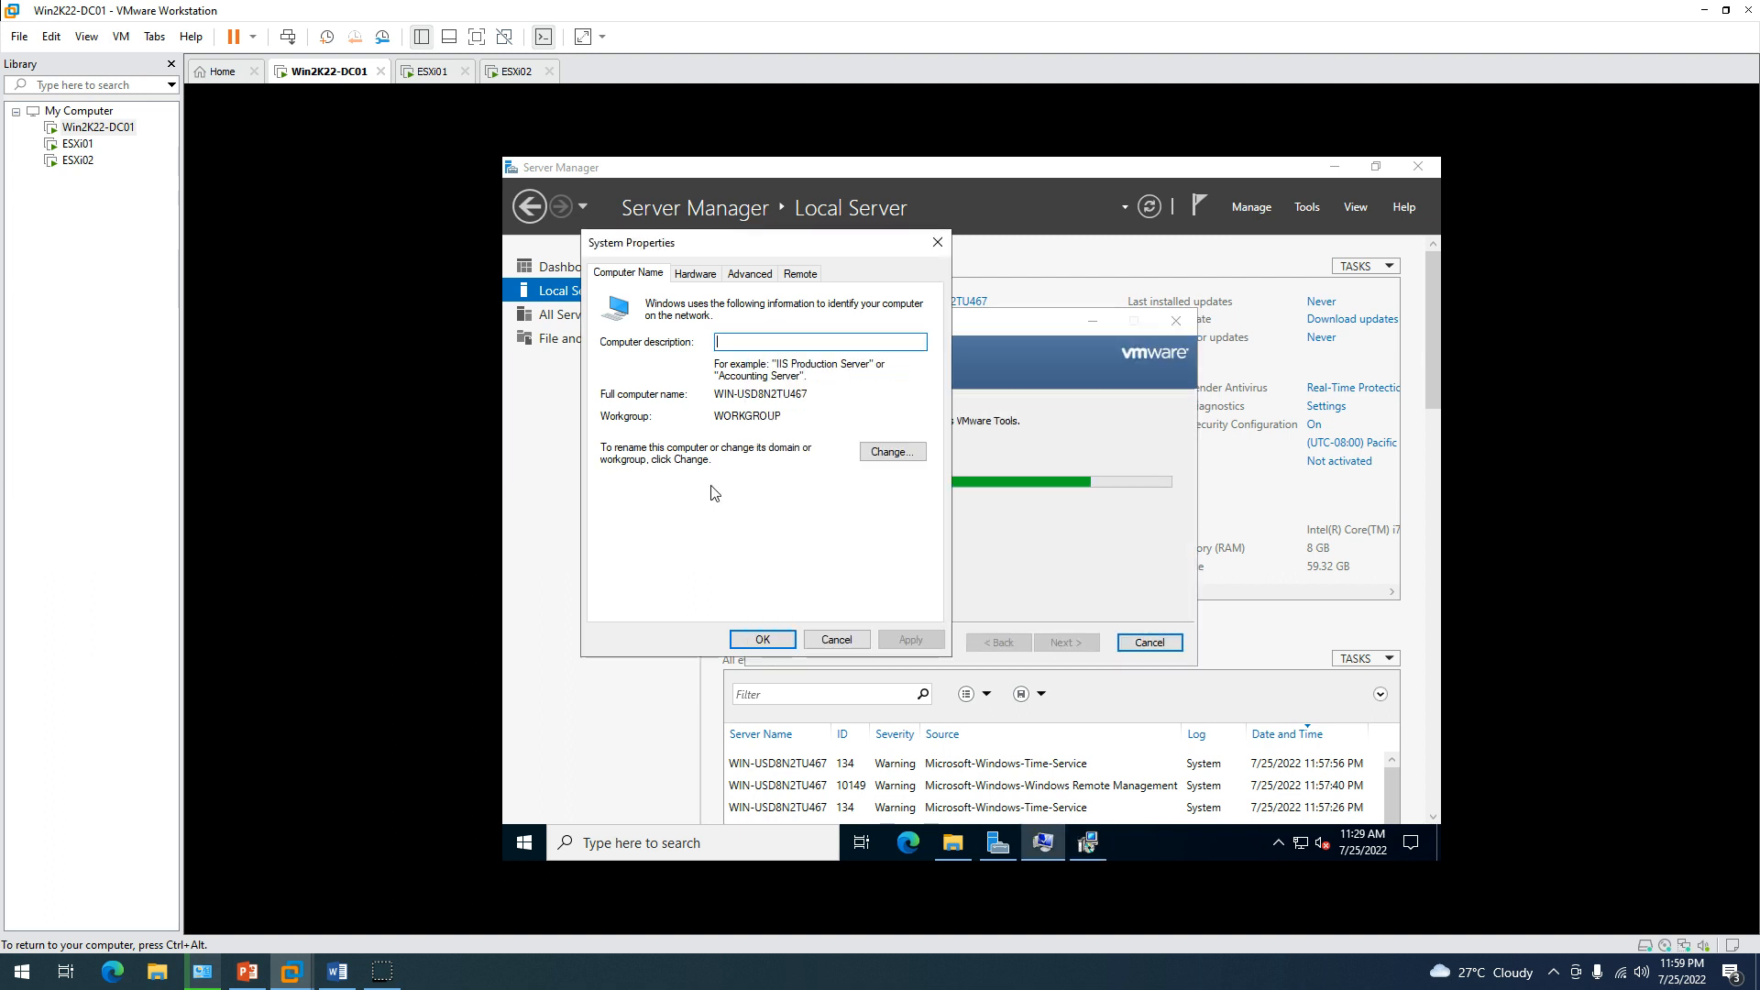
click(889, 455)
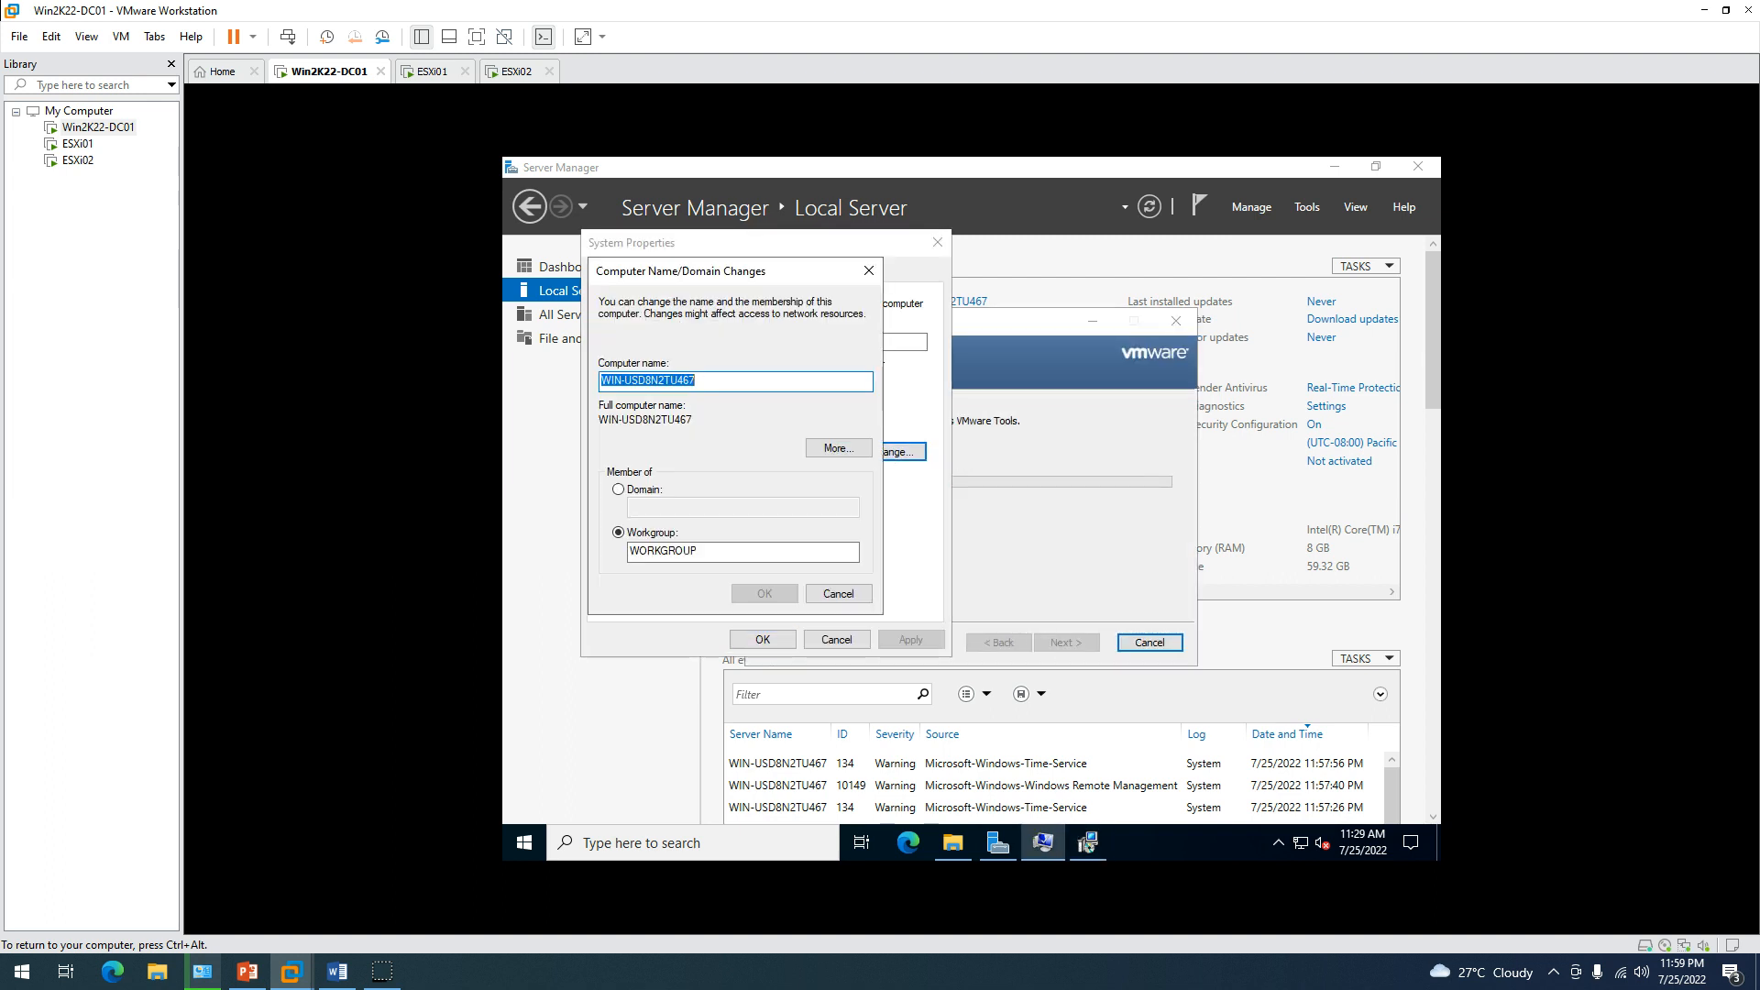
text(WIn2)
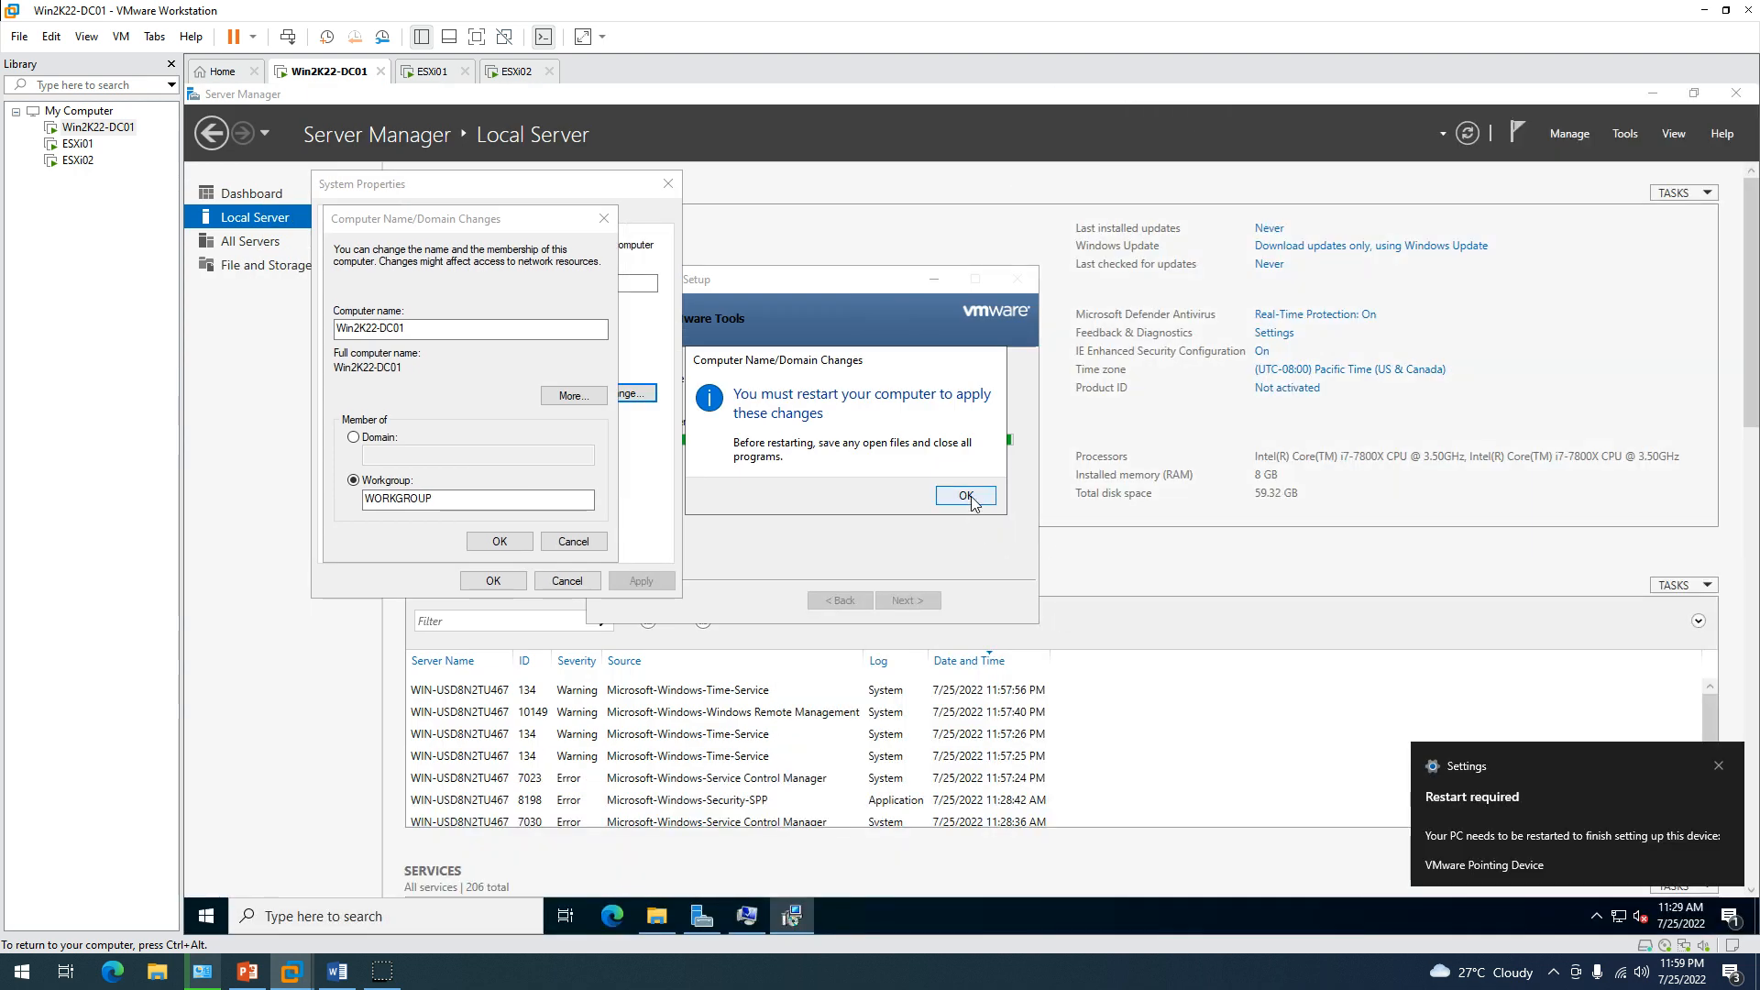
click(970, 499)
click(471, 592)
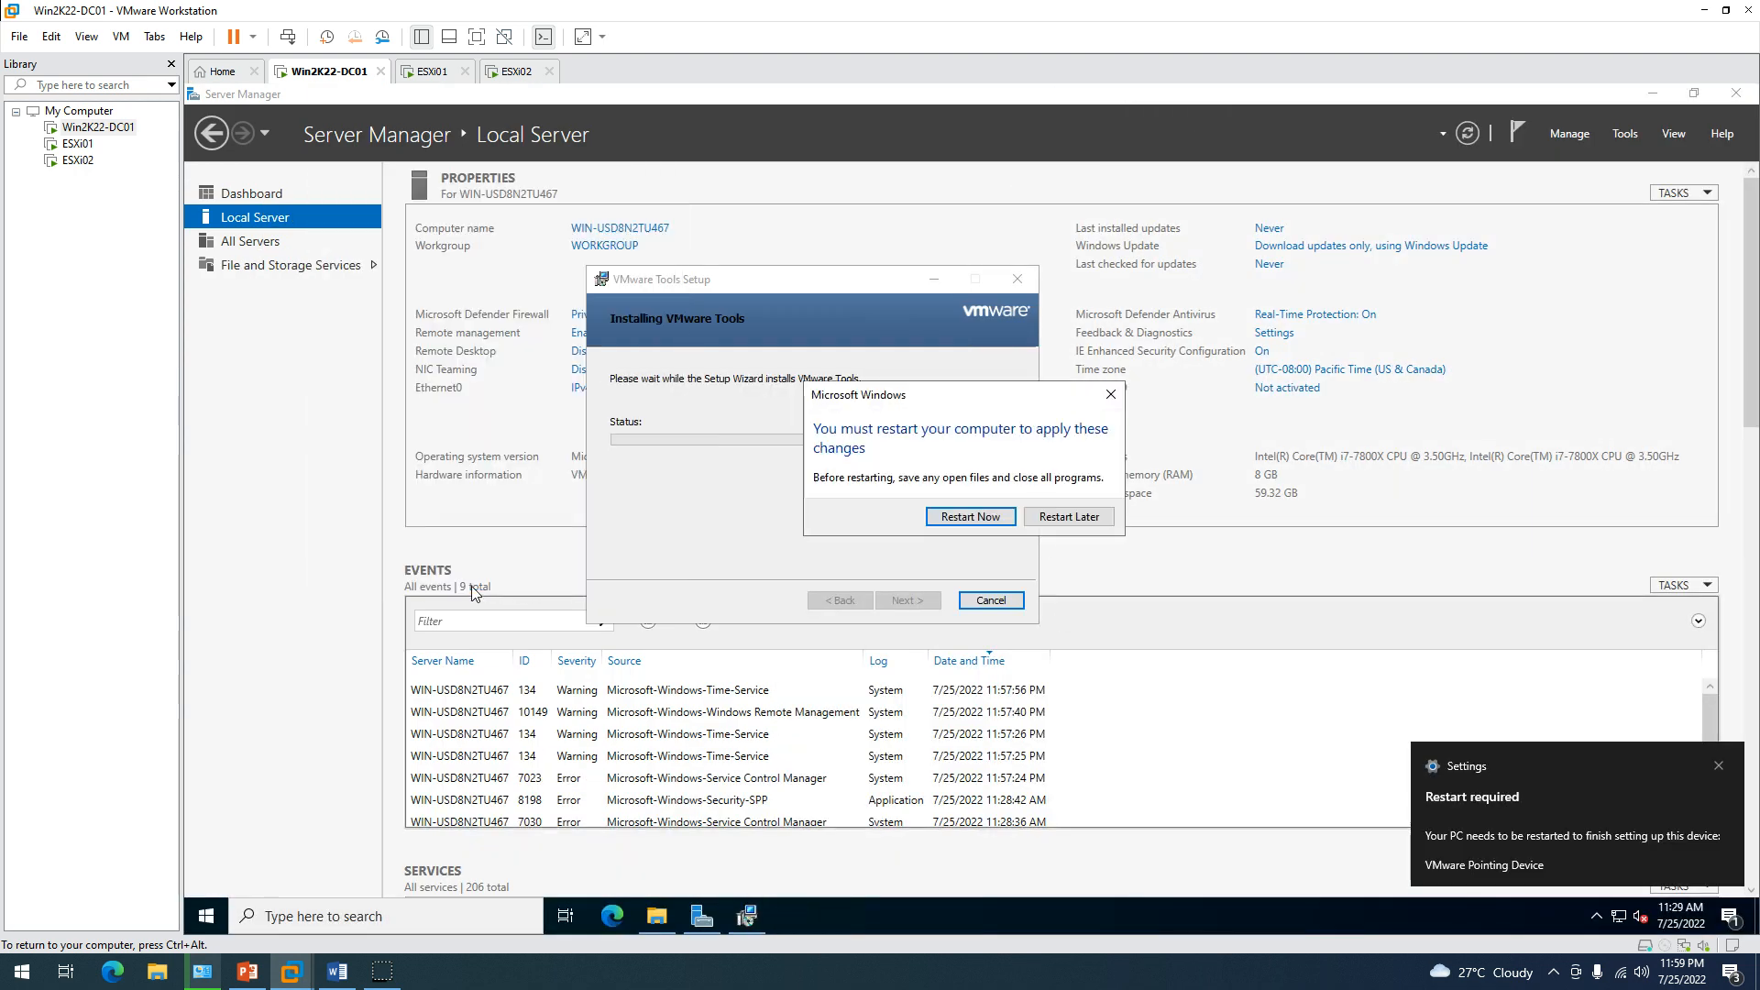
Postpone the restart, finish the VMware Tools setup, and decline restarting now.
click(1068, 521)
click(928, 601)
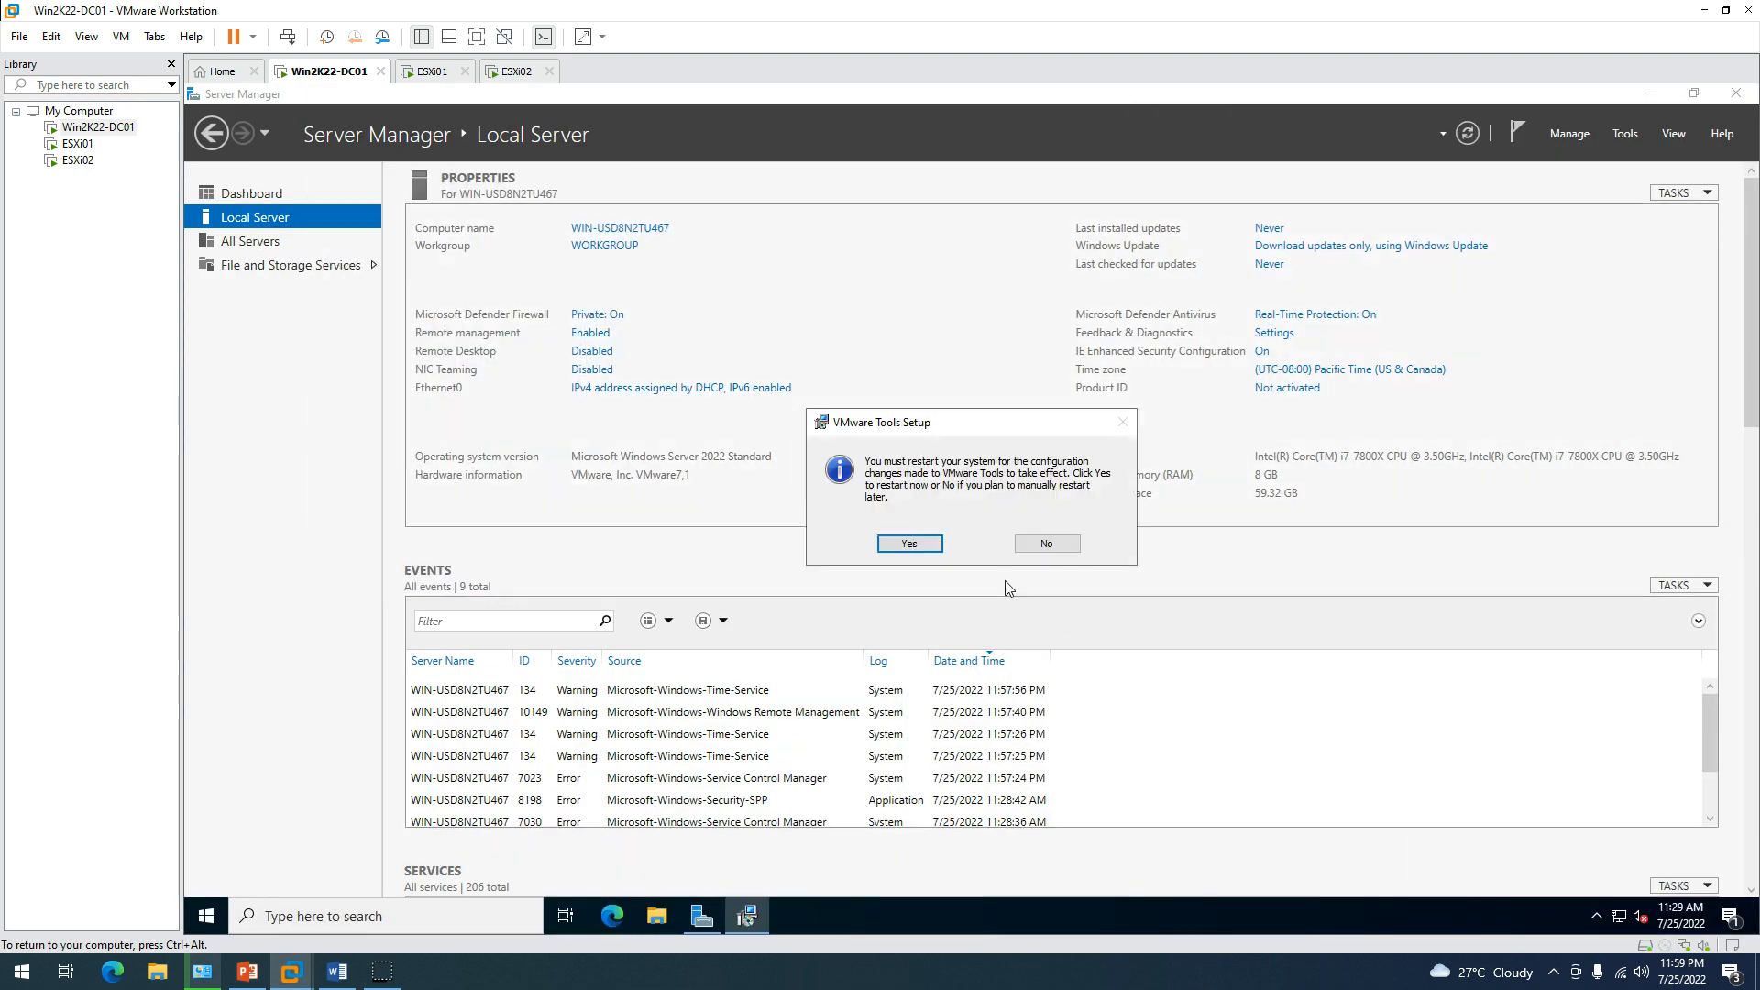
click(1064, 548)
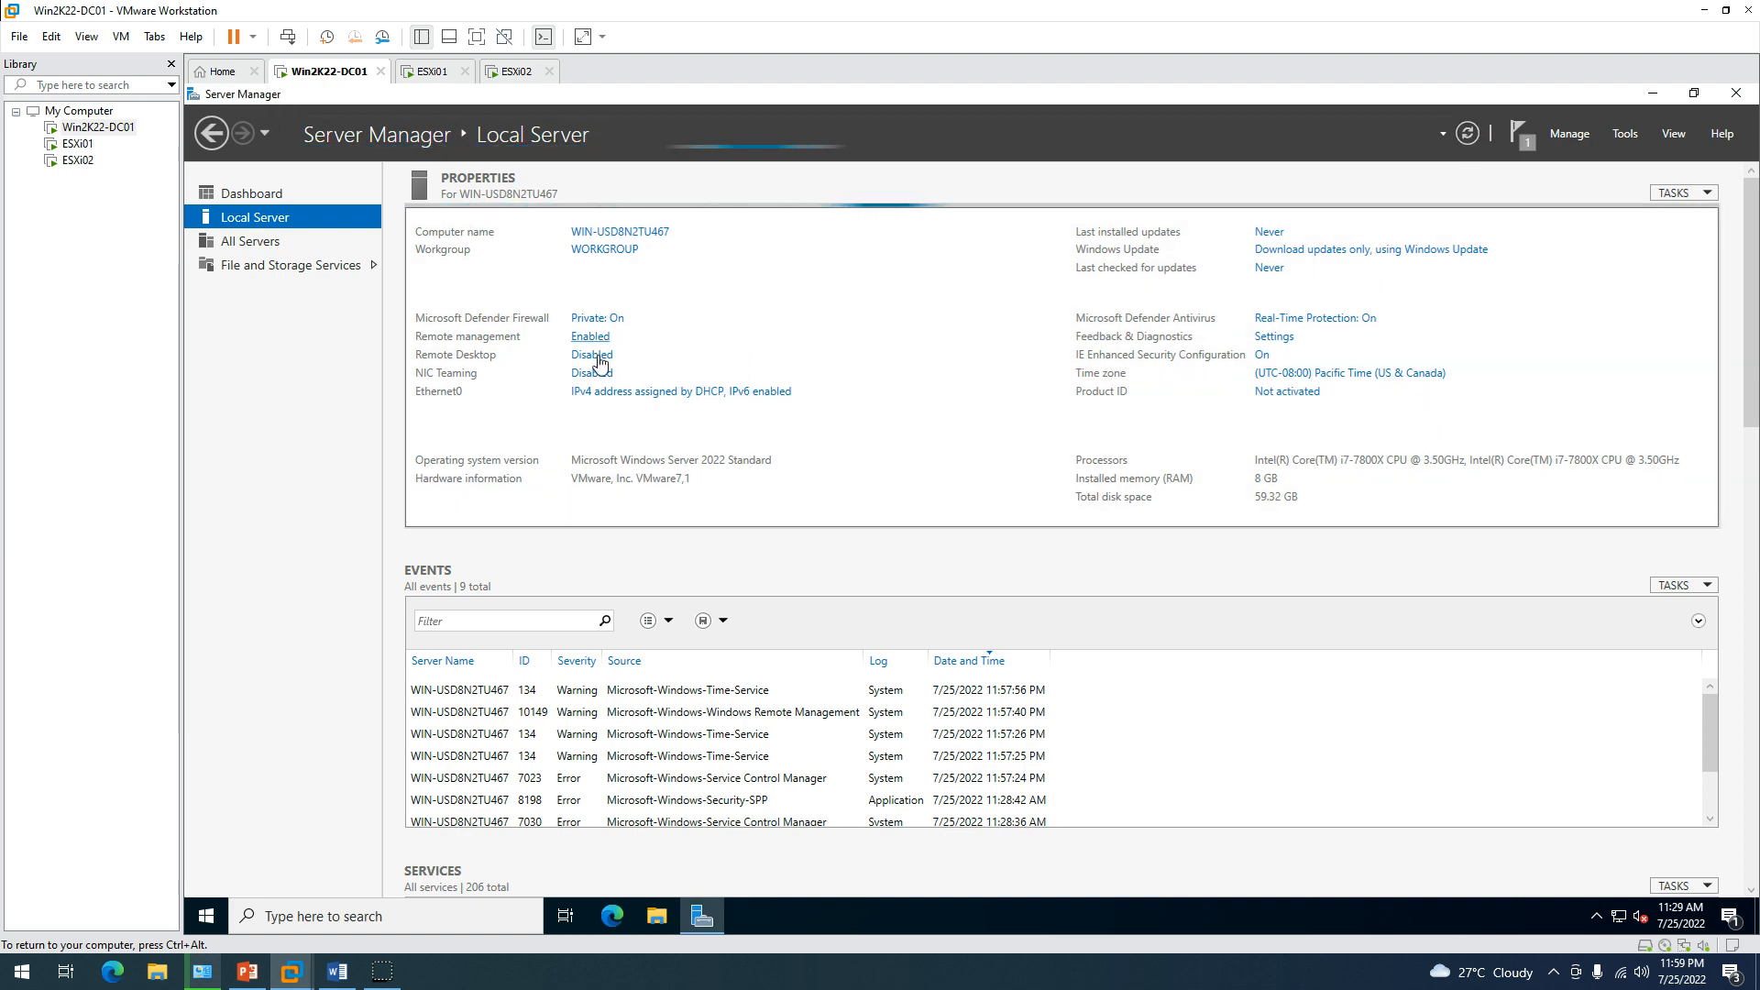
Open the Ethernet0 adapter's properties and disable IPv6.
click(610, 391)
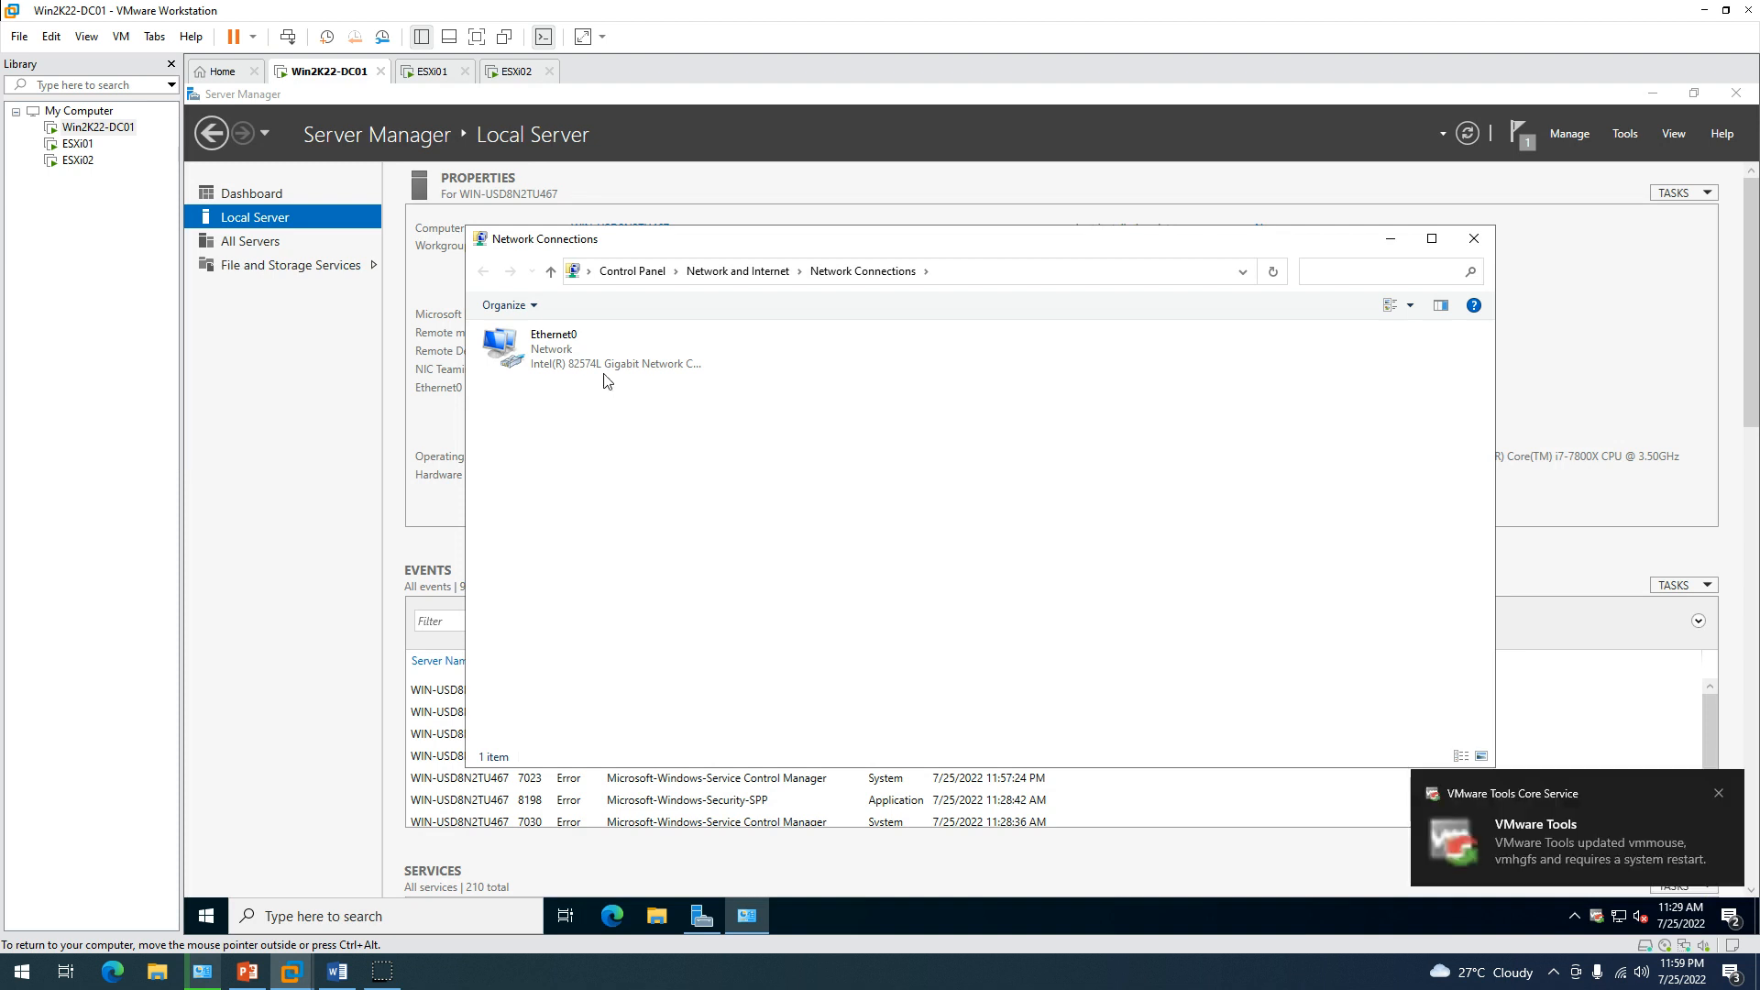
double_click(541, 353)
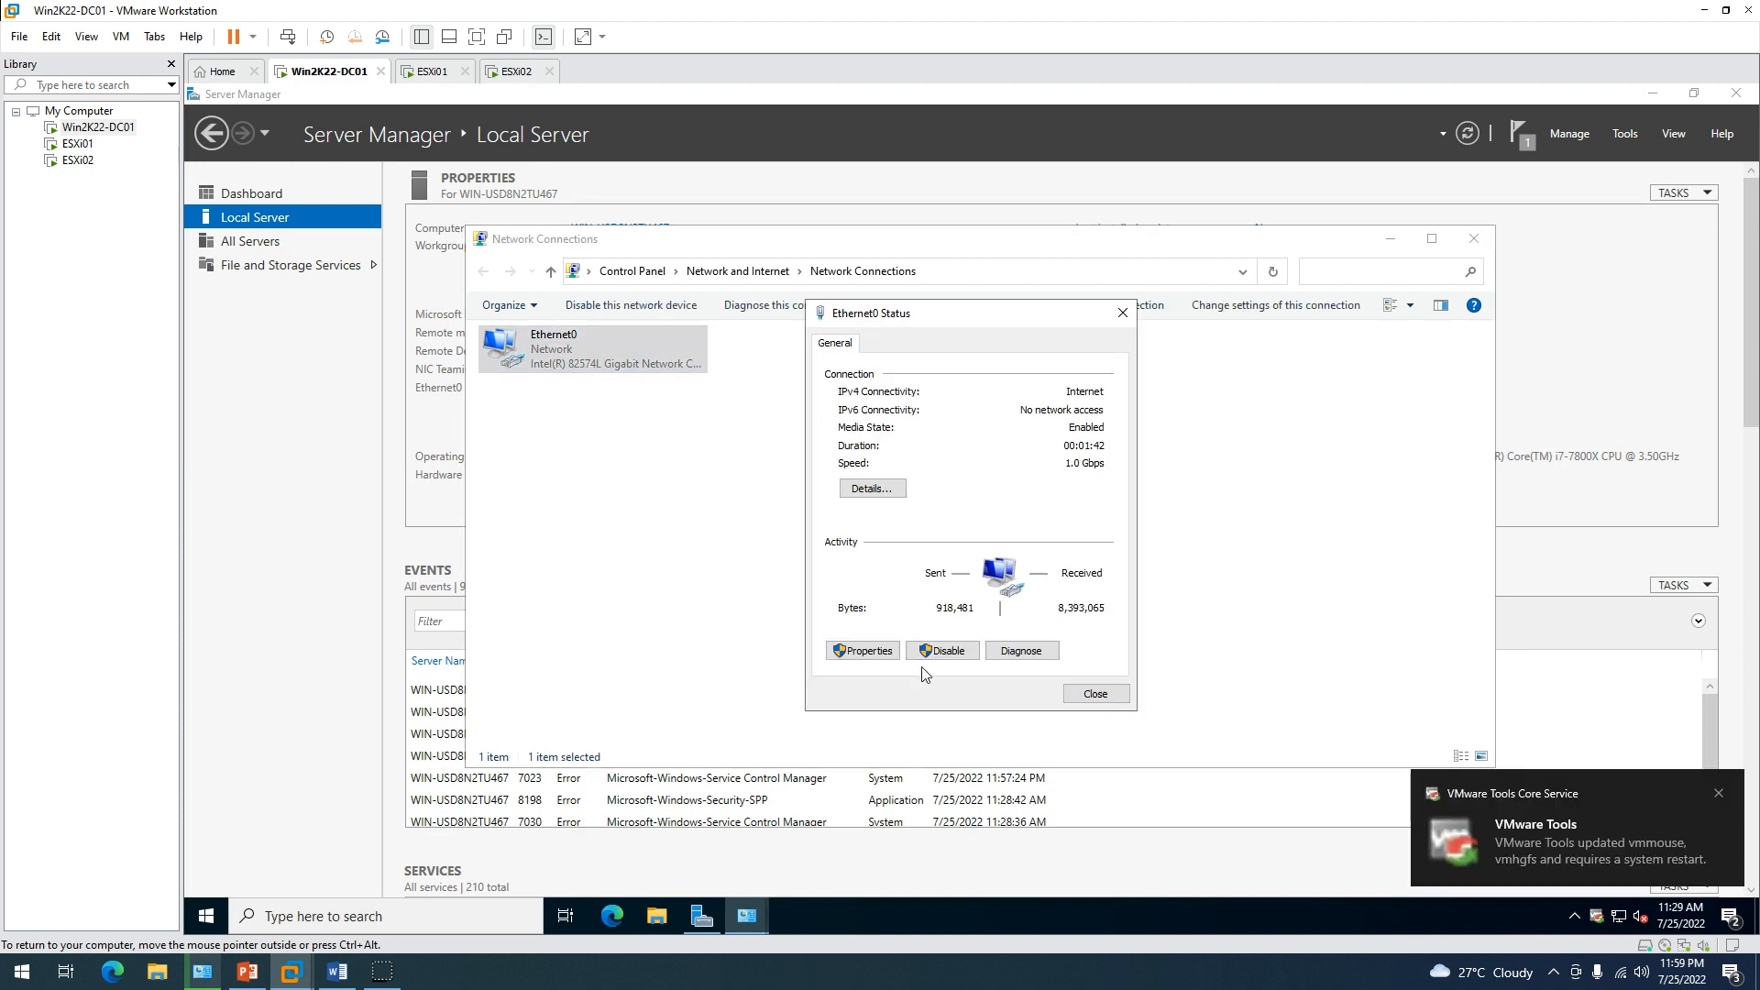
click(862, 651)
click(984, 524)
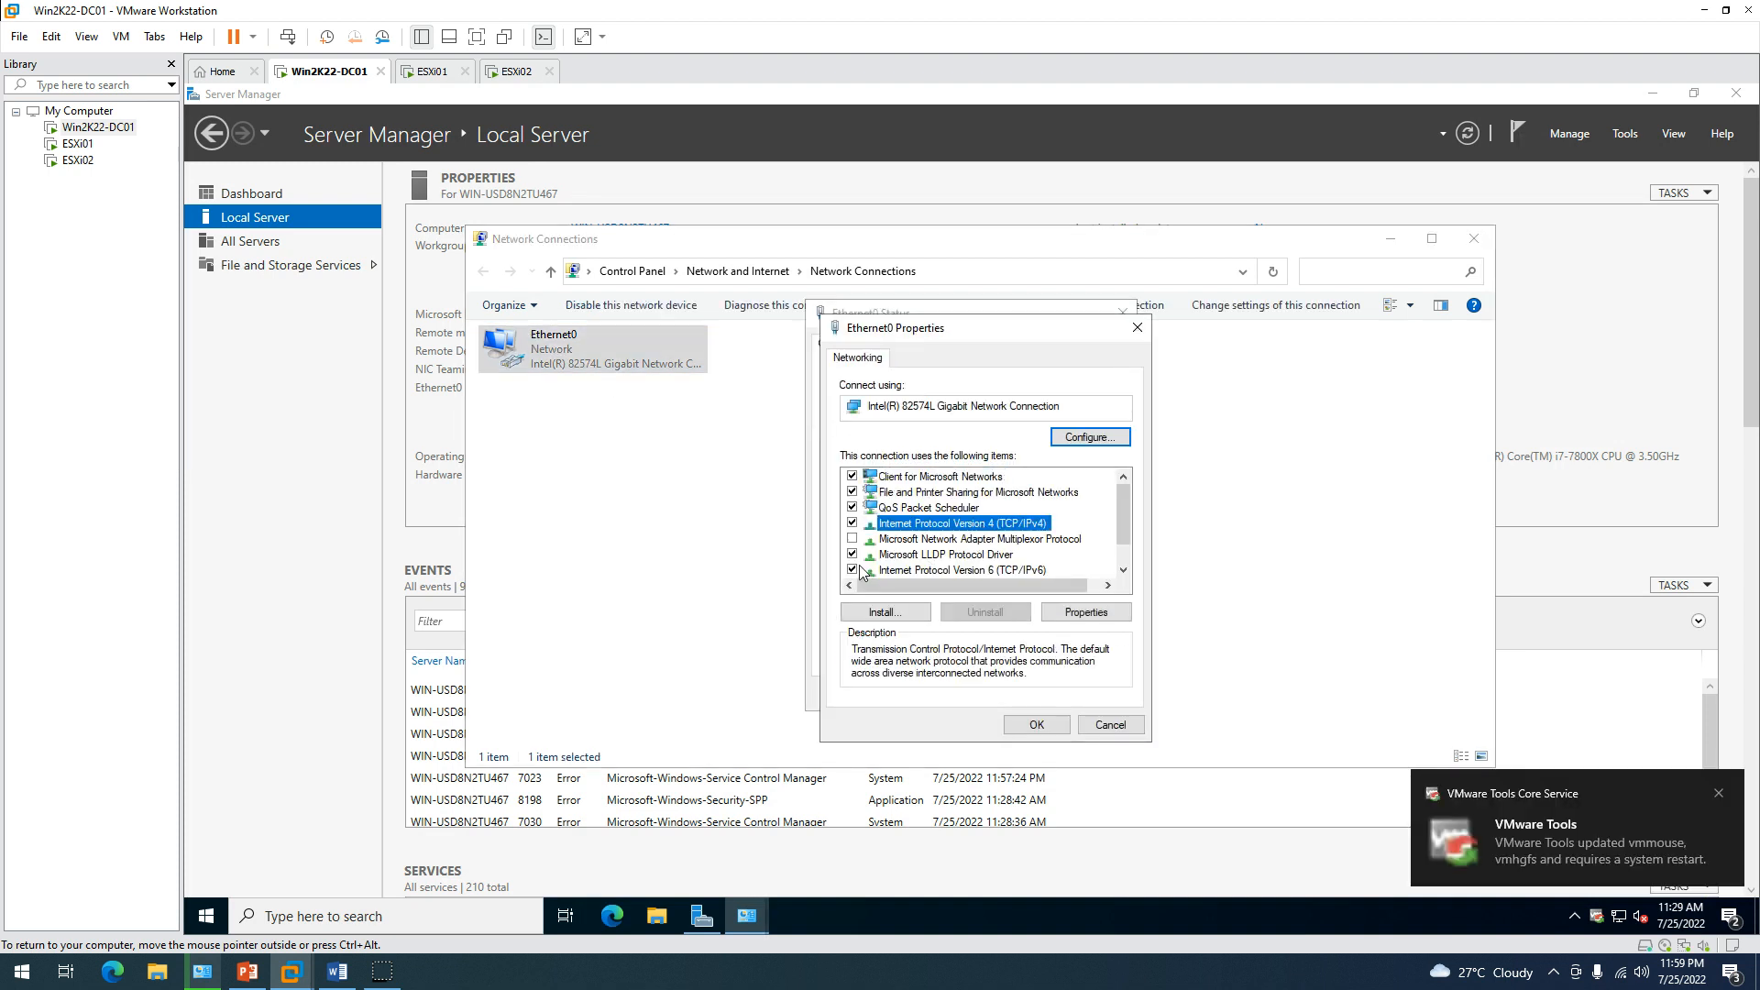
click(855, 569)
Assign static IPv4 192.168.0.201, mask 255.255.255.0, gateway 192.168.0.1, DNS 192.168.0.201 and 192.168.0.1.
double_click(965, 525)
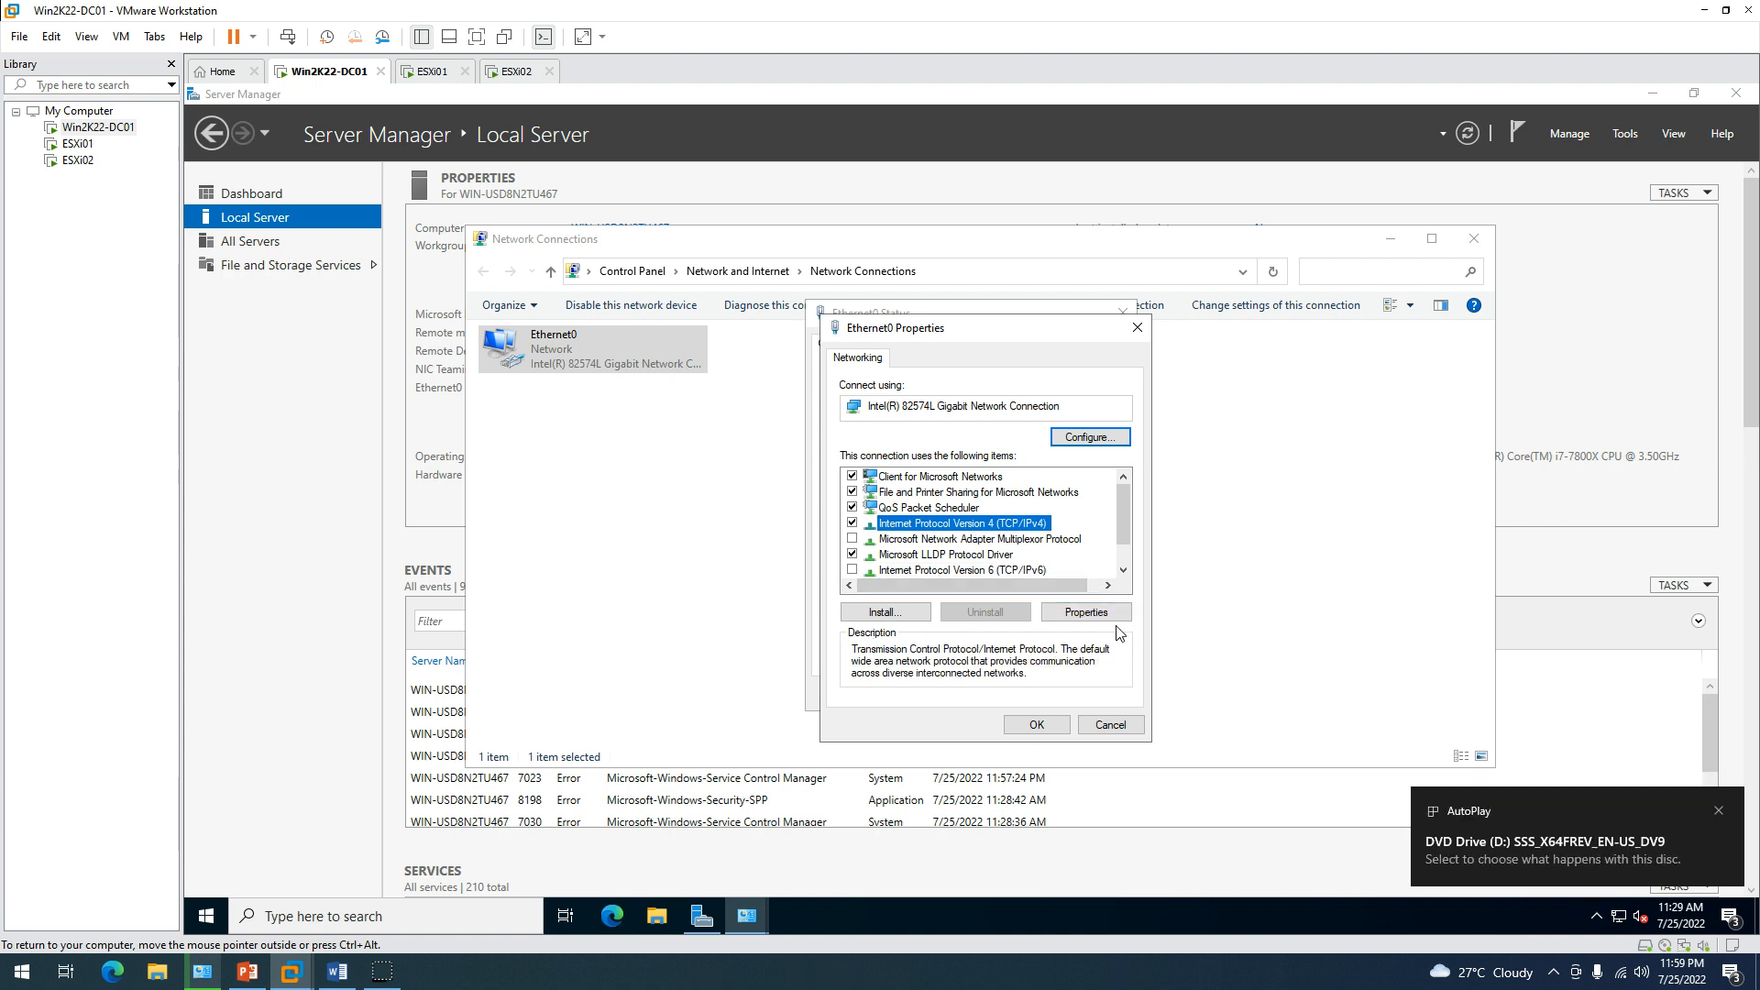
click(964, 532)
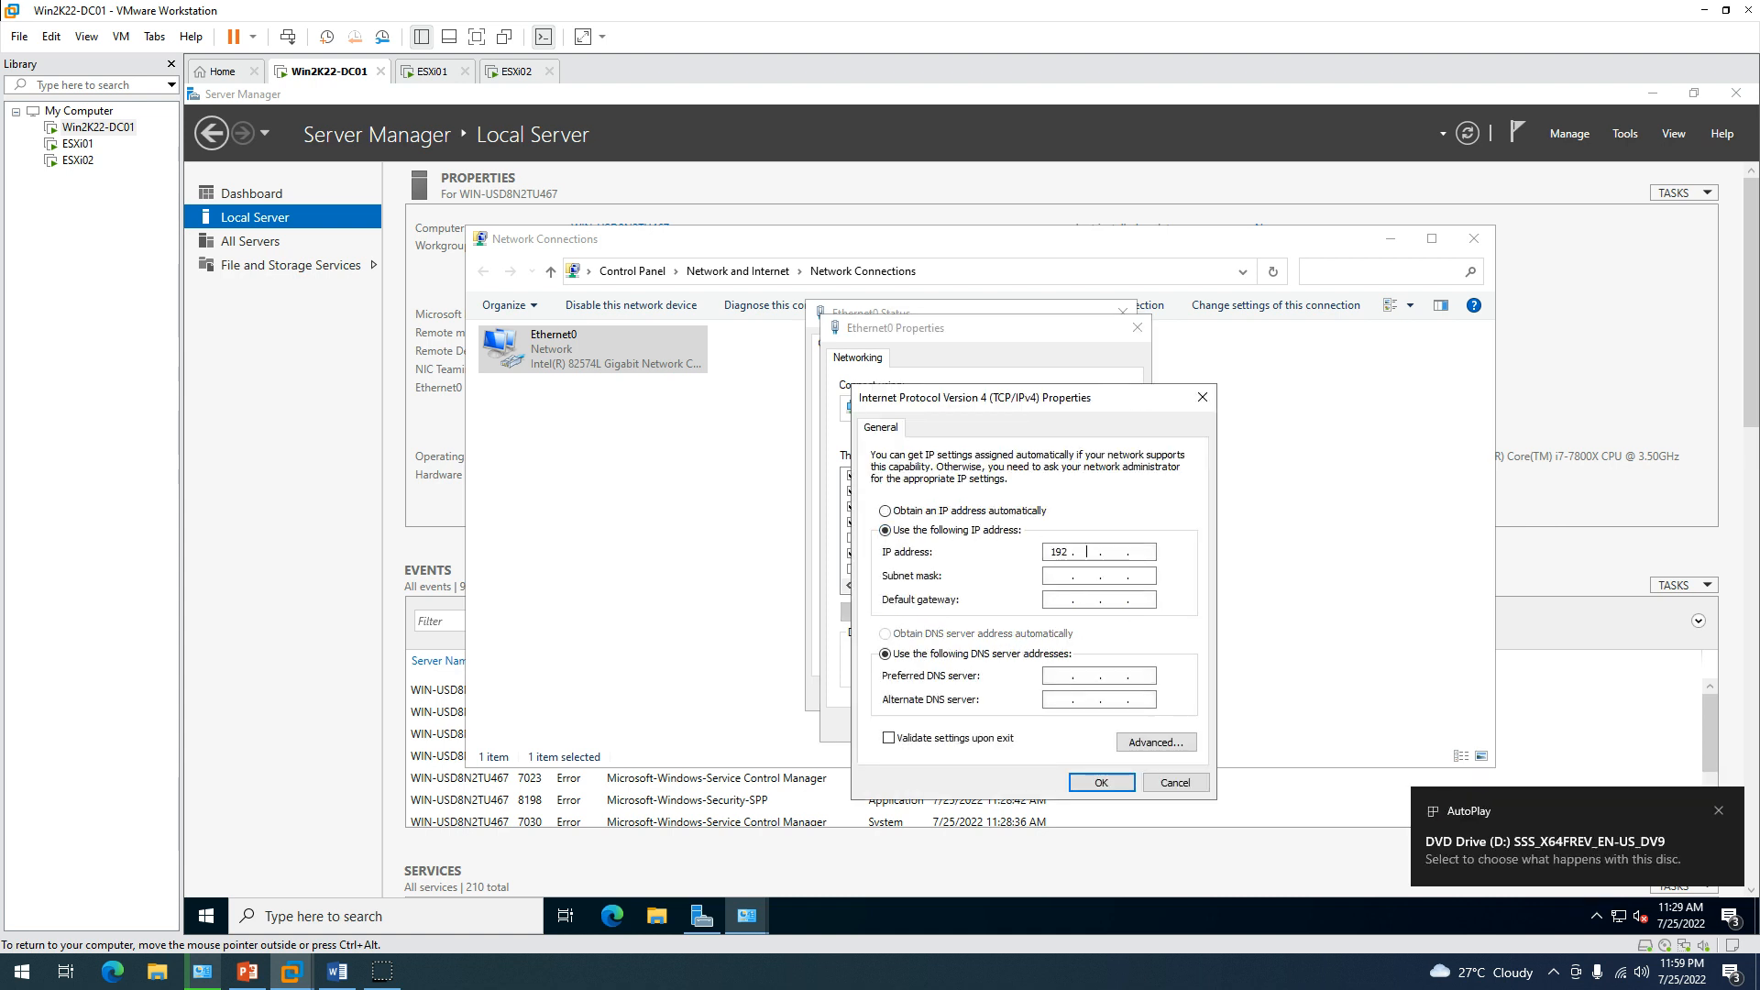
key(BackSpace)
key(BackSpace)
key(BackSpace)
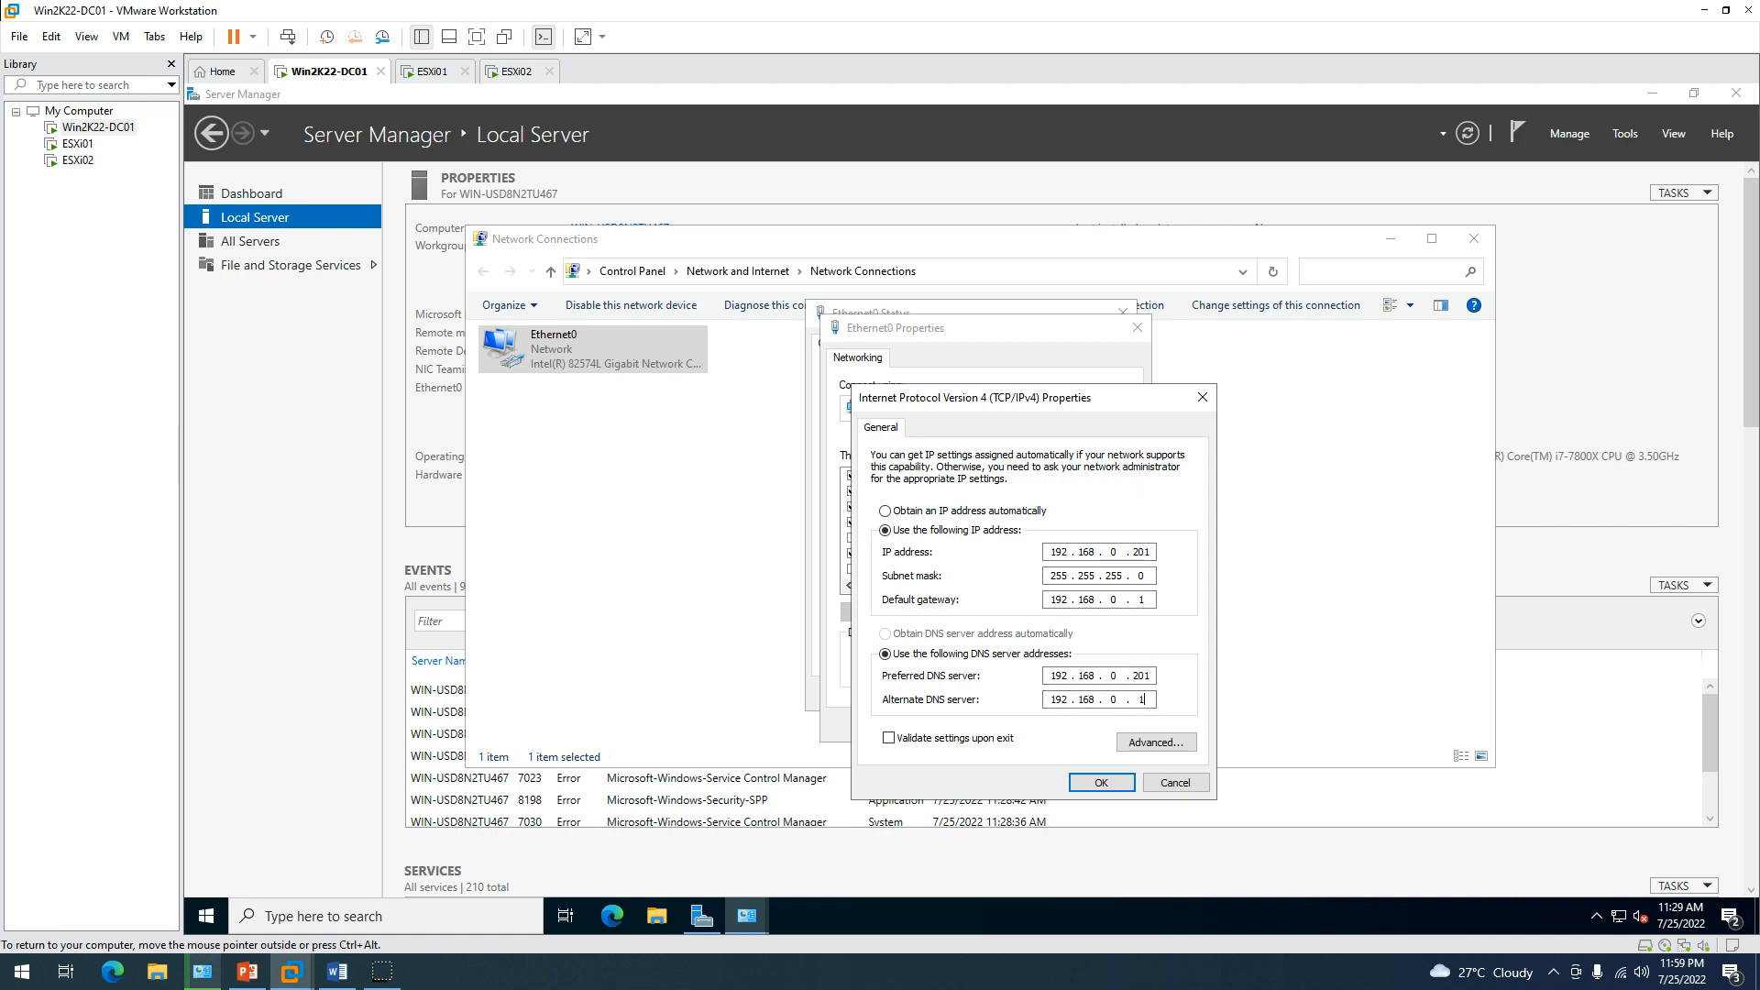
click(1103, 784)
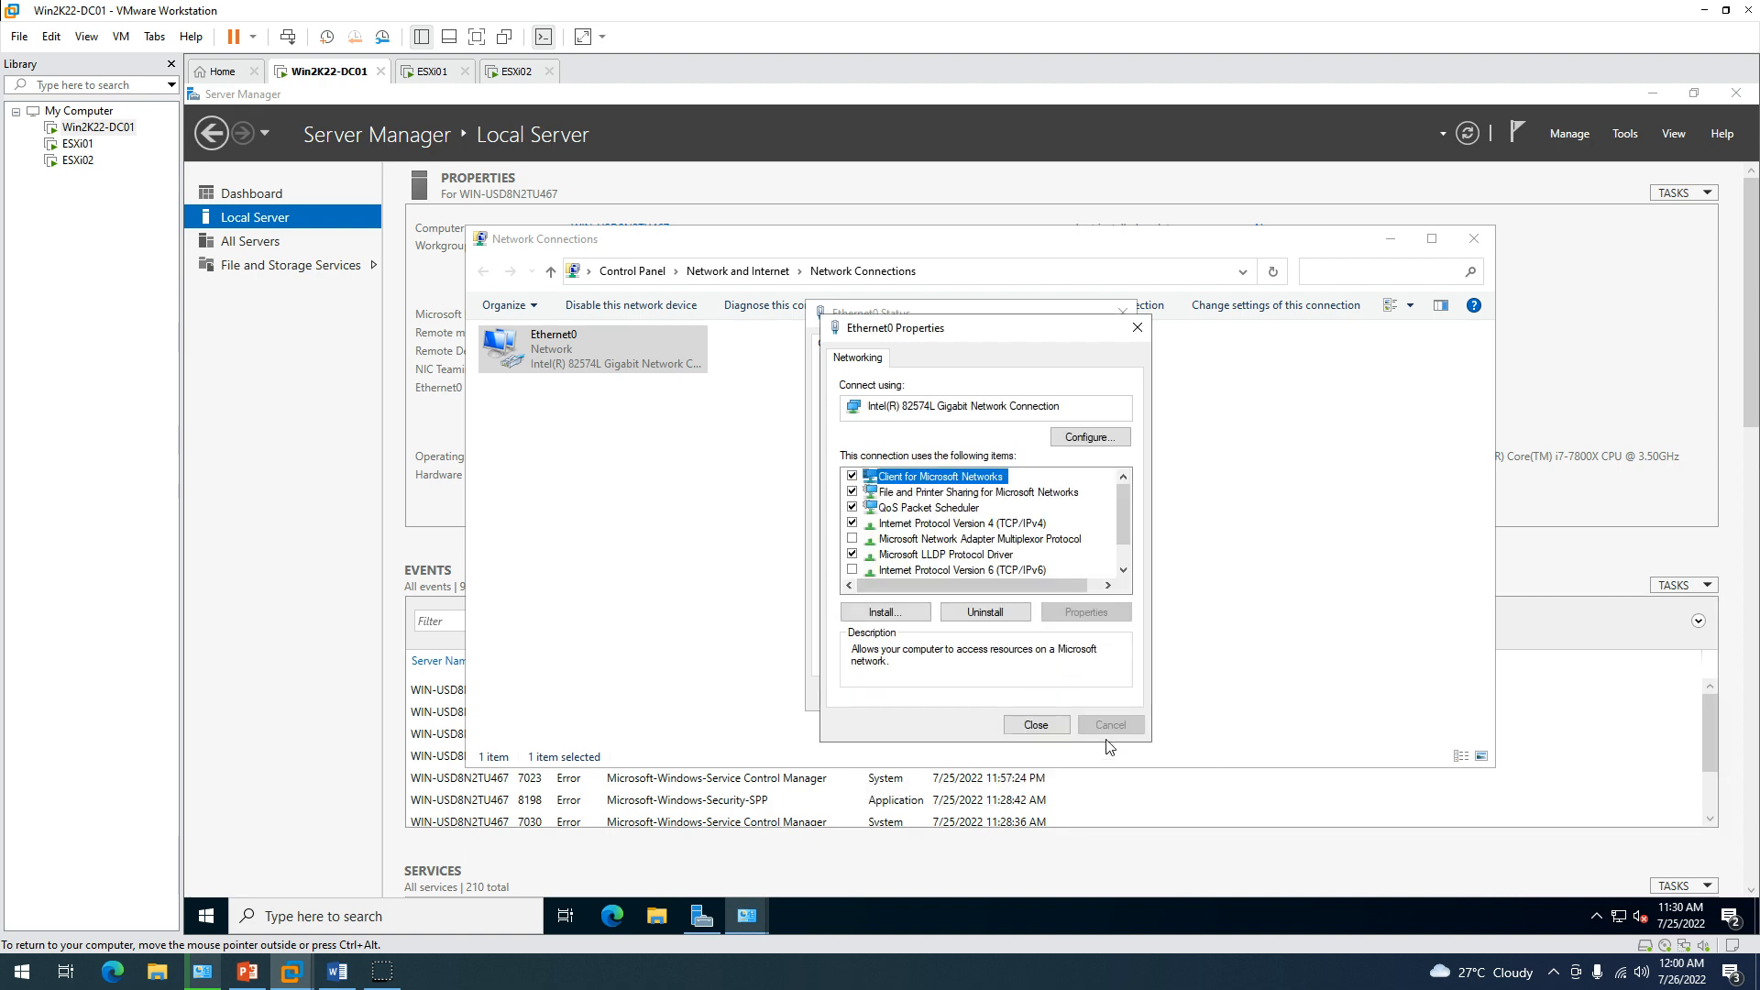
click(1036, 730)
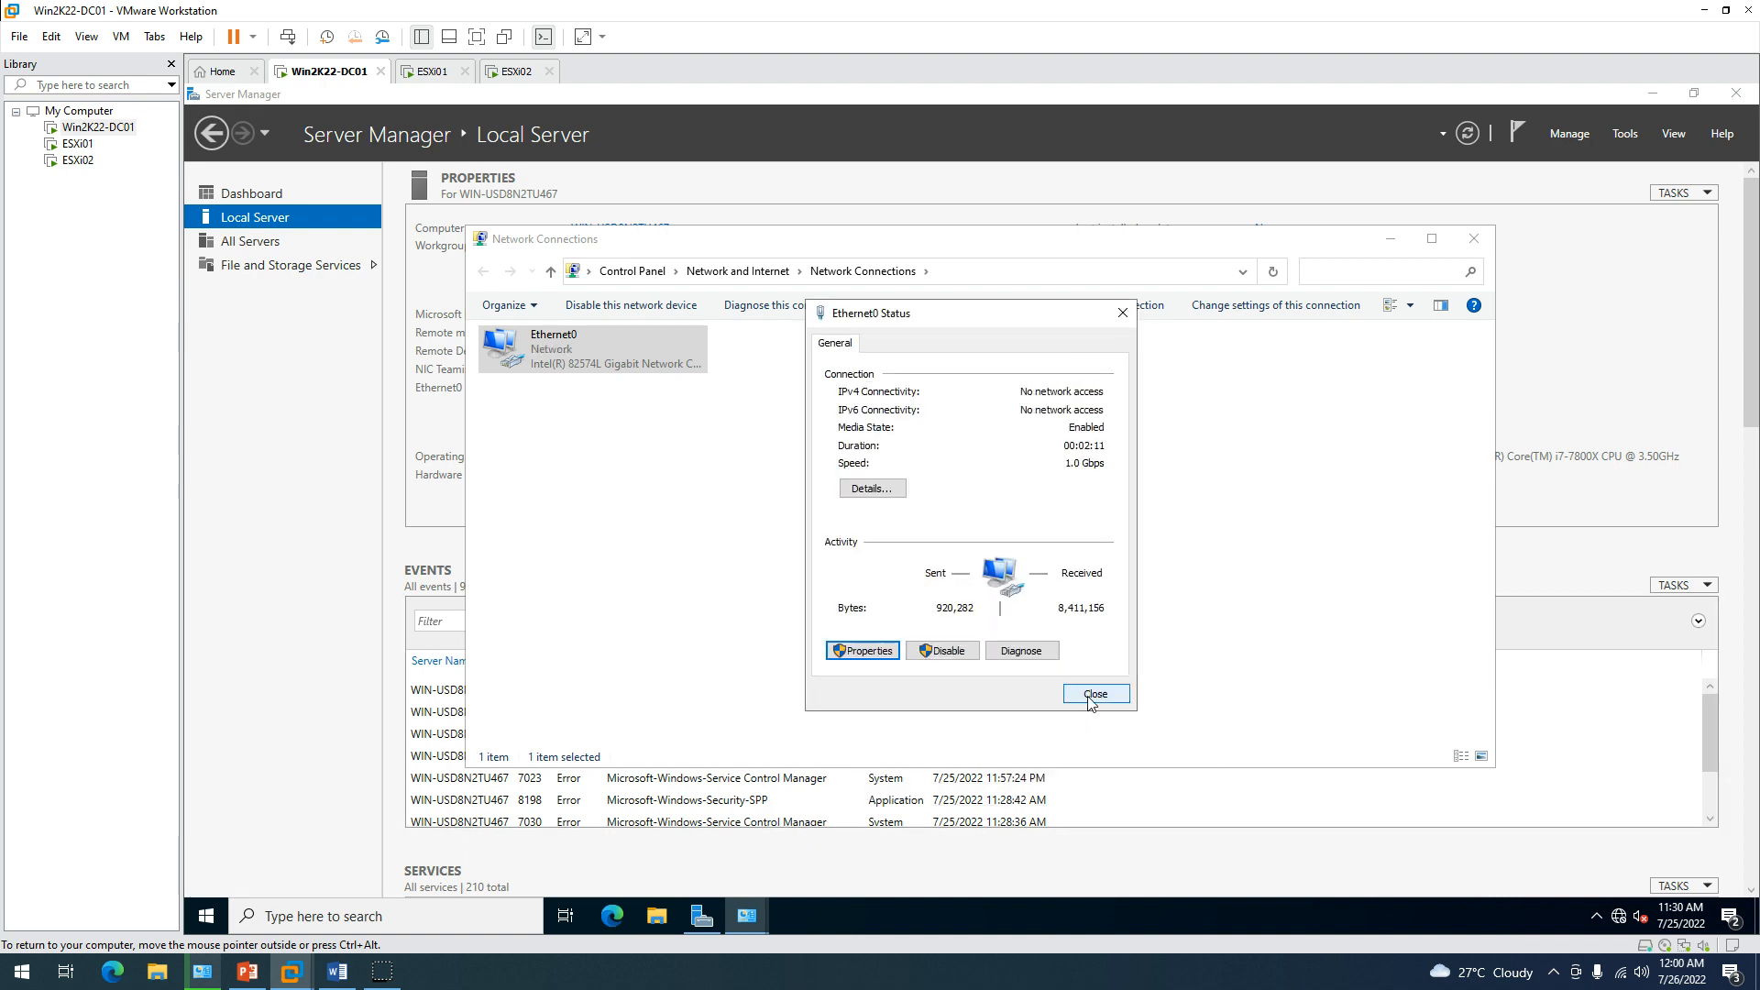
click(1095, 694)
click(1473, 238)
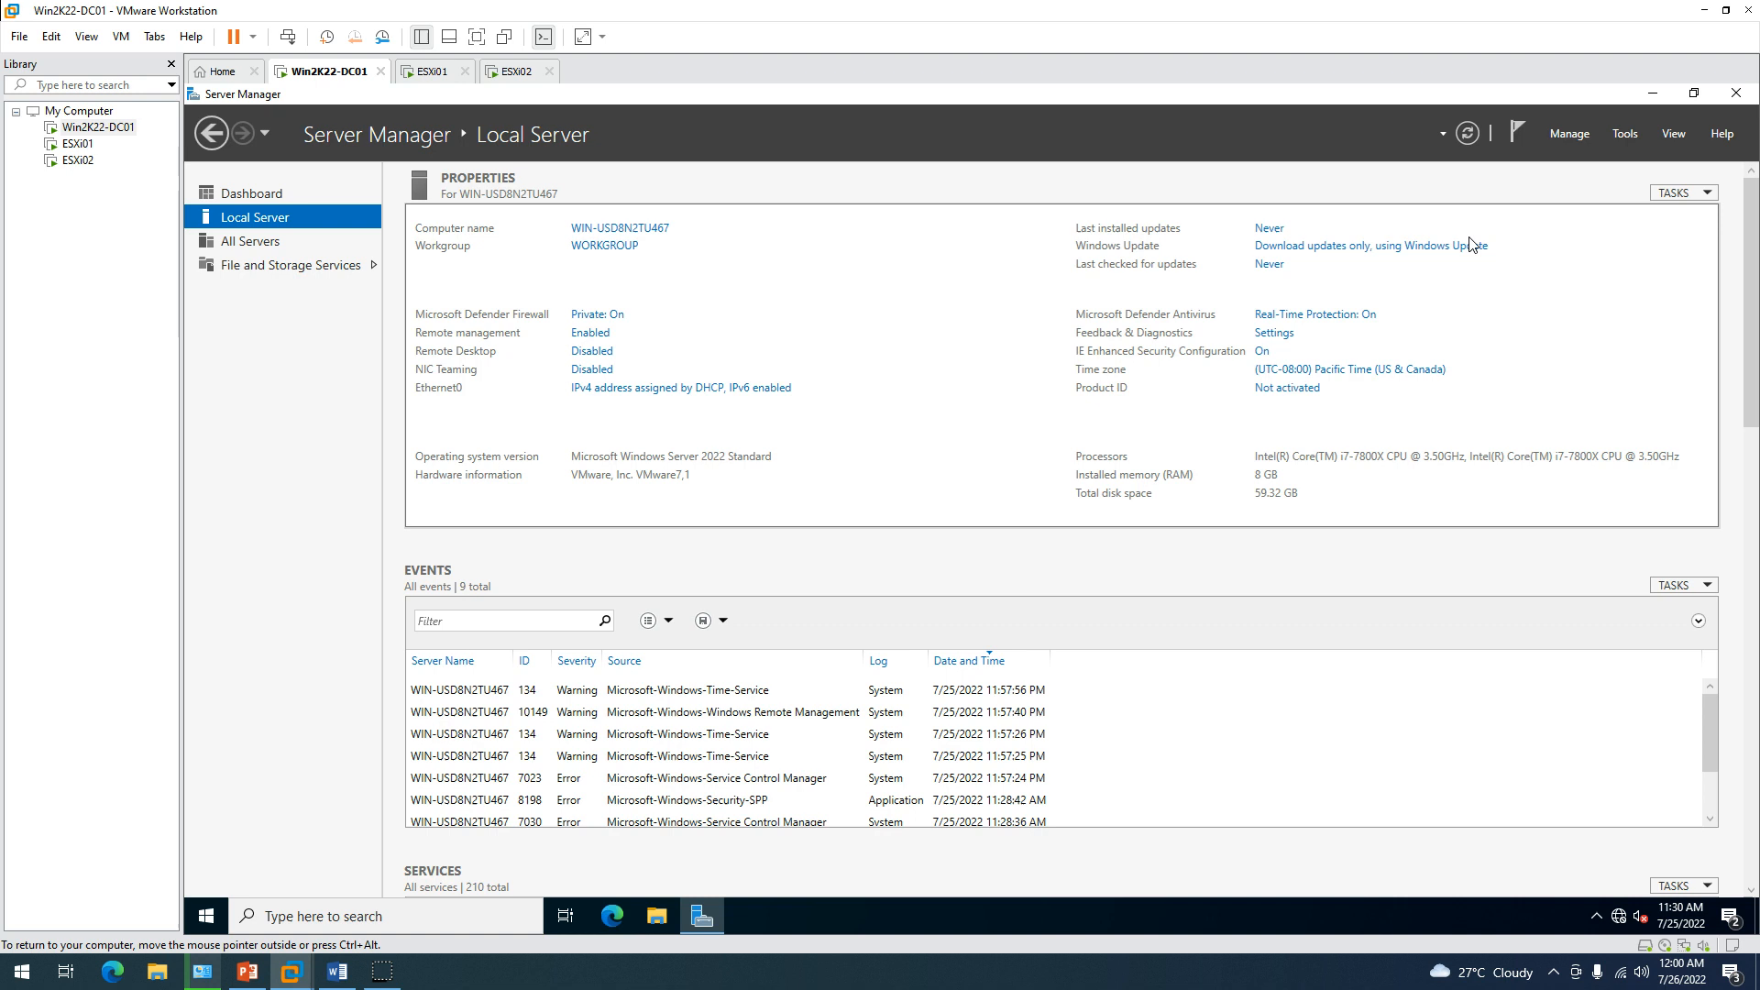
click(1468, 138)
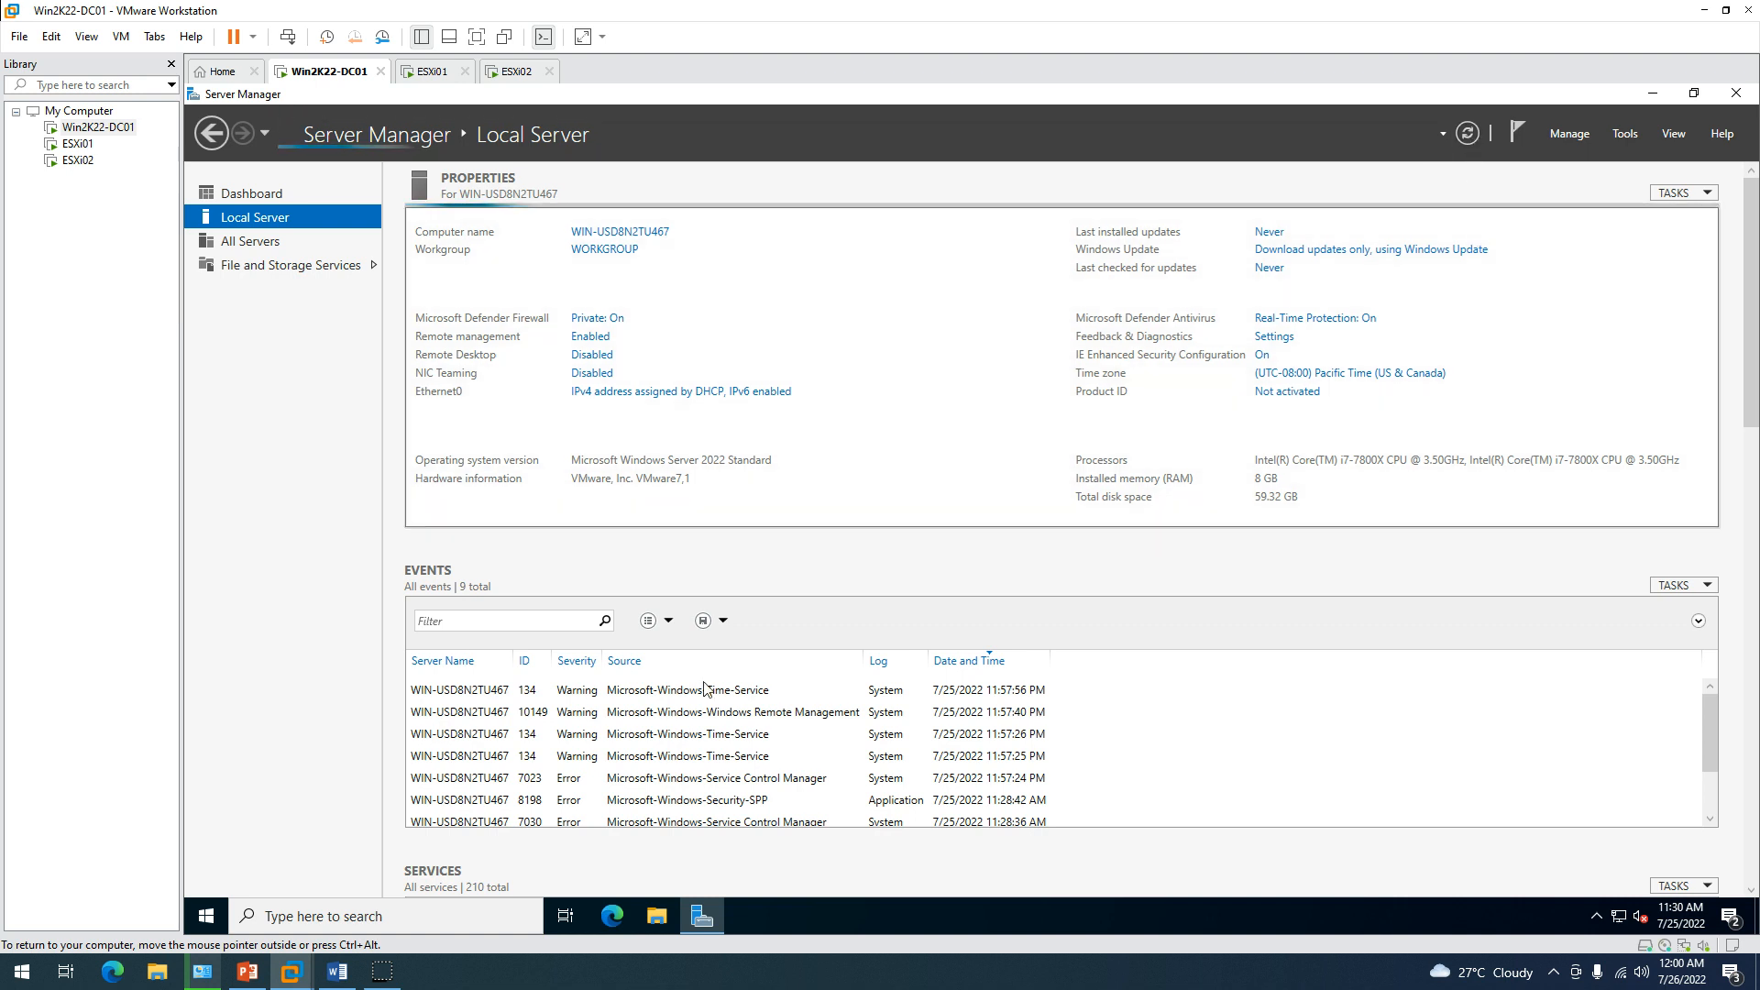
Restart the Windows server from the Start right-click menu, giving an unplanned reason.
right_click(188, 920)
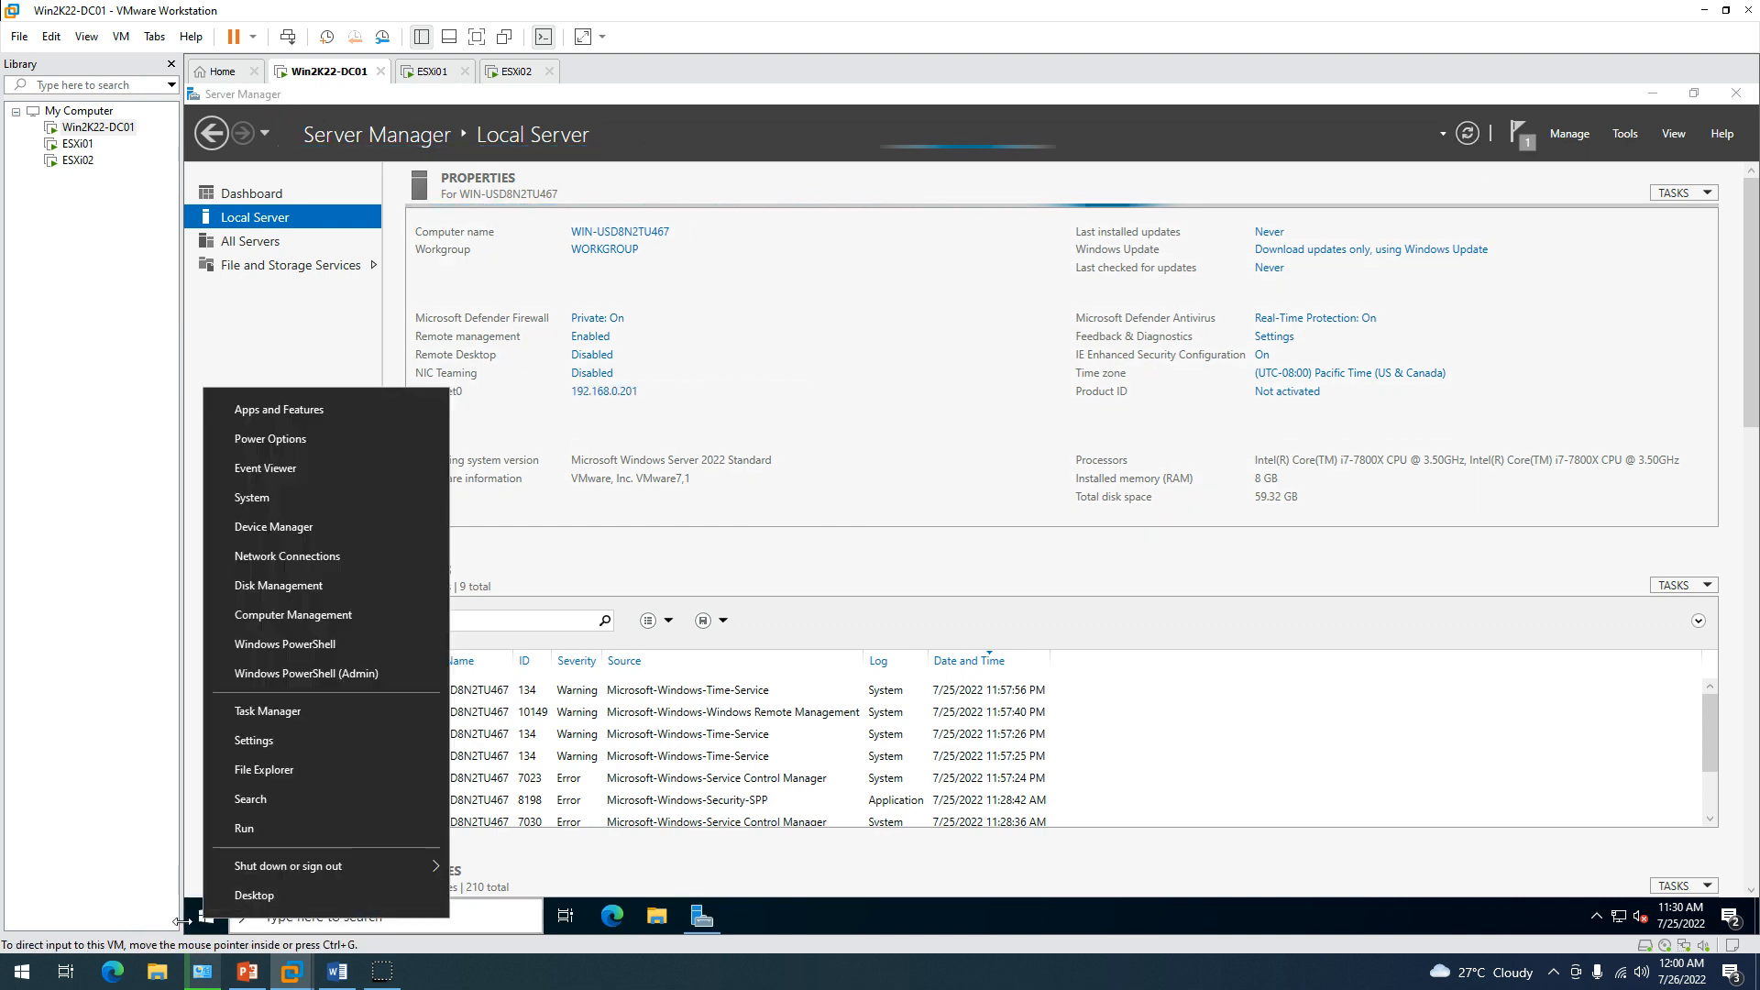
mouse_move(380, 865)
click(522, 865)
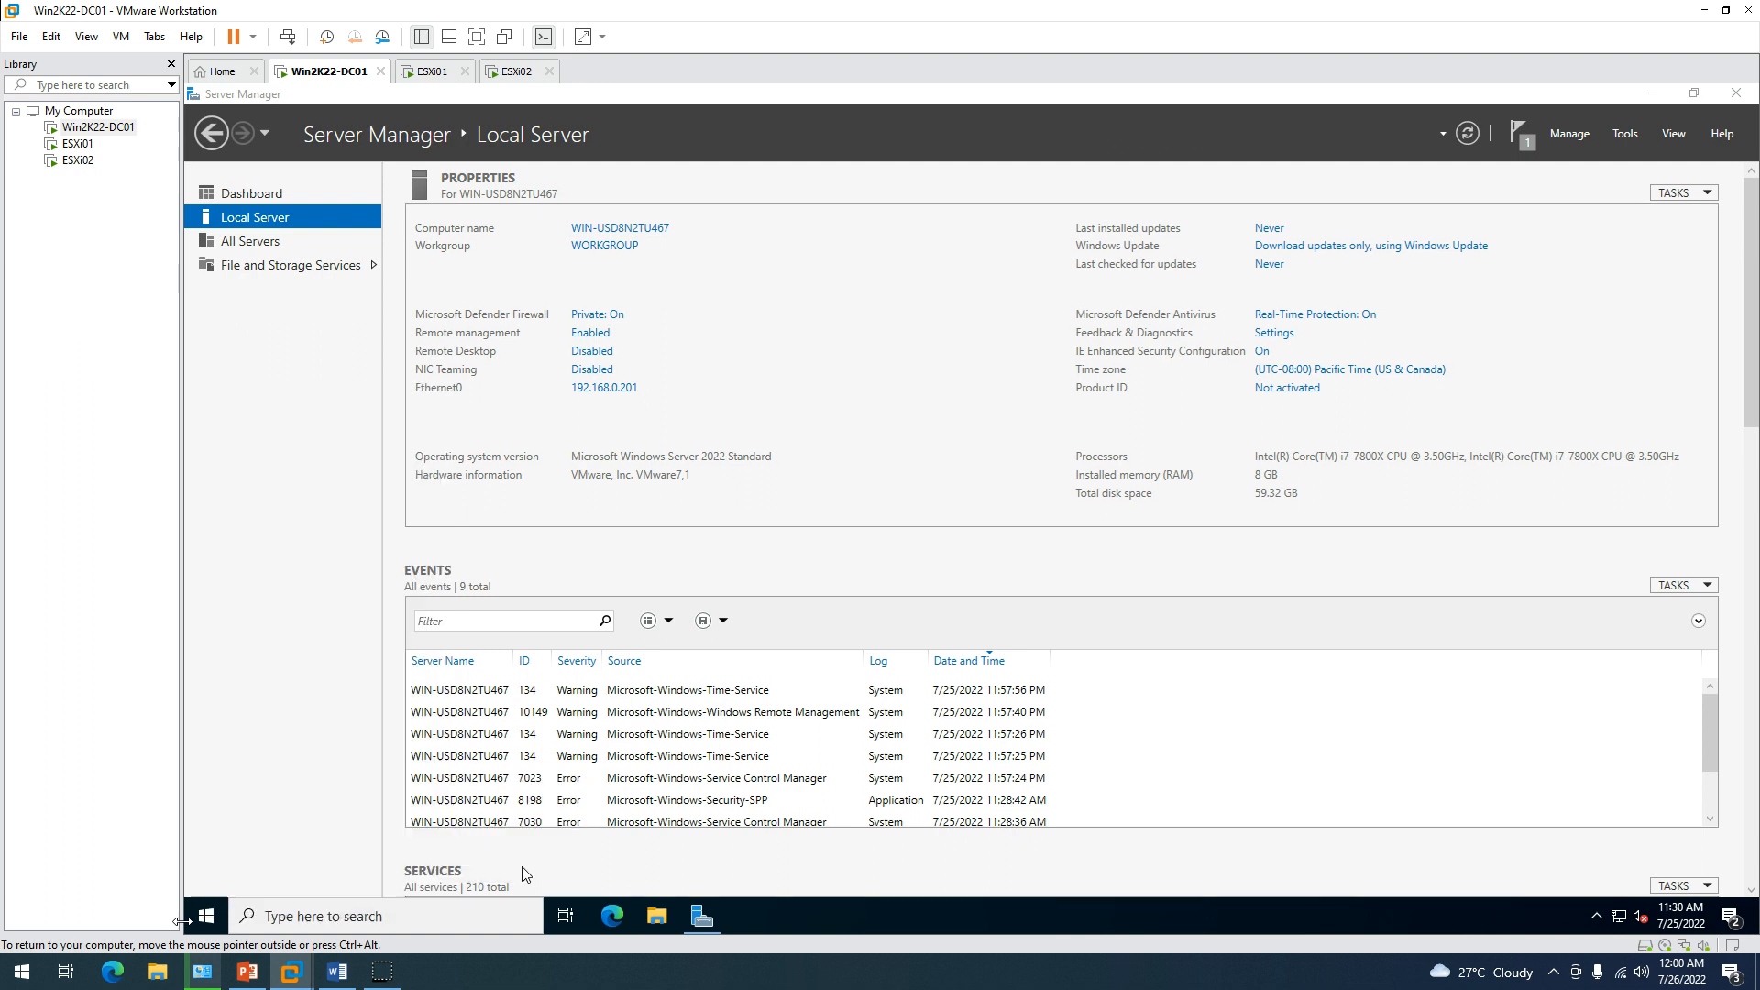
click(483, 881)
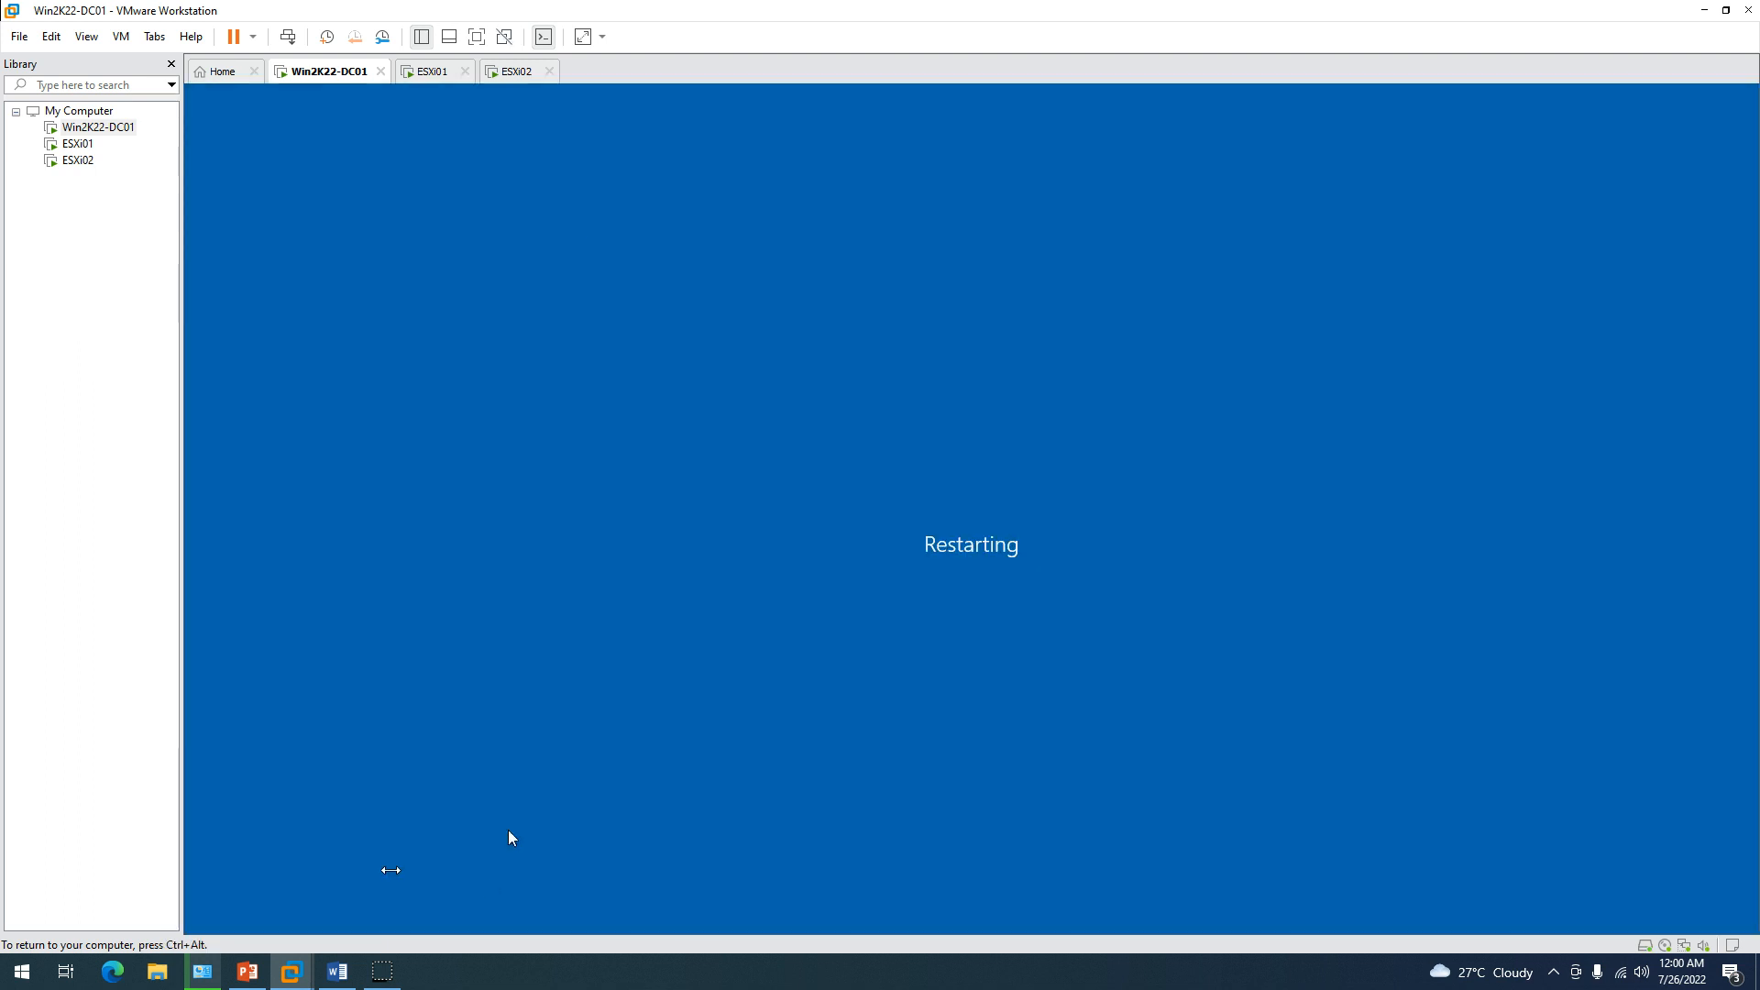
Check the ESXi01 and ESXi02 consoles while Win2K22-DC01 reboots.
click(440, 73)
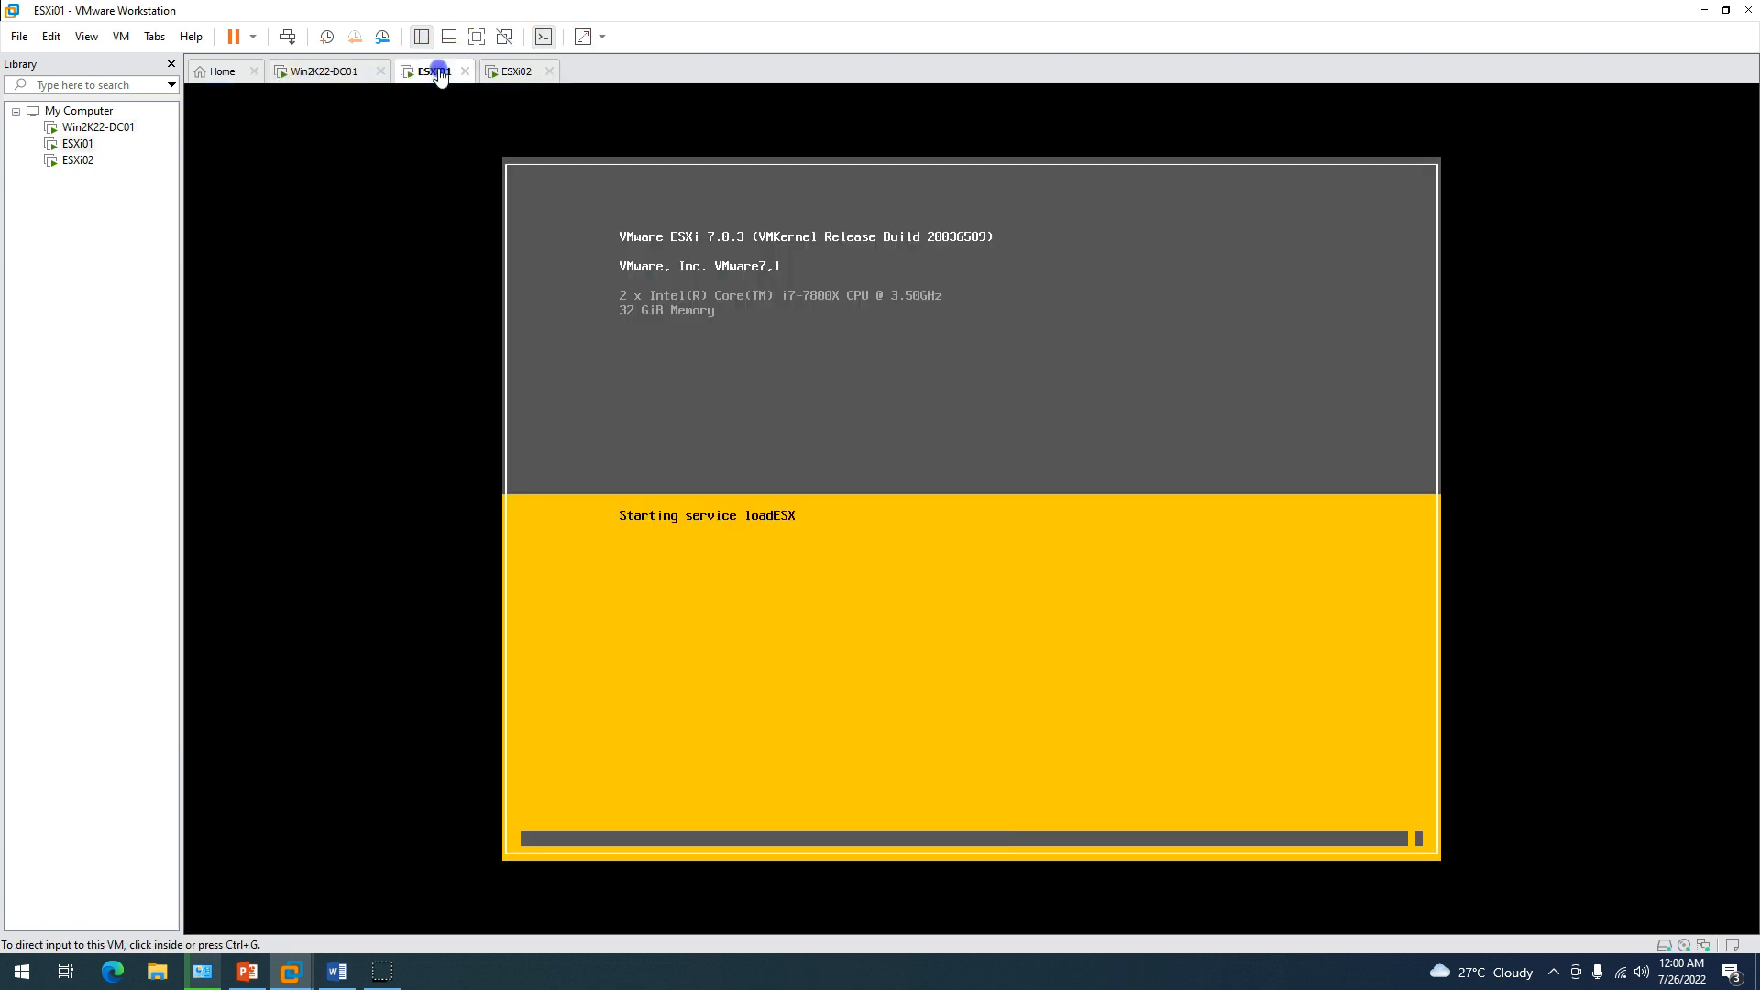
click(492, 81)
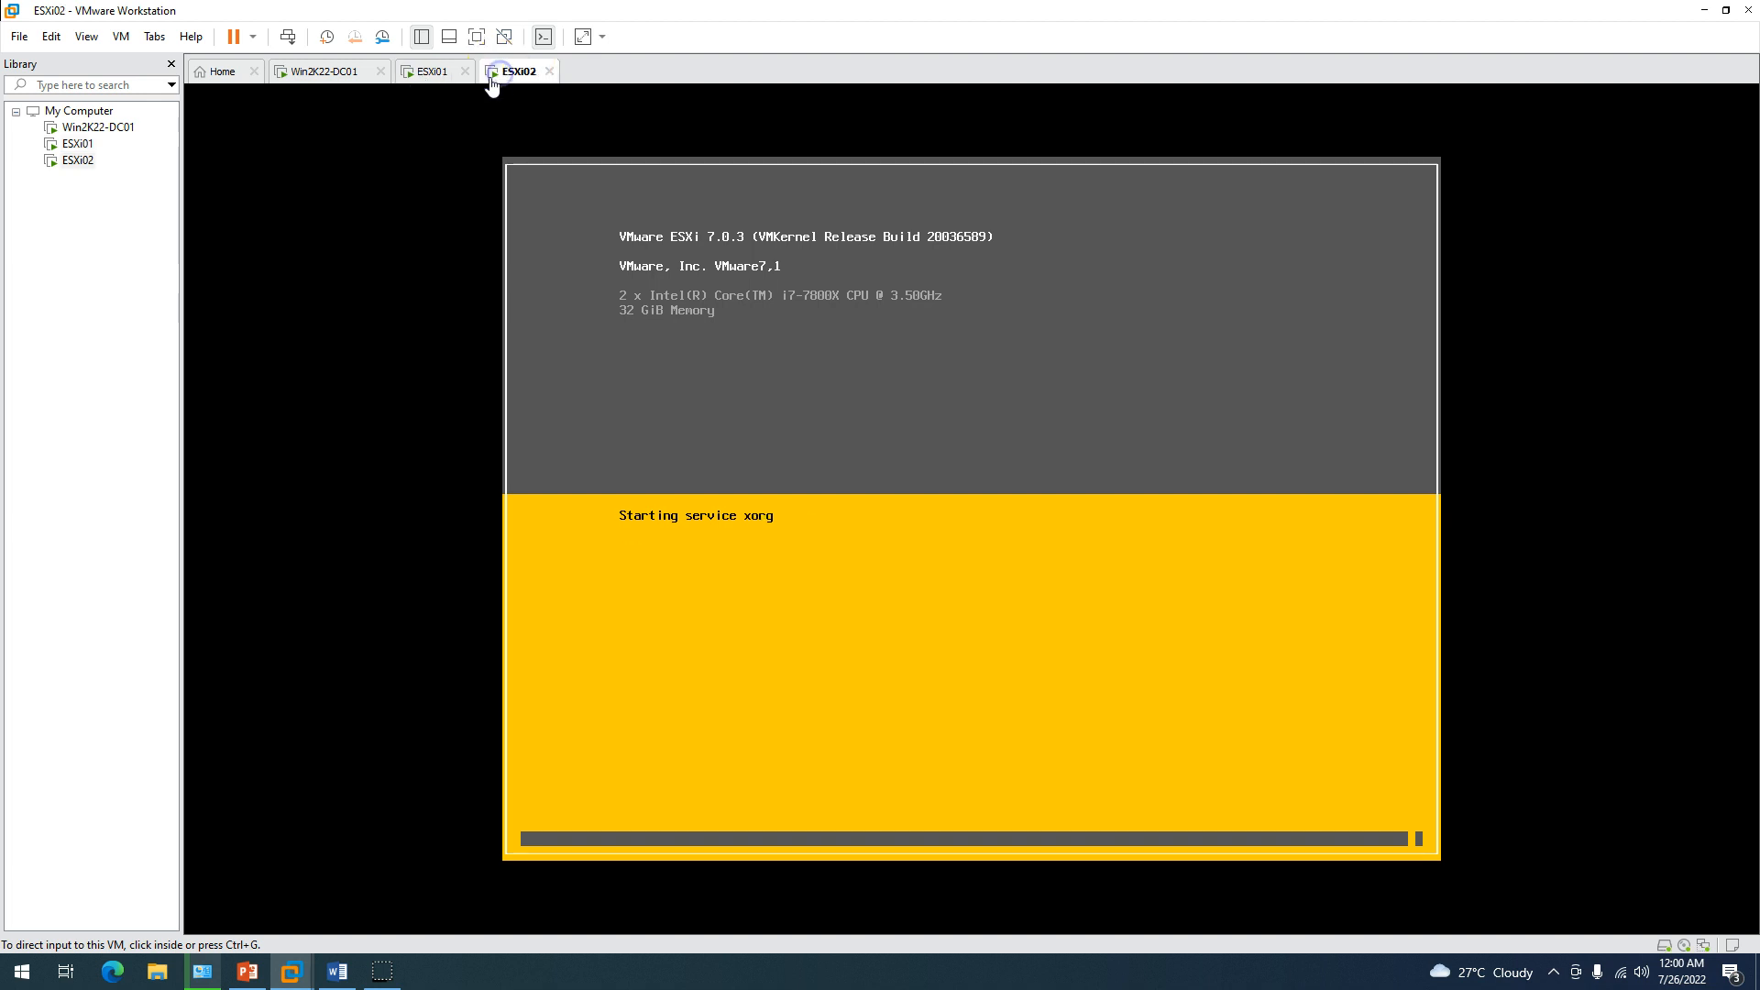
click(427, 72)
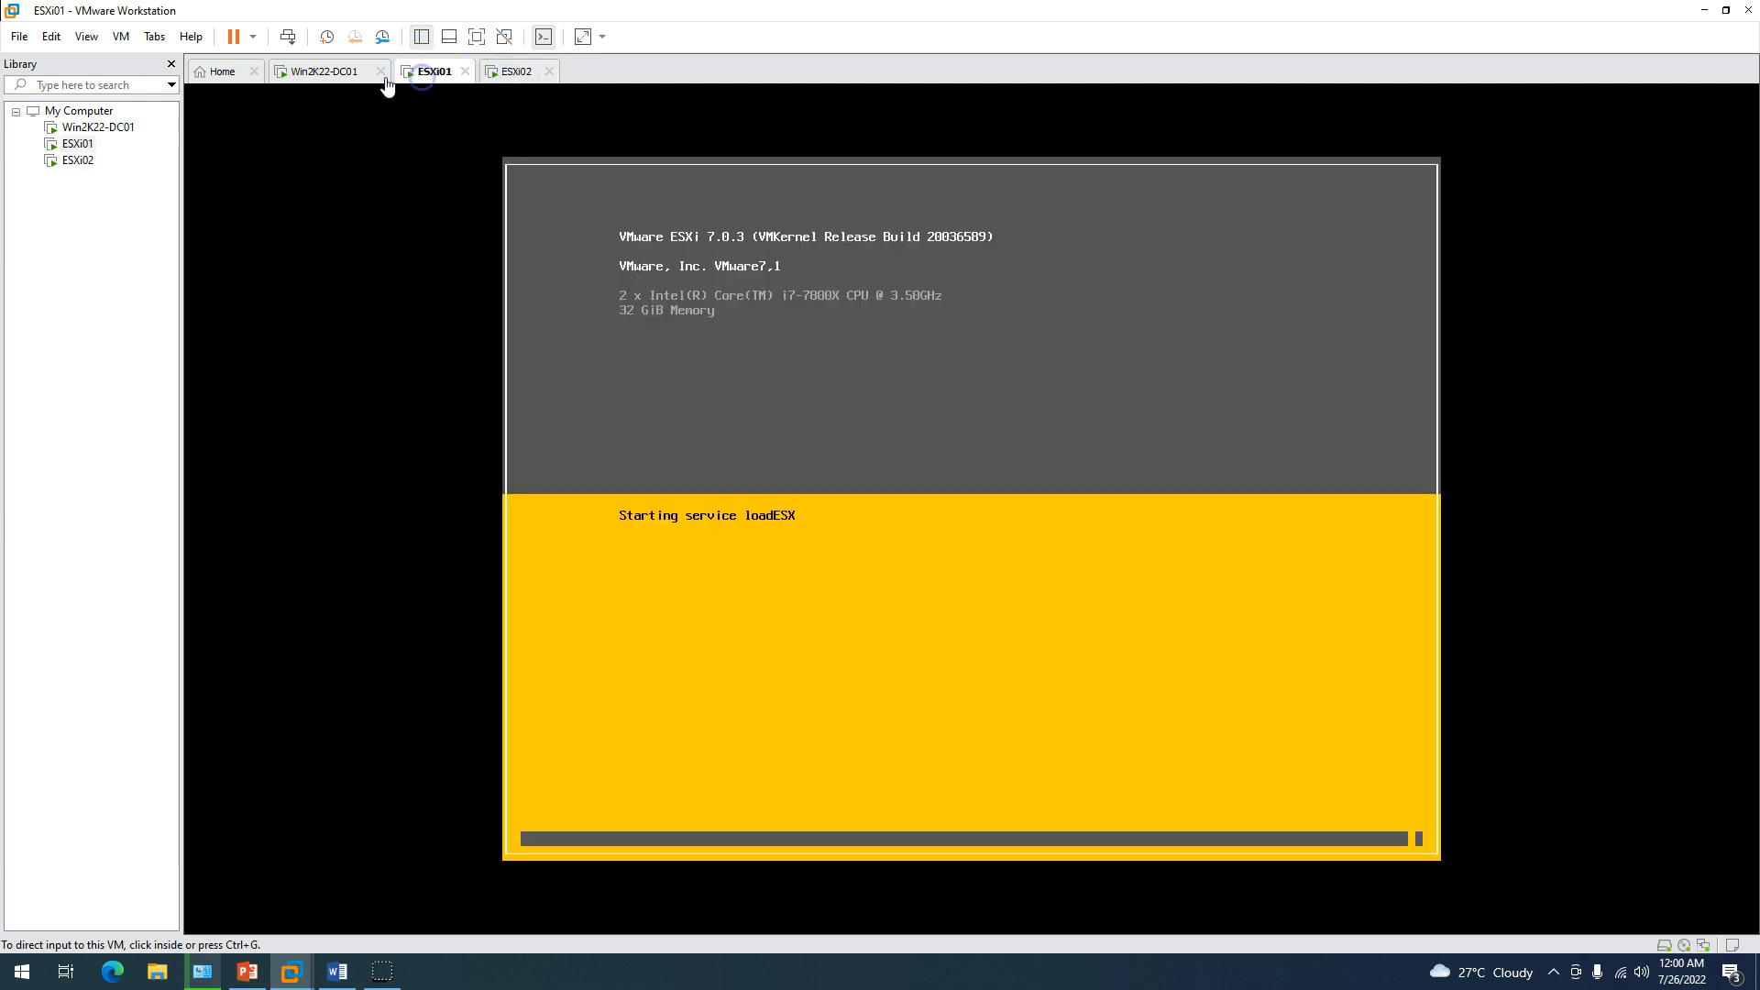
click(323, 72)
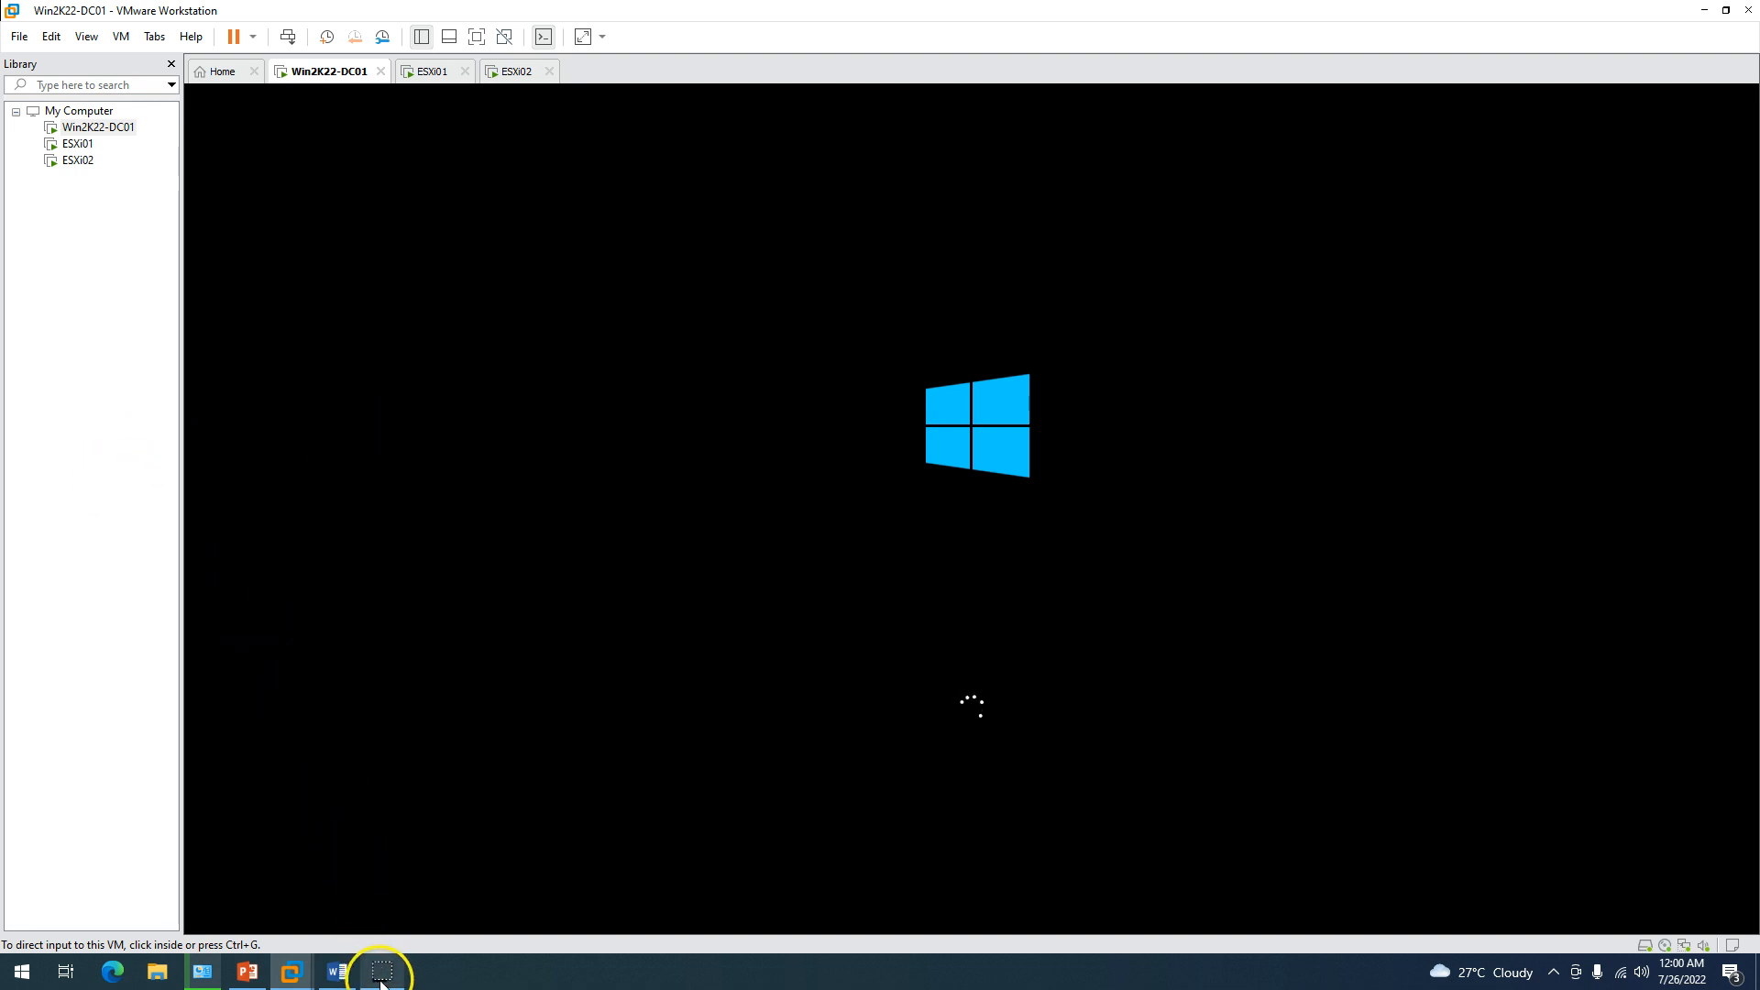
click(81, 414)
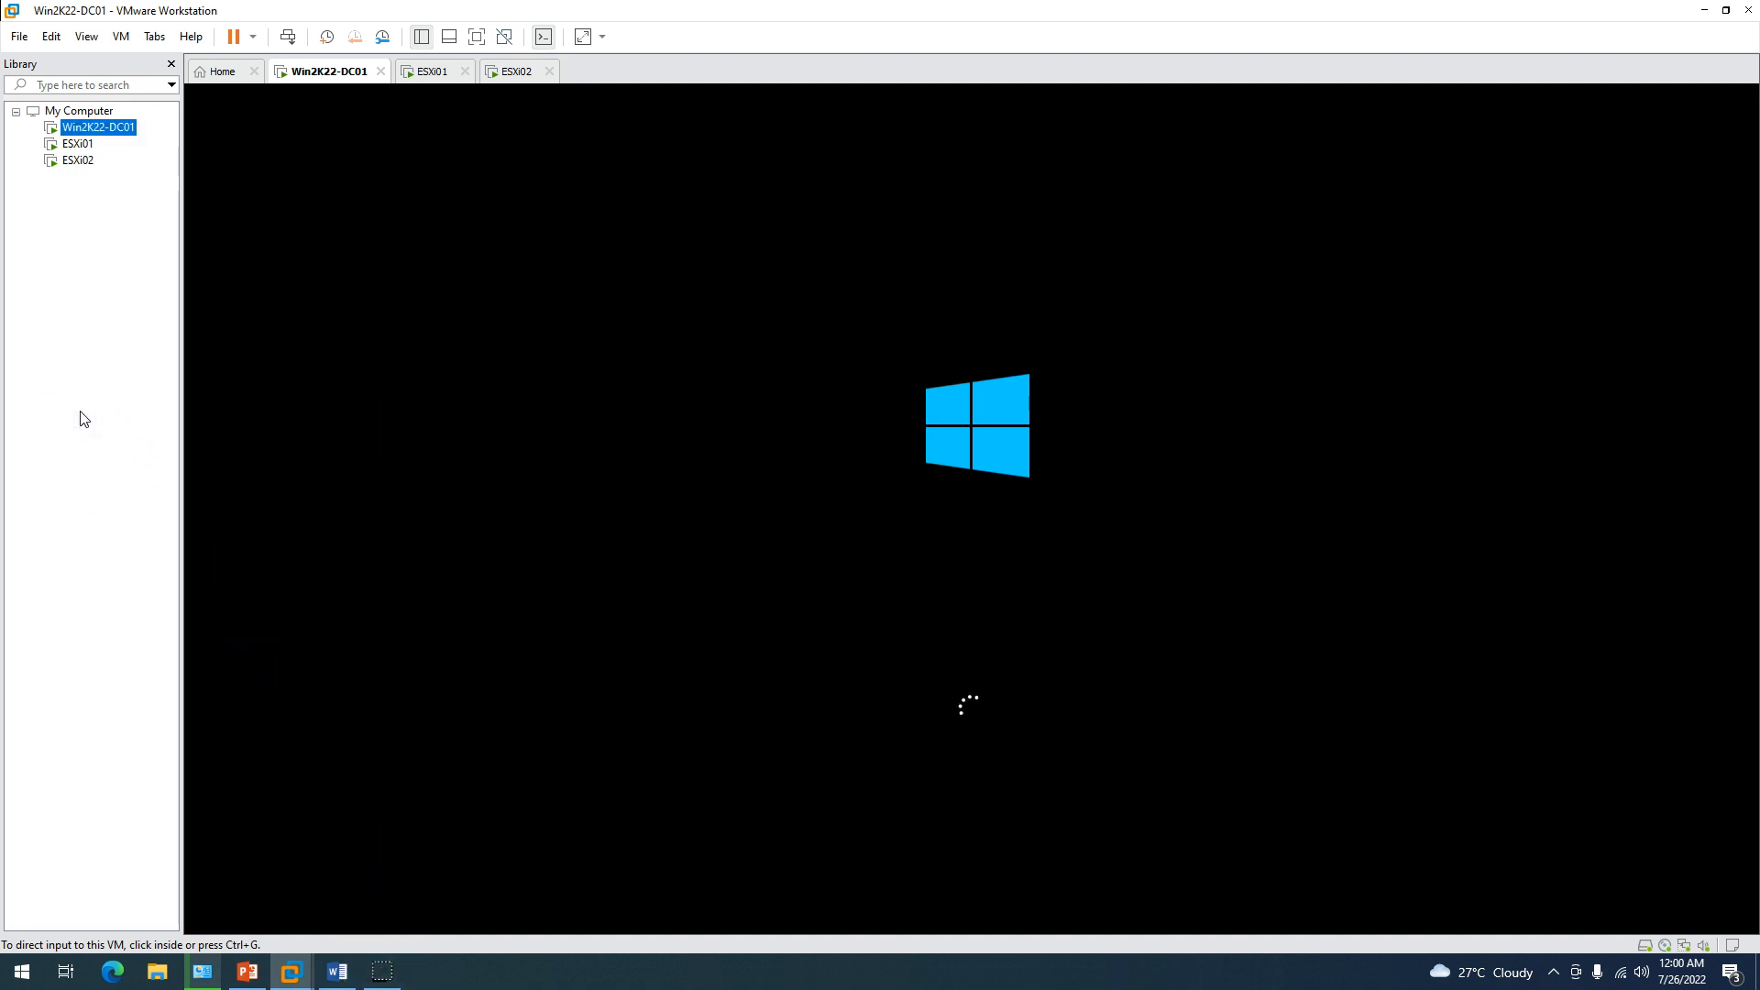
click(244, 378)
click(432, 87)
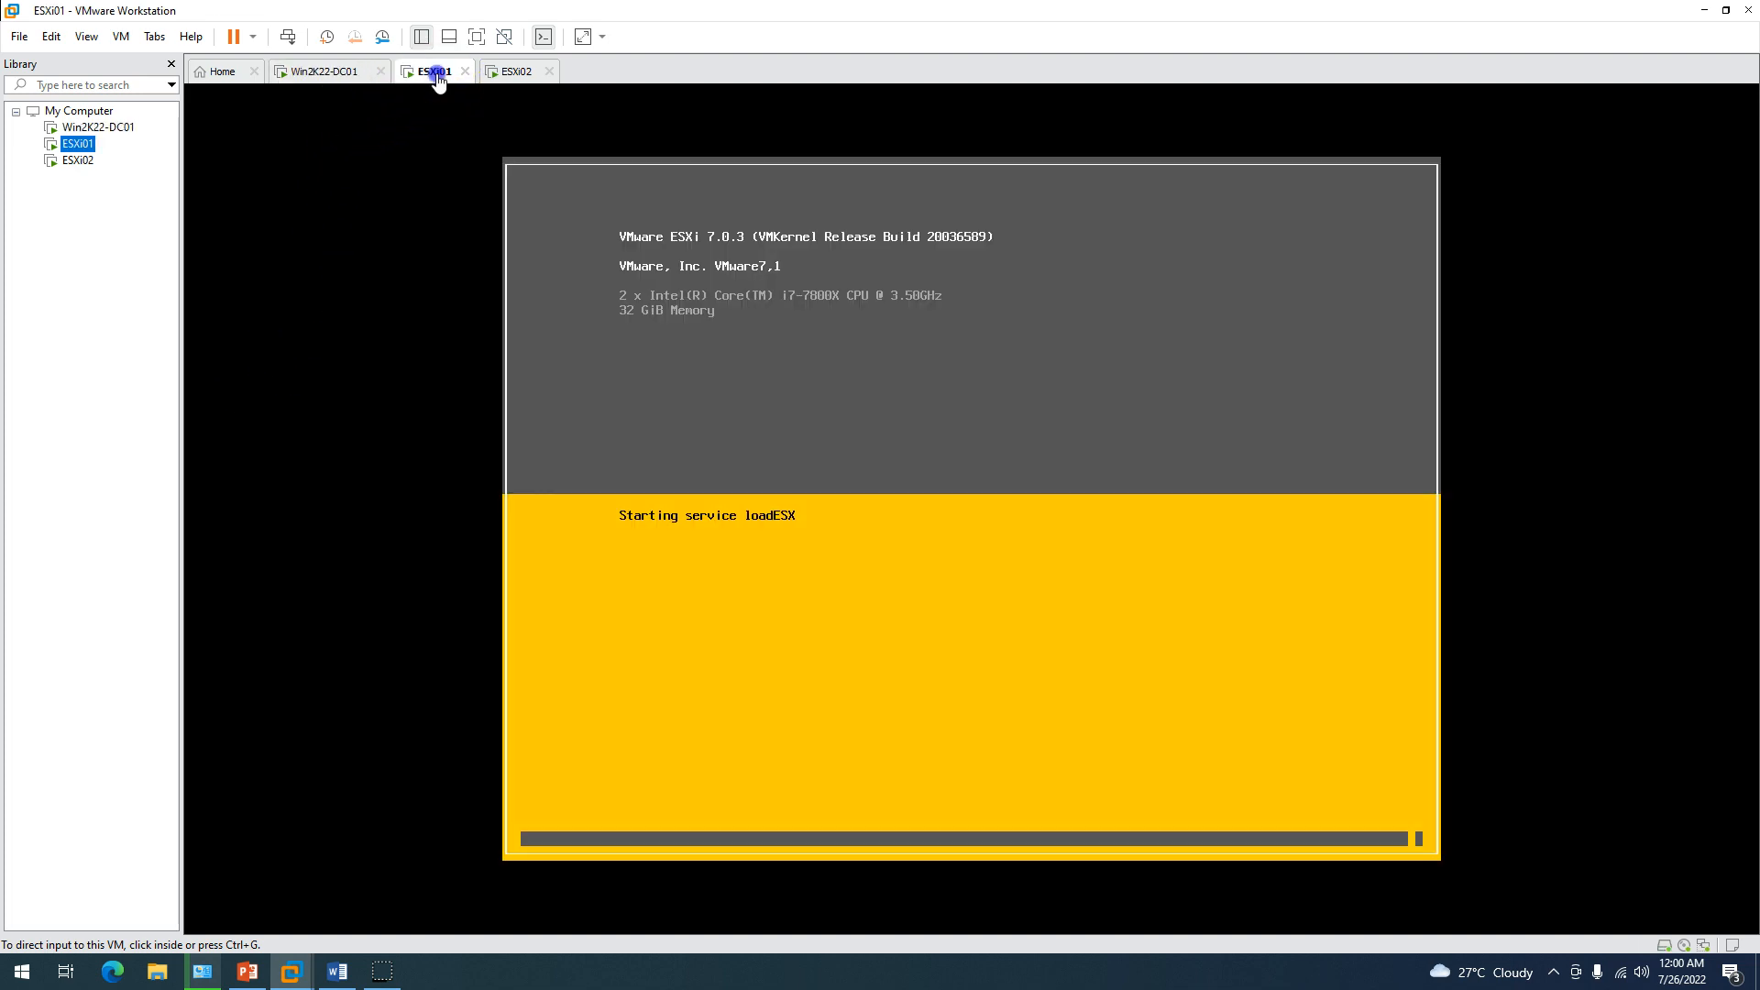
click(339, 79)
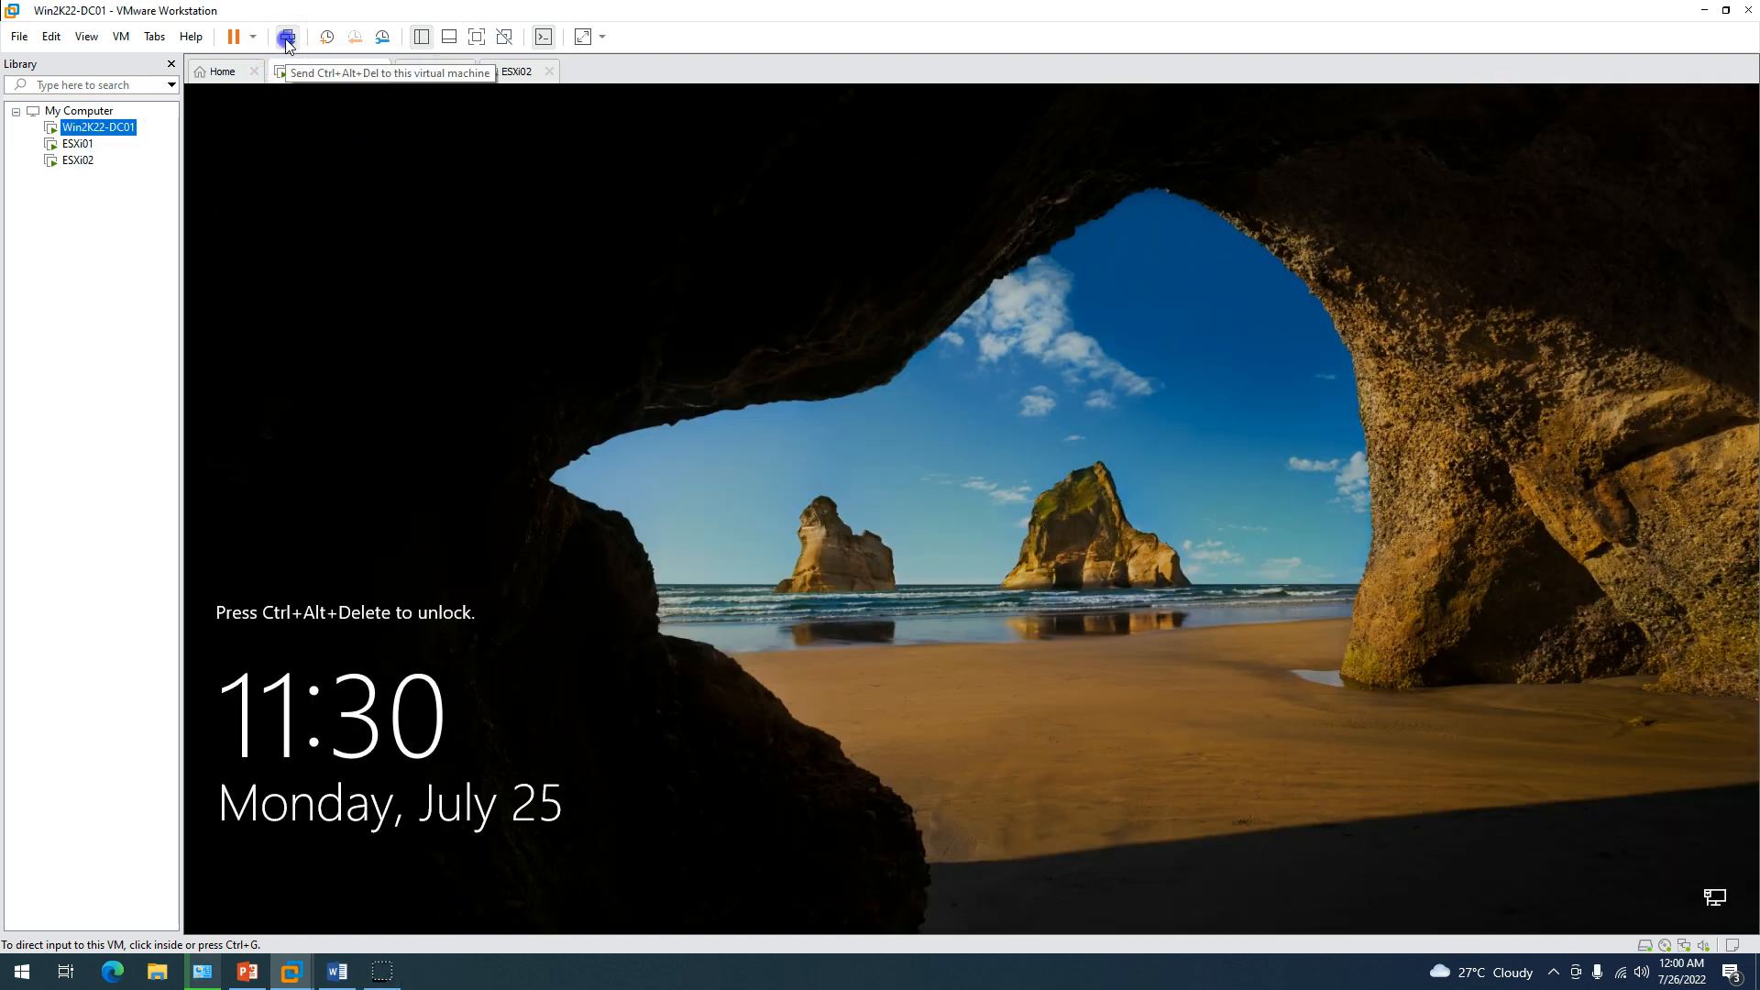
Sign back in to Win2K22-DC01 as Administrator with the account password.
click(287, 42)
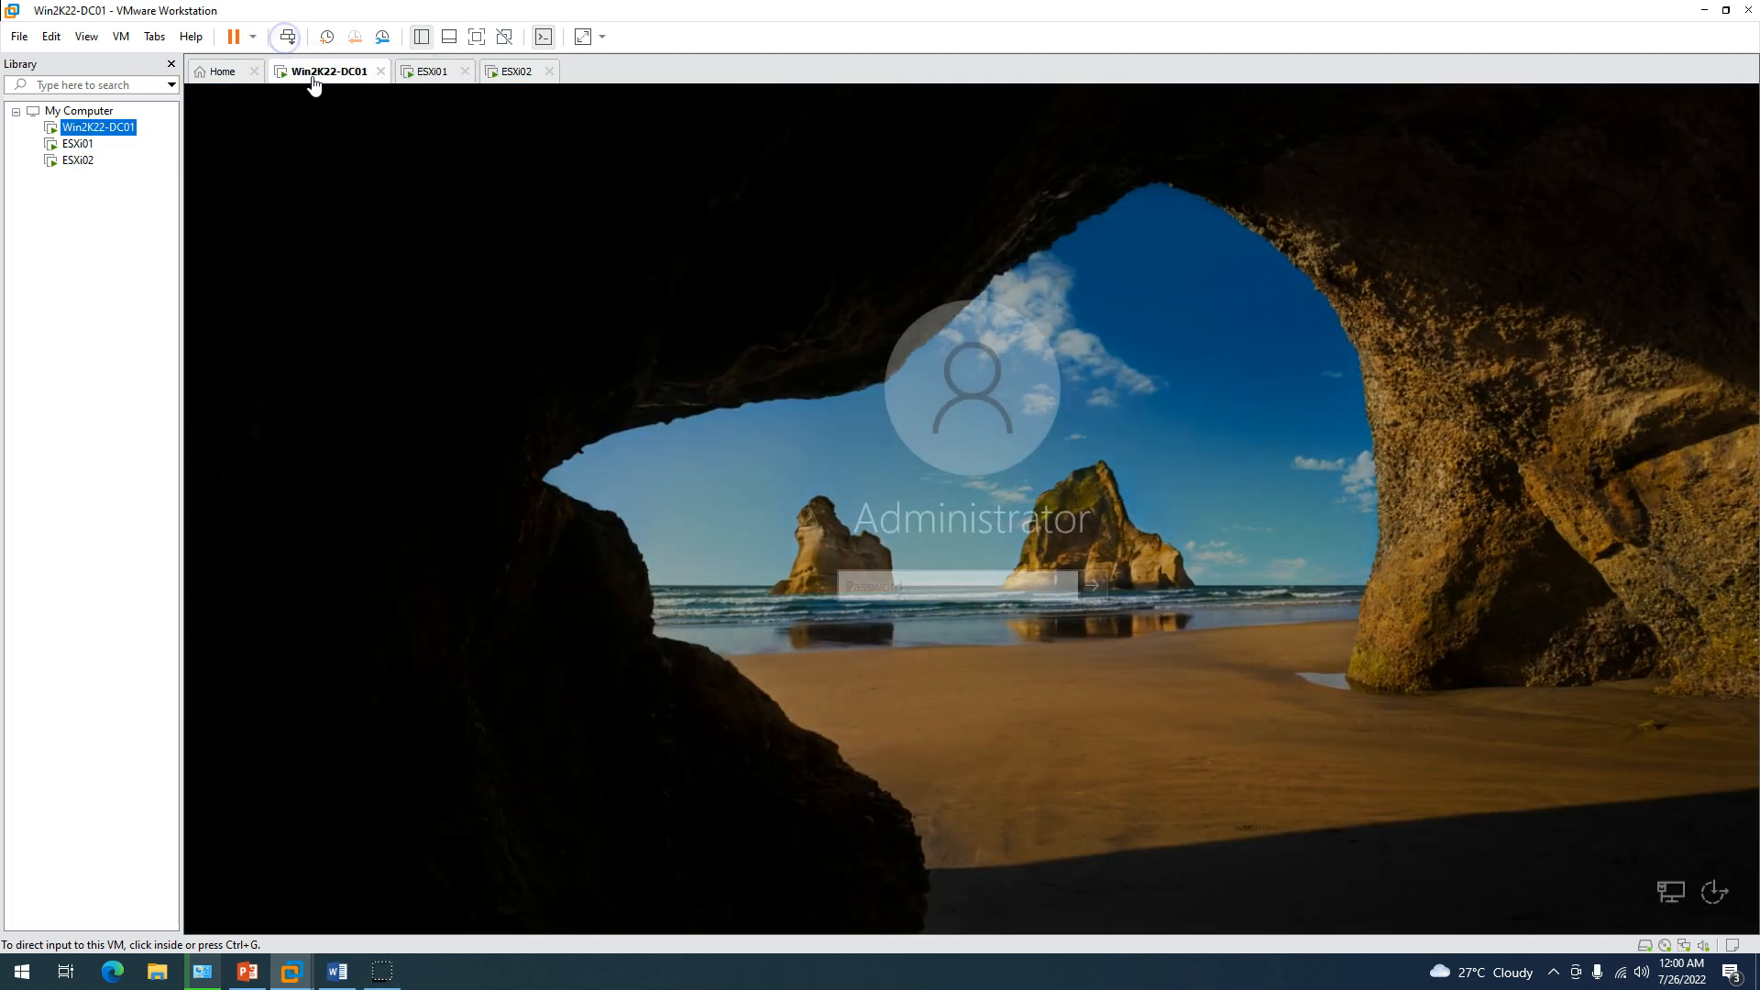
click(976, 510)
text(**********)
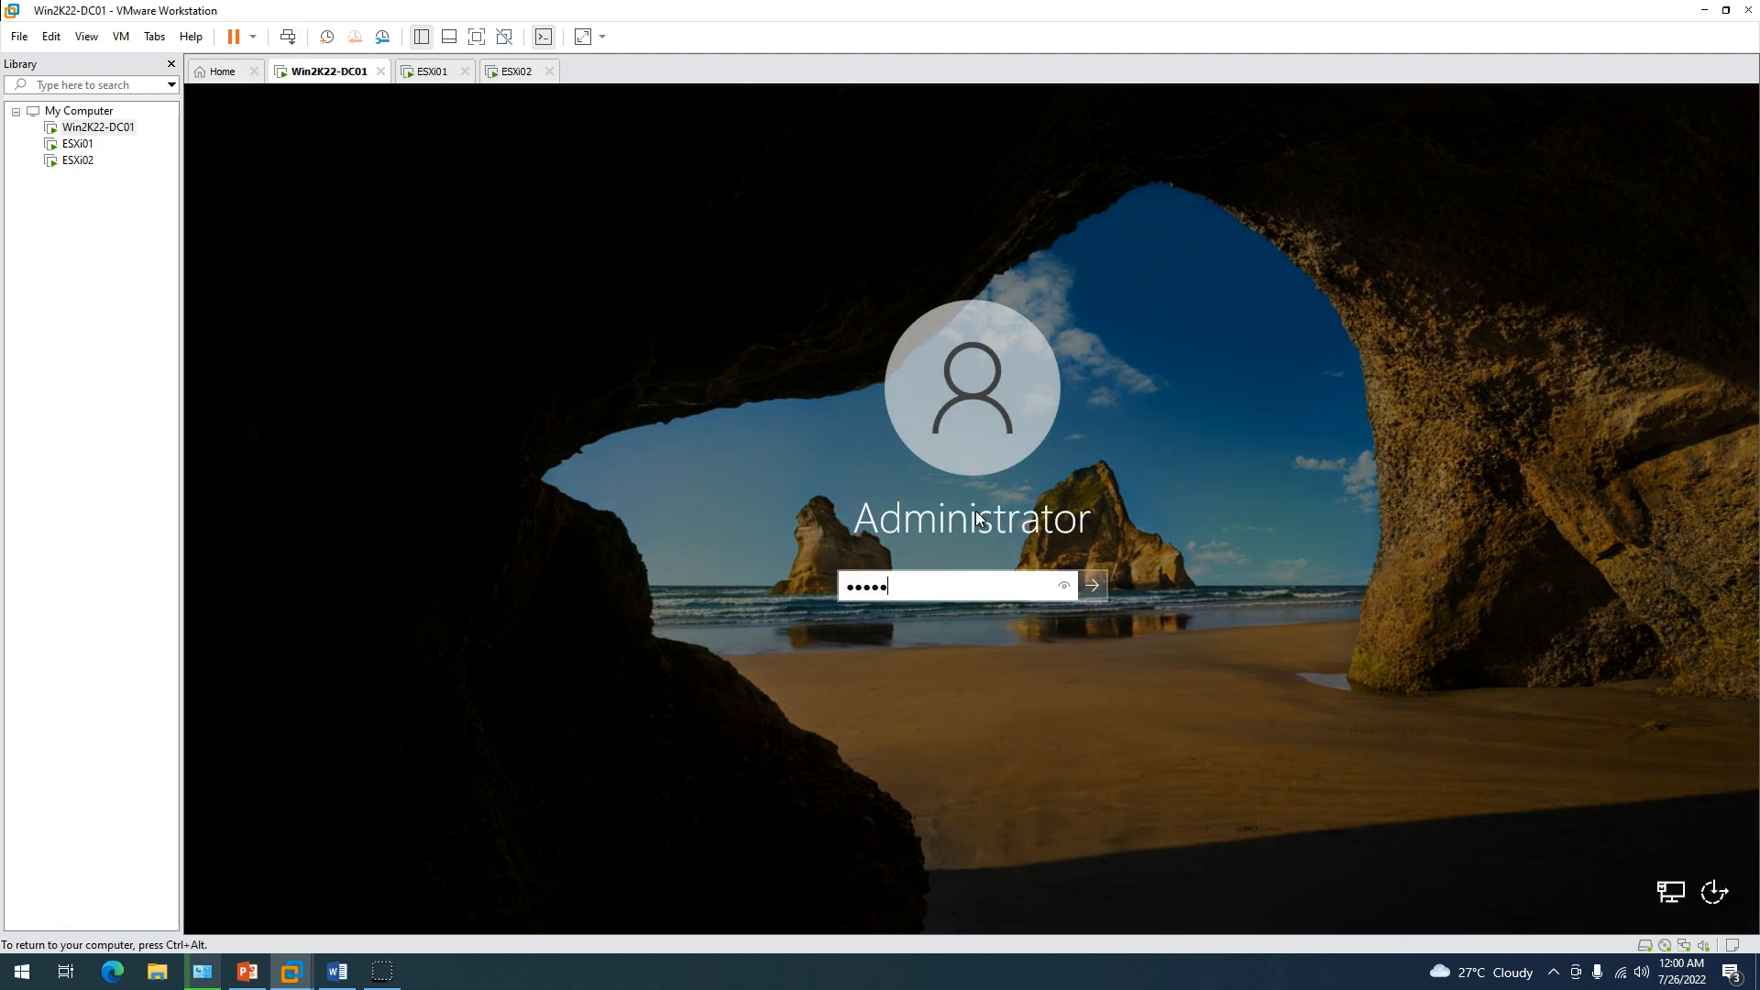
key(Return)
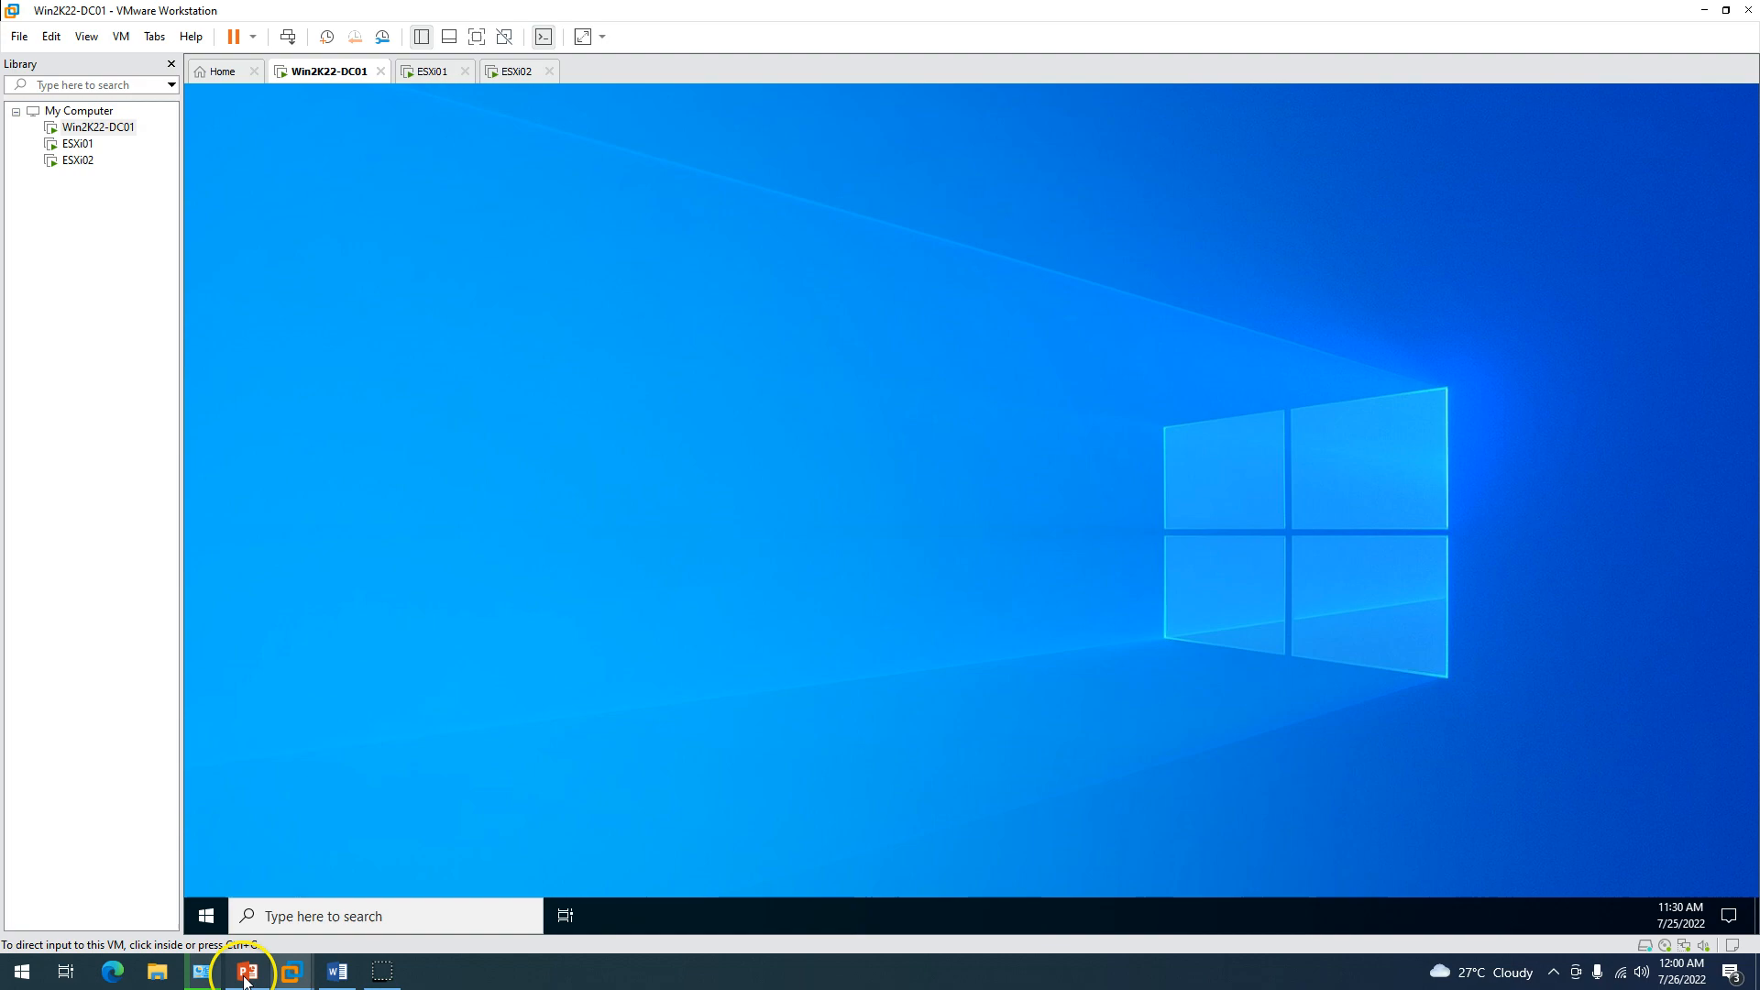
click(247, 972)
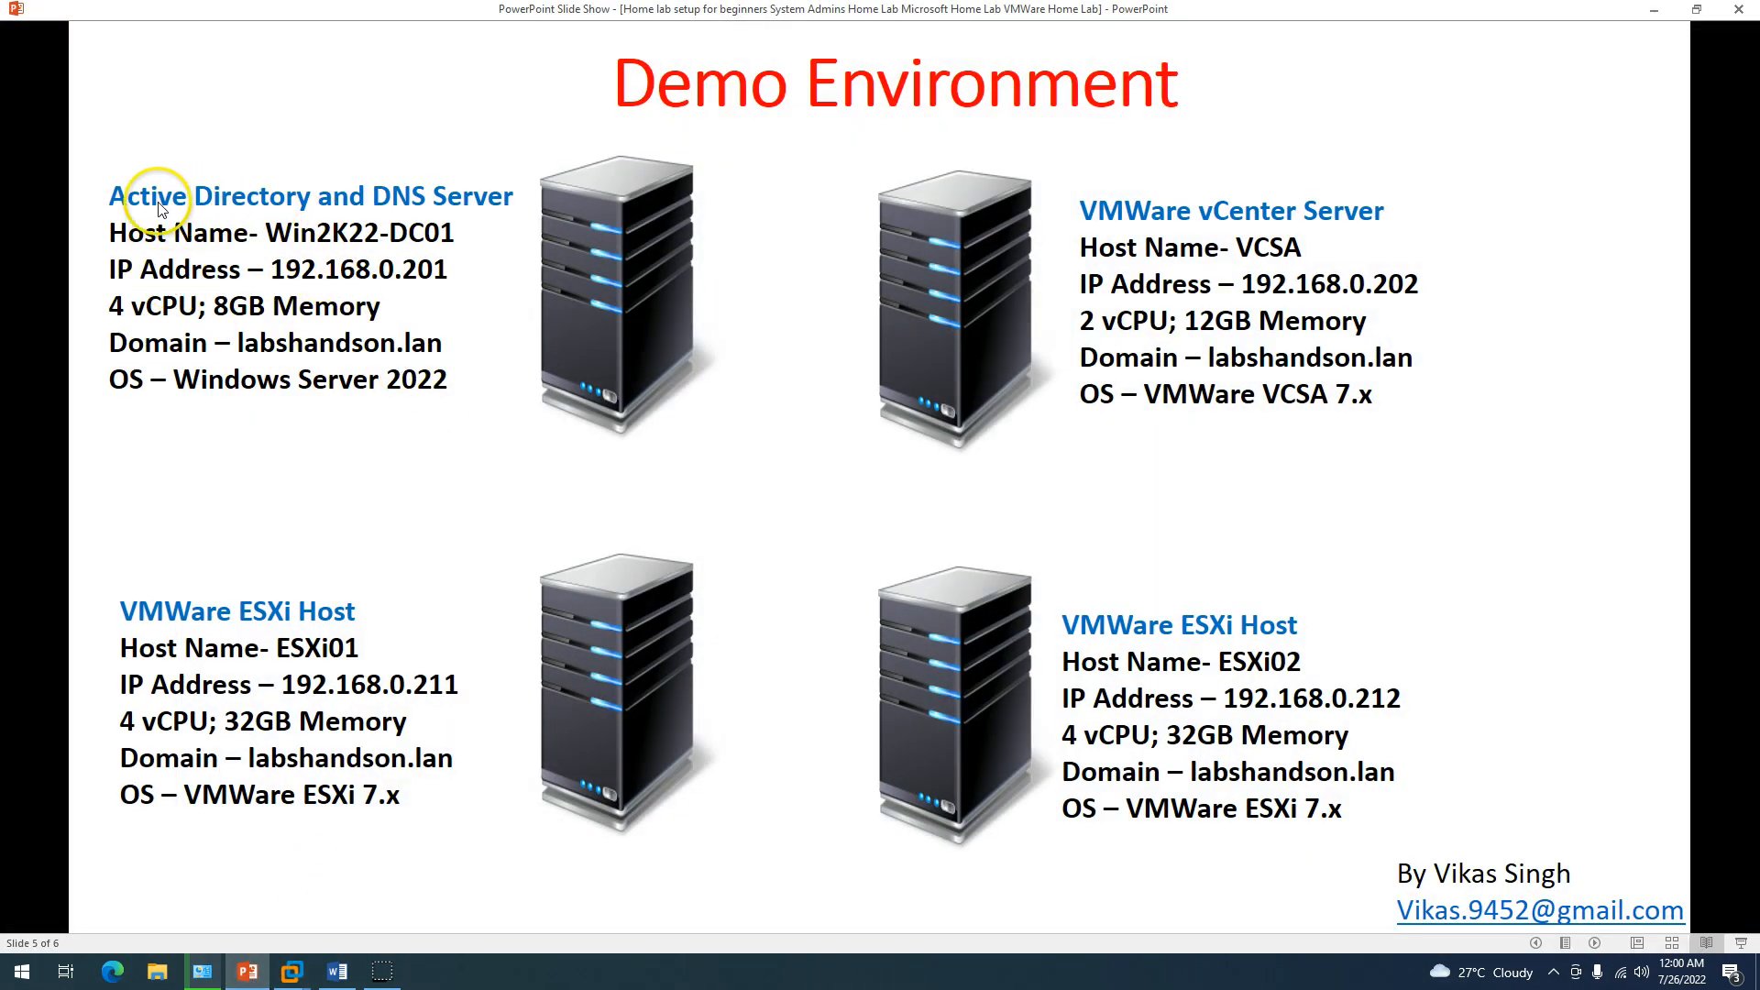
click(1654, 9)
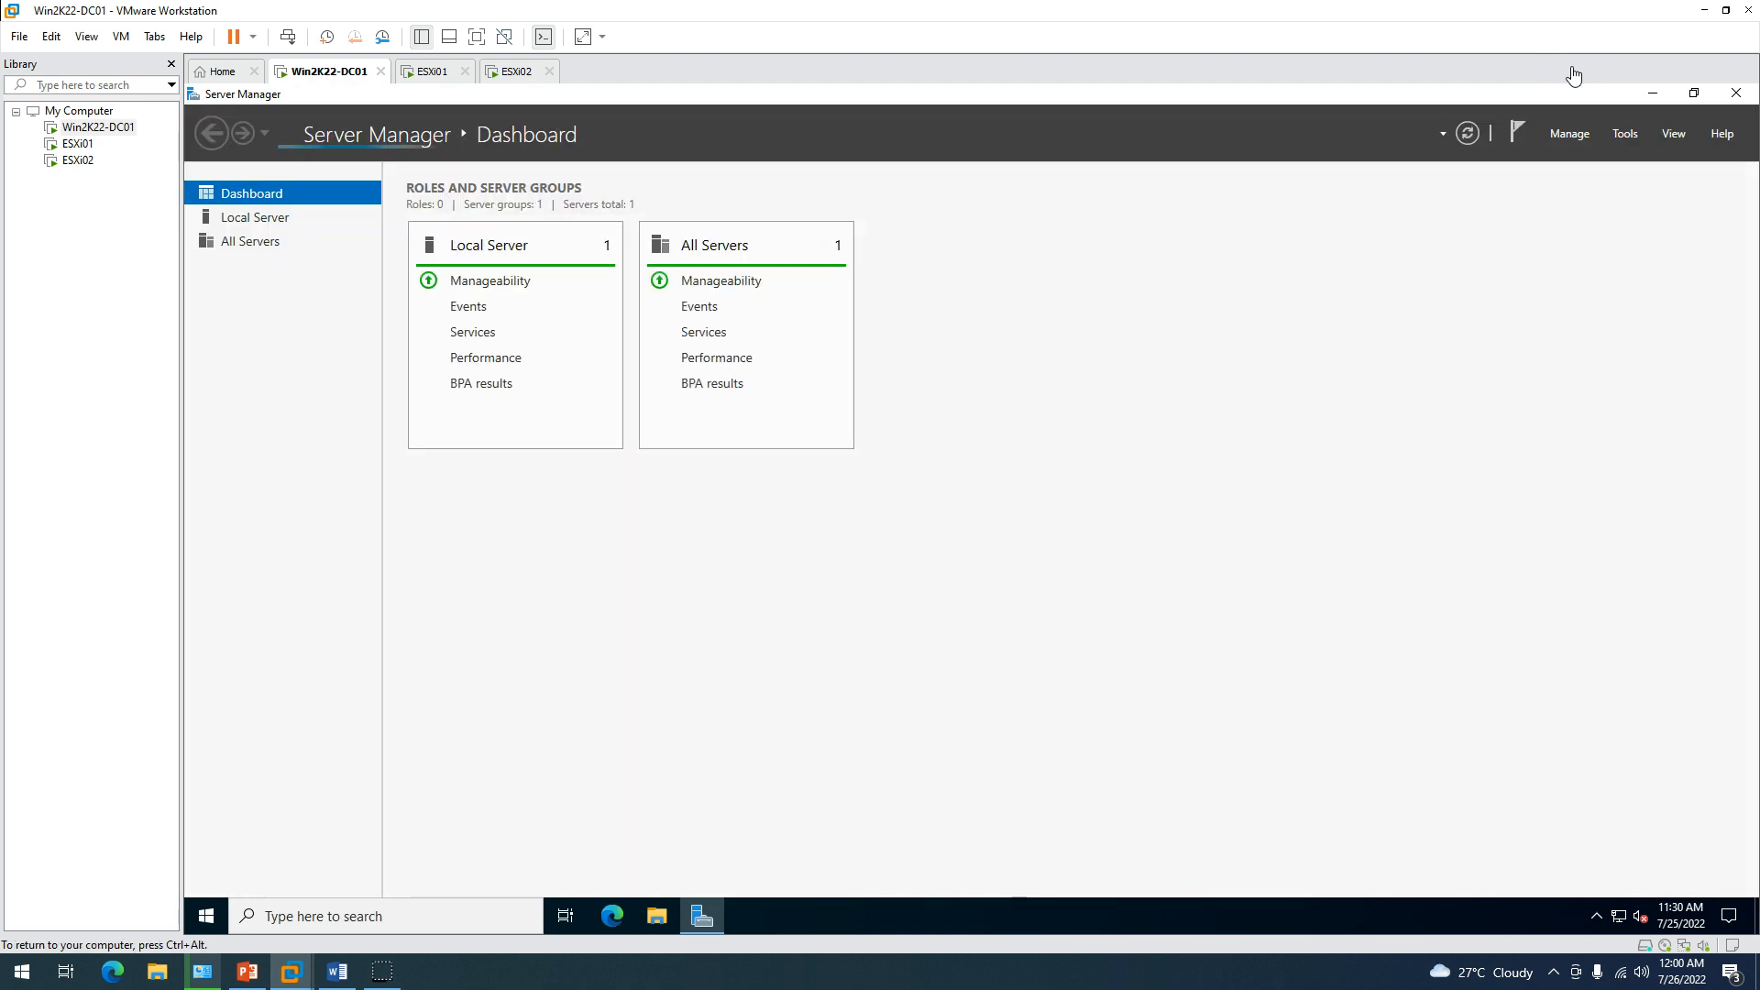
Change Win2K22-DC01's time zone to (UTC+05:30) Chennai, Kolkata, Mumbai, New Delhi.
click(255, 217)
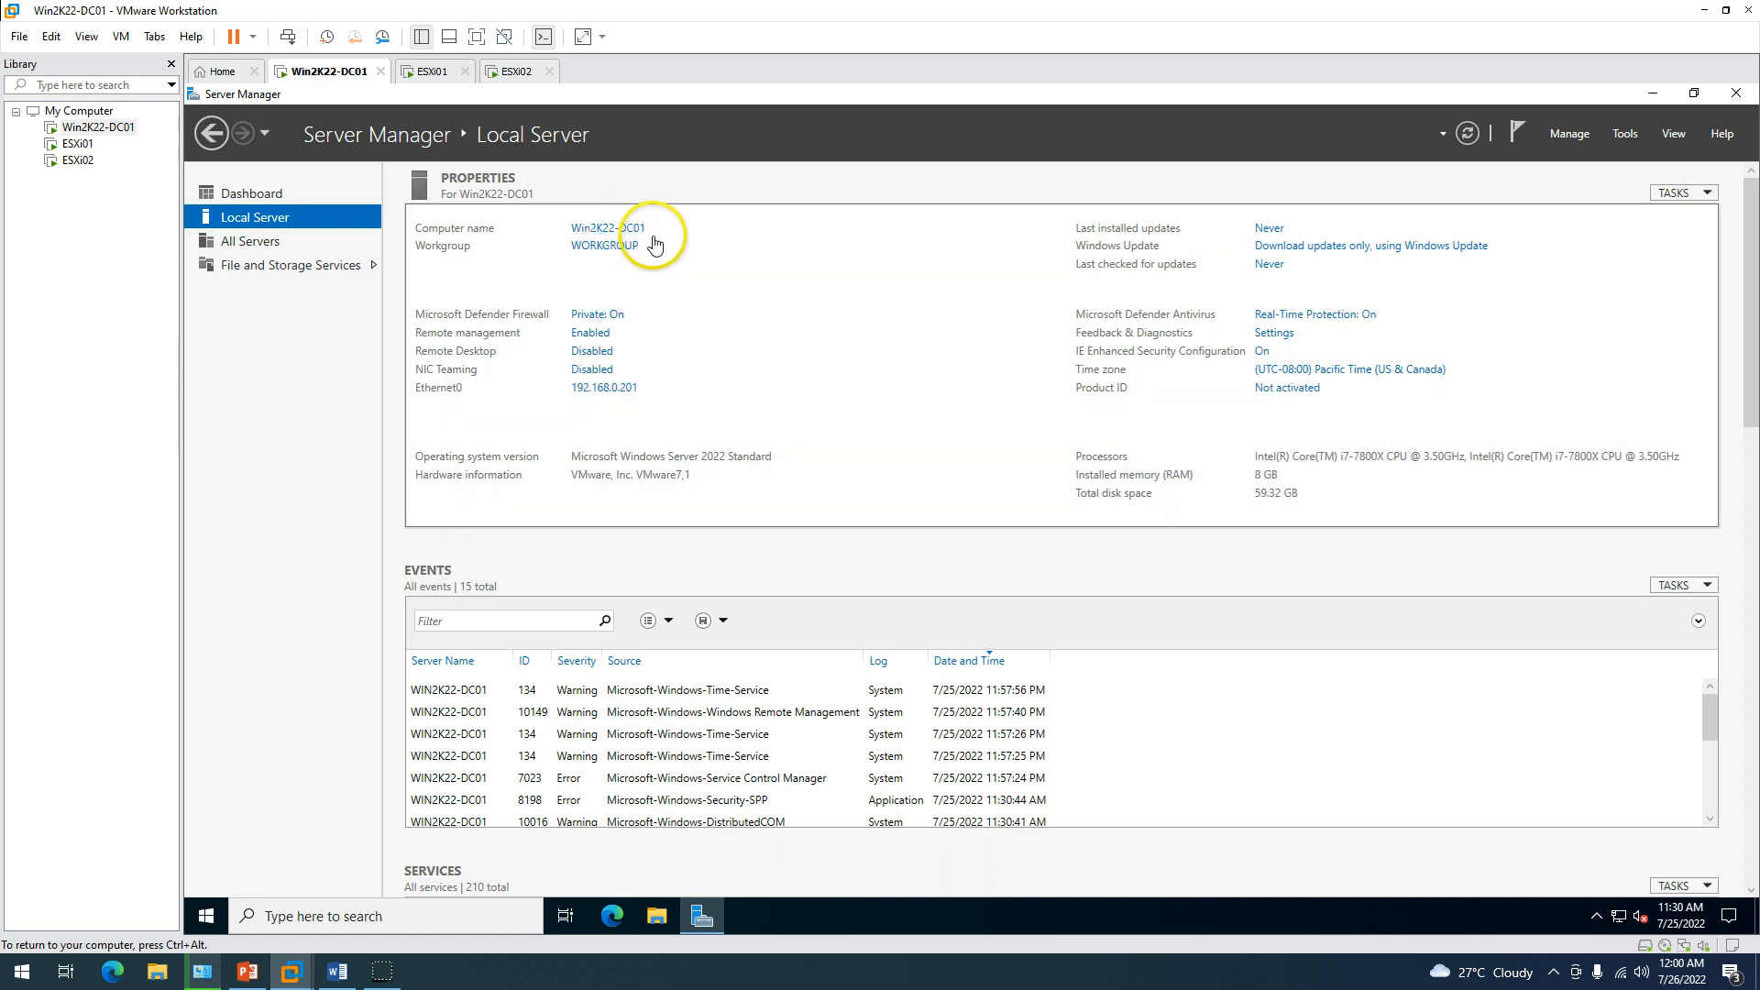
click(1277, 371)
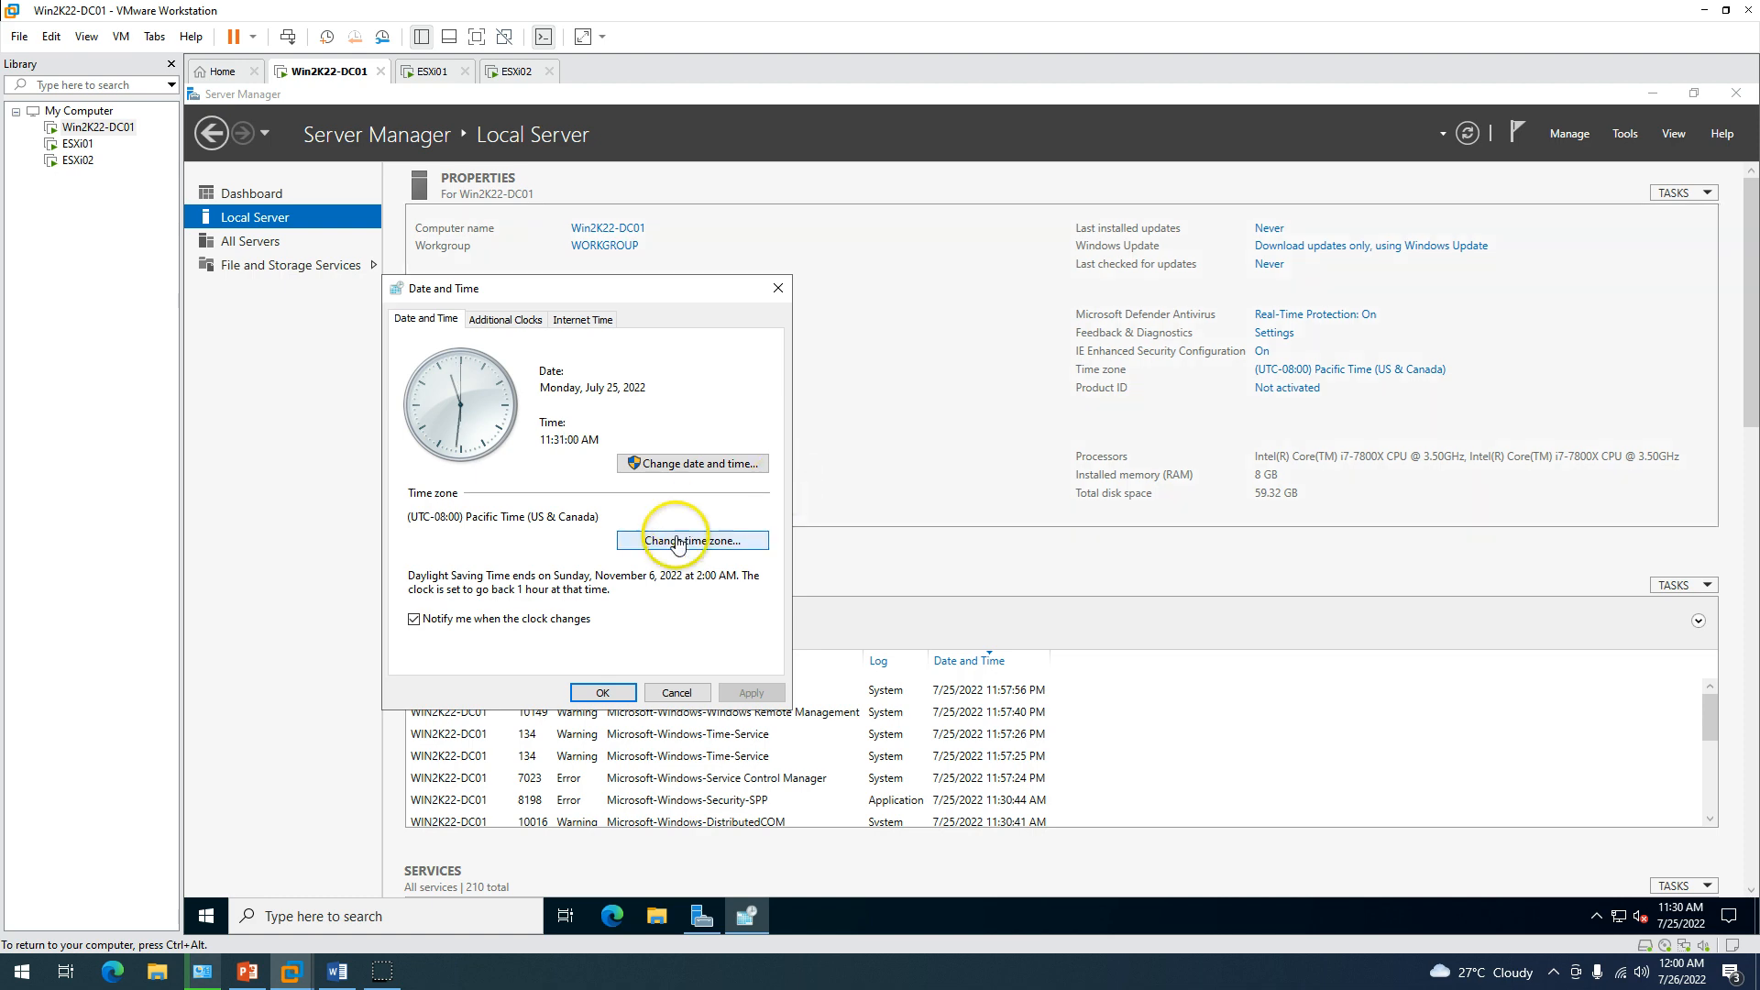
click(679, 546)
click(668, 396)
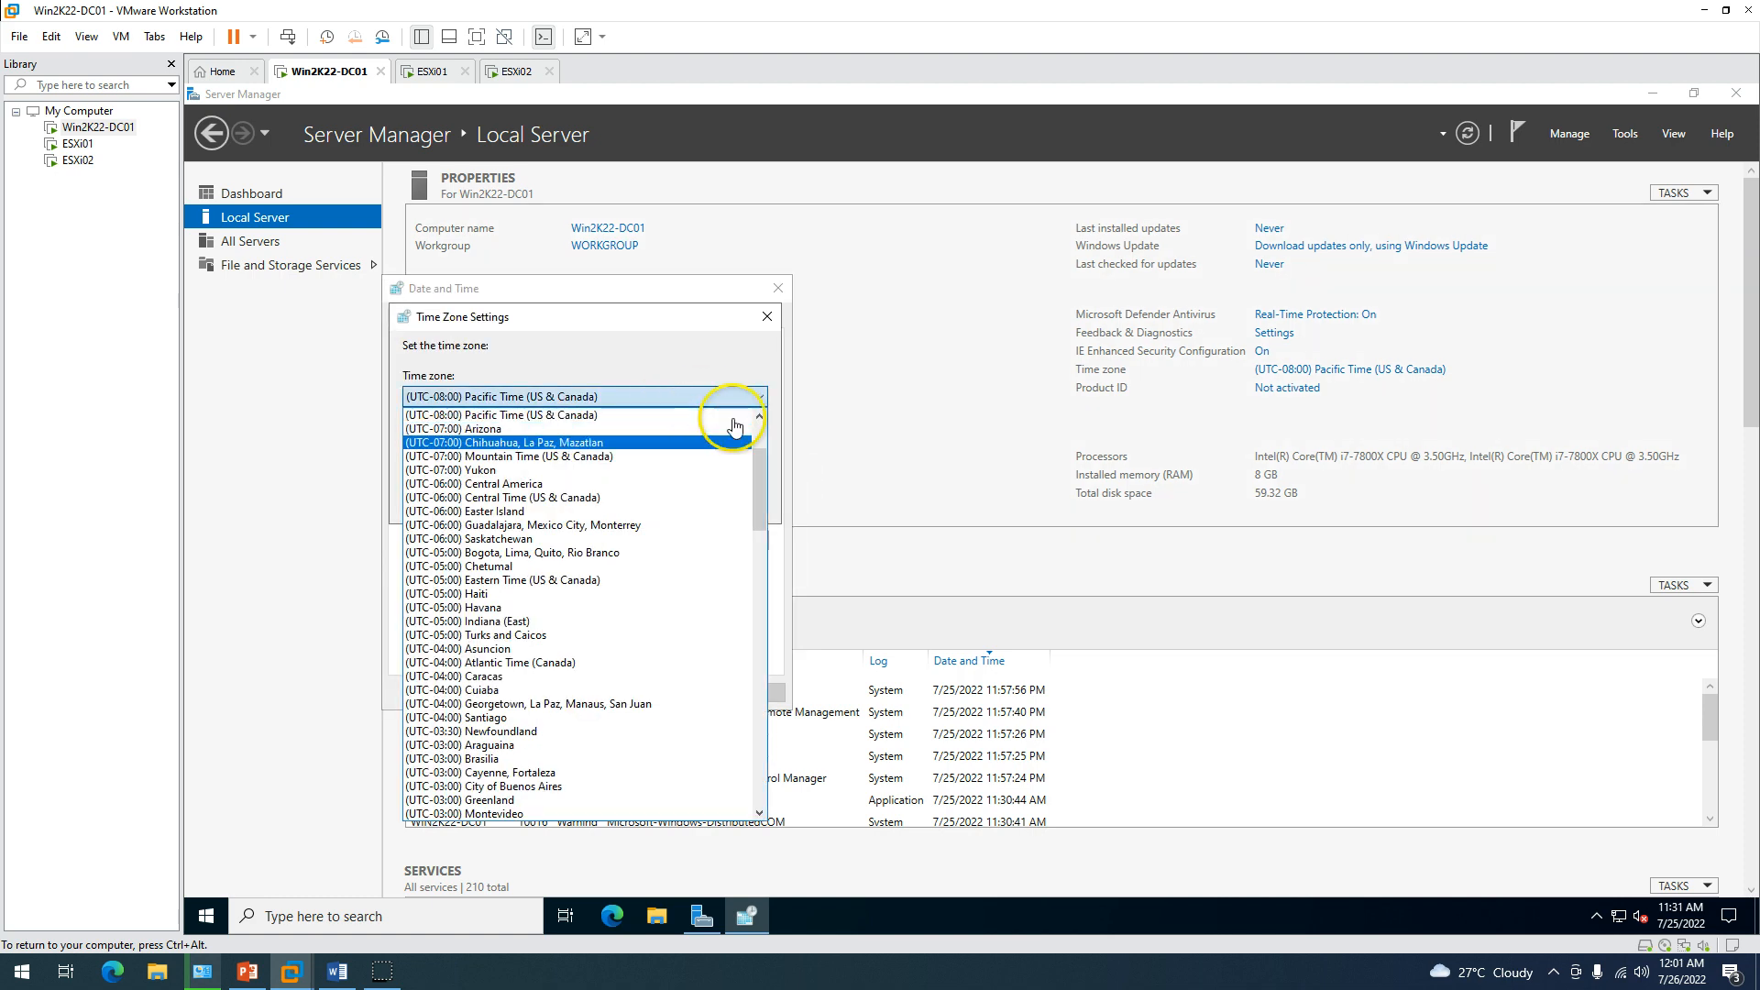
drag(758, 475, 747, 562)
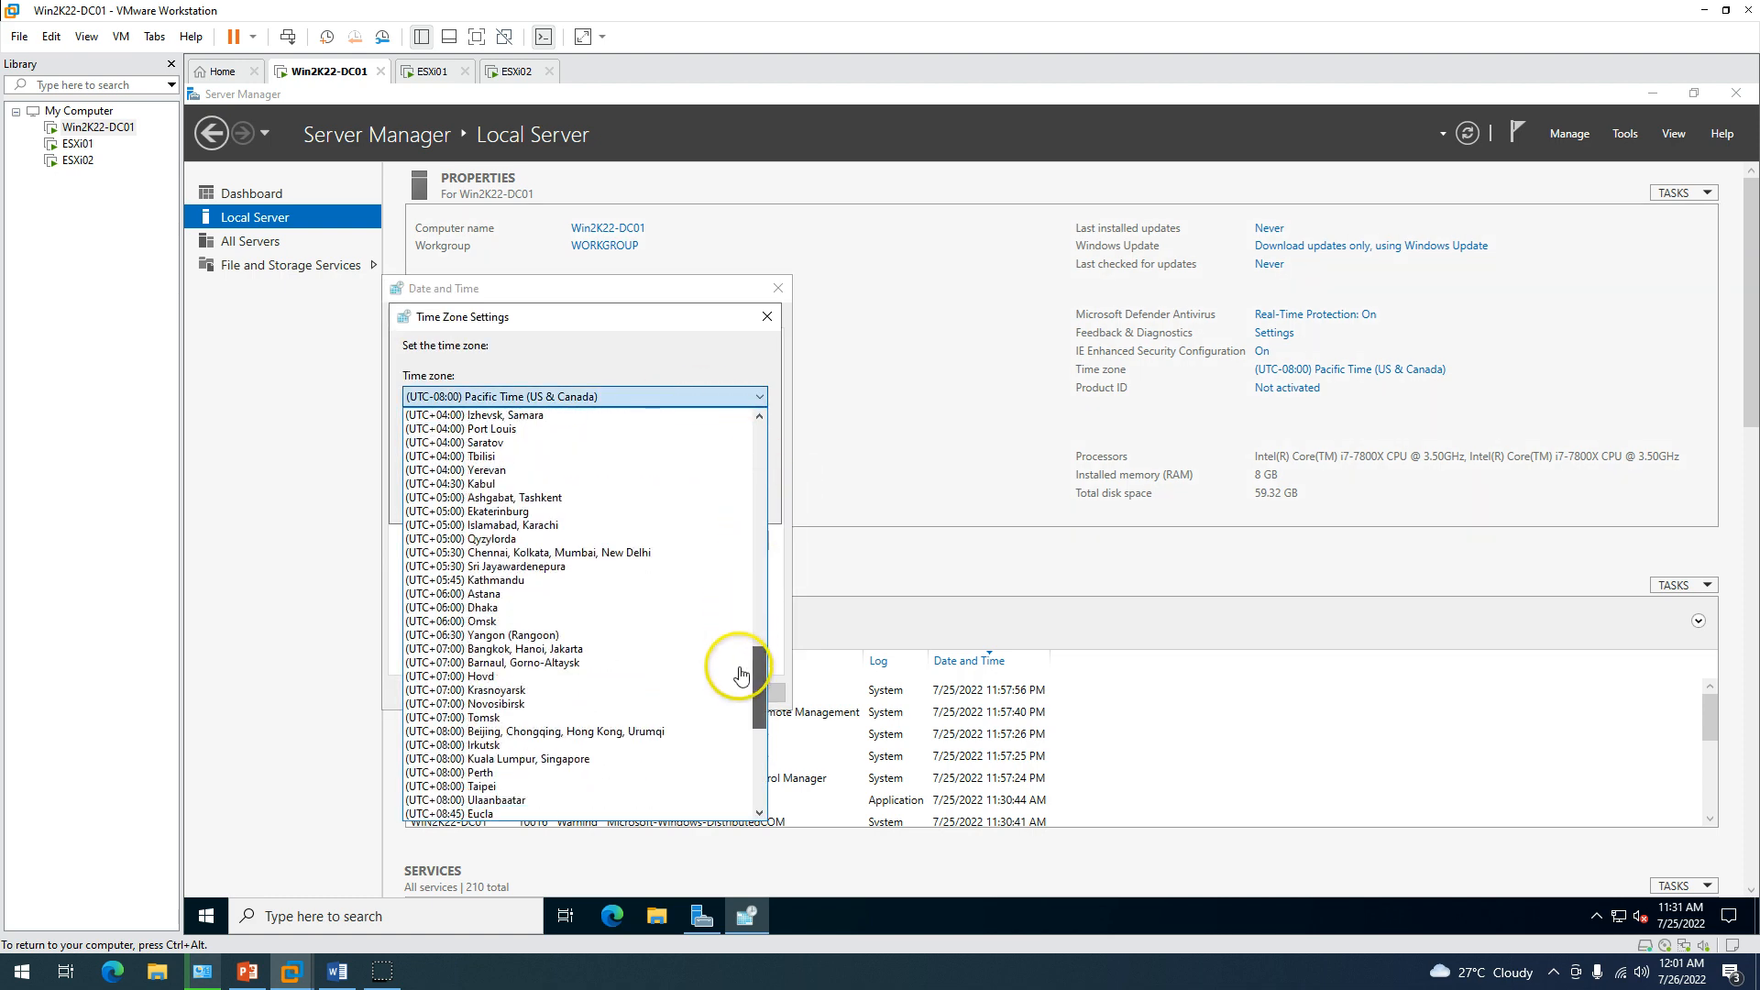
click(631, 559)
click(650, 499)
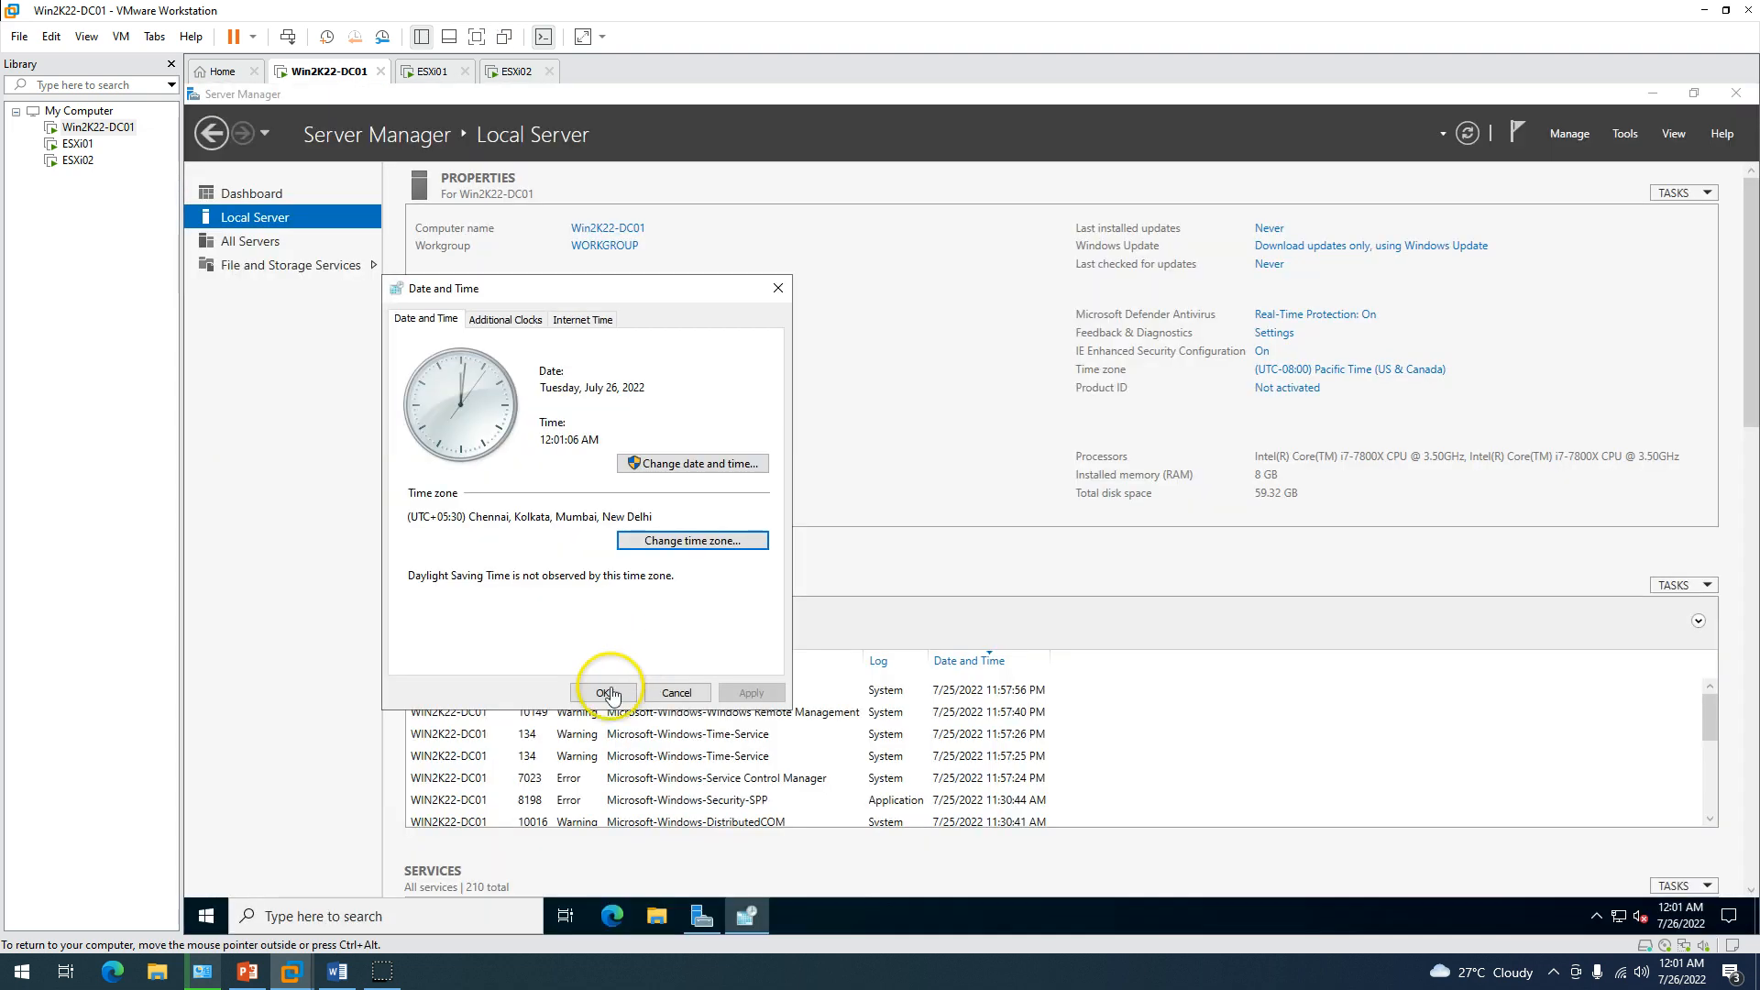
click(602, 692)
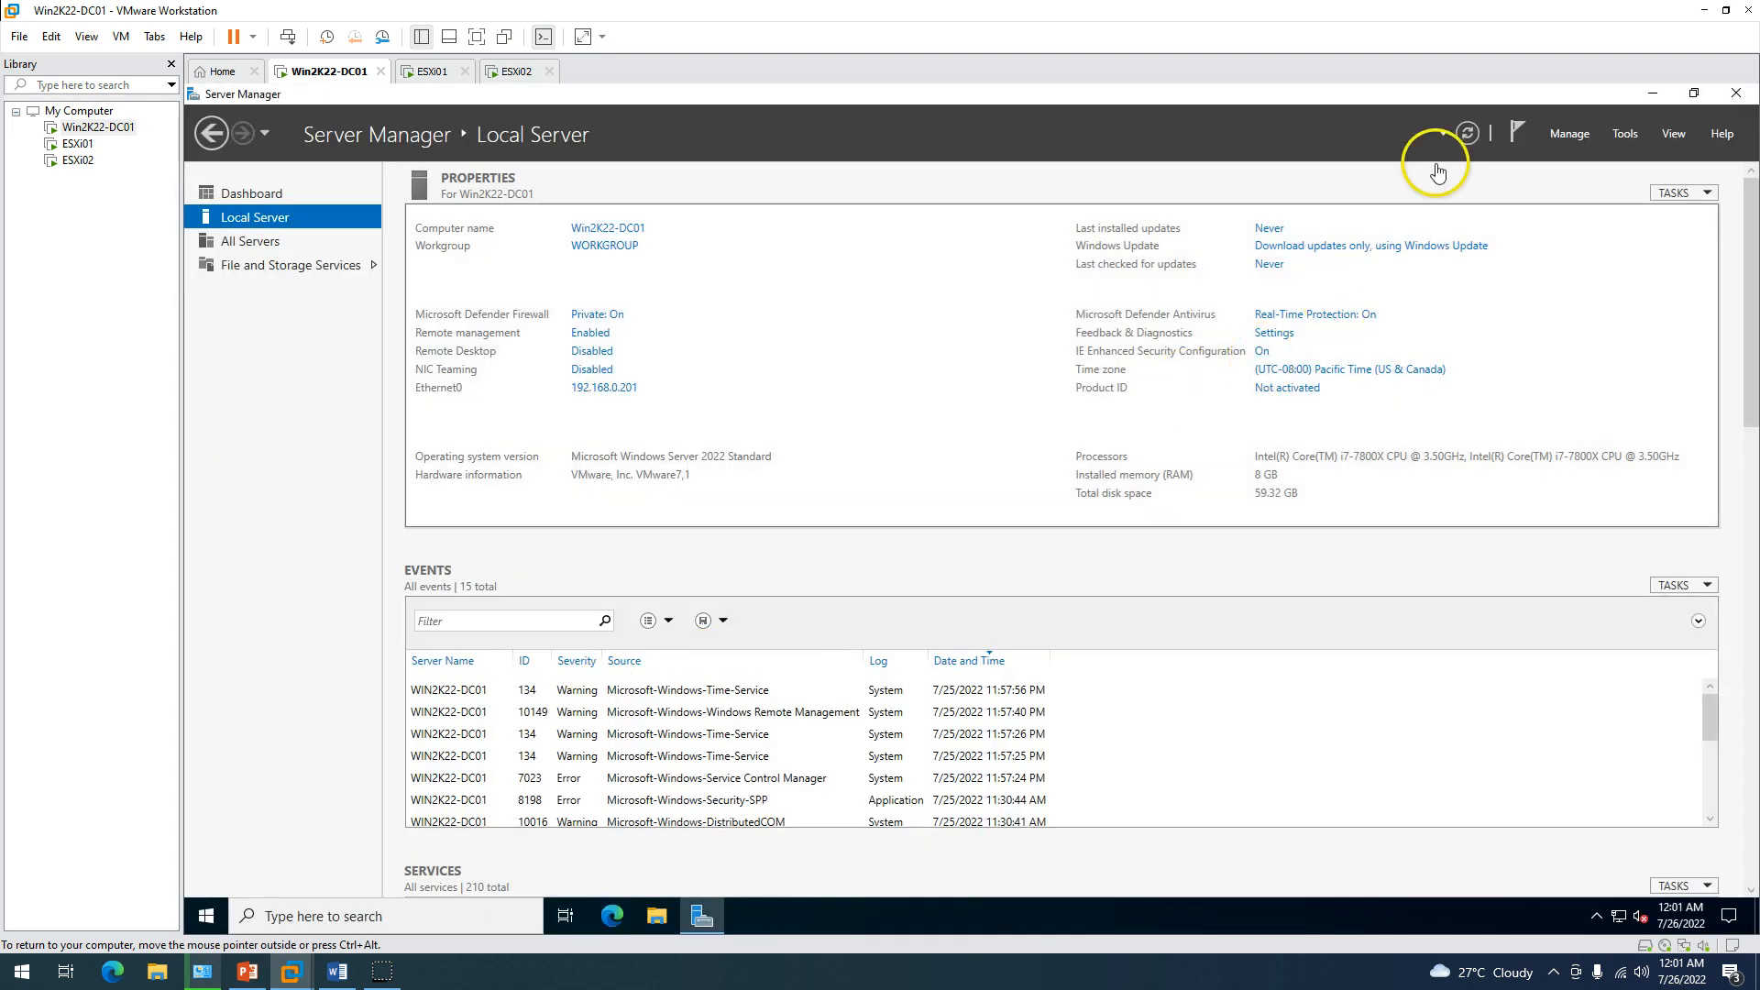
Refresh the Local Server properties, then review stopped services on the Dashboard.
click(1468, 134)
click(250, 194)
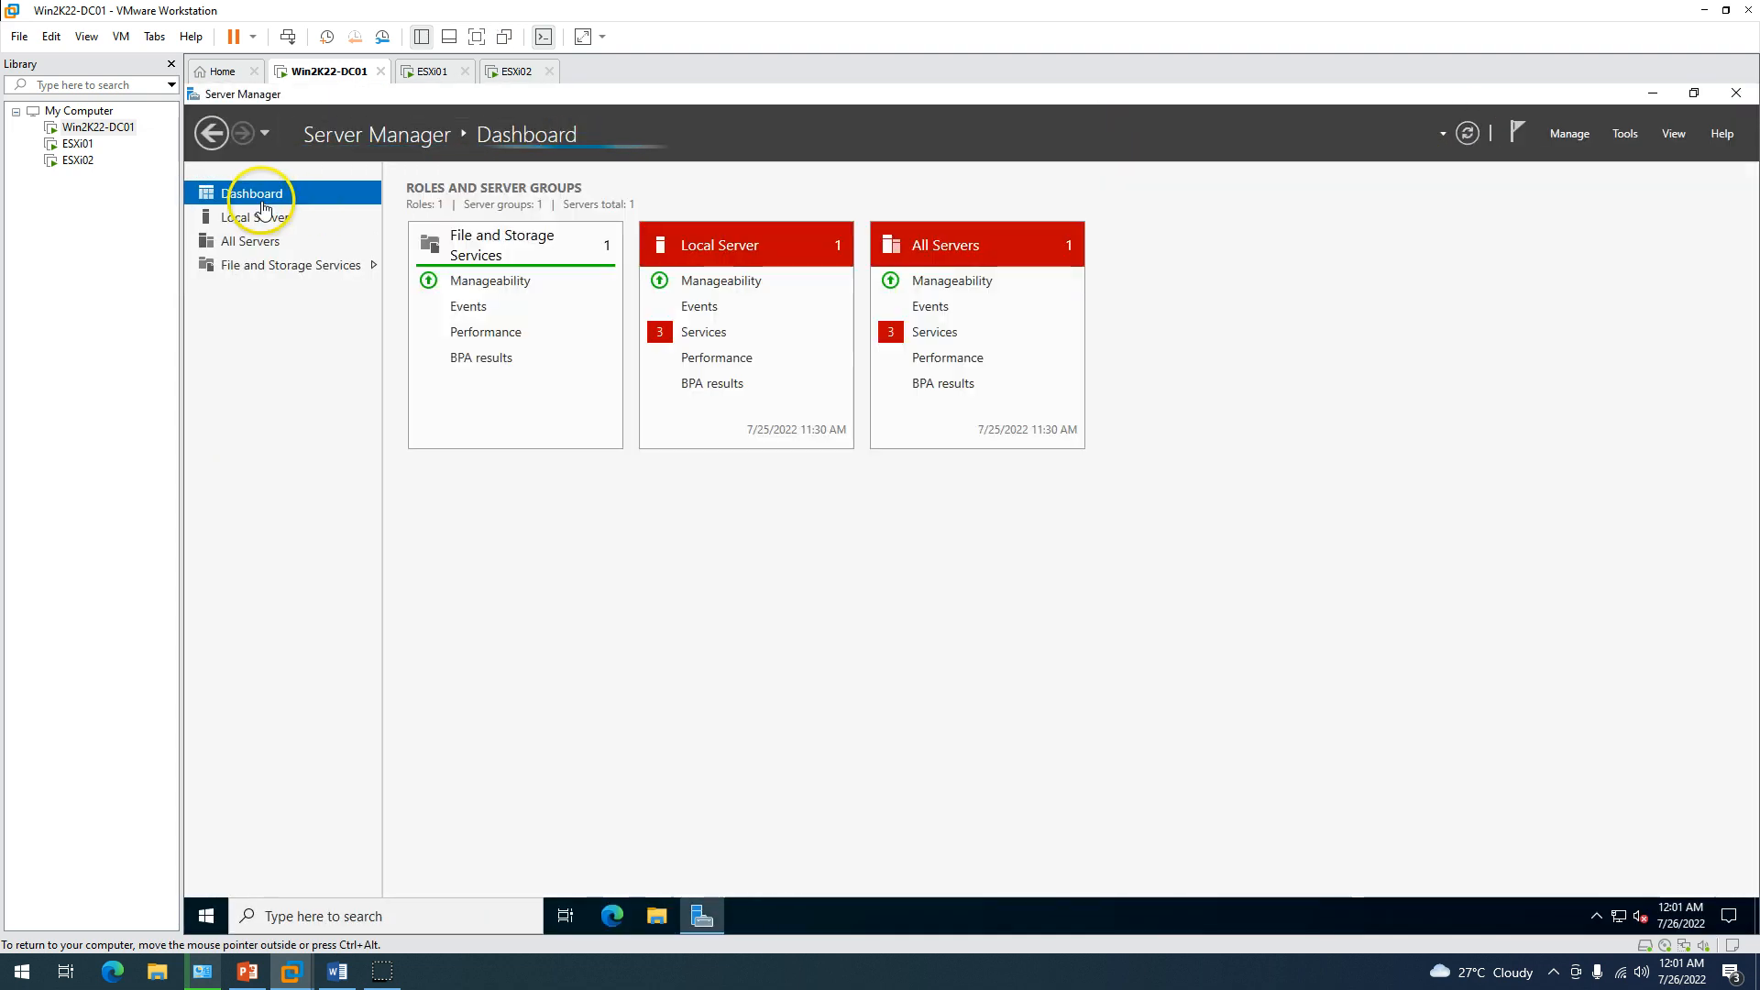
click(932, 332)
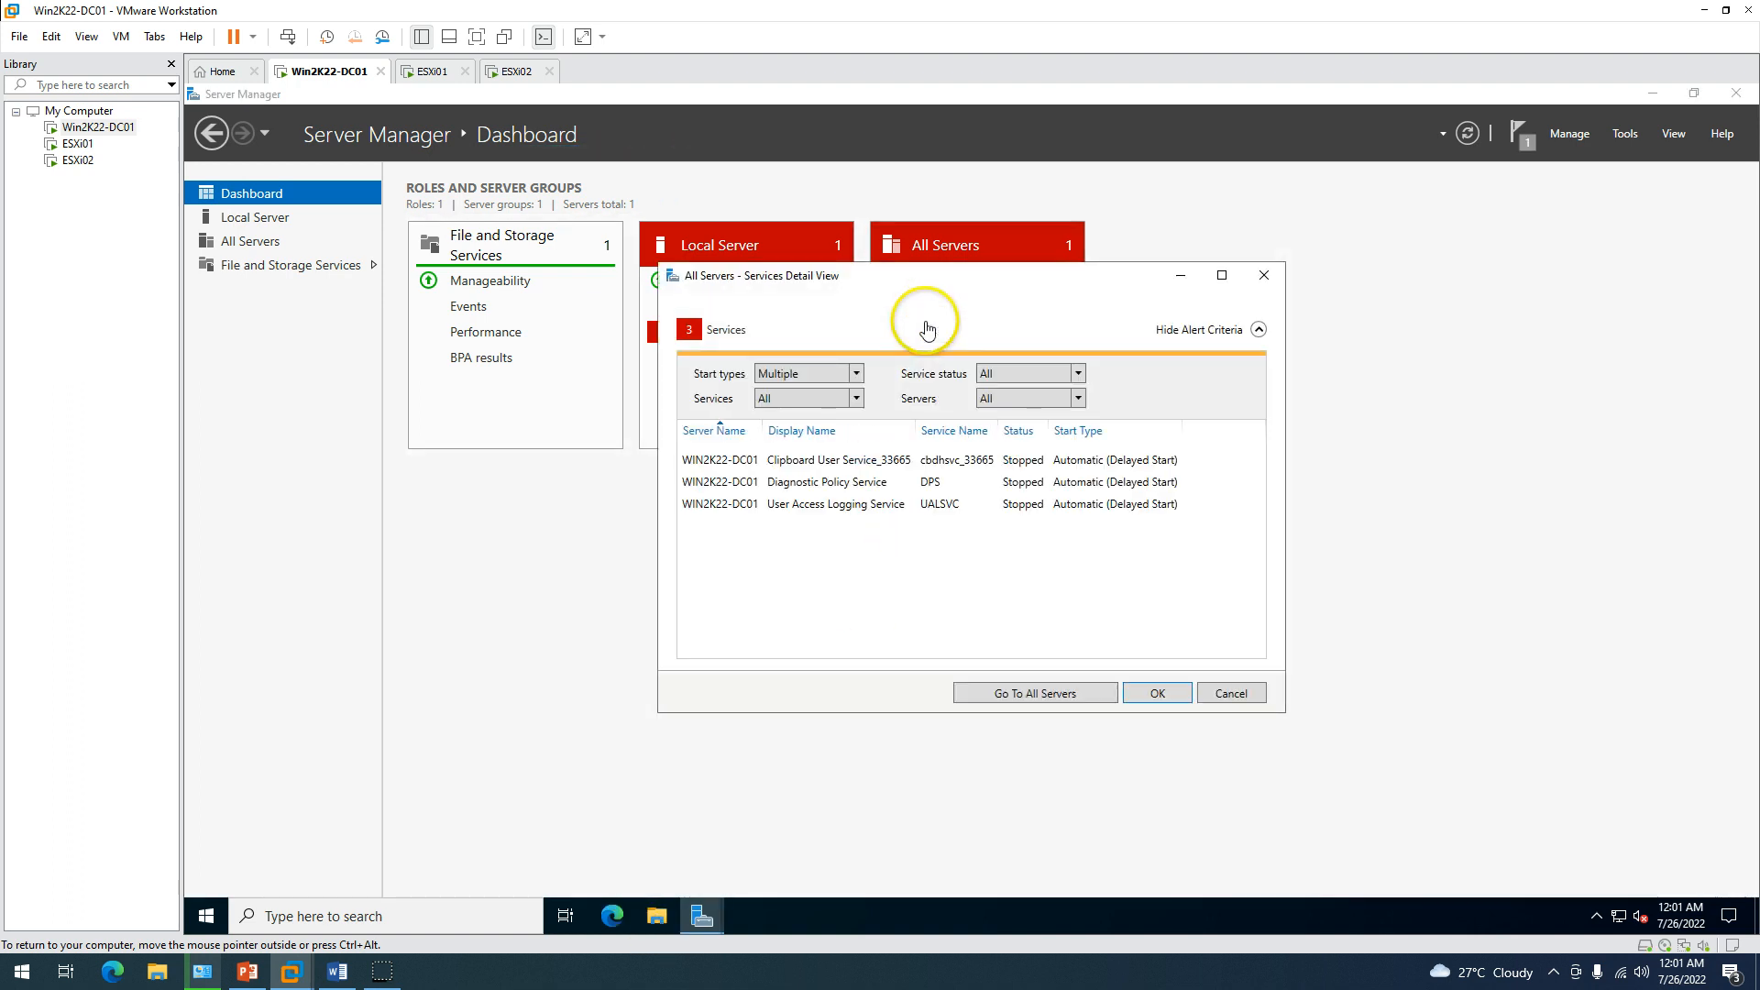
click(1157, 693)
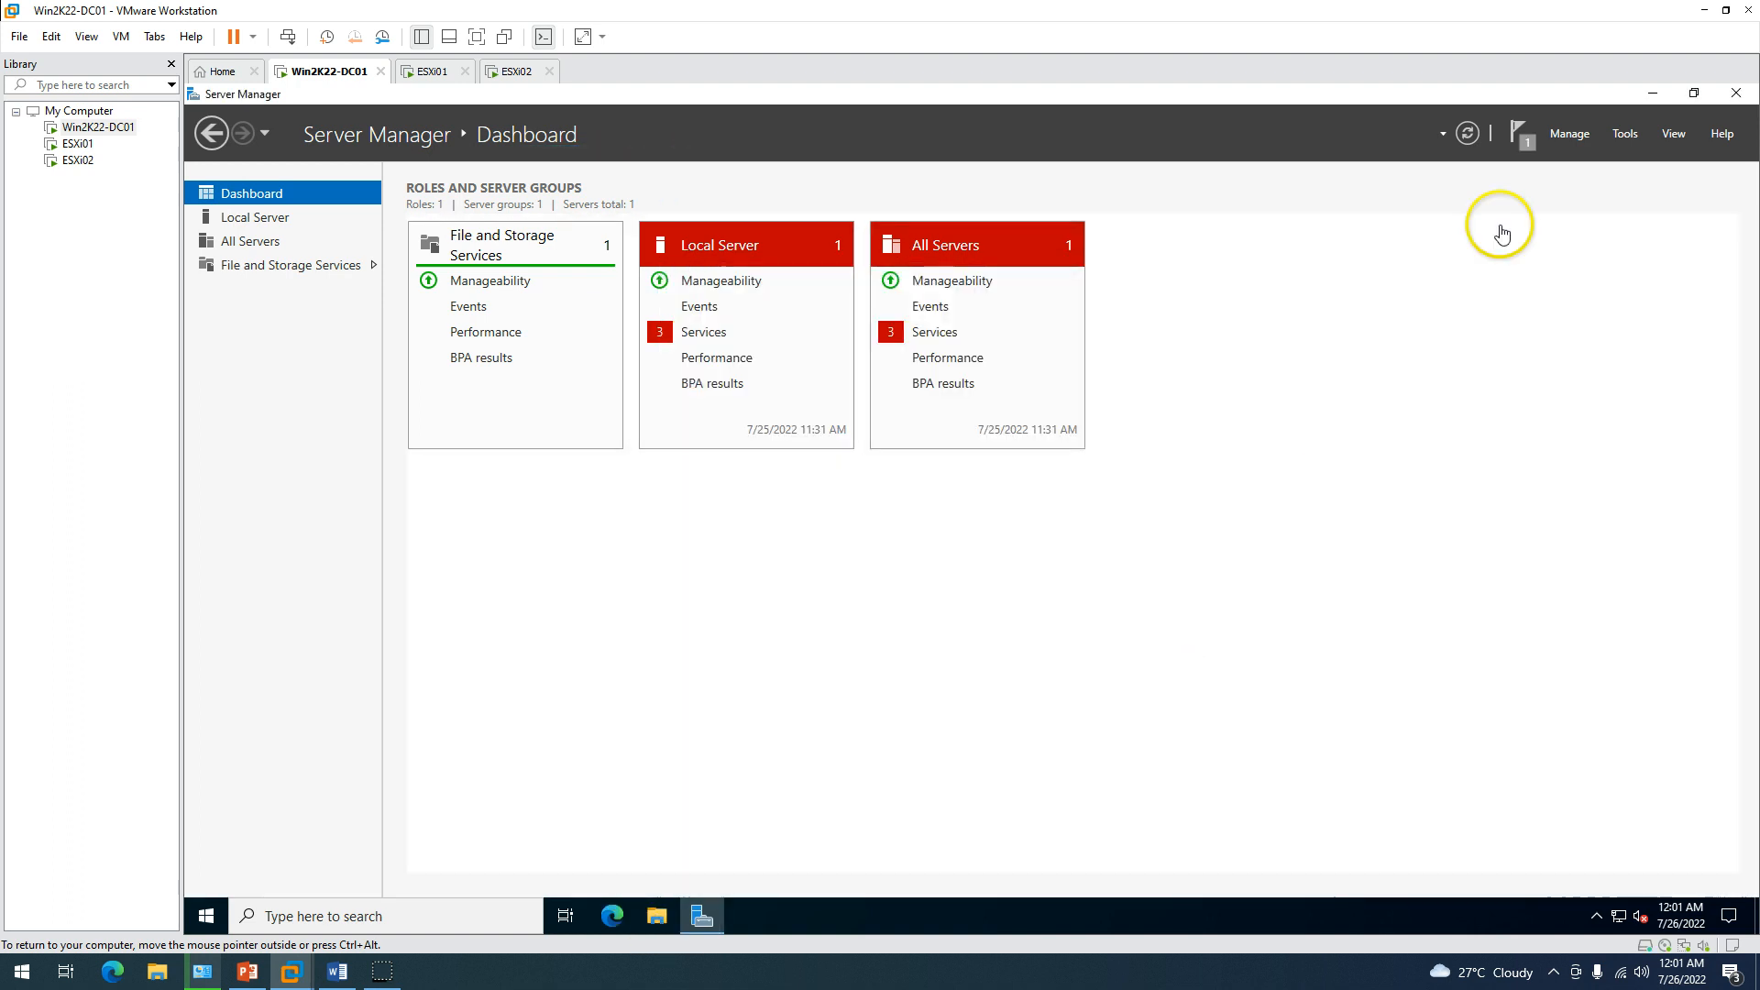
Start the Add Roles and Features wizard as a role-based installation targeting Win2K22-DC01.
click(1570, 134)
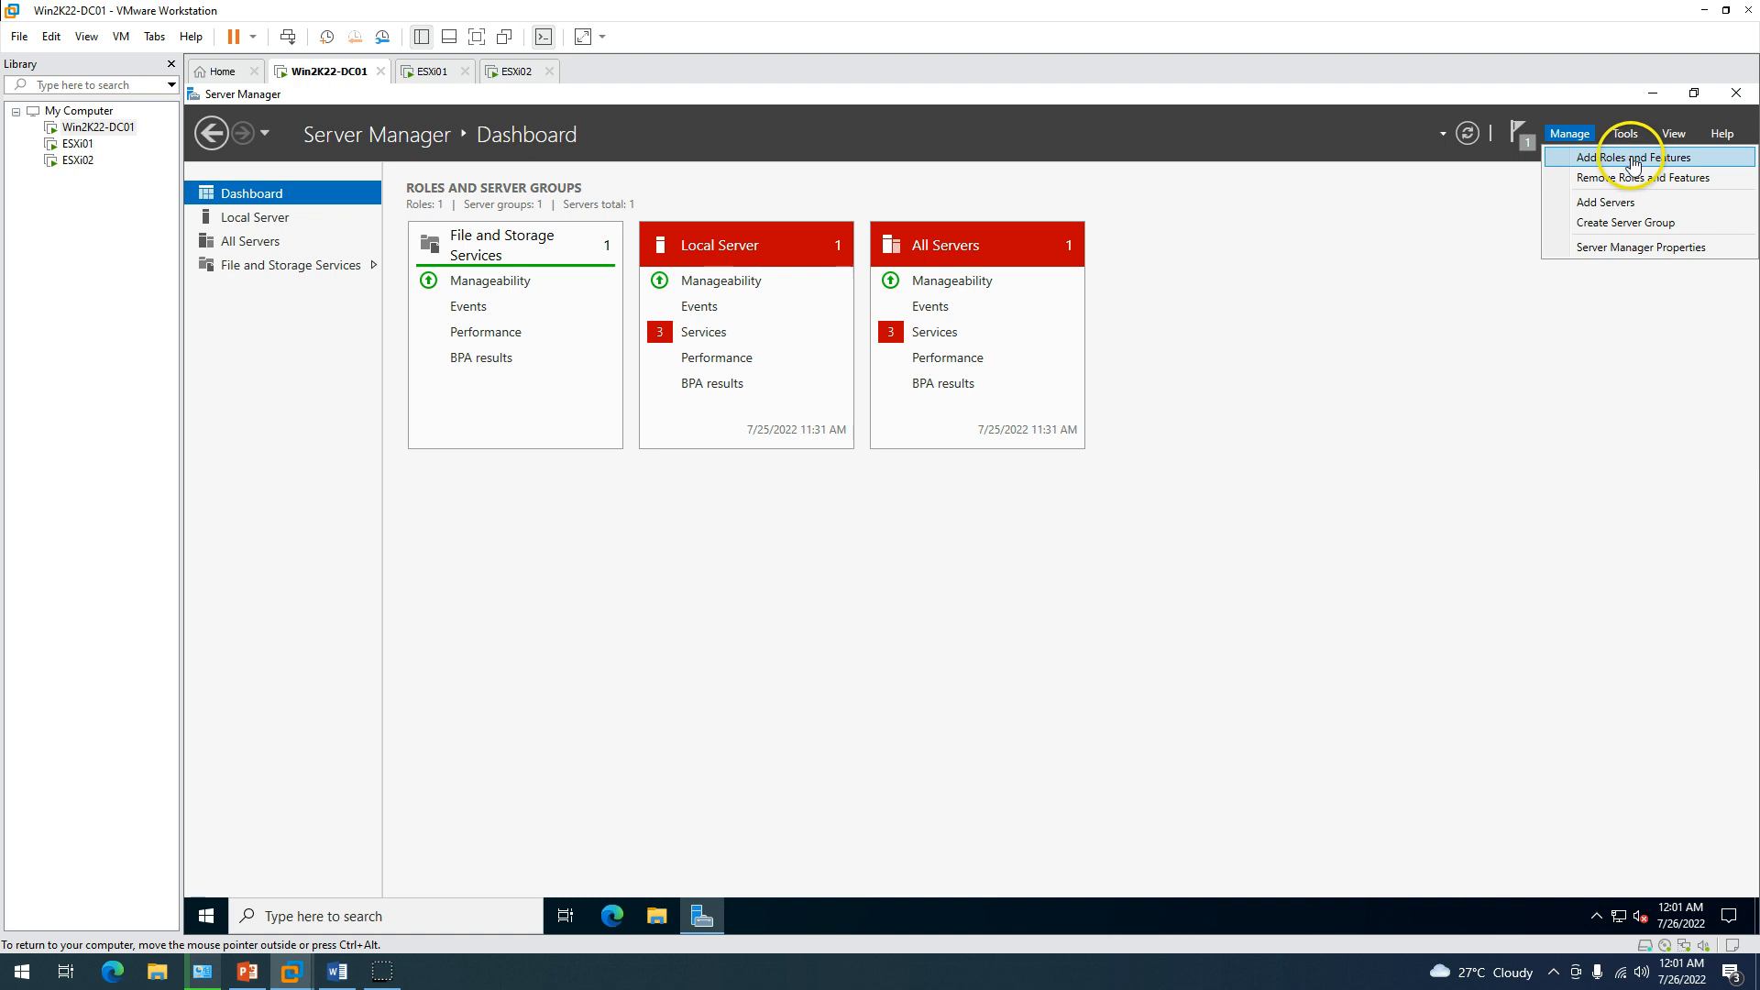
click(1615, 153)
click(768, 651)
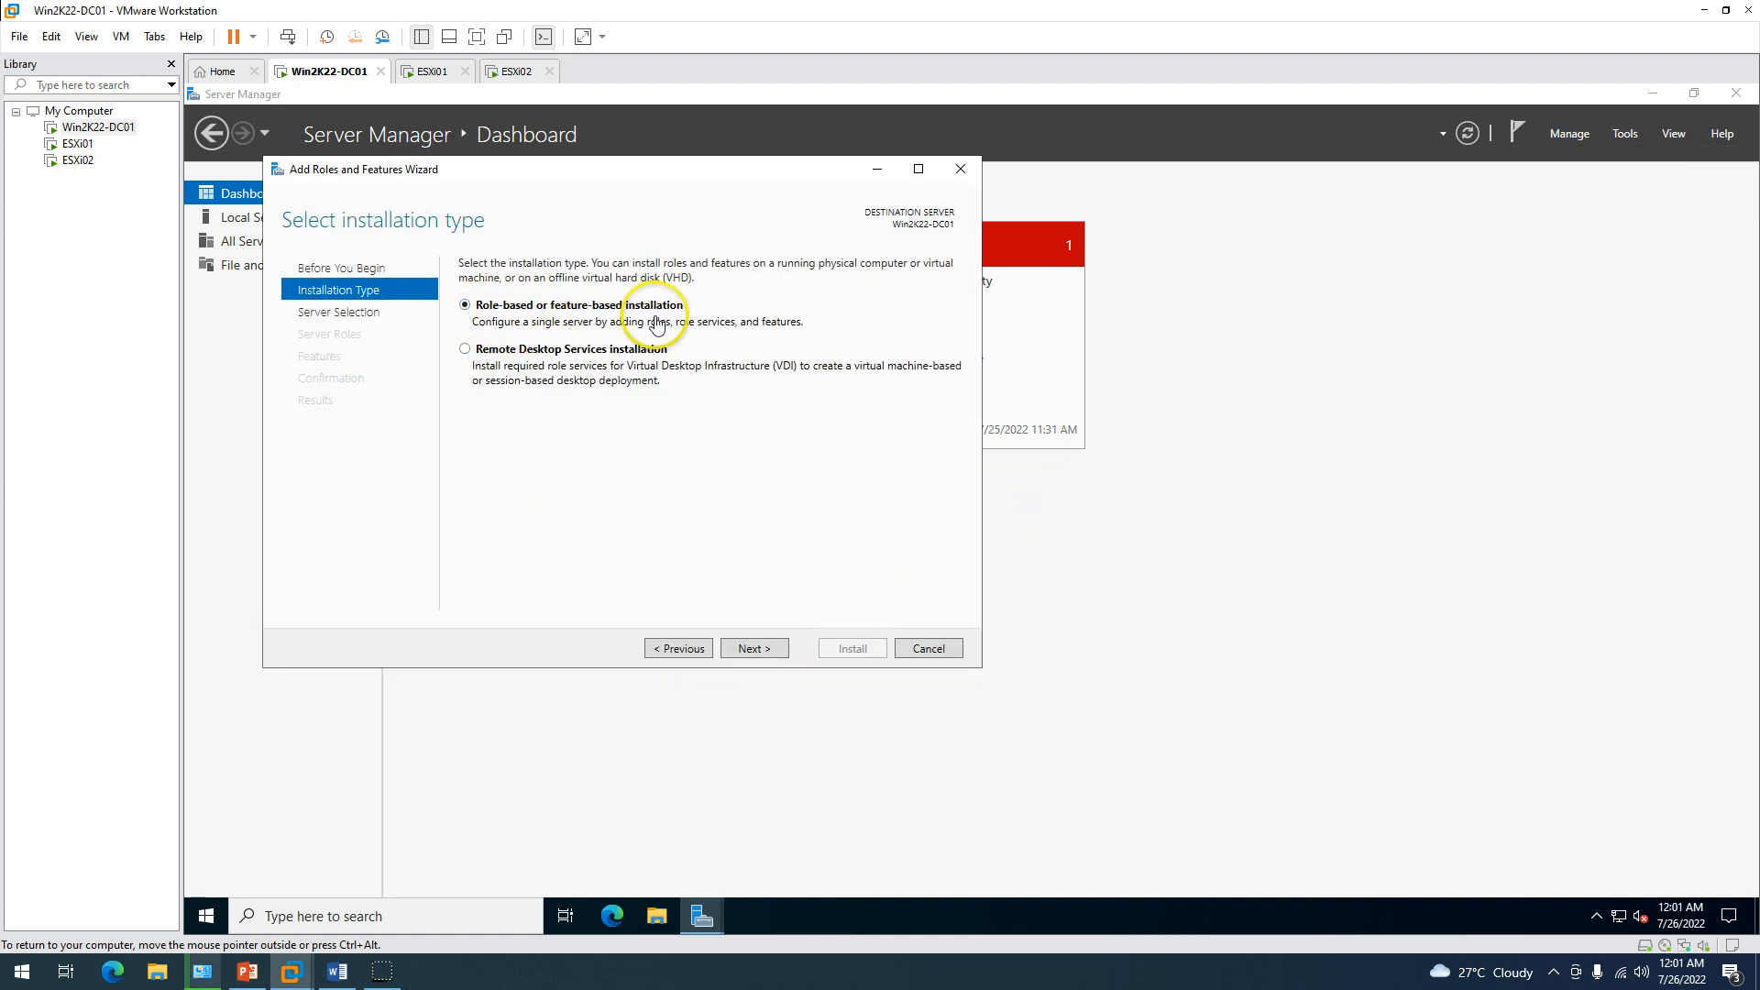
click(754, 649)
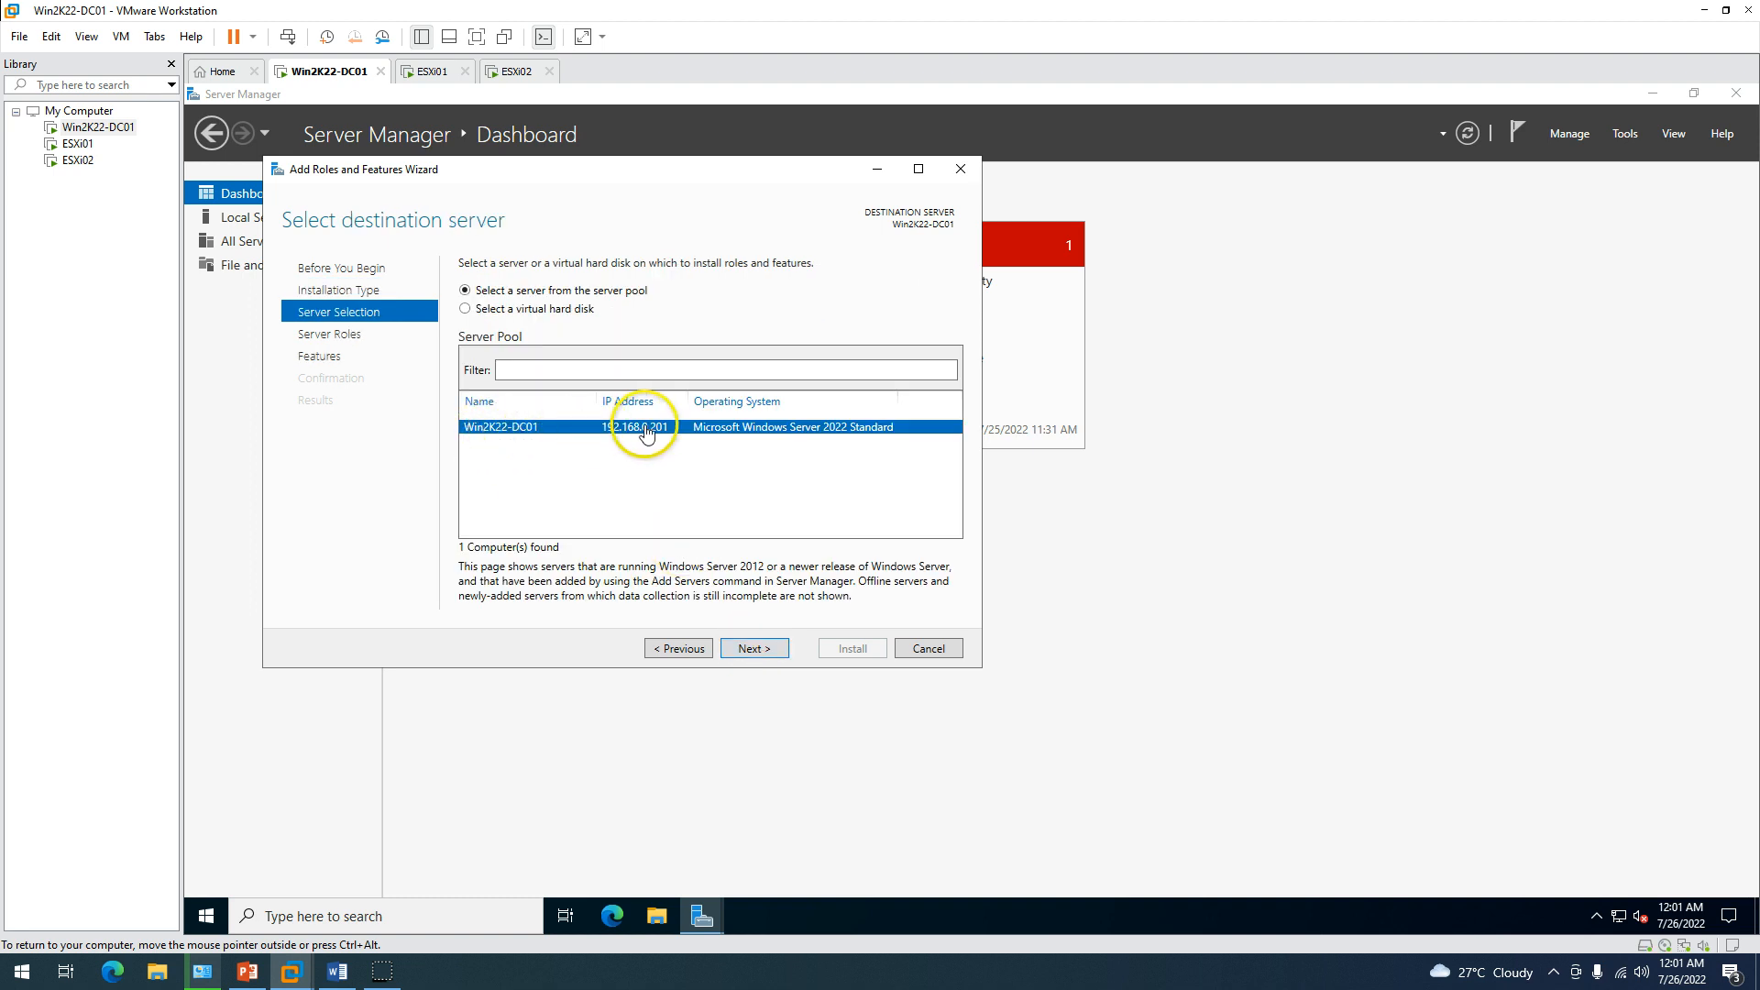
click(765, 658)
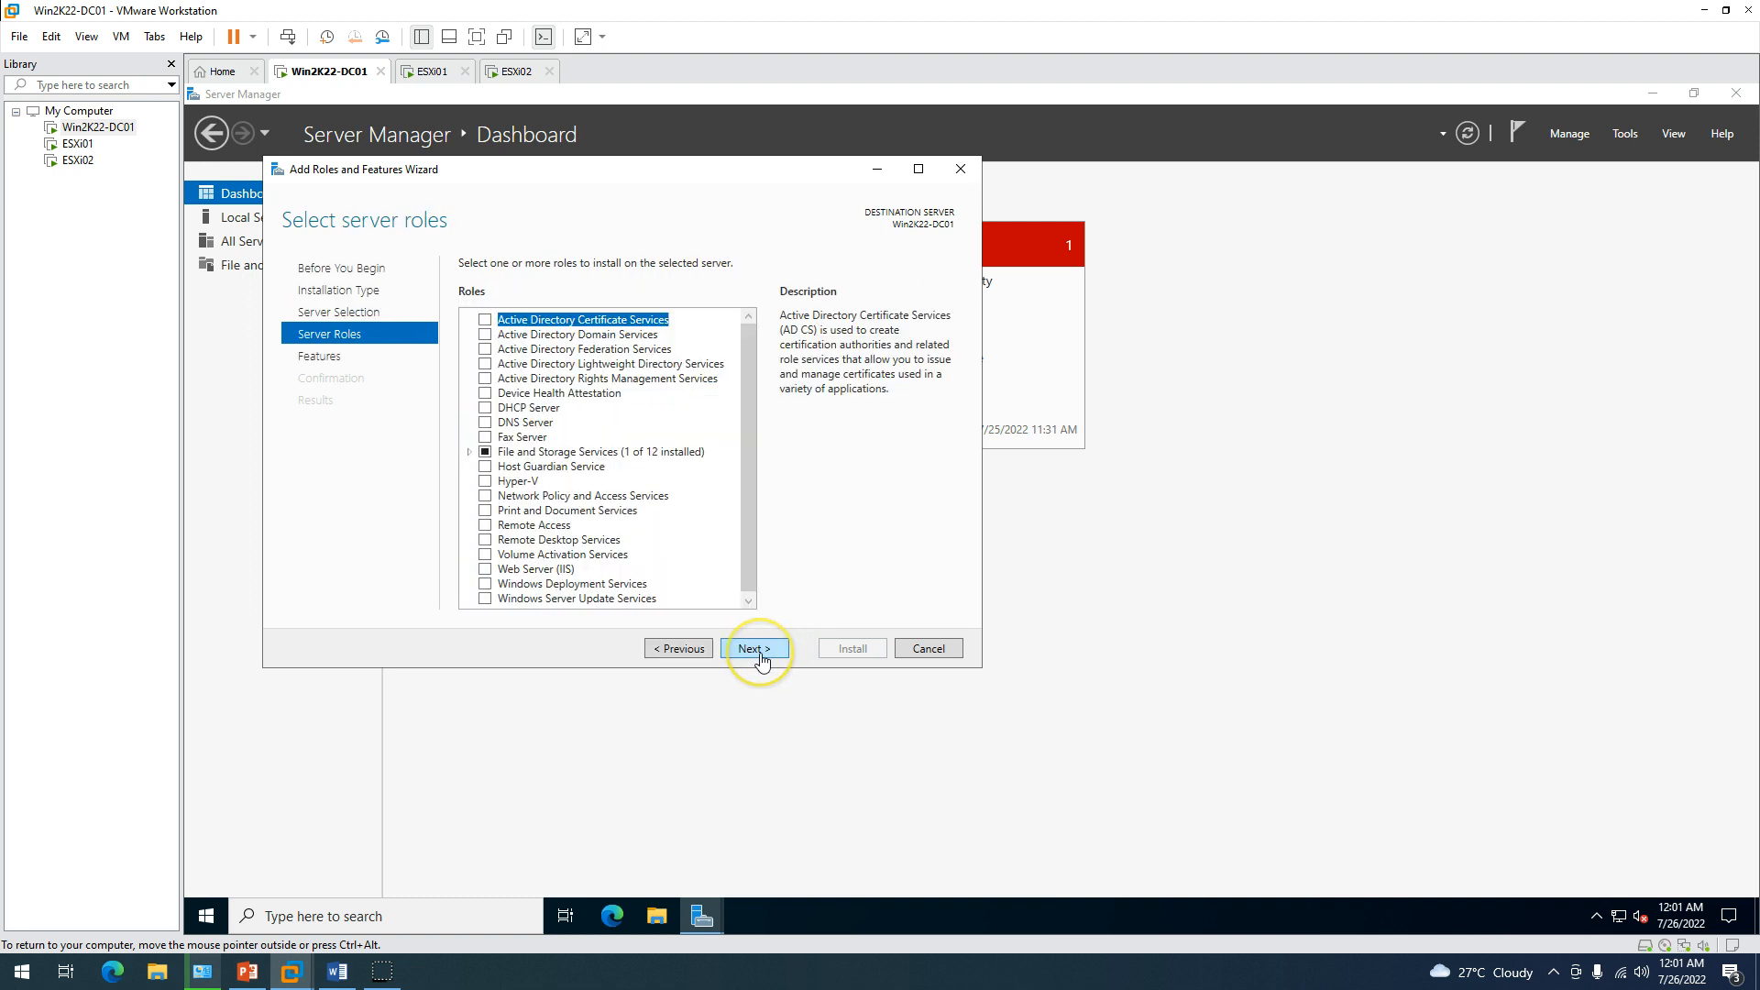
Select Active Directory Domain Services with its required features and start the installation.
click(485, 334)
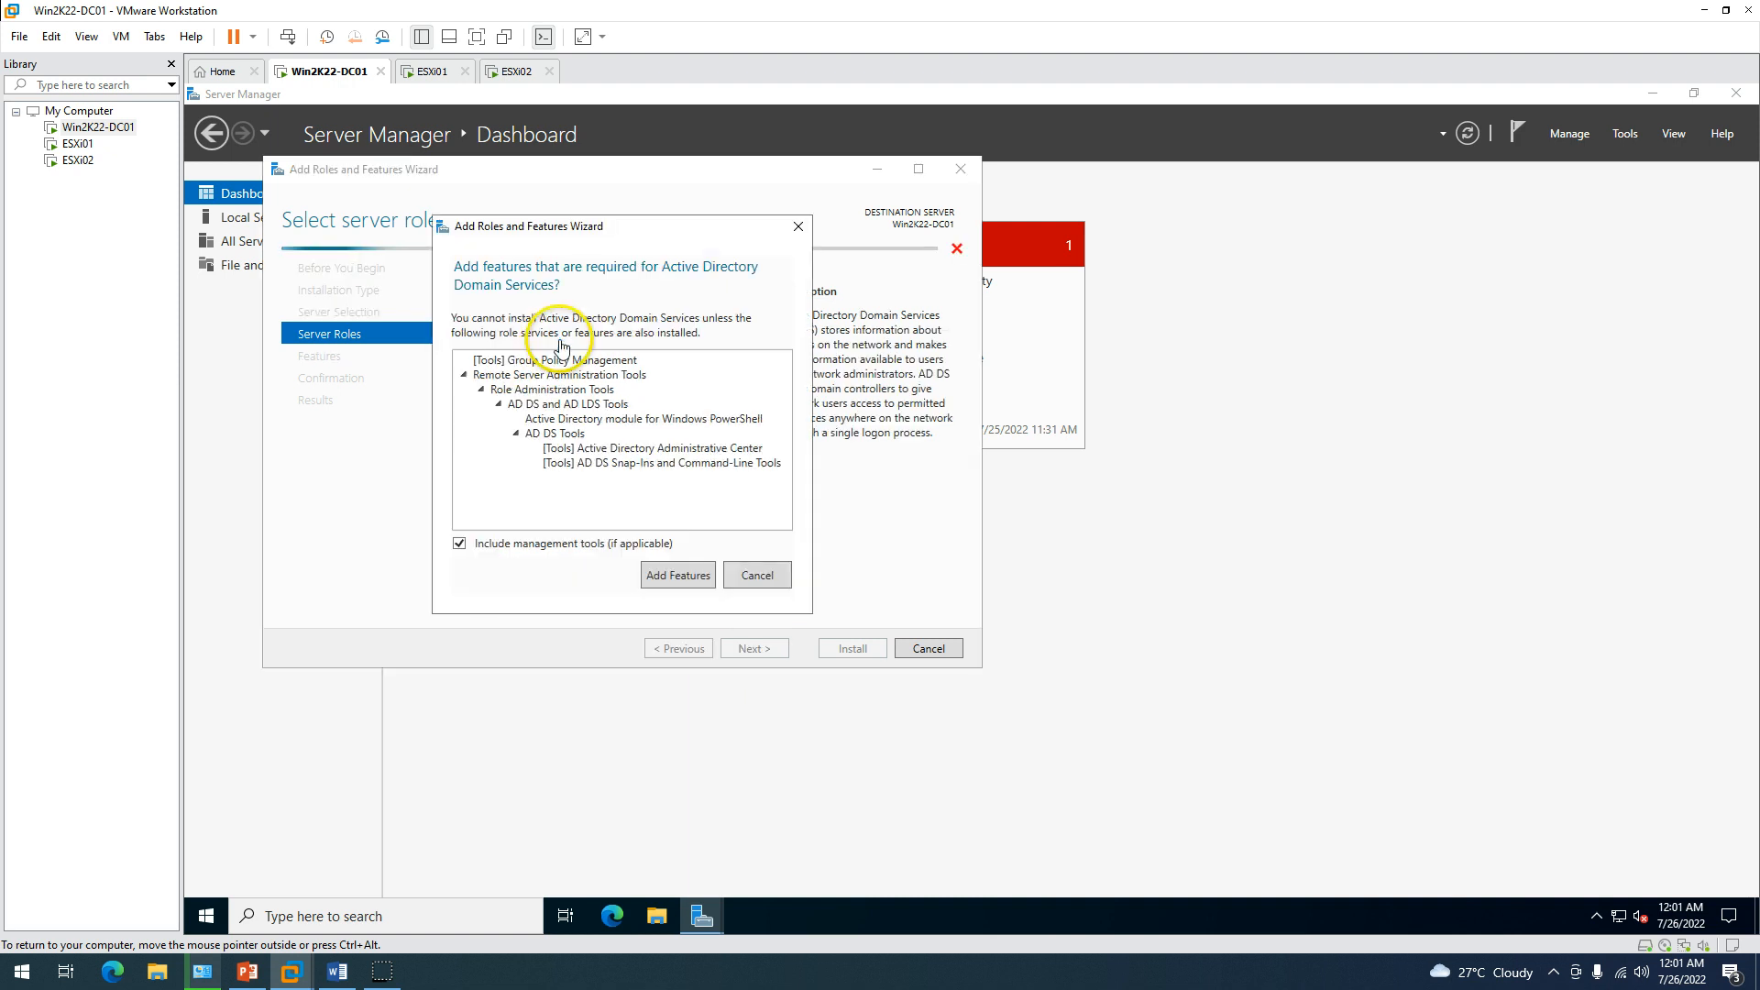
click(677, 575)
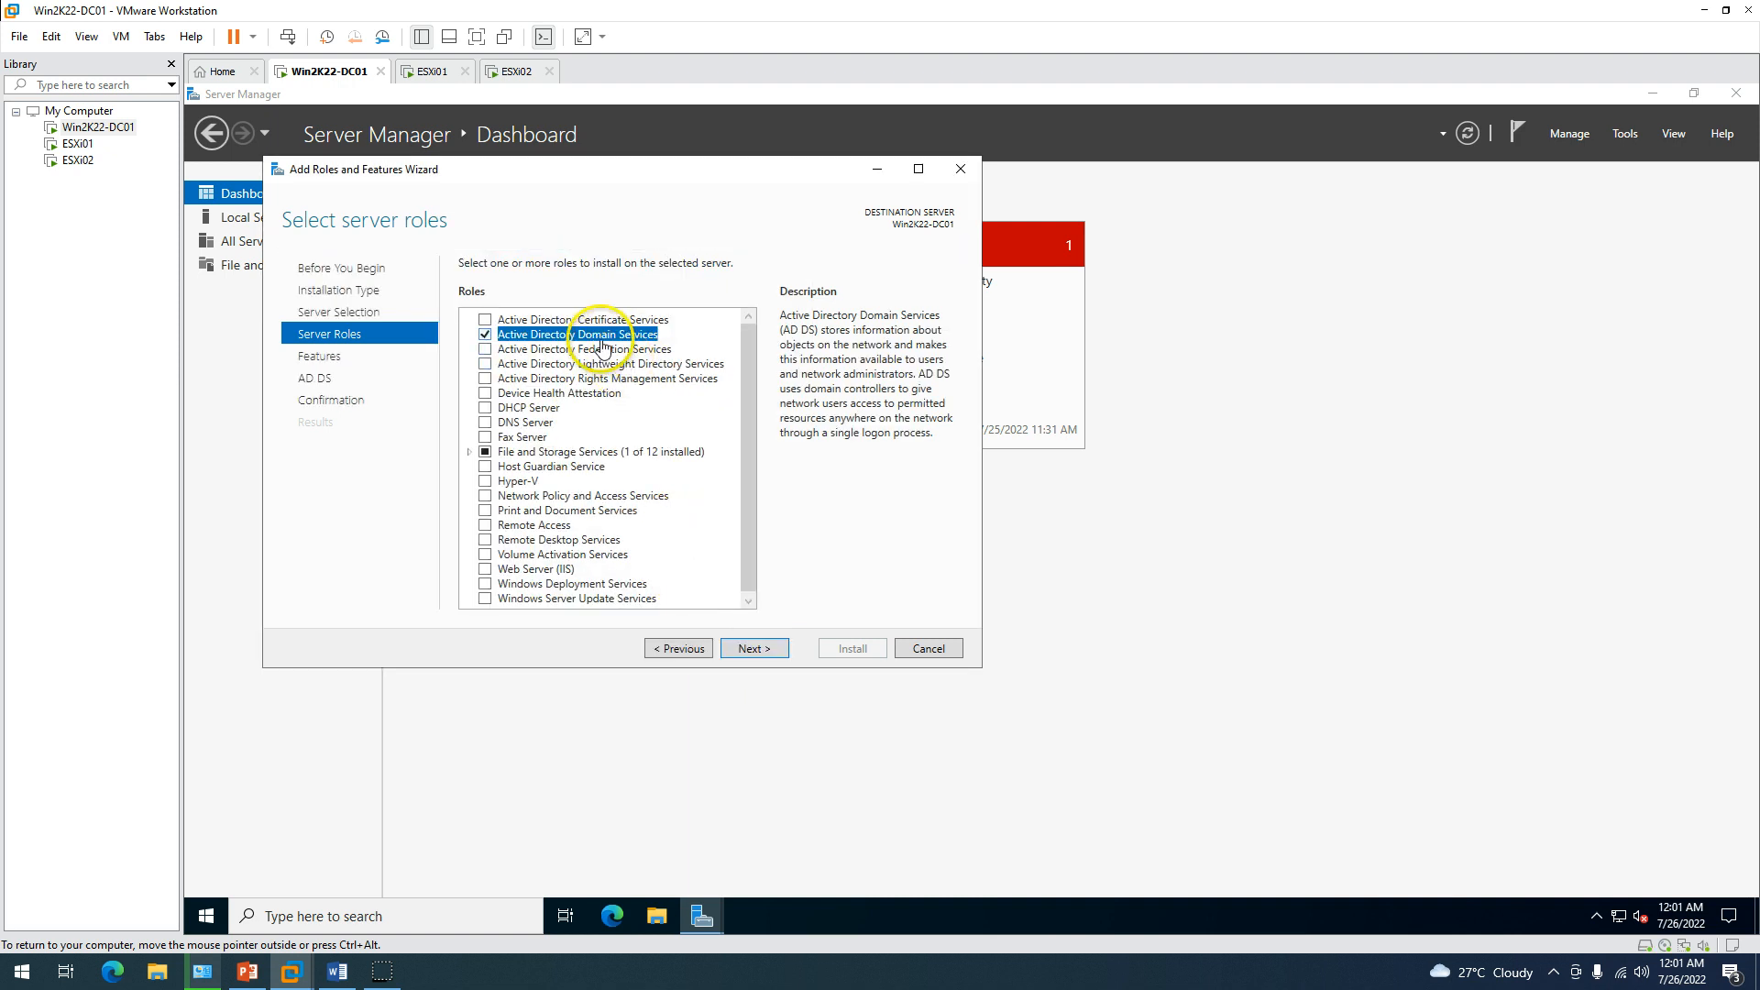
click(771, 651)
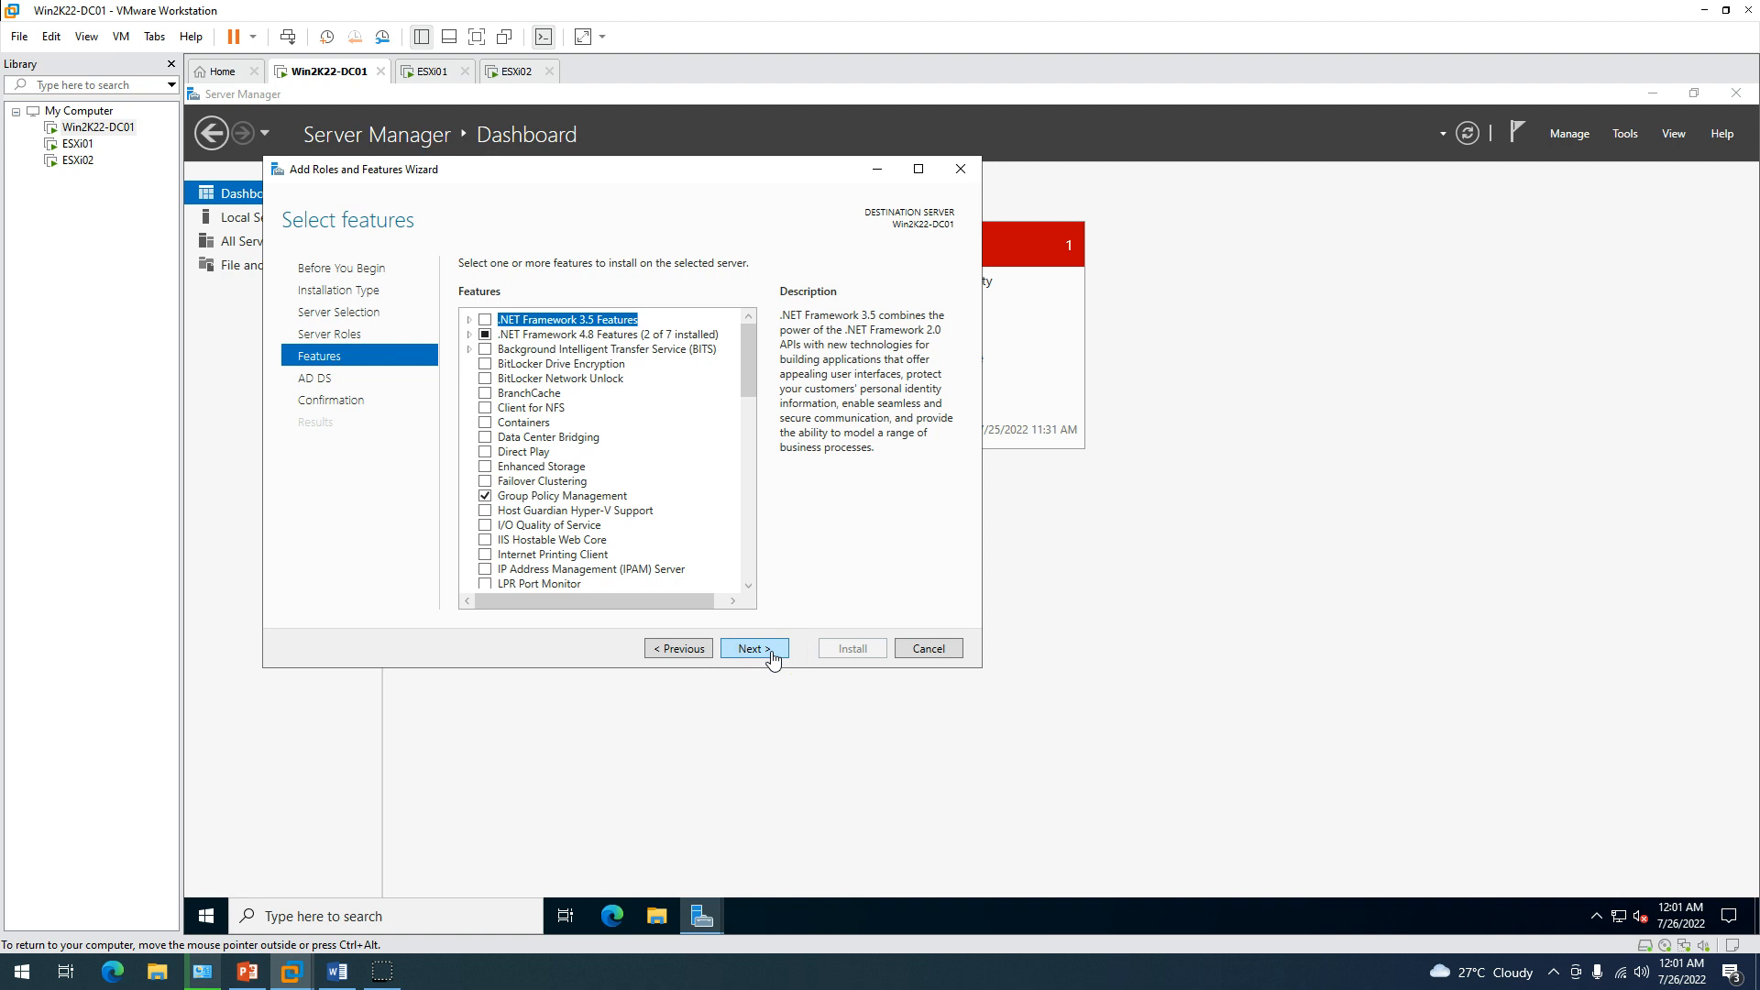
click(771, 651)
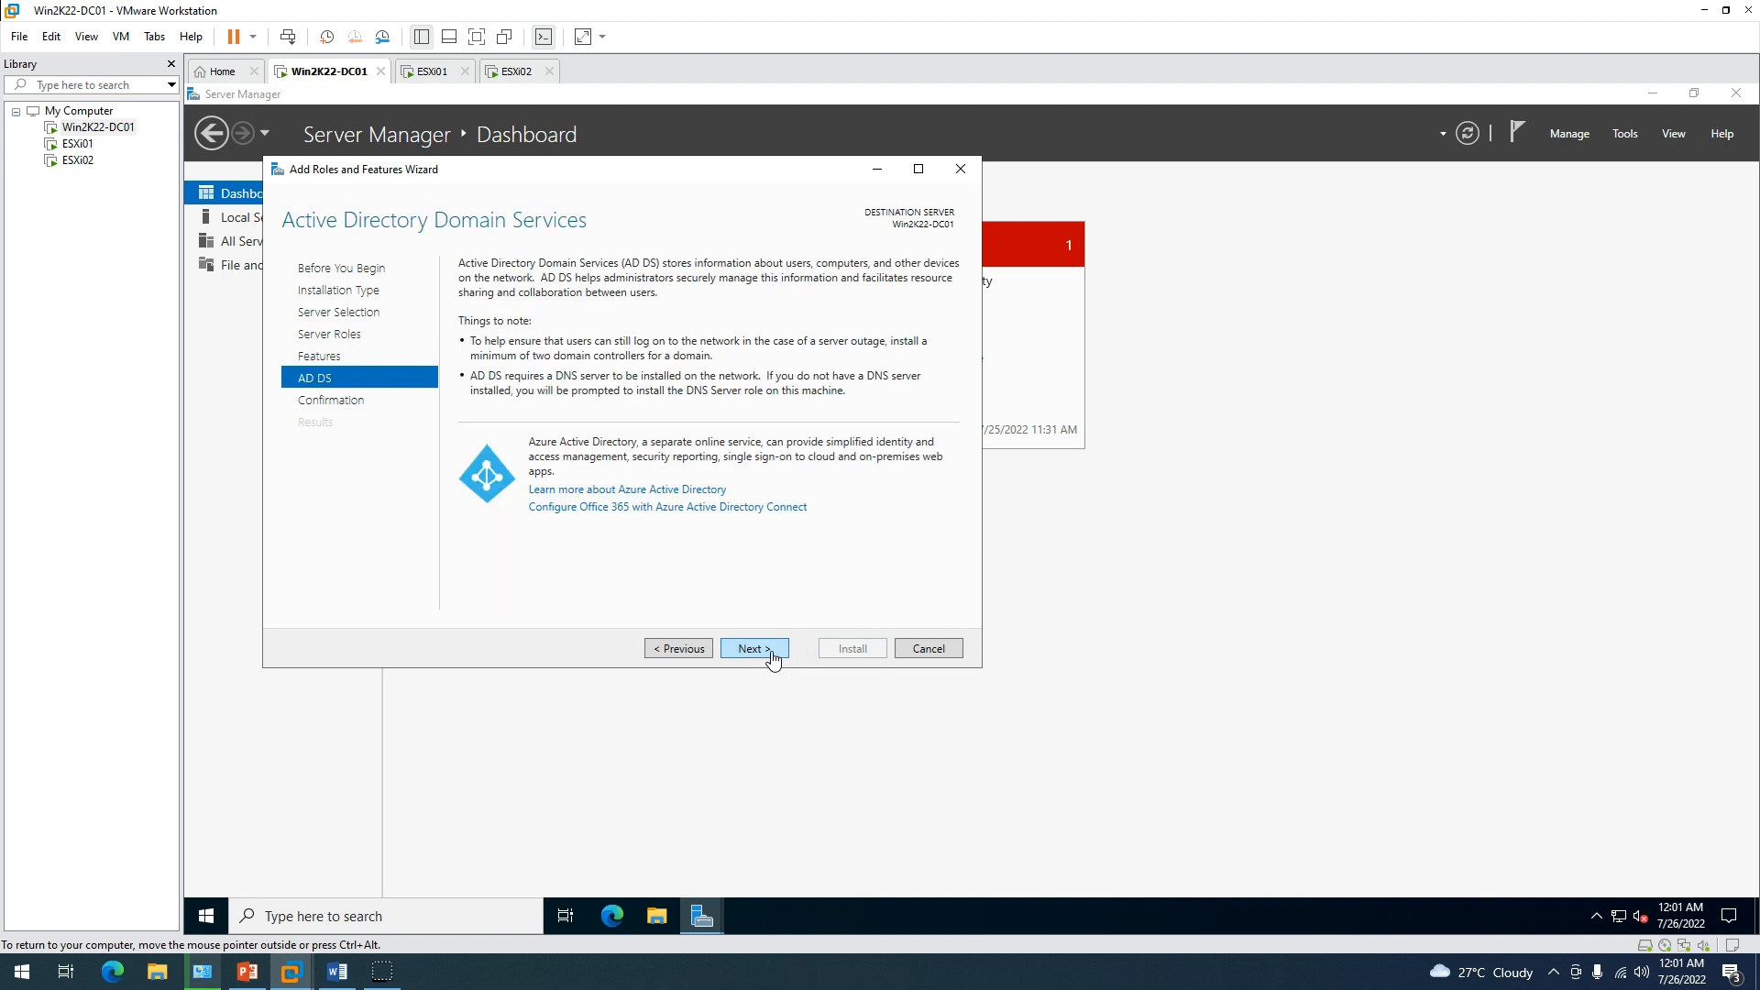
click(771, 651)
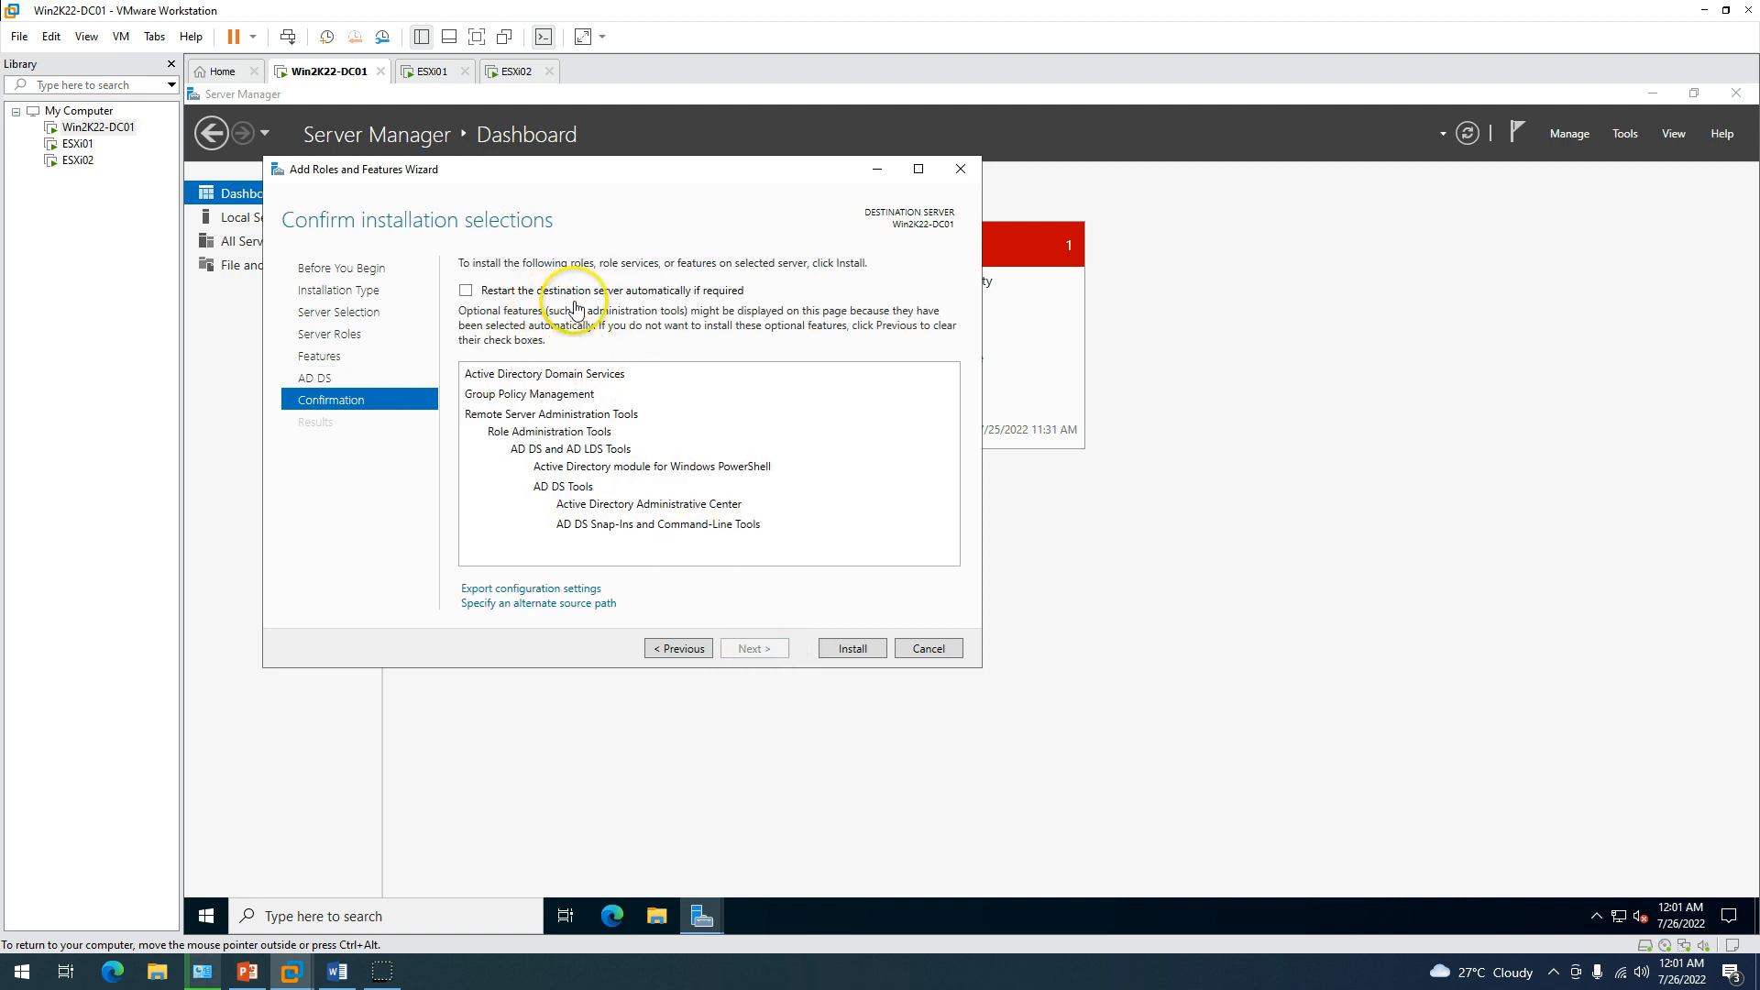
click(867, 649)
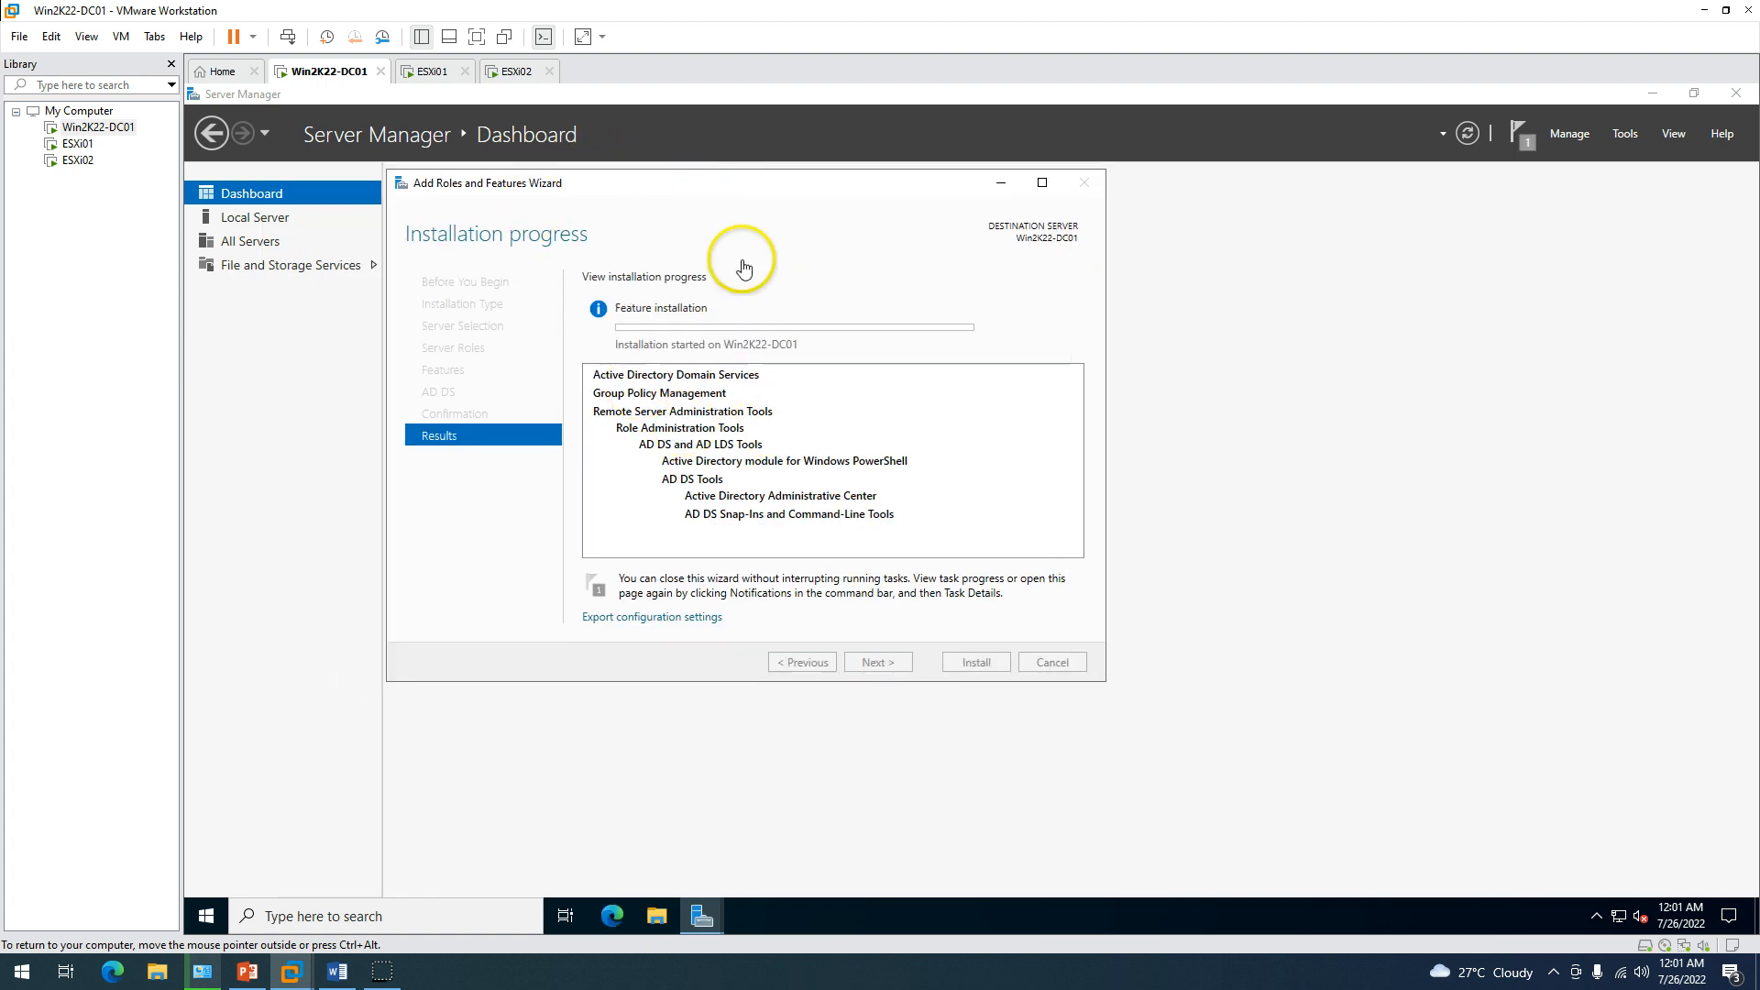
click(437, 80)
On ESXi01, get past the ESXi installer welcome screen and accept the licence agreement.
click(509, 80)
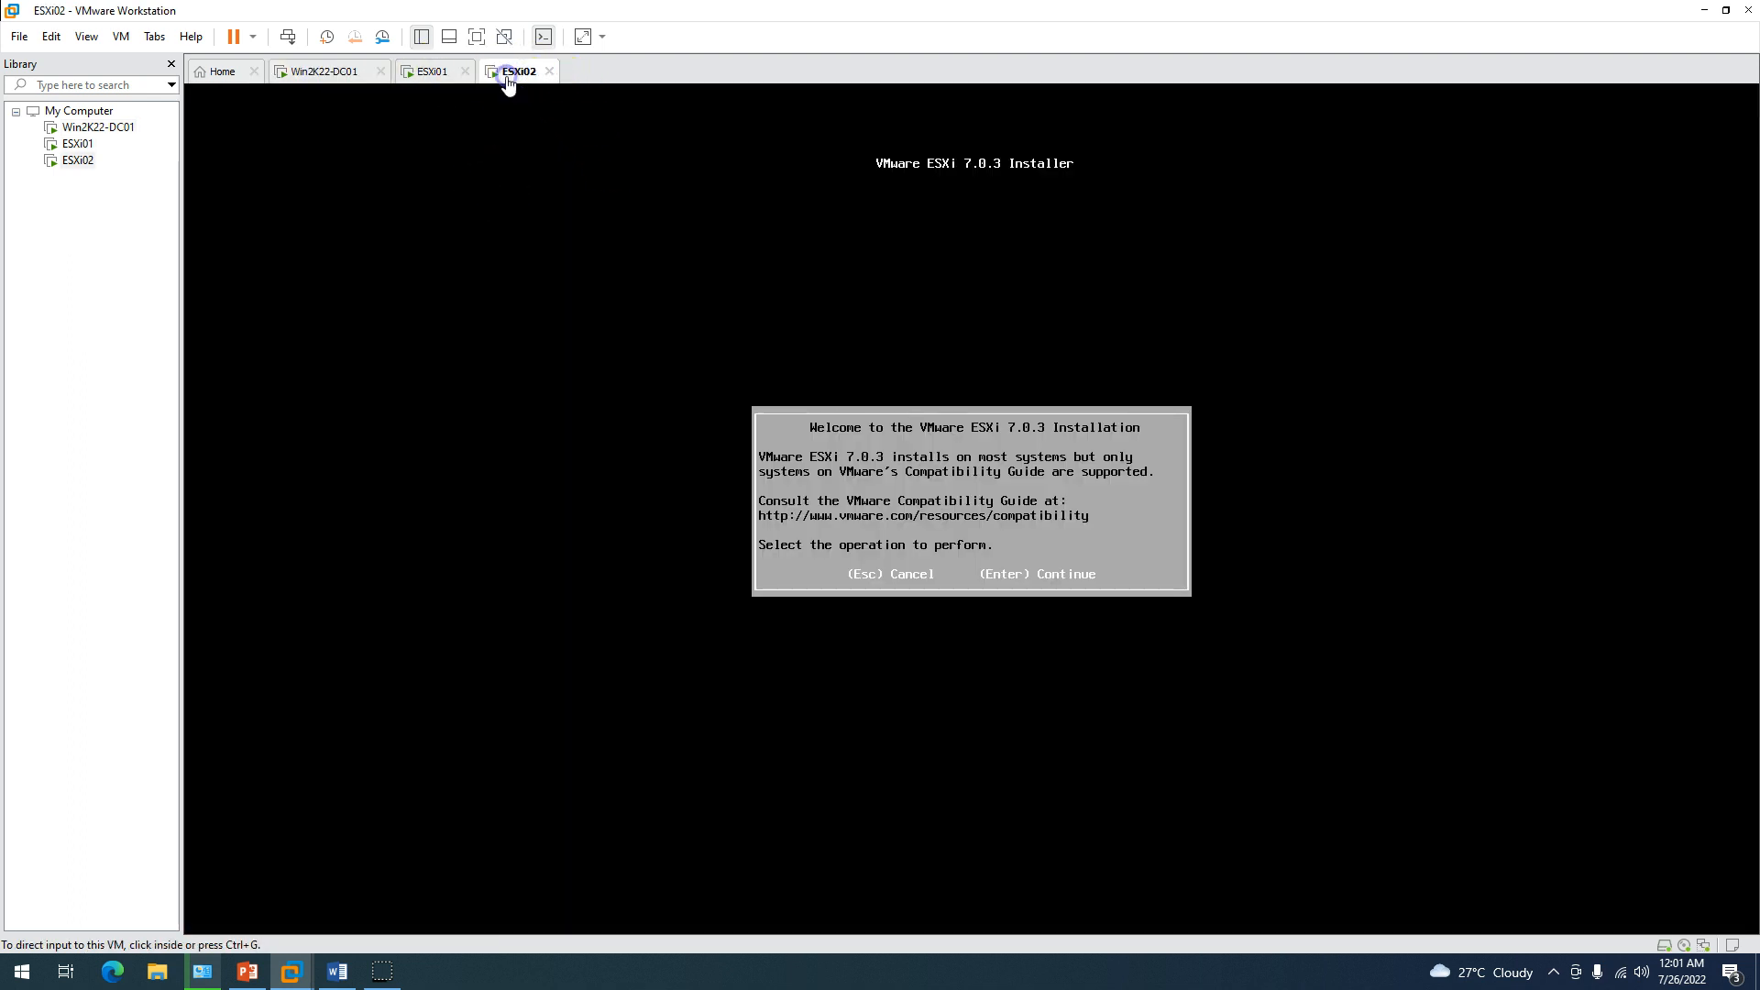
click(431, 72)
click(487, 72)
click(446, 74)
click(504, 150)
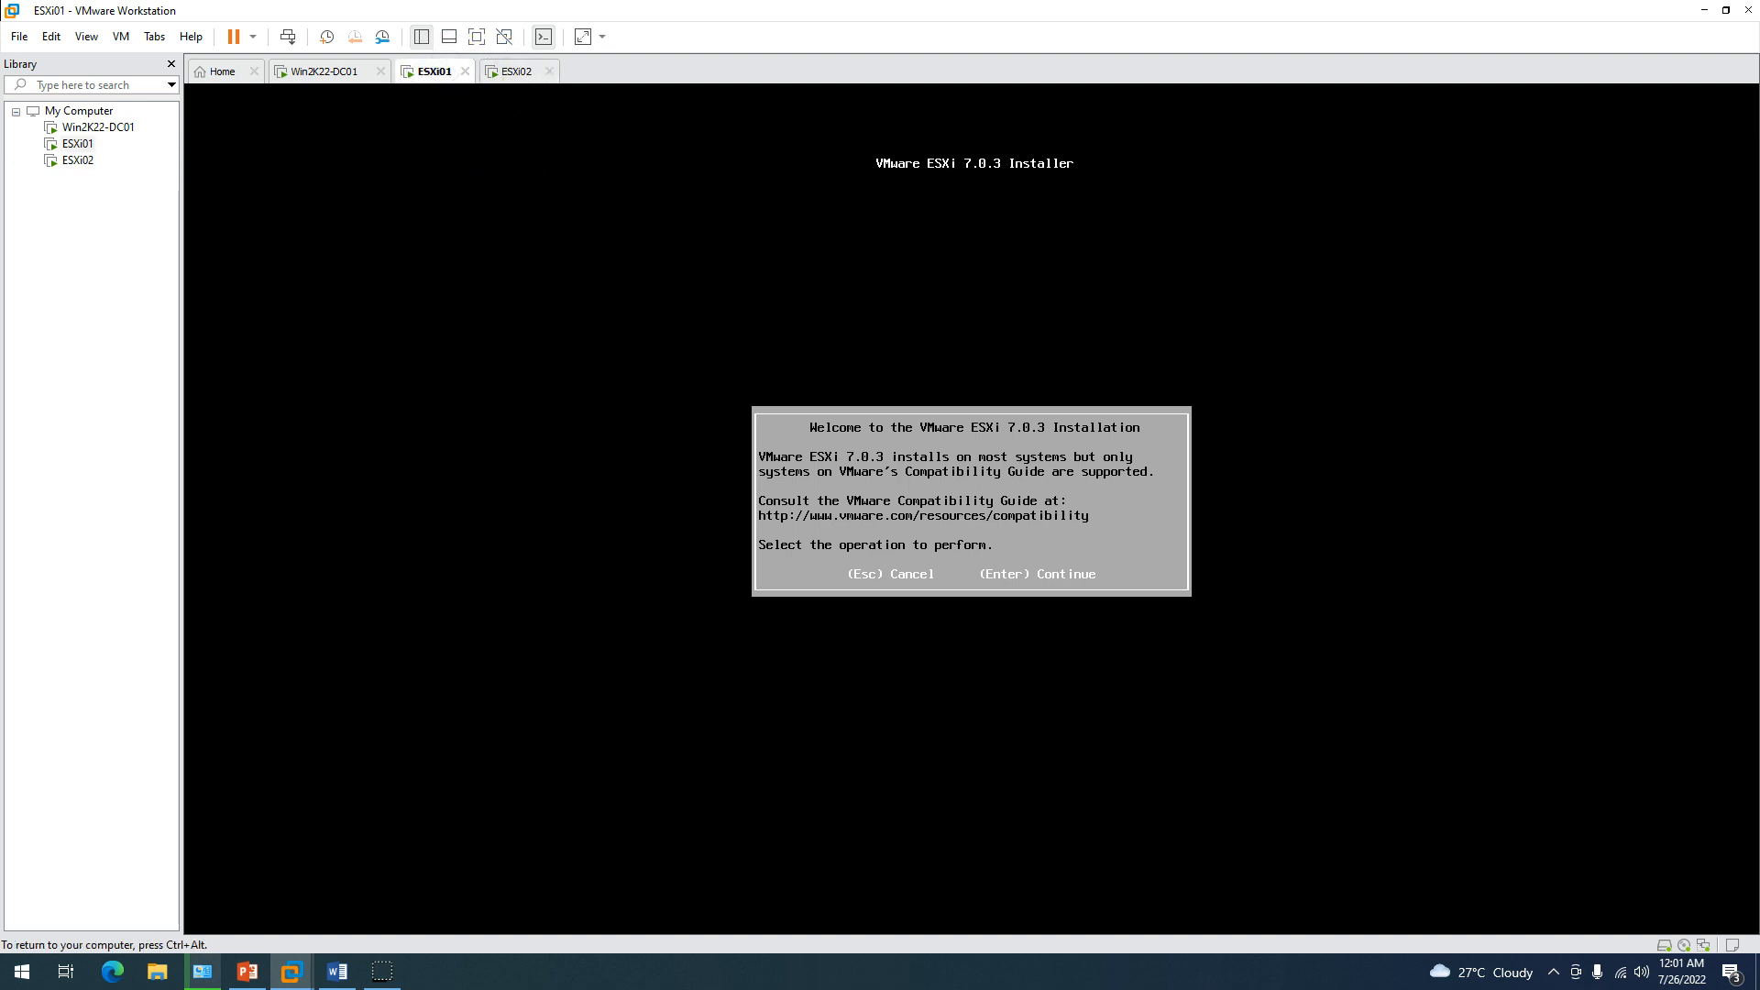
key(ctrl+alt)
click(993, 437)
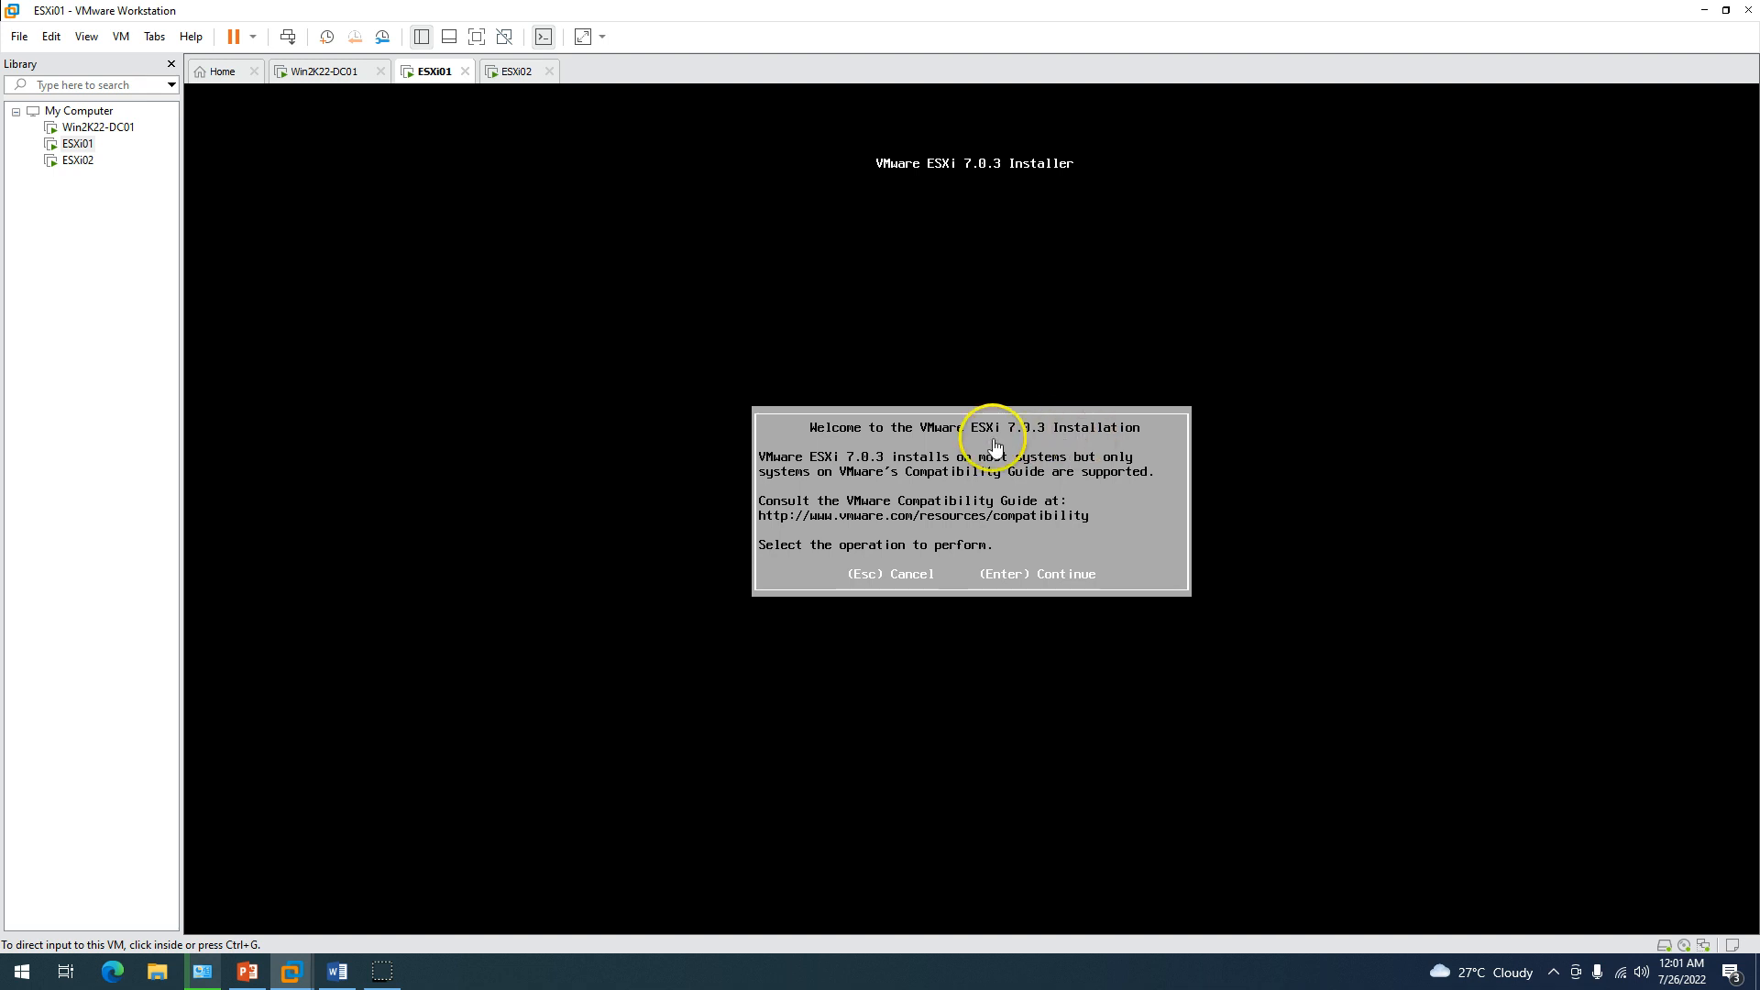
key(Return)
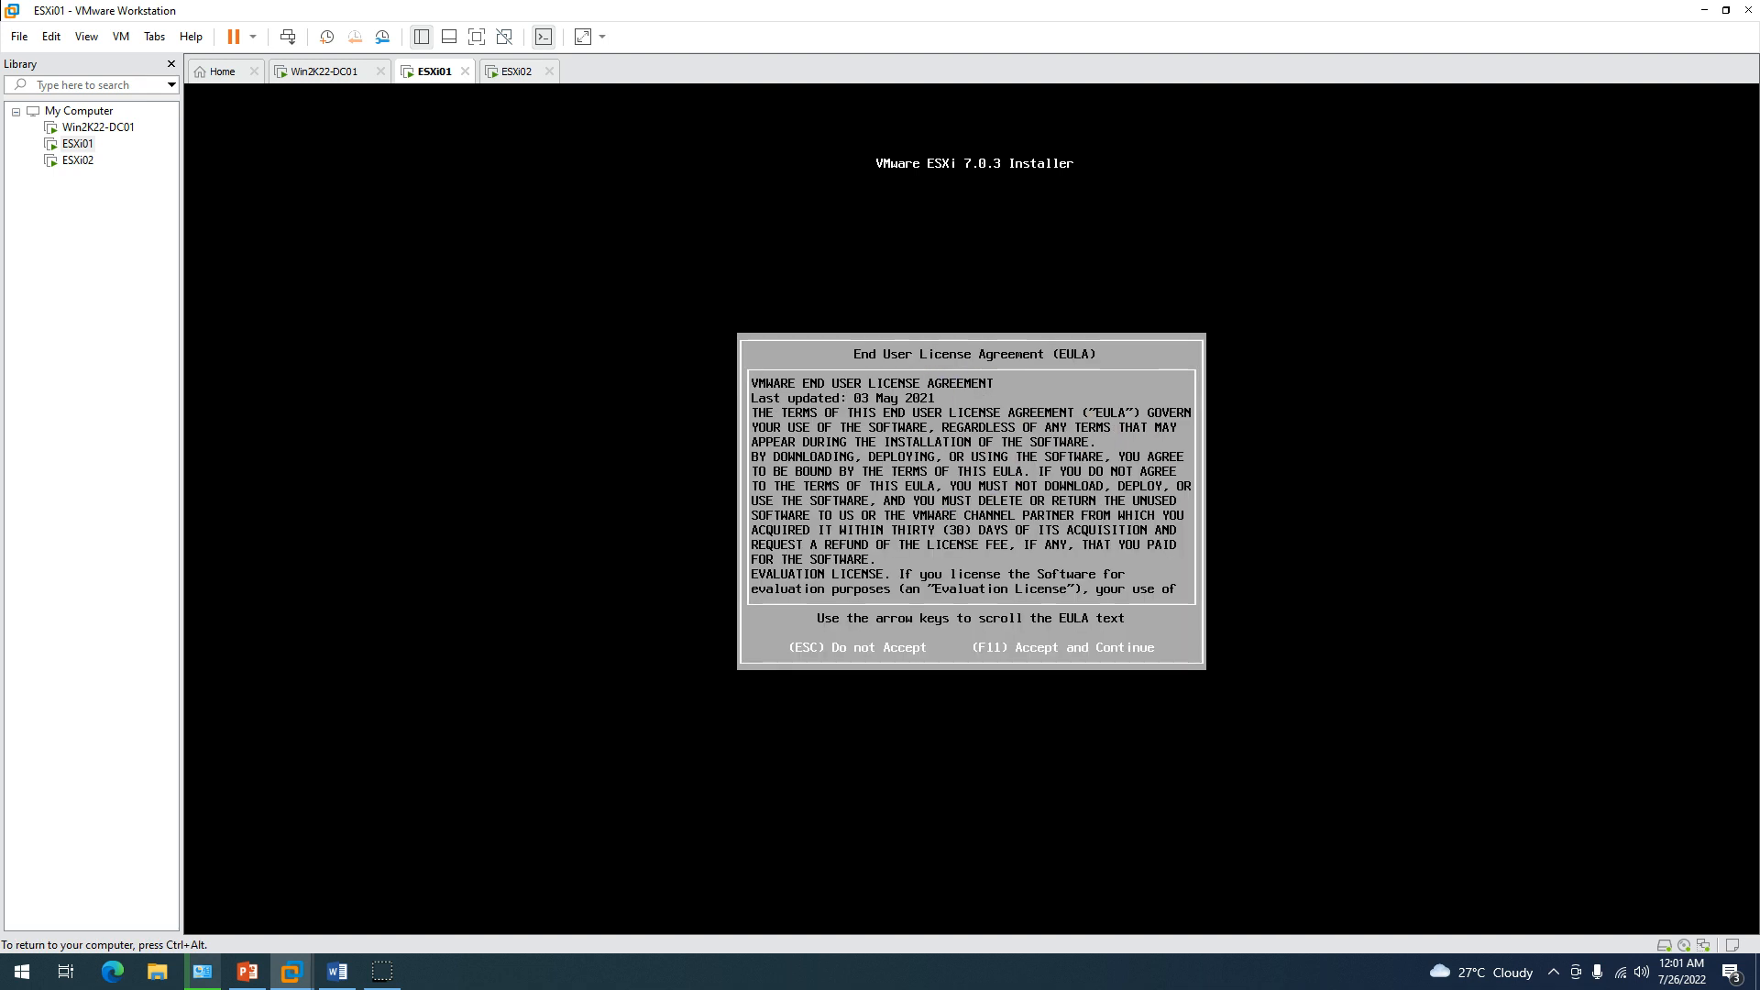
key(F11)
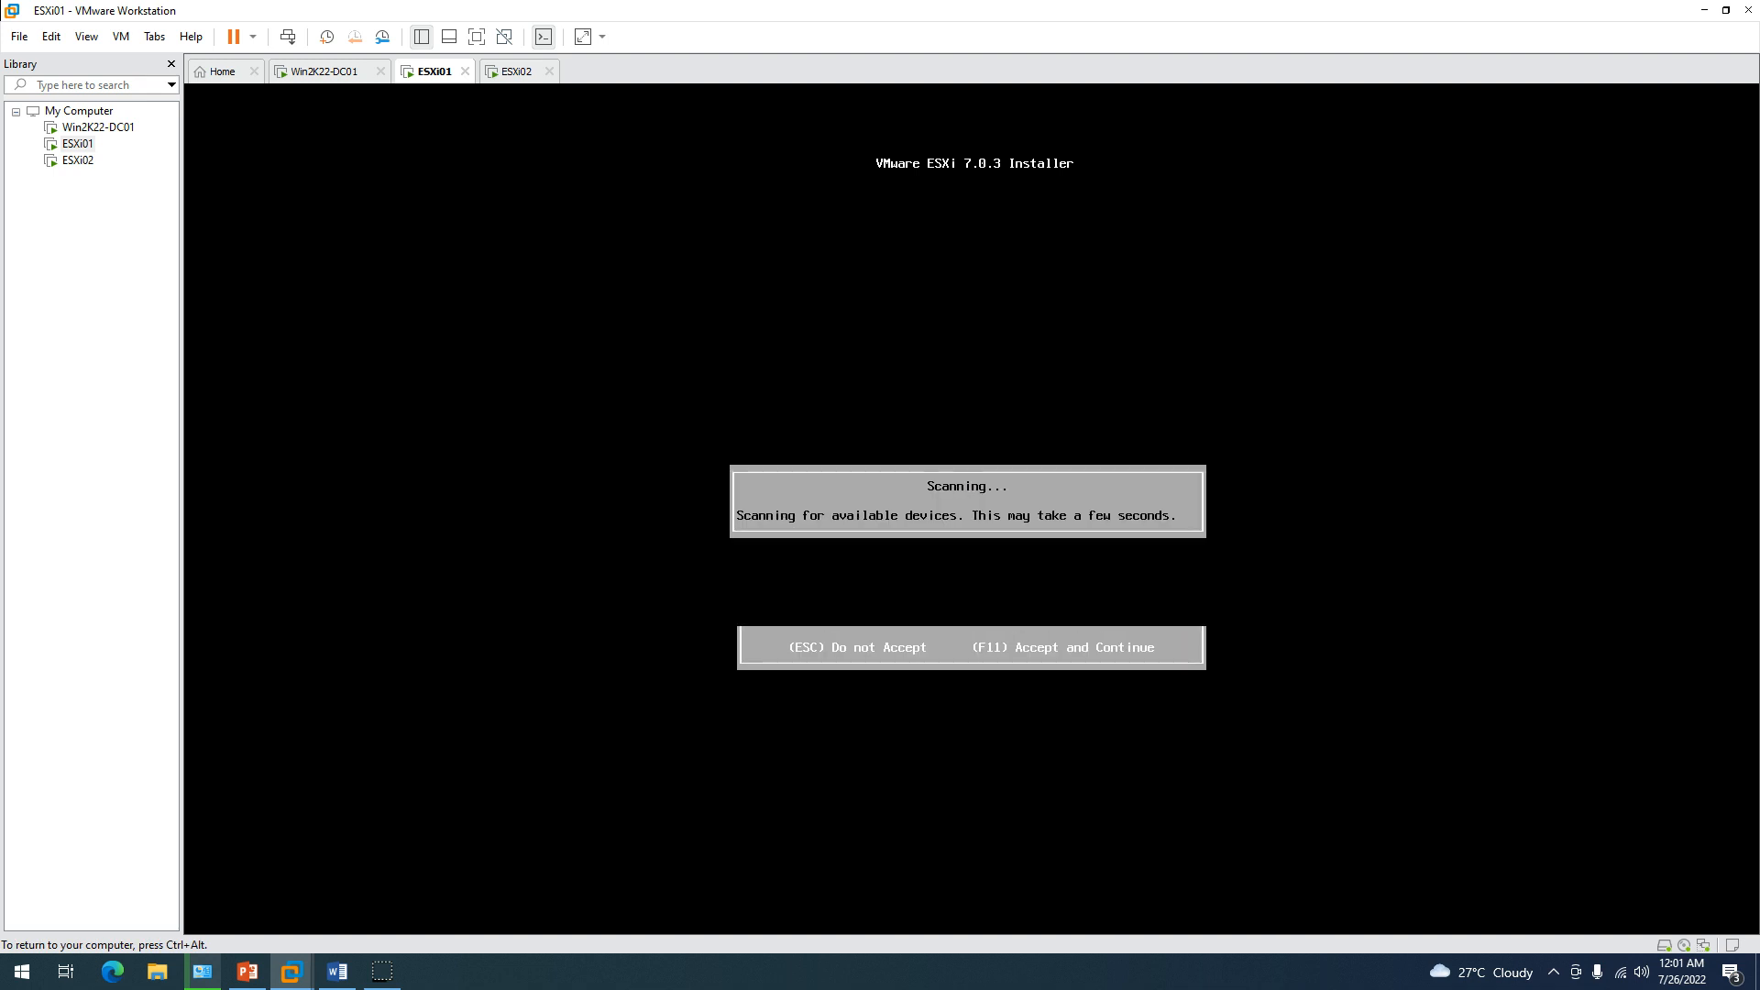
Install onto the 50 GiB local disk with US Default keyboard and a root password.
key(ctrl+alt)
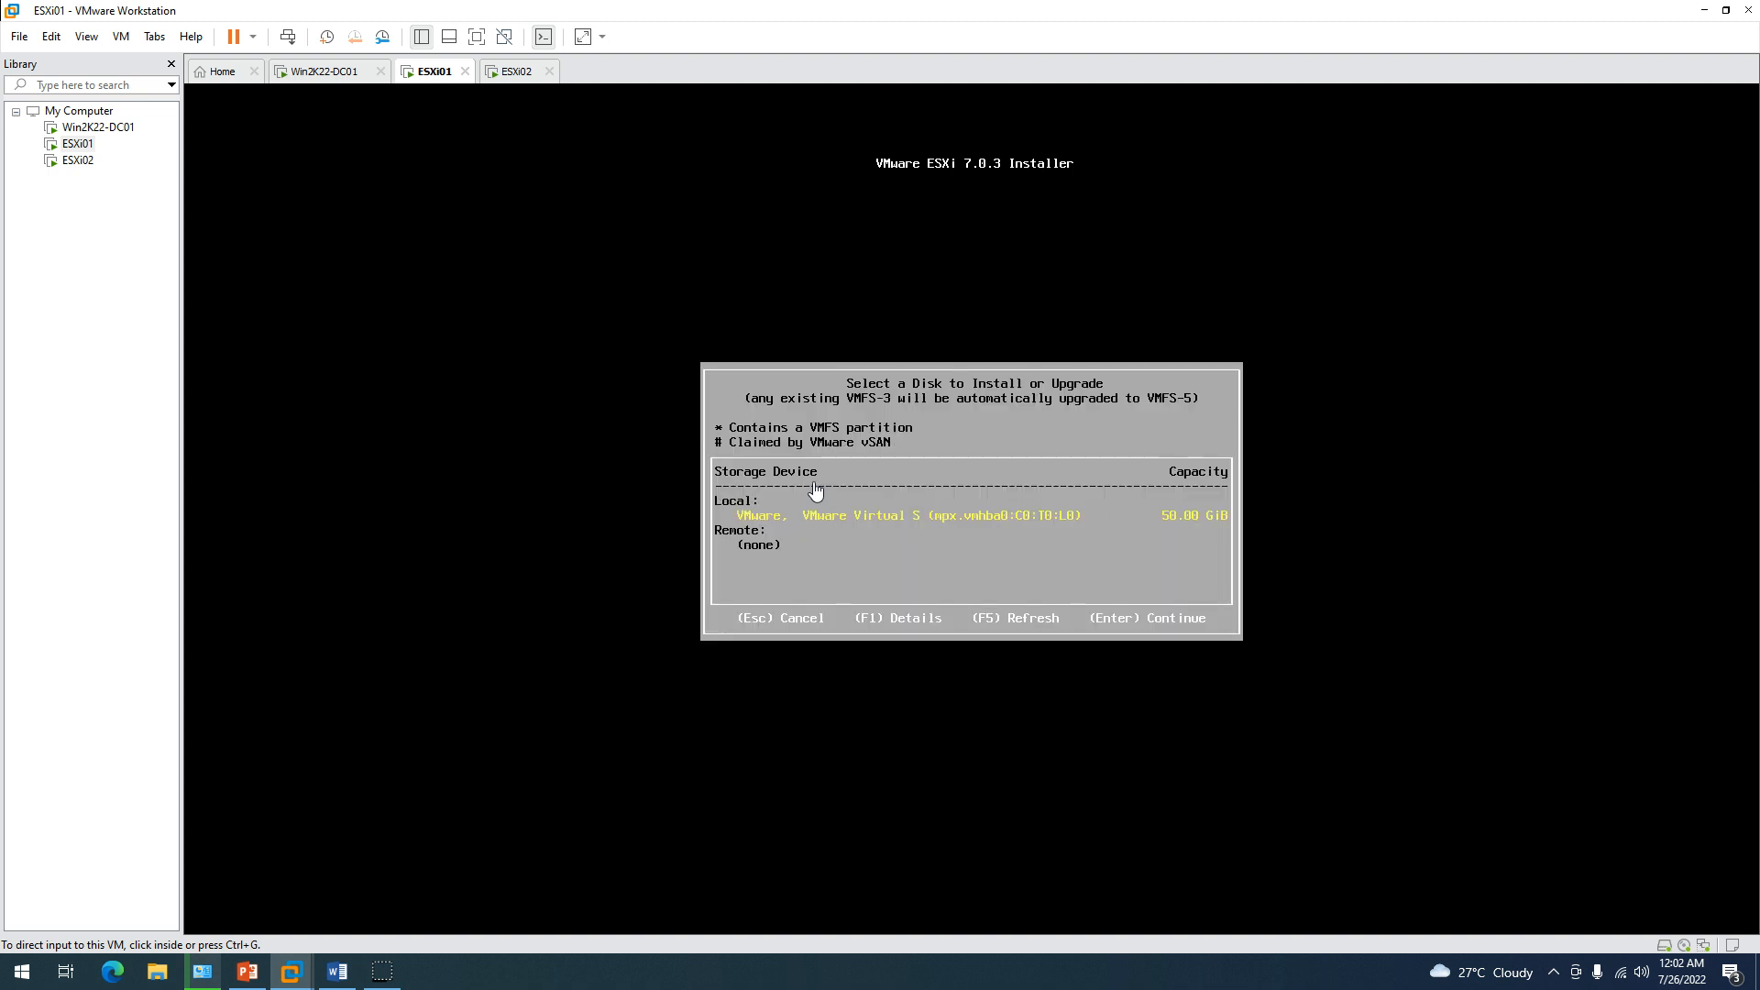
click(873, 520)
key(Return)
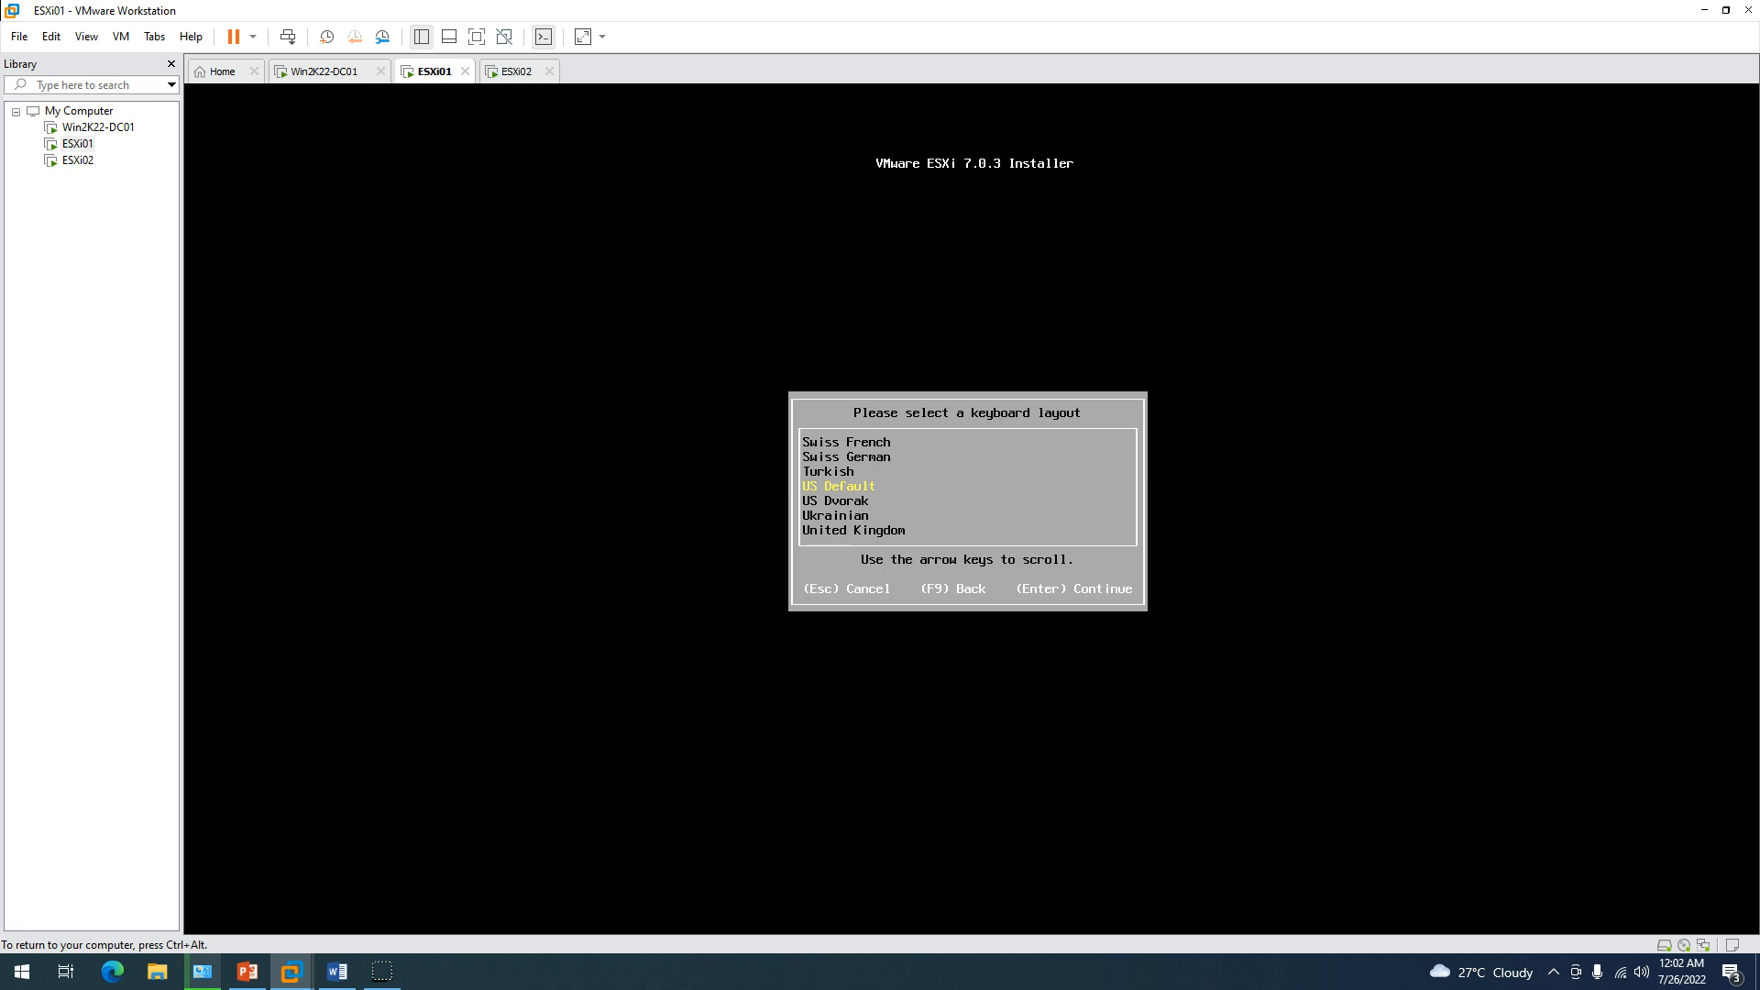
key(Return)
text(V)
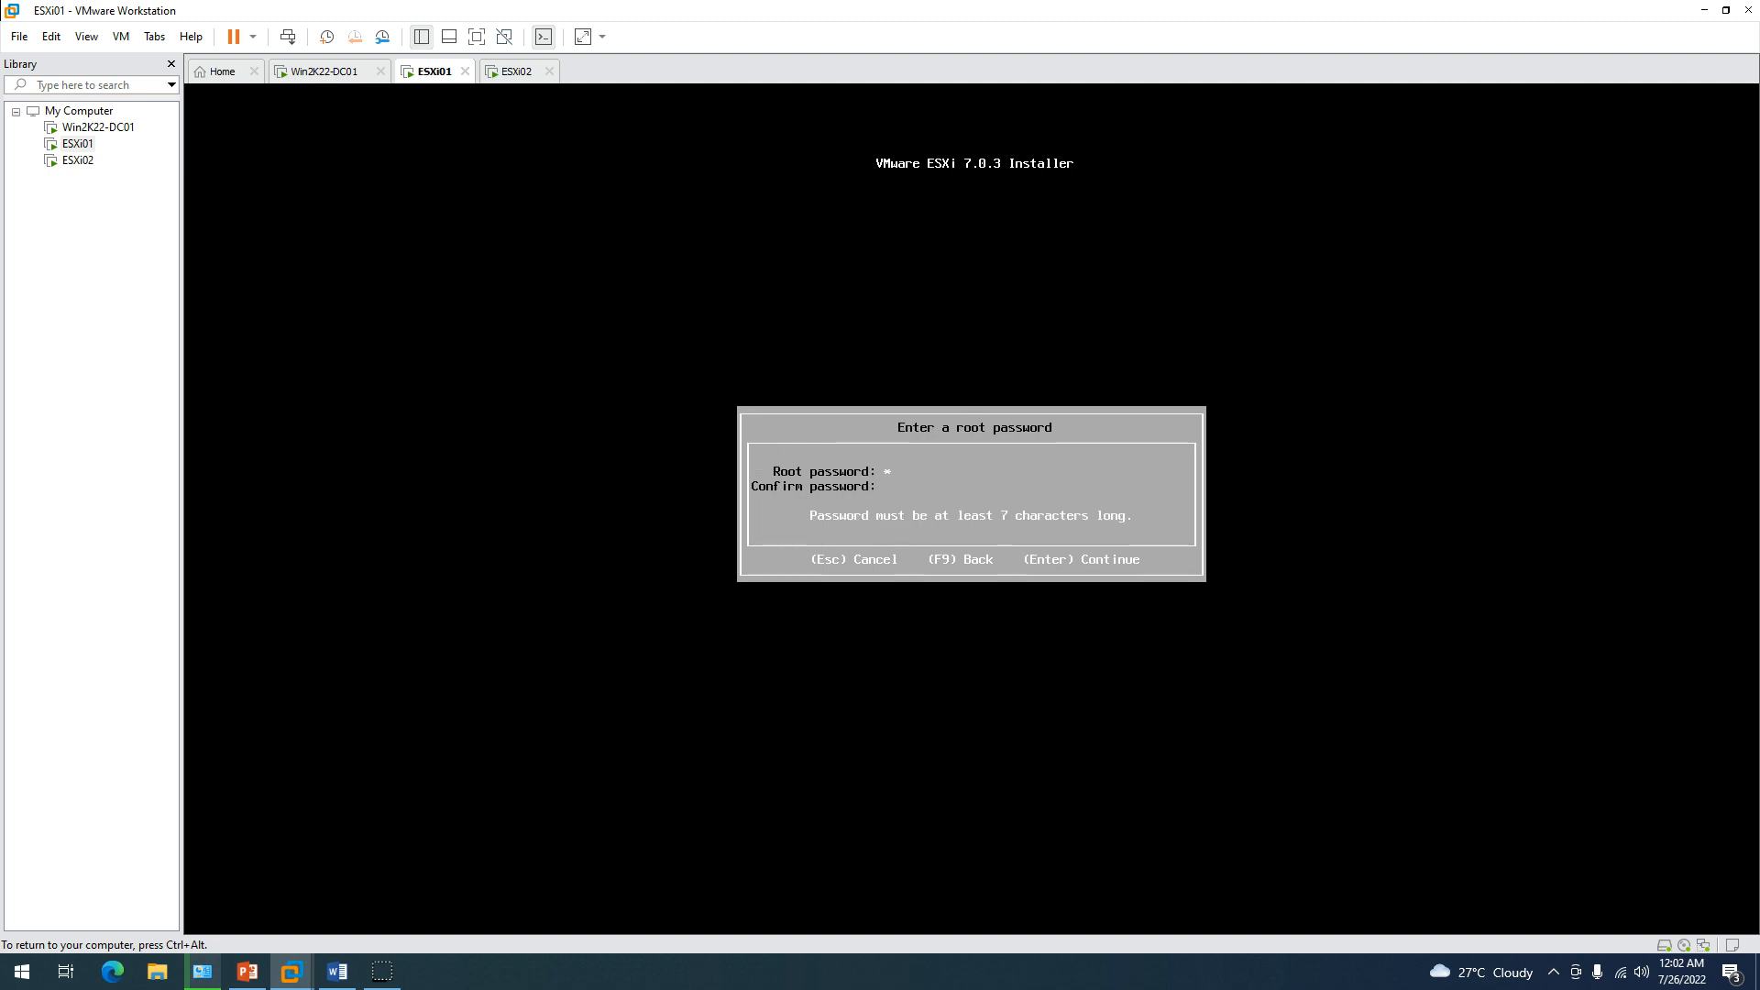
text(Mware1!)
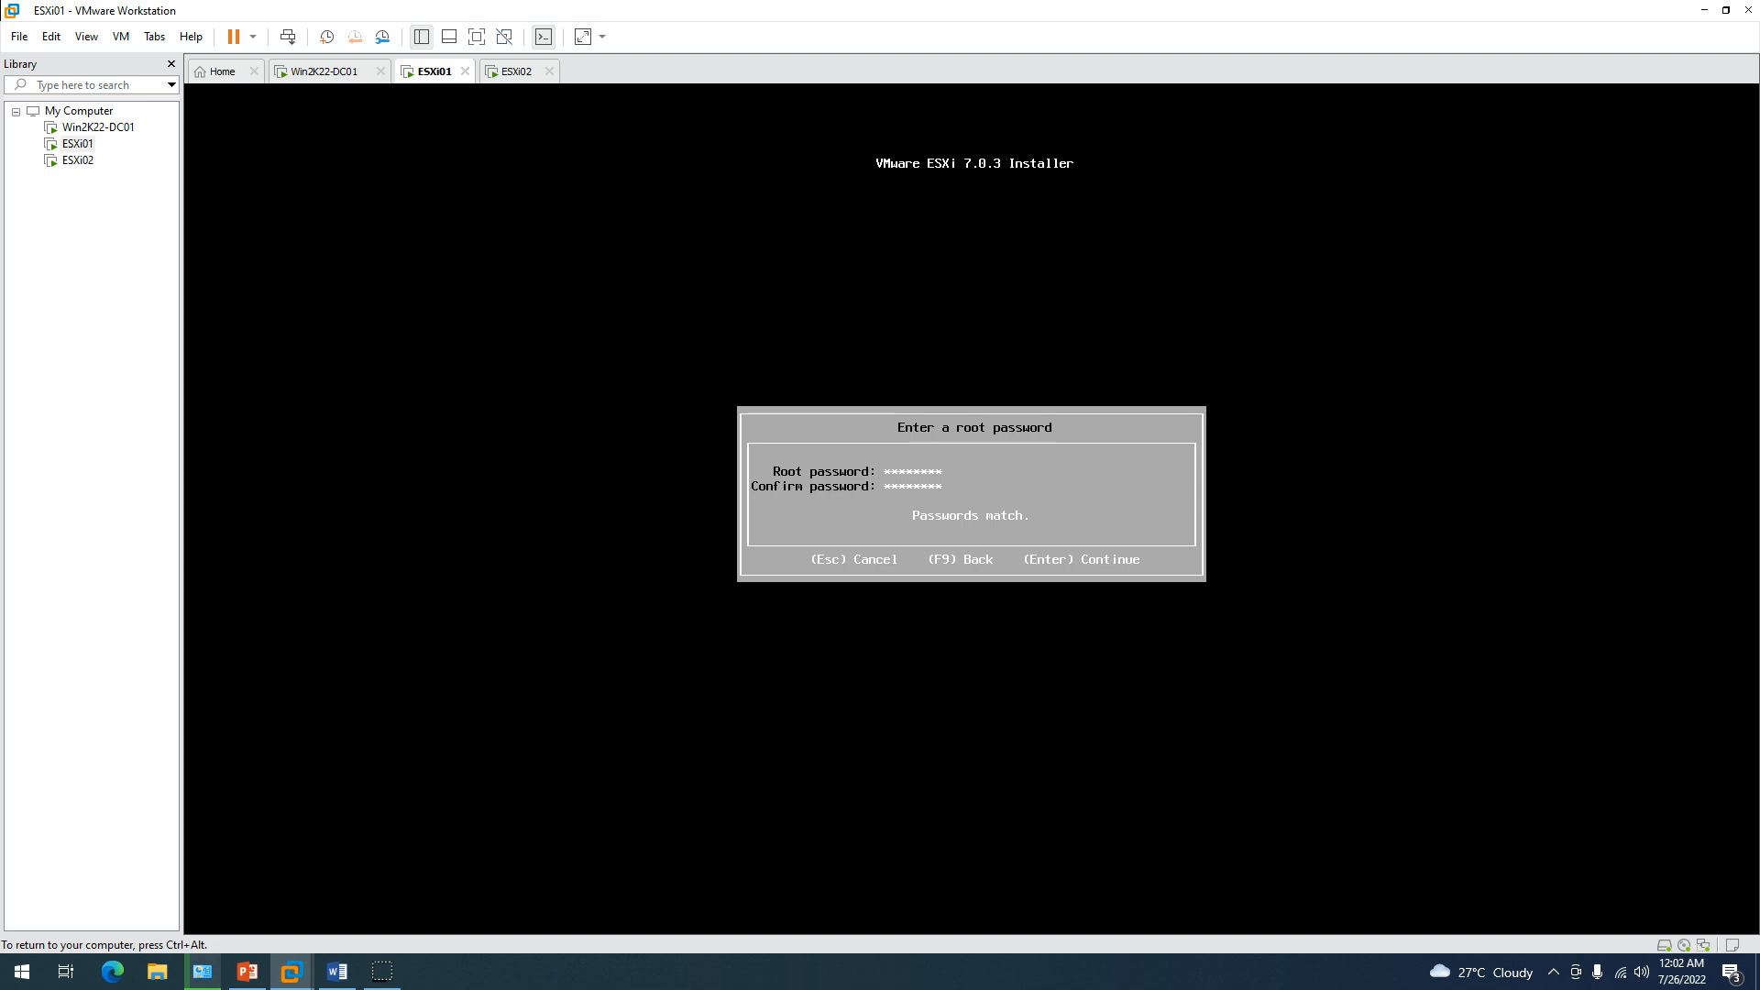
key(Return)
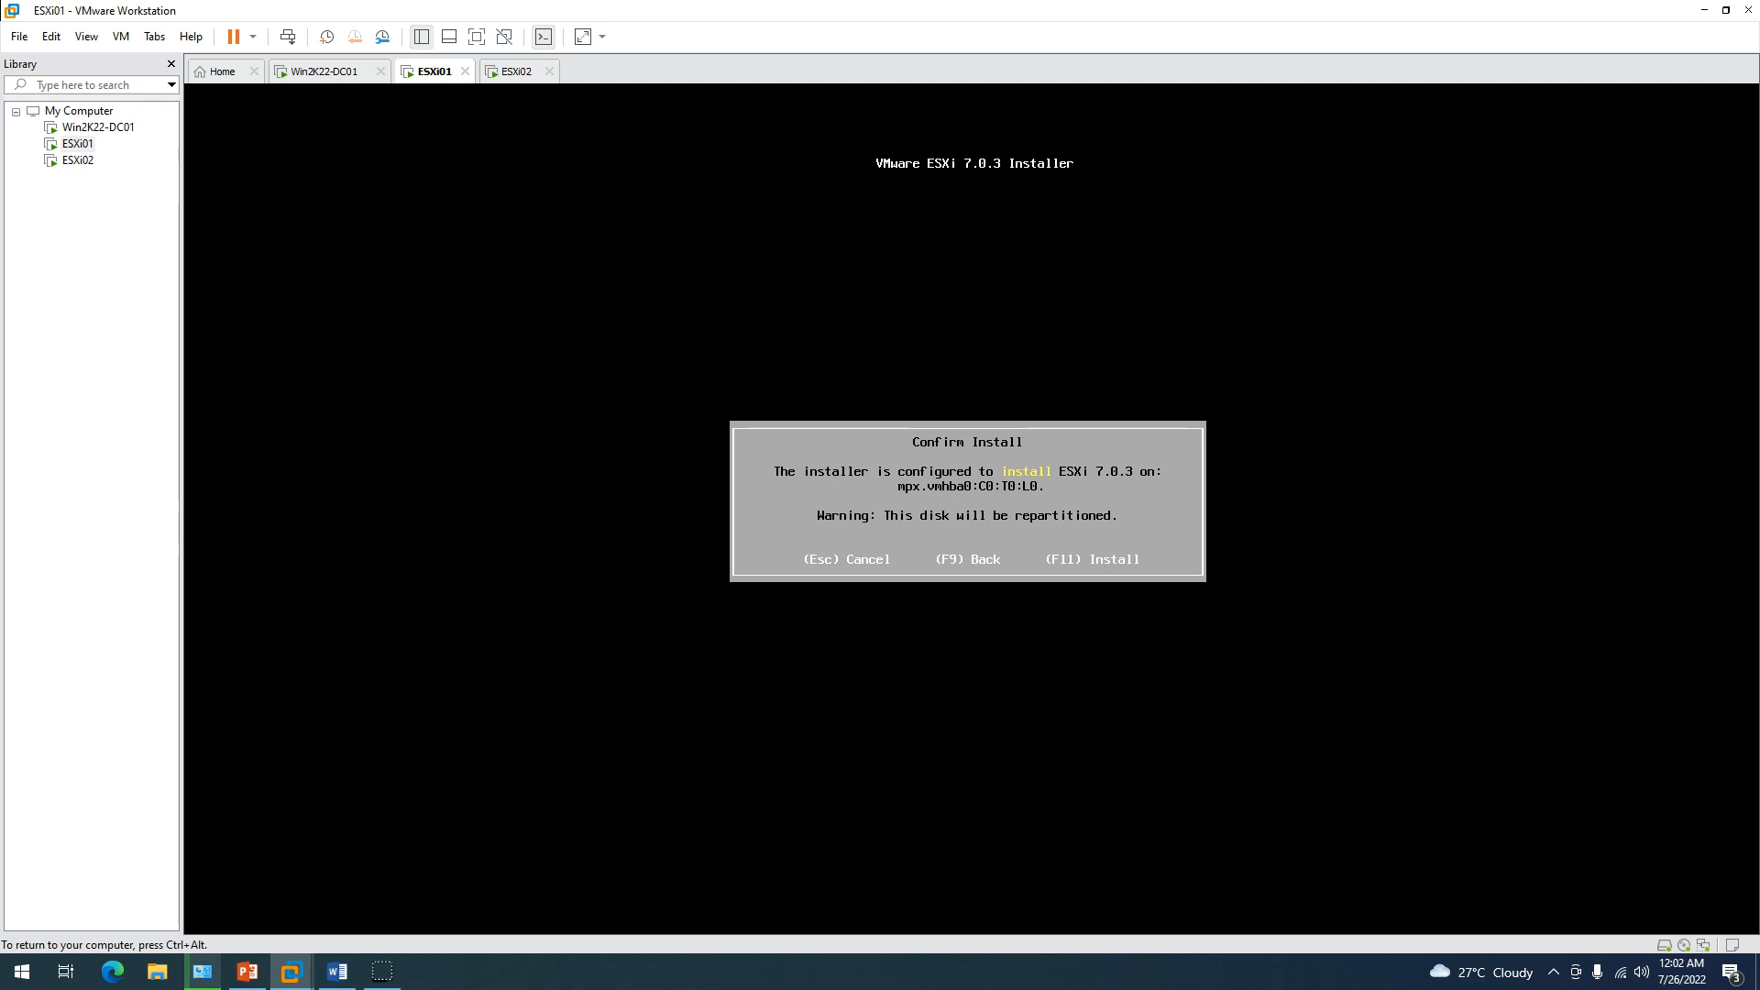
key(F11)
key(ctrl+alt)
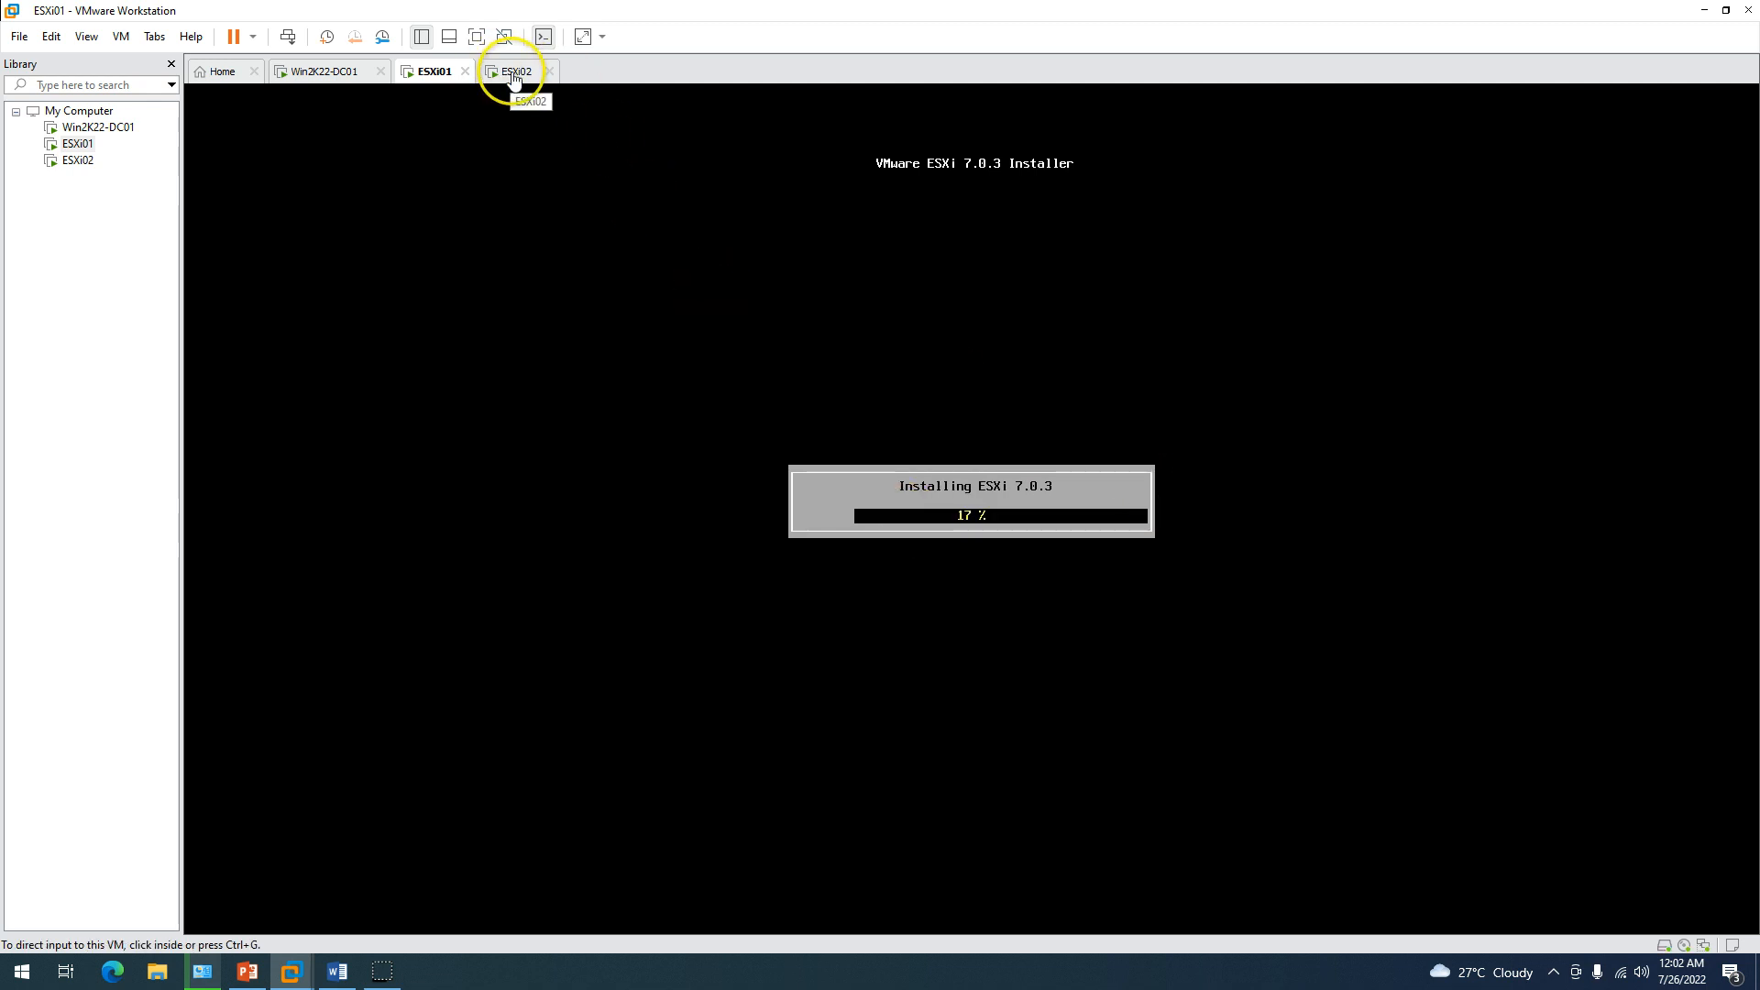
click(514, 78)
Install ESXi 7.0.3 on ESXi02's local disk with US Default keyboard and a matching root password.
click(542, 145)
key(Return)
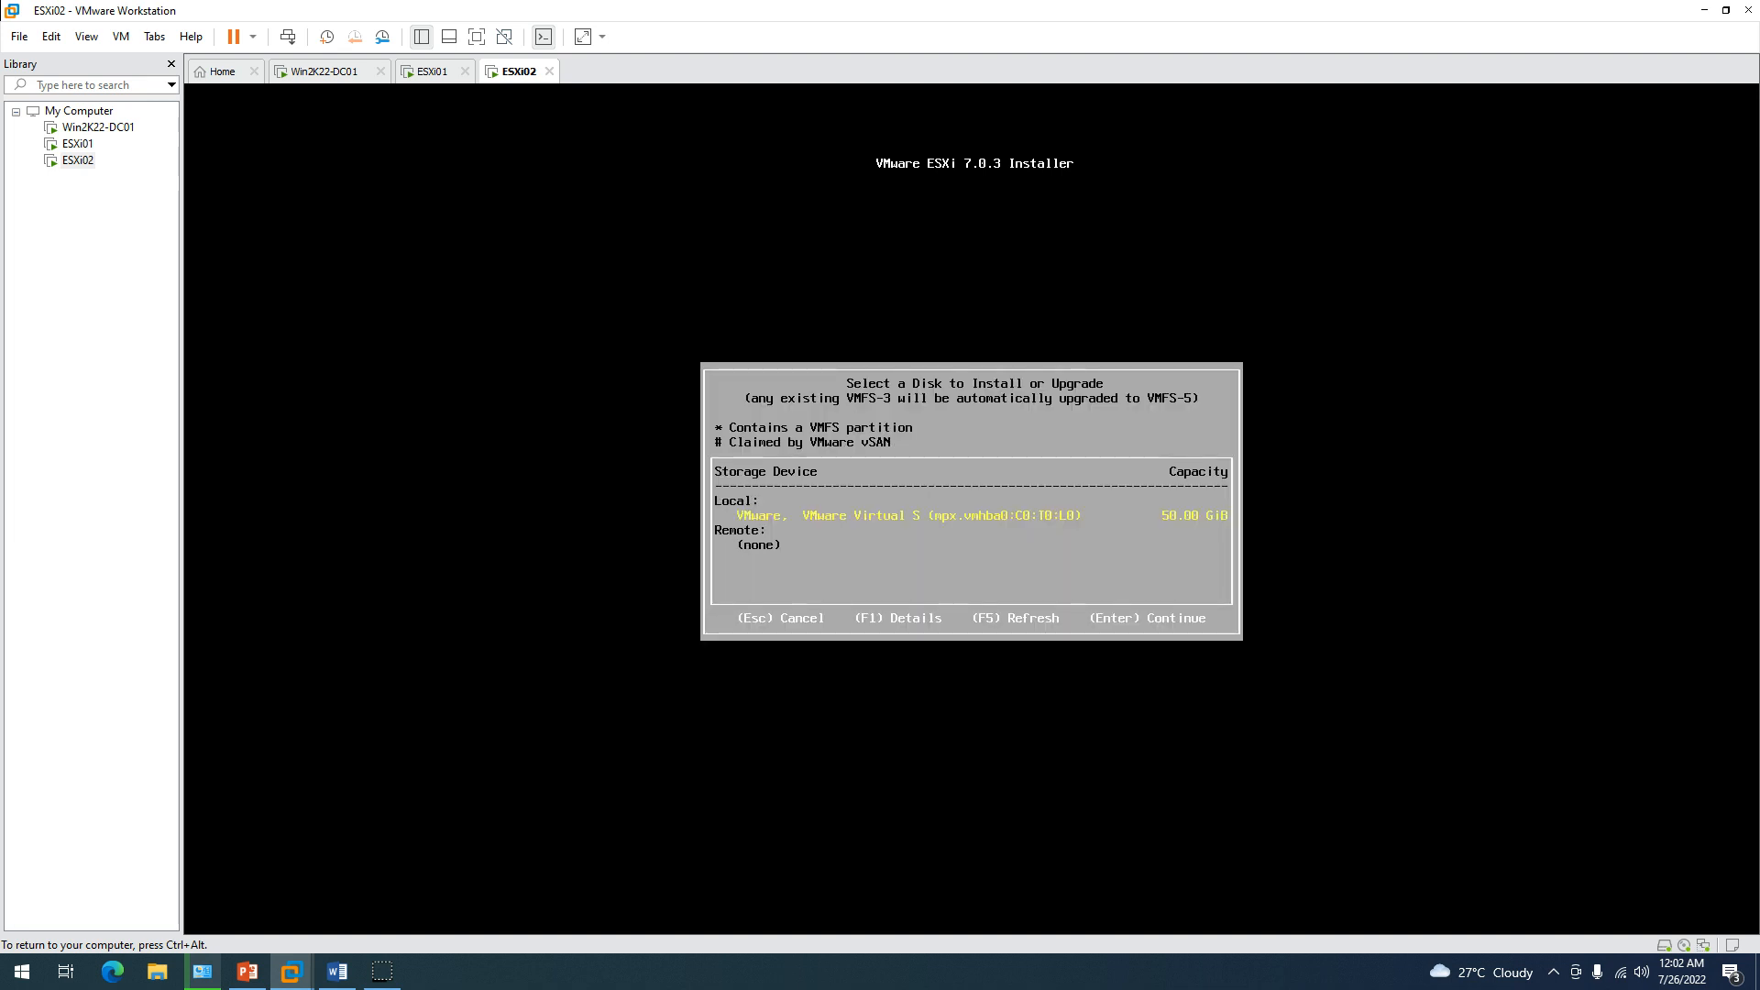
key(Return)
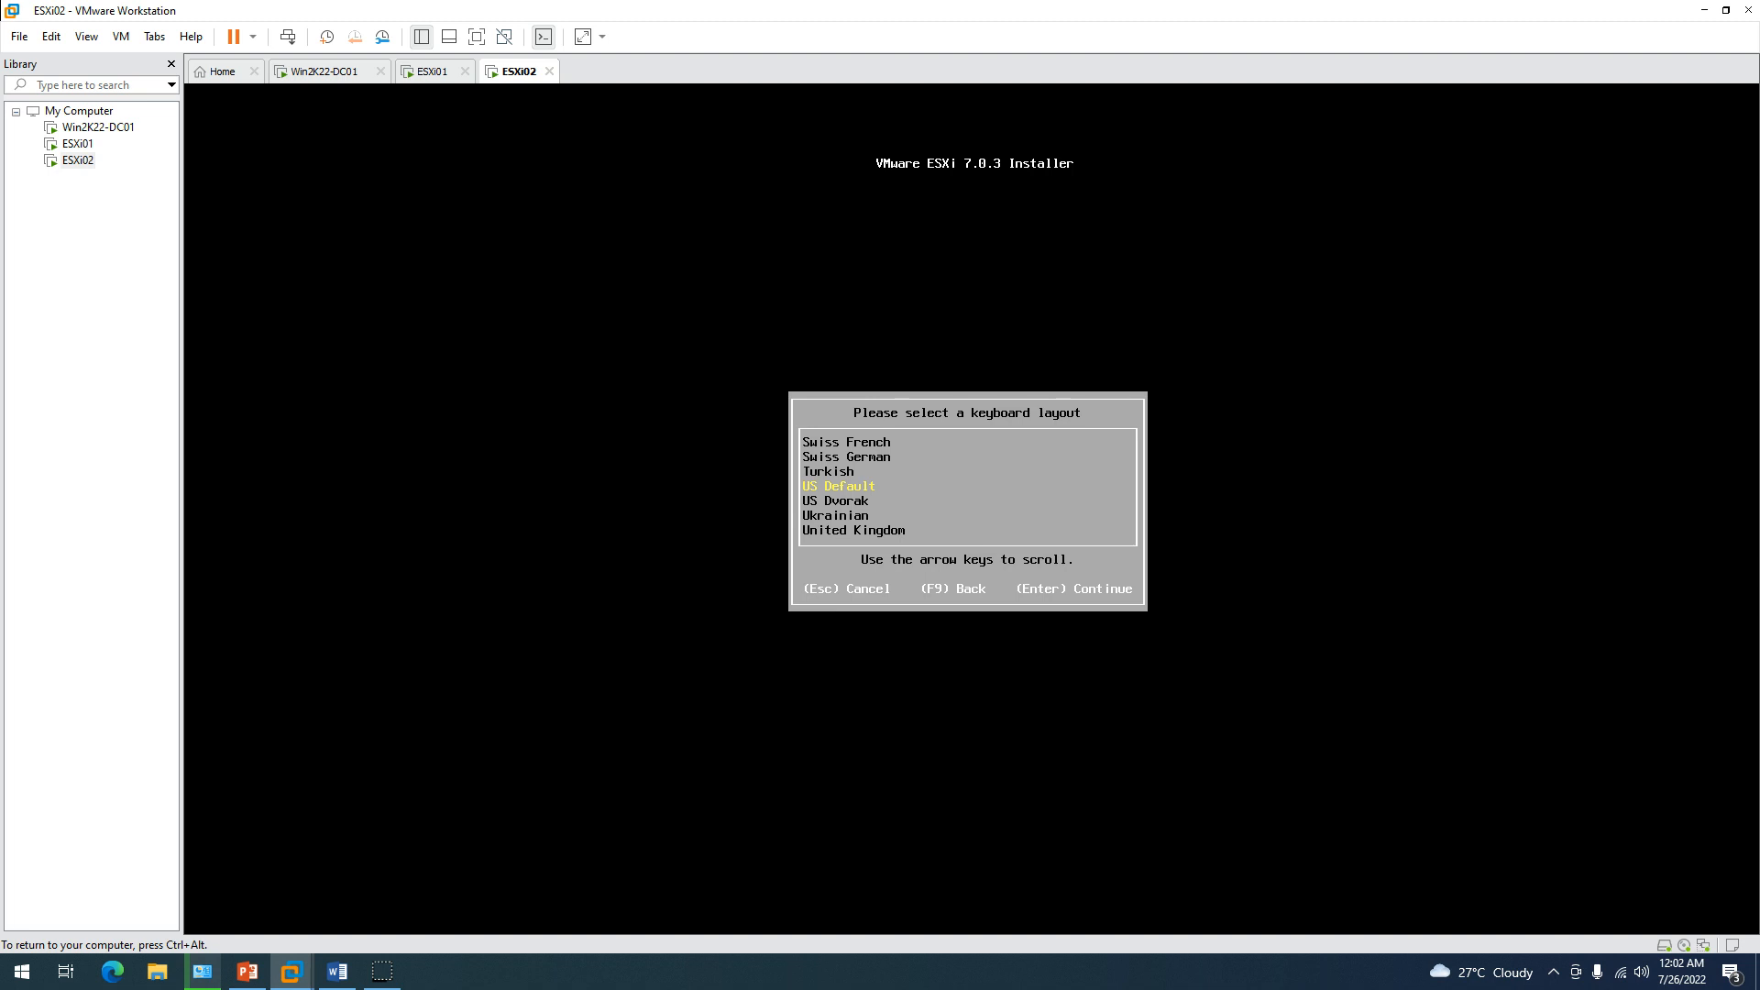
key(Return)
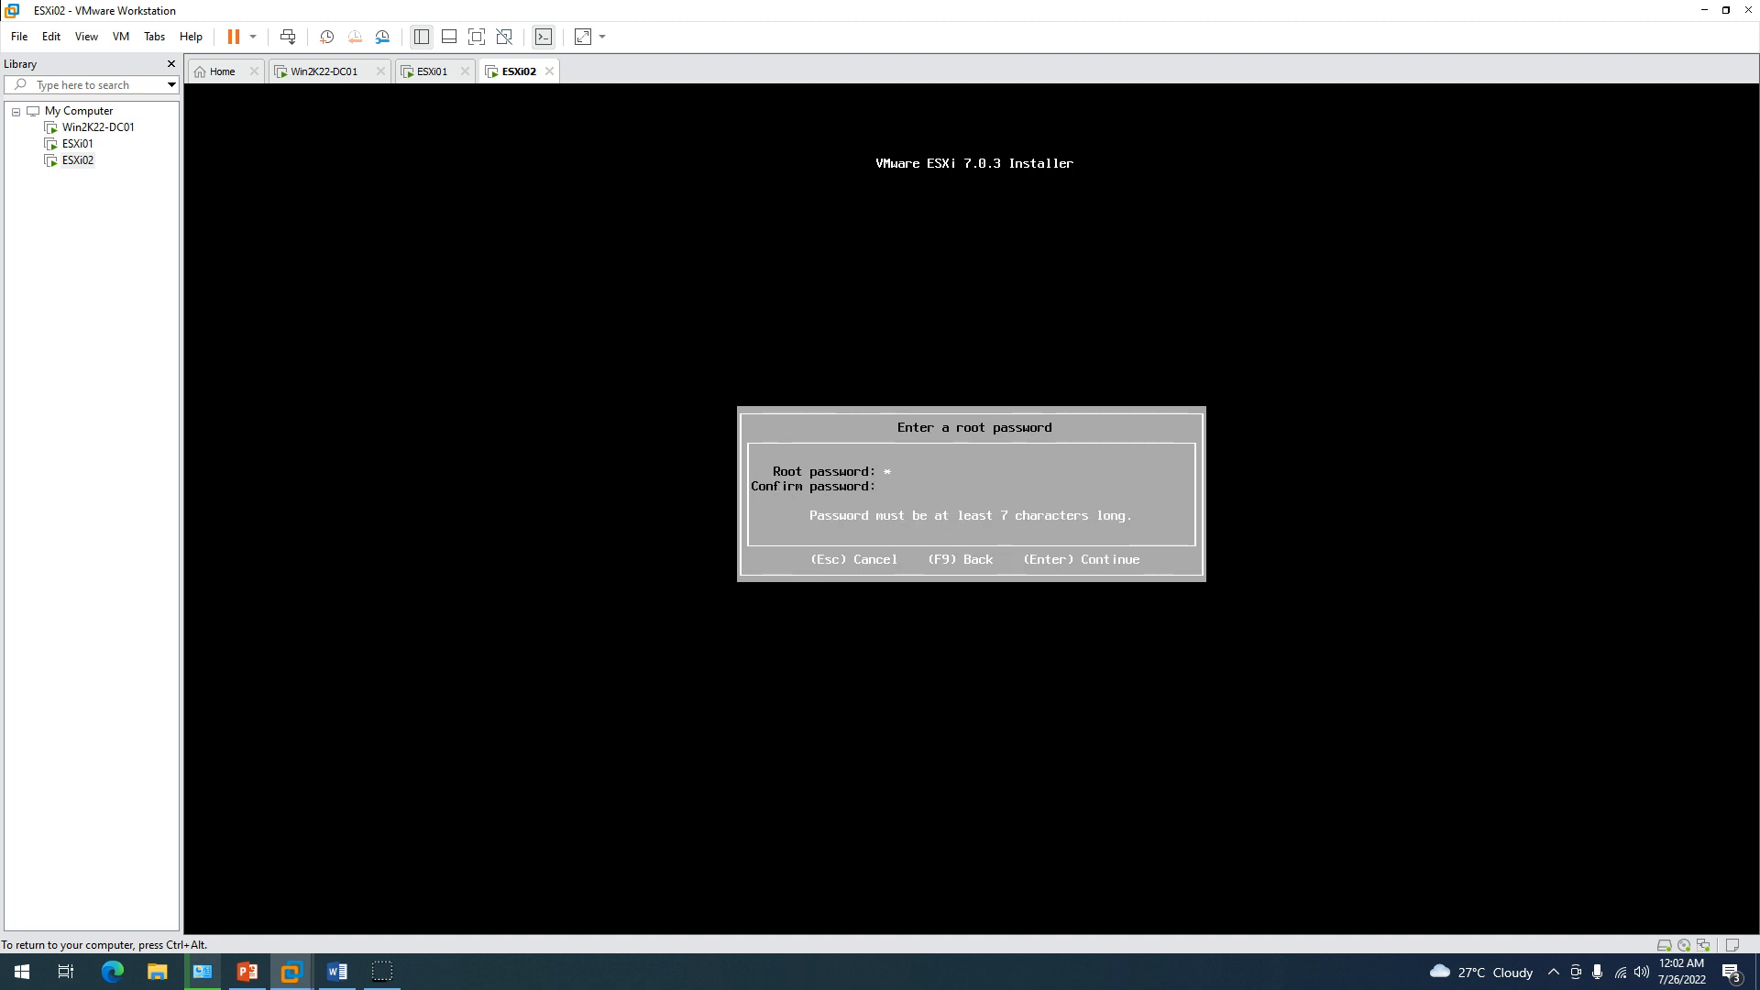
text(********)
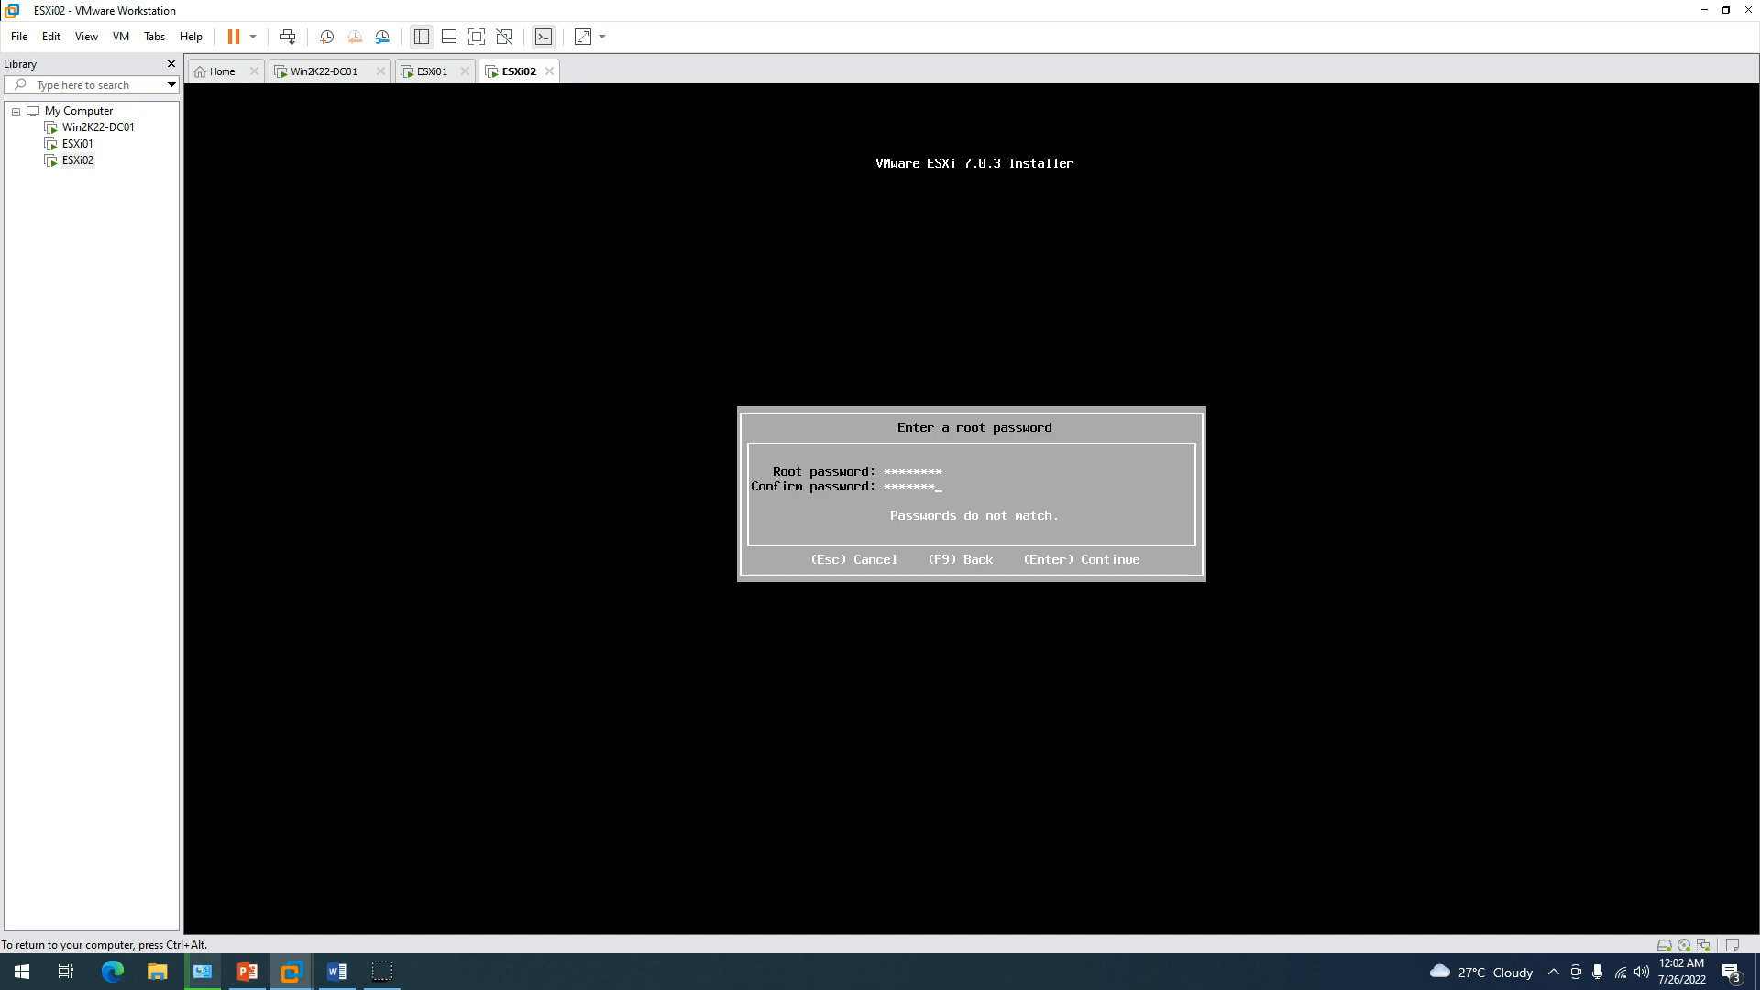
text(*)
key(Return)
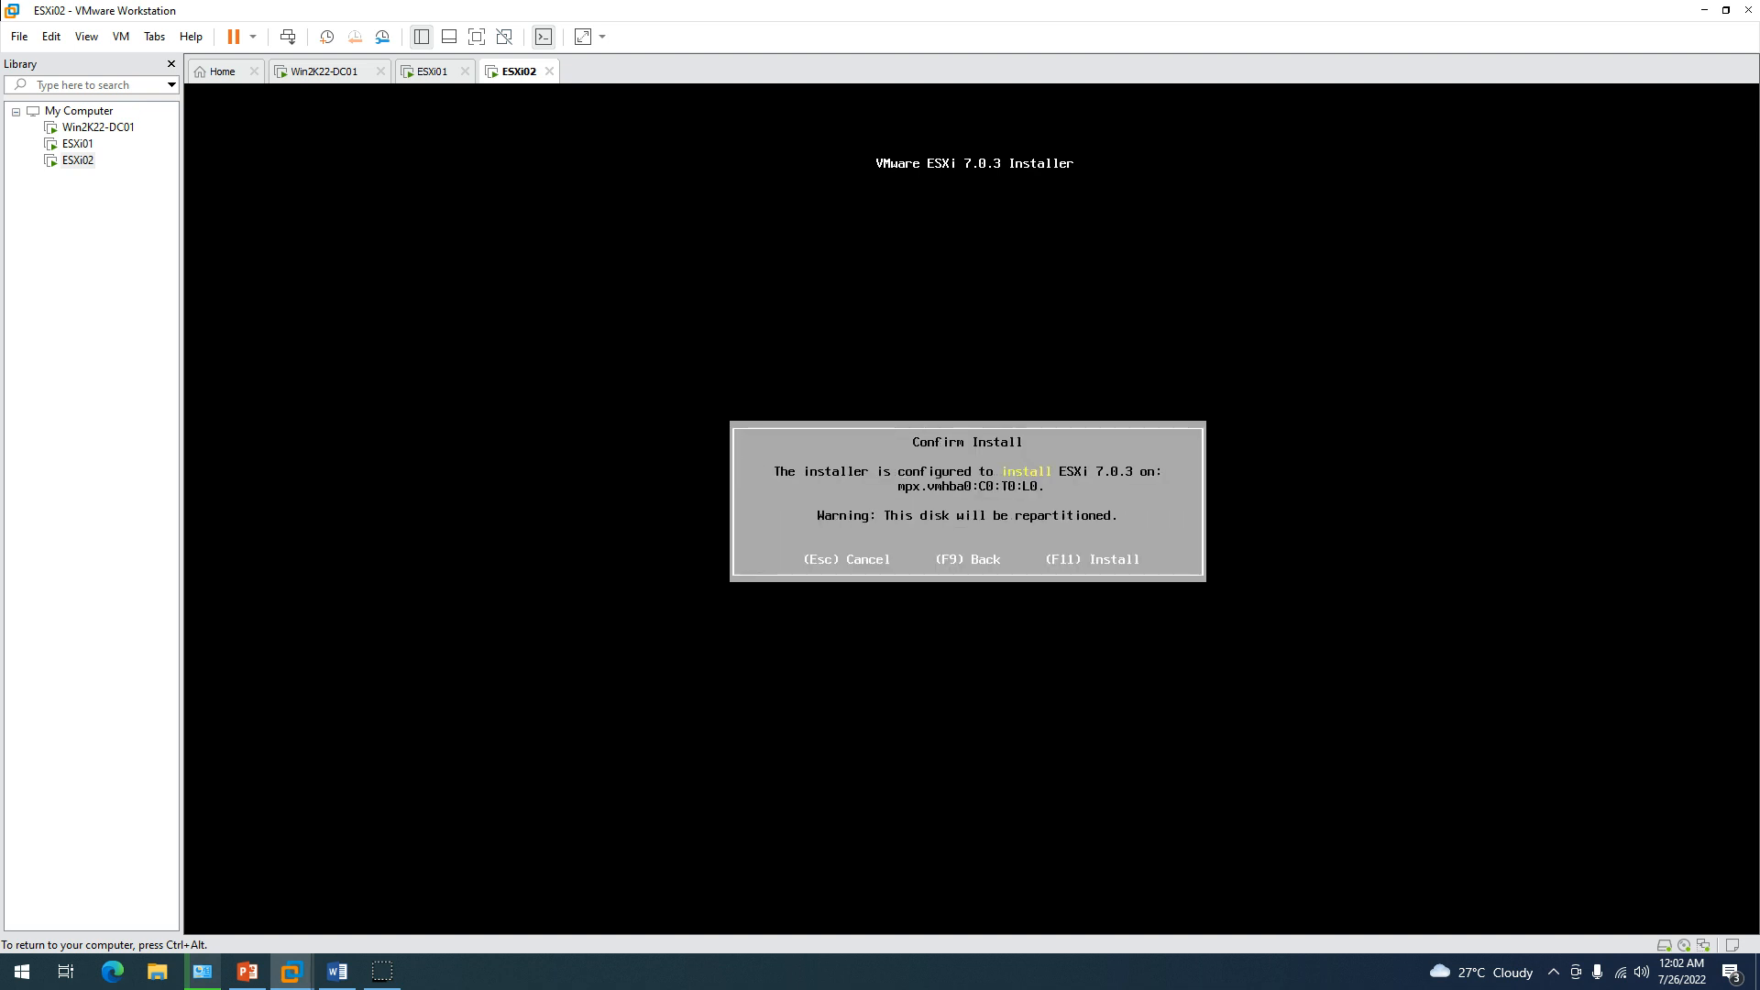
key(F11)
key(ctrl+alt)
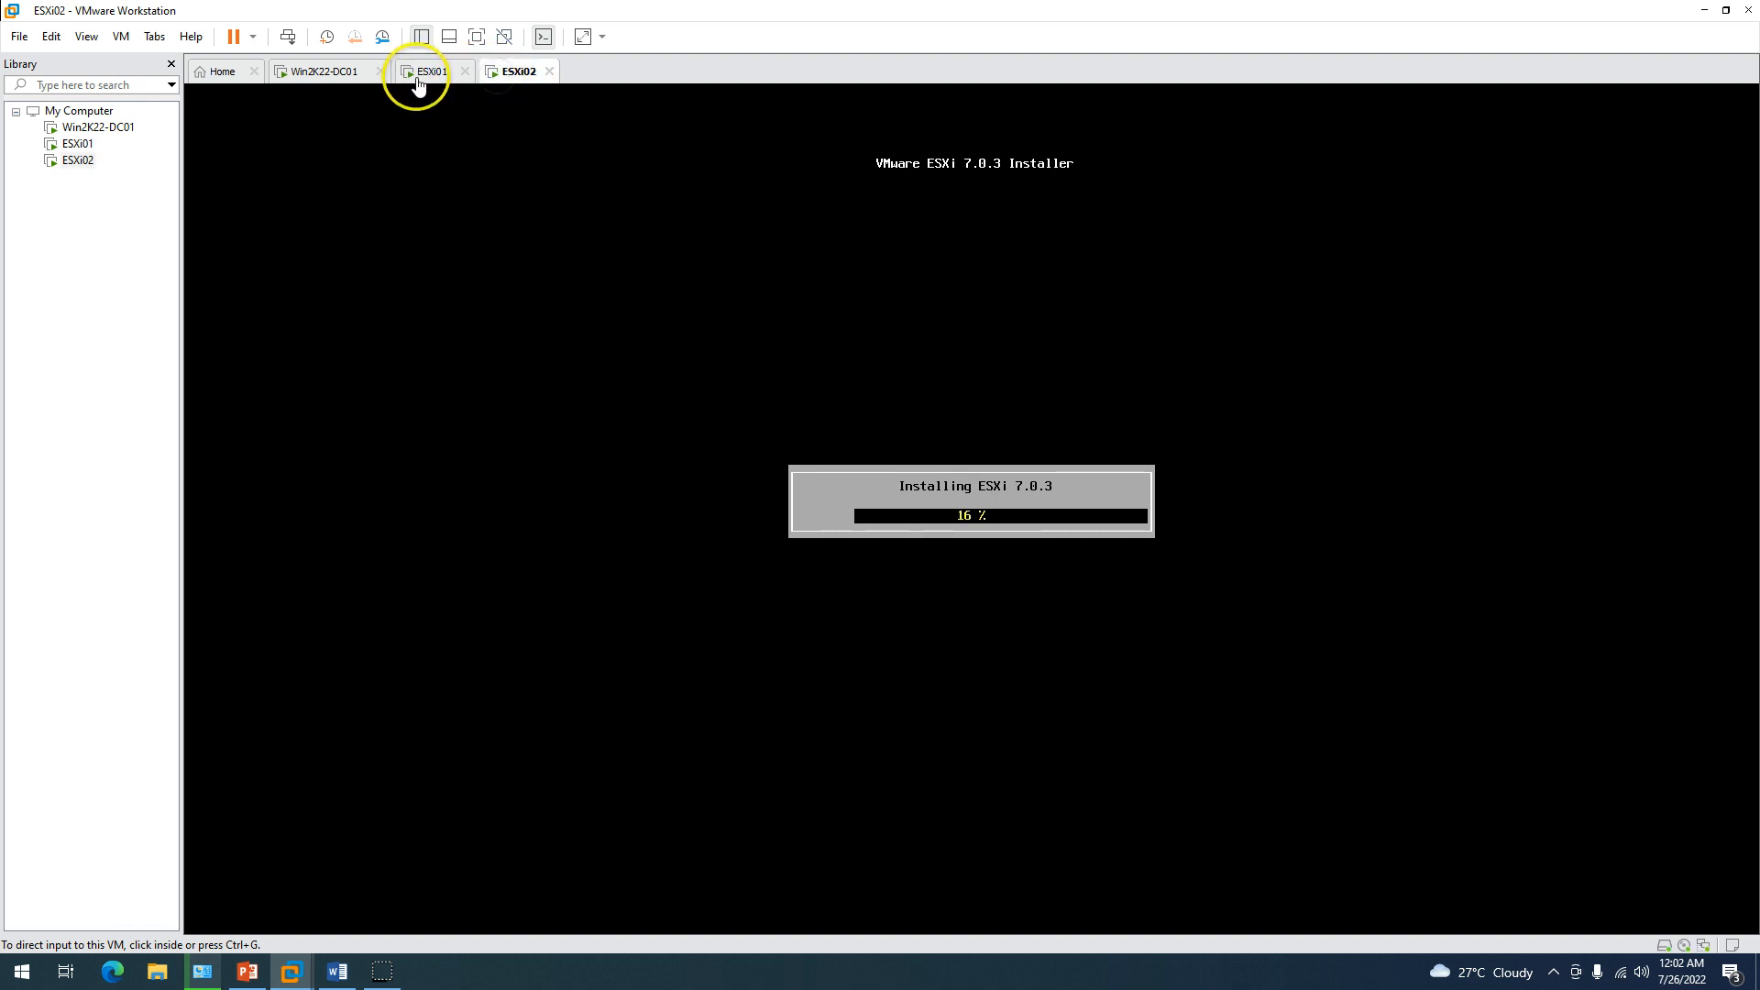
click(323, 74)
Choose Add a new forest with root domain LABSHANDSON.LAN and advance to Domain Controller Options.
click(343, 89)
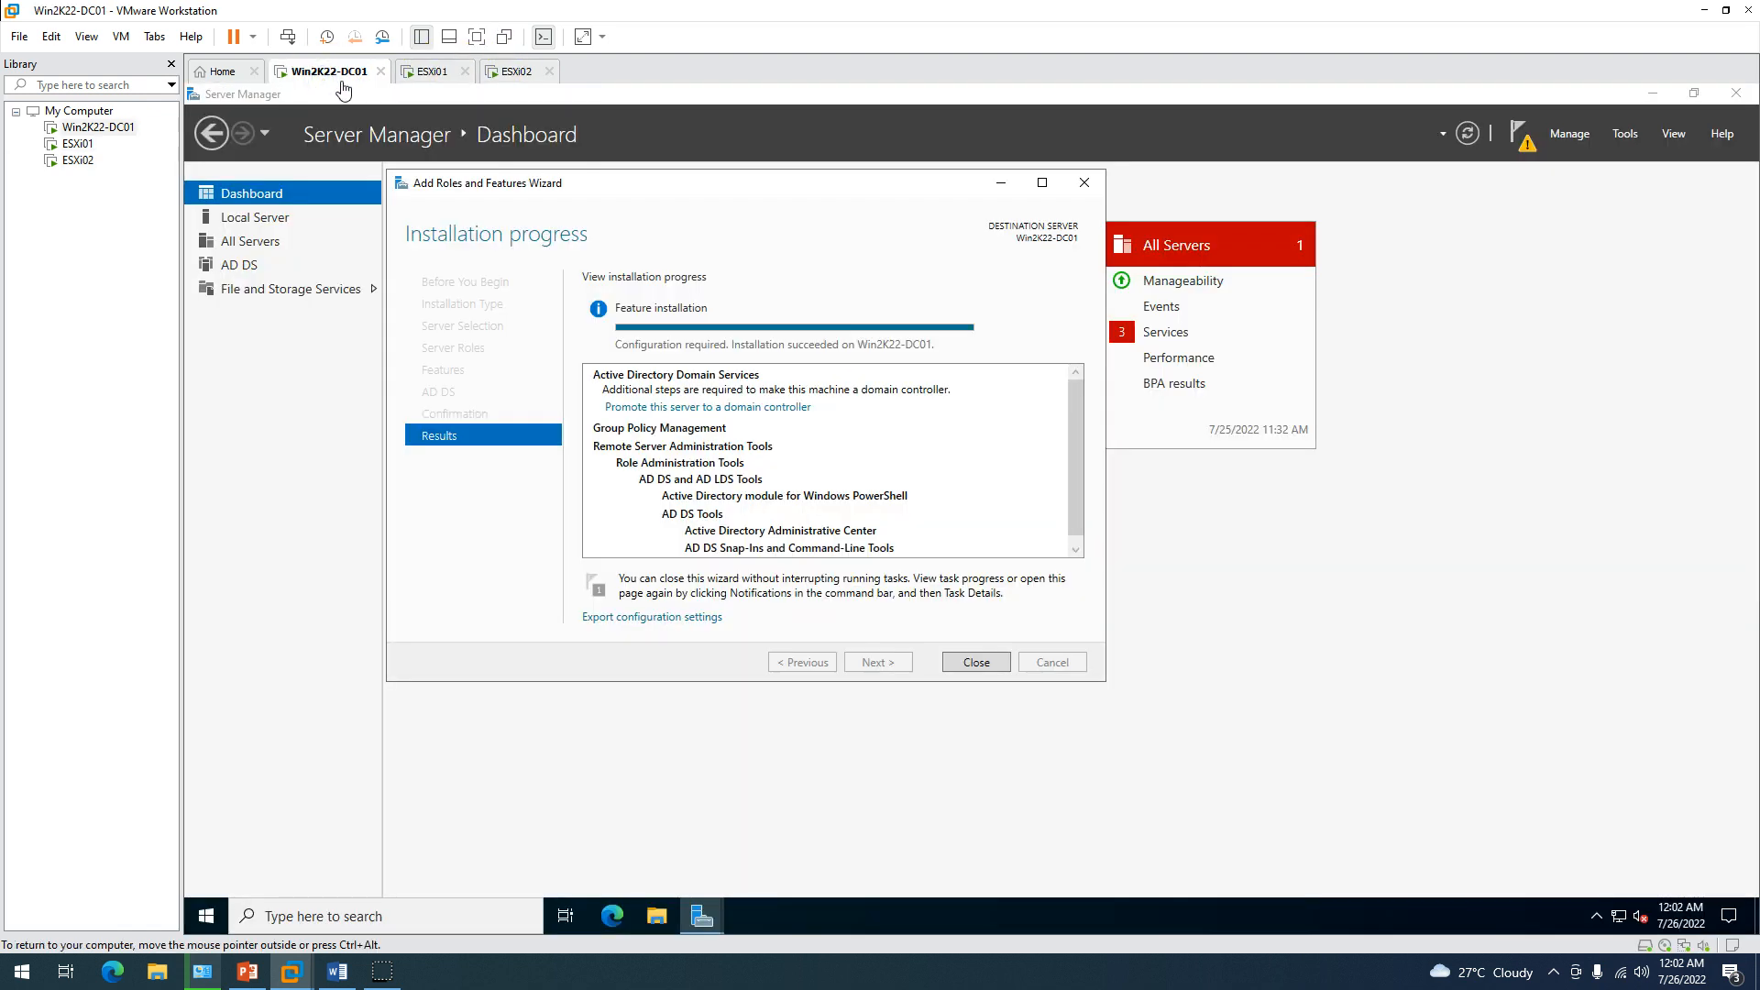
click(435, 74)
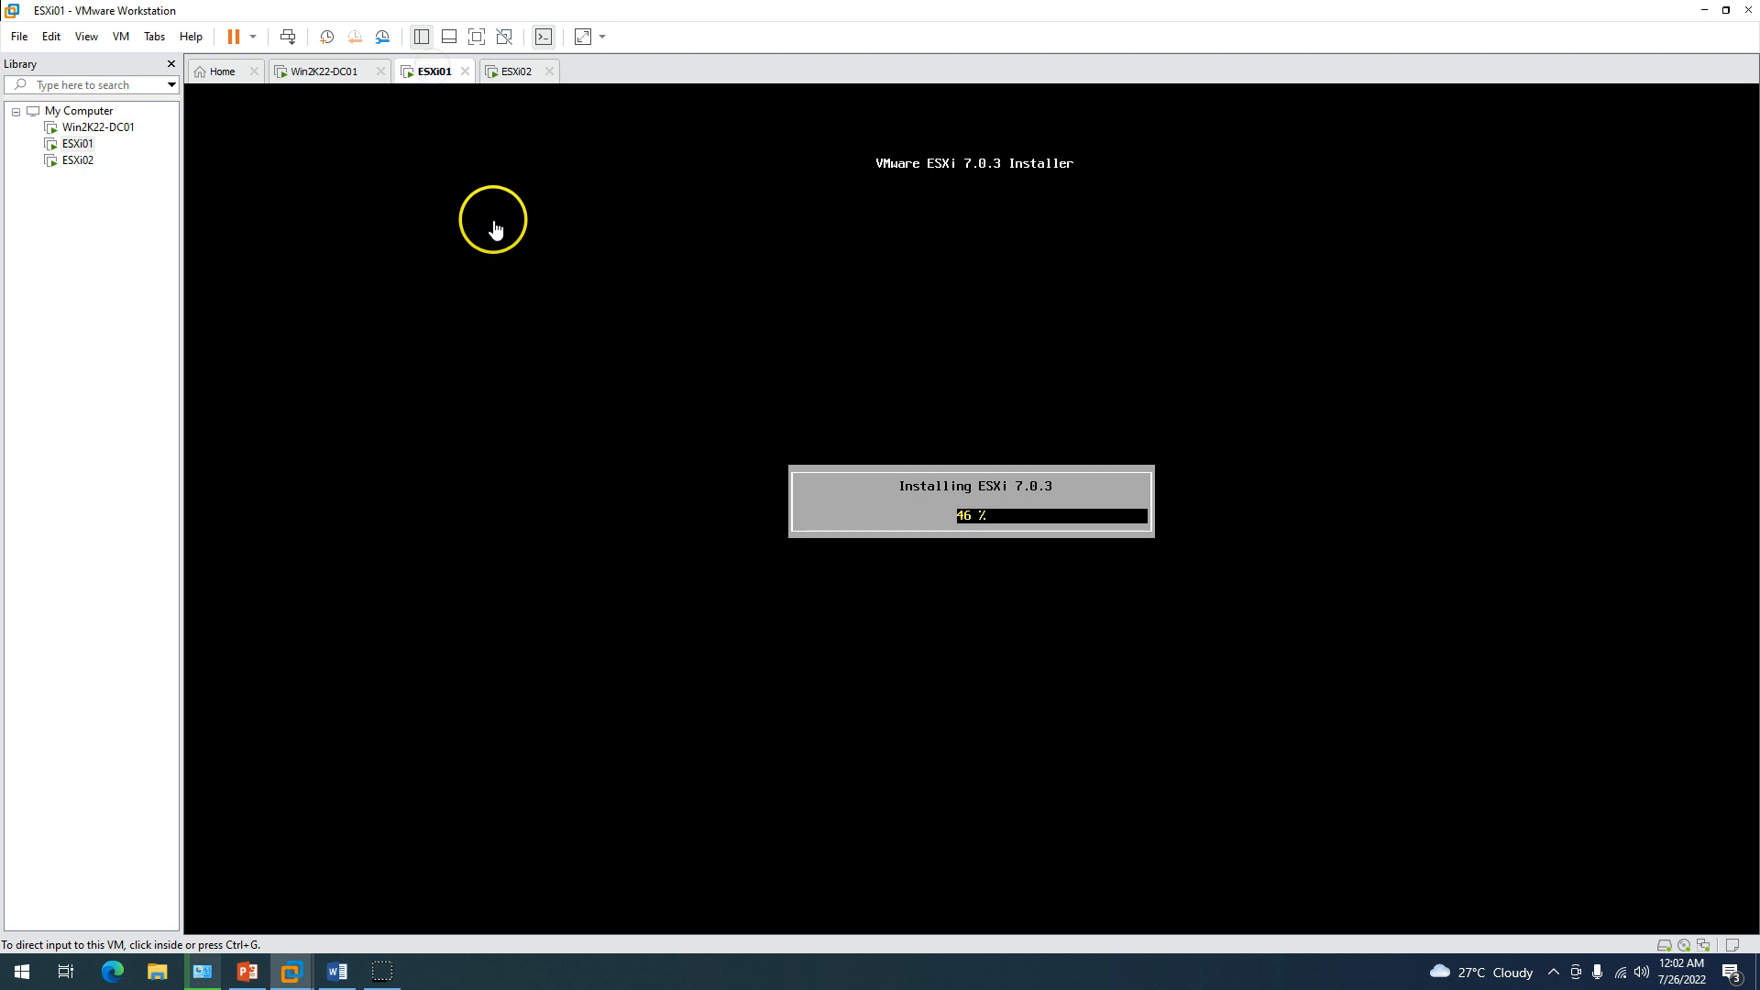
click(328, 74)
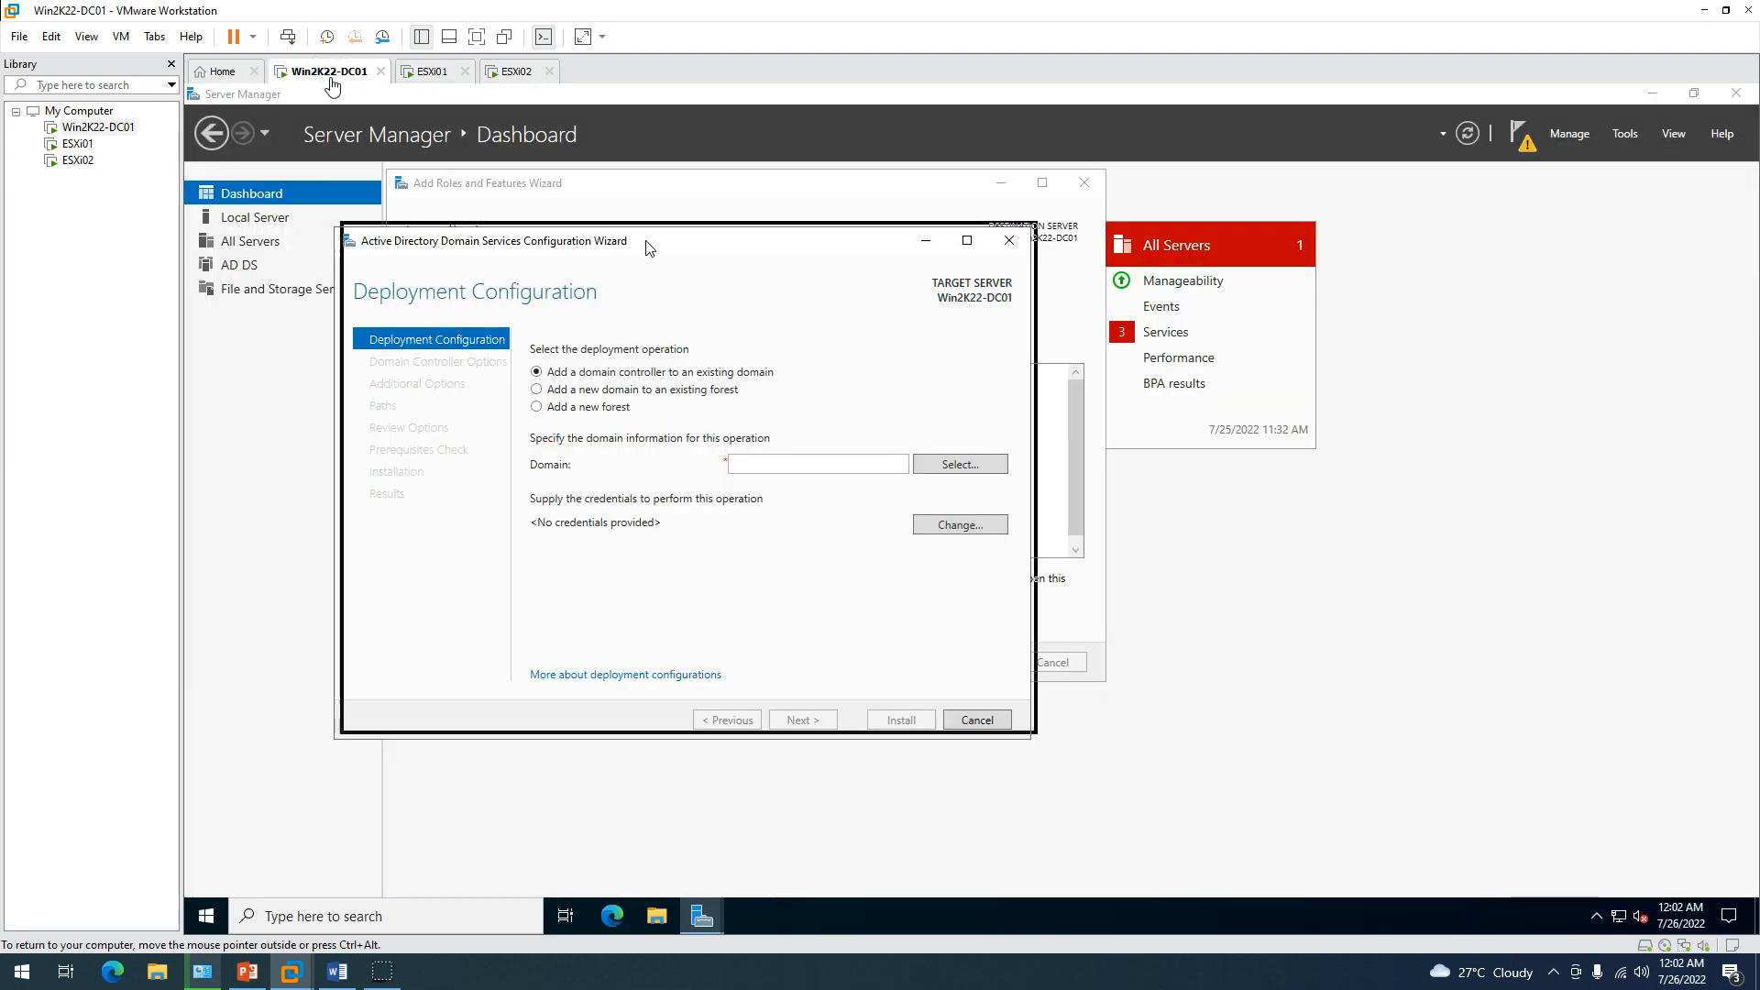
click(602, 381)
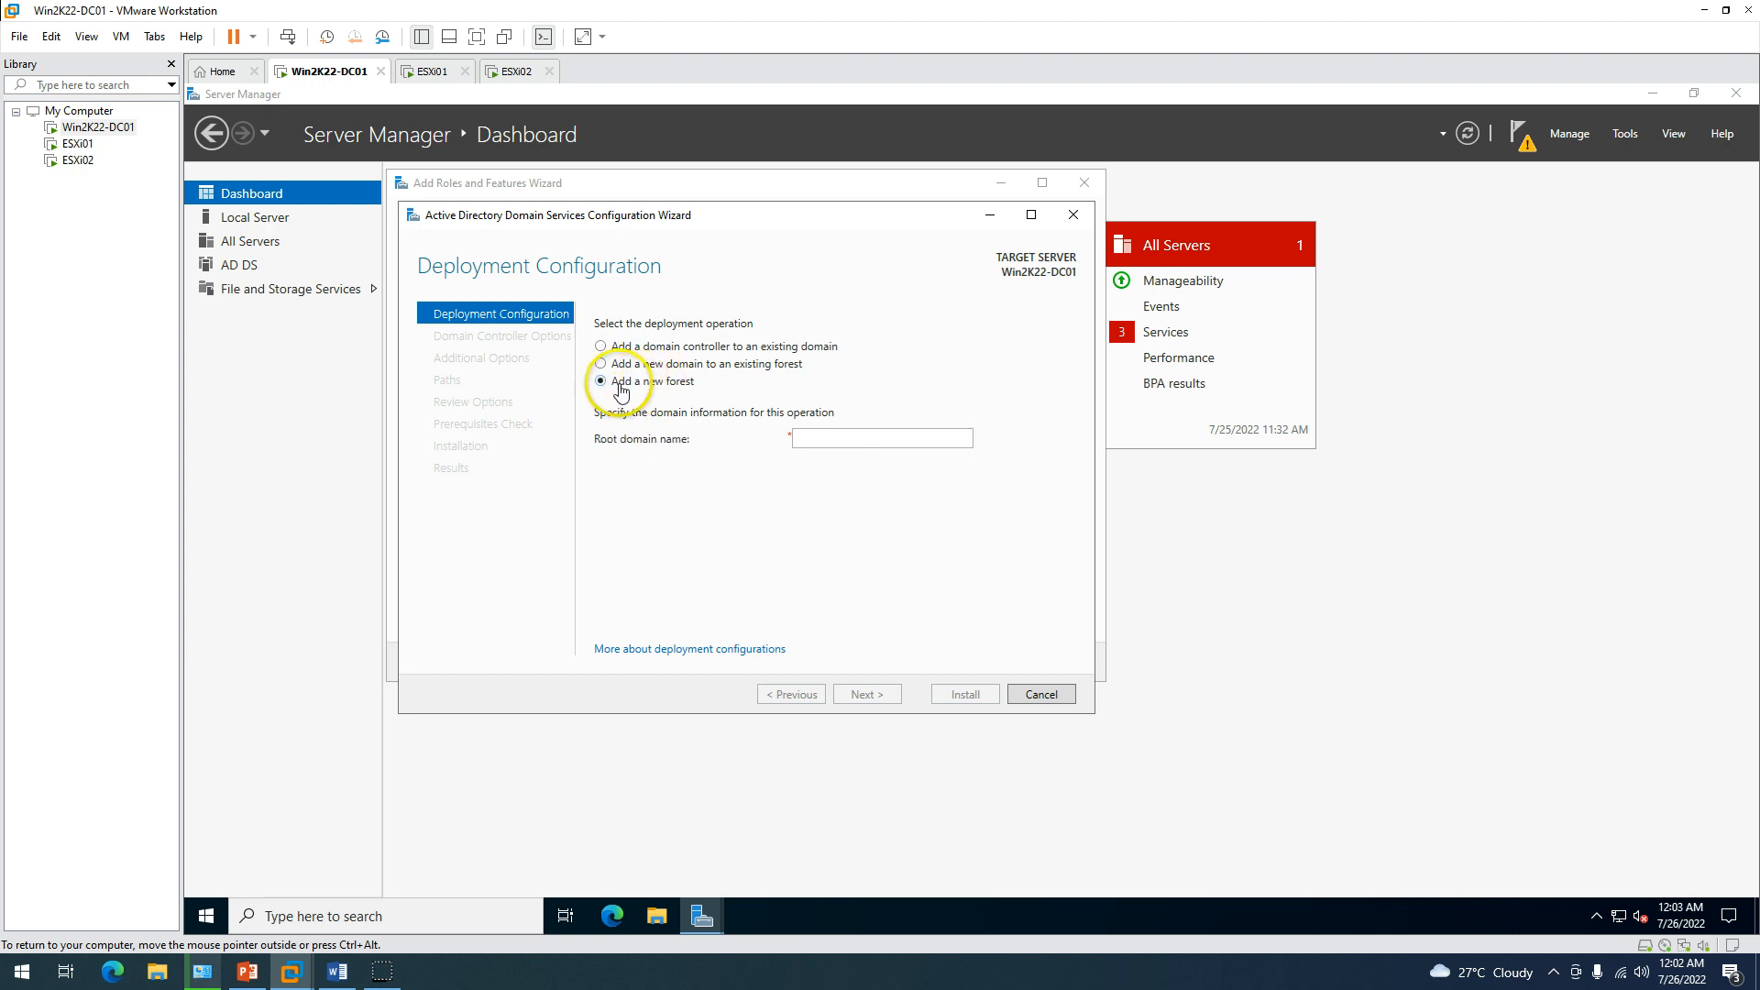
click(825, 442)
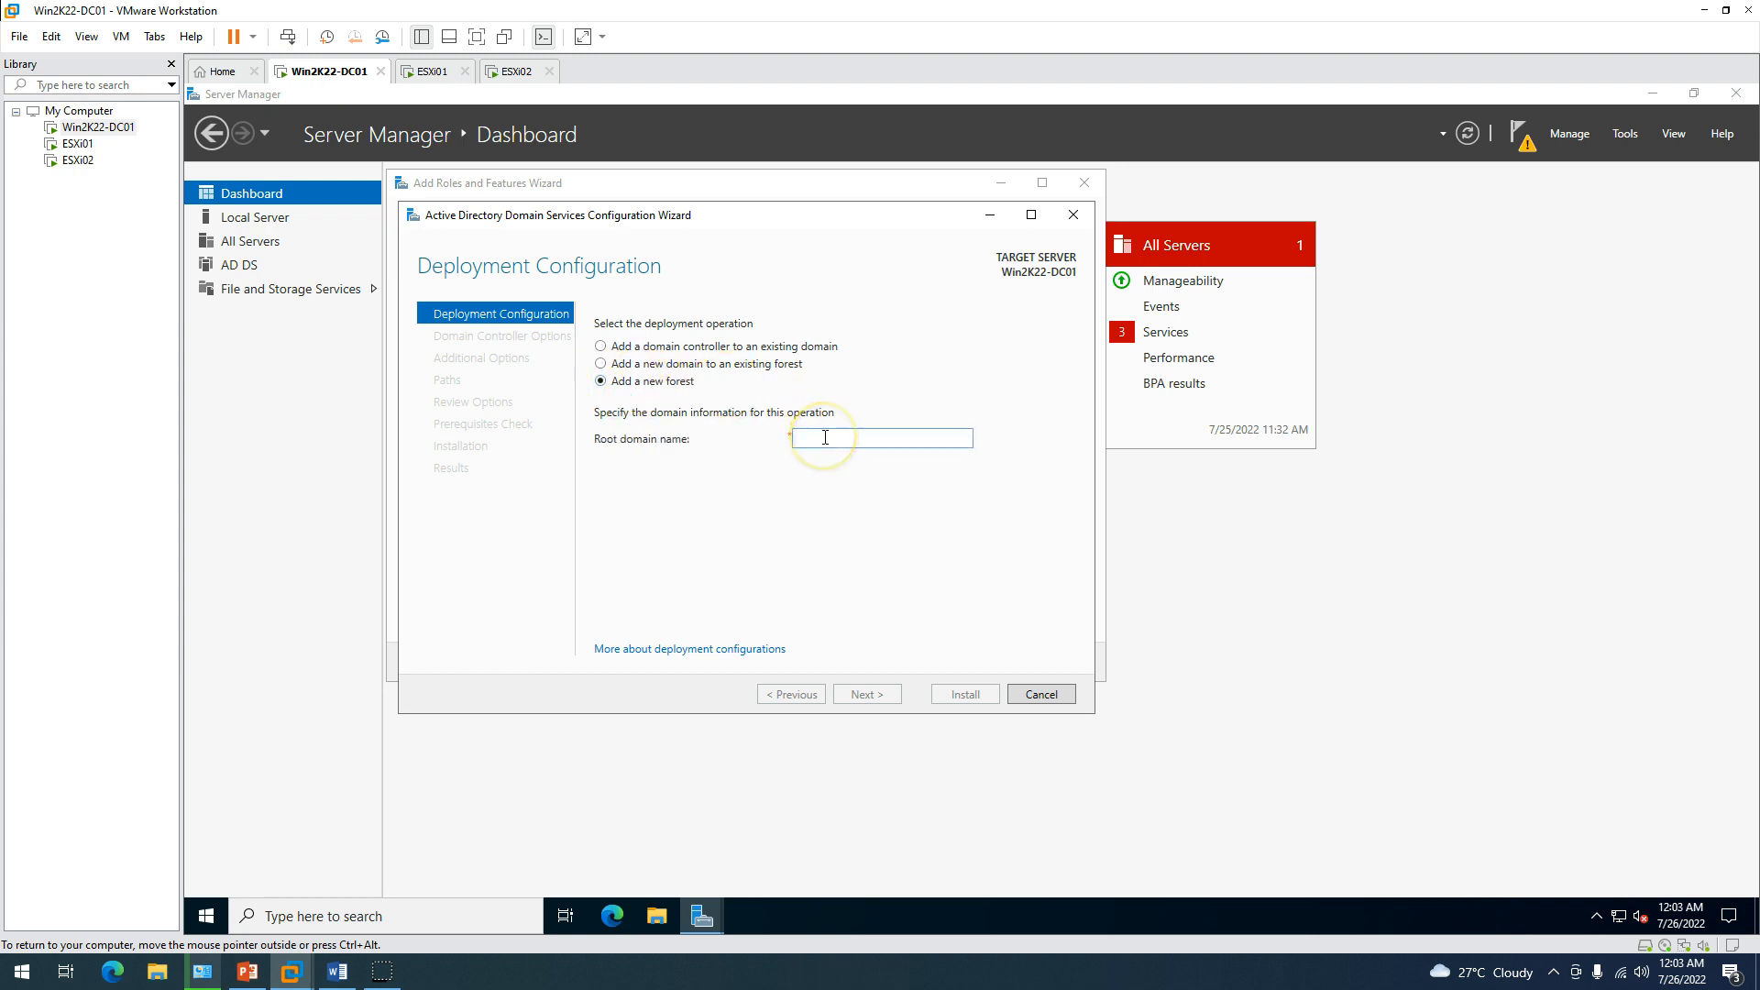
text(LABSHANDSON.LAN)
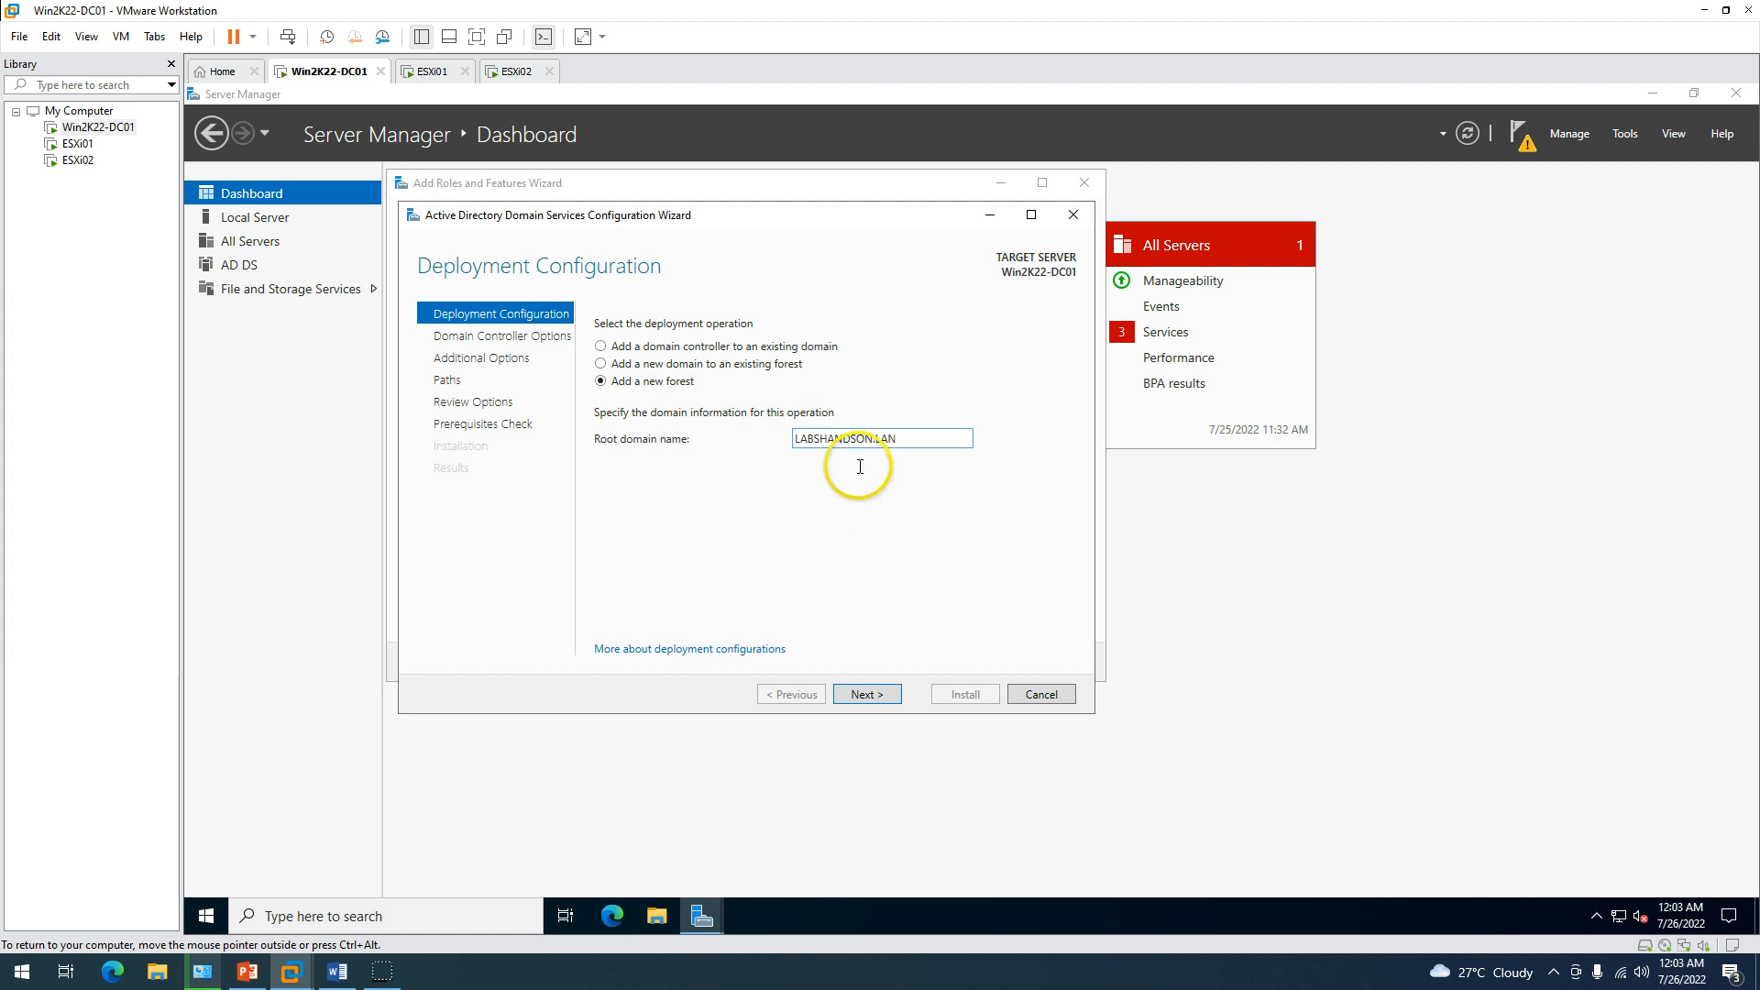
click(867, 694)
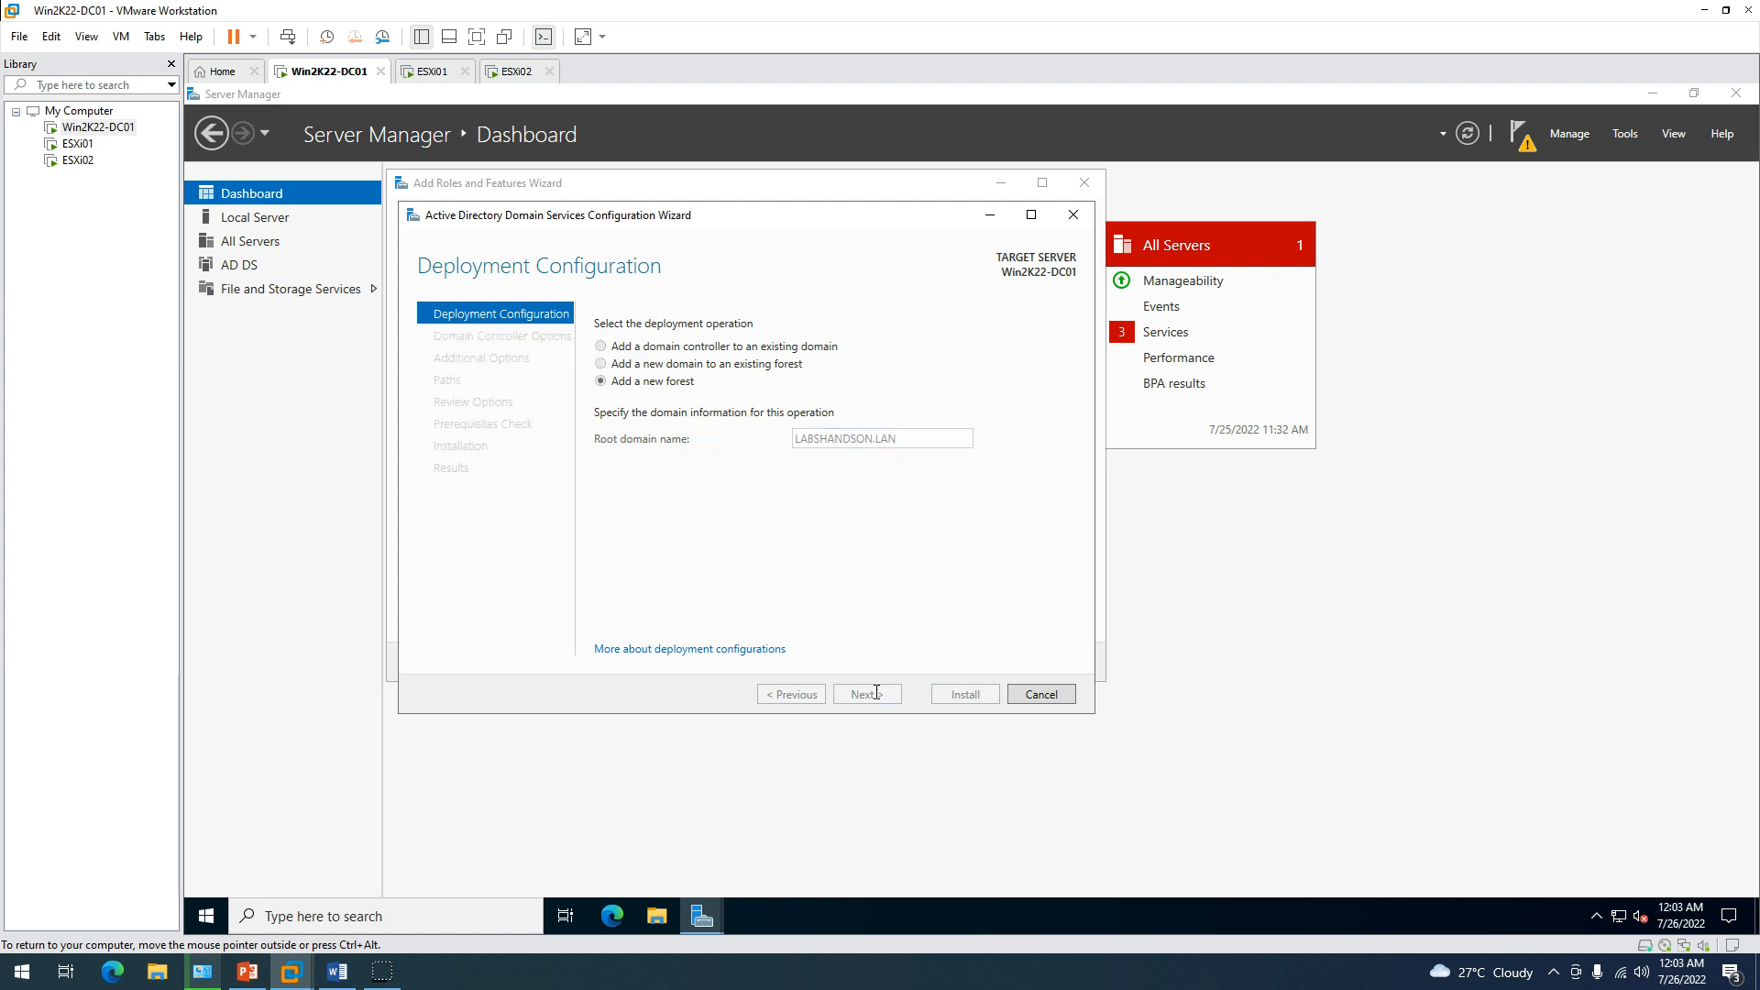
click(600, 386)
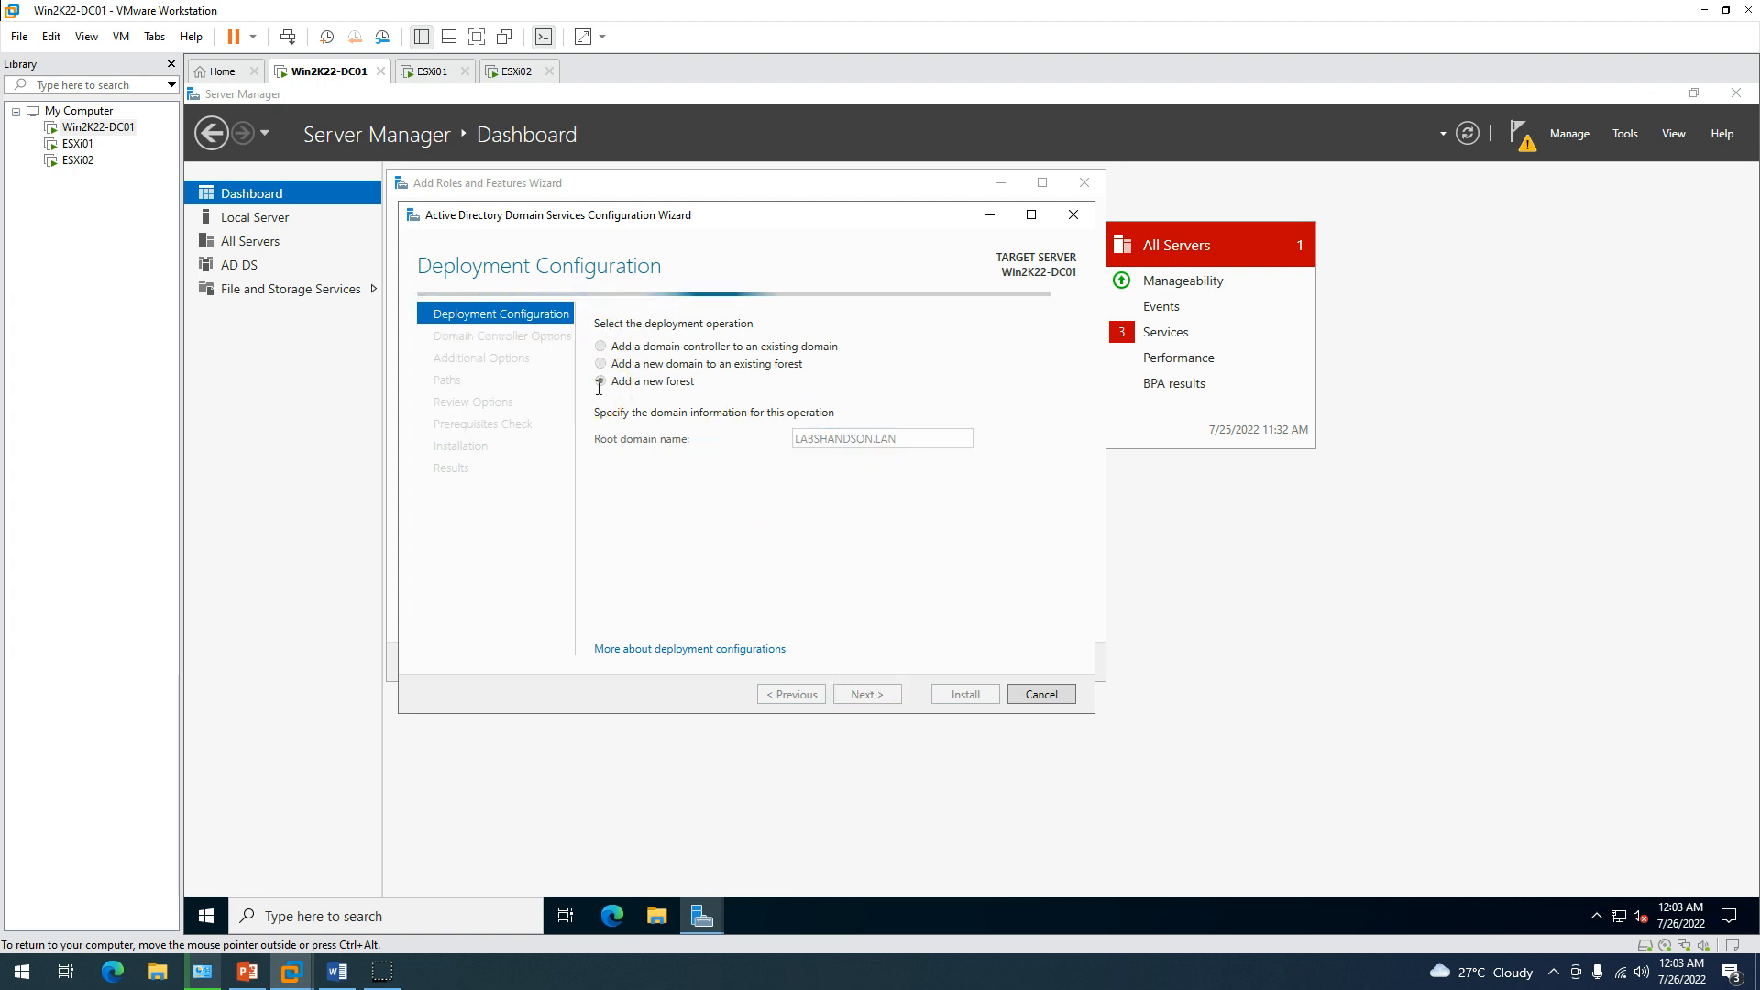
drag(688, 216, 715, 191)
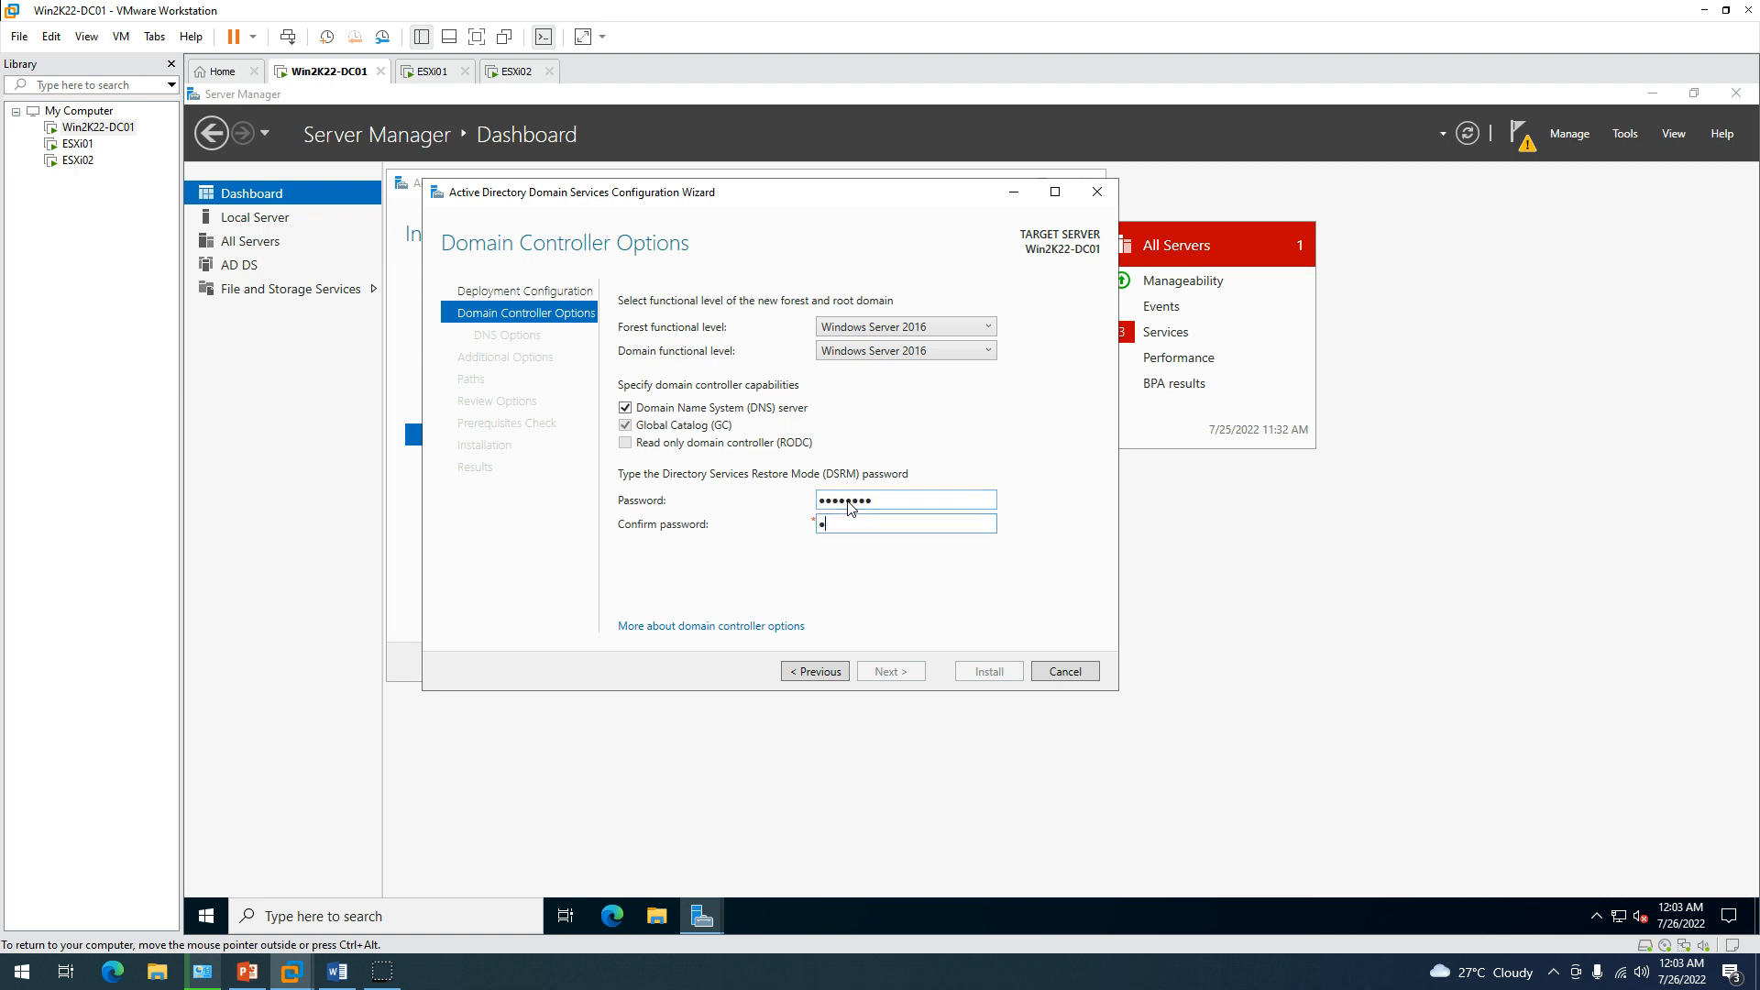
Finish the DSRM password, skip DNS delegation and keep NetBIOS name LABSHANDSON.
text(1)
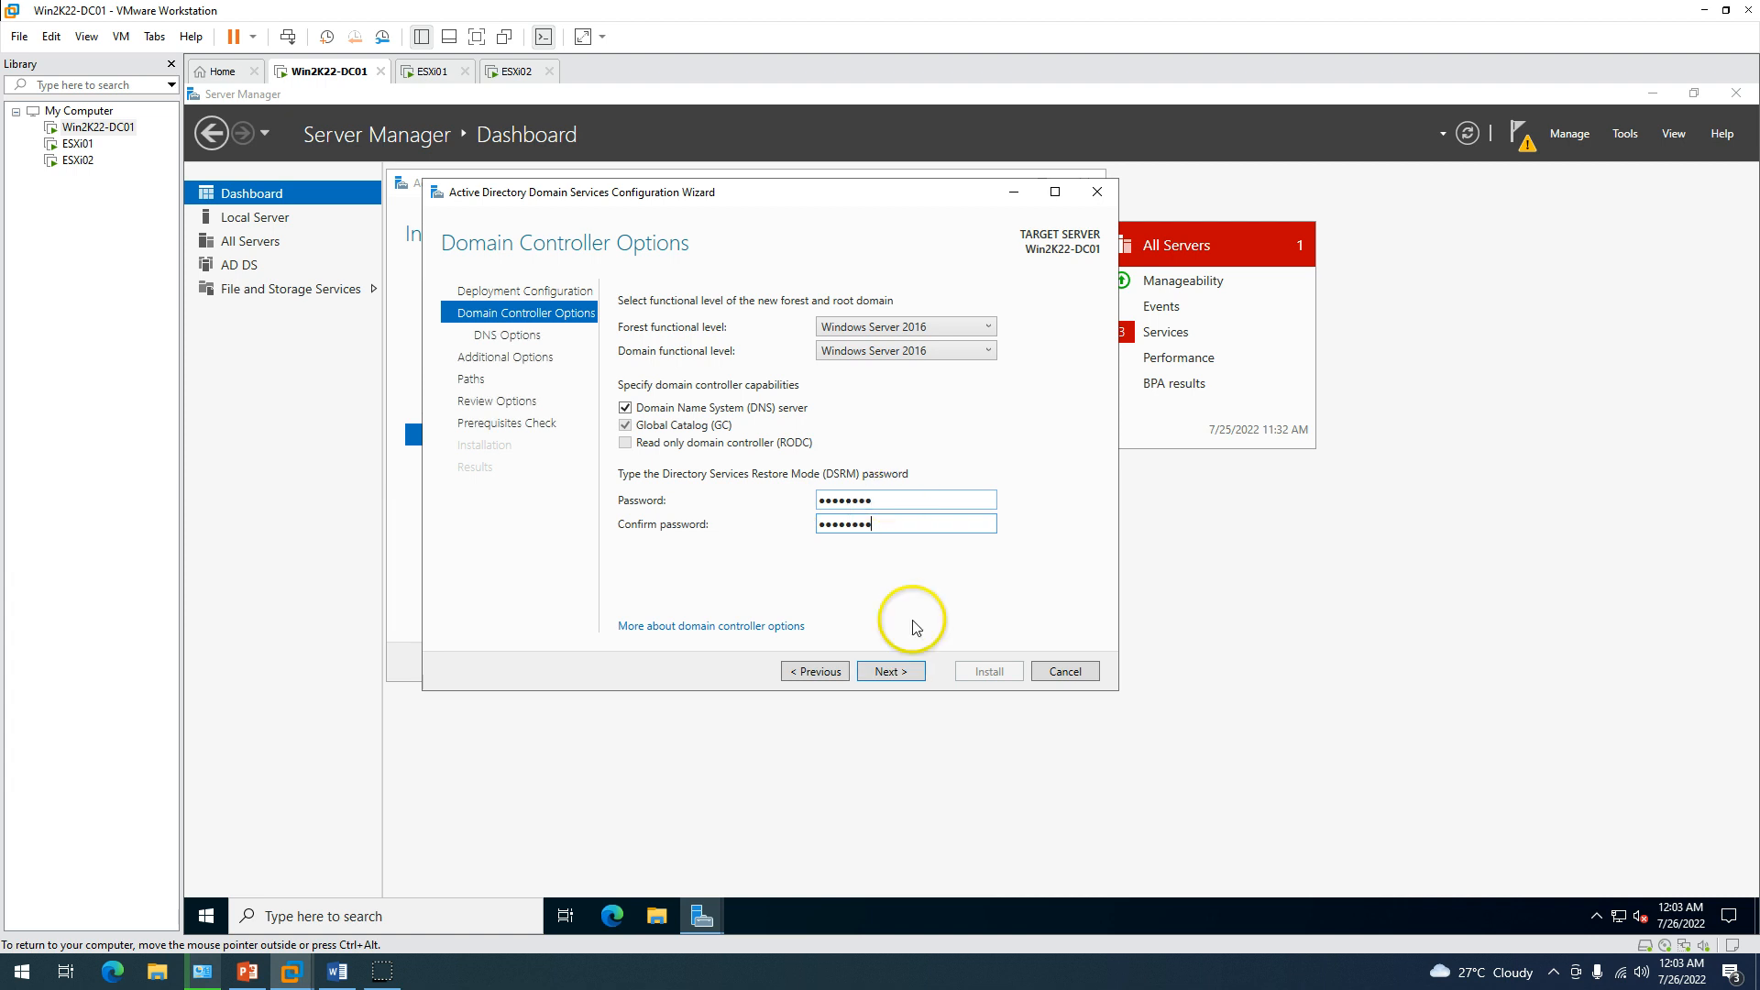
click(889, 669)
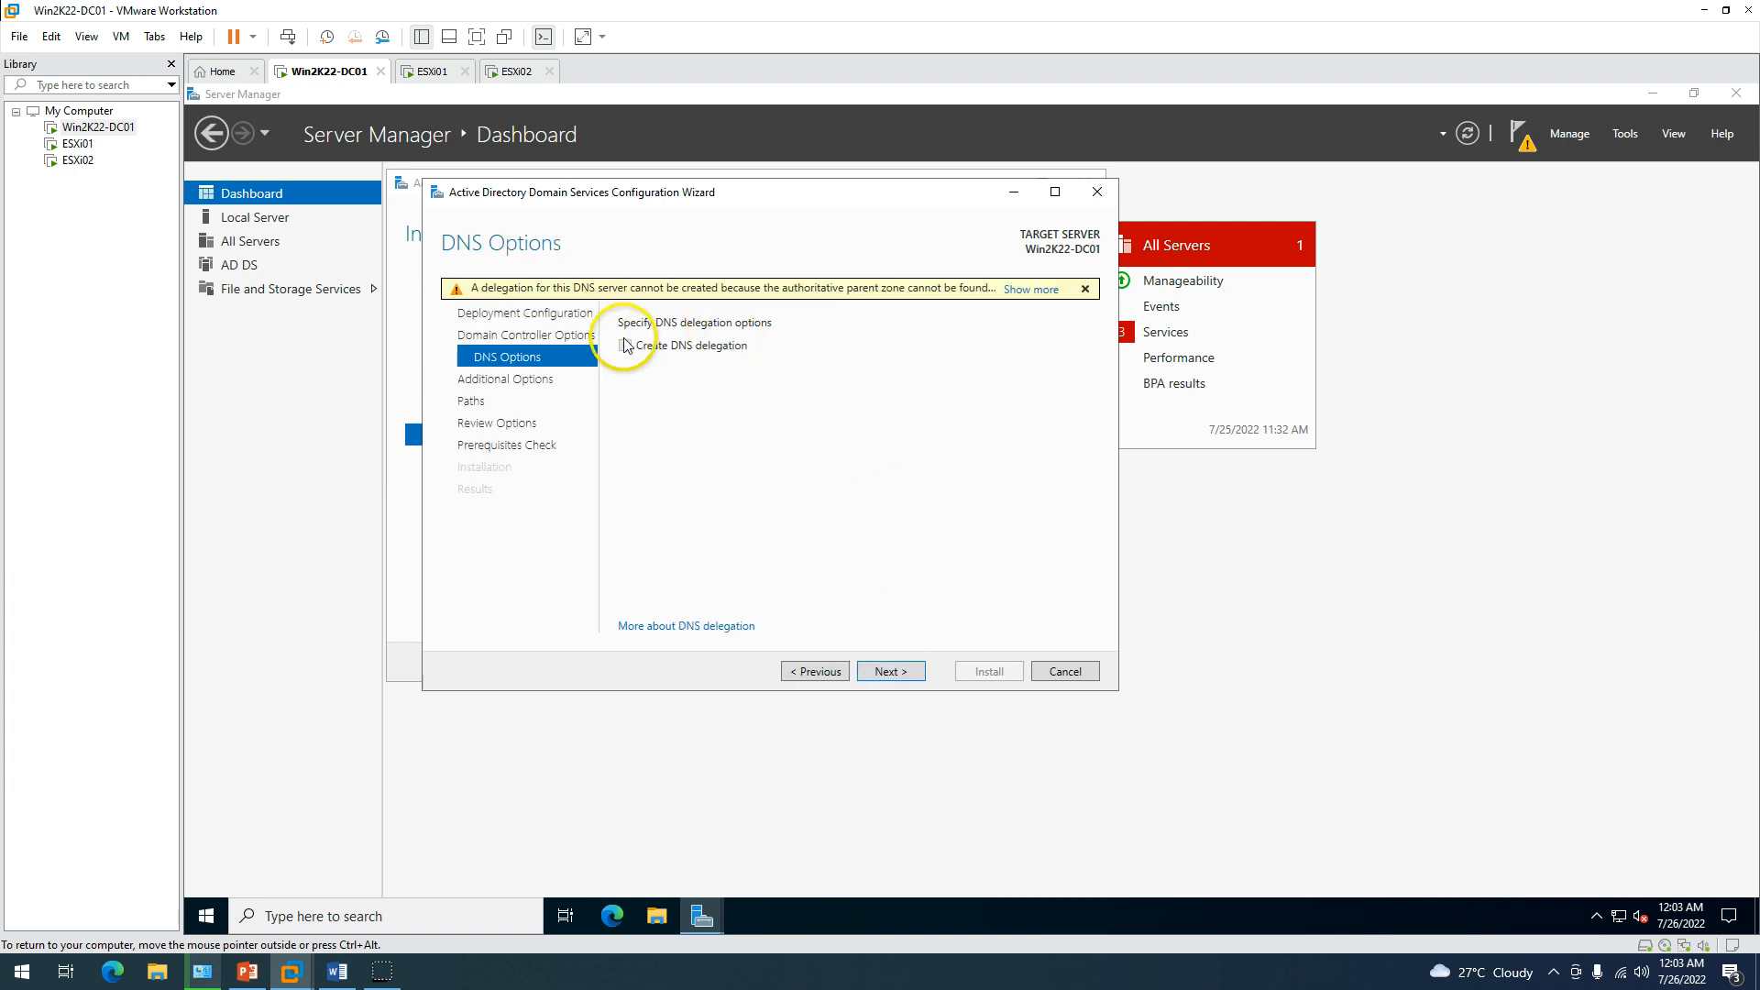
click(887, 673)
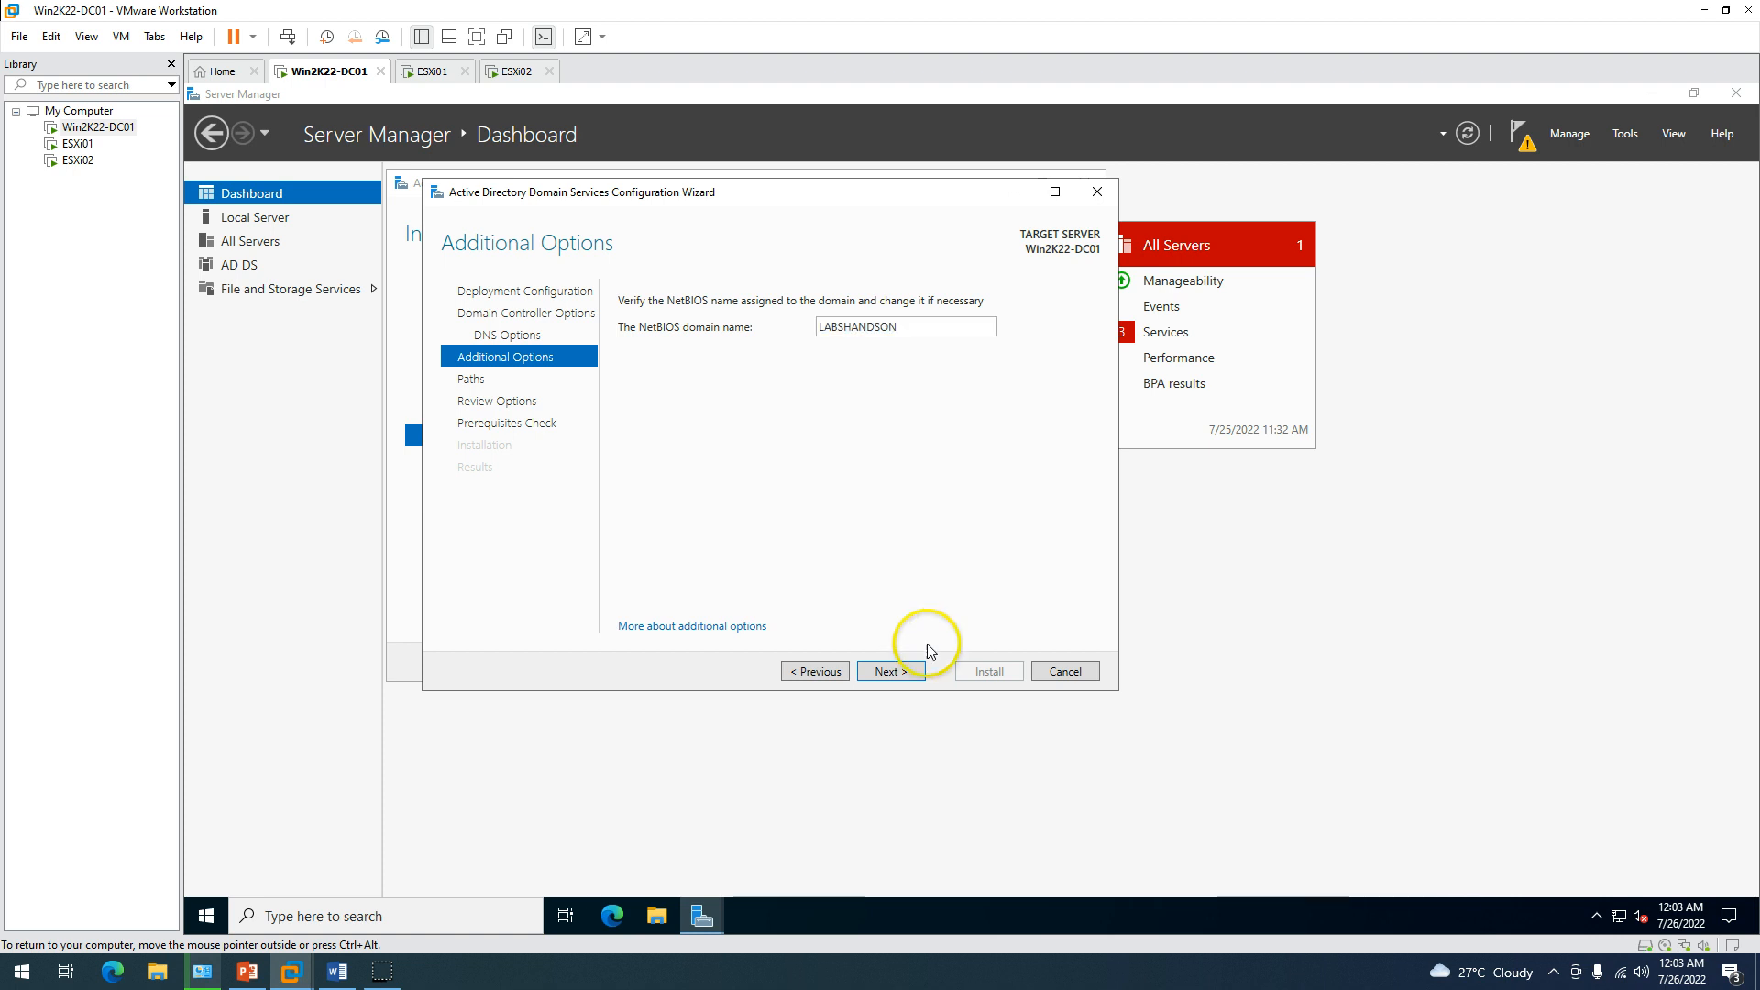
click(903, 676)
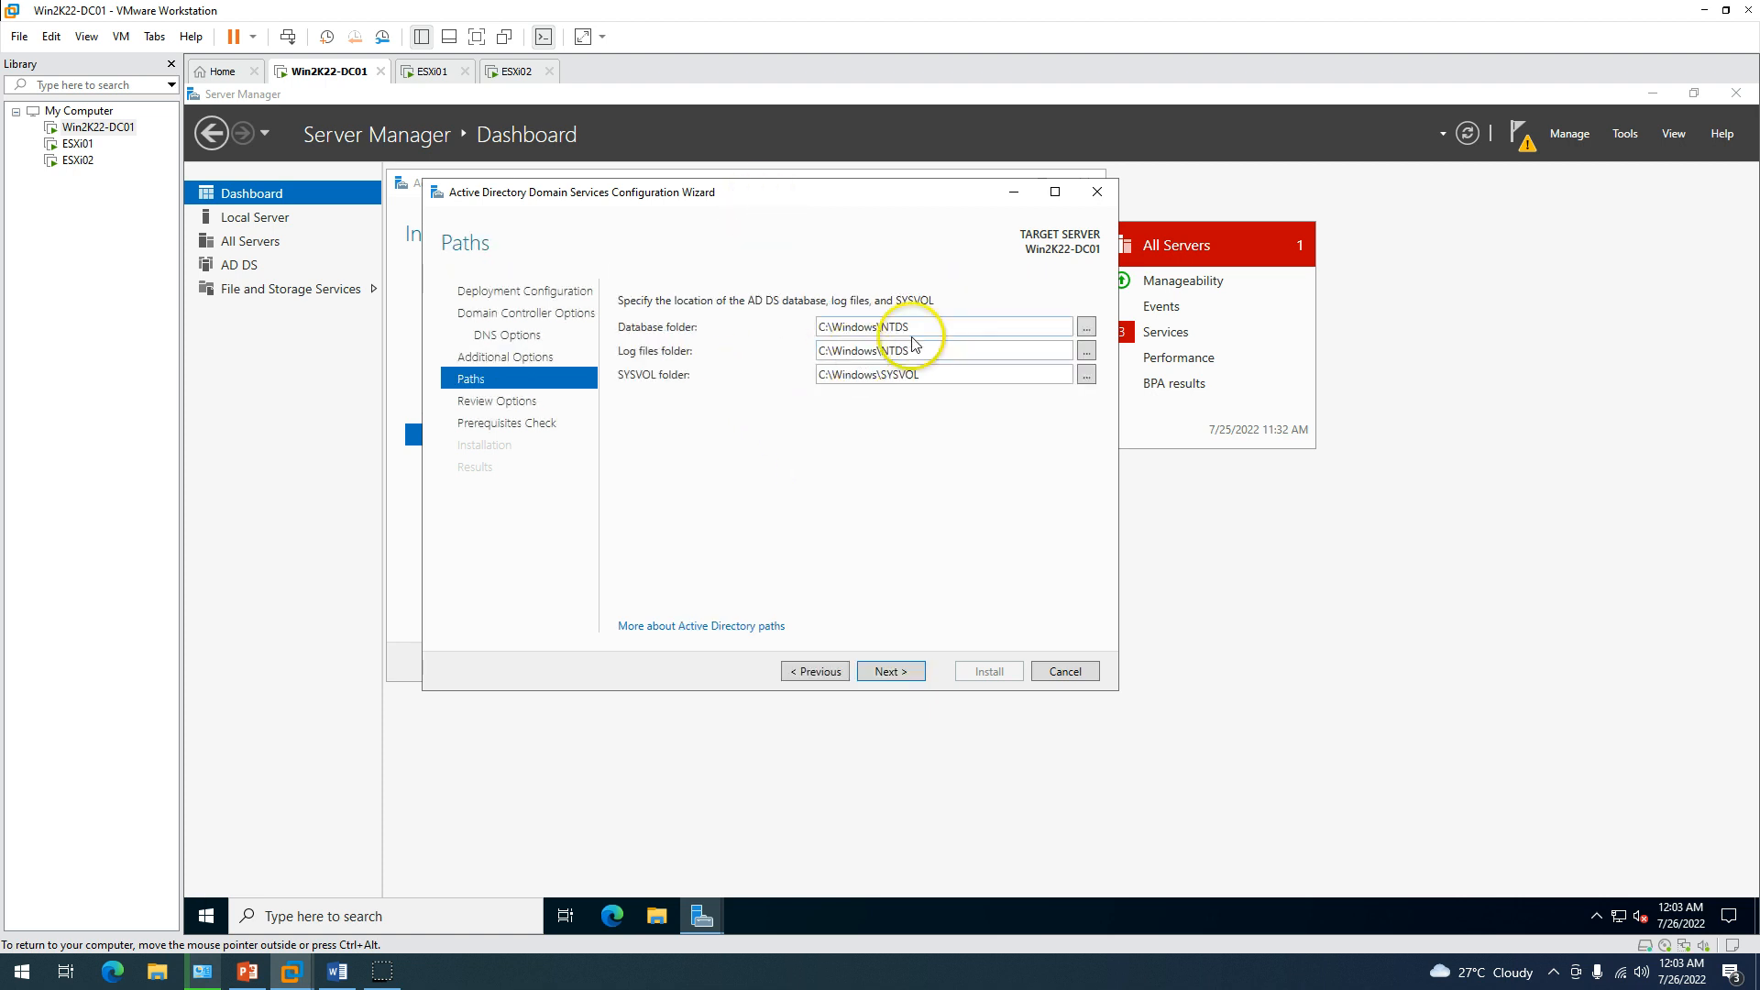
Check the default Database, Log files and SYSVOL folder paths and keep them.
drag(935, 327, 816, 327)
drag(929, 350, 819, 351)
drag(958, 376, 821, 377)
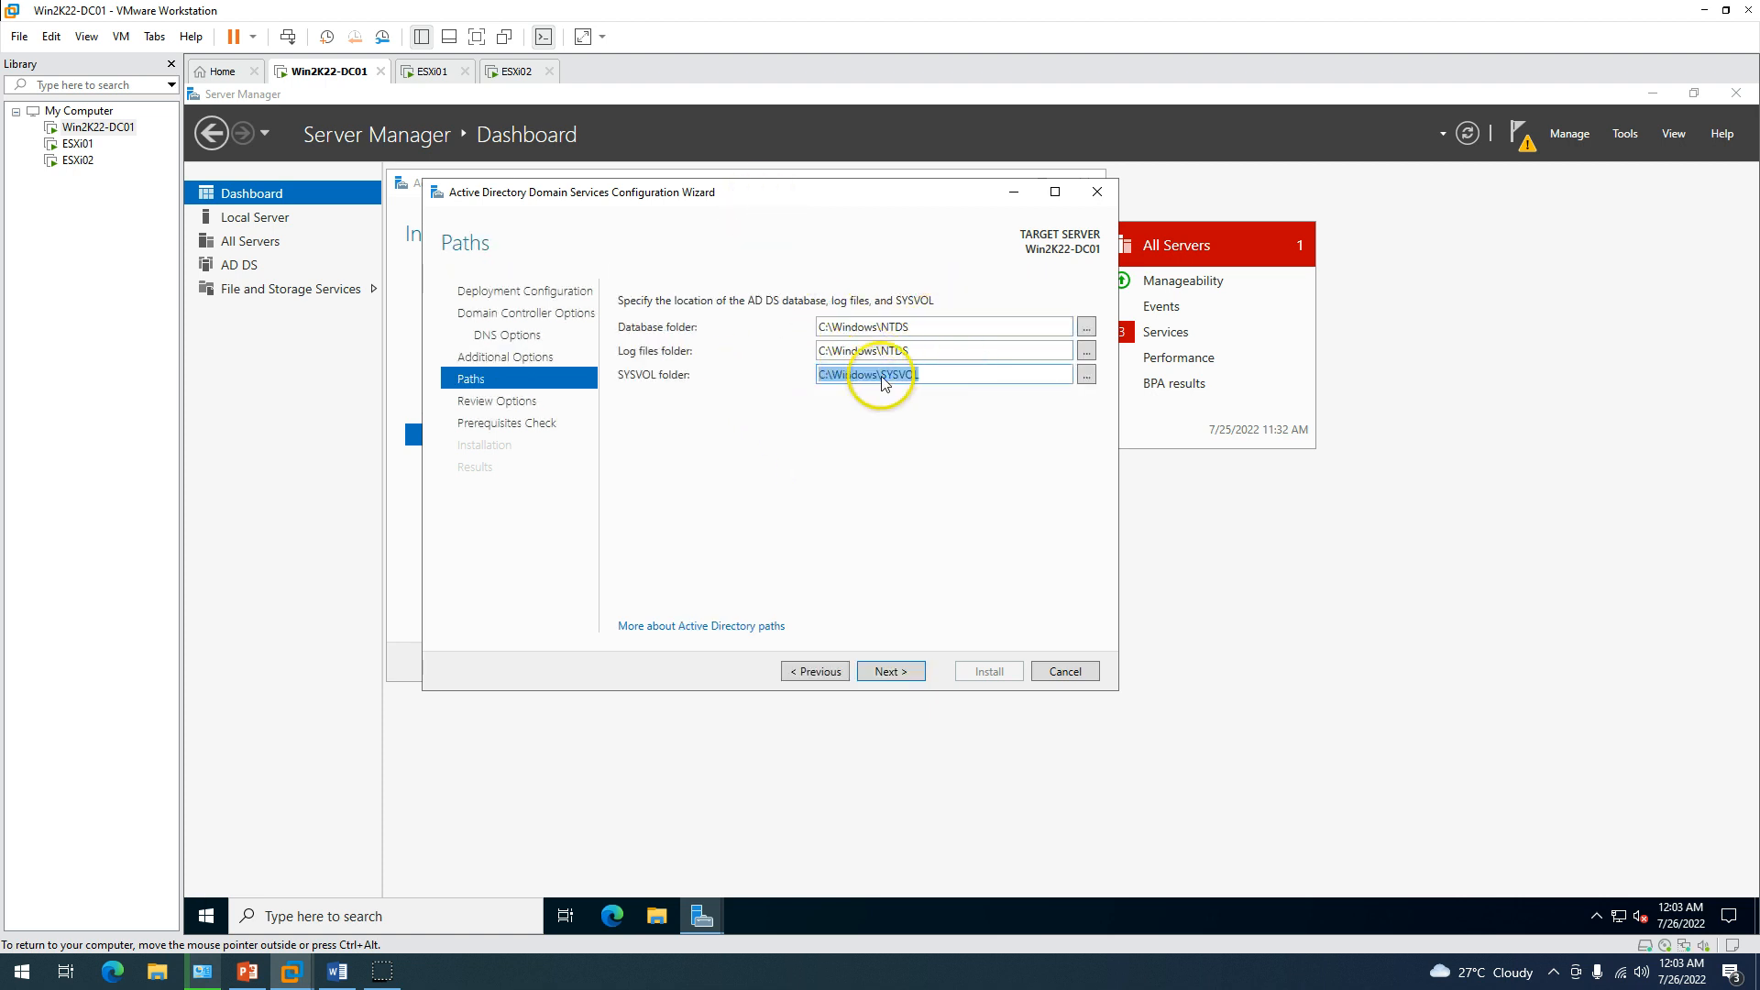
click(841, 495)
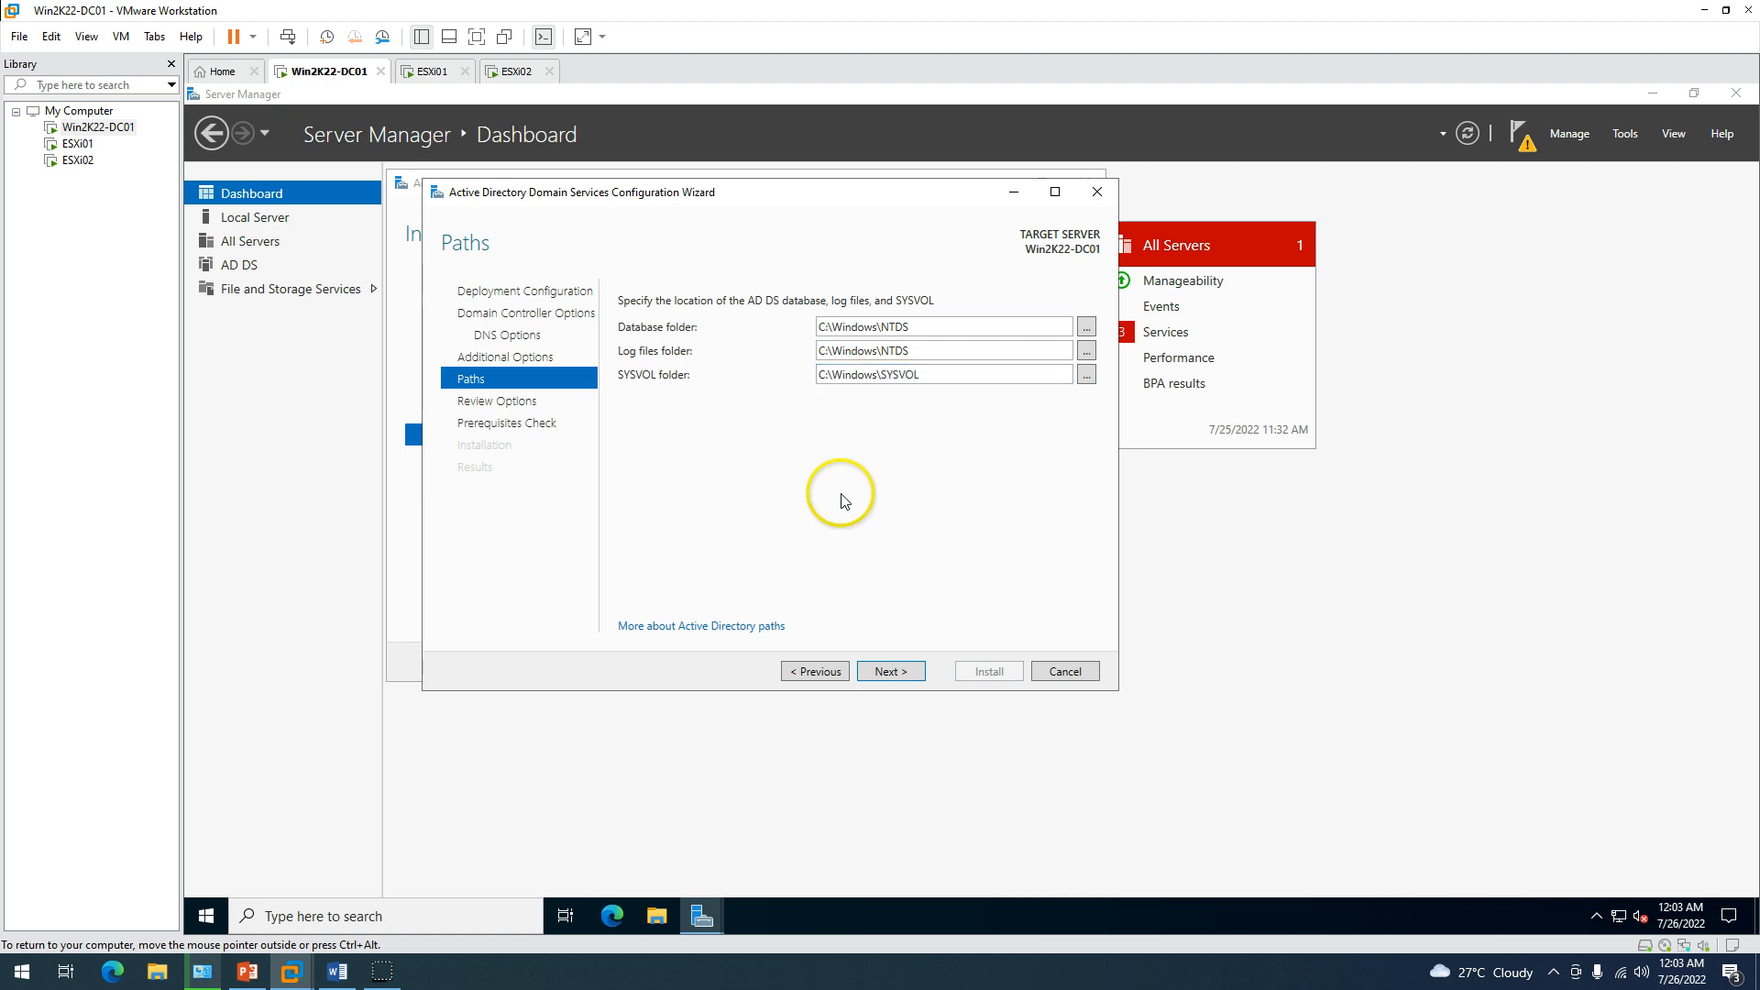
click(892, 674)
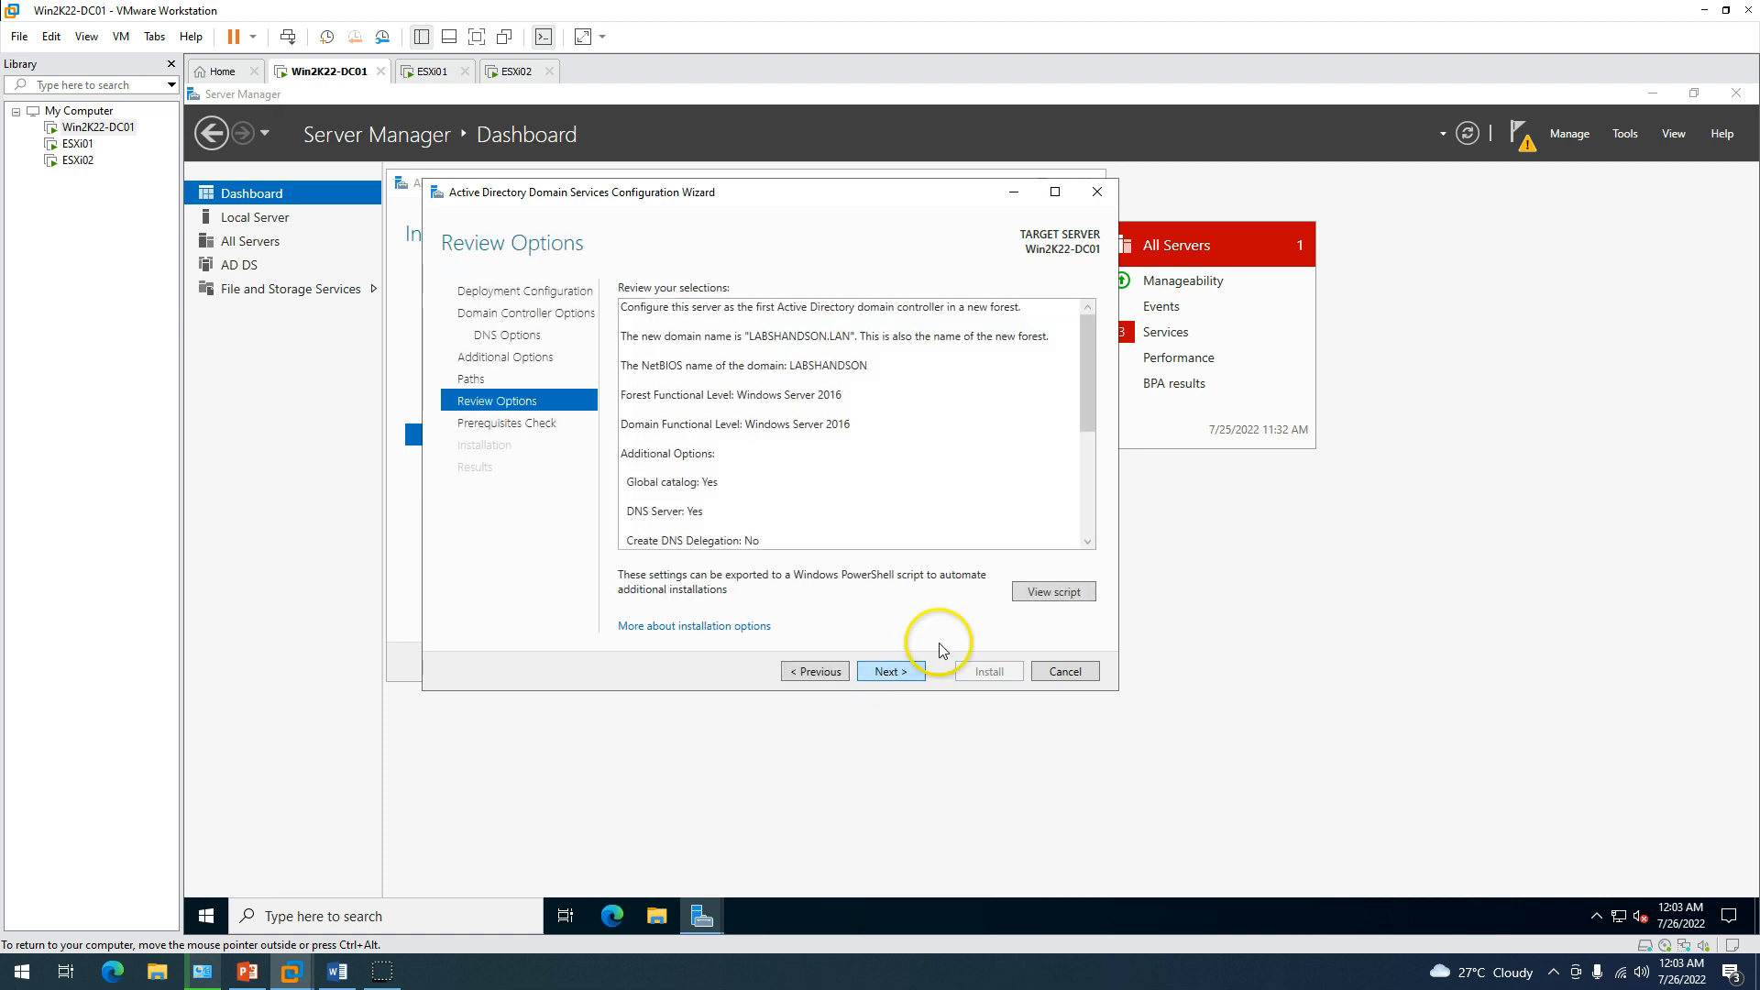
Scroll through the Review Options summary of the new forest settings.
drag(1085, 376, 1089, 322)
click(633, 312)
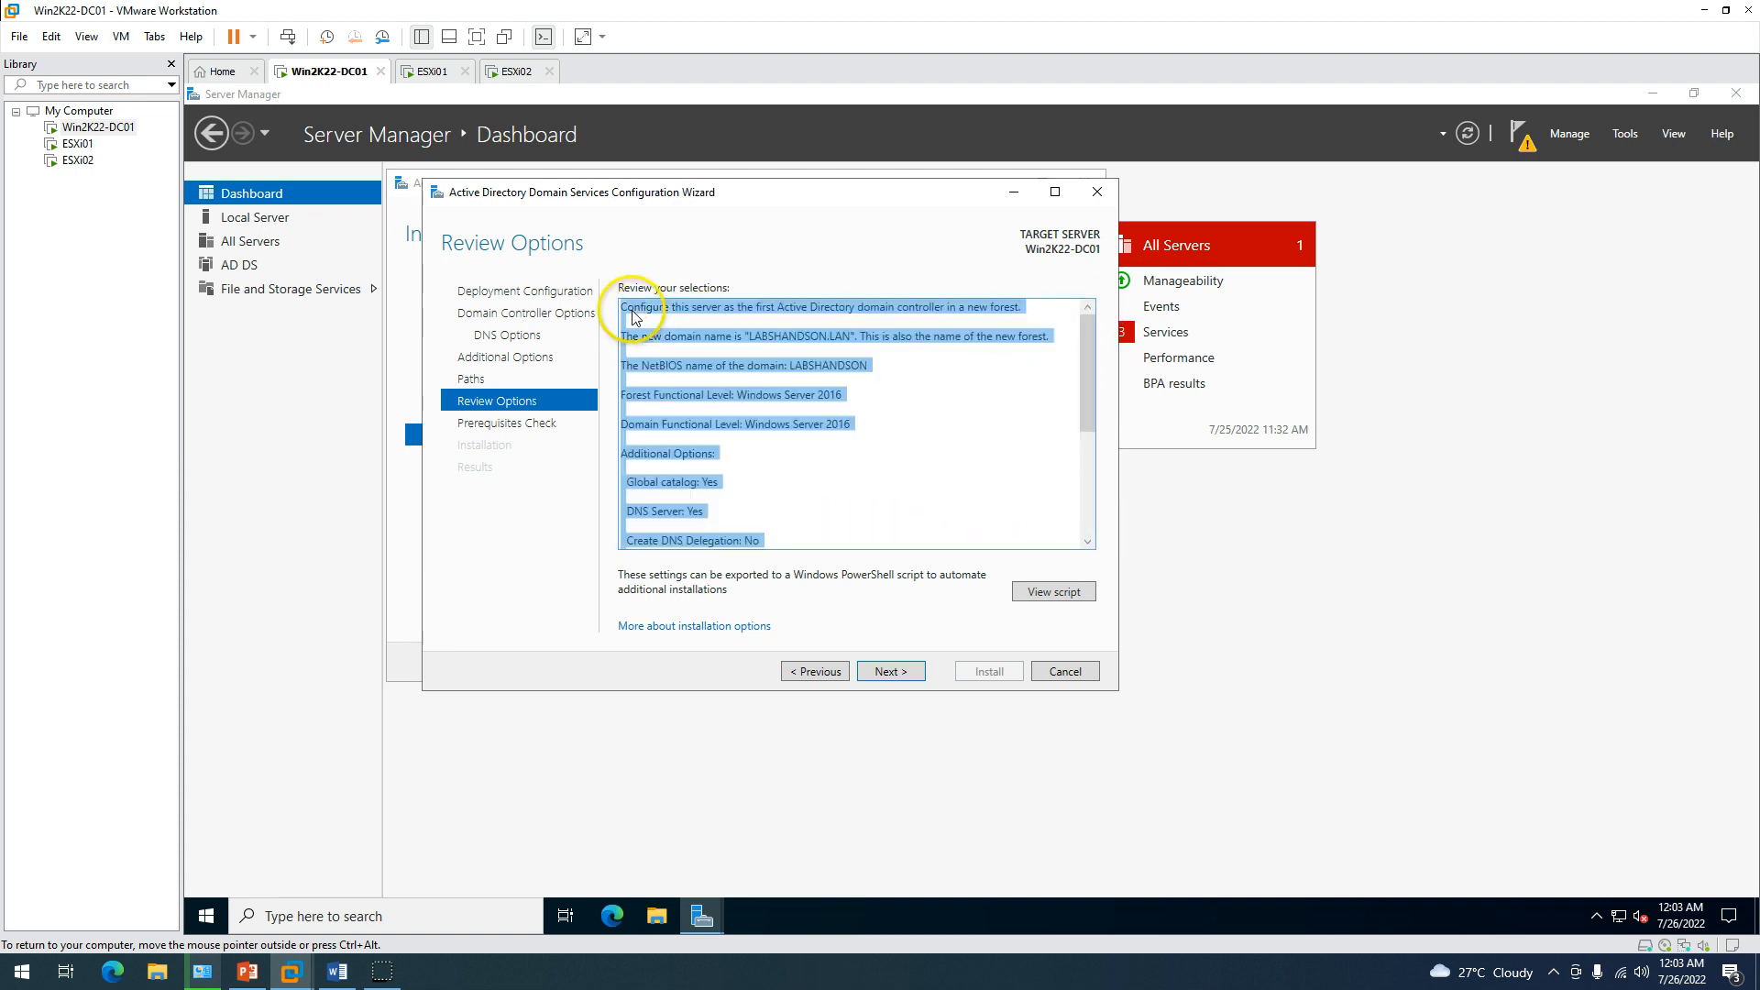
click(737, 502)
drag(1089, 392, 1053, 590)
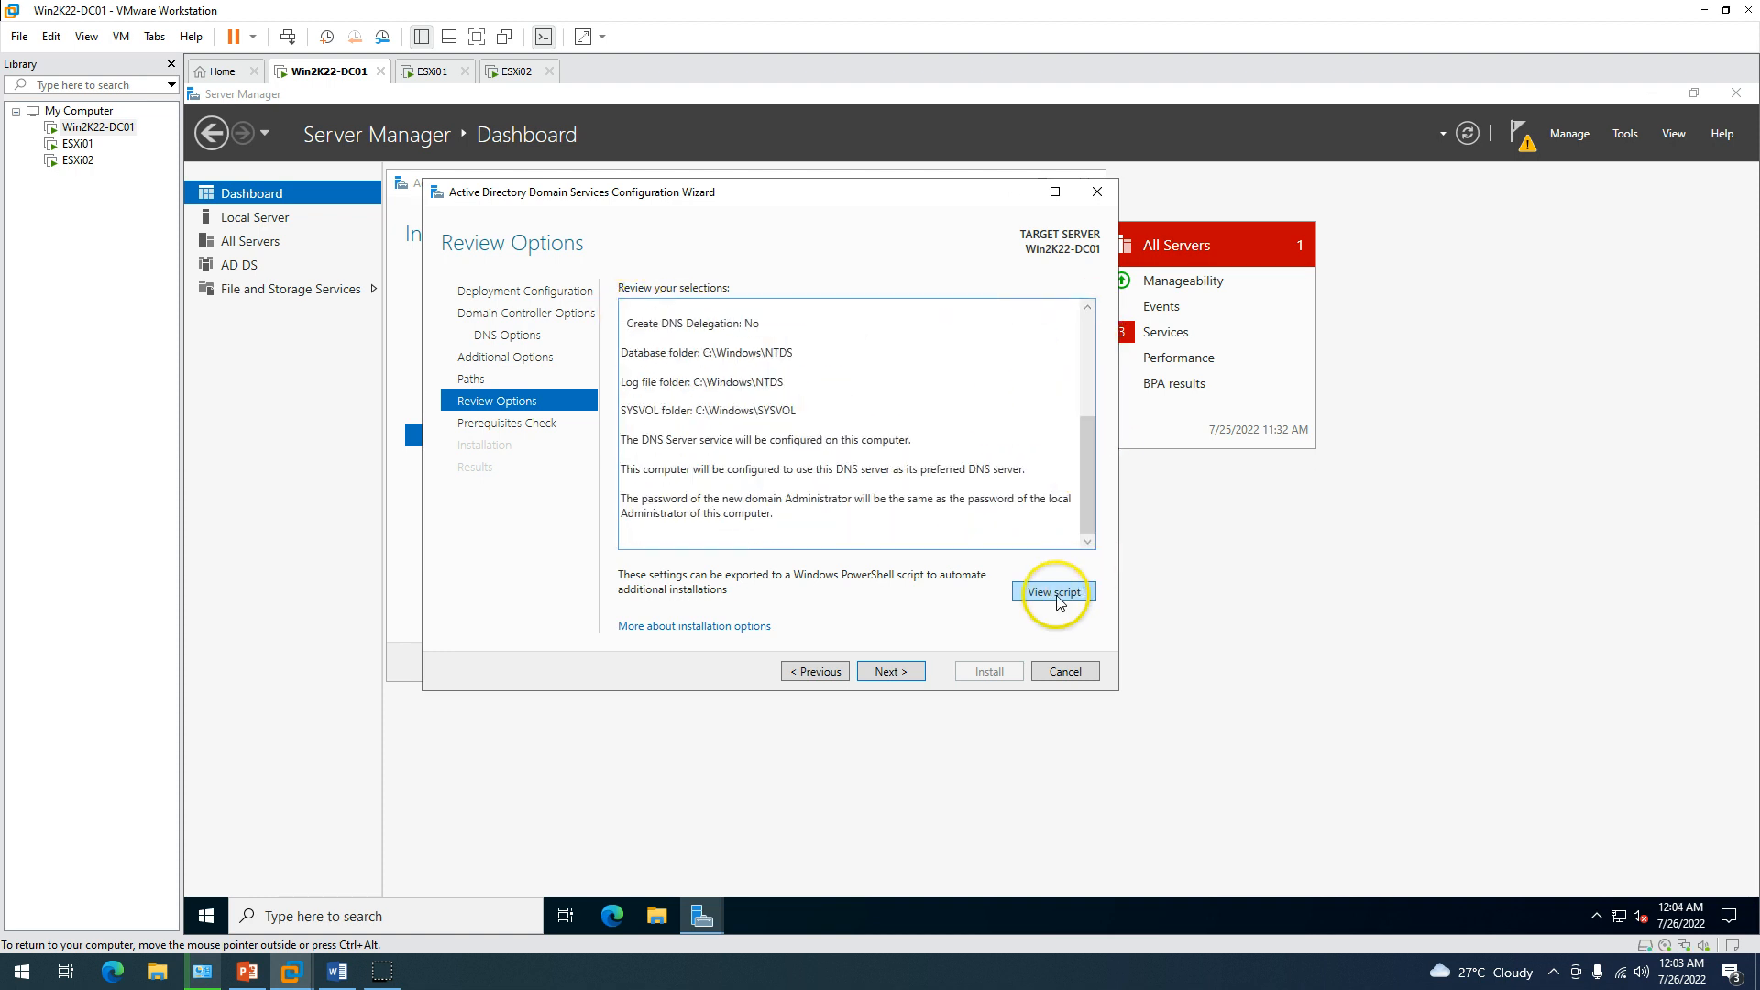
Look over the PowerShell deployment script, close it, and run the Prerequisites Check.
click(1054, 592)
drag(371, 323, 432, 608)
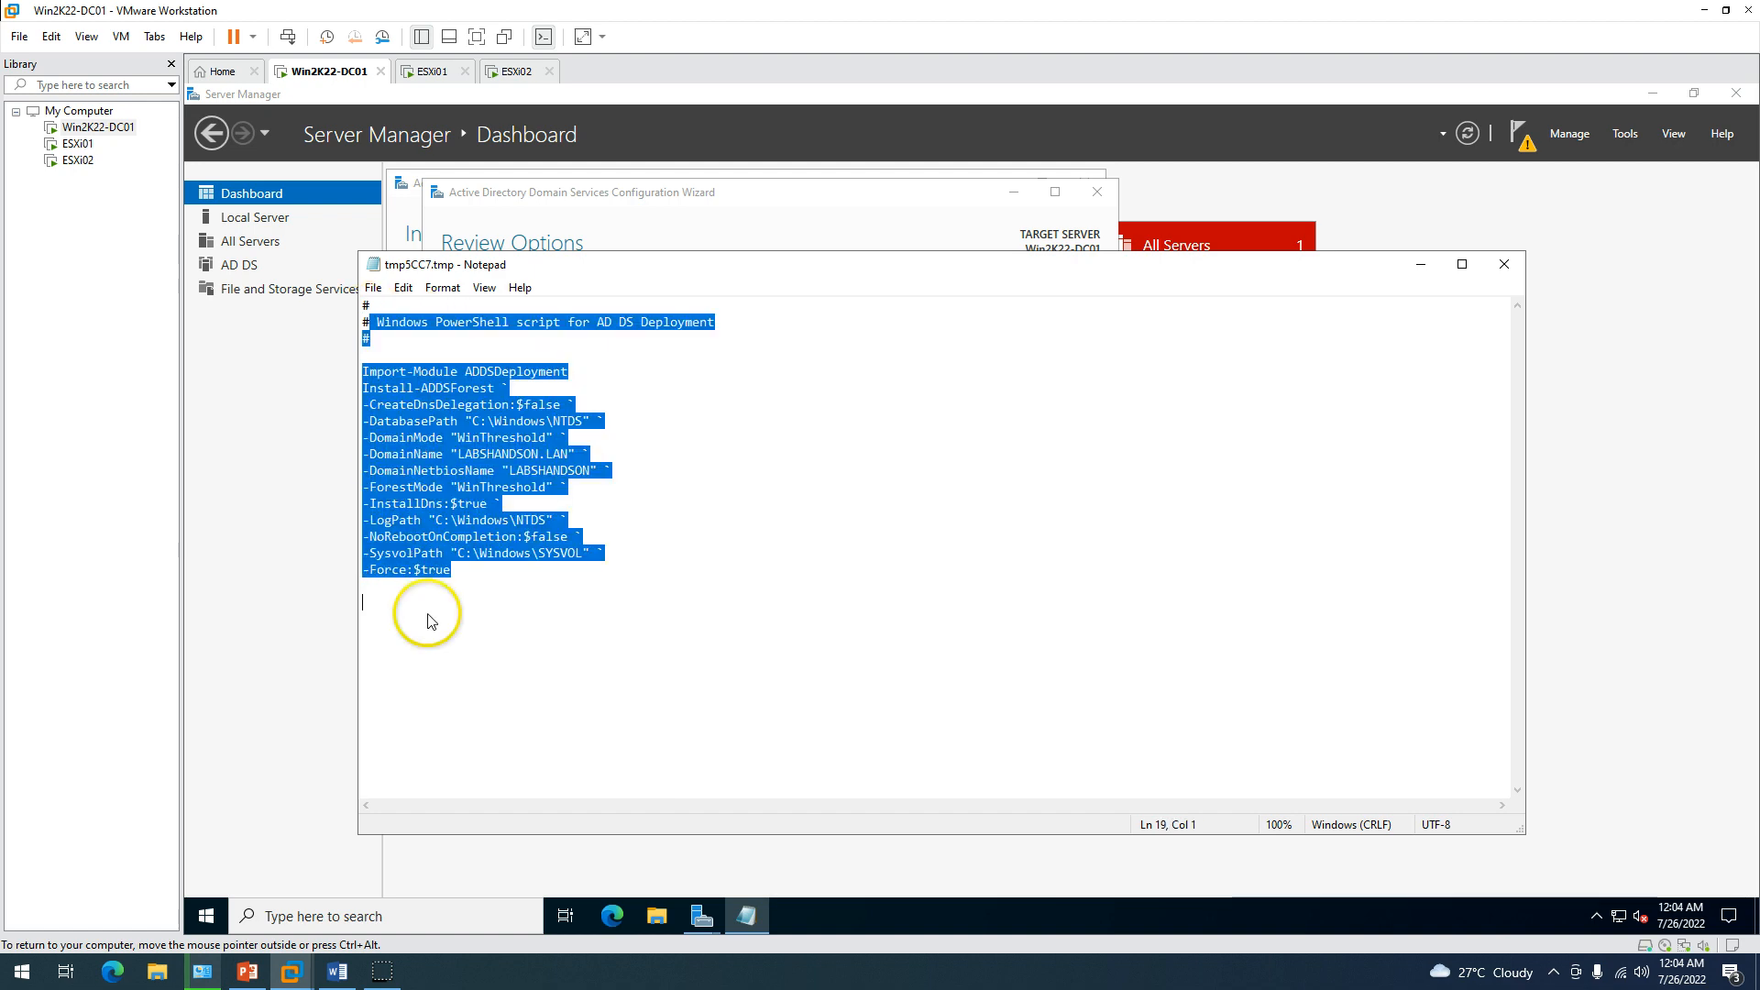
click(1038, 614)
click(1521, 258)
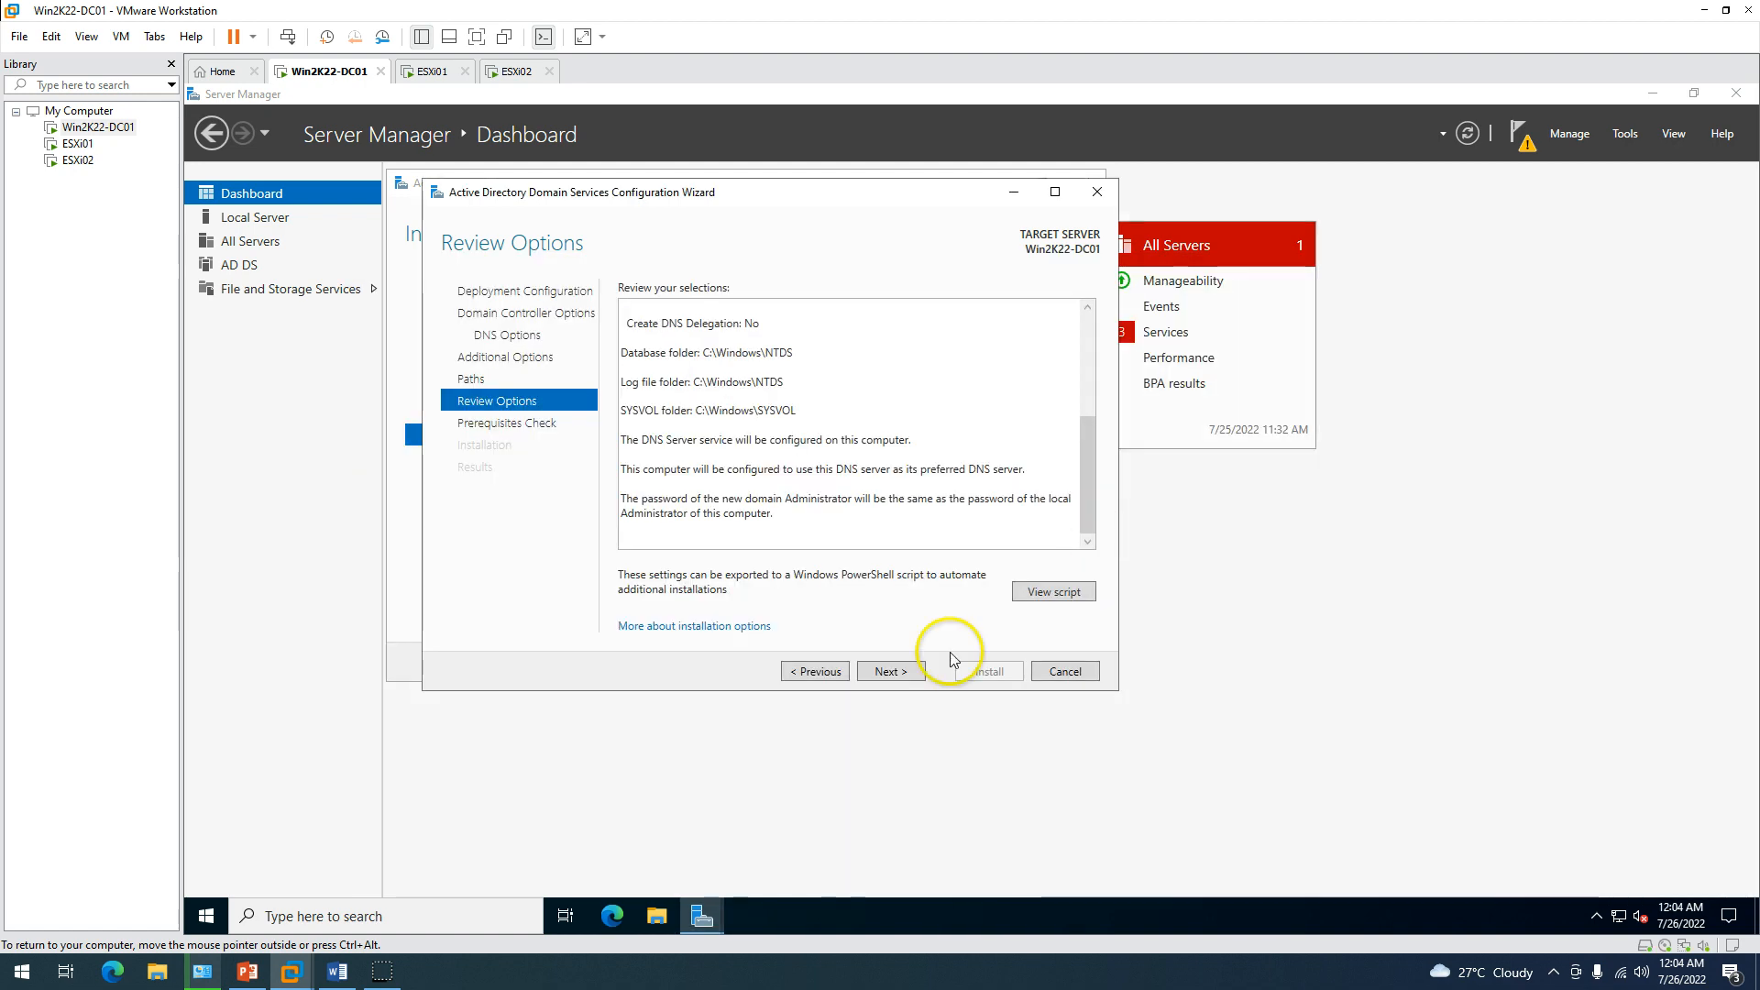
click(889, 677)
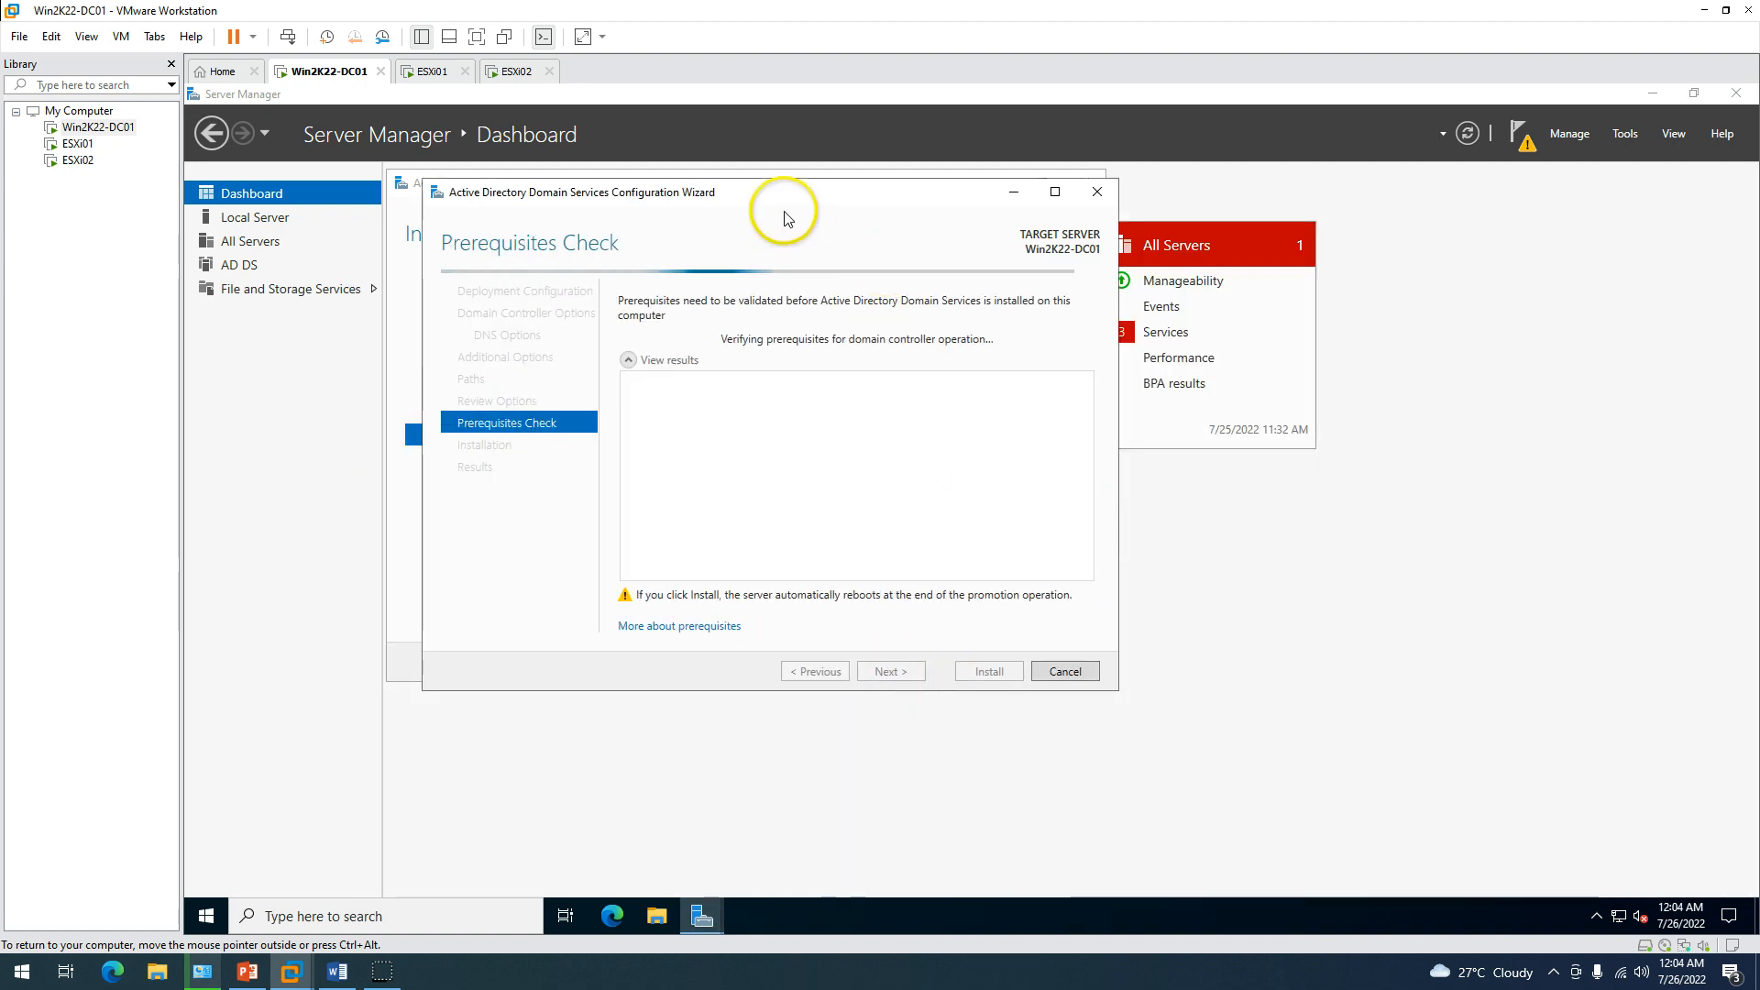
drag(785, 197, 779, 195)
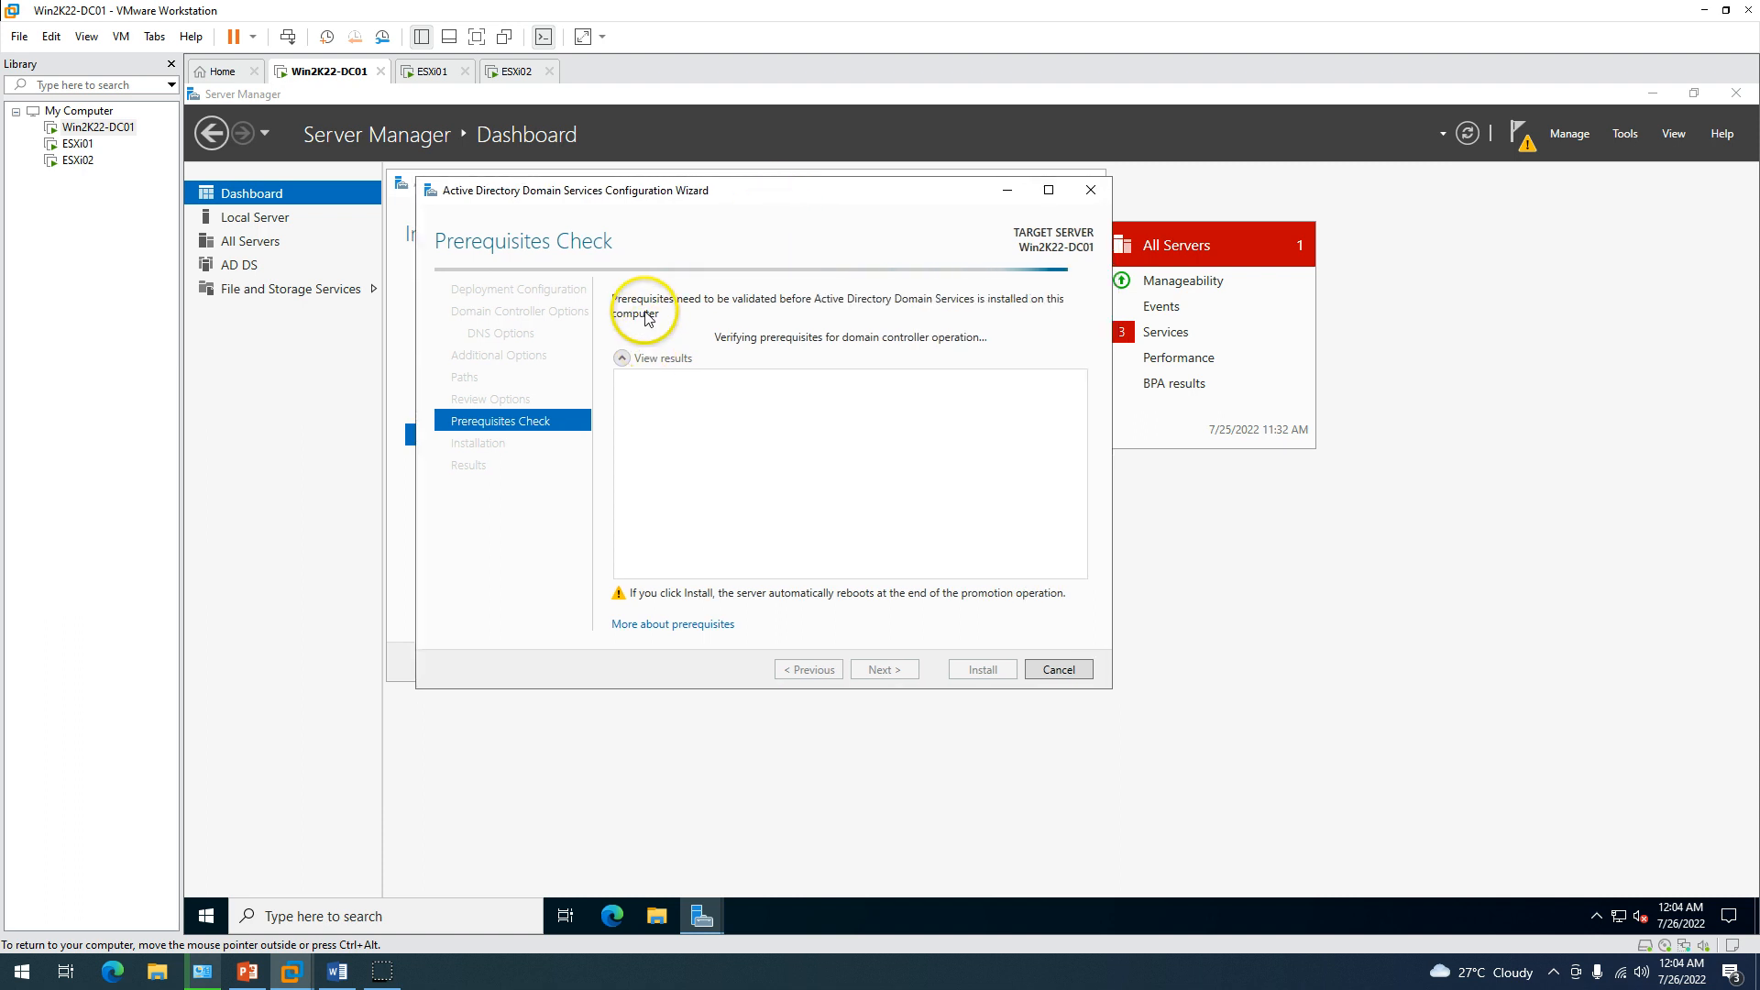
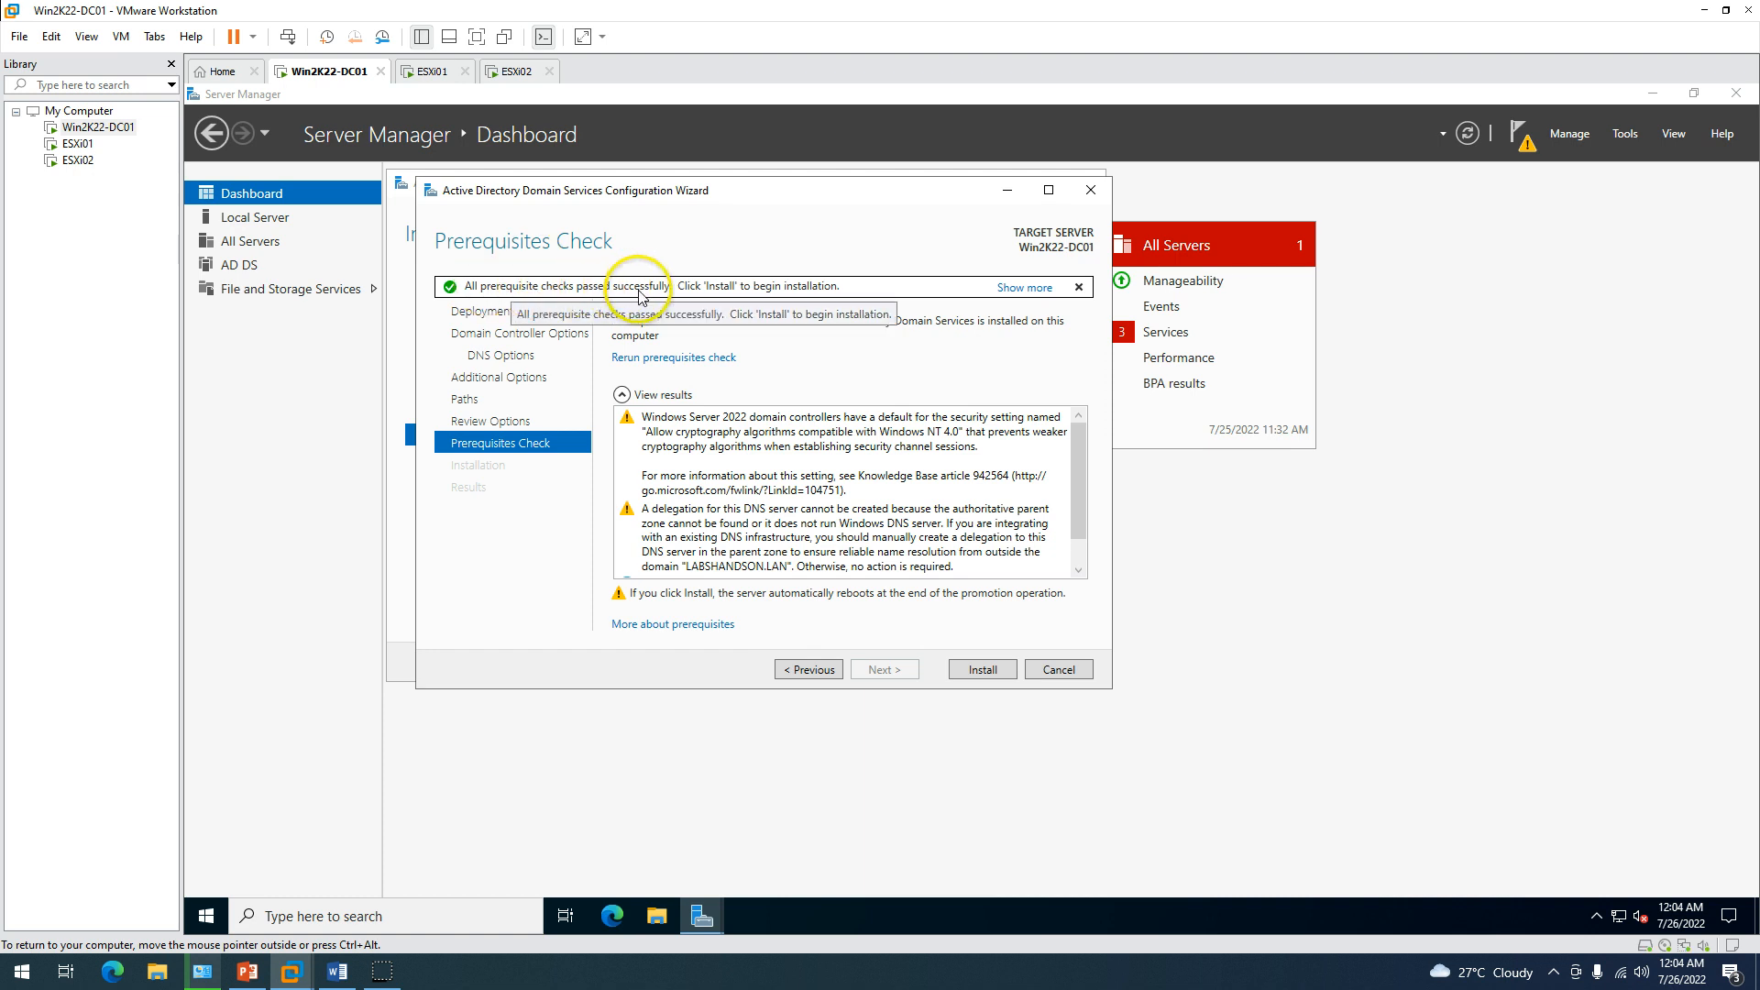
Start the AD DS installation on Win2K22-DC01 and move the wizard window up and left.
click(984, 670)
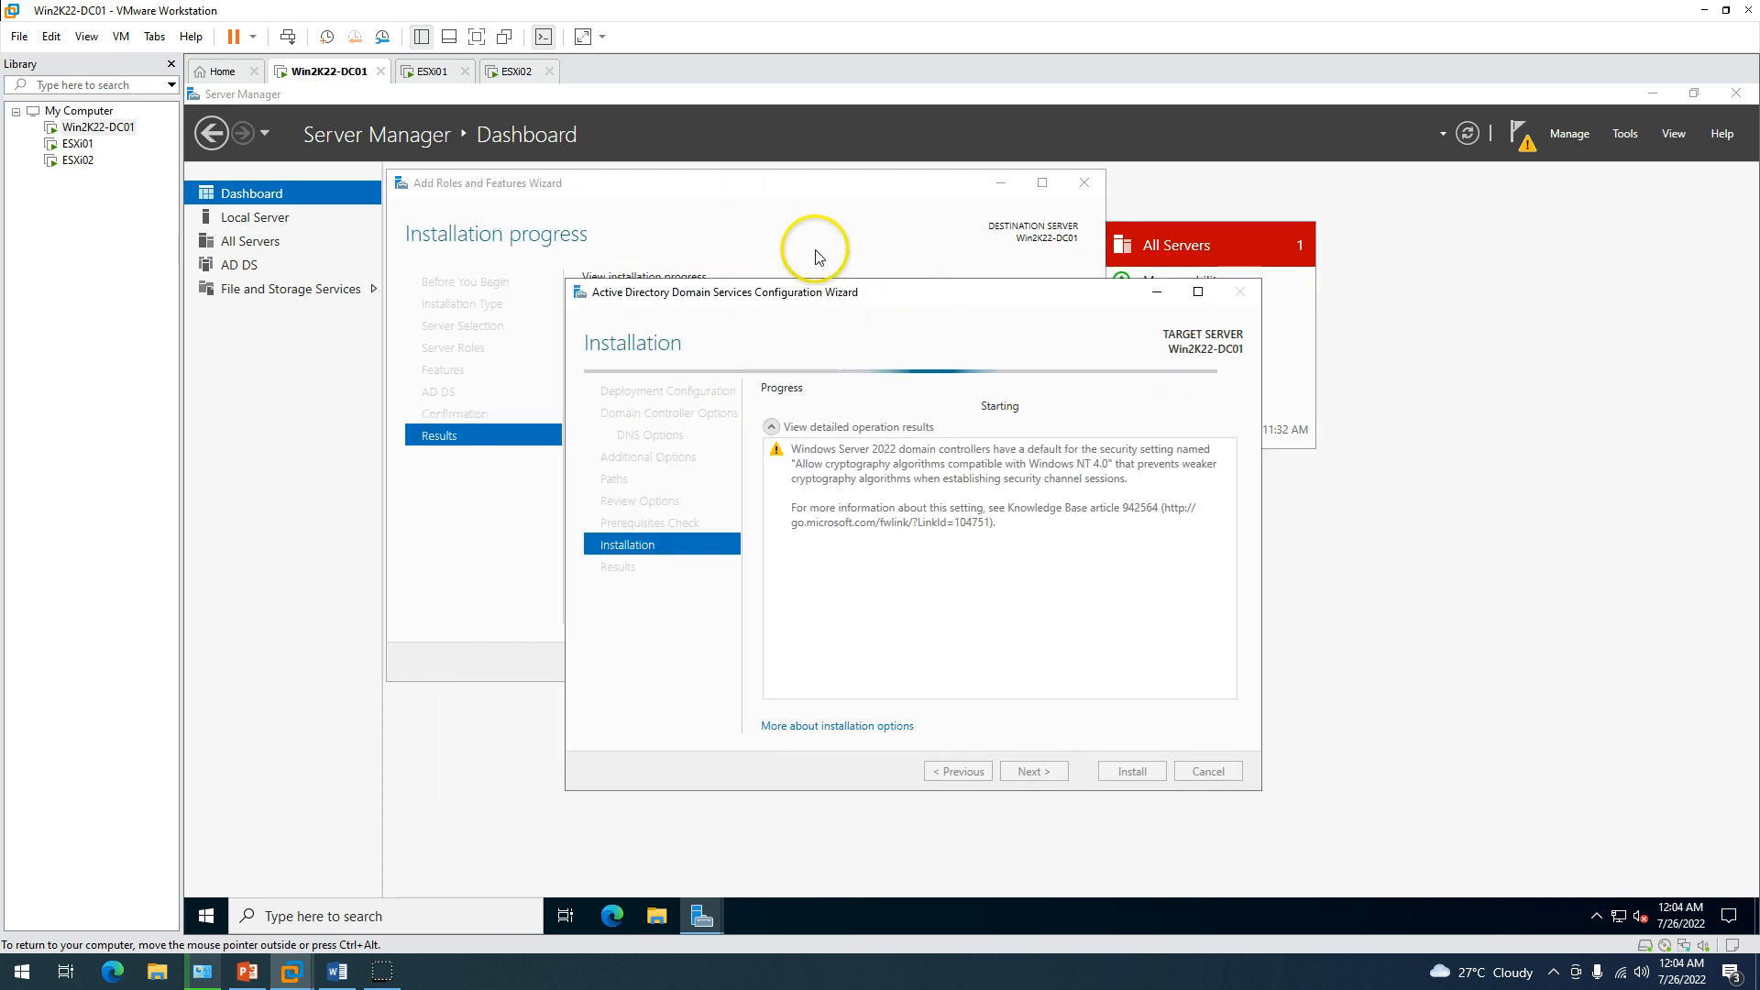
drag(858, 292, 770, 266)
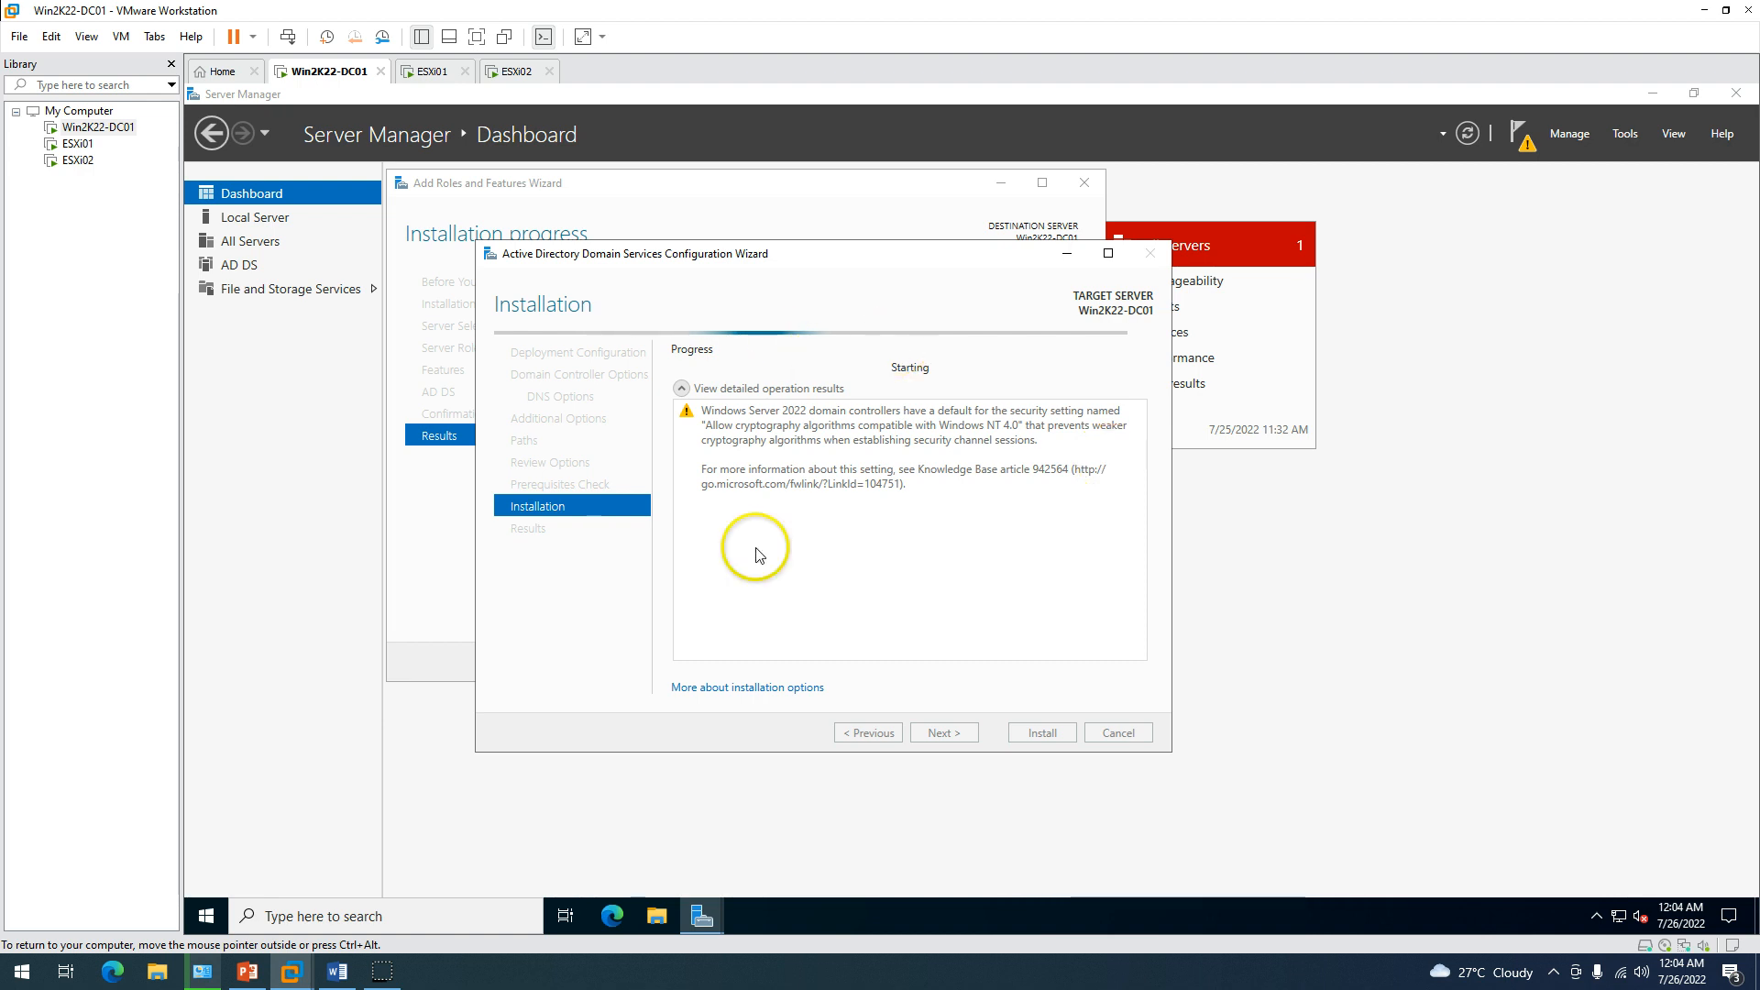
drag(903, 268, 874, 218)
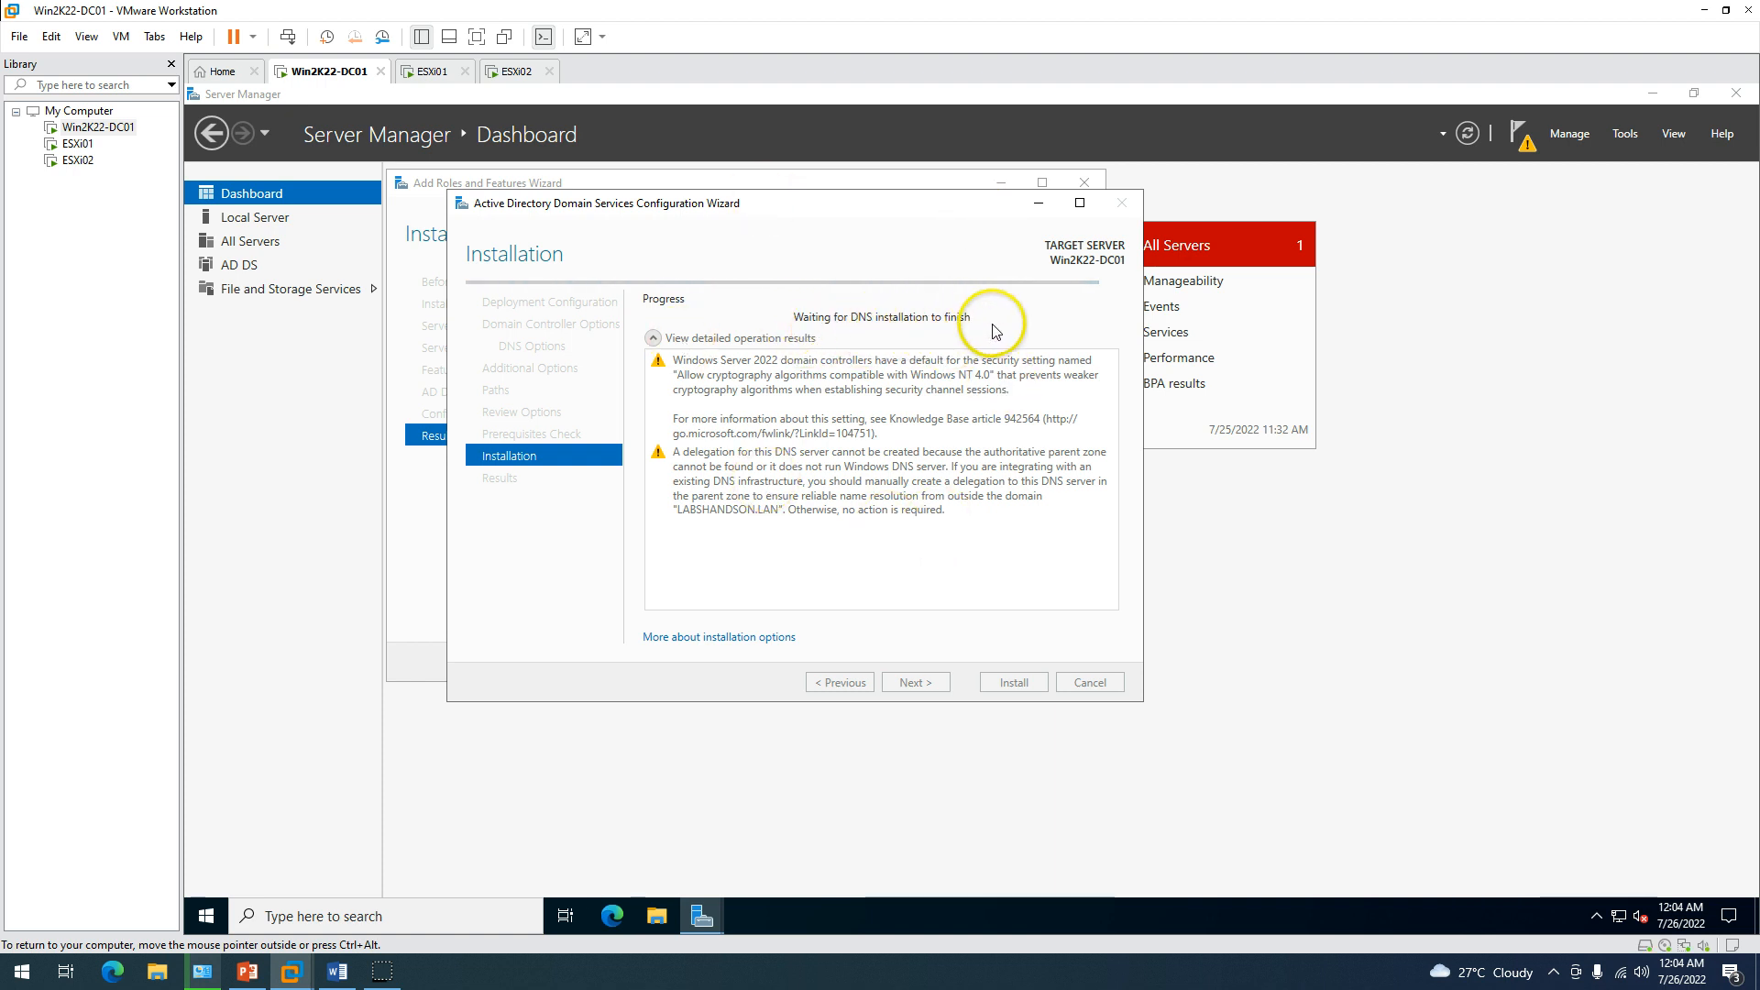
drag(848, 206, 859, 203)
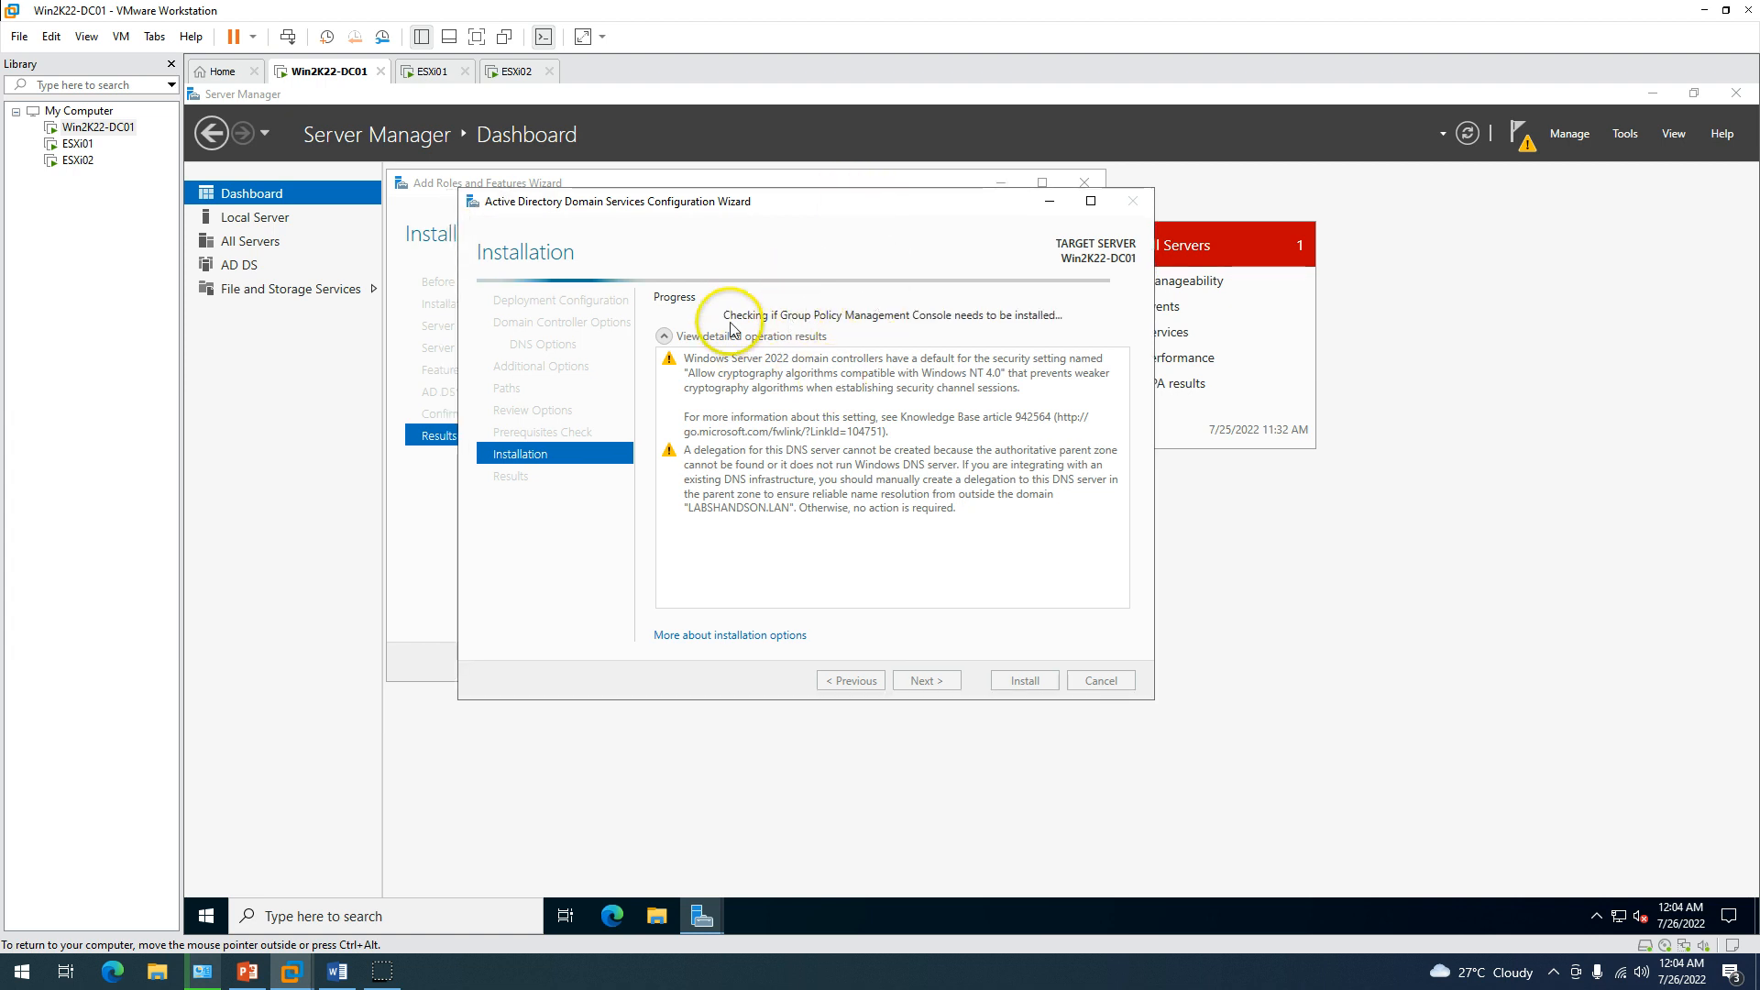
Reboot ESXi01 and ESXi02 after installation, glancing at the Demo Environment slide while ESXi02 boots.
click(432, 73)
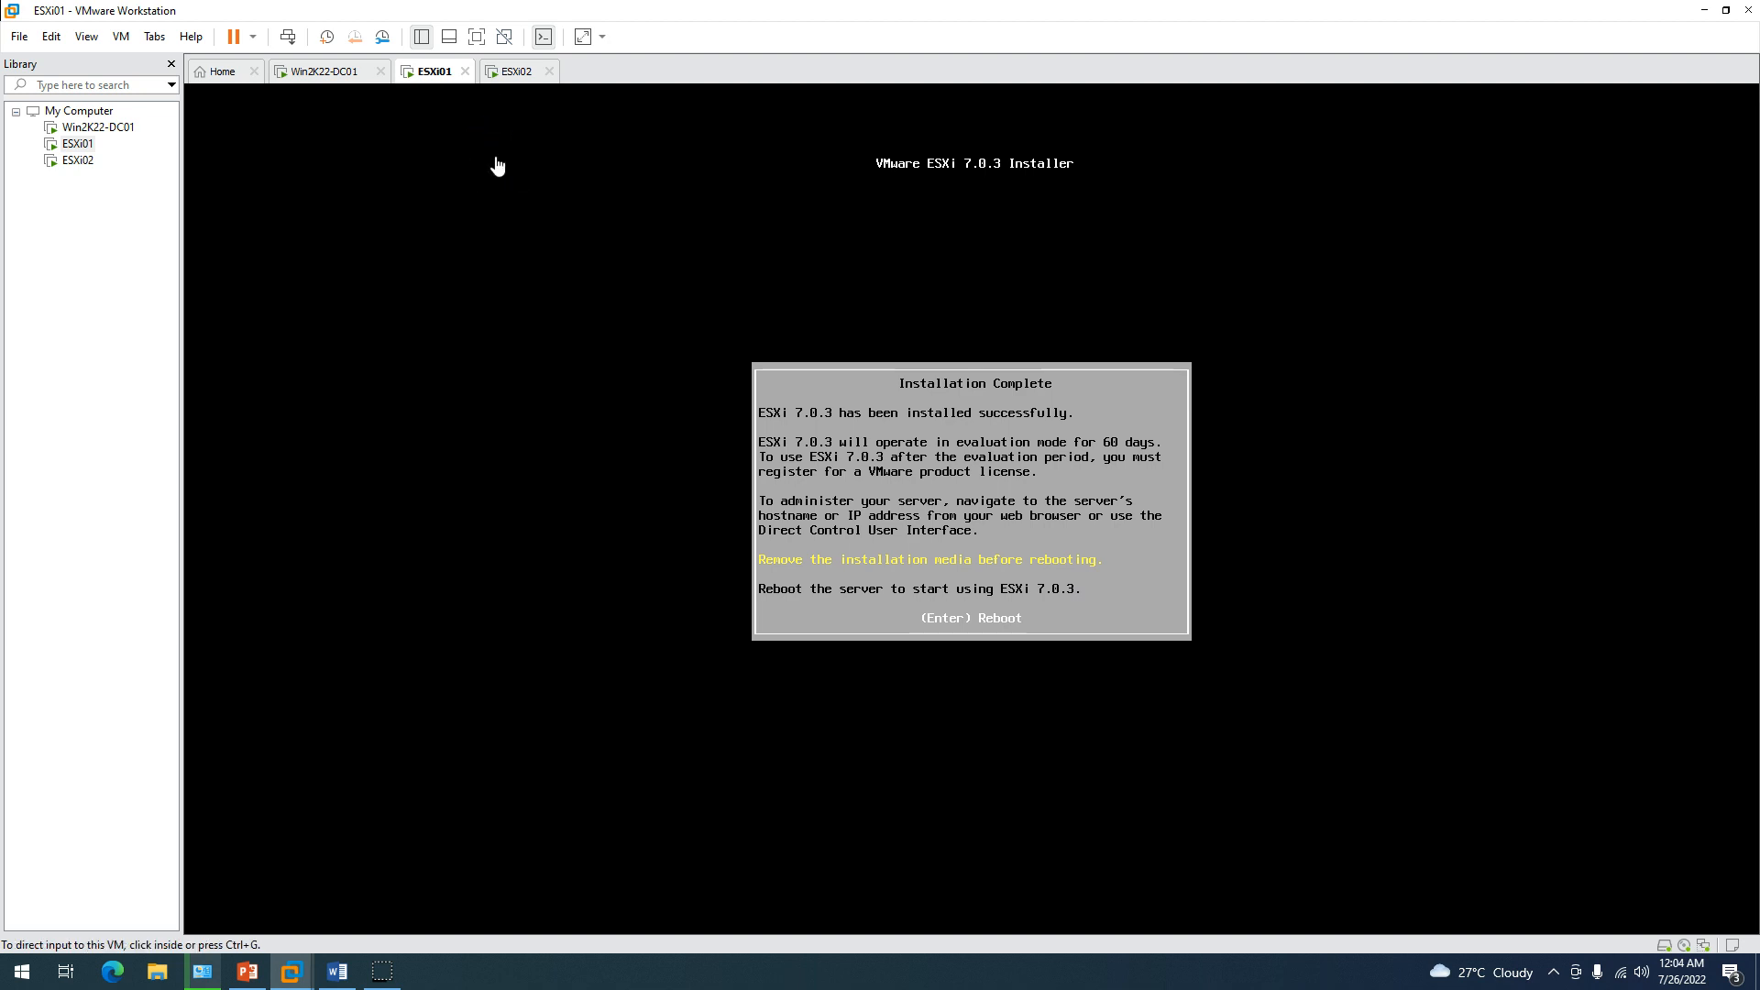
key(Return)
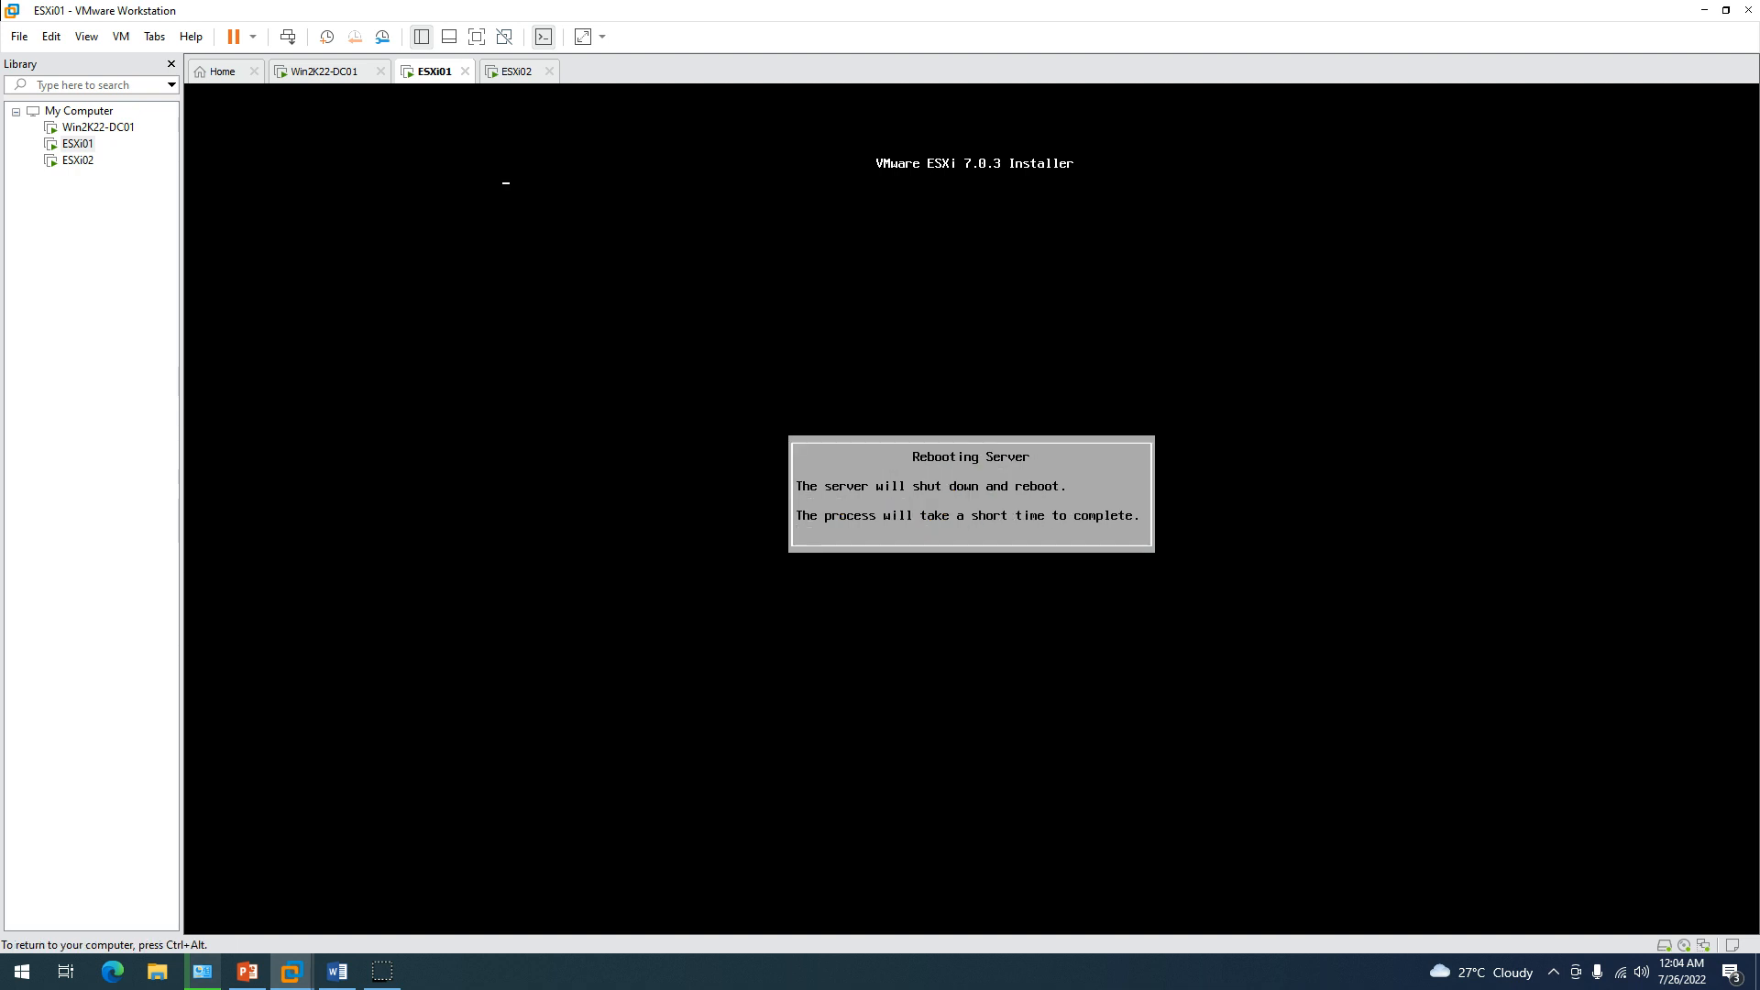
click(513, 71)
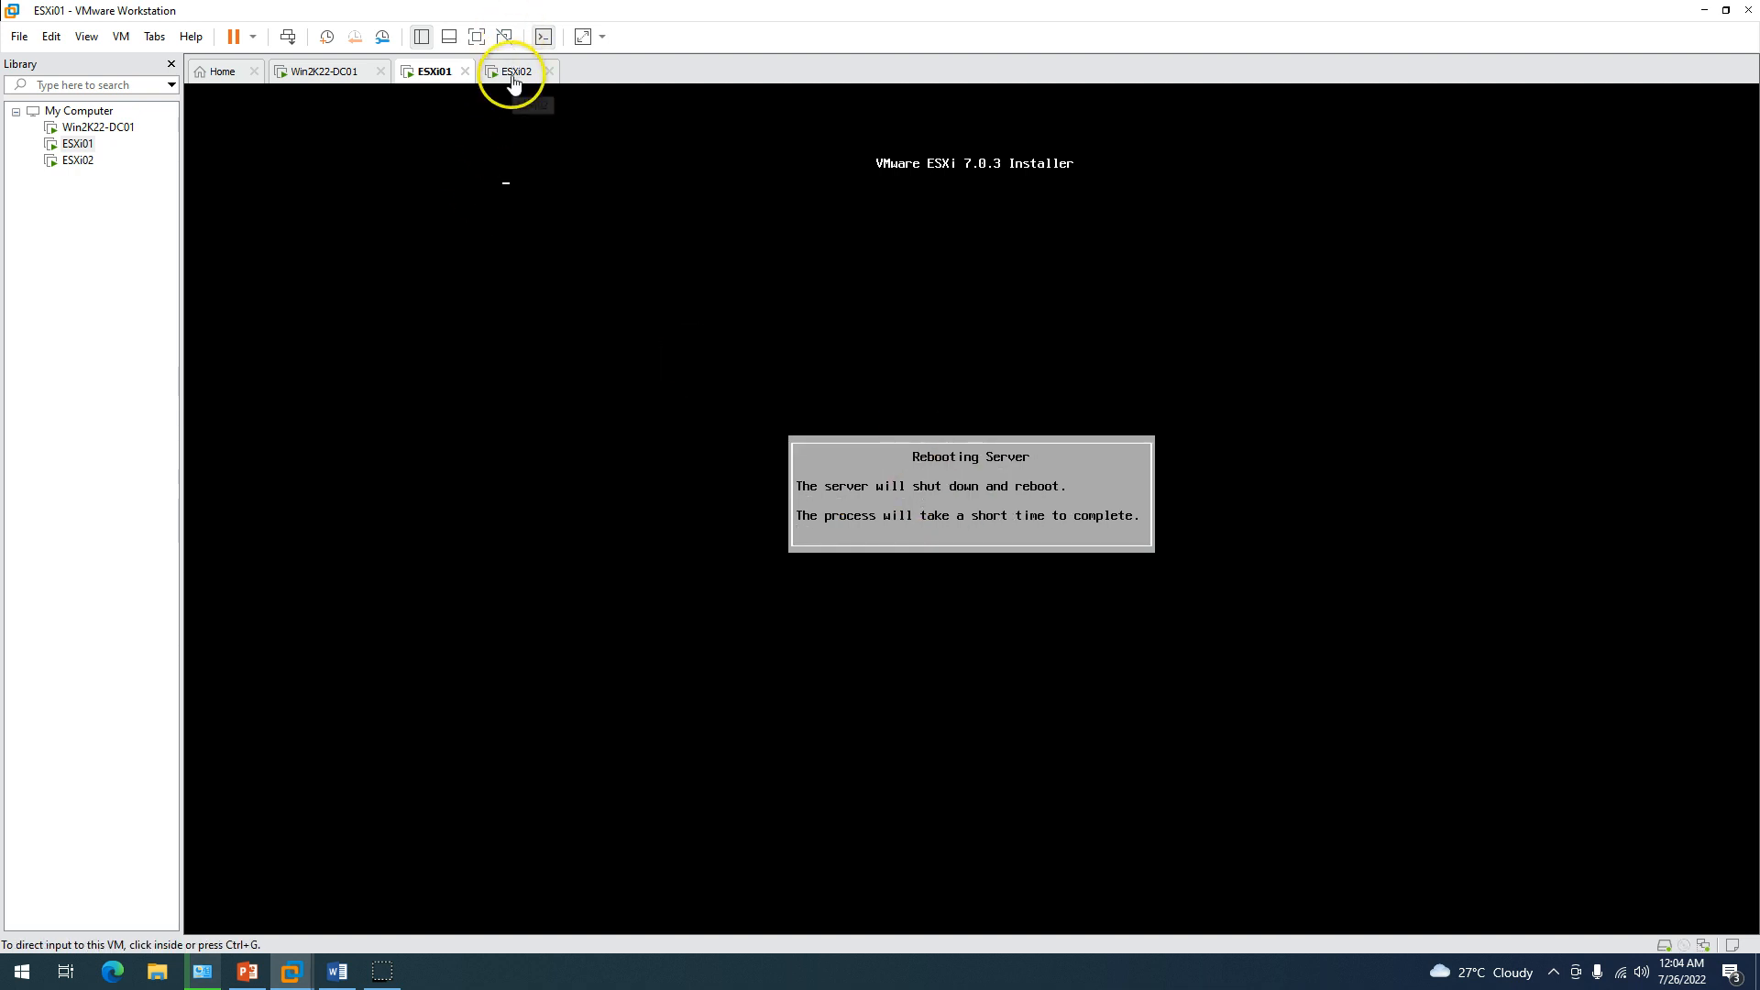
key(Return)
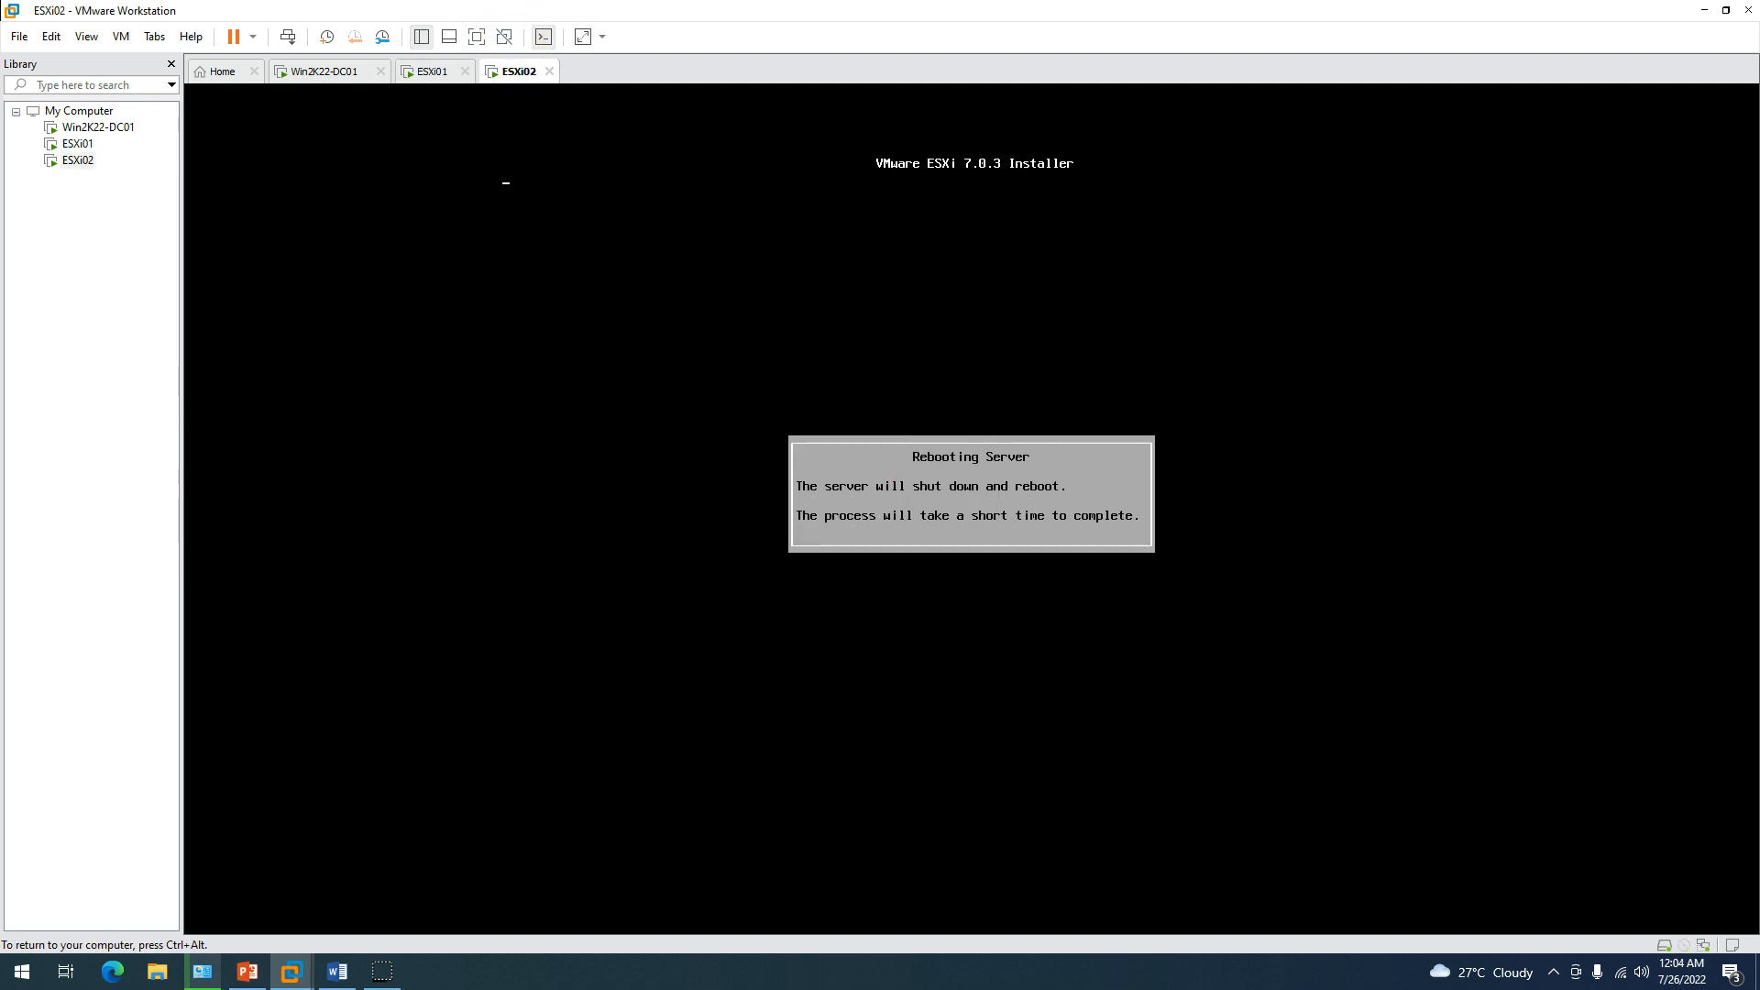
click(426, 78)
click(502, 82)
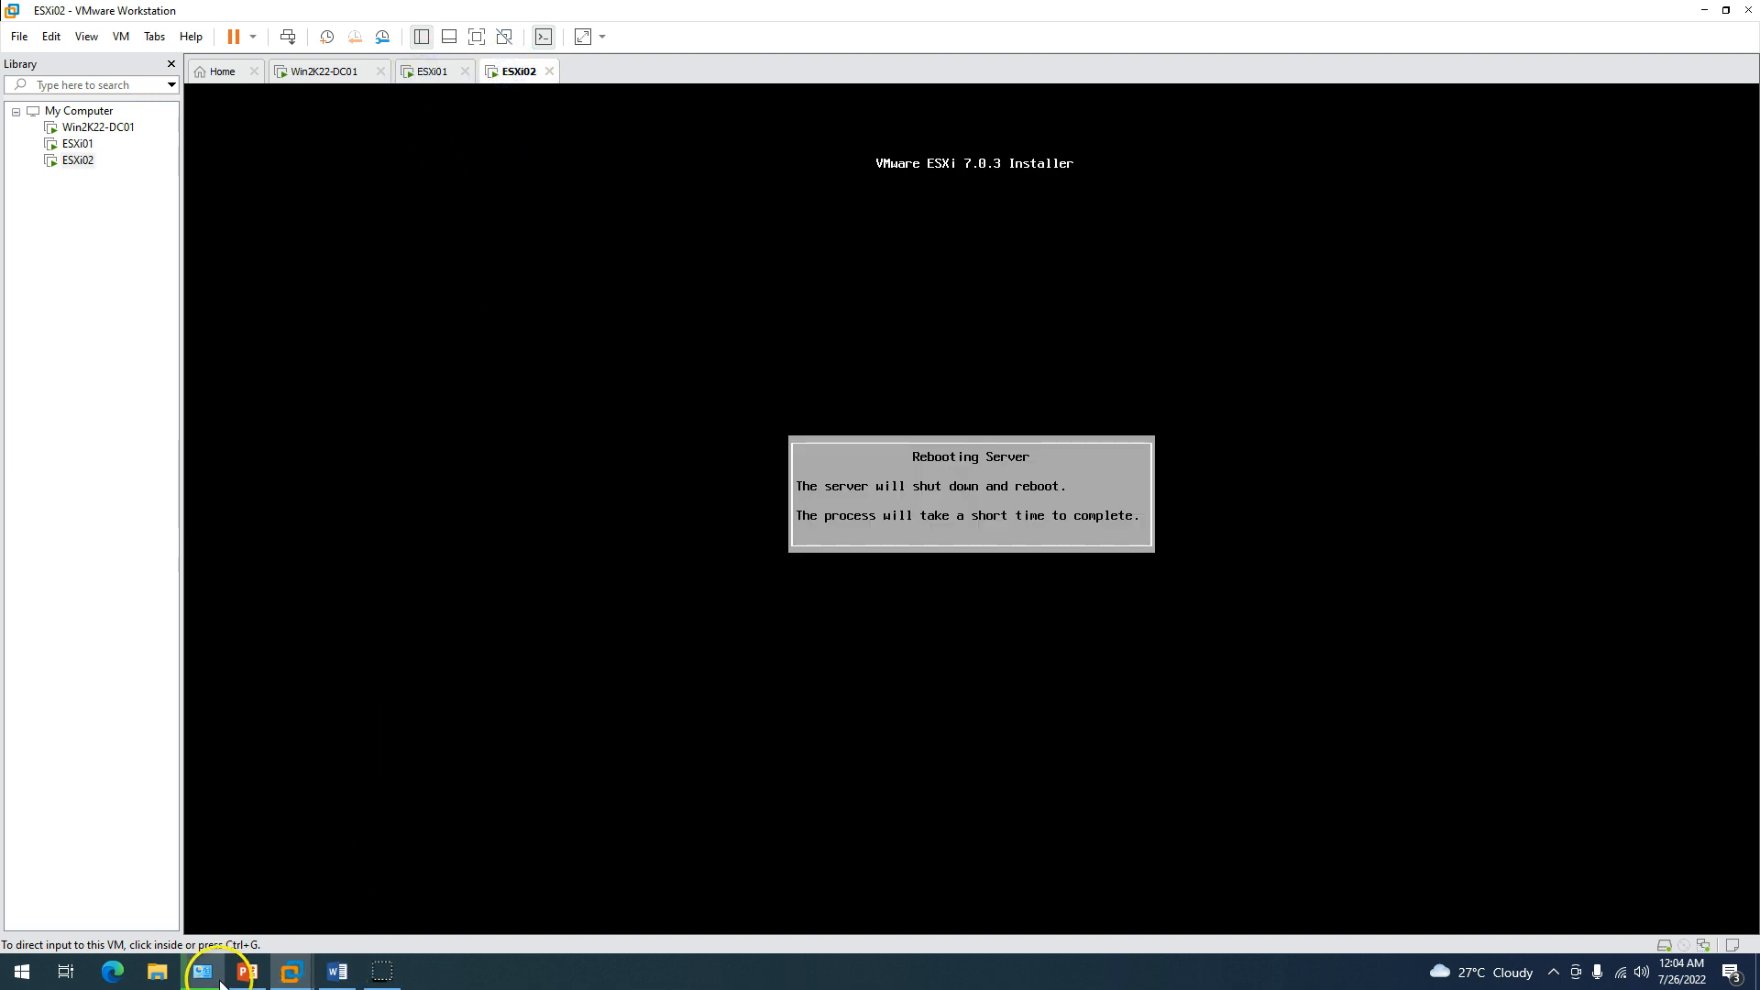
click(246, 971)
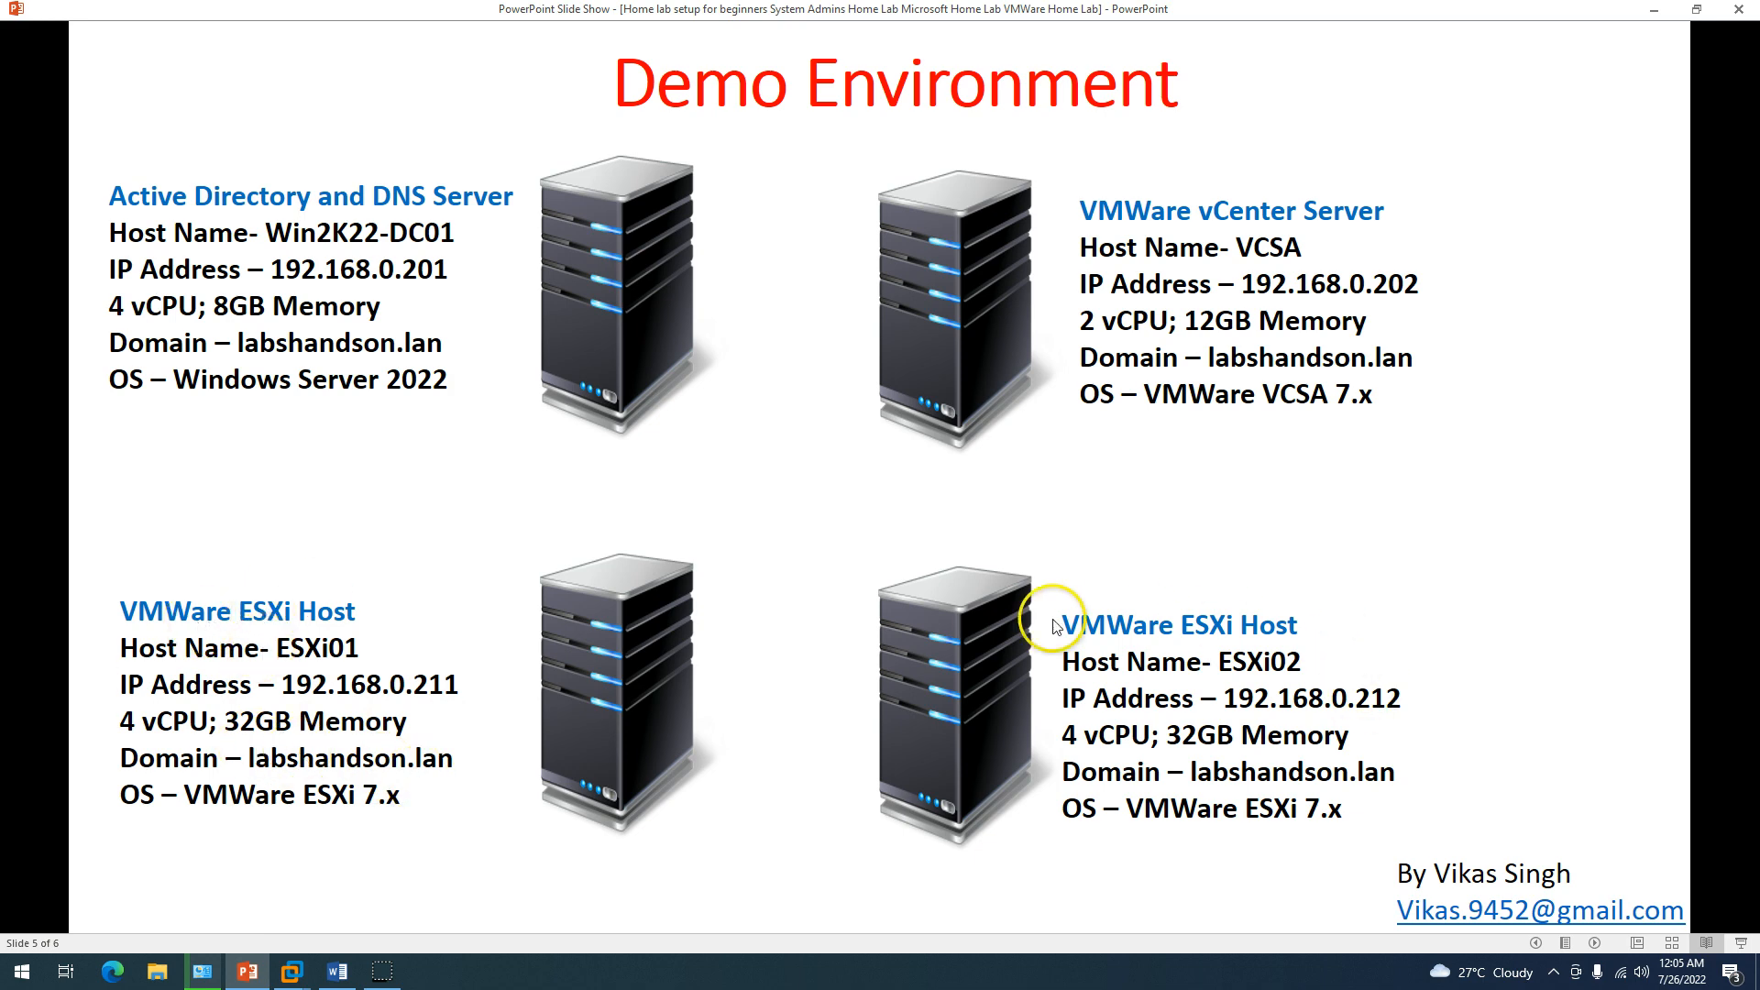
click(290, 972)
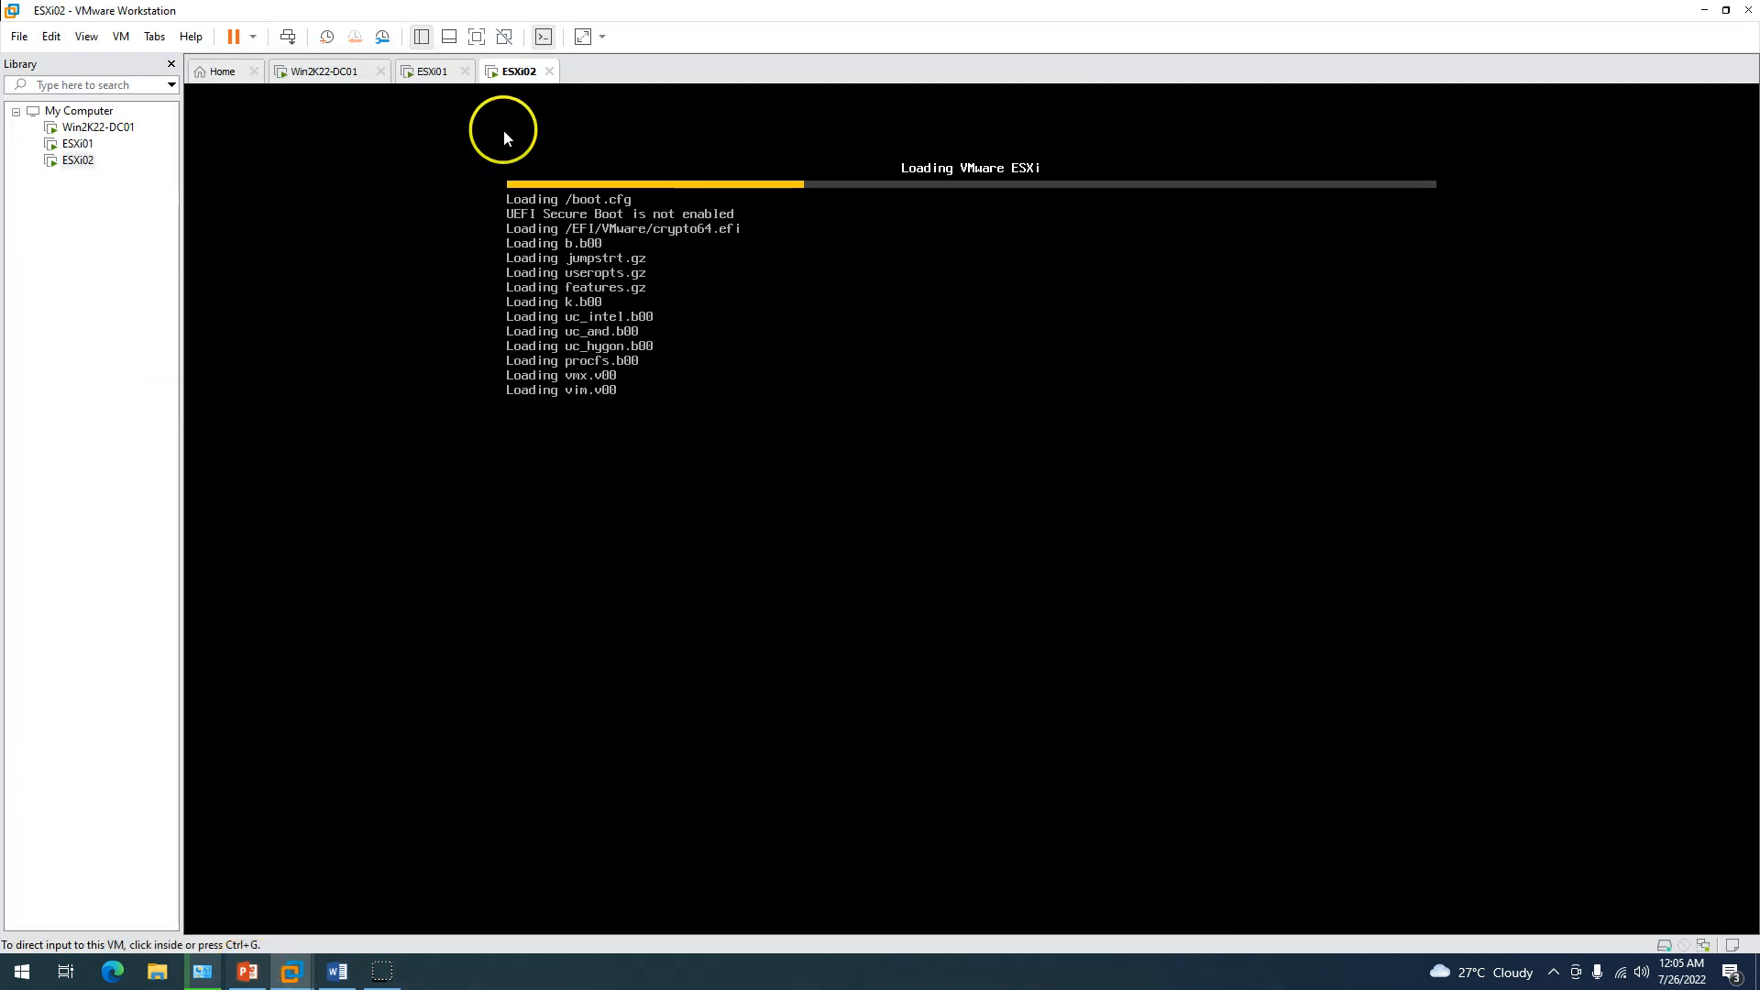
Open the ESXi01 virtual machine's settings.
click(432, 72)
right_click(435, 71)
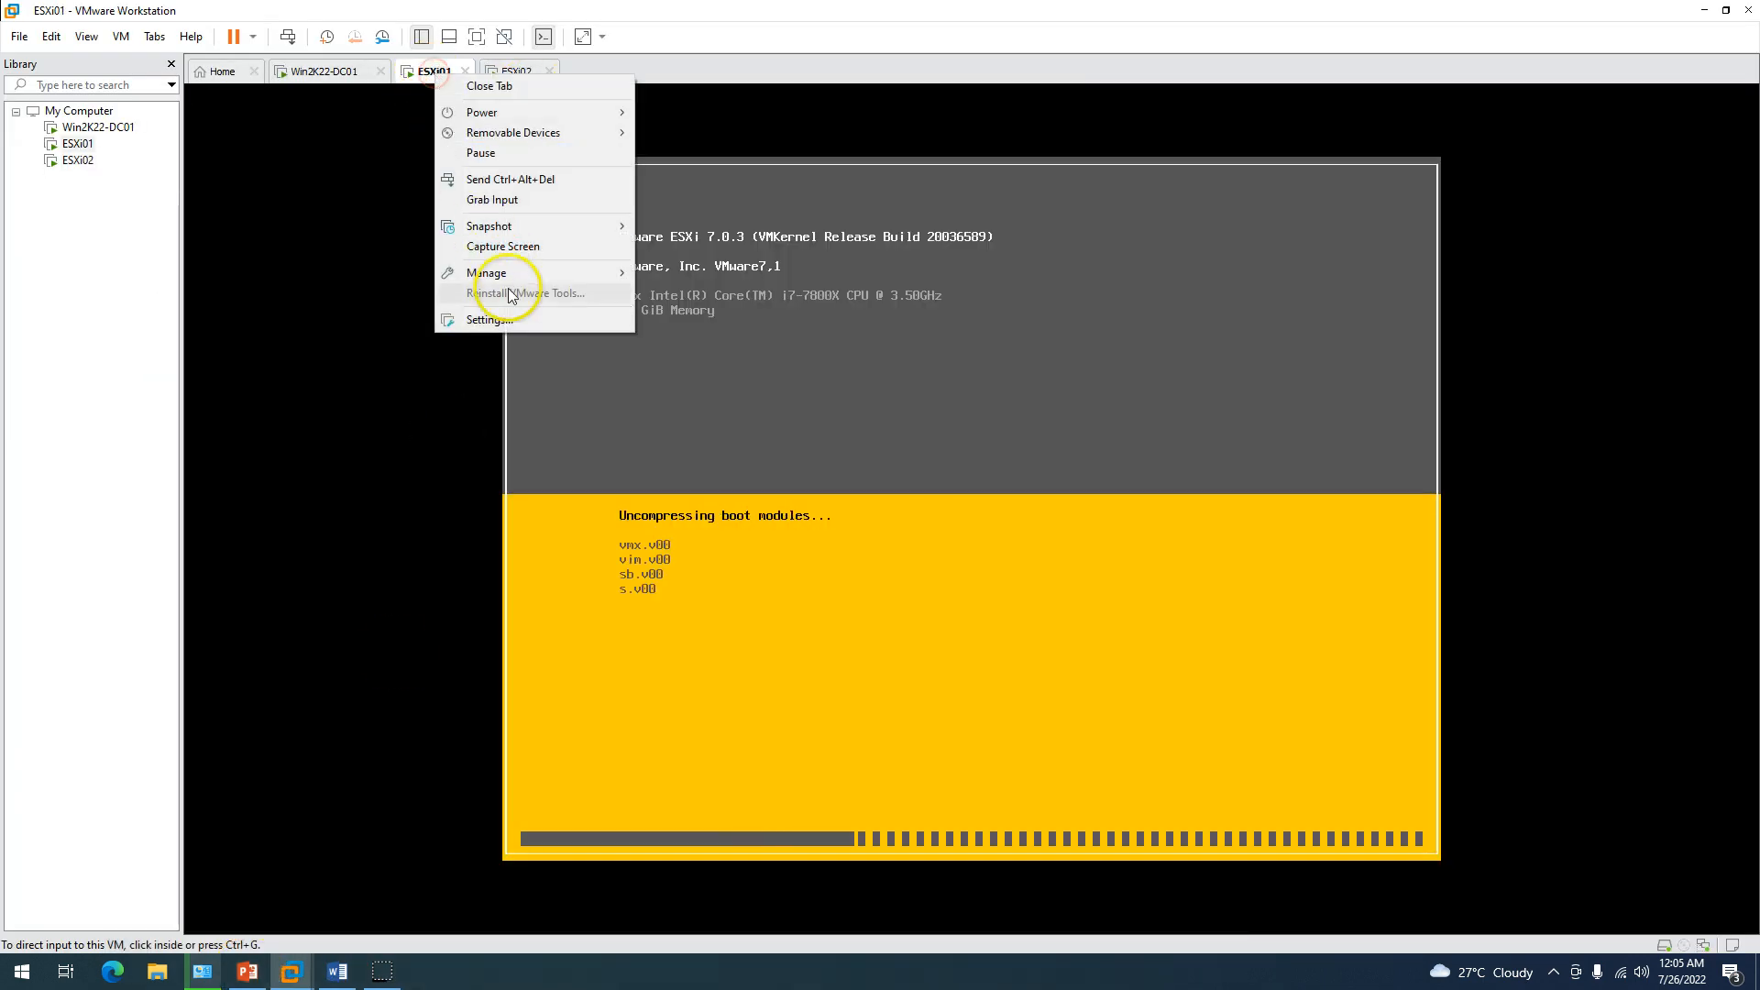
click(507, 320)
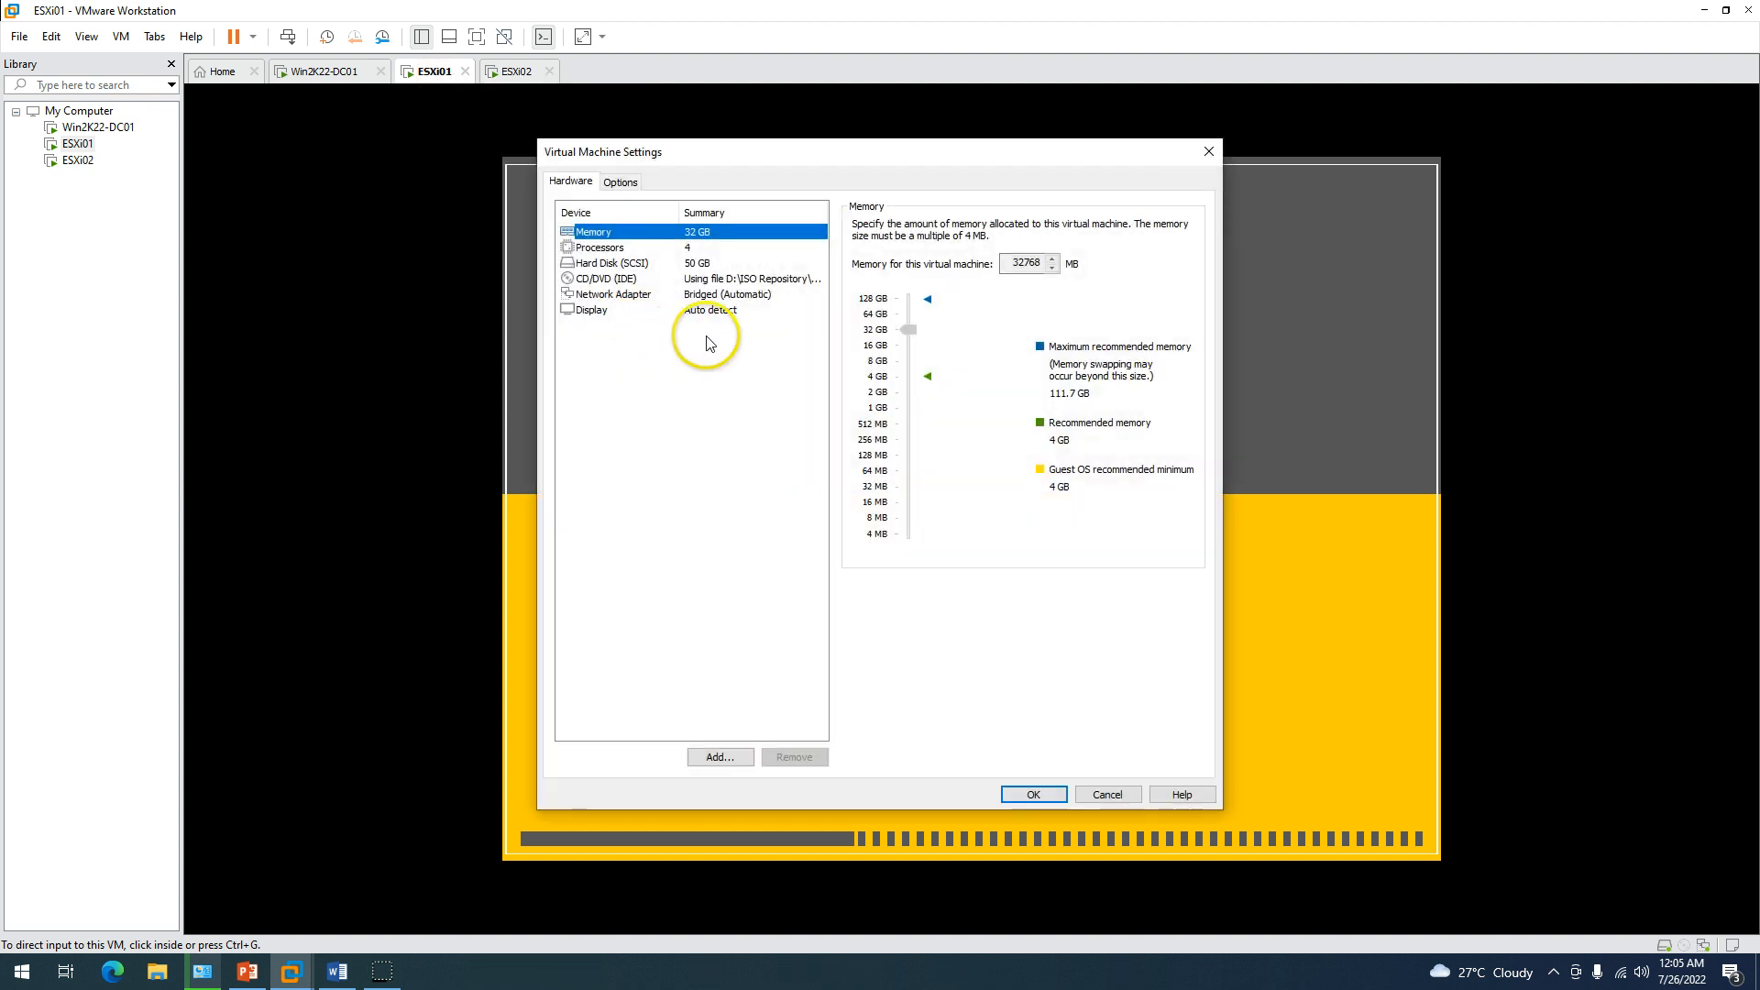
click(724, 278)
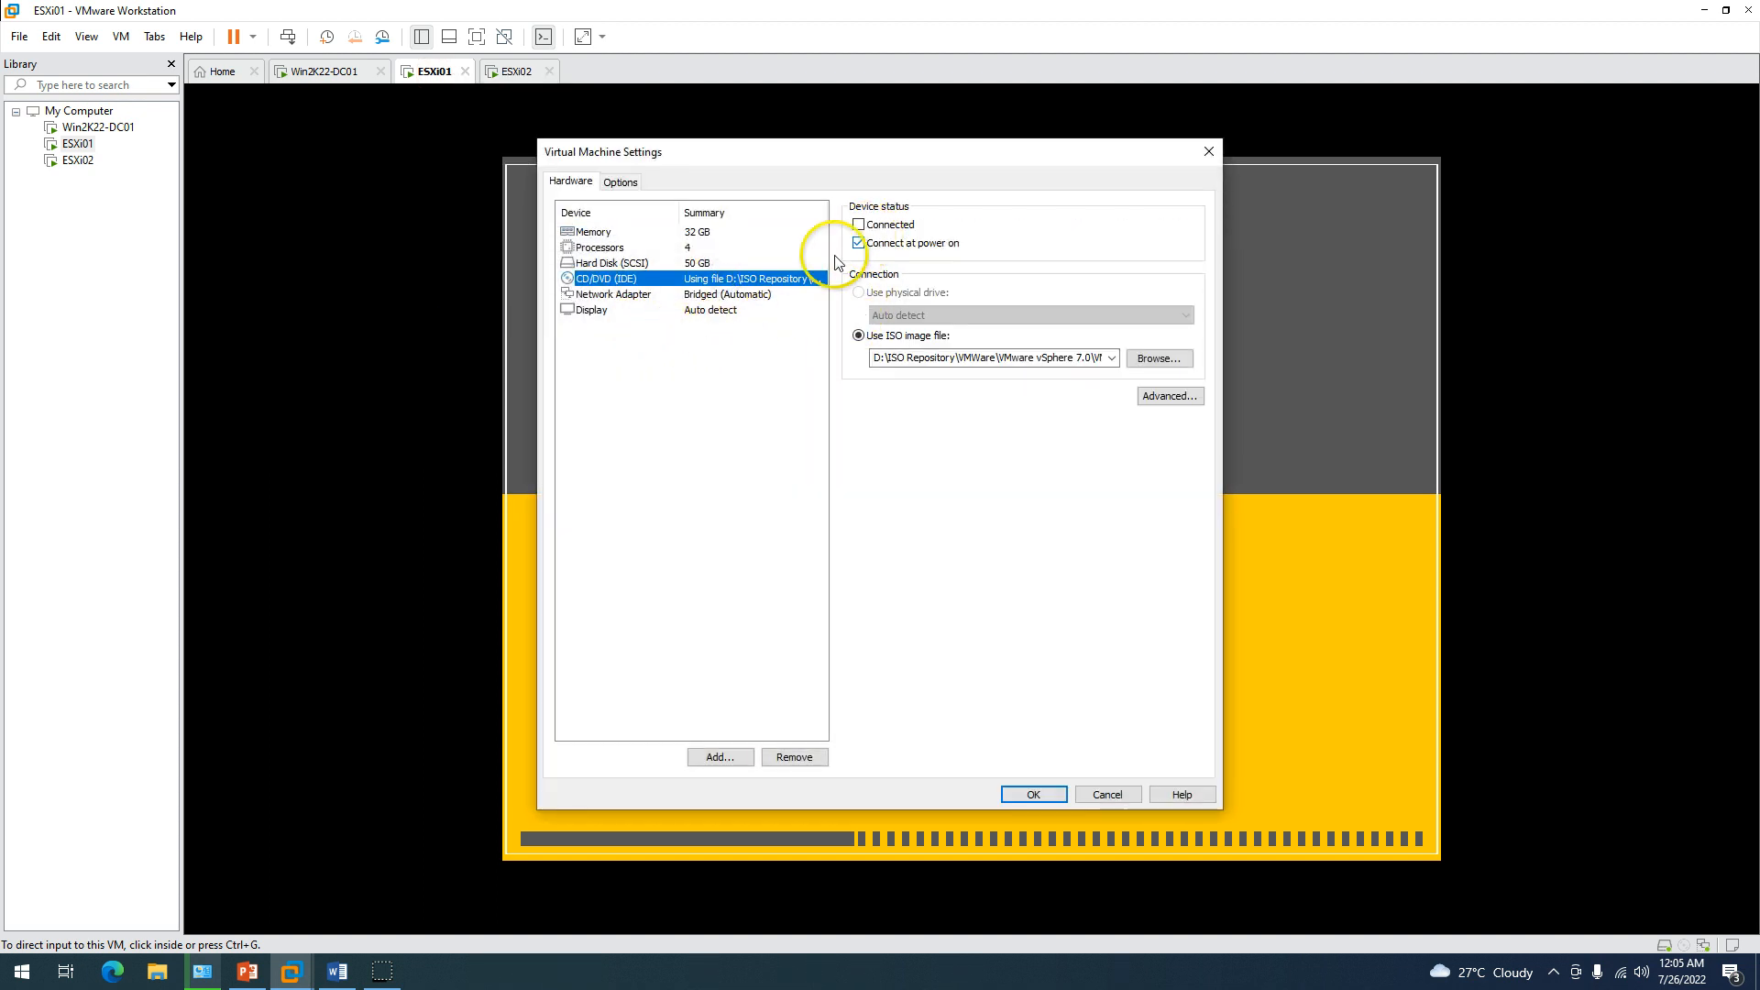
Add a new 501 GB SCSI virtual hard disk to ESXi01 and save the settings.
click(719, 757)
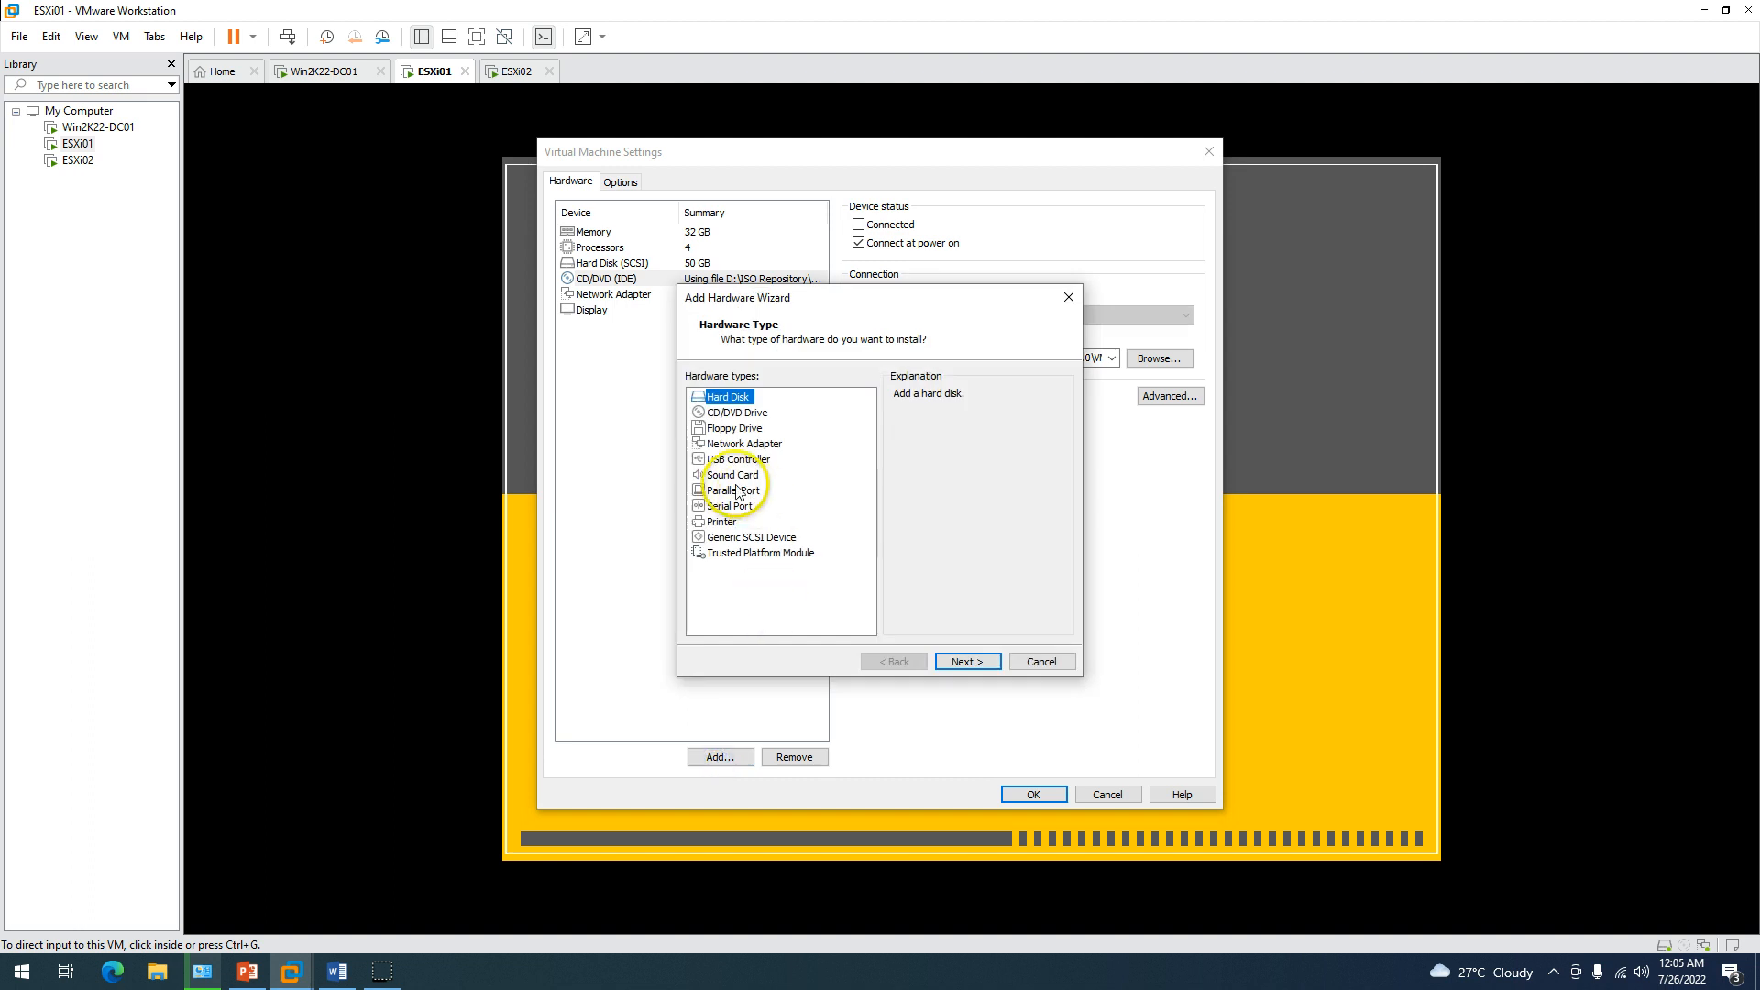
click(985, 664)
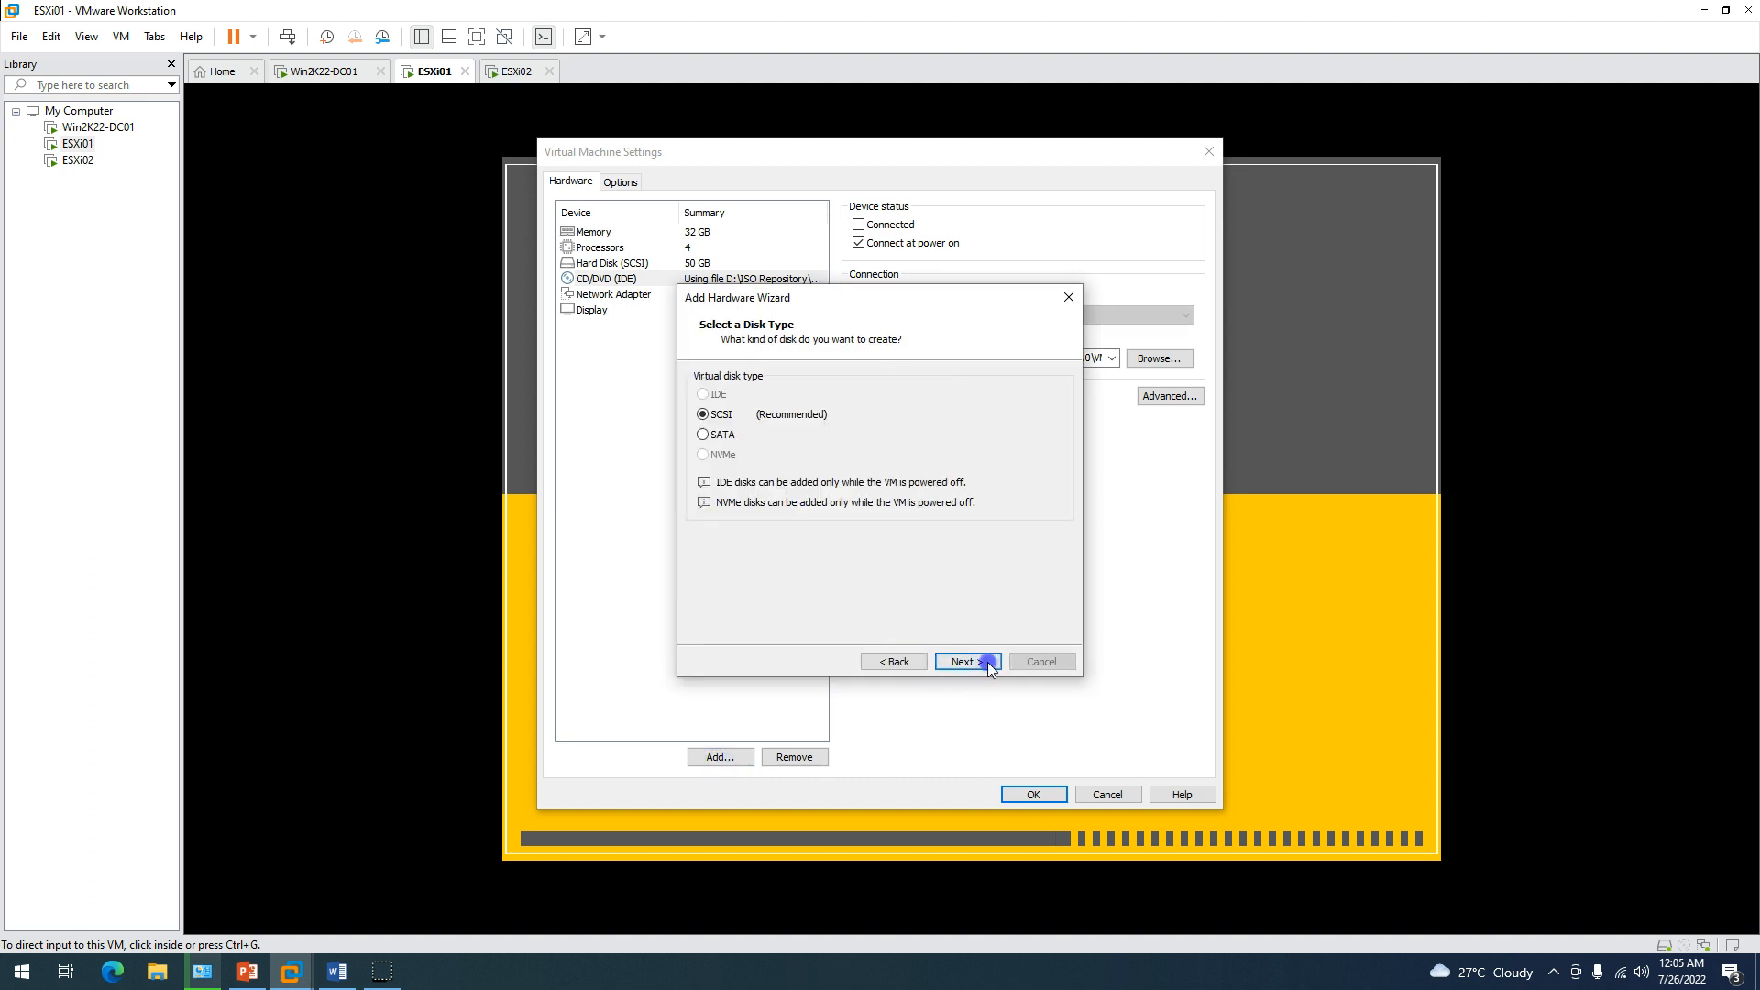
click(988, 664)
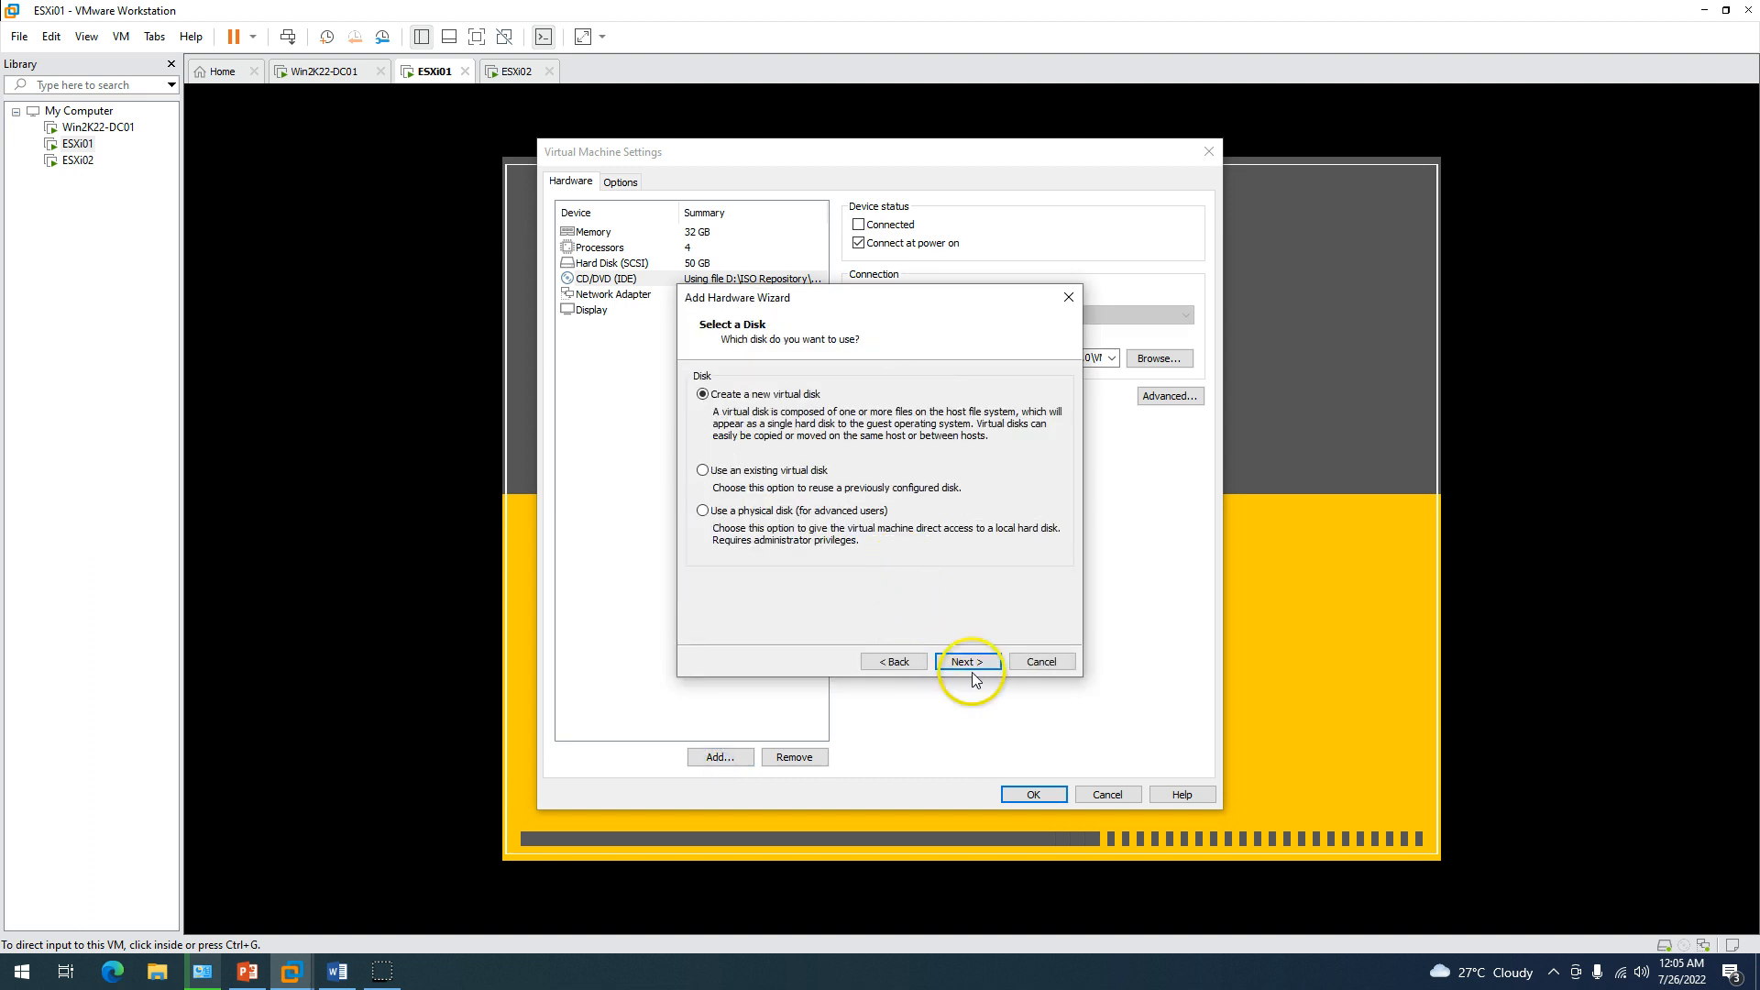
click(897, 663)
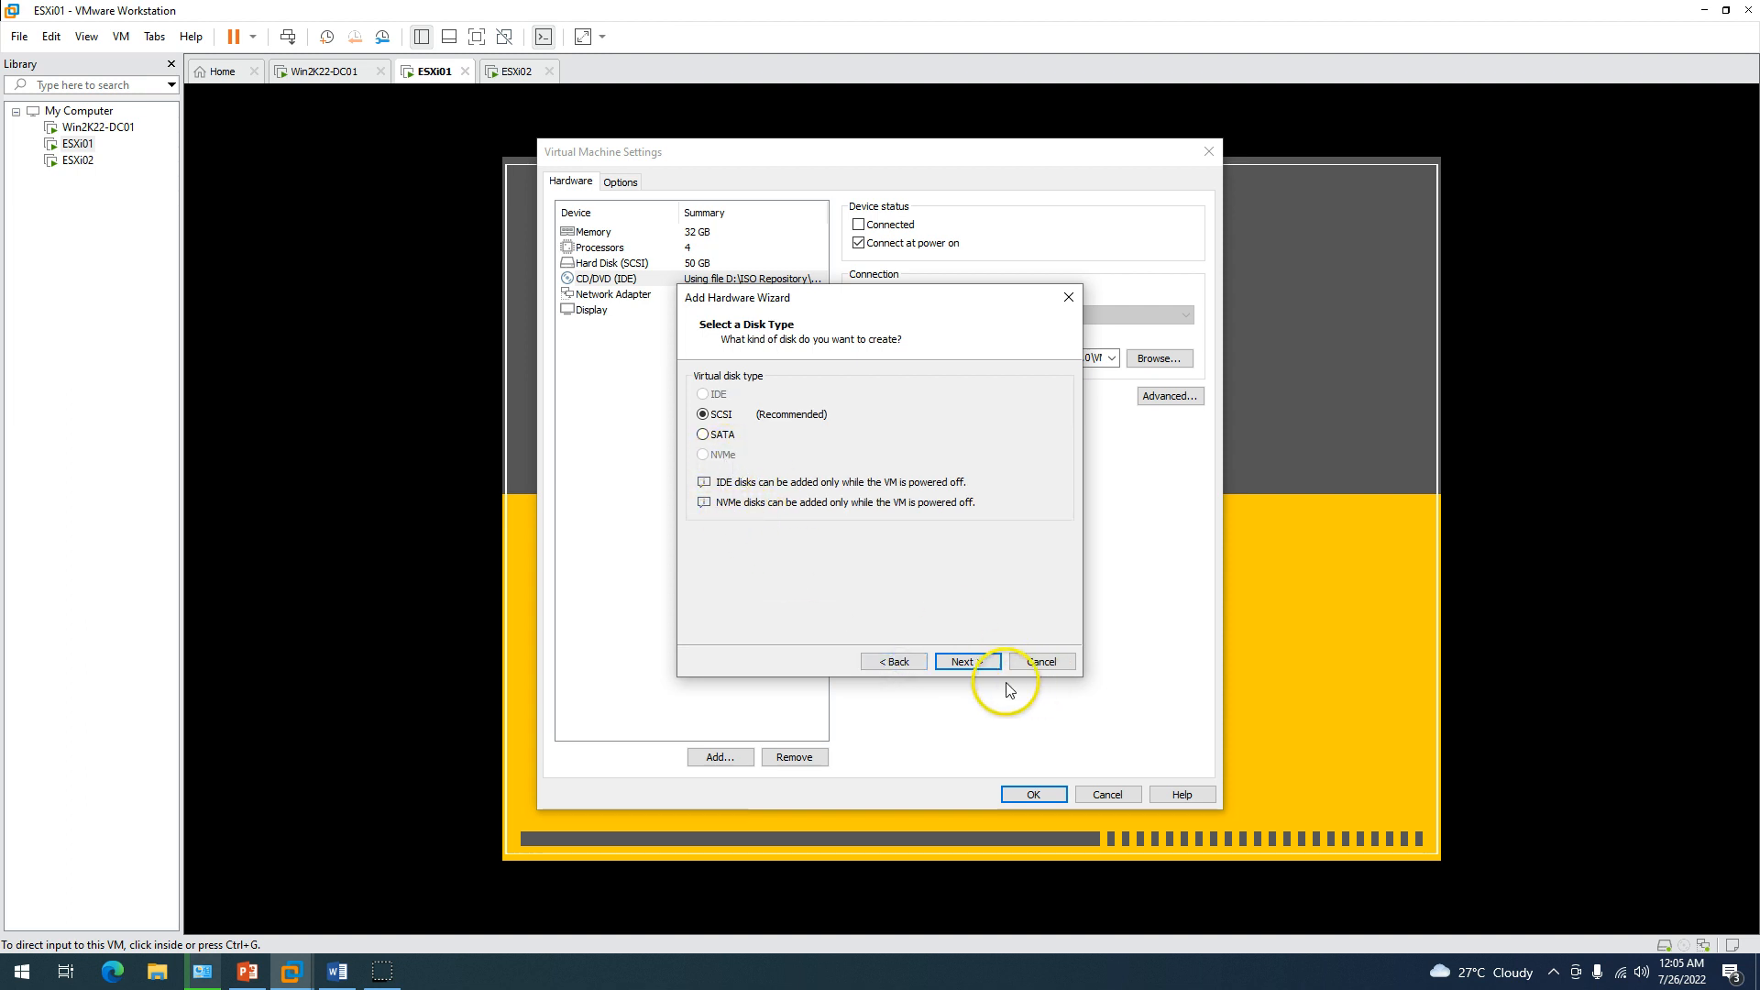
click(979, 667)
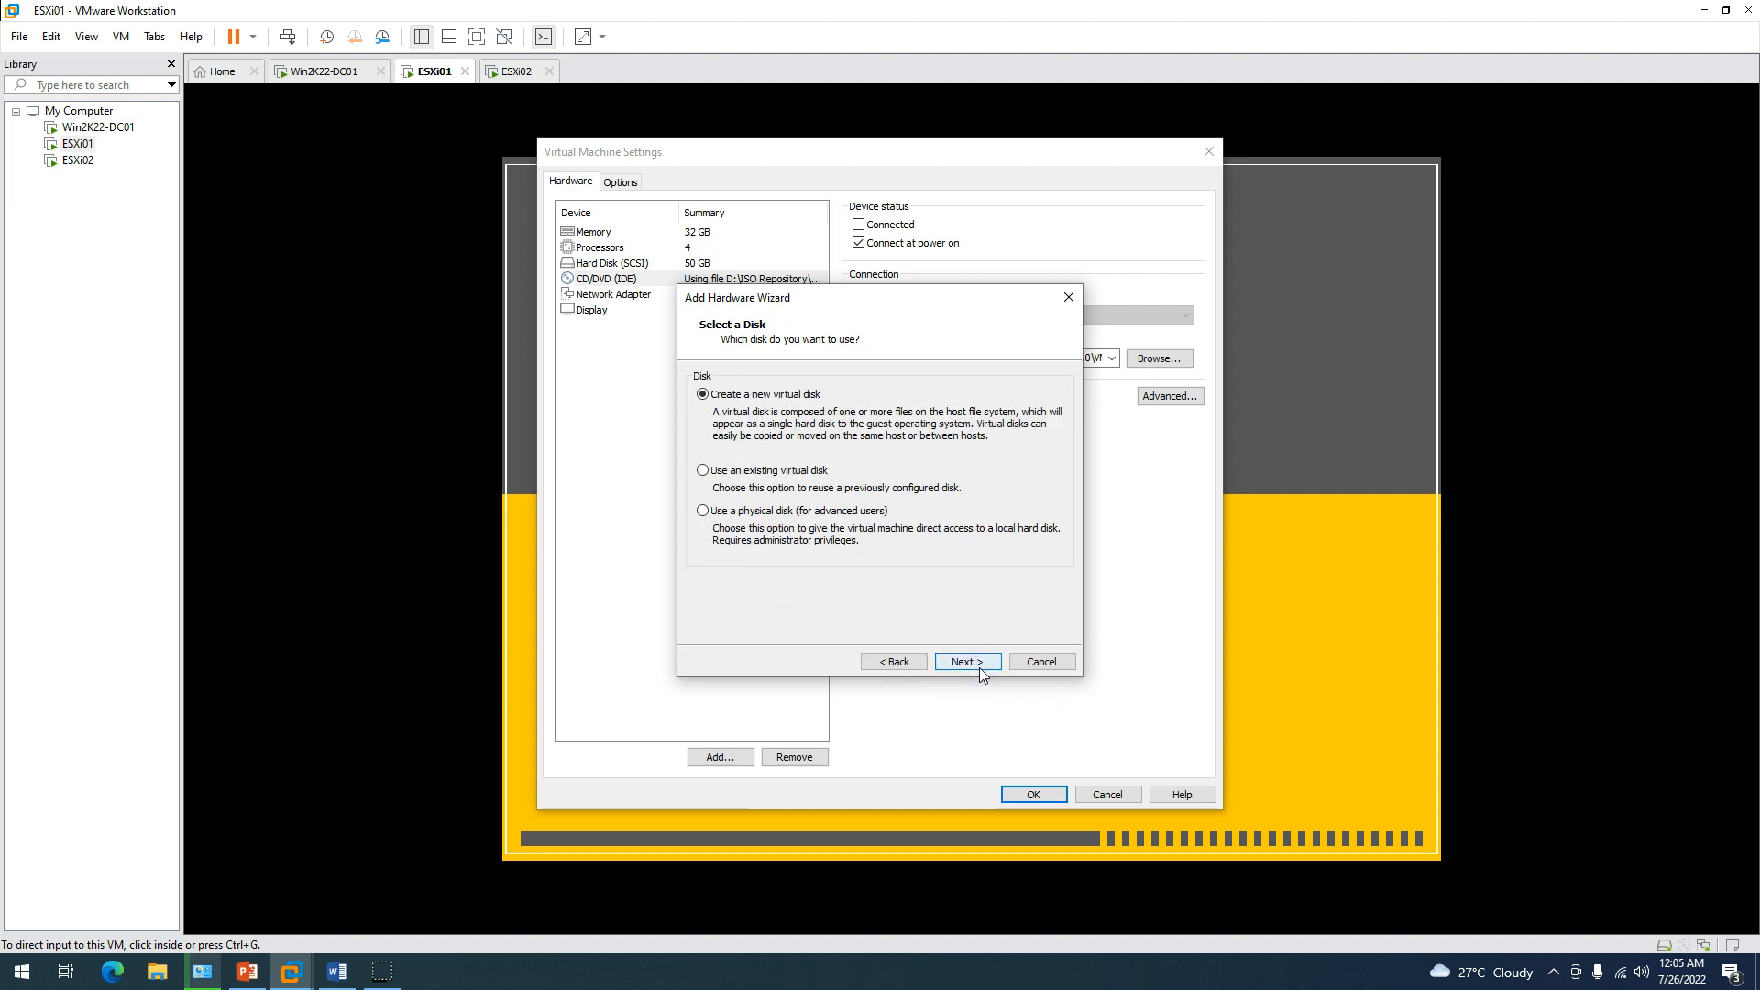
click(979, 663)
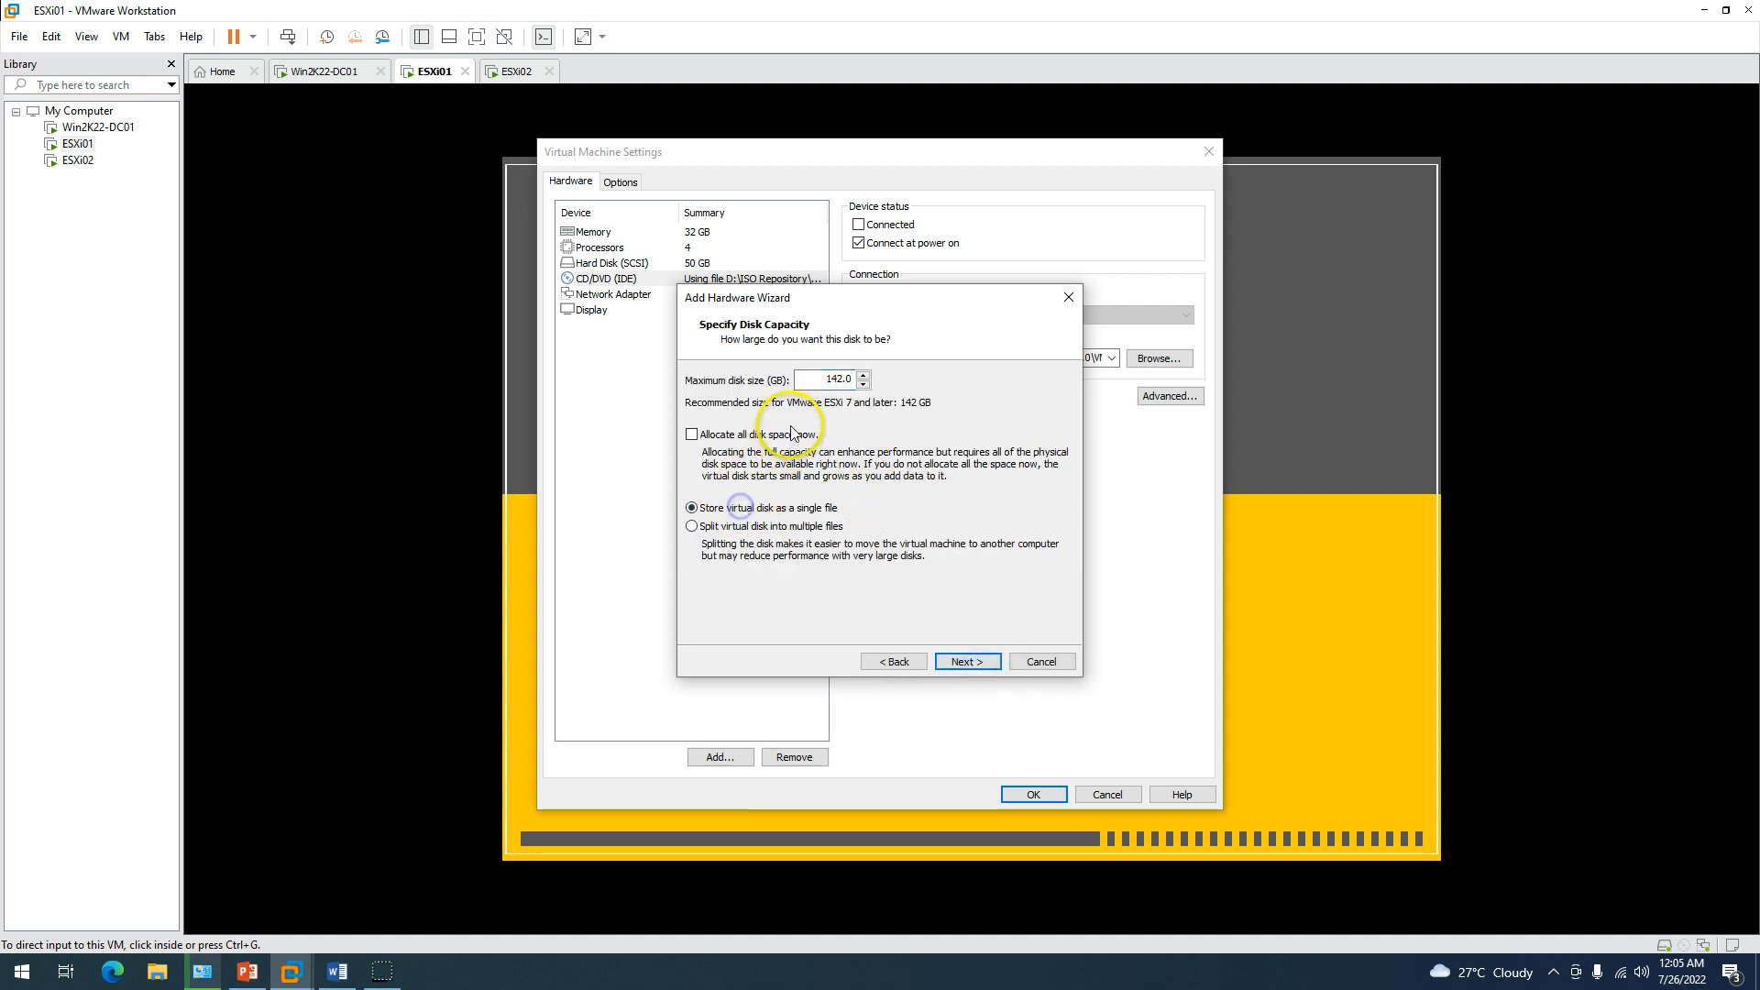
drag(807, 380, 954, 396)
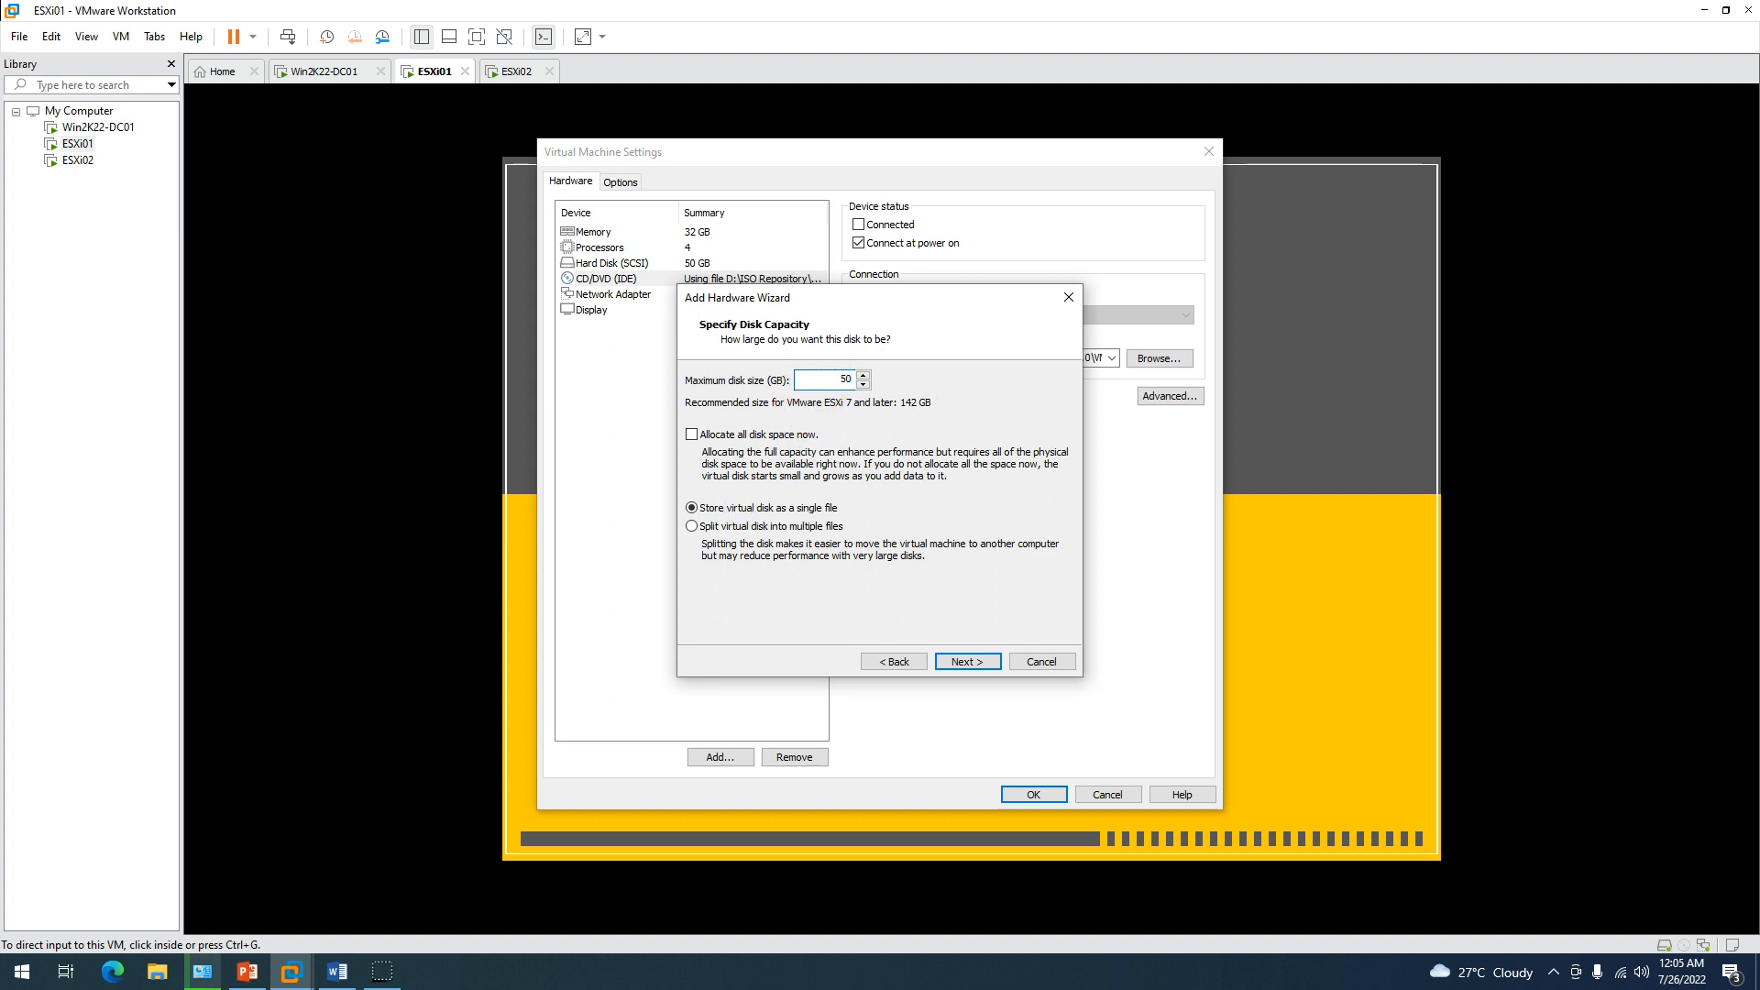
click(965, 662)
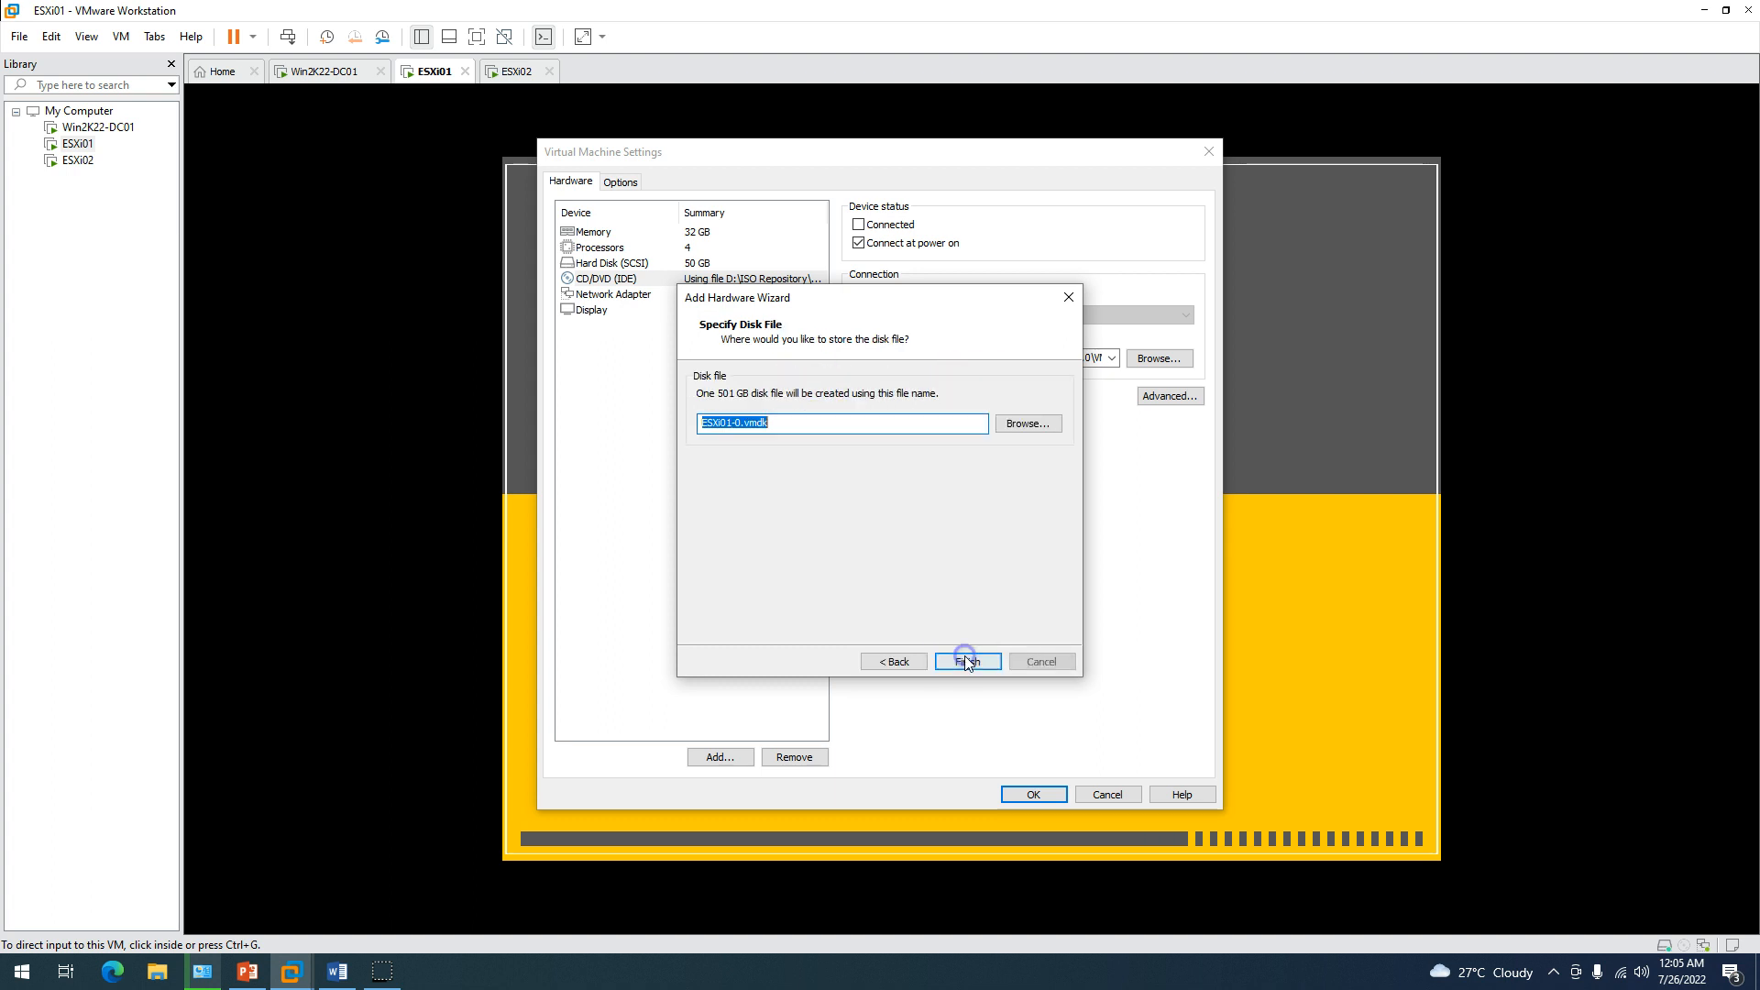
click(968, 663)
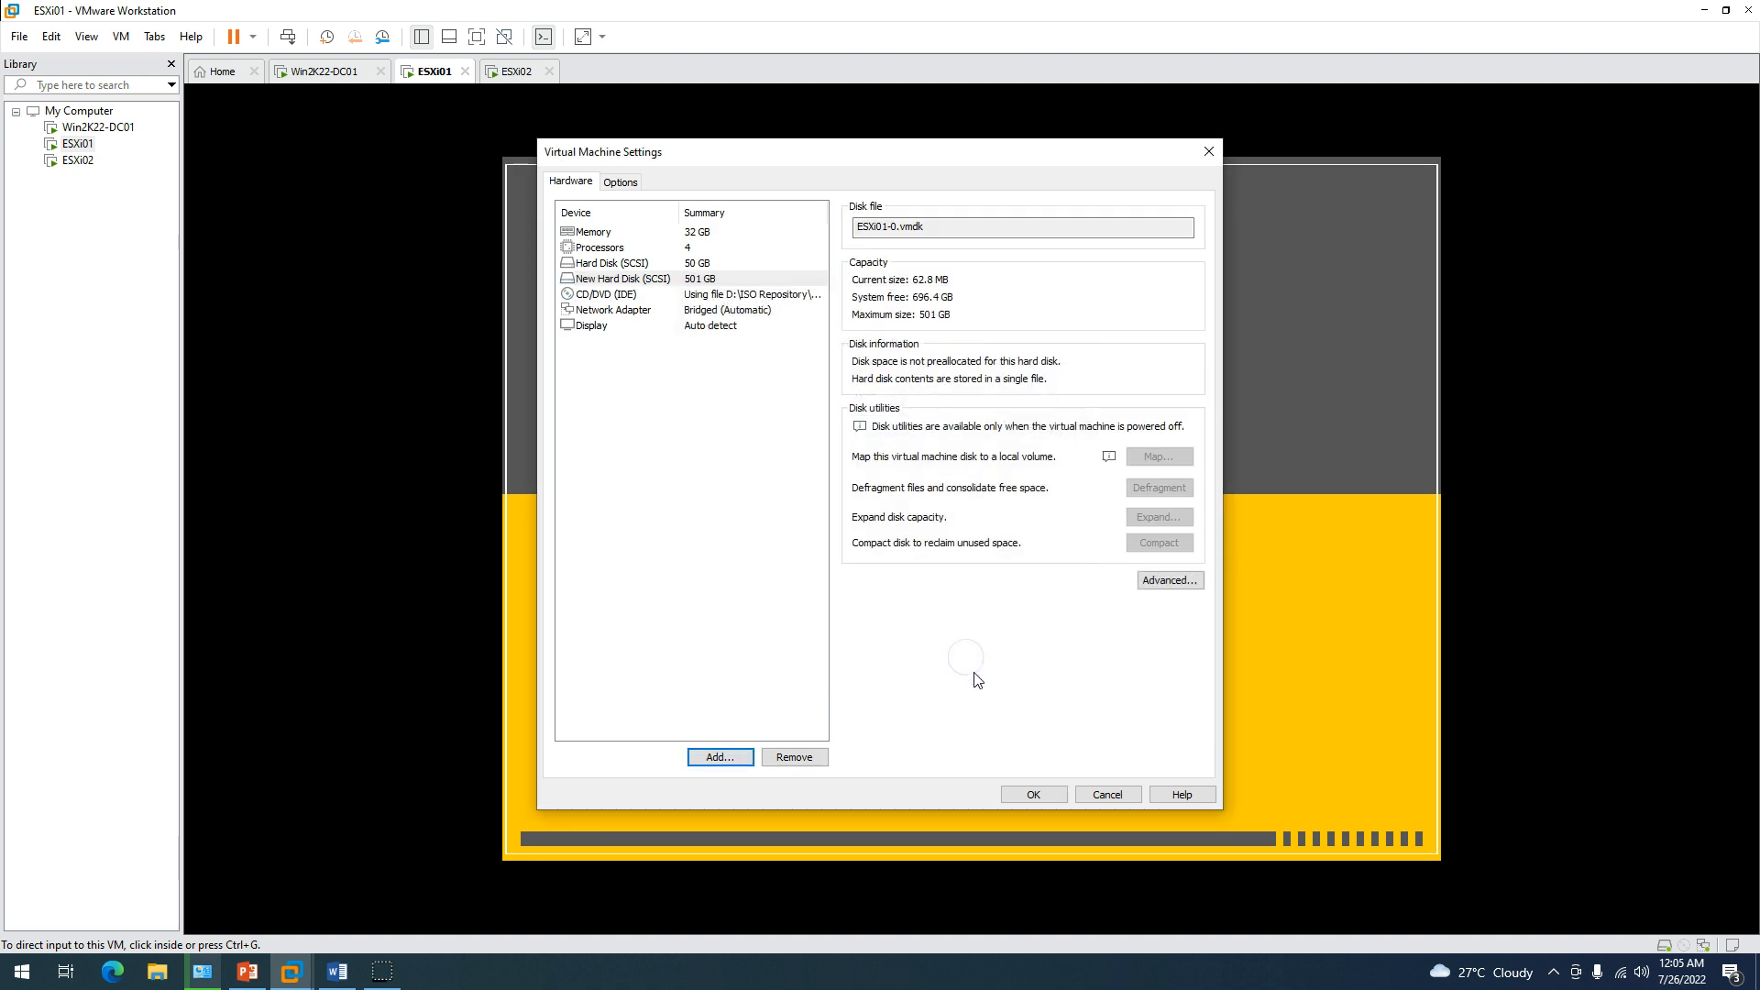
click(1034, 794)
Open the ESXi02 virtual machine's settings.
click(513, 73)
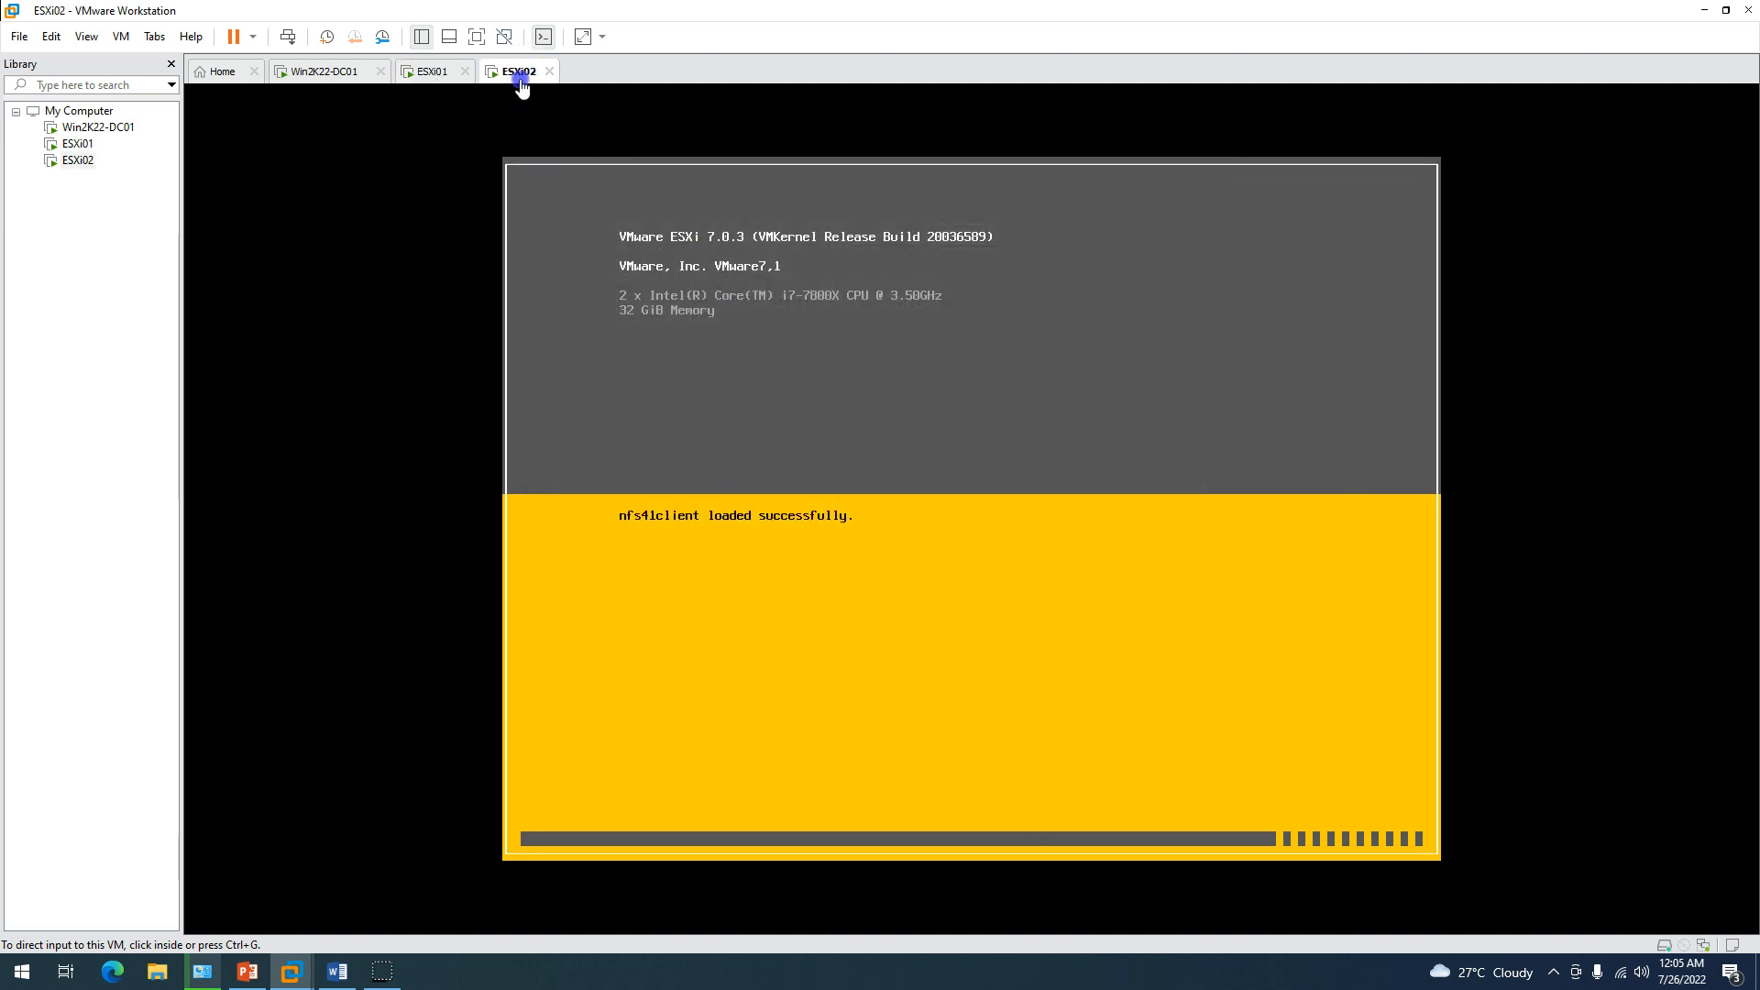
right_click(506, 76)
click(570, 316)
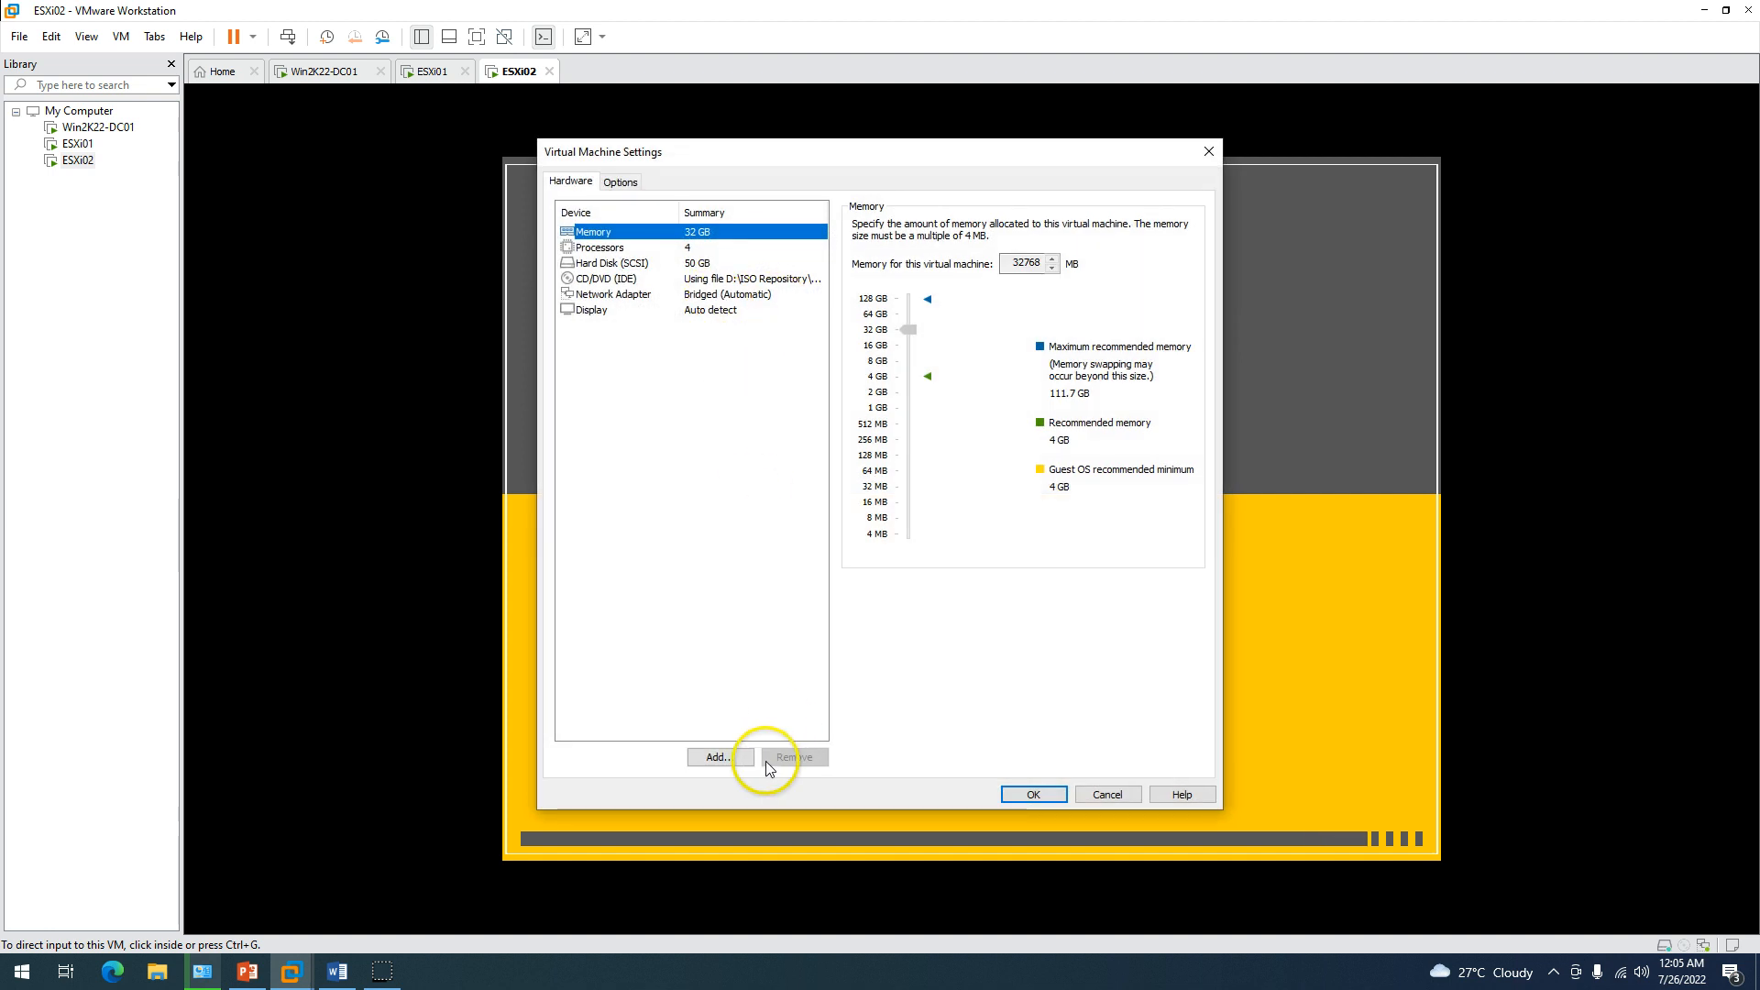
Add a new 501 GB SCSI hard disk to ESXi02, stored as a single file, and save.
click(738, 758)
click(774, 396)
click(975, 663)
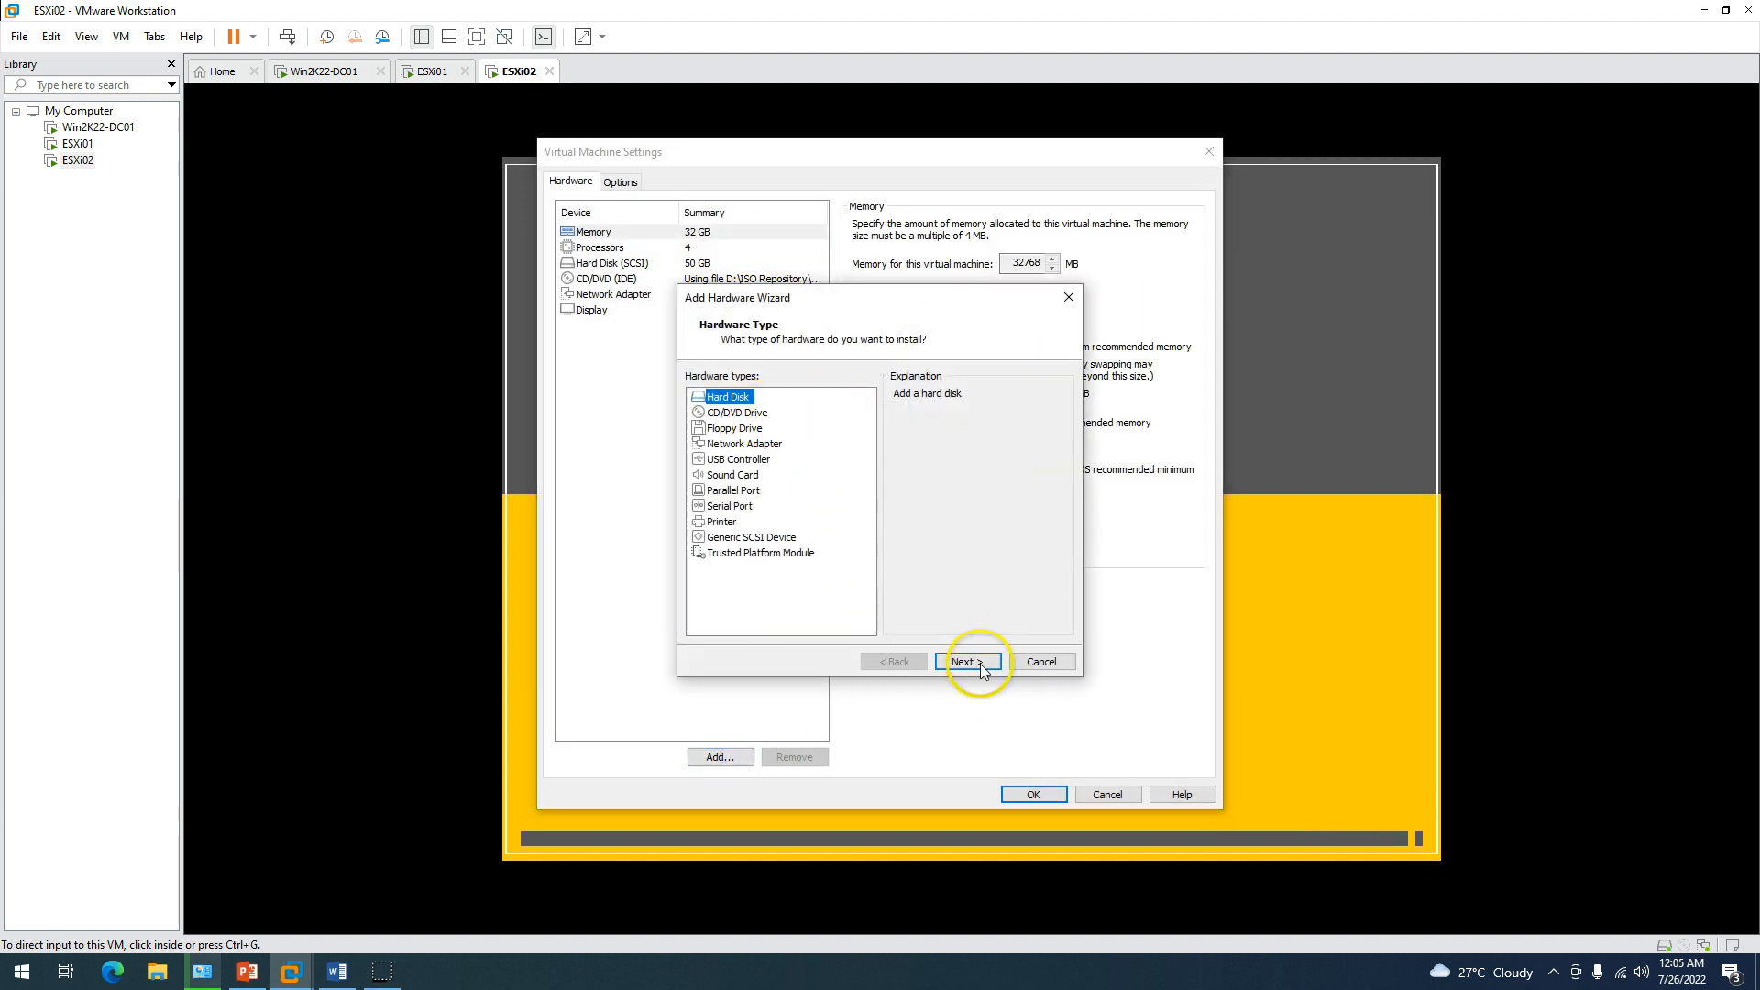
click(975, 663)
click(976, 663)
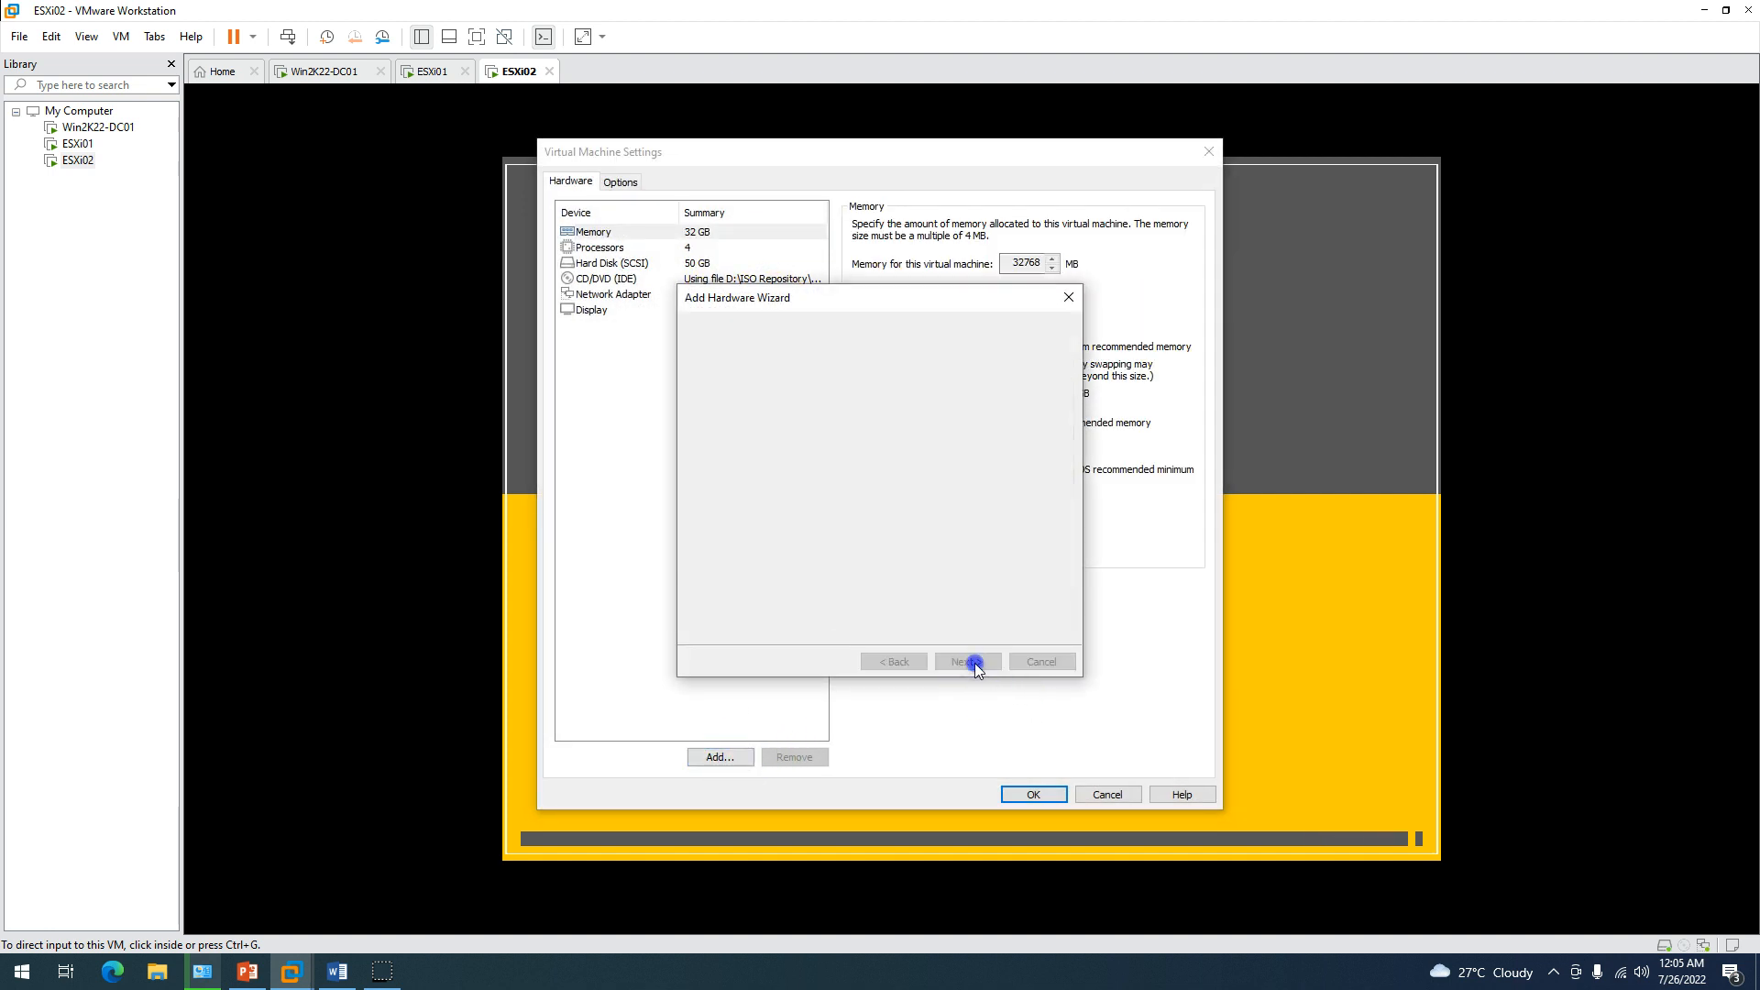
click(765, 508)
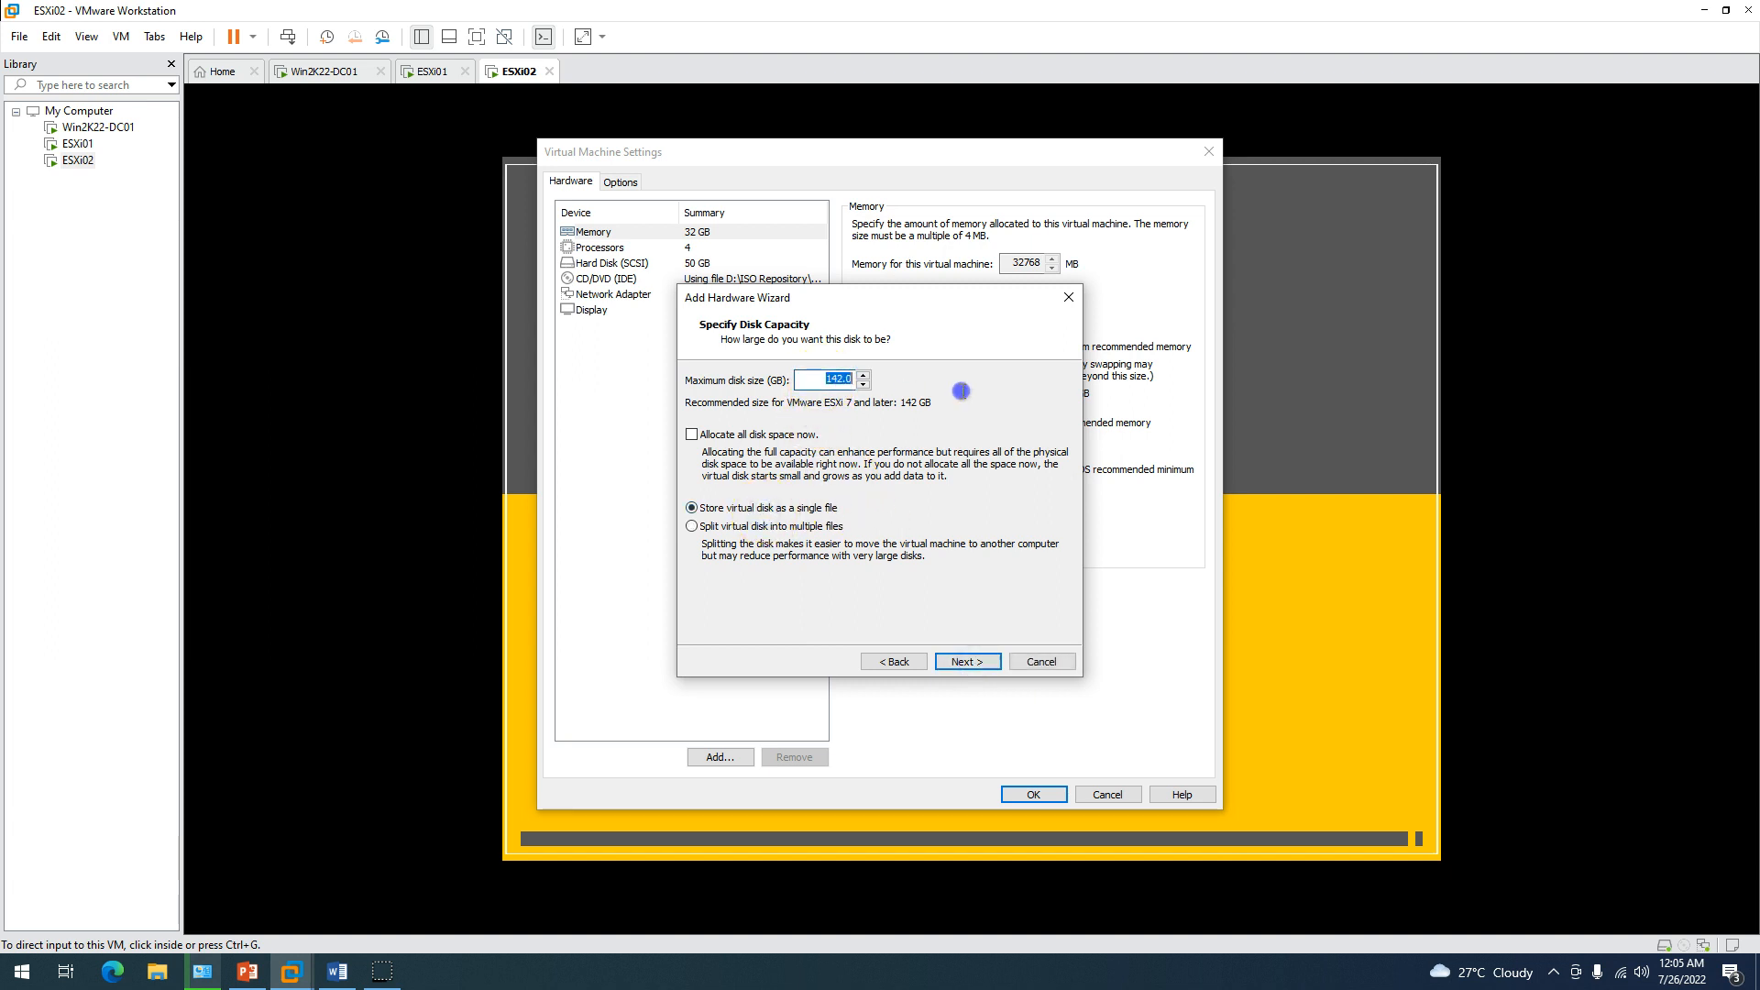
text(501)
click(971, 662)
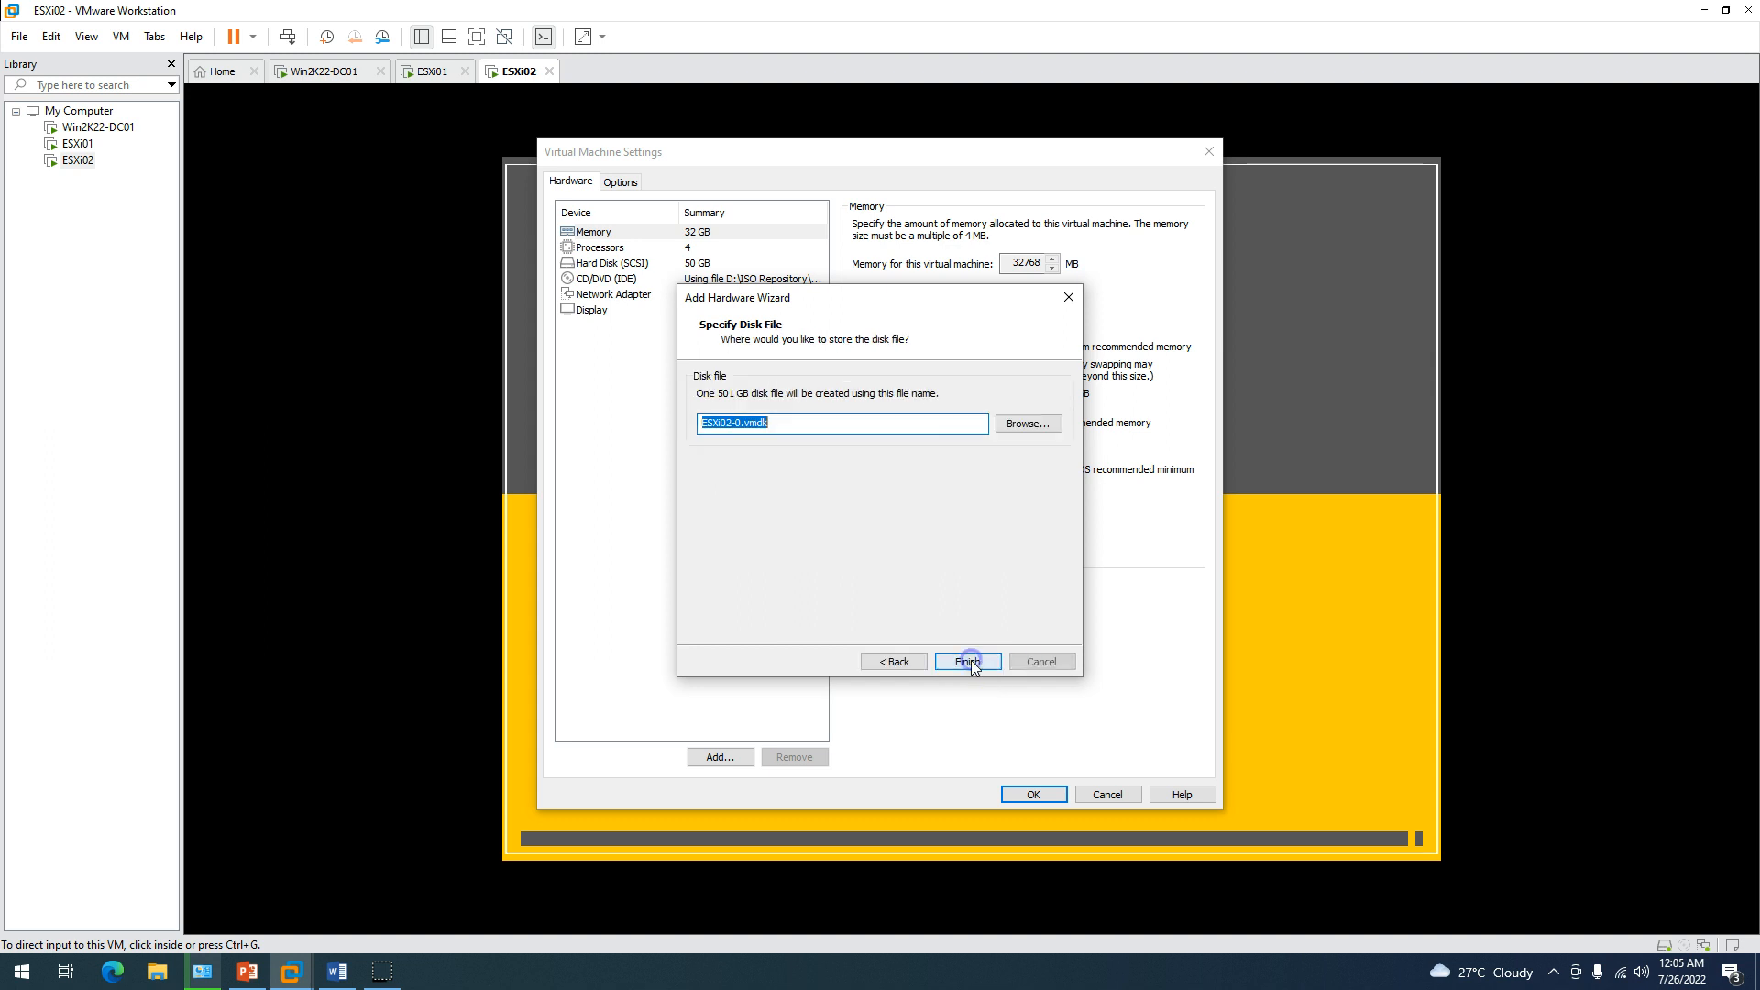
click(971, 662)
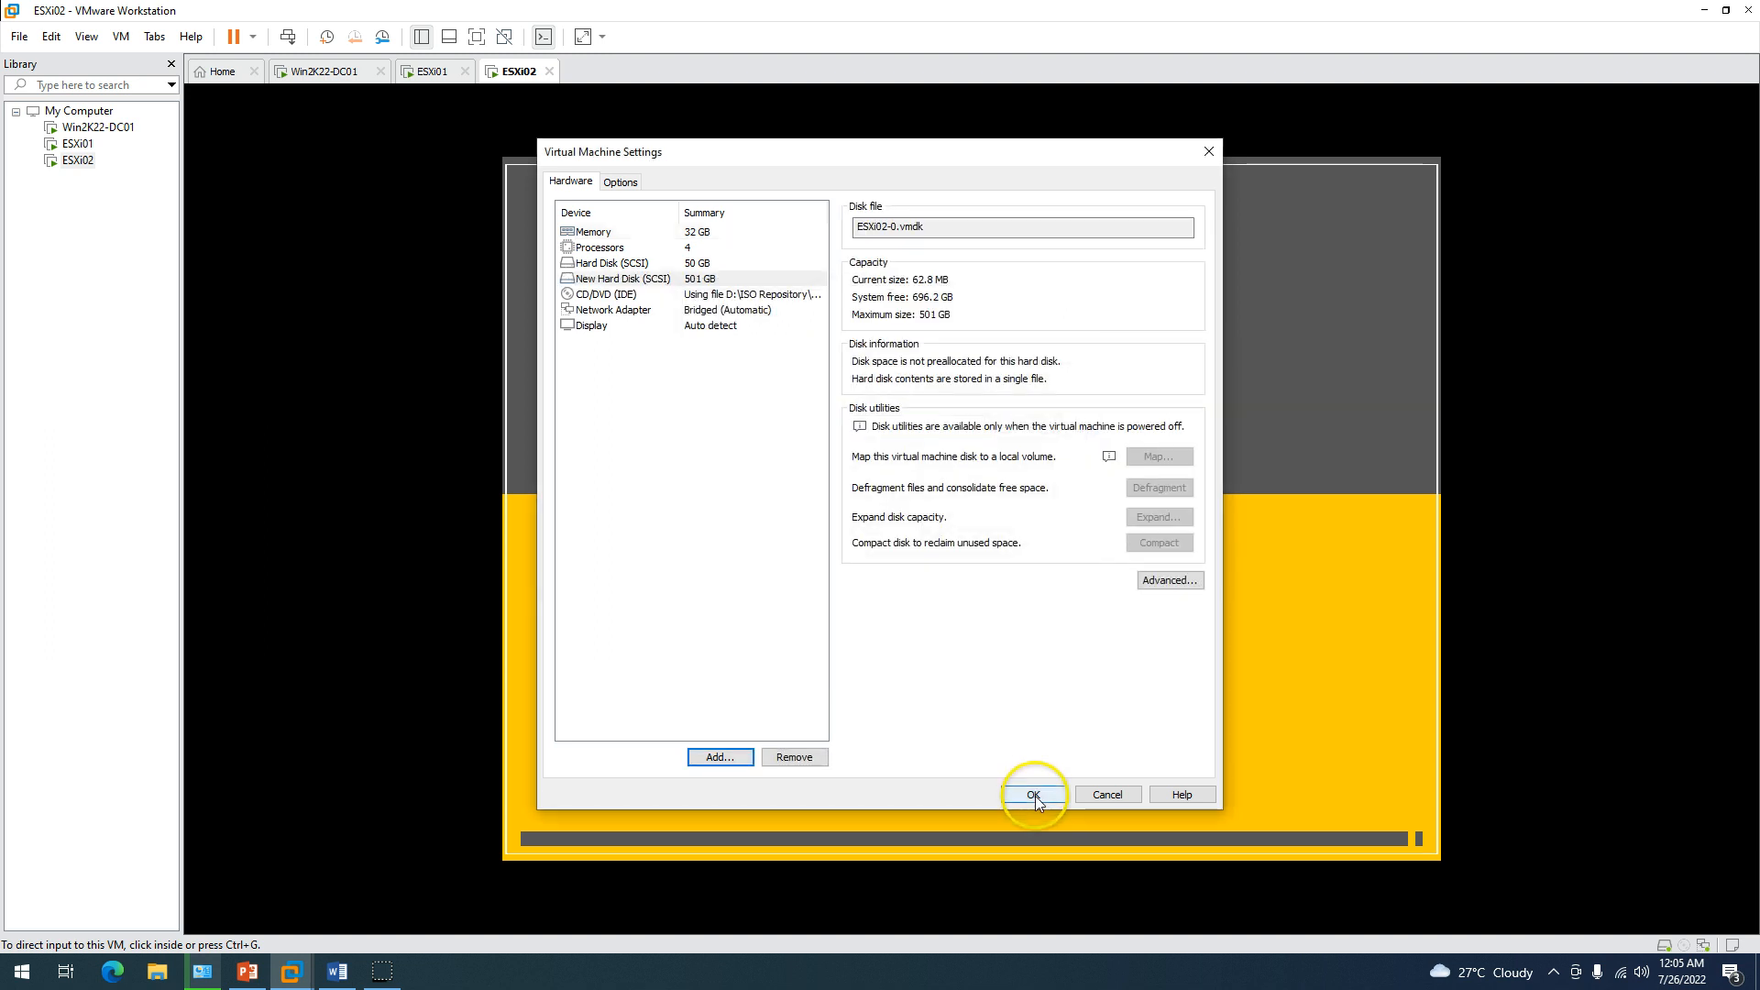
click(1035, 795)
click(427, 72)
Check the Win2K22-DC01 console and glance at the Demo Environment slide.
click(342, 78)
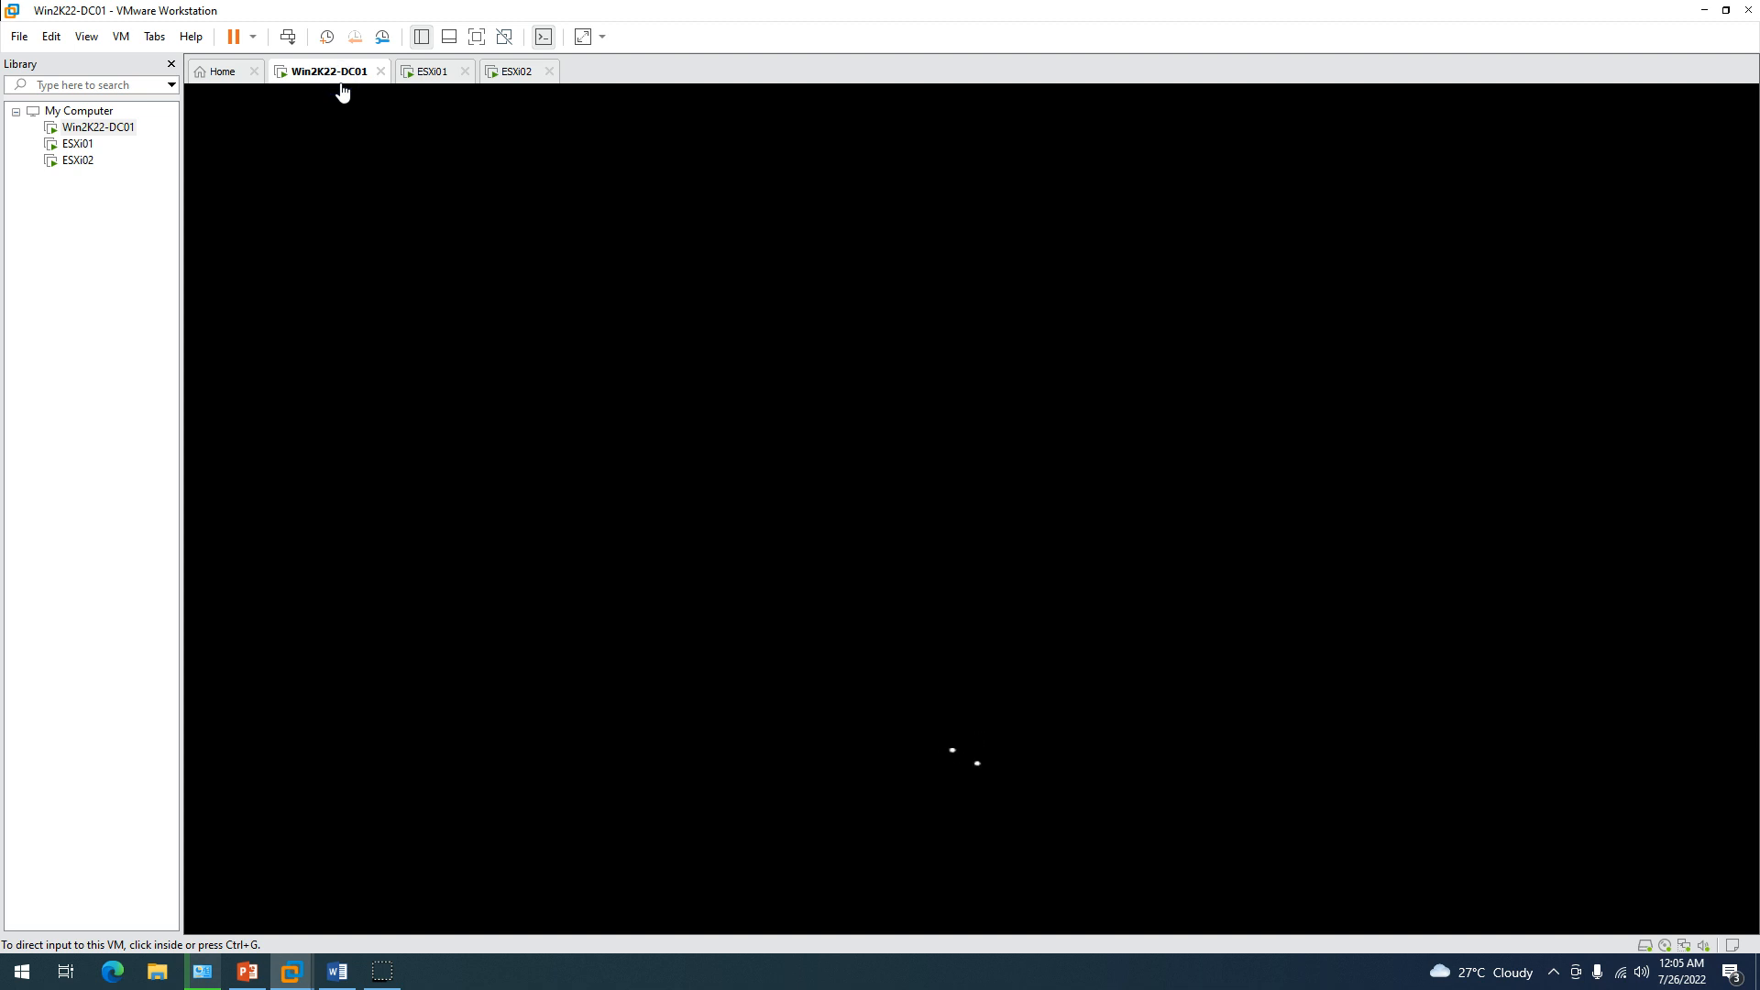
click(246, 971)
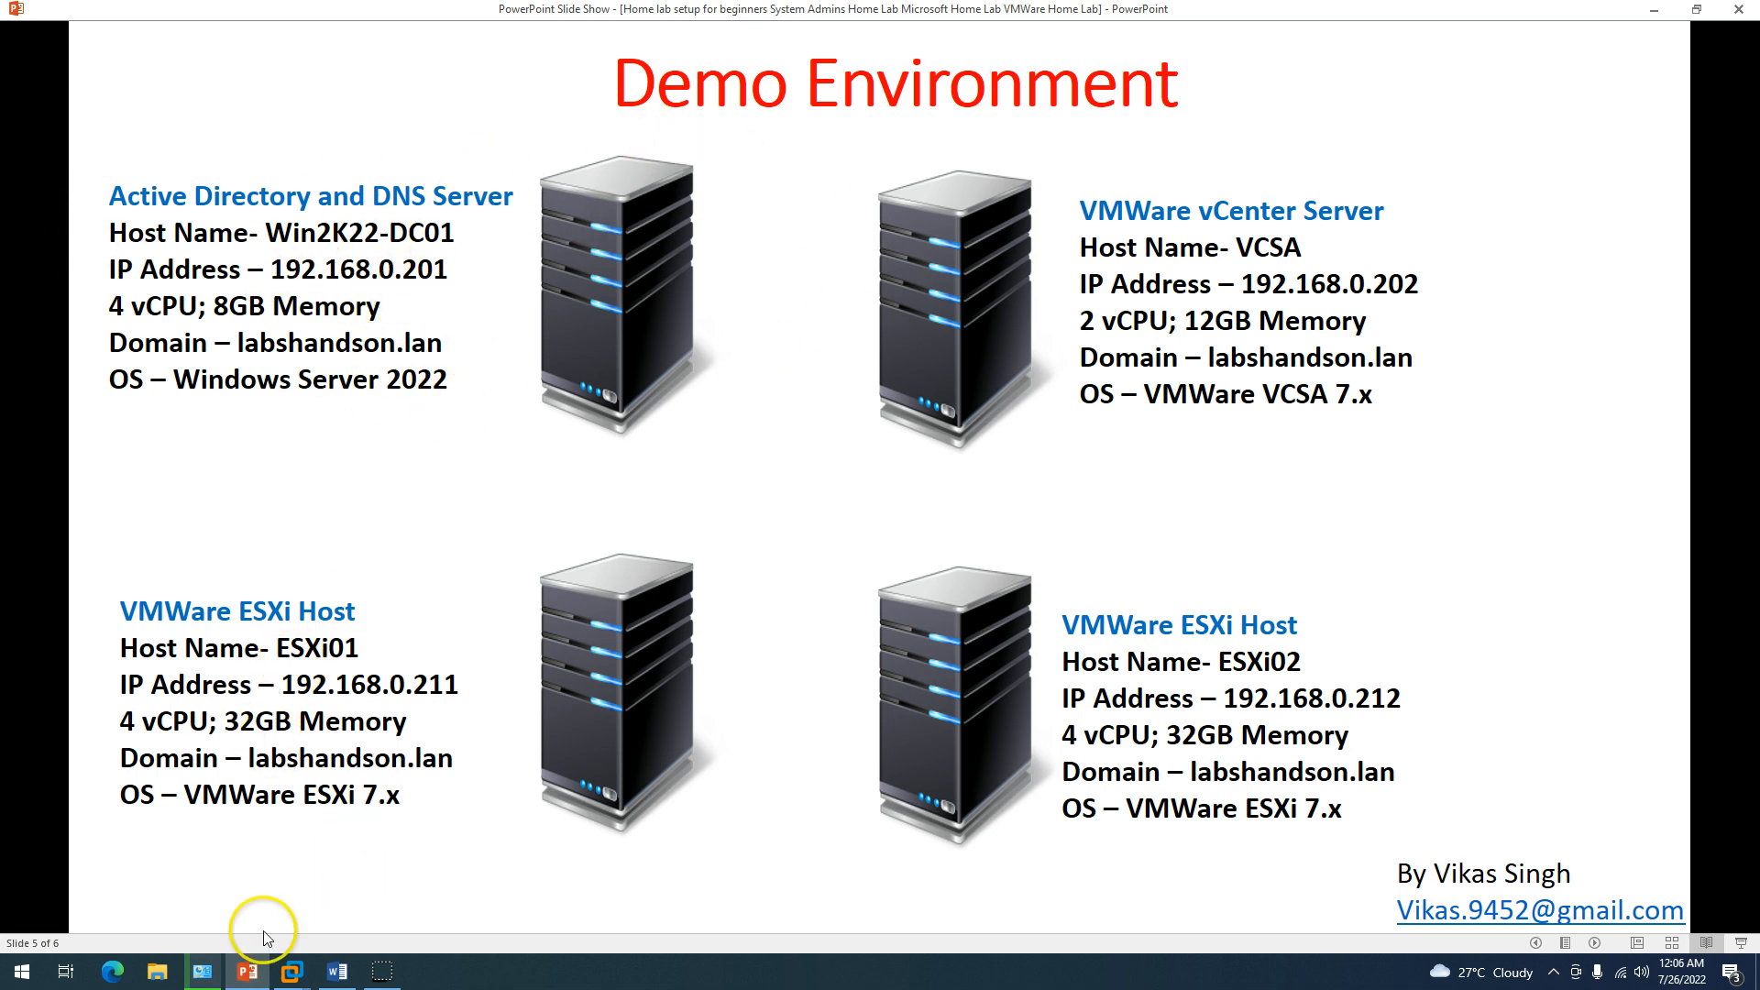
mouse_move(245, 986)
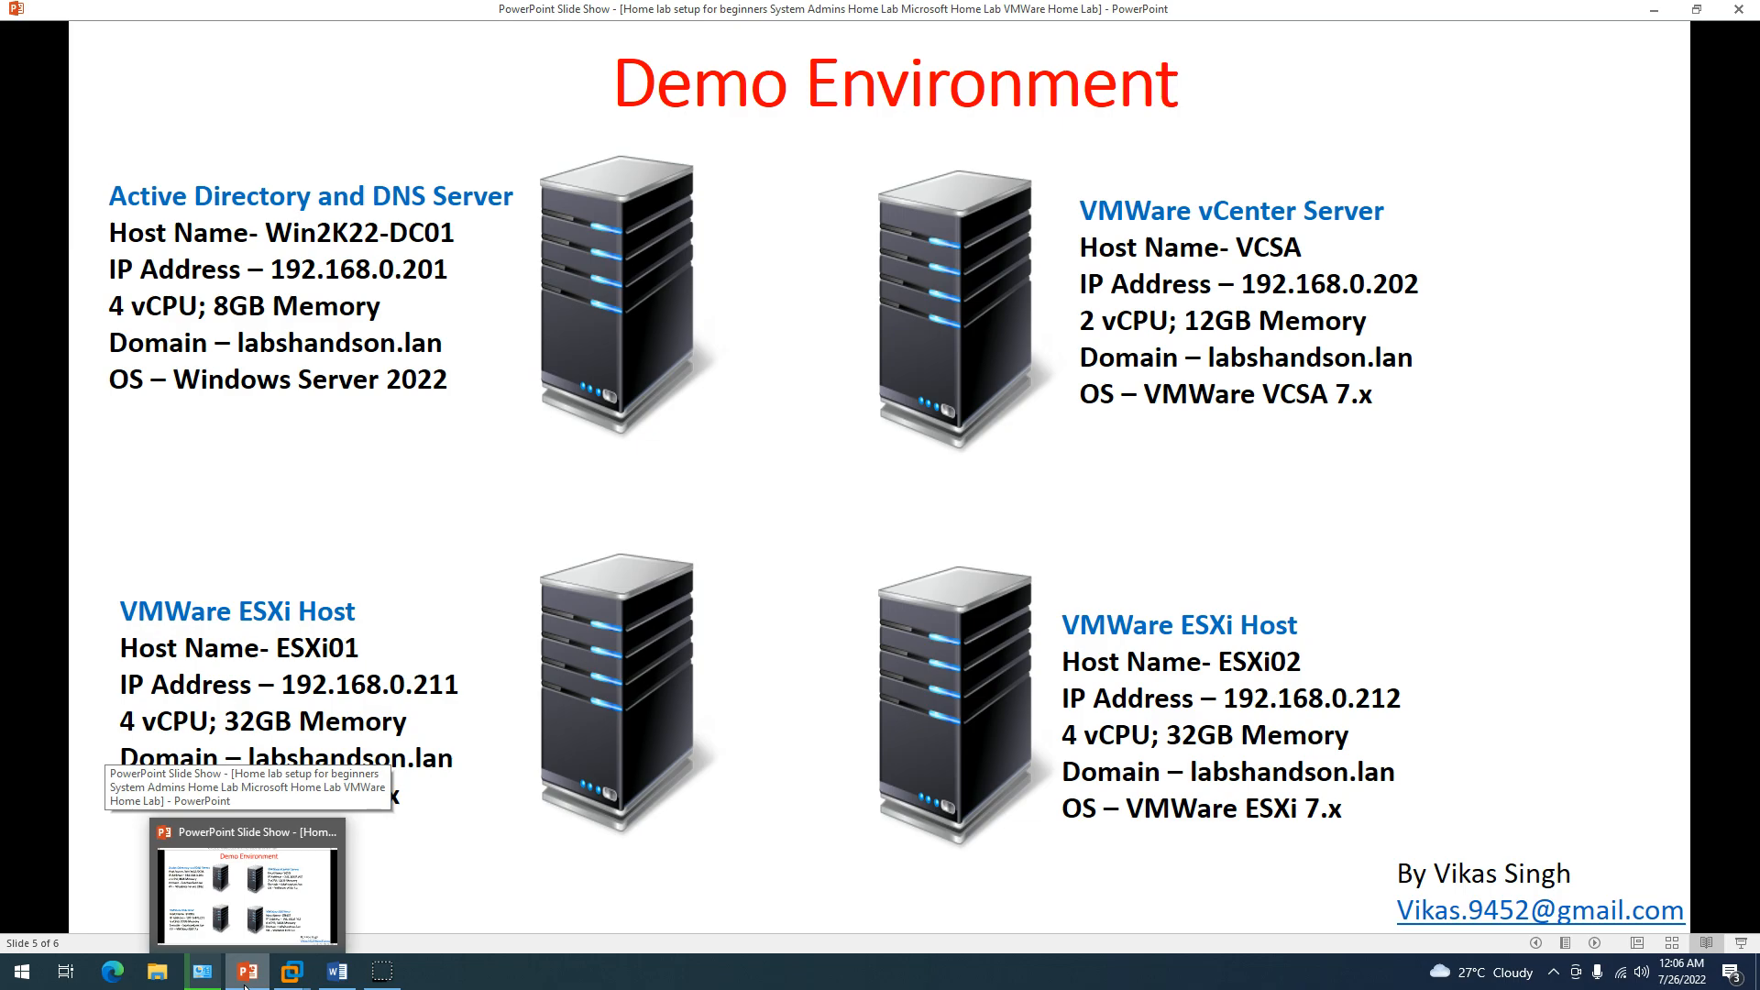
click(292, 972)
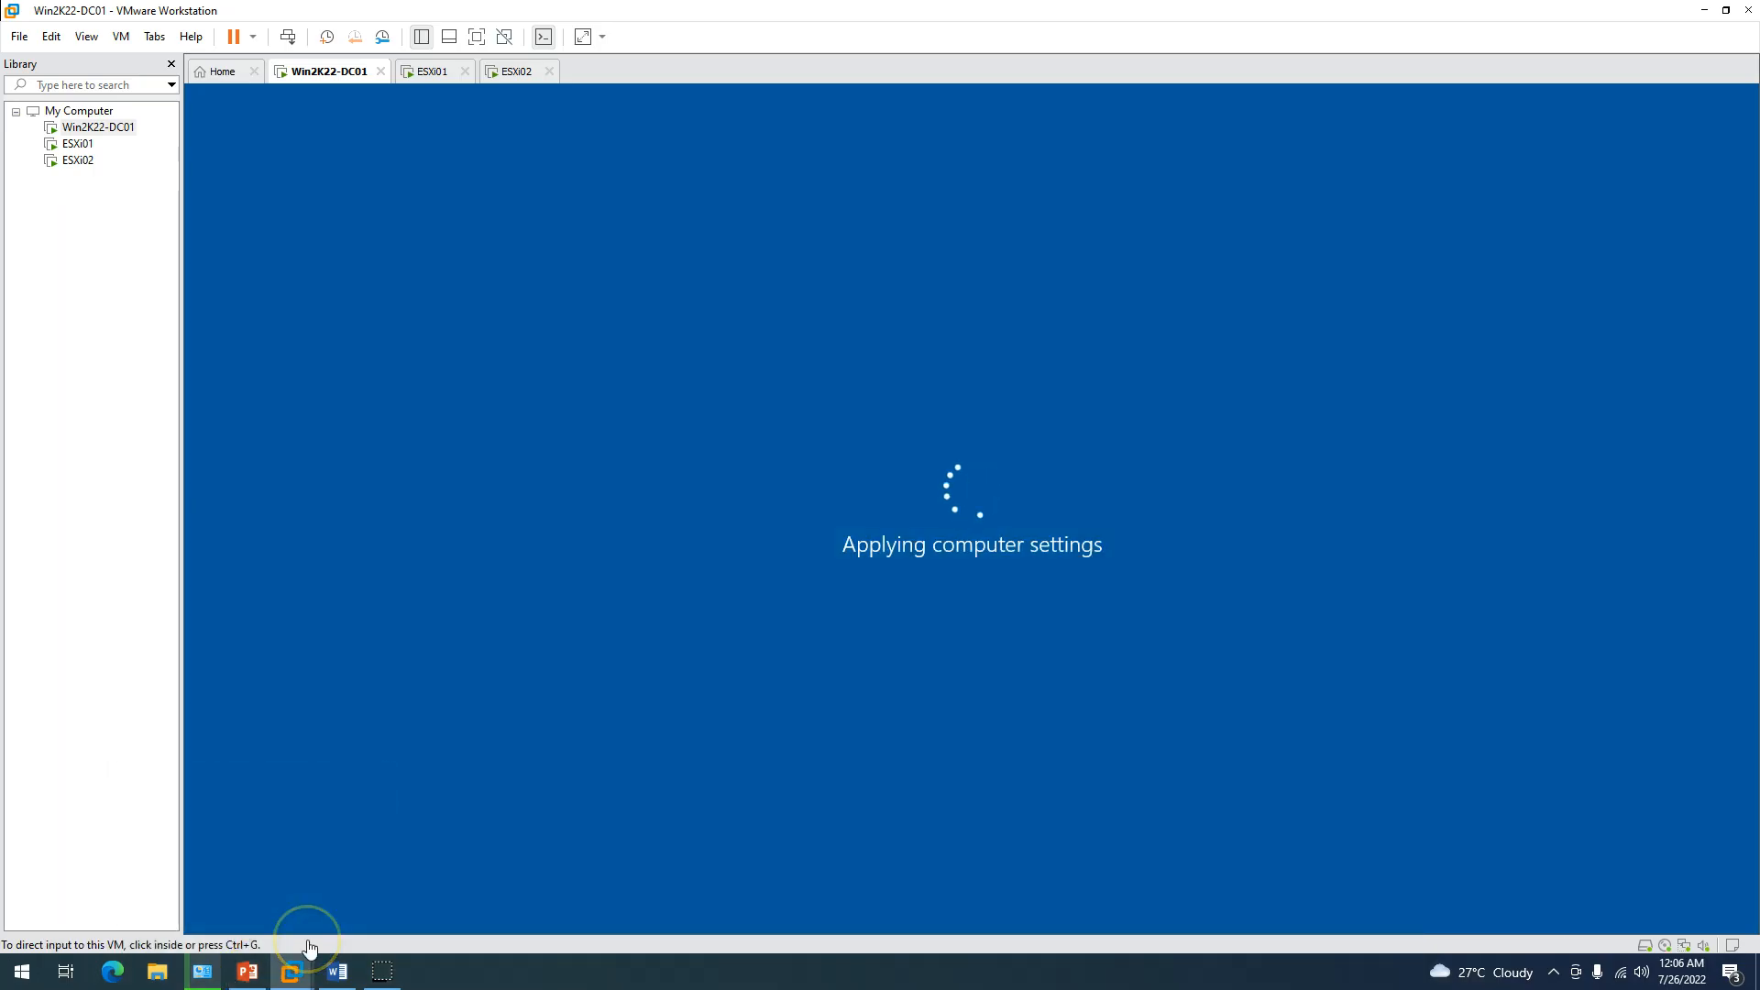
click(427, 73)
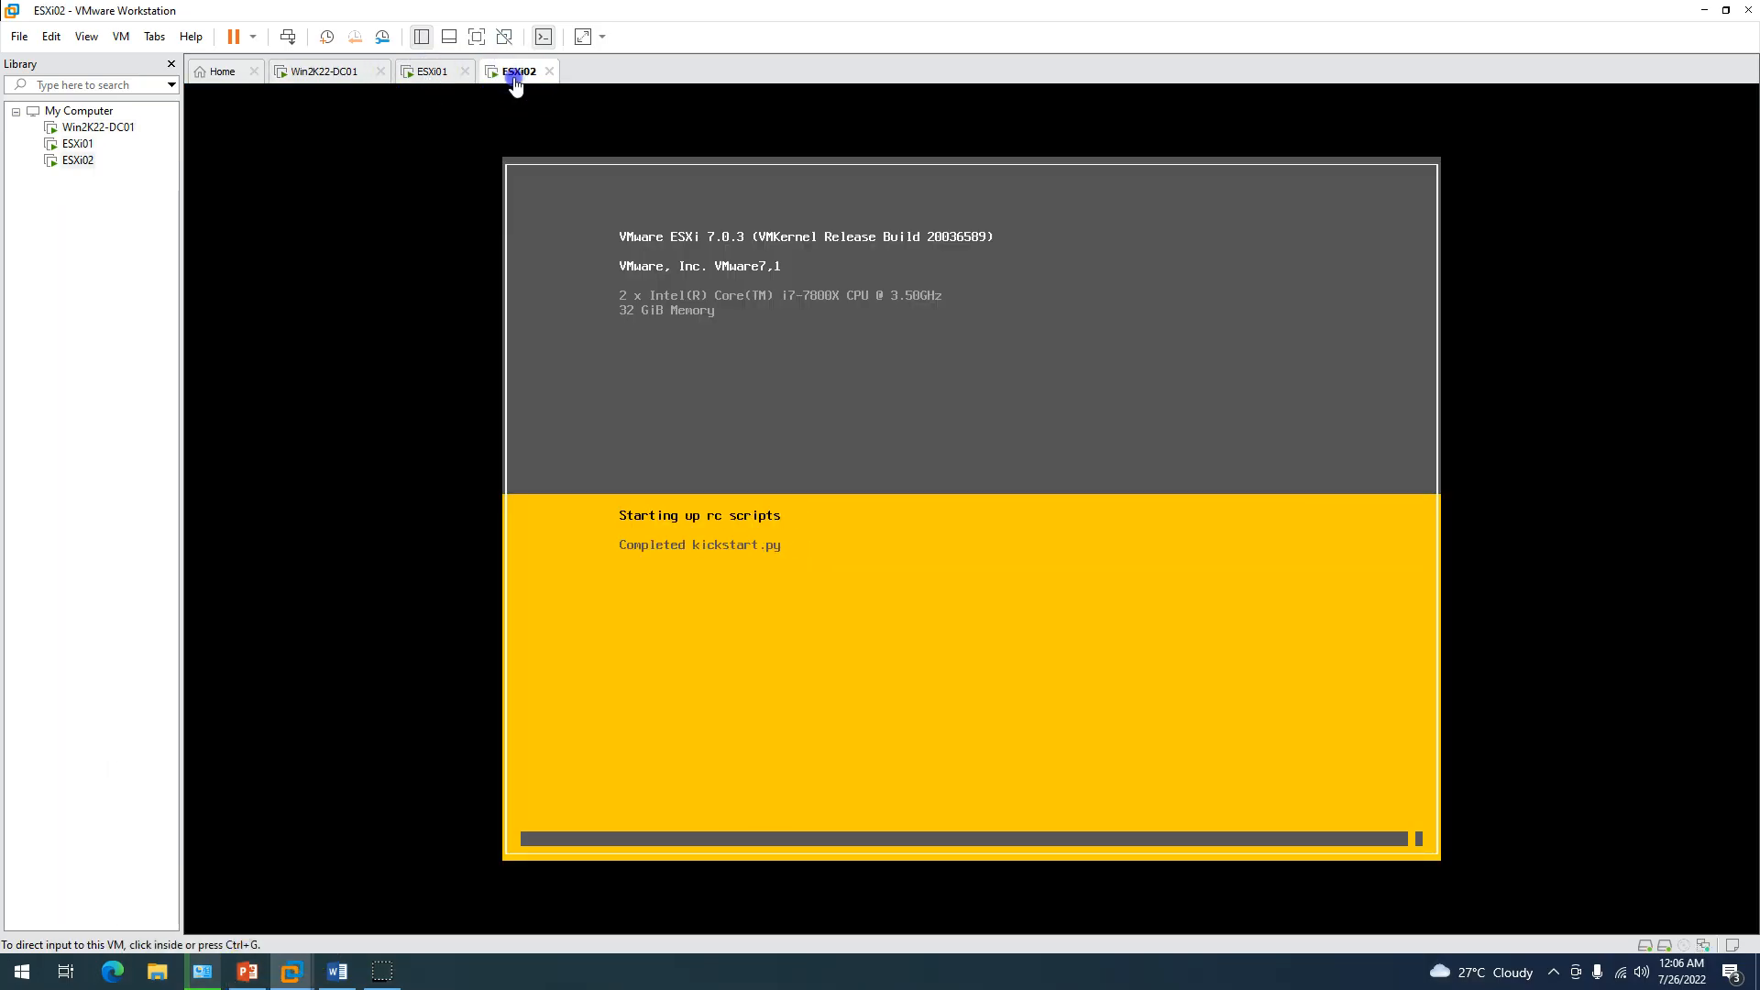
click(326, 73)
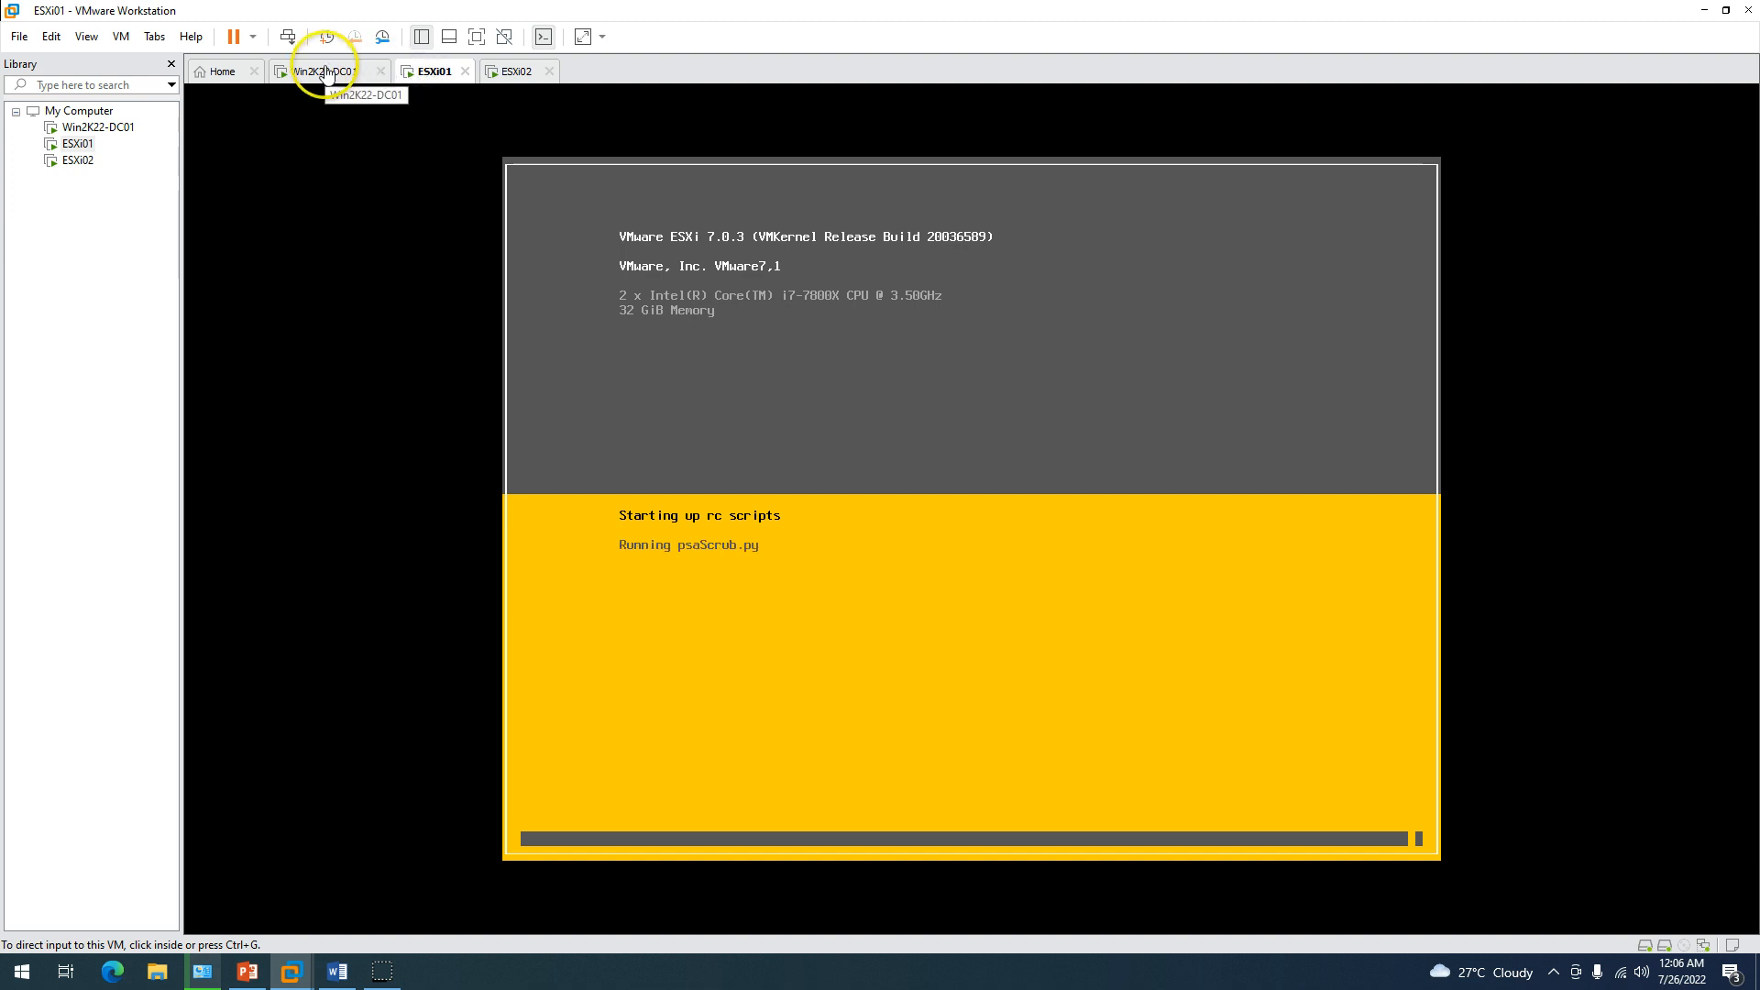
click(325, 72)
click(438, 73)
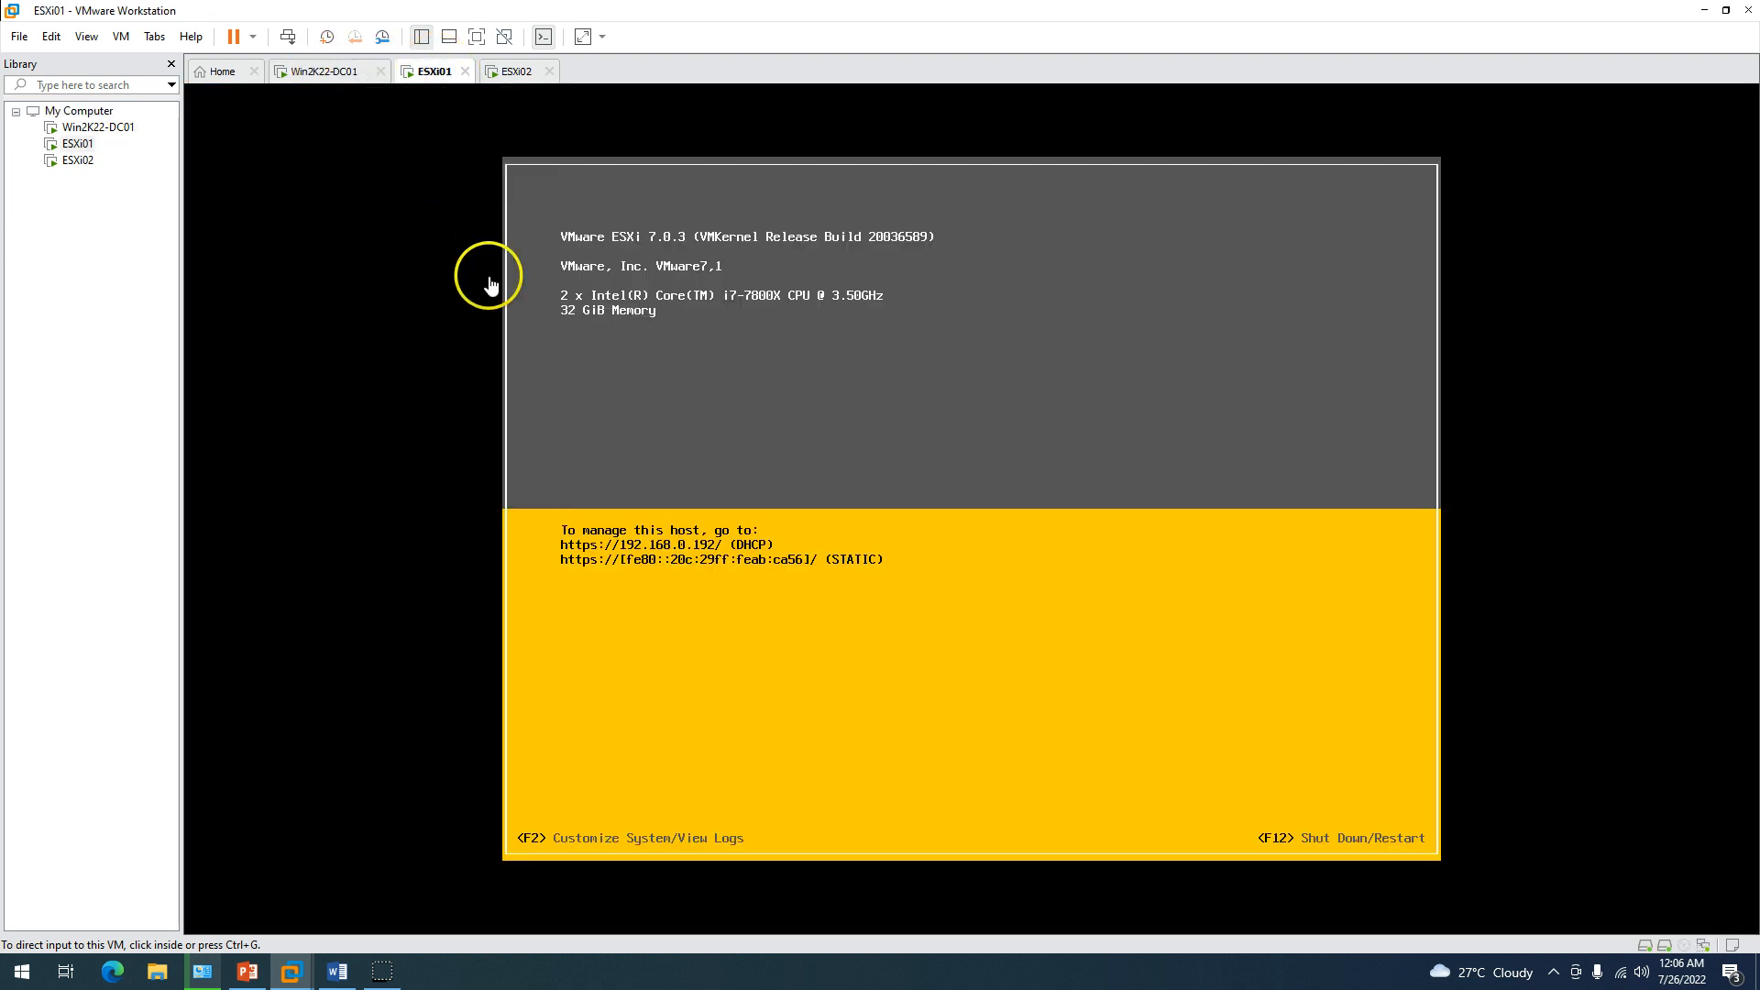
click(516, 71)
click(435, 73)
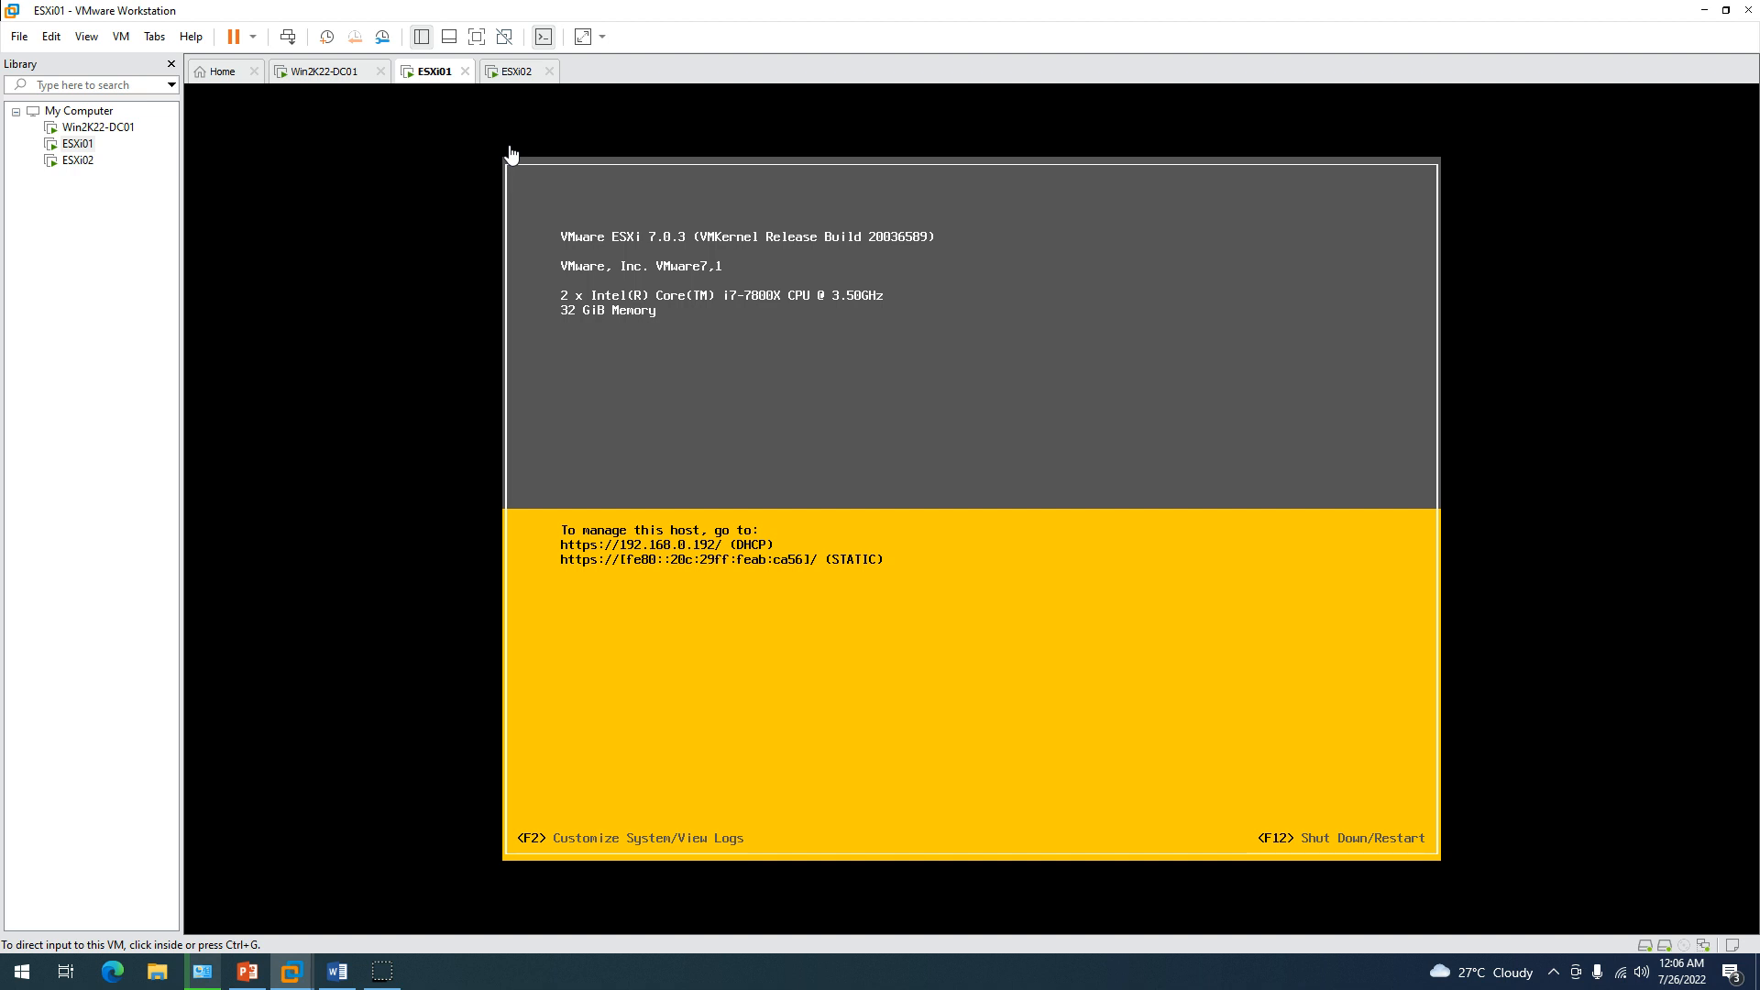
click(652, 565)
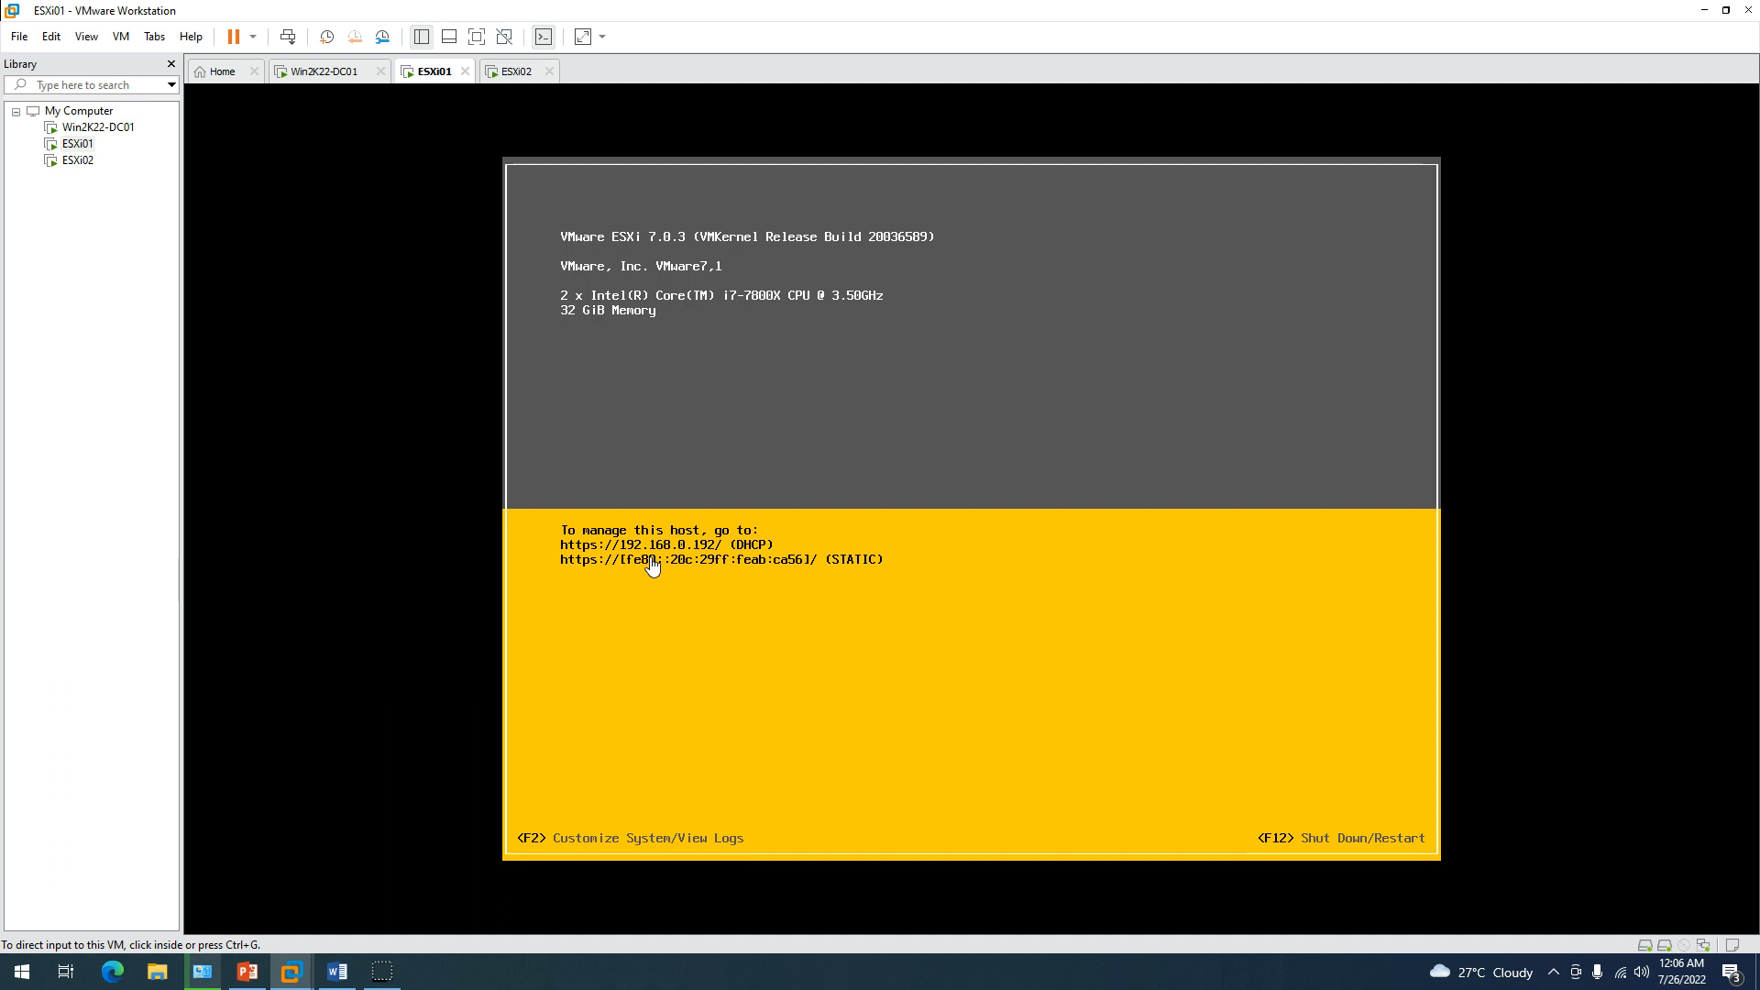
click(773, 436)
click(327, 73)
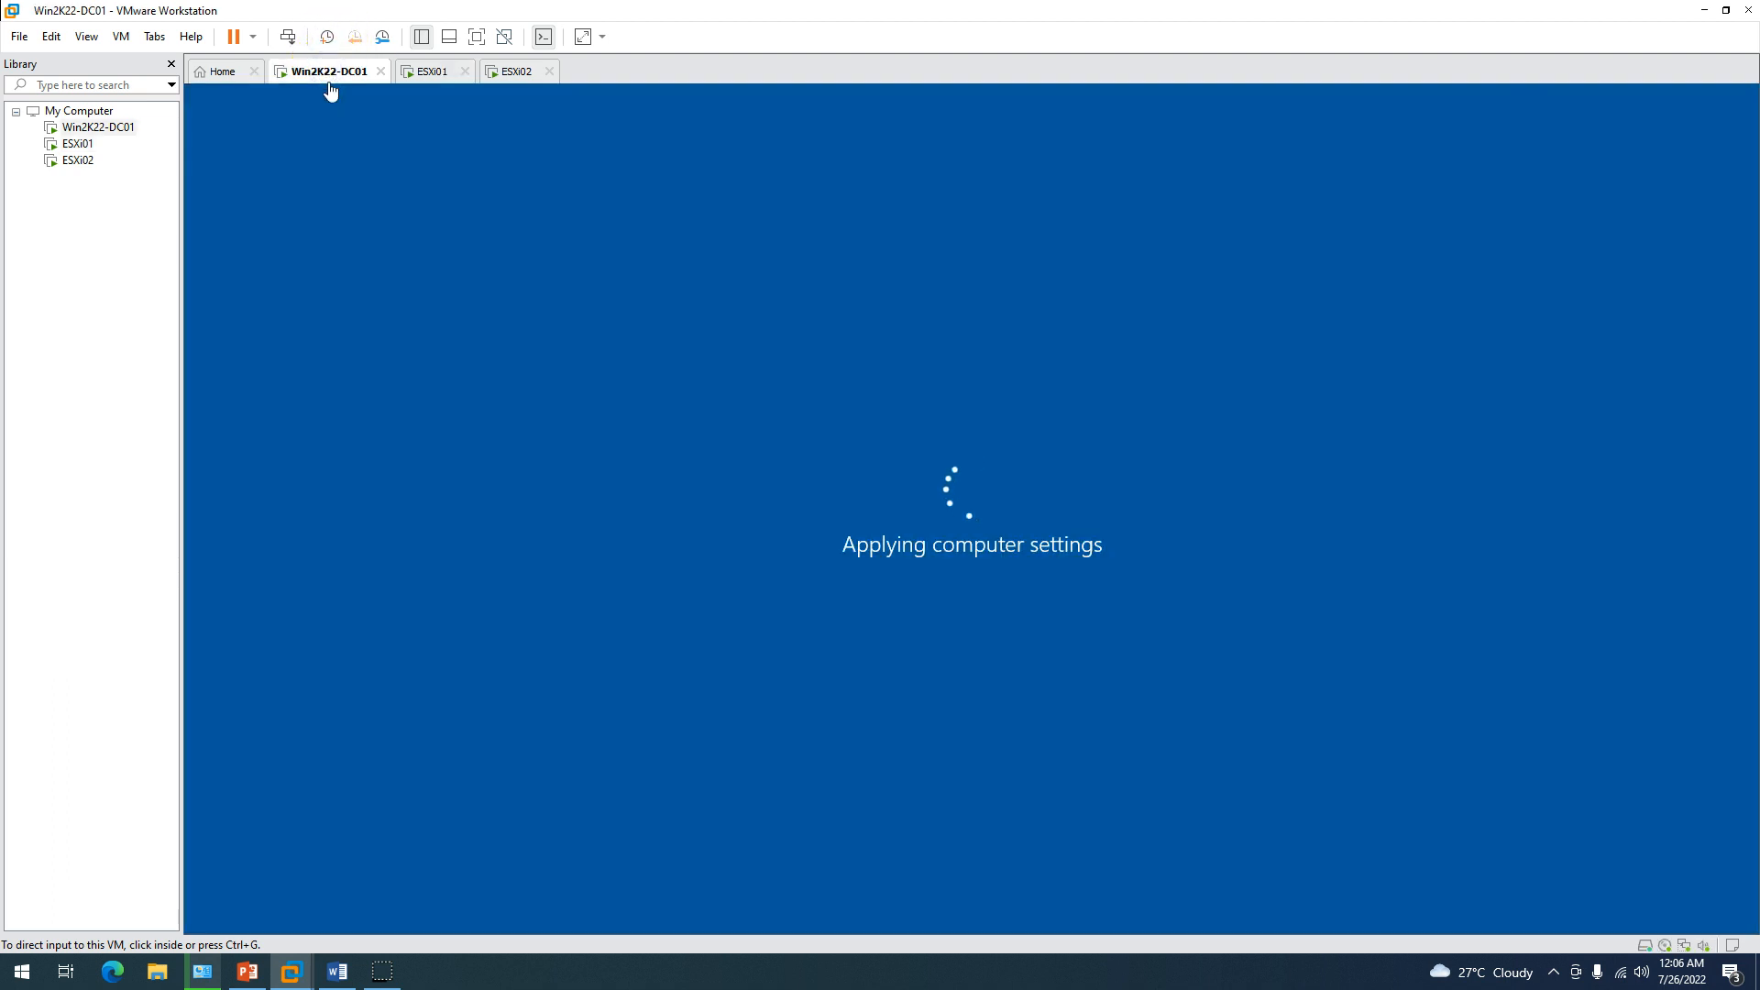
click(433, 72)
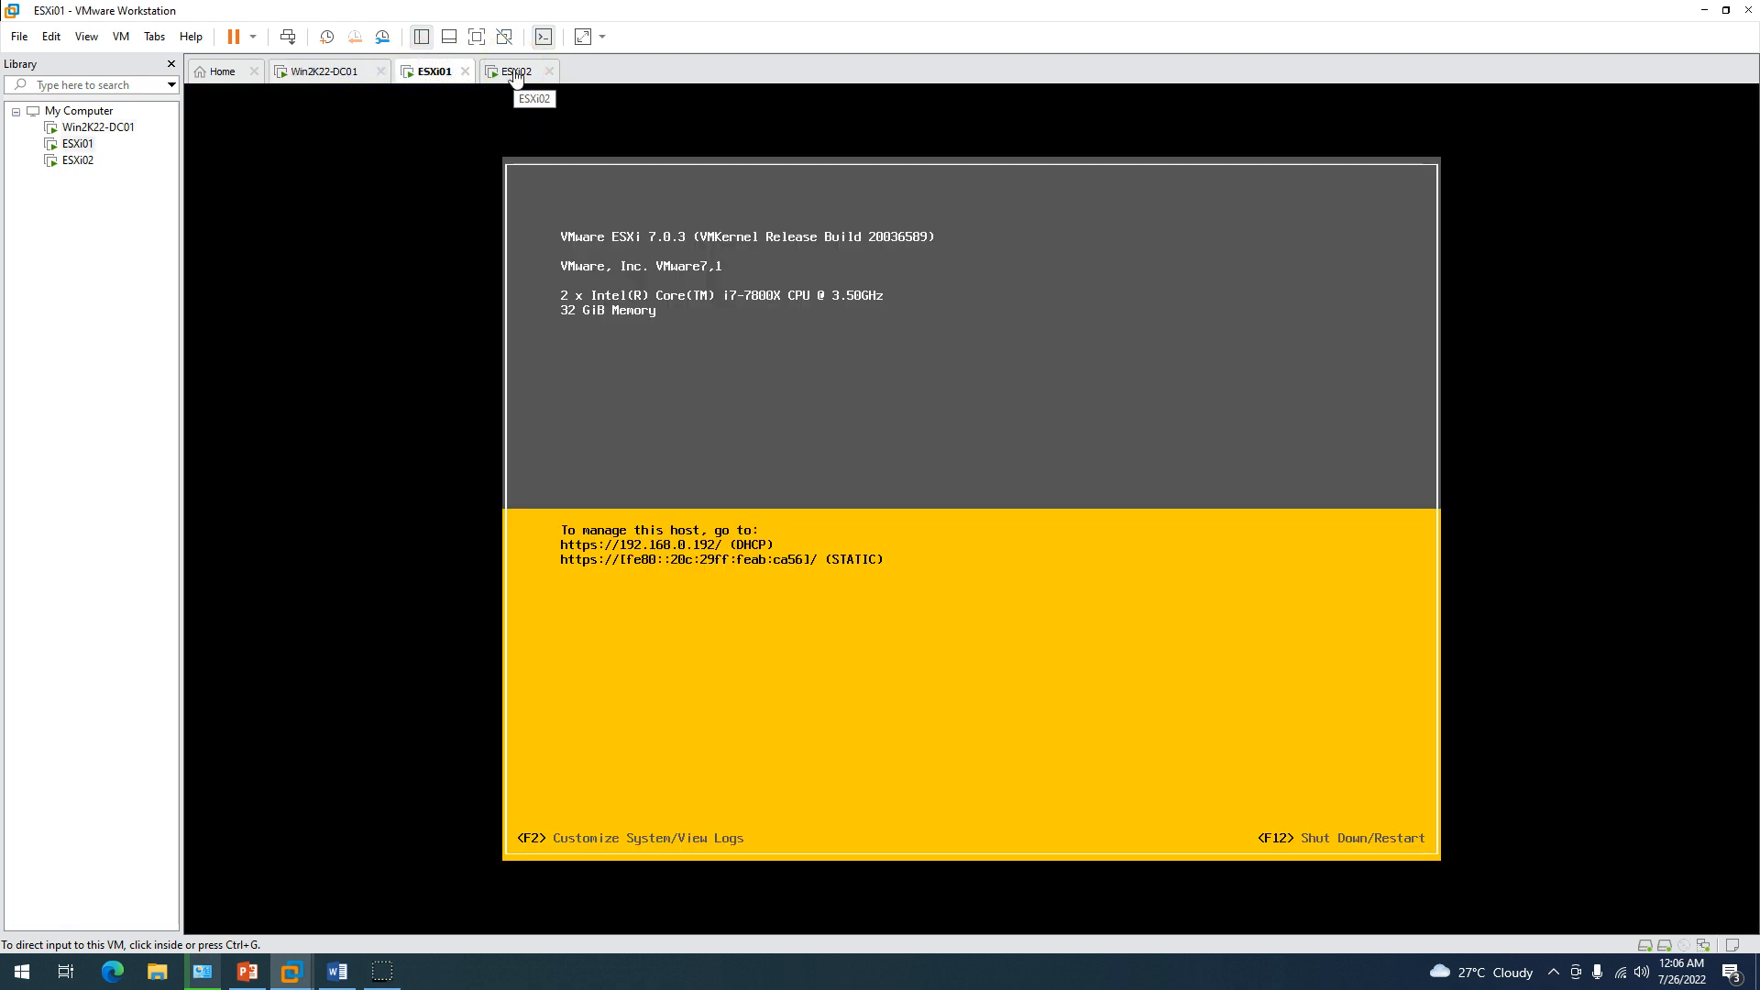
Sign in to Win2K22-DC01 as the domain Administrator via Ctrl+Alt+Del and the admin password.
click(514, 74)
click(419, 71)
click(486, 71)
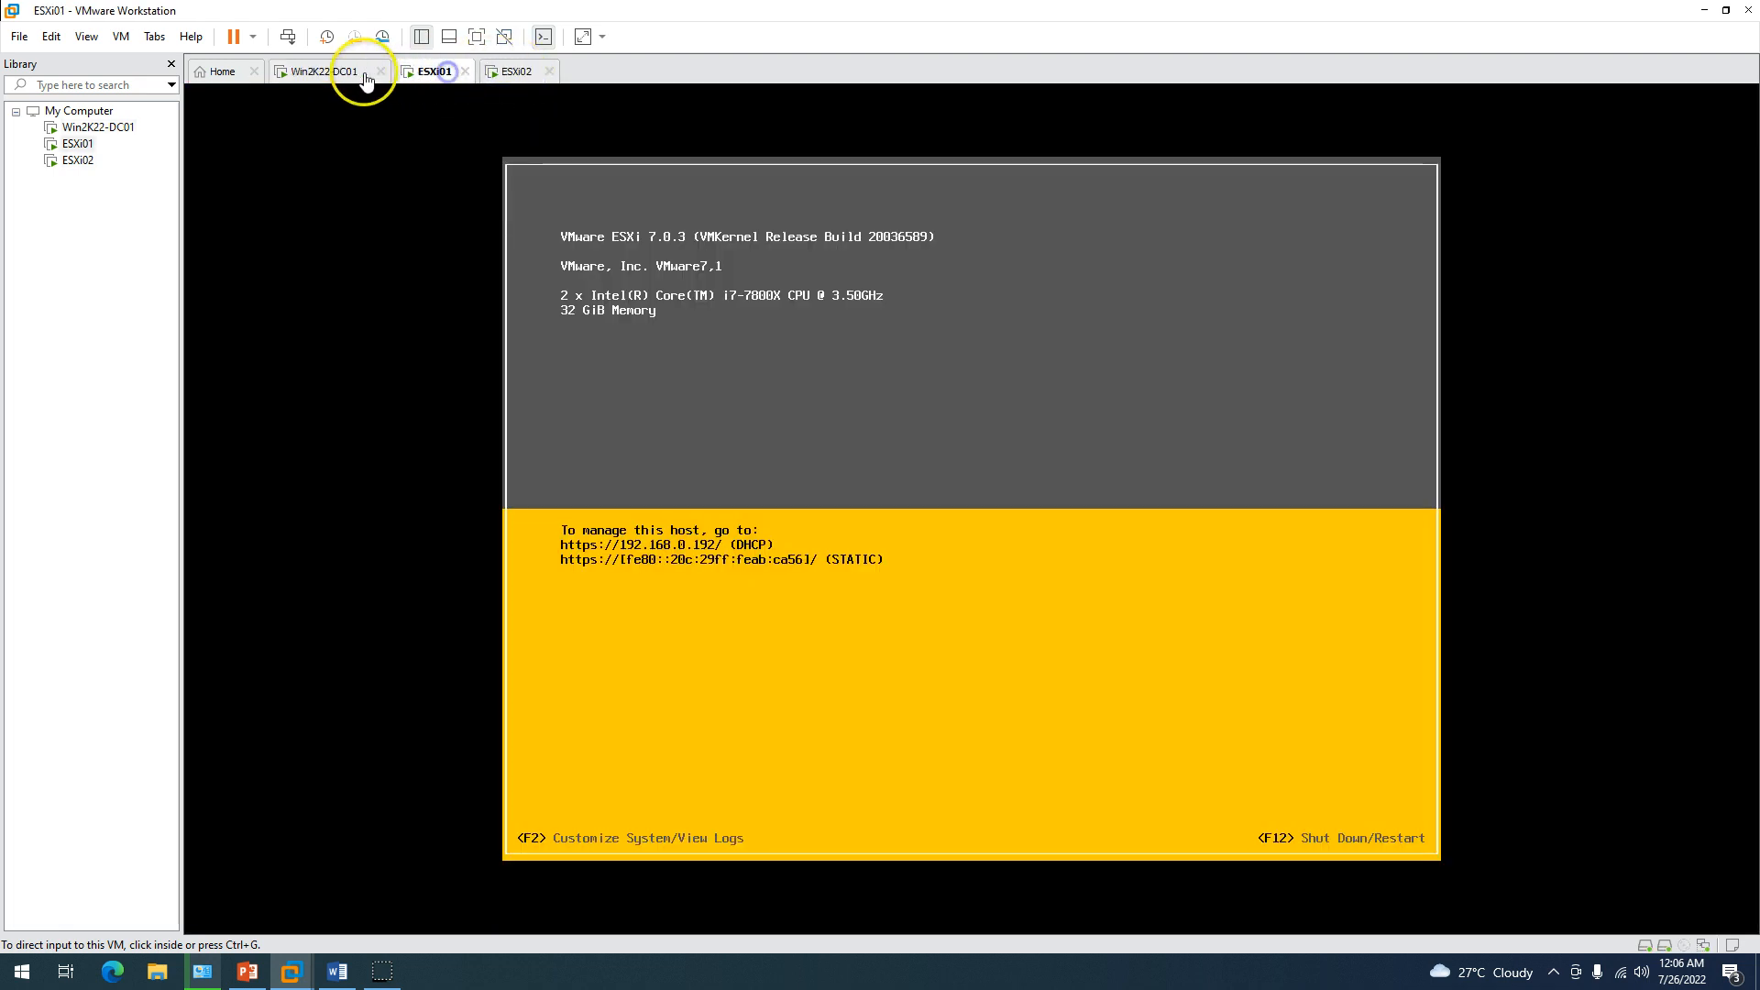
click(335, 78)
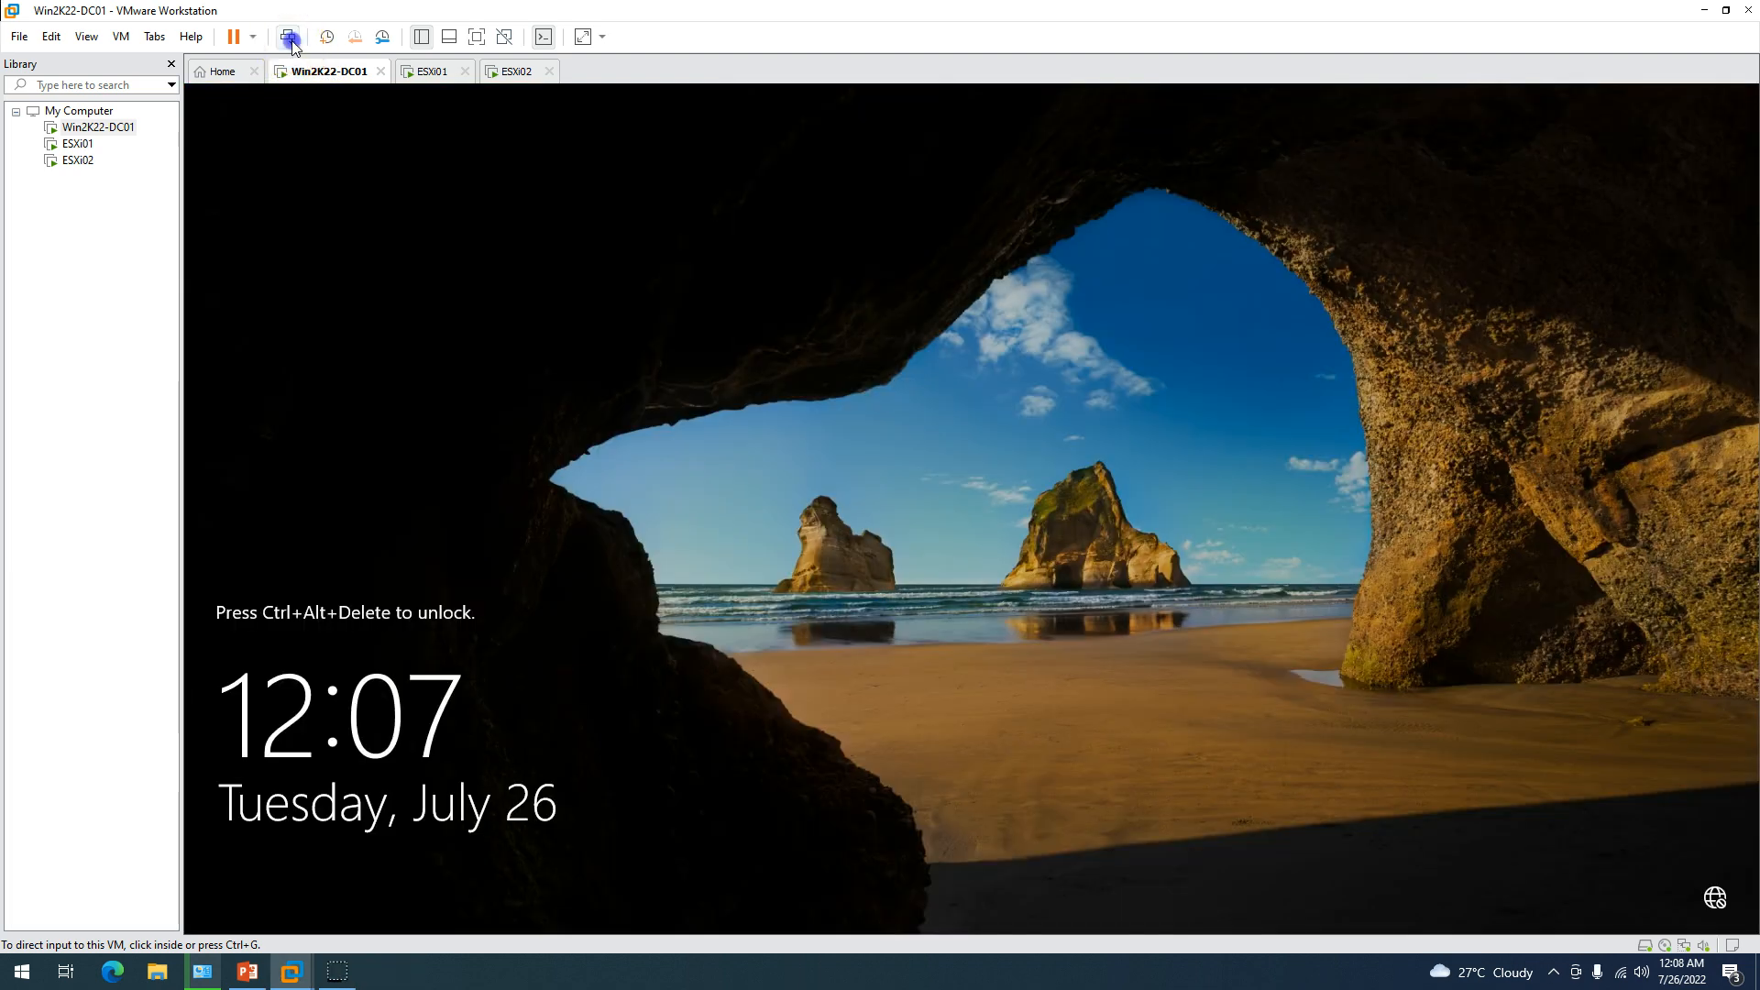
click(287, 37)
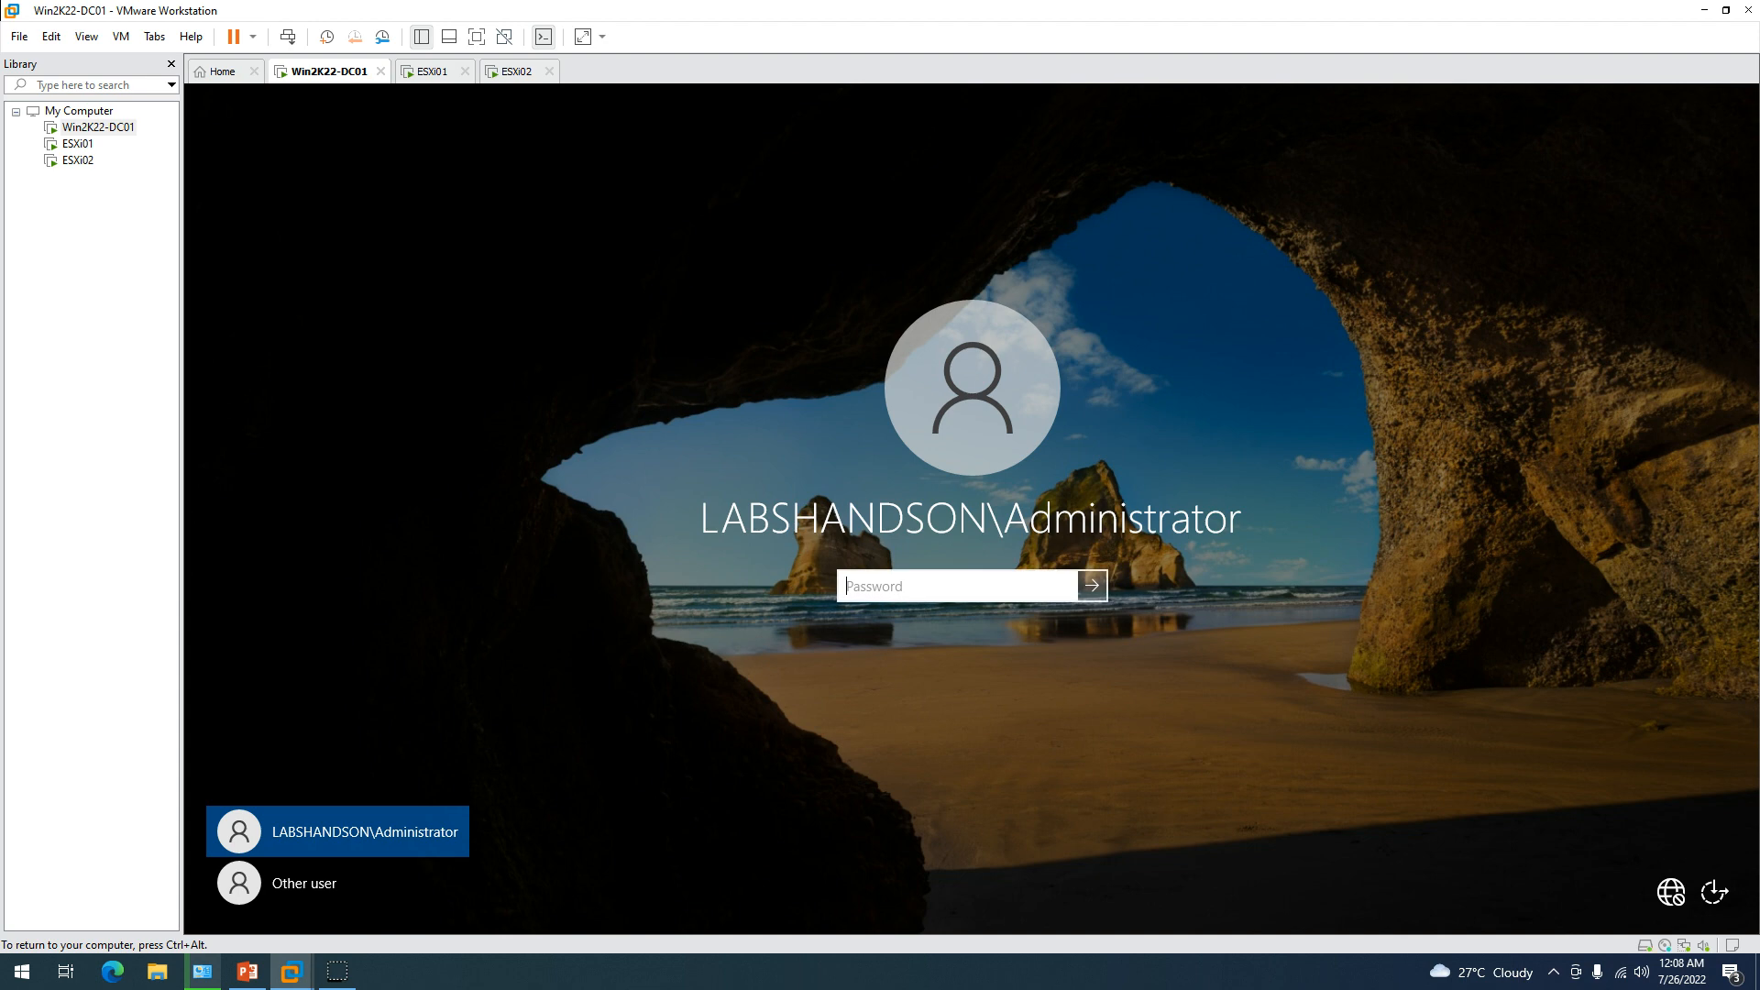
key(Return)
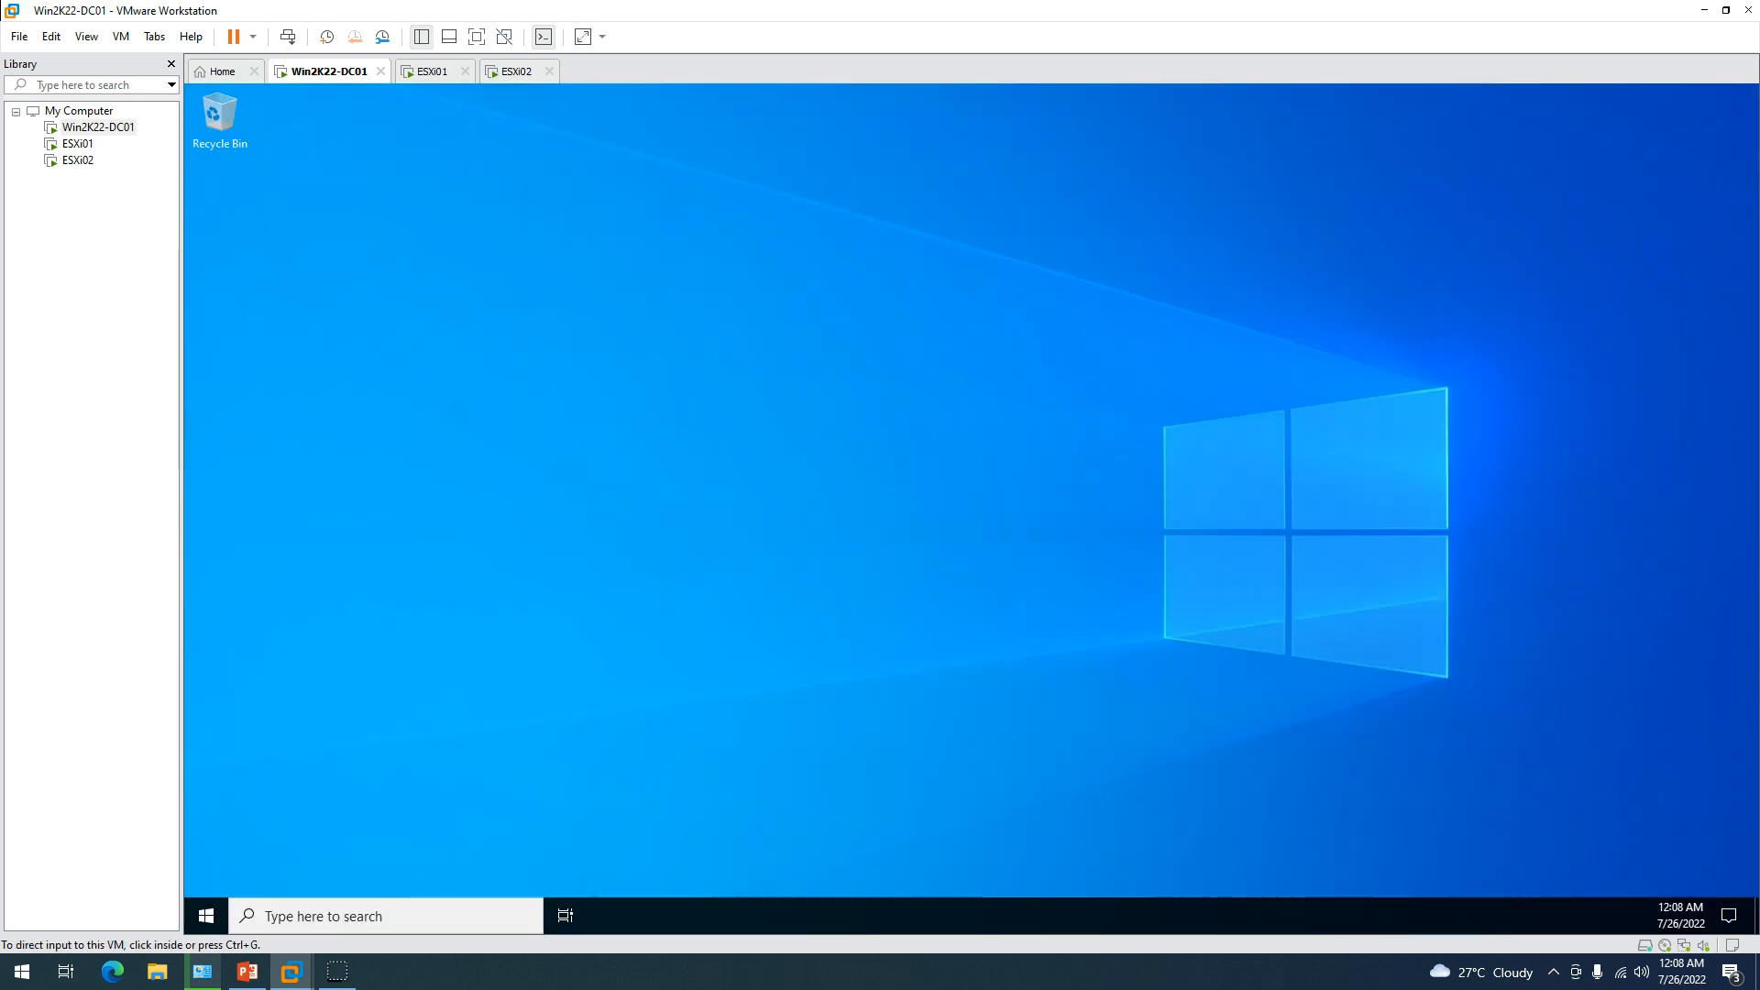
click(1316, 749)
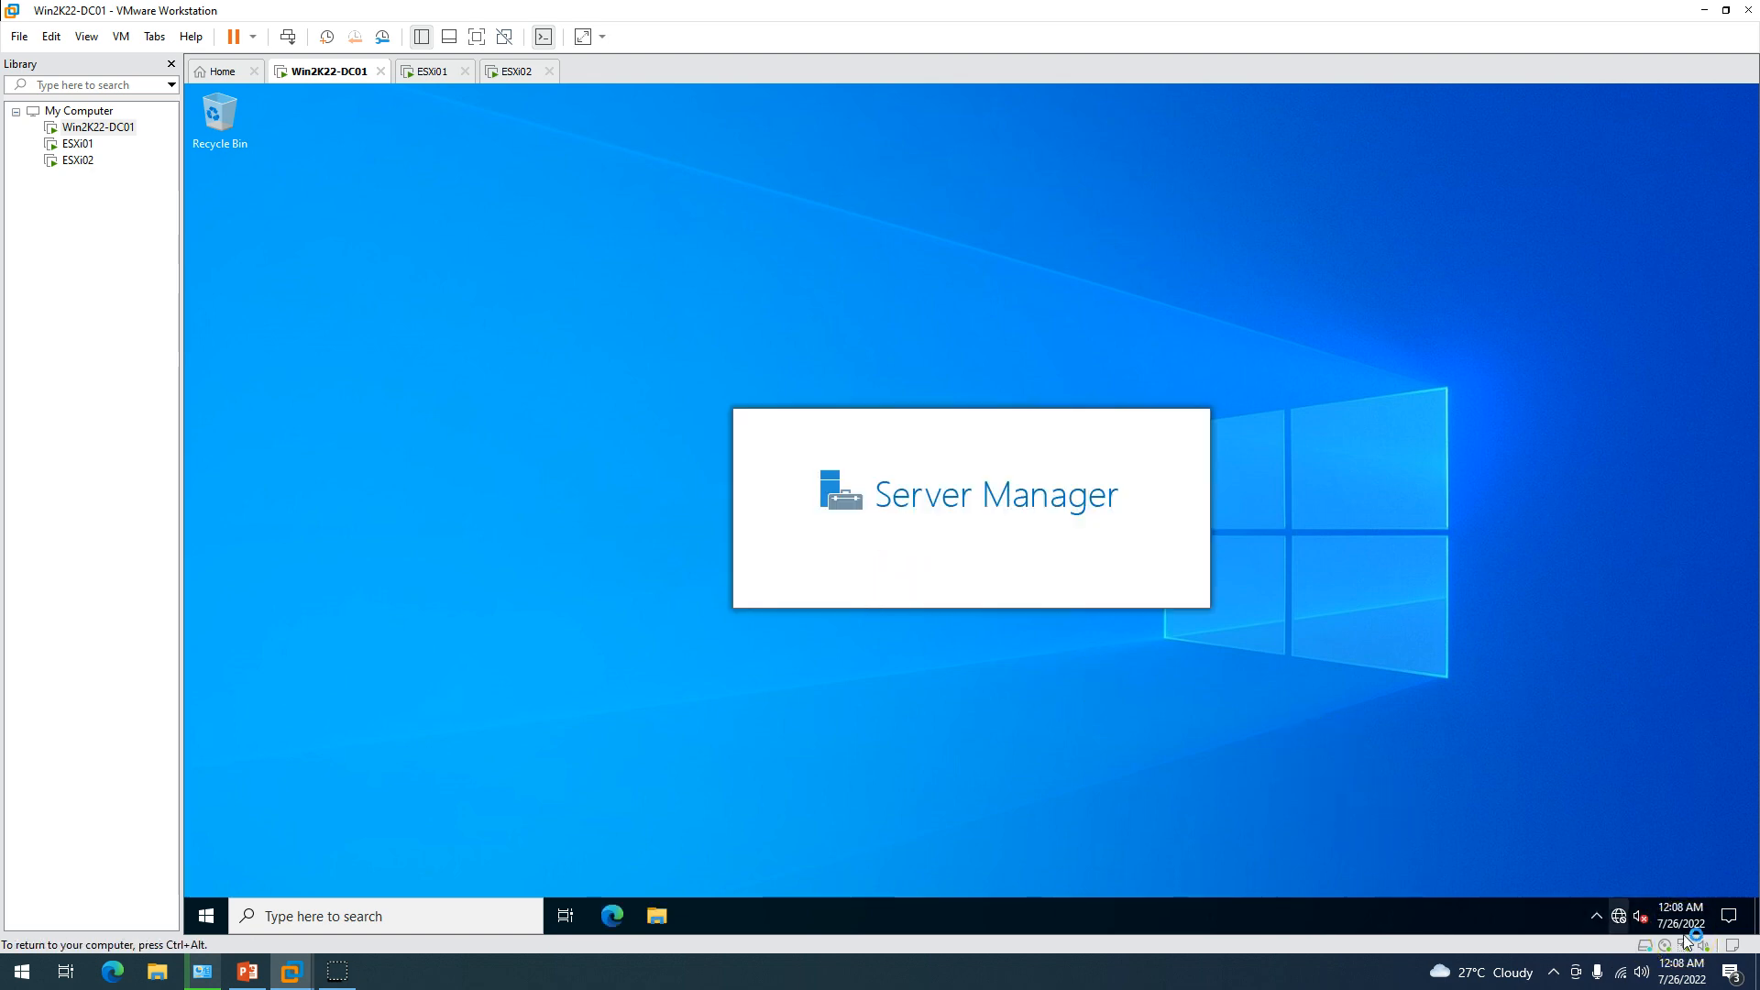
Open Ethernet0's status from Local Server and review its current DNS details.
right_click(1619, 917)
click(1605, 890)
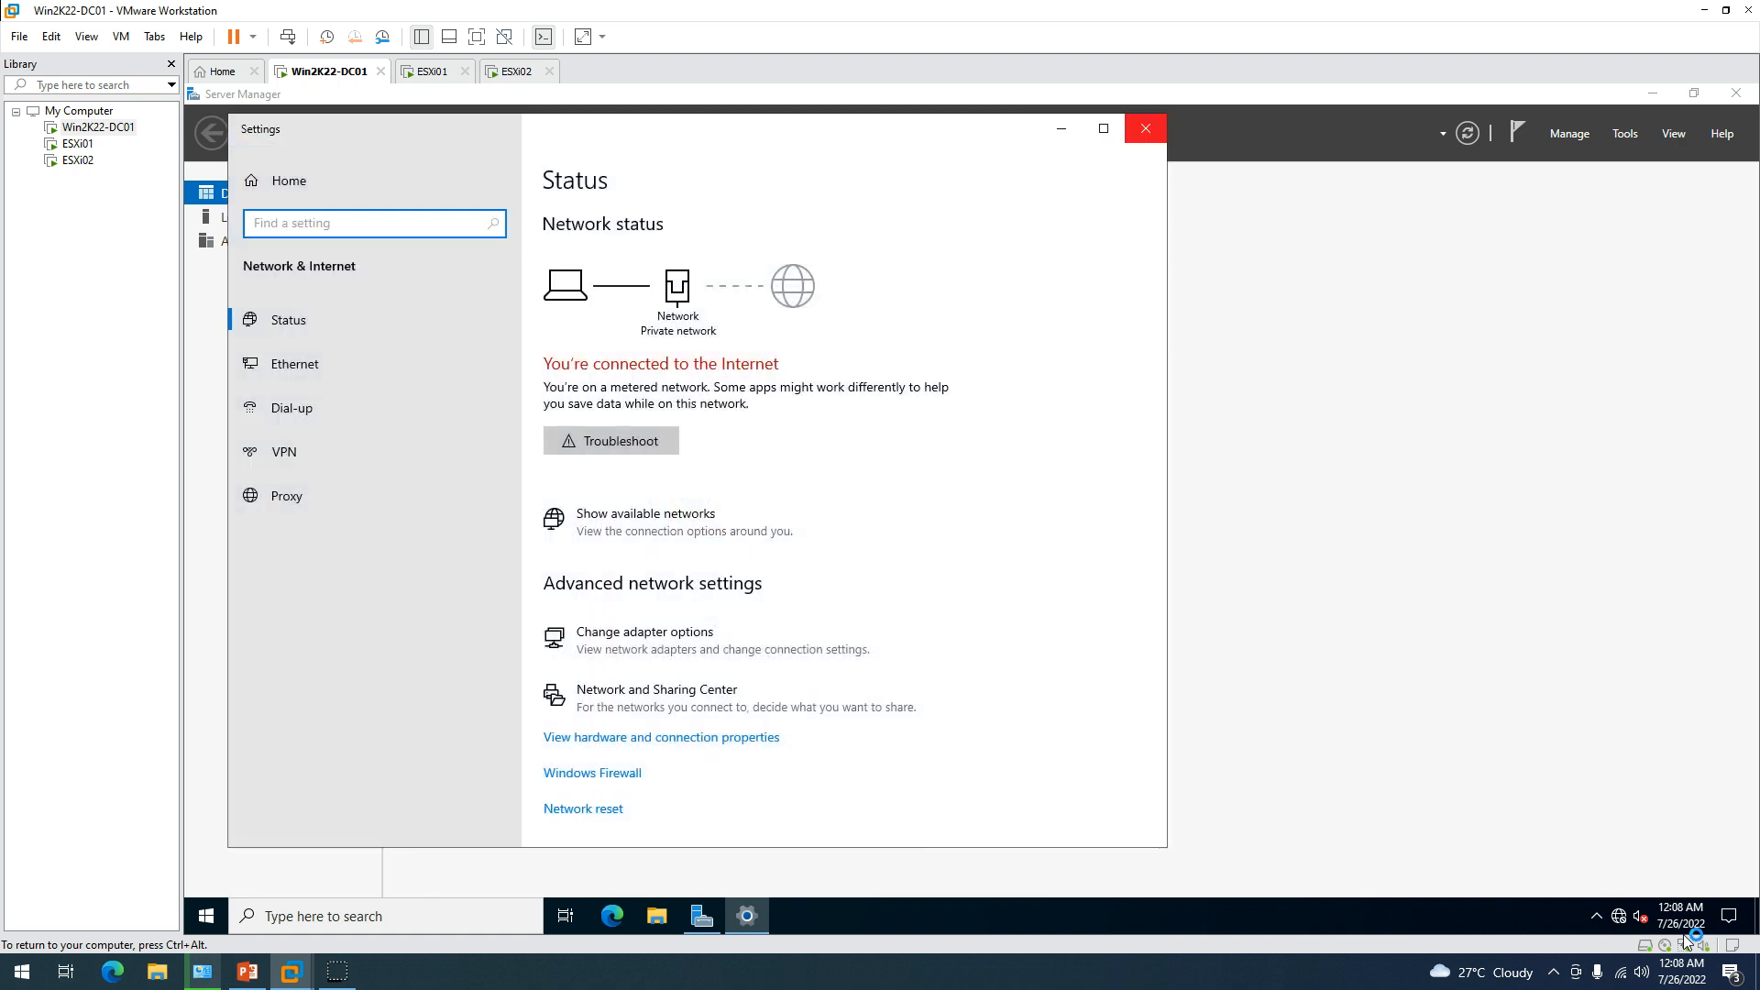
click(1146, 129)
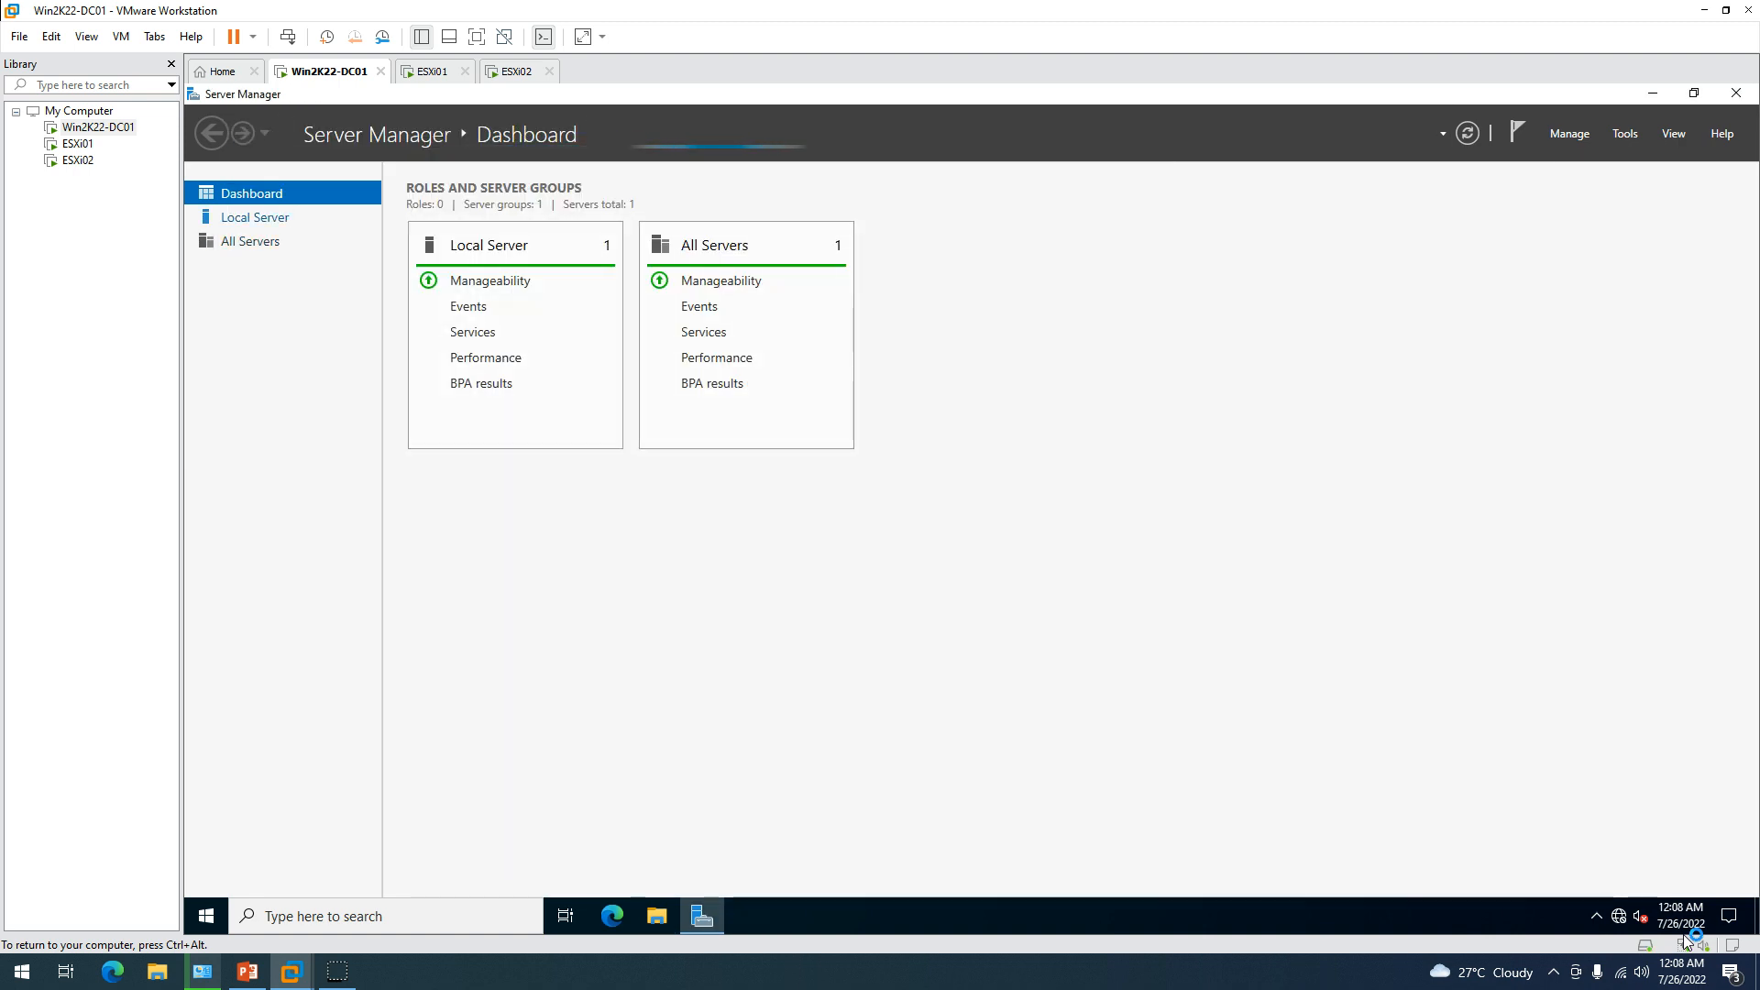
click(255, 218)
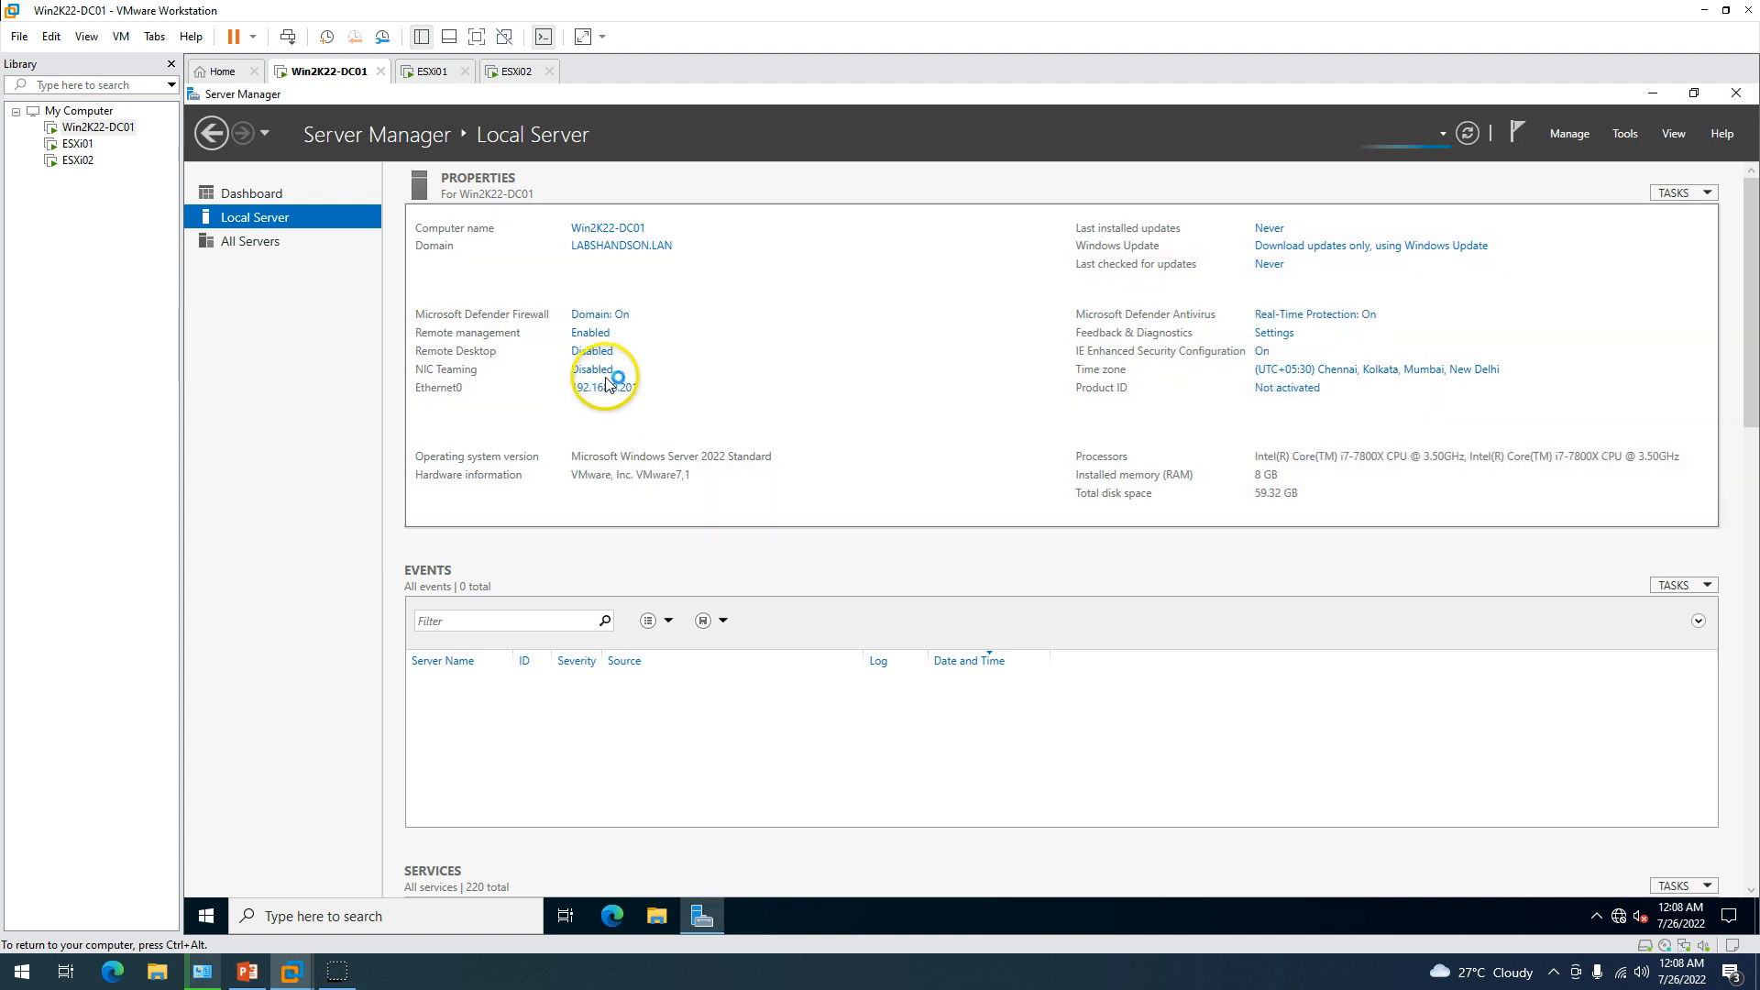
click(621, 389)
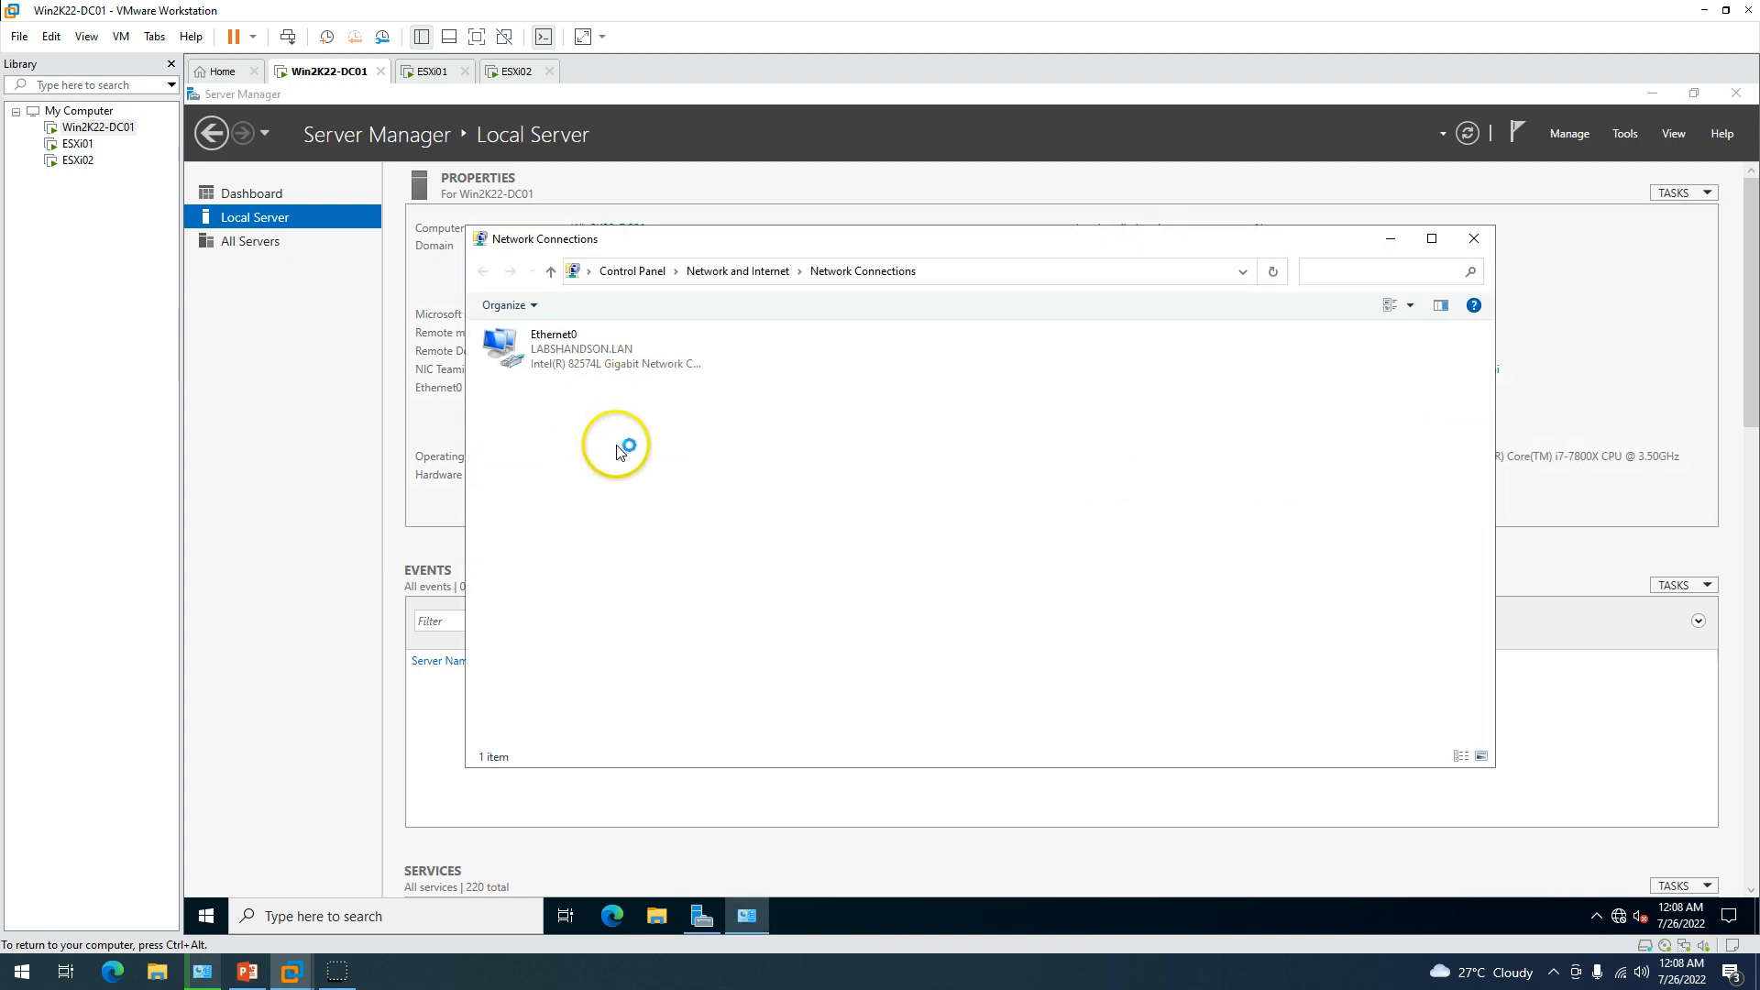
double_click(617, 373)
click(871, 488)
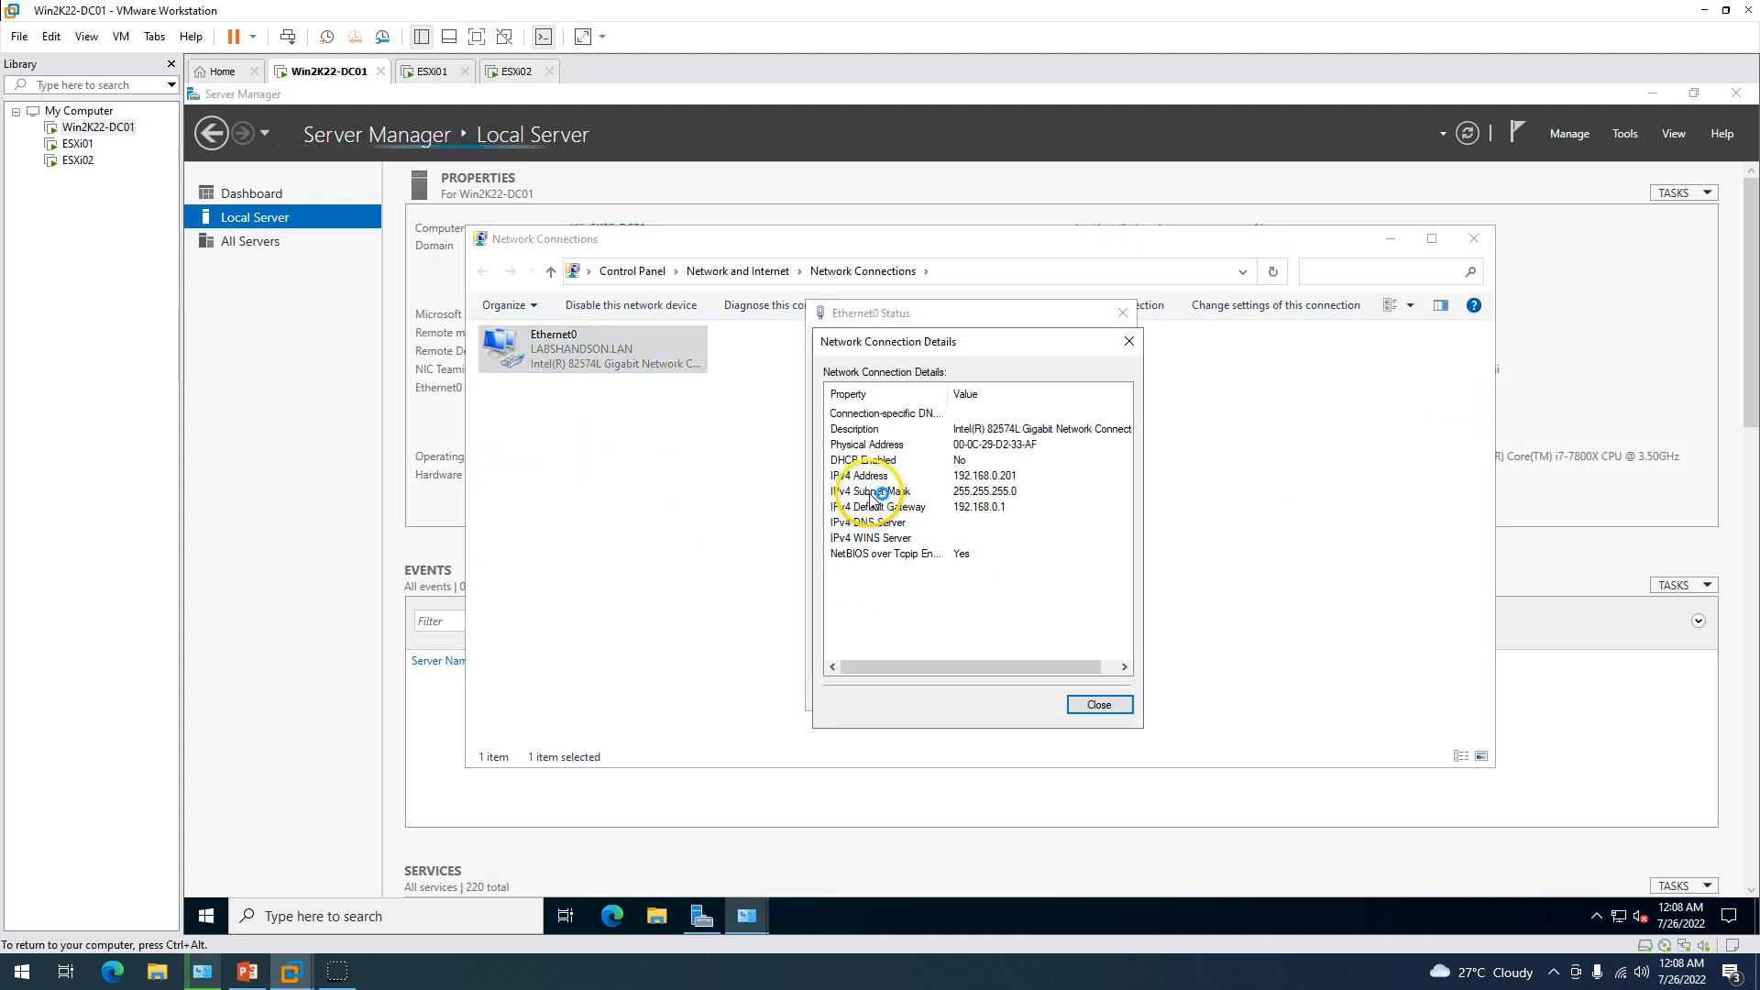
click(904, 525)
click(1099, 704)
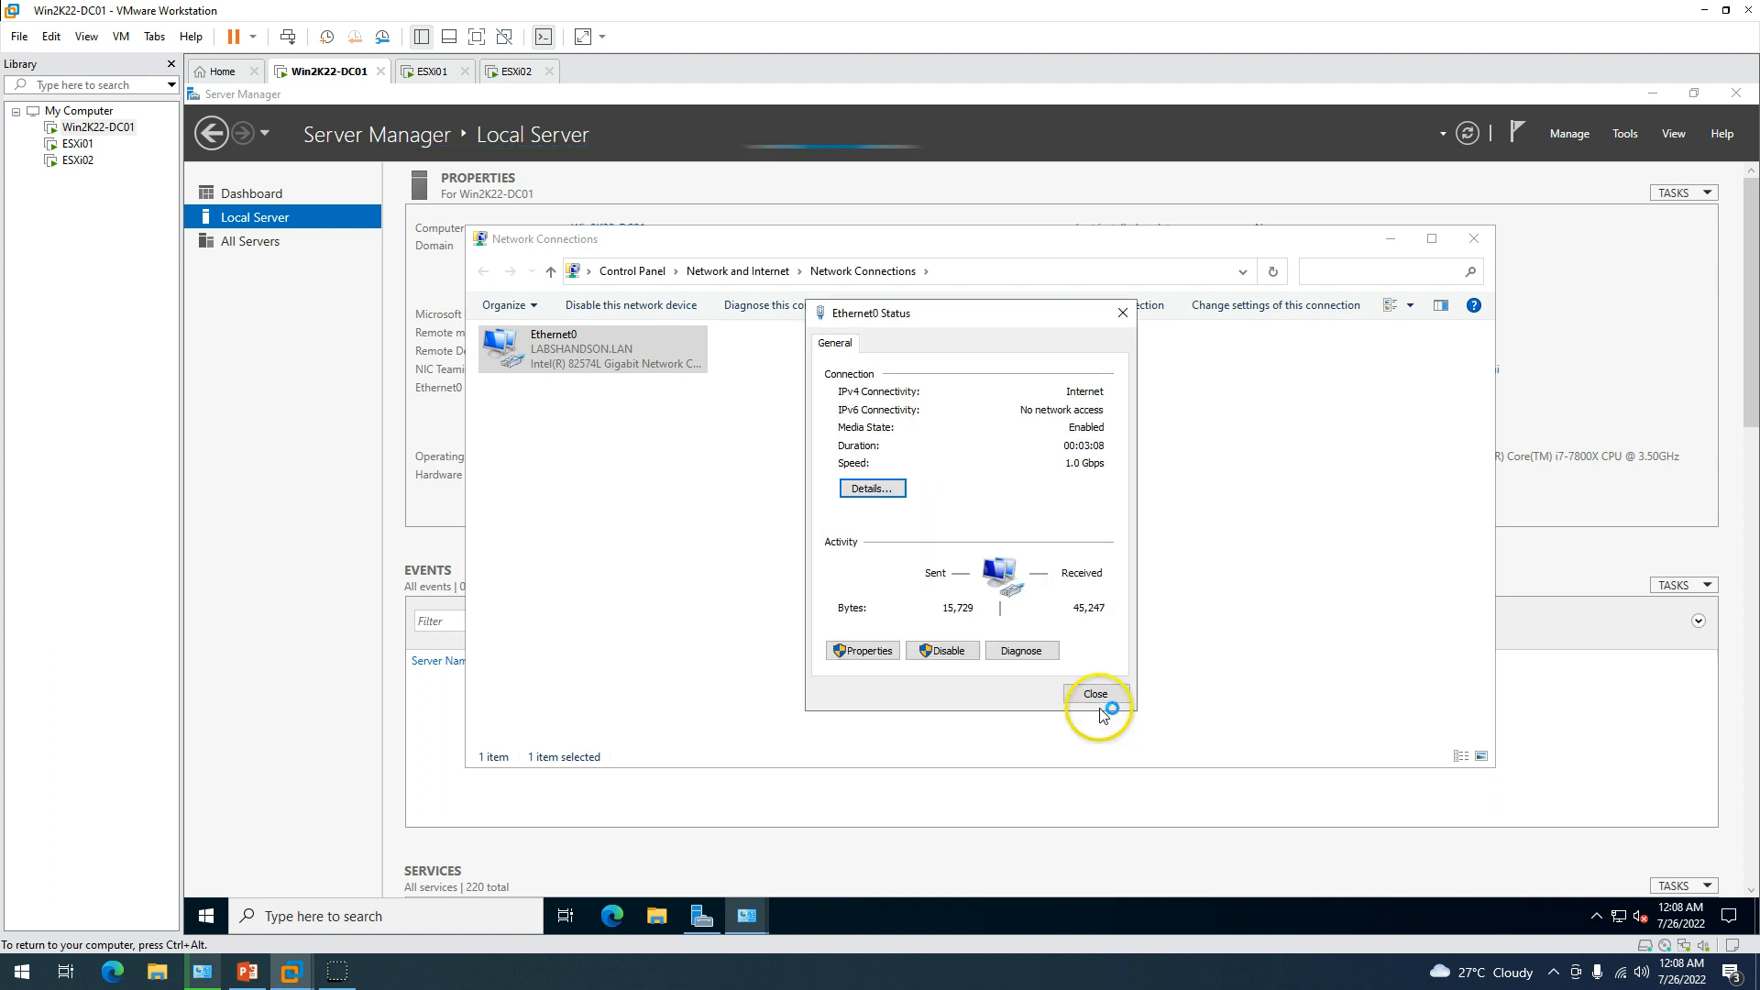
Set Ethernet0's IPv4 preferred DNS to 192.168.0.201, update the alternate, and close the network windows.
click(870, 655)
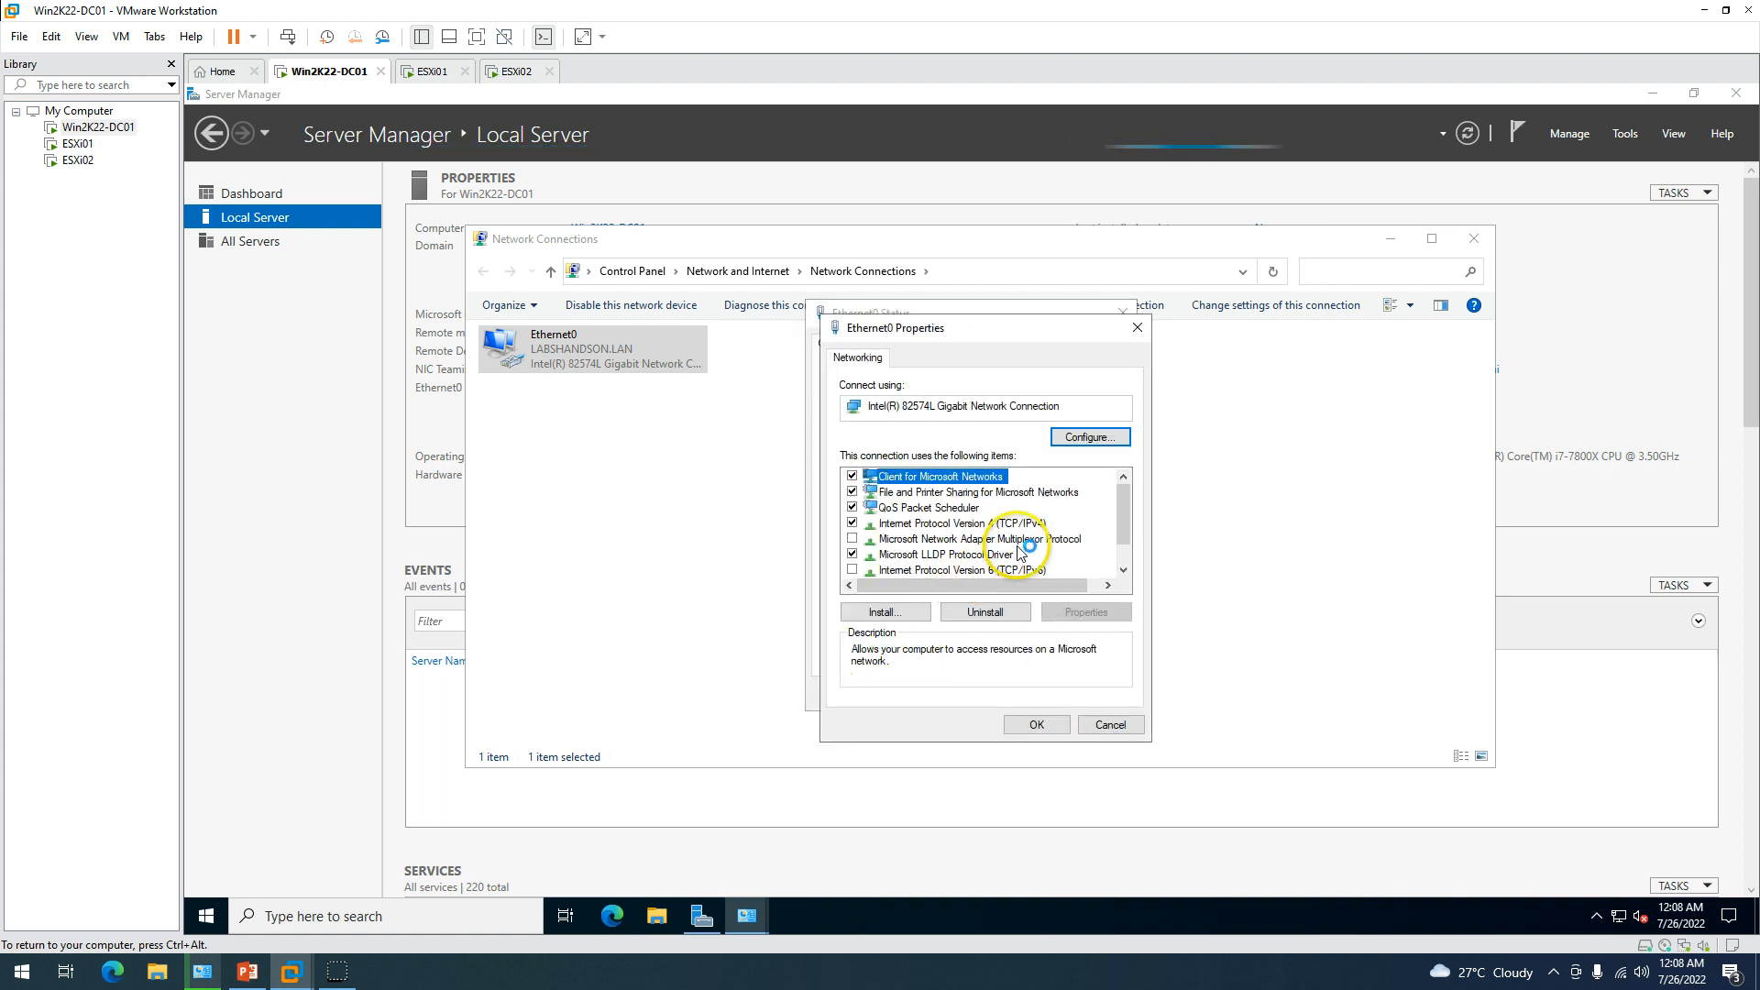
click(1008, 523)
click(1069, 616)
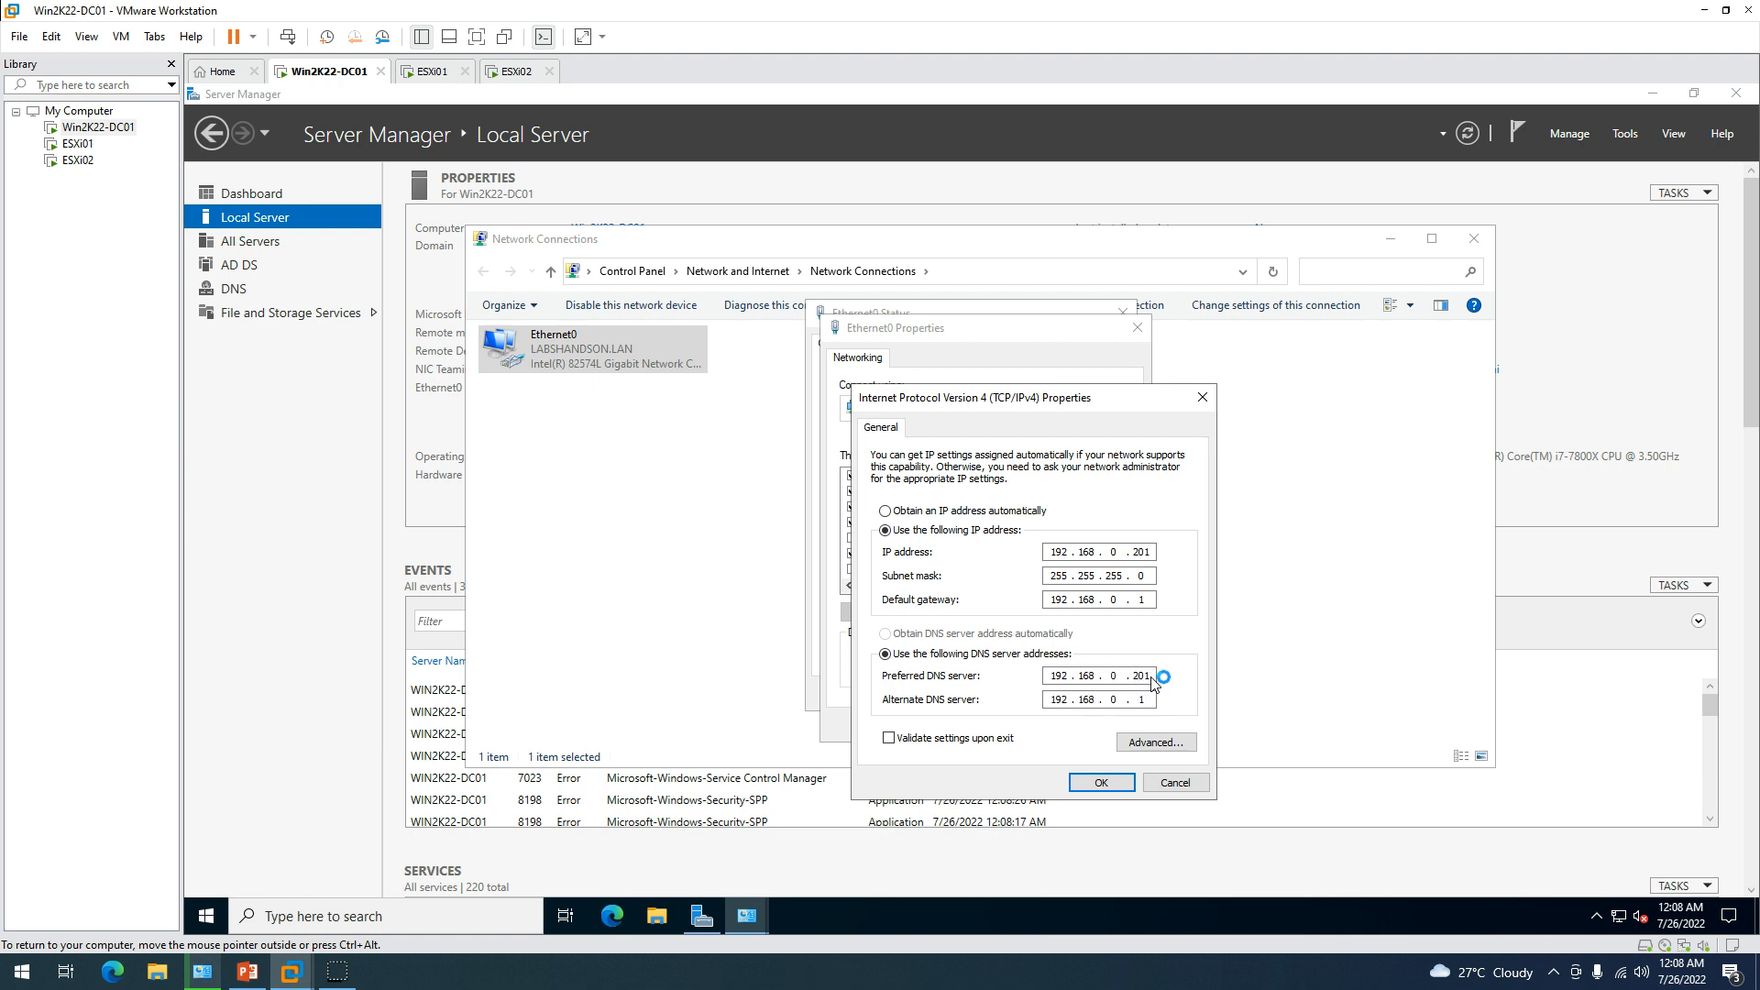
click(1141, 701)
click(1102, 782)
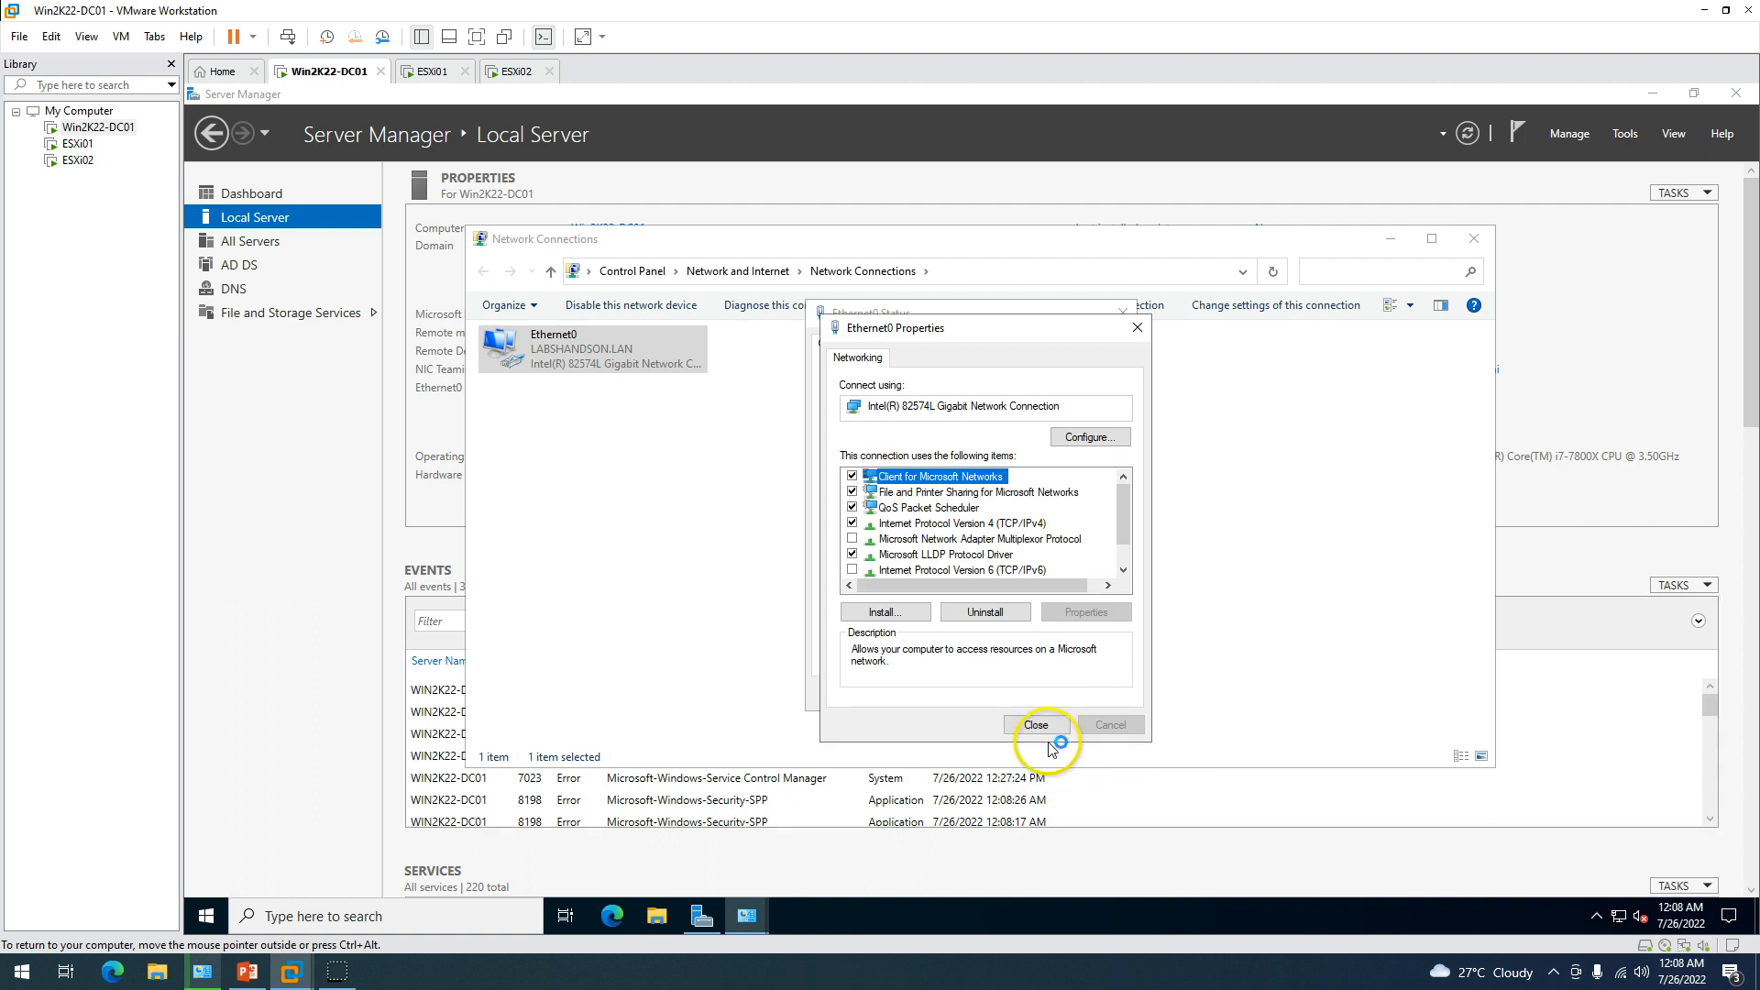
click(1050, 733)
click(871, 488)
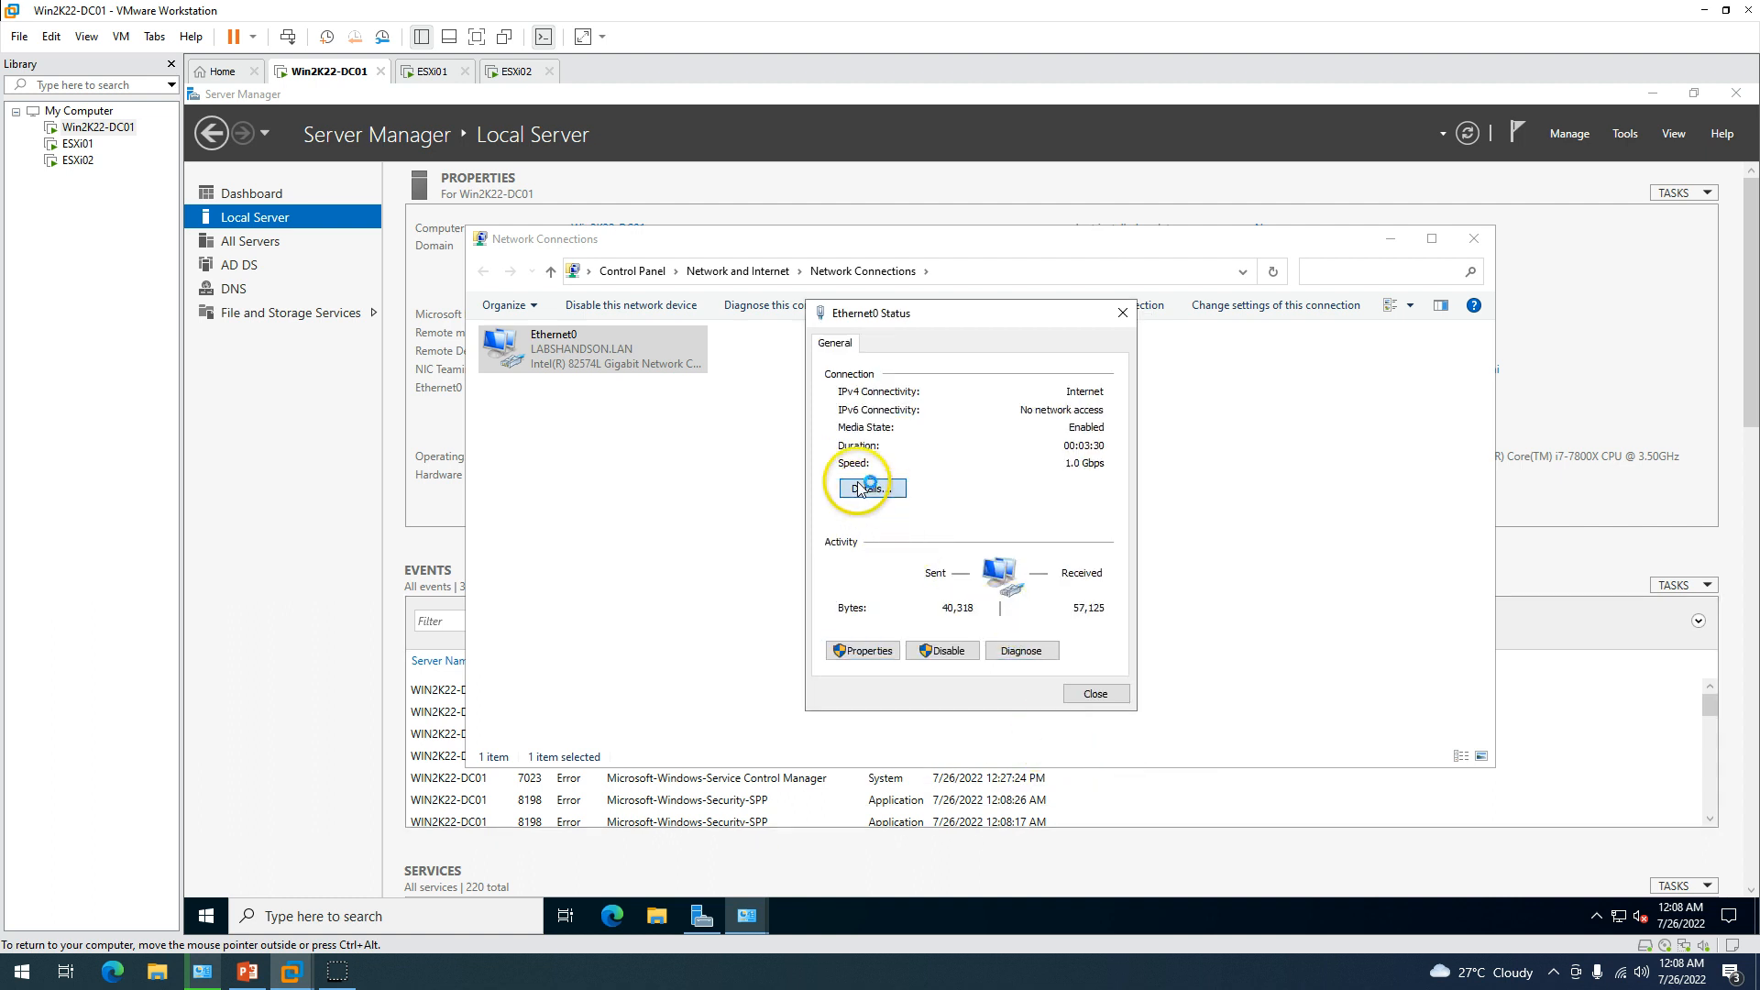
click(1102, 708)
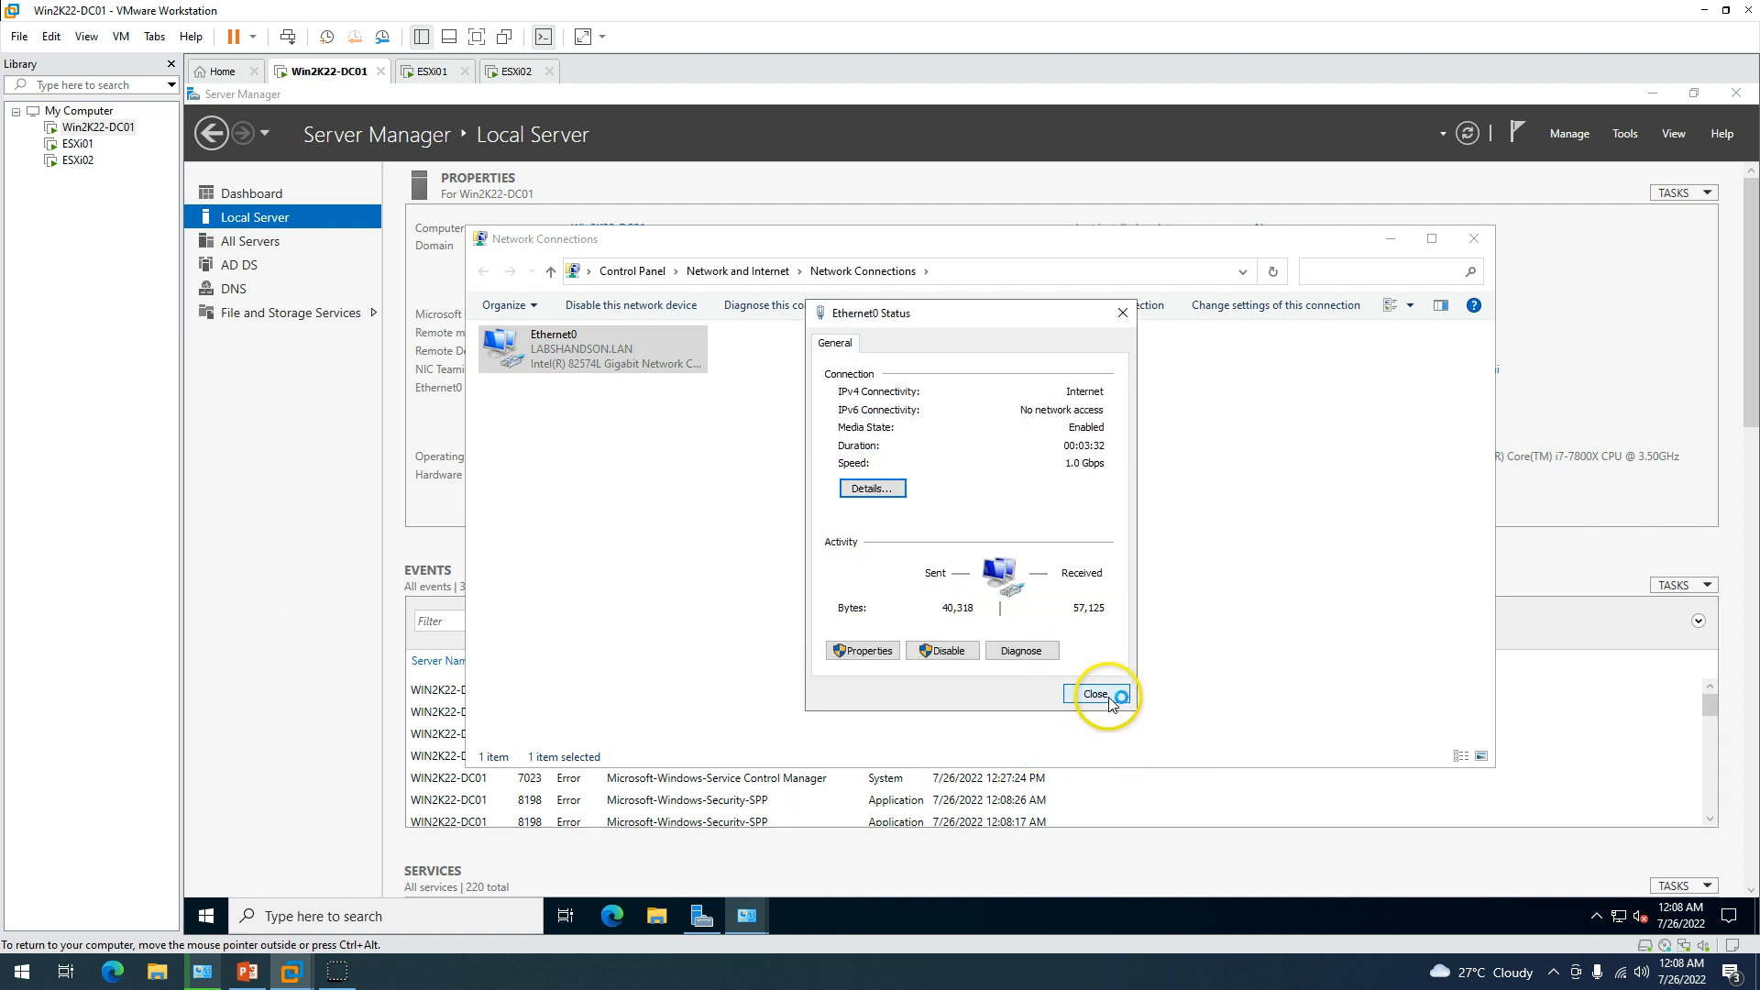
click(1104, 699)
click(1475, 240)
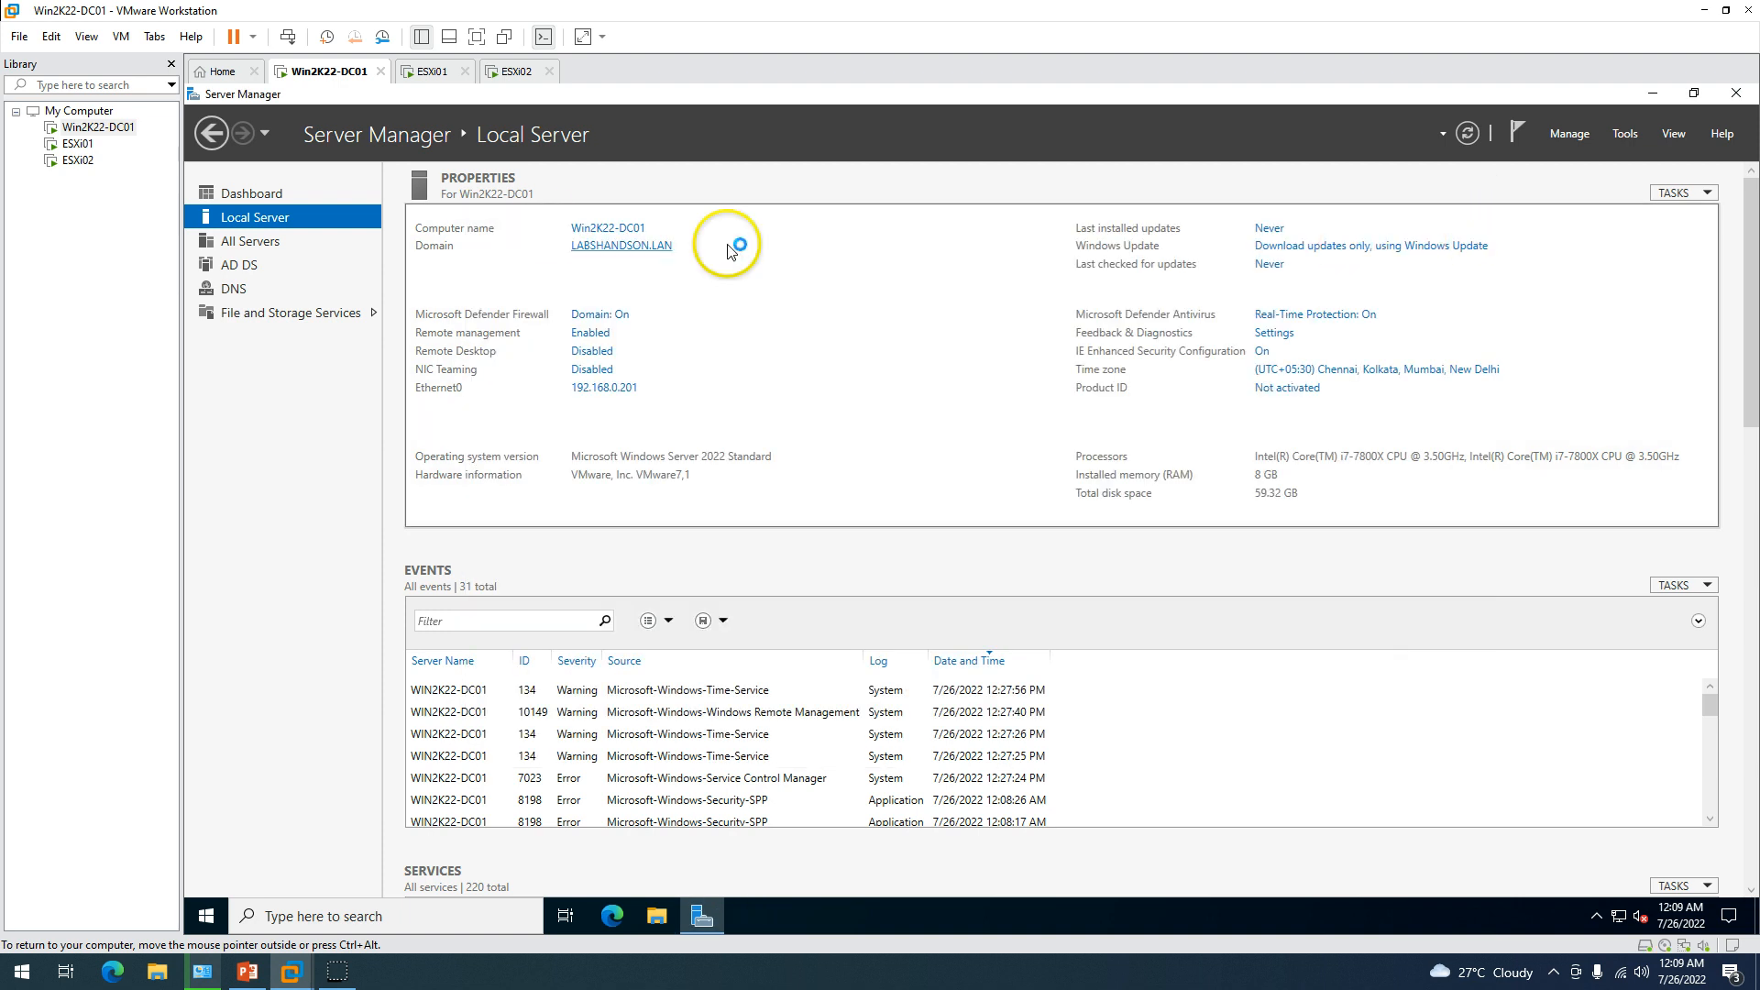
Review the Server Manager services alert about the stopped Clipboard service.
click(291, 190)
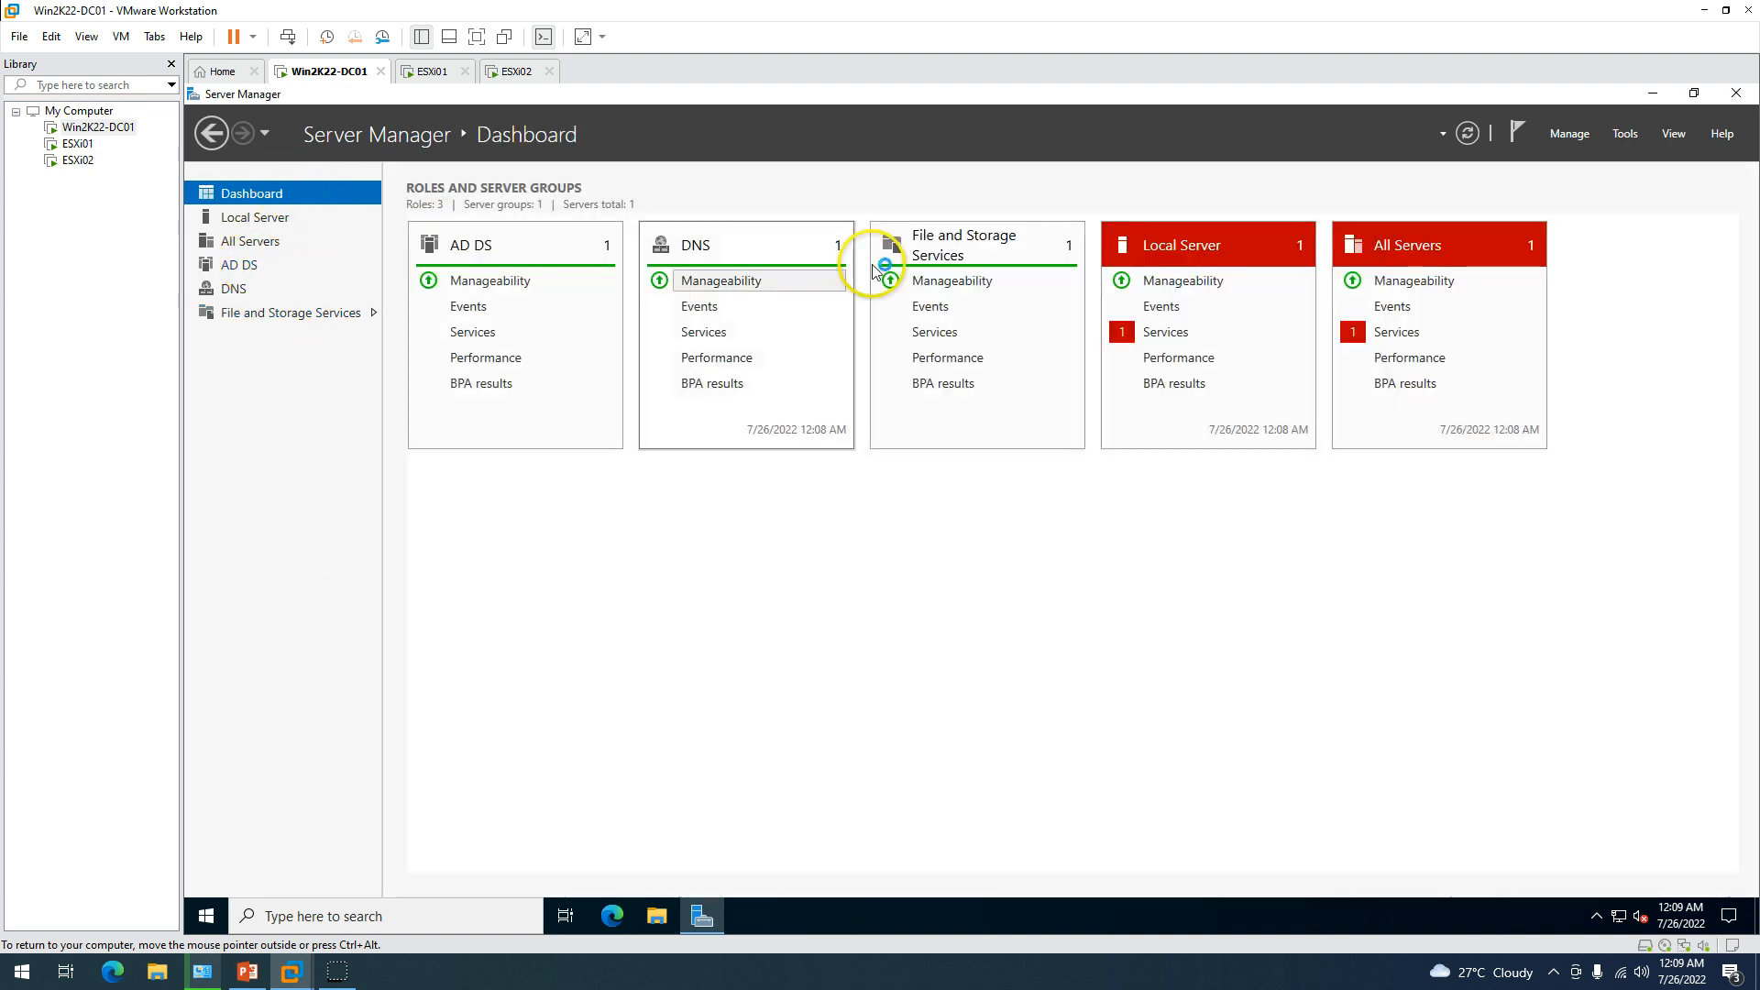
click(1167, 332)
right_click(866, 461)
click(1064, 568)
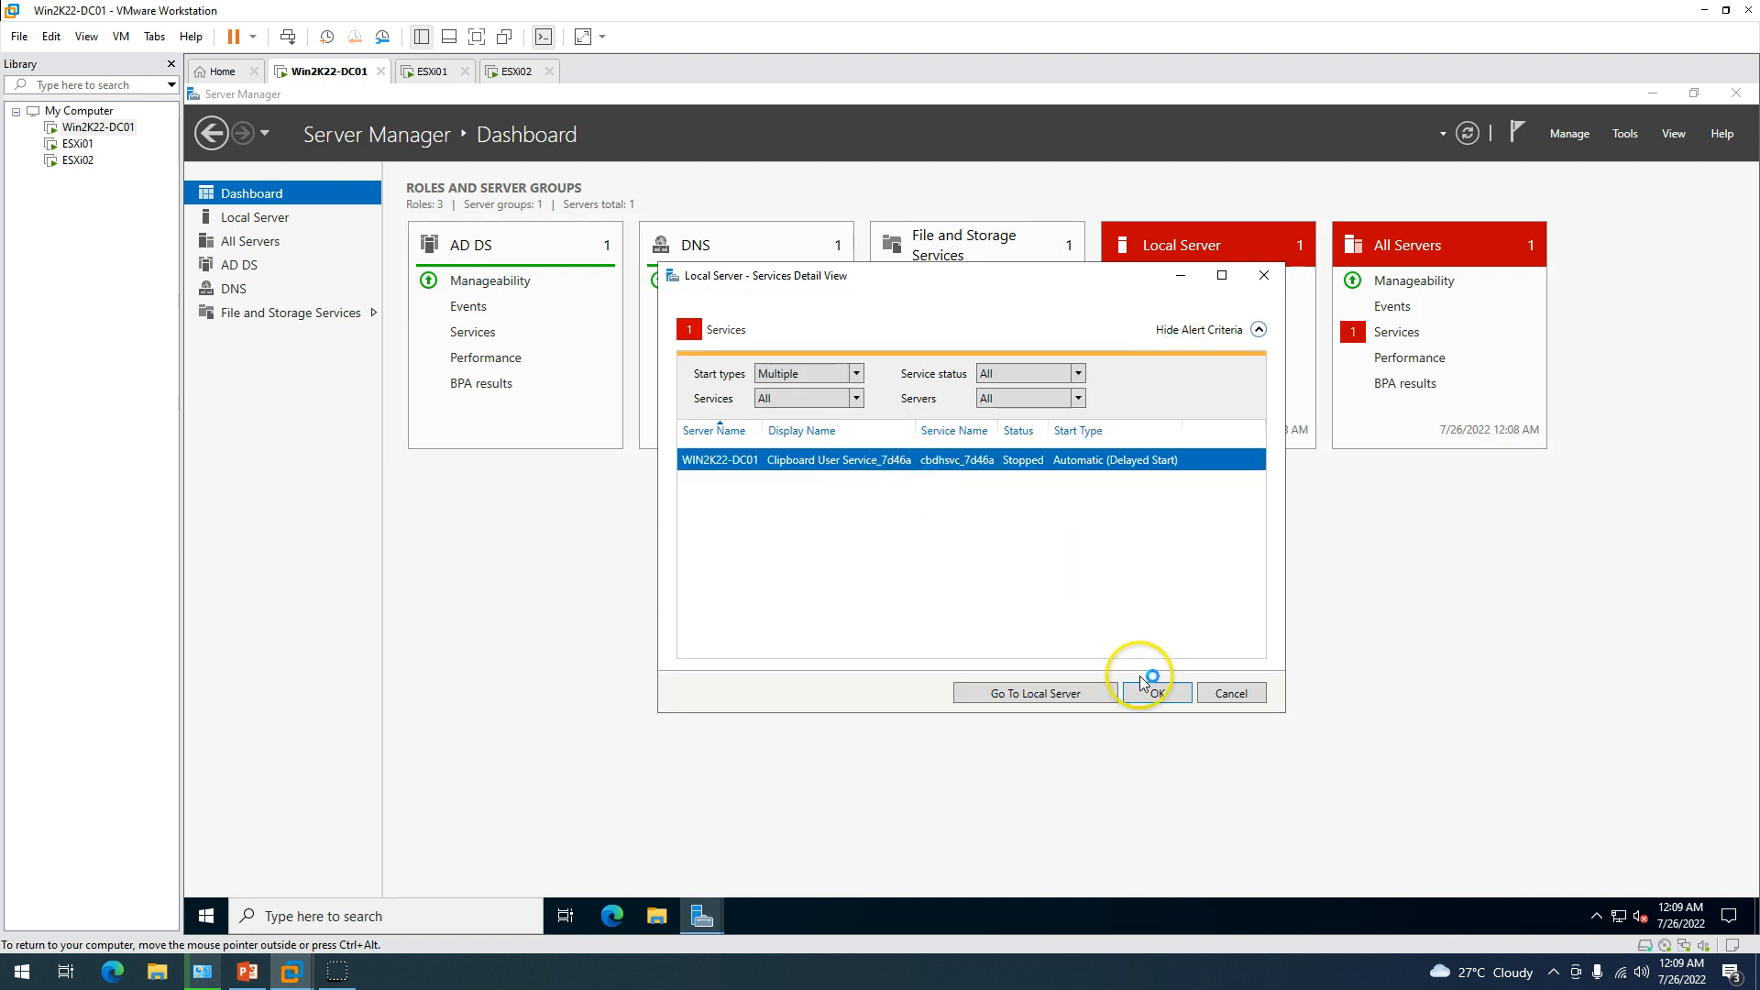
click(1157, 691)
Launch Active Directory Users and Computers and expand the LABSHANDSON.LAN domain.
click(1624, 134)
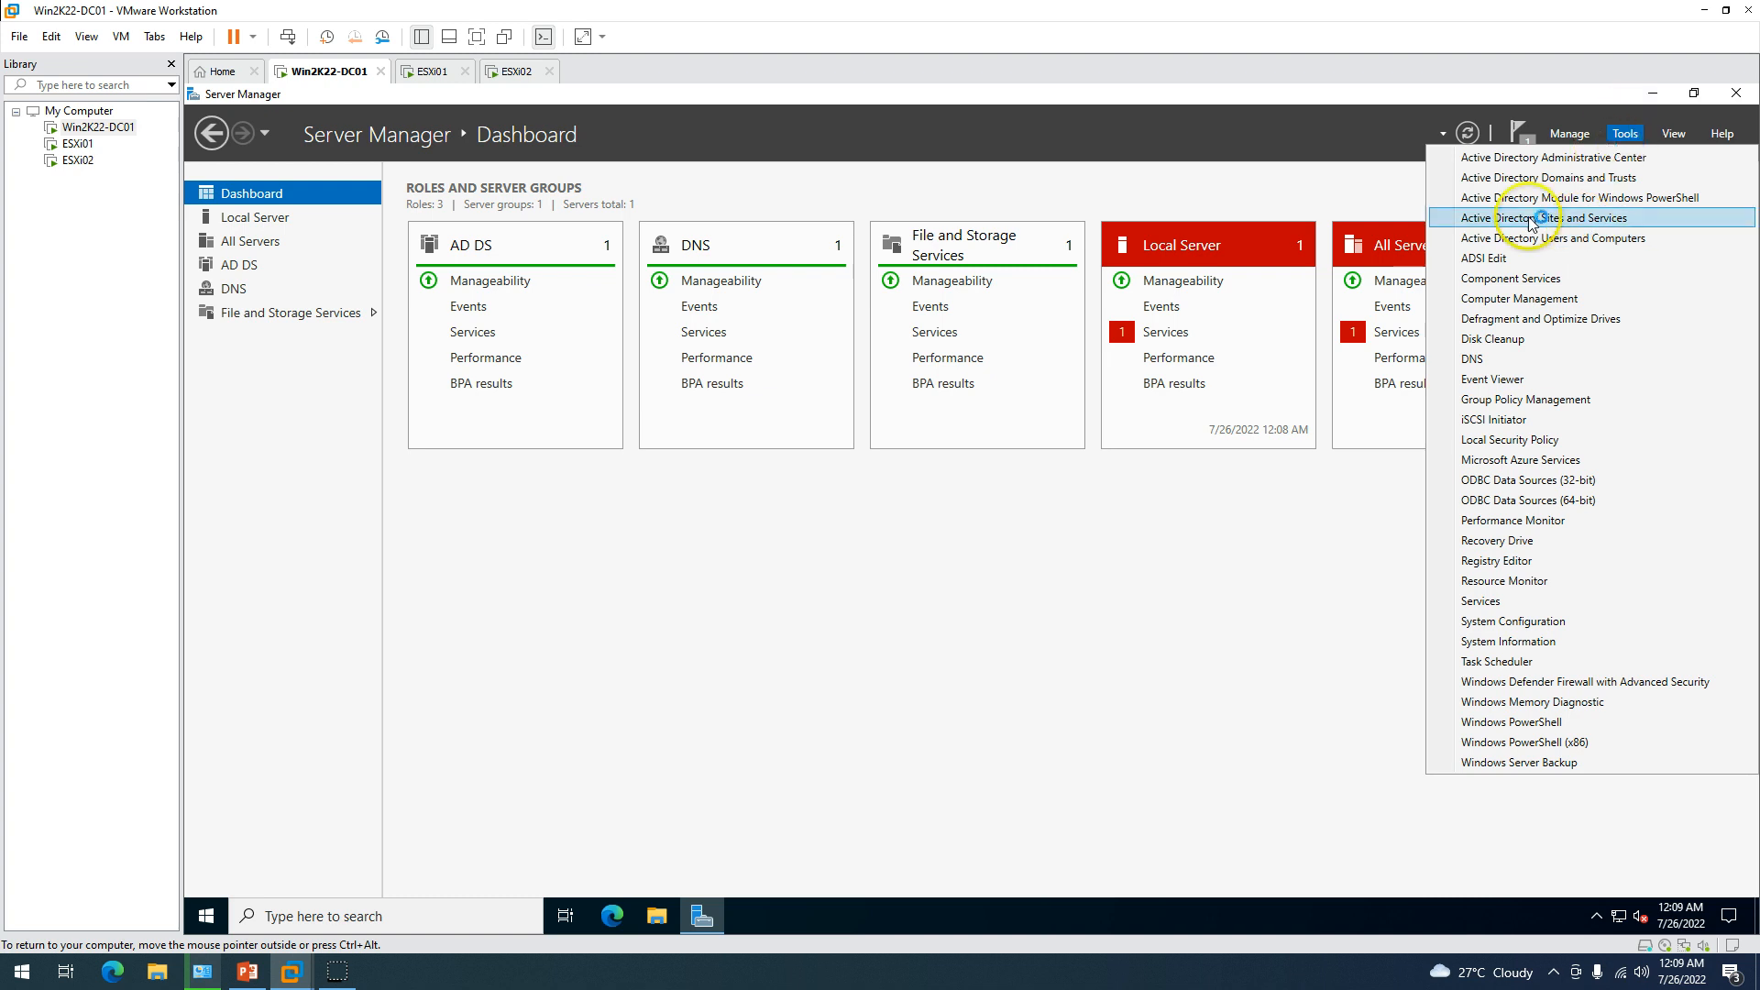
click(1623, 242)
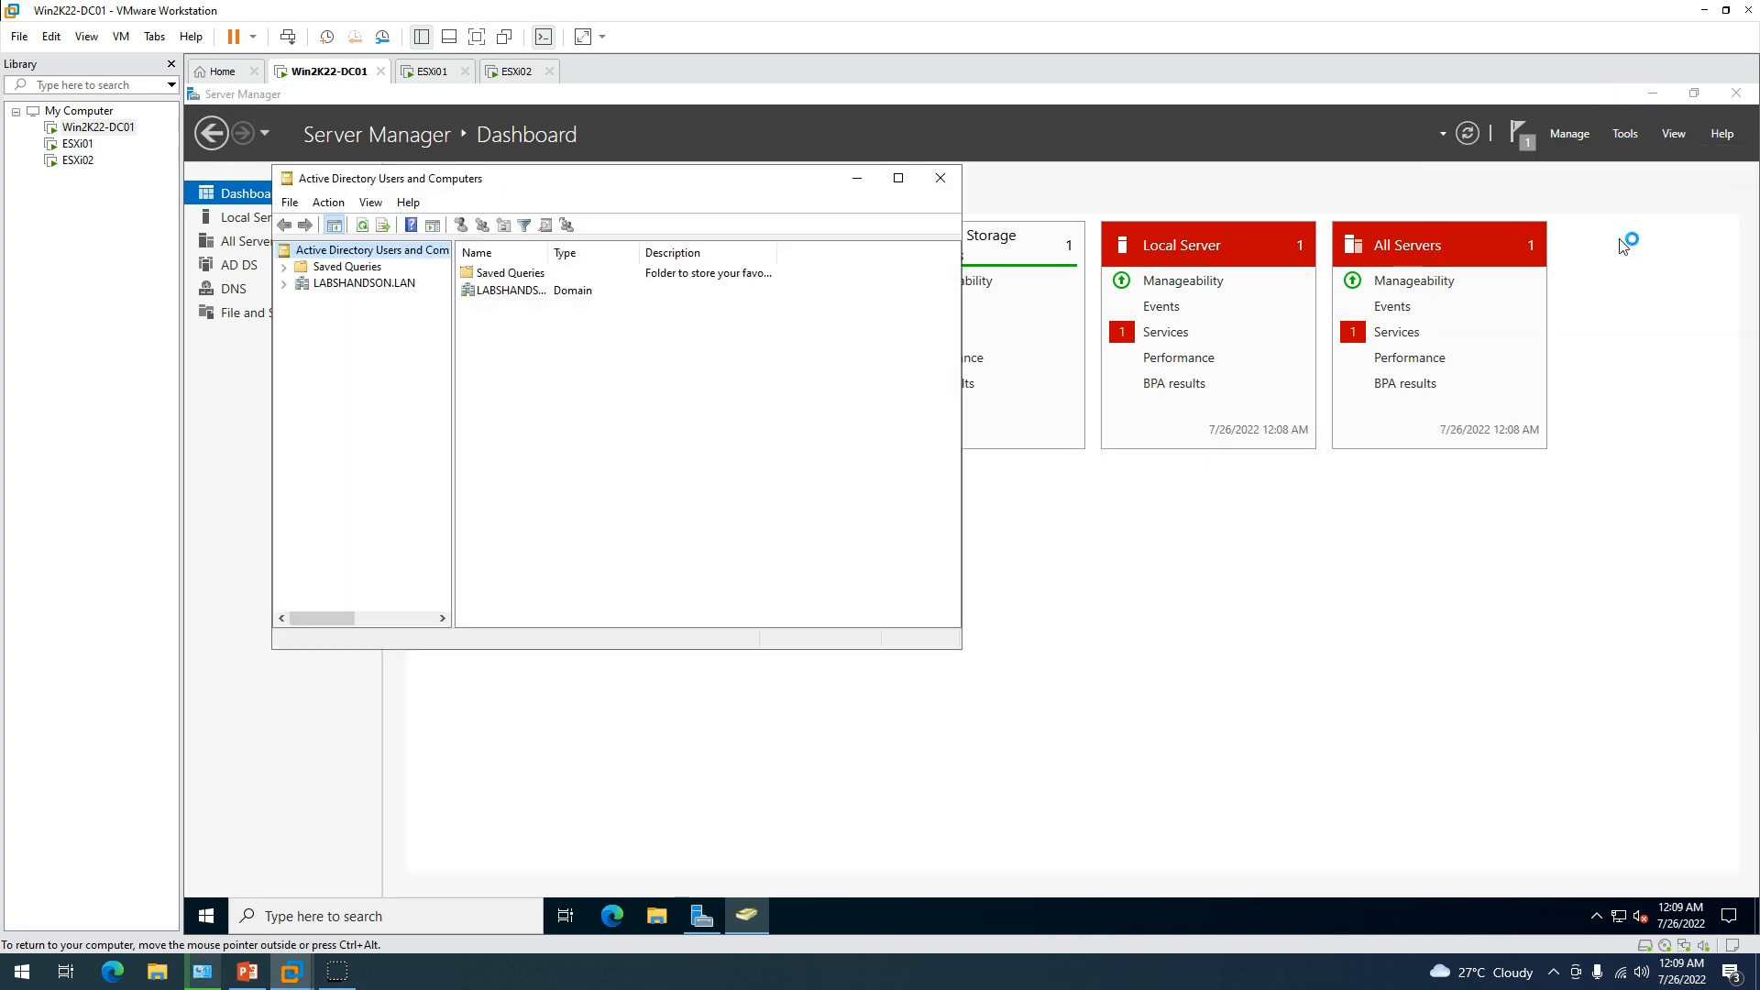
click(339, 287)
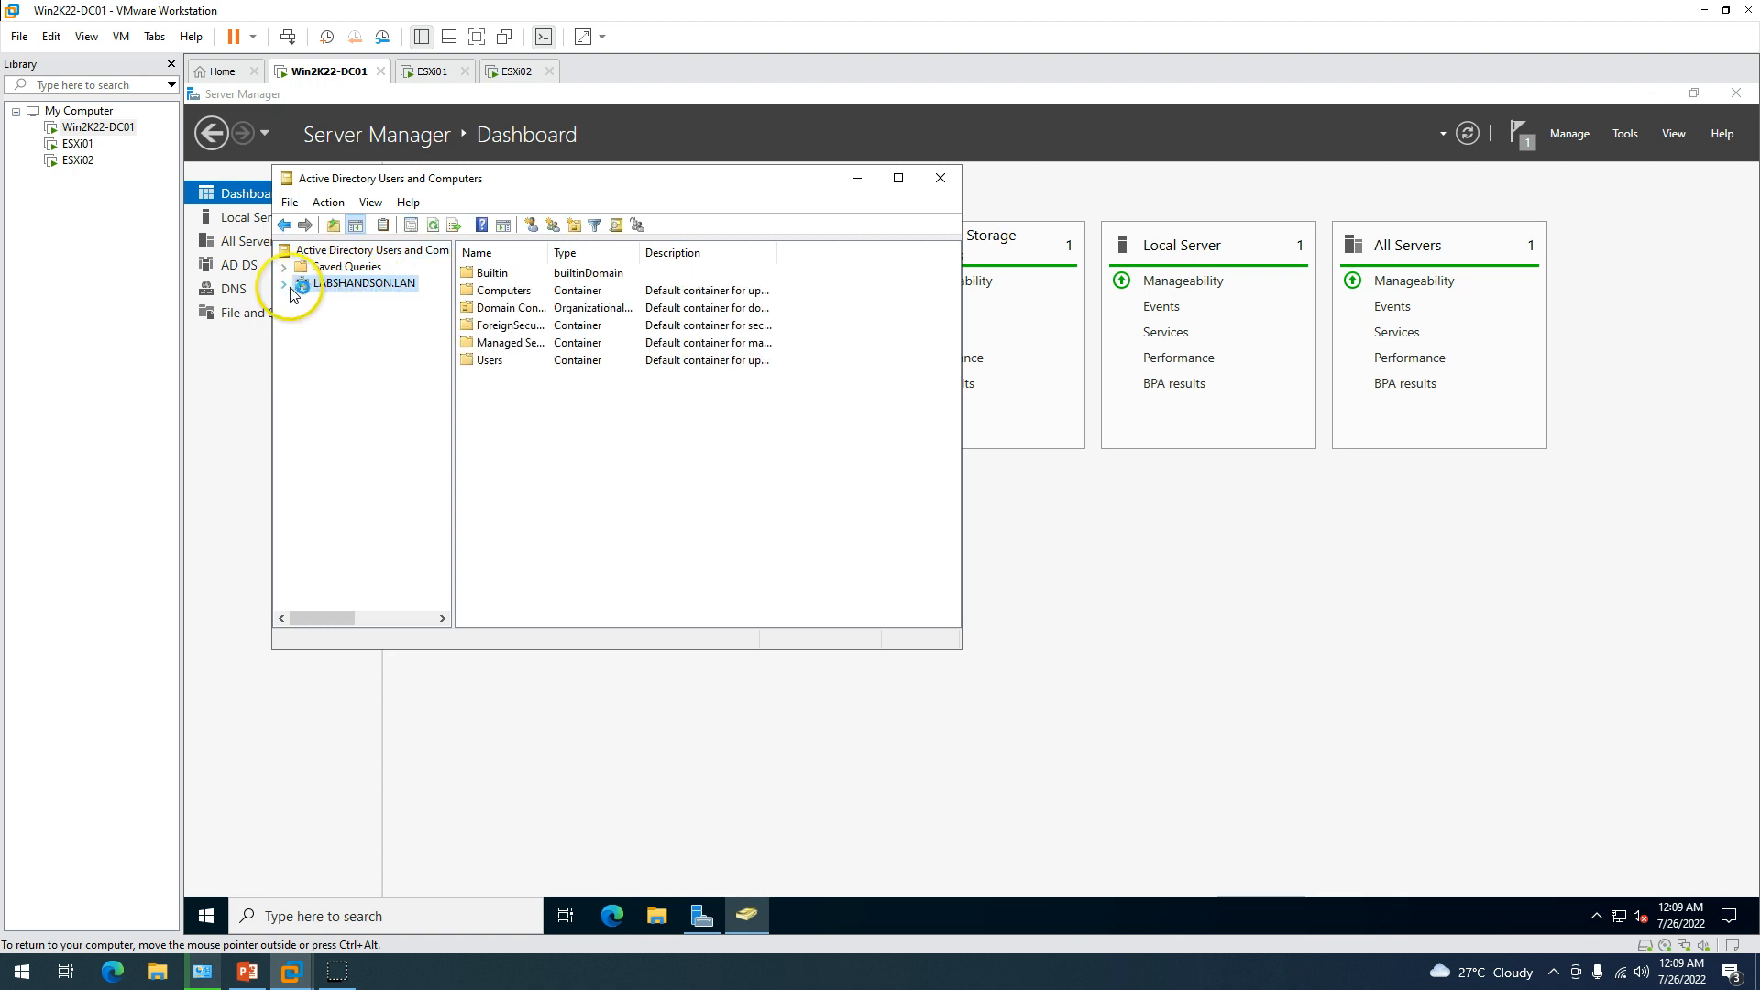
click(285, 284)
Create the LHO organizational unit at the root of LABSHANDSON.LAN.
right_click(354, 287)
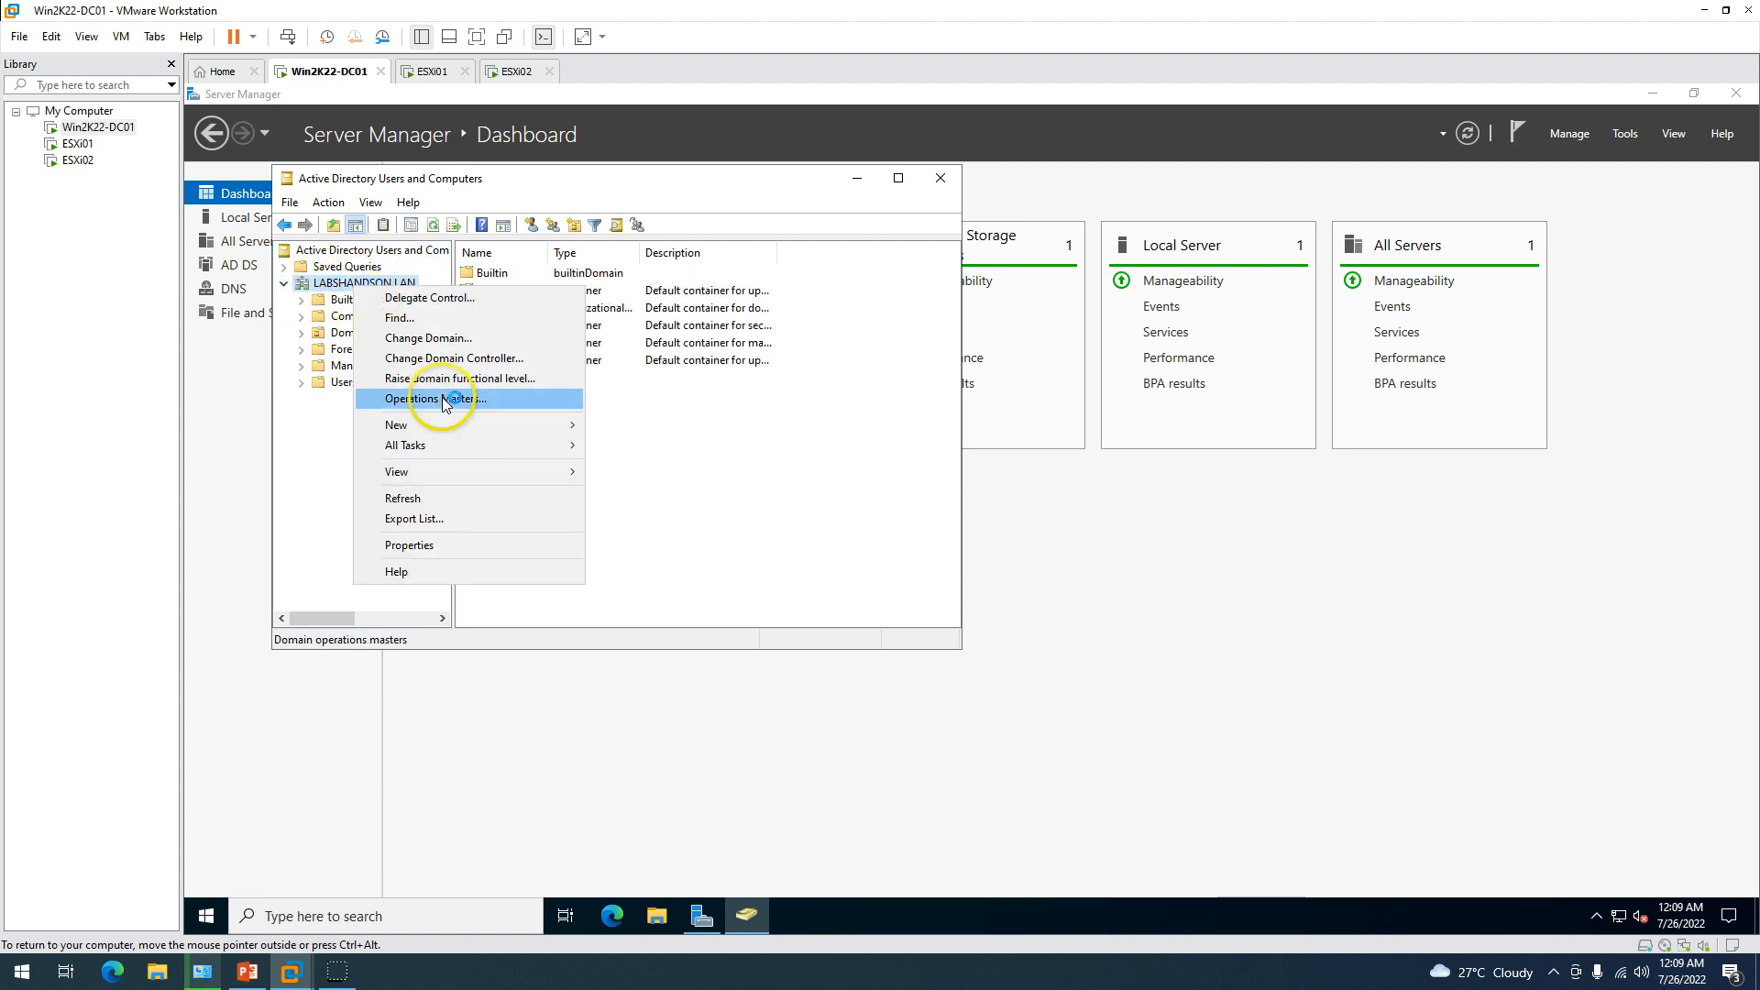
mouse_move(477, 426)
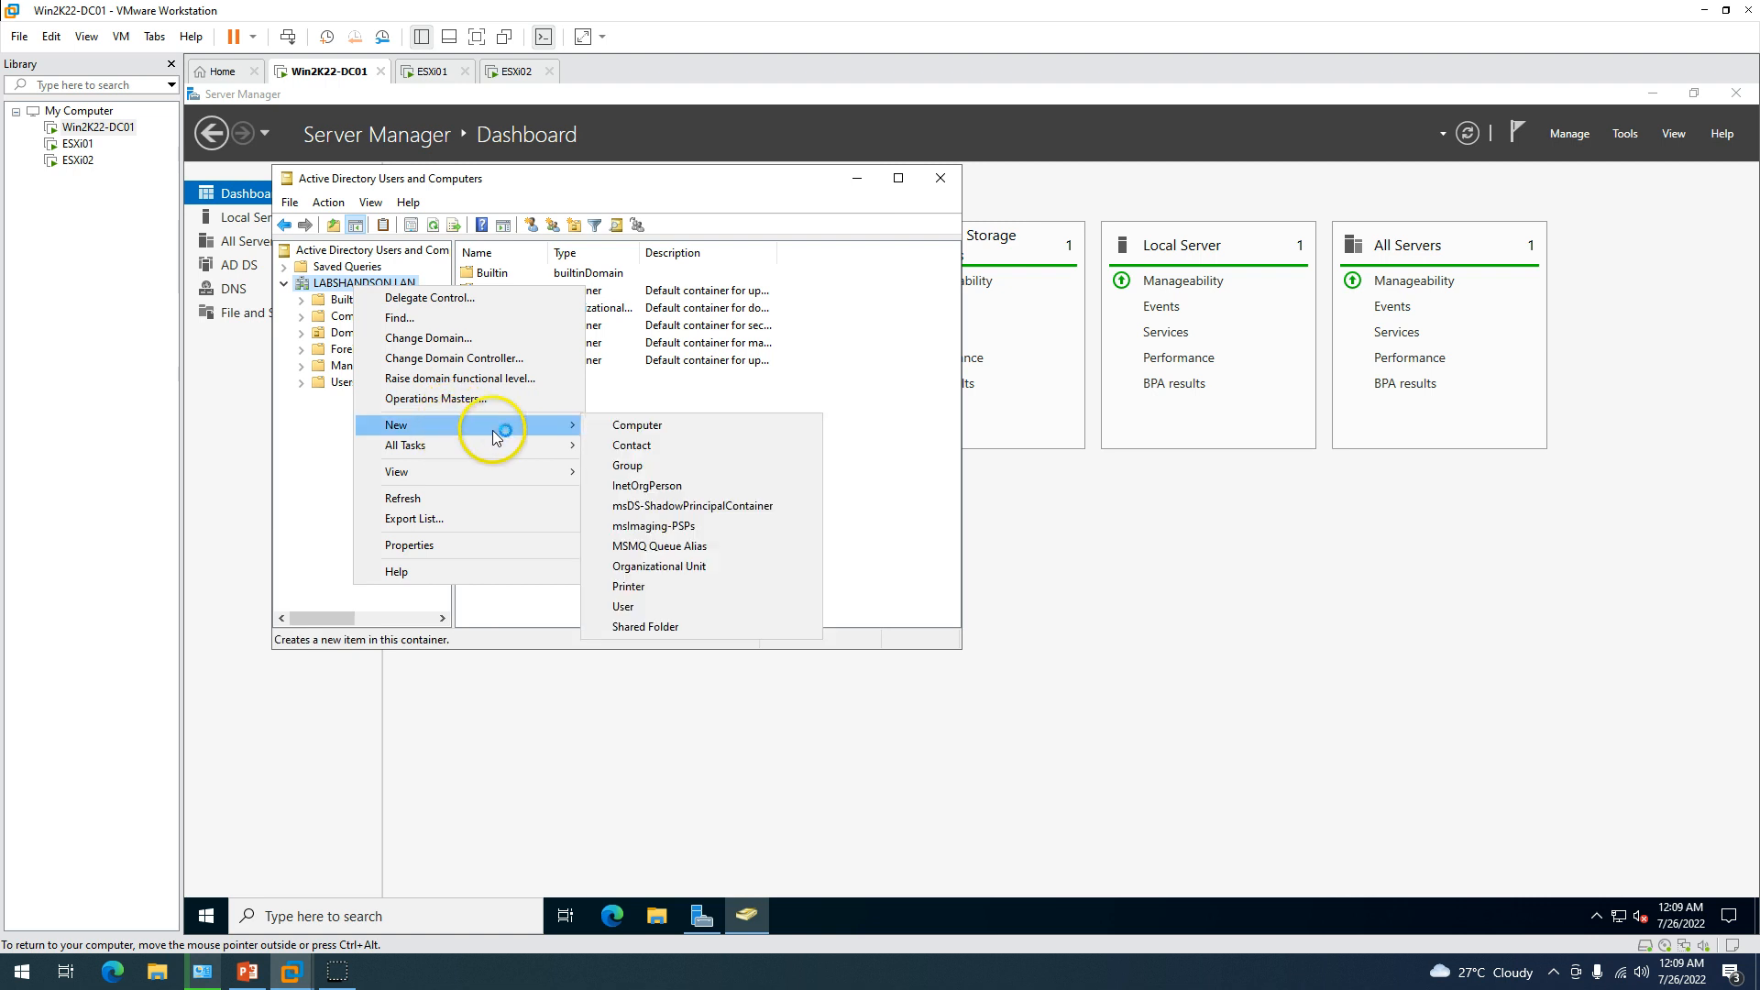
click(686, 568)
text(LHO)
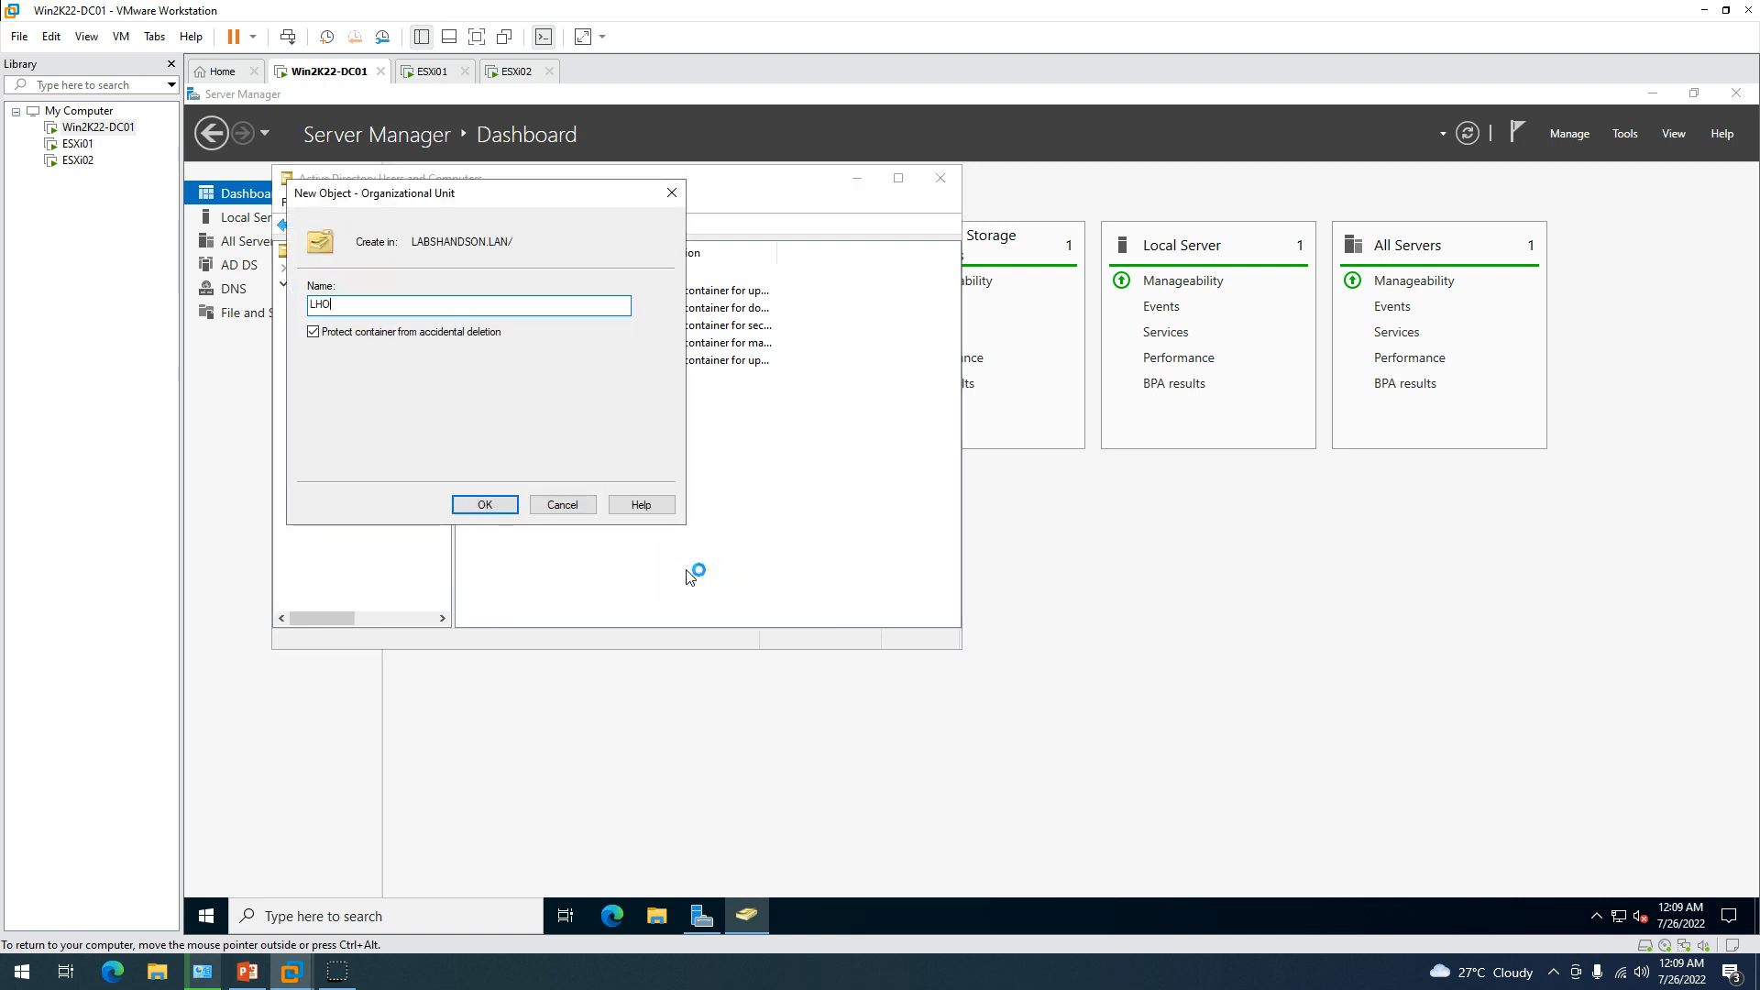
key(Return)
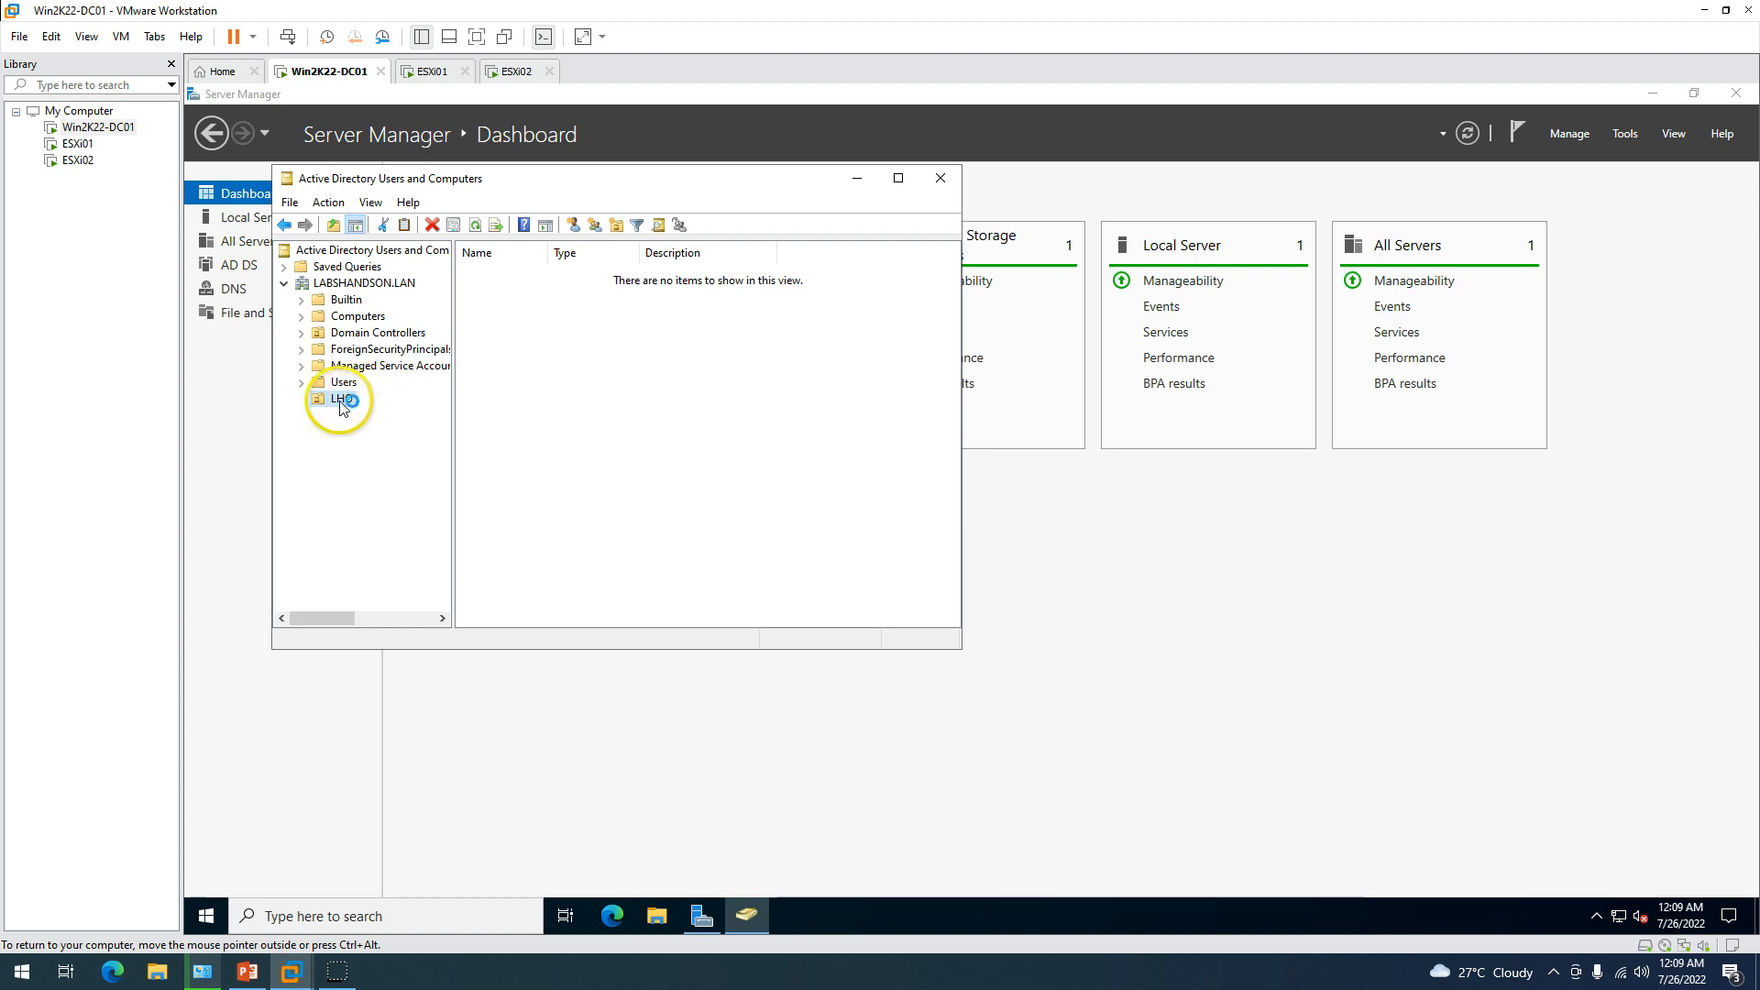
Create Users and Groups organizational units inside LHO.
right_click(340, 401)
click(385, 482)
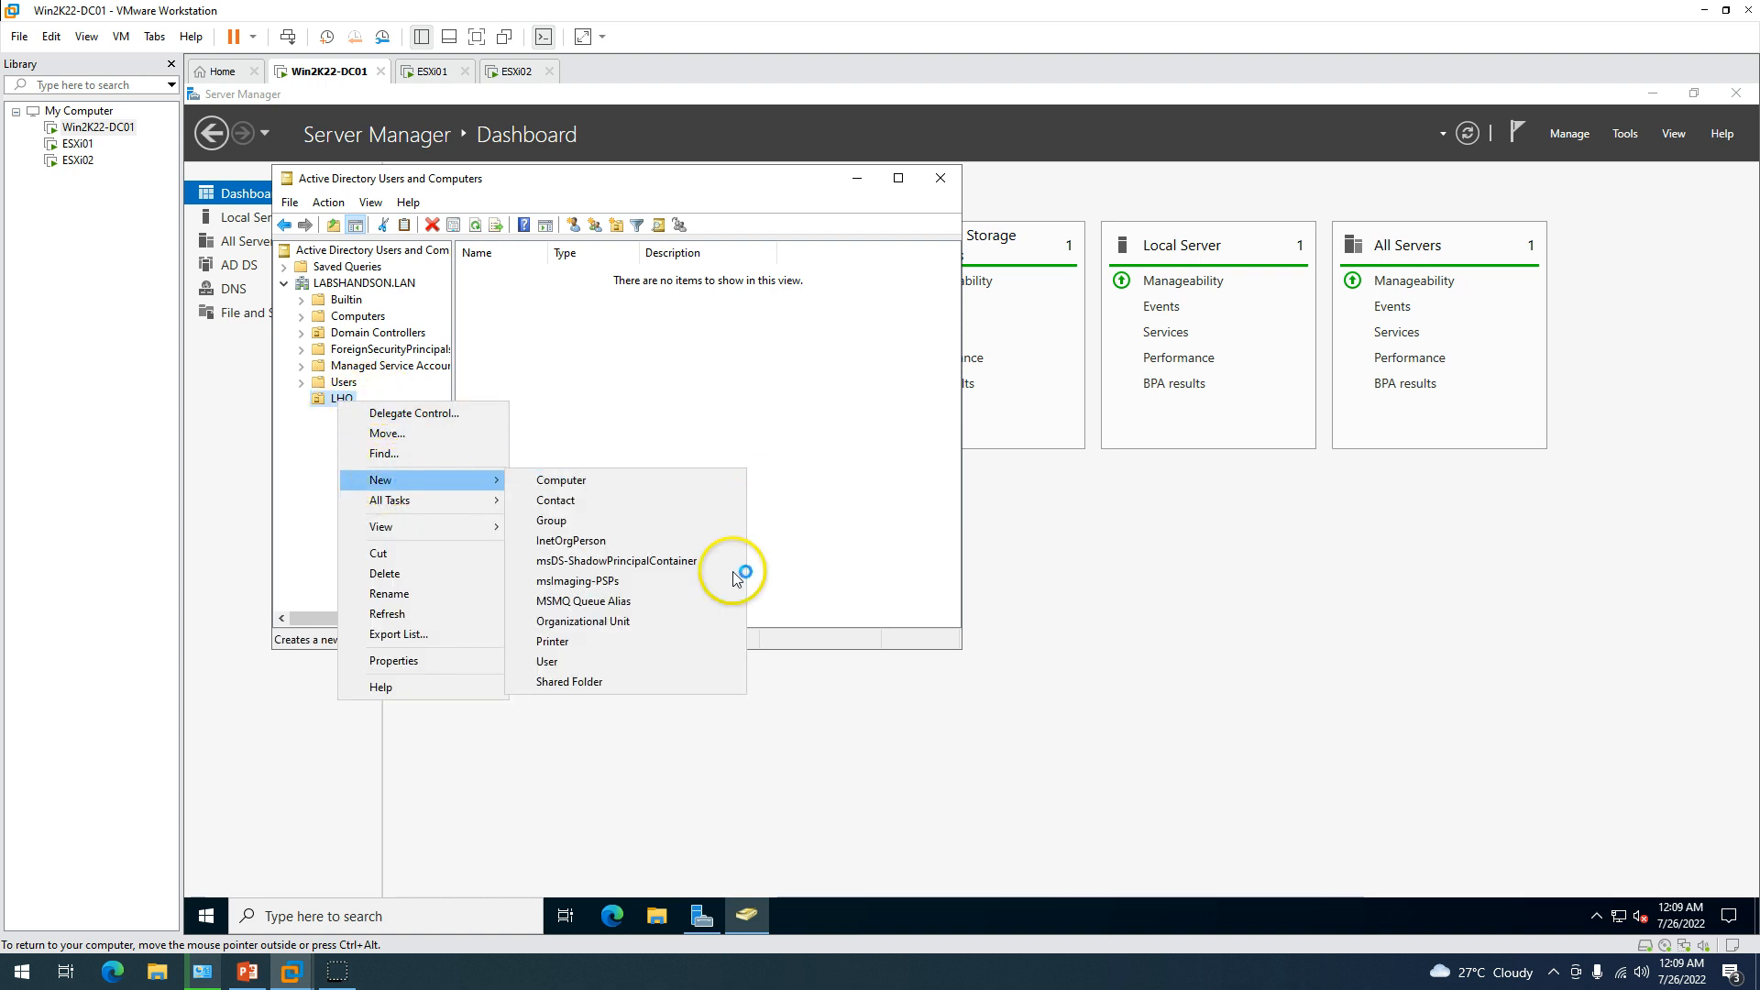
click(637, 621)
text(U)
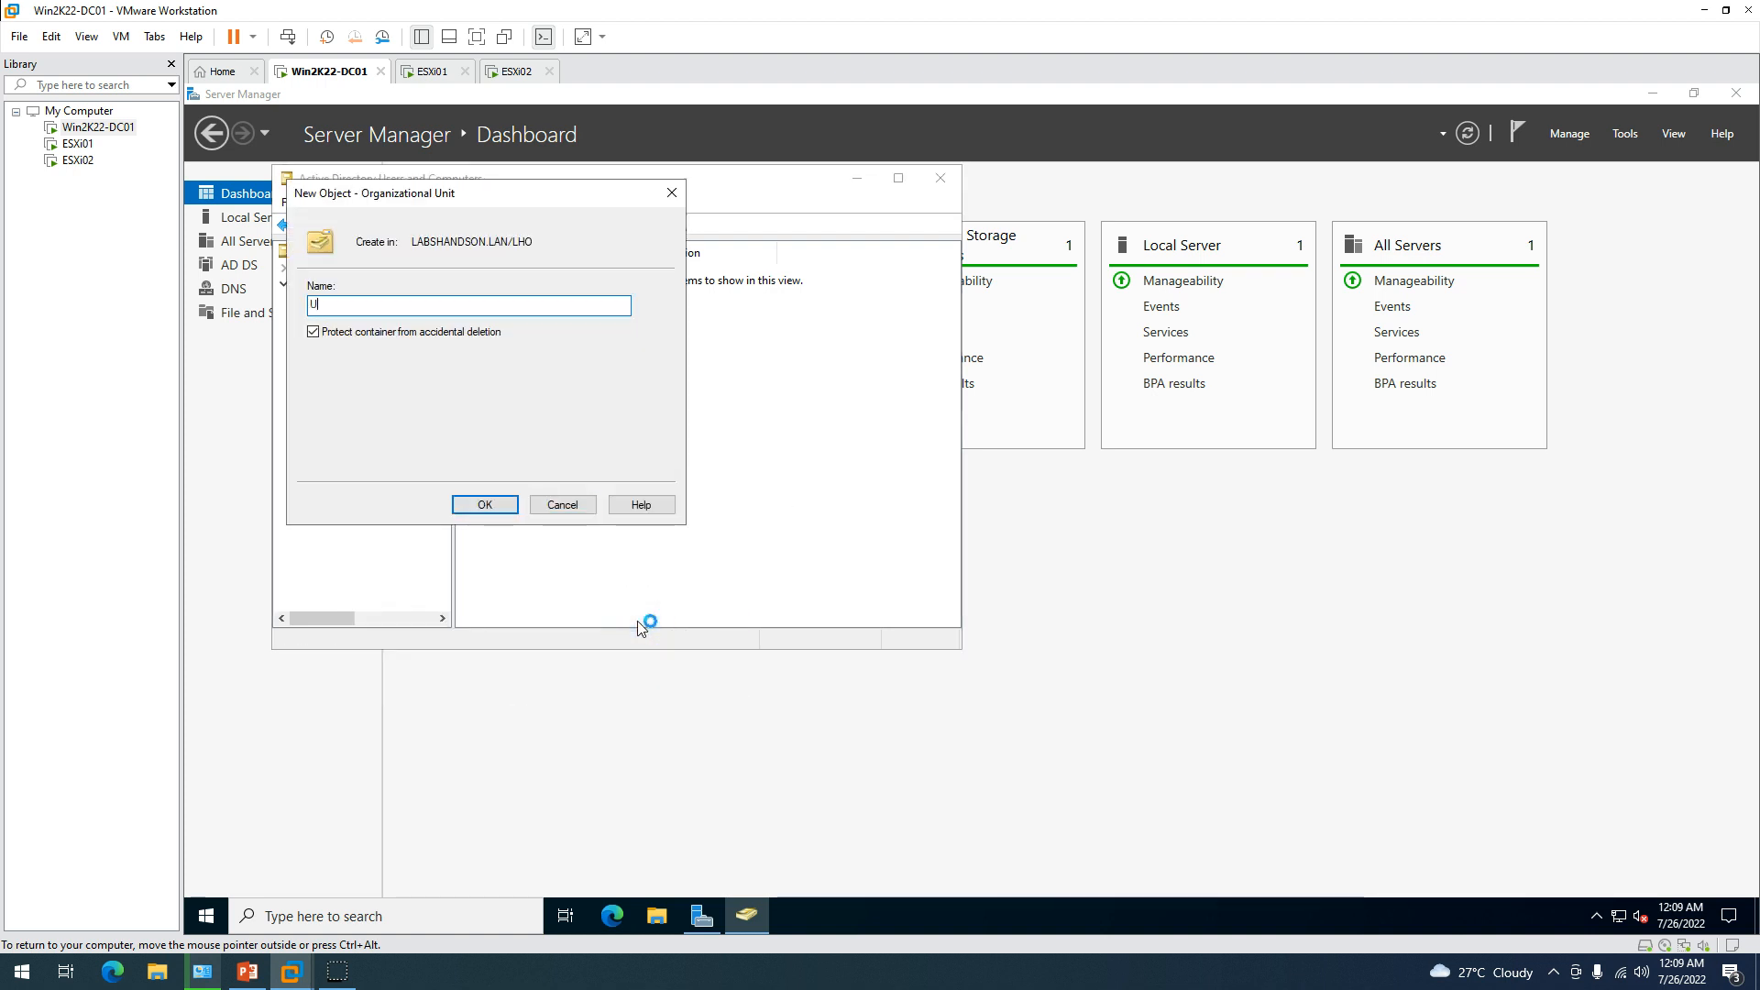
text(sers)
key(Return)
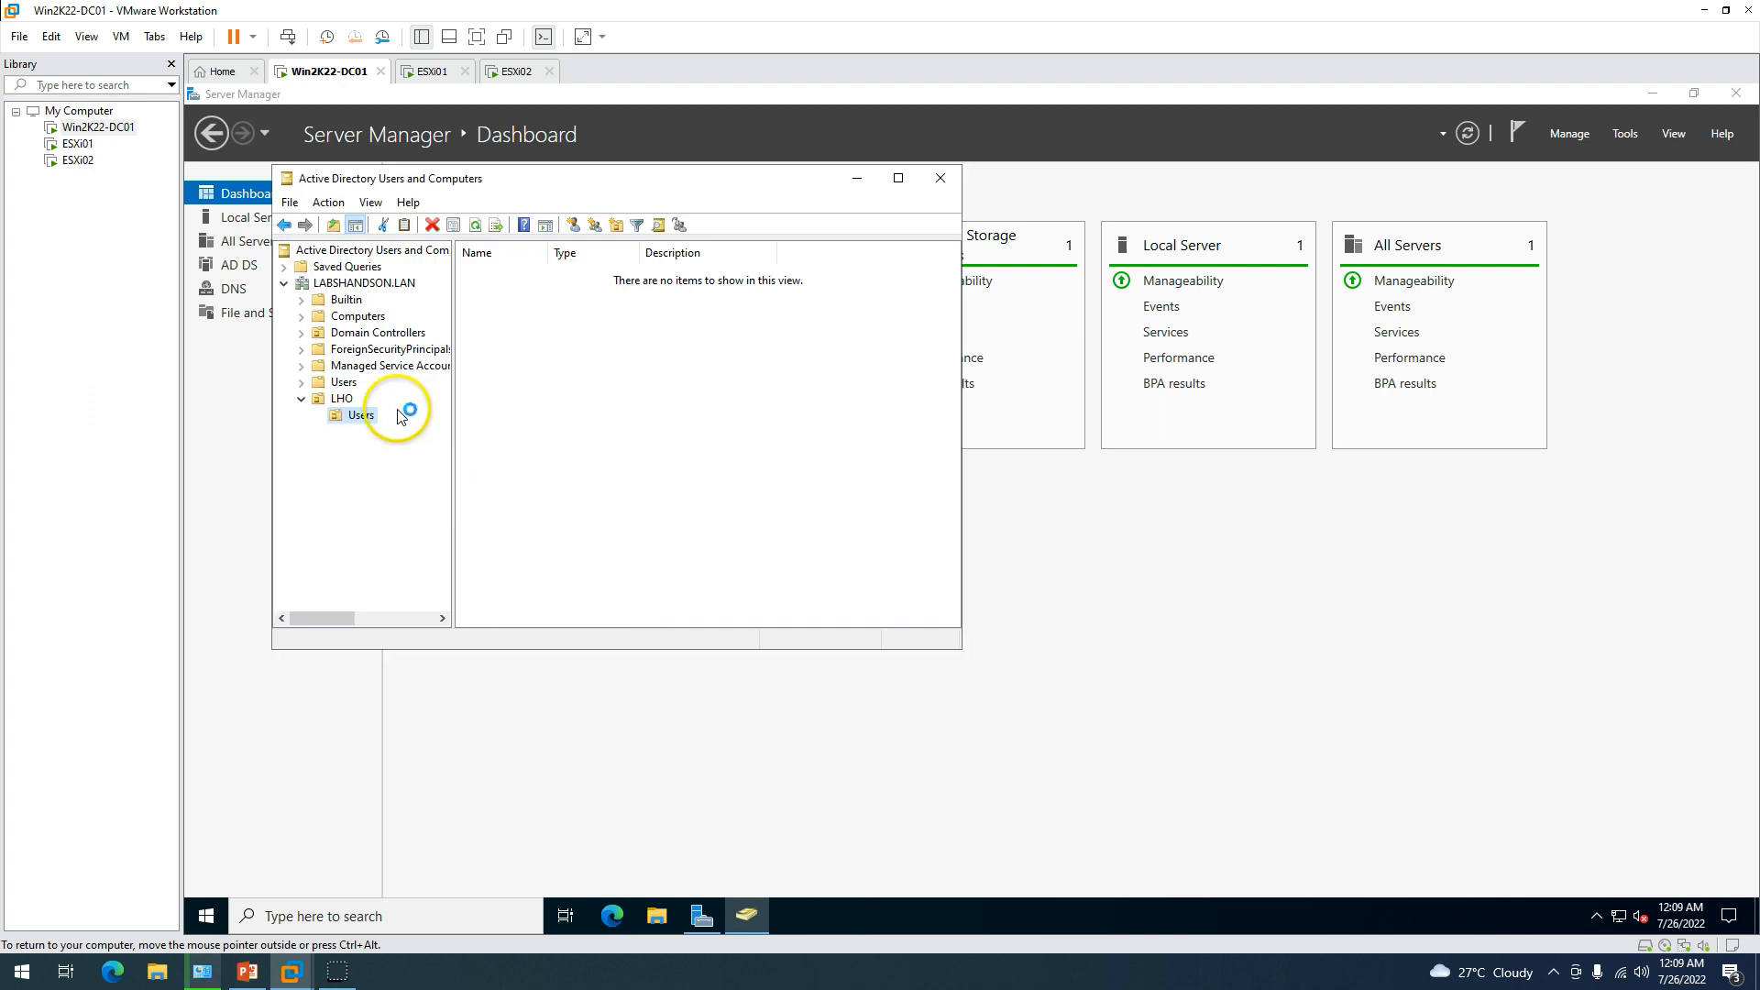
click(338, 398)
right_click(332, 399)
mouse_move(440, 477)
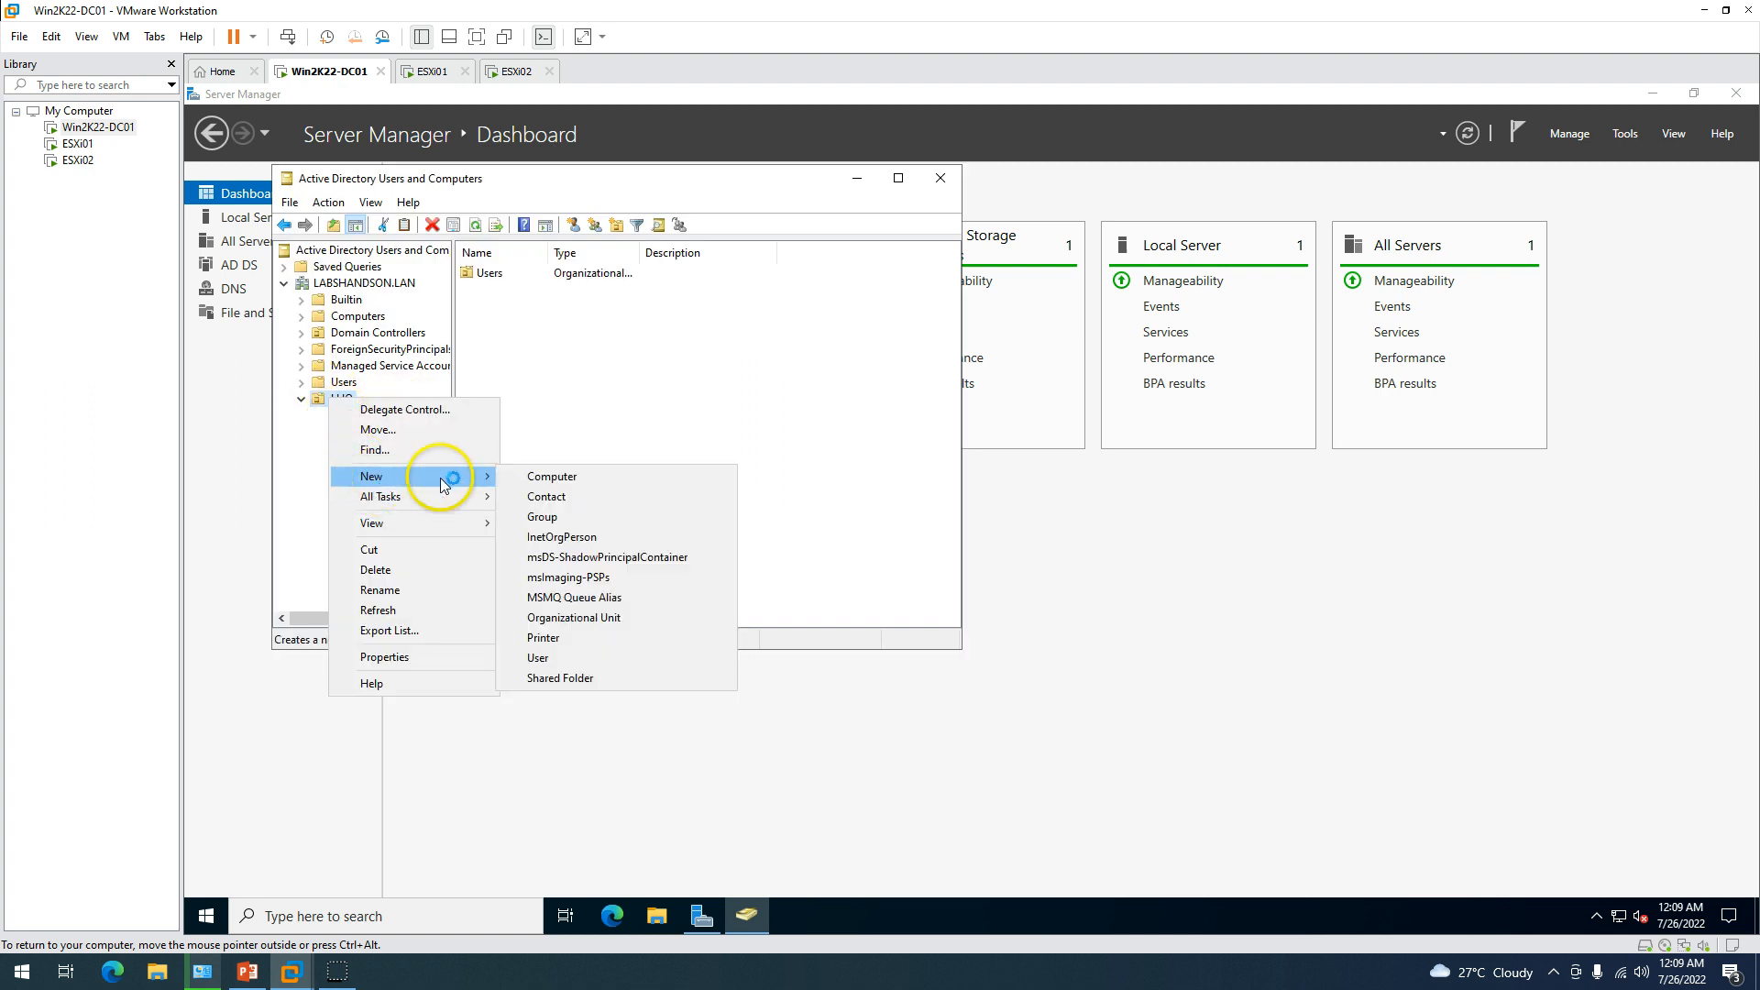
click(587, 619)
text(Grou)
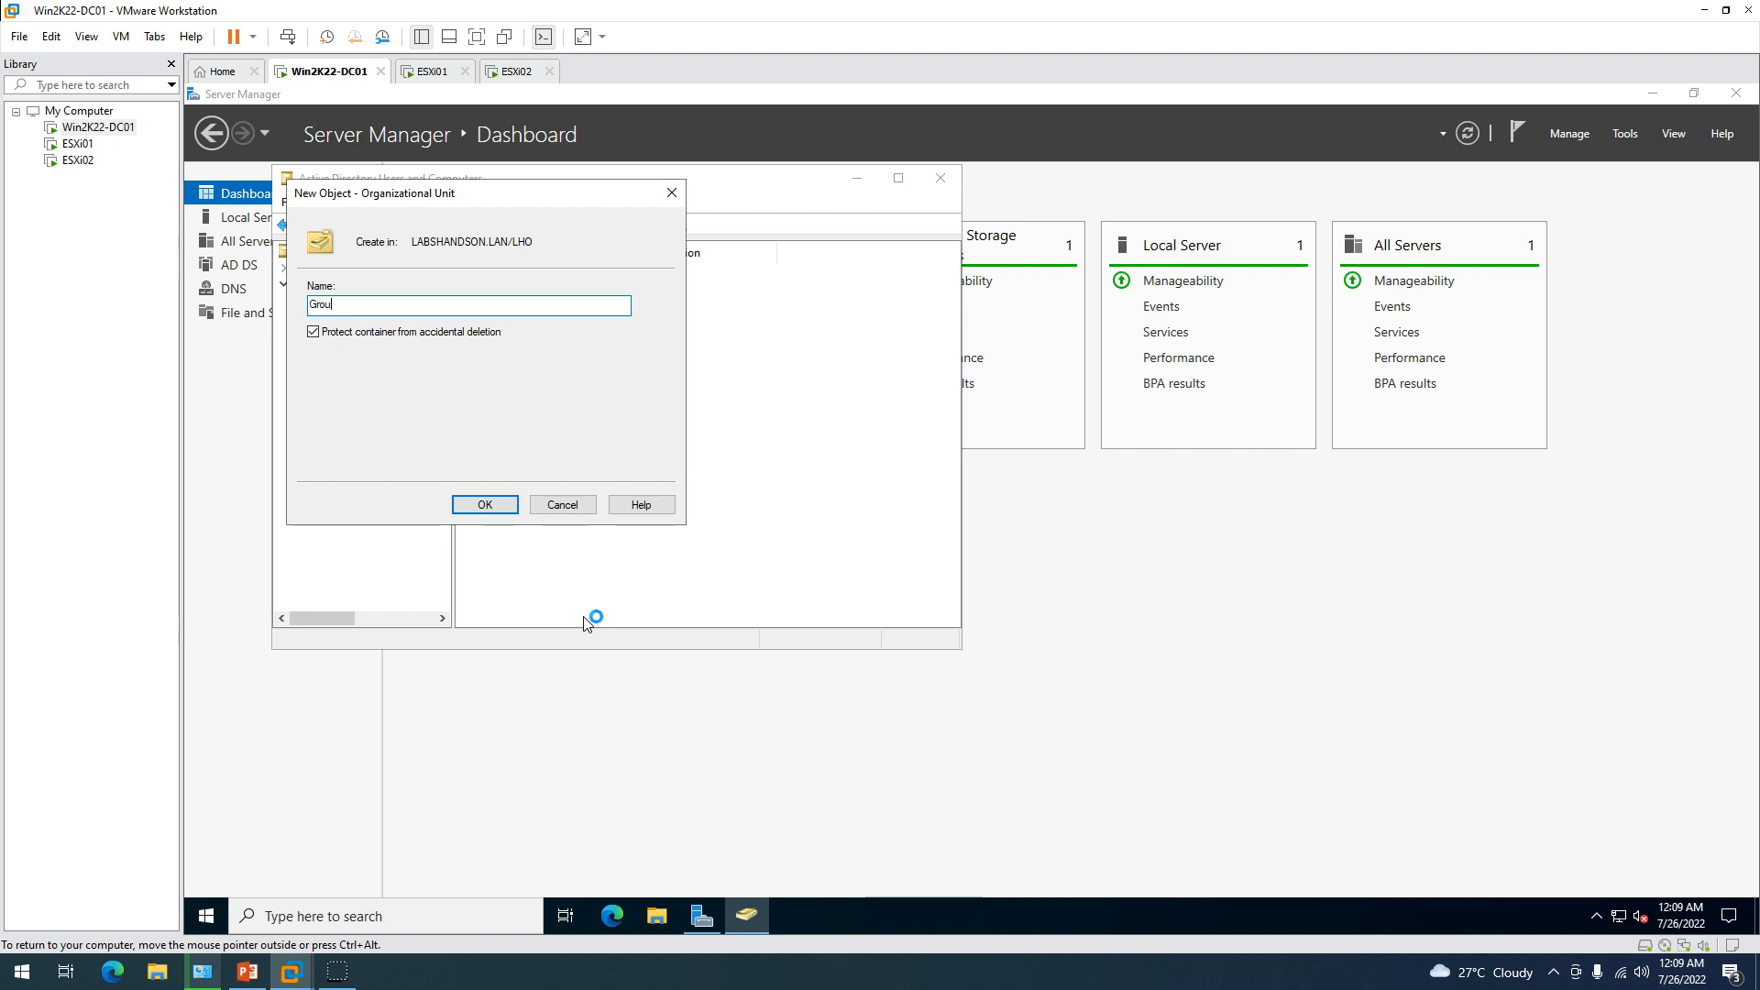
text(ps)
key(Return)
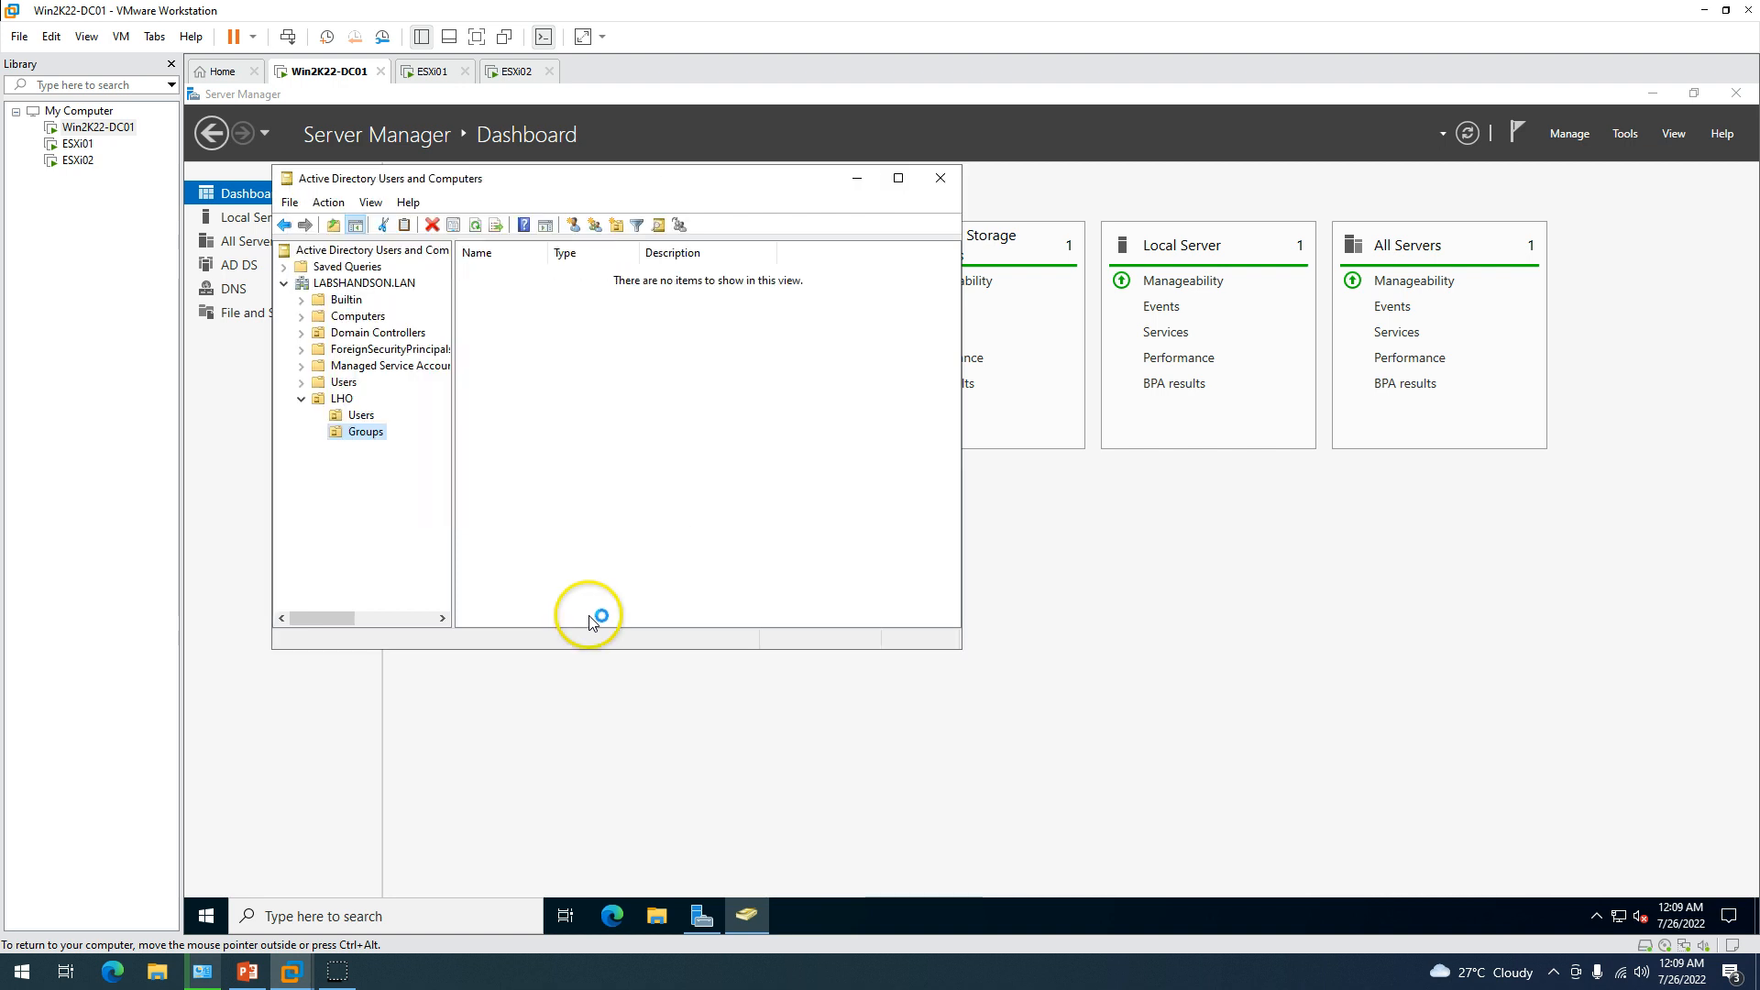
Create Servers and Workstations organizational units inside LHO.
click(342, 403)
right_click(342, 404)
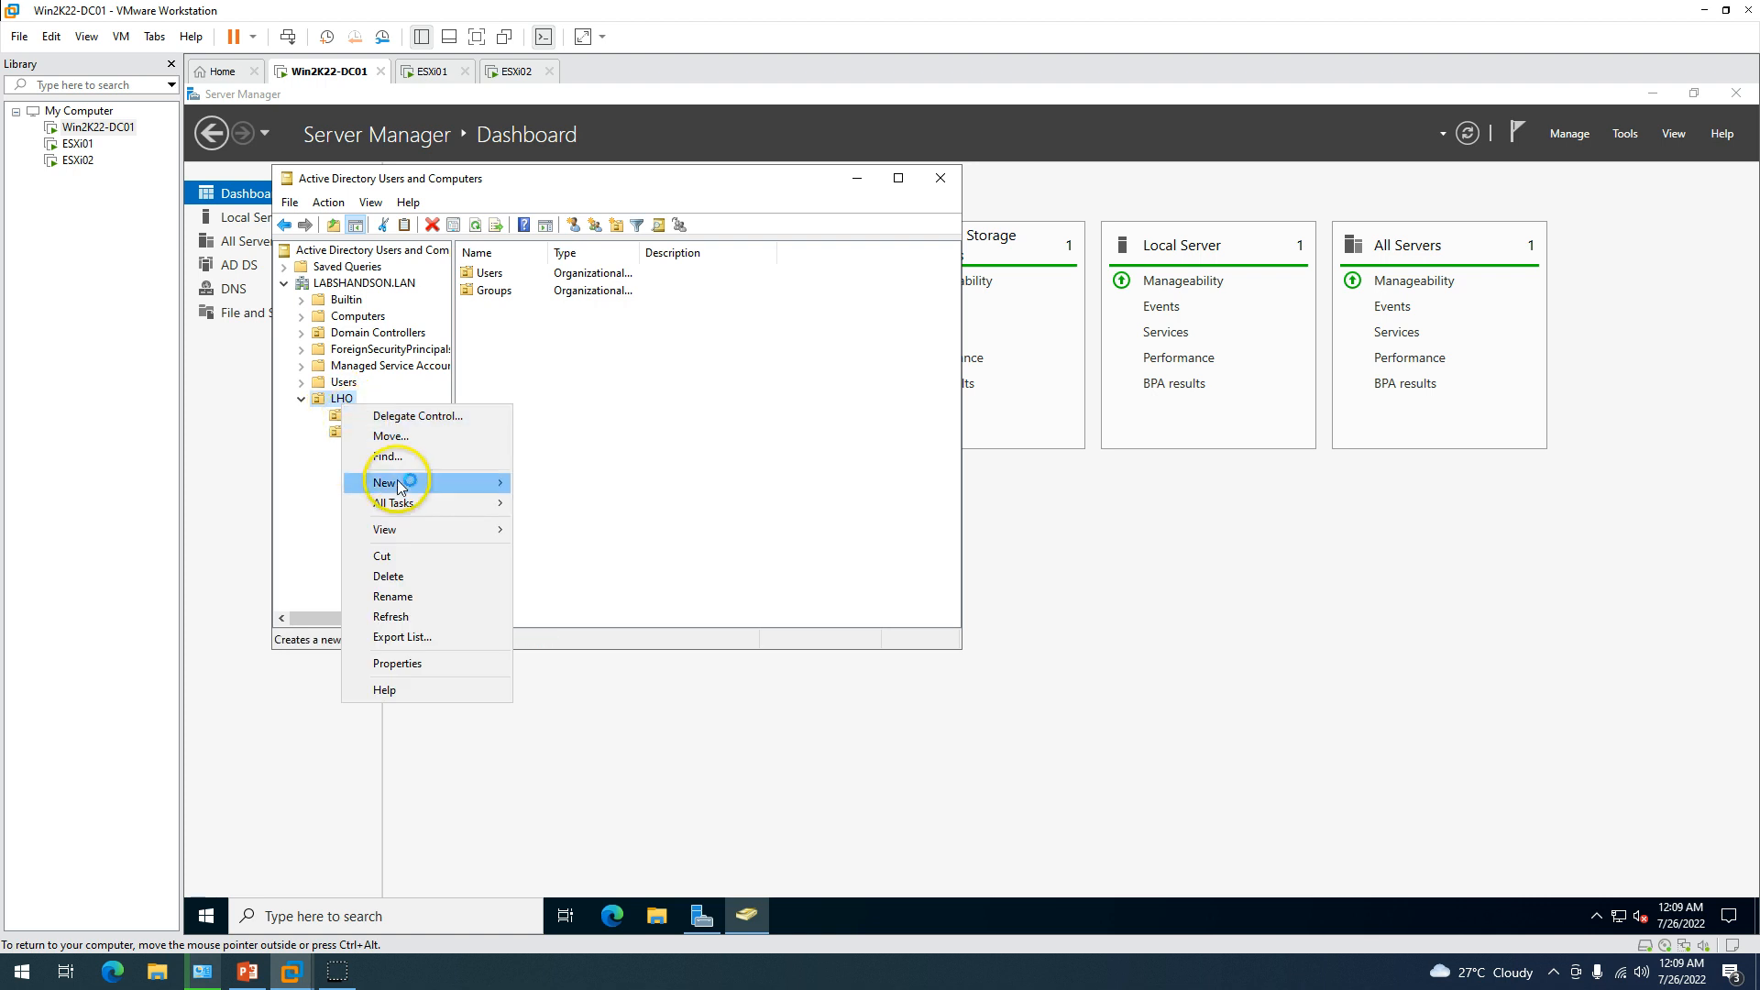
mouse_move(412, 482)
click(596, 624)
text(Servers)
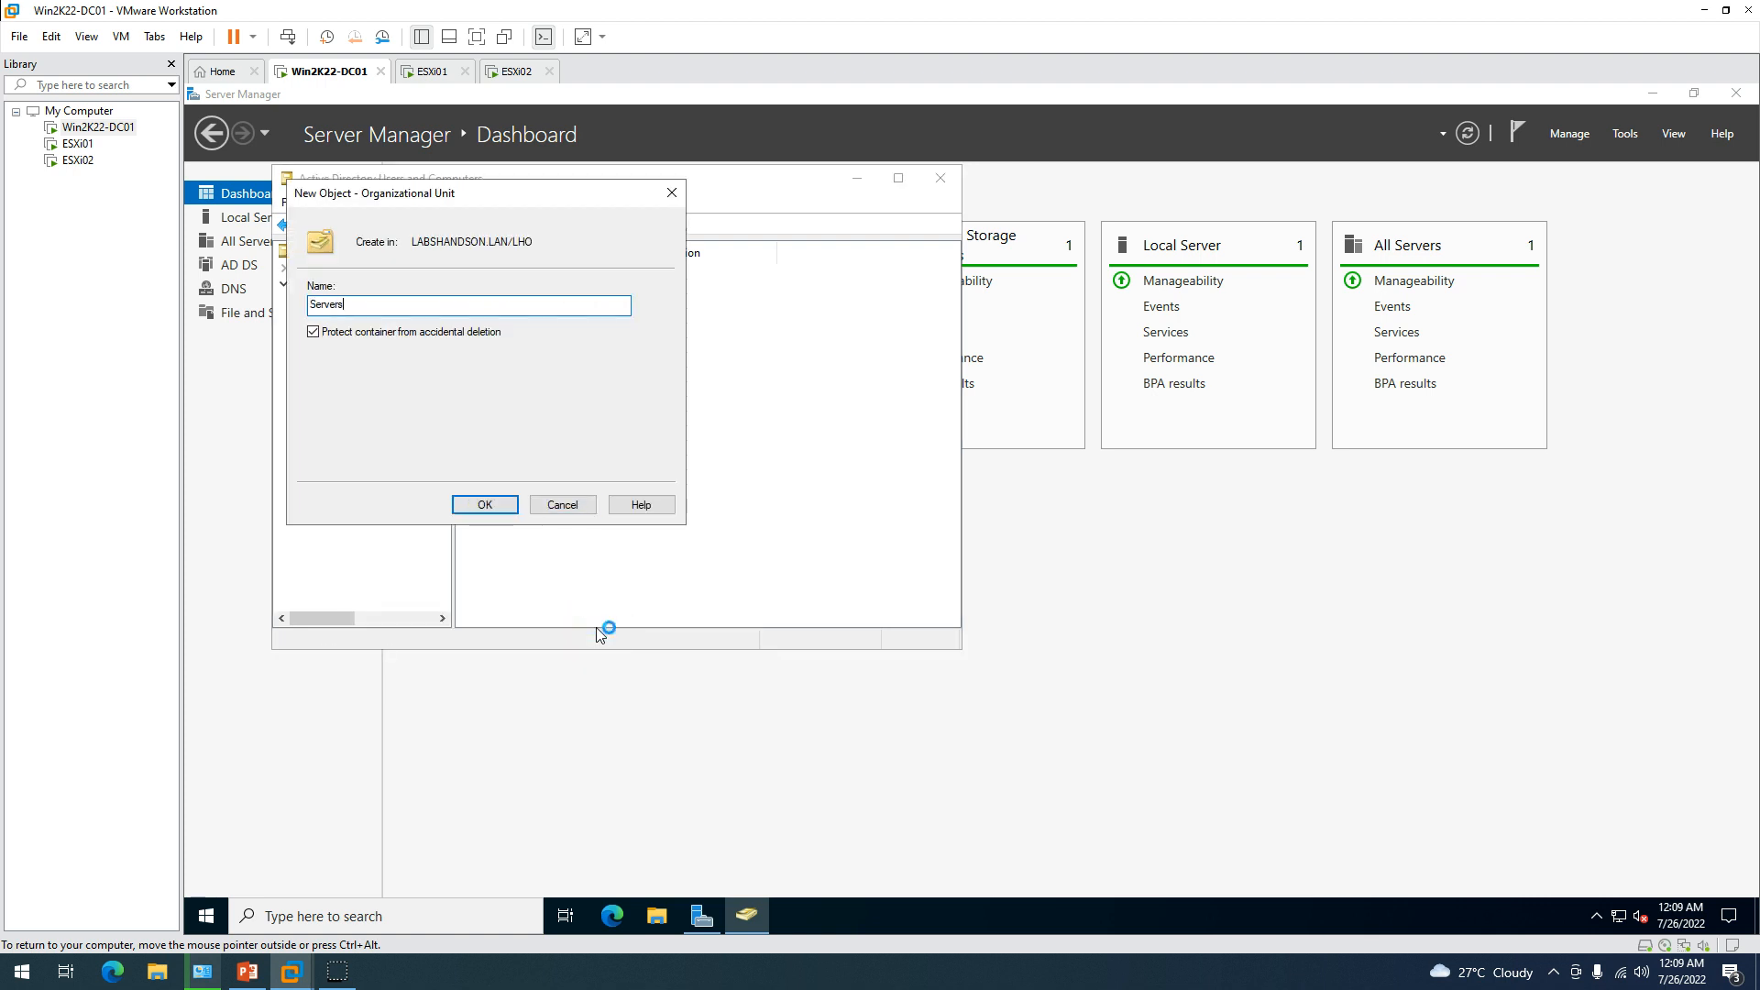
key(Return)
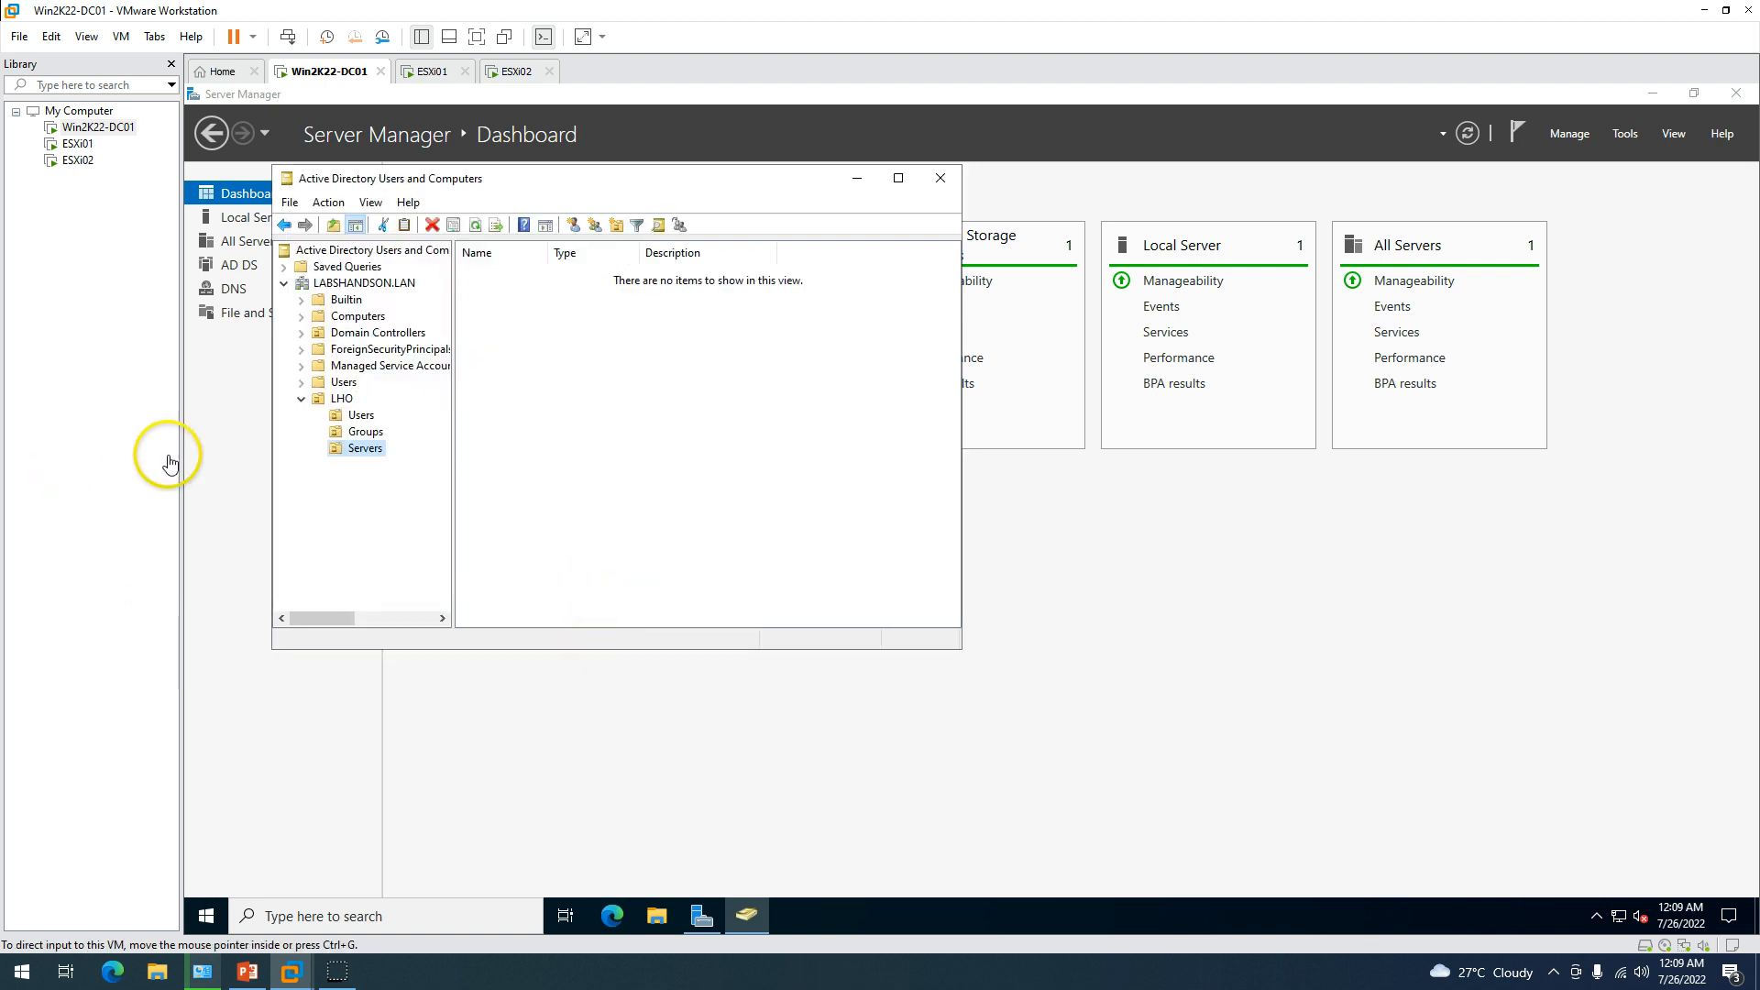
key(shift+F10)
key(Down)
key(Down)
key(Down)
key(Right)
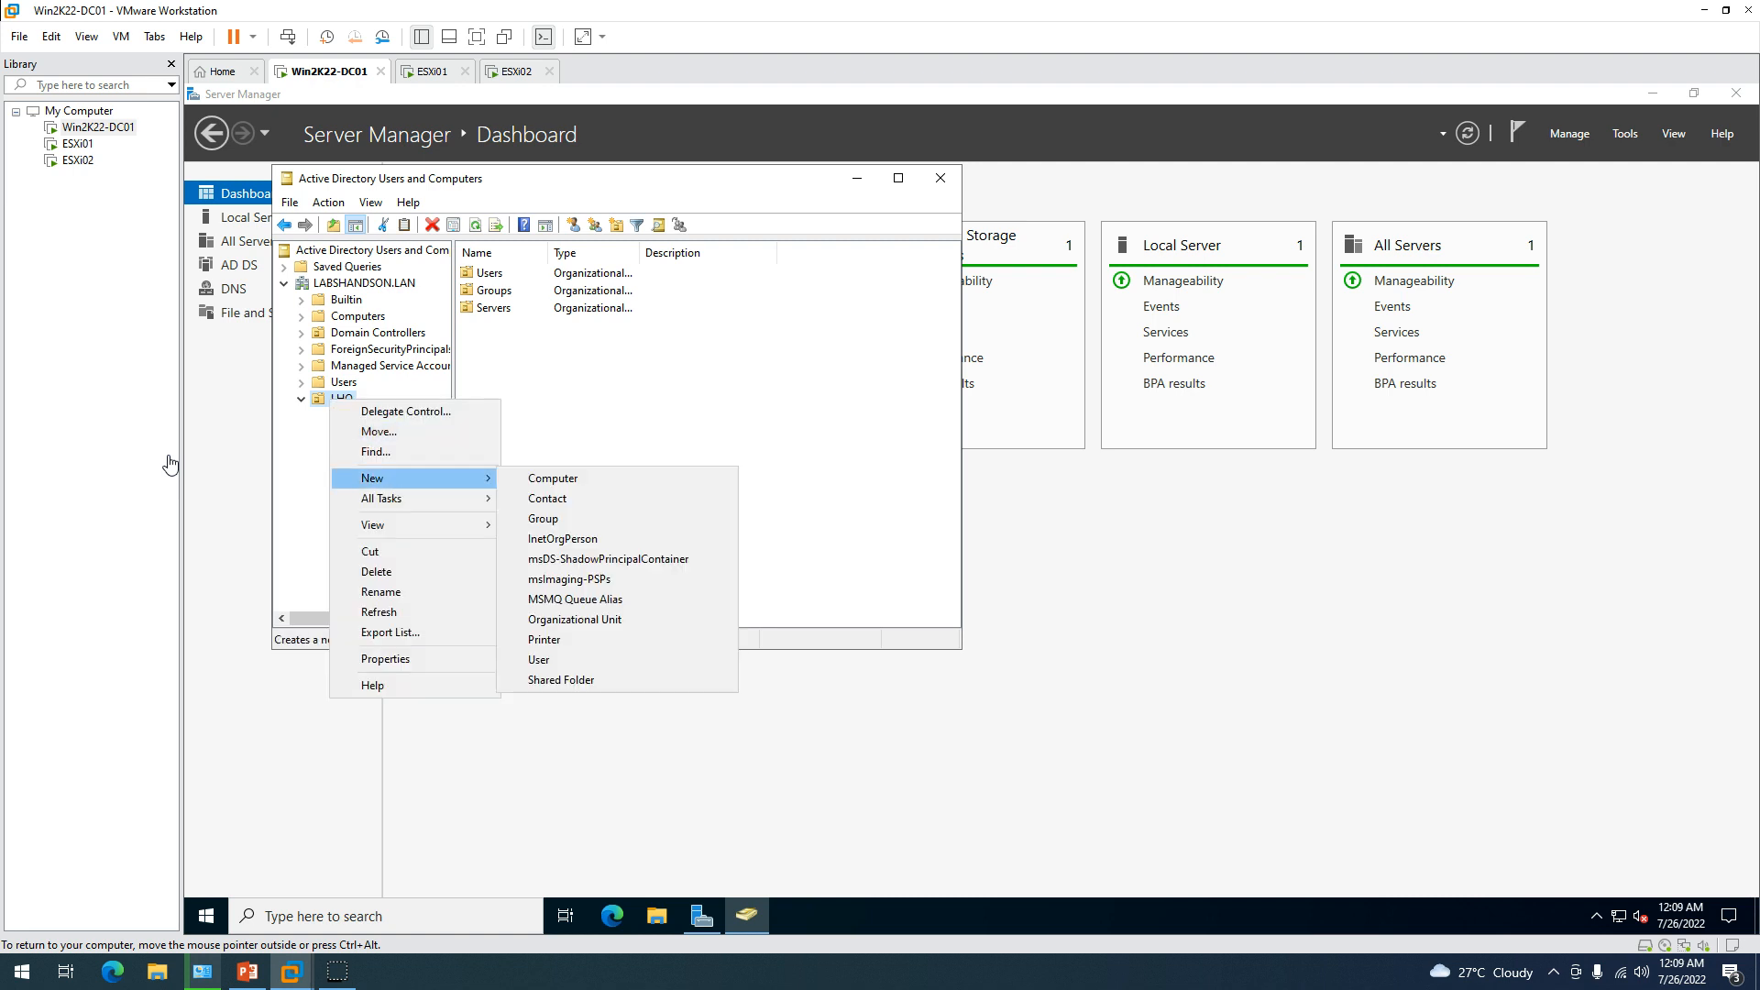
key(Down)
key(Down)
key(Up)
key(Up)
key(Up)
key(Up)
key(Up)
key(Up)
key(Return)
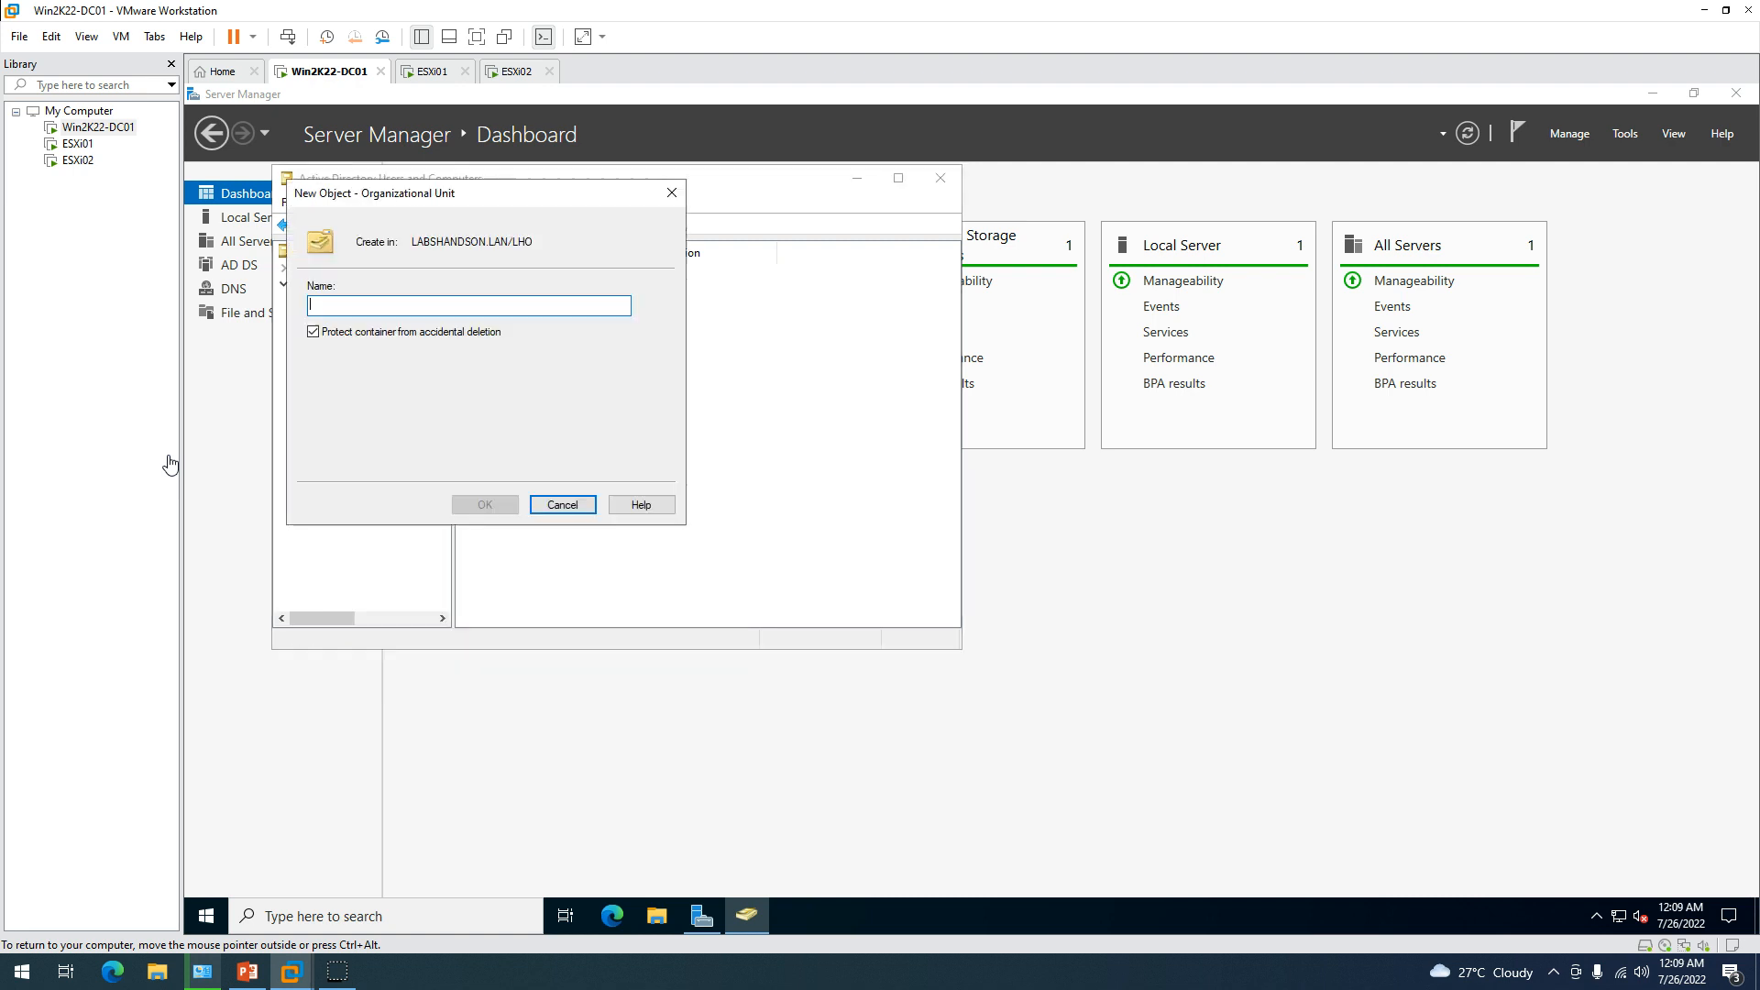
text(Work)
click(596, 624)
text(stat)
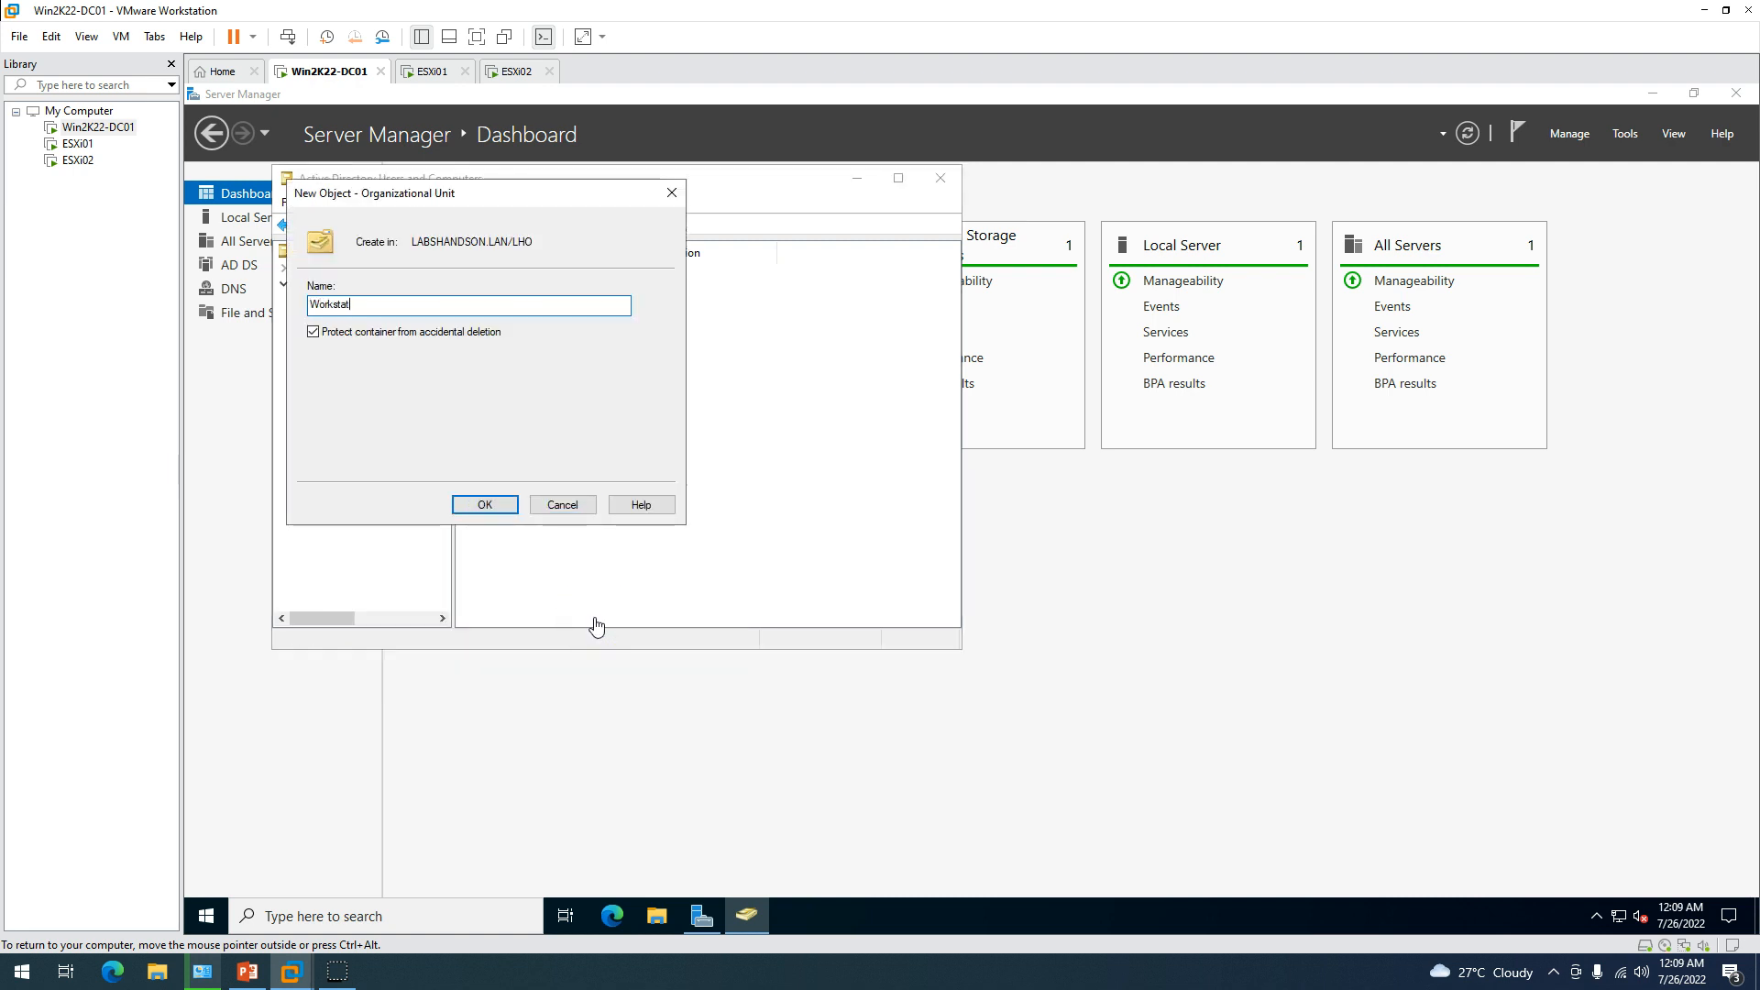
text(ions)
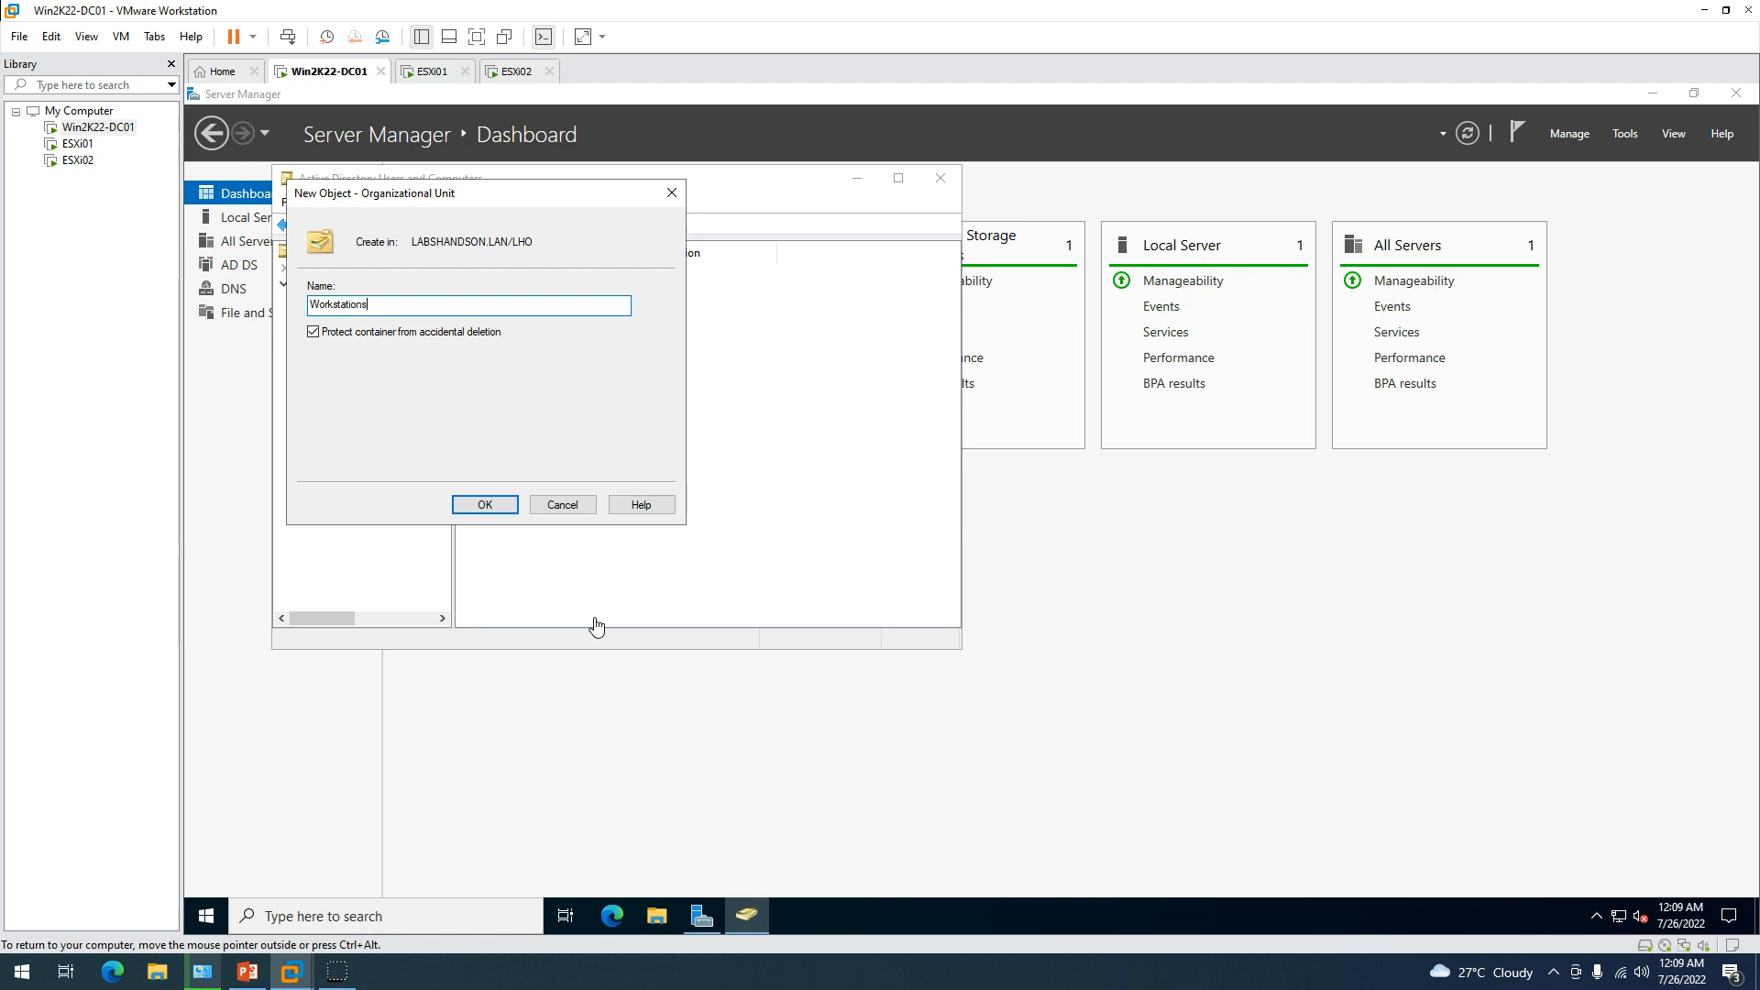
key(Return)
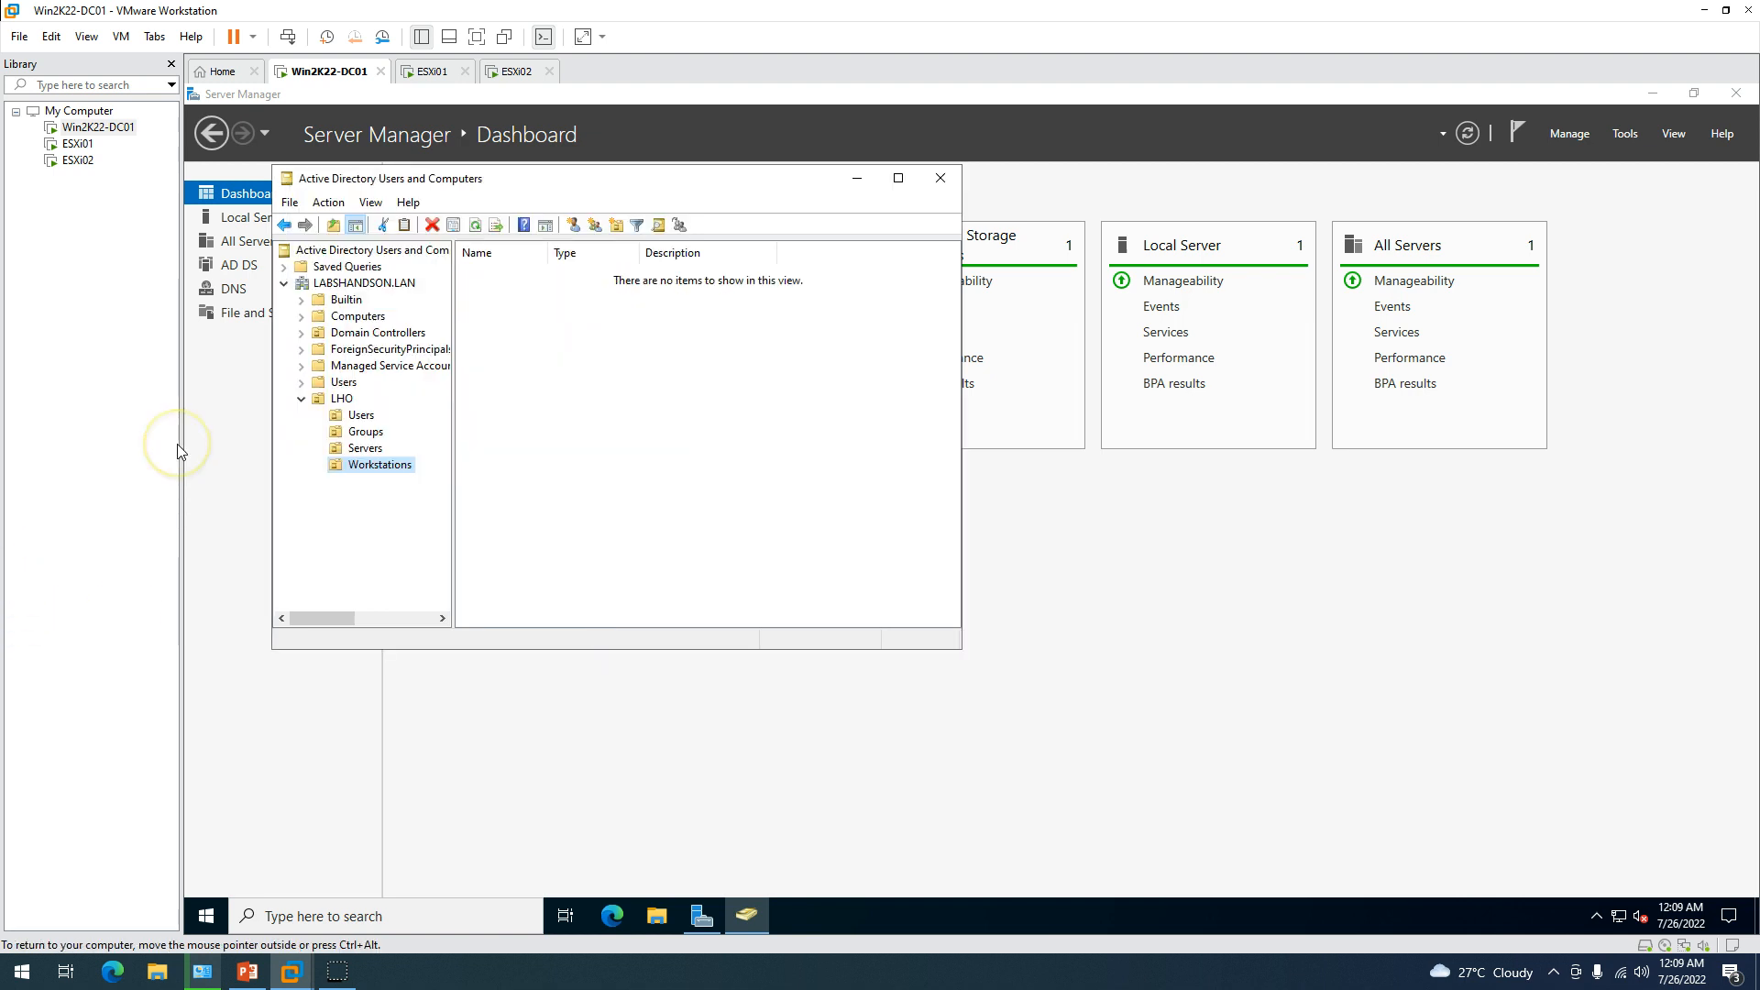
Widen the tree pane to show LHO's four OUs in full and open the Users OU.
key(Down)
key(Down)
key(Down)
key(Down)
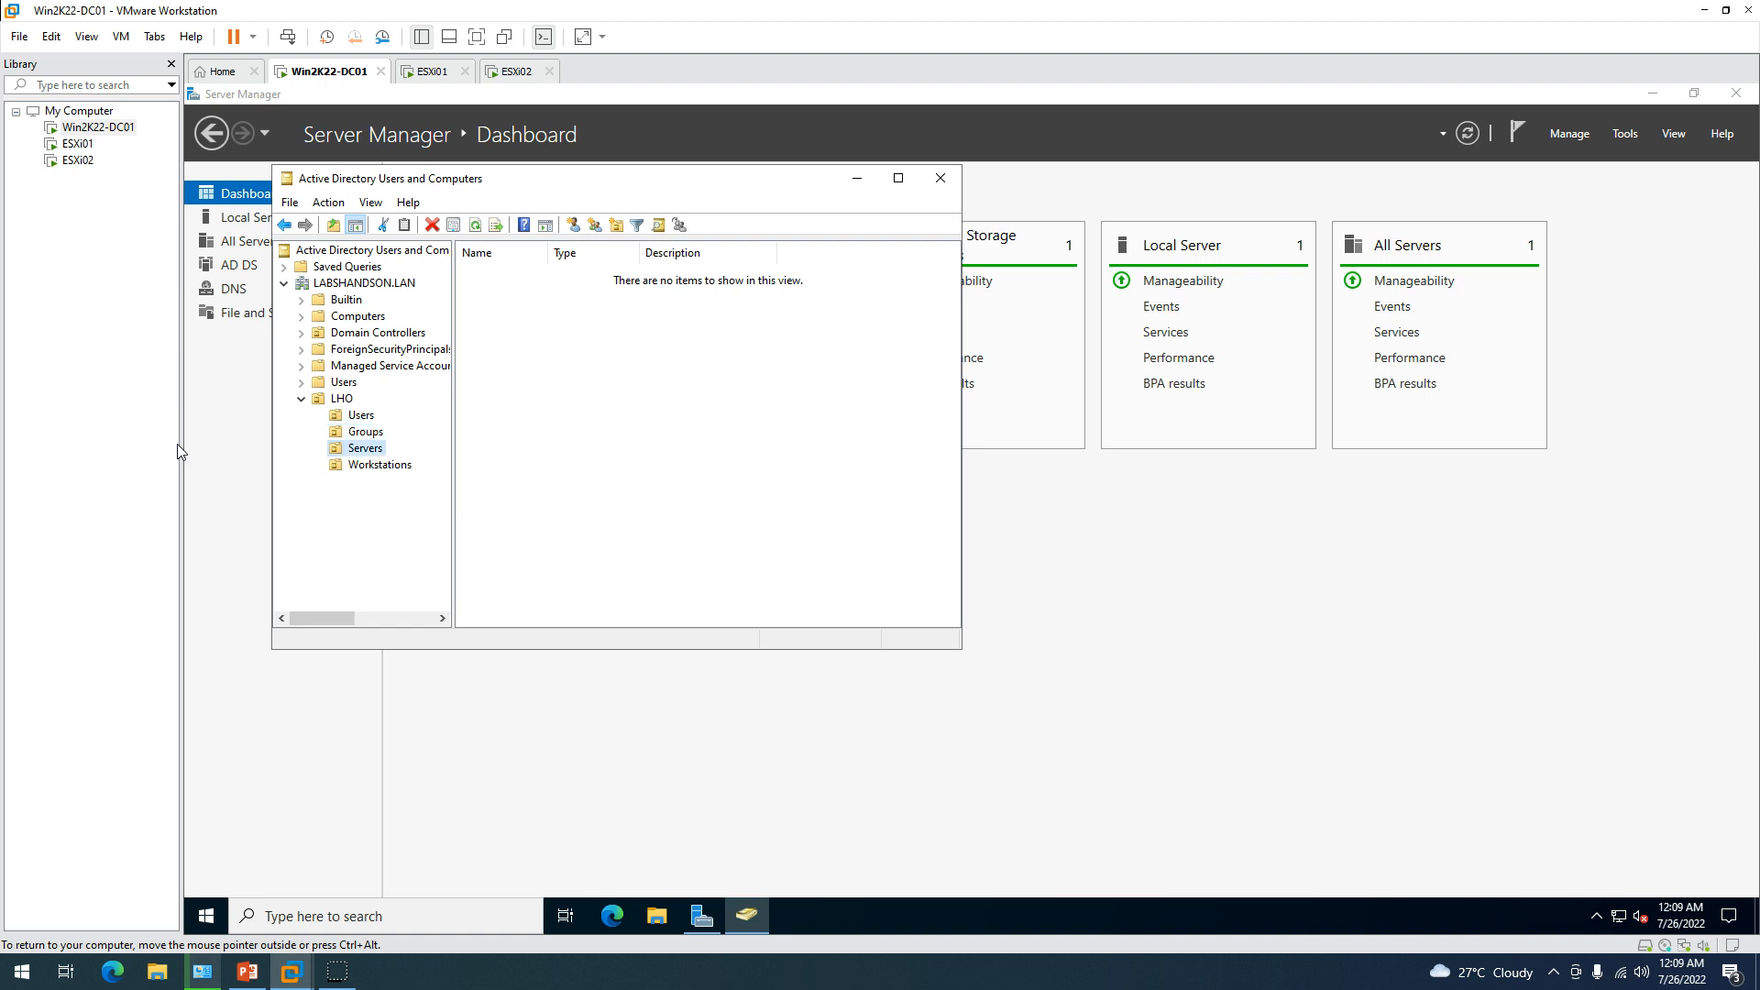
key(Left)
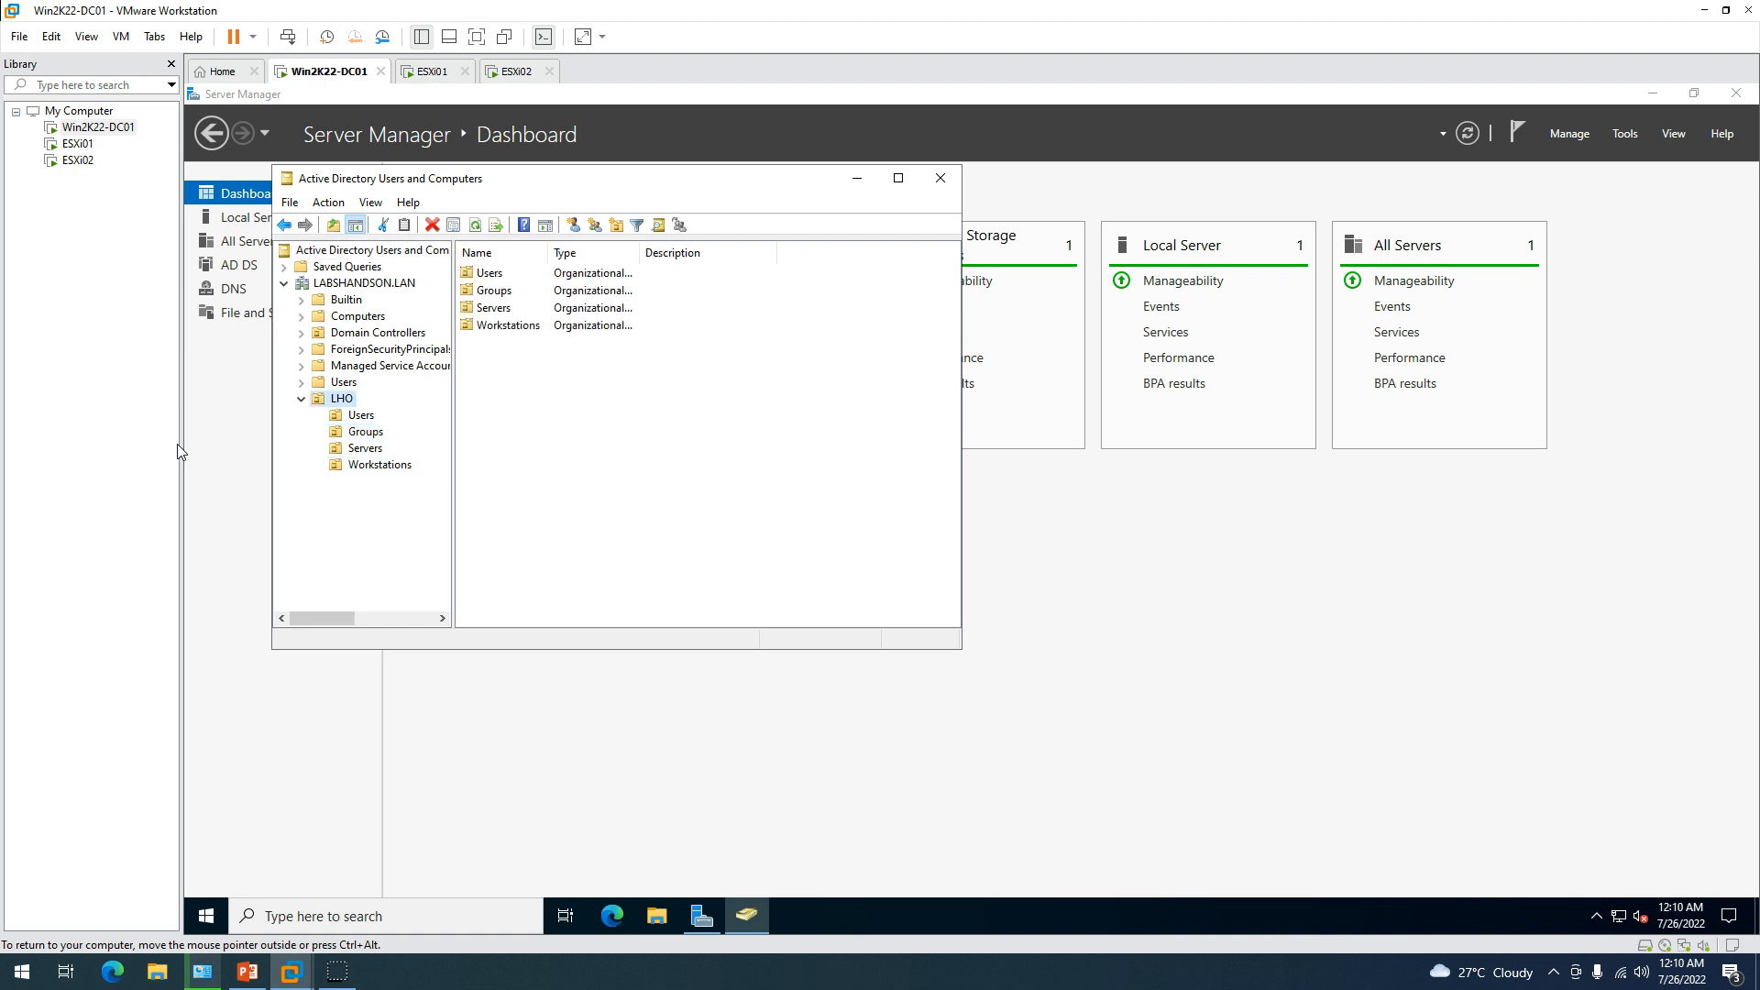
click(452, 313)
drag(453, 313, 513, 315)
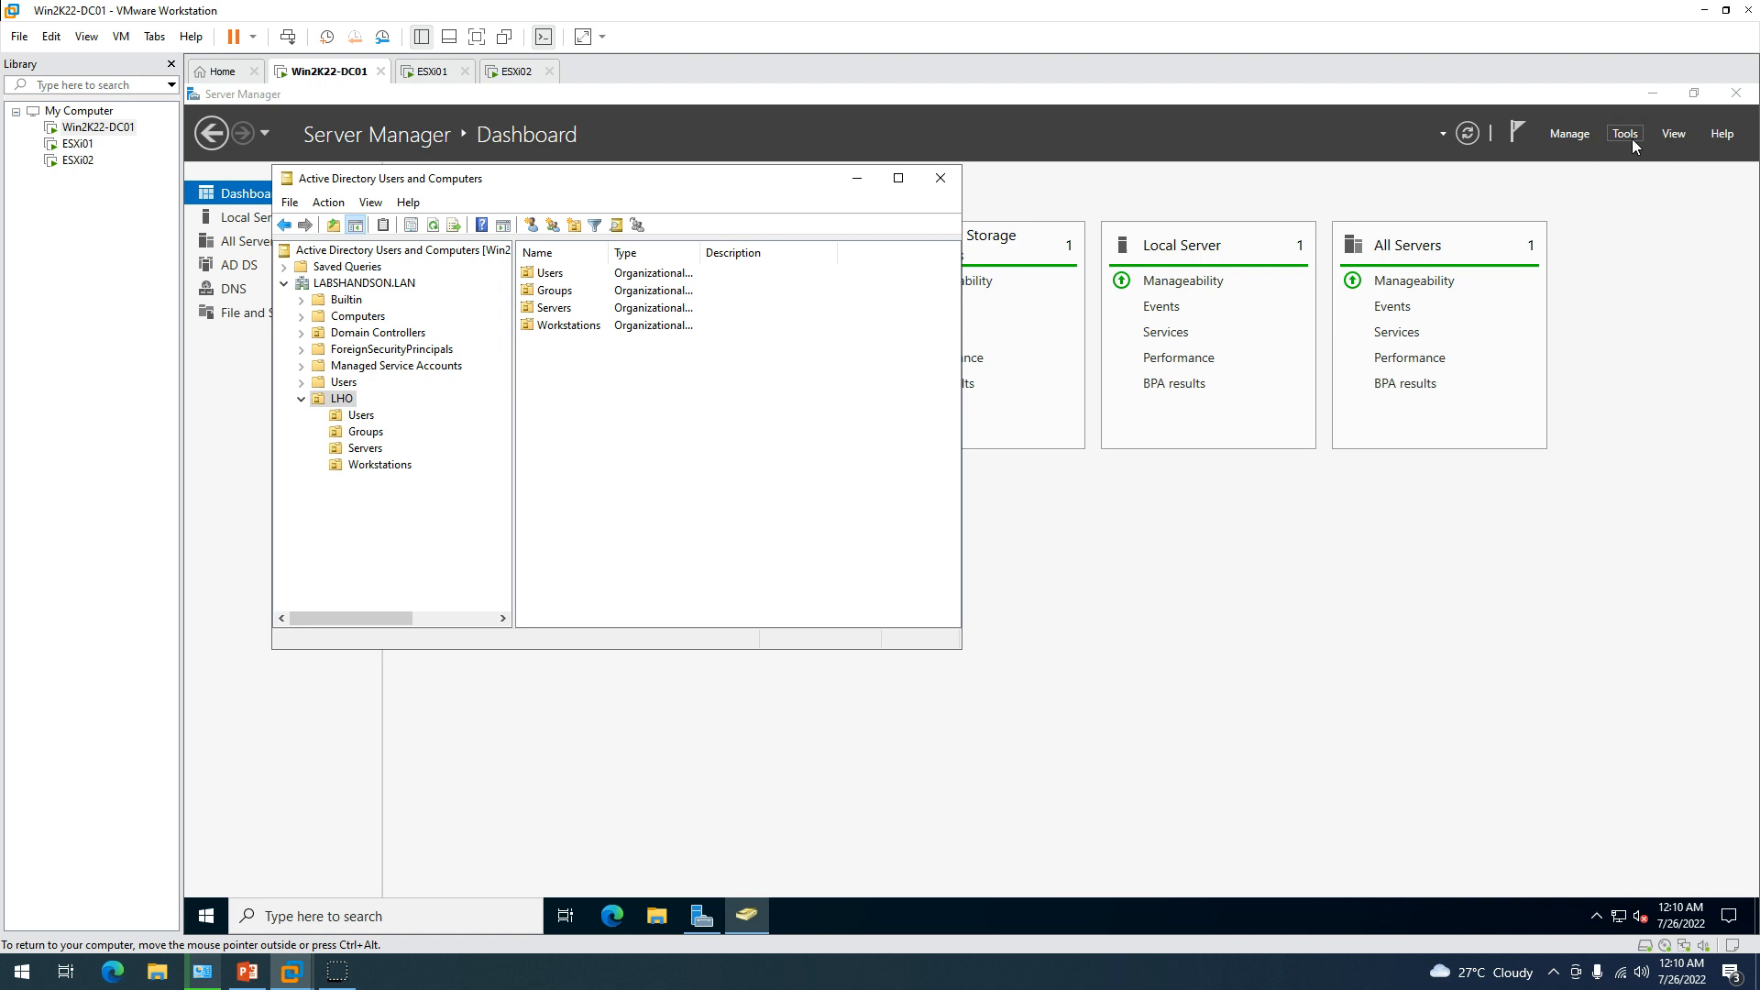
click(361, 415)
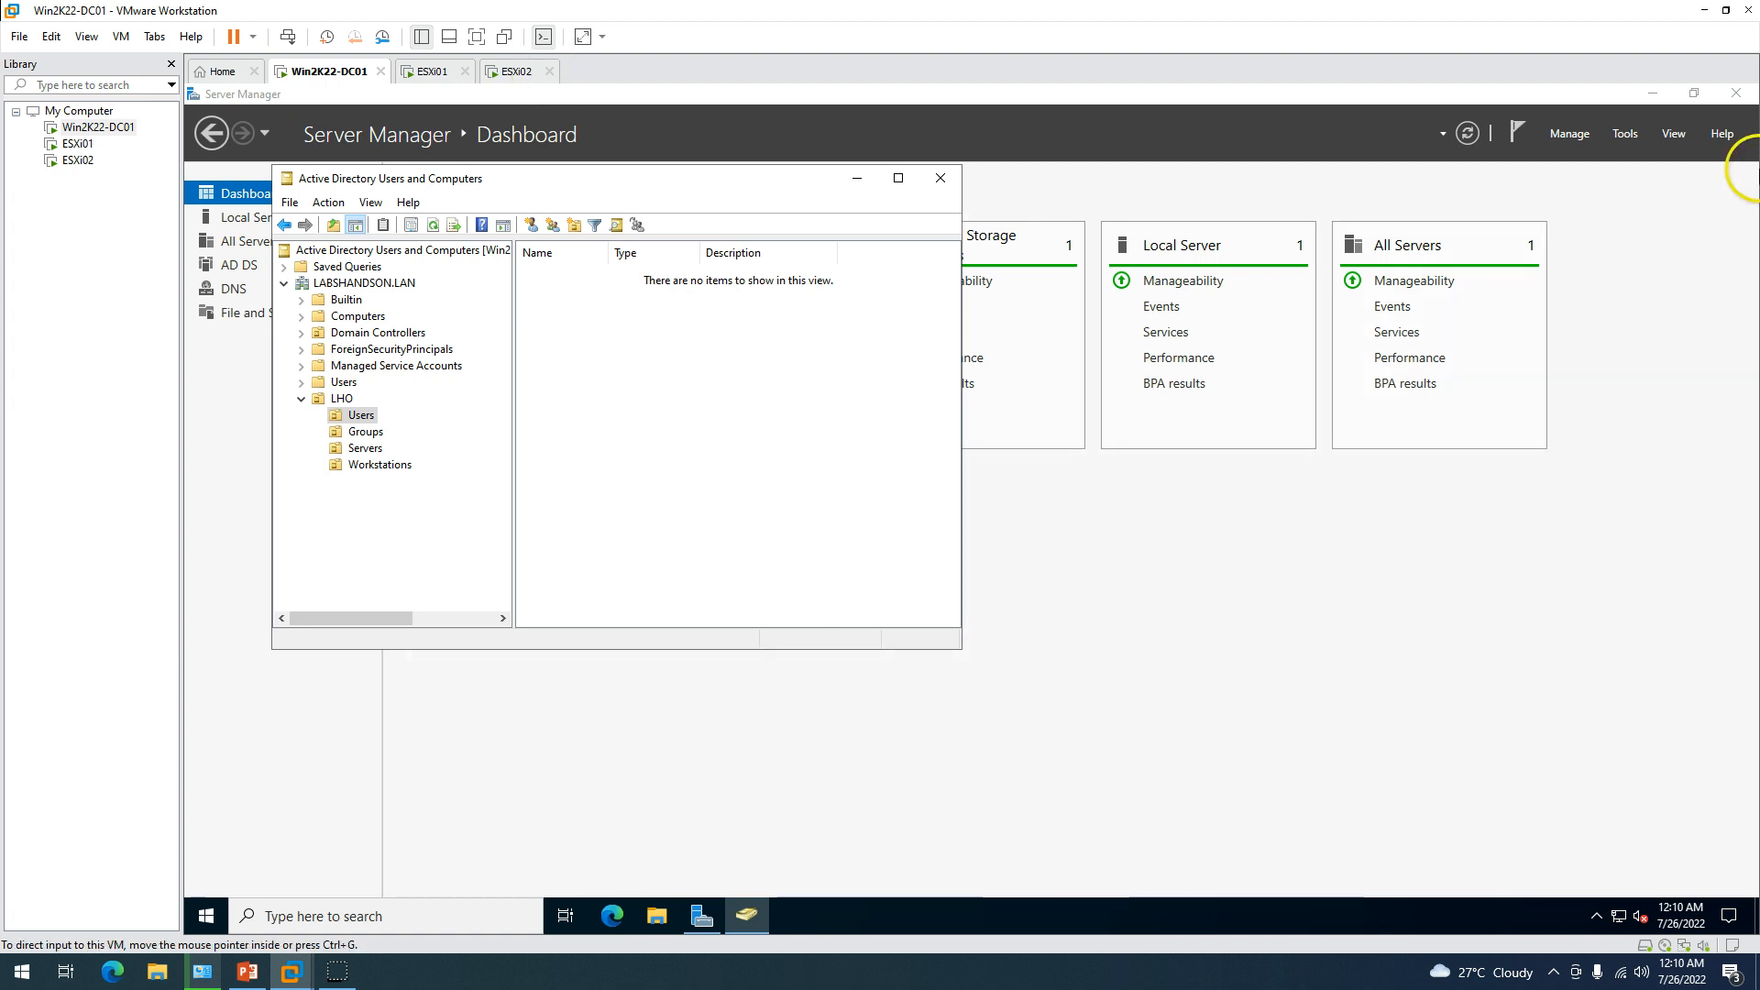
click(1625, 133)
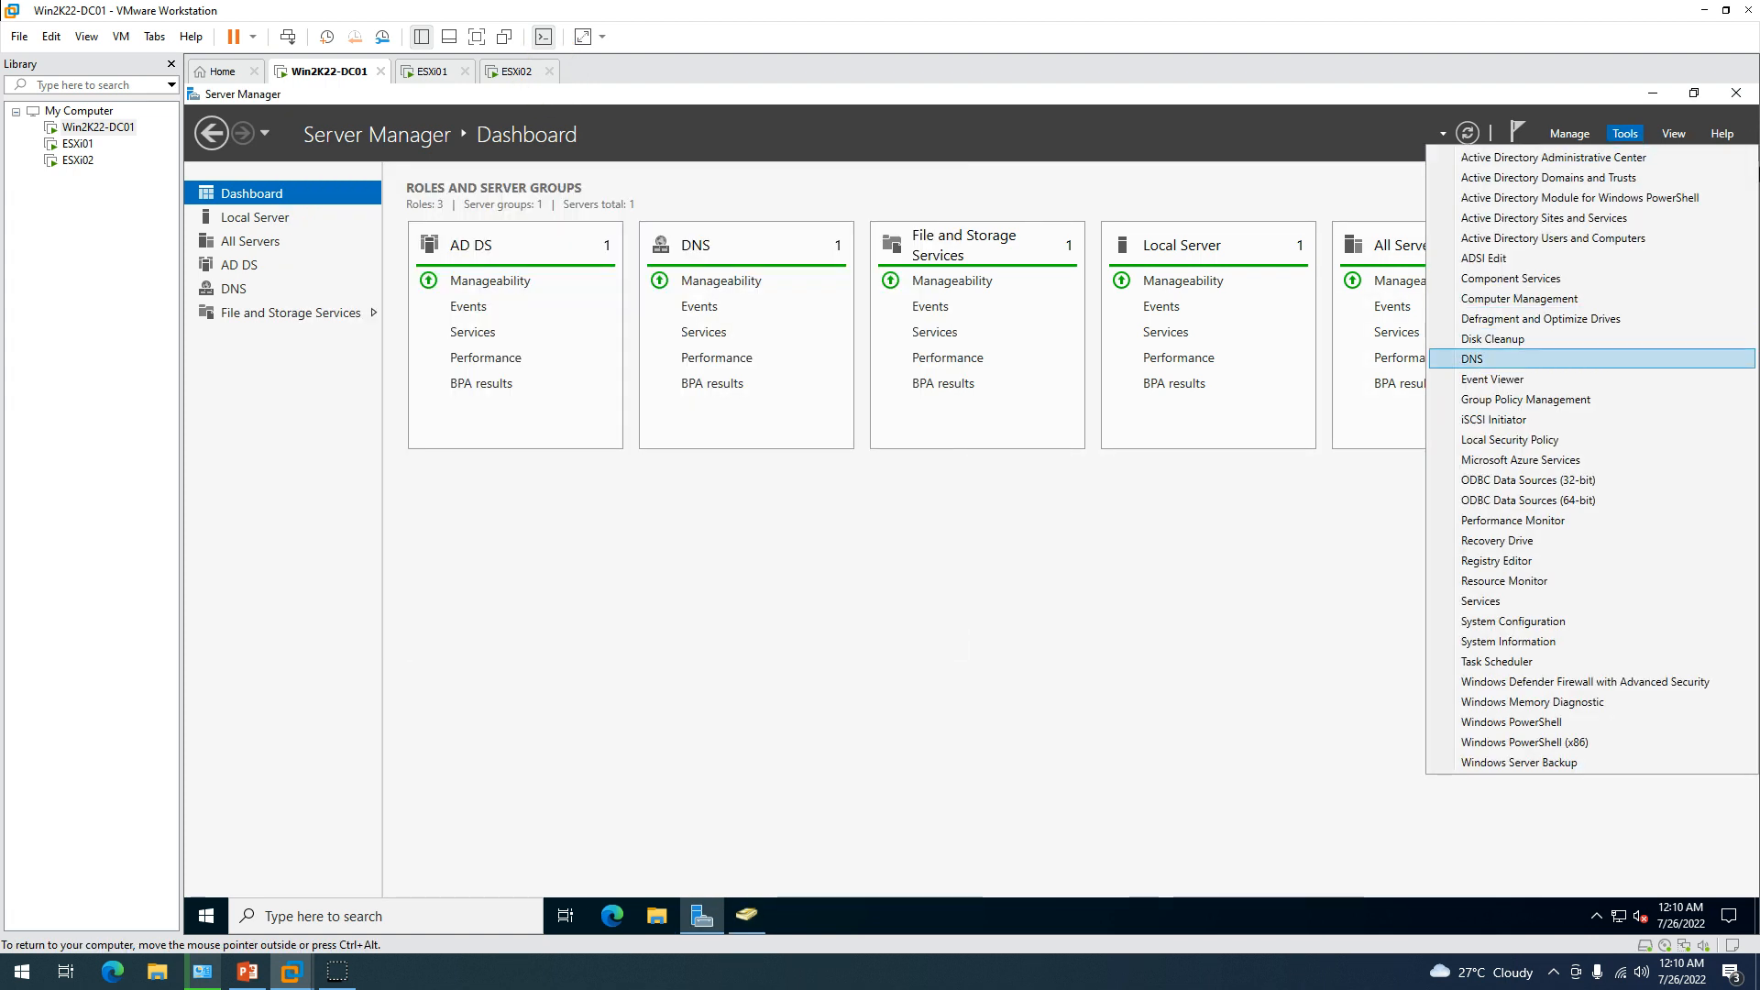
In DNS Manager, expand WIN2K22-DC01's Forward Lookup Zones and show the LABSHANDSON.LAN records.
click(1472, 358)
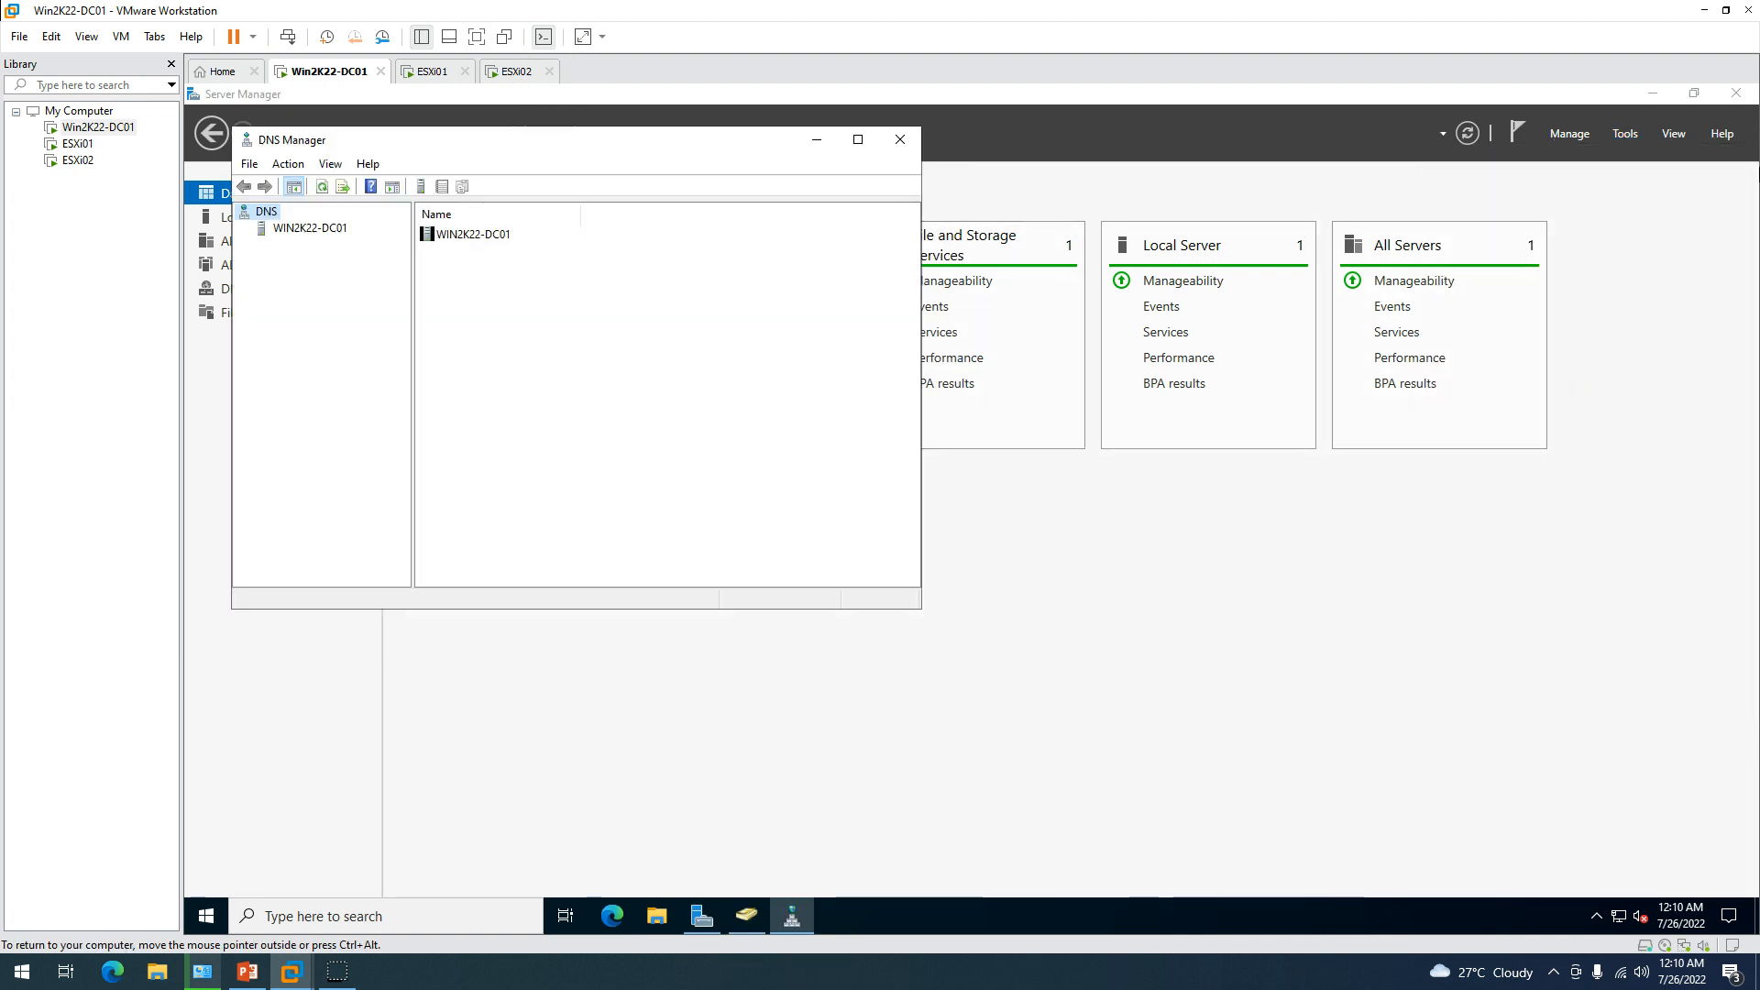
click(310, 227)
click(244, 228)
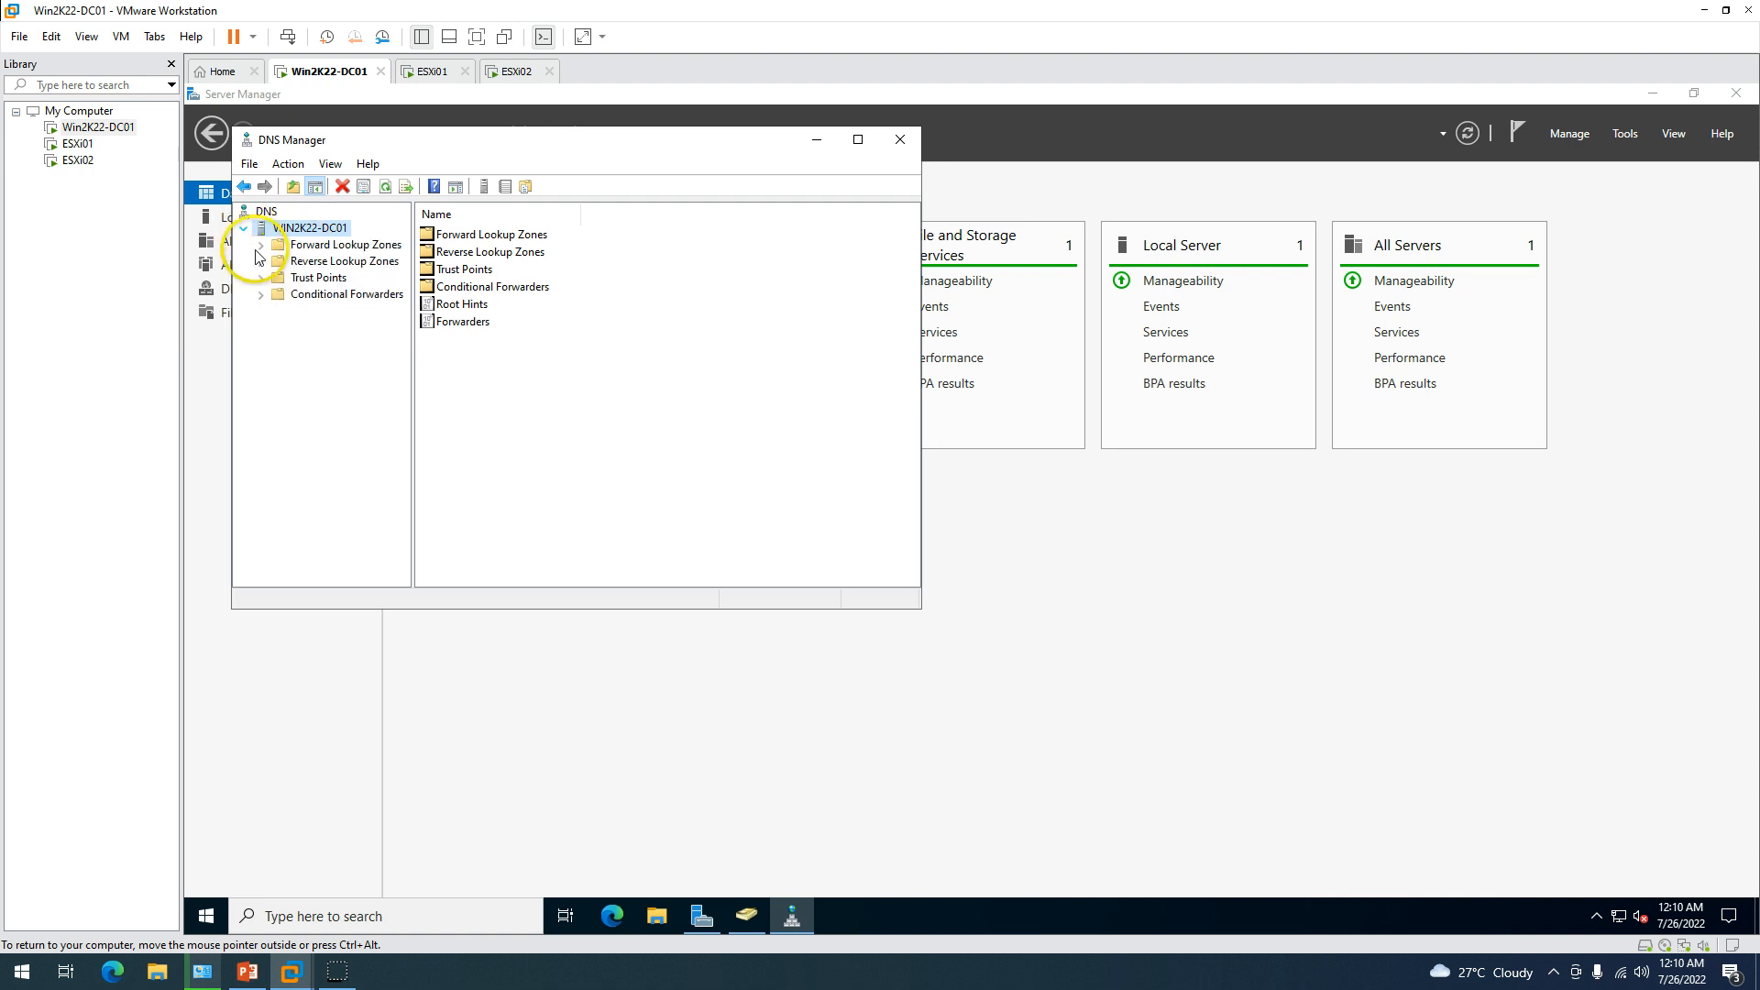
double_click(335, 246)
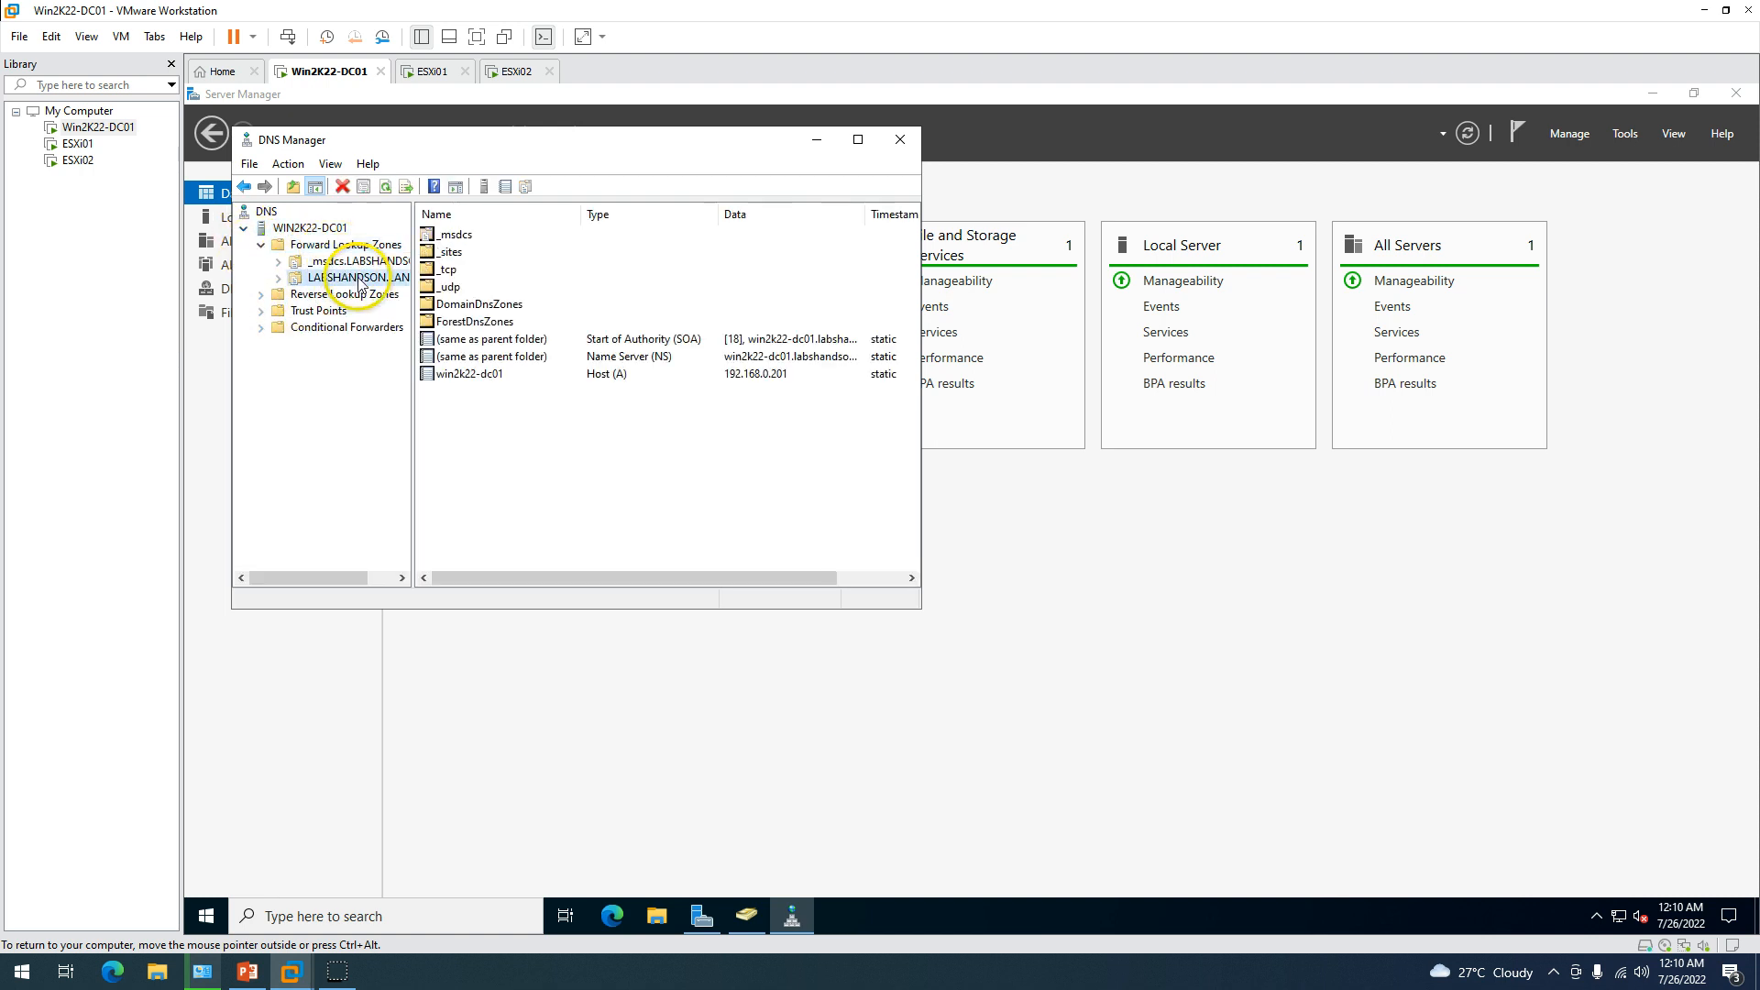
click(357, 278)
drag(556, 142, 763, 146)
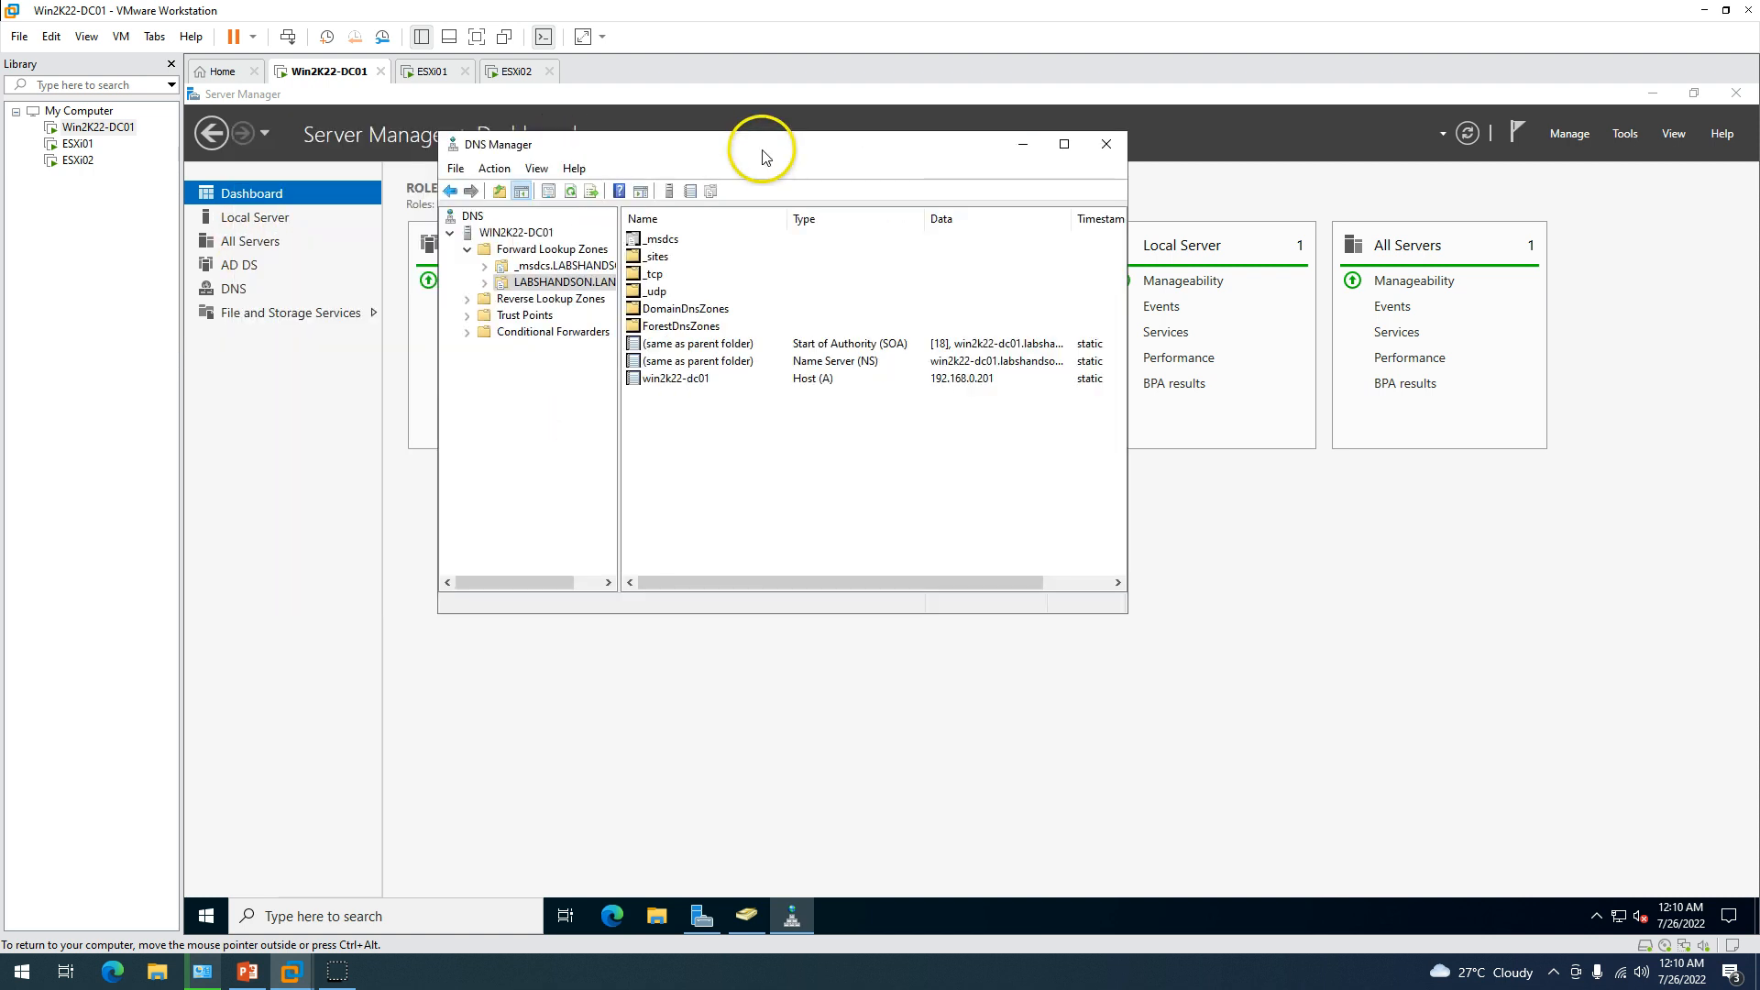
Start a New Zone wizard on Reverse Lookup Zones, then back out of it.
click(510, 302)
right_click(511, 305)
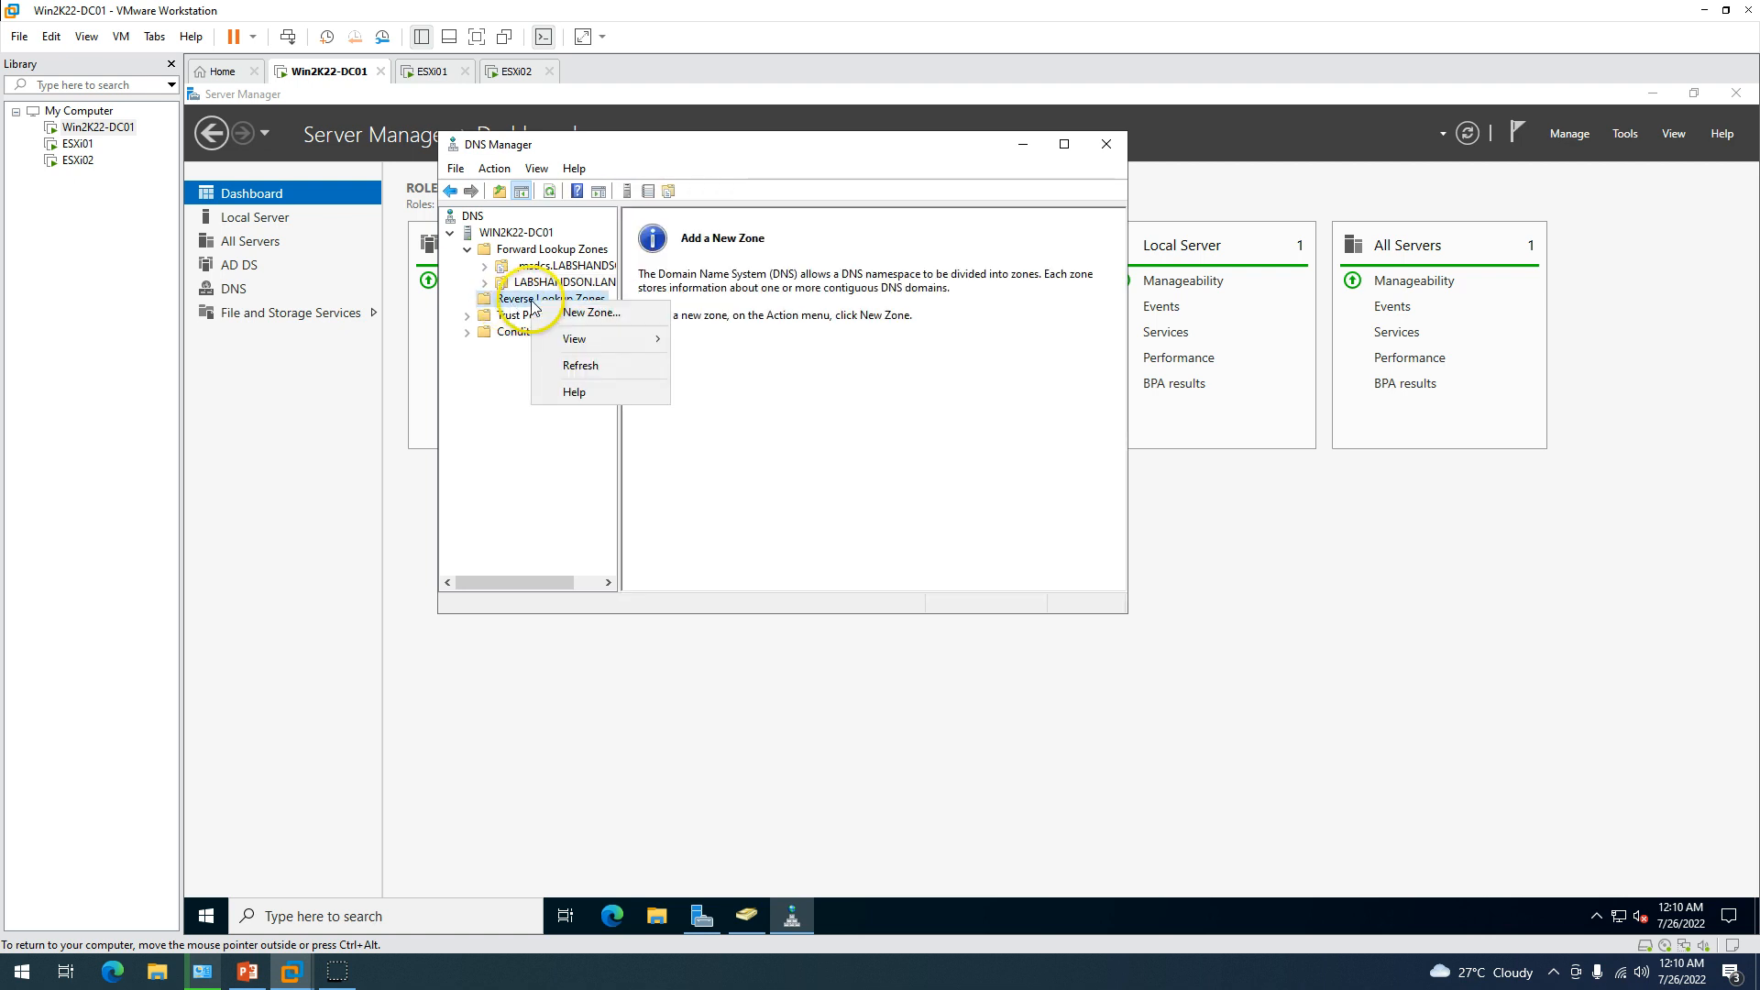
click(583, 314)
click(770, 477)
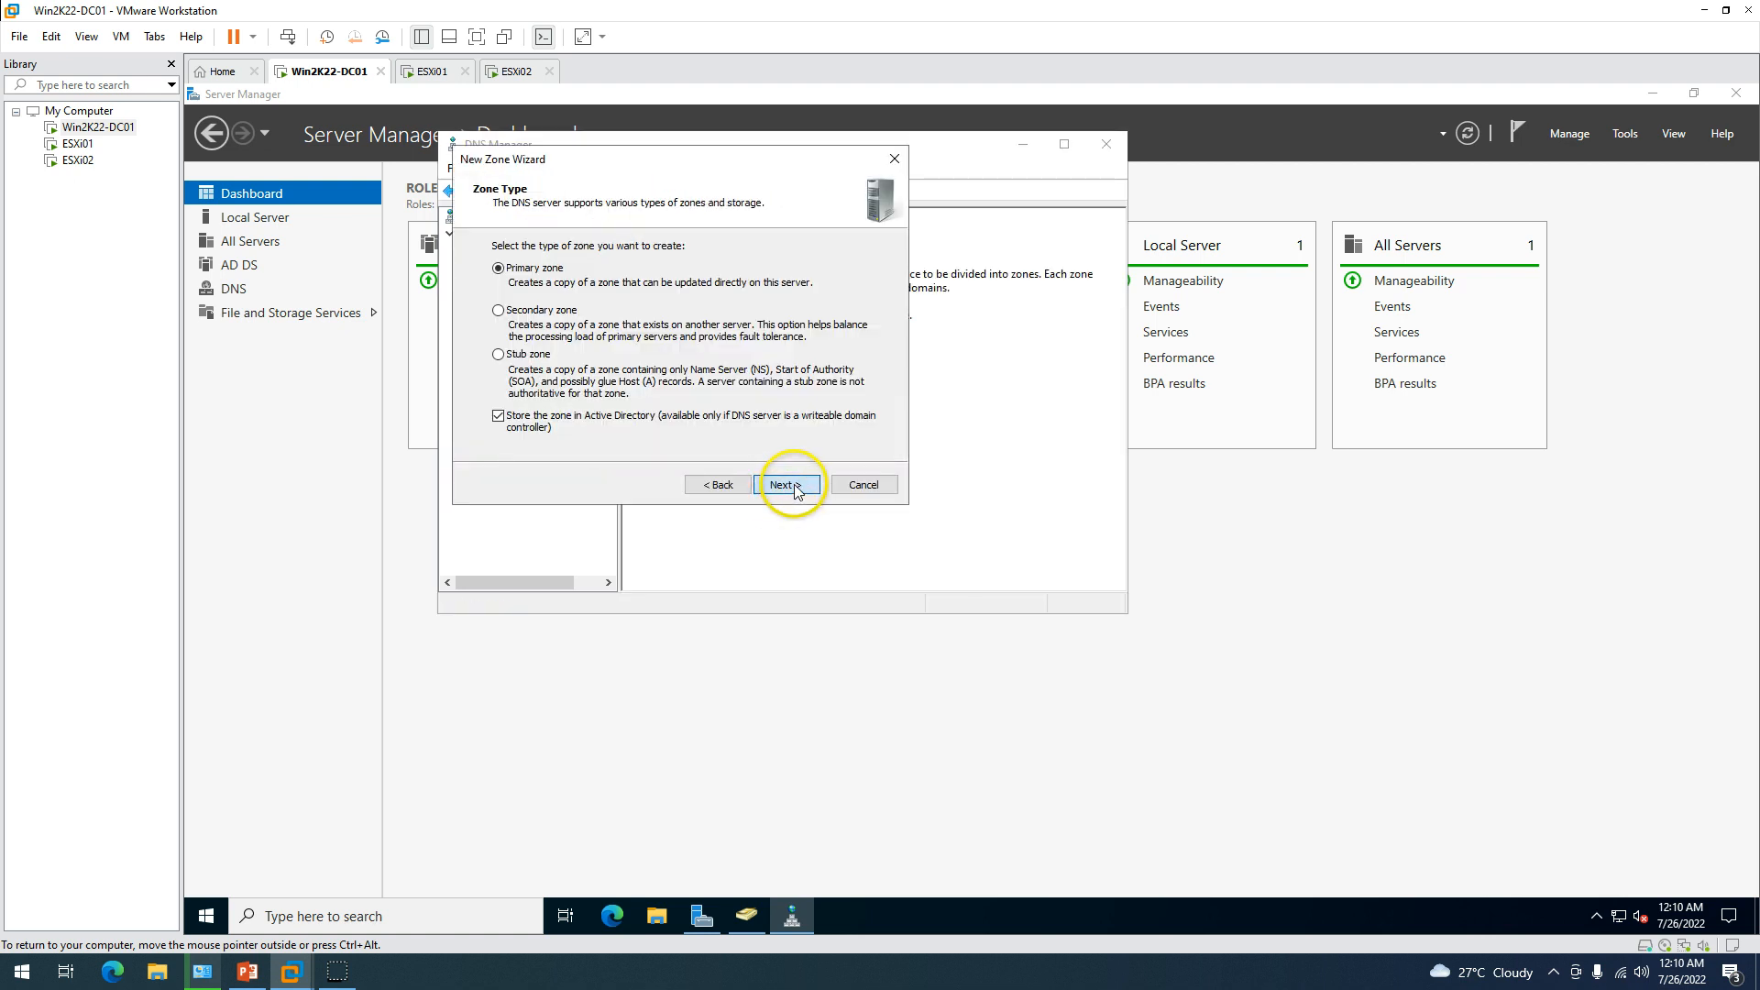
click(792, 488)
click(710, 483)
click(710, 483)
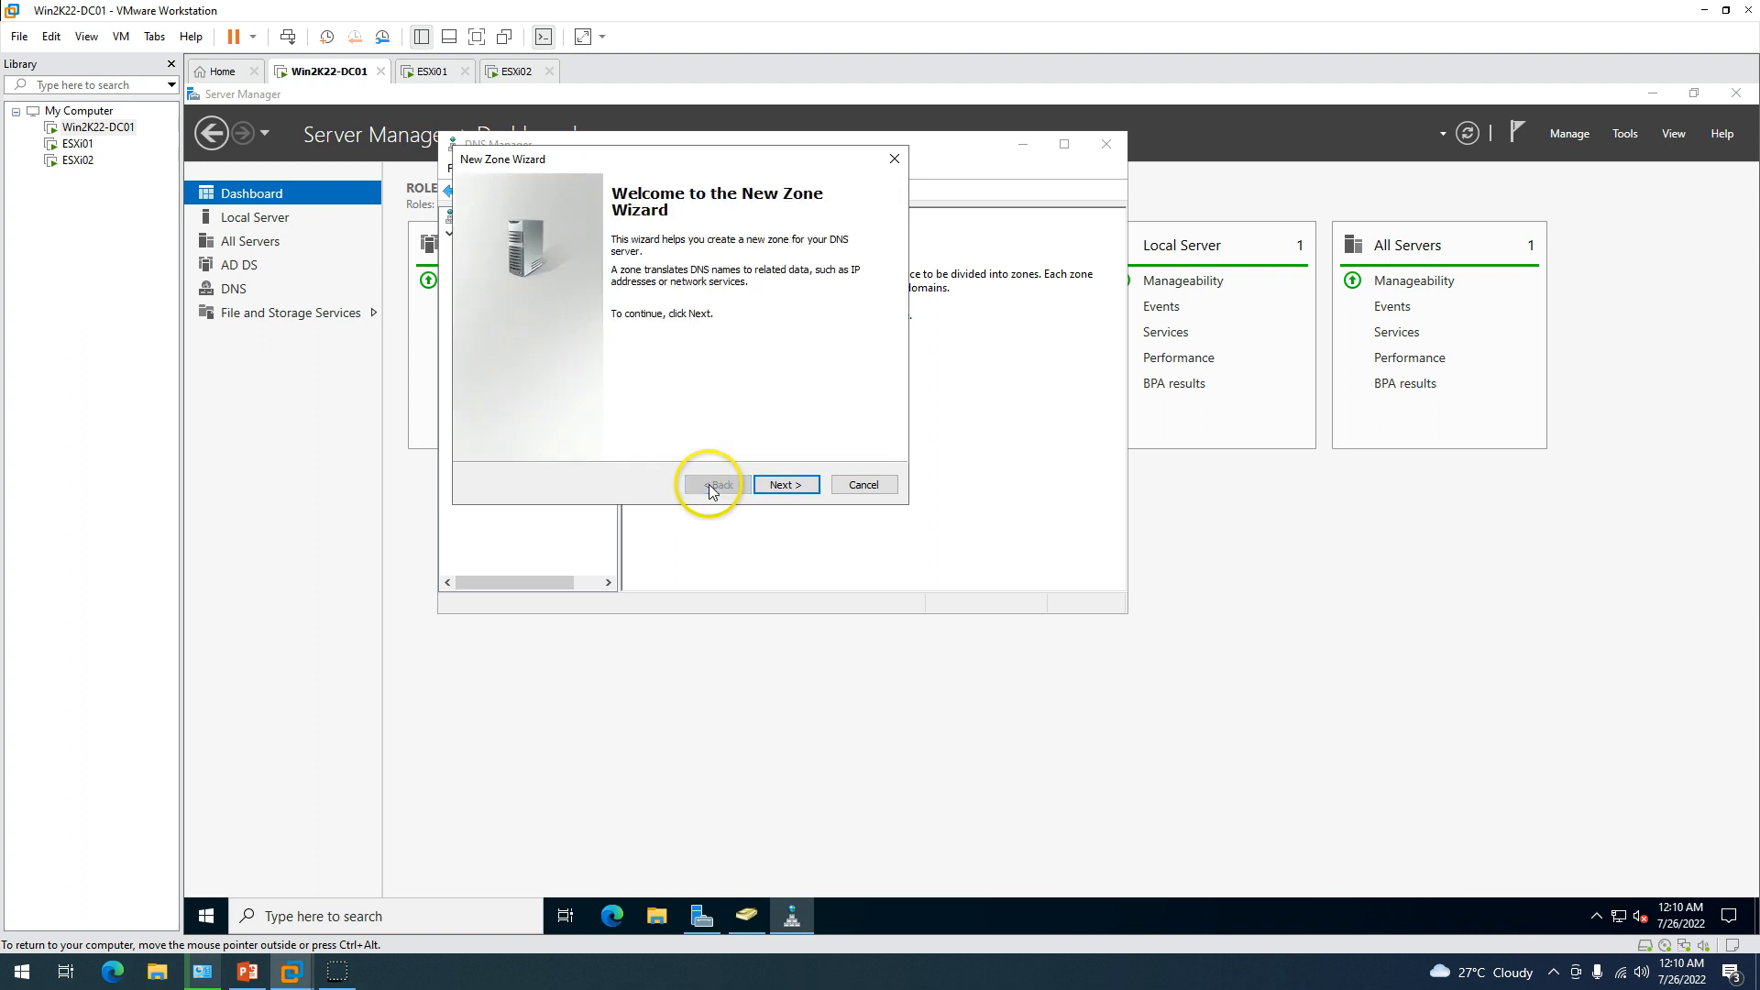
click(864, 484)
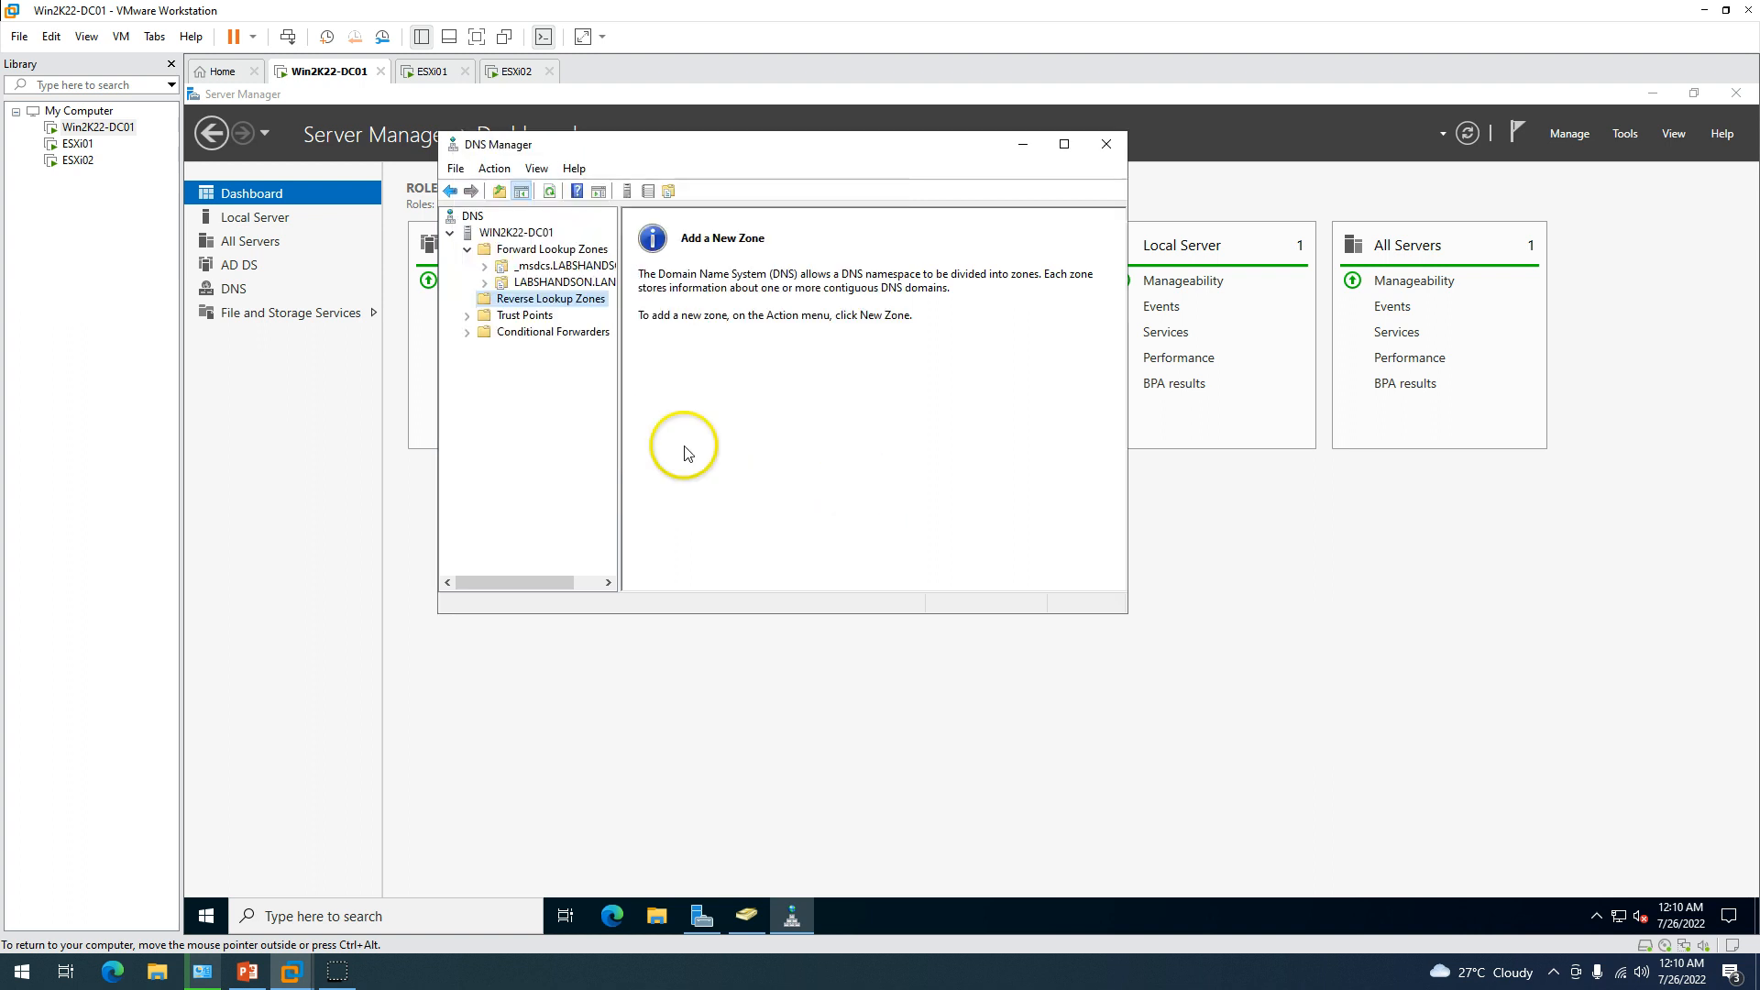
Restart the New Zone wizard: AD-integrated primary zone, domain-wide replication, IPv4 reverse zone.
right_click(547, 302)
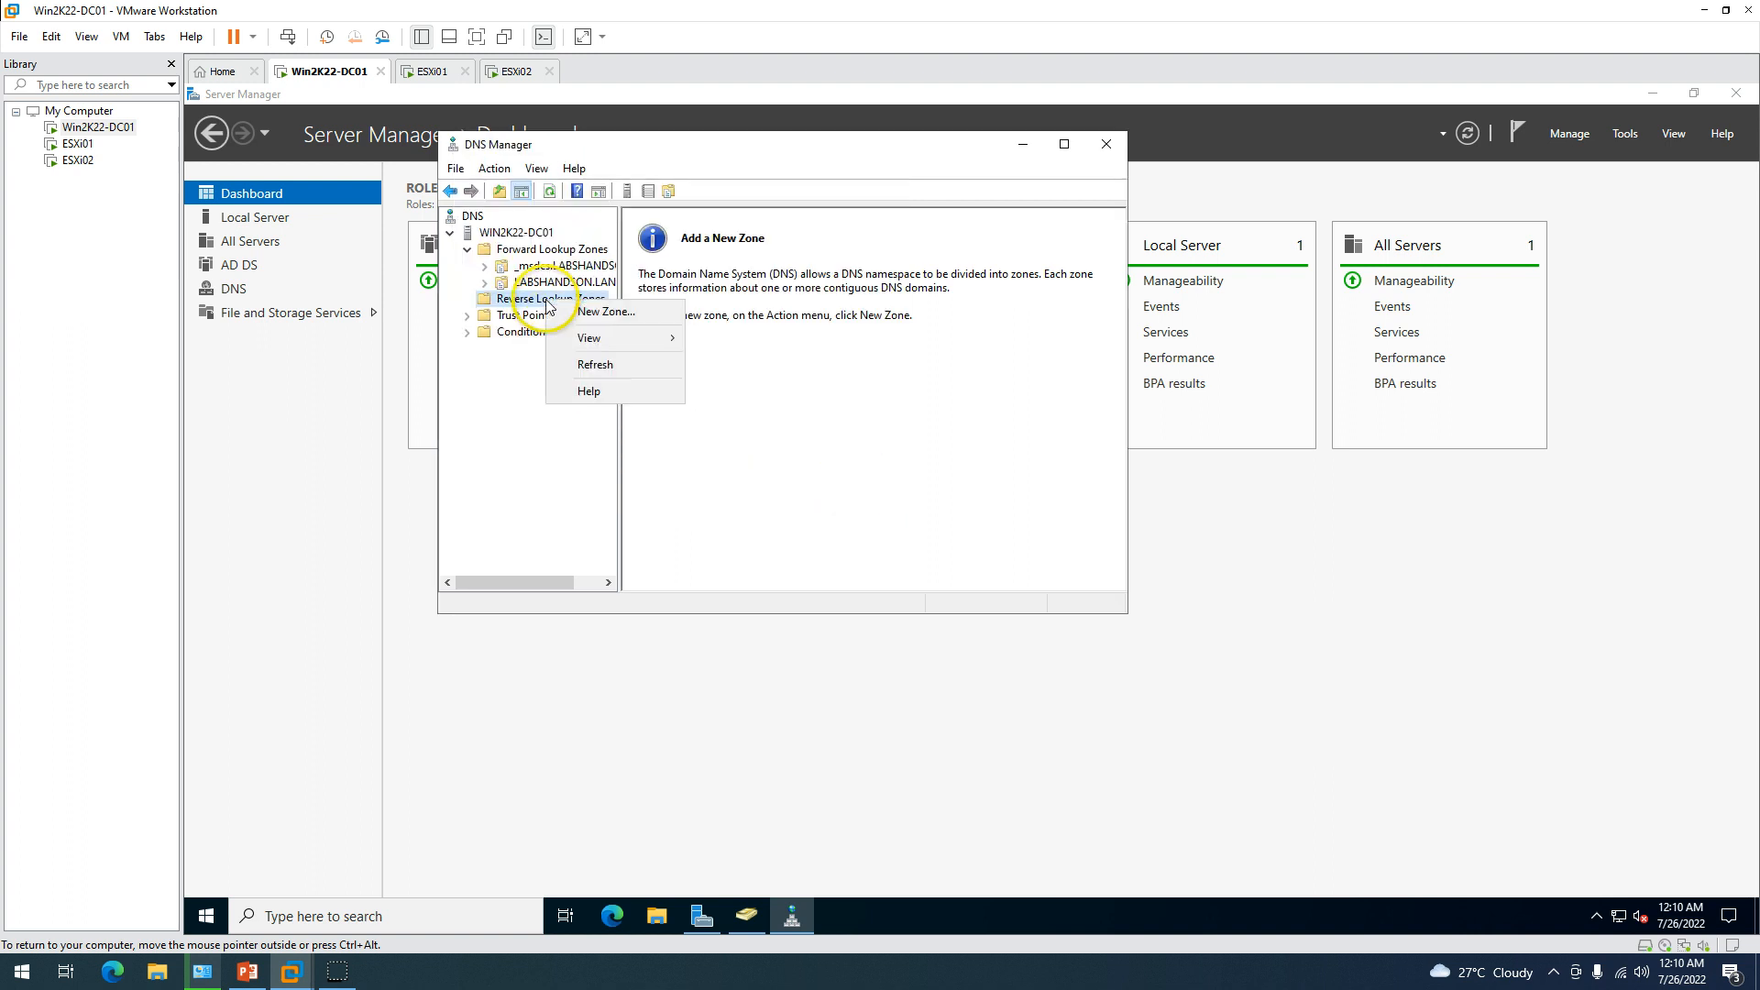
click(647, 317)
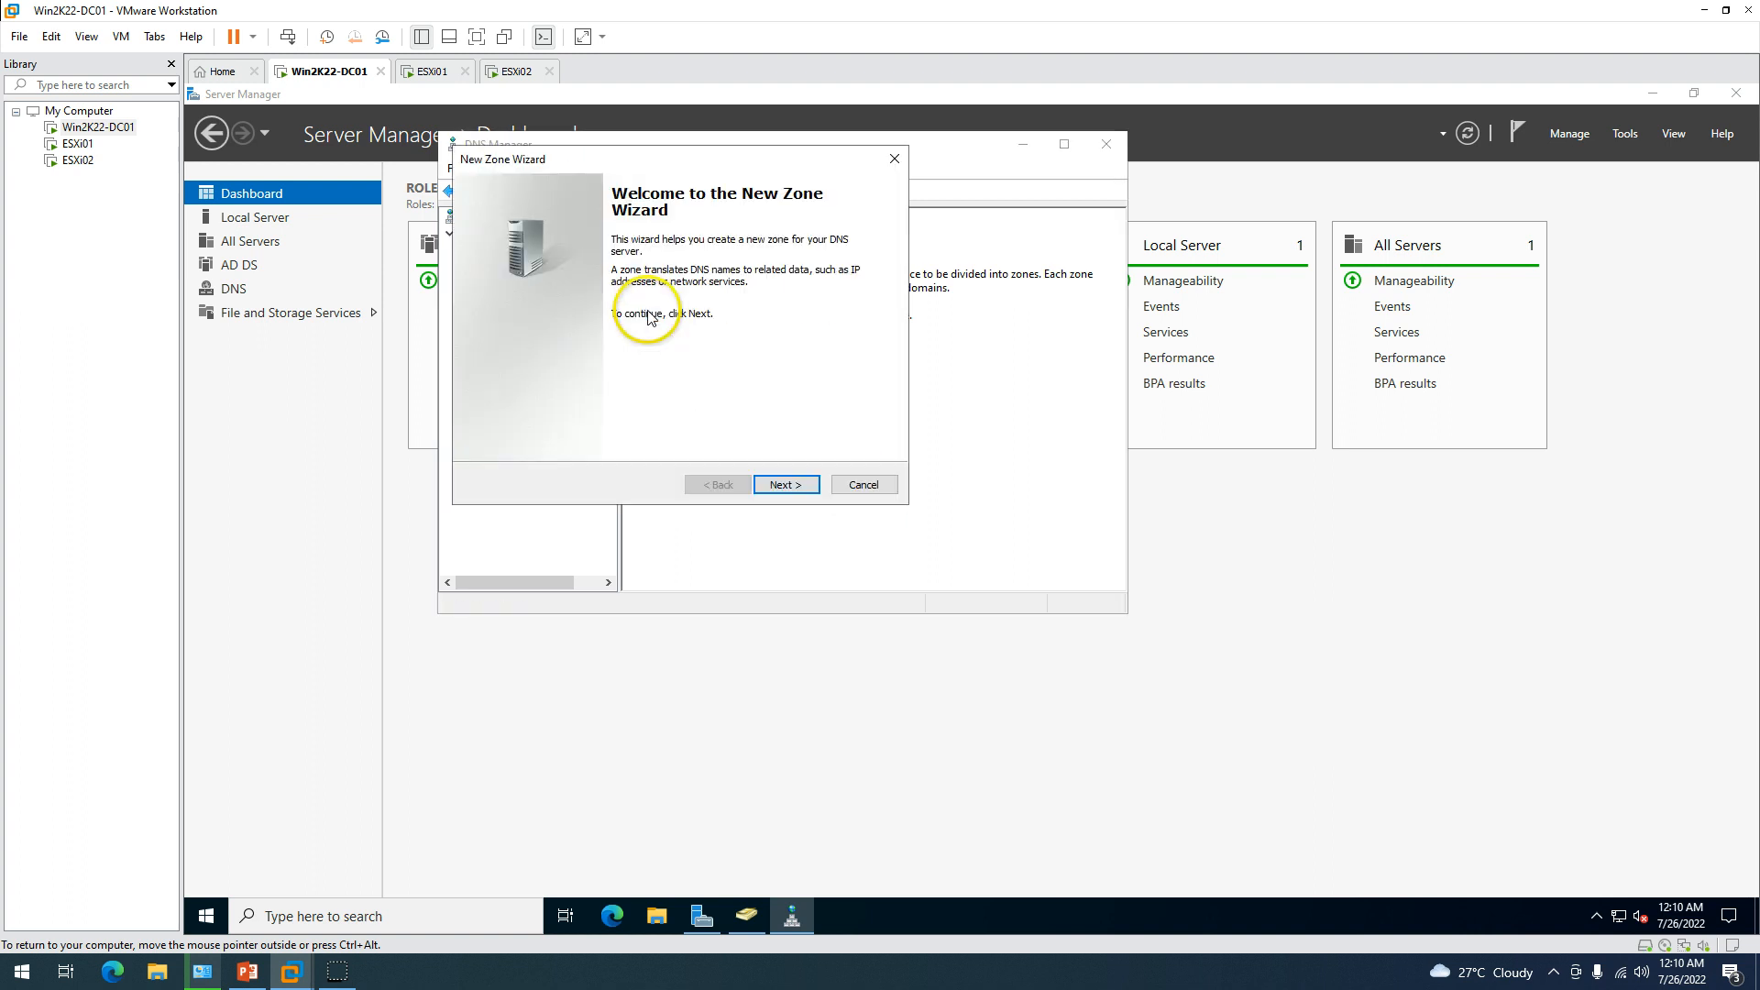
click(786, 486)
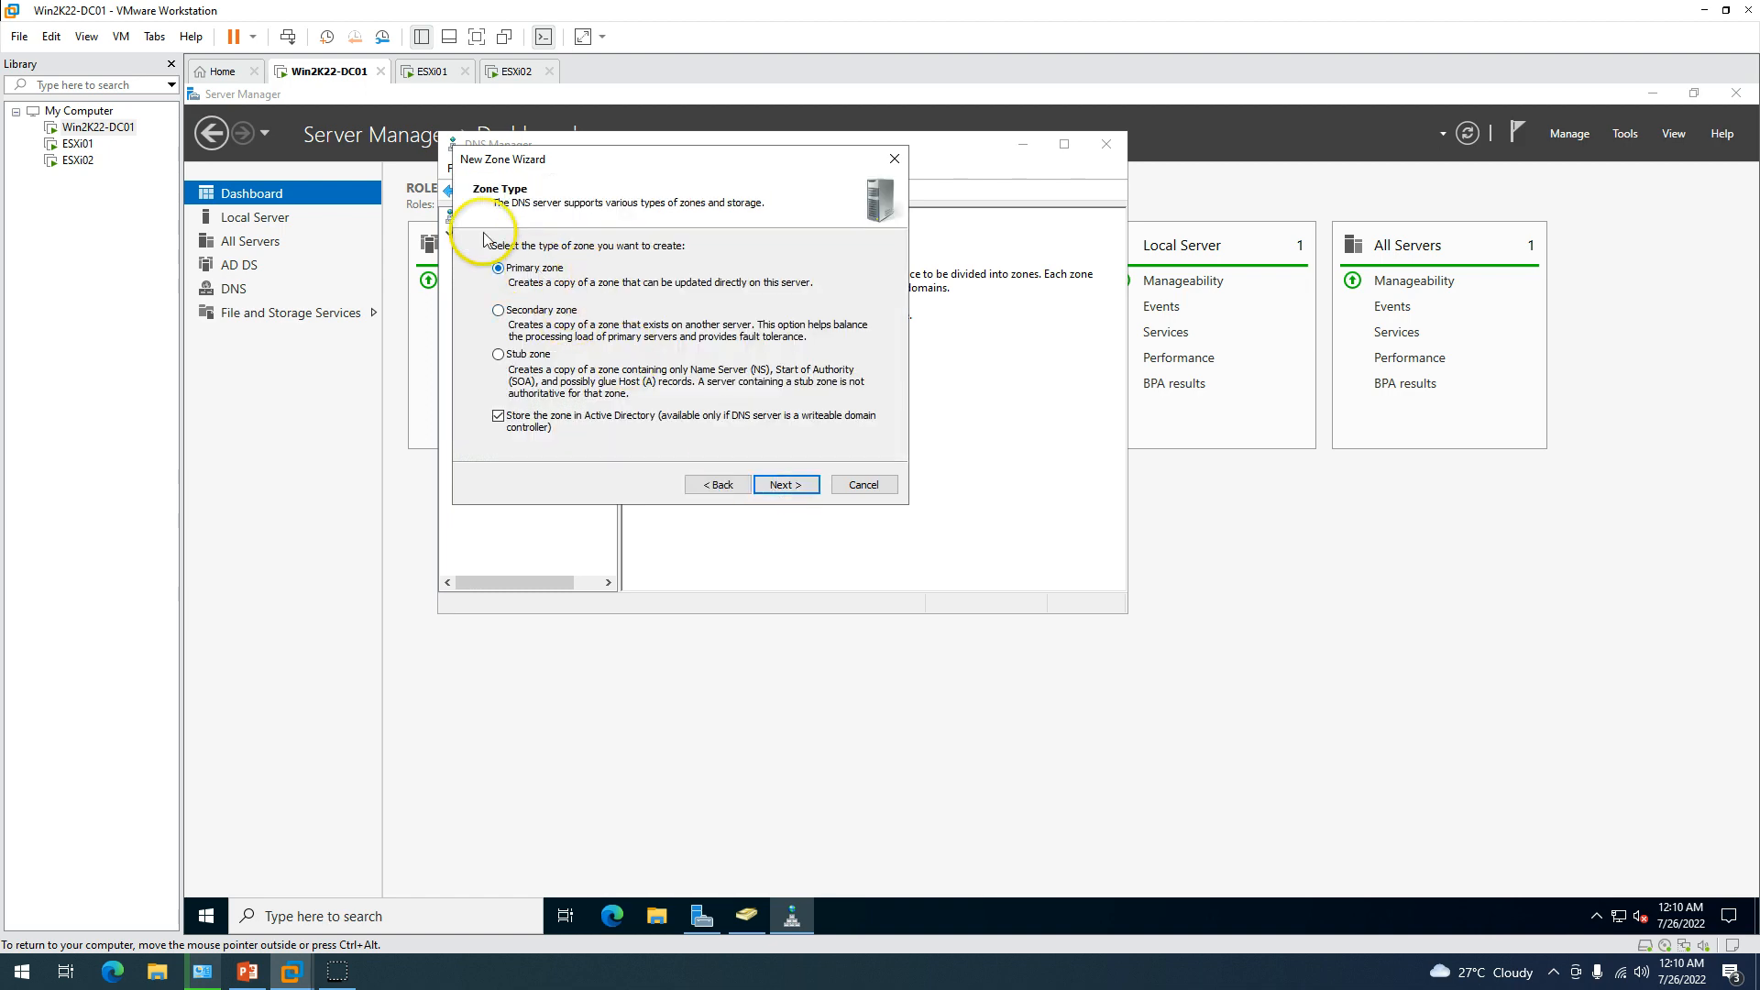
click(786, 484)
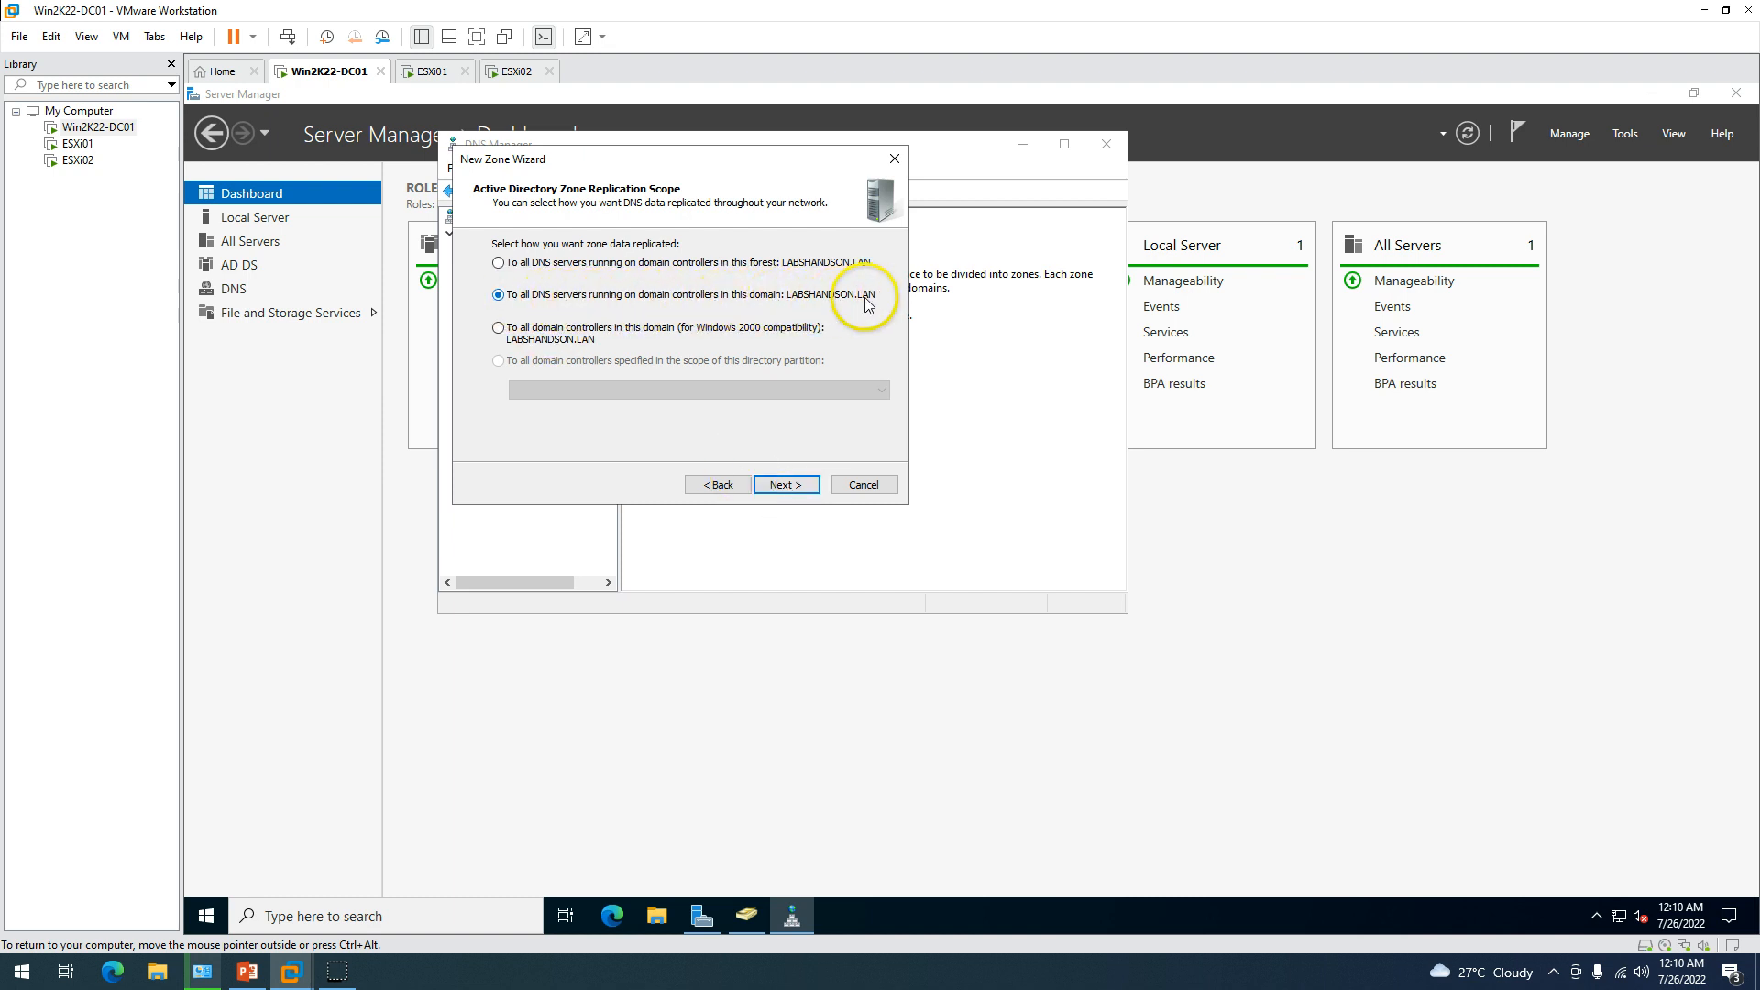
click(557, 266)
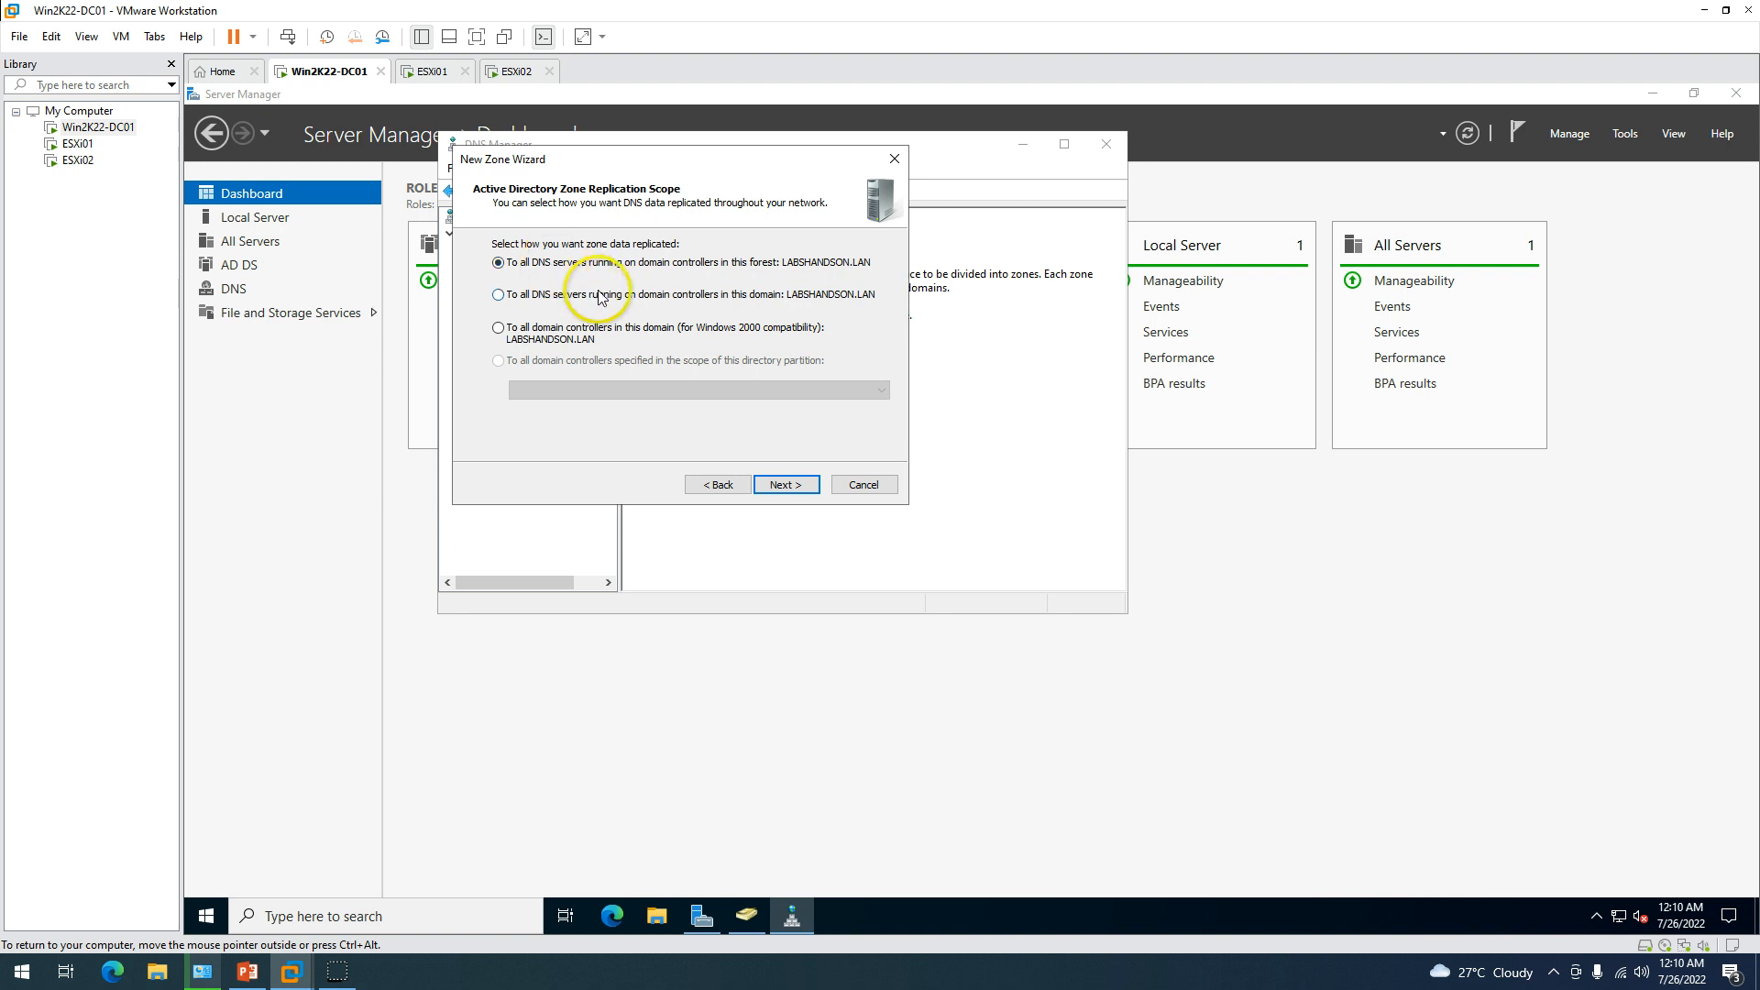
click(587, 294)
click(780, 496)
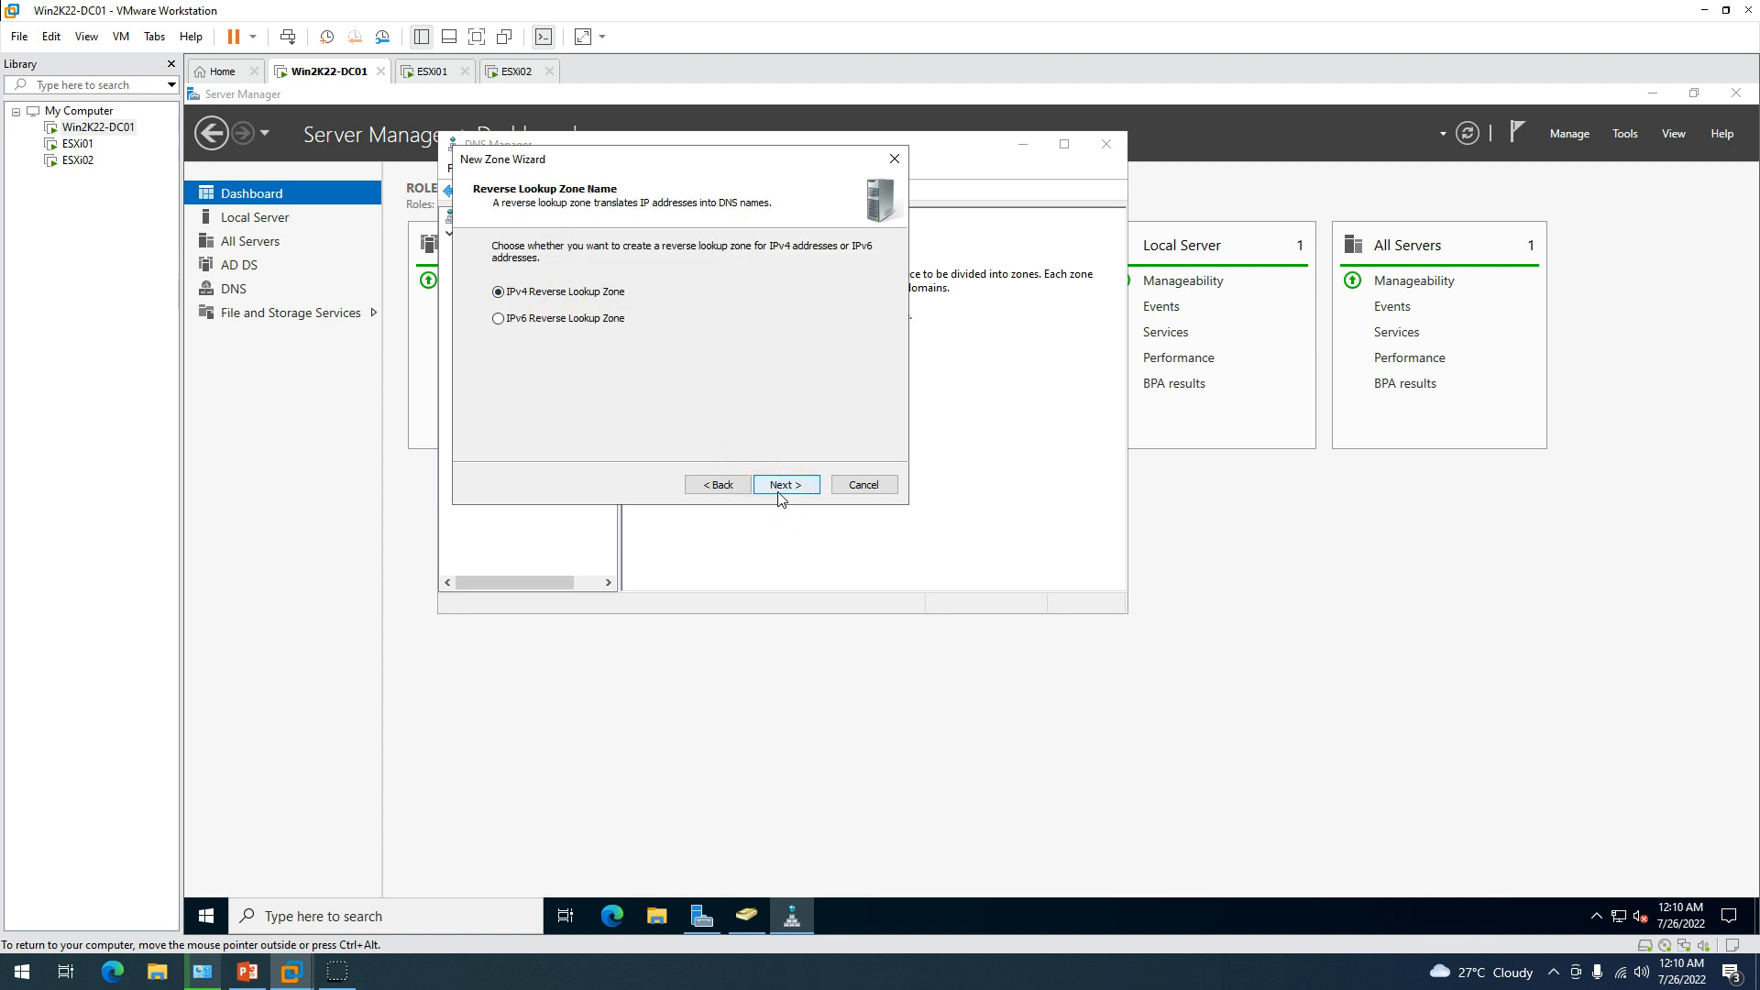
drag(662, 161, 876, 270)
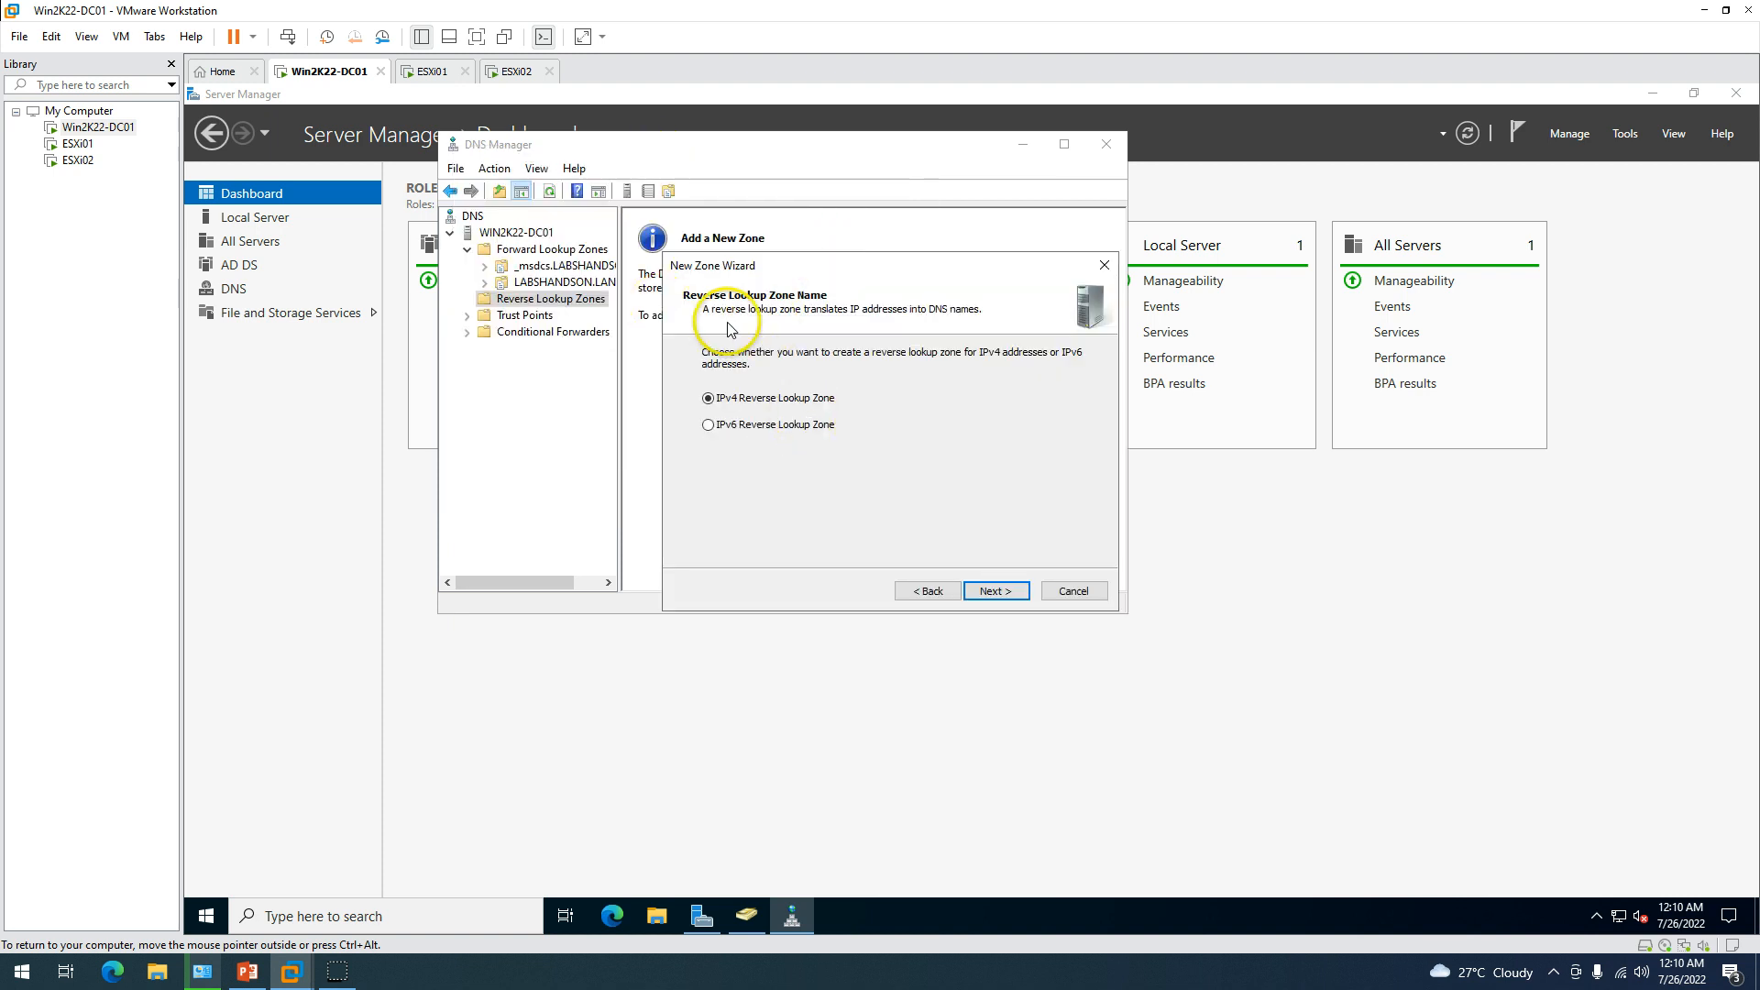
click(978, 593)
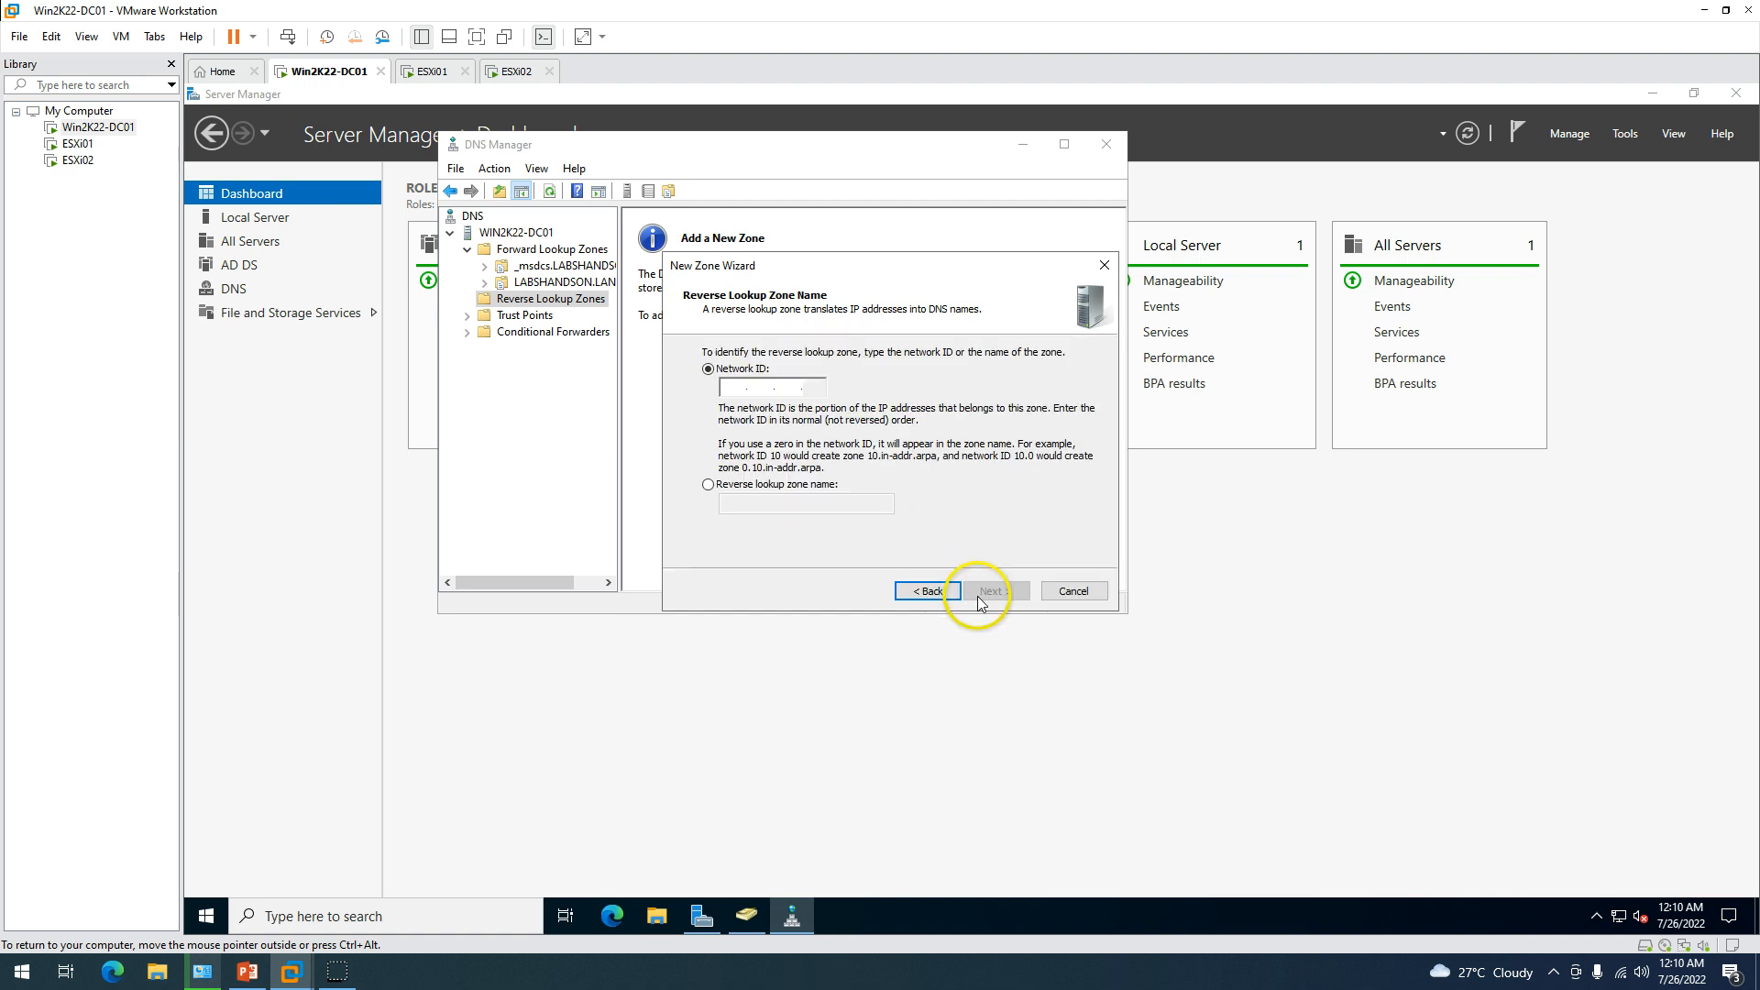
Enter network ID 192.168.0, allow only secure dynamic updates, and finish the zone.
click(711, 387)
text(192.)
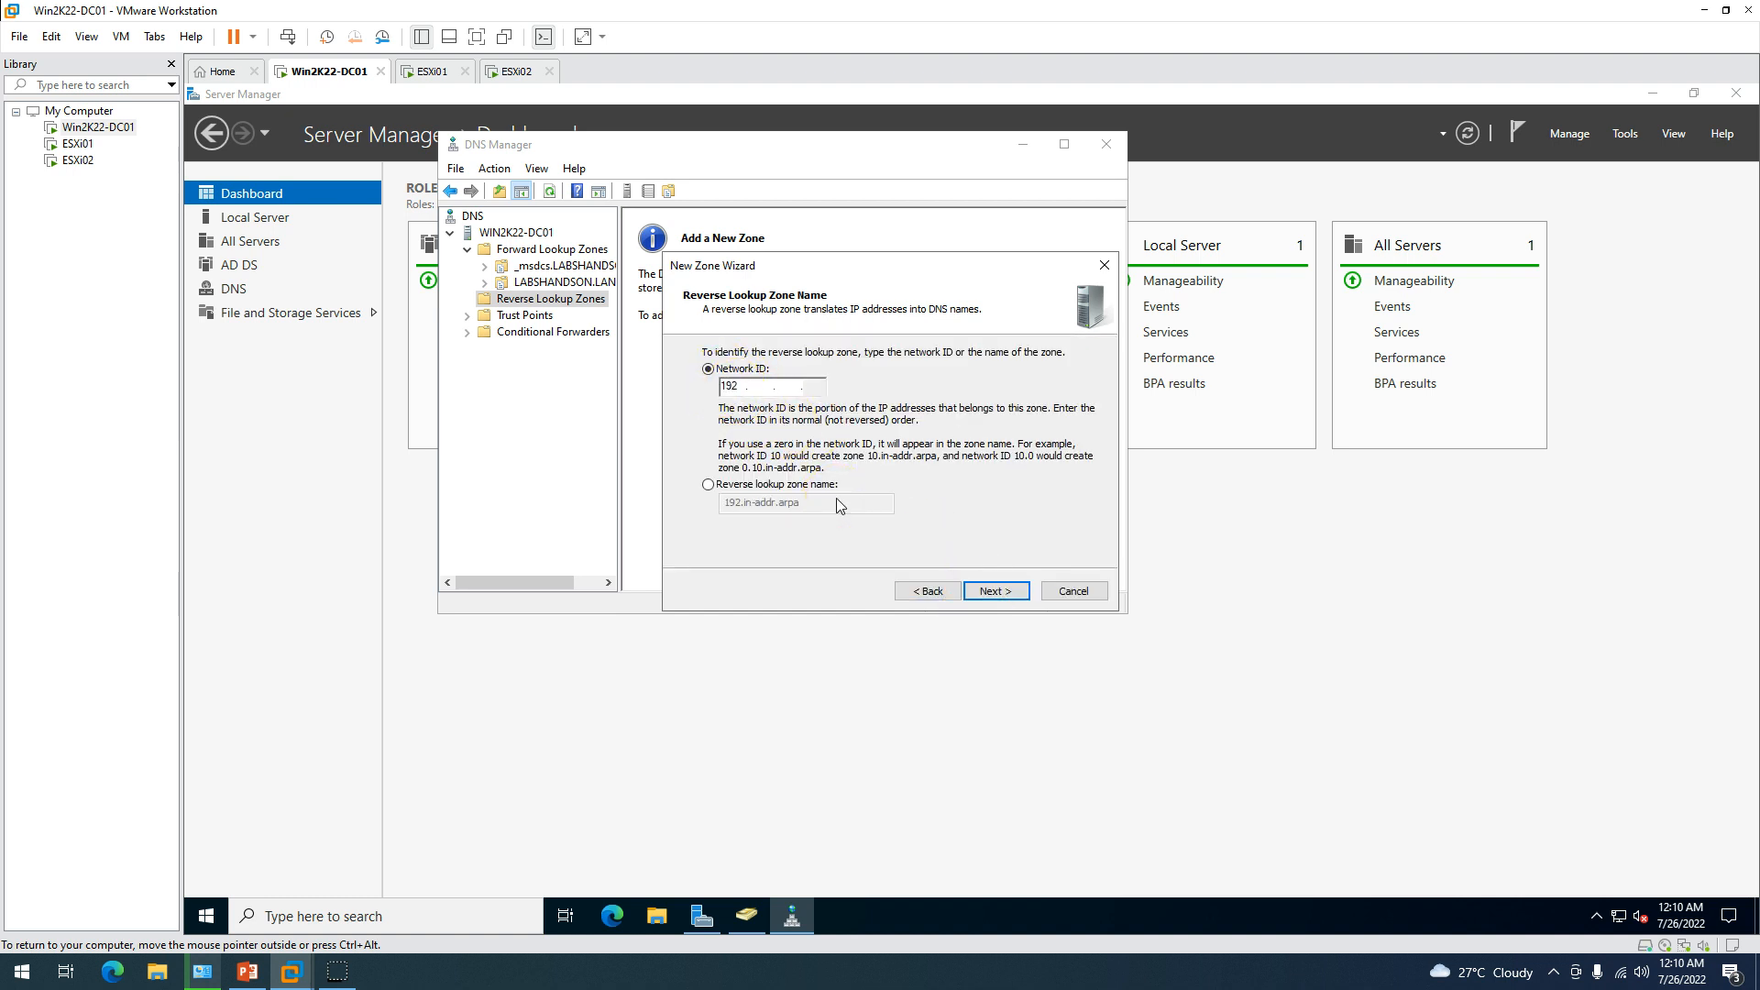
text(168.0)
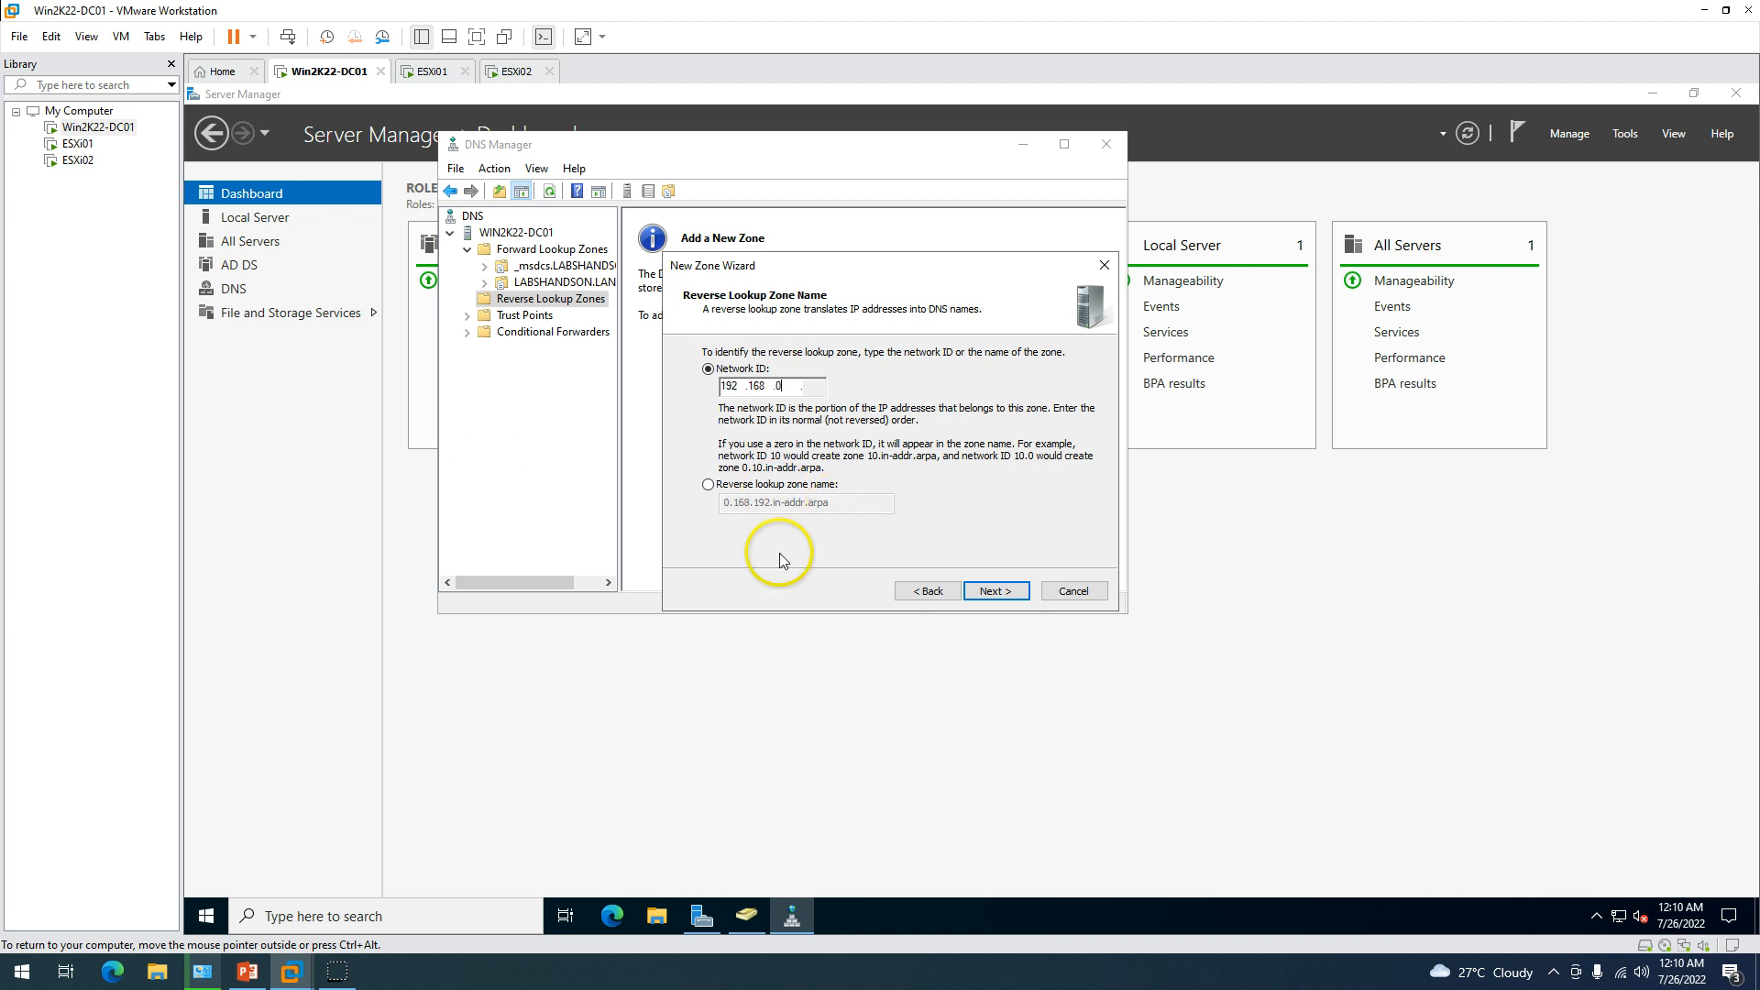
click(997, 594)
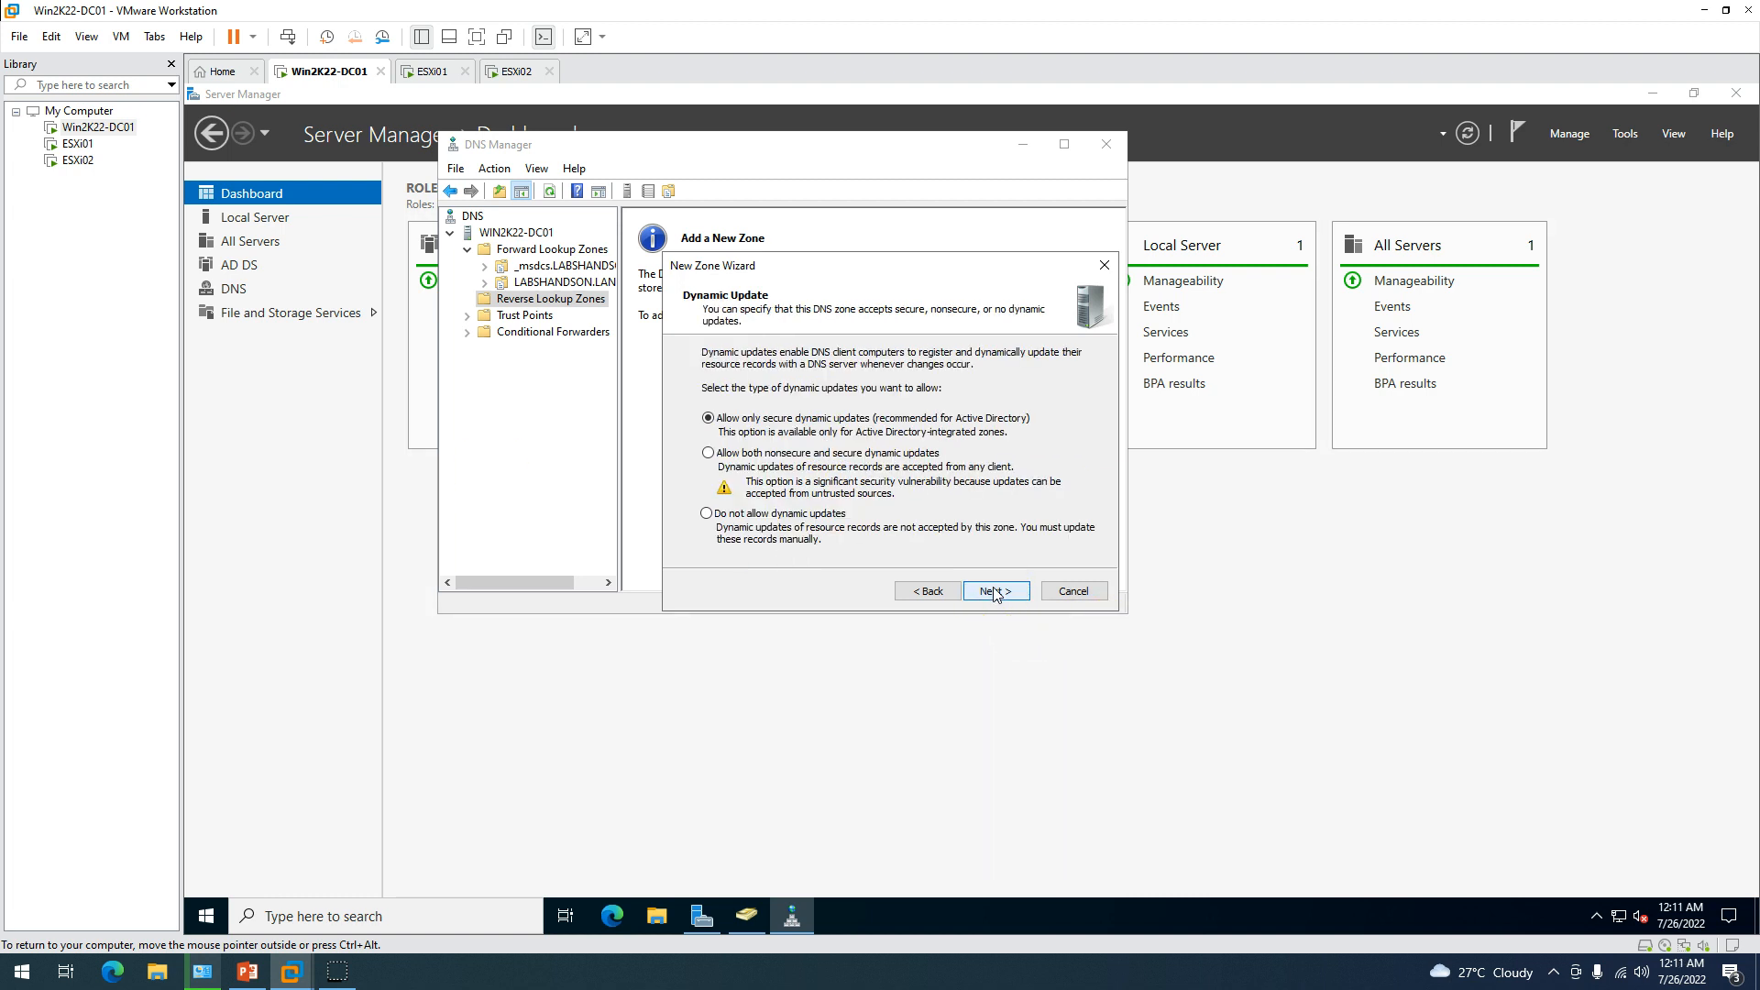
click(996, 591)
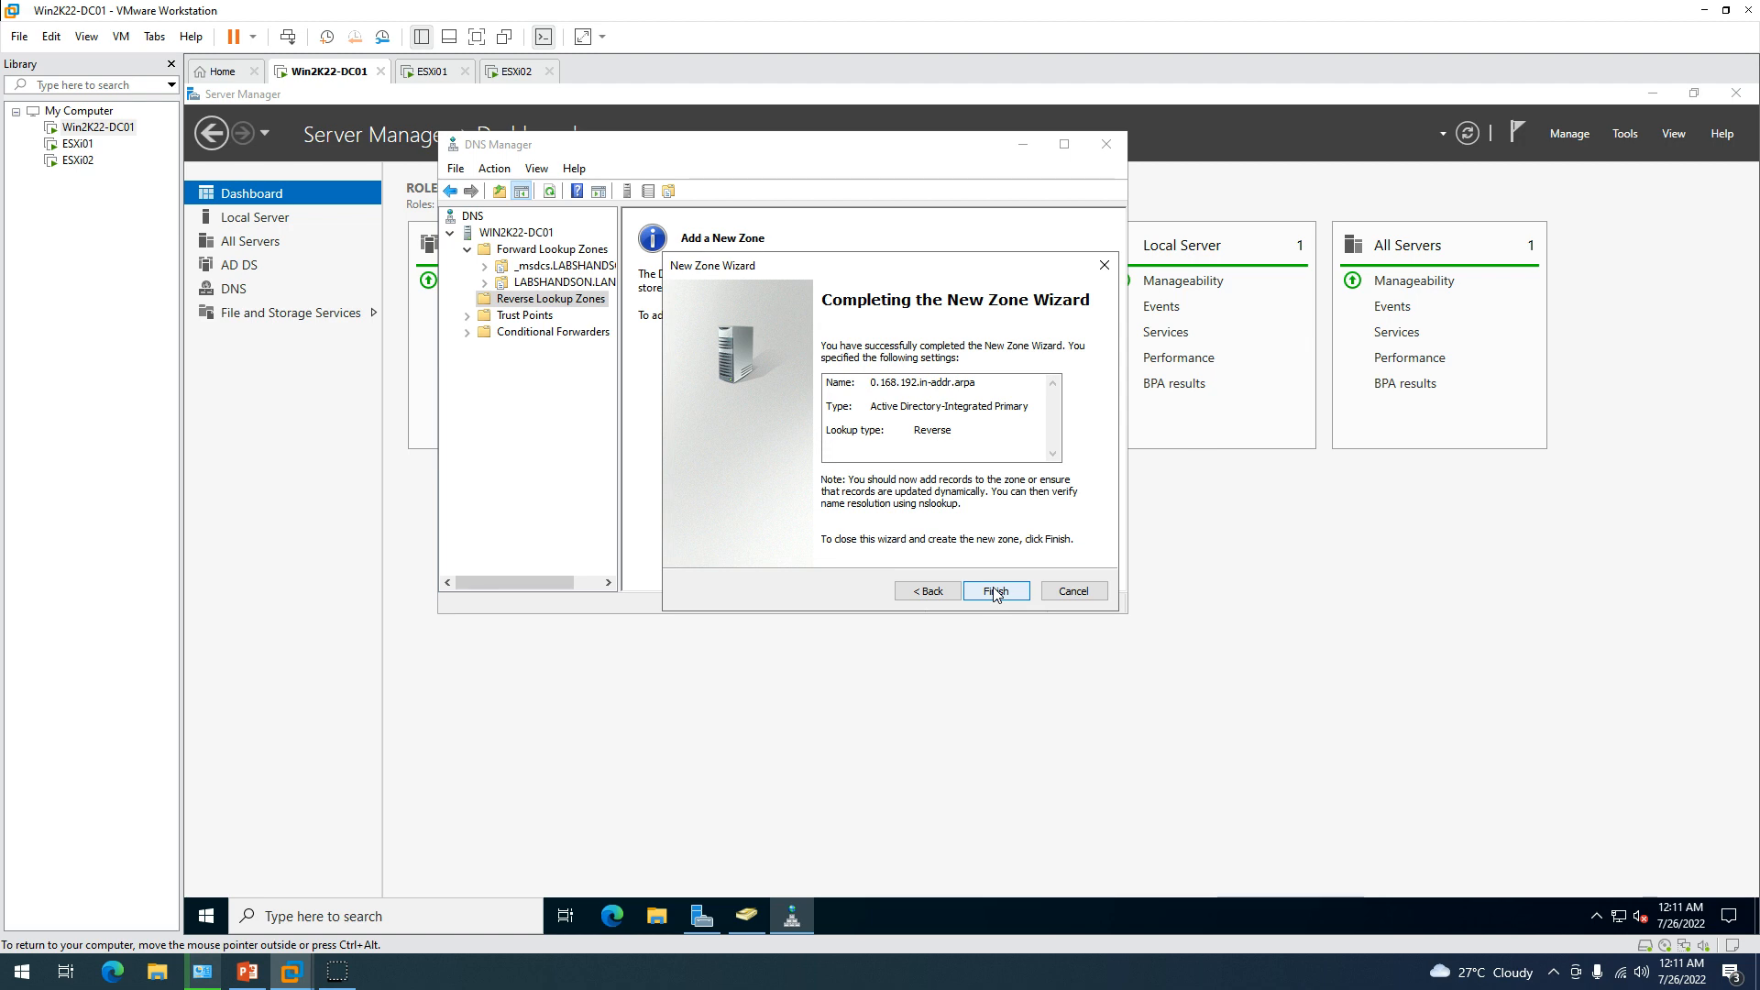
click(997, 592)
View the new 0.168.192.in-addr.arpa zone, then show LABSHANDSON.LAN records in a maximized DNS Manager.
click(467, 298)
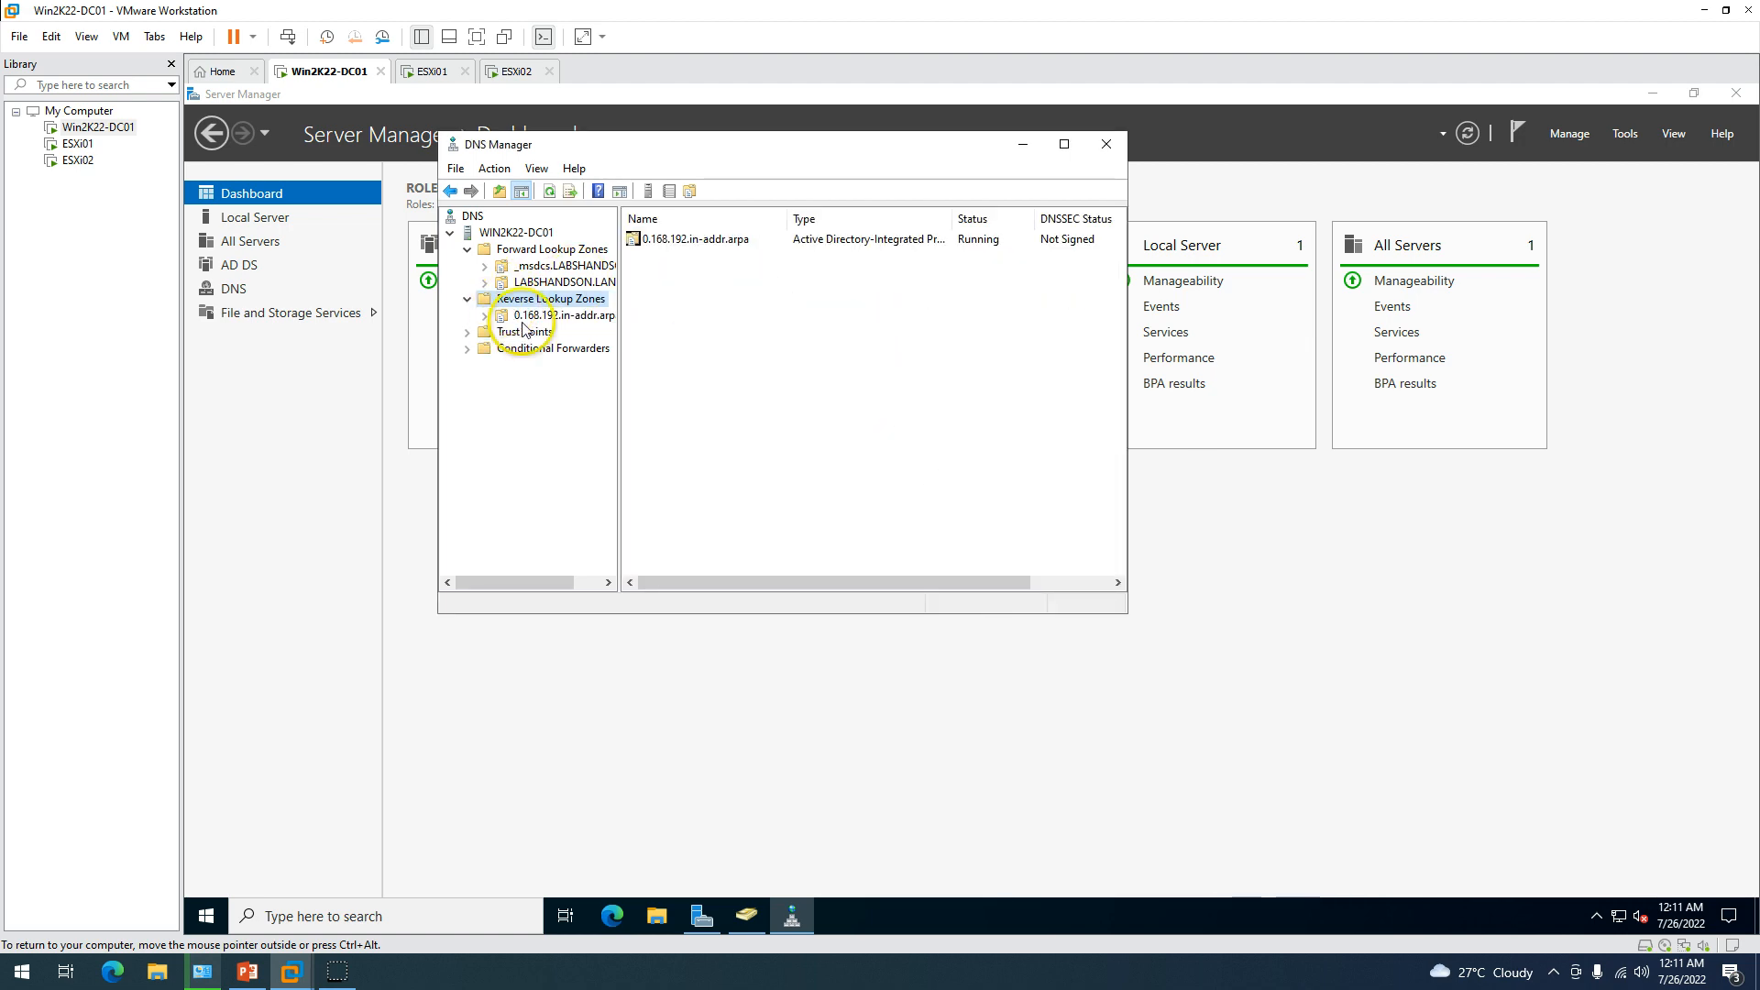
click(538, 317)
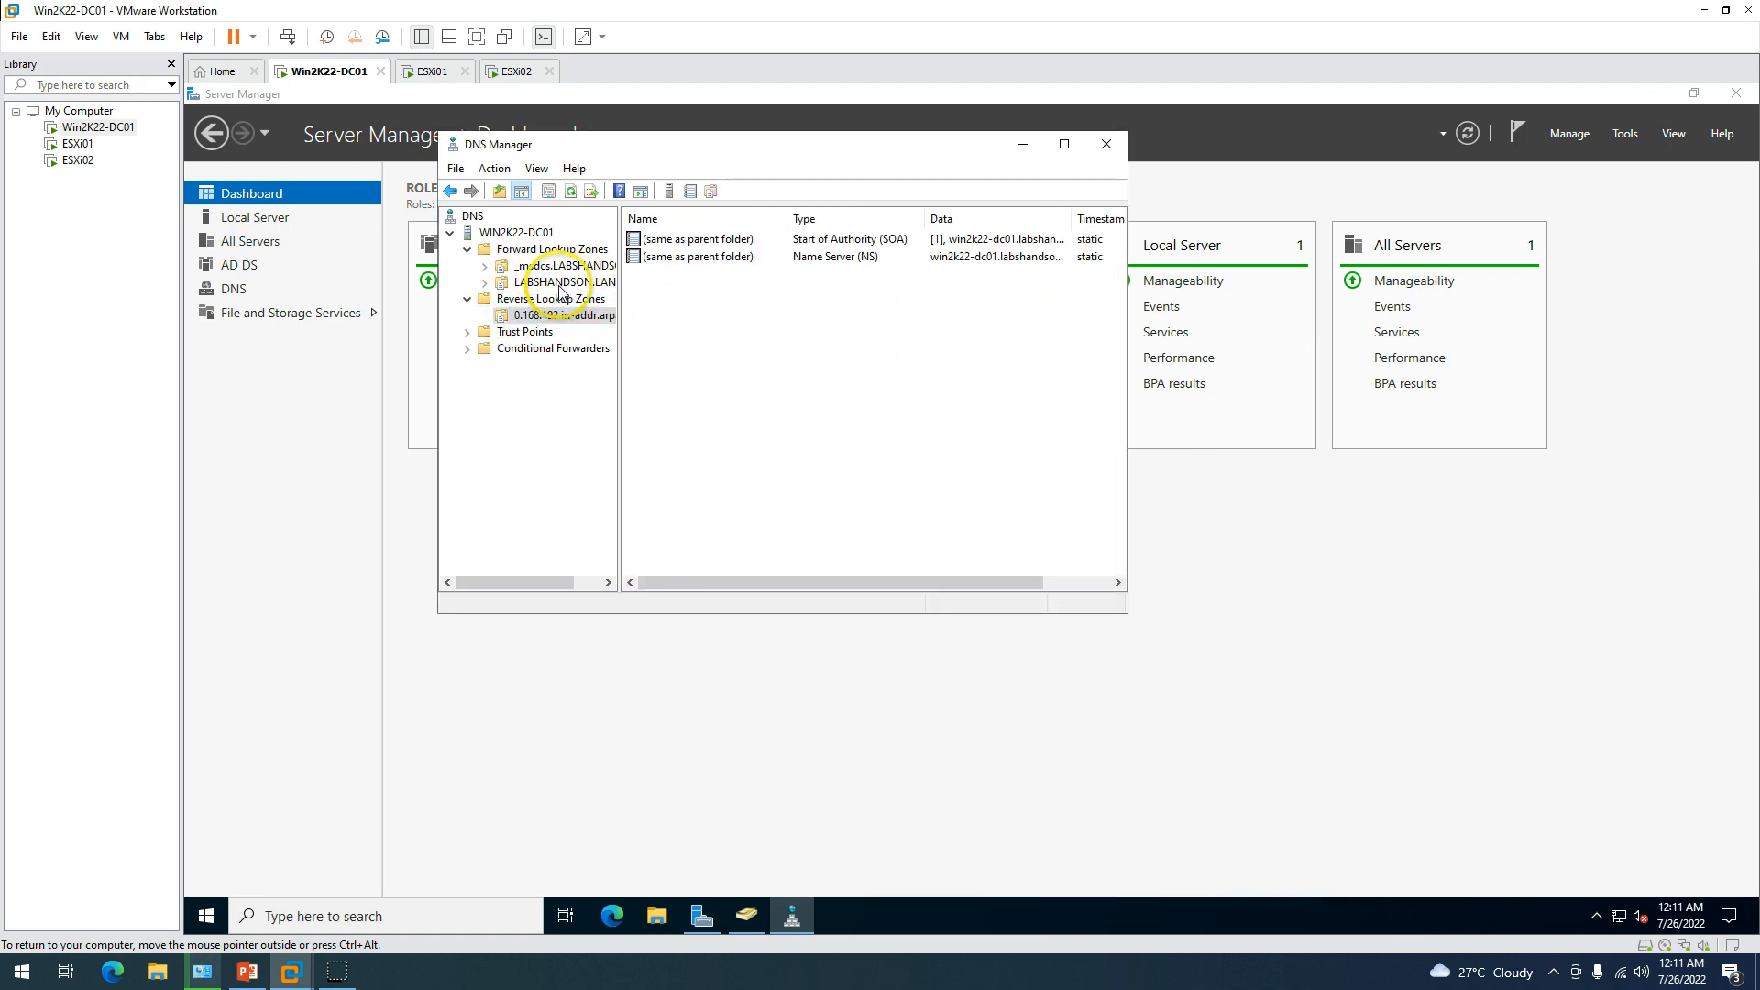
click(559, 286)
double_click(935, 145)
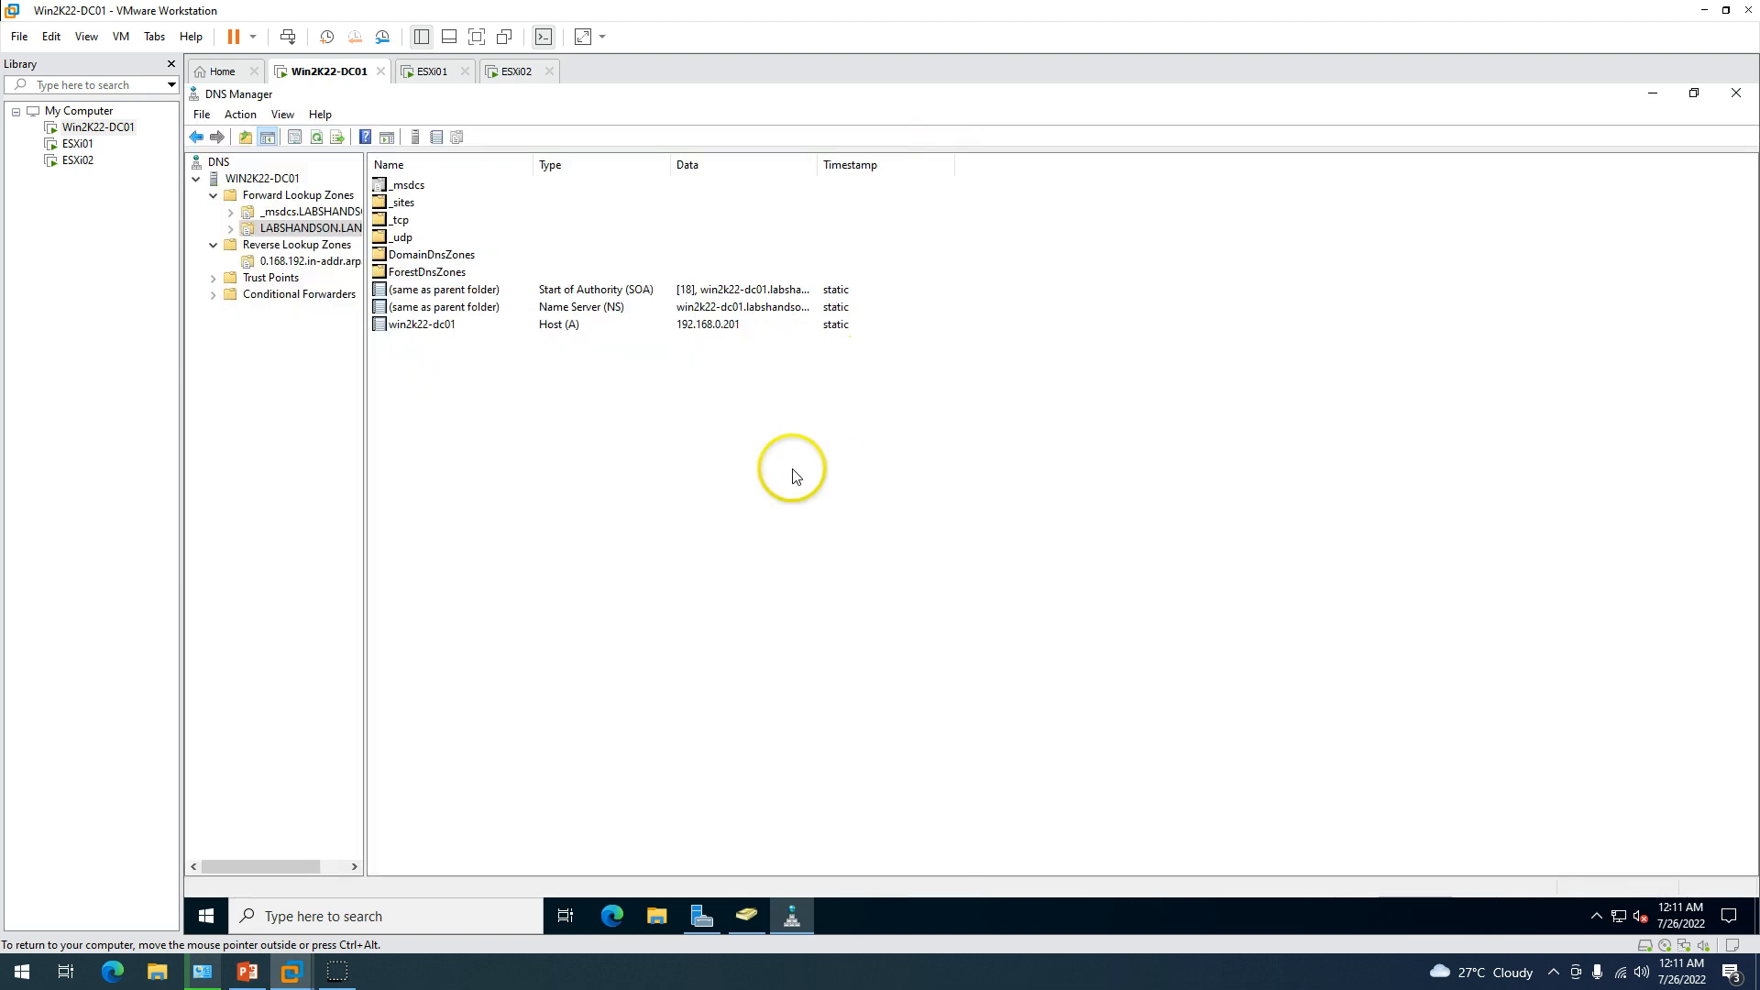
right_click(573, 410)
click(1241, 656)
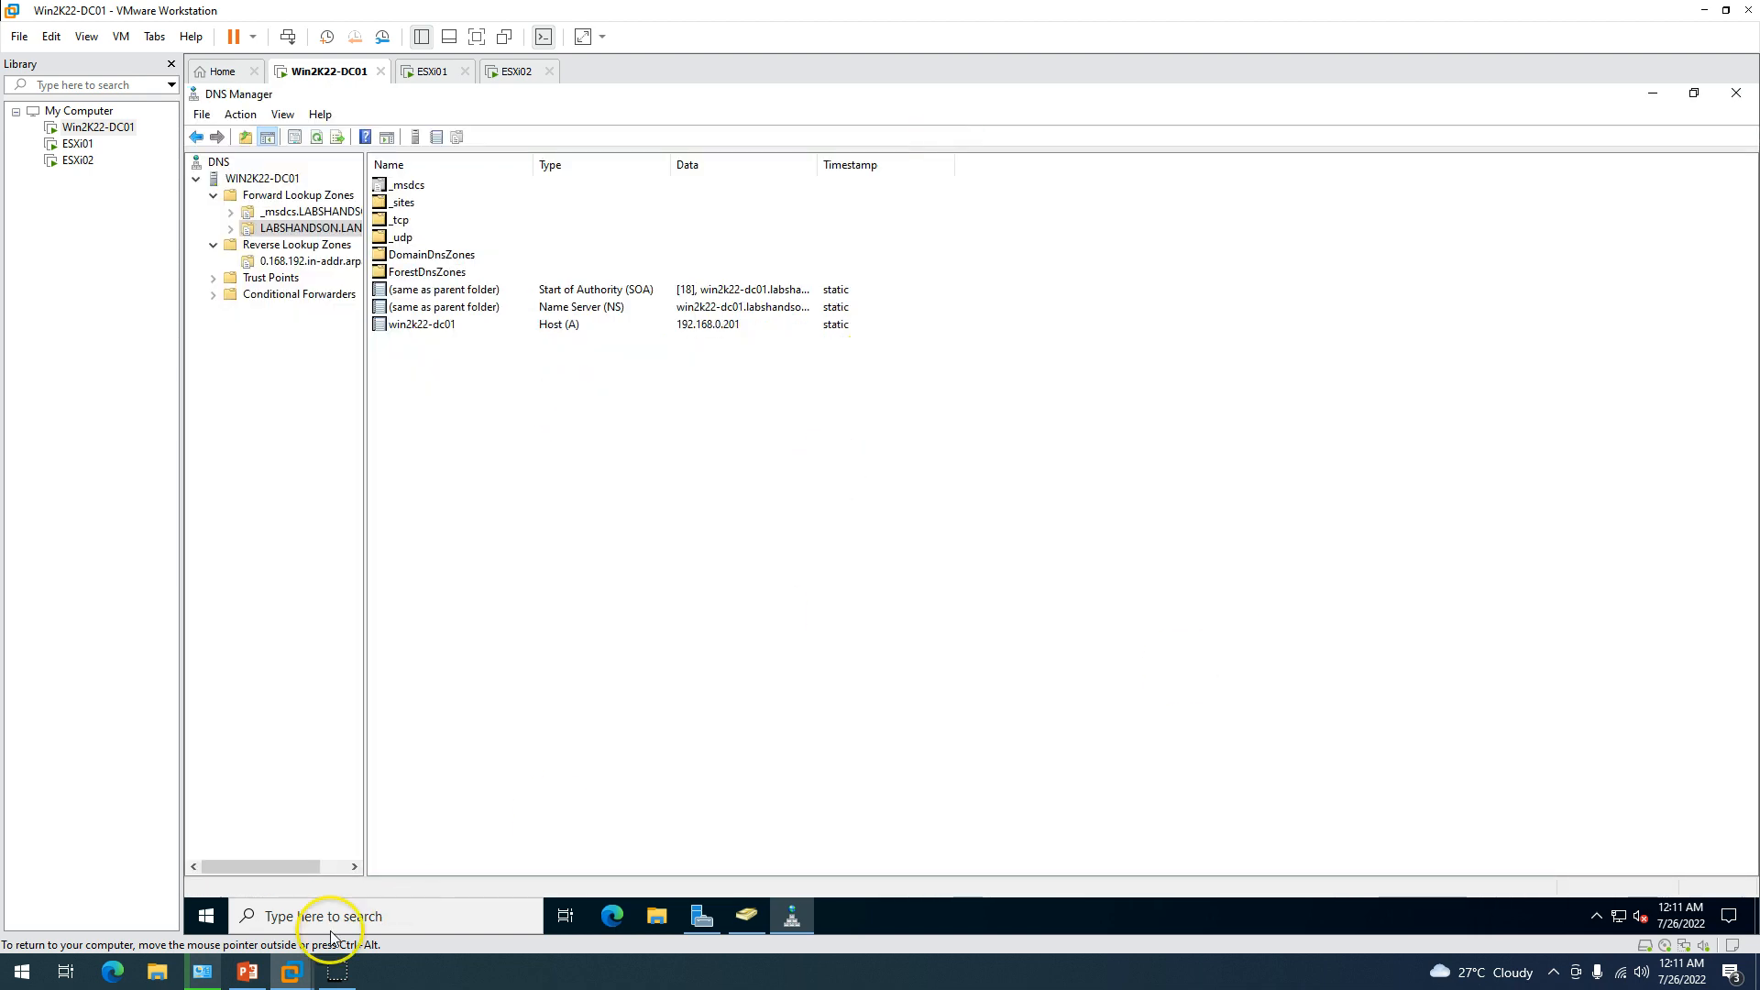
click(245, 972)
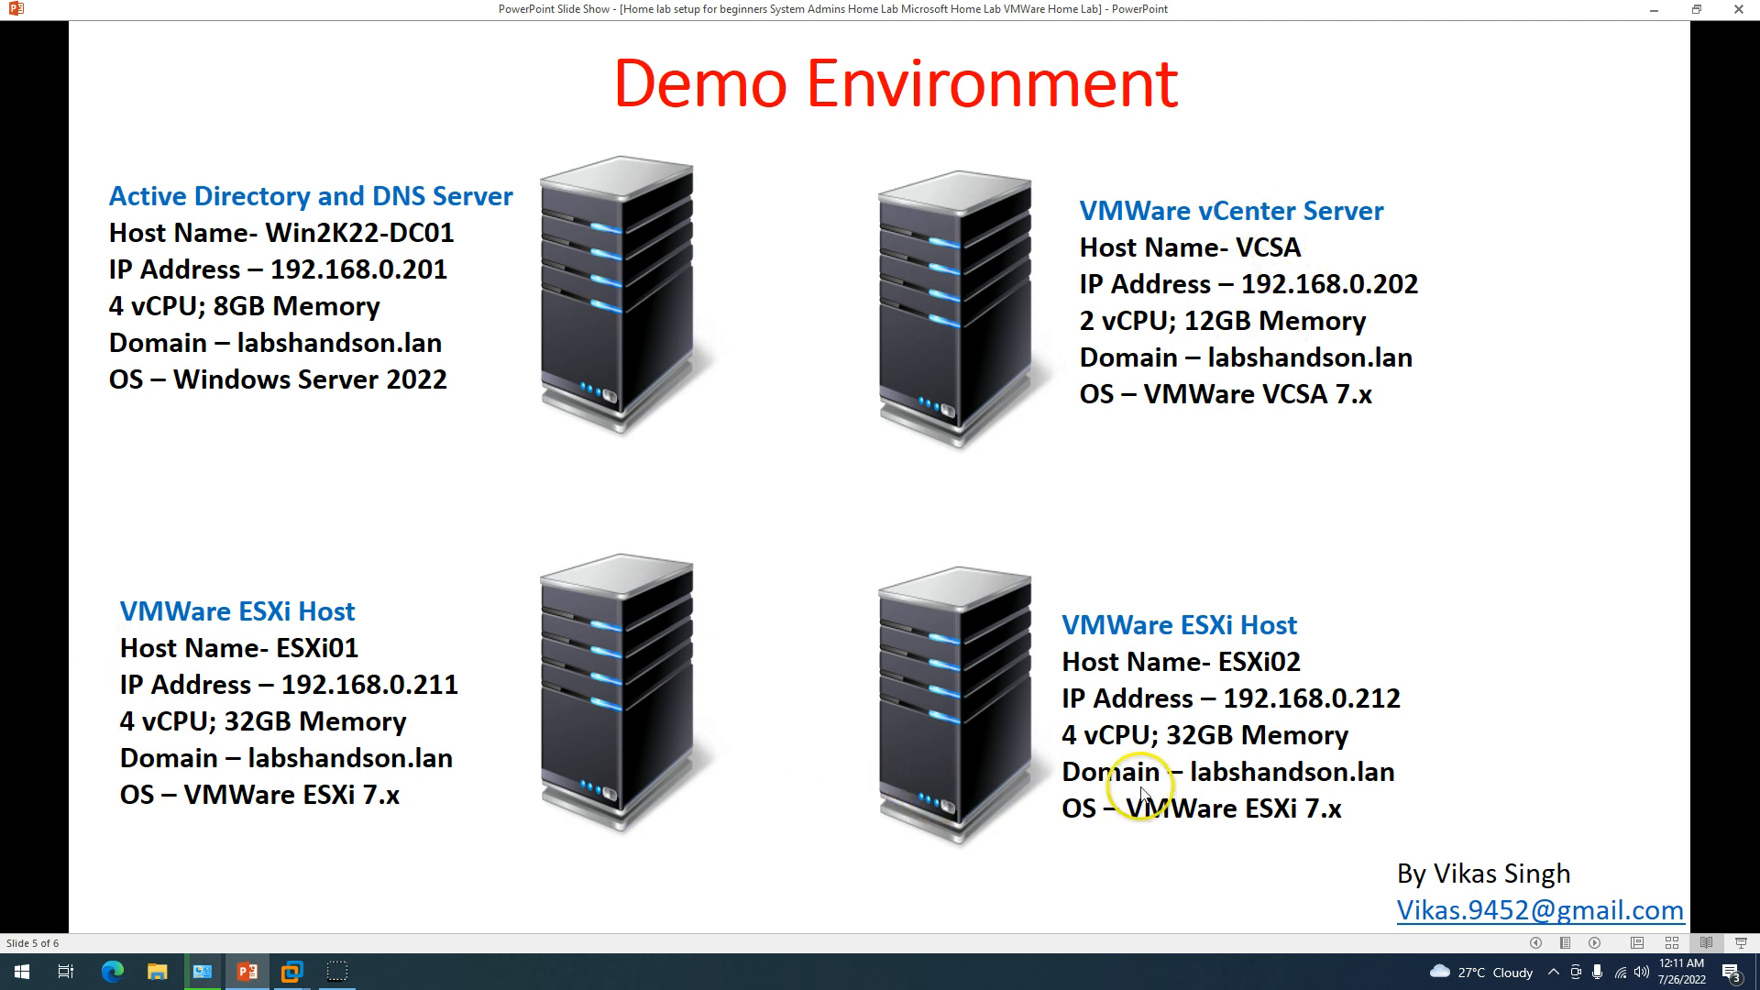
click(1654, 9)
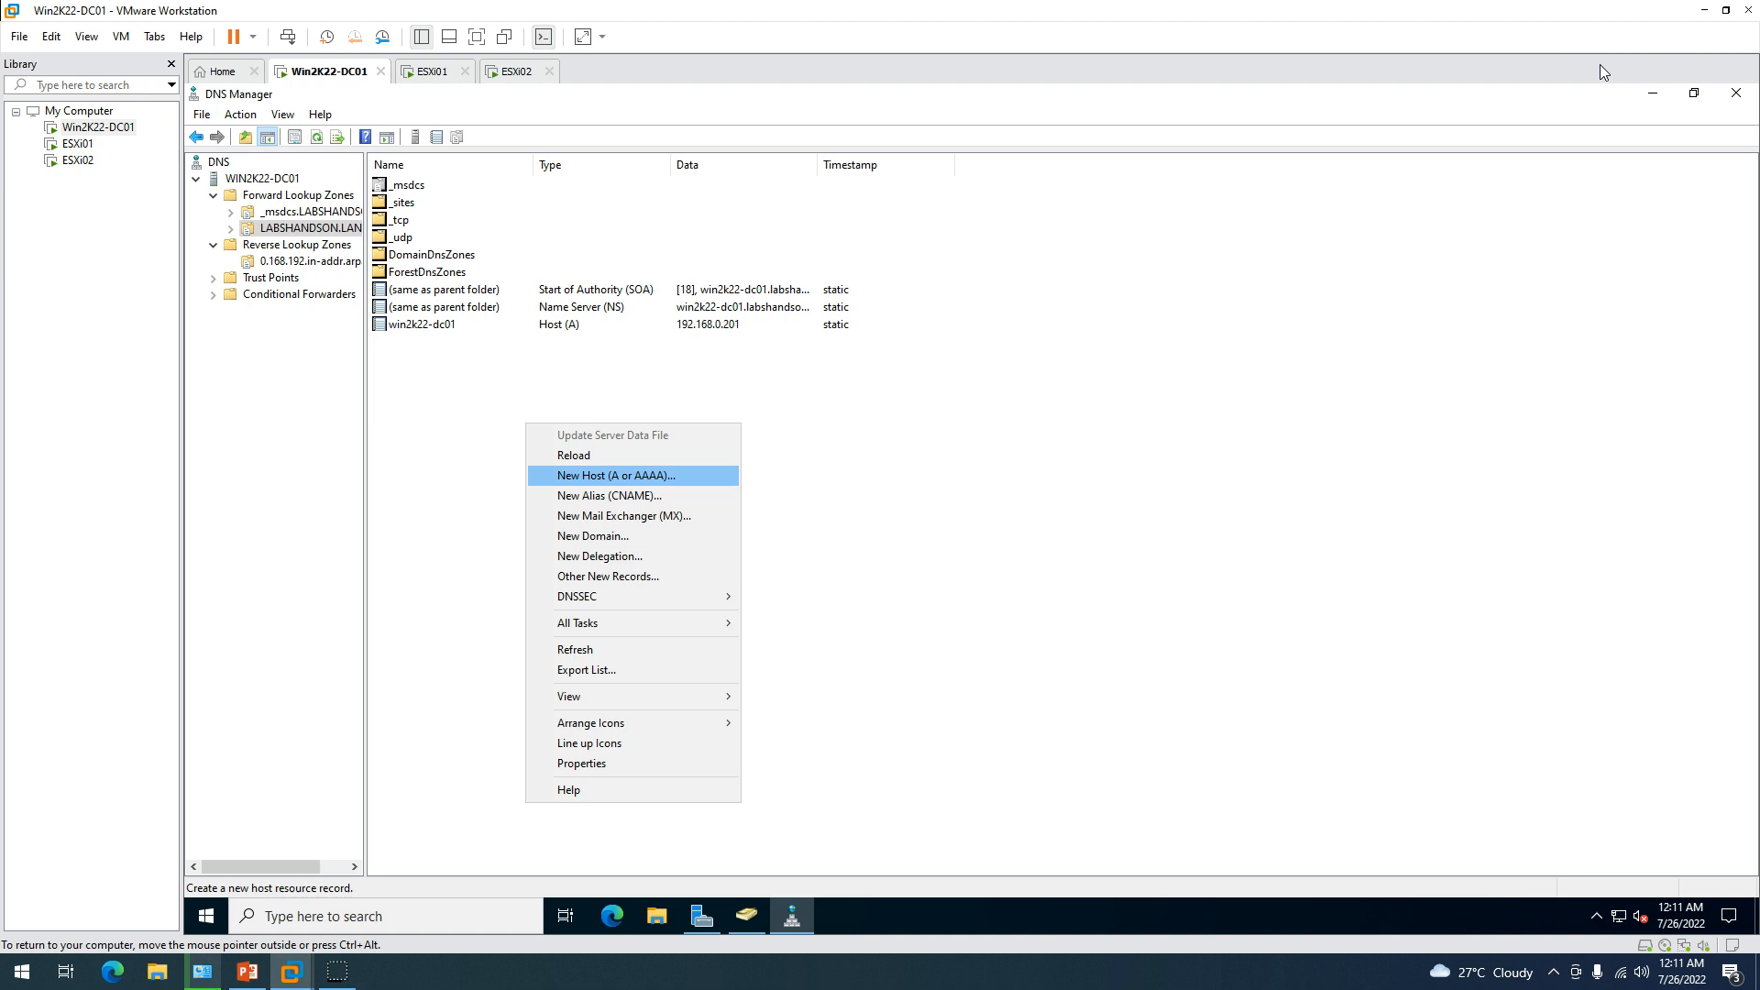
Add host record vcsa at 192.168.0.202 with a matching pointer record.
key(Return)
text(vcsa)
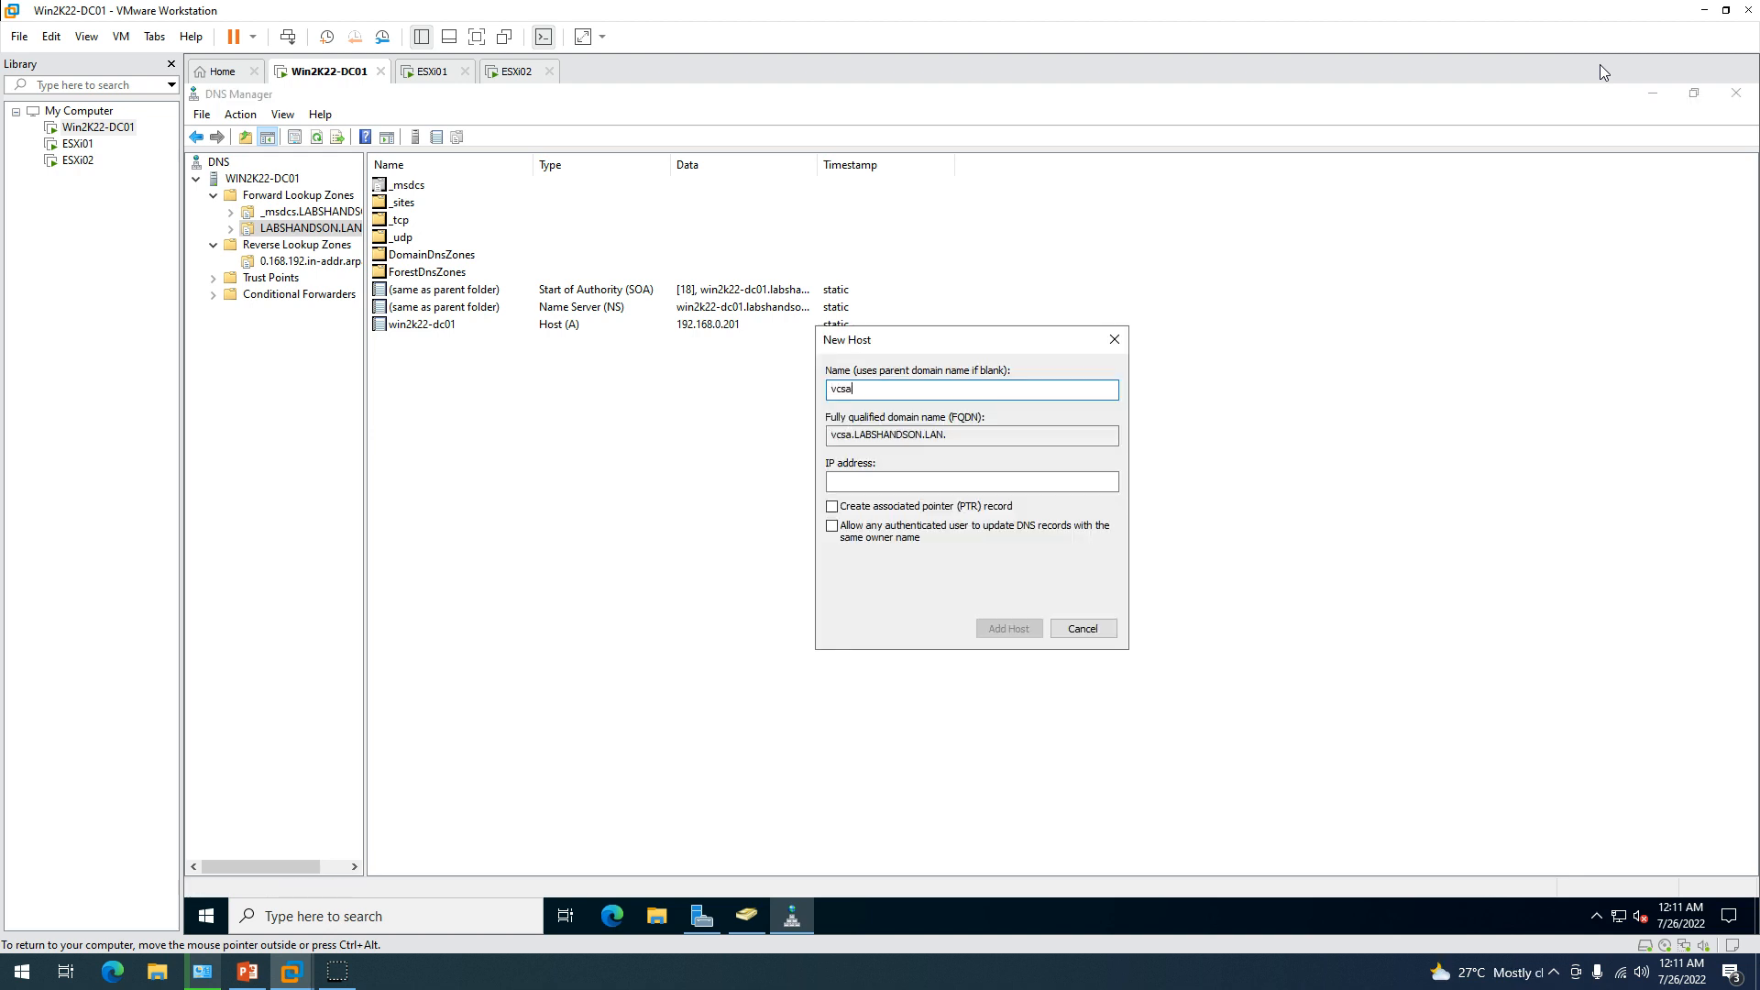
key(Tab)
key(Tab)
text(192.)
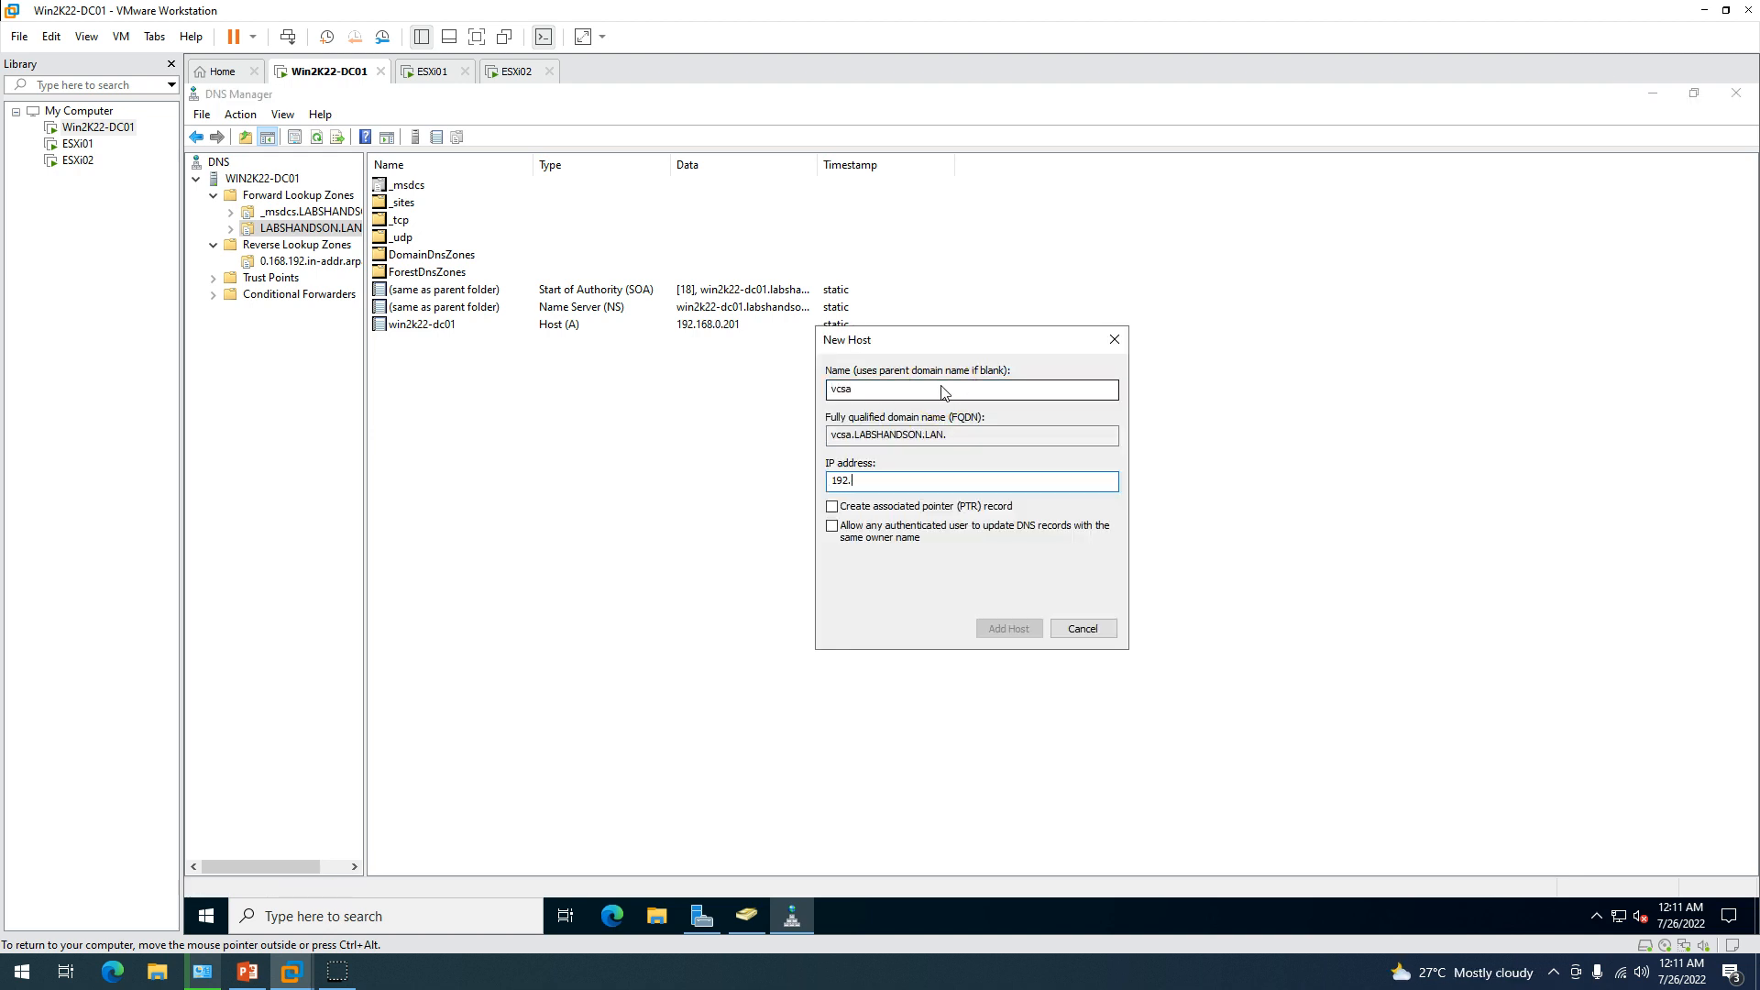
text(168.0.202)
key(Tab)
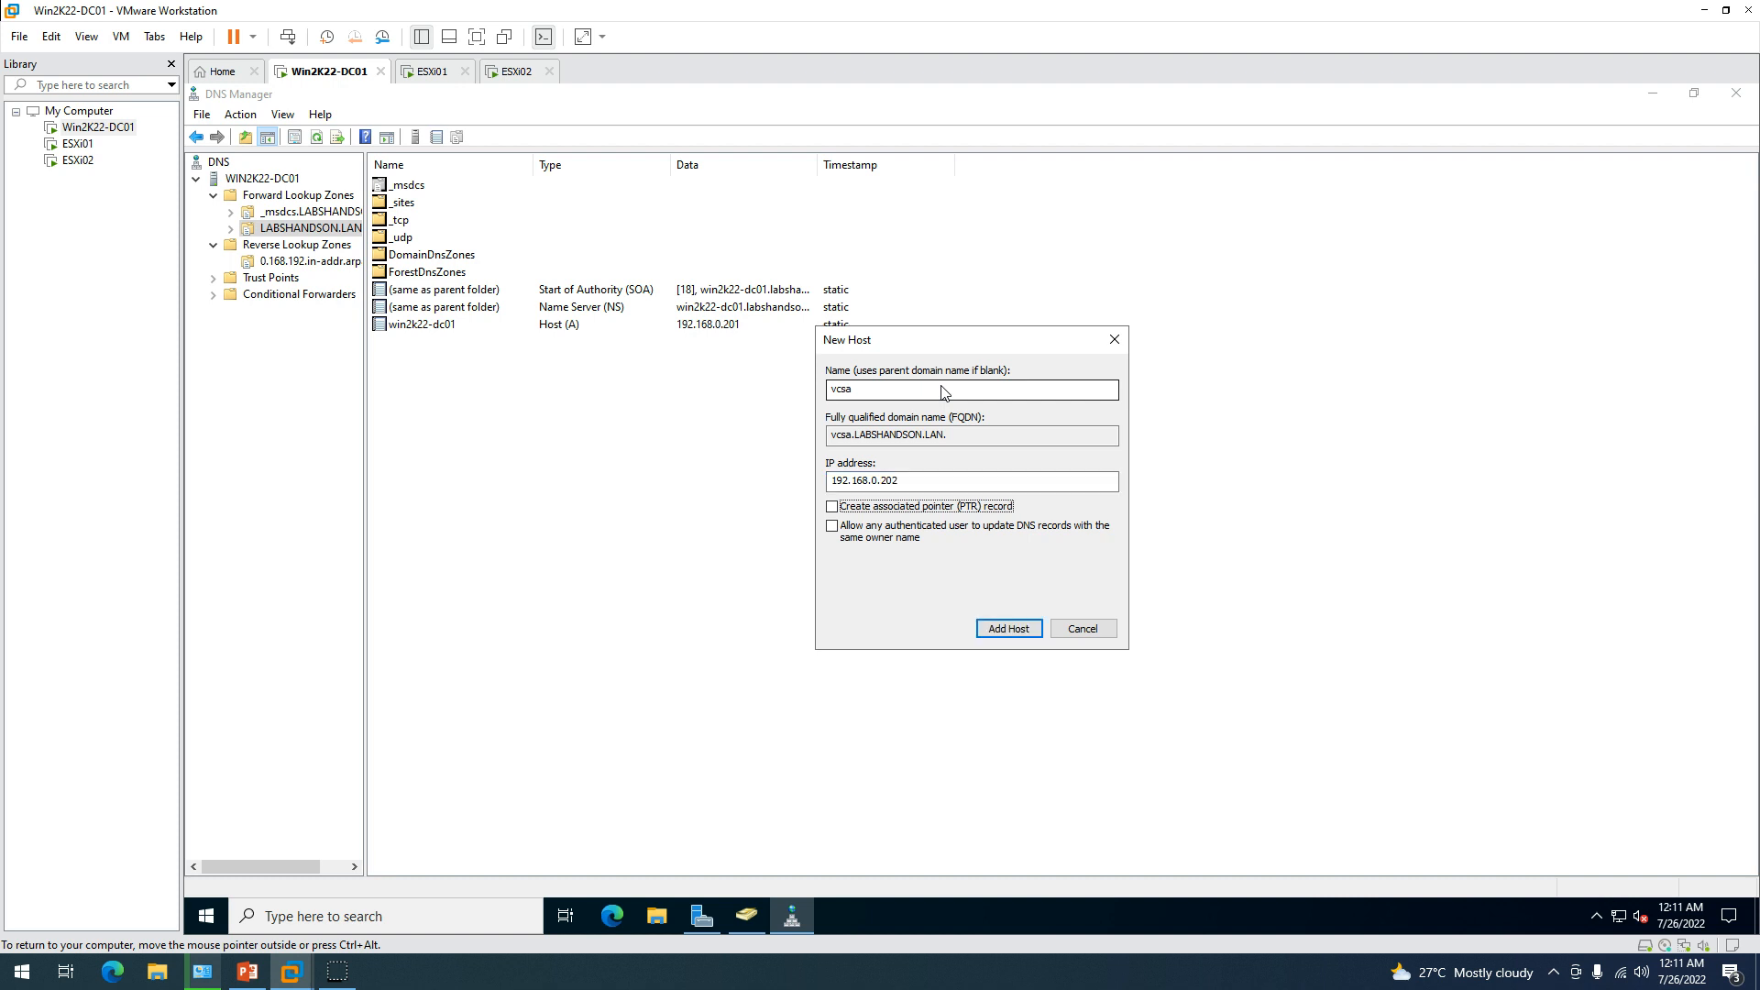
click(832, 506)
click(1005, 629)
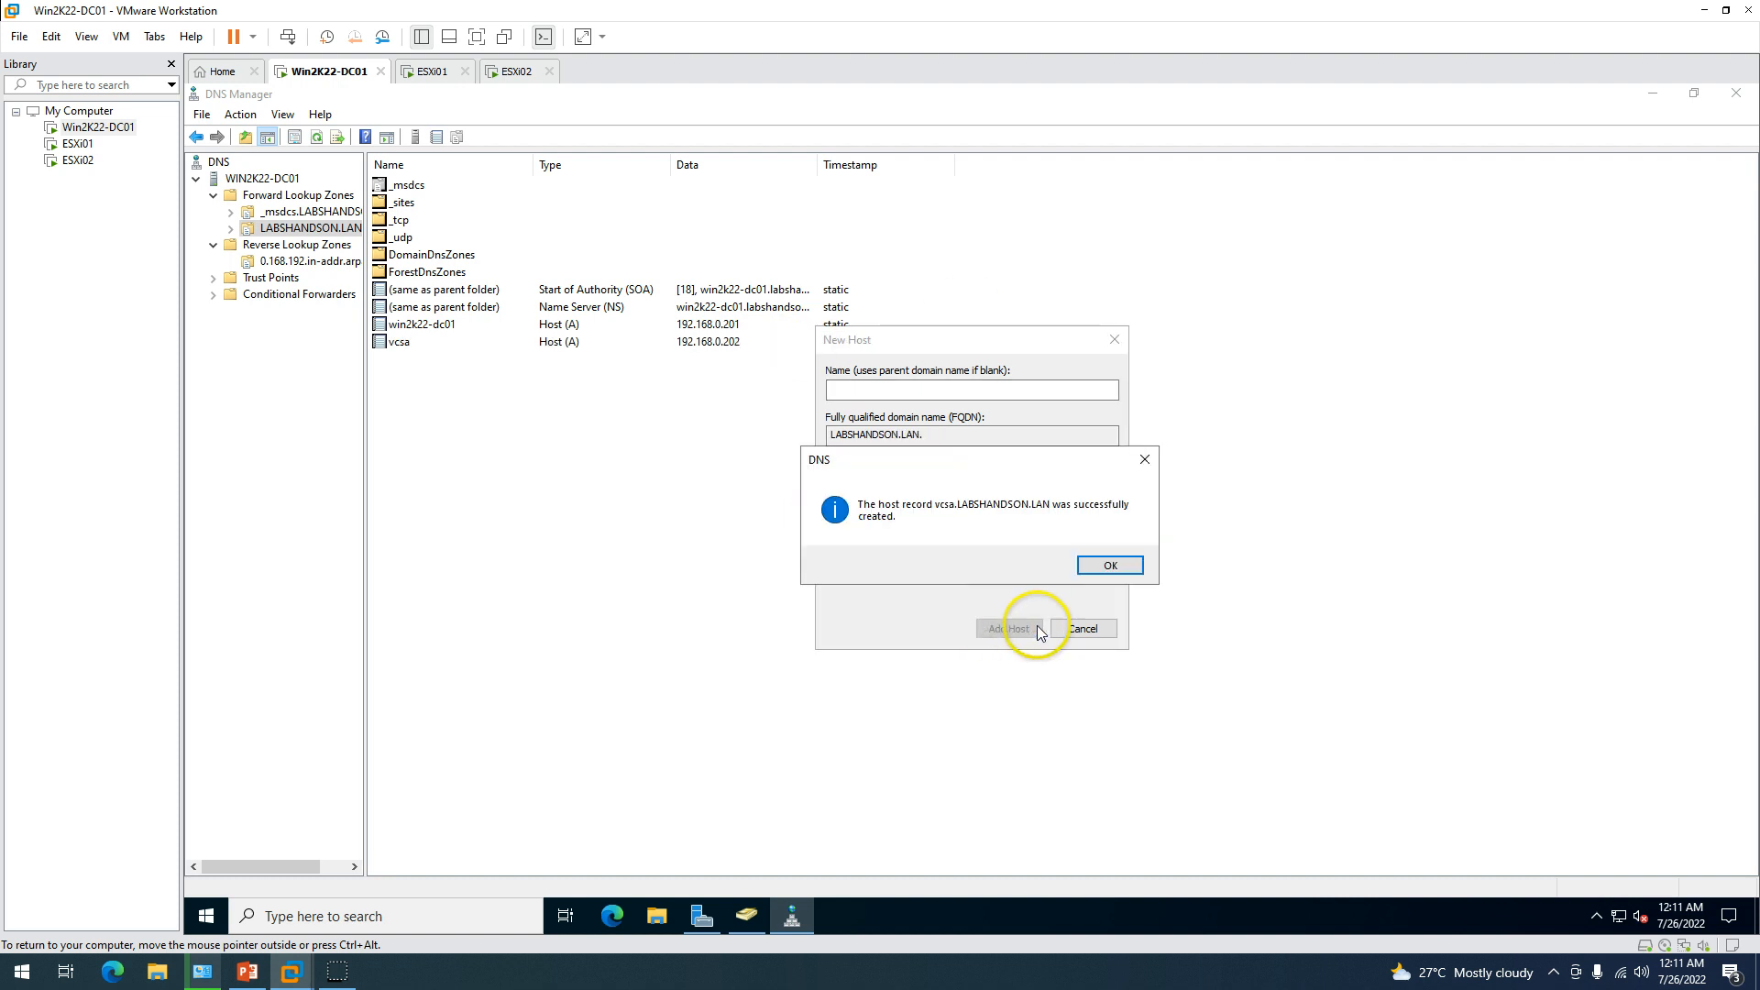
click(1108, 566)
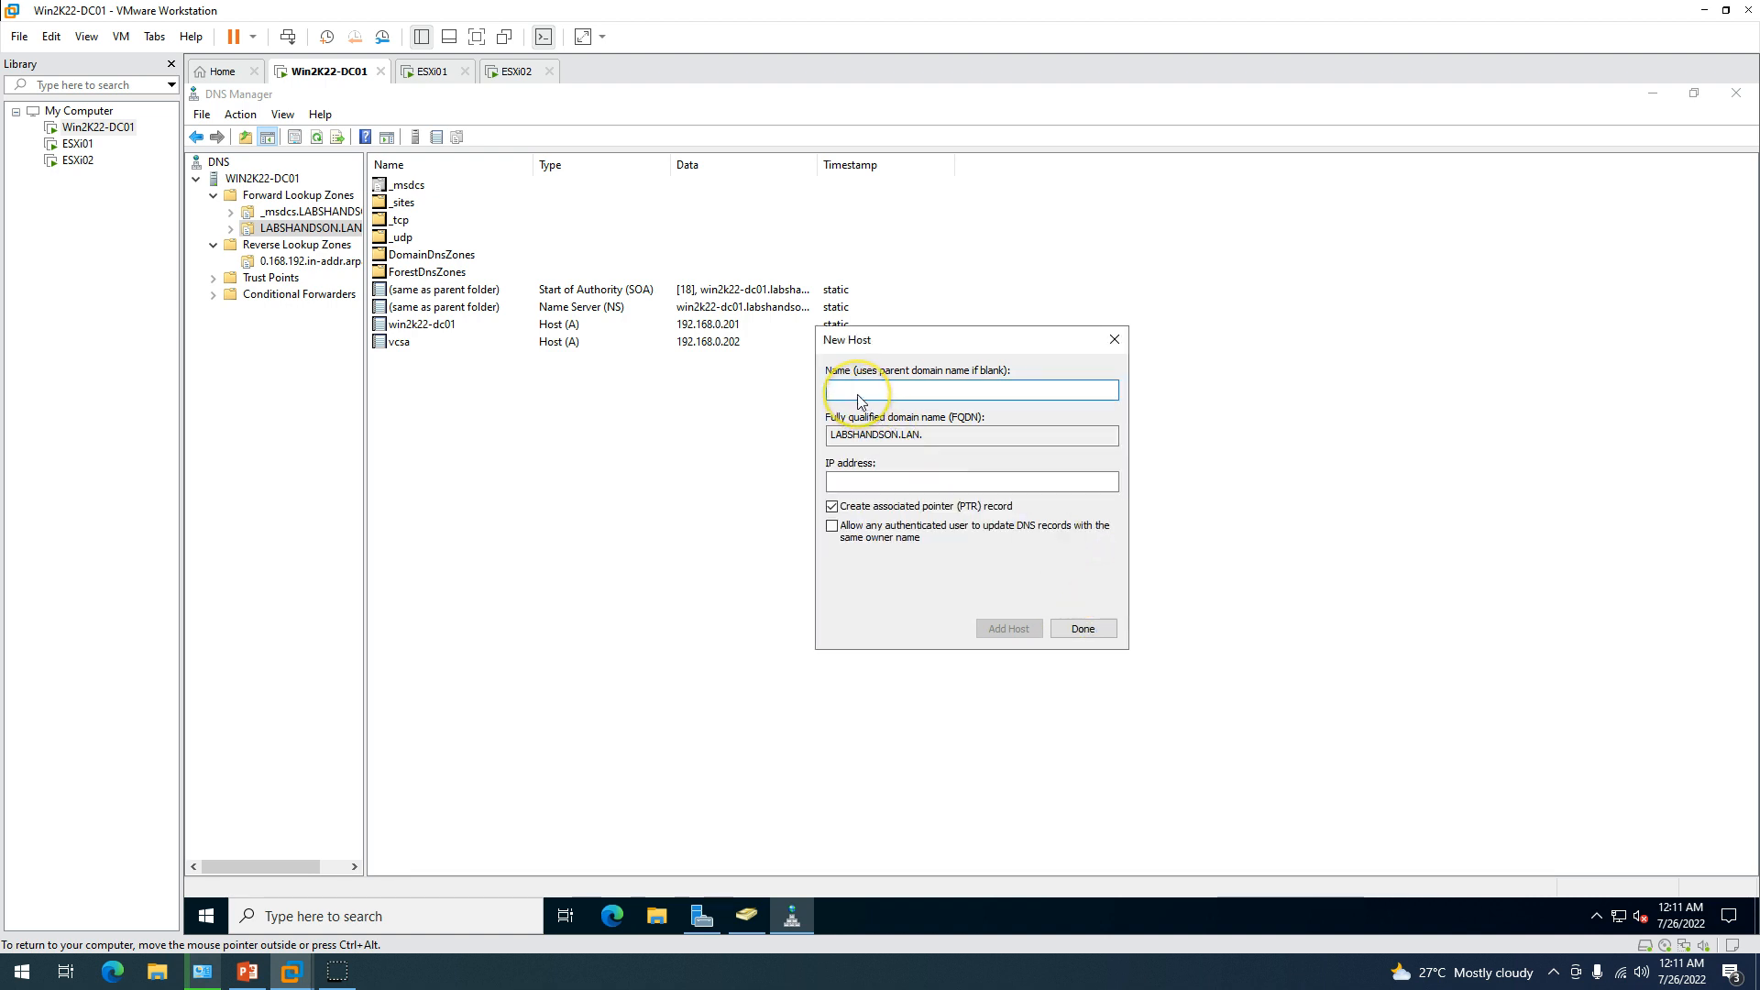
Add host record esxi01 at 192.168.0.211.
text(esxi01)
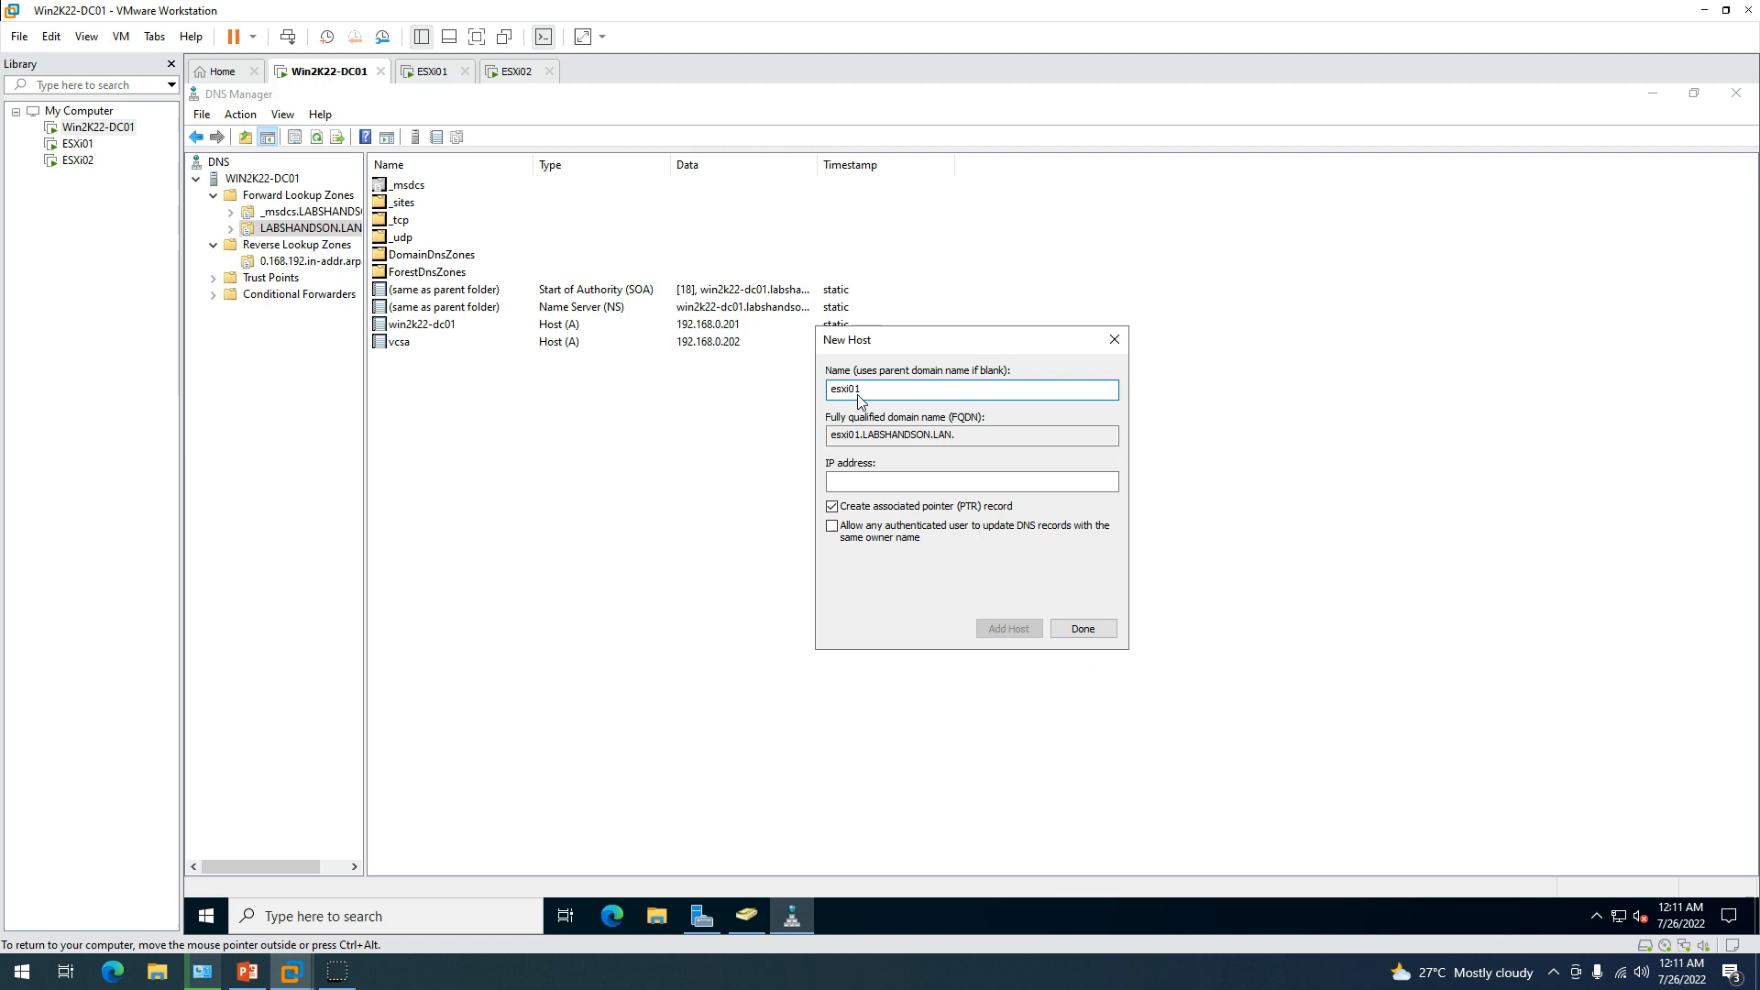
click(854, 481)
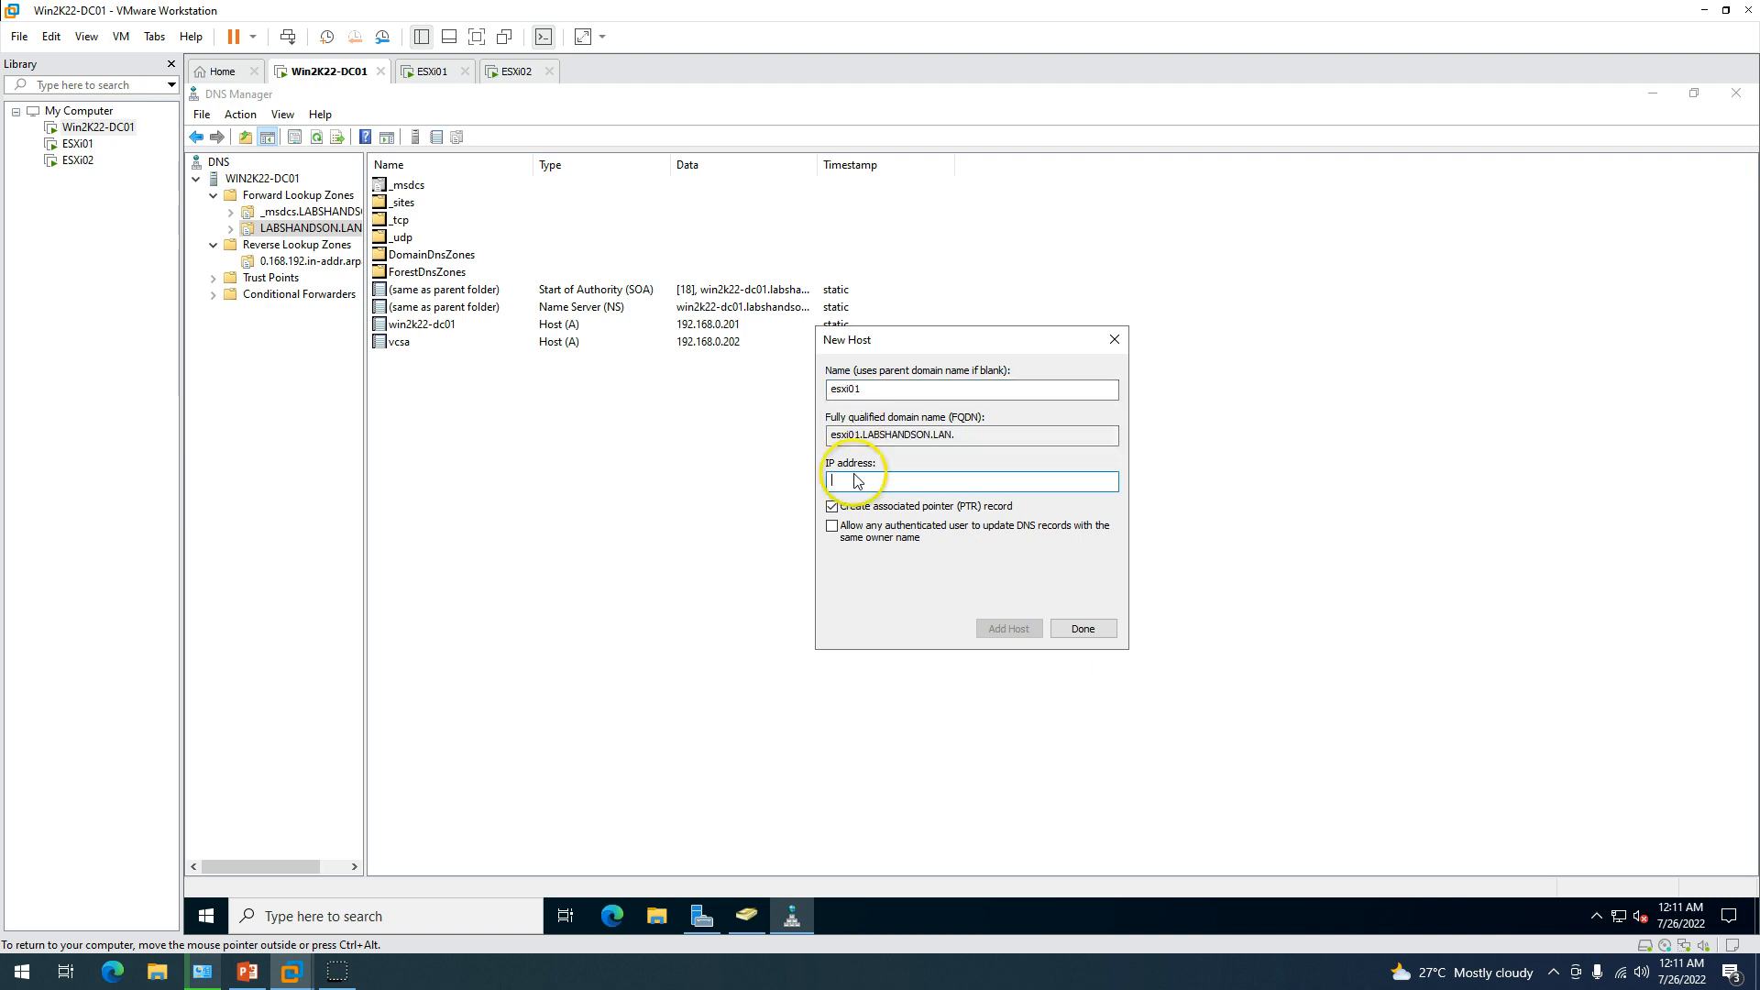
text(192.168)
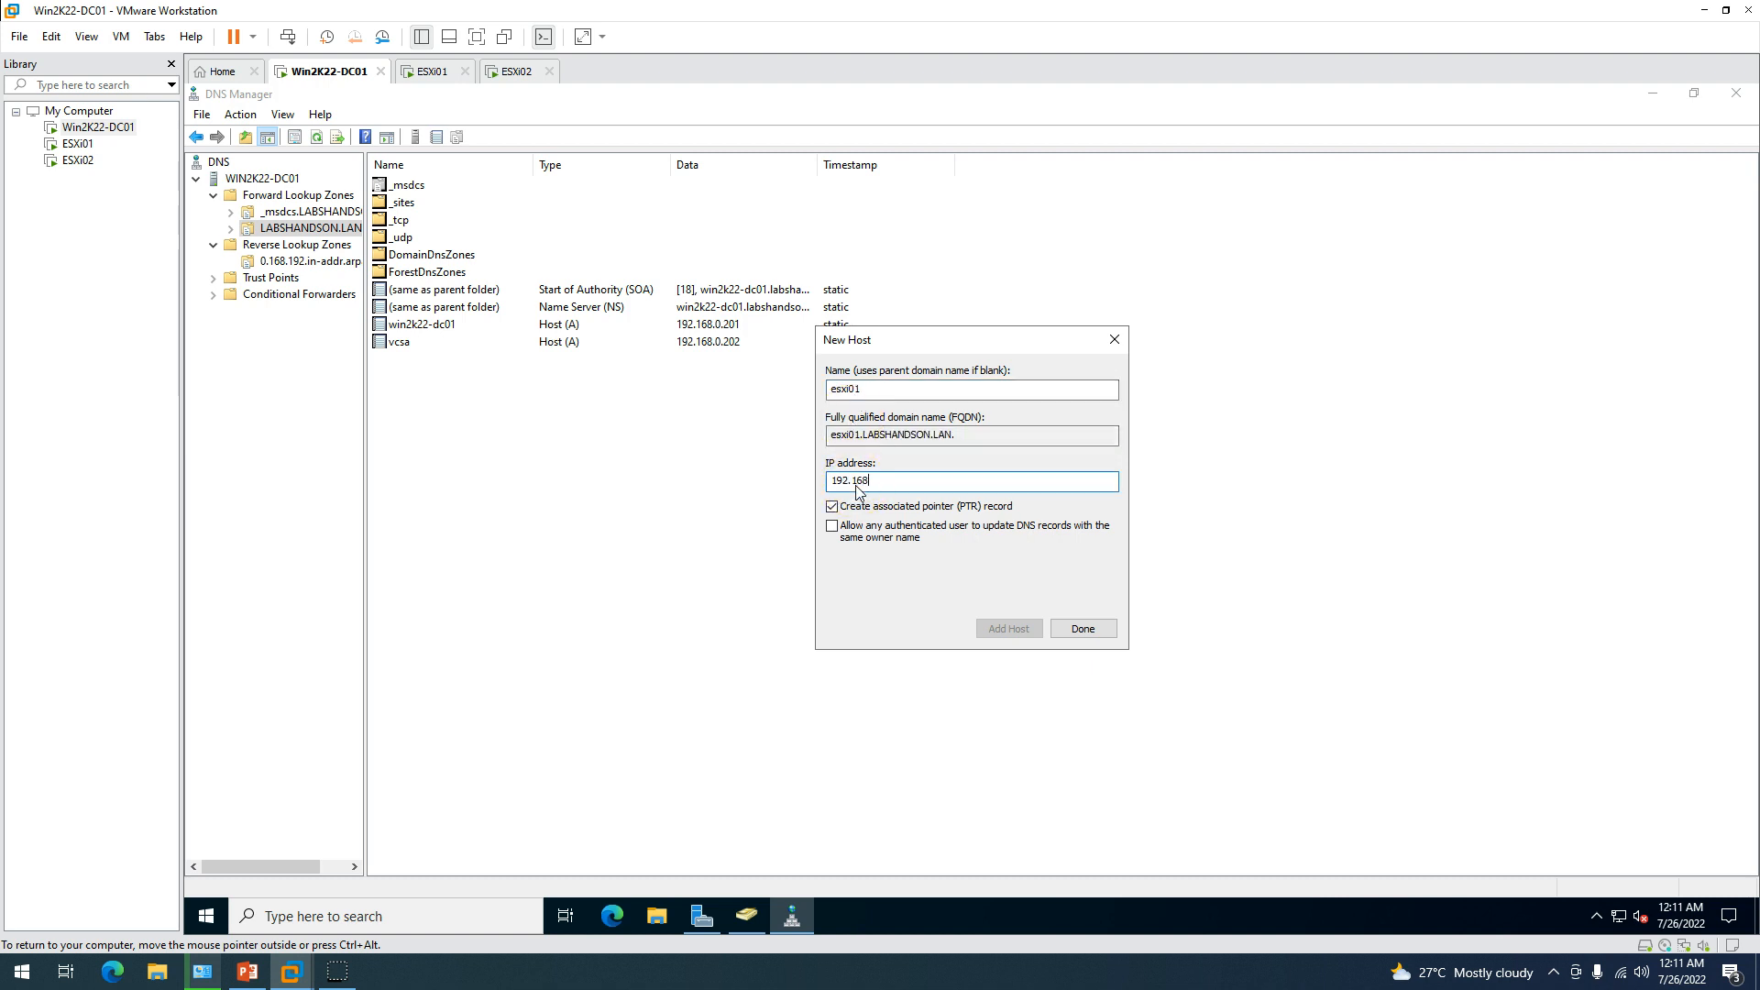
text(.0.211)
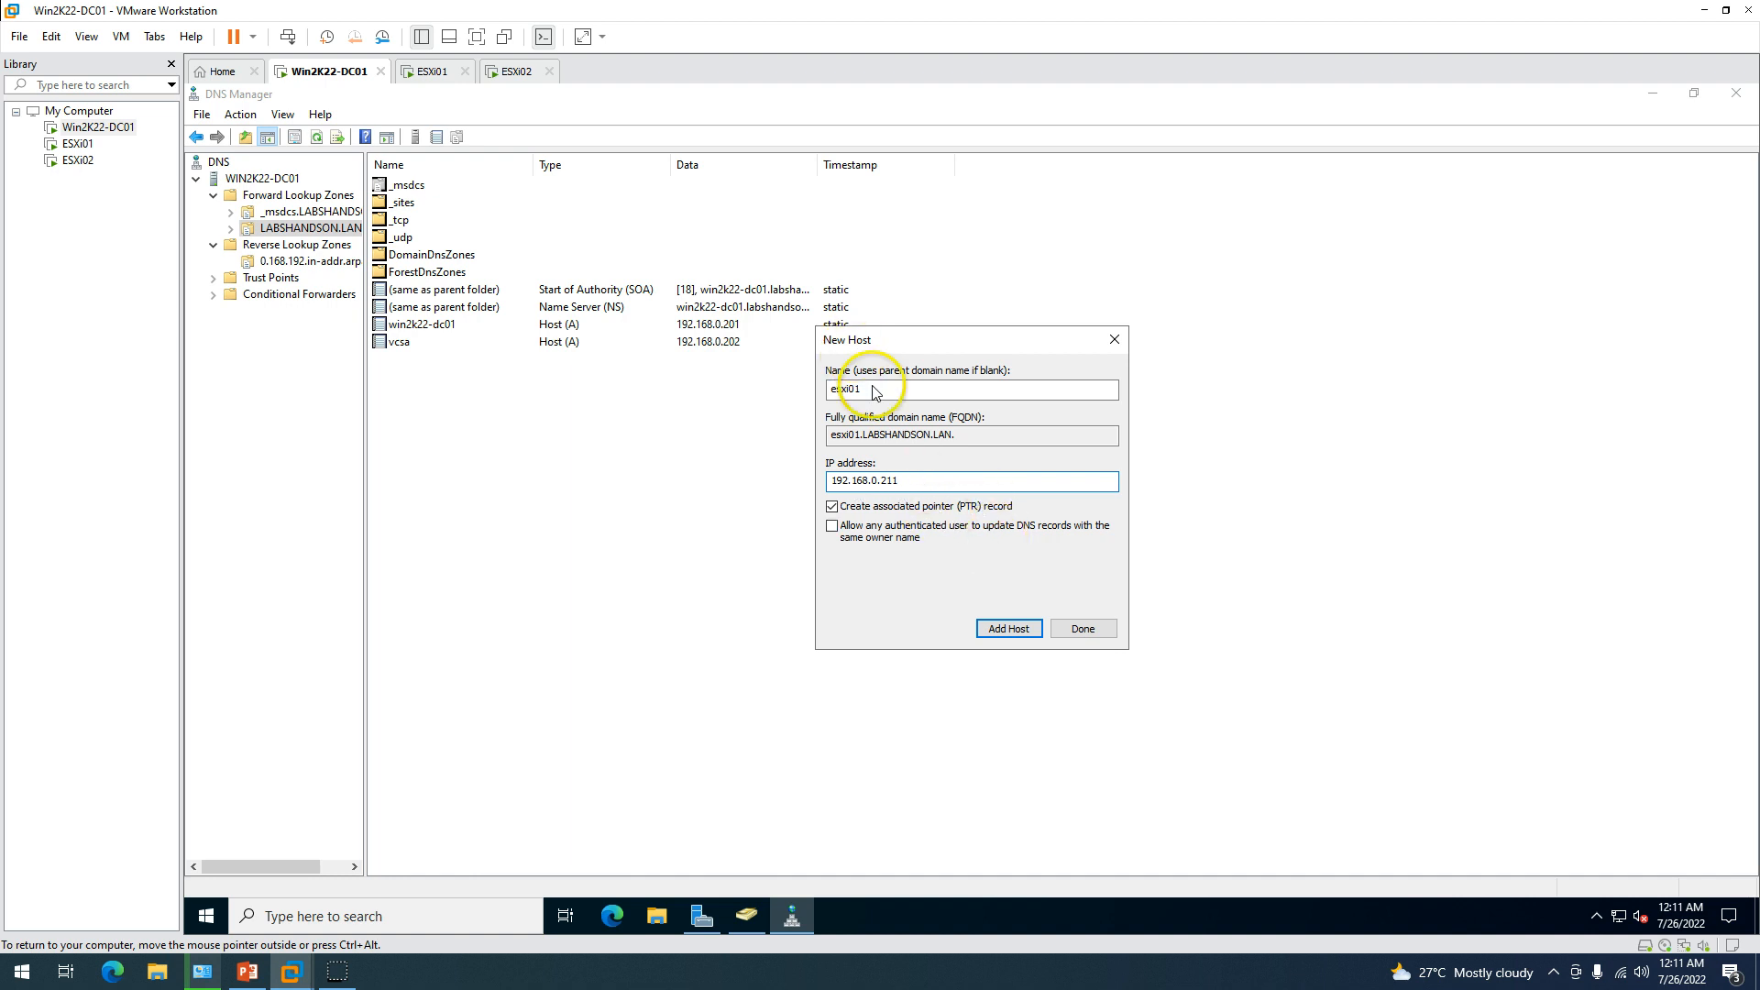
click(1008, 629)
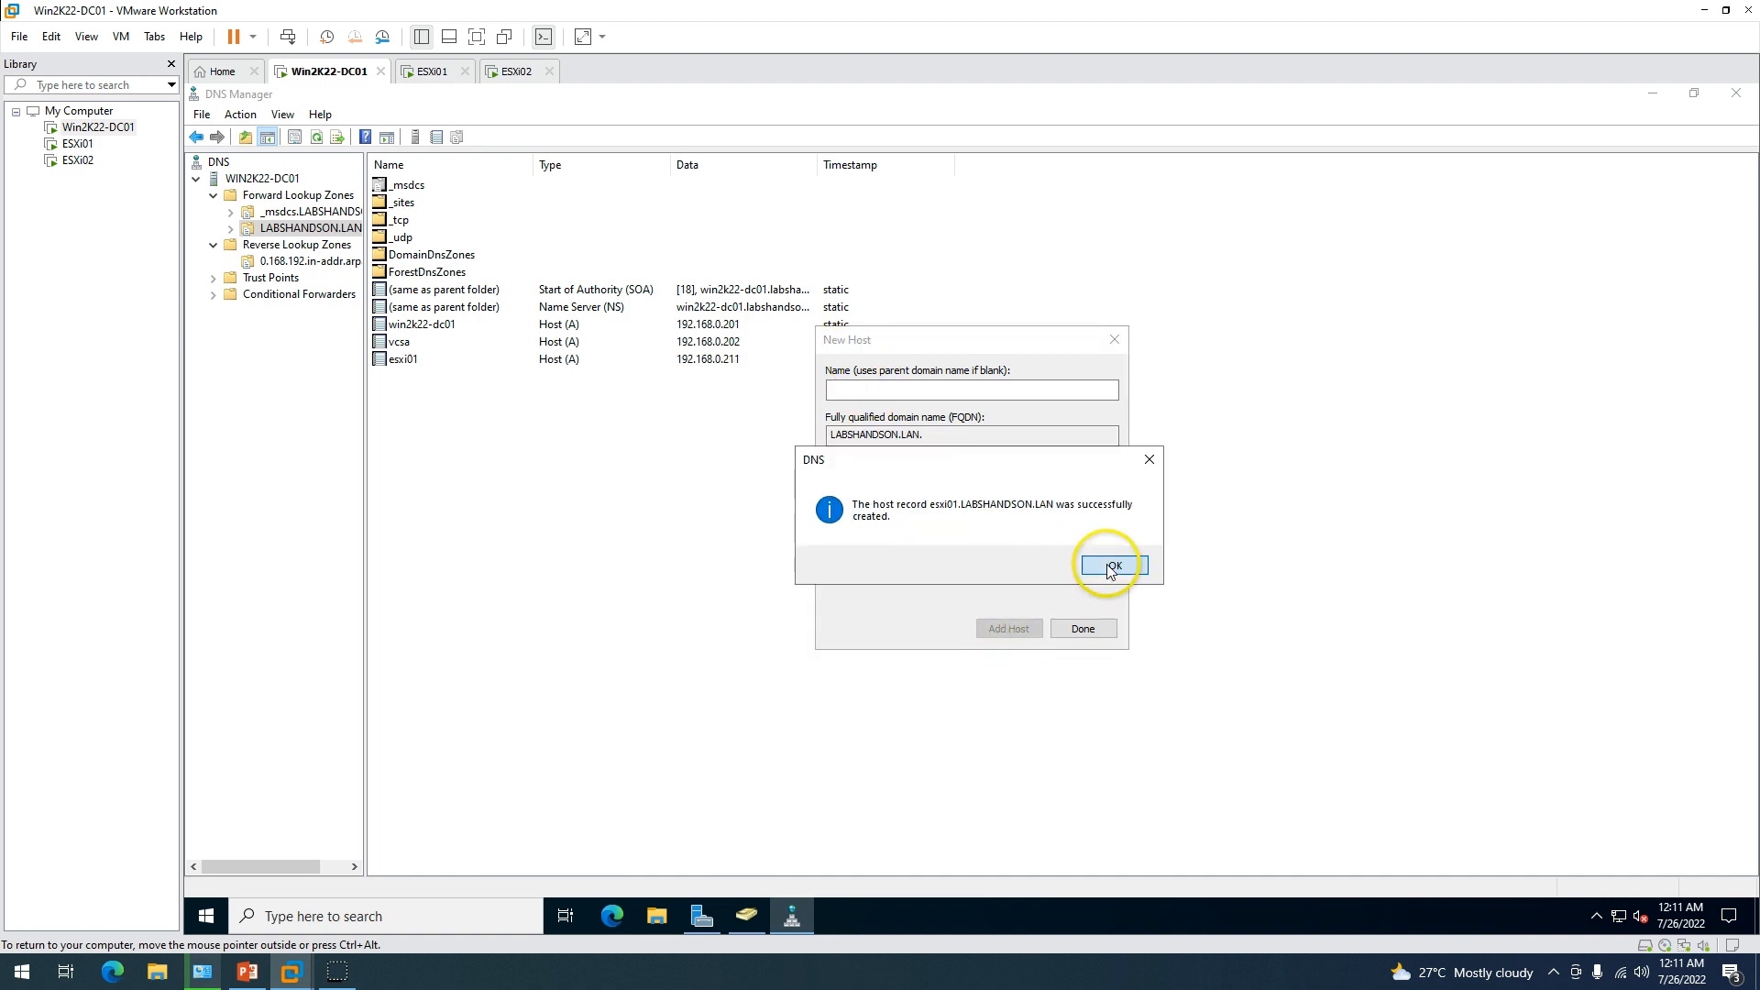
click(1112, 567)
Add host record esxi02 at 192.168.0.212 and close the New Host dialog.
text(es)
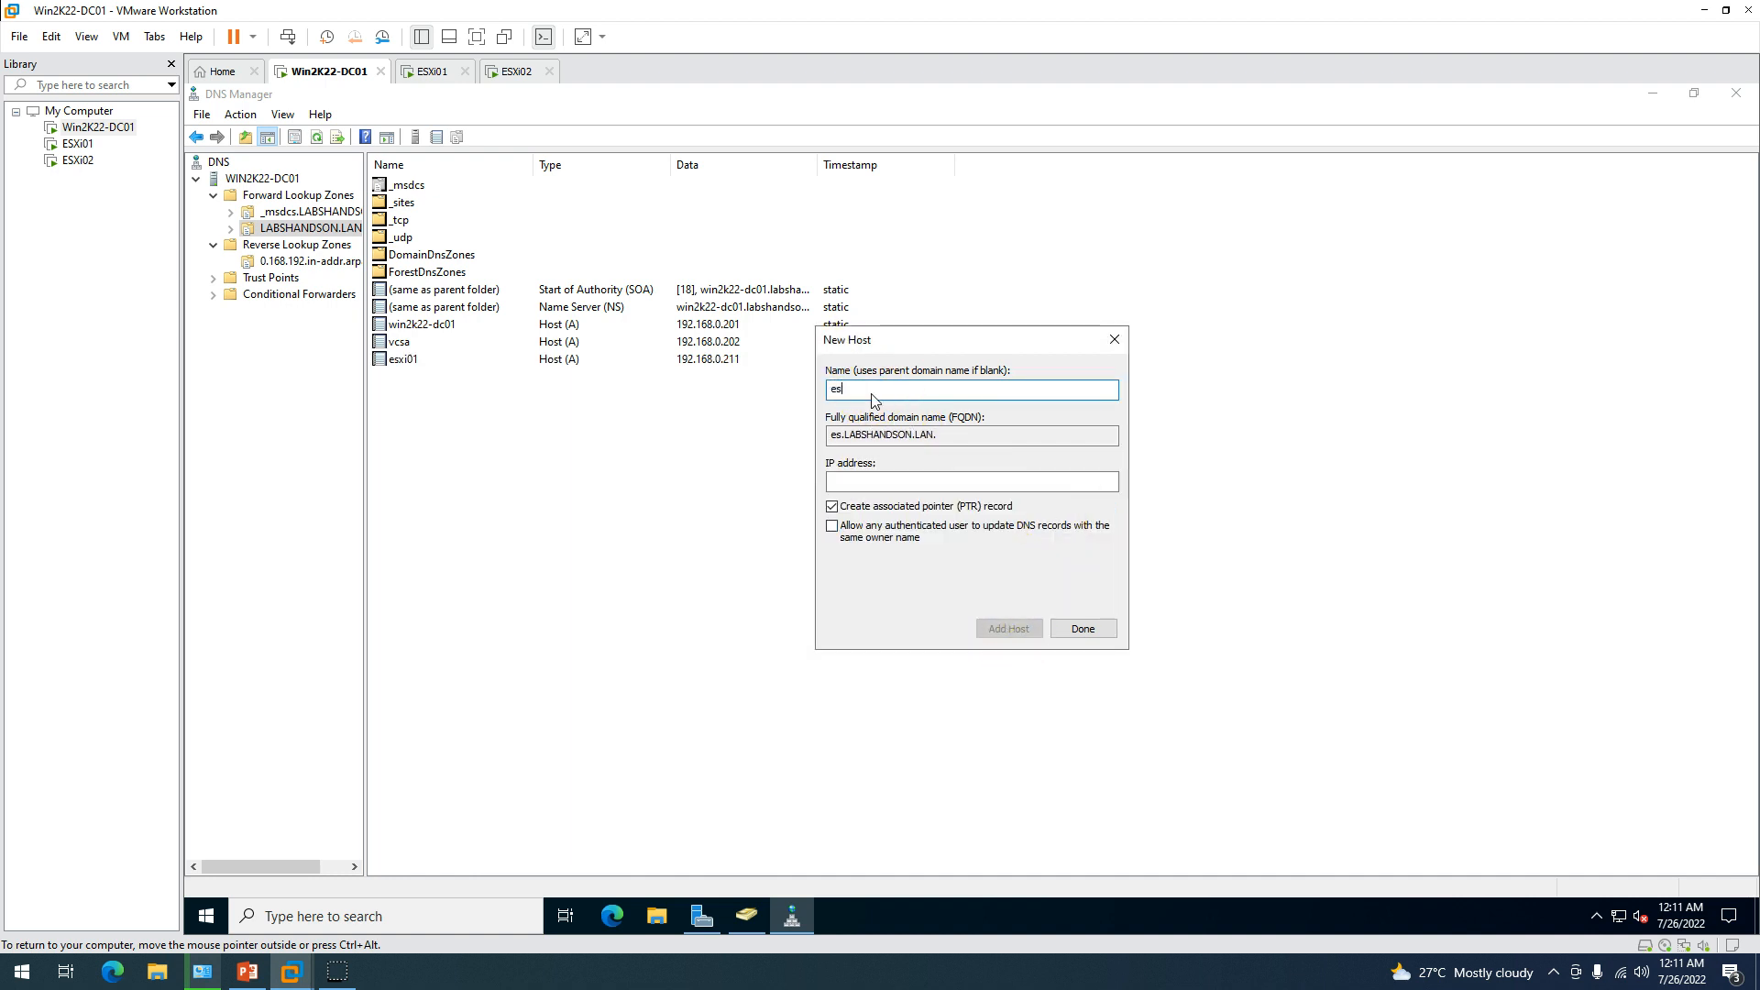
text(xi02)
key(Tab)
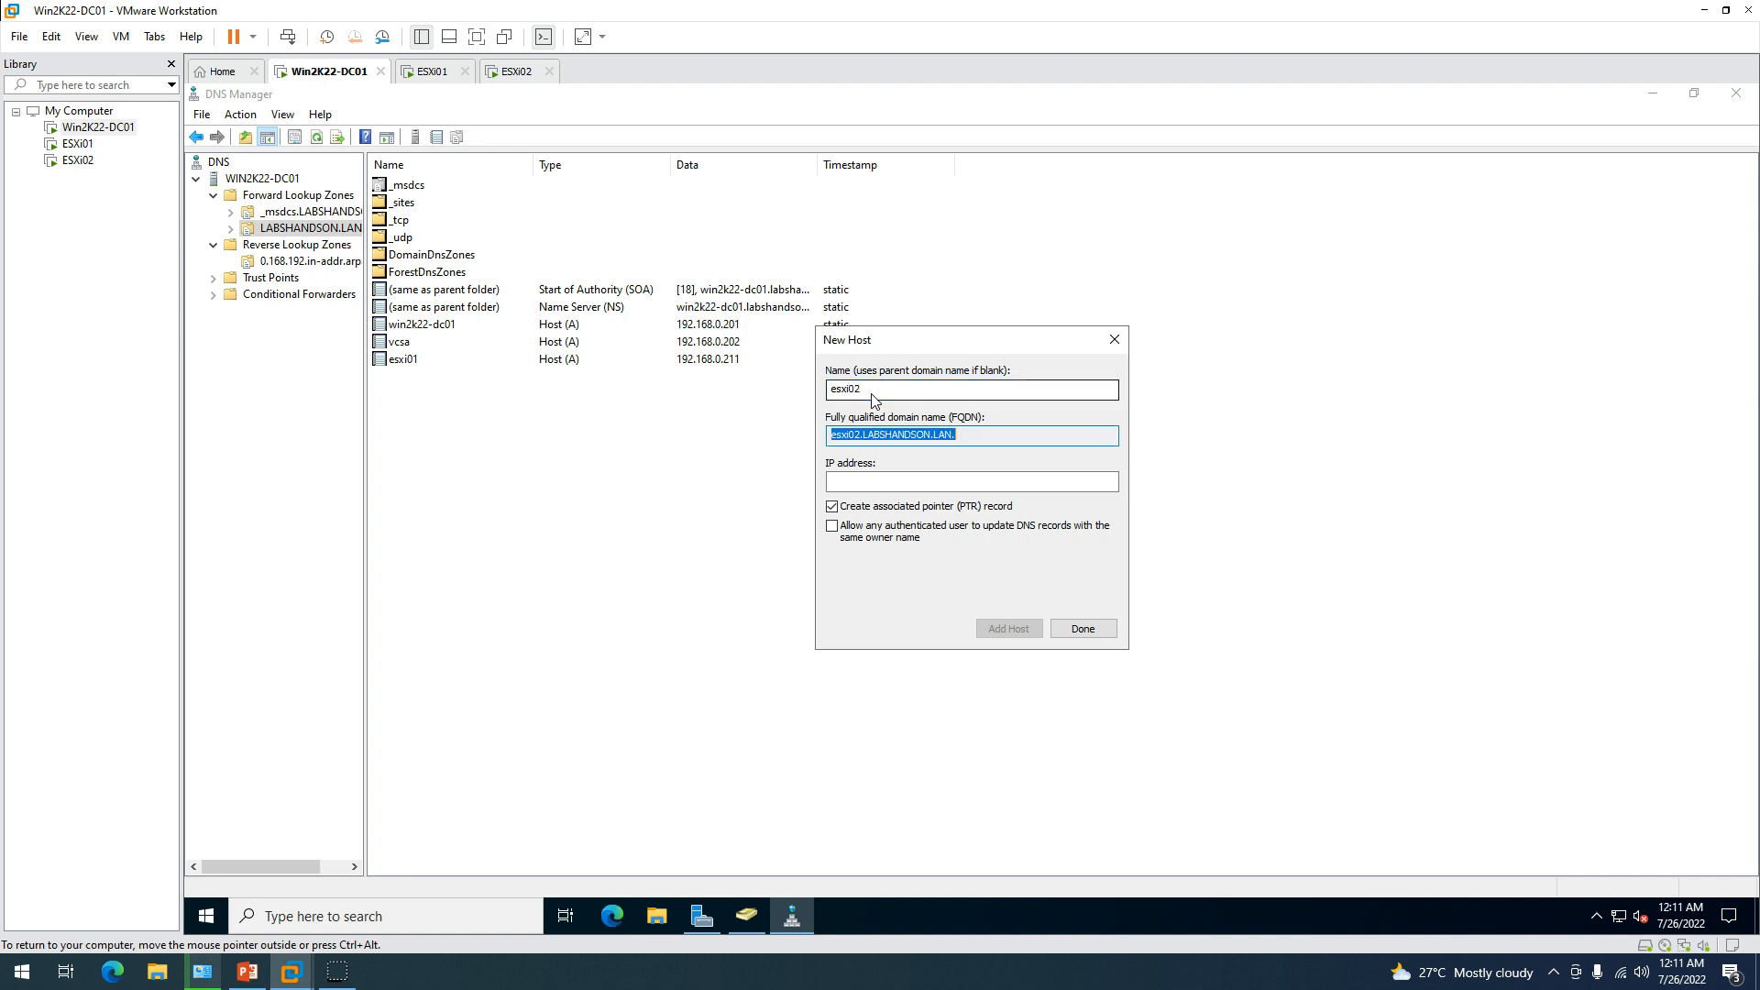
key(Tab)
text(192.168)
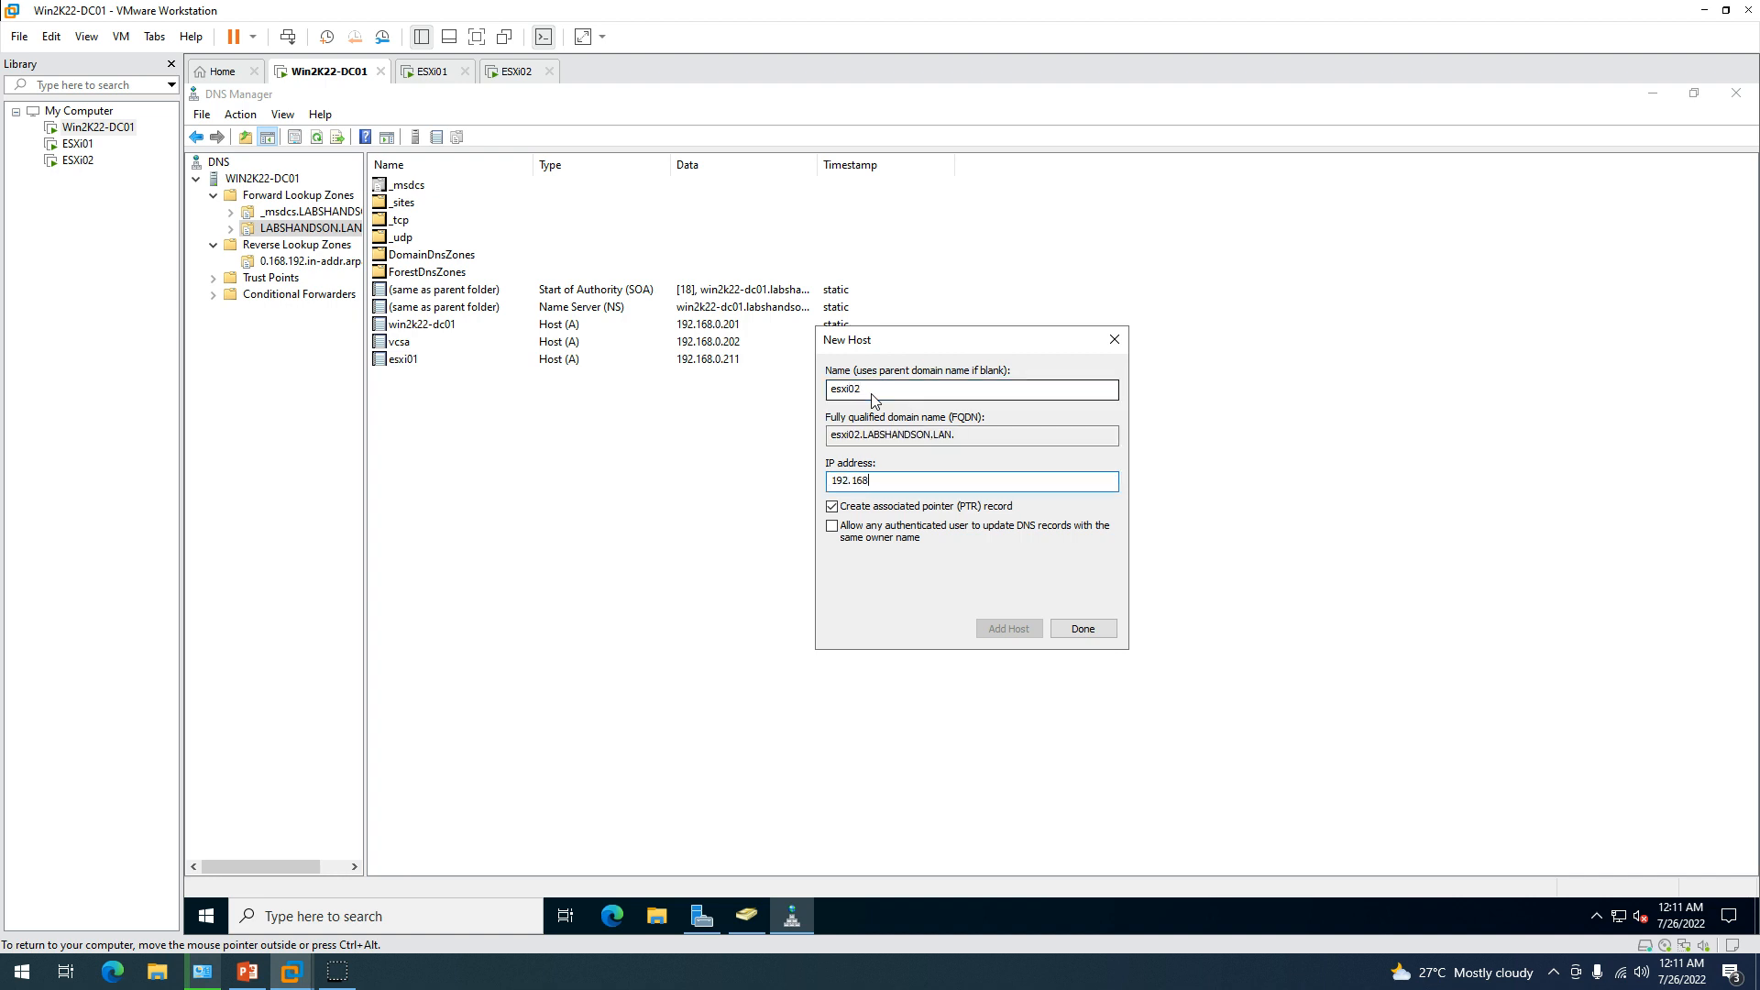
text(.0.212)
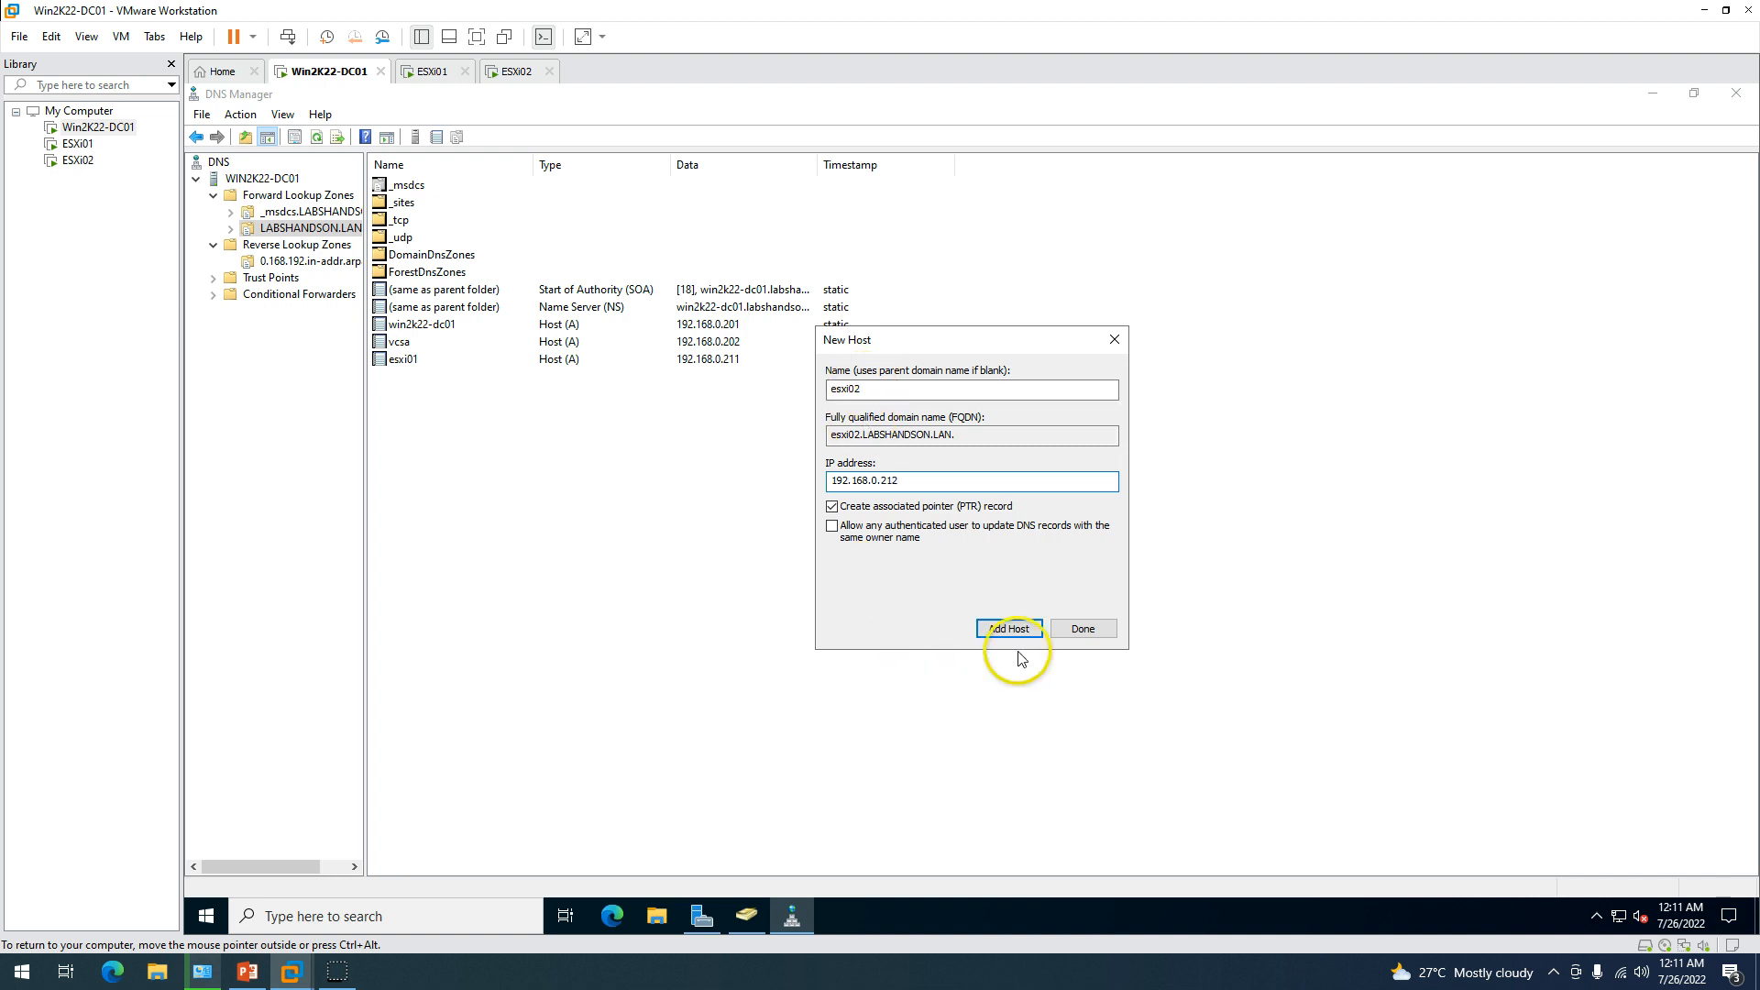
click(1009, 629)
click(1112, 562)
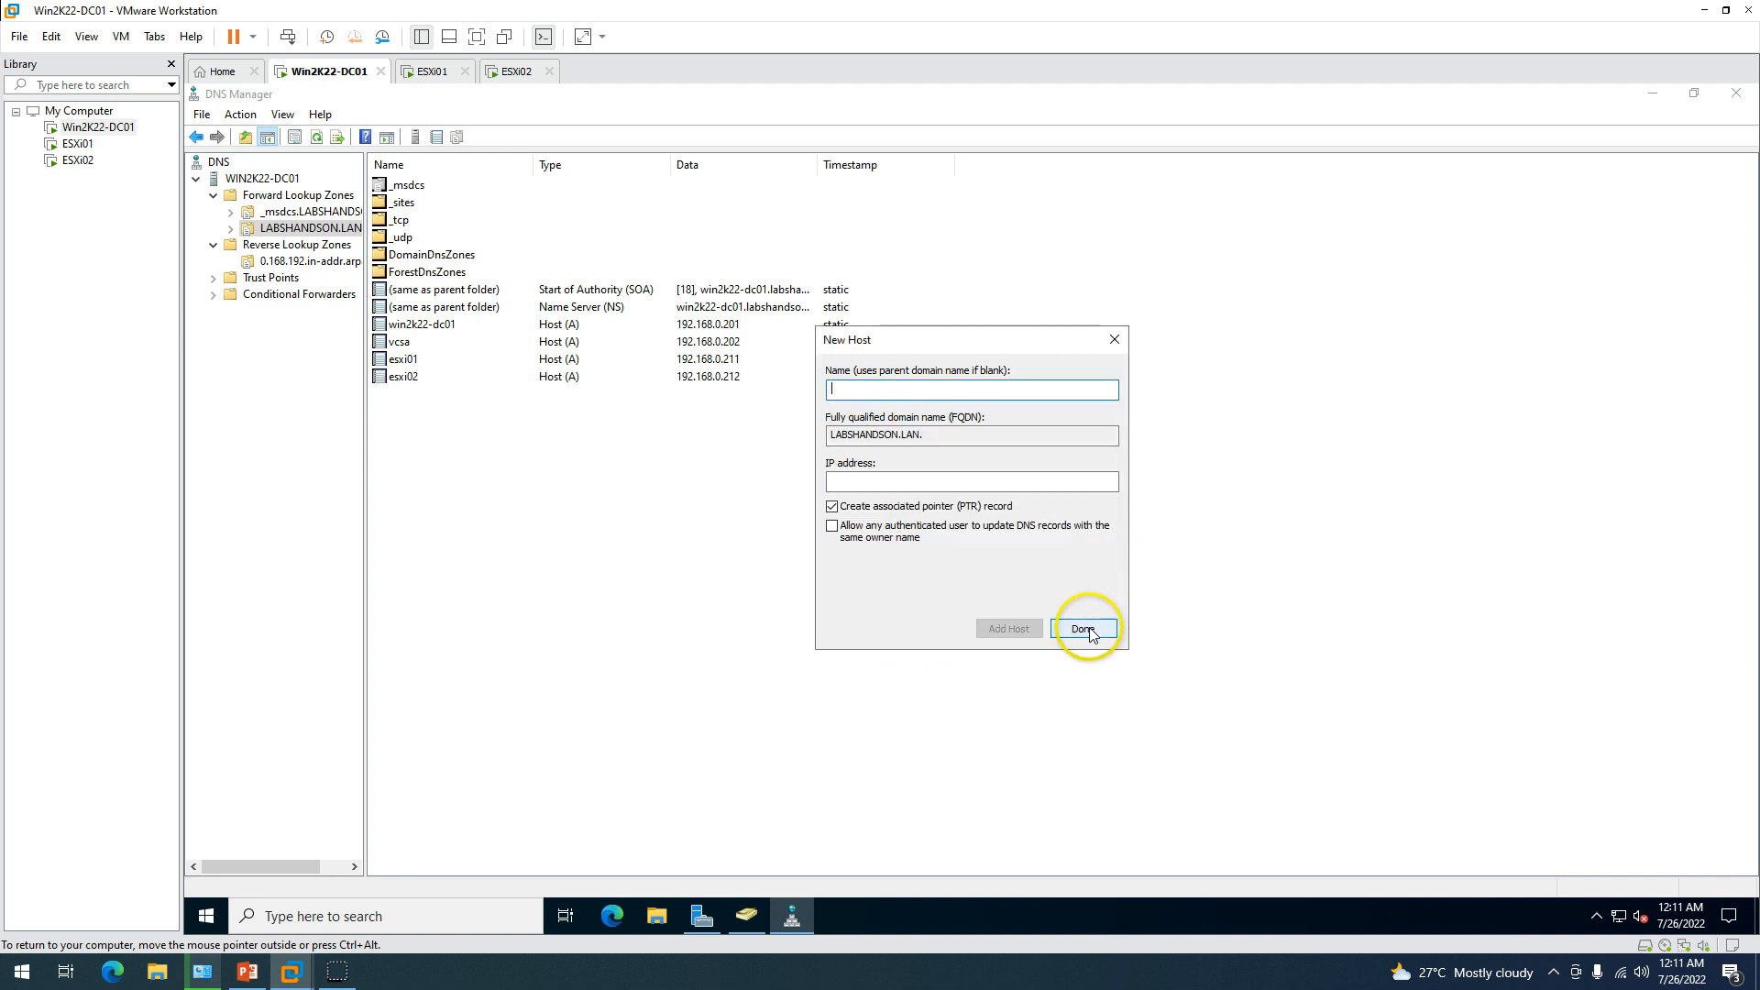
click(1084, 629)
Collapse the DNS tree and minimize Server Manager and DNS Manager to reveal the desktop.
click(259, 179)
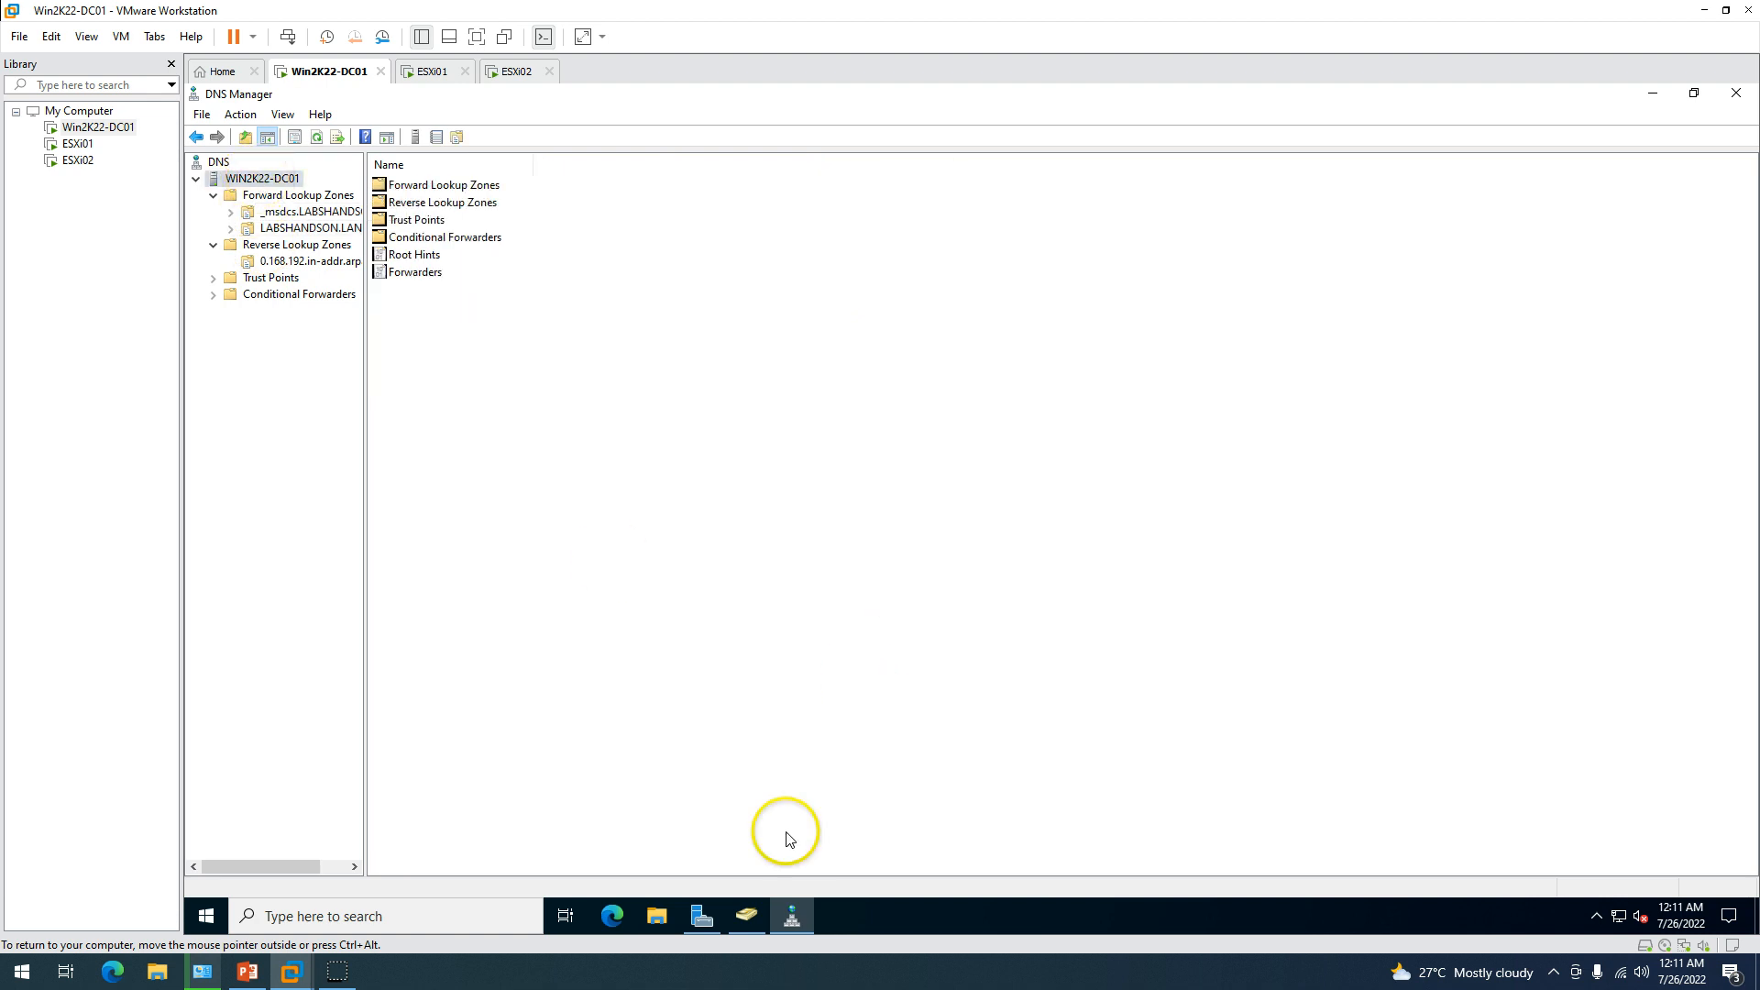
click(702, 915)
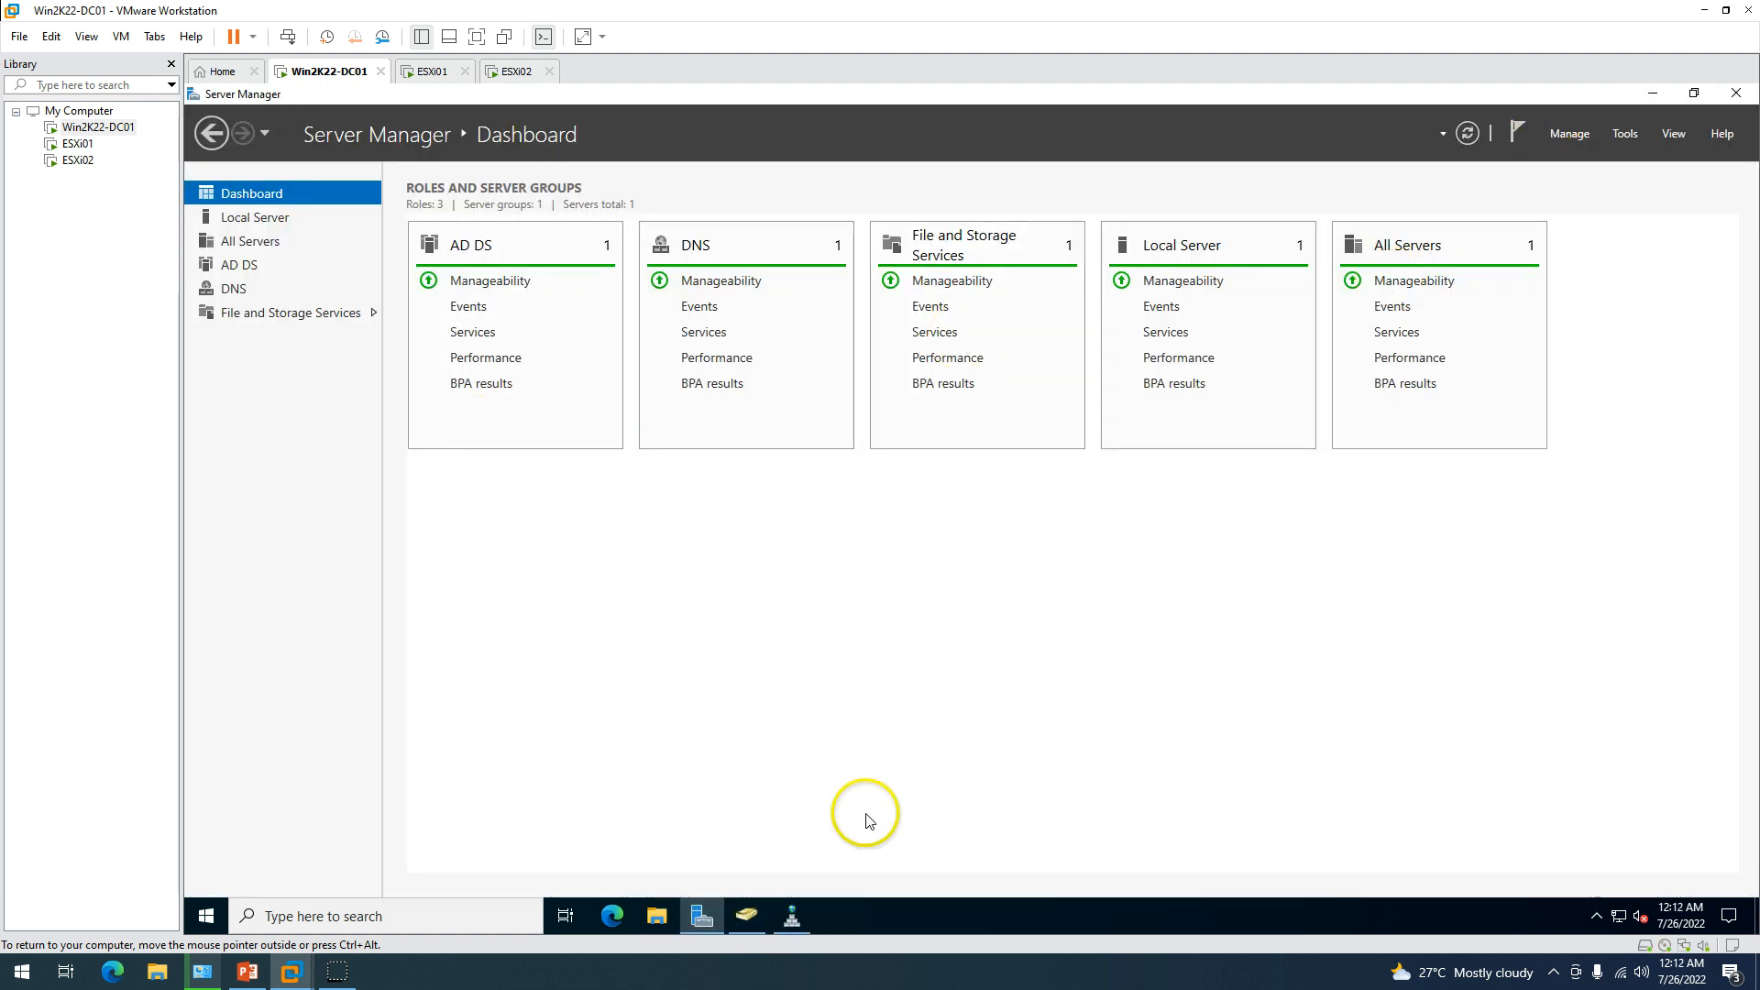
click(701, 917)
click(744, 917)
click(792, 917)
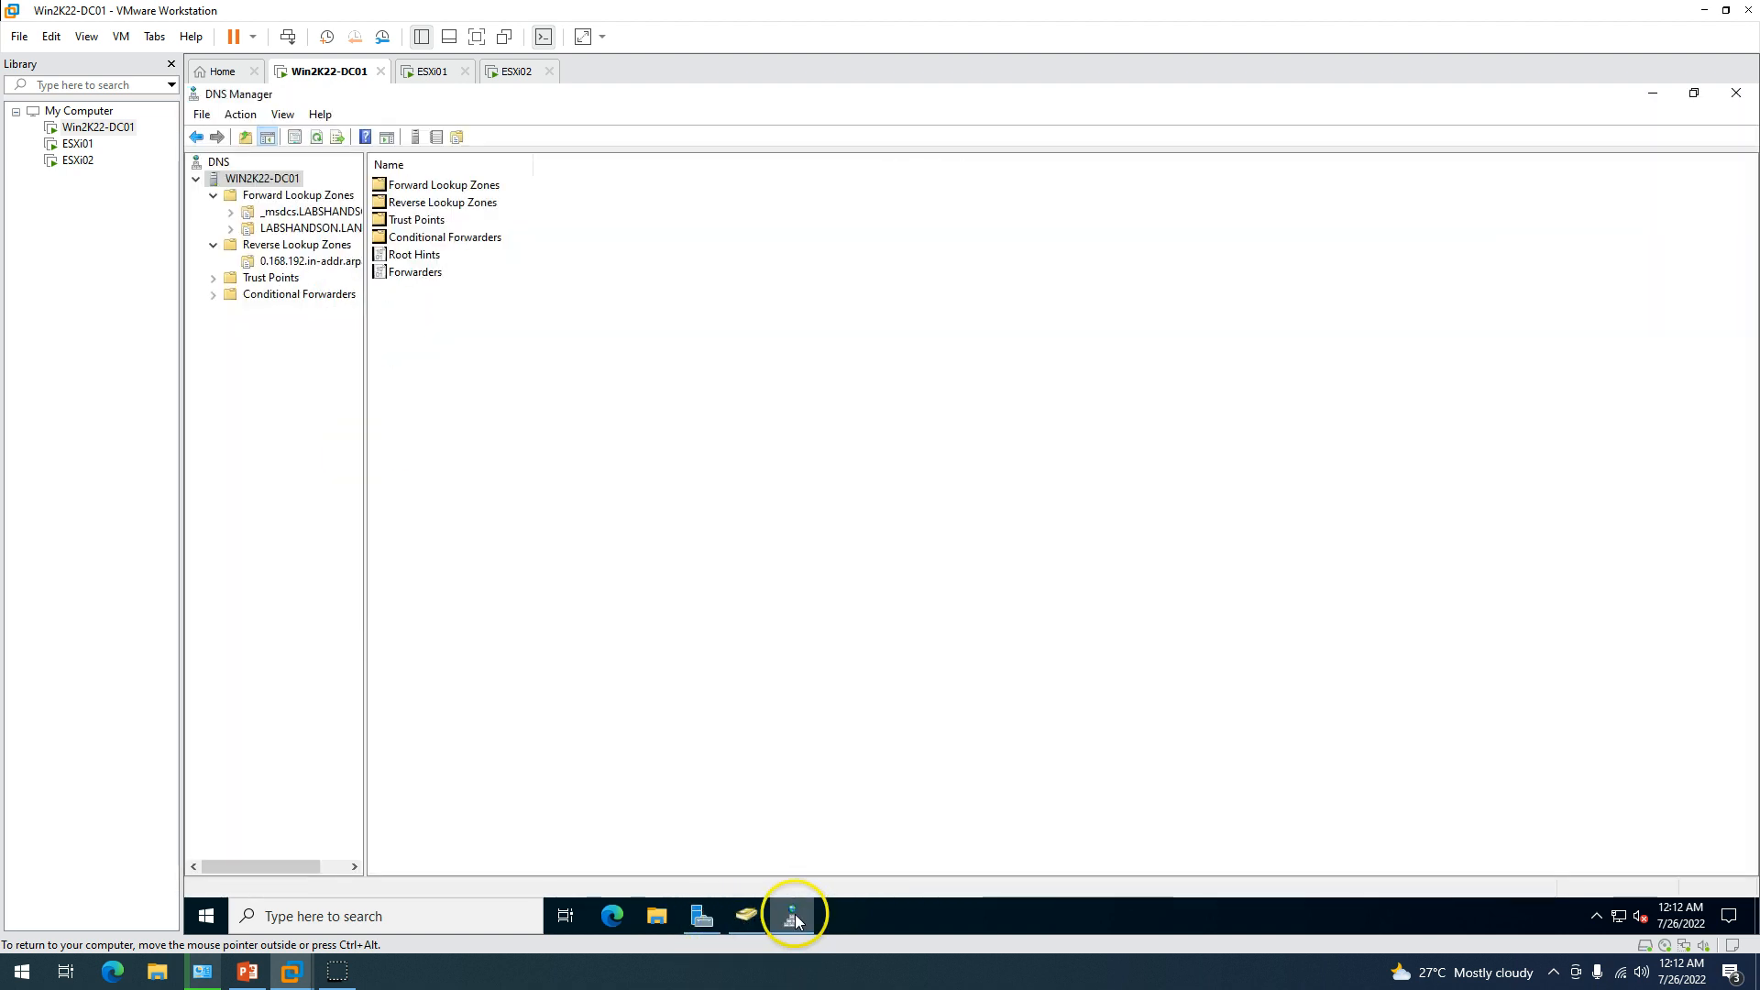
click(794, 917)
On the ESXi01 console, log in as root to the system customization menu.
click(429, 70)
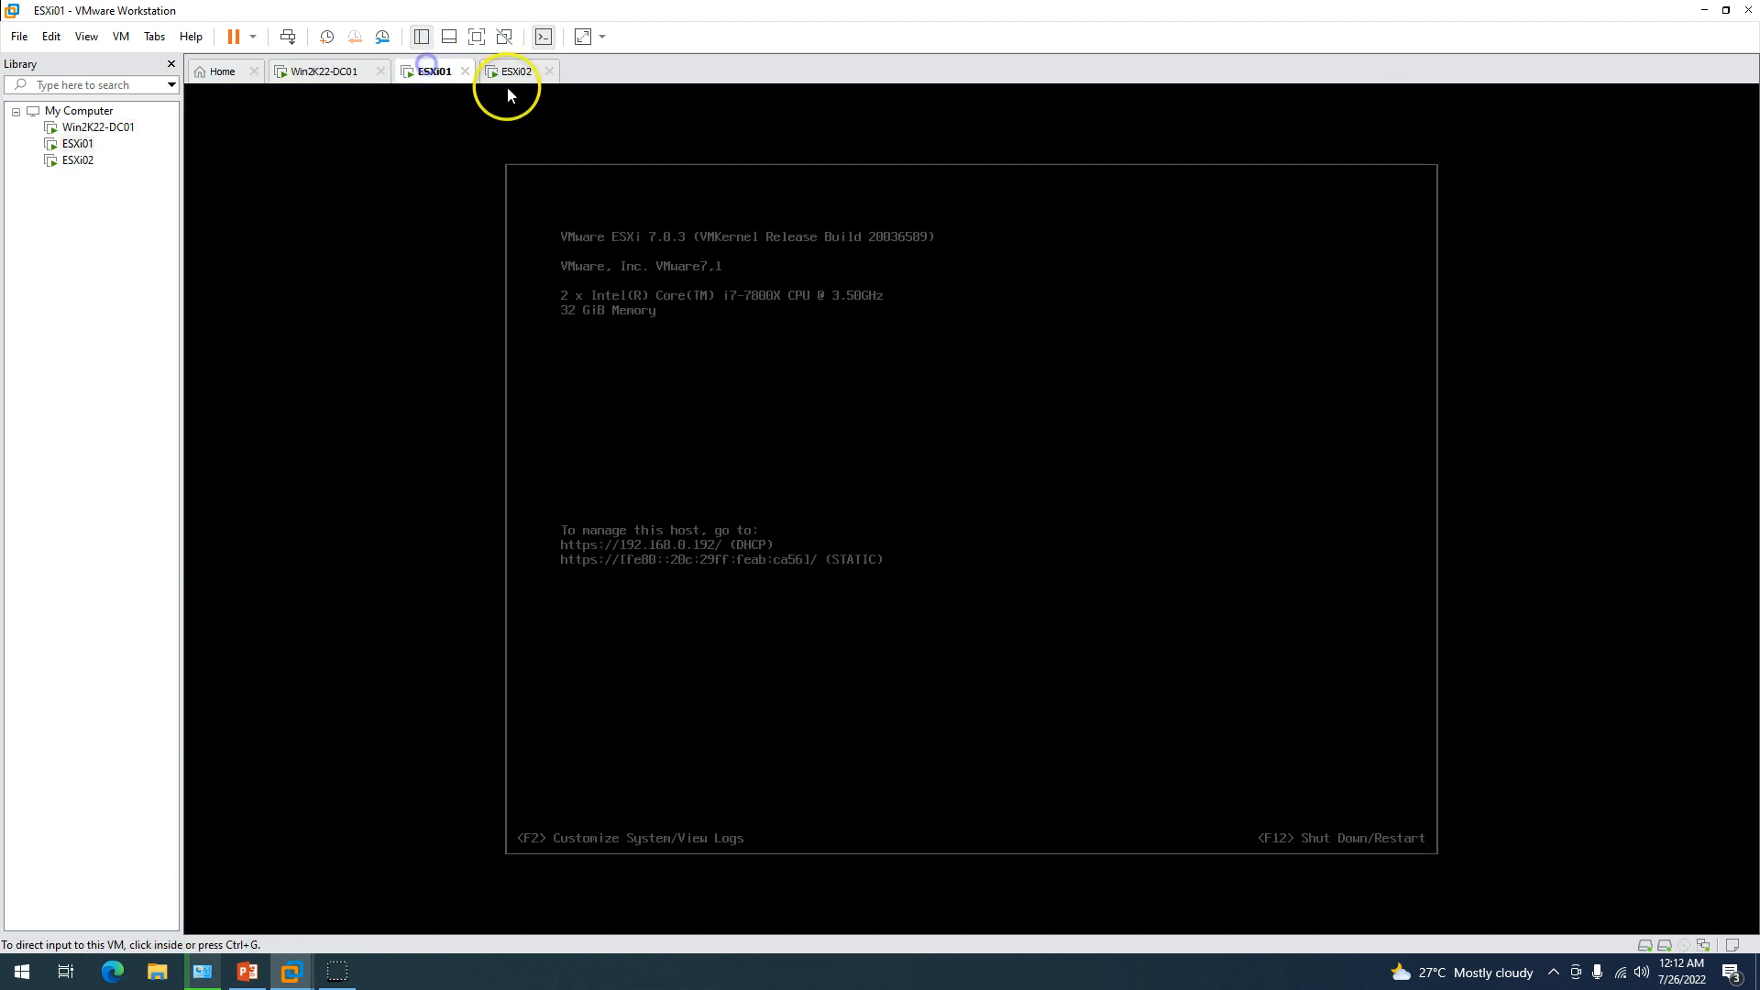
click(513, 73)
click(442, 71)
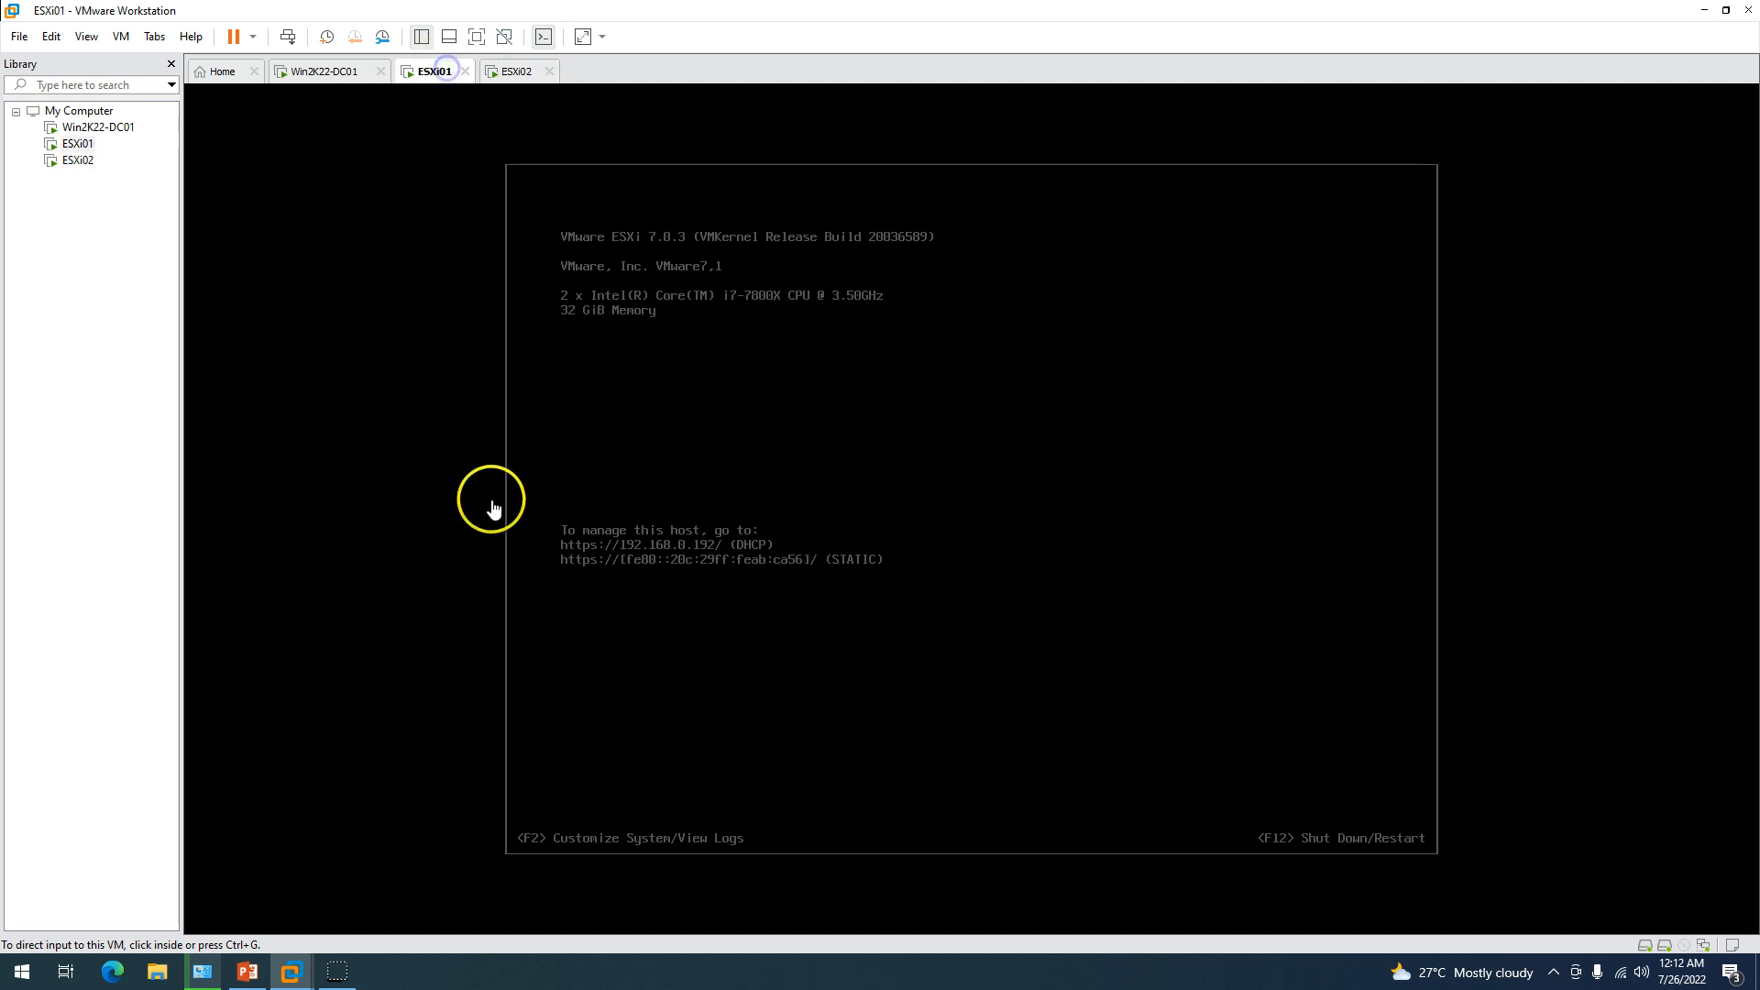
click(489, 212)
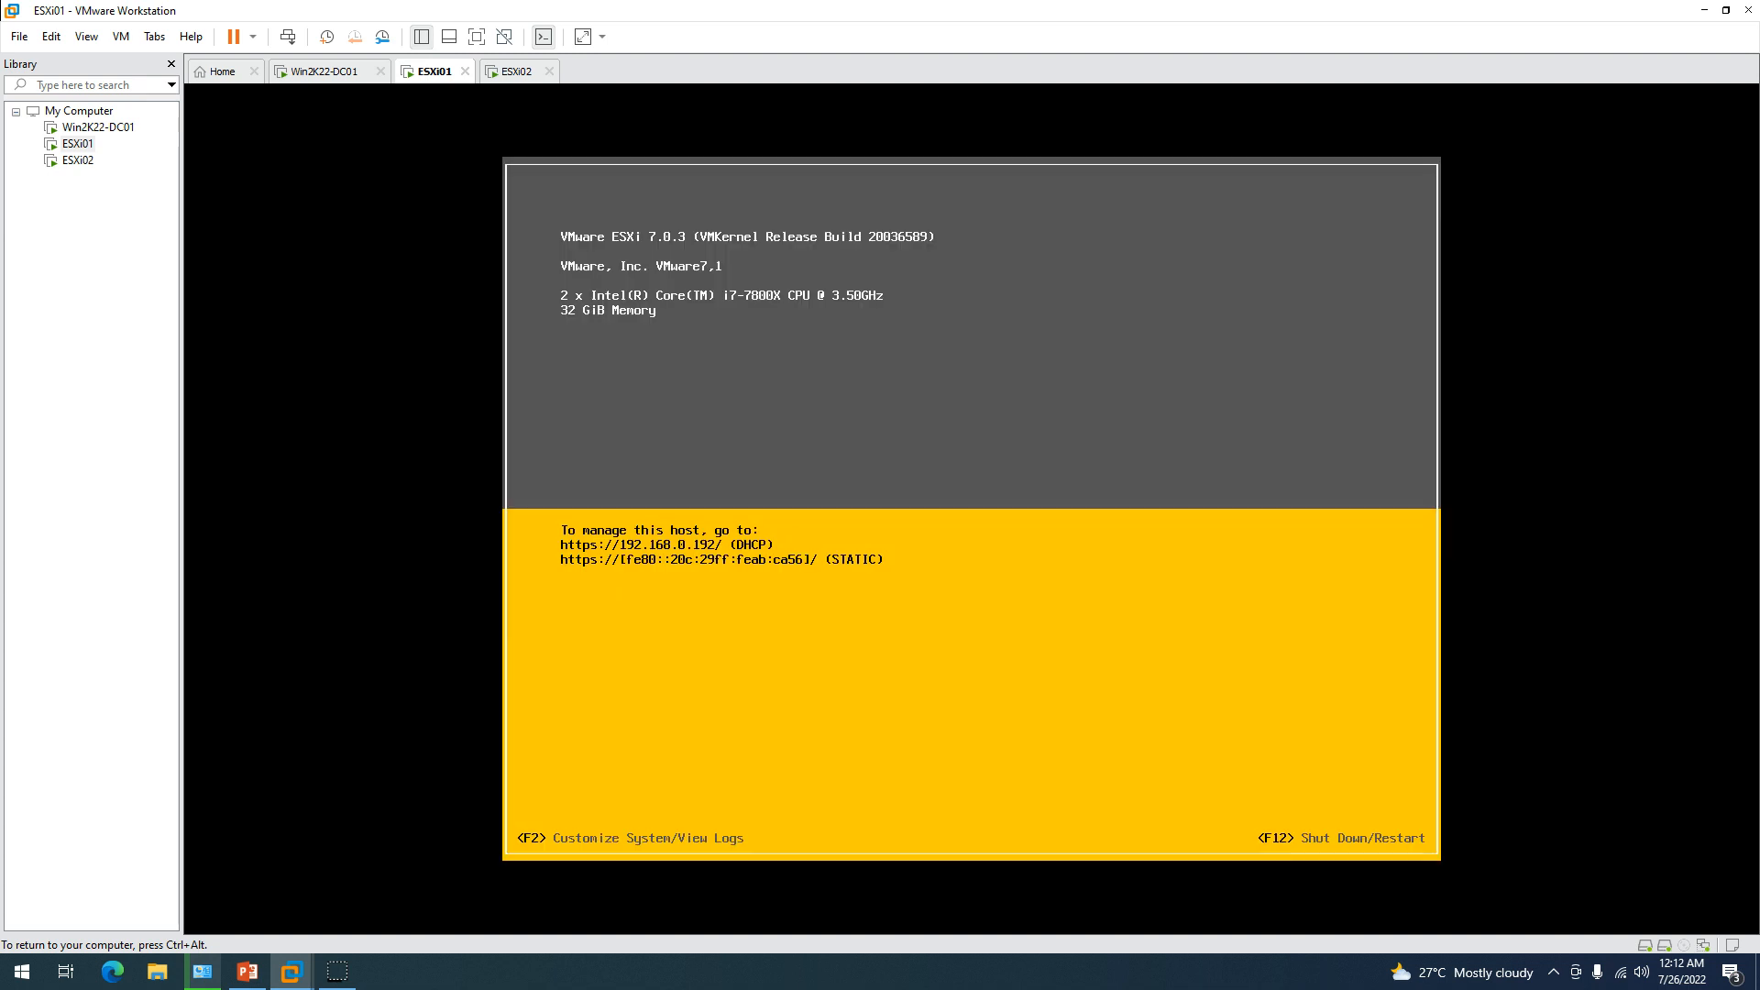
key(F2)
key(Tab)
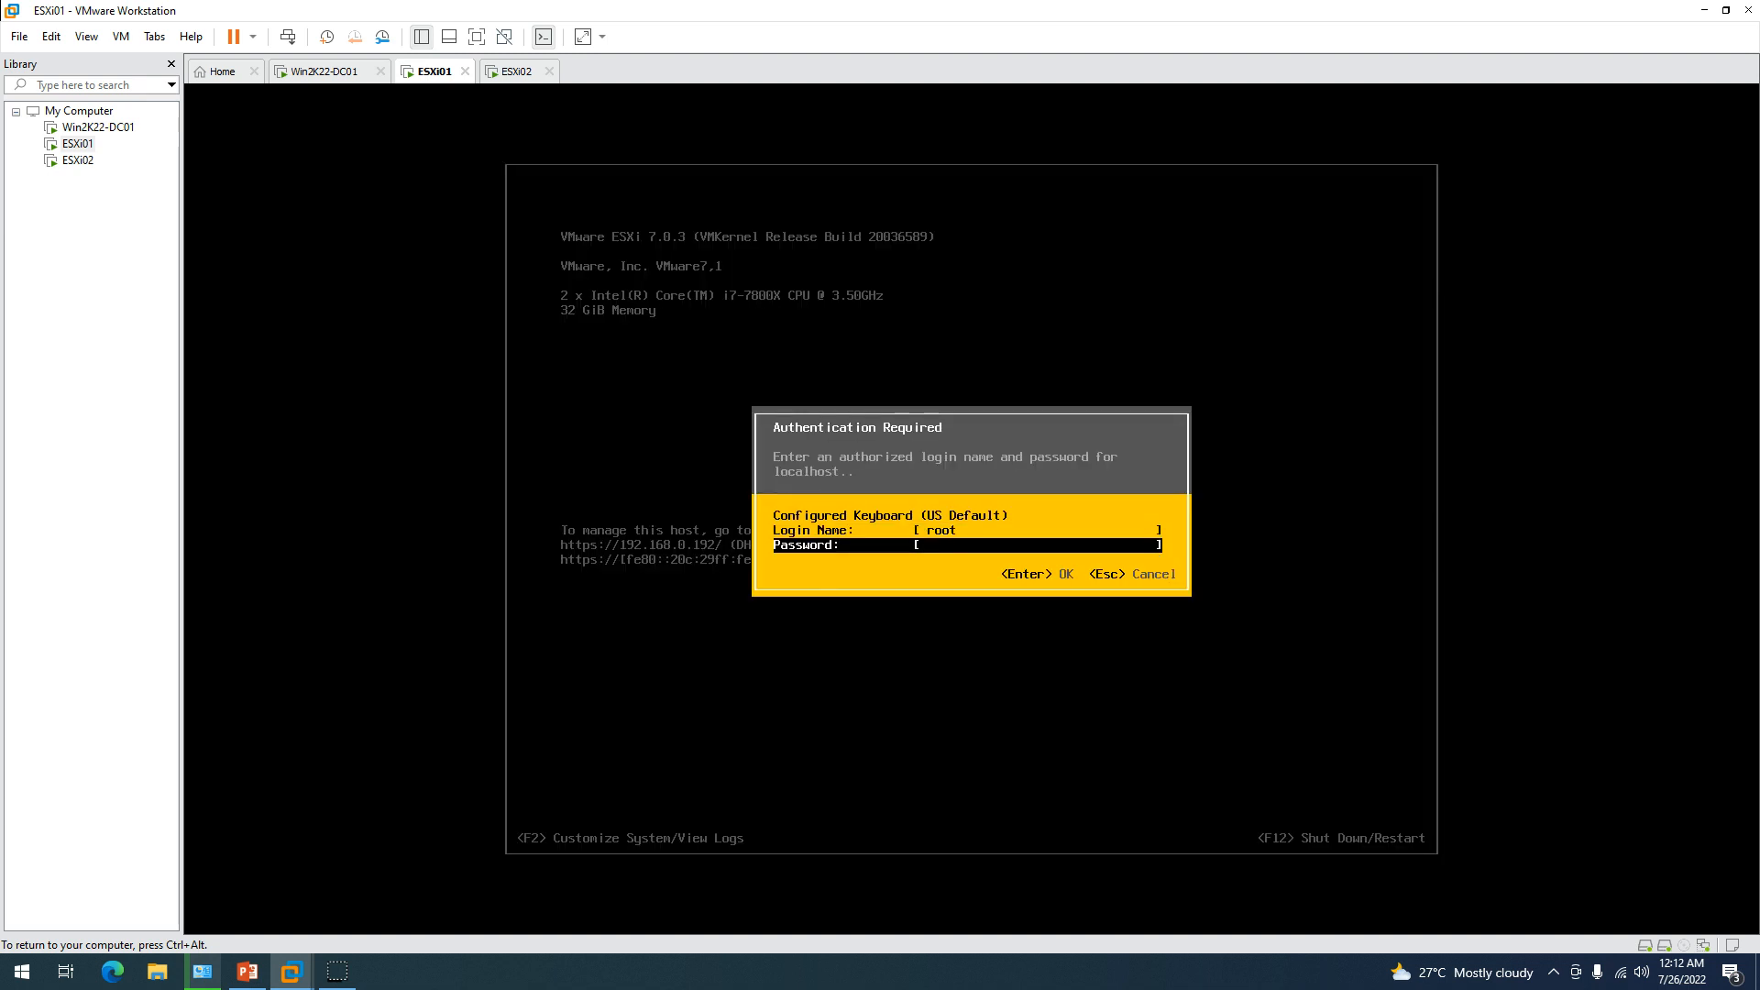
text(********)
key(Return)
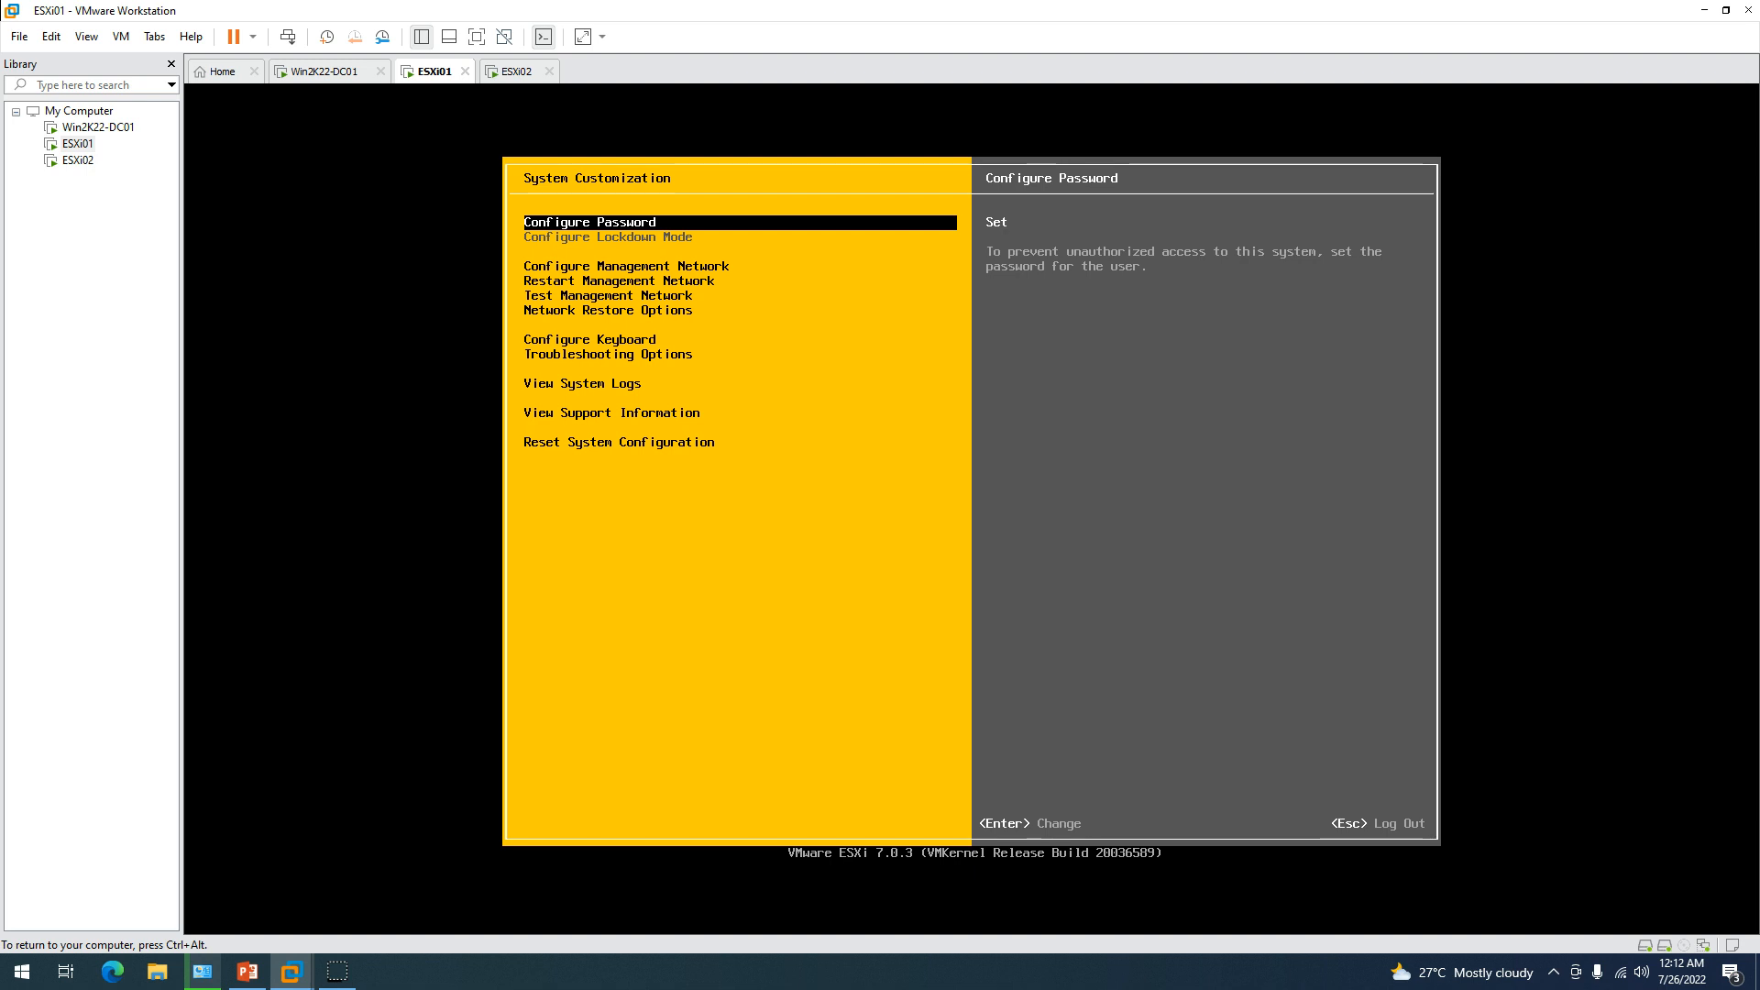
Open Configure Management Network > IPv4 Configuration and choose static IPv4 addressing.
key(Down)
key(Return)
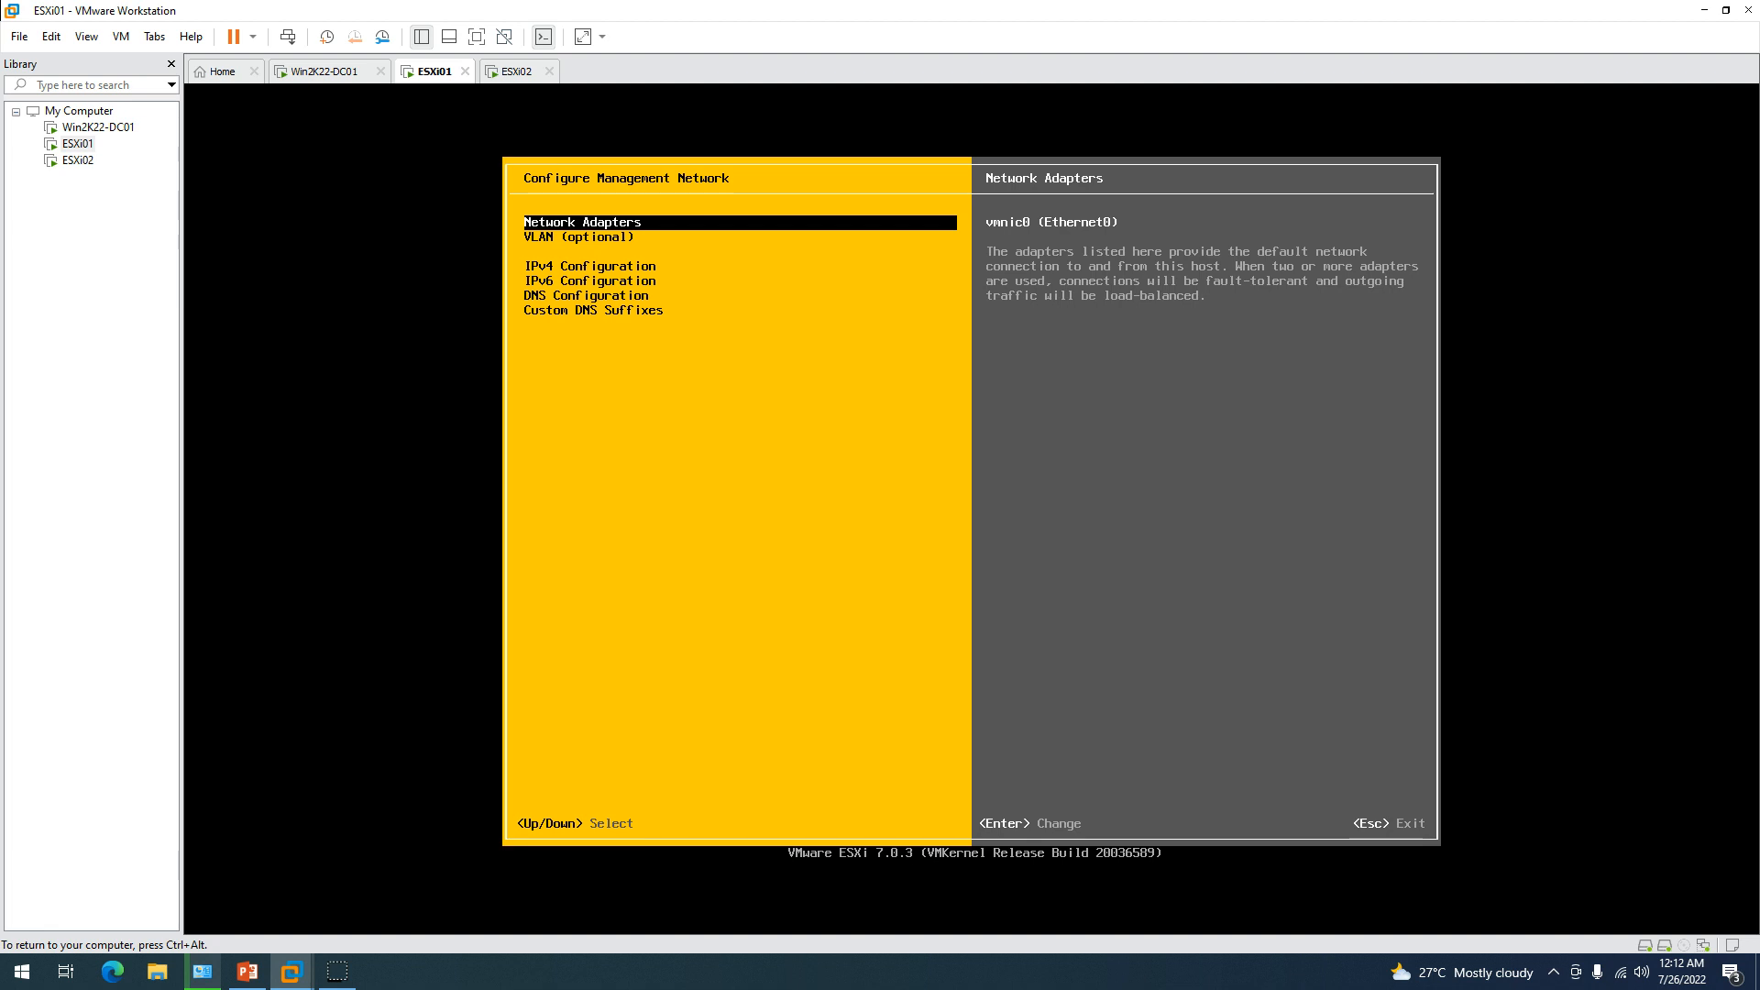
key(Down)
key(Down)
key(Return)
key(Down)
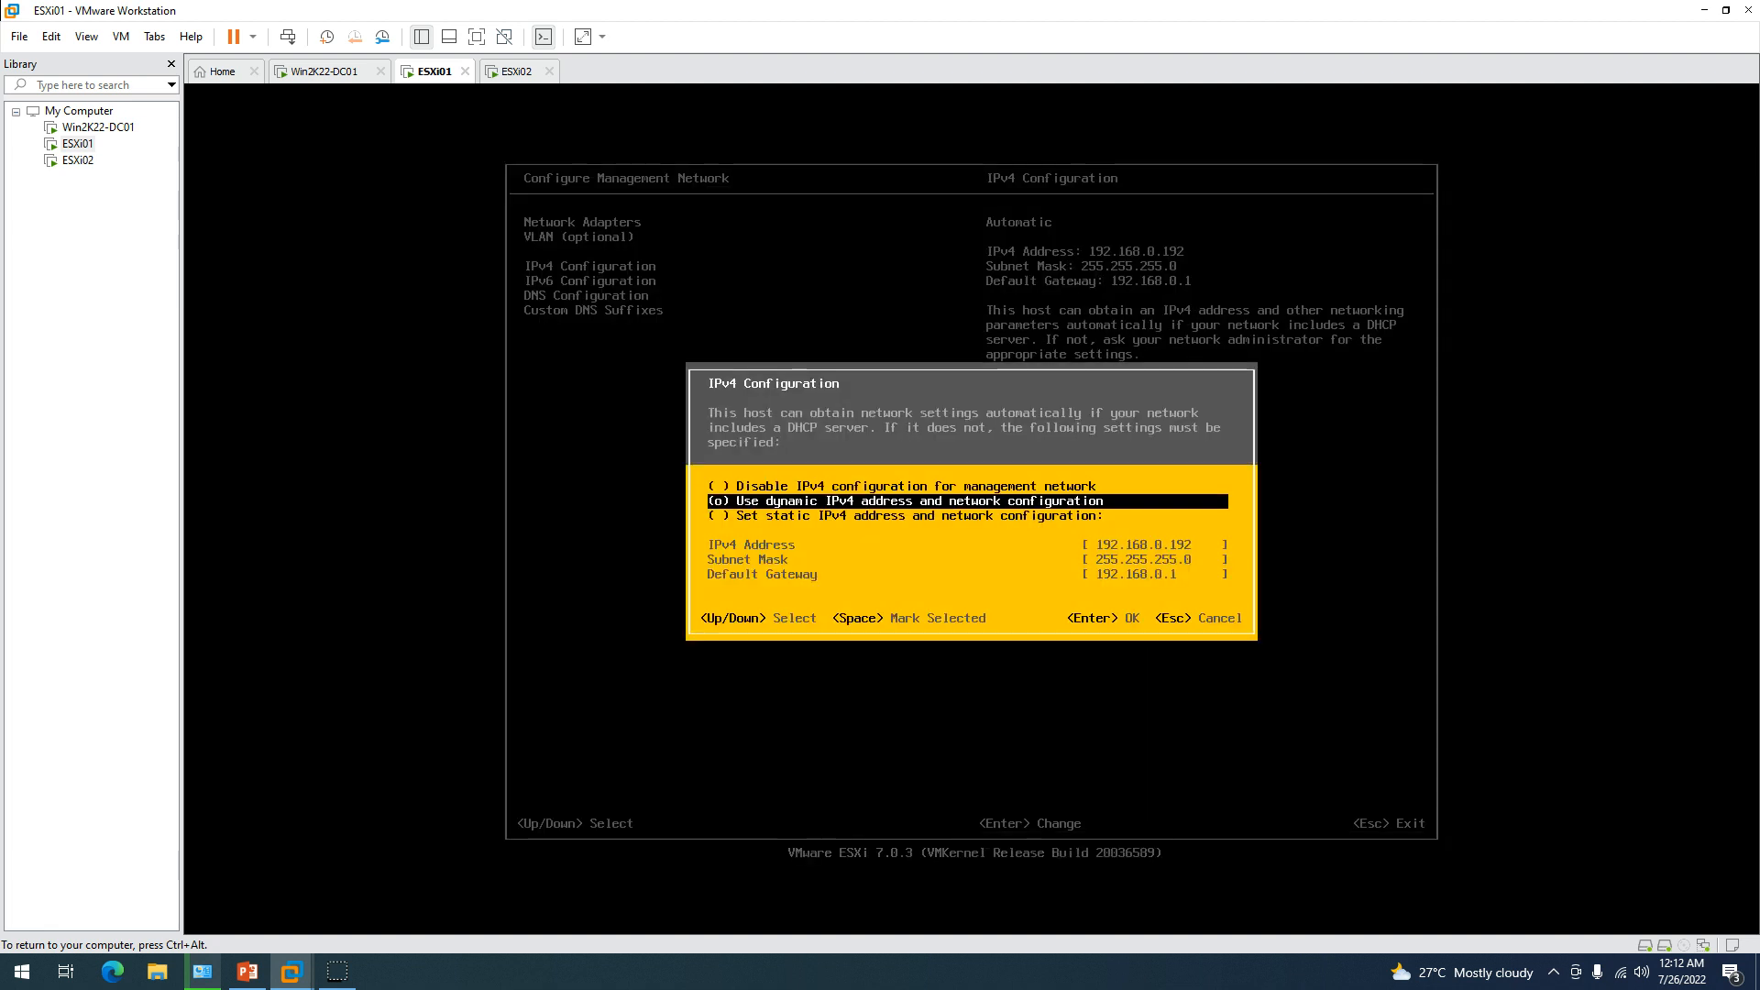
key(Down)
key(space)
Set the static IPv4 address to 192.168.0.211 and apply it.
key(Down)
key(BackSpace)
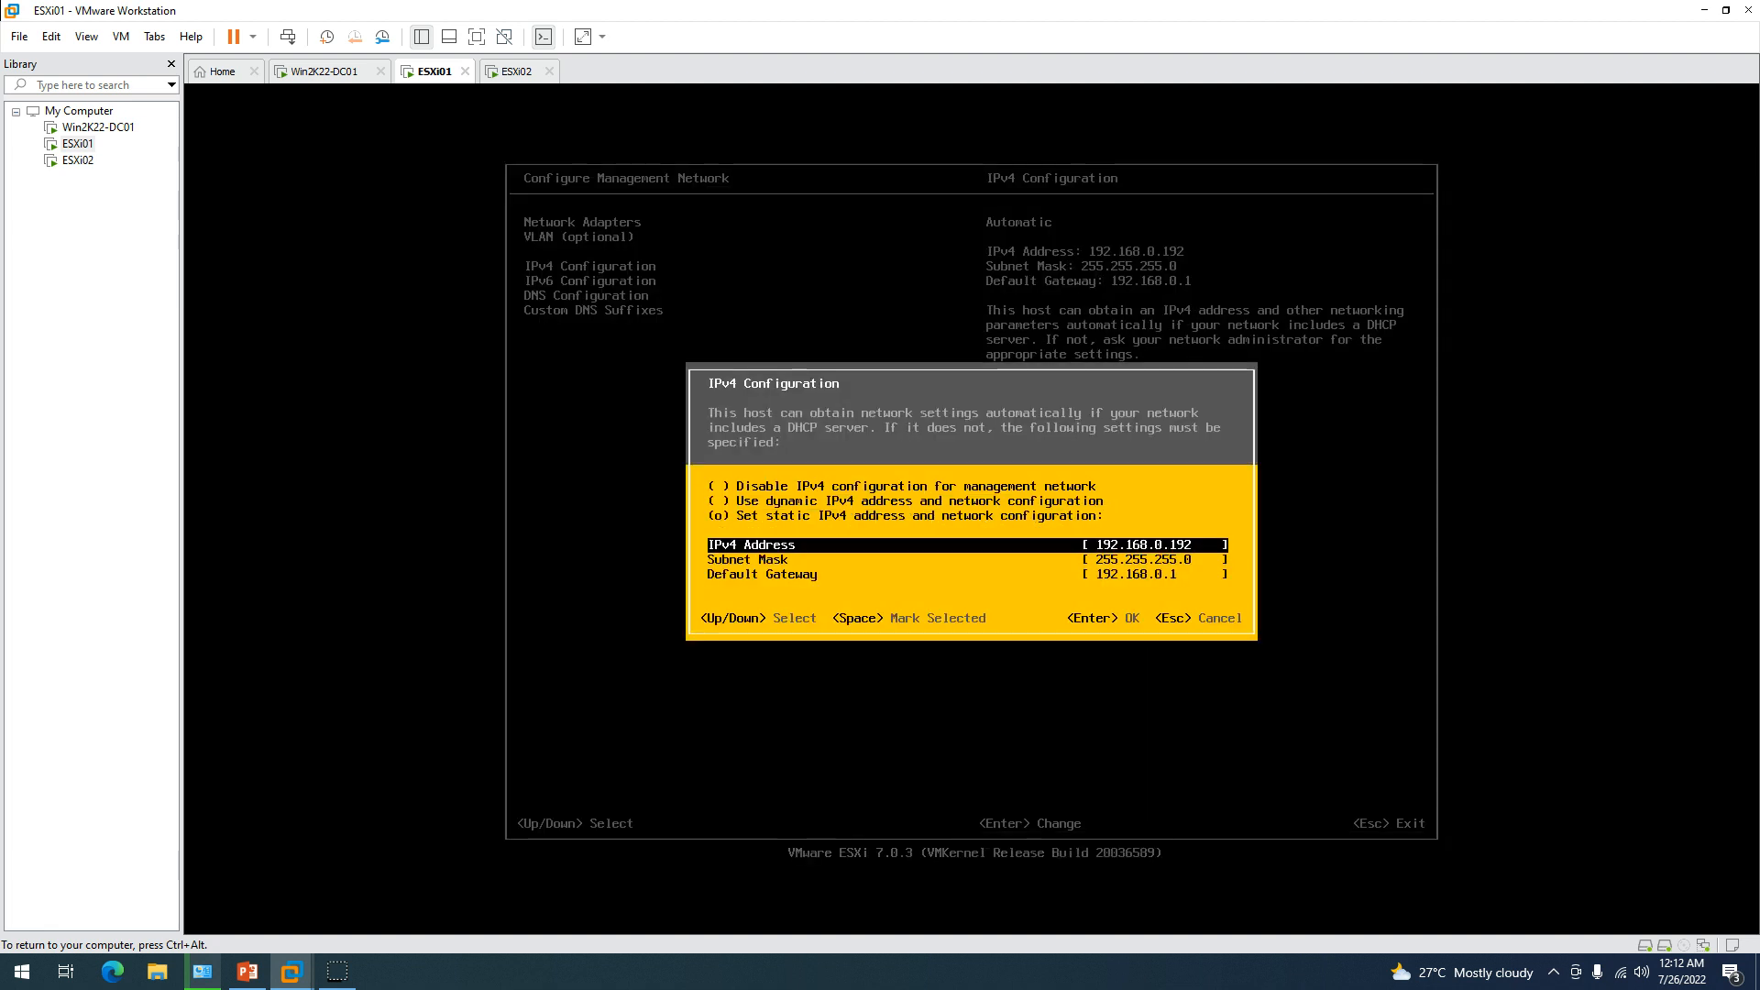
key(BackSpace)
key(Down)
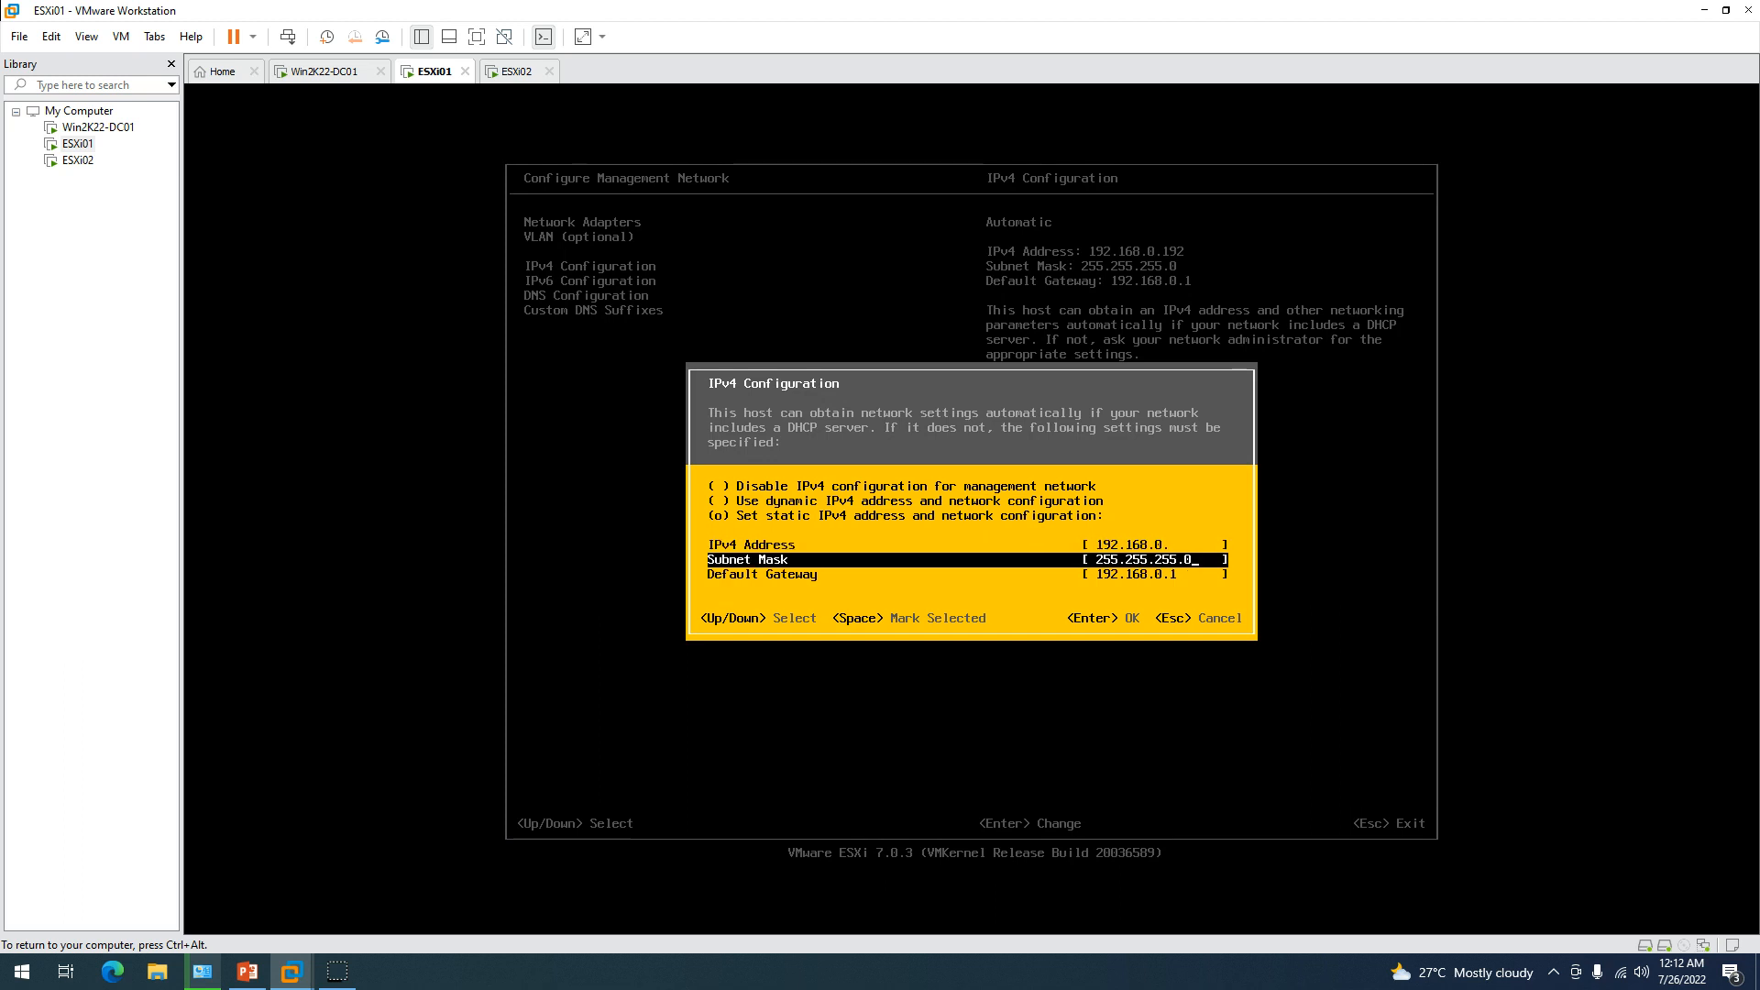
key(Up)
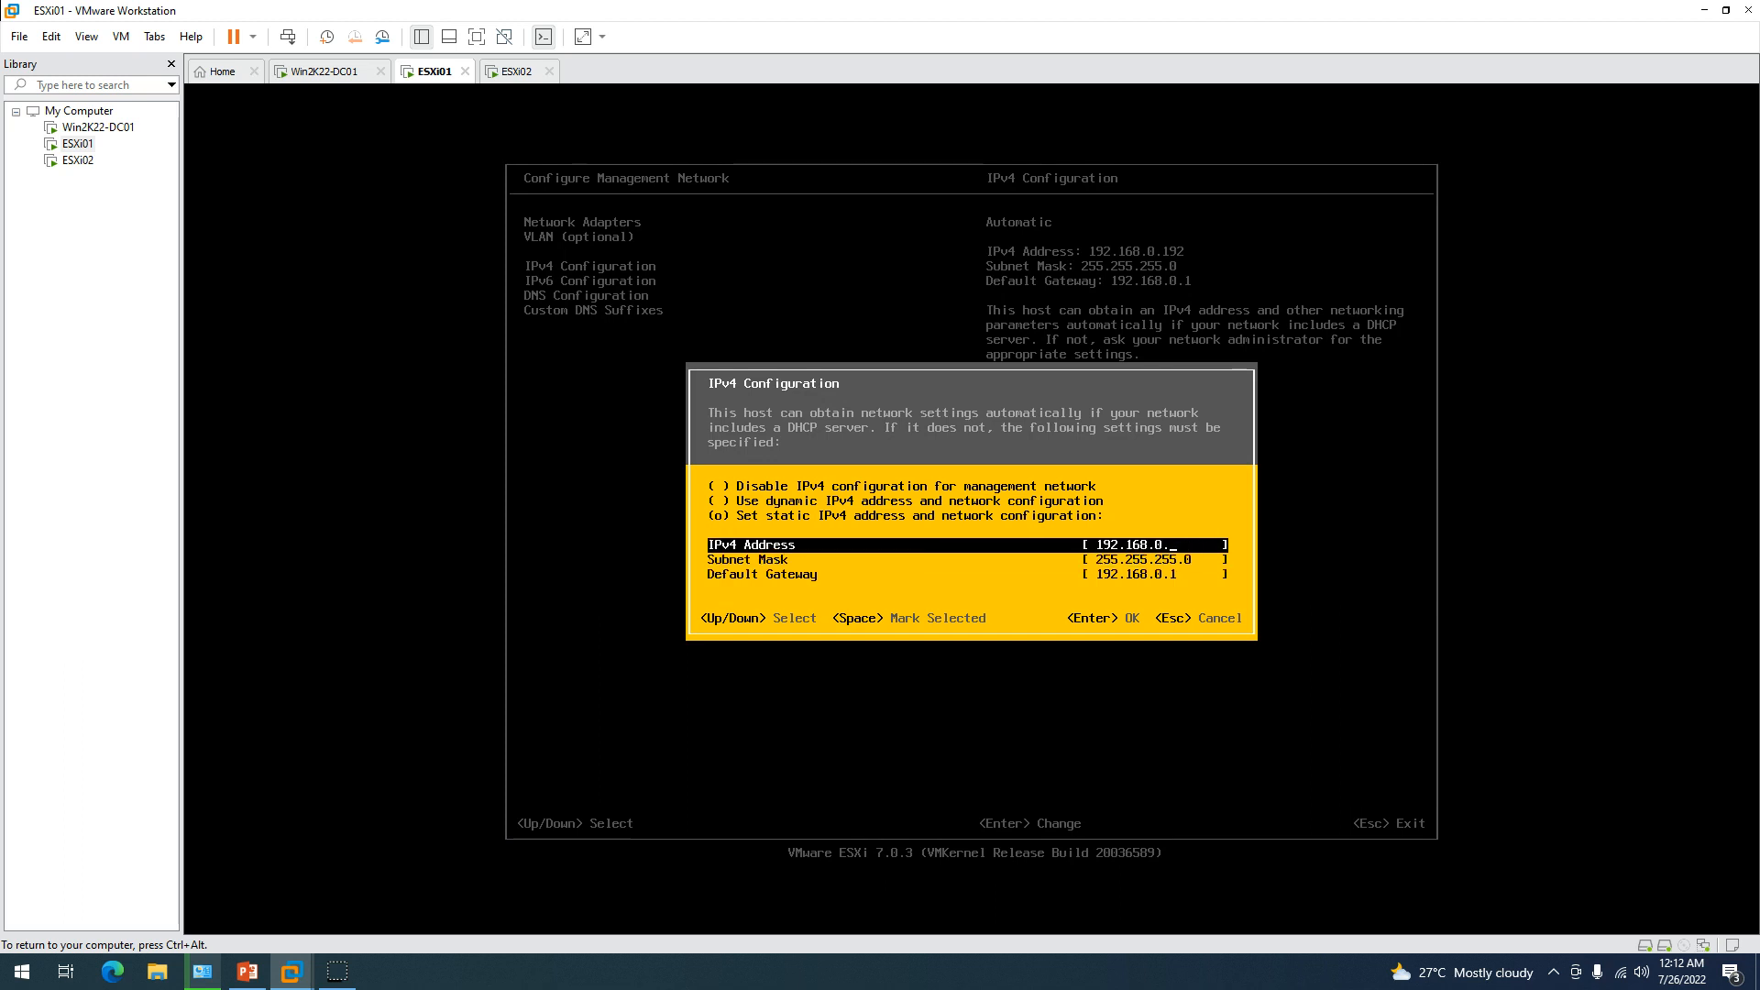
key(Down)
key(Up)
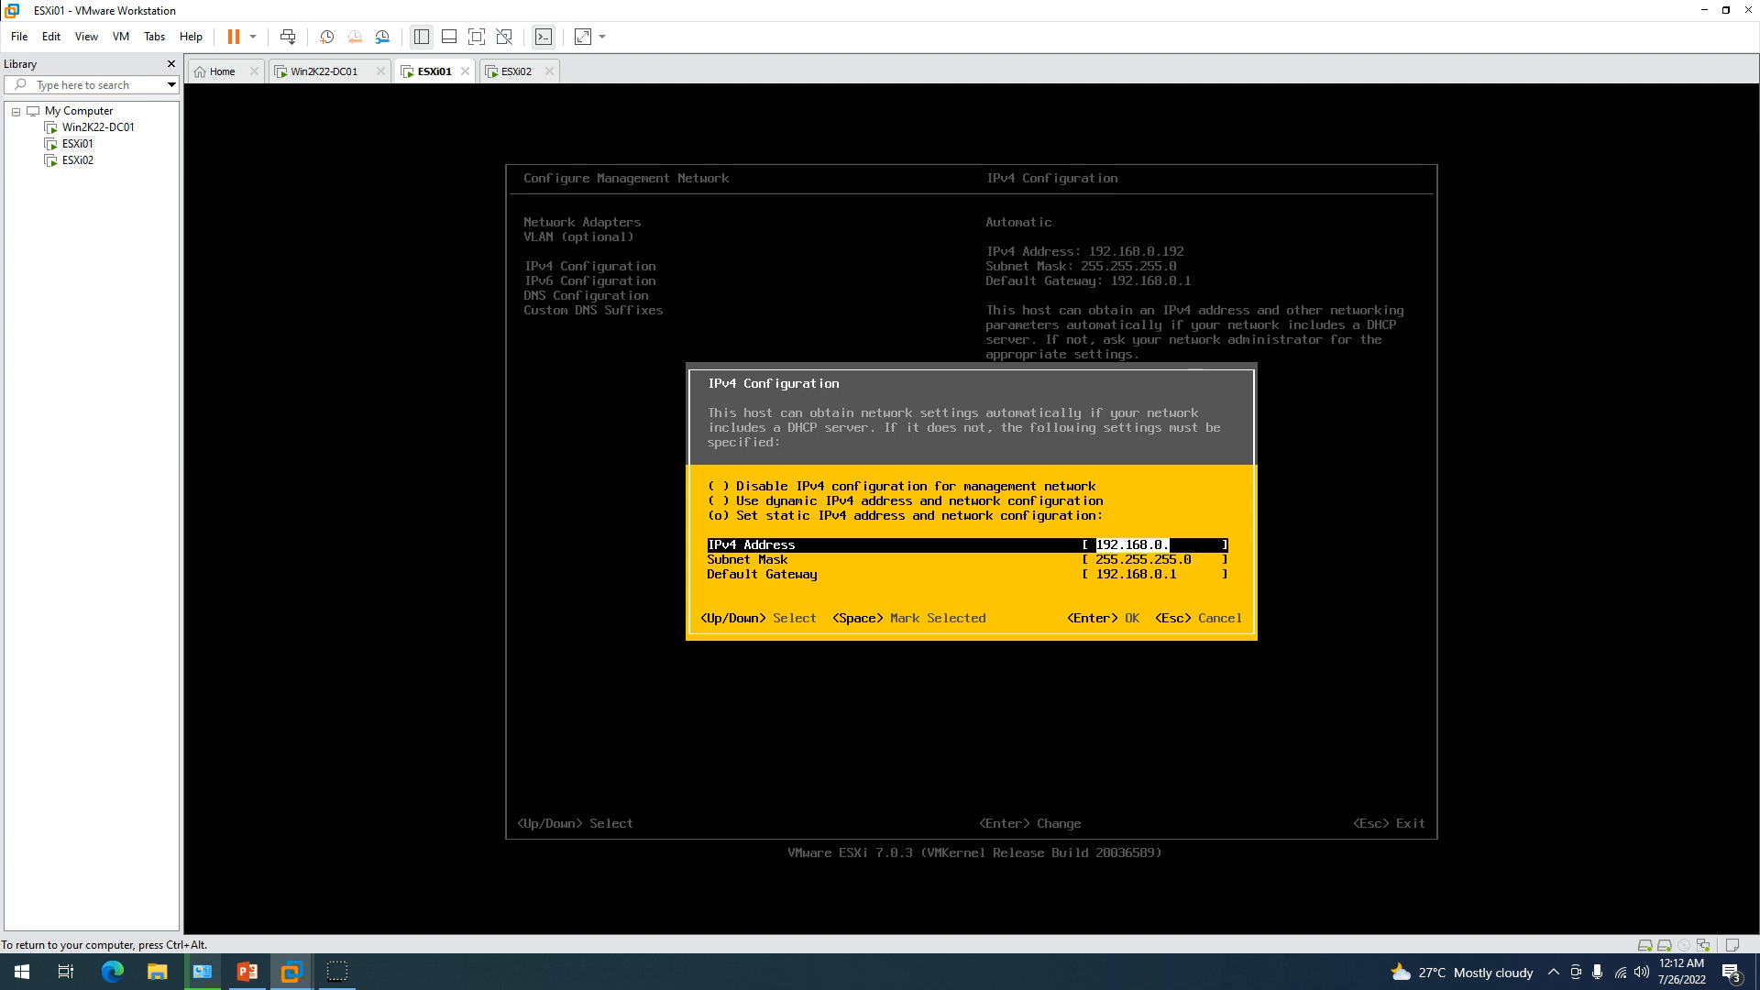
key(Right)
text(211)
key(Return)
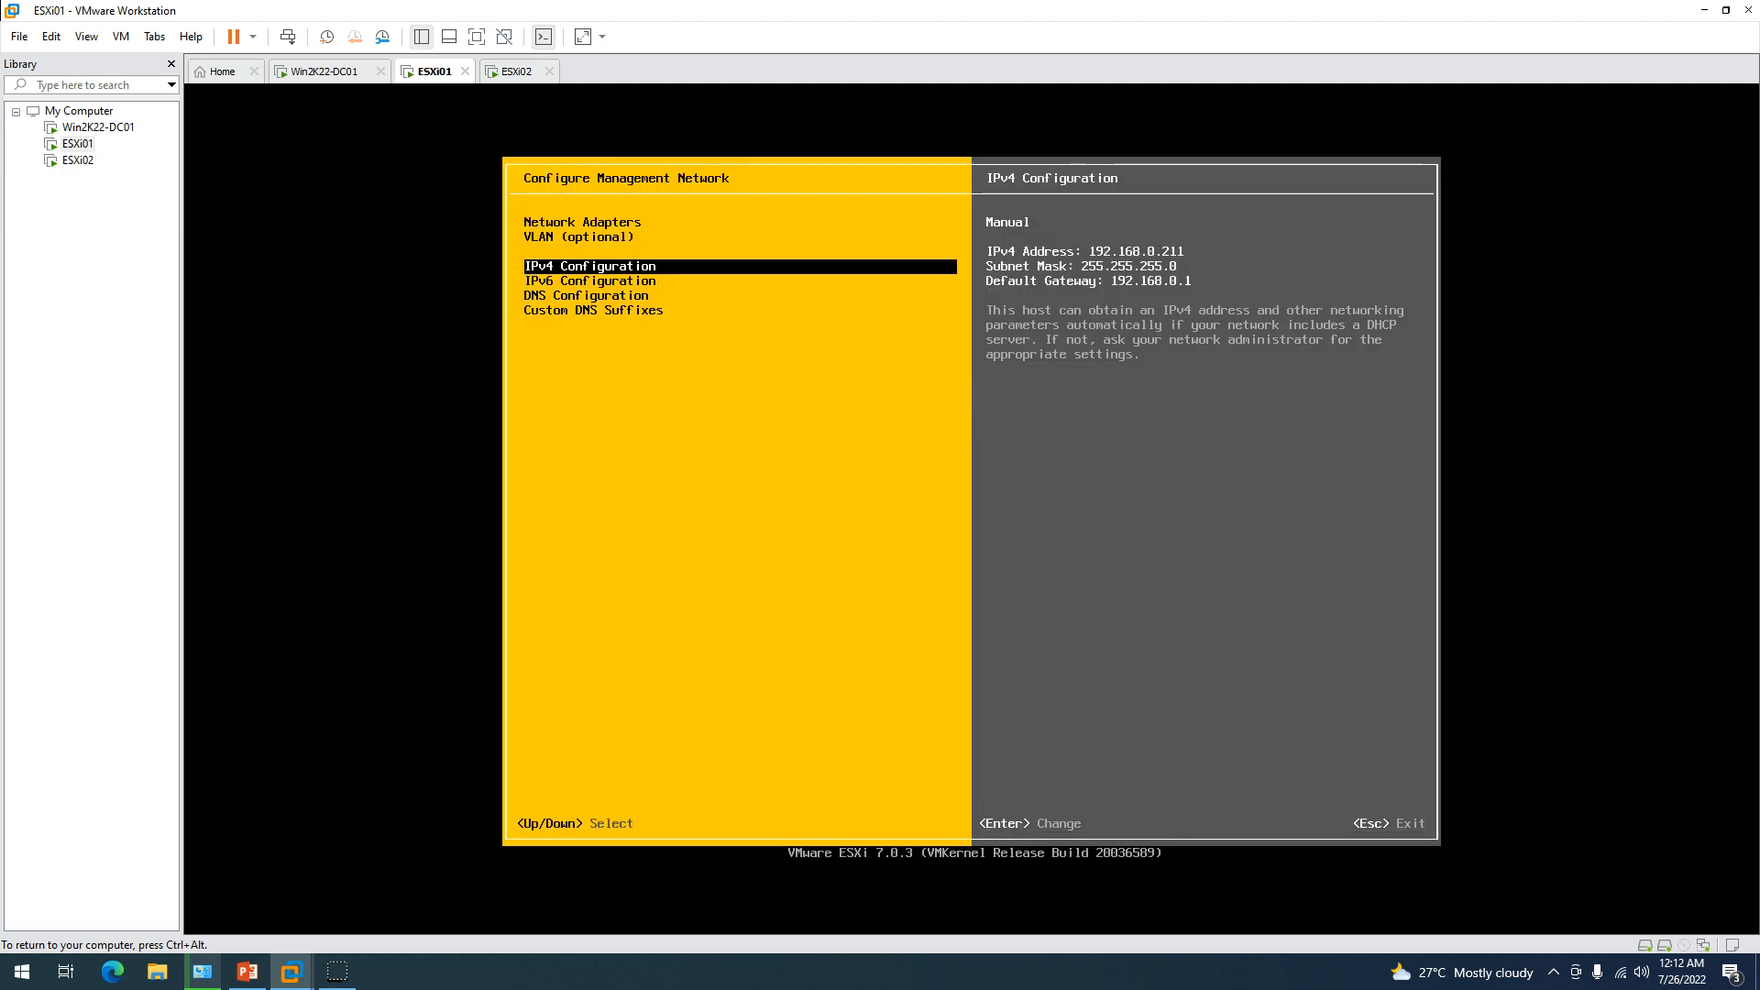
Disable IPv6 and bring up DNS Configuration.
key(Down)
key(Return)
key(space)
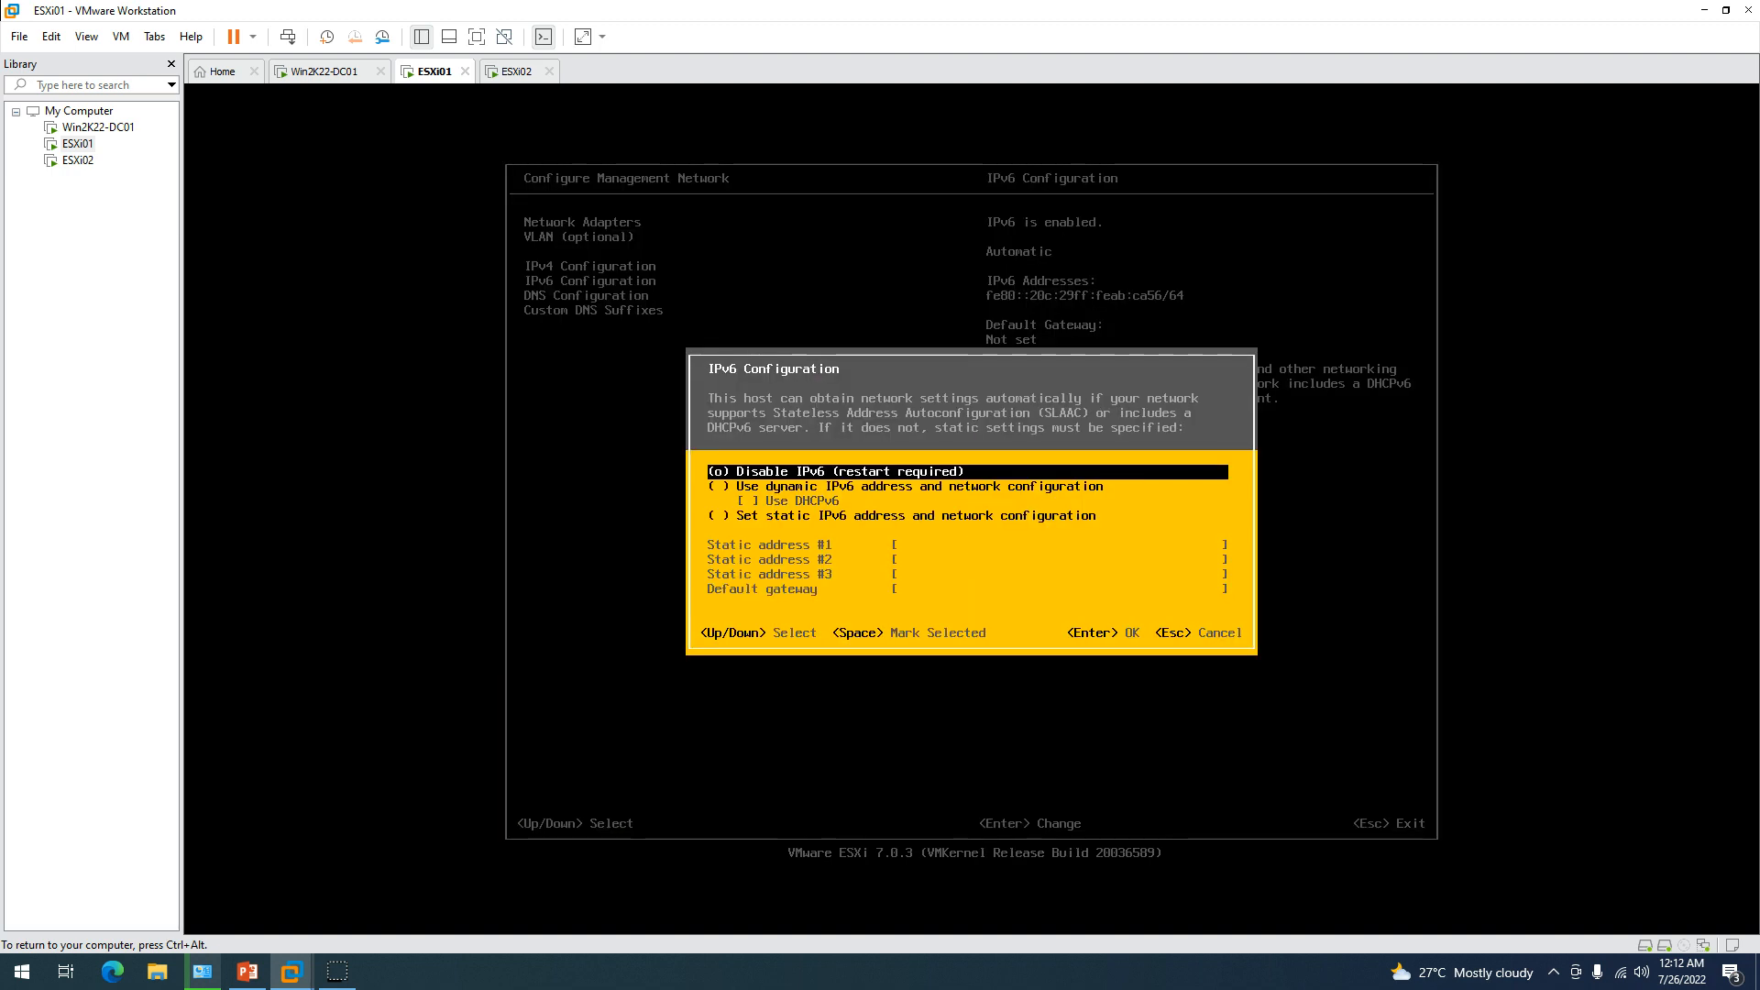
key(Return)
key(Down)
key(Return)
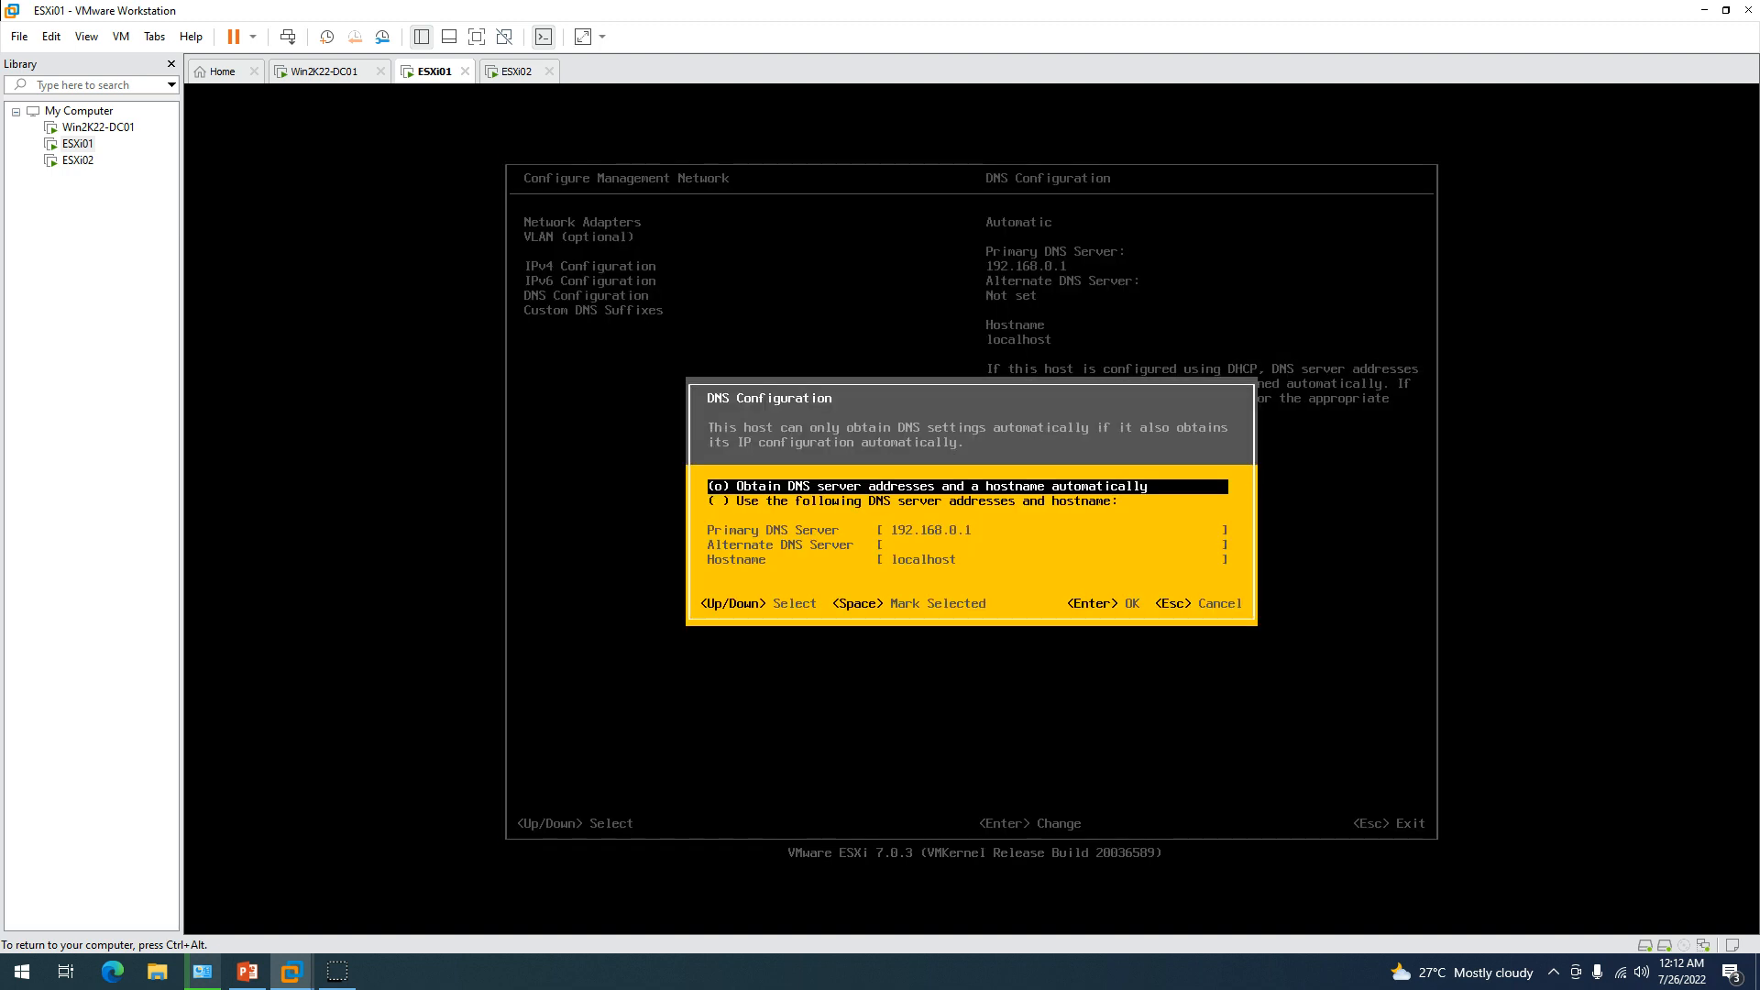
Set manual DNS servers 192.168.0.201 and 8.8.8.8 with hostname esxi01.
key(Down)
key(space)
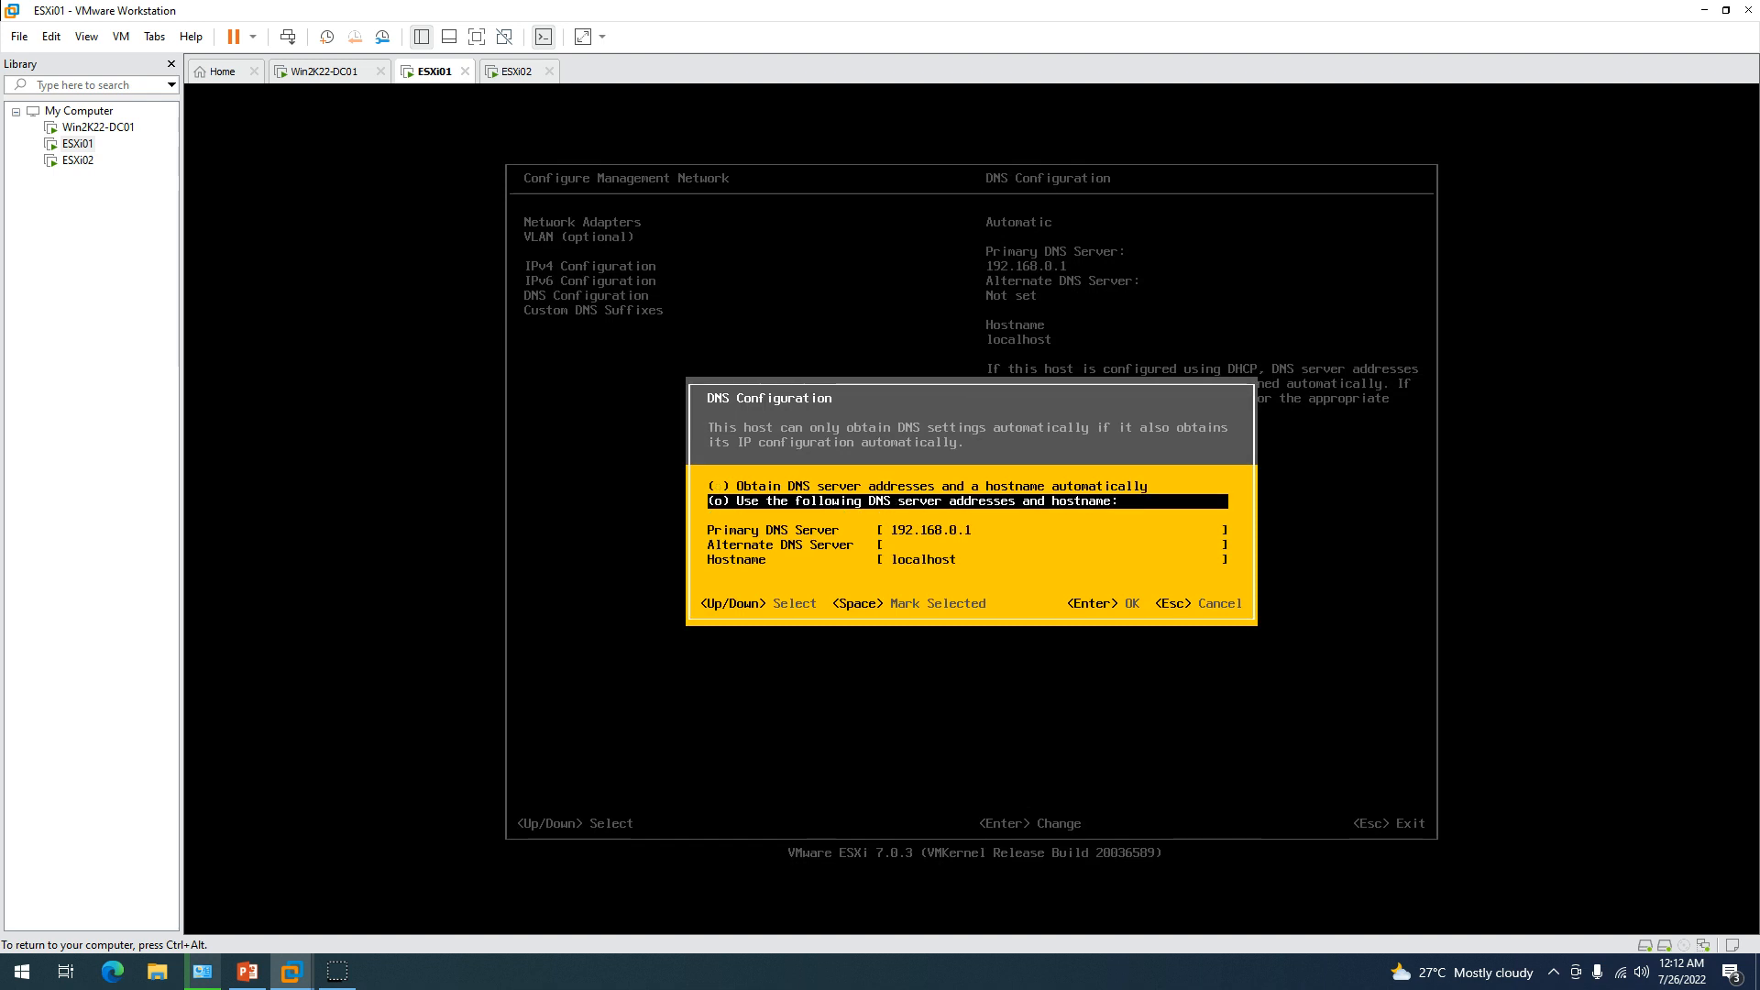
key(Down)
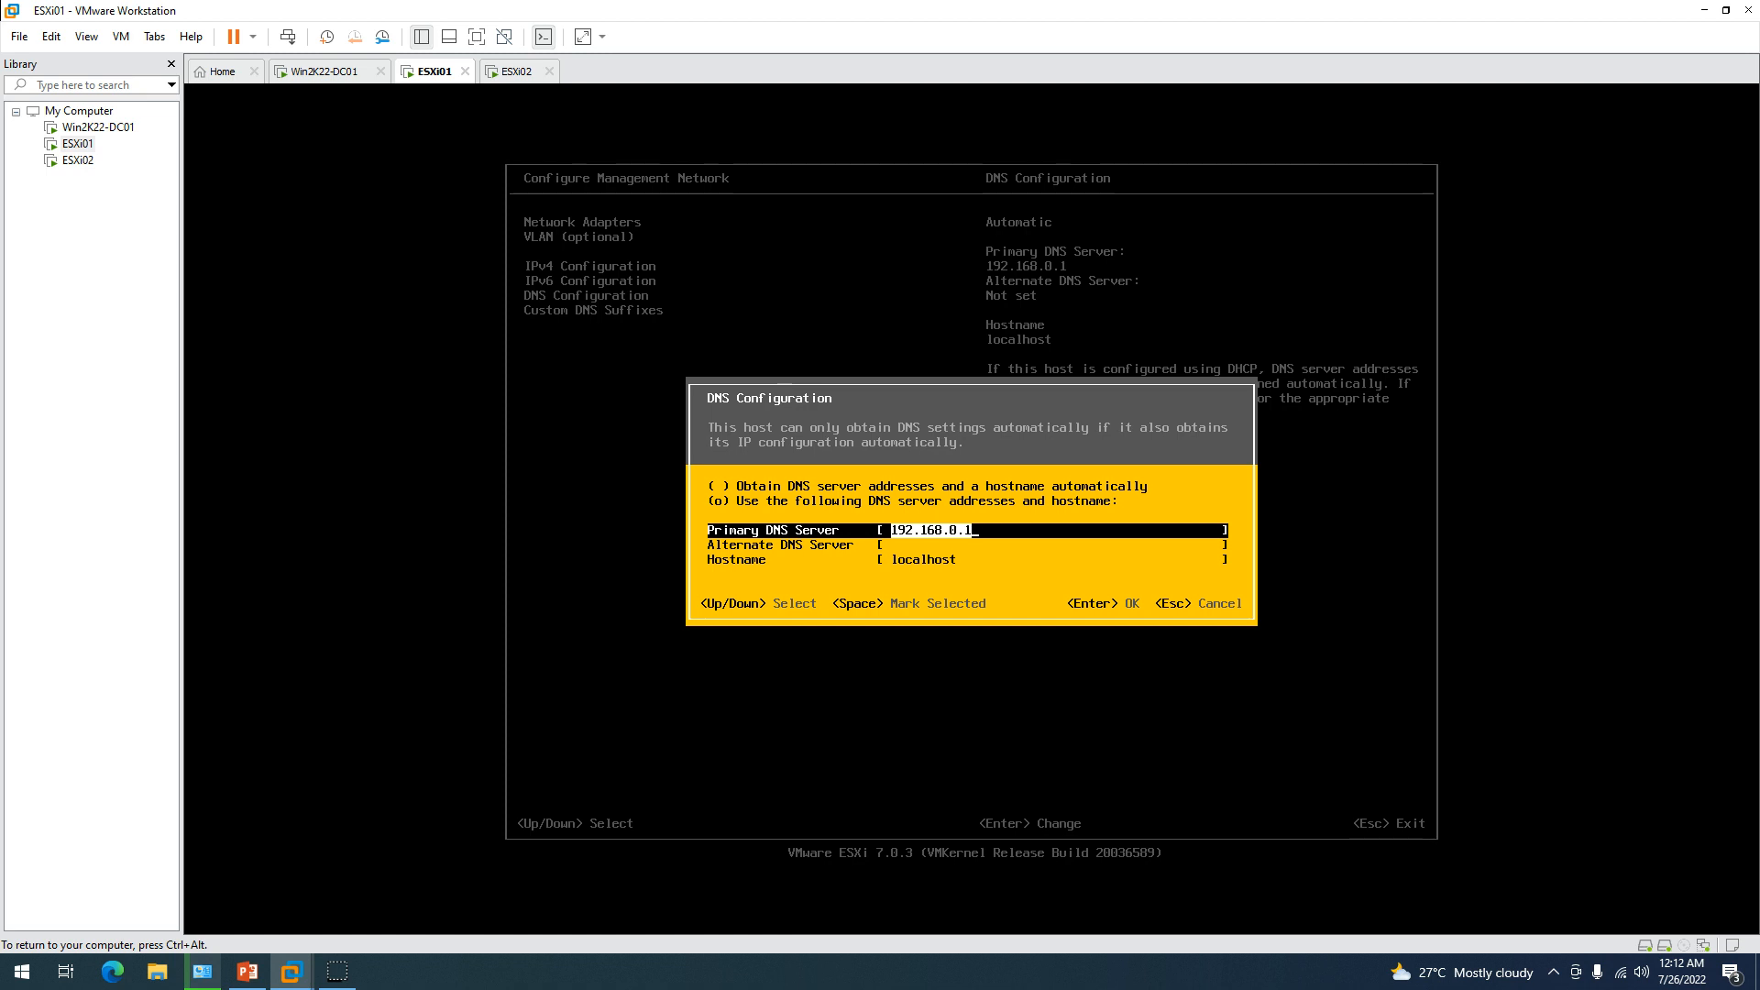
key(Right)
text(2)
key(Down)
text(8)
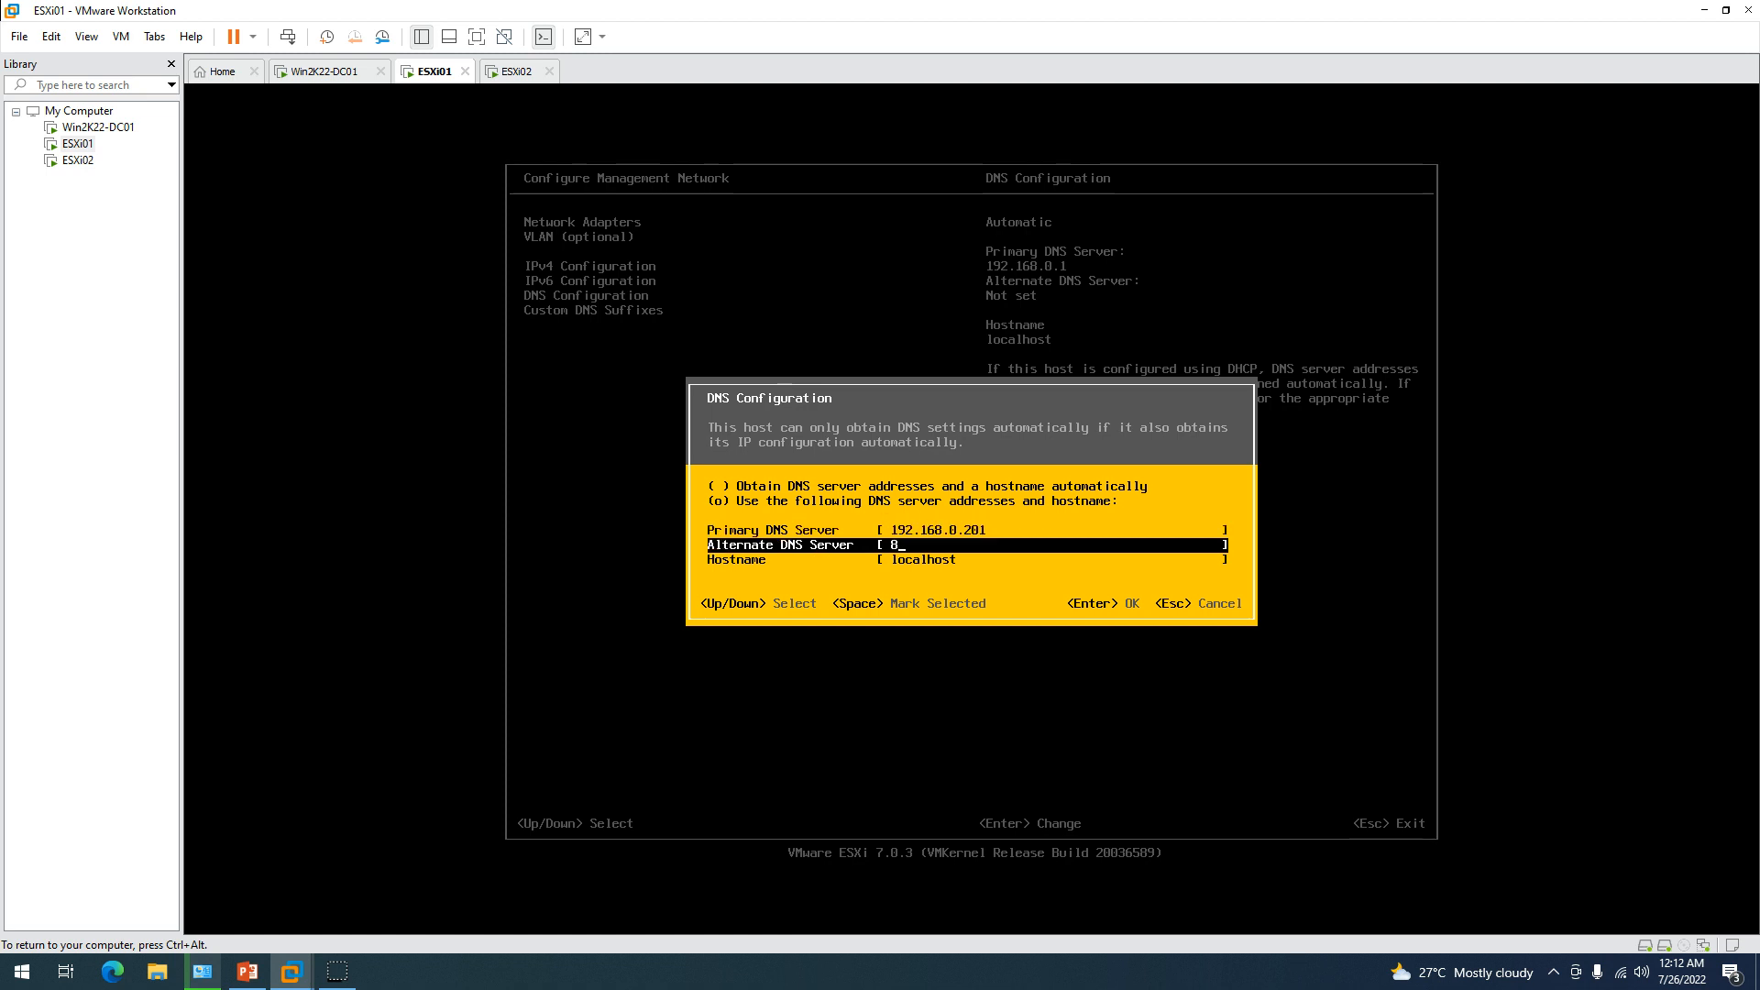
text(.8.8.8)
key(Down)
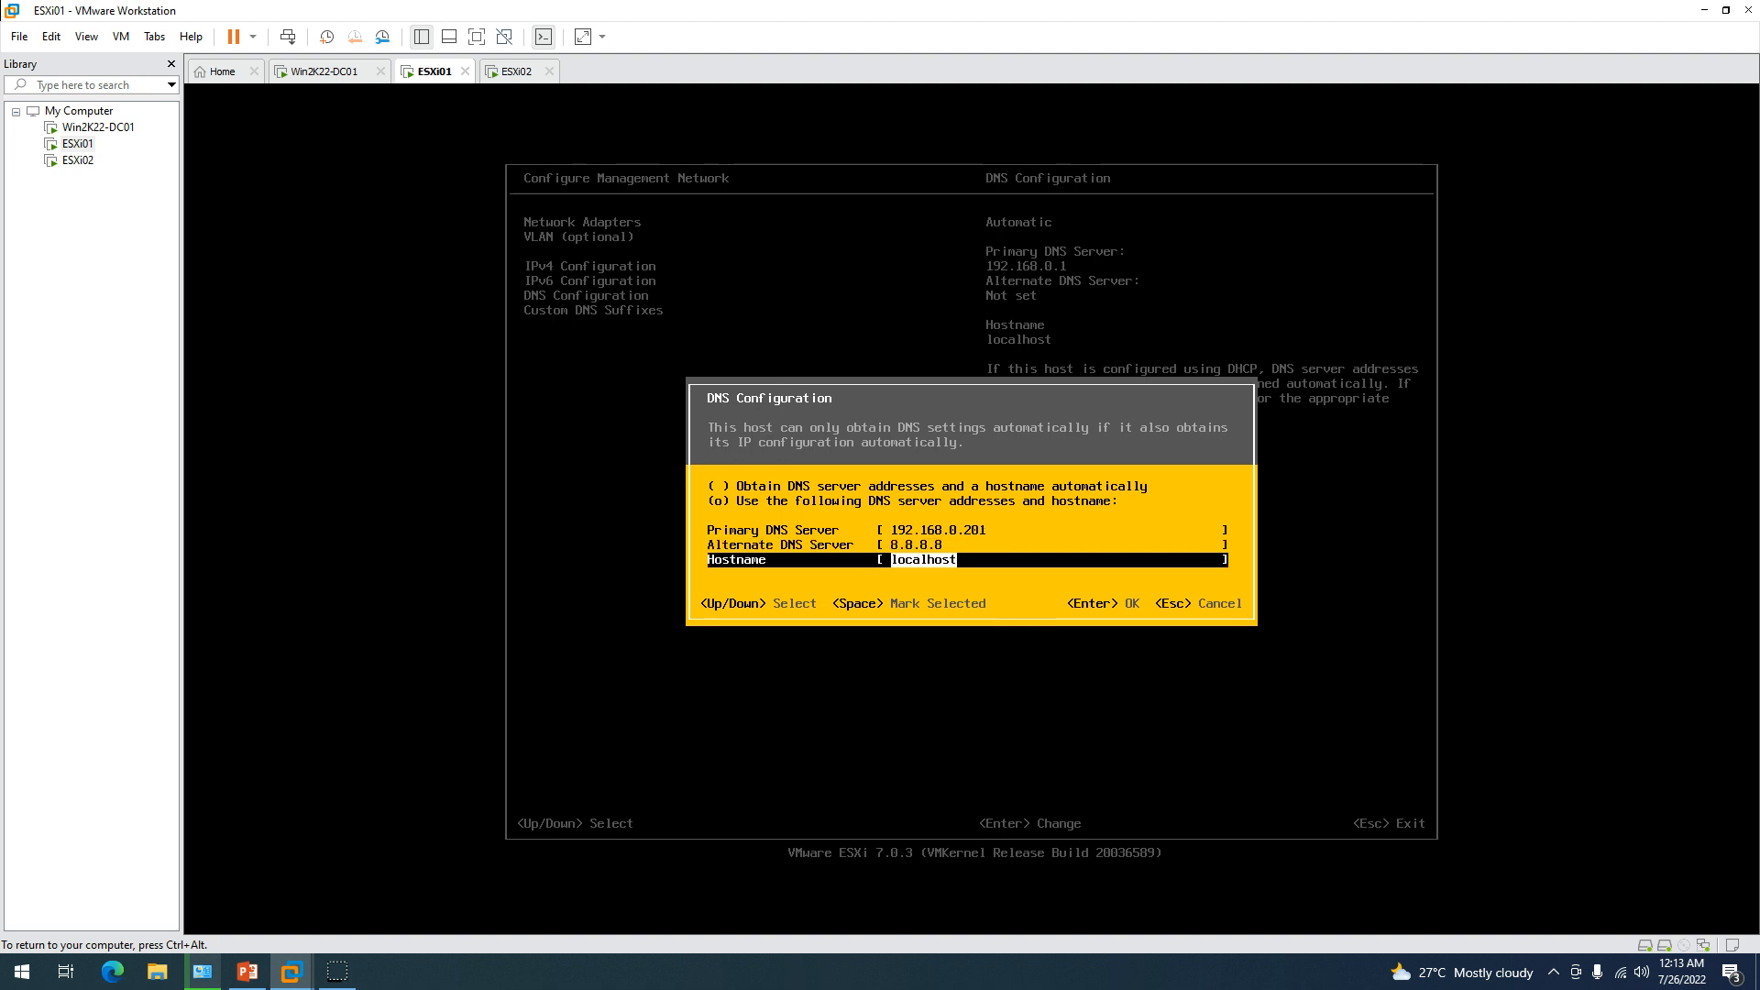
text(esxi01)
key(Return)
Set custom DNS suffix labshandson.lan, apply changes and reboot ESXi01.
key(Down)
key(Return)
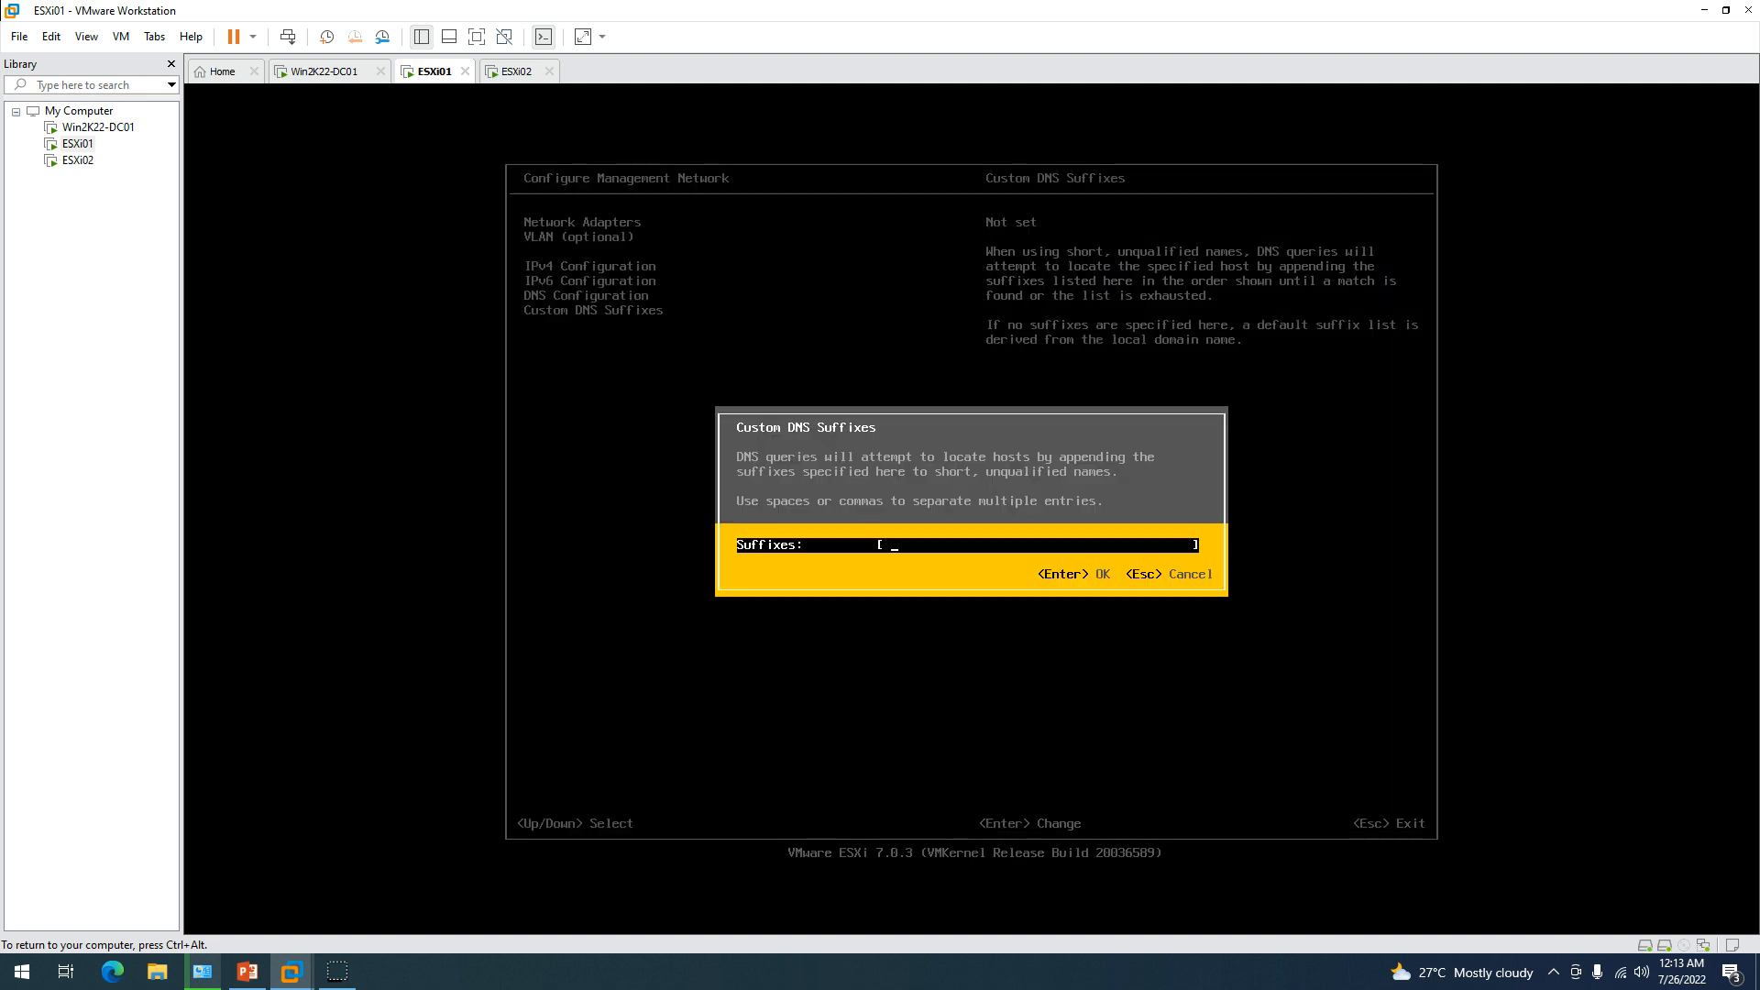
text(labshandson.lan)
key(Return)
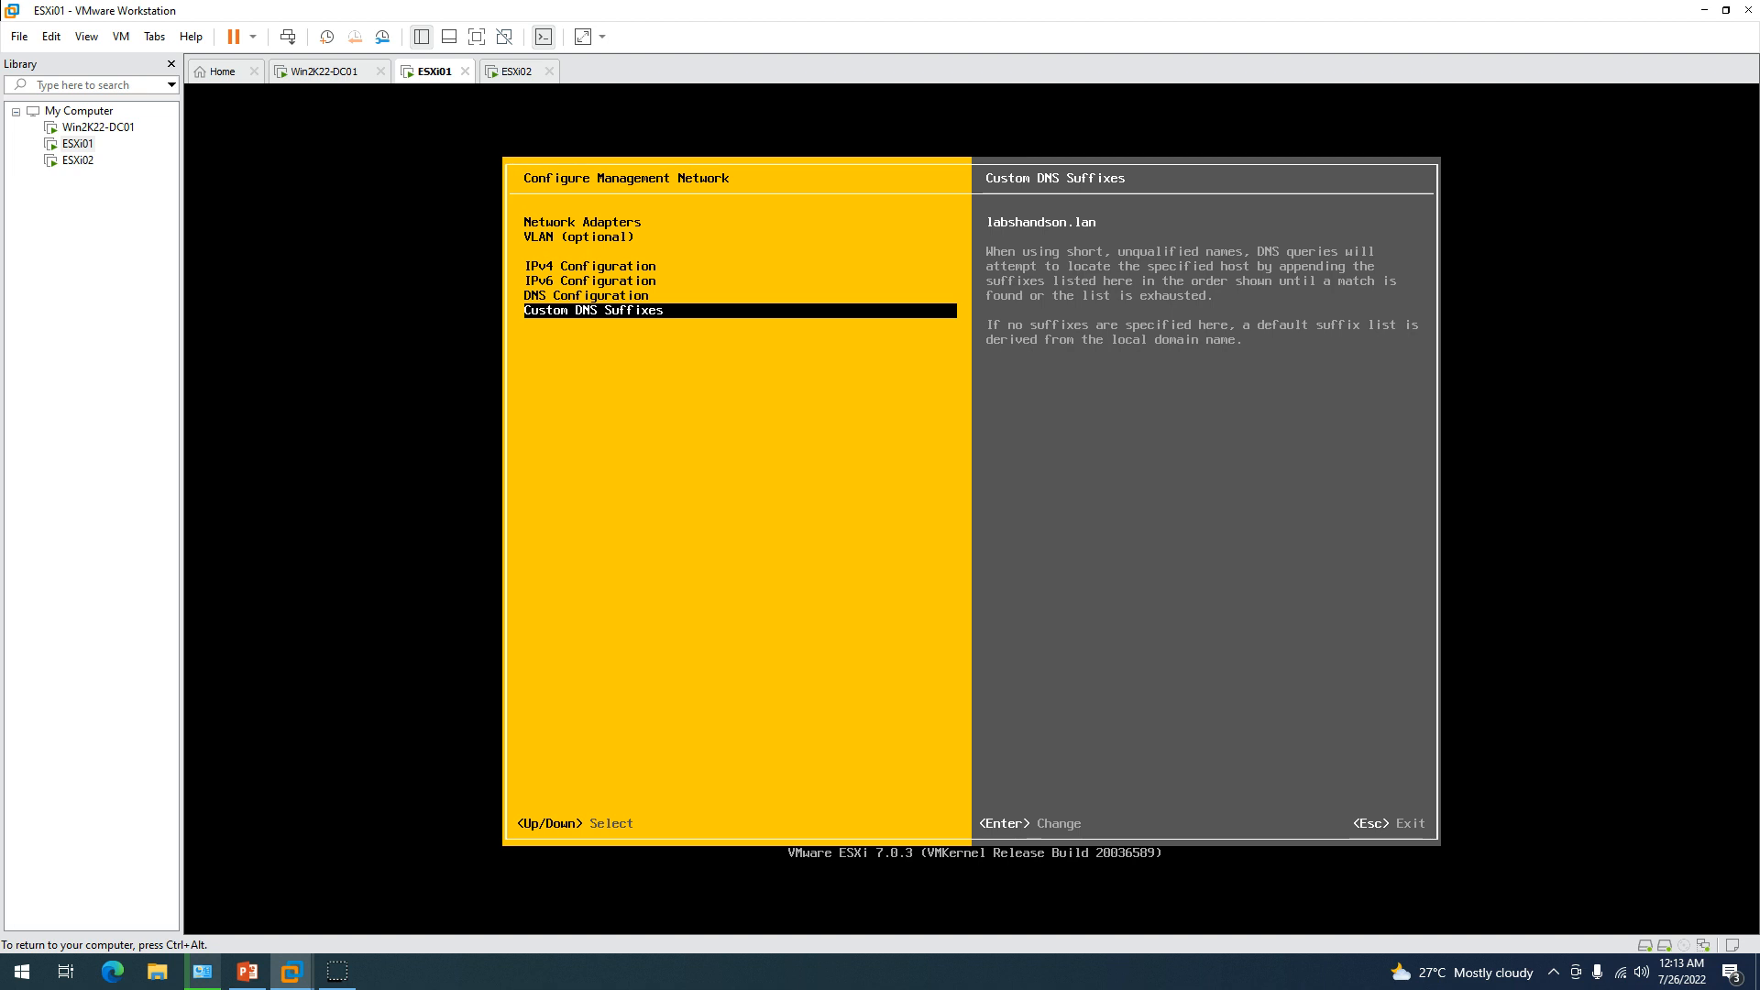
key(Escape)
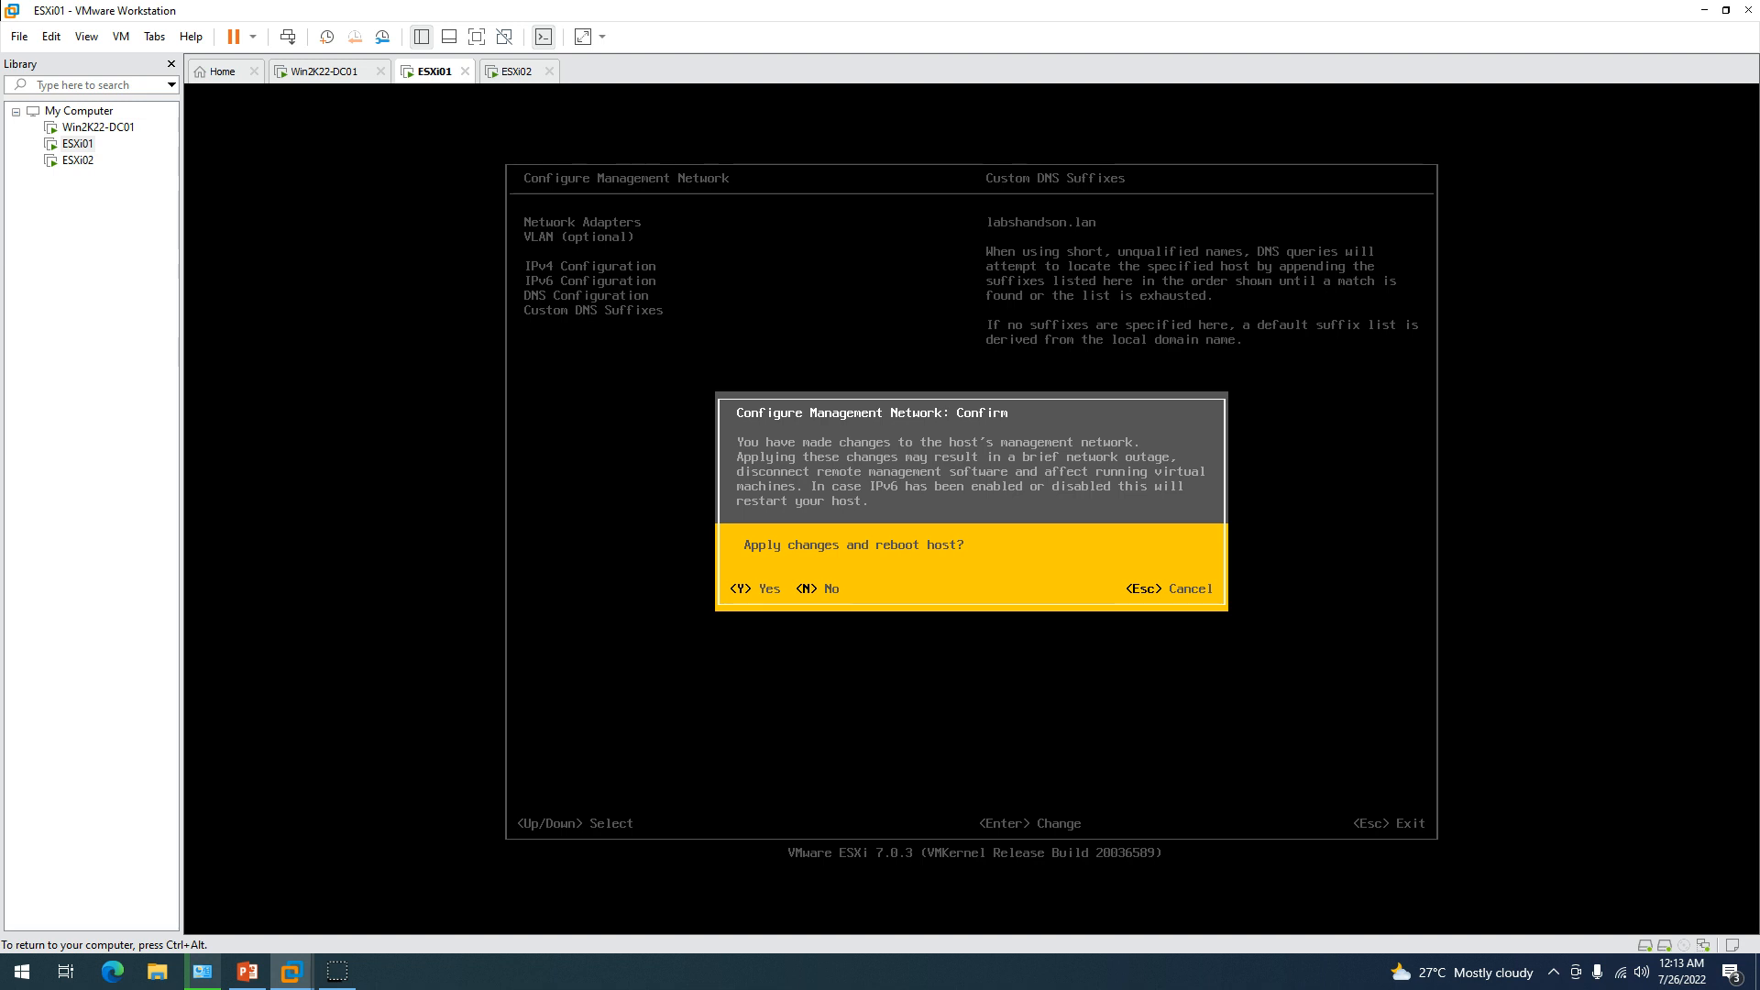
key(Escape)
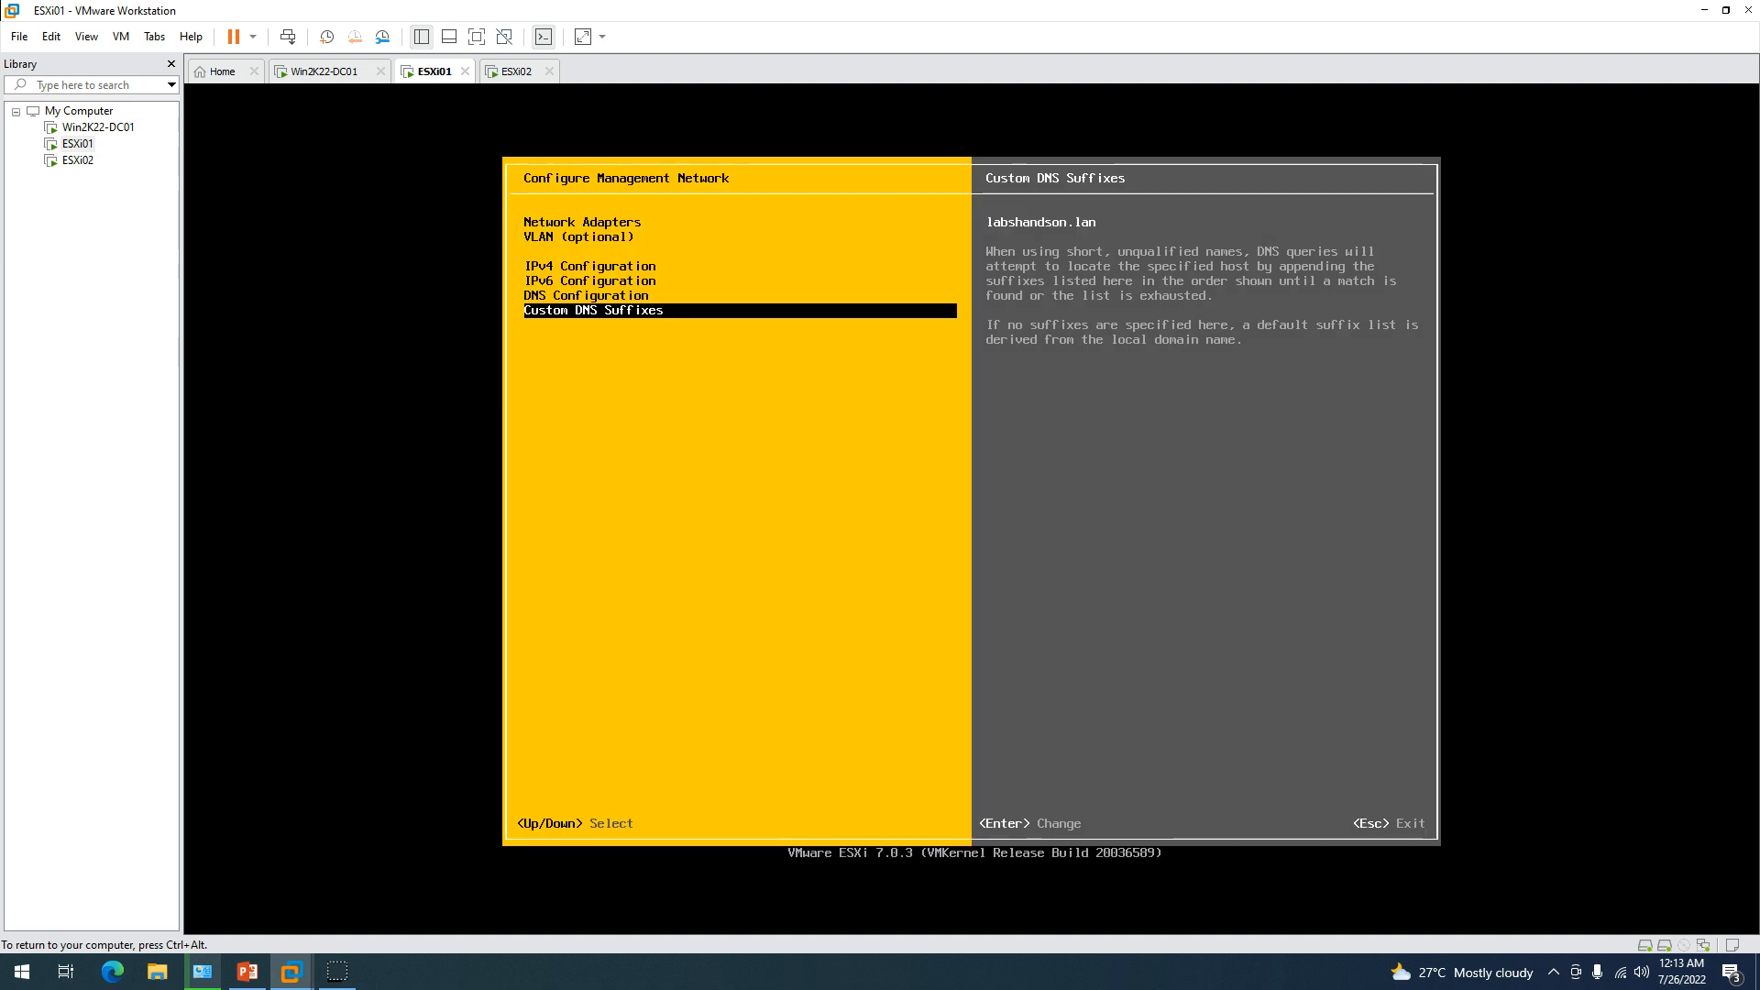
key(ctrl+alt)
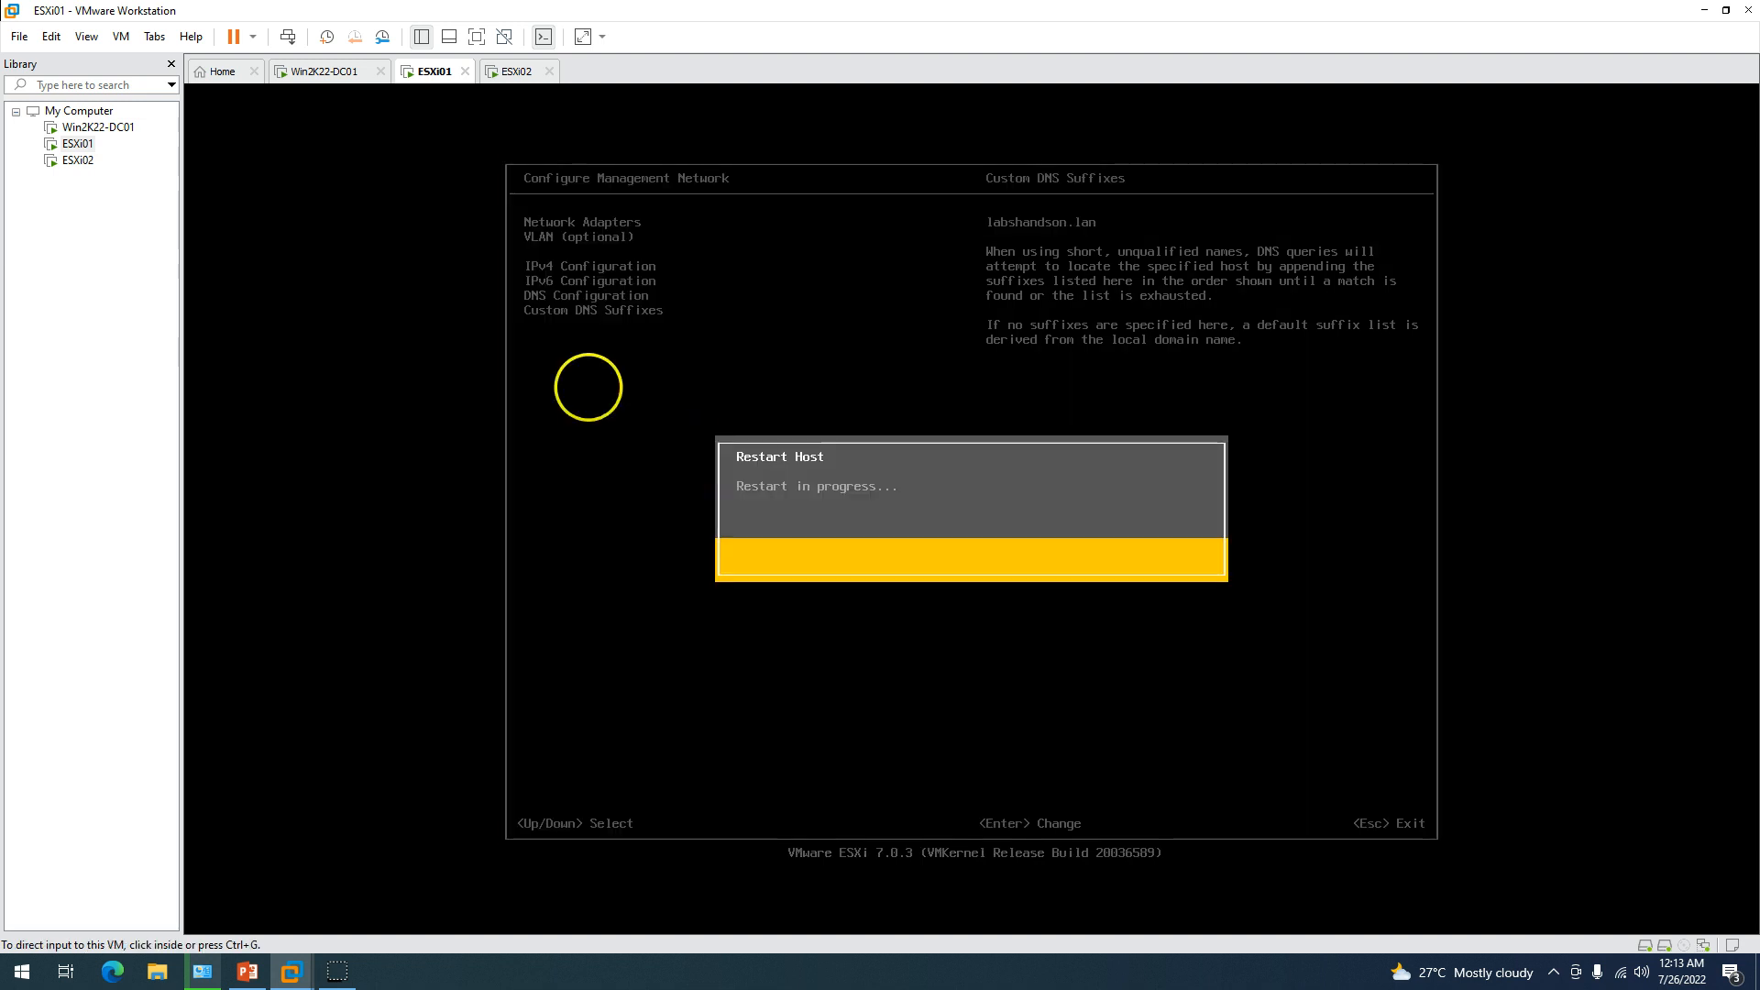
On the ESXi02 console, log in as root and open Configure Management Network.
click(517, 71)
click(544, 139)
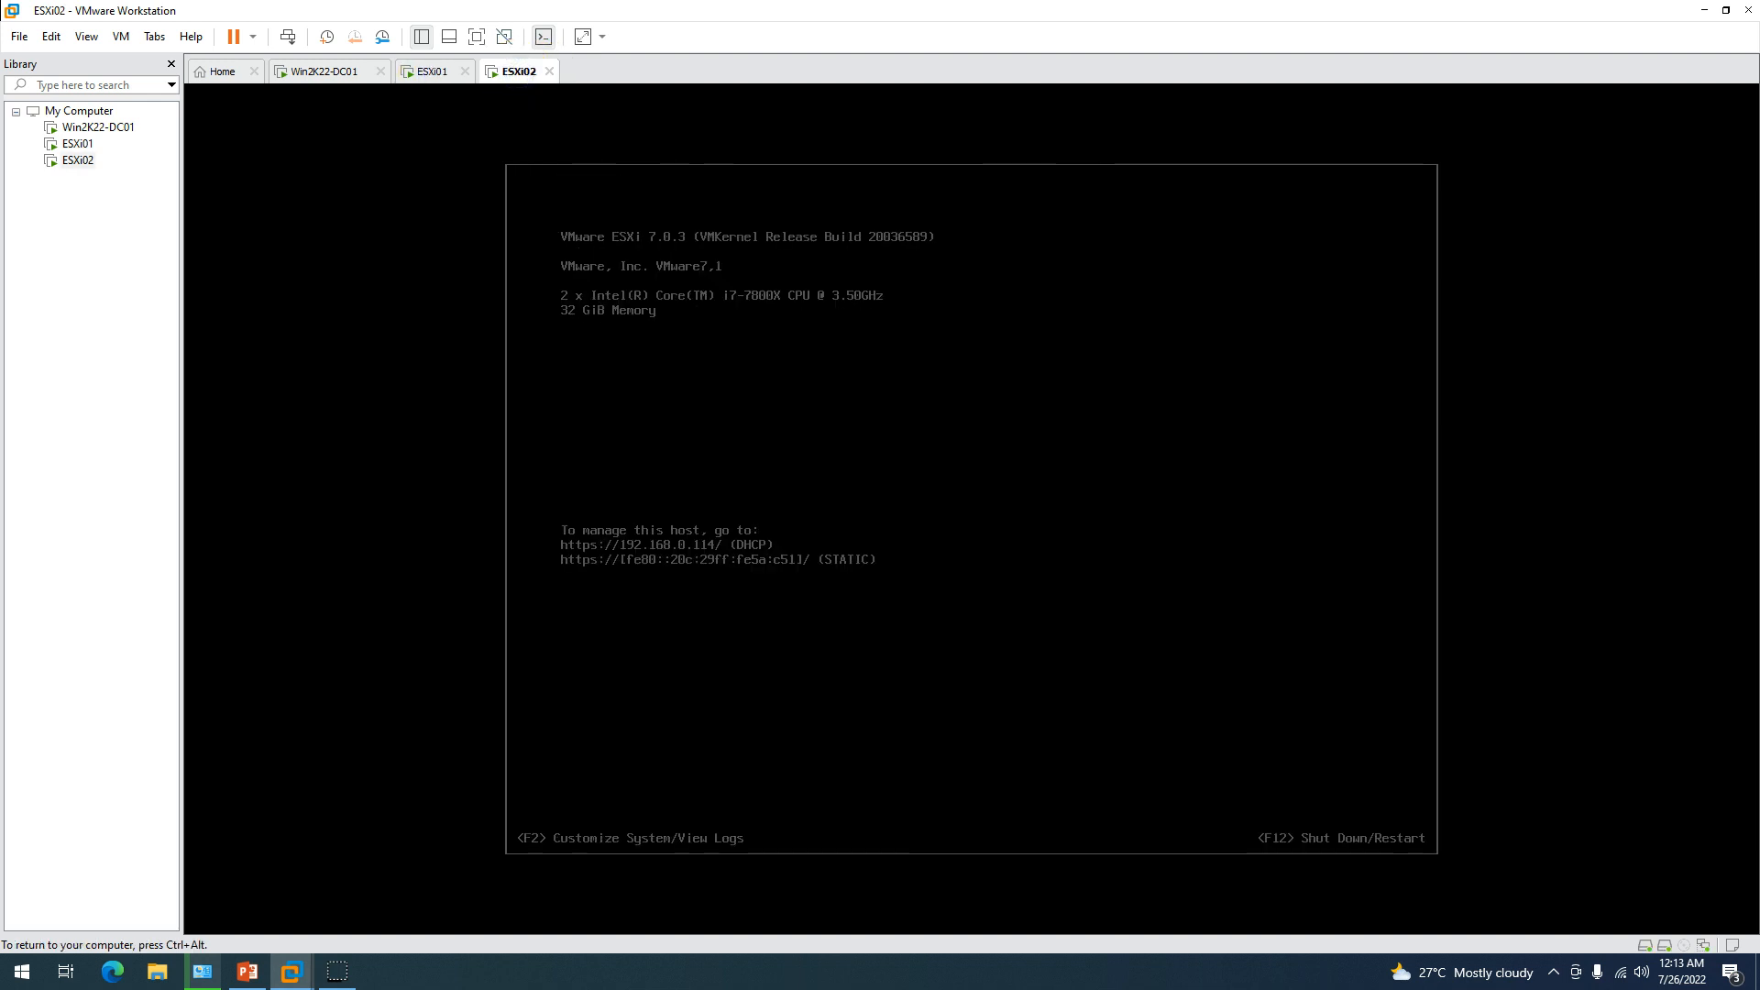
key(F2)
text(********)
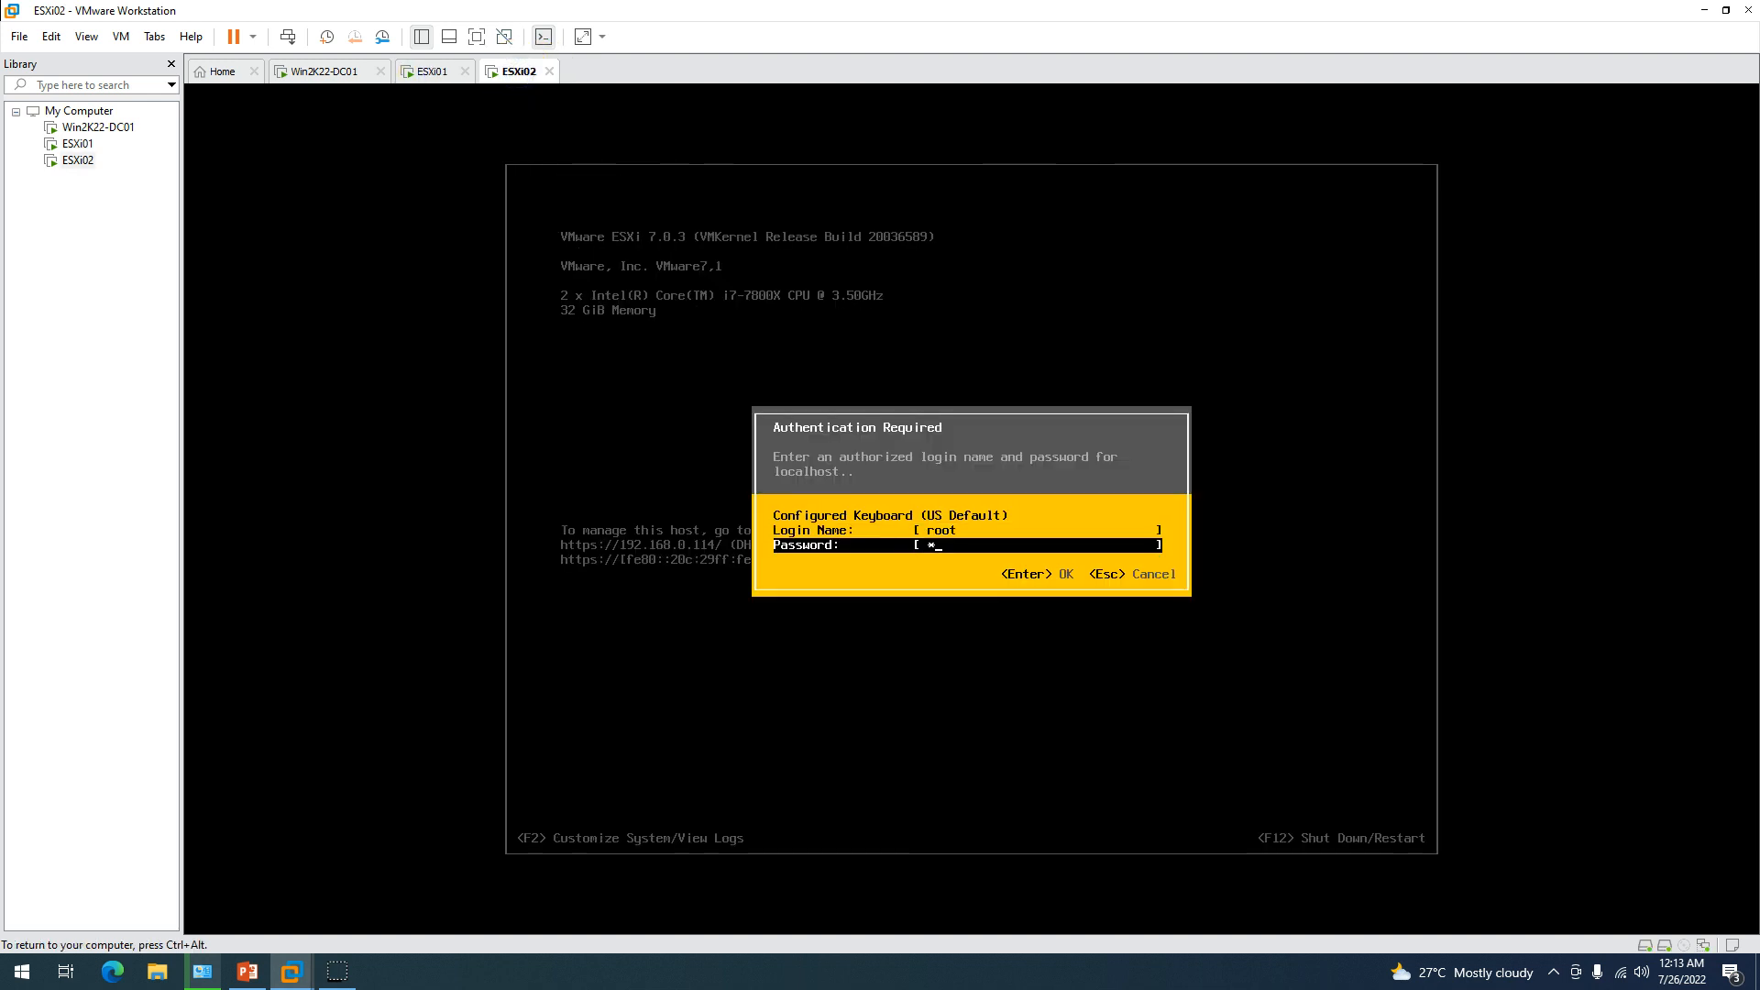
key(Return)
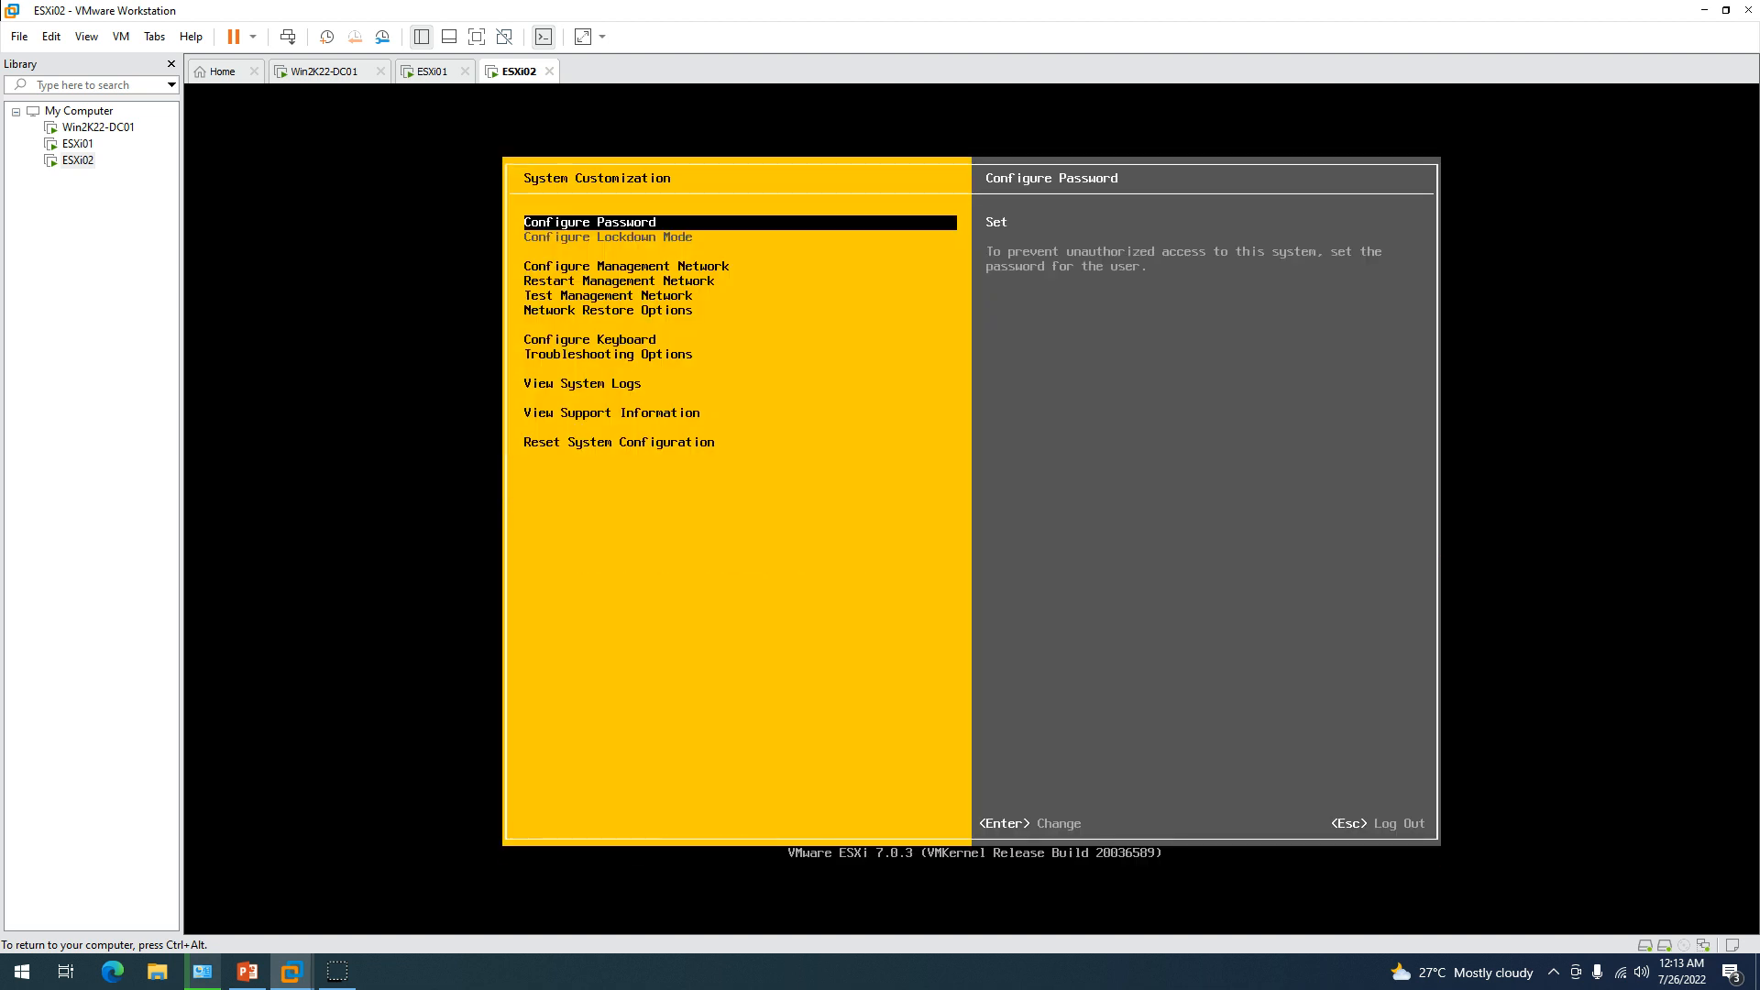
key(Down)
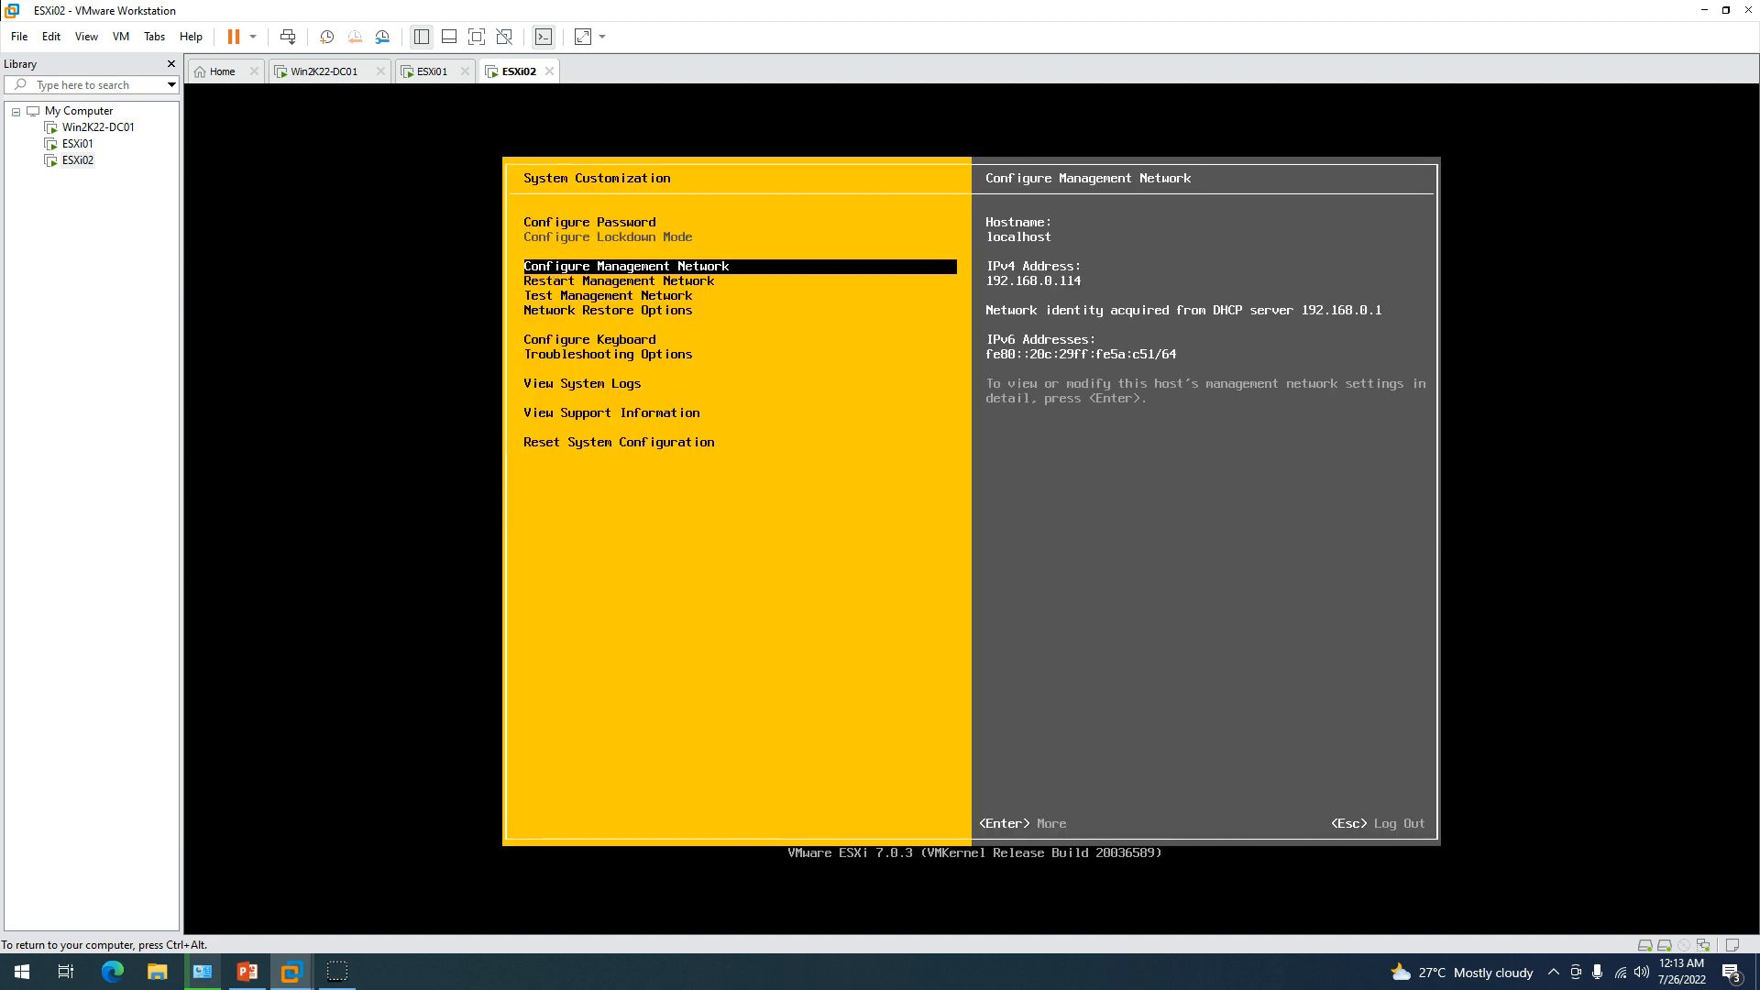
key(Return)
Switch IPv4 to static addressing with address 192.168.0.212.
key(Down)
key(Down)
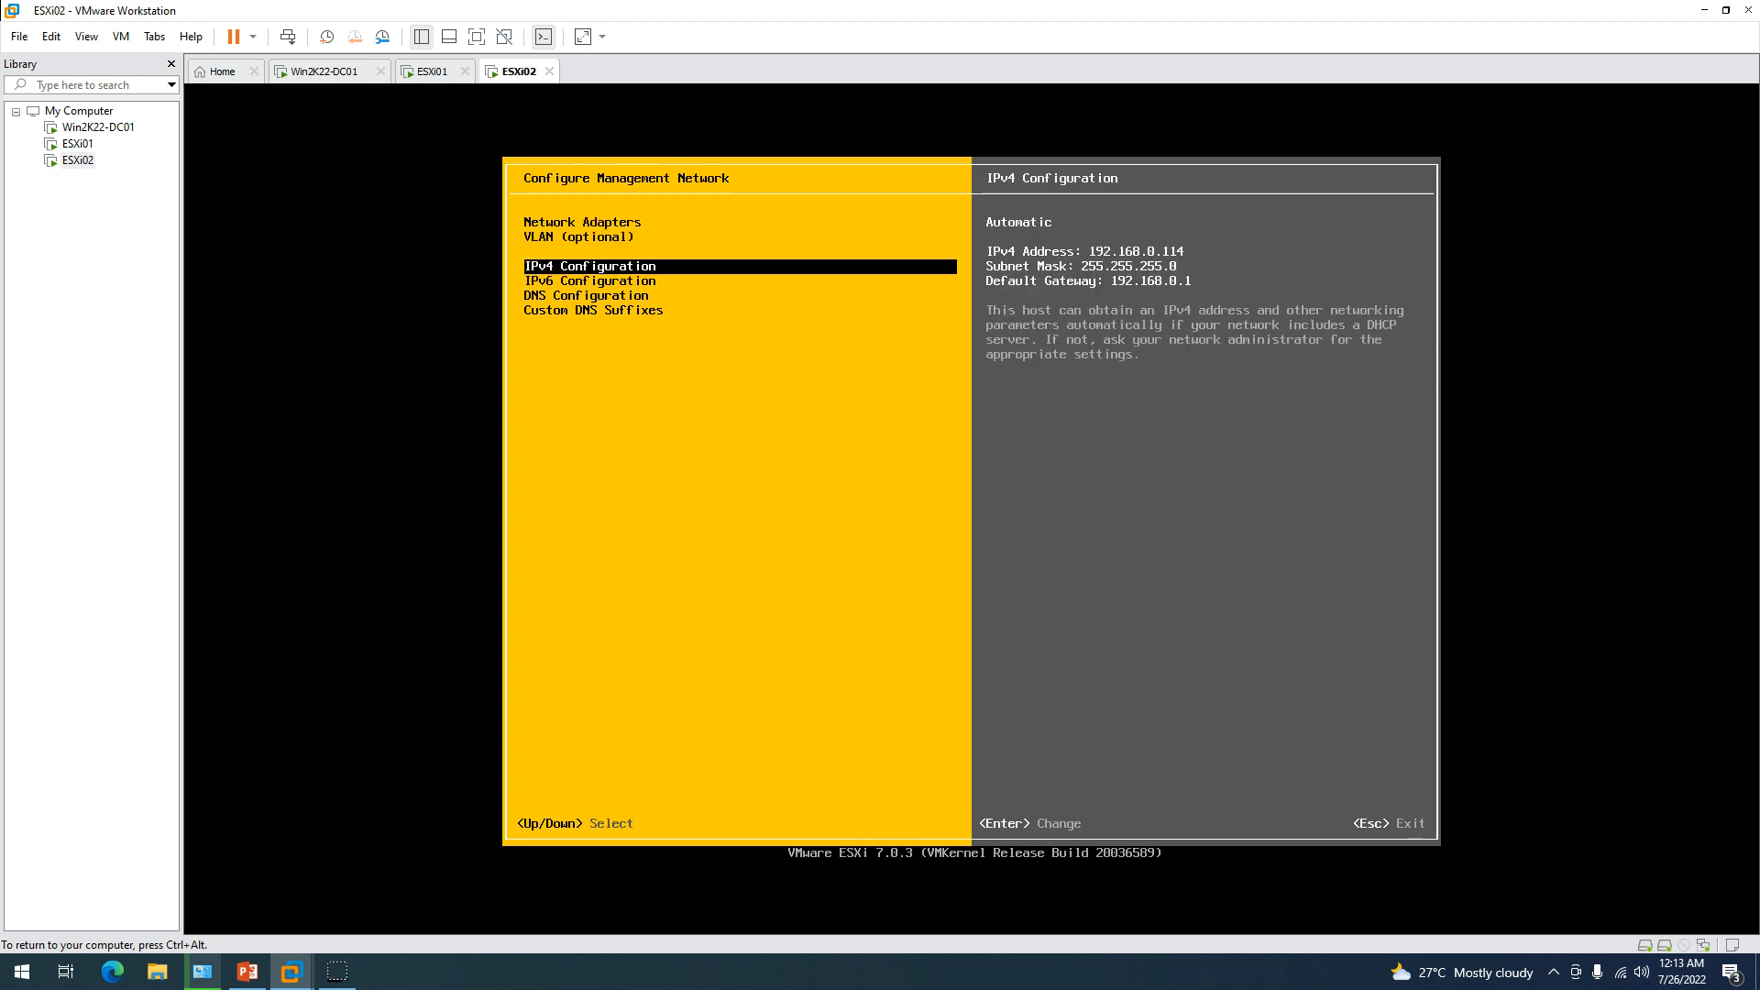
key(Return)
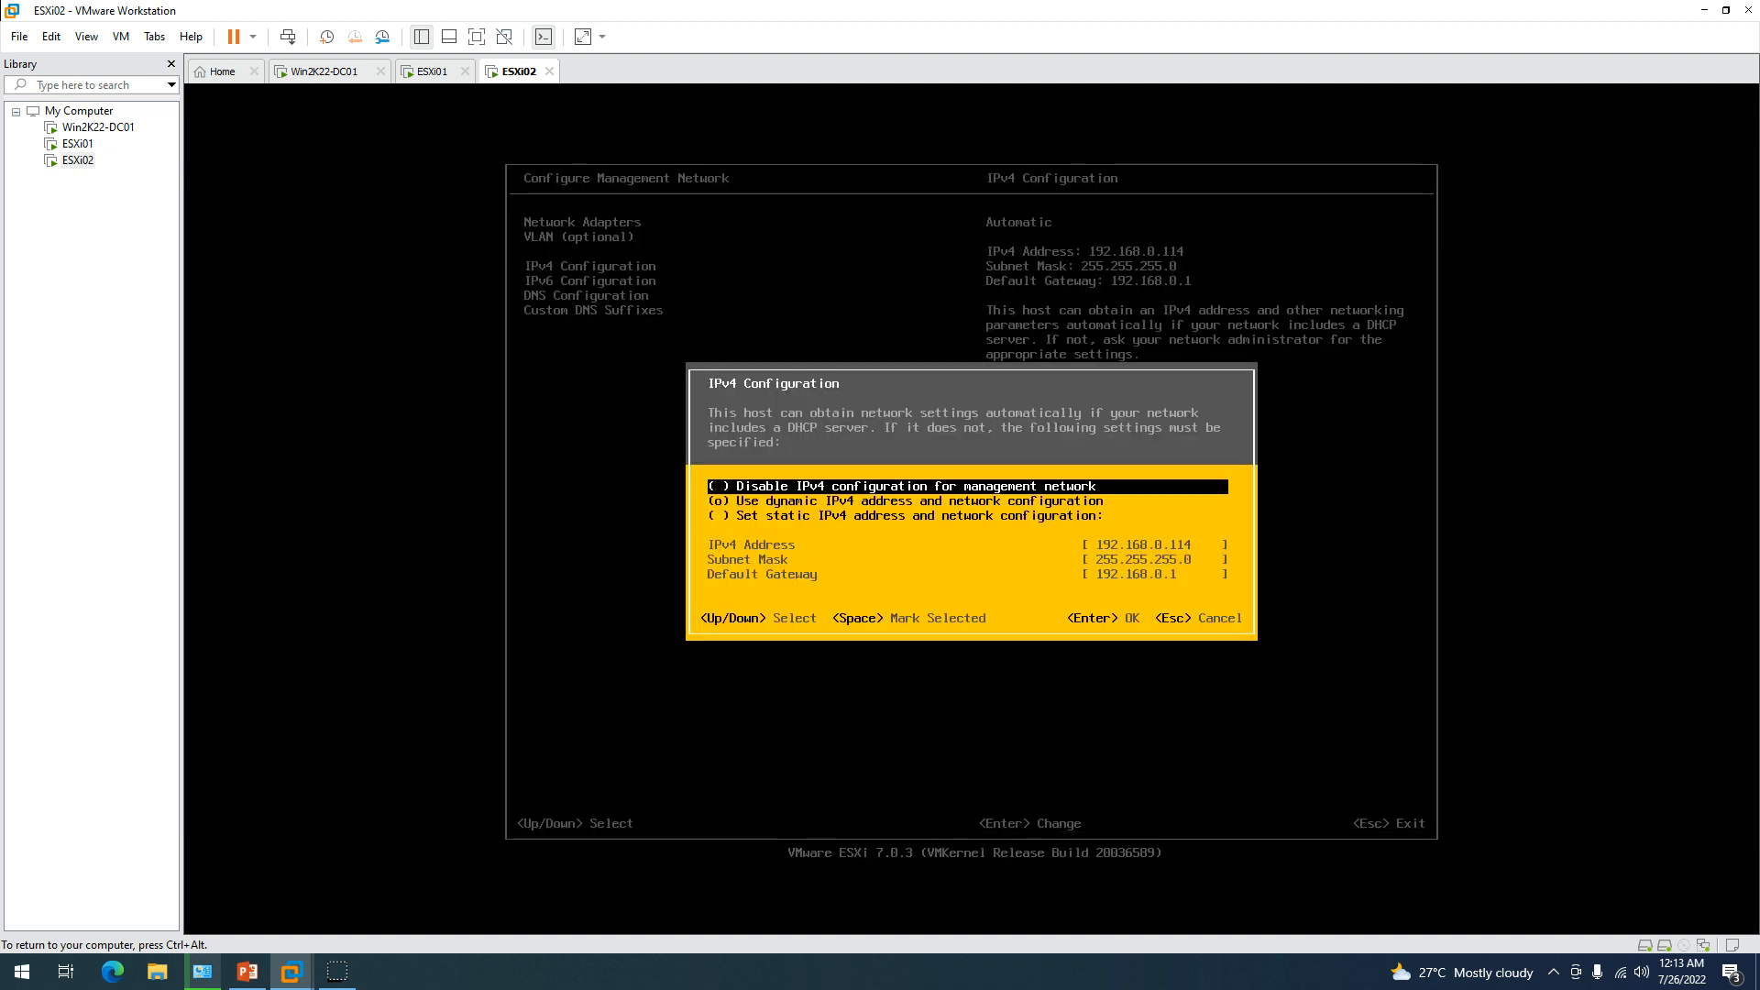
key(Down)
key(Down)
key(space)
key(Down)
key(End)
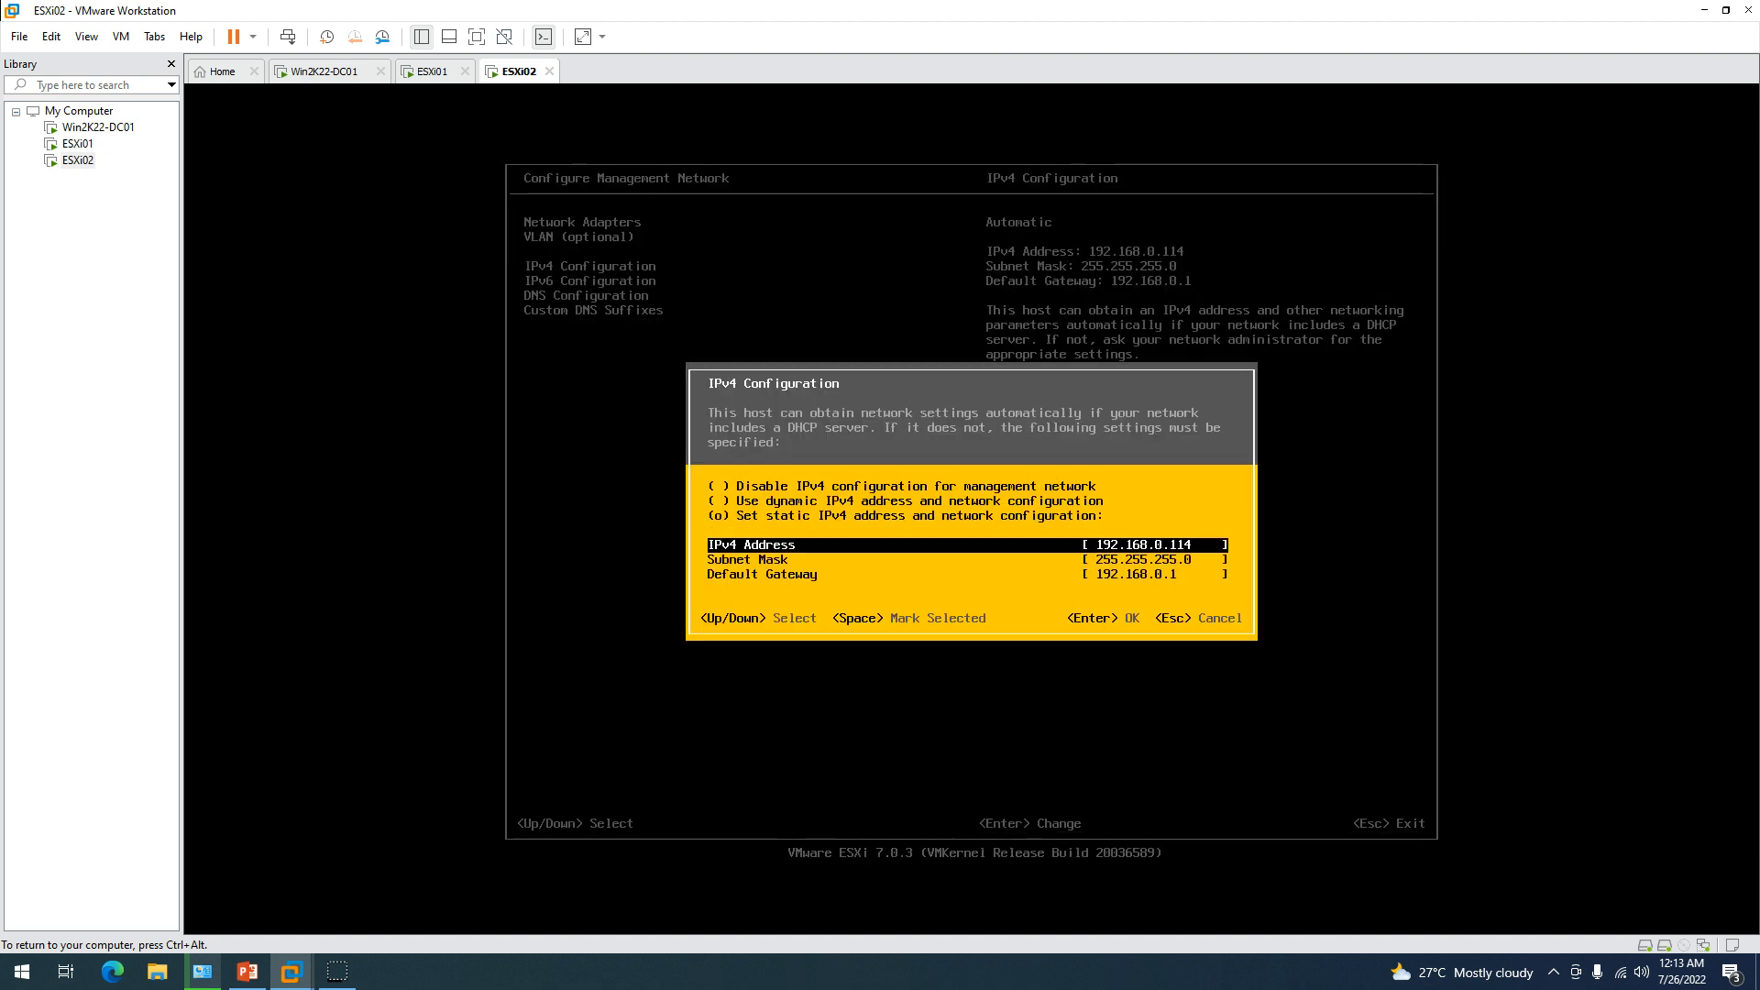
key(Down)
key(Down)
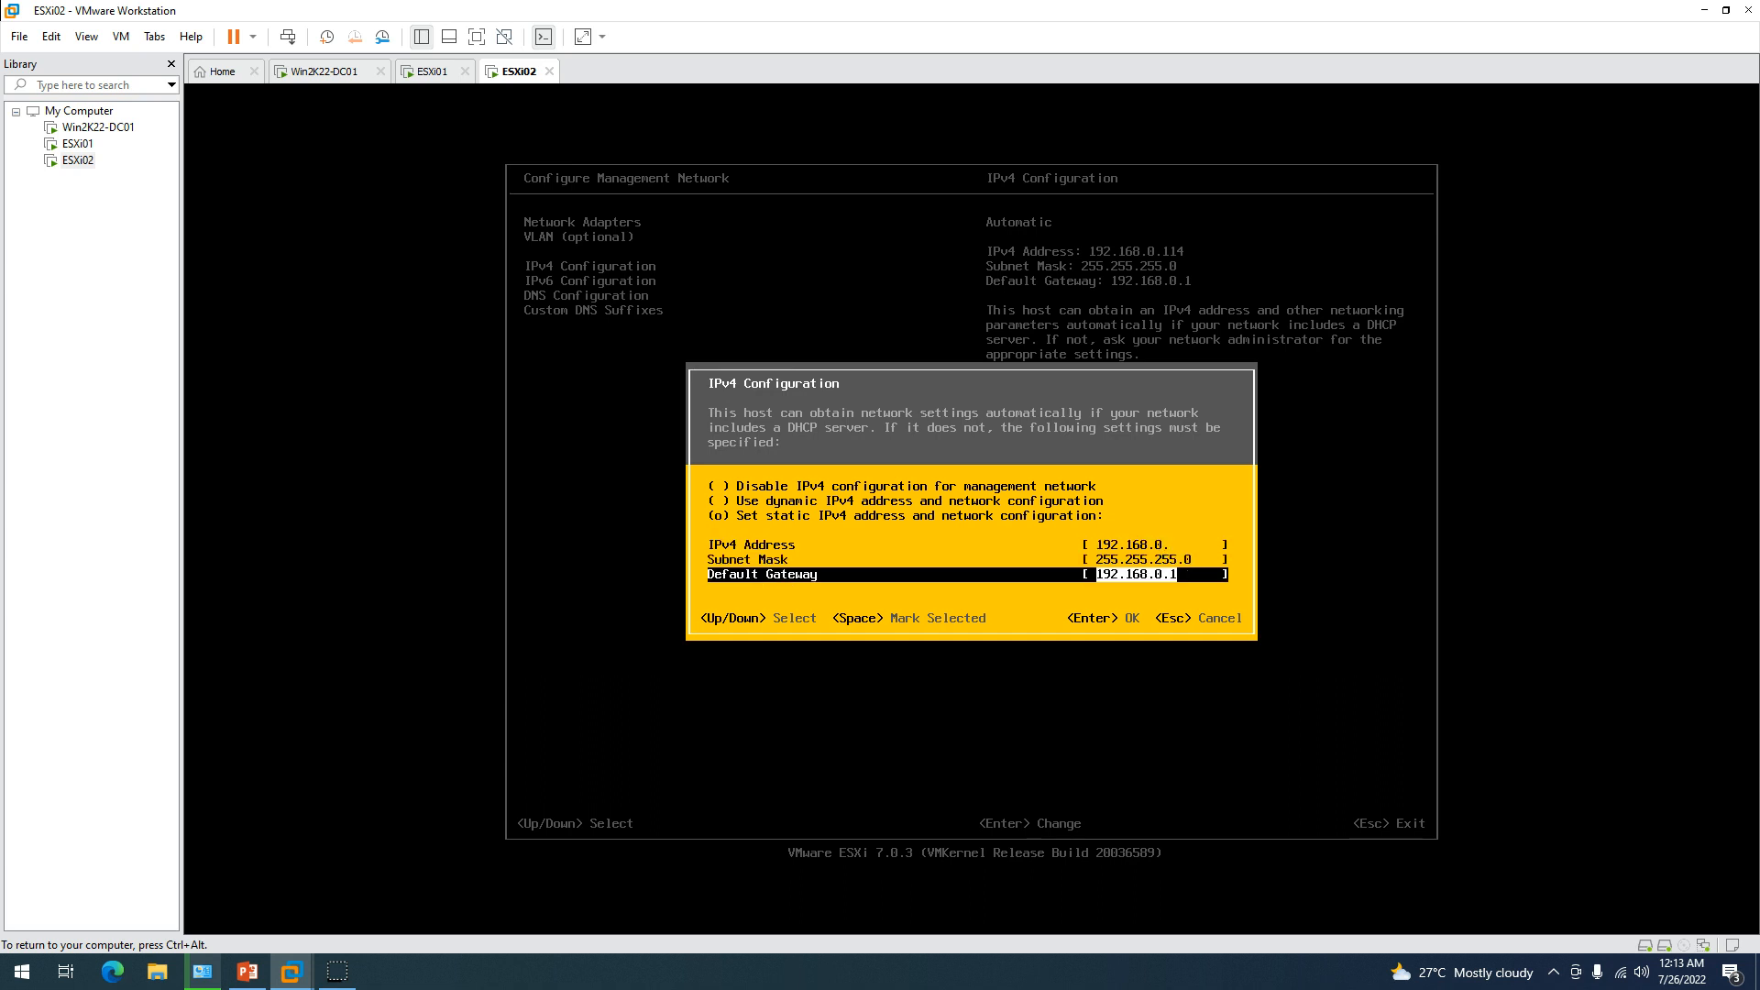
key(Up)
key(Up)
key(End)
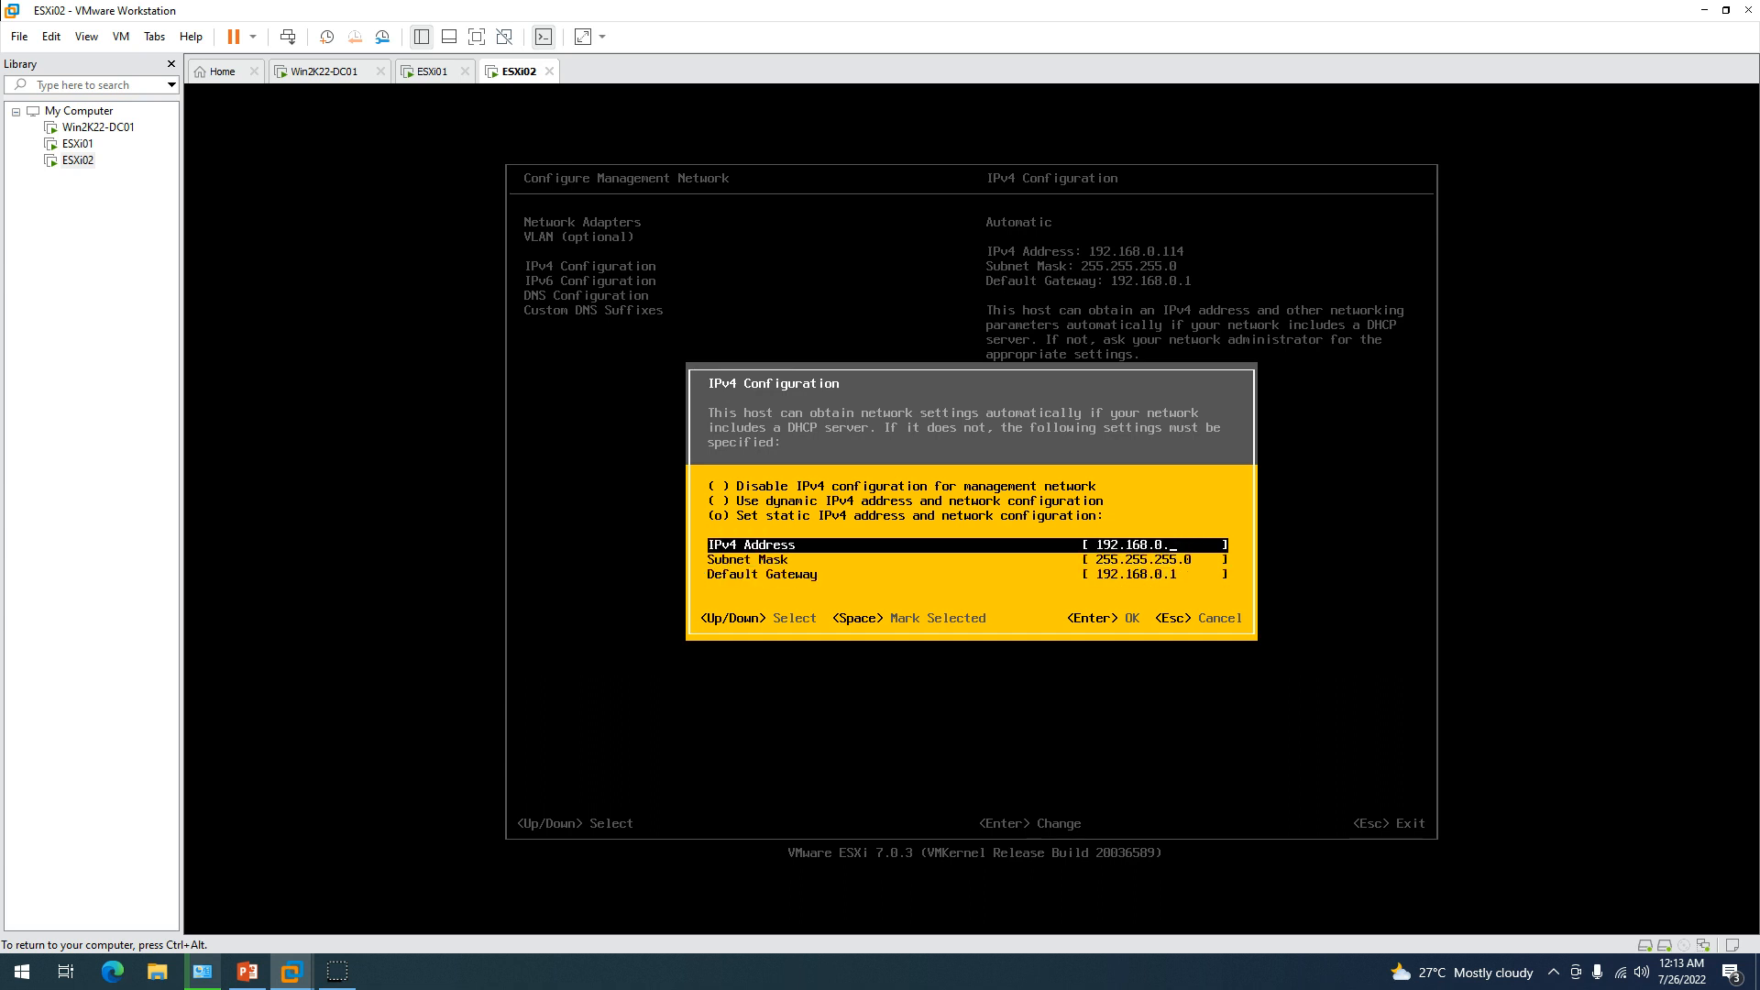
key(Return)
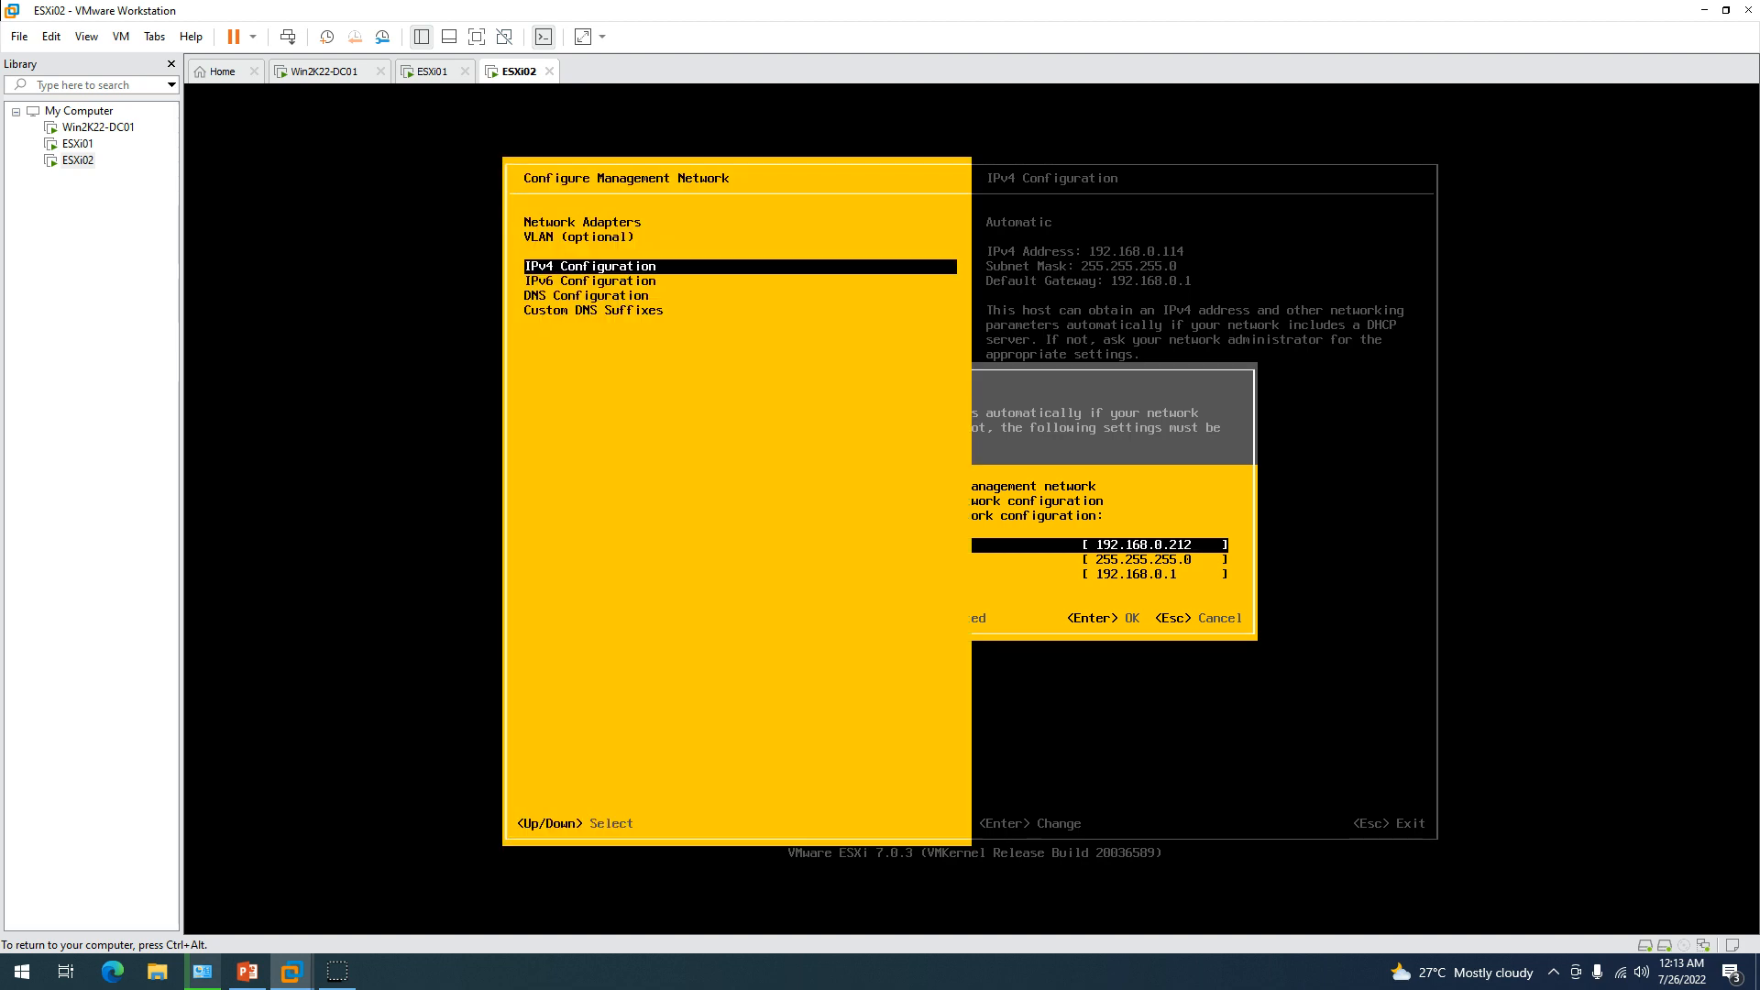
Disable IPv6 and bring up DNS Configuration.
key(Down)
key(Return)
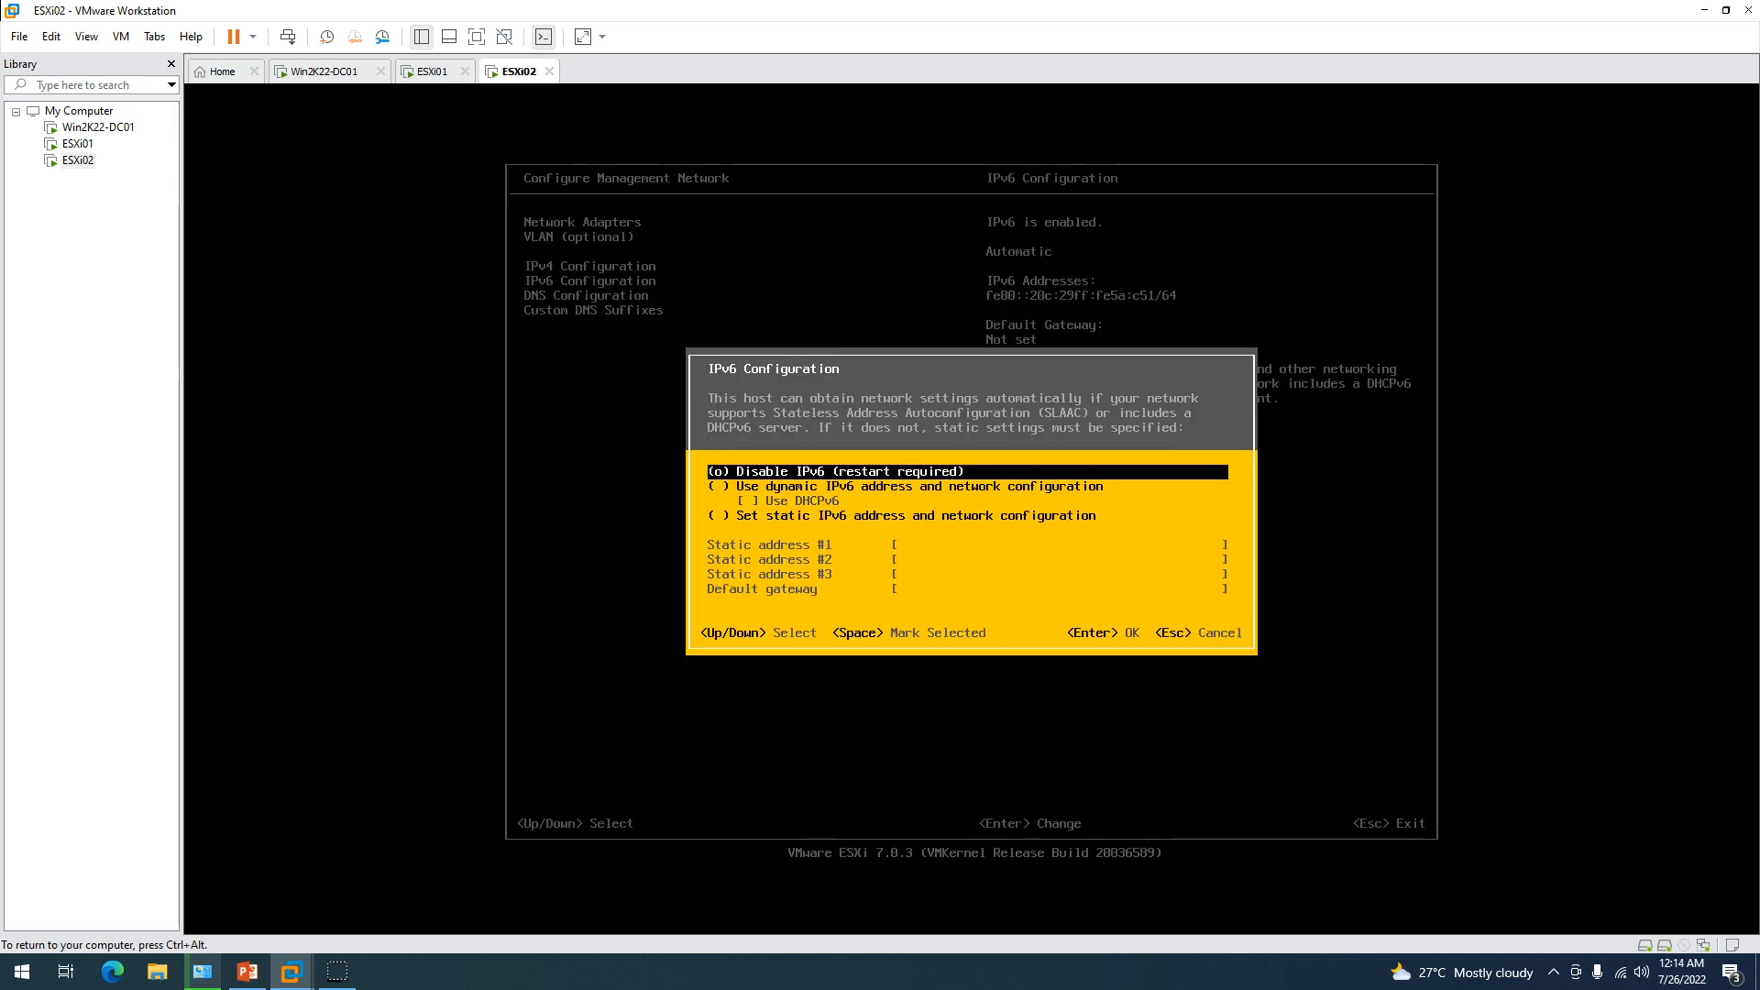
key(Return)
key(Down)
key(Return)
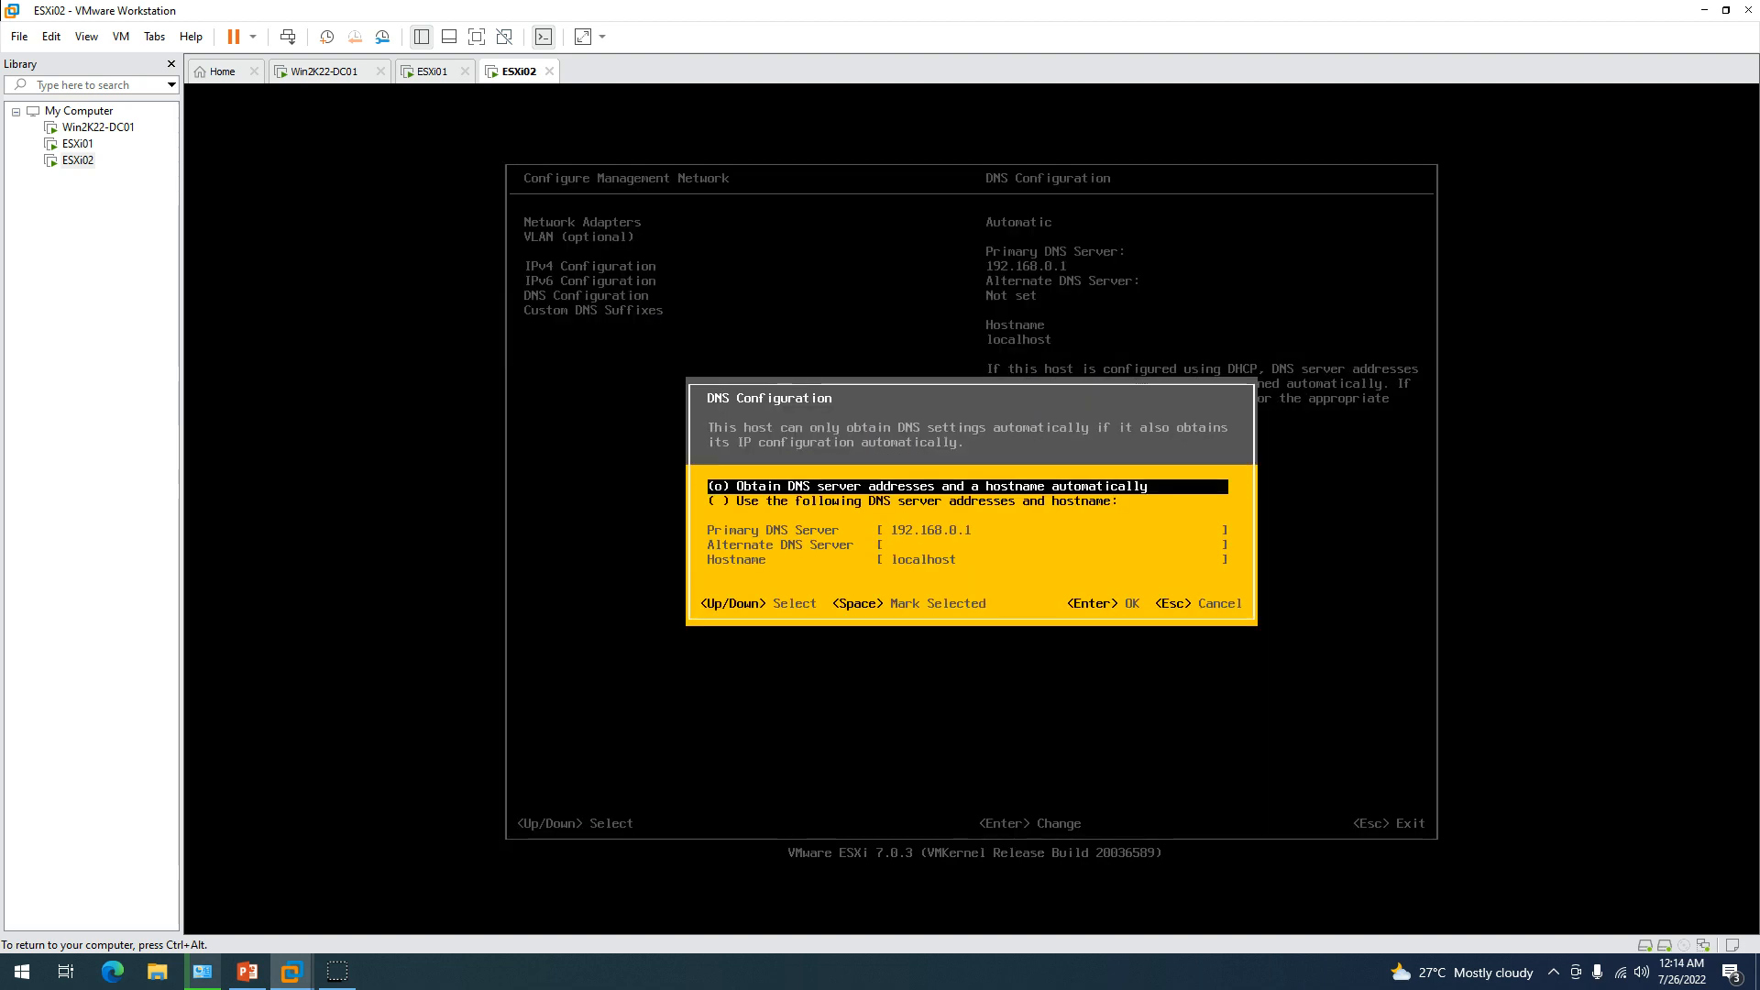
Set ESXi02 to manual DNS servers 192.168.0.201 and 8.8.8.8 with hostname esxi02.
key(Down)
key(space)
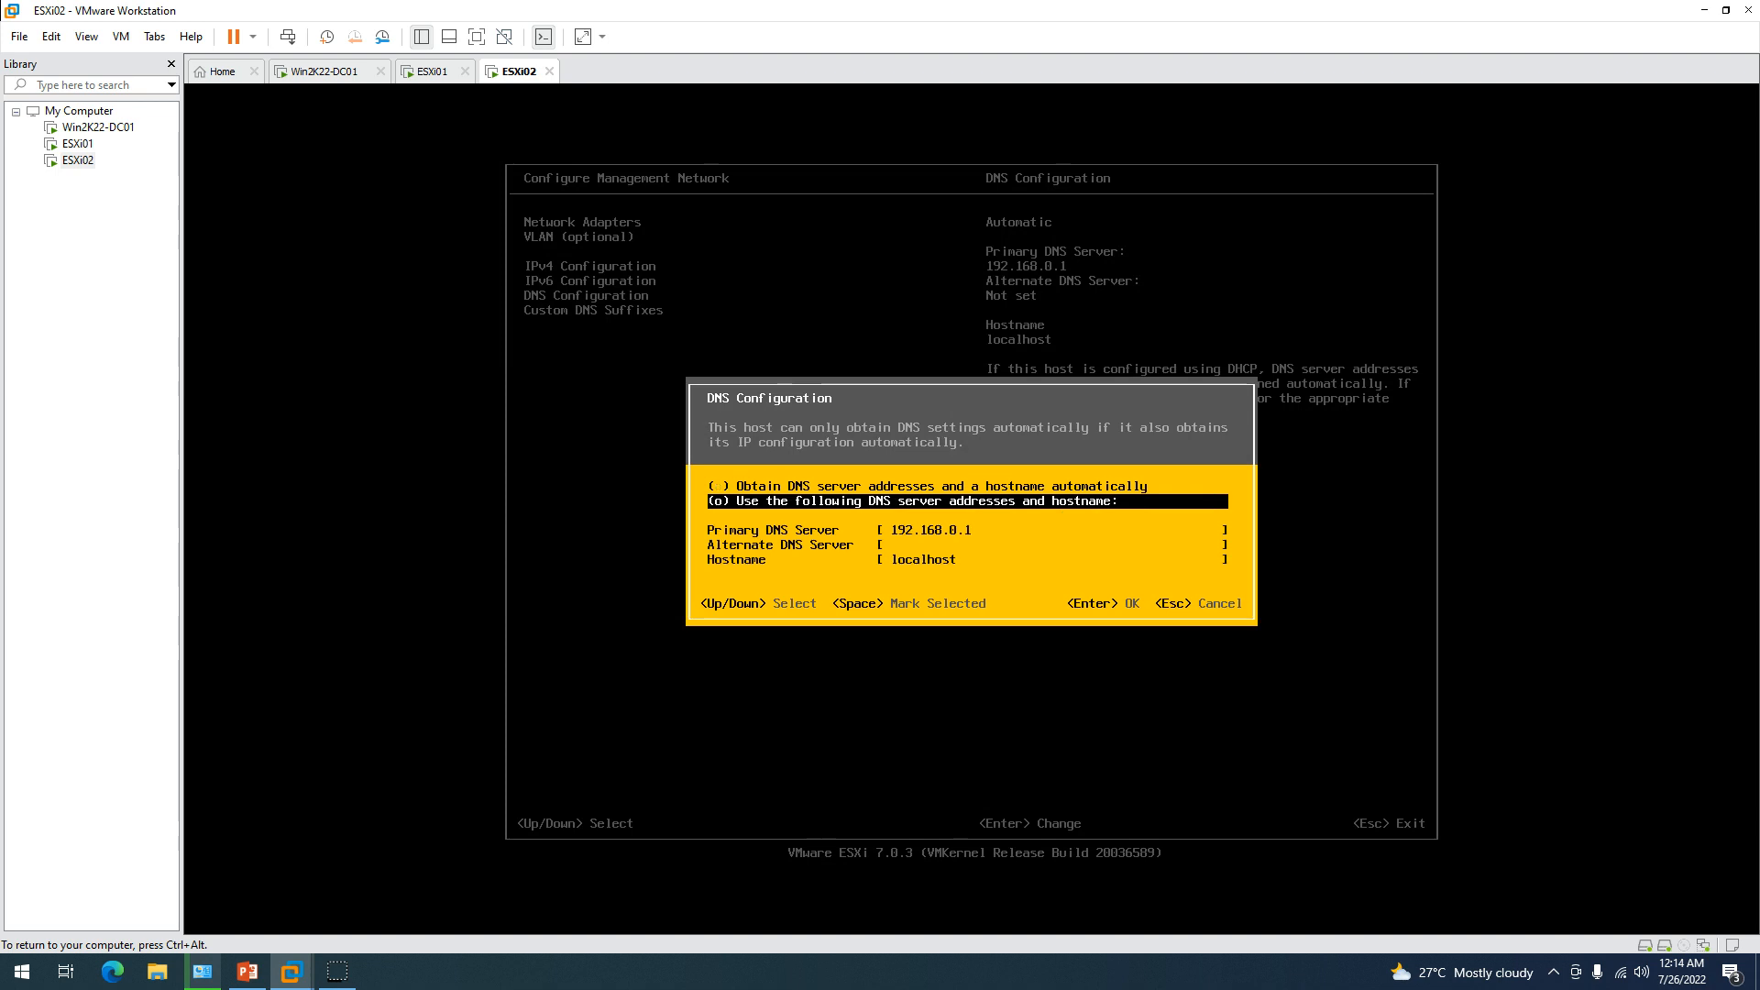
key(Down)
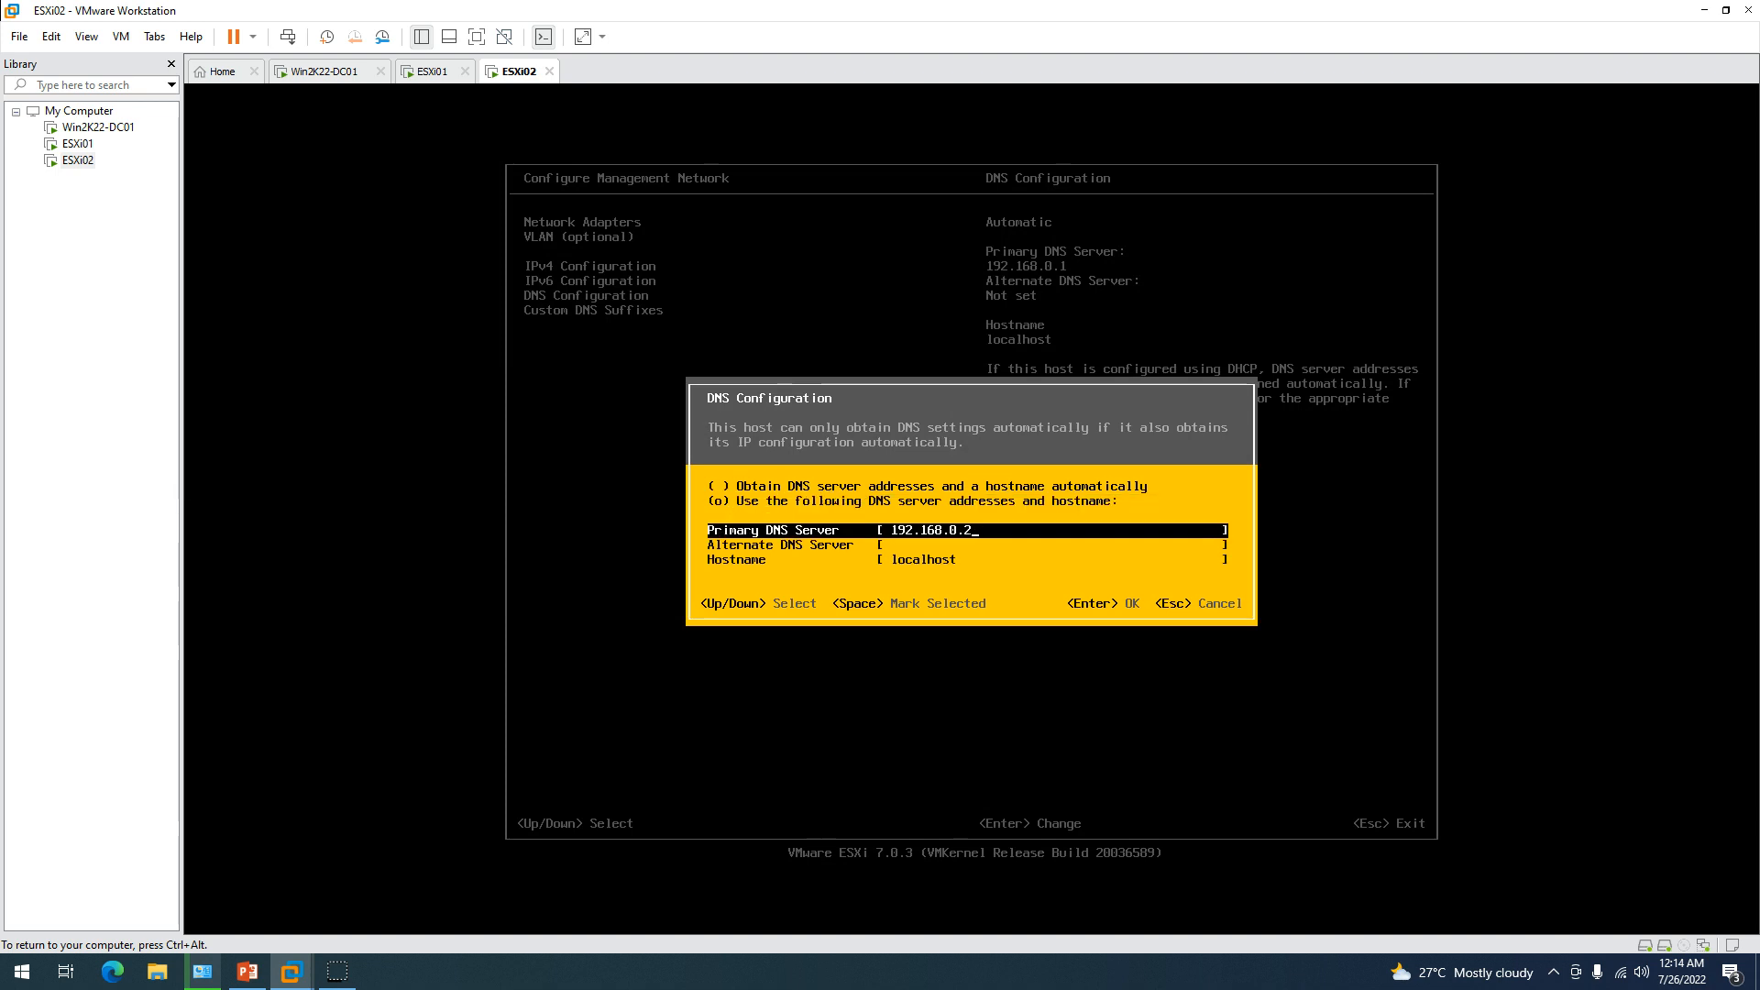
key(Down)
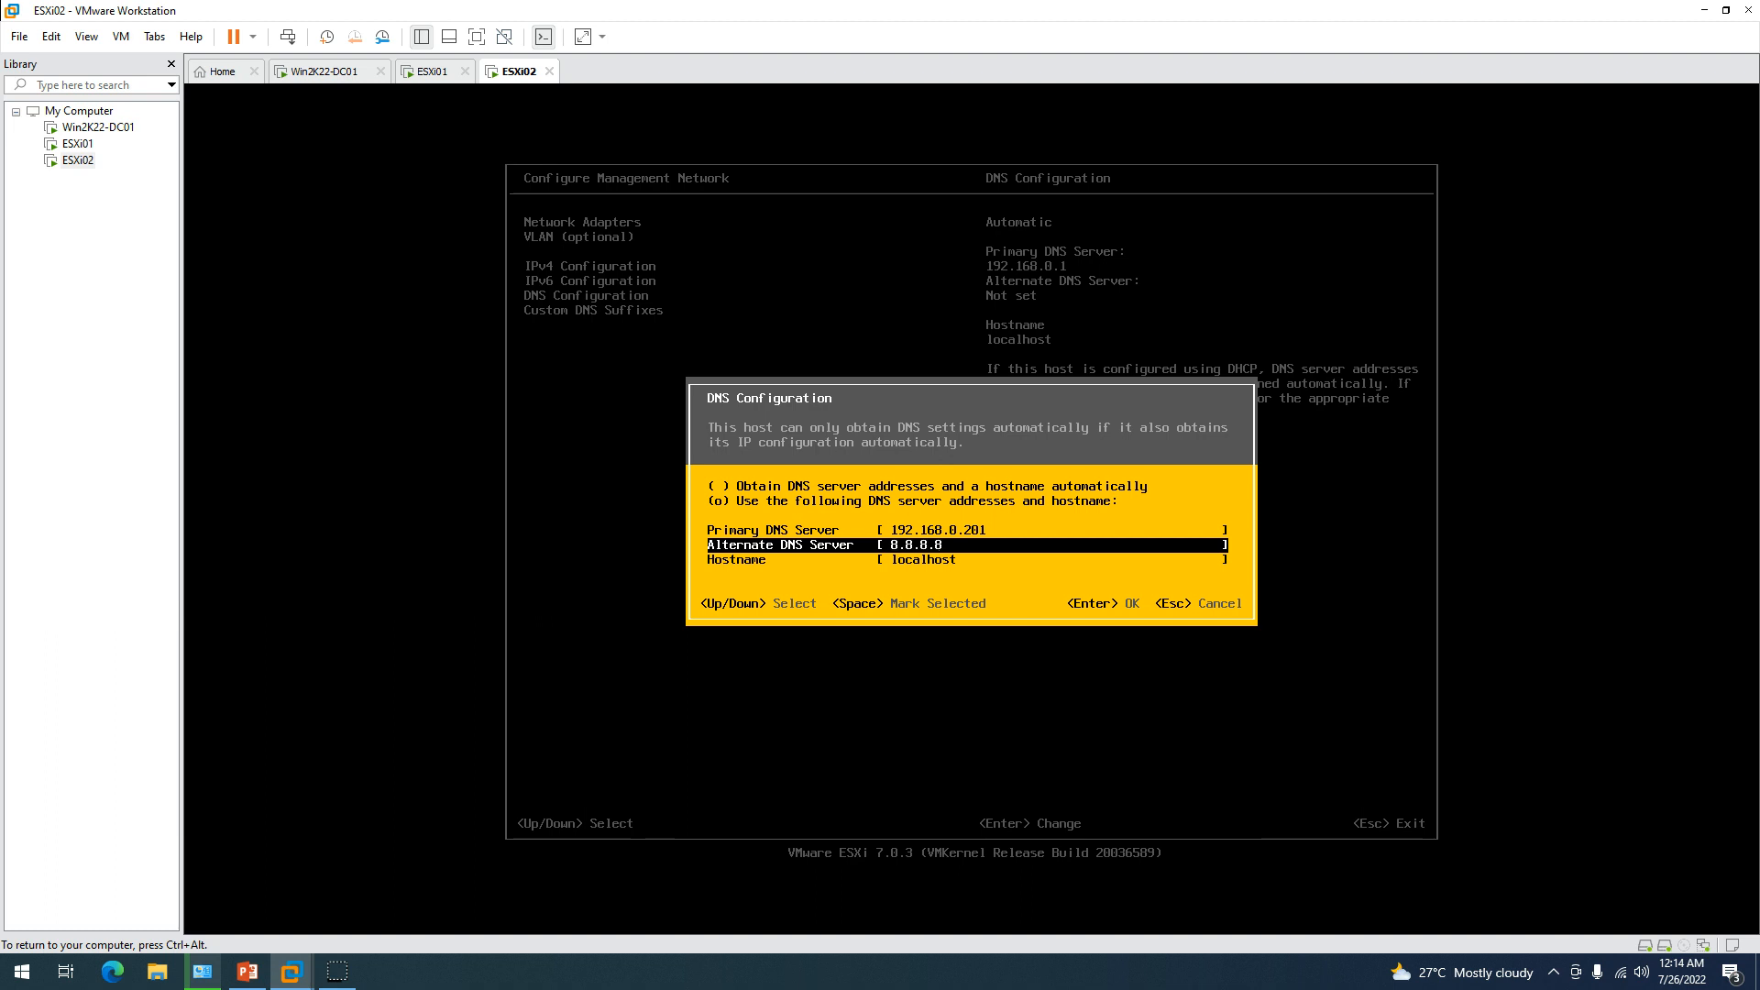
key(Down)
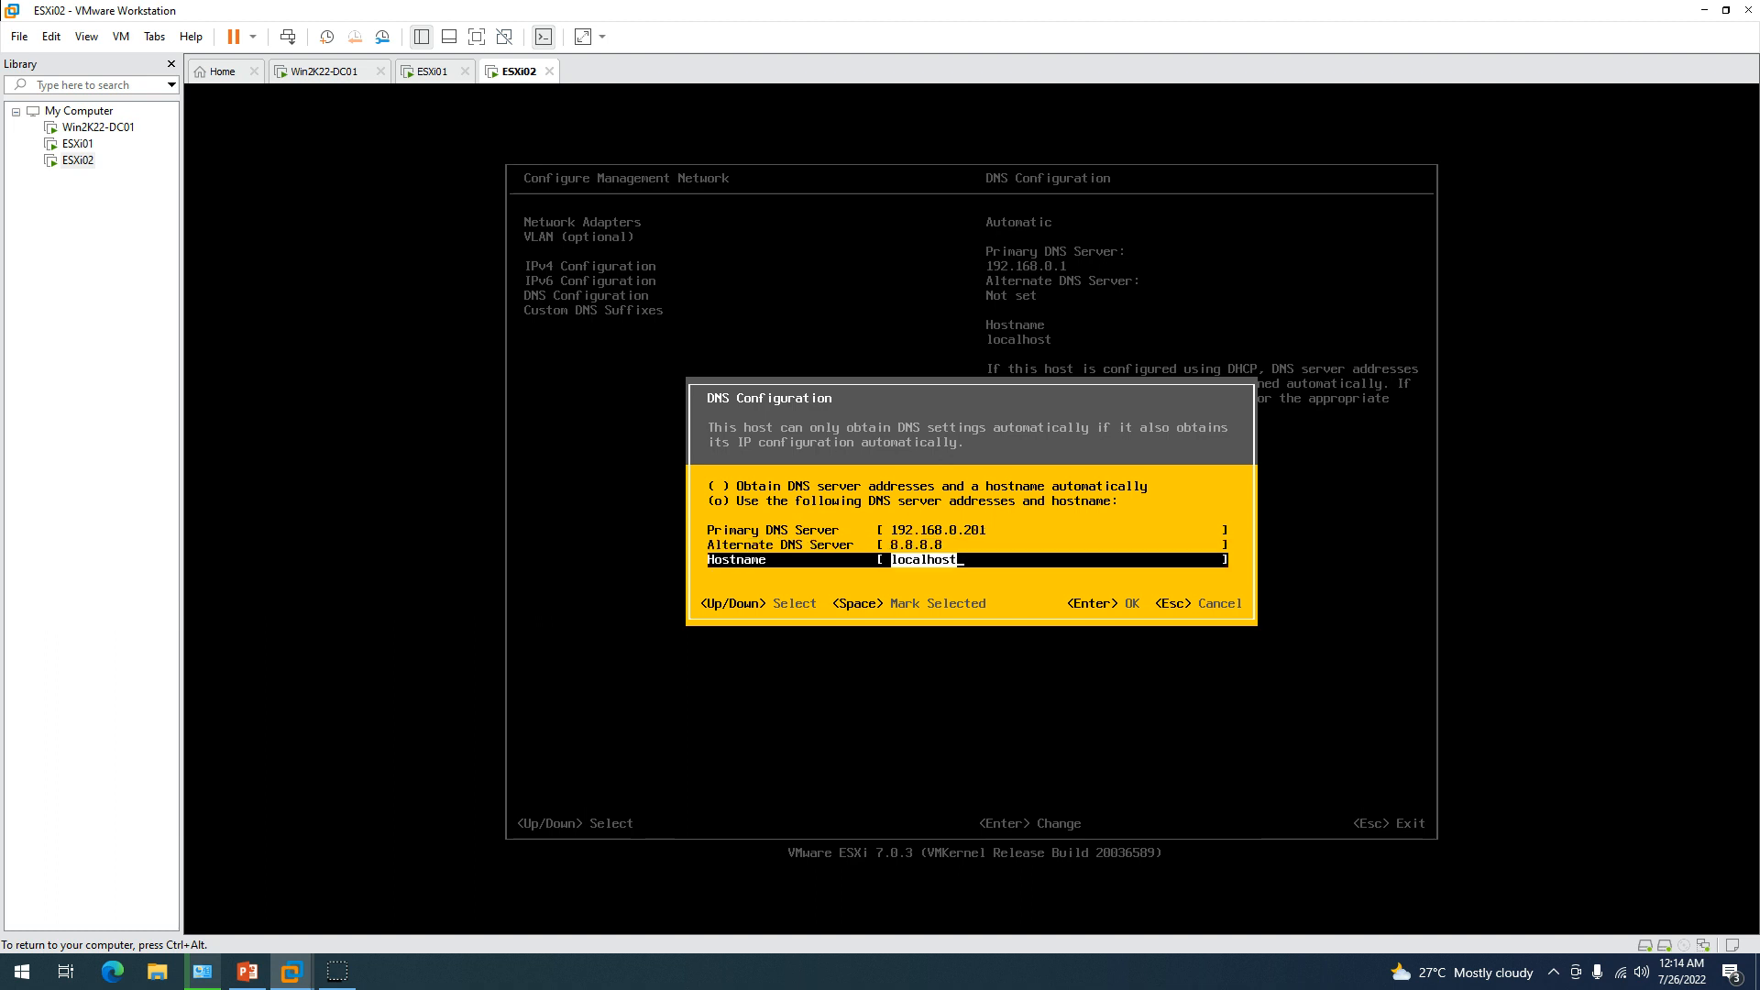
text(esxi02)
key(Return)
Set the custom DNS suffix to labshandson.lan and apply the network changes.
key(Down)
key(Return)
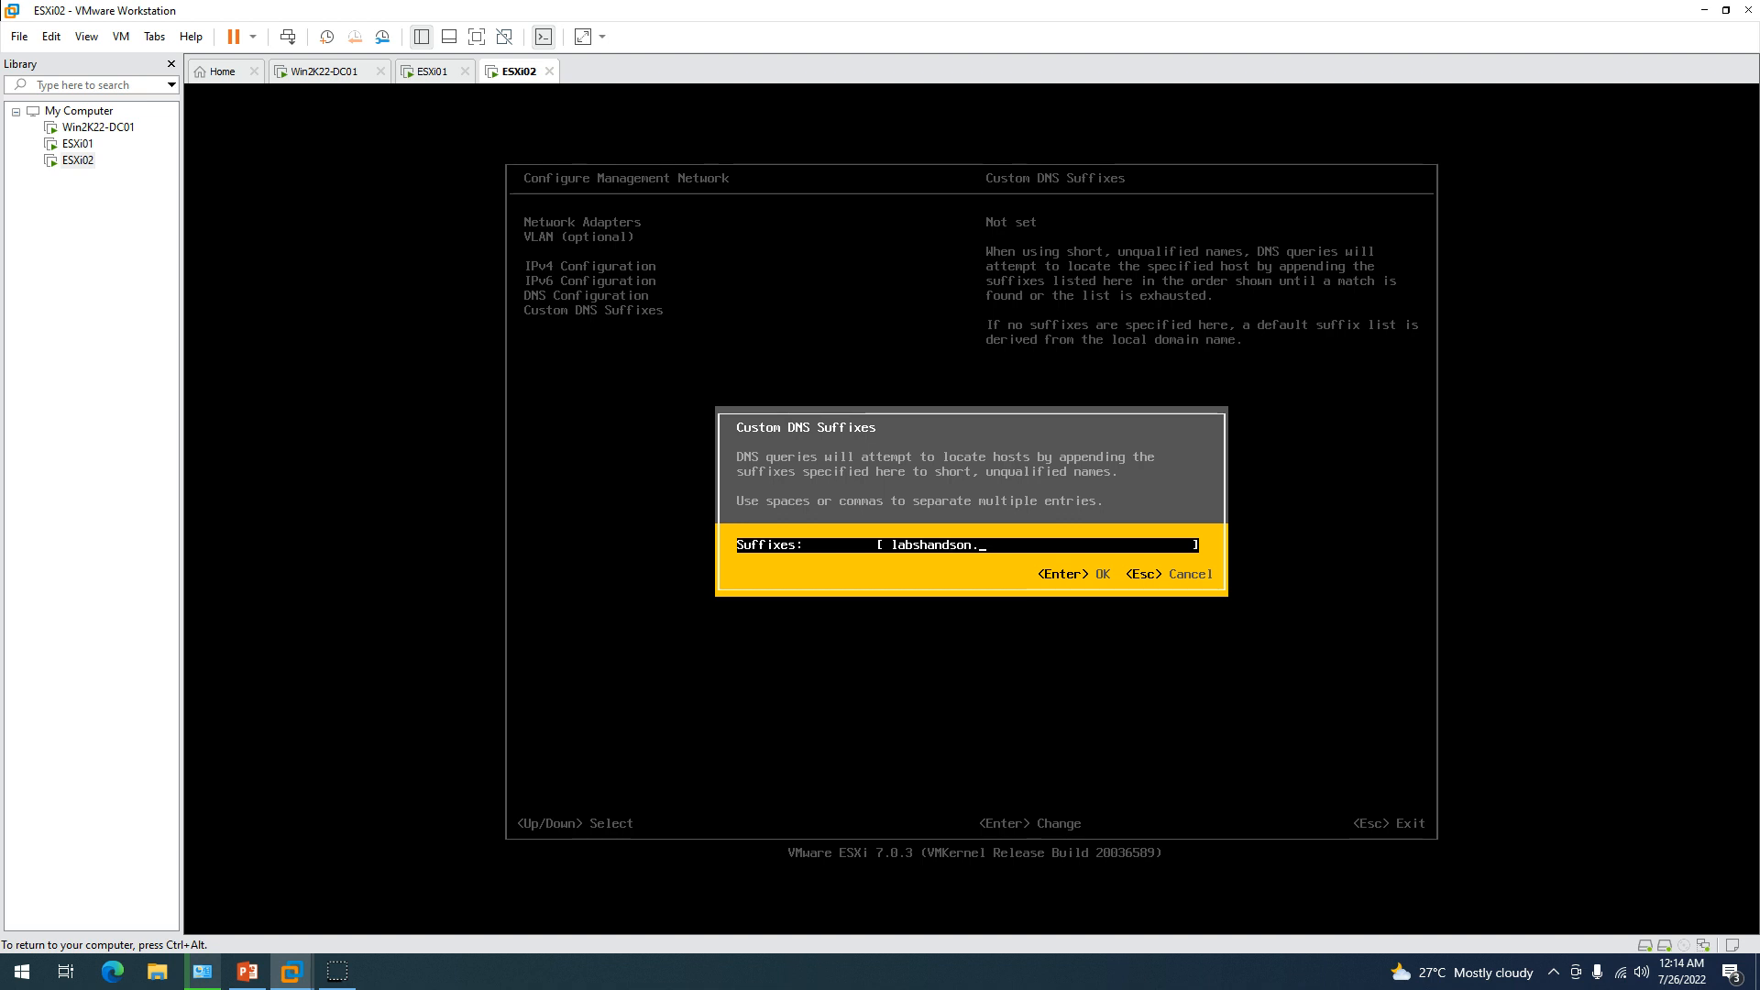
key(Return)
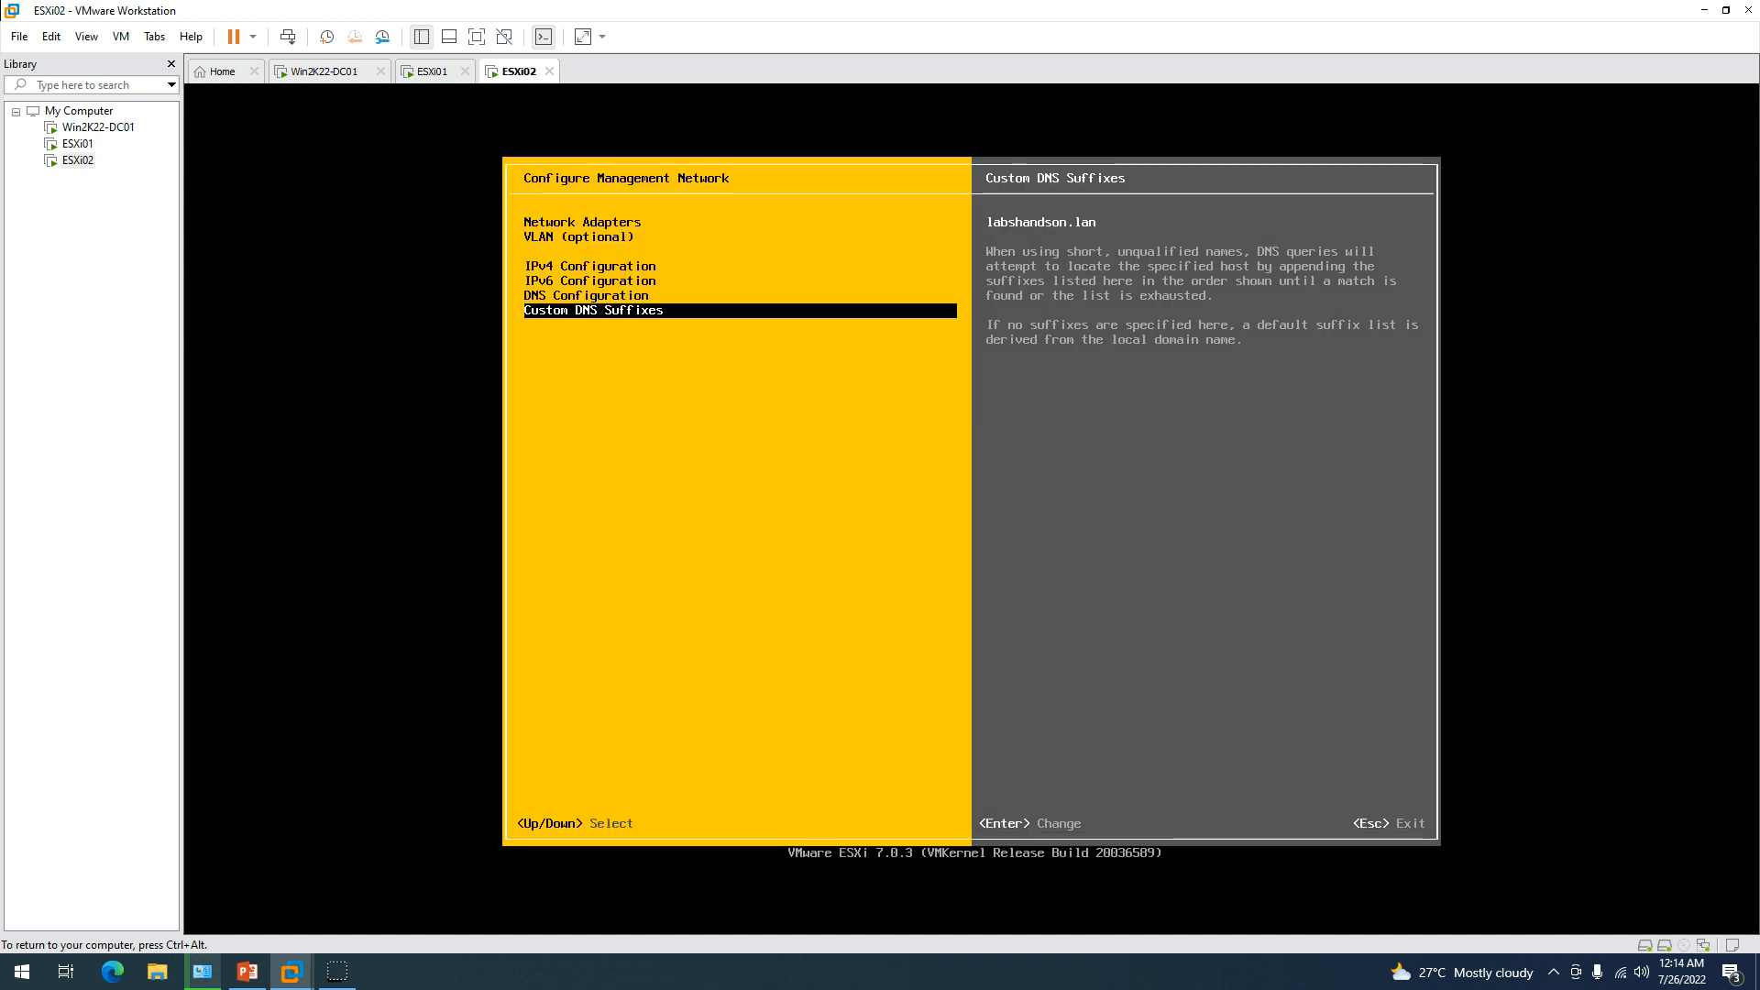
key(Escape)
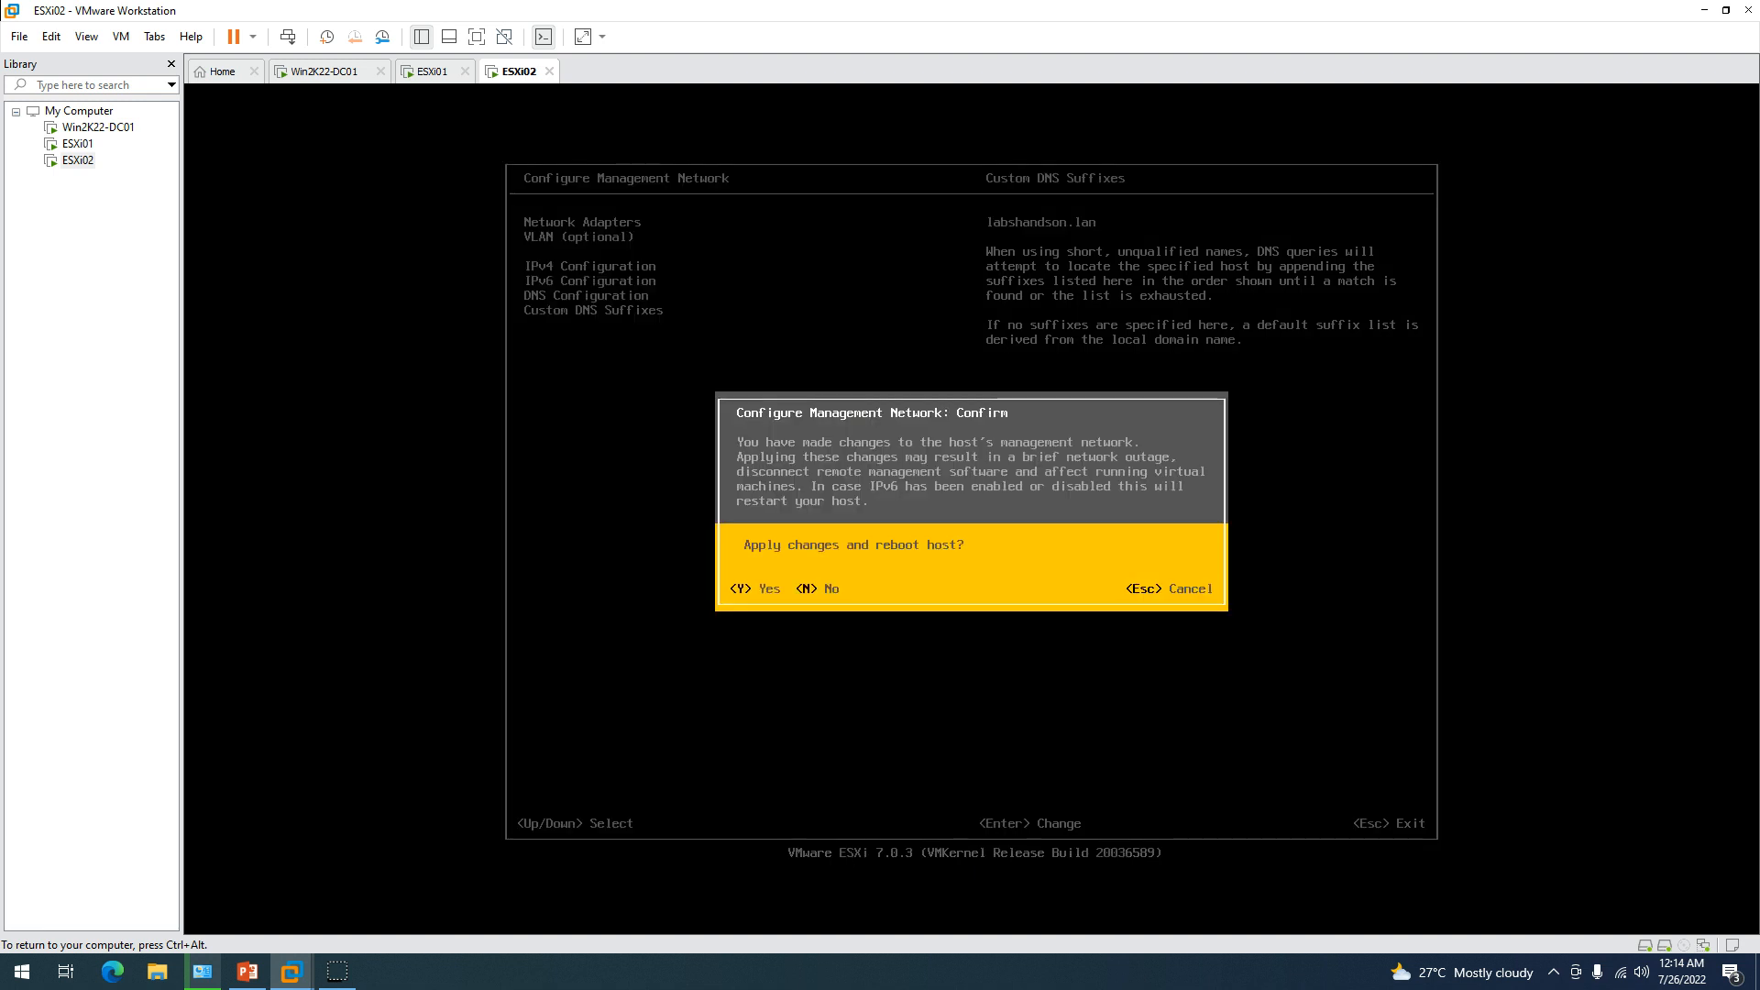
key(Escape)
key(ctrl+alt)
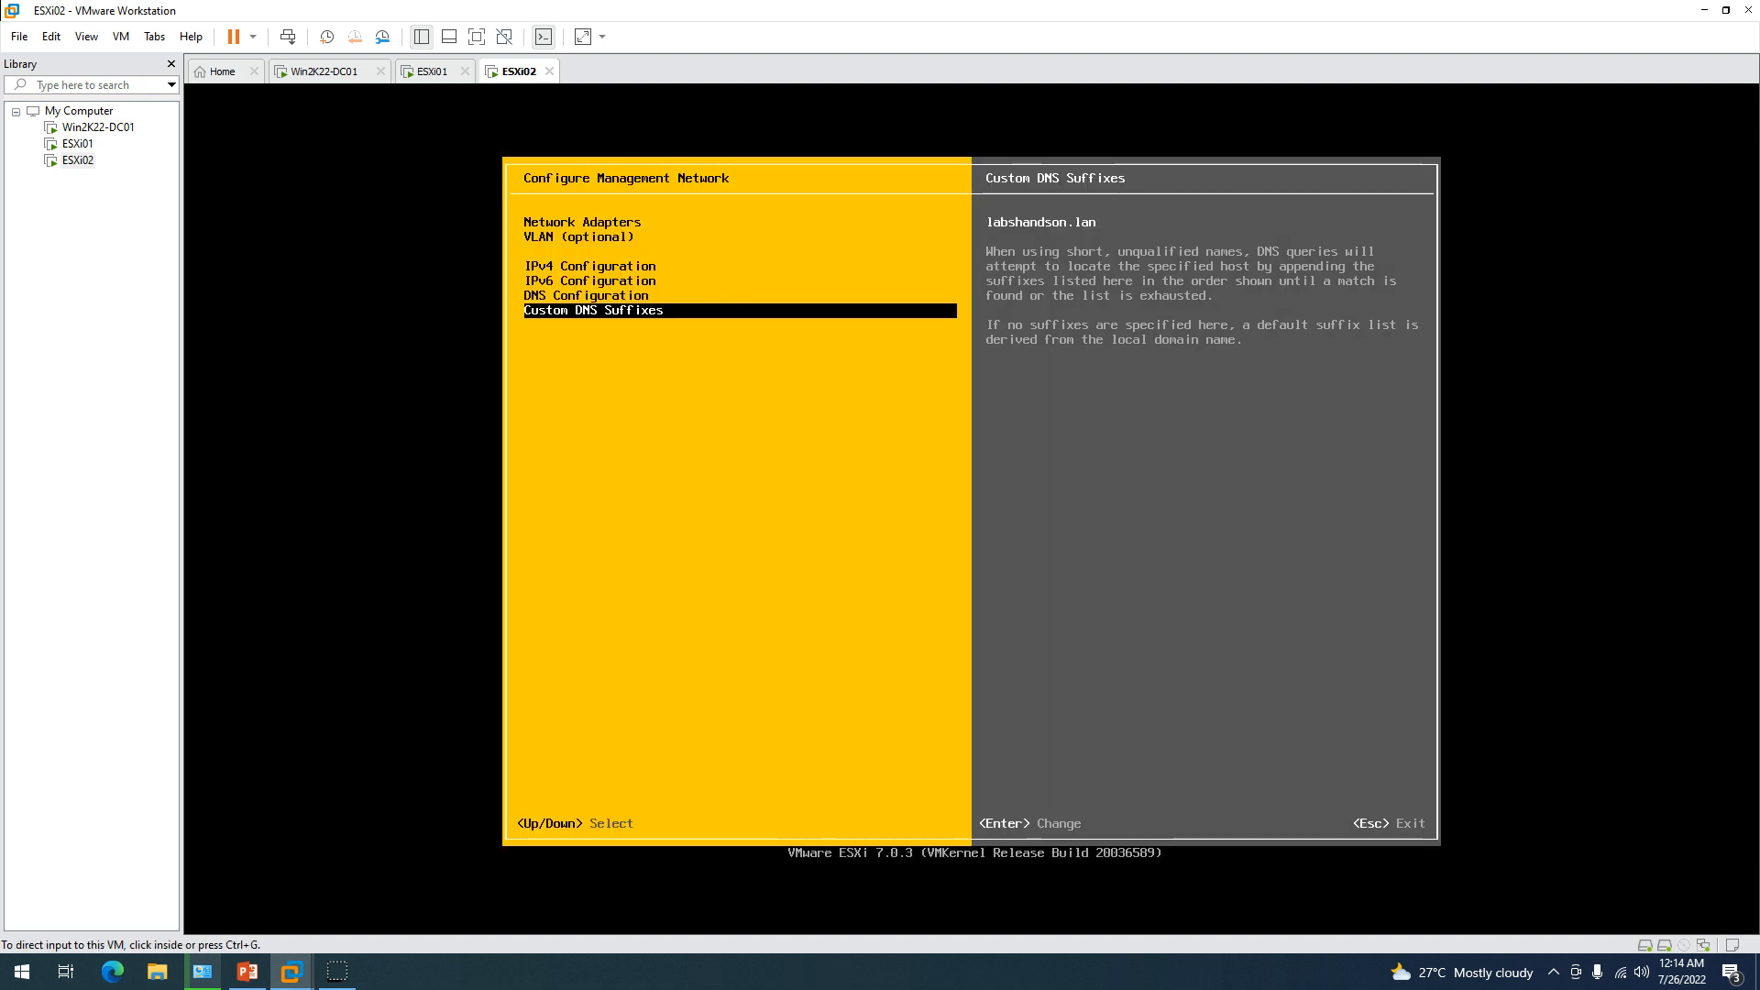
Glance at ESXi01's console, then start a Command Prompt on Win2K22-DC01.
click(431, 70)
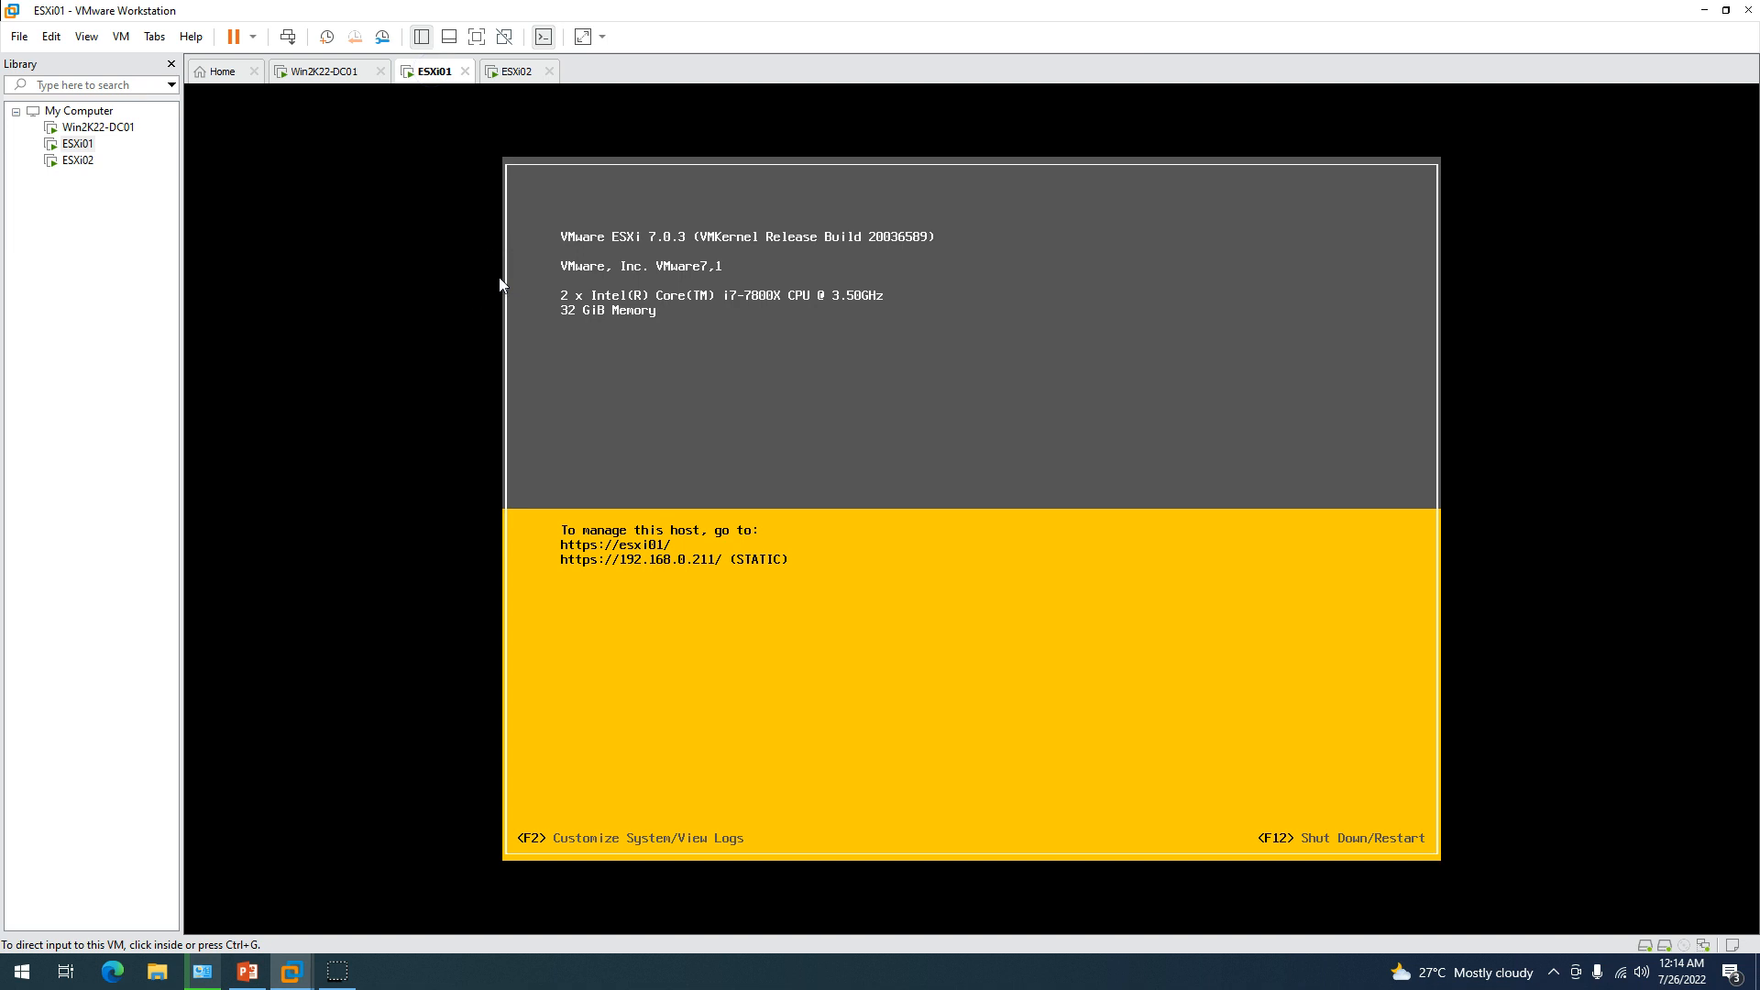
click(629, 551)
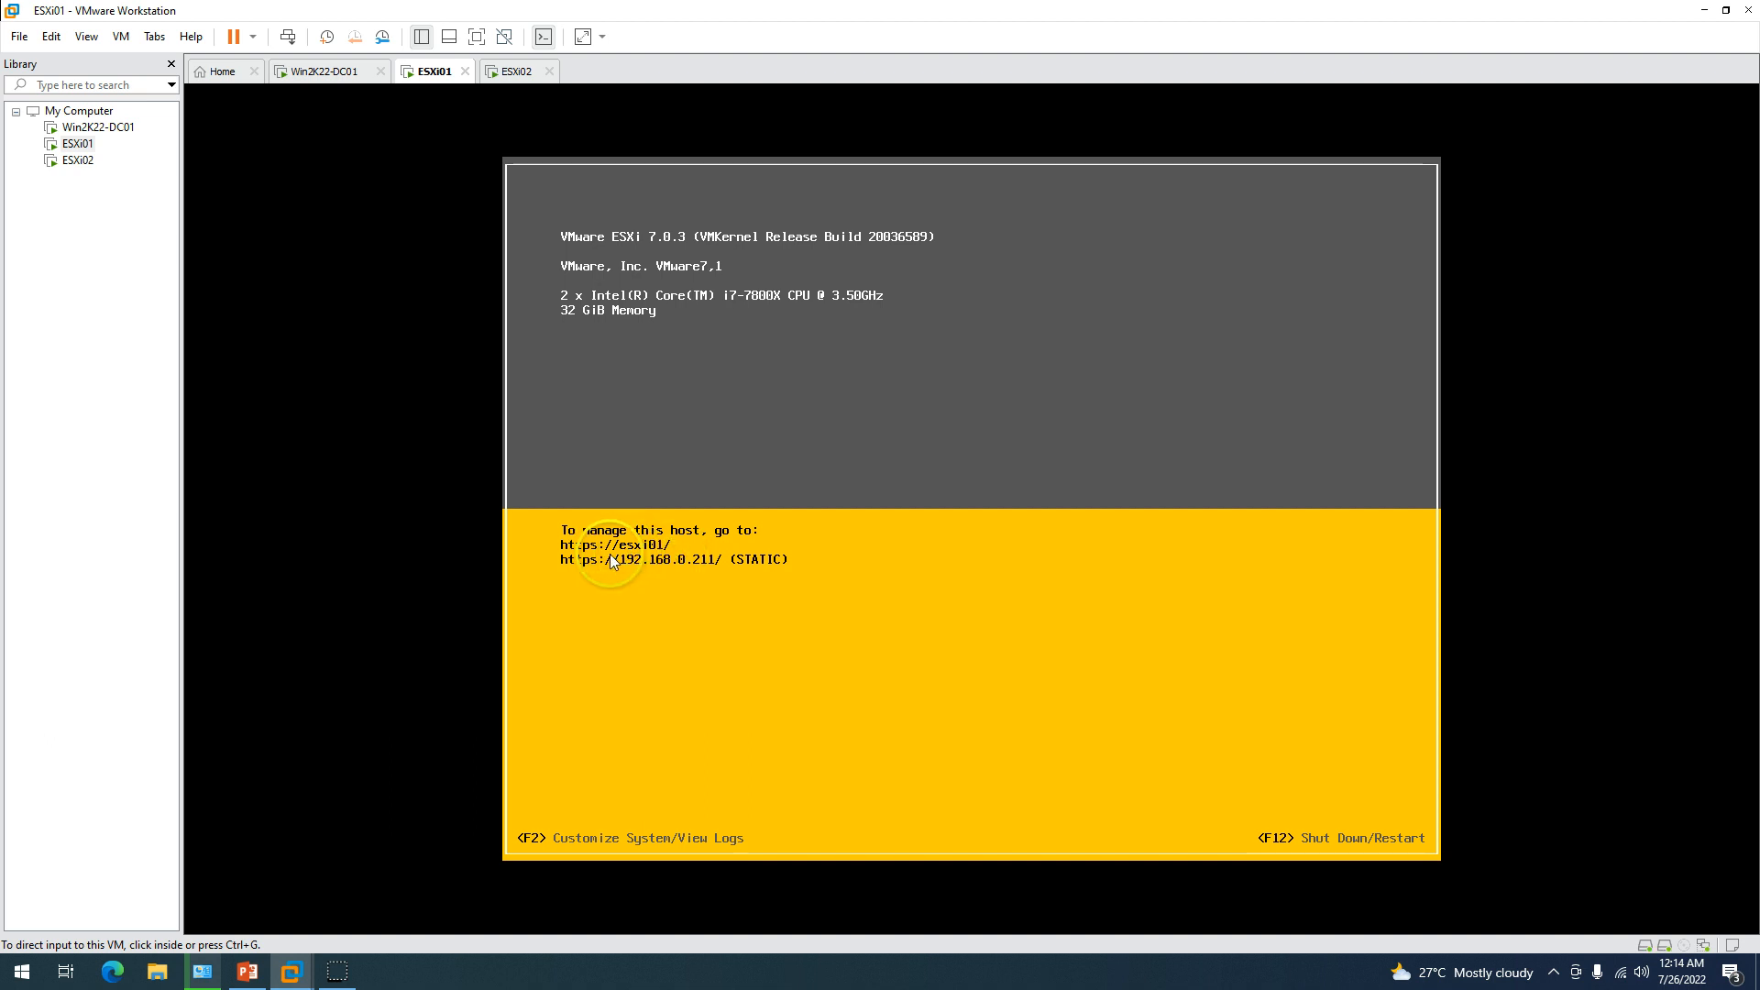
click(329, 73)
click(186, 919)
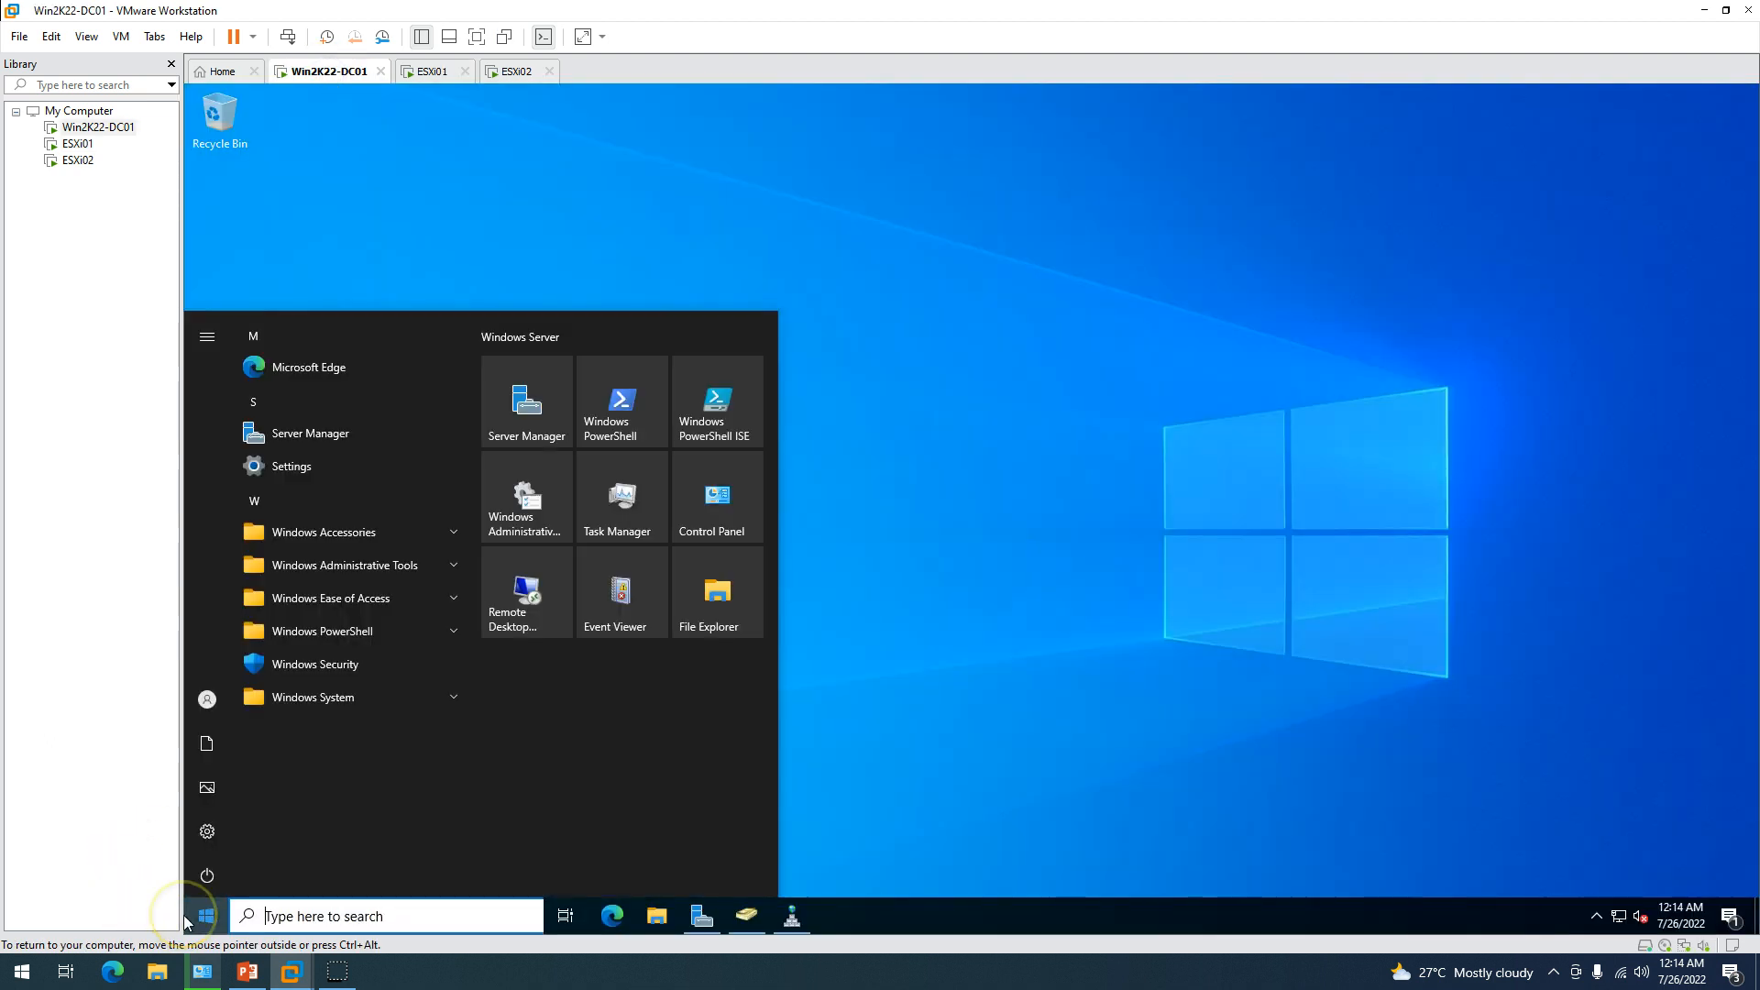
text(cmd)
key(Return)
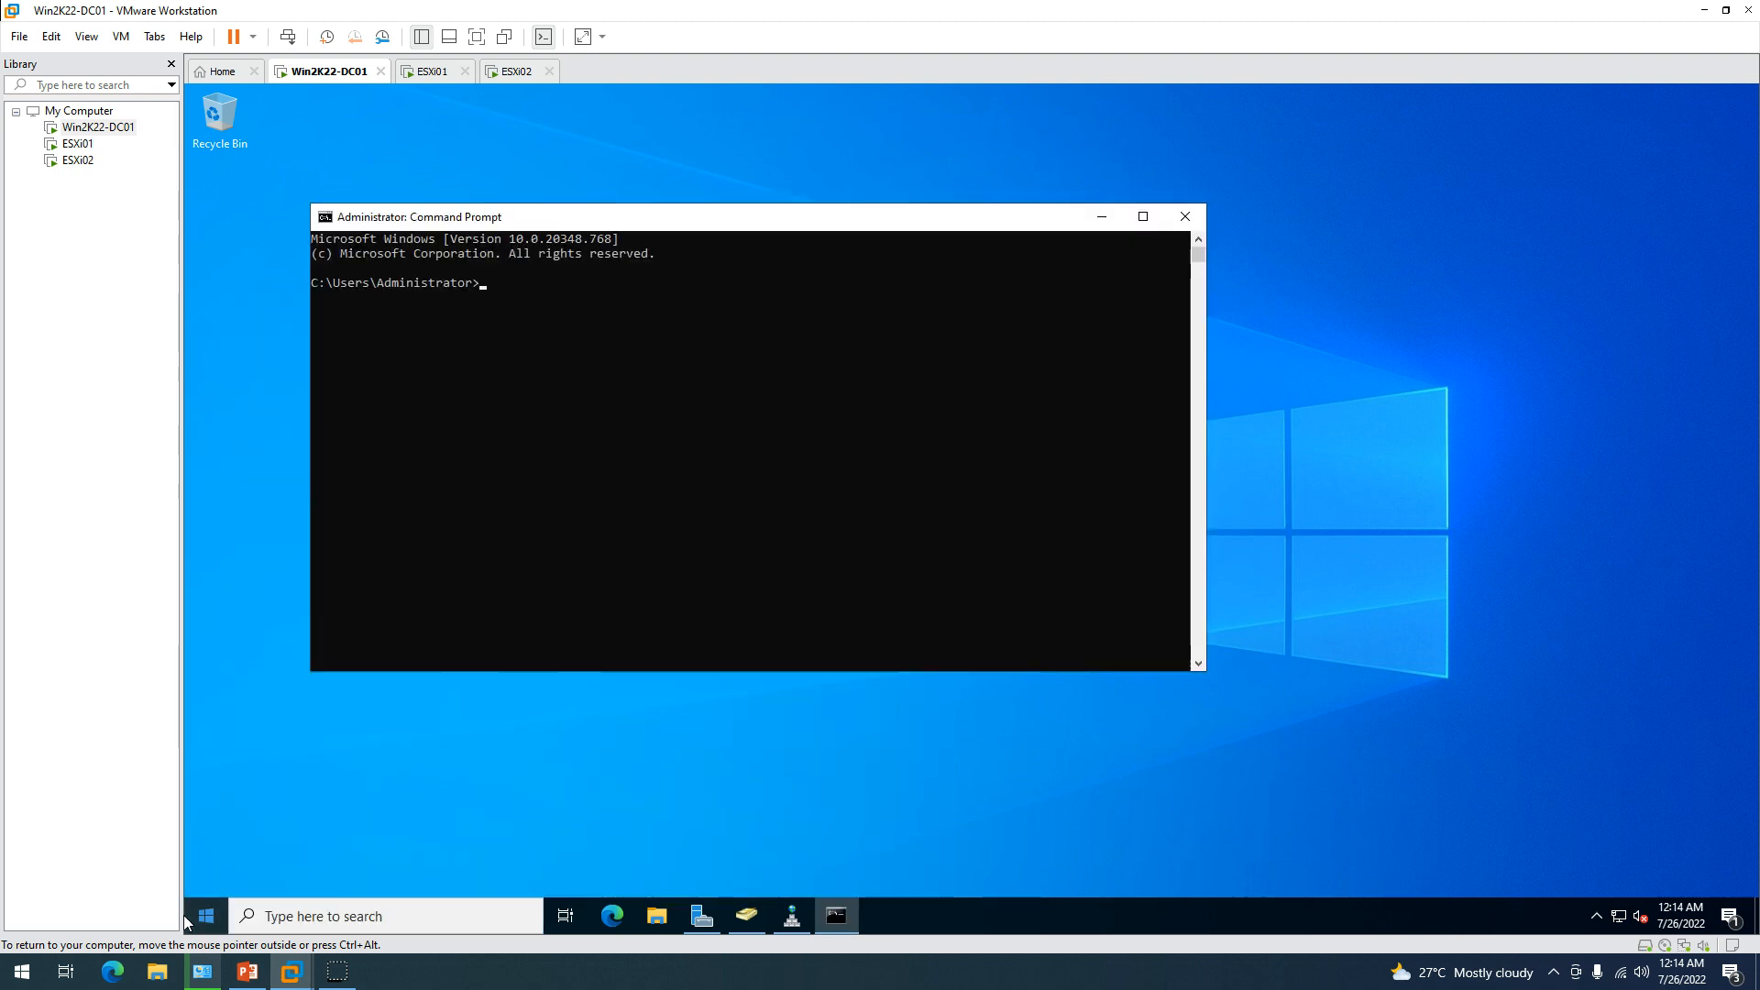
Run nslookup for esxi01 and esxi02, confirming 192.168.0.211 and 192.168.0.212.
text(nslookup es)
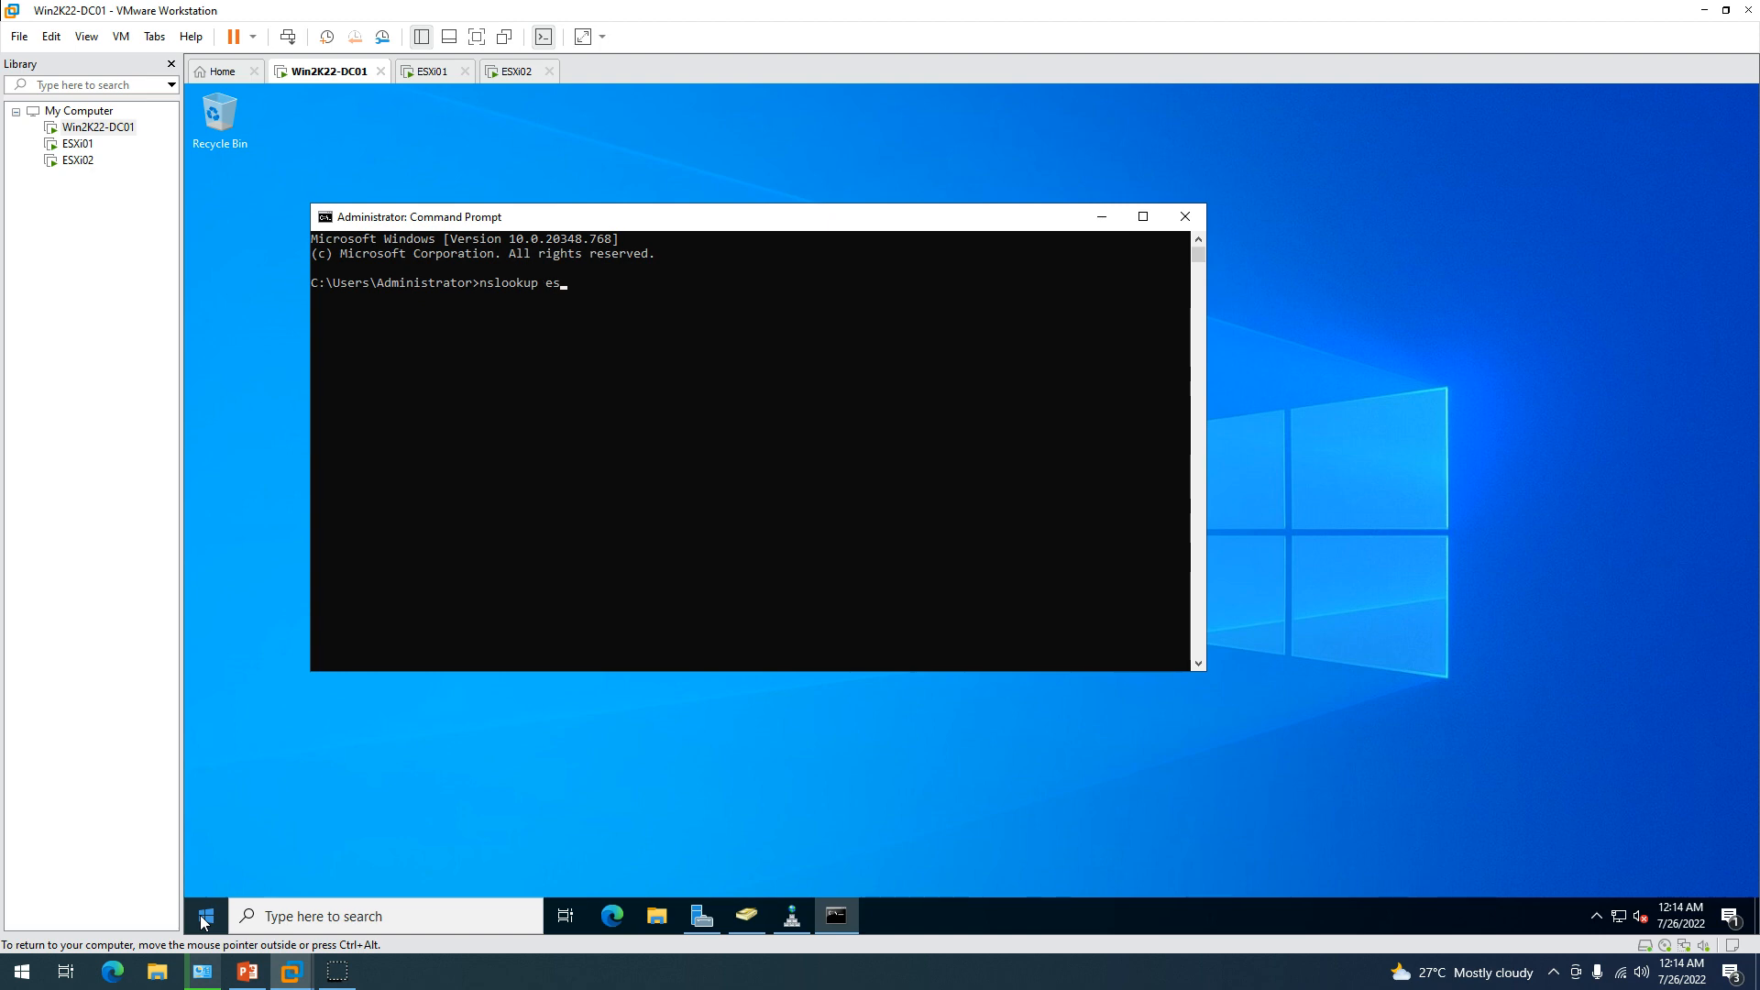
text(xi01)
key(Return)
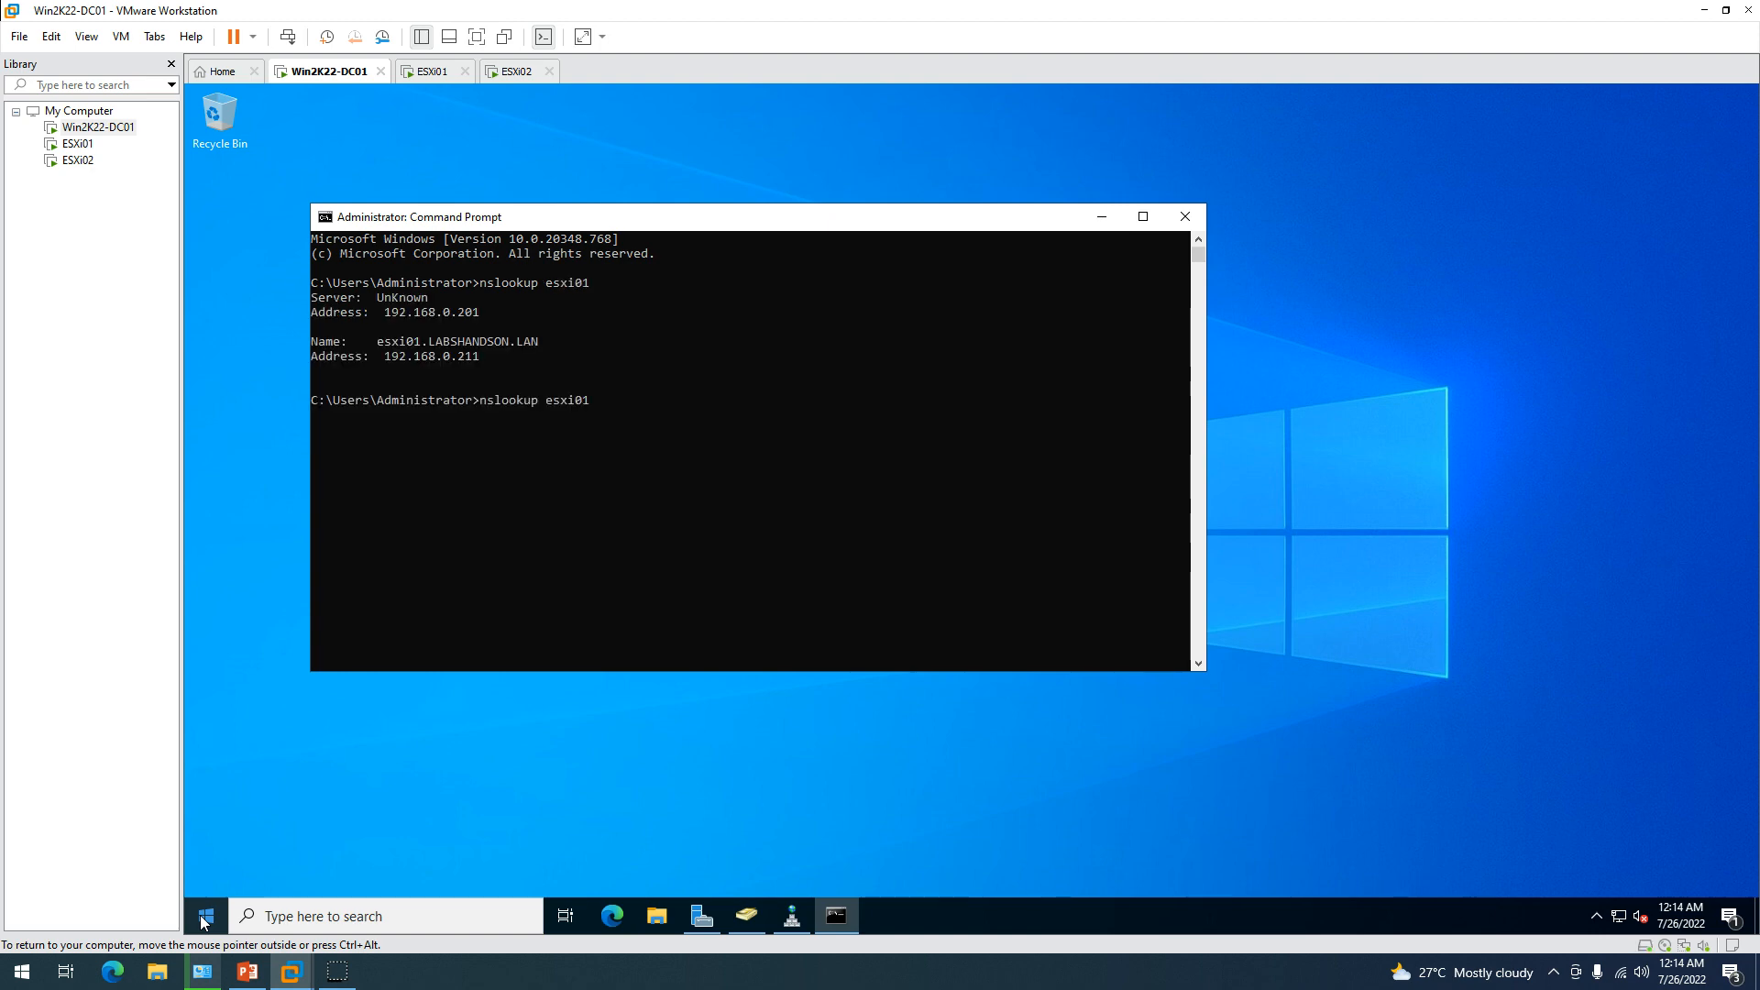
text(nslookup esxi02)
key(Return)
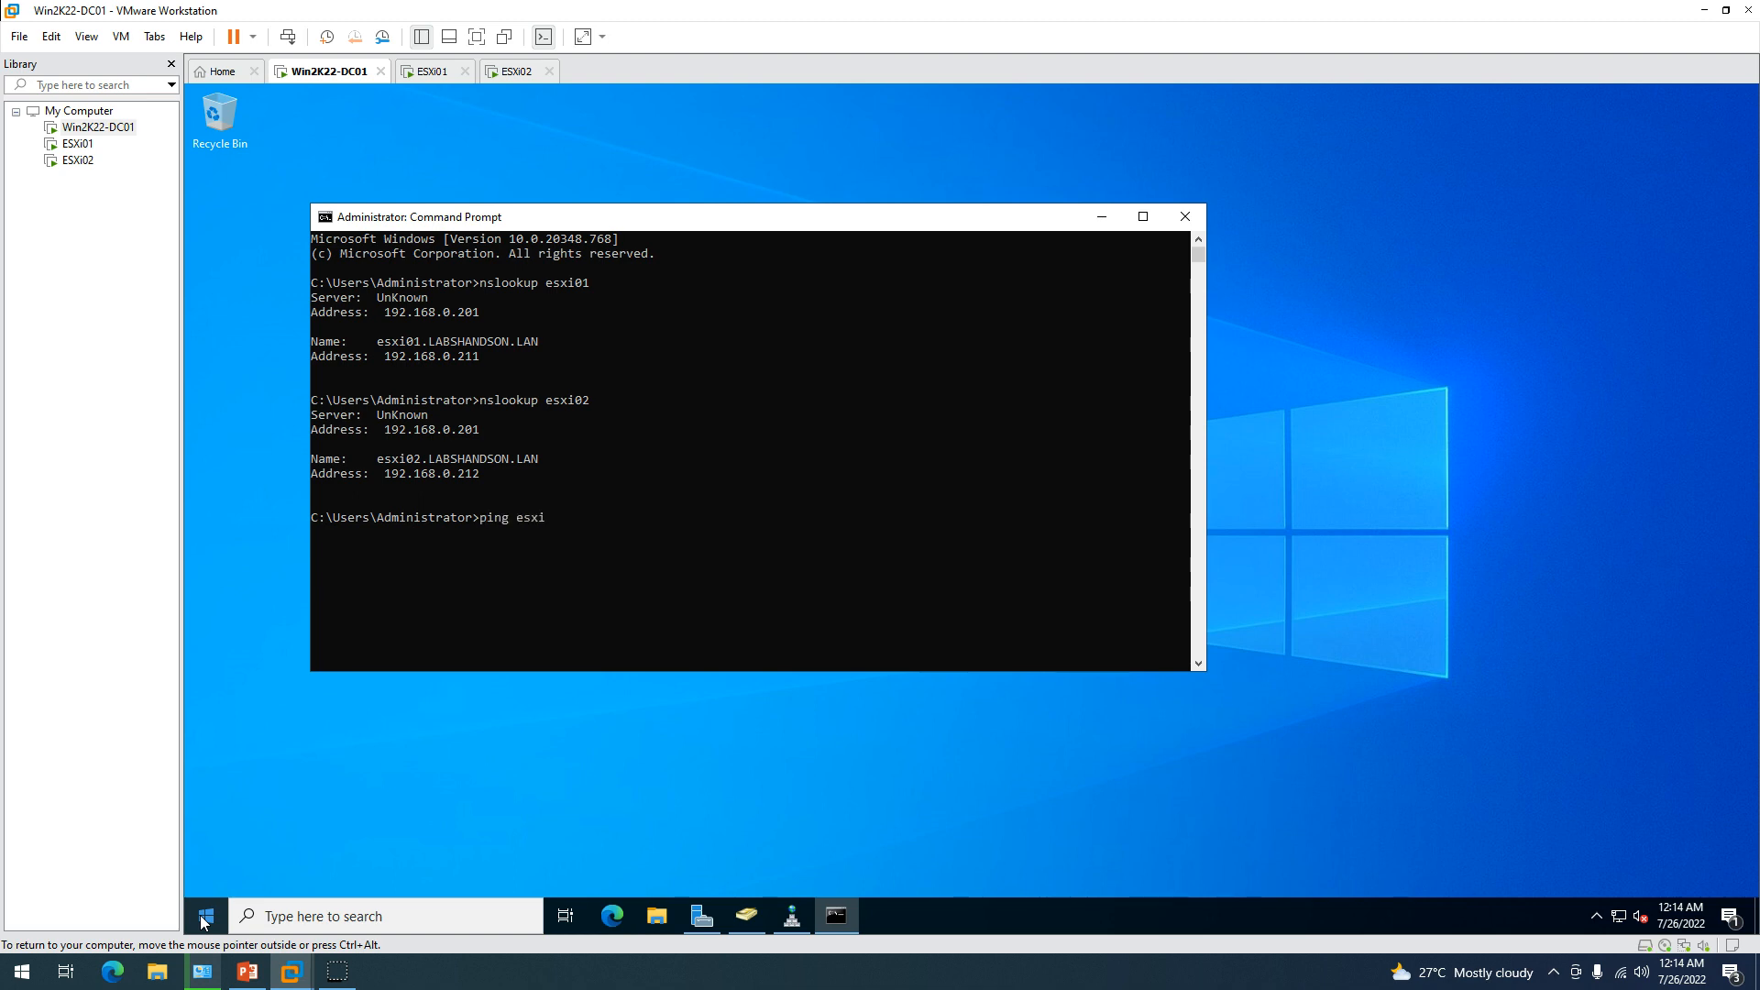
Ping esxi01 and esxi02, then view ESXi01's console showing its management URLs.
key(Return)
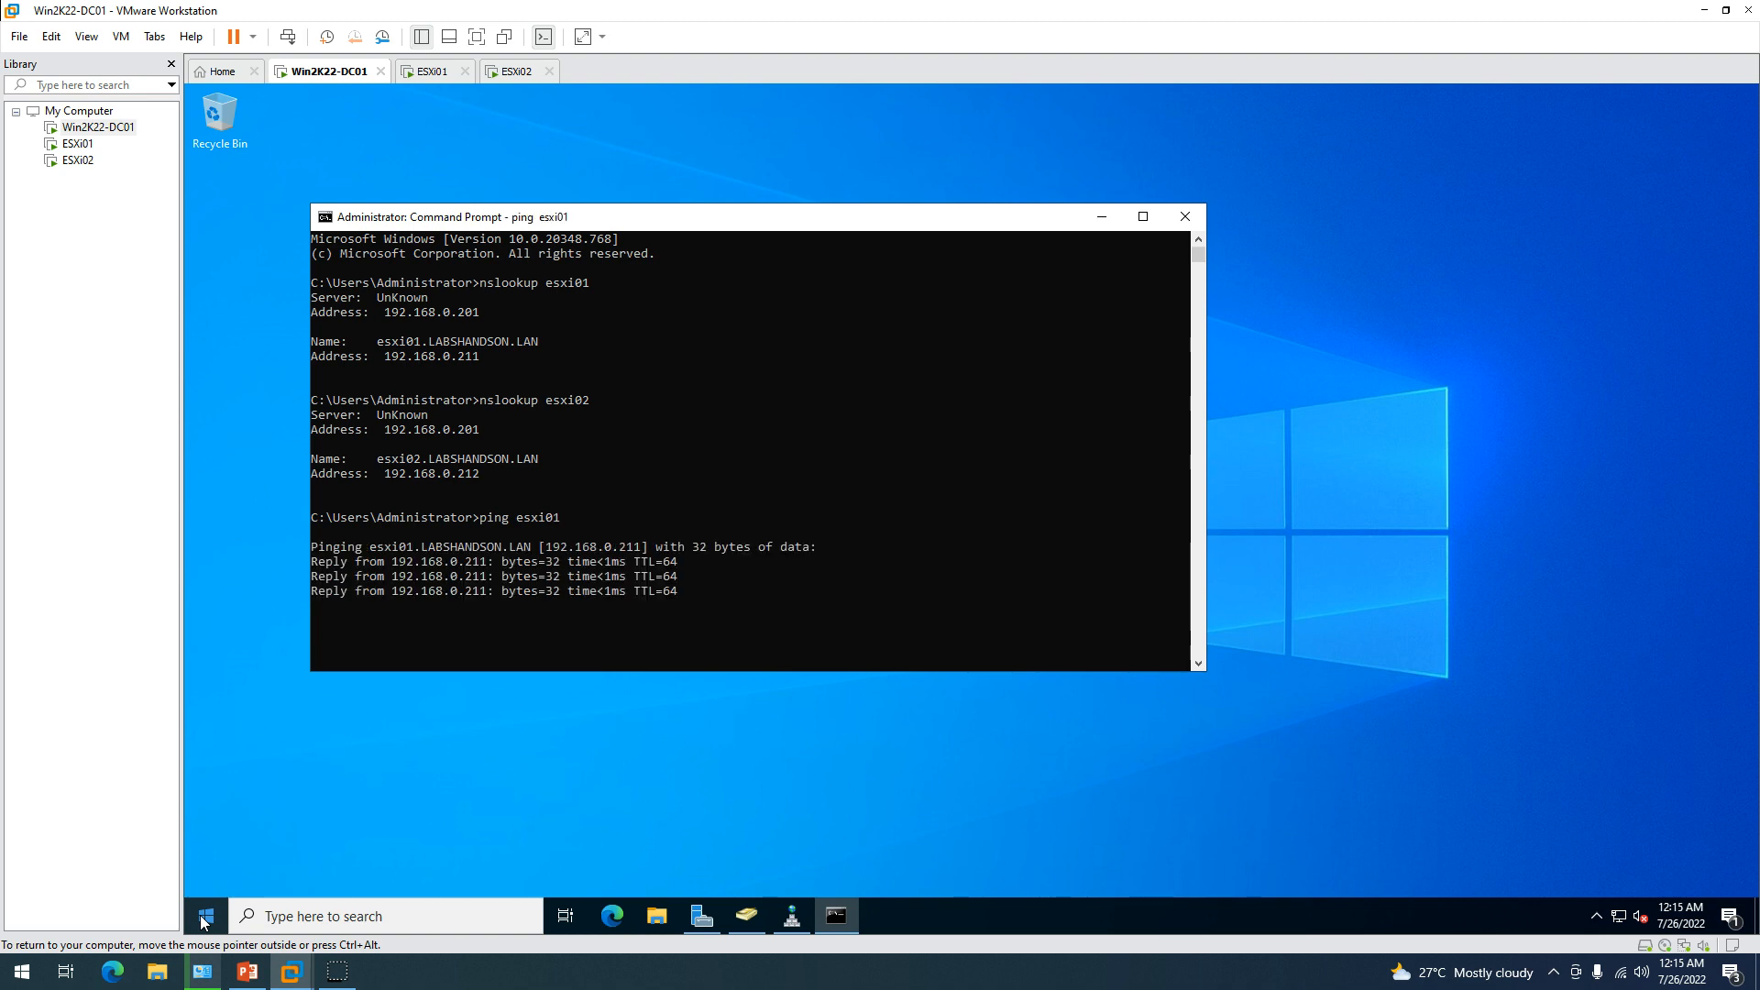
text(ping esxi02)
key(Return)
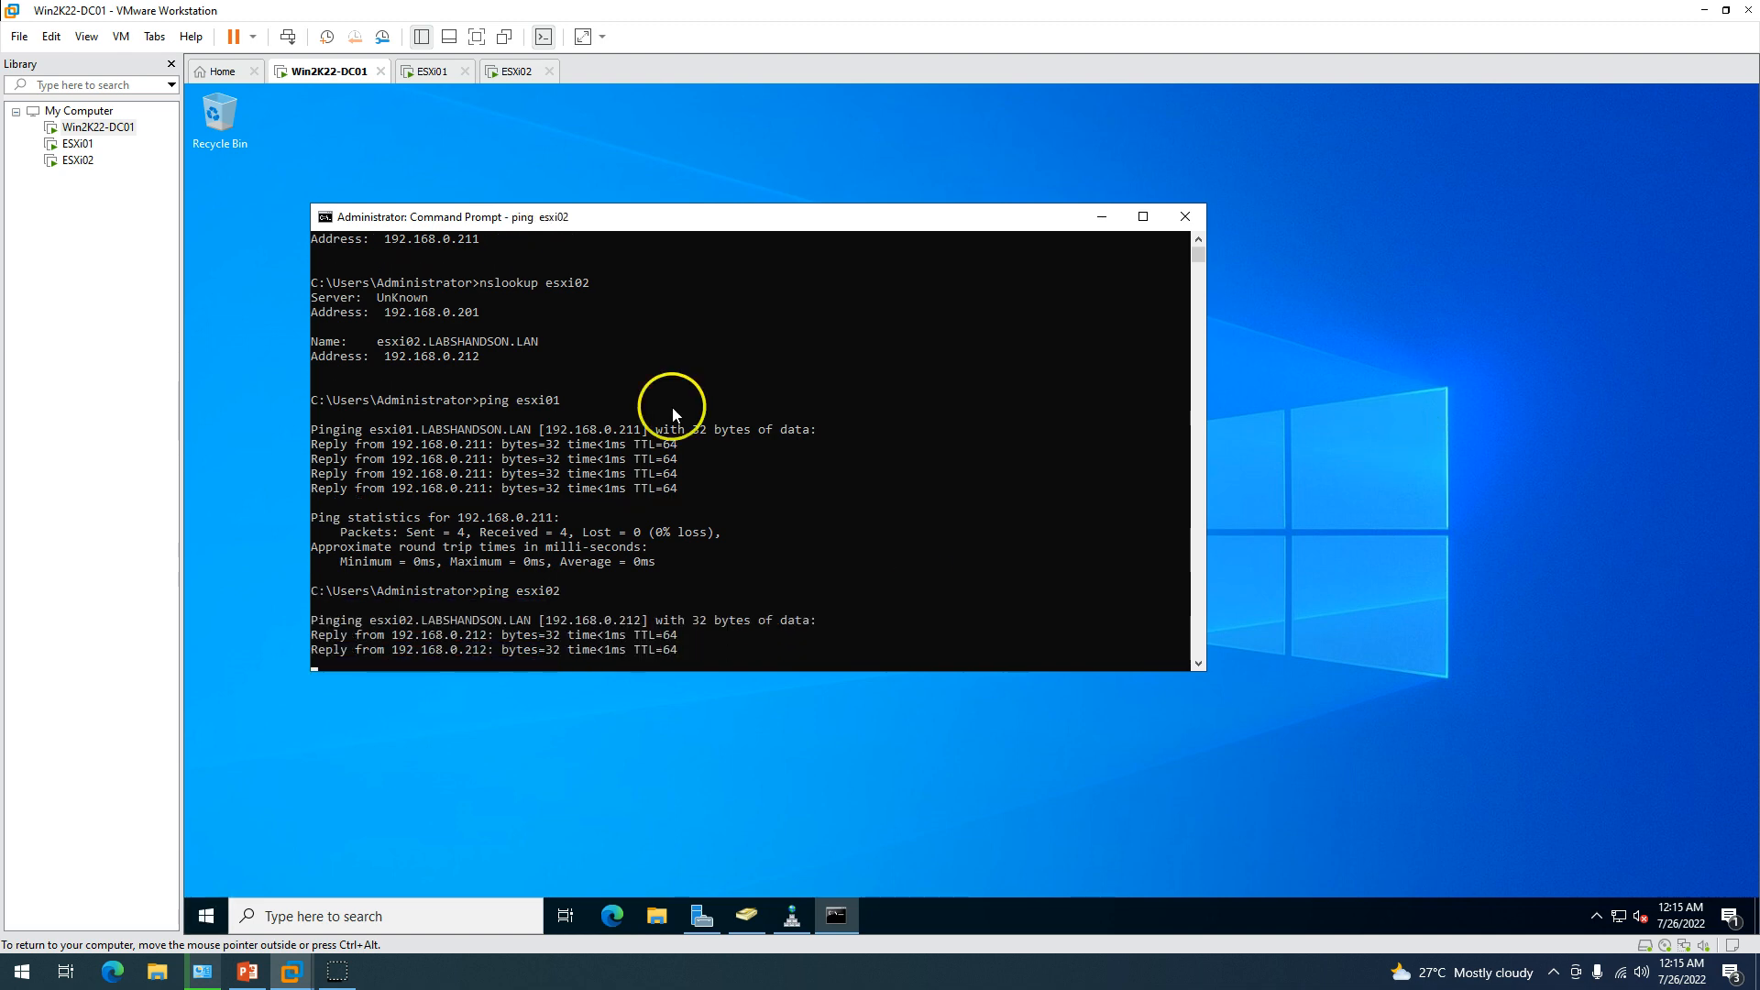
click(429, 72)
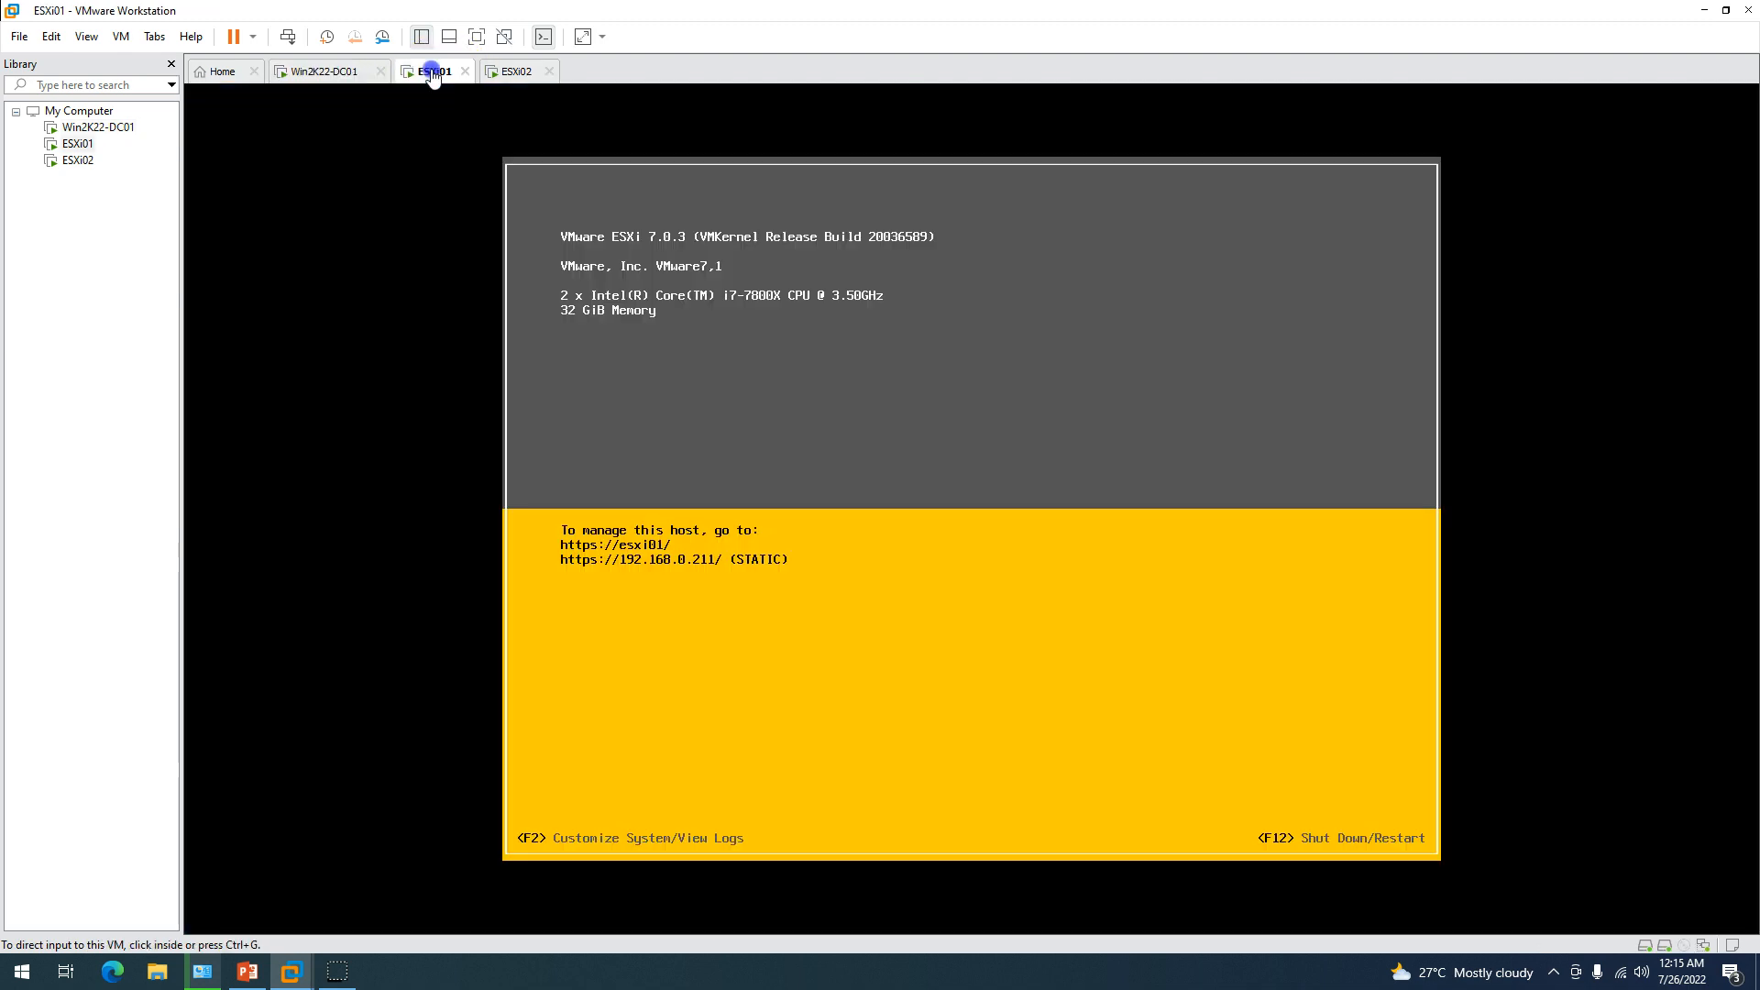
Check ESXi02's console, then skip Edge's first-run sign-in and setup on Win2K22-DC01.
click(495, 72)
click(326, 73)
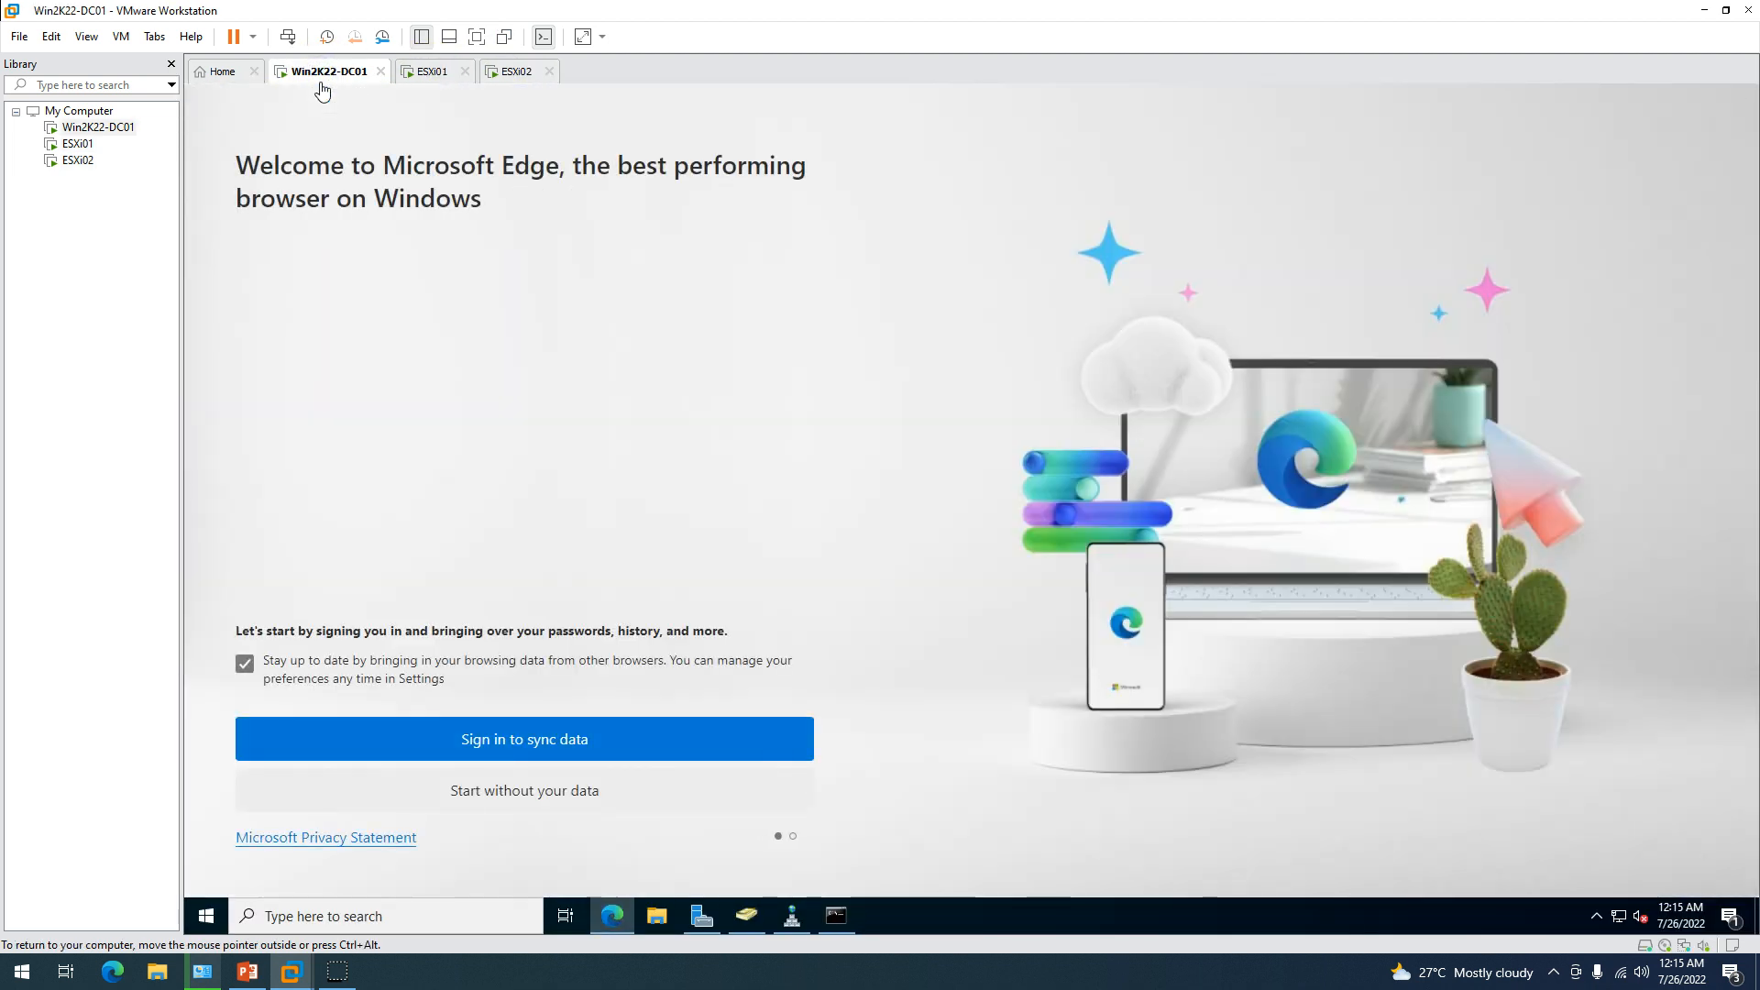
click(550, 788)
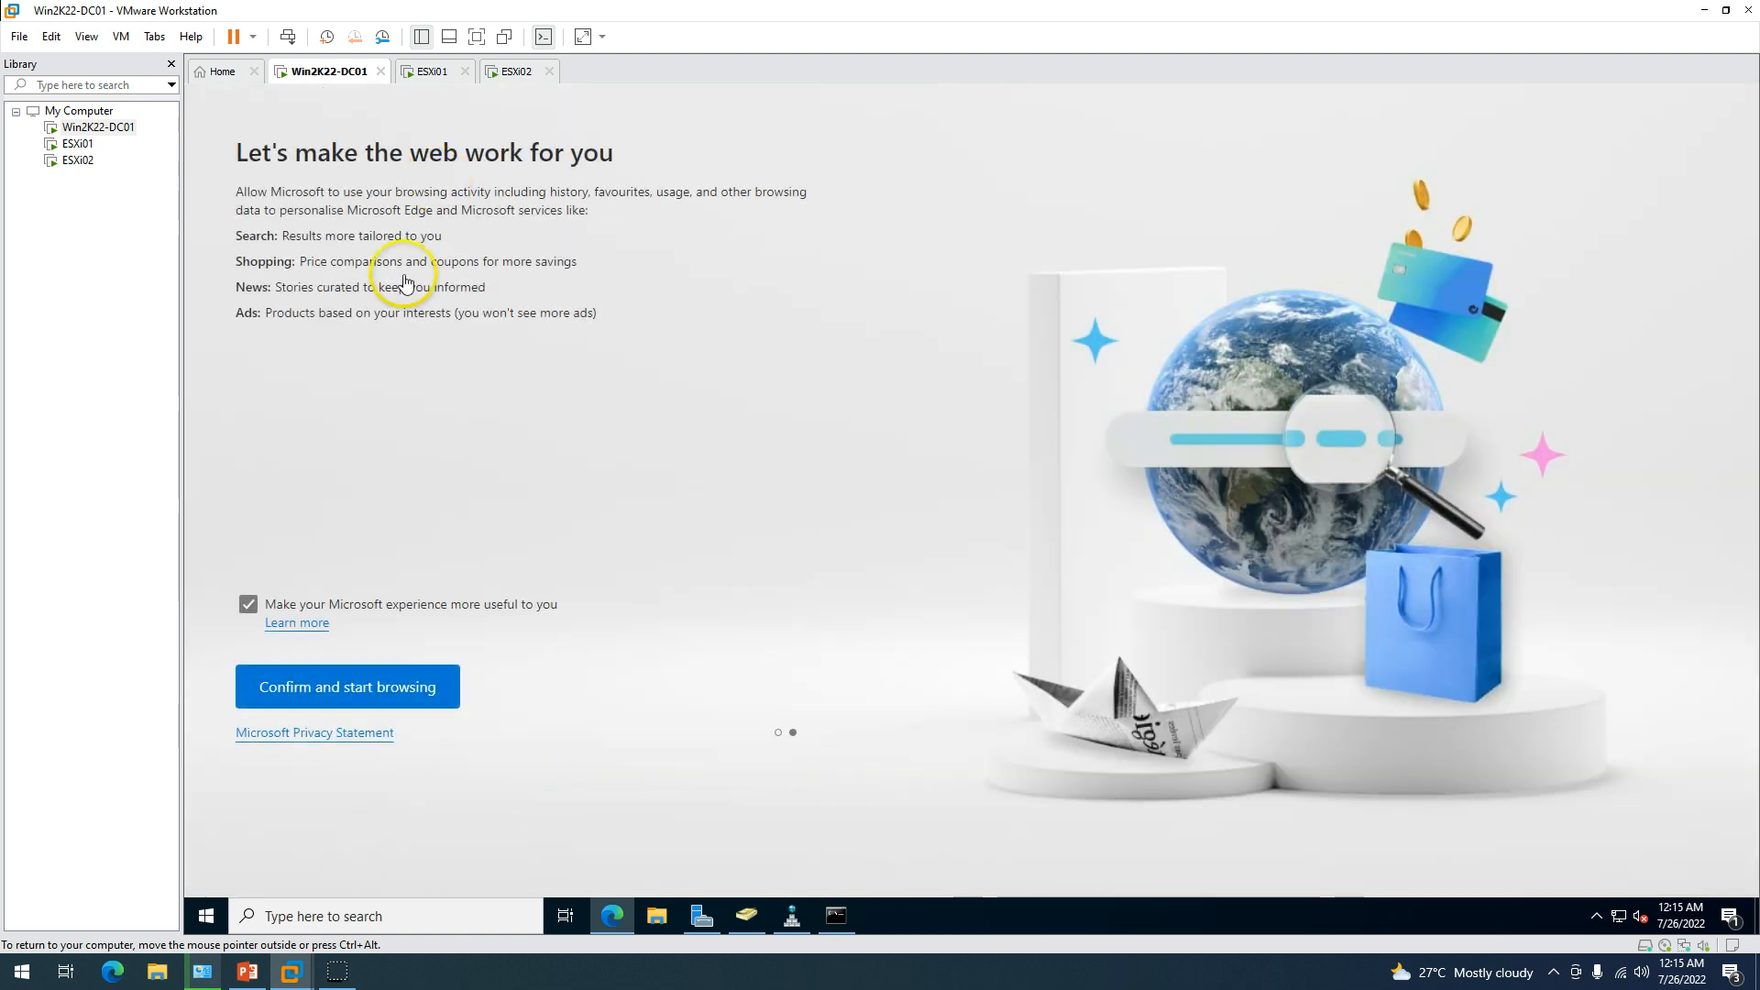
click(389, 699)
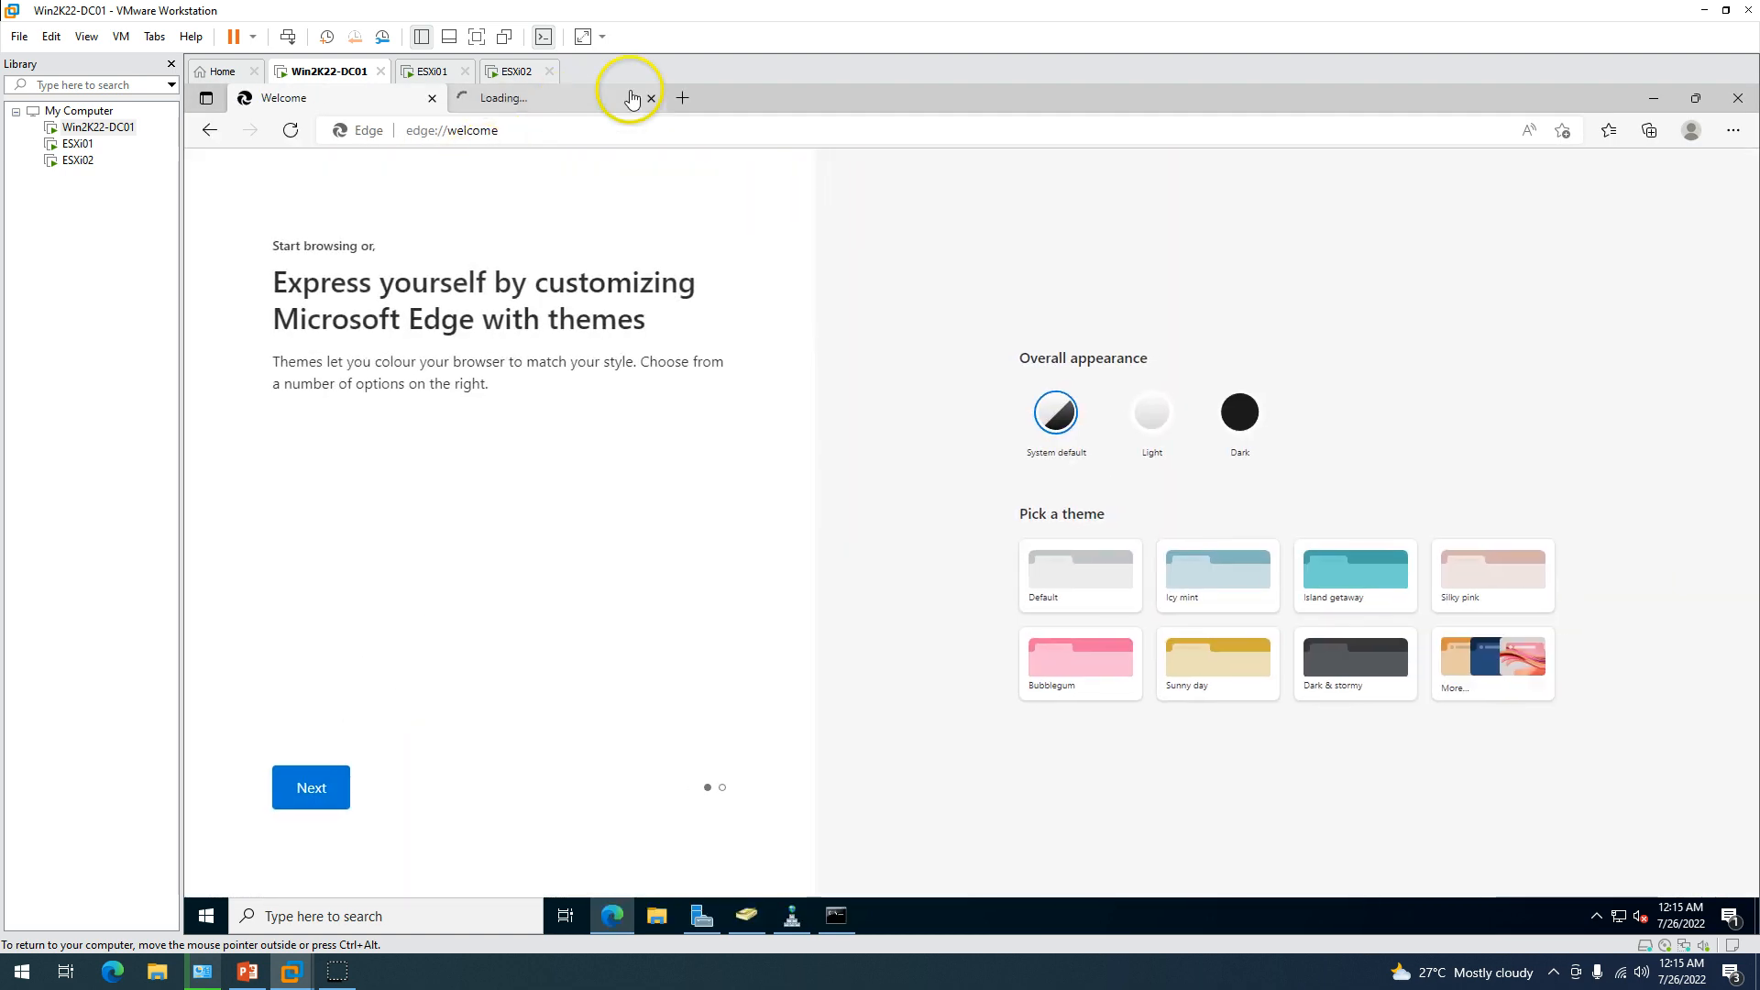
click(651, 98)
click(581, 140)
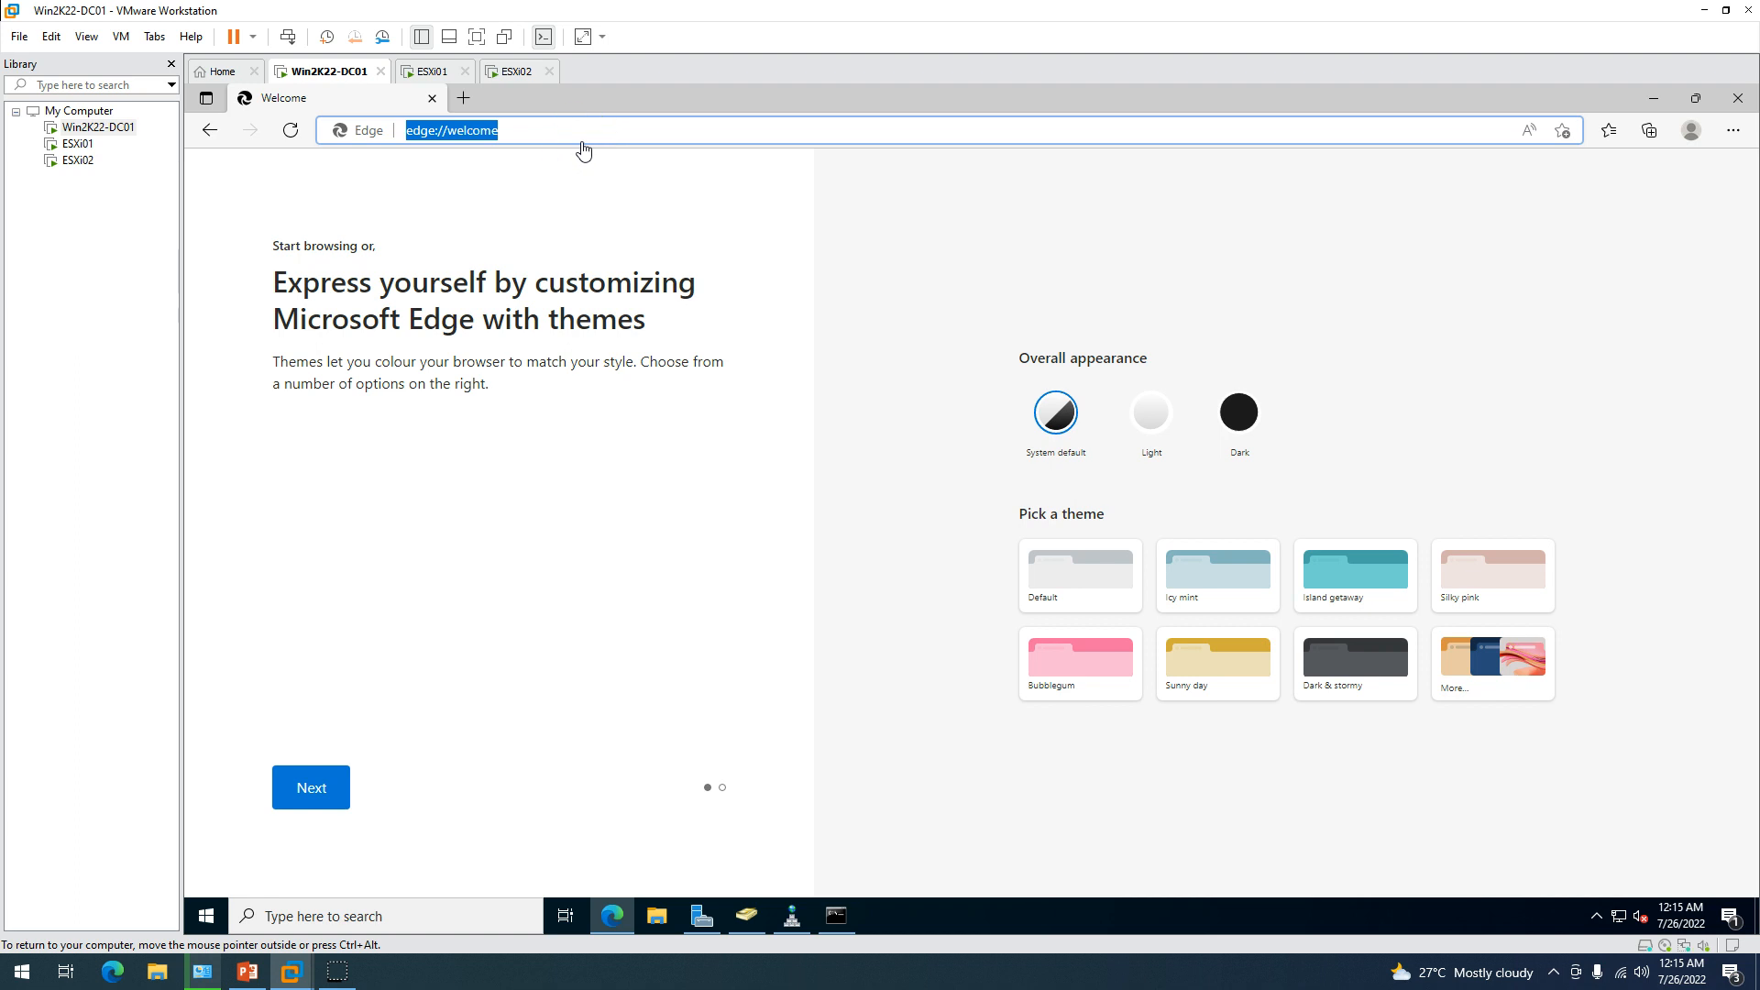
text(h)
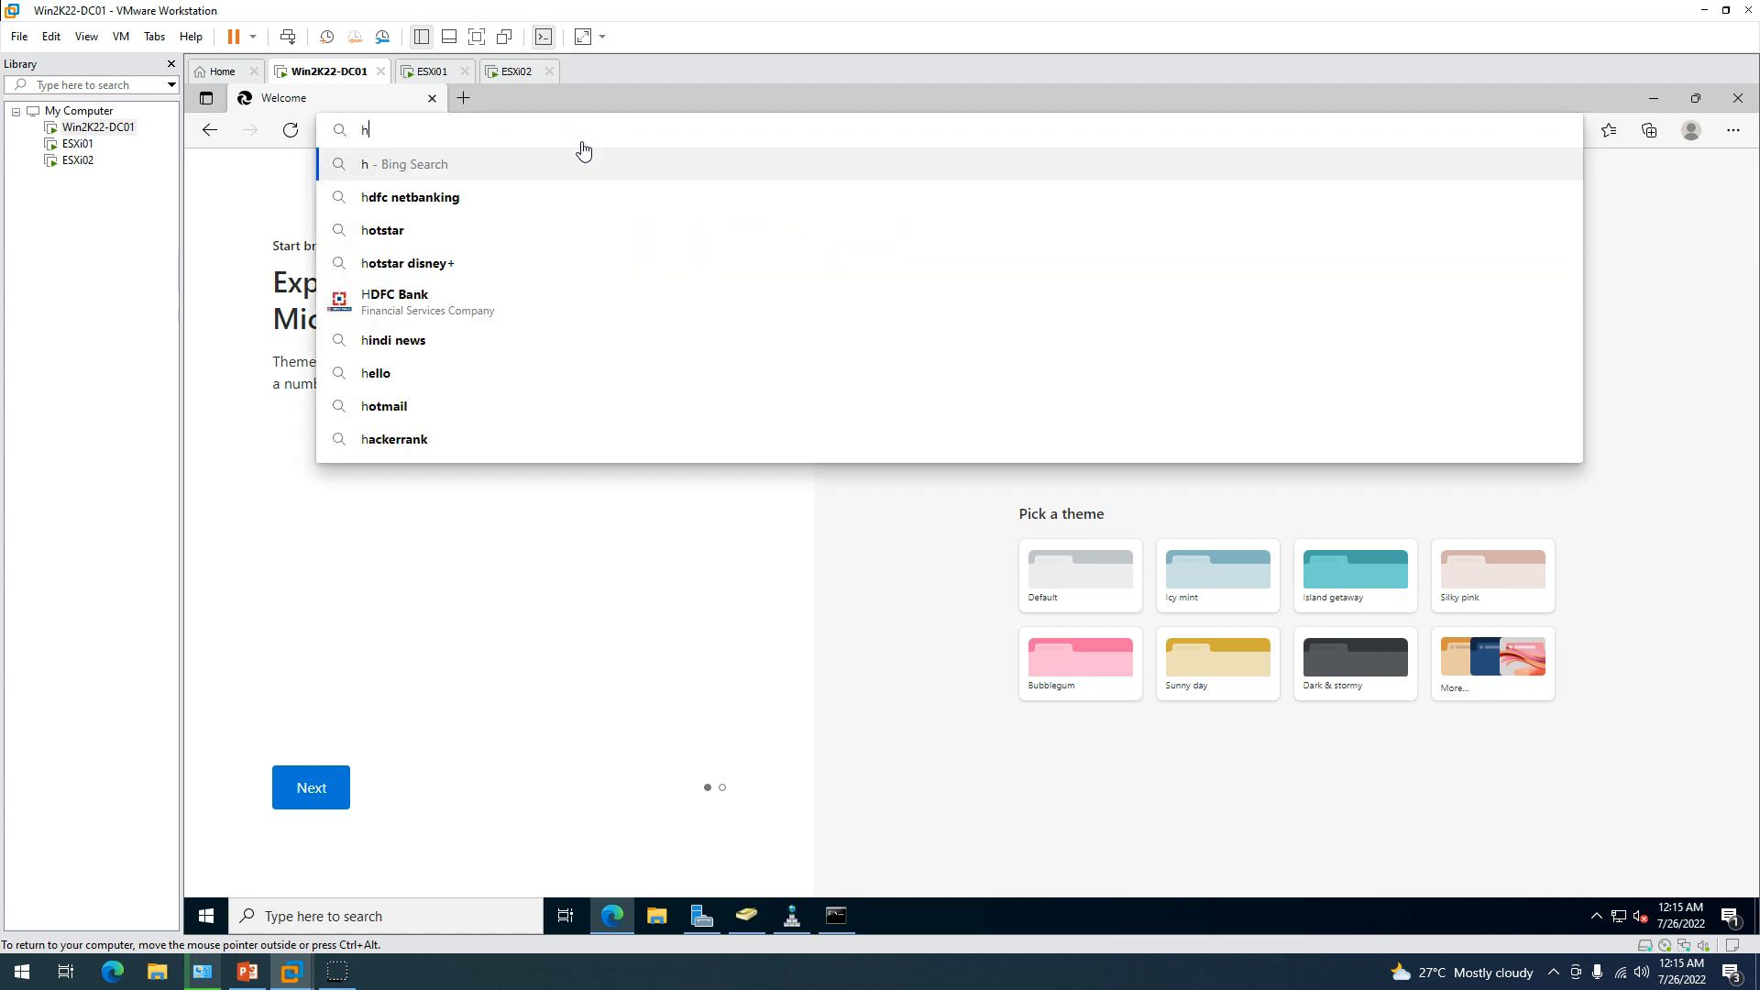
text(ttps://)
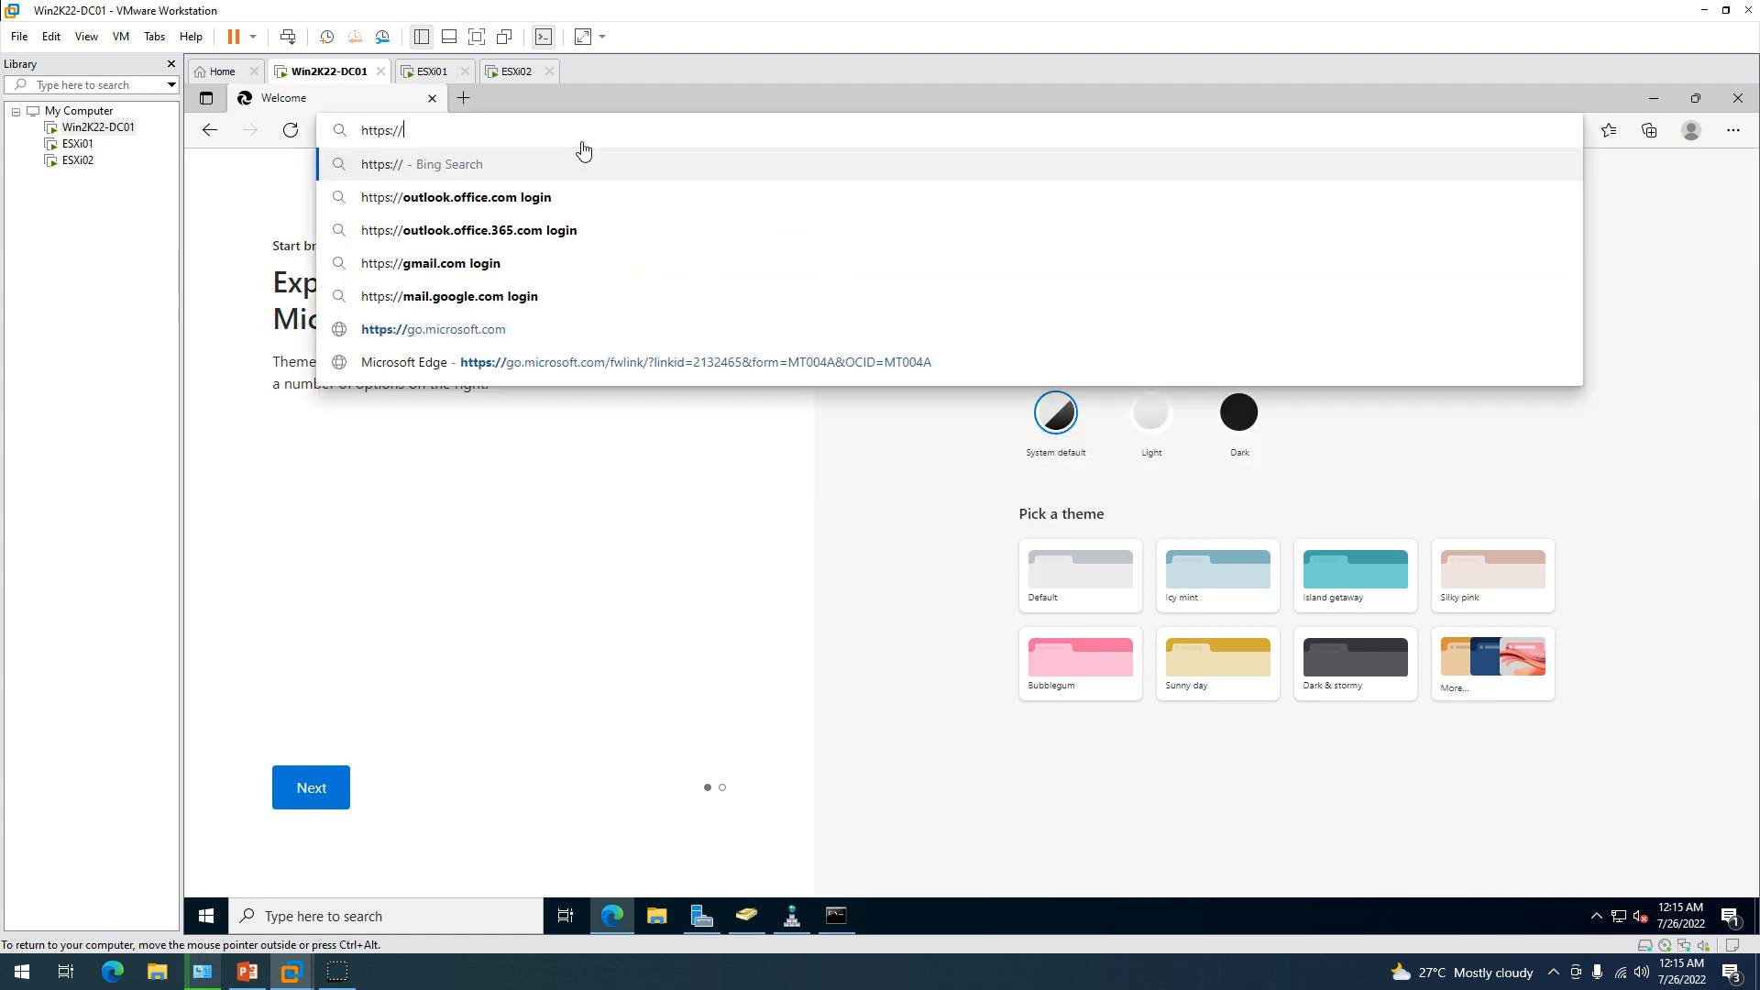
text(esxi)
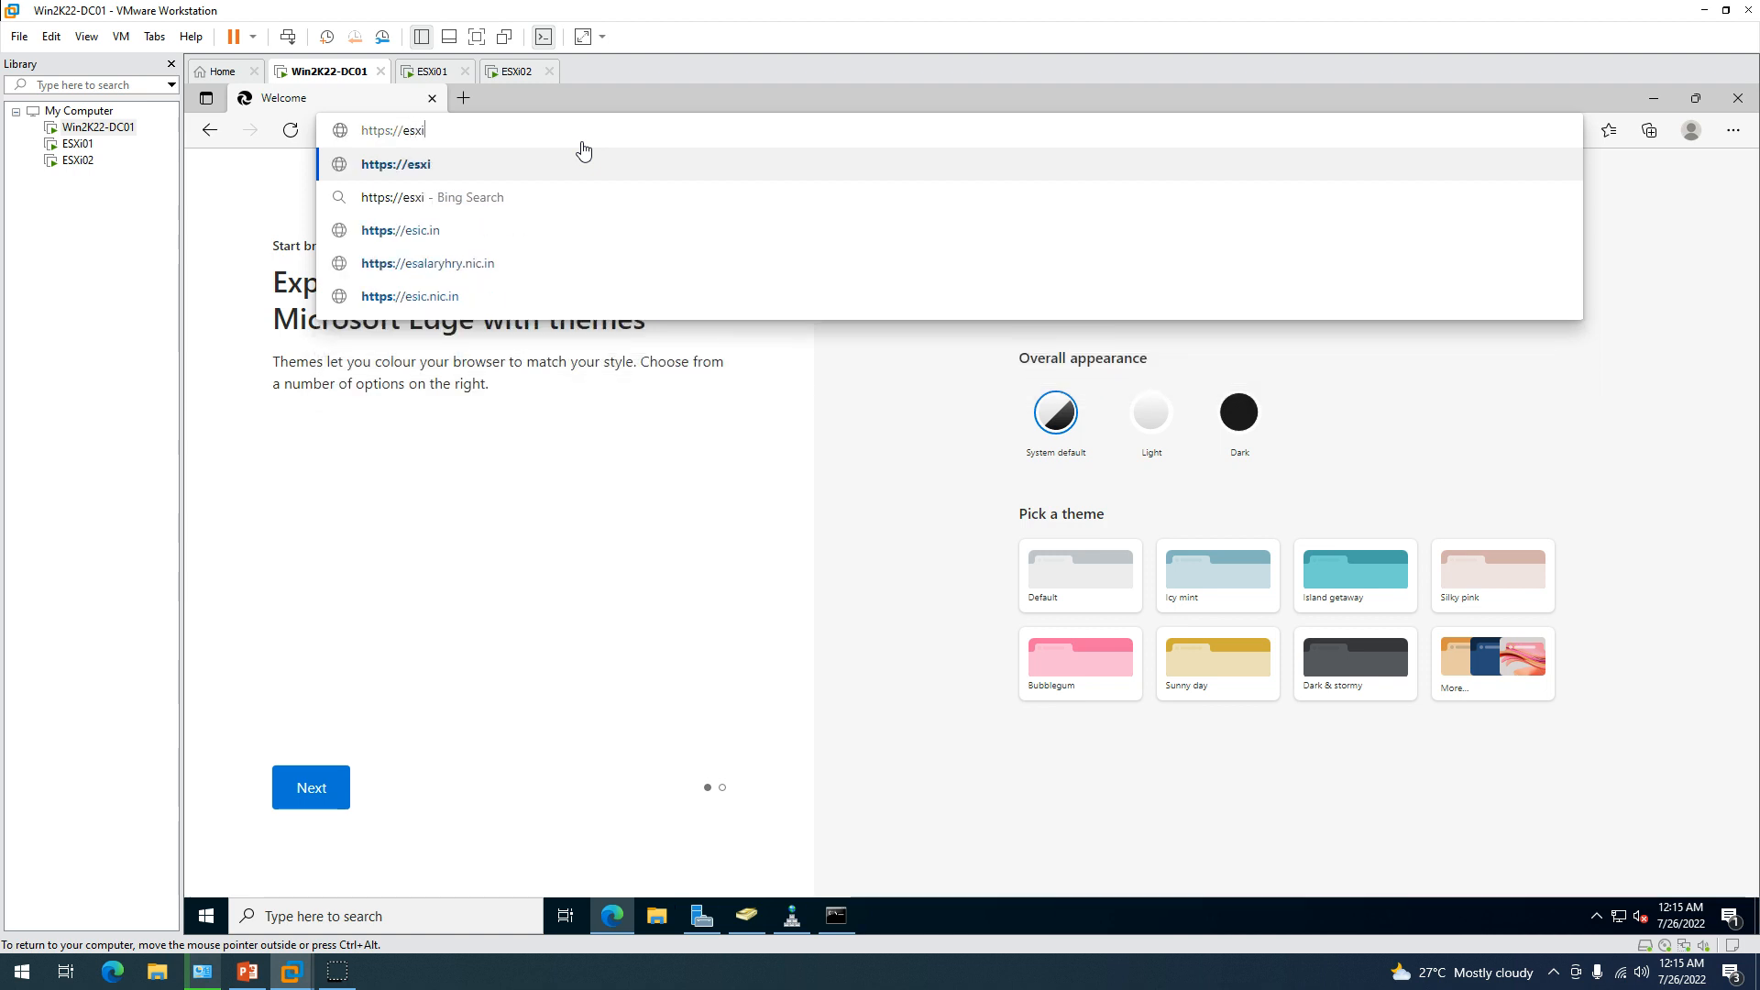
text(01.)
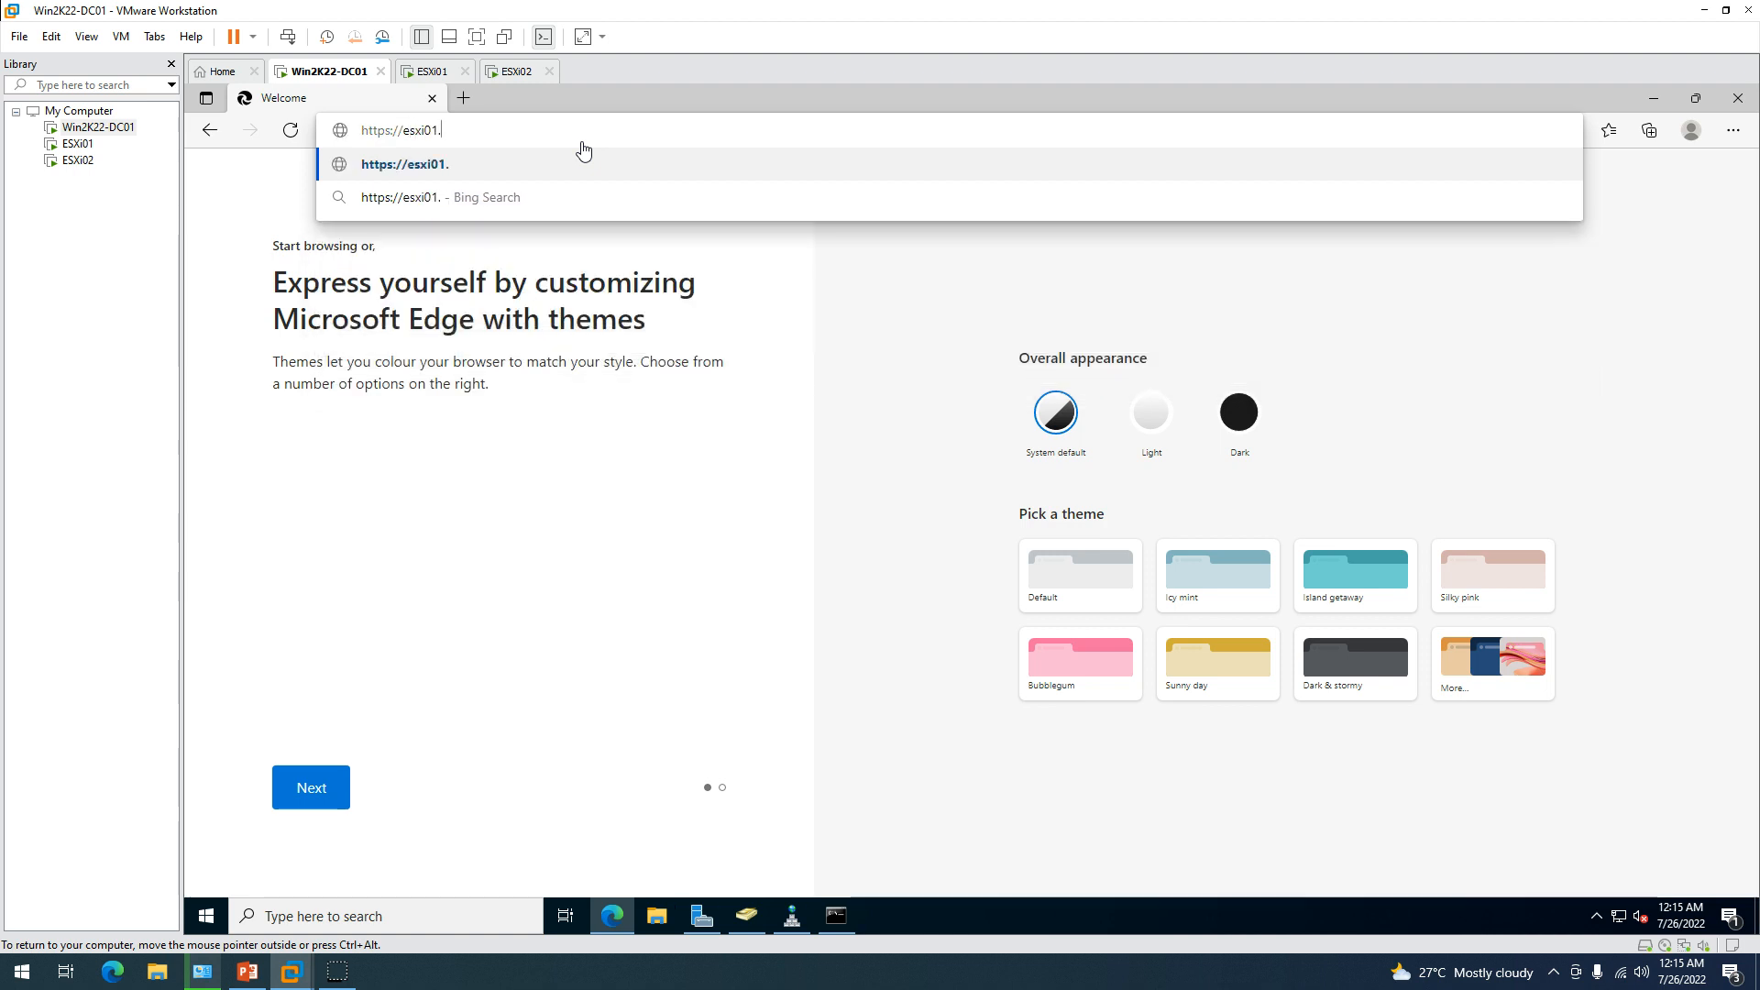
text(labshandson.lan)
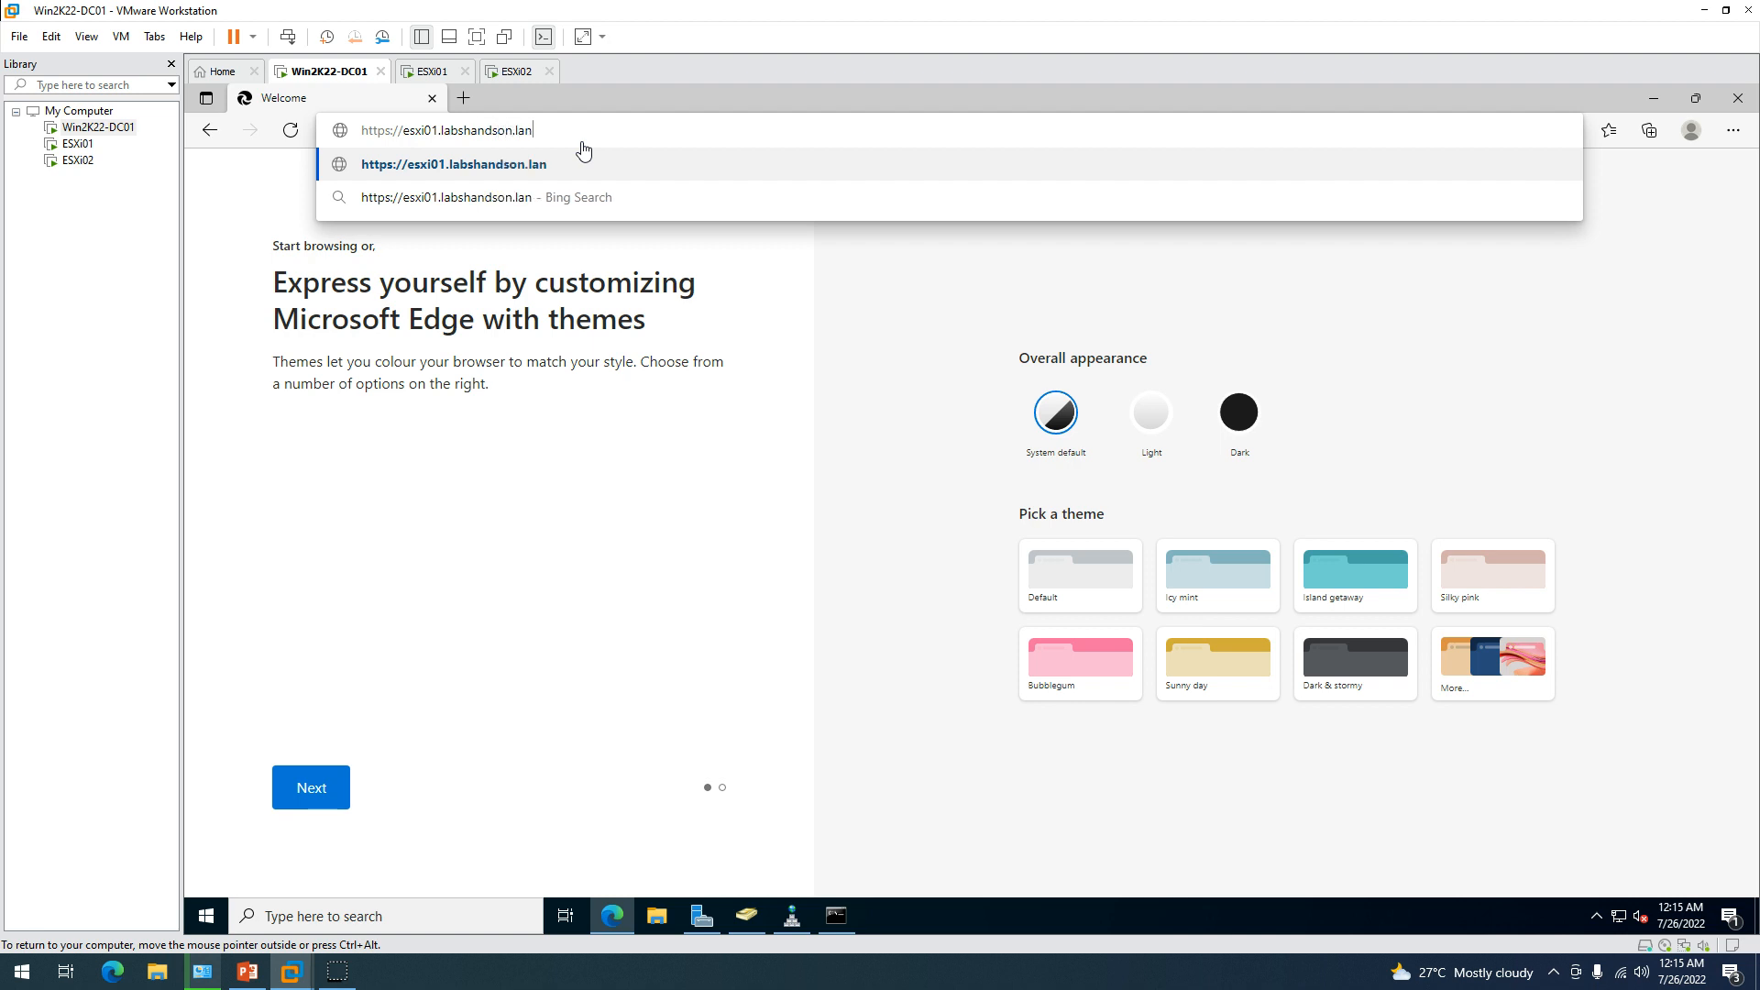
key(Return)
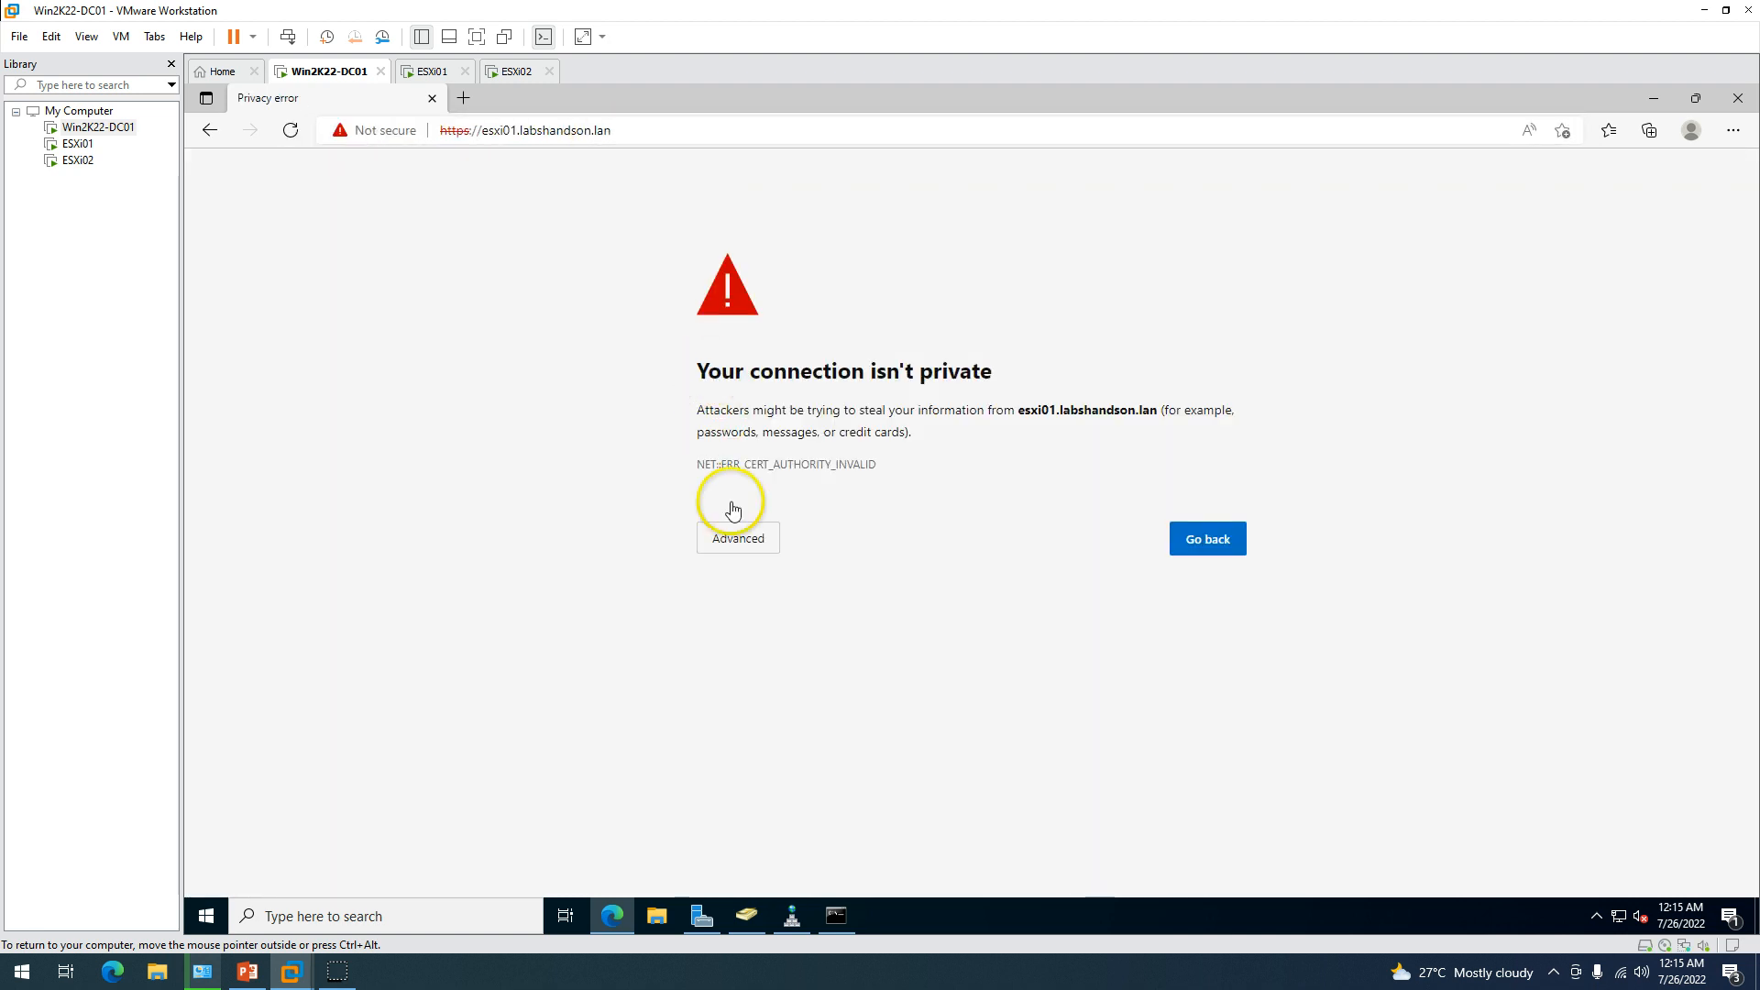
click(735, 538)
click(819, 680)
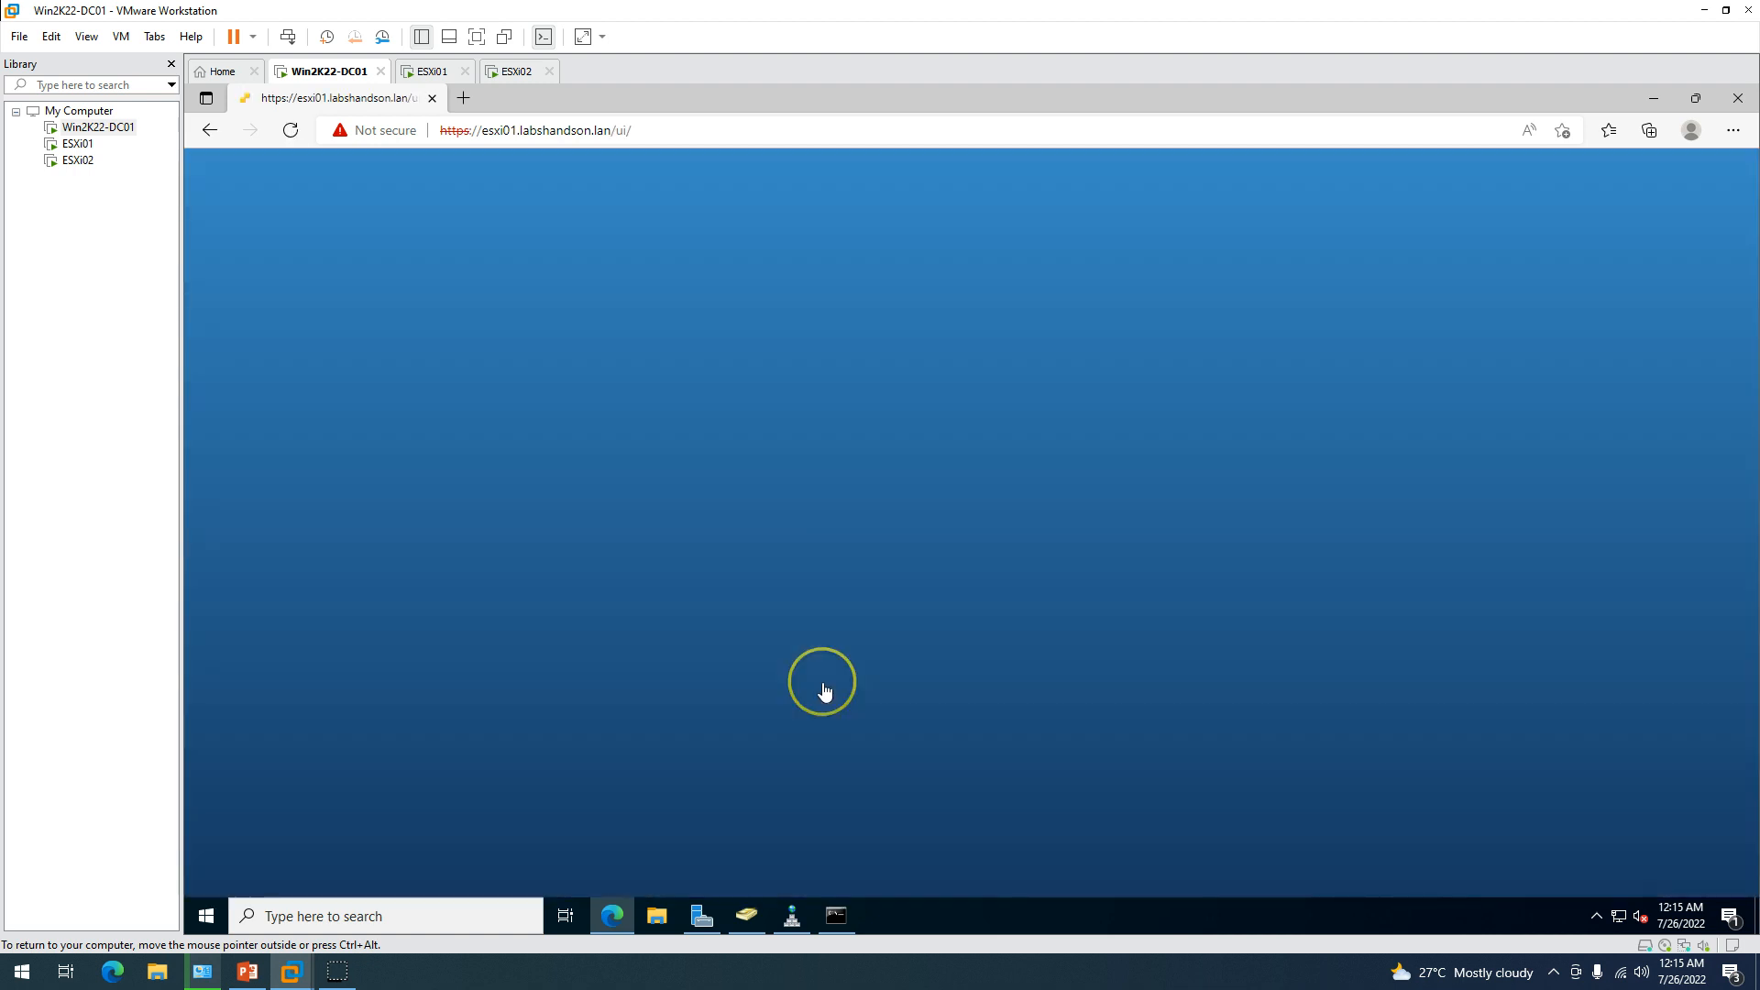
click(404, 460)
Sign in to esxi01 as root and decline joining the Customer Experience Improvement Program.
text(root)
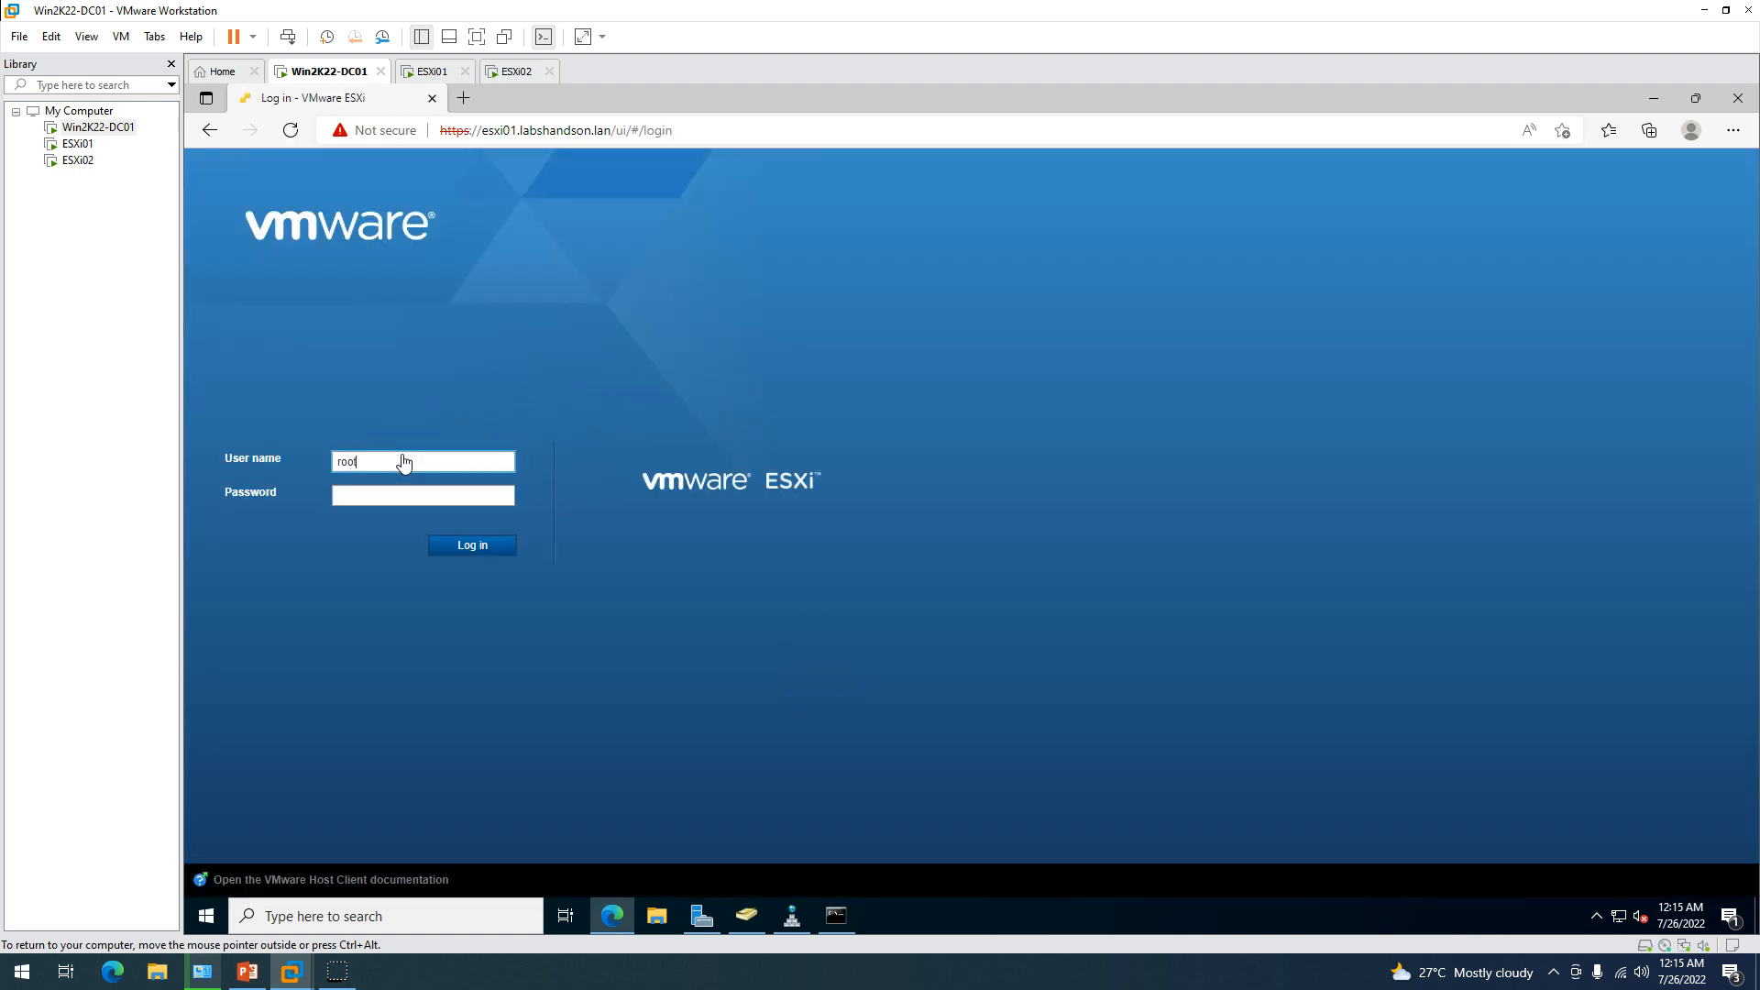
key(Tab)
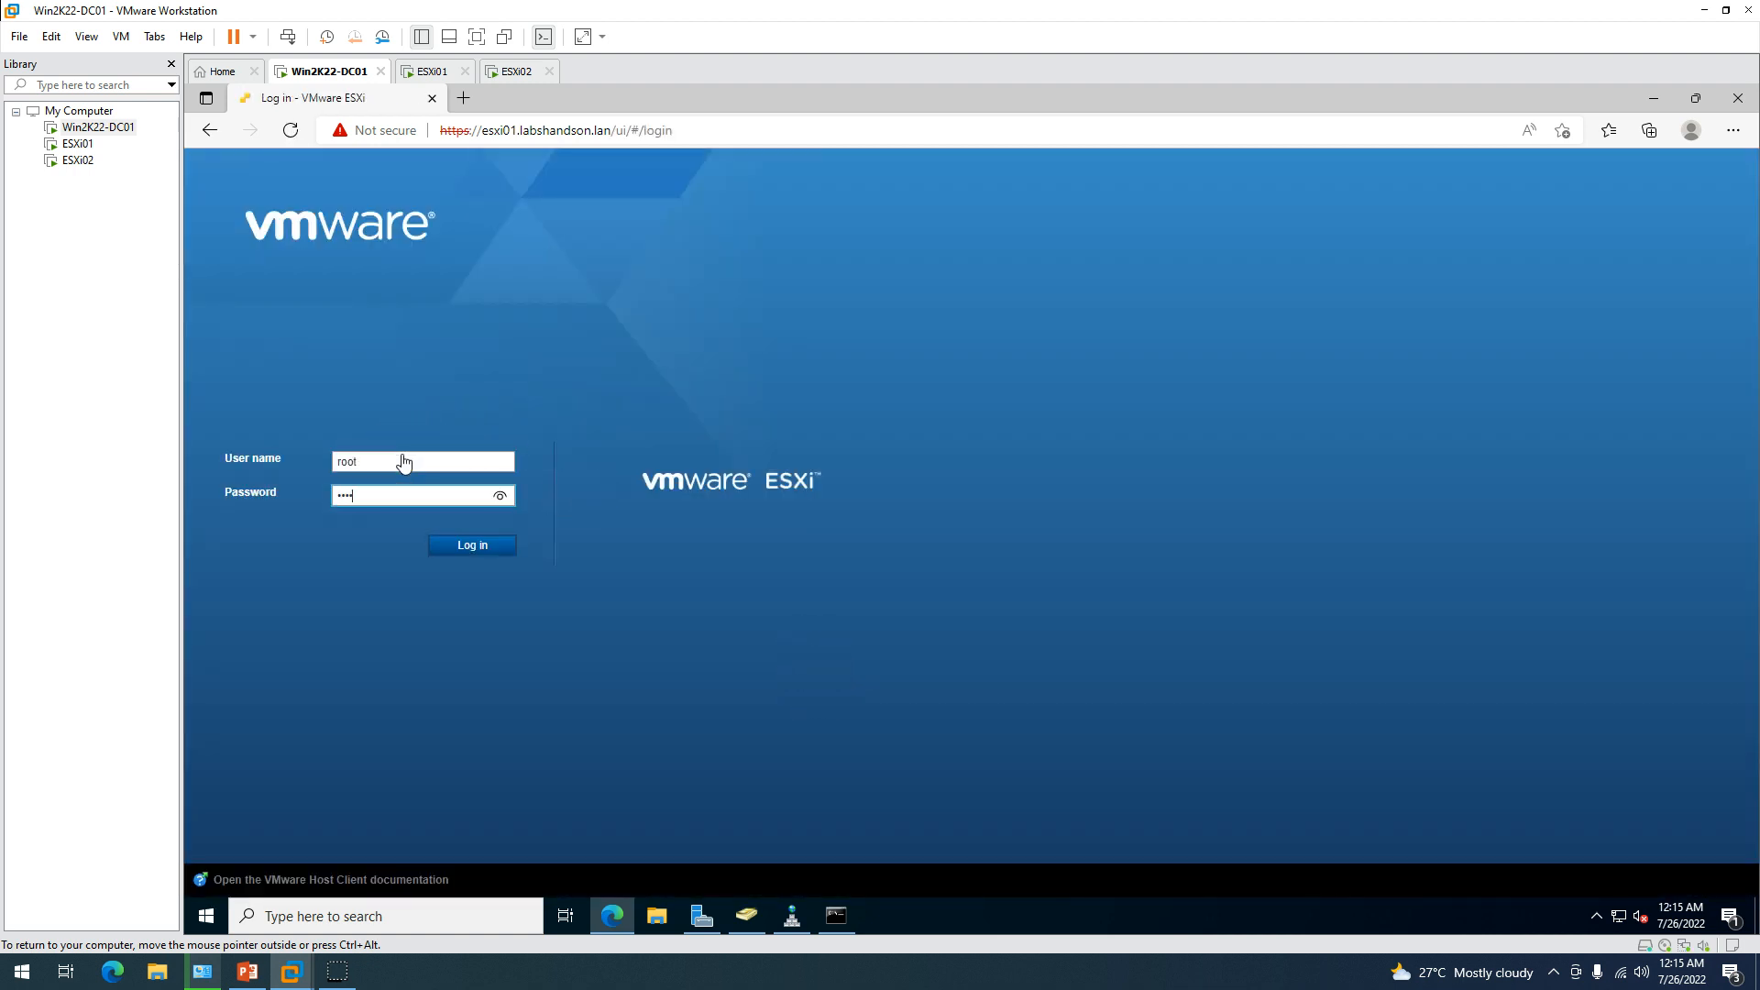
key(Return)
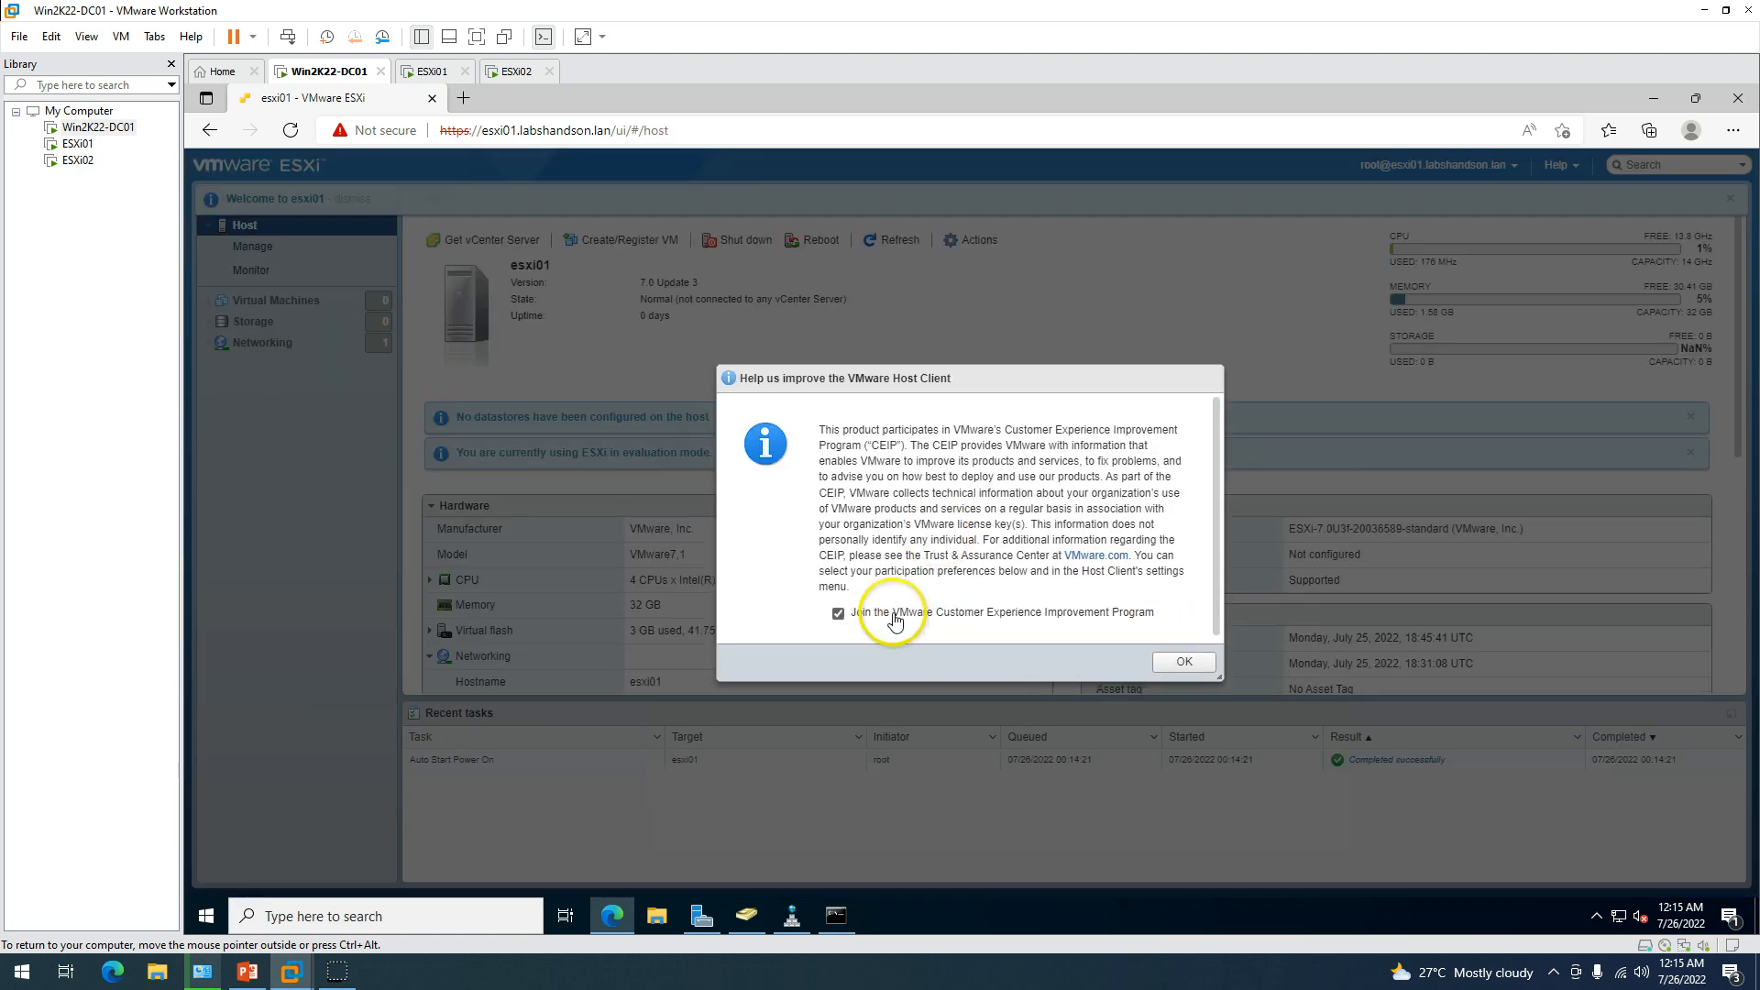
click(891, 612)
click(1160, 664)
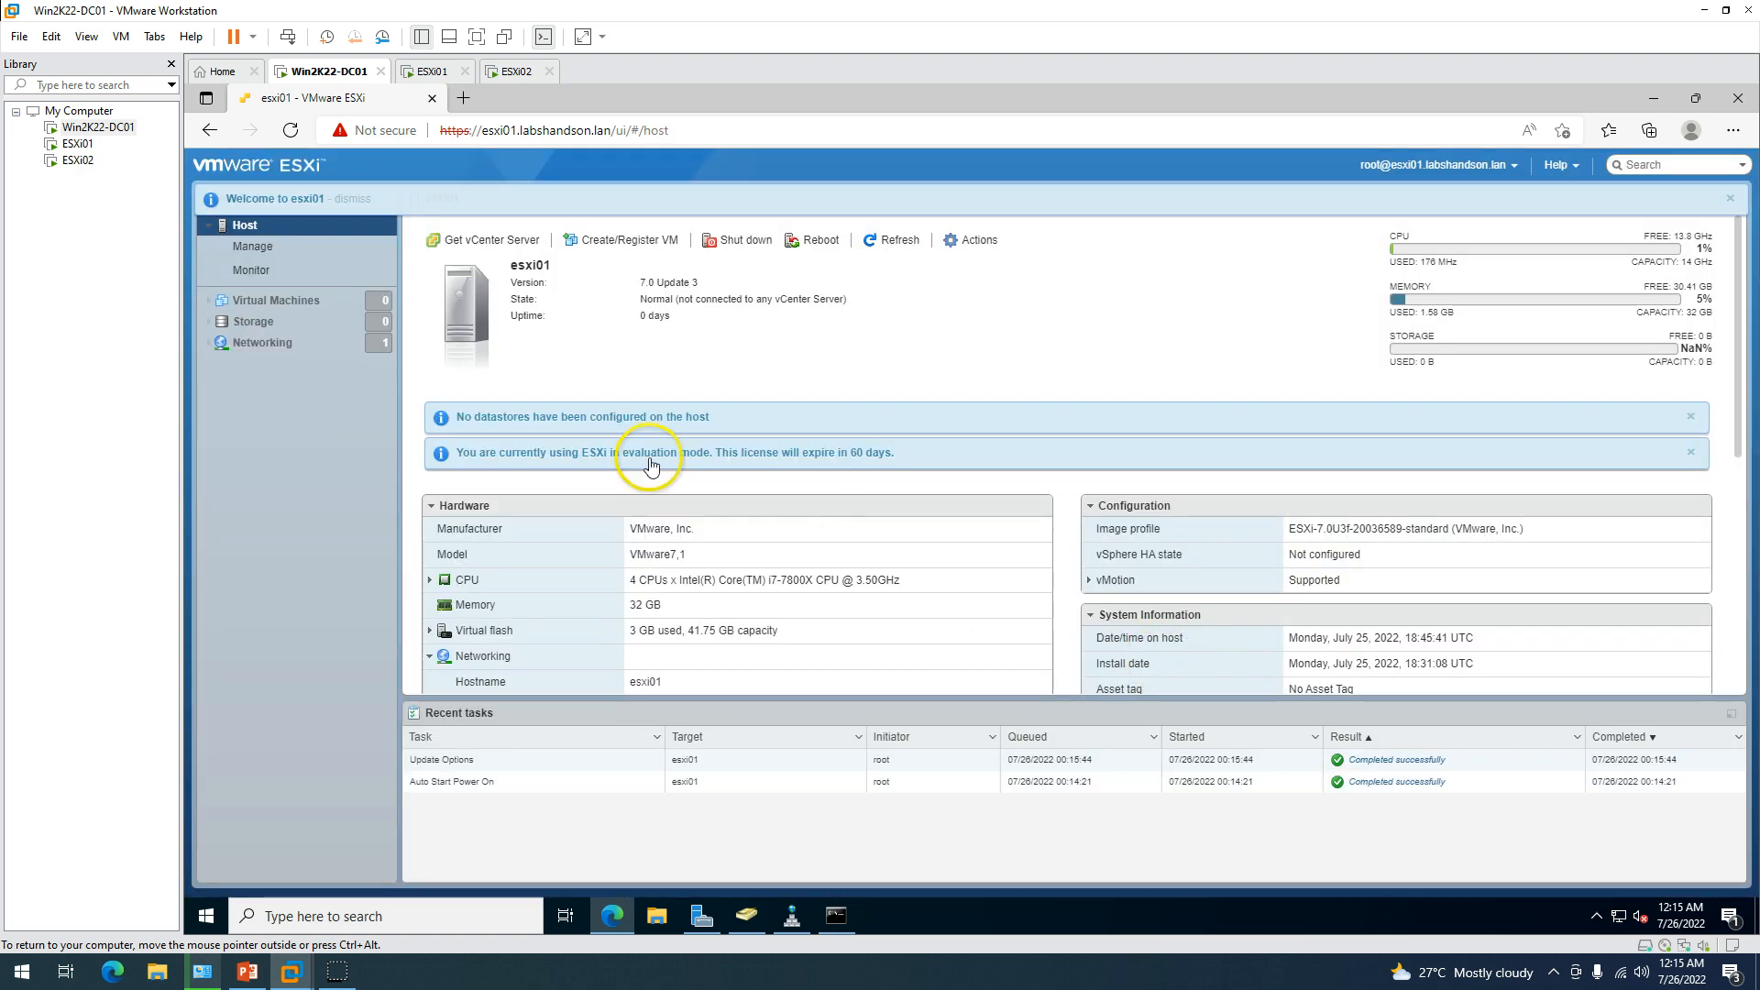
Dismiss the no-datastores and evaluation-mode notices and open esxi01's Storage page.
drag(500, 418, 832, 419)
click(832, 419)
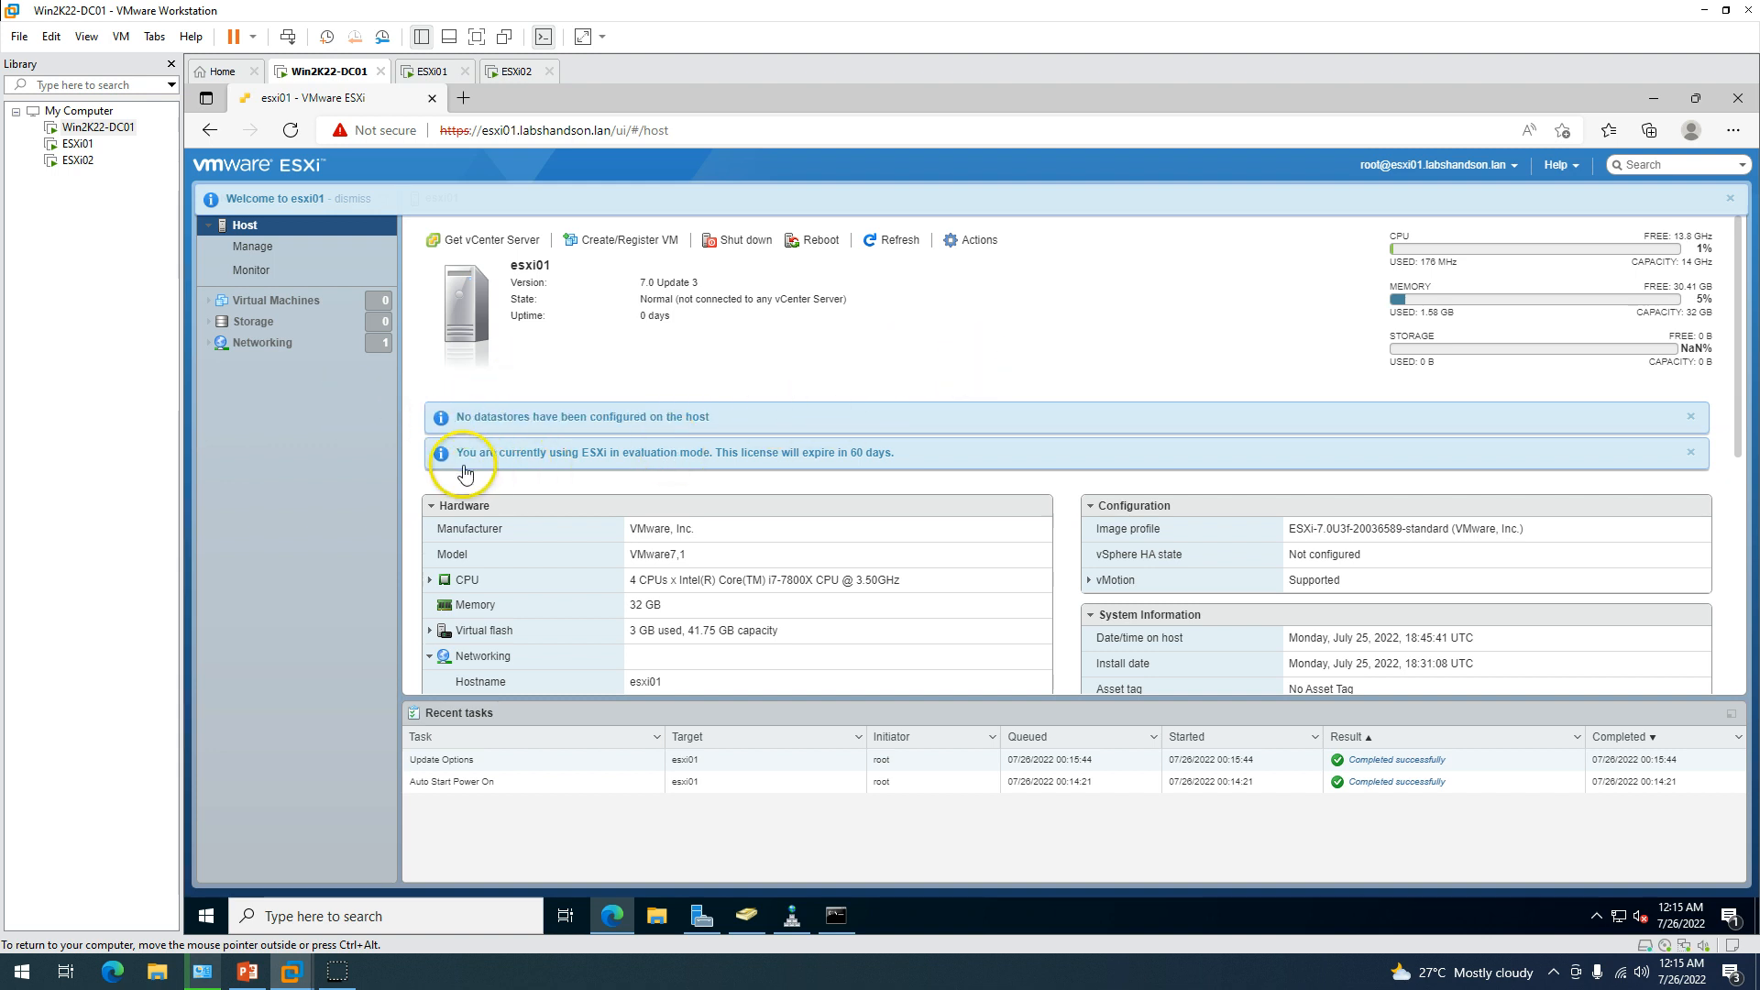
drag(460, 454, 861, 456)
click(861, 456)
click(1691, 417)
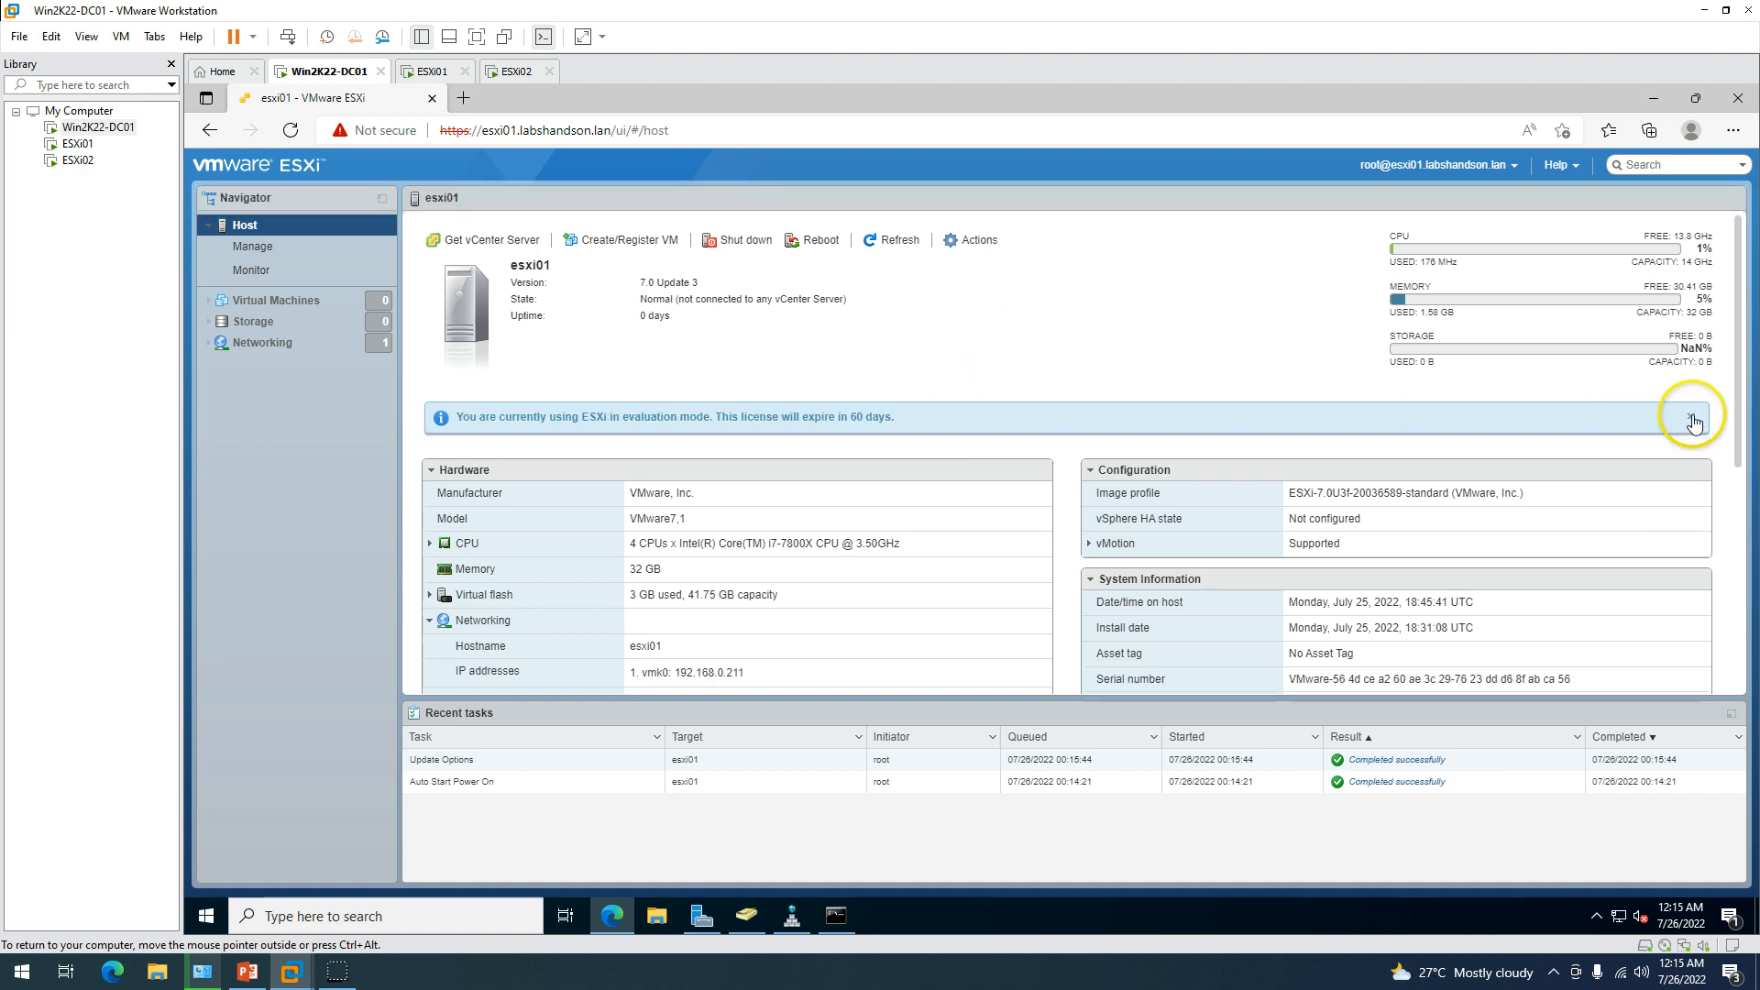
click(1691, 417)
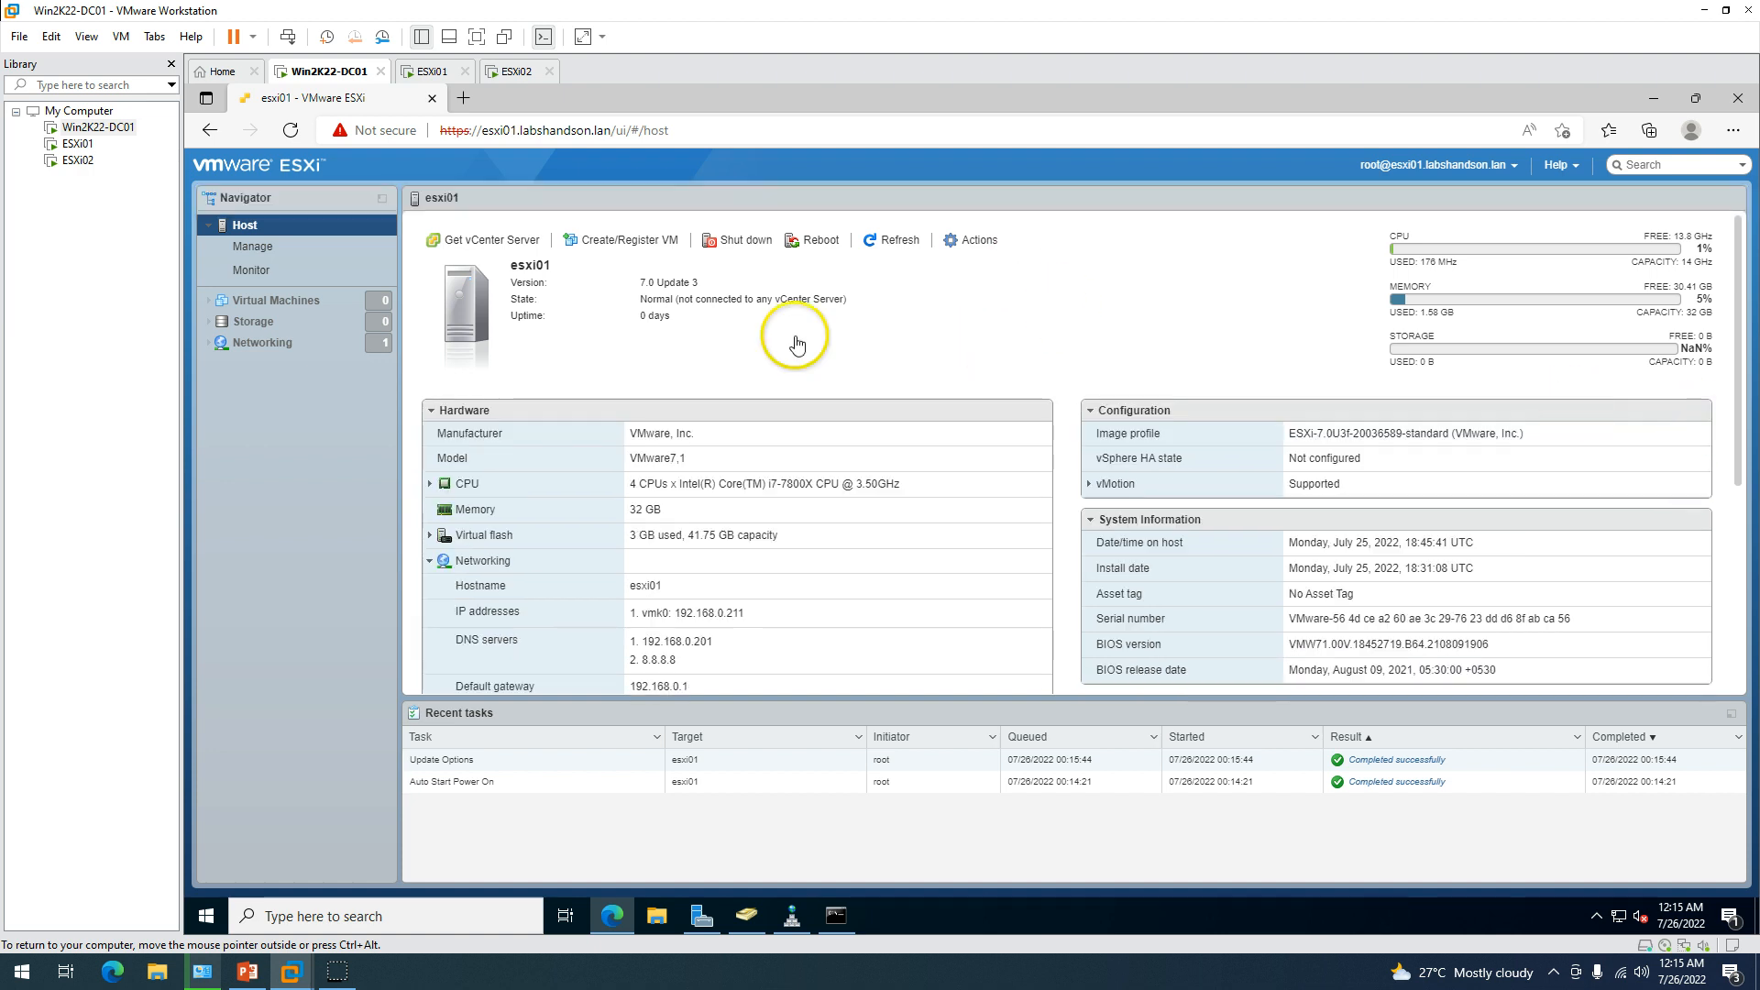
click(265, 327)
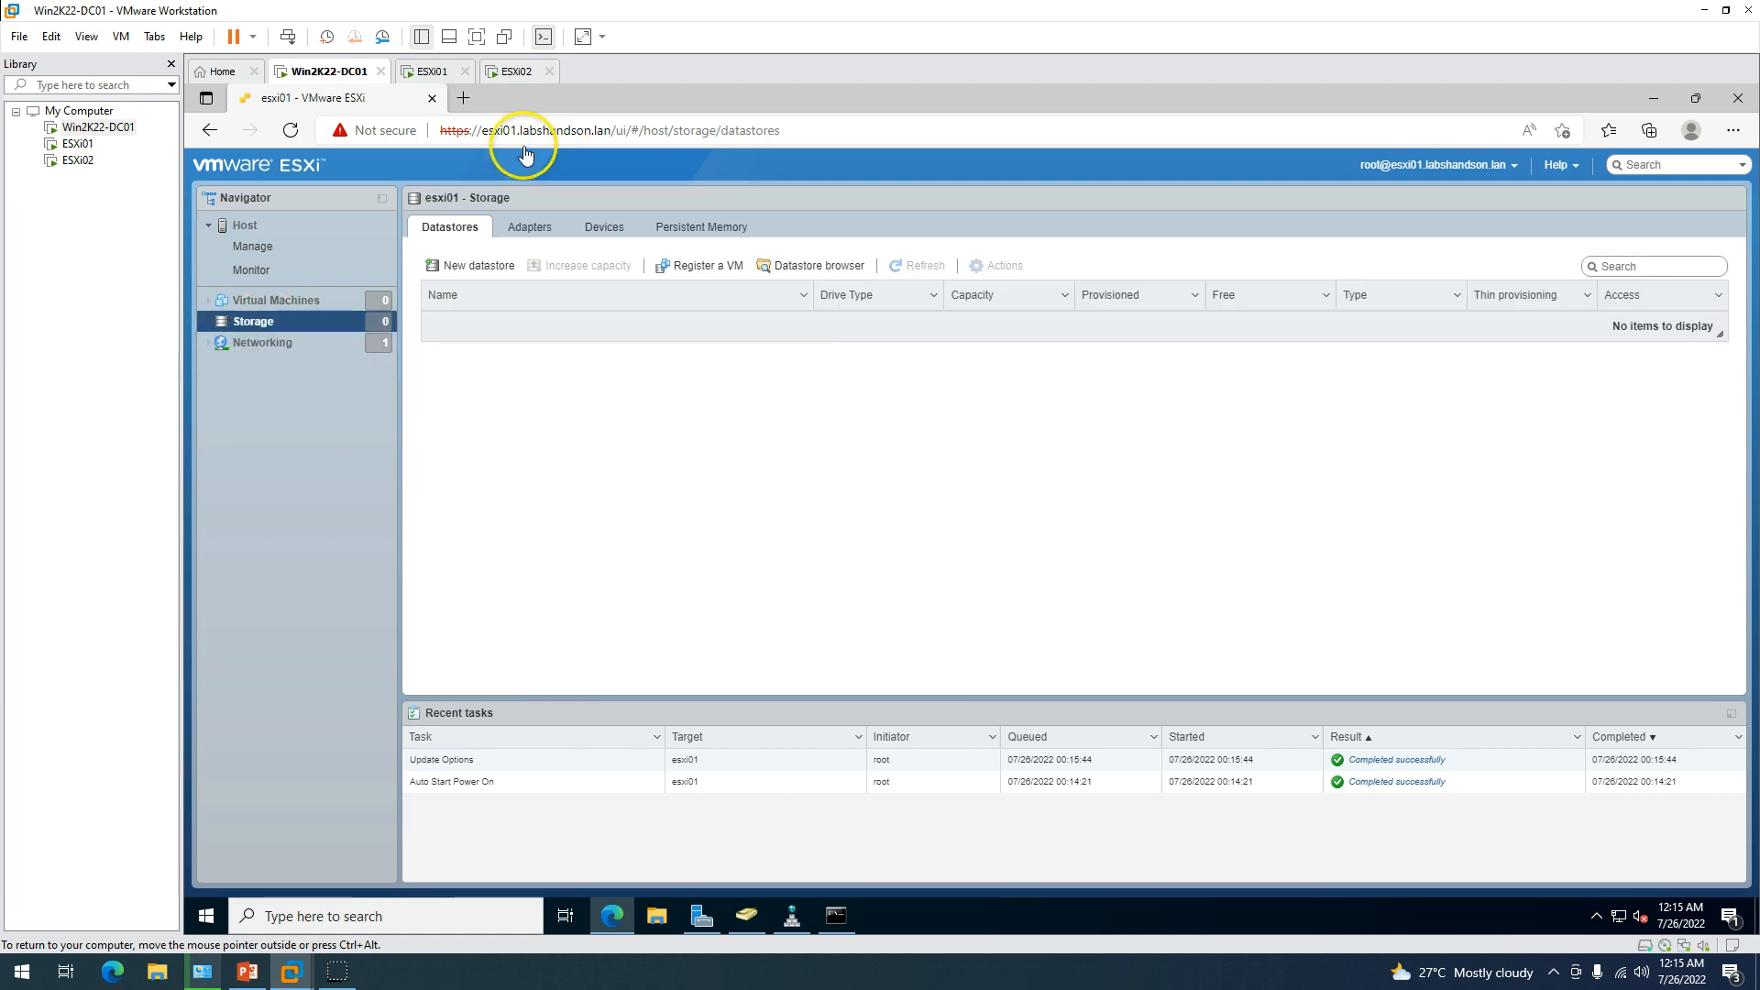
Check the ESXi01 VM's 501 GB second hard disk in its settings without changing anything.
right_click(440, 79)
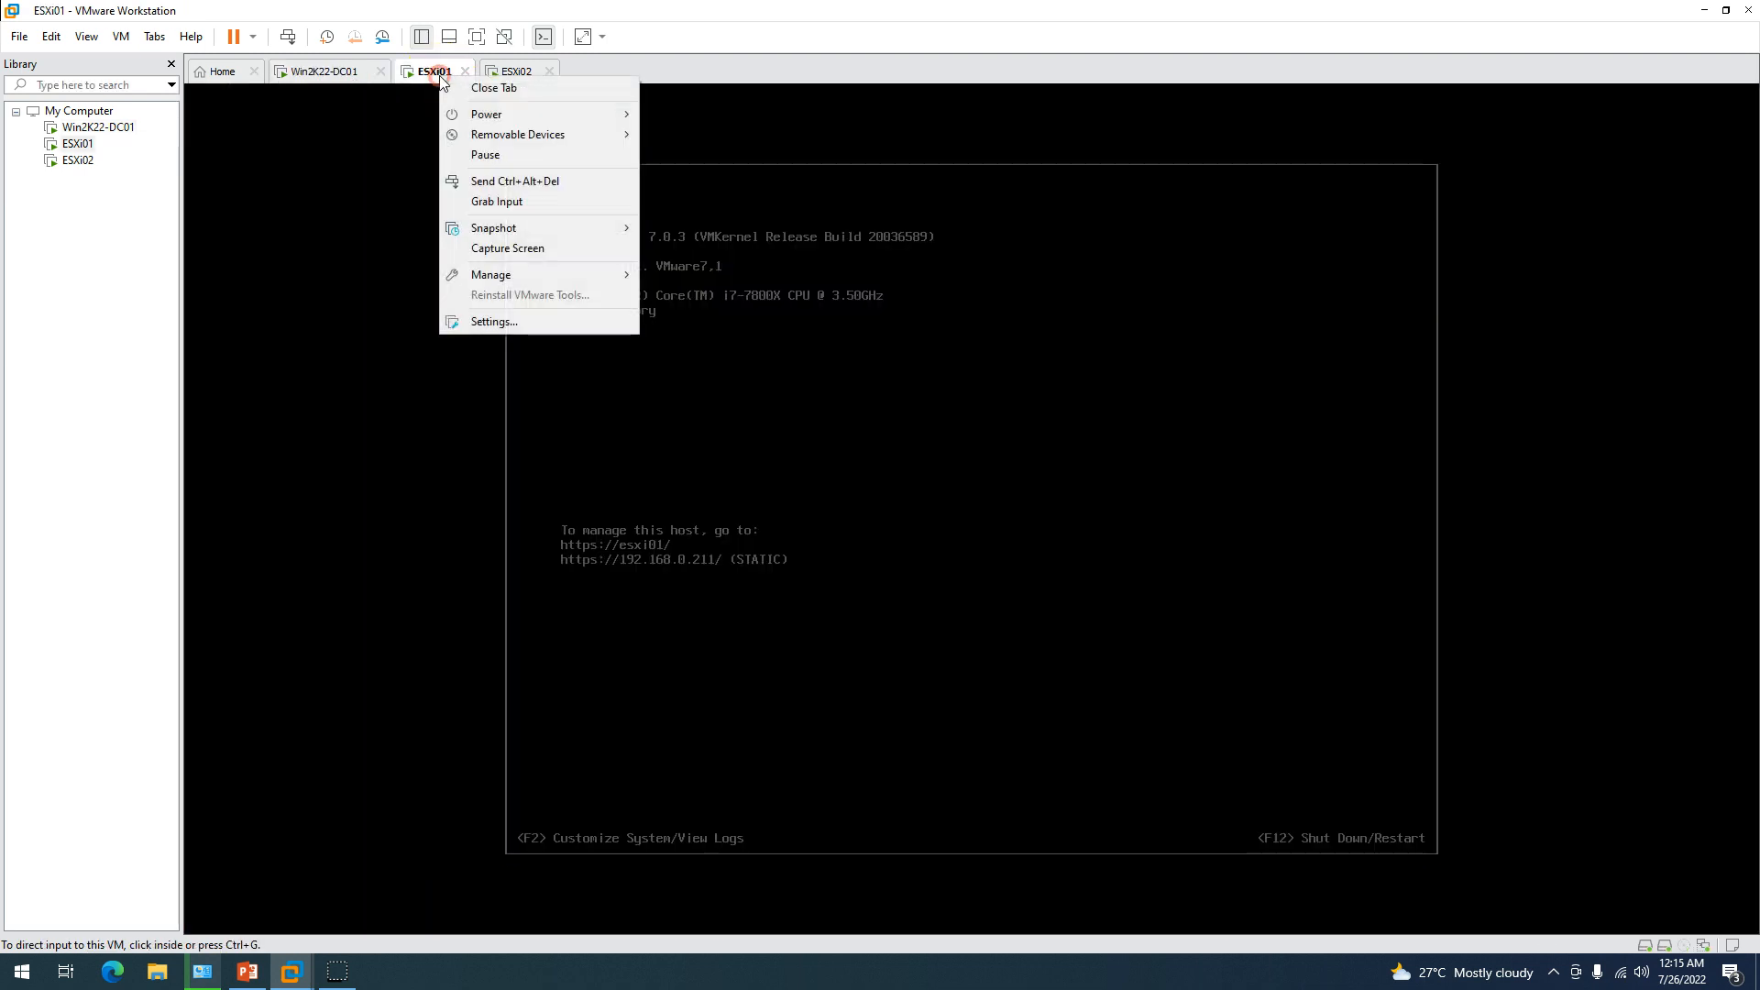
click(502, 323)
click(633, 294)
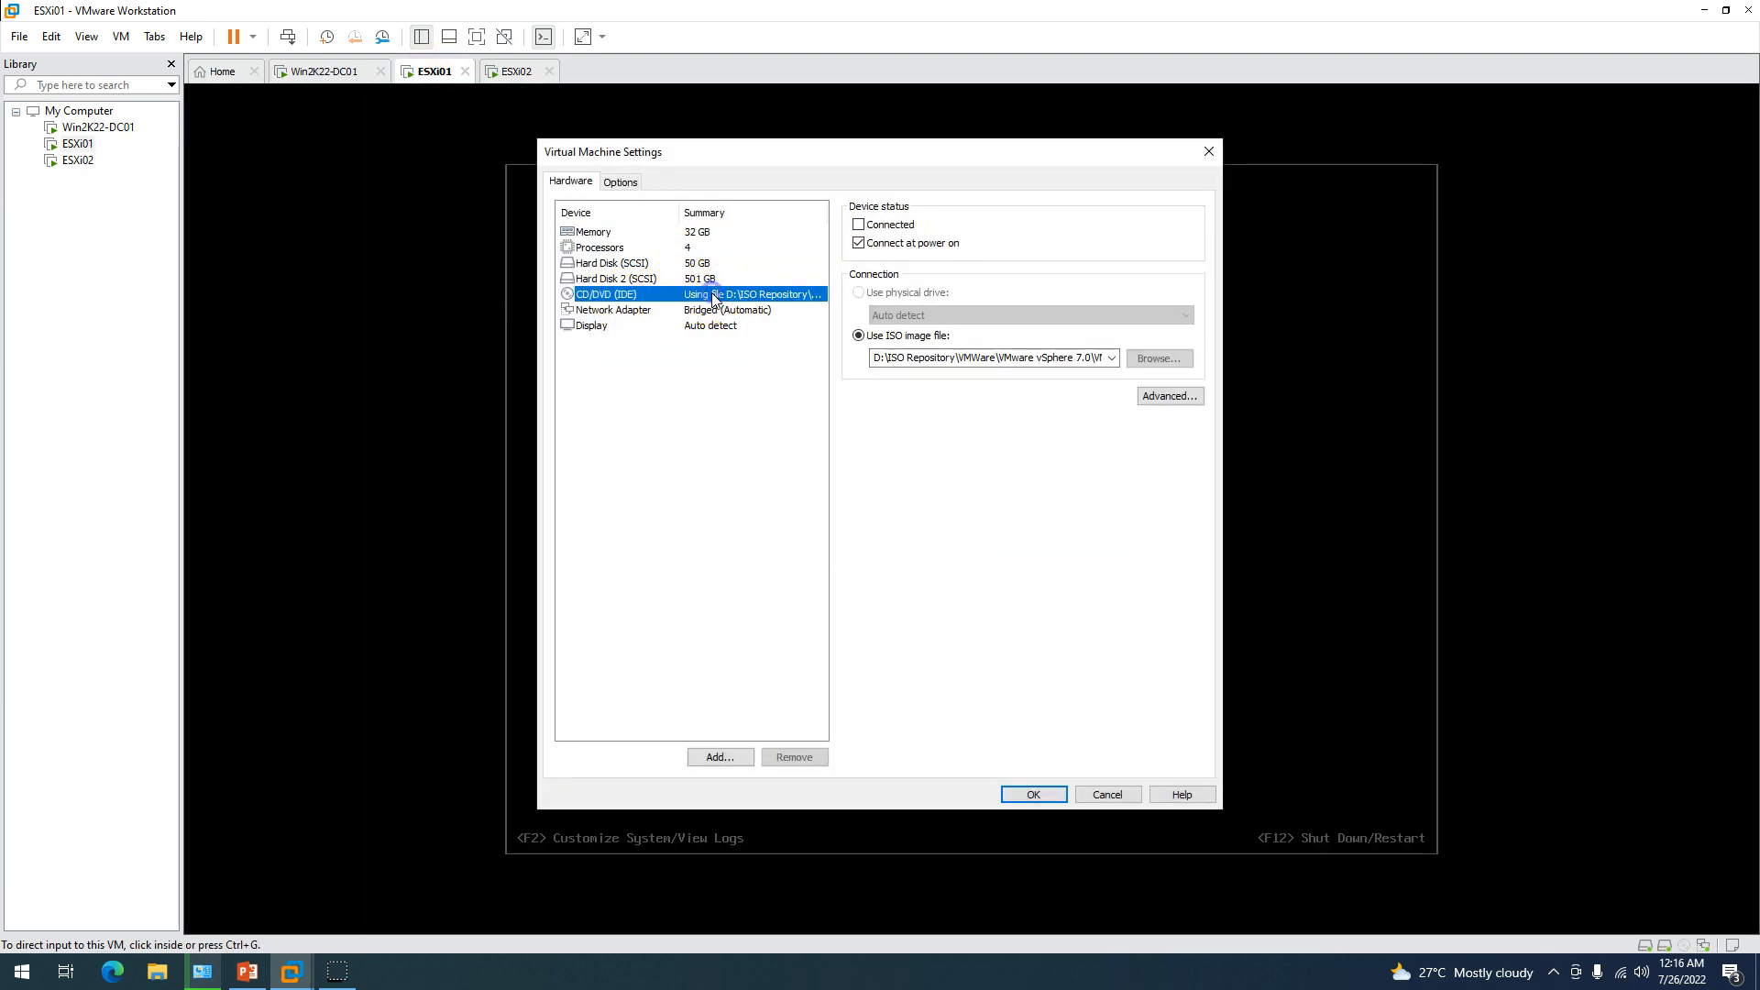
click(706, 279)
click(1107, 794)
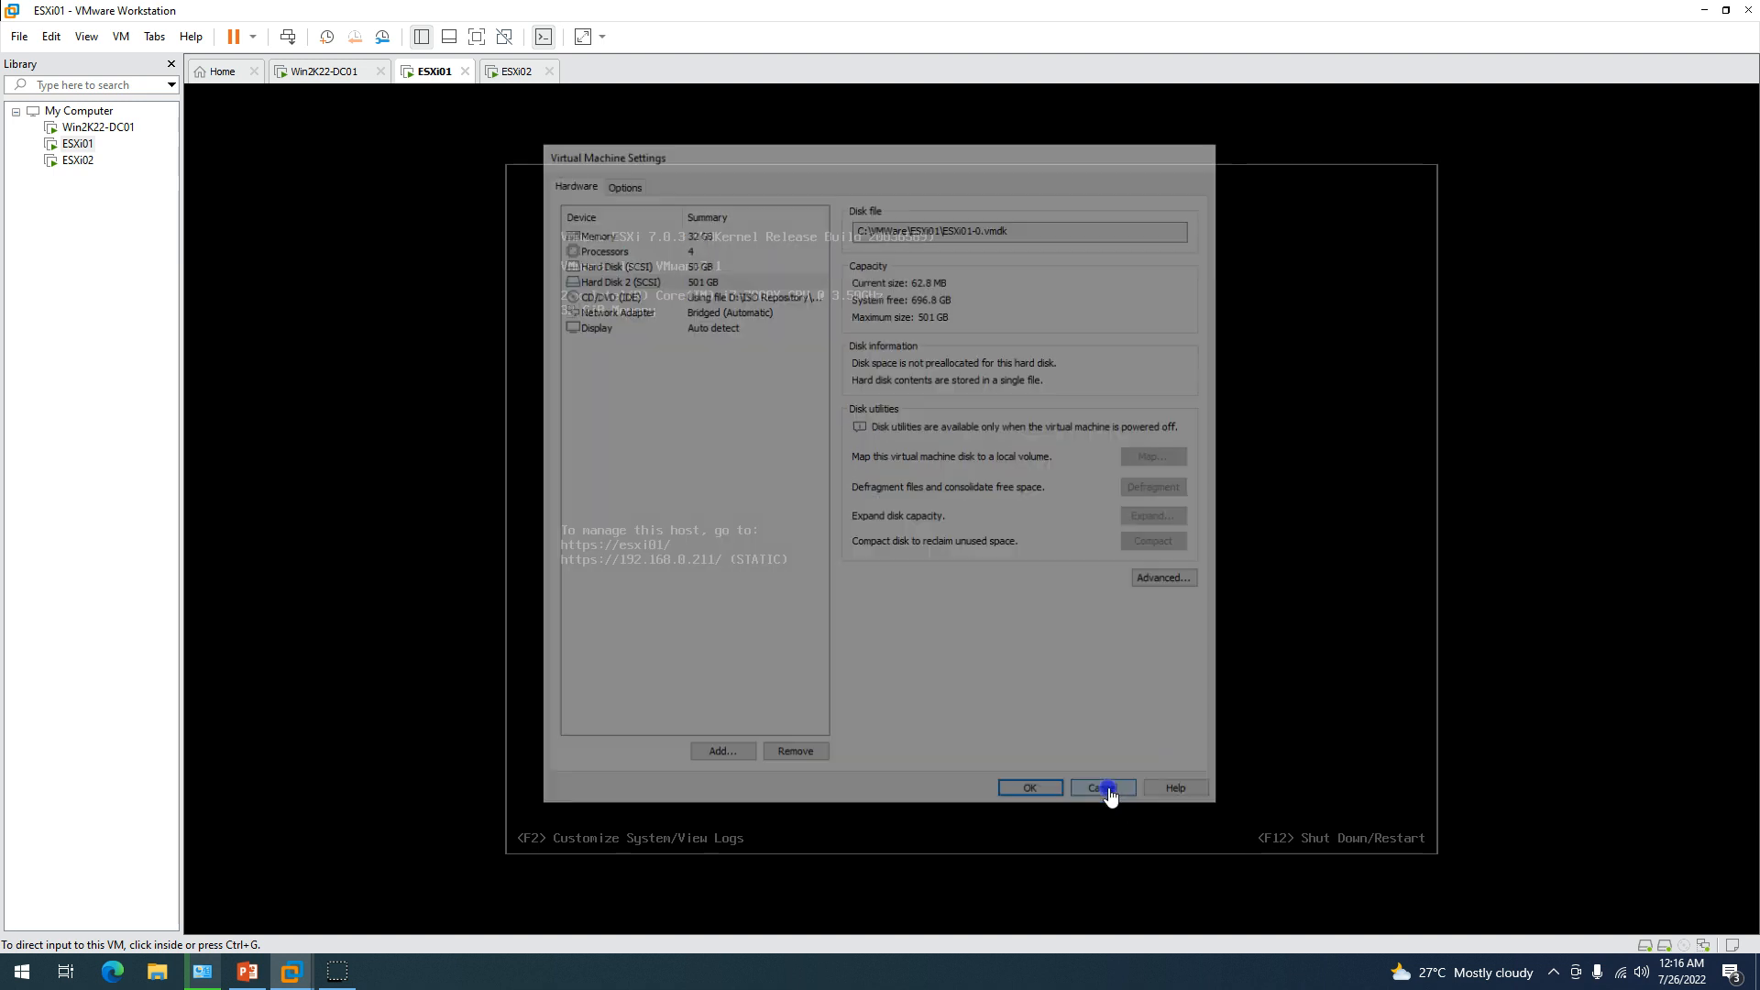
click(337, 79)
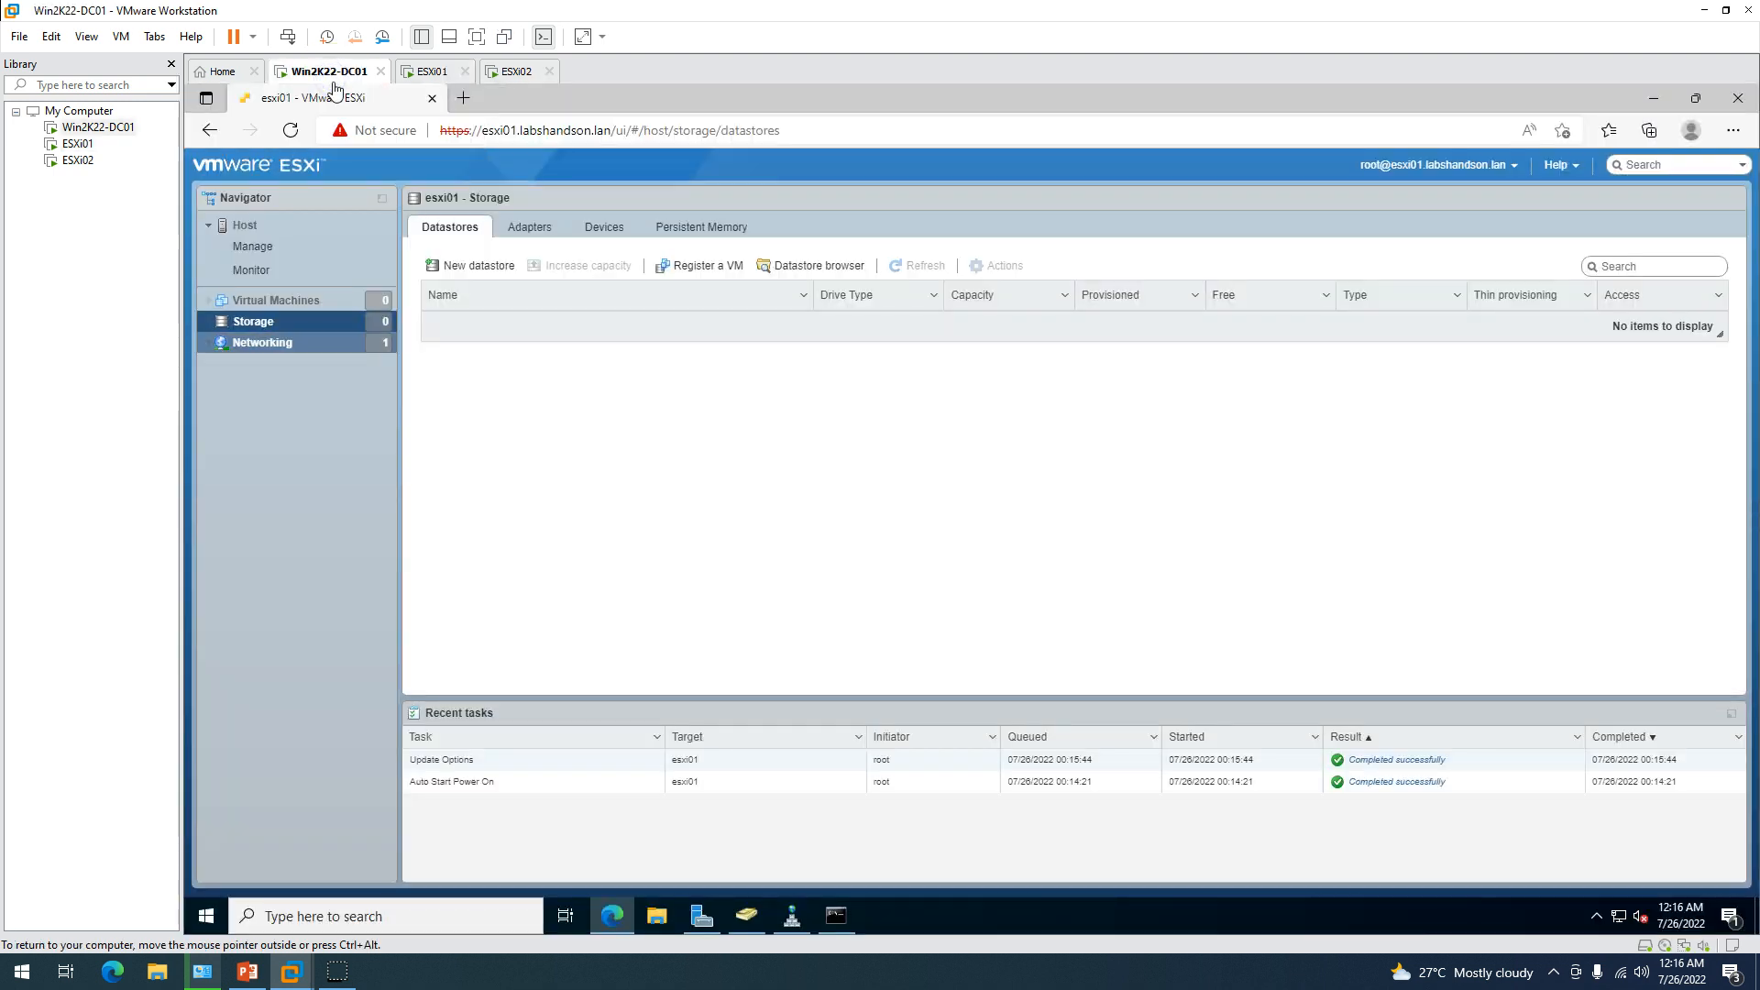
Inspect the 501 GB local disk in esxi01's storage Devices list.
click(605, 227)
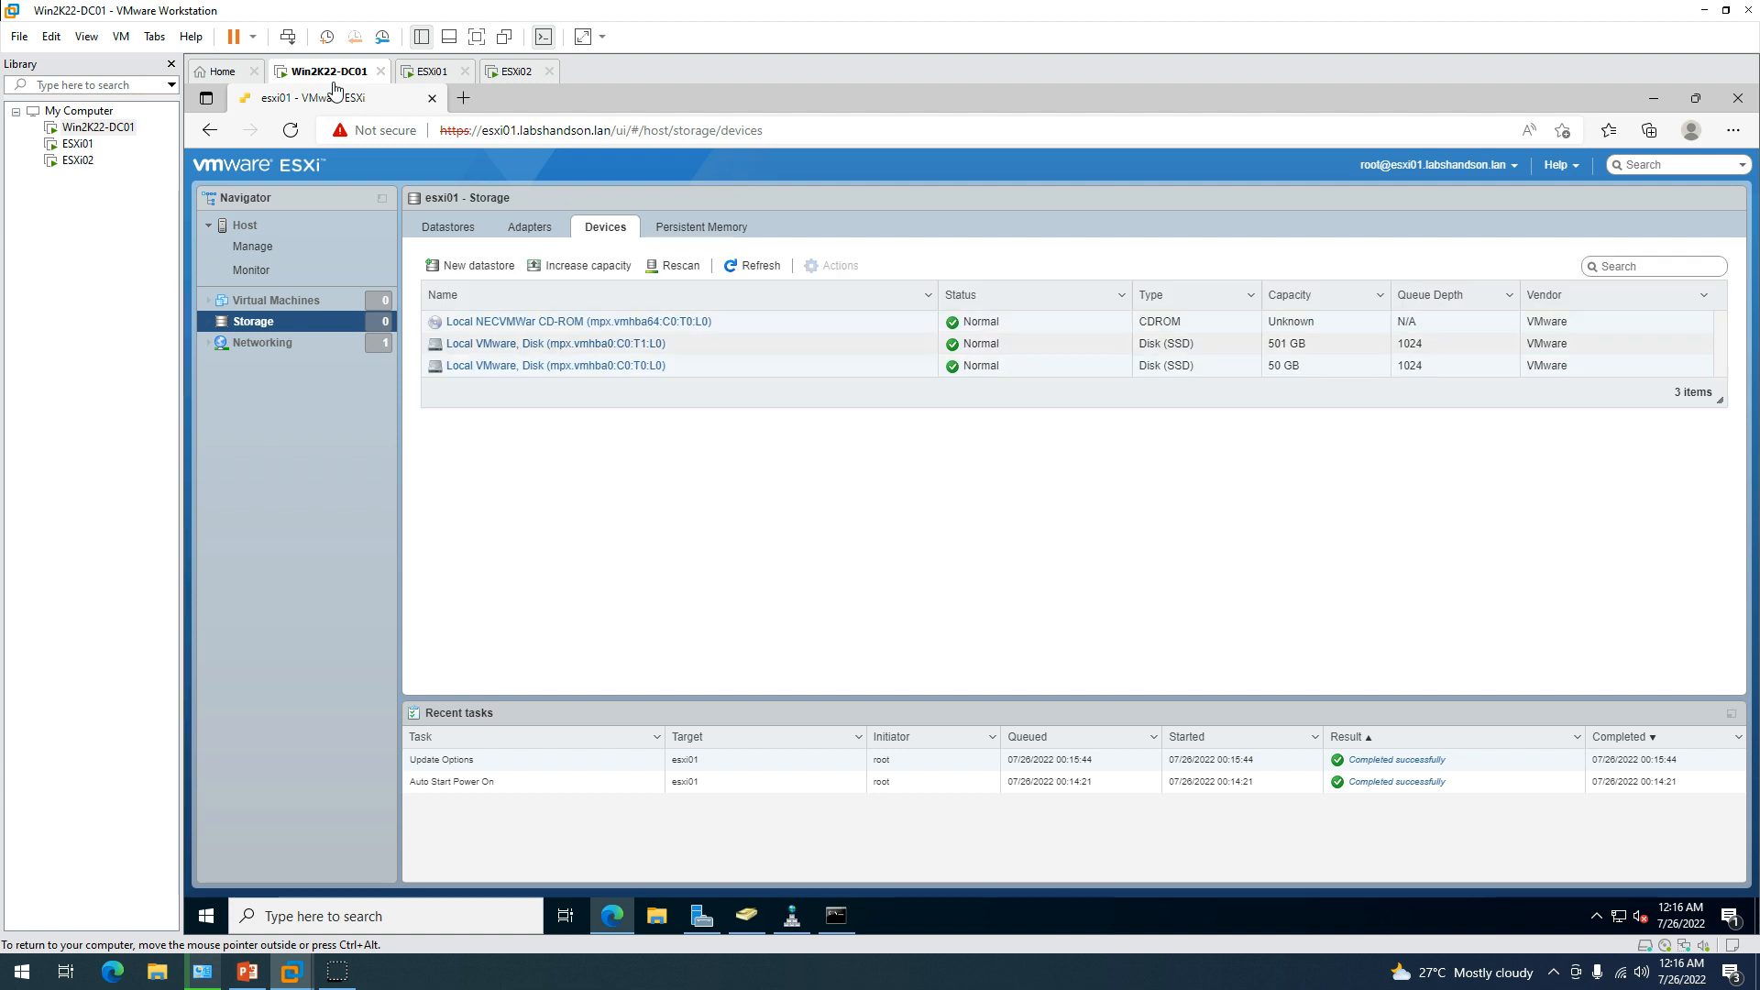
click(1320, 346)
click(454, 229)
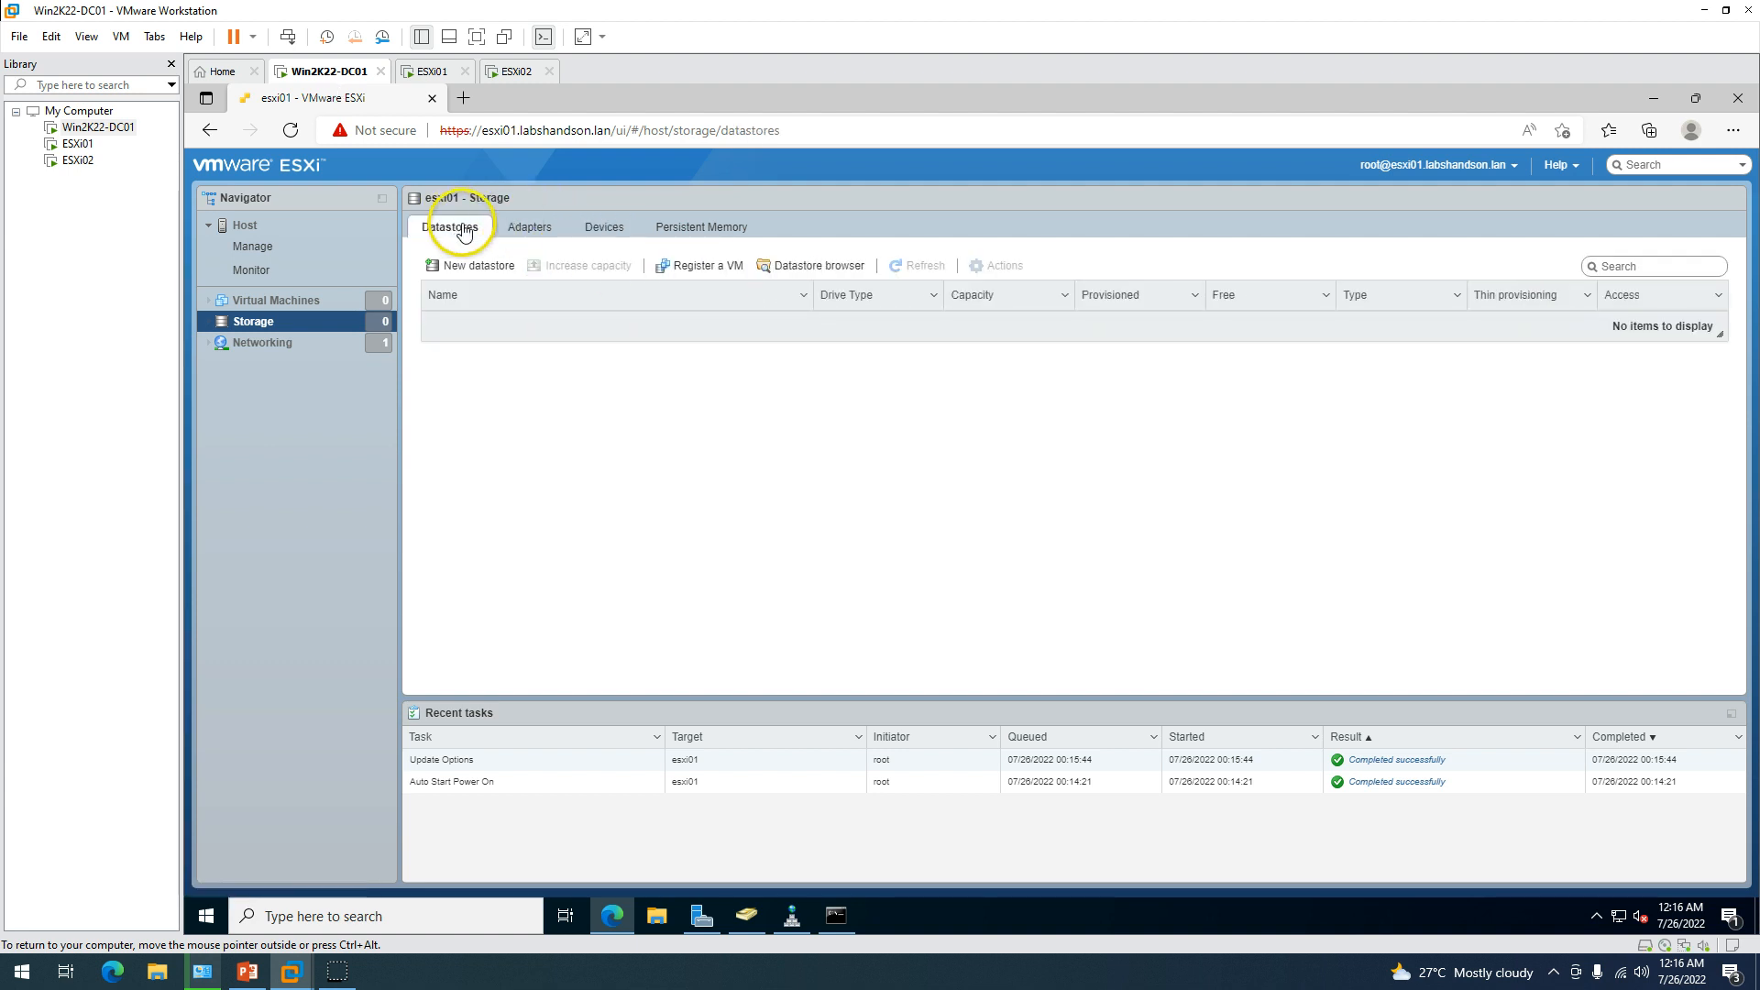
Create full-disk VMFS 6 datastore ESXi01-Local-DS on the 501 GB disk, confirming the erase.
click(463, 265)
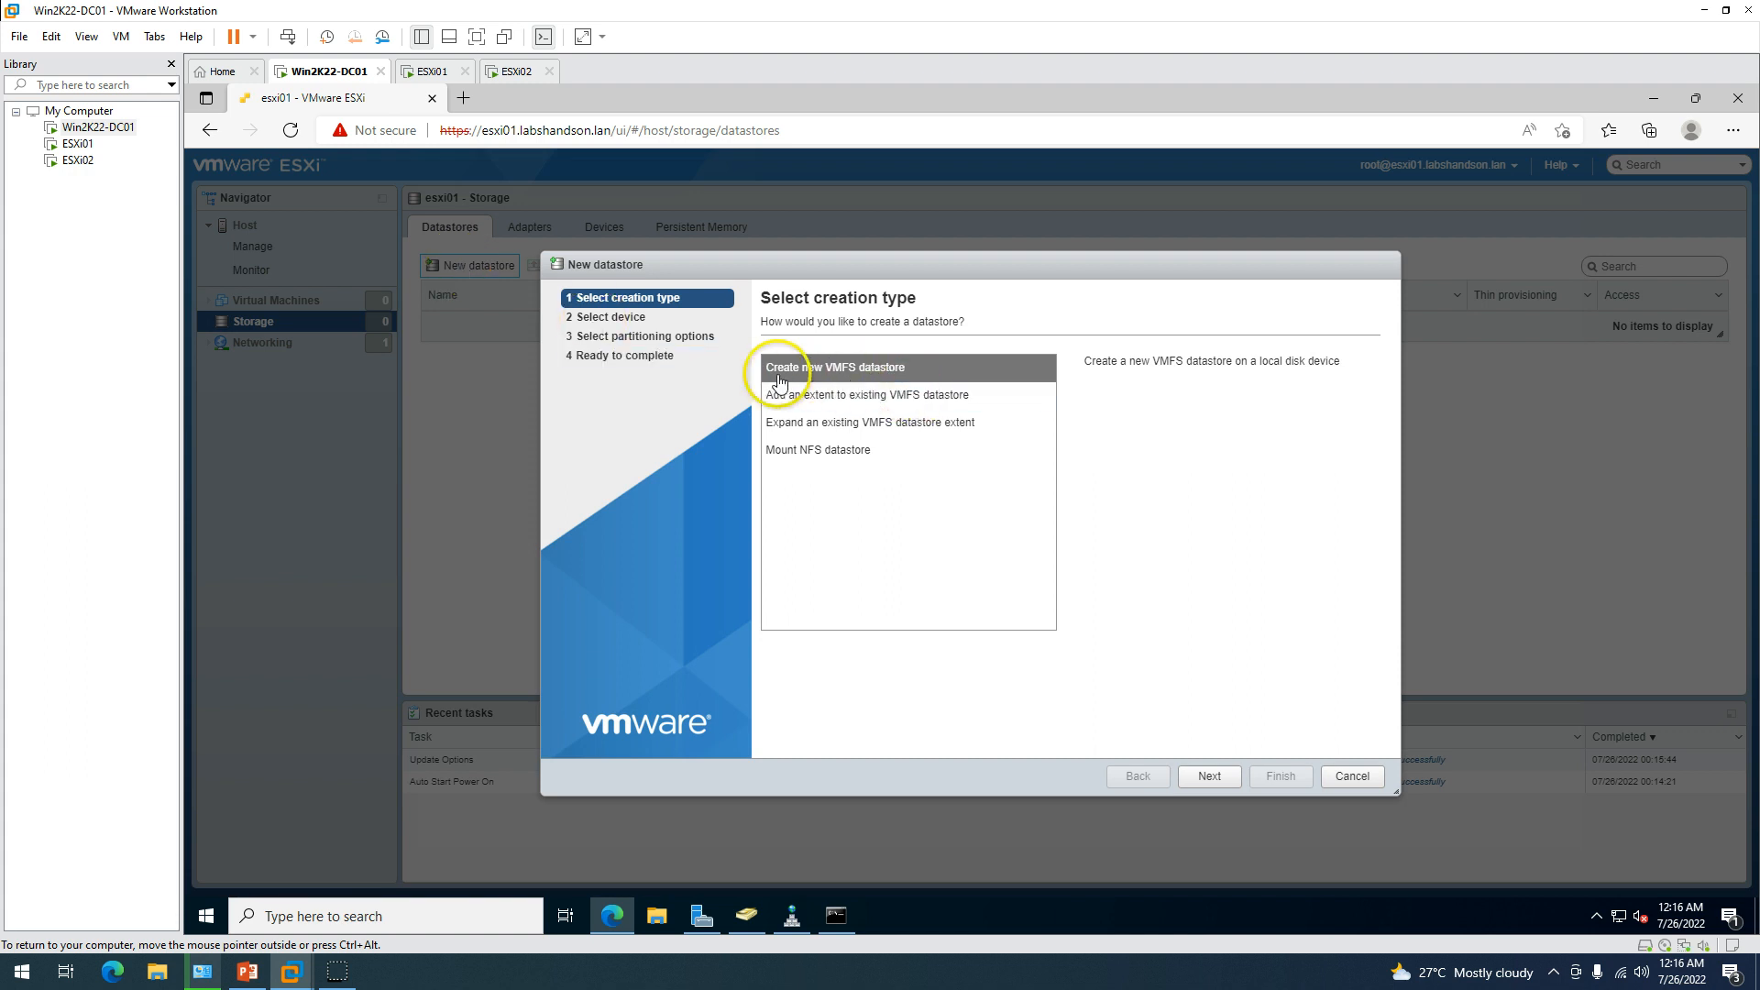
click(1212, 776)
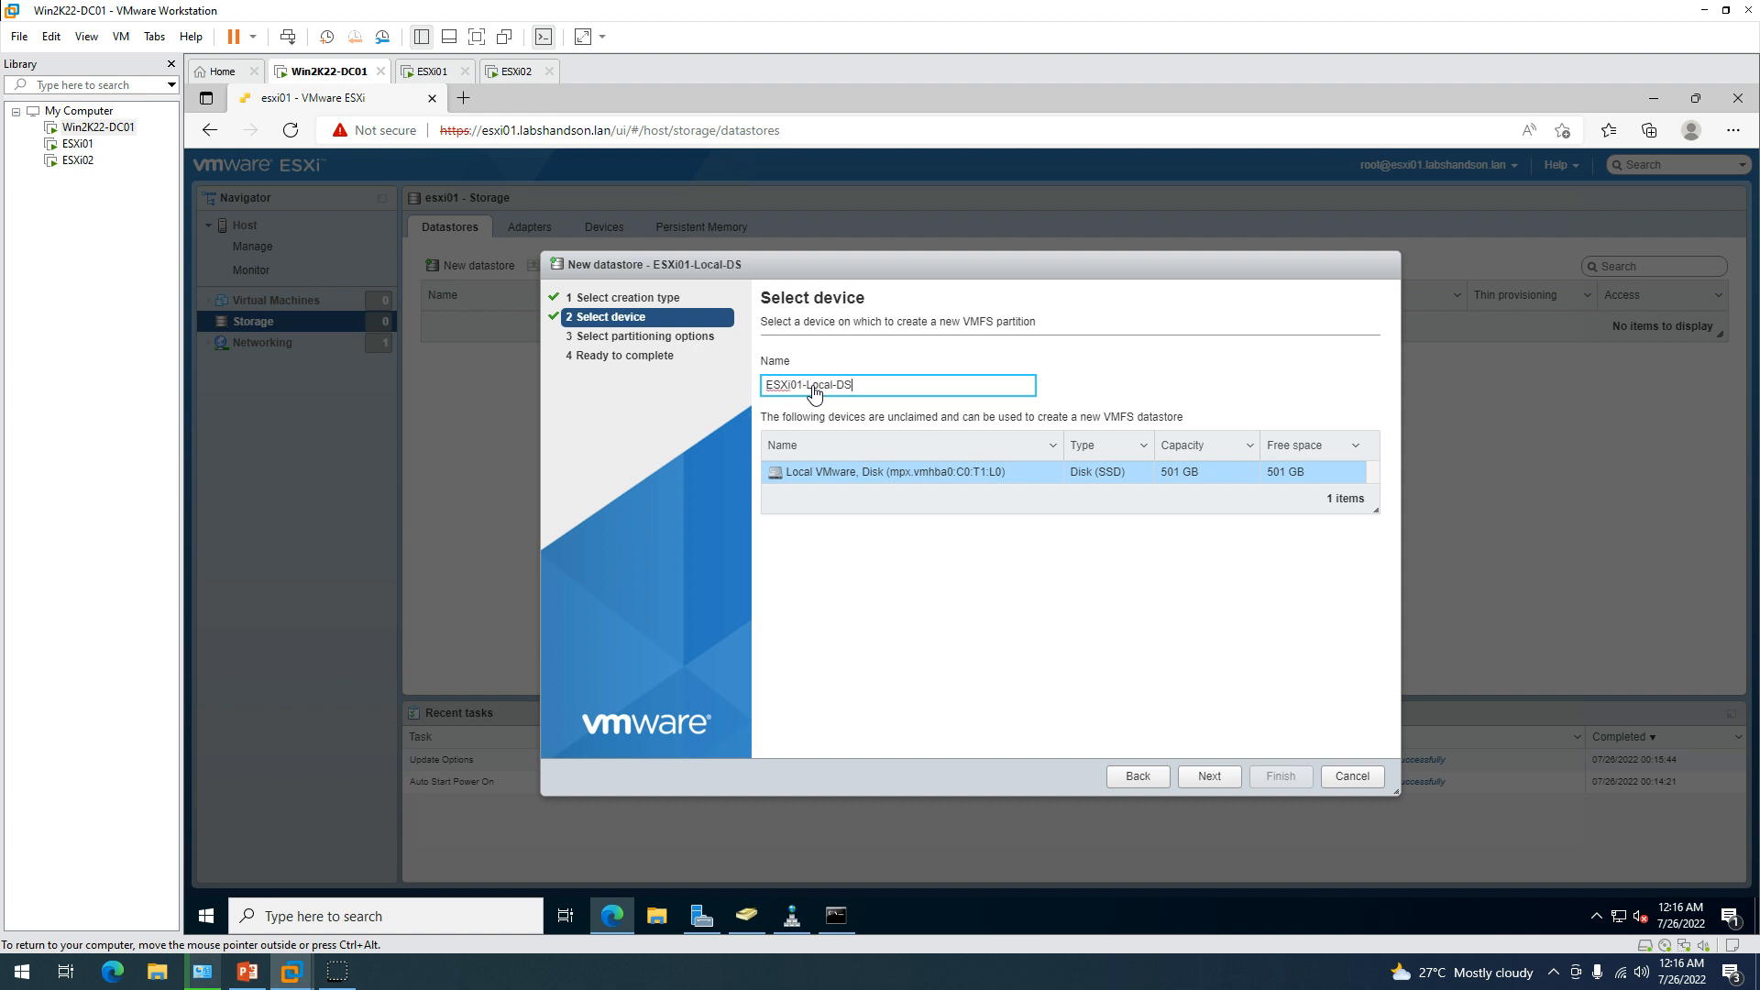
click(1229, 778)
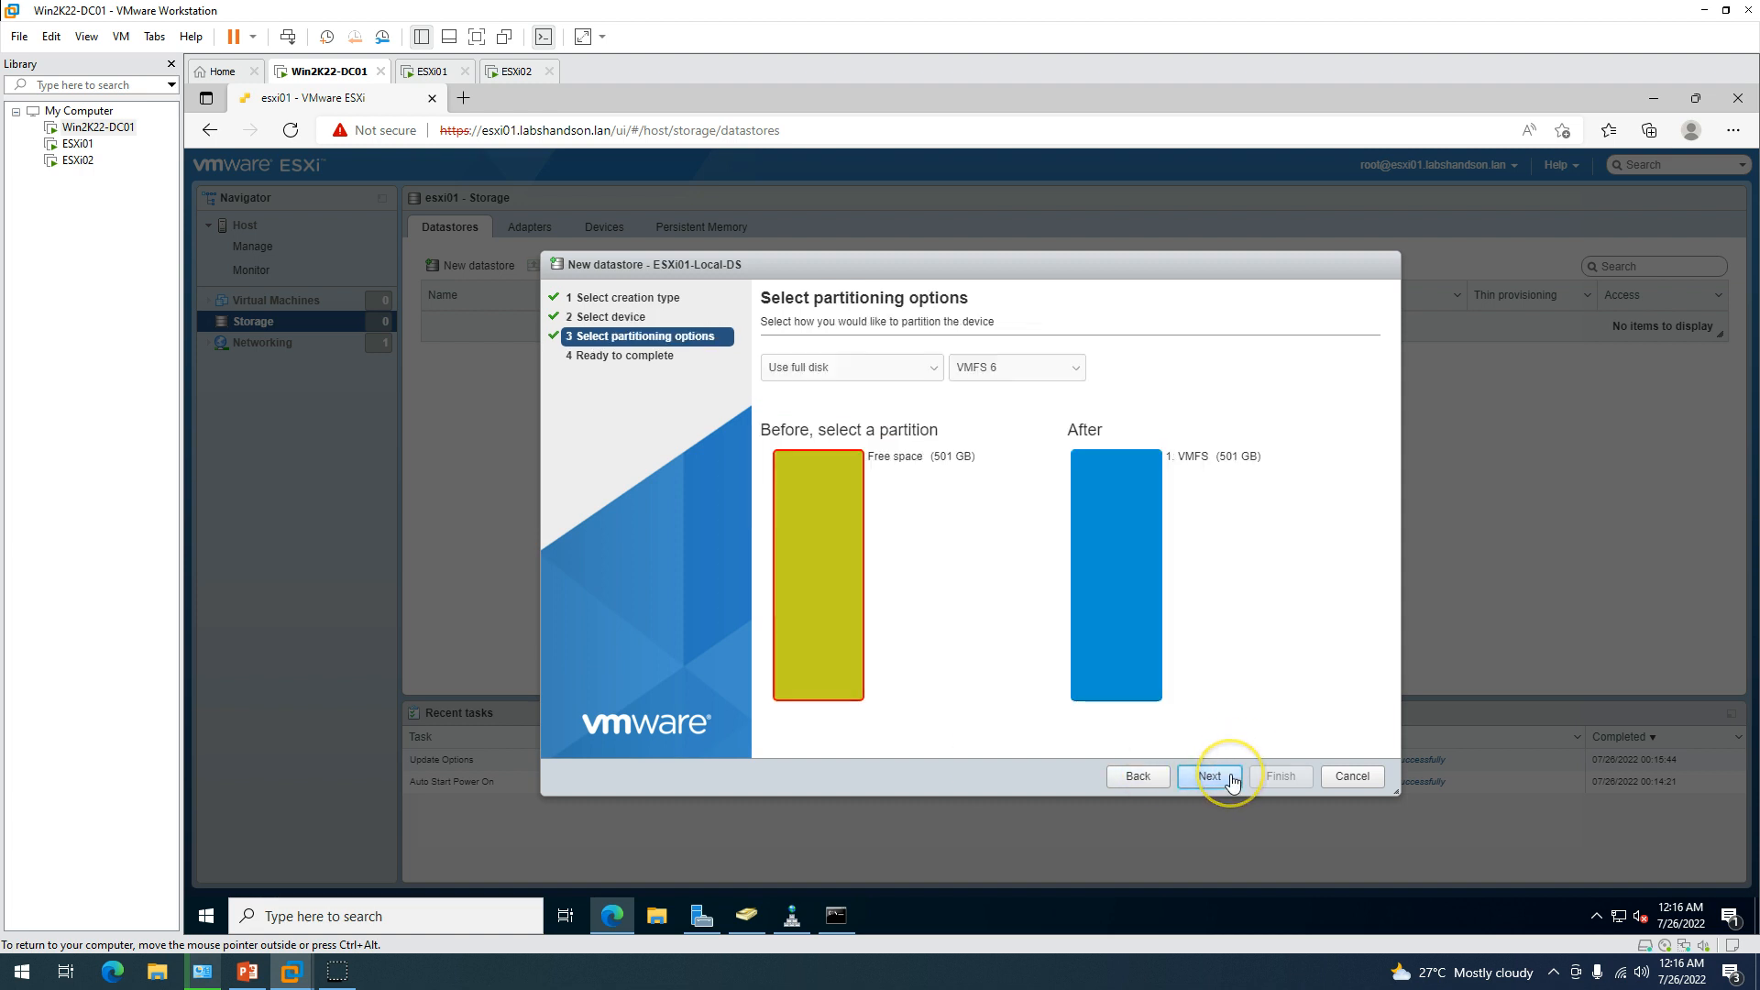
click(1232, 779)
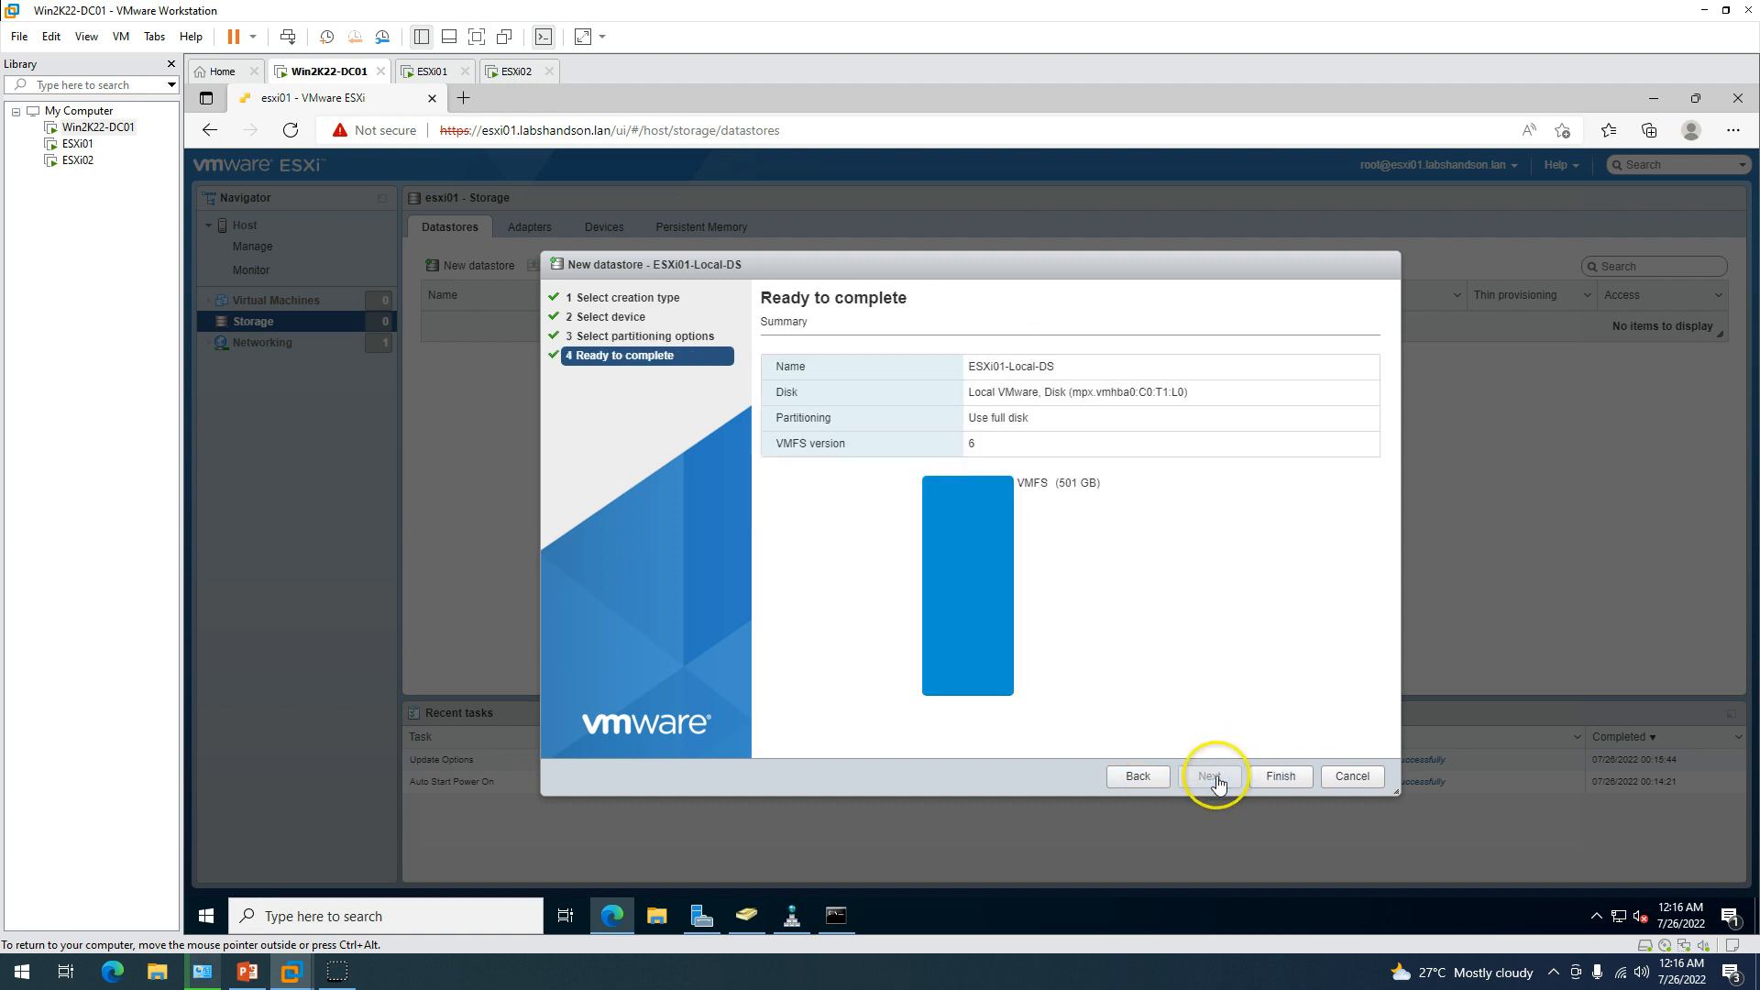
click(1282, 778)
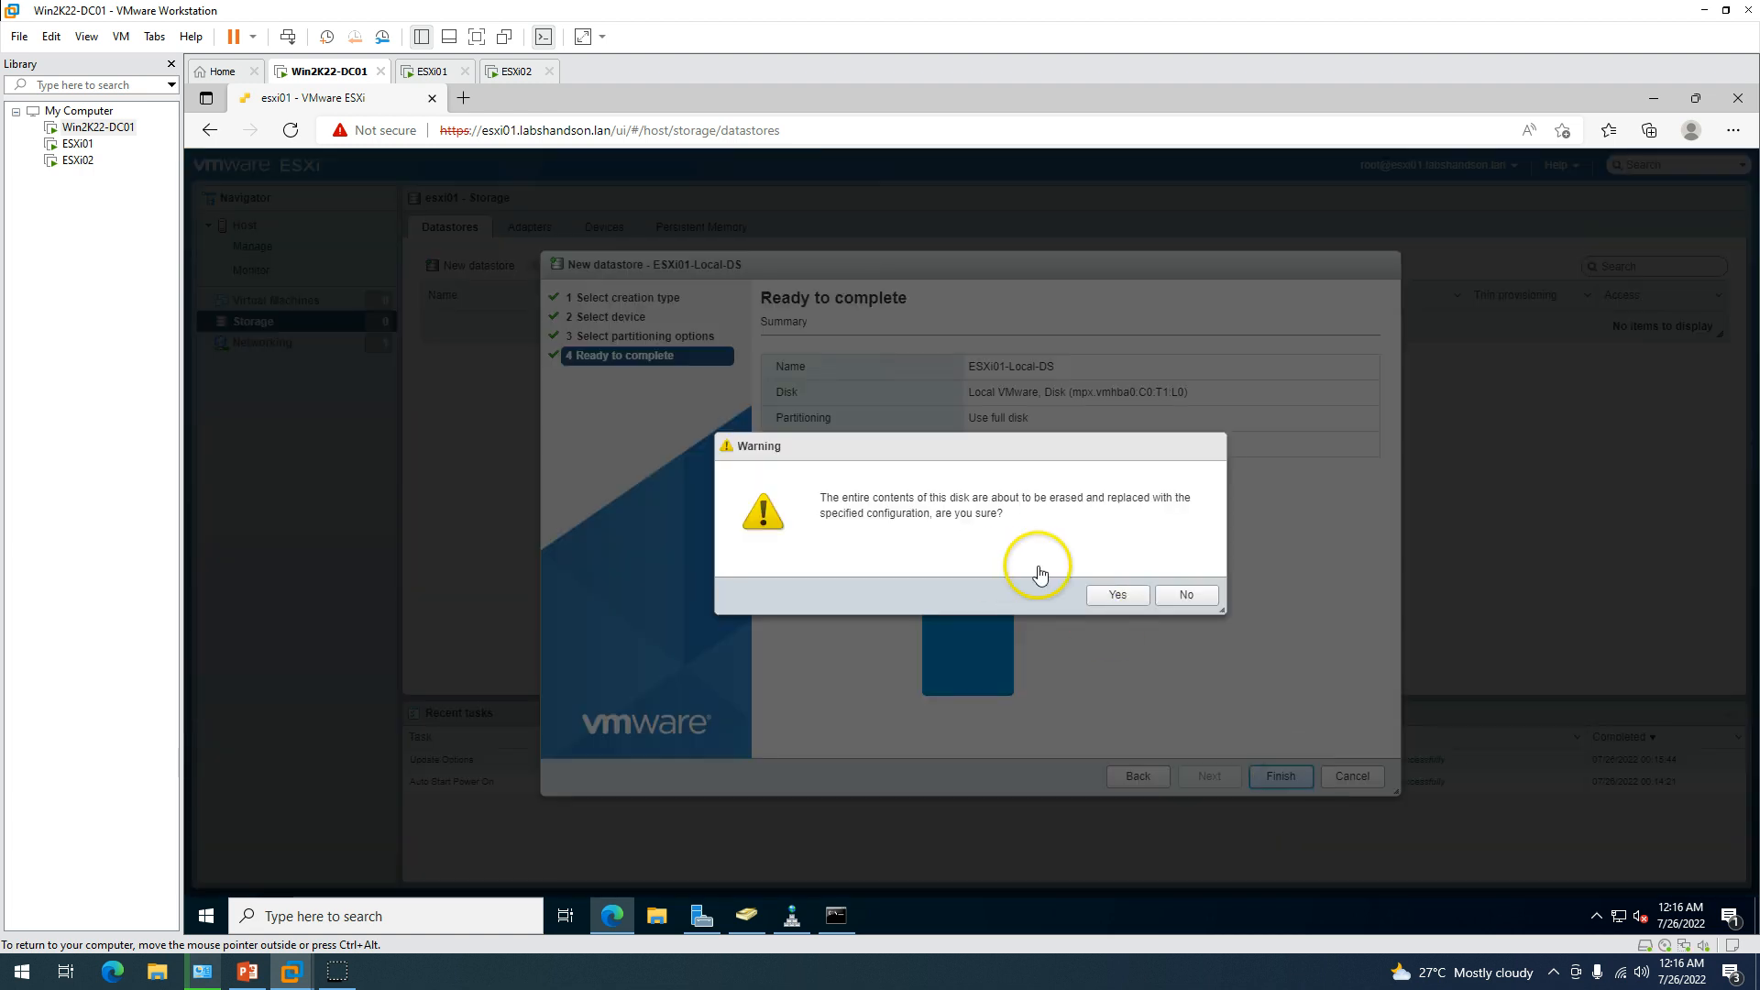
click(1116, 596)
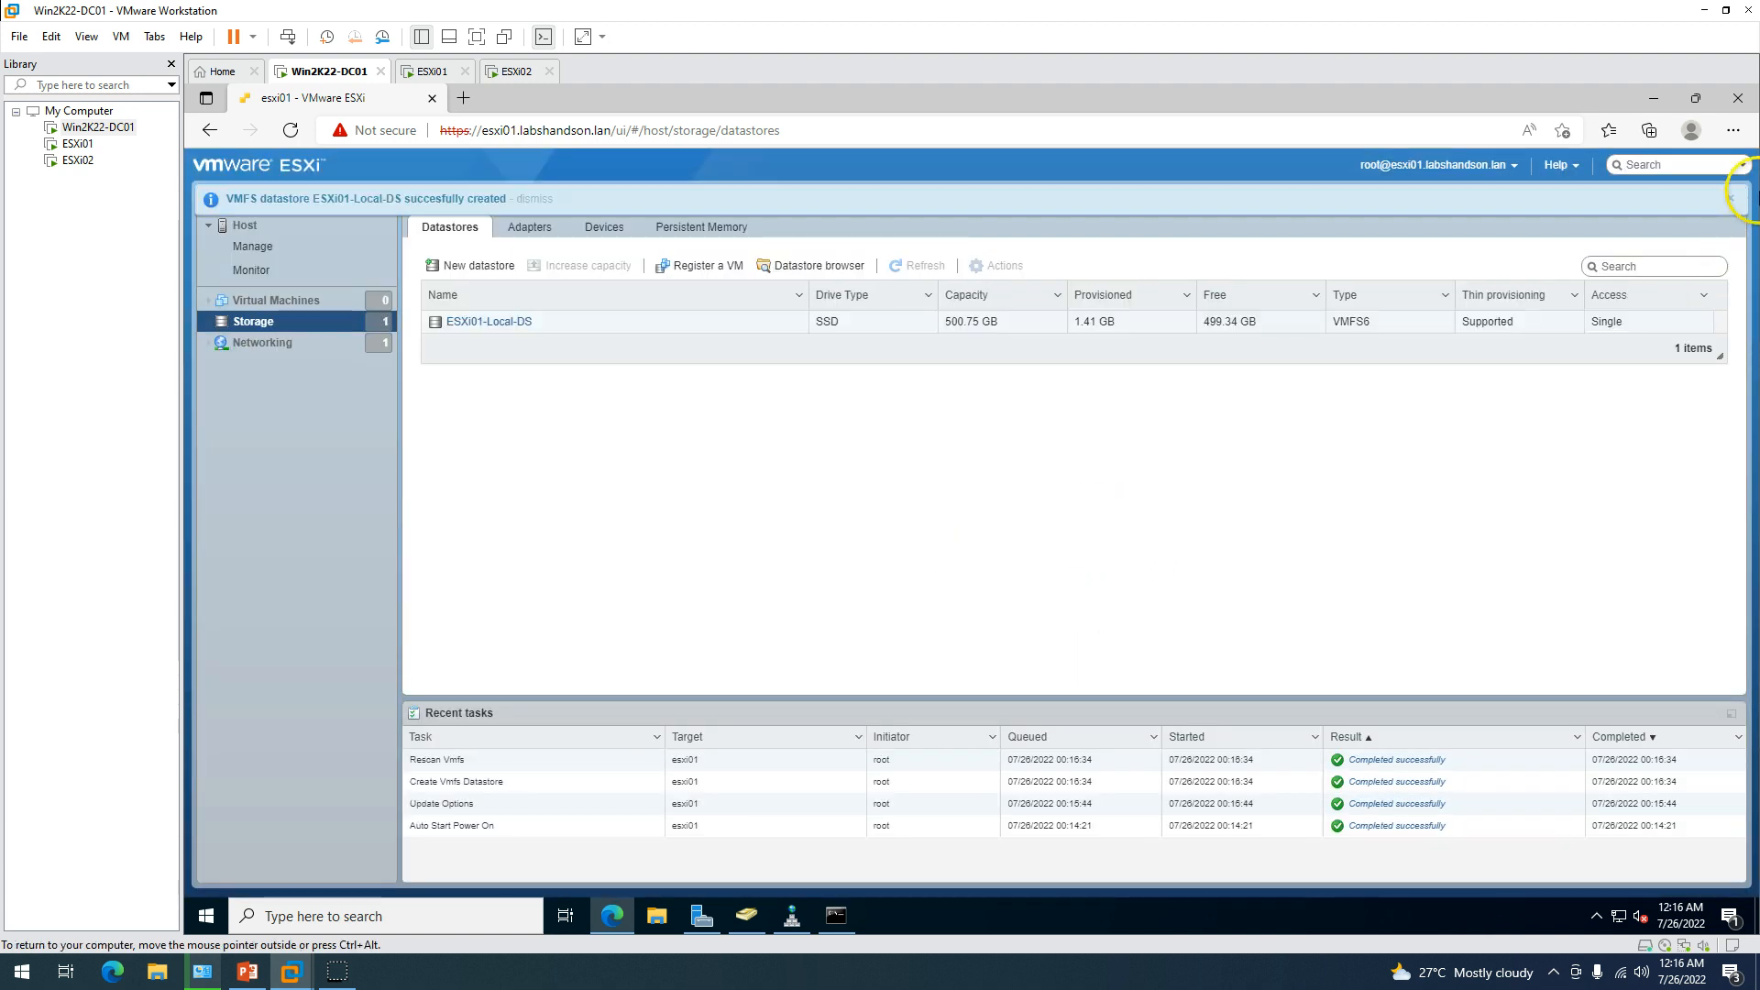
Browse esxi01's networking: physical adapters, virtual switches and port groups.
click(1730, 198)
click(263, 342)
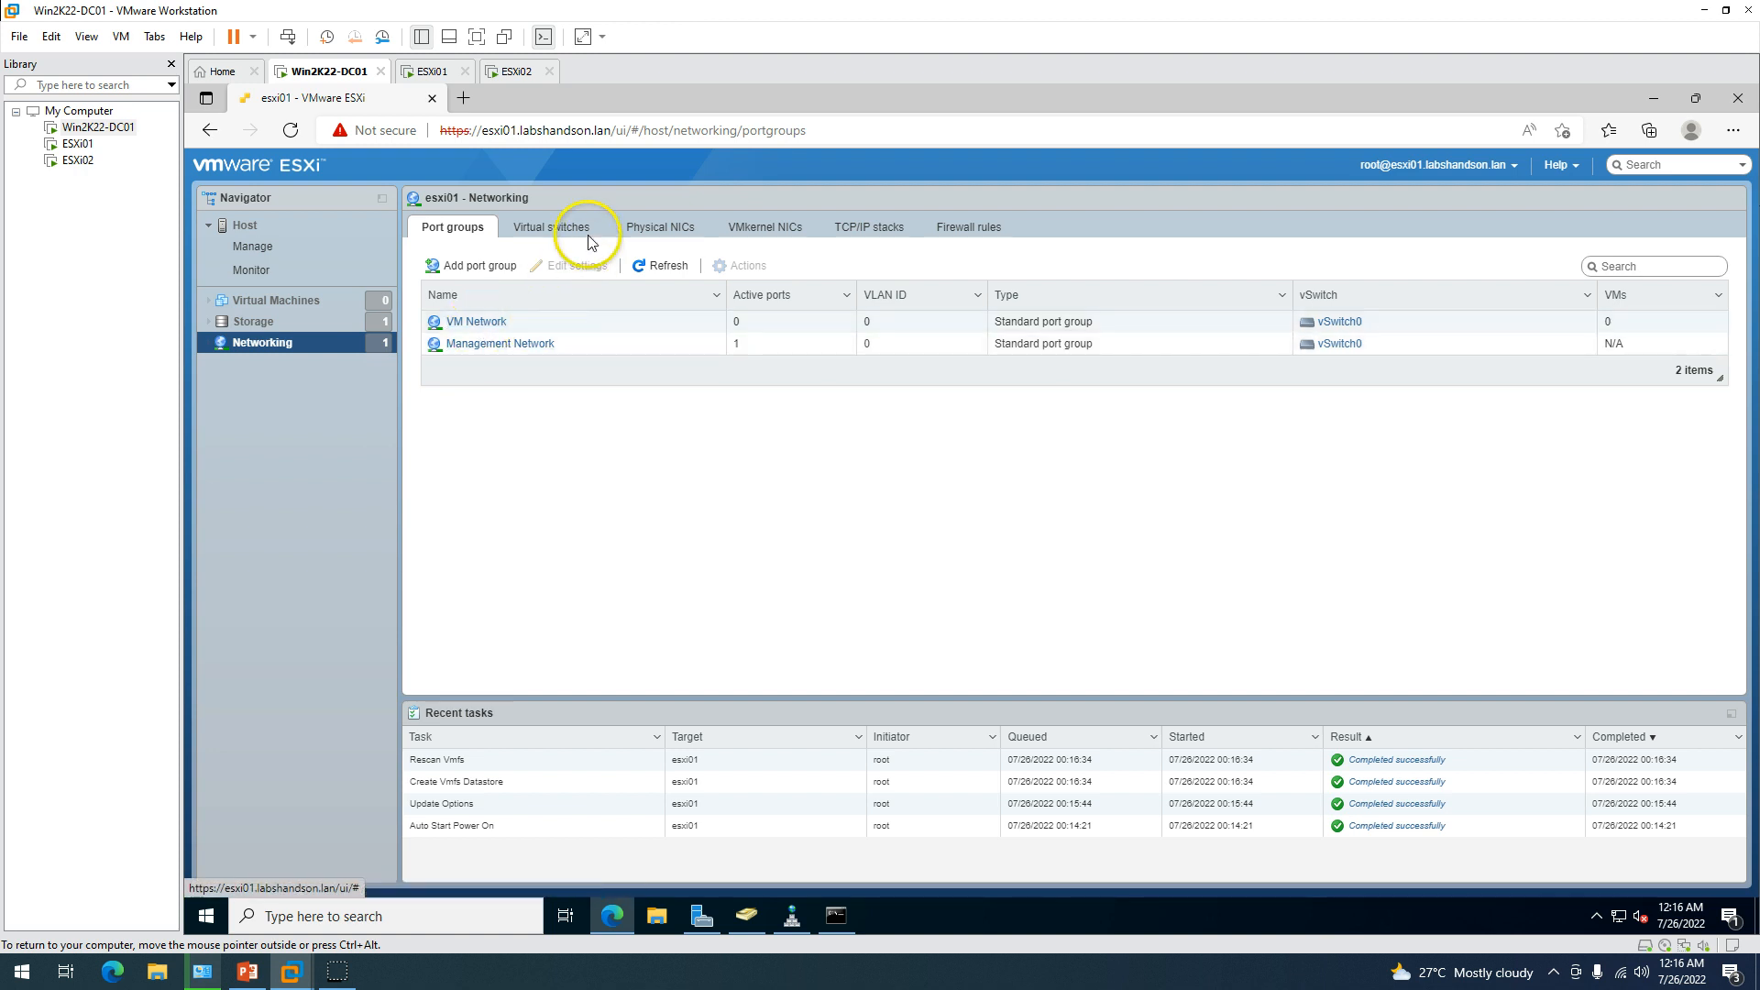
click(680, 235)
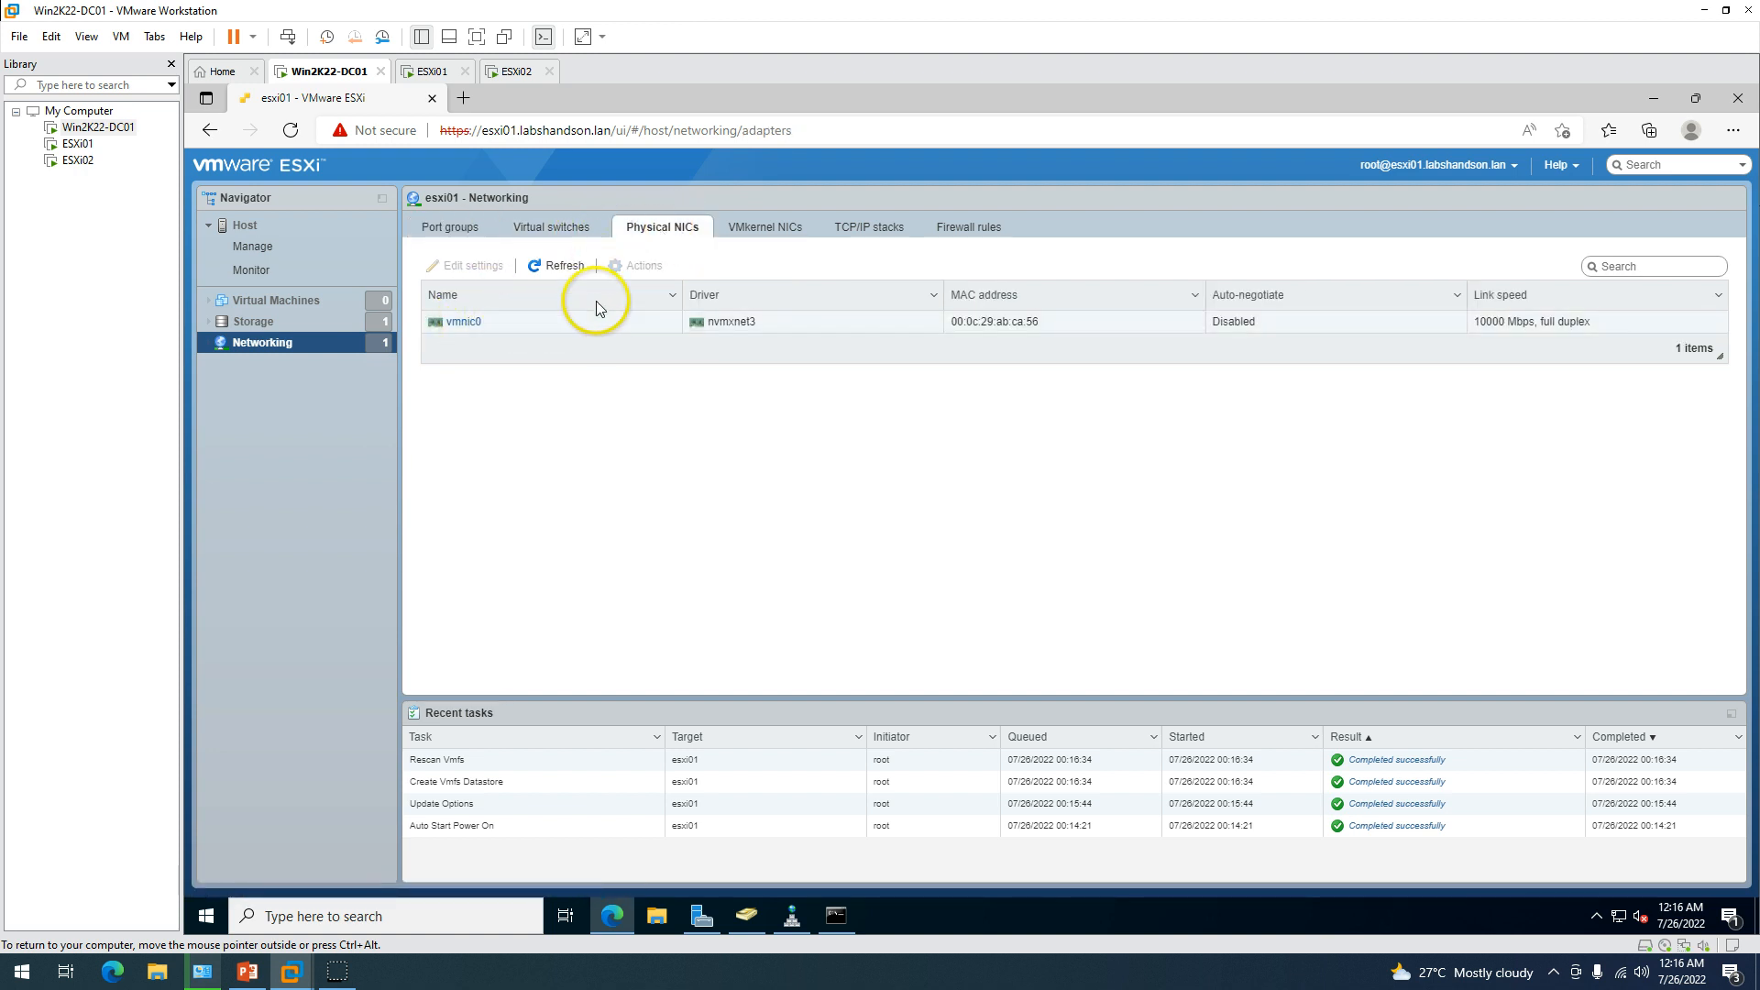
click(552, 231)
click(448, 228)
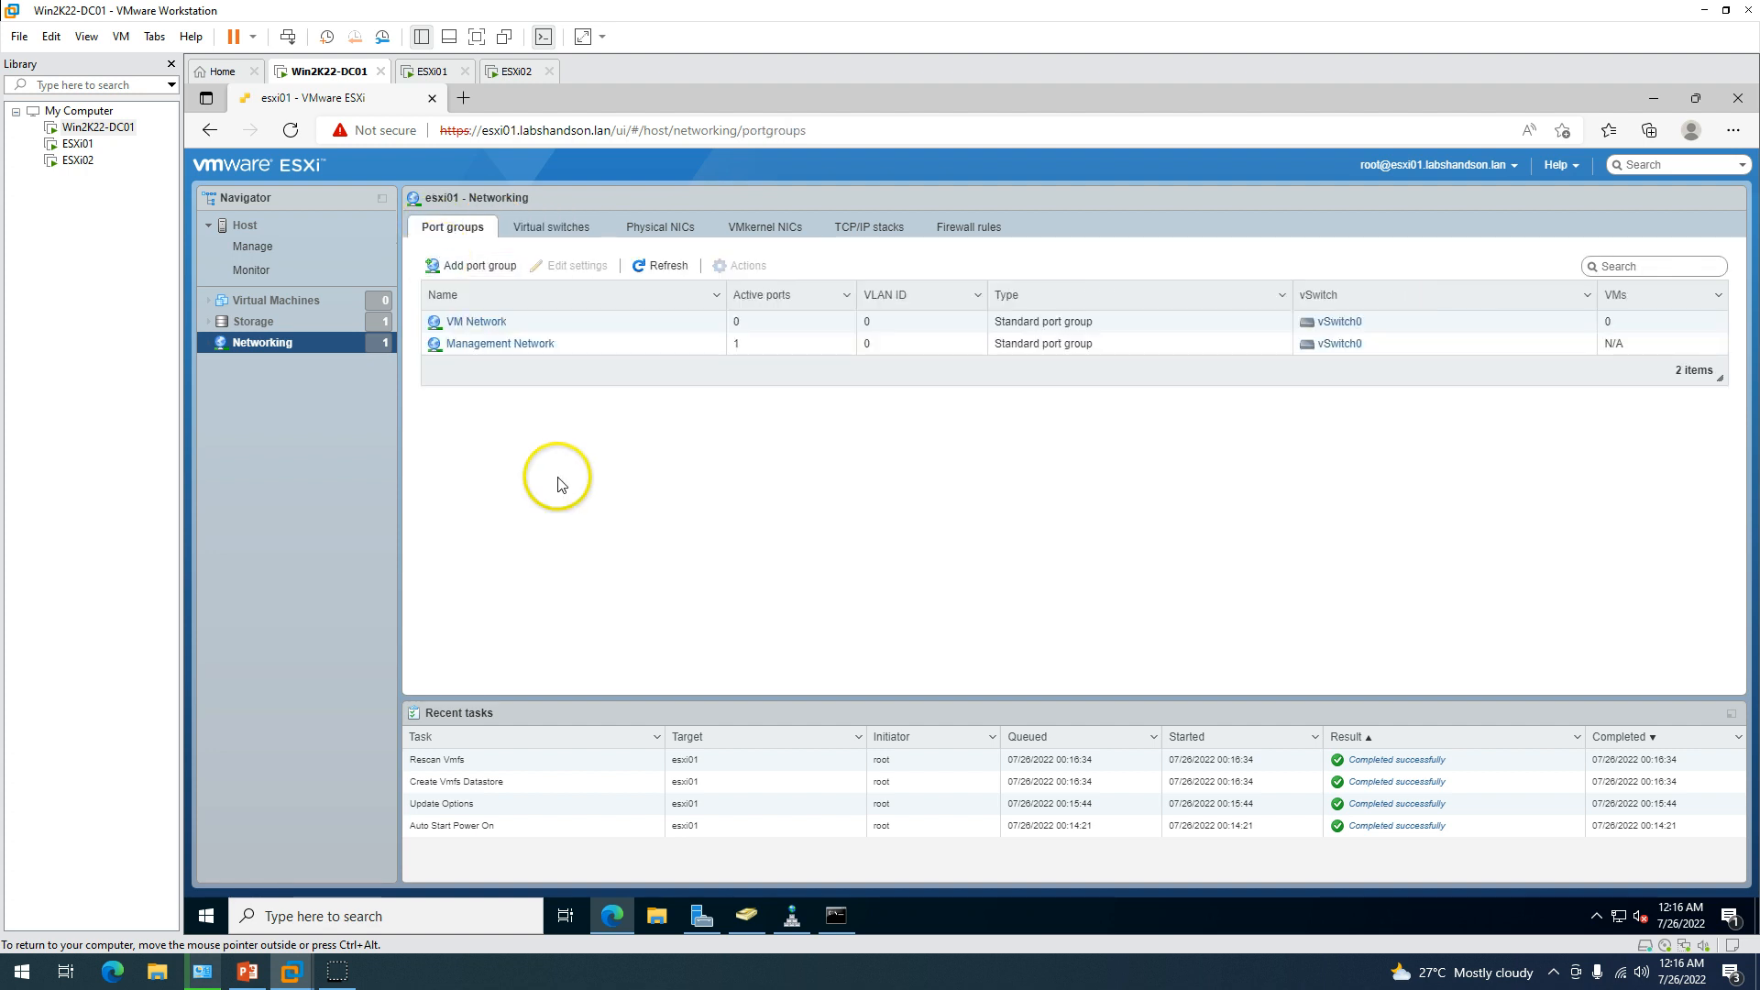
Show esxi01's empty Virtual Machines list and select the host address in the URL.
click(275, 323)
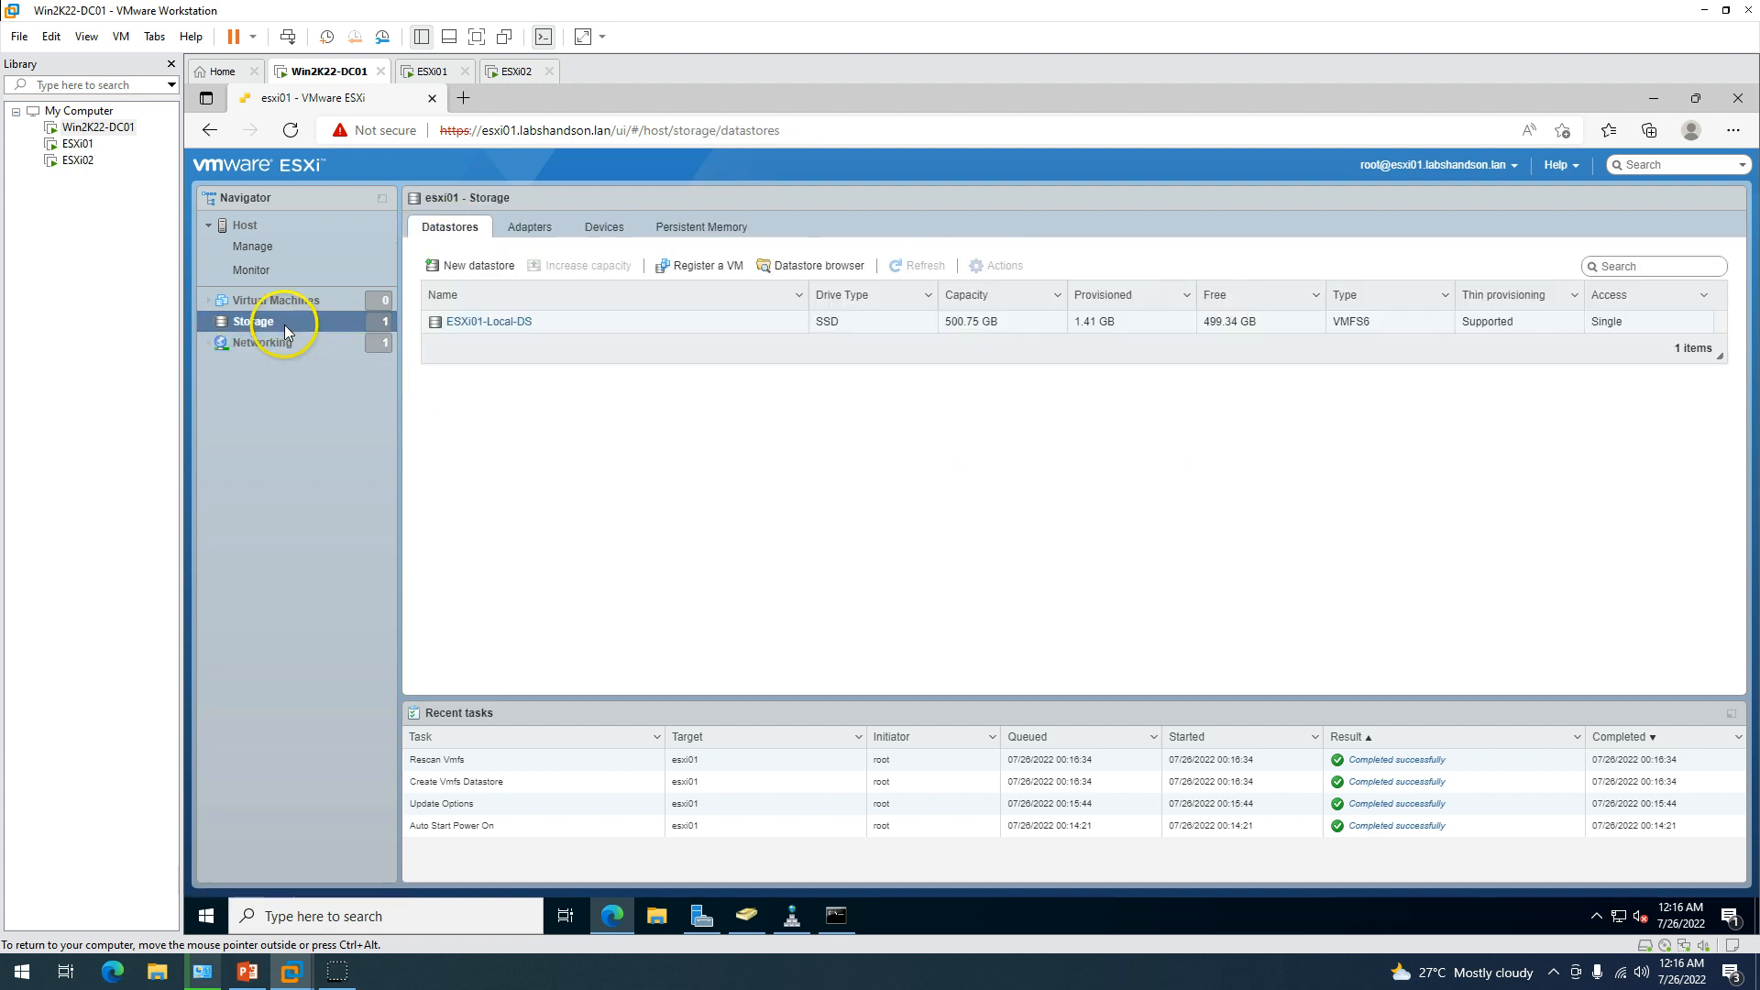
click(275, 300)
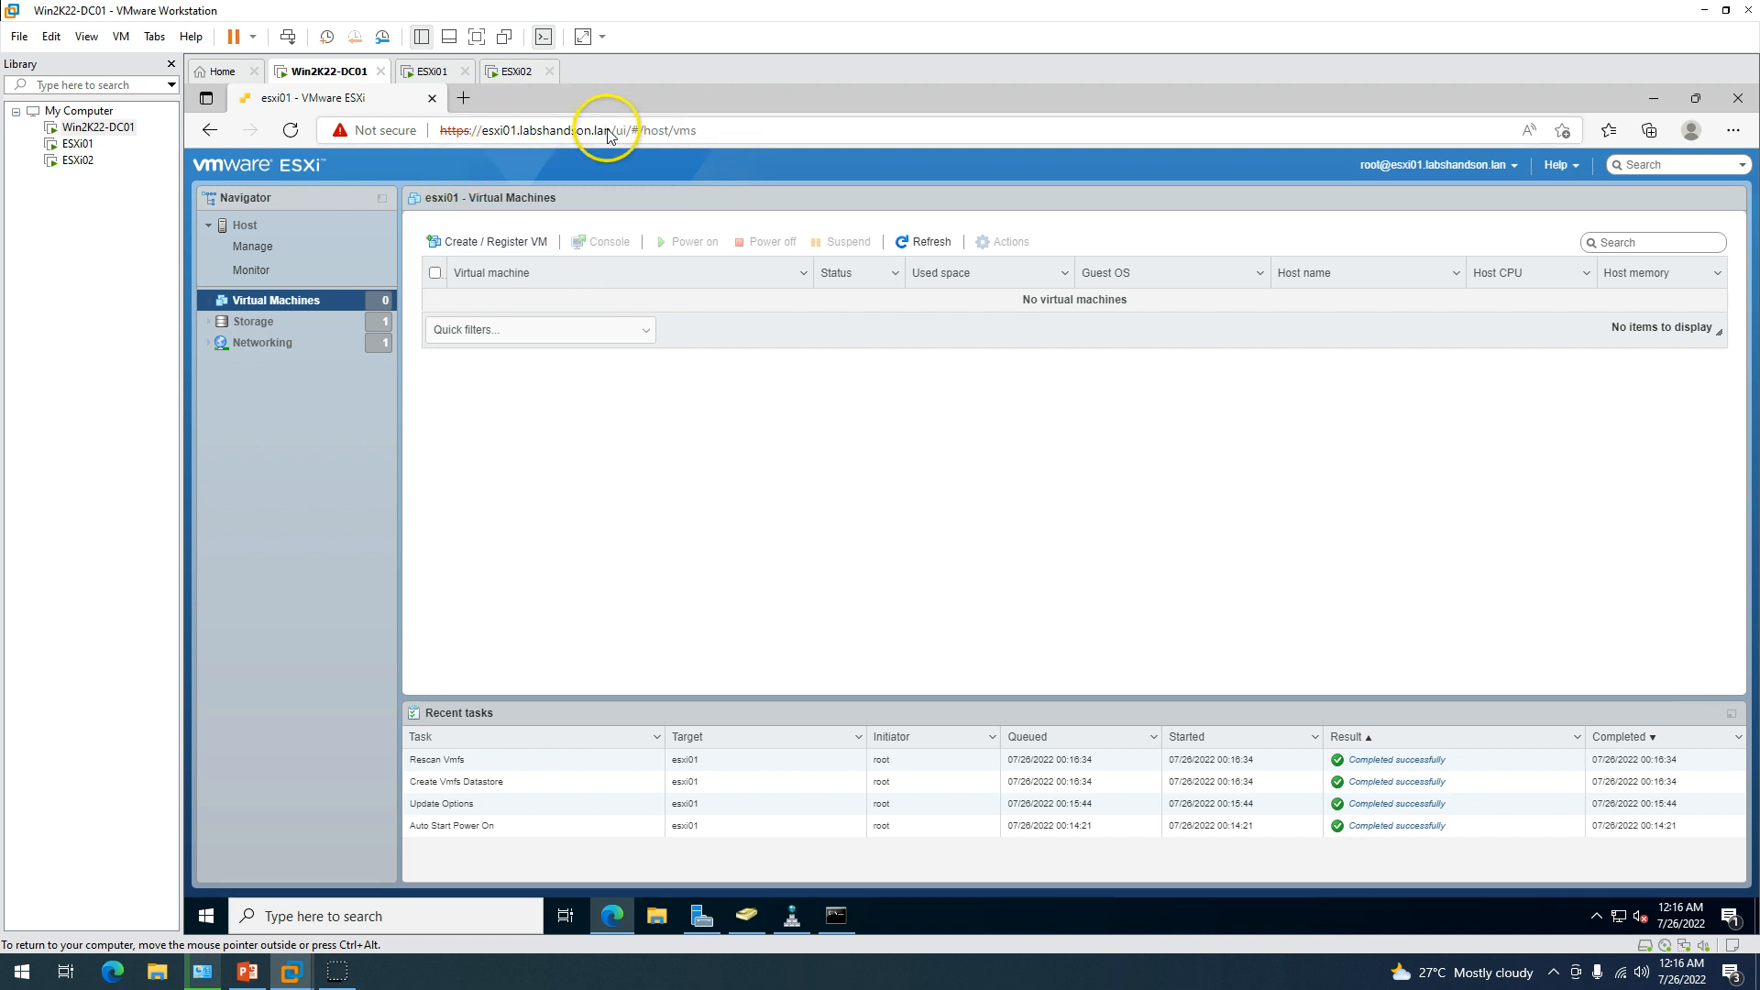
drag(606, 130, 442, 129)
key(ctrl+c)
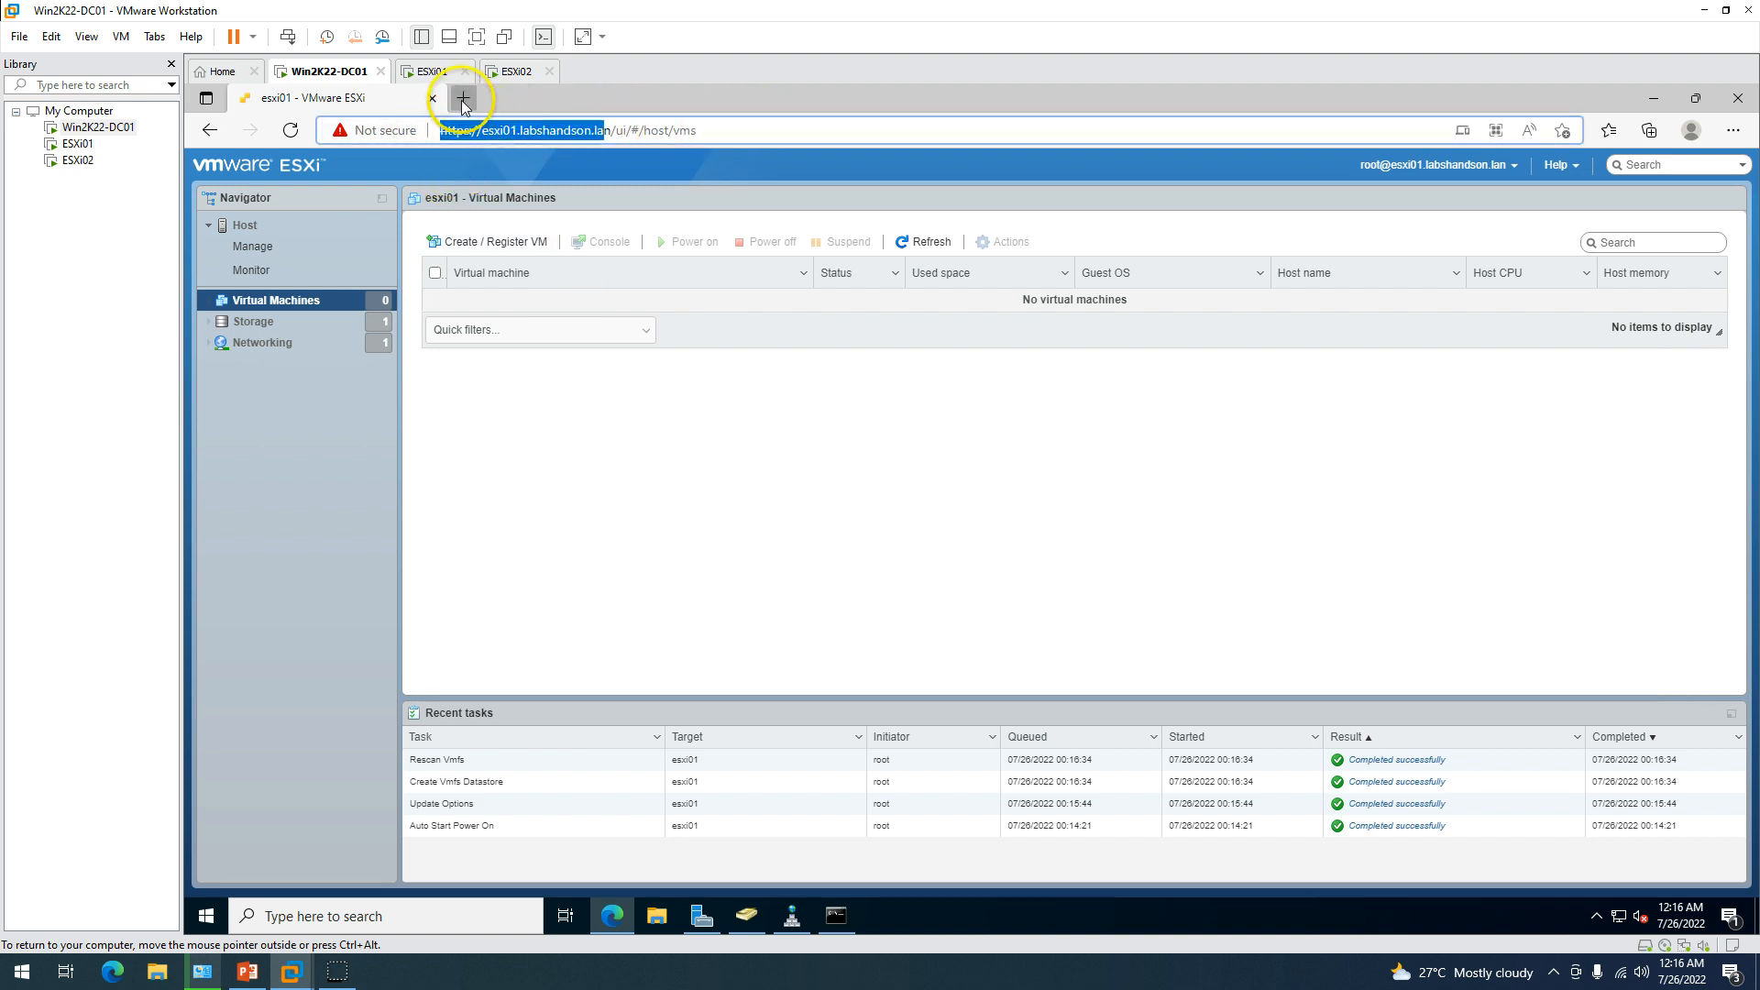
click(463, 99)
key(ctrl+v)
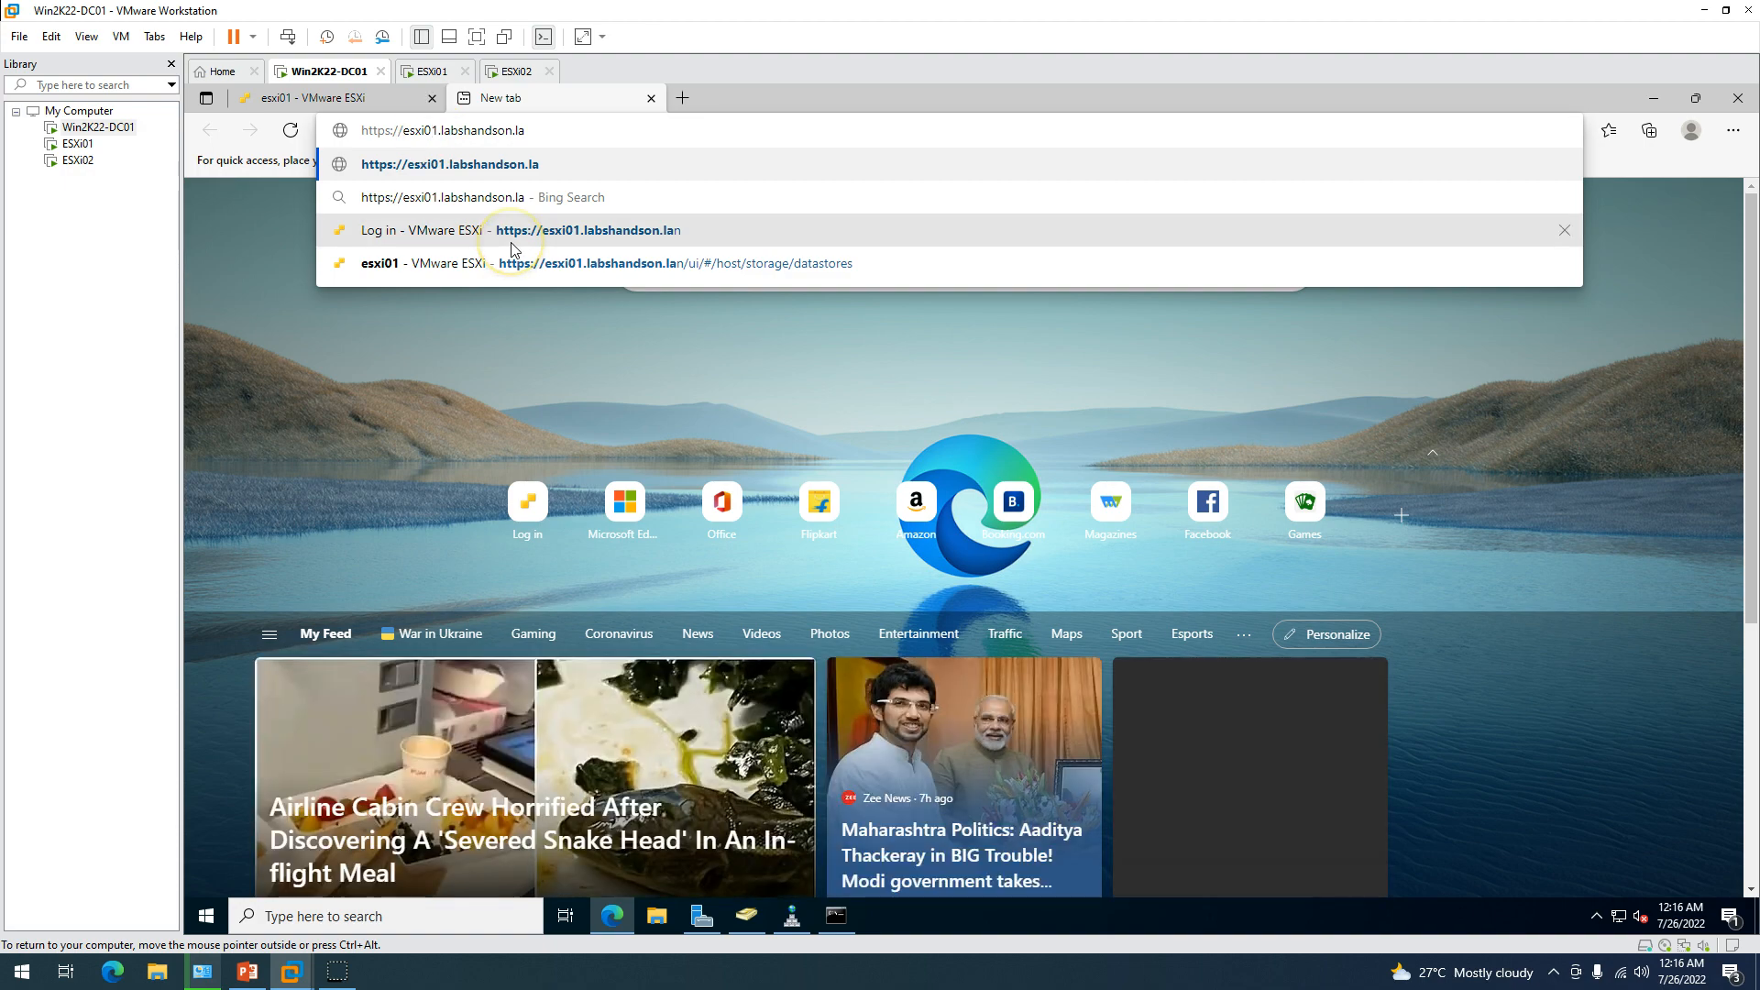
key(BackSpace)
text(2)
key(Return)
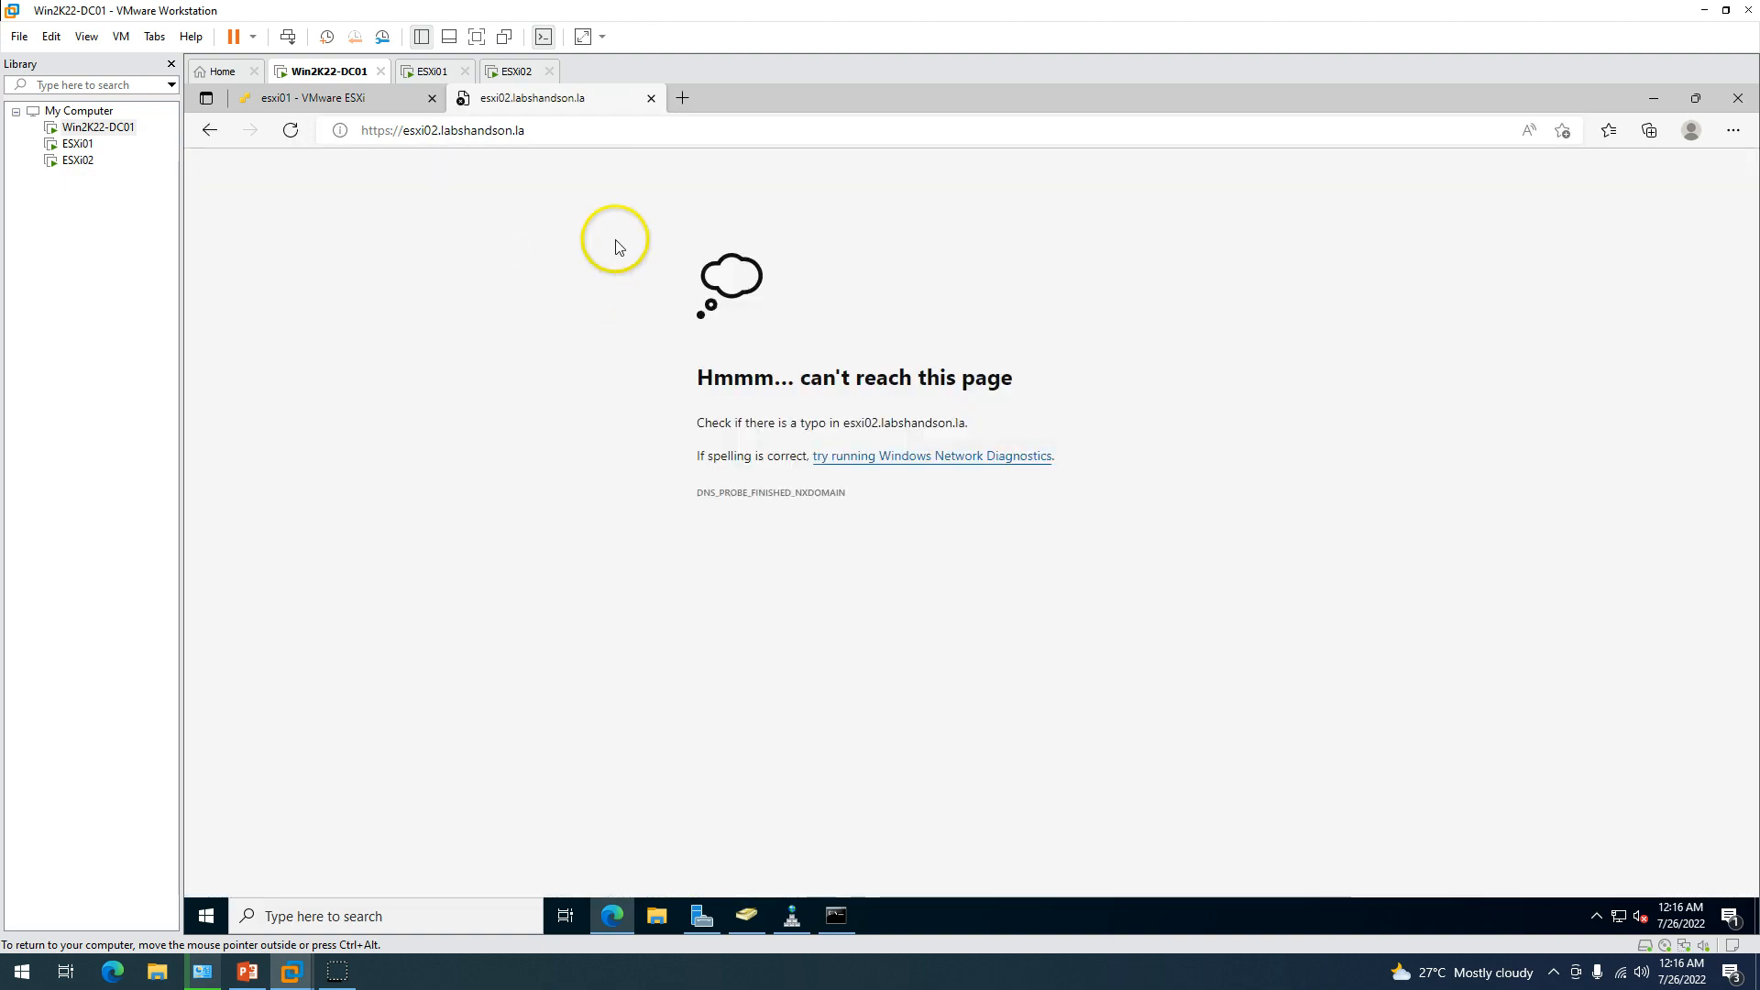
click(574, 135)
click(575, 139)
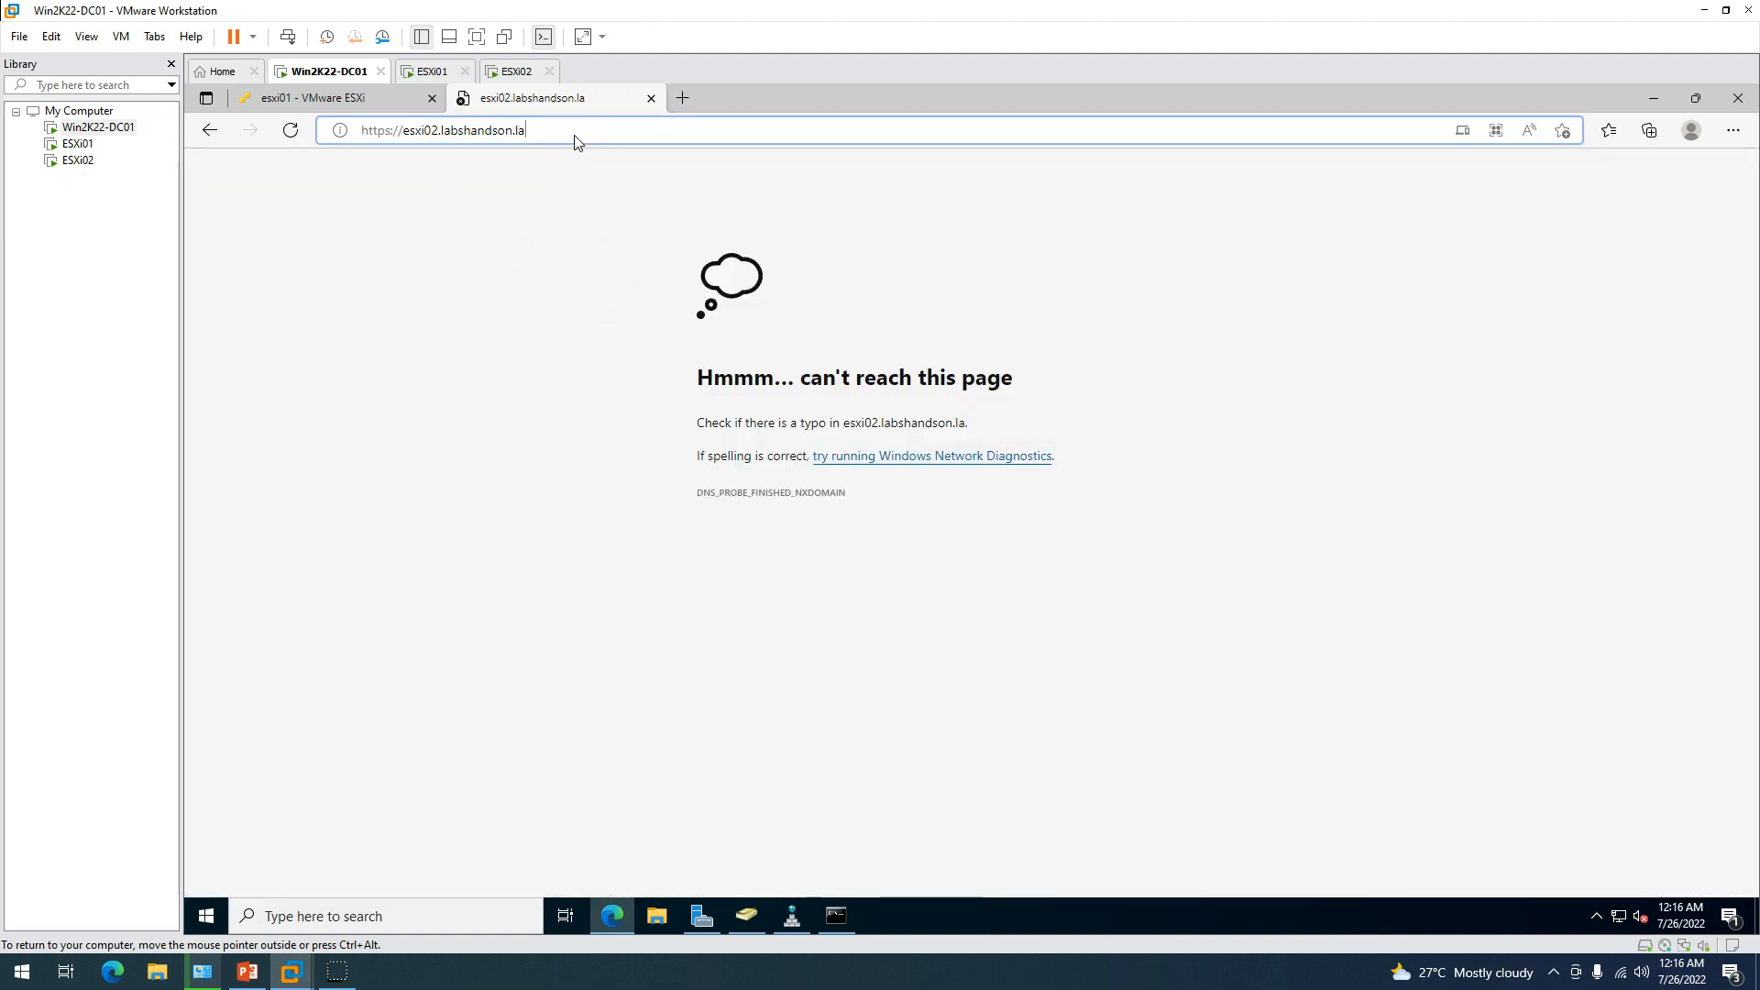
text(n)
key(Return)
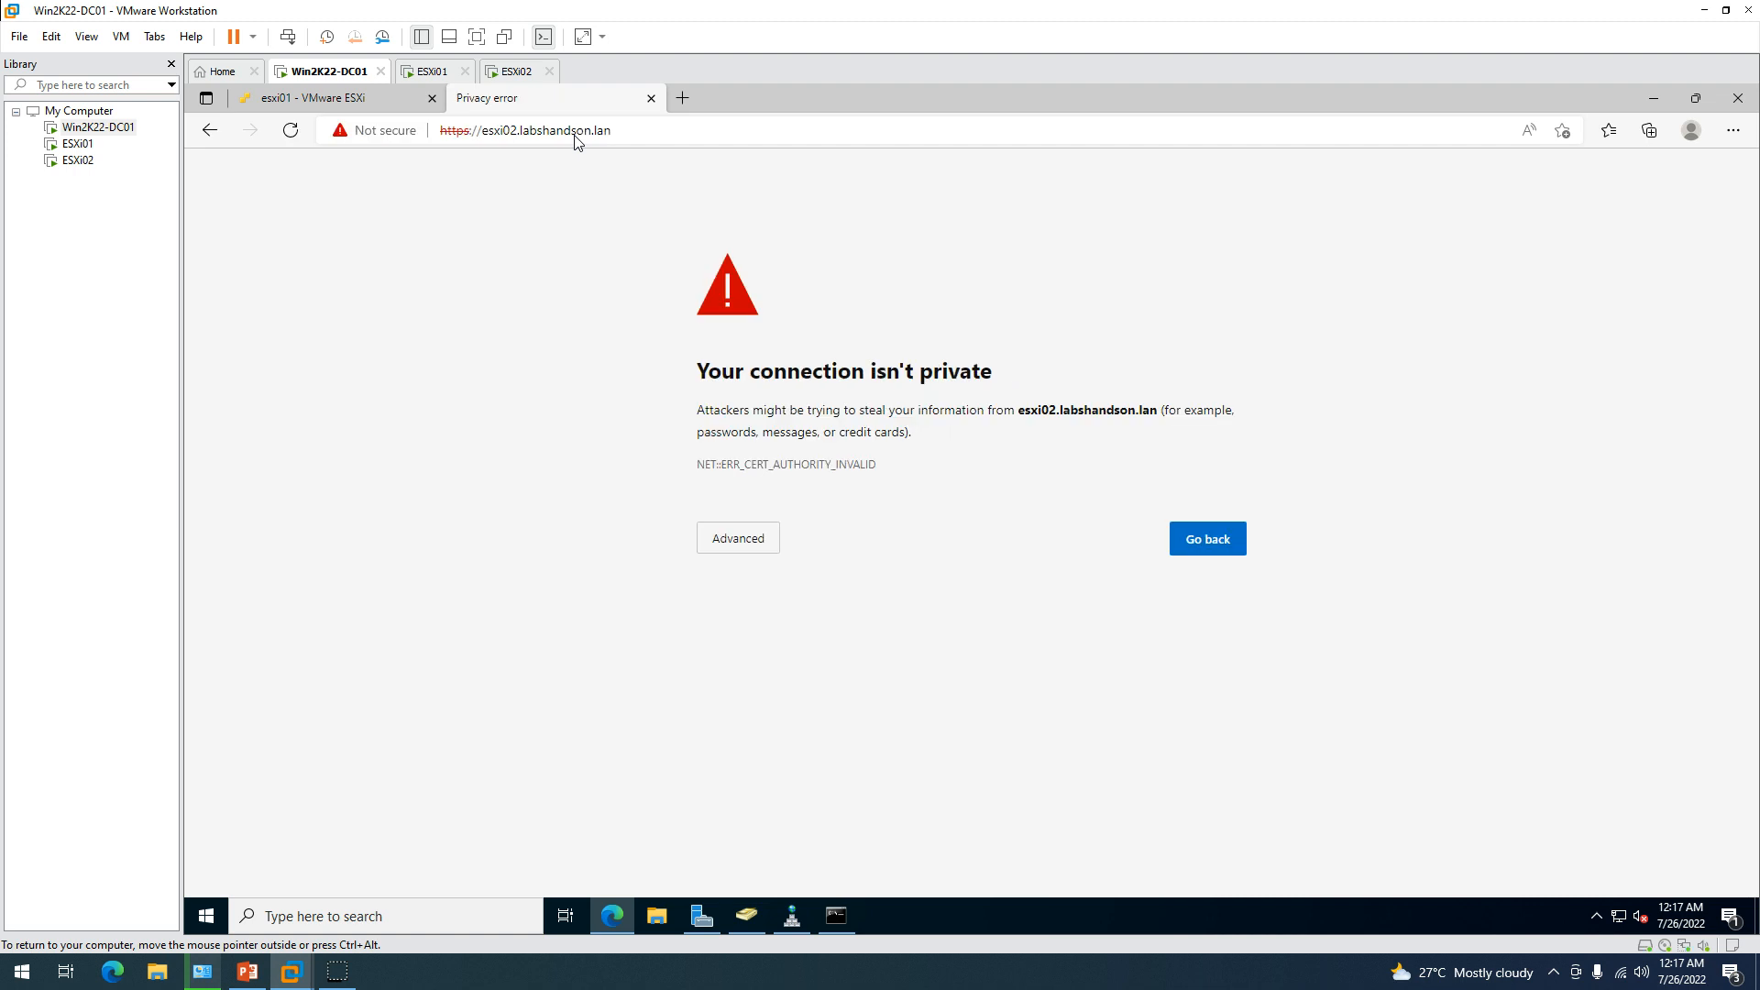
Proceed past esxi02's certificate warning, then highlight the host name on esxi01's summary.
click(746, 539)
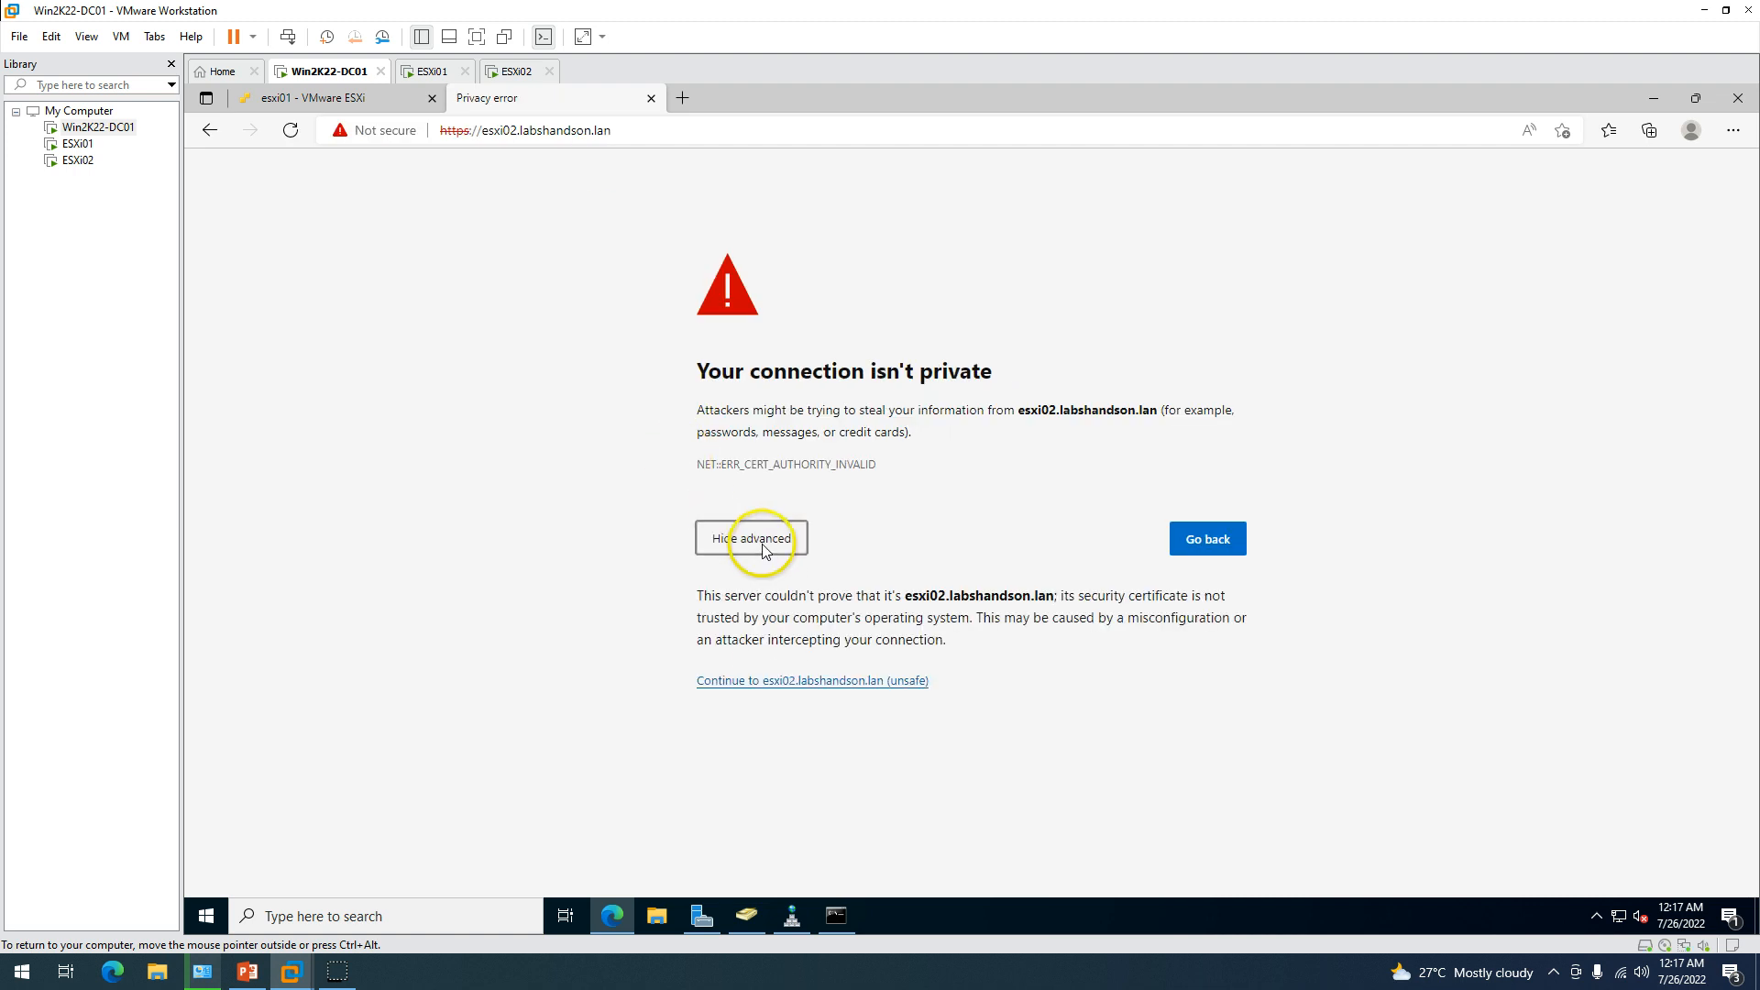
click(793, 682)
click(369, 99)
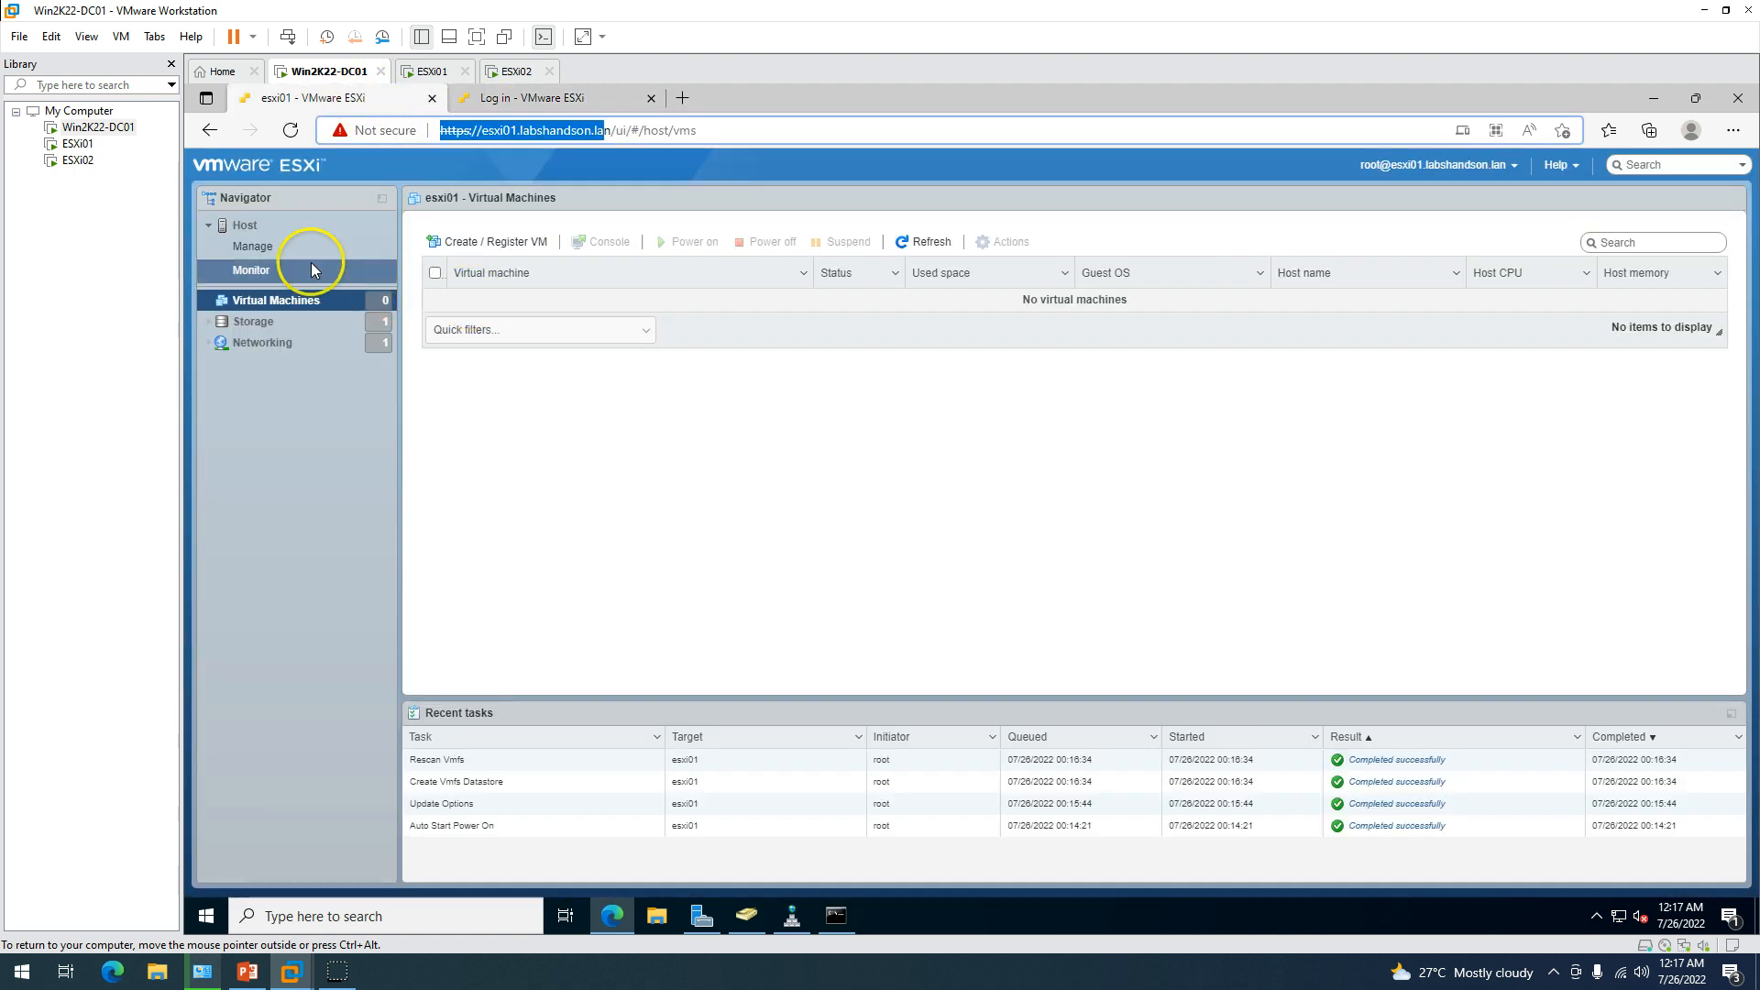
click(243, 225)
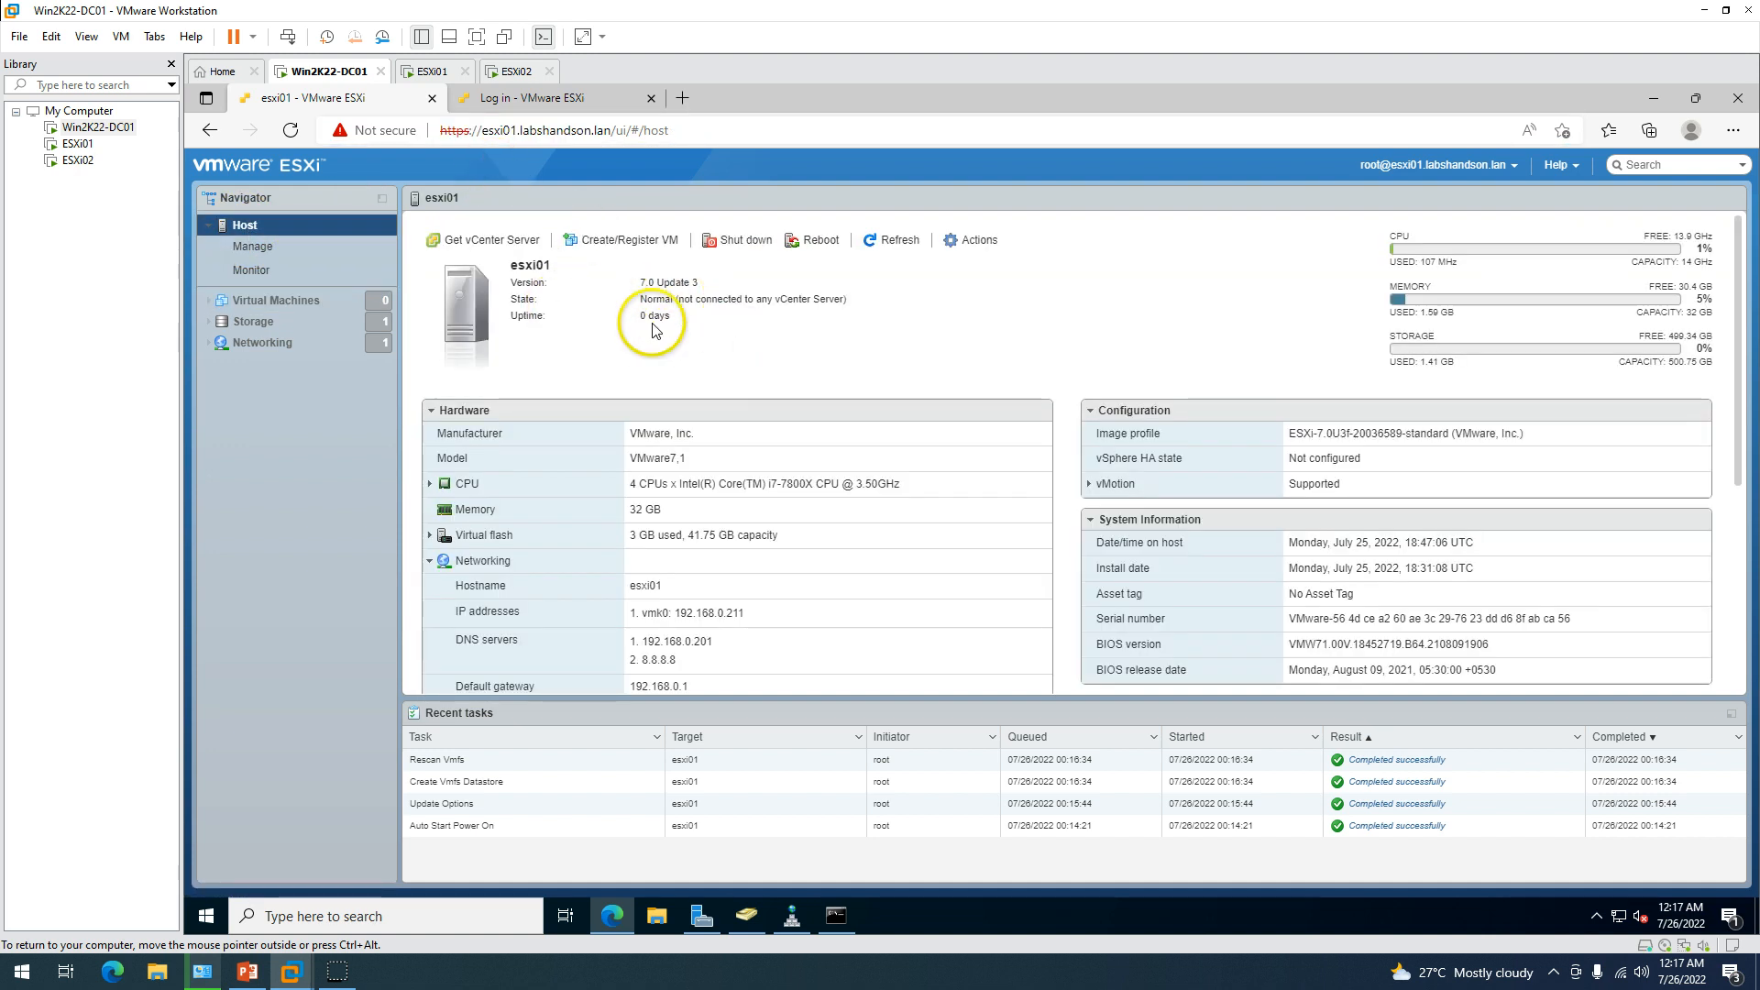
drag(589, 275, 810, 339)
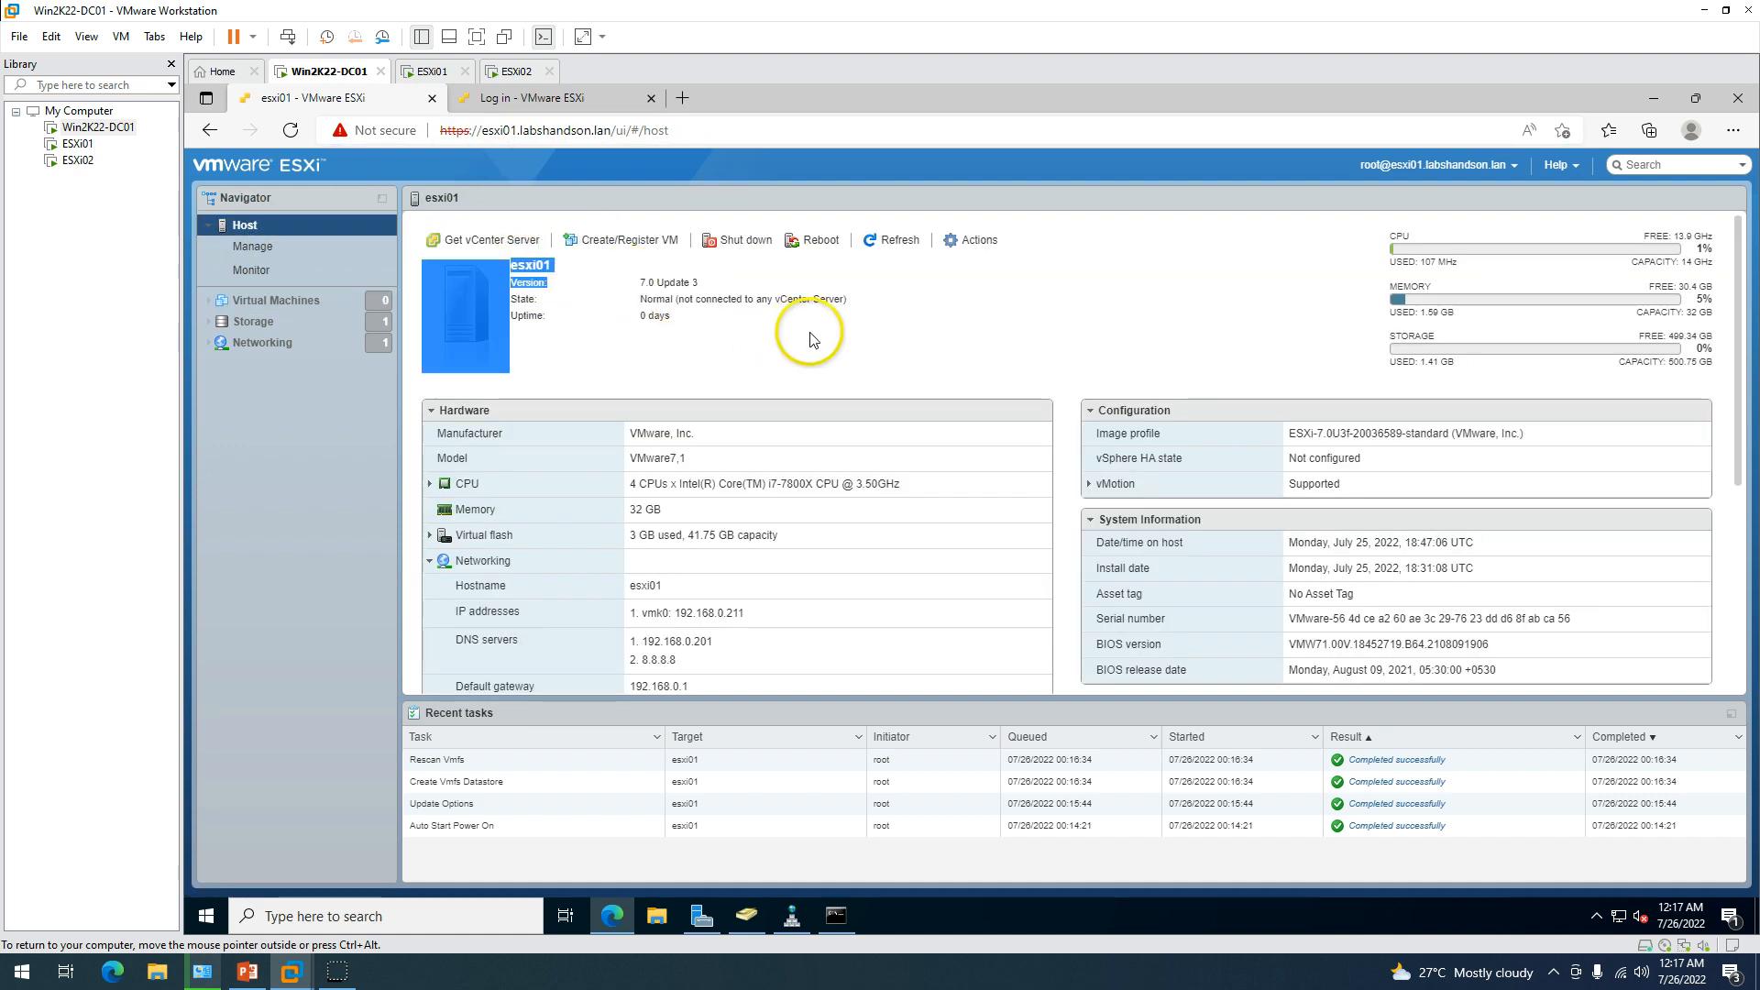
Log in to the esxi02 host client with the saved administrator user and password.
click(541, 97)
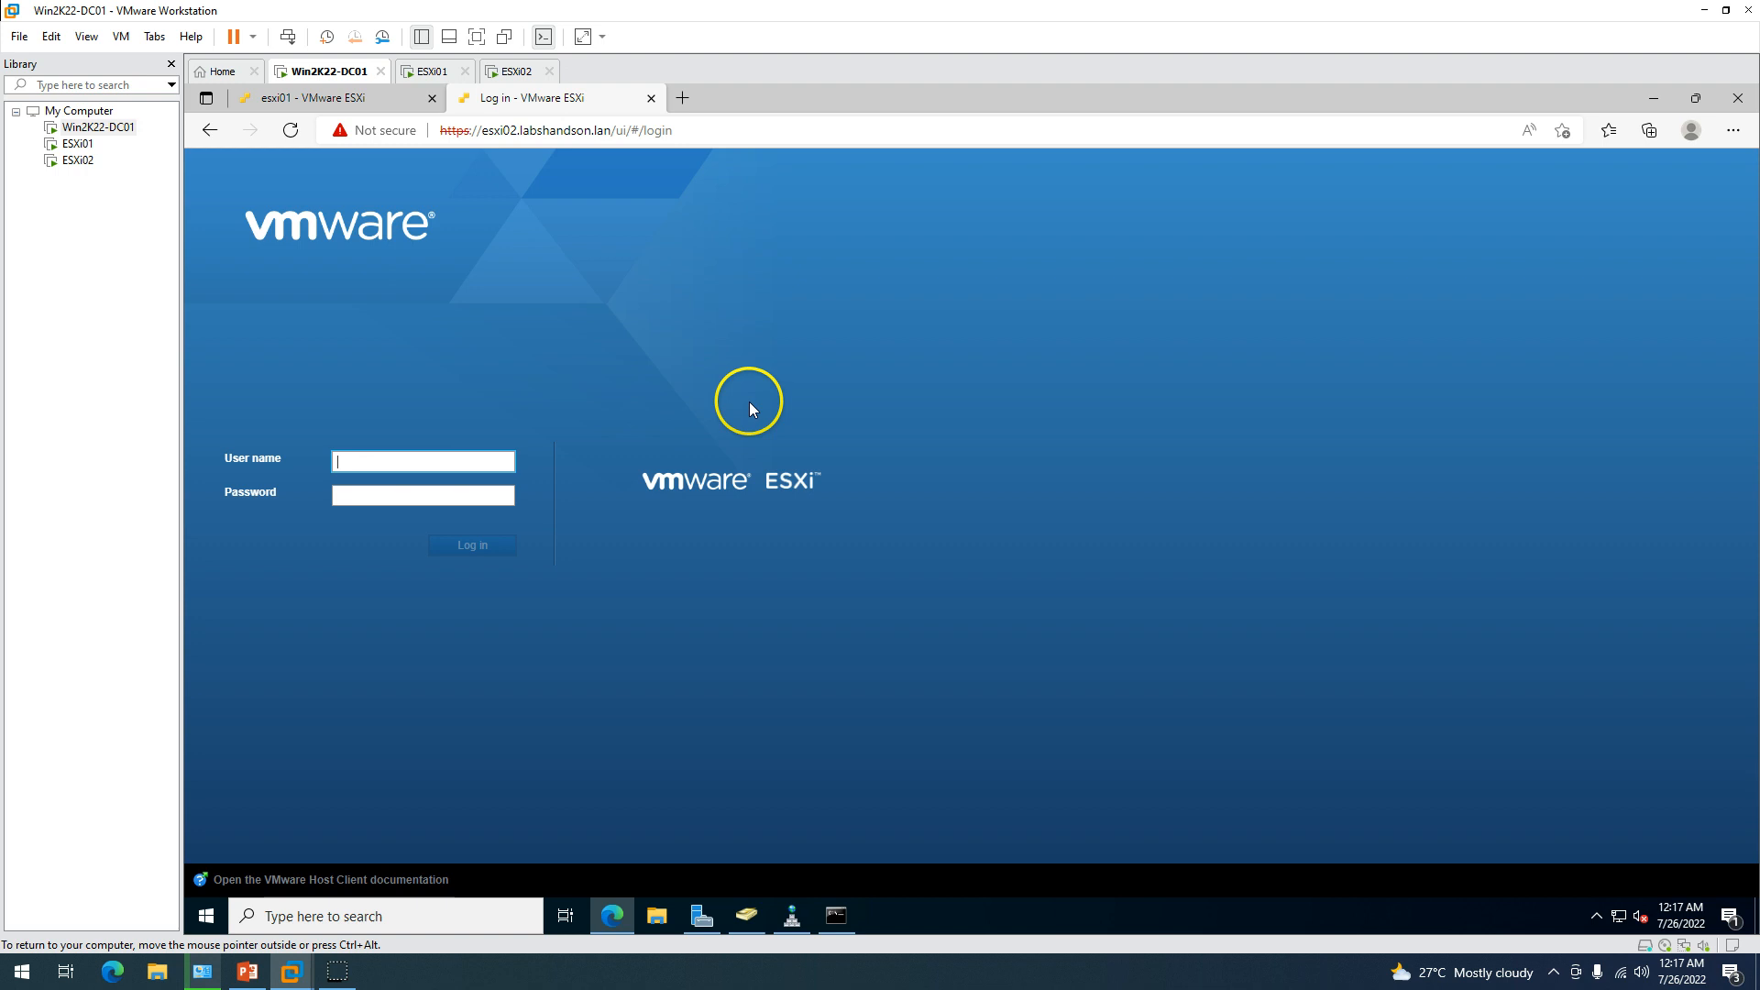
click(387, 461)
key(Down)
key(Return)
key(Tab)
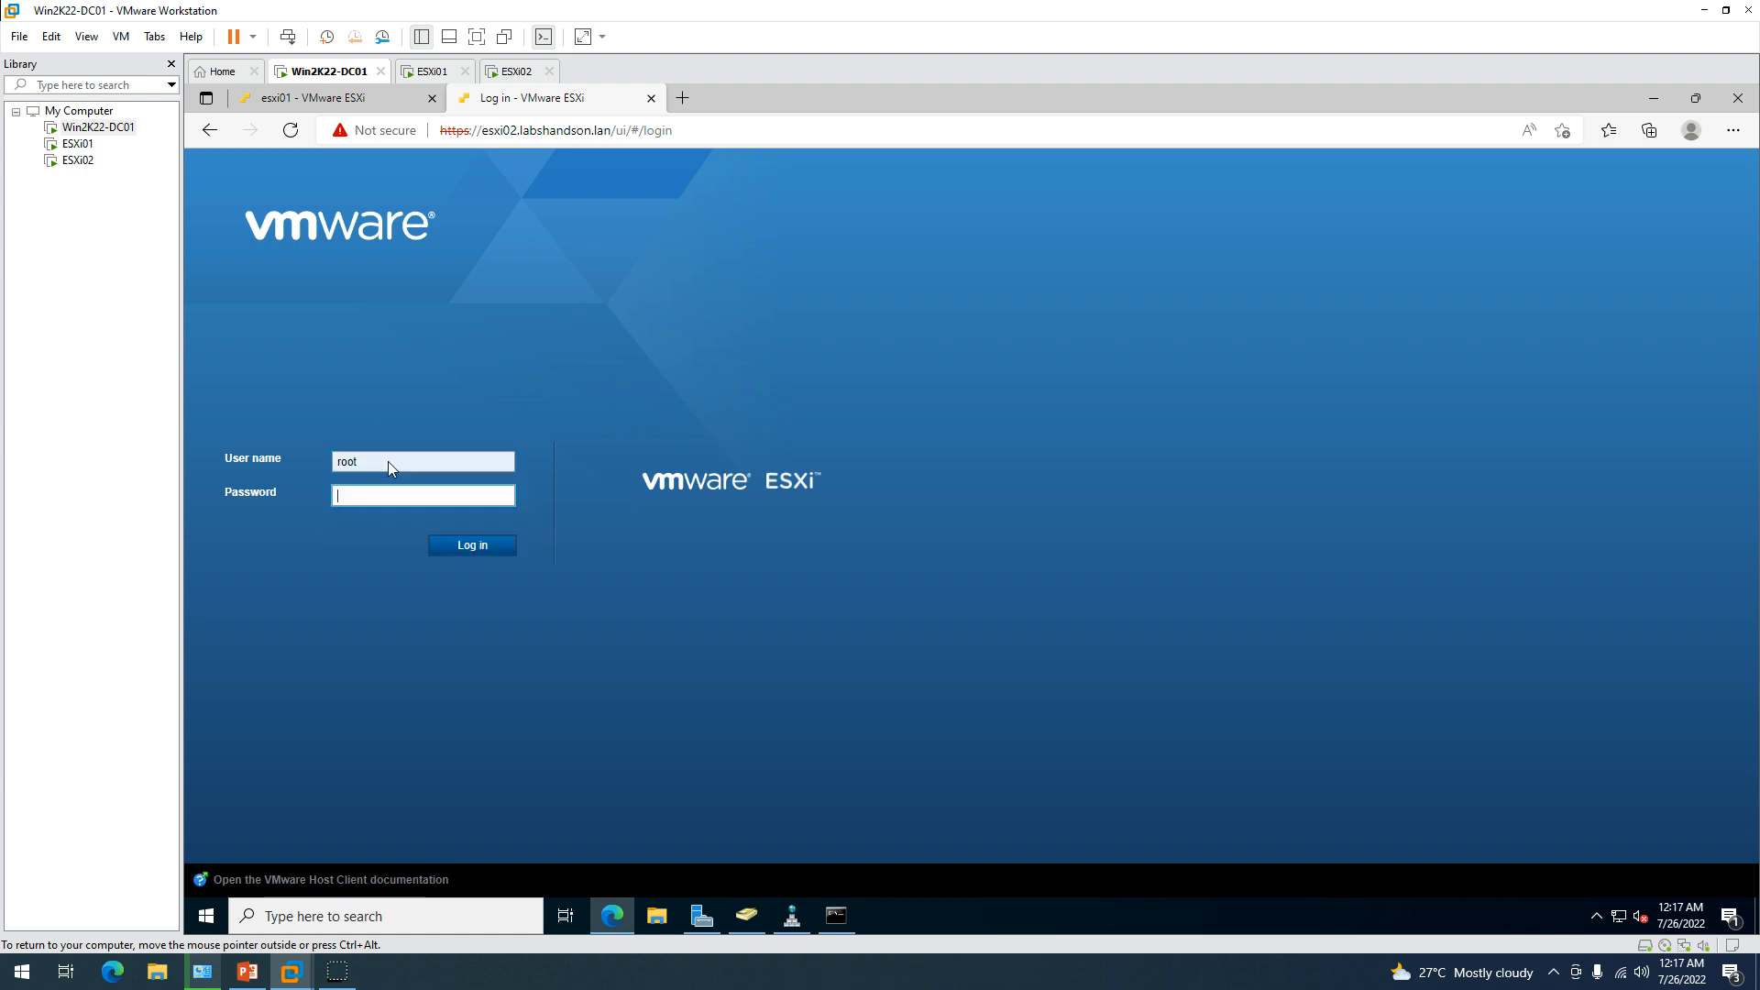
text(•)
key(Return)
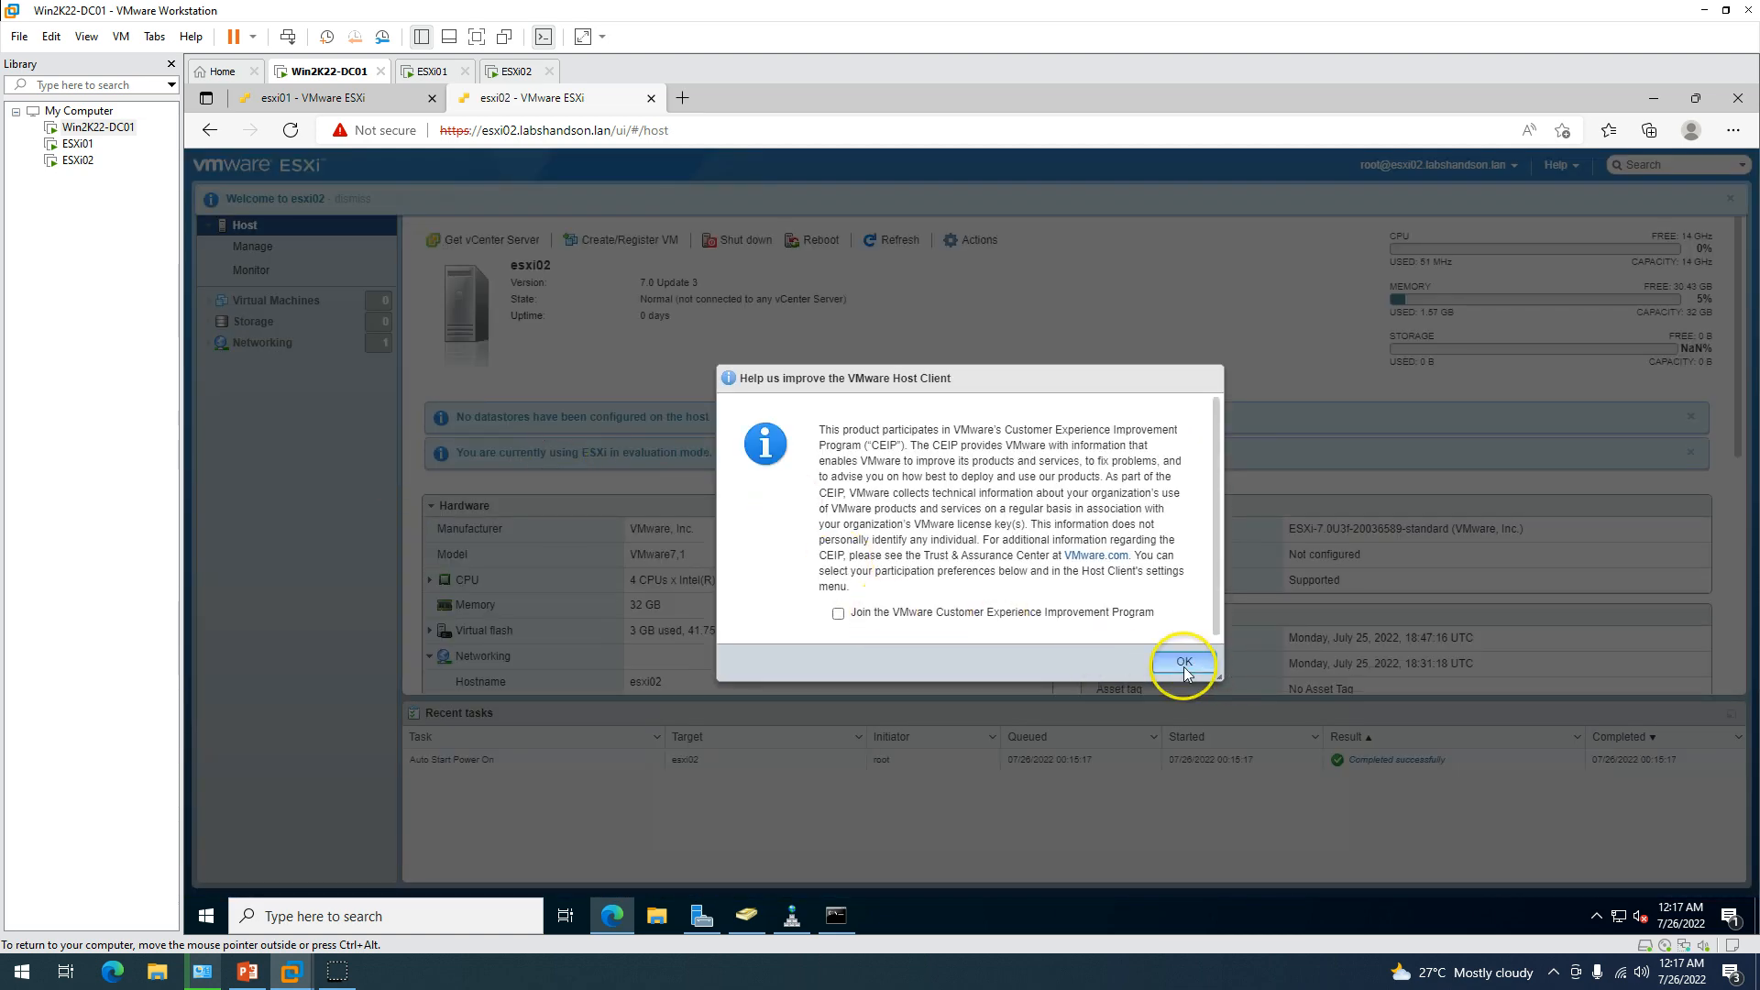
Clear esxi02's experience-program, welcome, no-datastores and evaluation notices, then open Storage.
click(1185, 661)
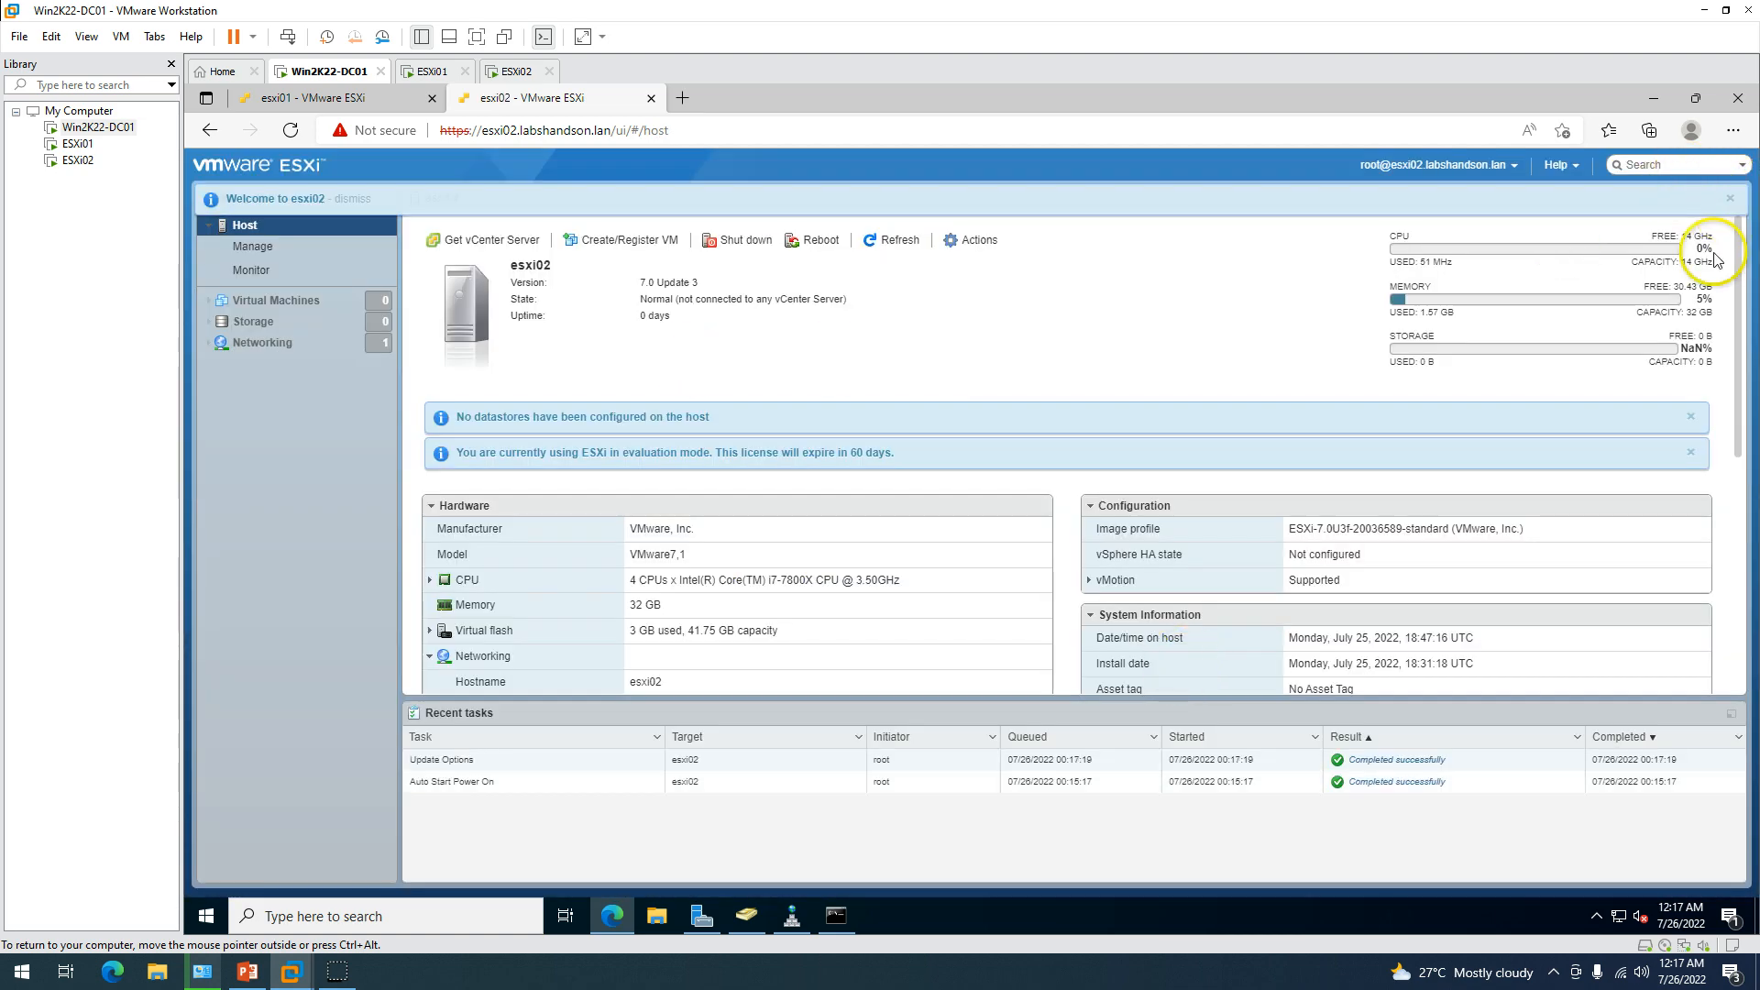
click(1729, 198)
click(1691, 417)
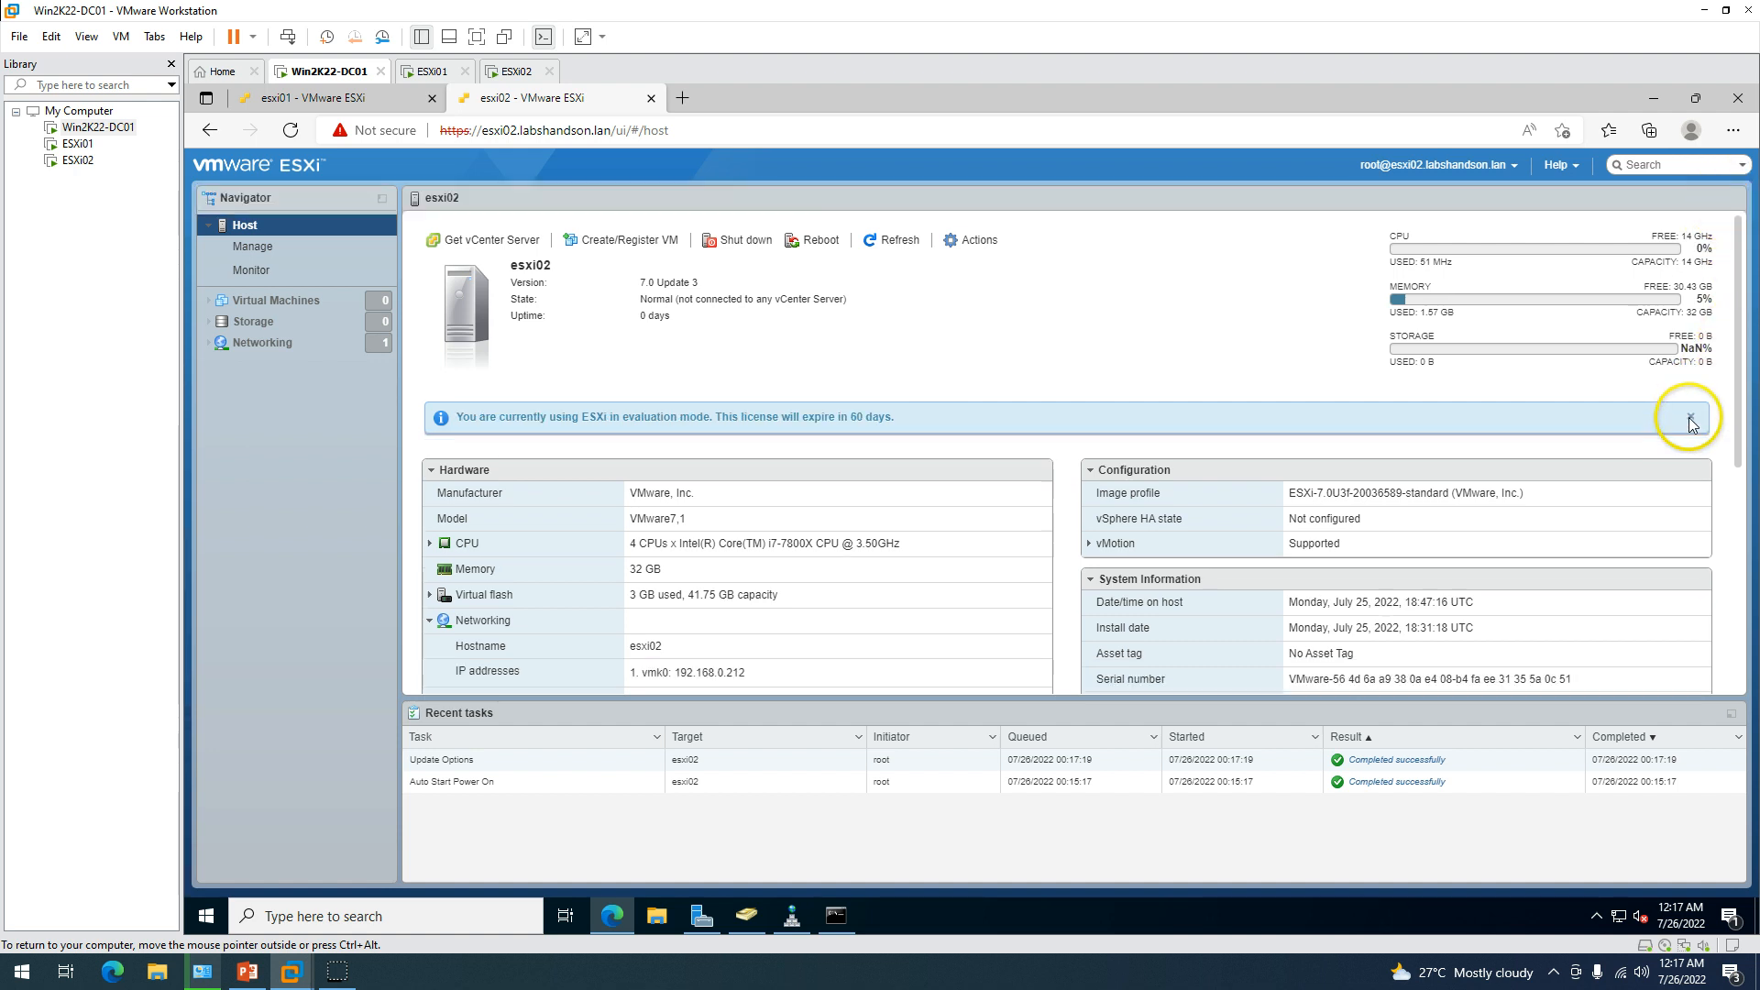
click(1691, 419)
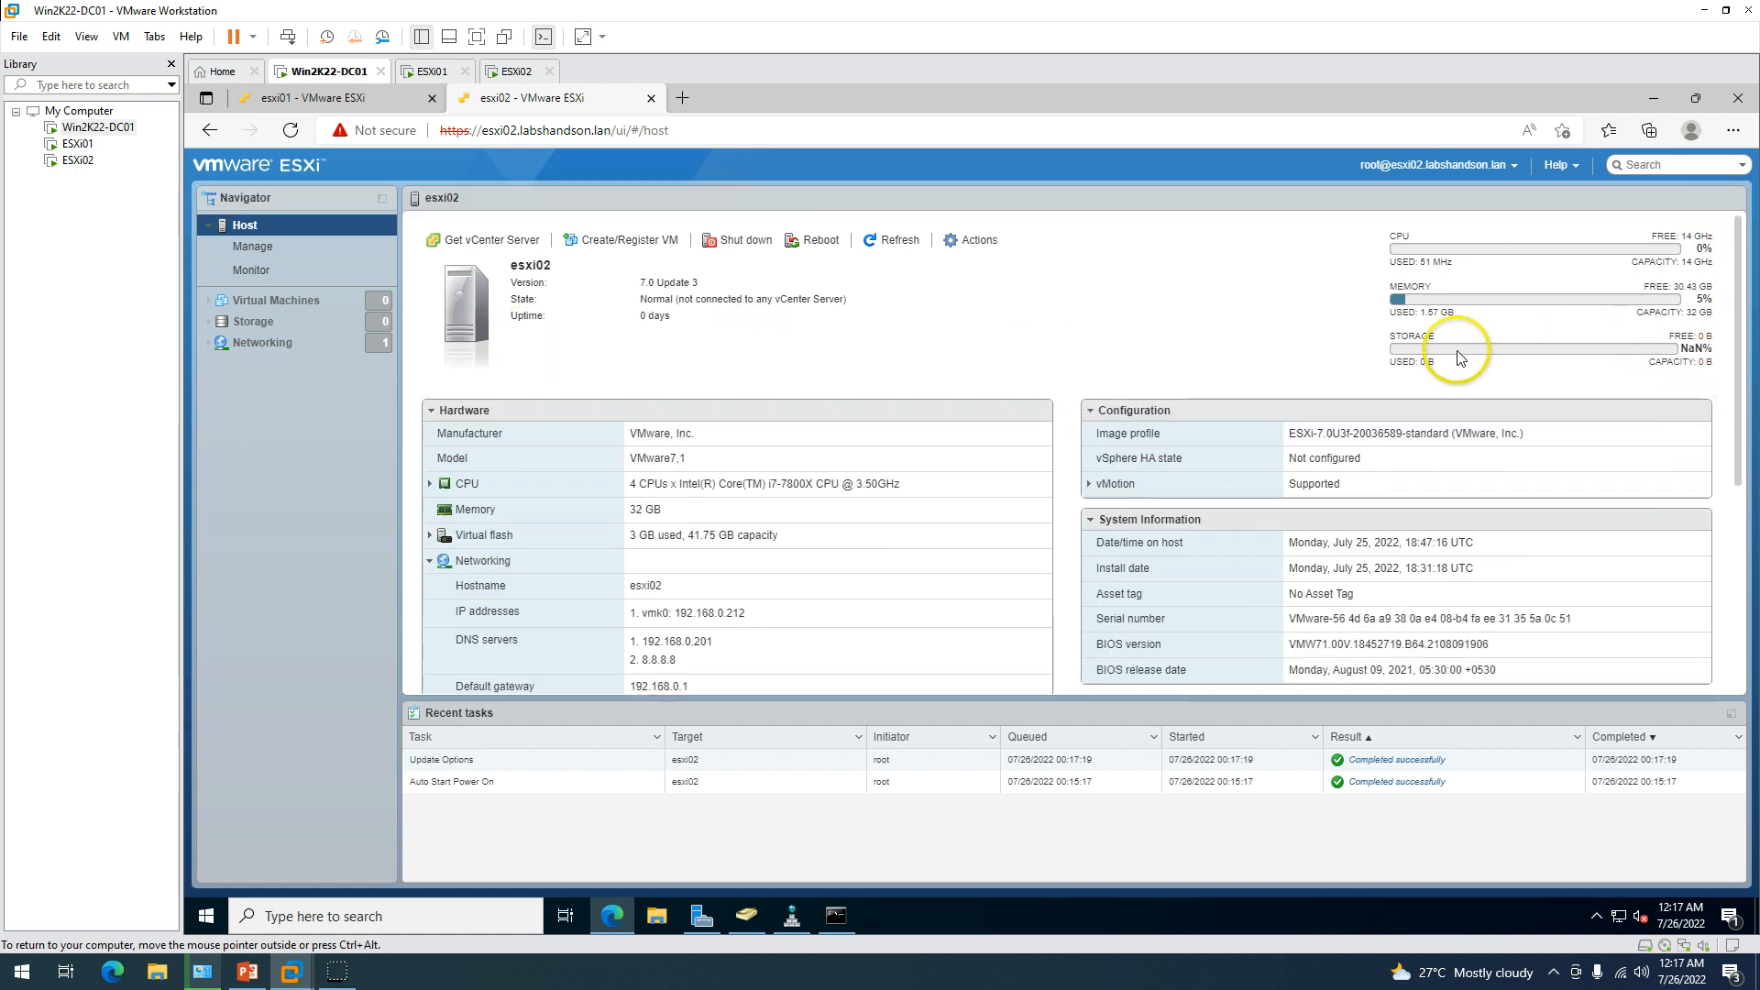
drag(1446, 368, 1390, 365)
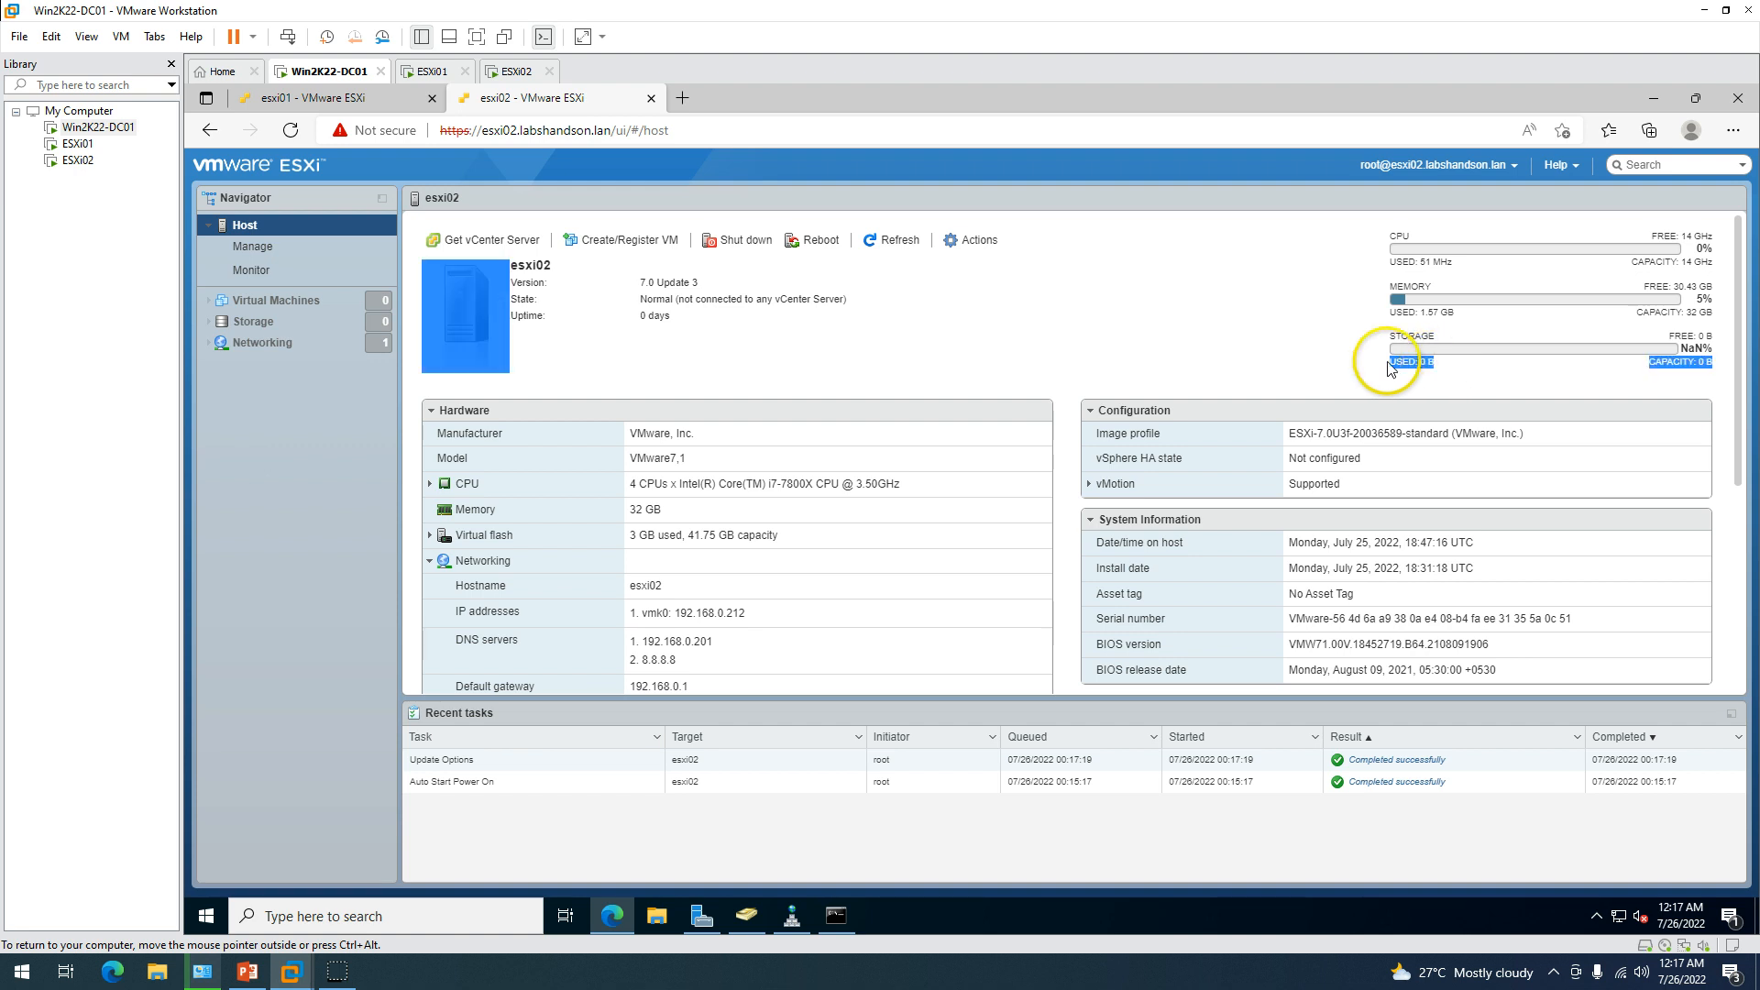
click(261, 322)
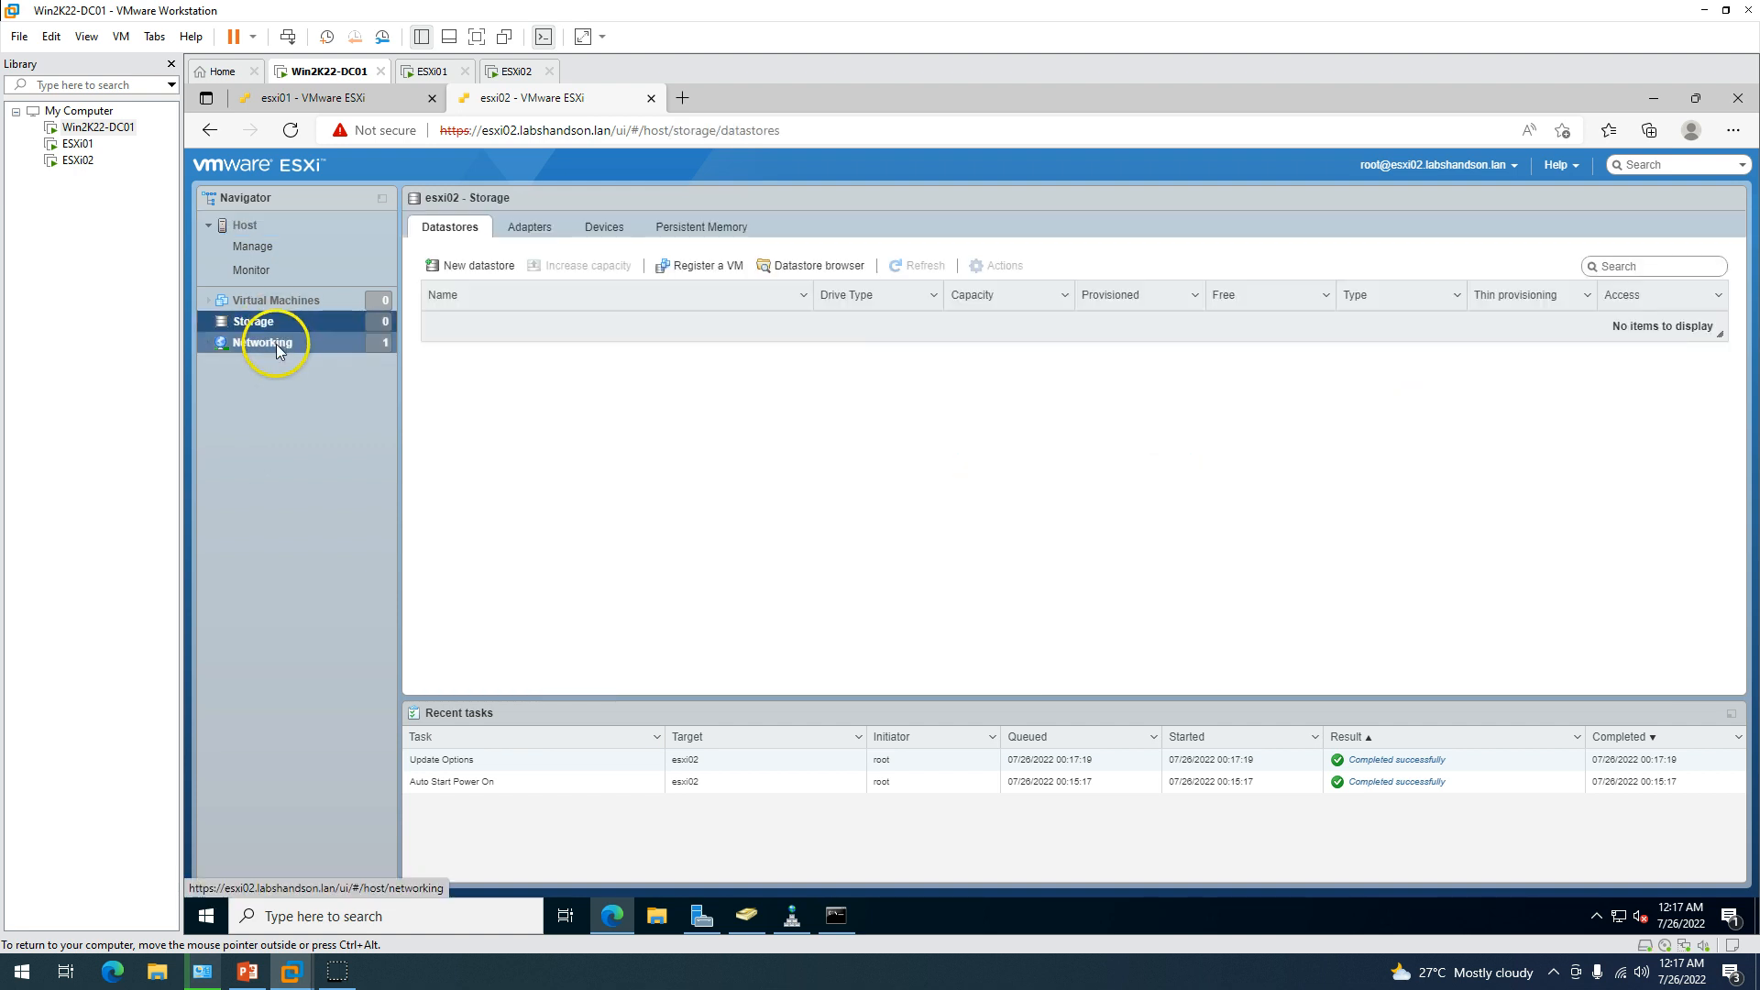
Create full-disk VMFS datastore ESXi02-Local-DS on esxi02's local disk, confirming the erase.
click(463, 266)
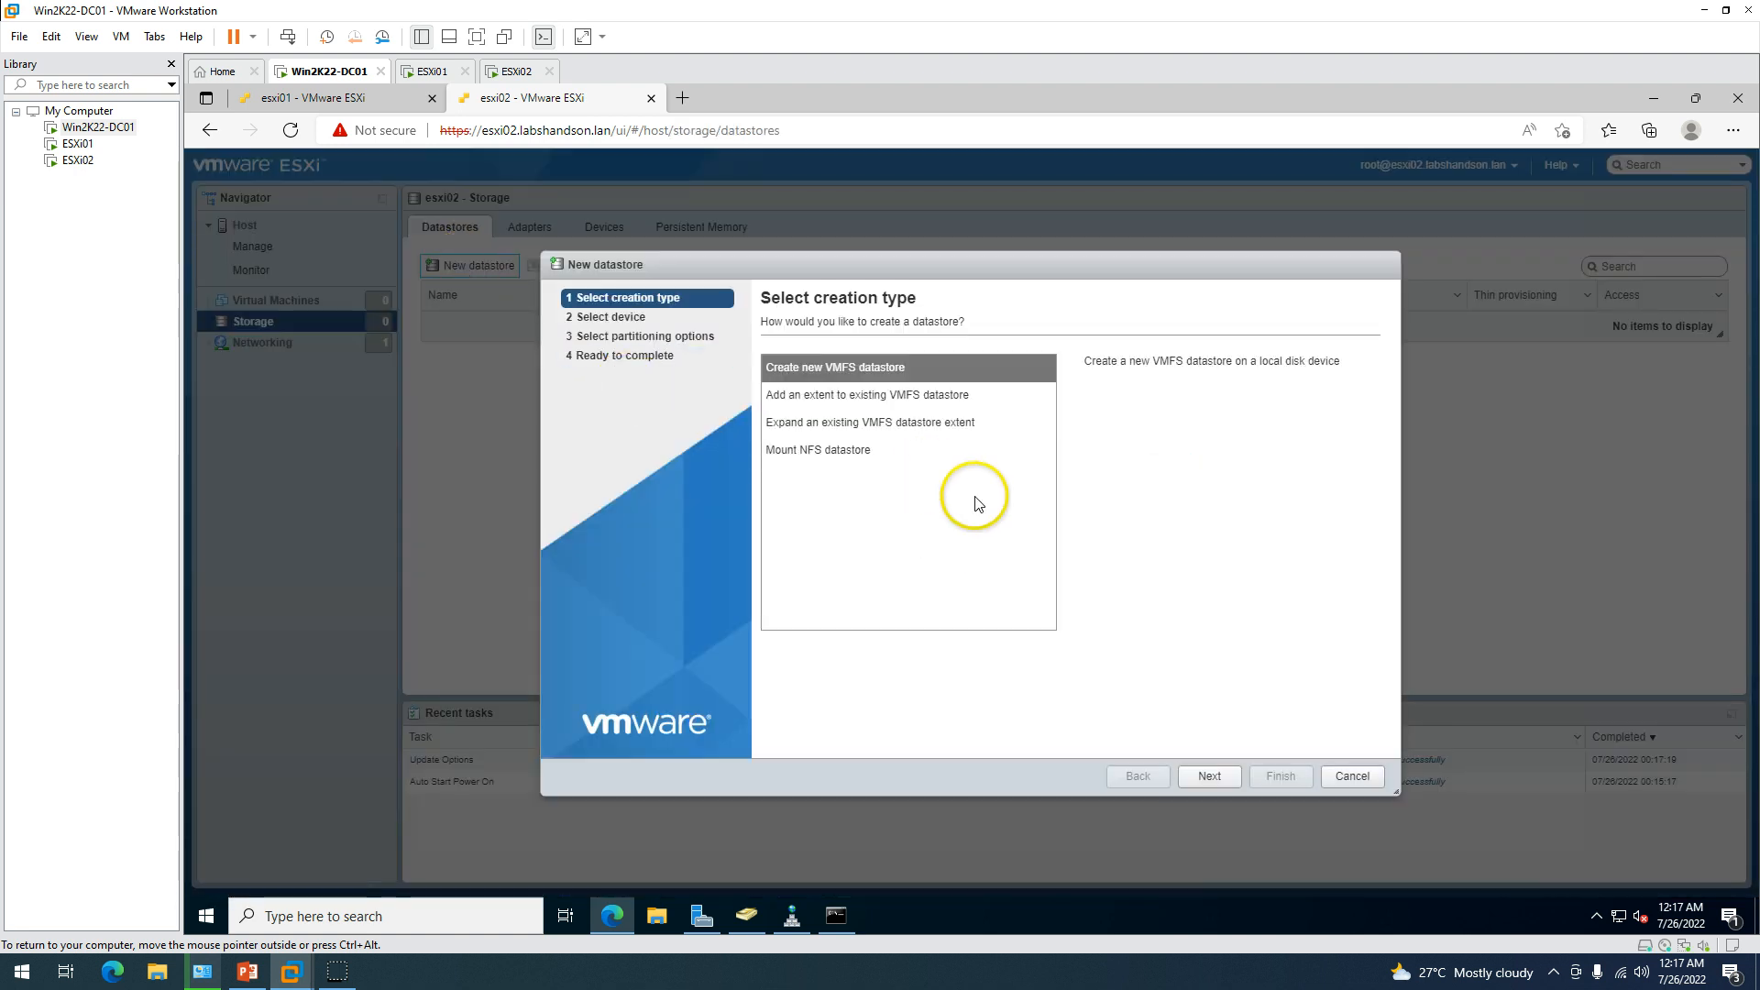
click(1208, 779)
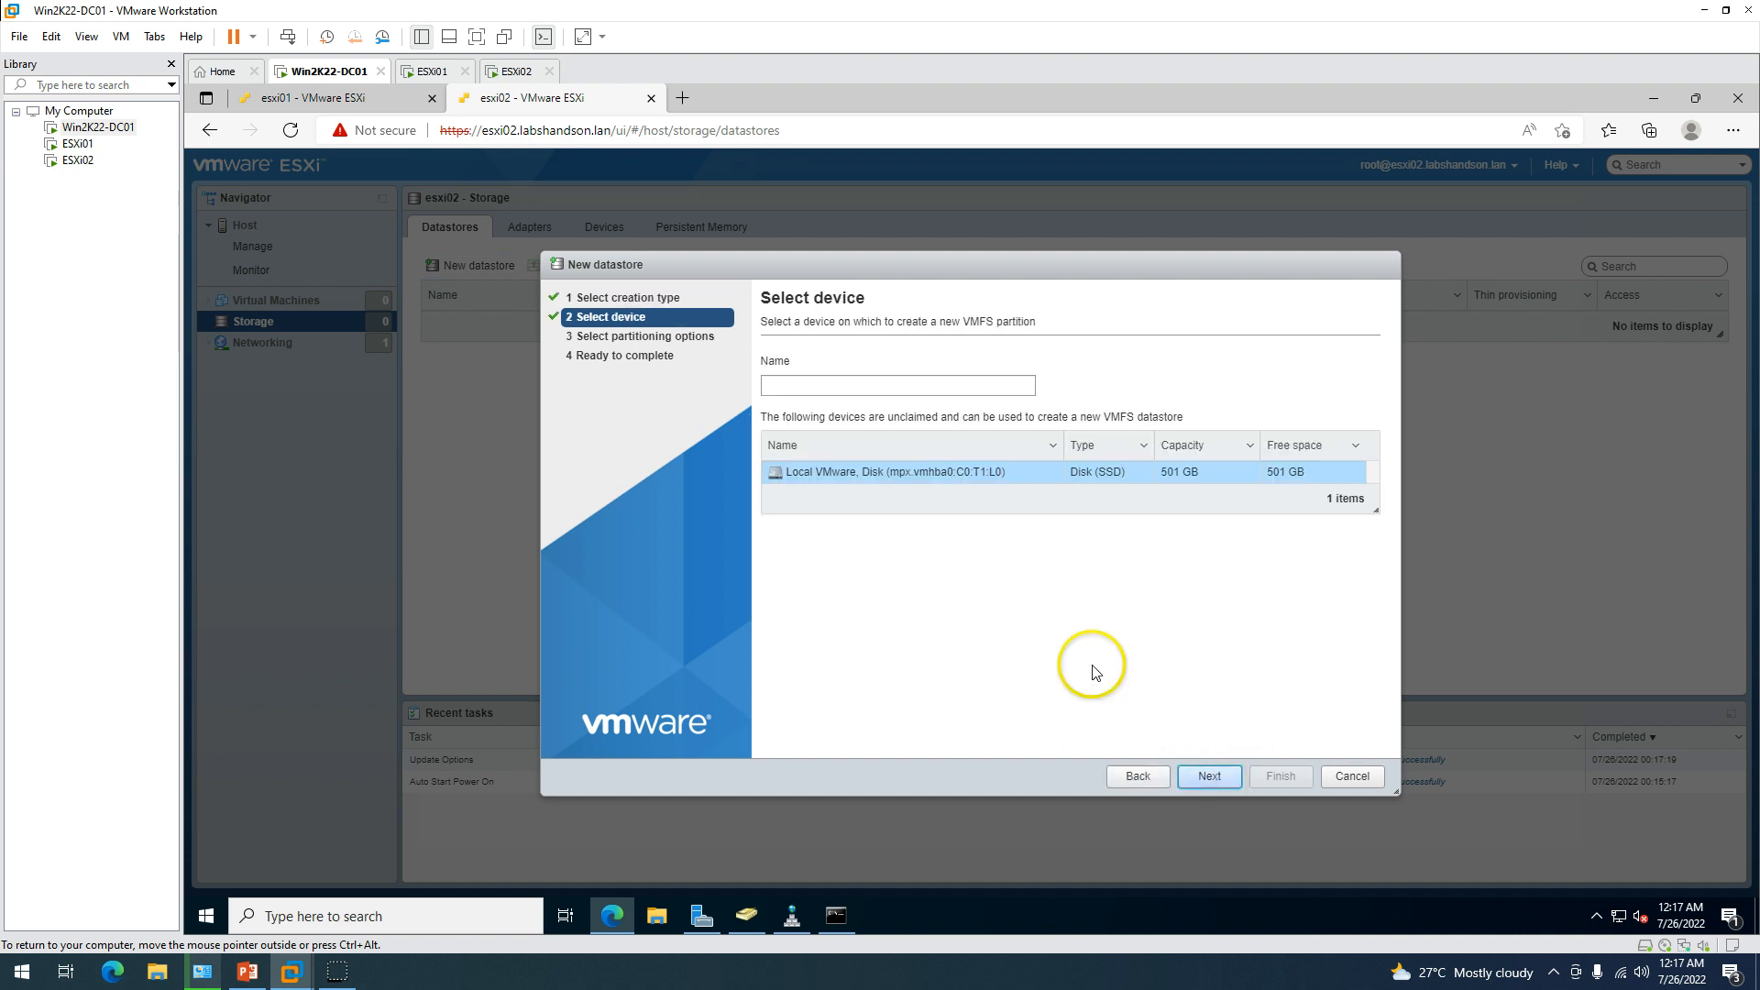
click(841, 390)
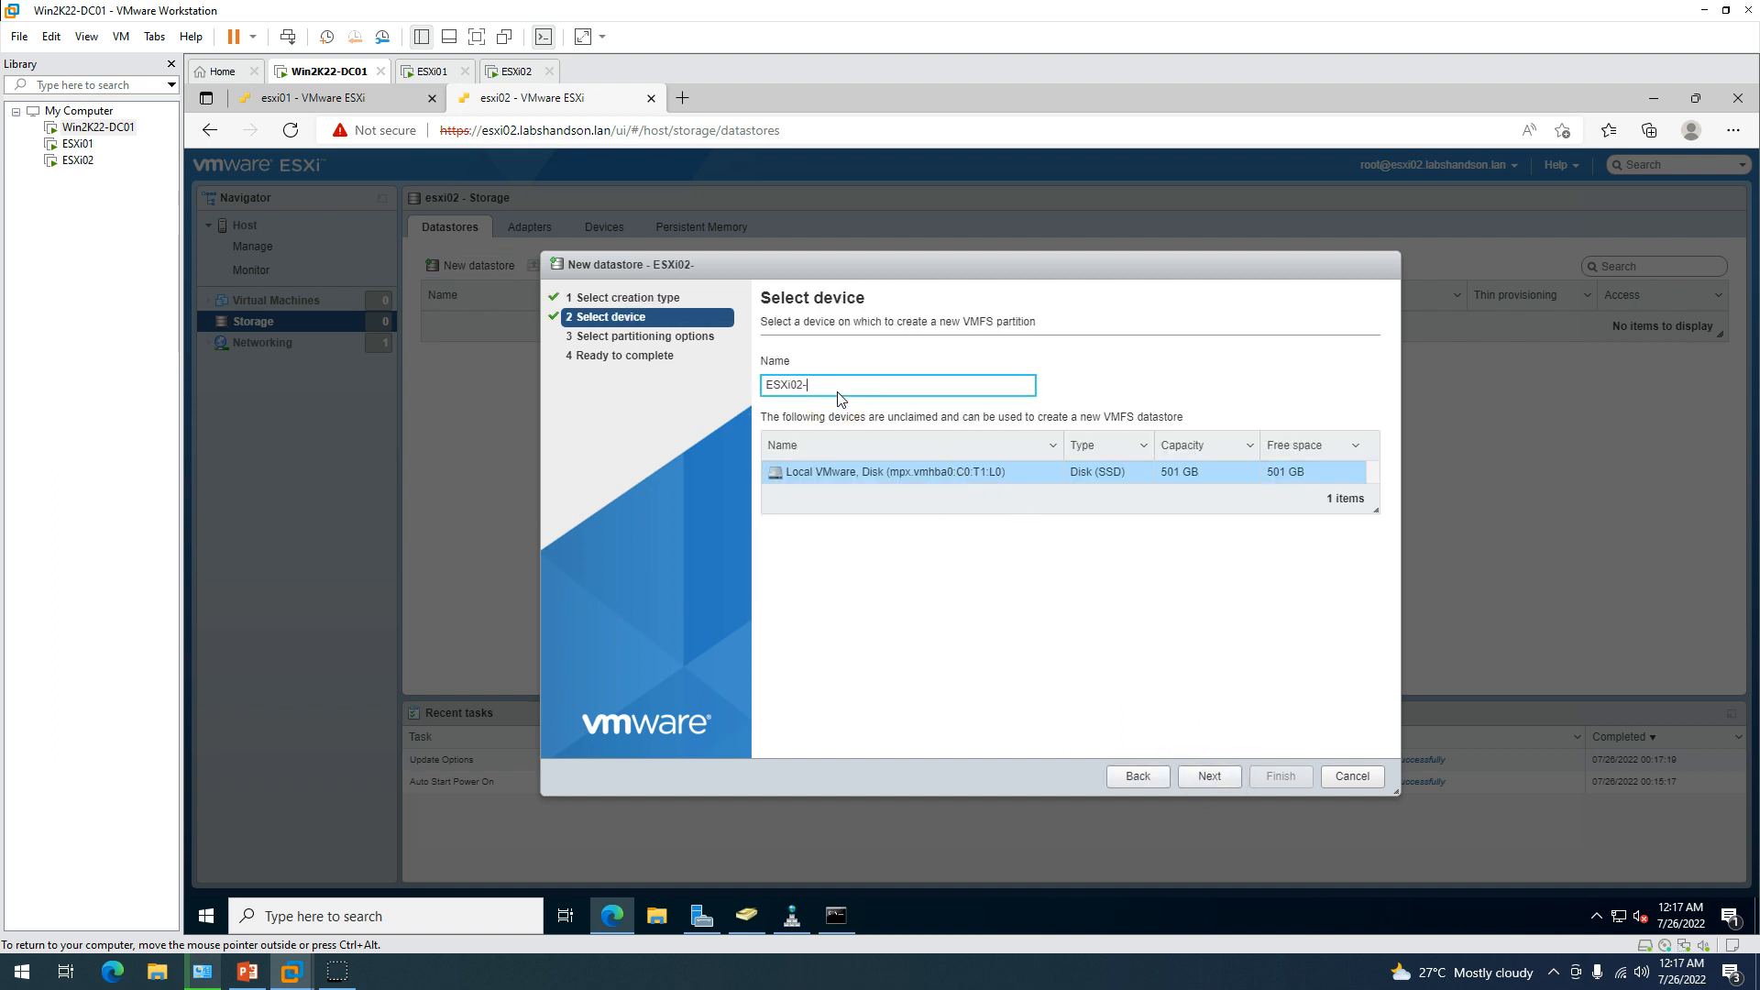
click(1208, 775)
click(1209, 776)
click(1279, 776)
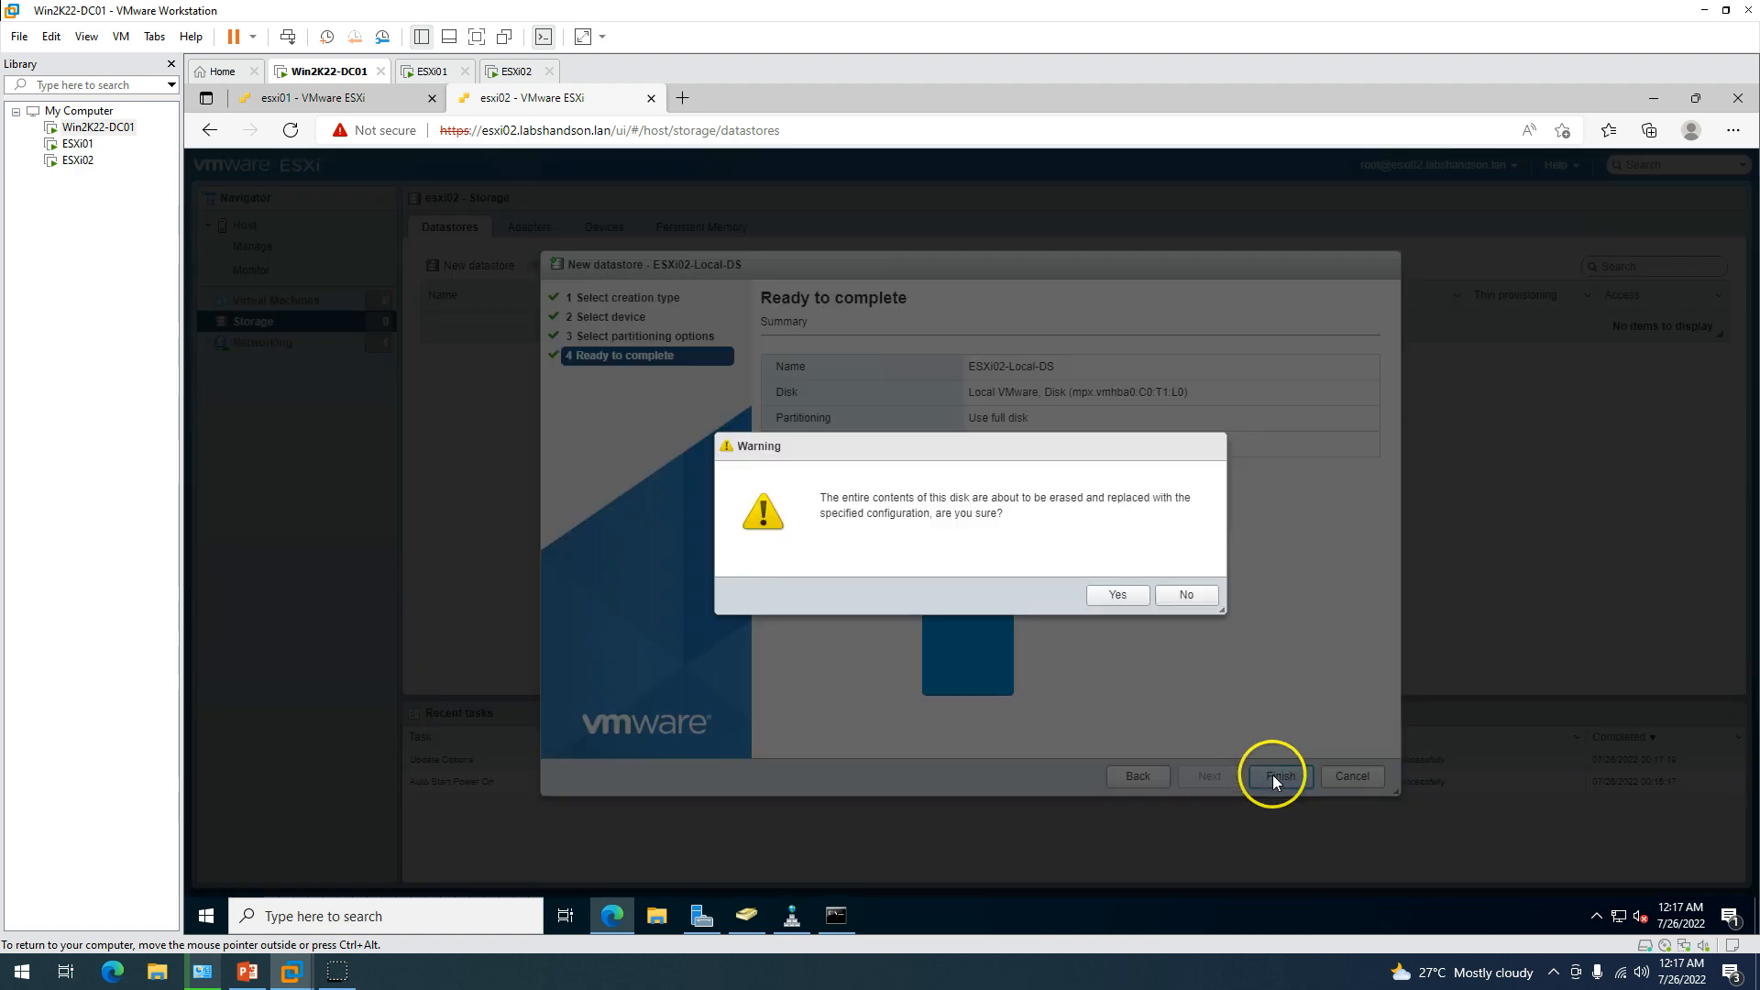
click(1117, 595)
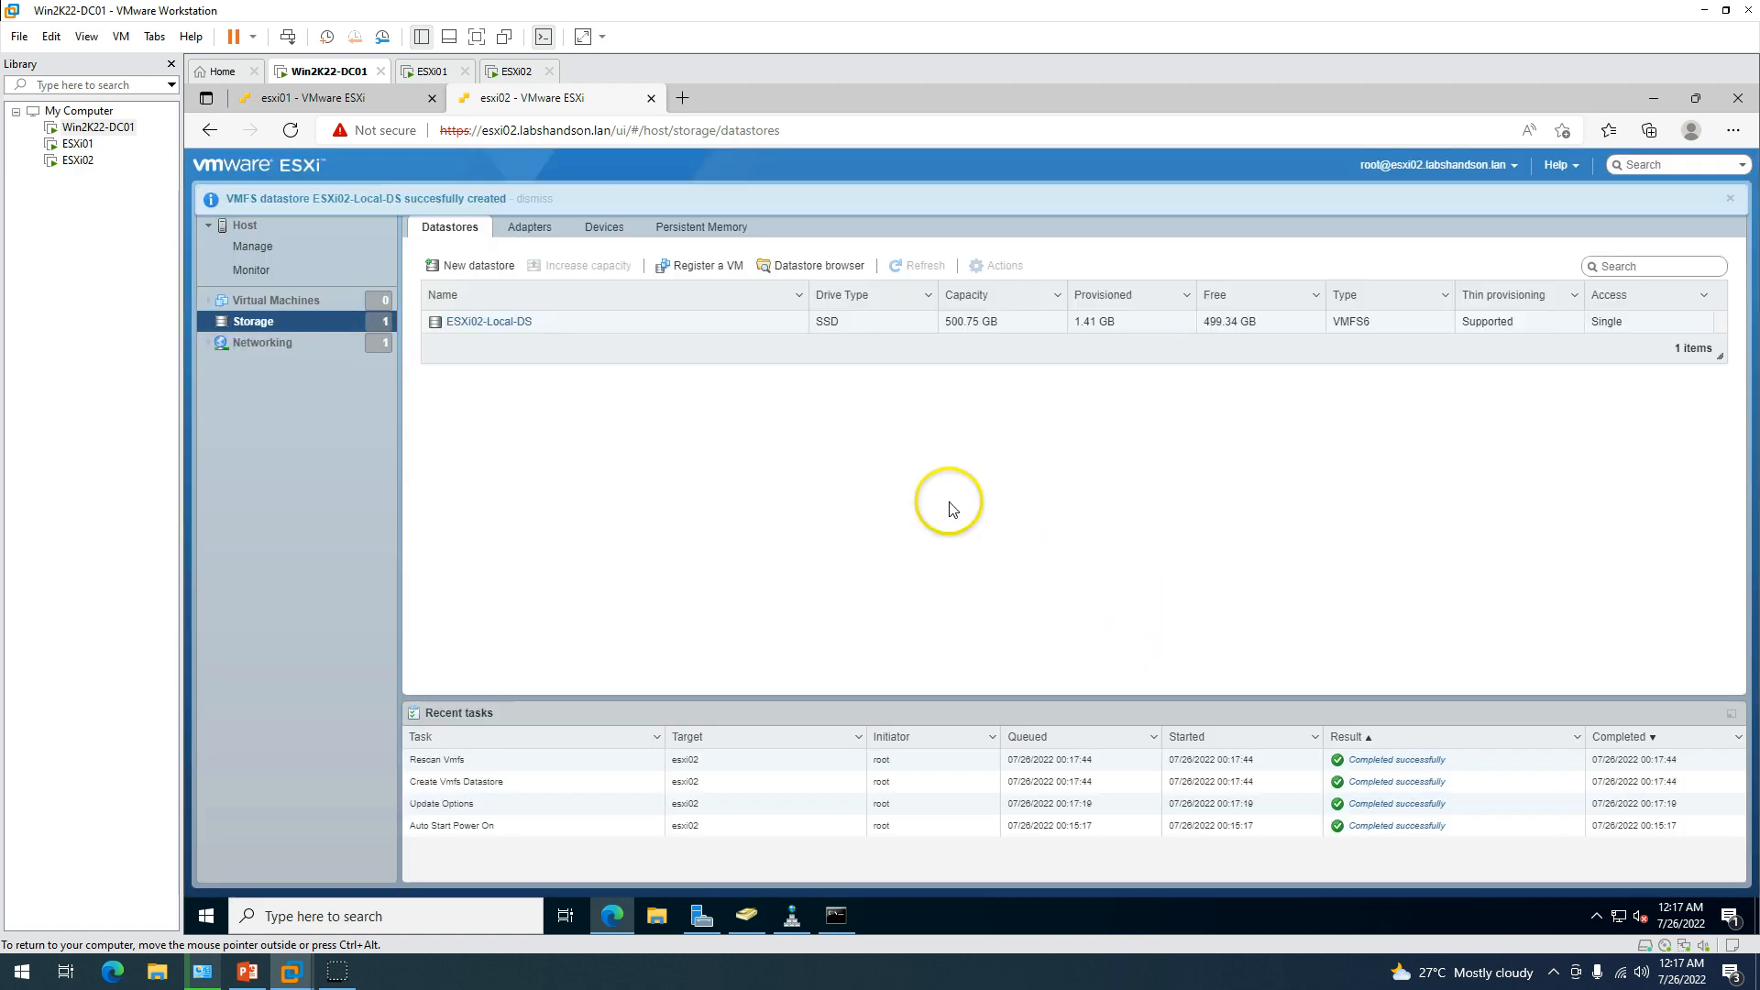
Show esxi02's host summary, then bring up the Demo Environment slide.
click(1730, 200)
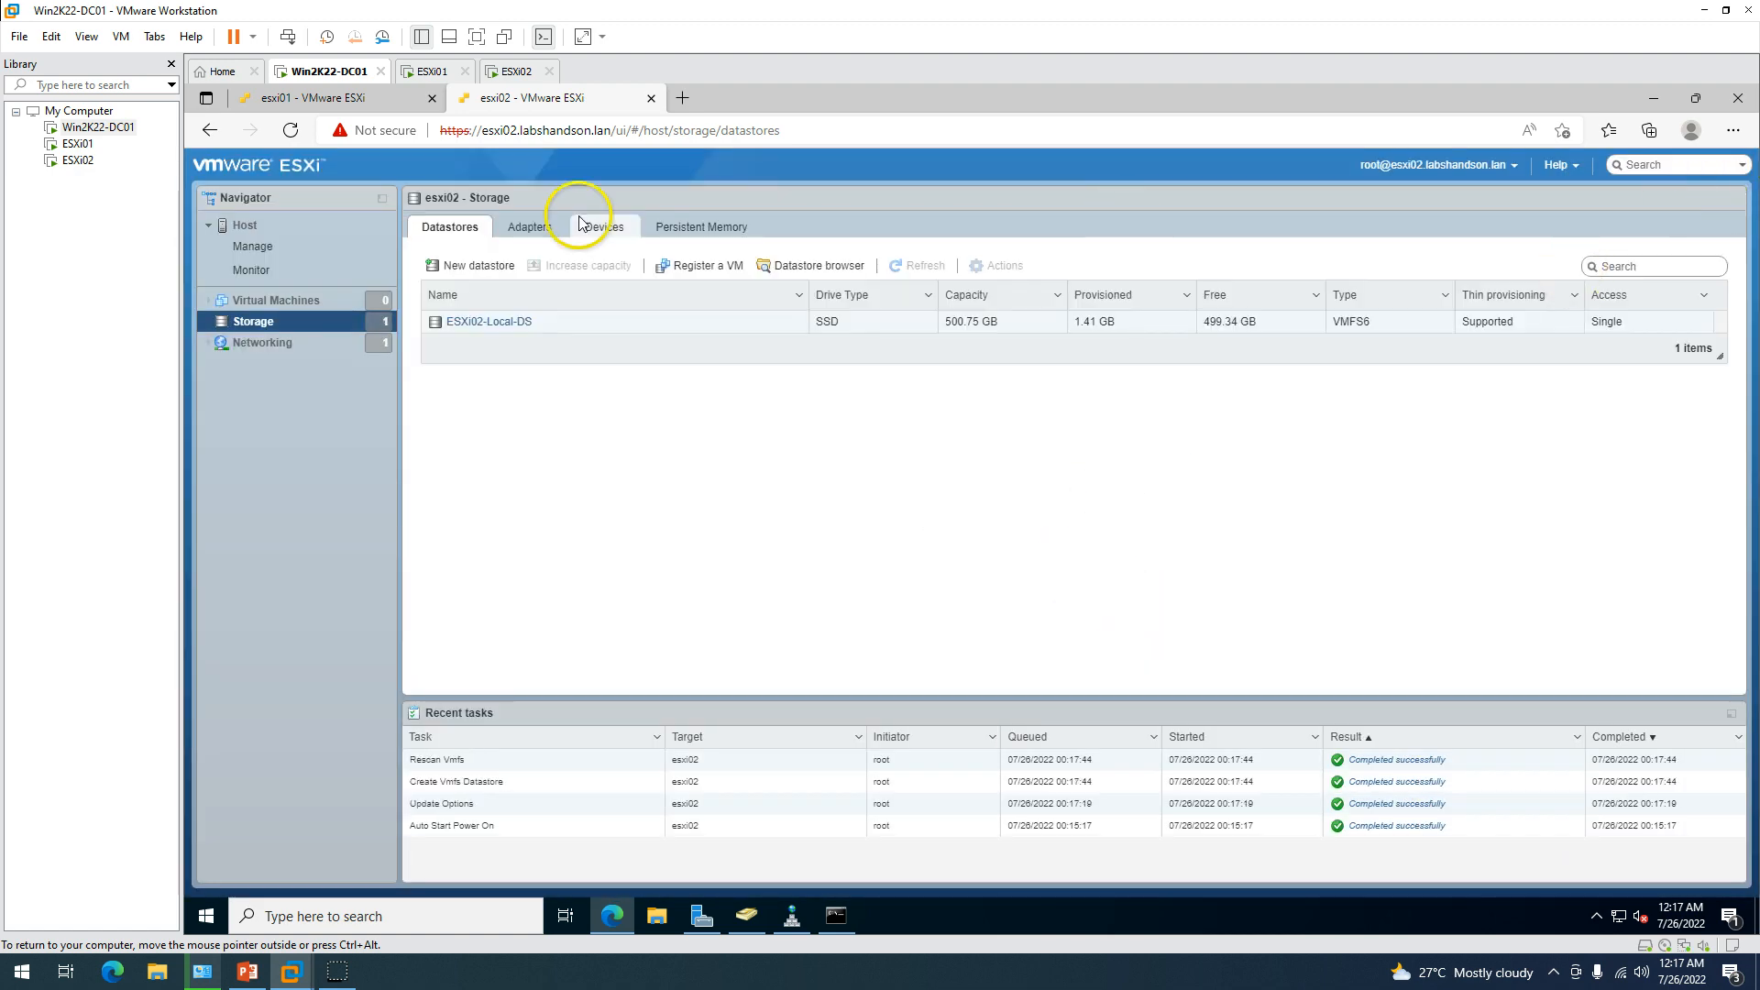
click(245, 225)
click(247, 972)
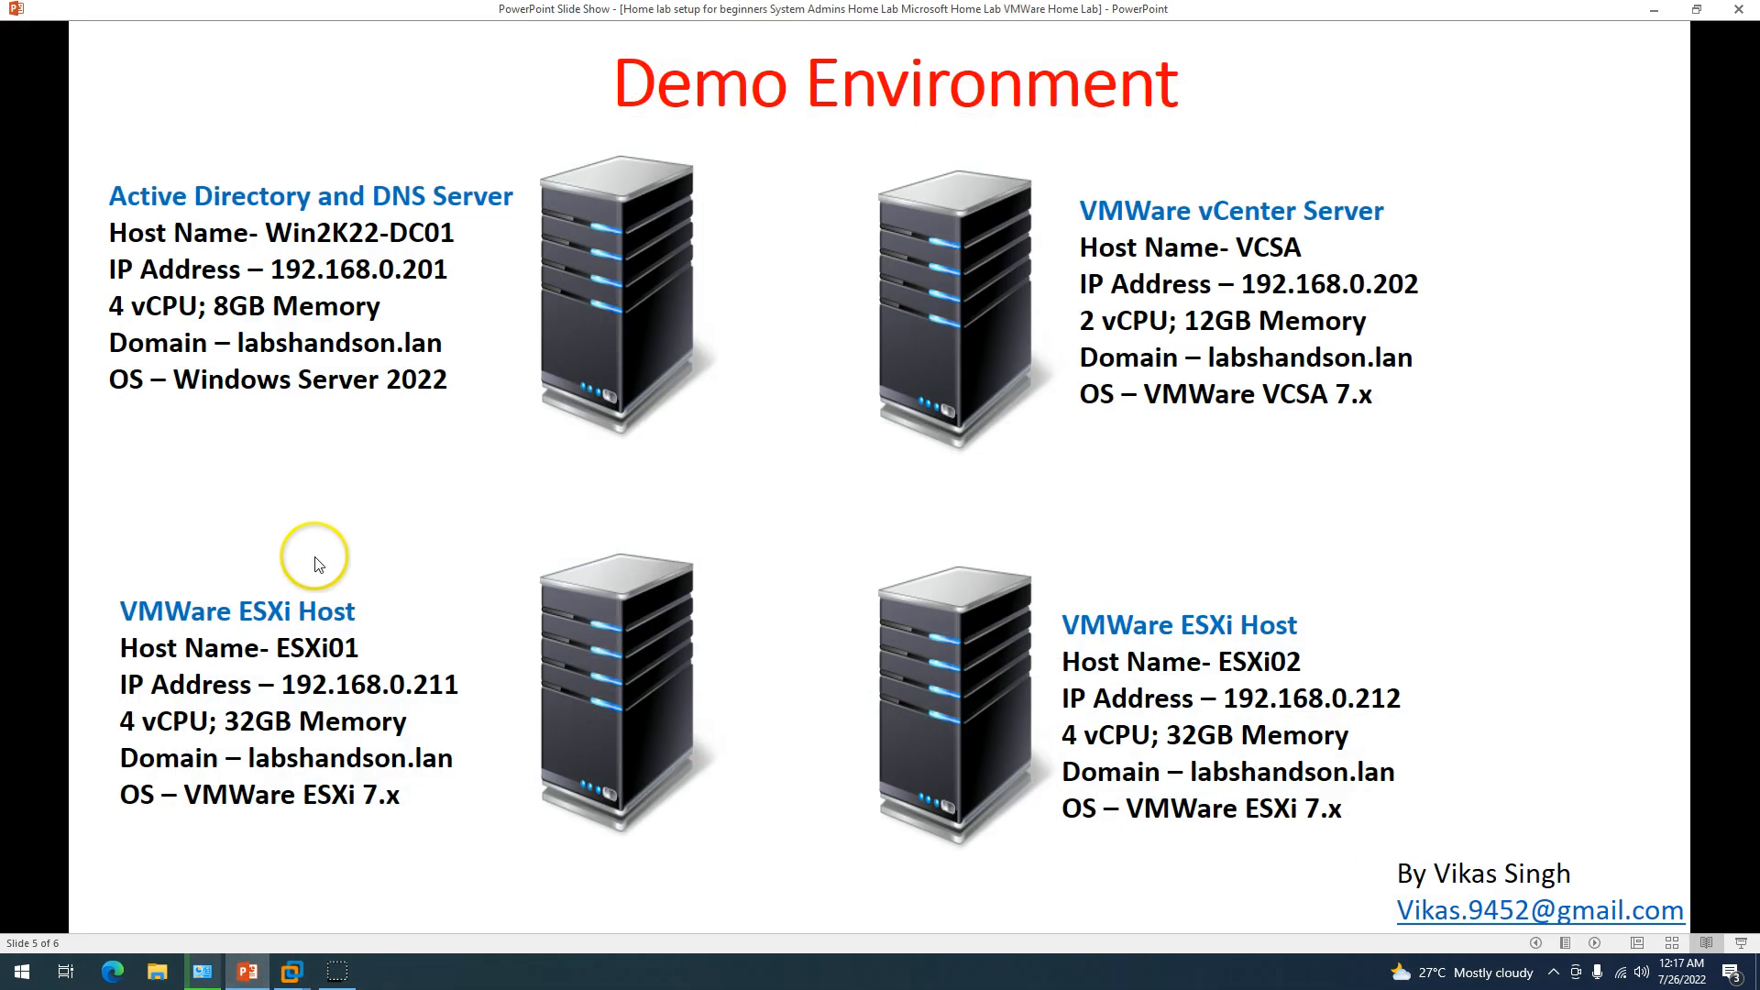
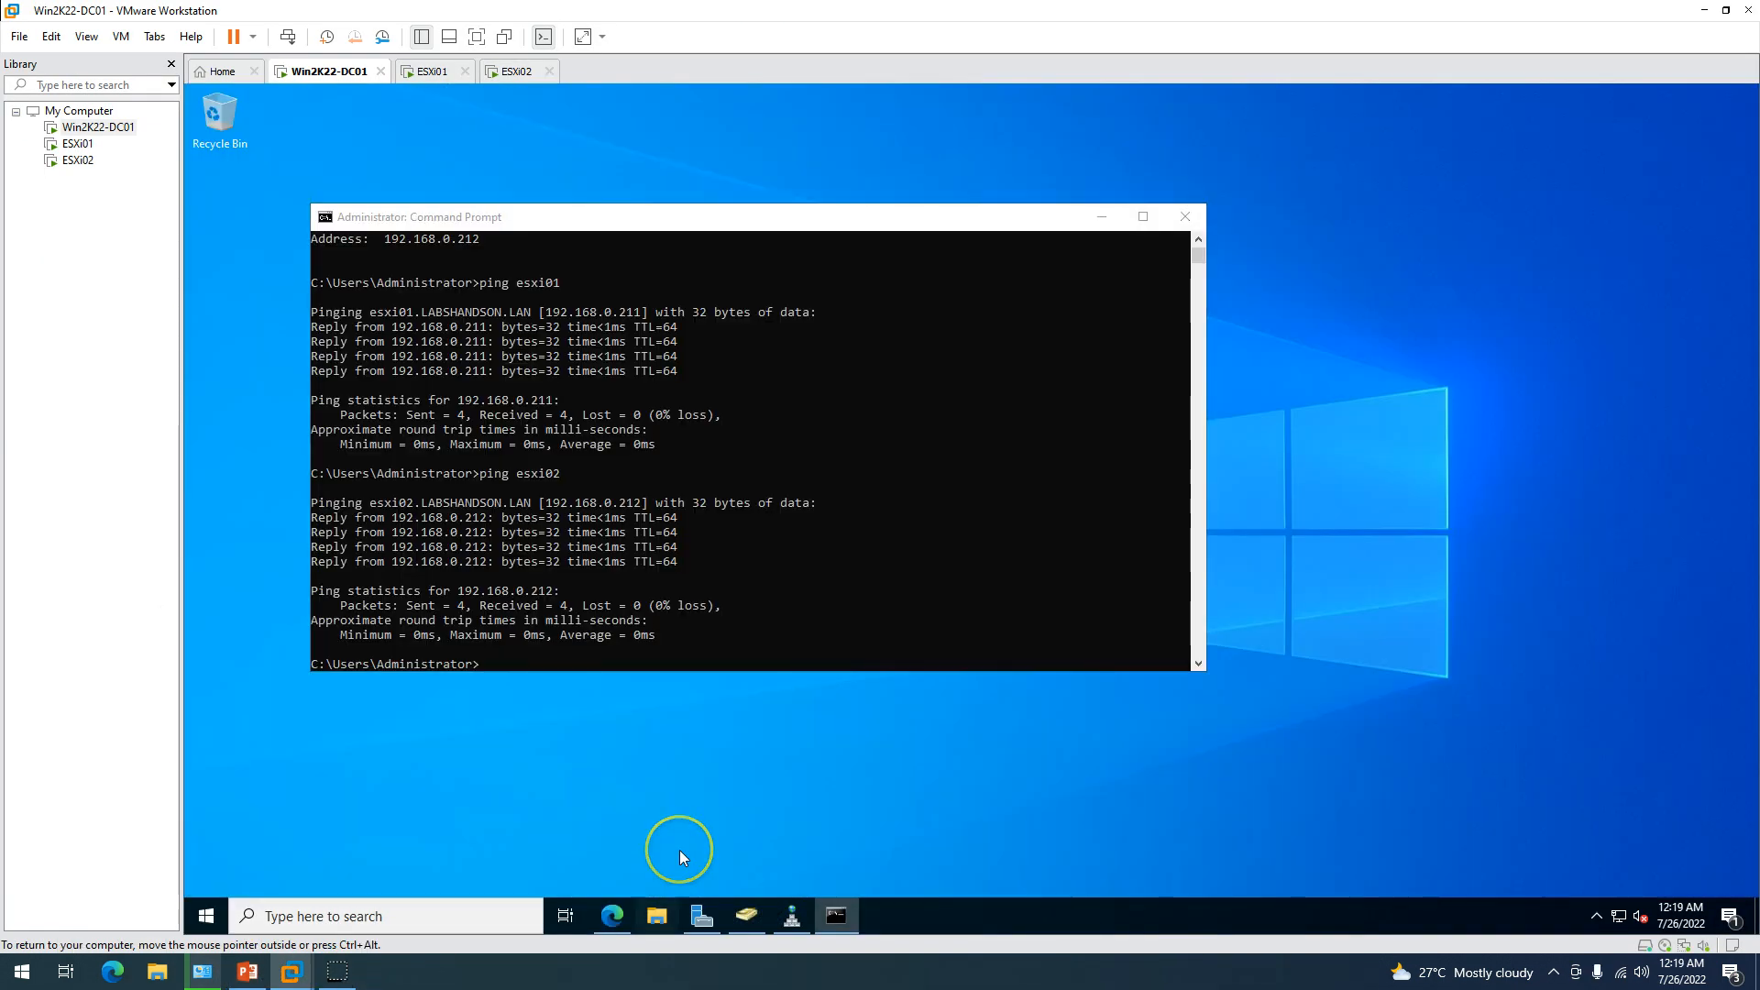
Mount the VMware-VCSA-all-7.0.3-20150588 disc image from the Downloads folder.
key(super+e)
click(259, 235)
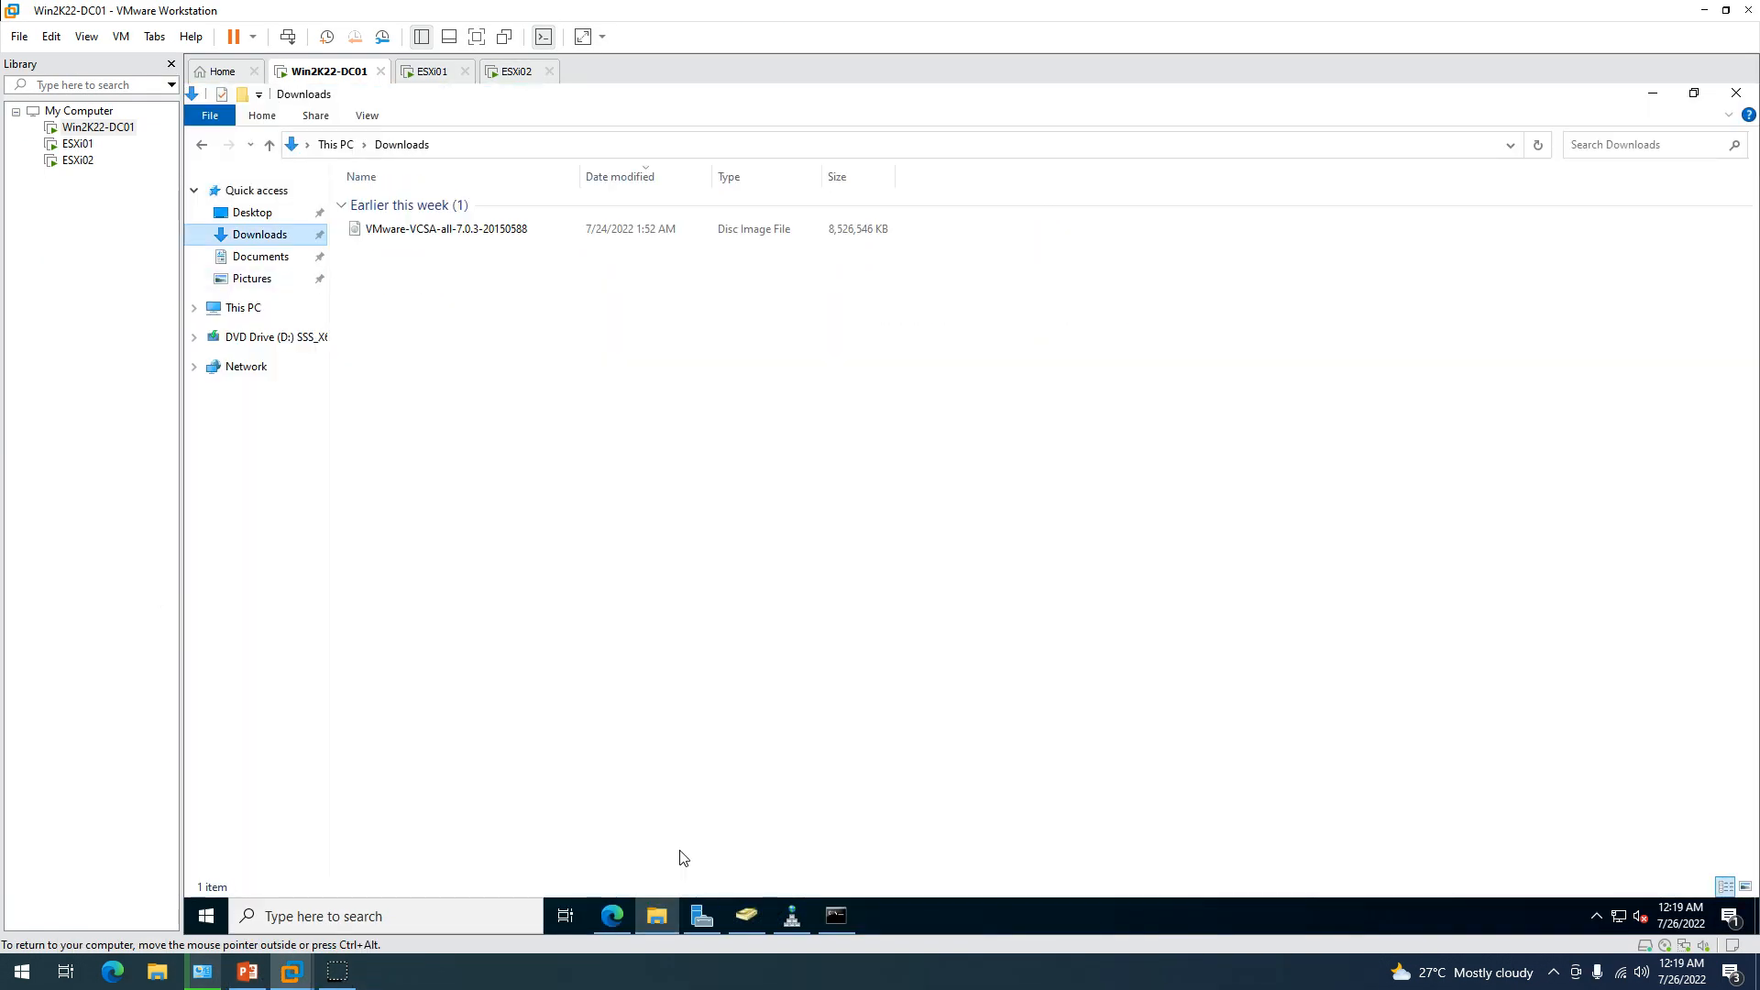
click(446, 230)
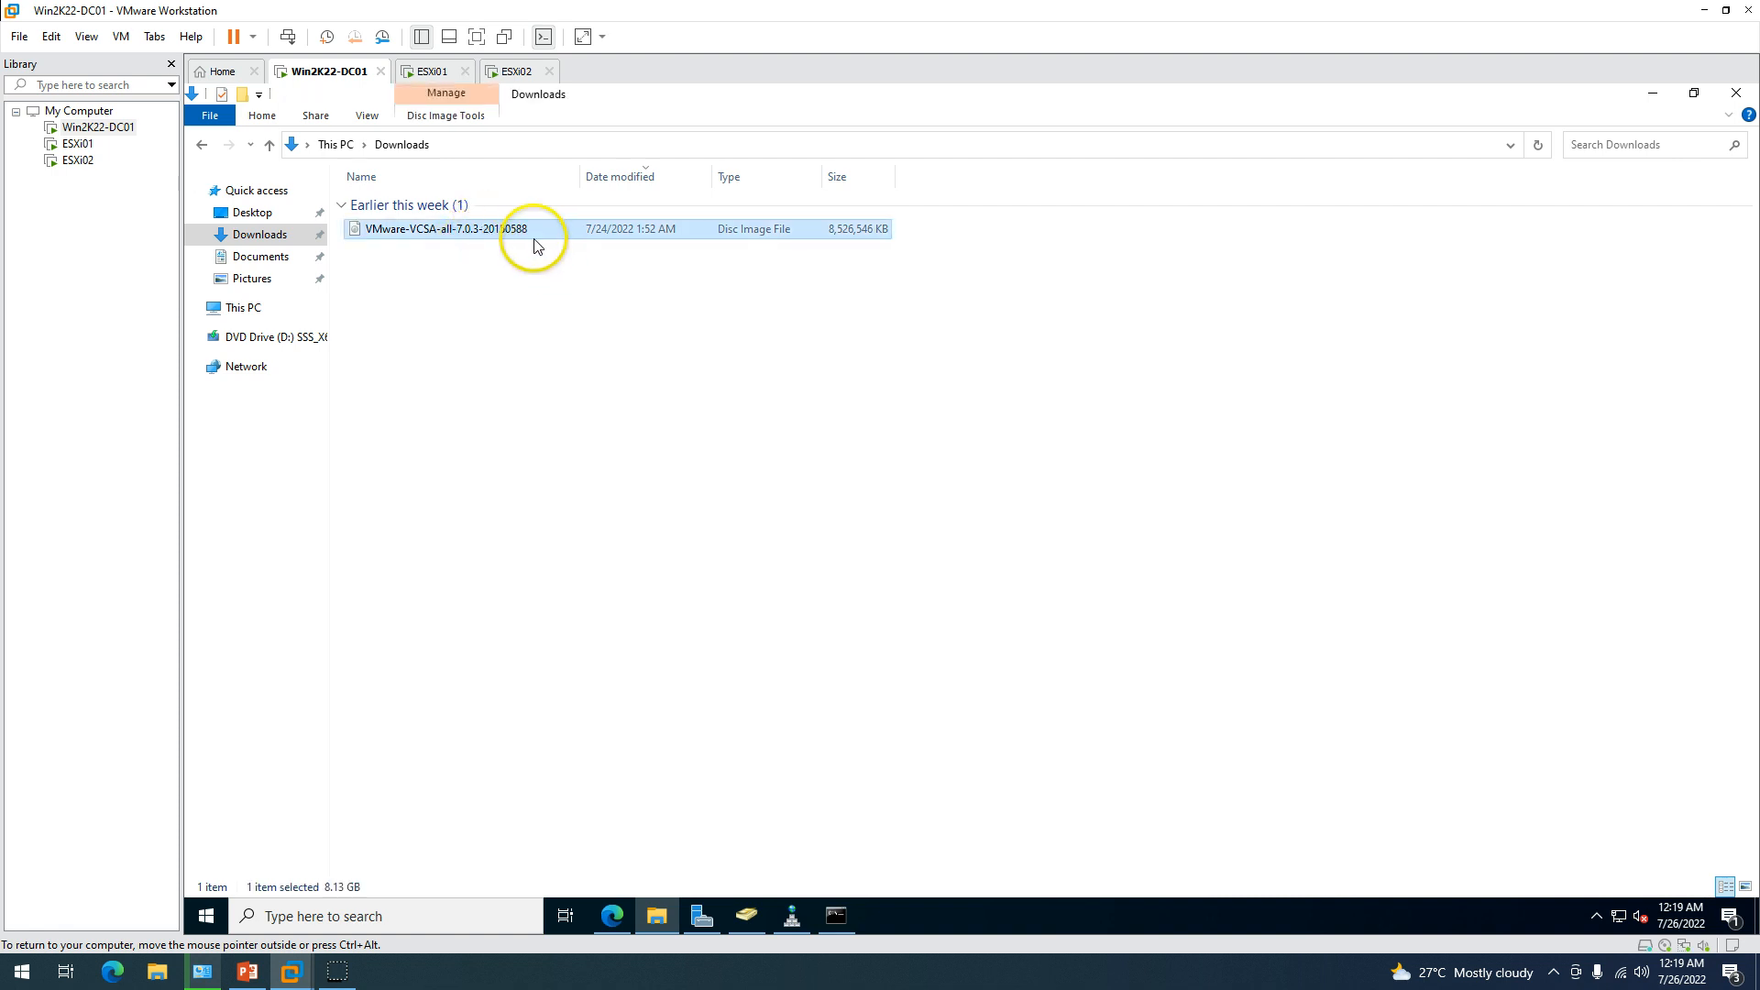
double_click(487, 240)
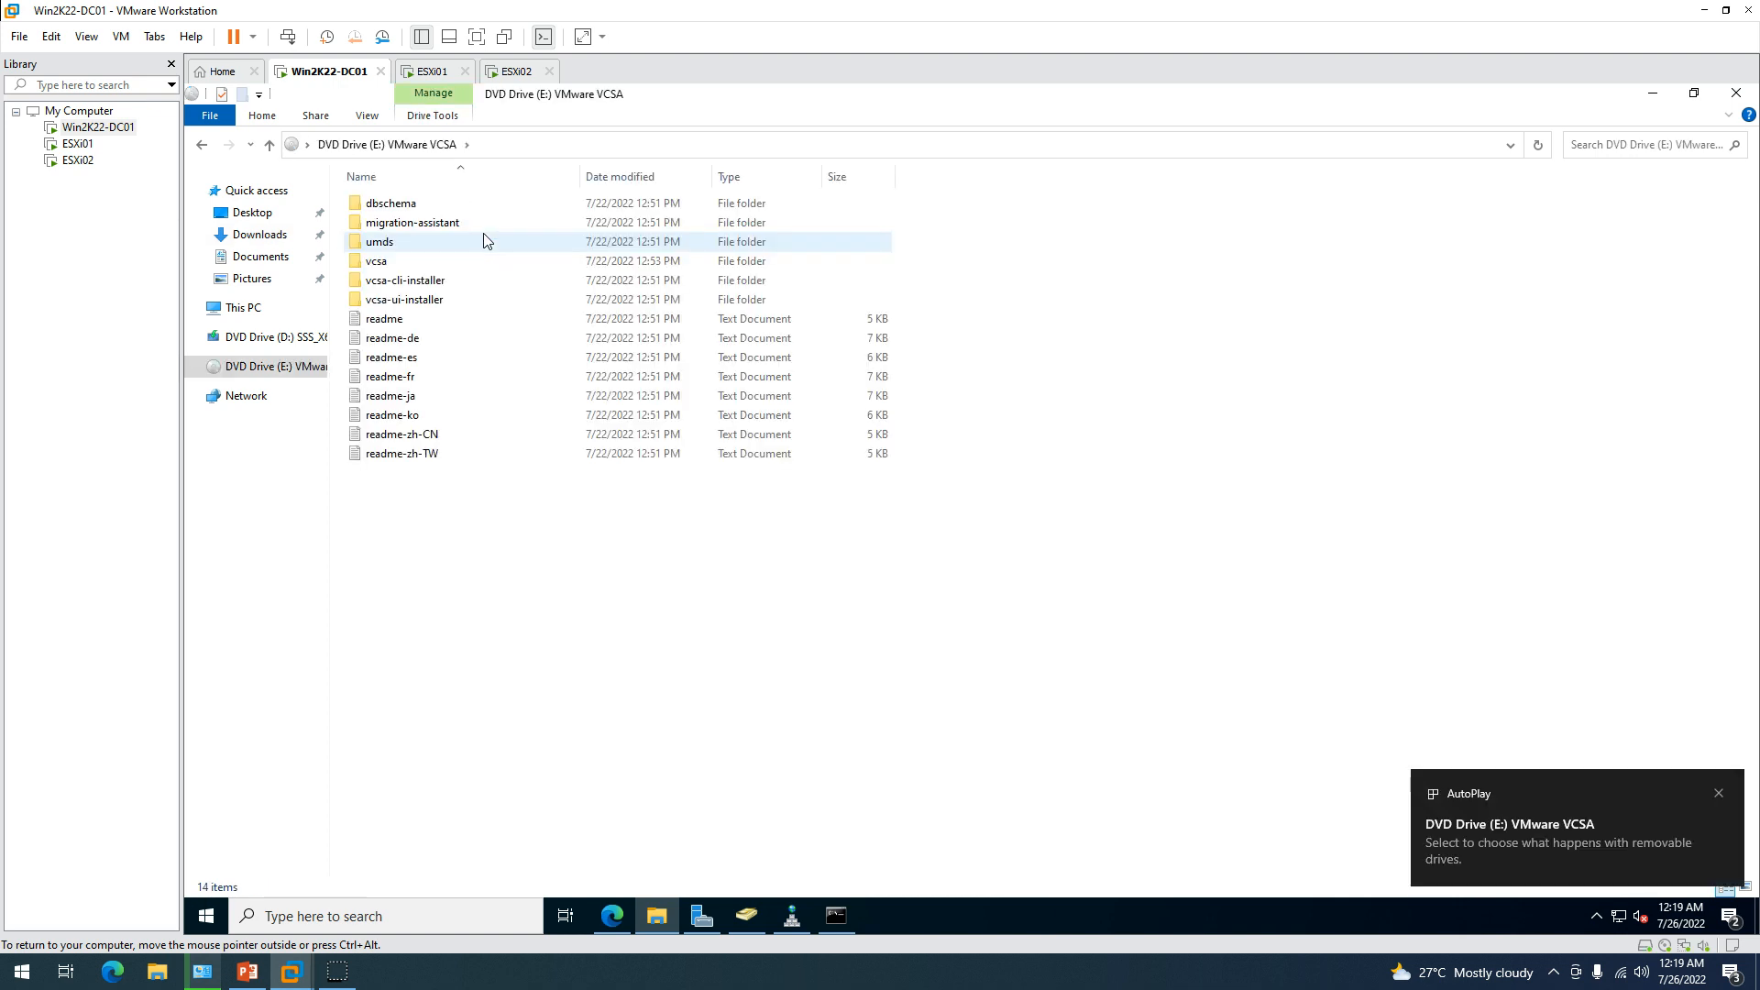
Browse the mounted VCSA drive to vcsa-ui-installer\win32 and select the installer application.
click(243, 309)
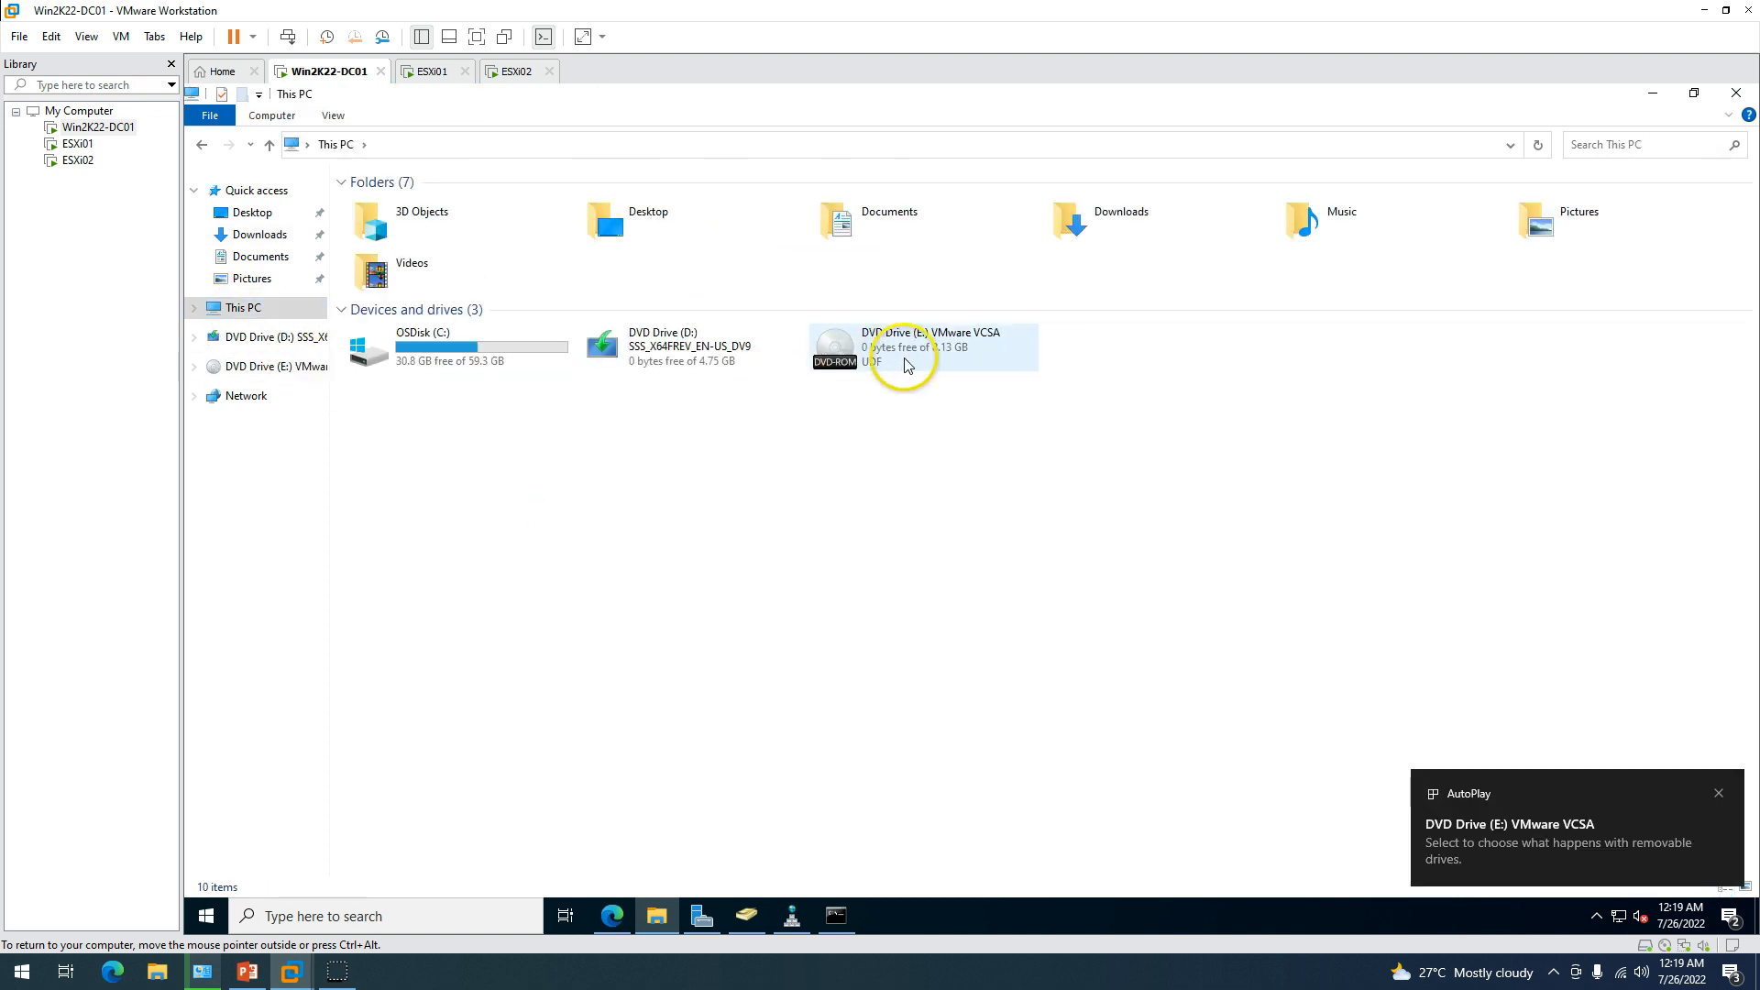
double_click(958, 357)
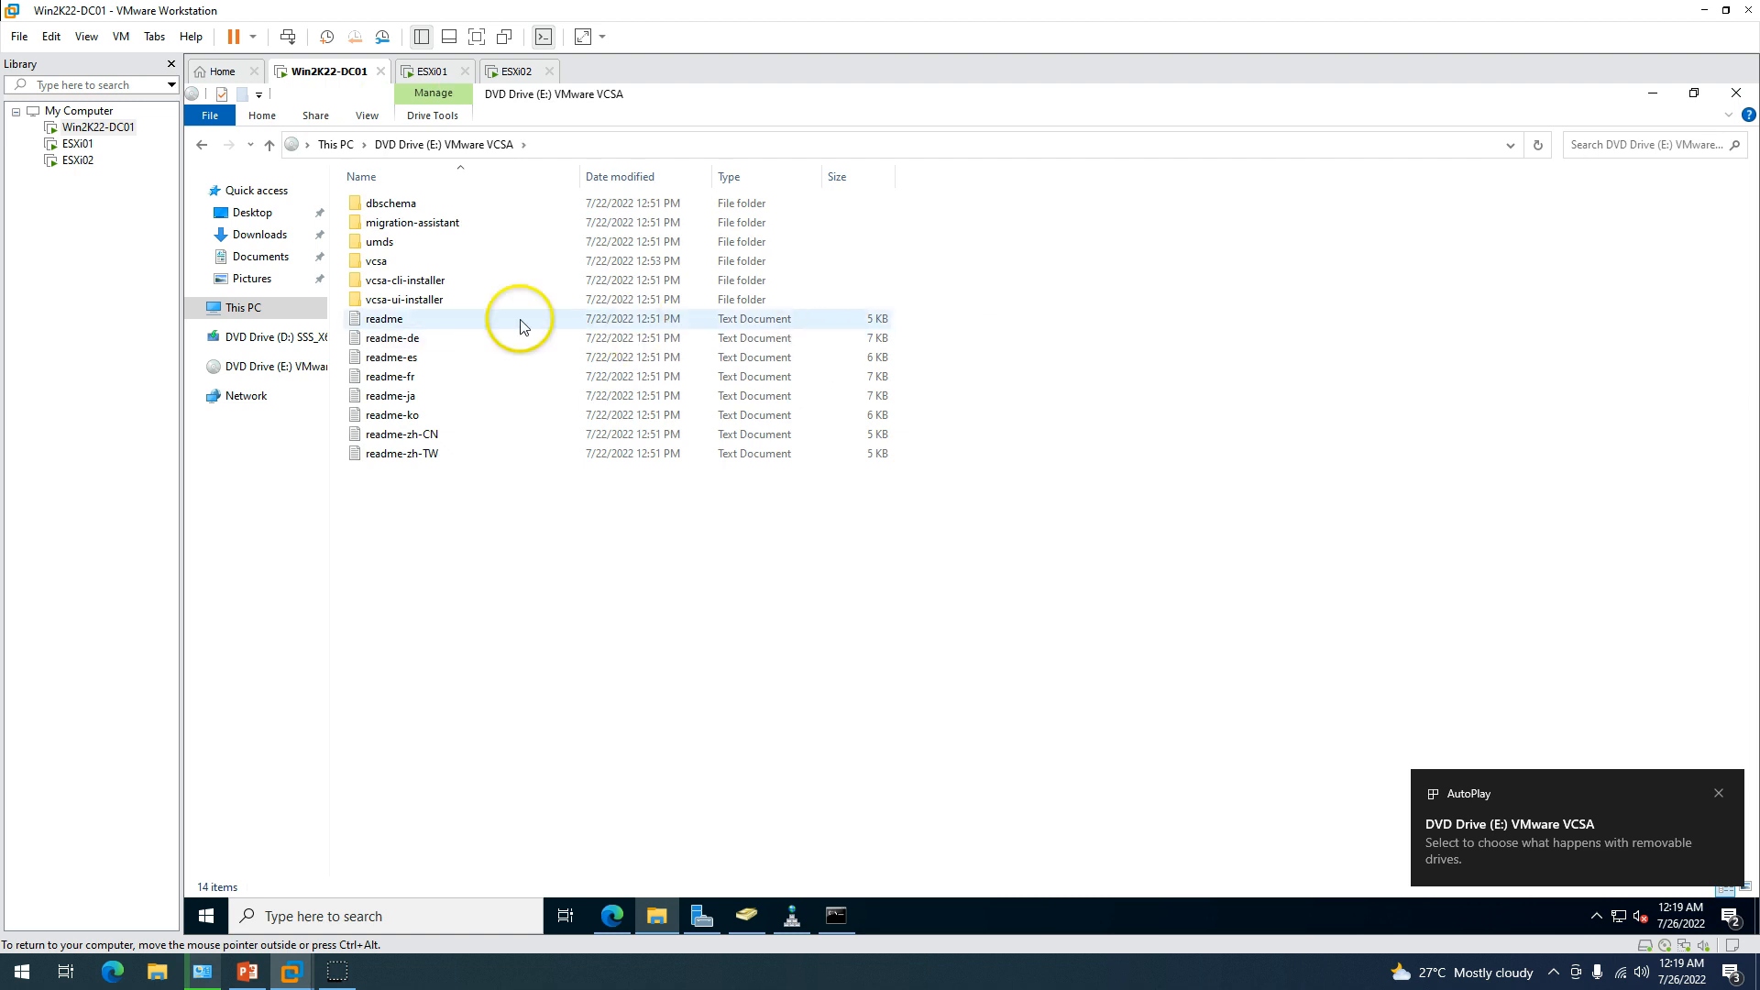
double_click(442, 302)
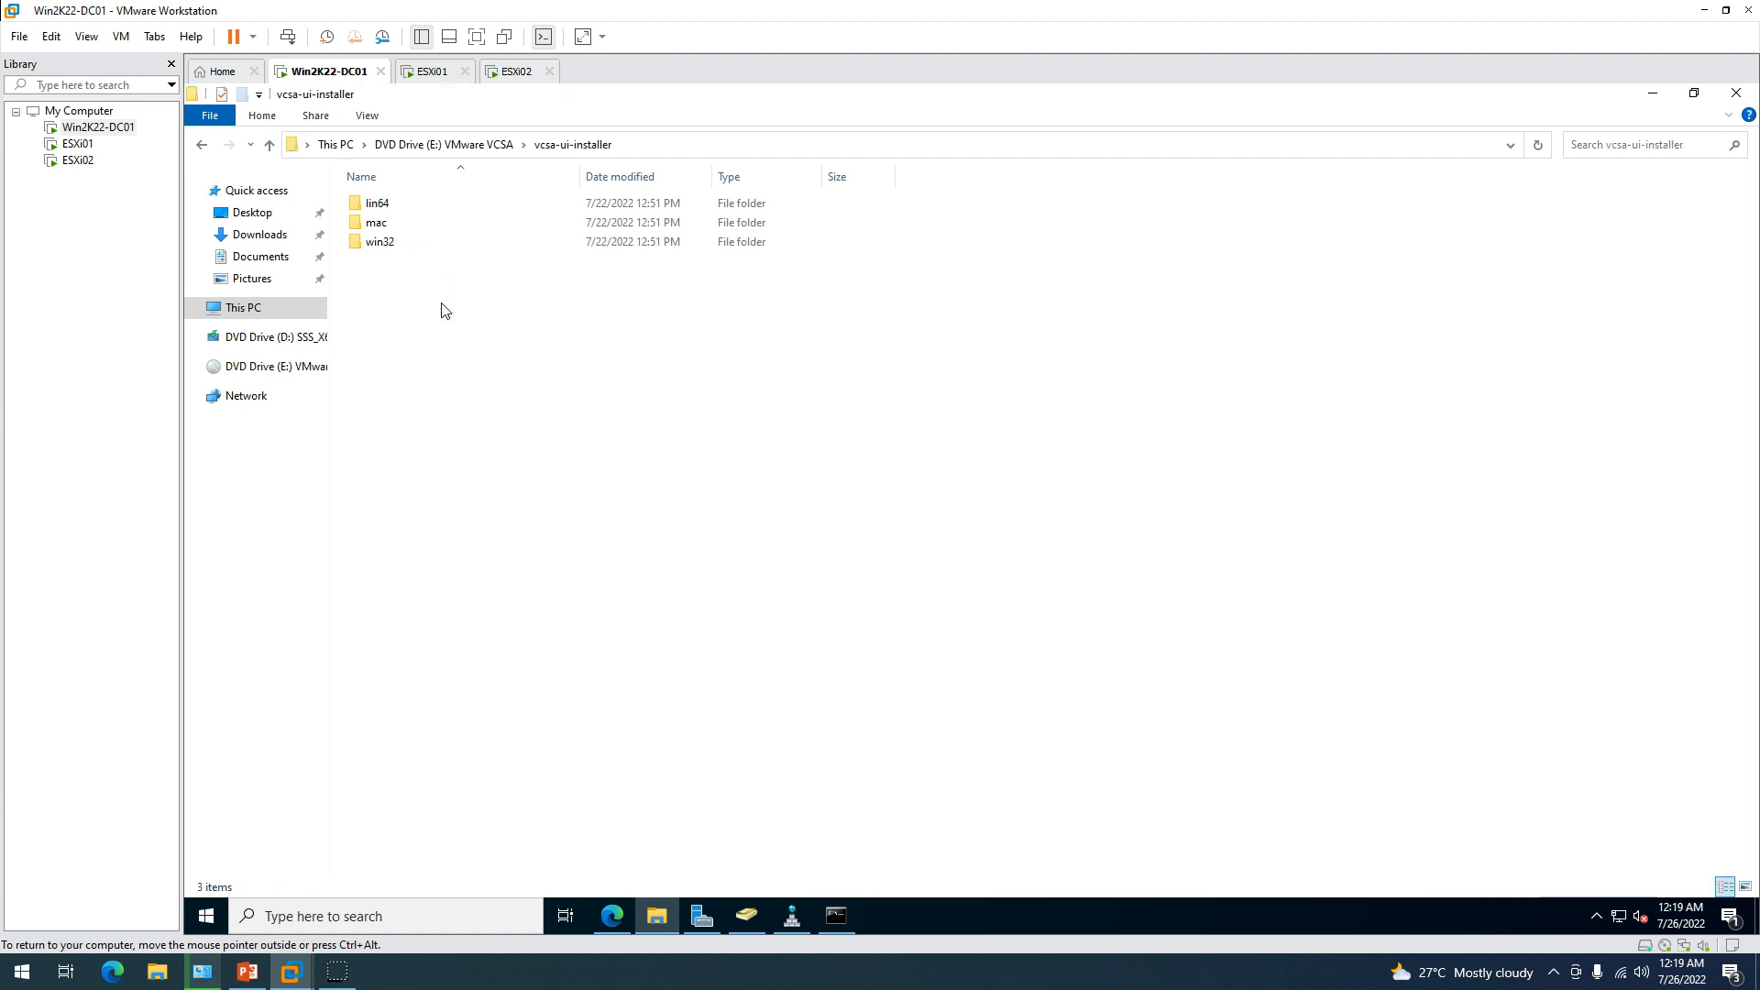
double_click(416, 246)
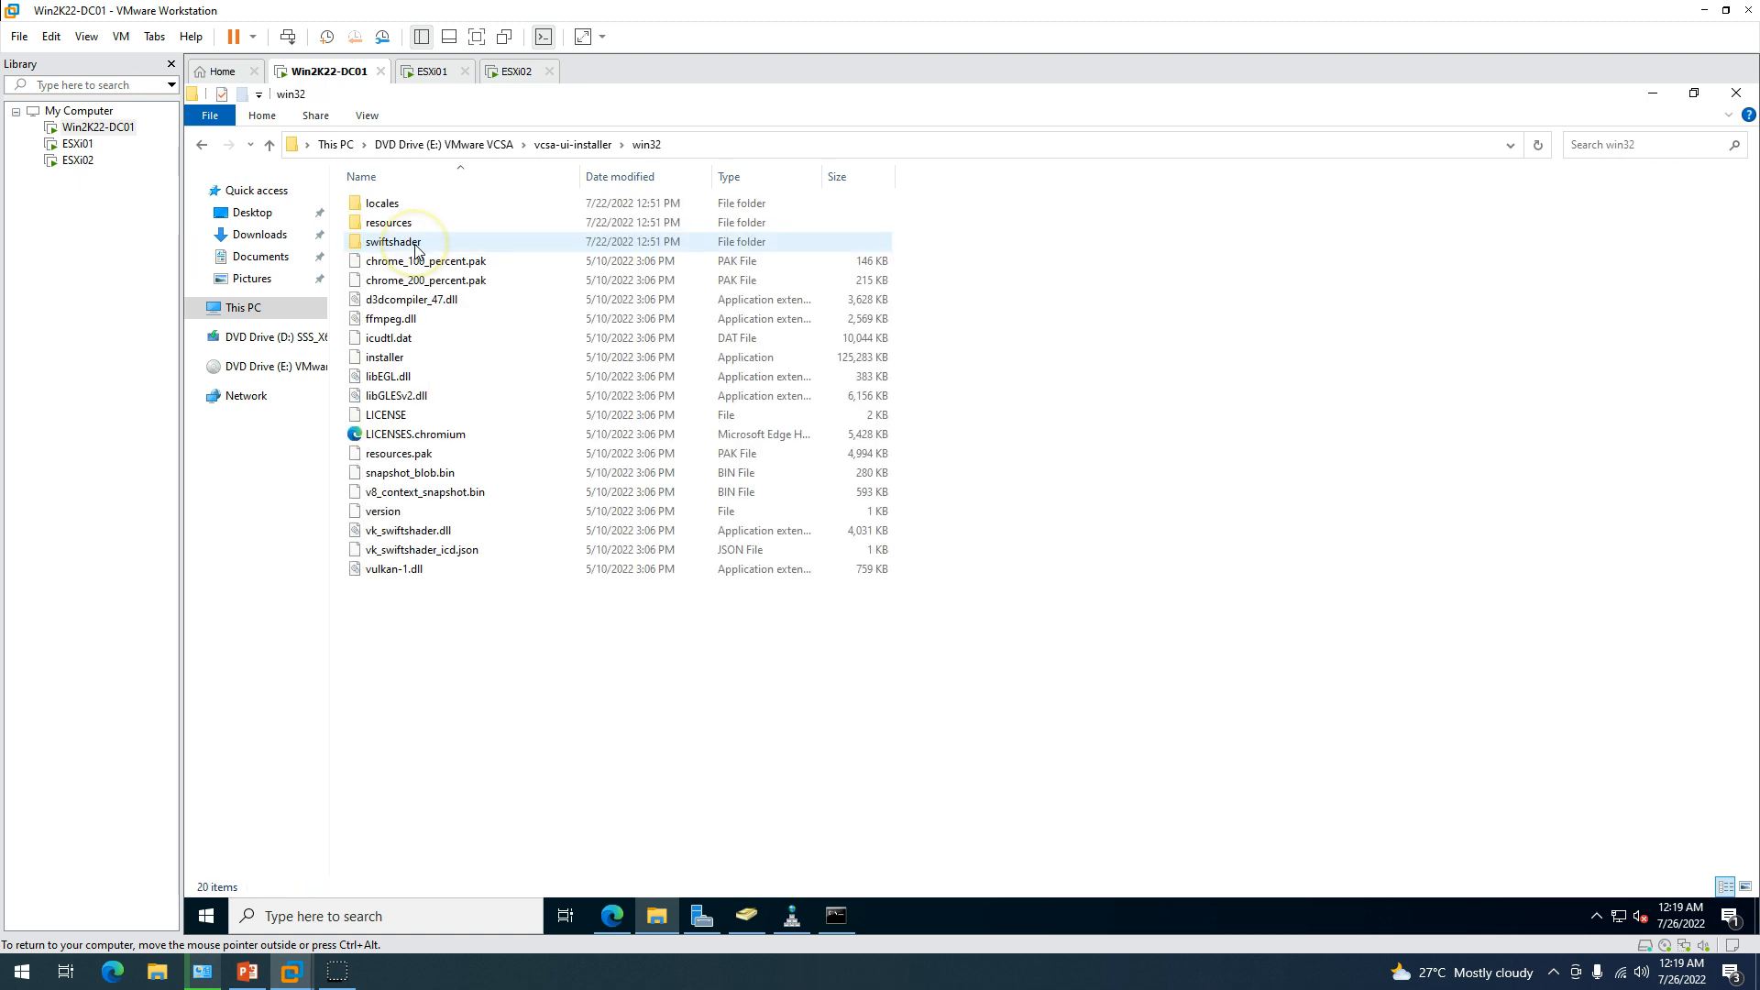
click(395, 369)
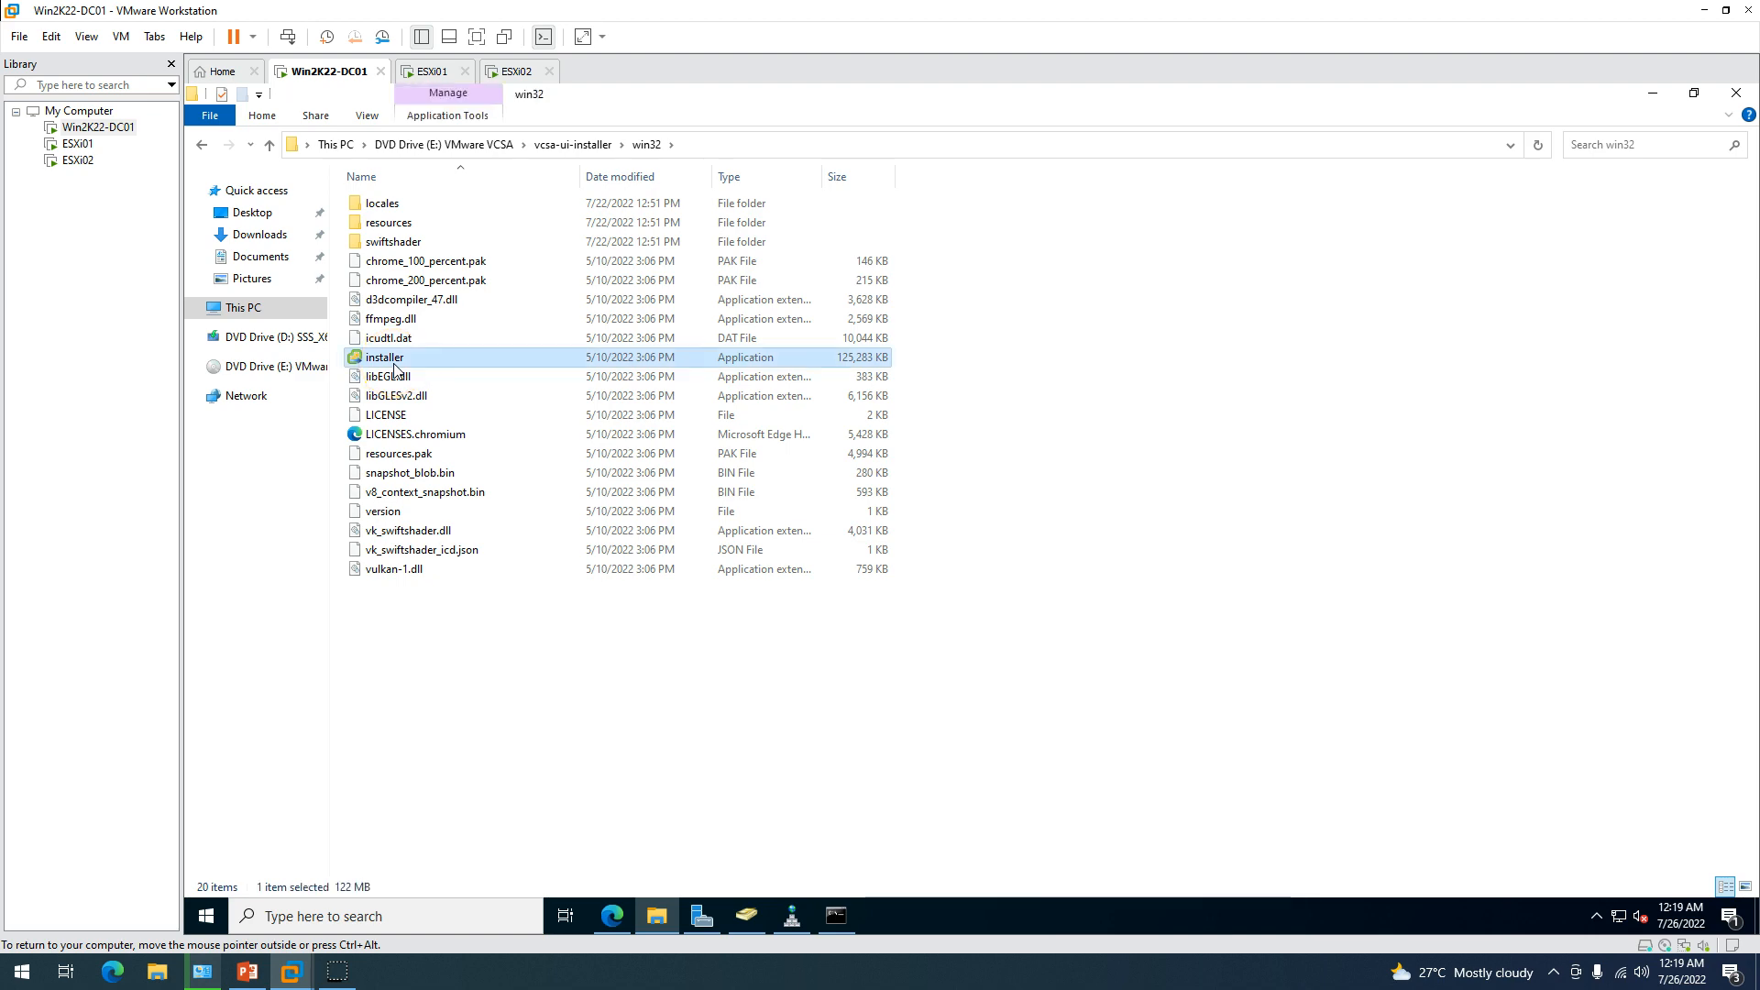
Maximize the vCenter Server 7.0 Installer and start Install, noting the Deploy and Set up stages.
click(1654, 84)
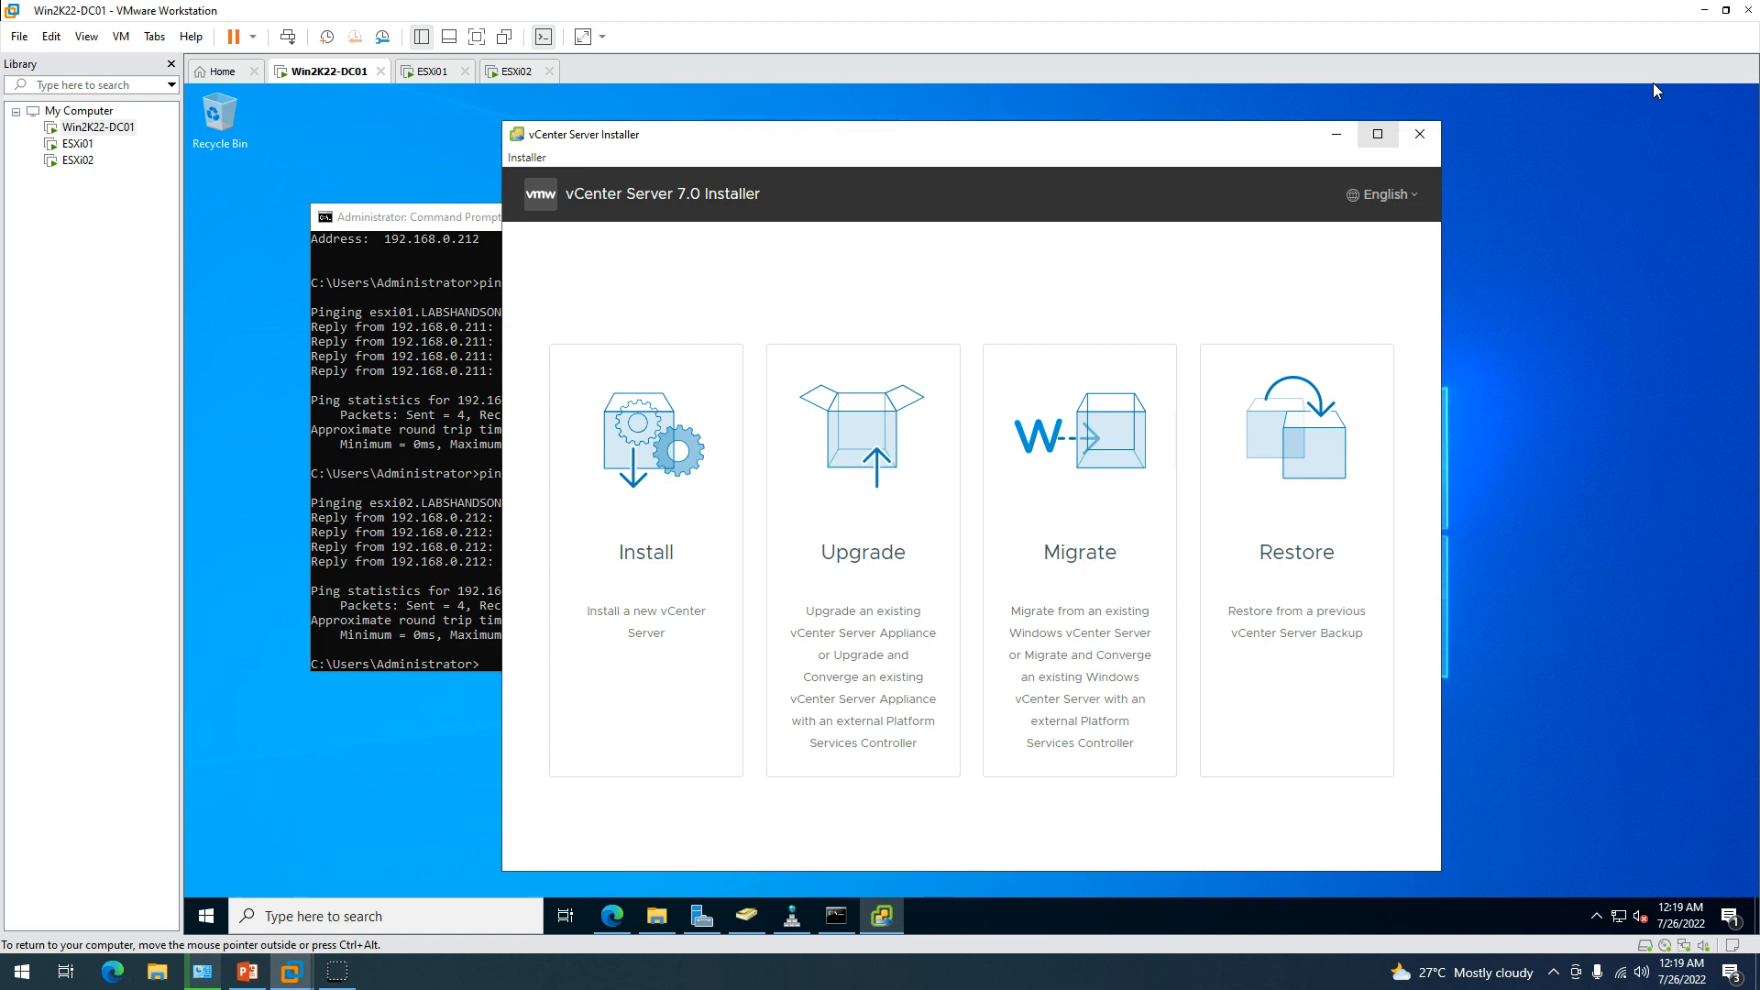
click(1378, 135)
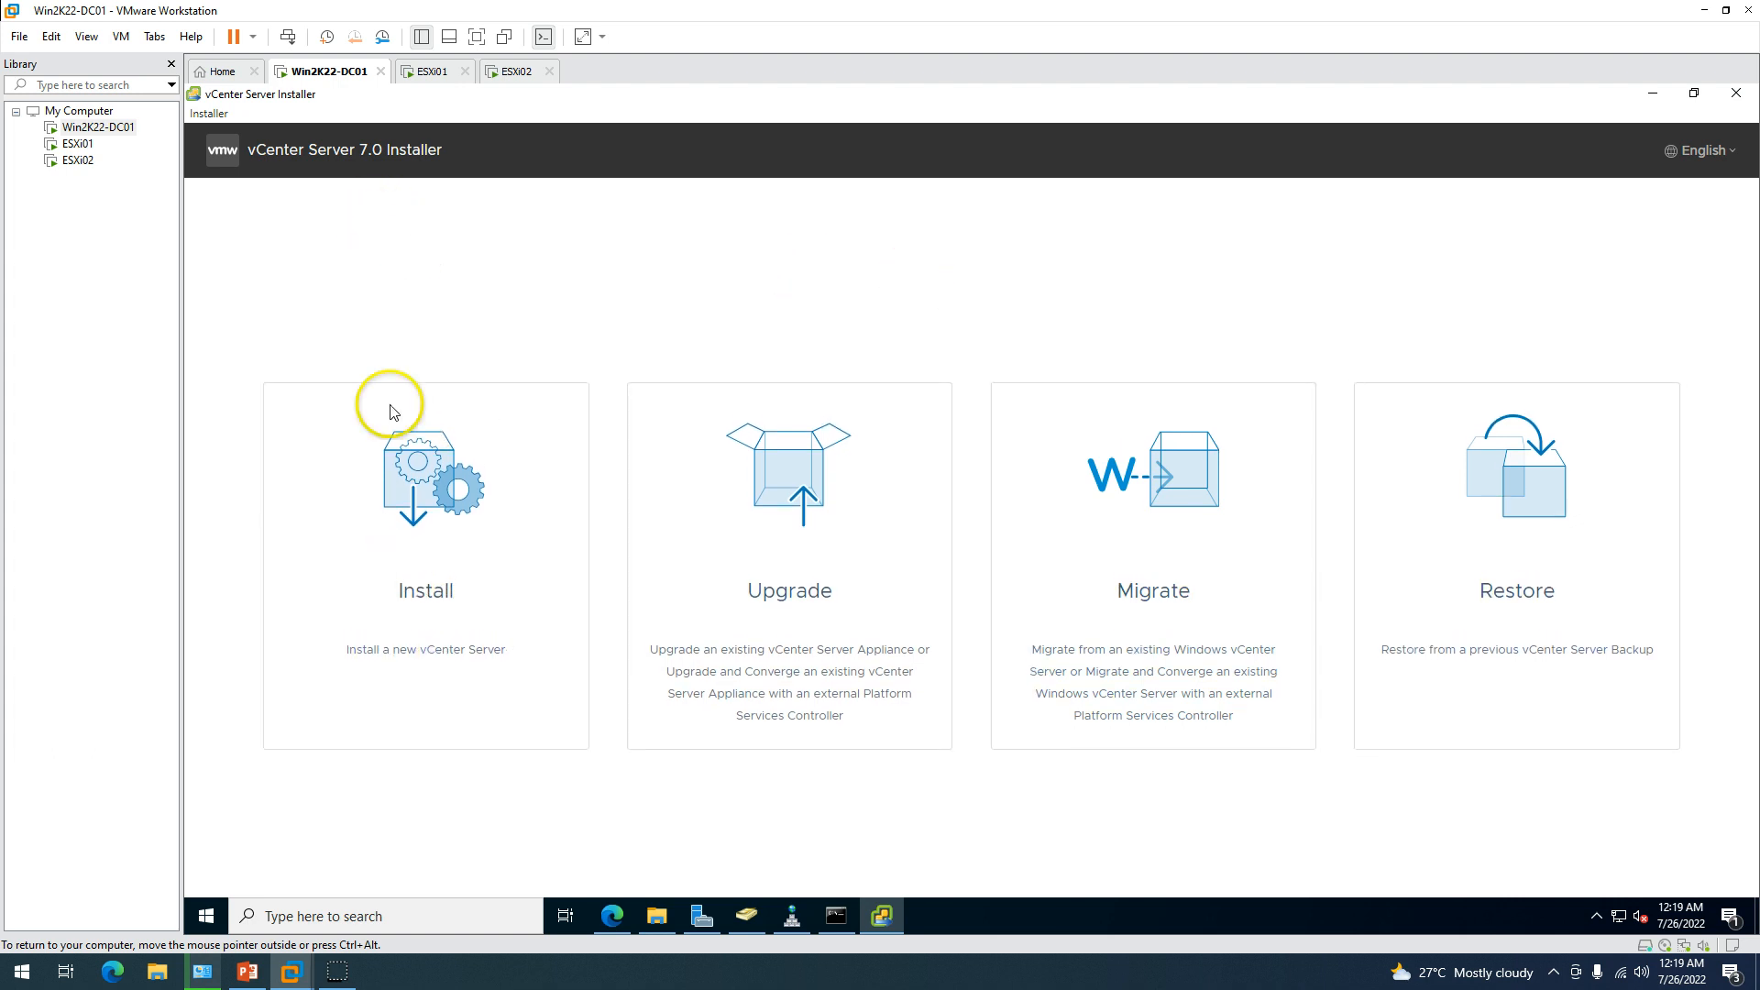
click(426, 488)
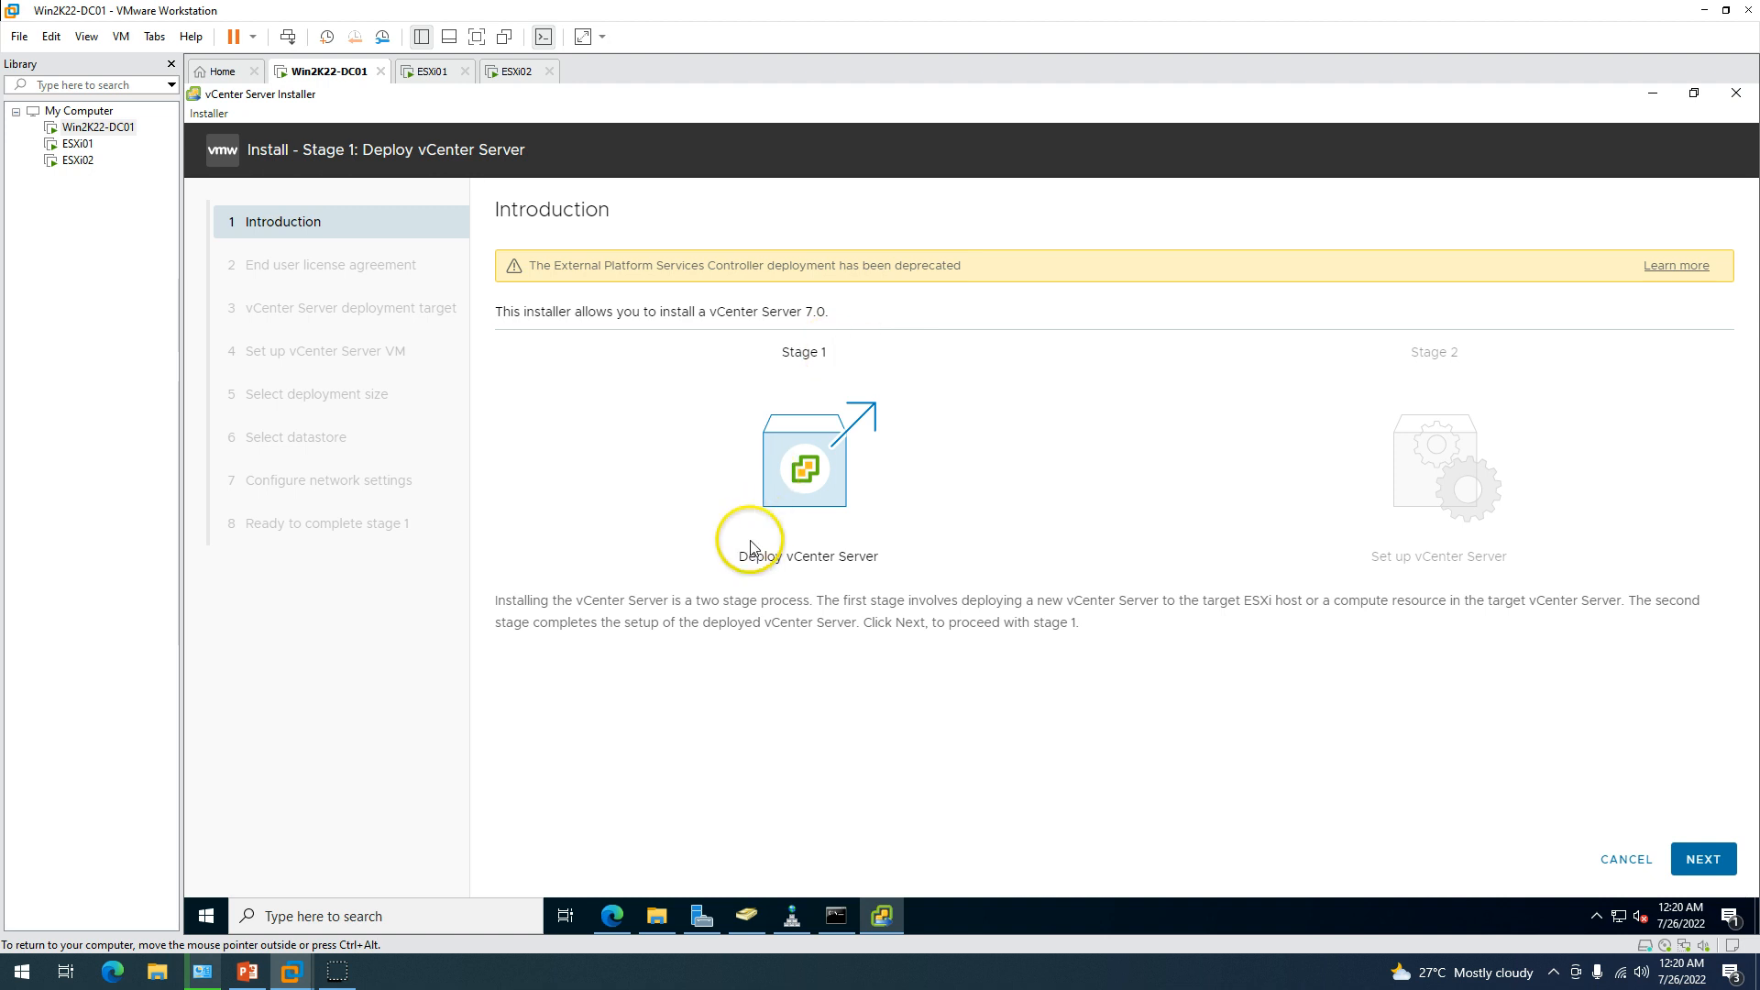
drag(707, 562, 900, 566)
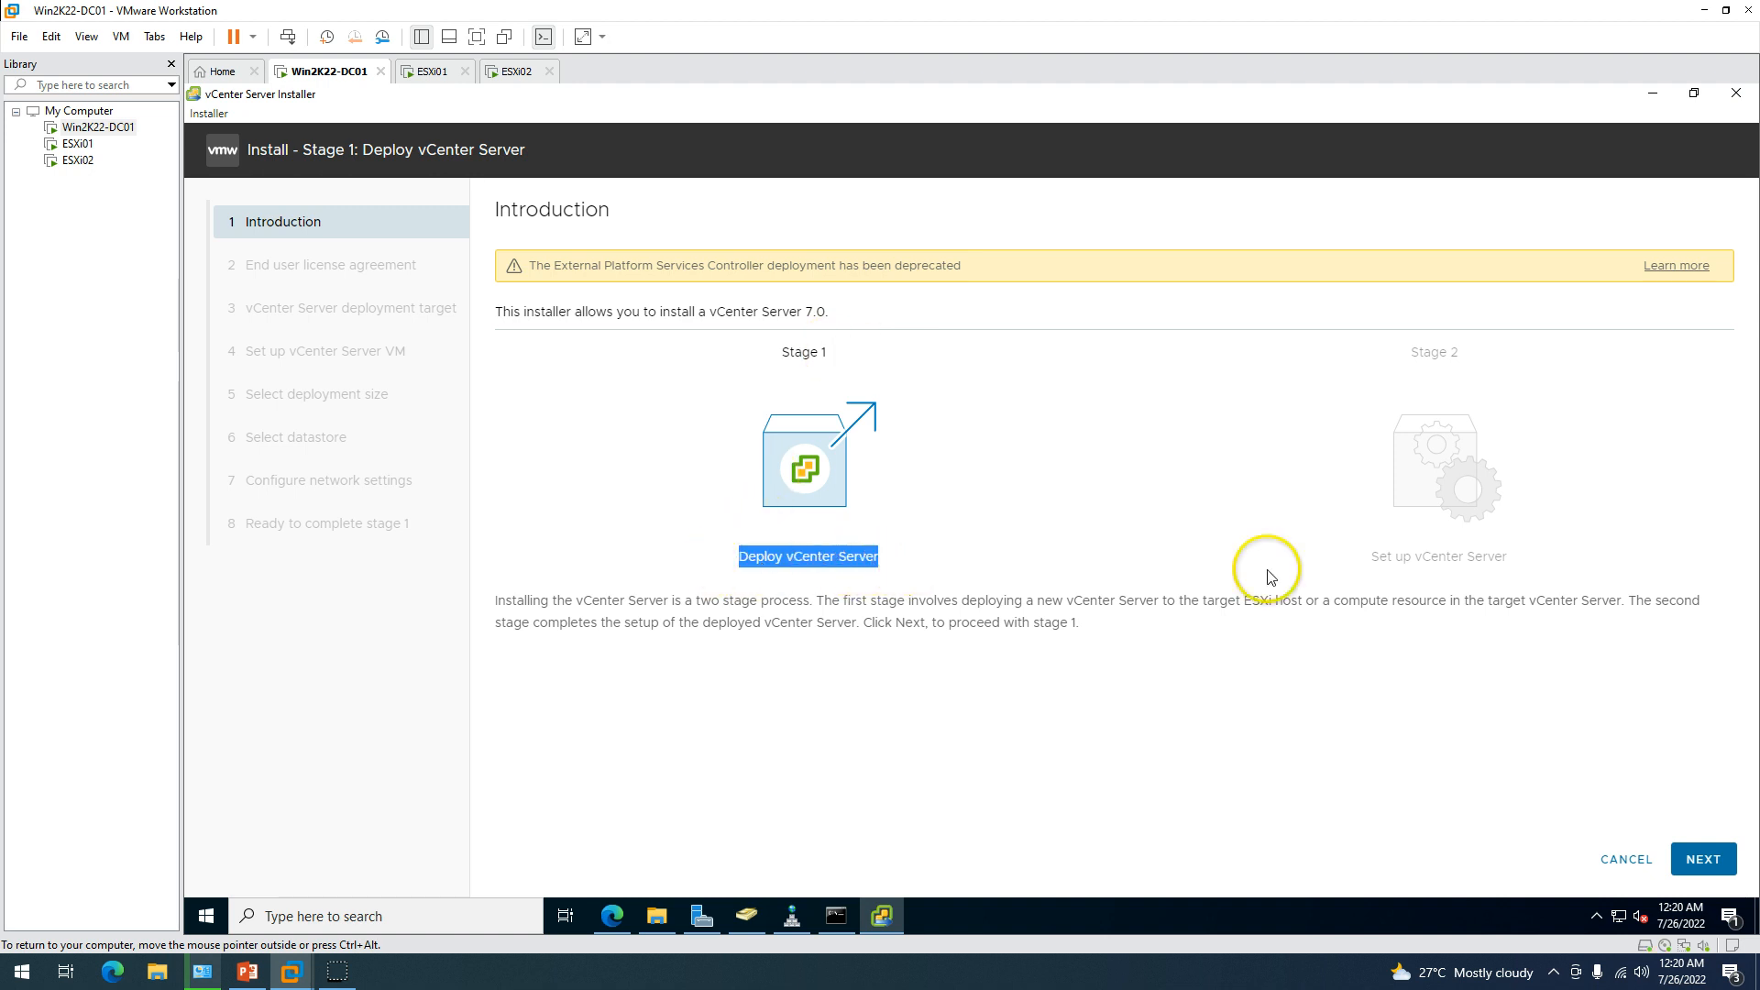
drag(1366, 560, 1584, 562)
click(1467, 675)
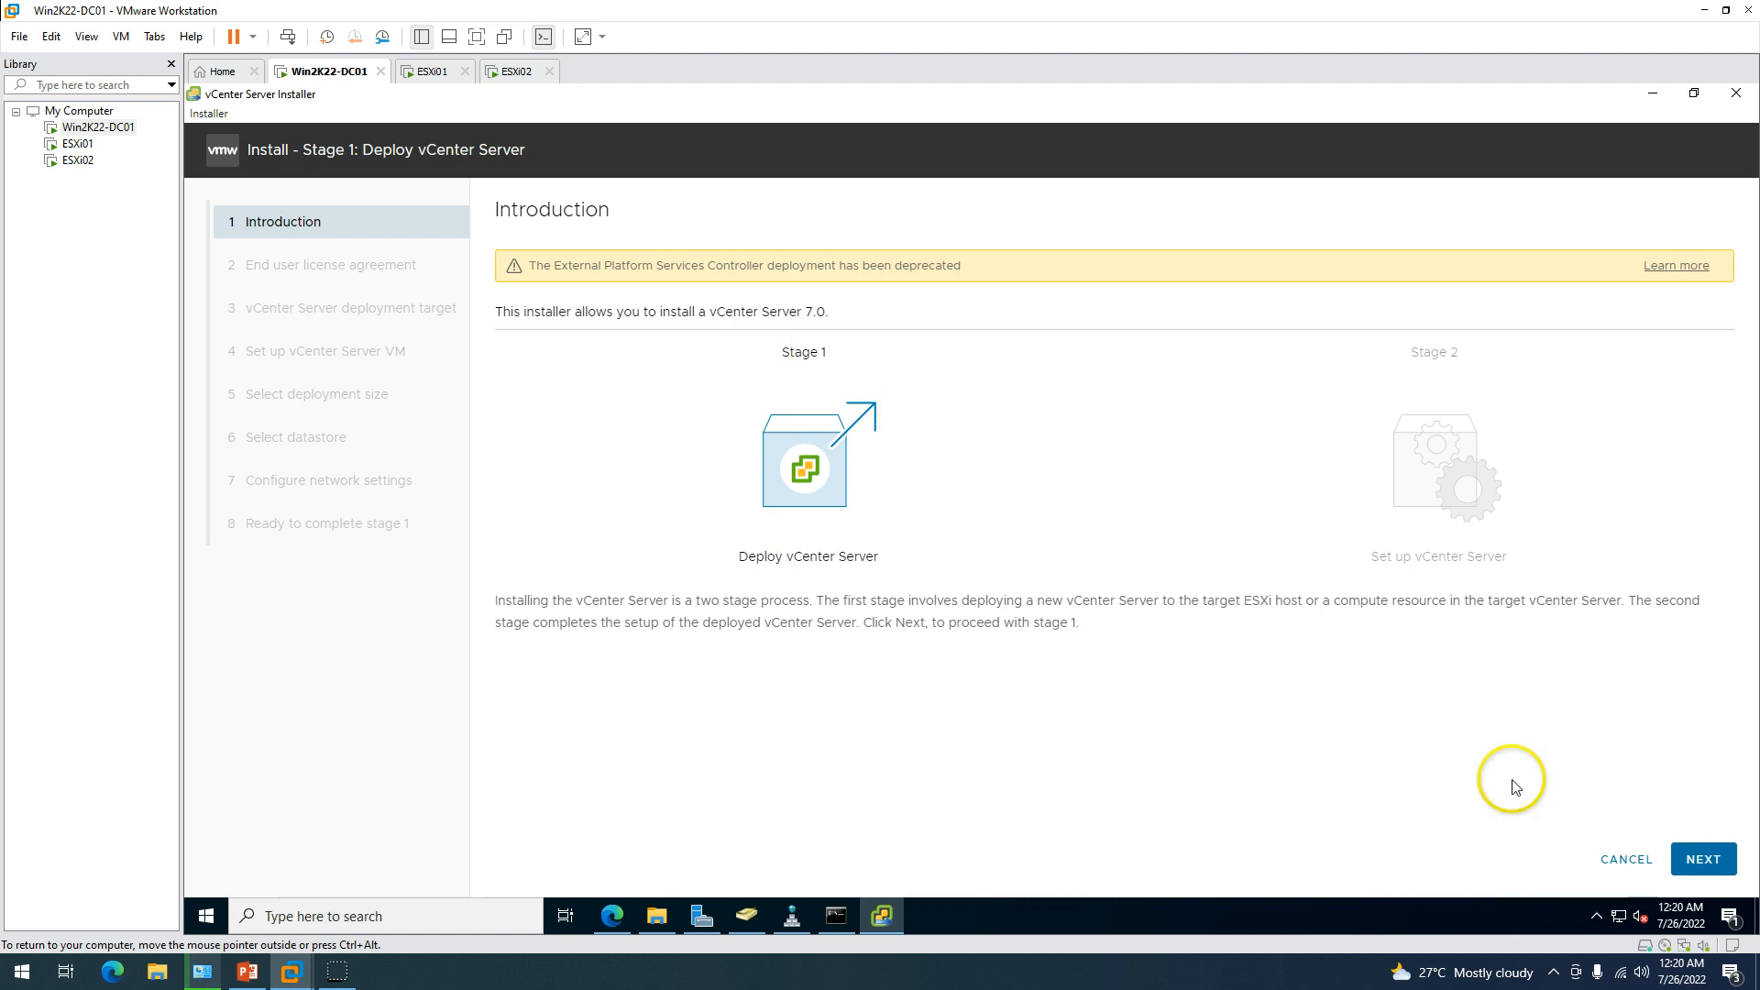
Accept the end user license agreement.
click(1702, 859)
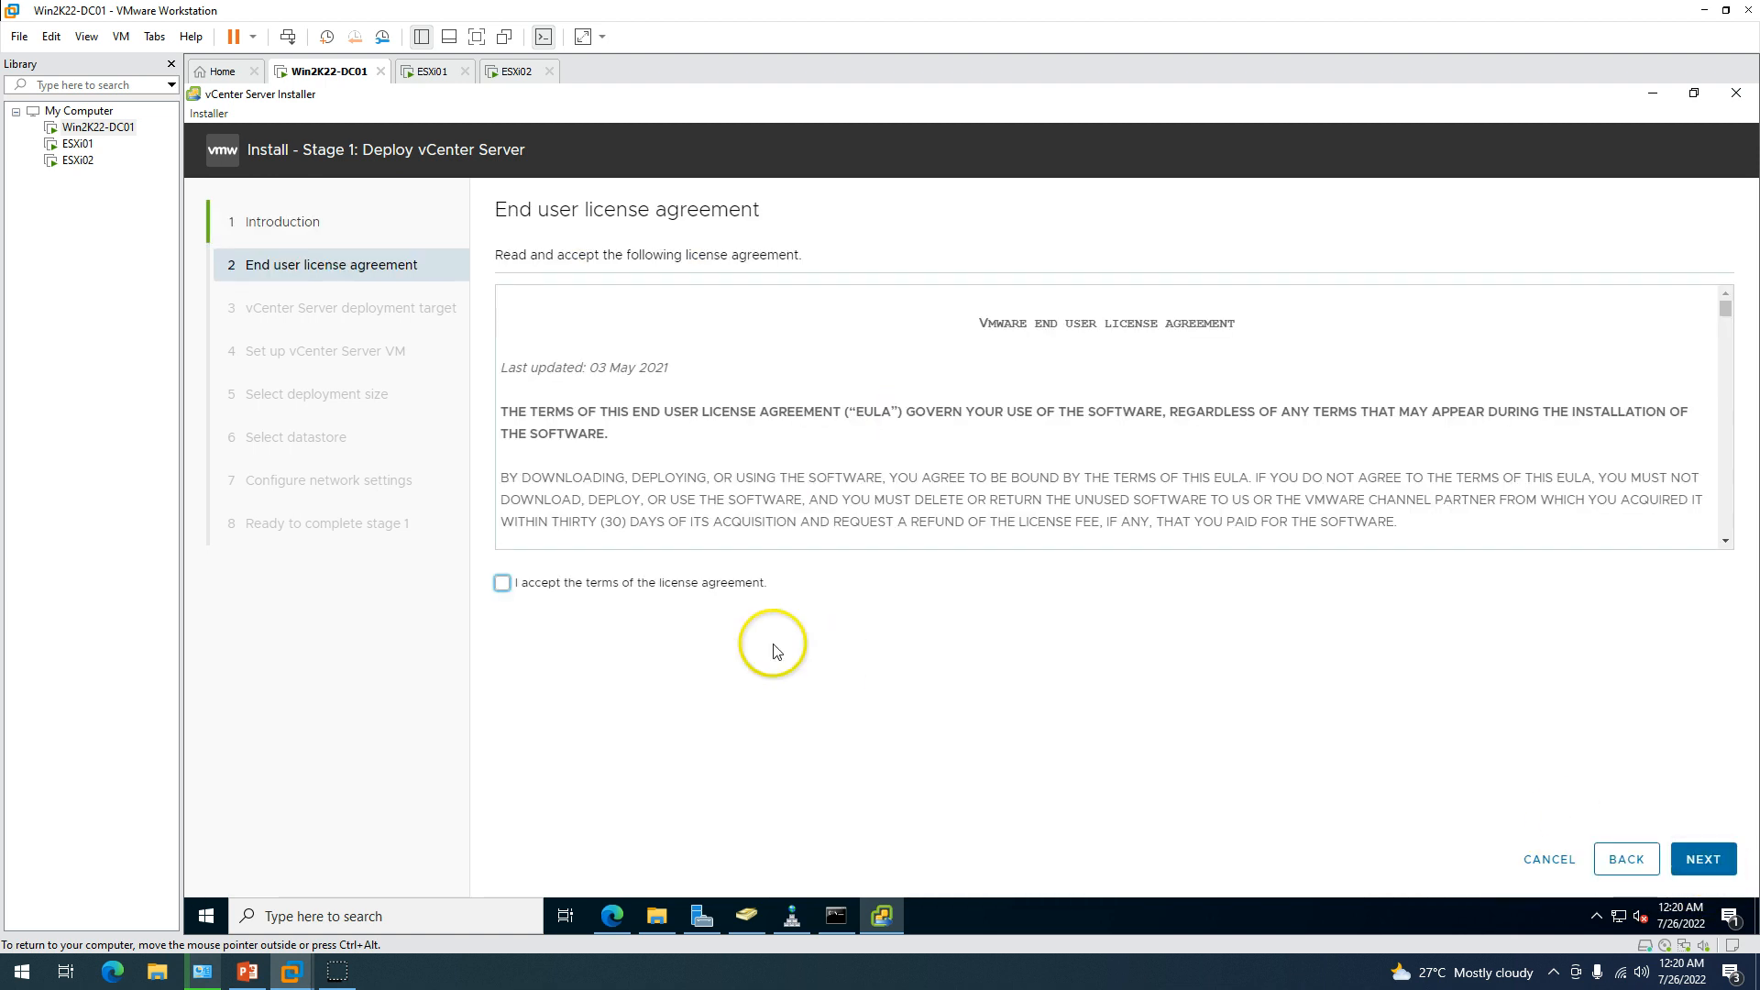
click(567, 582)
click(1705, 862)
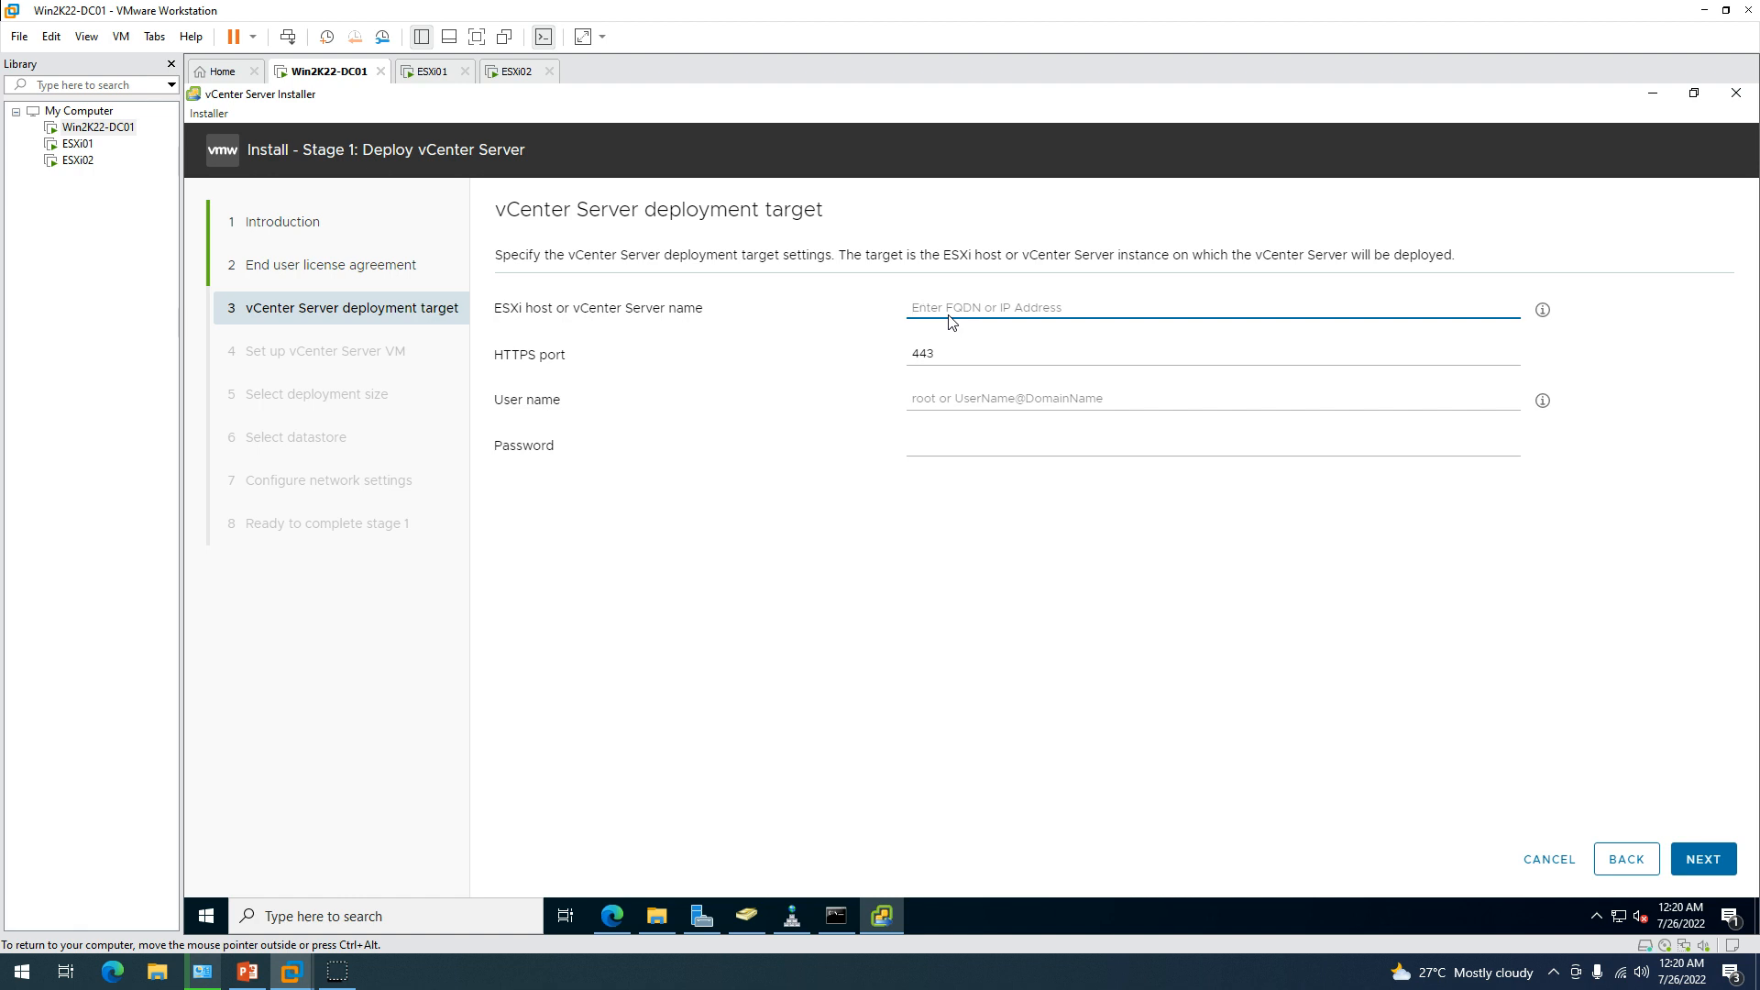
Enter deployment target esxi01.labshandson.lan with user root and the host's password.
text(esx)
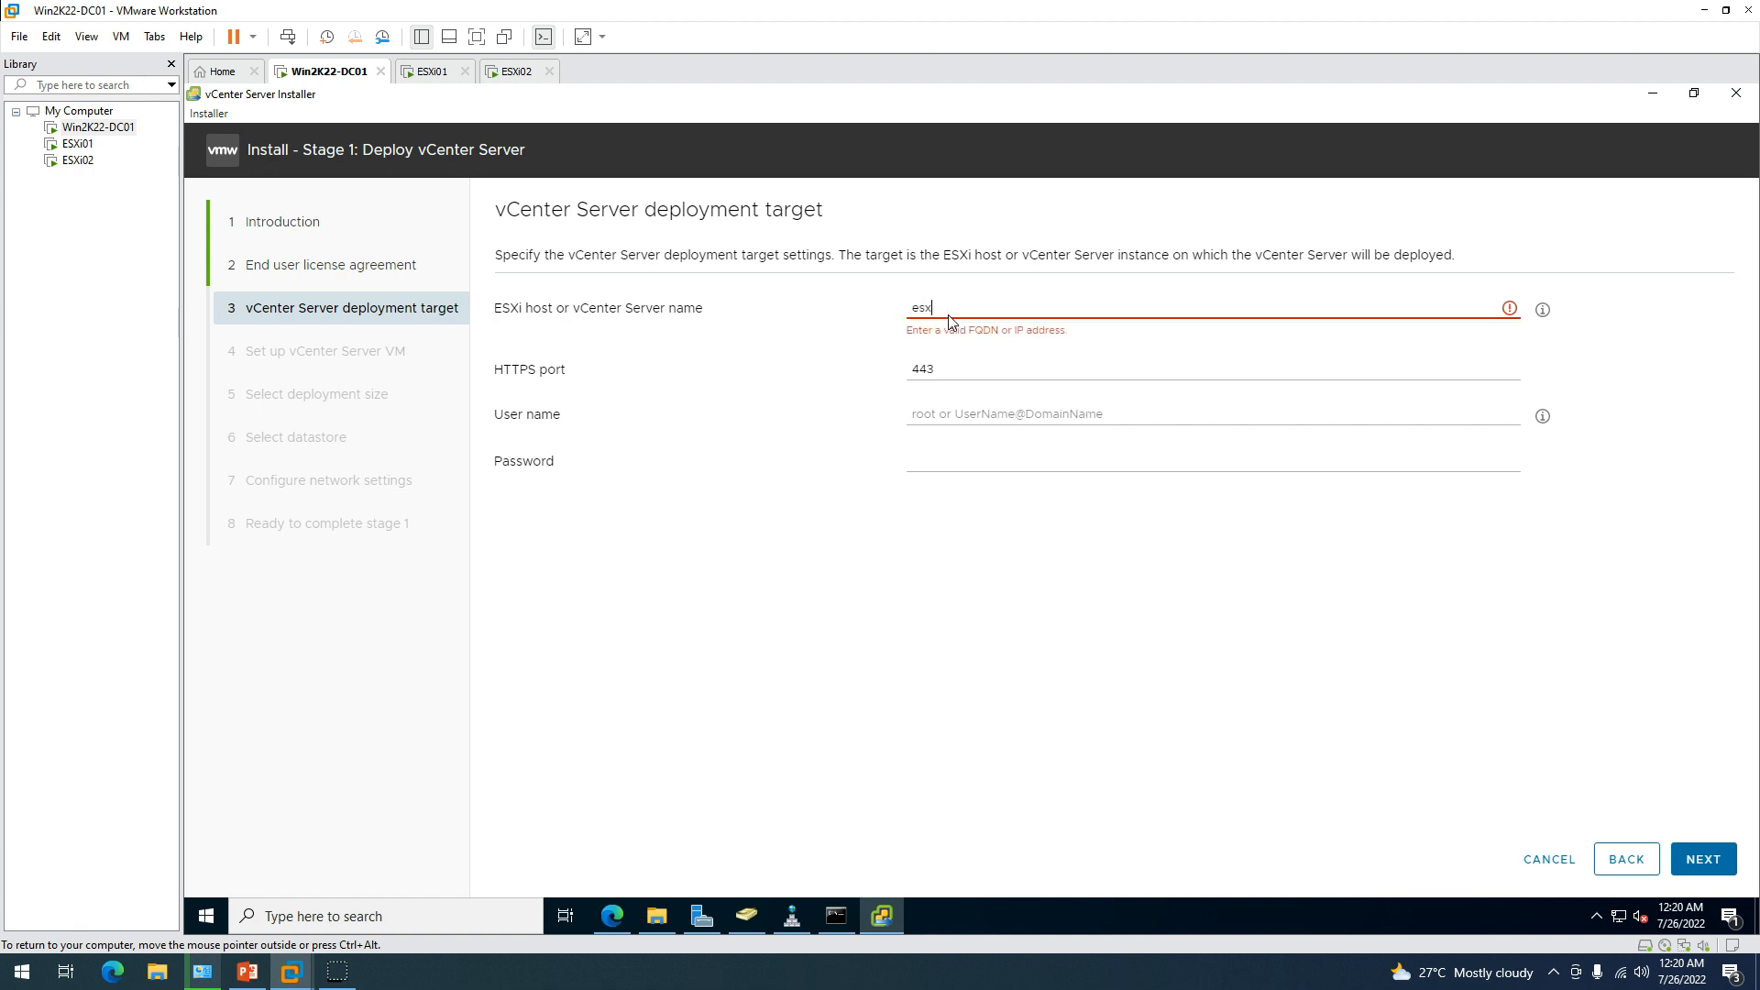
text(i01.lbshandson.la)
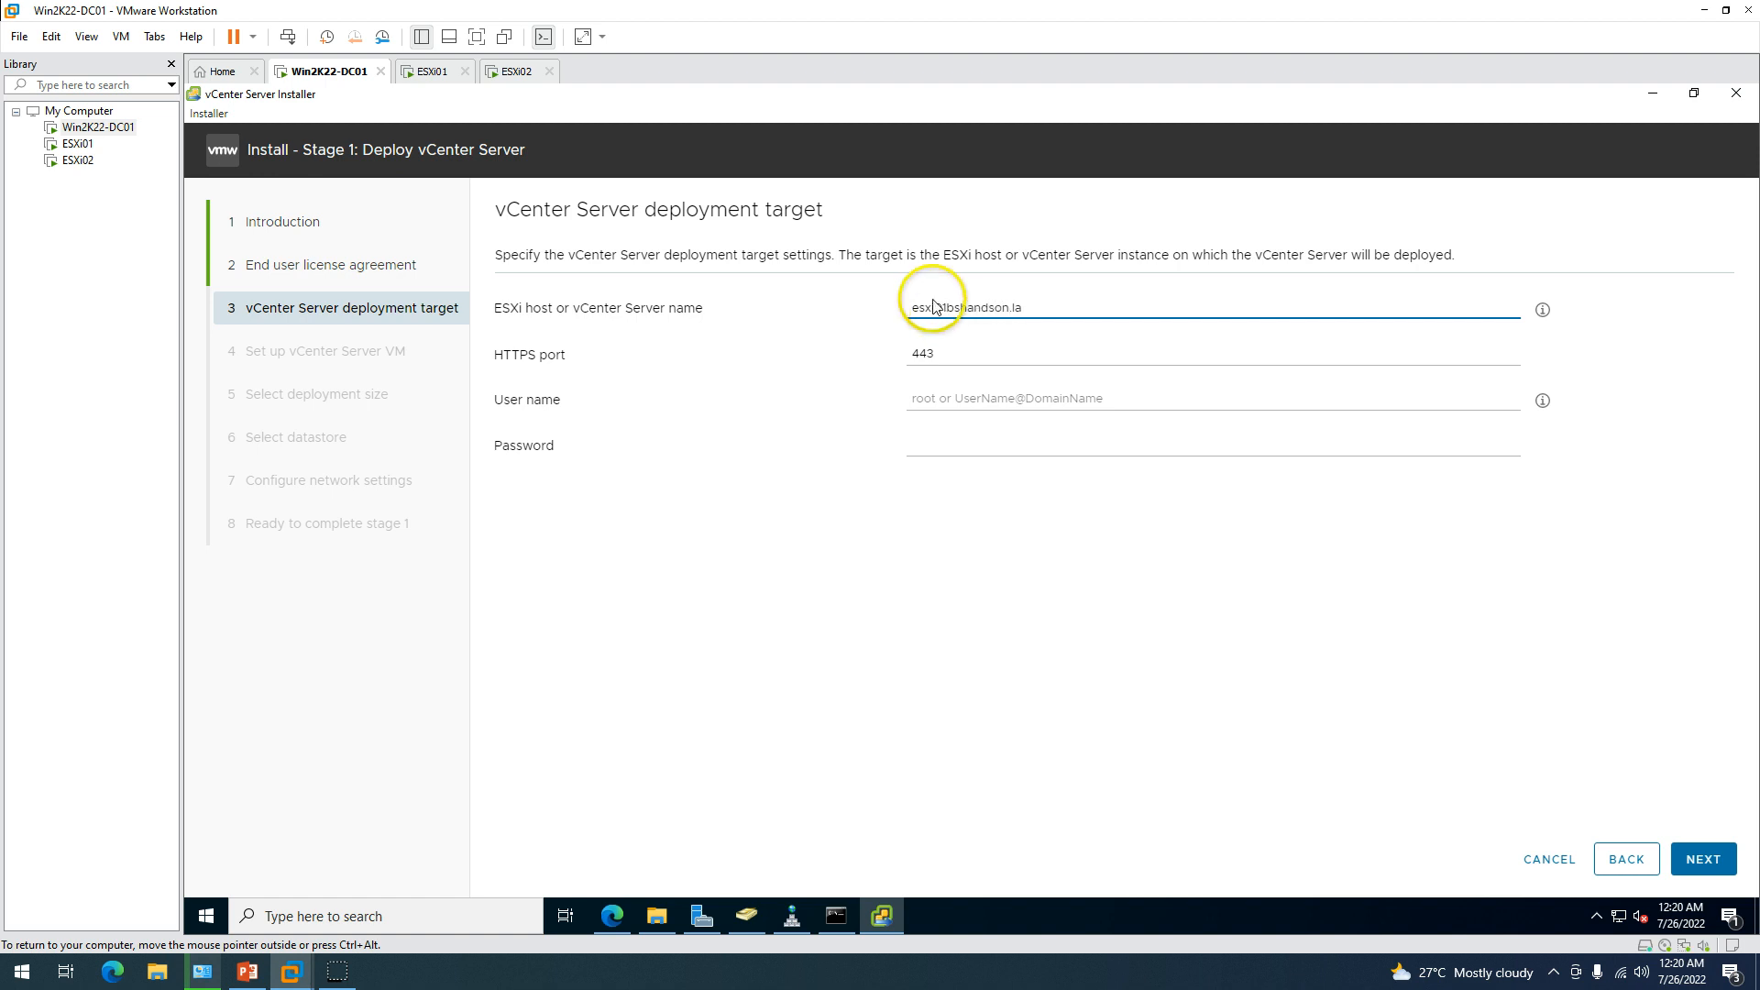
drag(946, 307, 1165, 310)
key(BackSpace)
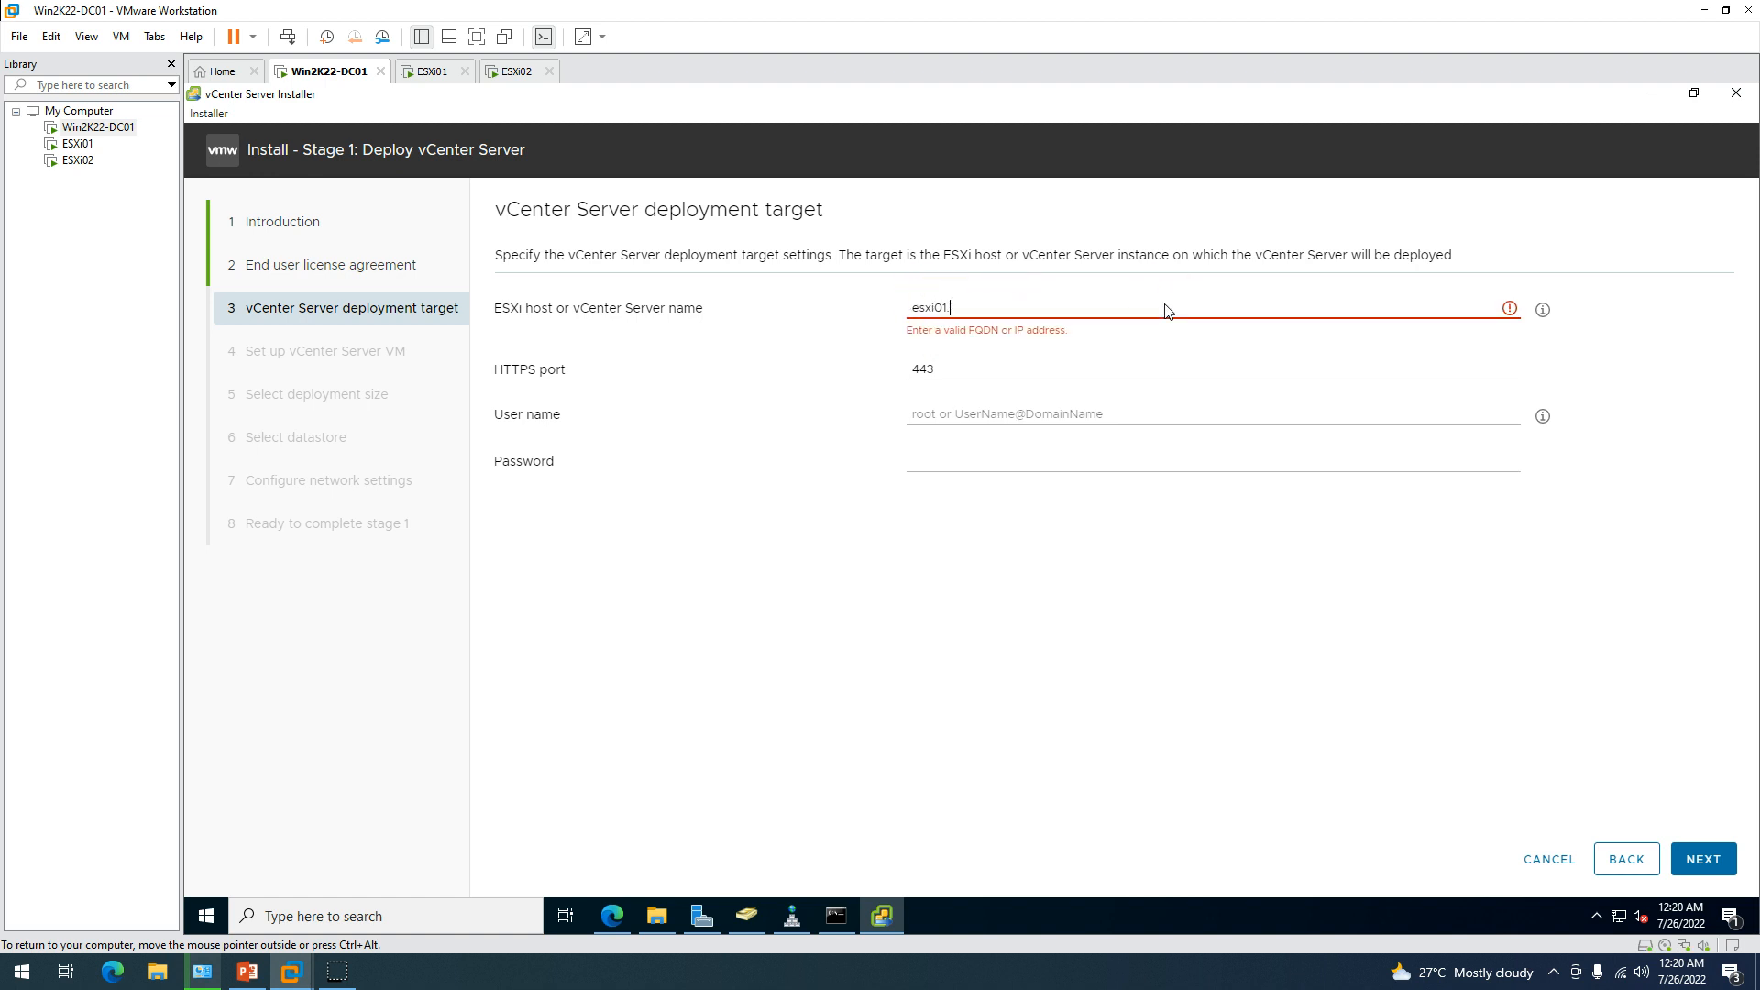
text(labs)
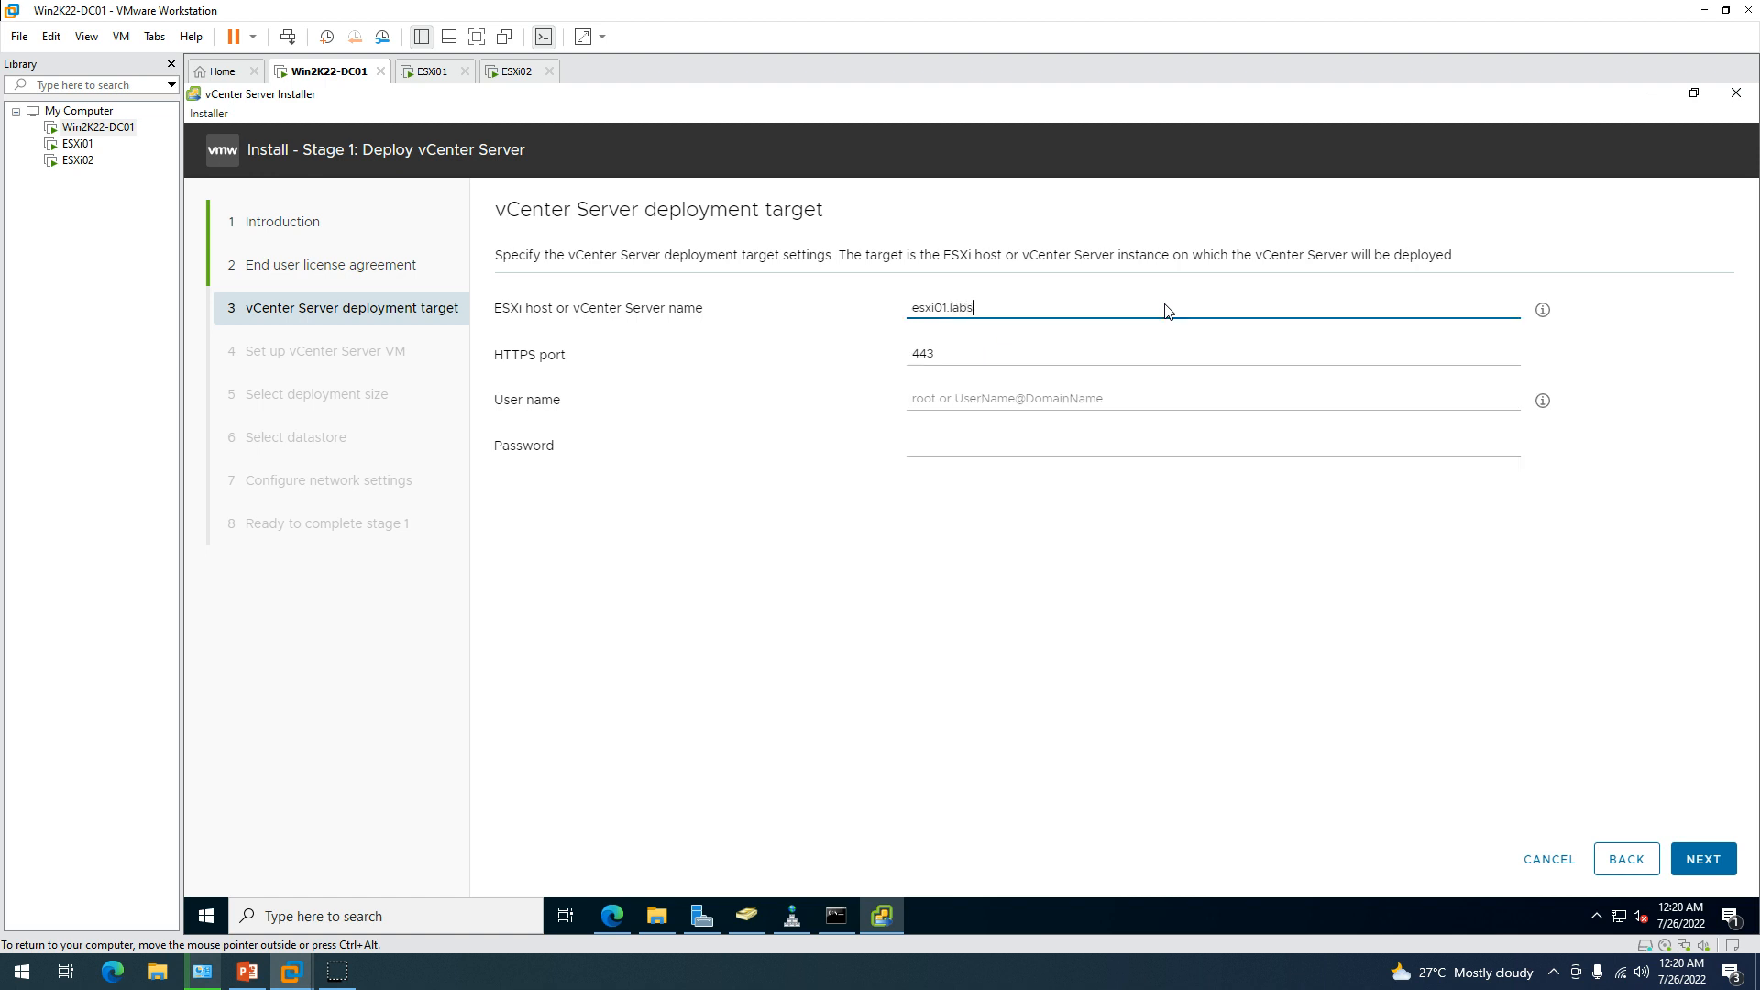
text(handson.)
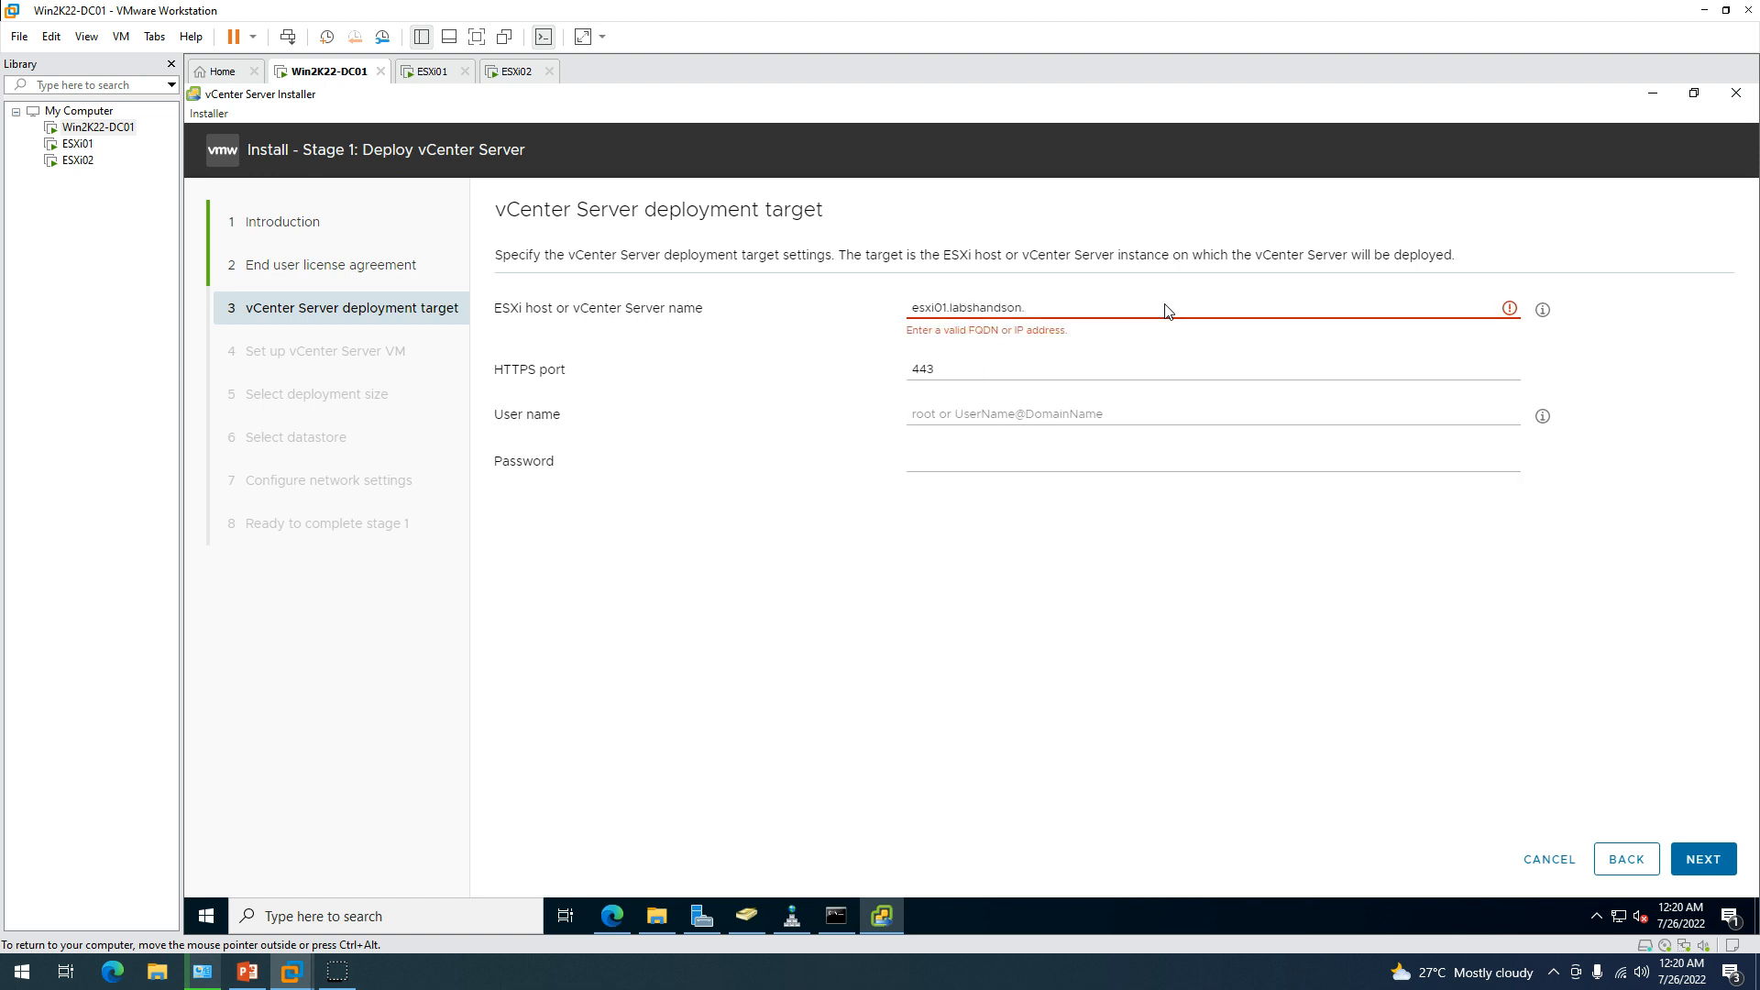
text(lan)
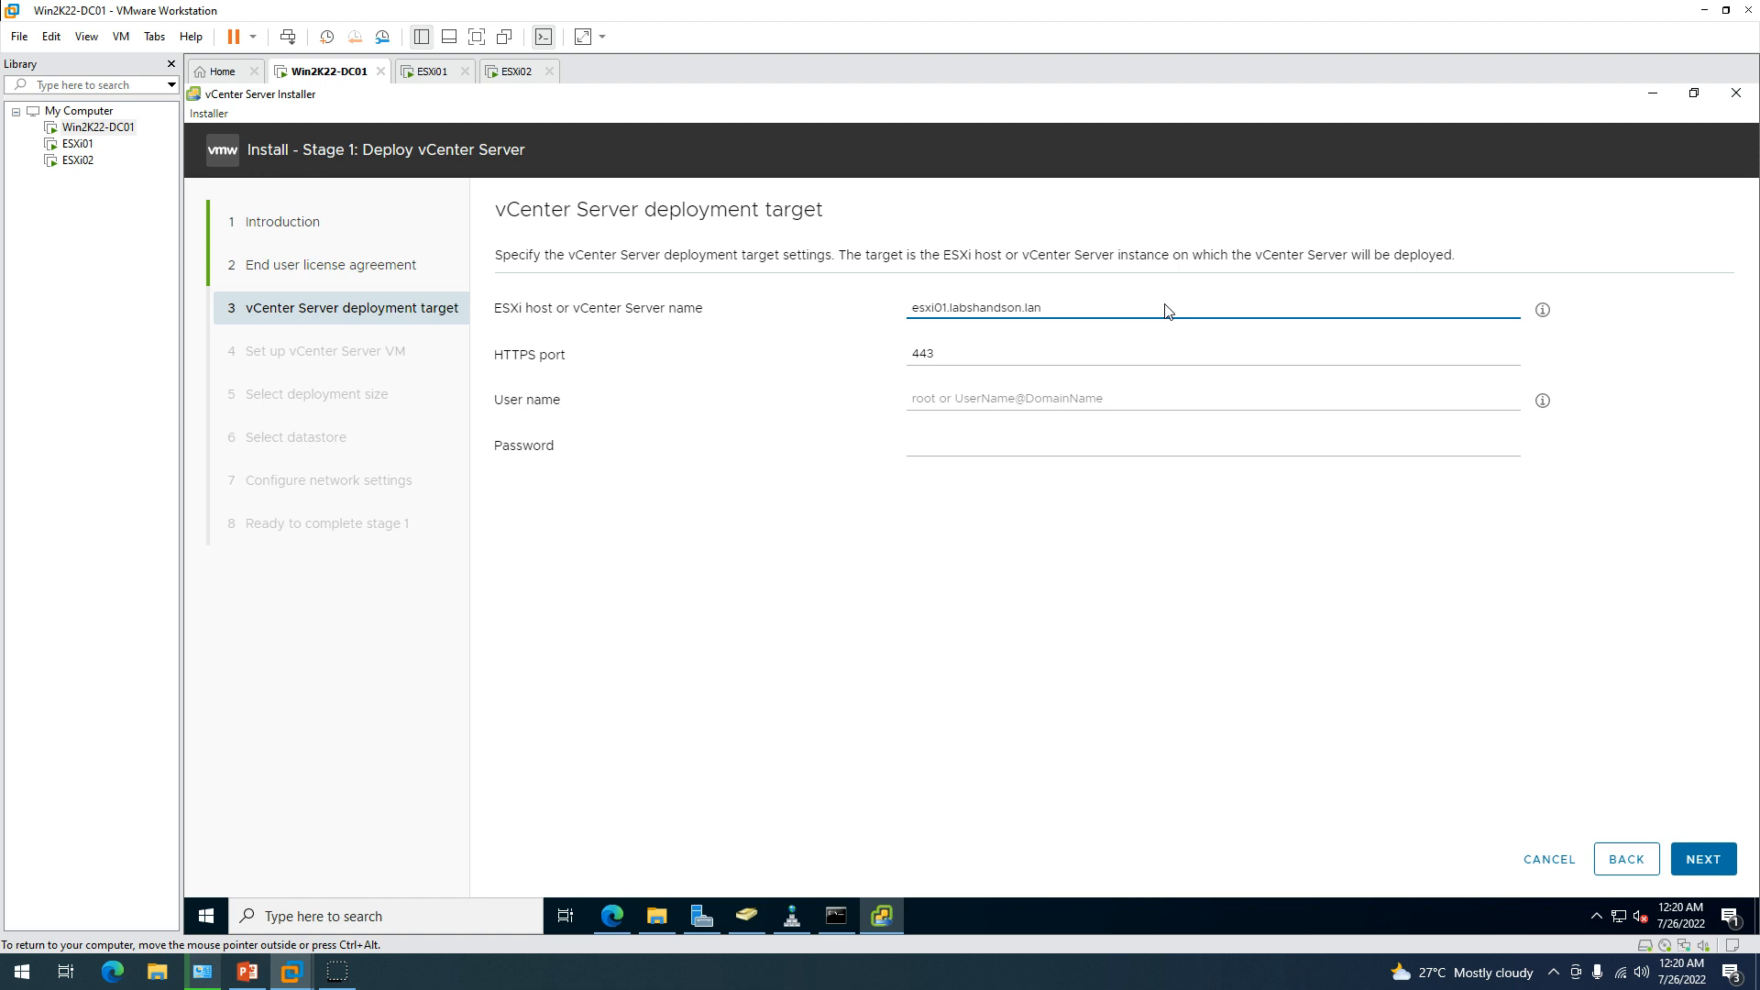
drag(1167, 311, 915, 306)
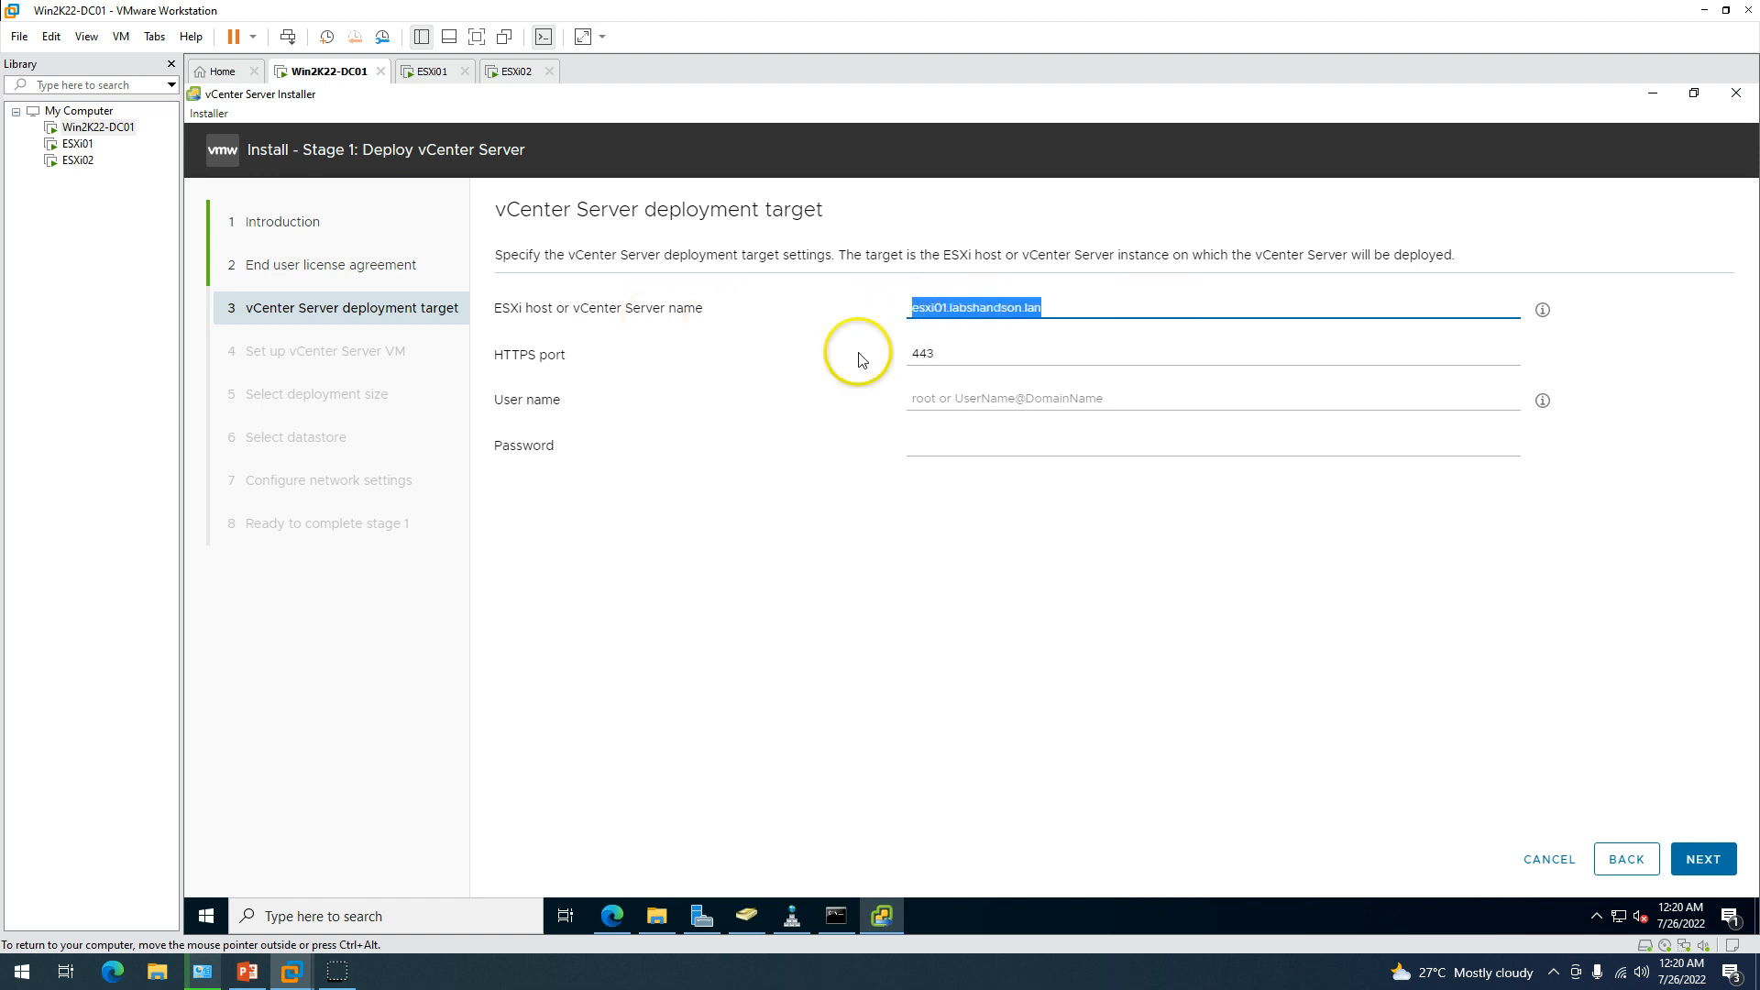
click(954, 401)
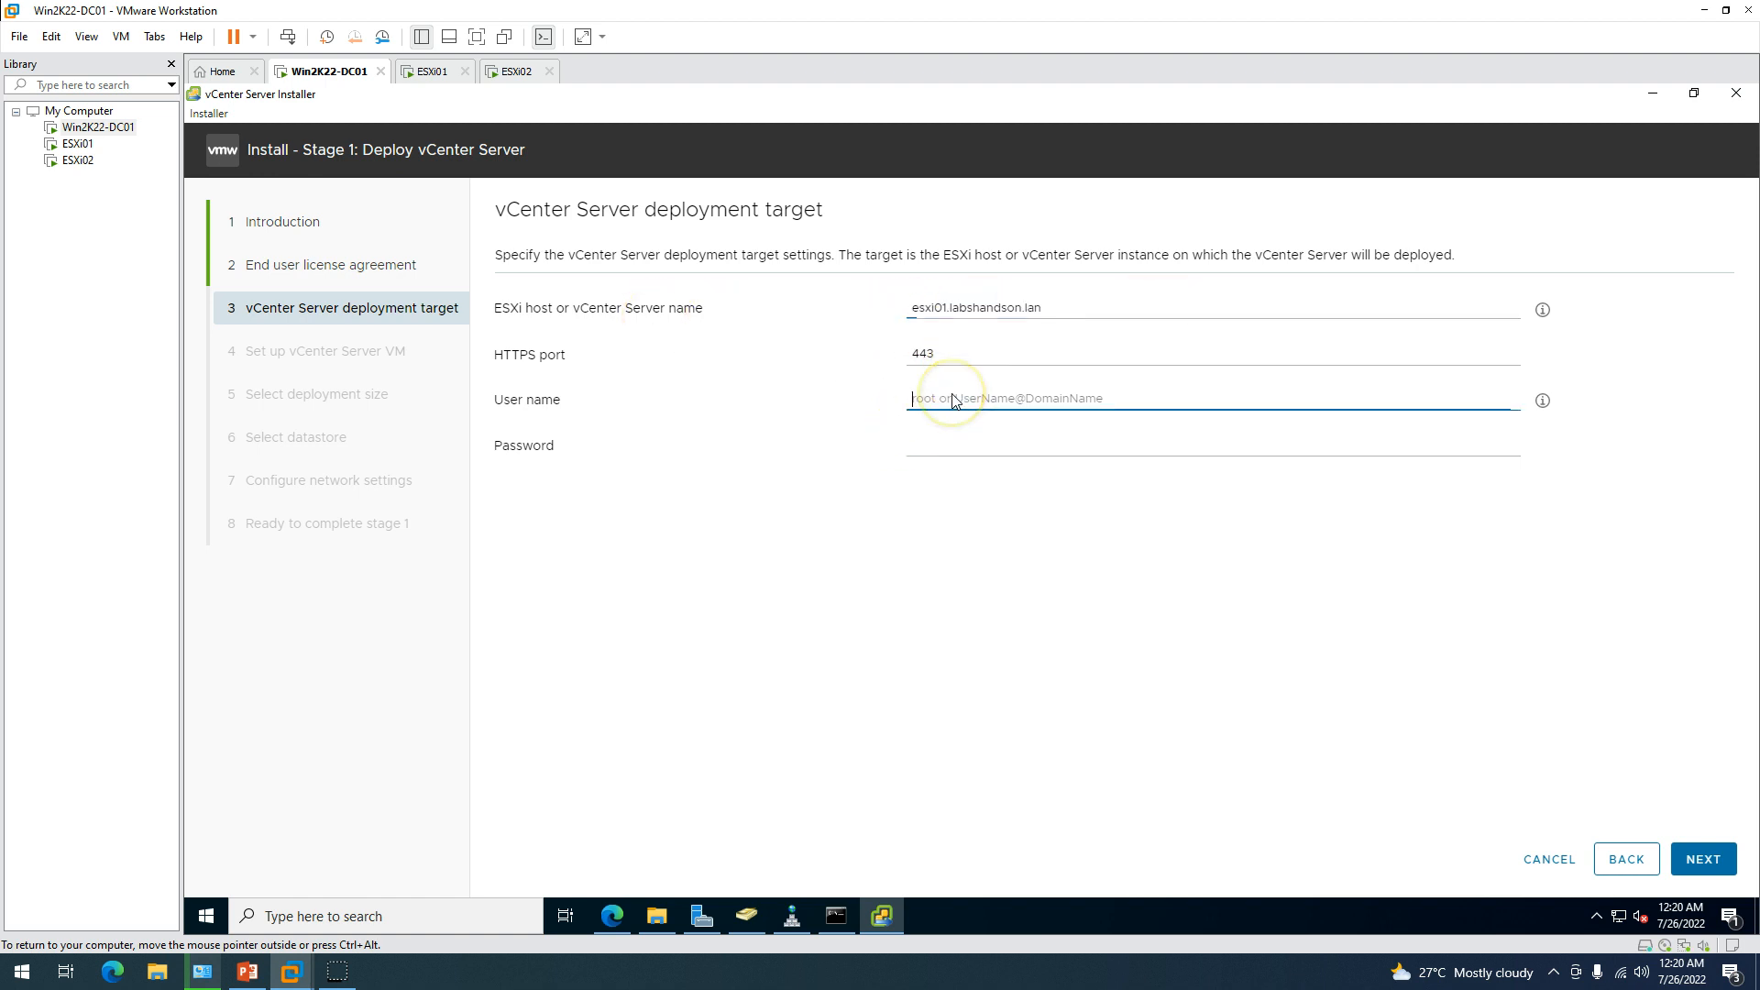
text(root)
key(Tab)
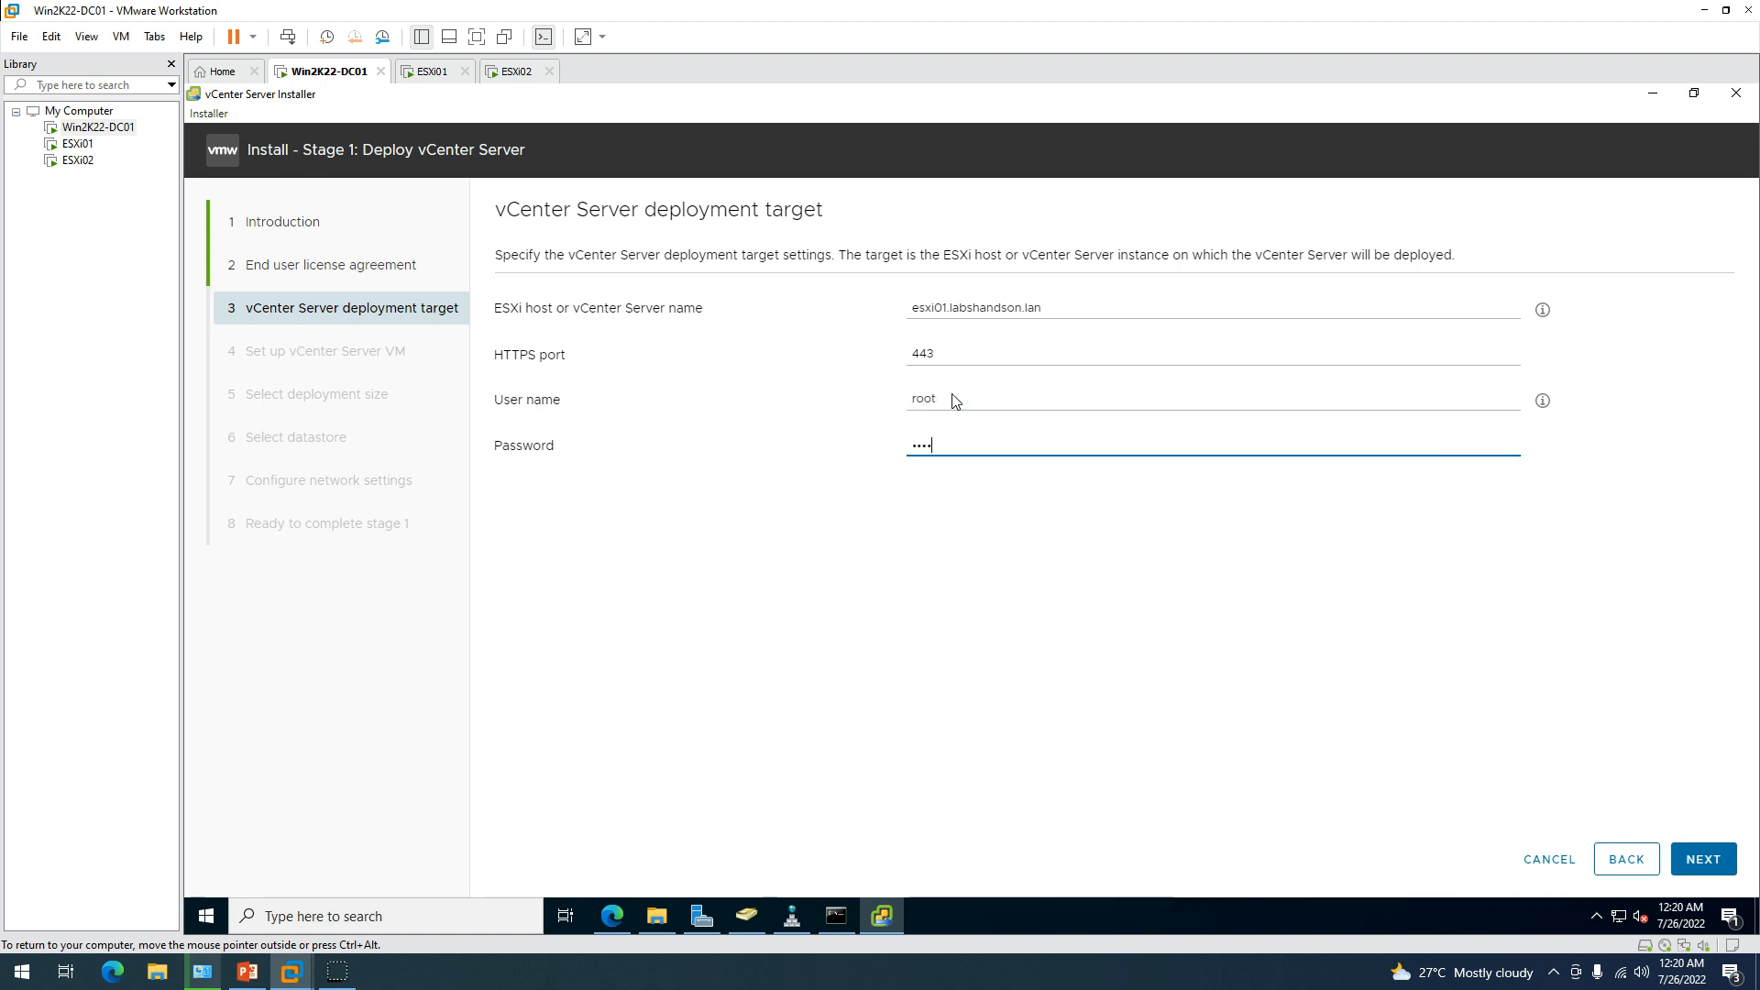
Submit the target and accept esxi01's certificate warning.
click(1702, 859)
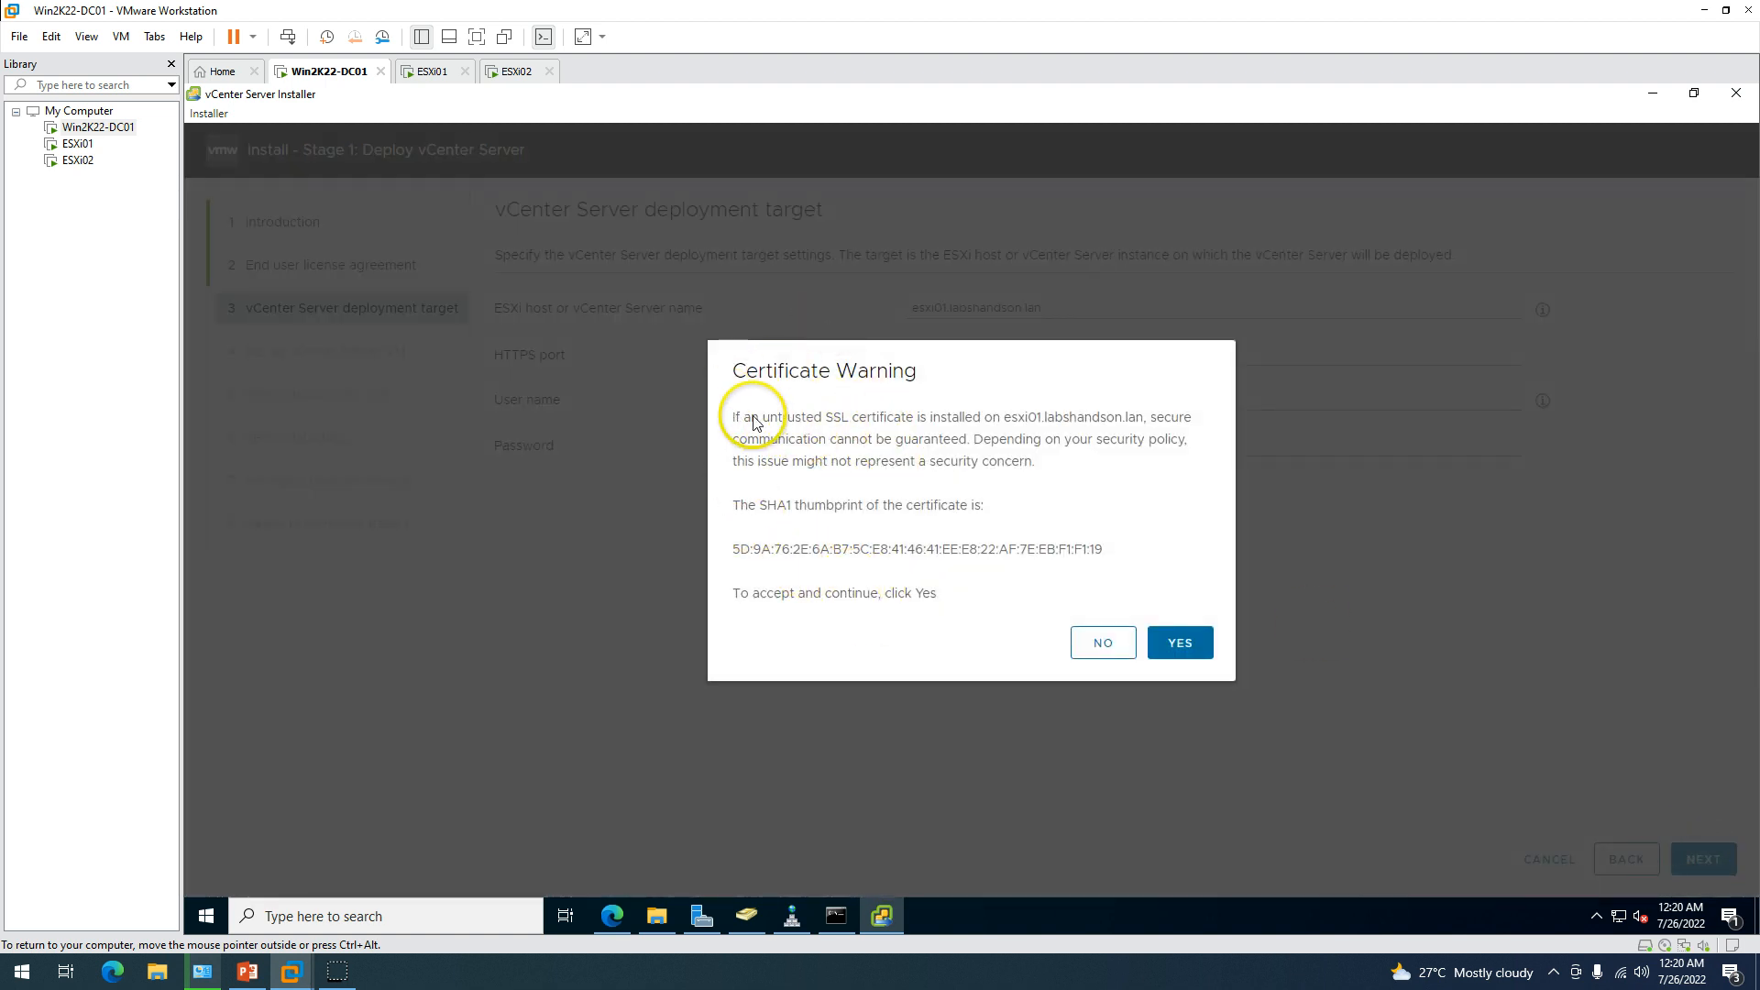
drag(752, 417, 878, 425)
click(921, 453)
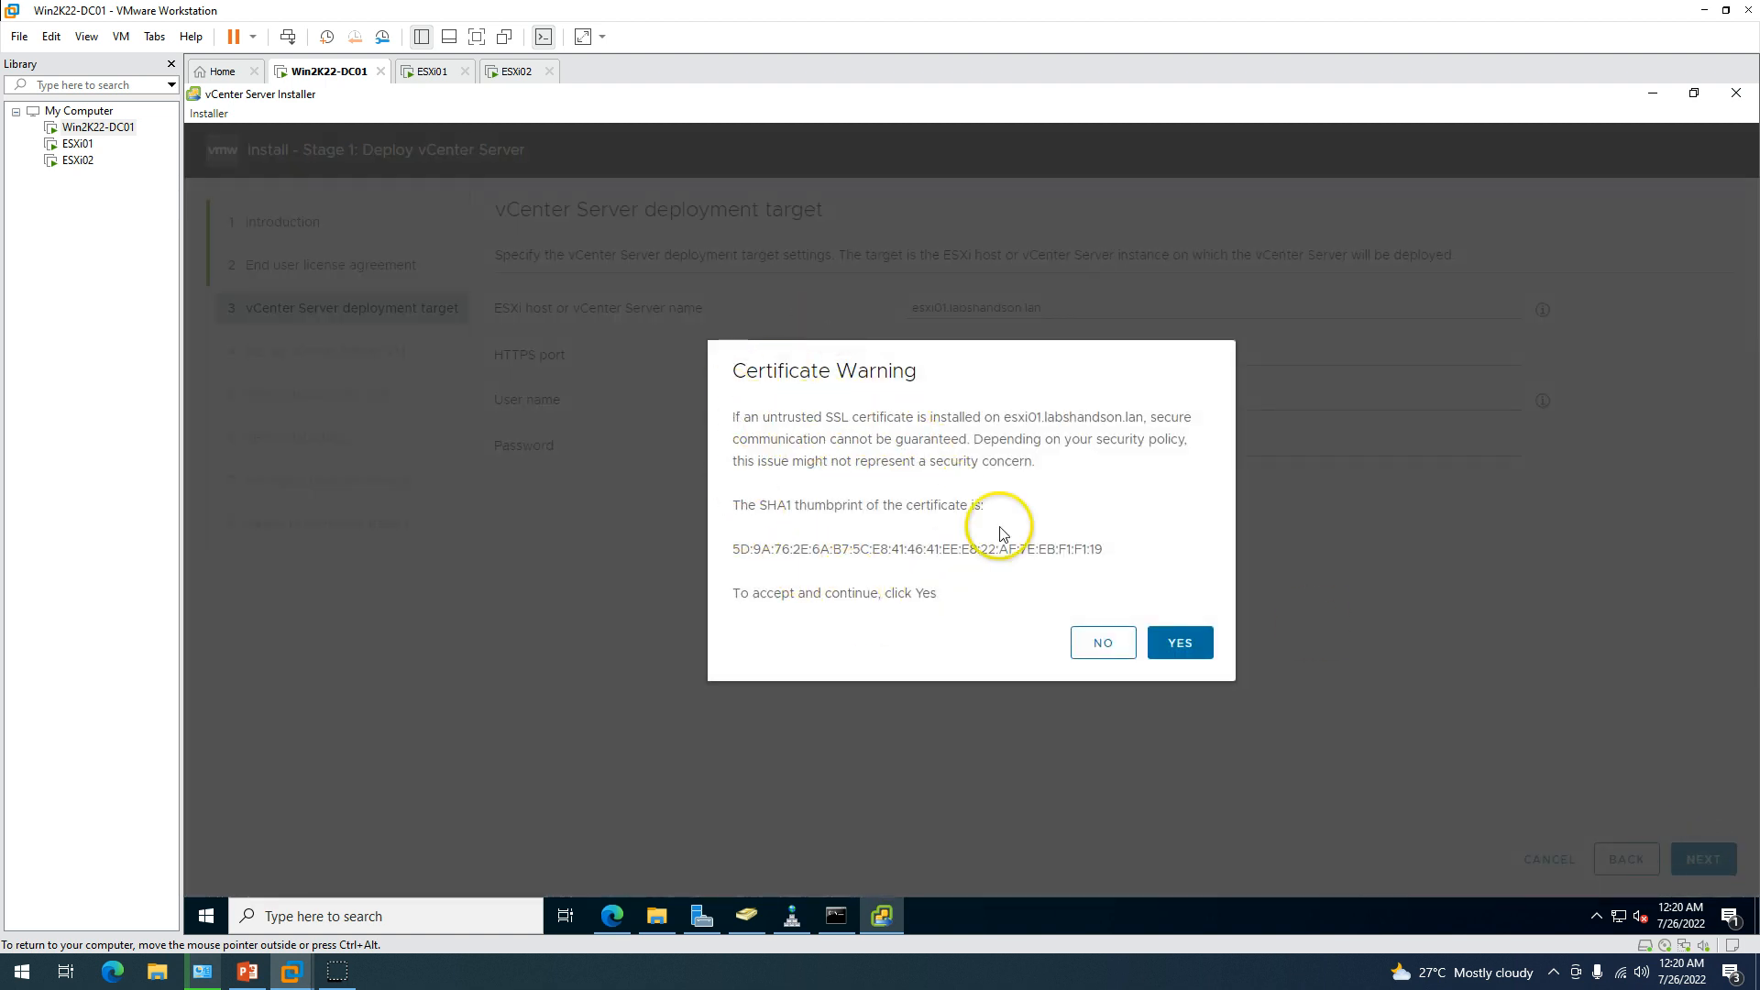
click(1181, 646)
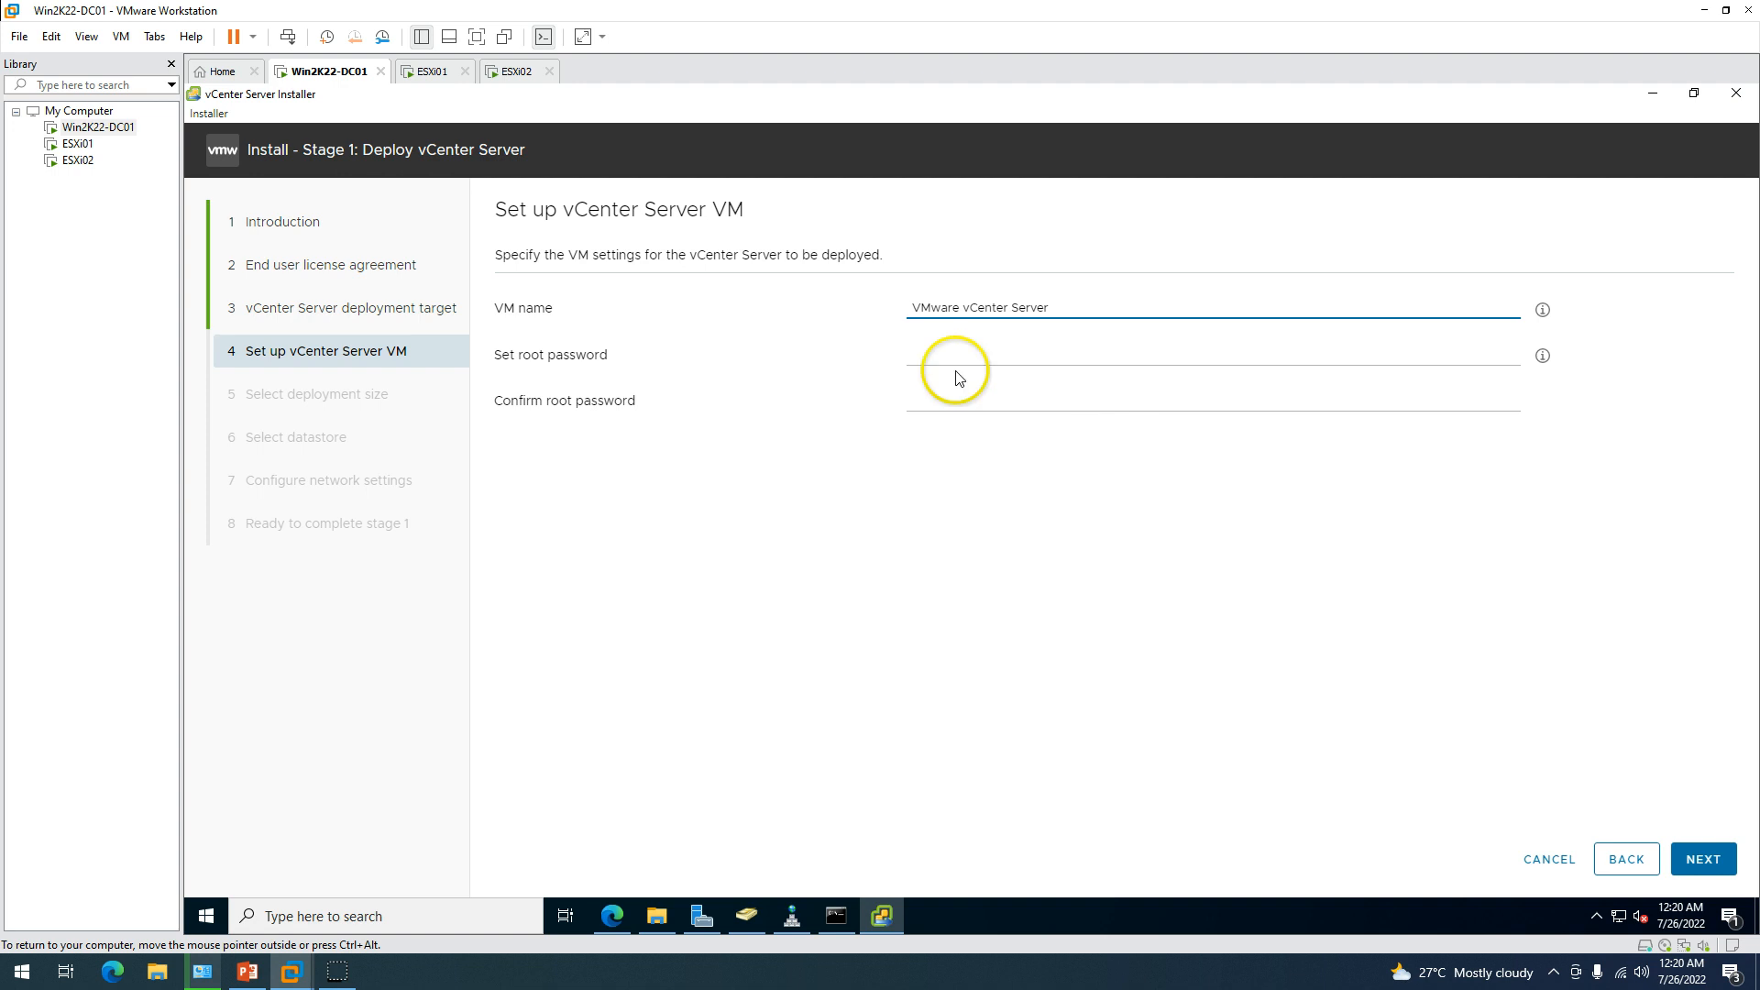
drag(1126, 312, 660, 315)
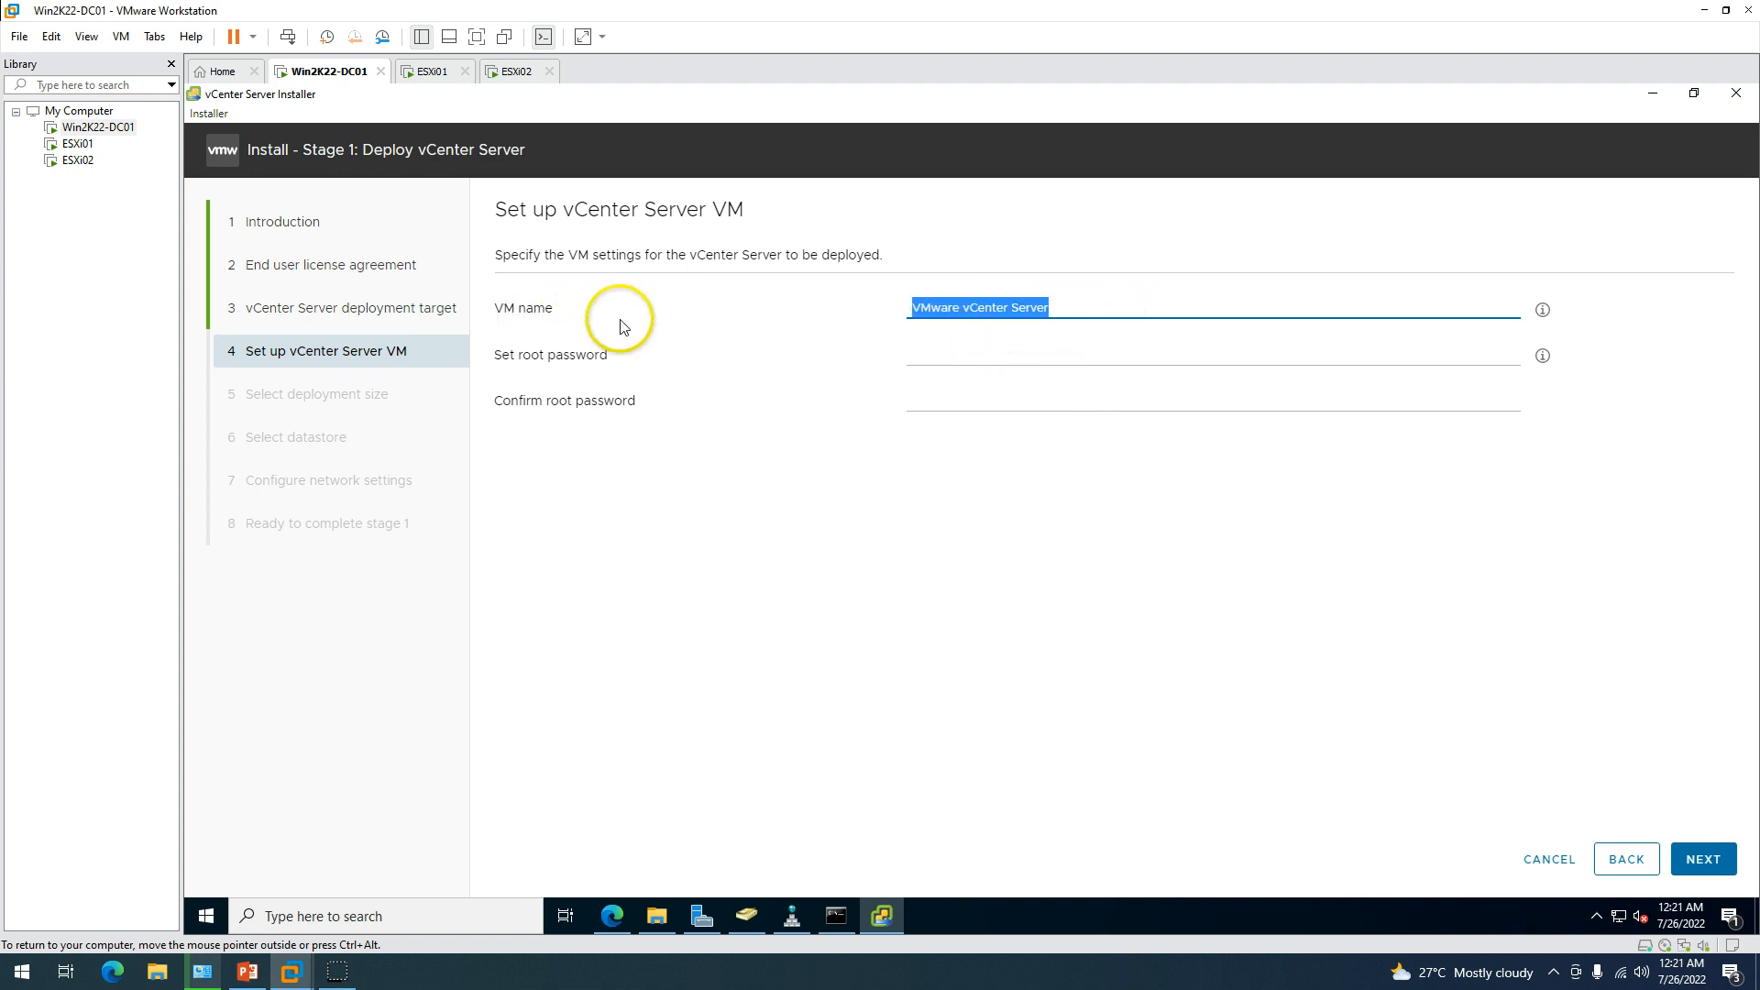
Replace the default appliance VM name with VCSA.
drag(1135, 312, 879, 314)
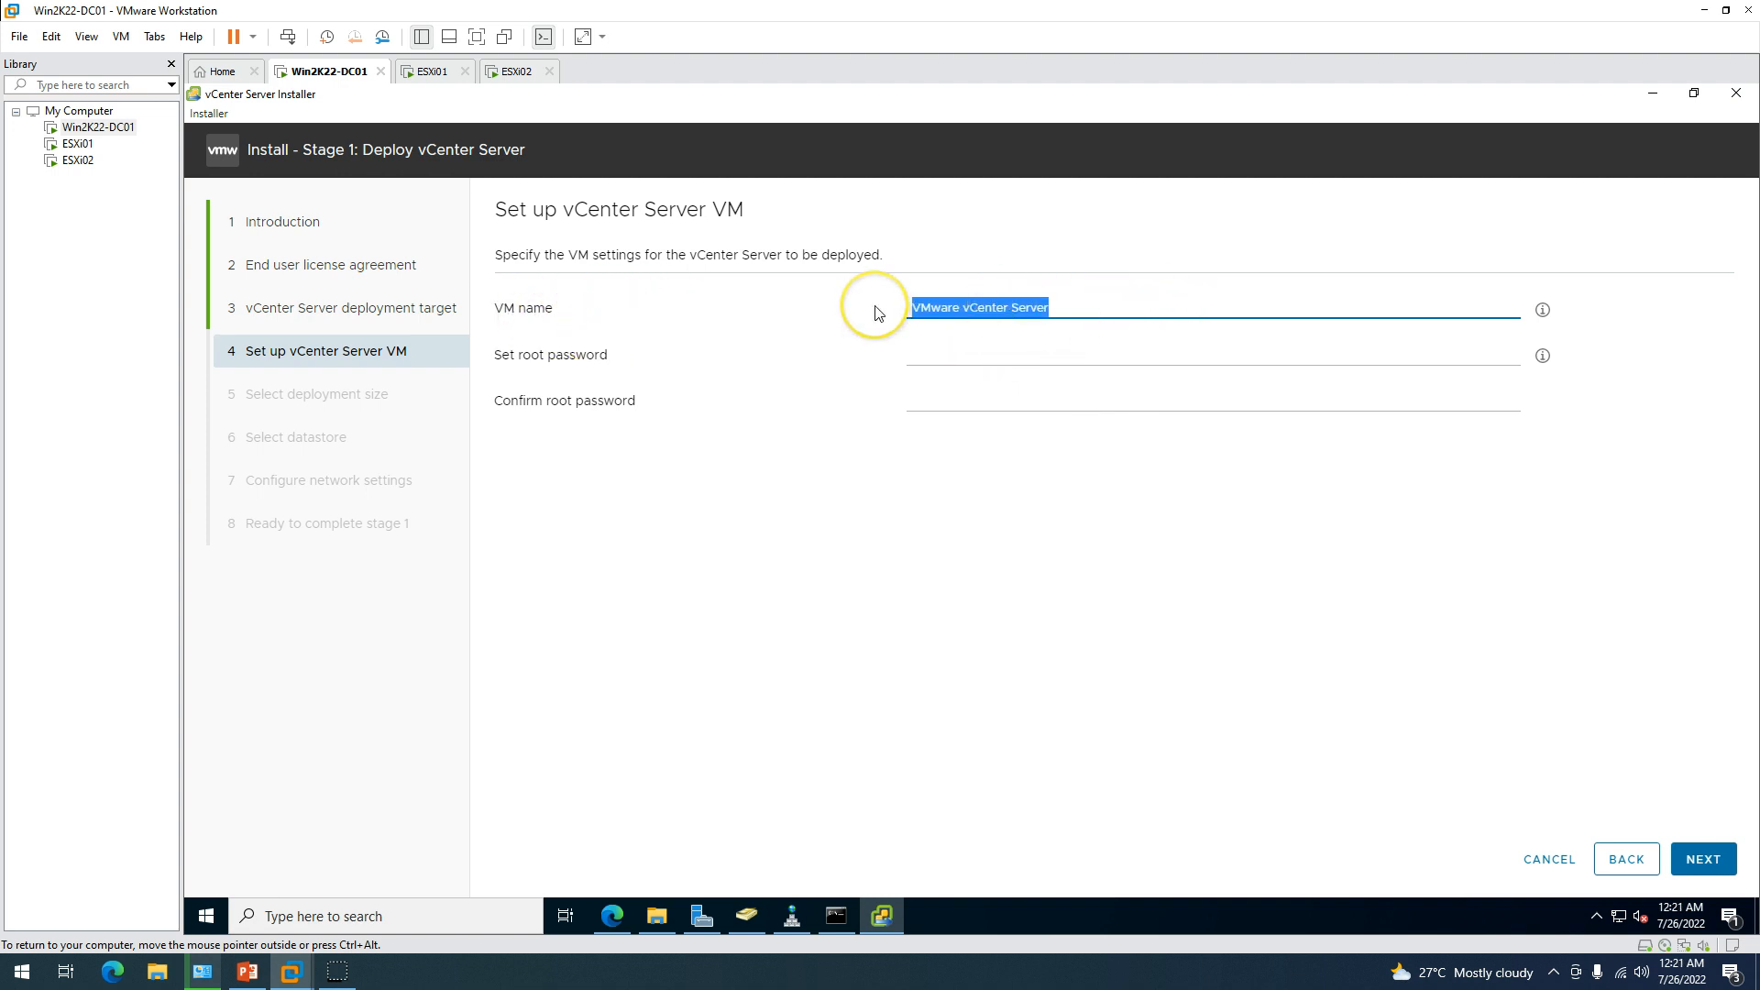
key(BackSpace)
text(vc)
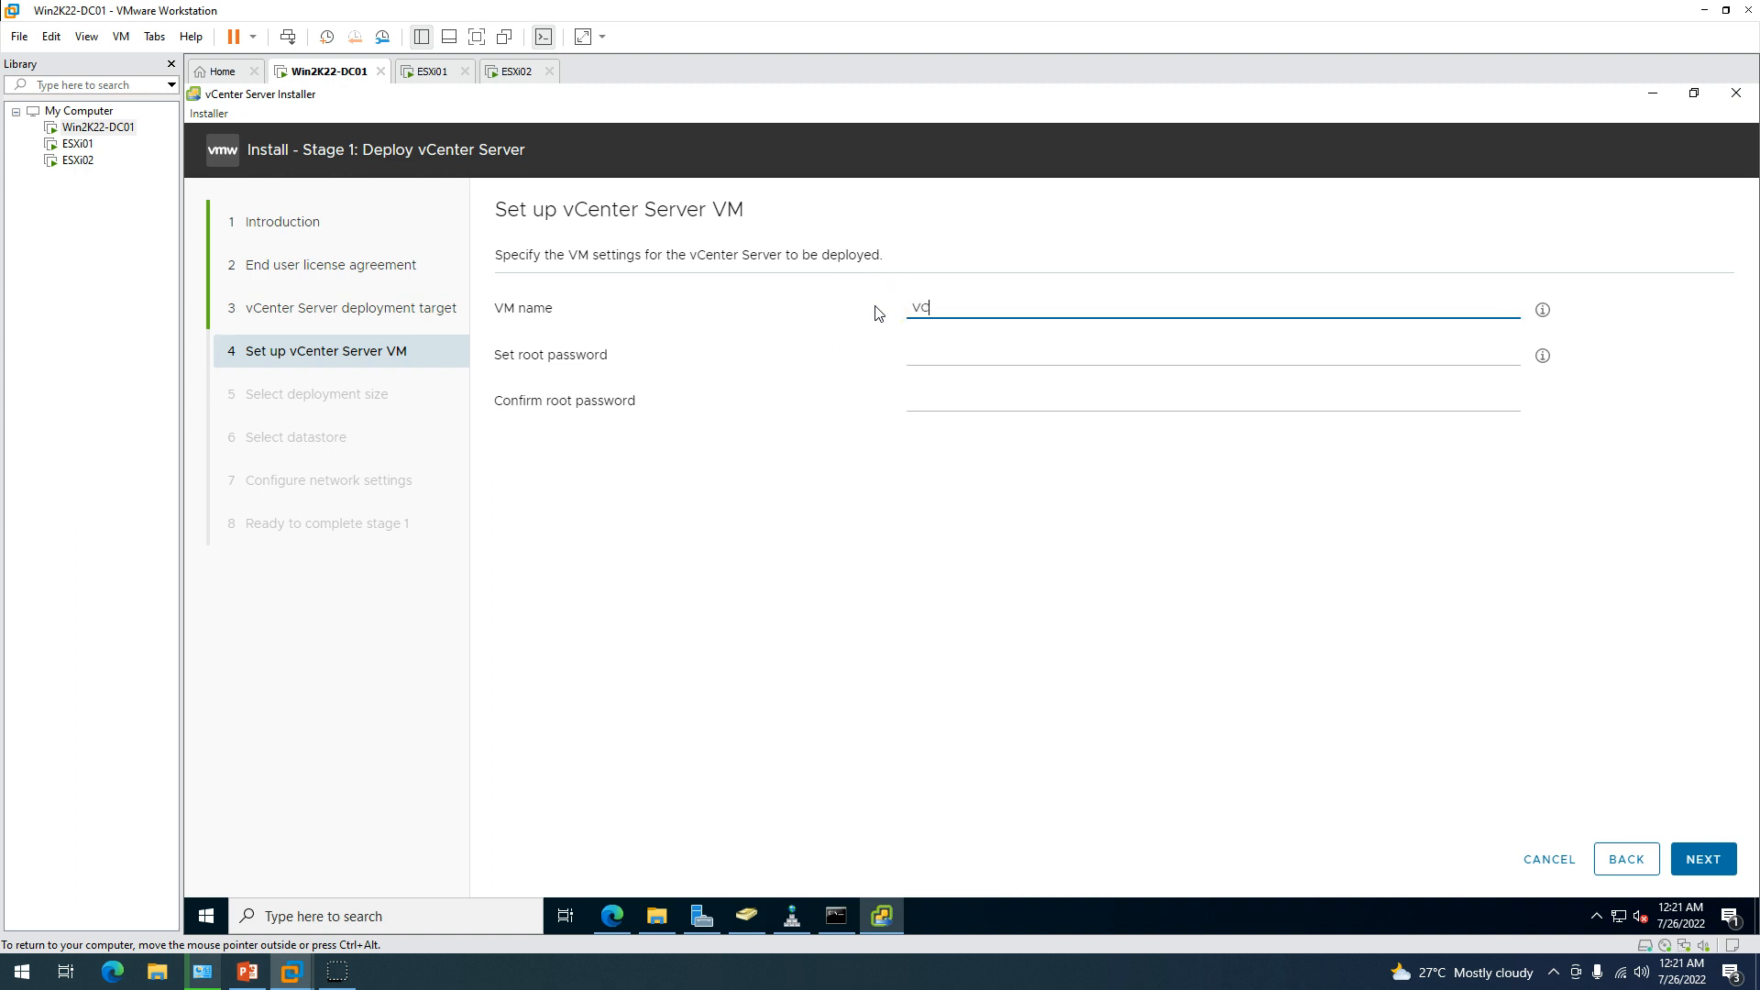
Enter and confirm the appliance root password, then submit for validation.
click(967, 364)
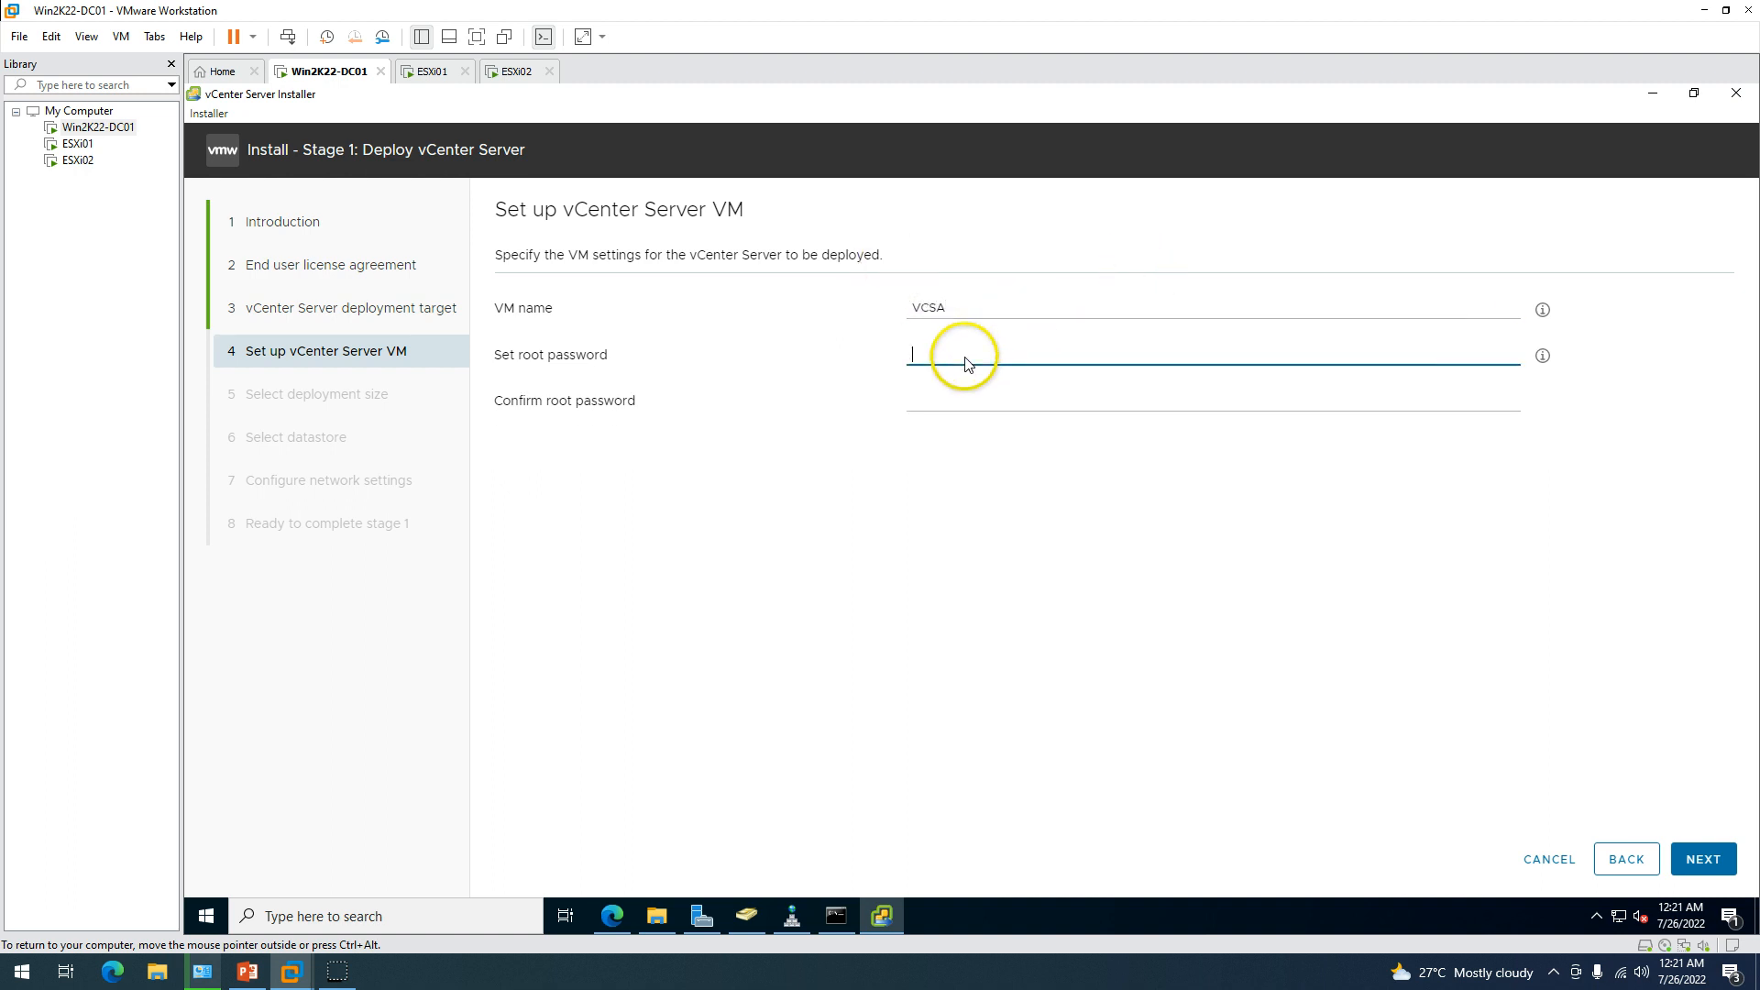
text(V)
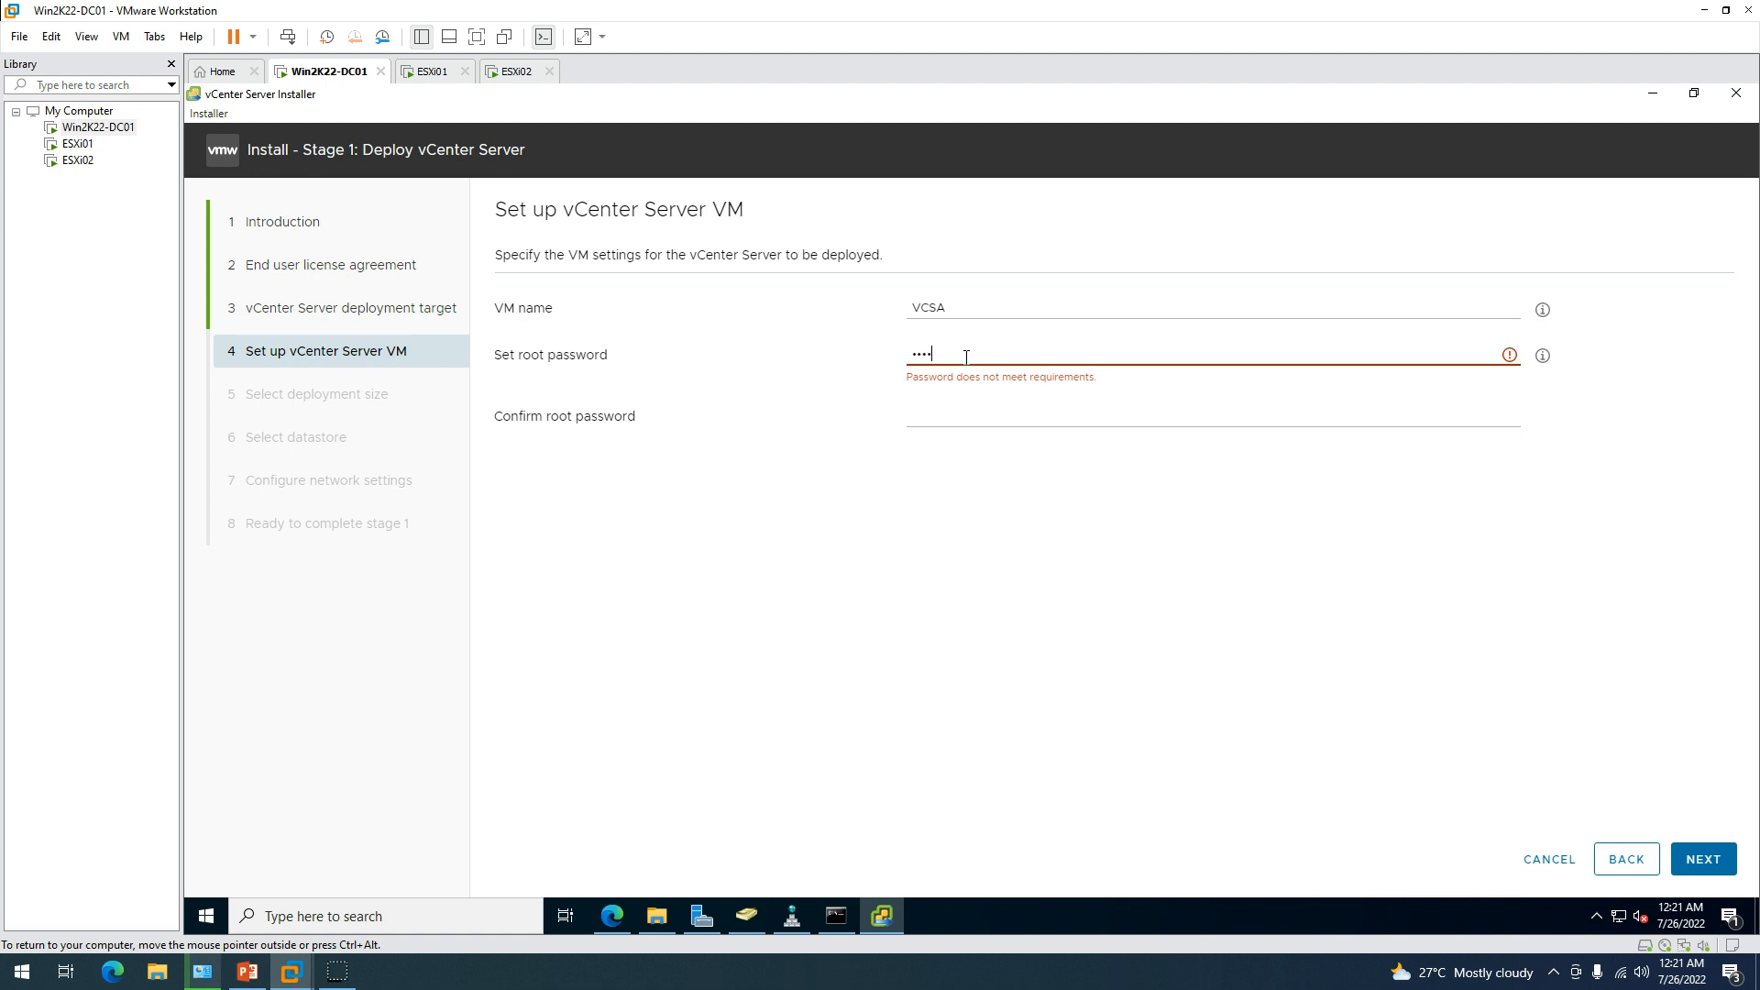
text(Mware1)
key(Tab)
text(V)
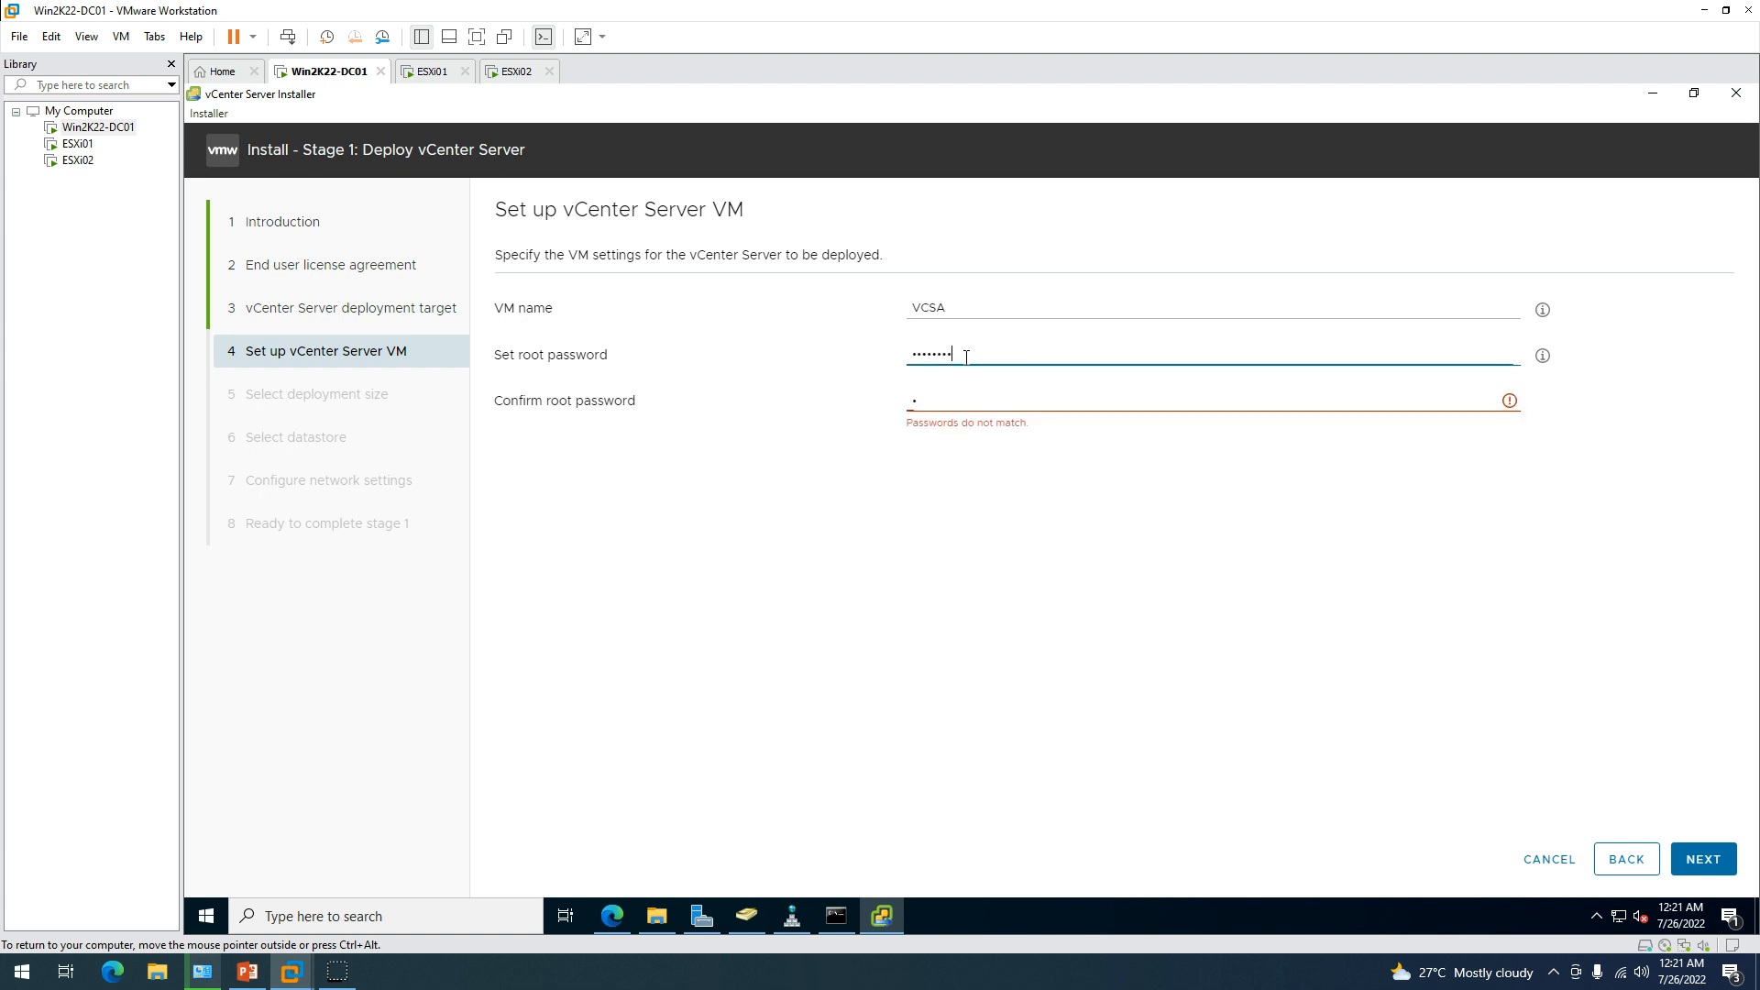
click(967, 357)
text(!@)
key(BackSpace)
key(BackSpace)
key(BackSpace)
key(BackSpace)
key(BackSpace)
key(BackSpace)
key(BackSpace)
key(BackSpace)
key(BackSpace)
key(BackSpace)
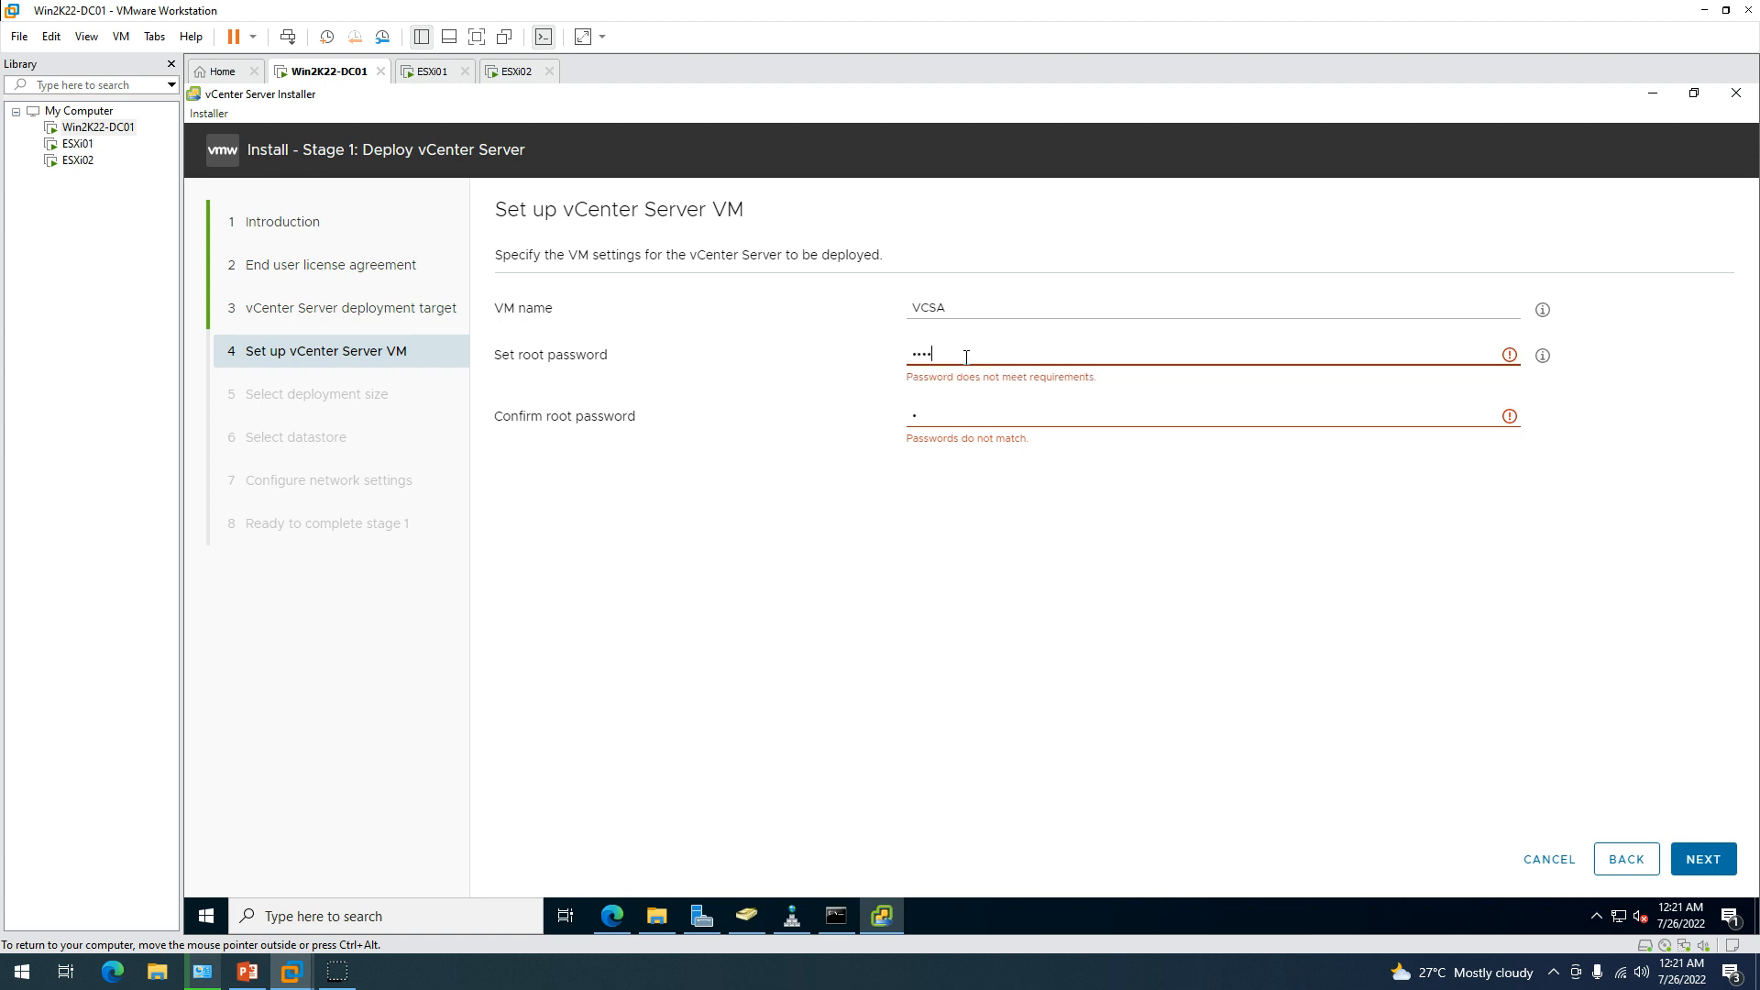
text(VMware1!)
key(Tab)
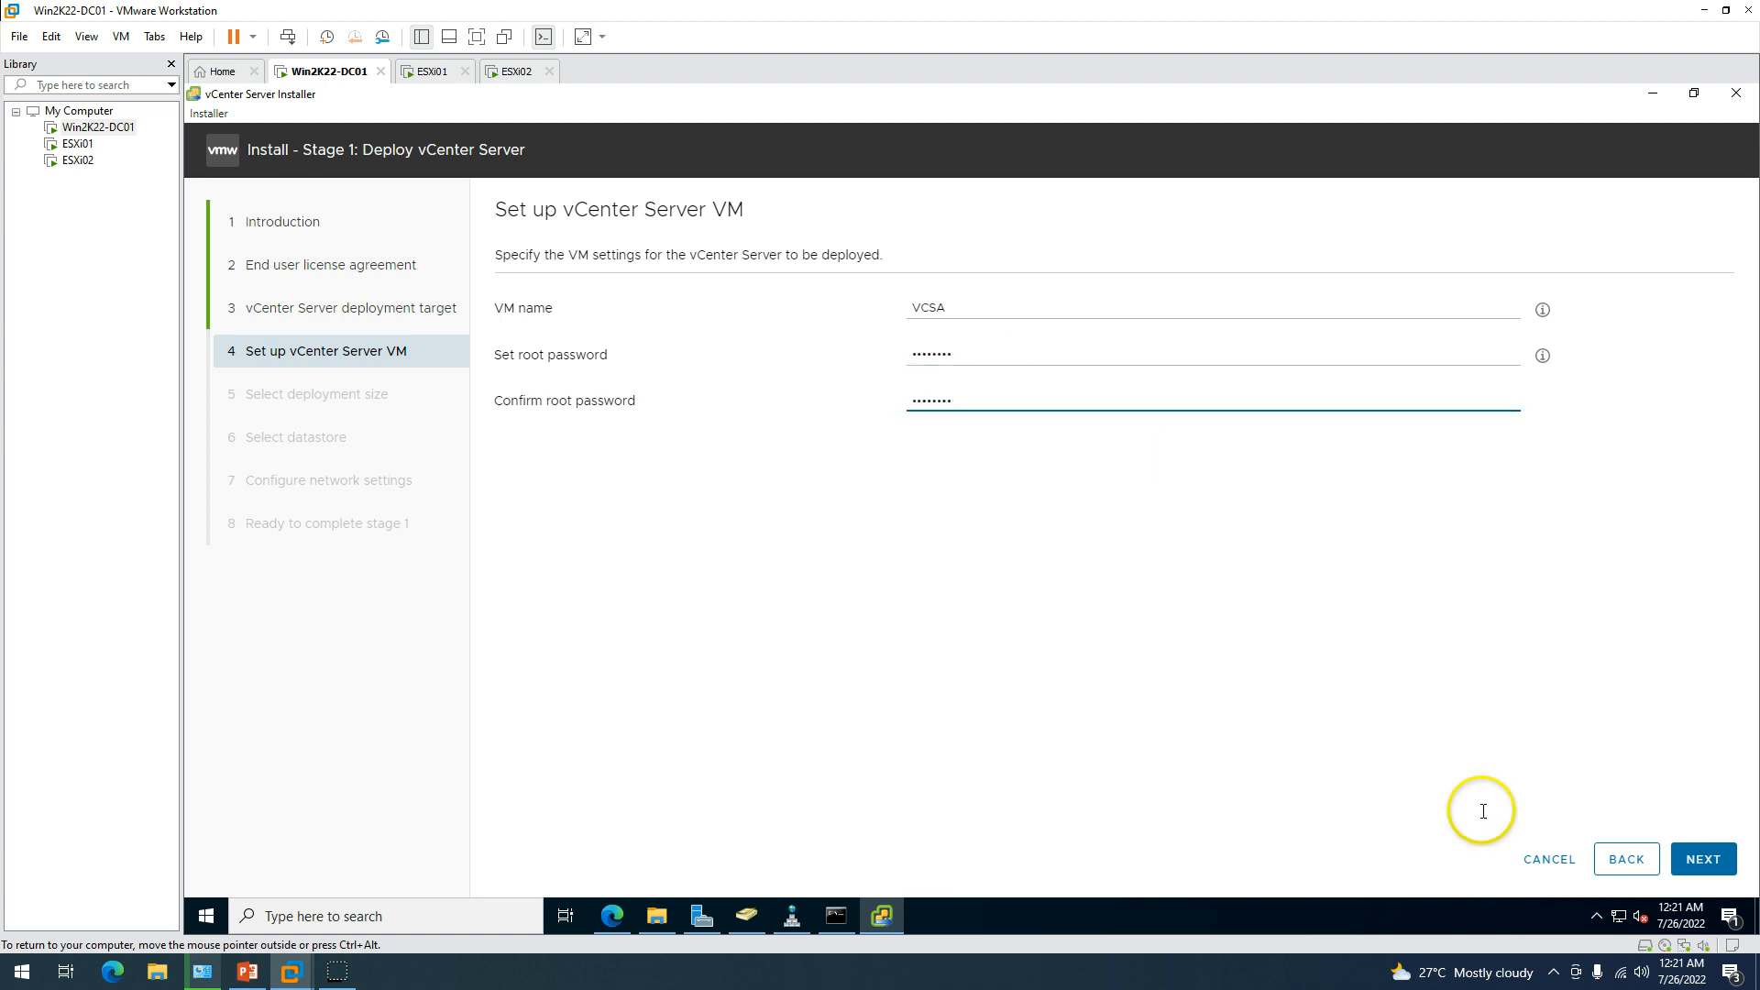
text(VMware1!)
click(1703, 859)
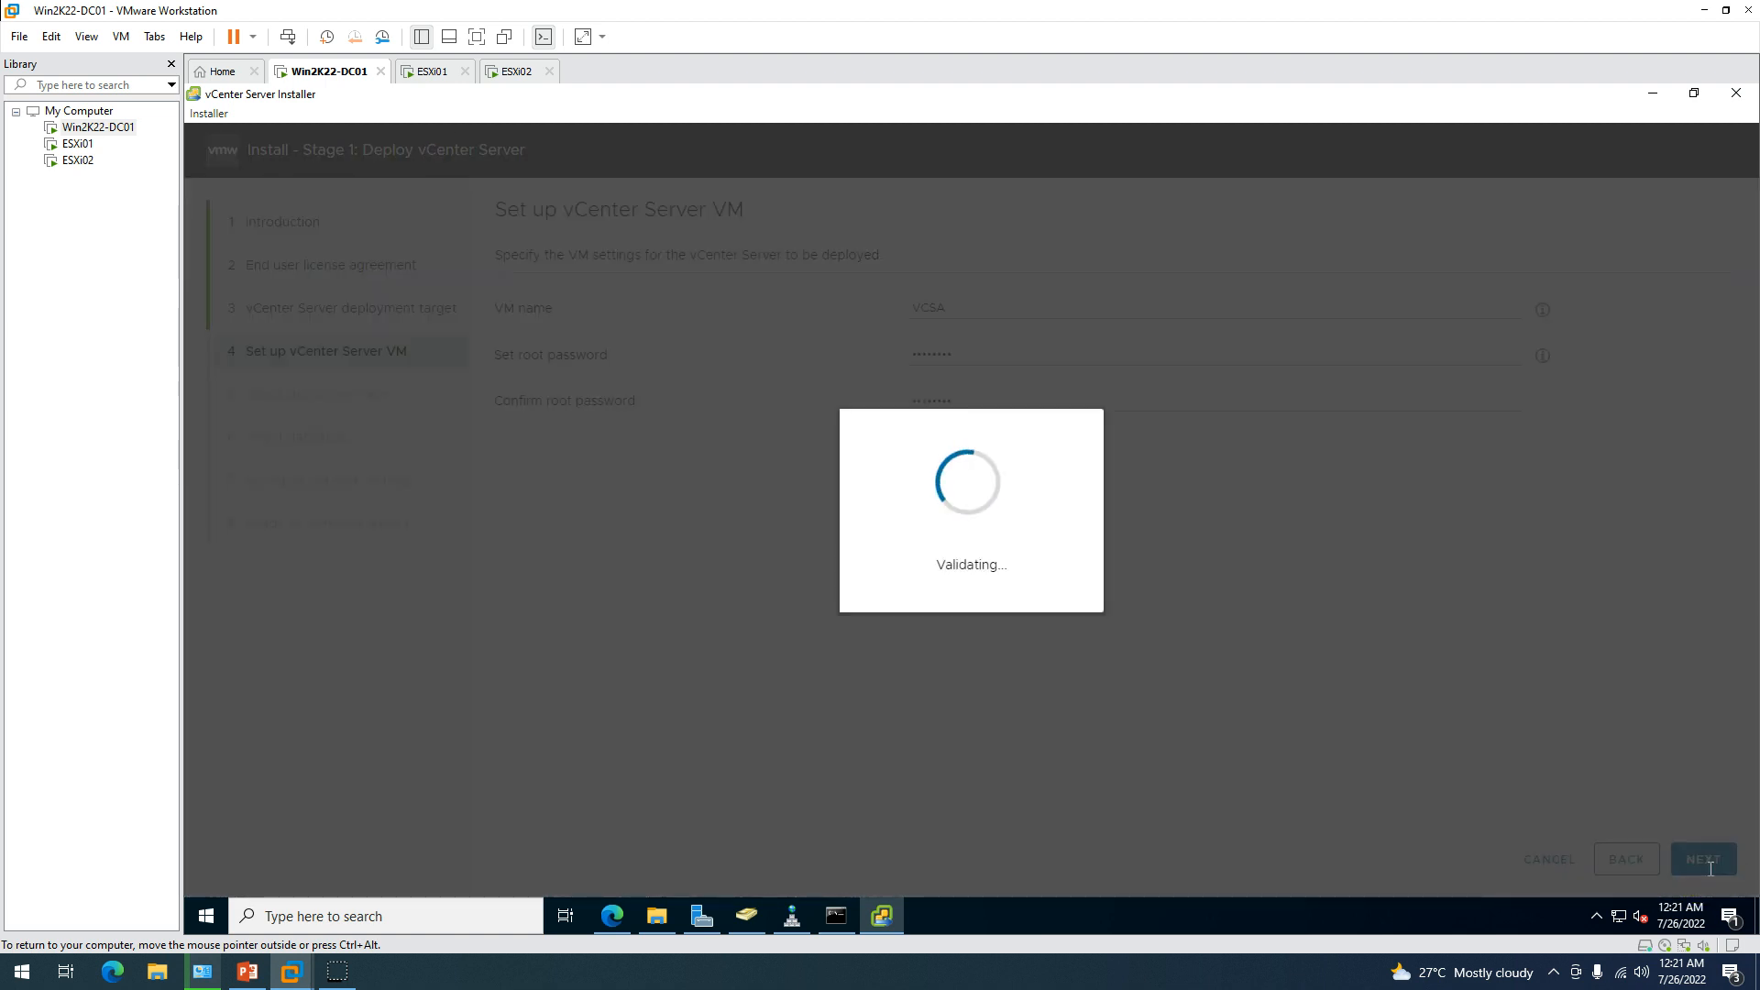
Keep Deployment size at Tiny after briefly trying Small.
key(Tab)
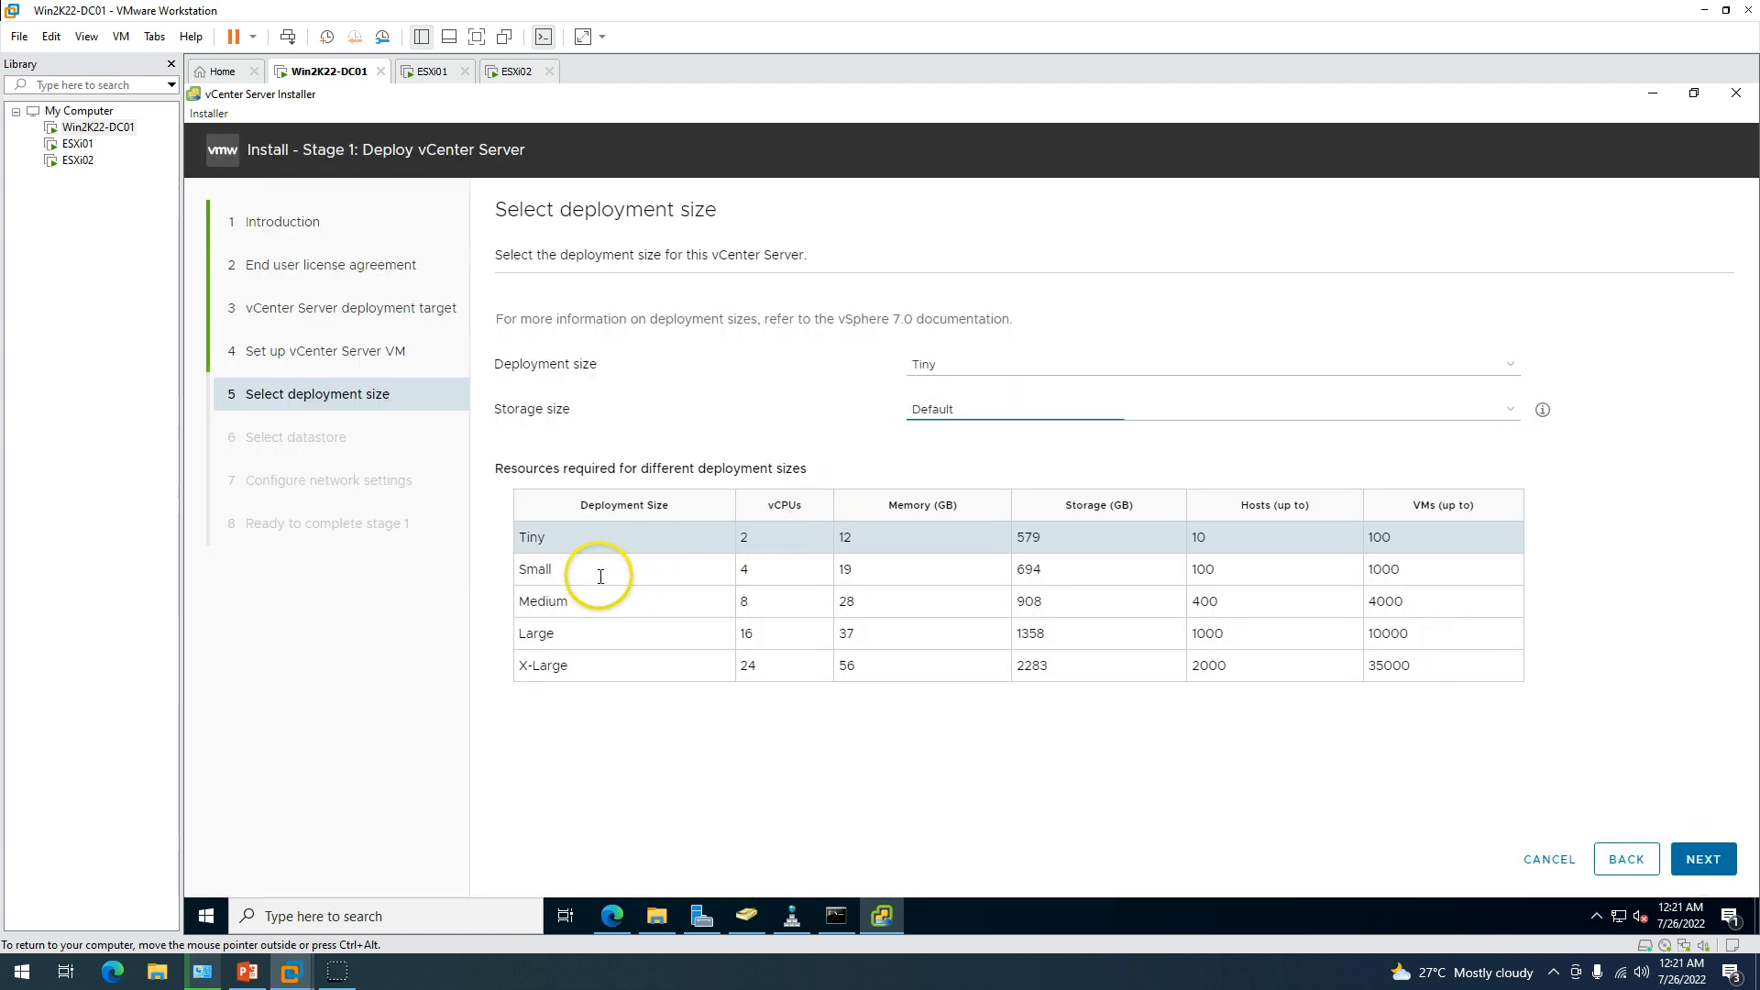
click(963, 364)
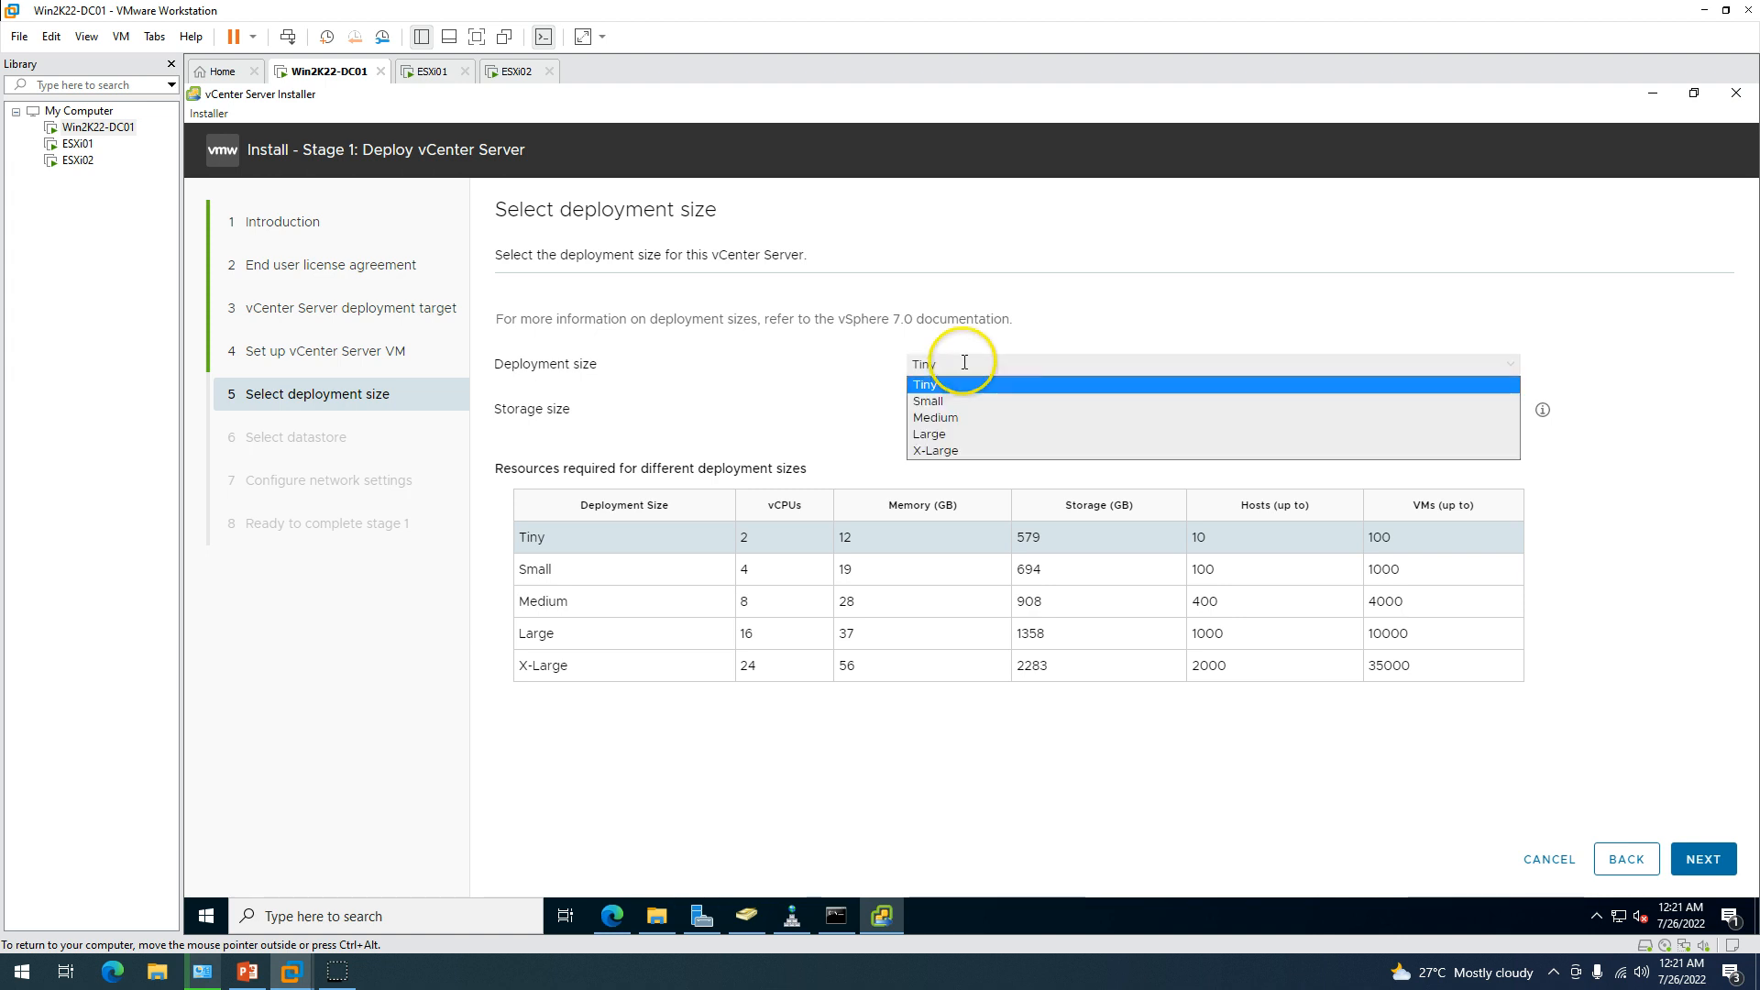
click(964, 402)
click(963, 364)
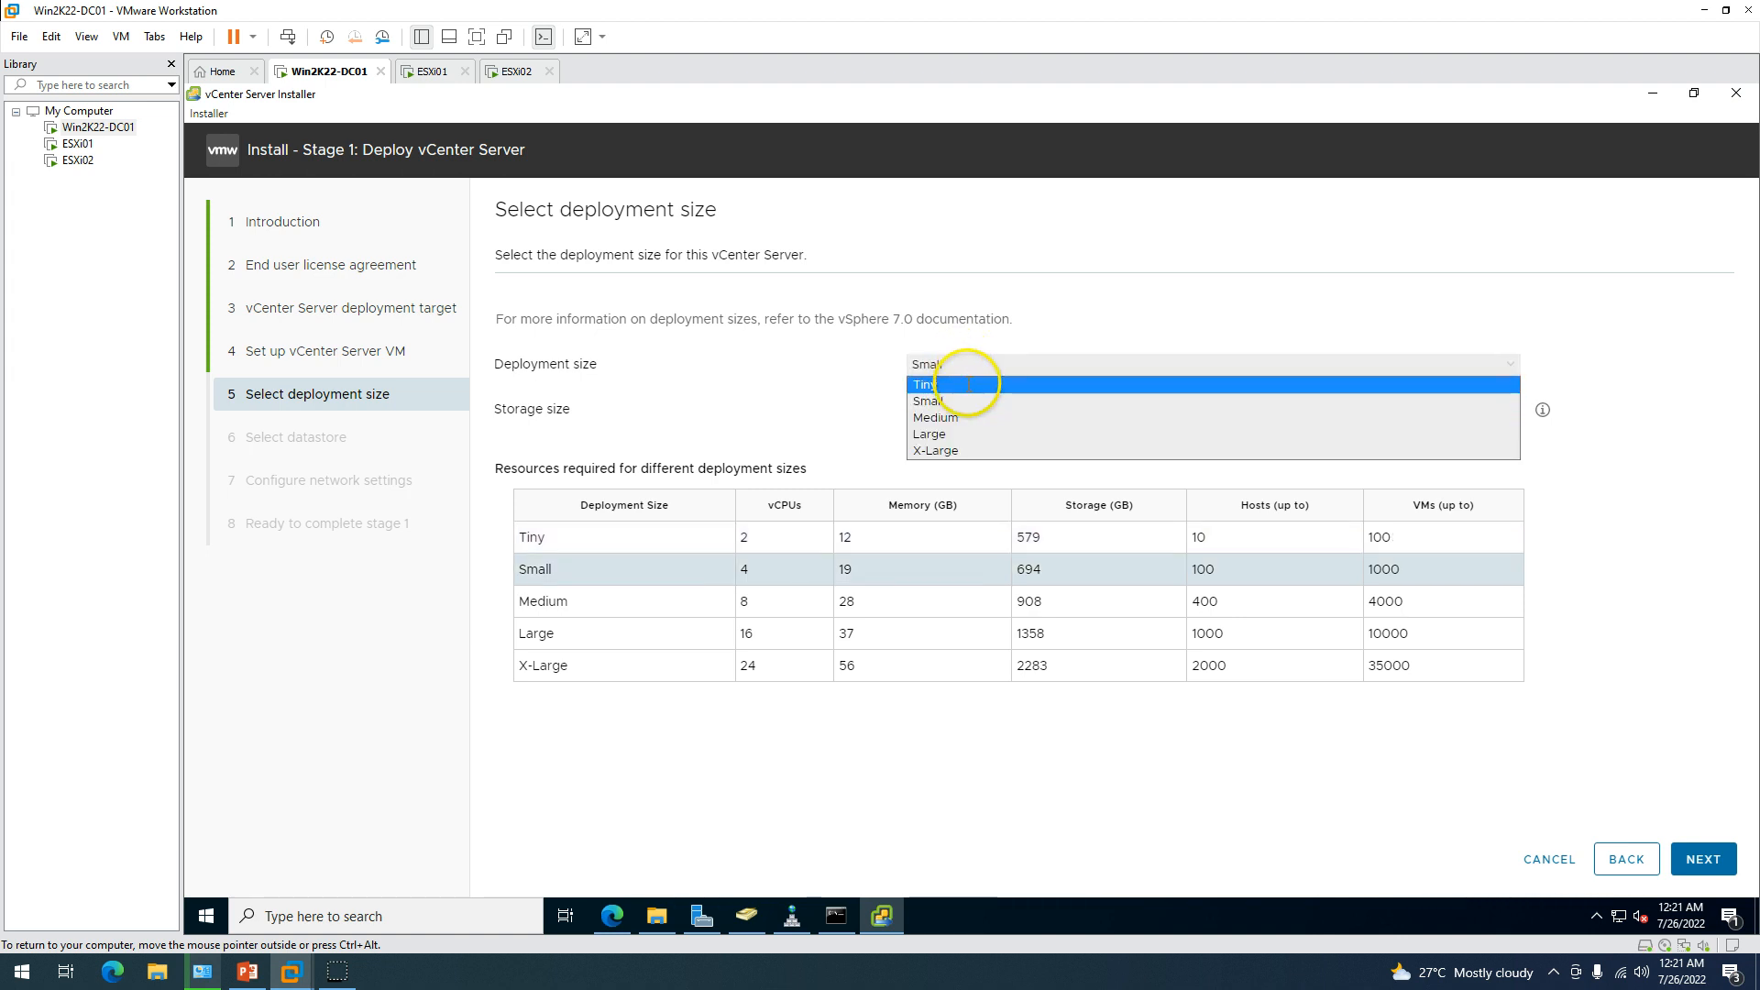
click(960, 385)
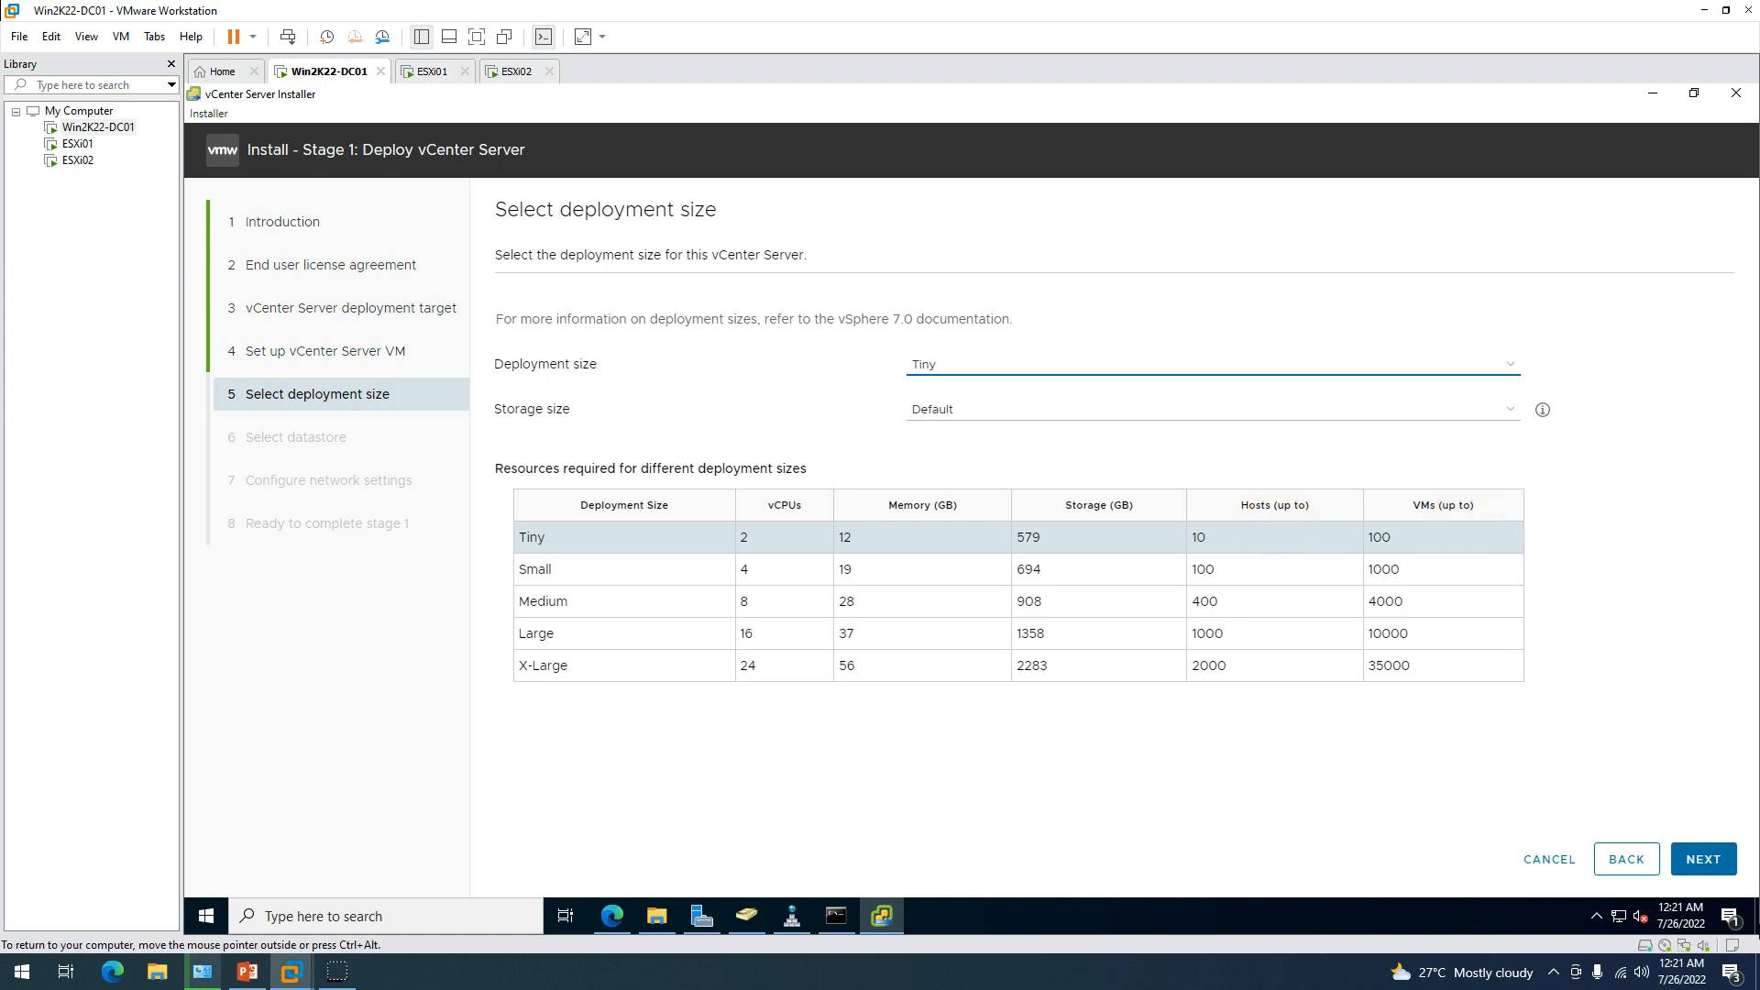
Leave Storage size at Default after previewing Large and X-Large.
key(Tab)
key(alt+Down)
key(Escape)
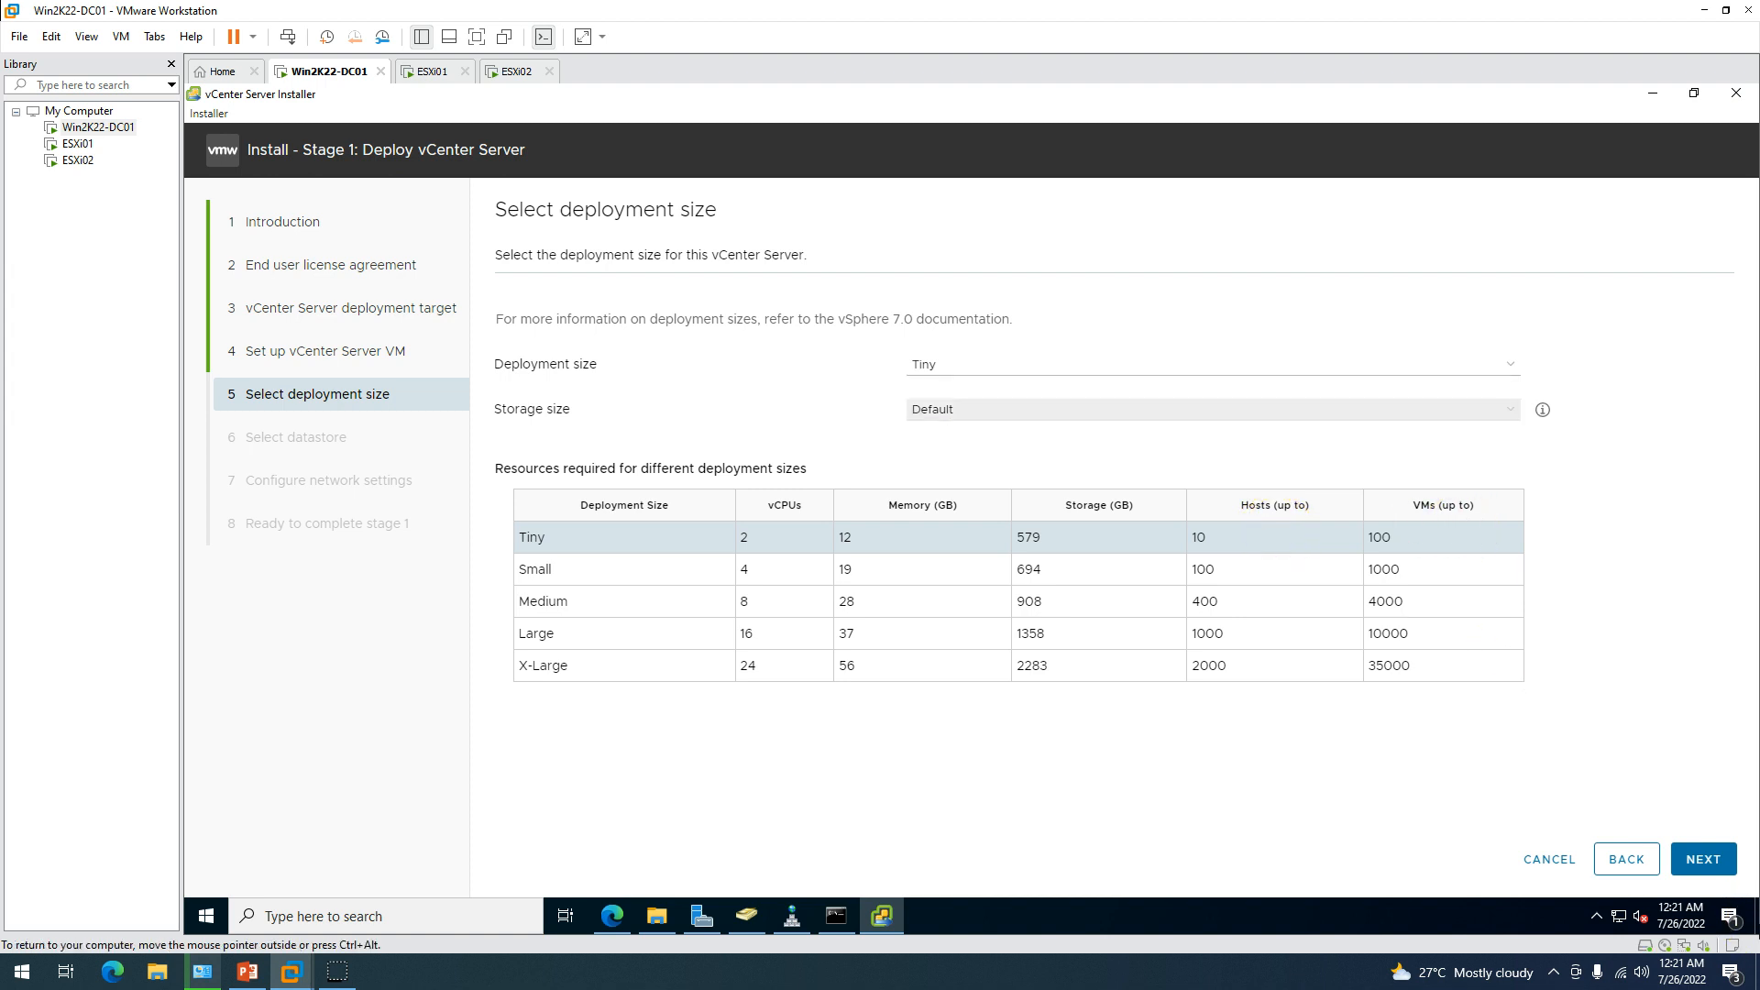
key(alt+Down)
key(Down)
key(Return)
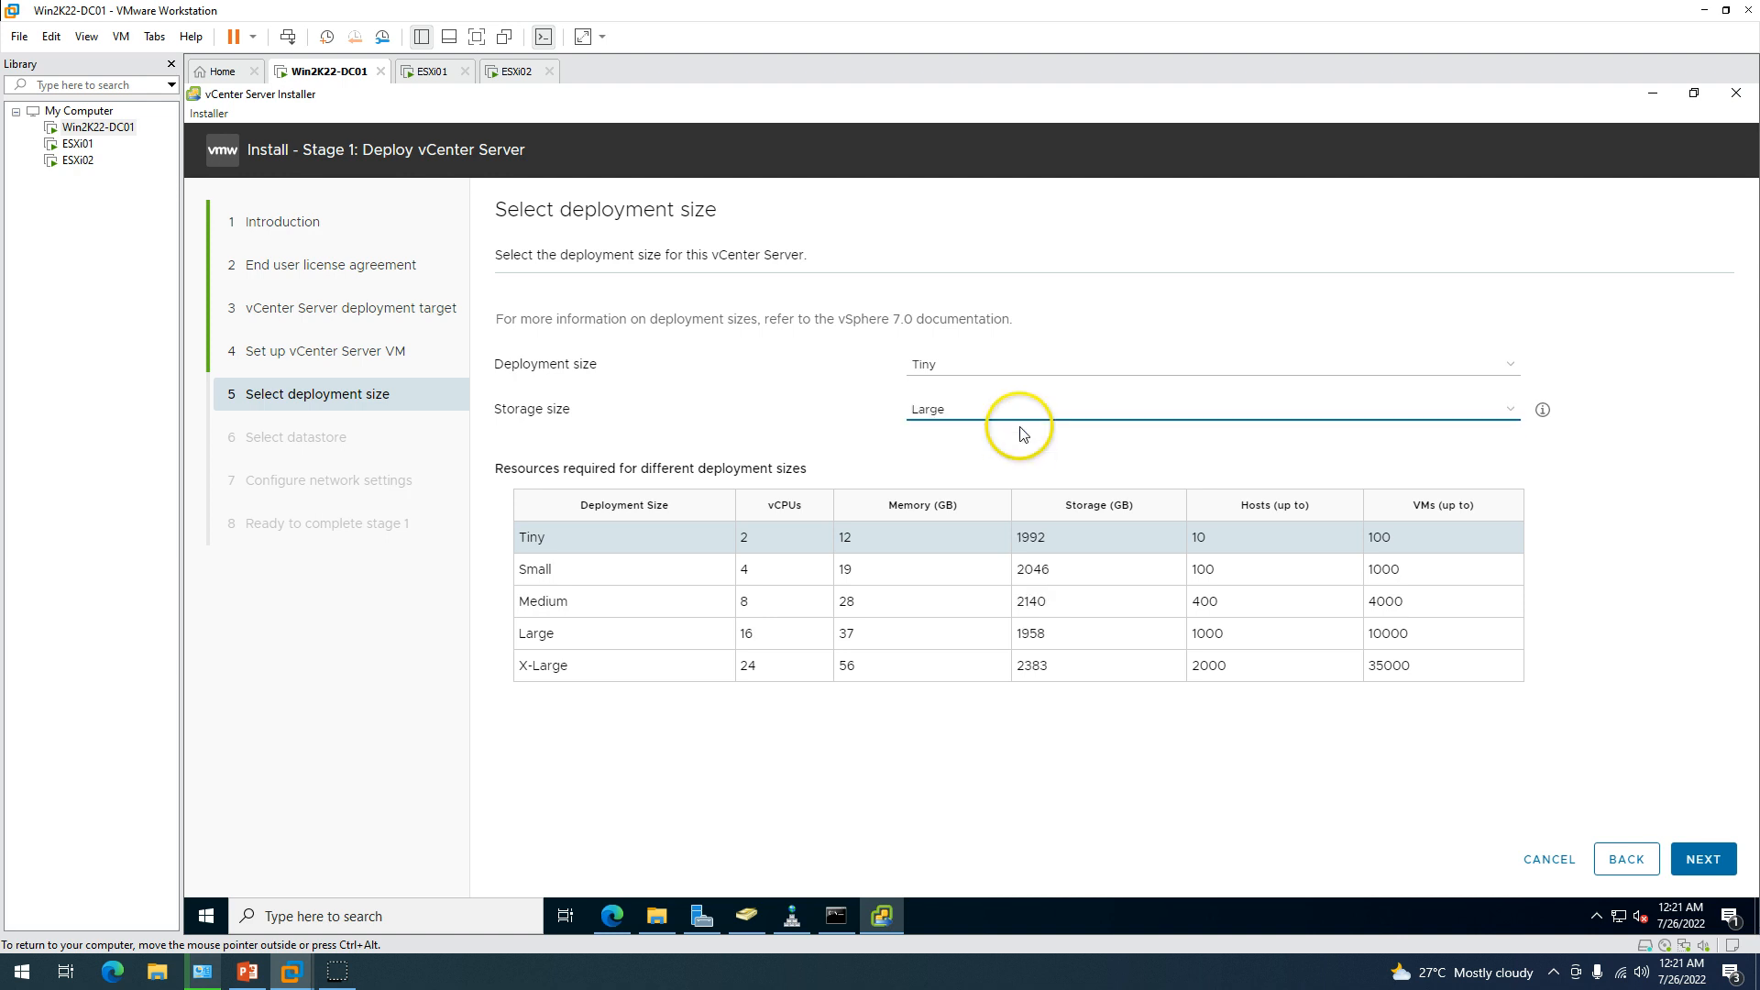
click(1017, 417)
key(Down)
key(Return)
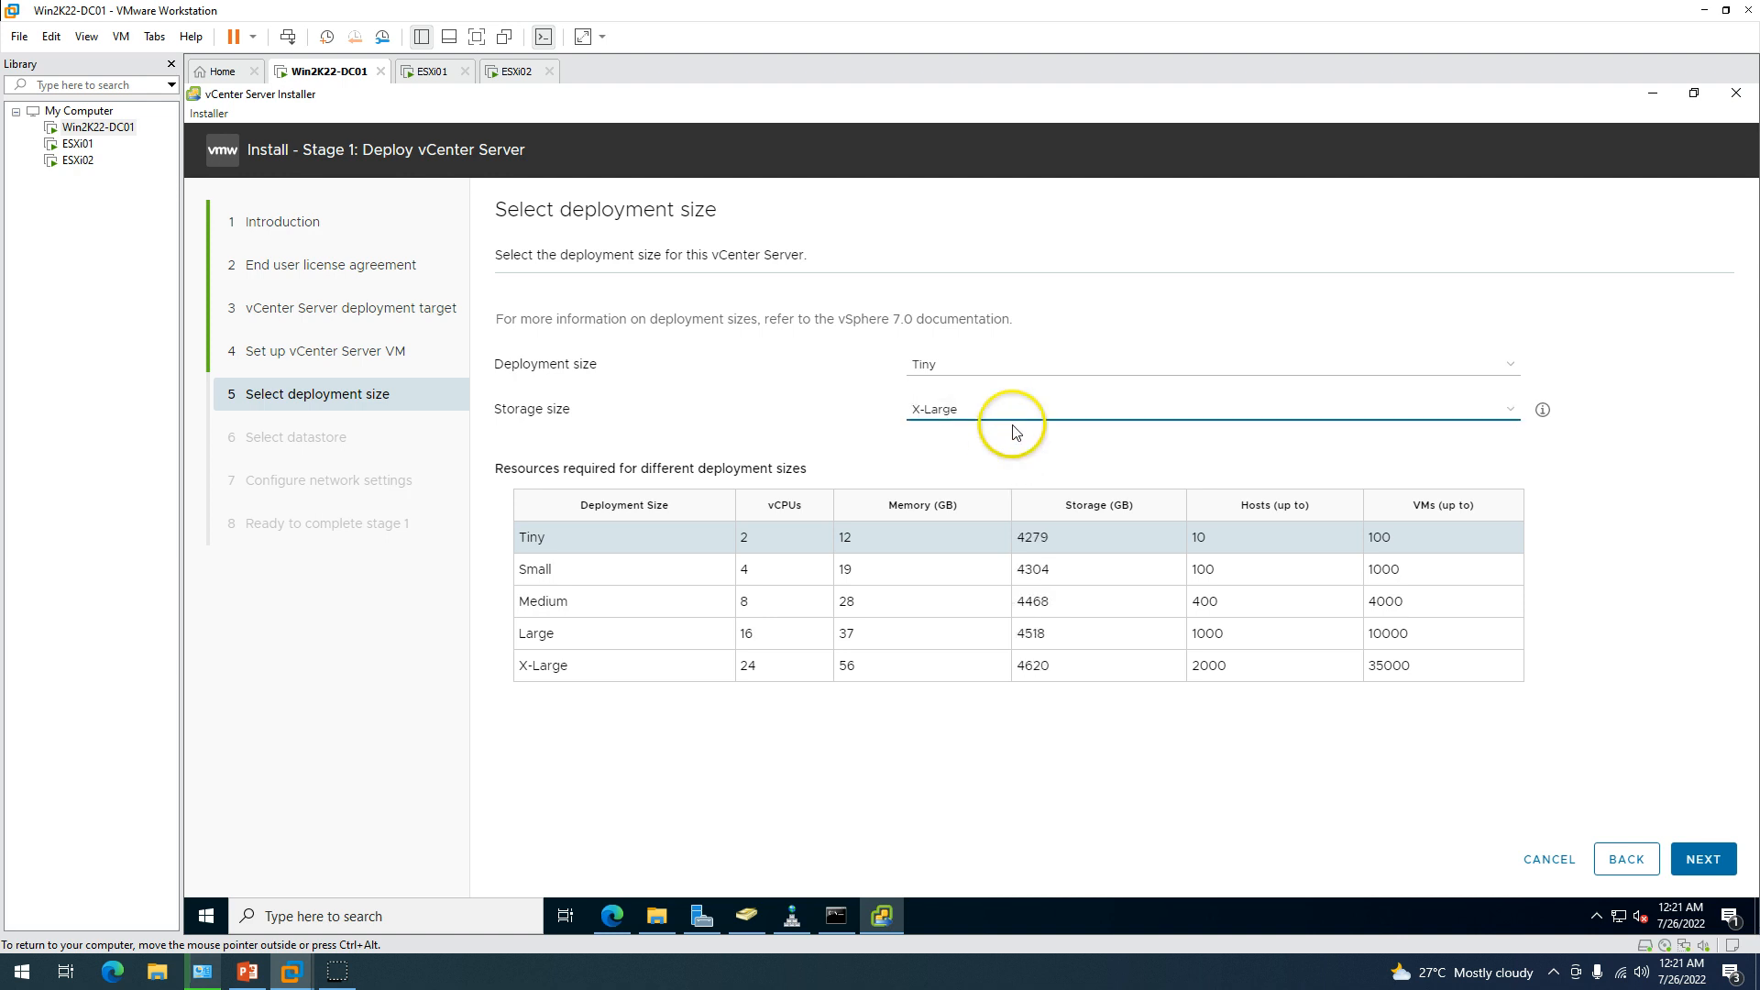
click(1025, 411)
click(1017, 430)
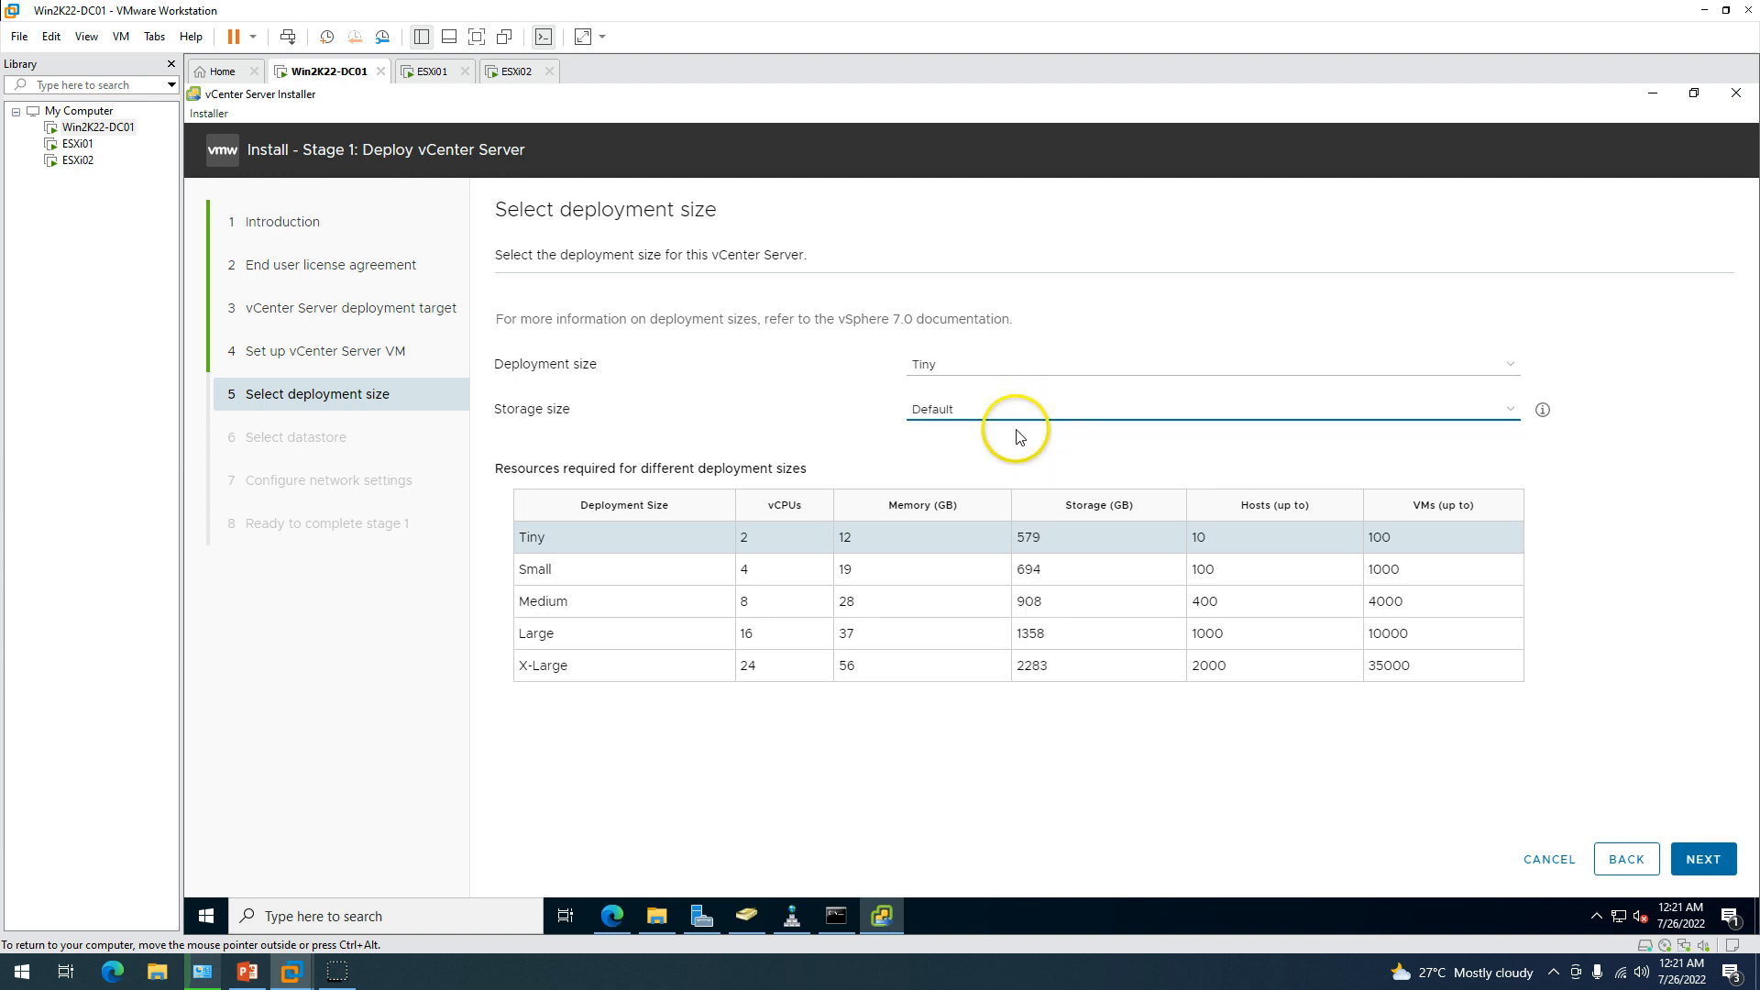
Use datastore ESXi01-Local-DS with Enable Thin Disk Mode ticked and continue.
click(1705, 863)
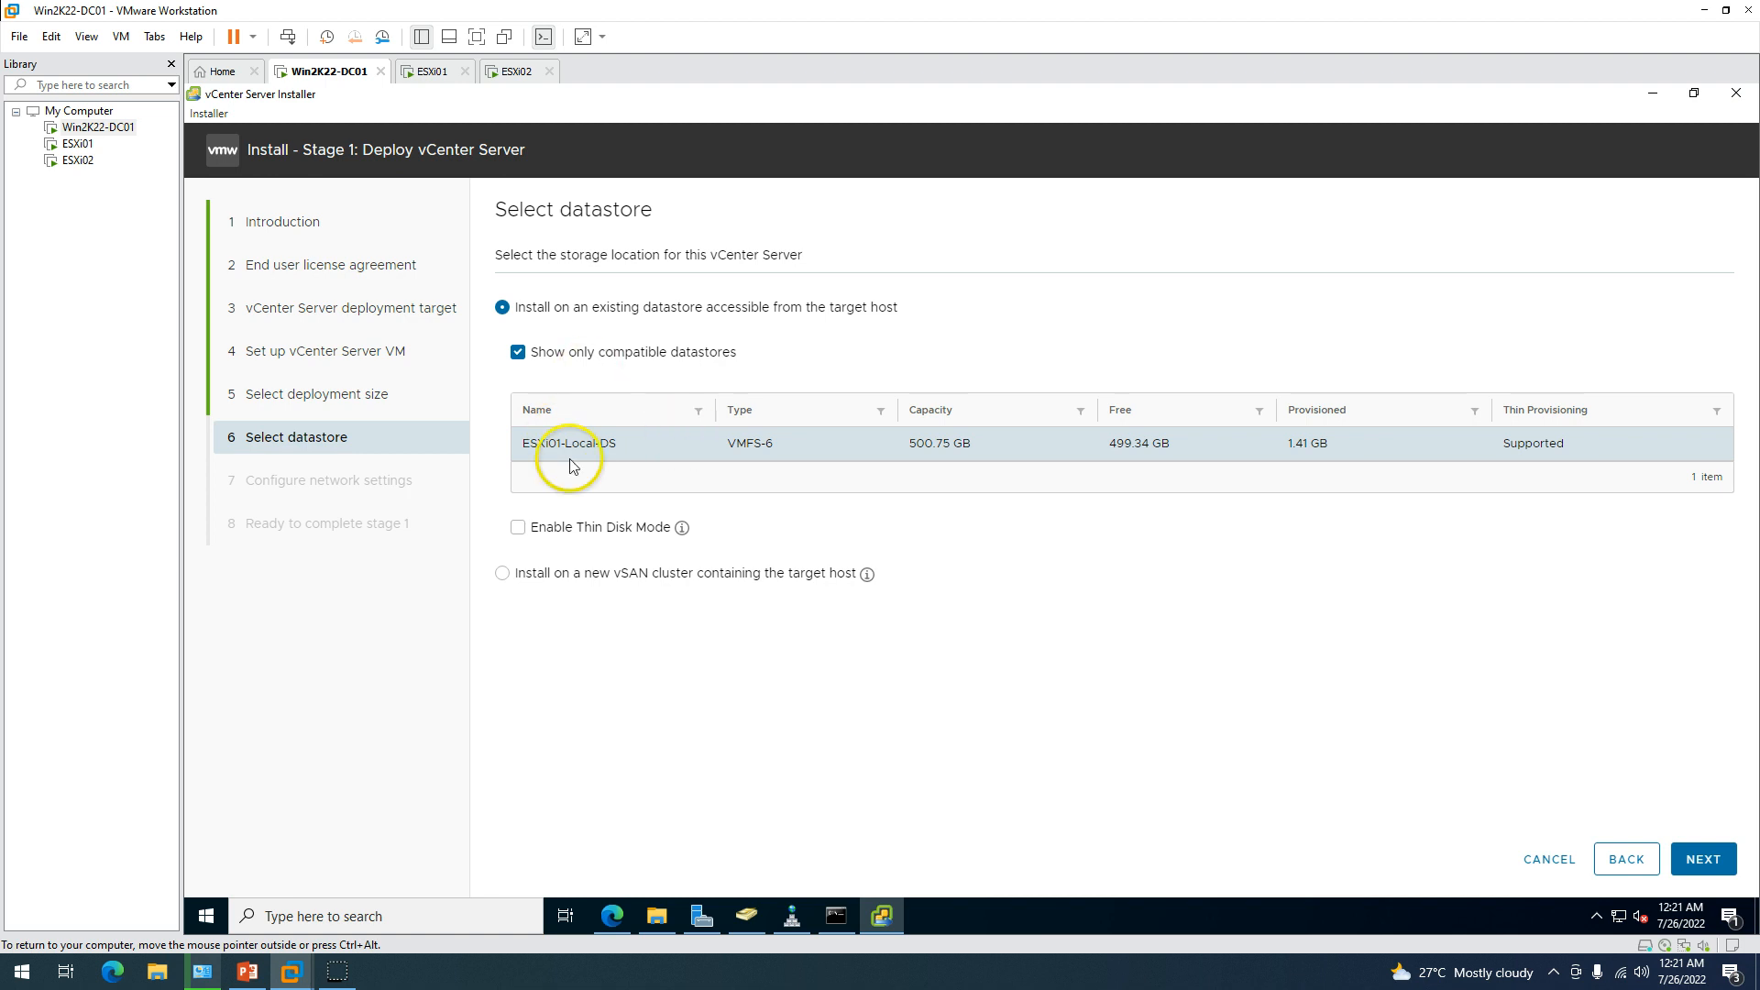
drag(516, 443, 673, 446)
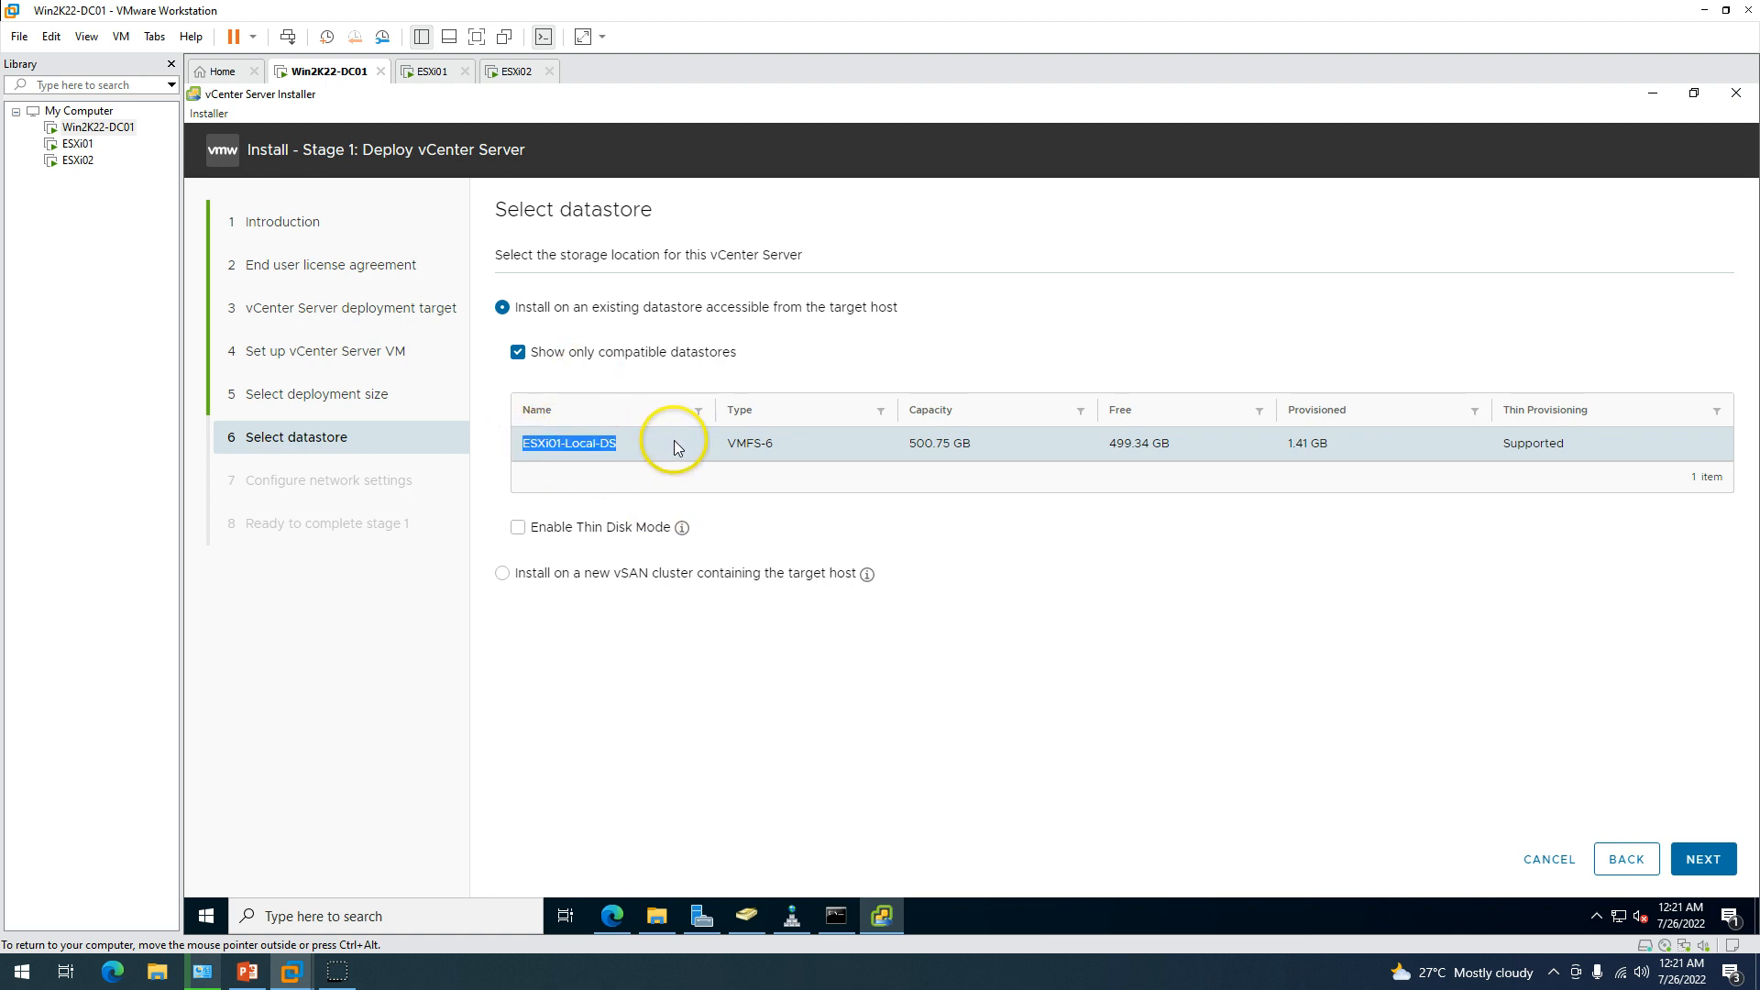
click(517, 538)
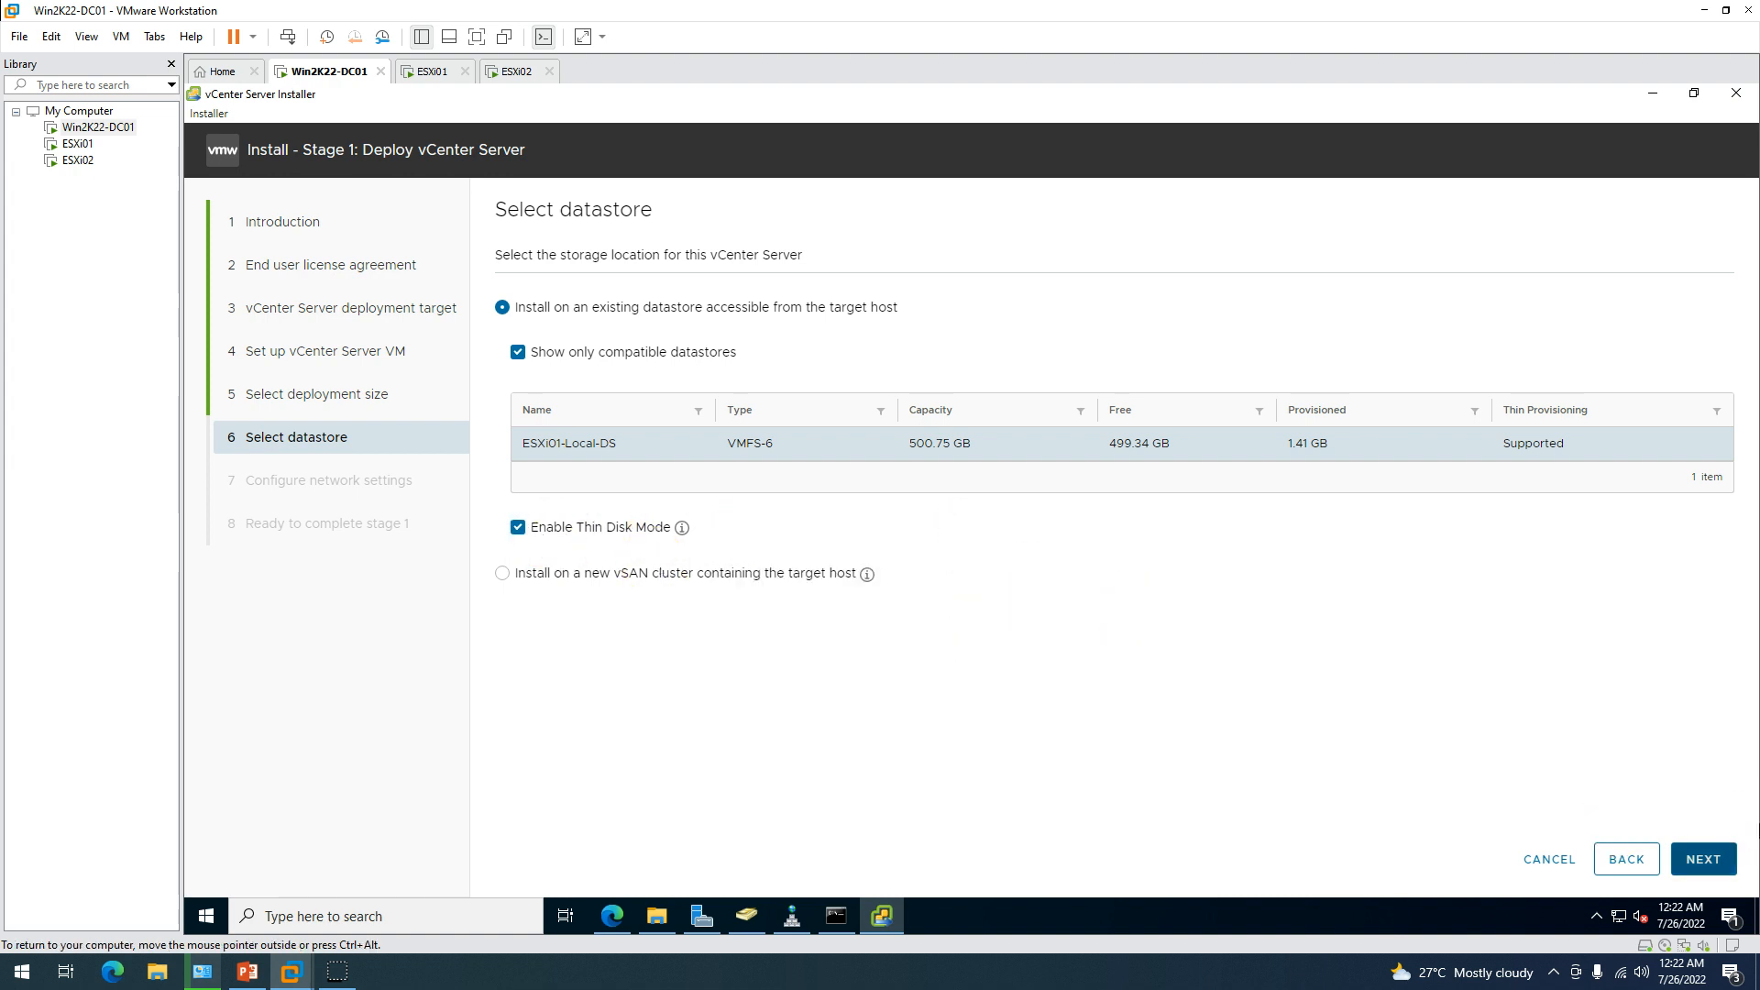
click(1703, 860)
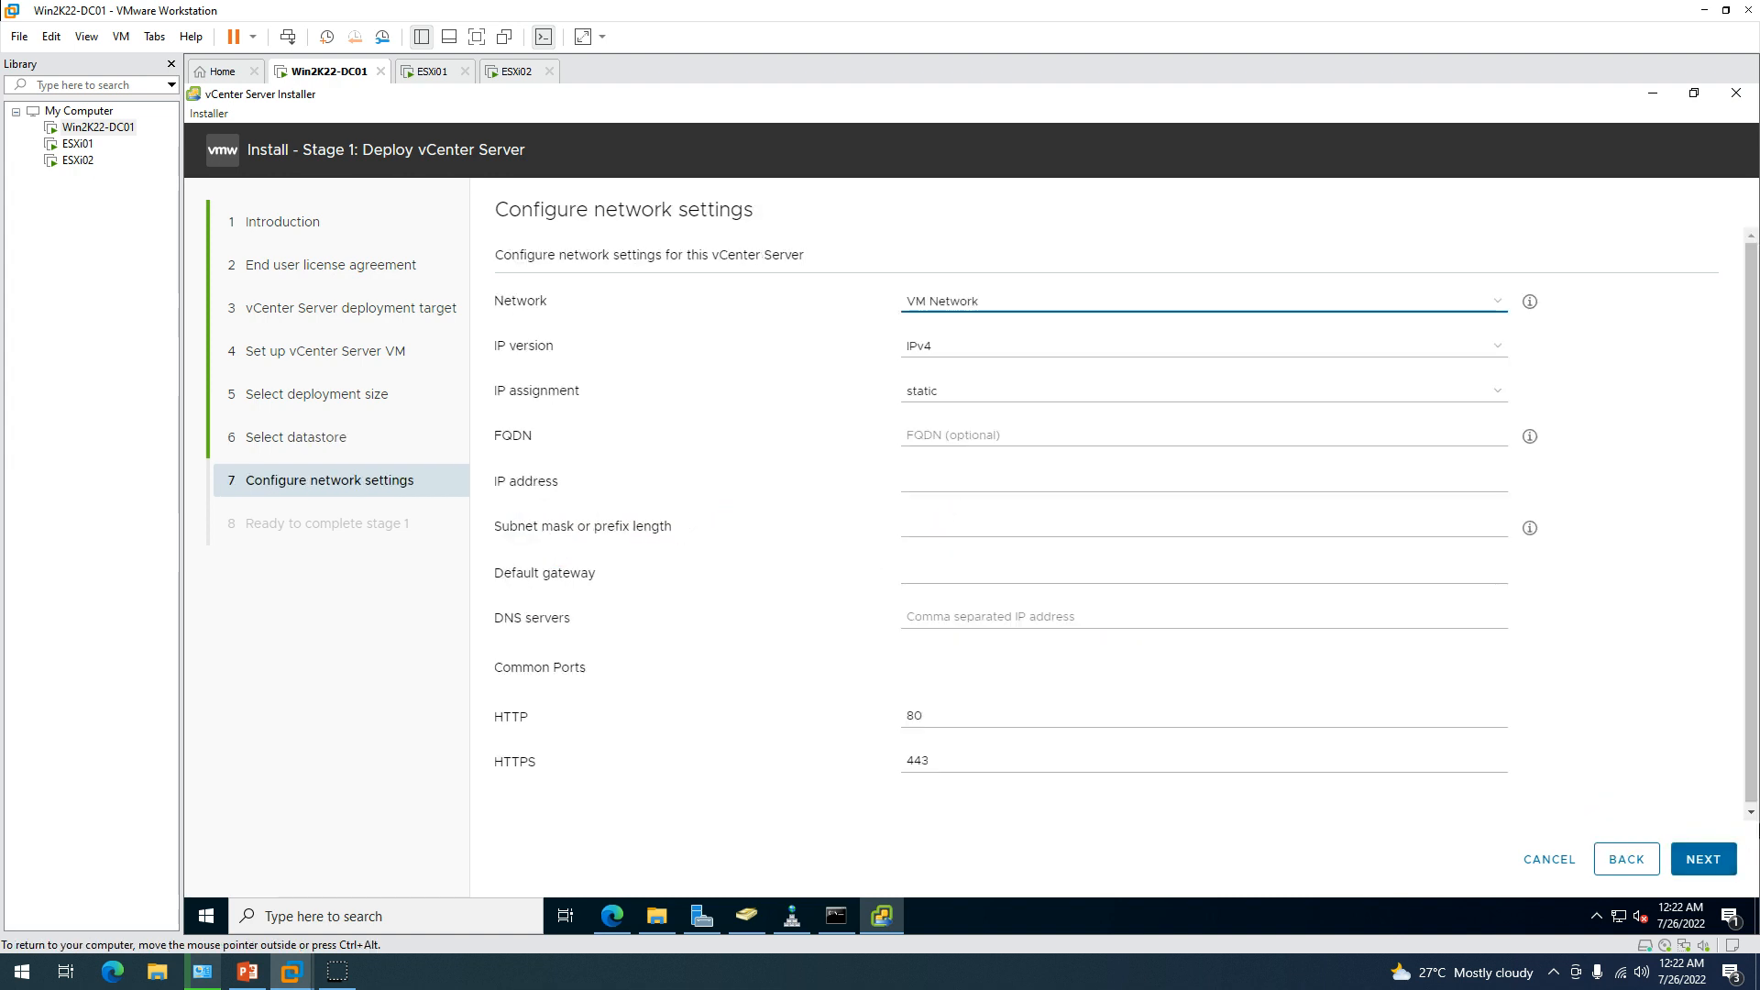
Keep Network as VM Network and IP assignment as static.
click(961, 303)
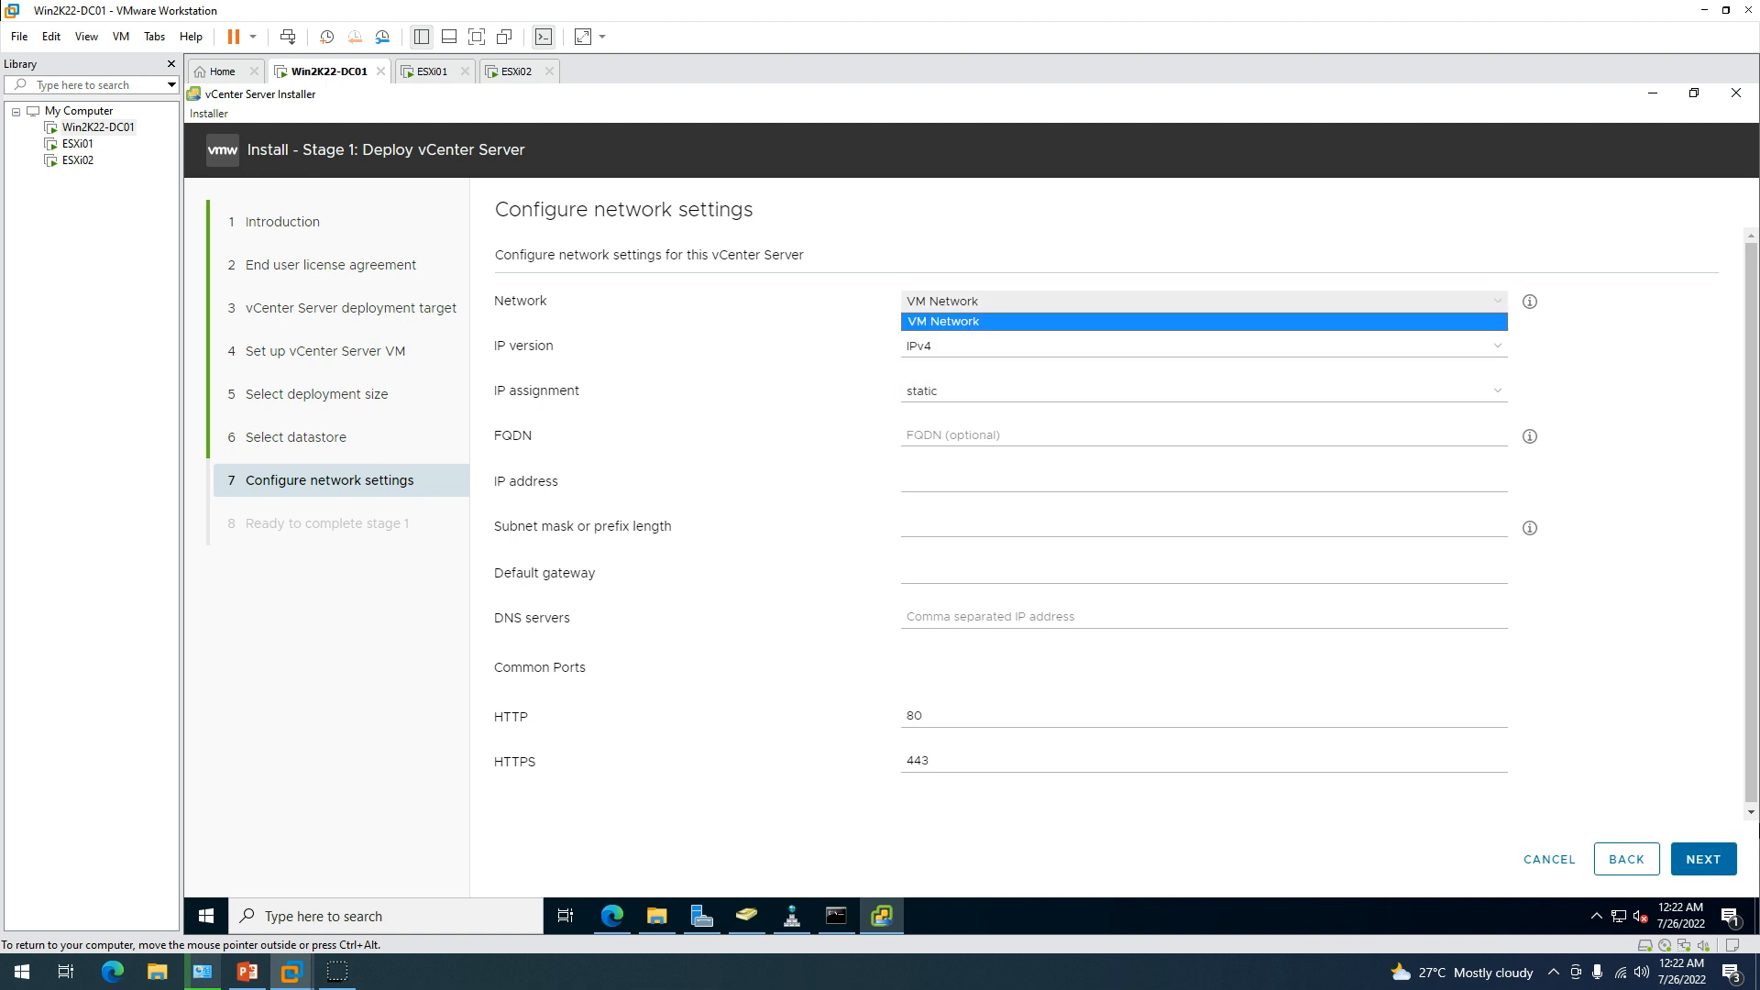
click(961, 321)
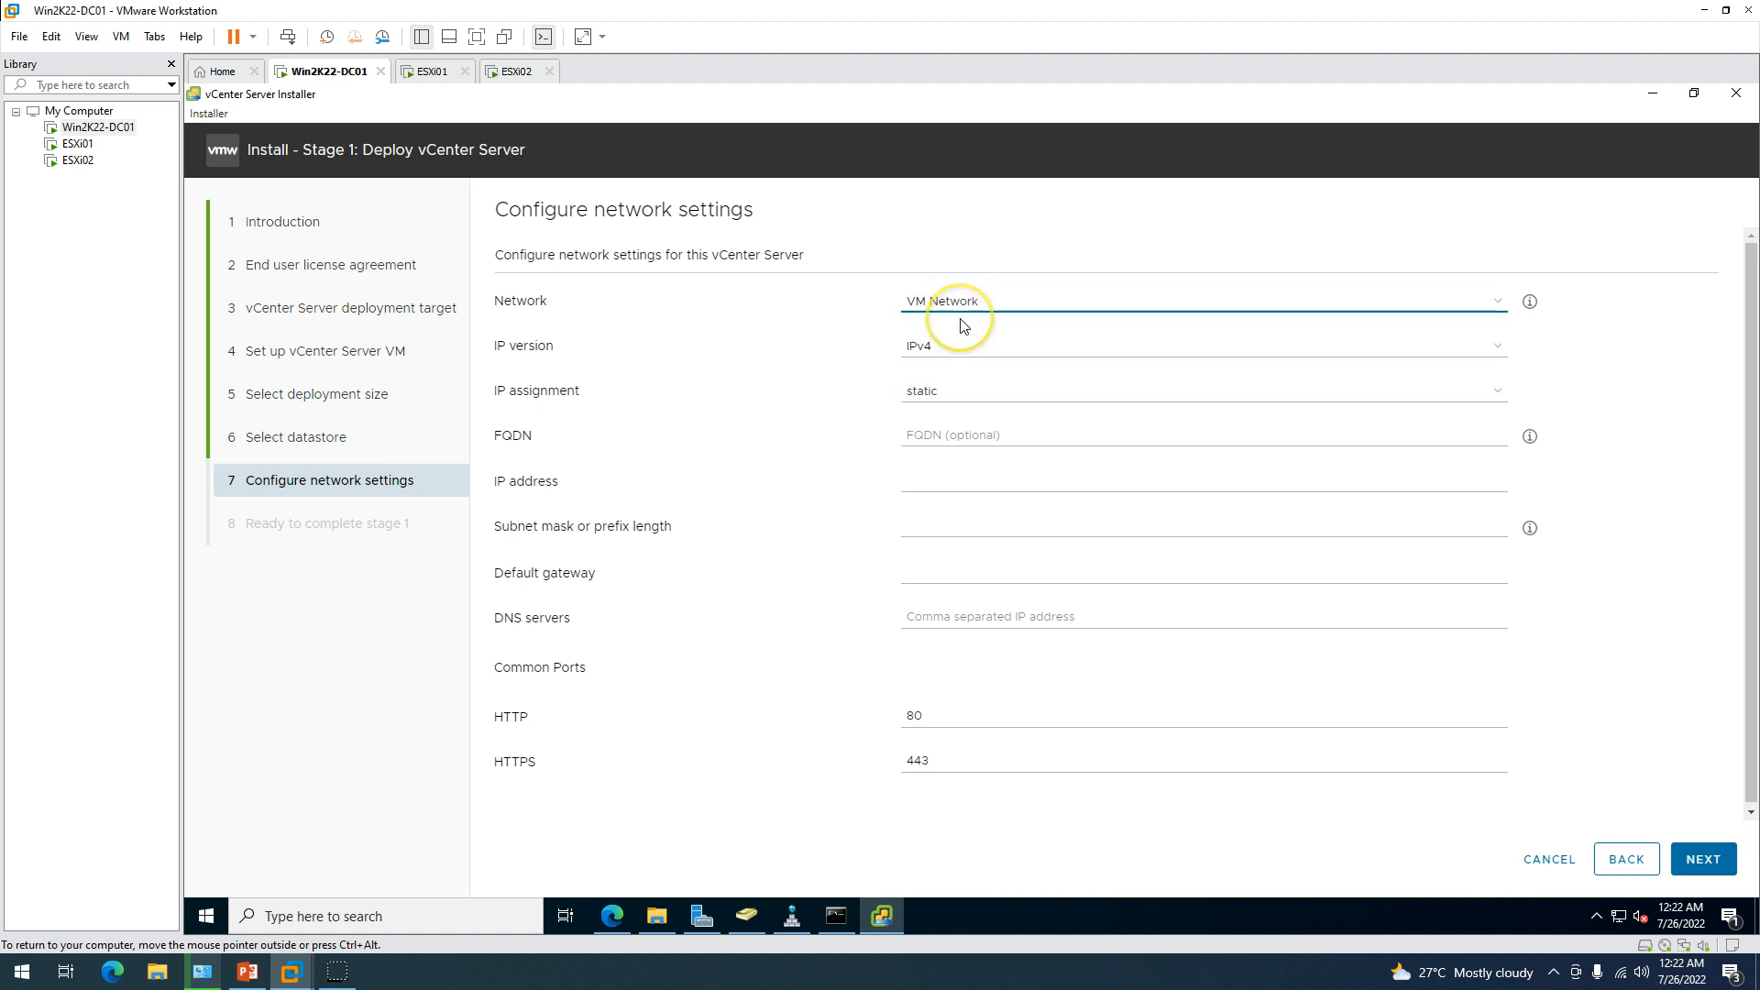
click(975, 314)
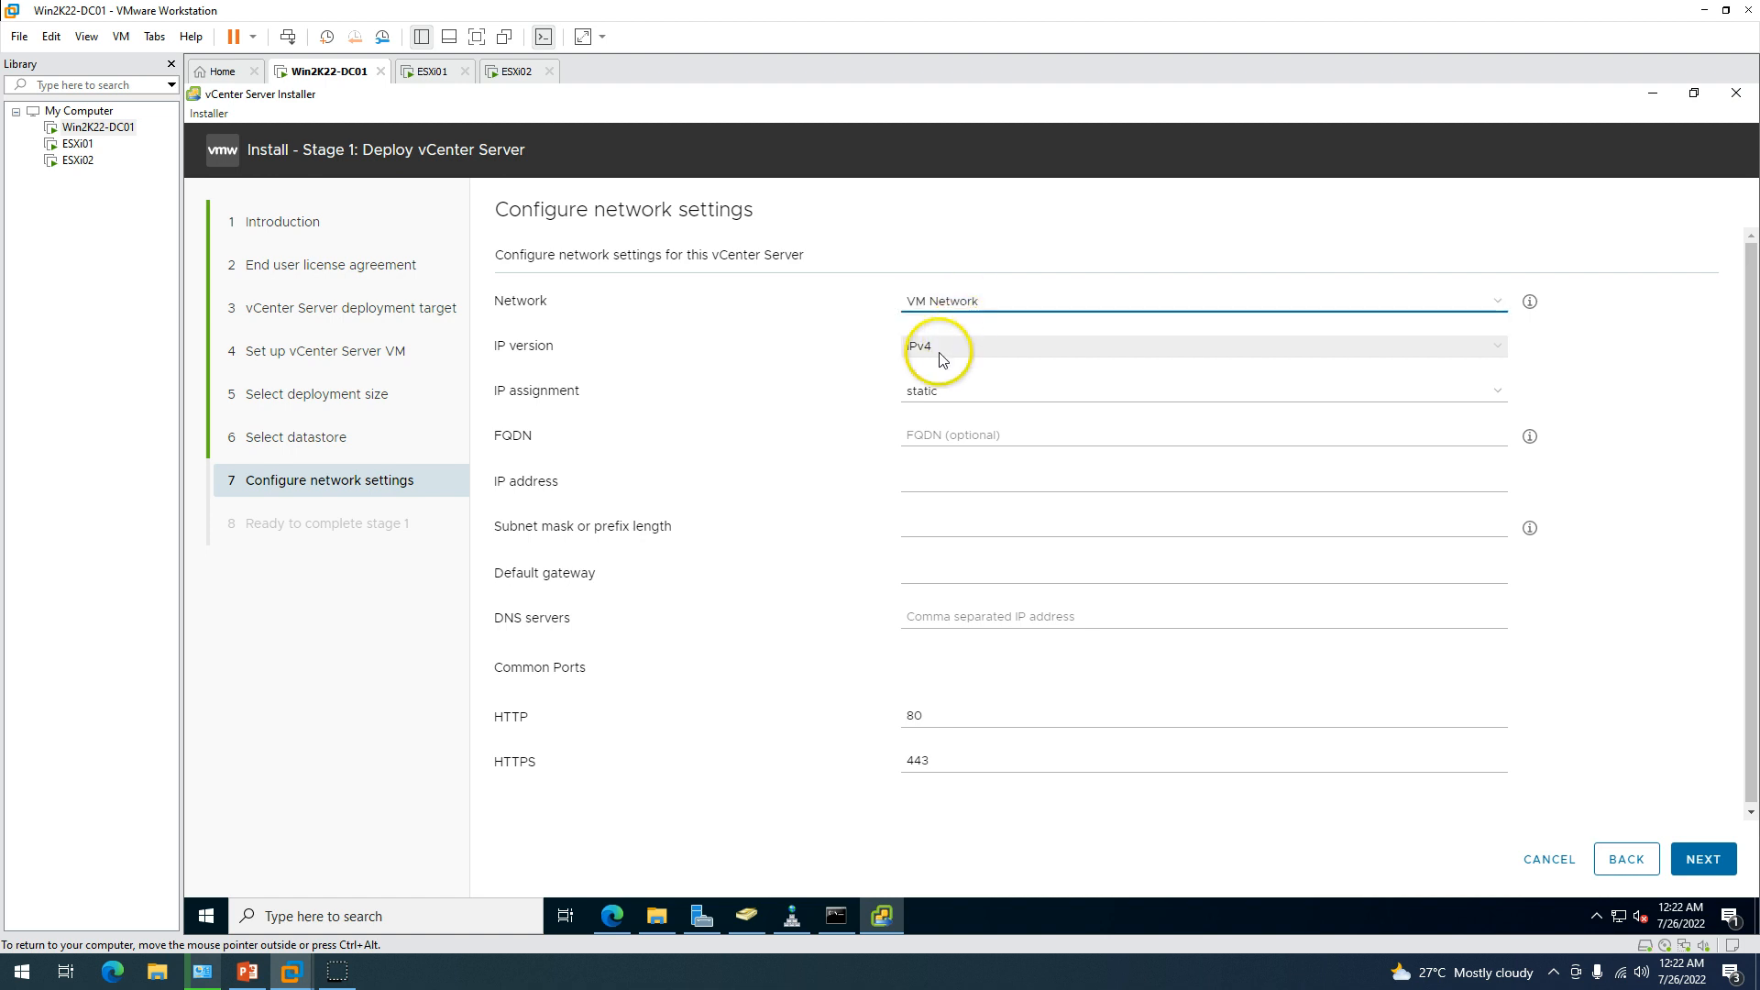
click(952, 348)
click(948, 387)
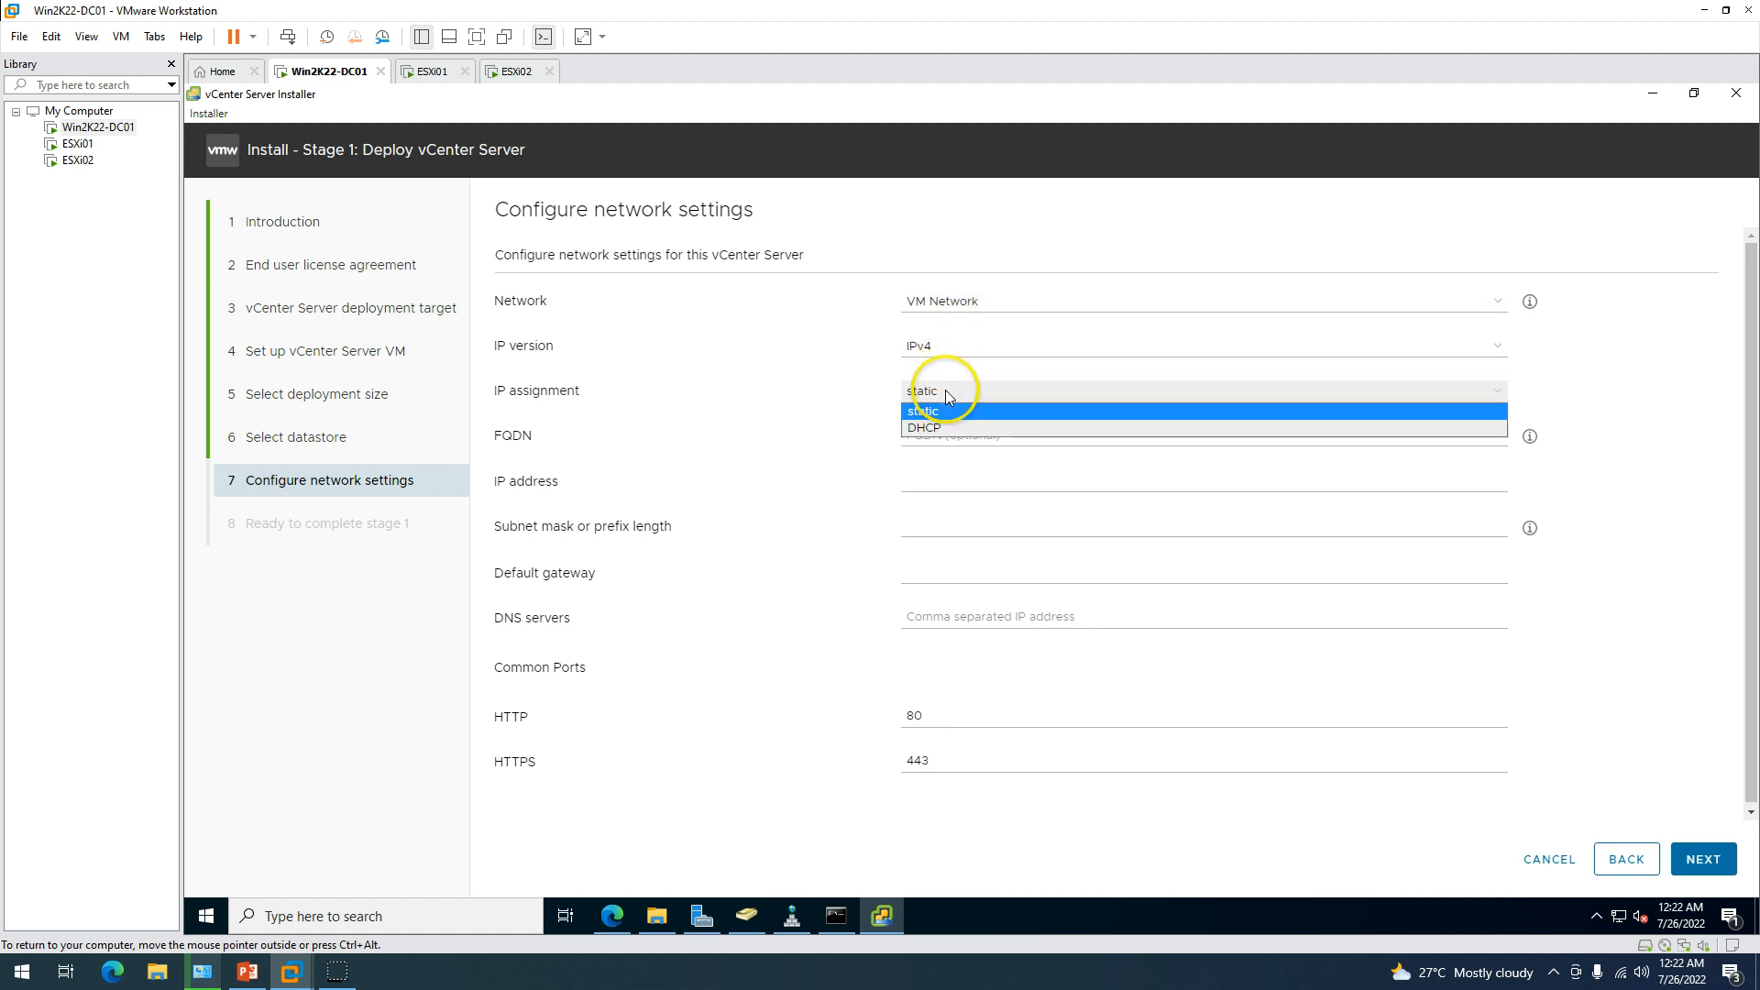
click(950, 409)
Enter vcsa.labshandon.lan as the appliance FQDN.
click(952, 433)
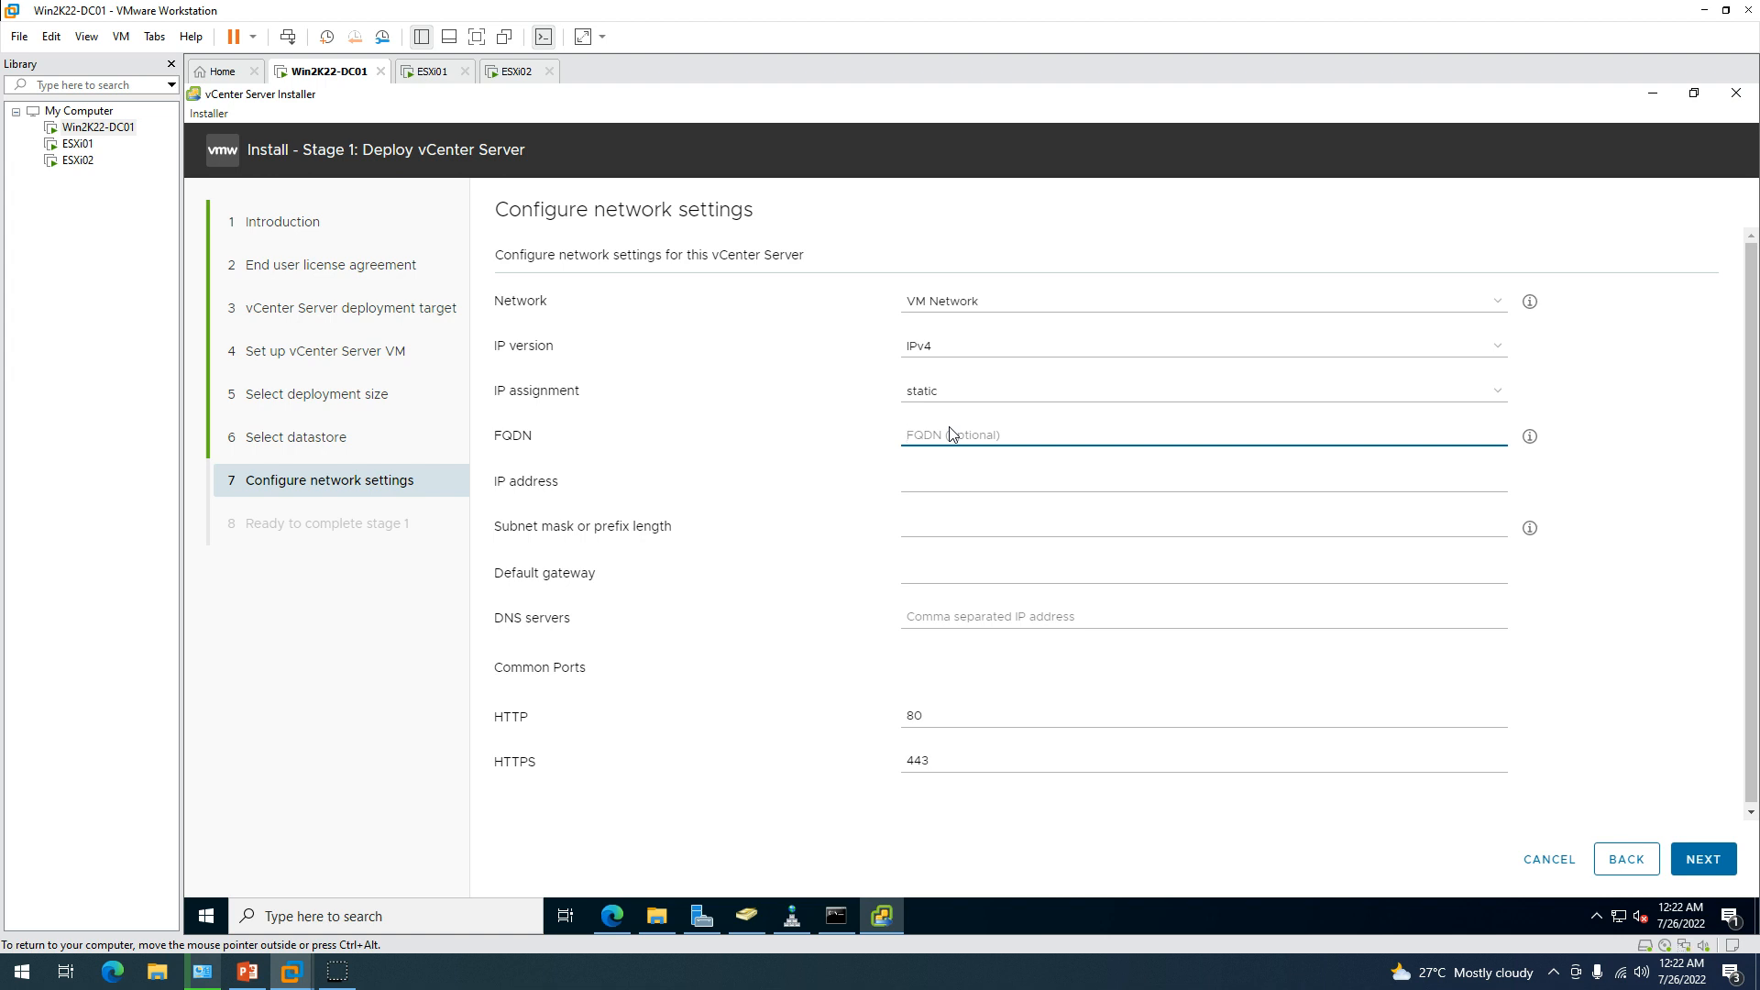
text(csa)
key(BackSpace)
text(vcsa)
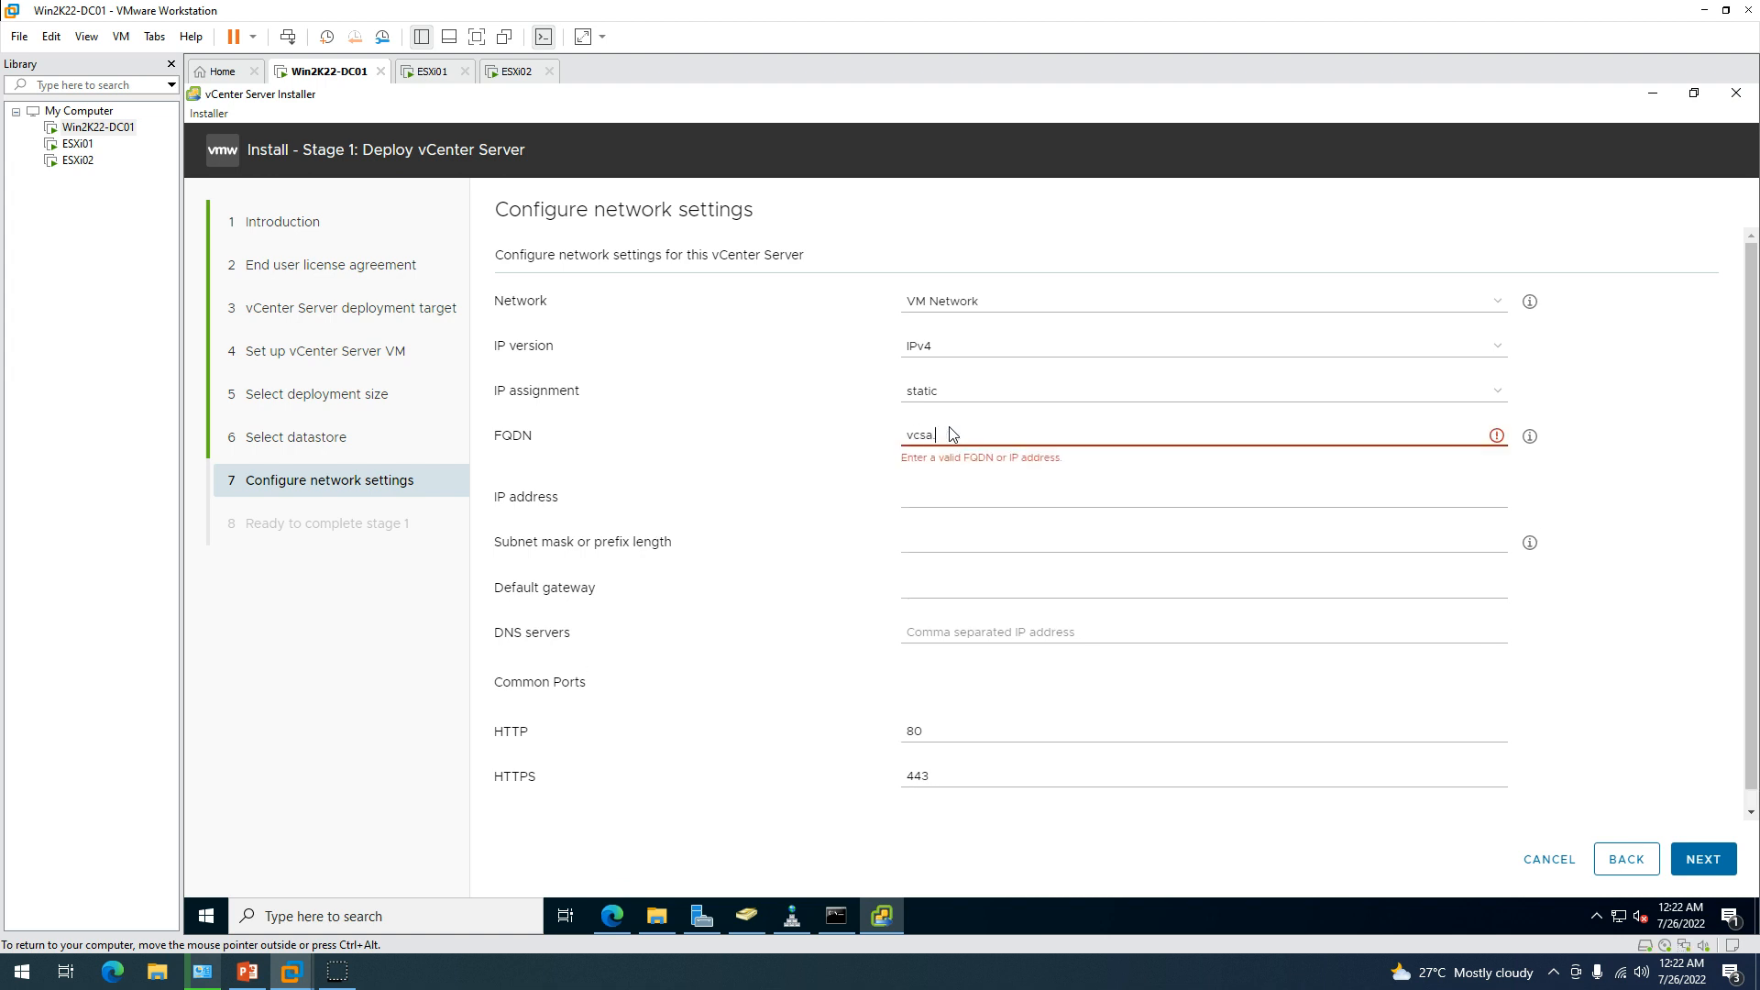
text(.lab)
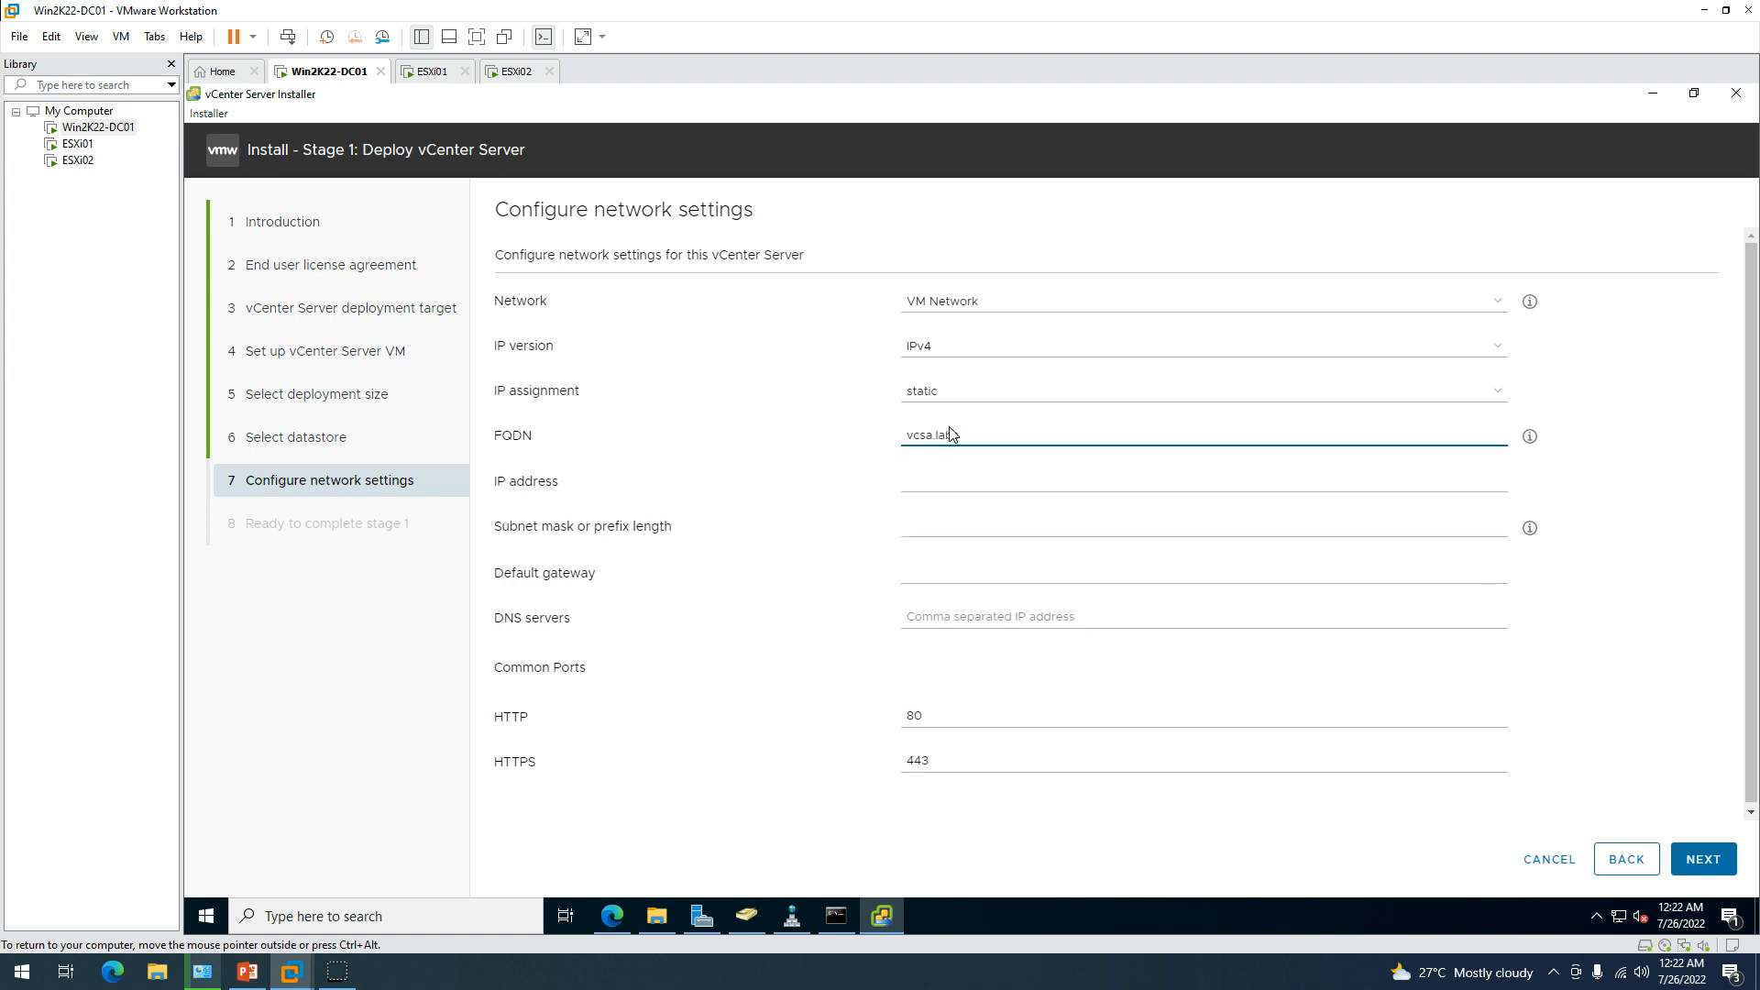
text(sh)
key(BackSpace)
key(BackSpace)
key(BackSpace)
drag(936, 438, 1148, 439)
text(labshandon.)
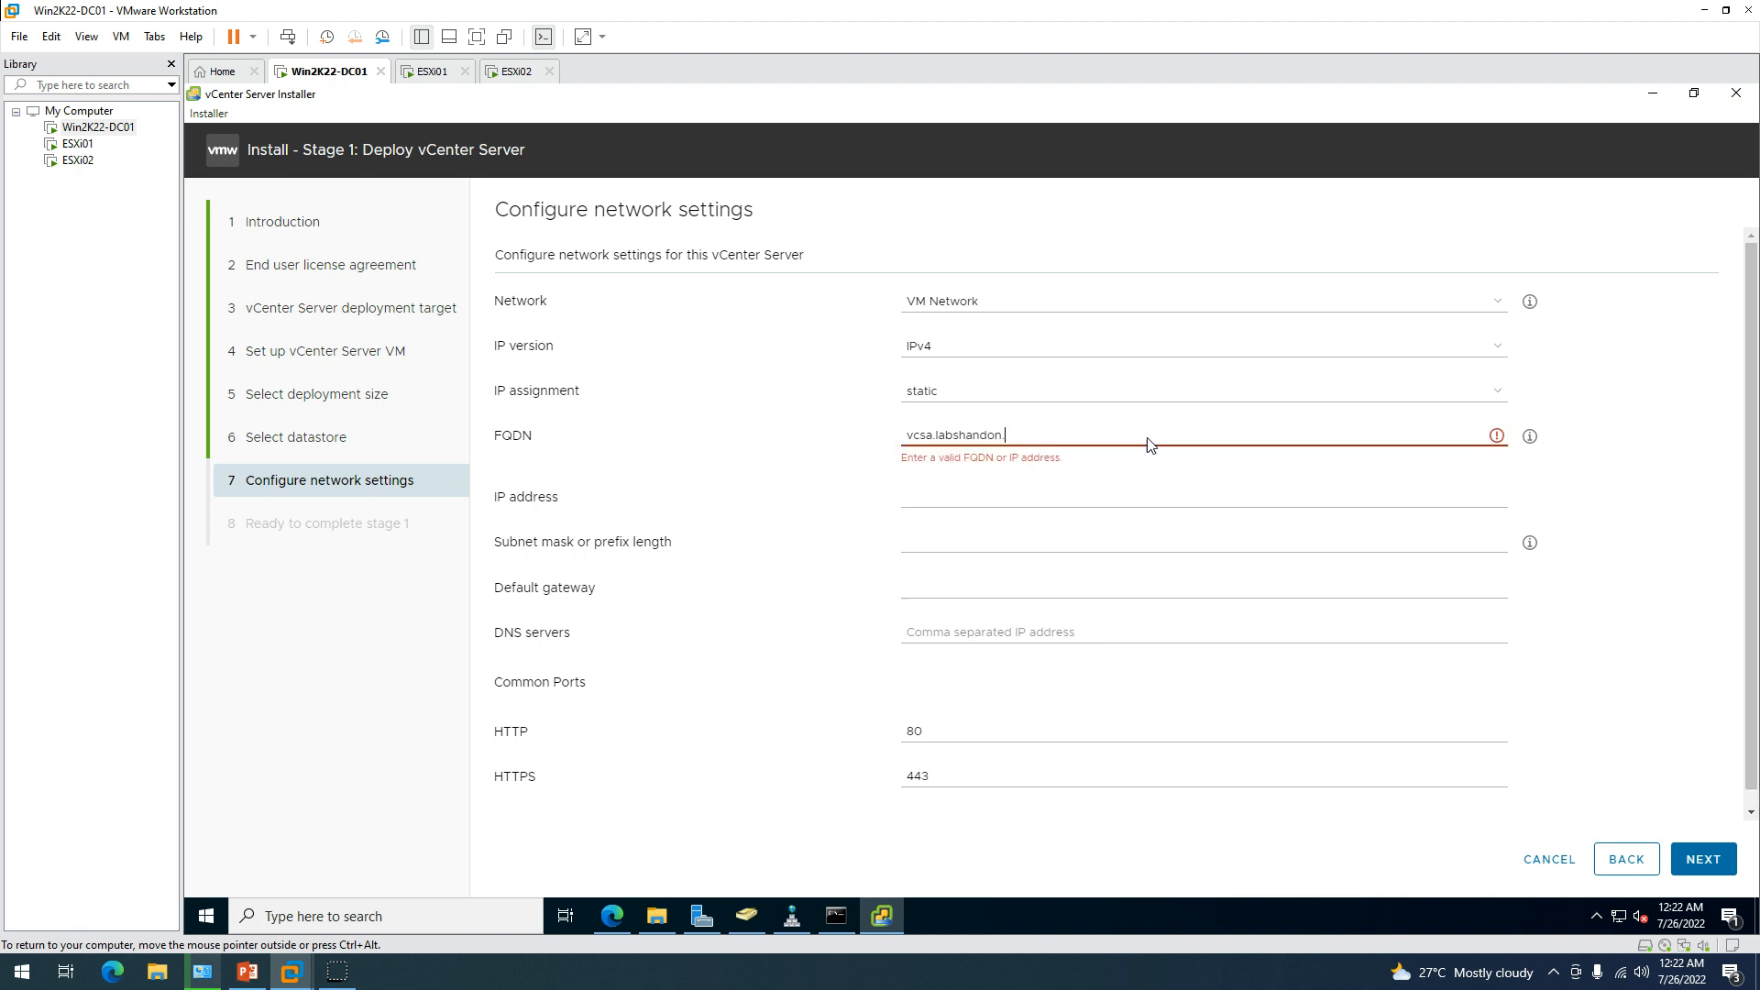
text(lan)
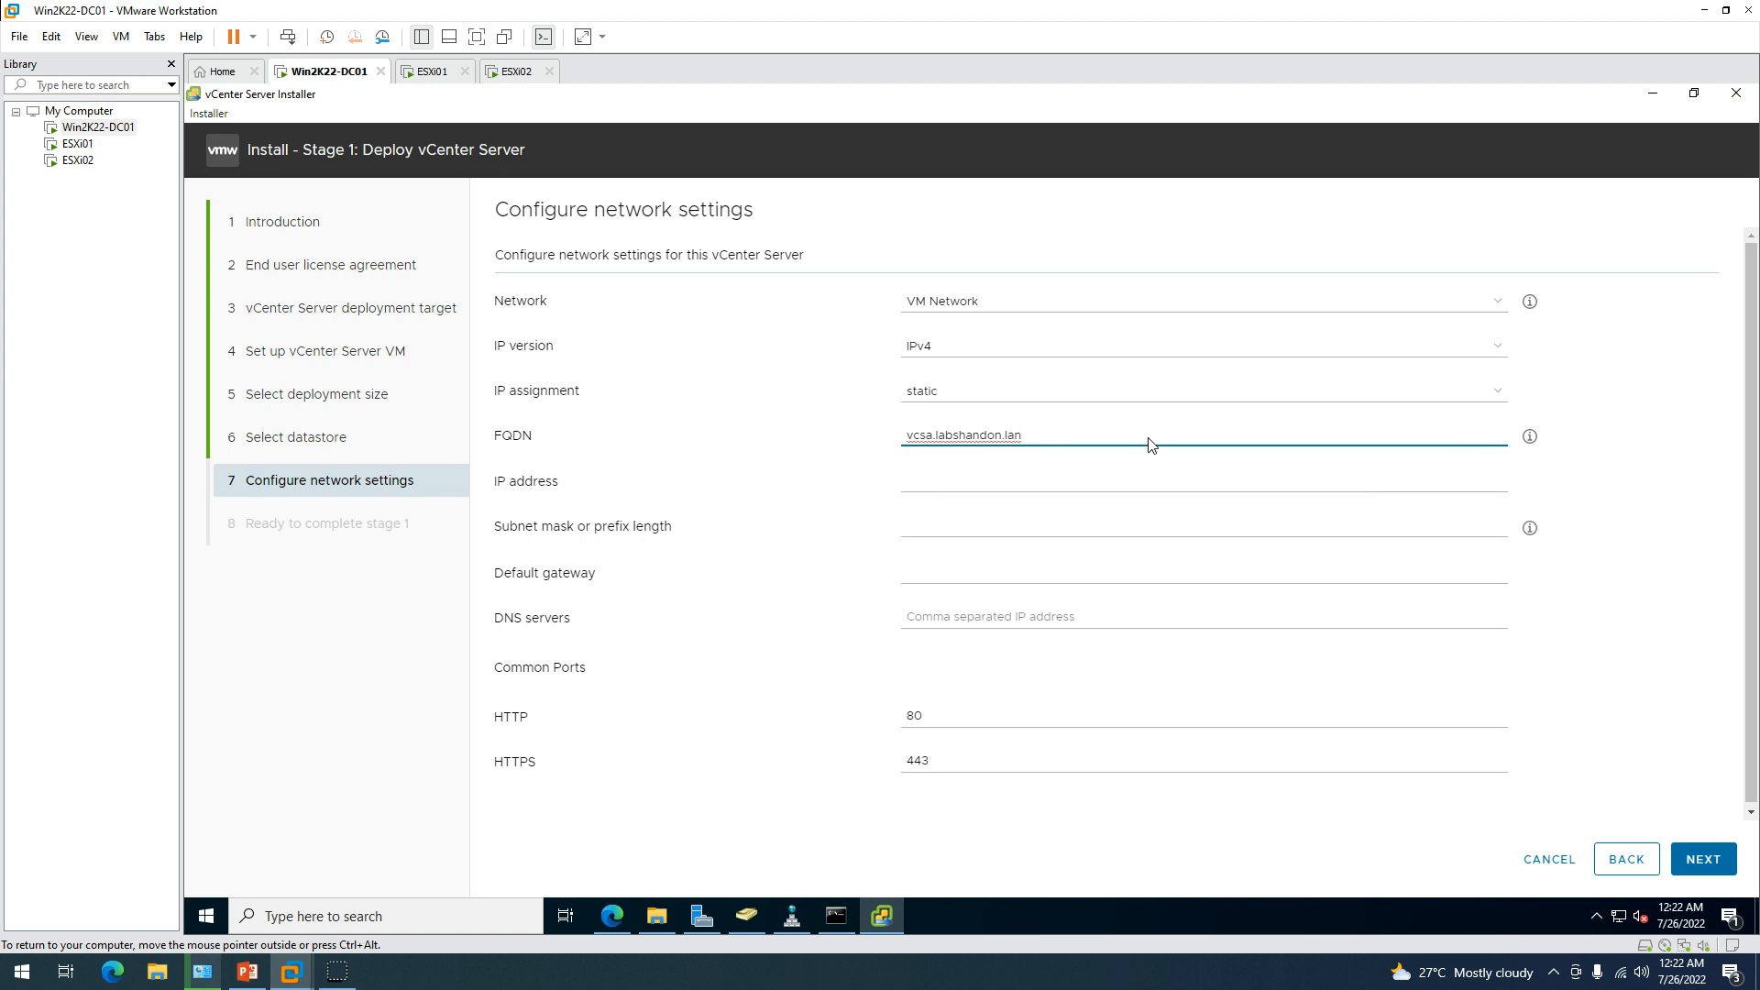
double_click(1150, 444)
Run nslookup on several spellings until vcsa.labshandson.lan resolves.
click(836, 915)
click(836, 472)
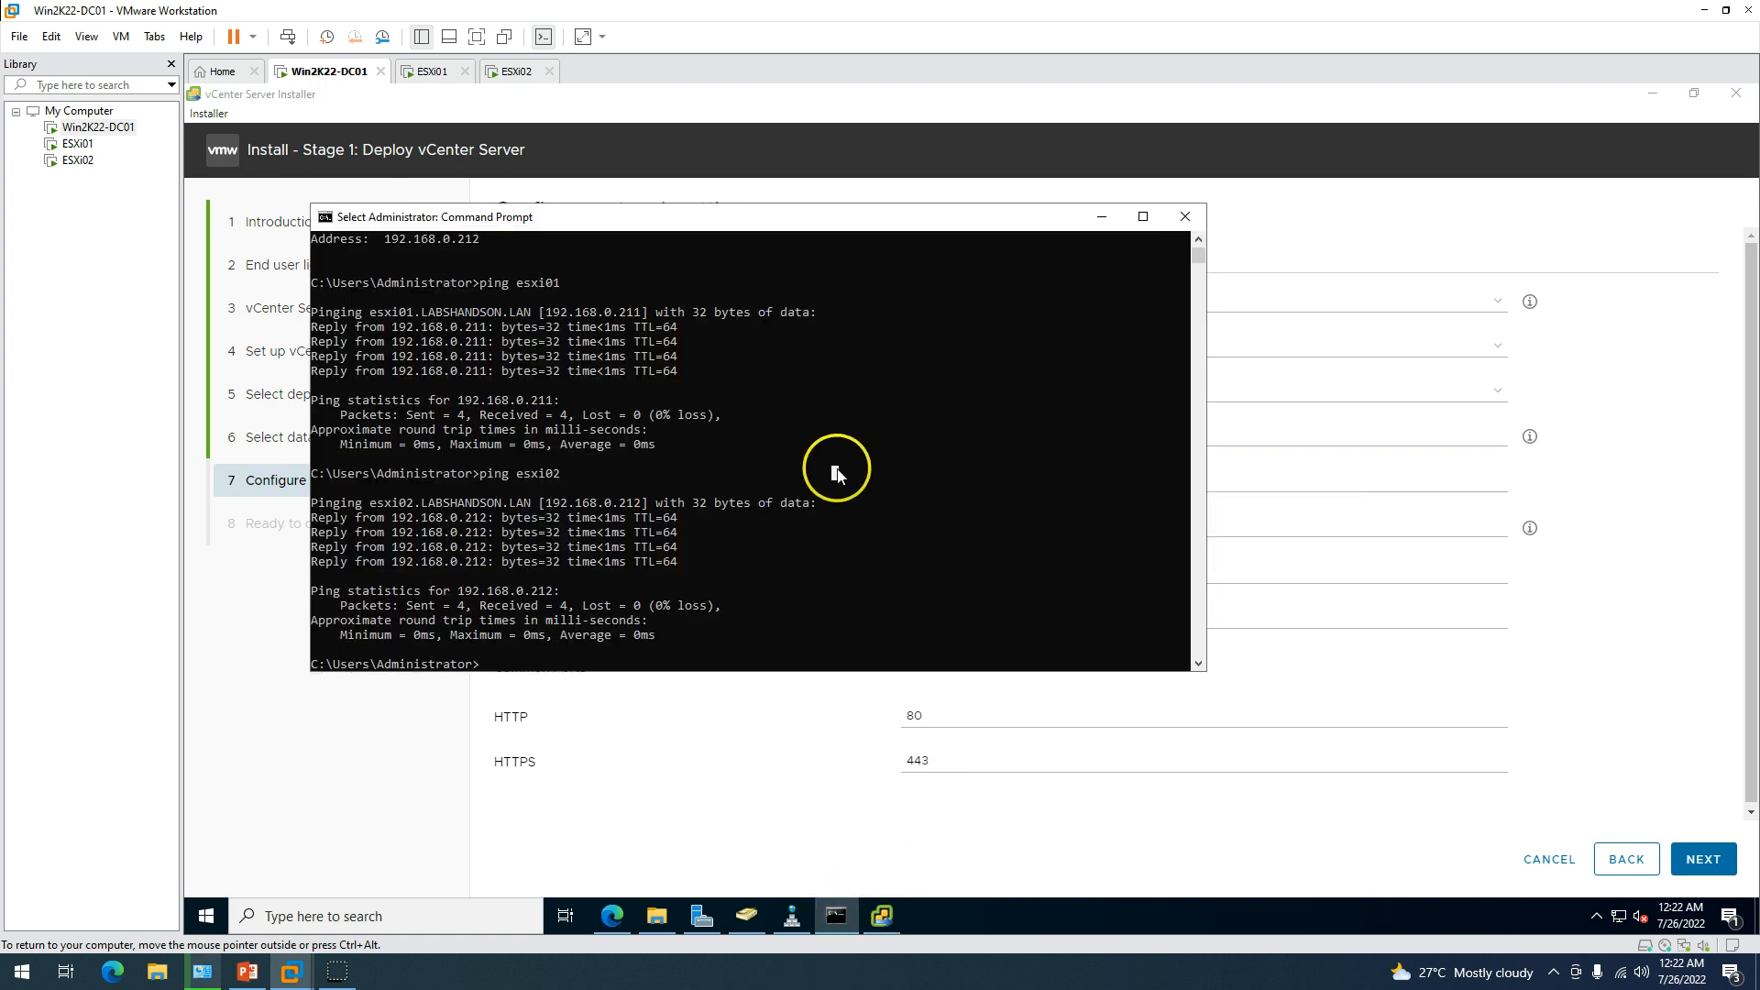
text(nslook)
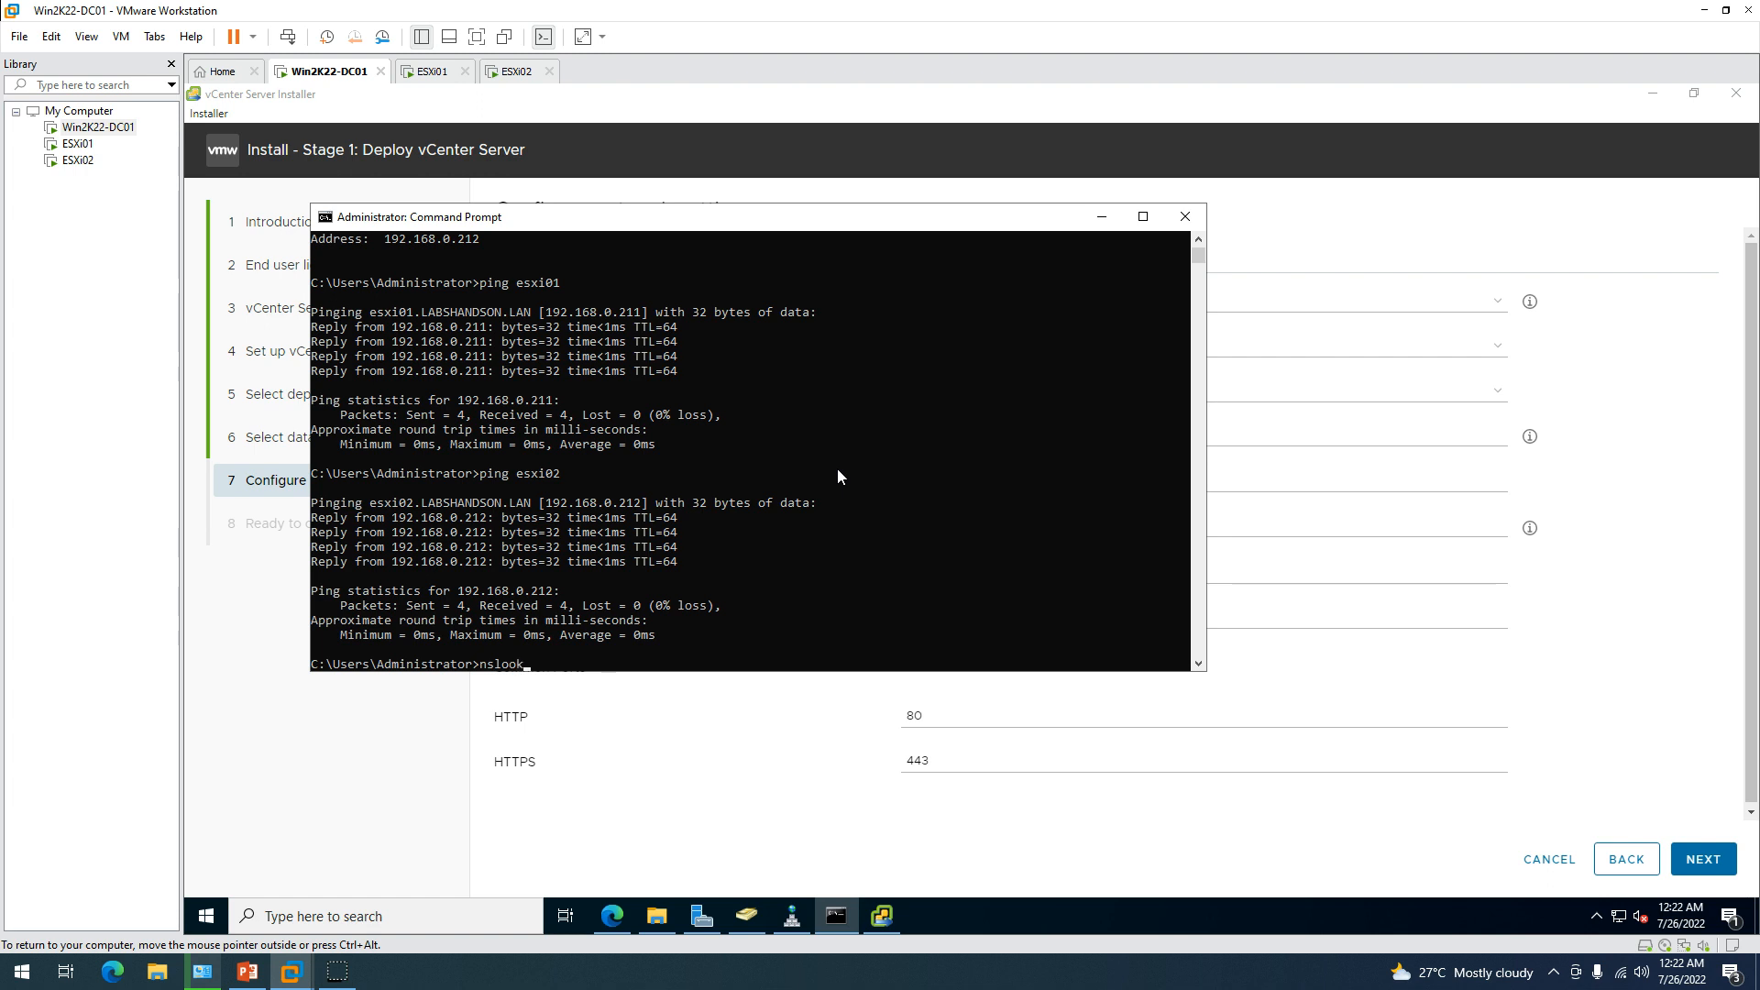
text(up vcsa.labshandon.lan)
key(Return)
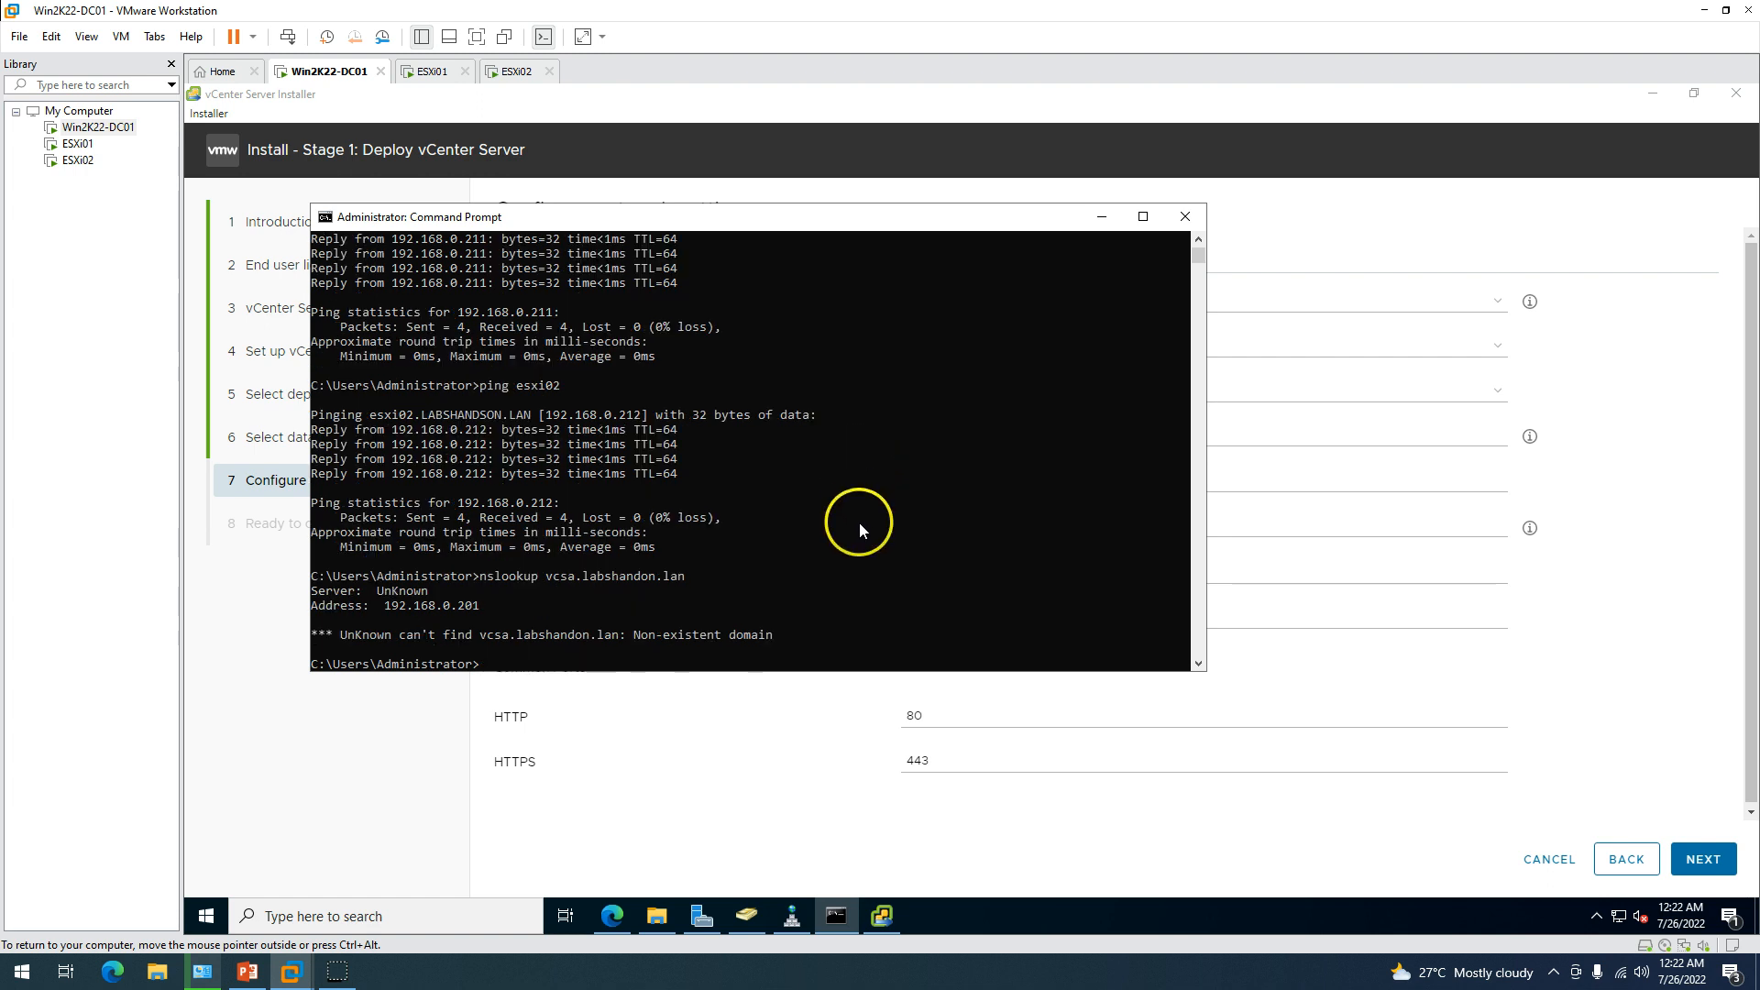
key(Up)
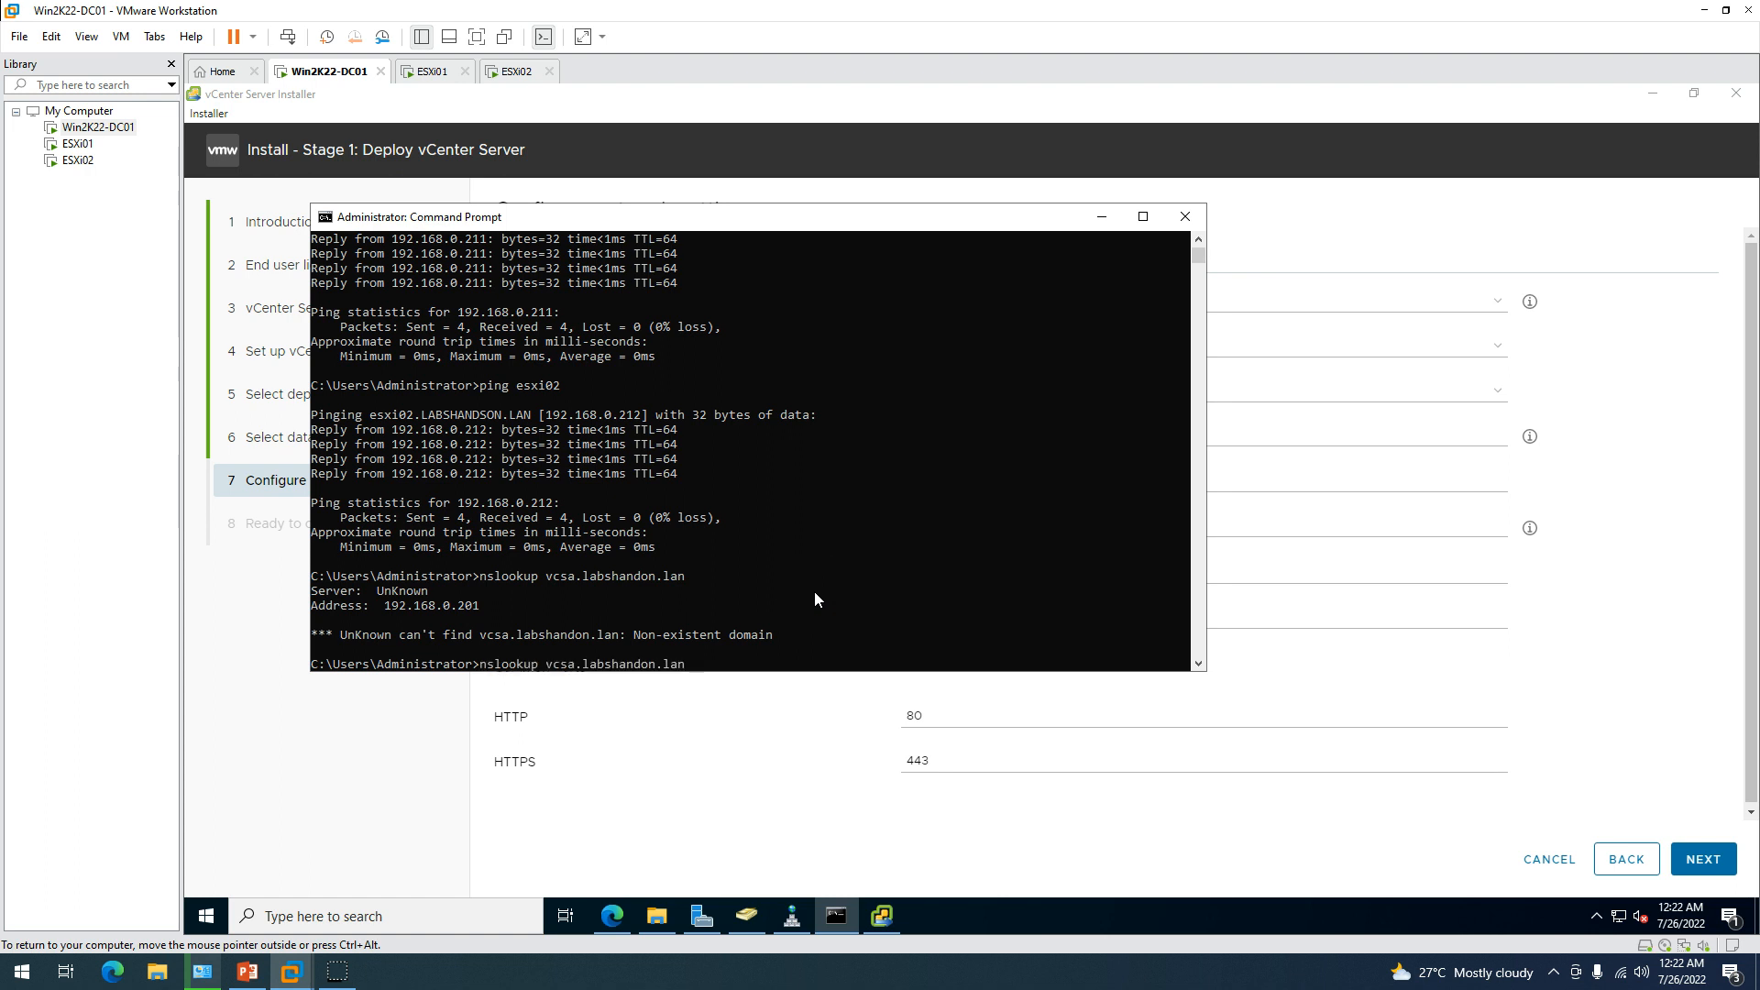
text(s)
key(Return)
key(Up)
key(Left)
key(Left)
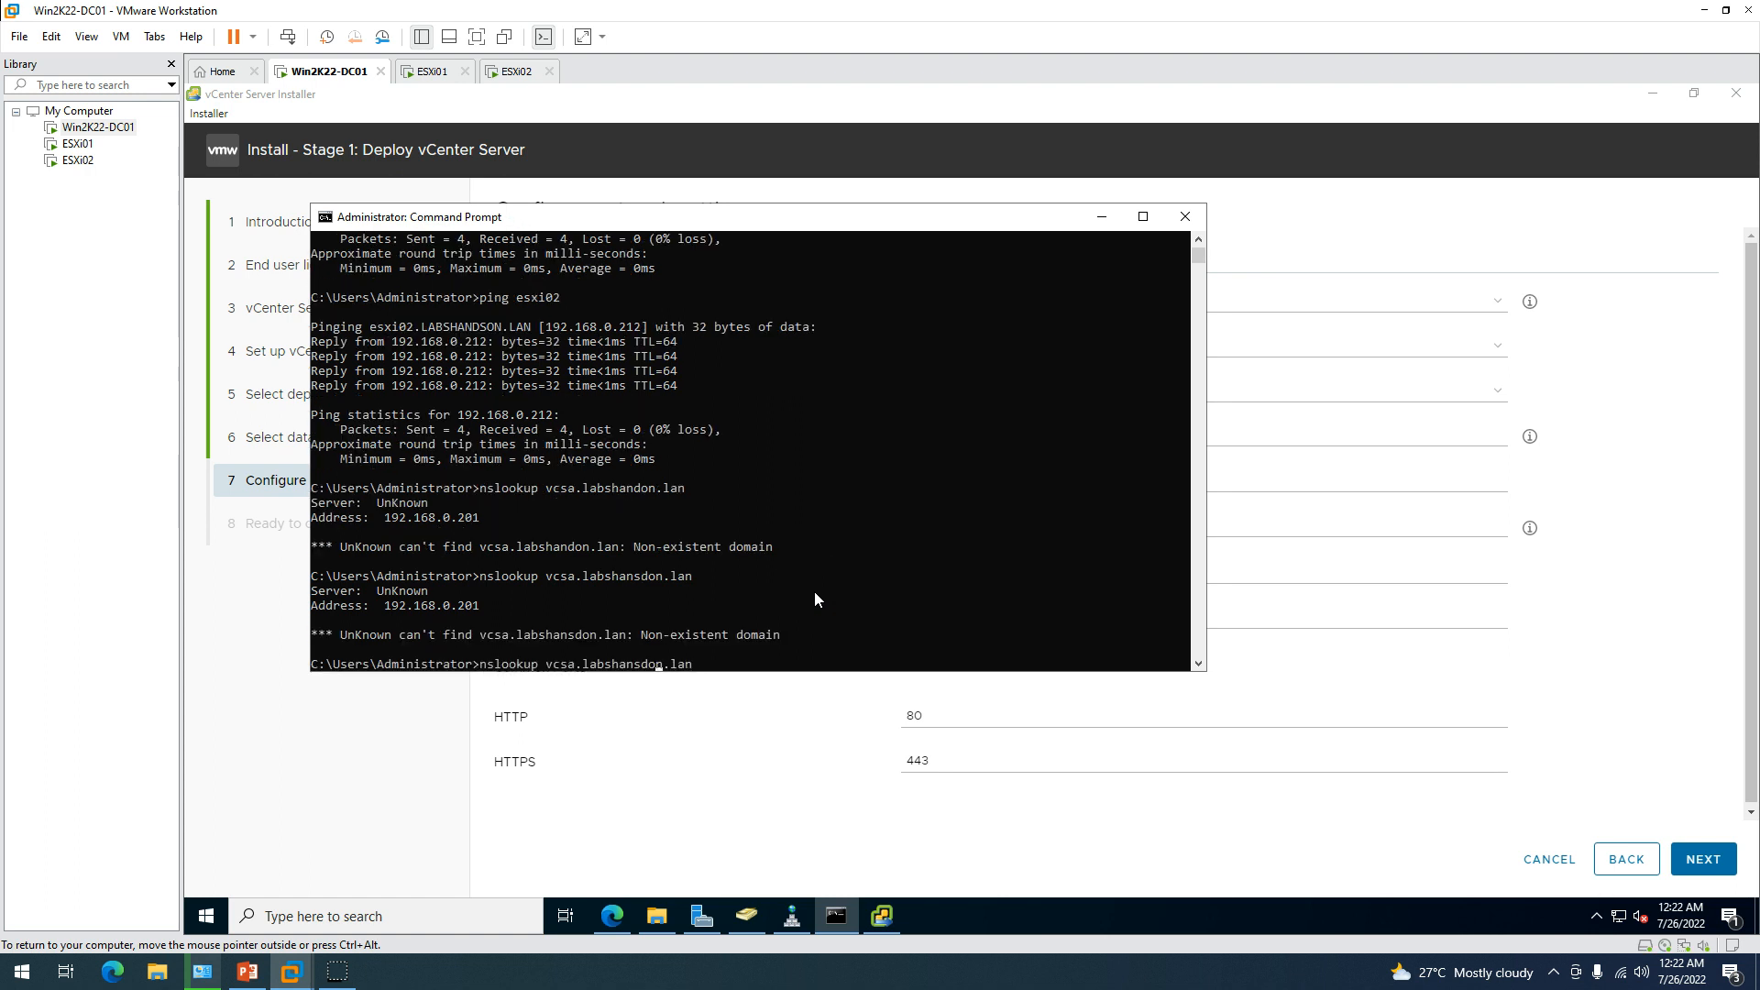
key(Up)
key(Right)
text(s)
key(Return)
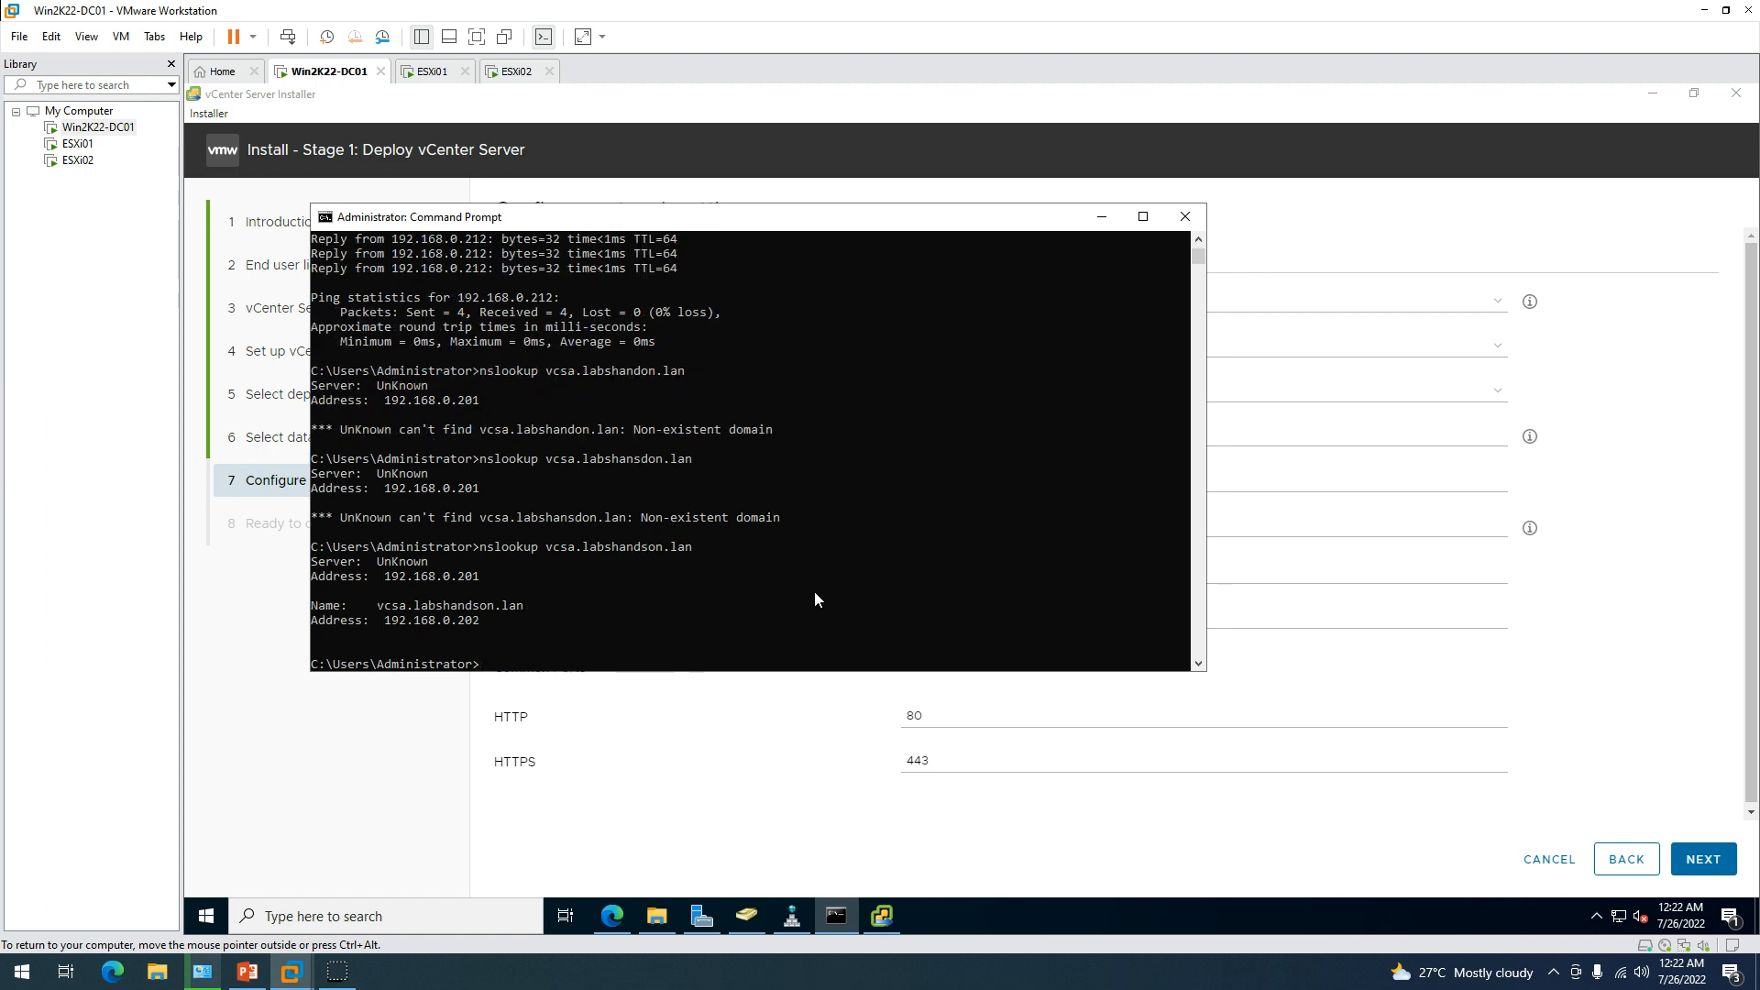
Correct the installer's FQDN to vcsa.labshandson.lan.
click(1384, 250)
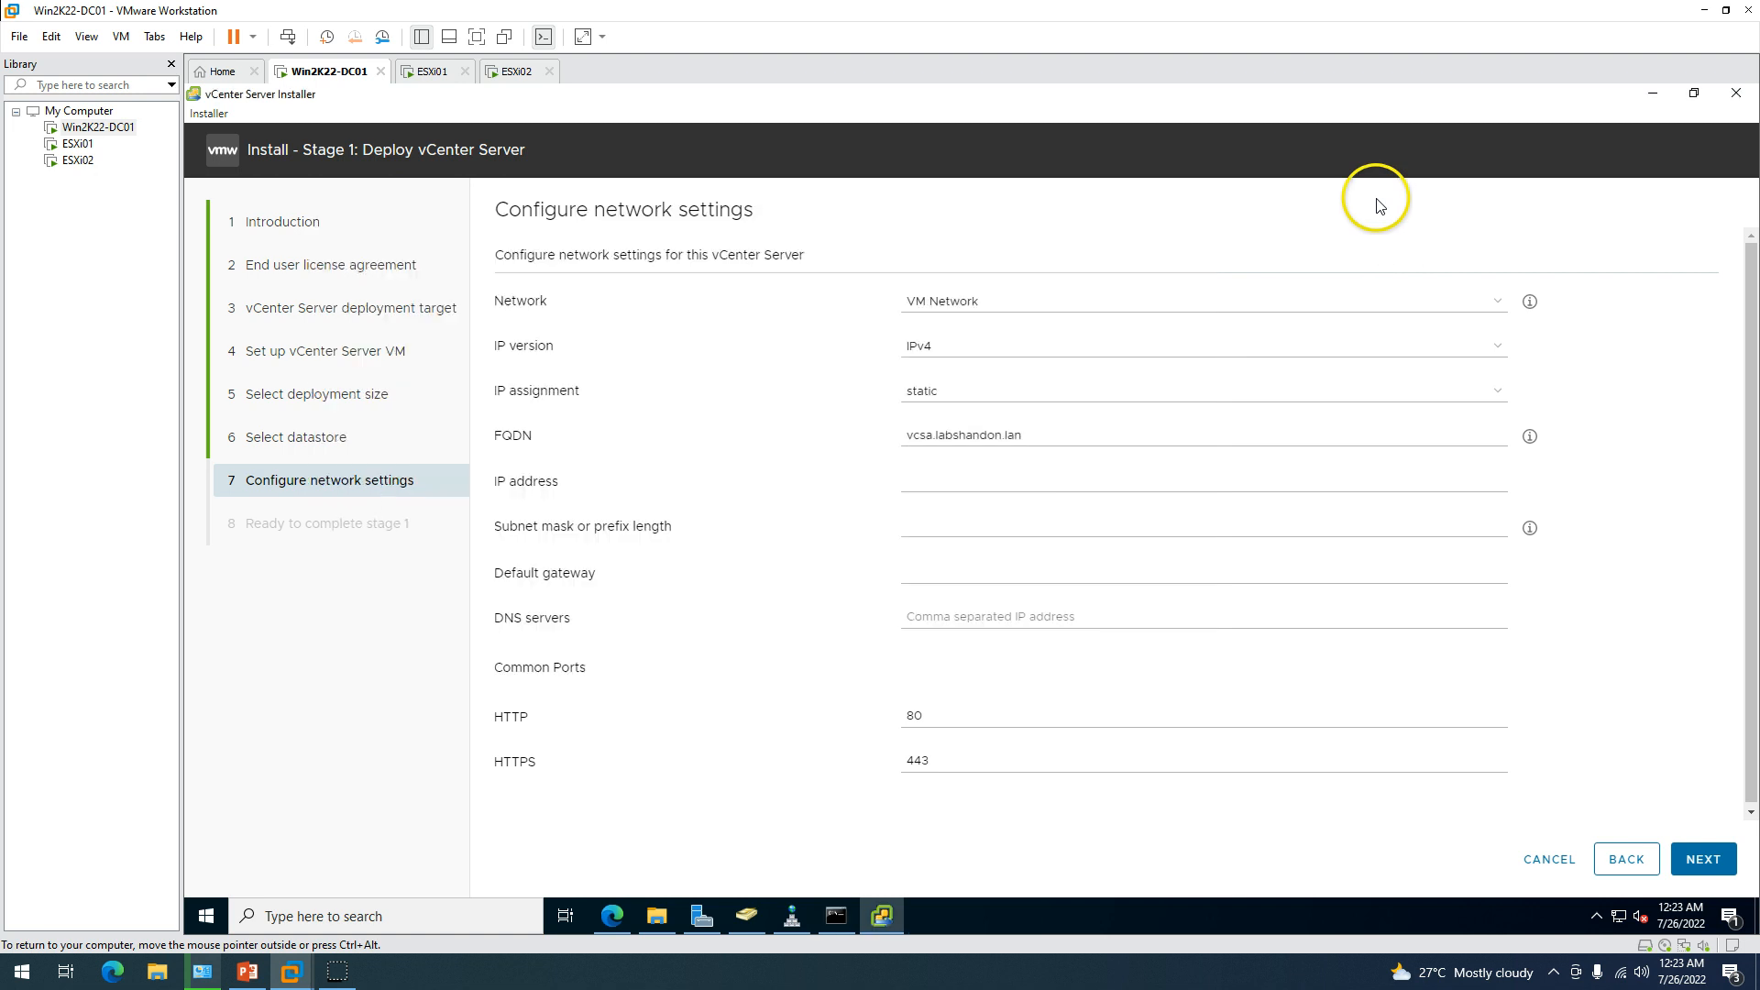
click(994, 442)
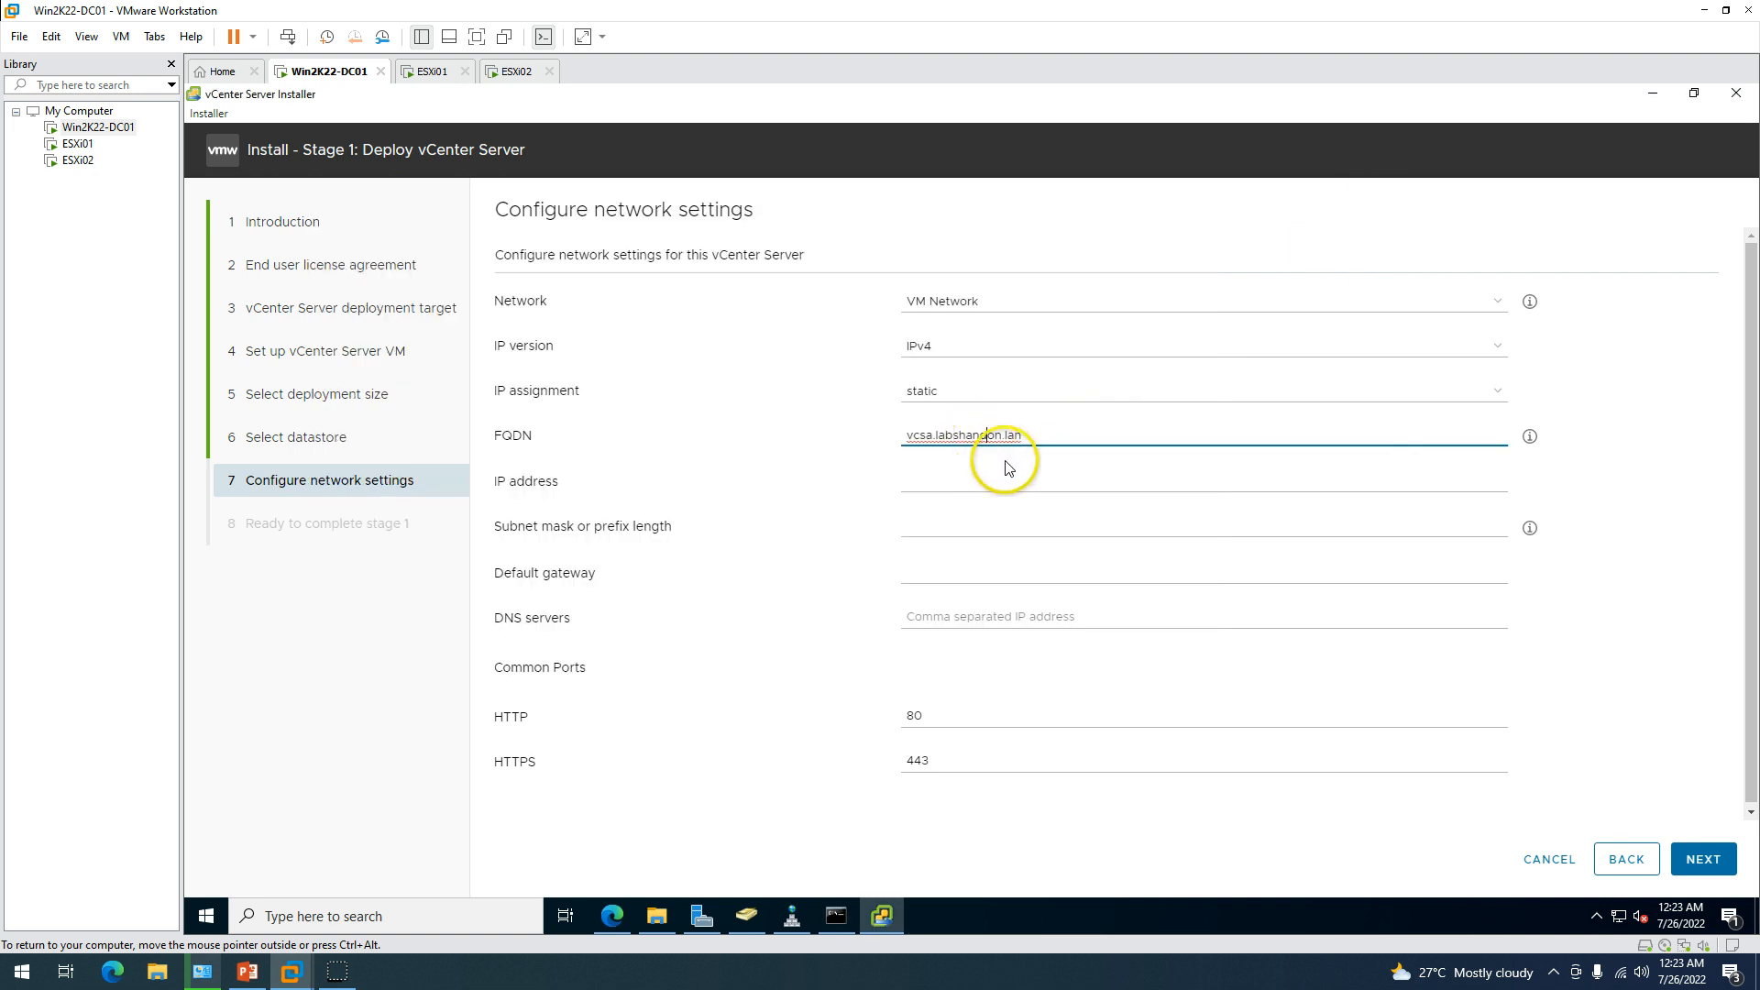
text(s)
drag(1045, 438, 867, 461)
Clear the console and confirm vcsa.labshandson.lan resolves to 192.168.0.202, then minimize it.
click(836, 916)
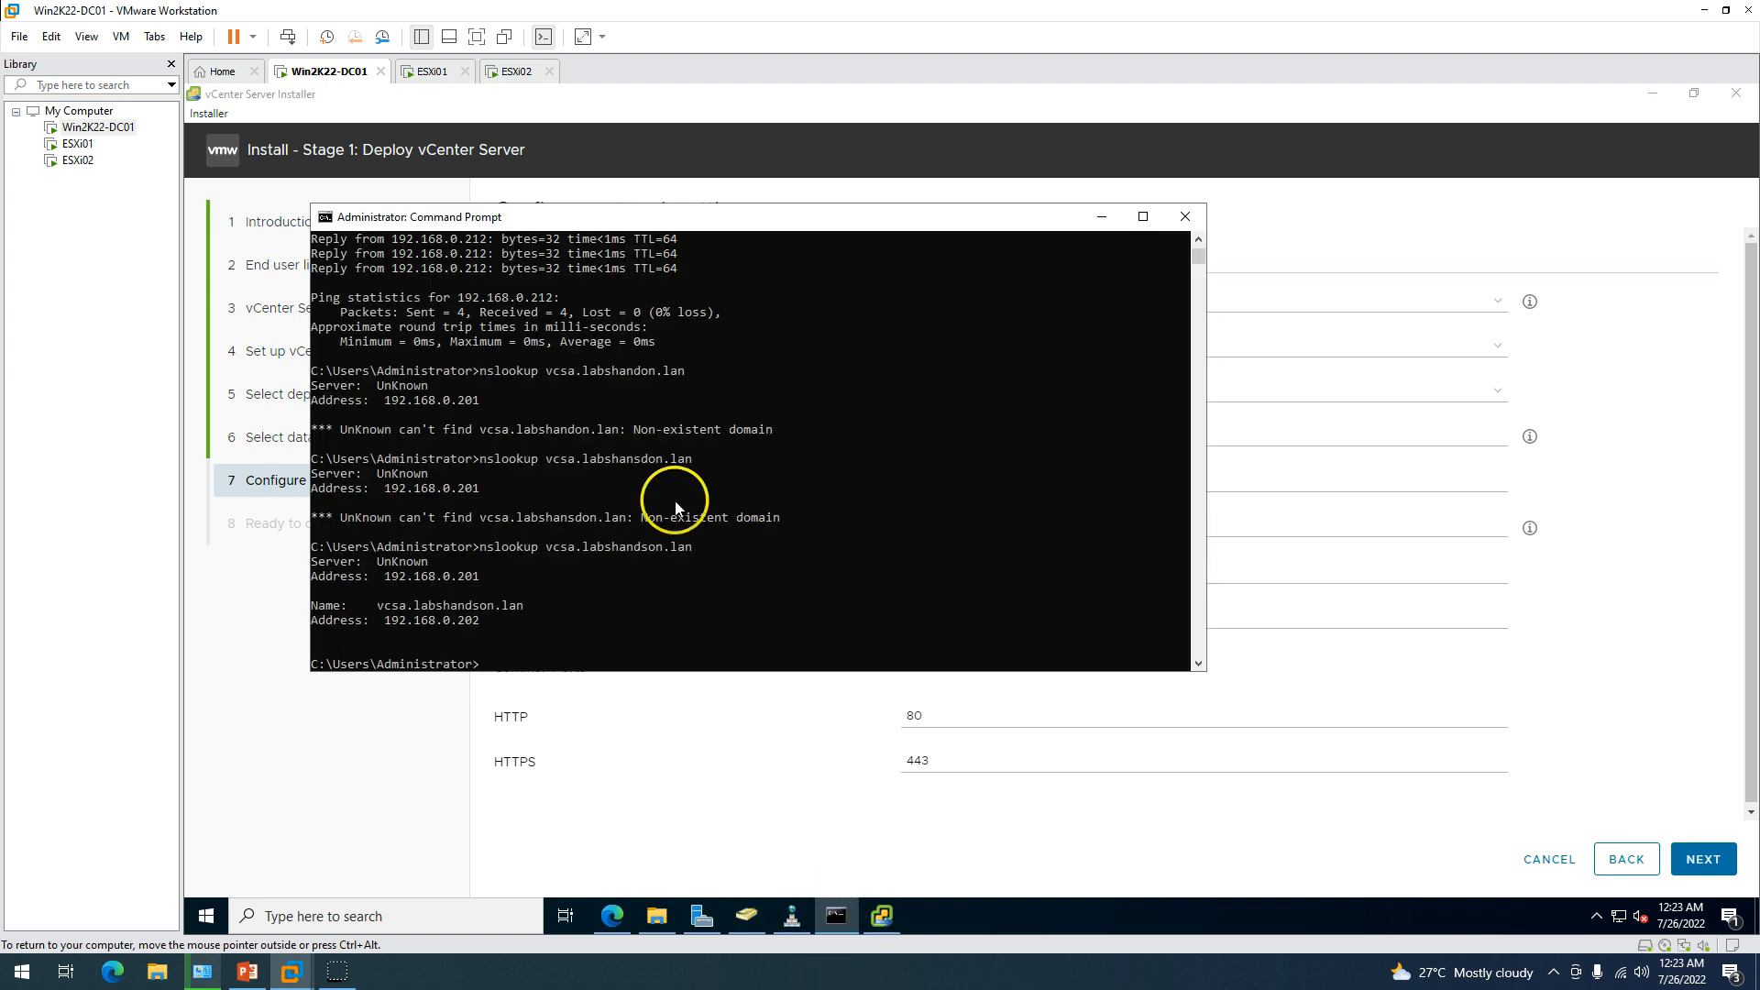
click(669, 493)
key(Escape)
text(cls)
key(Return)
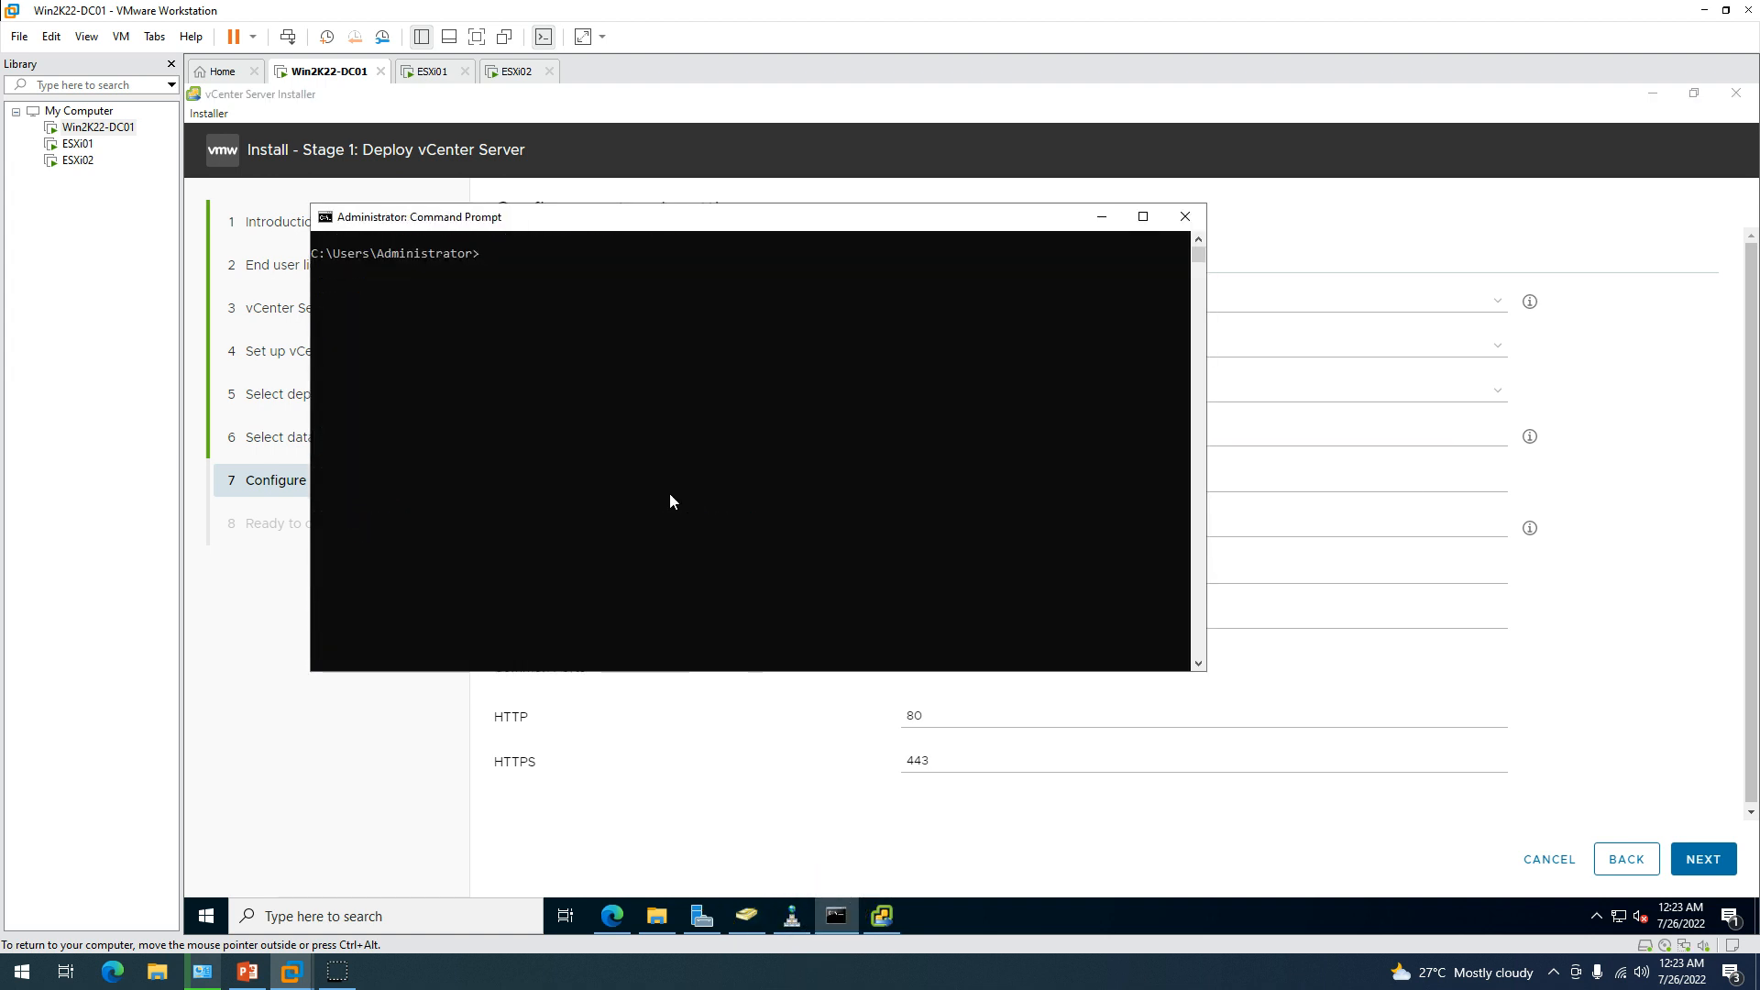
text(nslookup)
text(vcsa.labshandson.lan)
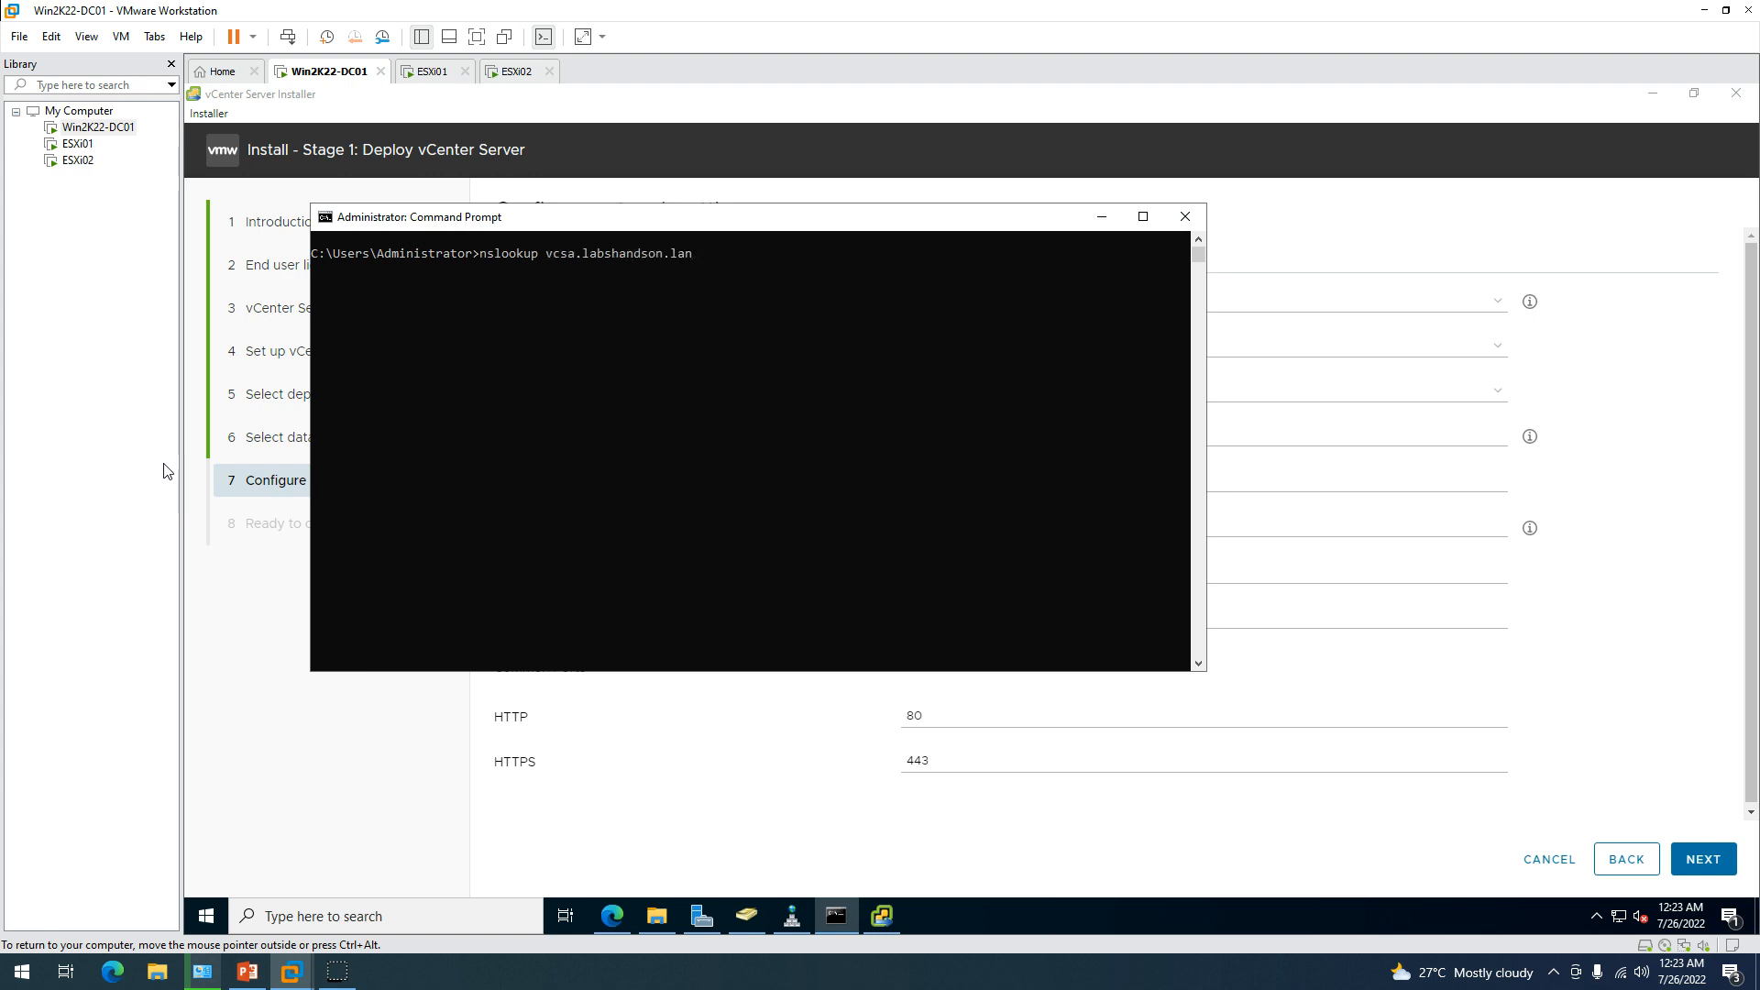
key(Return)
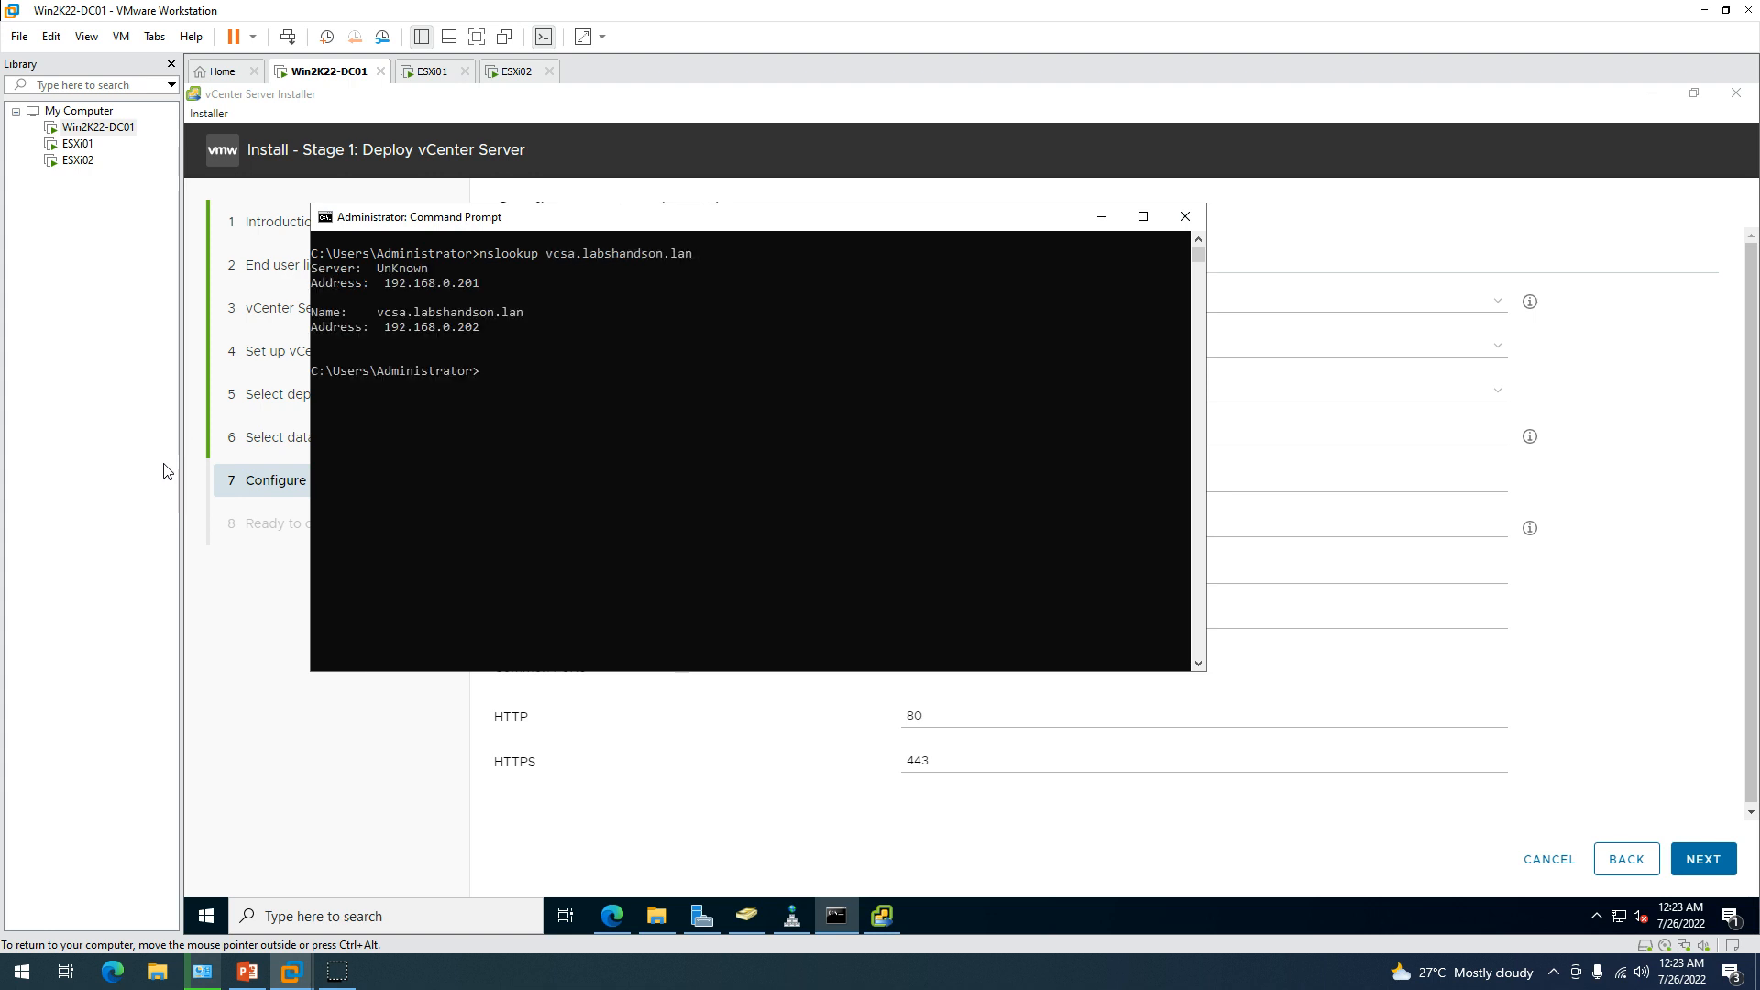
click(1102, 217)
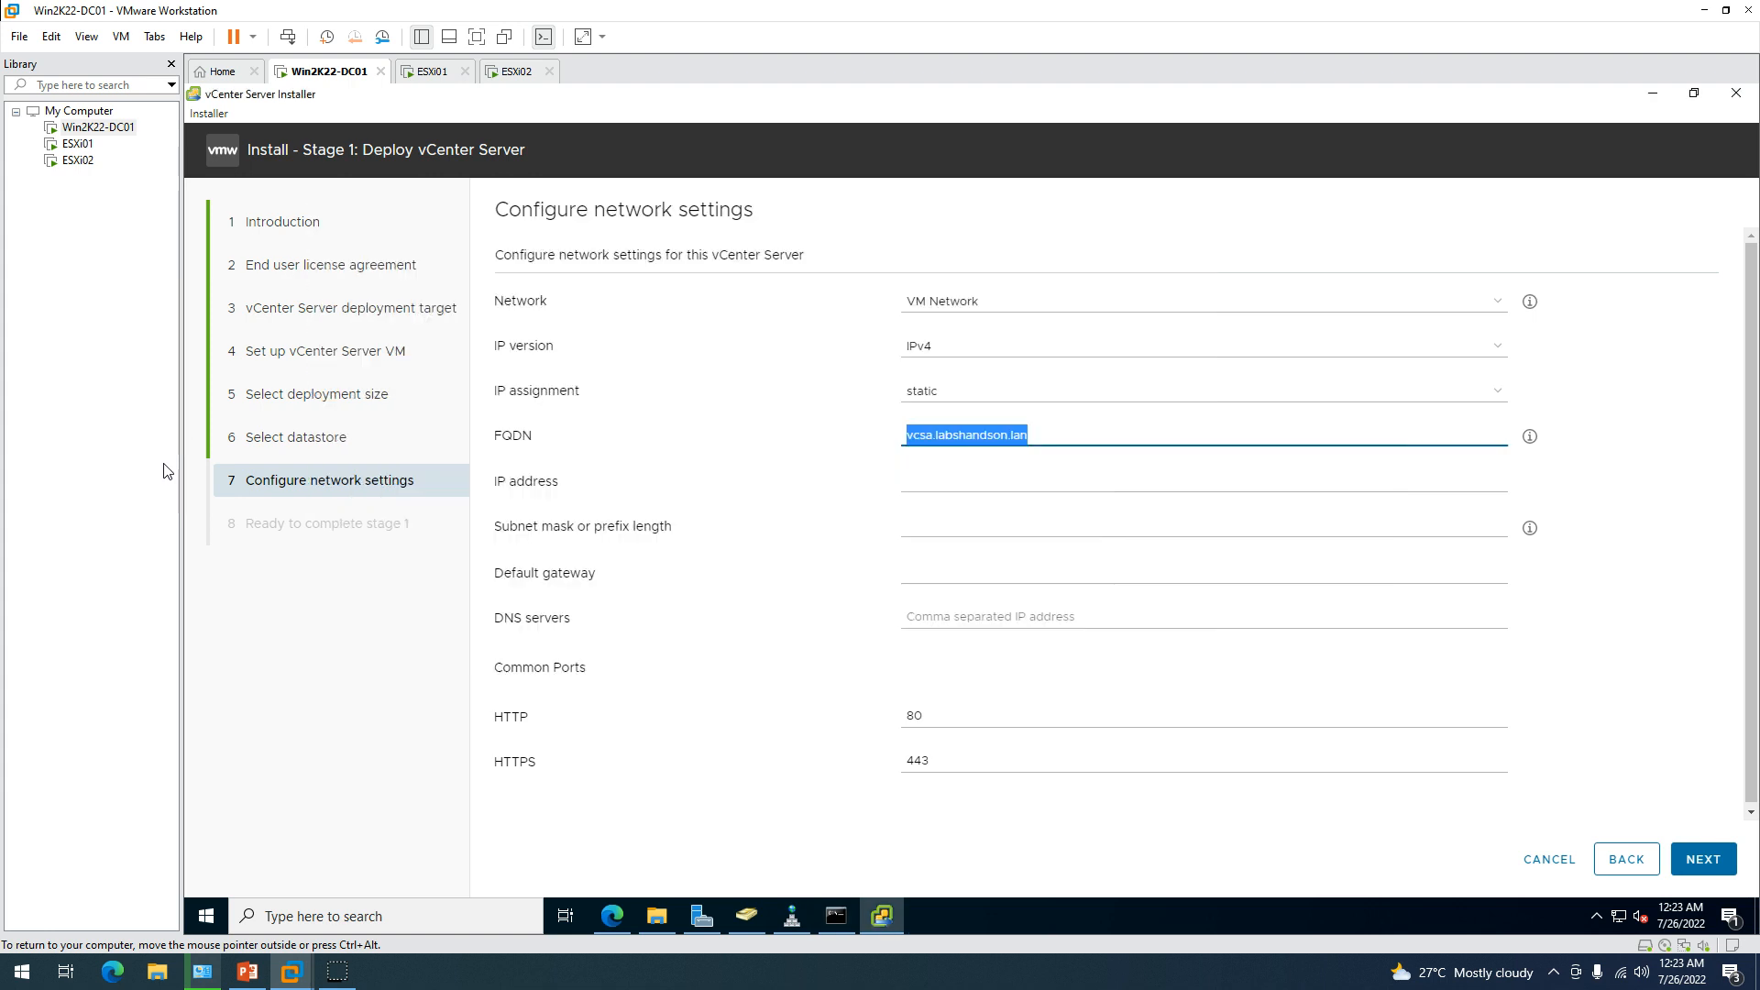
Set IP address 192.168.0.202, subnet prefix 24 and default gateway 192.168.0.1.
key(Tab)
text(1)
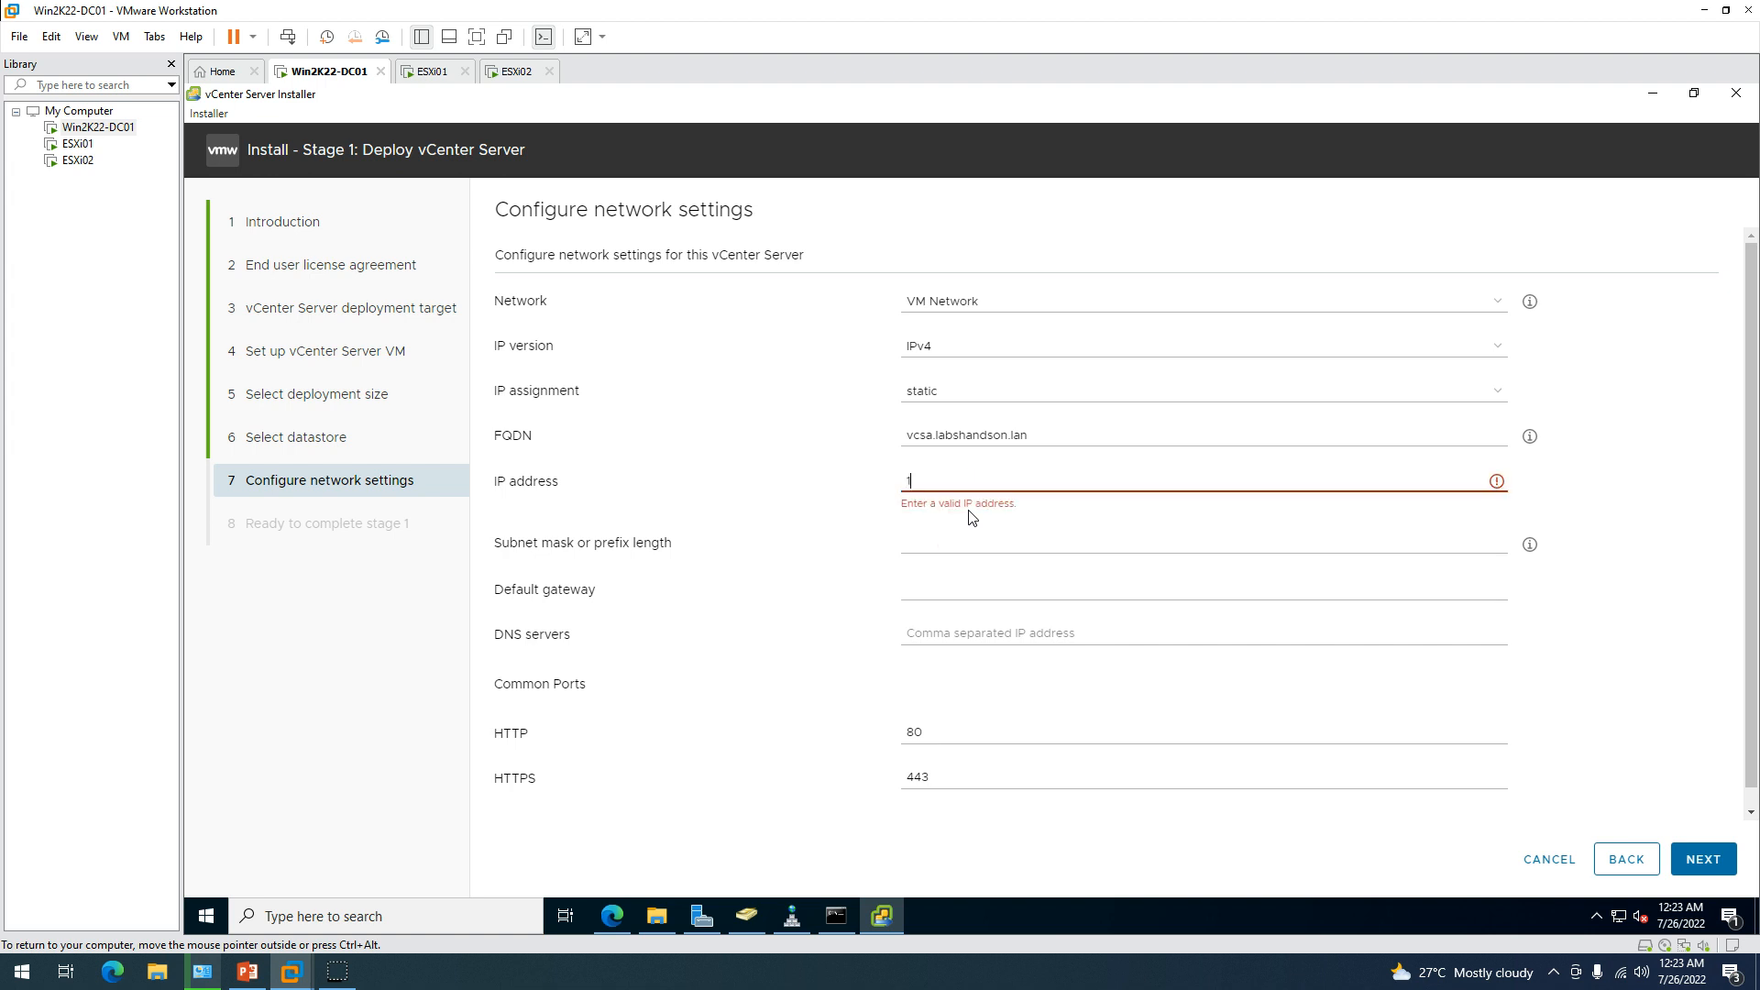
text(92.168)
text(.0.202)
click(972, 518)
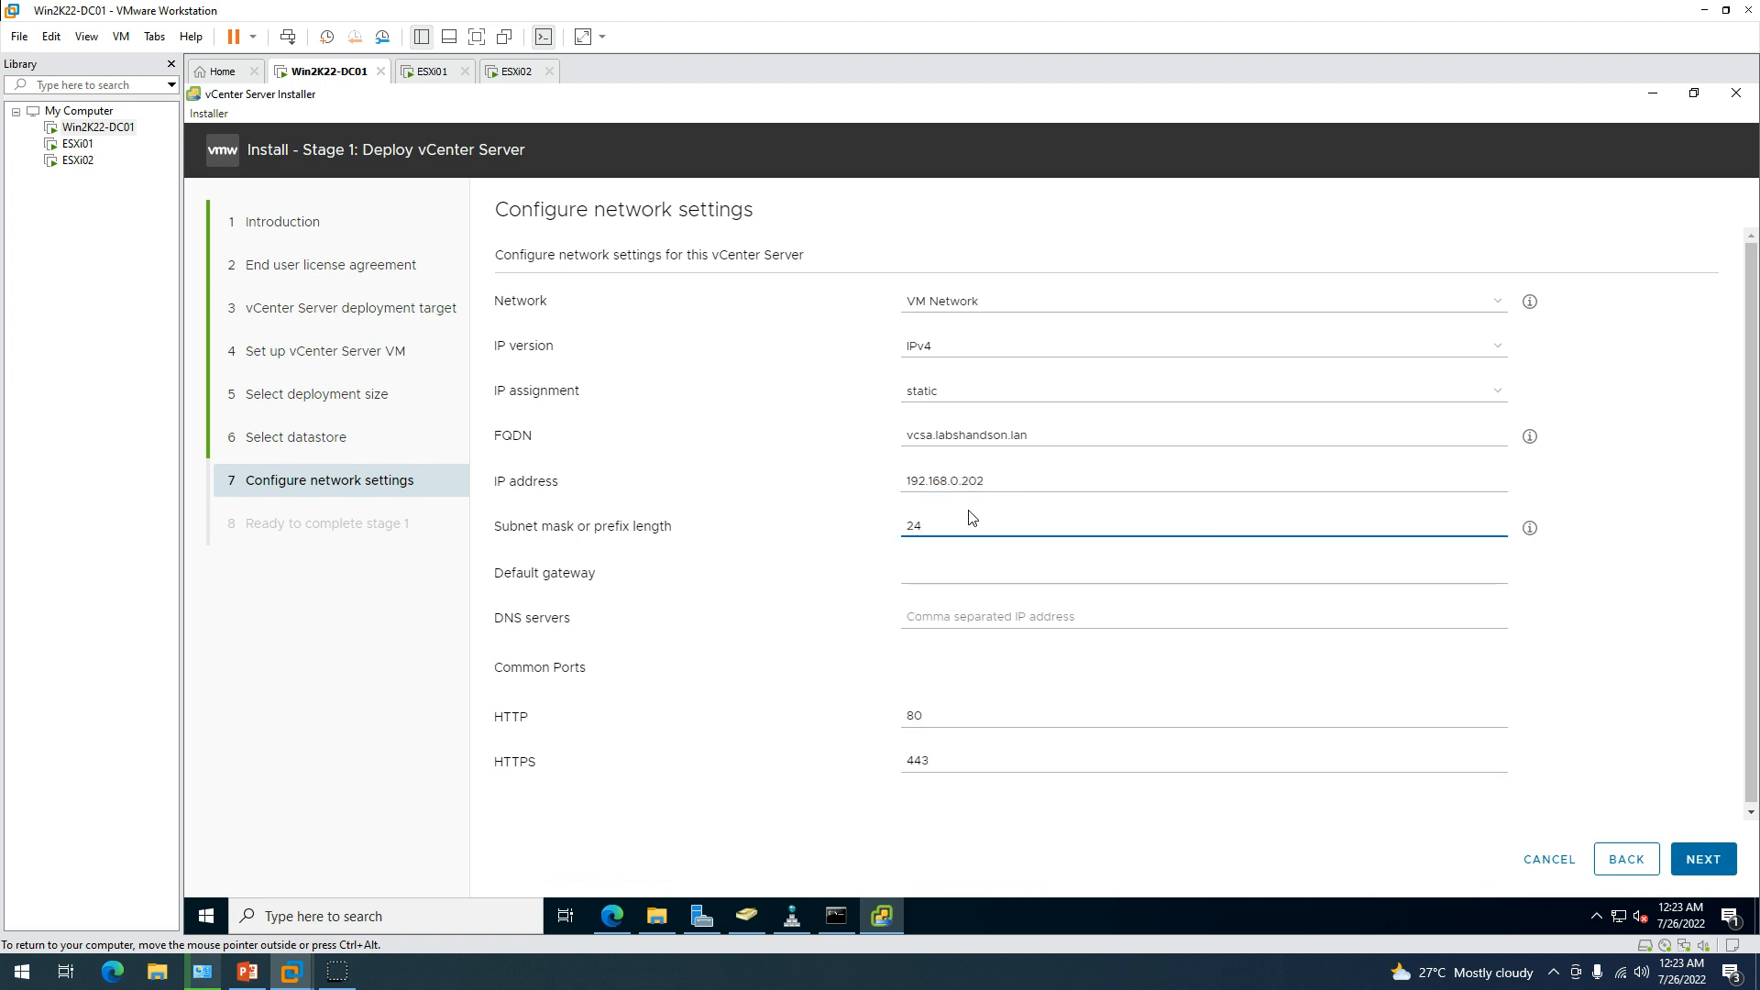
key(Tab)
text(192.168.0.1)
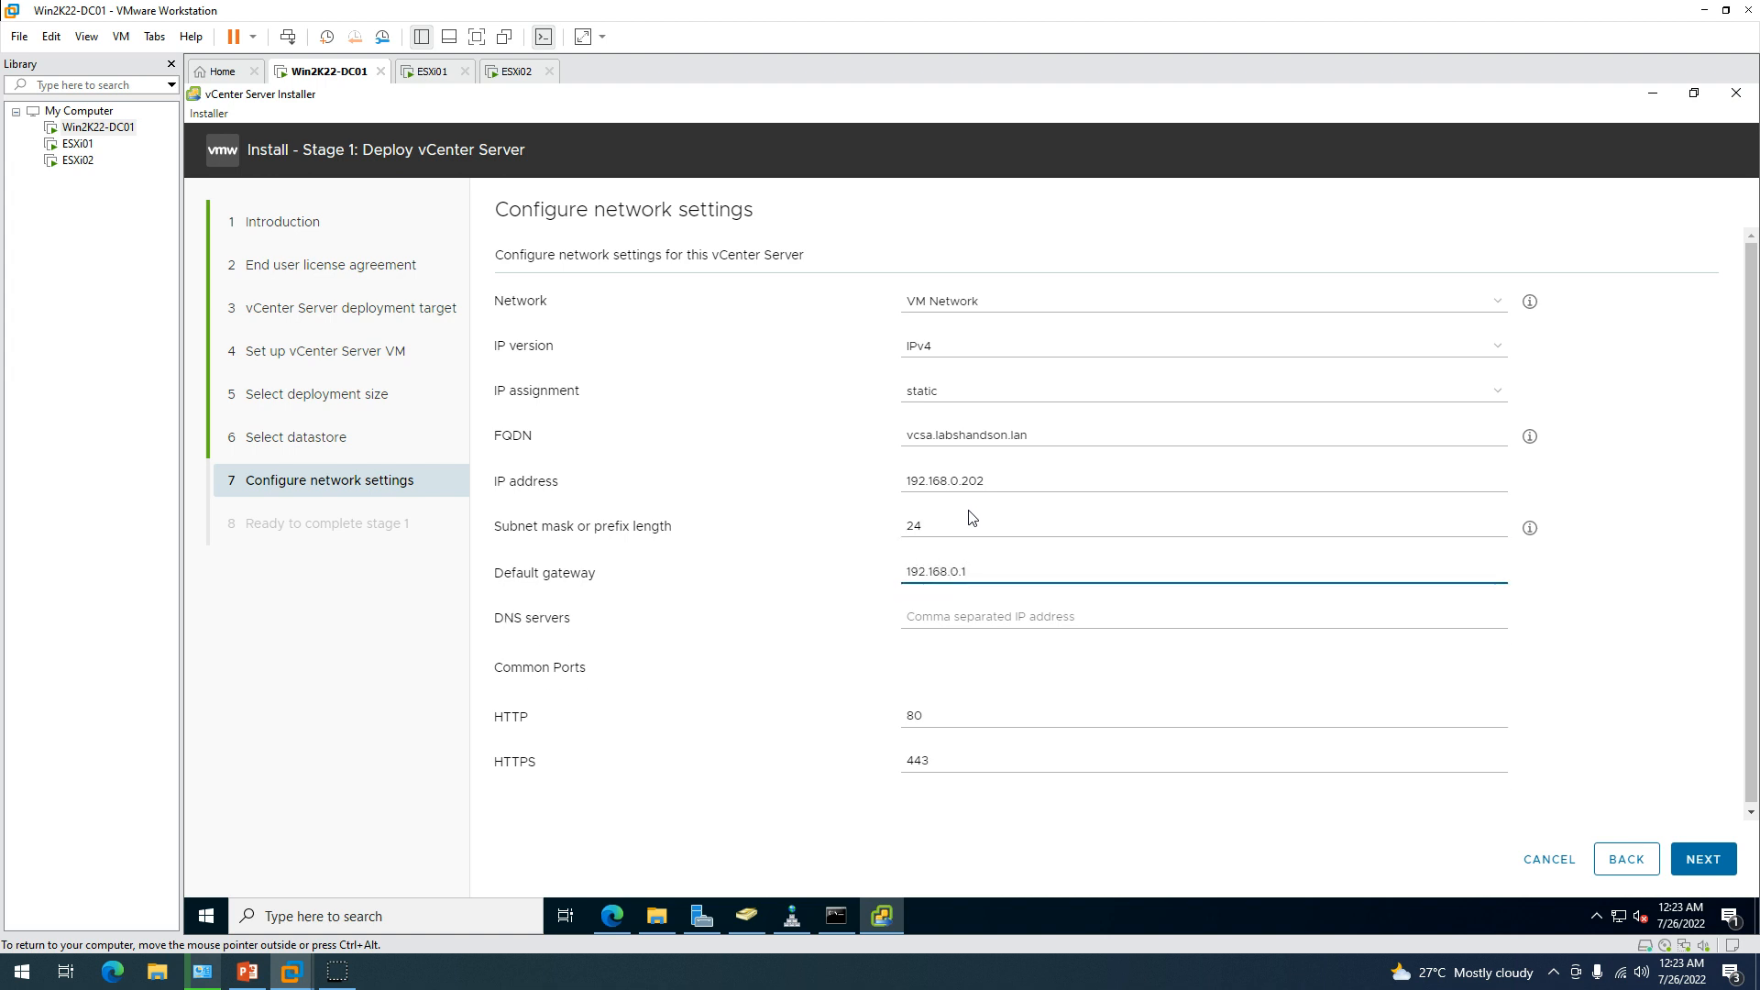
Set DNS servers 192.168.0.201,8.8.8.8, keep default ports, and advance to Ready to complete.
key(Tab)
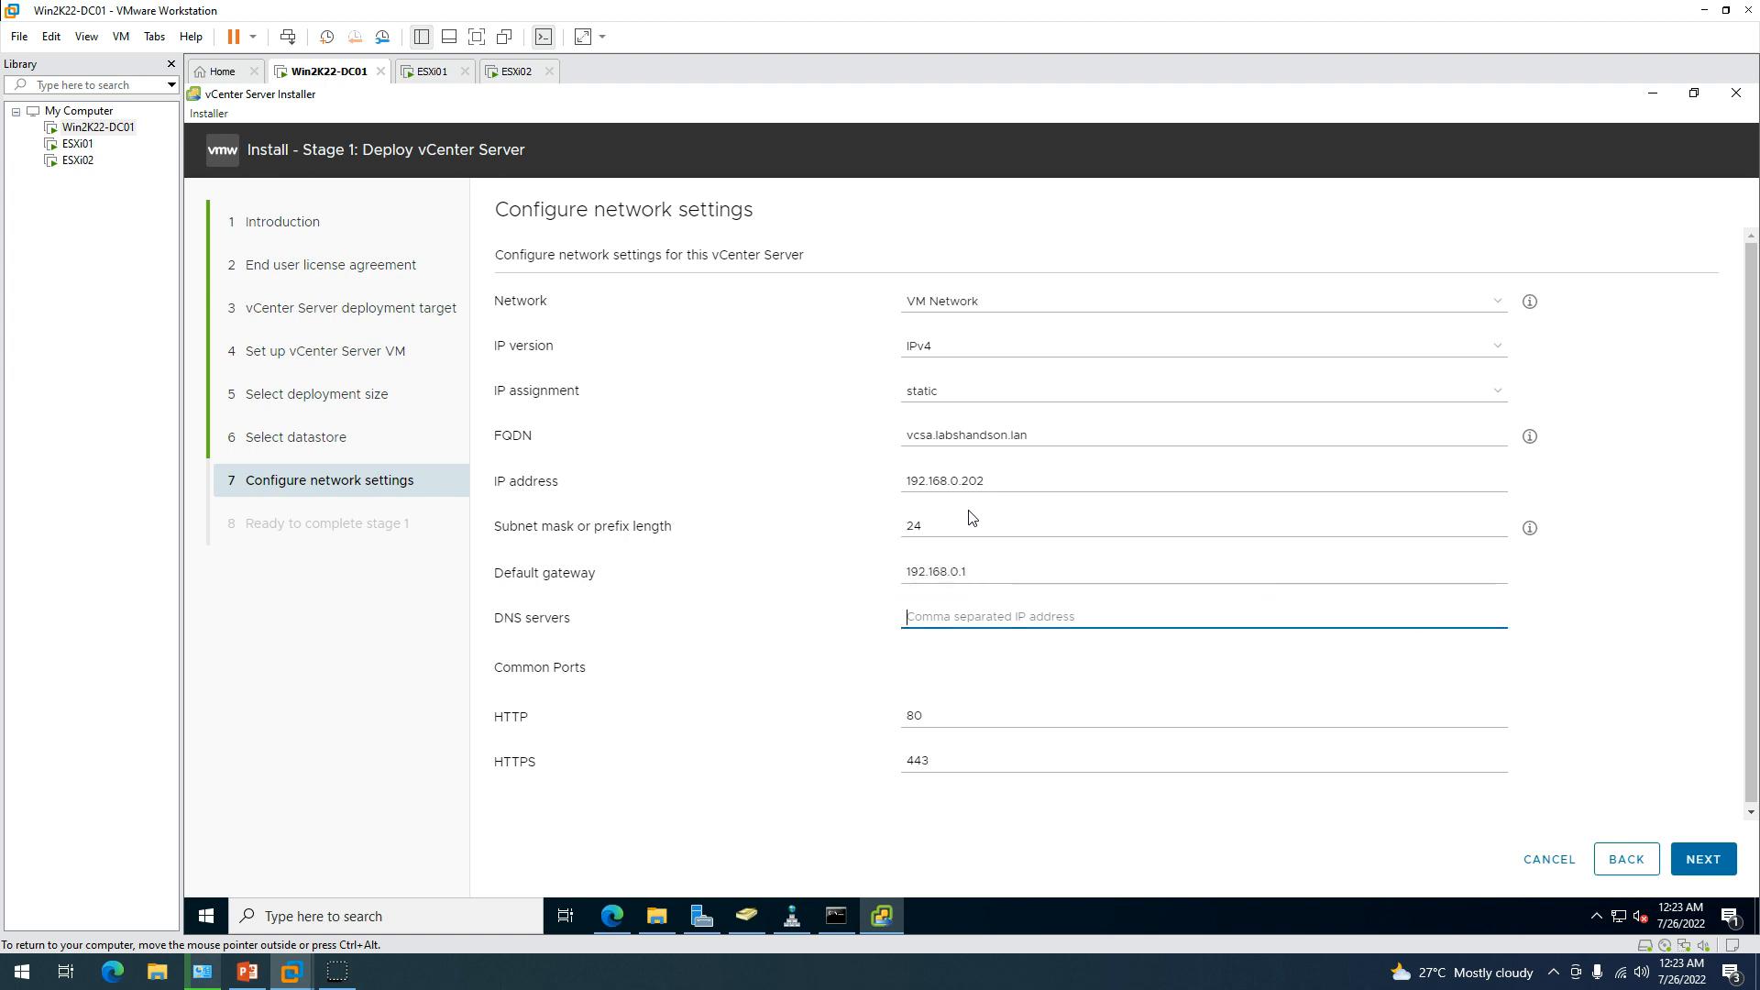
text(192.168)
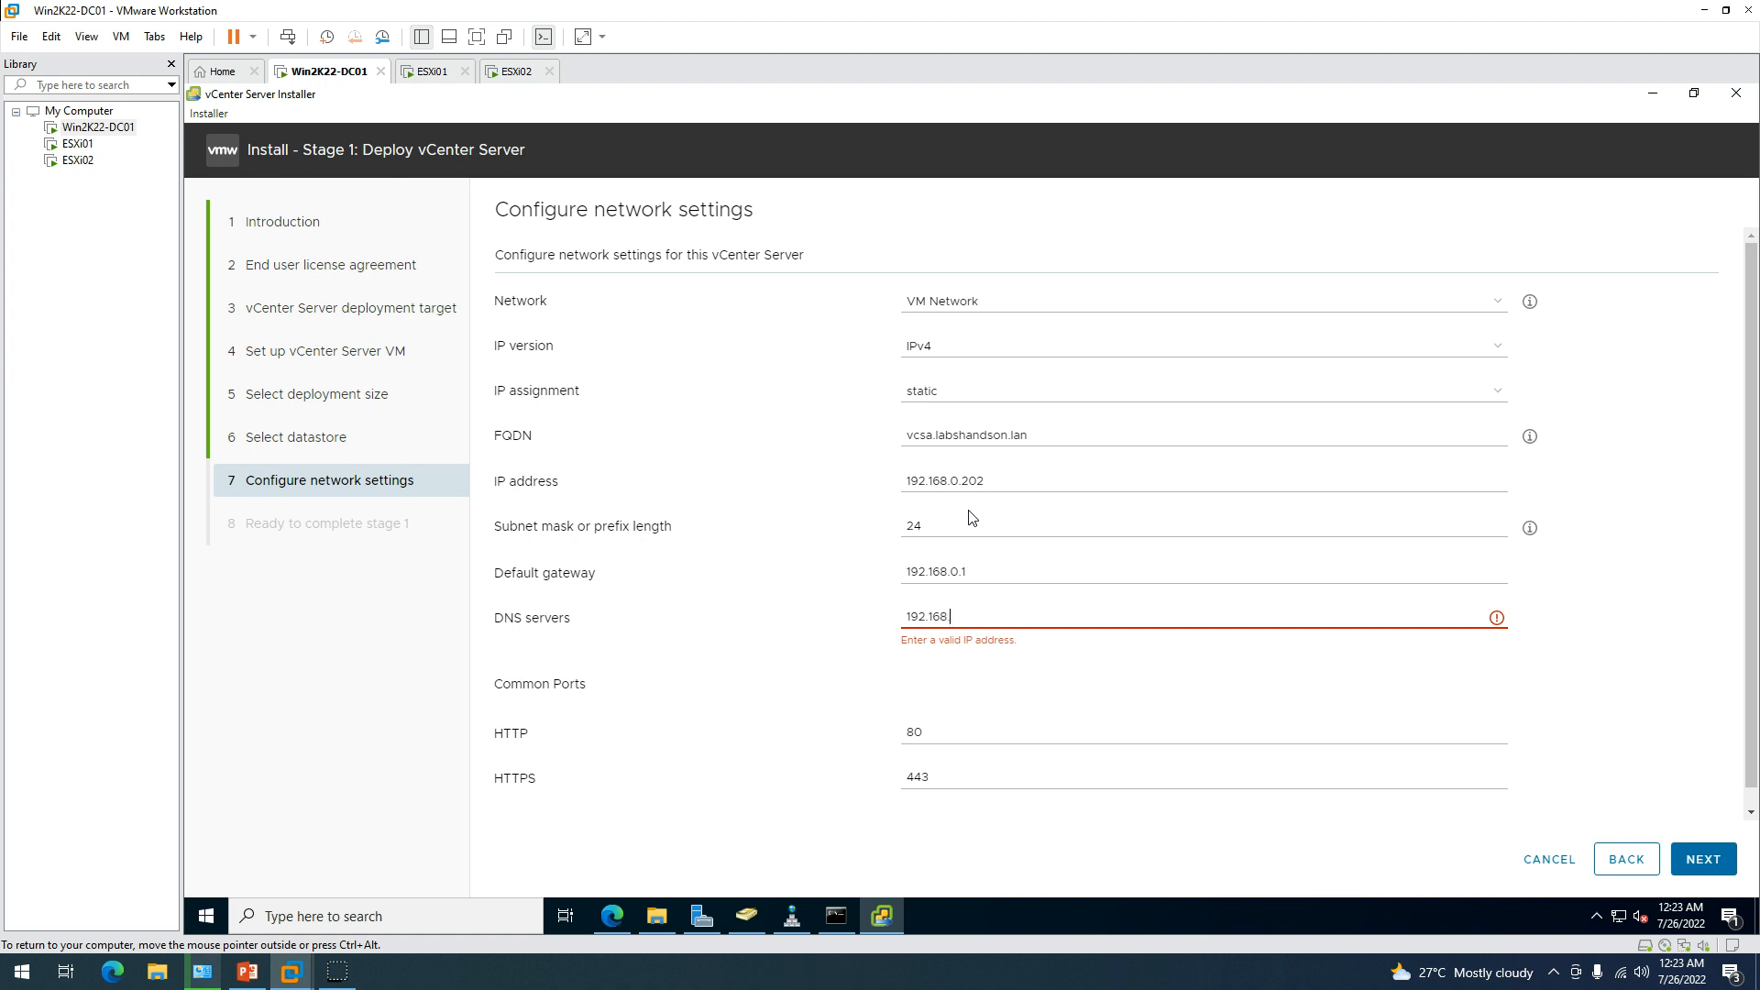
text(.0.201)
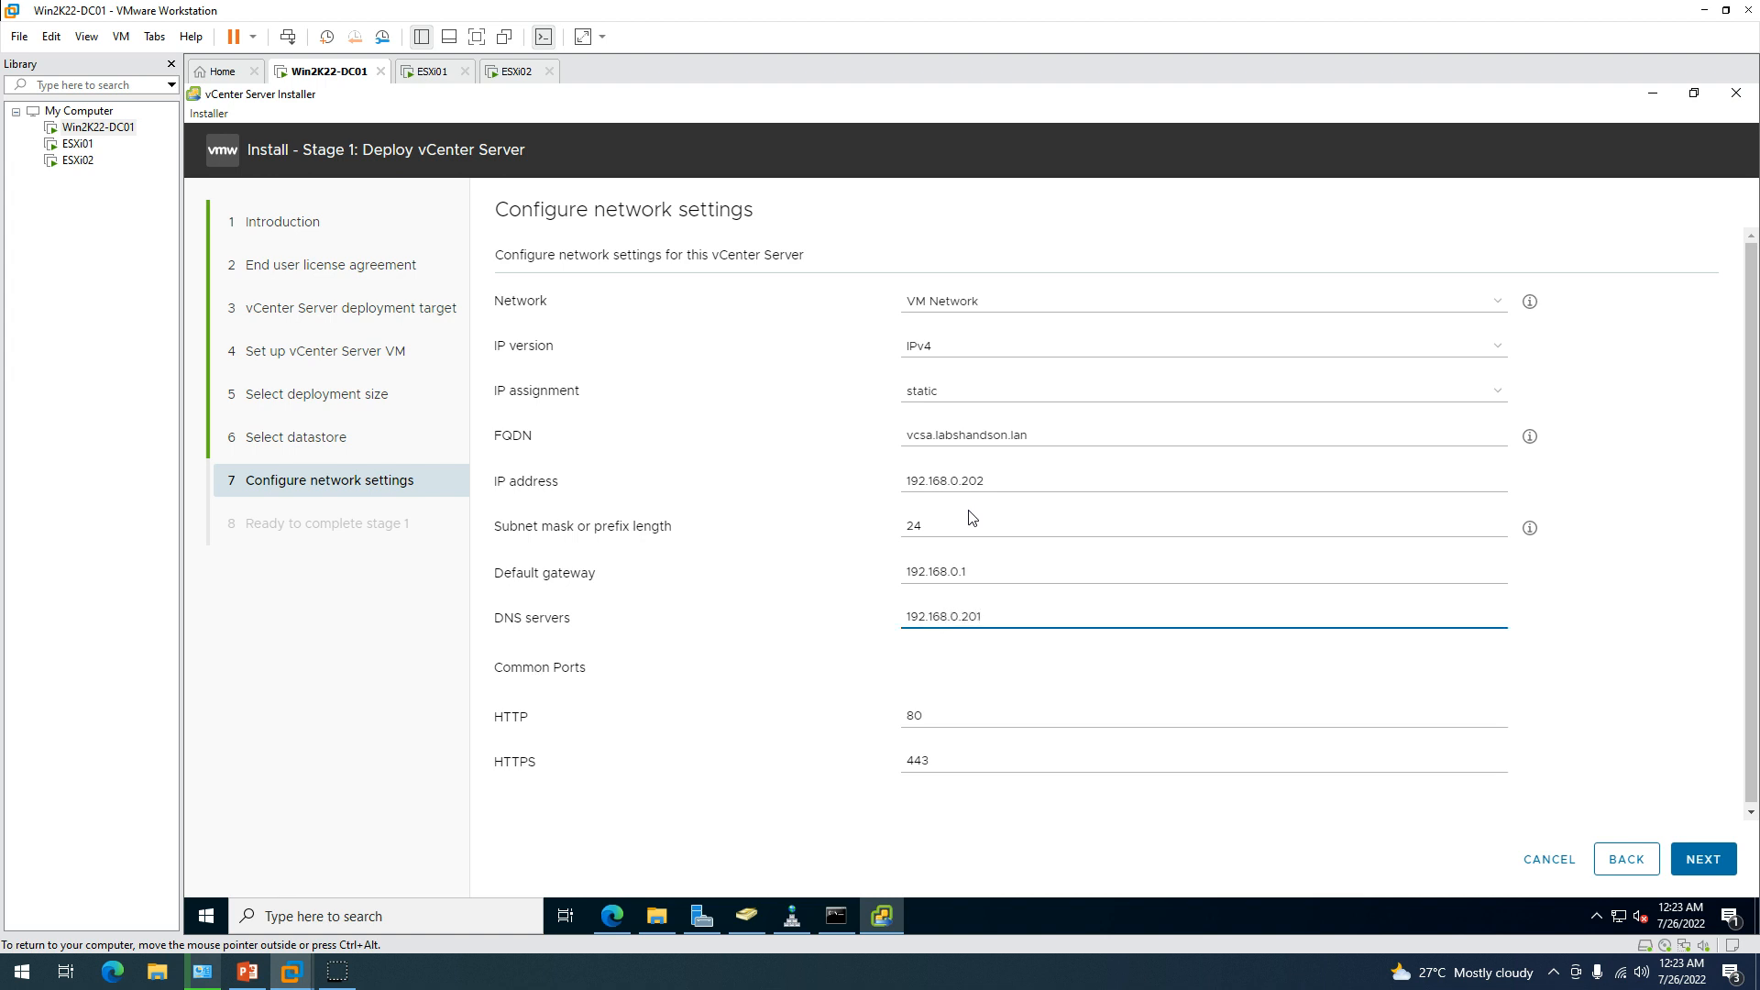
text(,)
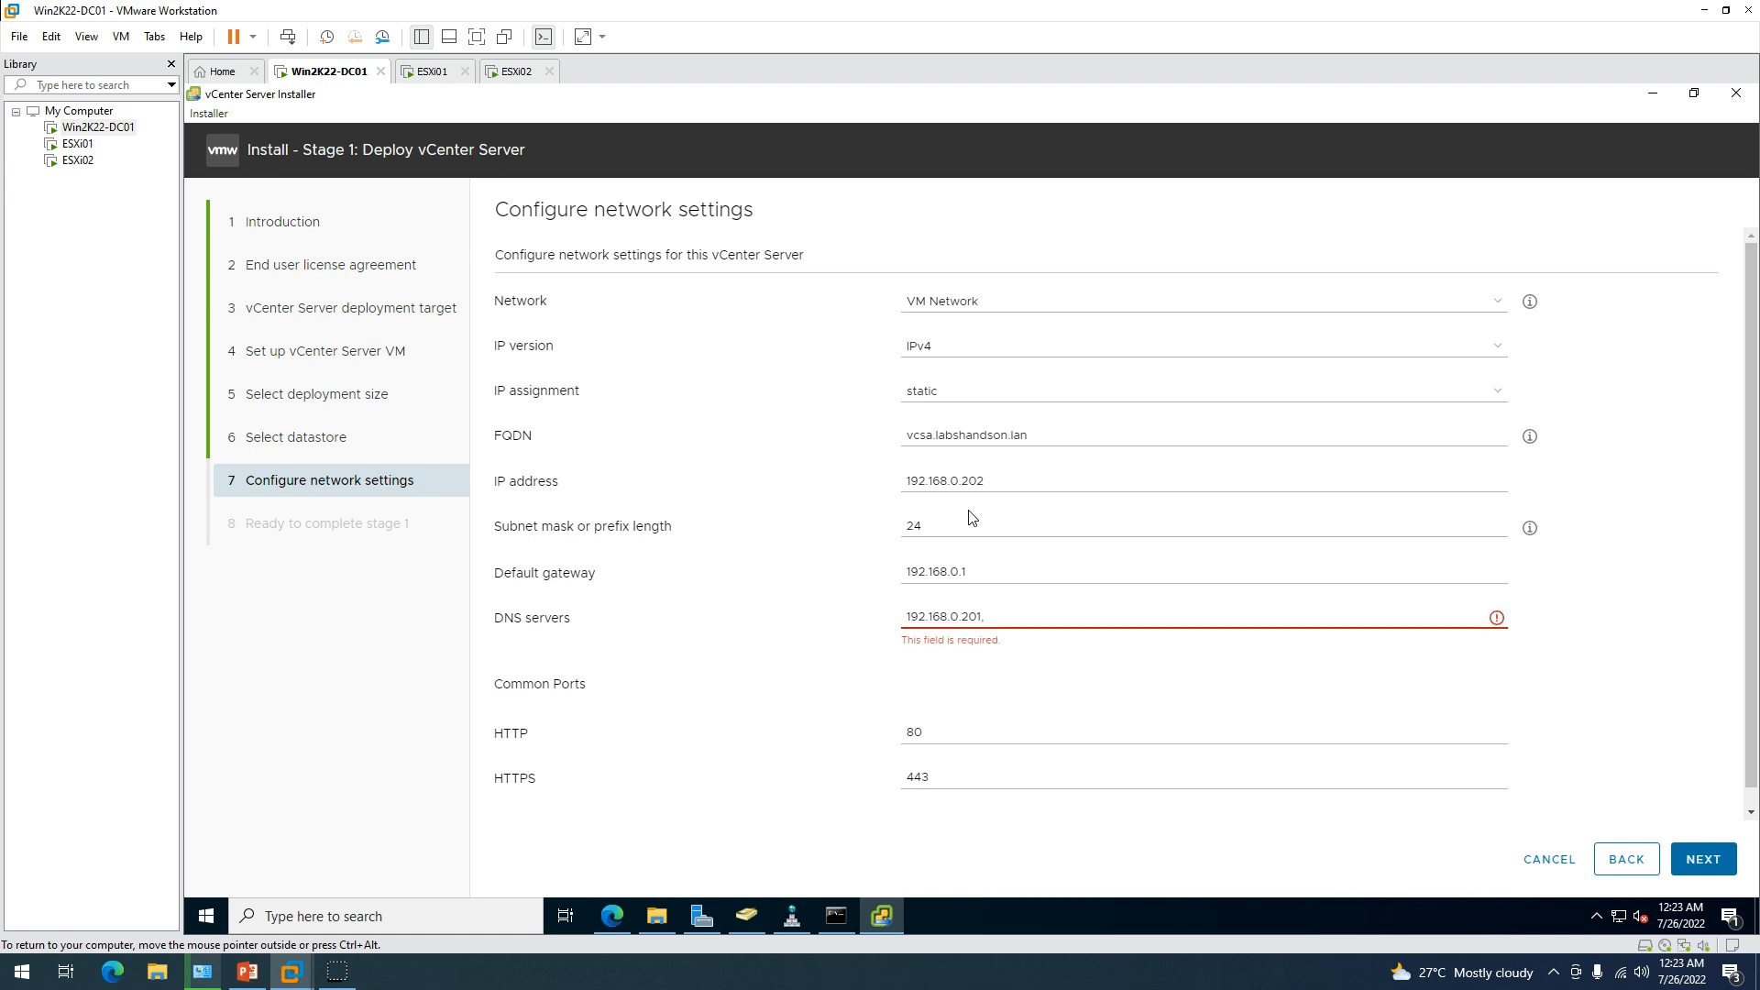
text(1)
key(BackSpace)
text(8.8.8.8)
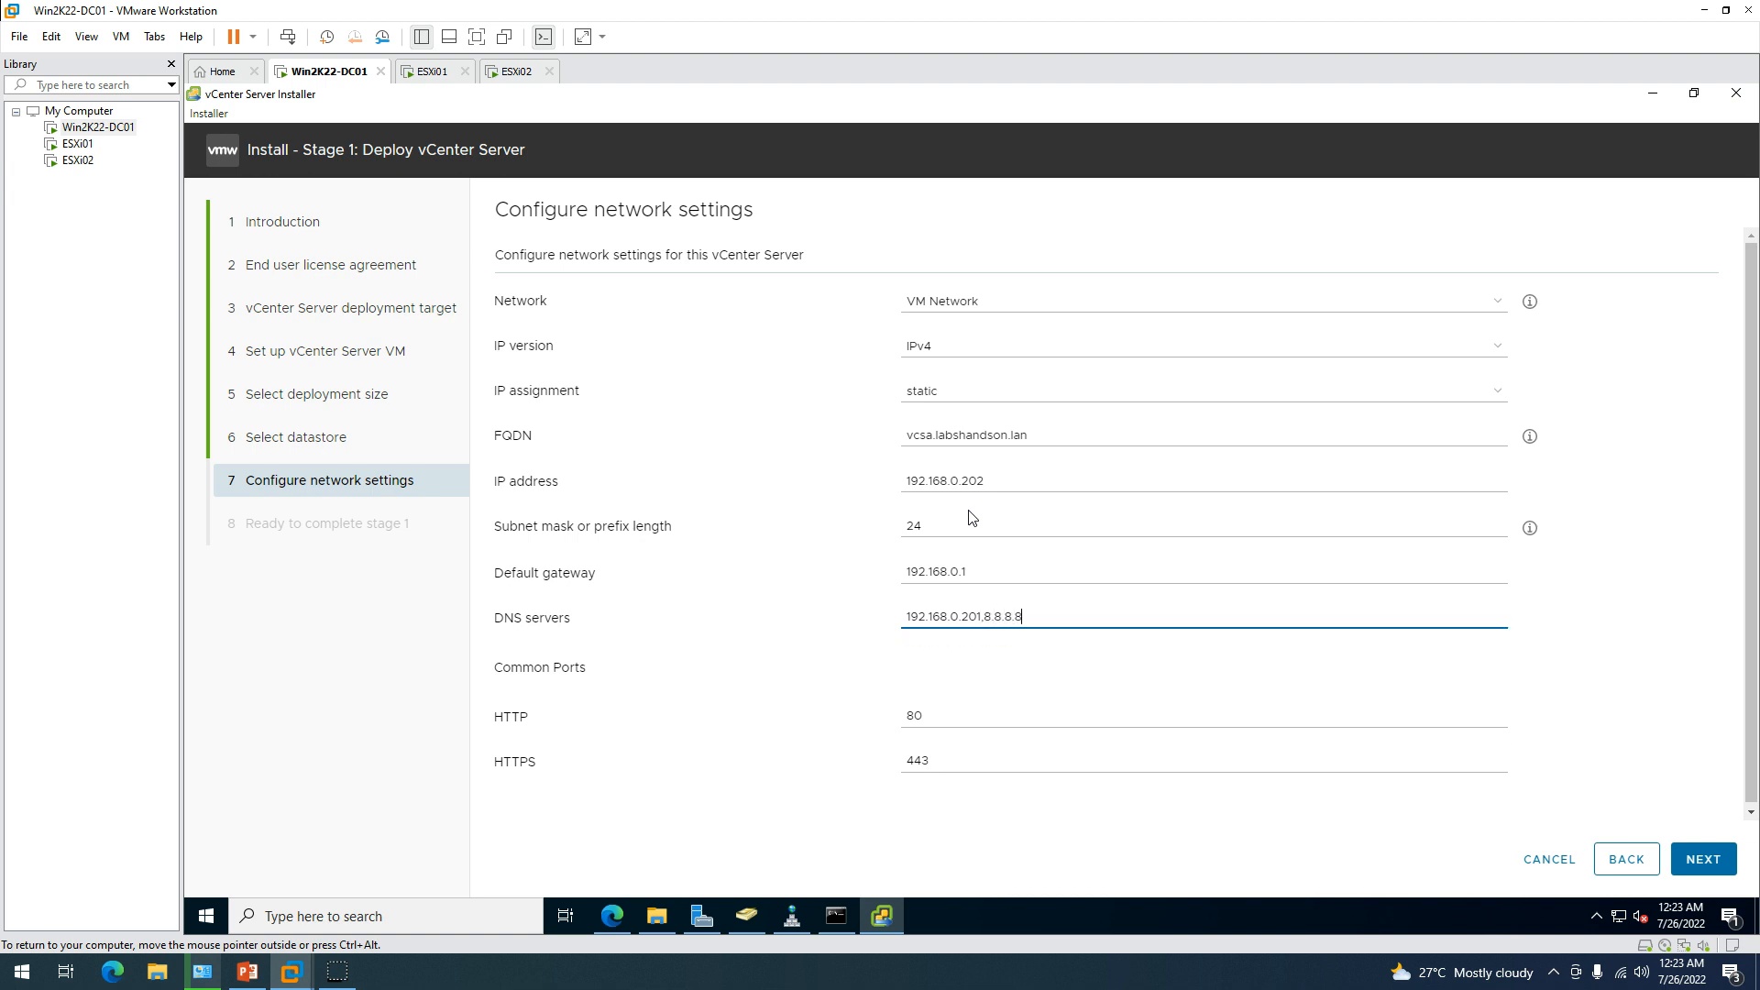
key(Tab)
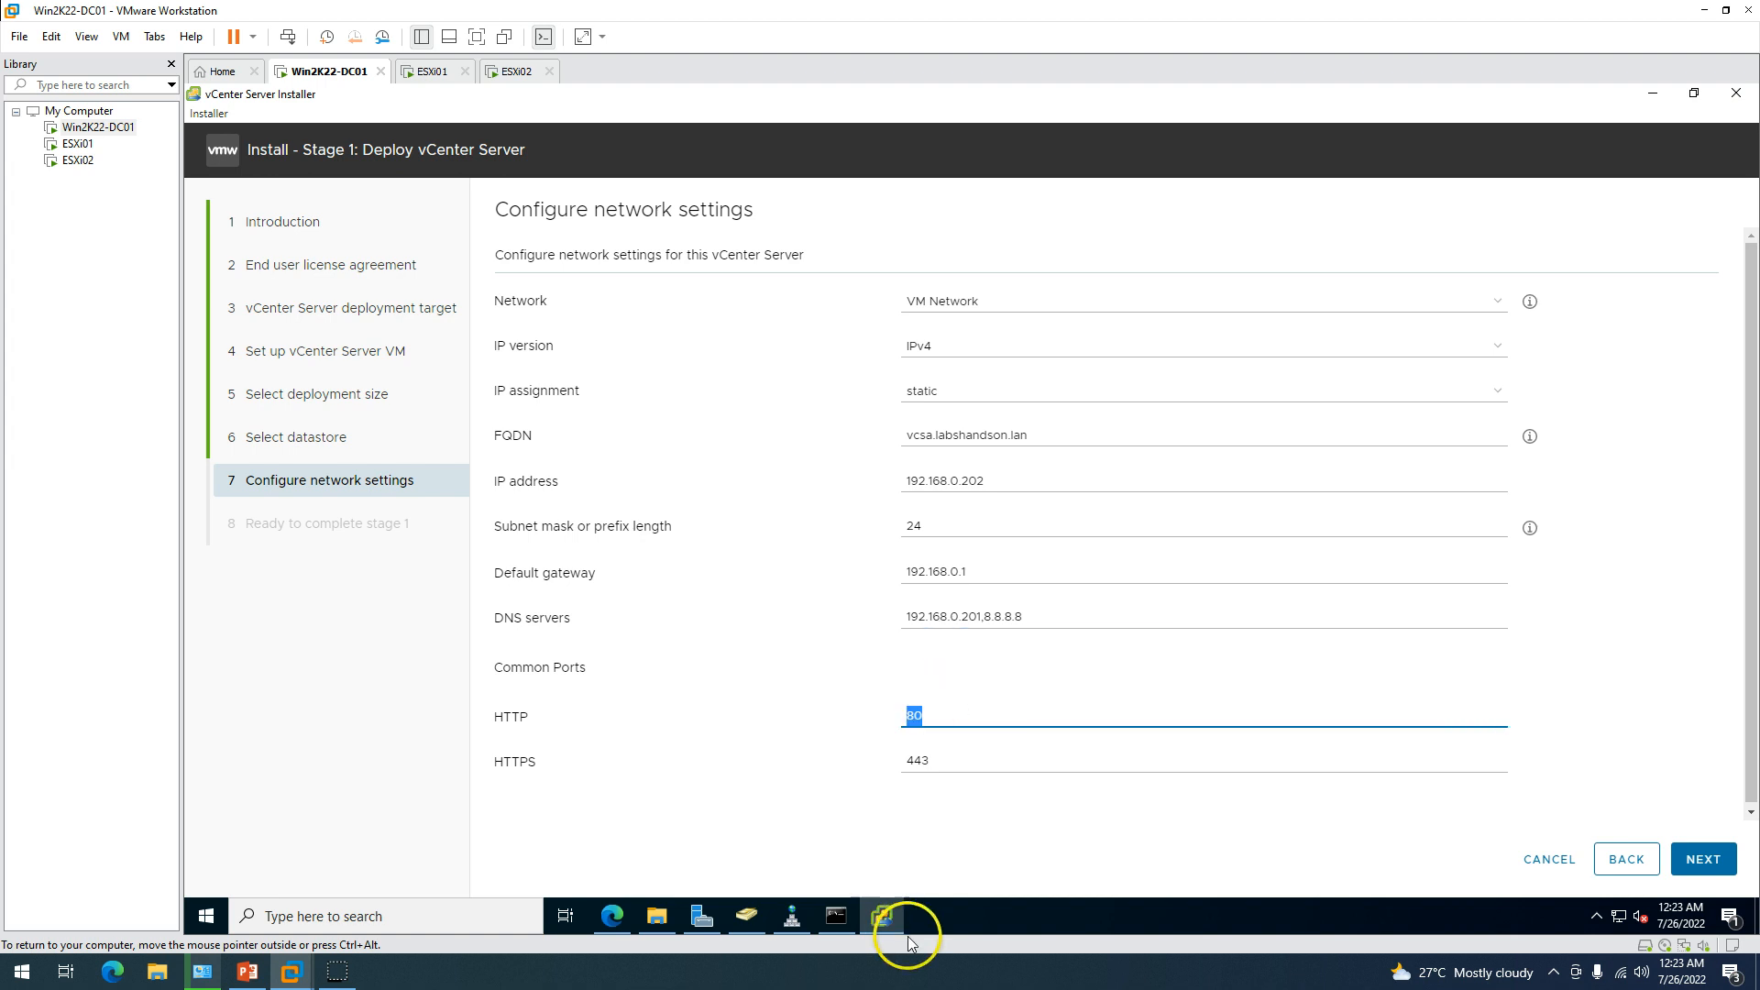
key(Tab)
key(Tab)
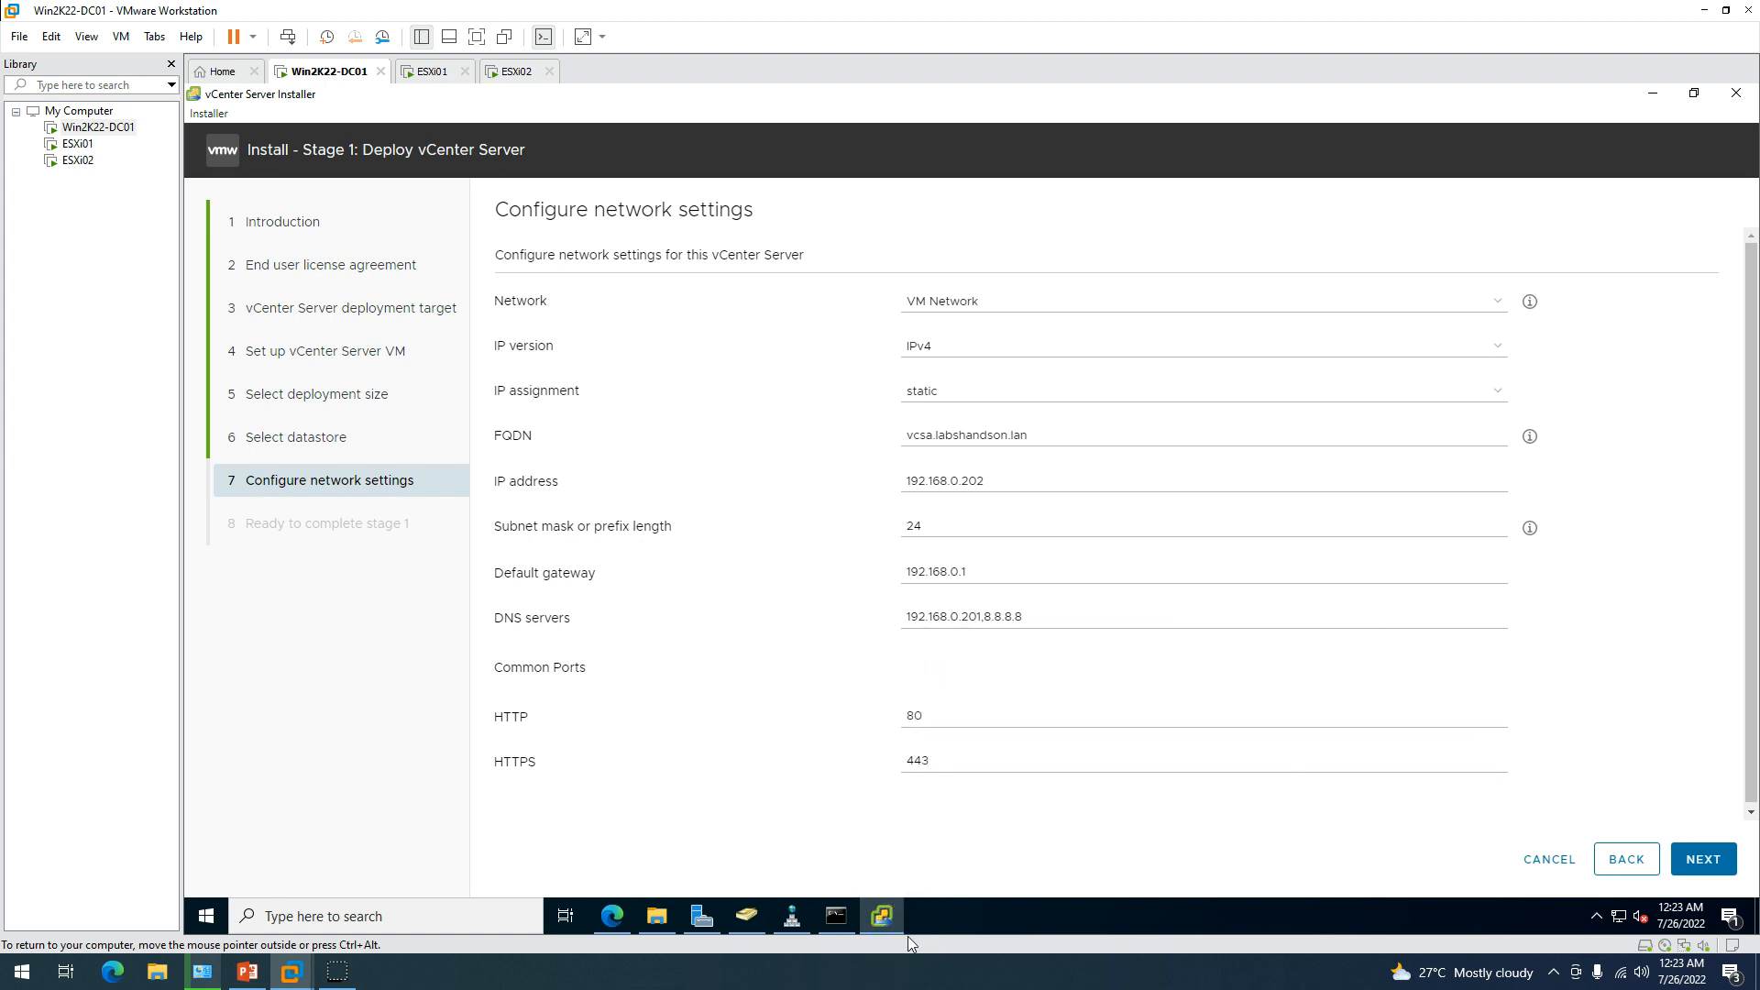
key(Return)
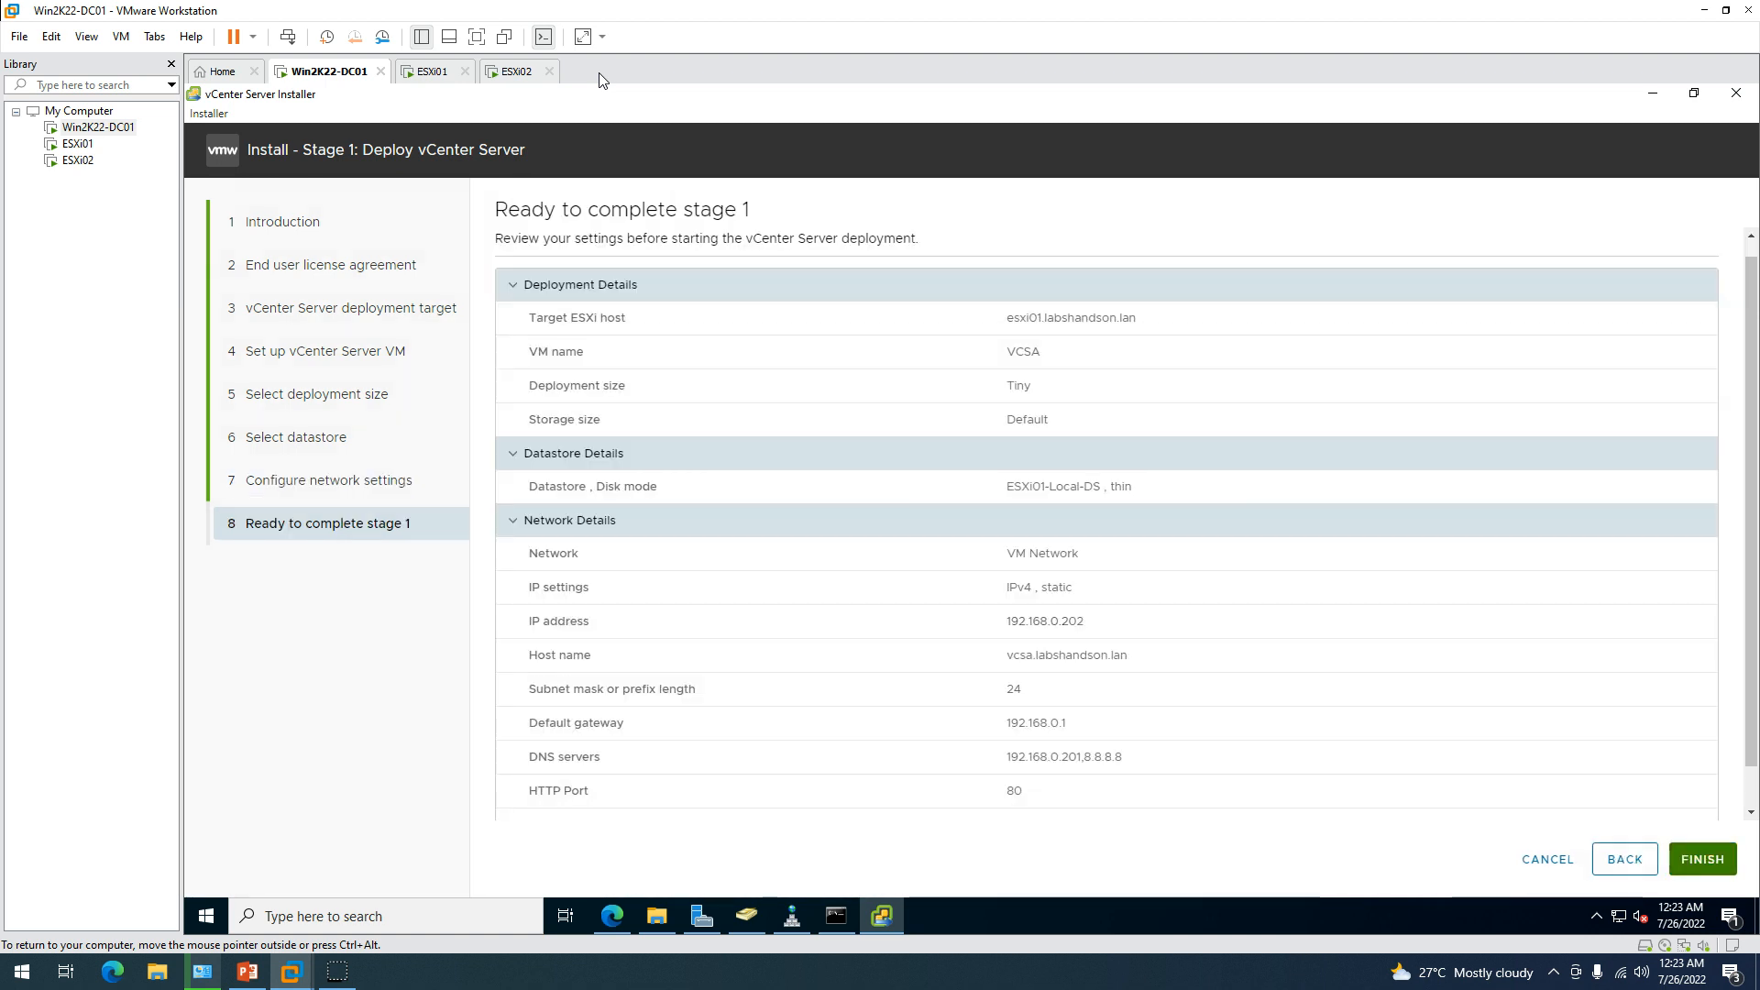
Review the stage 1 summary and click Finish to start deployment.
drag(1007, 317, 1182, 630)
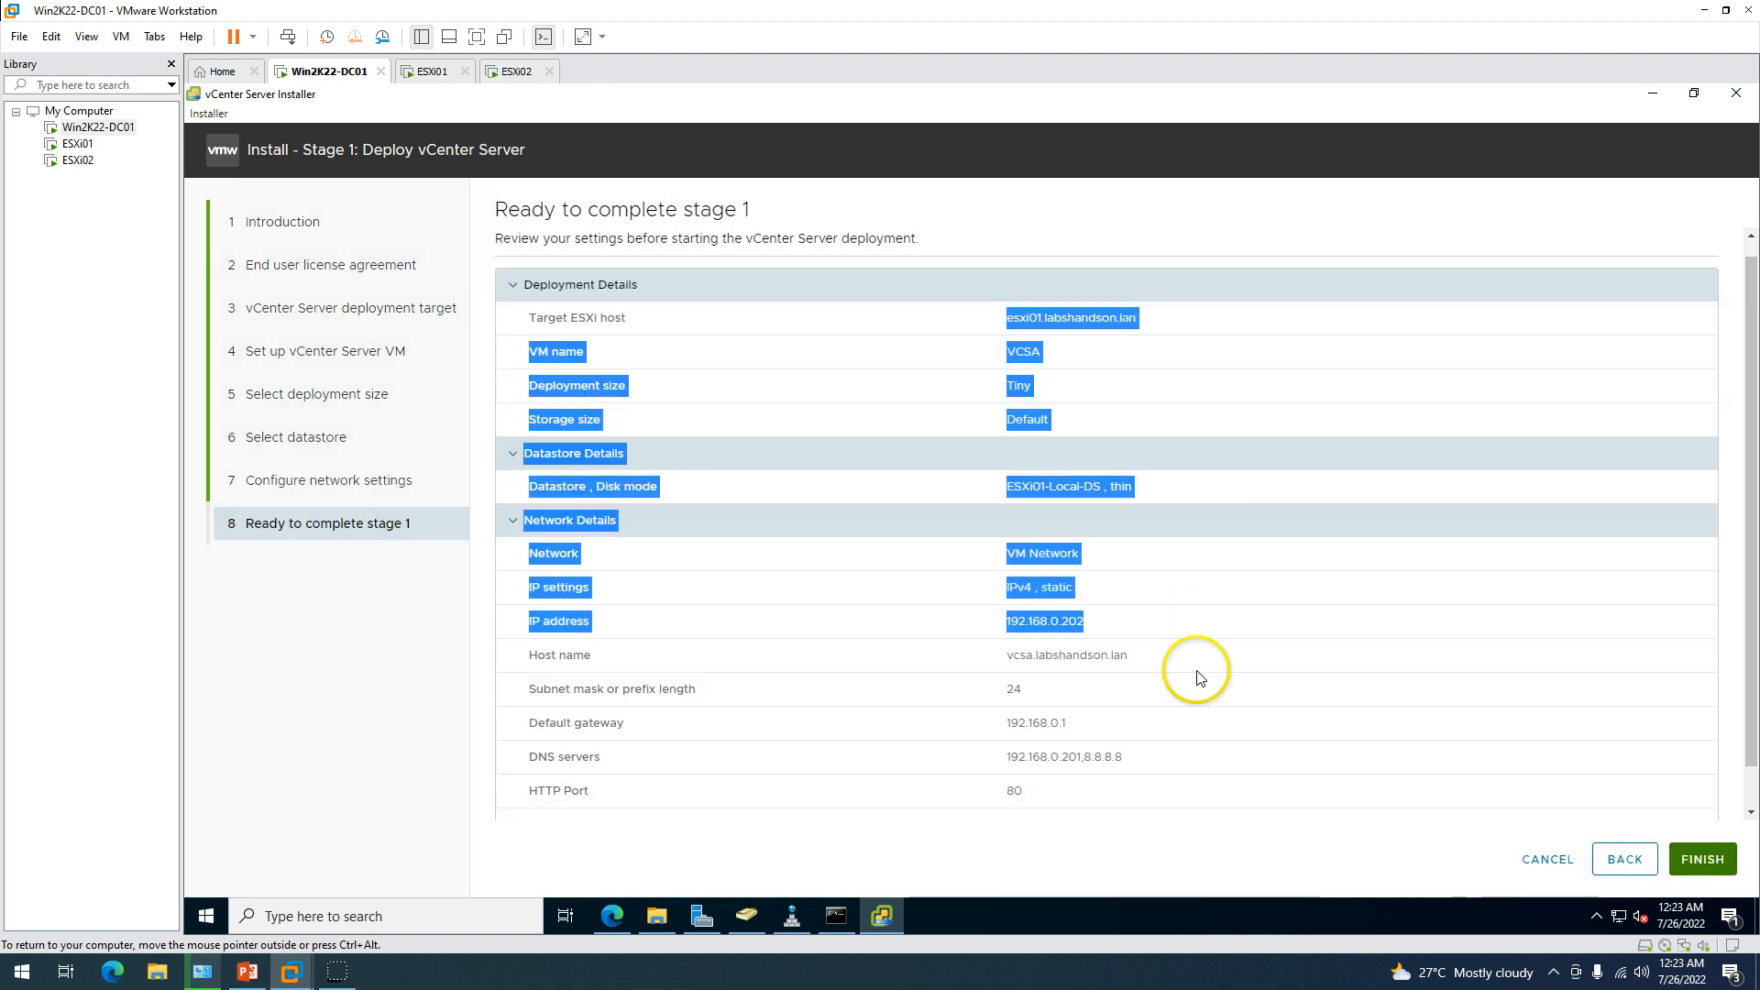
click(1196, 692)
scroll(1749, 404, down, 2)
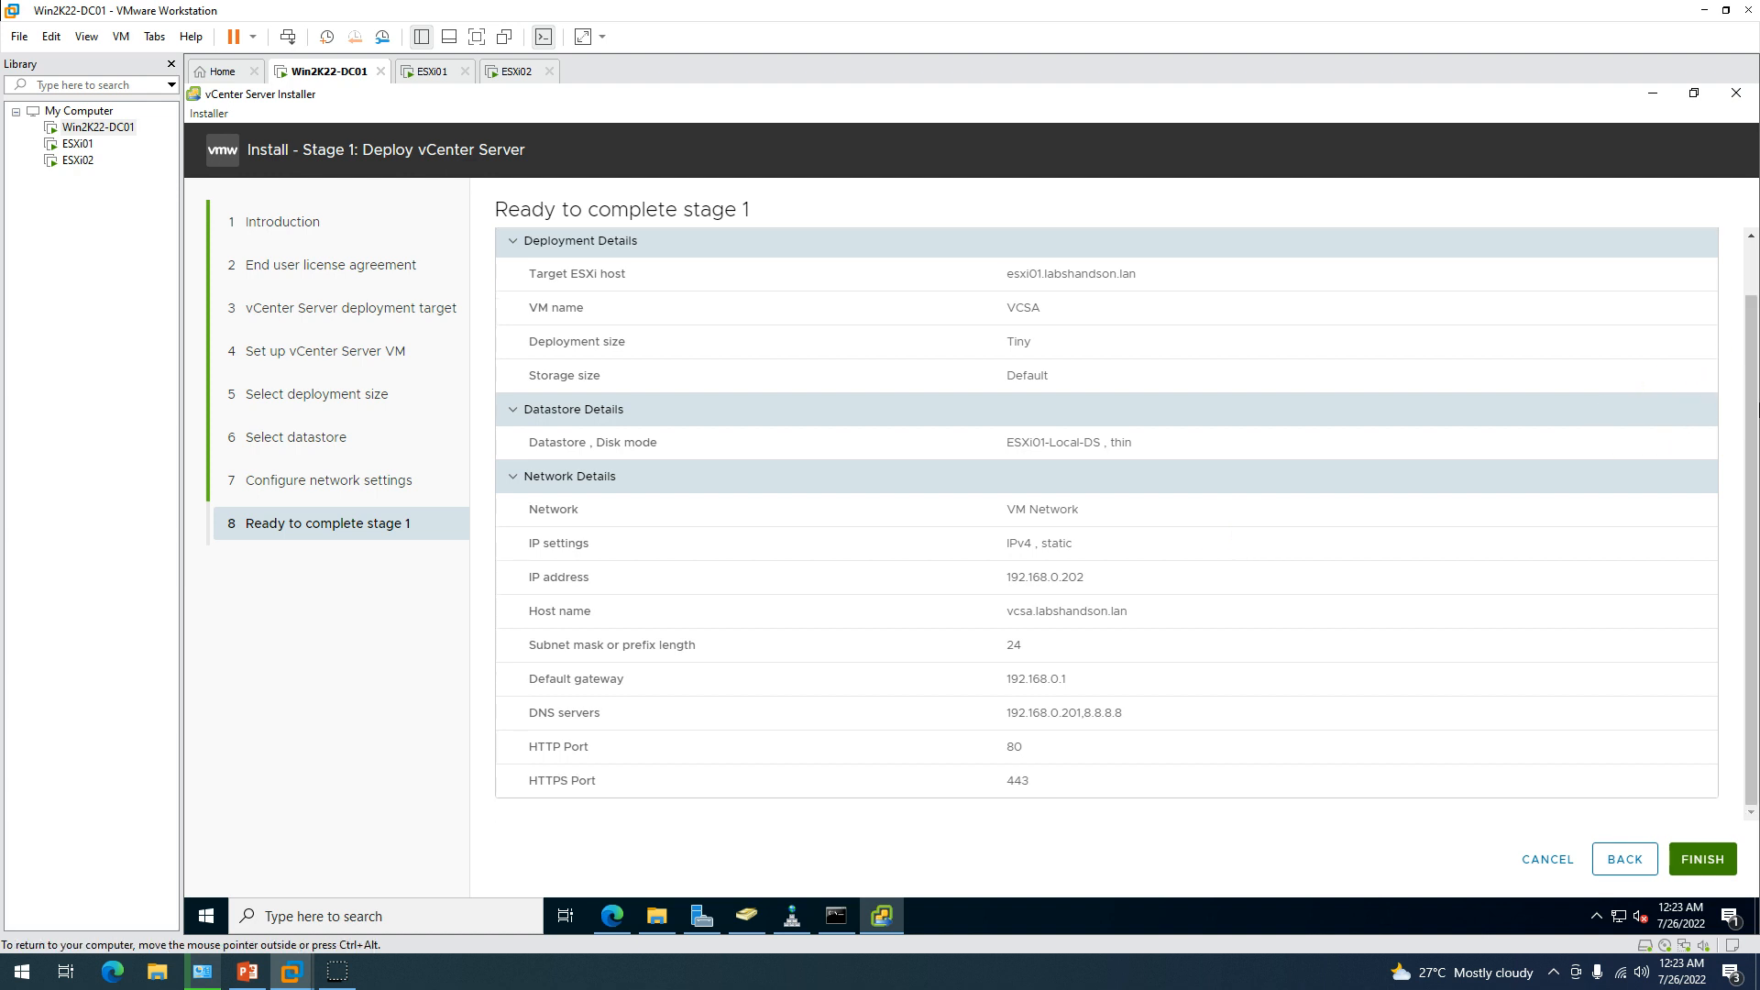
click(1705, 863)
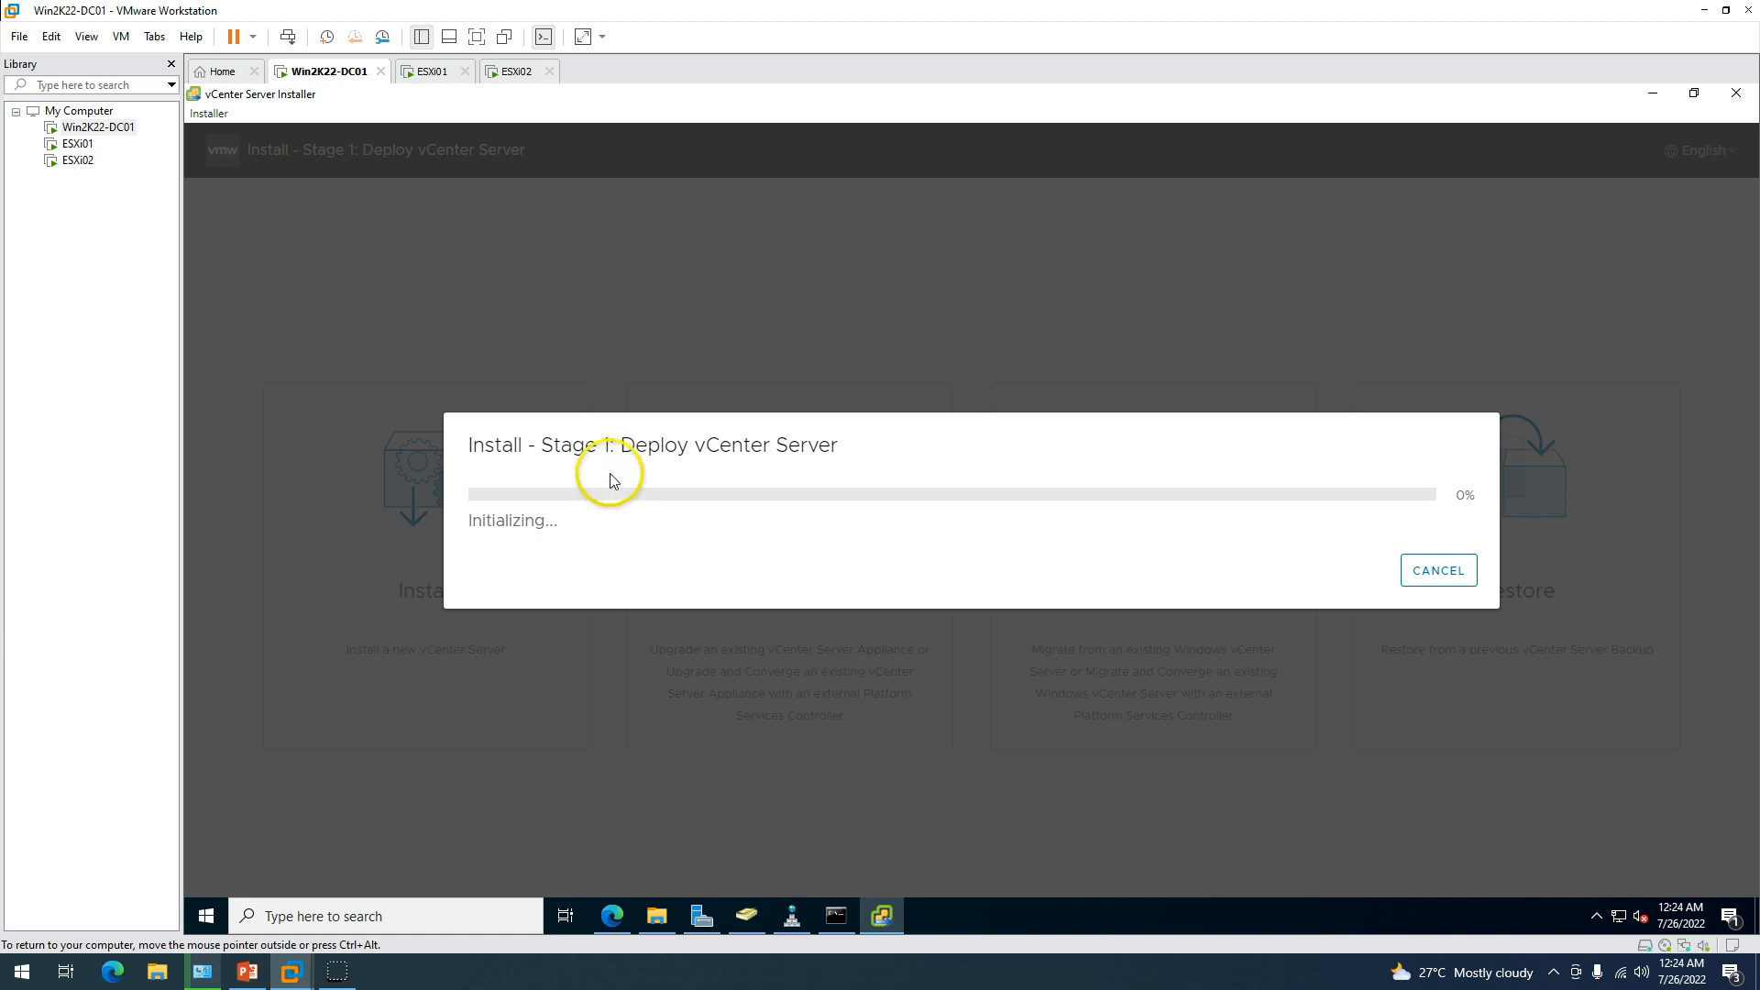
Watch the Deploy progress dialog, then switch to the esxi01 host web client.
drag(483, 450, 1015, 467)
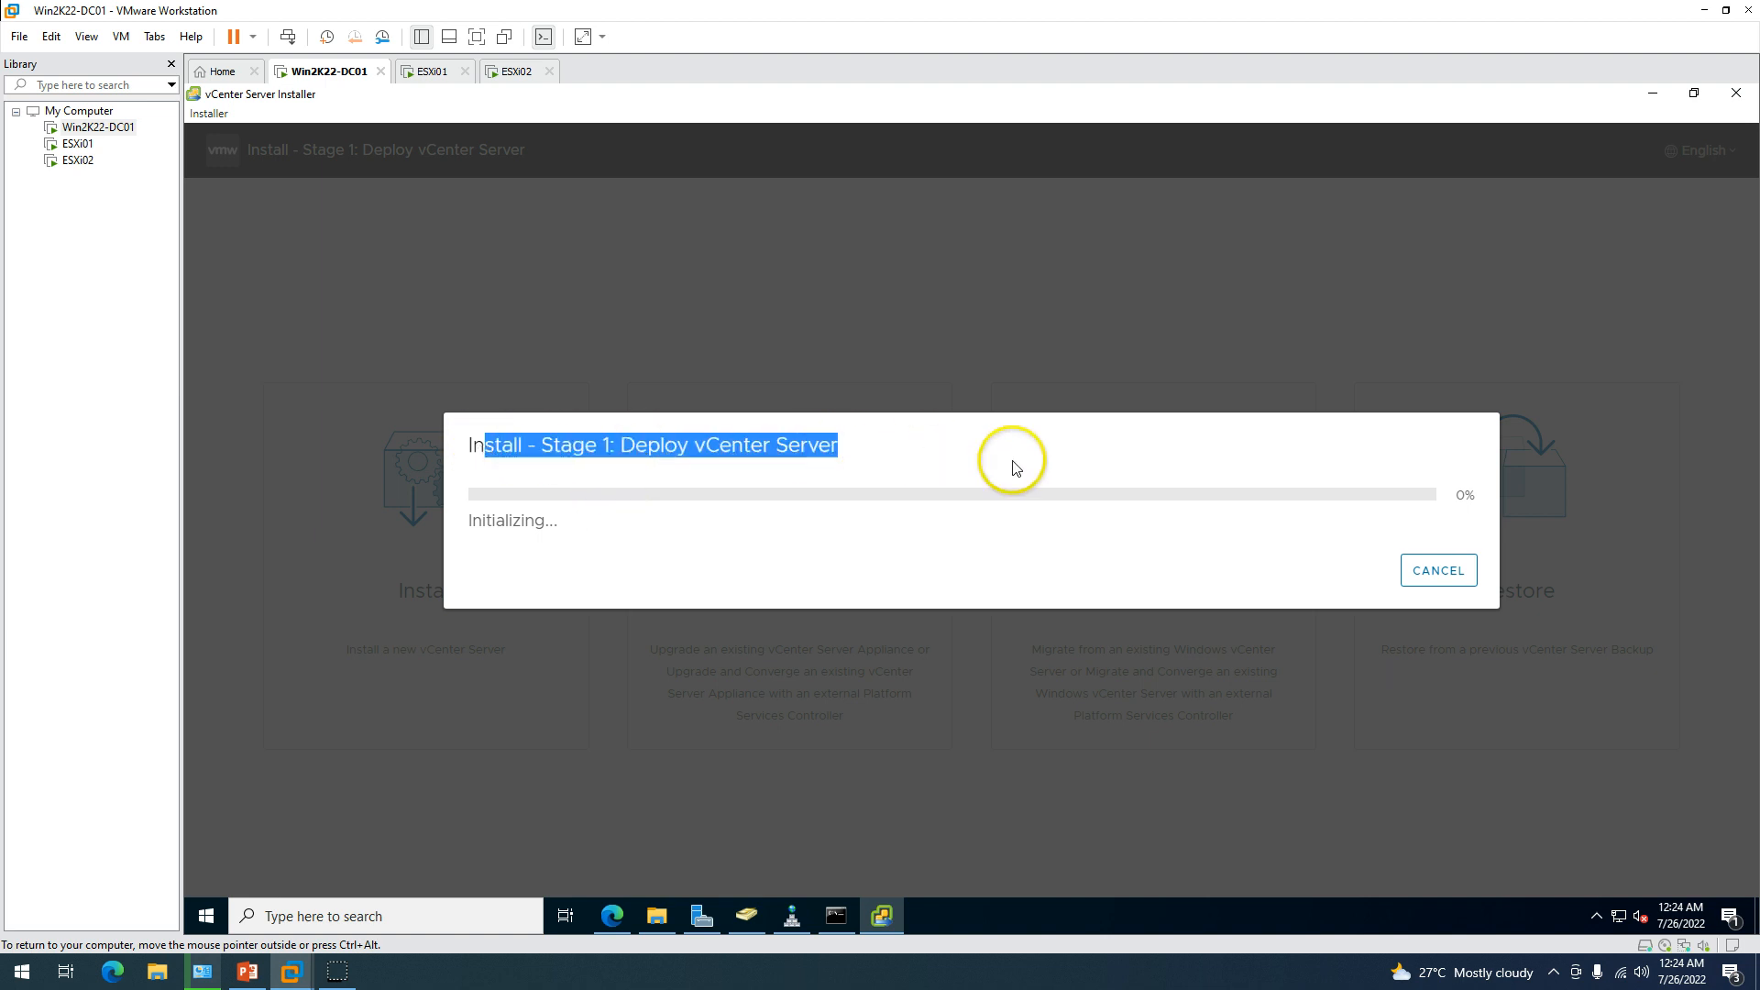
click(1013, 467)
double_click(637, 469)
click(917, 460)
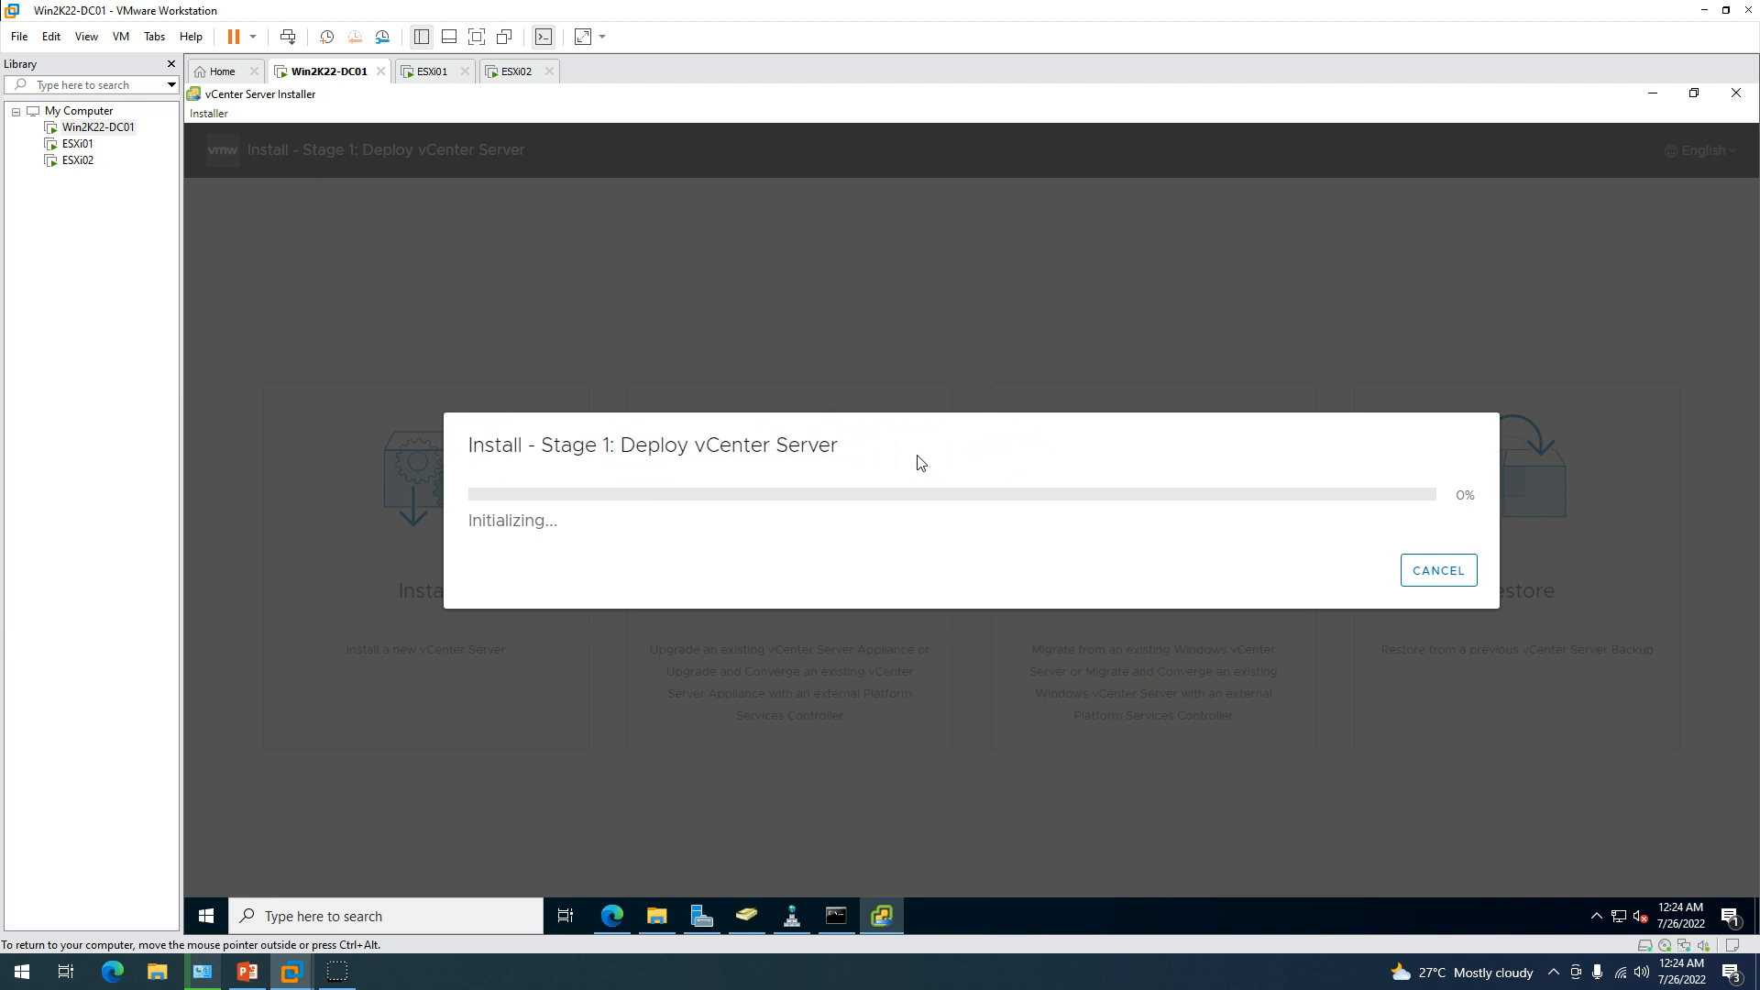
click(611, 916)
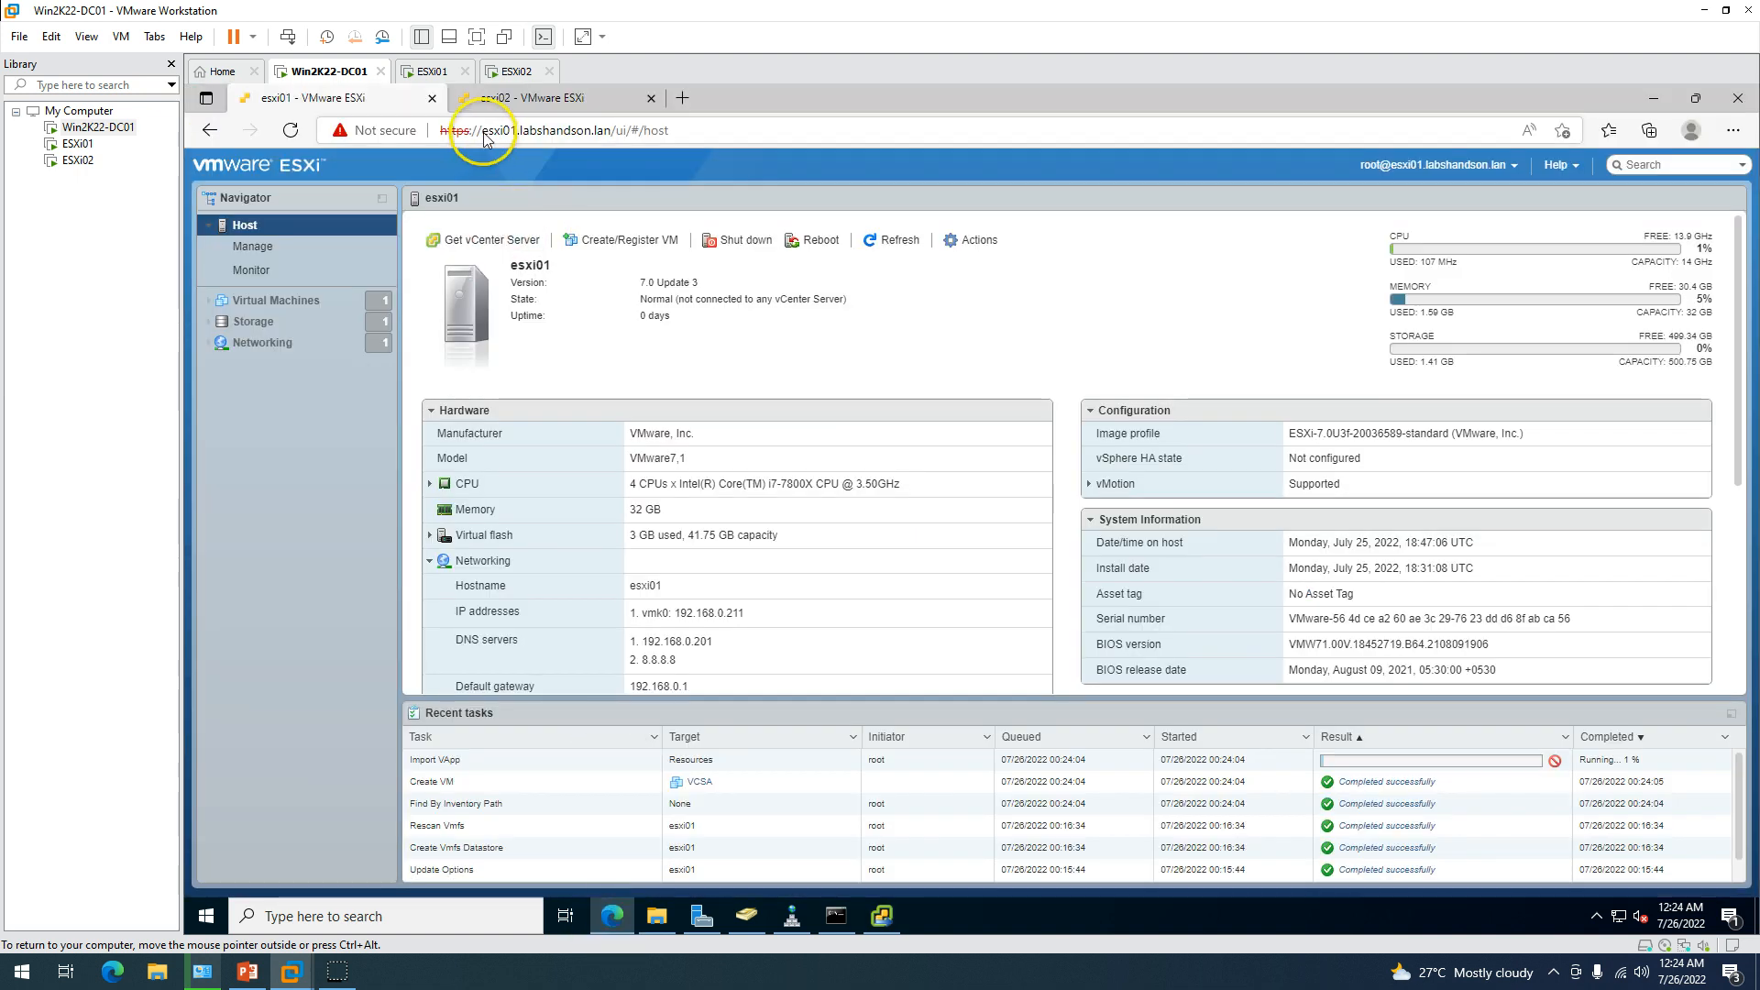
Confirm the VCSA VM appears in esxi01's virtual machine list, then return to the installer at 3%.
click(290, 303)
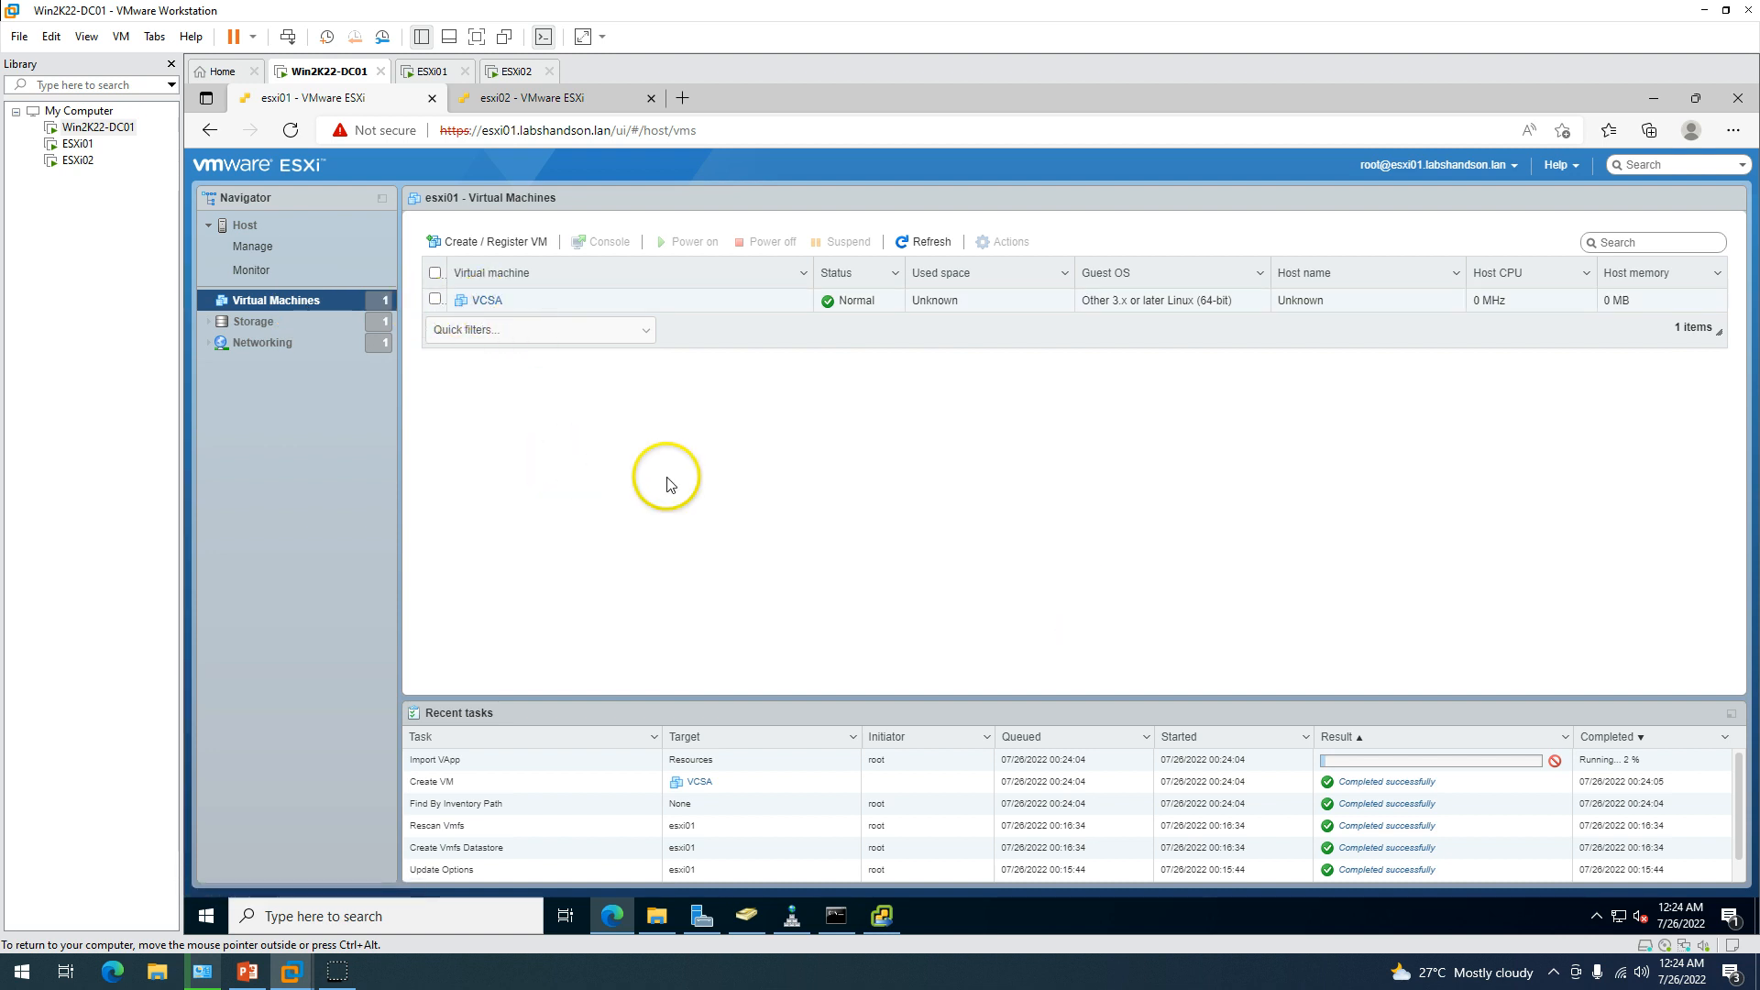
click(608, 915)
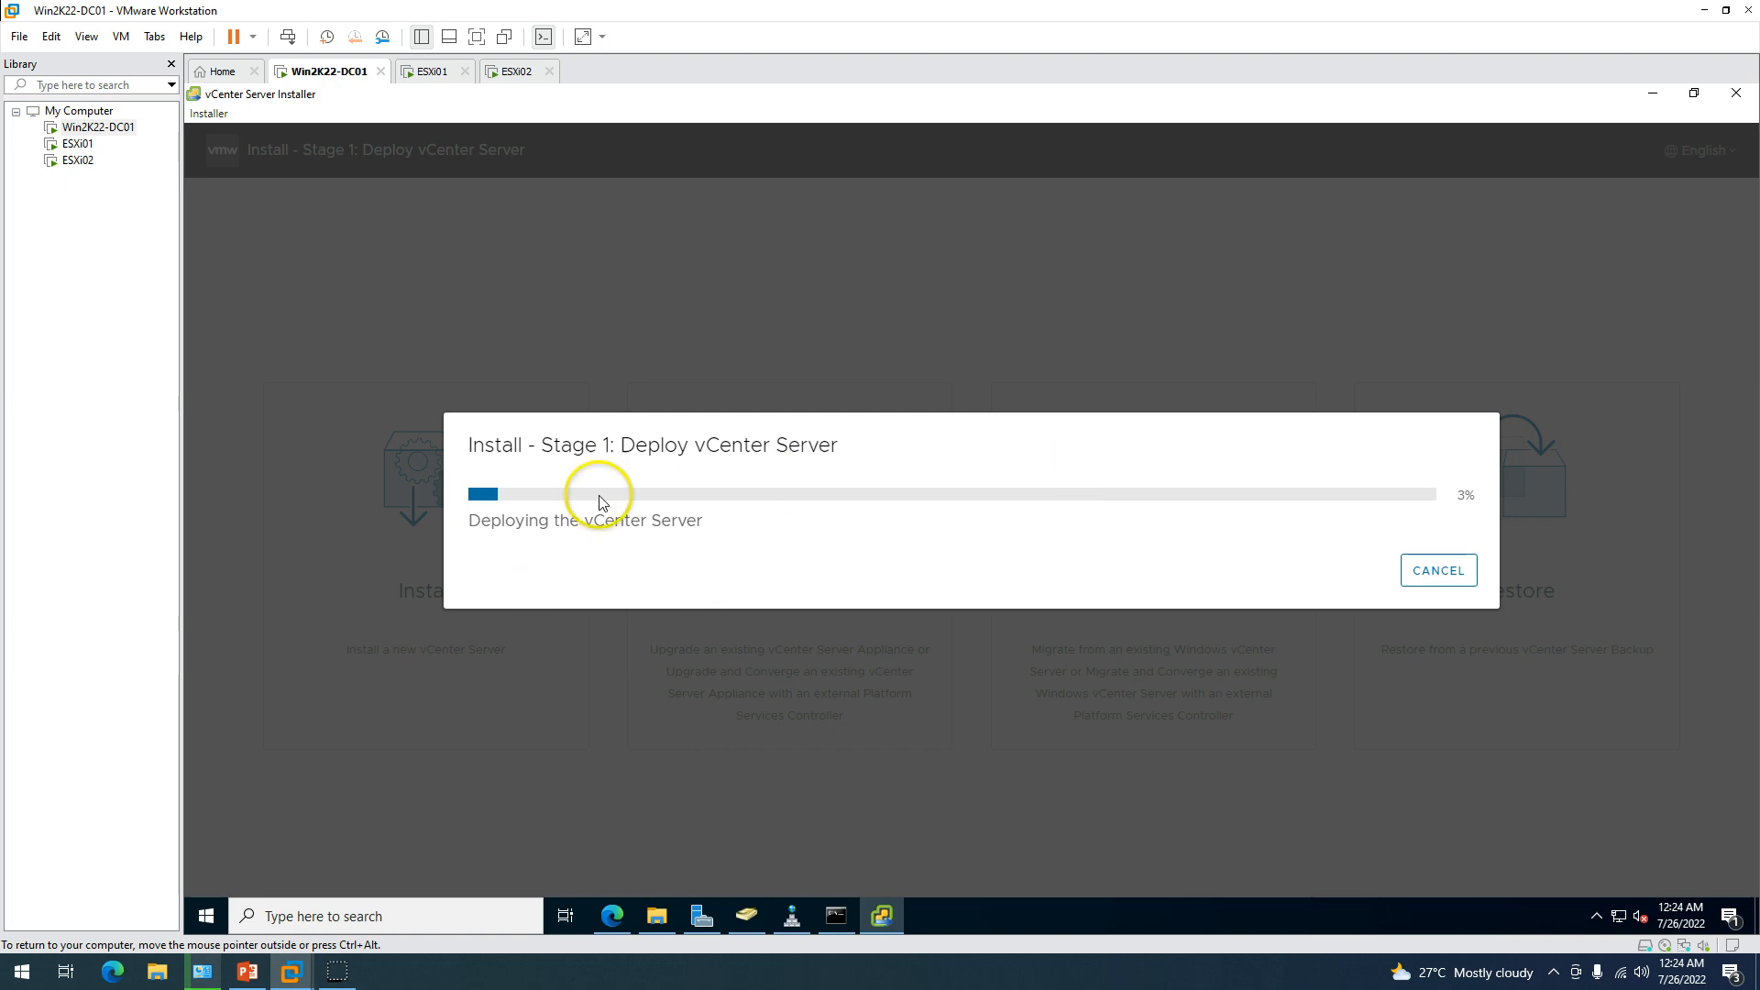
Follow the Stage 1 deployment status up to 80%, briefly checking the ESXi host client.
drag(483, 524, 699, 522)
click(856, 542)
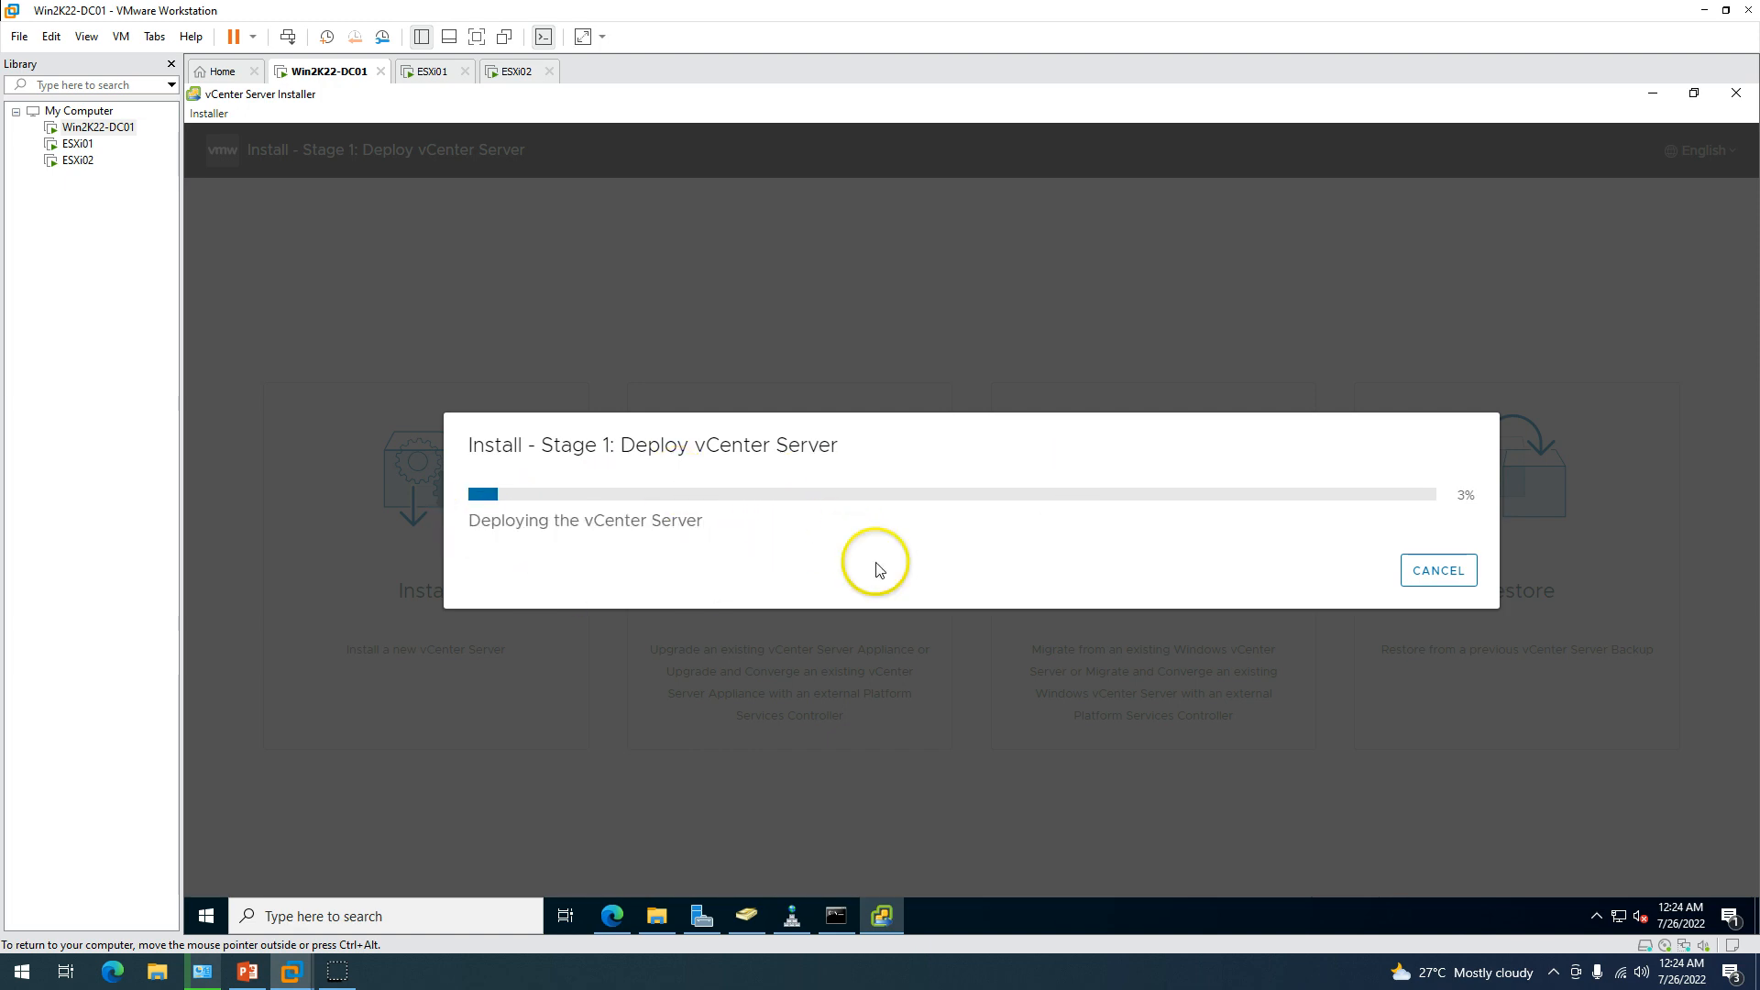
click(637, 933)
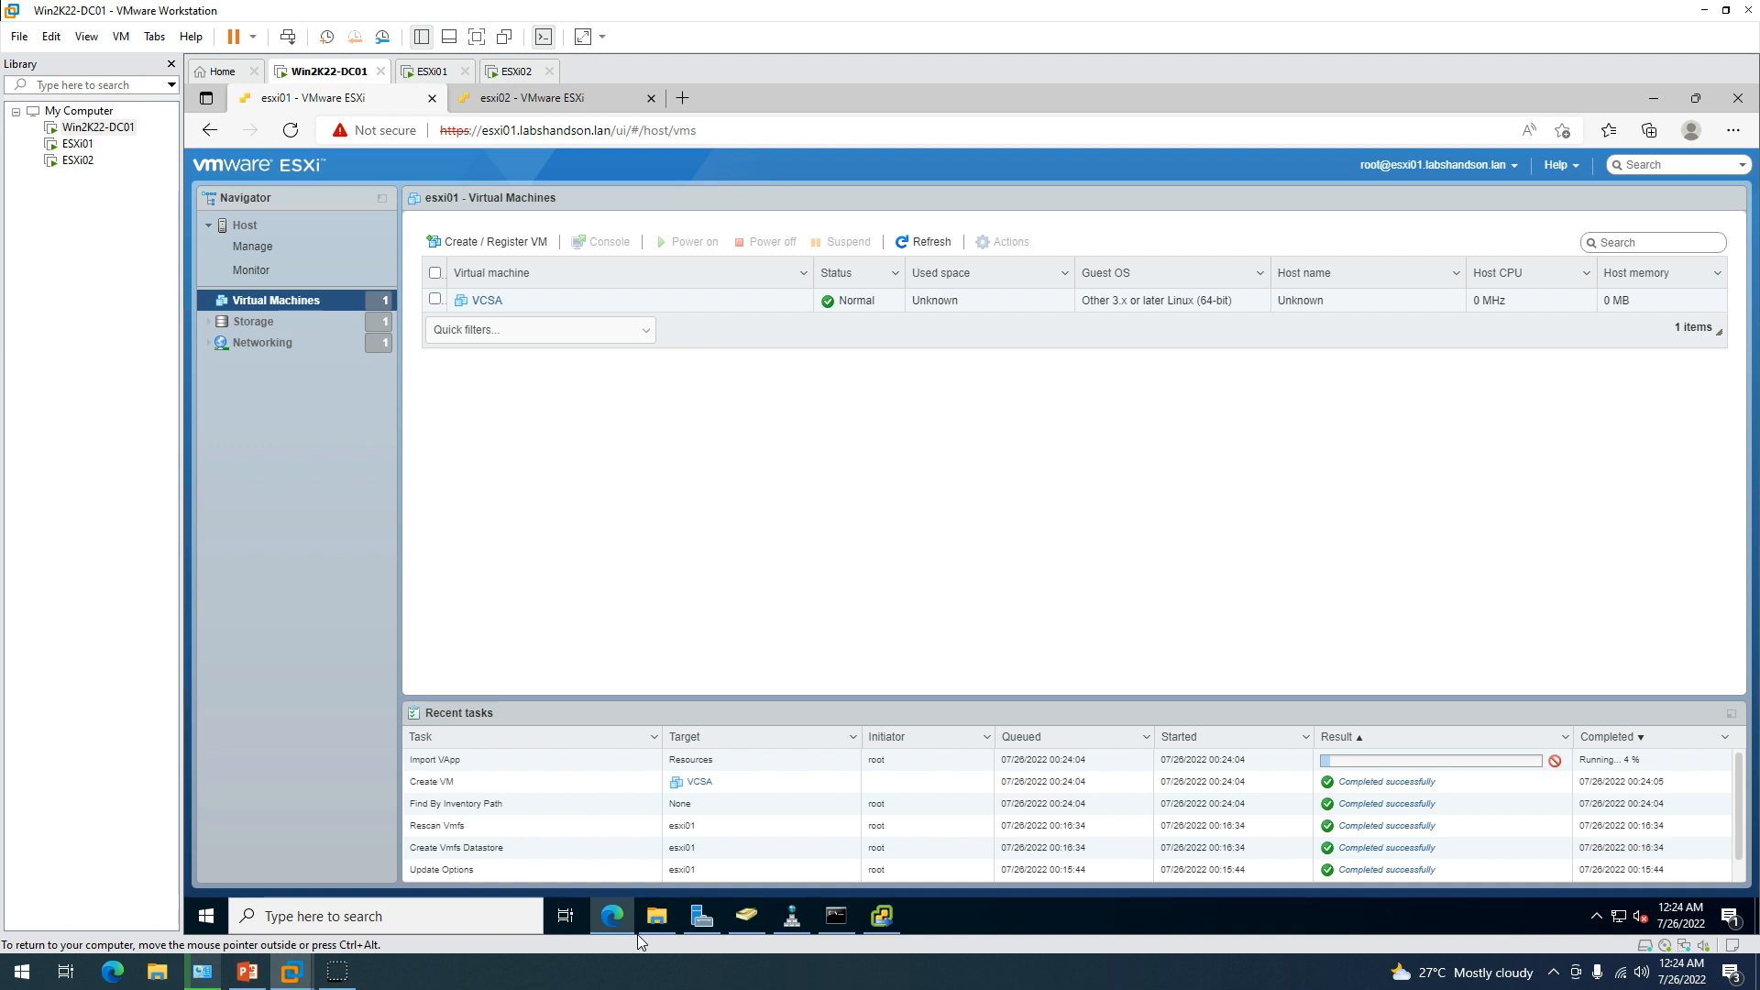
click(636, 933)
click(852, 541)
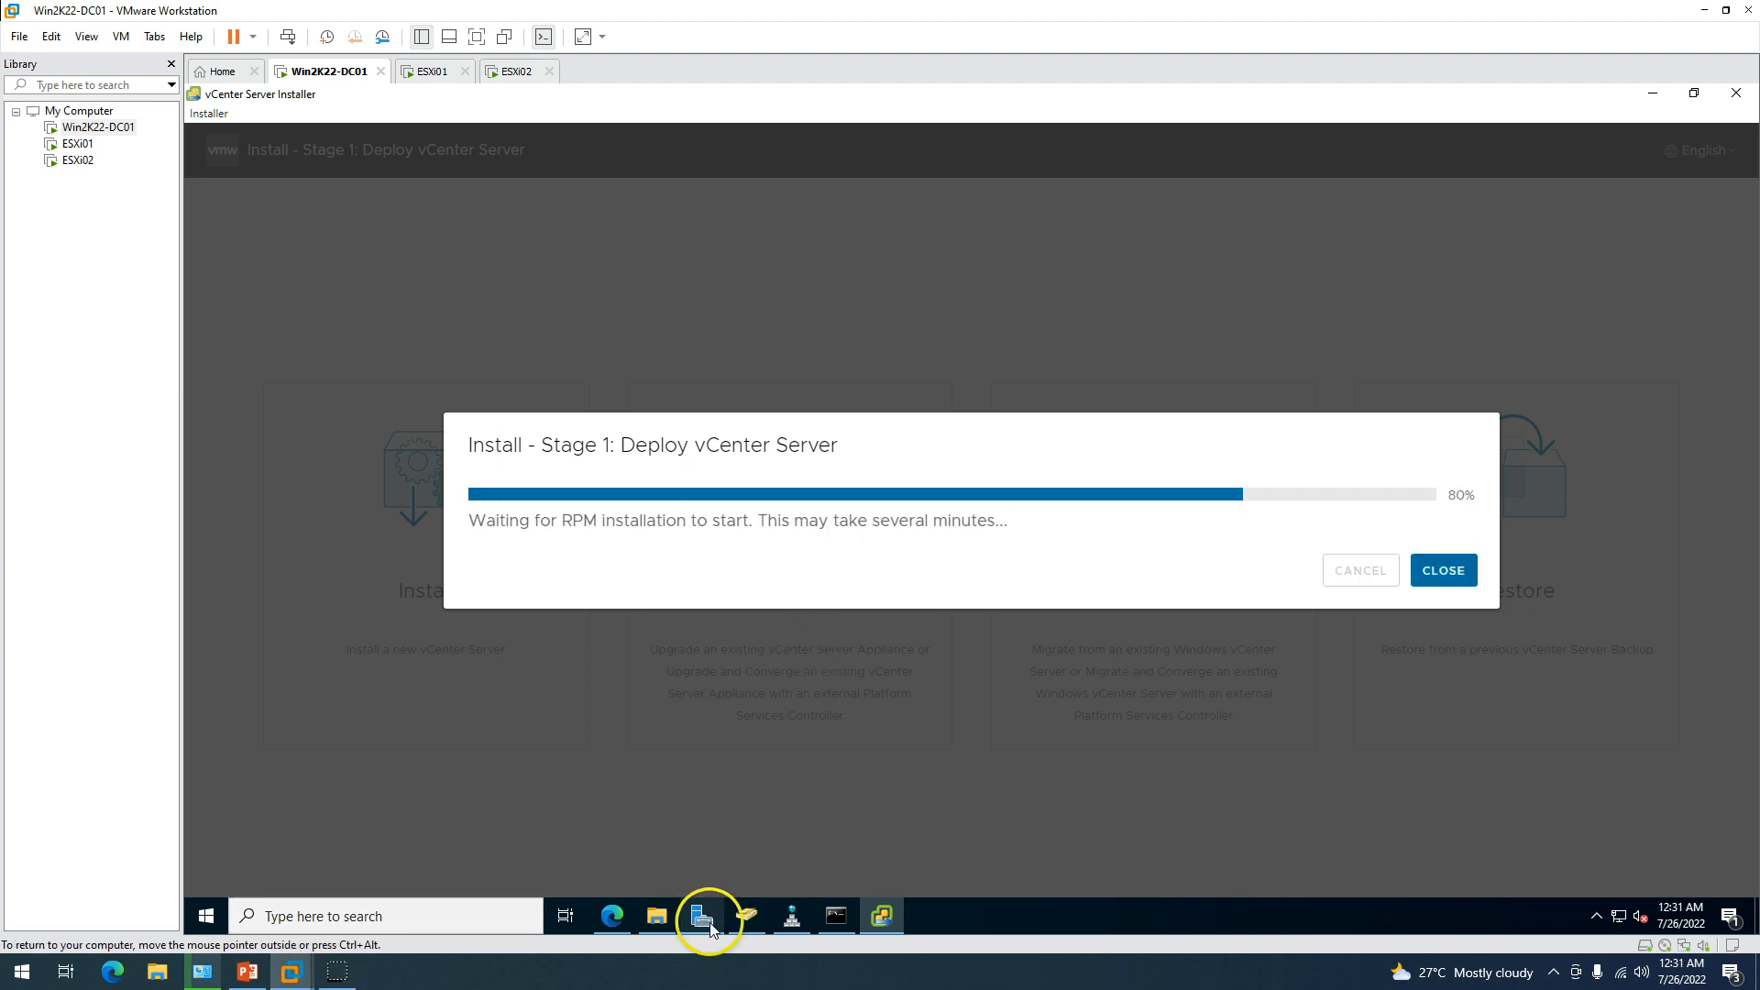
Open the VCSA virtual machine's console on esxi01 and move it further right.
click(611, 917)
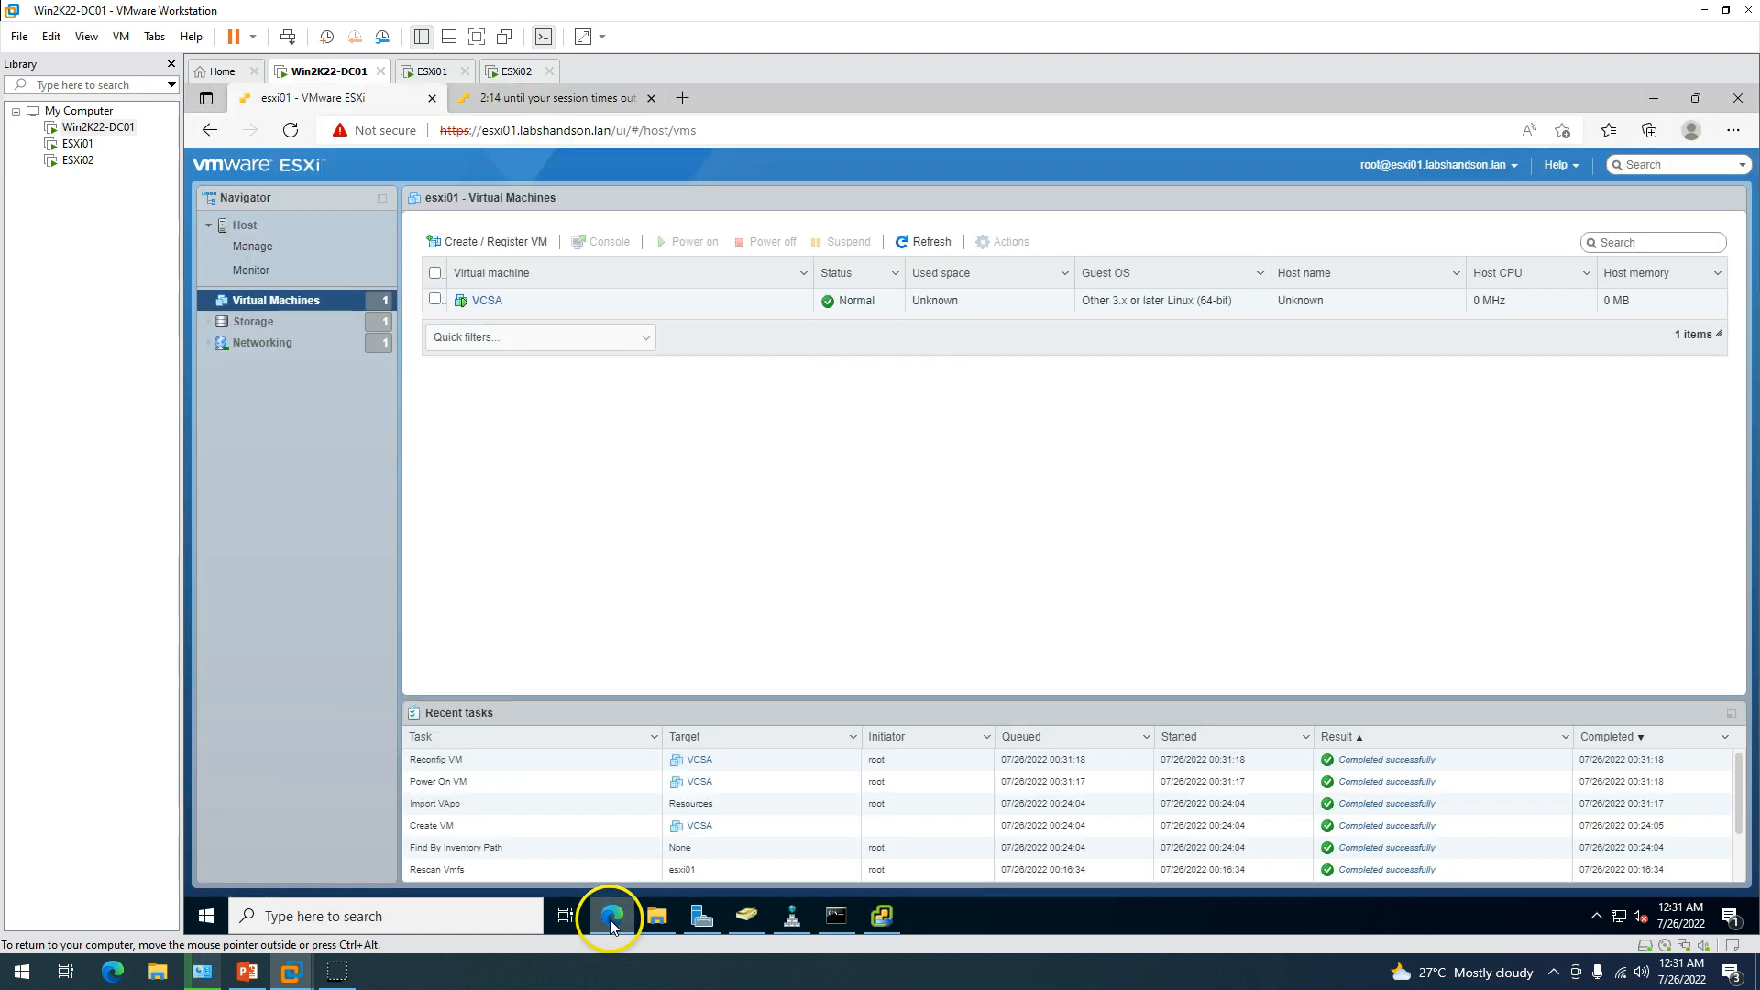
click(484, 299)
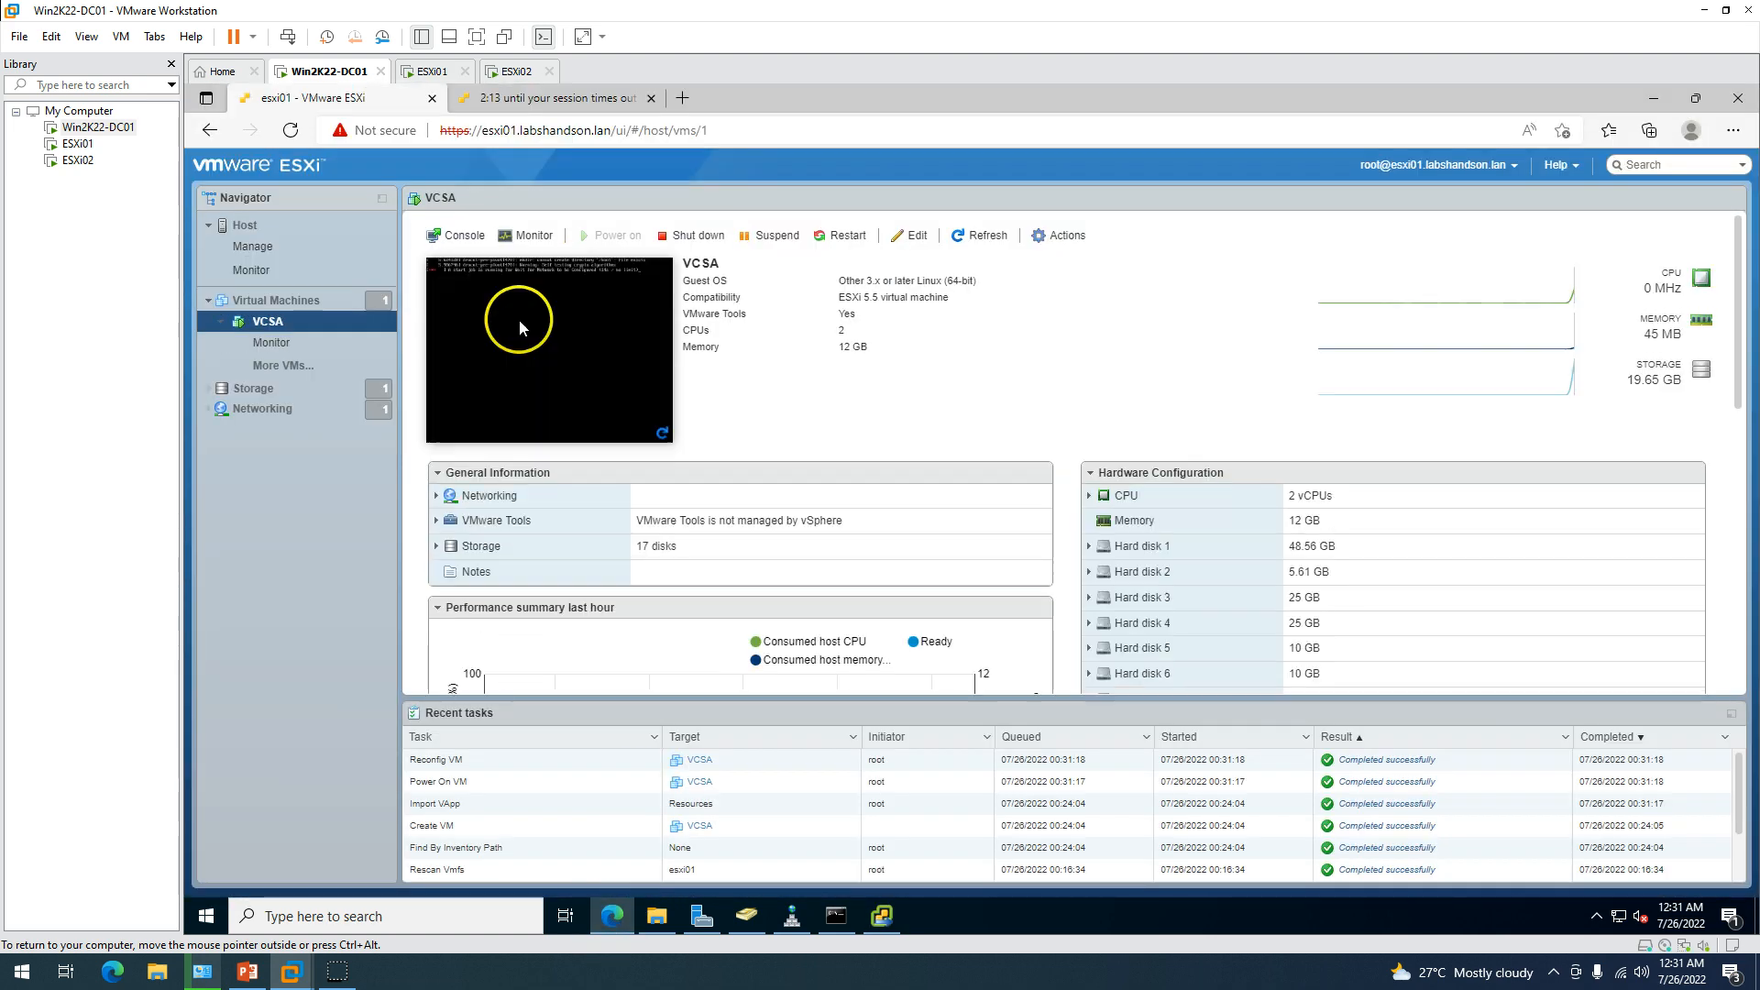
click(574, 327)
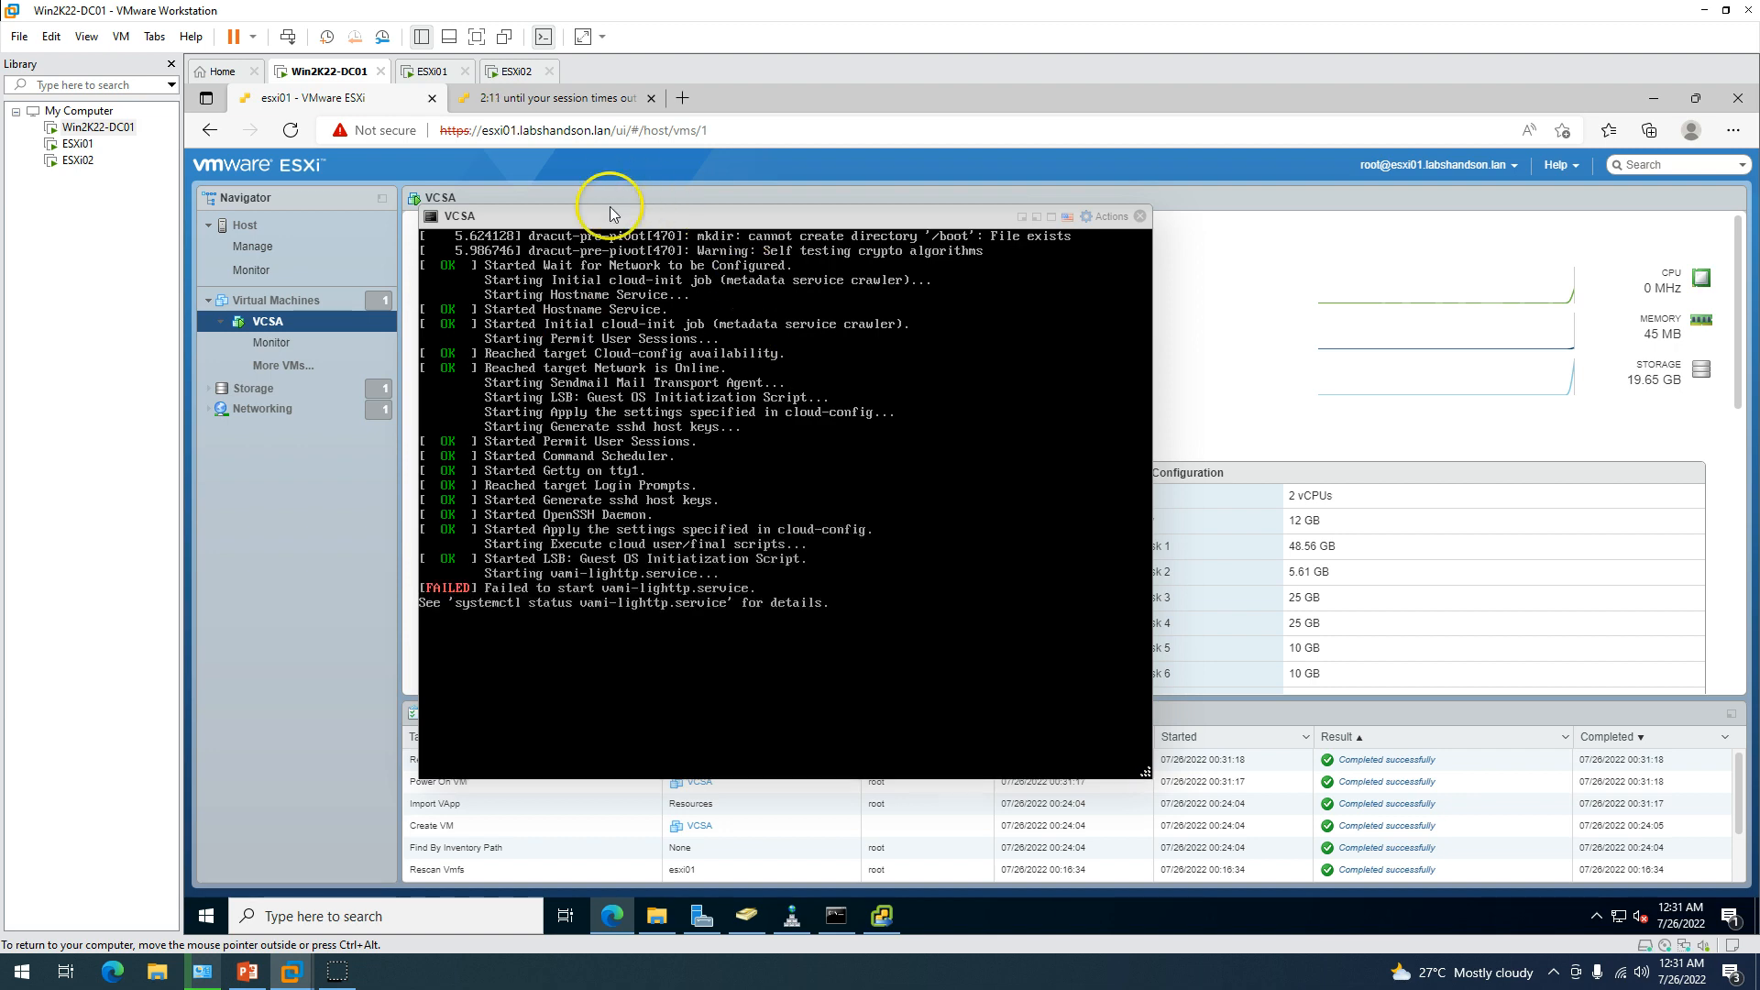
drag(608, 229, 904, 237)
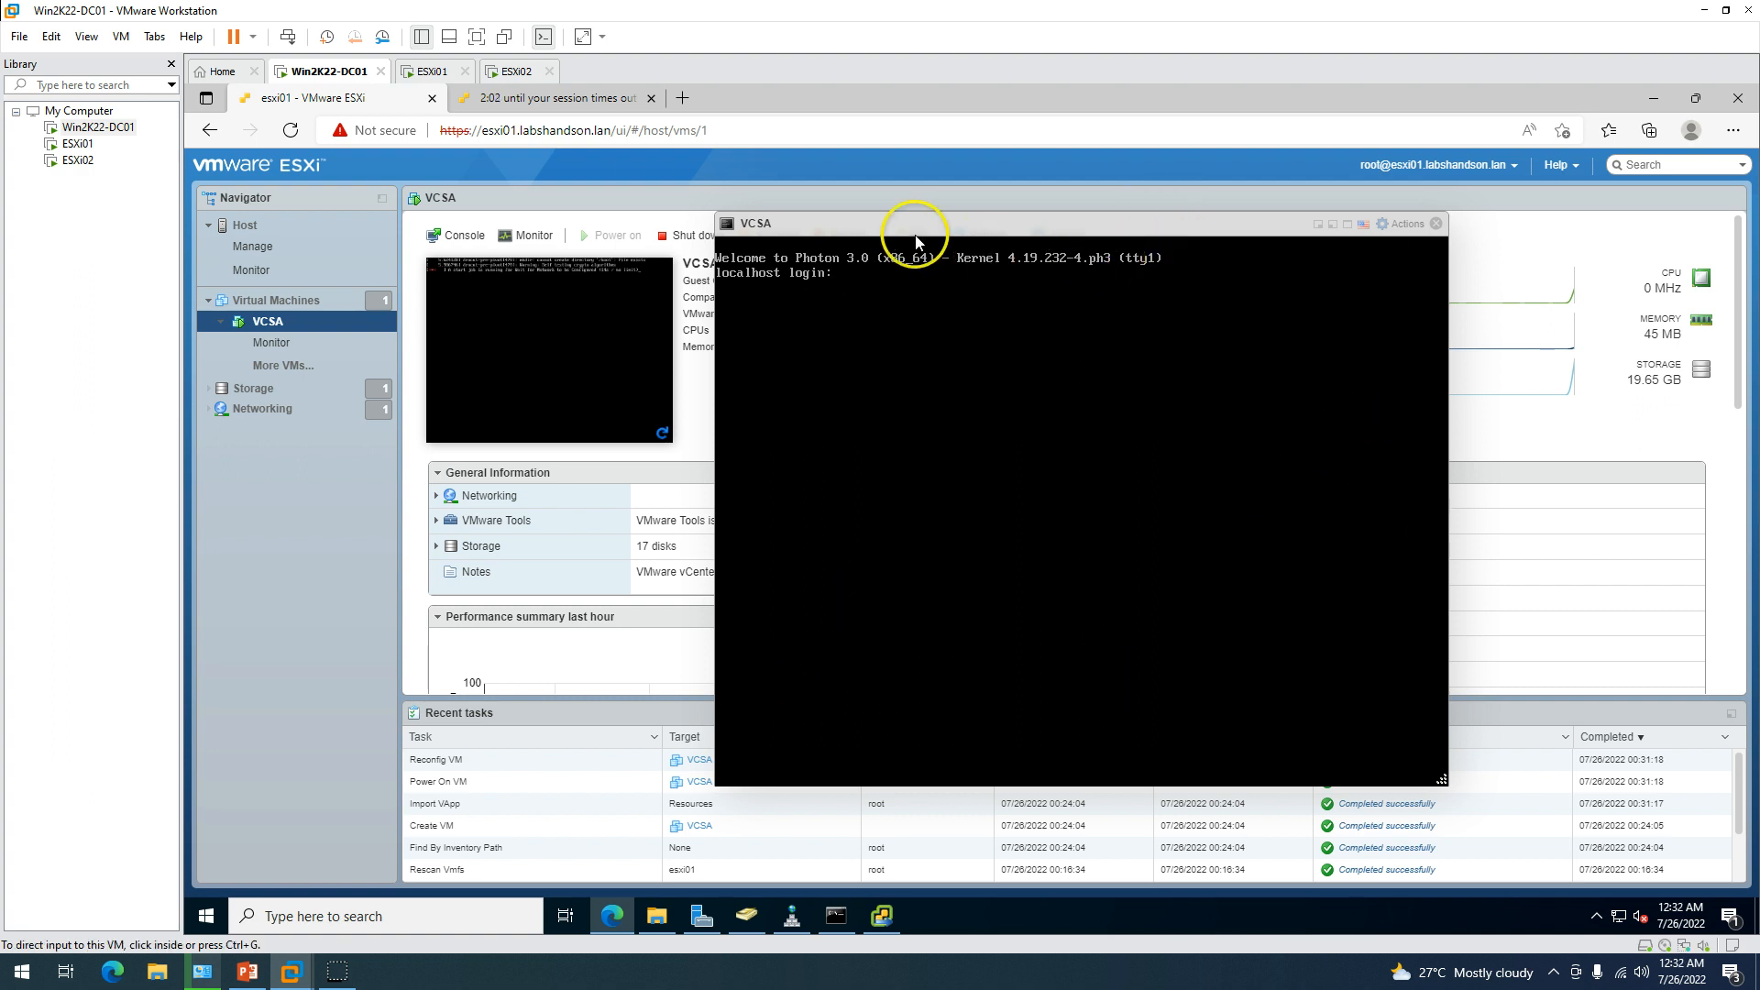
Check the esxi02 and esxi01 pages, then watch the installer until Stage 1 reports successful deployment.
click(571, 98)
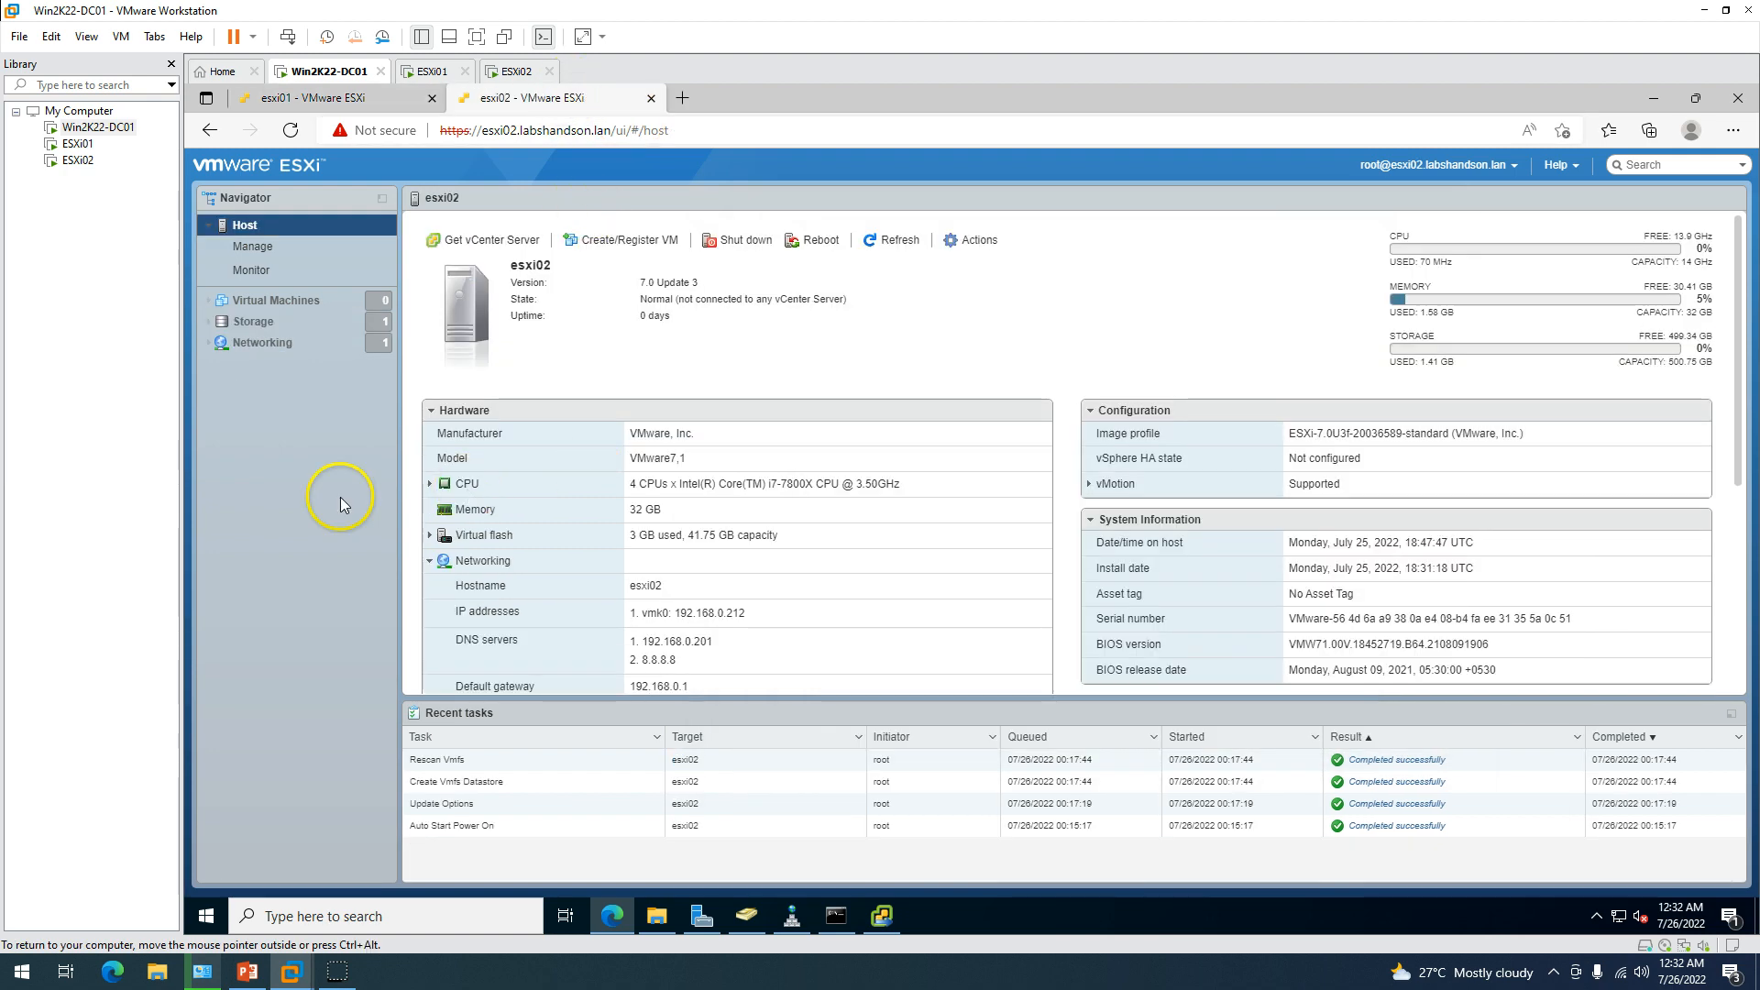
click(369, 104)
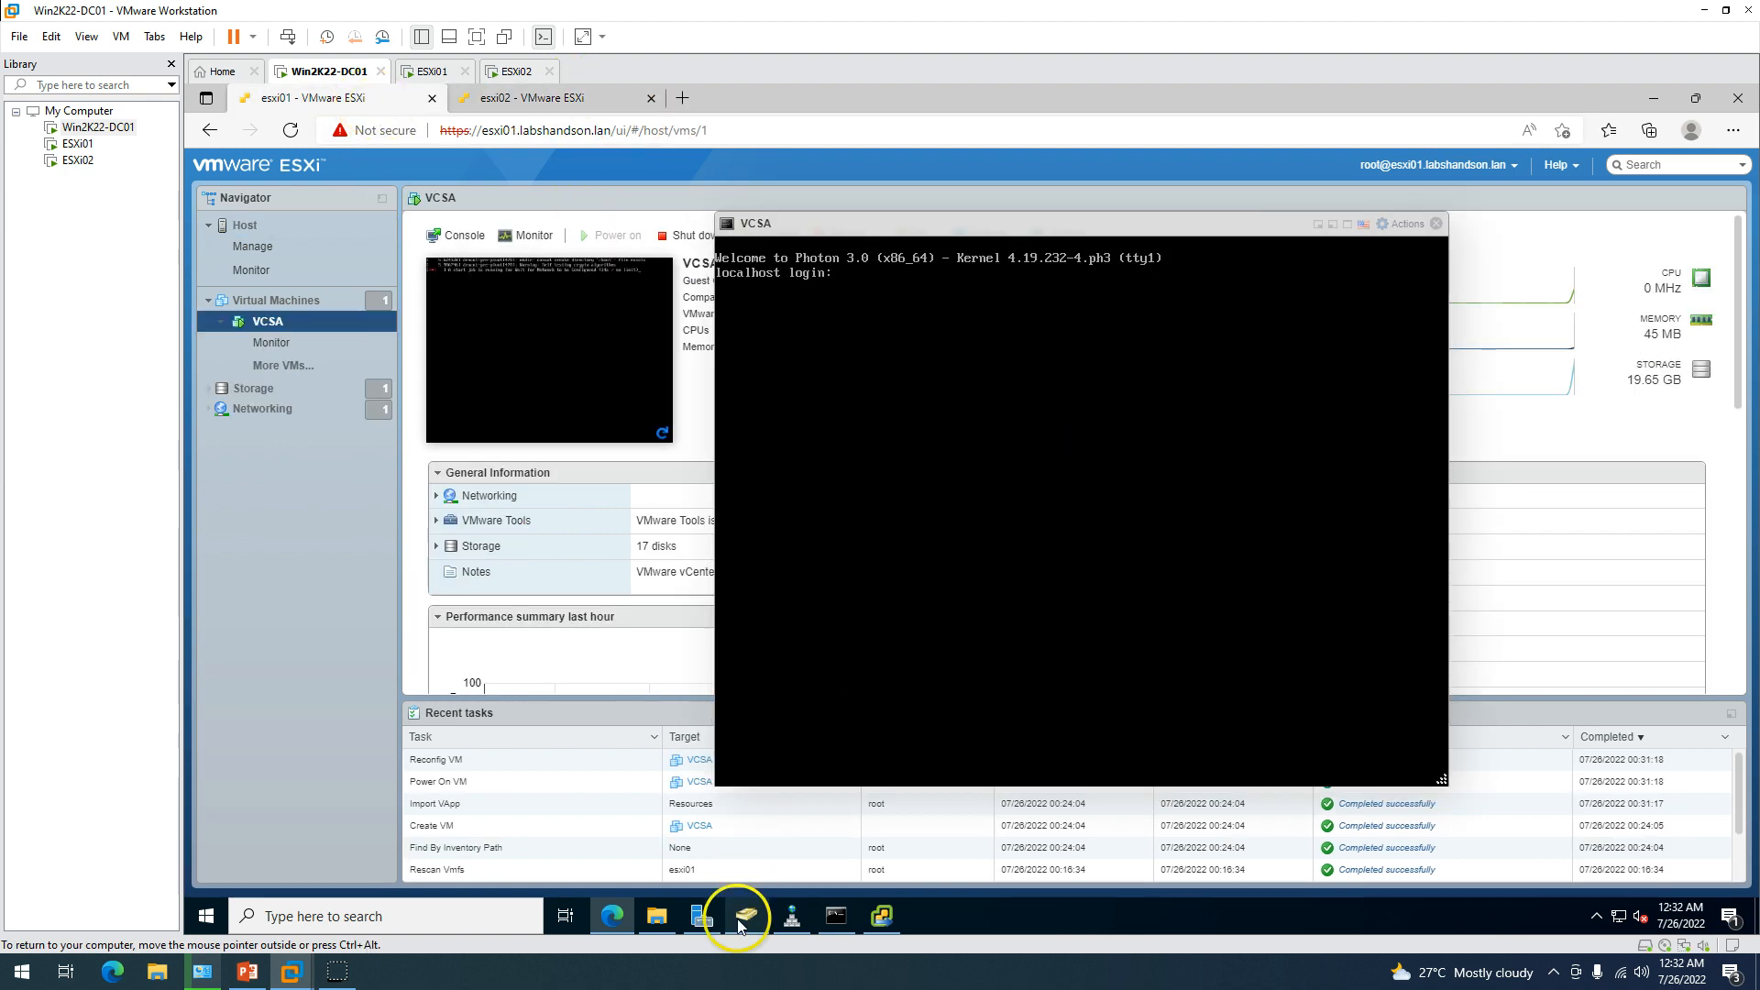
click(880, 915)
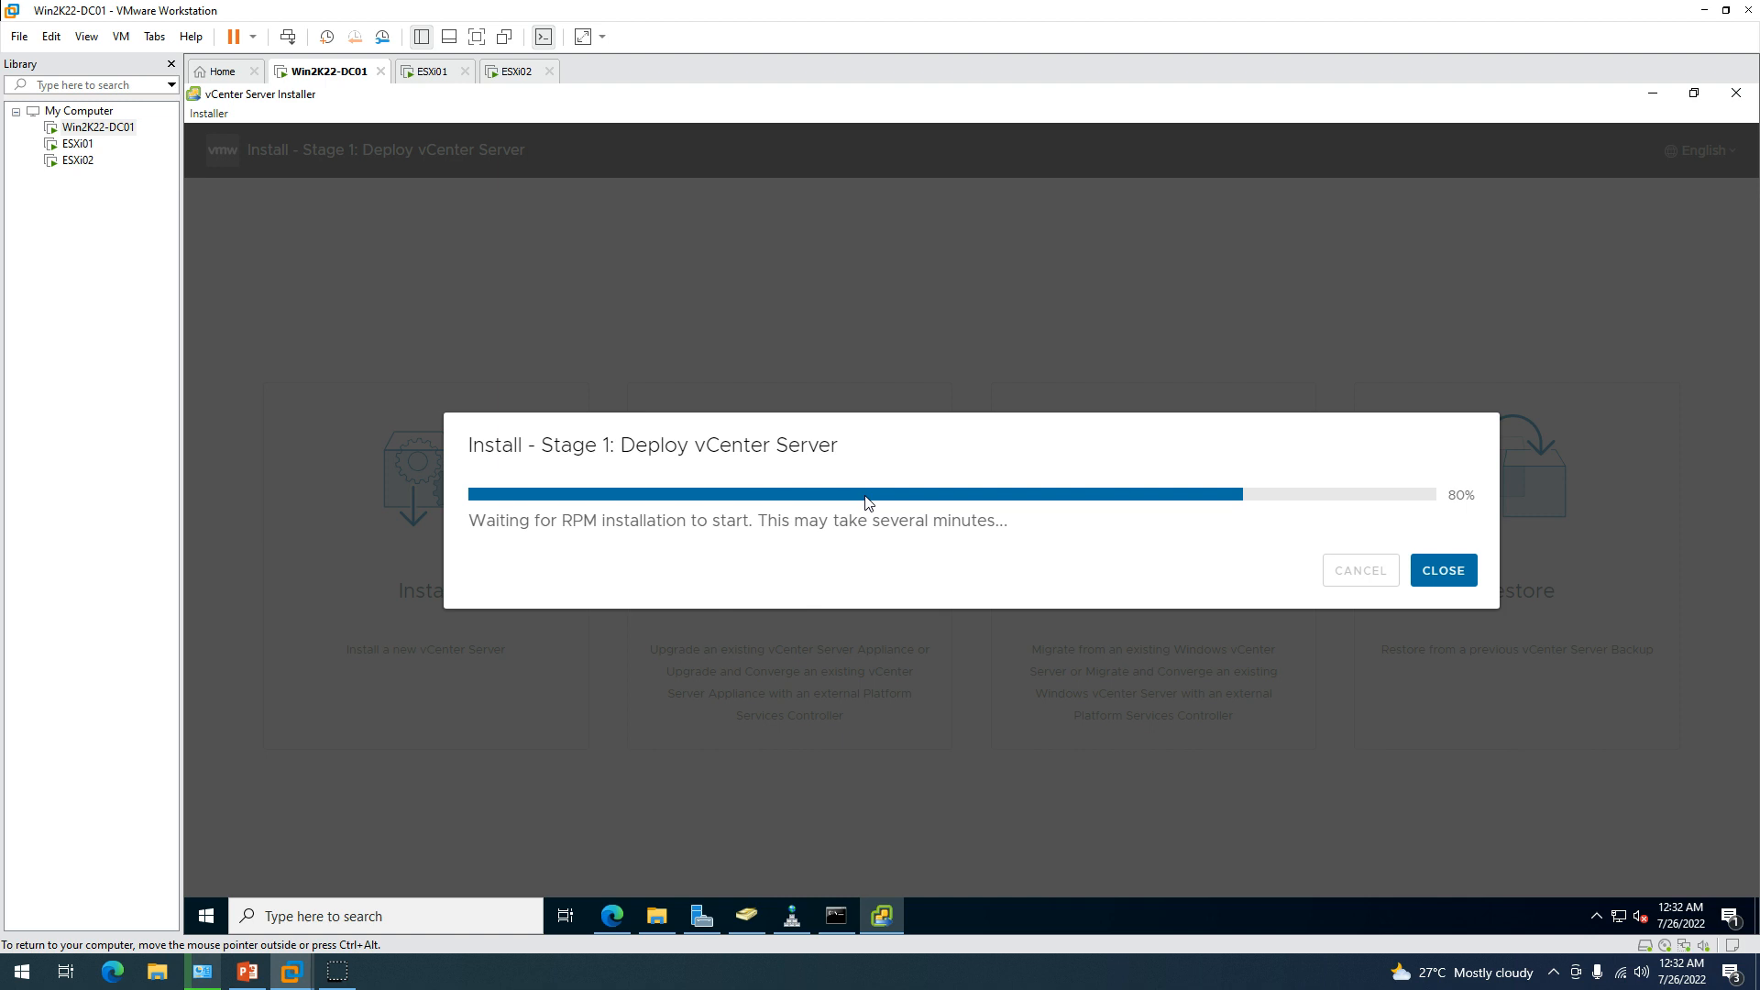
click(911, 935)
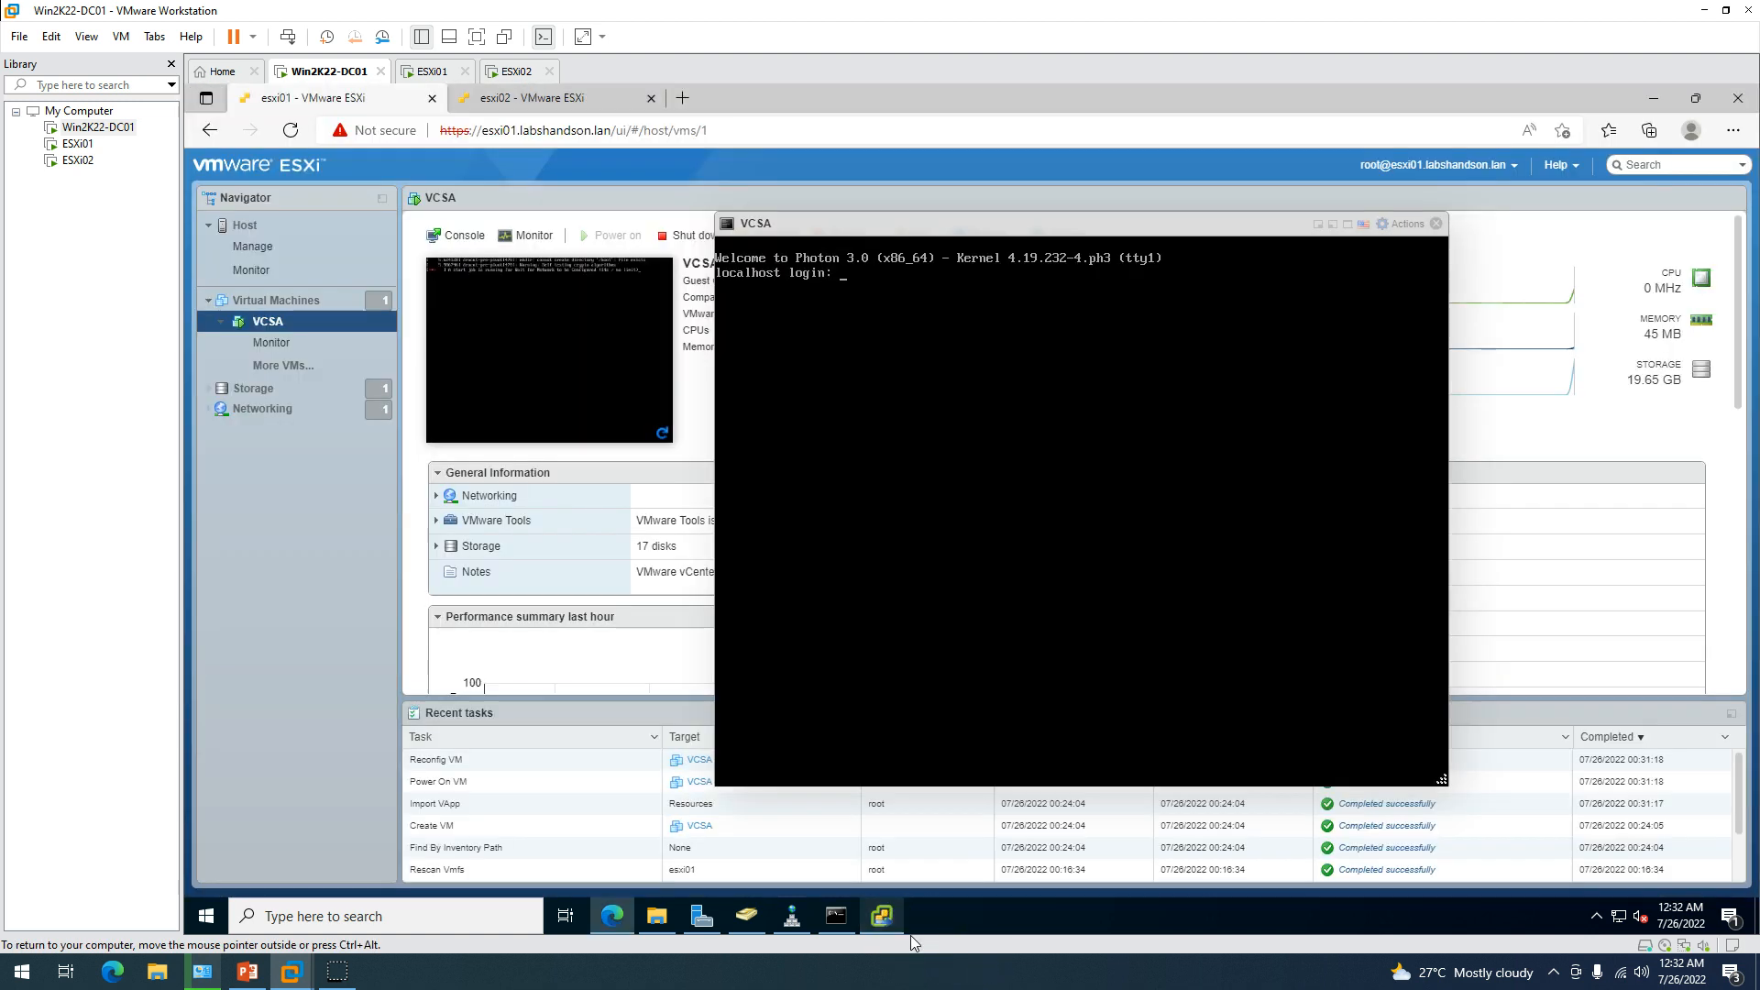
click(910, 935)
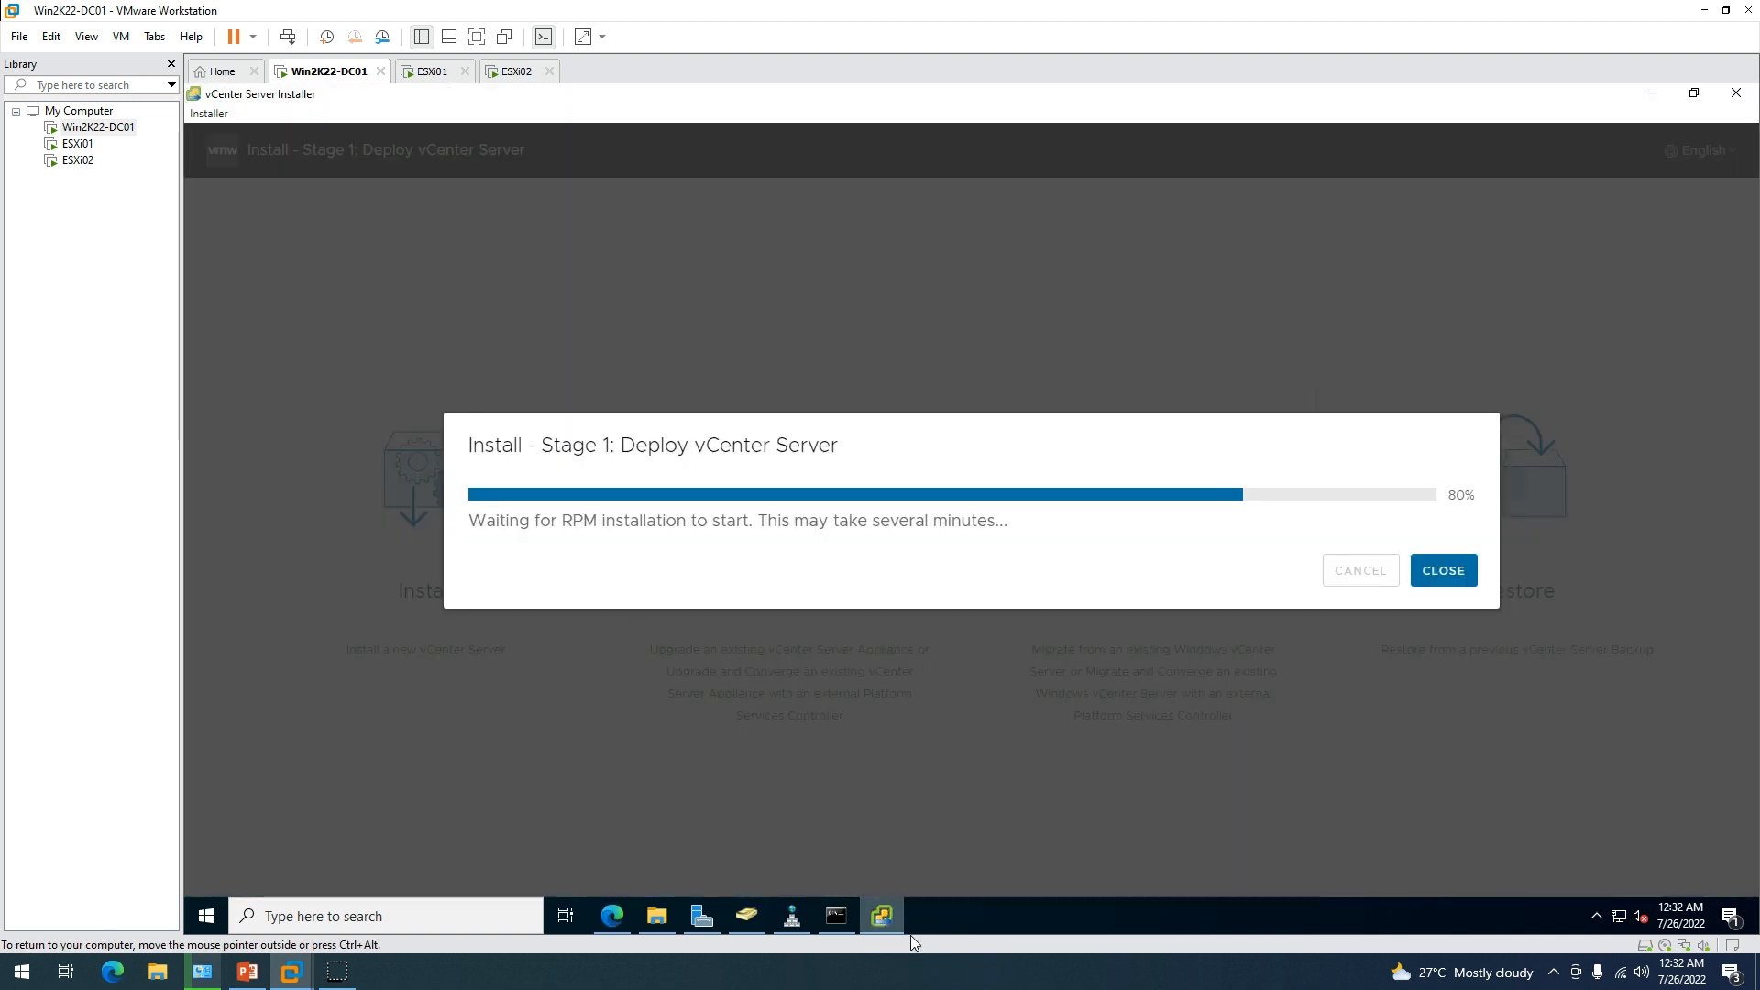
click(608, 631)
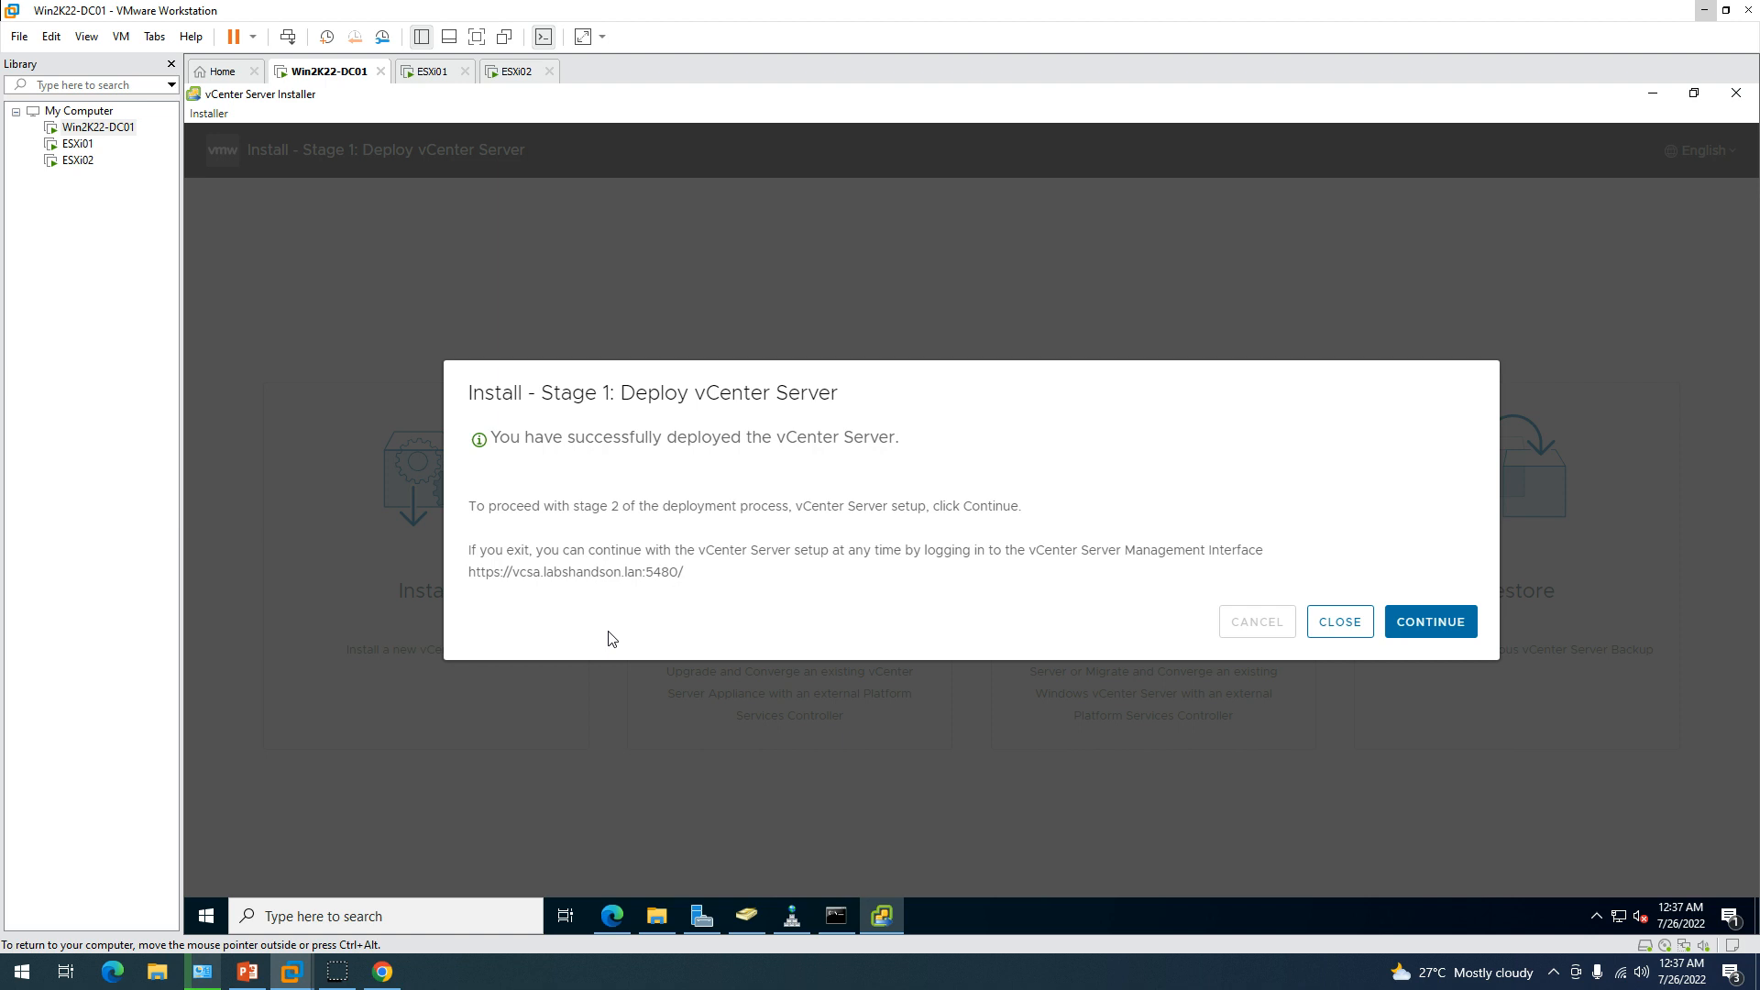
Glance at the VCSA console, then continue from the completed Stage 1 into the Stage 2 Introduction.
drag(471, 395, 933, 385)
click(933, 388)
click(602, 921)
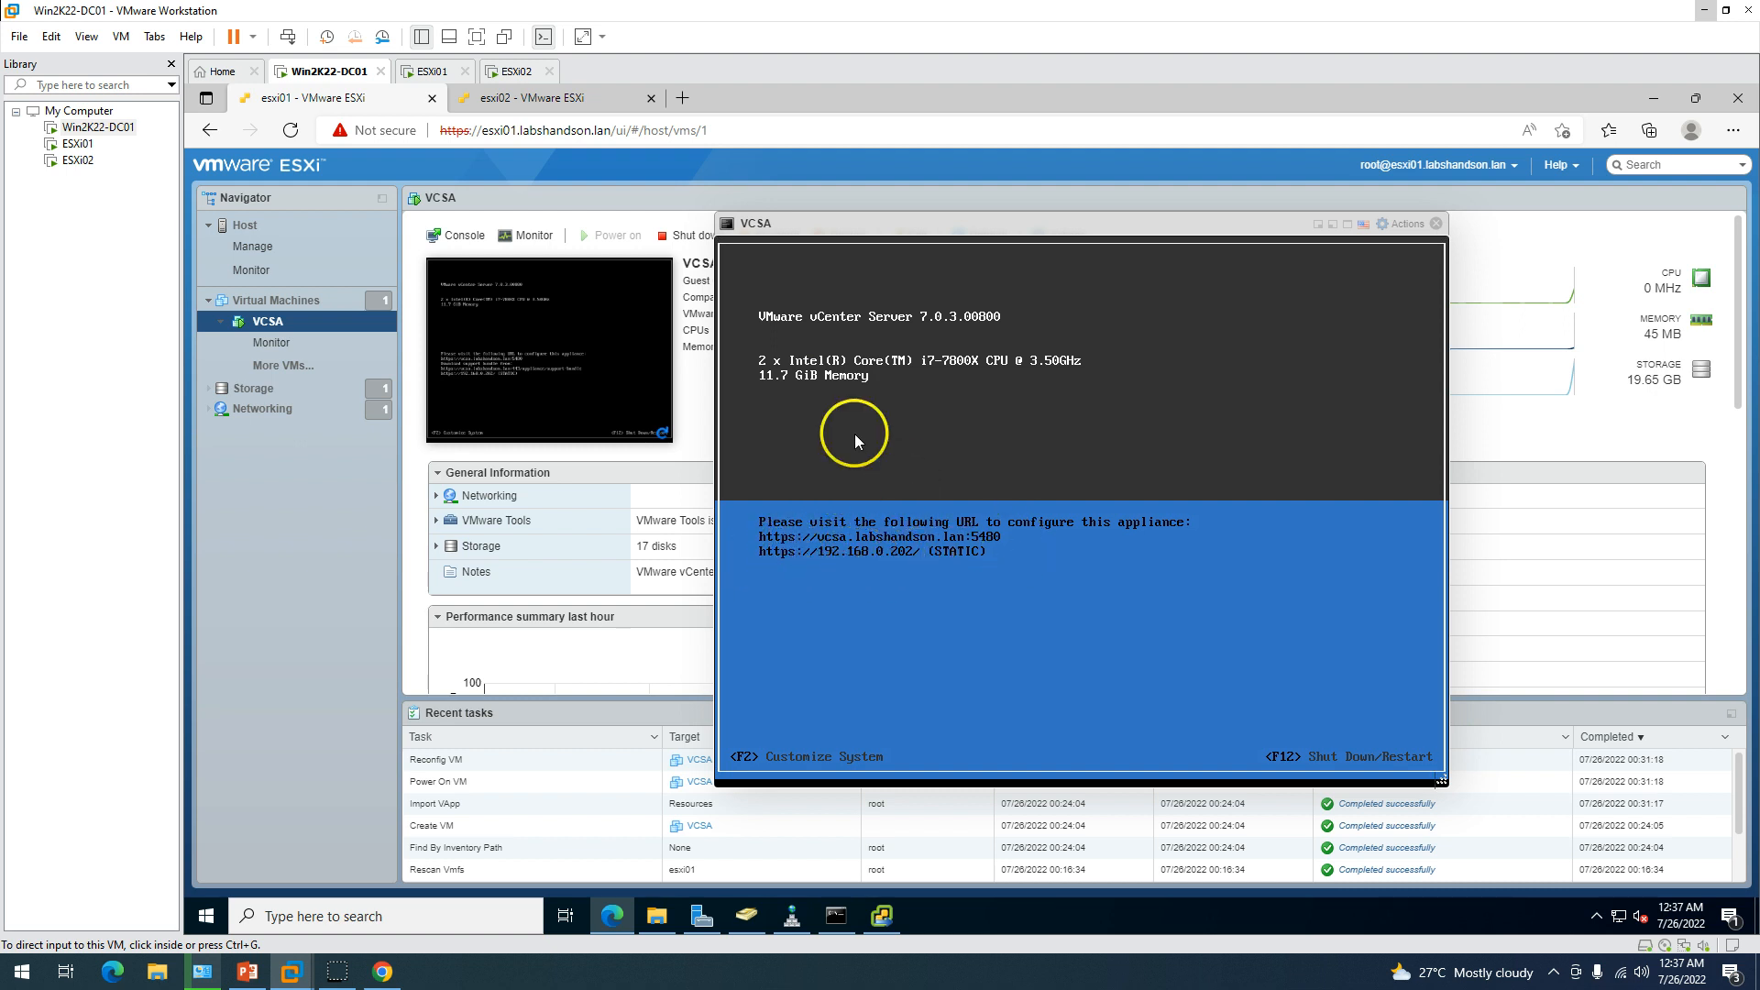
click(884, 918)
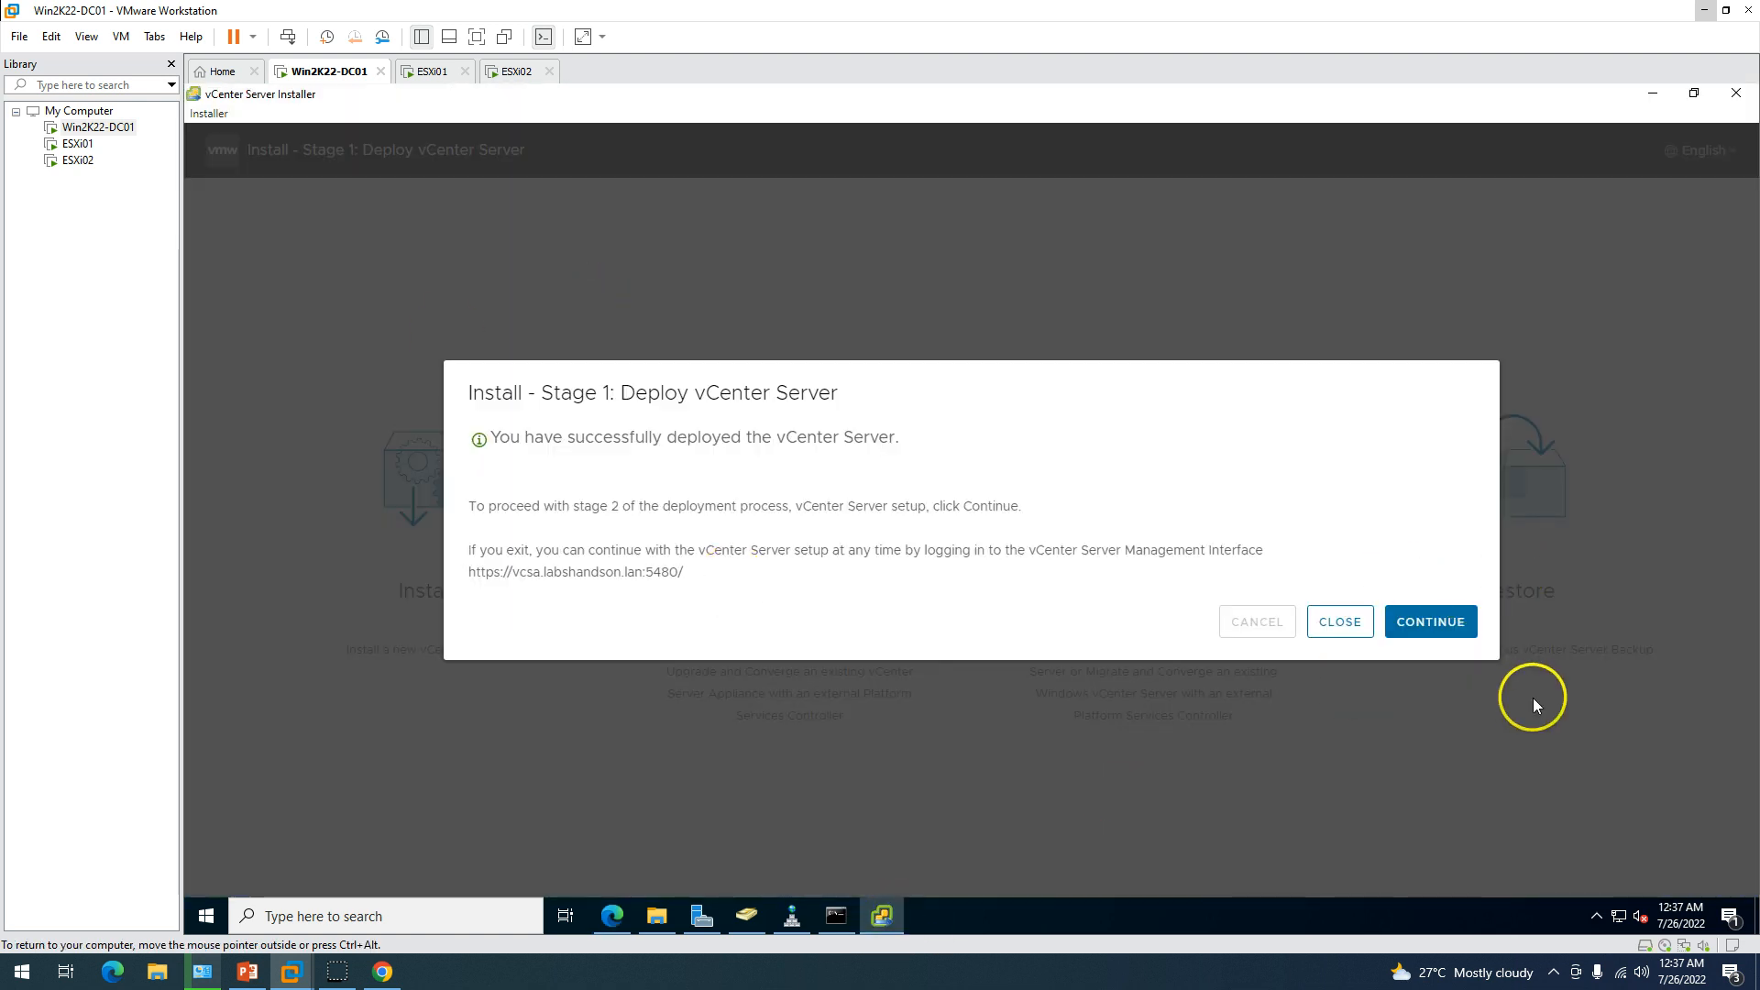
click(1427, 620)
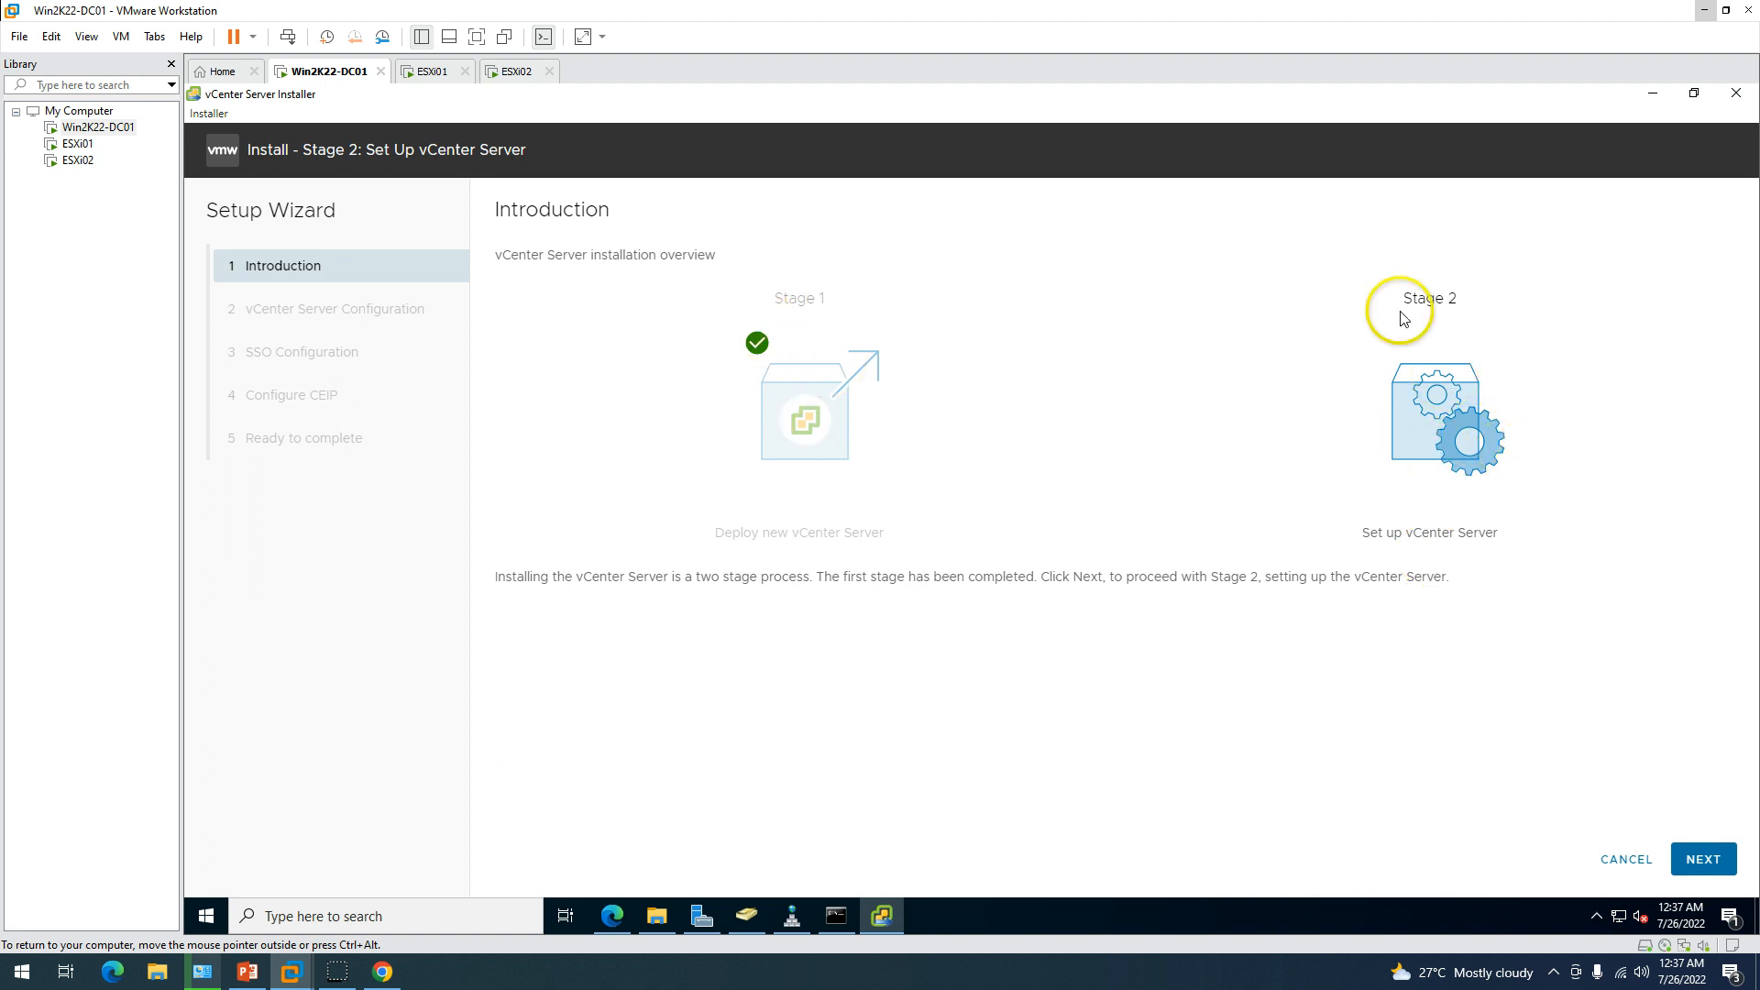
Set time synchronization mode to 'Synchronize time with the ESXi host', leaving SSH disabled.
drag(522, 582, 1556, 589)
click(1373, 589)
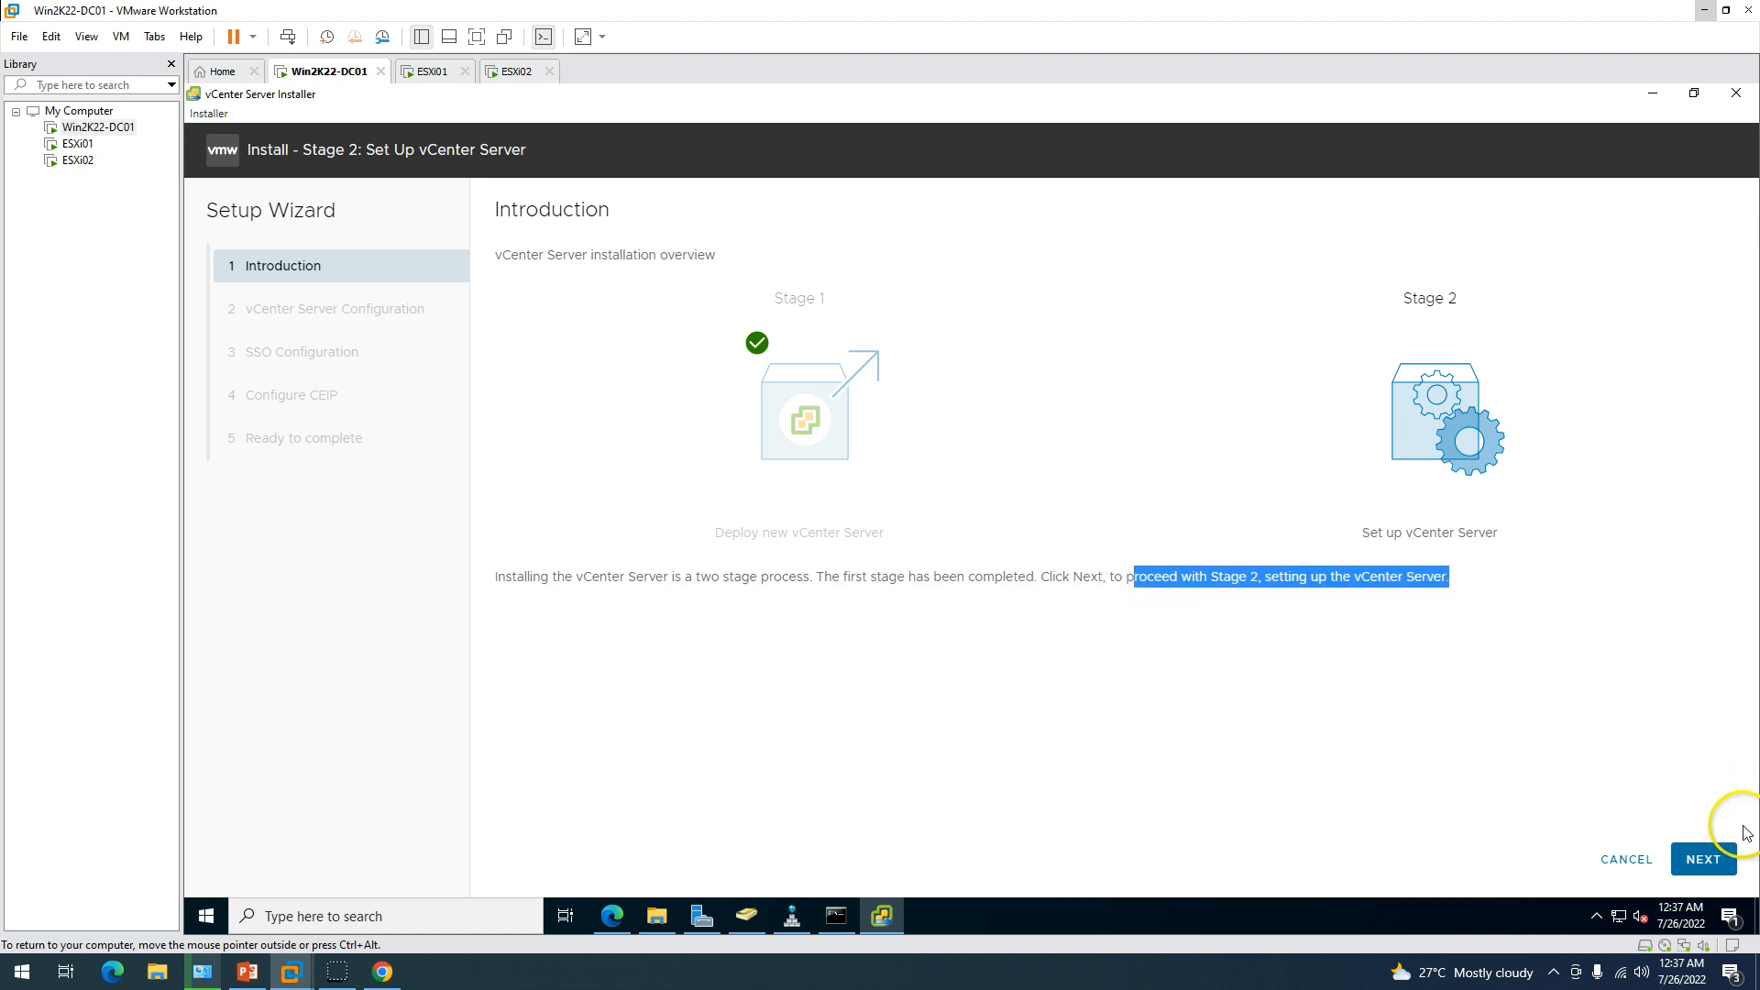
click(1703, 858)
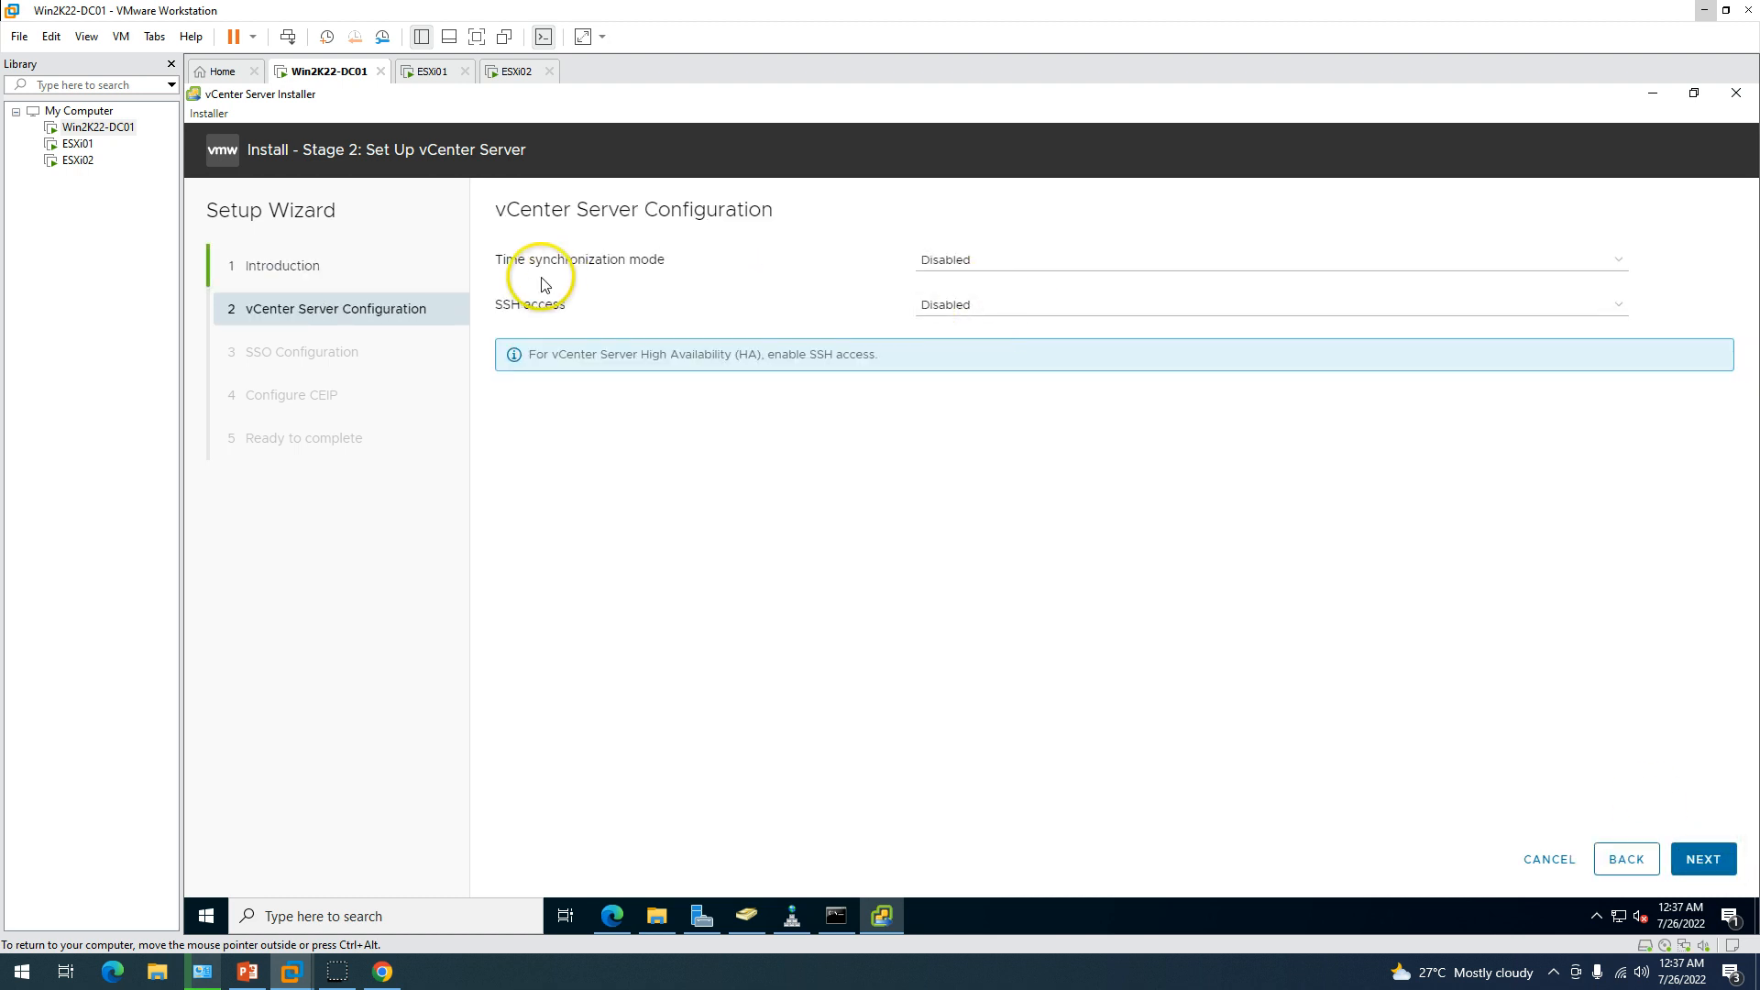
click(958, 260)
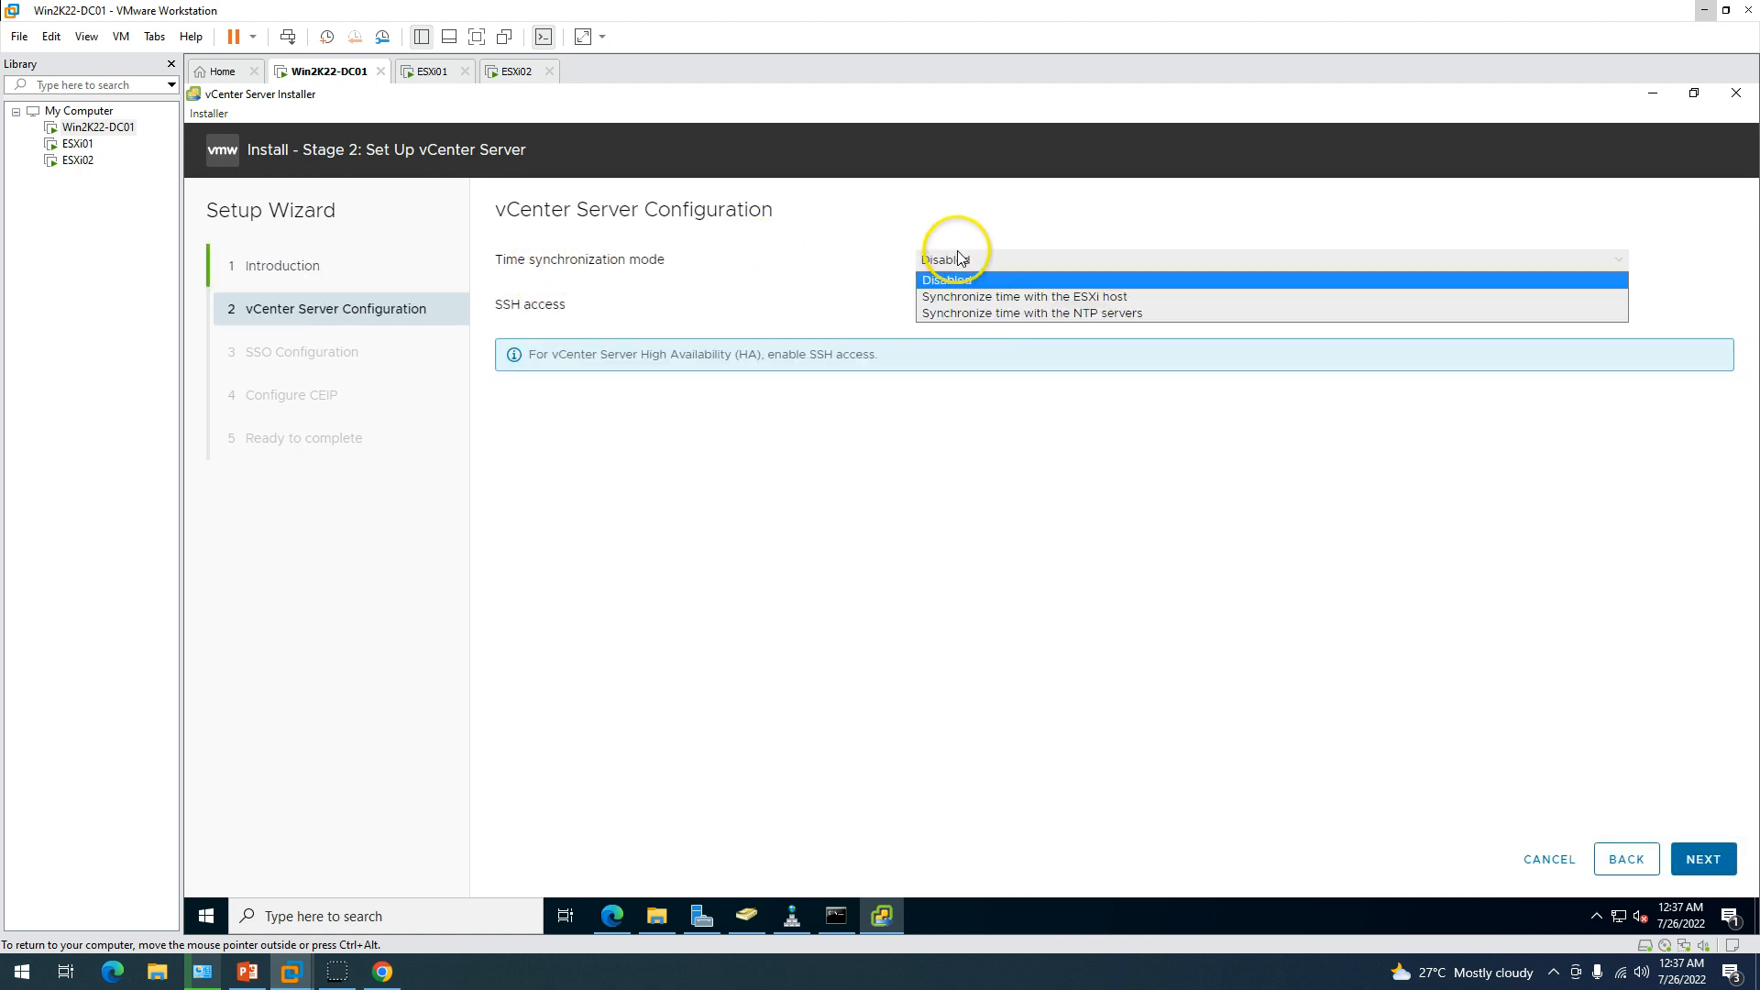
click(985, 298)
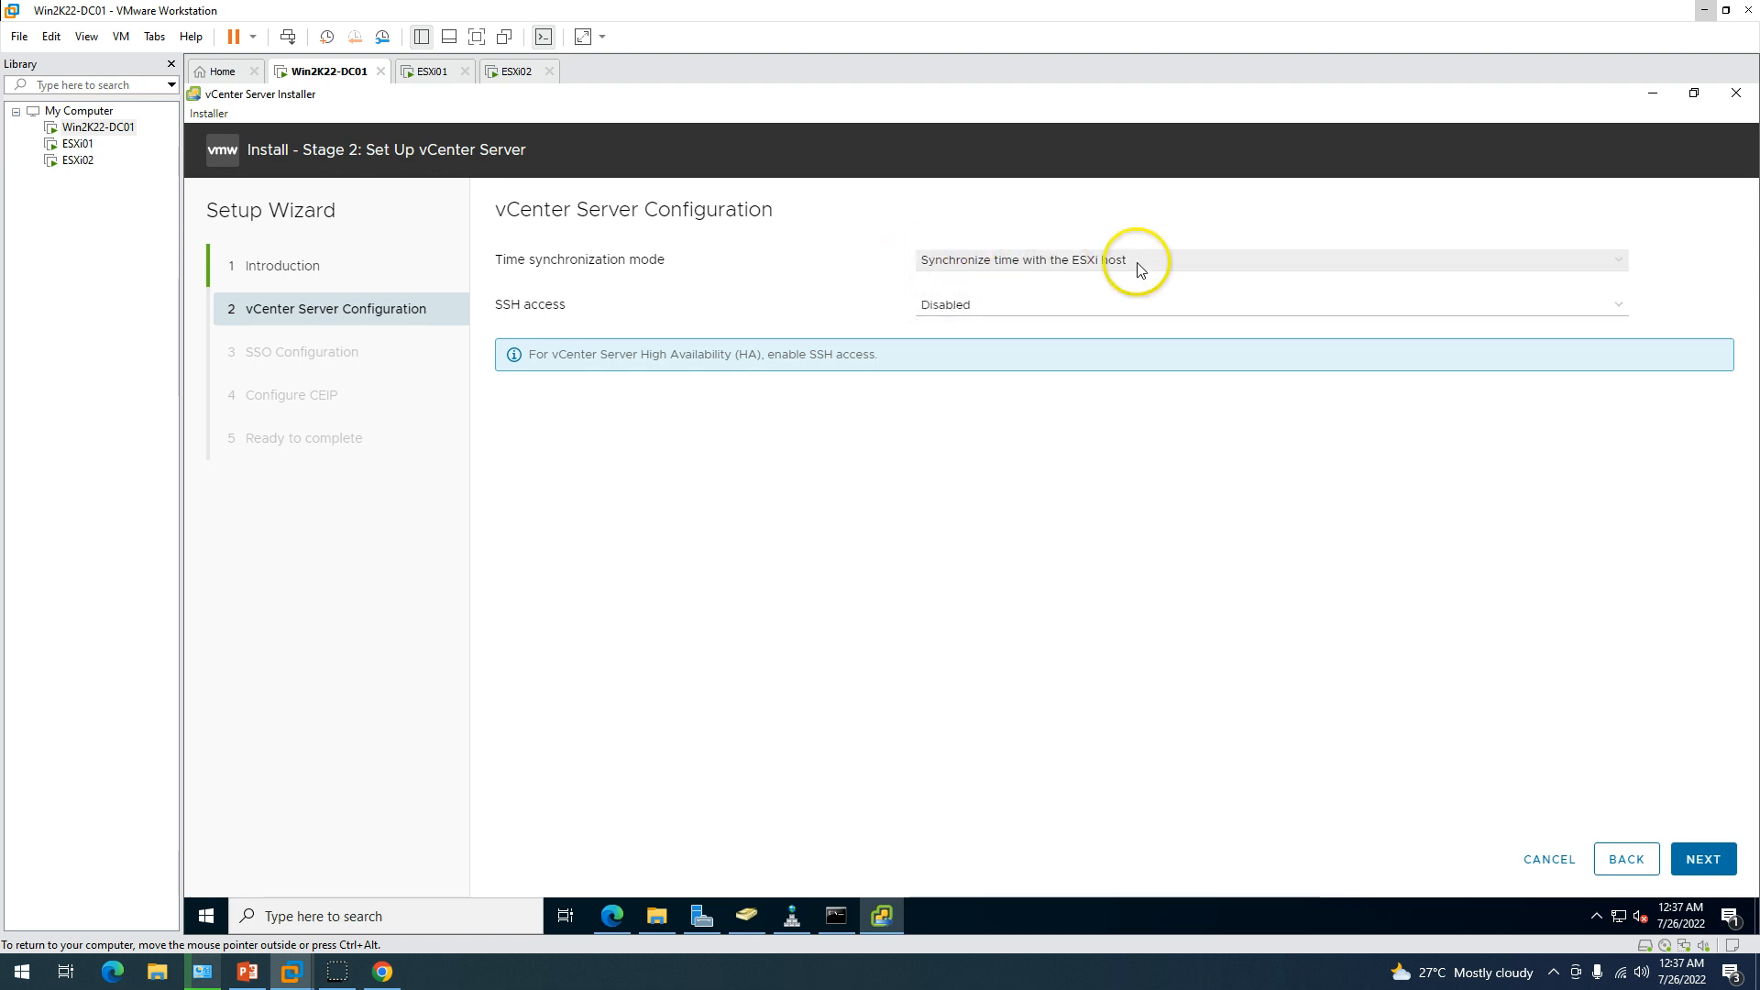
click(1703, 860)
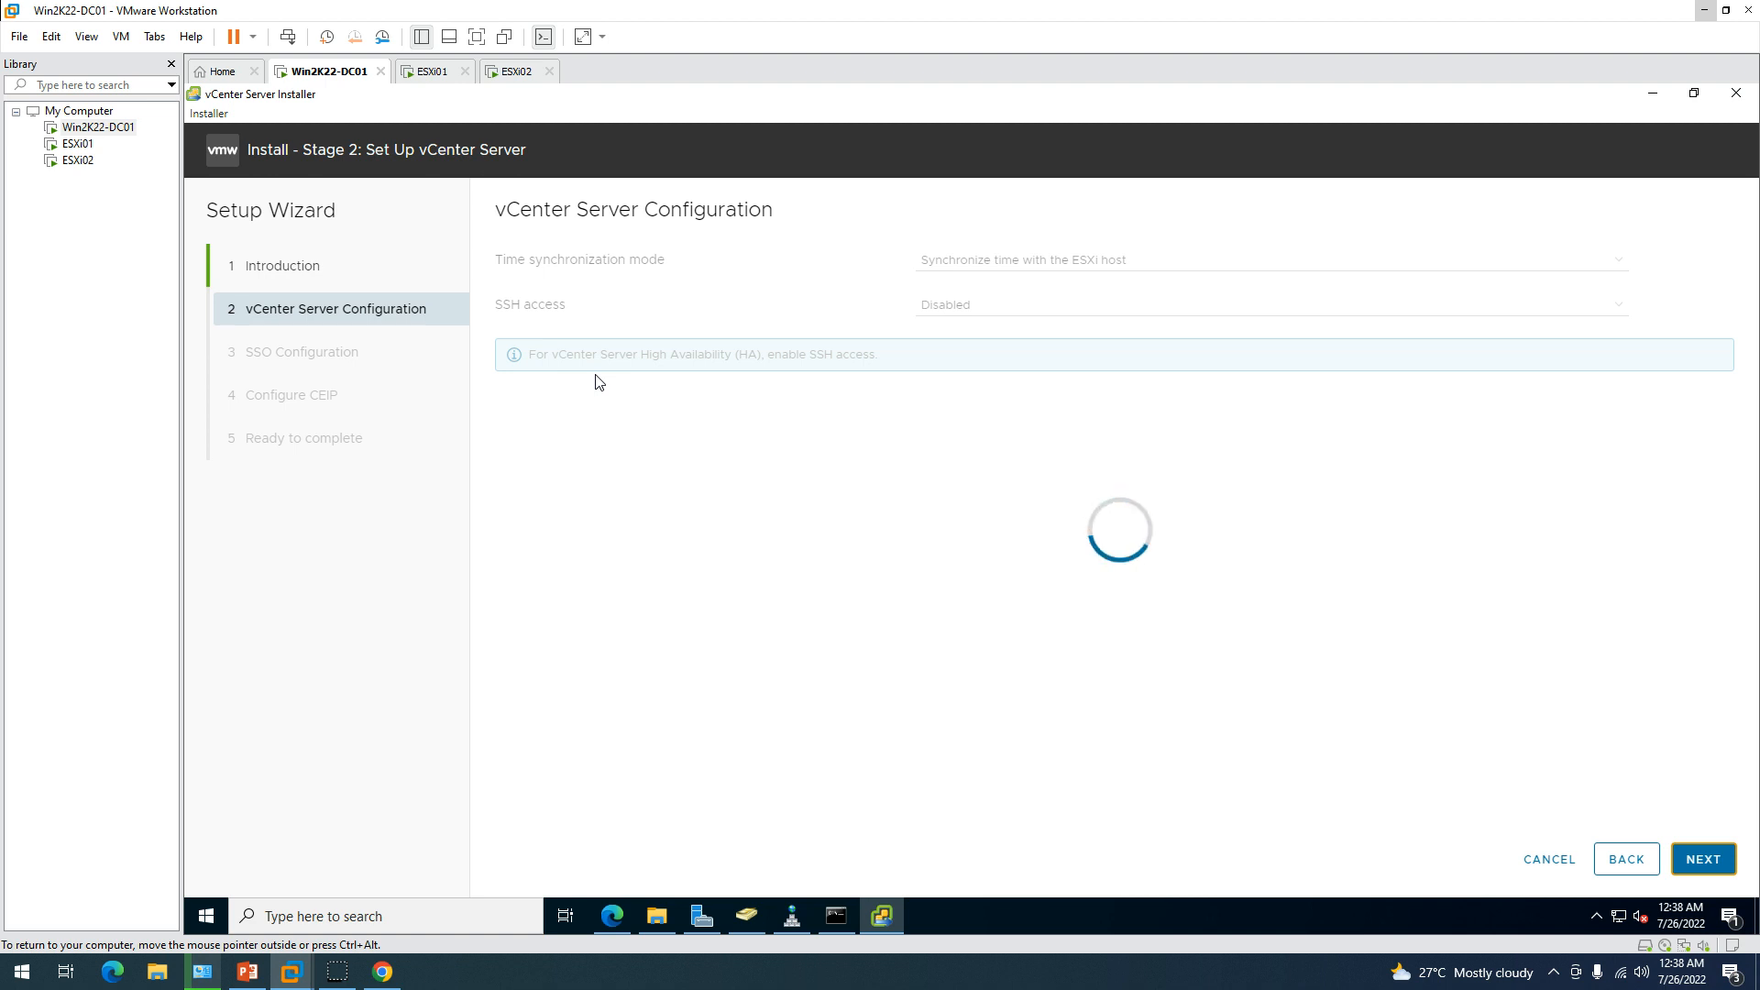
click(1006, 303)
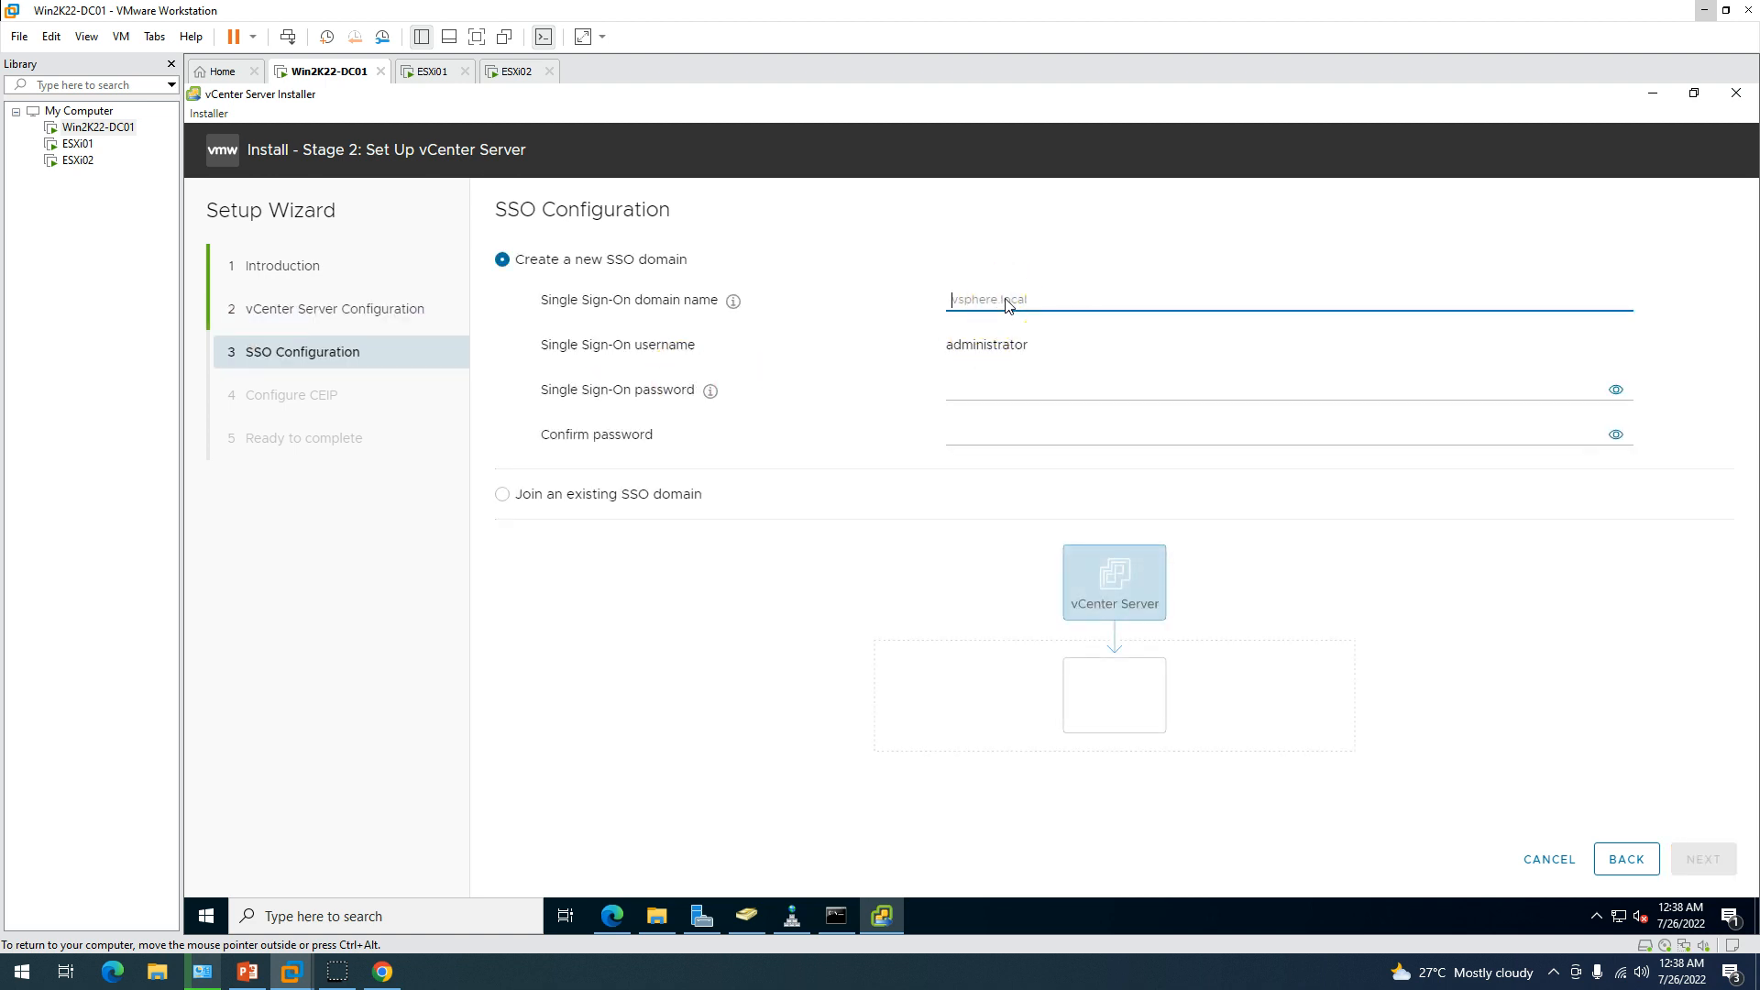
Enter SSO domain vsphere.local for user administrator, type and confirm the SSO password, then go to CEIP.
text(vsphere)
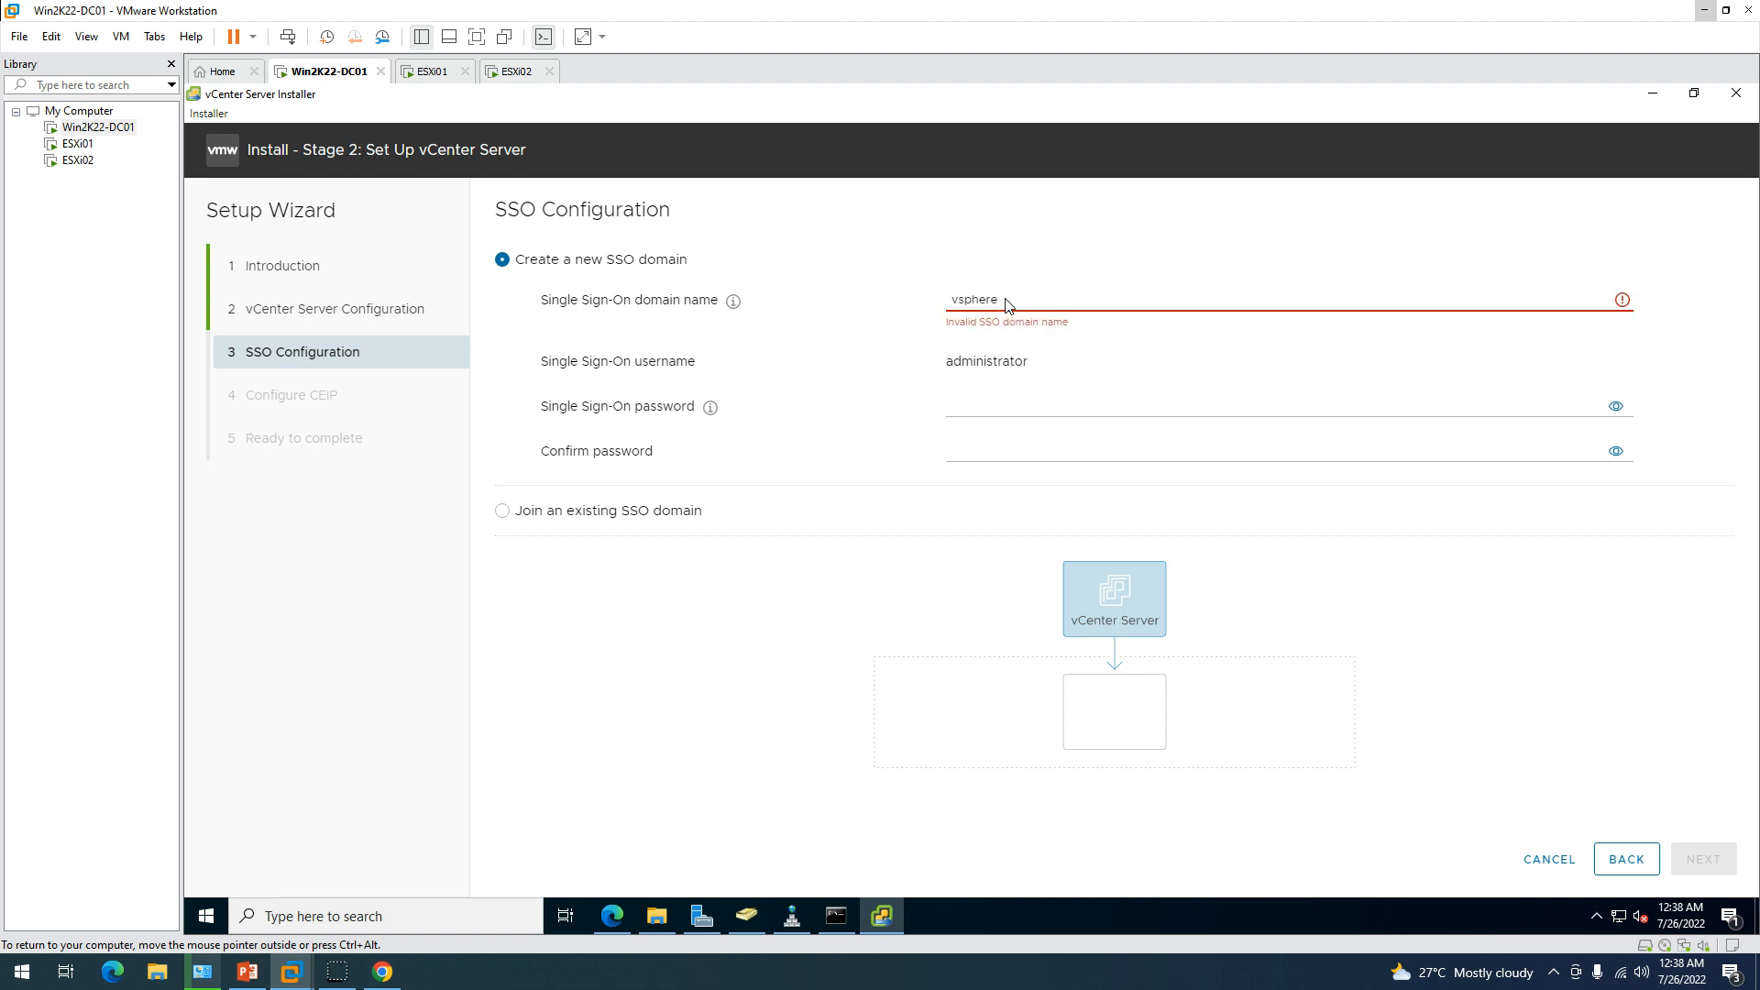
text(.local)
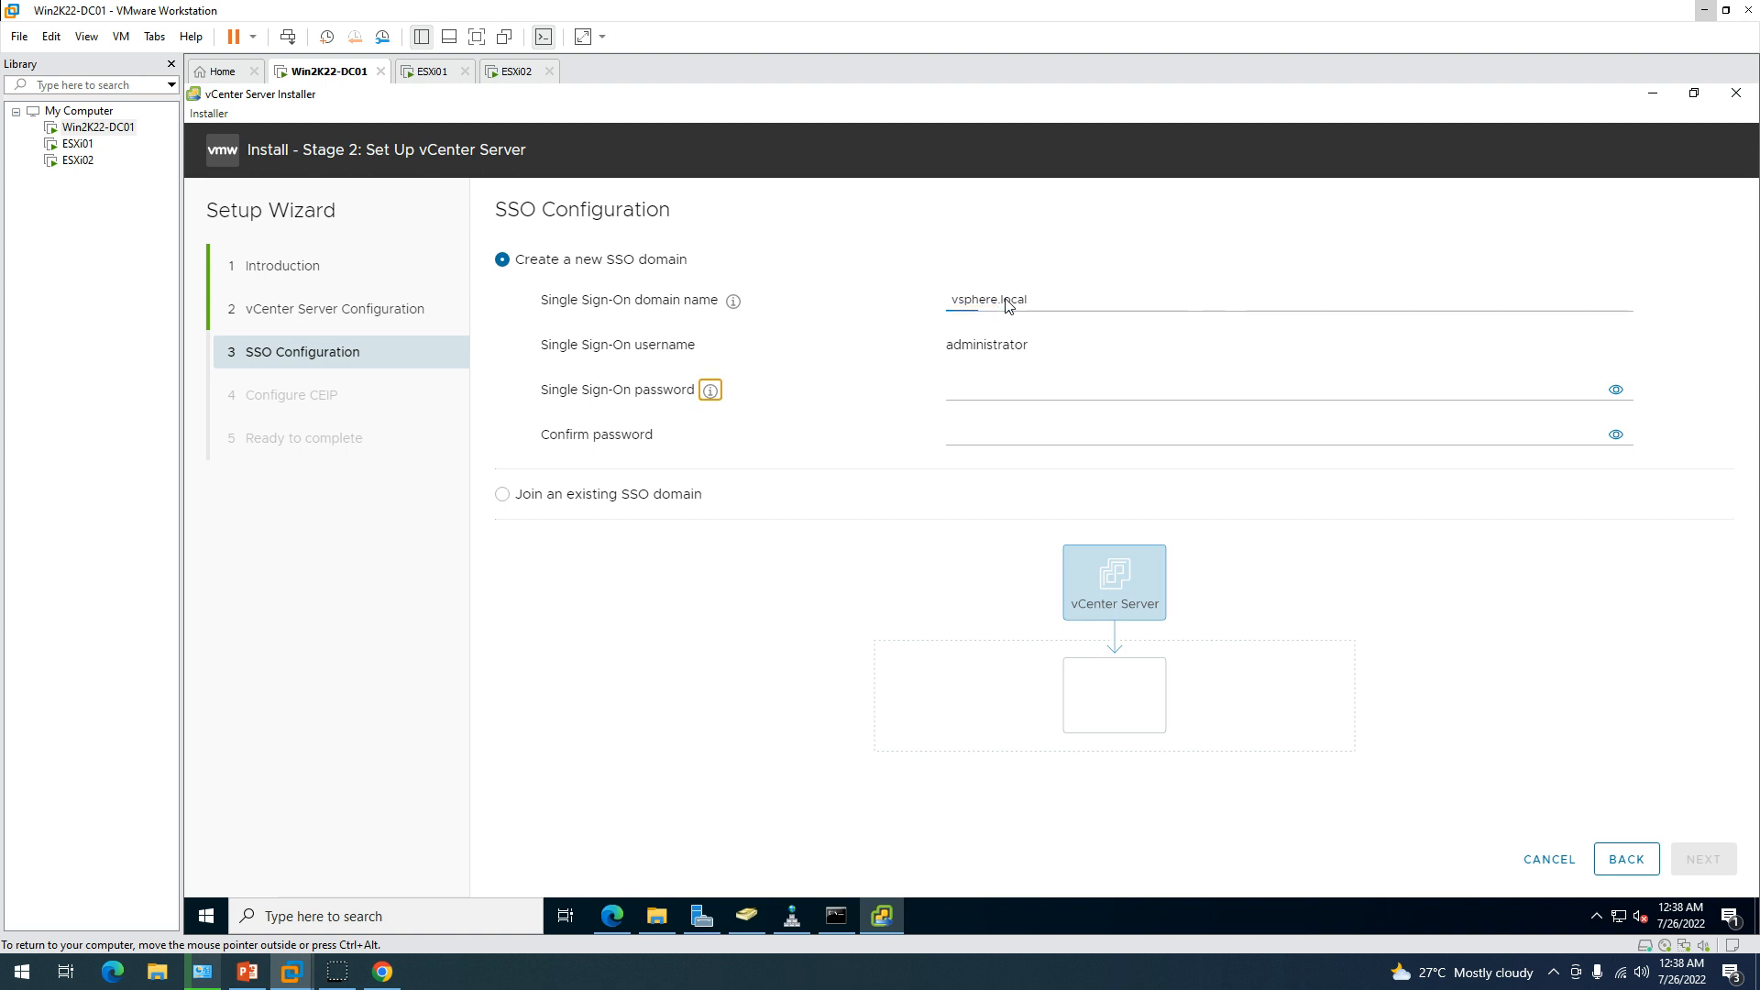
key(Tab)
text(VMw)
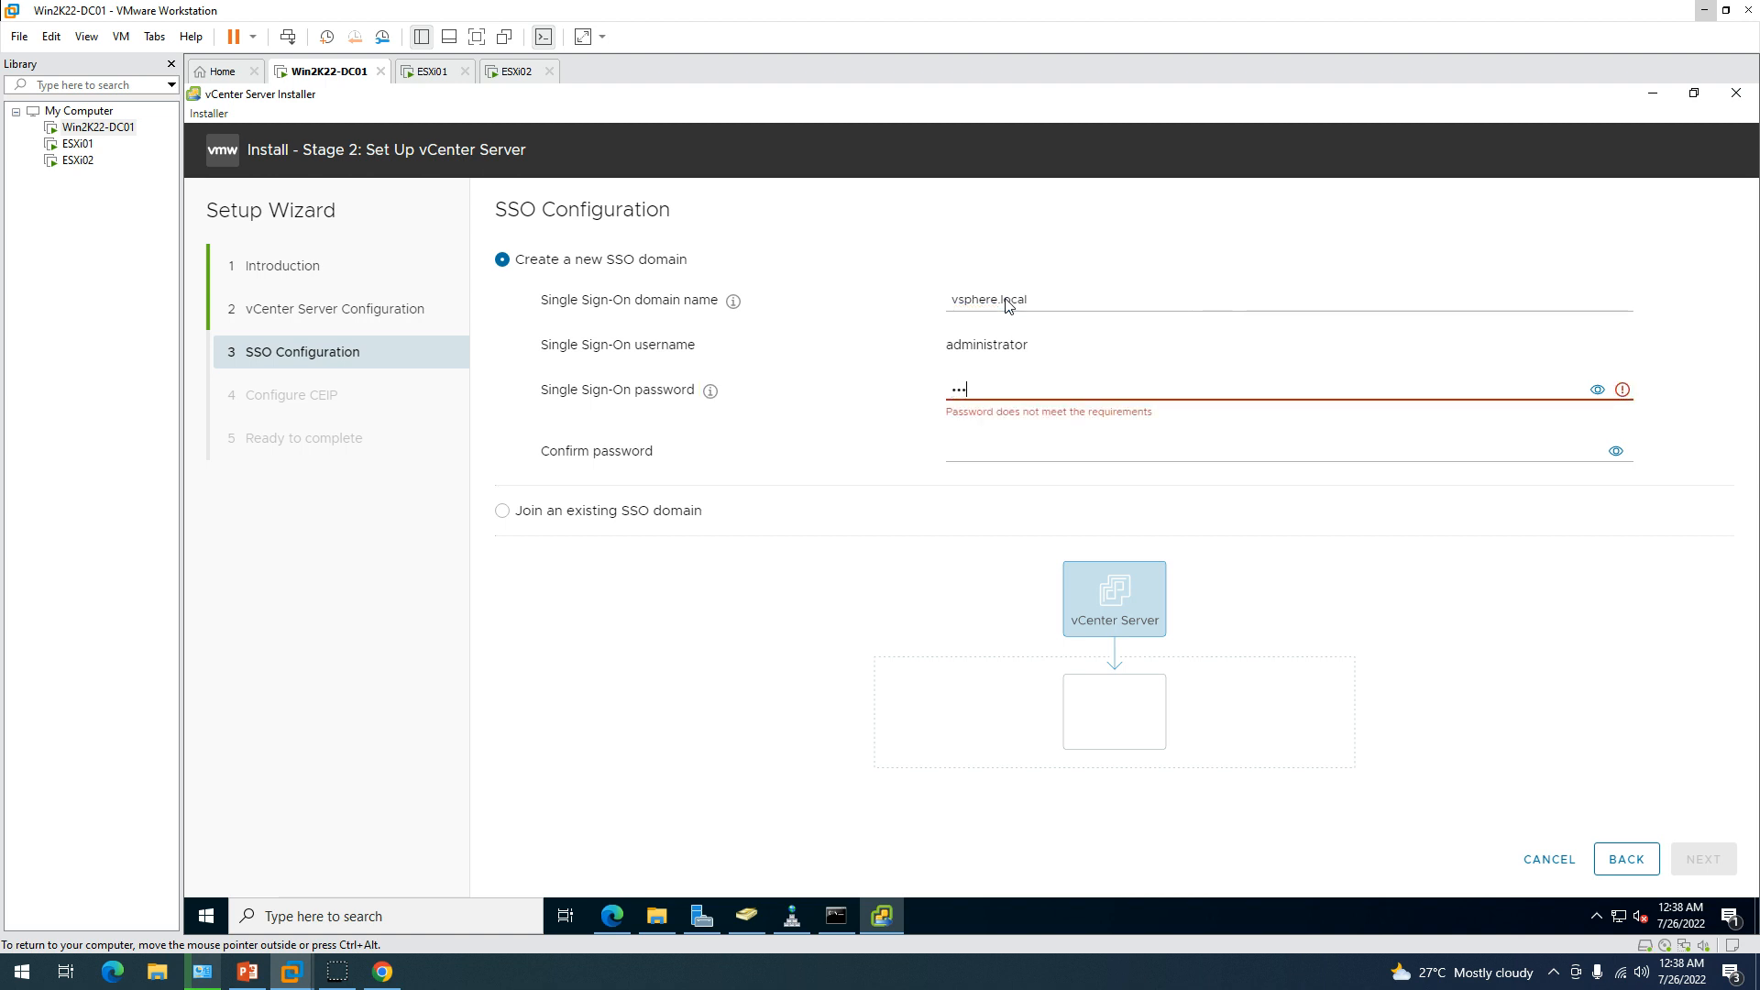
text(are1!)
key(Tab)
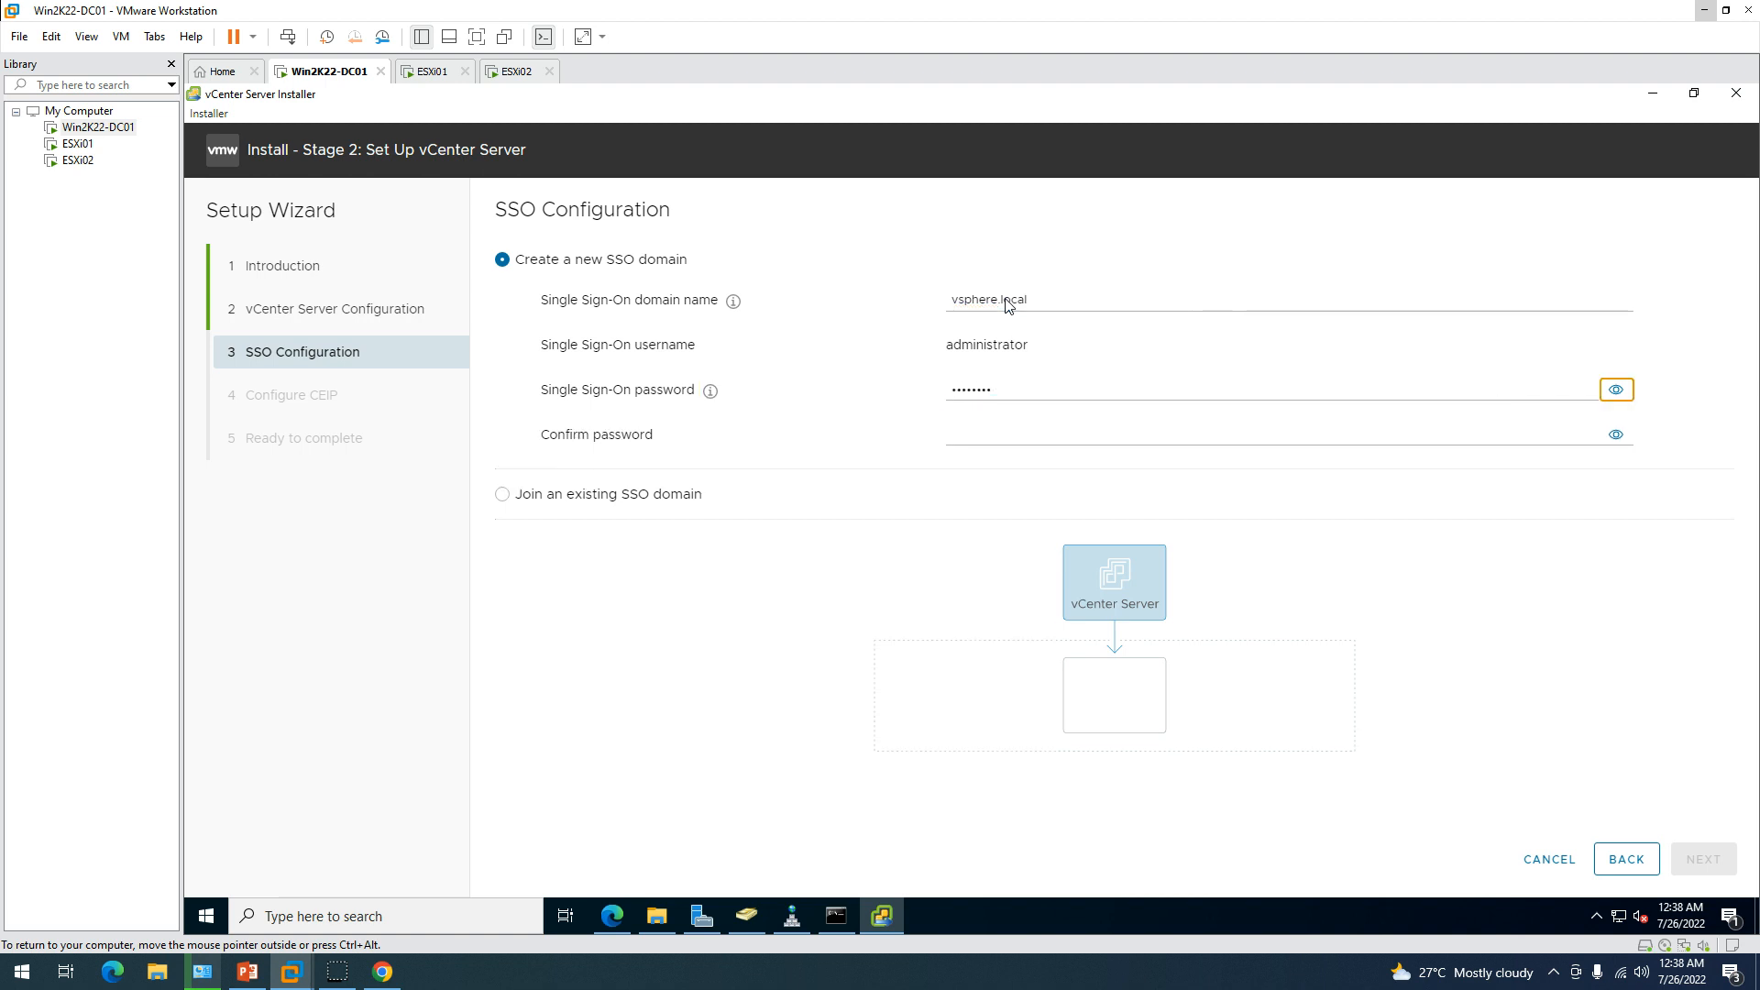
key(Tab)
text(V)
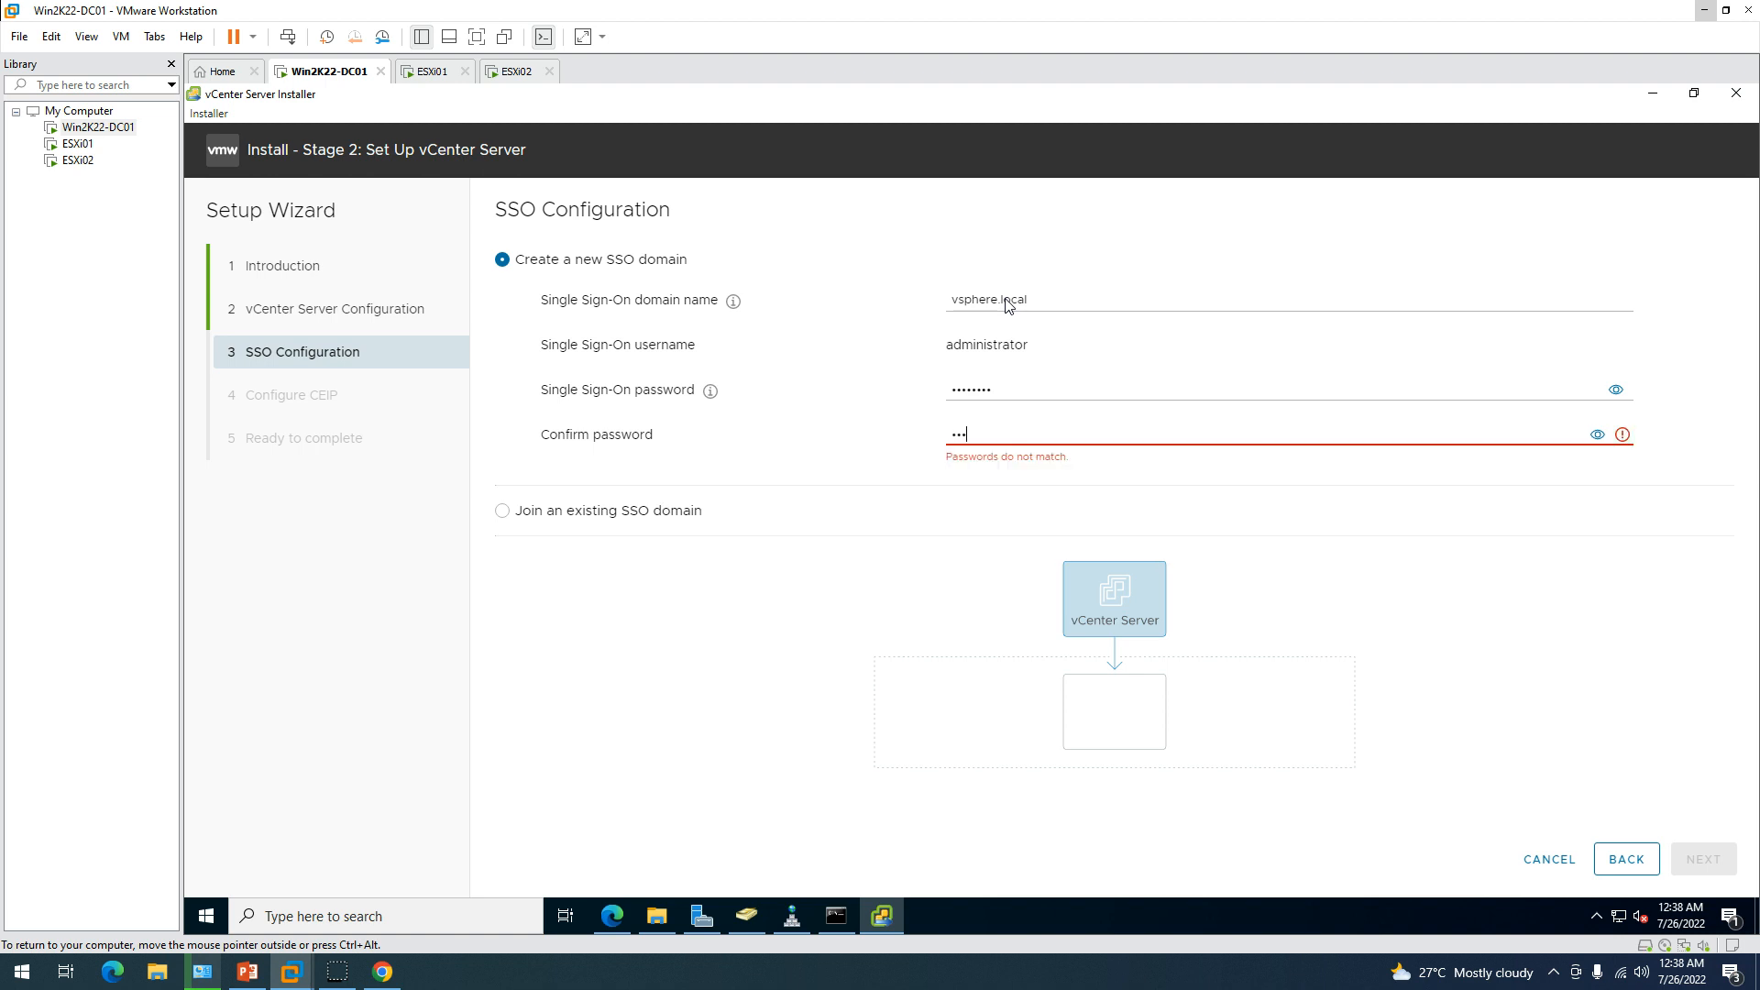
text(Mware1!)
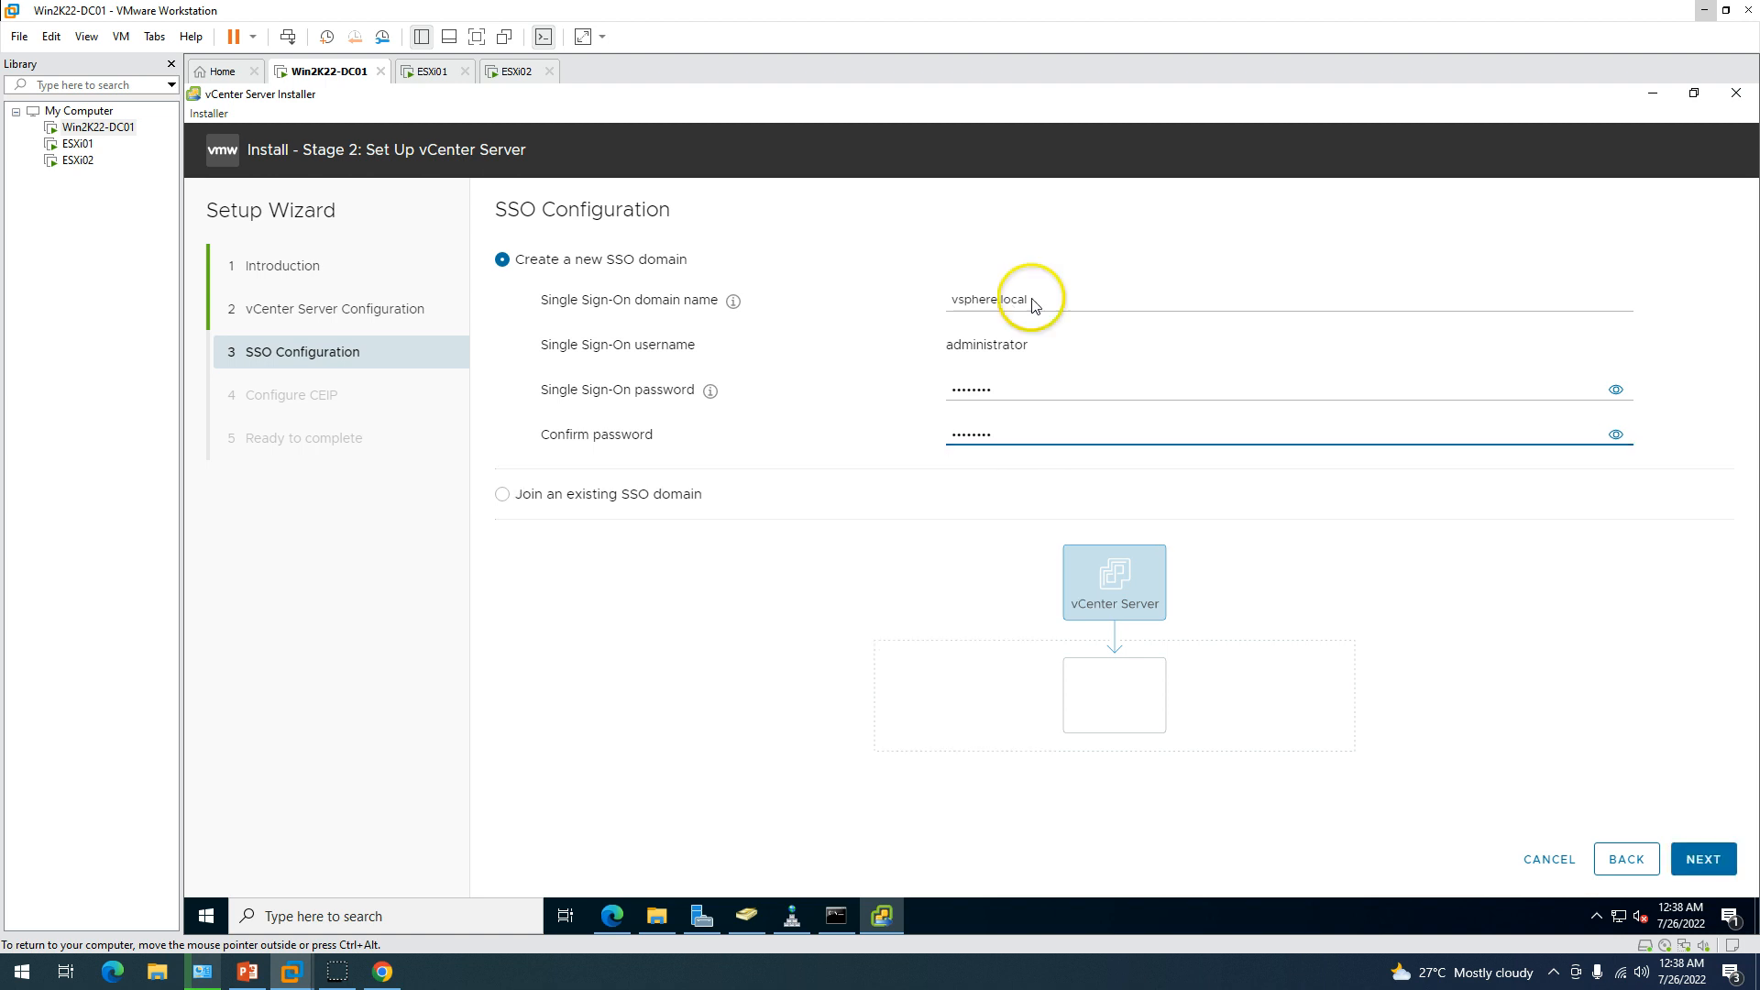
drag(1048, 353, 944, 346)
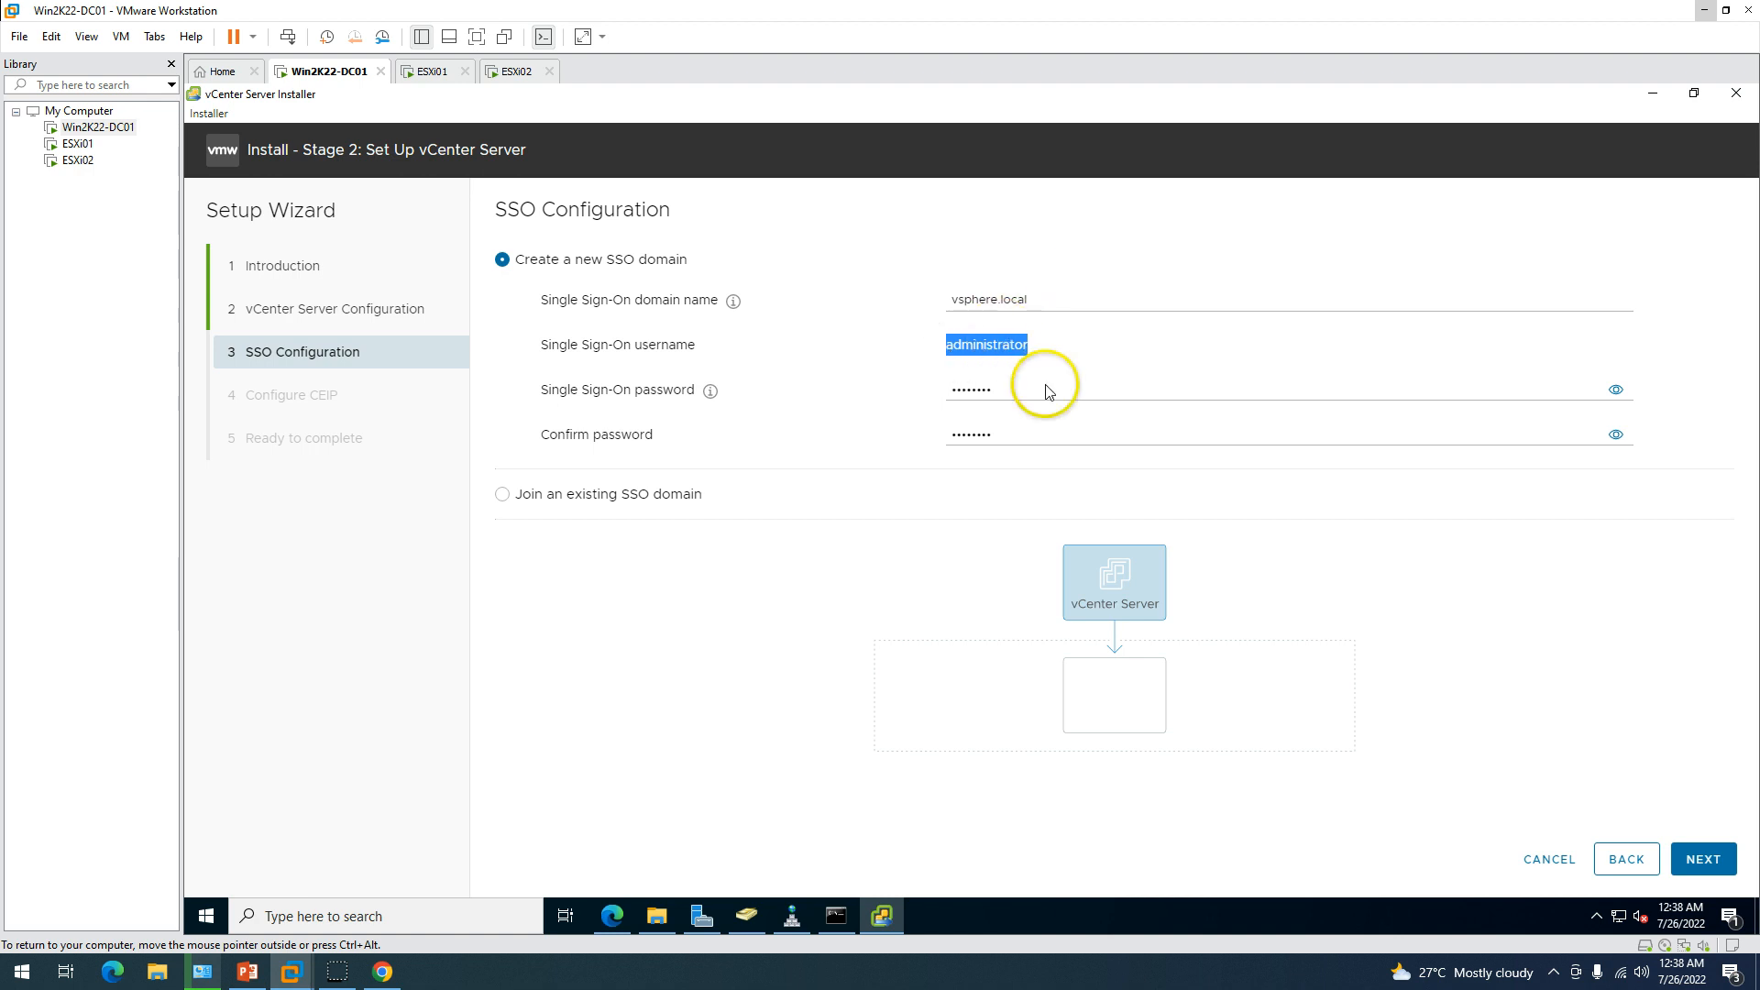
click(1708, 859)
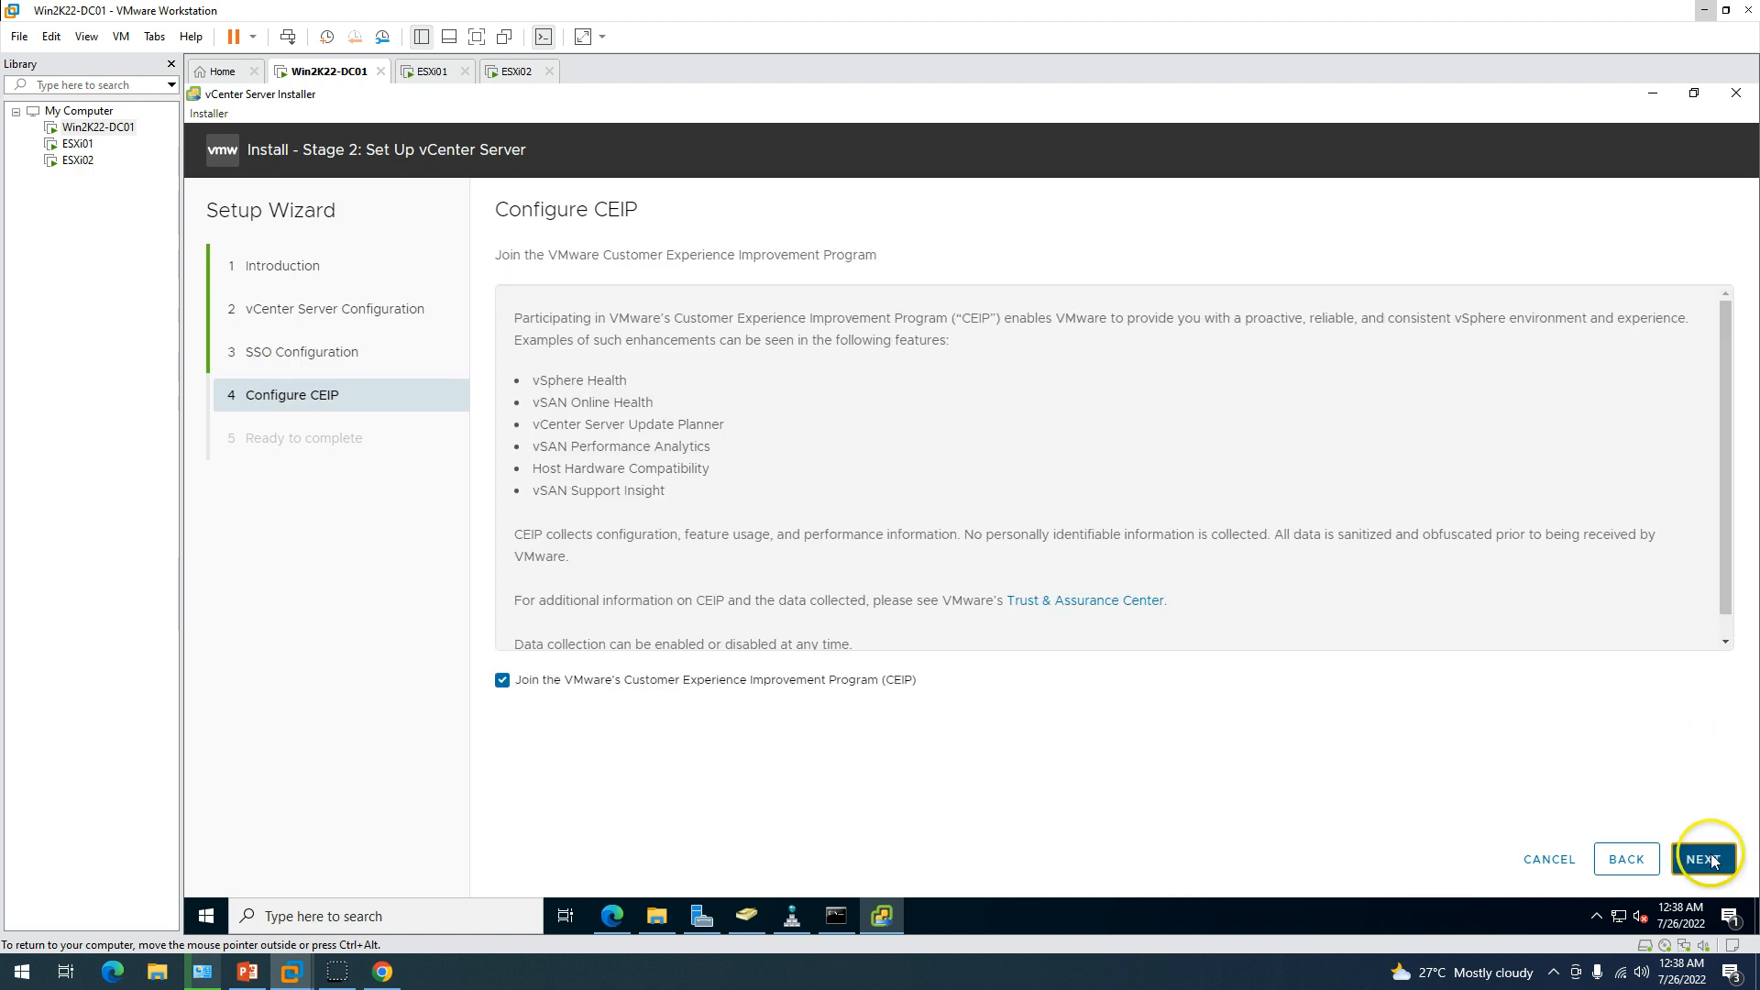
Opt out of CEIP and review the Ready to complete summary, collapsing Network Details.
click(502, 679)
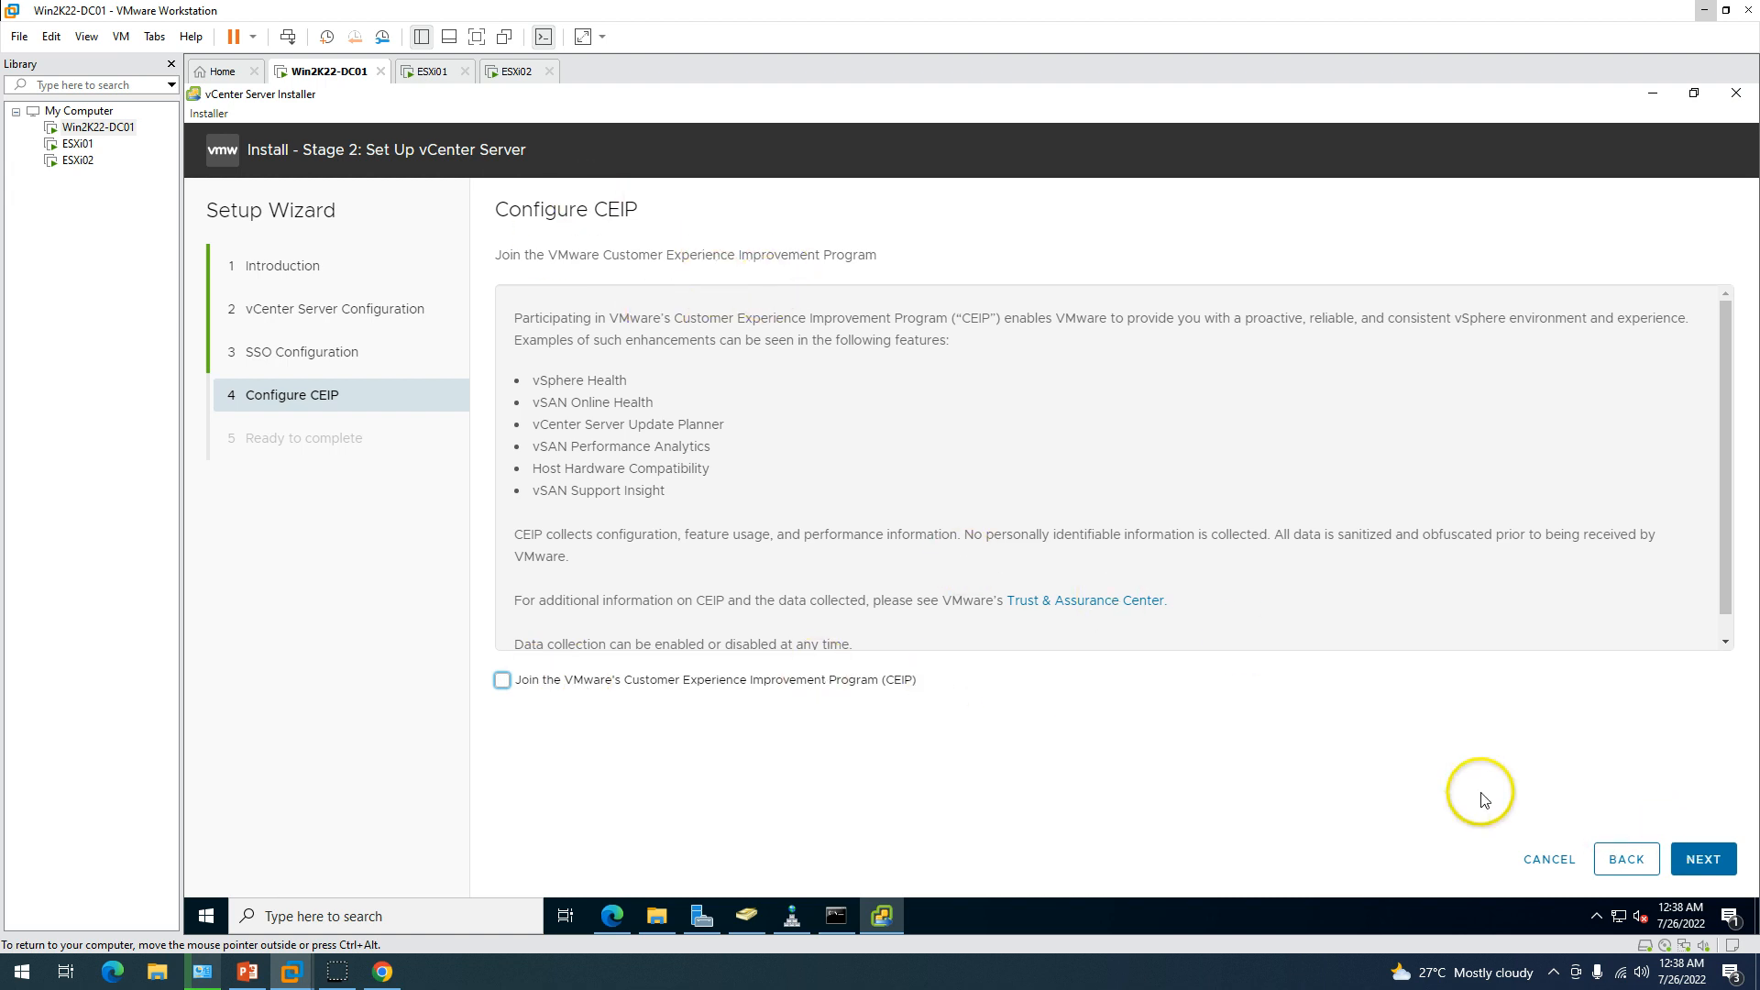
click(1720, 873)
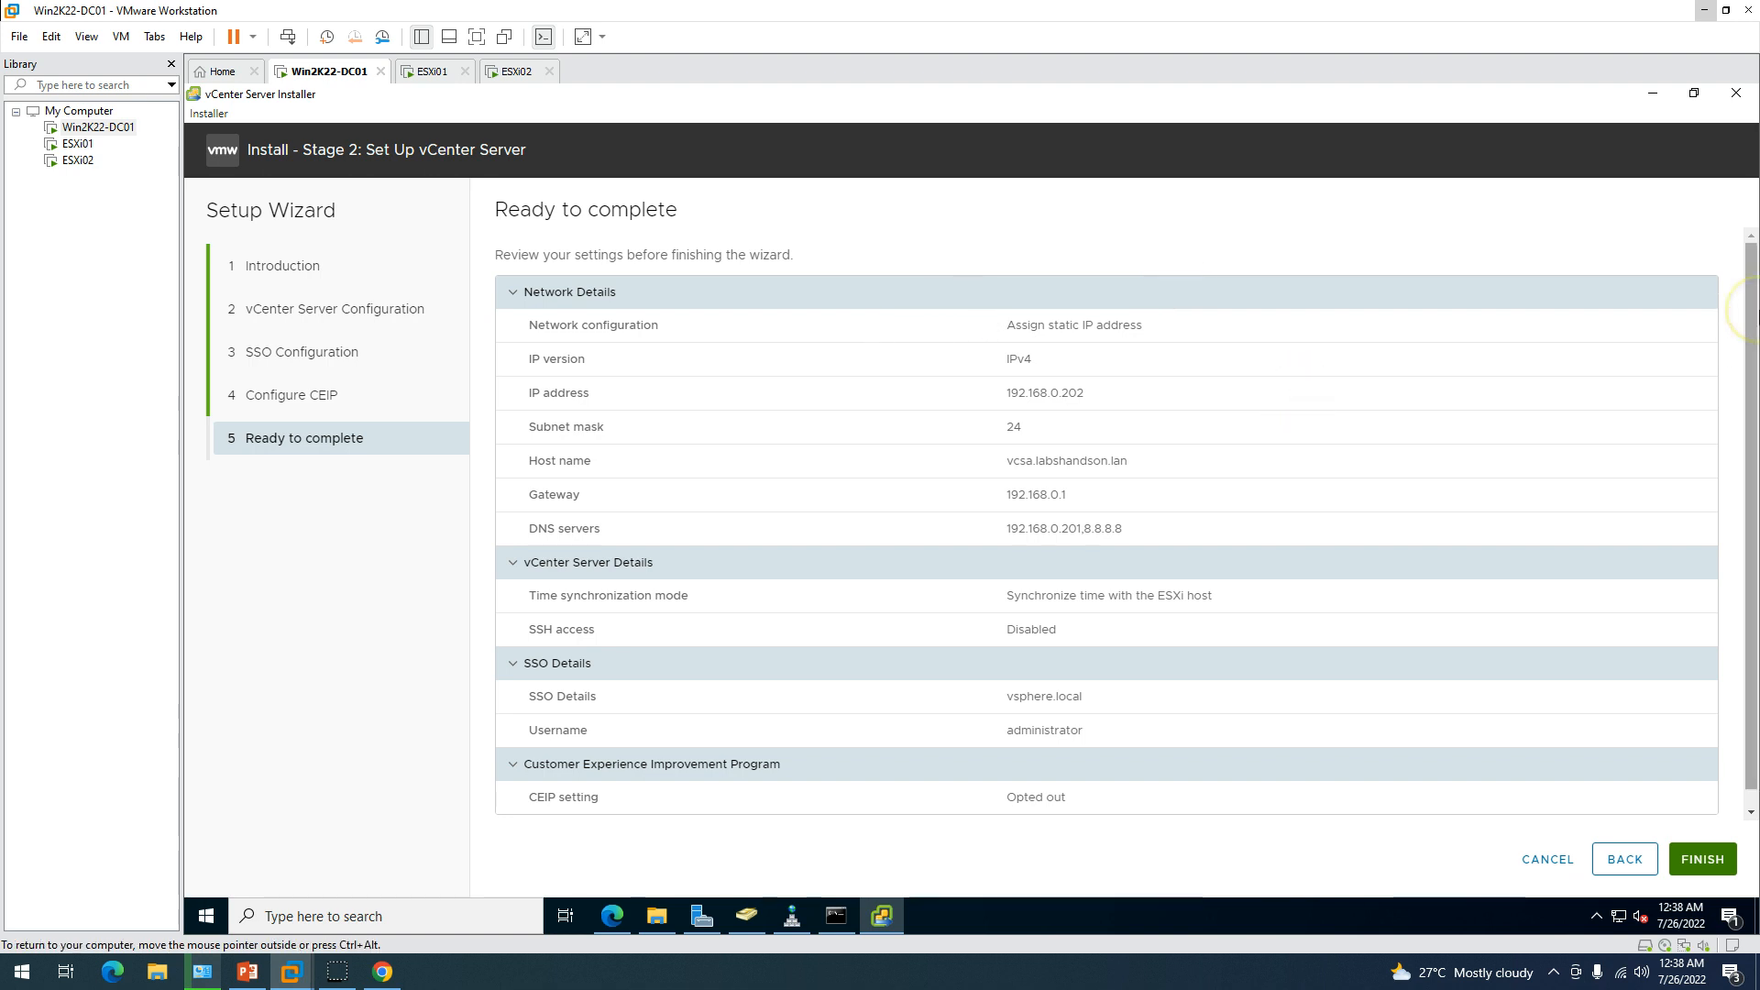
scroll(1757, 311, down, 1)
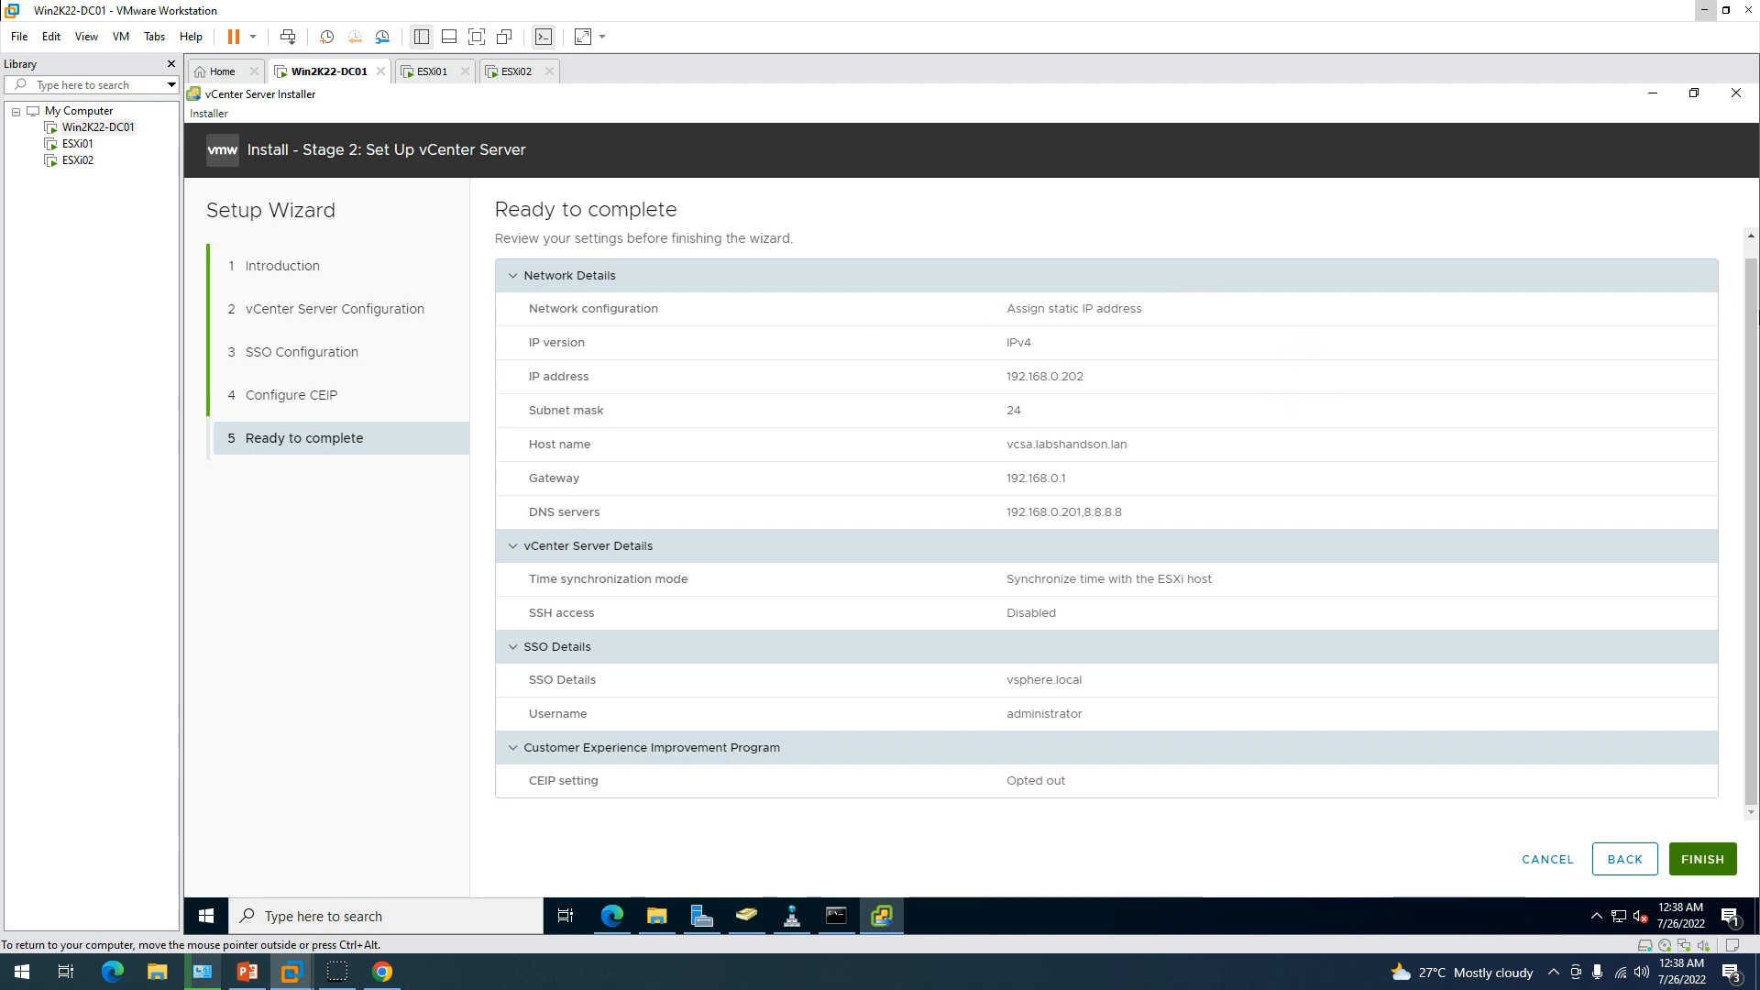
drag(1007, 579, 944, 263)
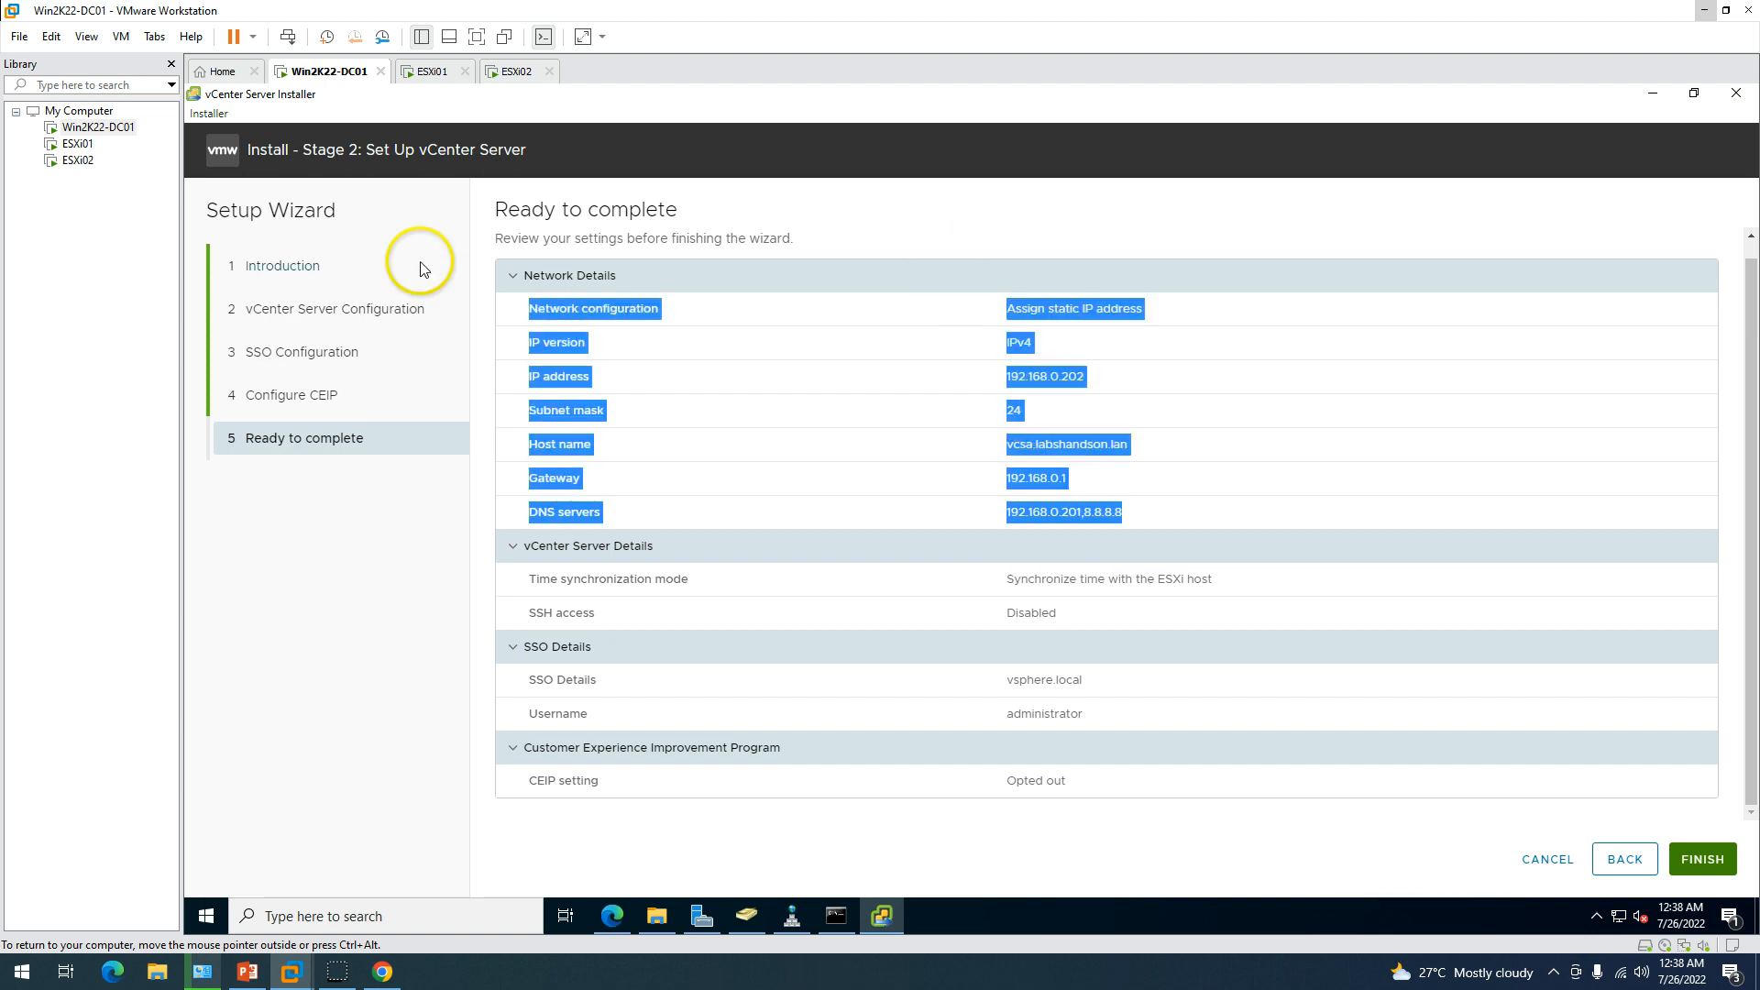
click(531, 275)
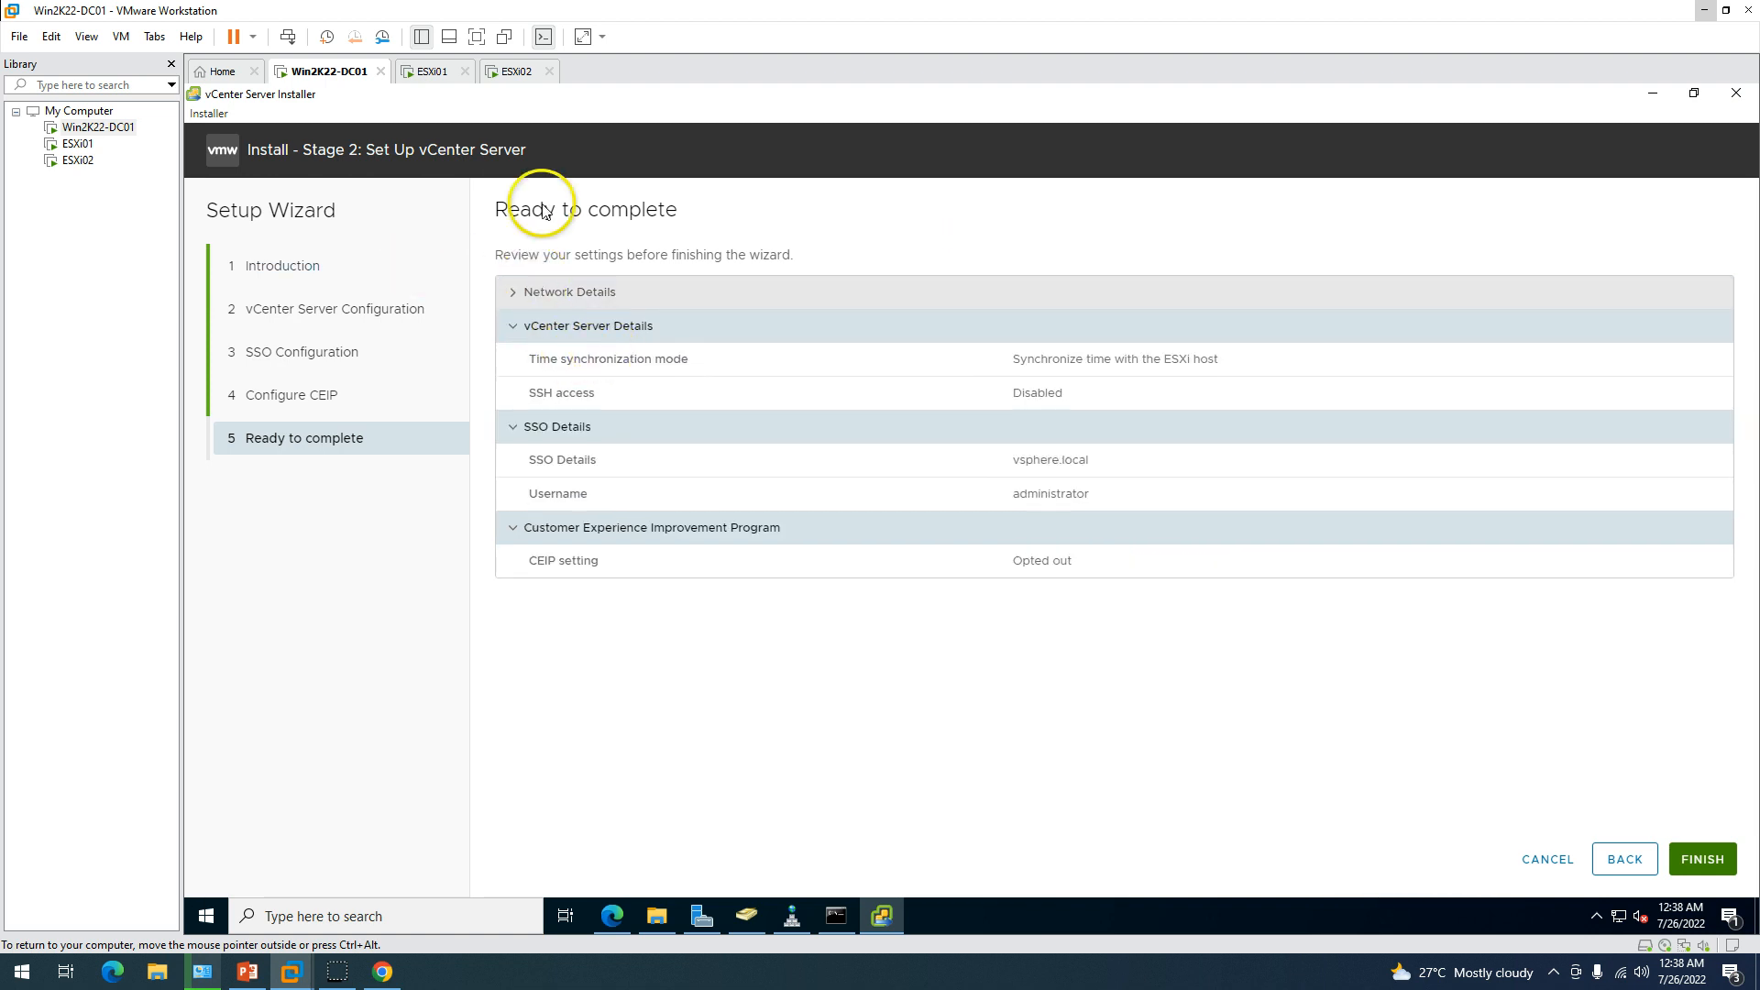
Check the ESXi01 VM tab, then bring forward the VCSA console showing its 5480 URL.
click(417, 73)
click(333, 72)
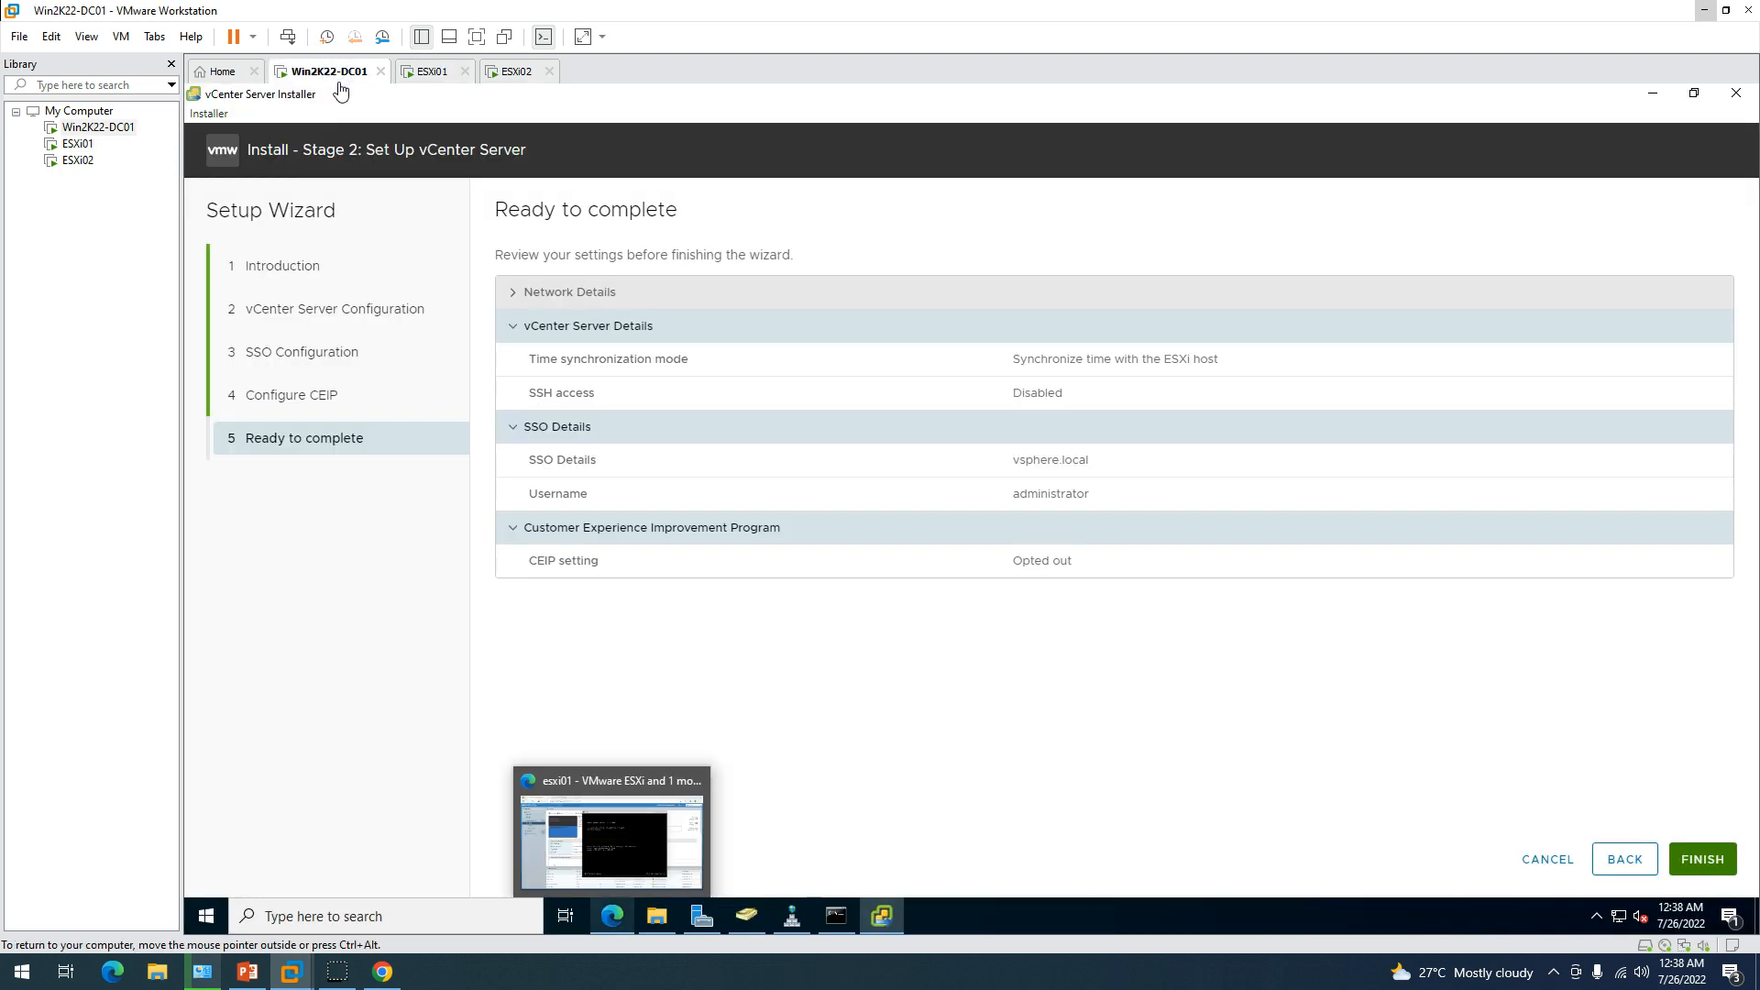
click(613, 916)
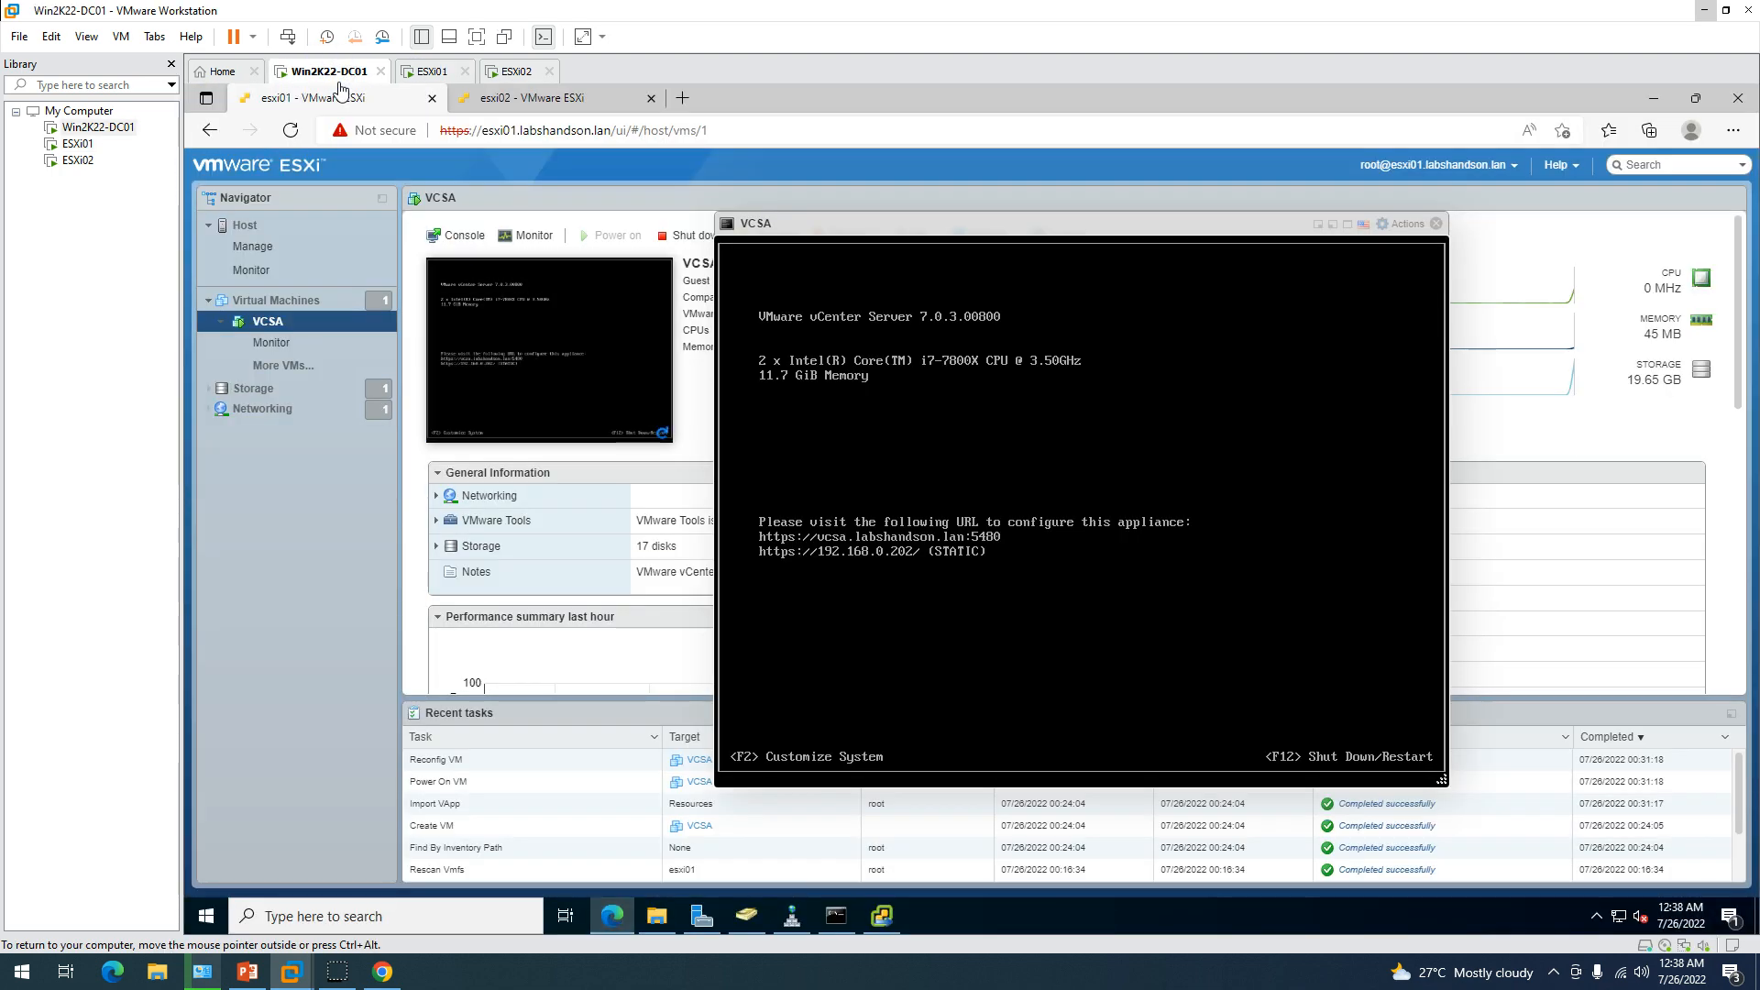
Run 'ping vcsa' in the Command Prompt to test the appliance's name resolution.
click(836, 916)
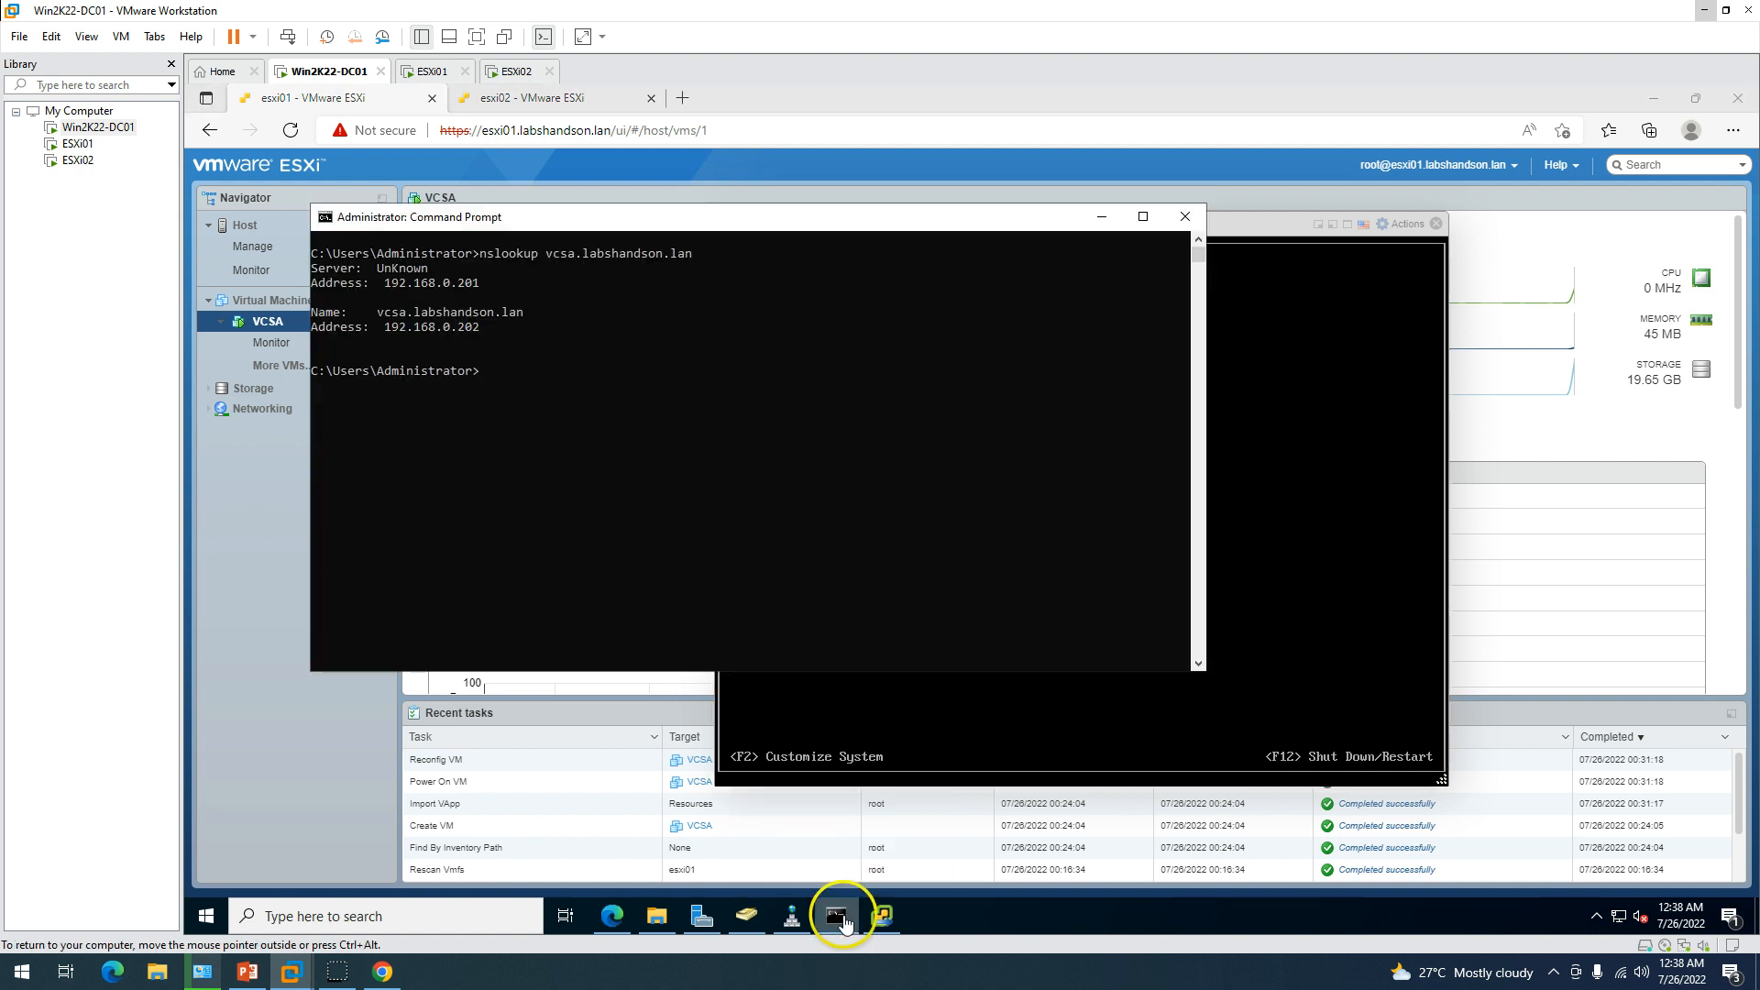
click(668, 547)
text(ping vcsa)
key(Return)
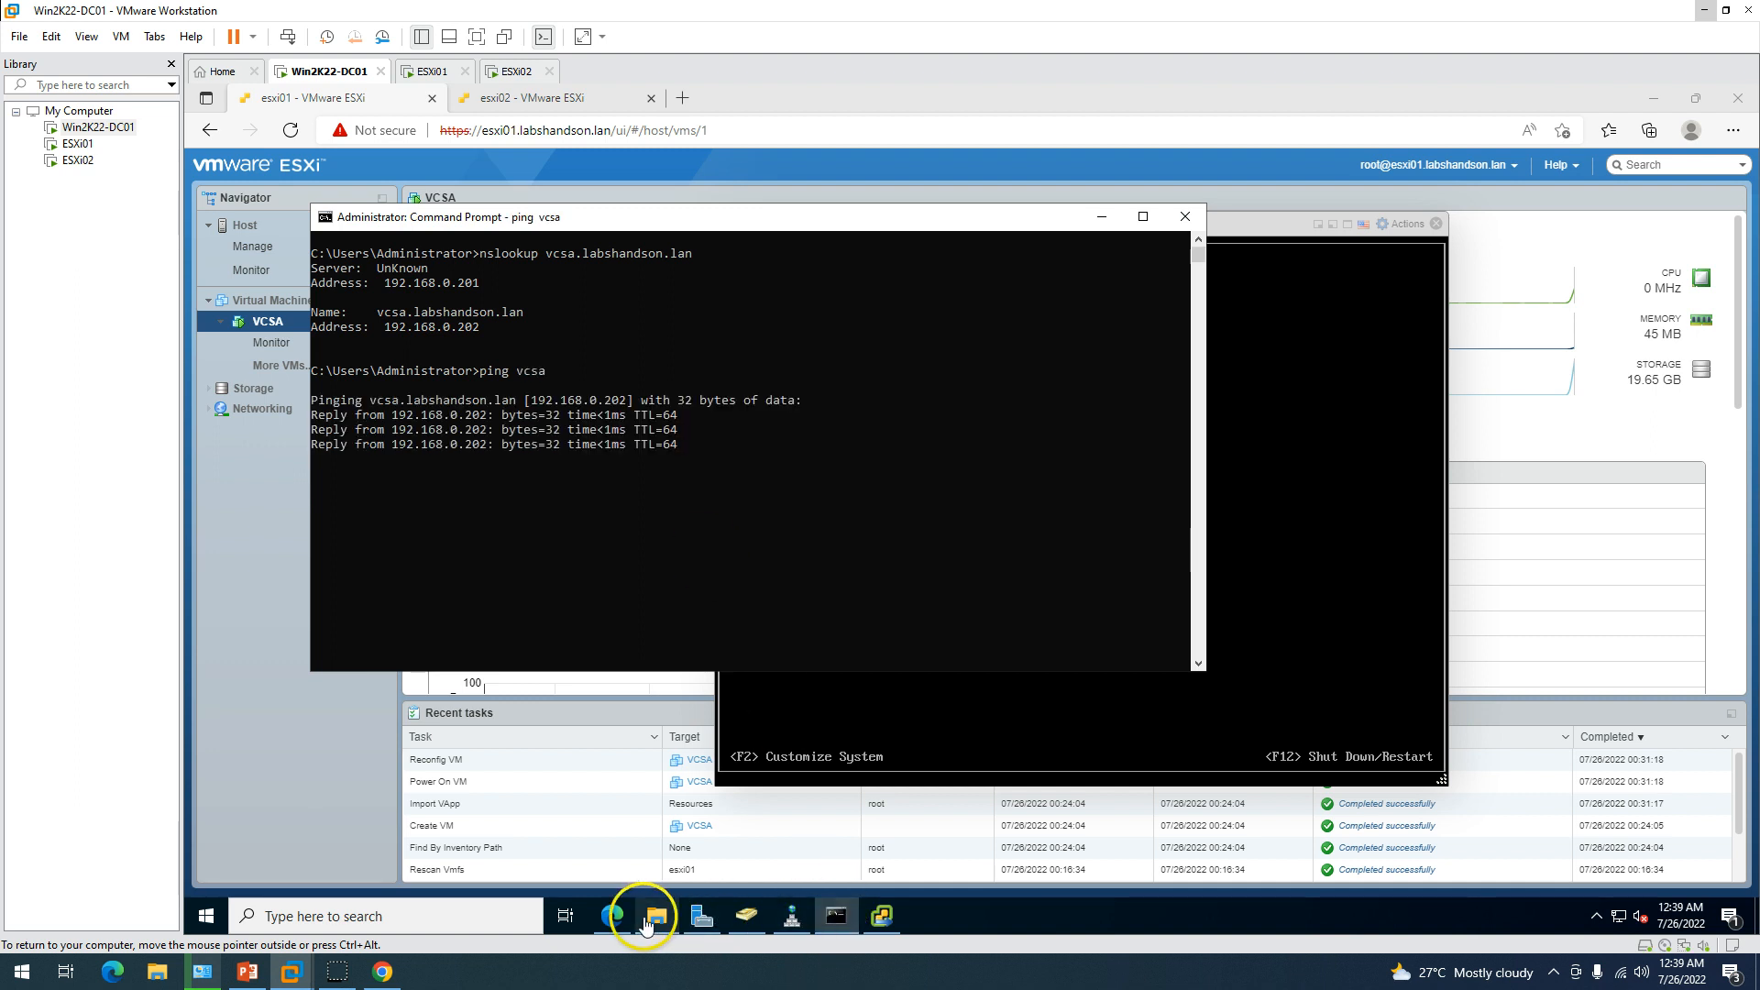
Finish the Stage 2 wizard and confirm the Warning dialog to start the setup.
click(612, 915)
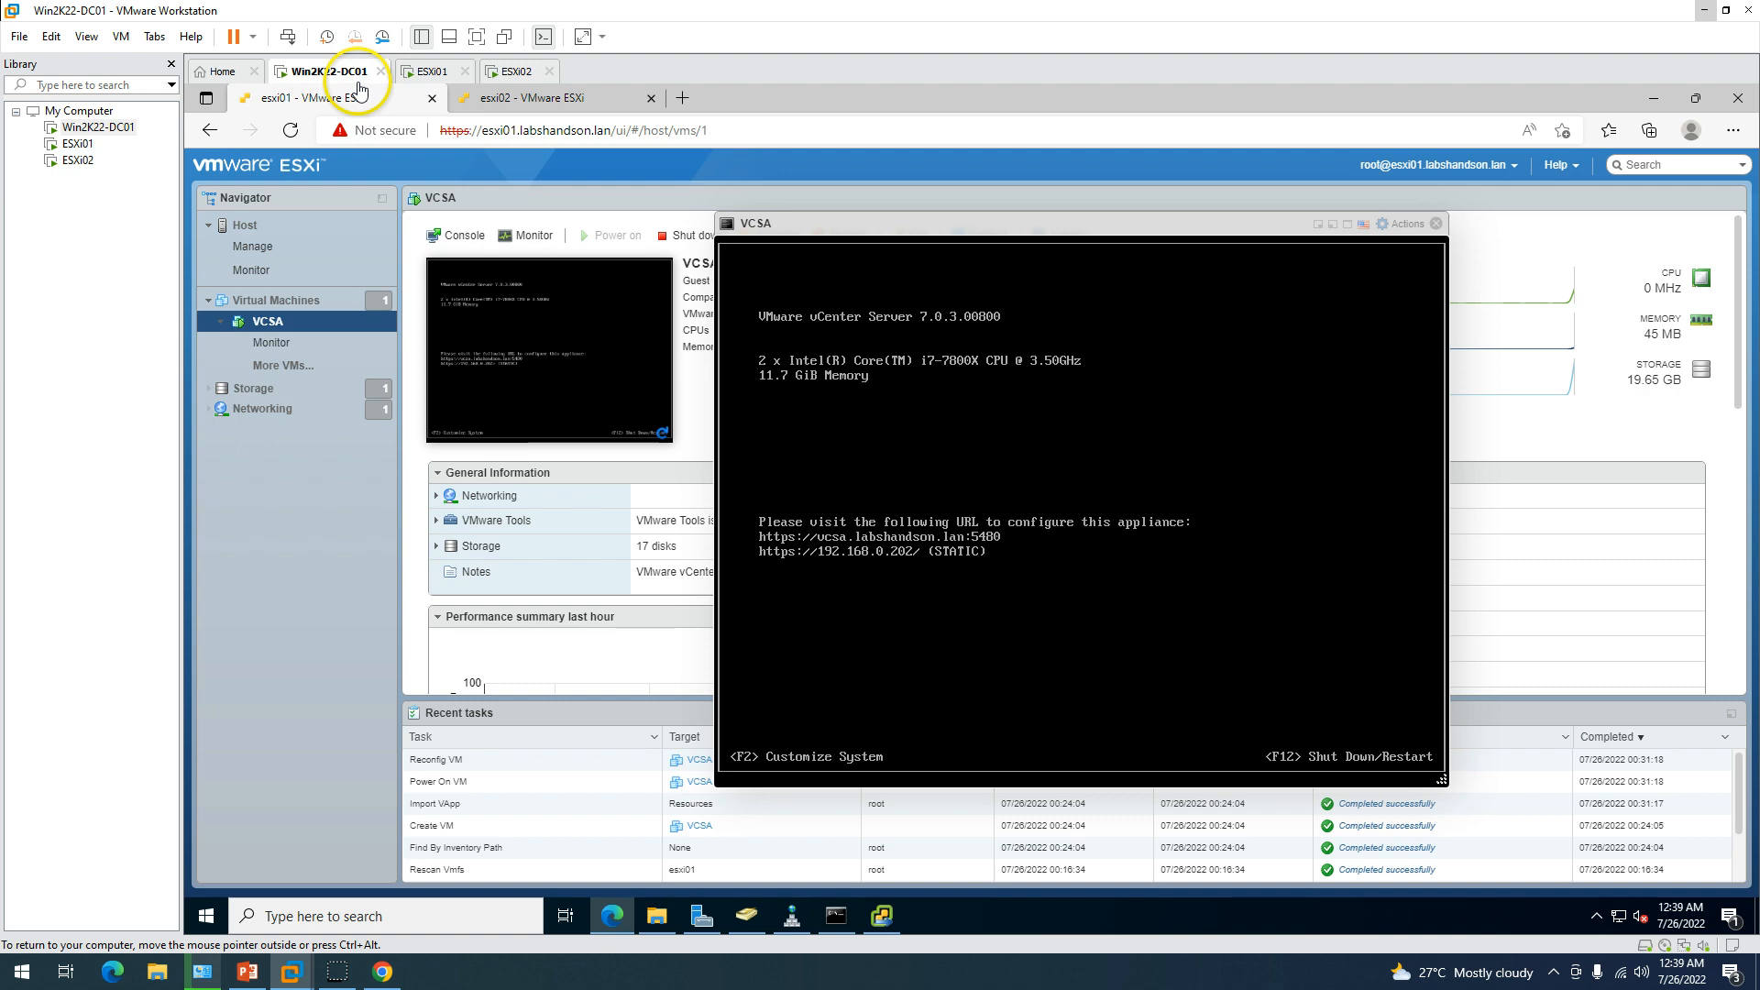
click(883, 929)
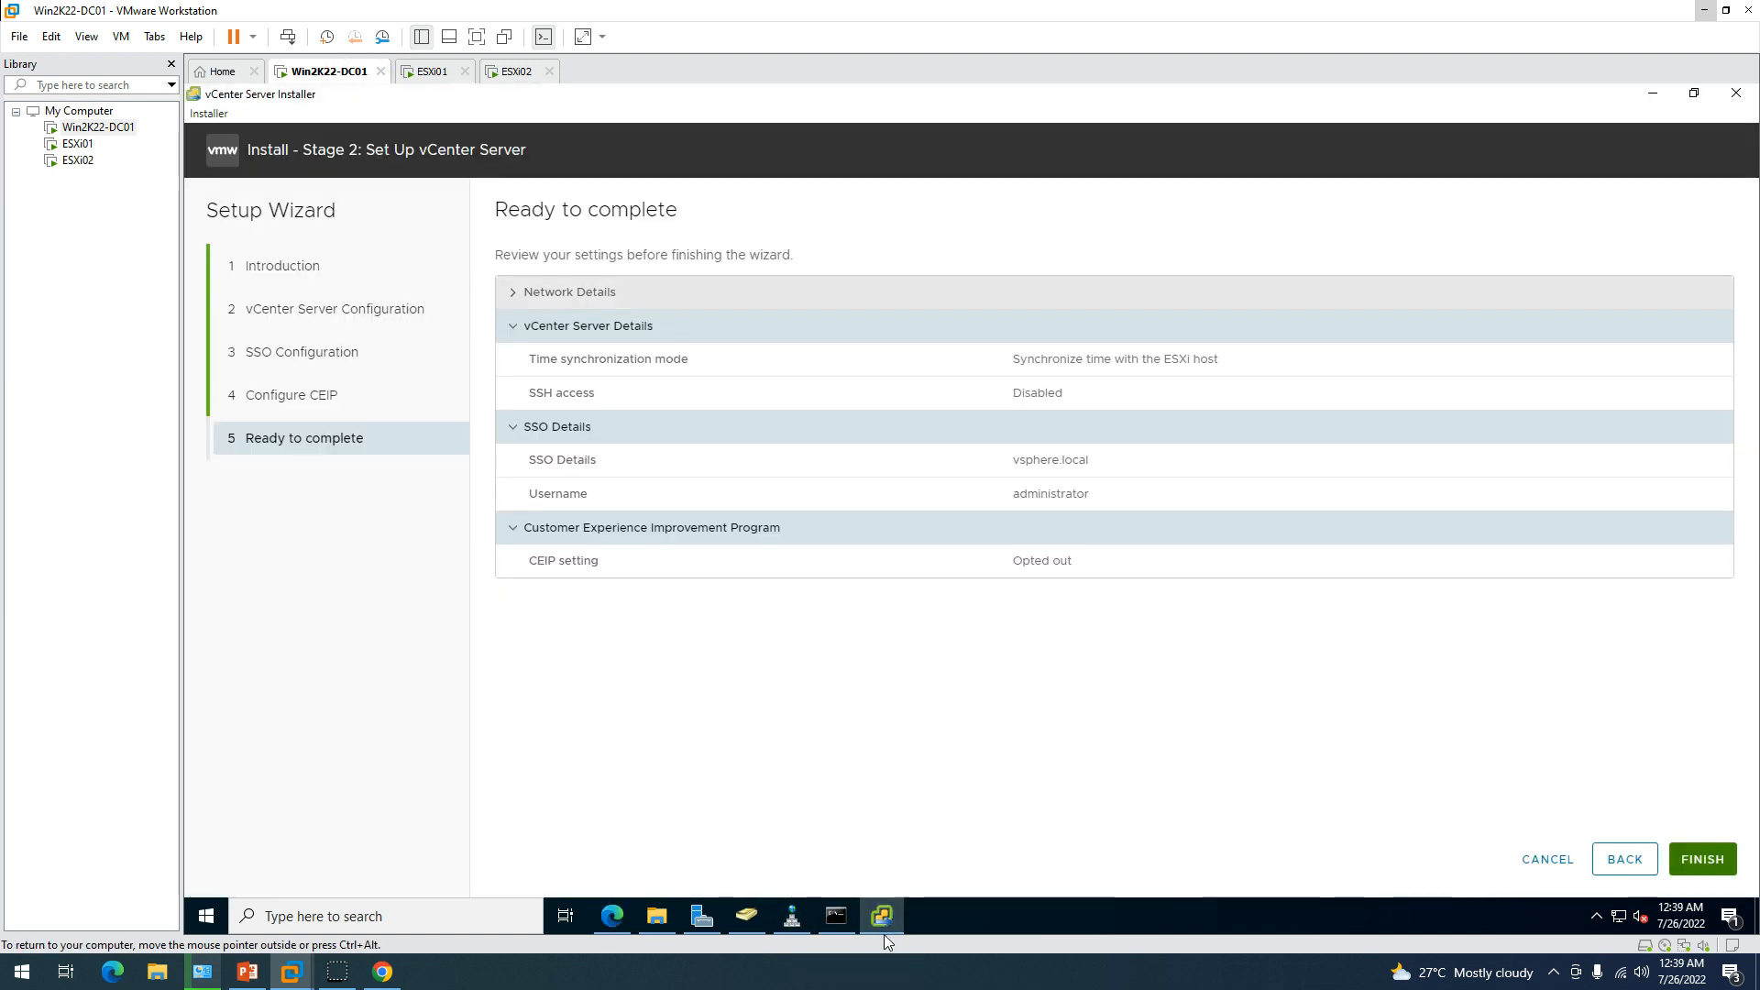
click(1702, 860)
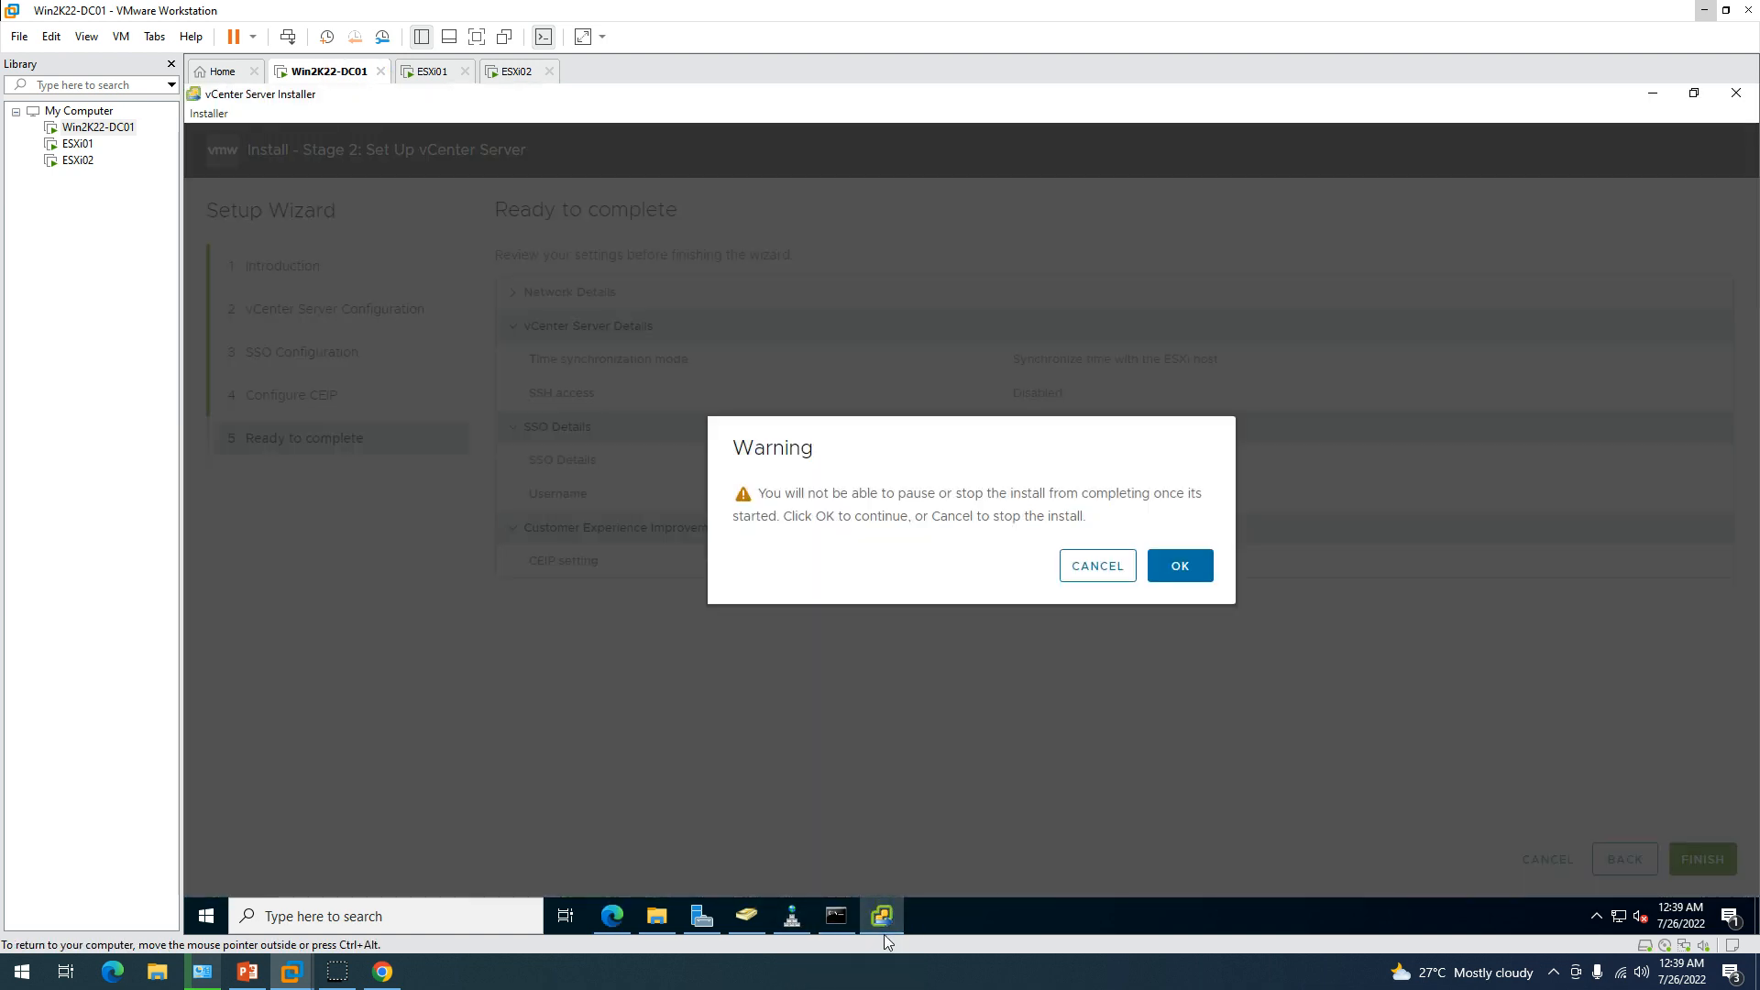
drag(755, 449, 1097, 477)
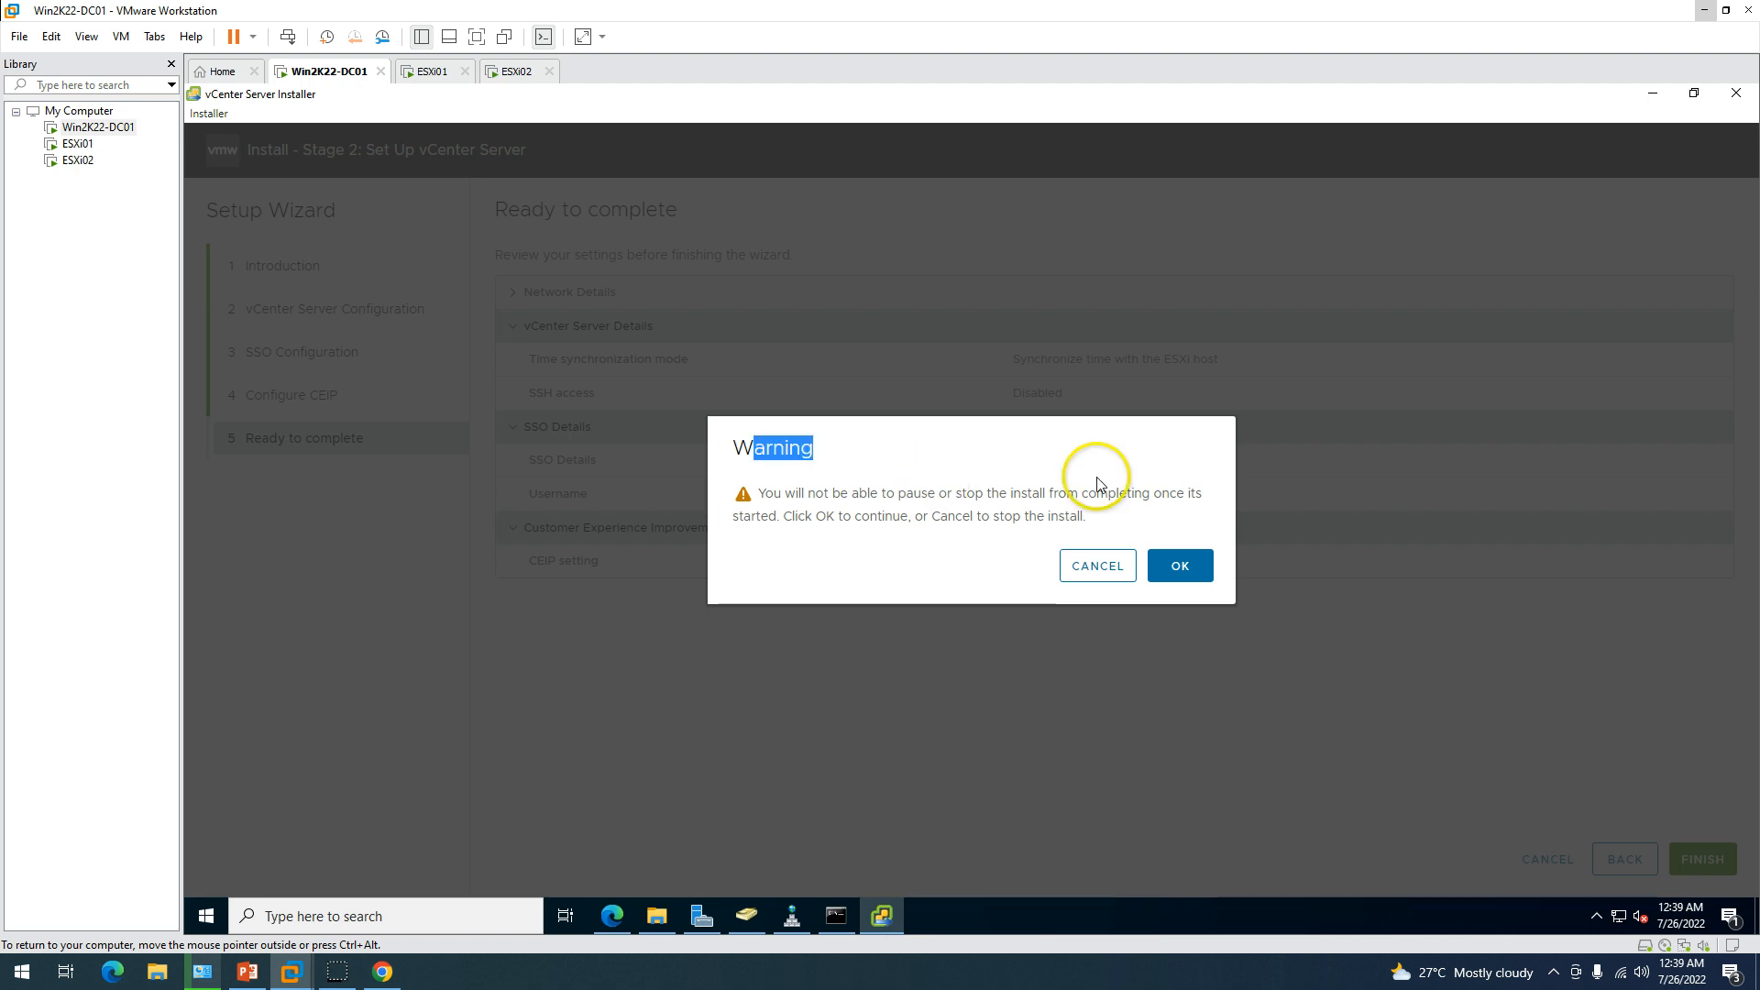
click(1210, 469)
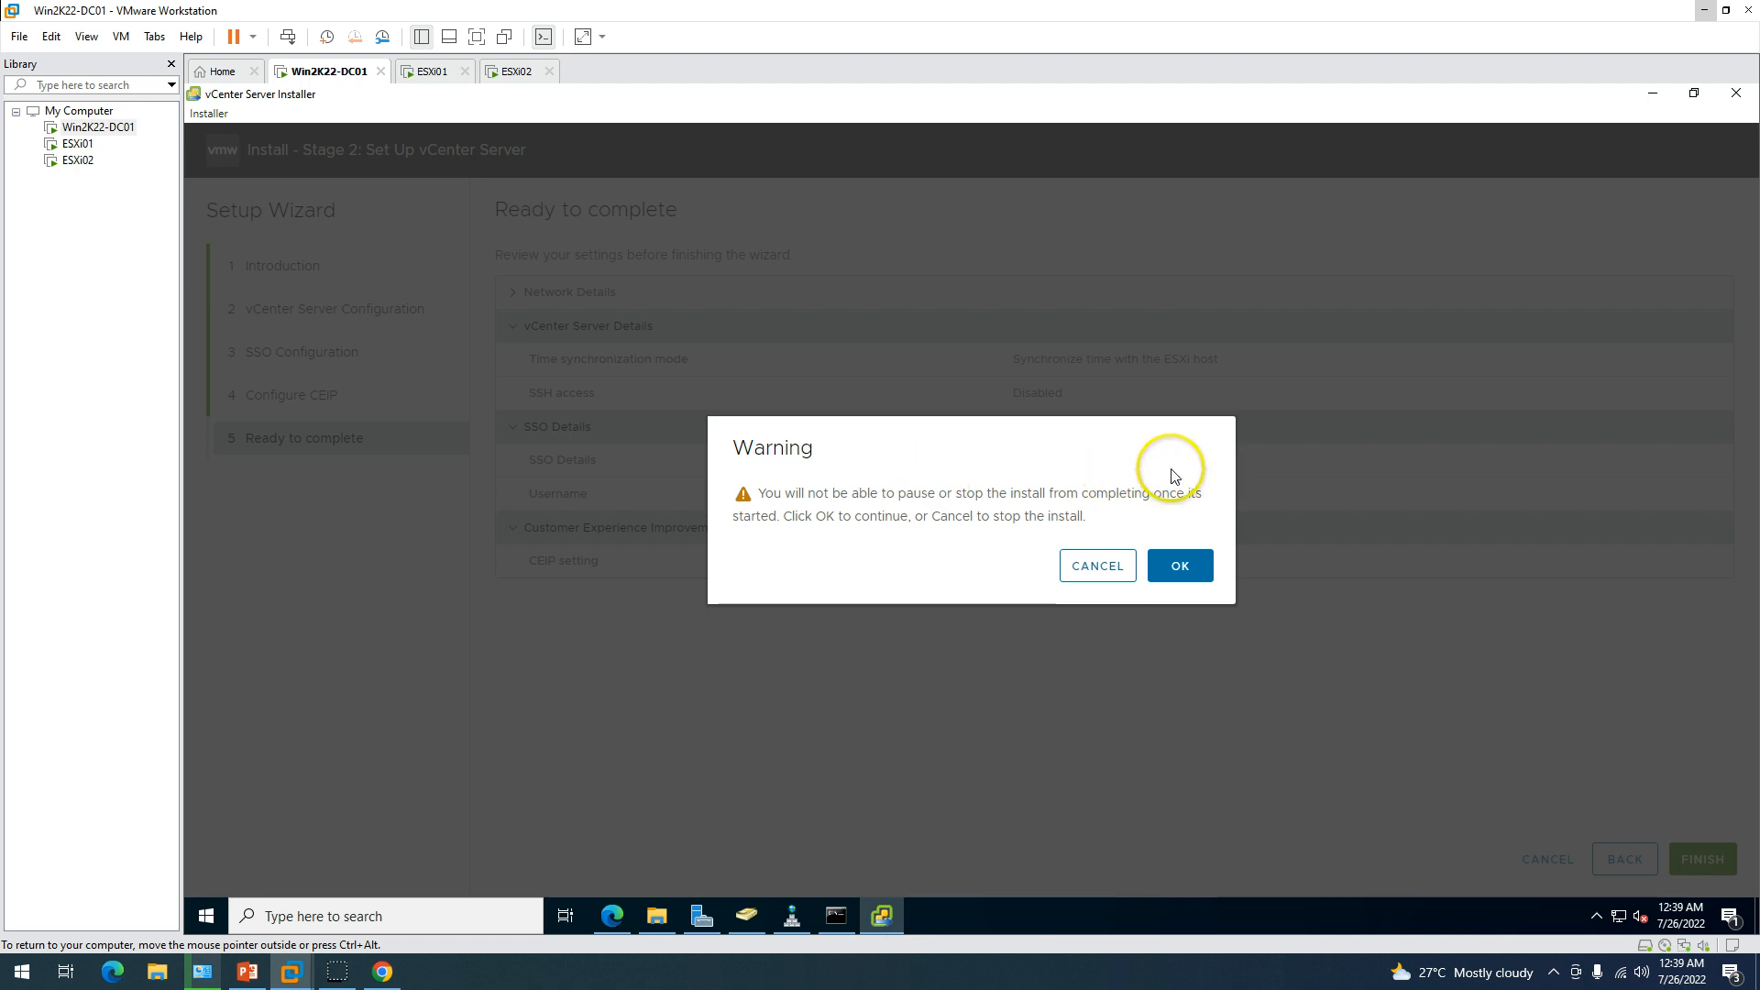
click(1184, 566)
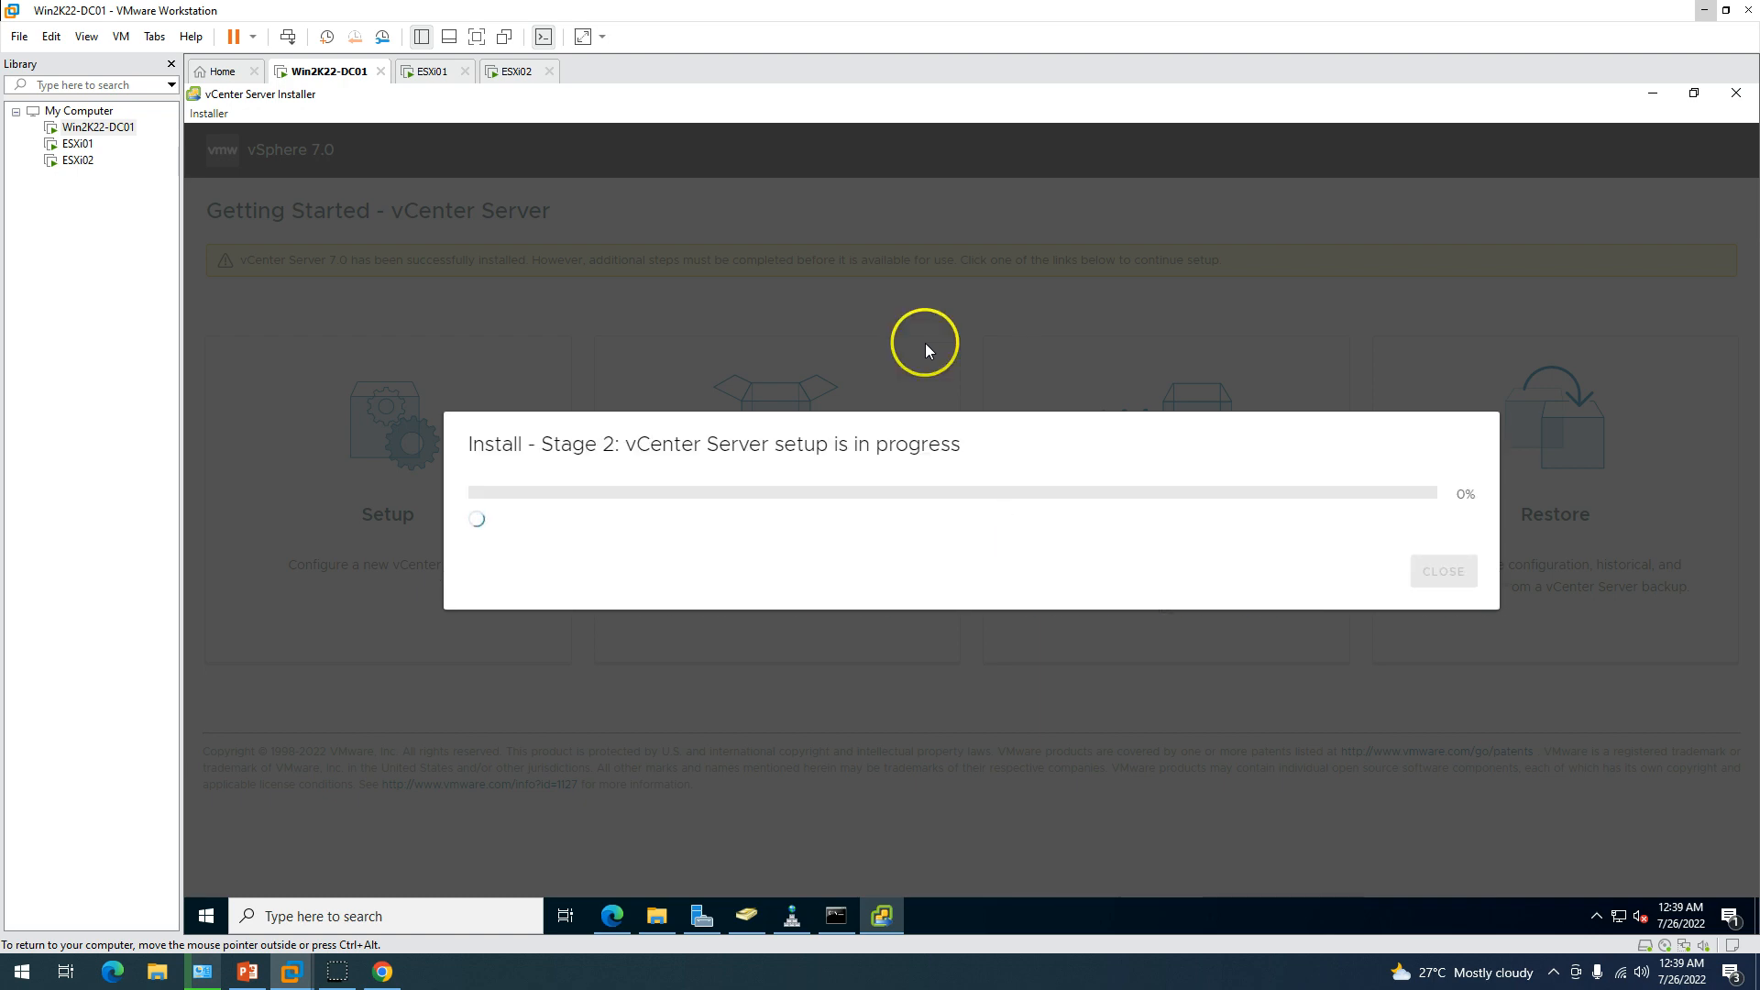
Release input from the virtual machine and switch over to Chrome.
key(ctrl+alt)
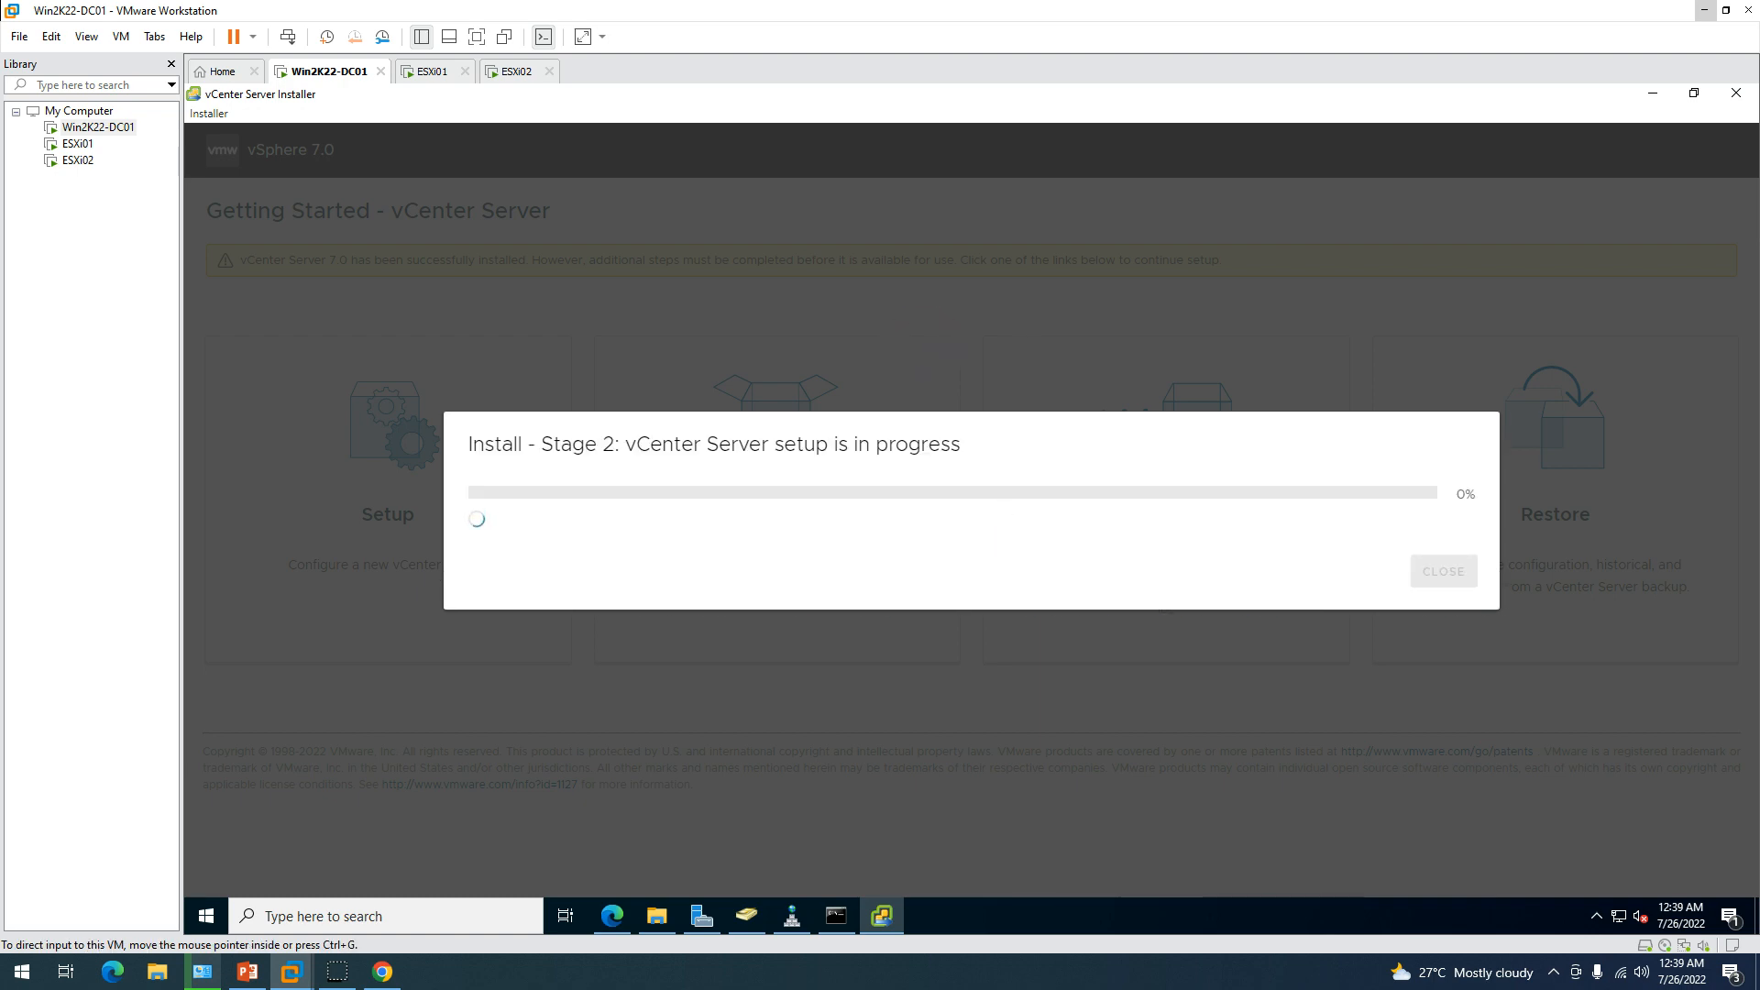
key(ctrl+g)
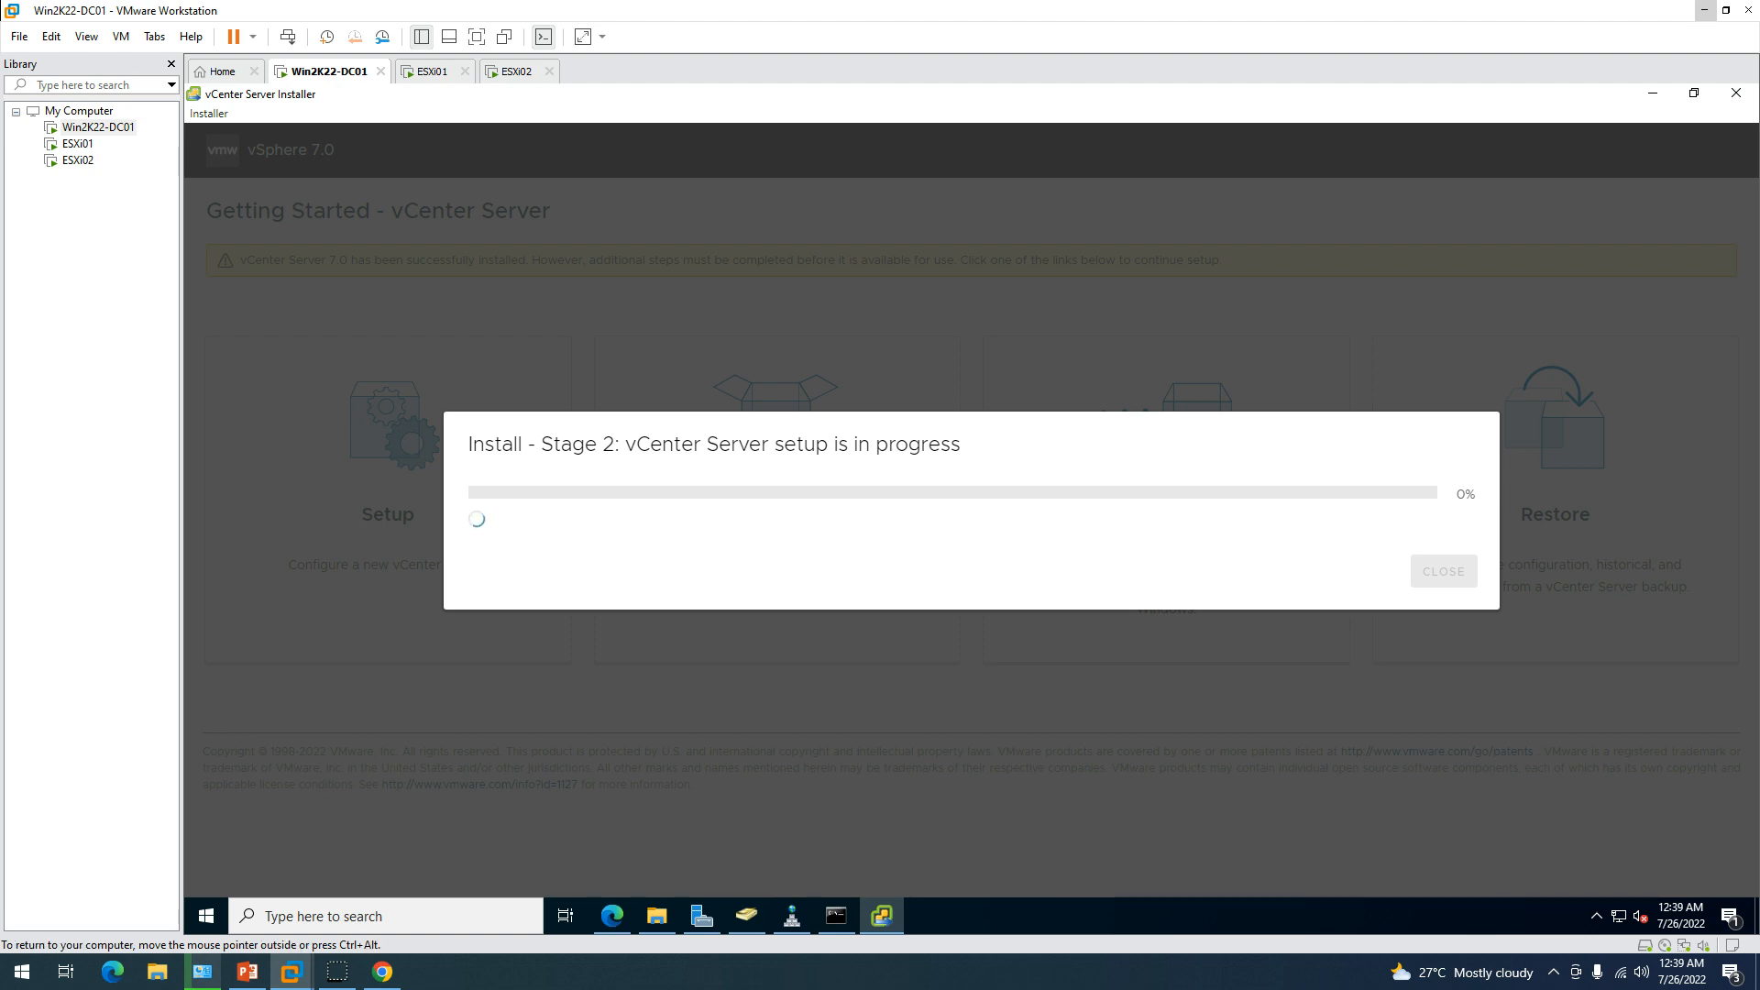
key(ctrl+alt)
key(alt+Tab)
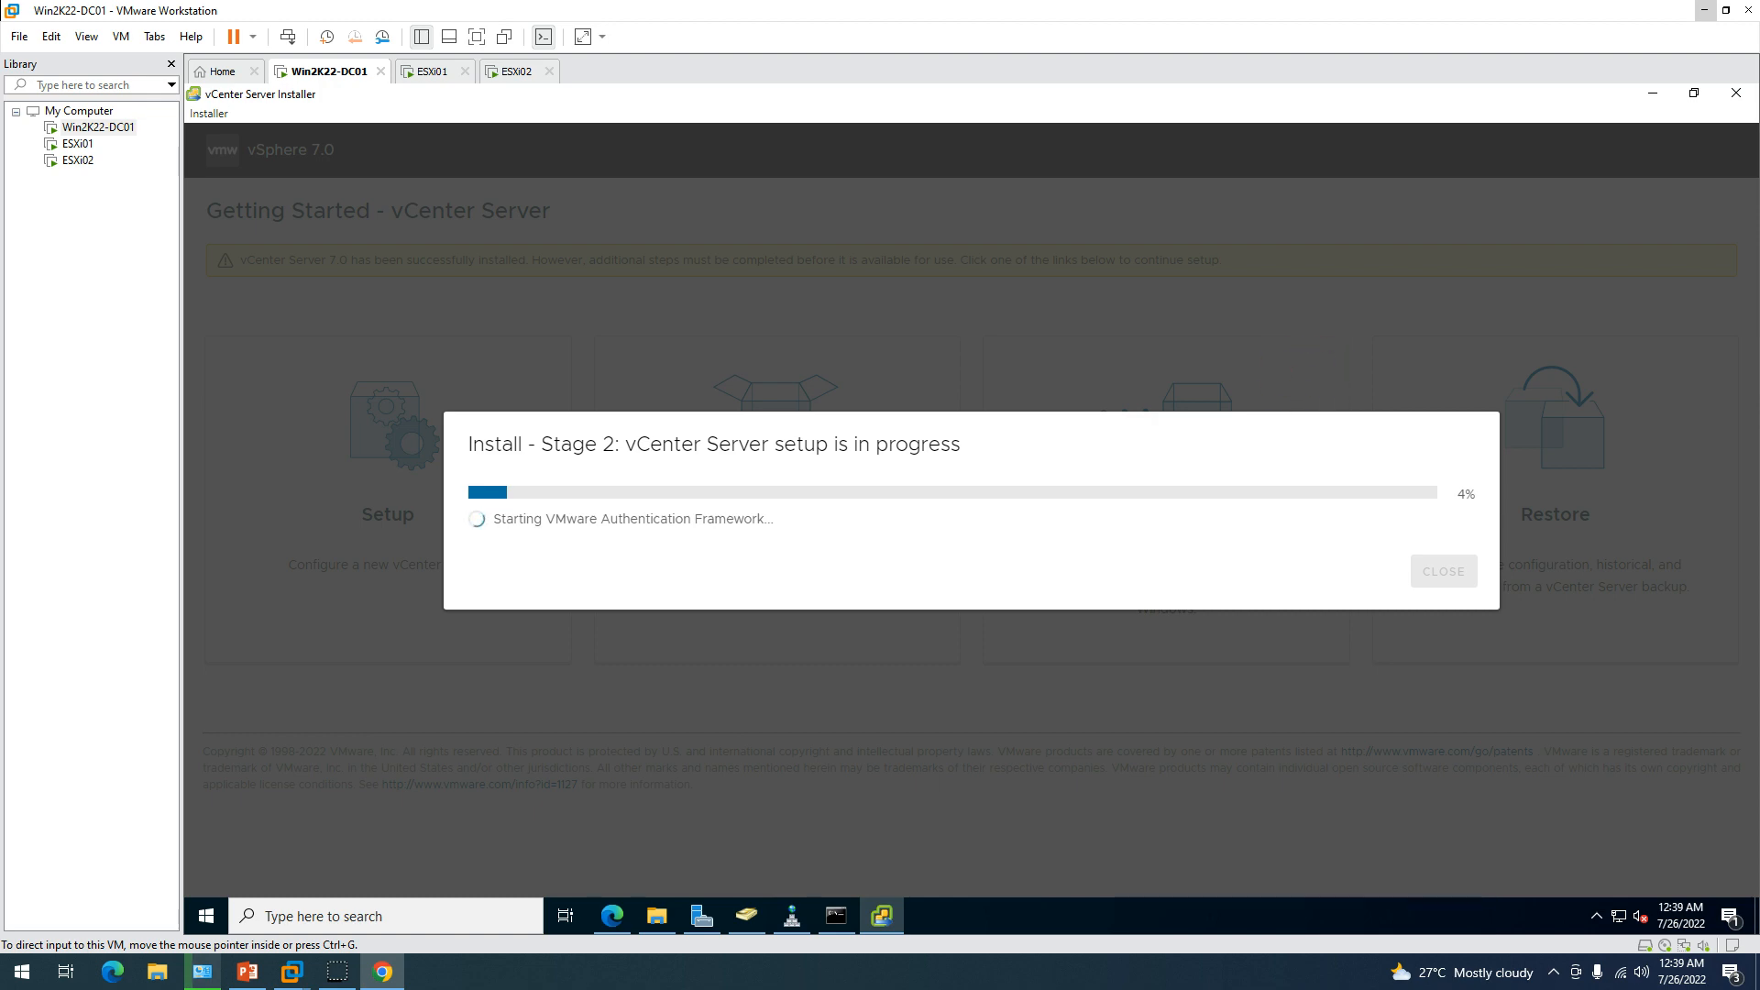
key(alt+Tab)
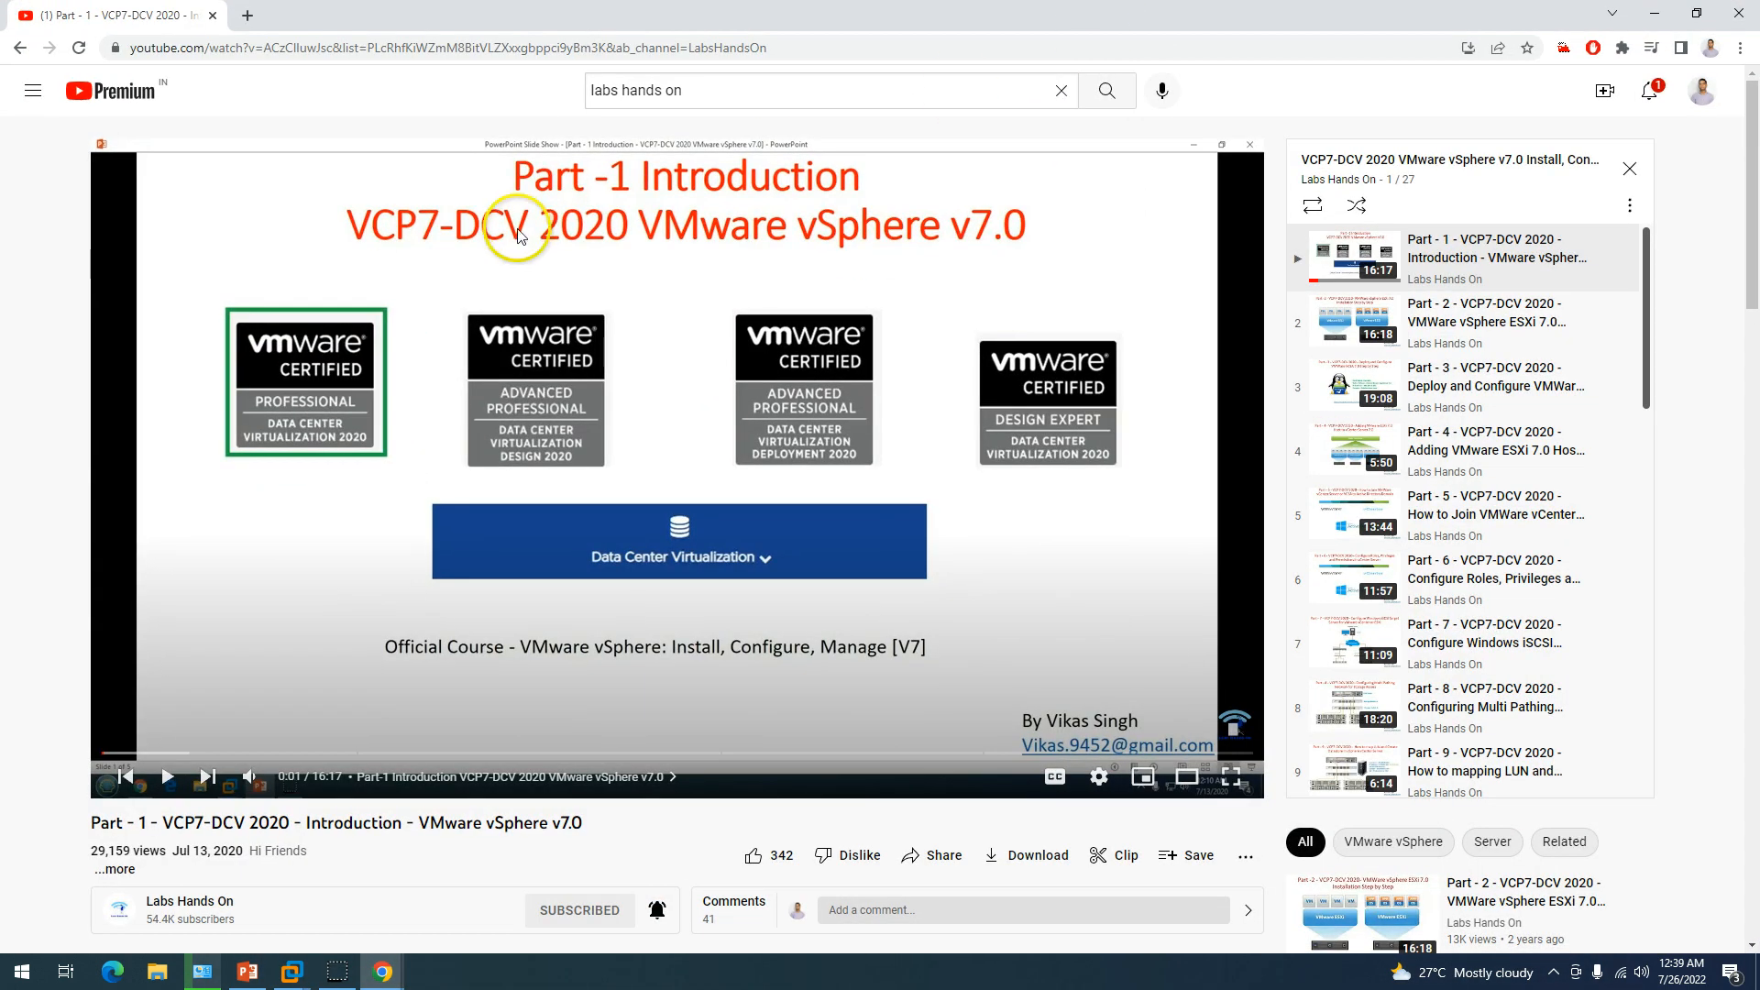
triple_click(670, 90)
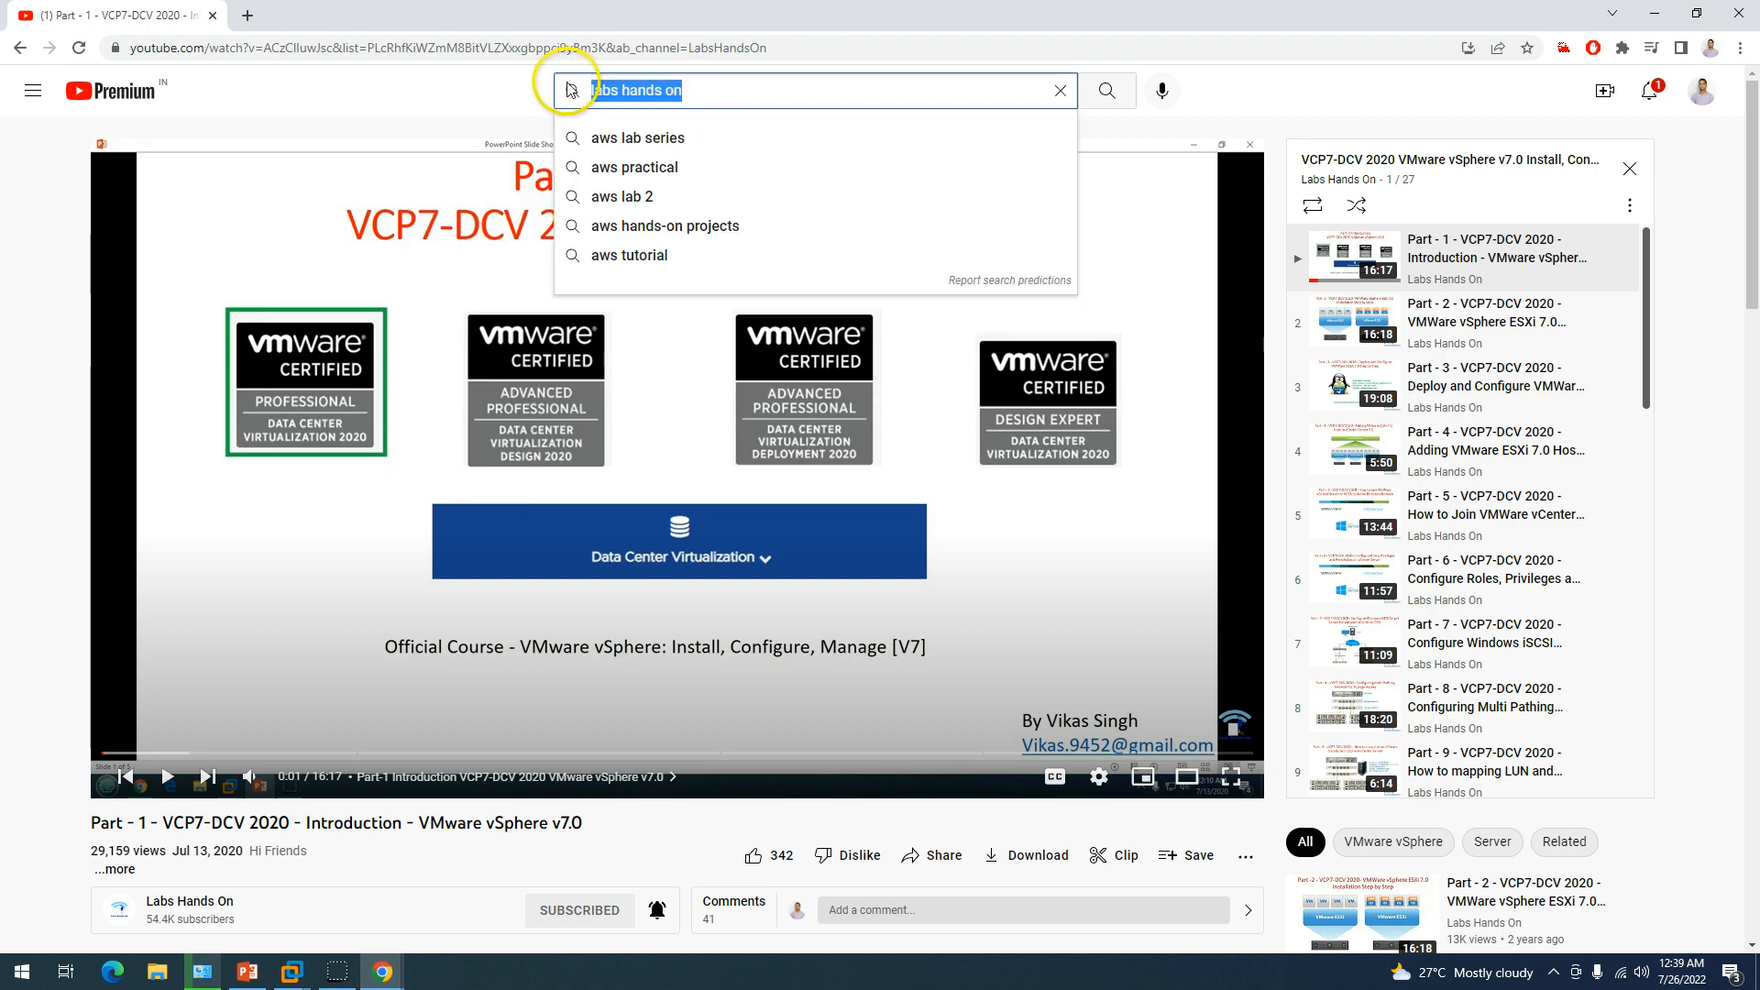
click(201, 910)
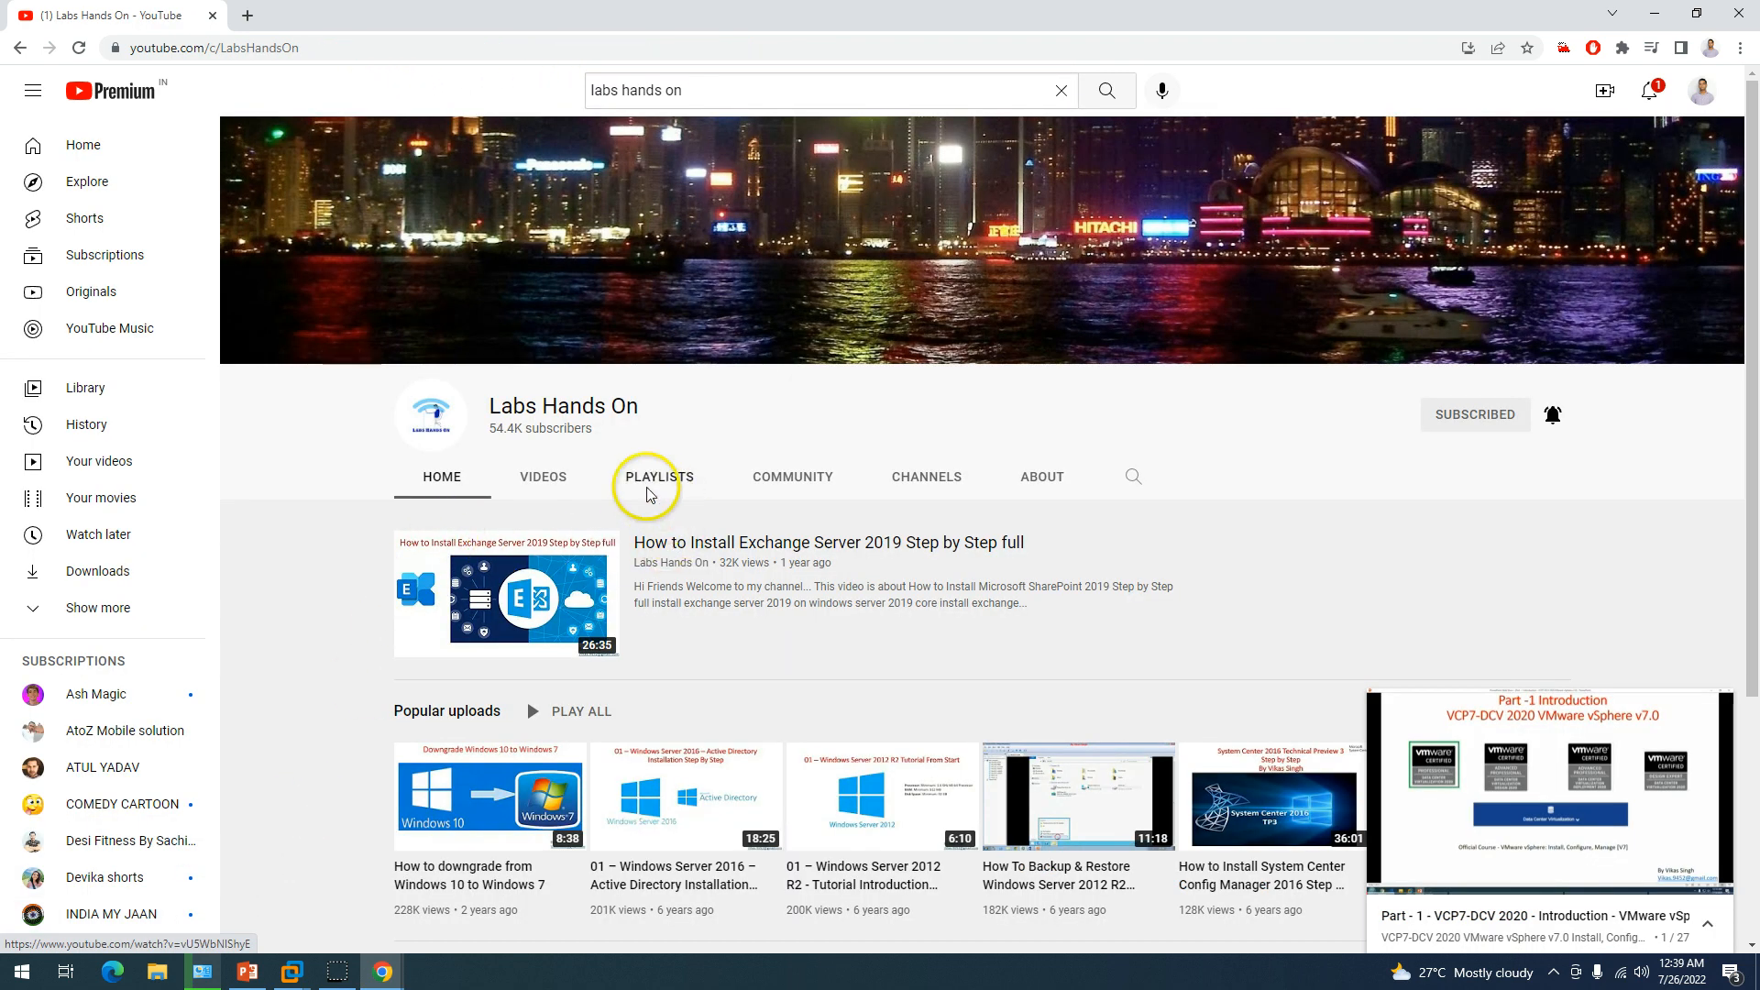
click(660, 477)
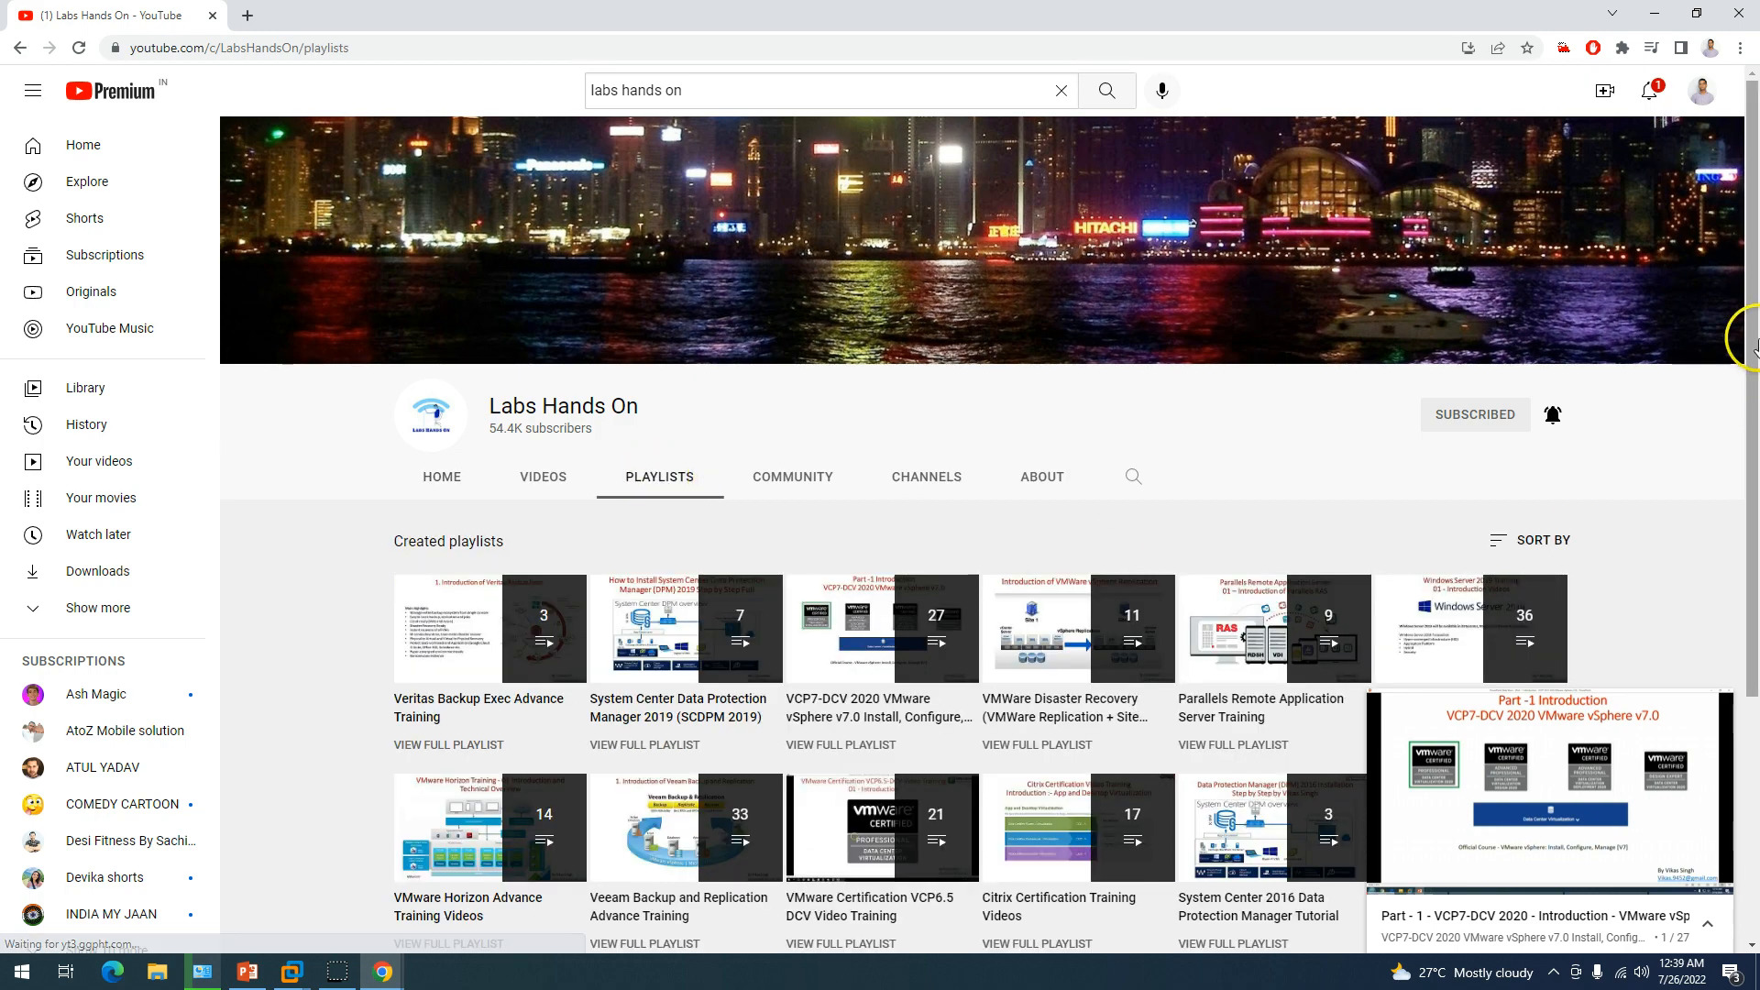
scroll(1733, 555, down, 3)
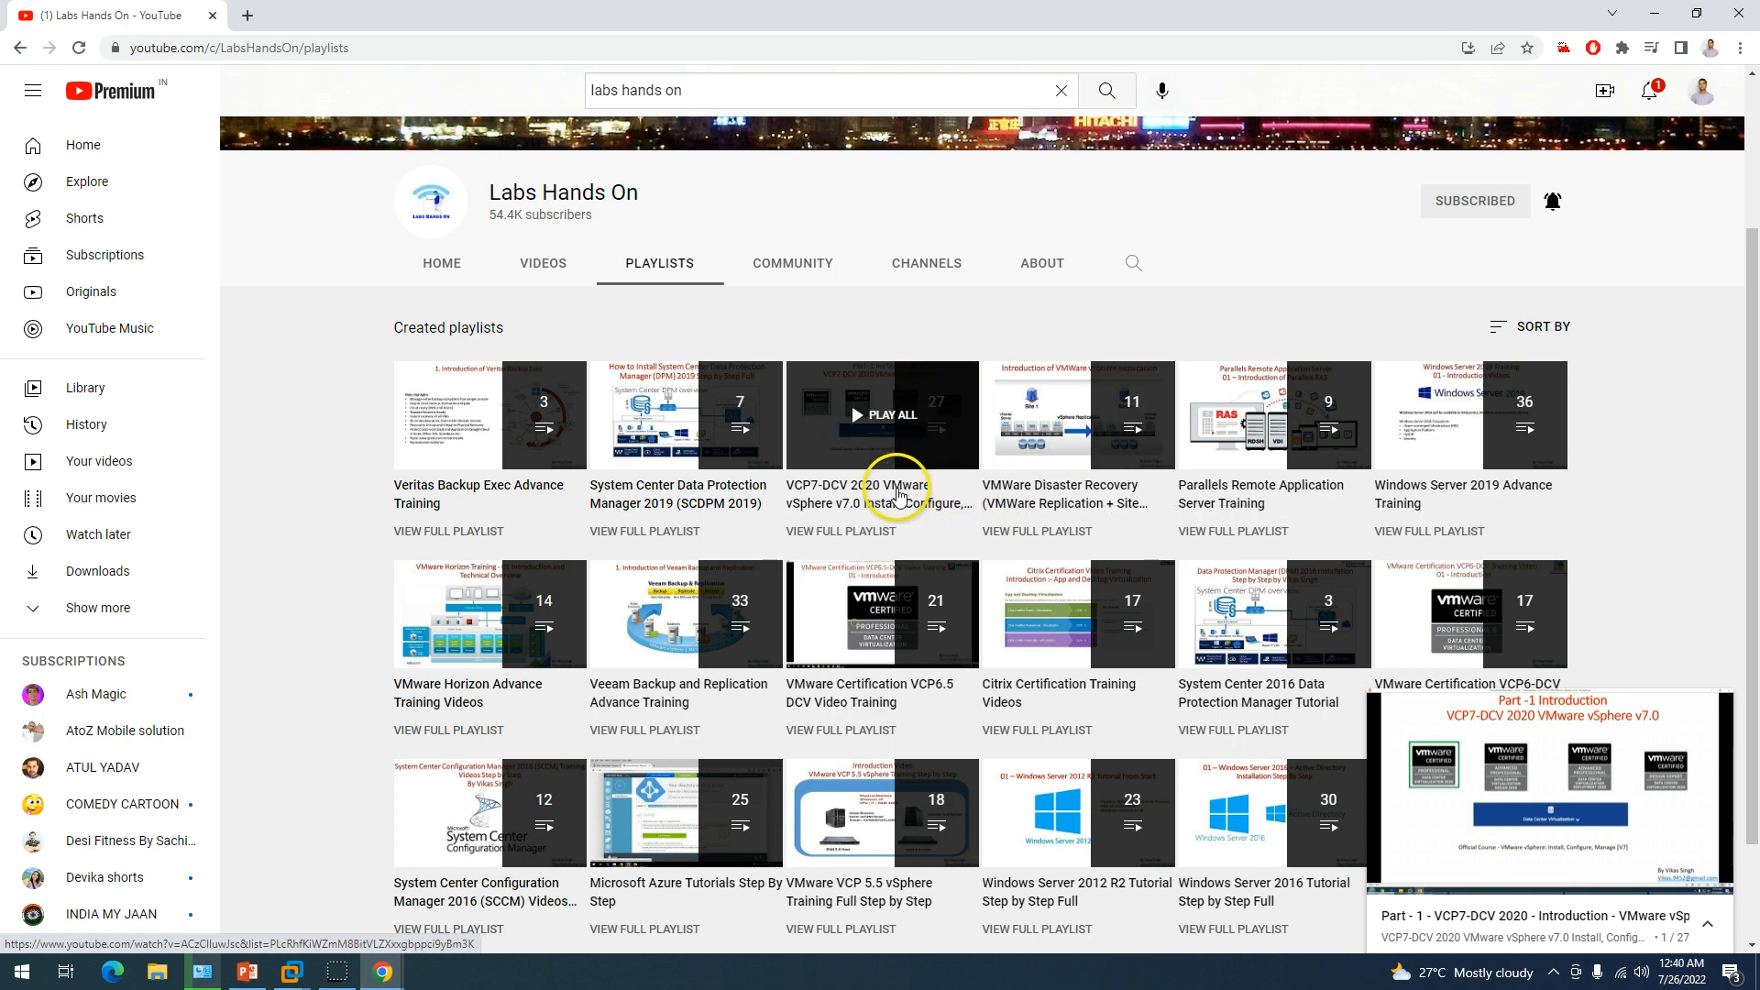
click(896, 495)
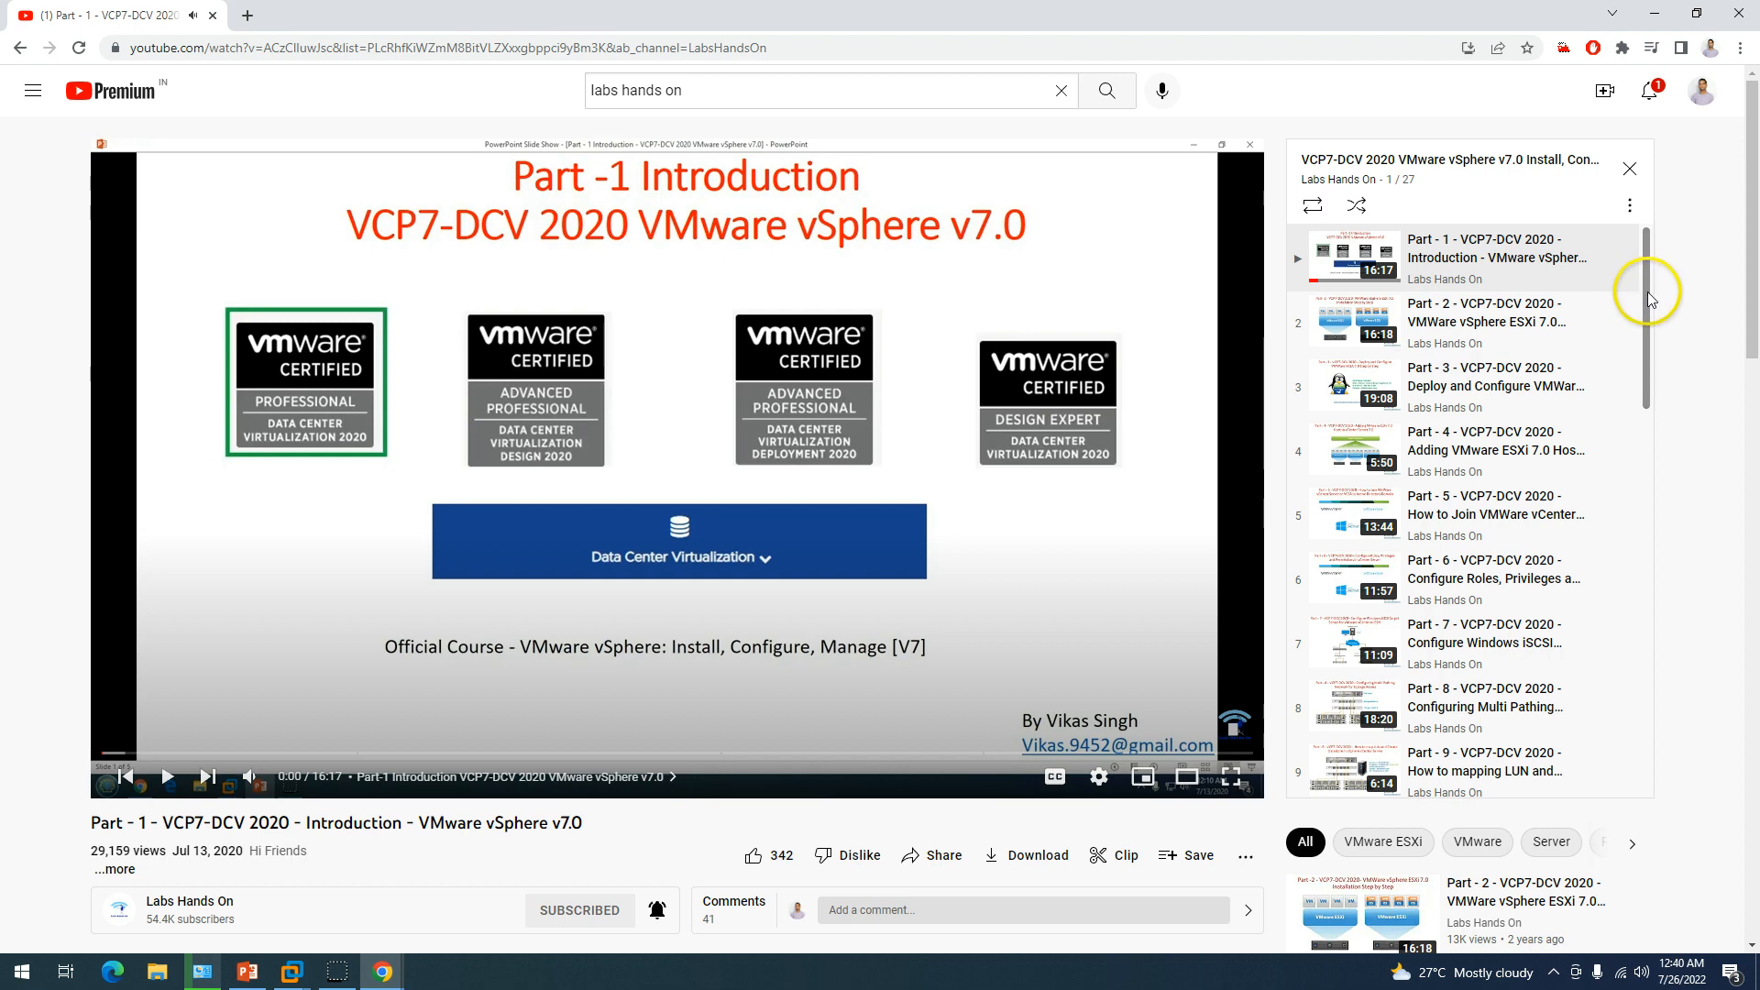
Scroll the course playlist and briefly play, then pause Part 8.
drag(1645, 284, 1674, 704)
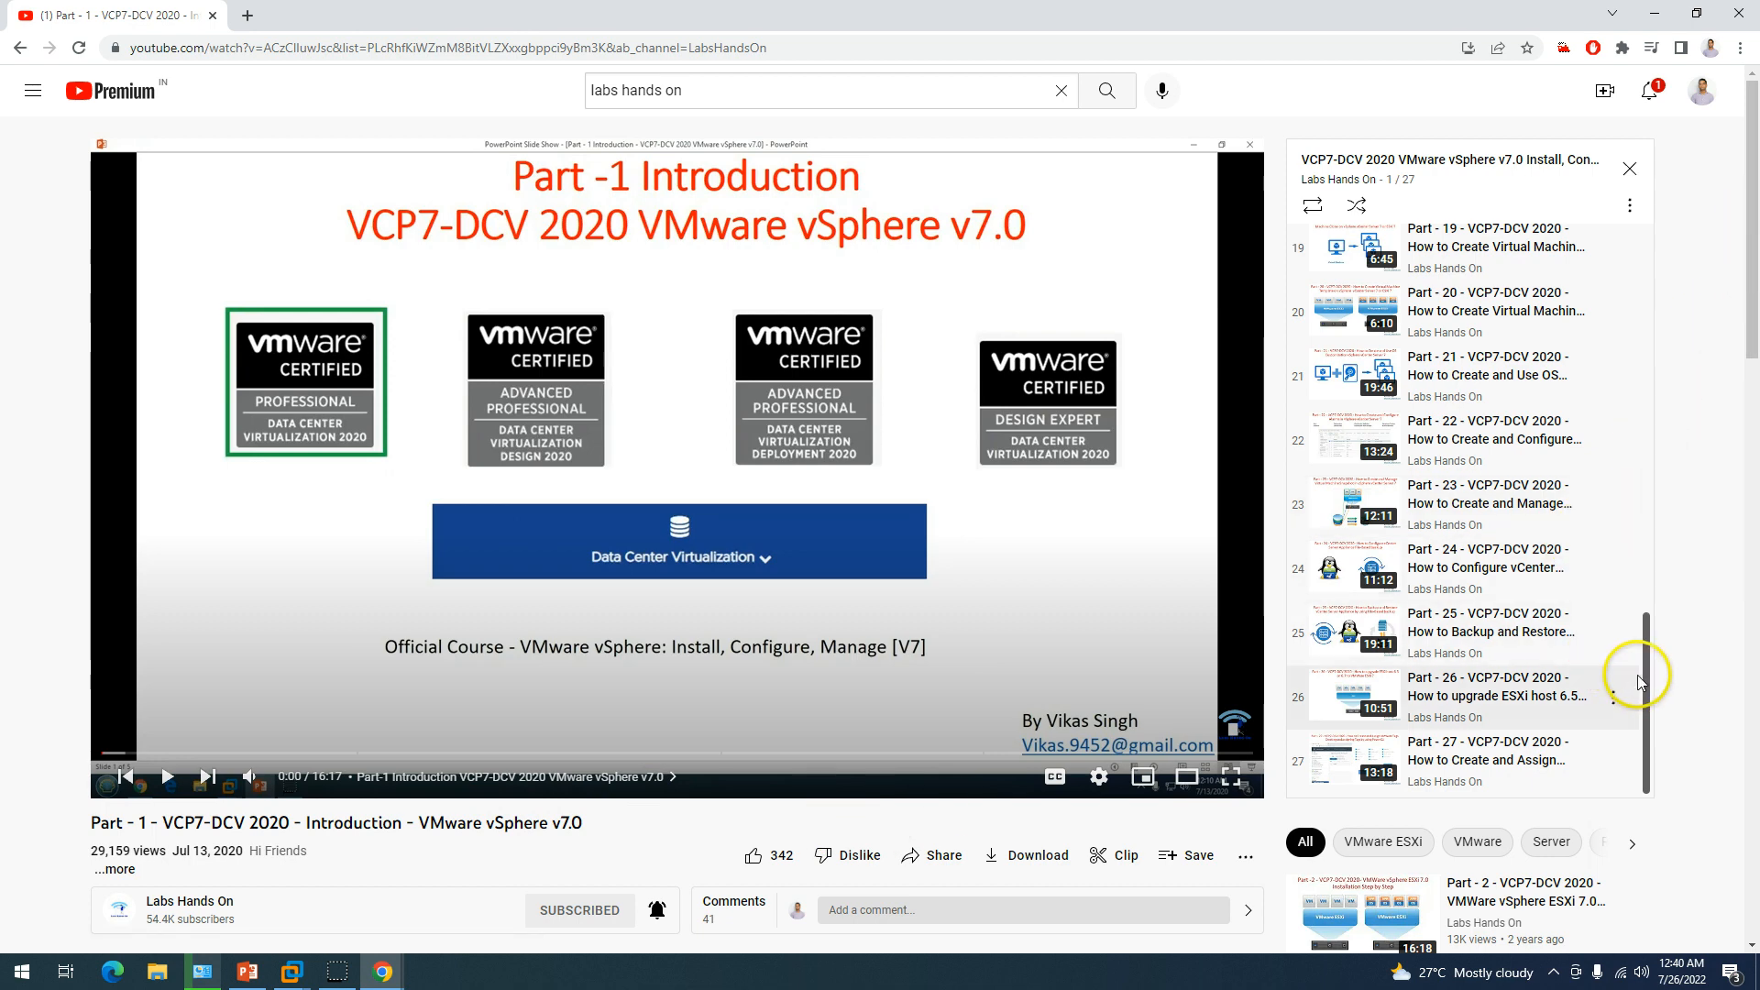
drag(1643, 675, 1637, 298)
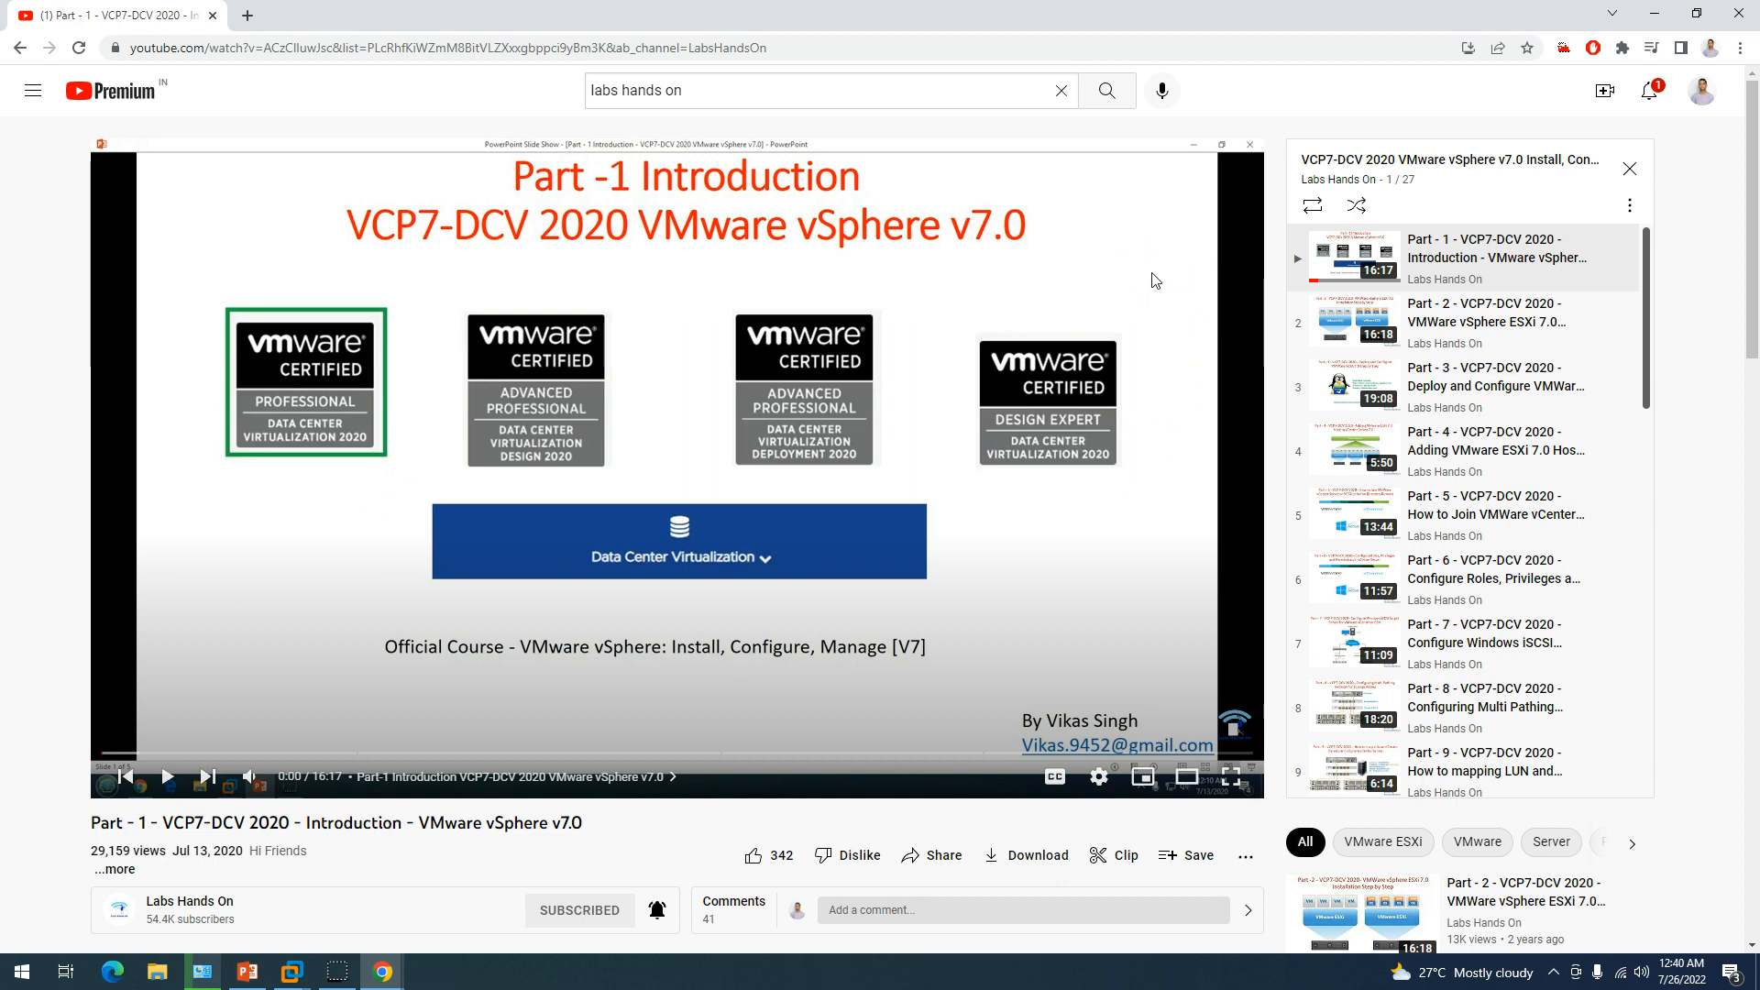
drag(1644, 315, 1646, 370)
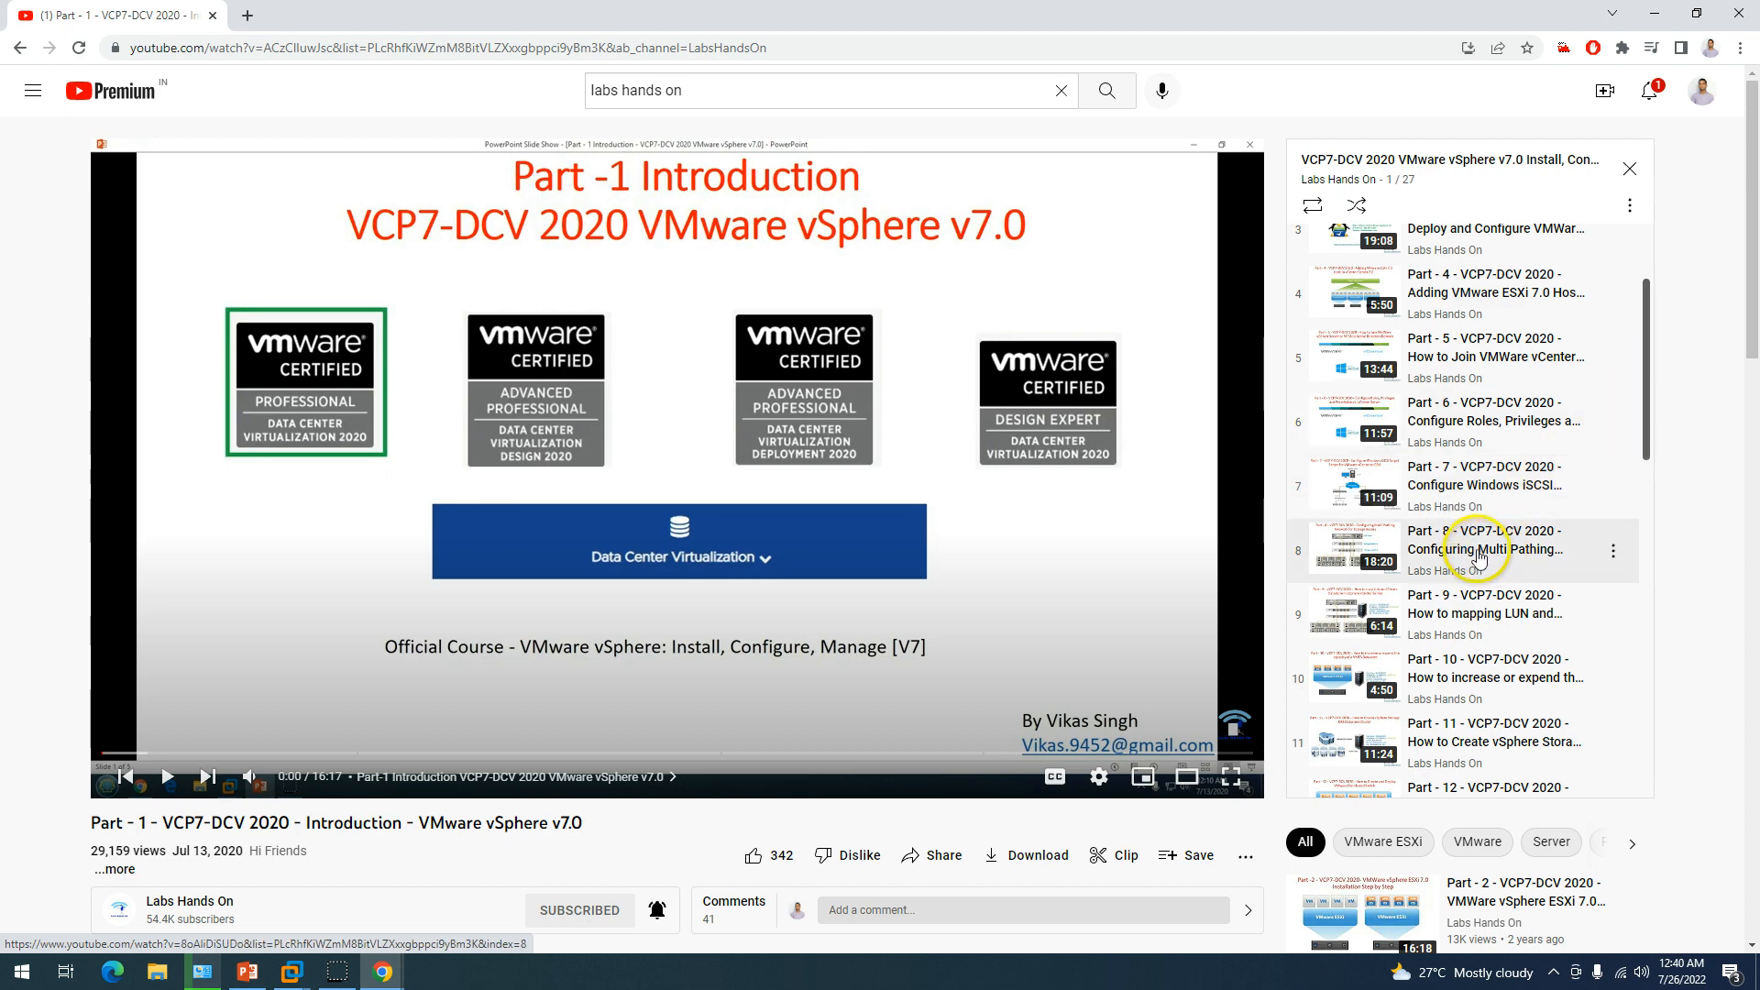
drag(1650, 377, 1654, 394)
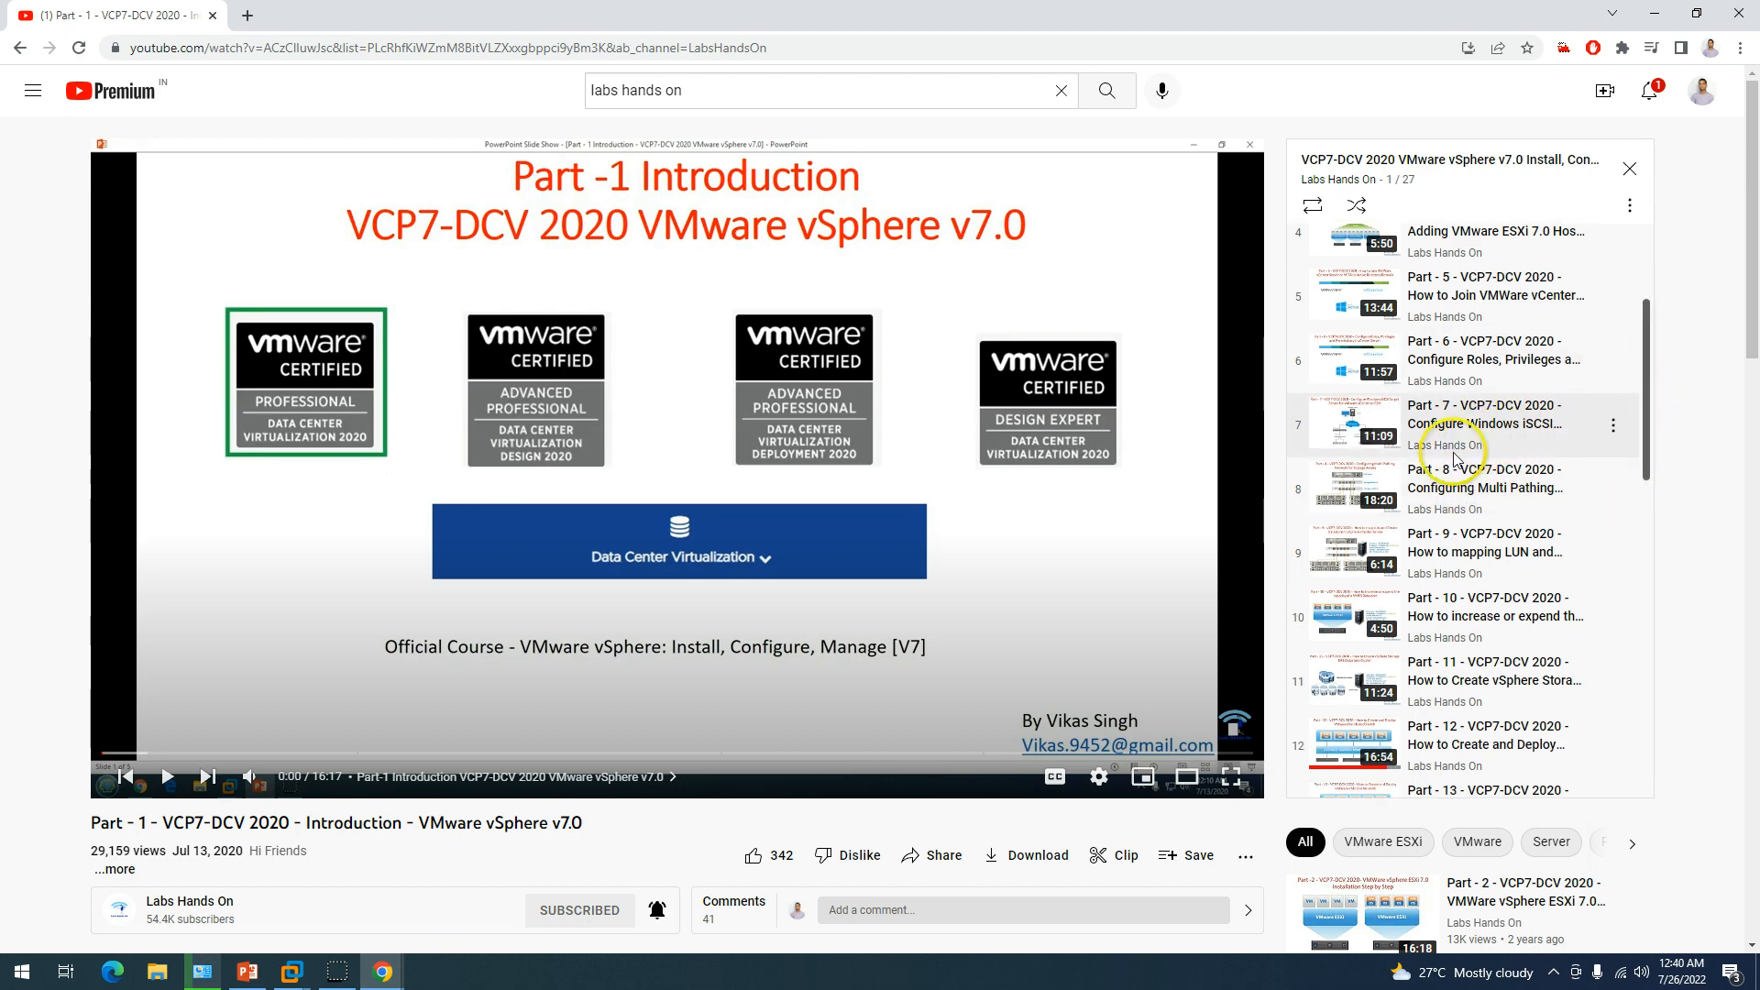
click(1458, 463)
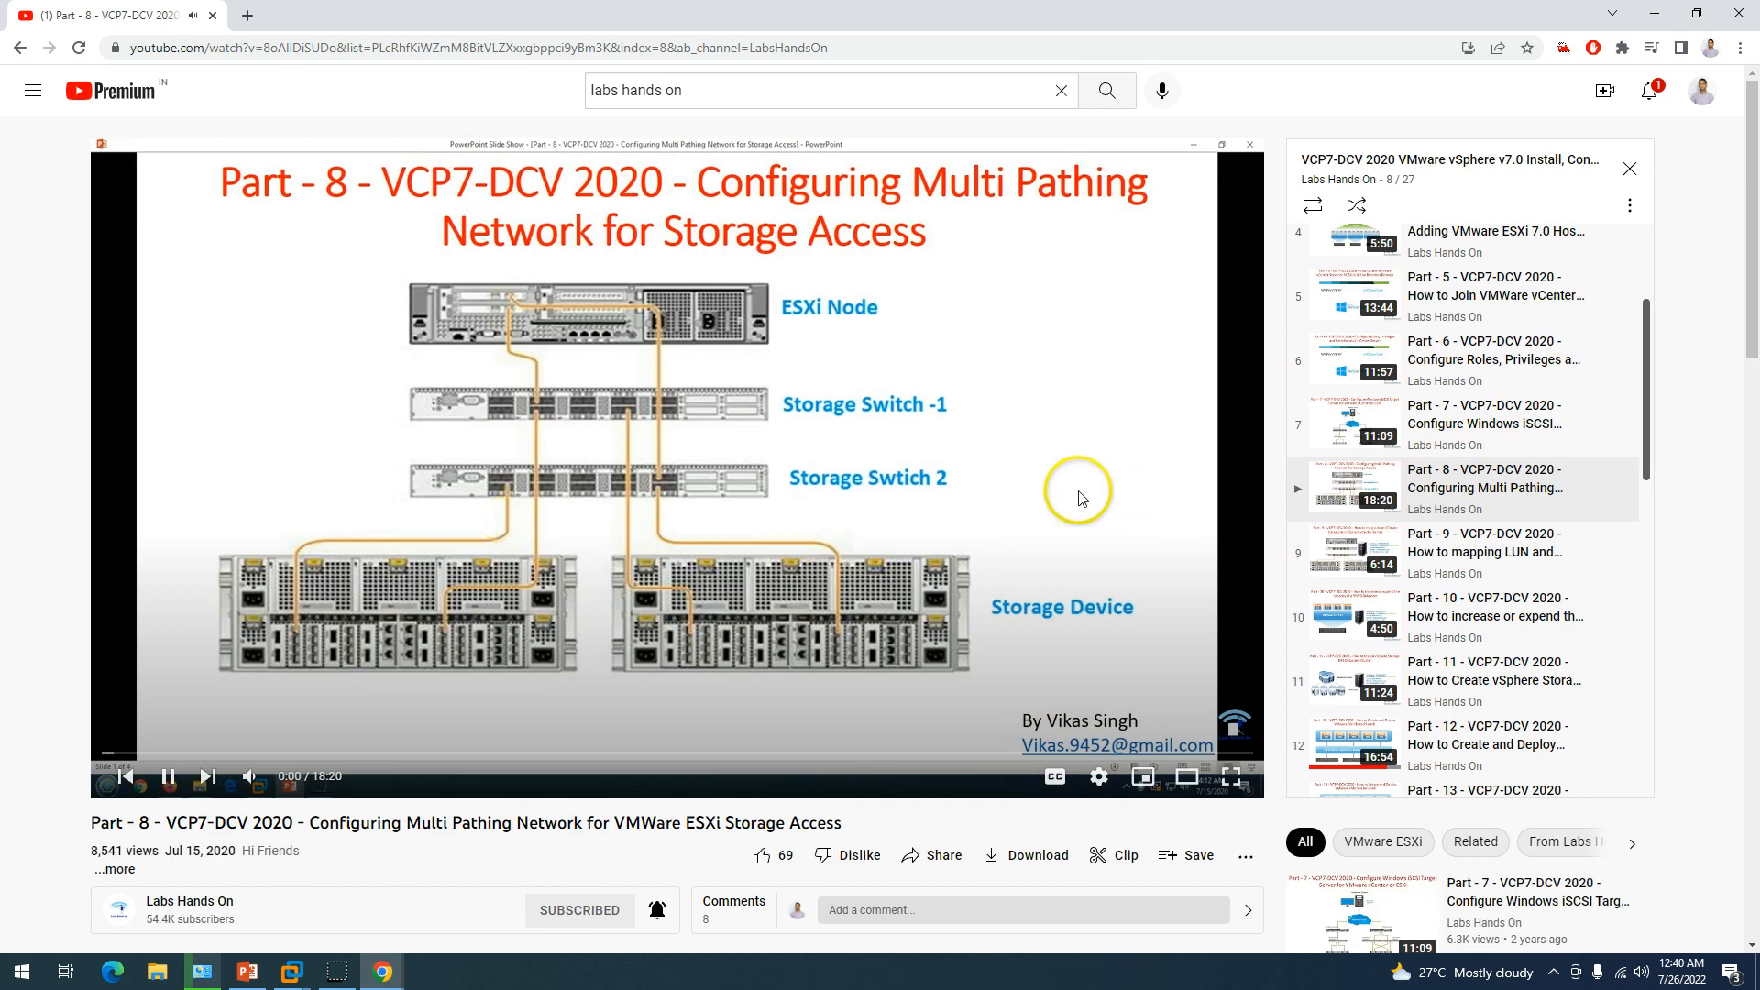
click(1049, 463)
Briefly play and pause Part 14 on vMotion and Part 20 from the playlist.
drag(1648, 330, 1636, 466)
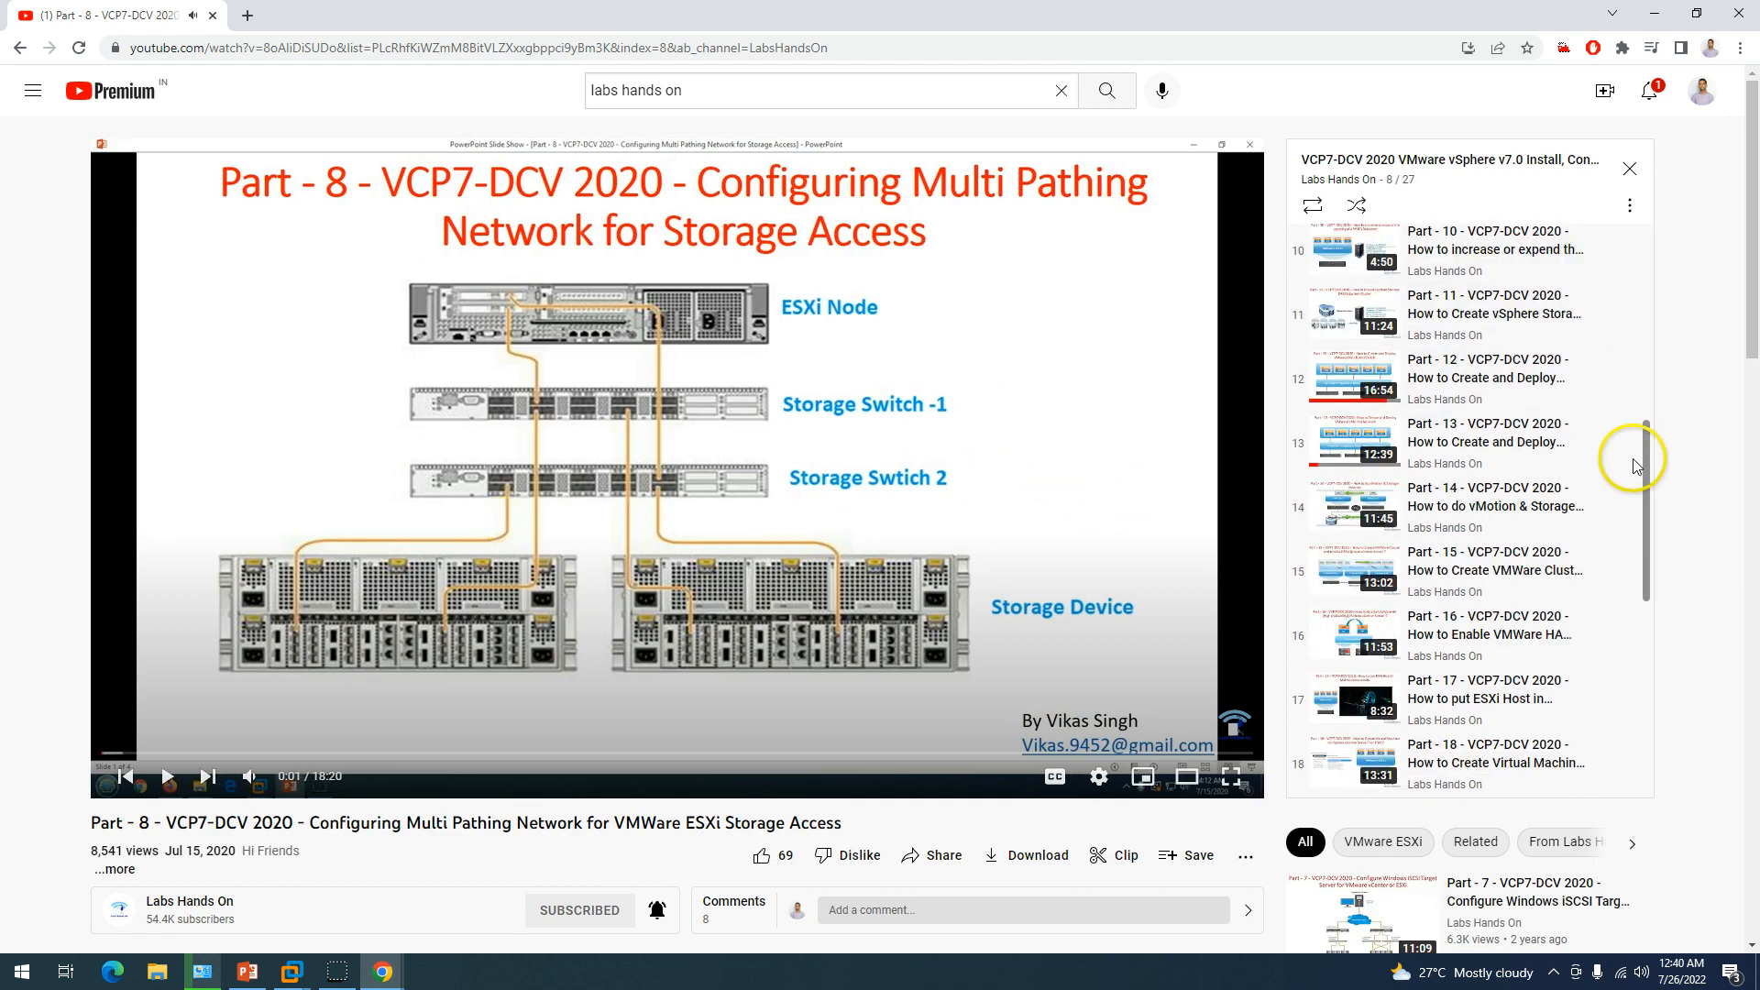
click(1516, 507)
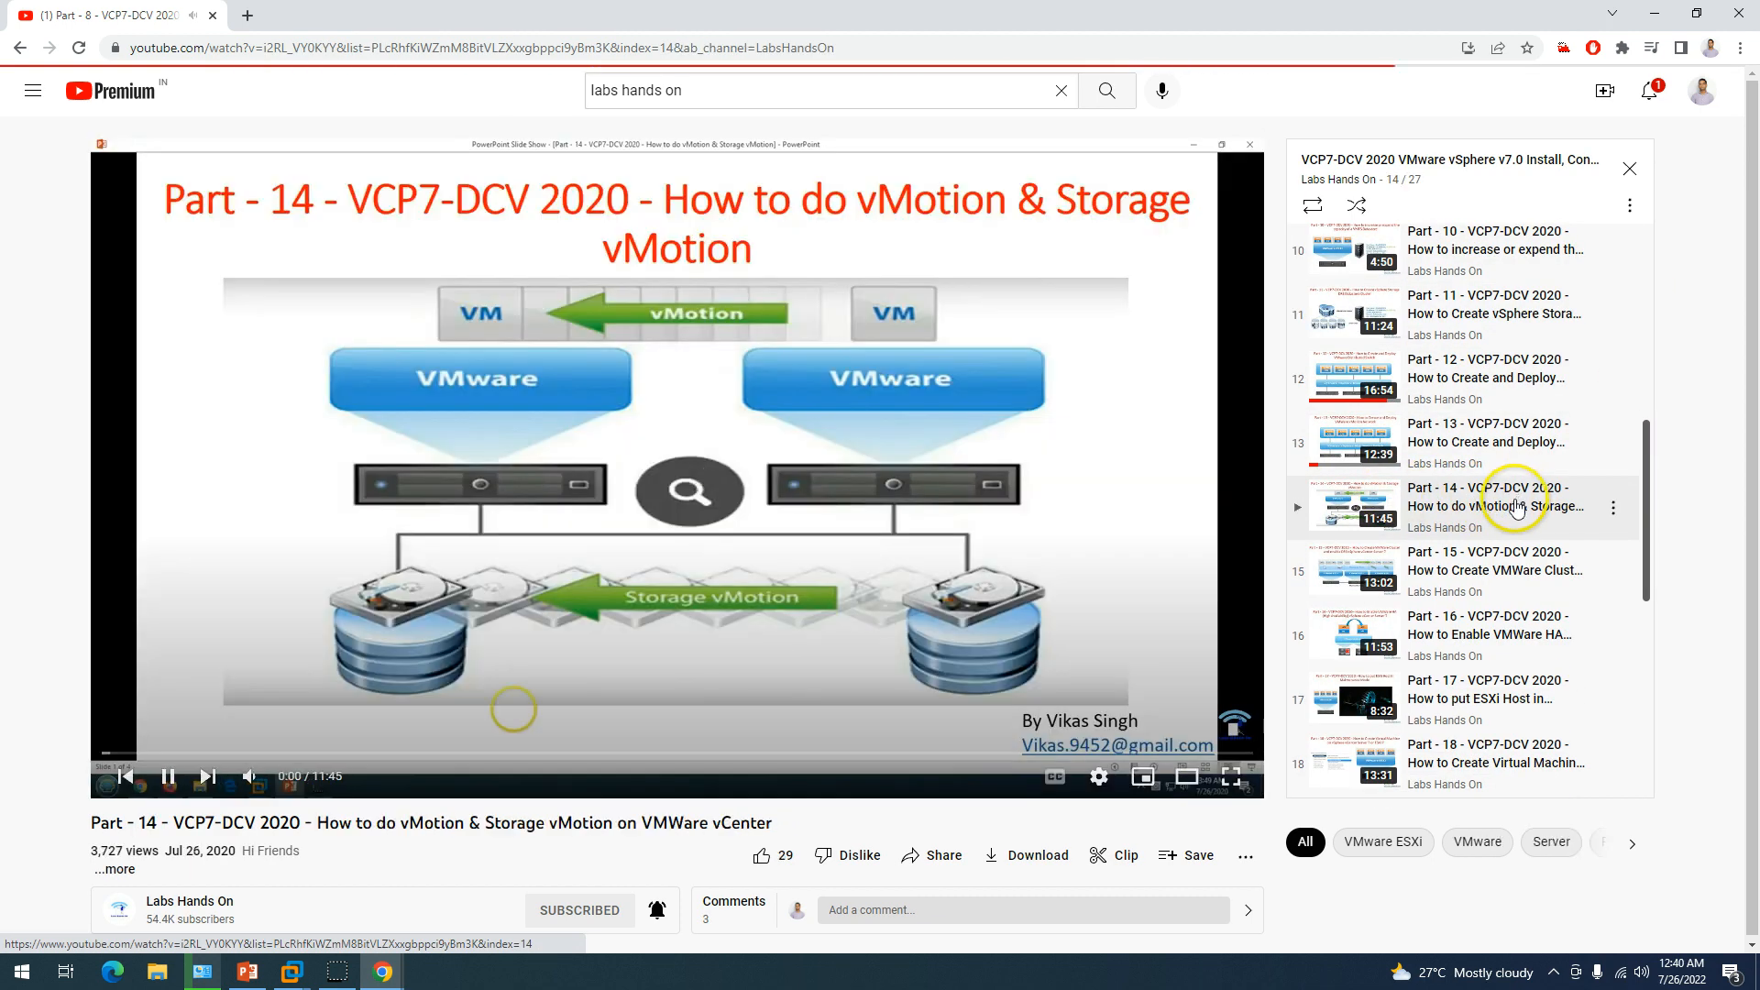
click(1071, 493)
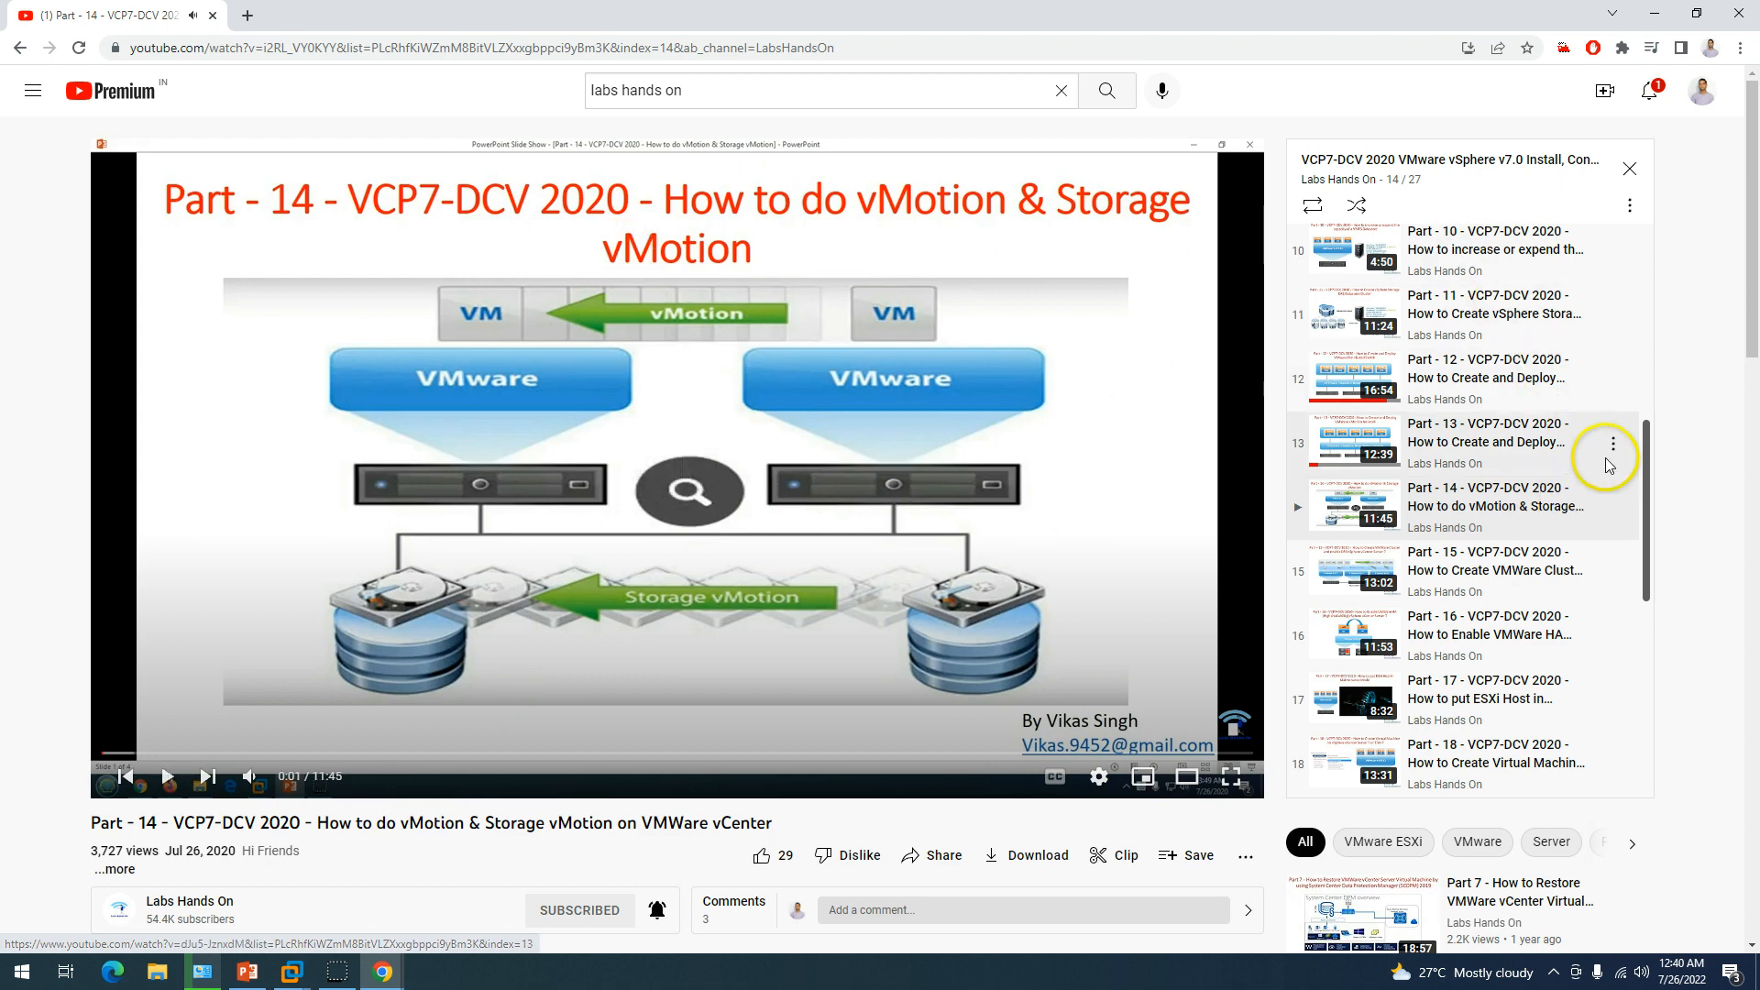
scroll(1646, 505, down, 3)
click(1484, 598)
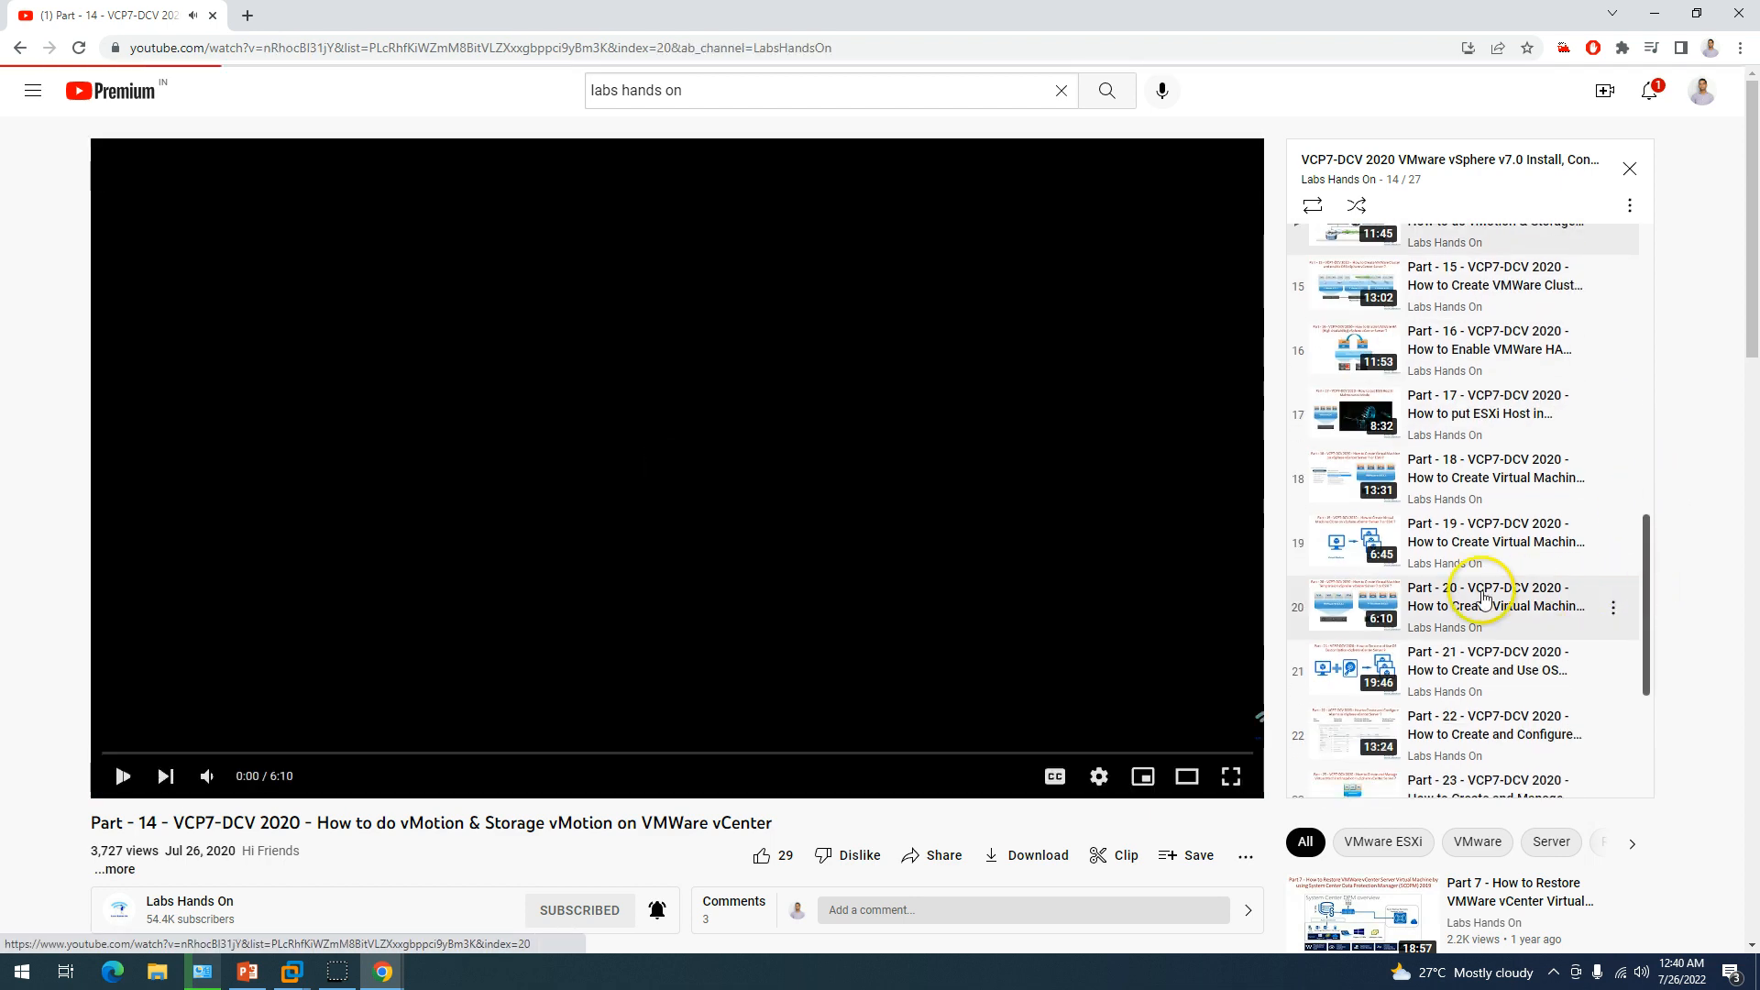
click(933, 410)
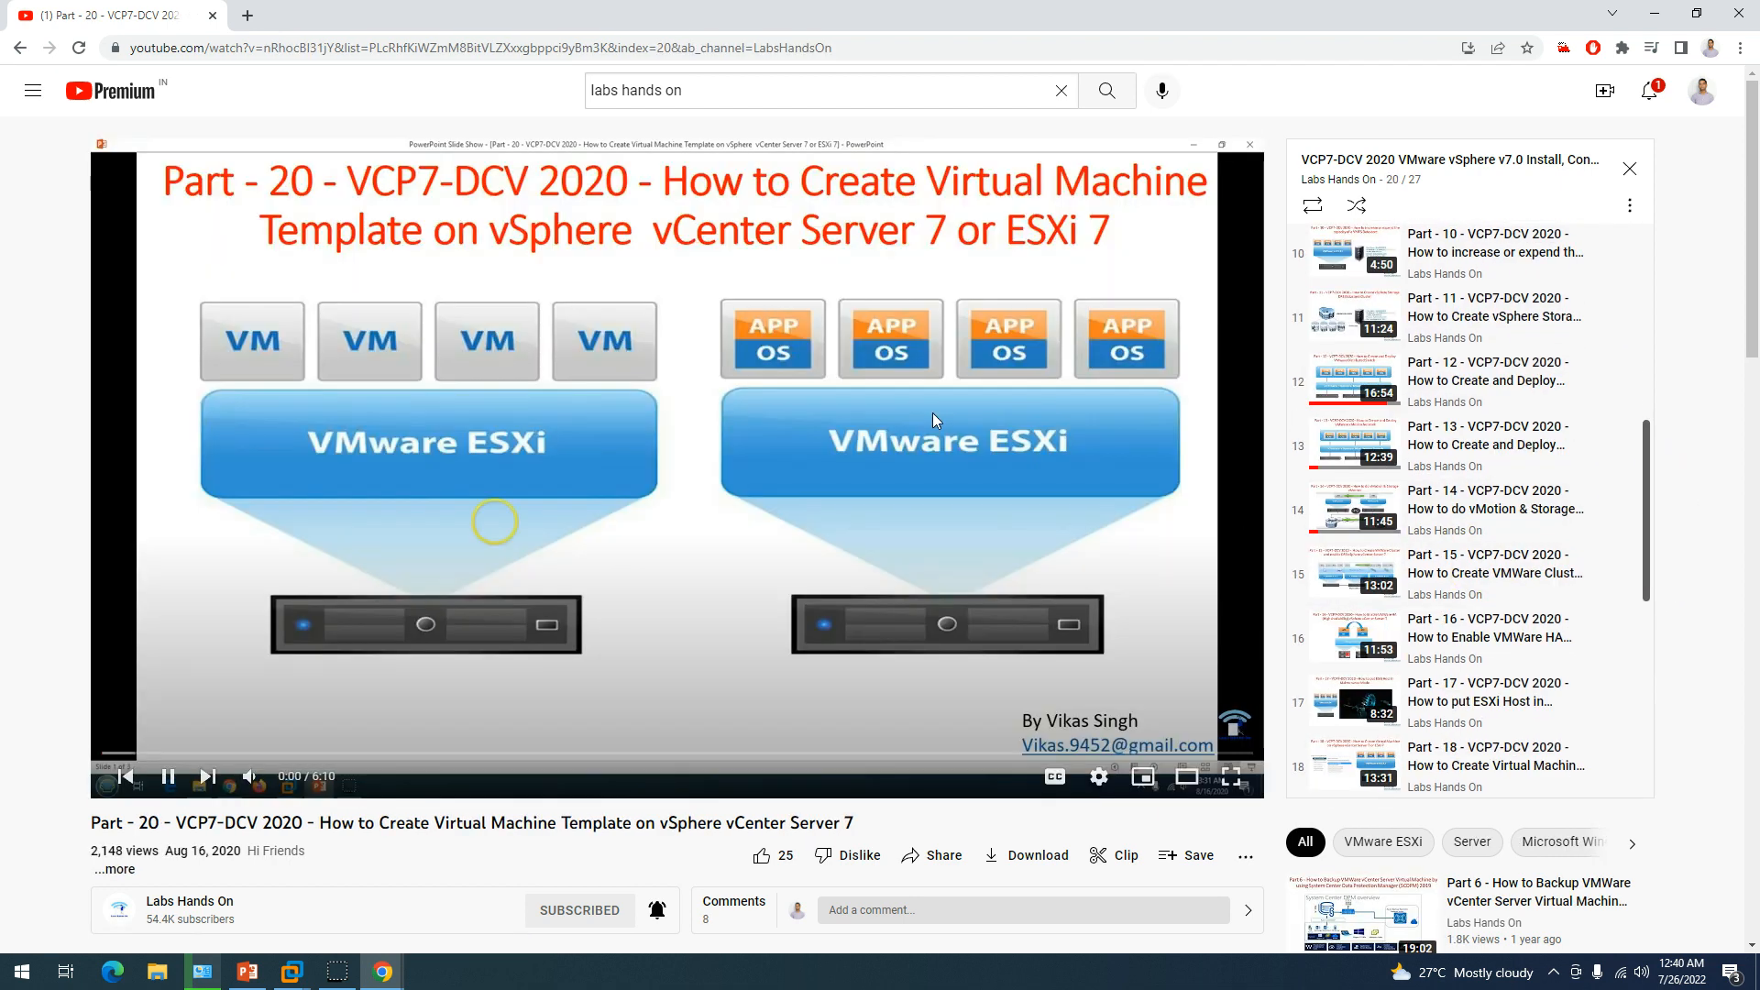
click(882, 412)
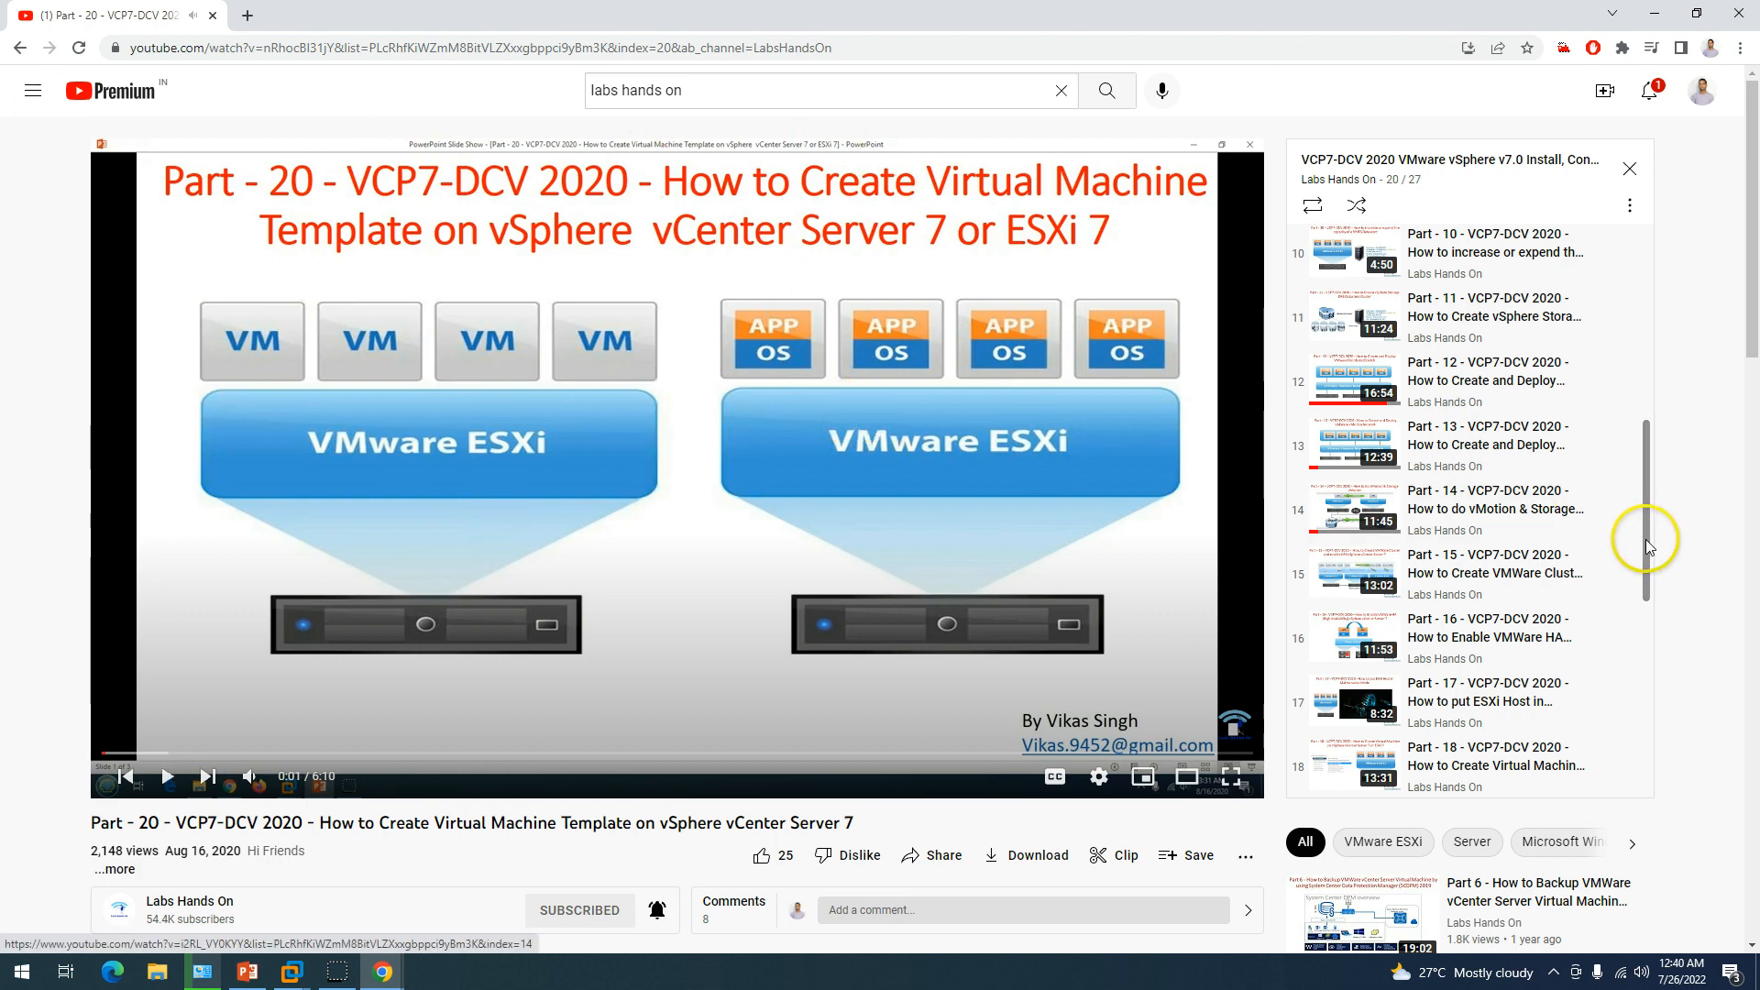
Go back to Part 1, pause it, and minimize Chrome to see Stage 2 at 28%.
drag(1647, 539, 1678, 314)
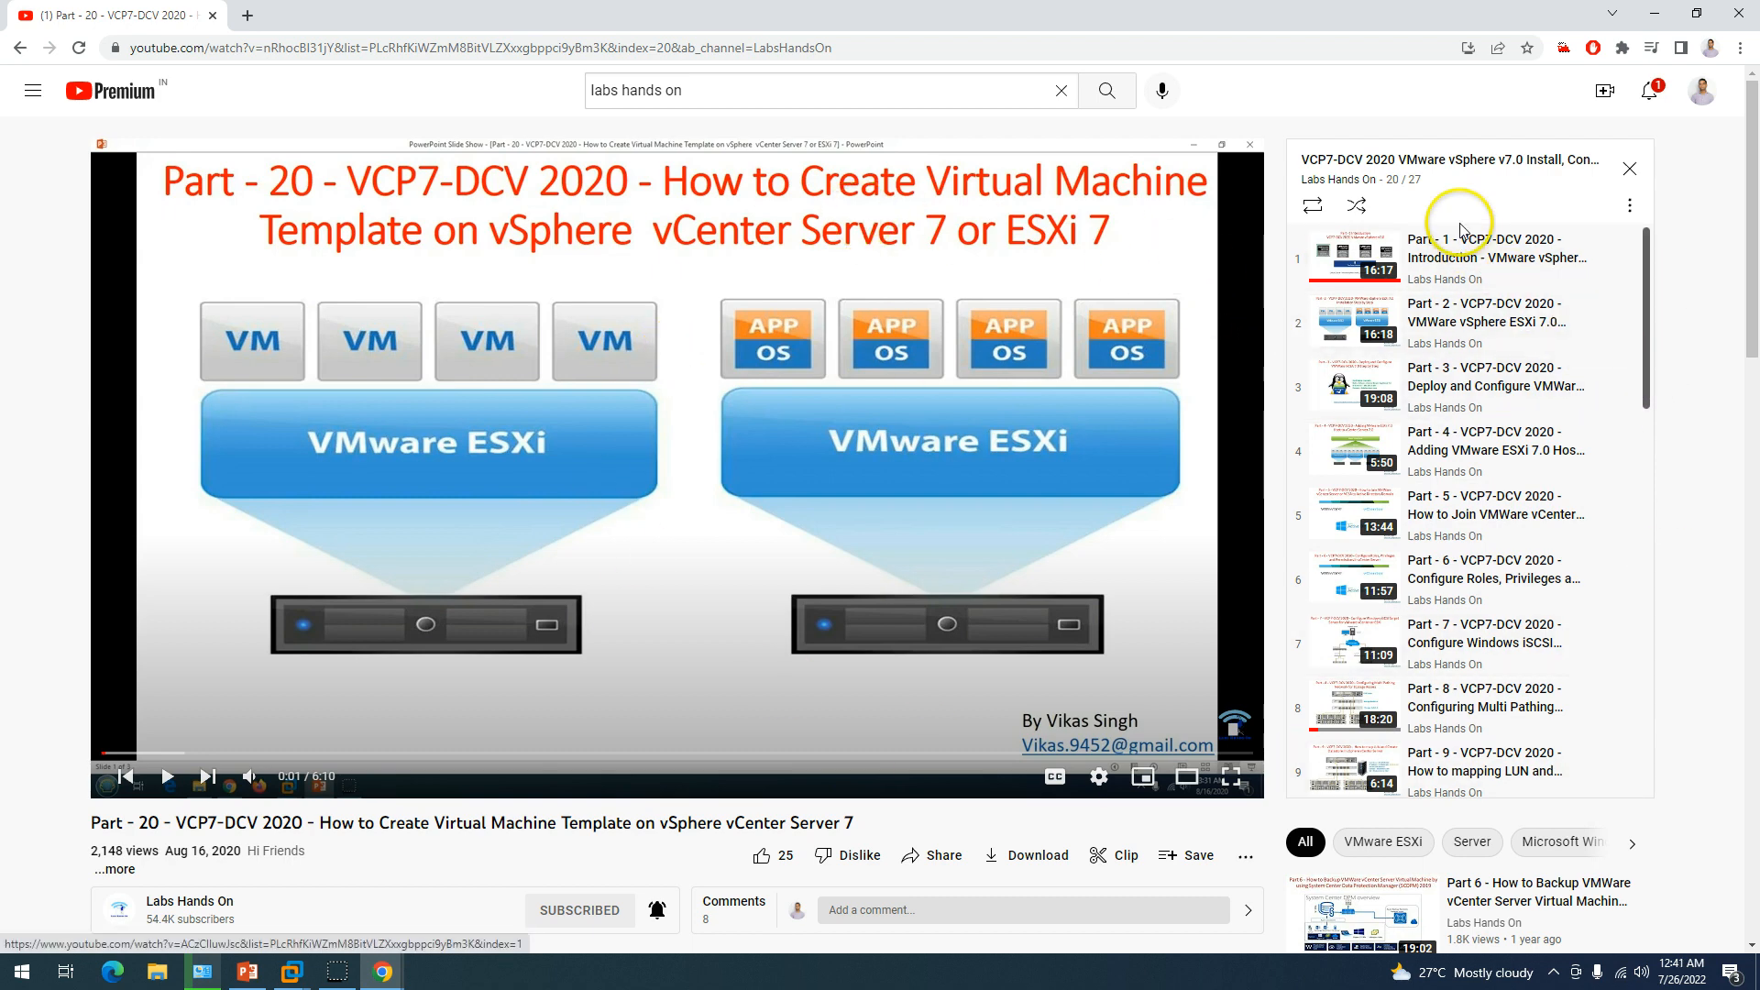
click(1467, 252)
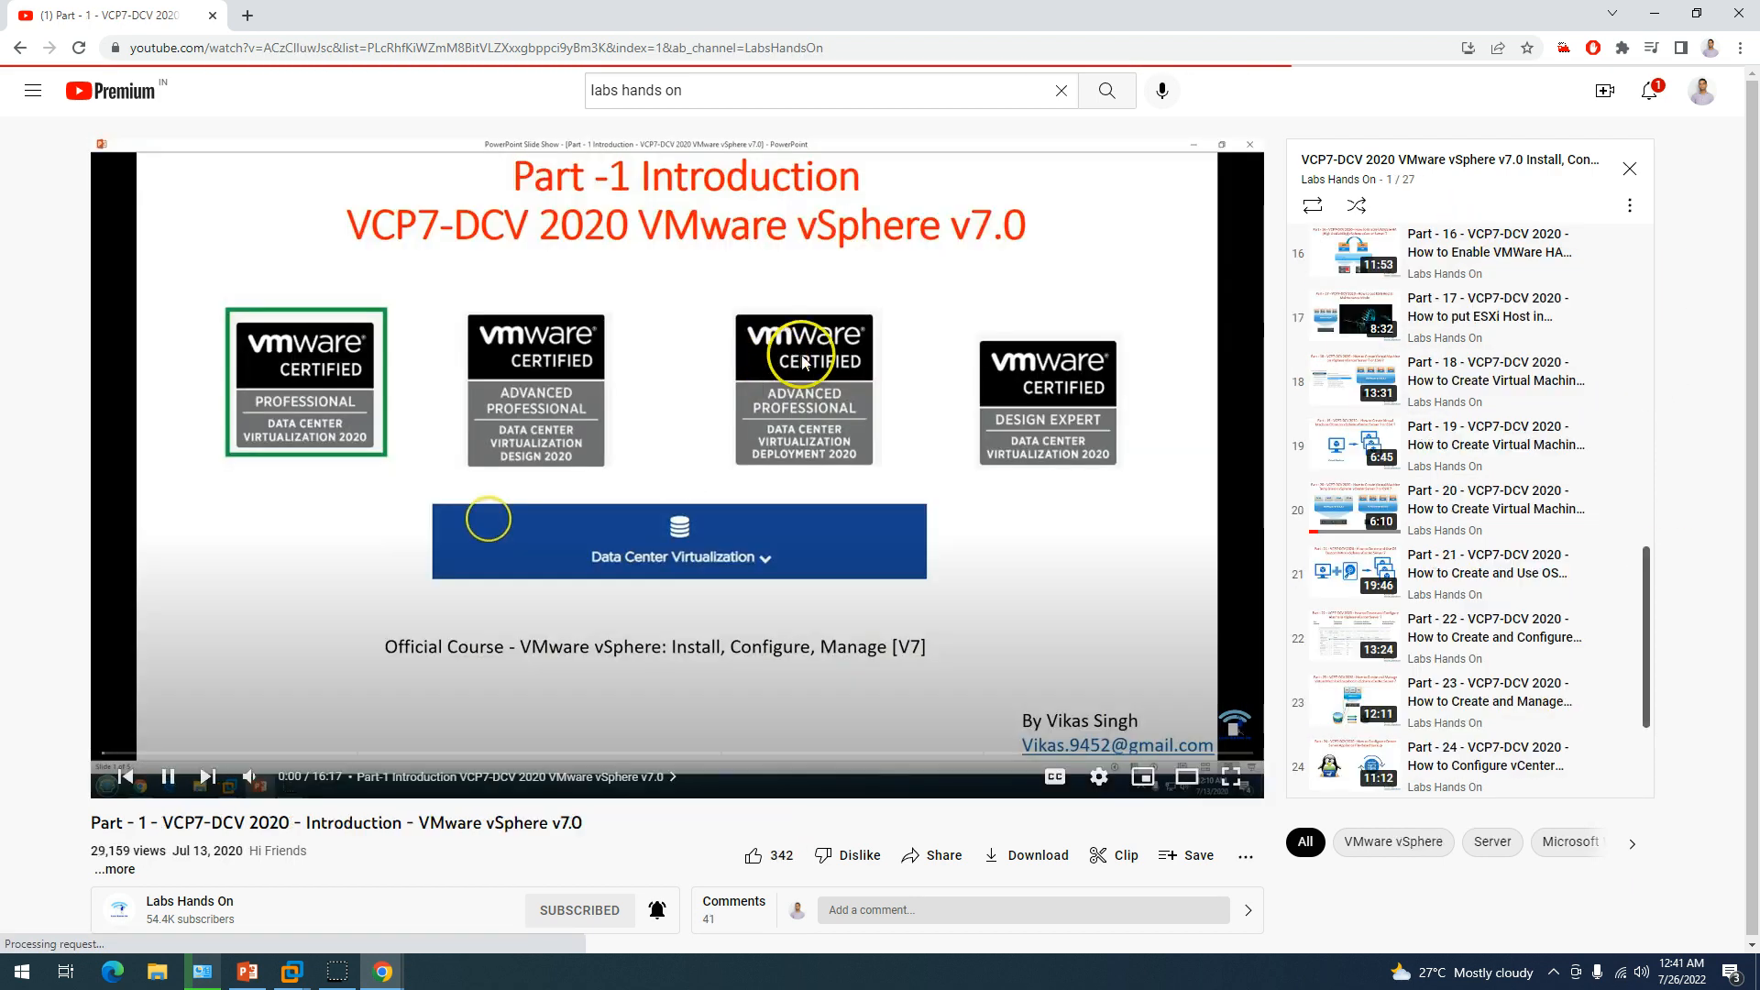
click(778, 338)
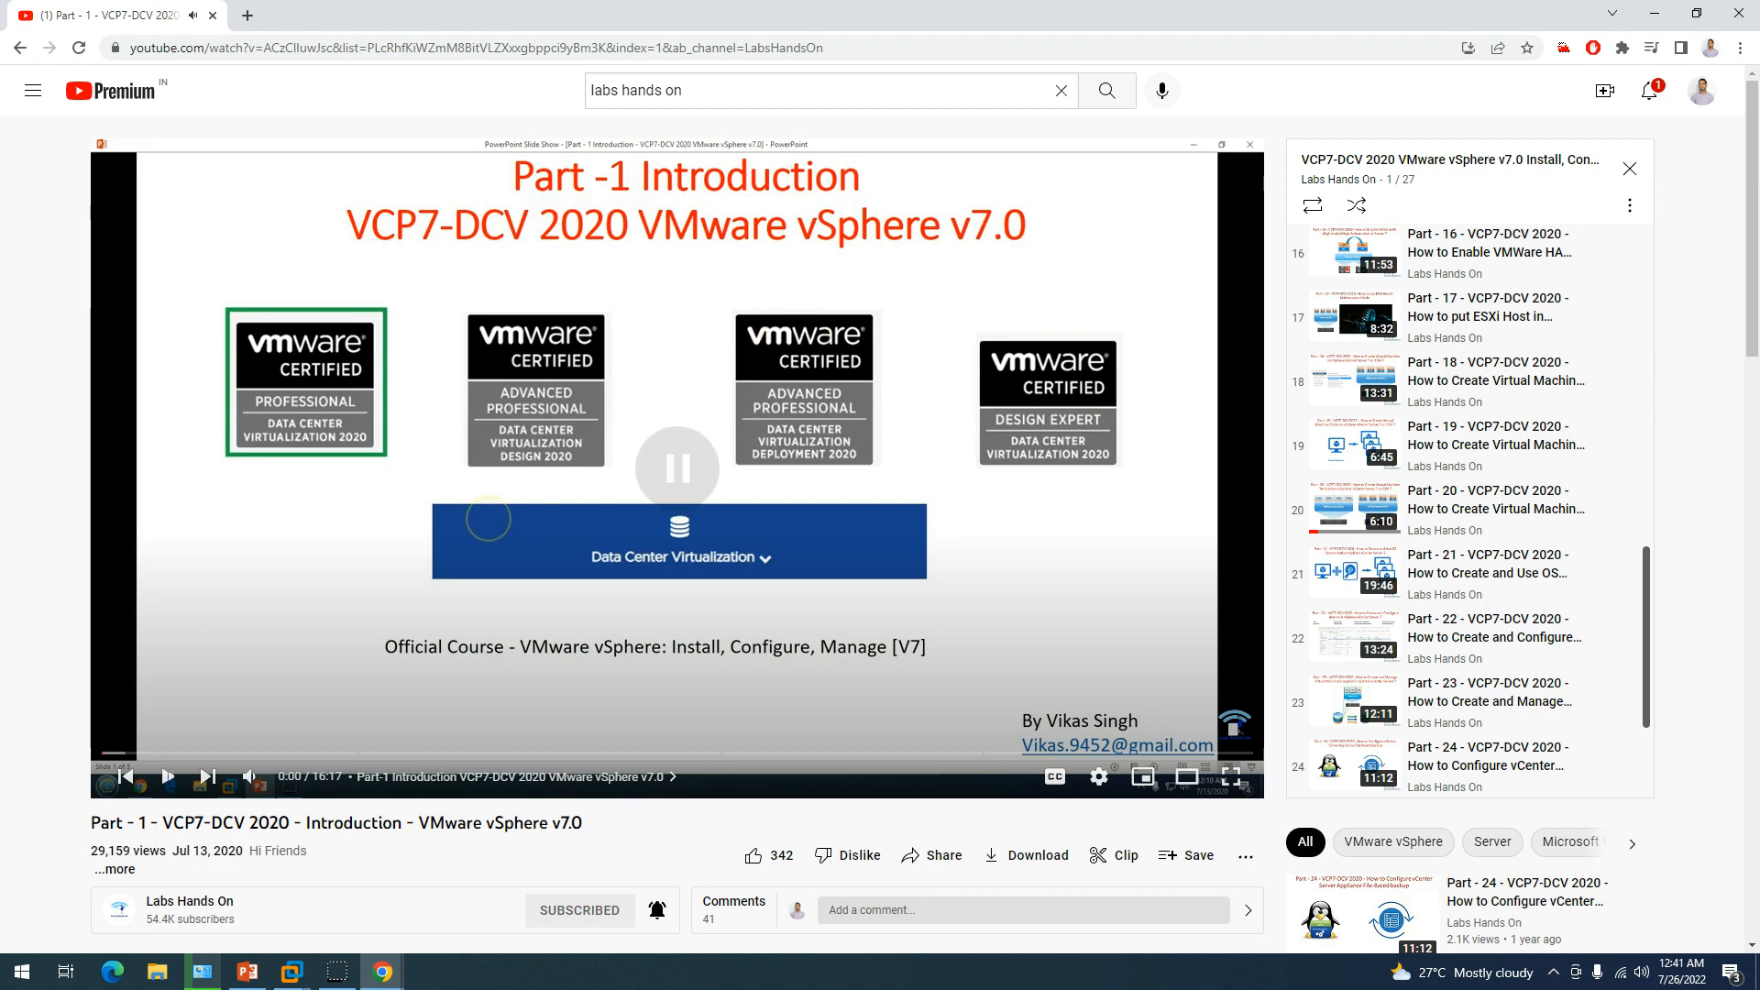
click(1657, 13)
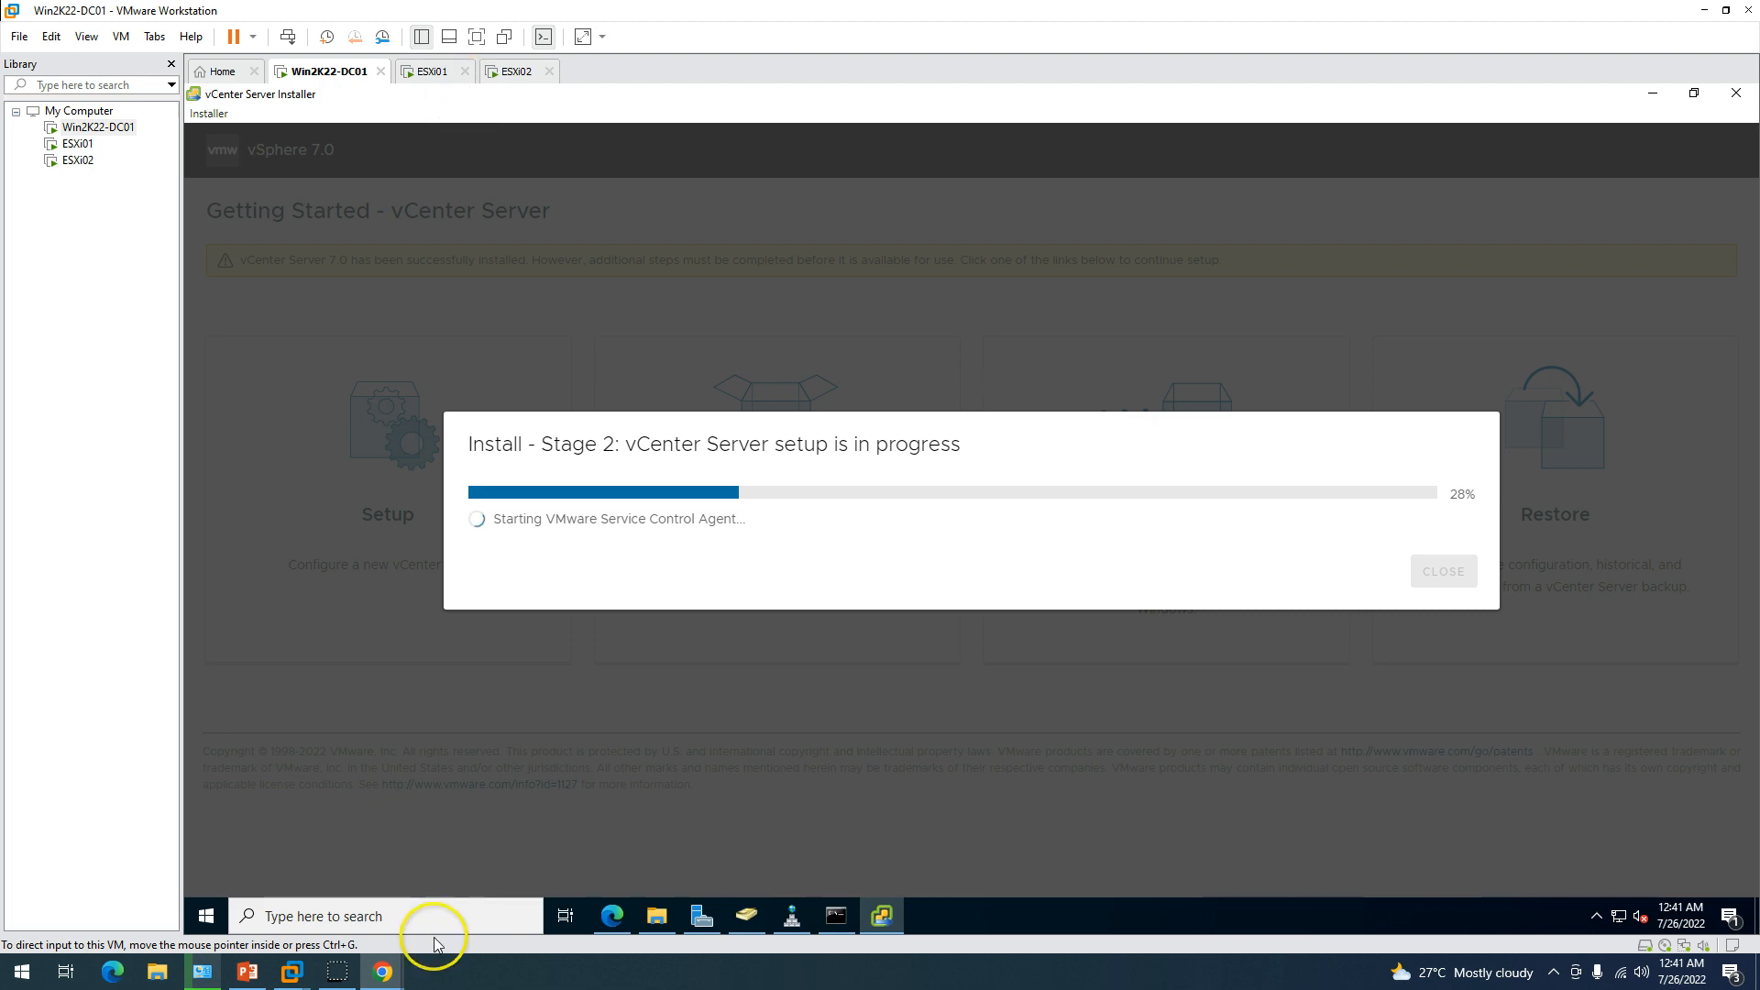
Glance at the PowerPoint demo environment slide, then hide it to see Stage 2 at 30%.
click(247, 972)
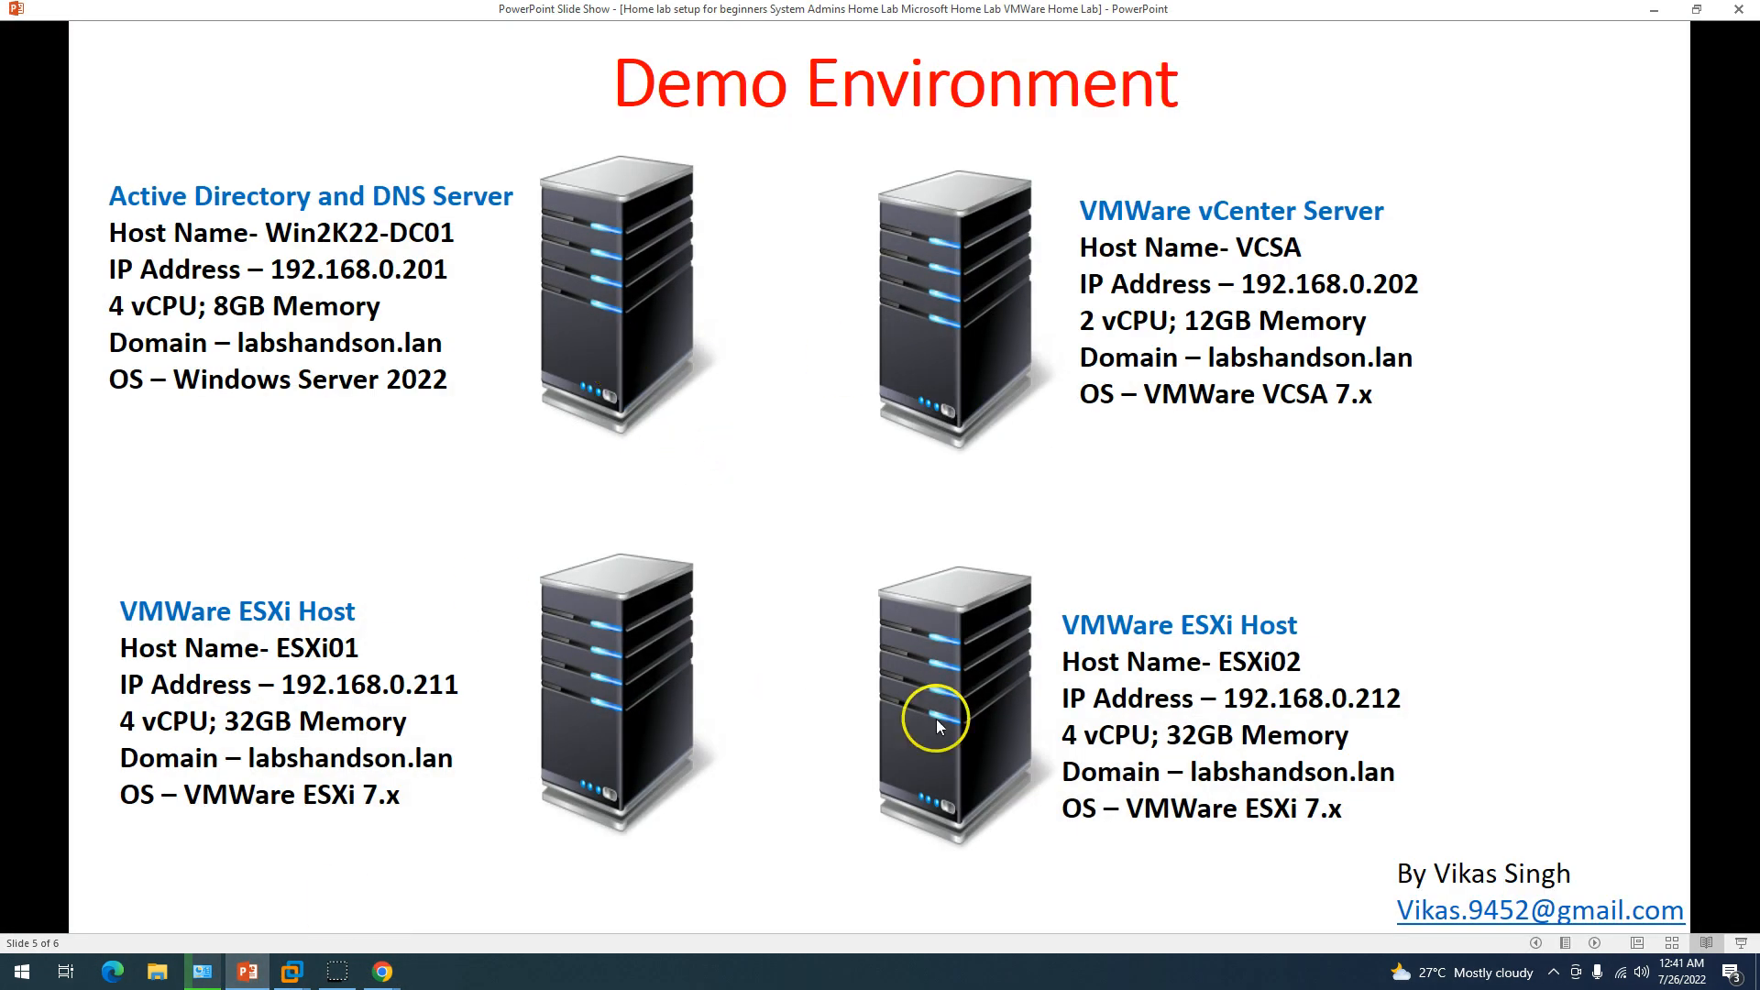
click(249, 972)
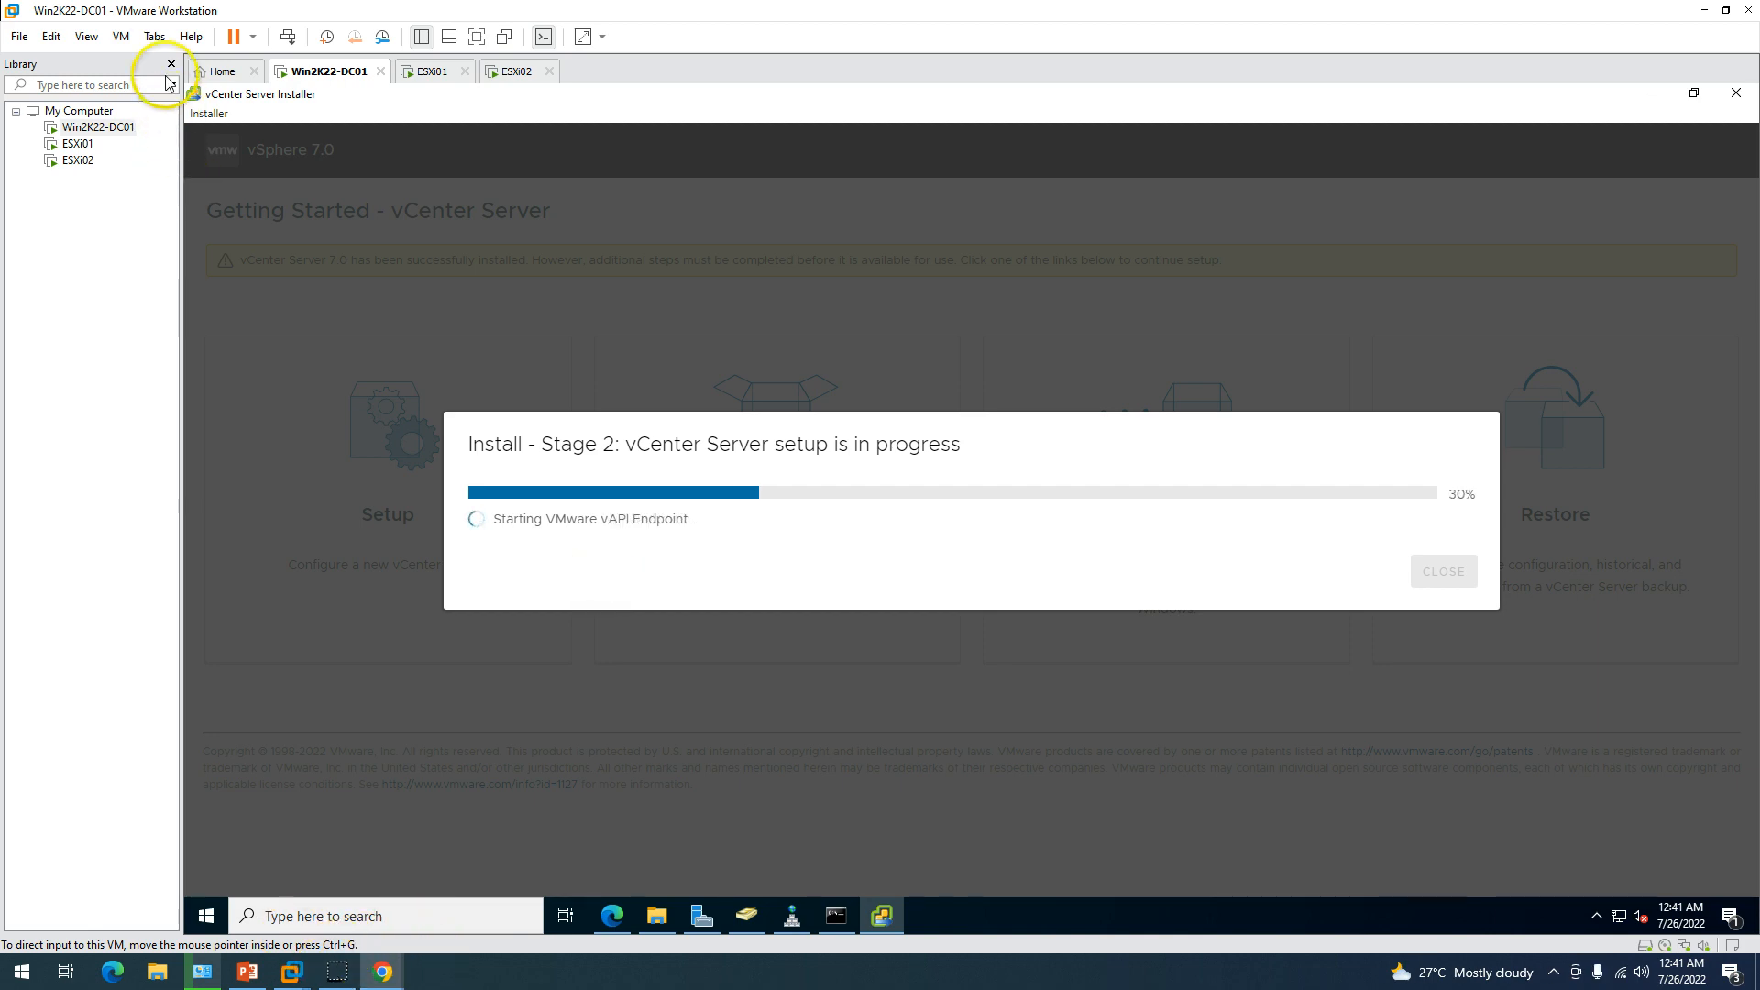
click(86, 36)
mouse_move(57, 38)
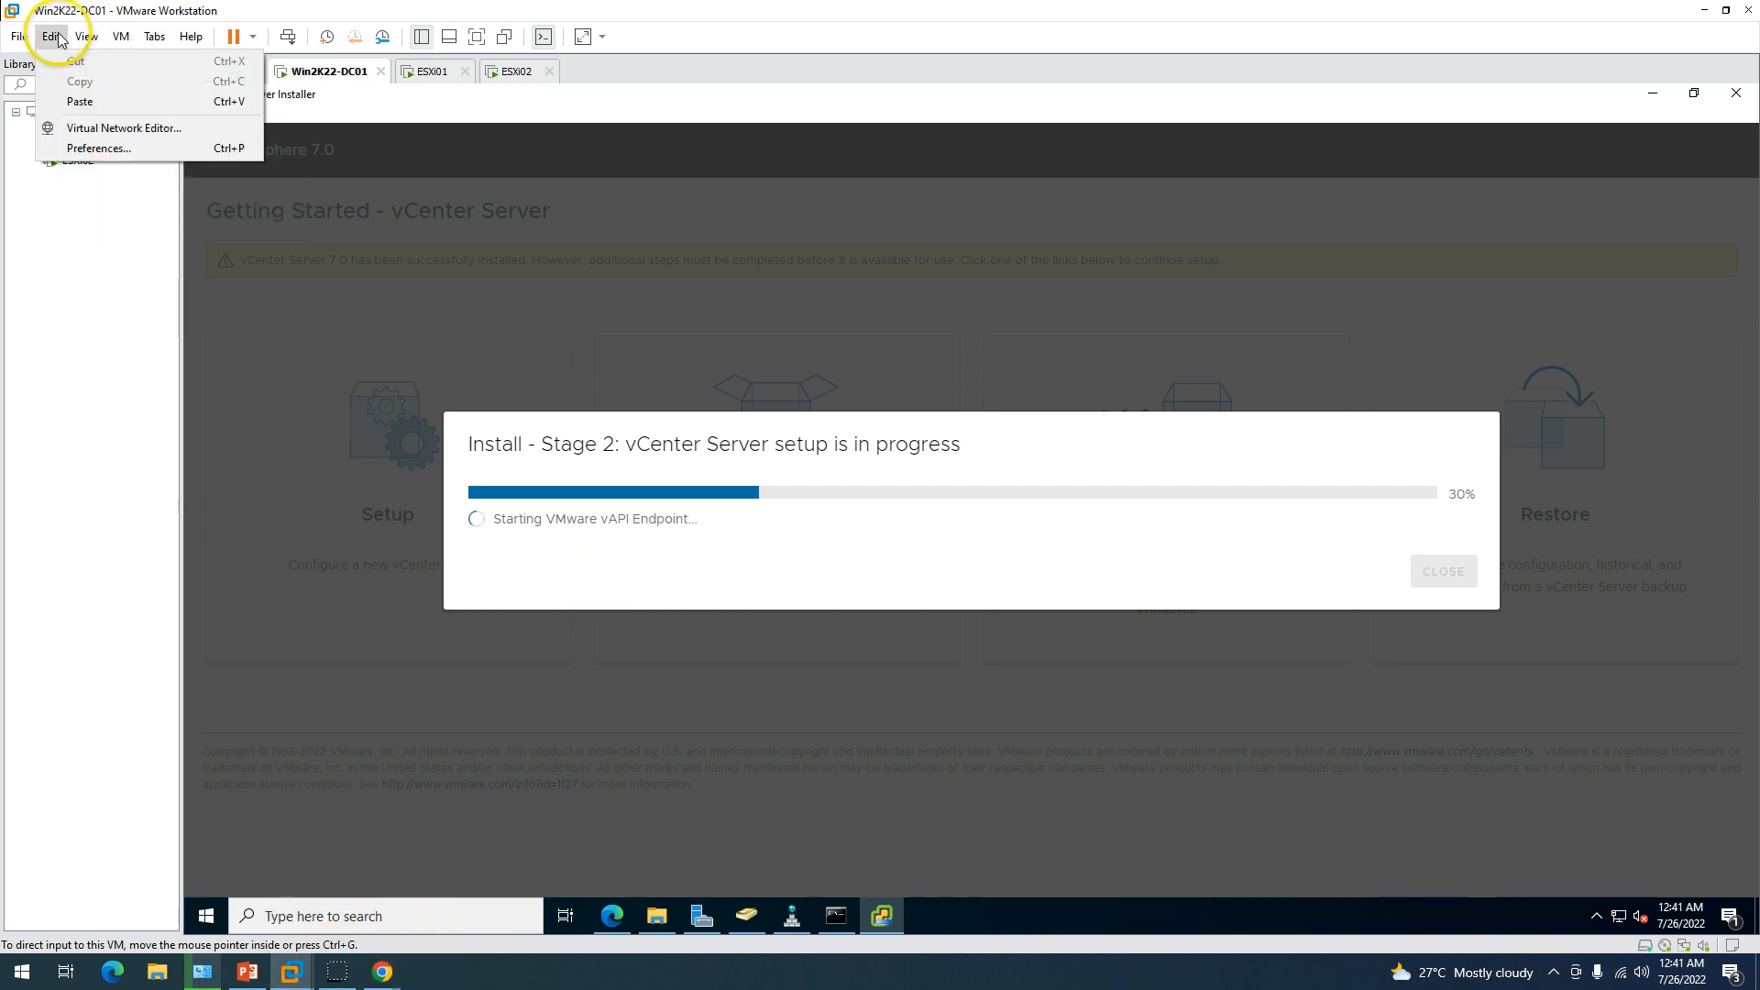
click(111, 130)
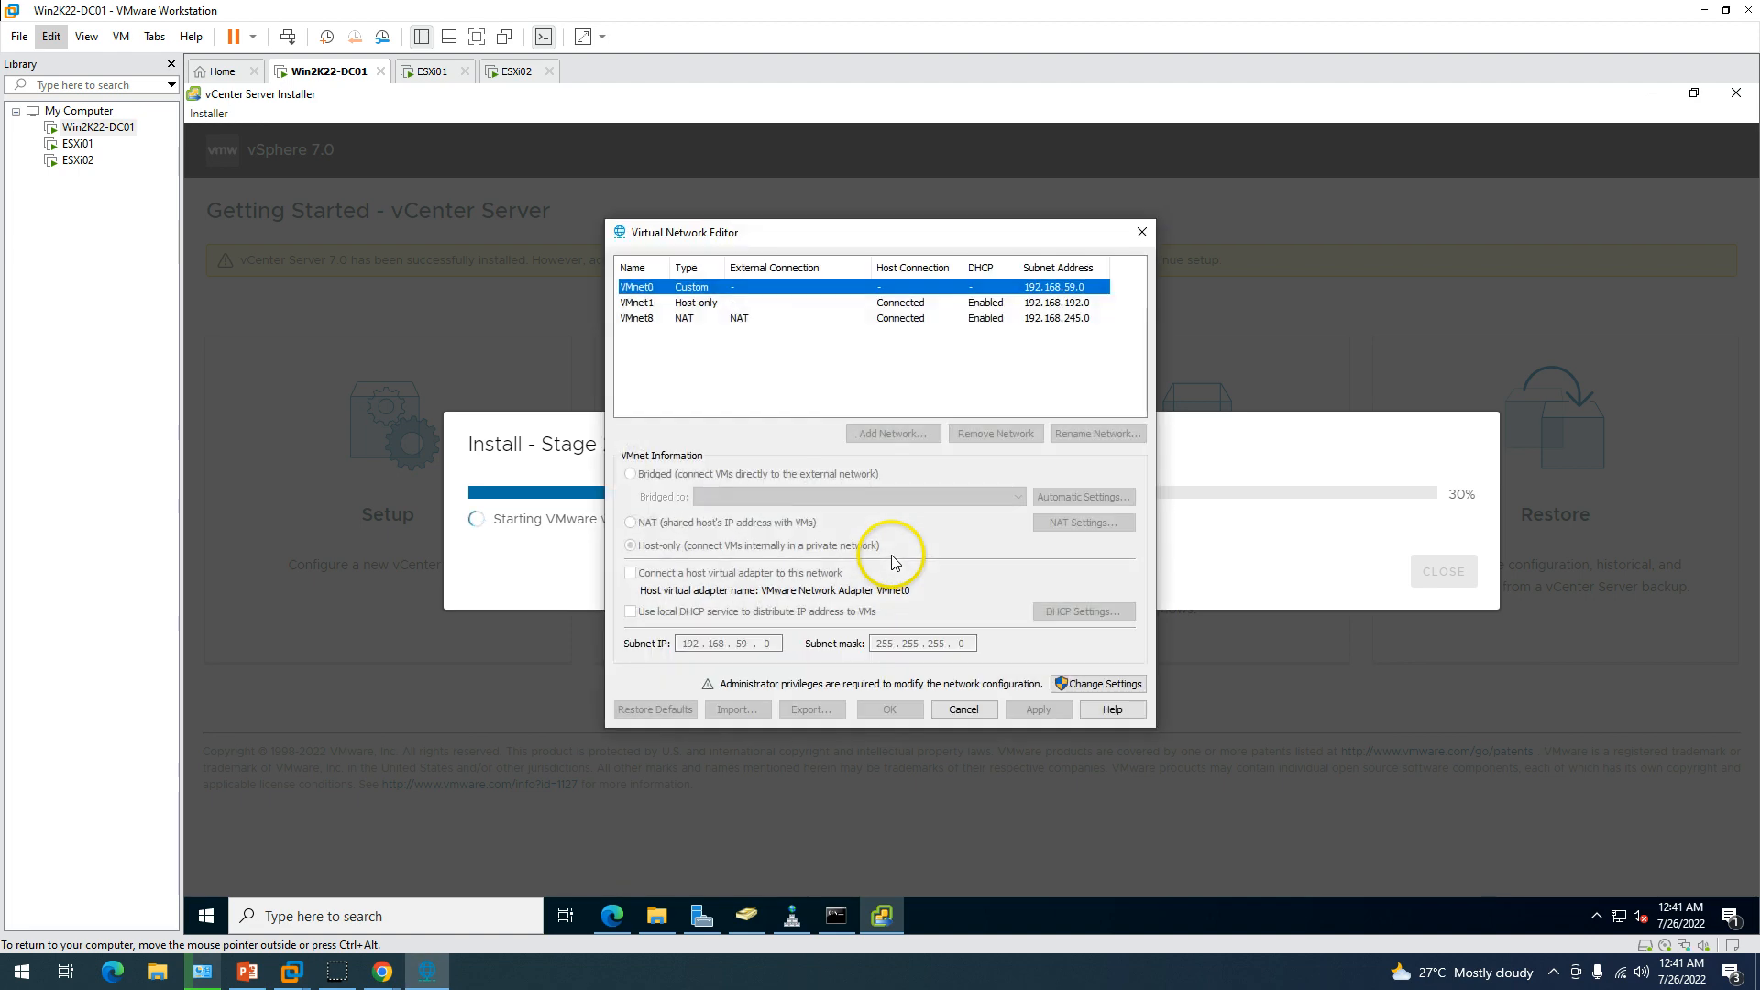
click(739, 308)
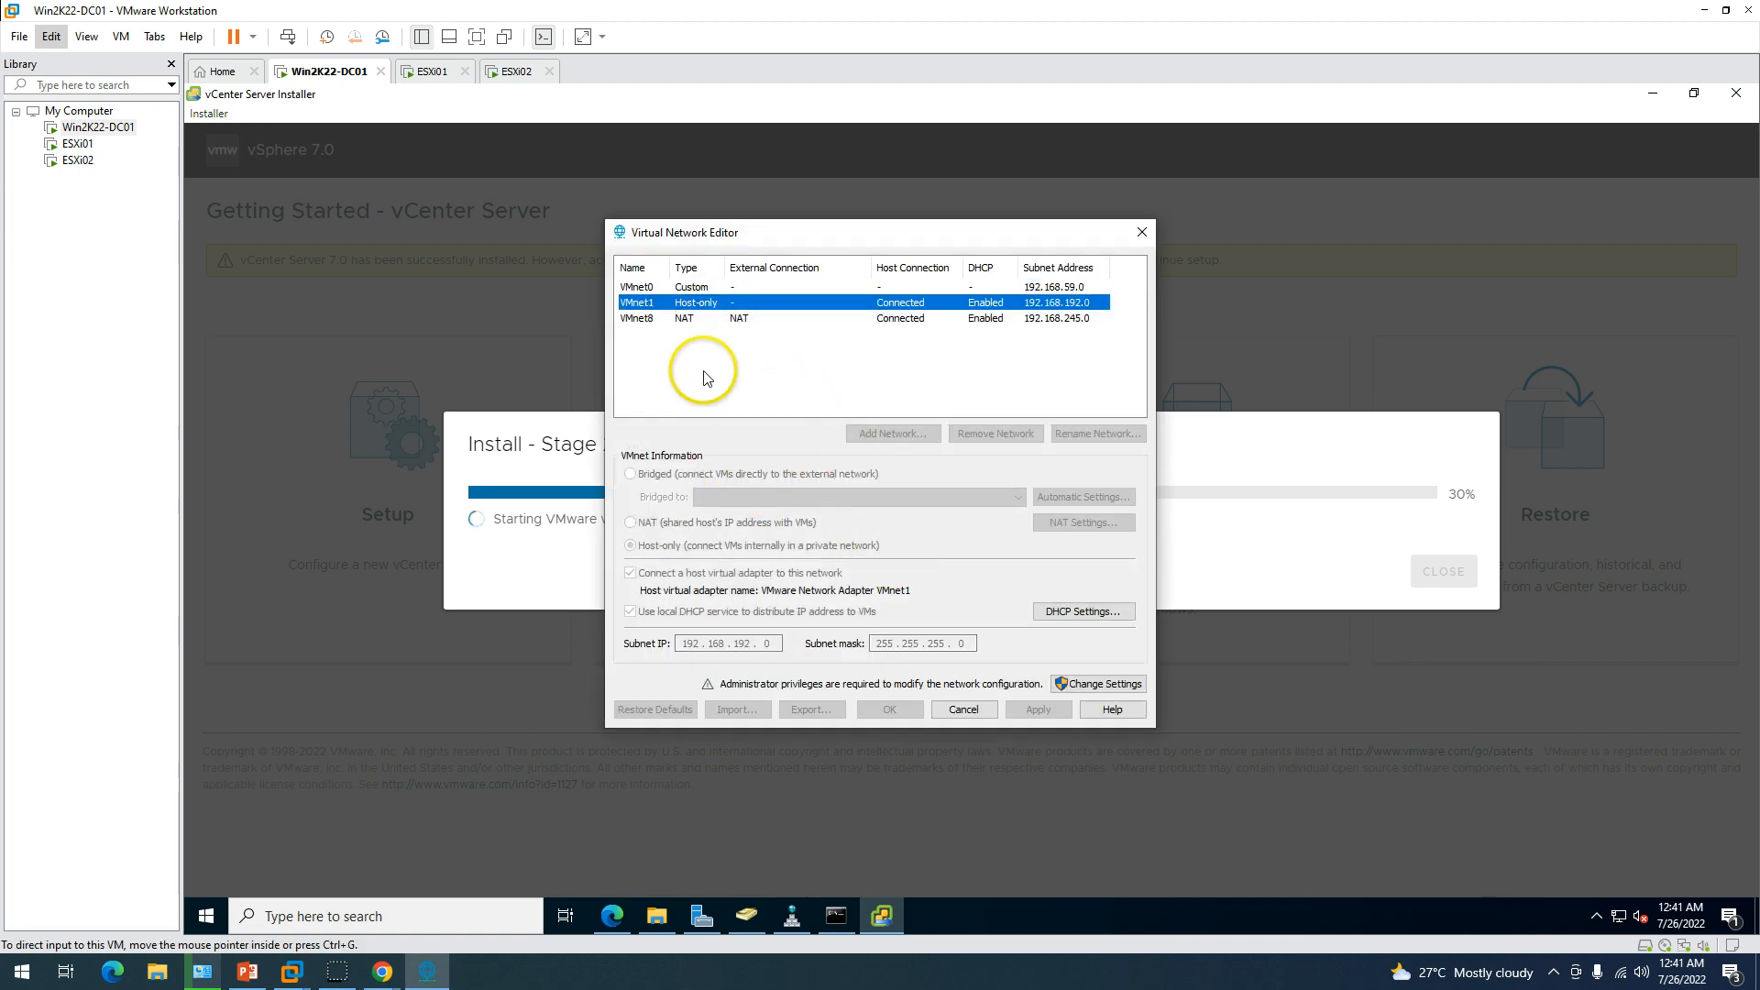
click(1122, 687)
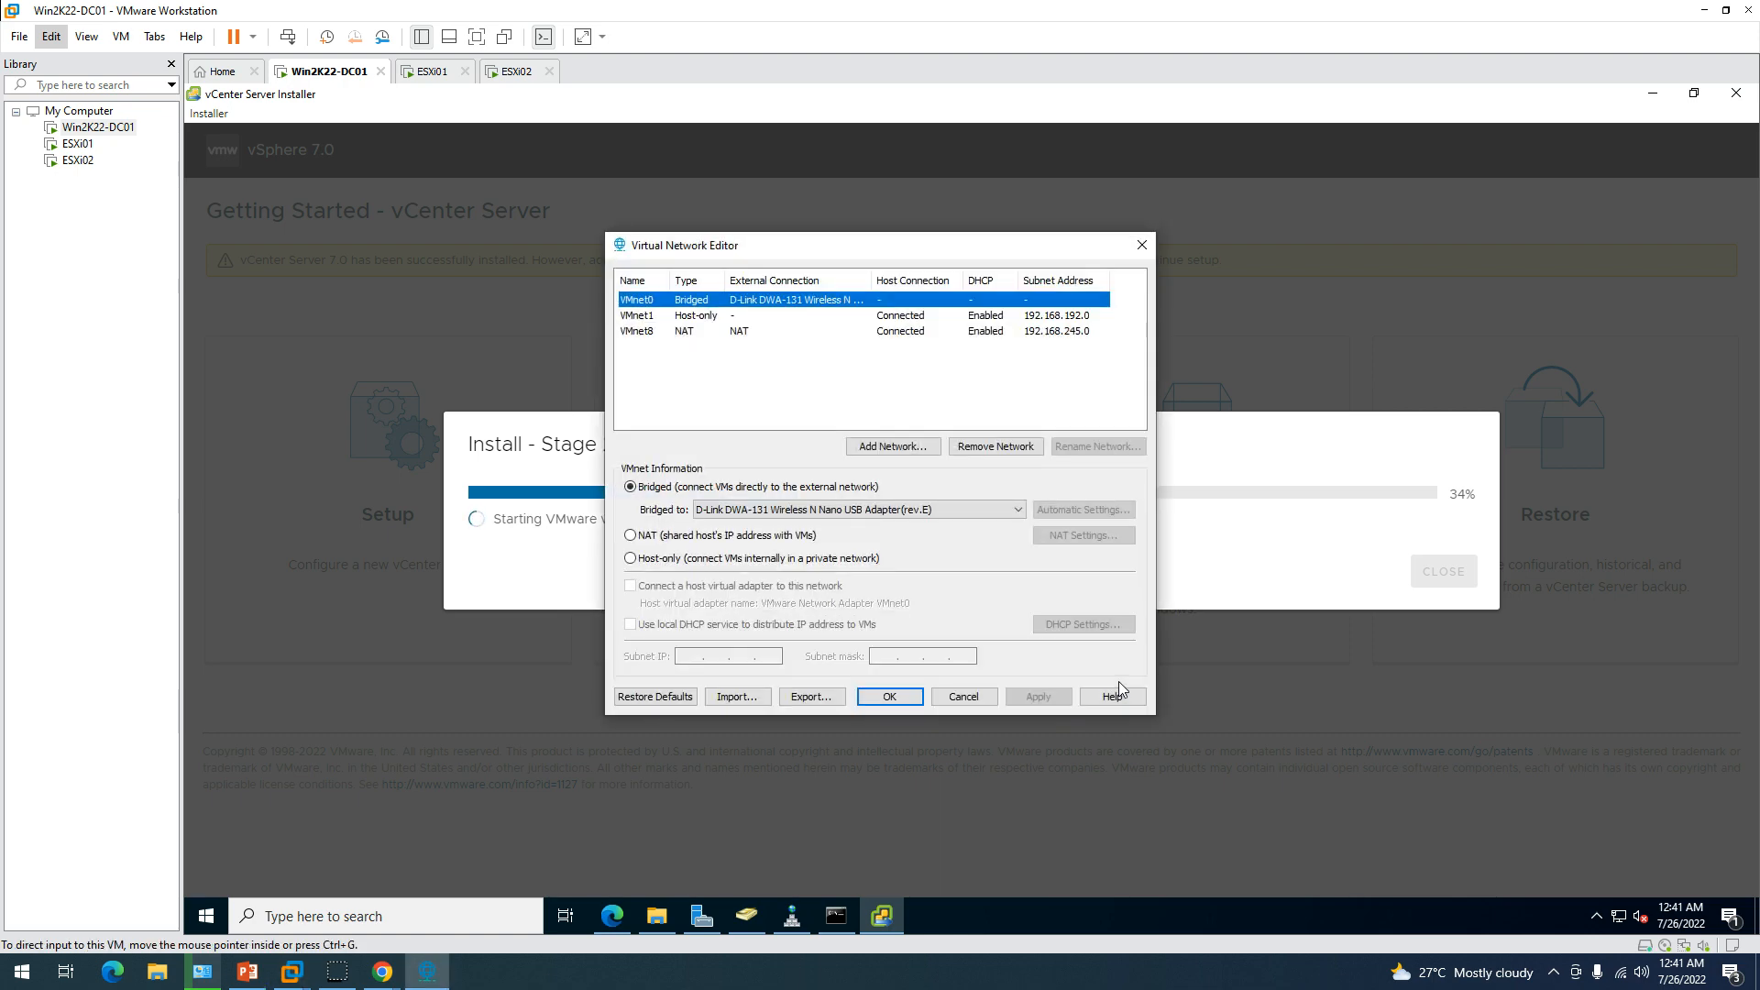
click(881, 444)
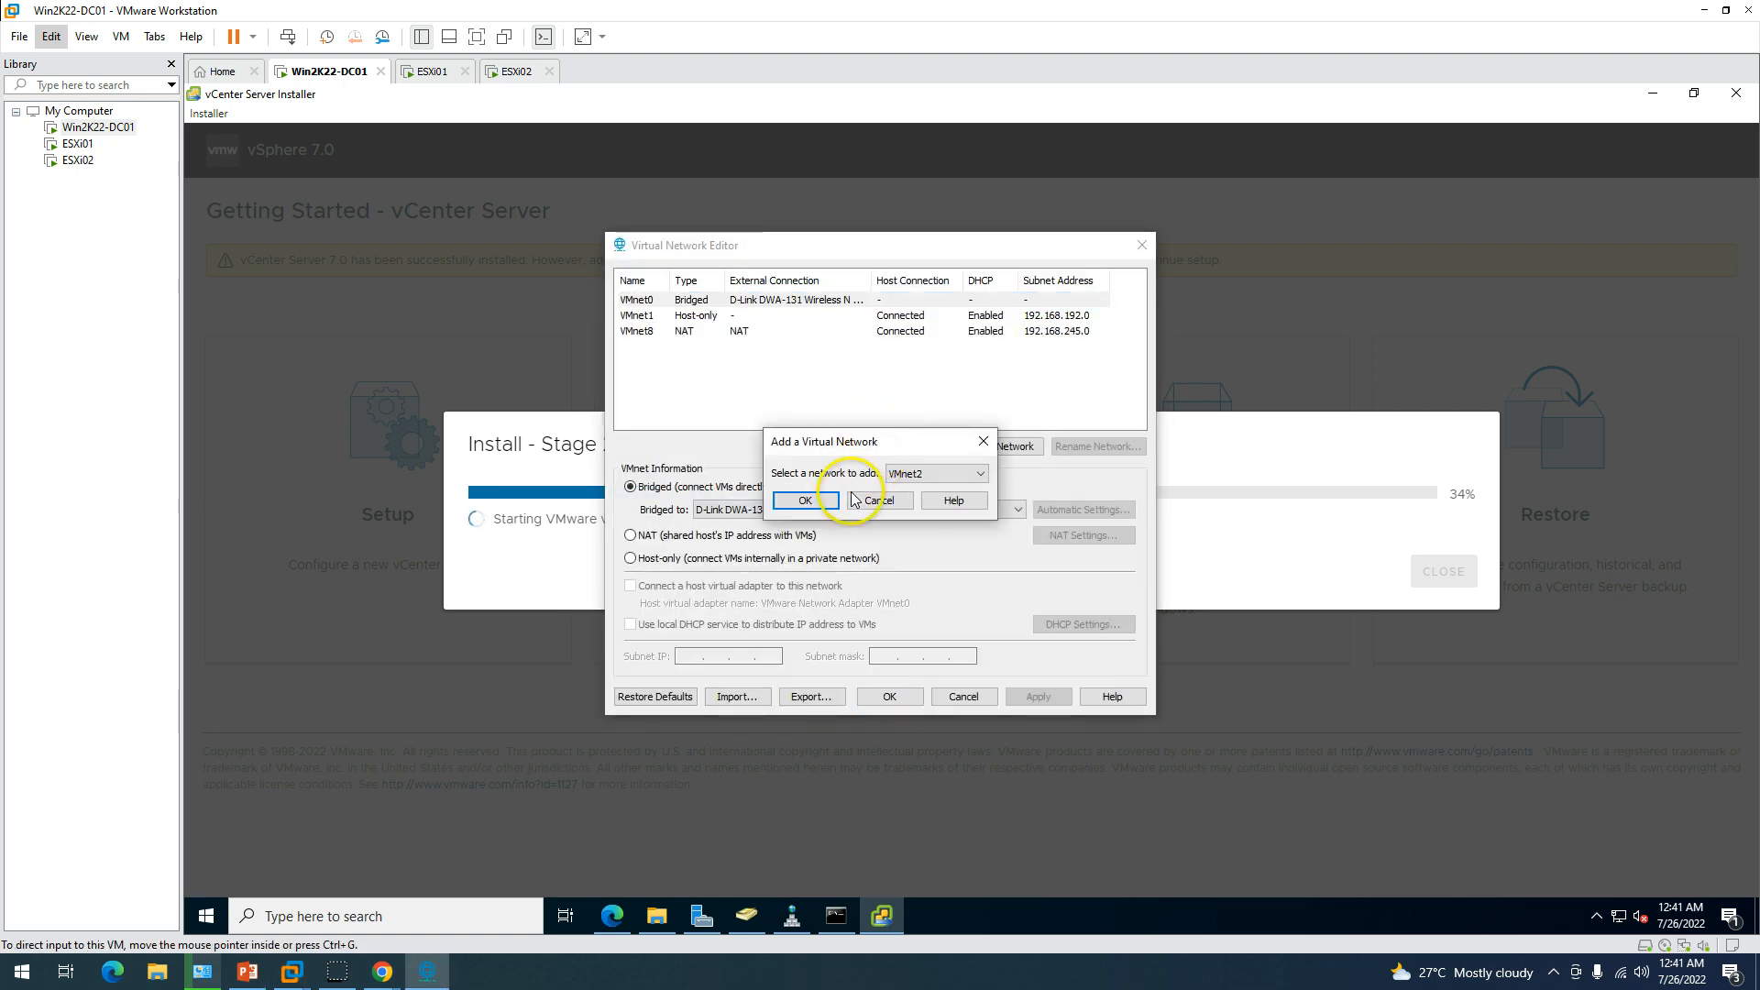
click(806, 503)
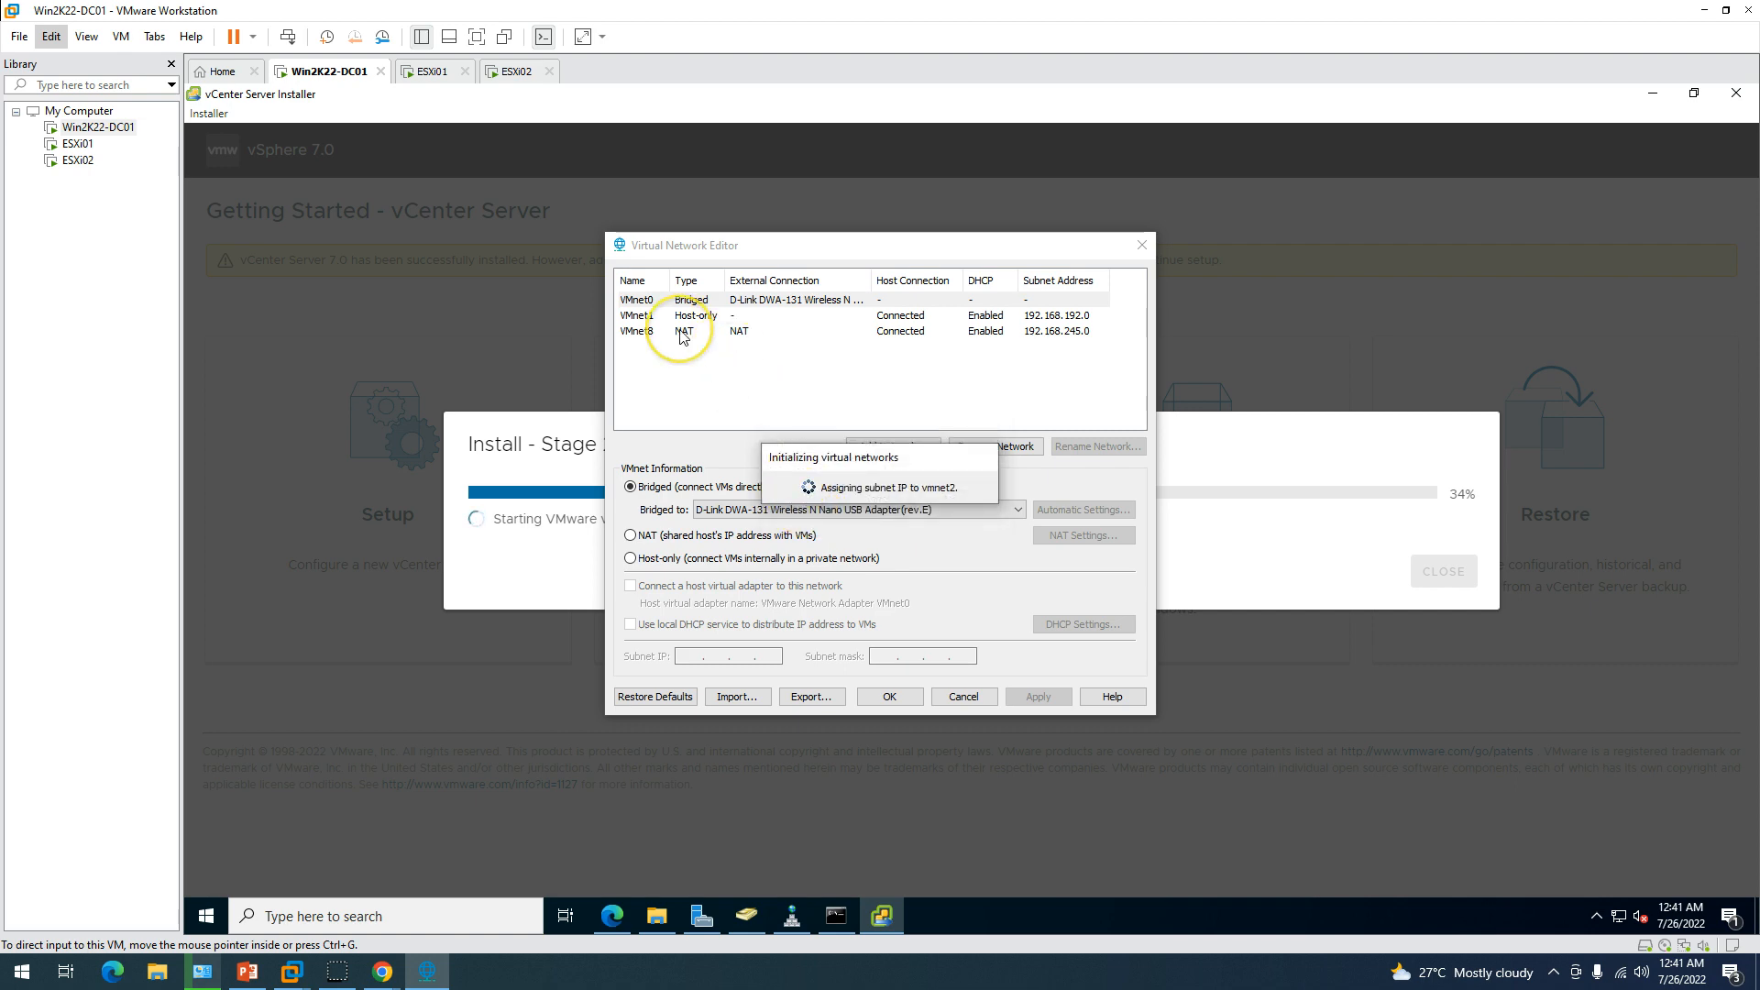
click(711, 359)
click(718, 348)
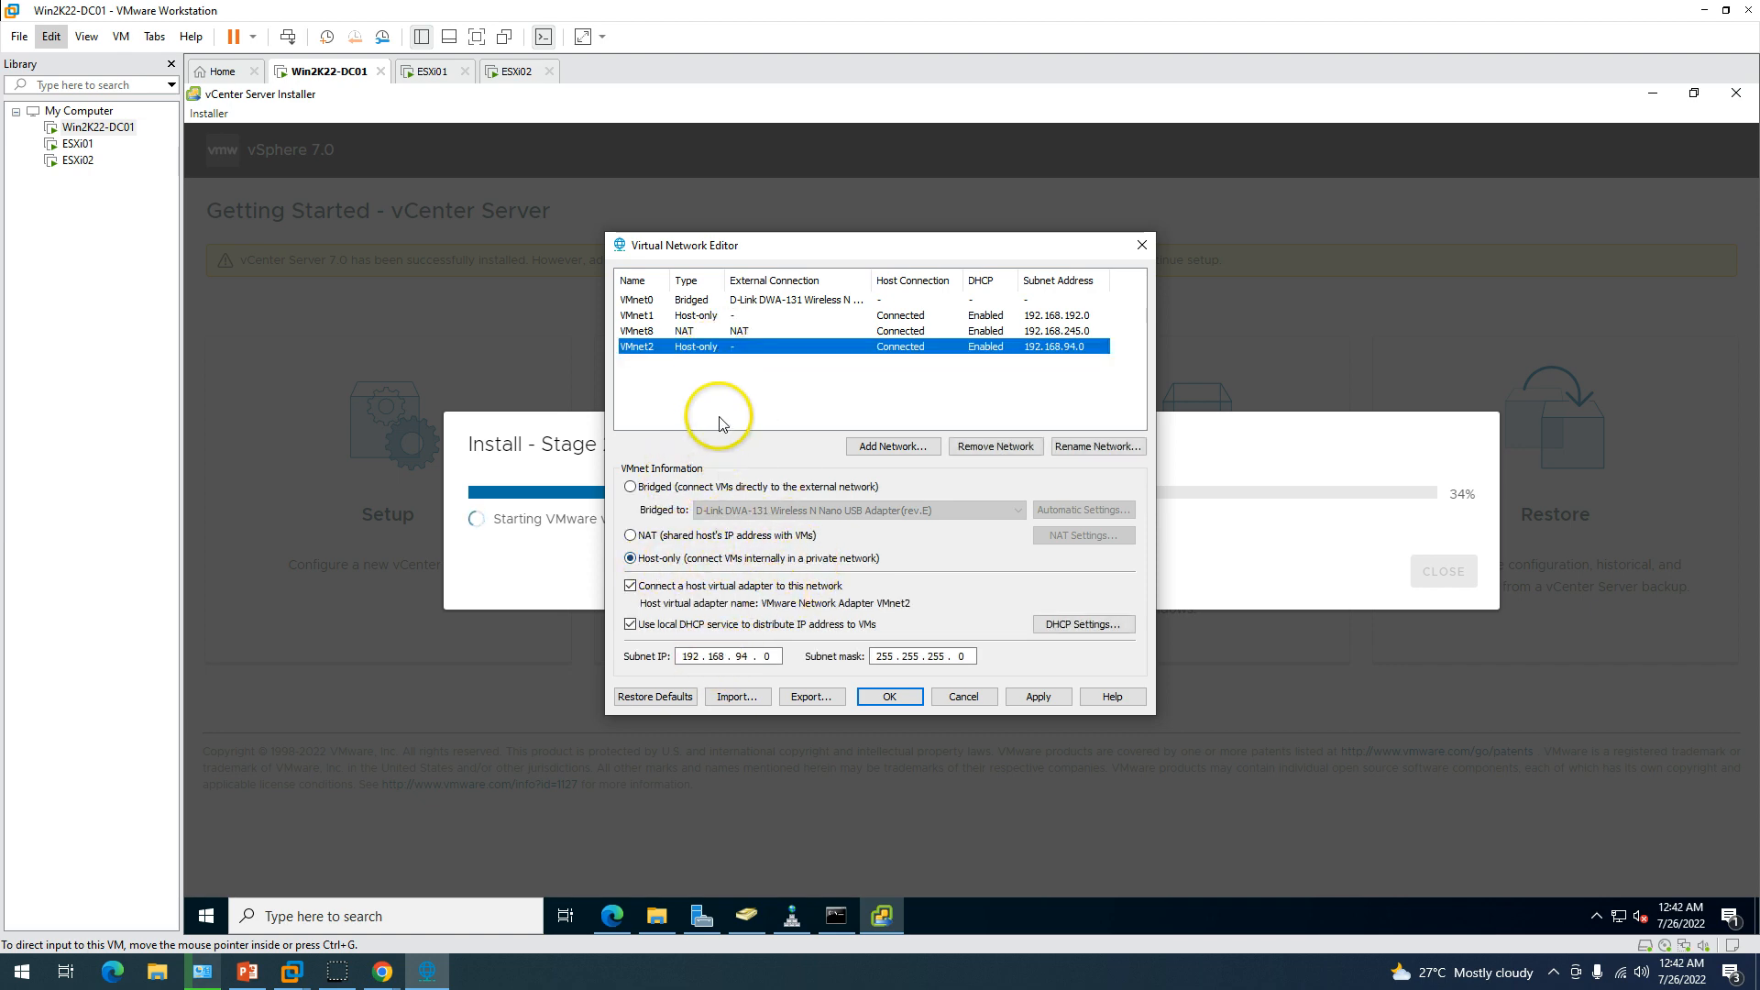
click(733, 487)
click(738, 510)
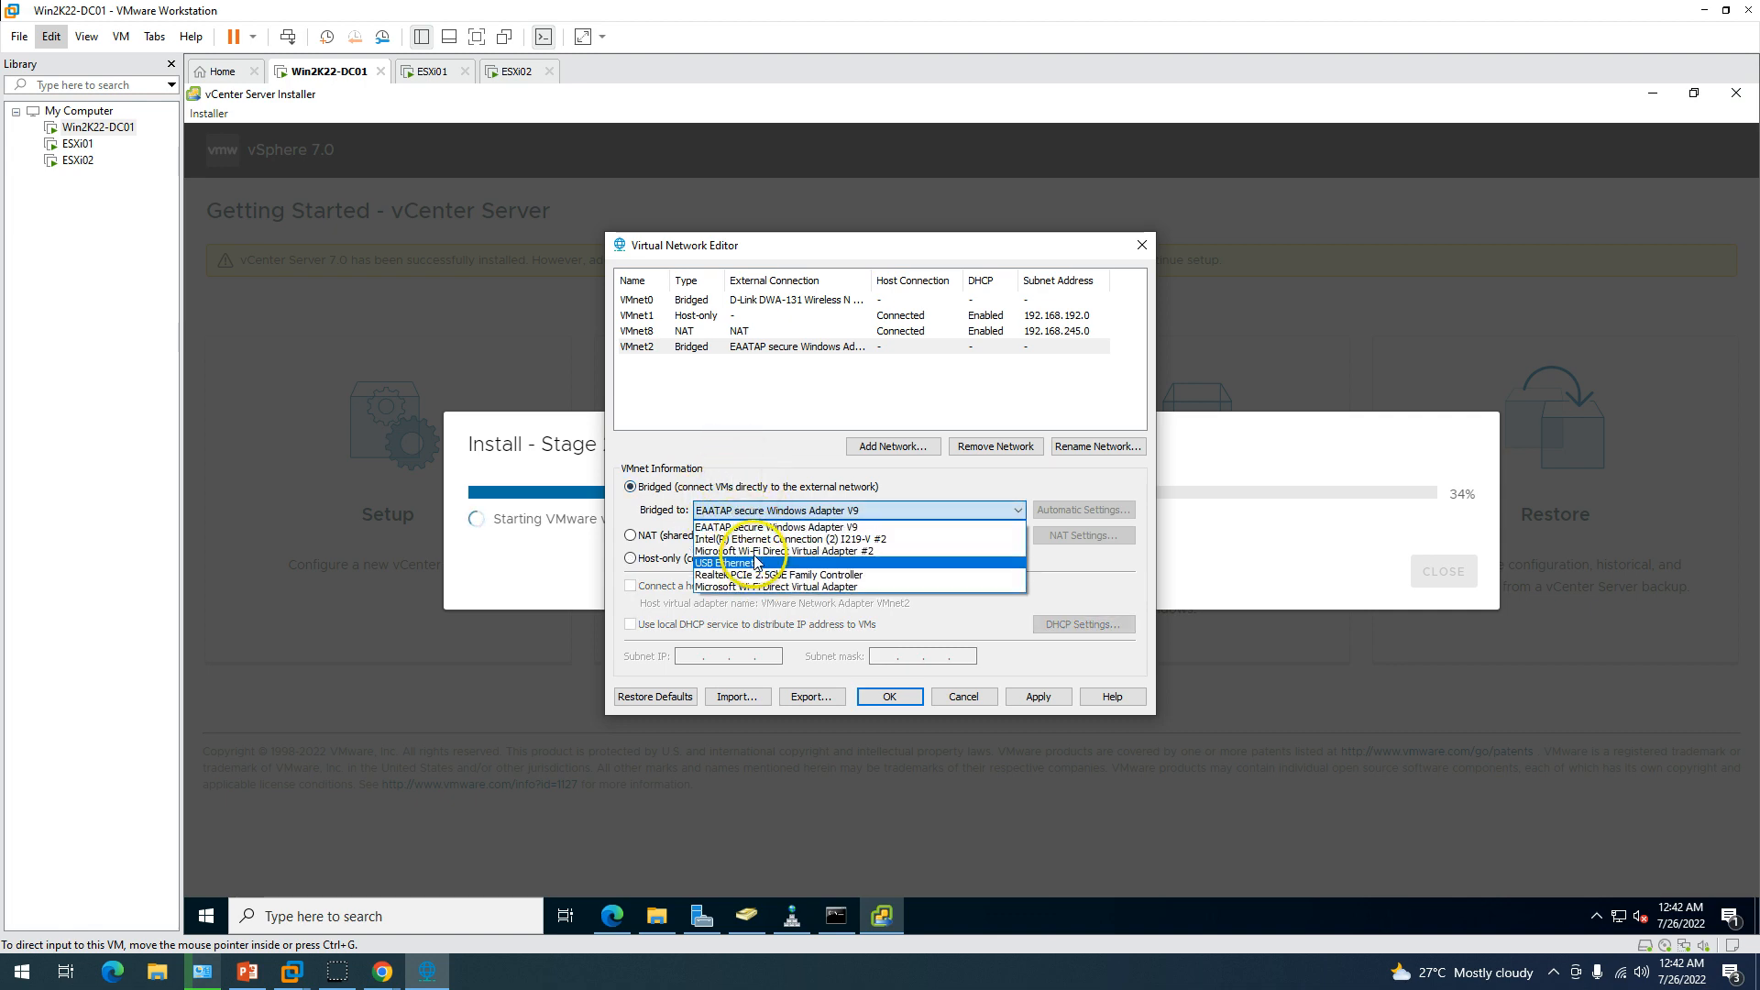
click(747, 424)
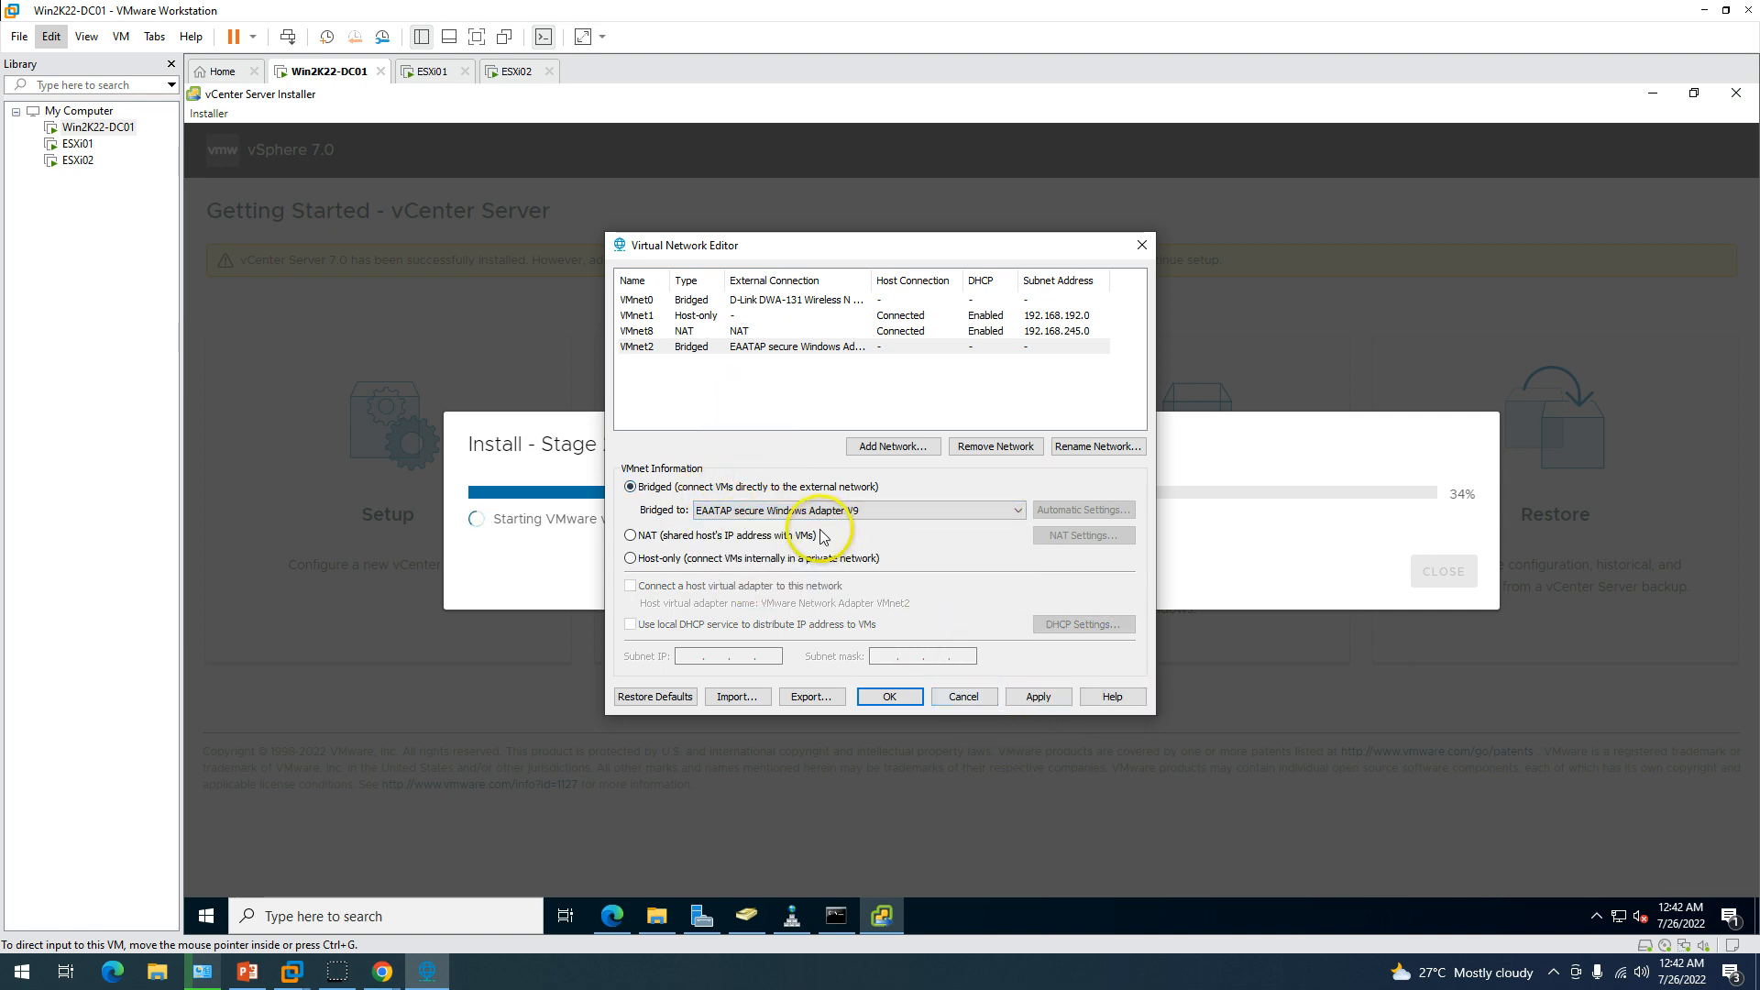
click(788, 511)
click(747, 424)
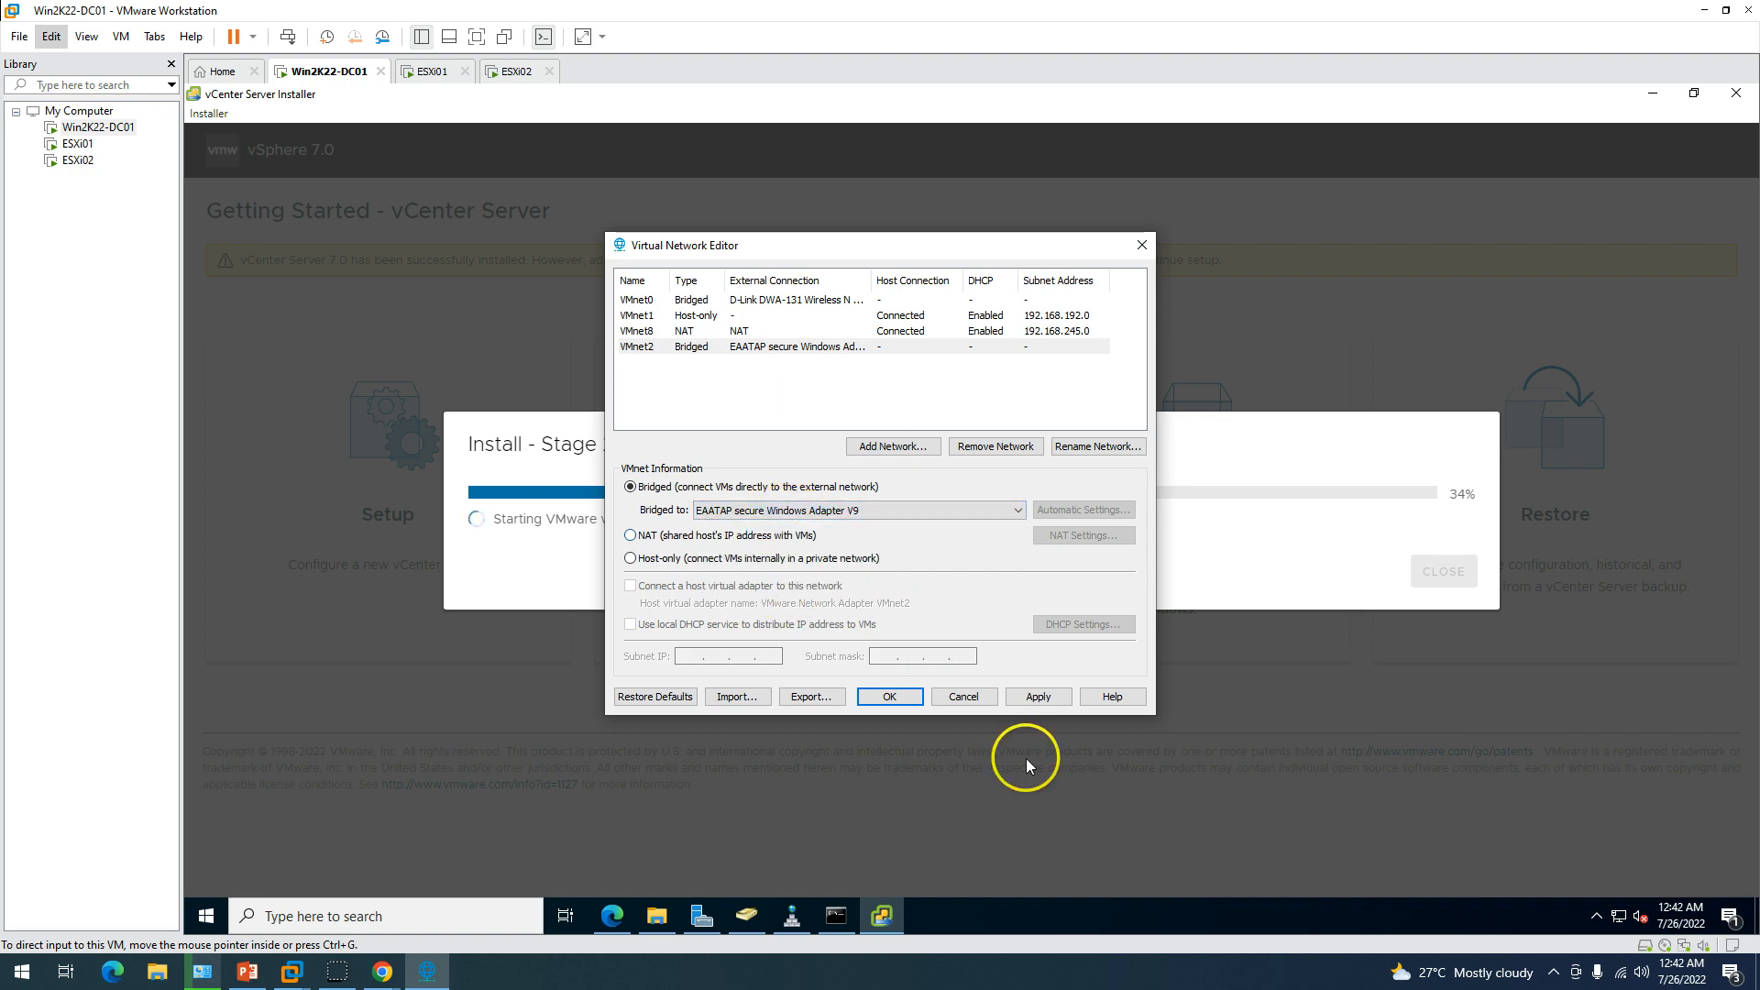
click(969, 703)
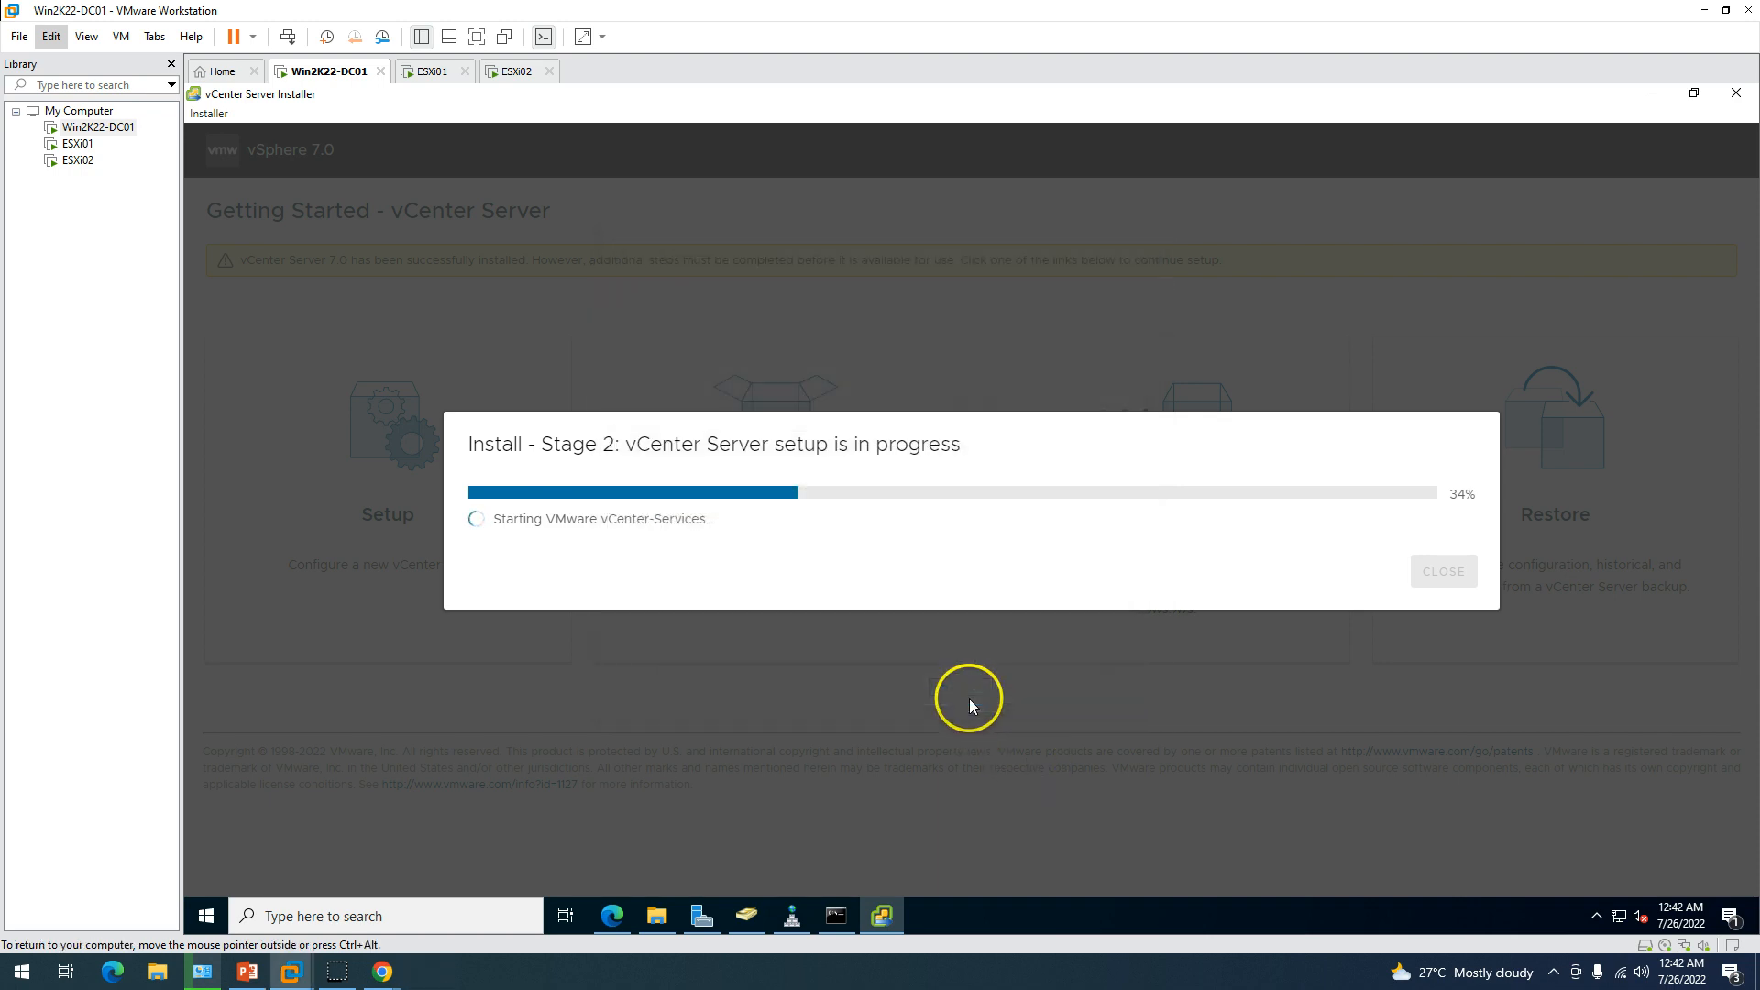
Open Device Manager and launch the Add legacy hardware wizard for VICTOR-PC.
right_click(20, 970)
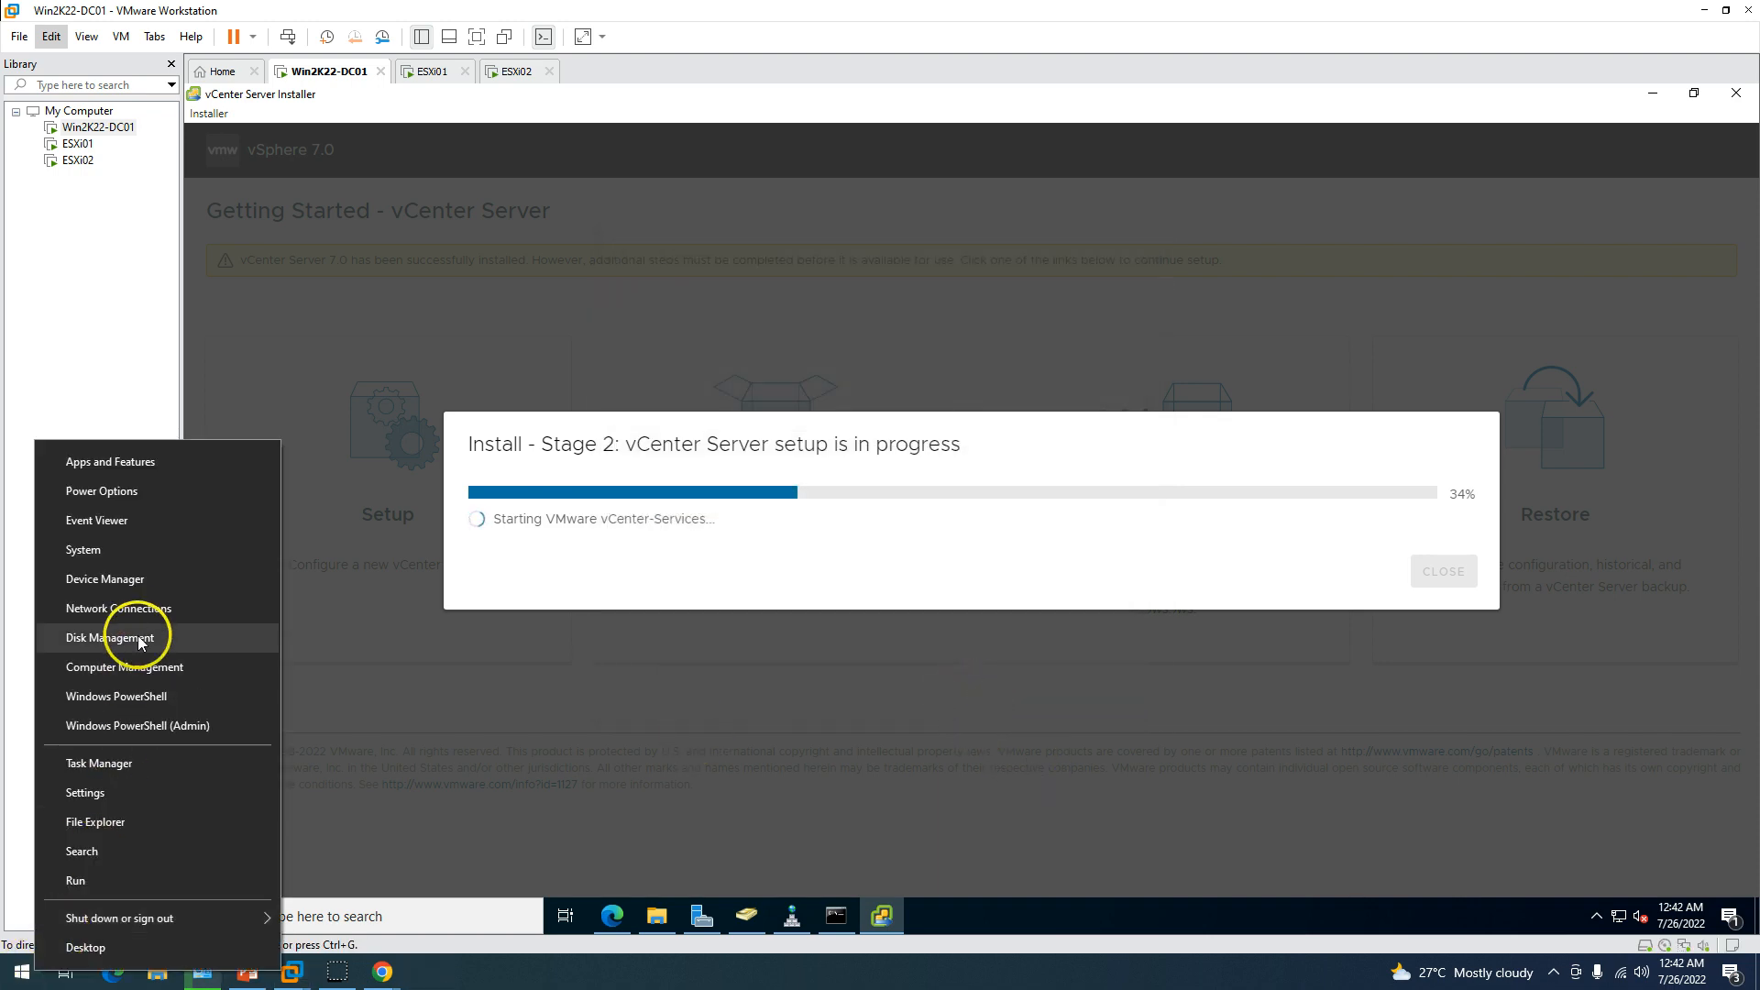
click(138, 583)
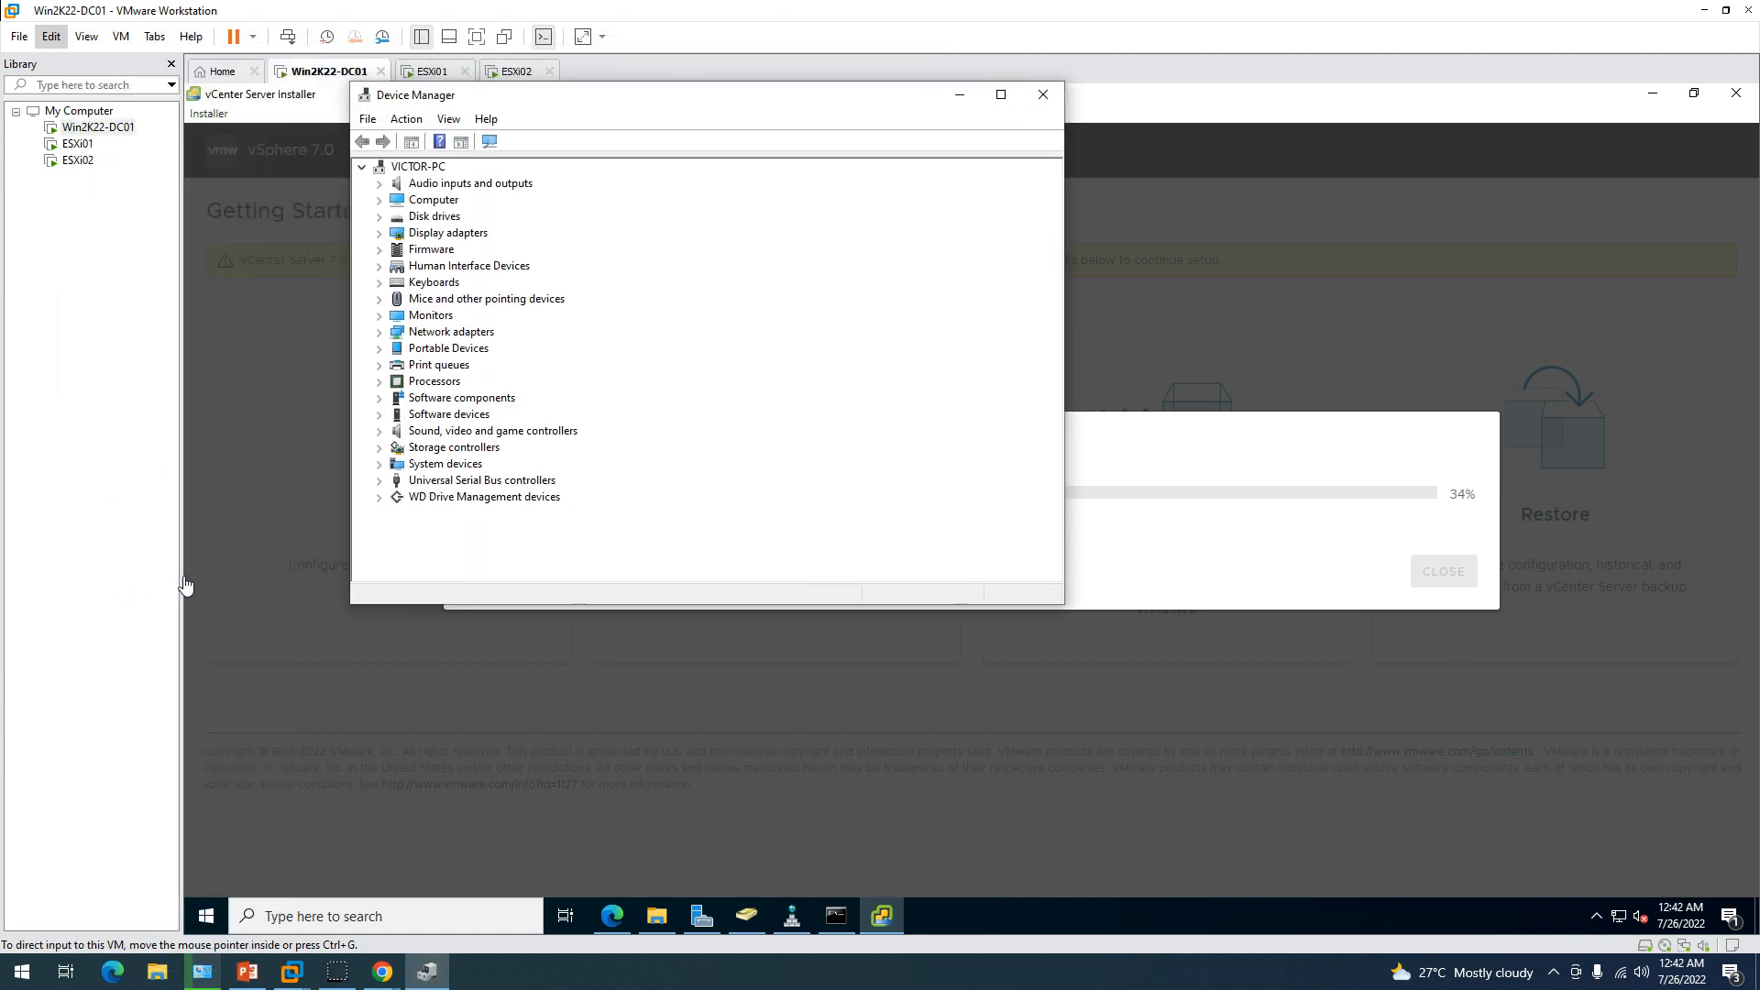
right_click(419, 166)
click(495, 180)
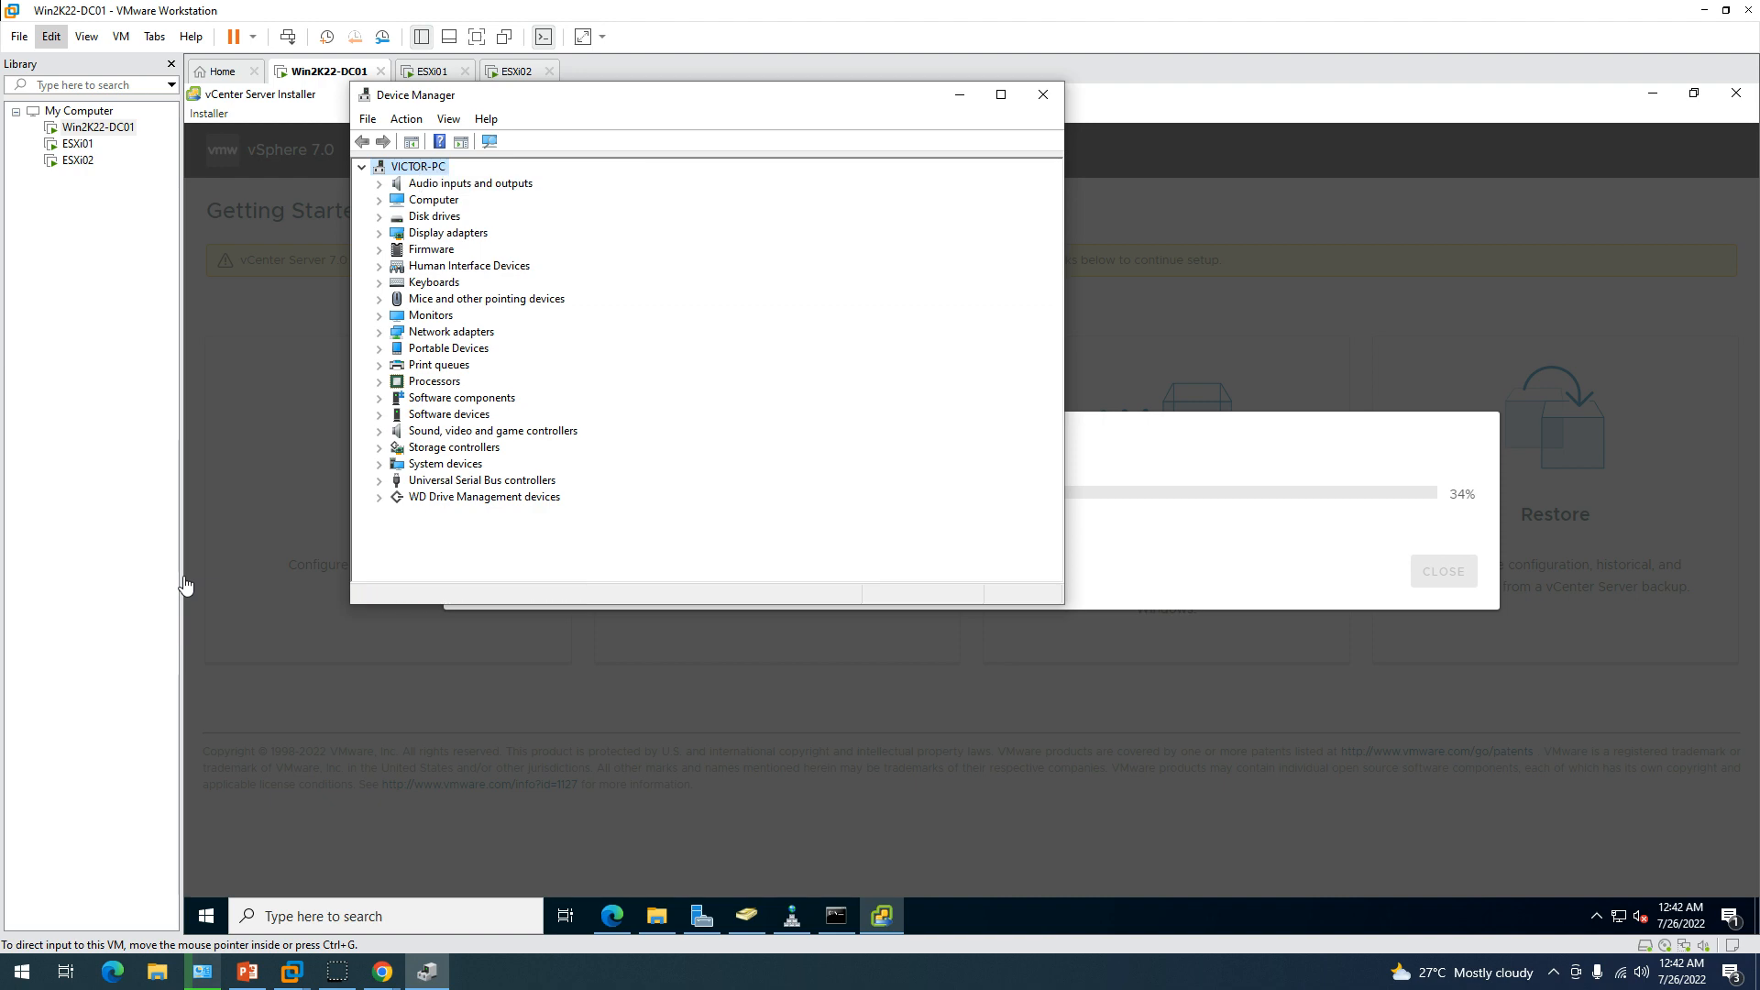
right_click(405, 171)
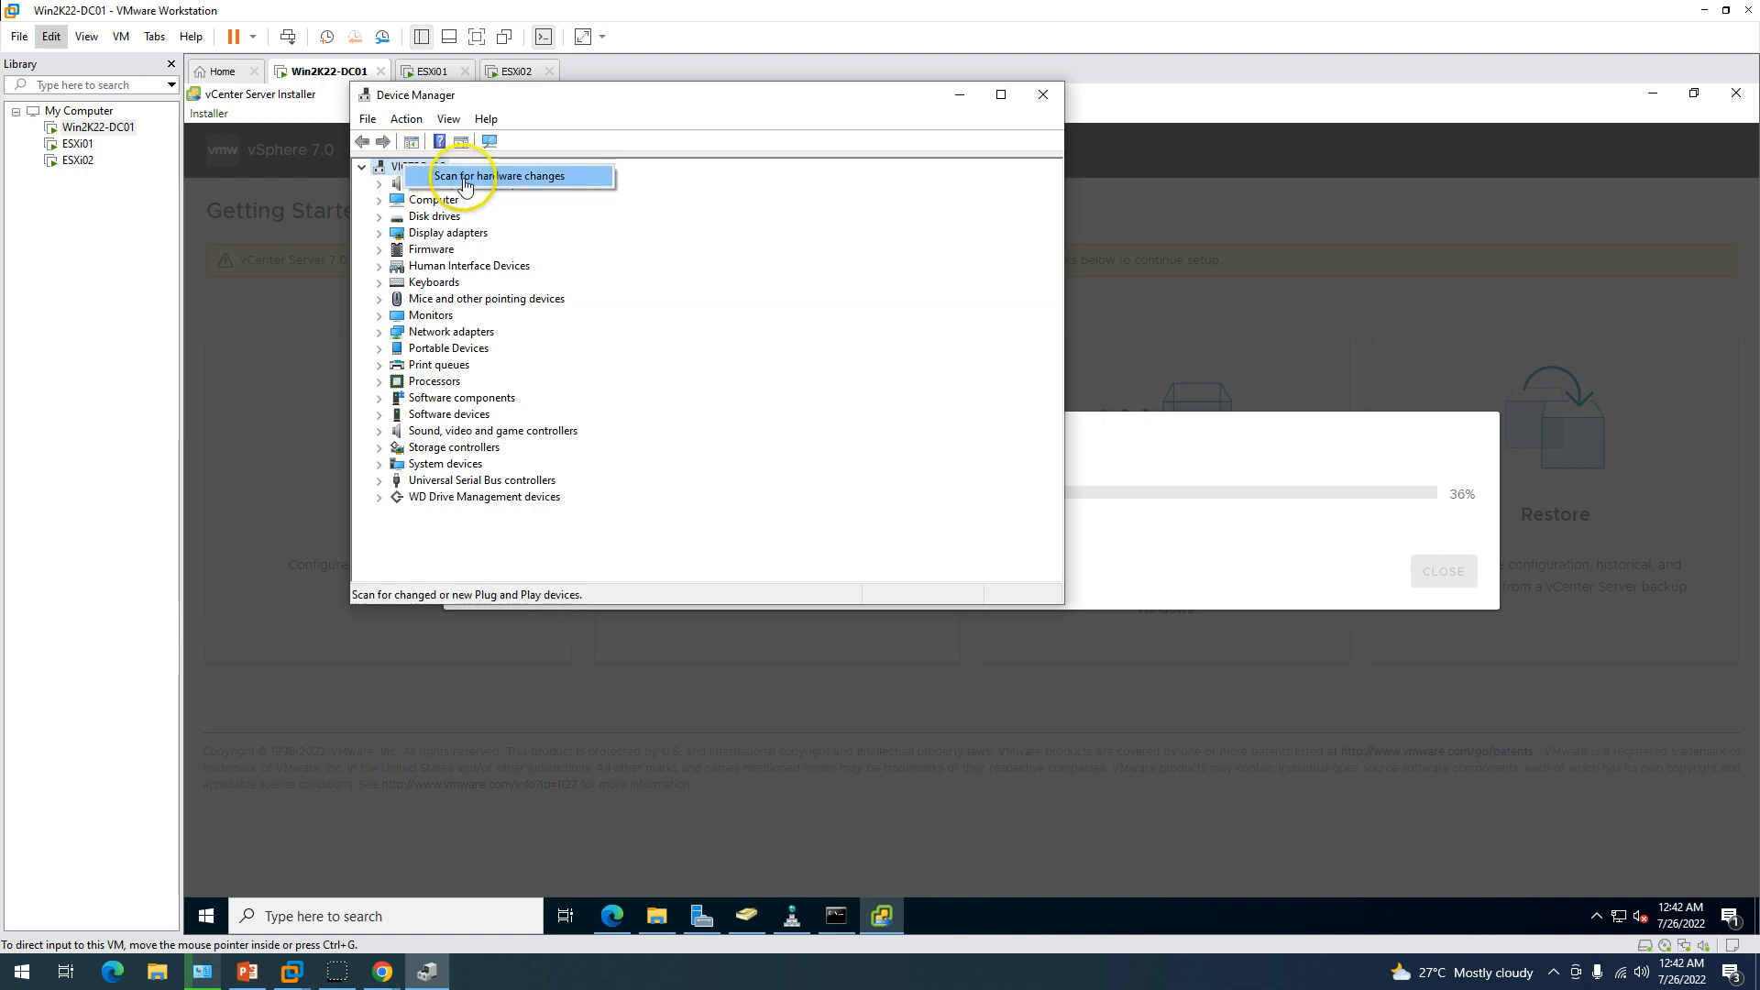
click(405, 121)
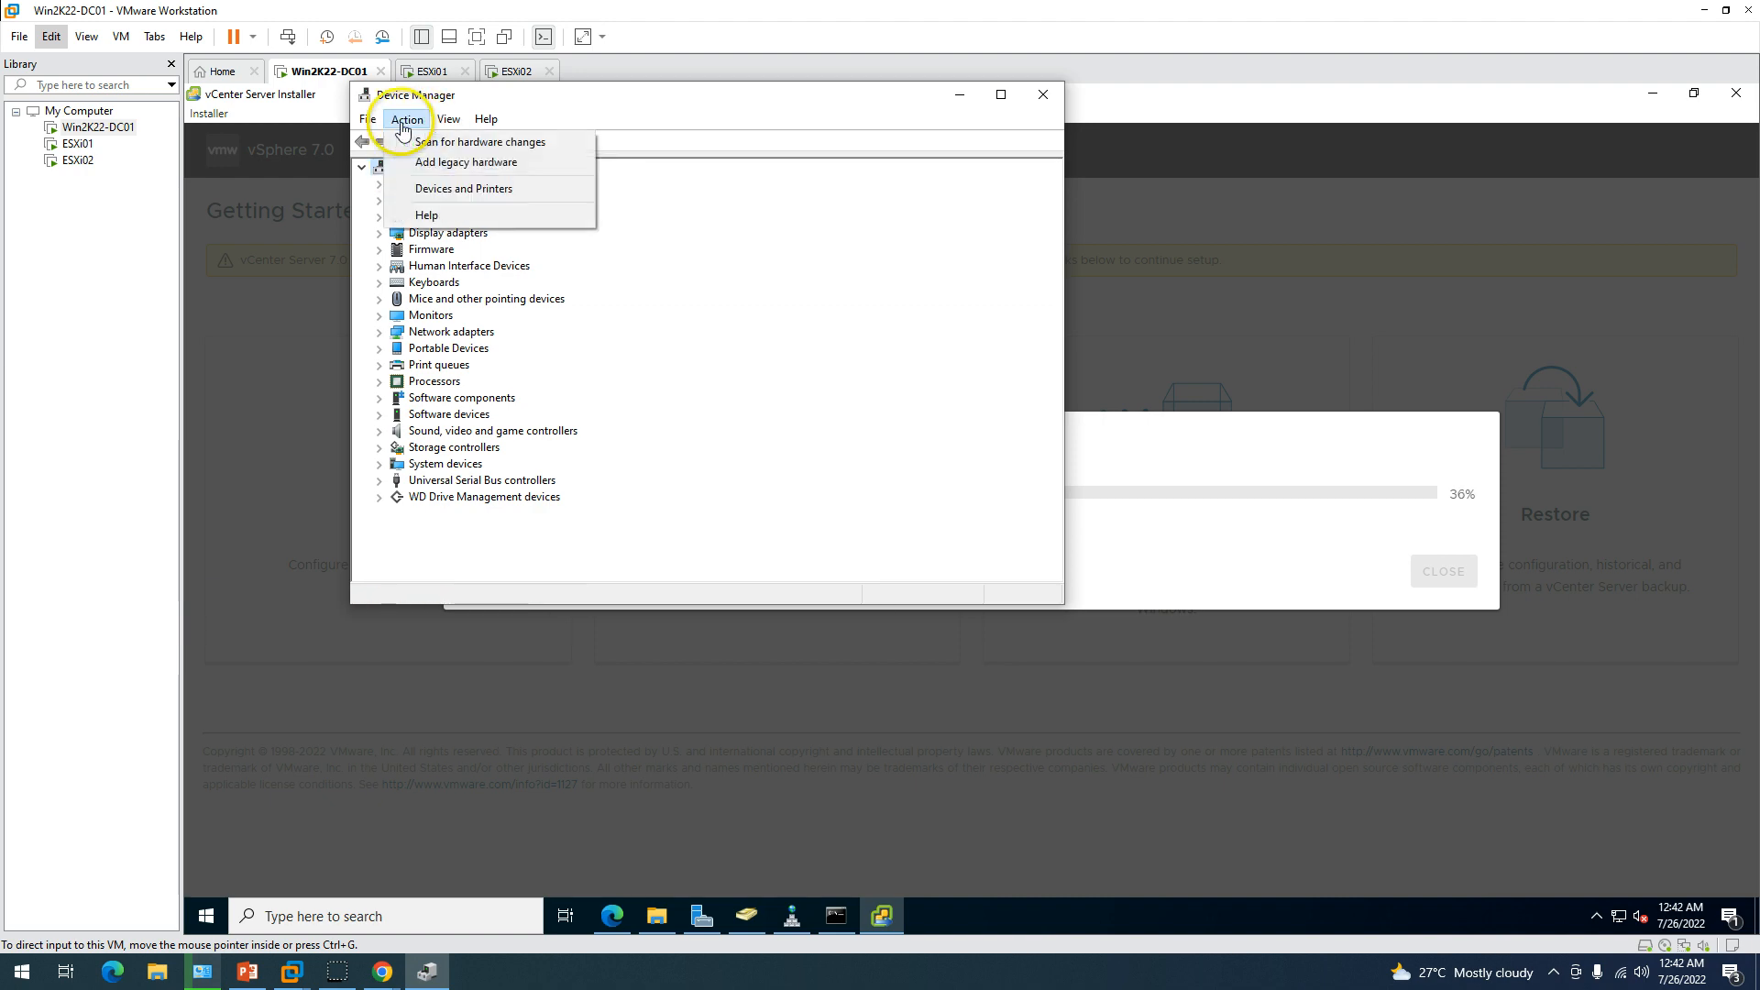
click(467, 162)
Advance the wizard to manual hardware selection and choose the Network adapters category.
click(781, 542)
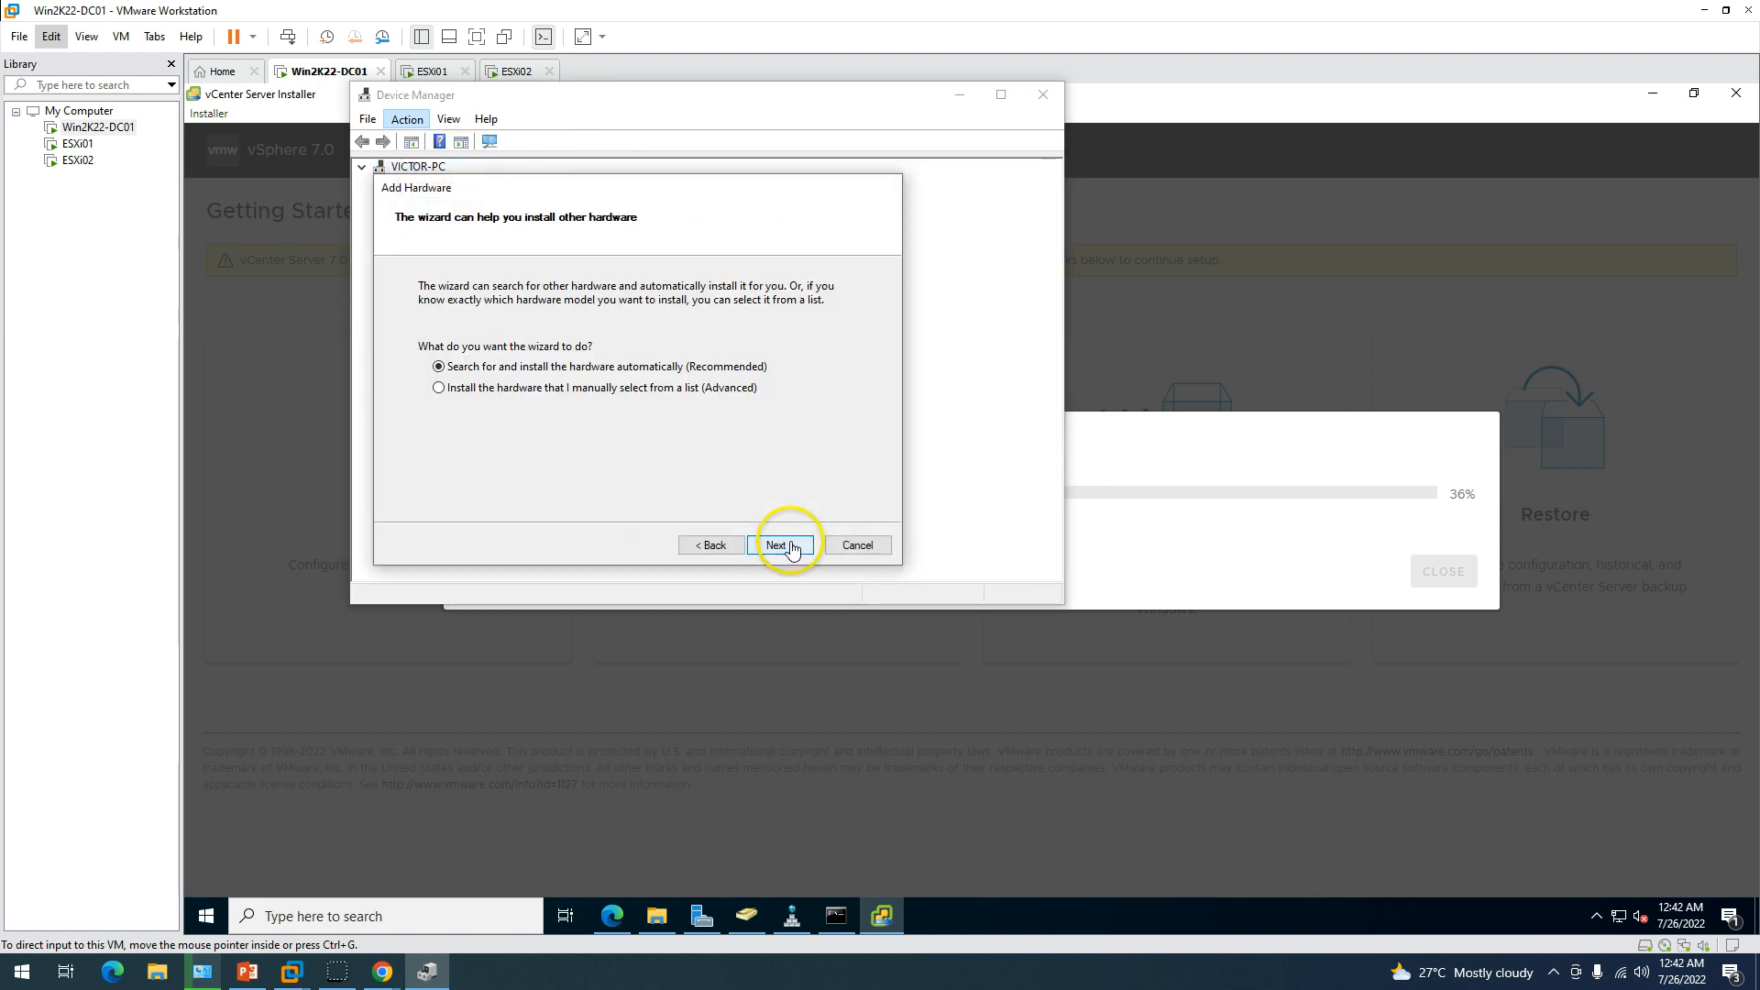
click(759, 547)
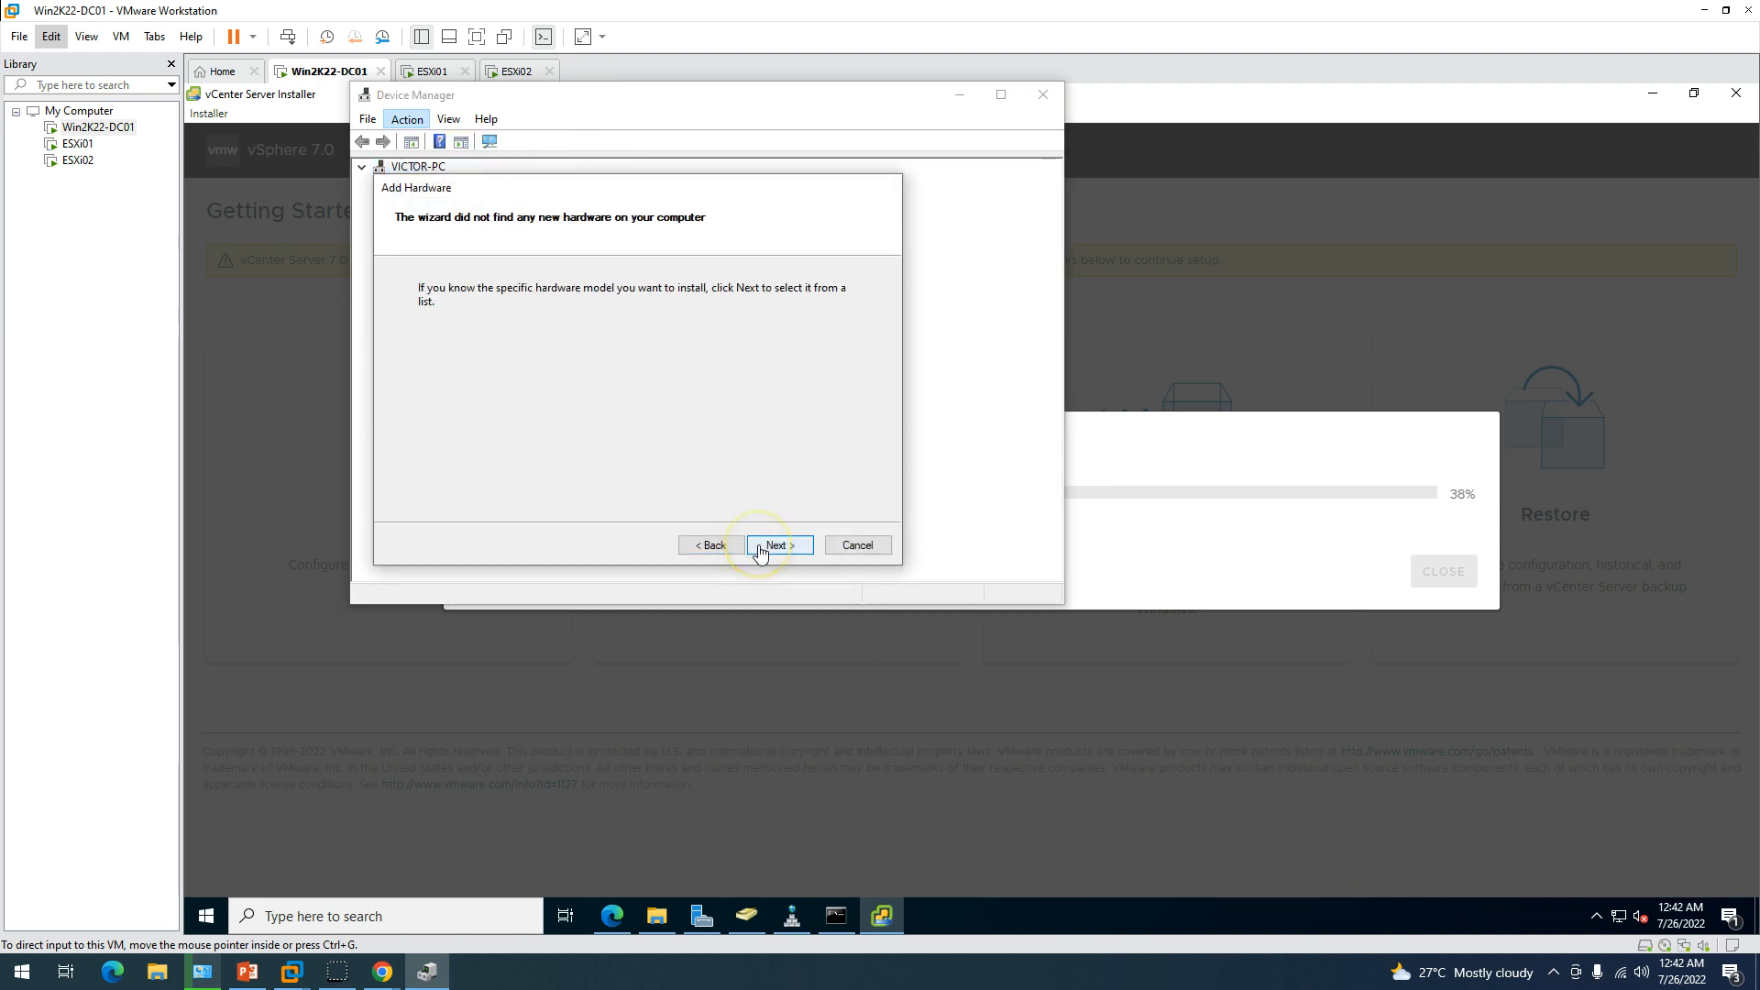
click(761, 548)
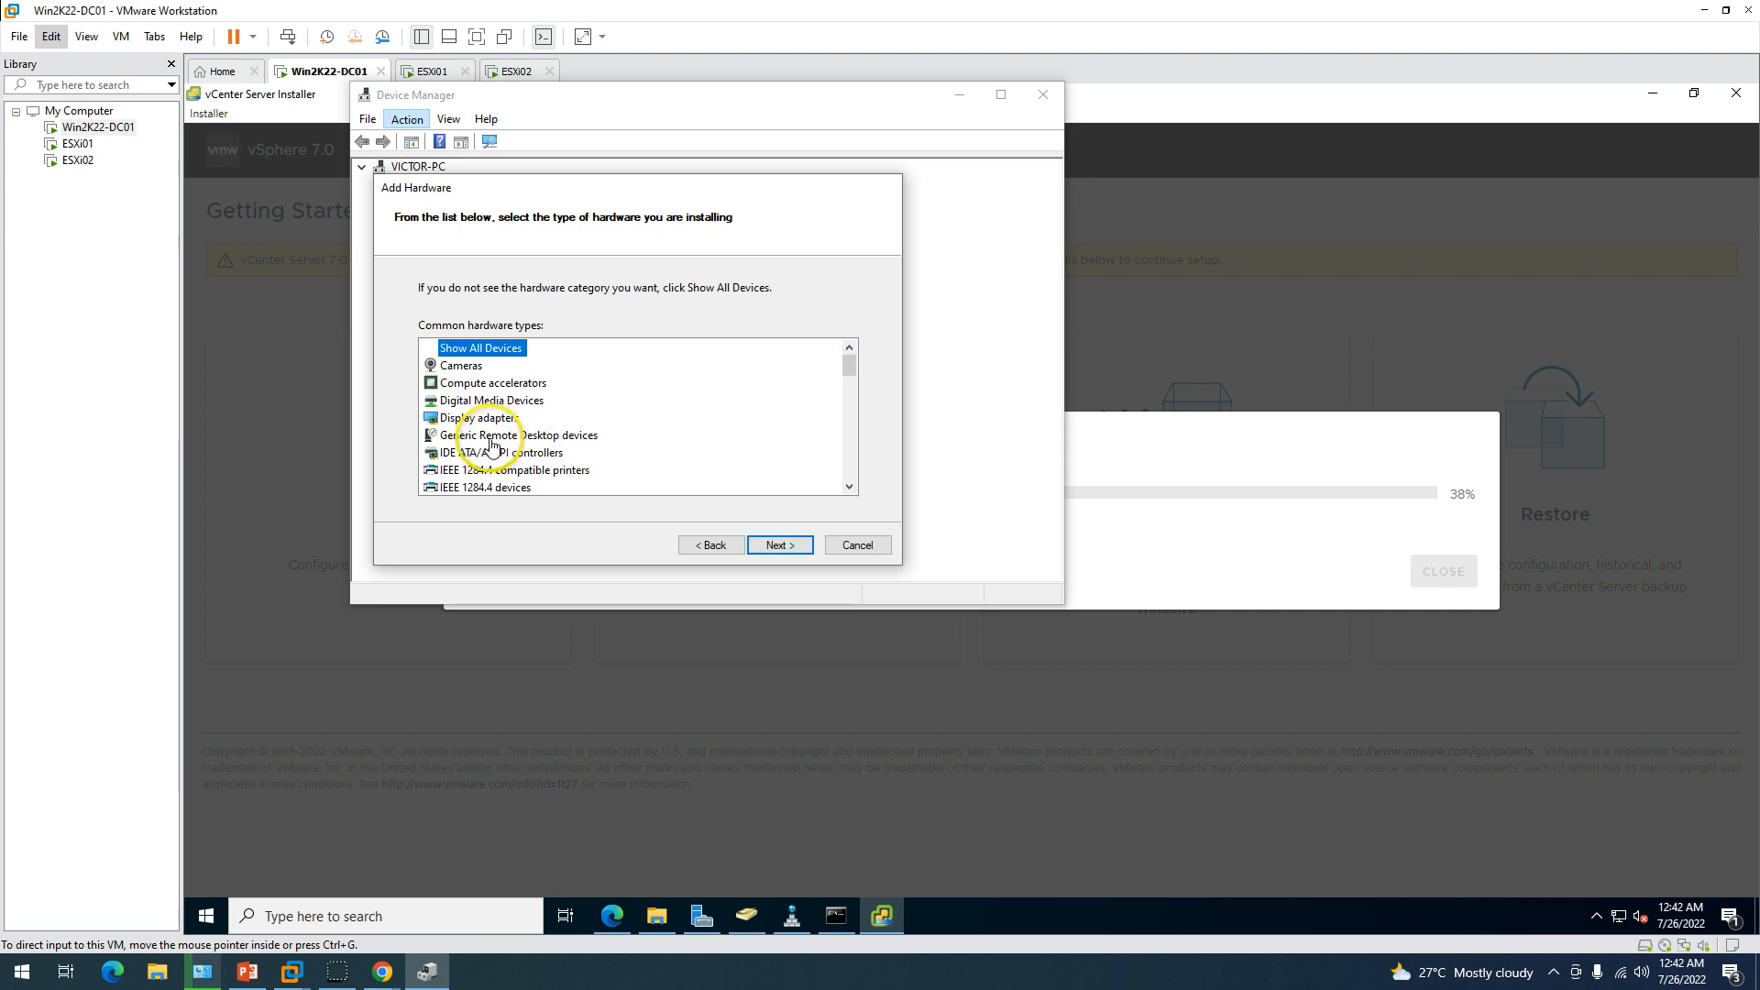
drag(849, 365, 849, 381)
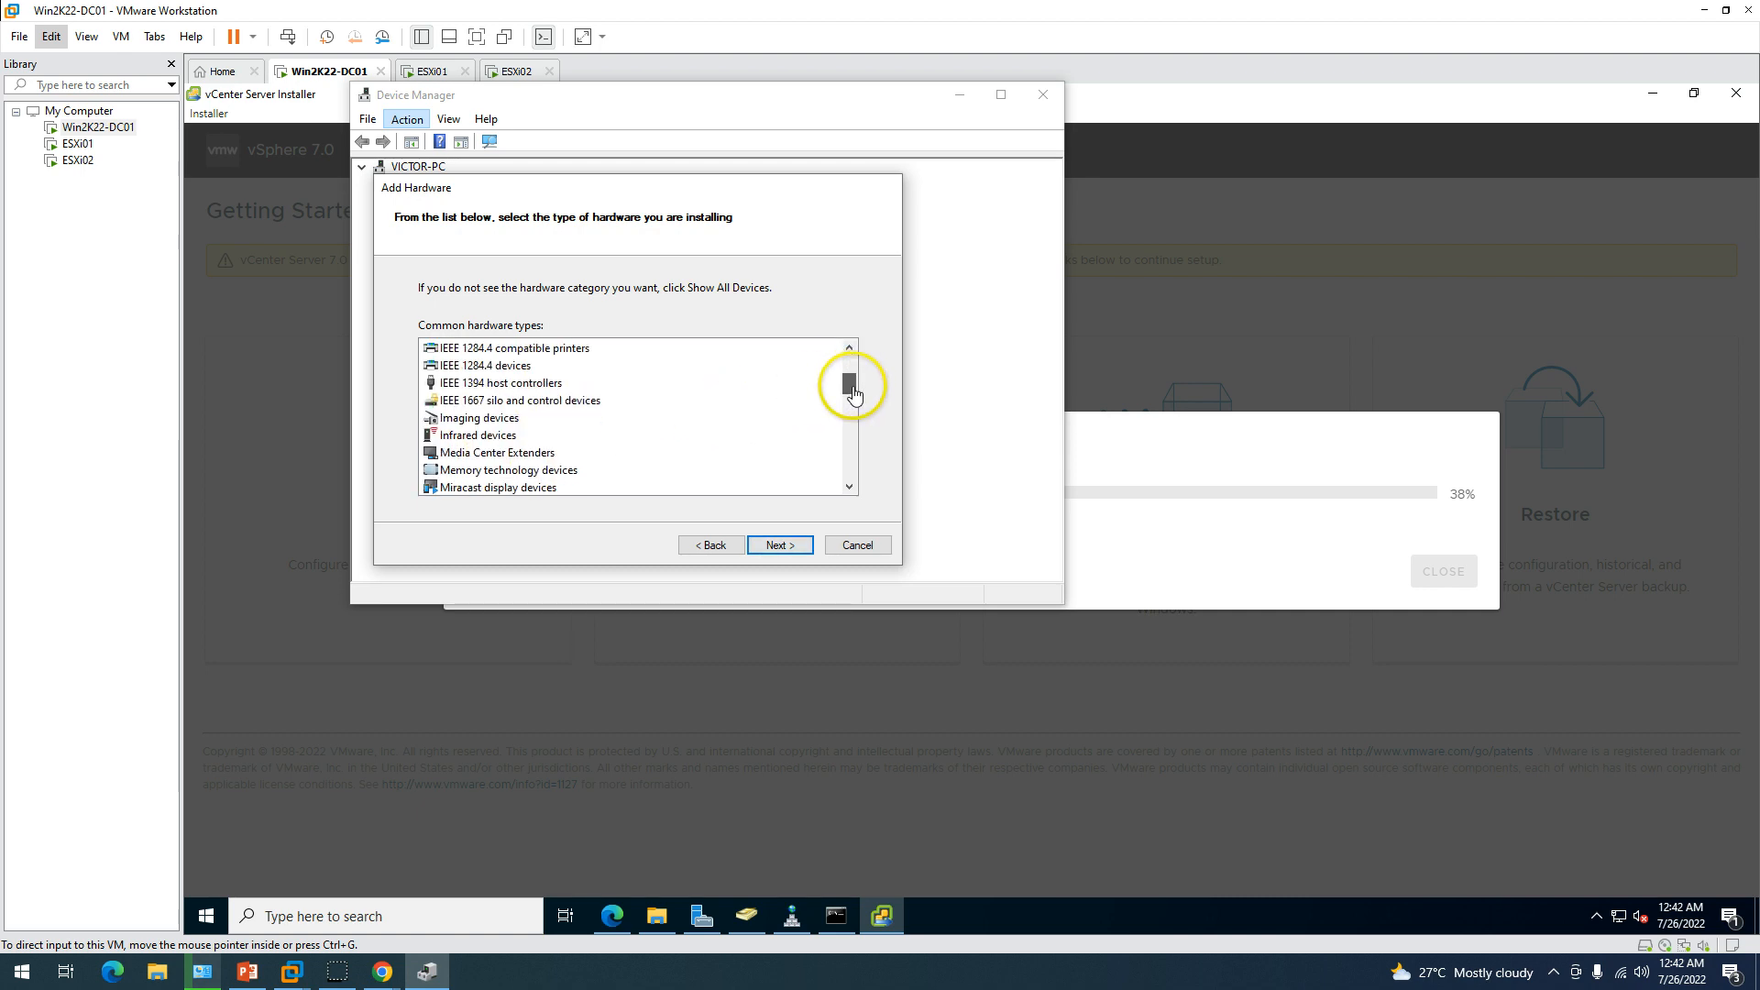
click(518, 452)
key(n)
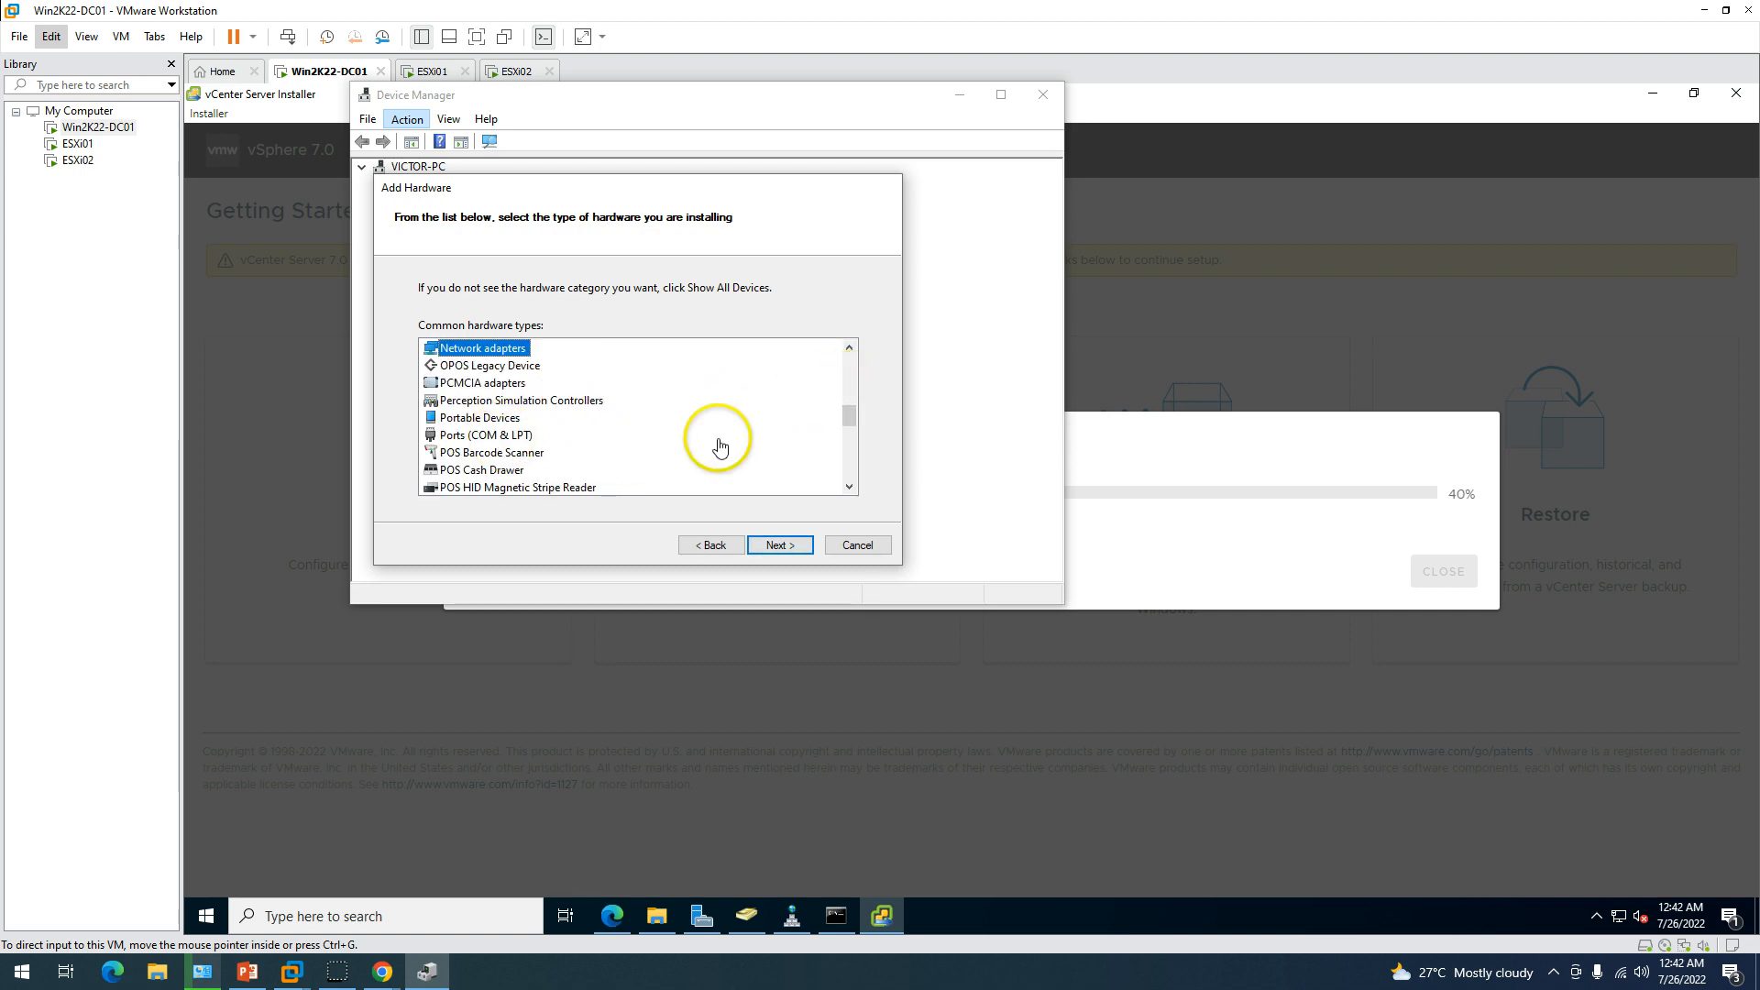
click(780, 544)
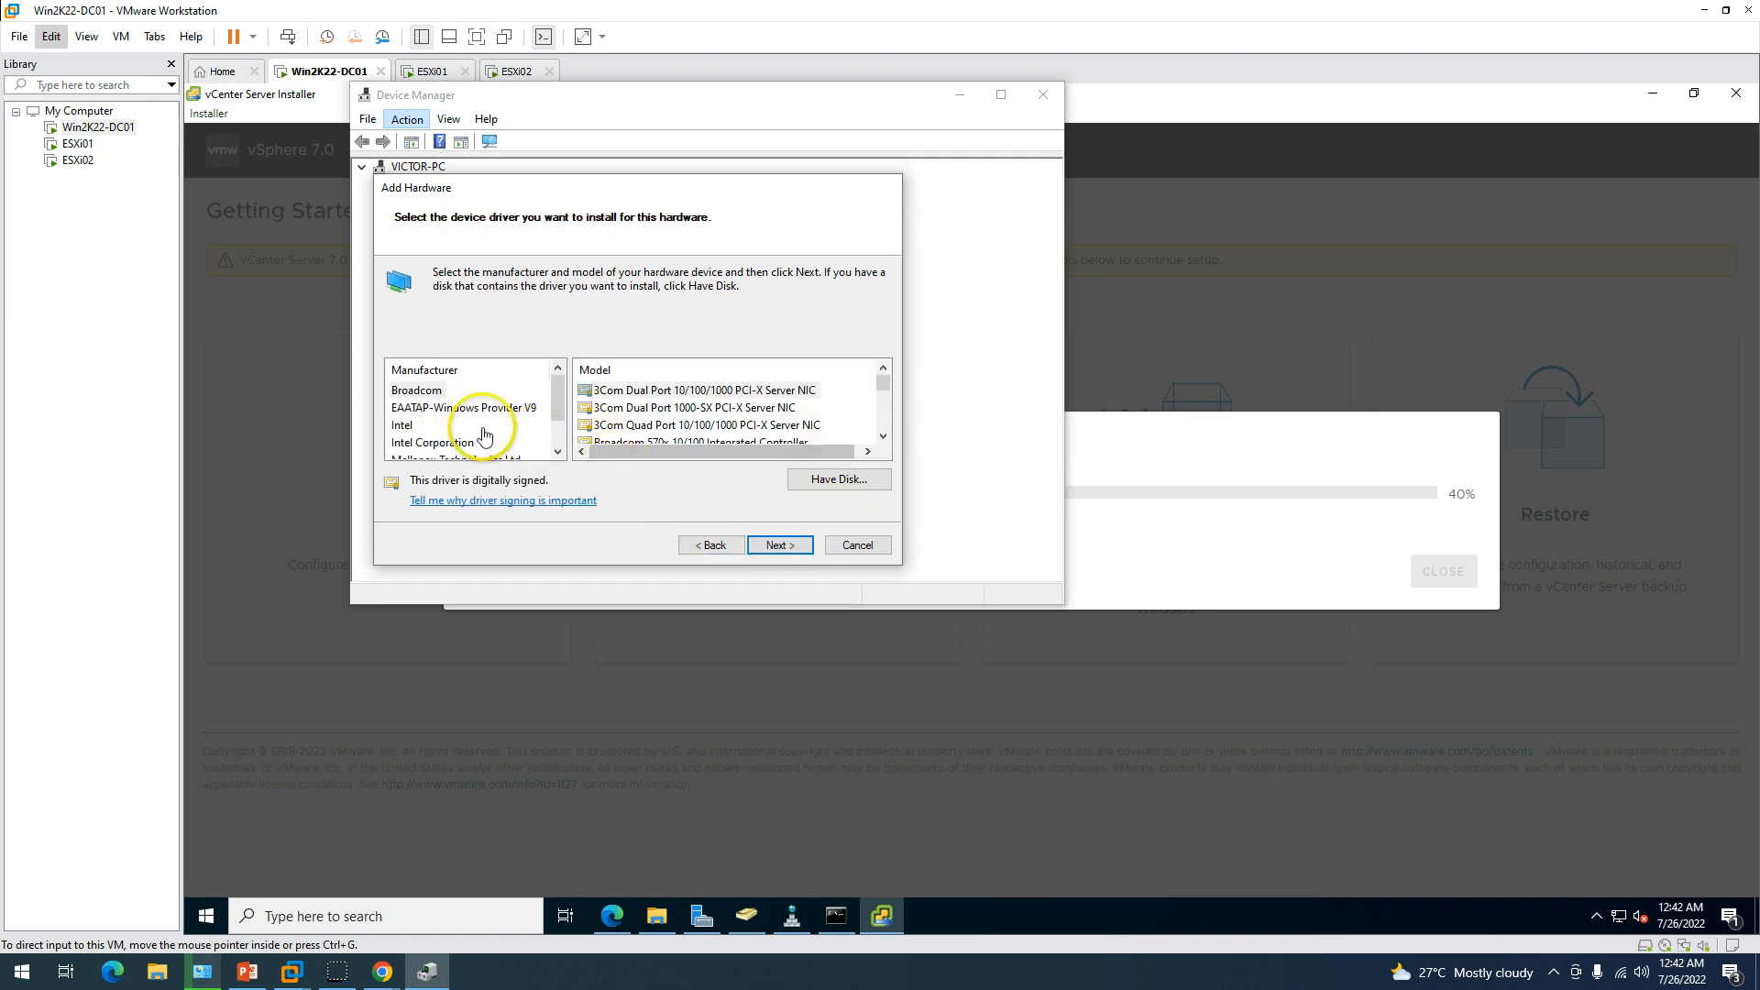
Pick Microsoft > Microsoft KM-TEST Loopback Adapter and complete its installation.
click(396, 429)
key(m)
key(m)
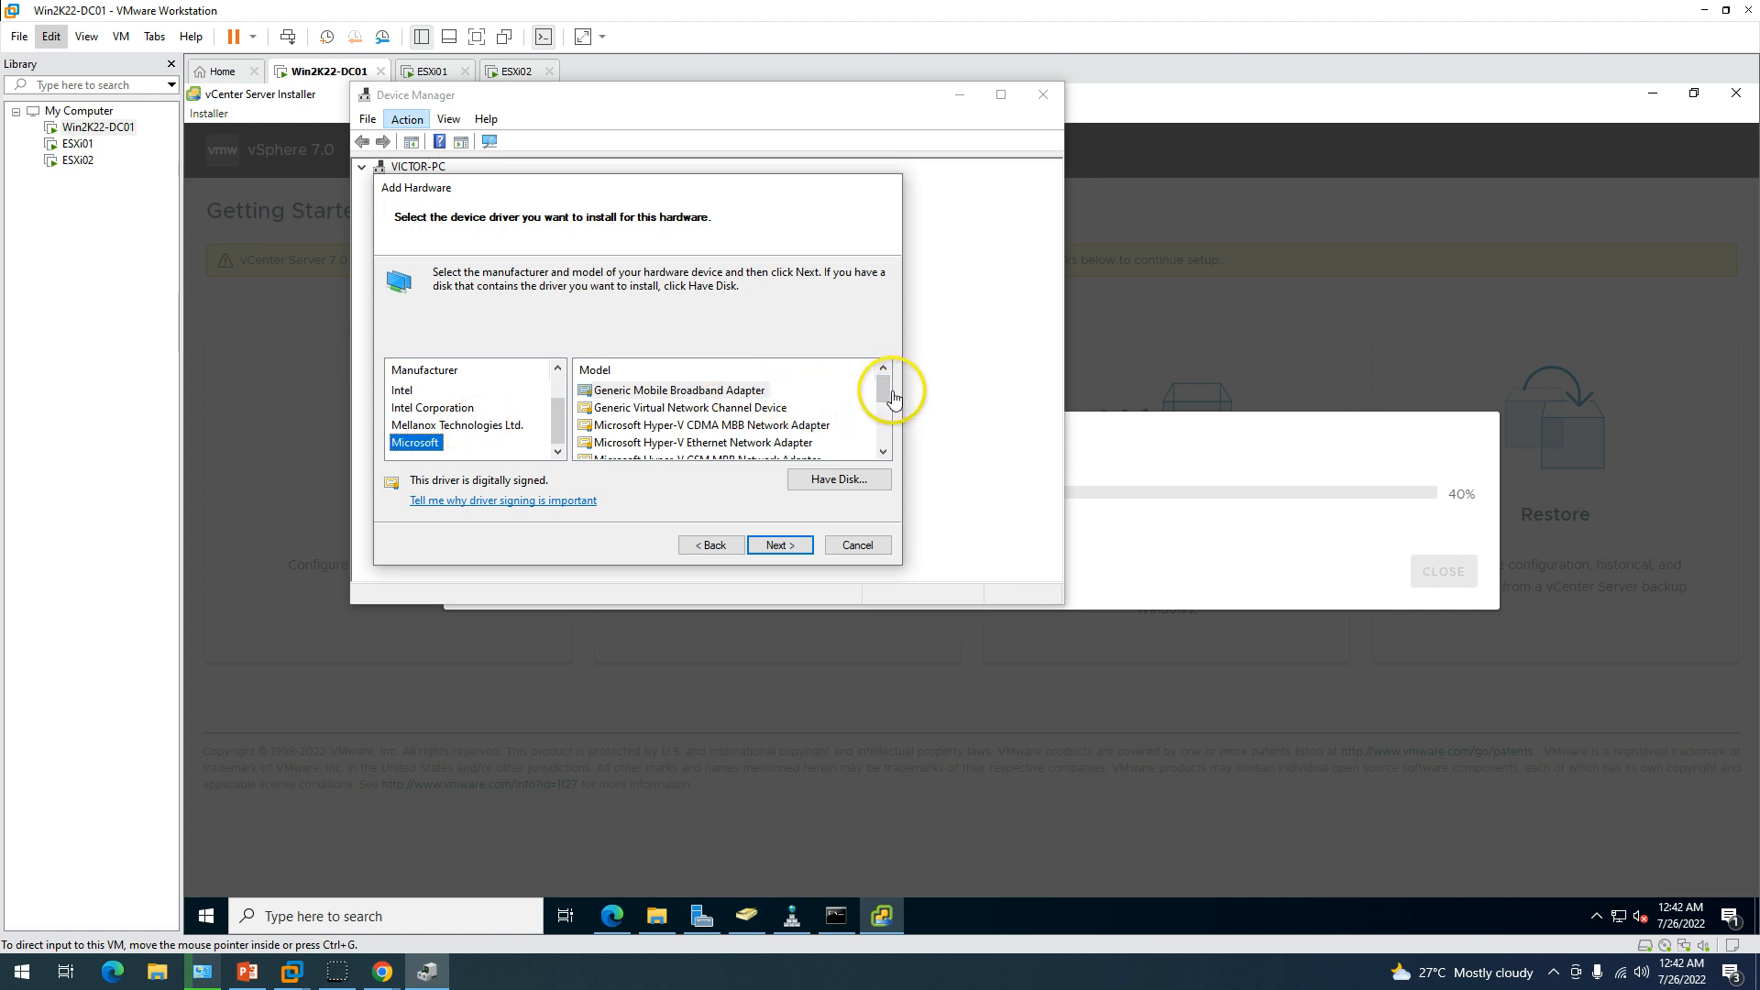
drag(880, 392, 885, 432)
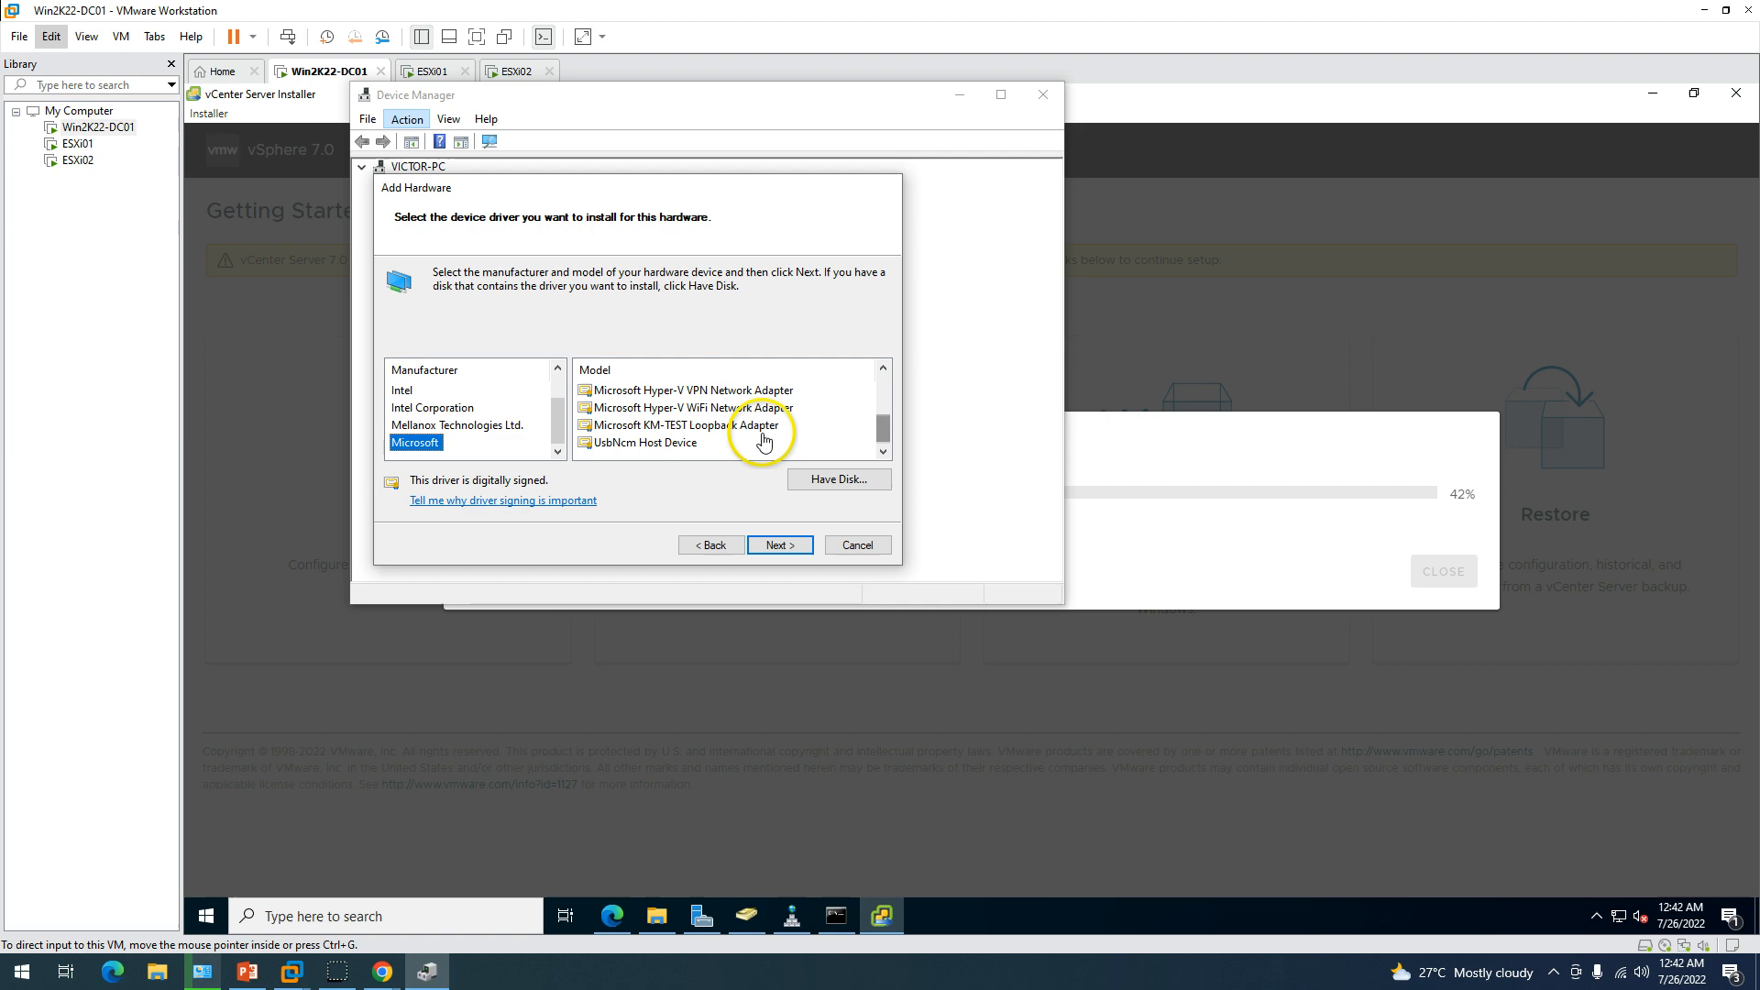
click(676, 429)
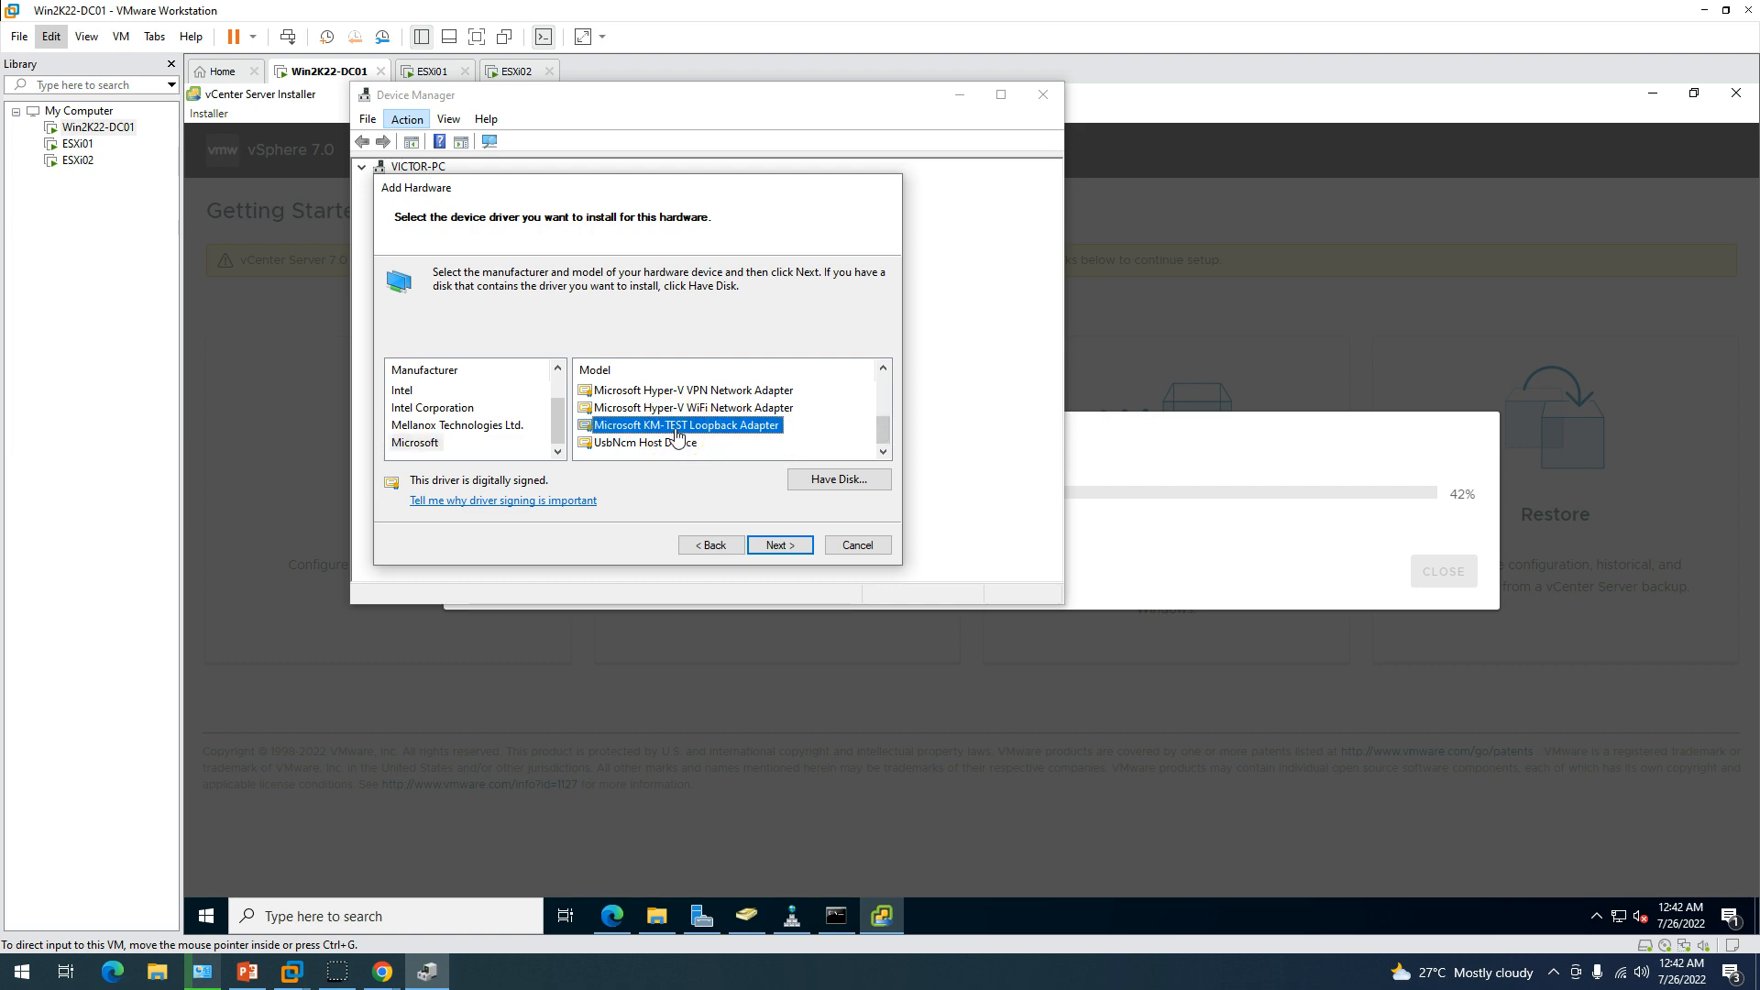
click(780, 554)
click(784, 550)
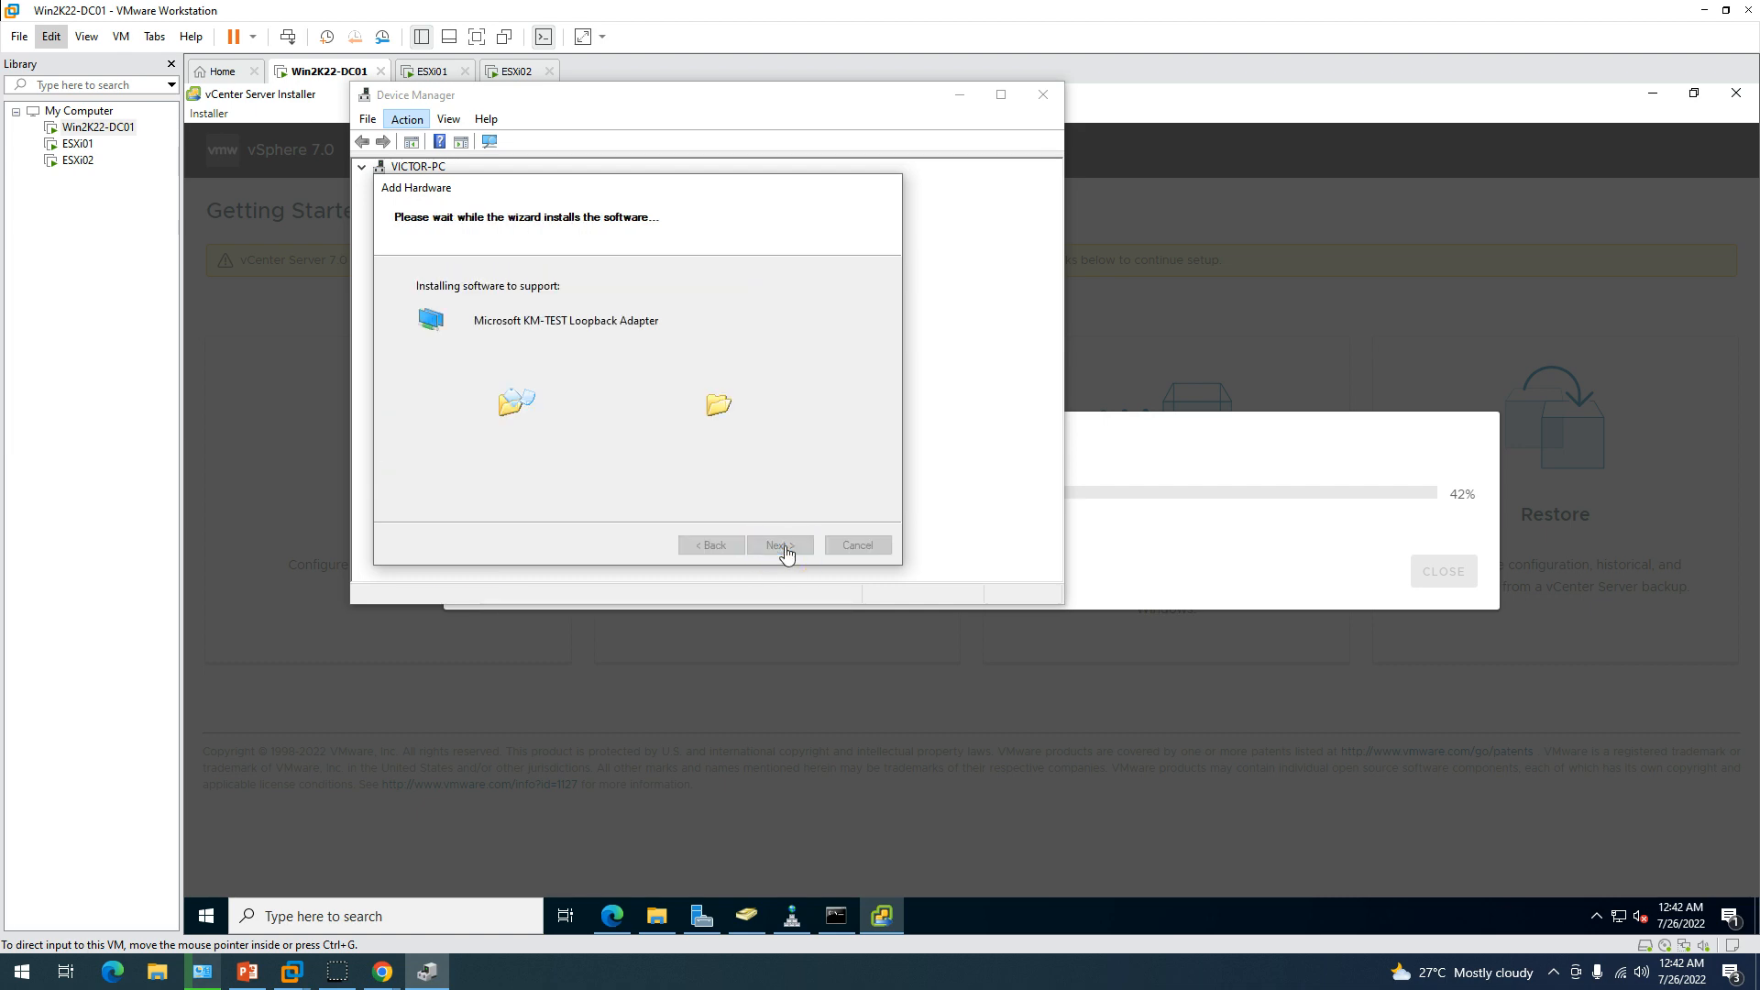
click(774, 543)
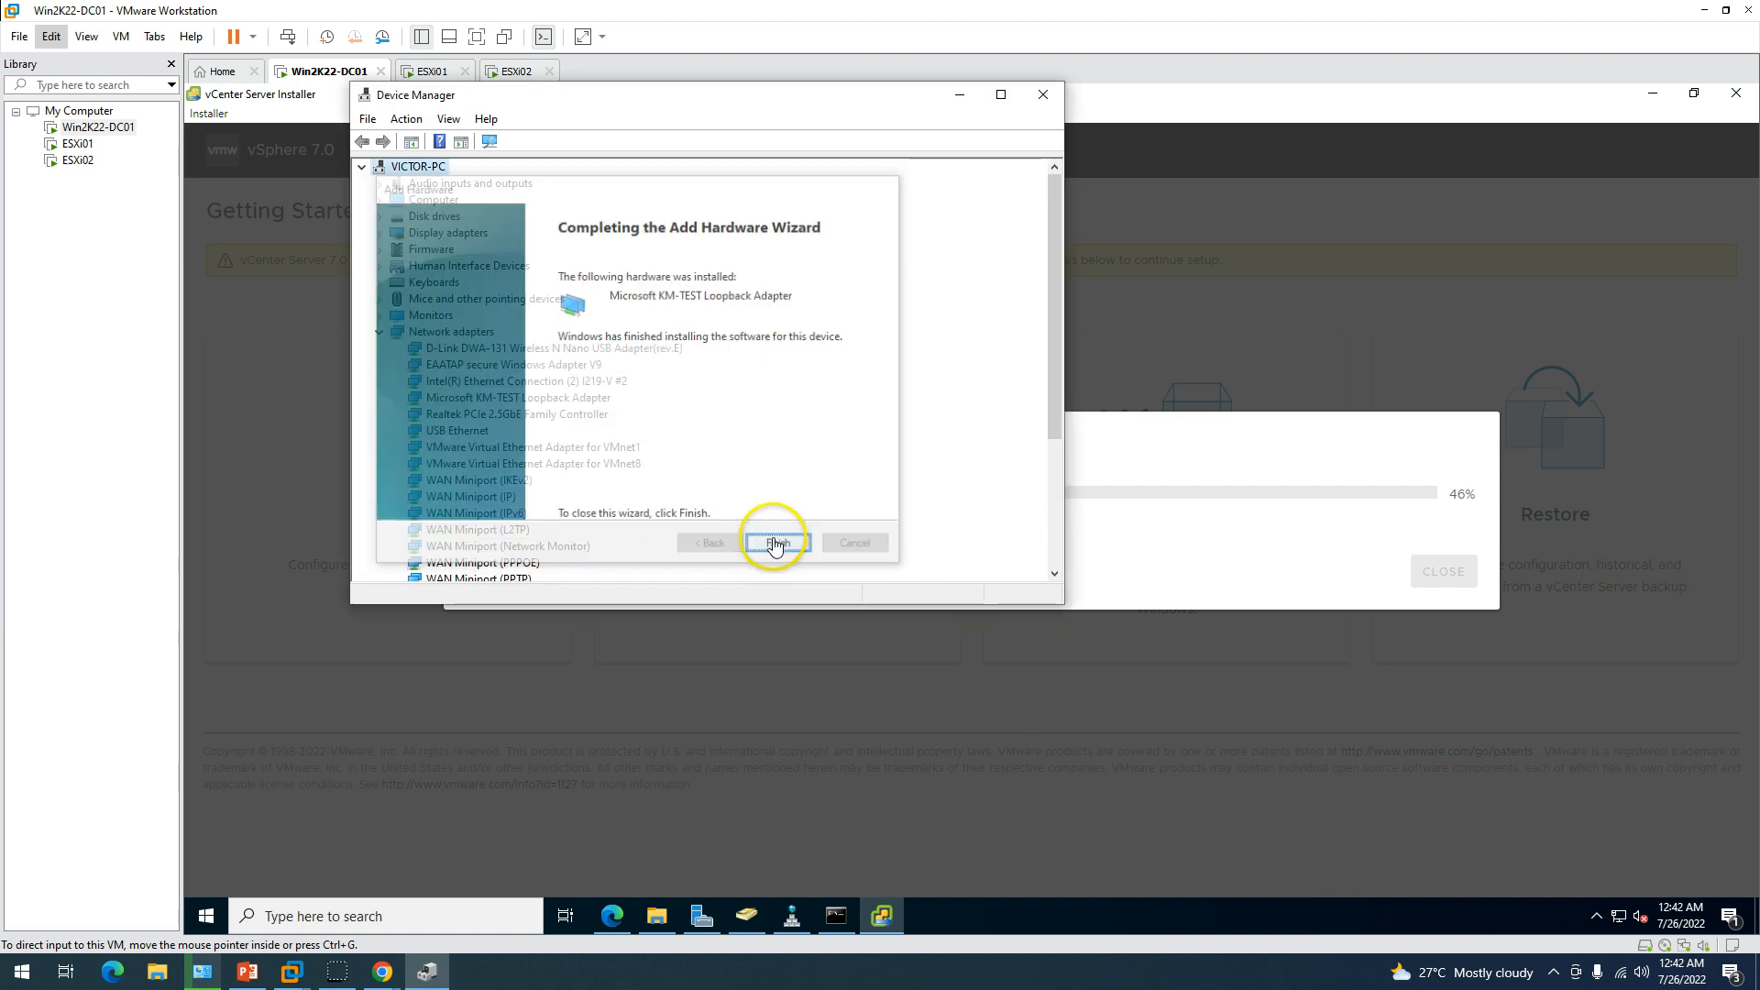
scroll(1053, 275, down, 3)
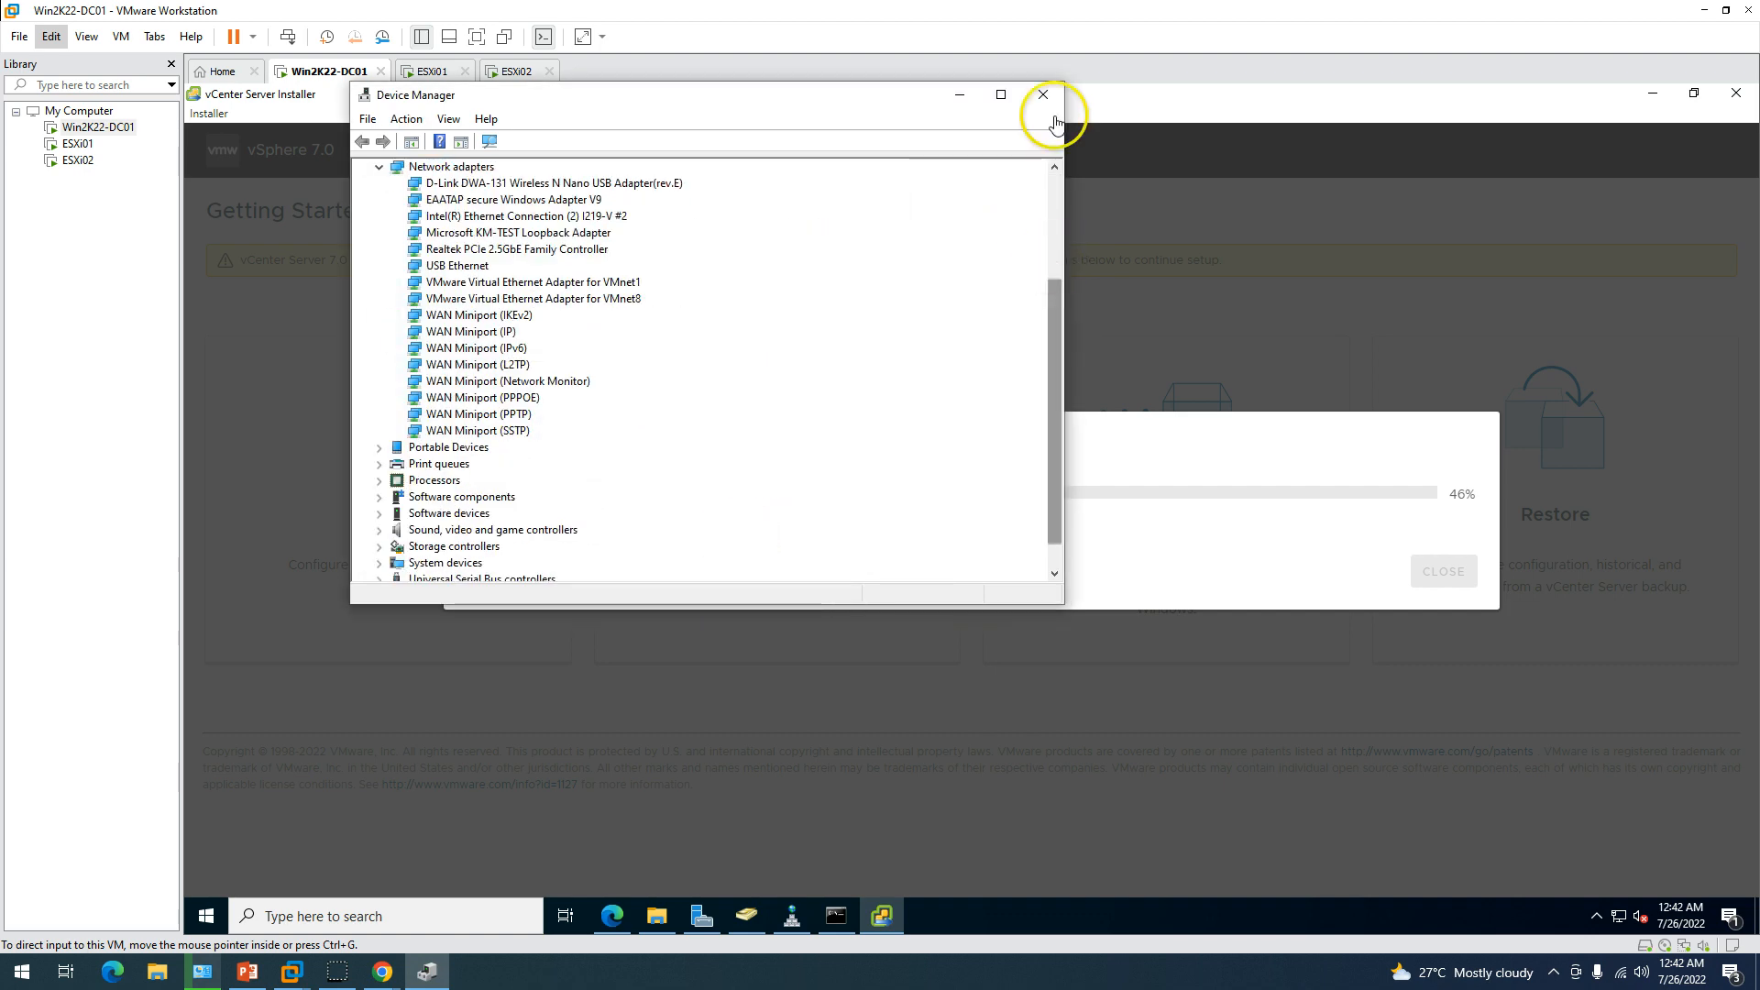
Close Device Manager and open the Virtual Network Editor with administrator rights.
click(1046, 94)
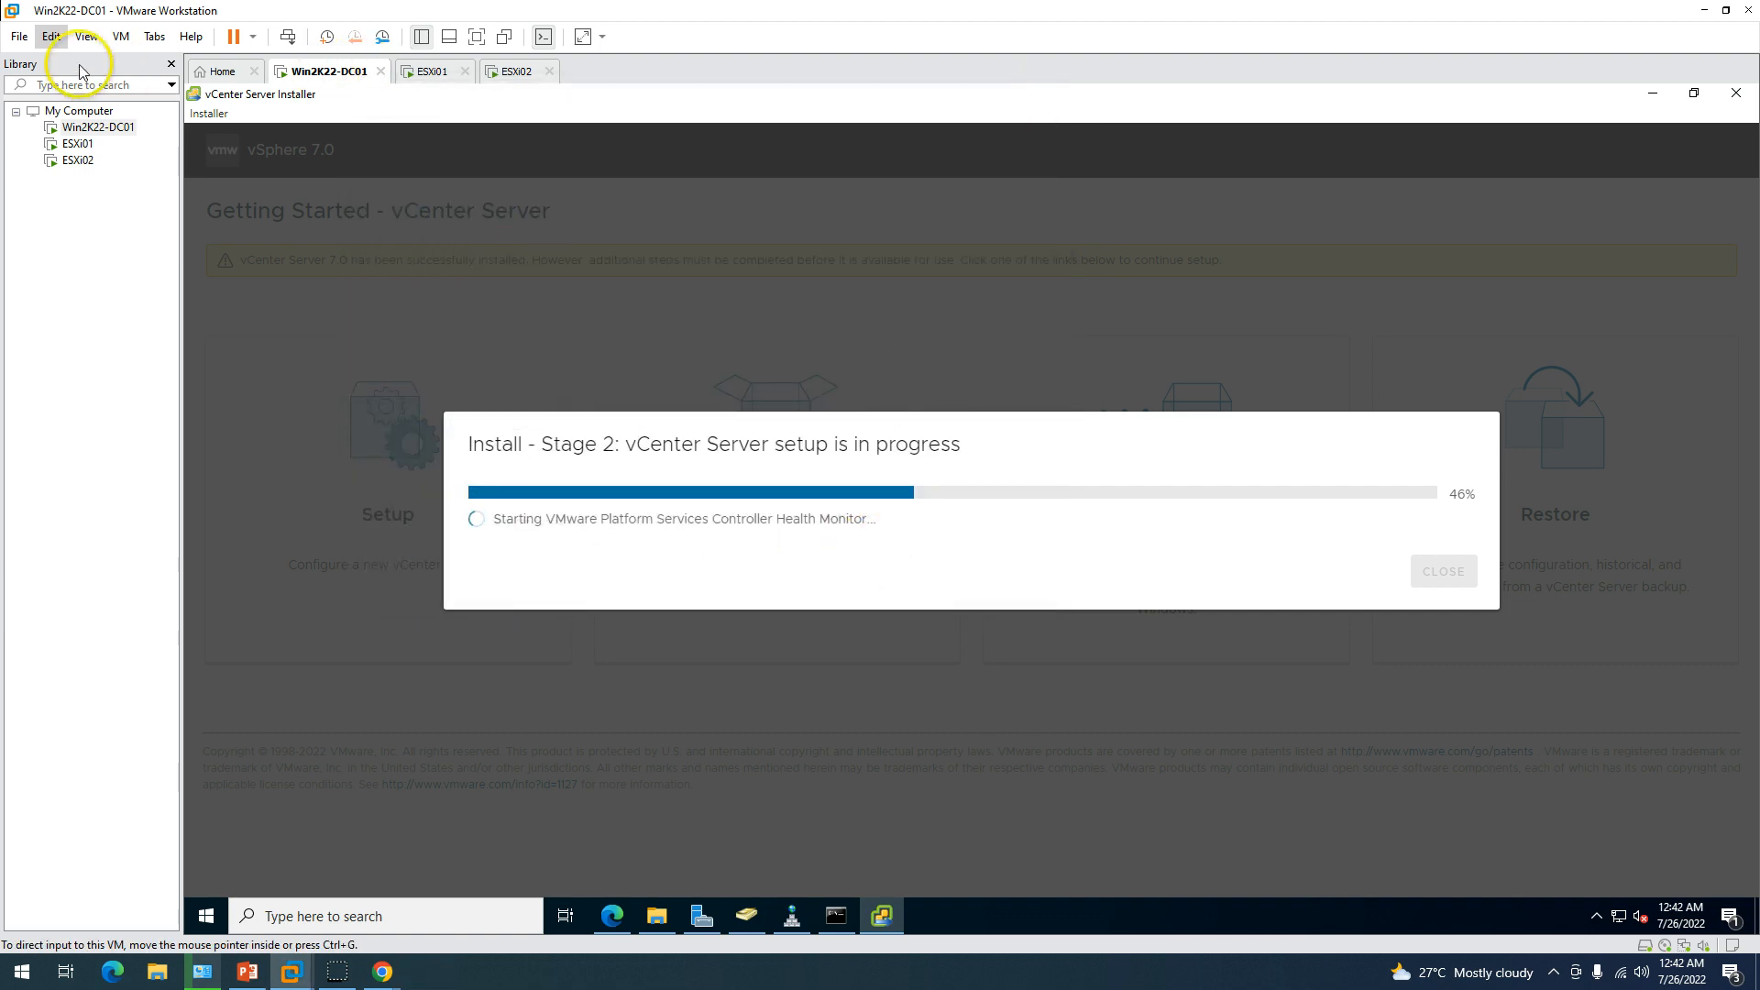
click(50, 36)
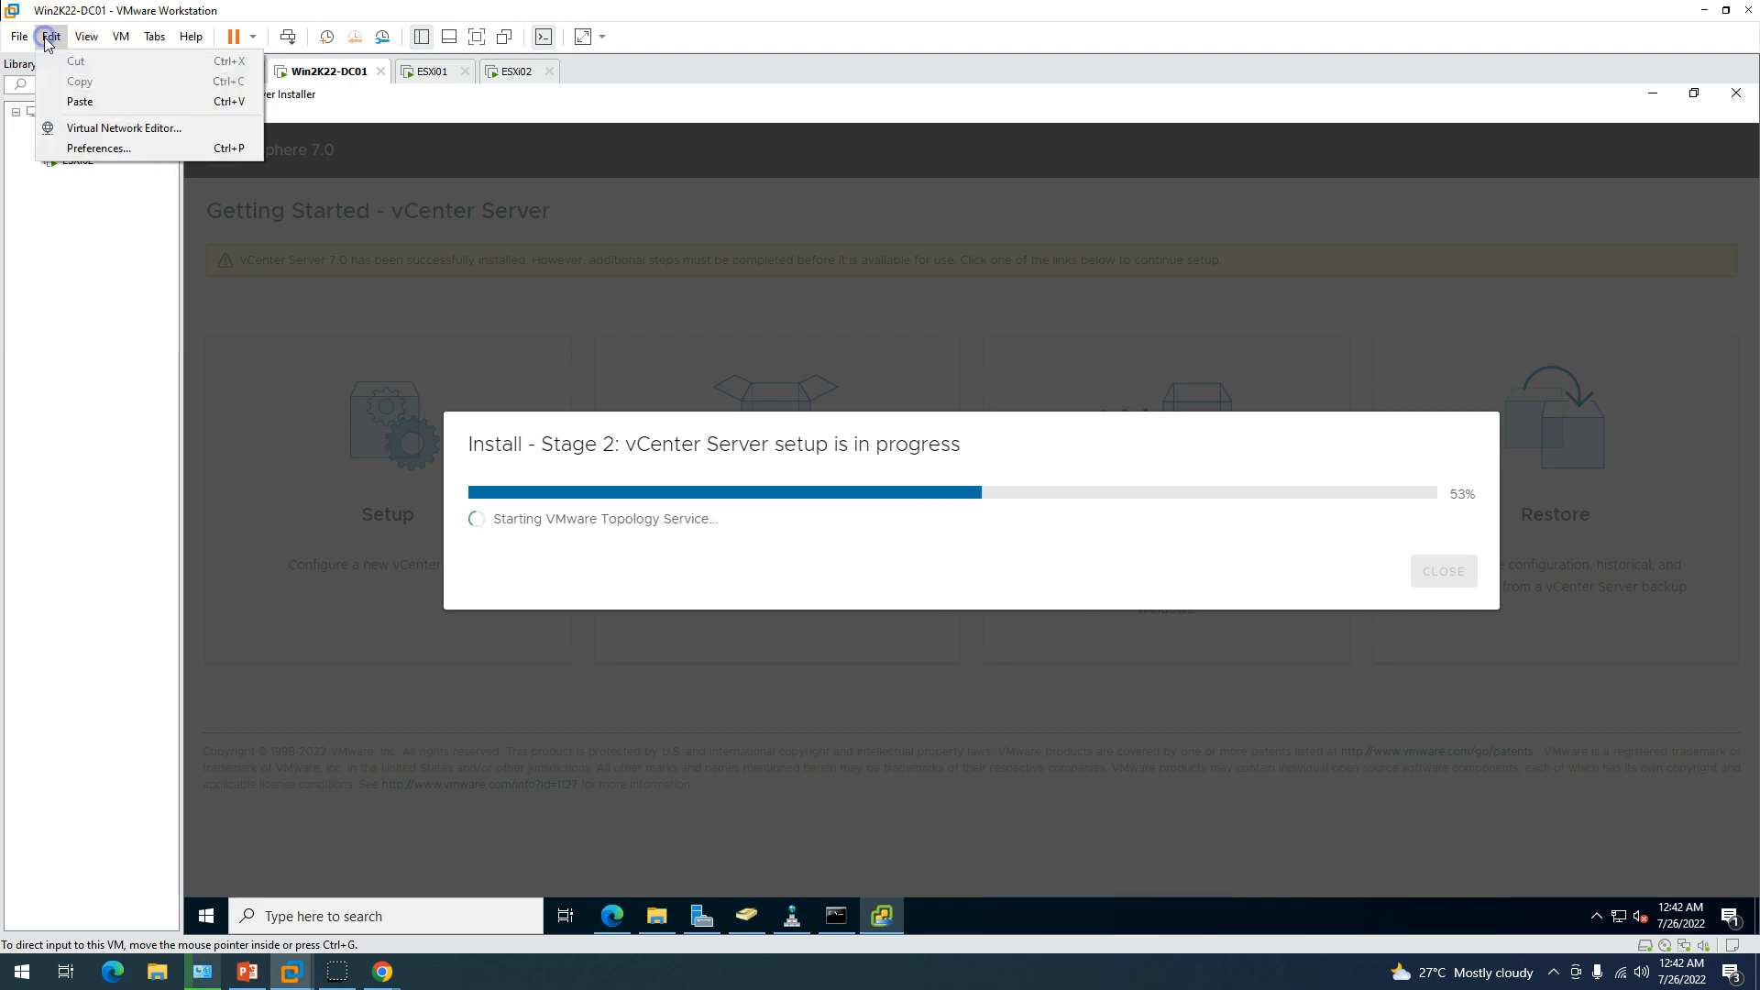
click(98, 137)
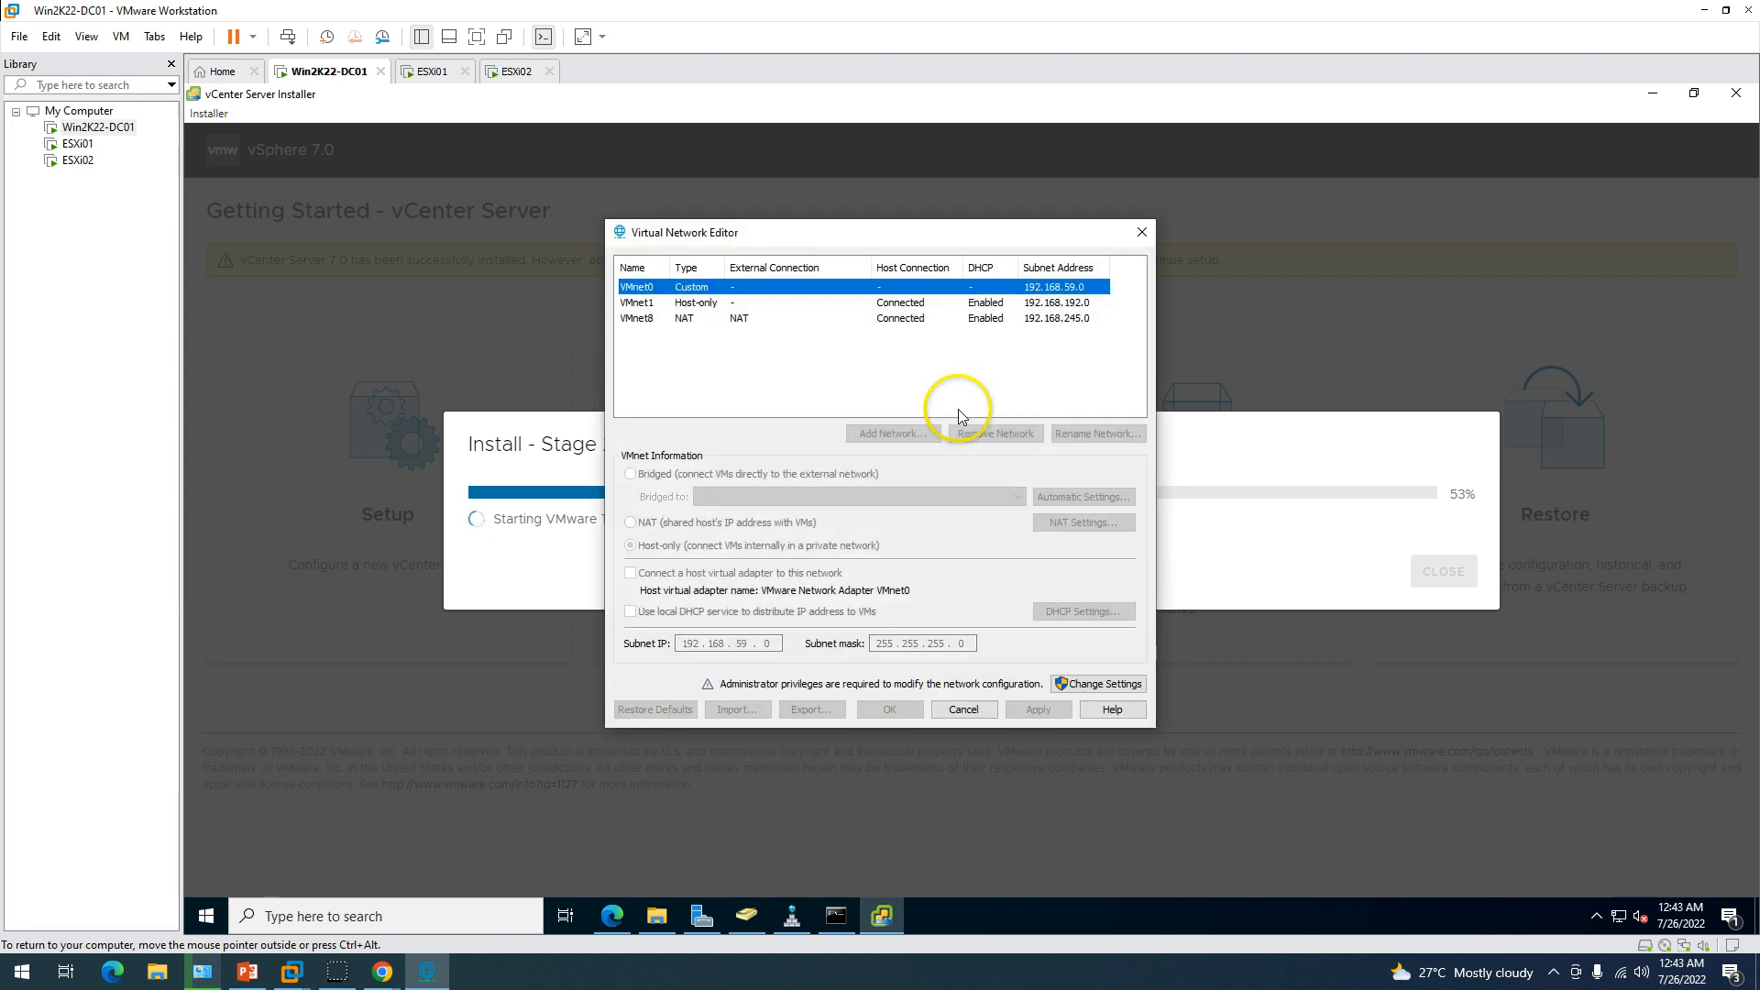
click(1098, 684)
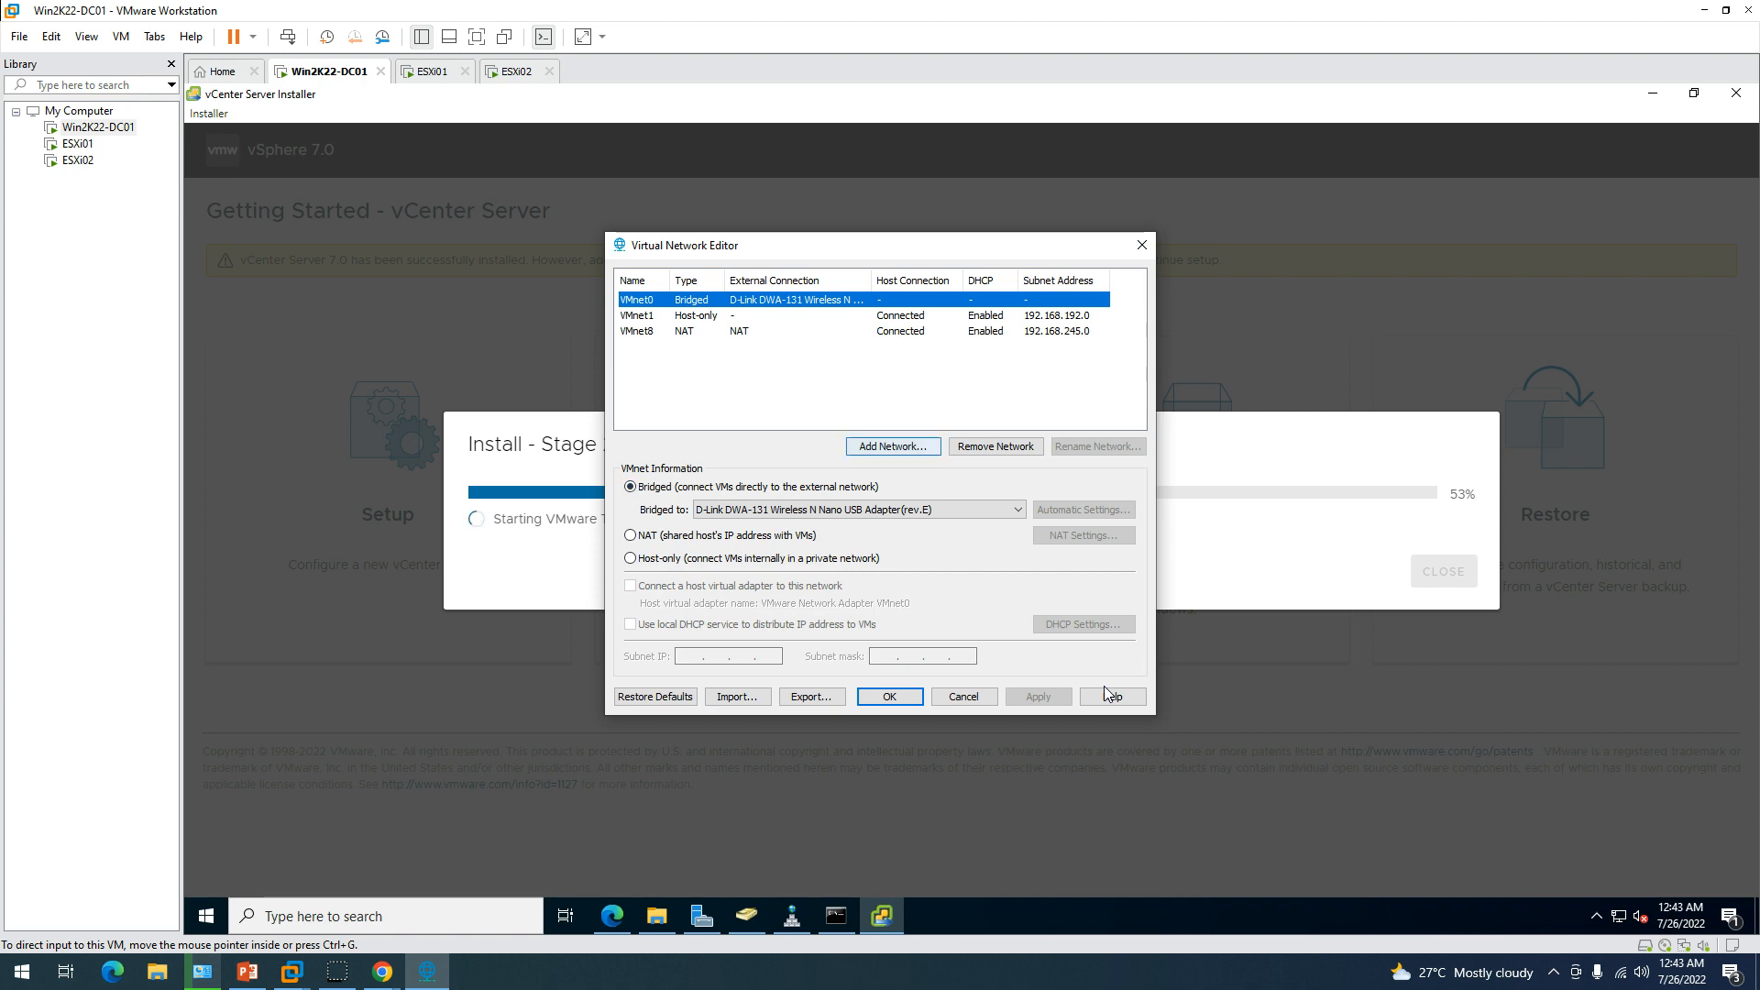
Add VMnet2 bridged to the Microsoft KM-TEST Loopback Adapter, then apply and confirm with OK.
click(893, 446)
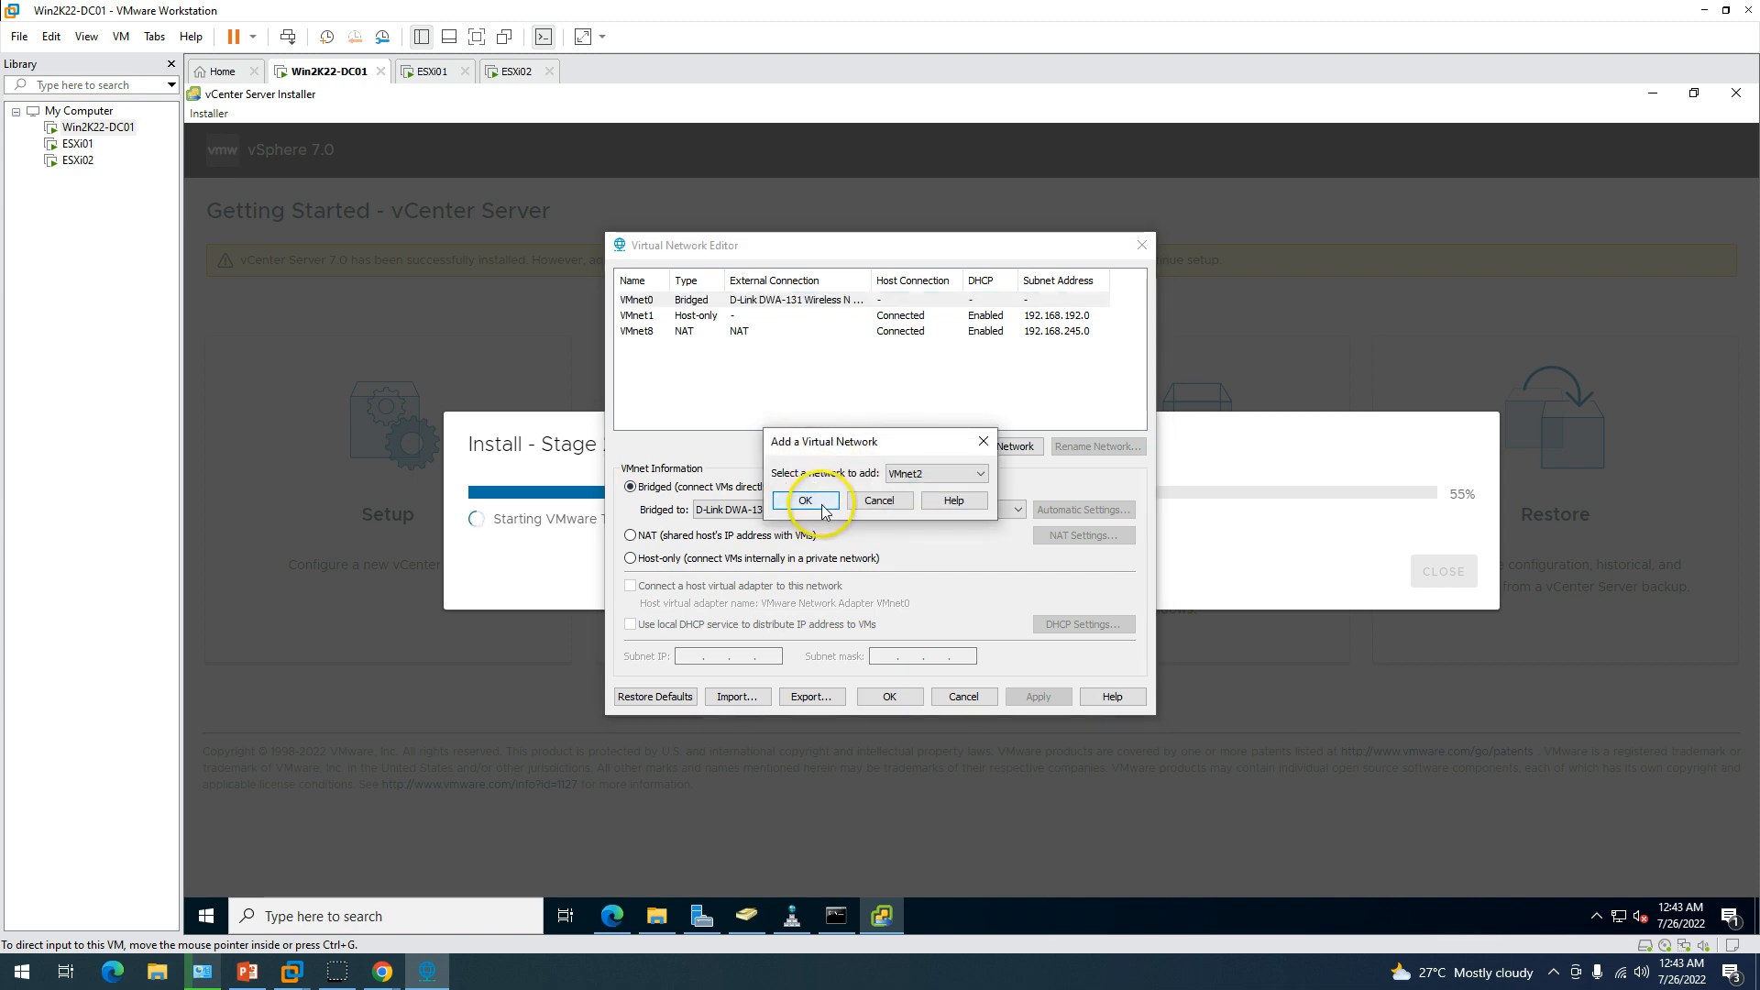
click(806, 502)
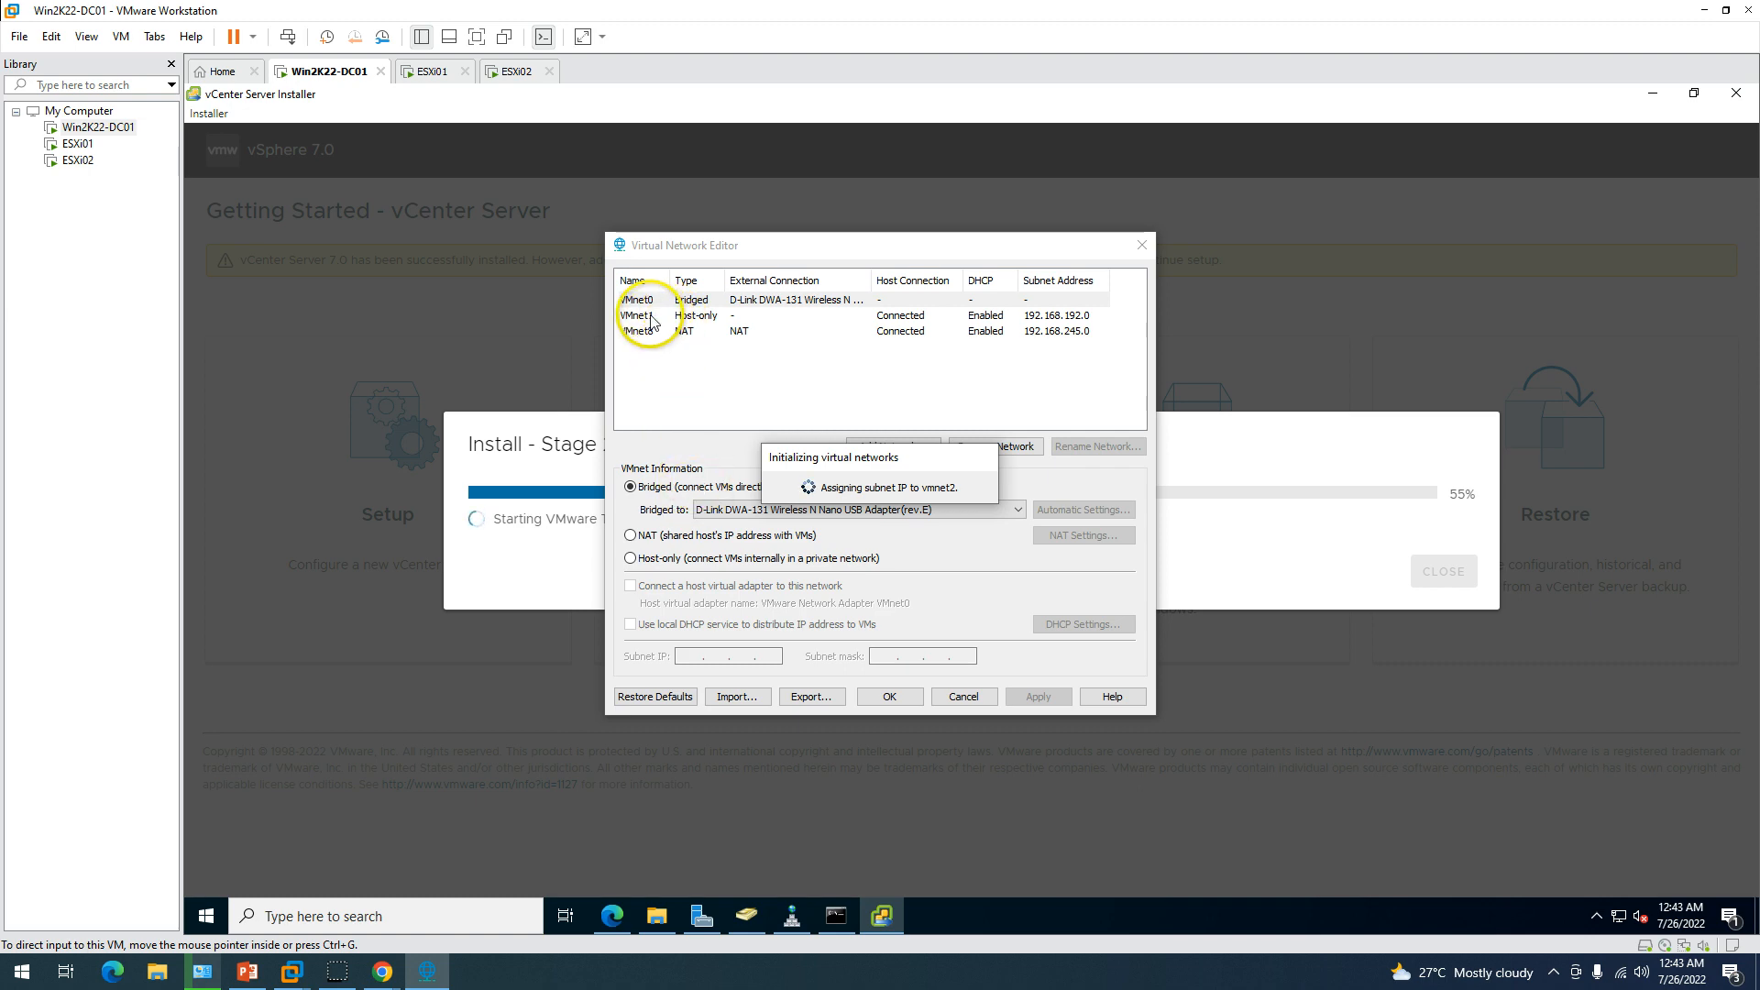
click(706, 487)
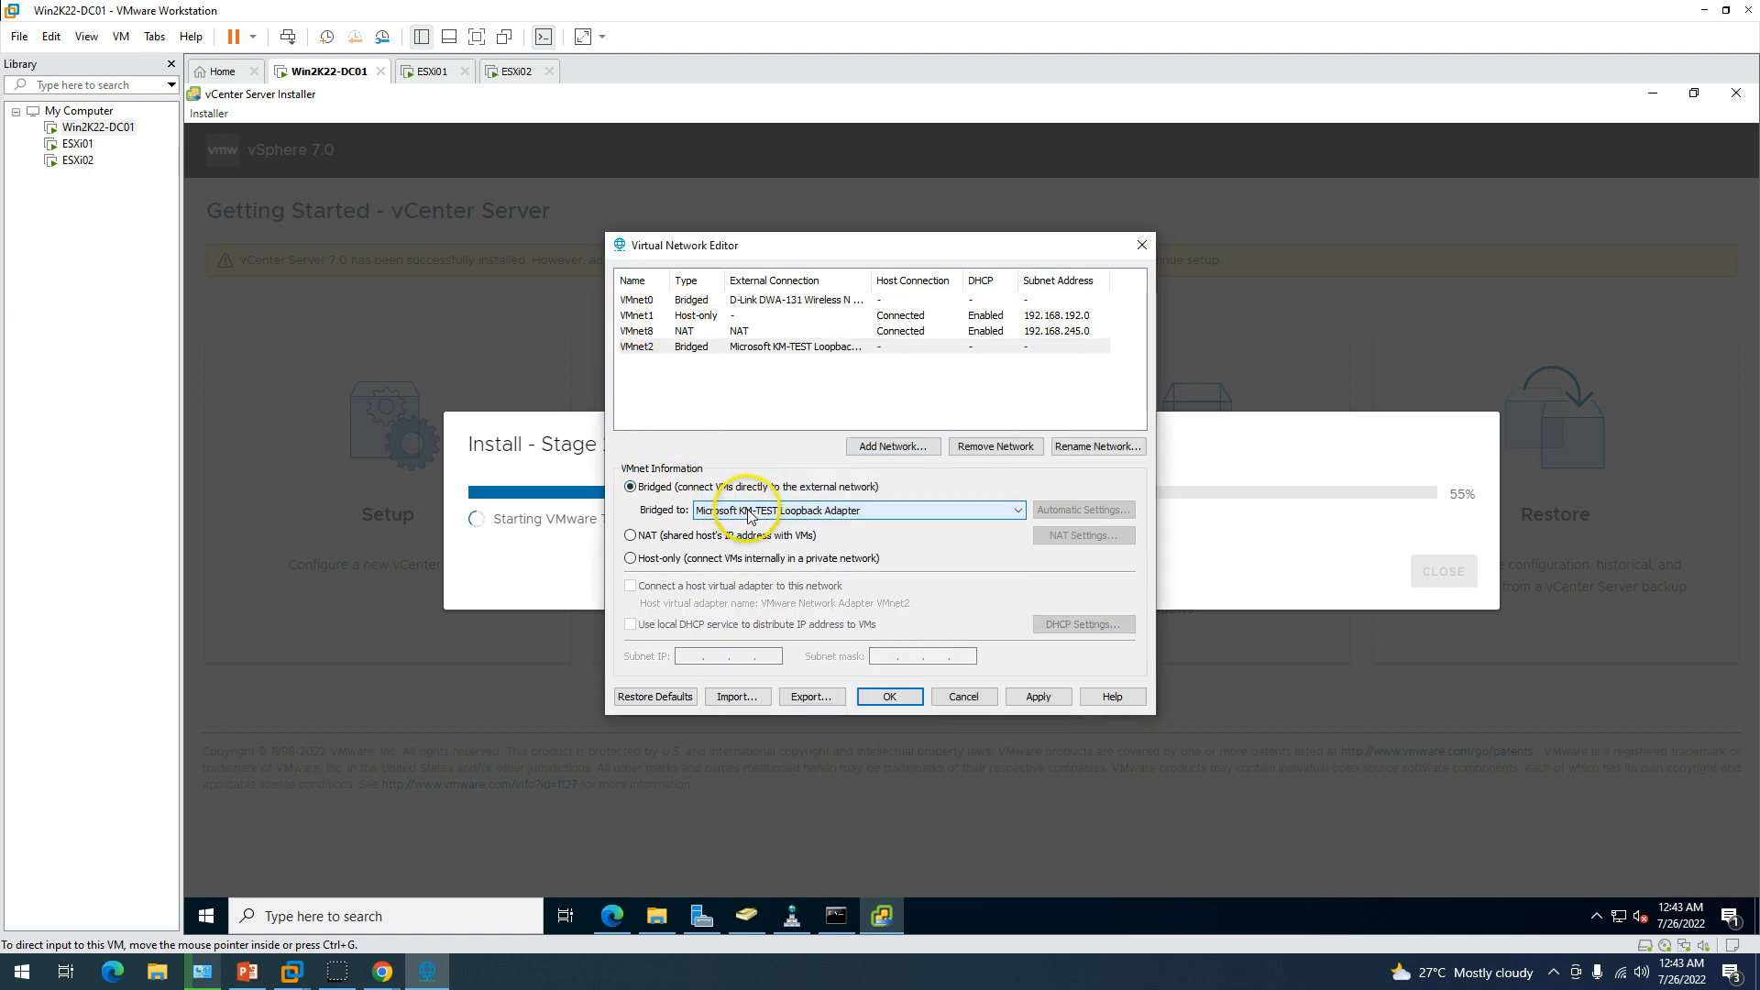
click(748, 511)
click(748, 526)
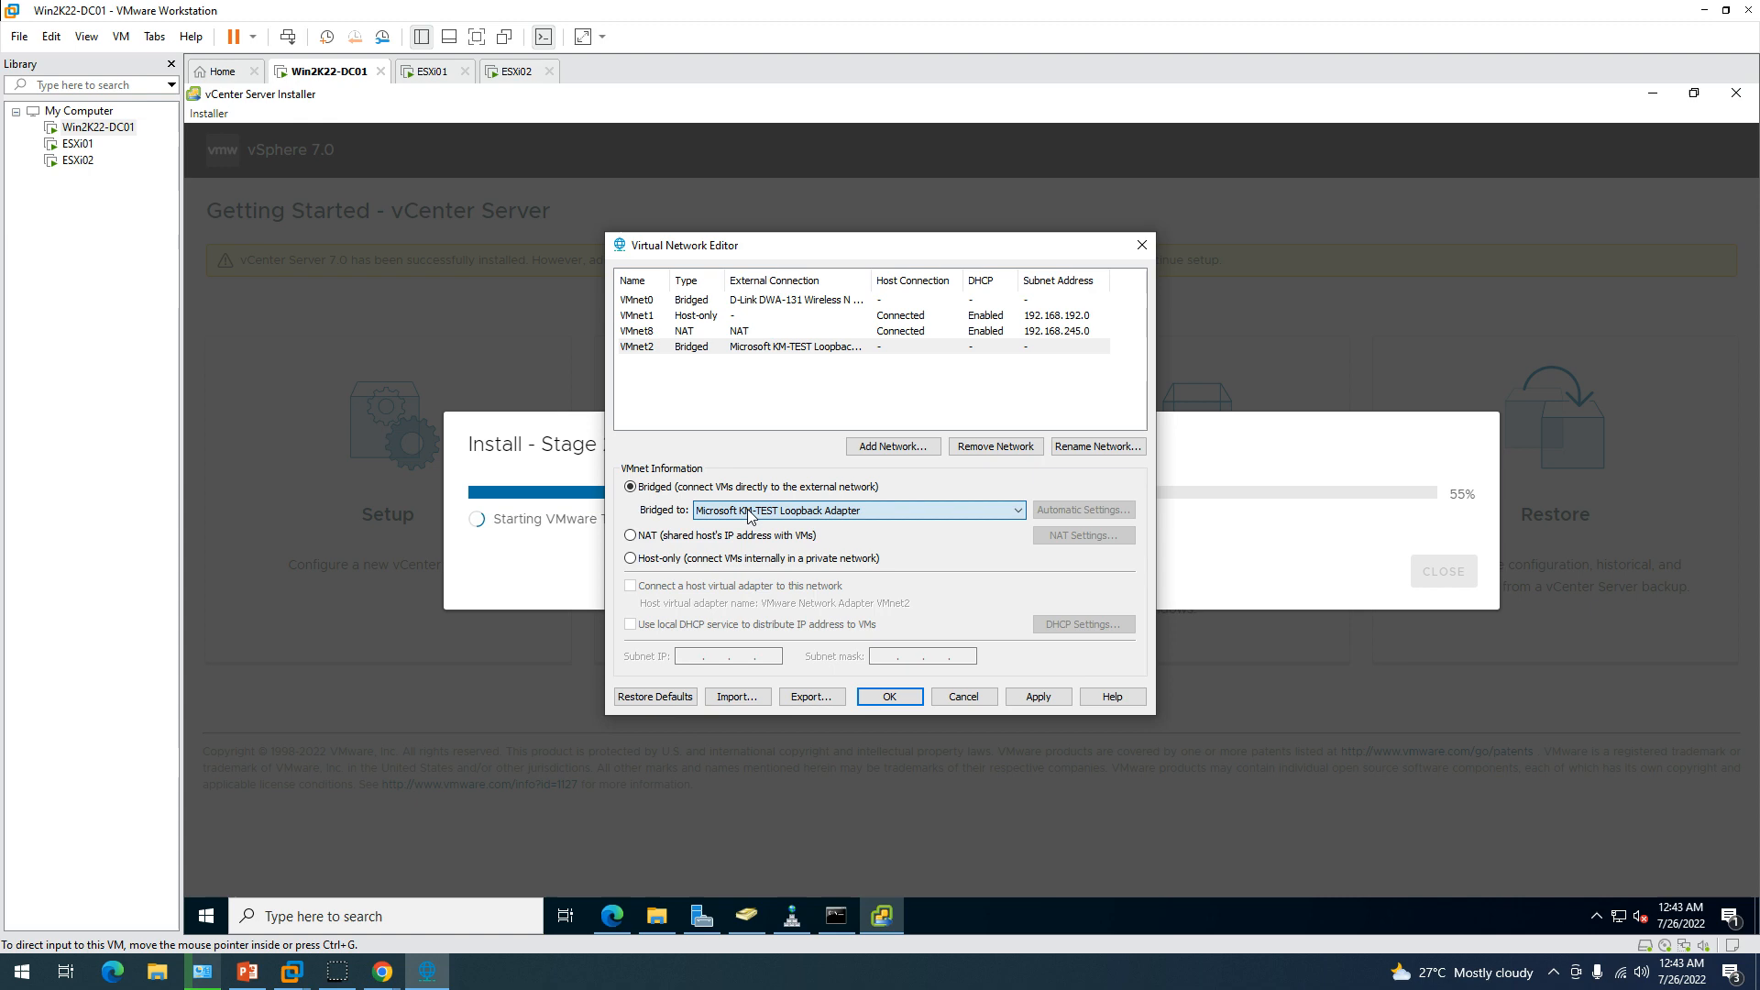
click(703, 353)
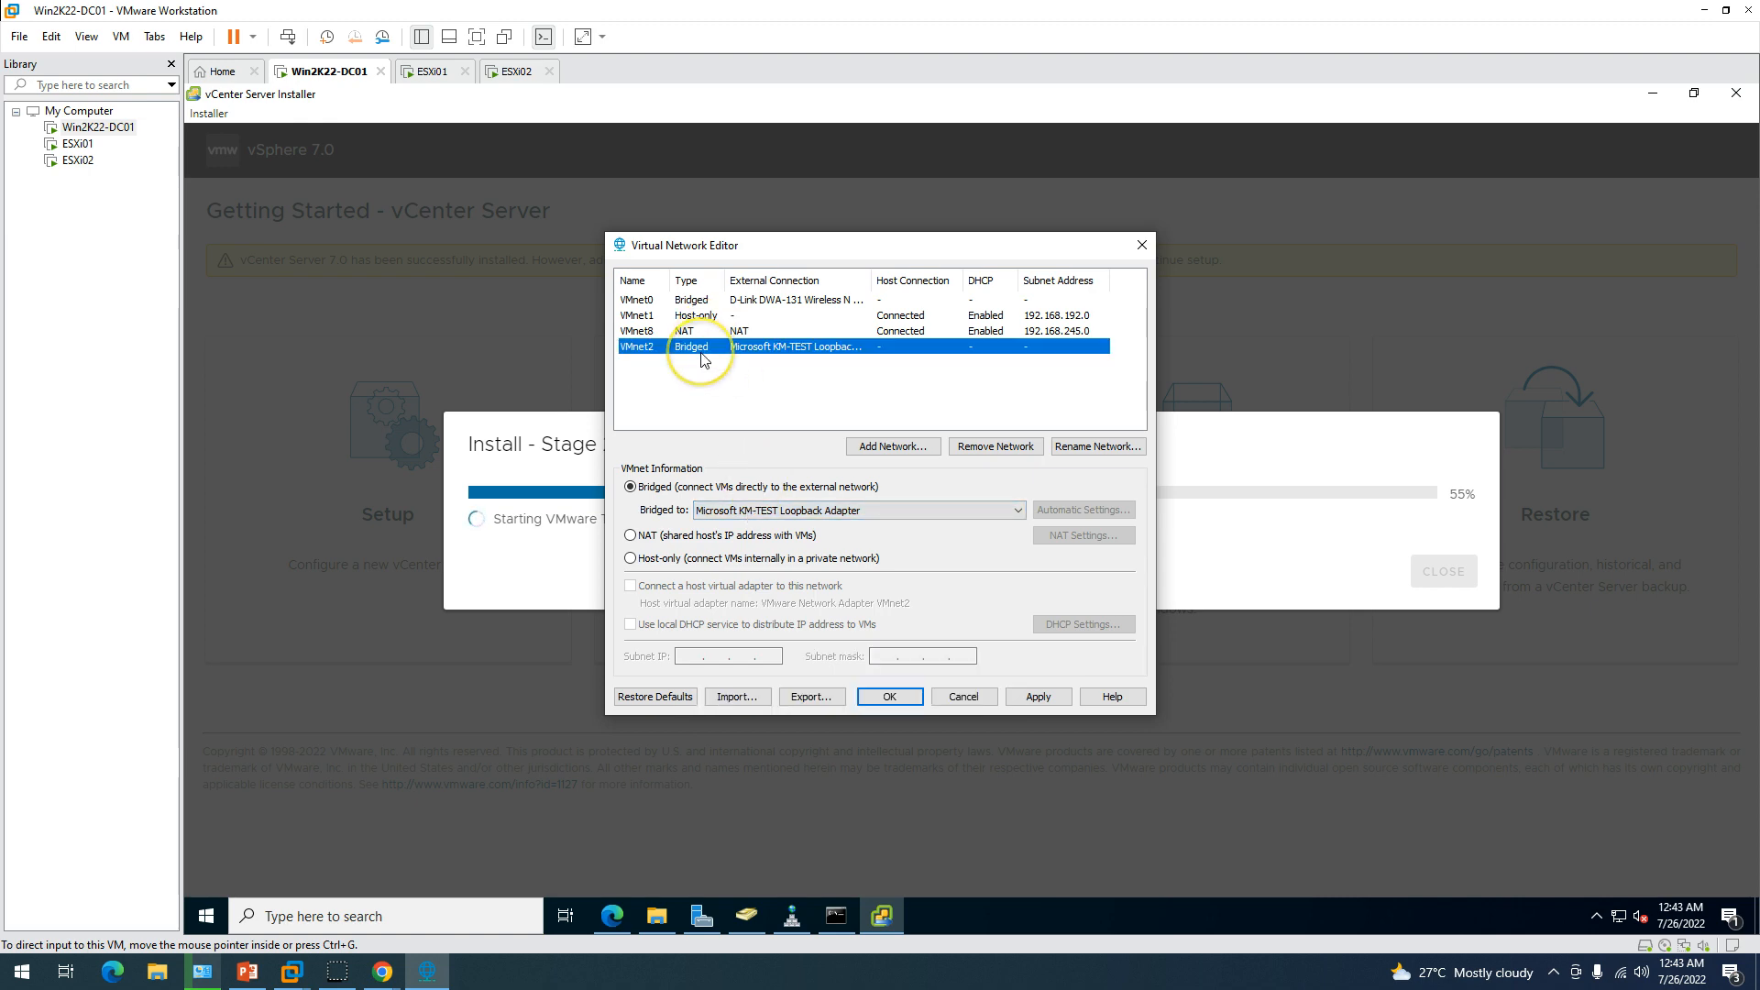
click(1041, 698)
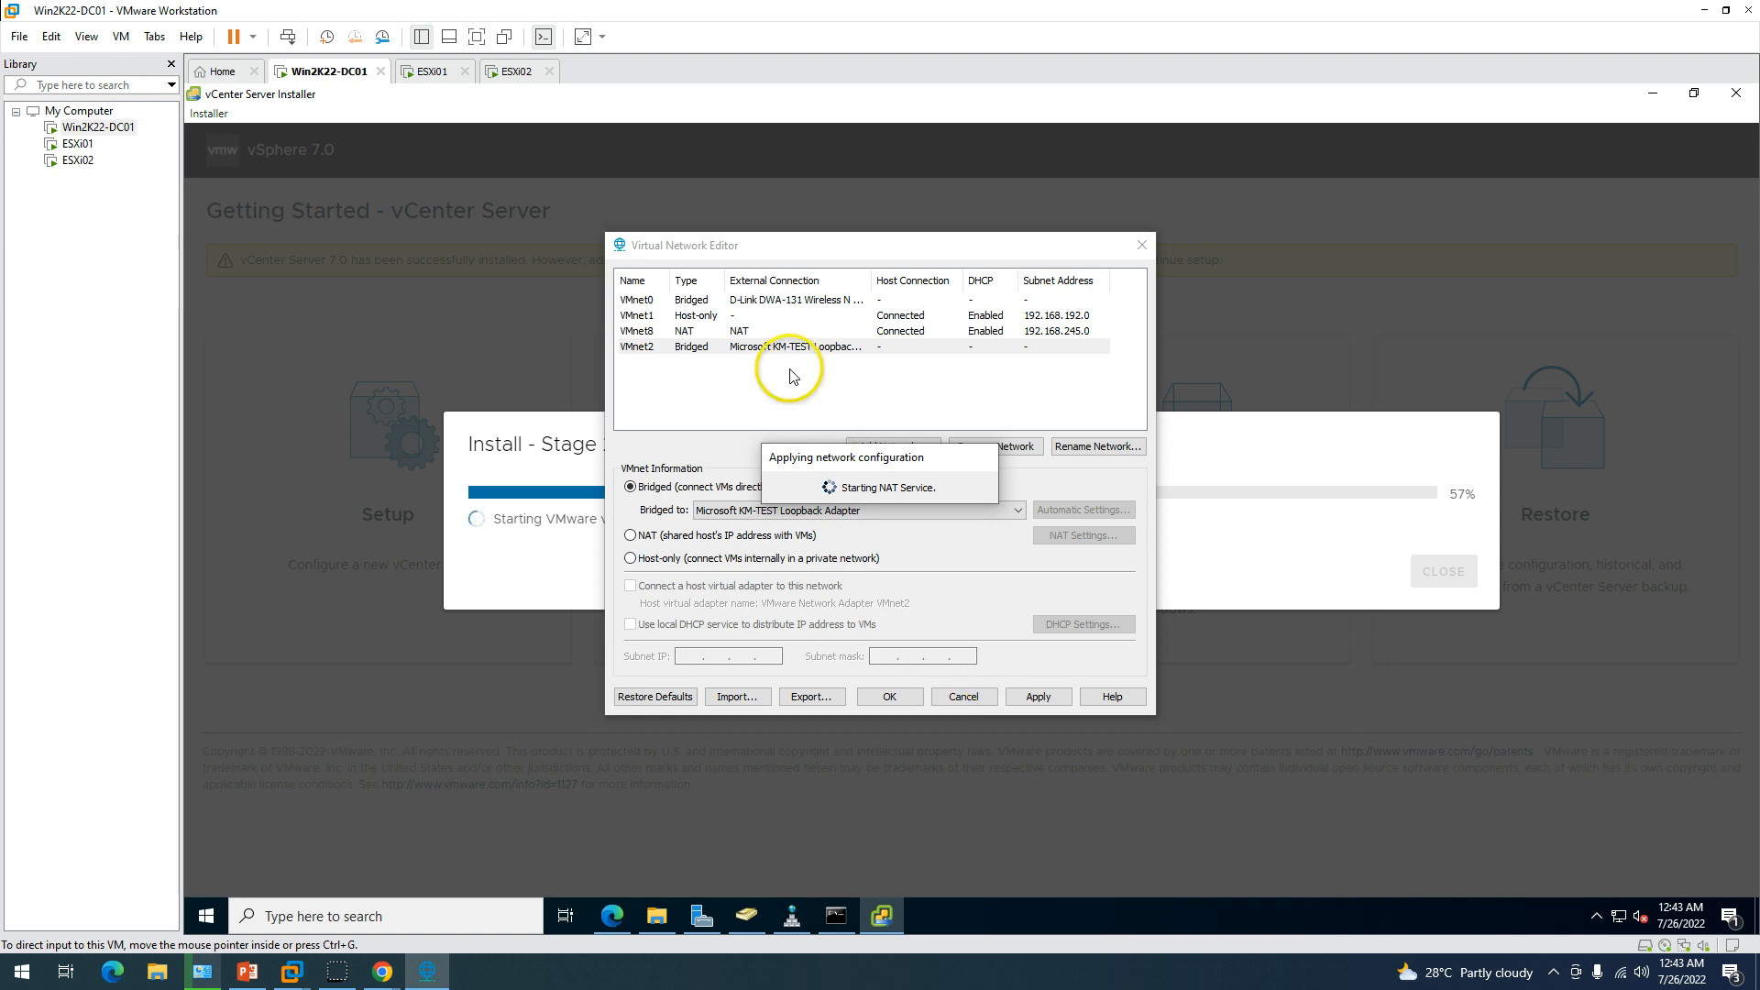
click(883, 692)
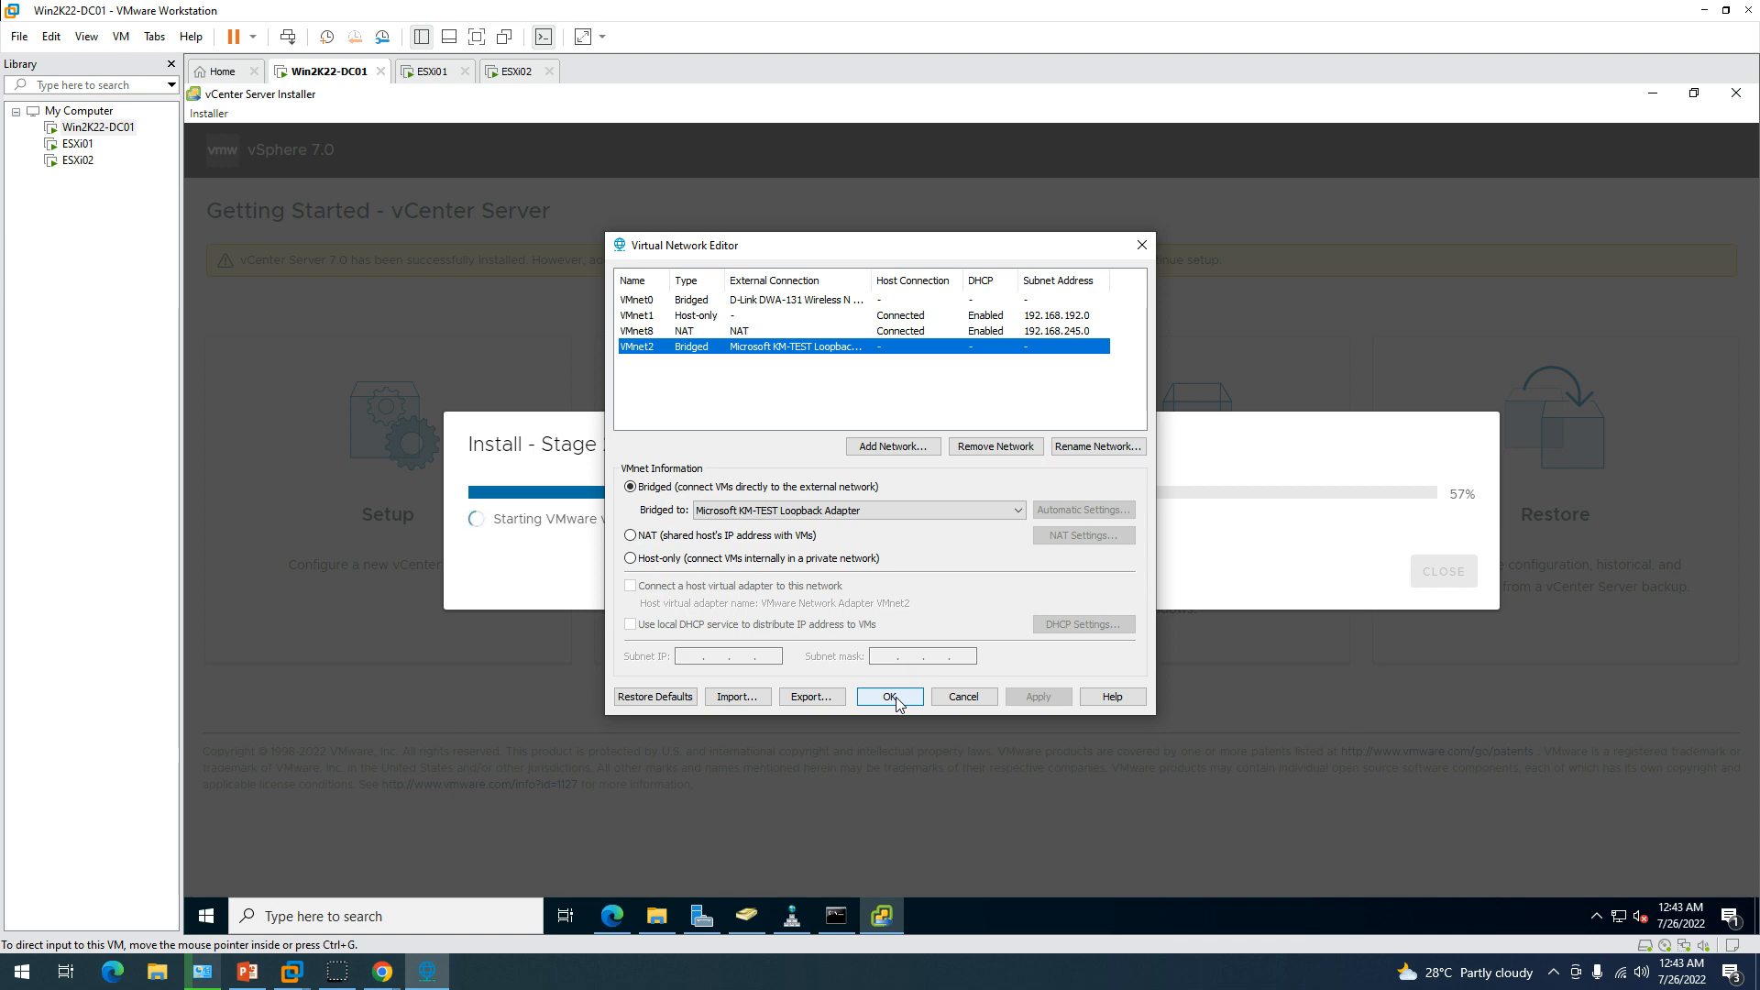
click(888, 721)
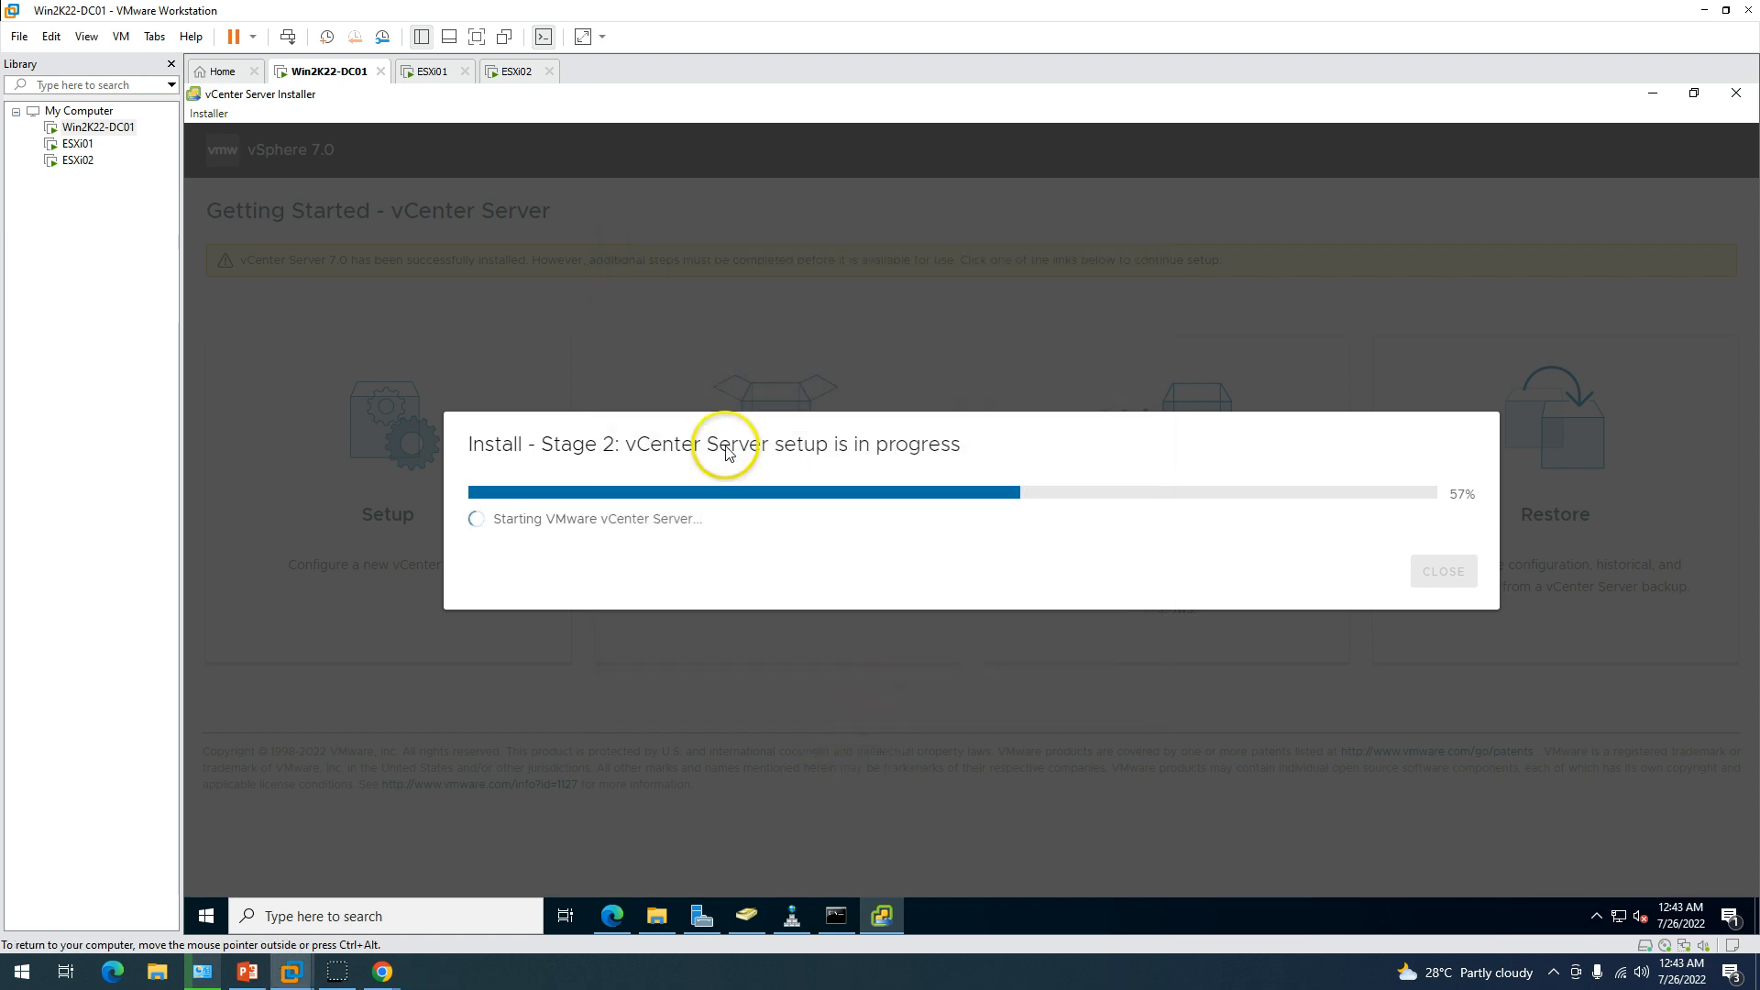
Open the ESXi02 virtual machine settings and add a new Network Adapter.
click(510, 72)
right_click(511, 72)
click(571, 306)
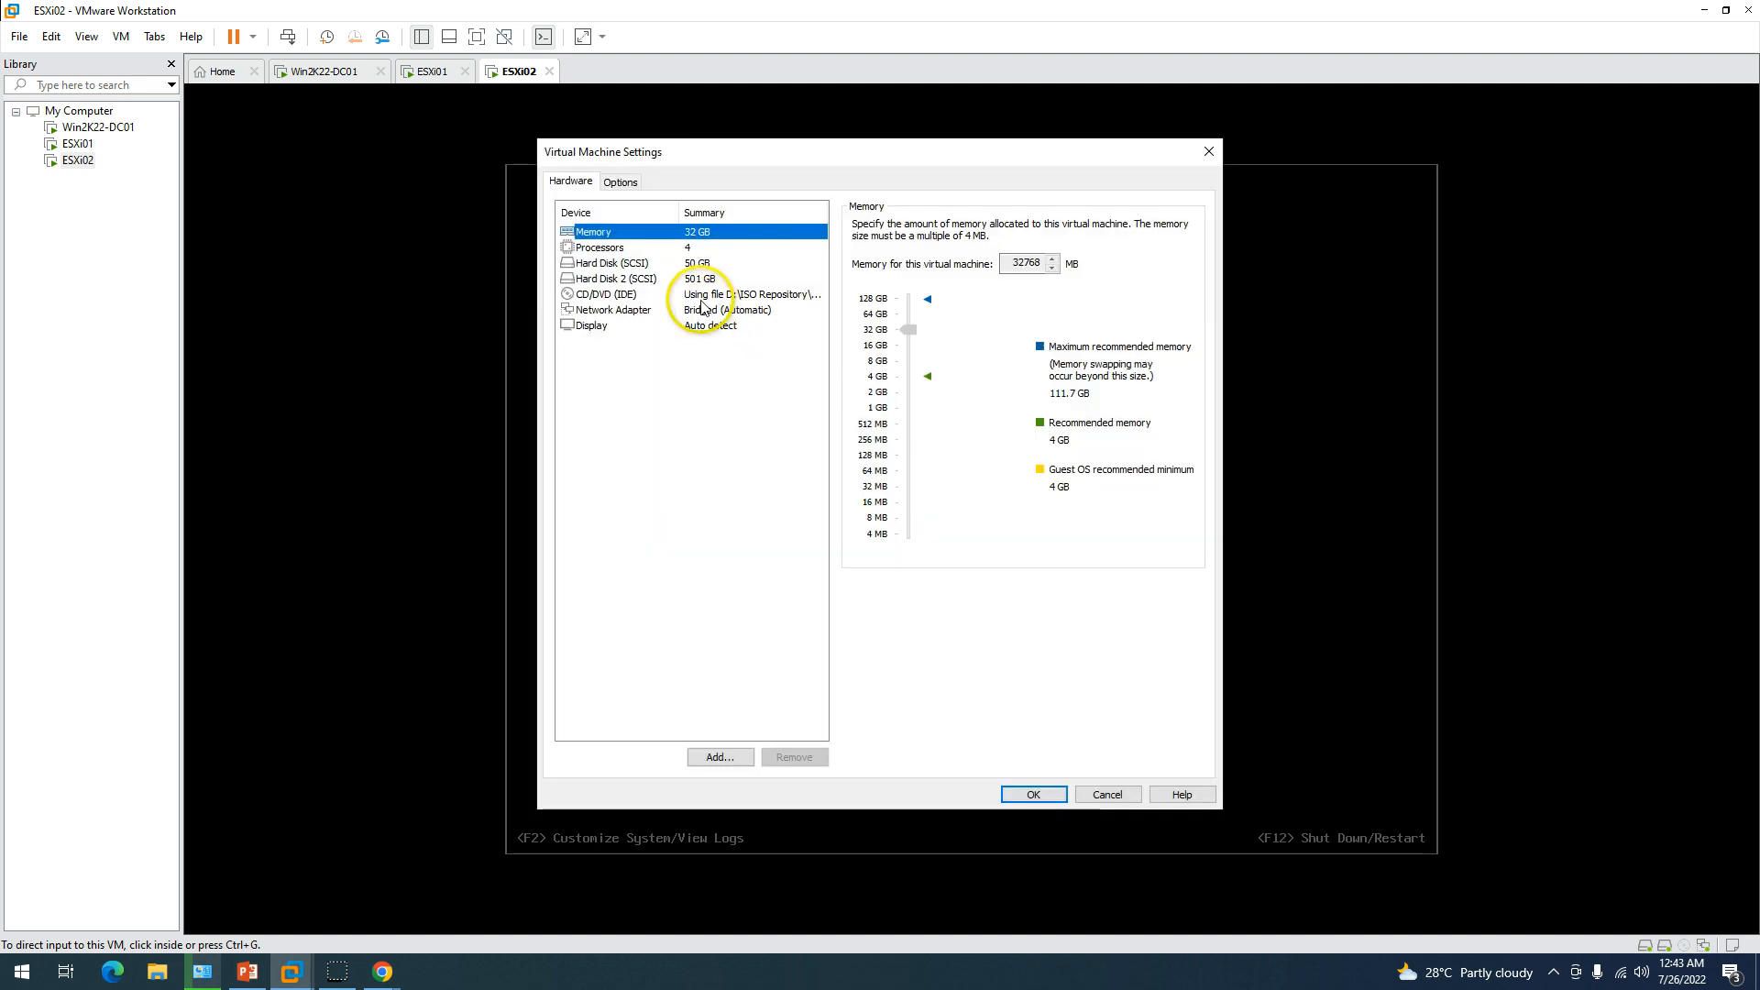
click(701, 294)
click(770, 278)
click(715, 758)
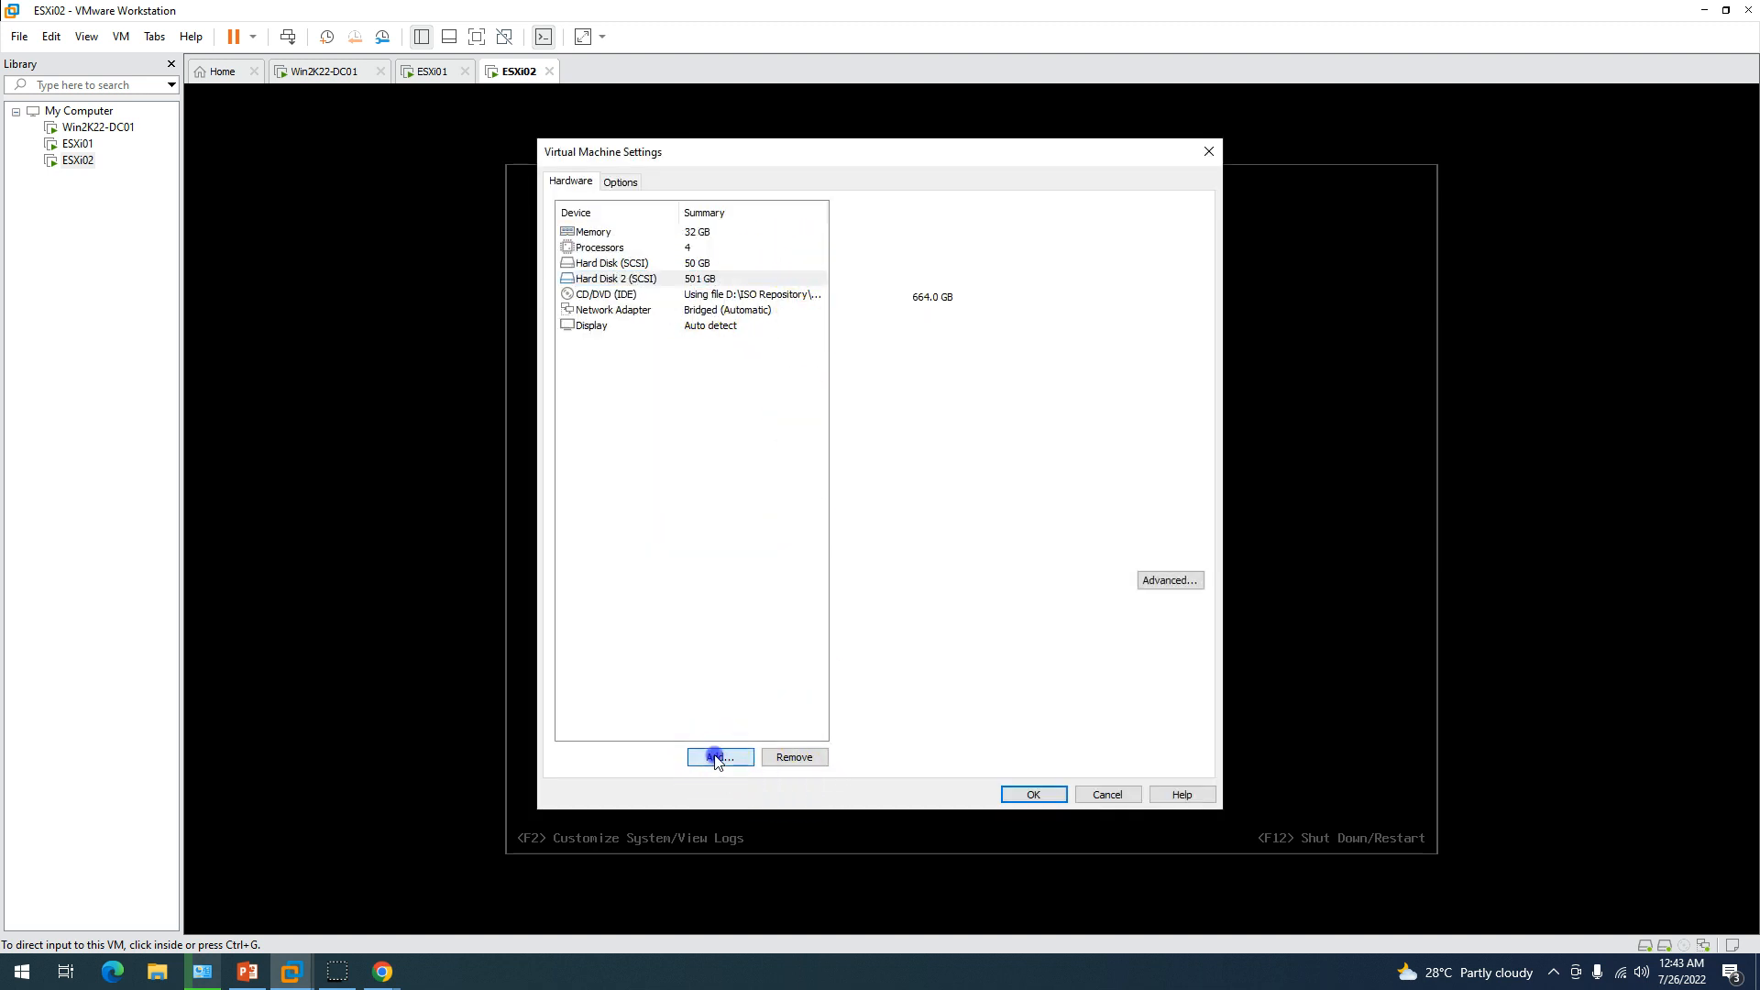
click(744, 444)
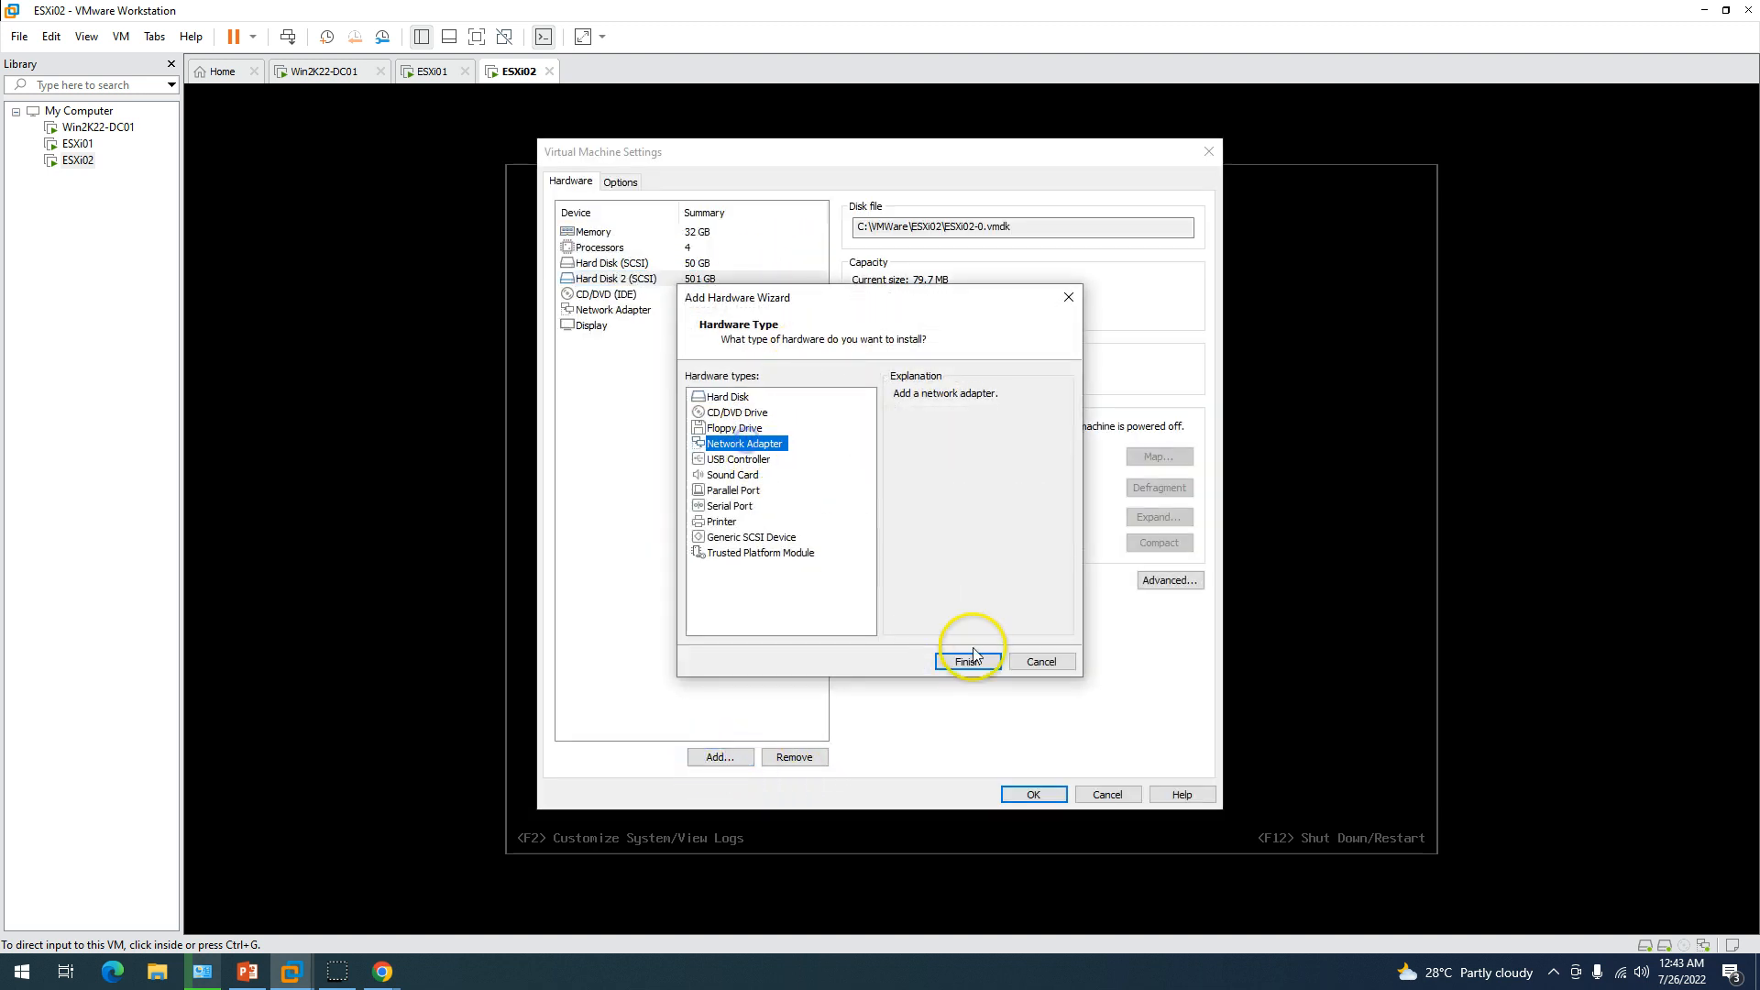
click(968, 661)
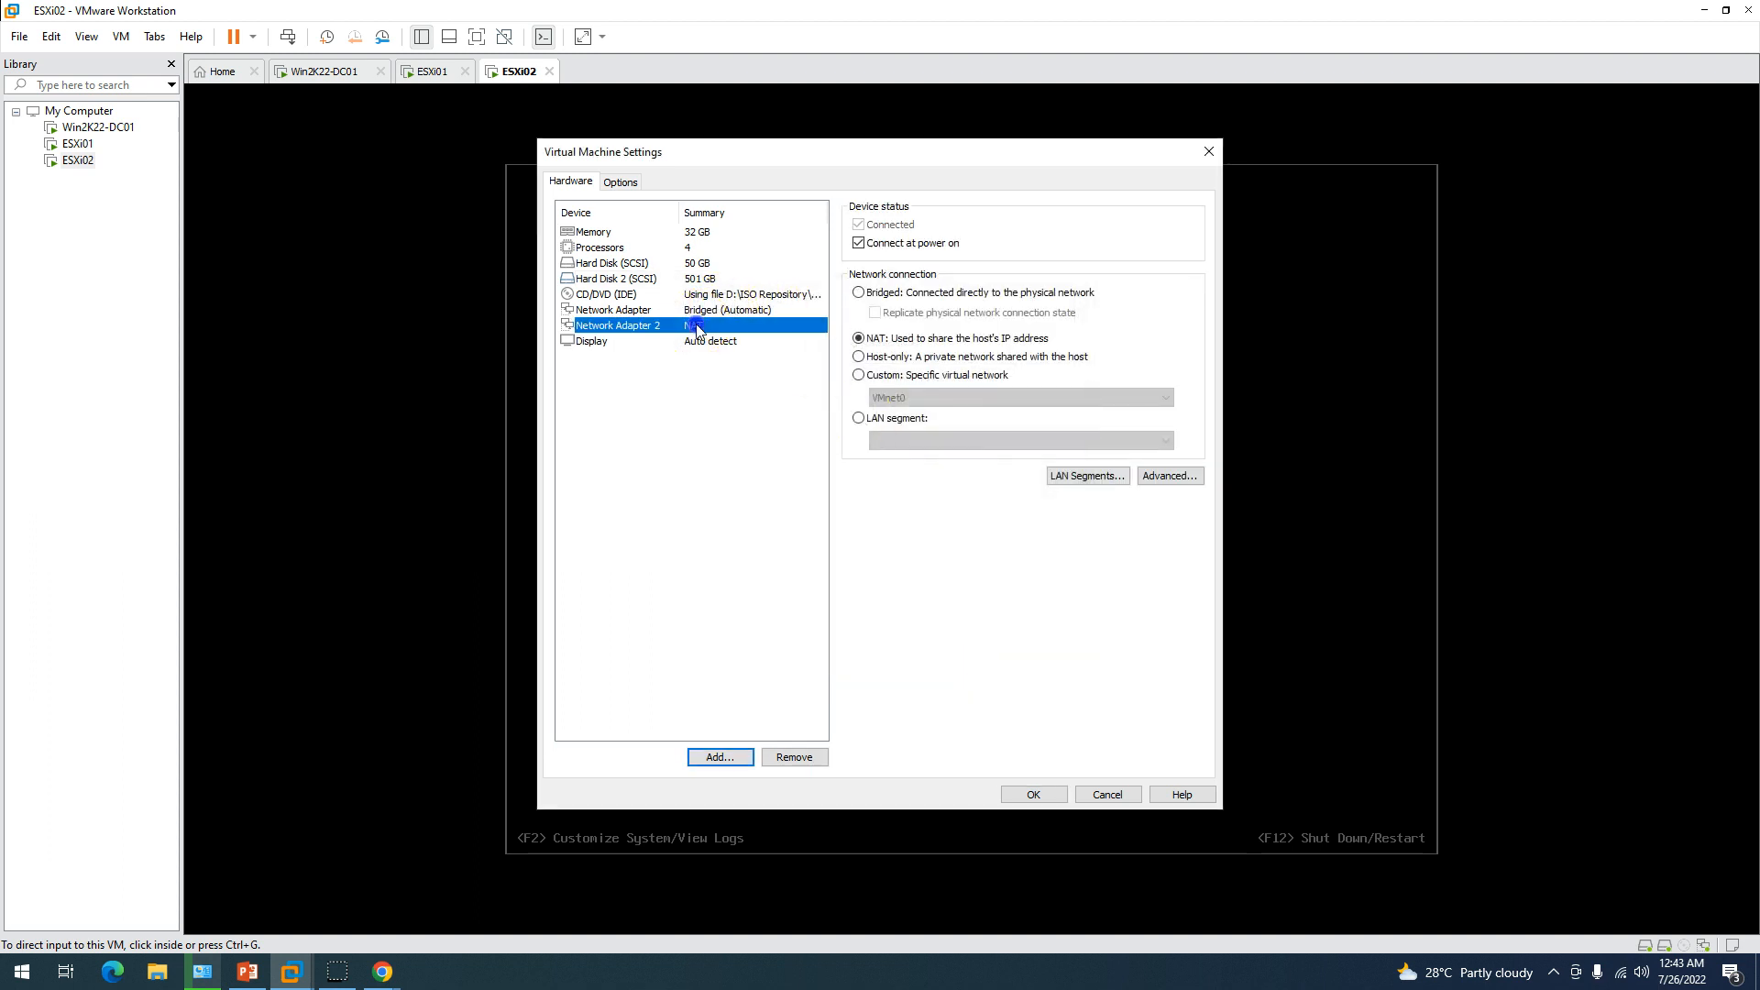
Connect Network Adapter 2 to Custom: VMnet2 and compare it with the first adapter.
click(908, 376)
click(914, 397)
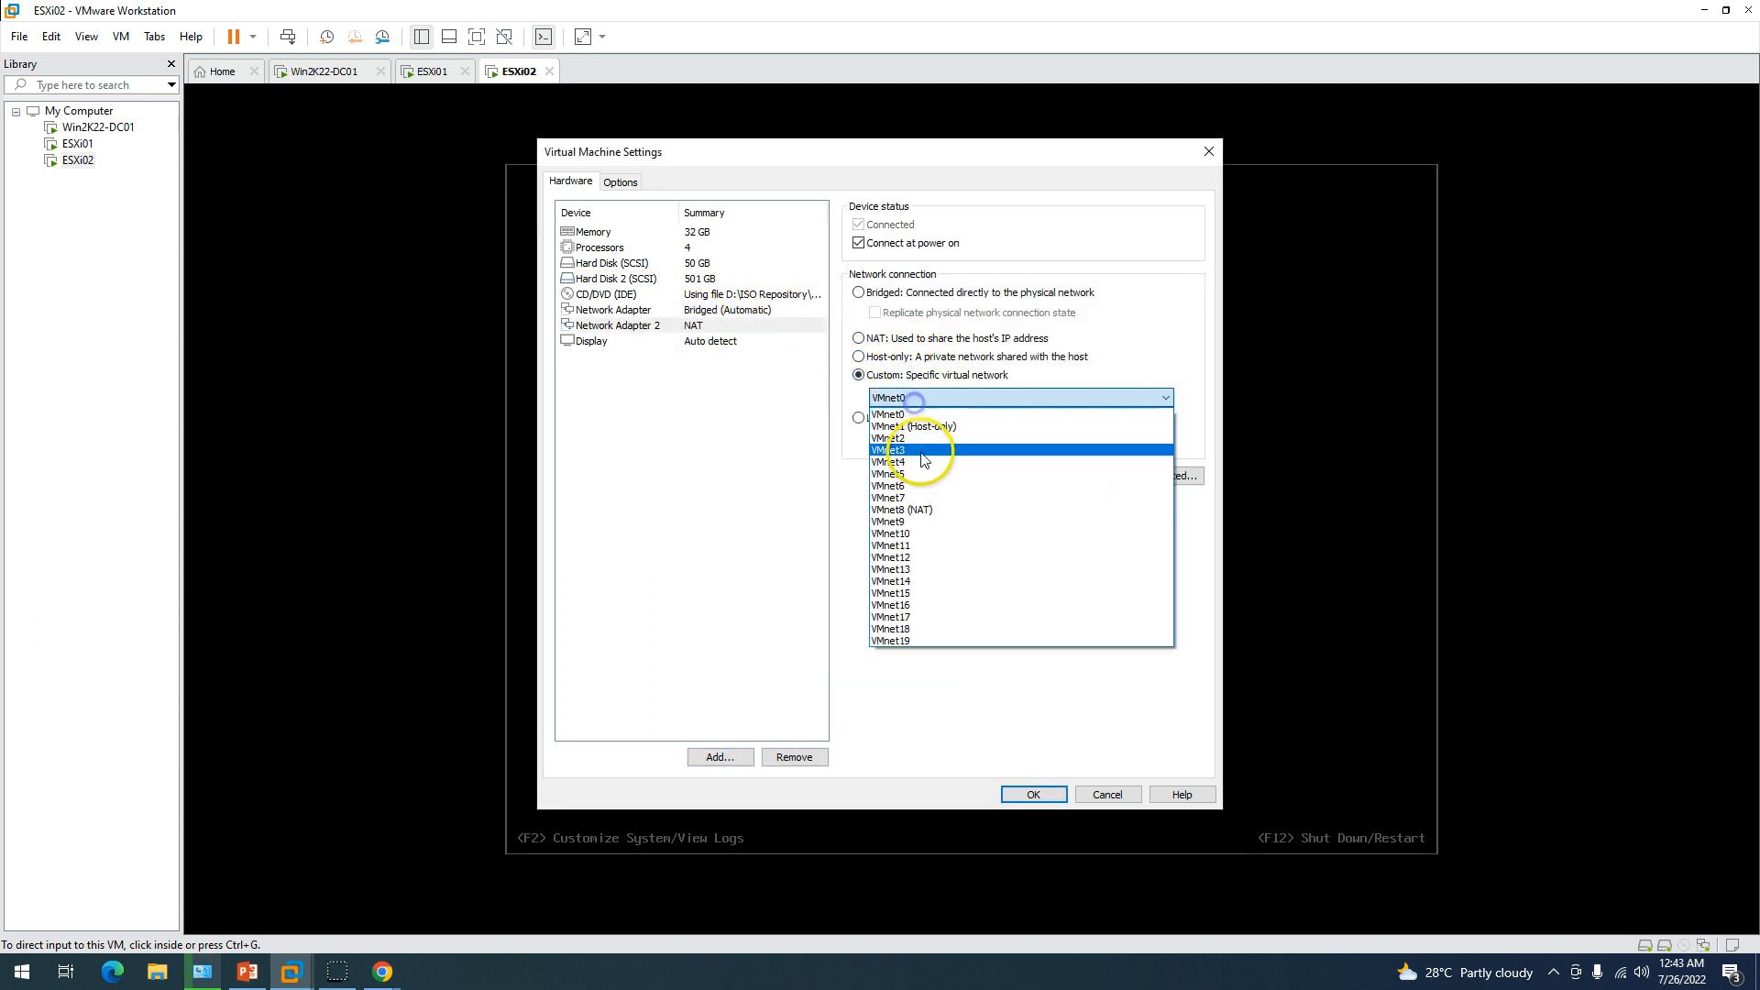
click(915, 438)
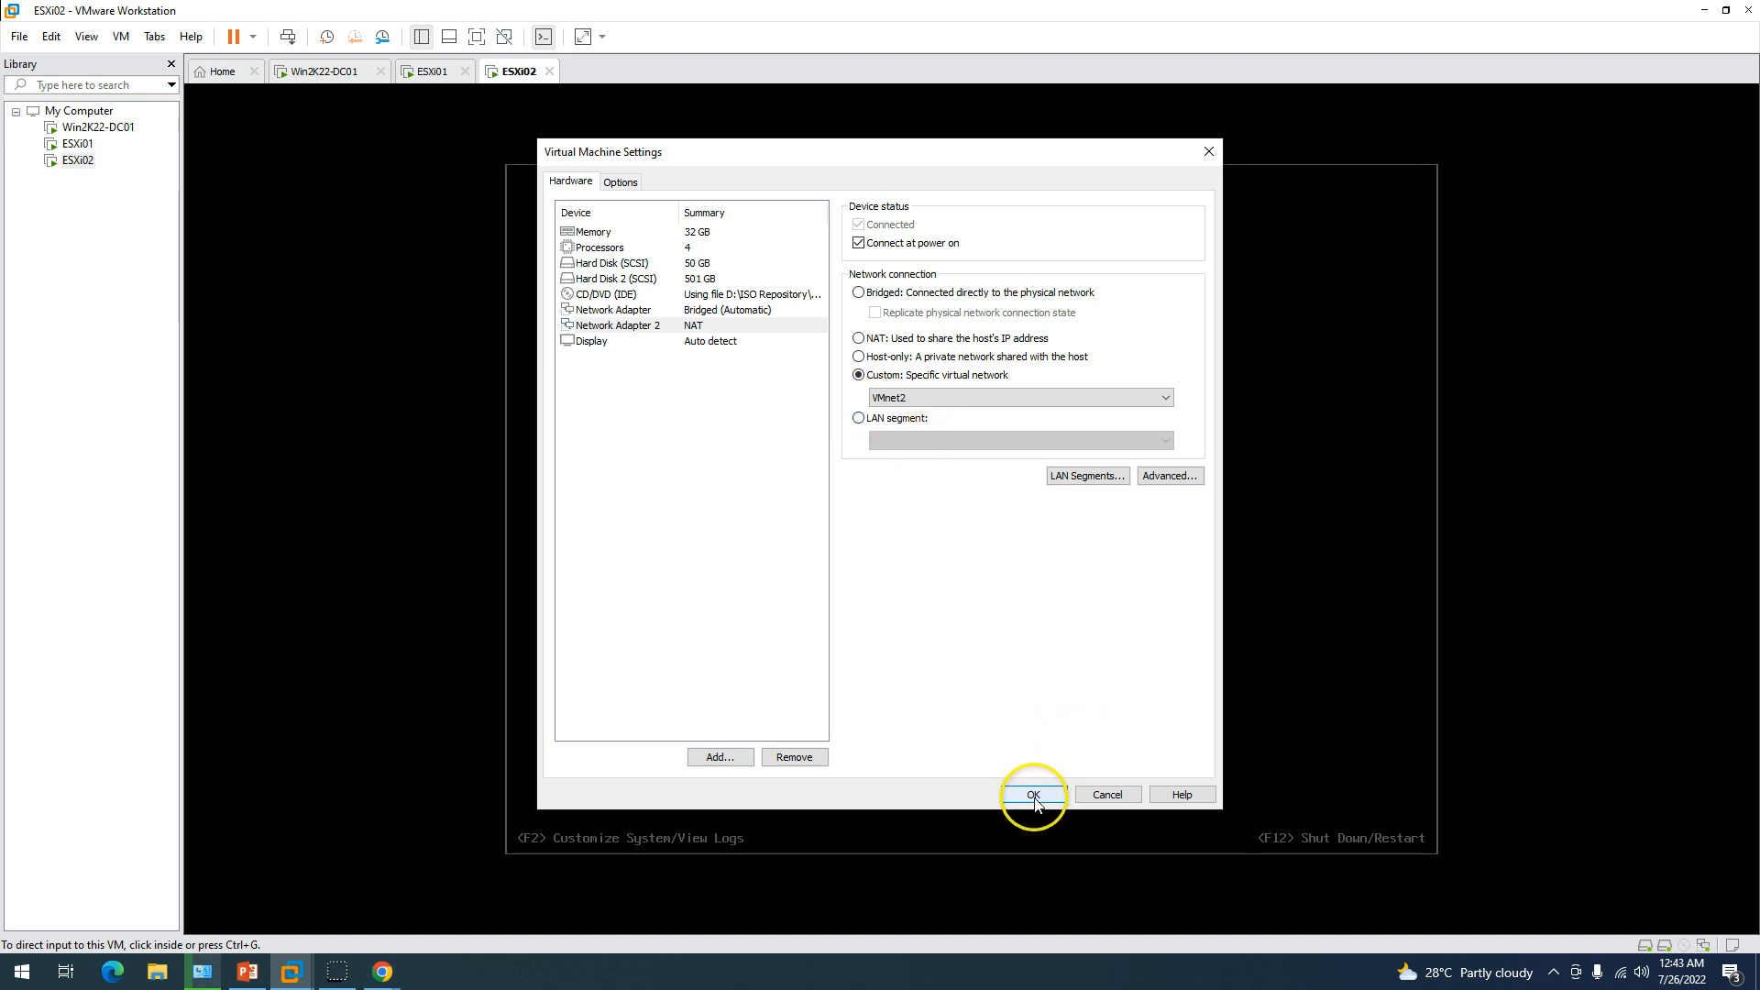
click(702, 311)
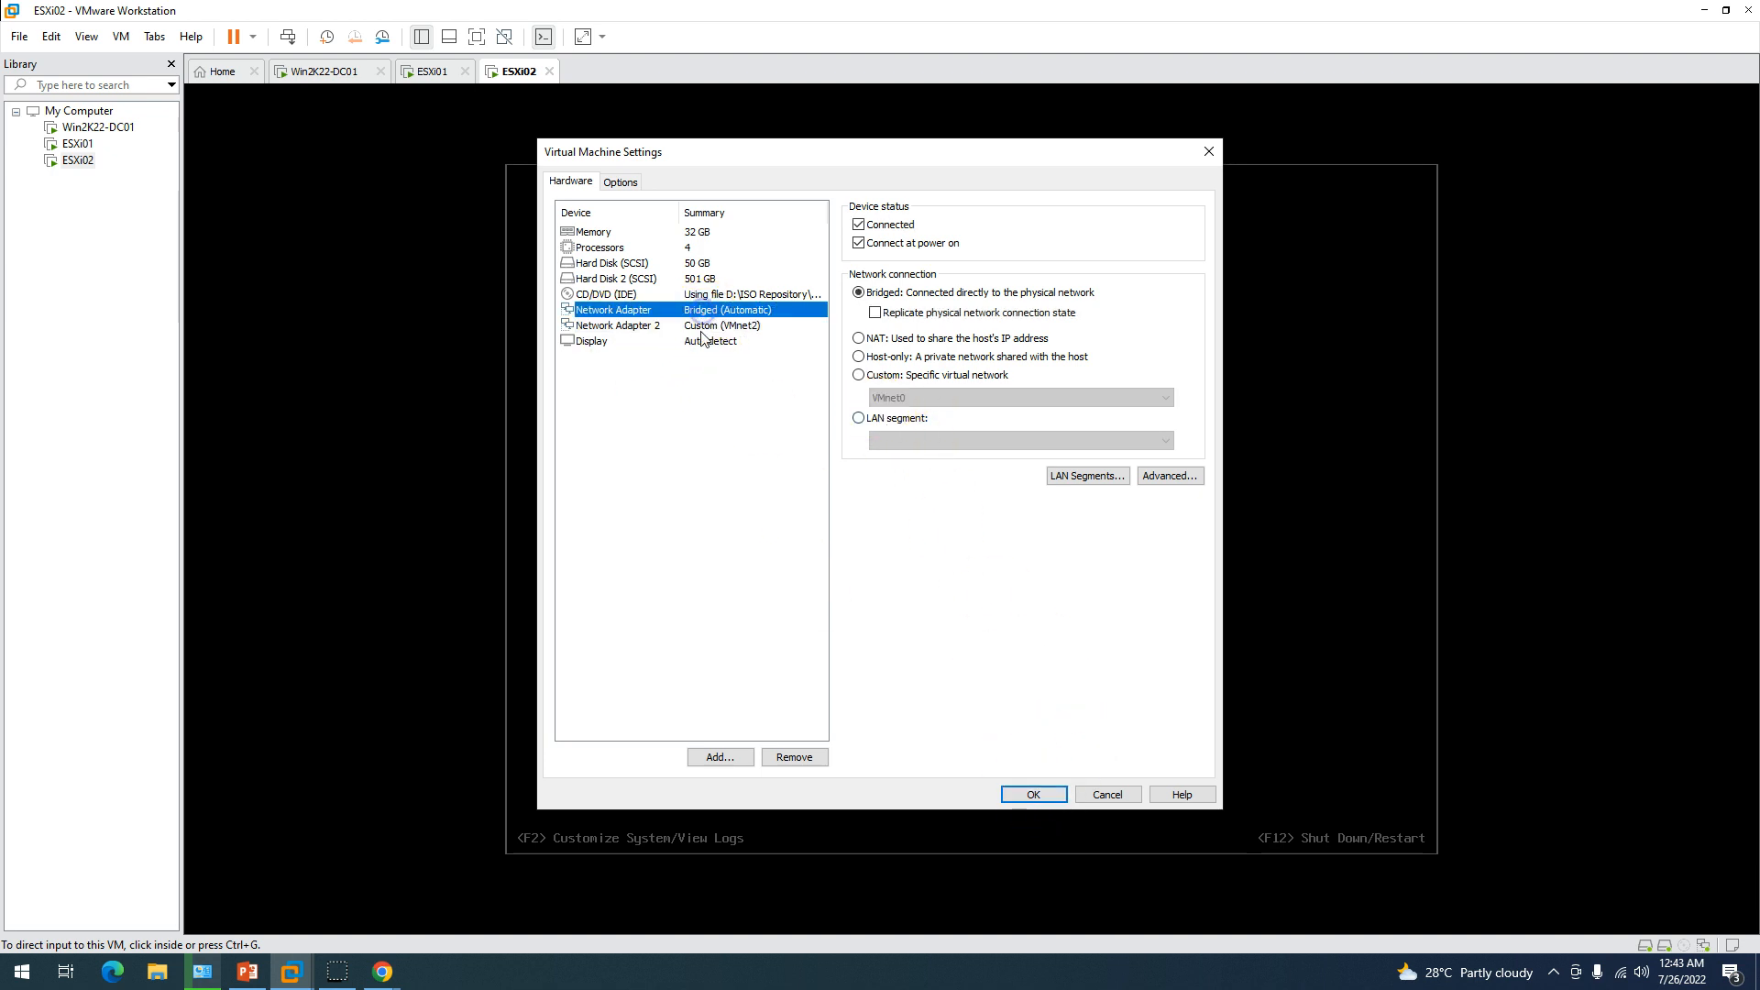
click(702, 325)
click(735, 311)
click(733, 326)
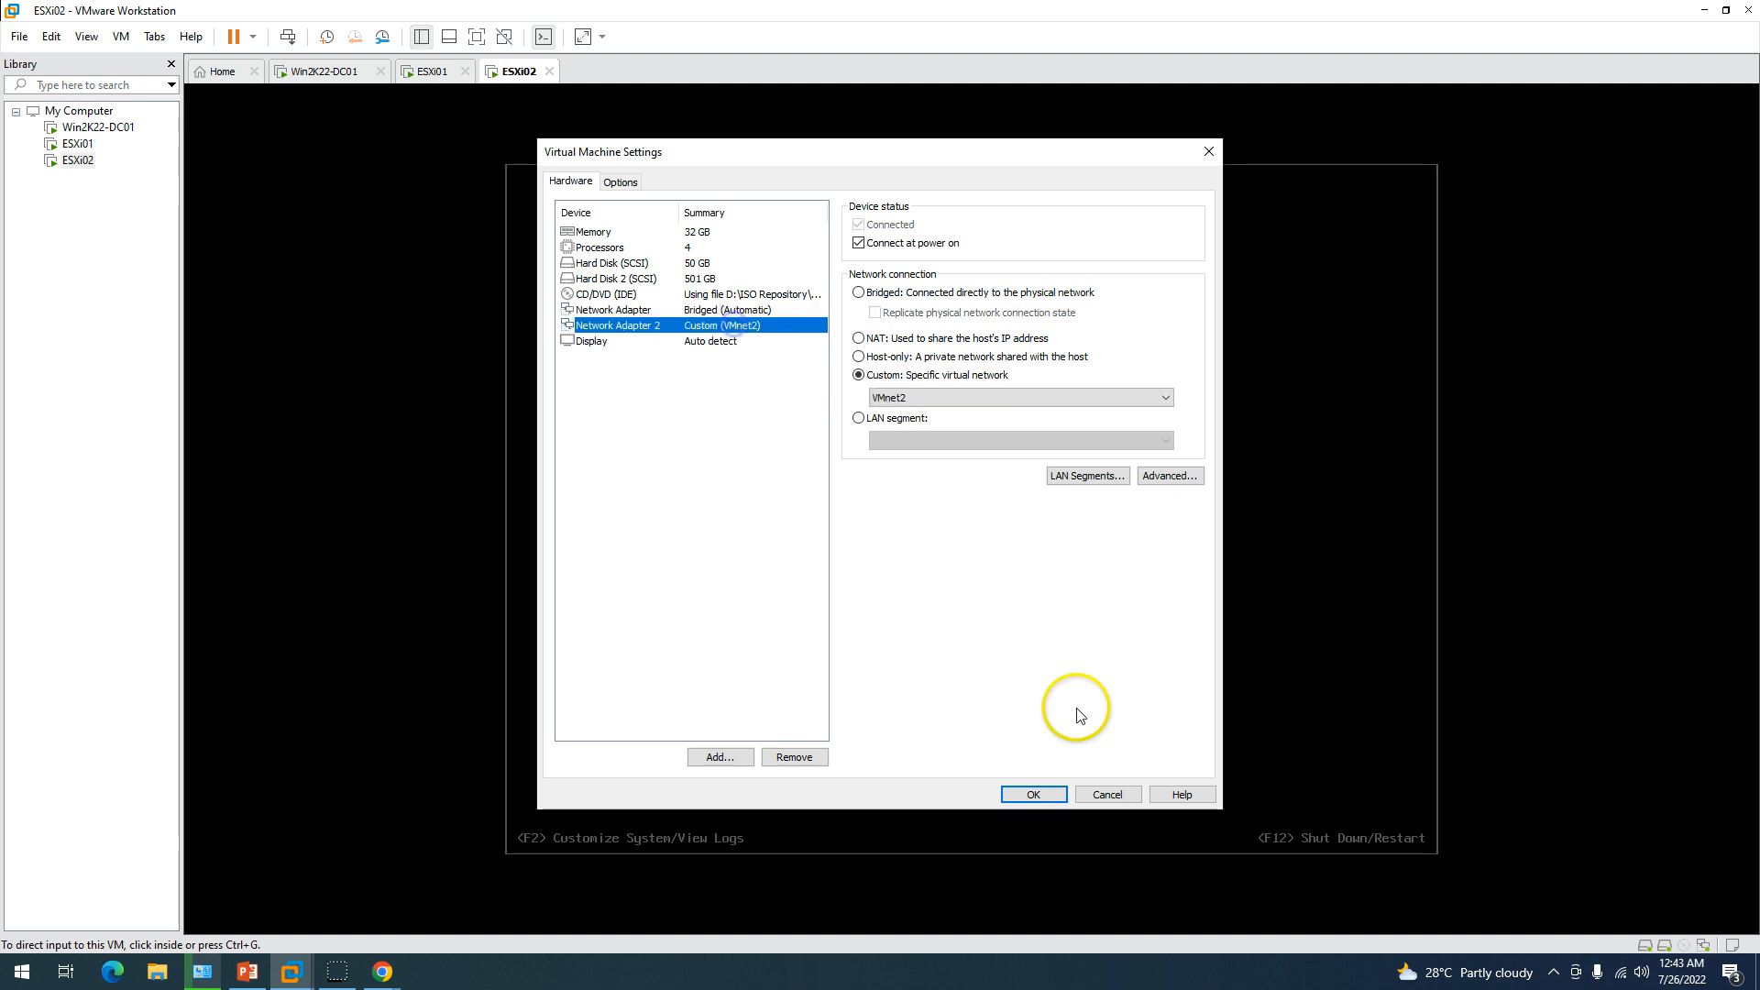
Save ESXi02's settings, then go via ESXi01 back to Win2K22-DC01 to check vCenter progress at 61%.
click(1026, 795)
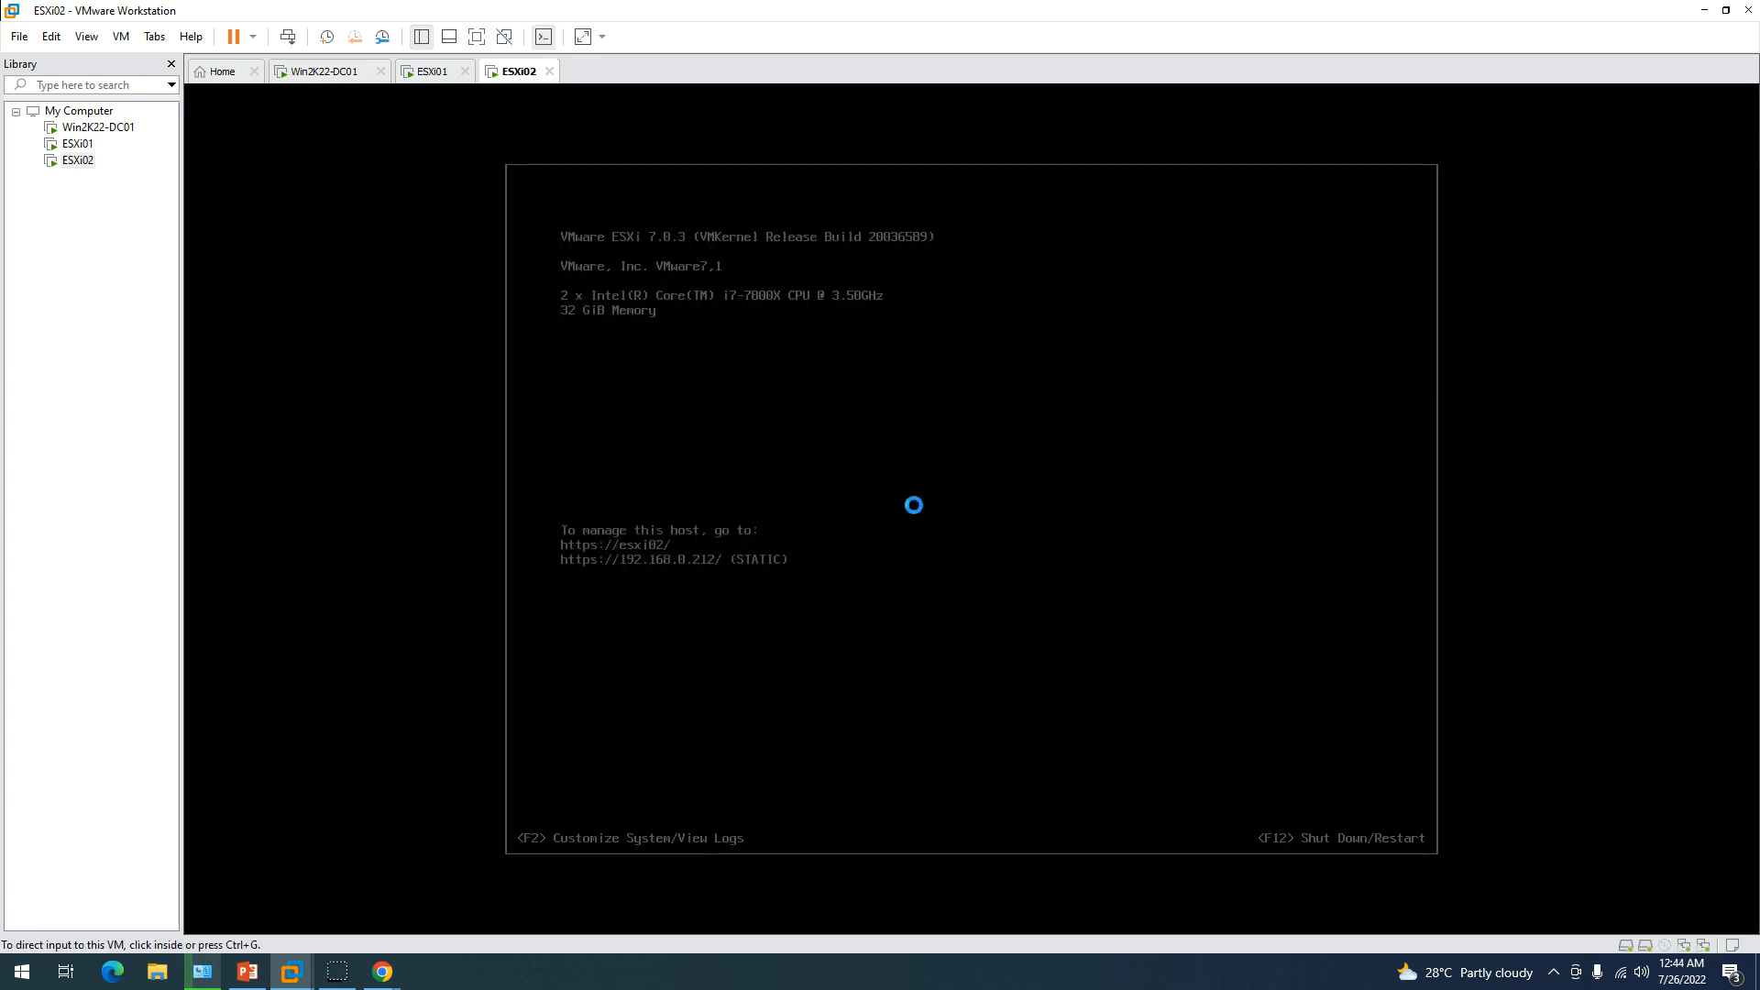
click(444, 79)
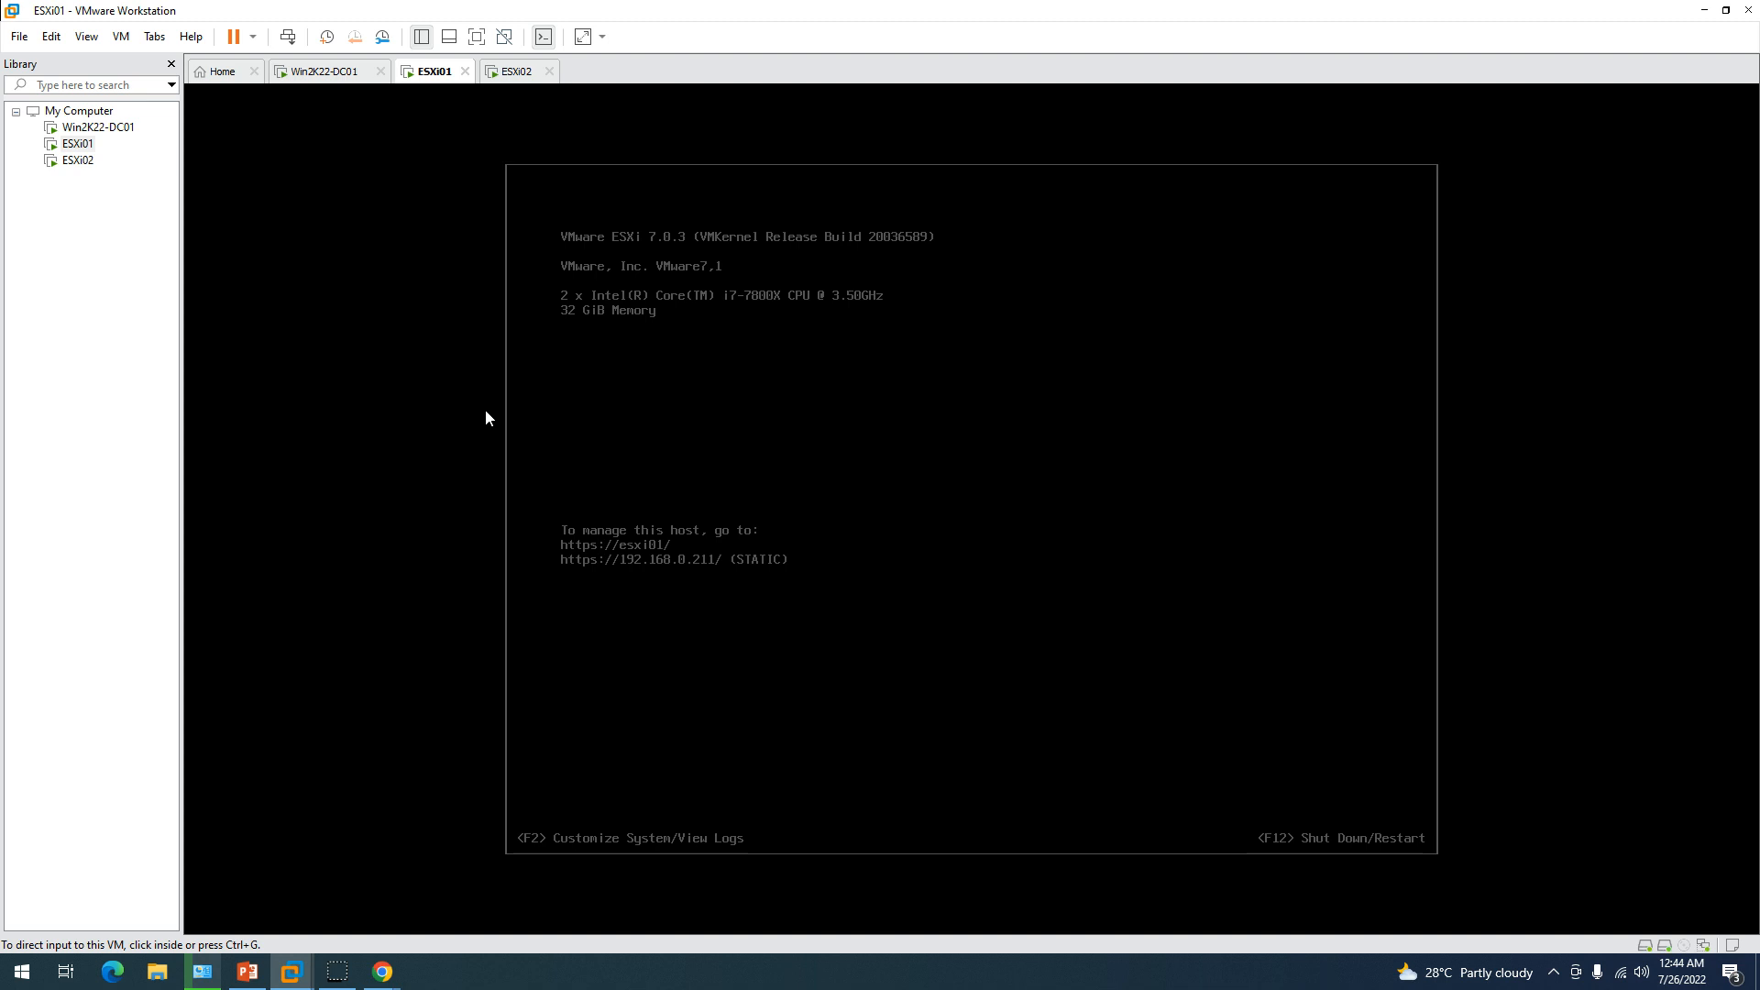
click(347, 75)
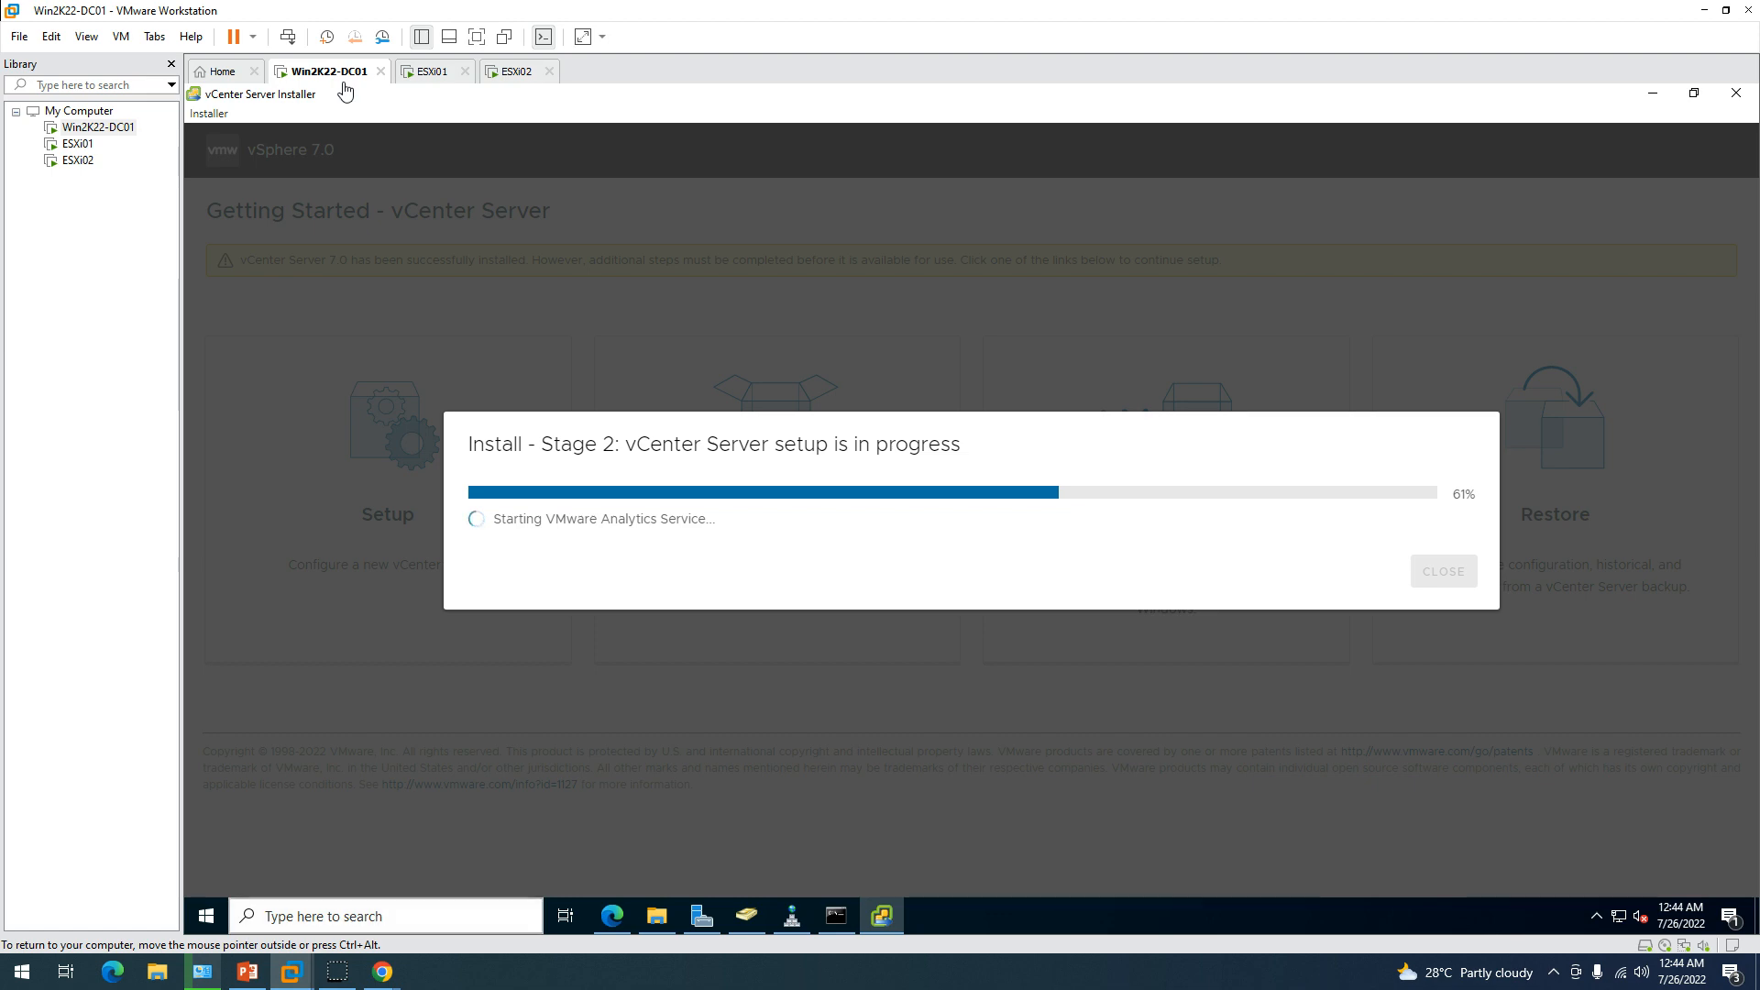
click(393, 979)
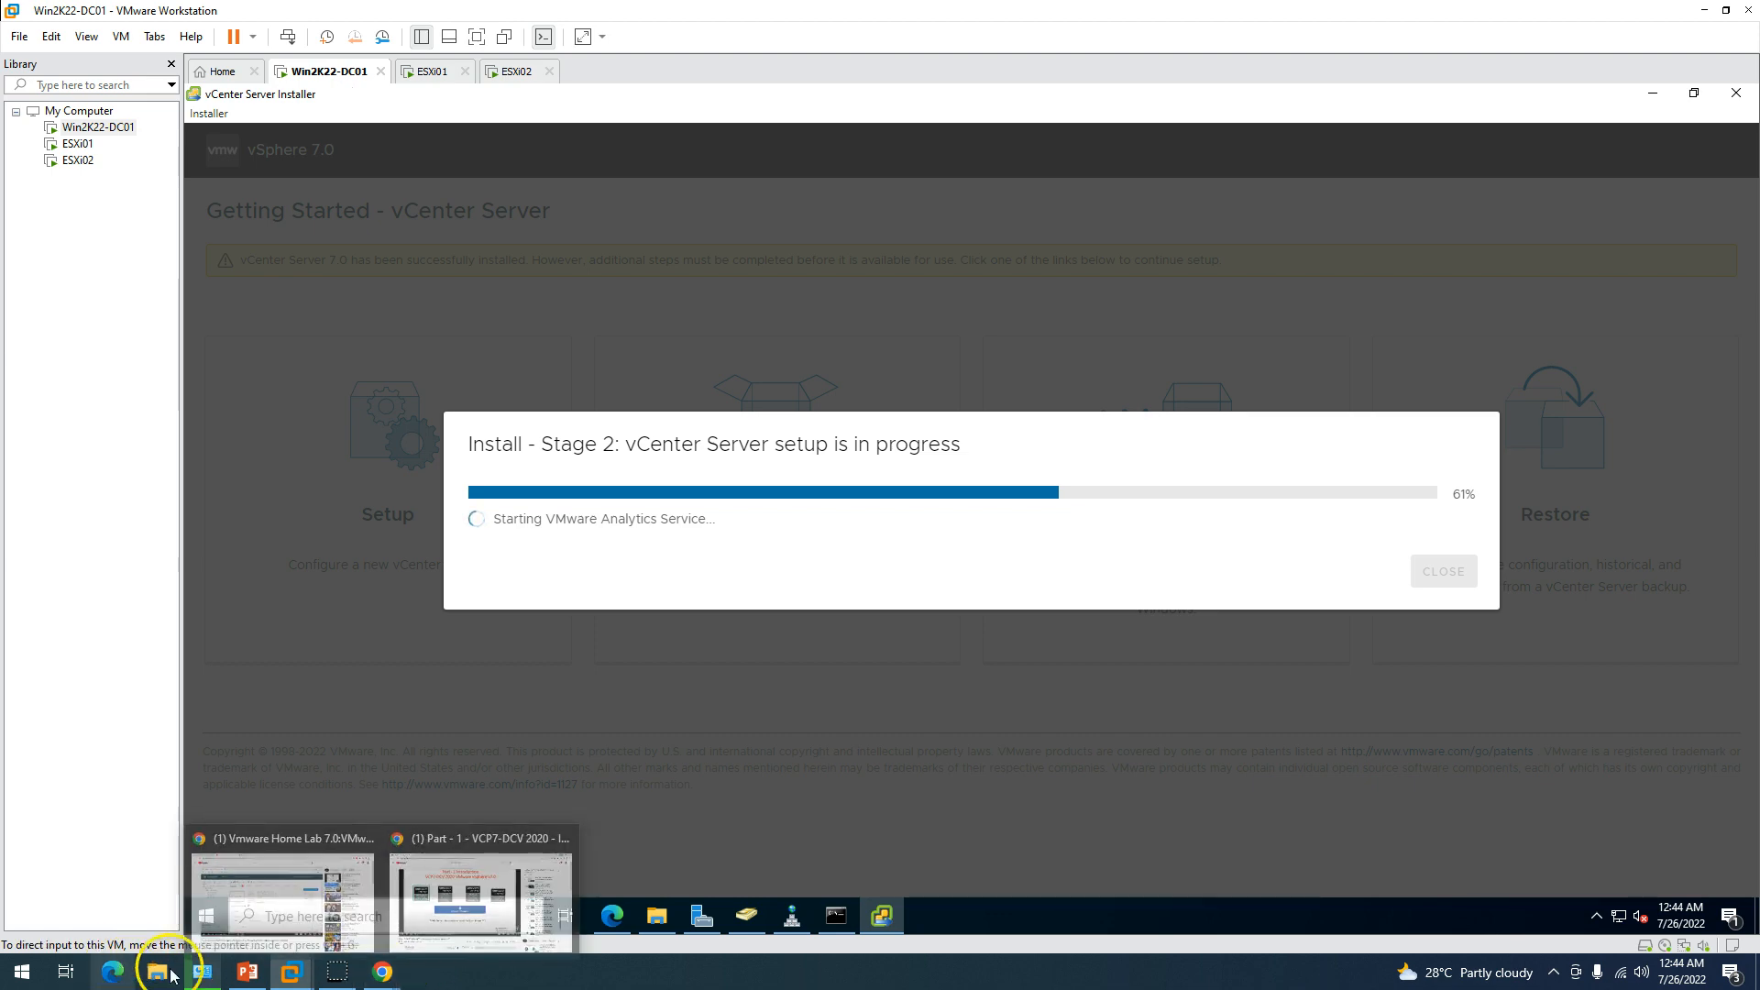
right_click(30, 981)
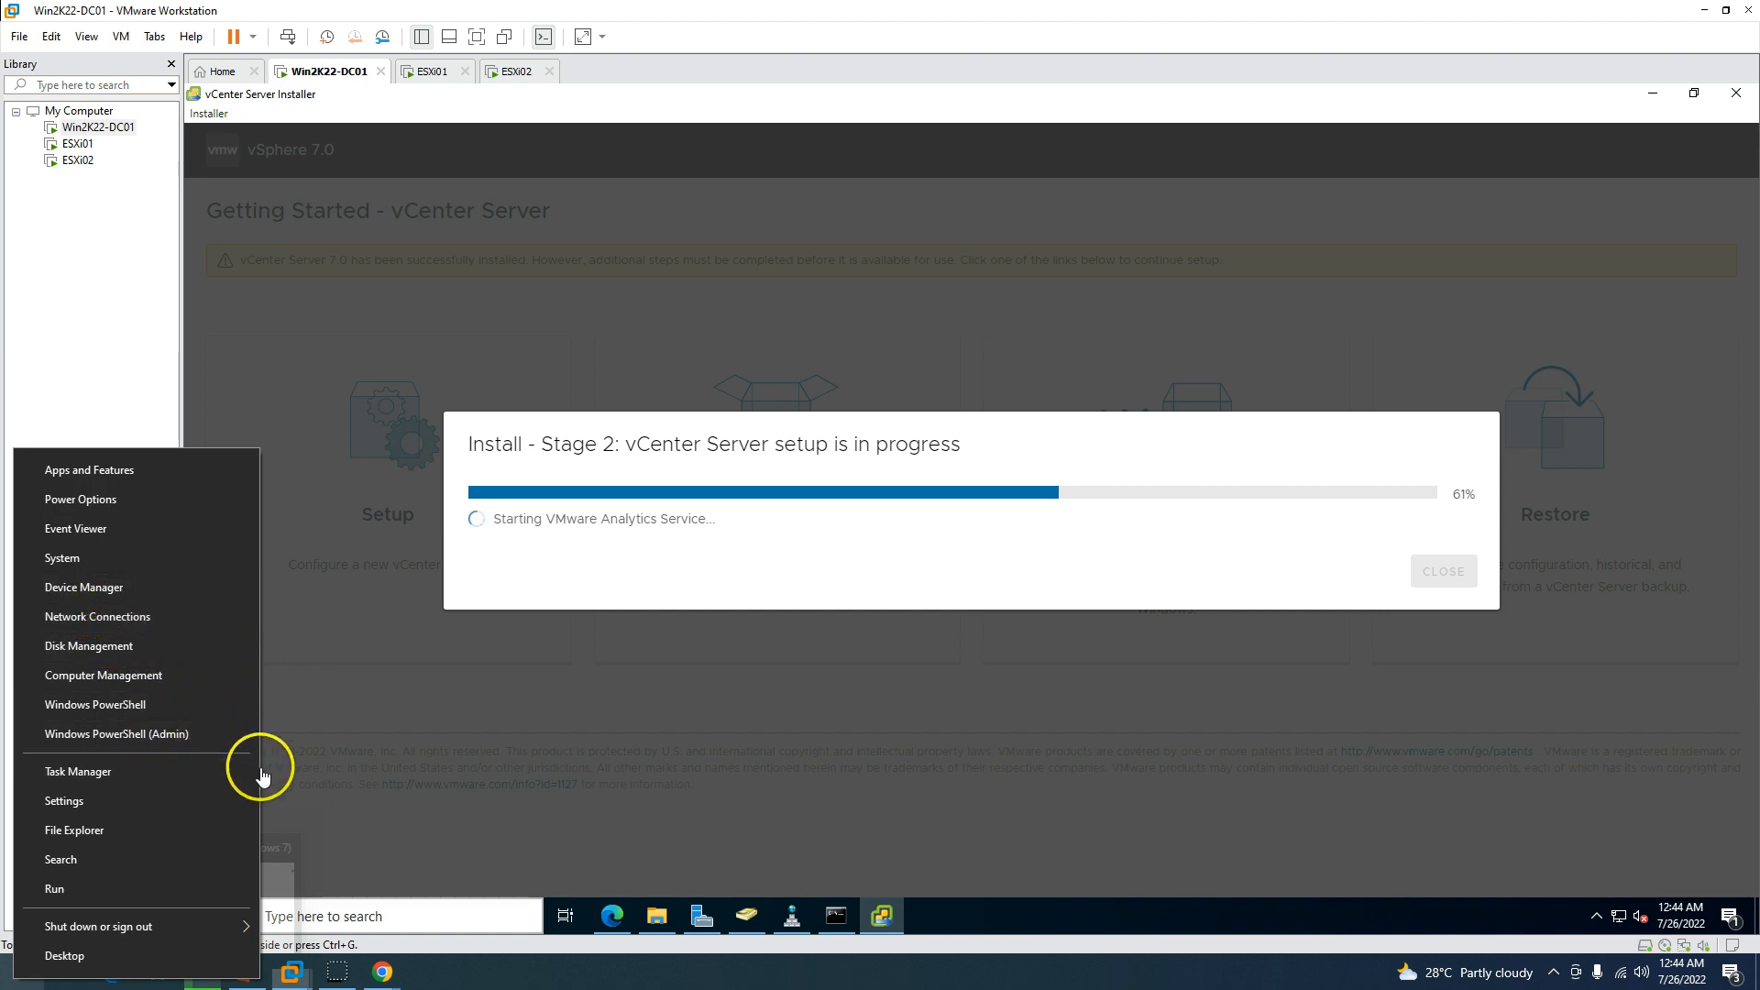
key(r)
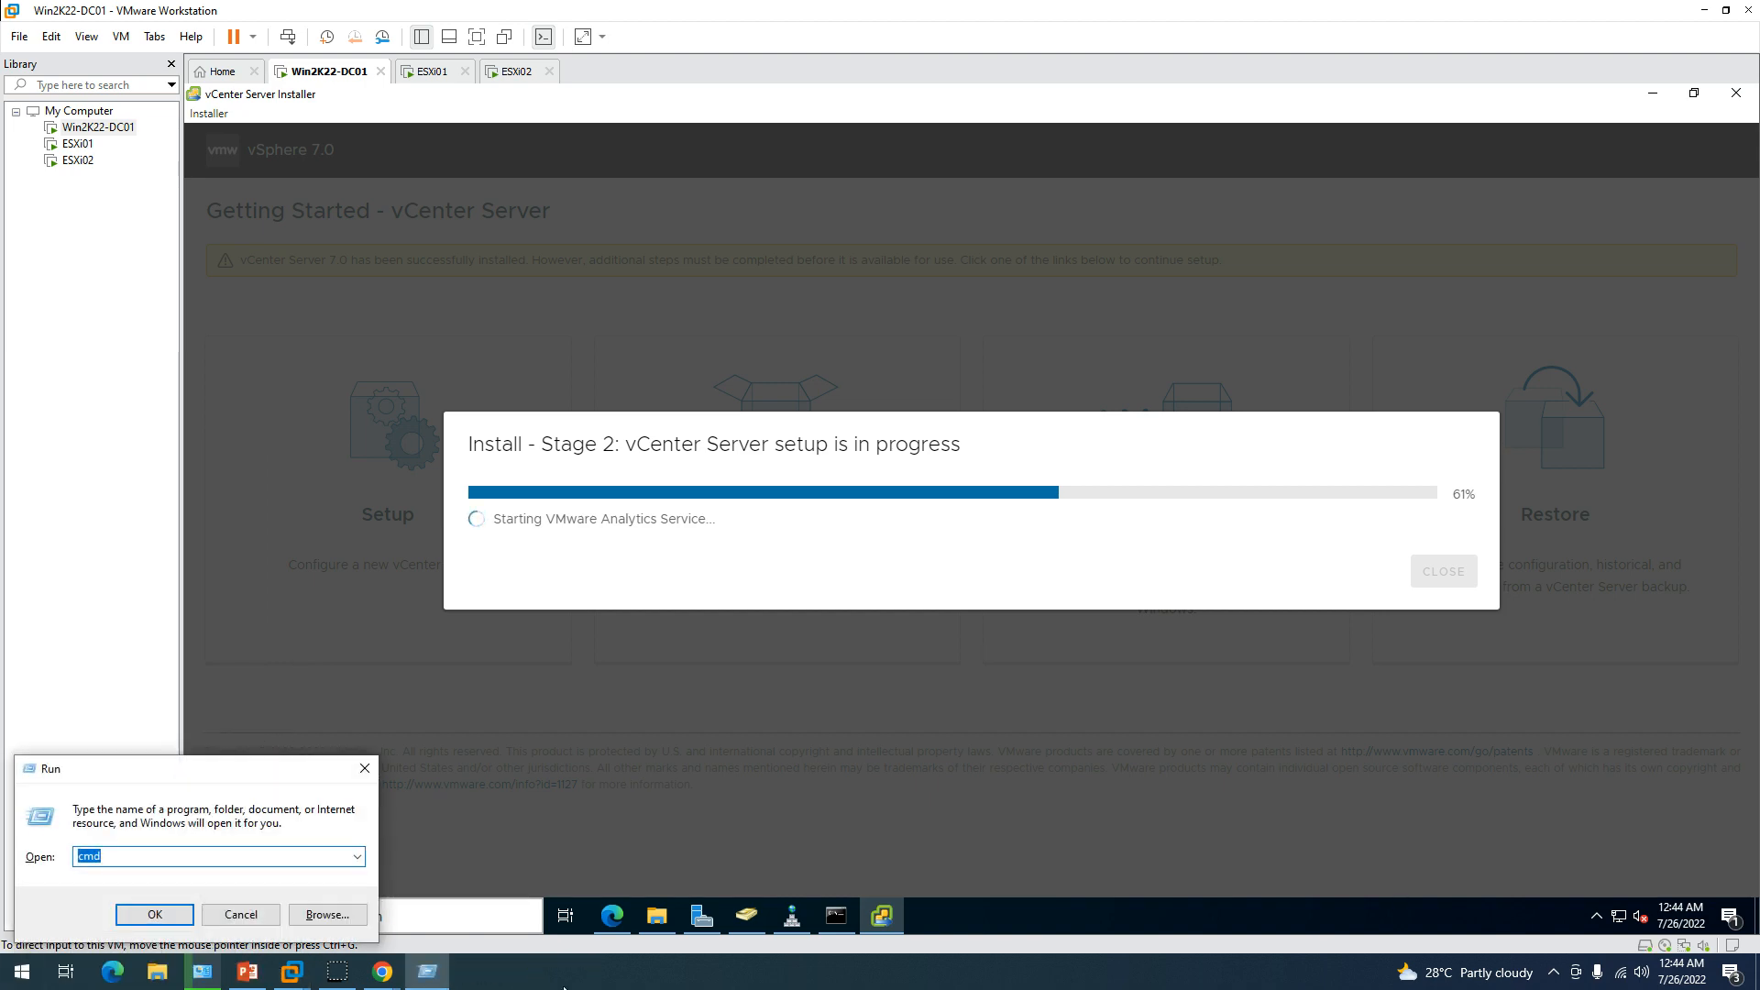
text(n)
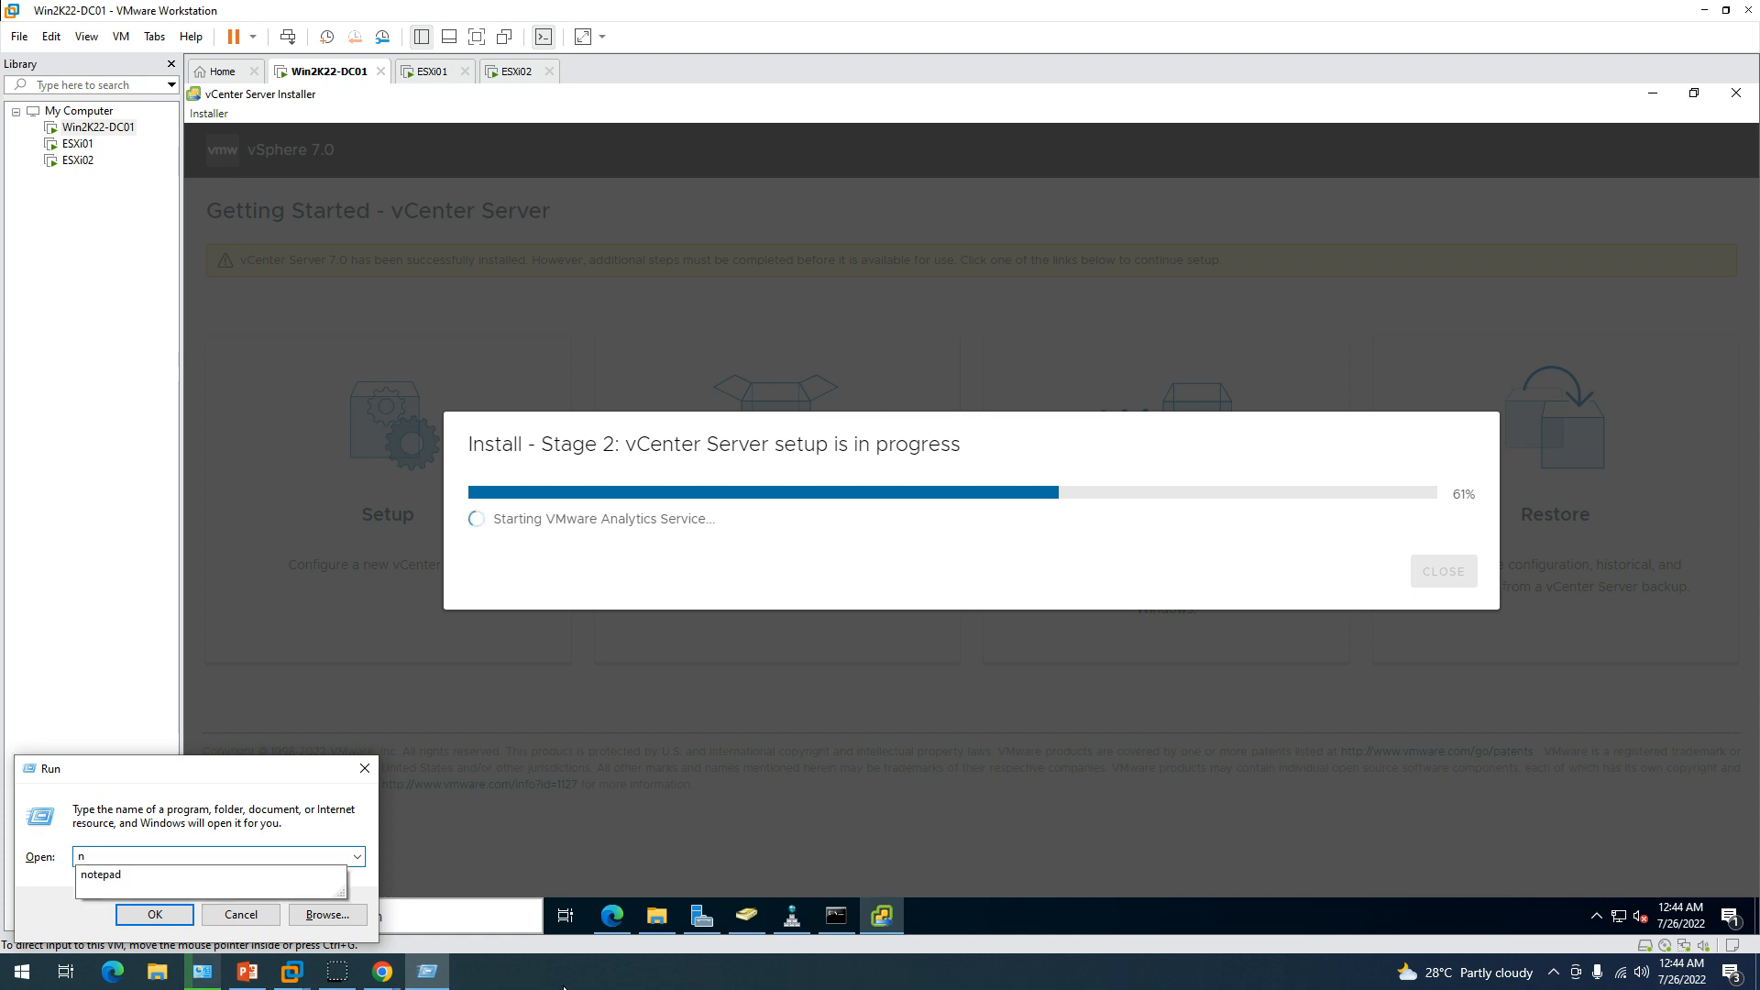
text(cp)
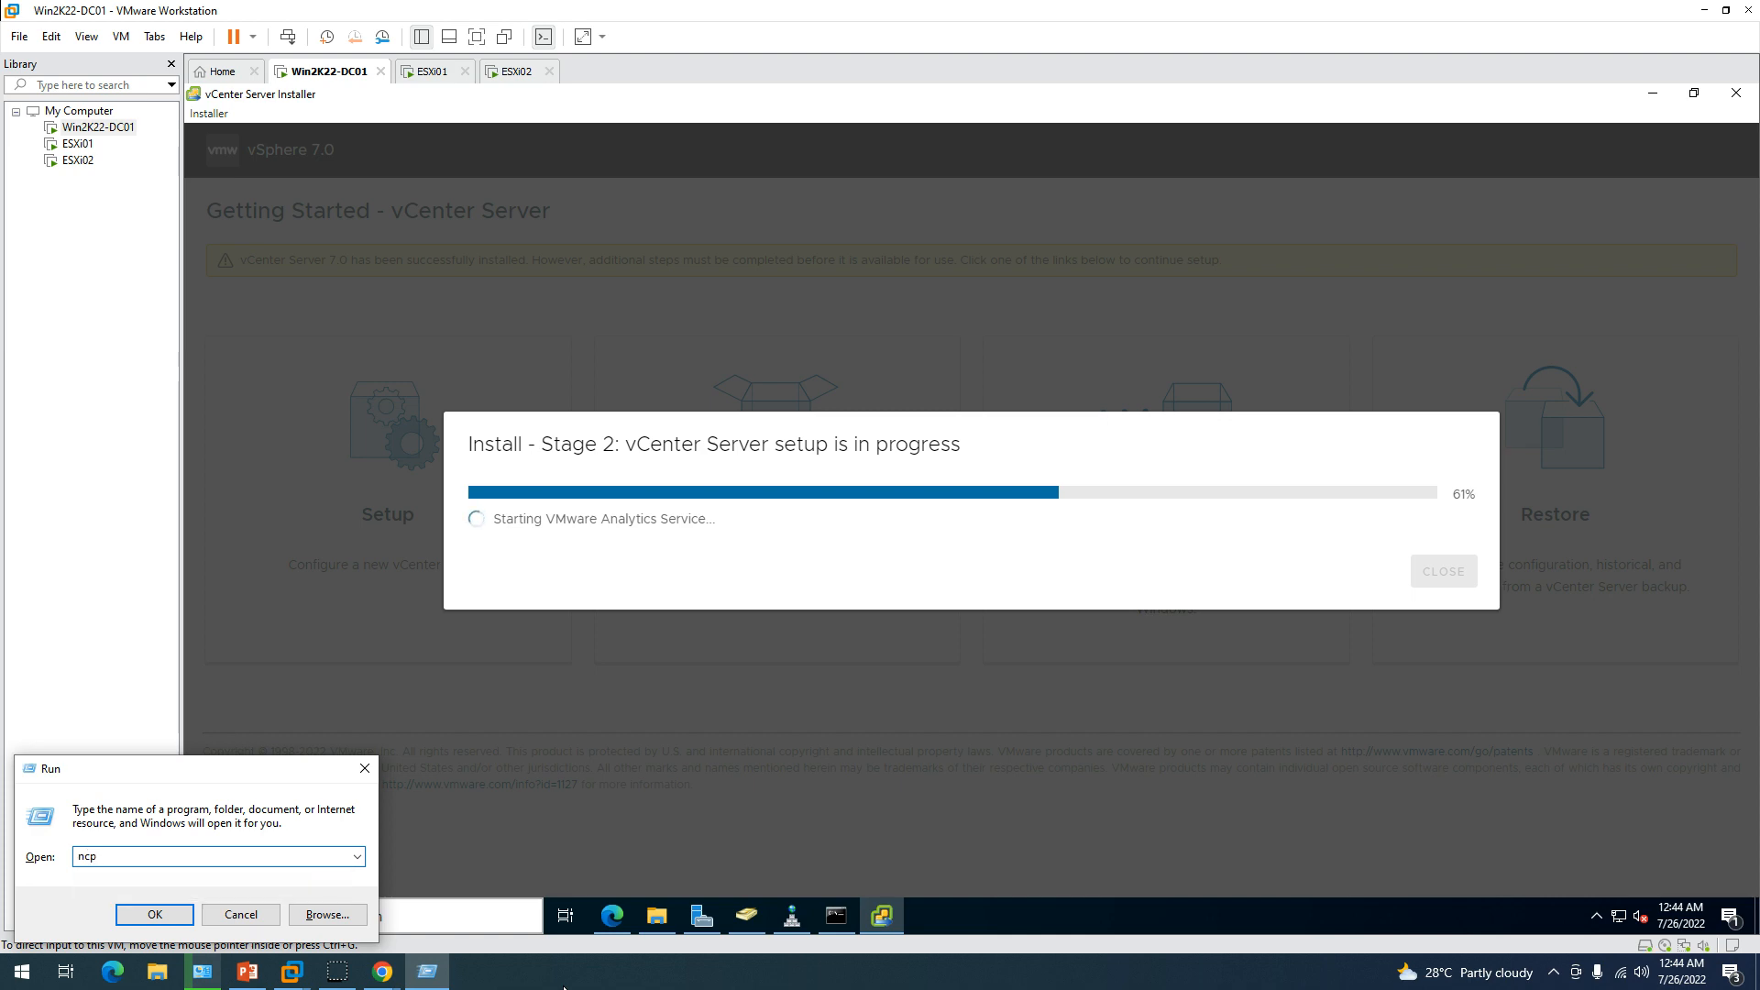
key(Return)
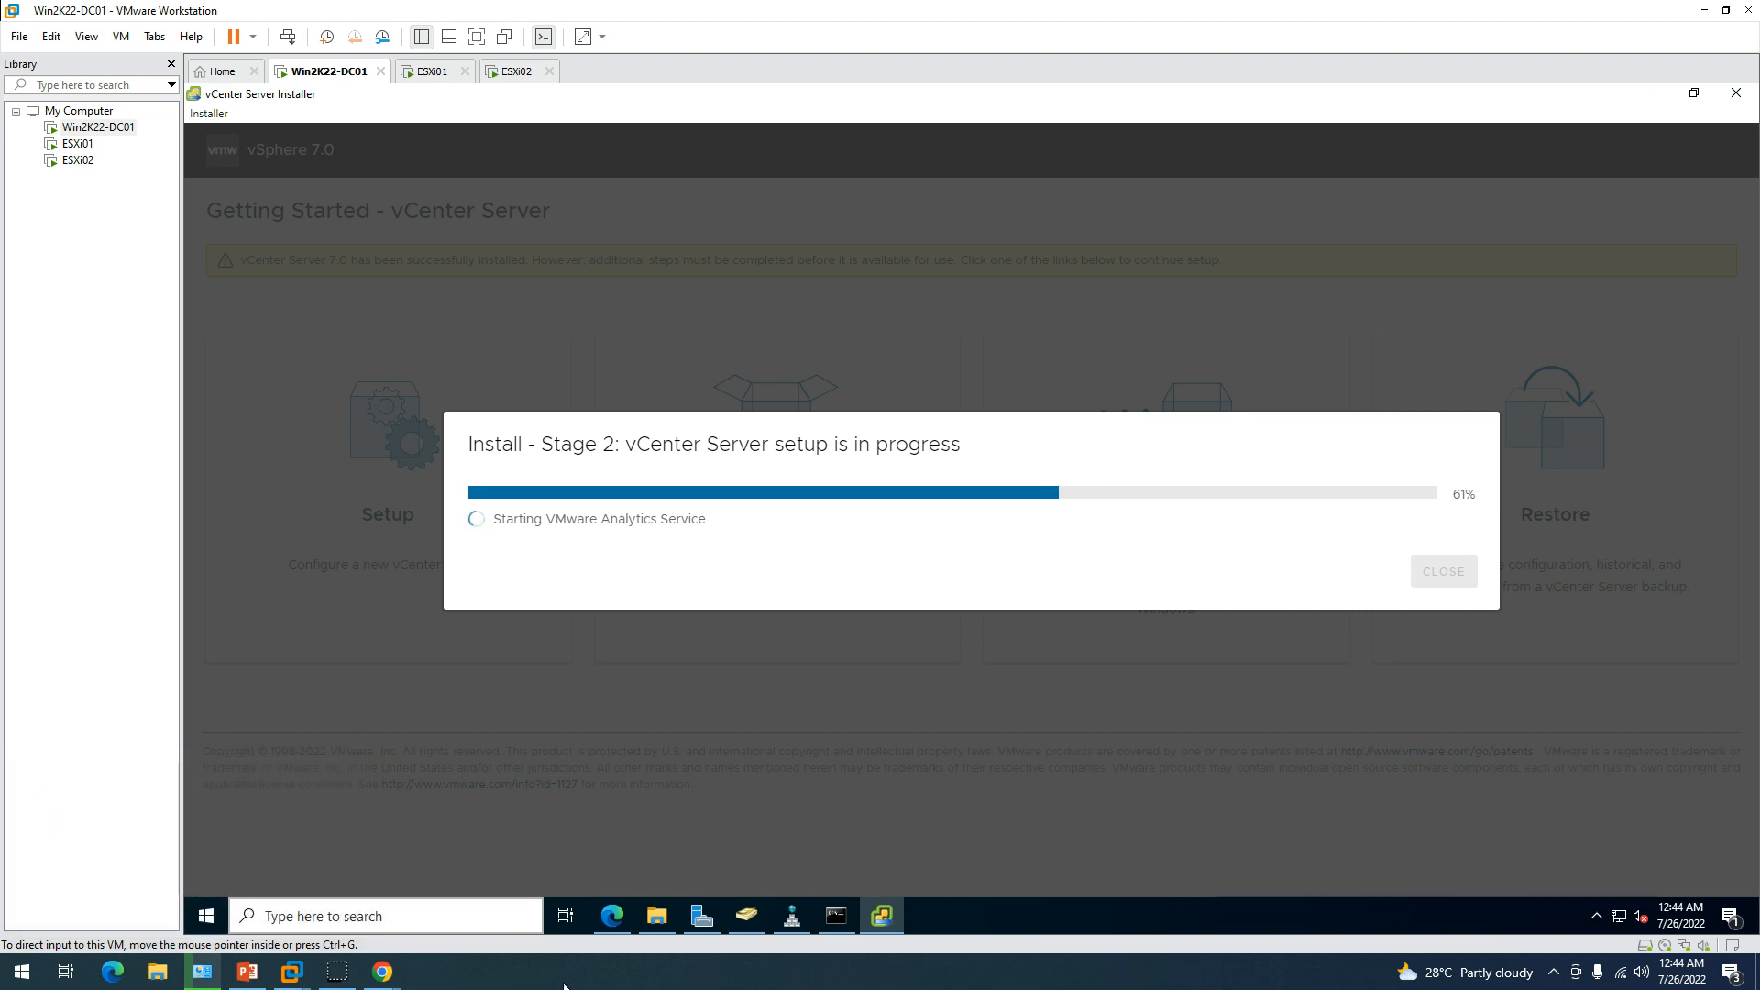
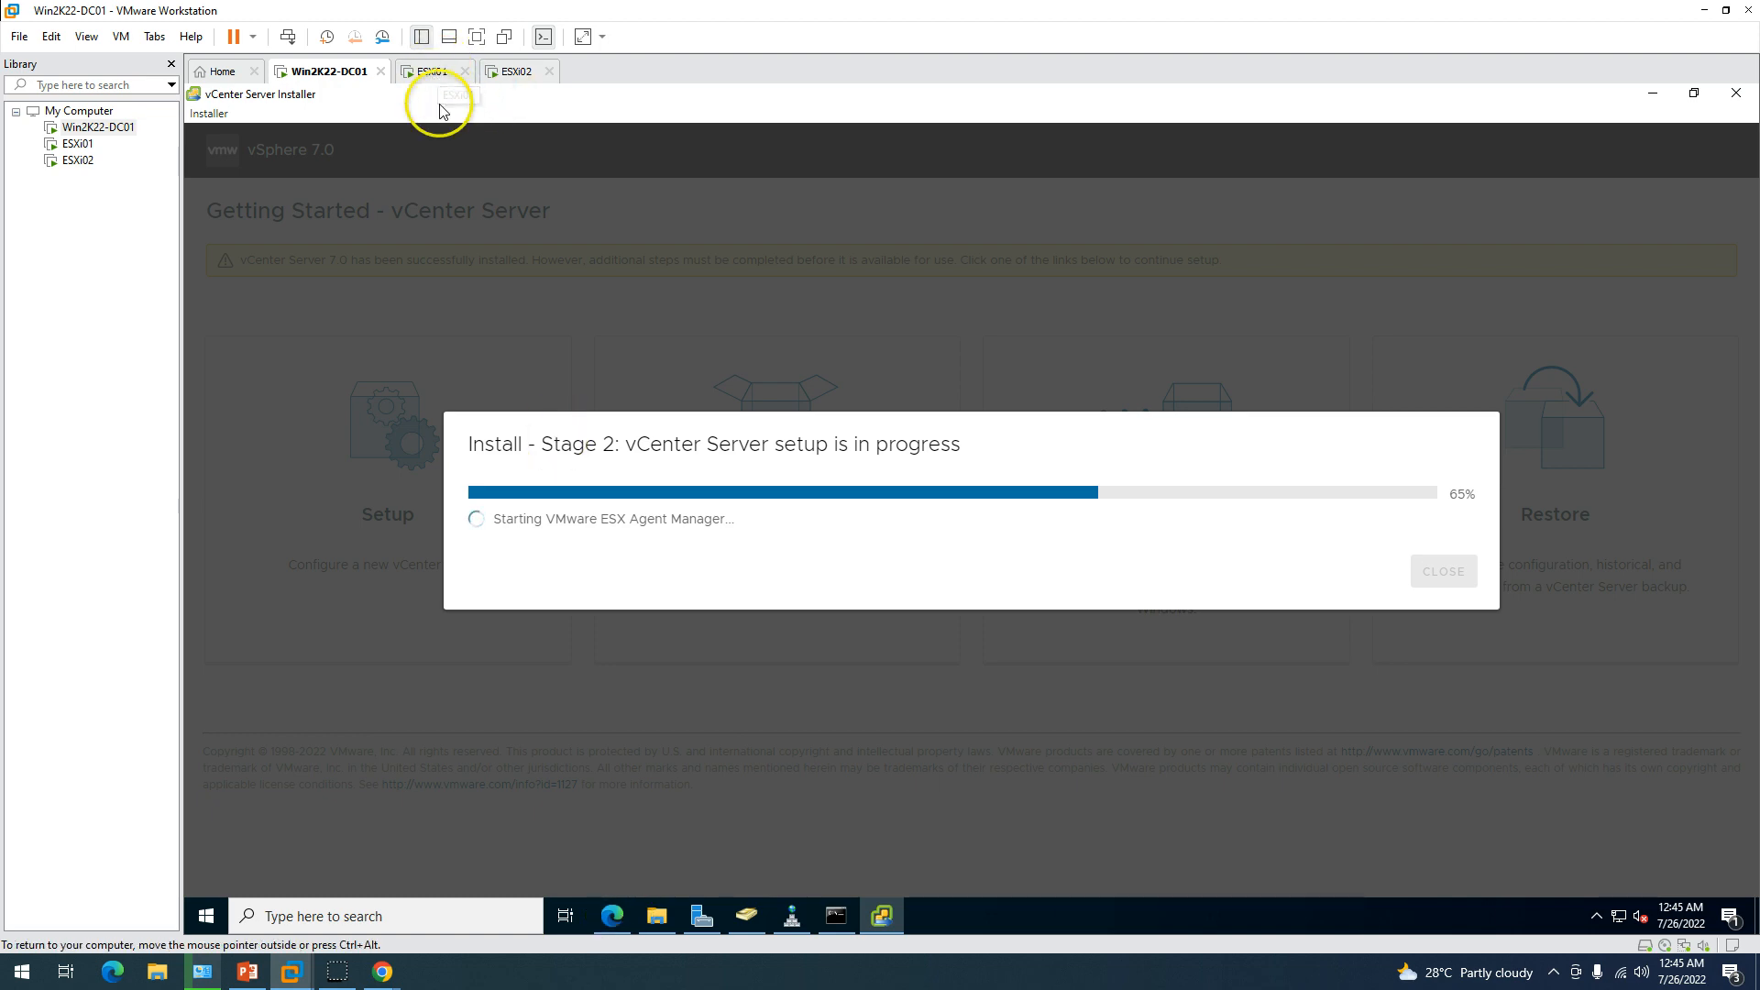
Check the esxi02 and esxi01 host pages in Edge, then return to the installer showing Stage 2 complete.
click(614, 924)
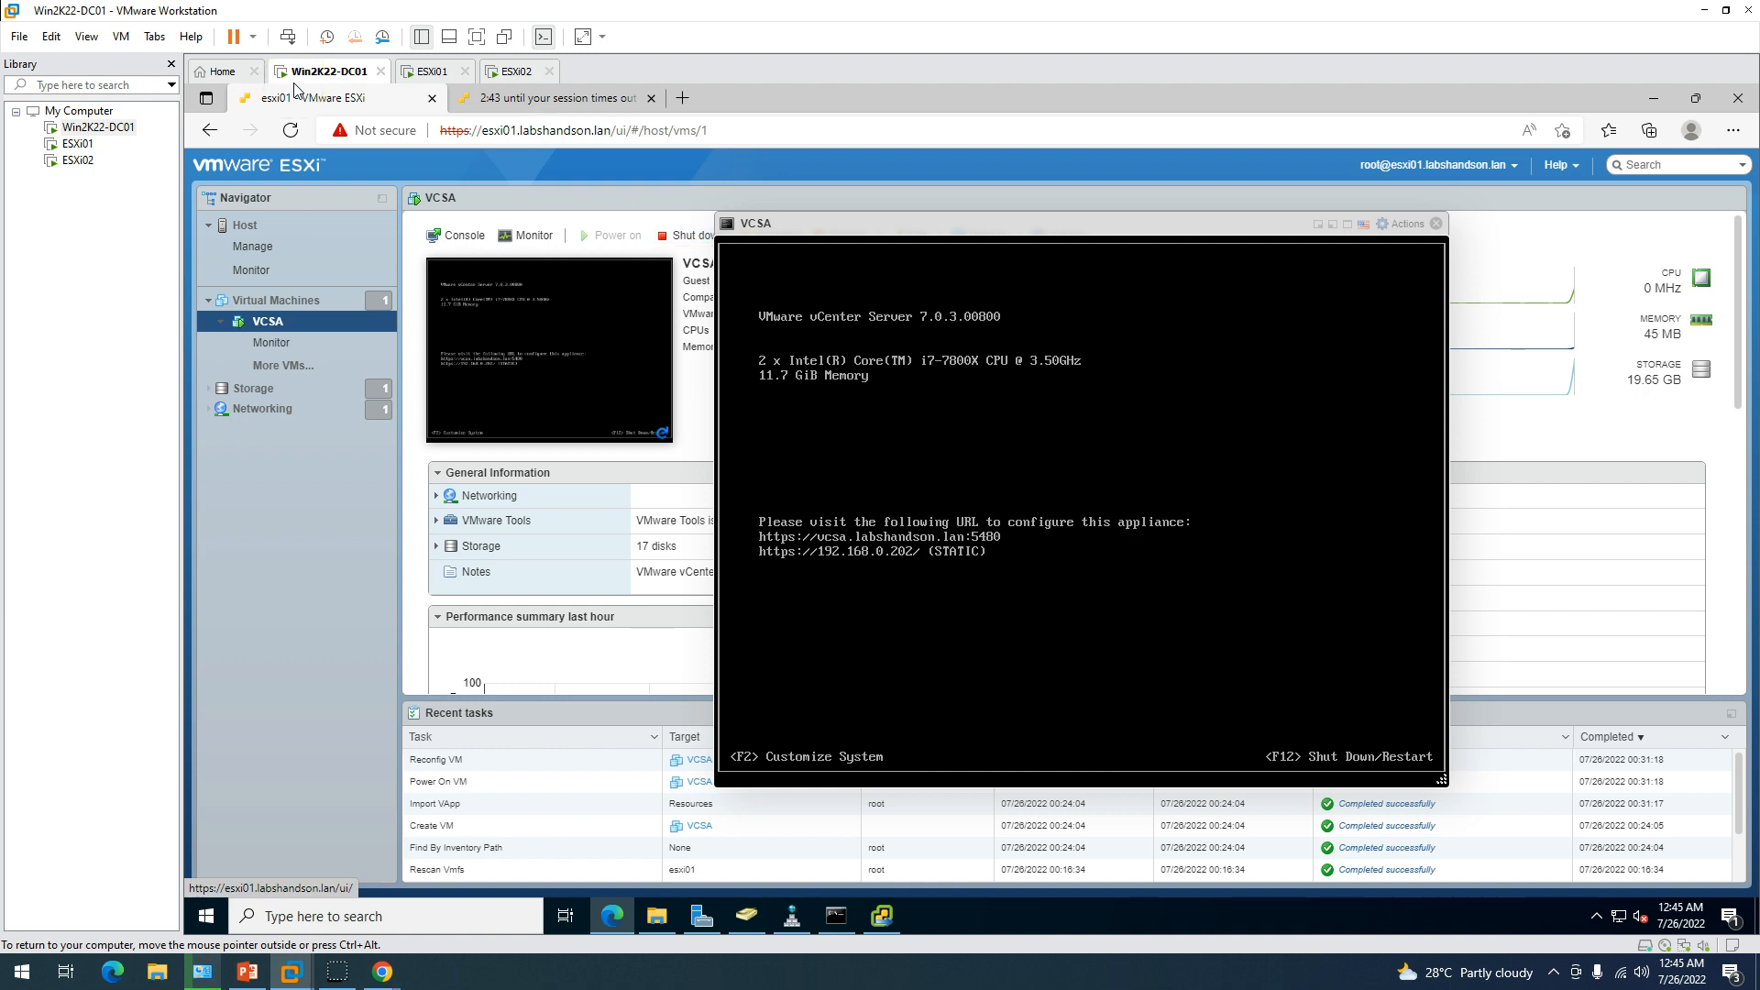
click(550, 98)
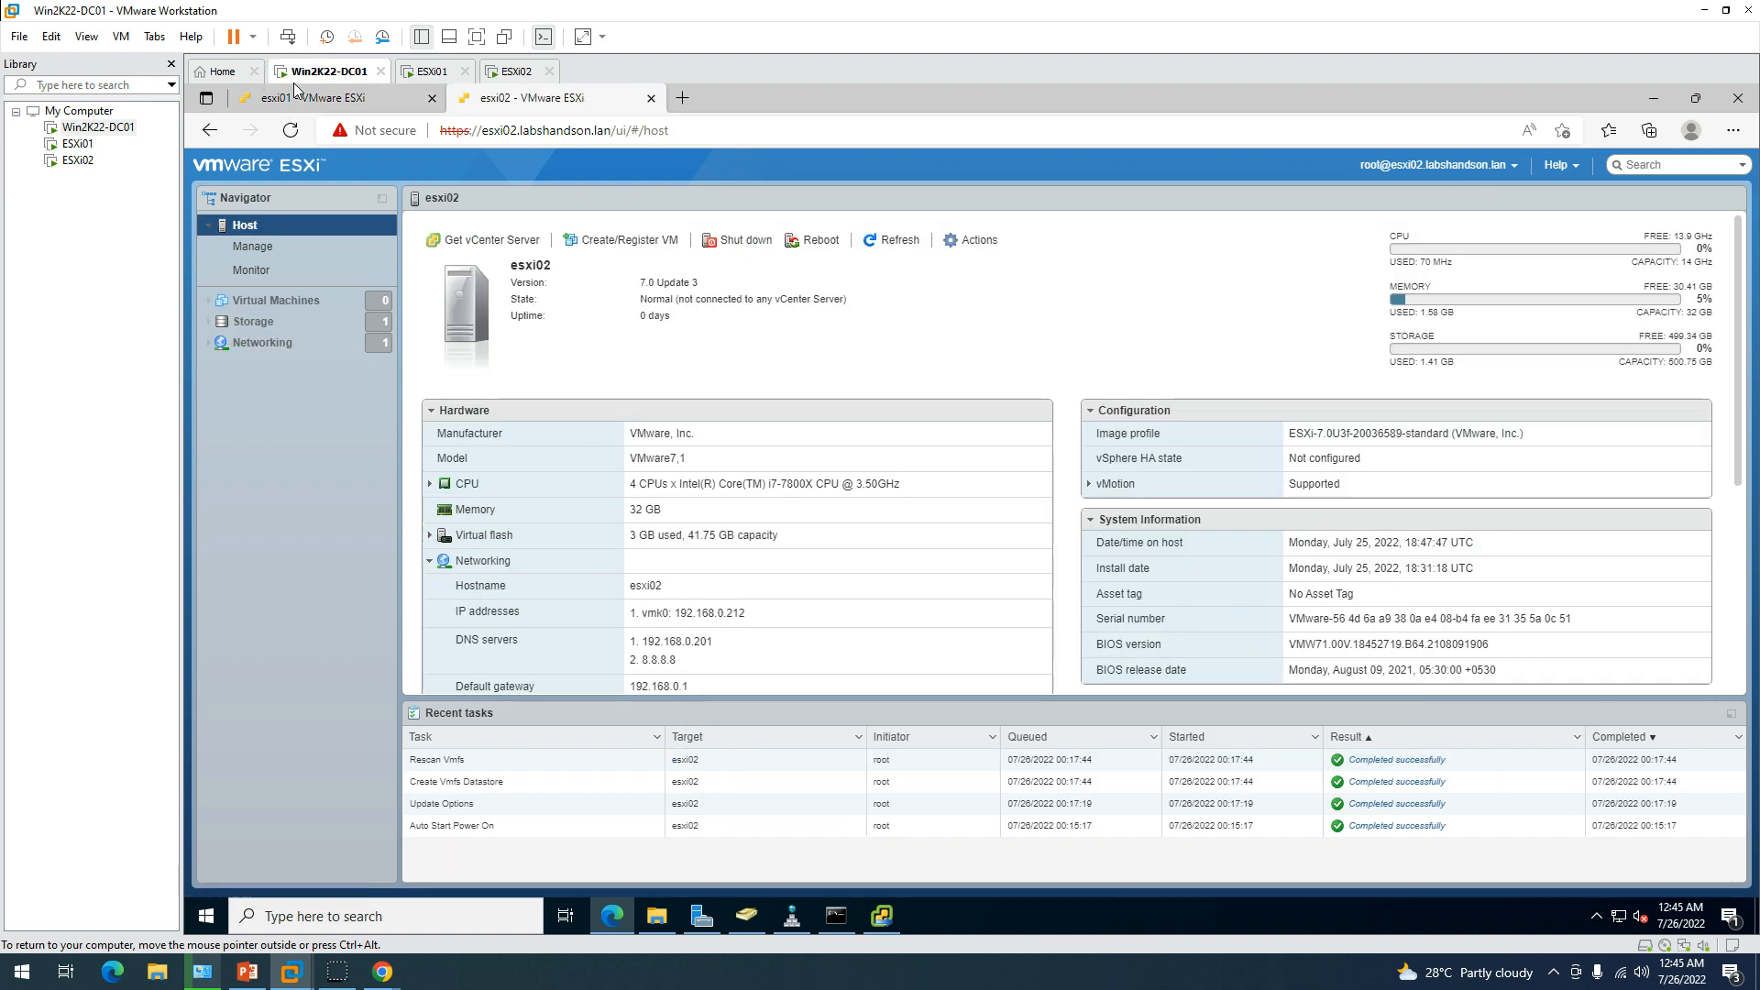
click(293, 84)
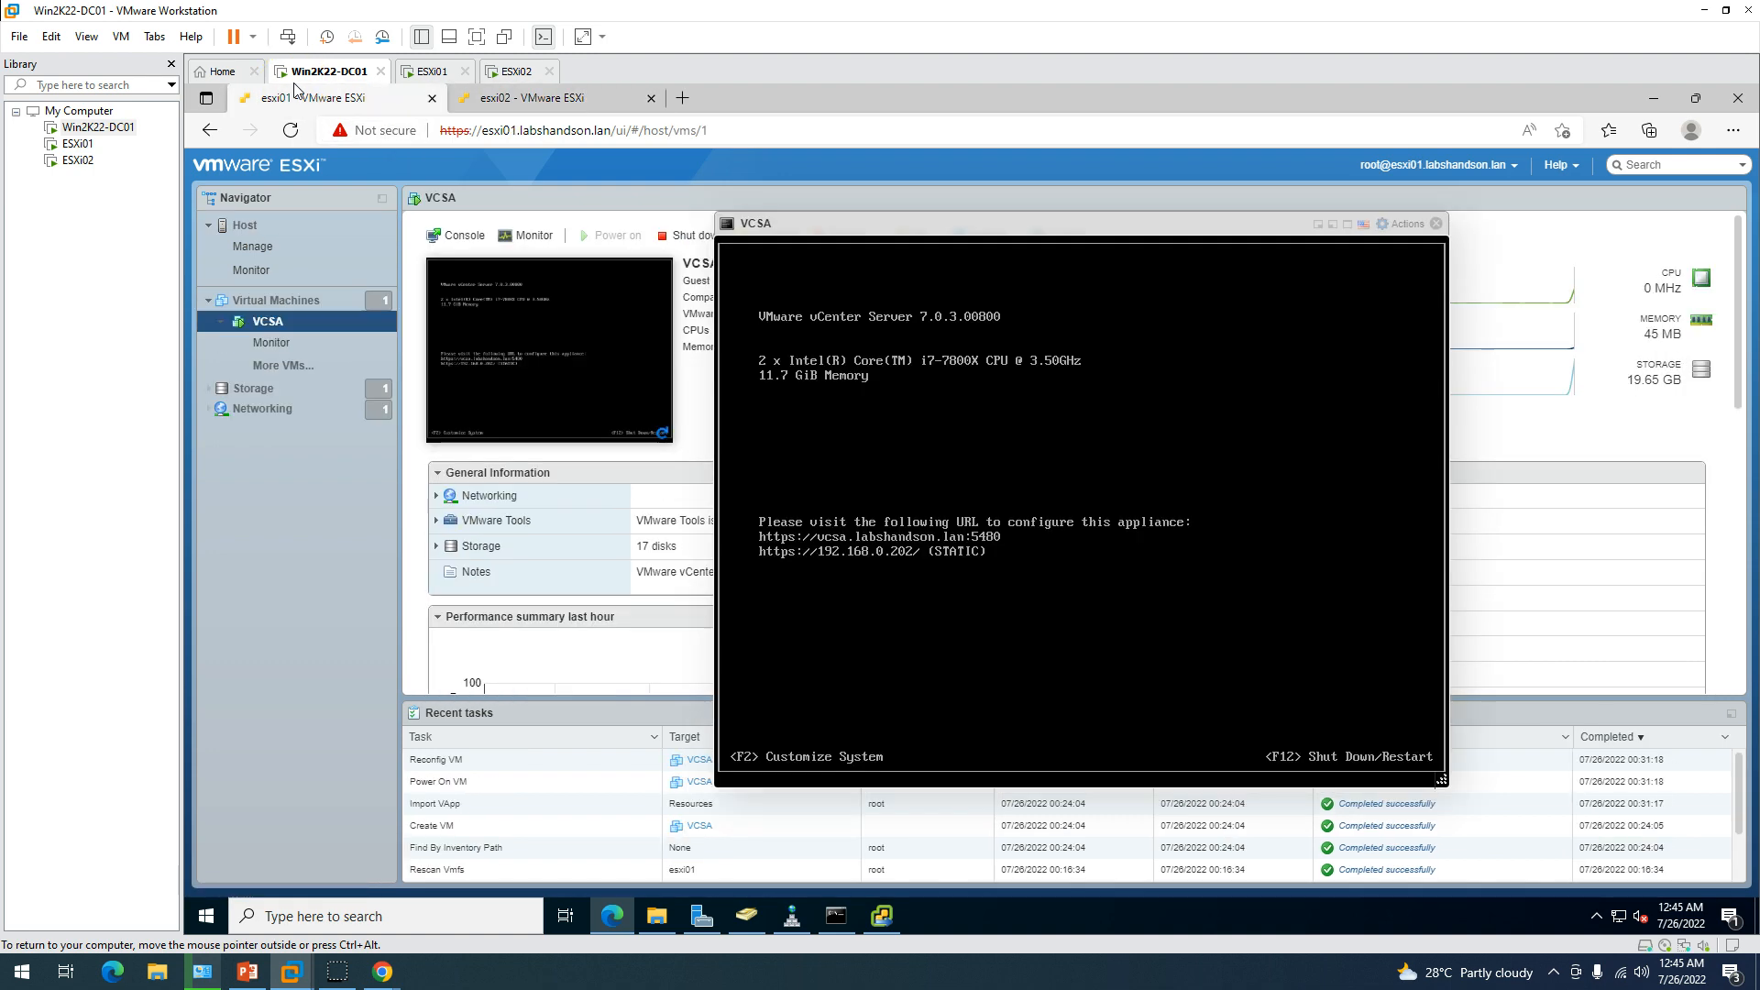
click(613, 917)
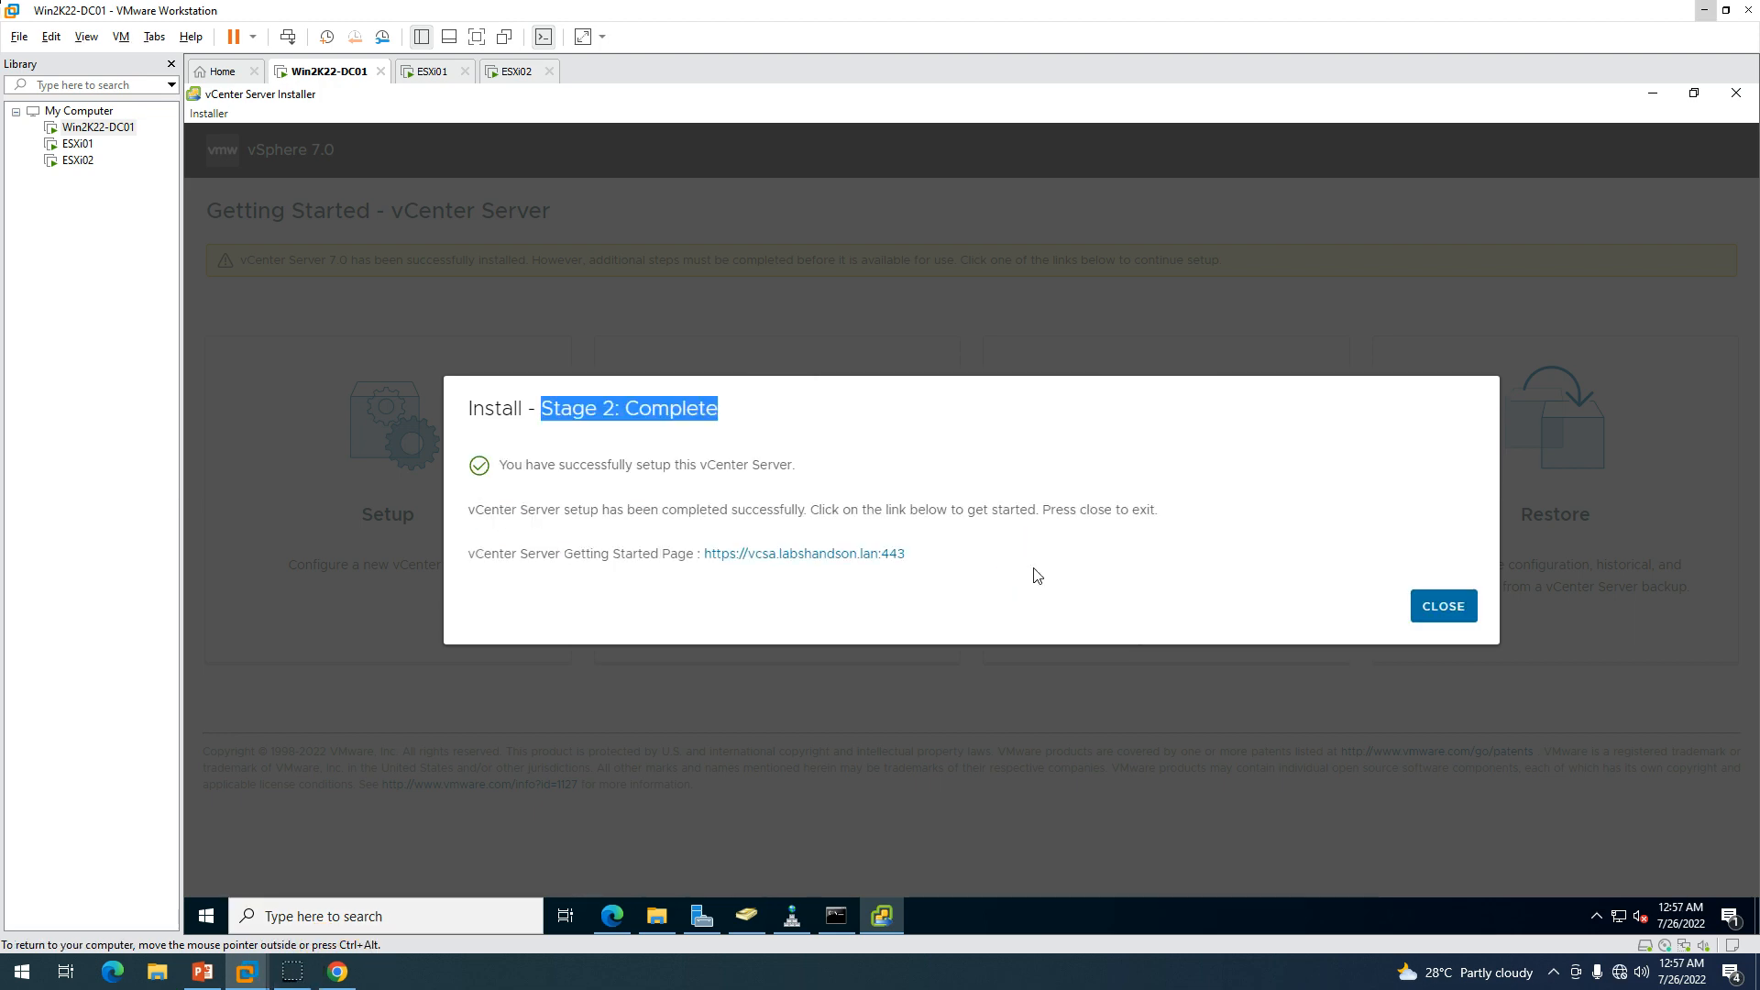
Open the vCenter Getting Started page link, always using Microsoft Edge.
click(780, 553)
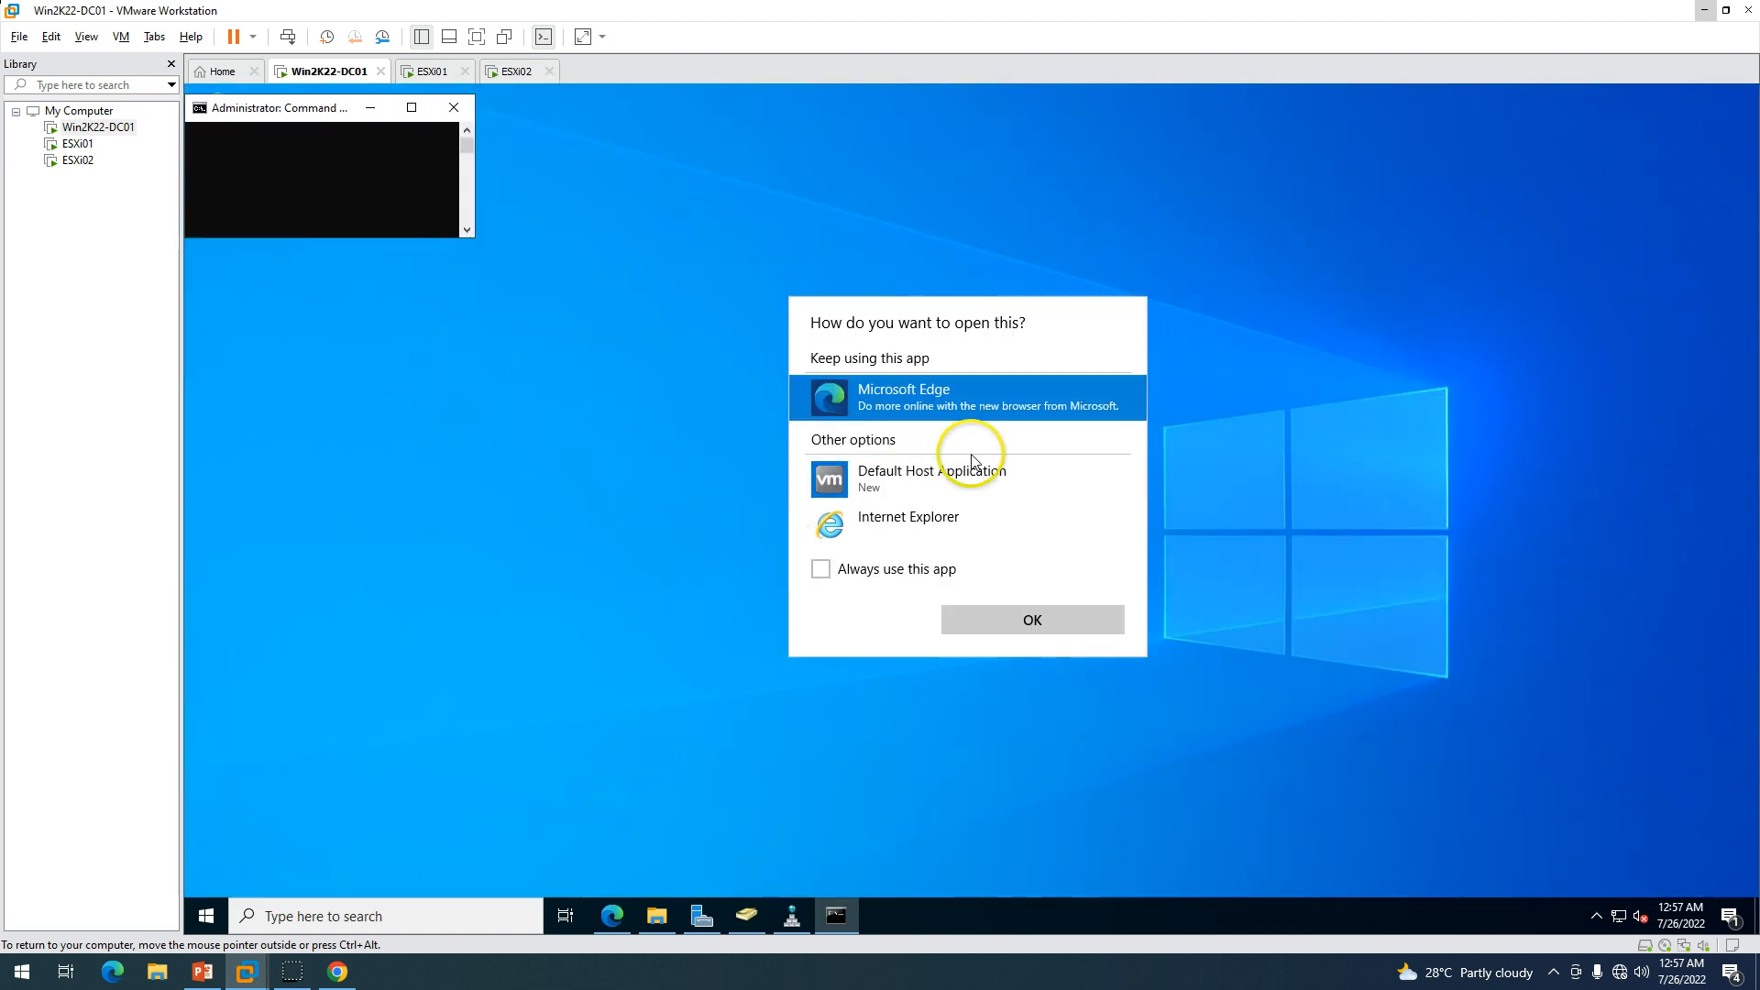
click(894, 569)
click(1025, 622)
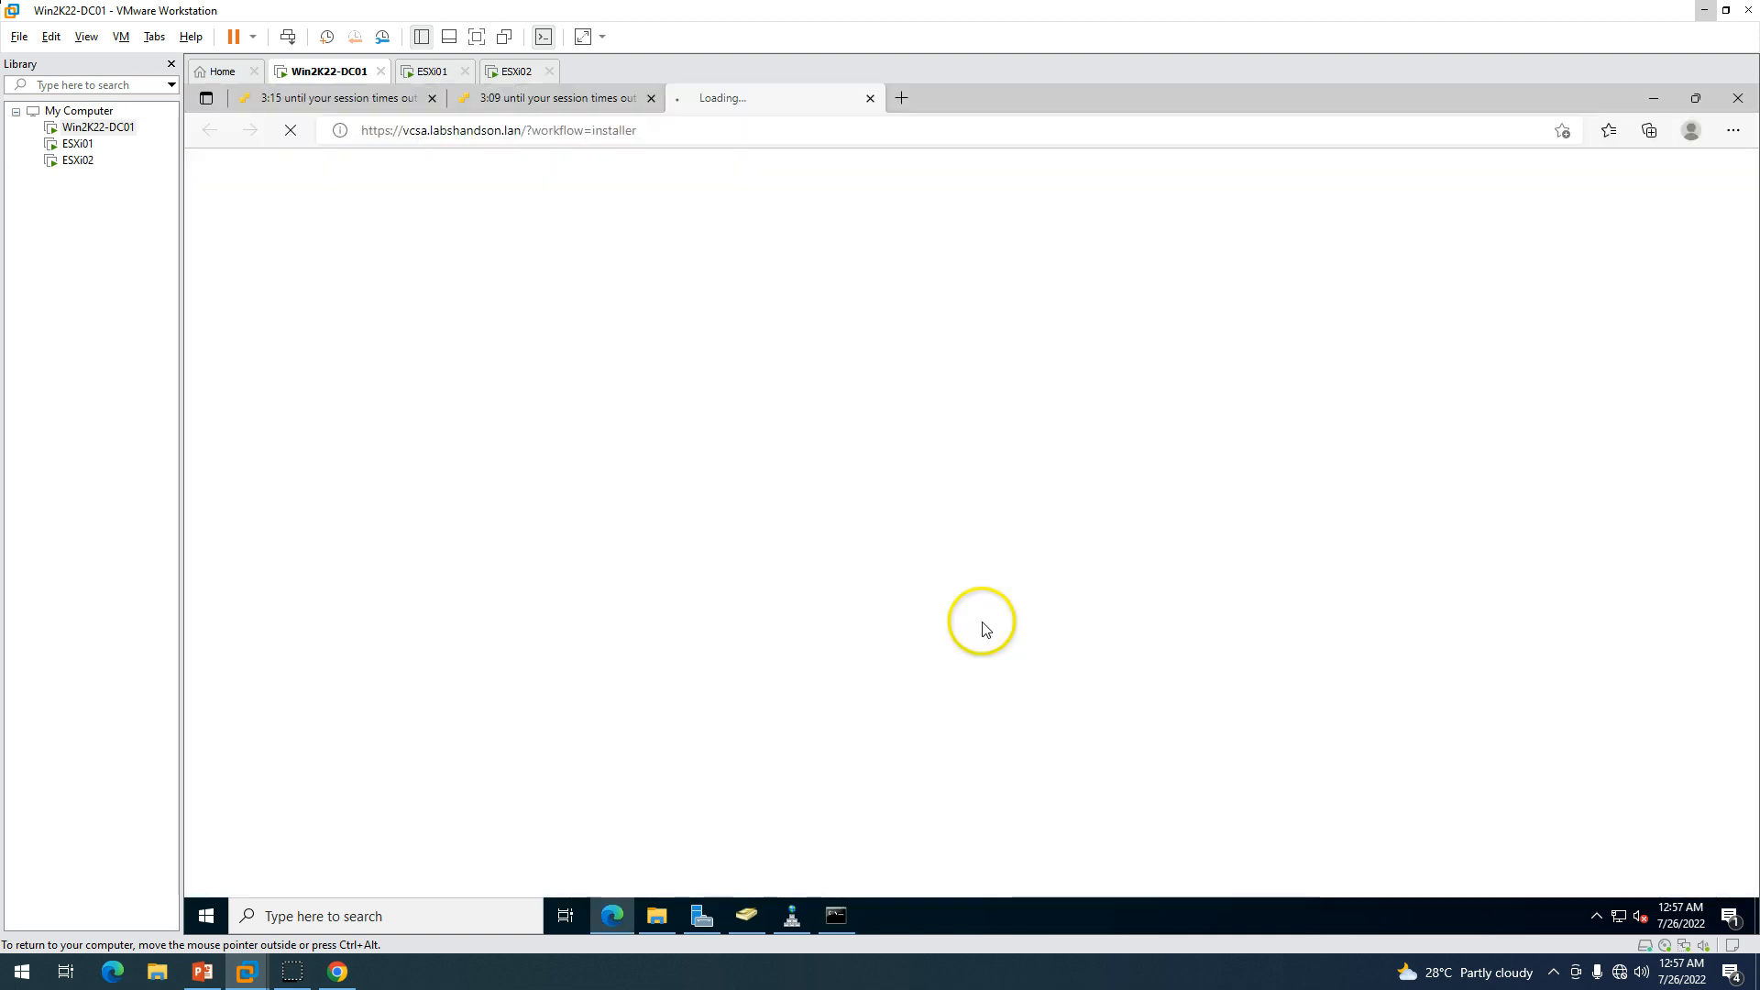
Check the esxi01 and esxi02 tabs, then launch the HTML5 vSphere Client from the vCenter page.
click(367, 99)
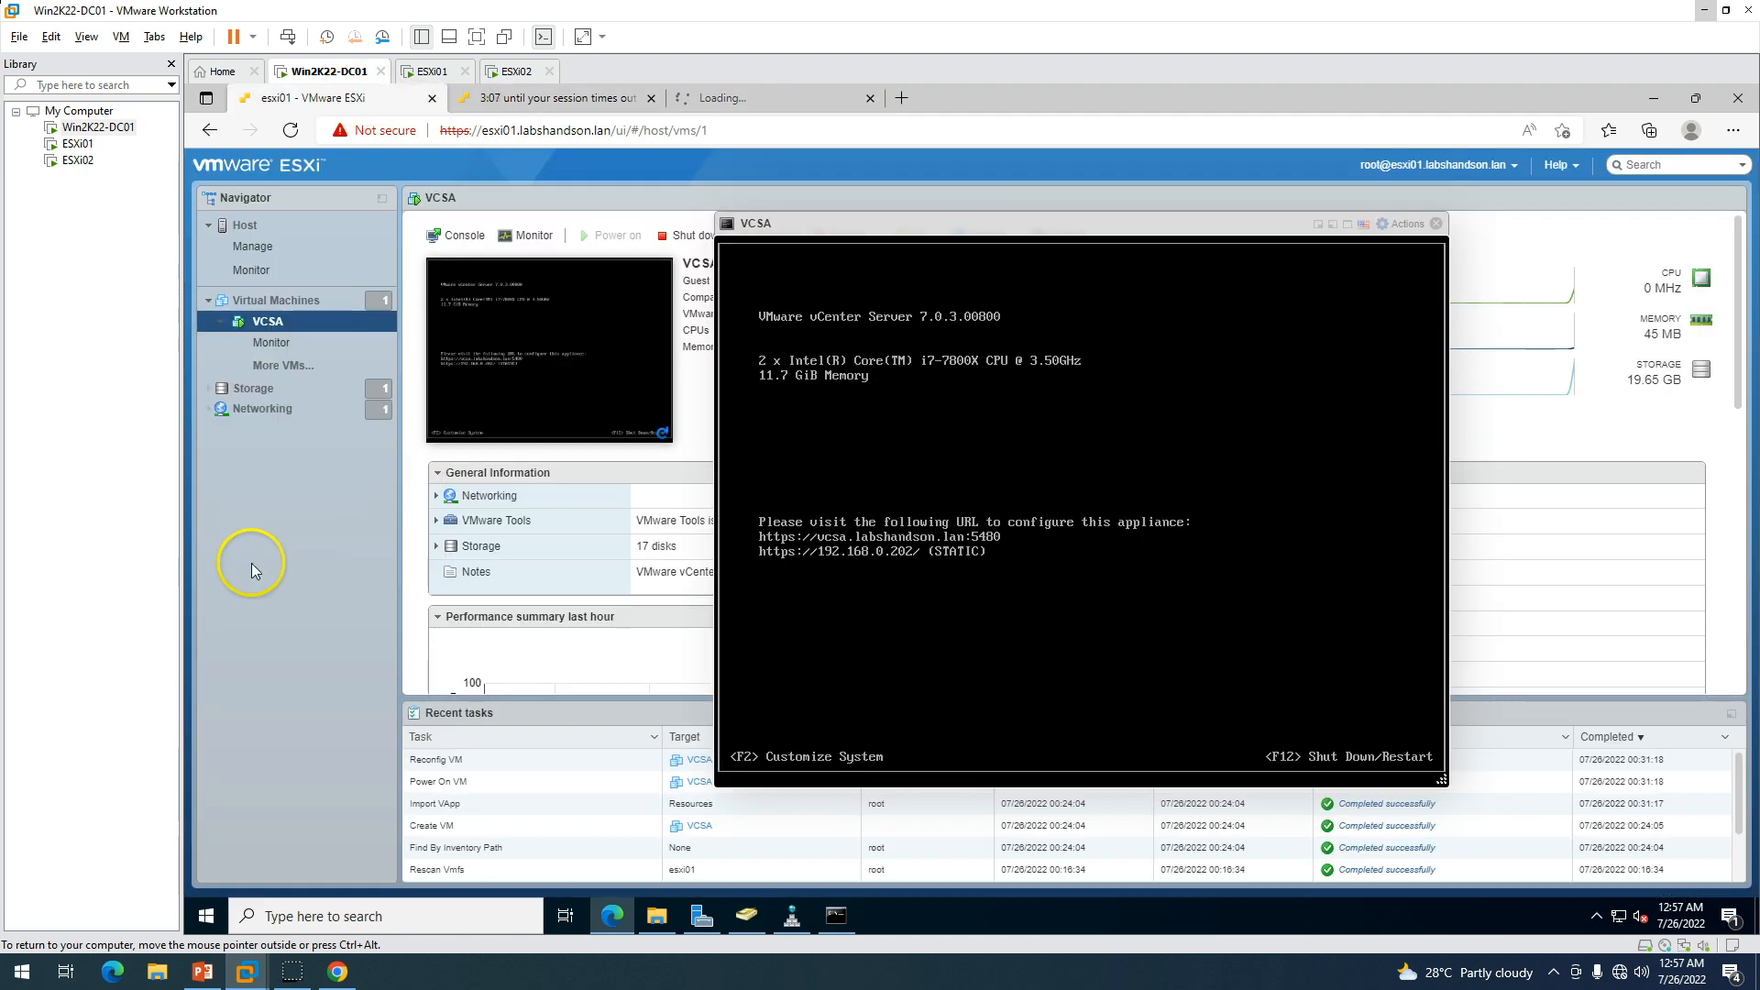
click(526, 89)
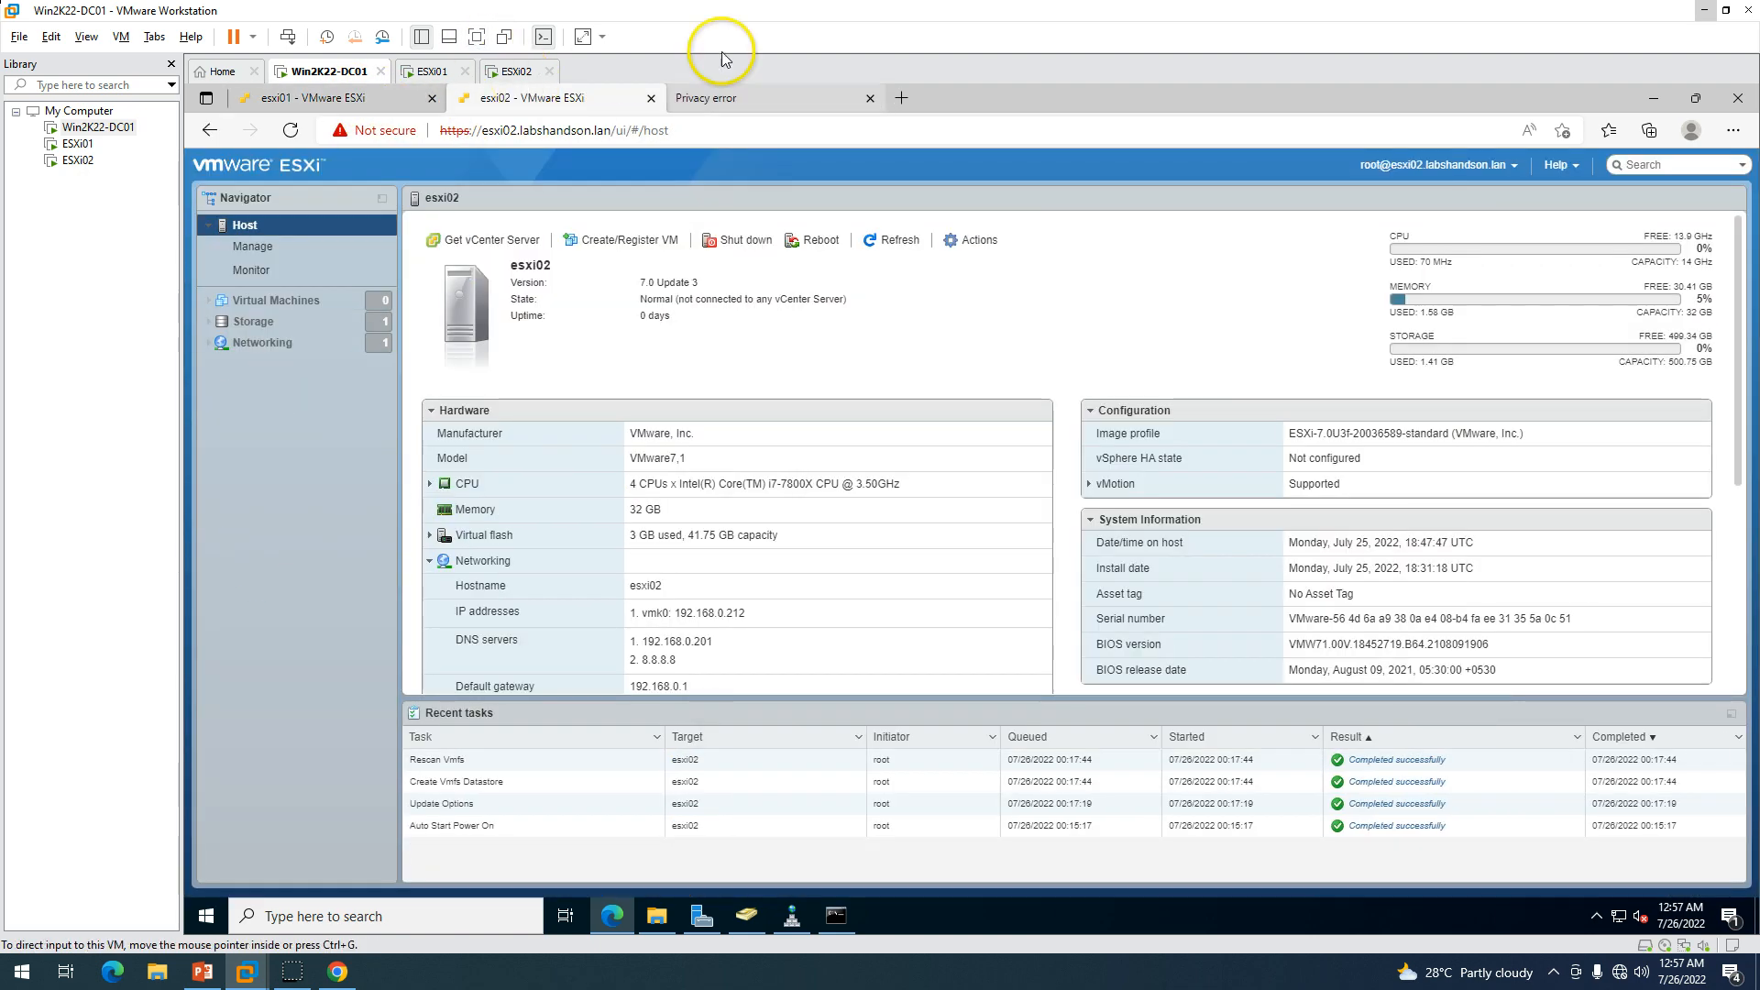
click(720, 87)
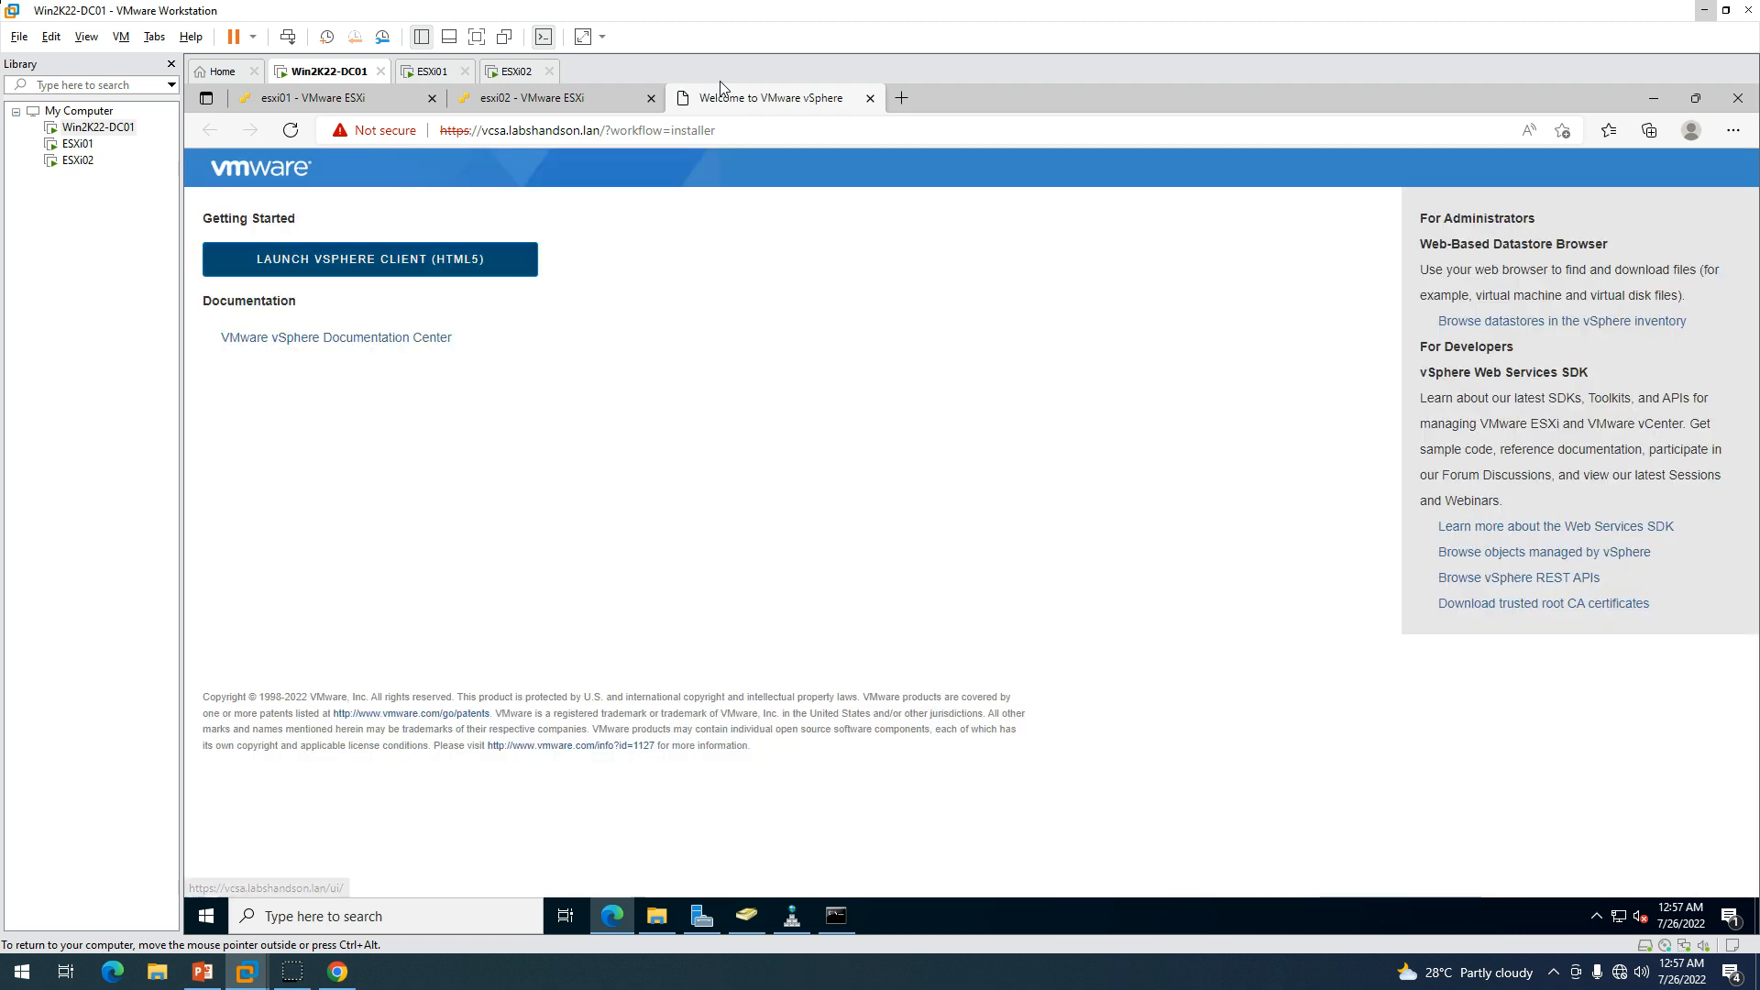
click(370, 259)
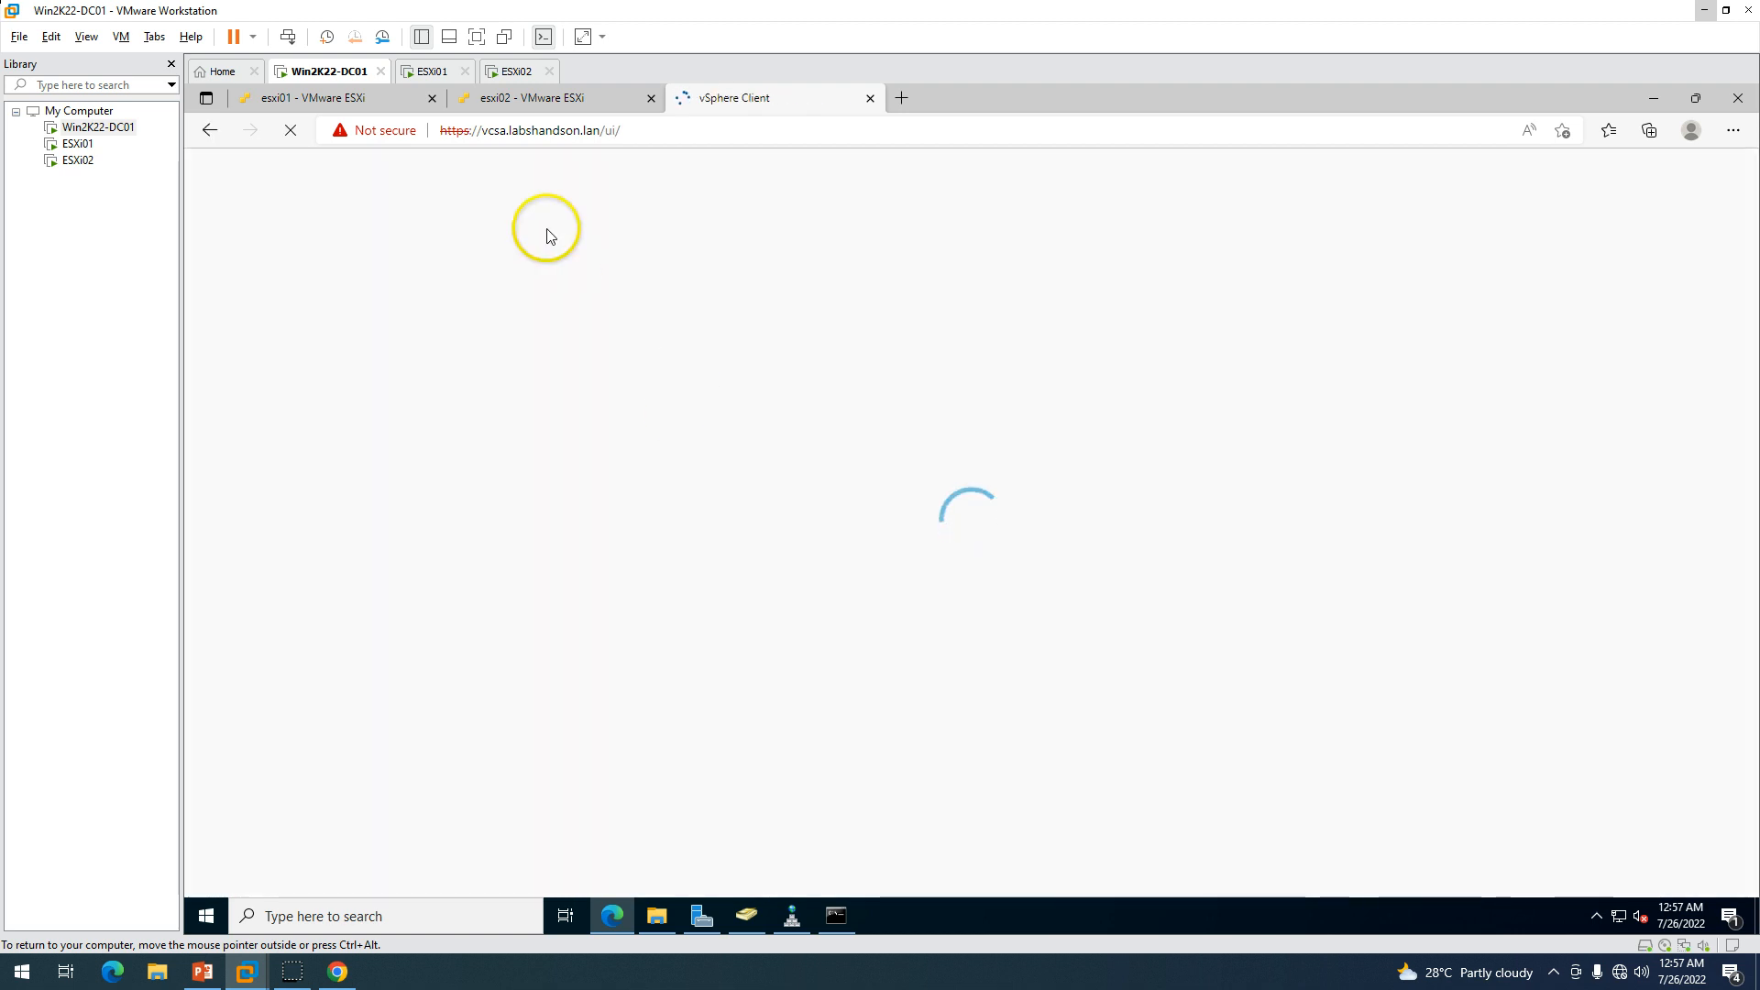
click(583, 138)
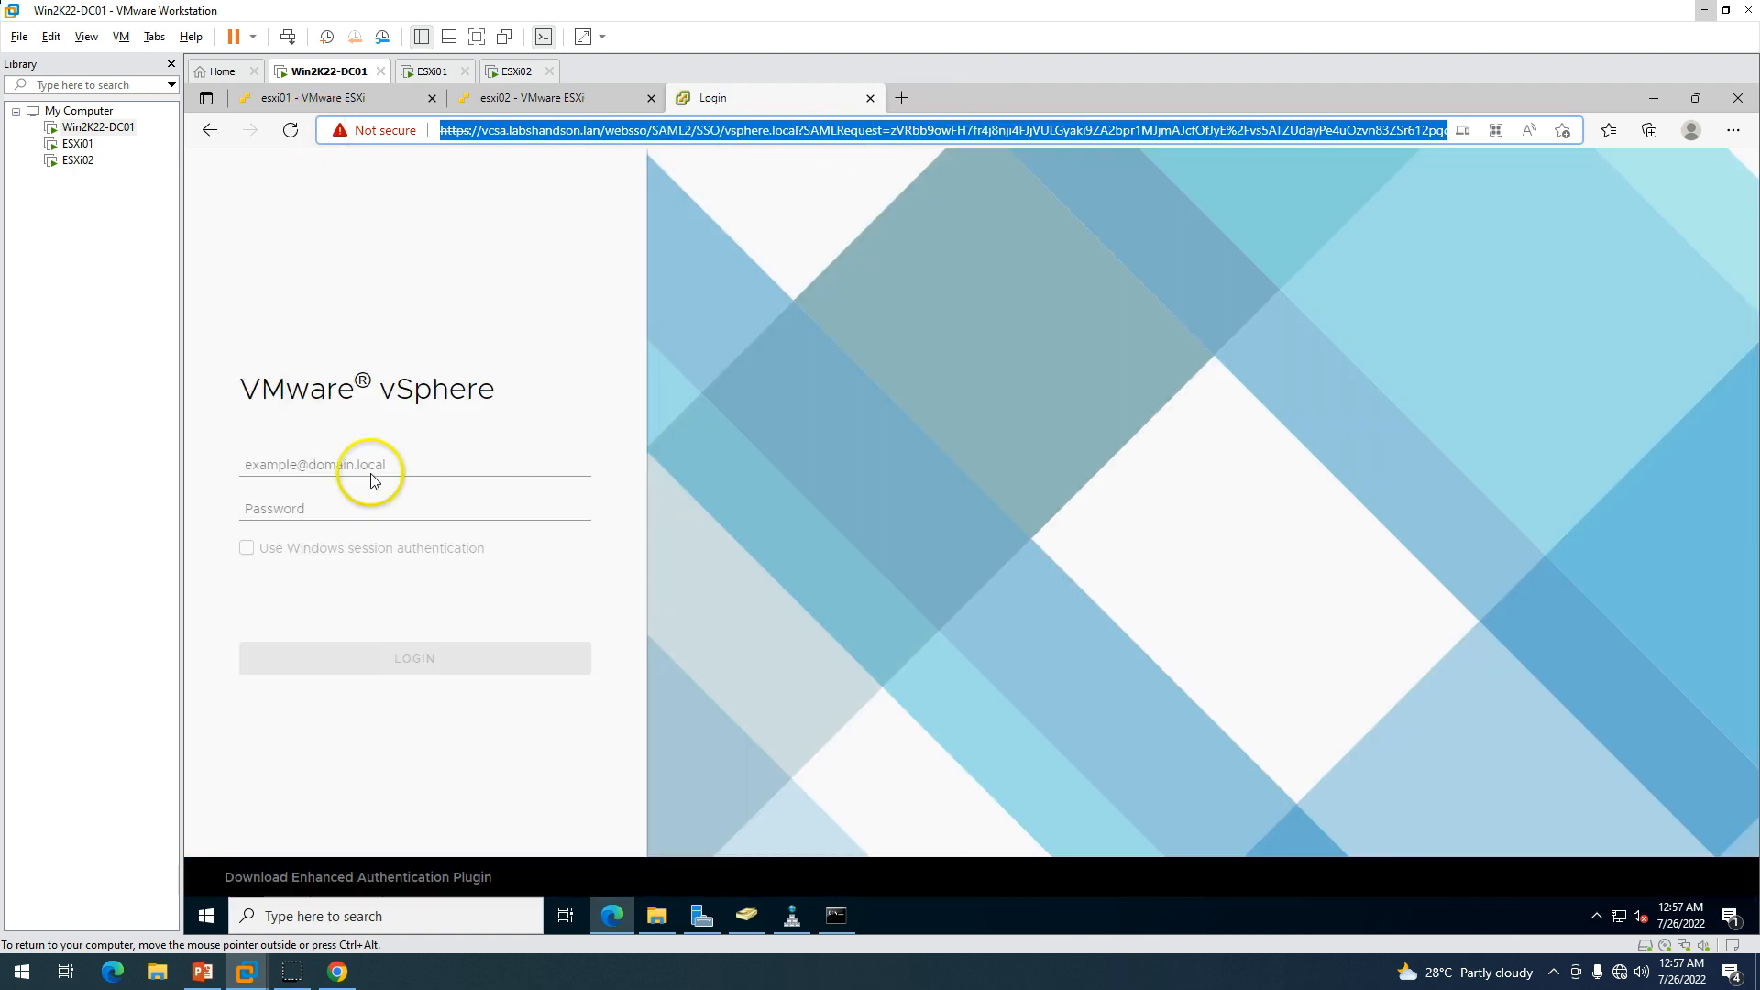
click(305, 468)
text(Administrator@v)
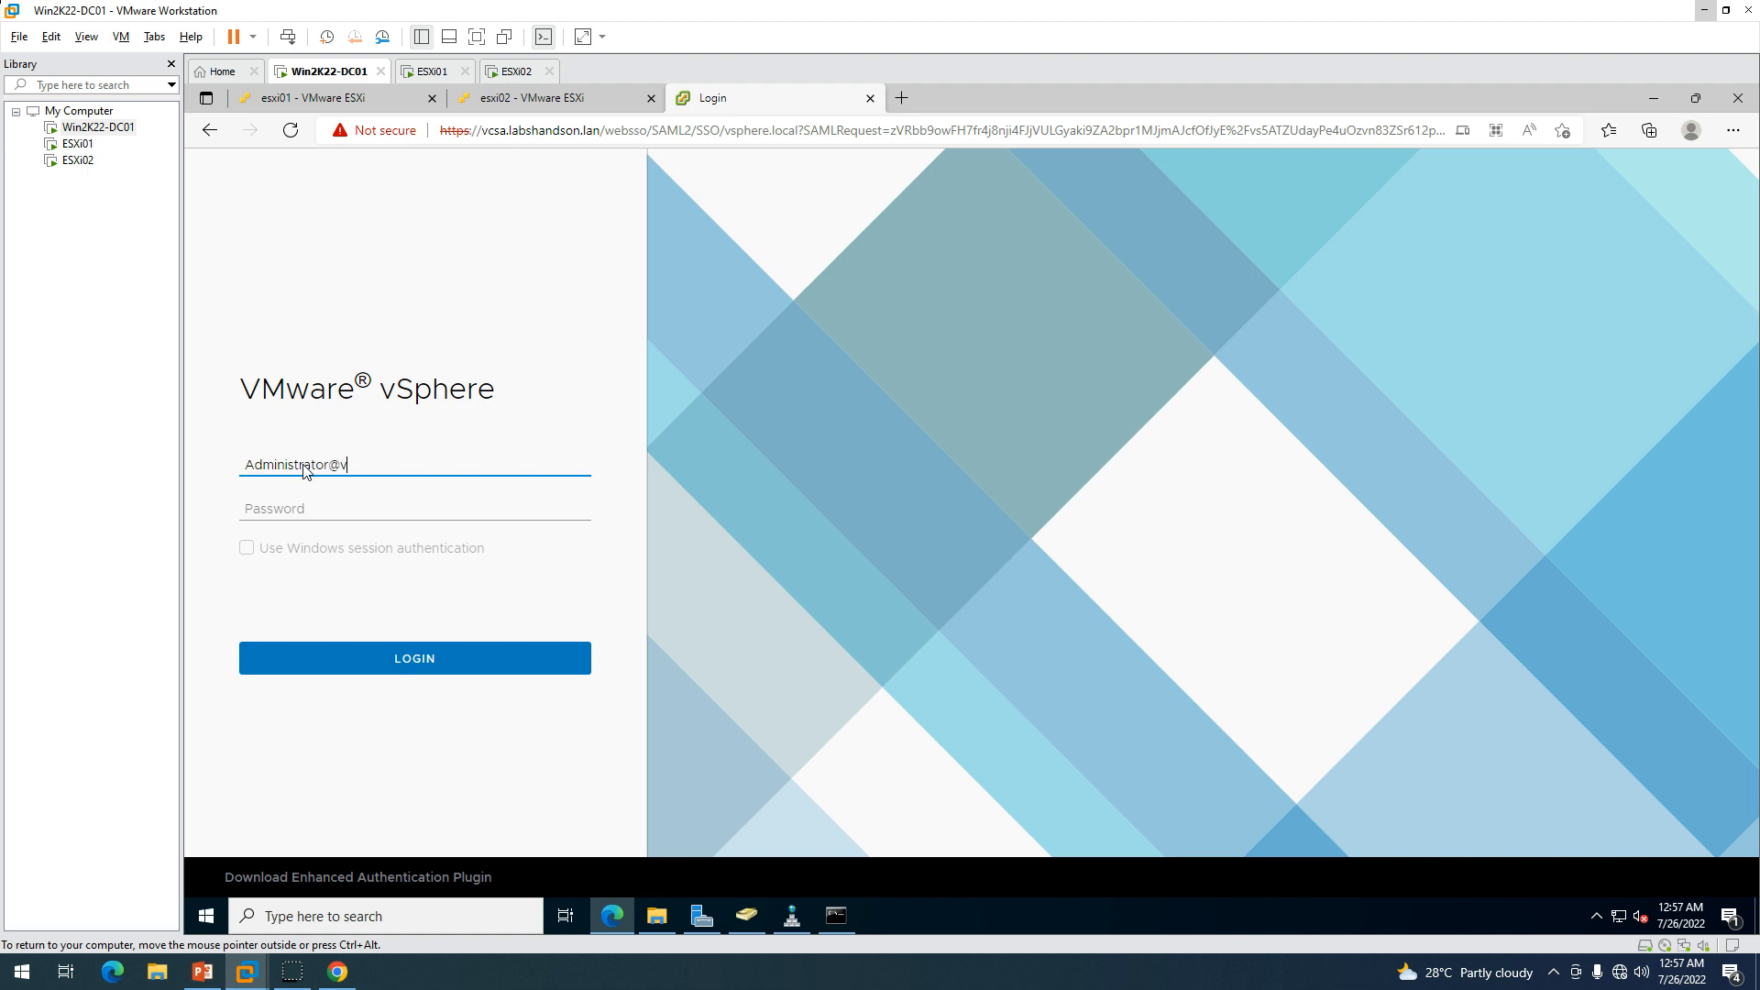
text(sphere.local)
key(Tab)
text(V)
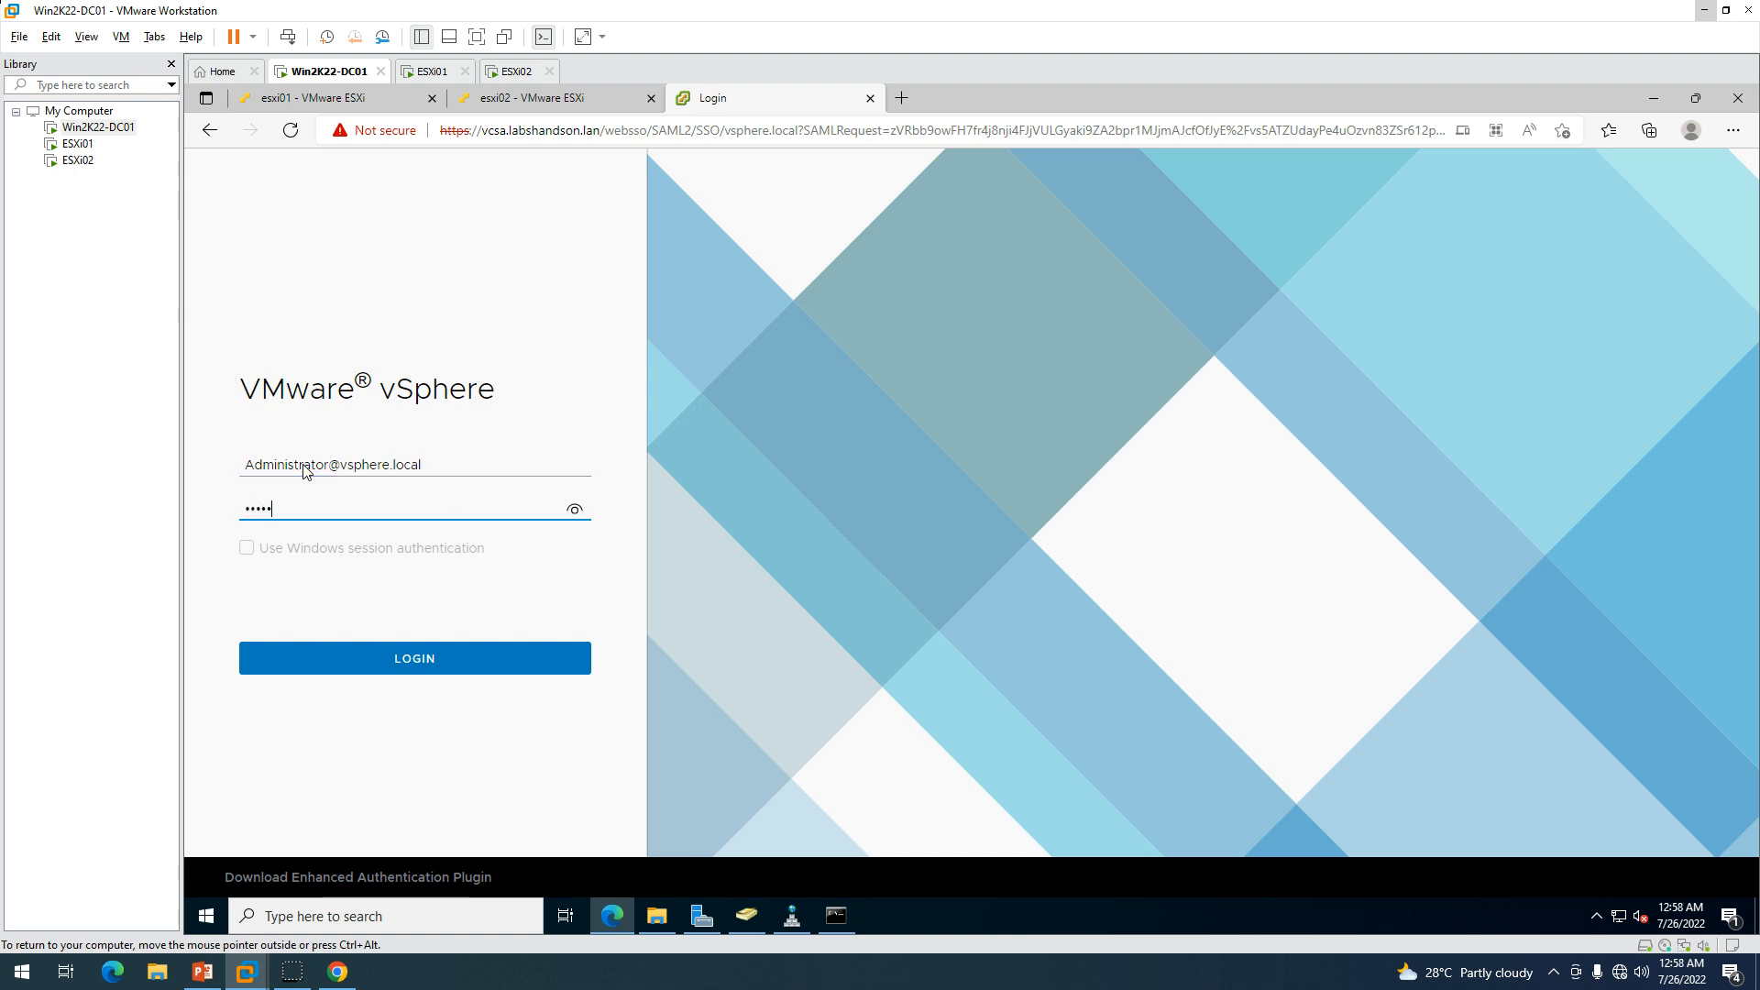
text(•••••••)
key(Return)
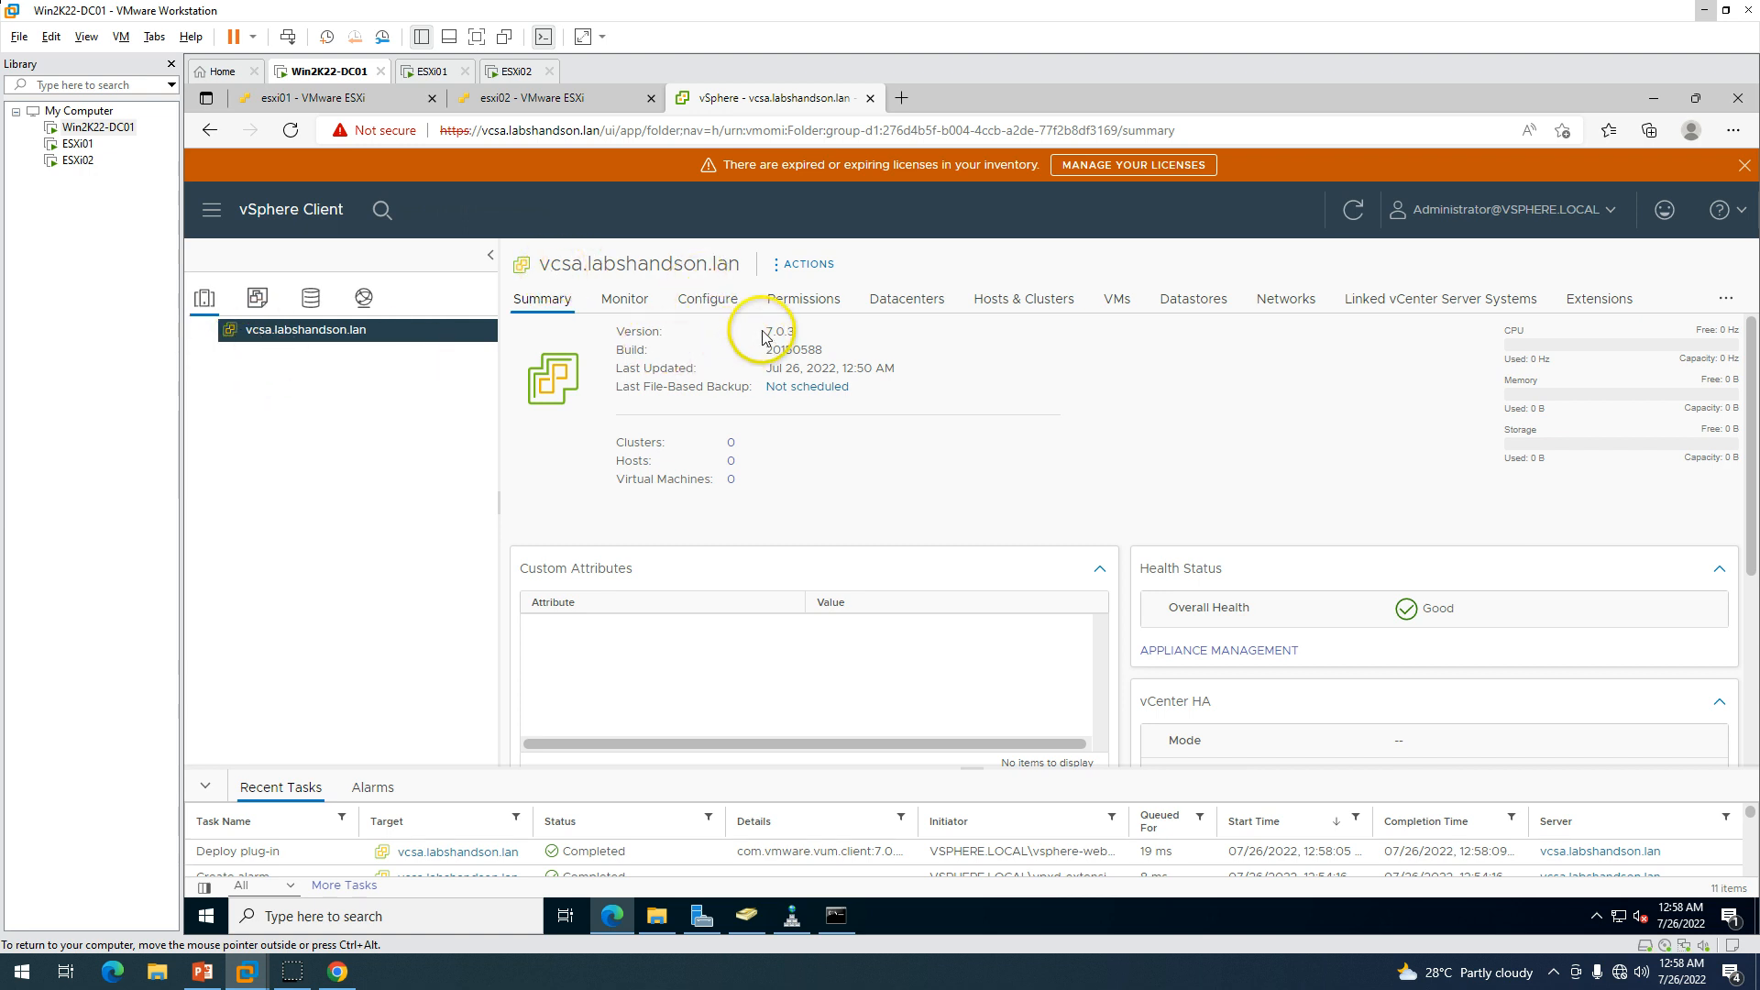
Dismiss the licence warning, create datacenter LHO-HomeLab under vcsa.labshandson.lan, and select it.
click(1743, 165)
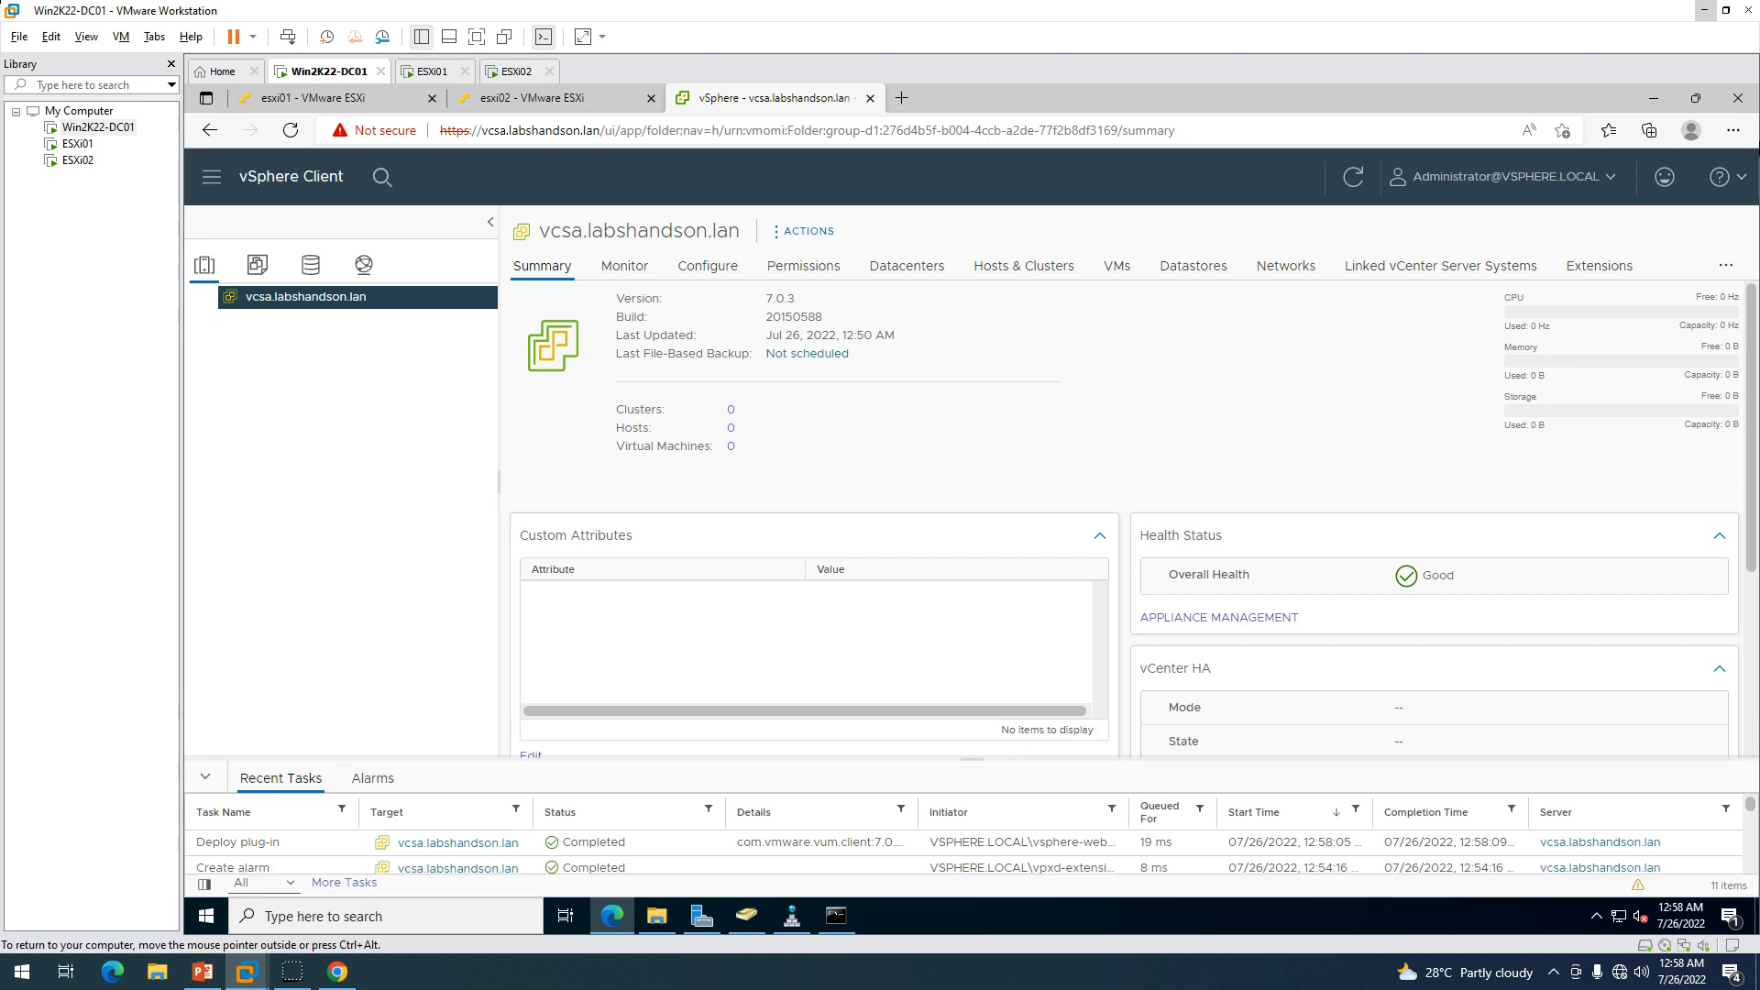
right_click(275, 298)
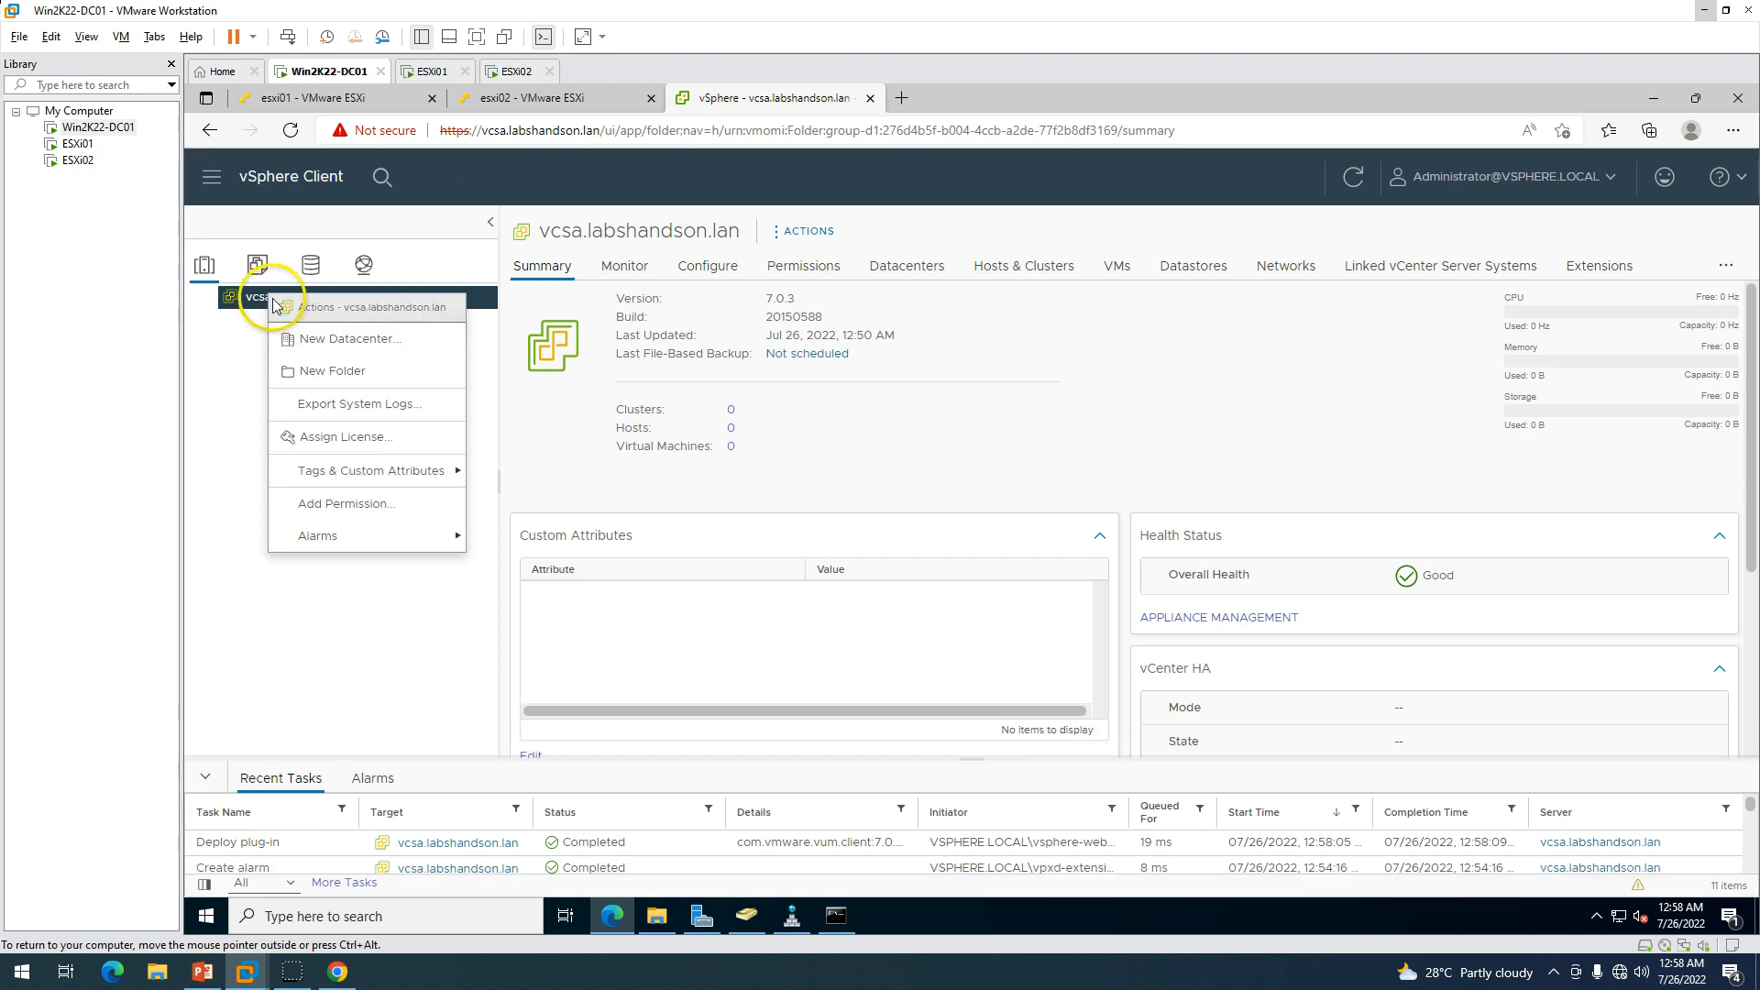
click(316, 336)
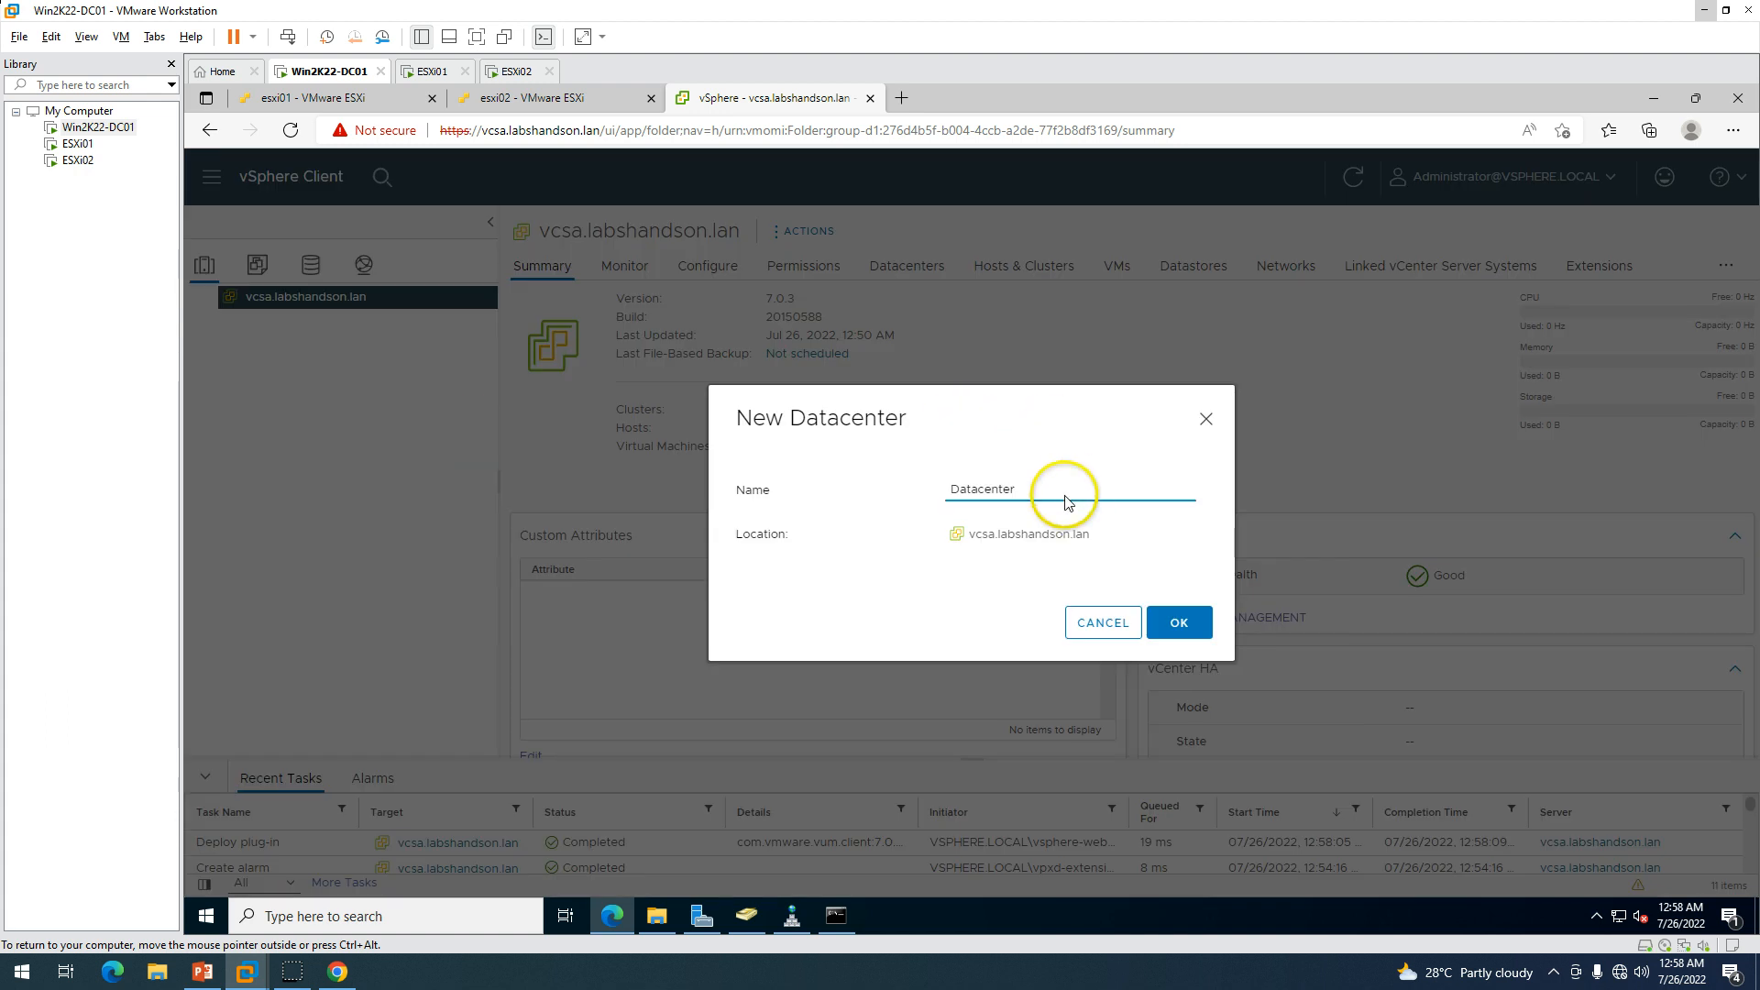
drag(1061, 491, 872, 492)
text(L)
key(BackSpace)
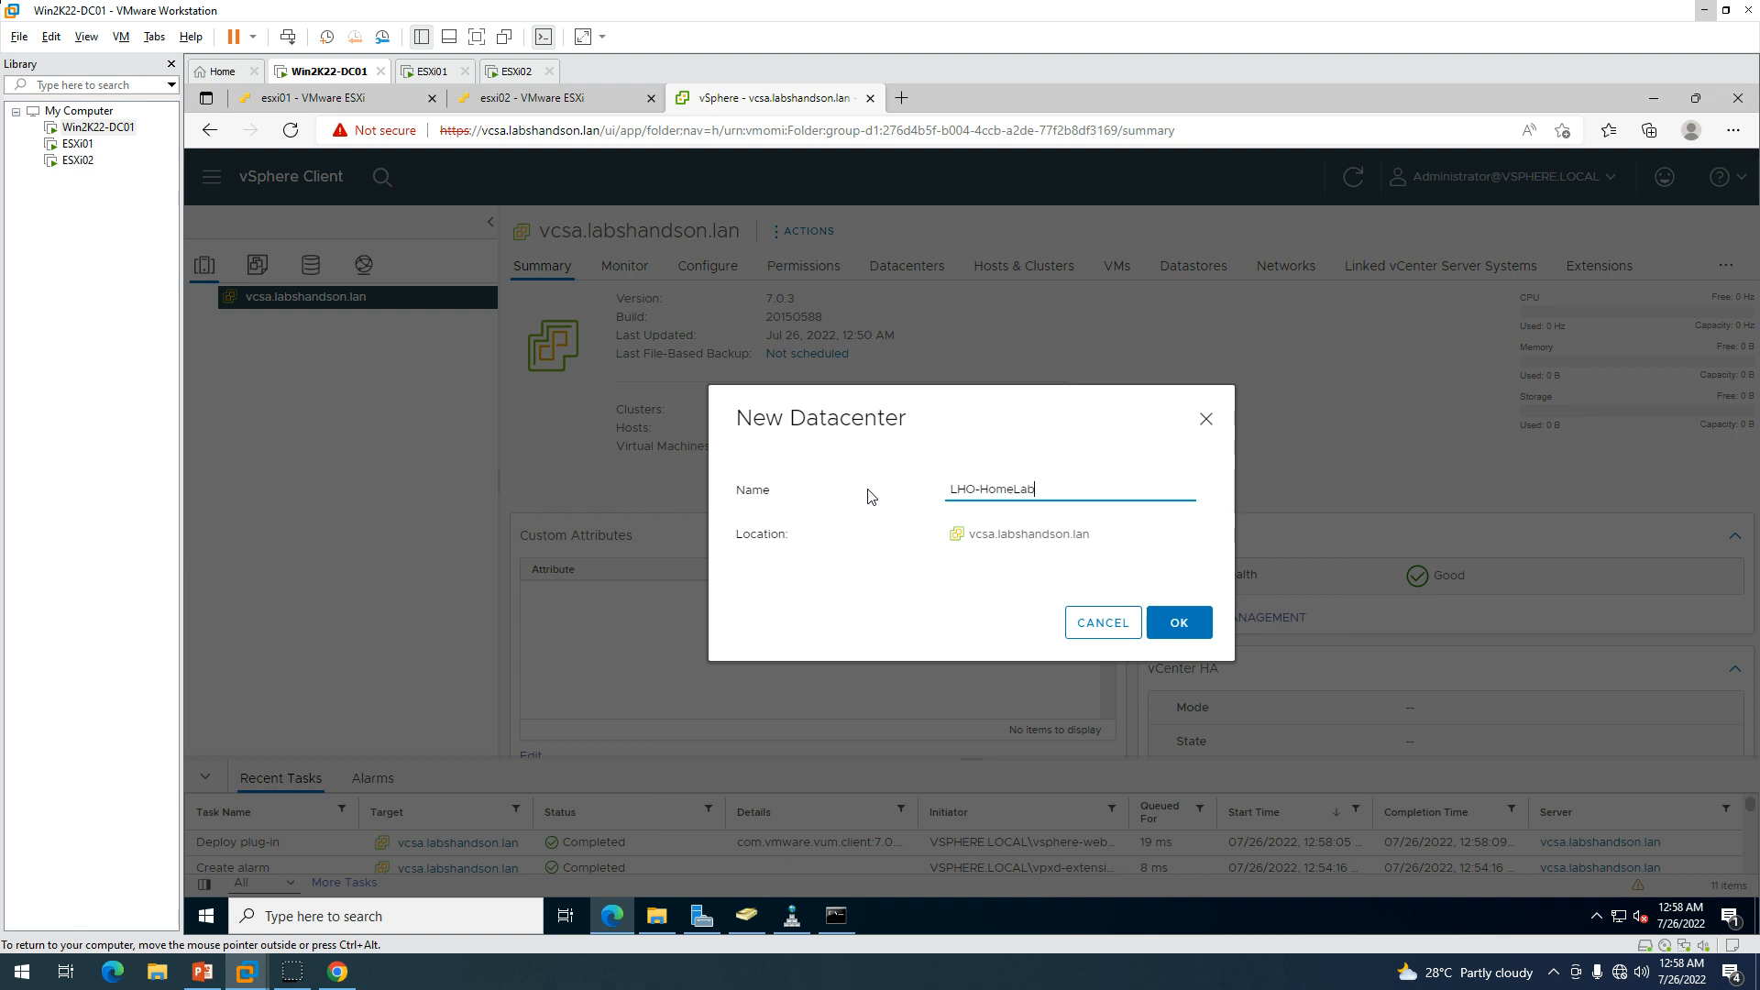
click(1185, 621)
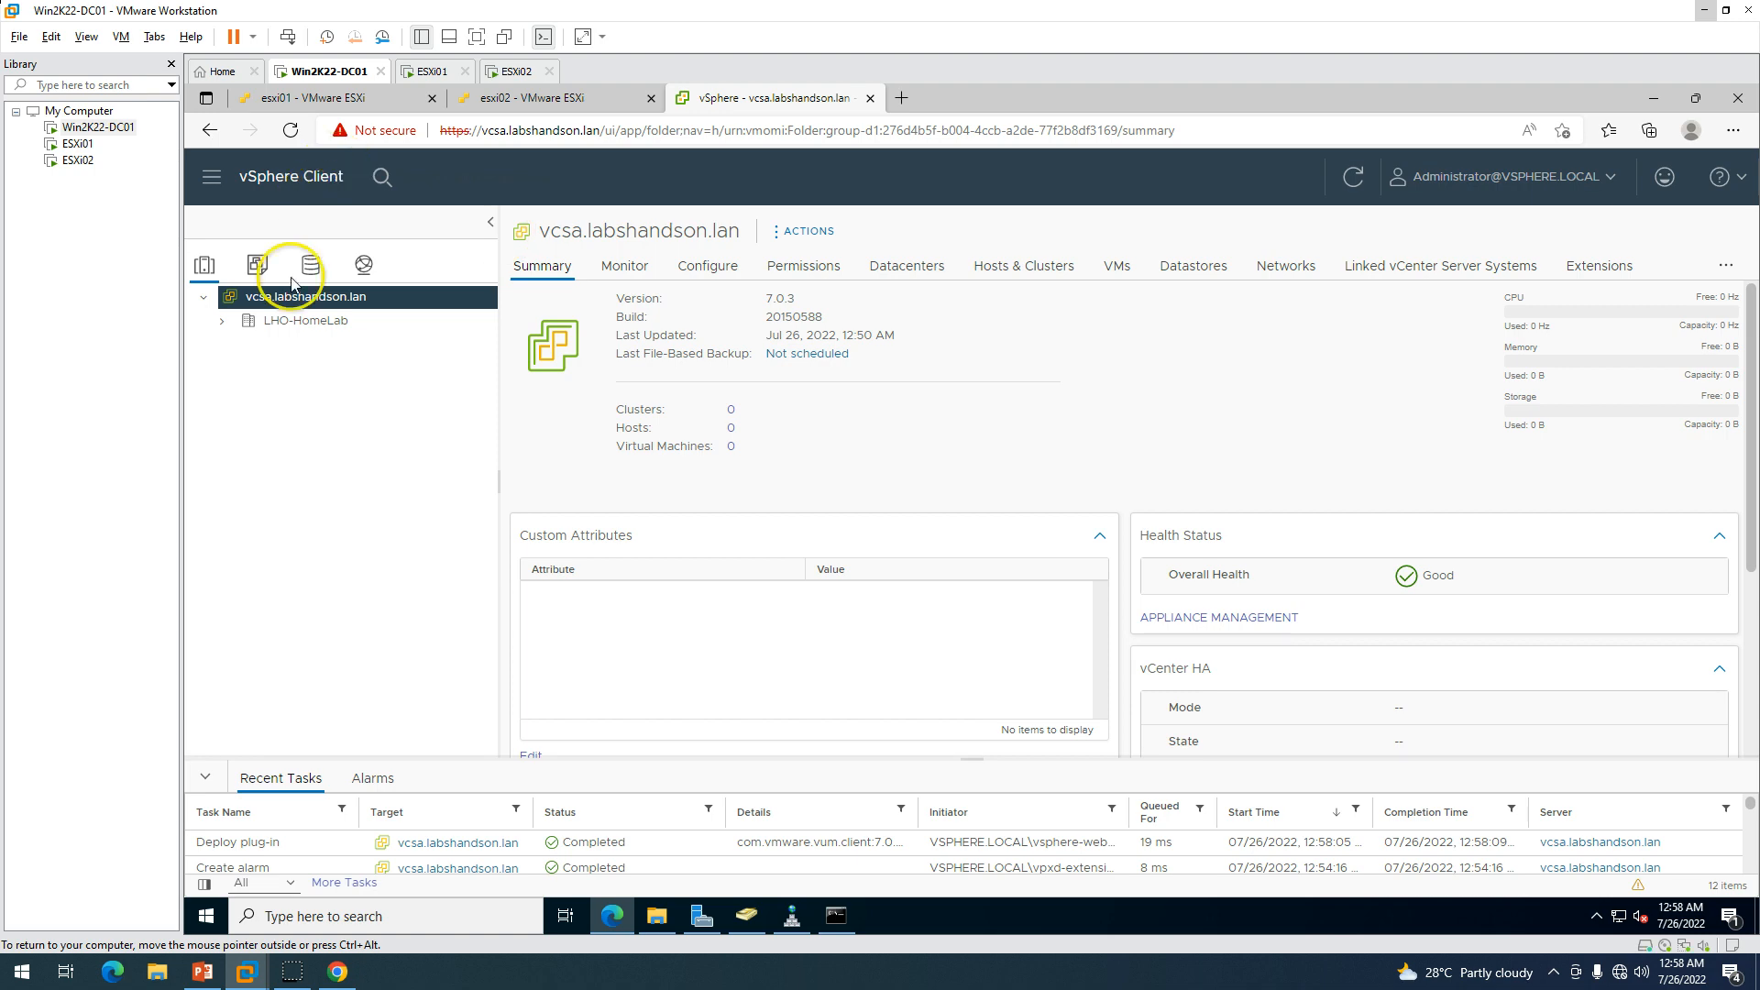
click(226, 325)
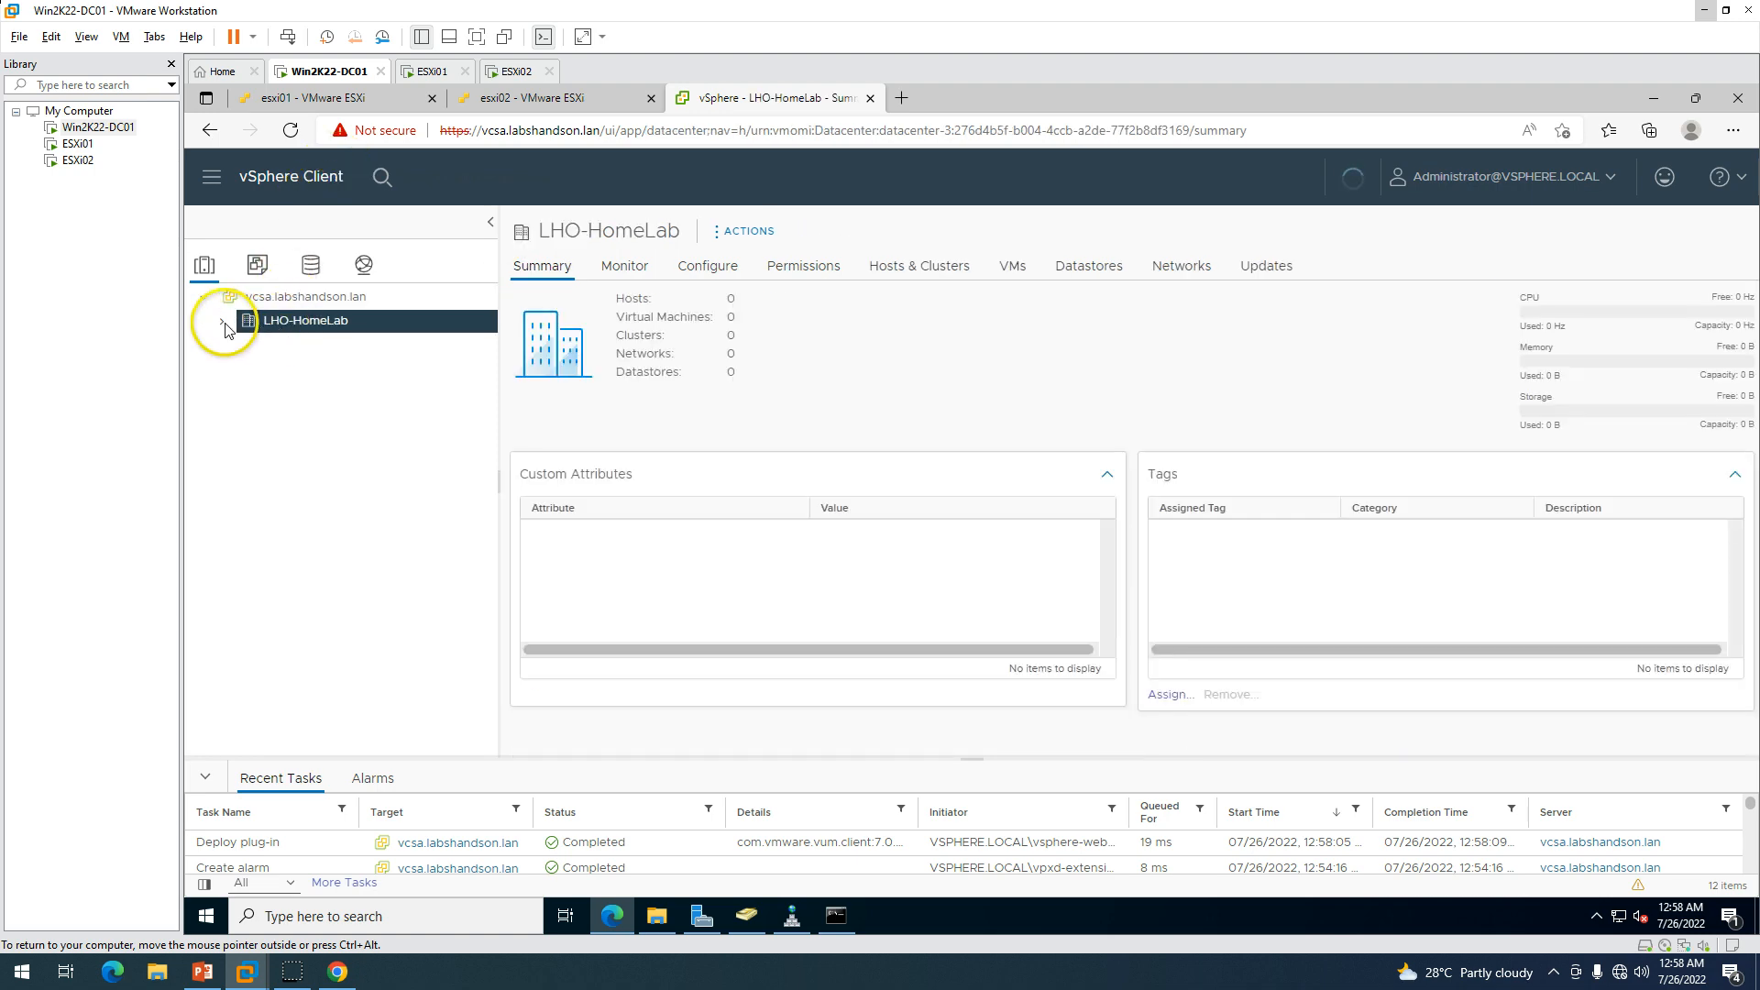
right_click(284, 322)
Start adding host esxi01.labshandson.lan to the LHO-HomeLab datacenter.
click(386, 365)
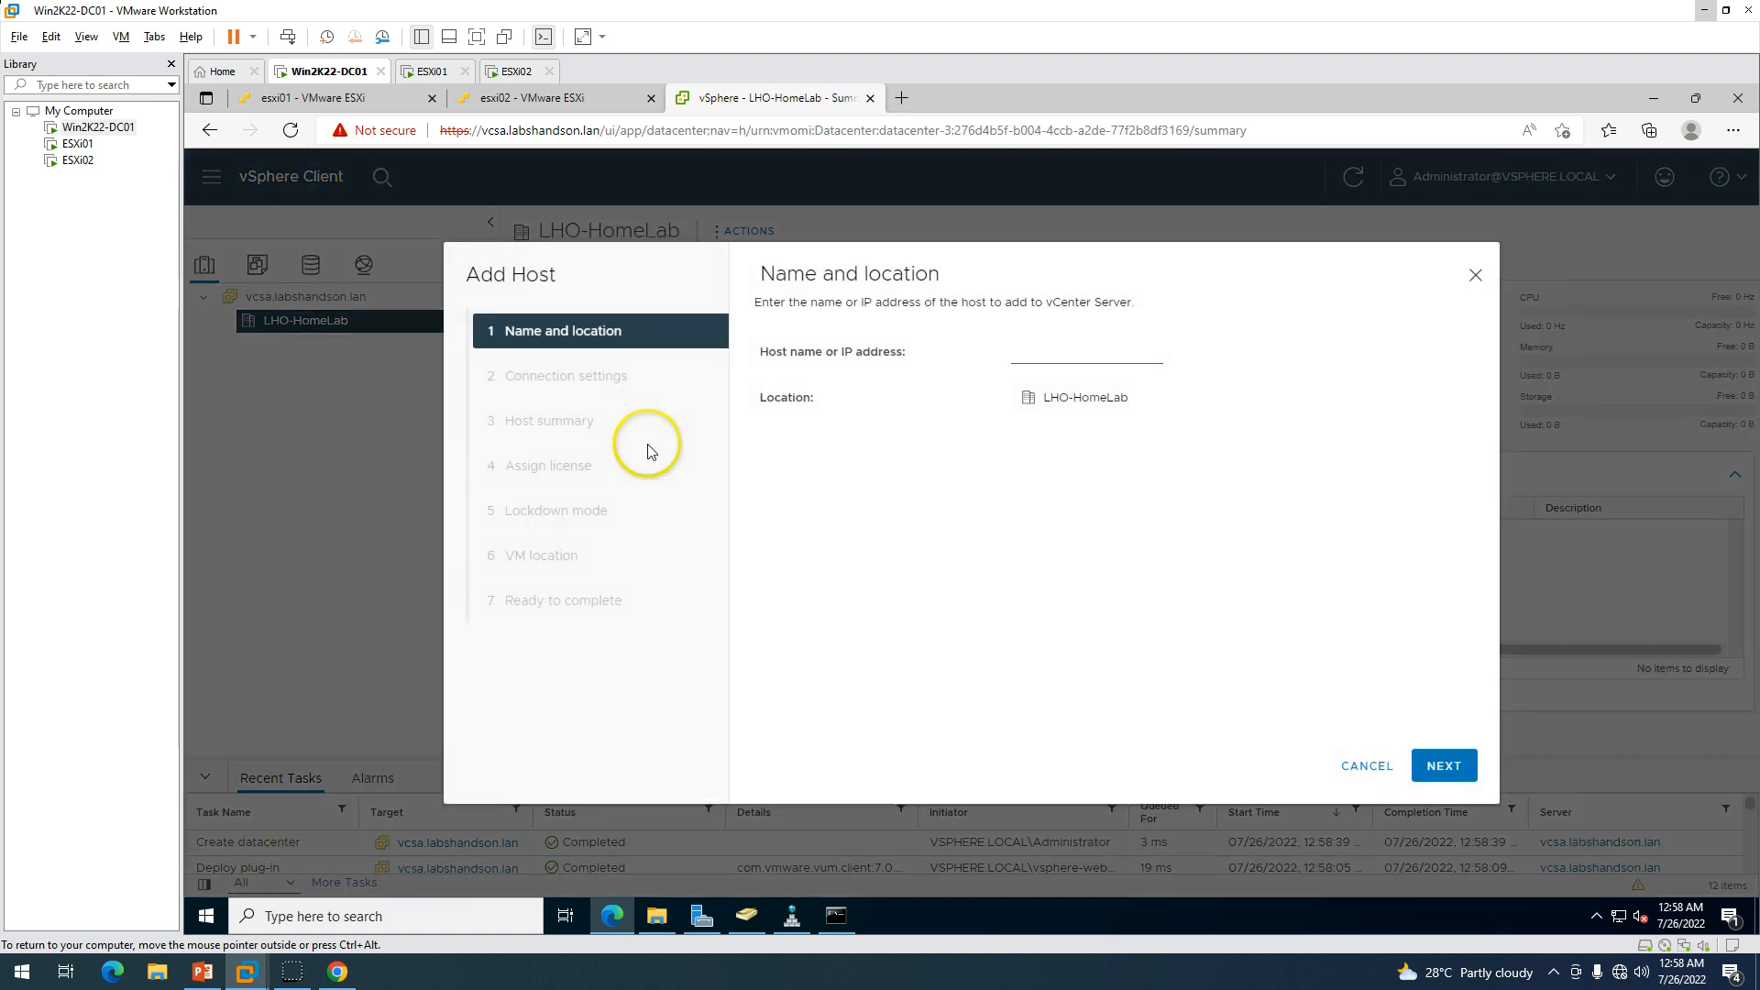
click(1057, 356)
text(esxi01.labshandson.lan)
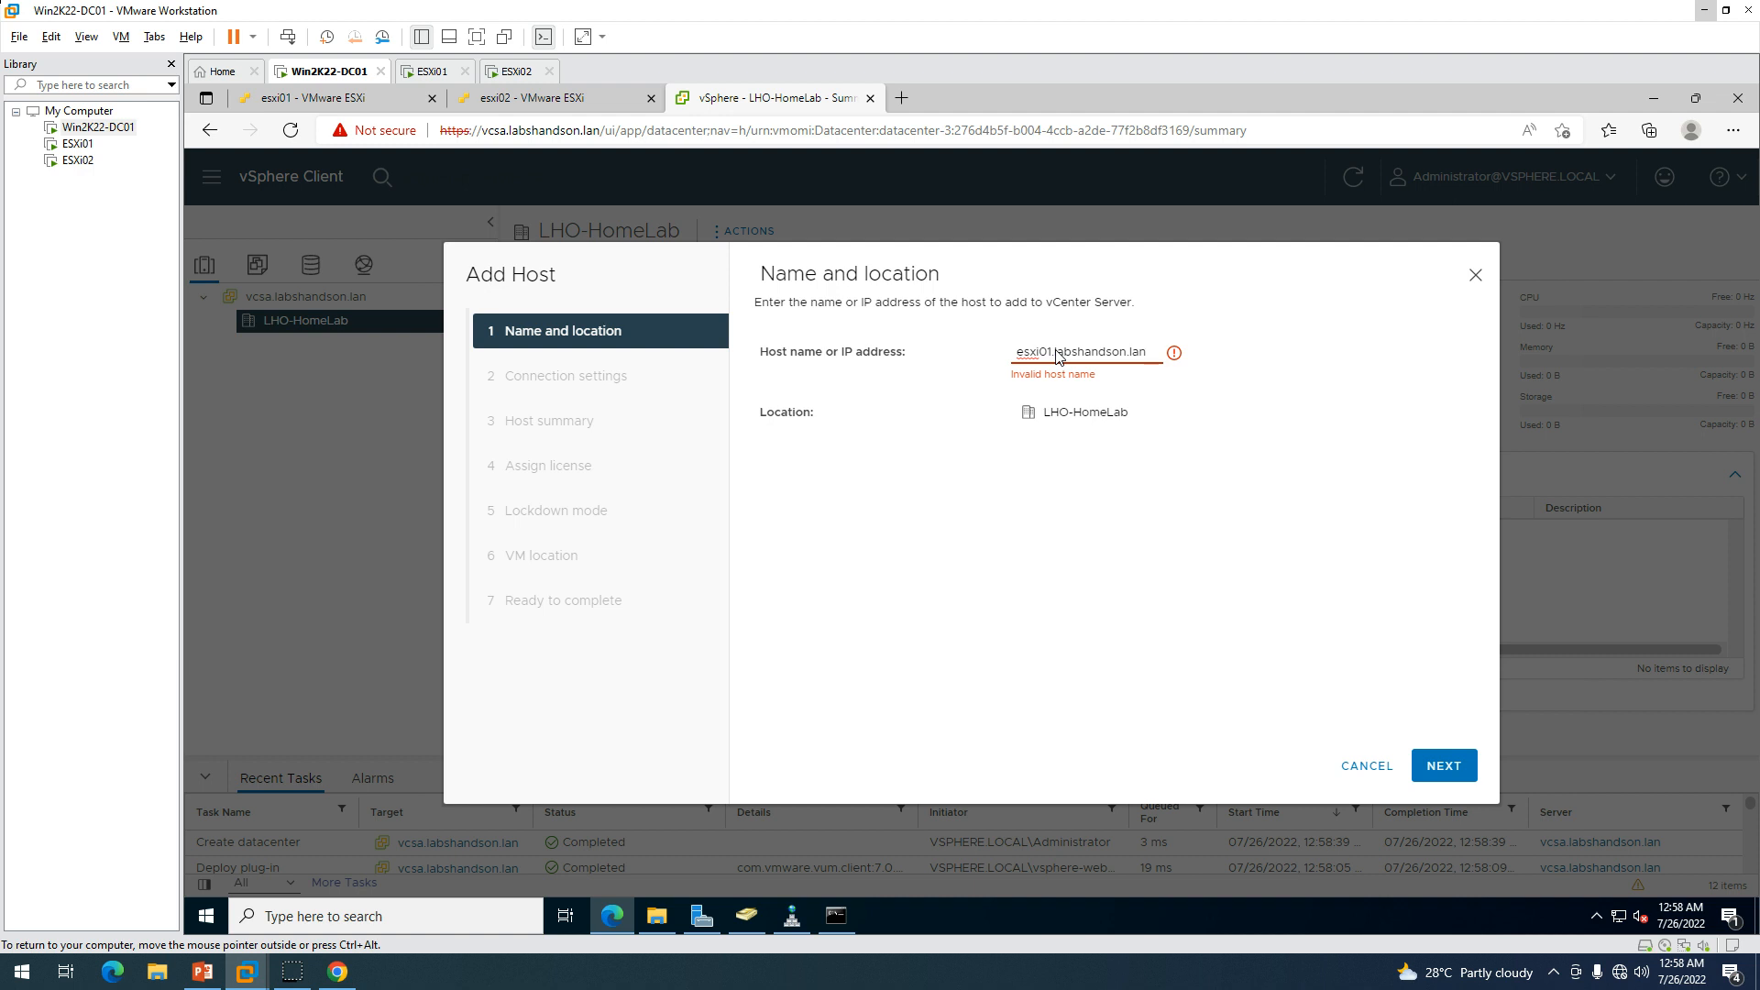
click(1444, 766)
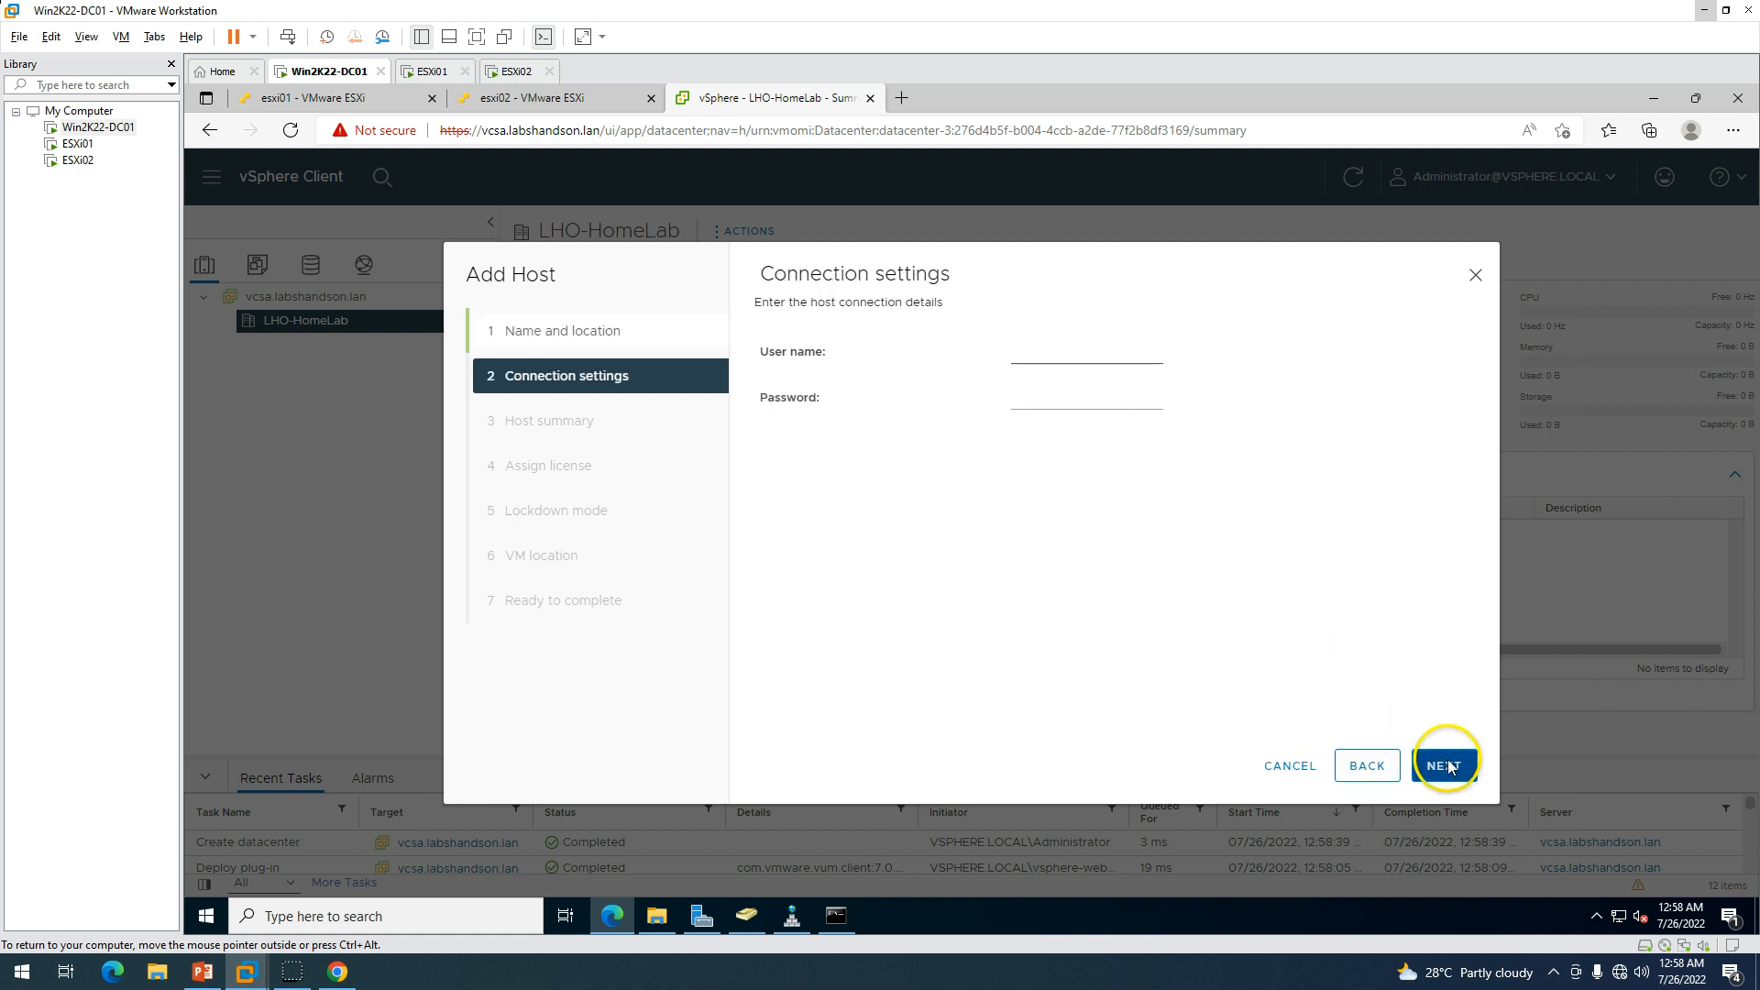
Connect to esxi01 as root with its password and trust the host's certificate.
click(1073, 359)
text(root)
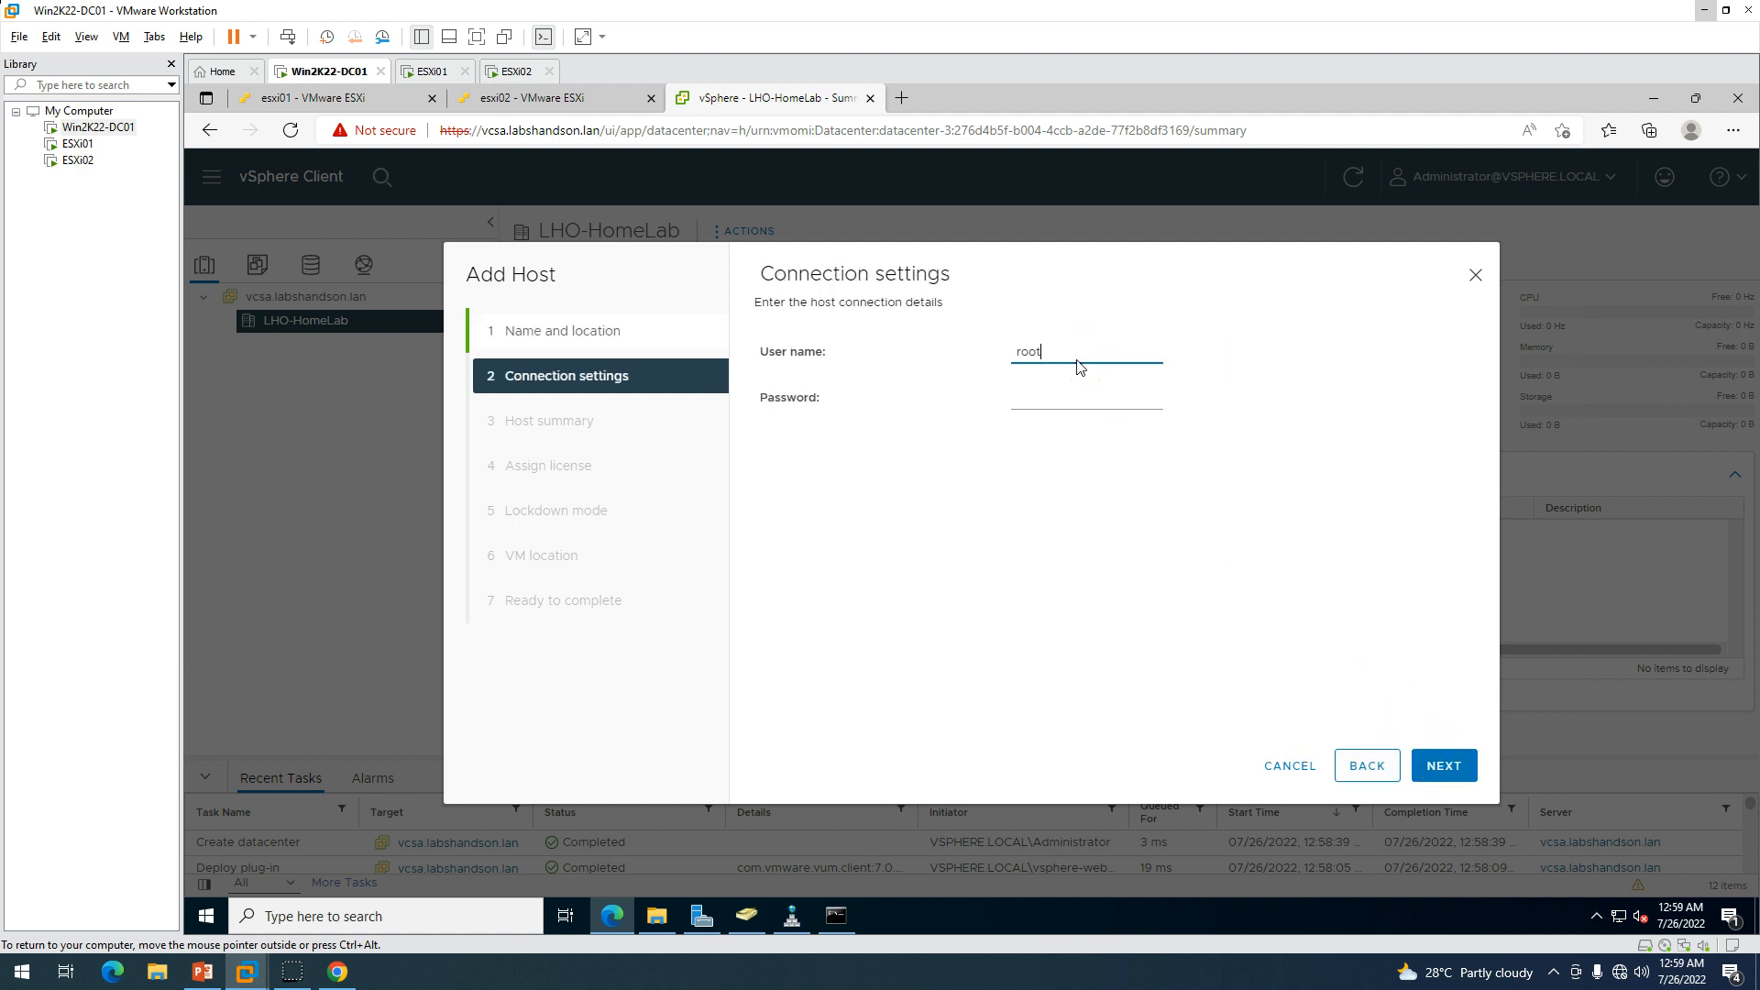
key(Tab)
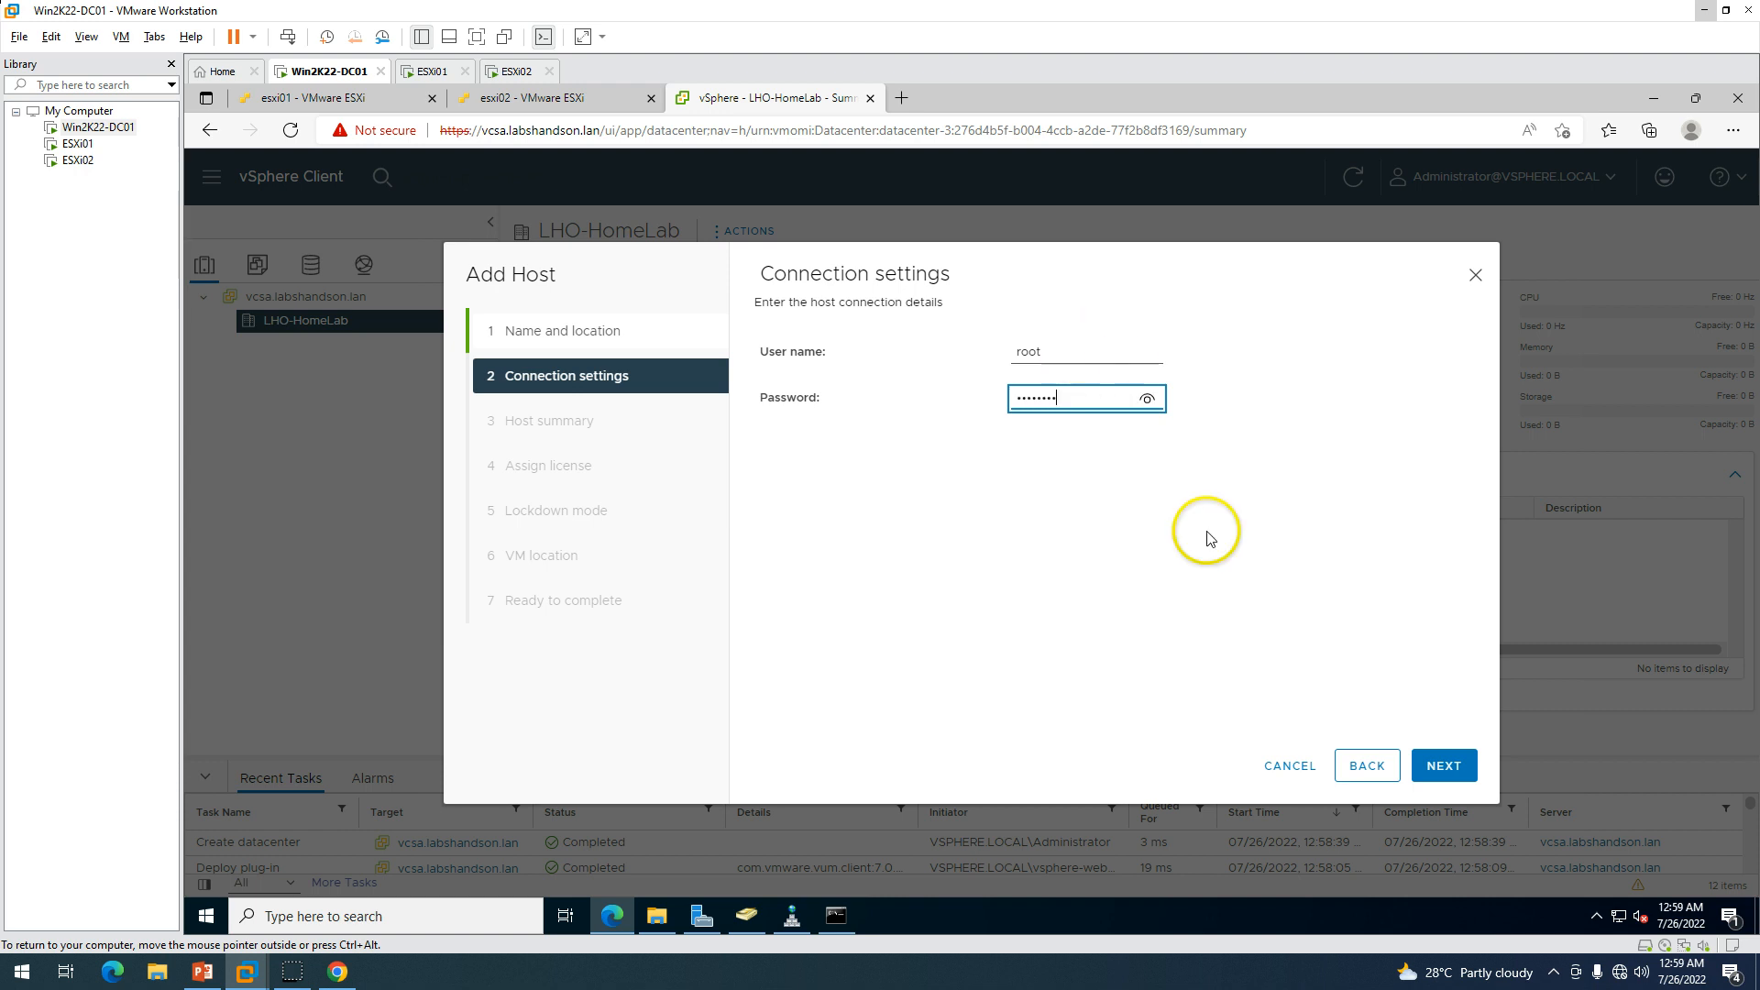
click(1444, 765)
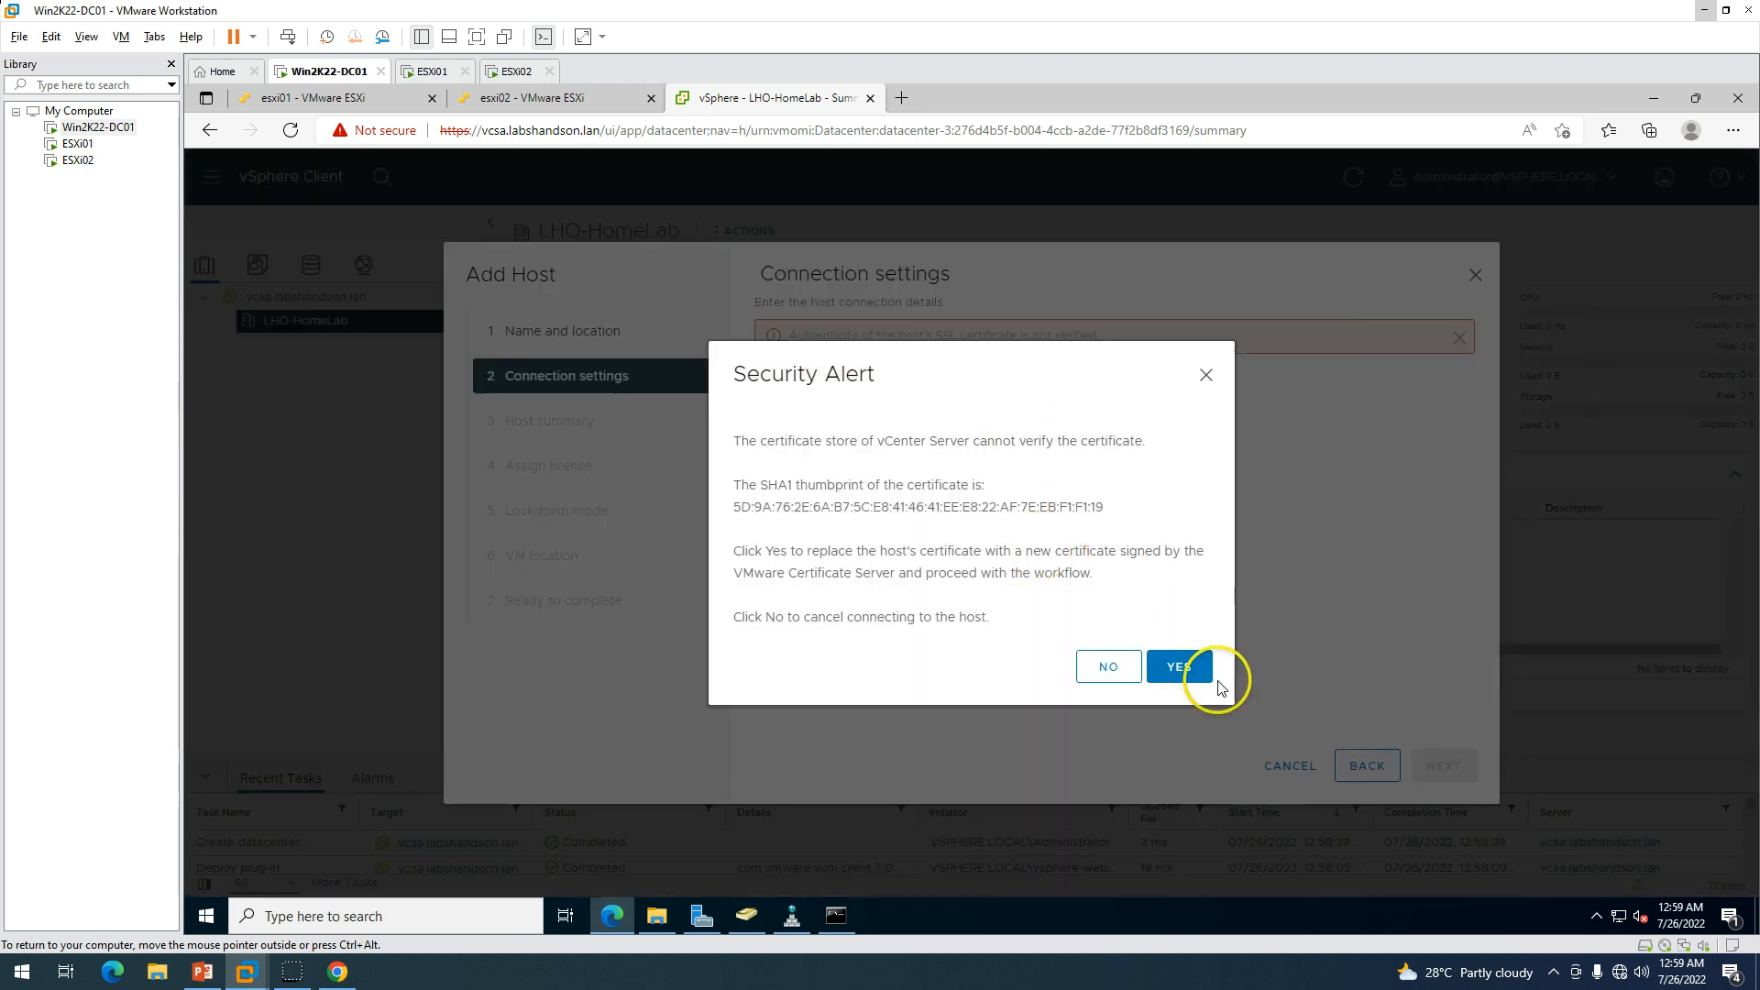
click(1192, 668)
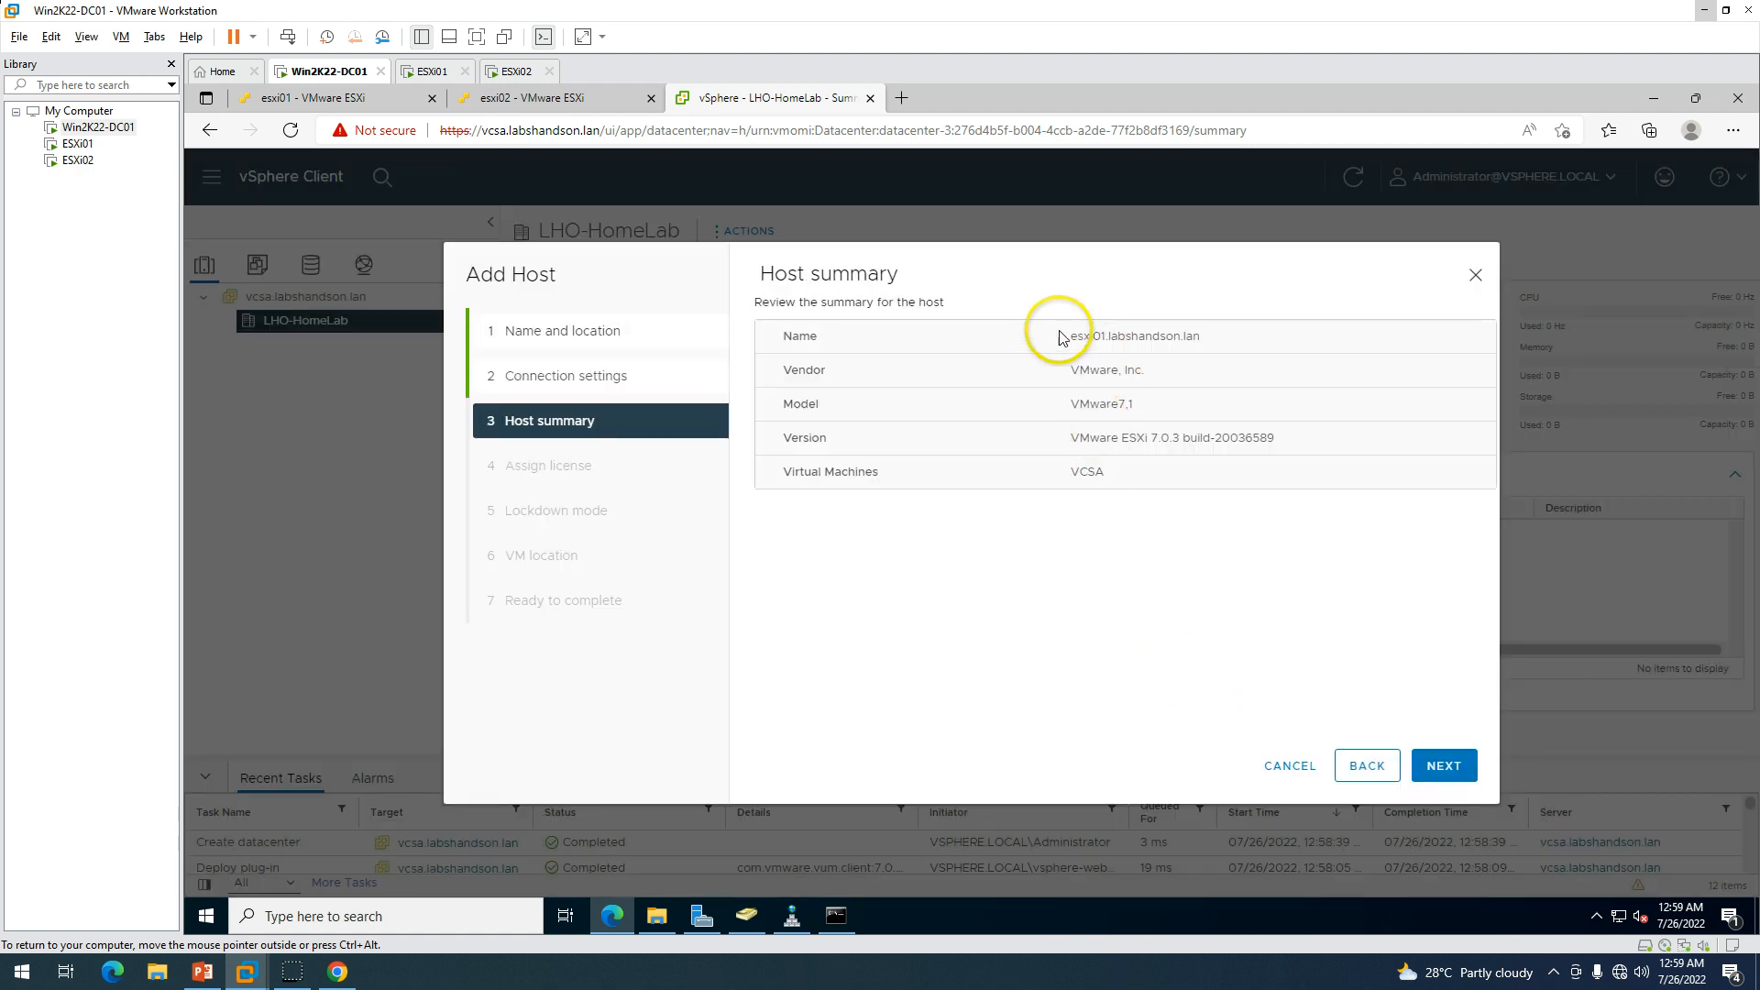
Review esxi01's host summary: its name, ESXi version and the VCSA virtual machine.
drag(1063, 336, 1222, 336)
click(1081, 385)
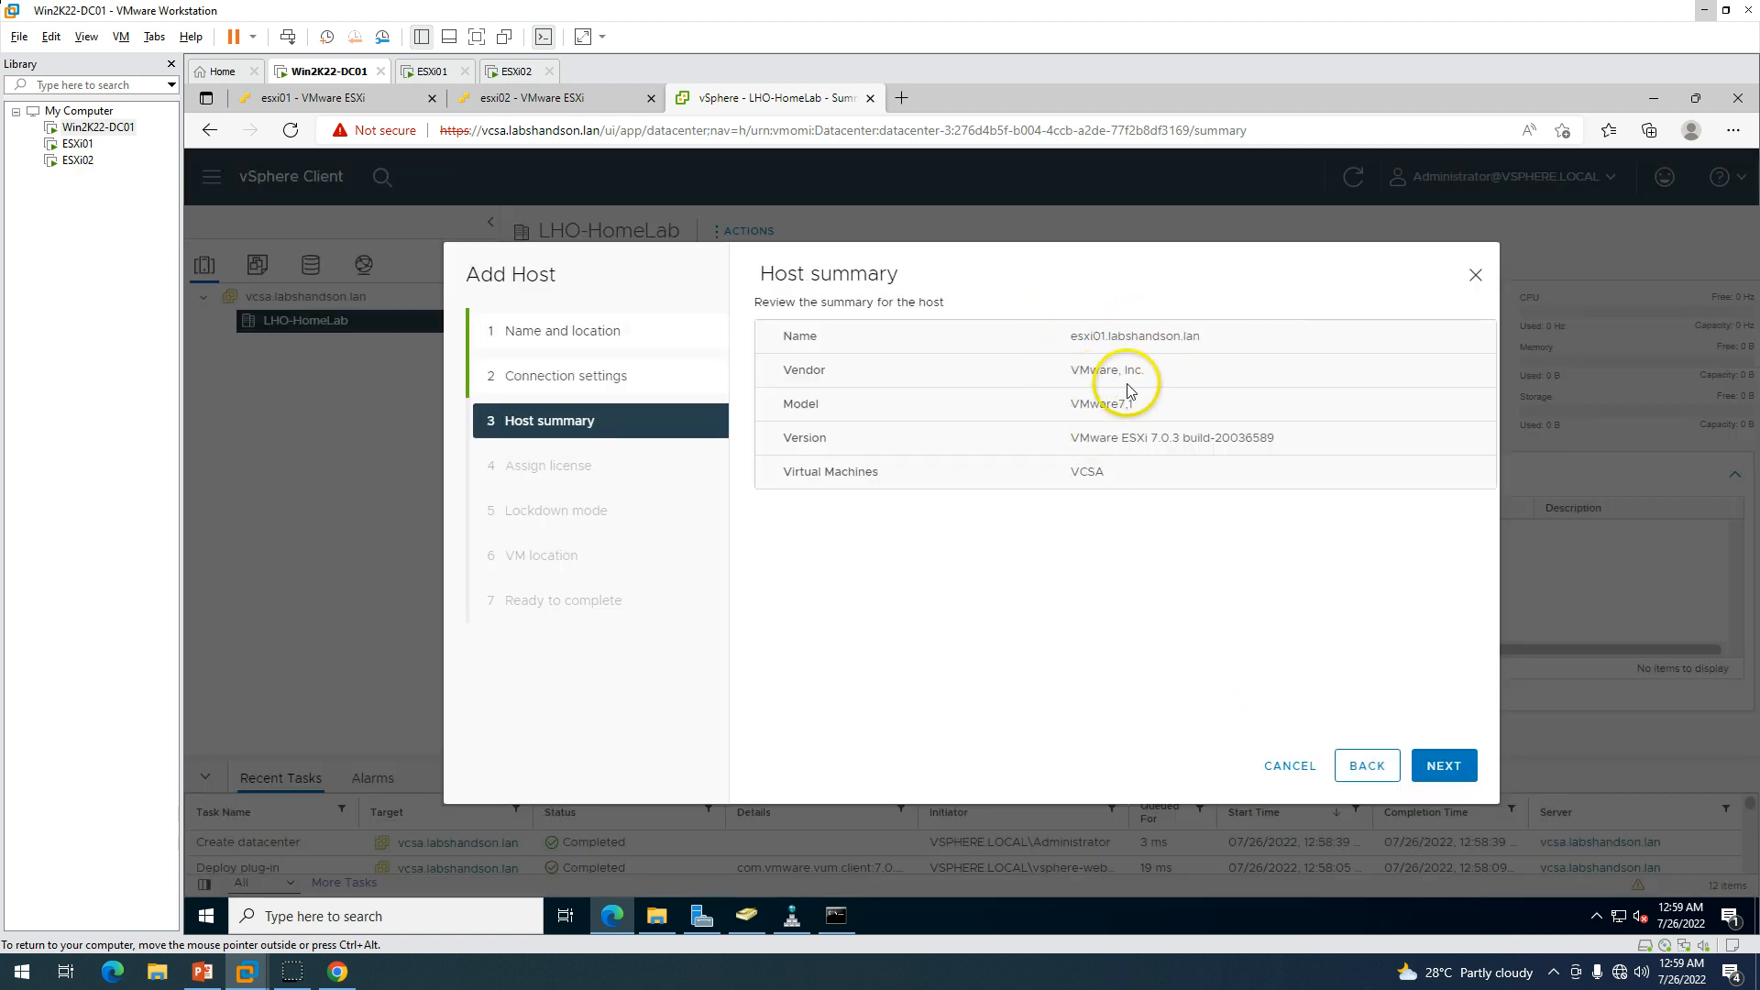
drag(1111, 437, 1178, 438)
click(1101, 446)
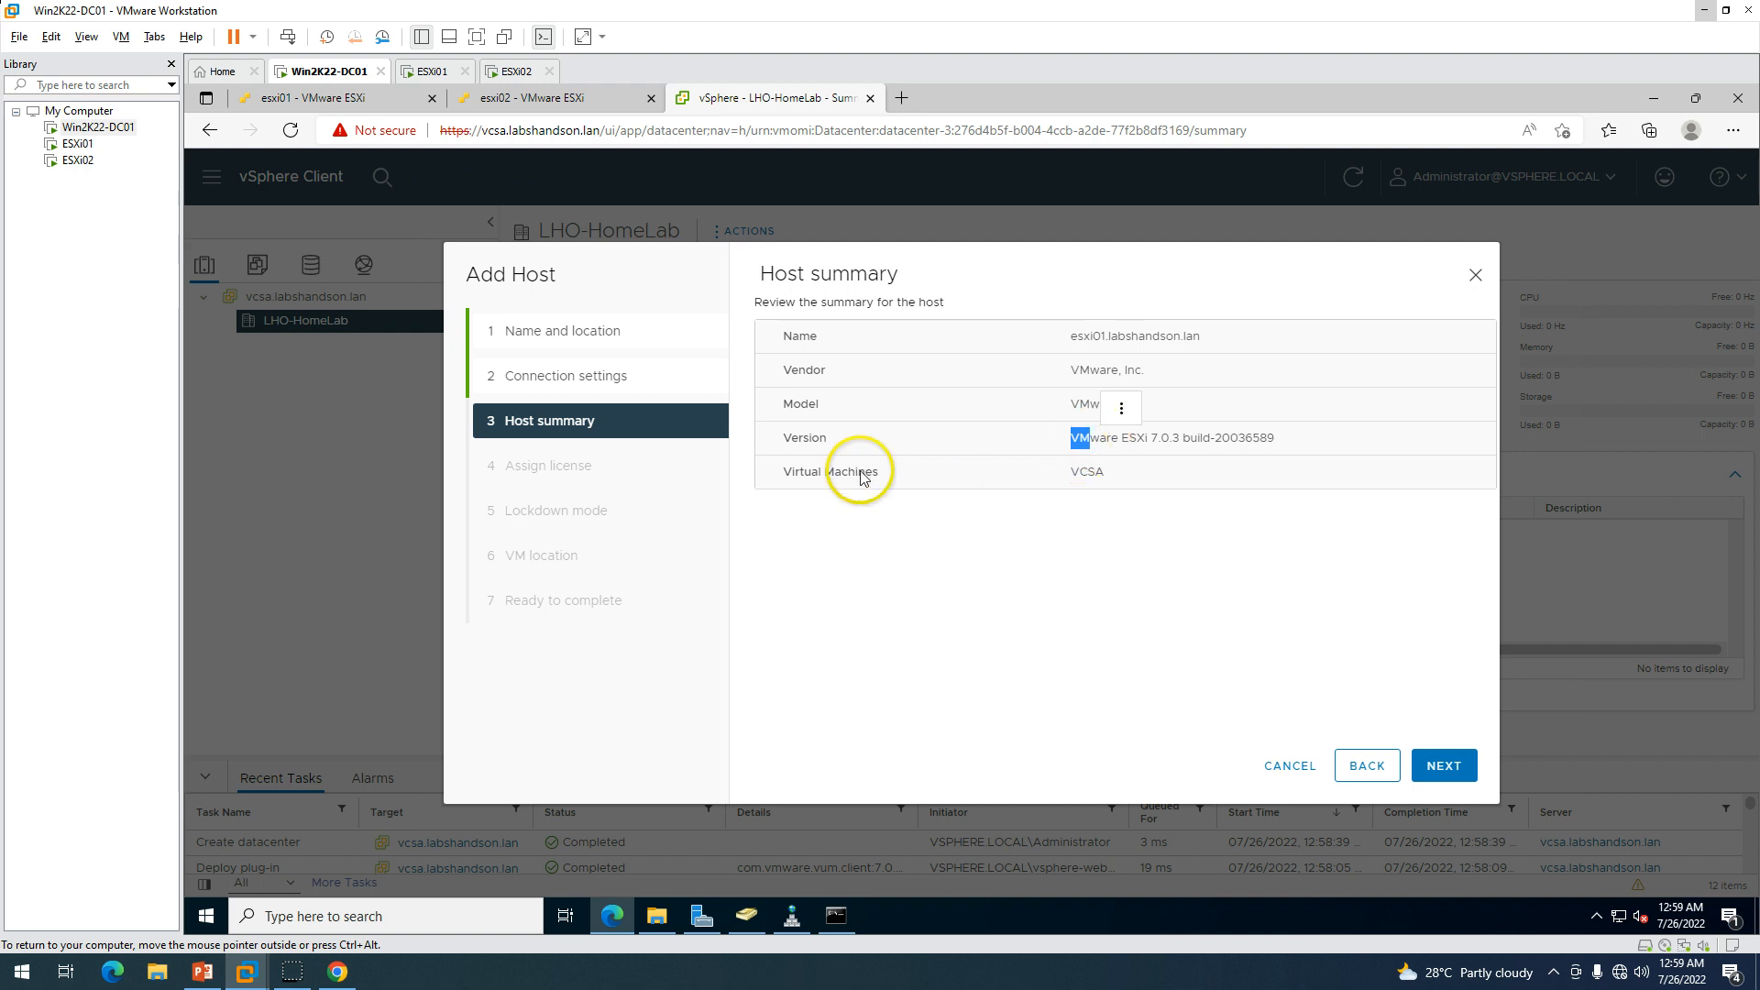
drag(856, 468, 1191, 476)
click(1050, 502)
drag(1055, 473, 1135, 476)
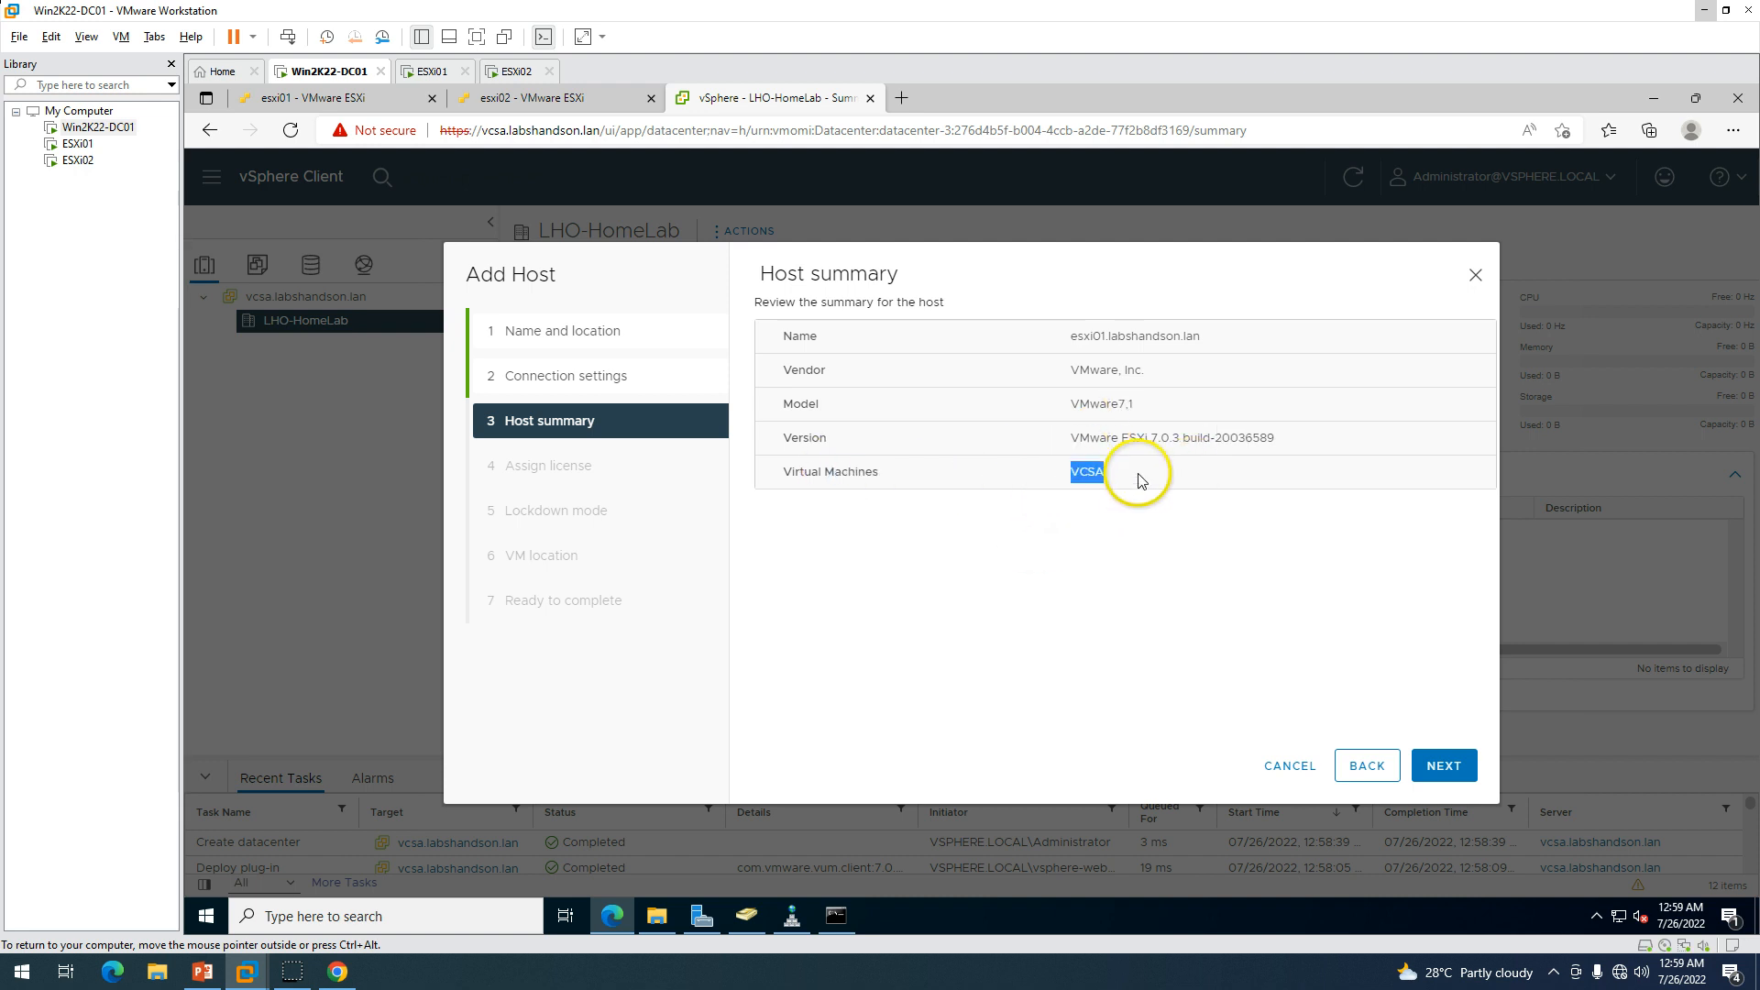
Keep the evaluation licence and lockdown mode disabled, place VMs in LHO-HomeLab, and finish.
click(1448, 763)
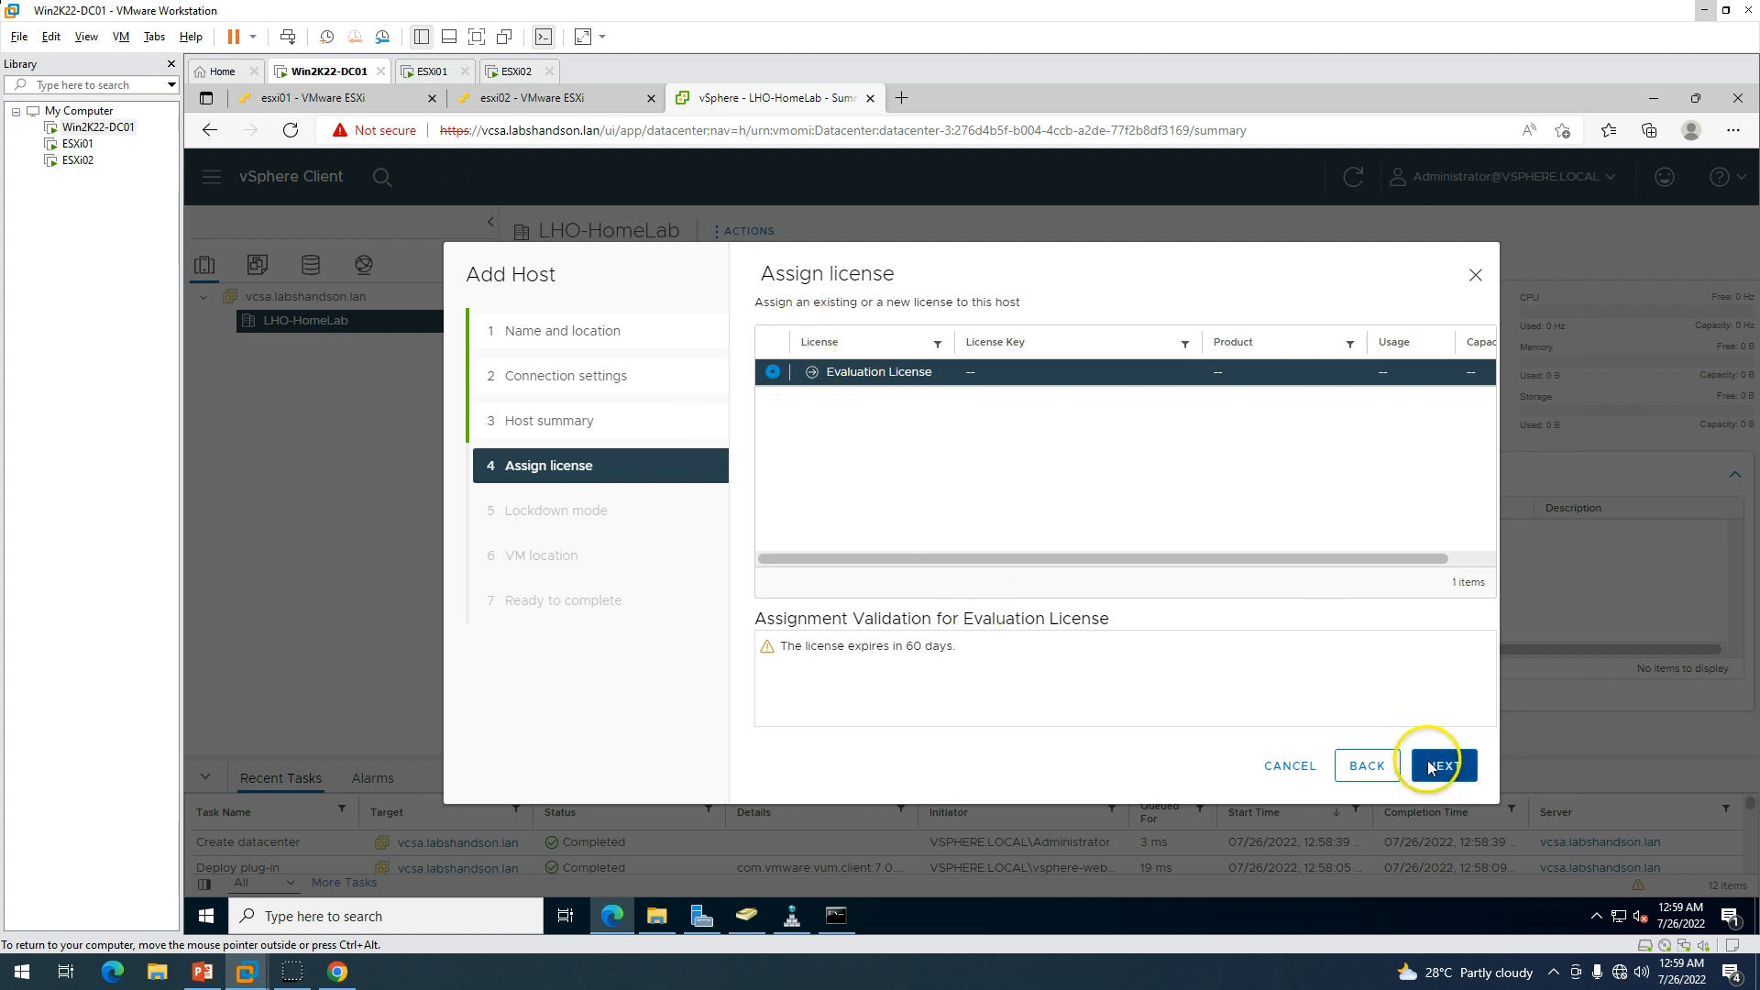
click(1432, 766)
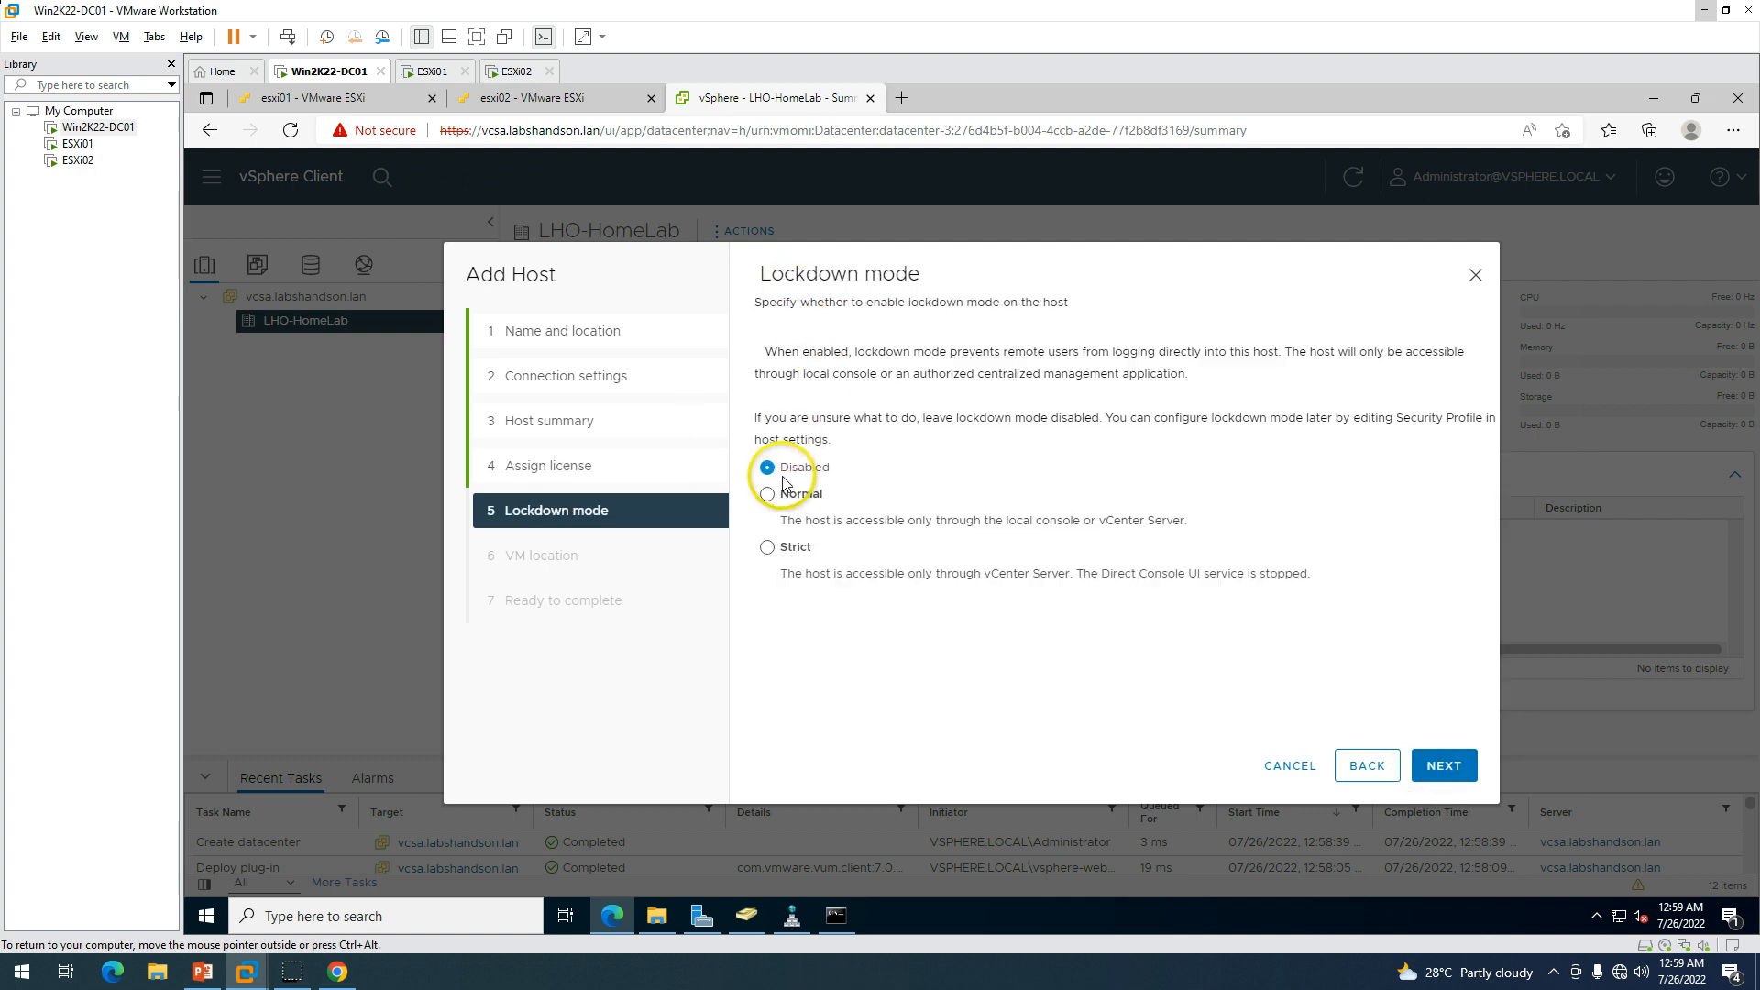
click(1455, 766)
click(770, 327)
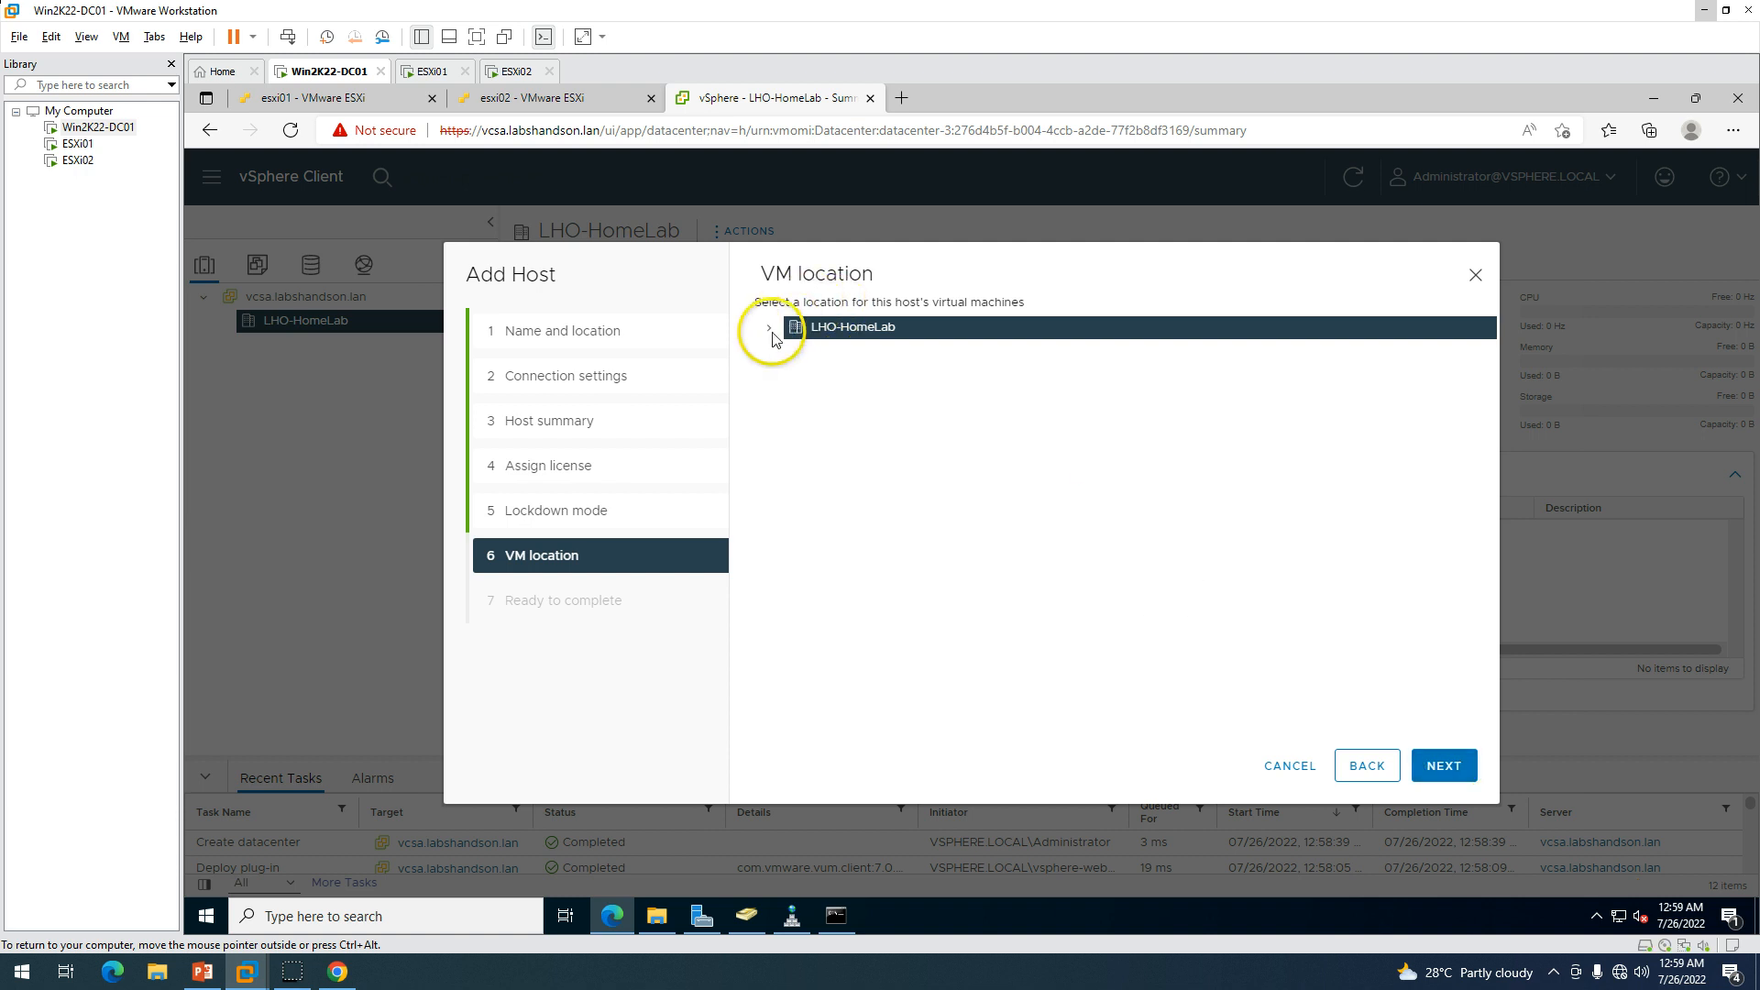
click(1444, 765)
click(1447, 766)
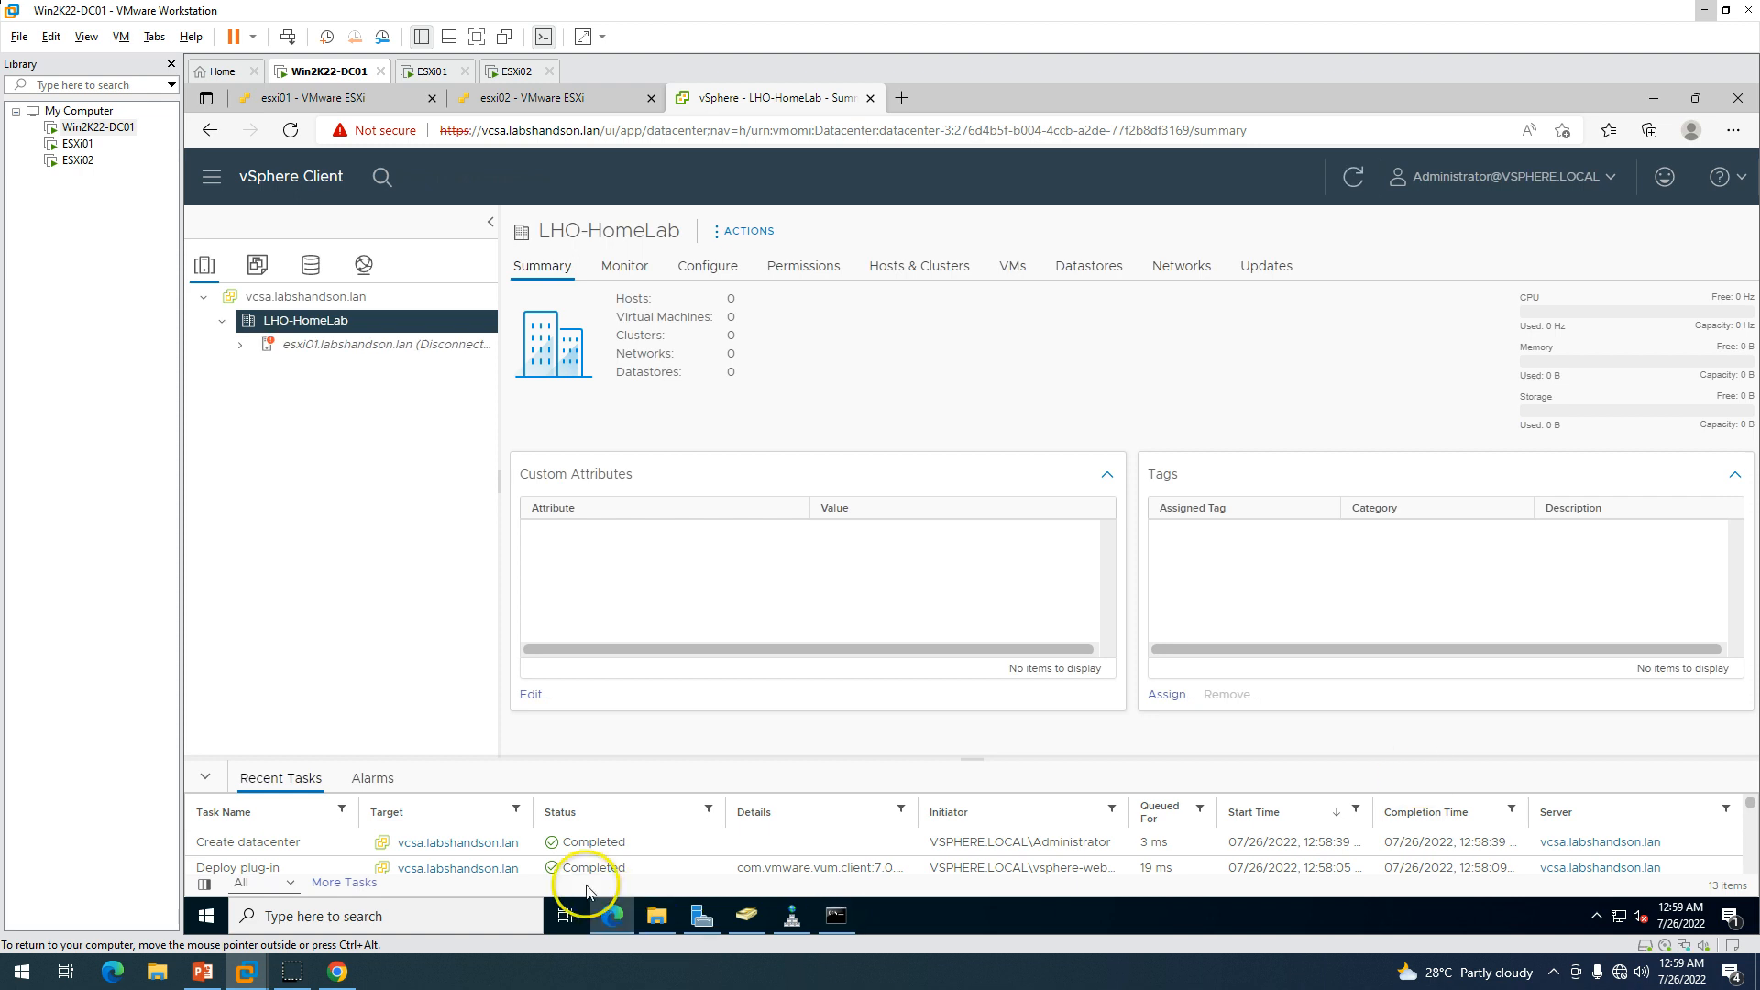
Enlarge the recent tasks pane and start adding host esxi02 to LHO-HomeLab.
drag(973, 759, 954, 578)
right_click(314, 324)
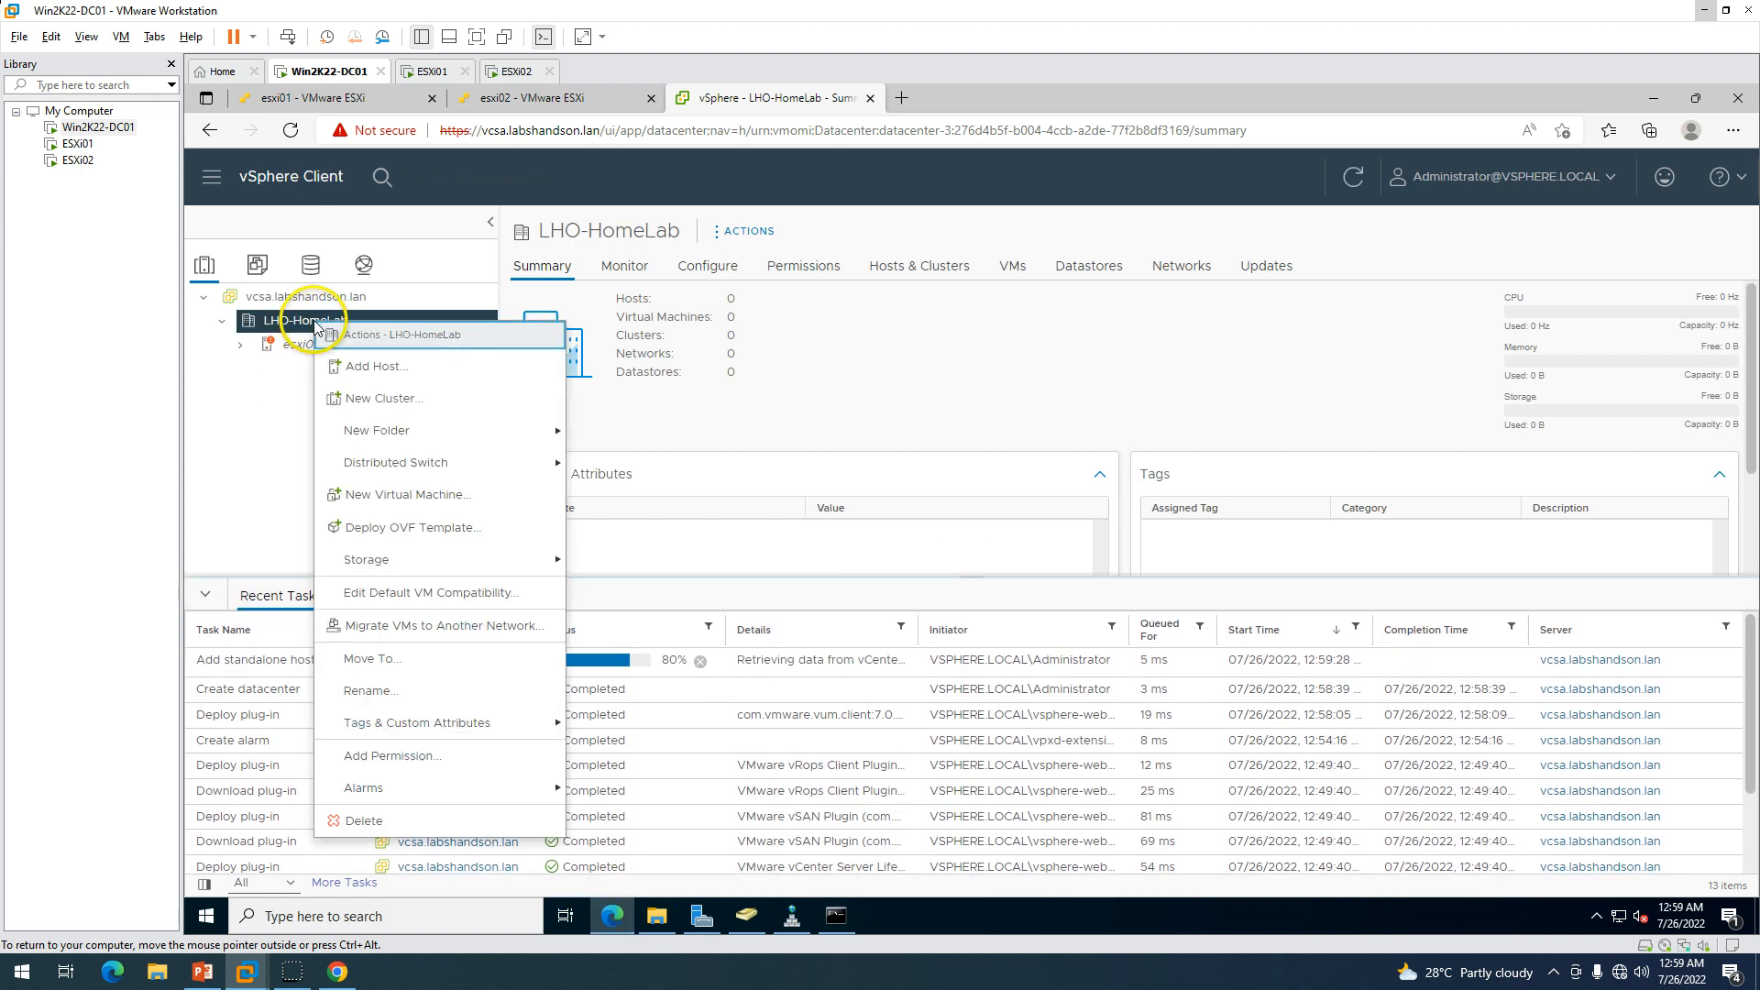
click(414, 385)
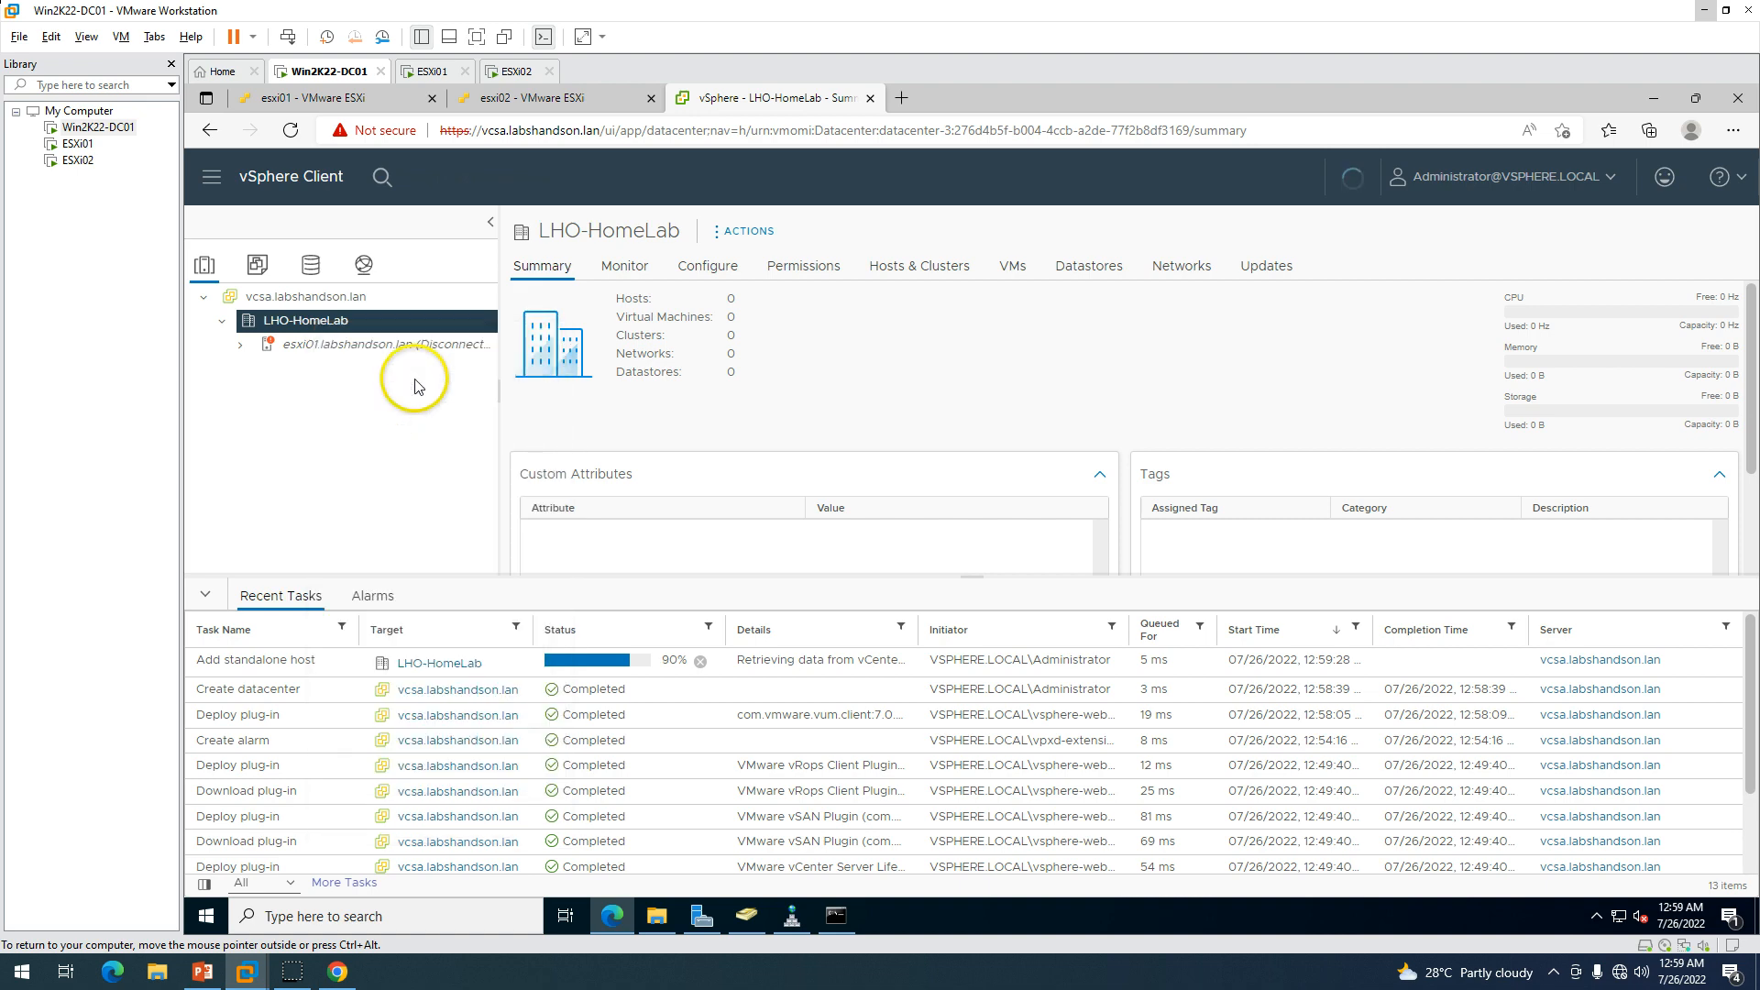
click(1066, 359)
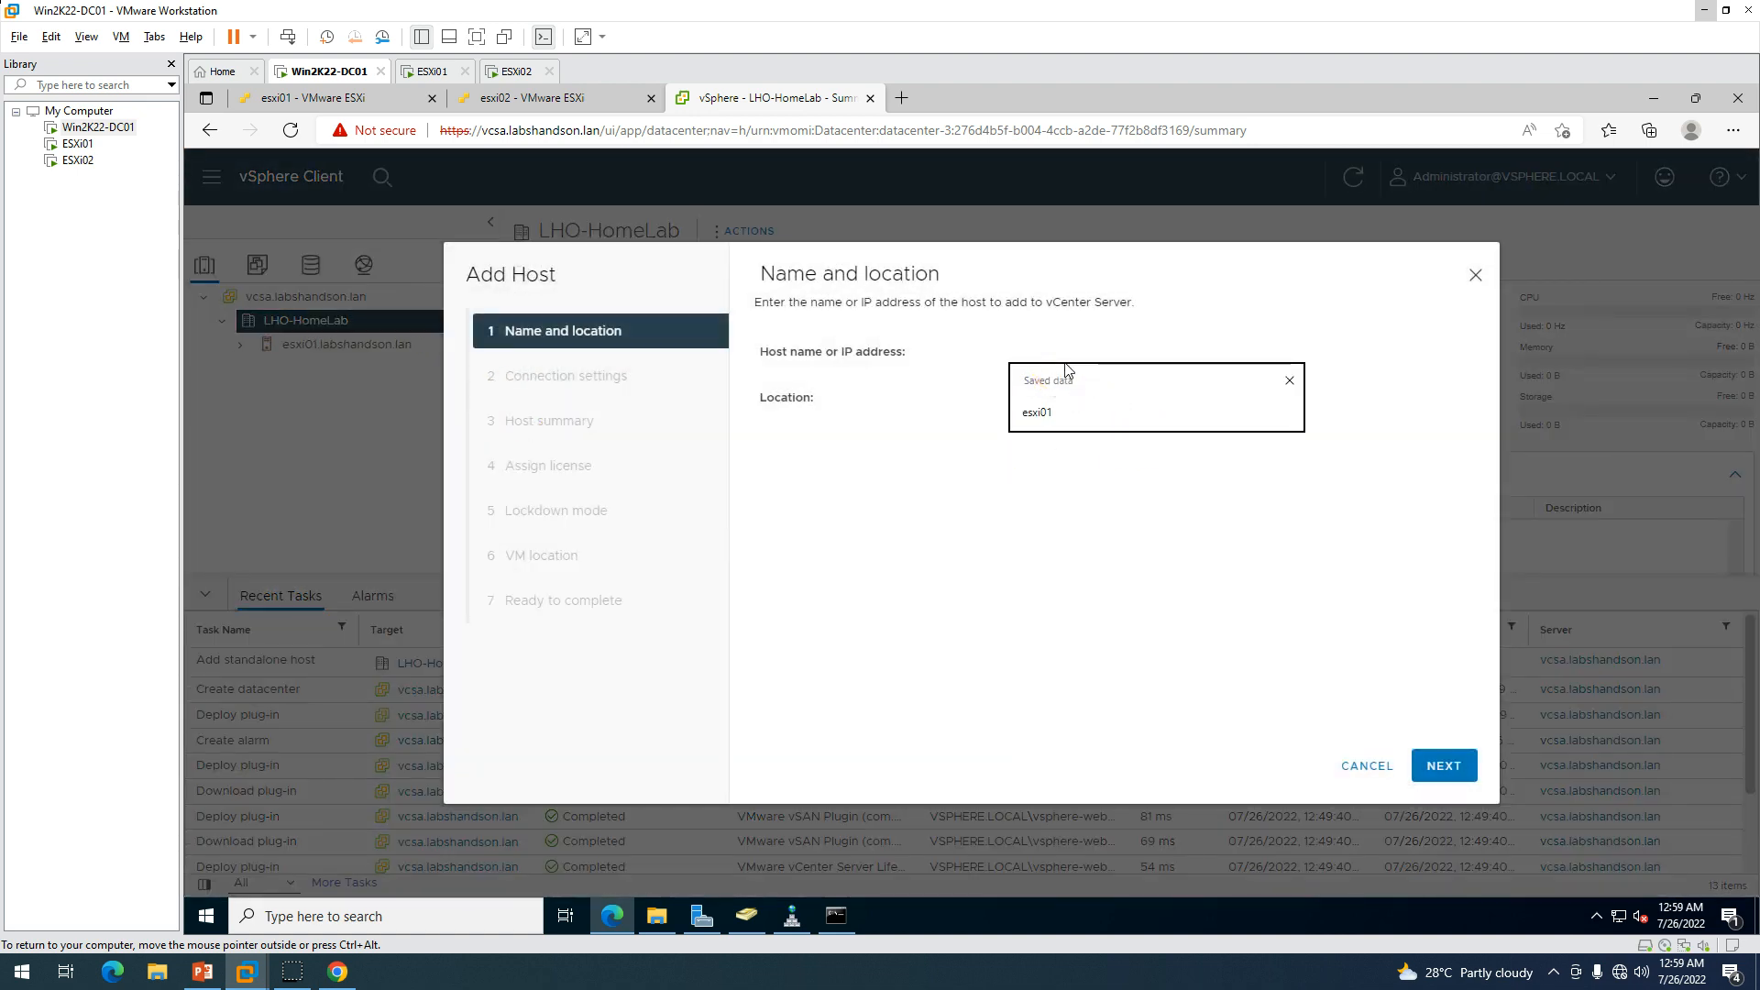
text(esxi02.labshandson.lan)
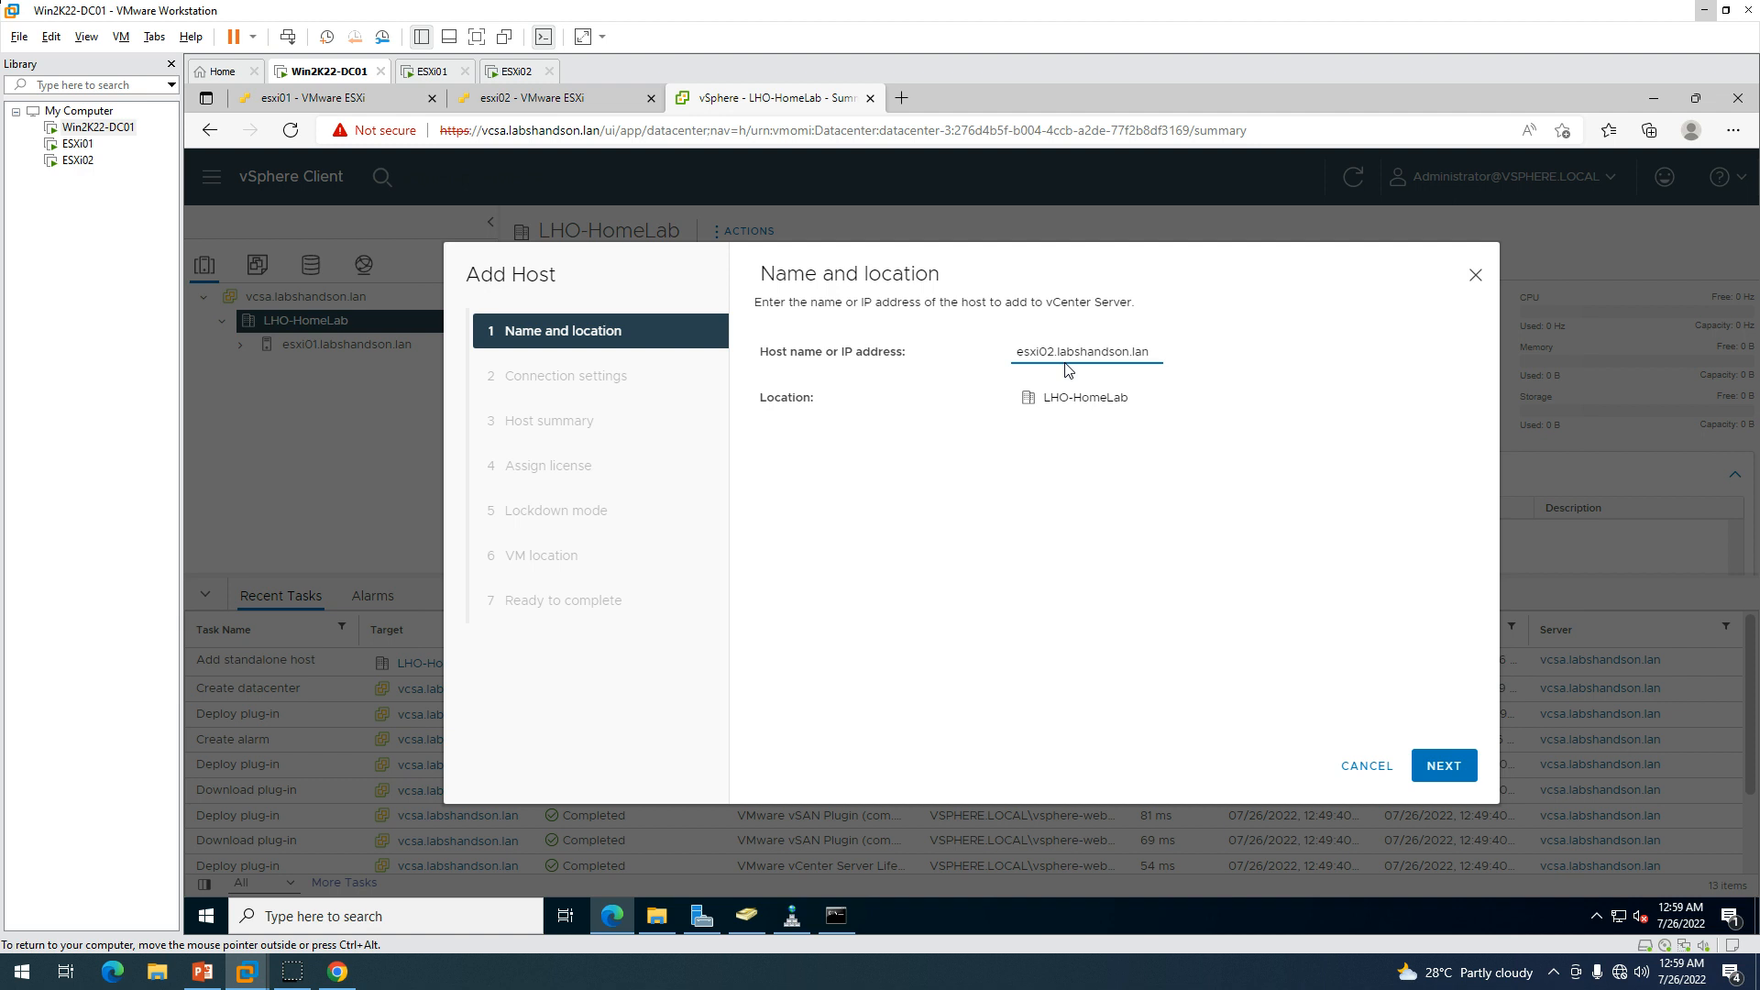
click(1444, 766)
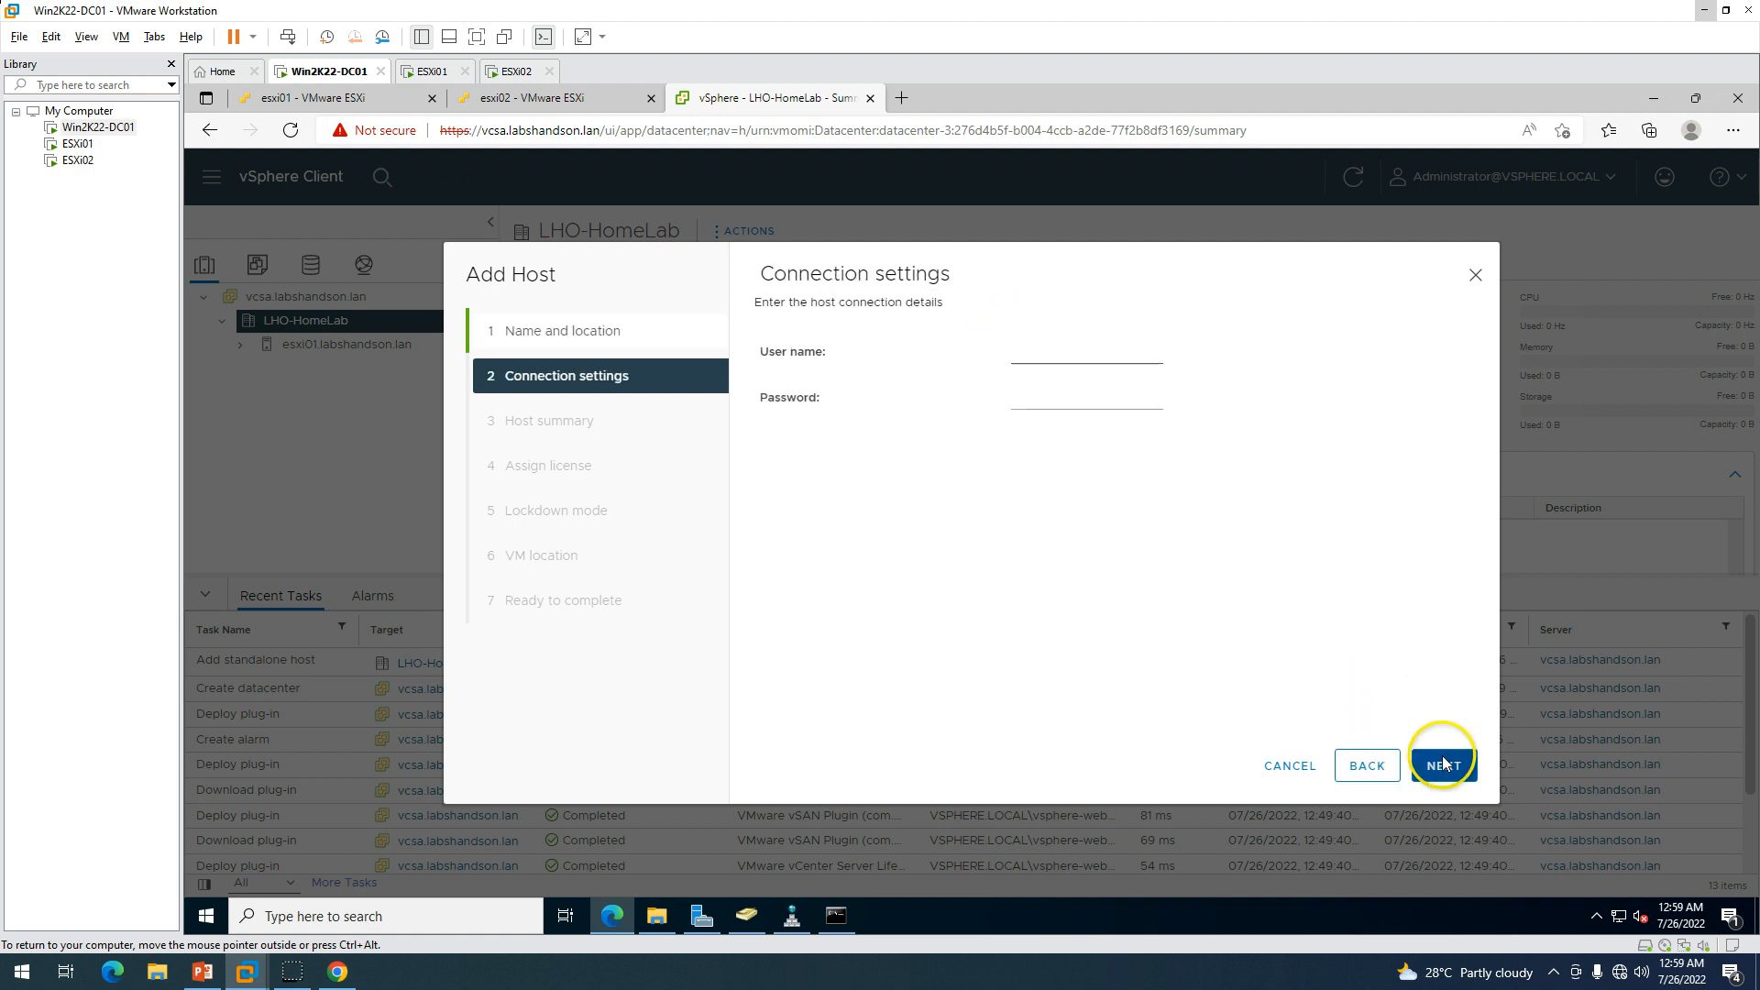
Connect to esxi02 as root with its password and trust its certificate.
click(1018, 351)
text(root)
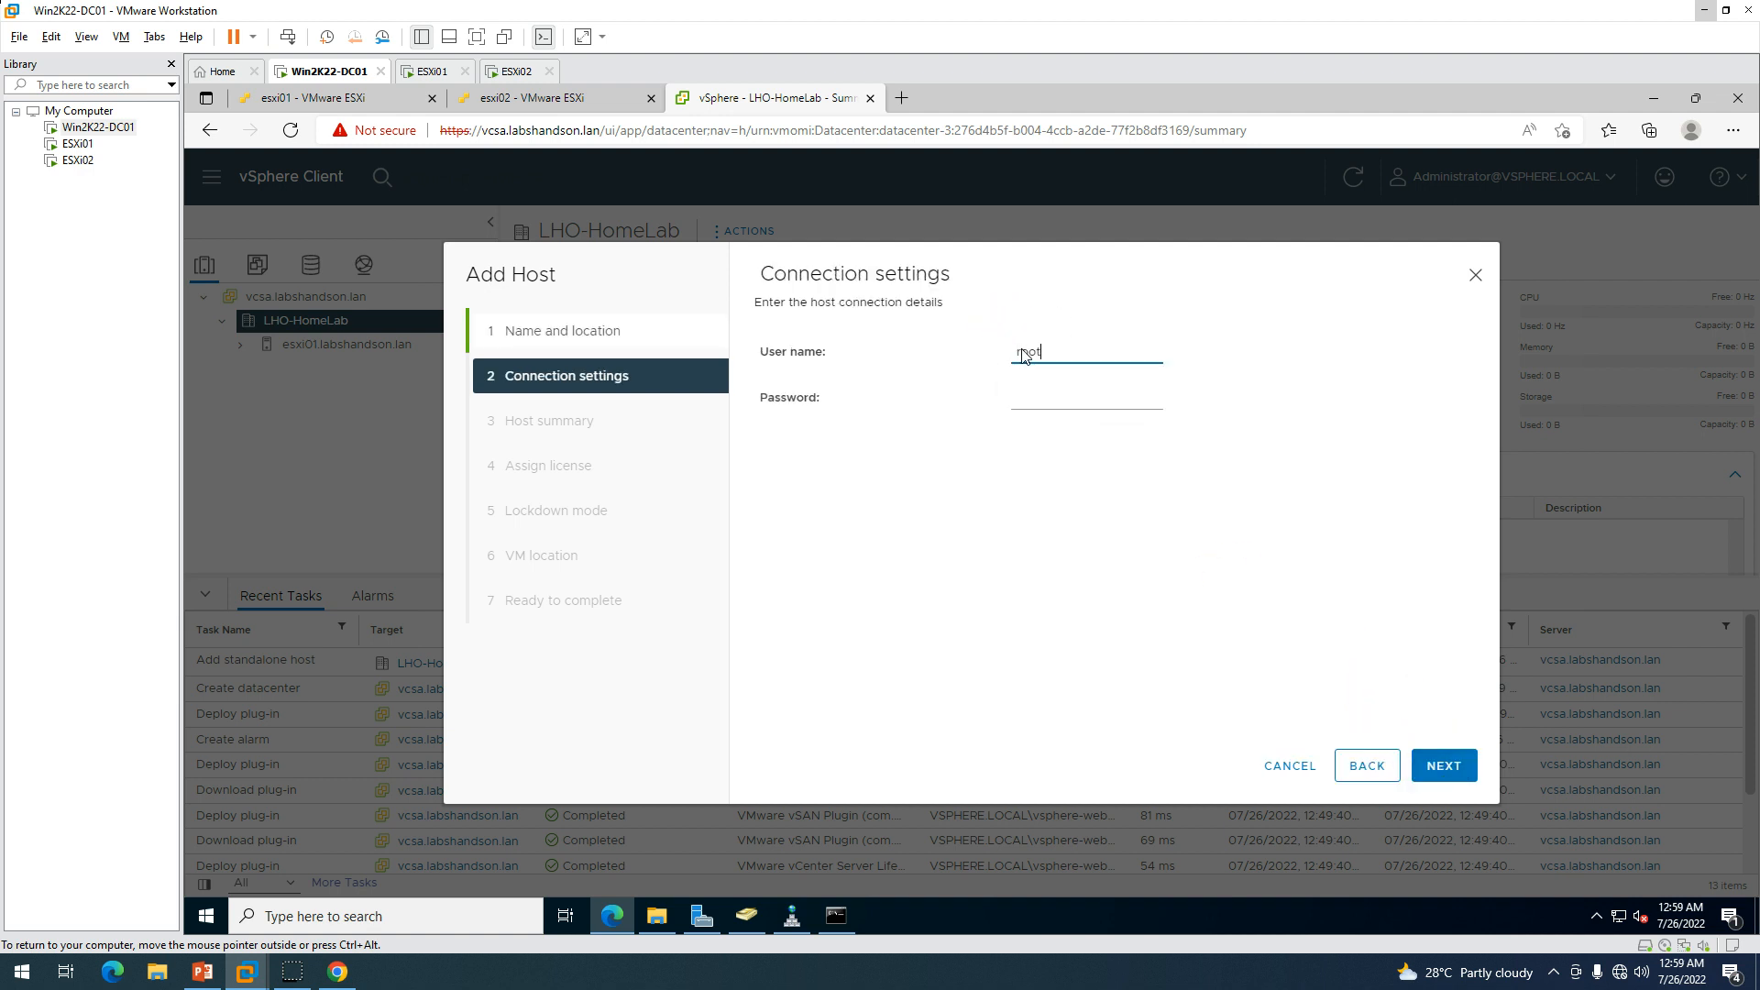
key(Tab)
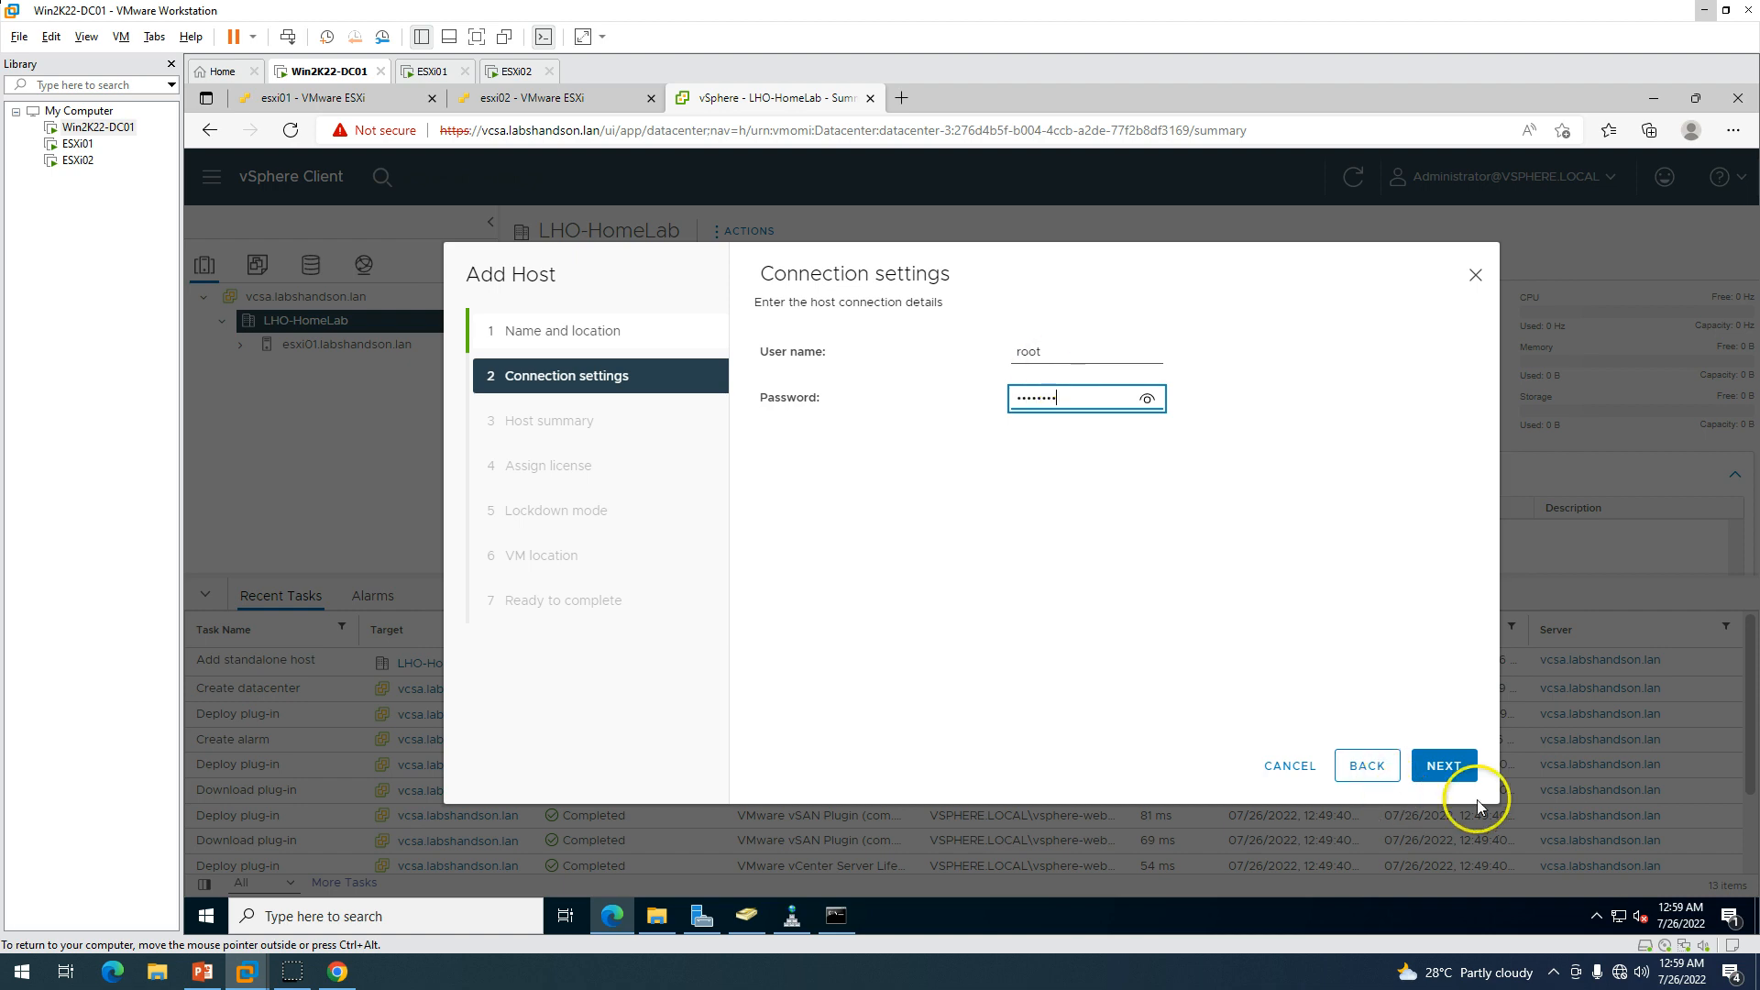
click(1444, 766)
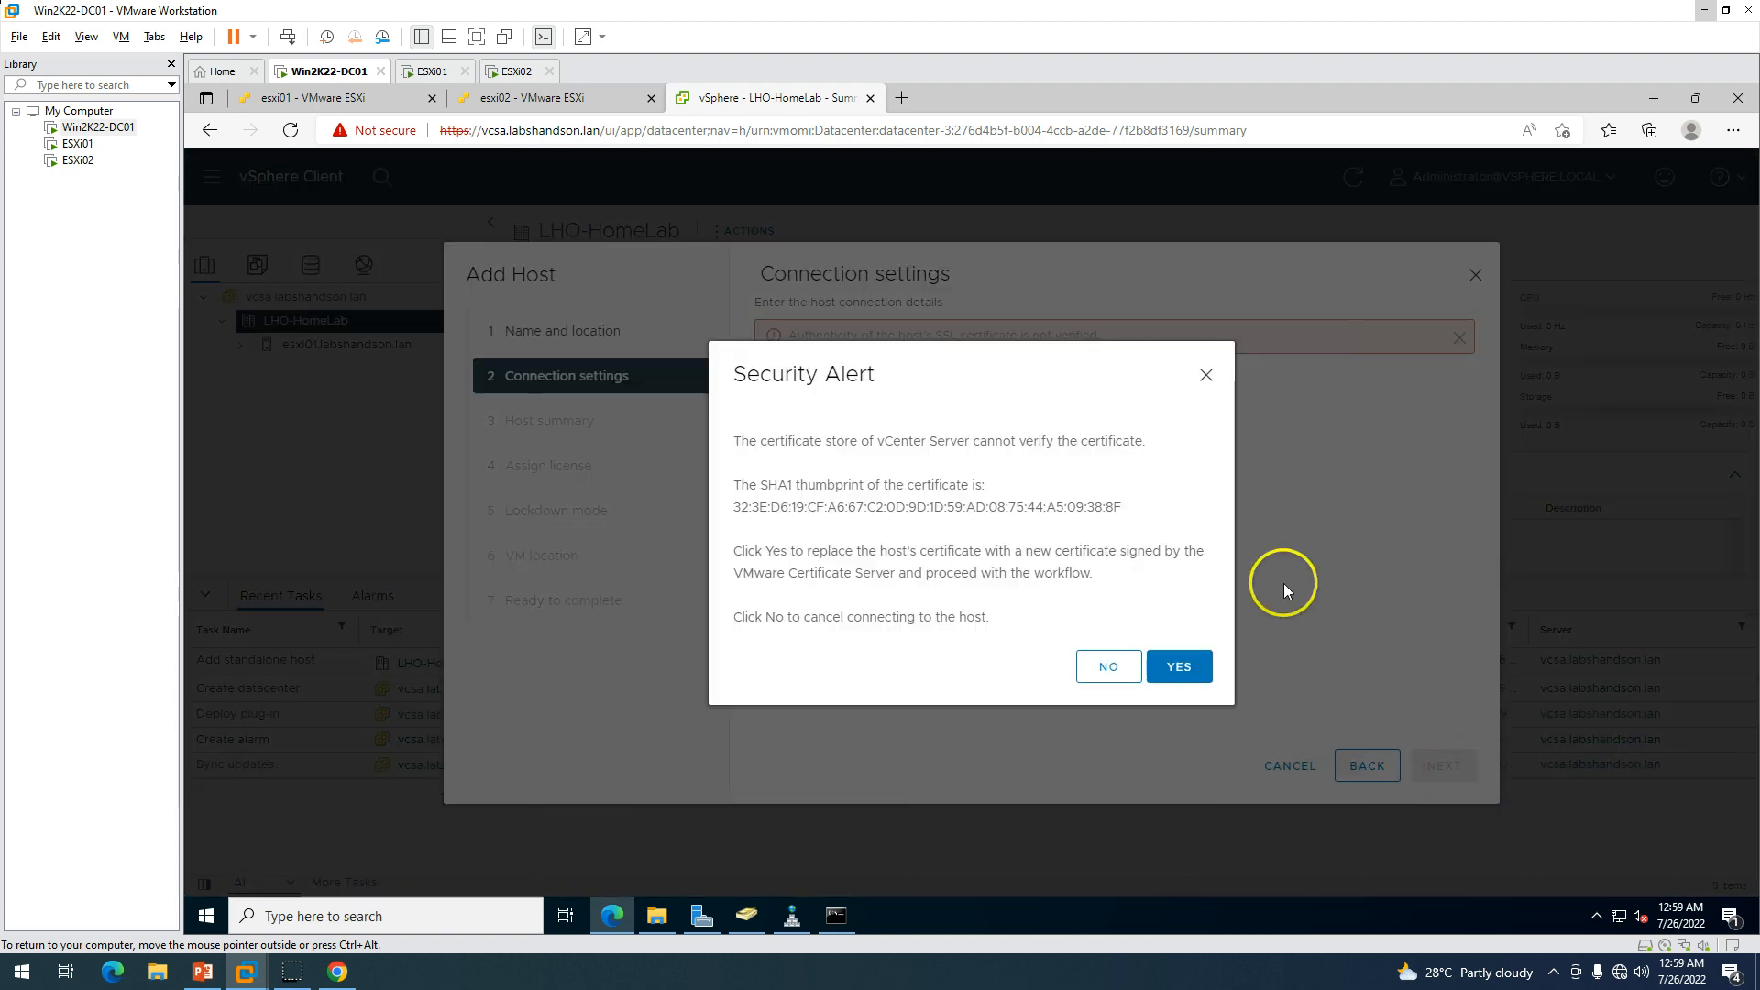
click(1179, 666)
Review esxi02's summary and finish the wizard with the evaluation licence and default settings.
drag(1079, 353, 1207, 452)
click(1127, 543)
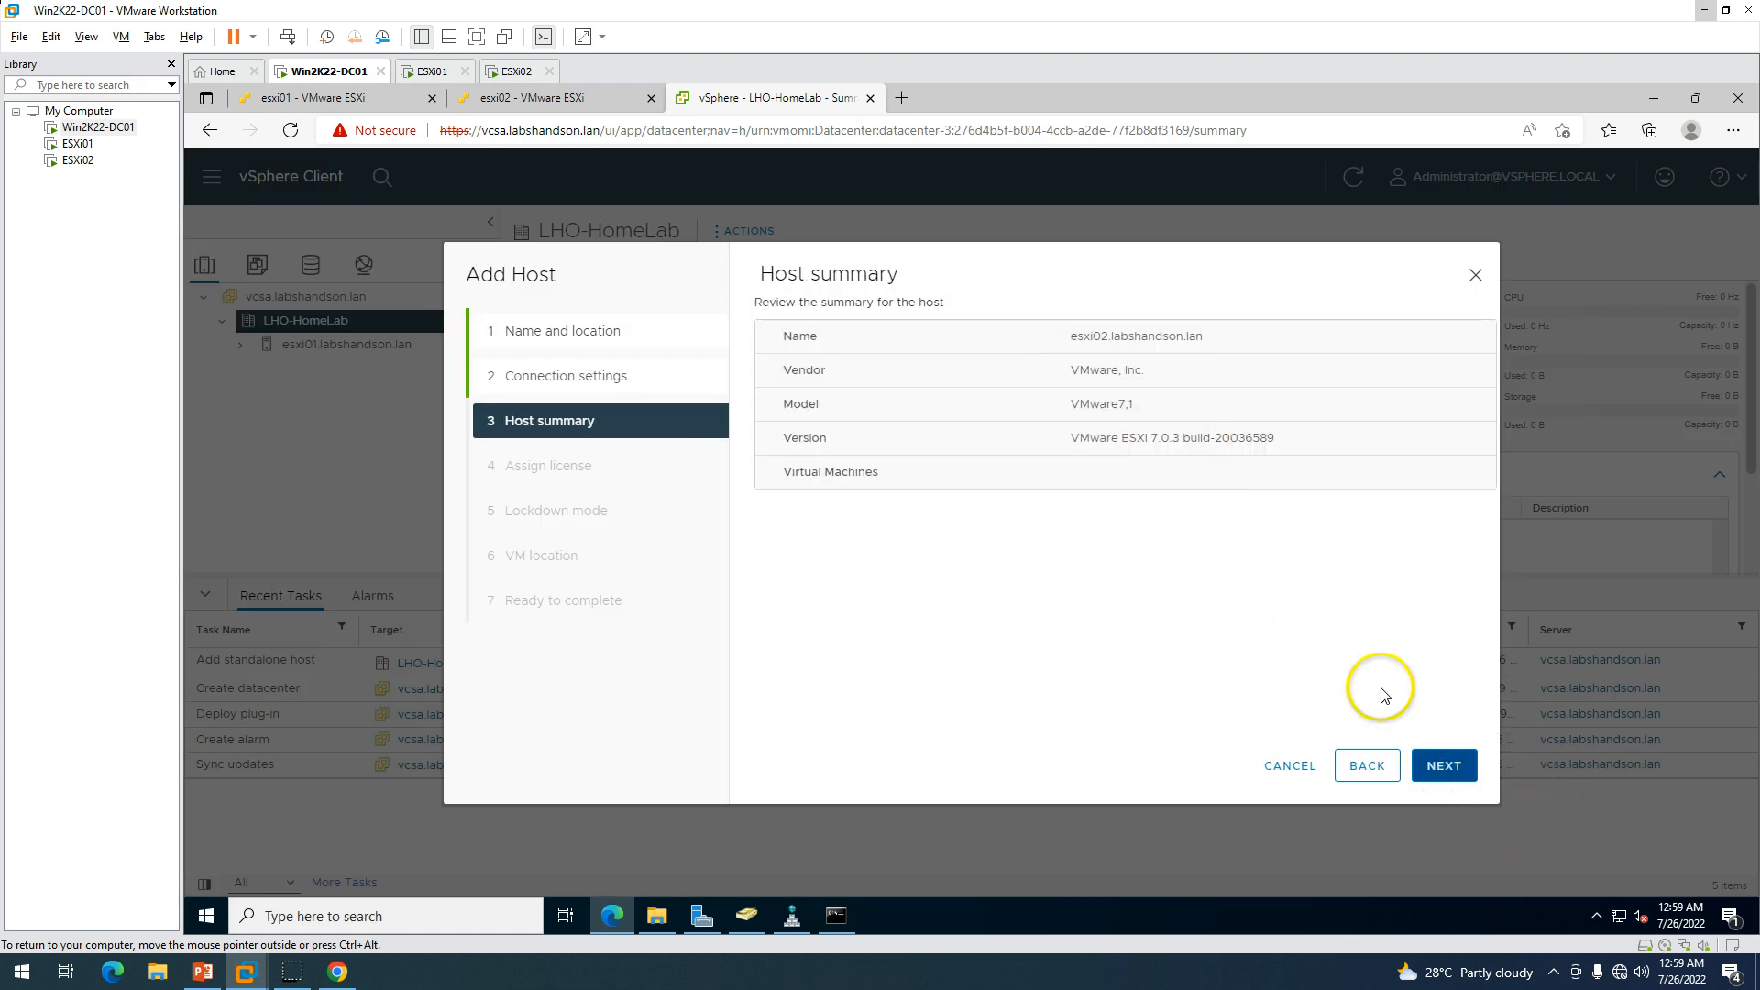
click(1449, 778)
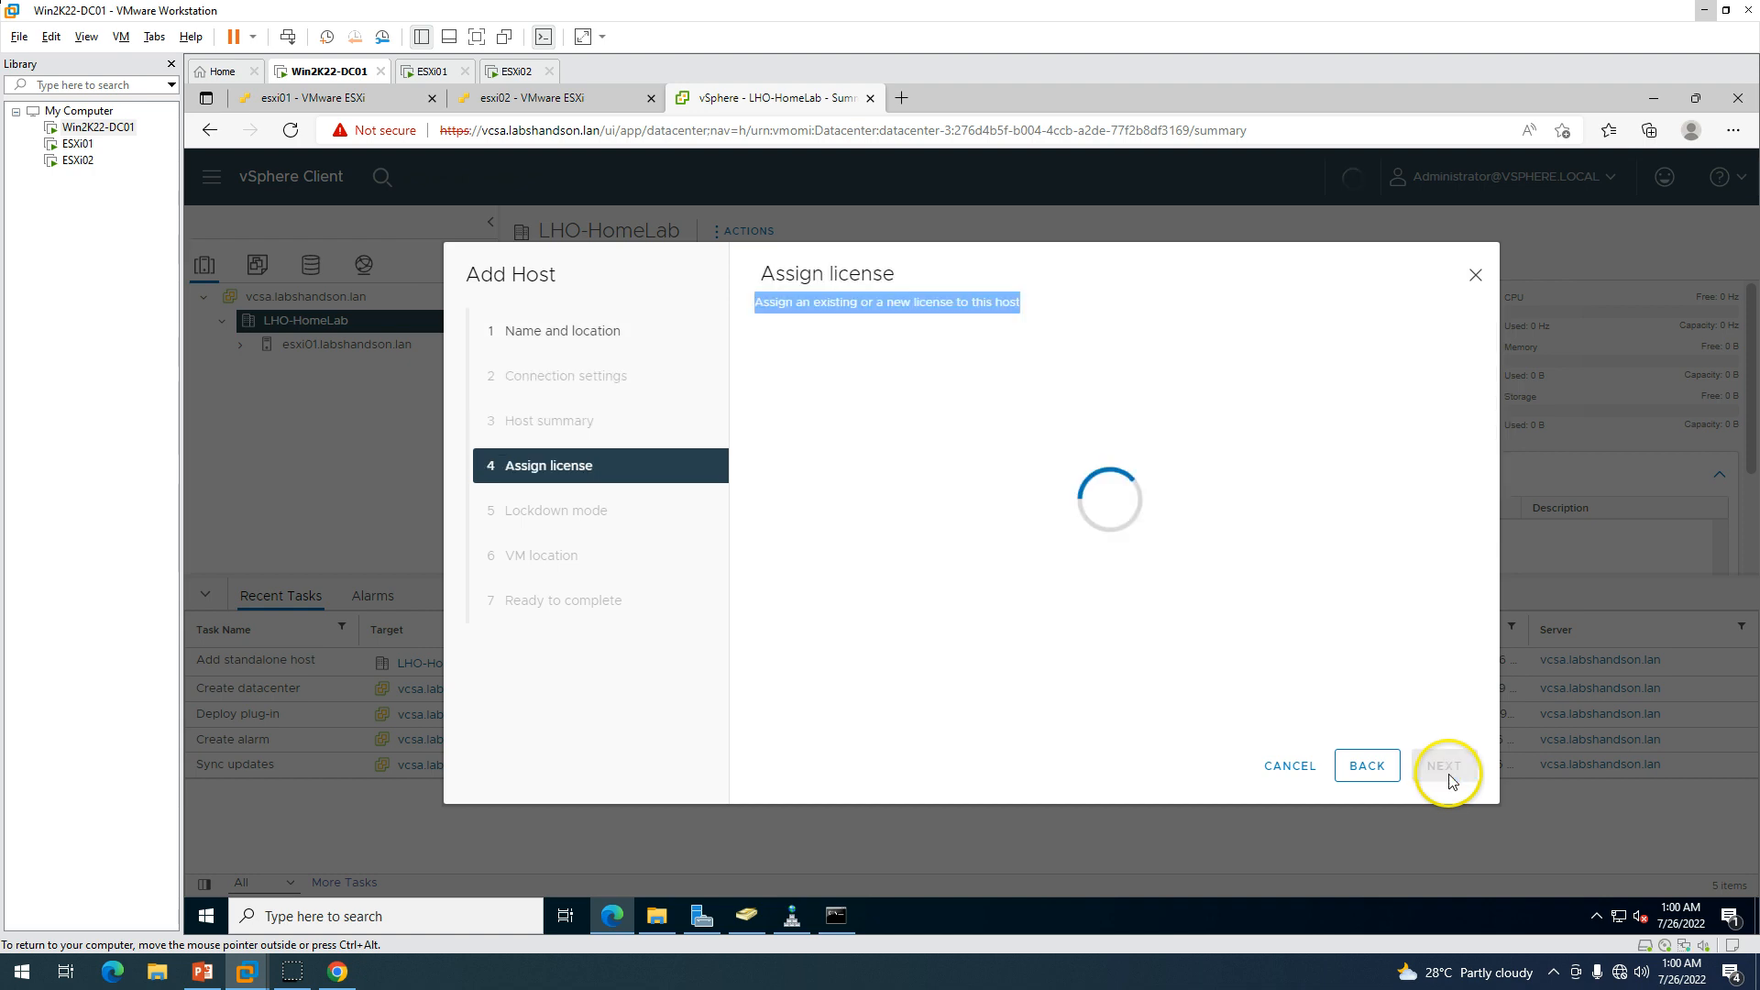
click(1473, 779)
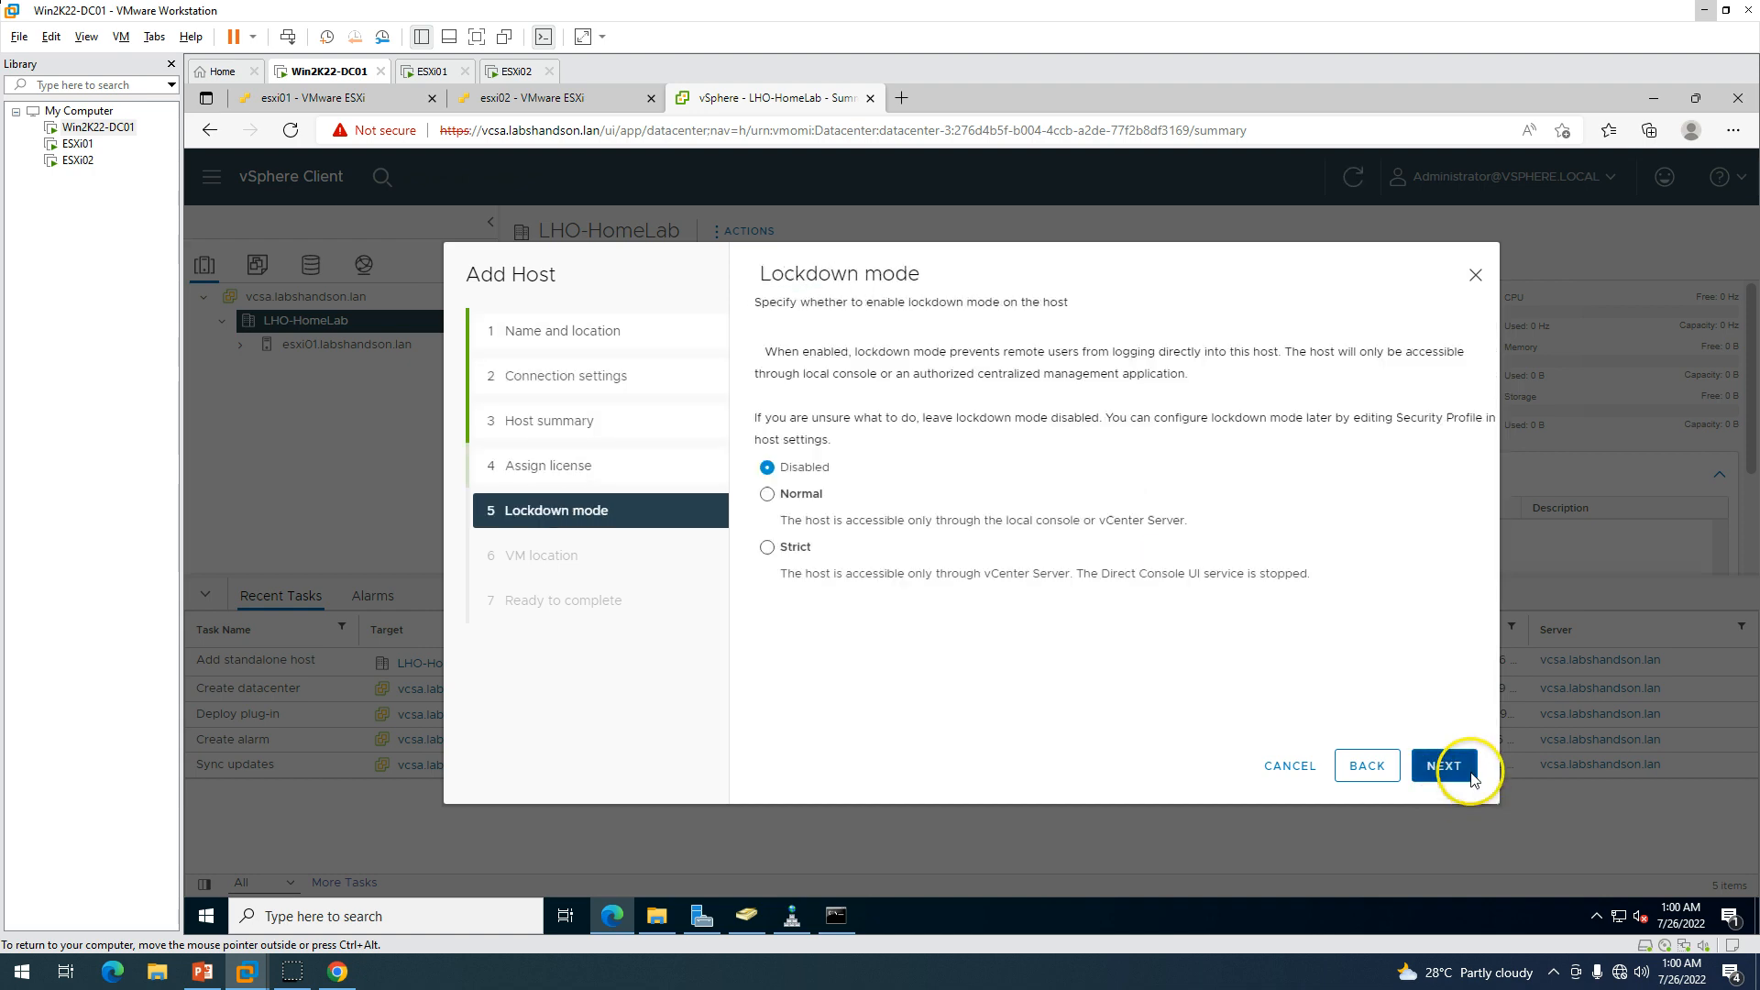
click(1473, 779)
click(1463, 772)
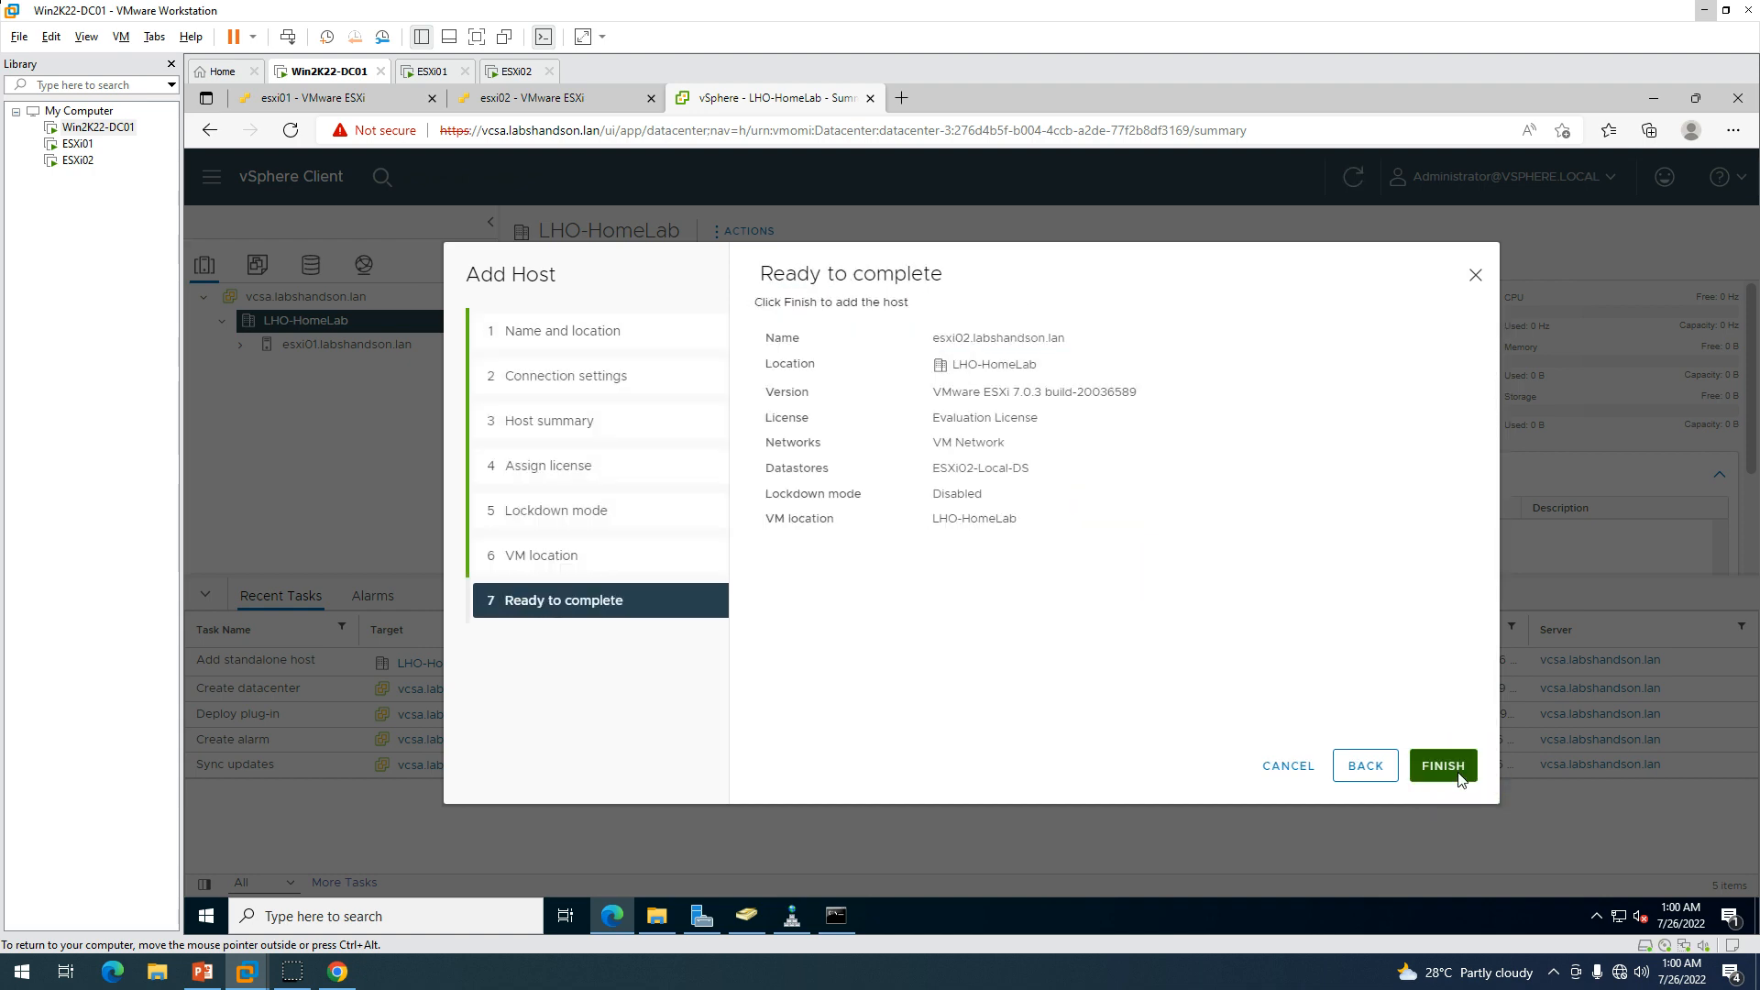
click(1461, 775)
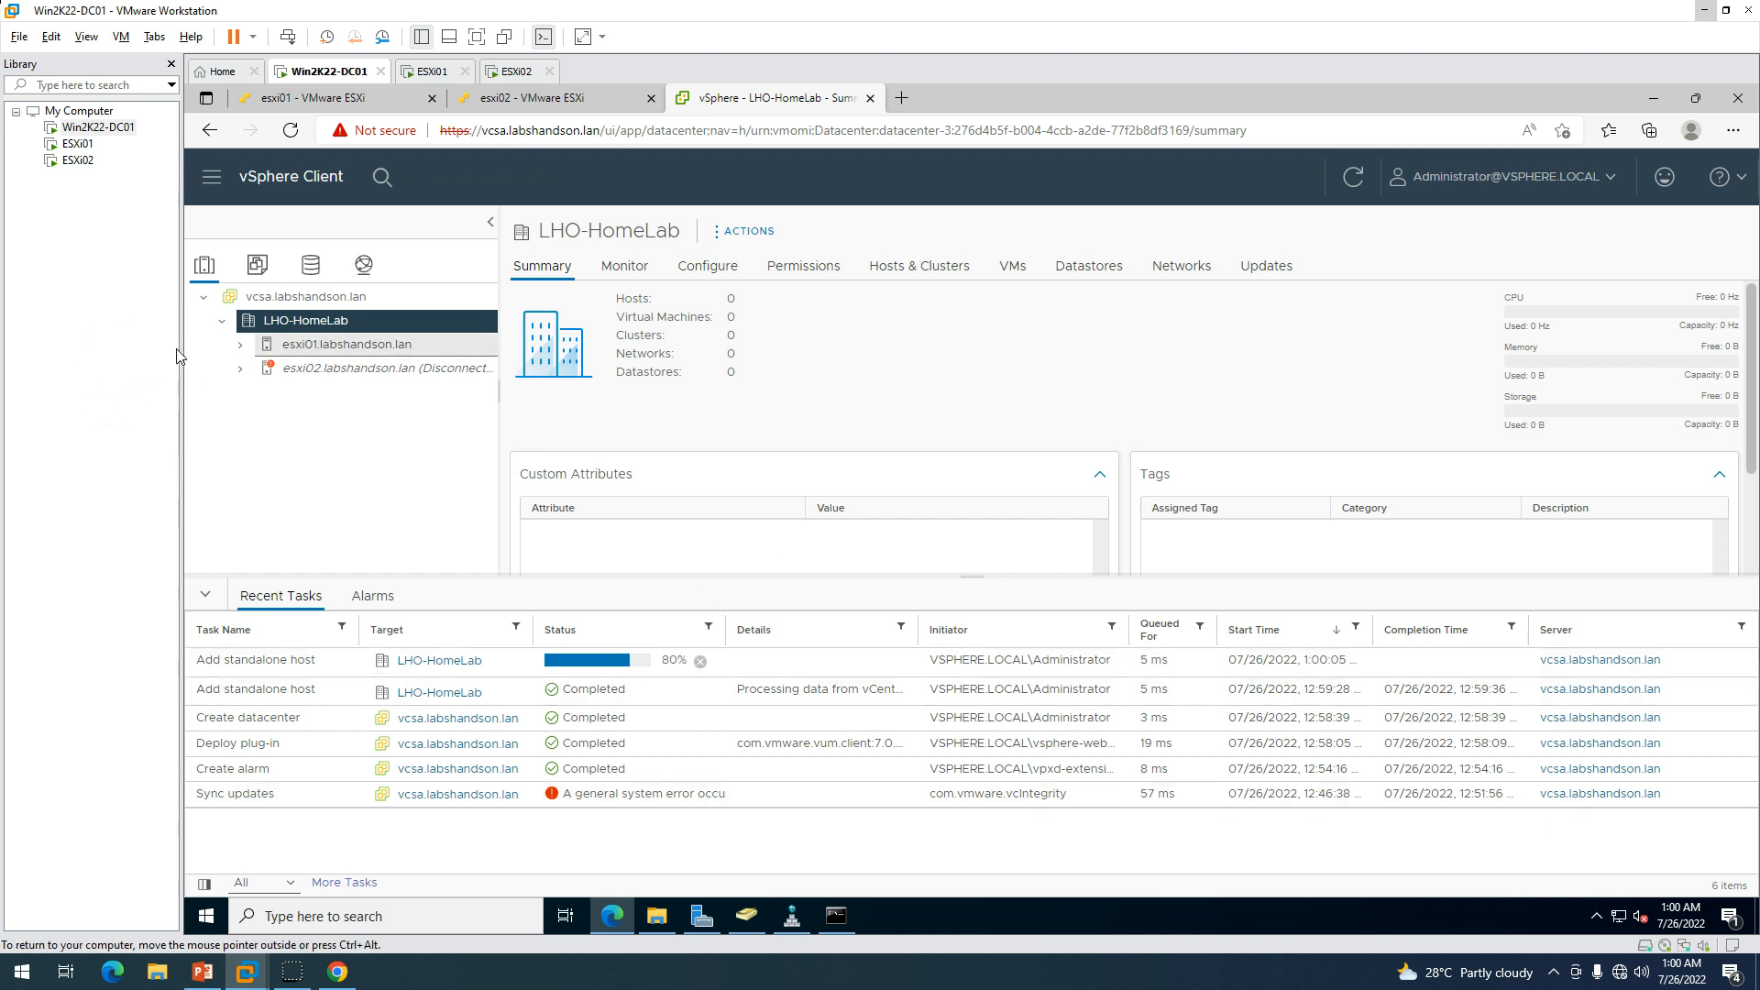
Review the esxi01, esxi02 and VCSA summaries in Hosts and Clusters and VMs and Templates.
key(Down)
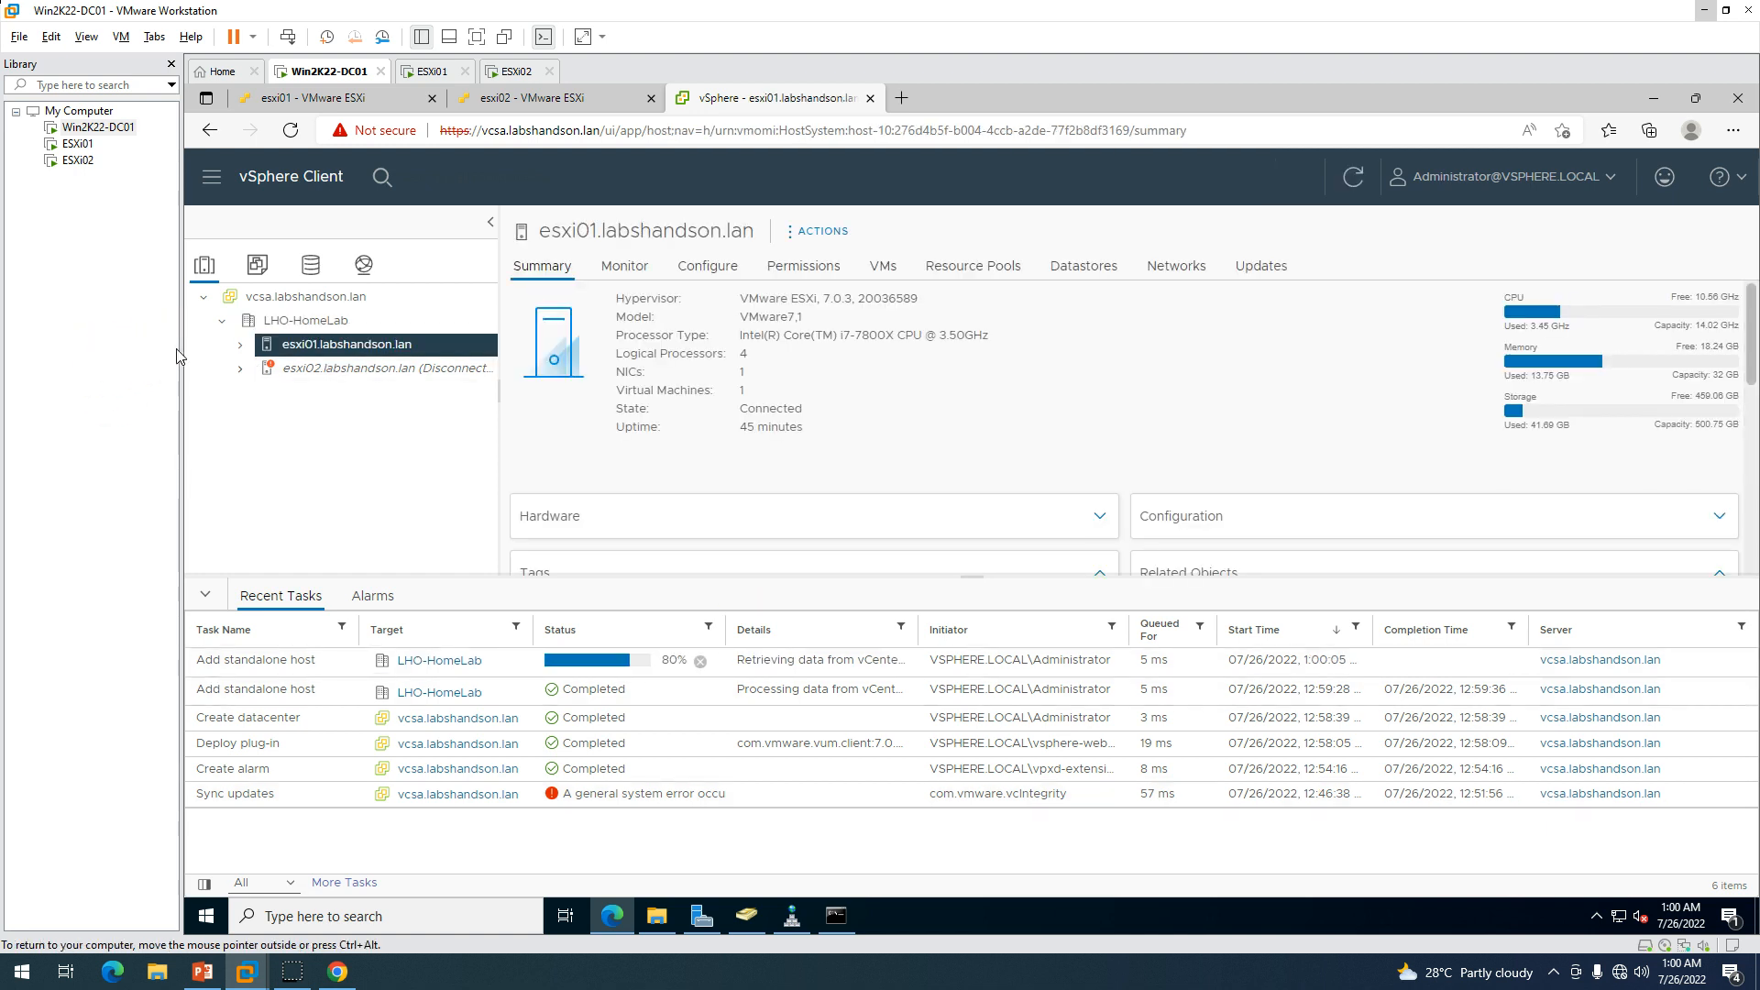
click(240, 344)
click(316, 368)
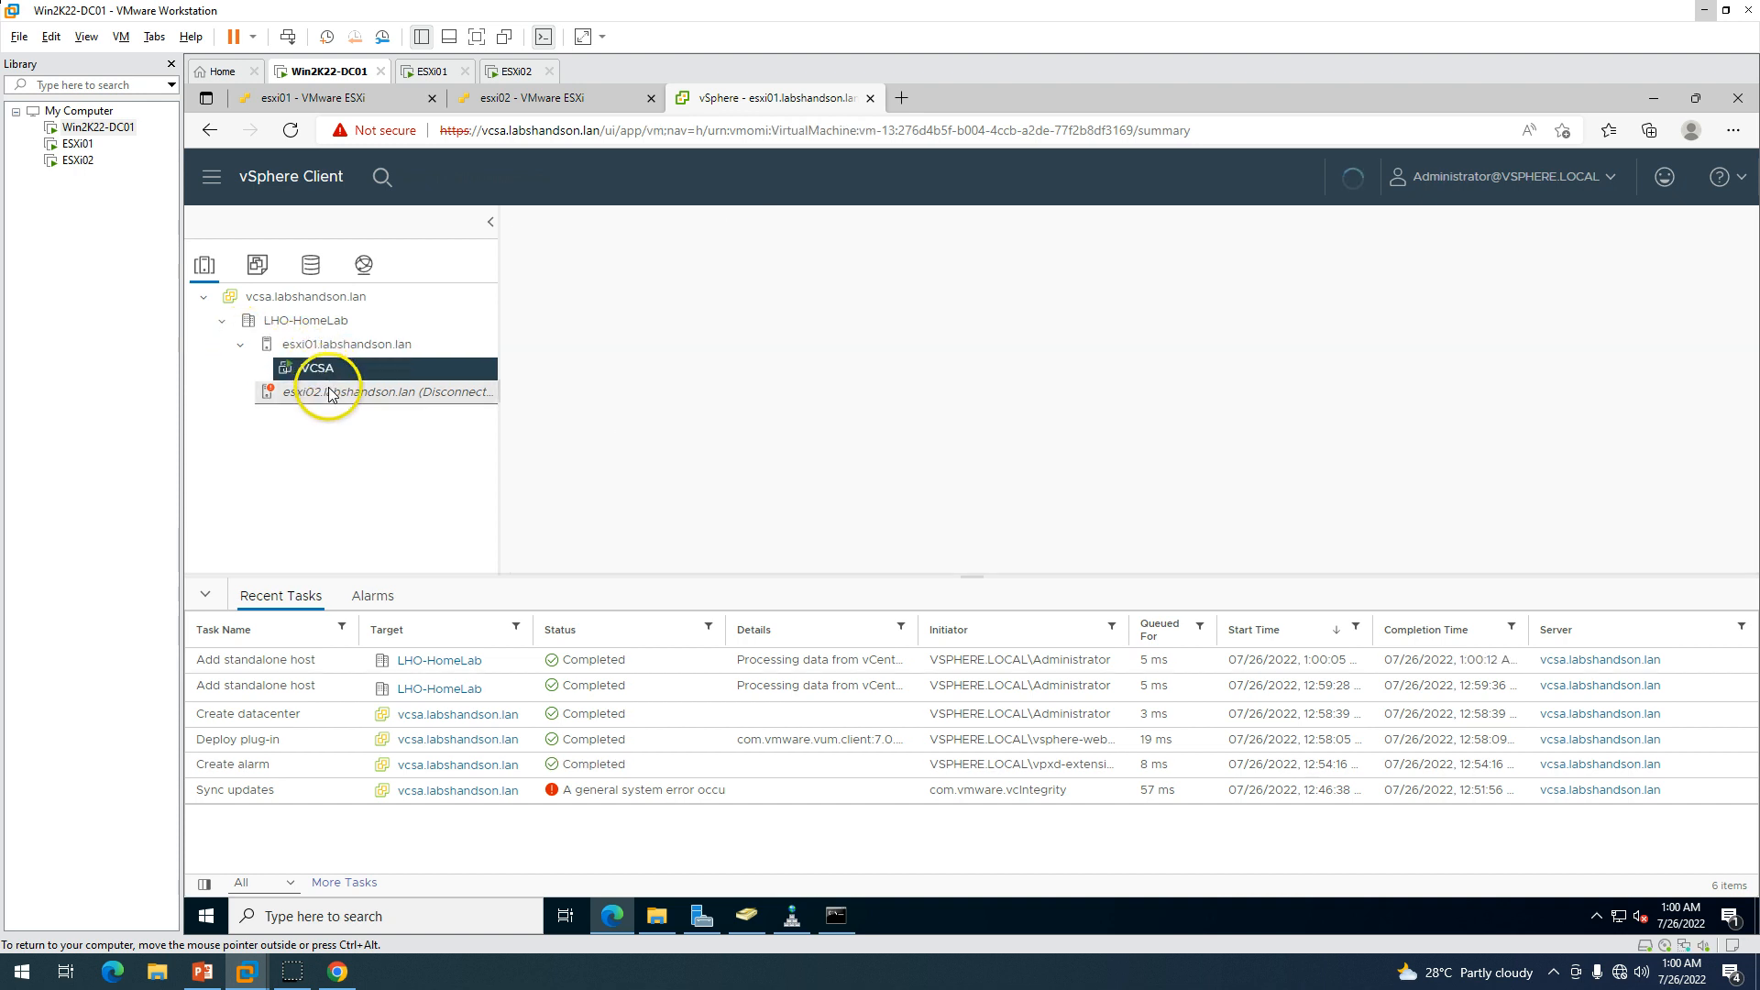
click(332, 392)
click(317, 344)
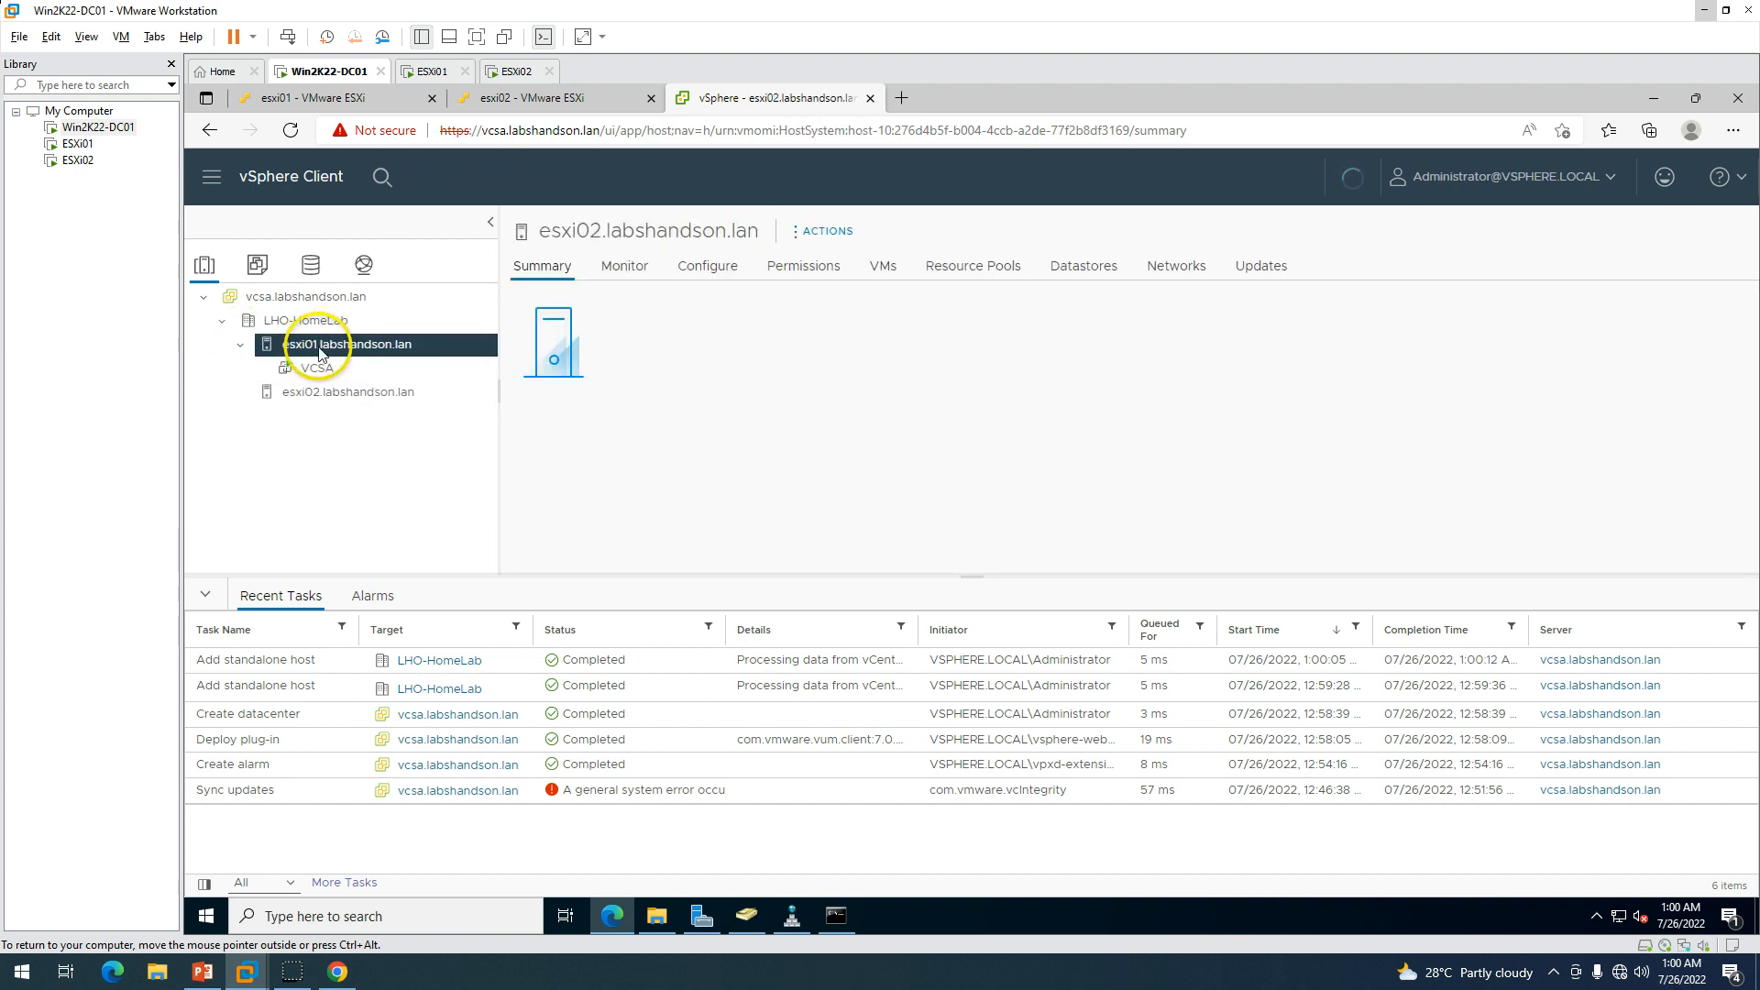
click(316, 369)
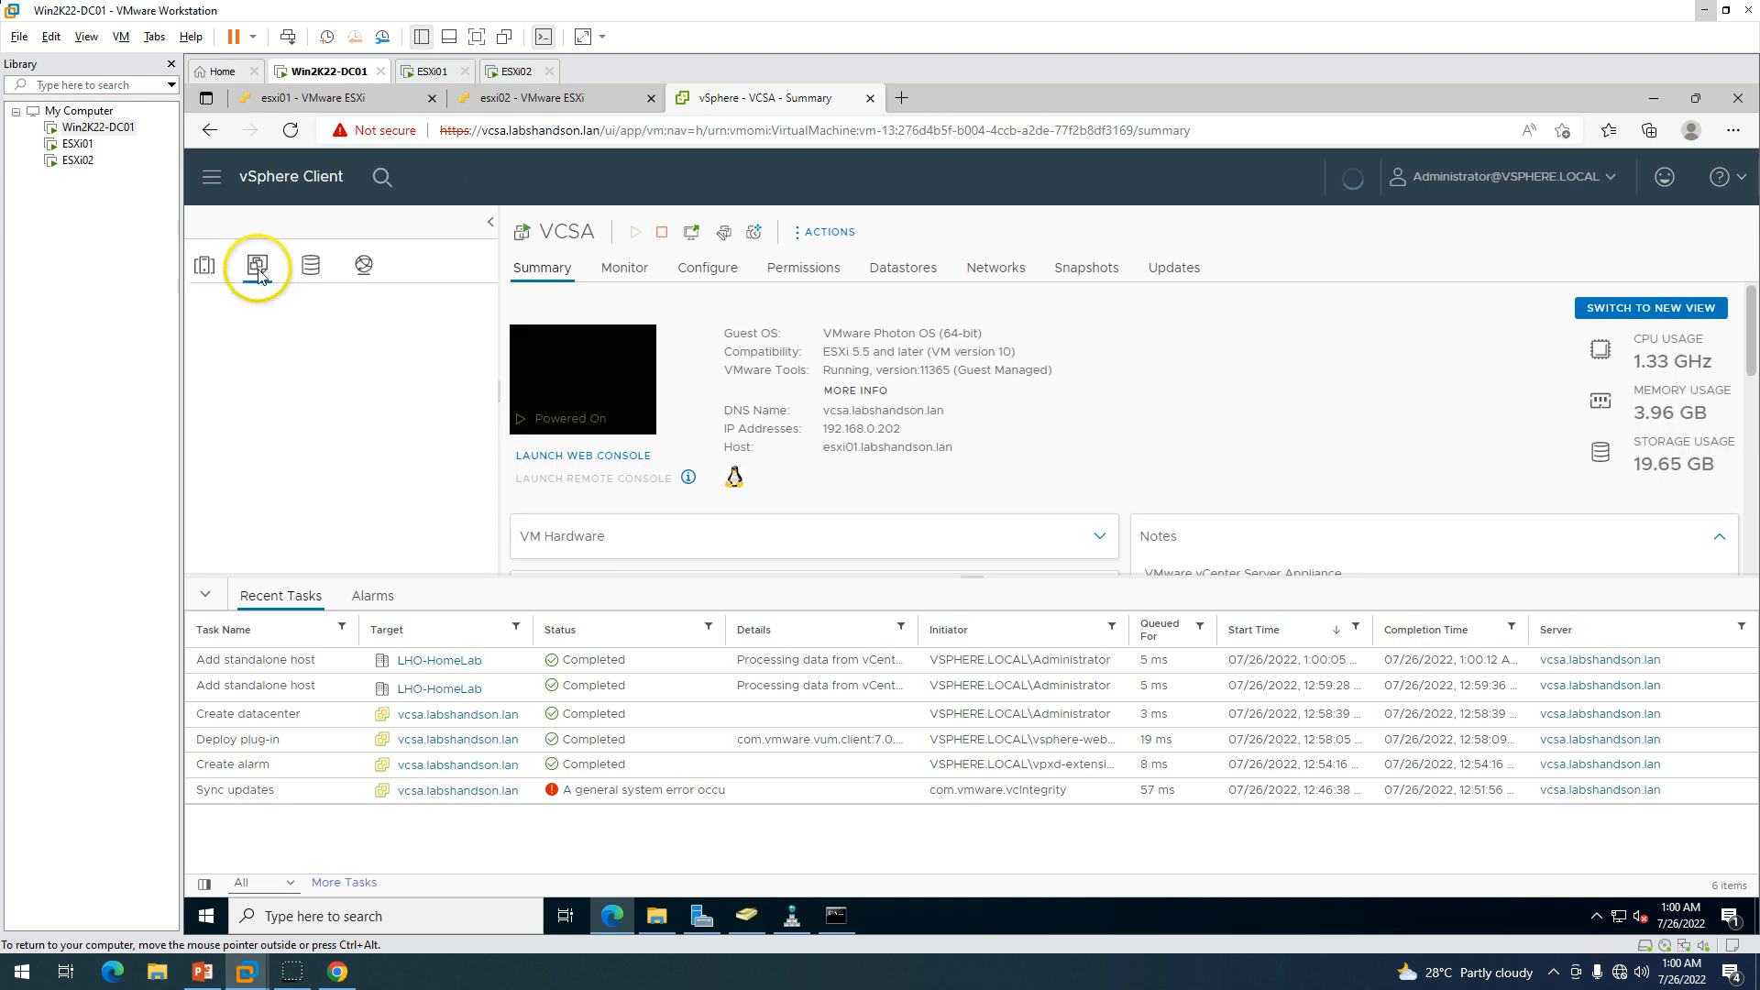
click(258, 265)
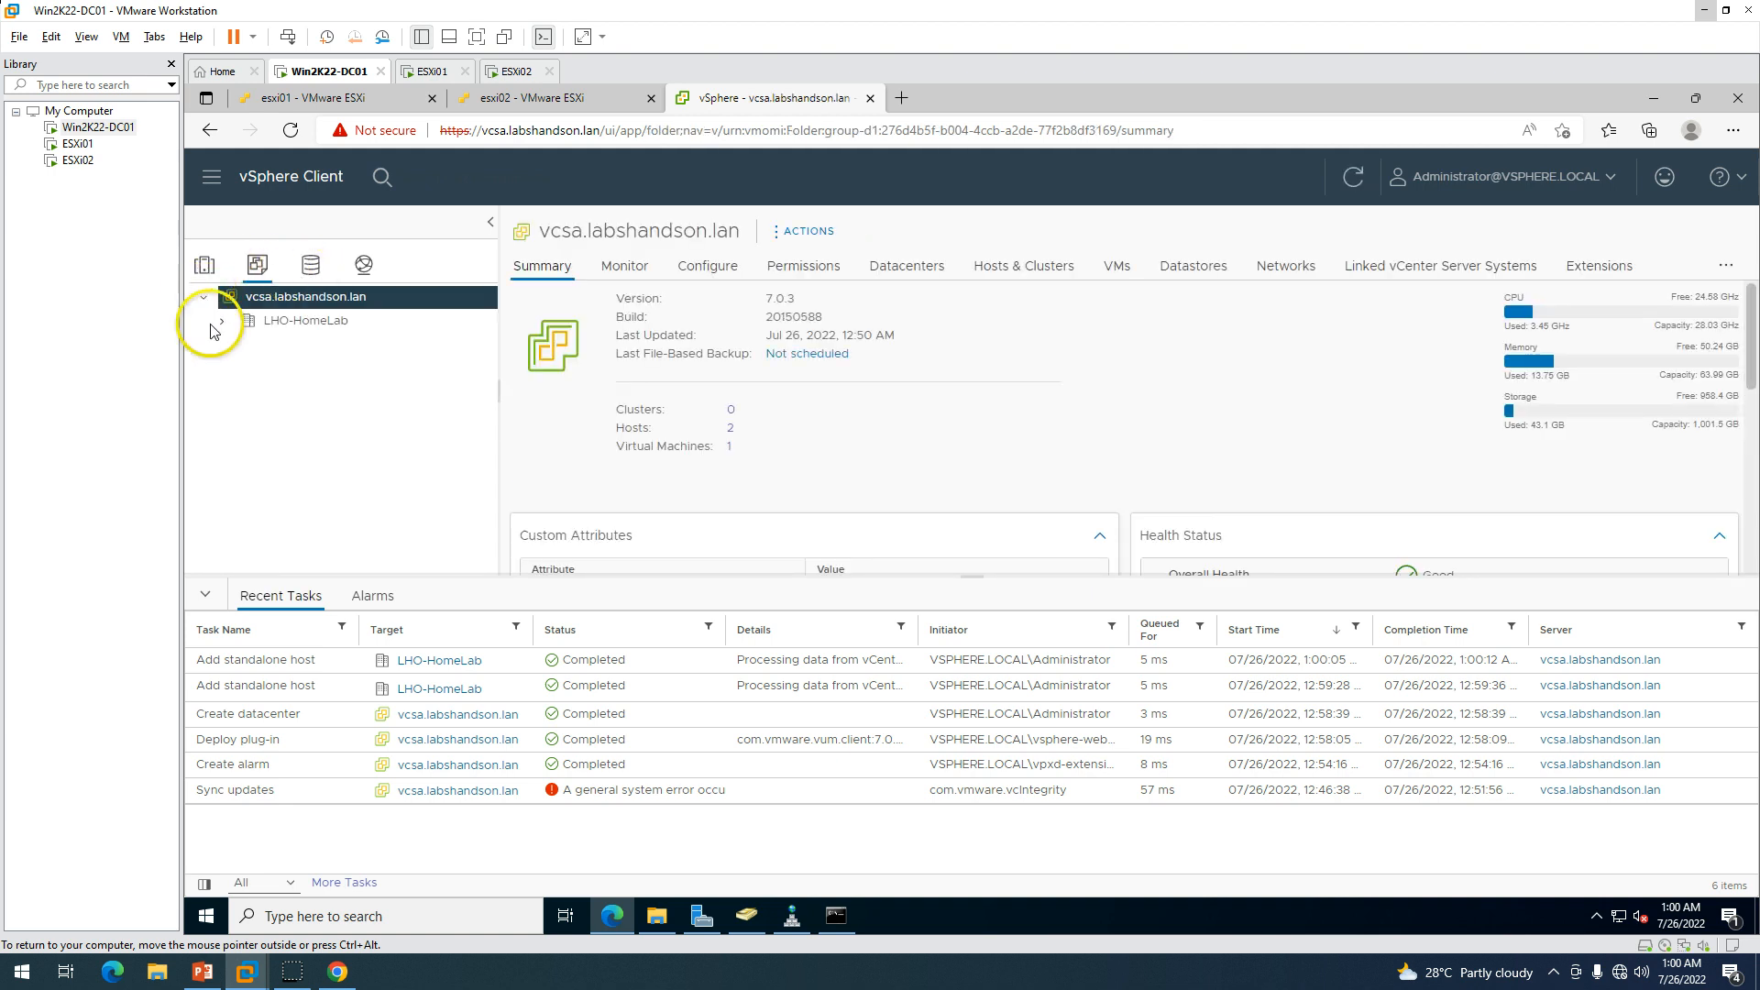
click(299, 344)
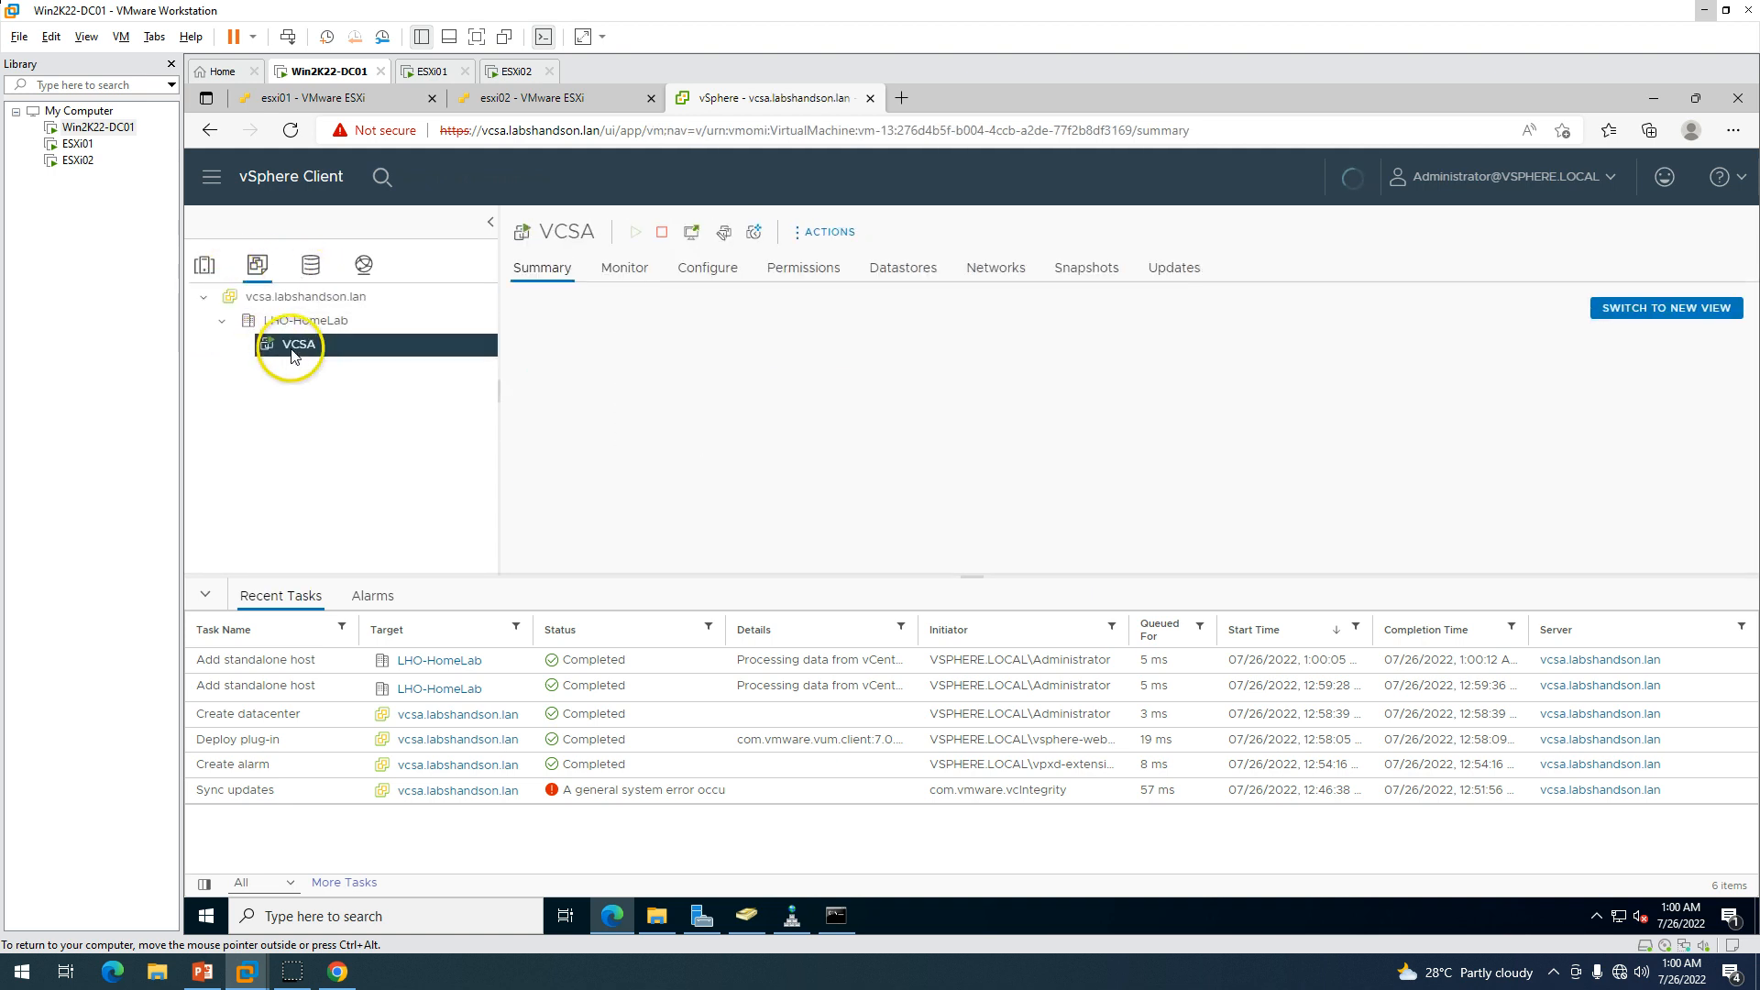
Browse LHO-HomeLab's datastores ESXi01-Local-DS and ESXi02-Local-DS in the Storage inventory.
click(310, 266)
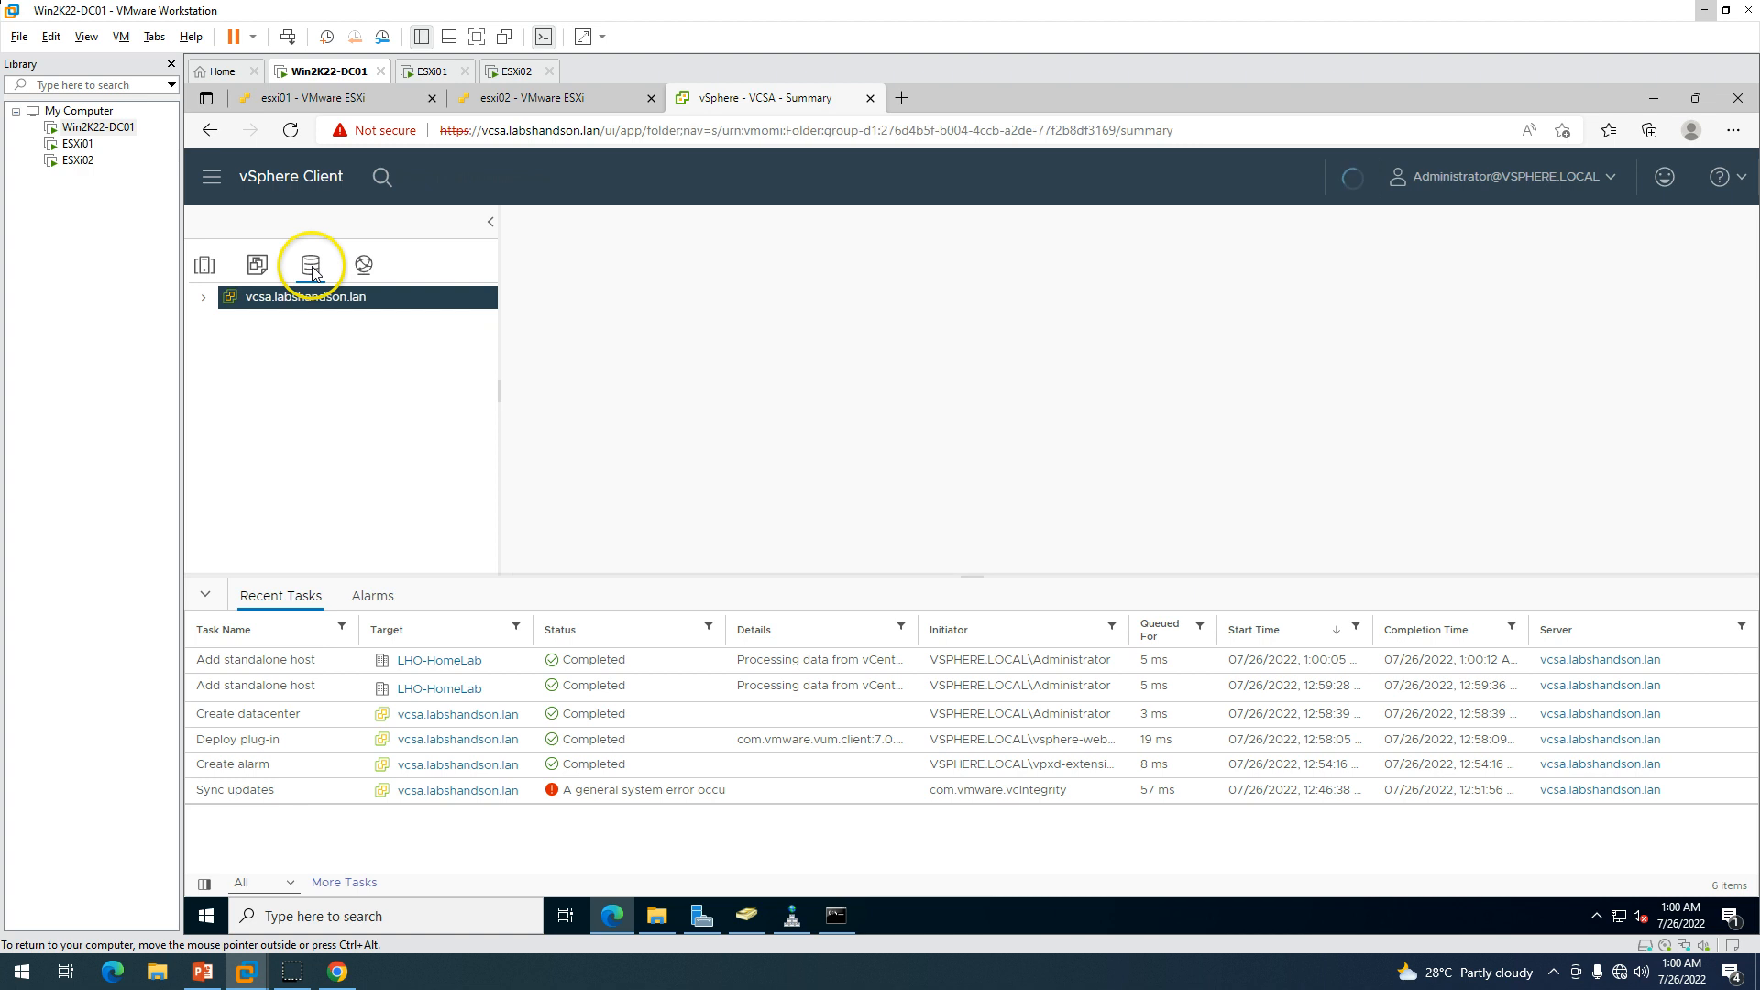
click(204, 296)
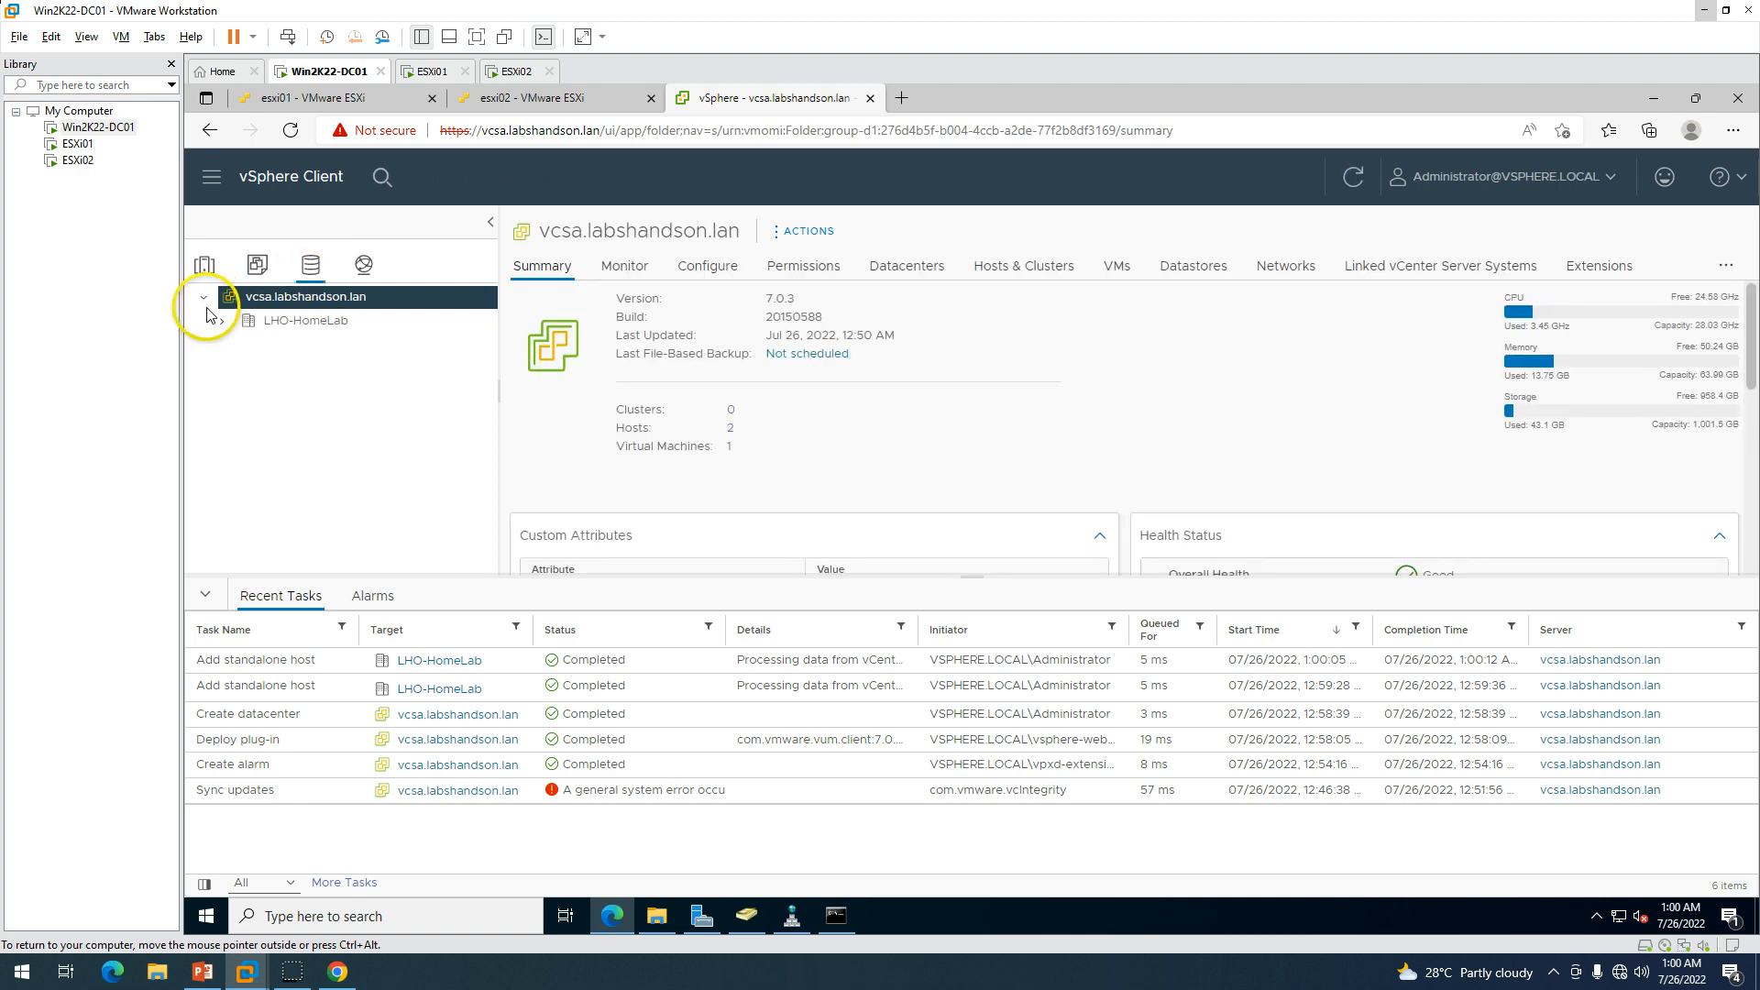
click(330, 320)
click(353, 349)
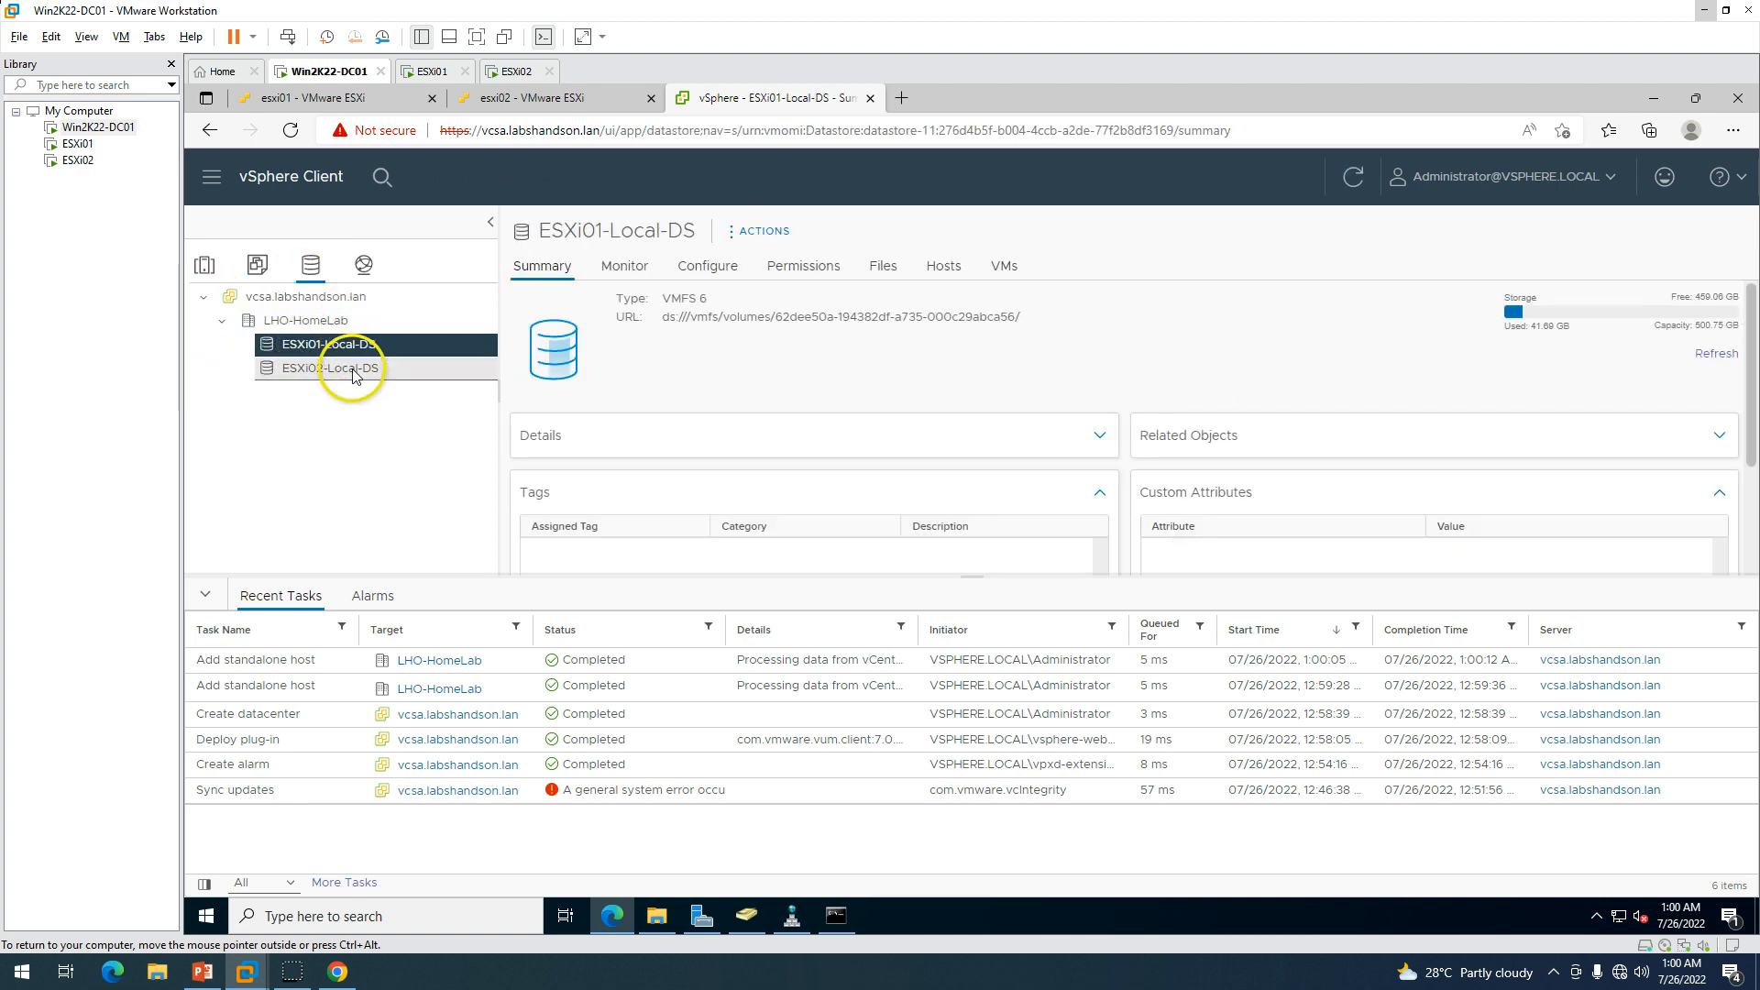
click(346, 370)
Open VM Network under LHO-HomeLab and check which hosts are attached to it.
click(365, 274)
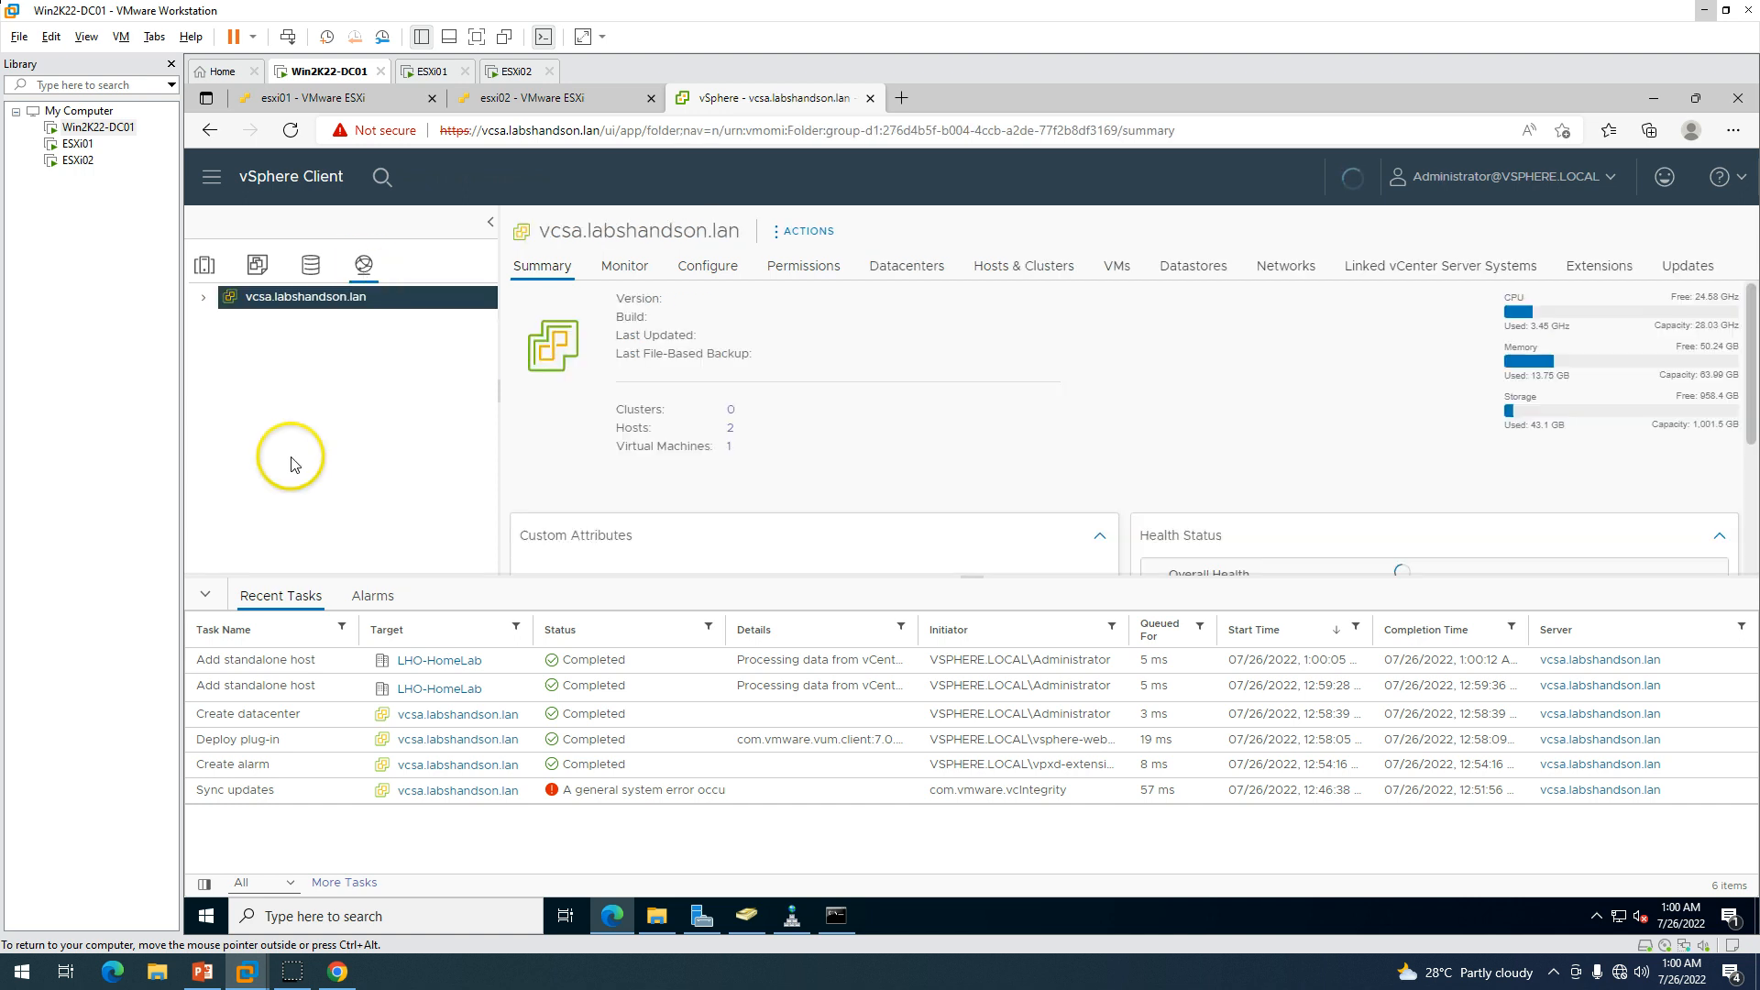
click(203, 297)
click(257, 320)
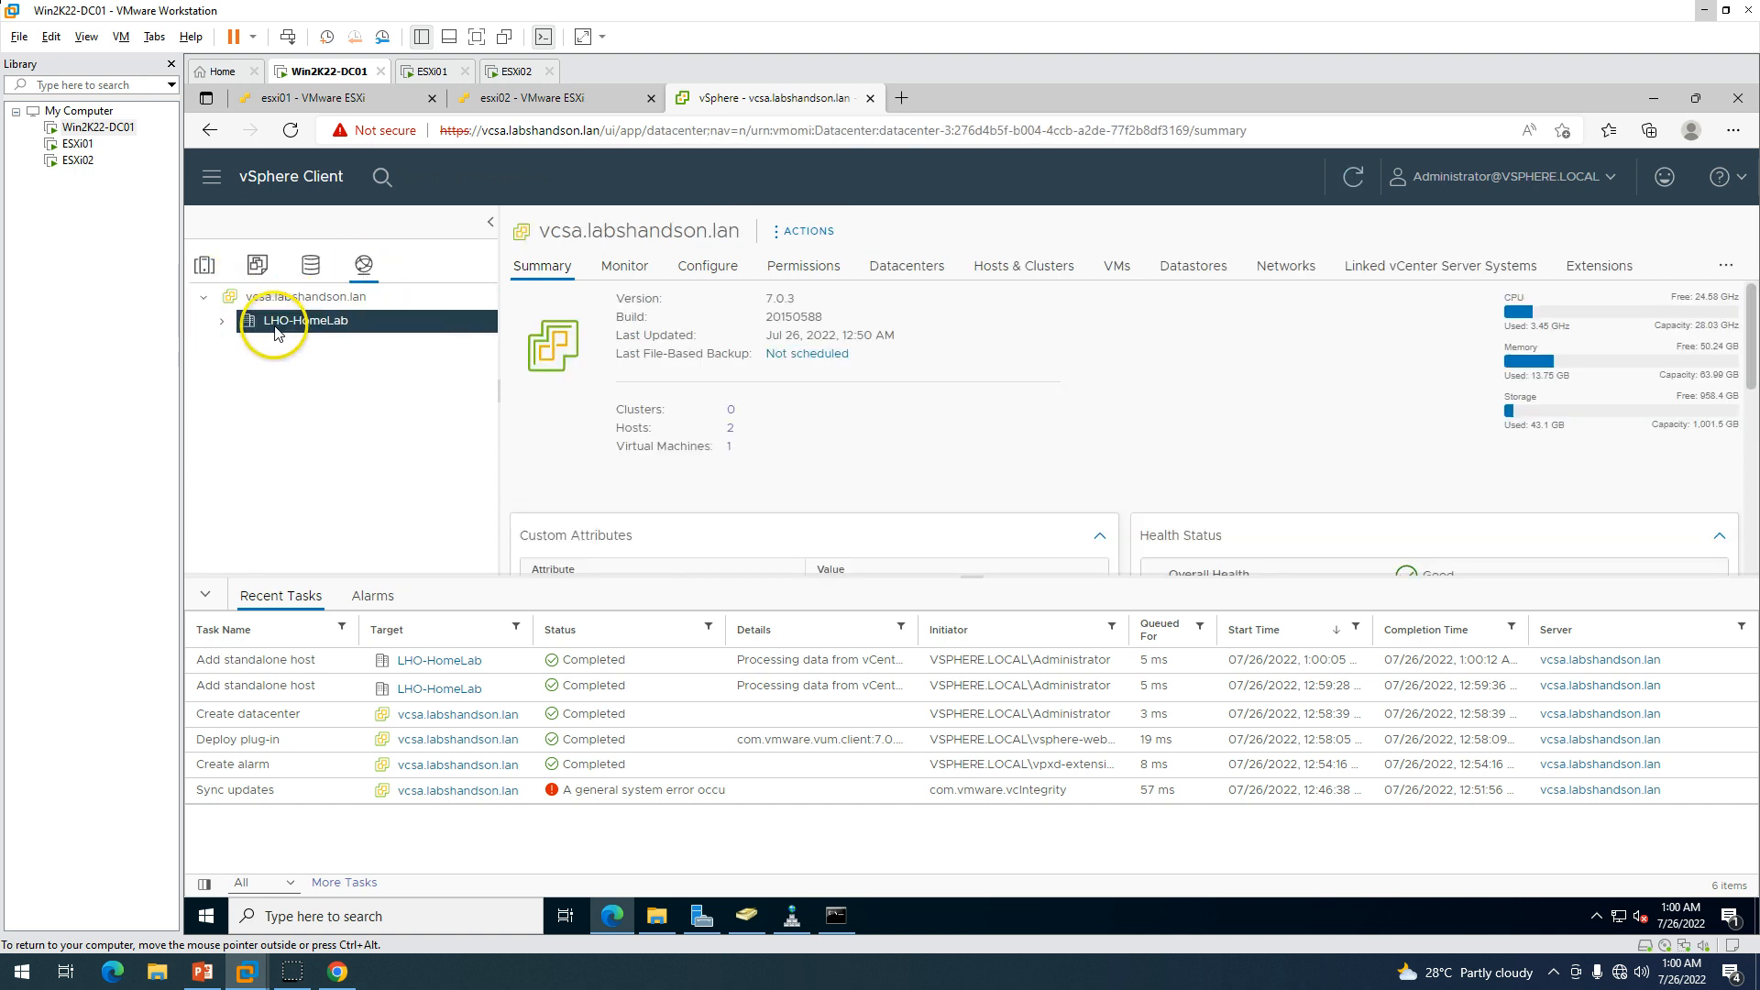
click(222, 320)
click(317, 354)
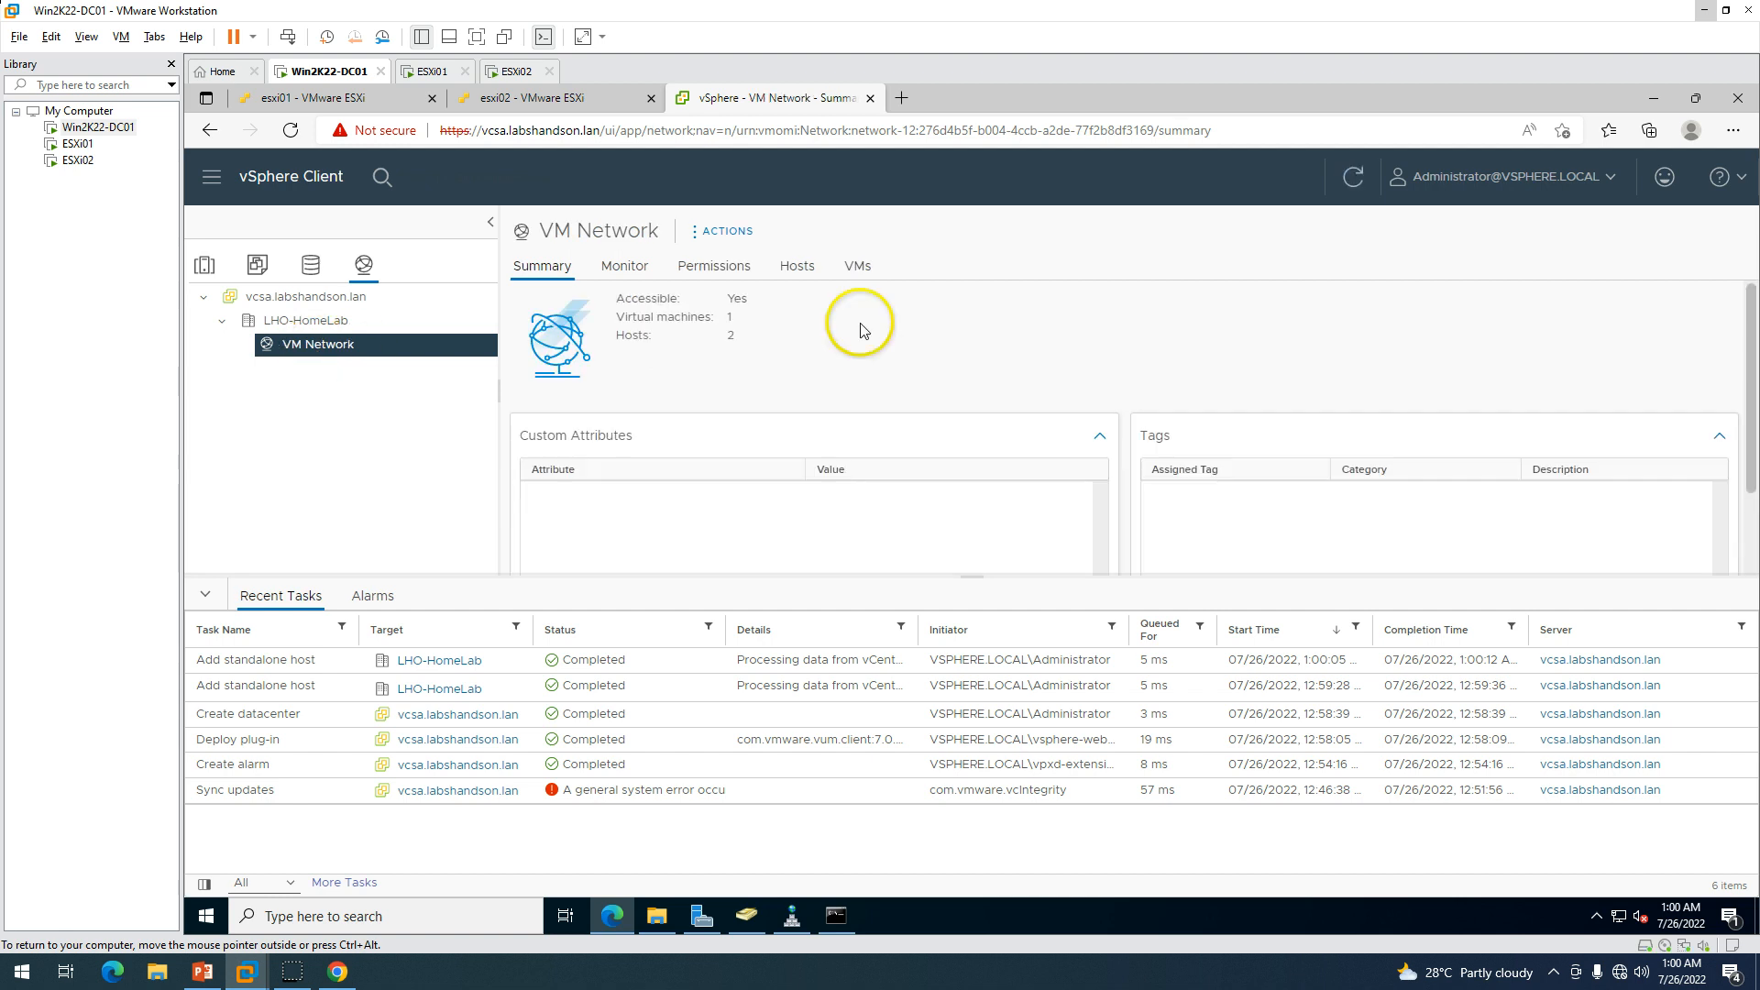
click(798, 266)
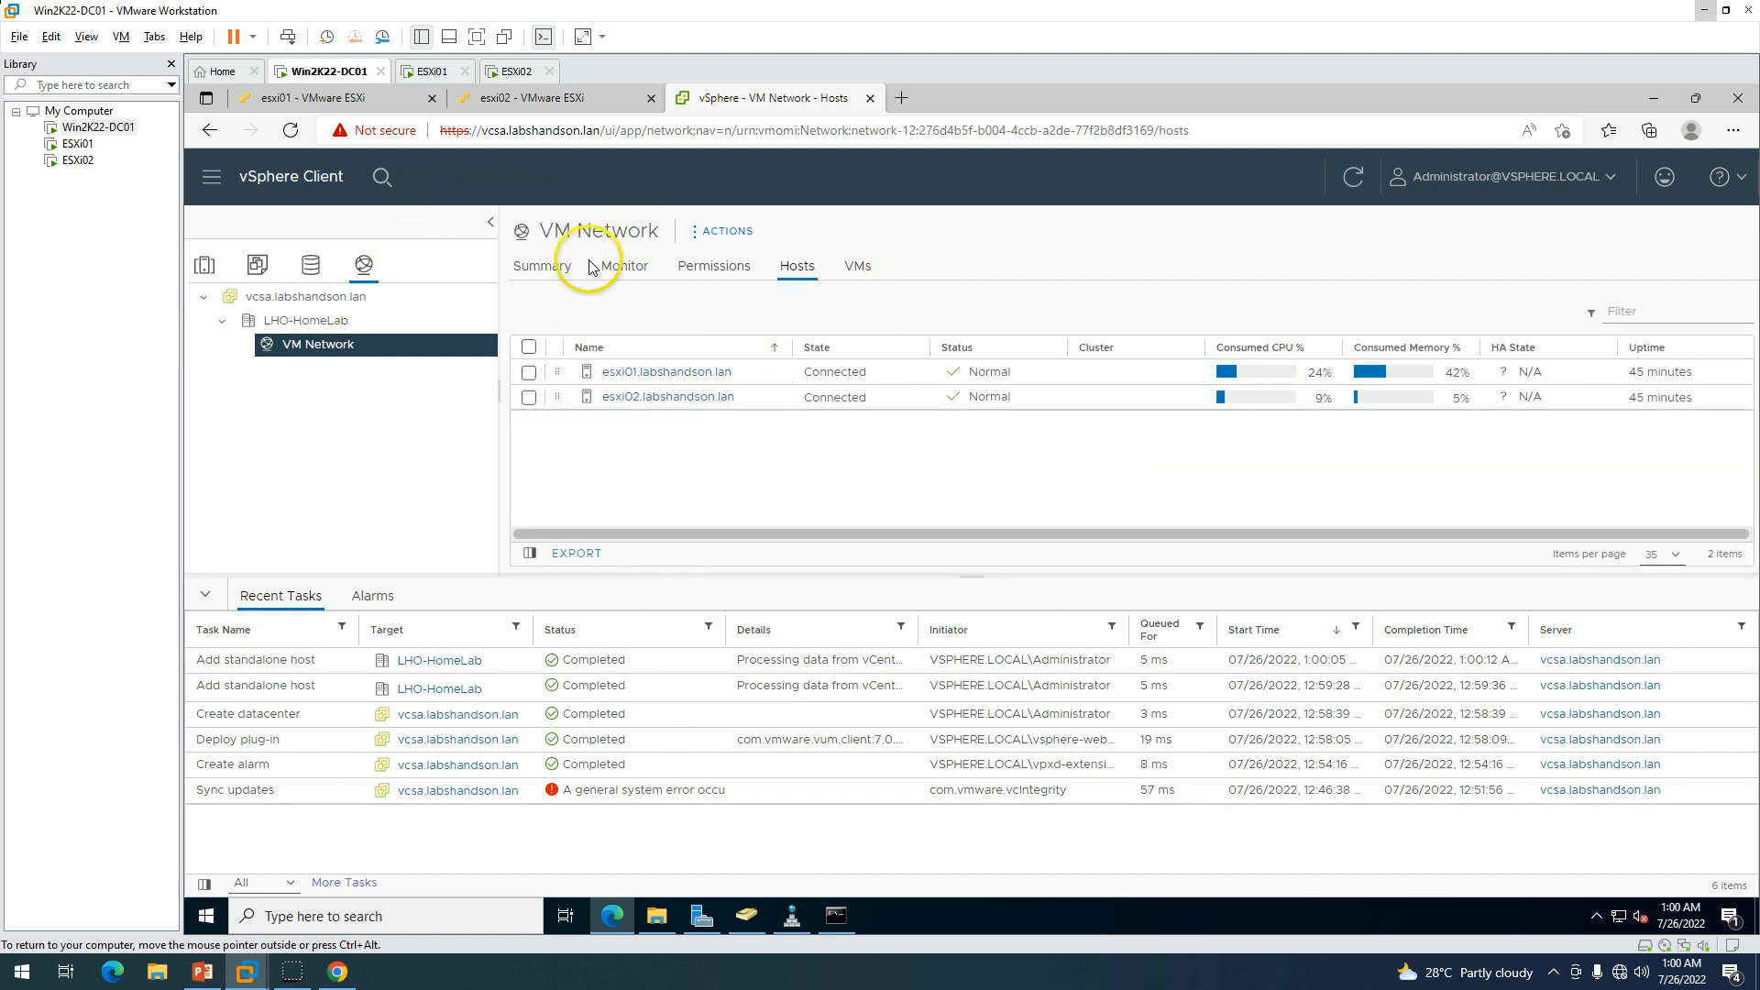
click(542, 266)
Page through the slide show's Requirements and Hardware and Software slides to the end.
click(207, 972)
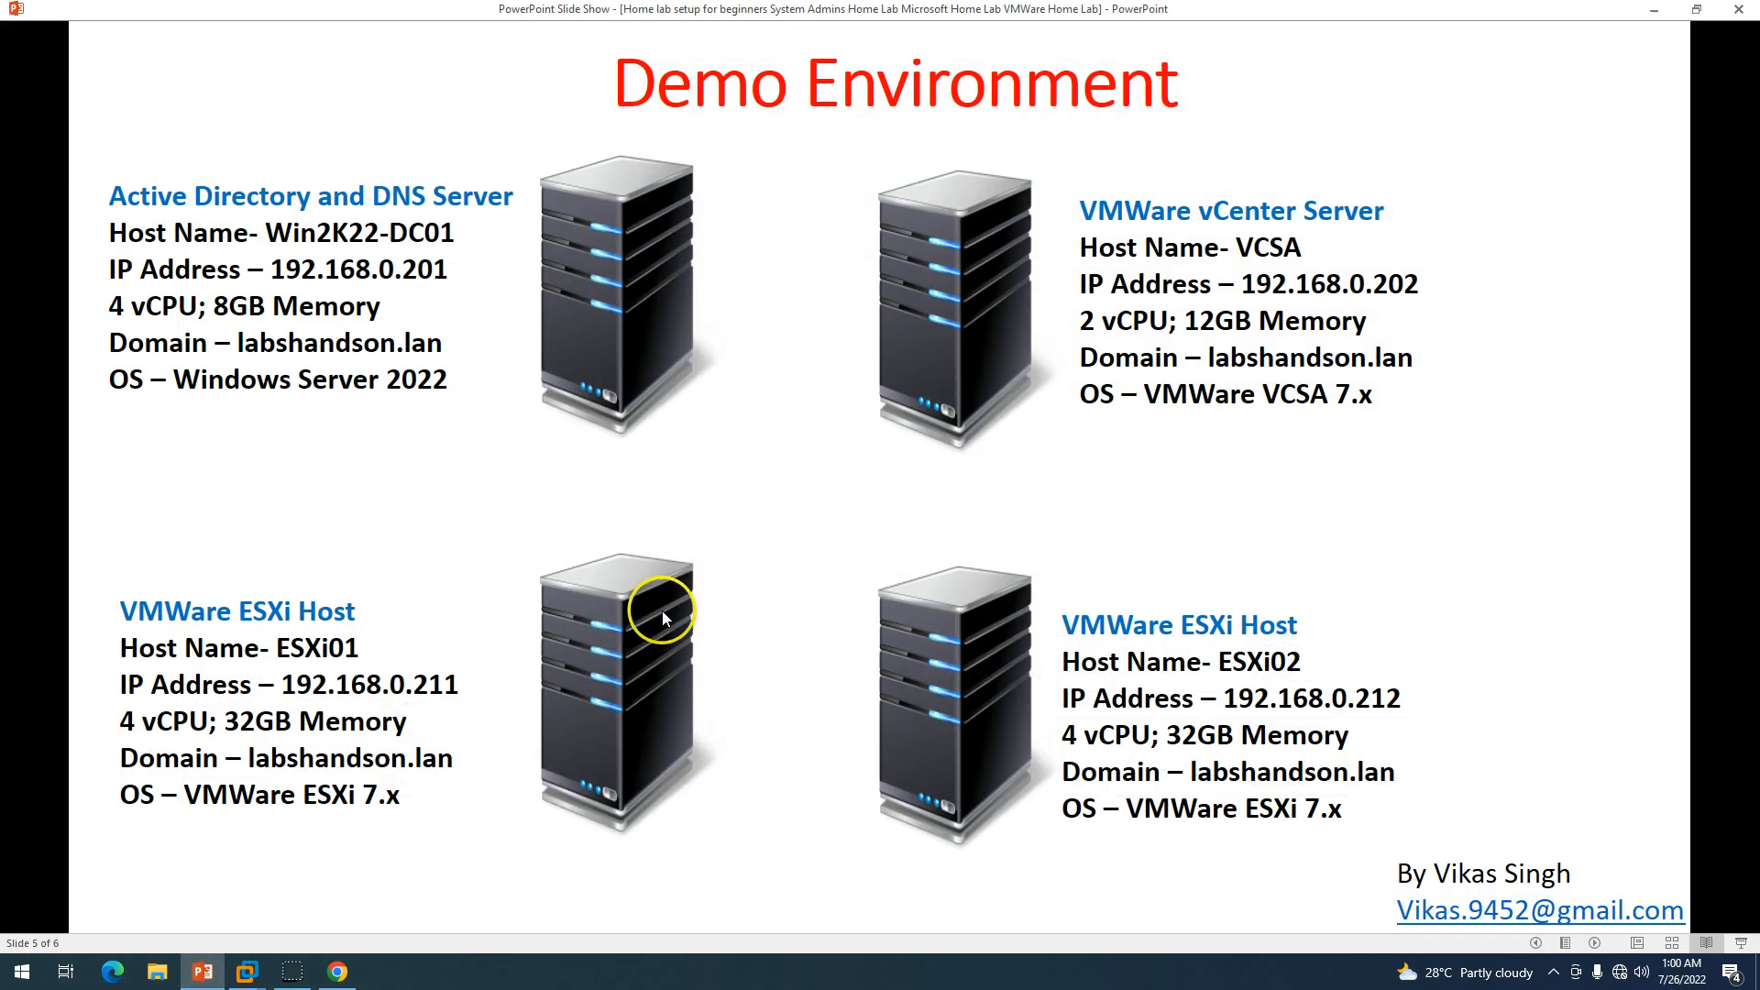
key(Right)
key(Left)
key(Left)
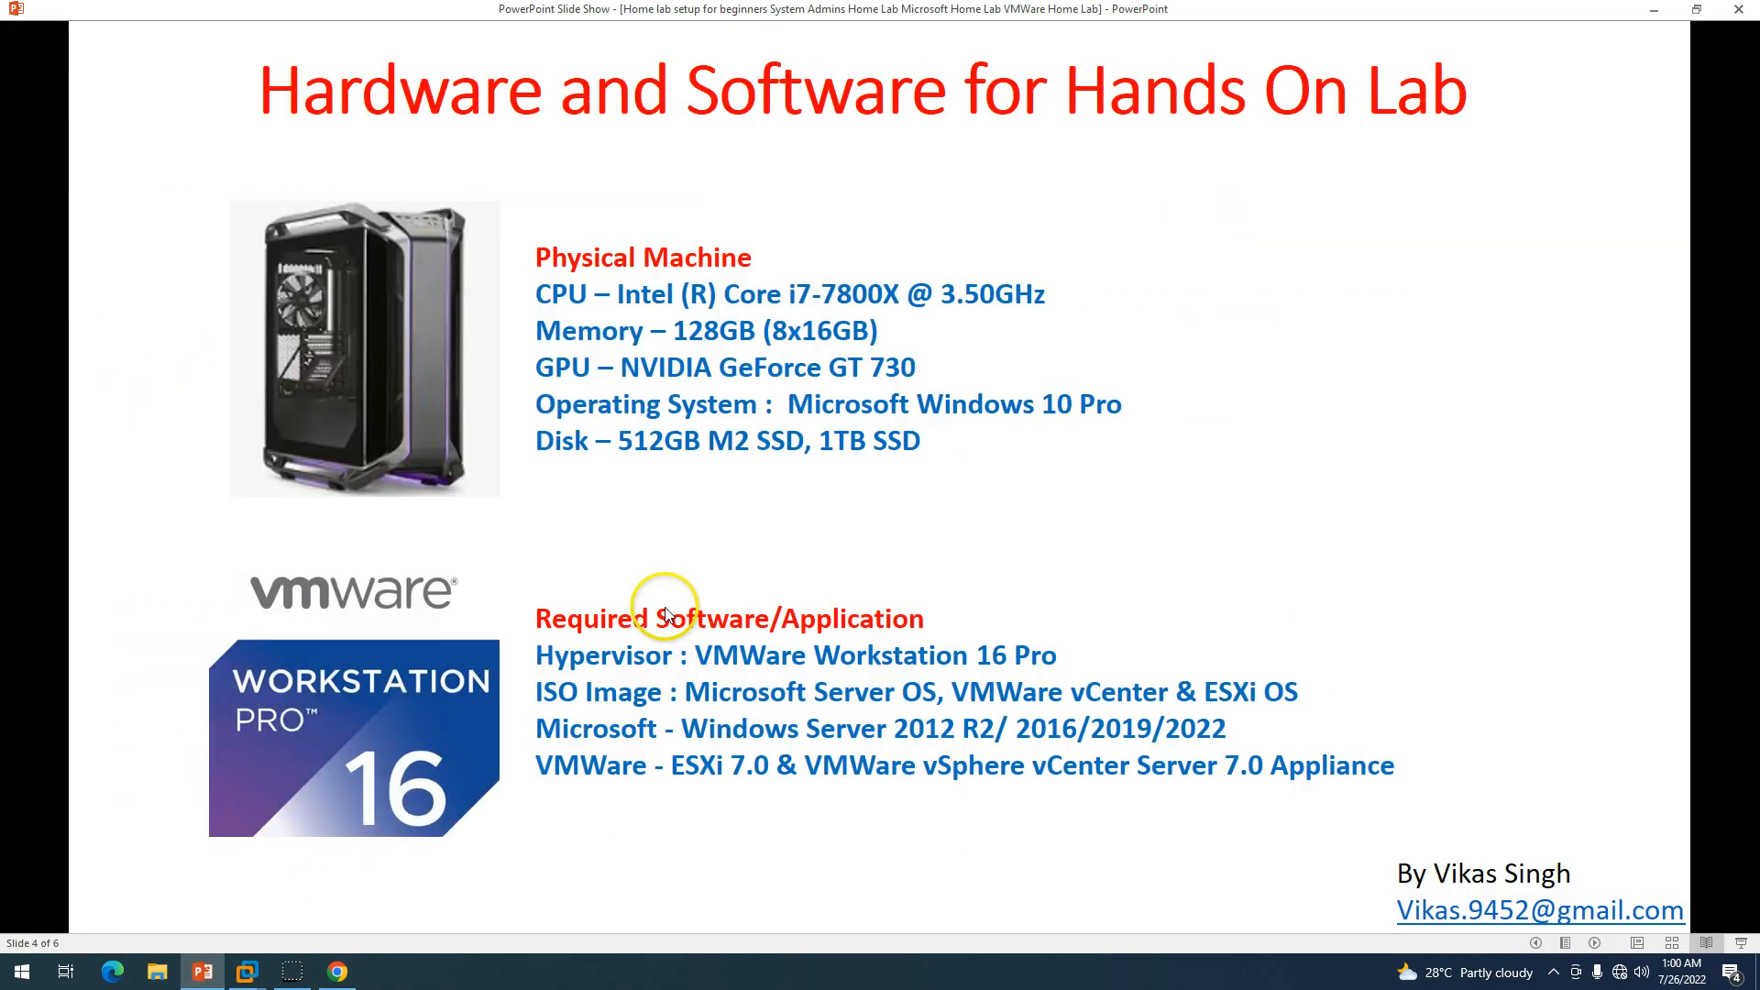
key(Left)
key(Left)
key(Left)
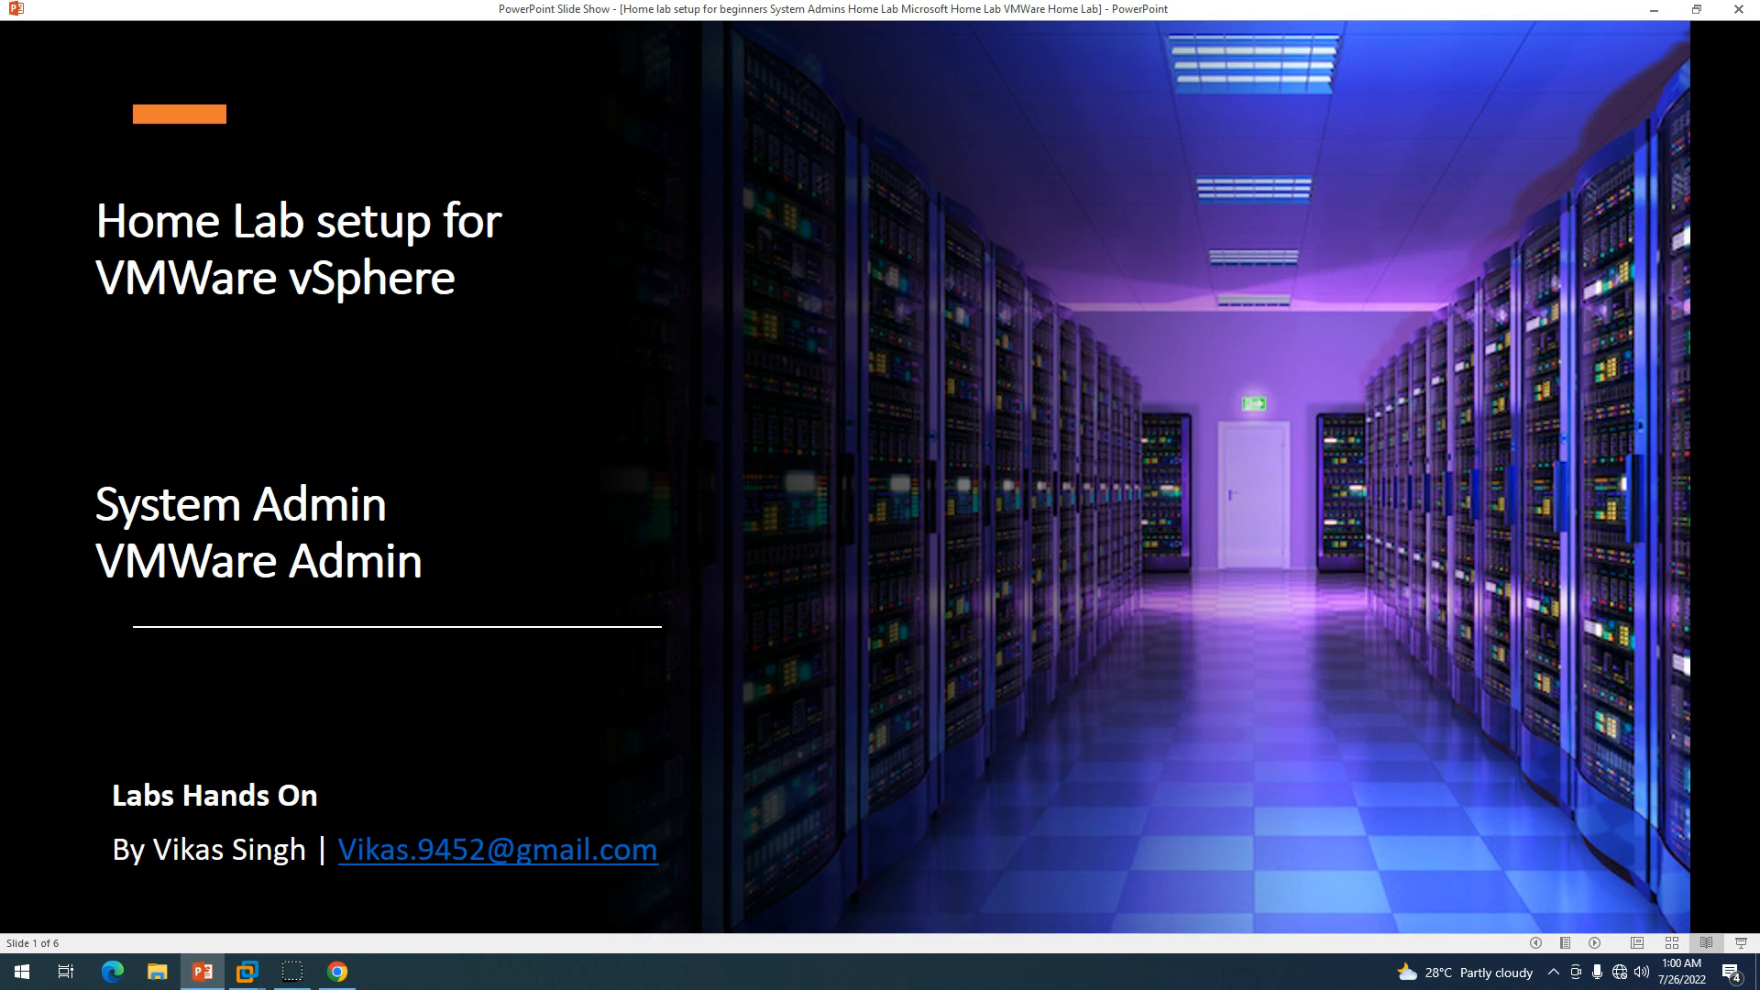
key(Right)
key(Right)
key(Right)
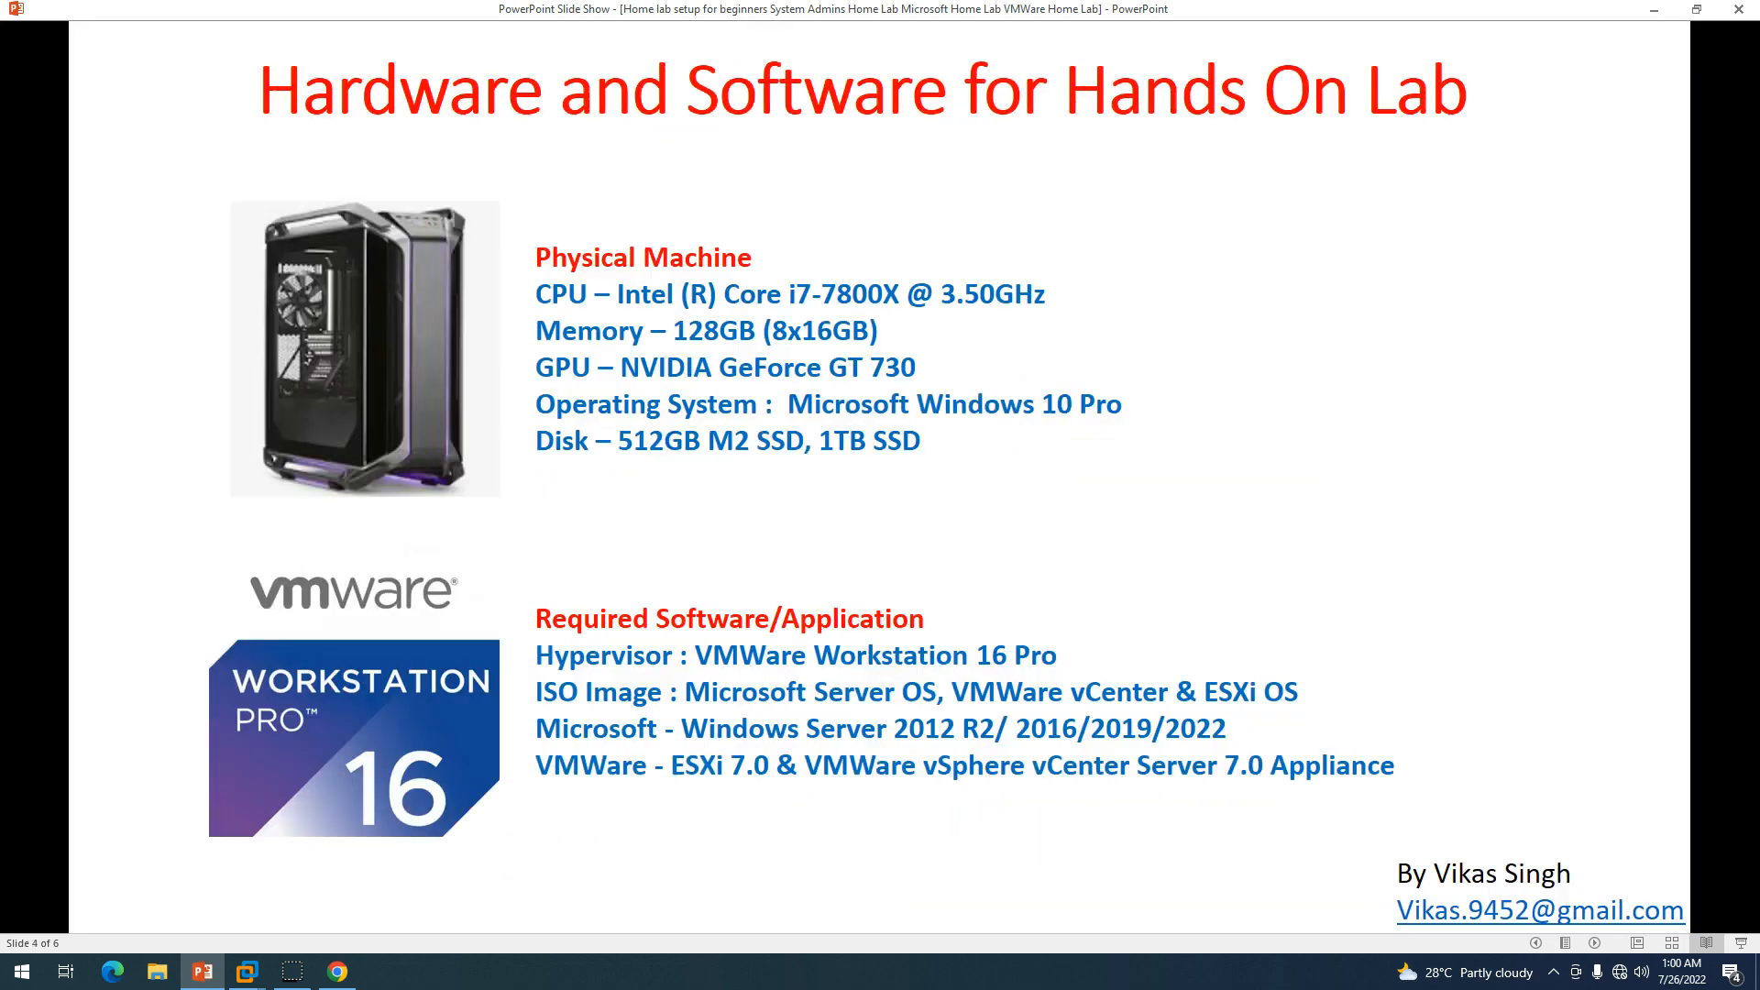
key(Right)
key(Right)
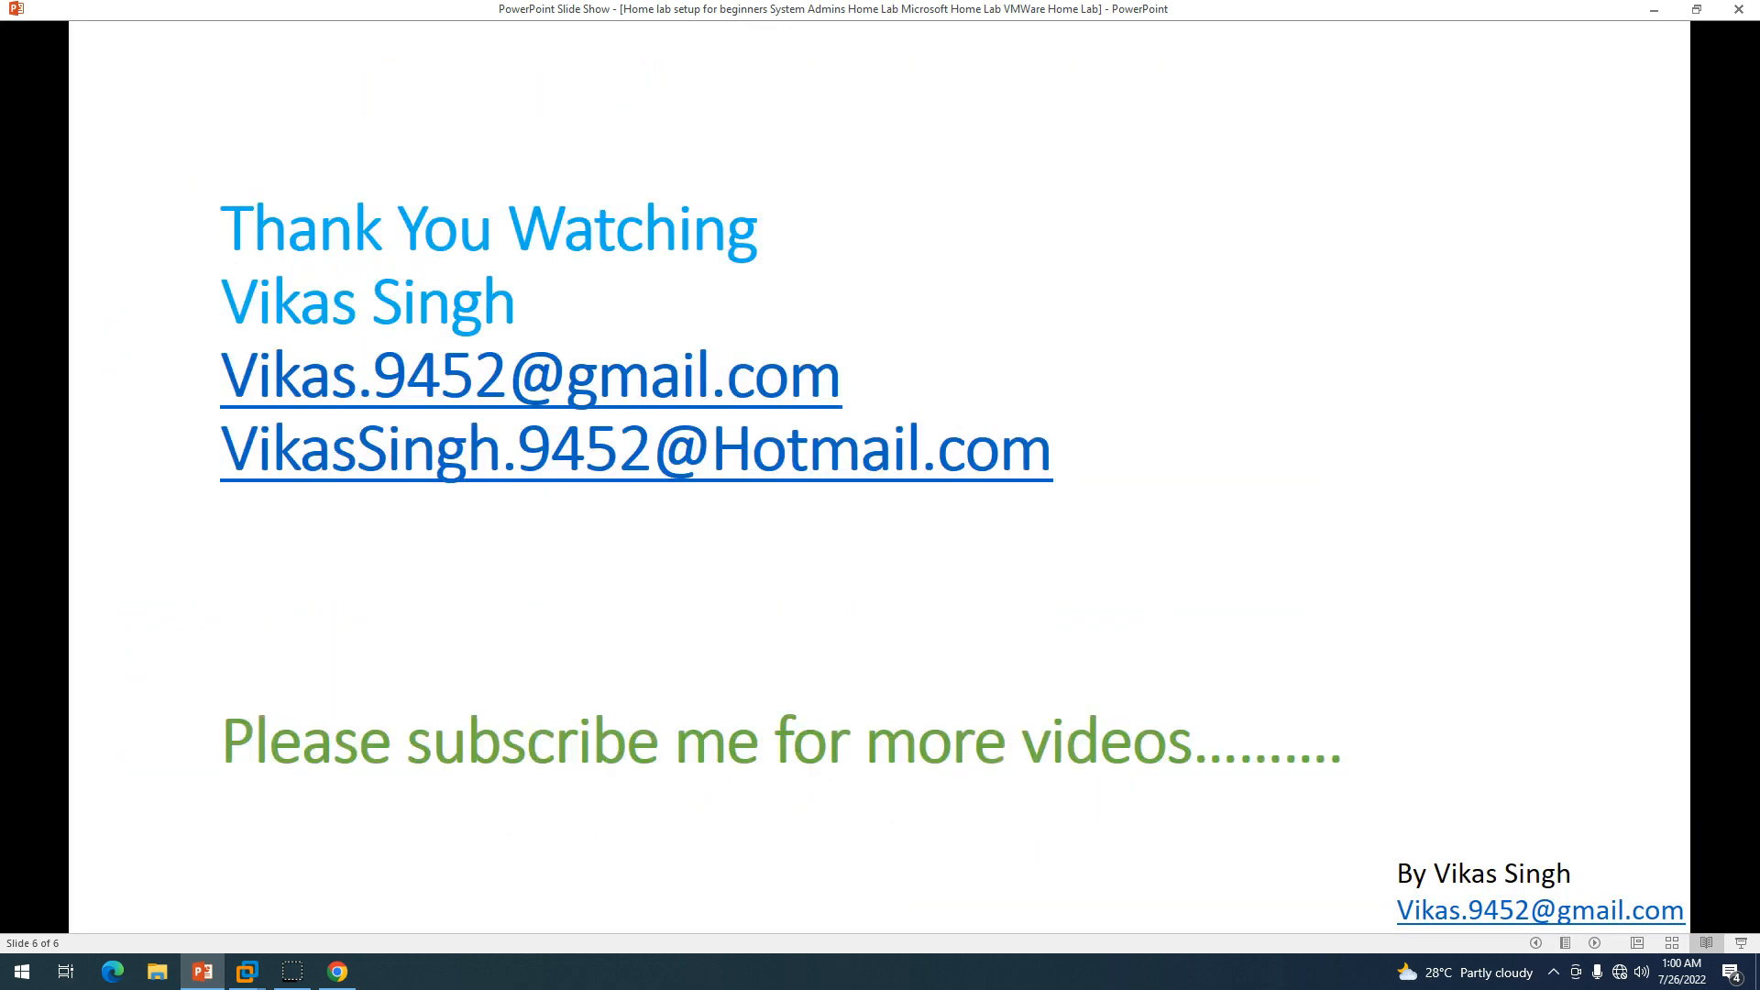
click(336, 979)
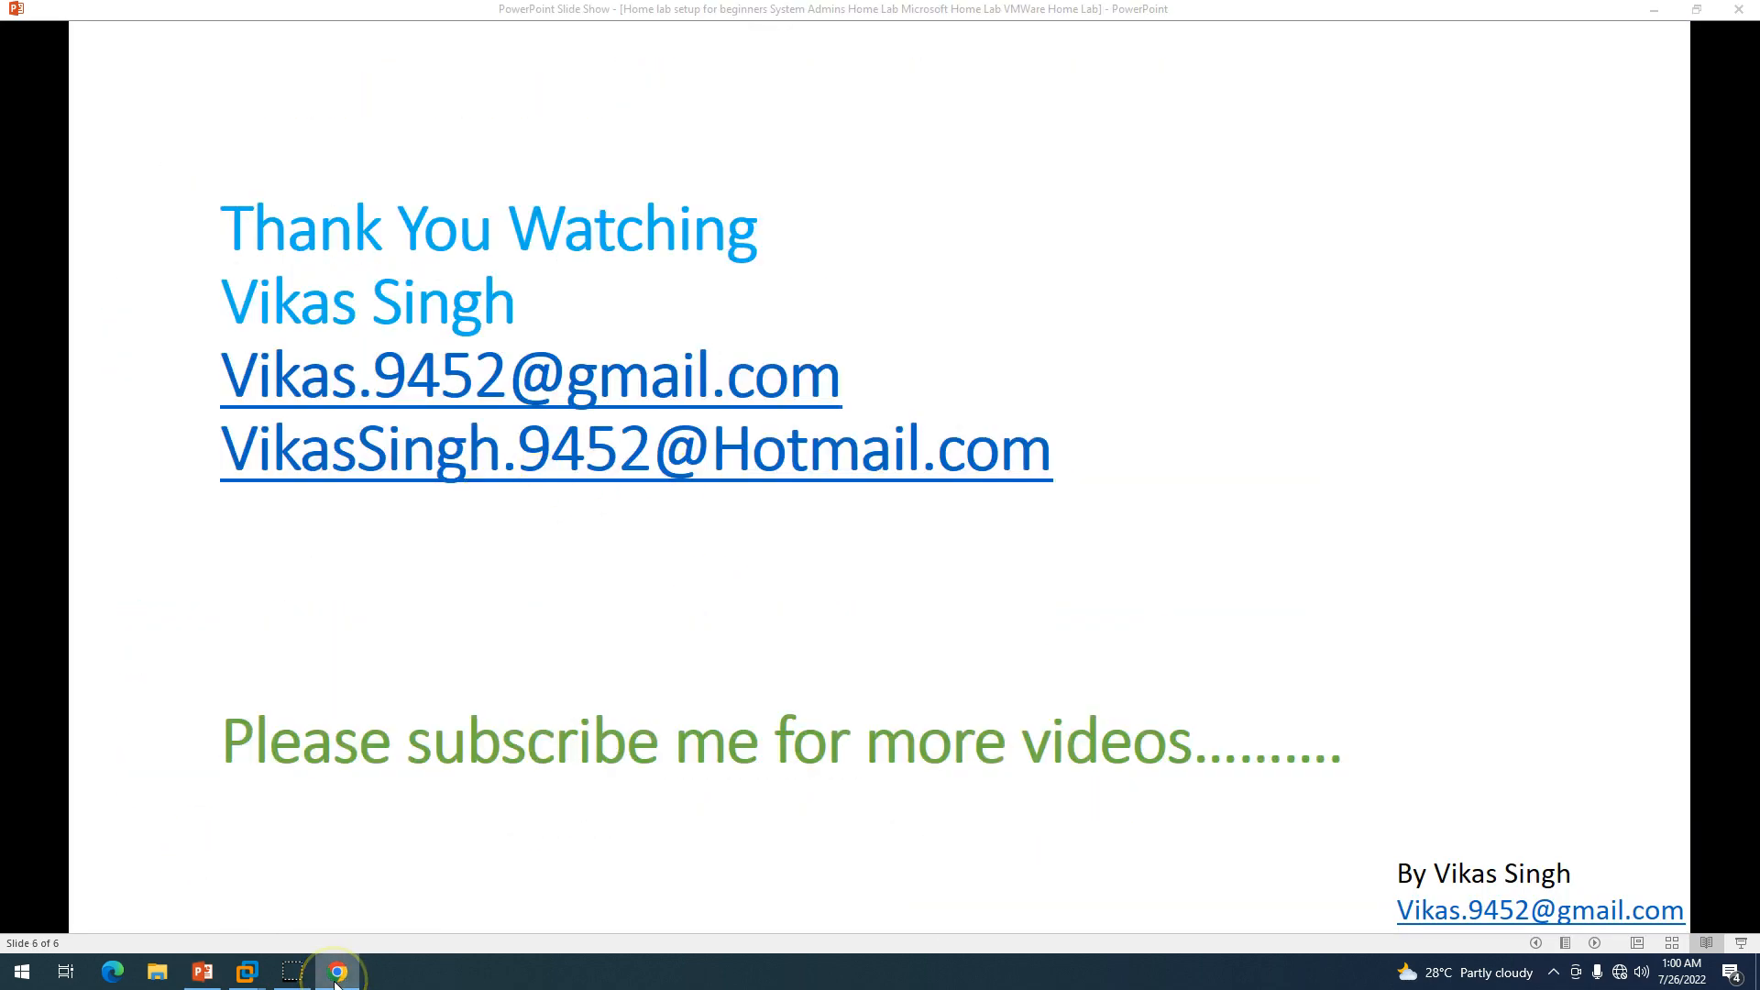